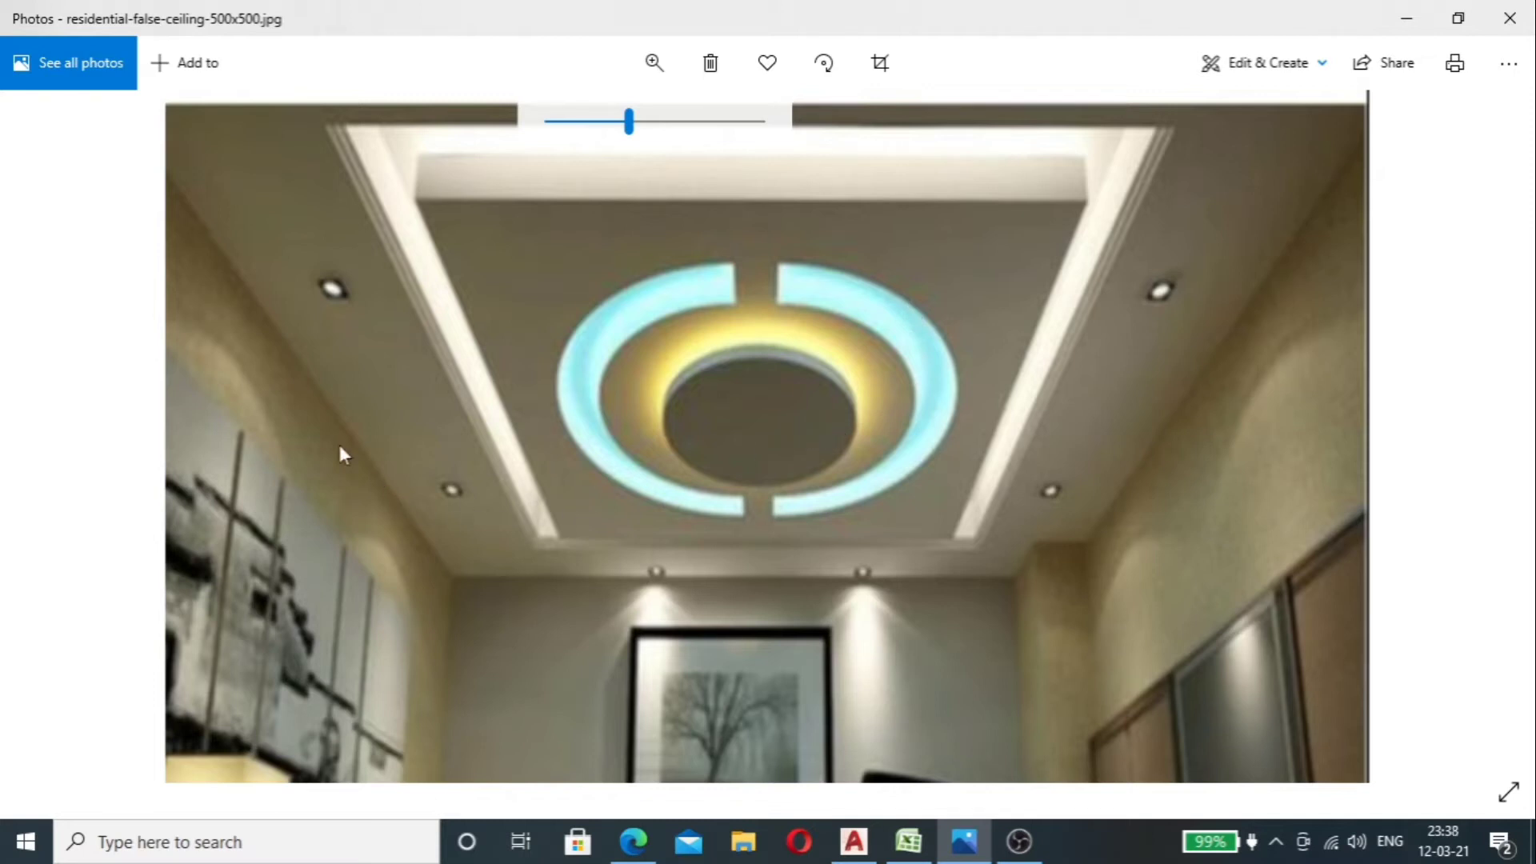
Step: Switch to AutoCAD and draw a rectangle 10' long and 15' wide using the Dimensions option
left_click_drag(329, 392, 409, 435)
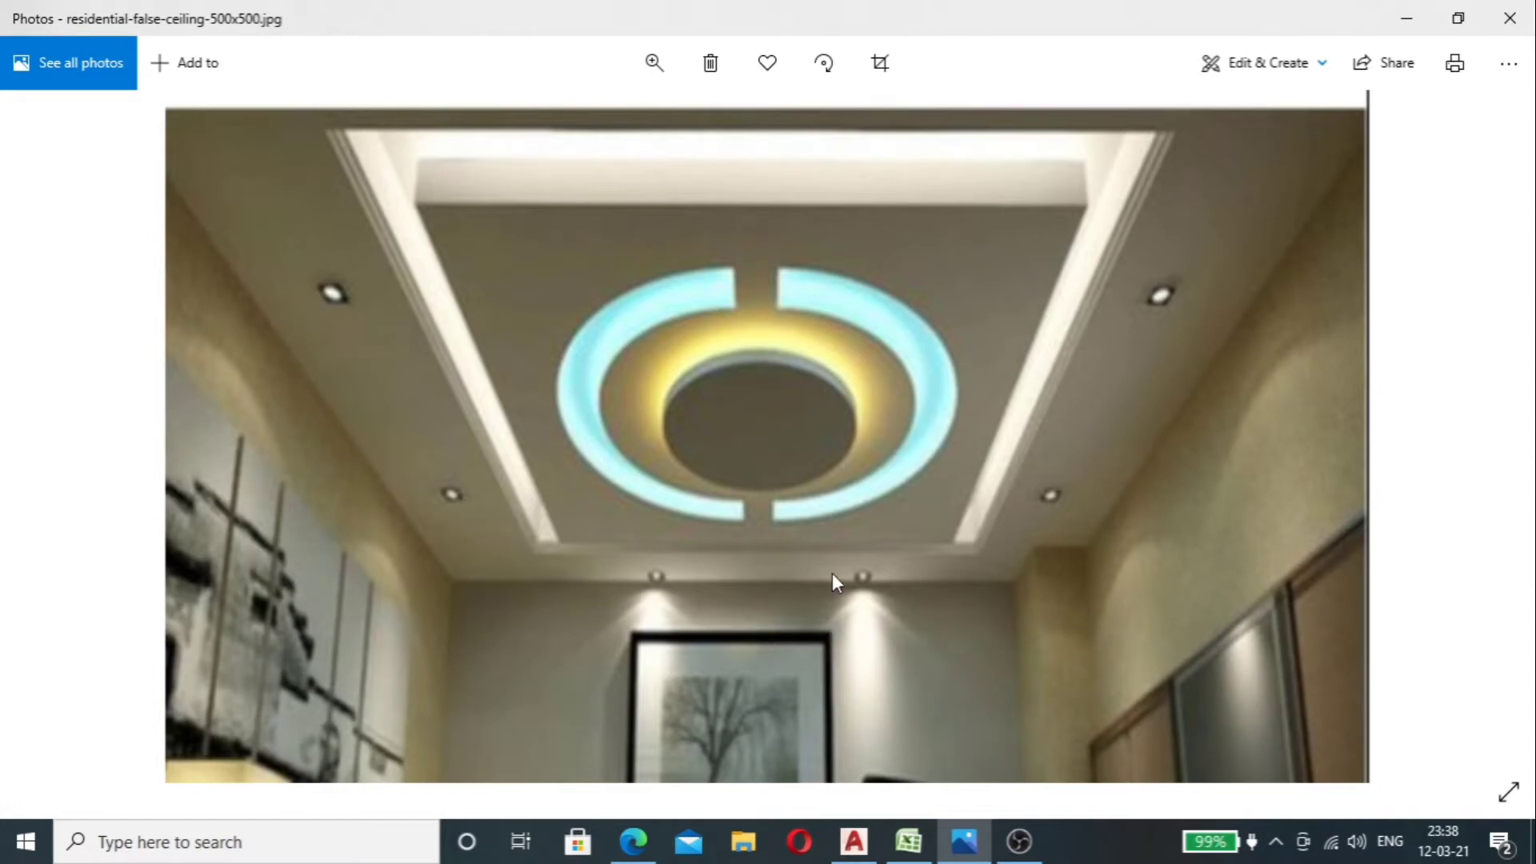
left_click(853, 841)
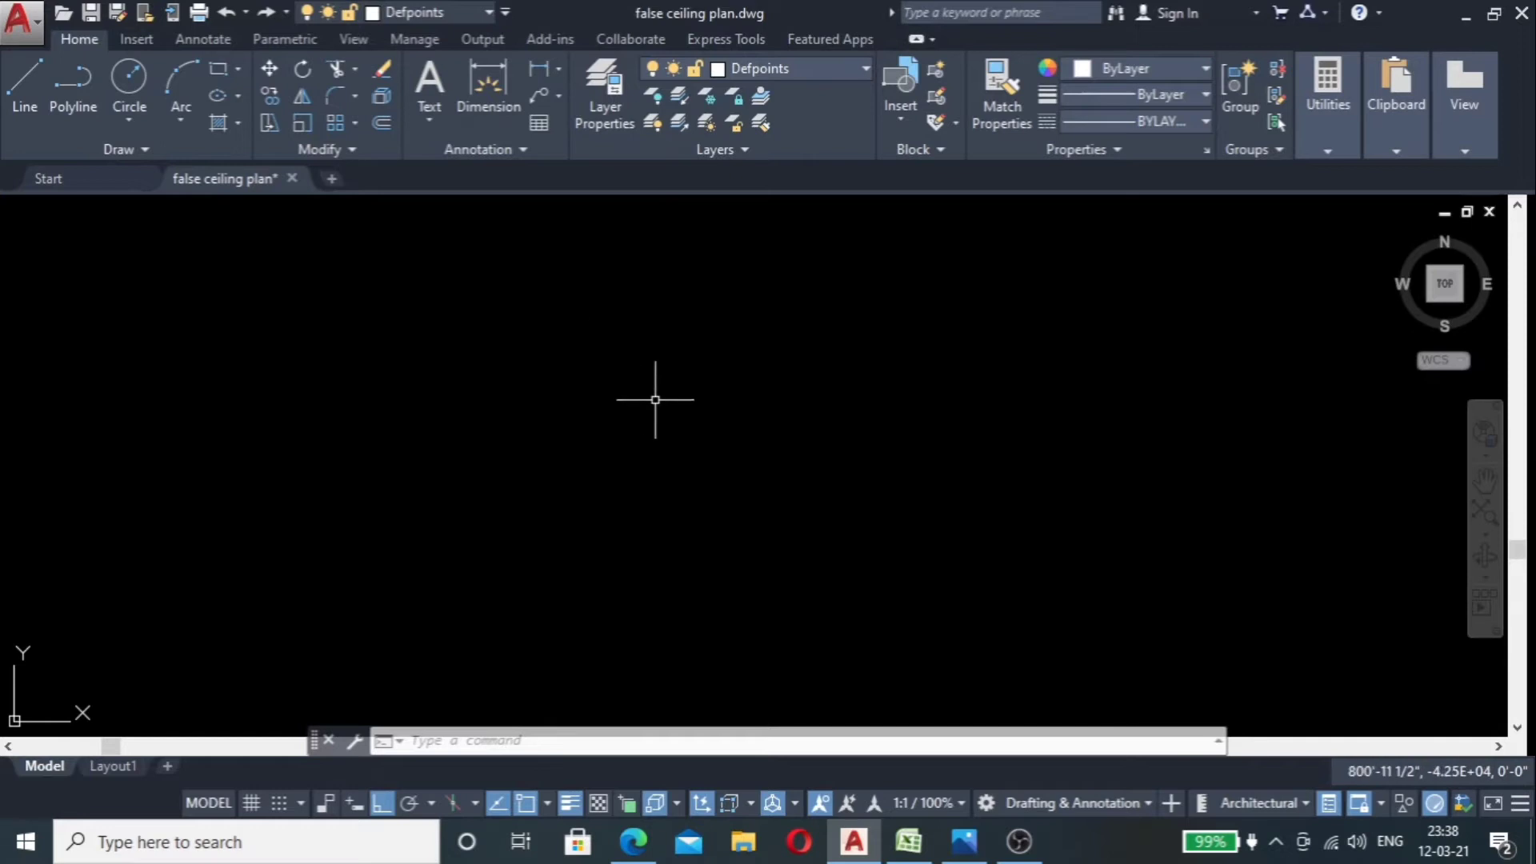
type("rec")
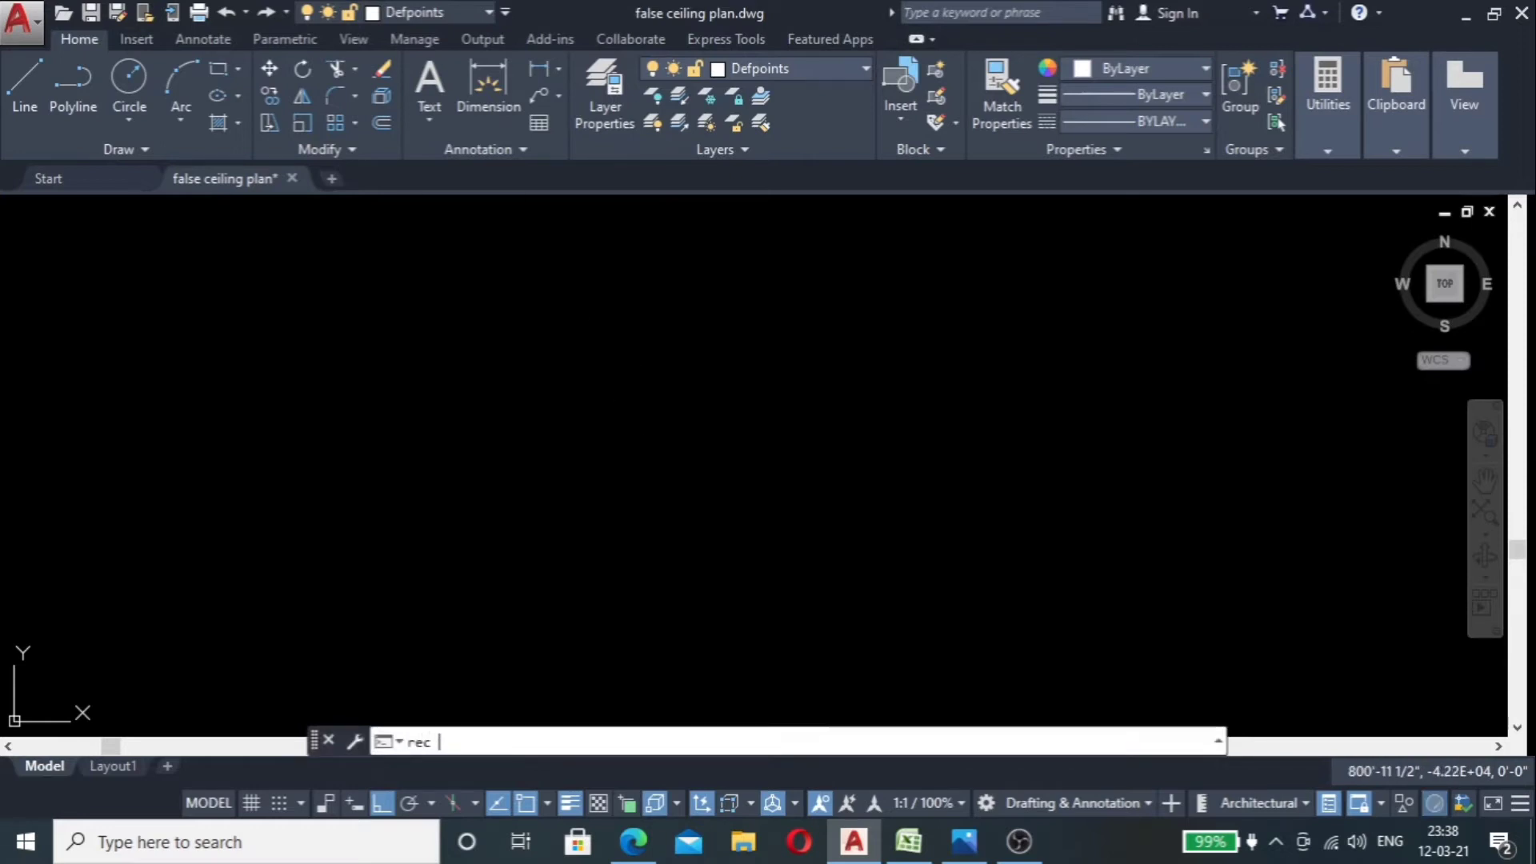
key("Return")
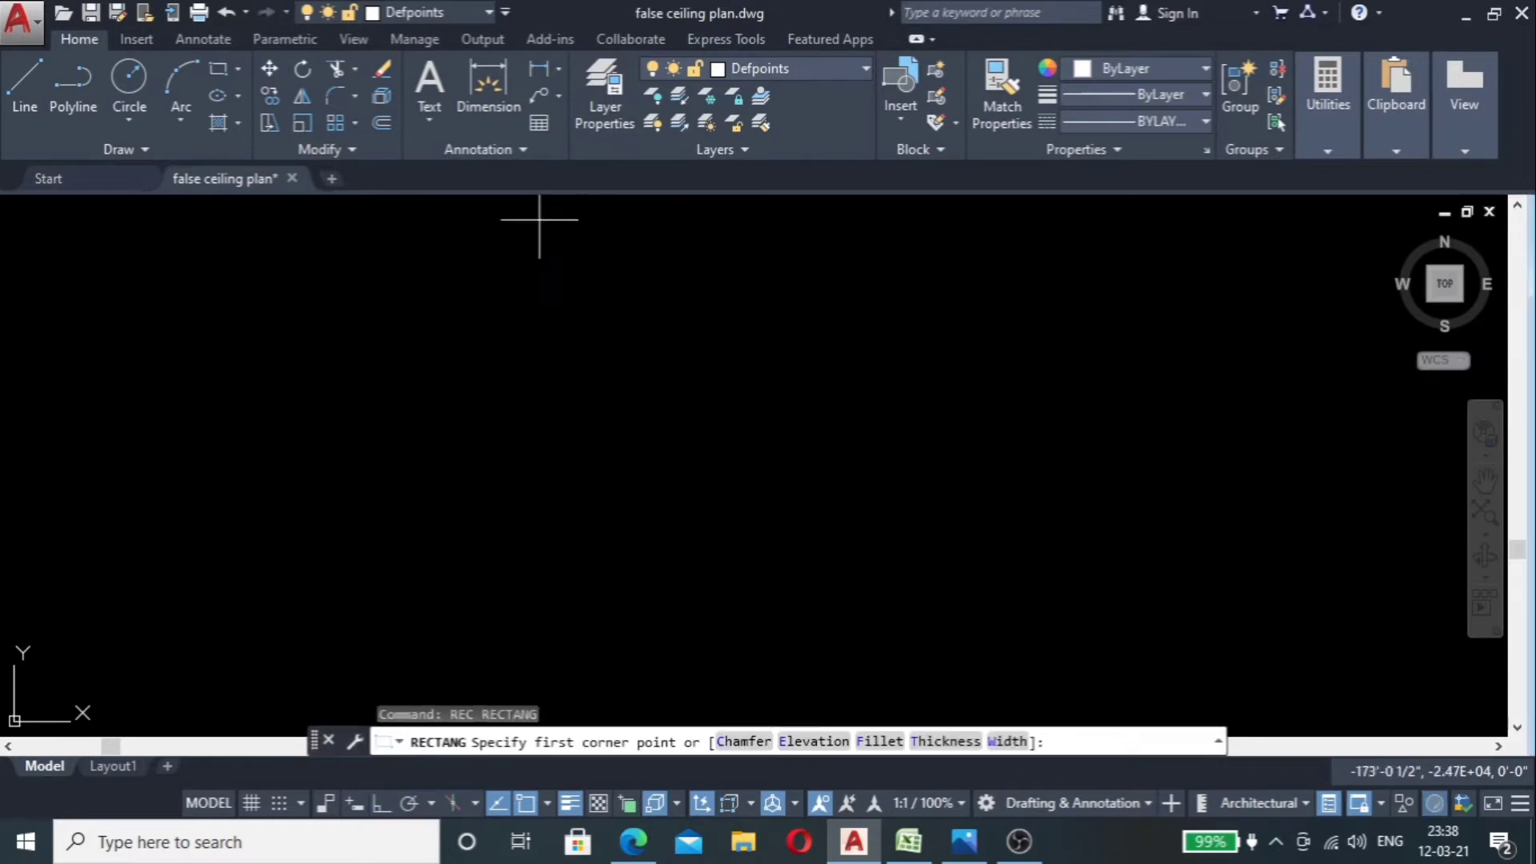
left_click(560, 267)
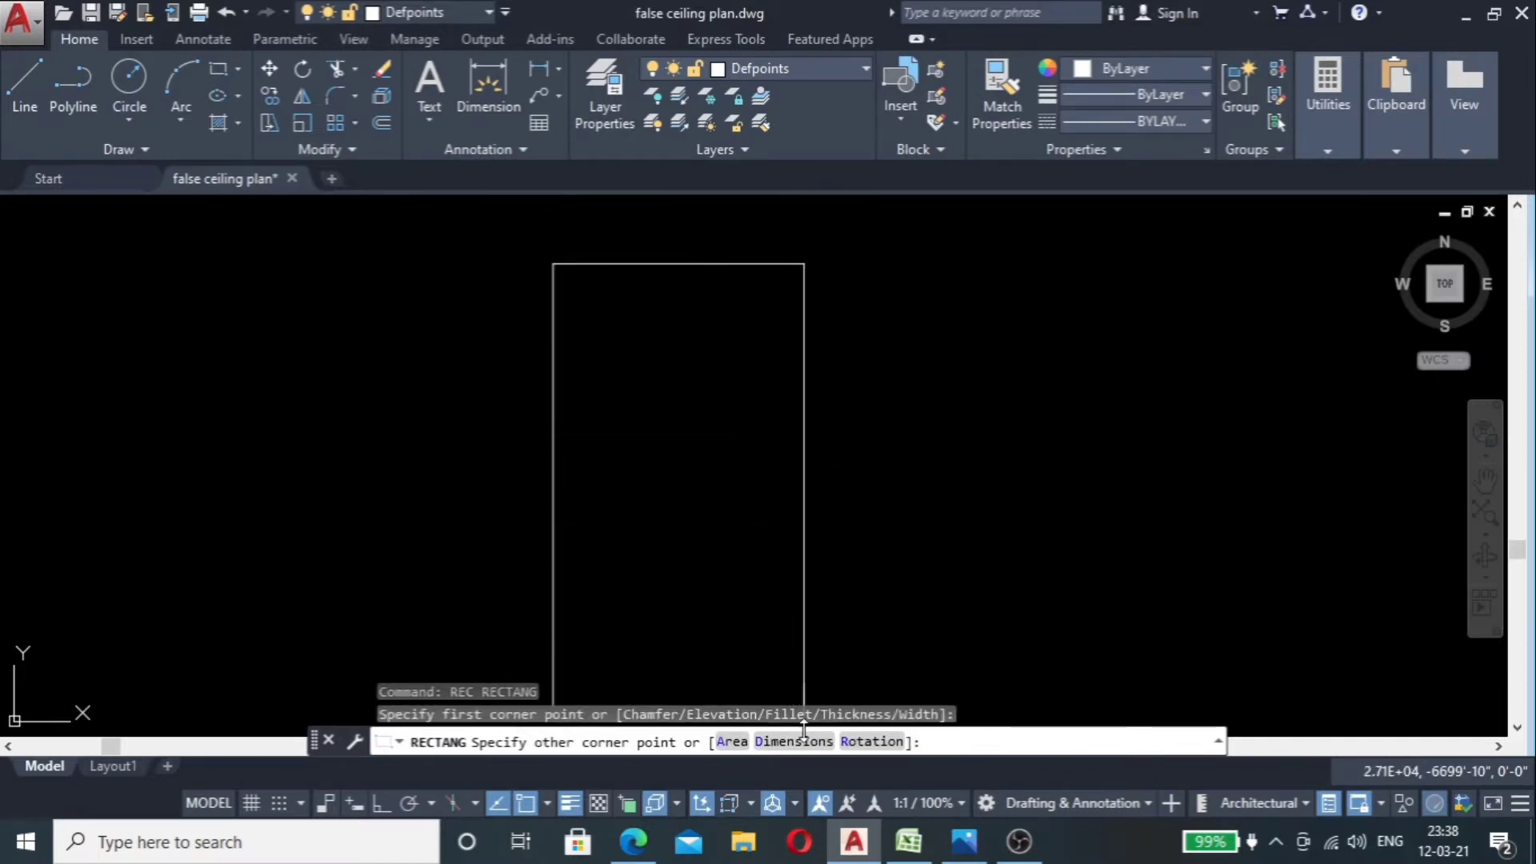
left_click(783, 742)
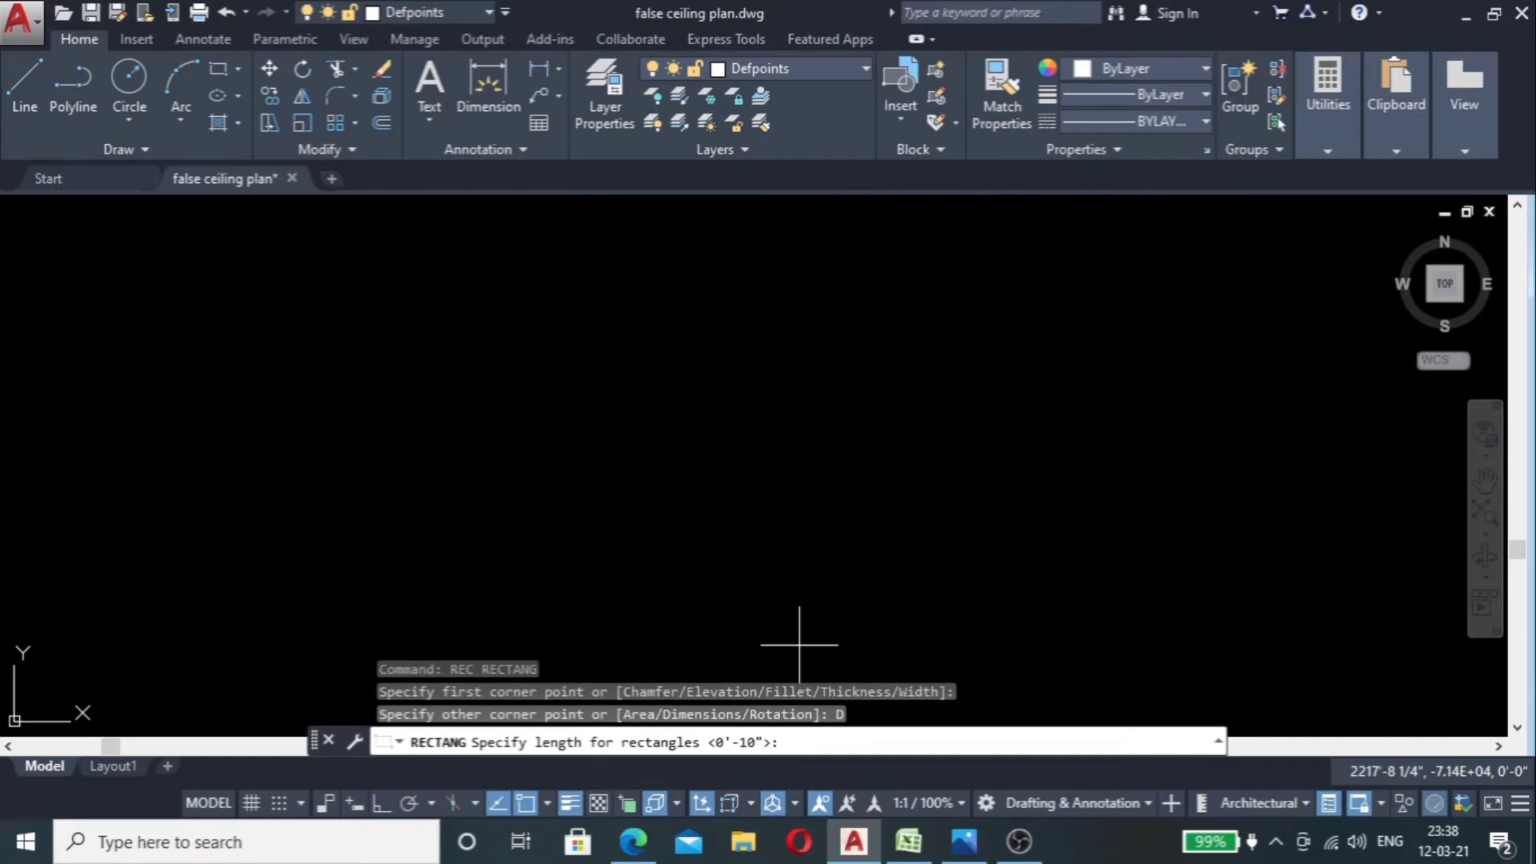
type("10")
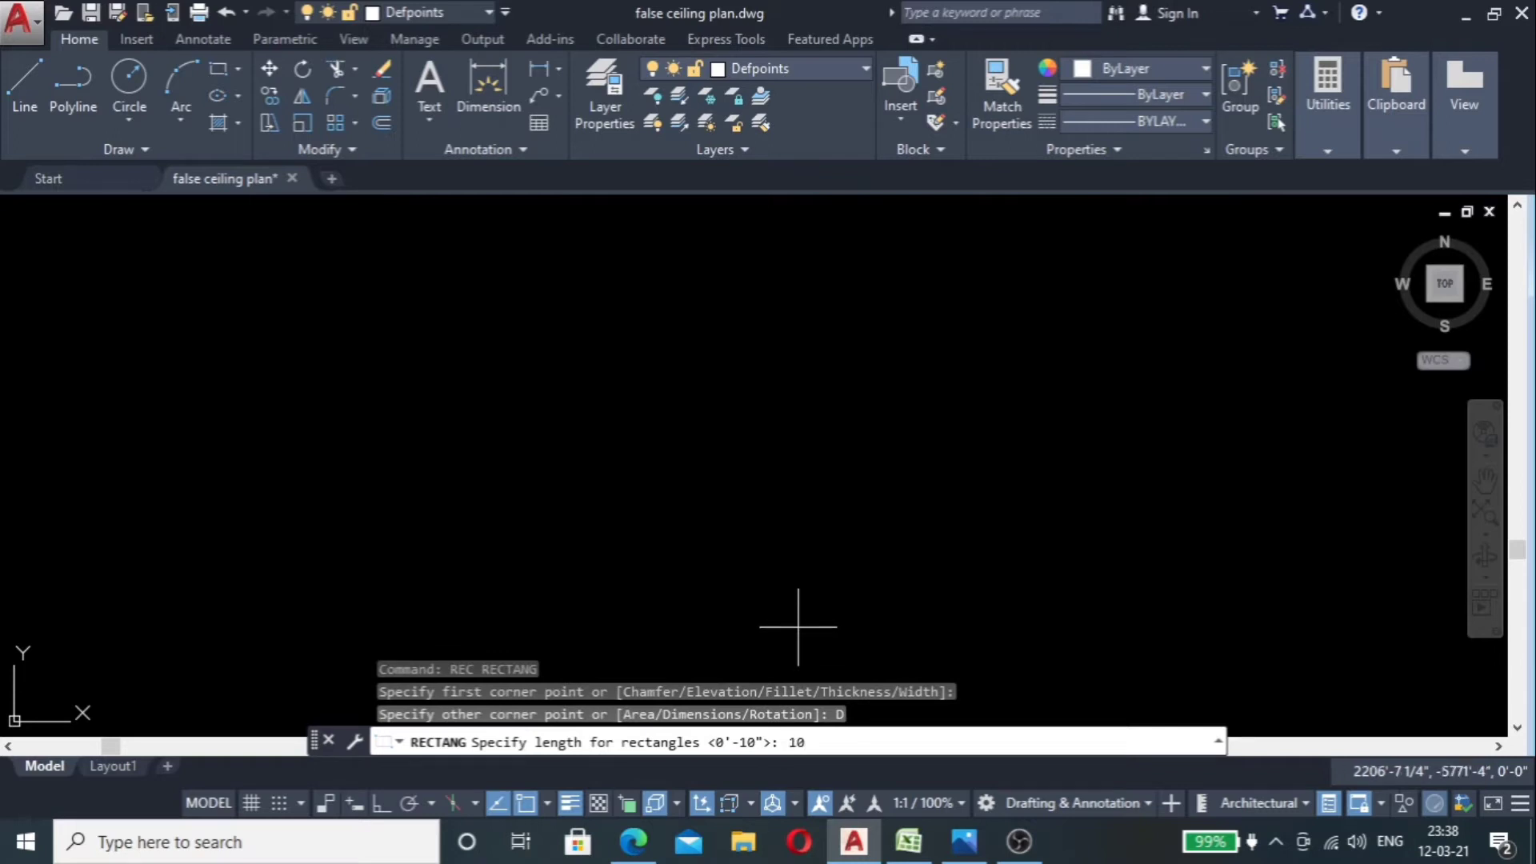
type("'")
key("Return")
type("15")
key("Return")
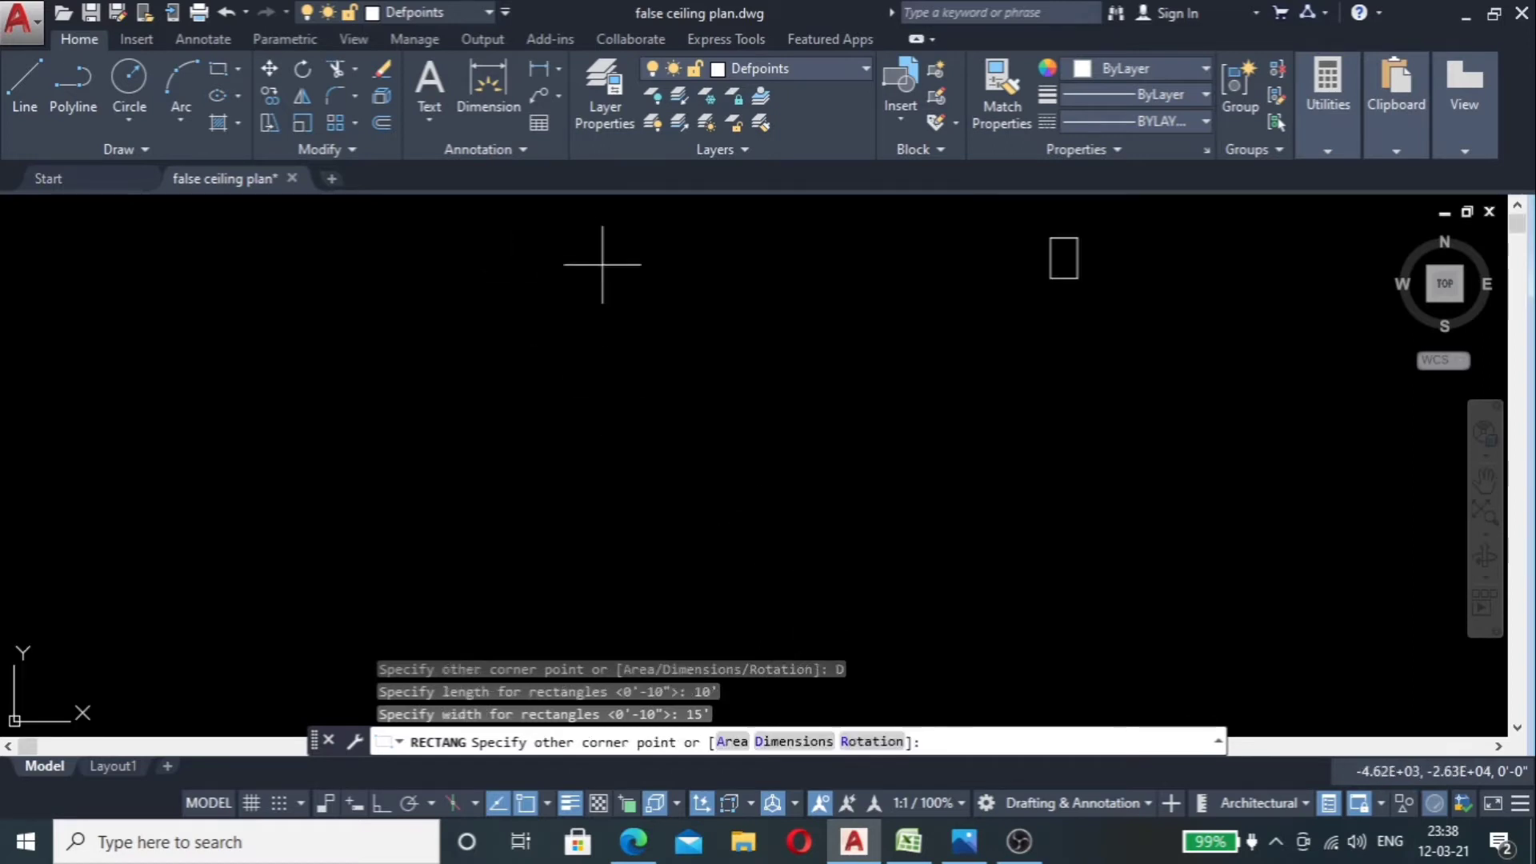
left_click(859, 339)
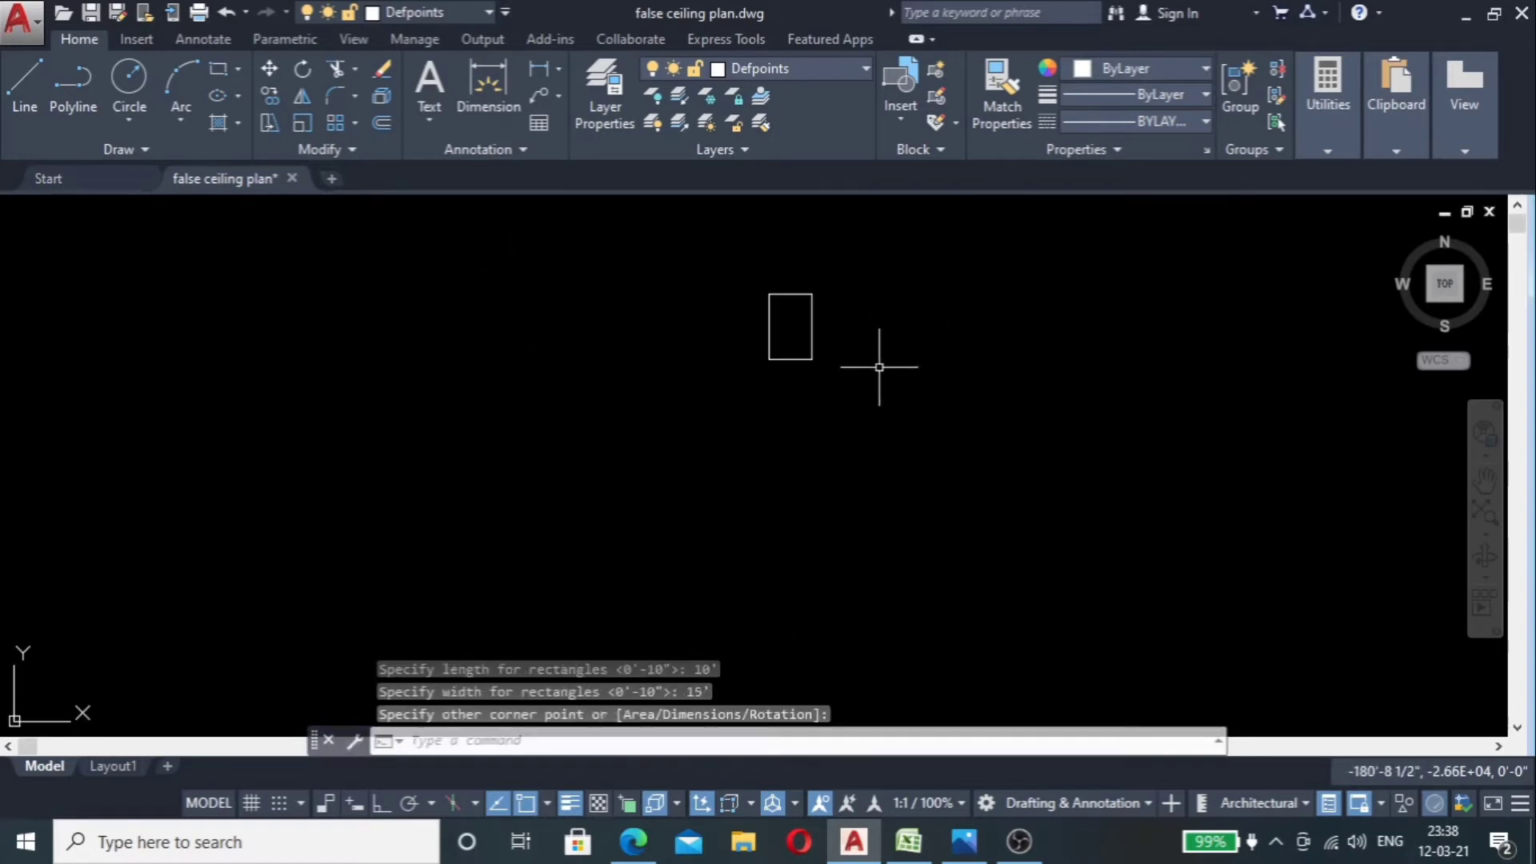
scroll(788, 301, "up", 4)
scroll(775, 315, "up", 2)
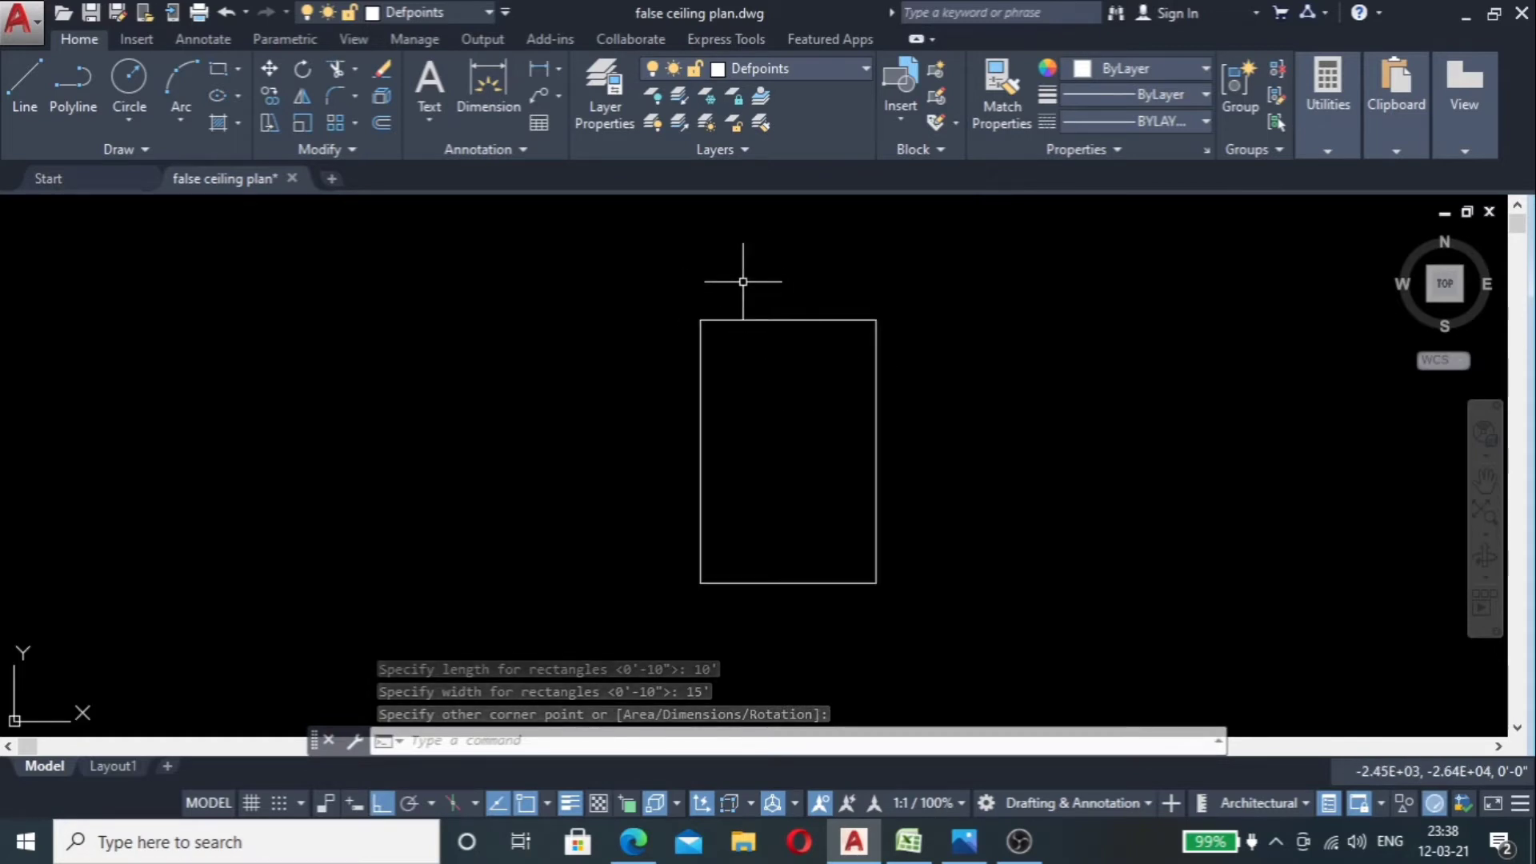
left_click(963, 850)
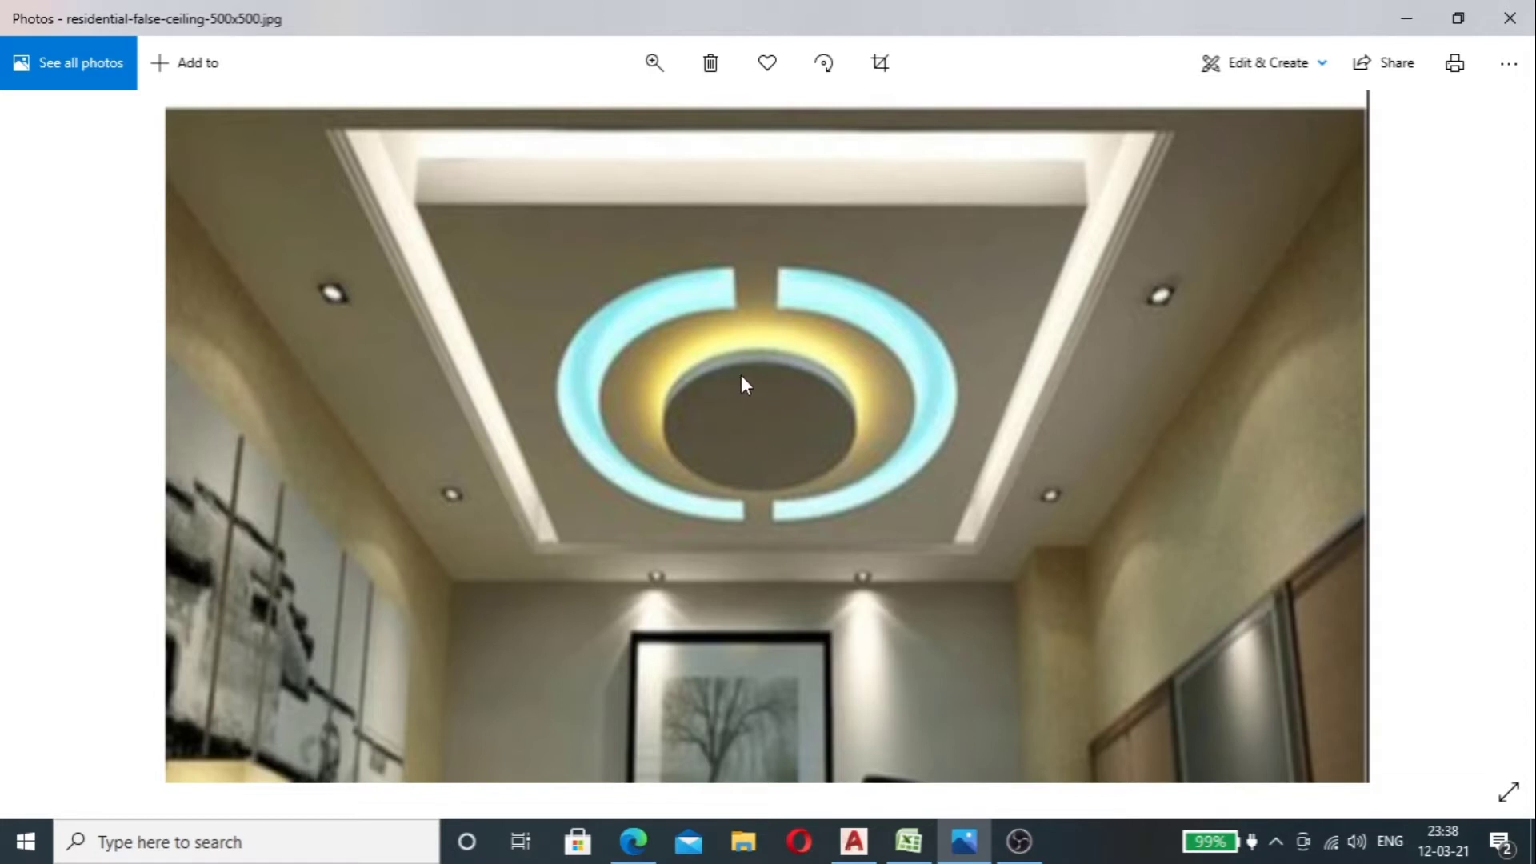
left_click(854, 841)
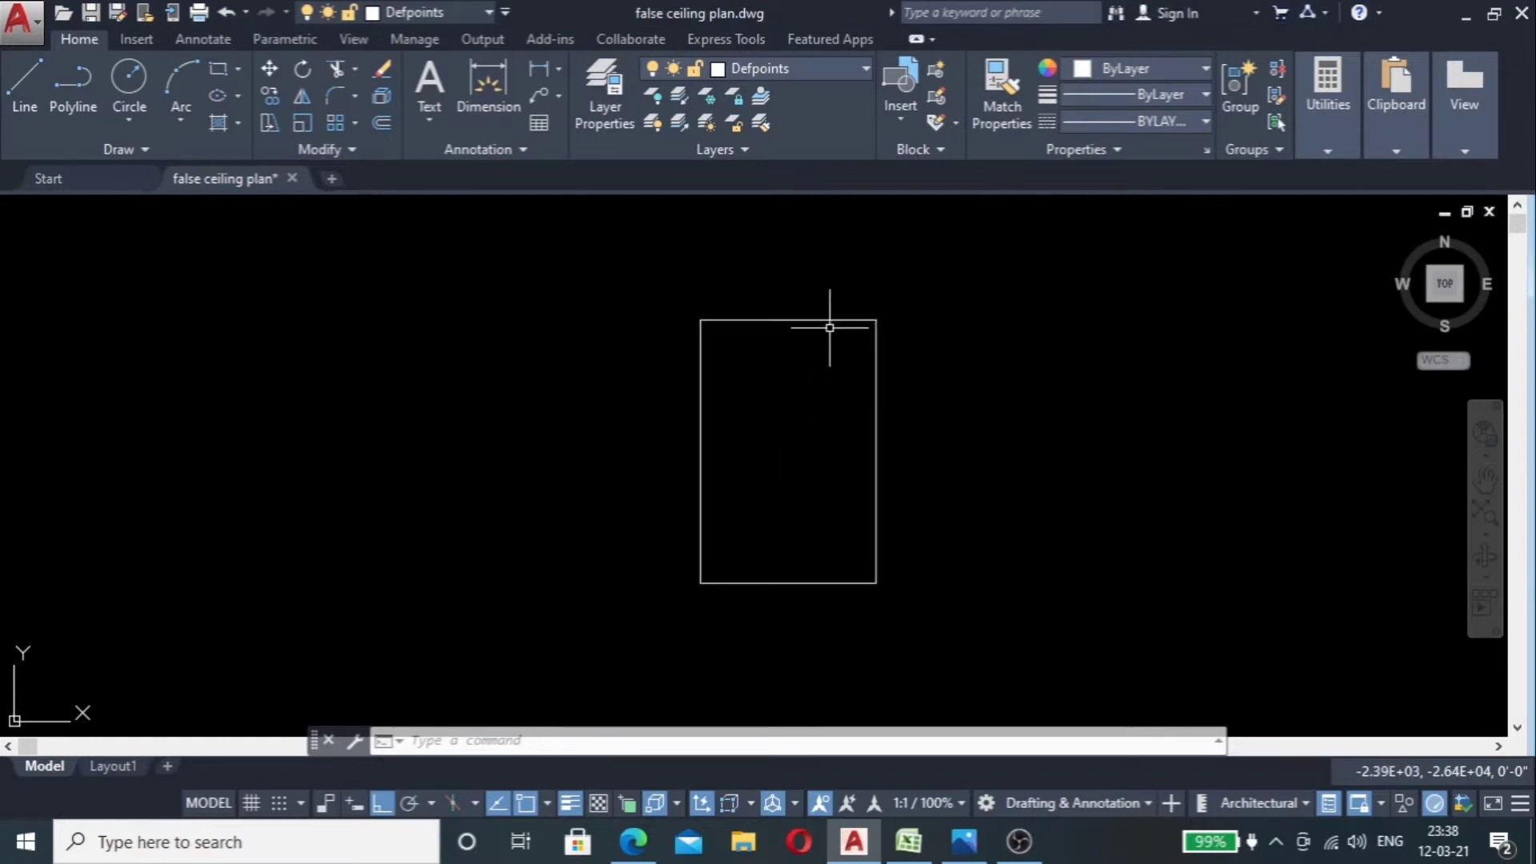
type("l")
key("Return")
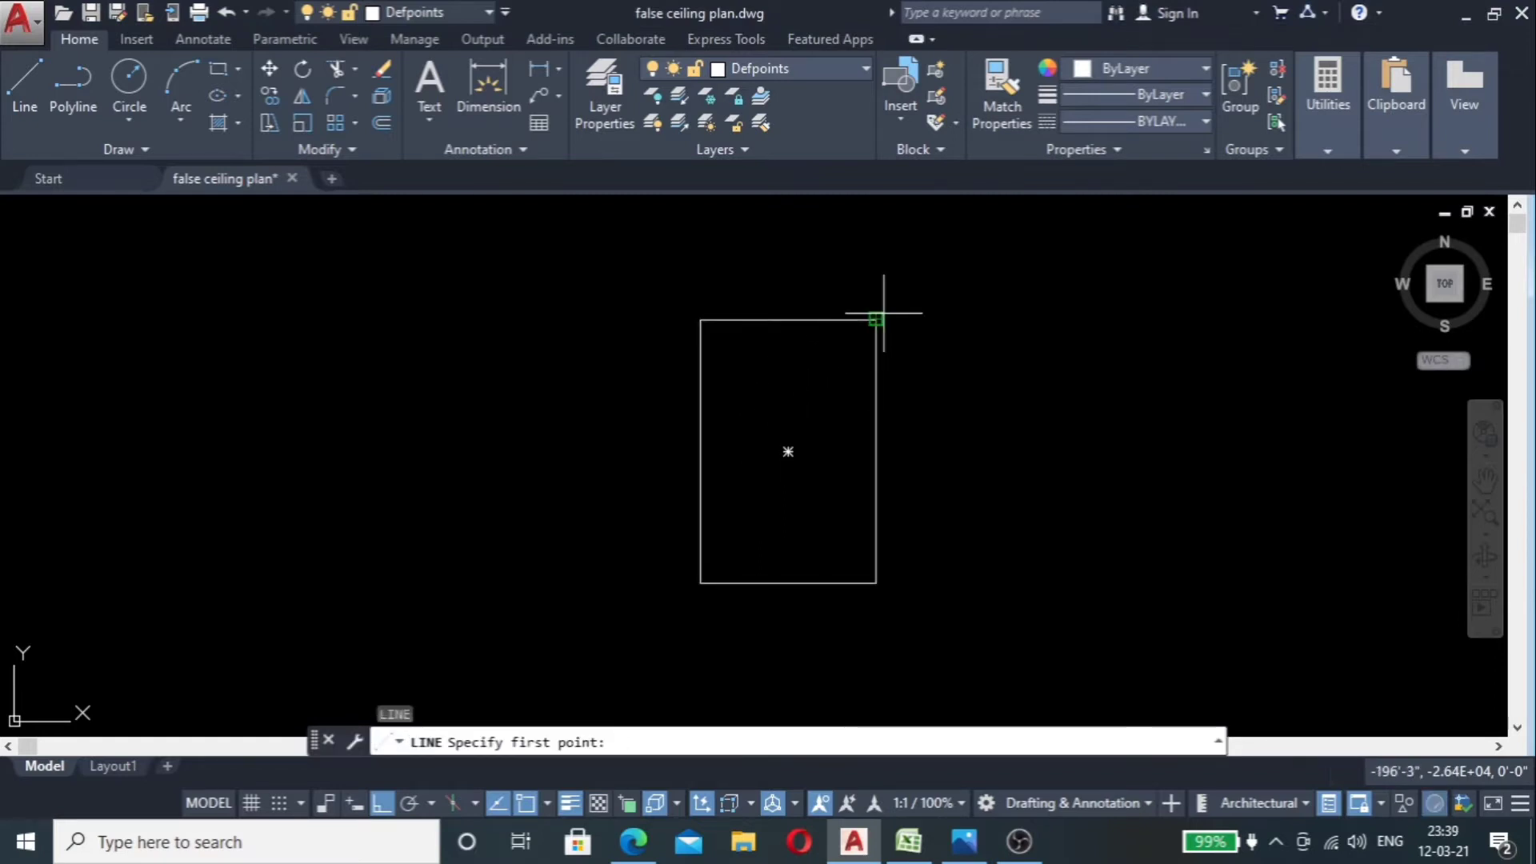
left_click(860, 334)
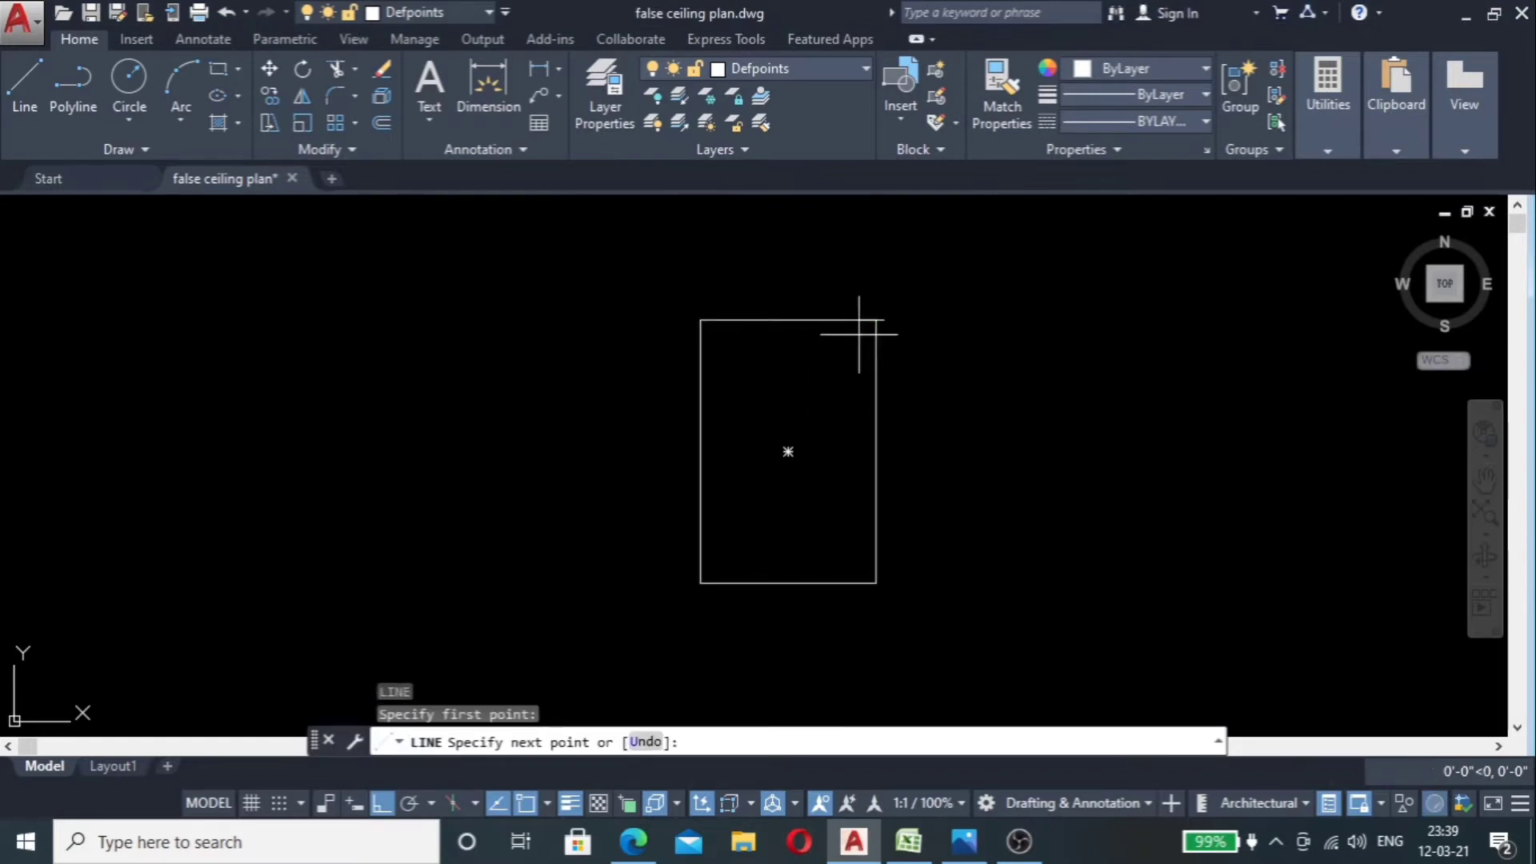
left_click(700, 583)
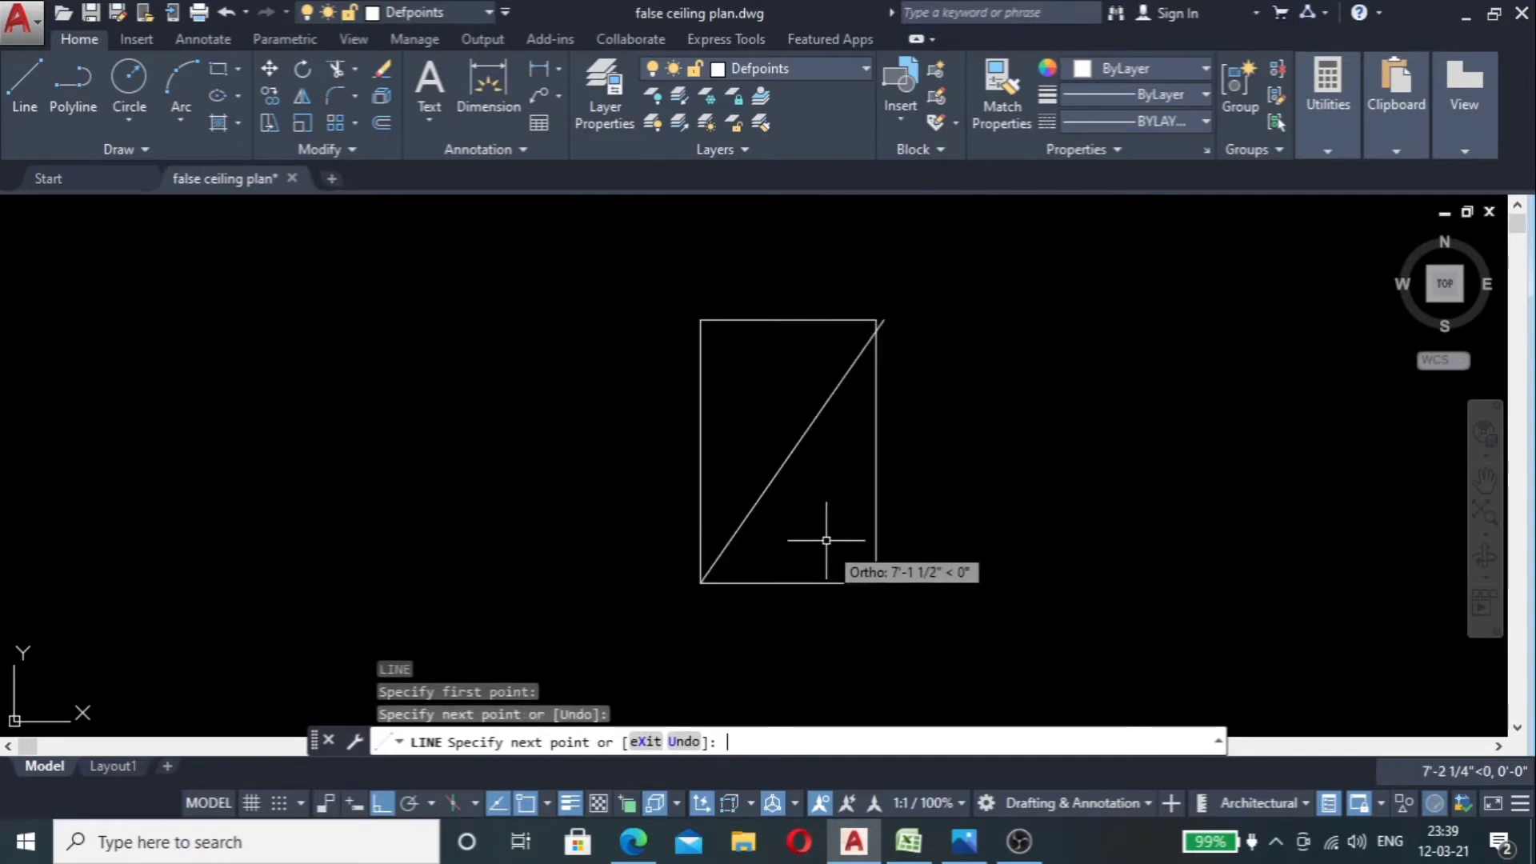
key("Escape")
left_click(828, 404)
key("Delete")
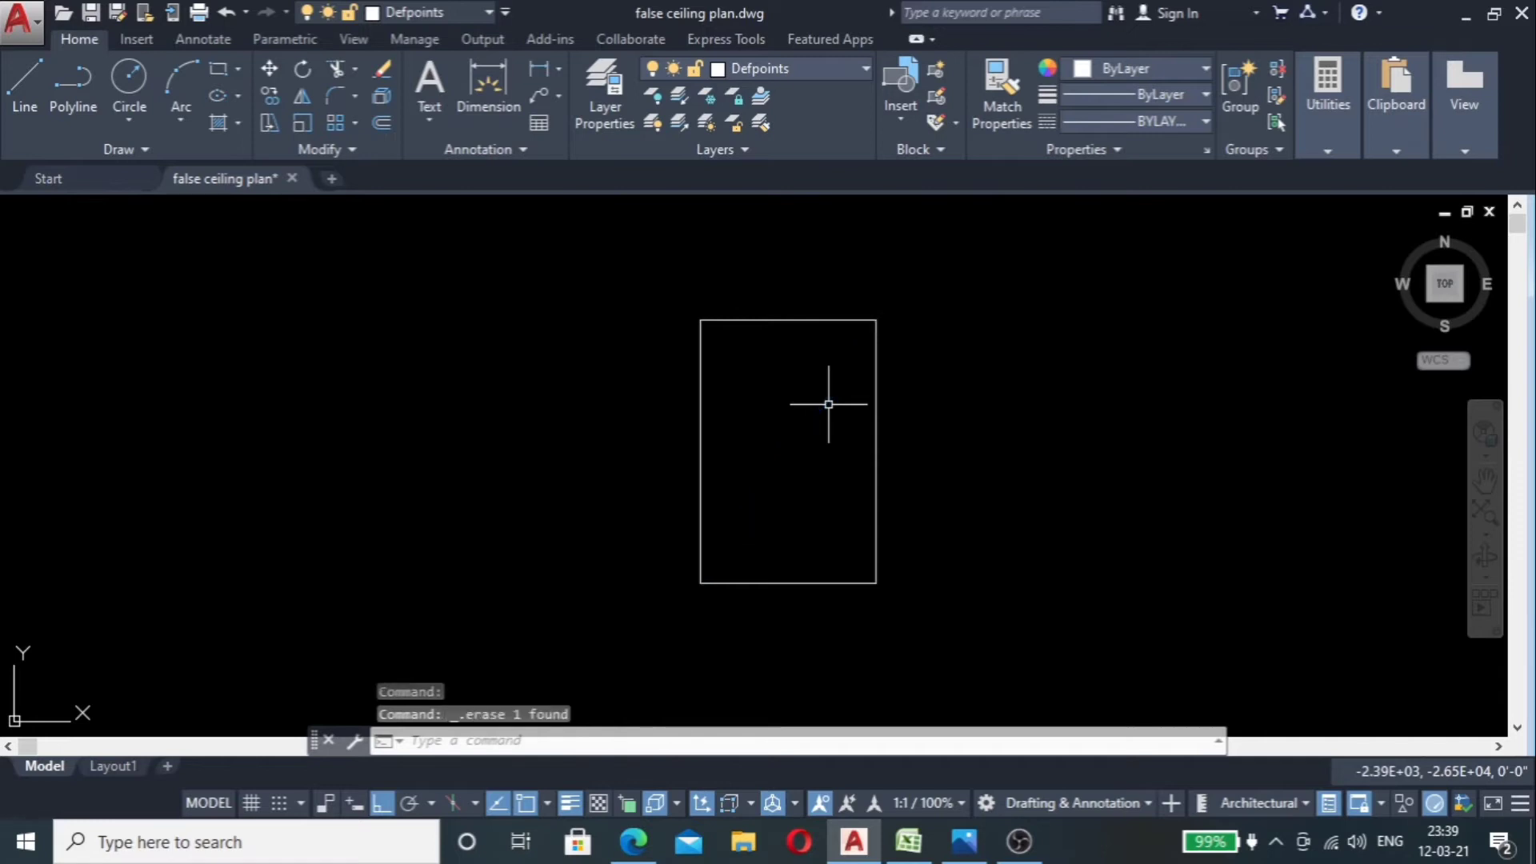
Step: Draw two diagonal lines between the opposite corners of the rectangle, crossing at its centre
key("Return")
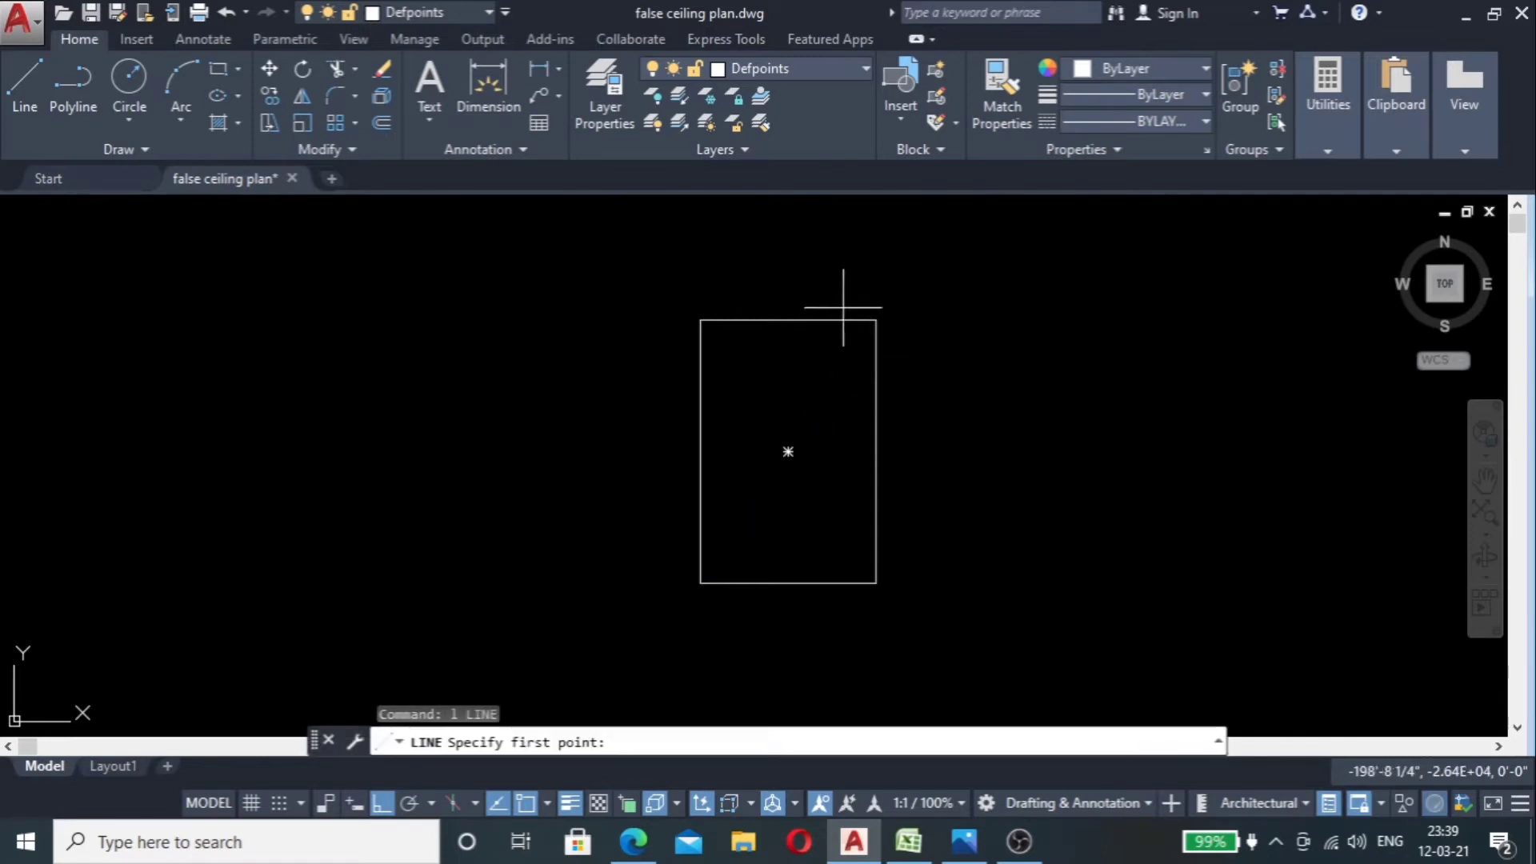
left_click(875, 320)
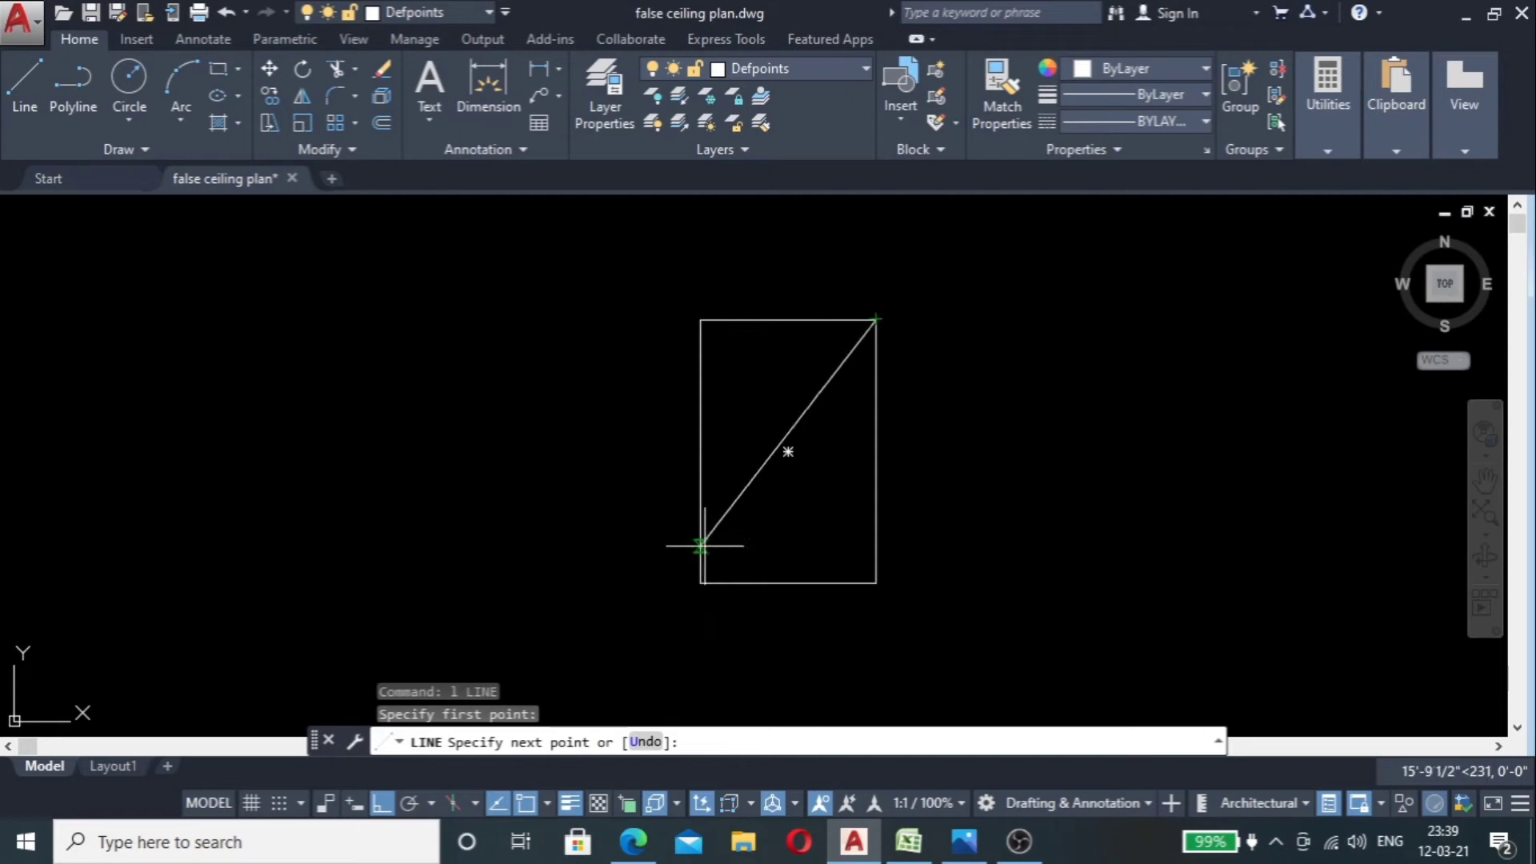
left_click(700, 583)
key("Return")
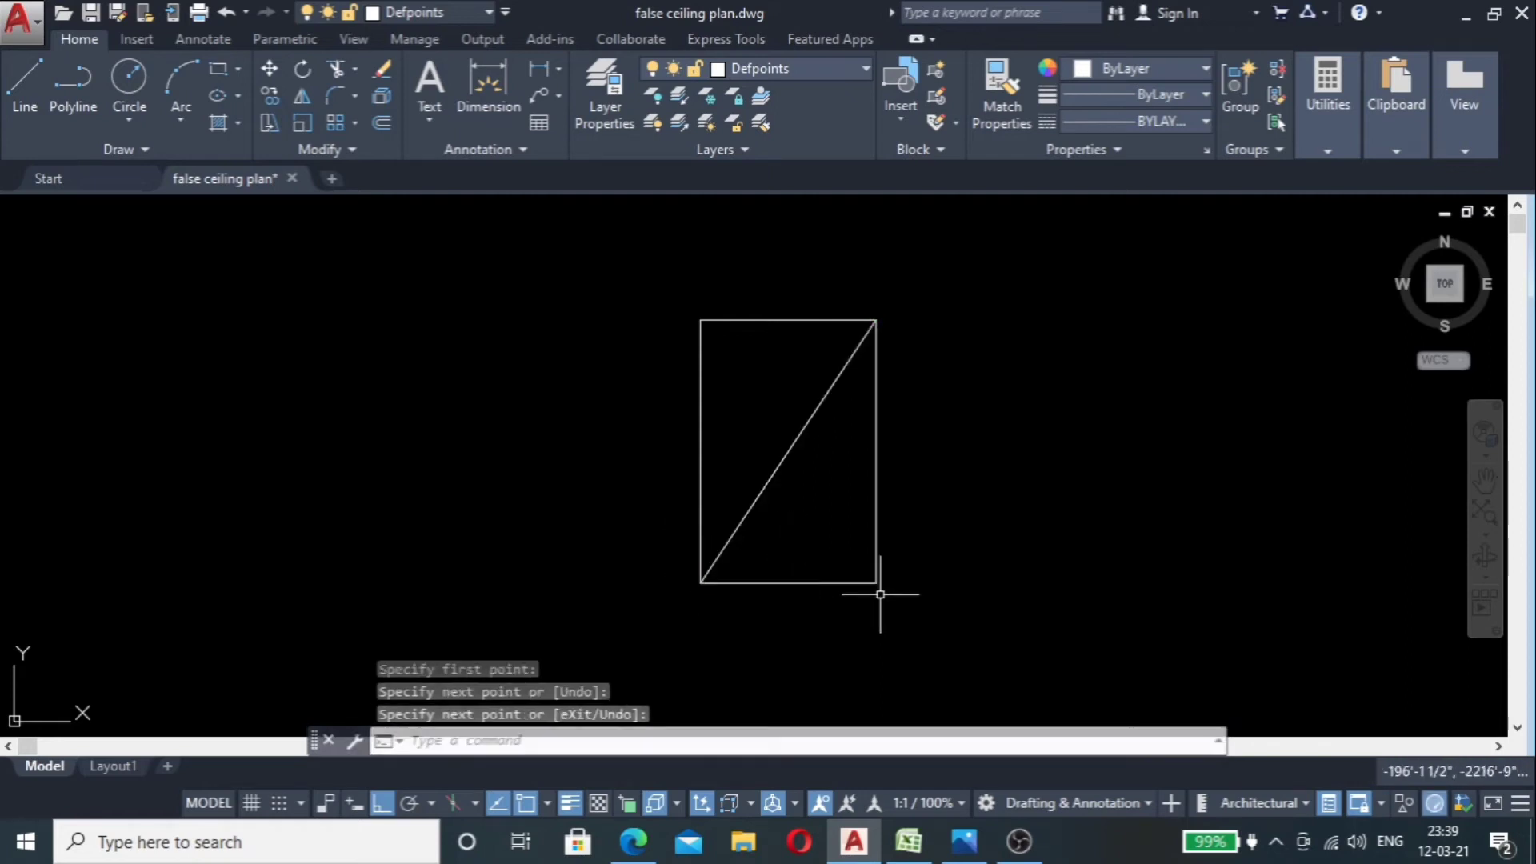
key("Return")
left_click(876, 583)
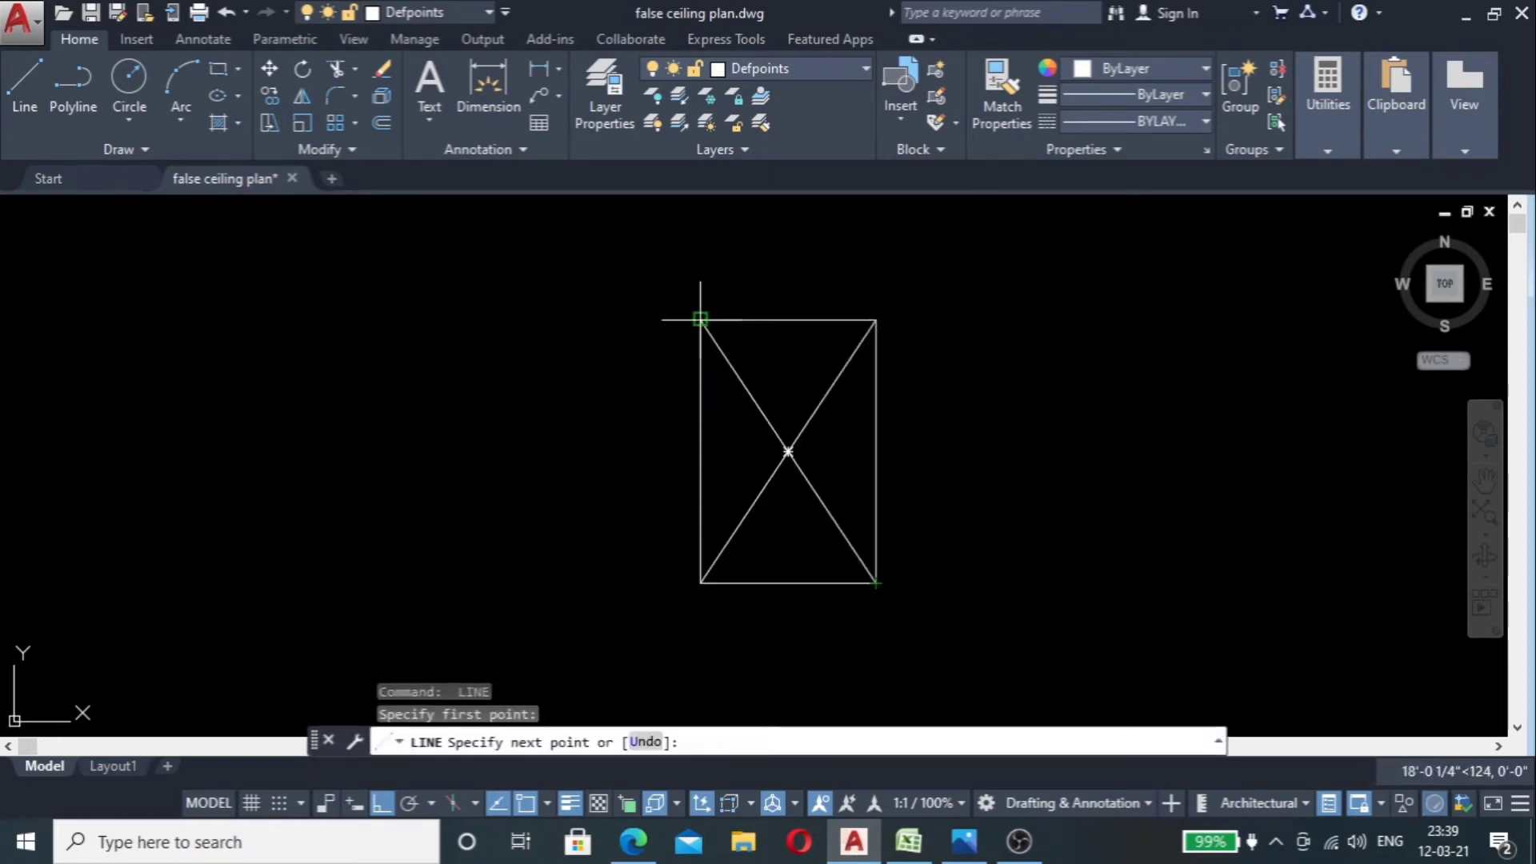
left_click(700, 320)
key("Escape")
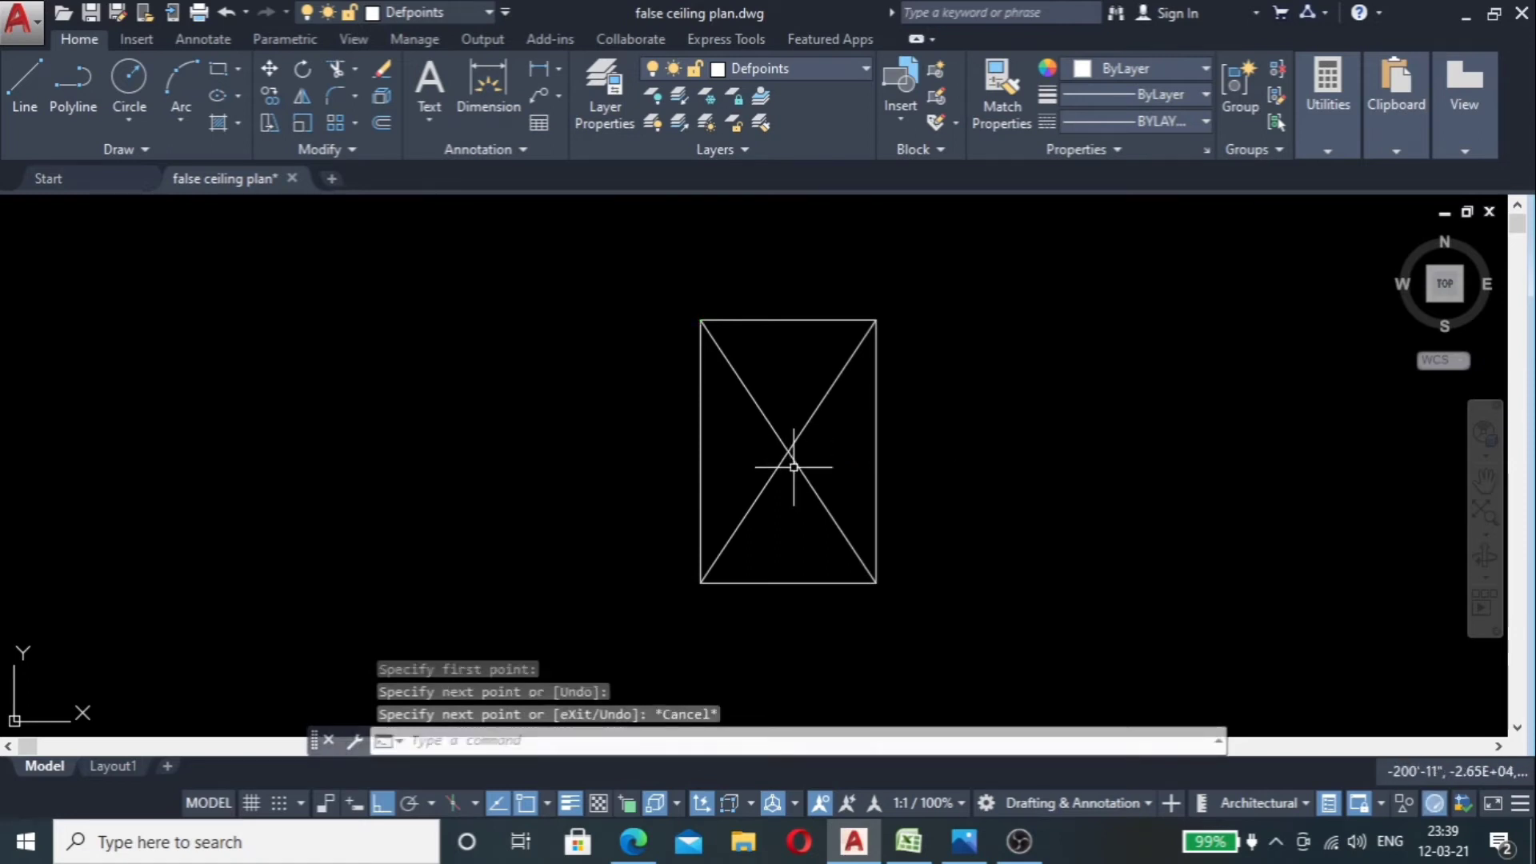
Step: Draw a circle with a radius of 1.5' centred on the intersection of the diagonals
scroll(792, 453, "up", 6)
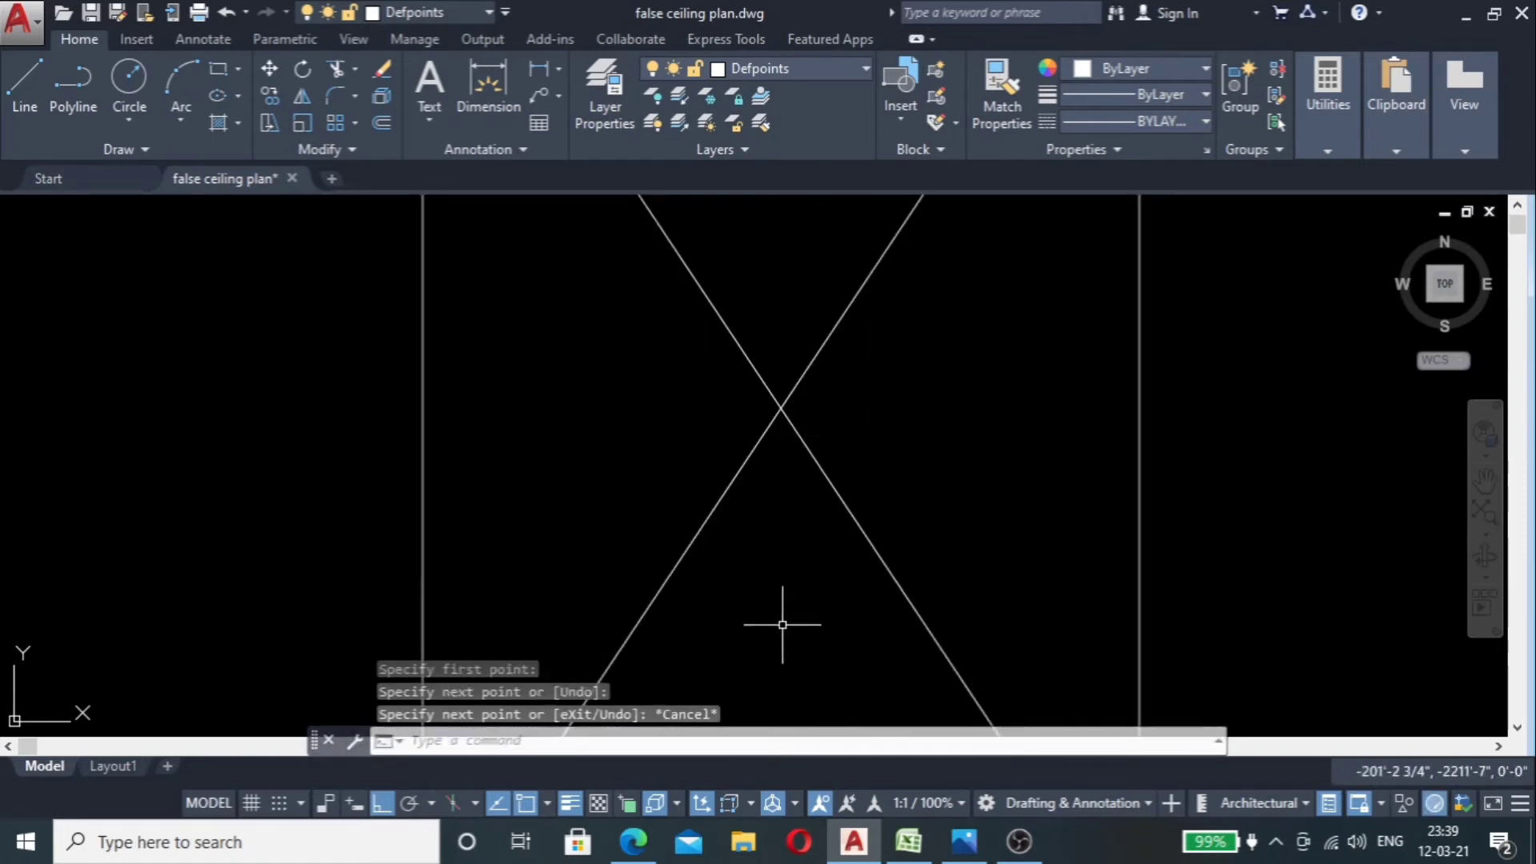
mouse_move(968, 852)
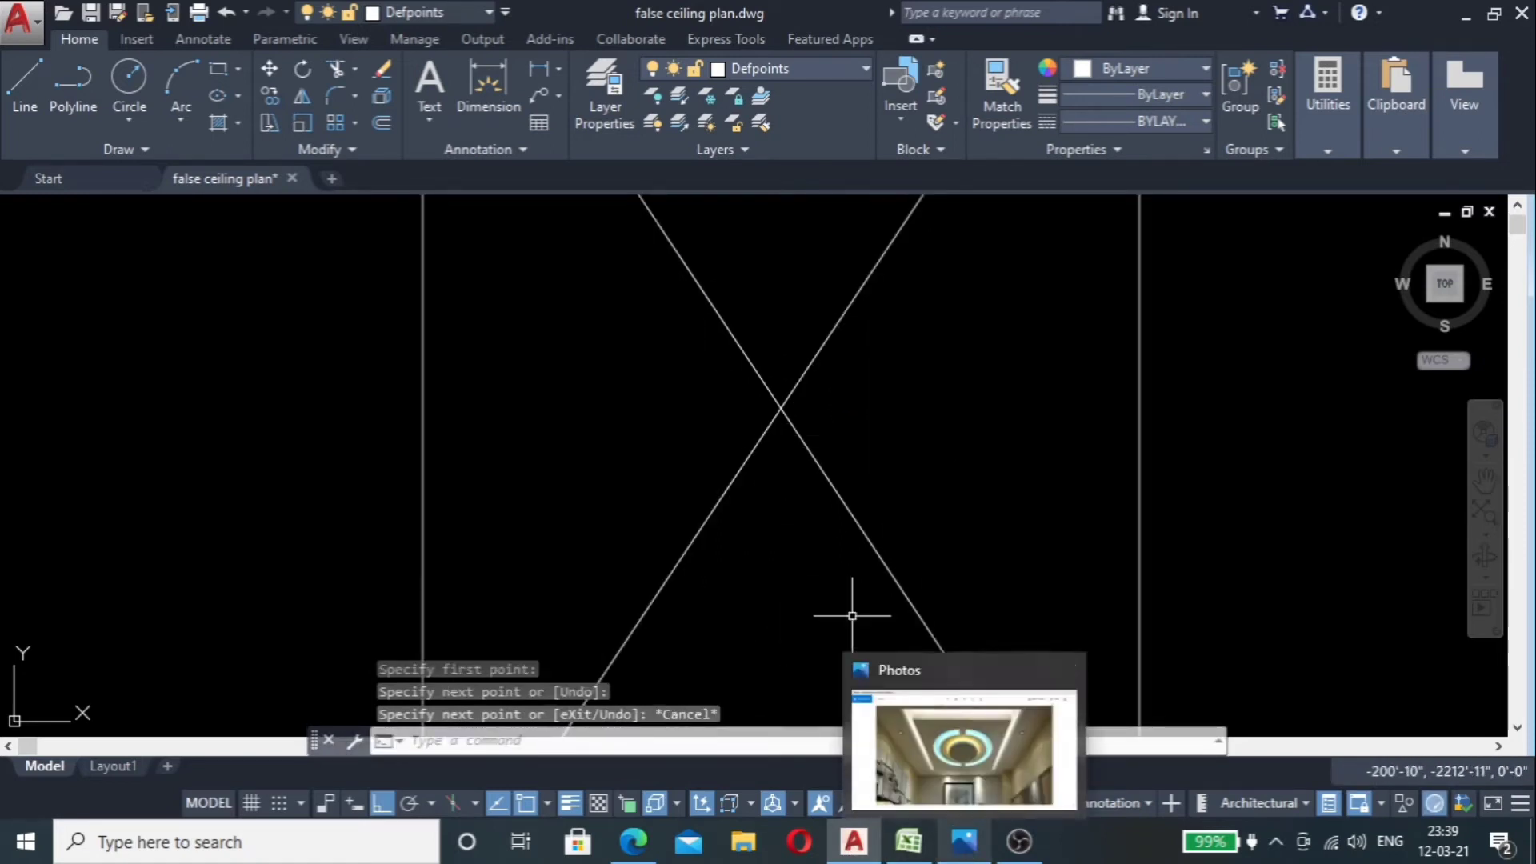
type("c")
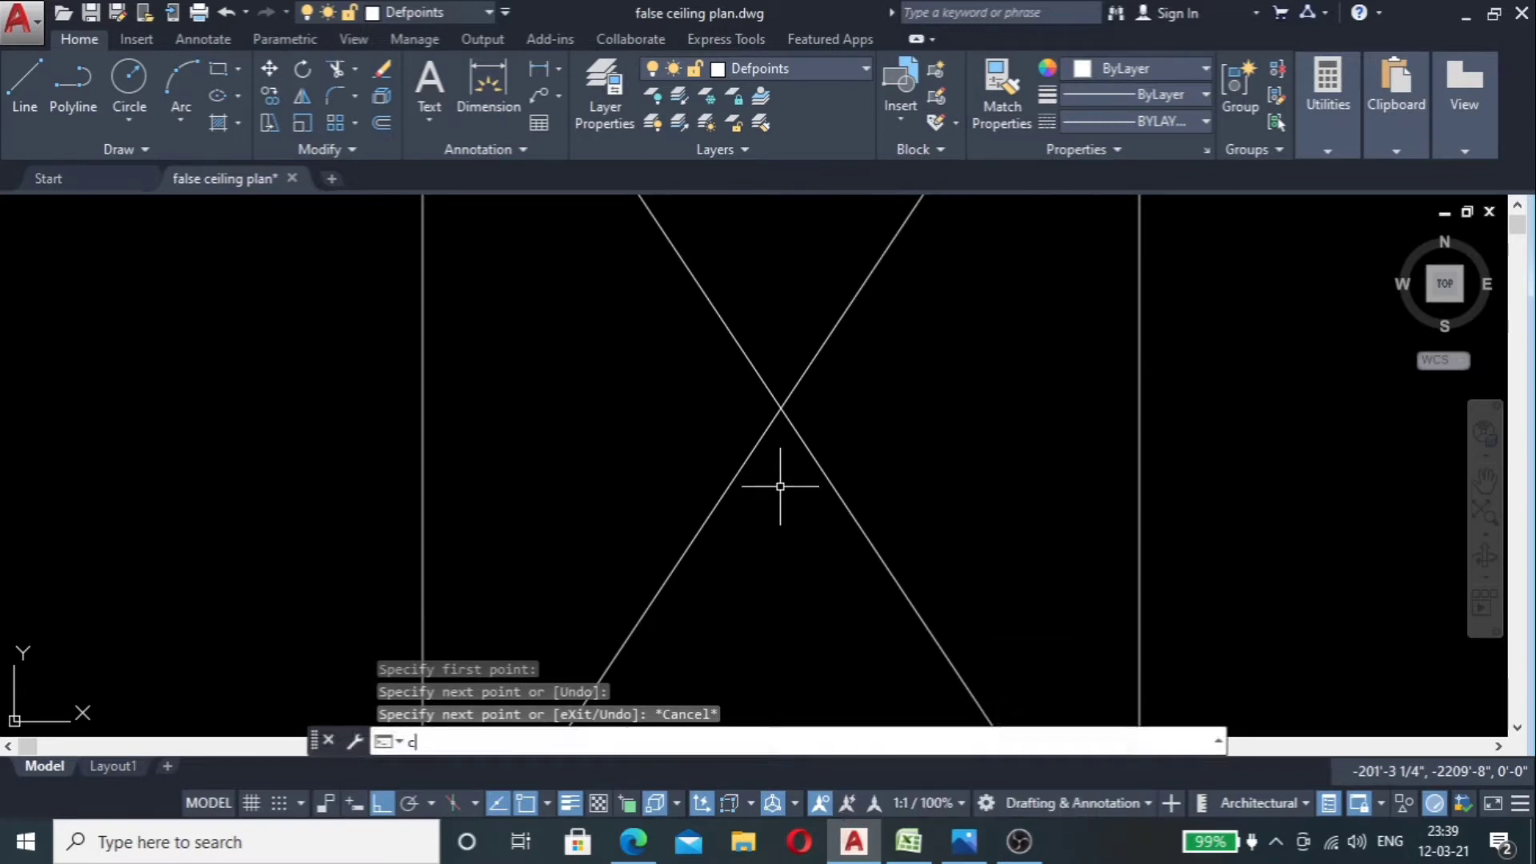
key("Return")
left_click(780, 408)
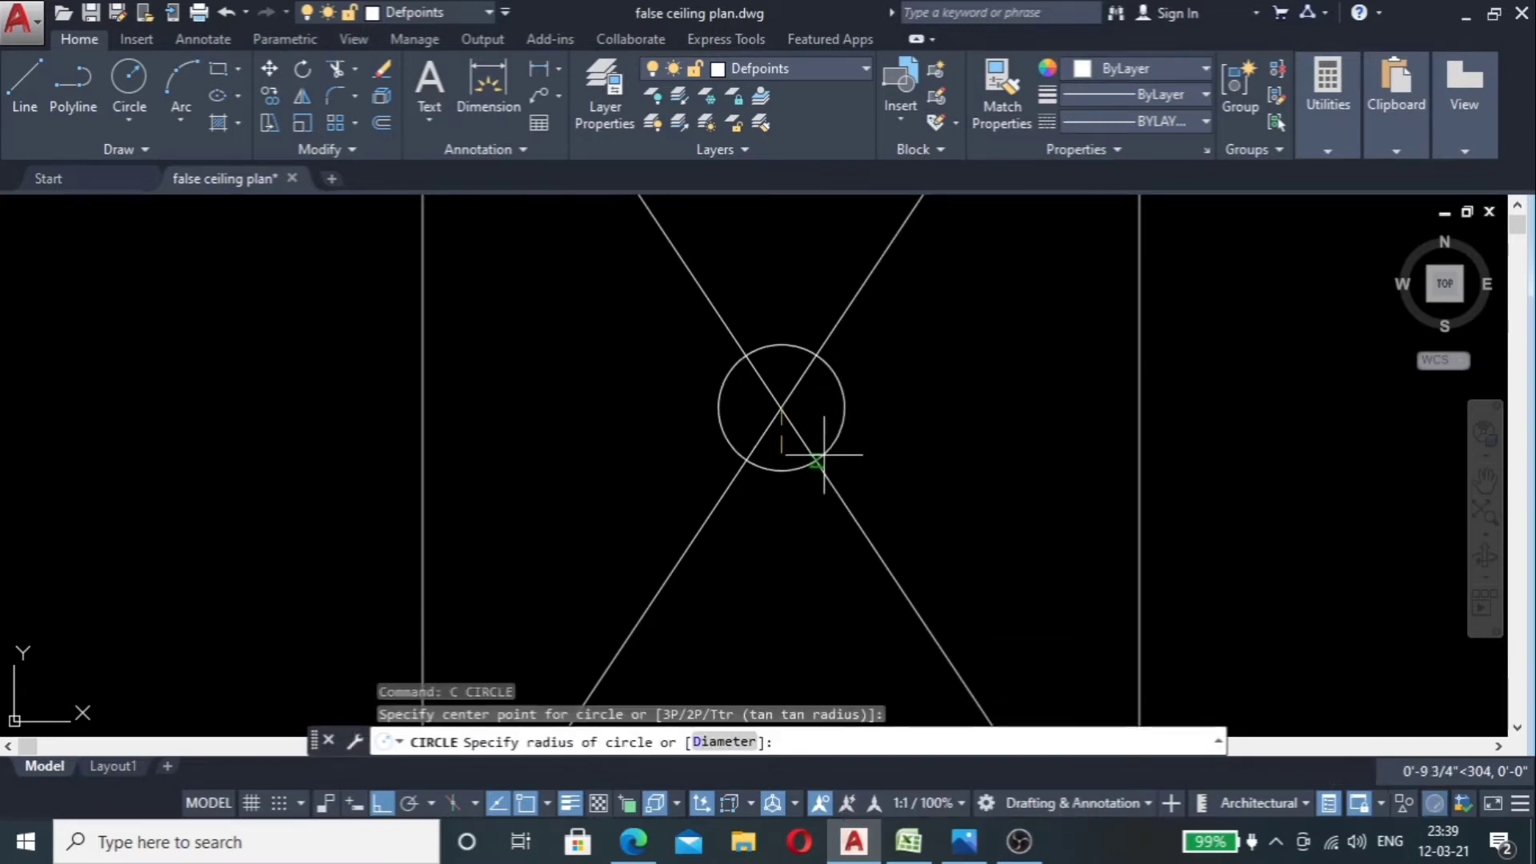
type("2'")
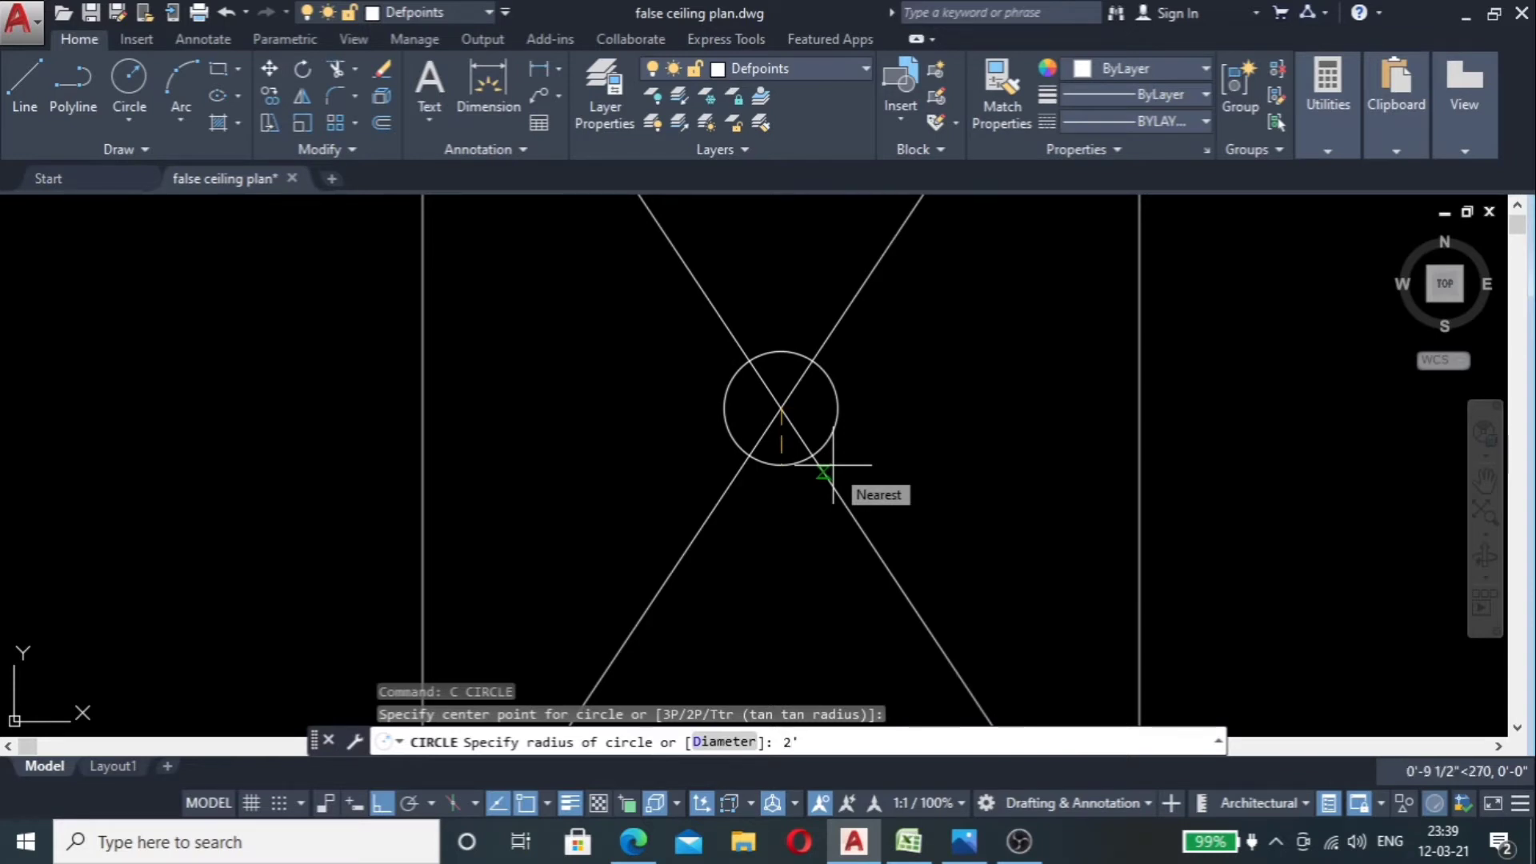
key("BackSpace")
key("BackSpace")
type("1.5'")
key("Return")
left_click(837, 429)
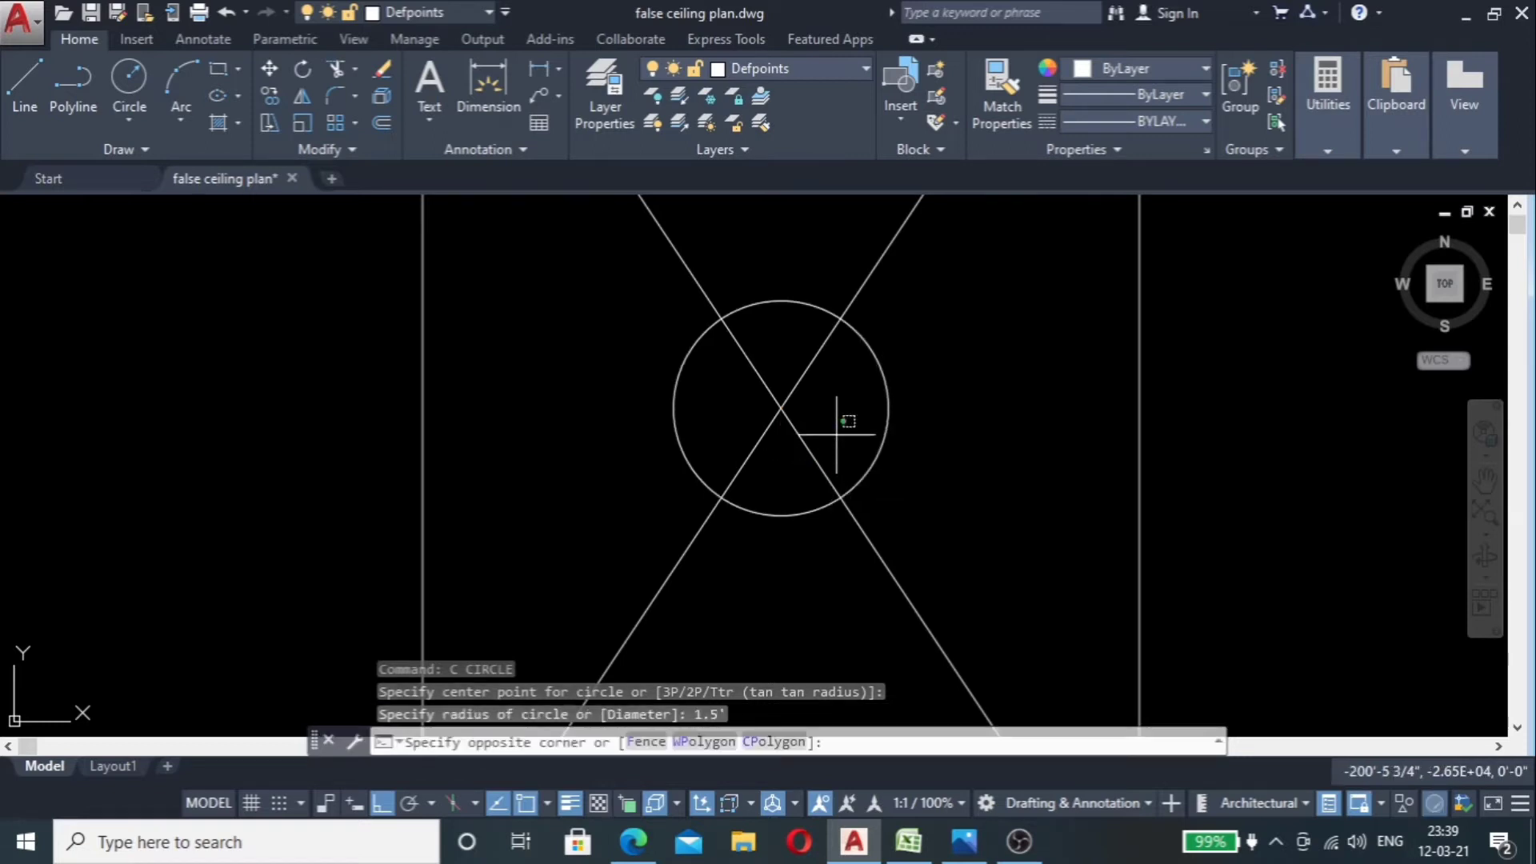
left_click(968, 521)
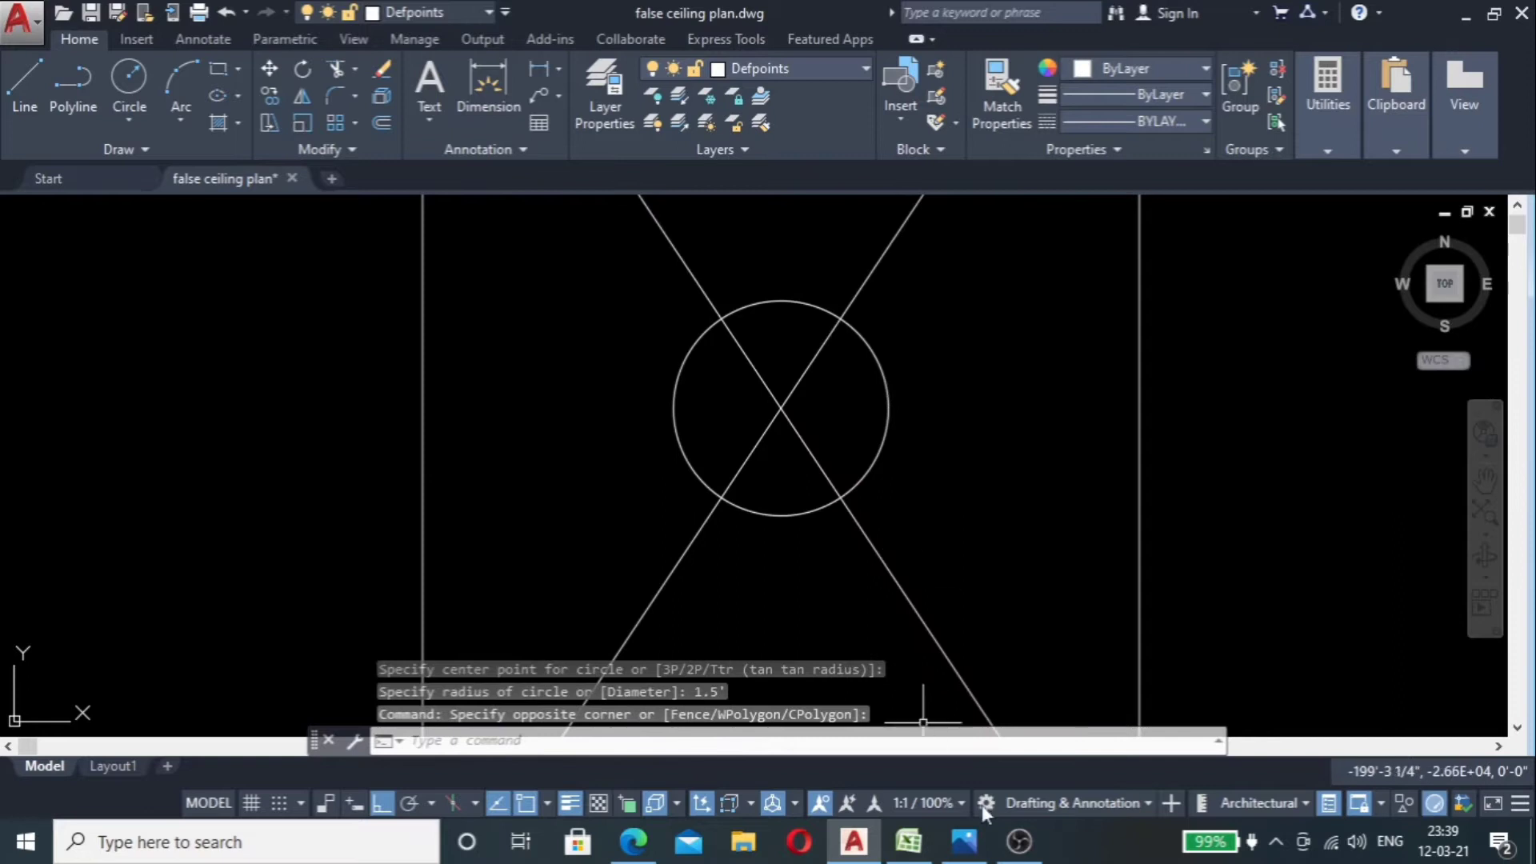
Step: Check the reference ceiling photo, return to AutoCAD and offset the circle outward by 1'
left_click(971, 844)
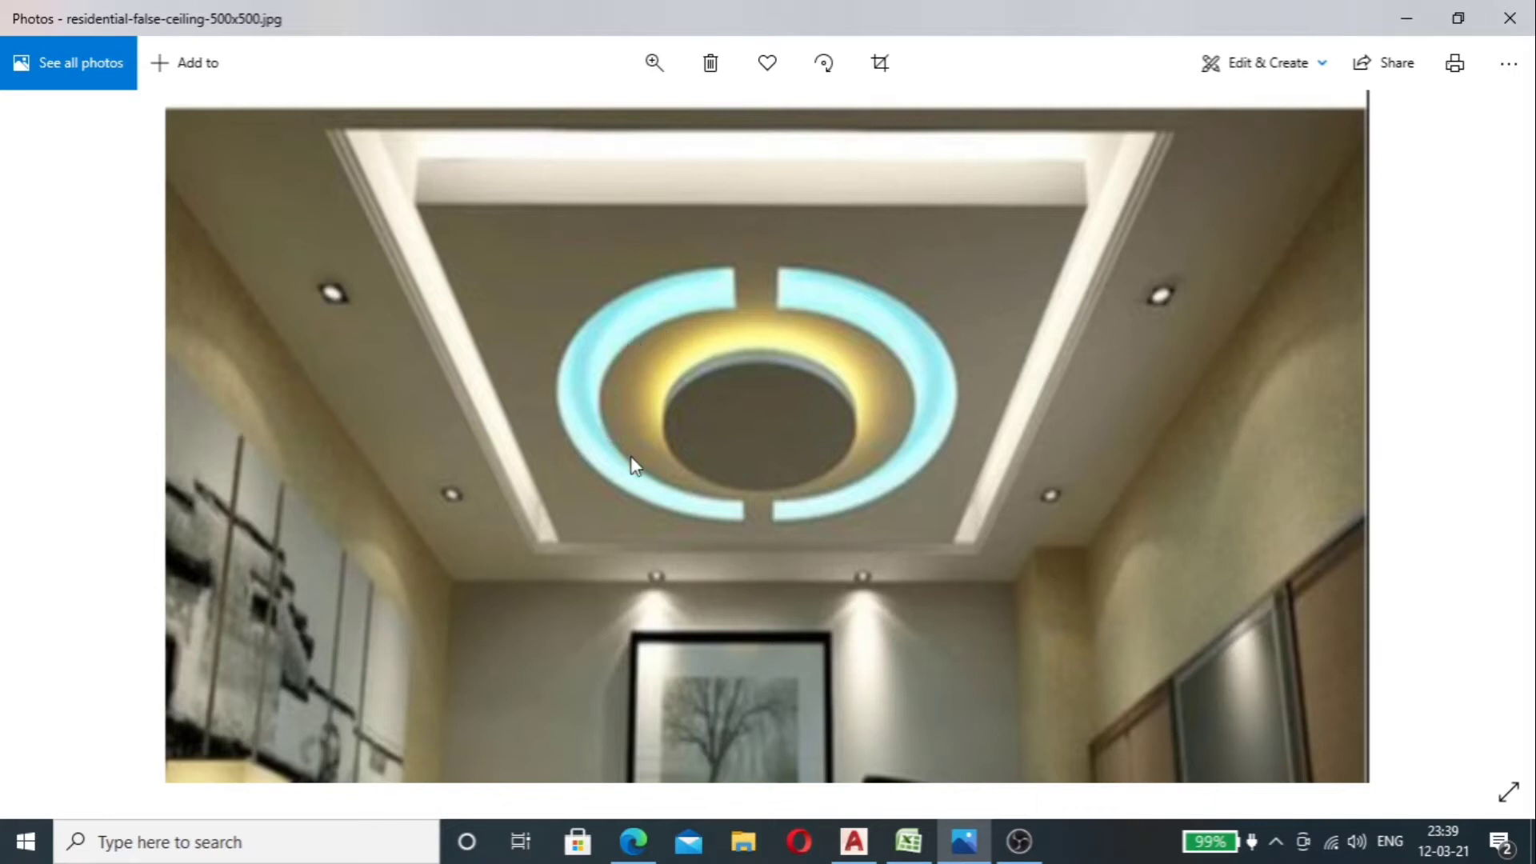
mouse_move(968, 846)
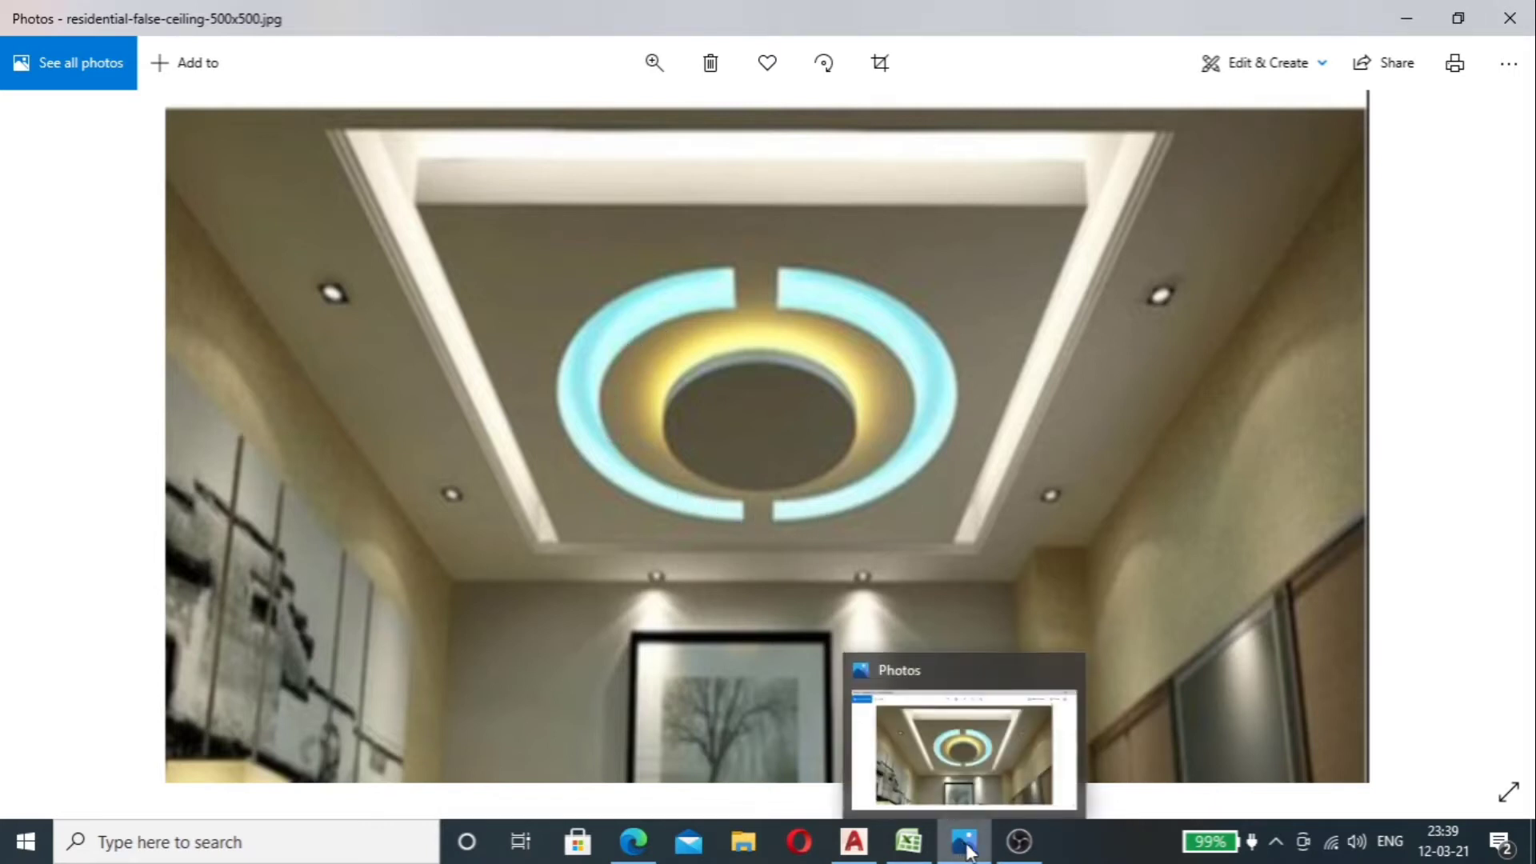
left_click(853, 841)
left_click(803, 304)
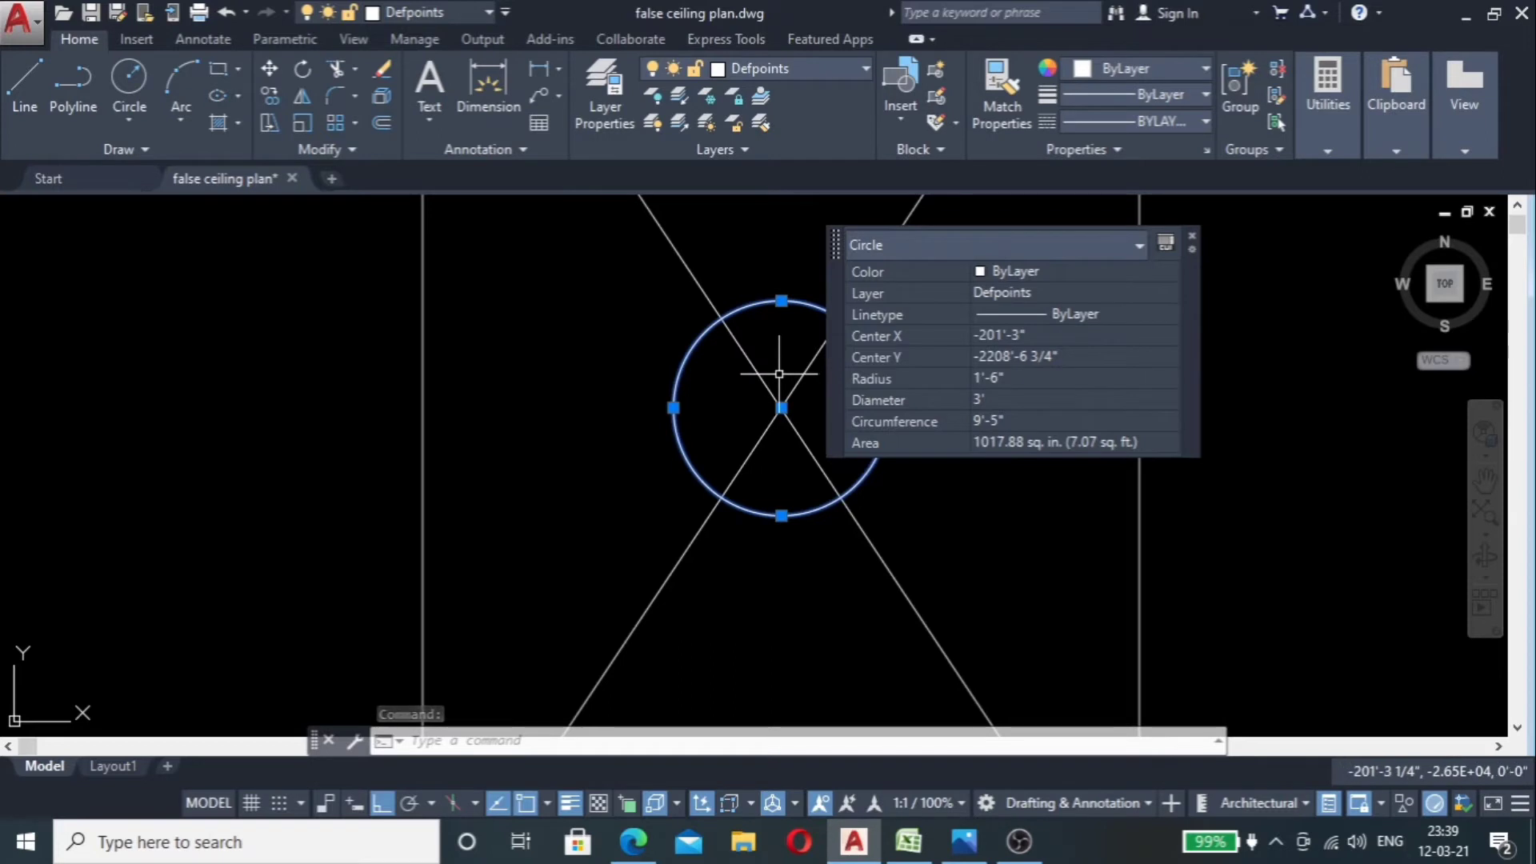
type("o")
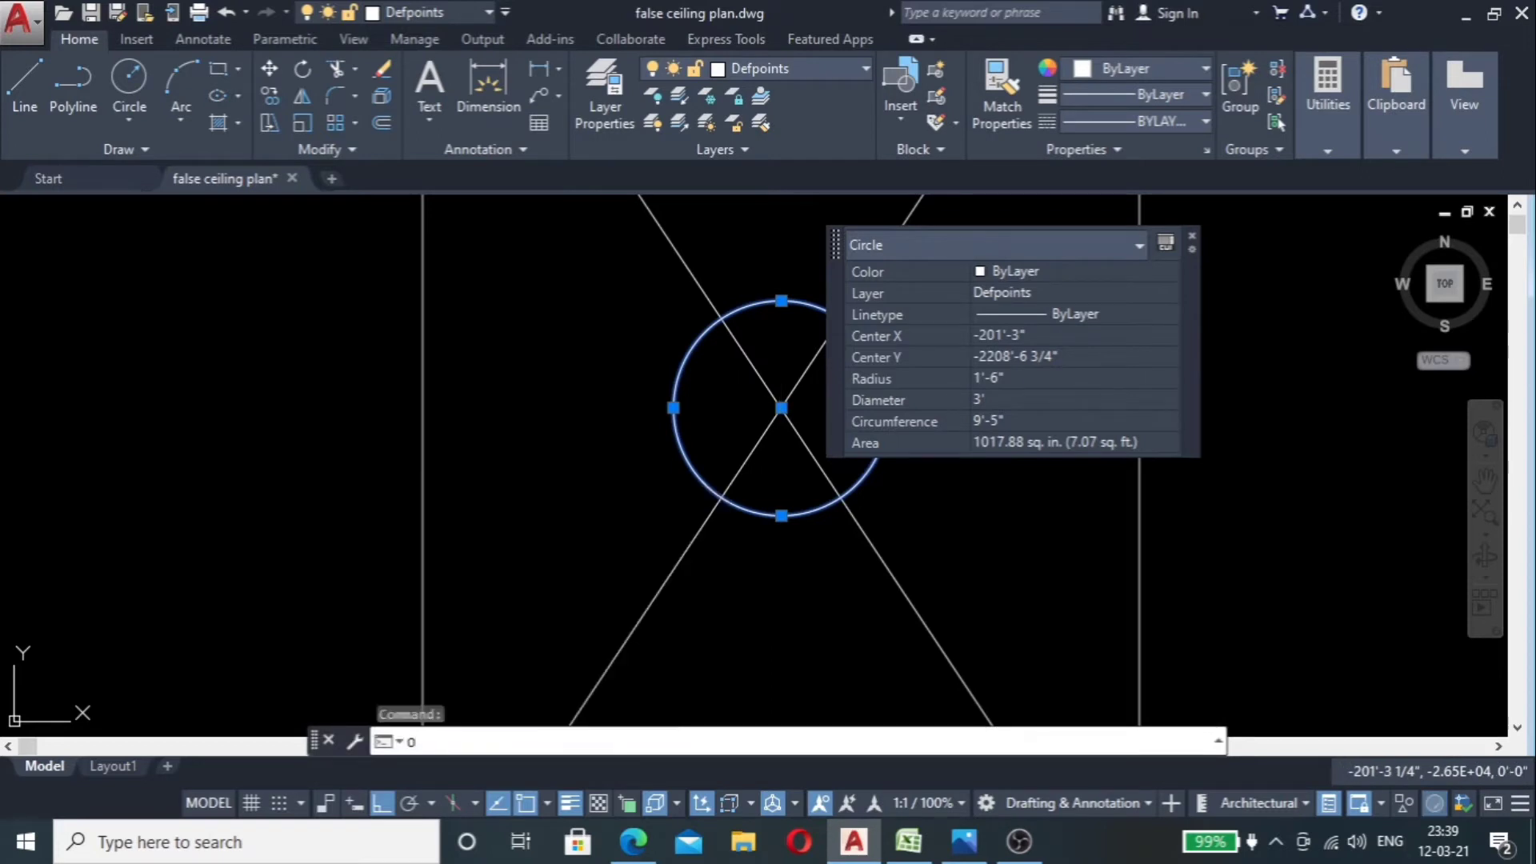
key("Return")
type("1'")
key("Return")
left_click(882, 369)
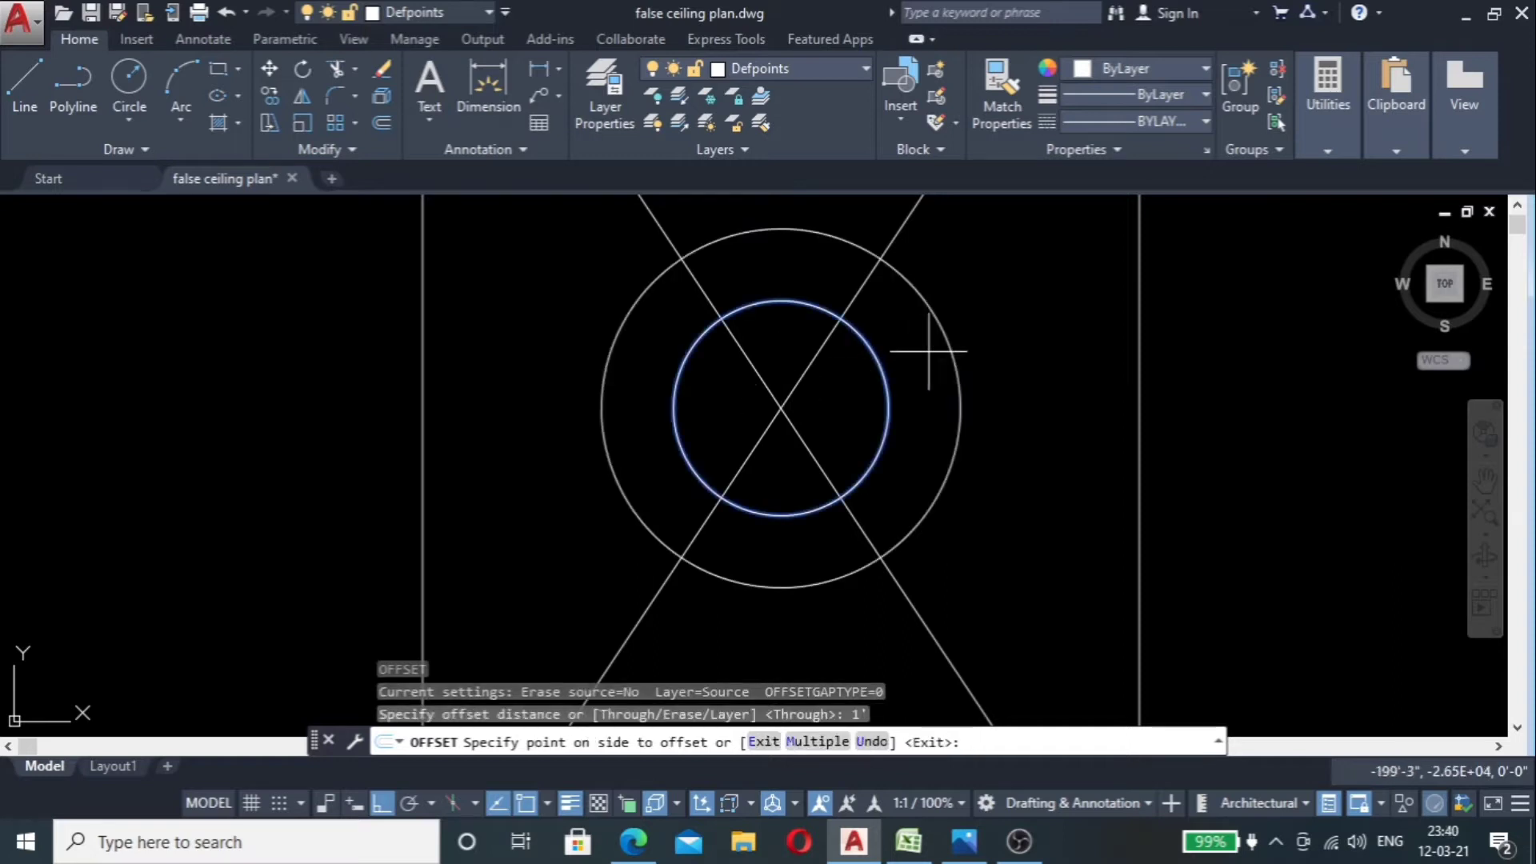
left_click(933, 350)
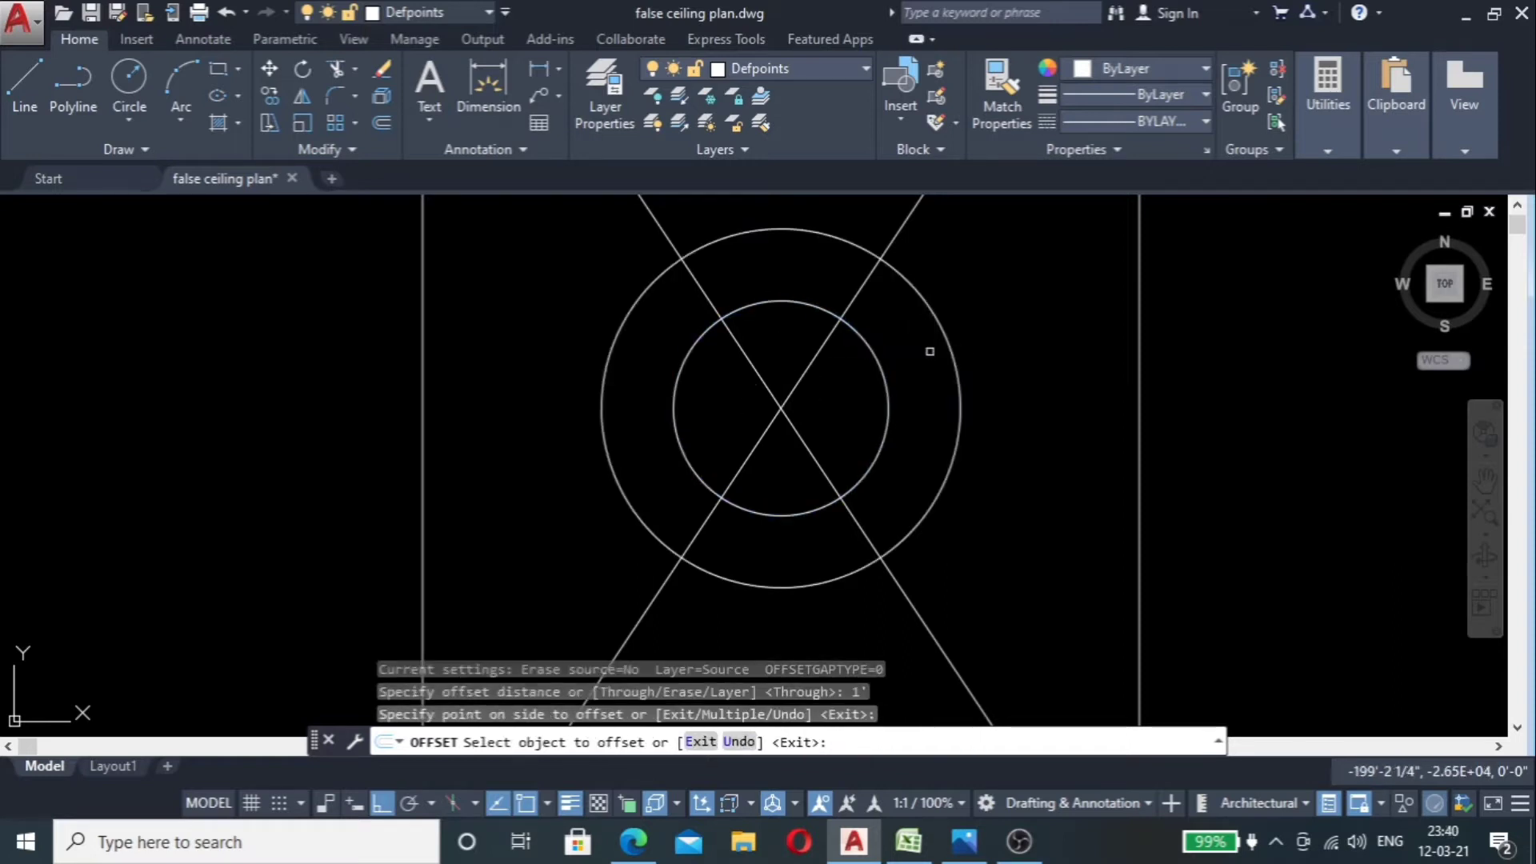
key("Return")
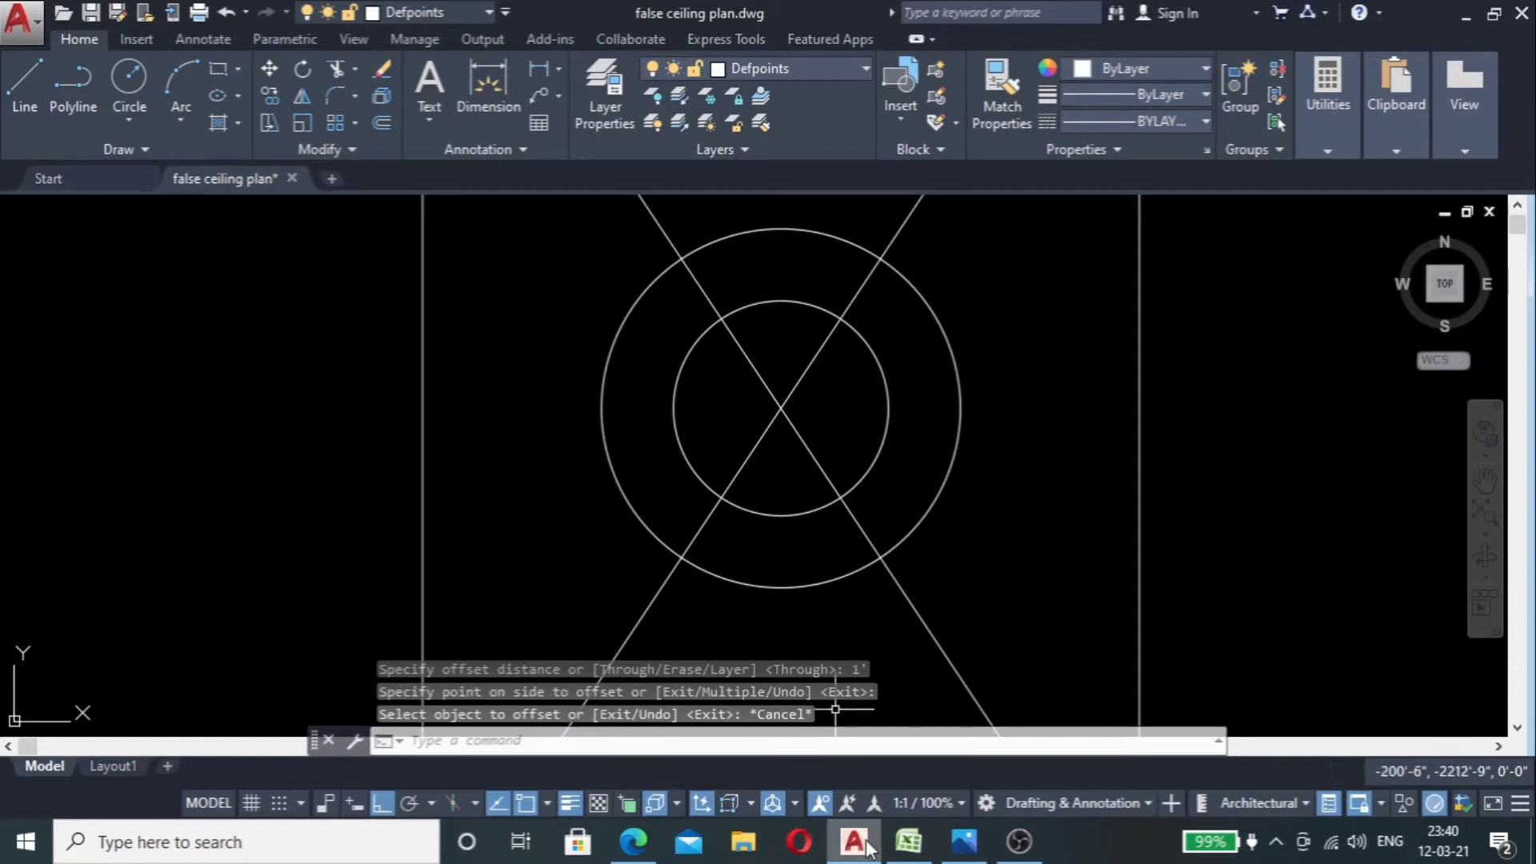
Step: Check the reference ceiling photo in Photos, return to AutoCAD and offset the outer circle outward by 6"
mouse_move(868, 846)
mouse_move(964, 841)
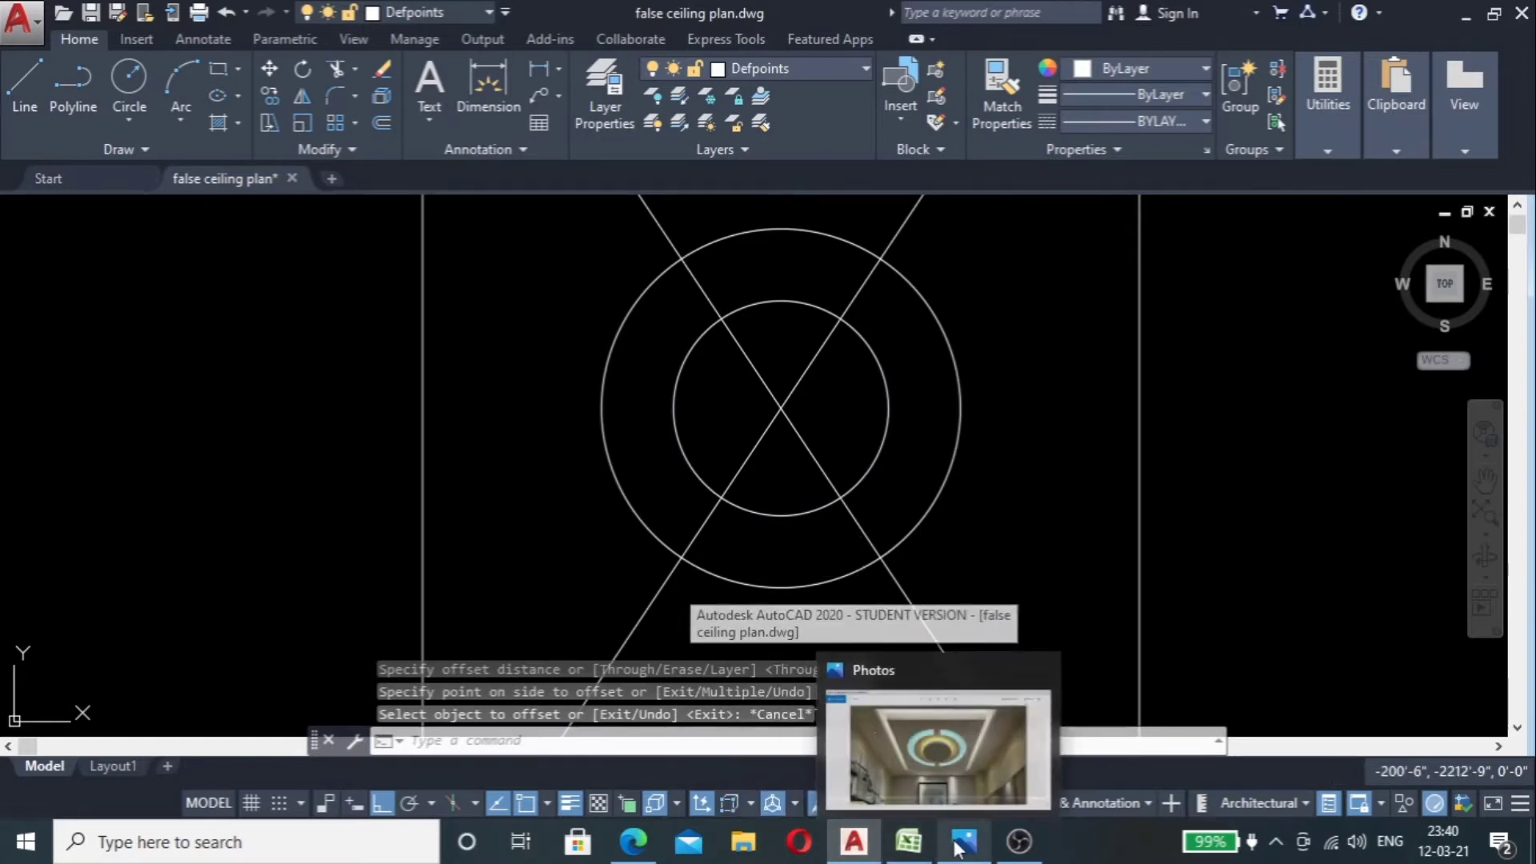
left_click(960, 804)
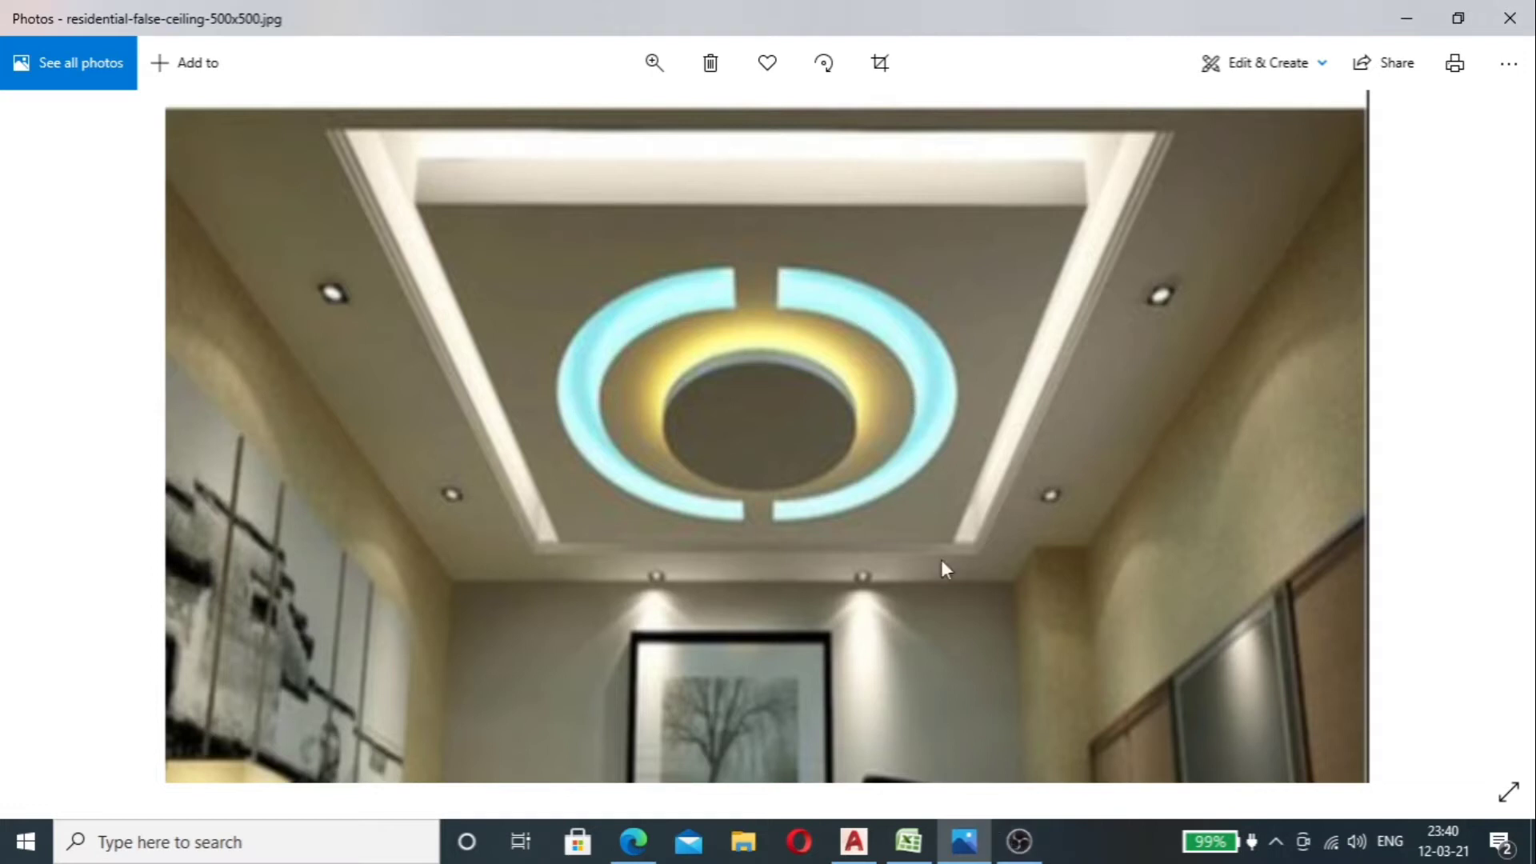
left_click(853, 841)
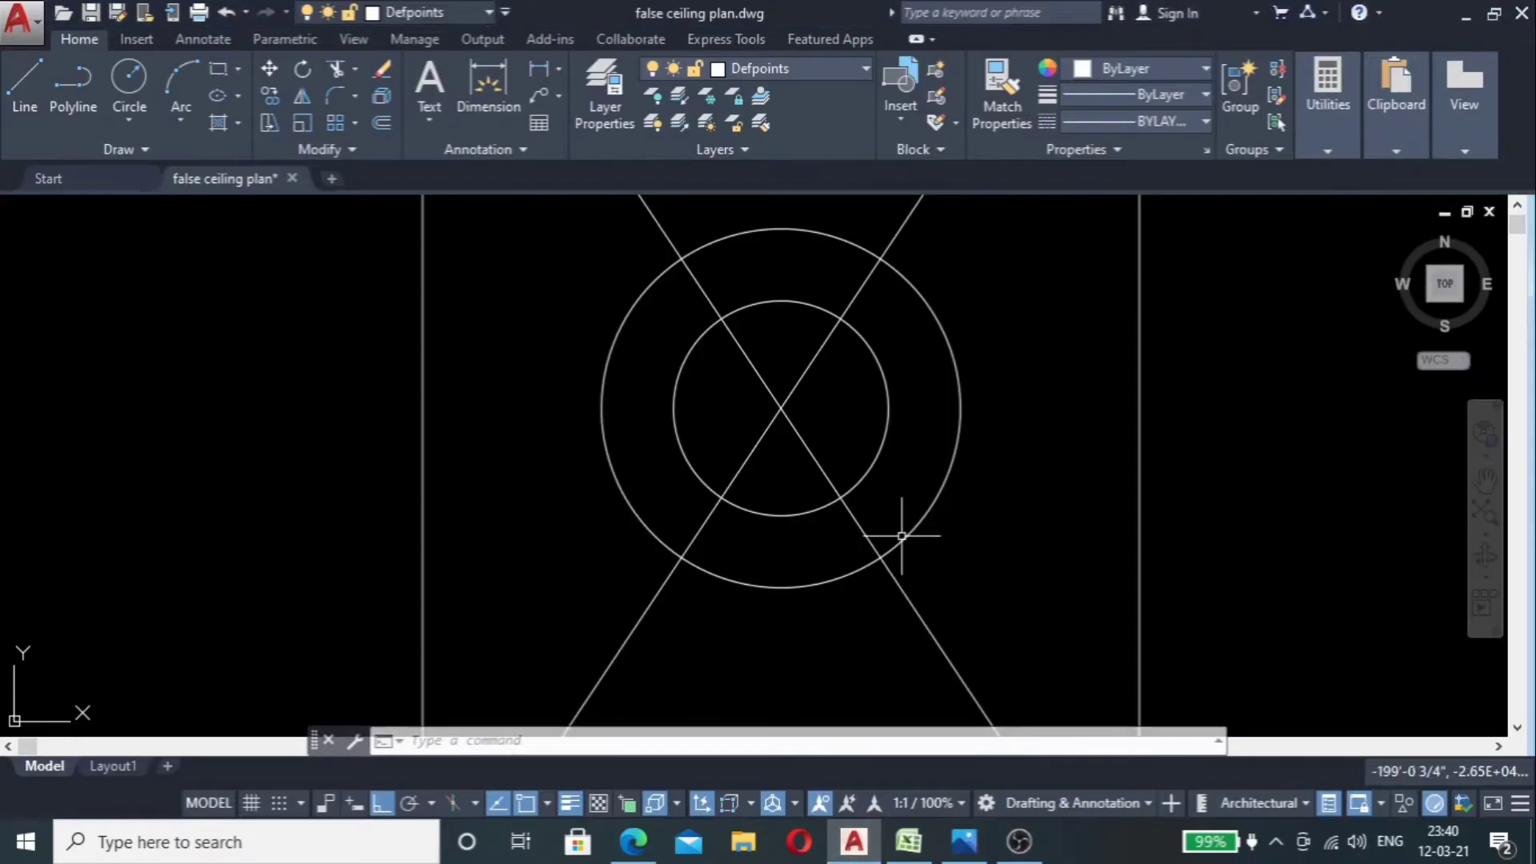
left_click(964, 388)
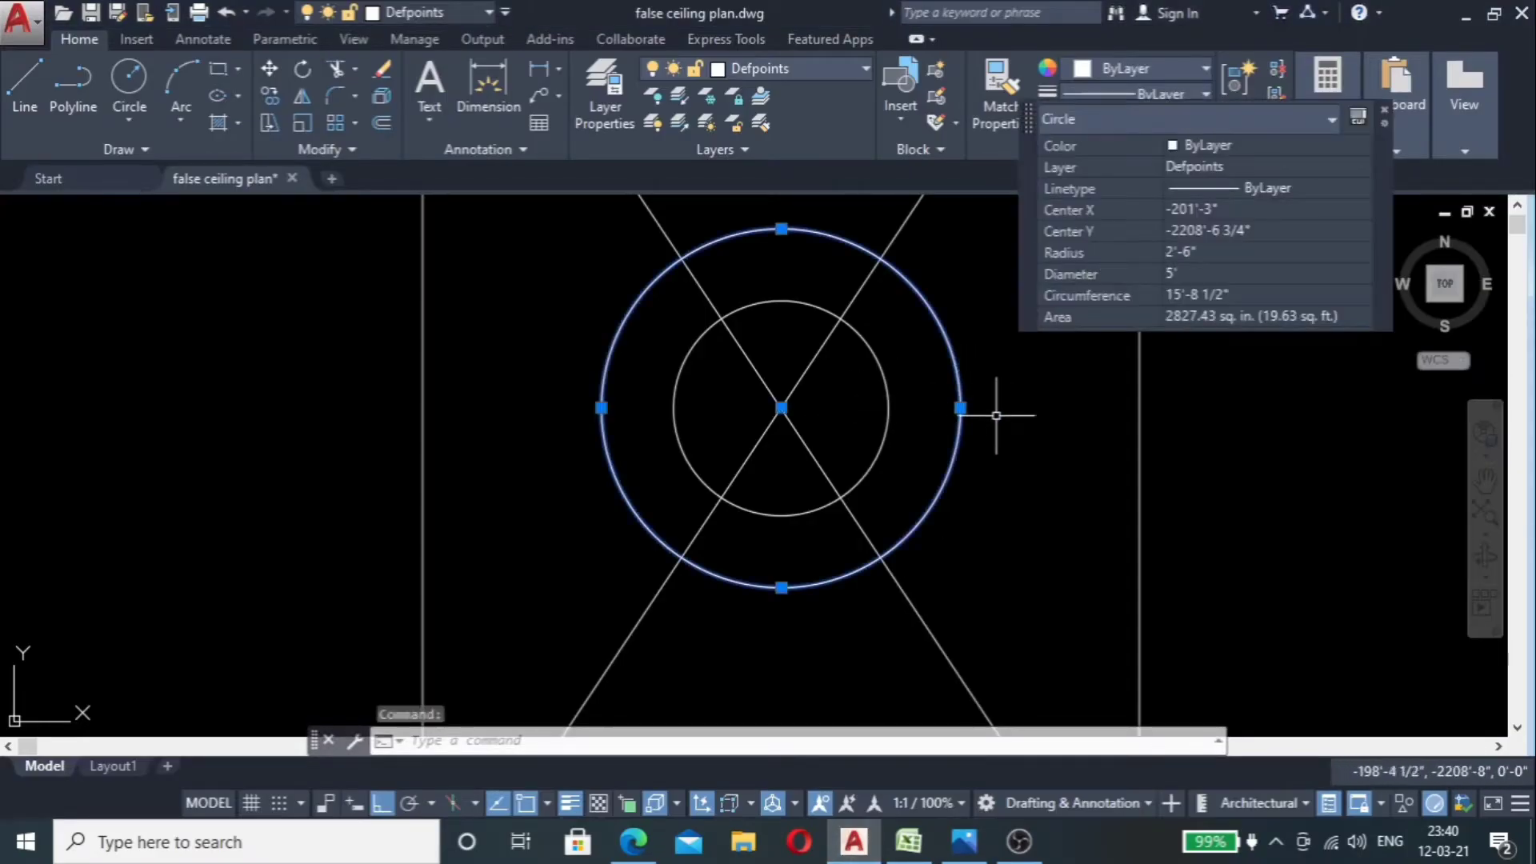
type("o")
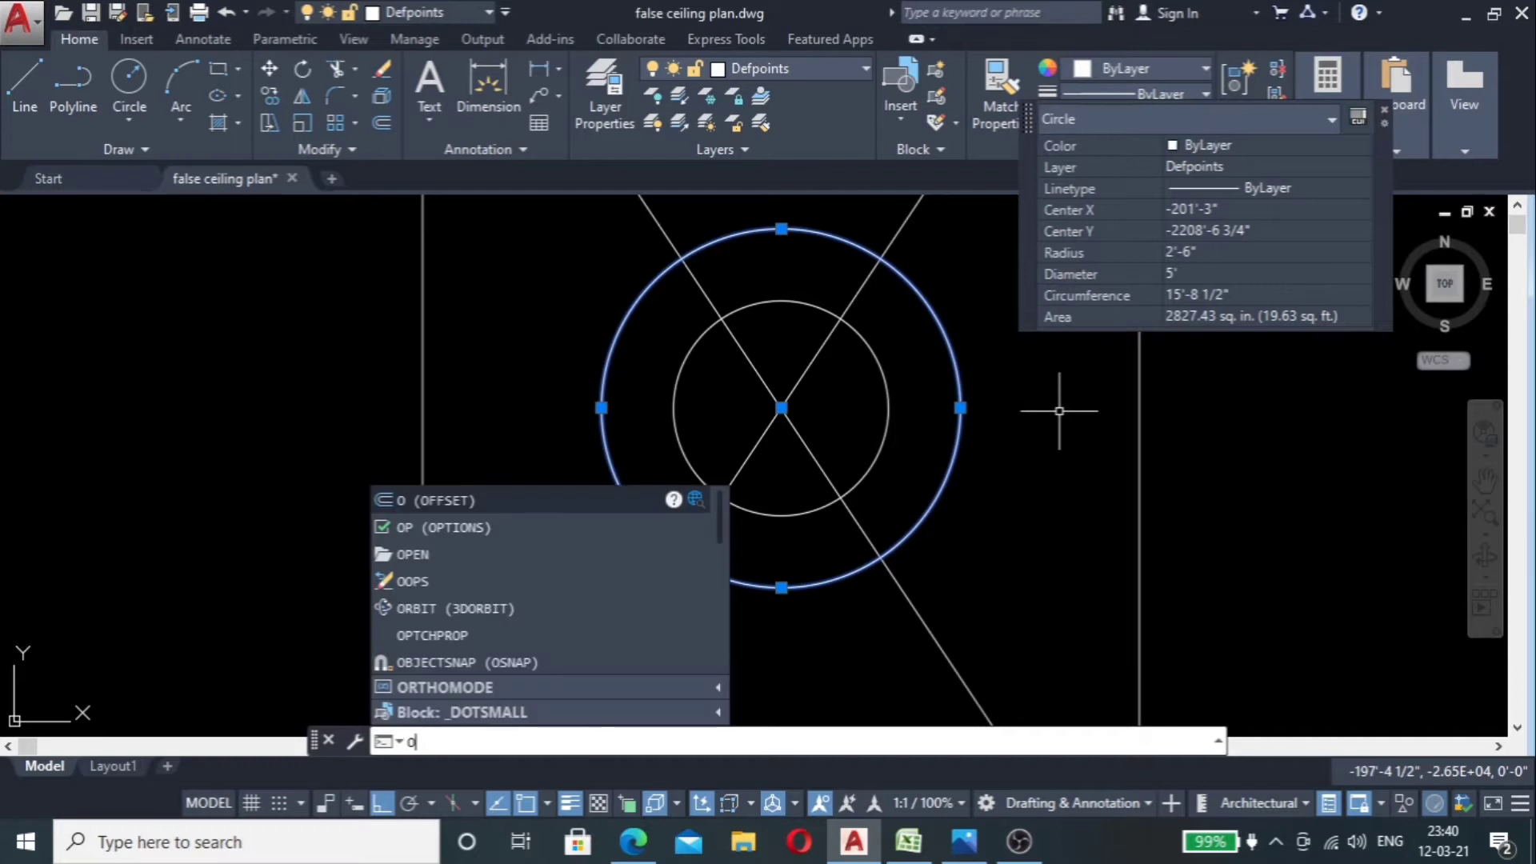
key("Return")
type("6\"")
key("Return")
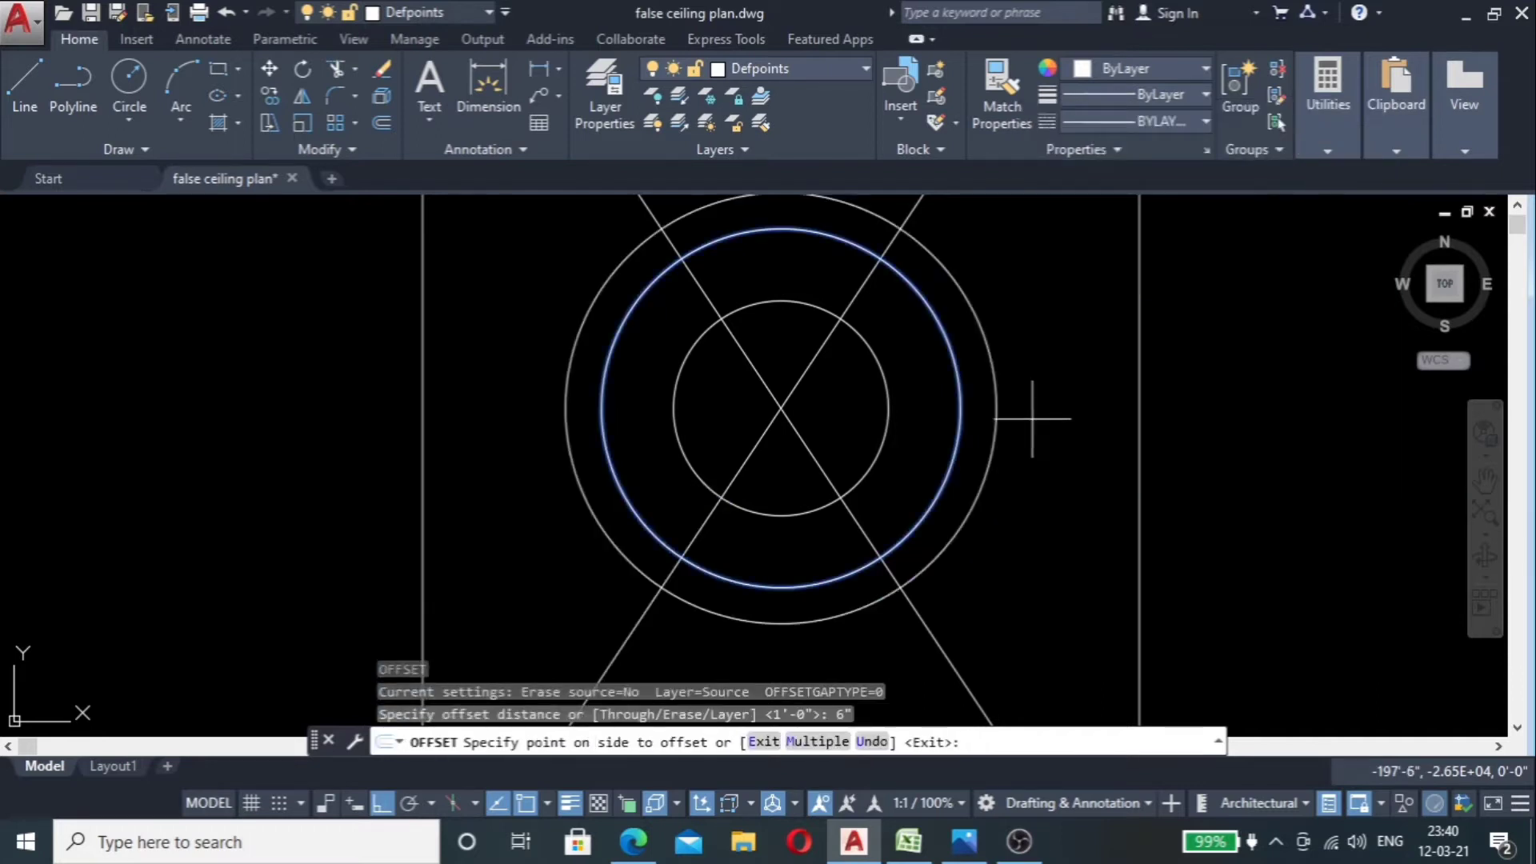
left_click(1042, 349)
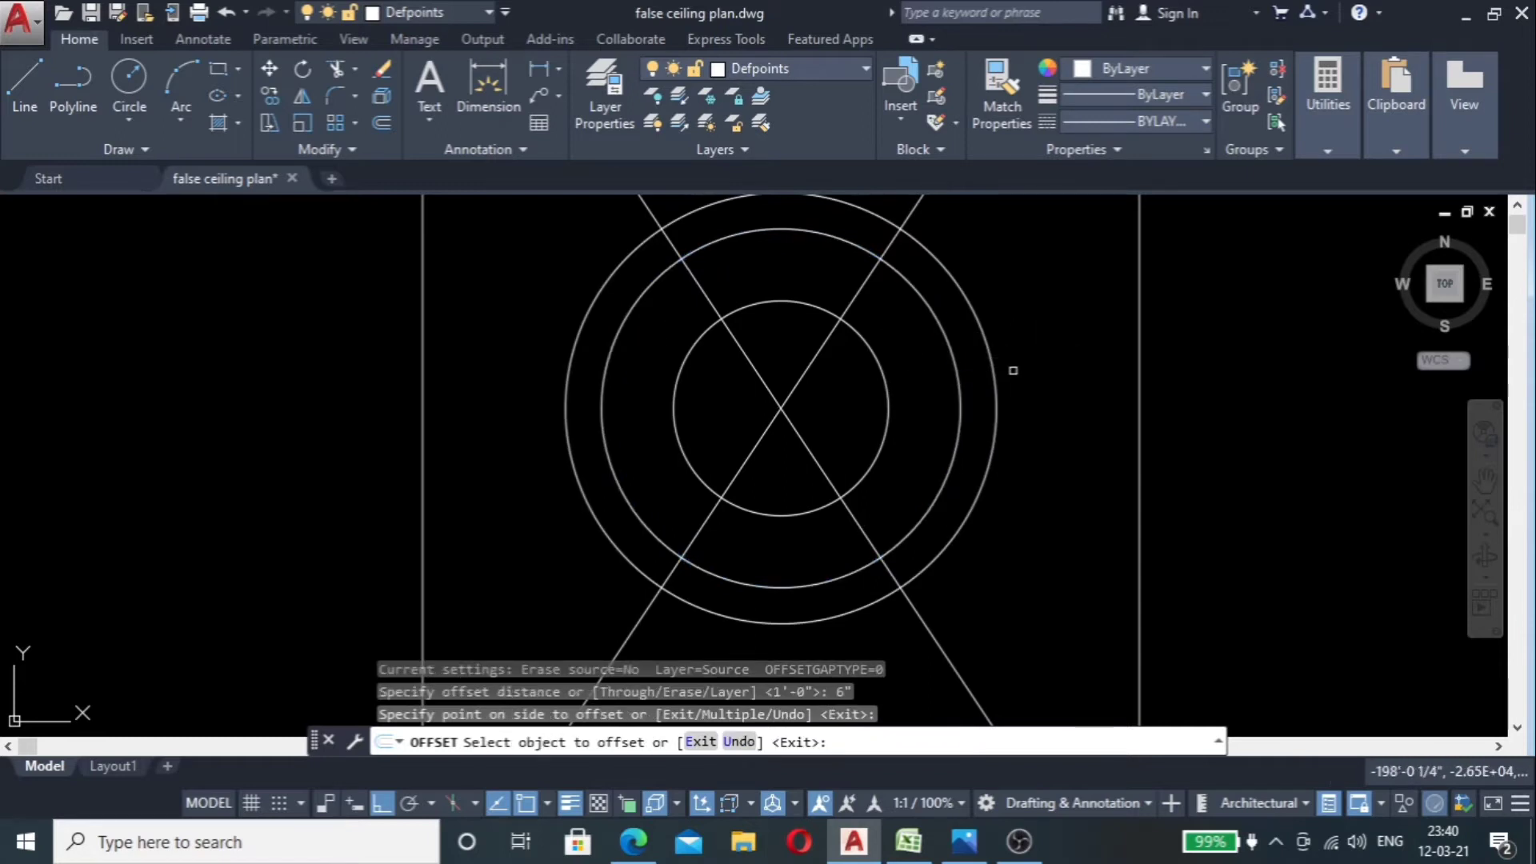
Step: Recheck the reference photo, return to AutoCAD and draw a vertical line about 12' long from the circles' centre up past the rectangle
left_click(964, 841)
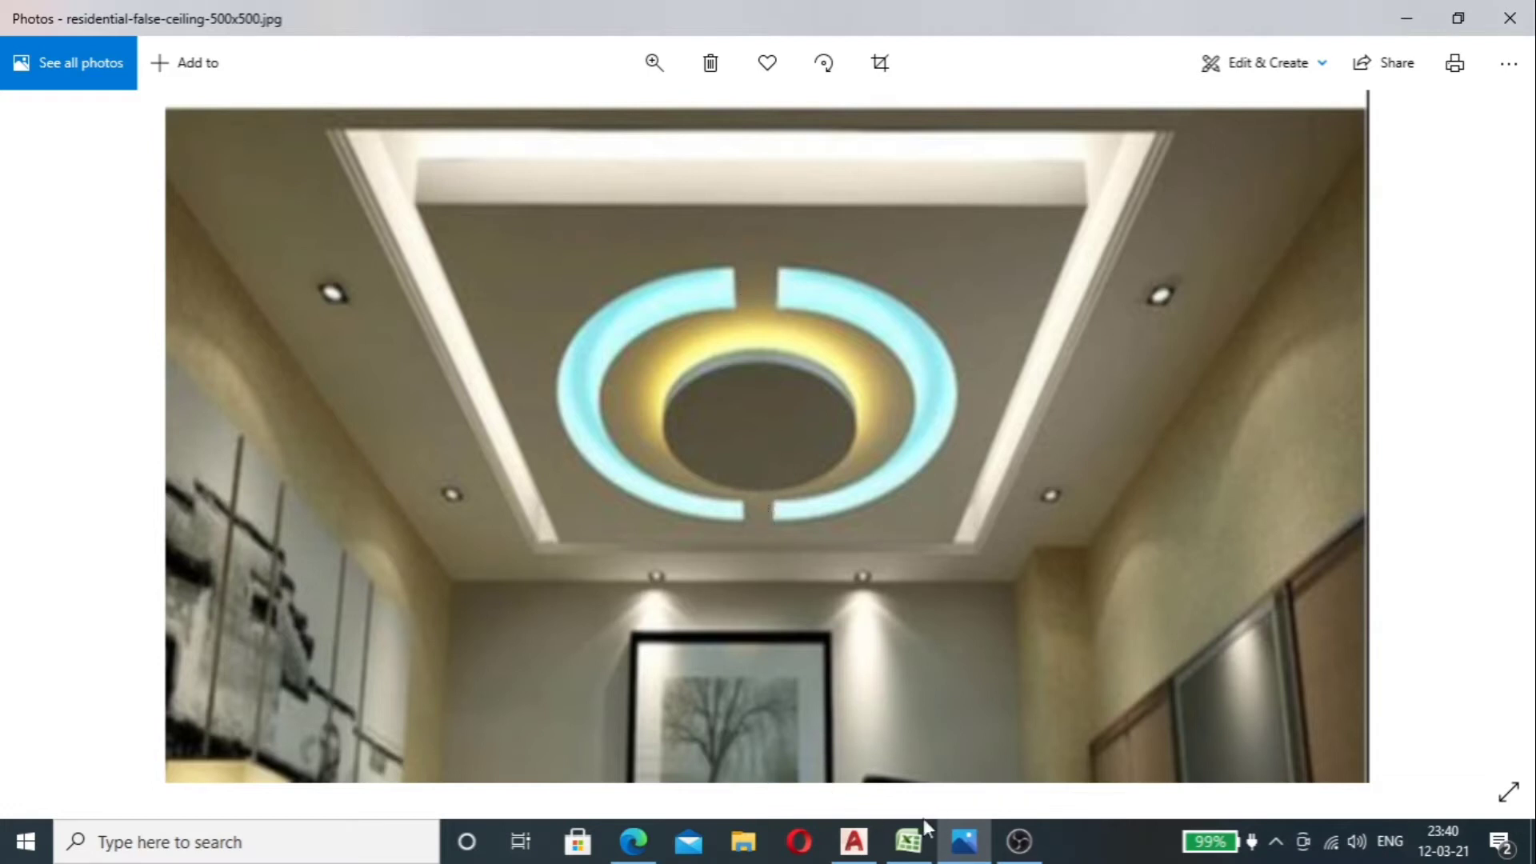
left_click(854, 840)
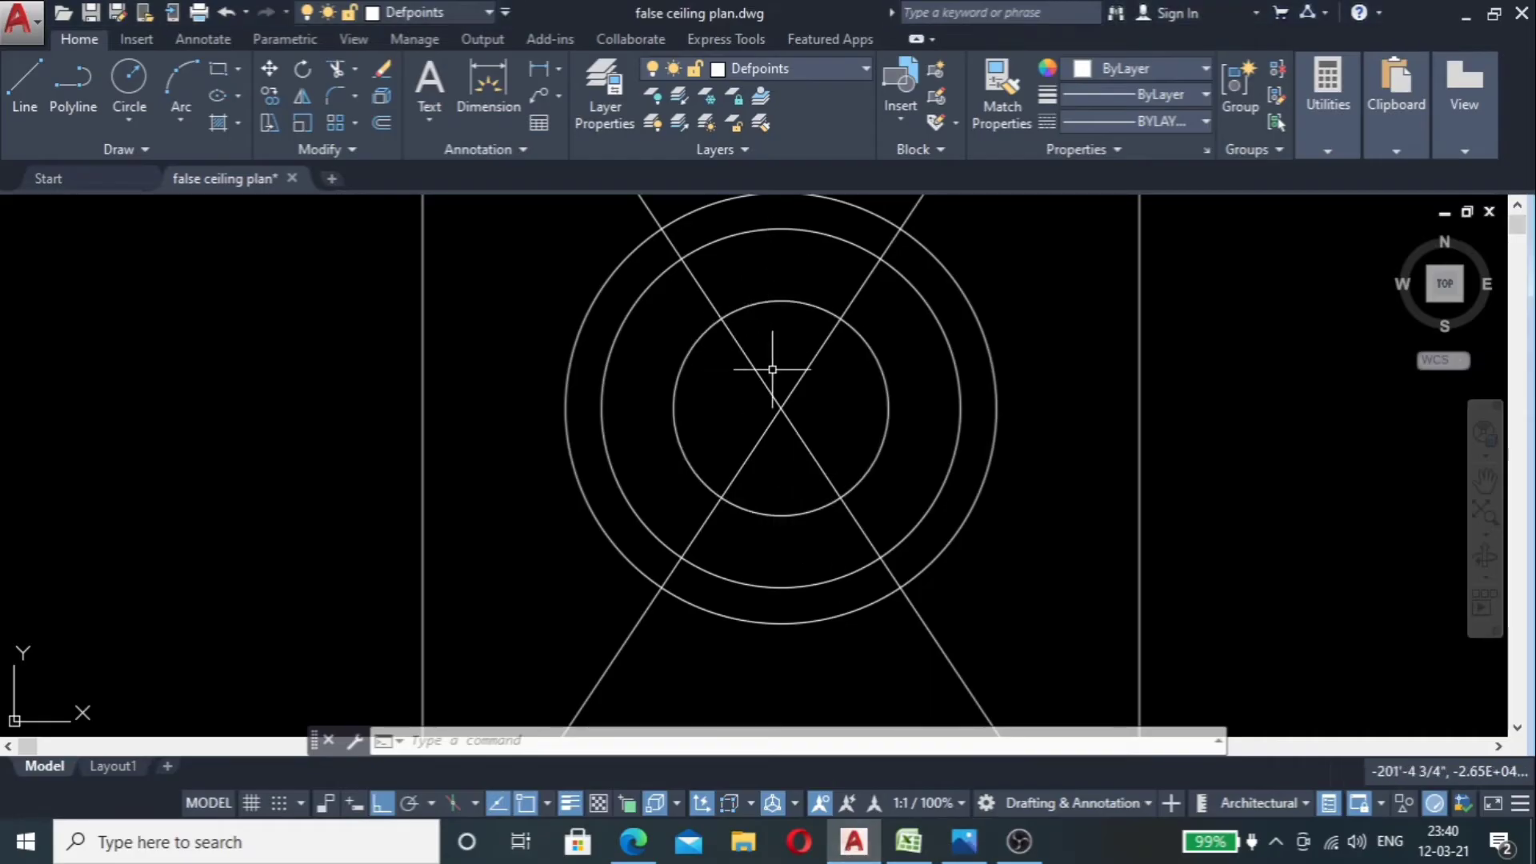
scroll(773, 352, "down", 2)
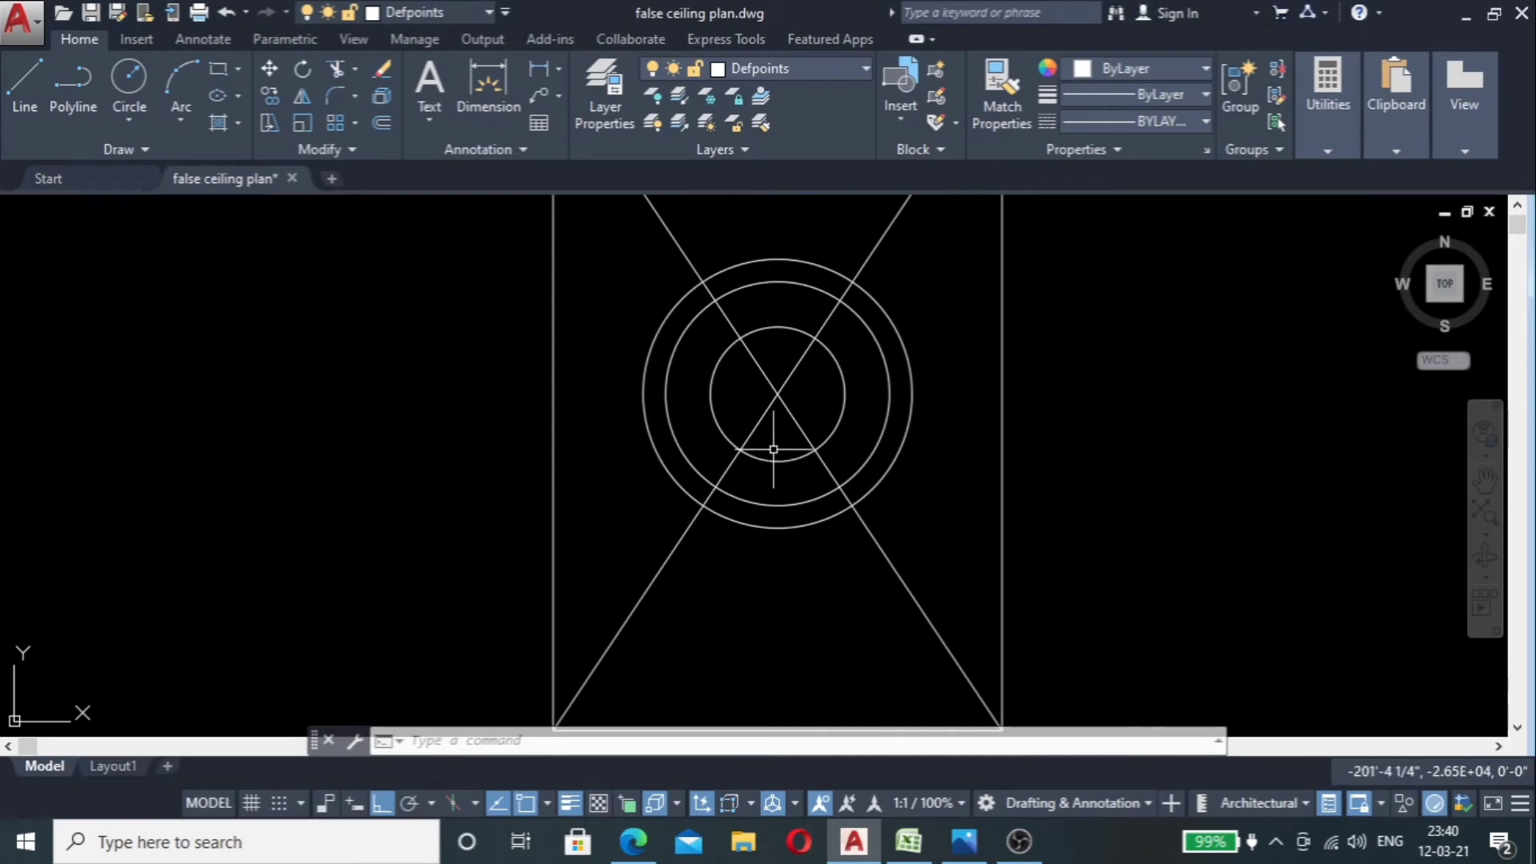
type("l")
key("Return")
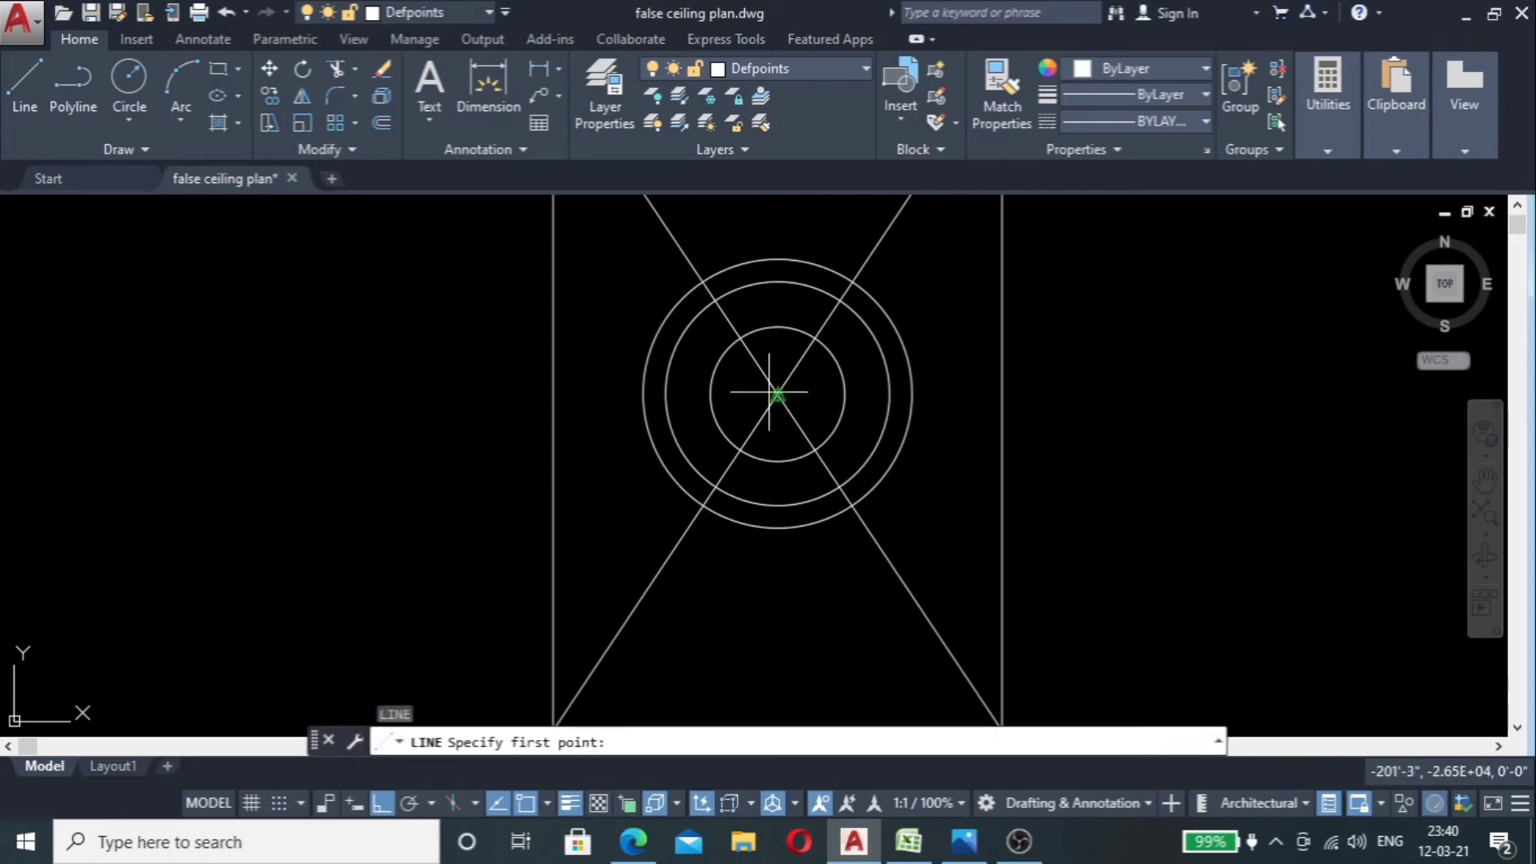
left_click(777, 393)
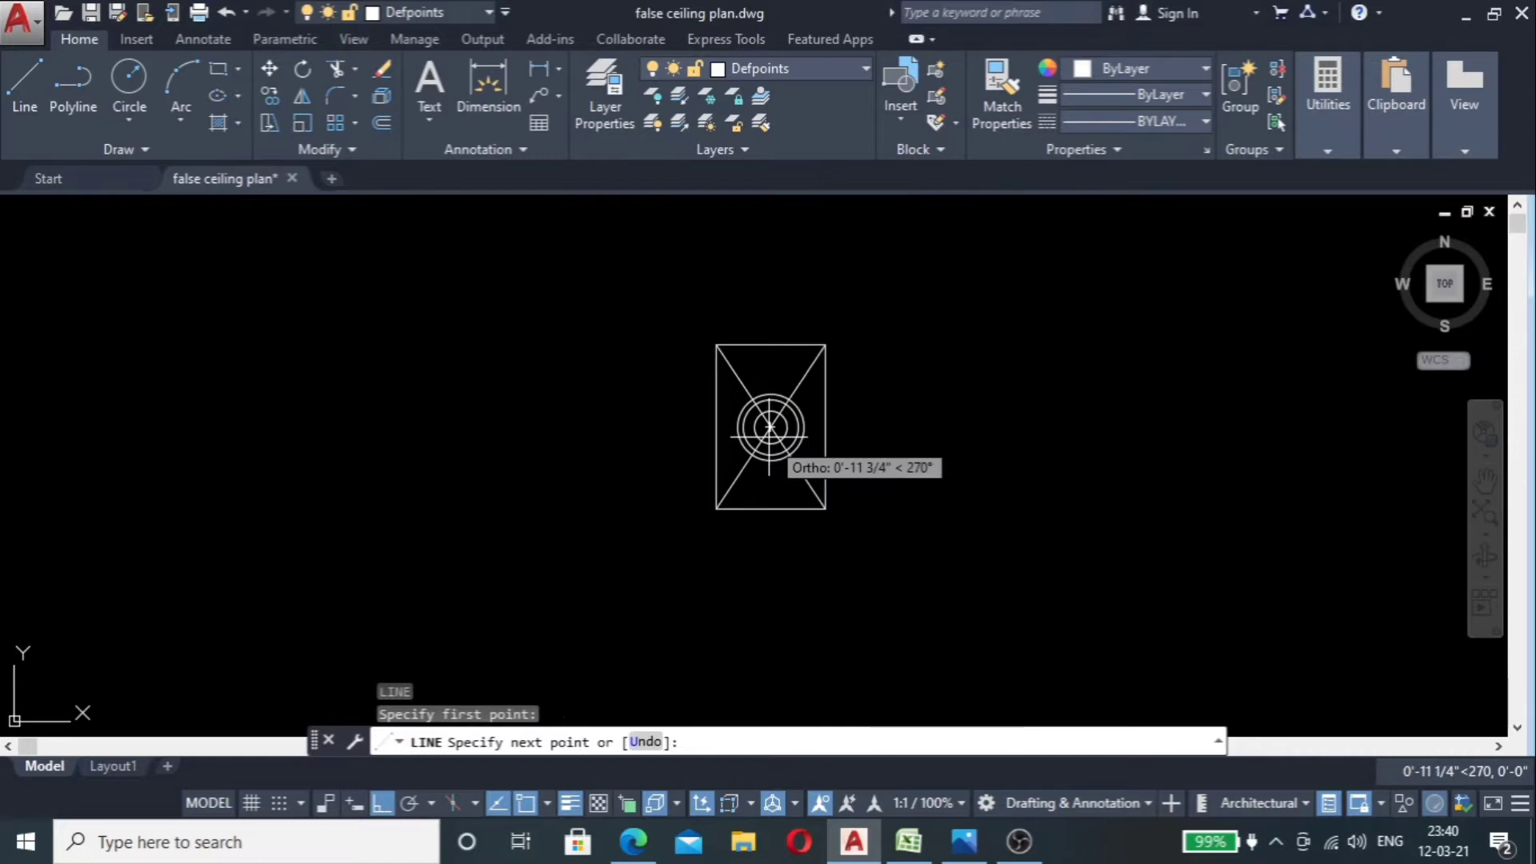
left_click(780, 296)
key("Escape")
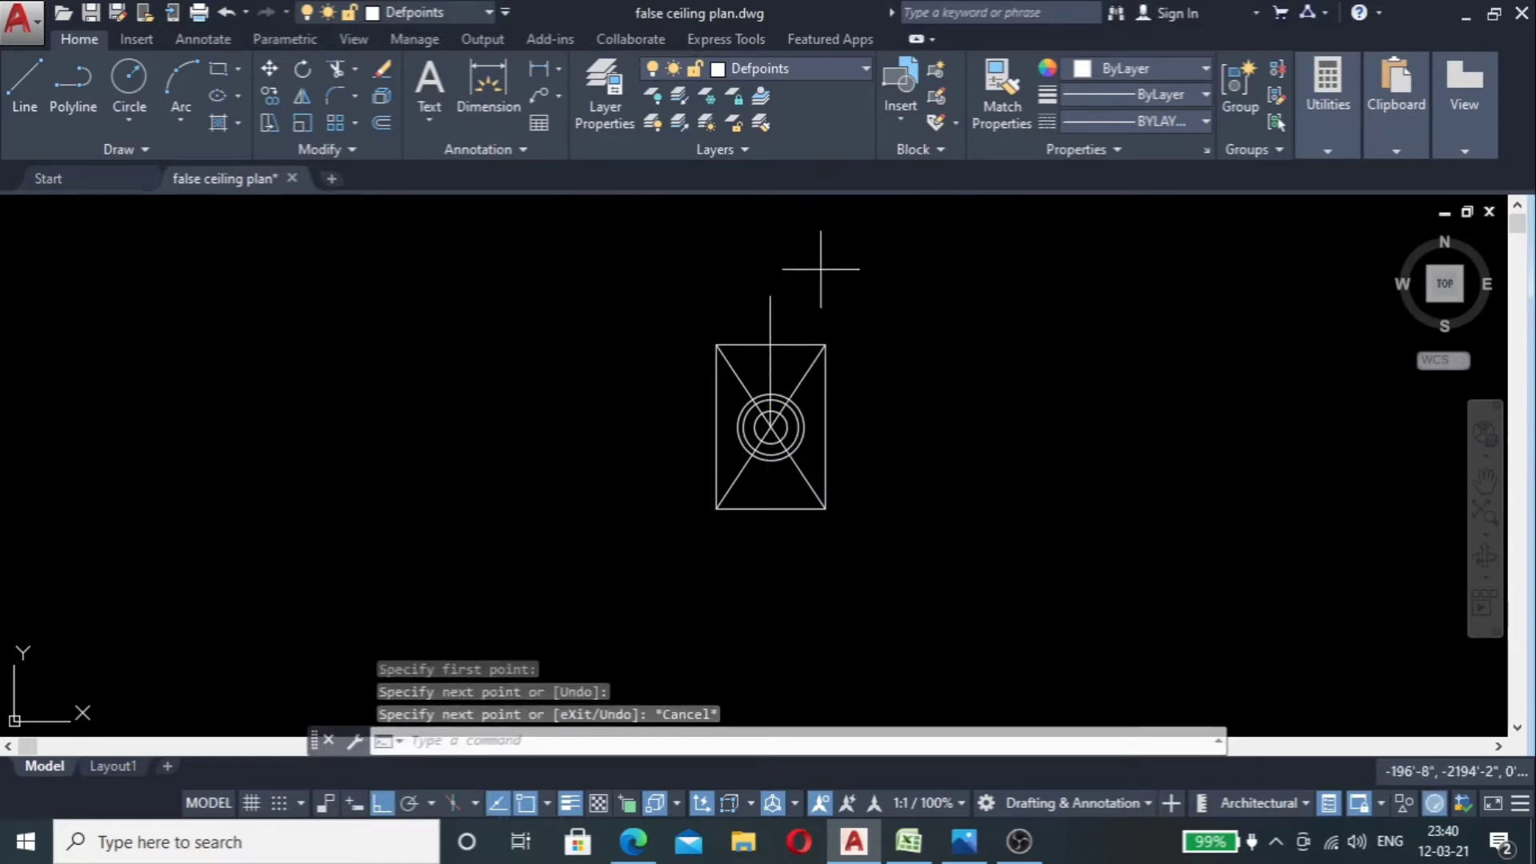
Step: Mirror the vertical line downward about a horizontal axis through the circles' centre, keeping the source line
left_click_drag(823, 264, 738, 325)
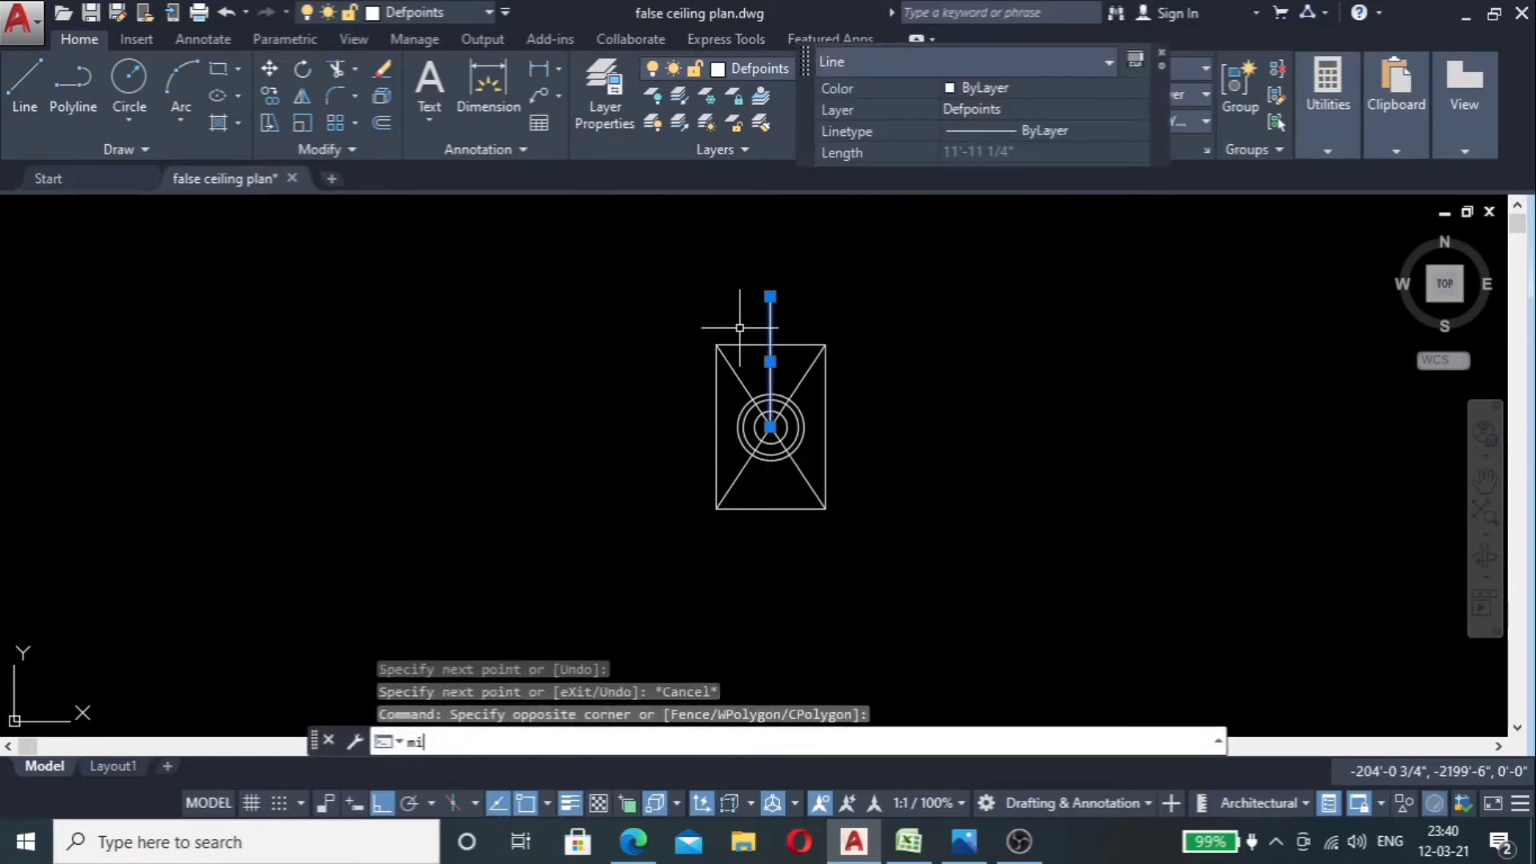
key("Return")
scroll(769, 424, "up", 4)
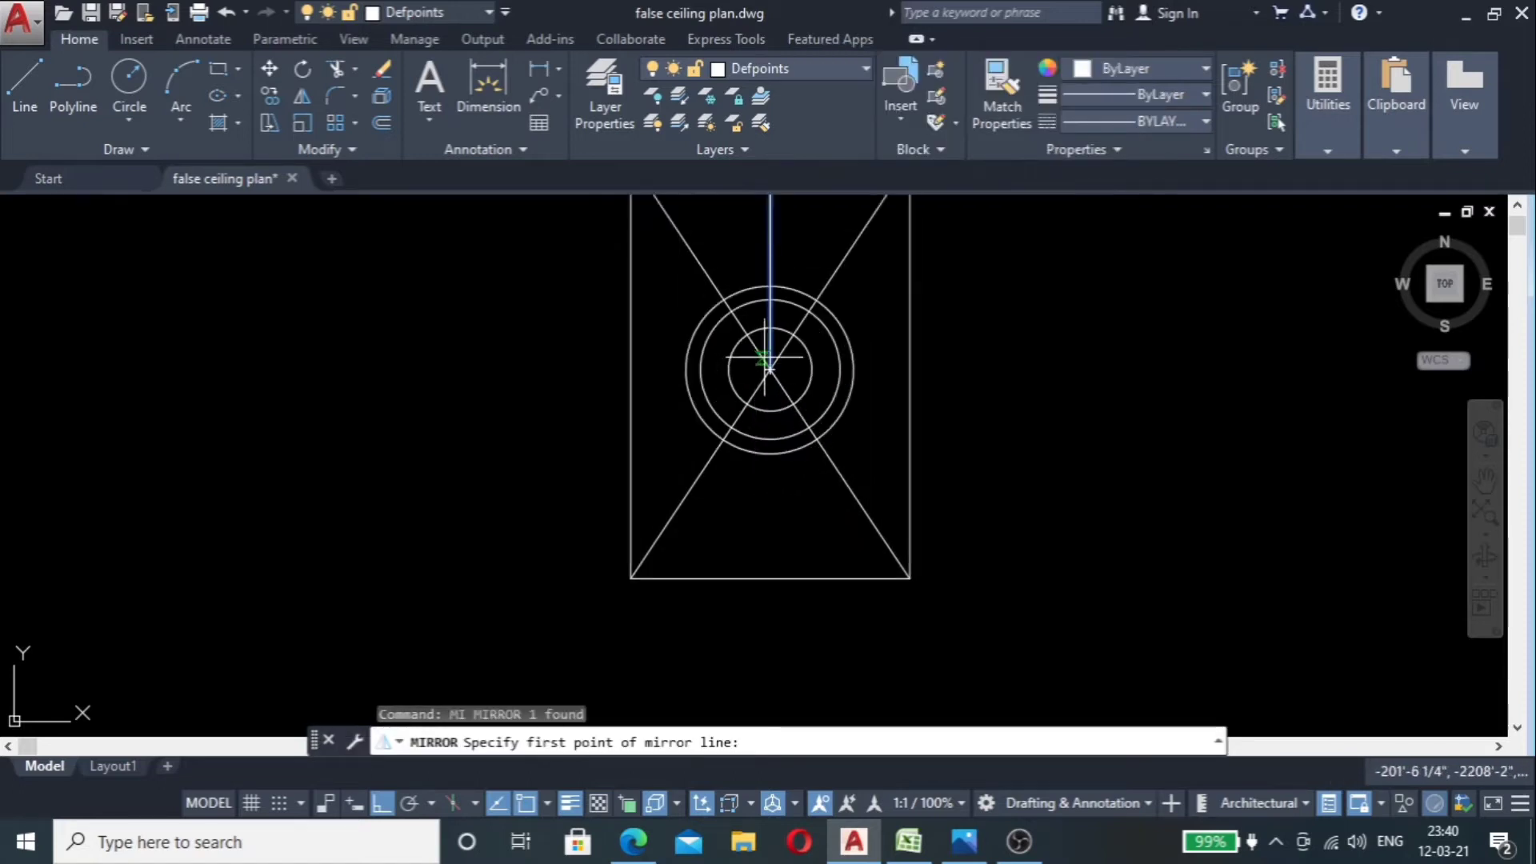
left_click(769, 370)
left_click(984, 356)
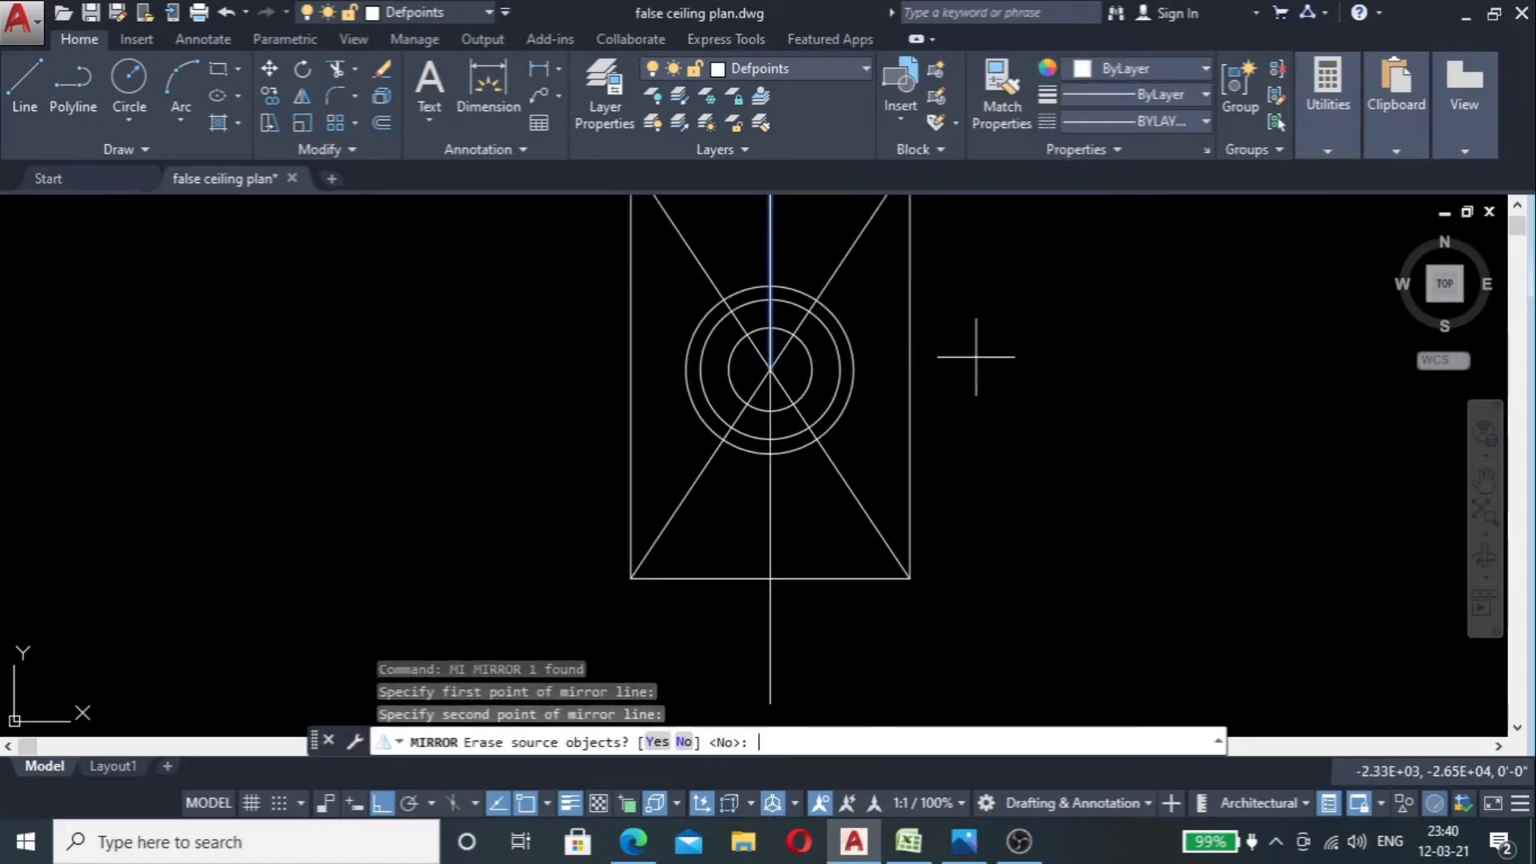
key("Return")
scroll(775, 418, "down", 4)
scroll(795, 377, "up", 4)
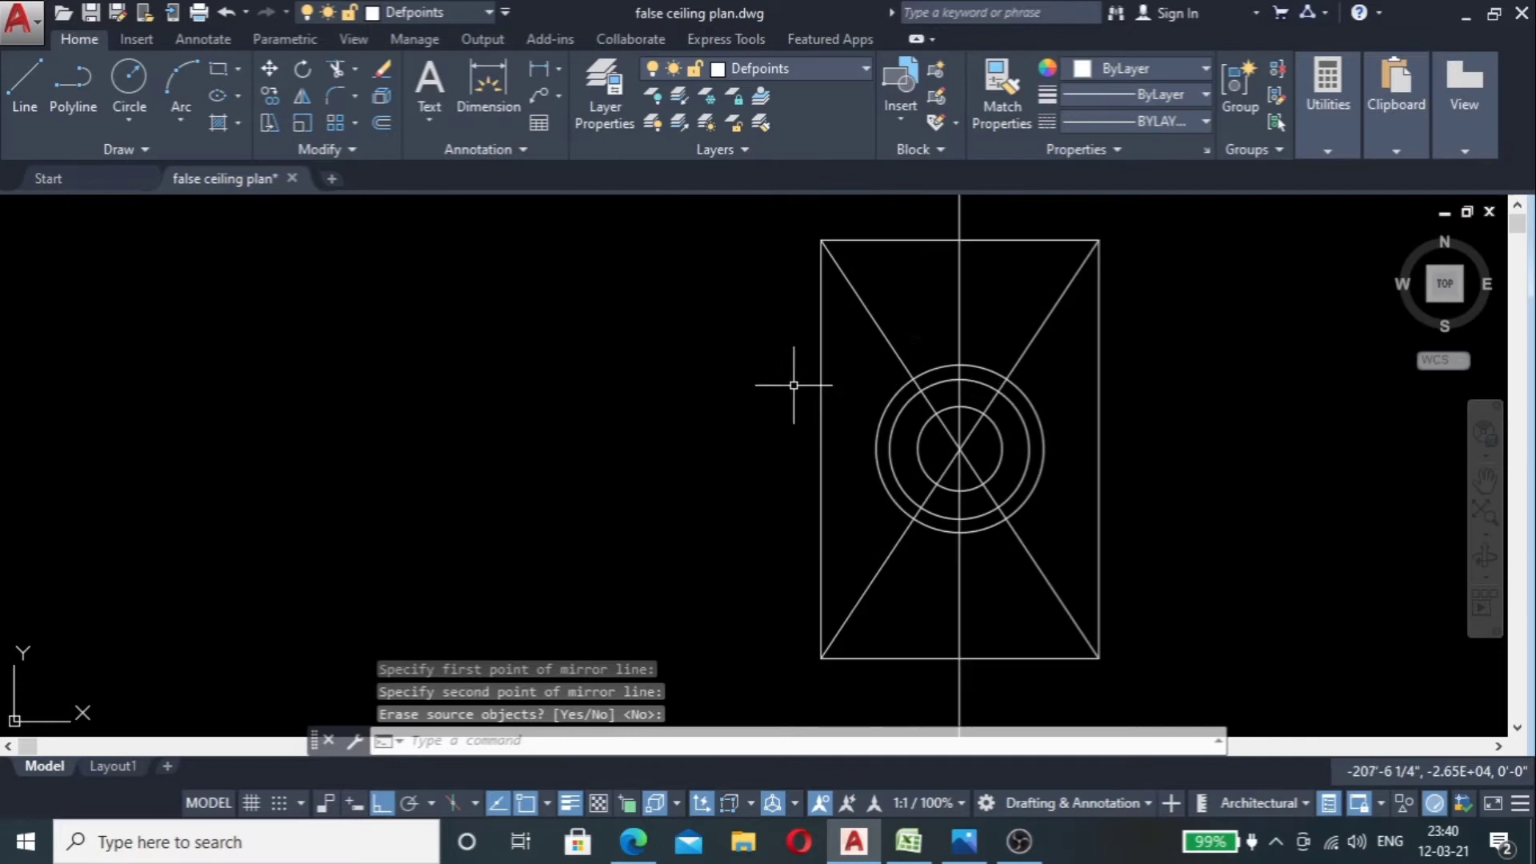
Step: Offset the upper vertical centre line by 3" to both sides
left_click(1010, 295)
left_click(921, 321)
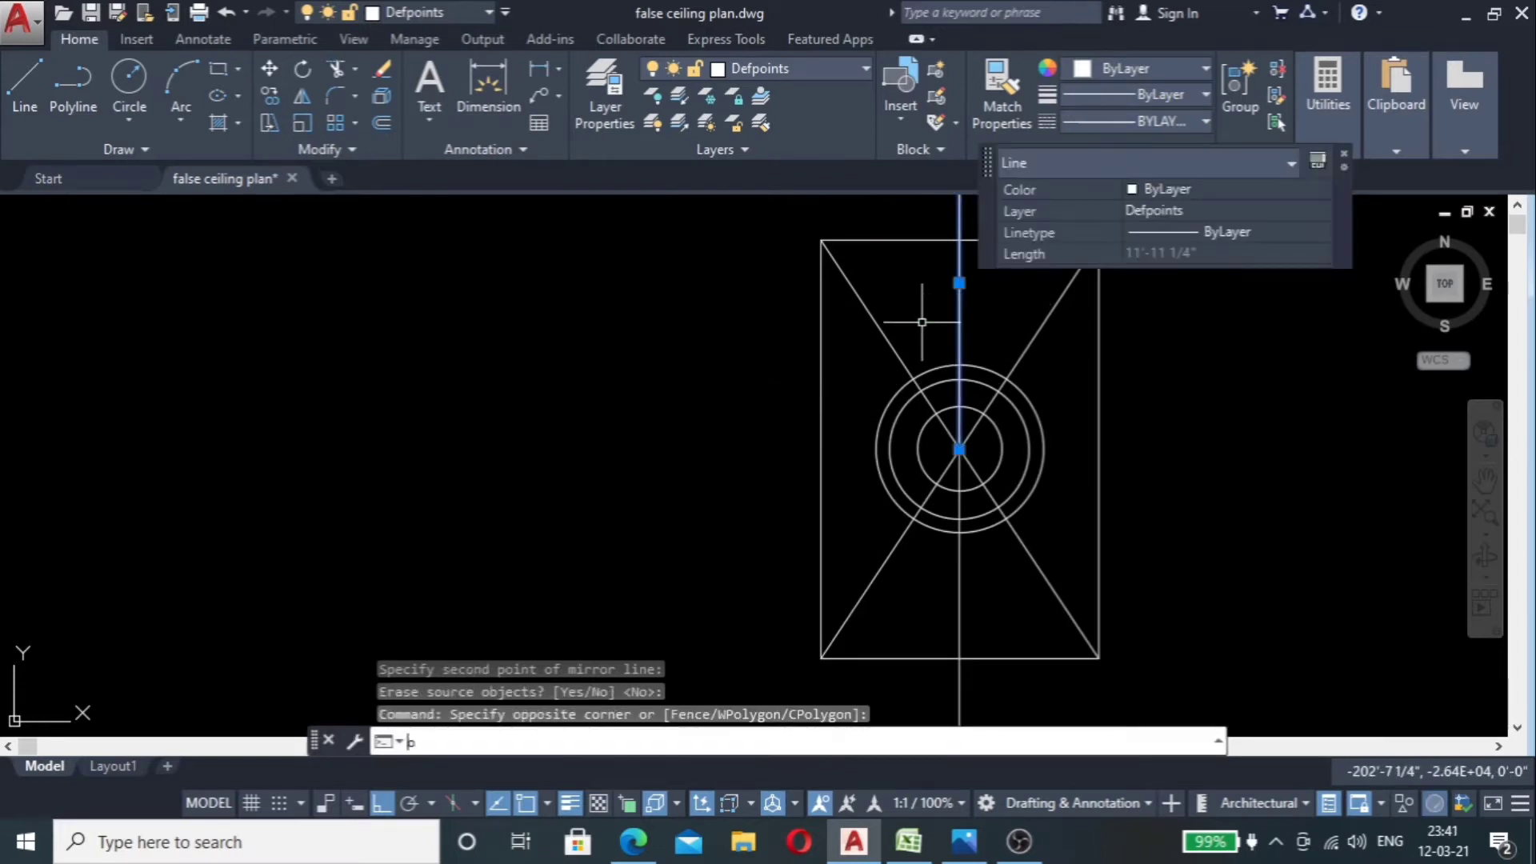
key("Return")
type("3")
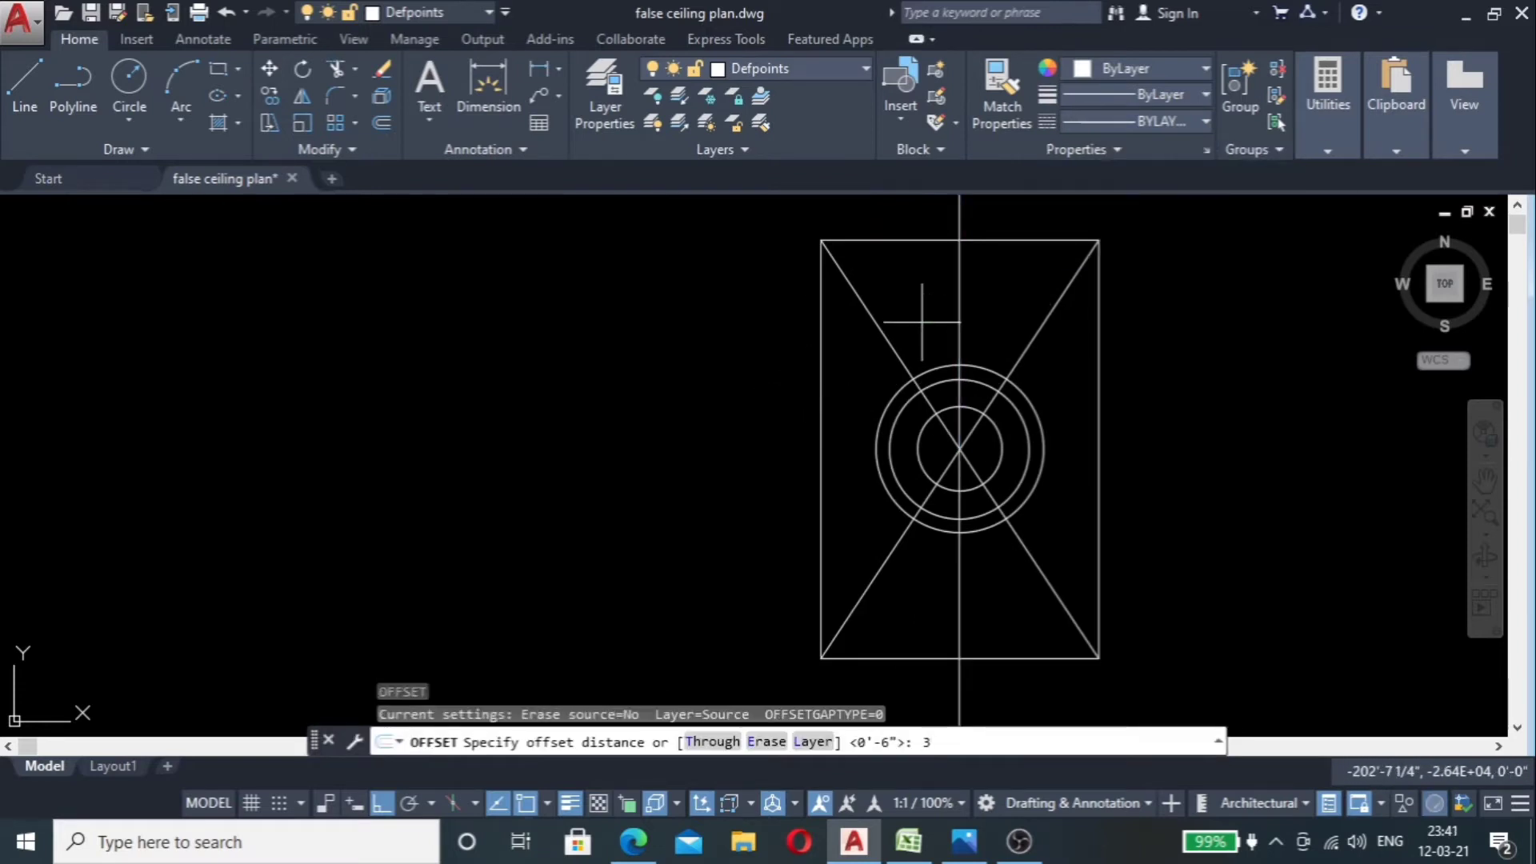
type("\"")
key("Return")
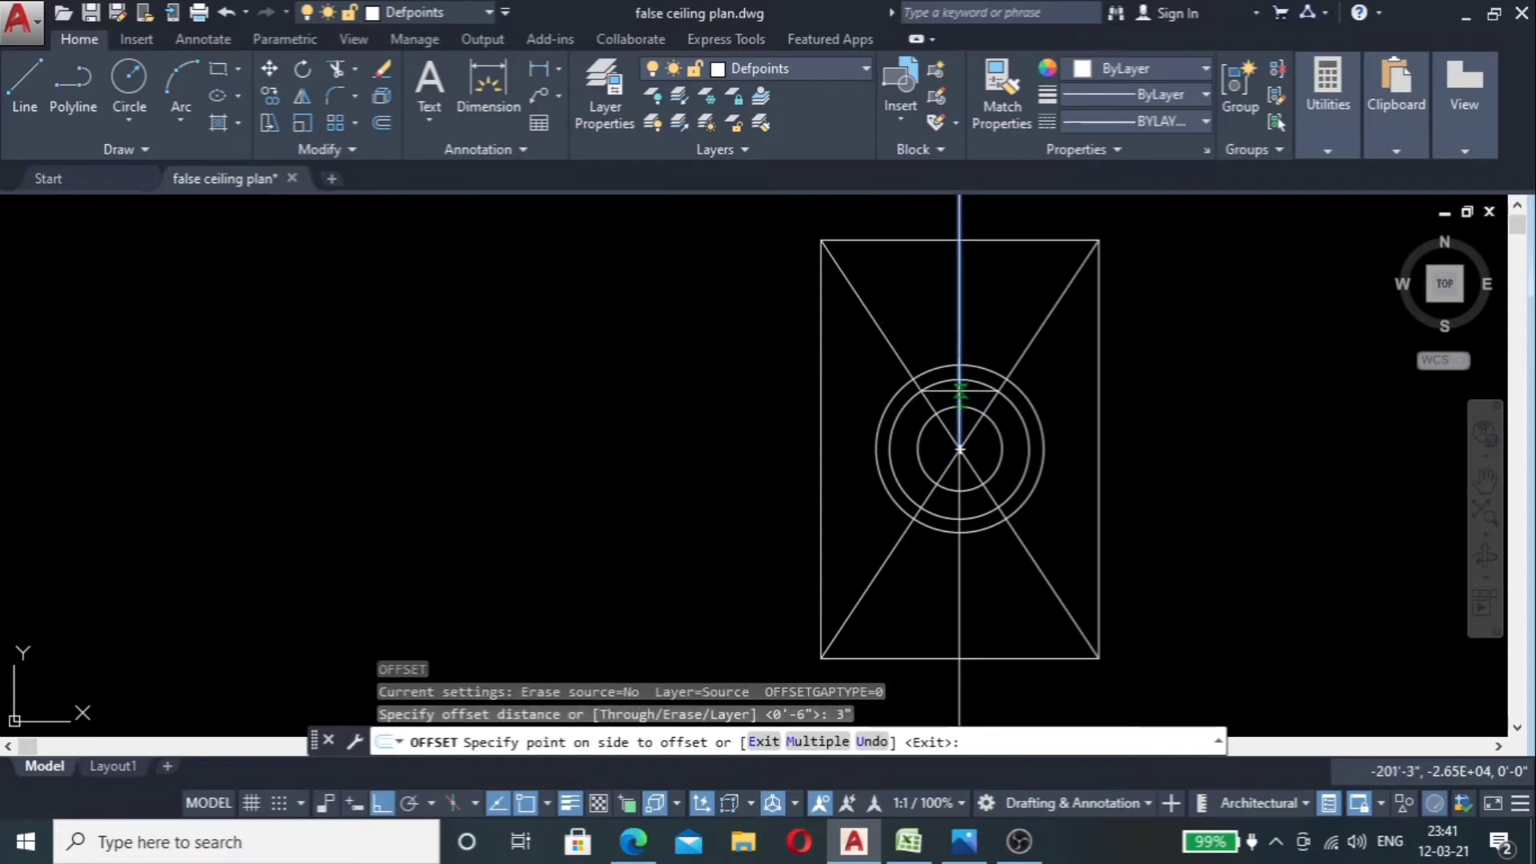
scroll(957, 385, "up", 8)
left_click(897, 359)
left_click(965, 368)
left_click(1024, 384)
scroll(855, 248, "down", 6)
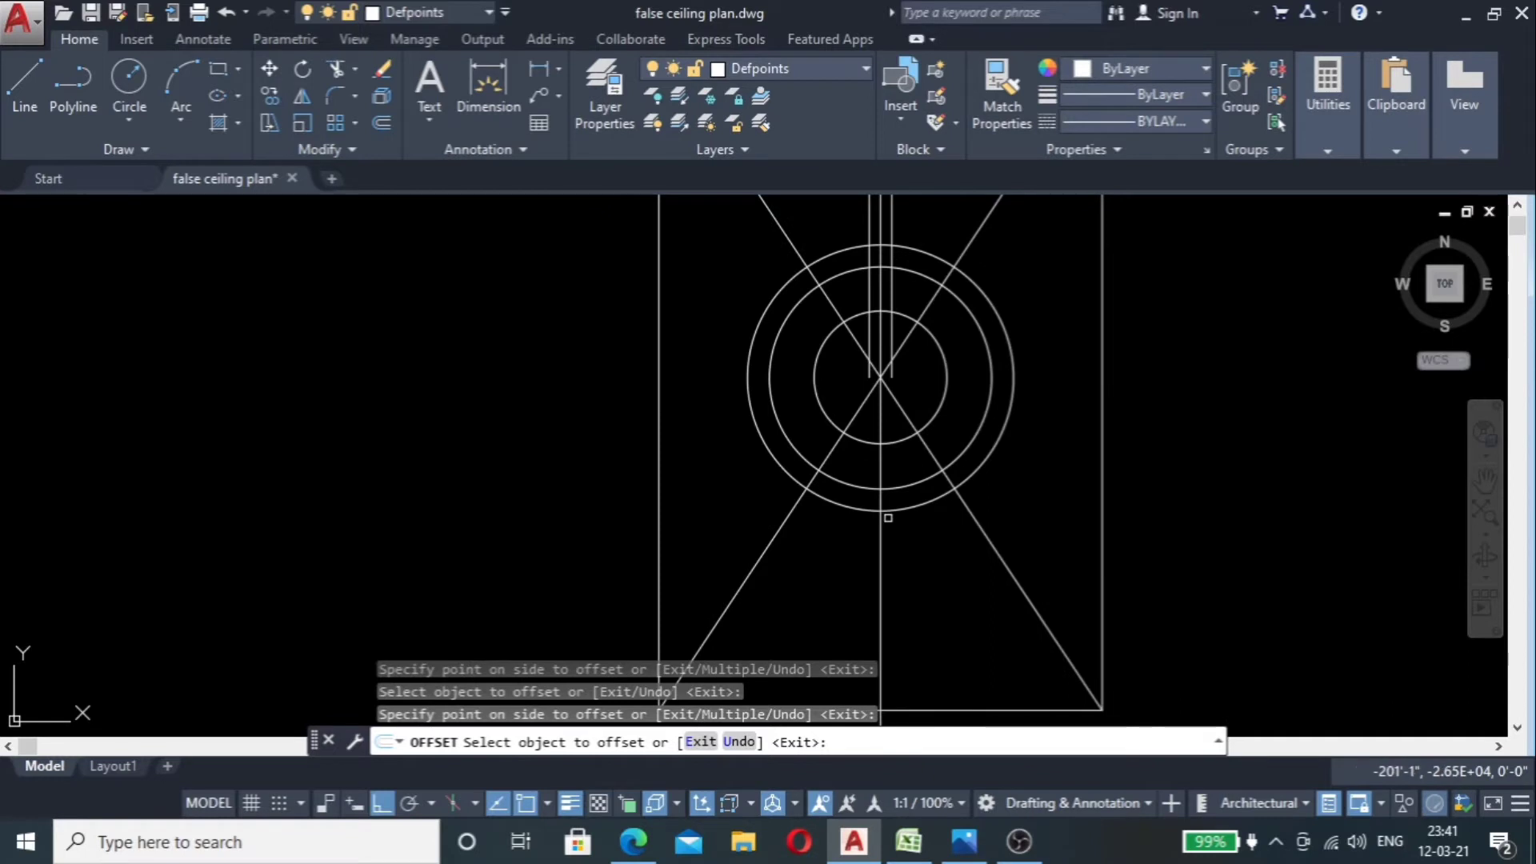
Step: Offset the lower vertical centre line to both sides at the same 3" distance
left_click(880, 524)
left_click(837, 541)
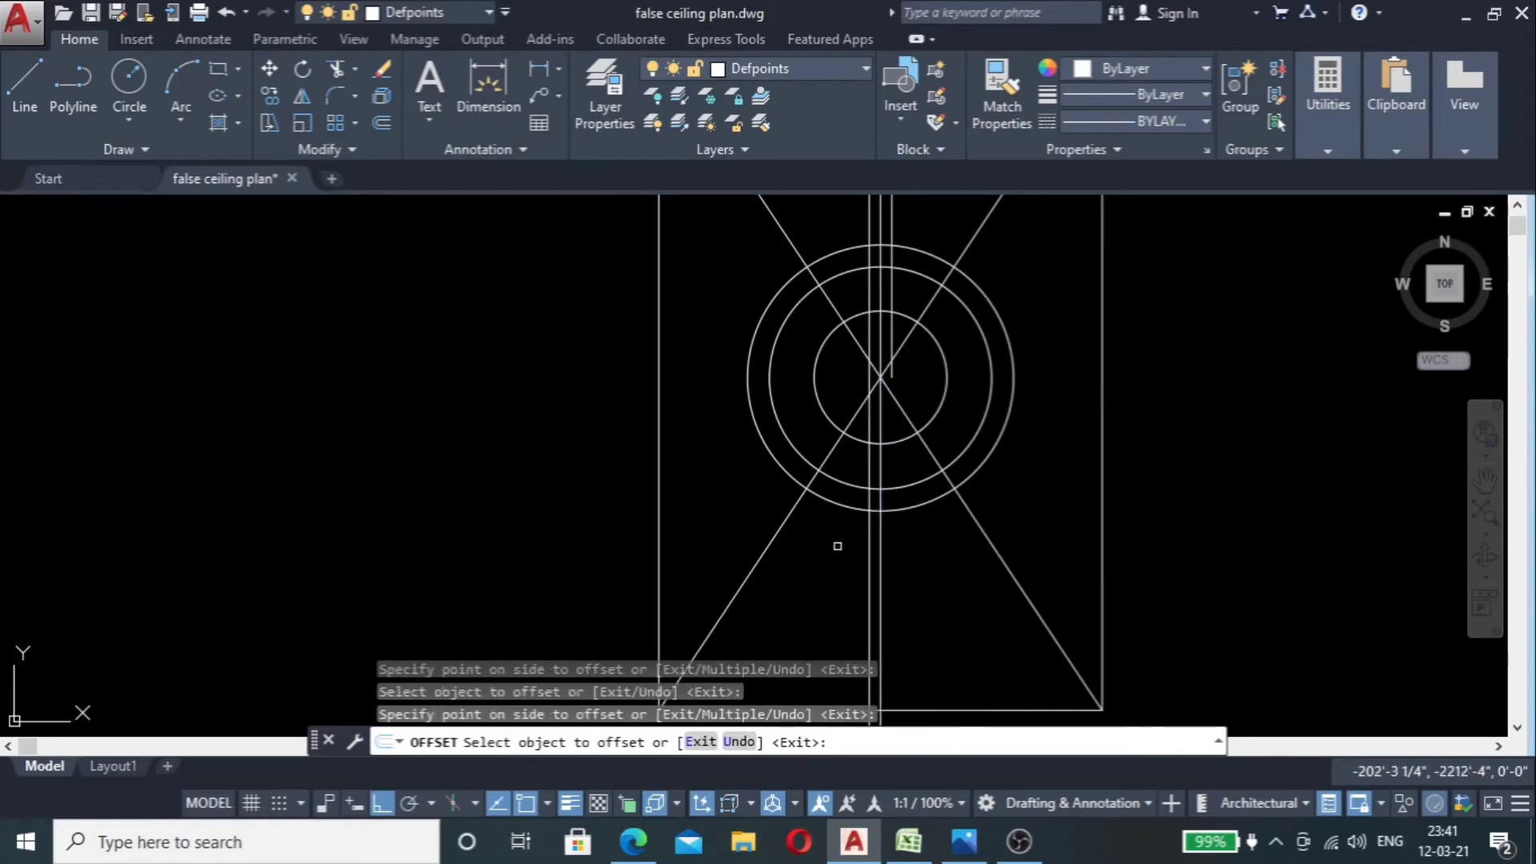
left_click(882, 558)
left_click(933, 548)
scroll(847, 524, "up", 3)
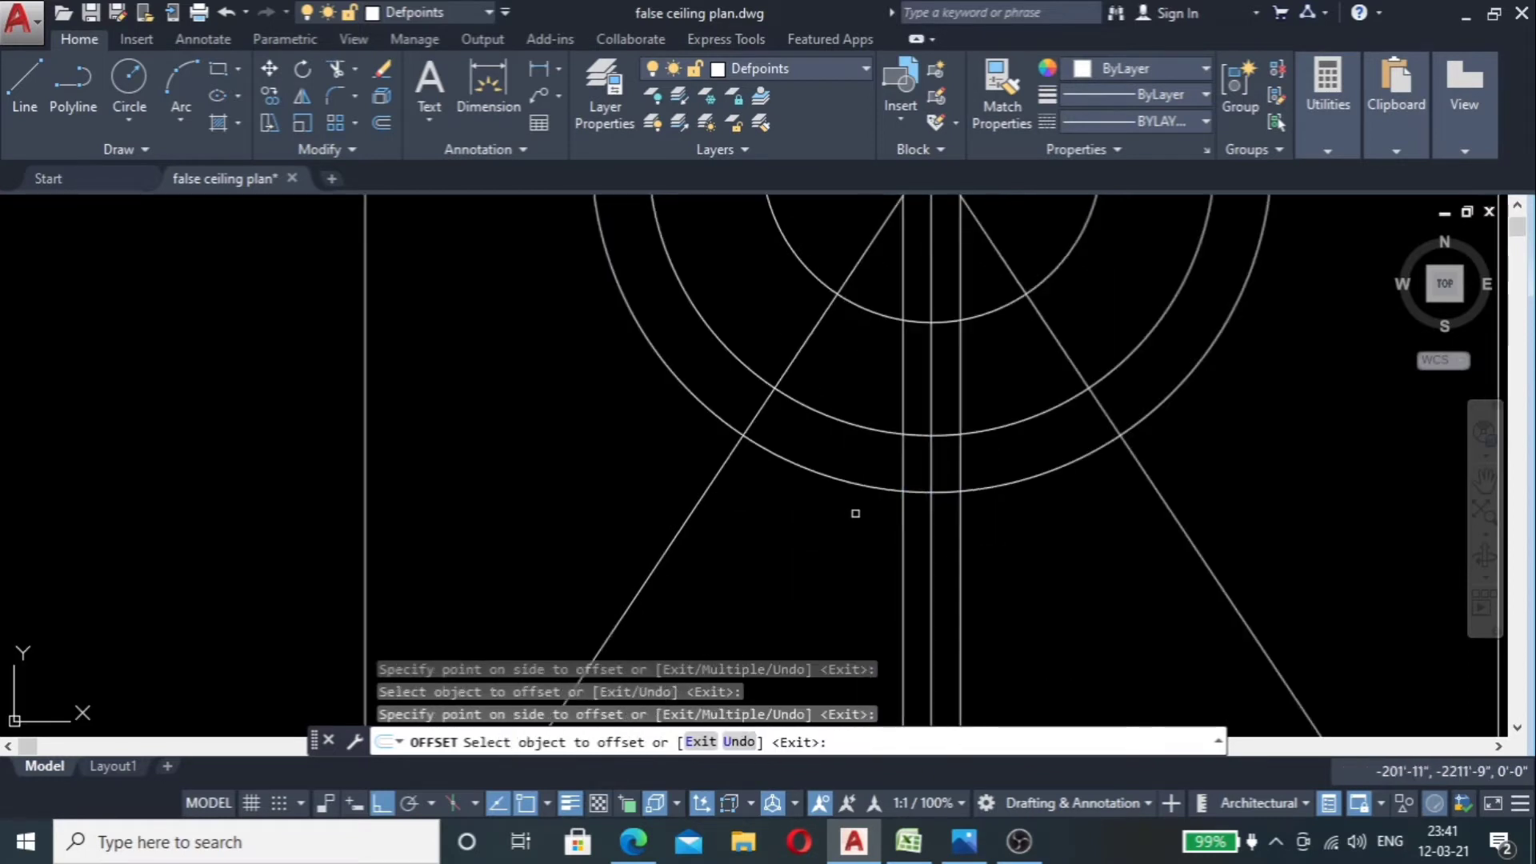
key("Escape")
Step: Delete the lower and upper vertical centre lines, keeping the offset lines on either side
left_click(931, 468)
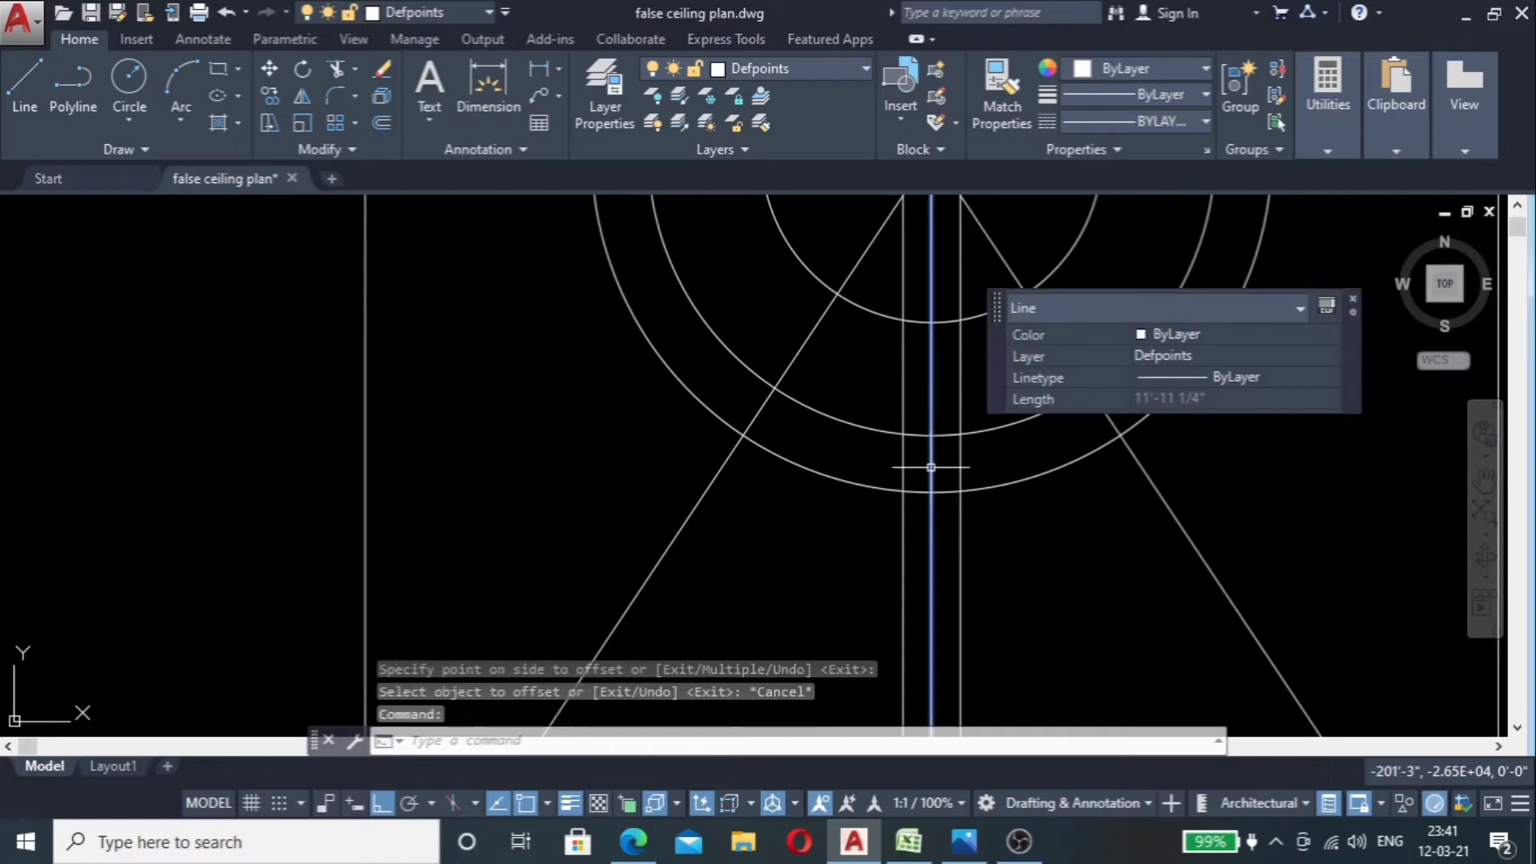
key("Delete")
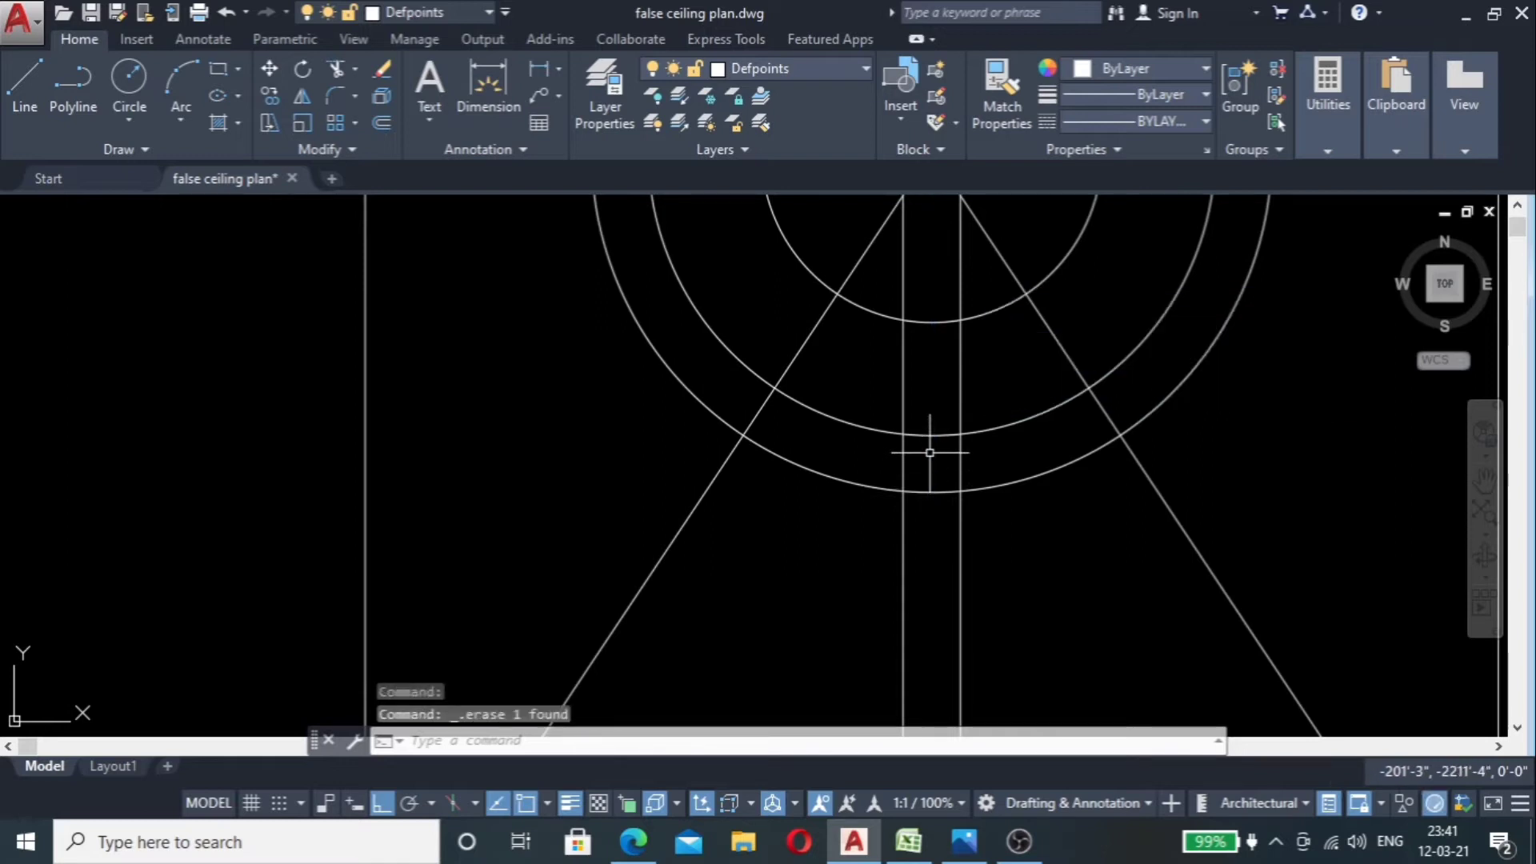
scroll(911, 432, "down", 3)
scroll(957, 296, "up", 2)
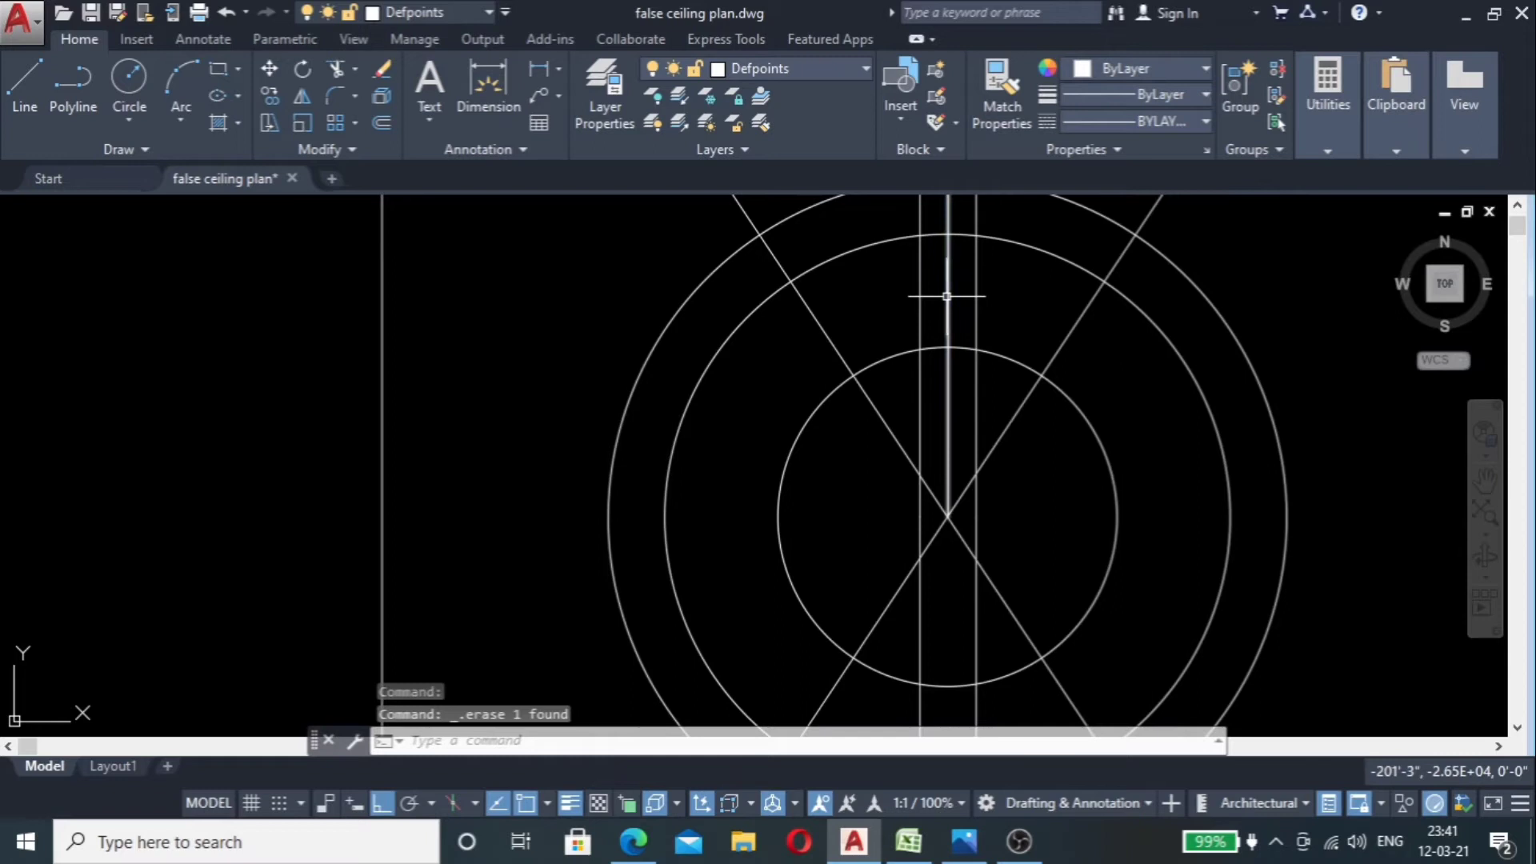
scroll(920, 294, "down", 2)
scroll(905, 304, "down", 2)
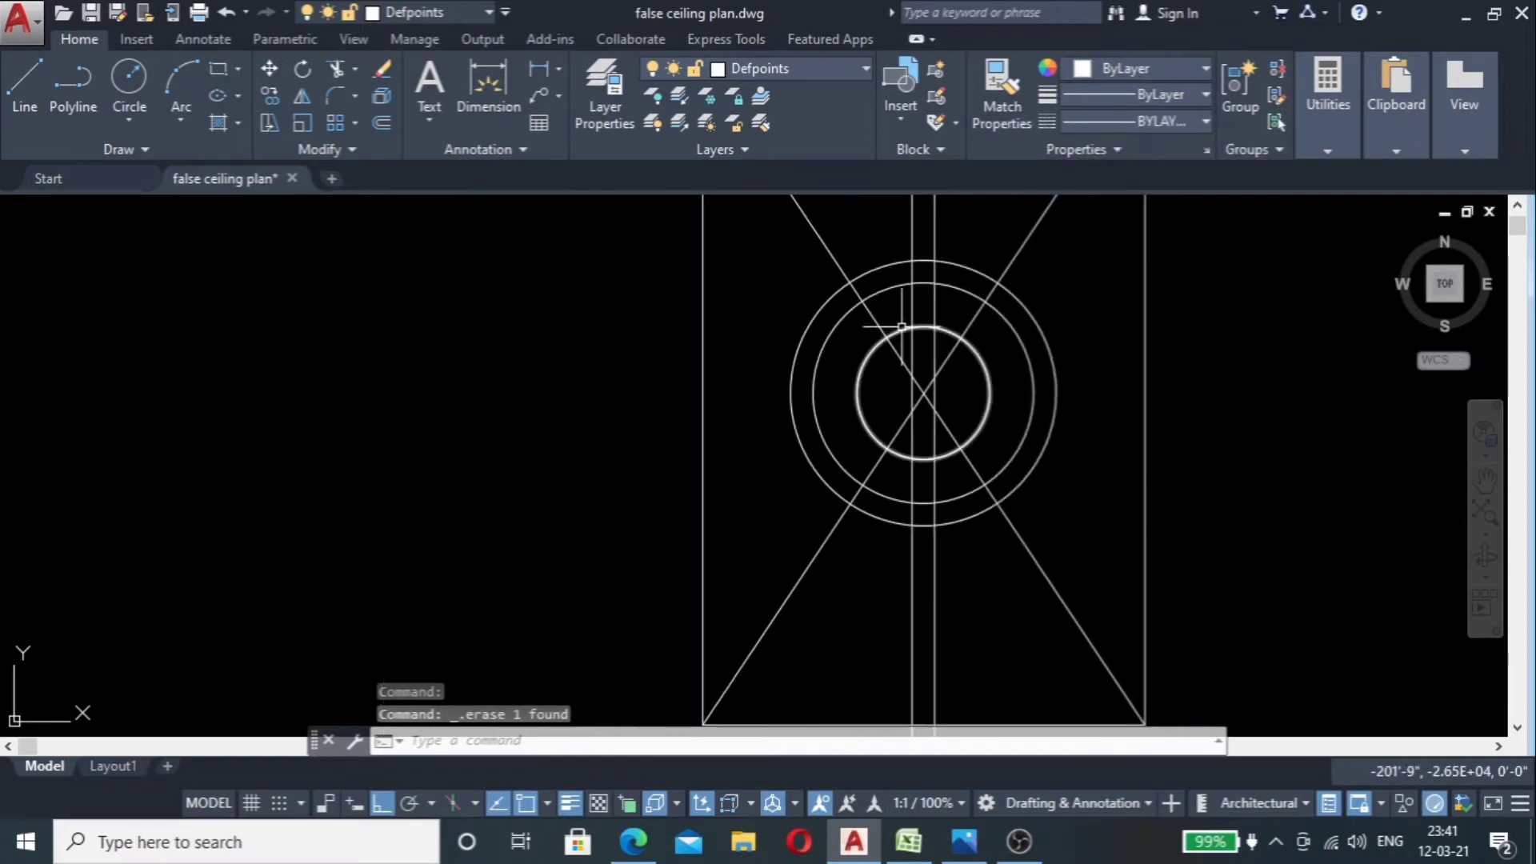
Step: Trim the two lower offset lines against the two outer circles, leaving only the segments within the ring
scroll(905, 536, "up", 4)
scroll(916, 516, "up", 2)
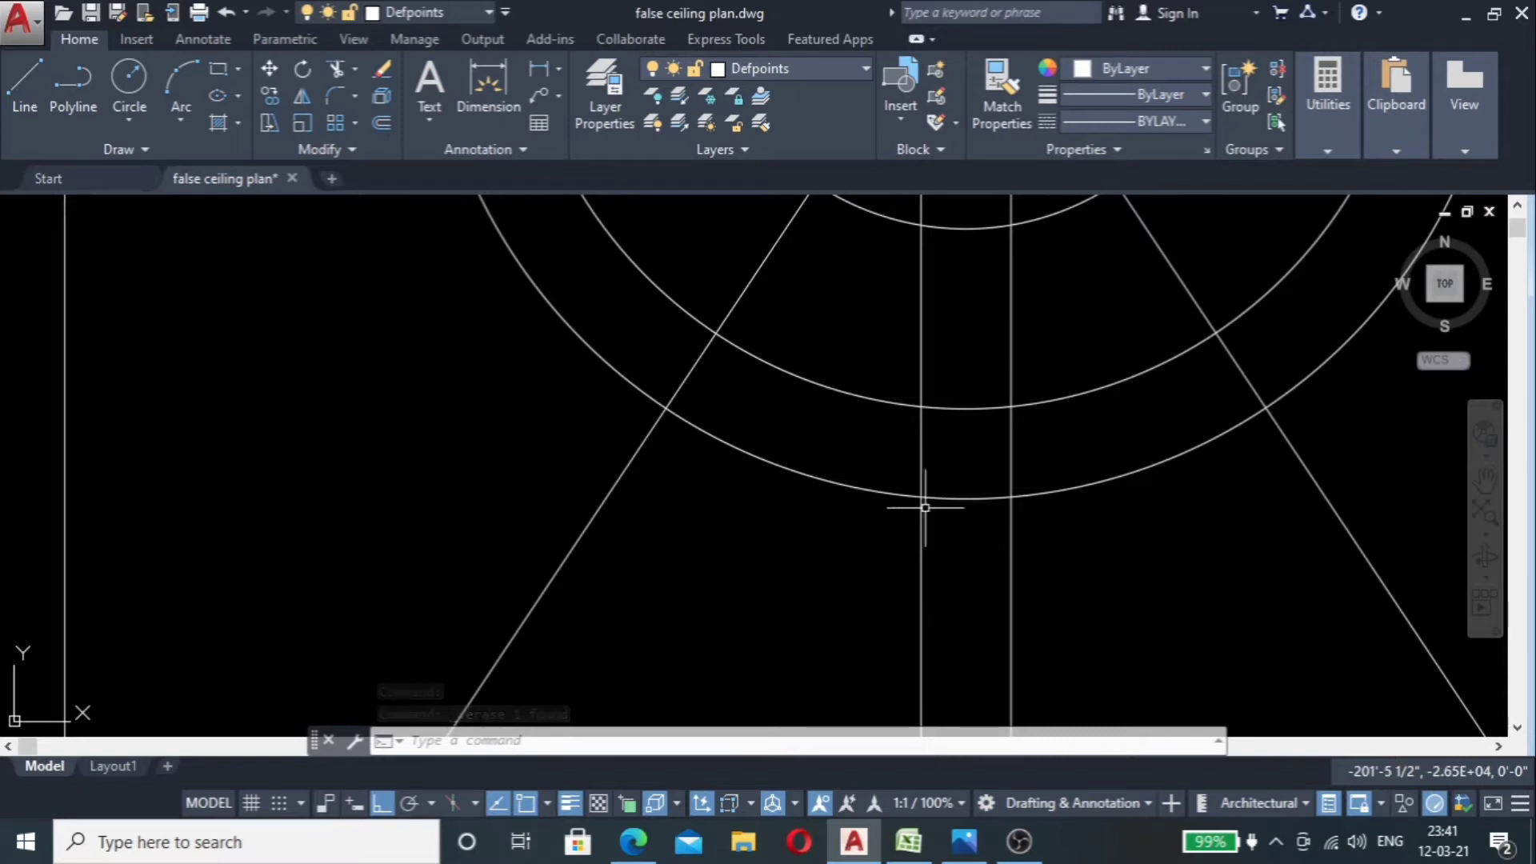
scroll(902, 490, "down", 2)
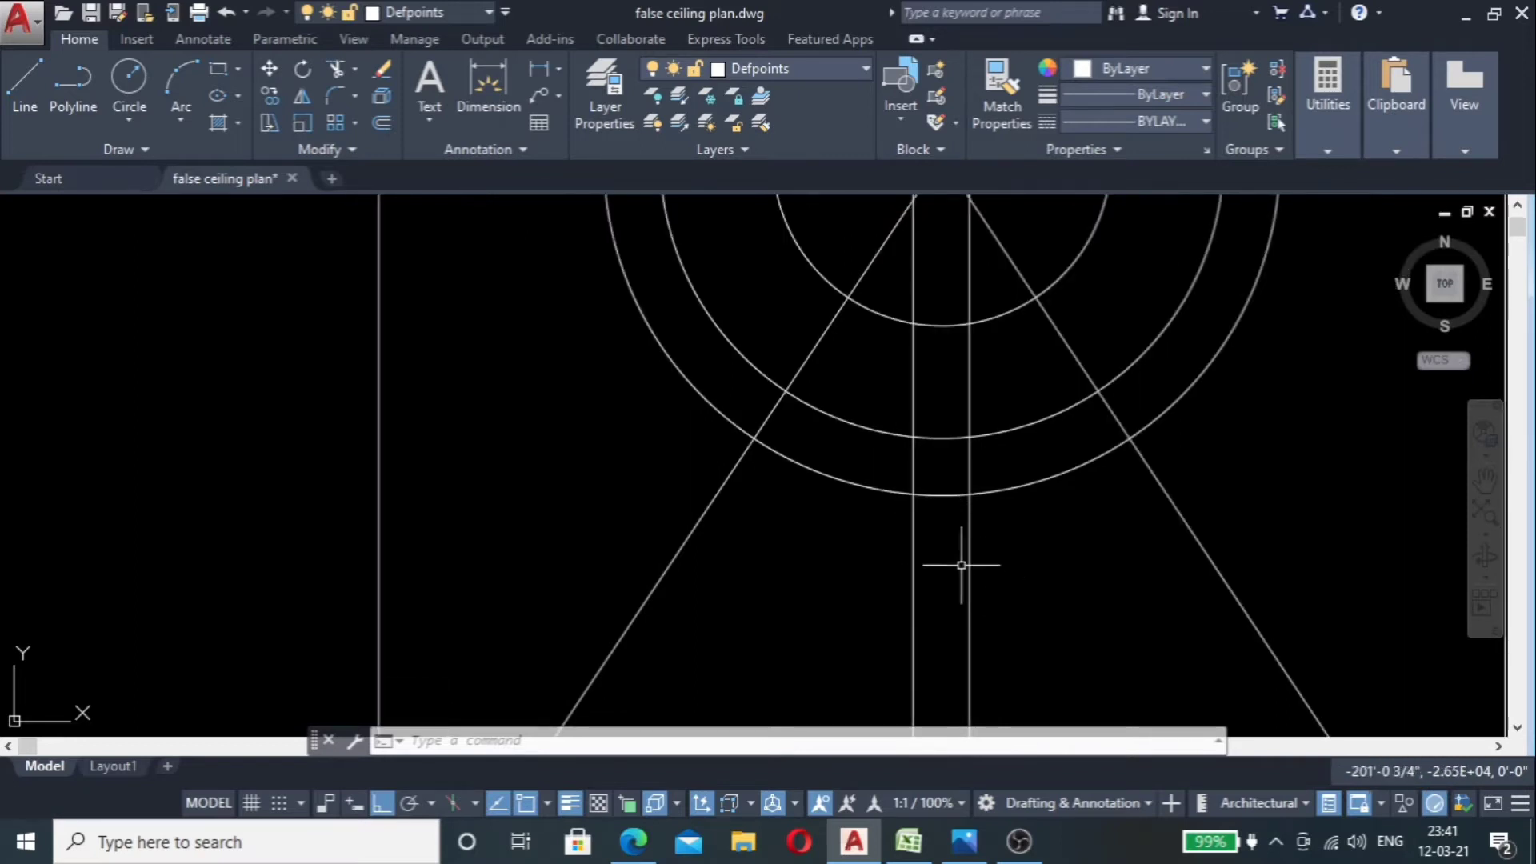
type("tr")
key("Return")
left_click(1040, 376)
left_click(990, 543)
key("Return")
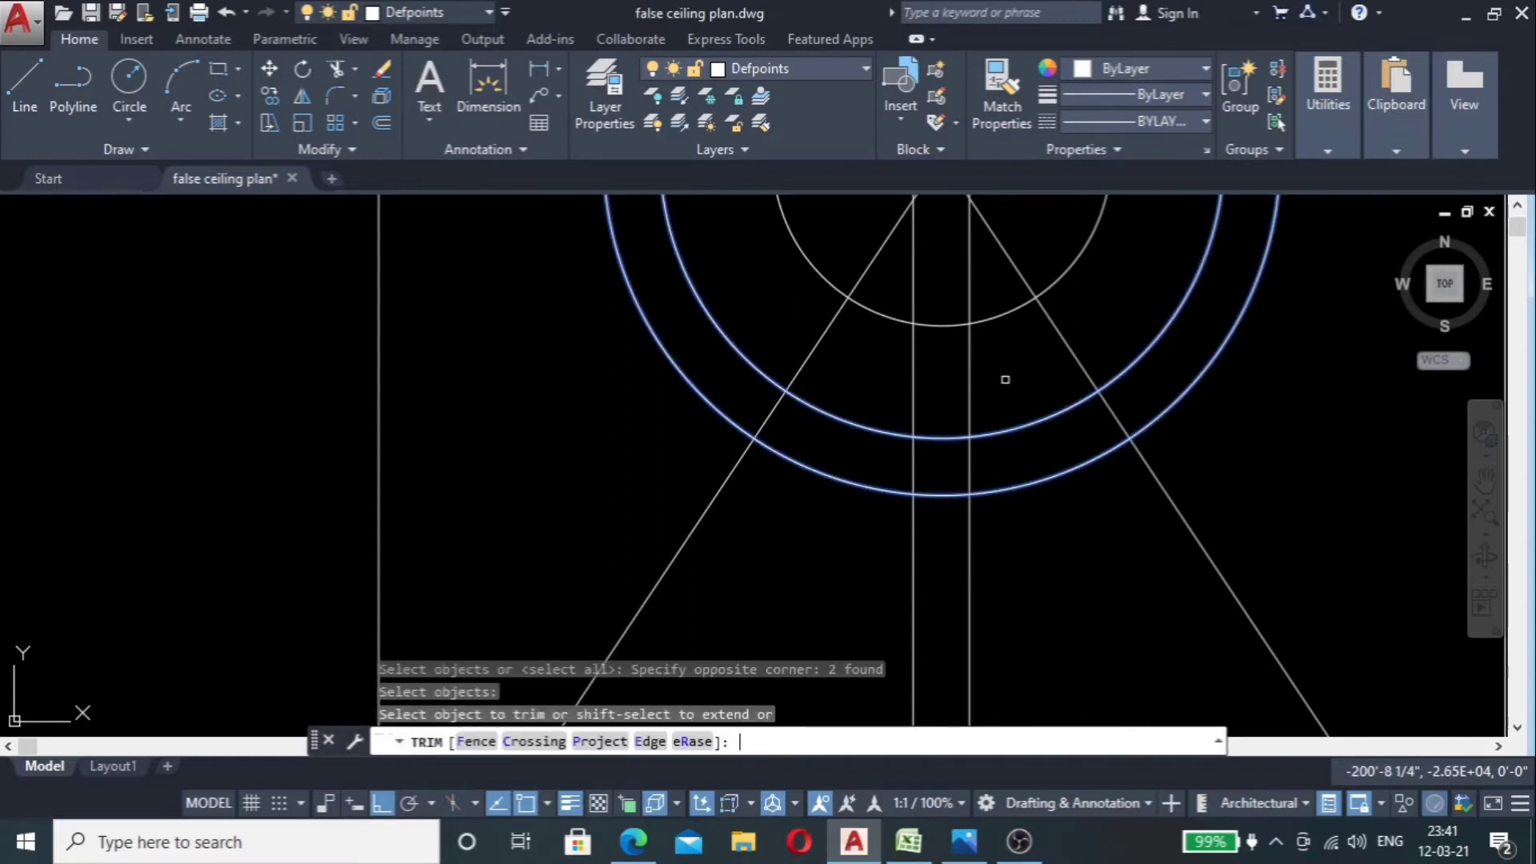
left_click(1001, 383)
left_click(852, 394)
left_click(1027, 579)
left_click(846, 584)
left_click(913, 495)
scroll(1028, 438, "down", 4)
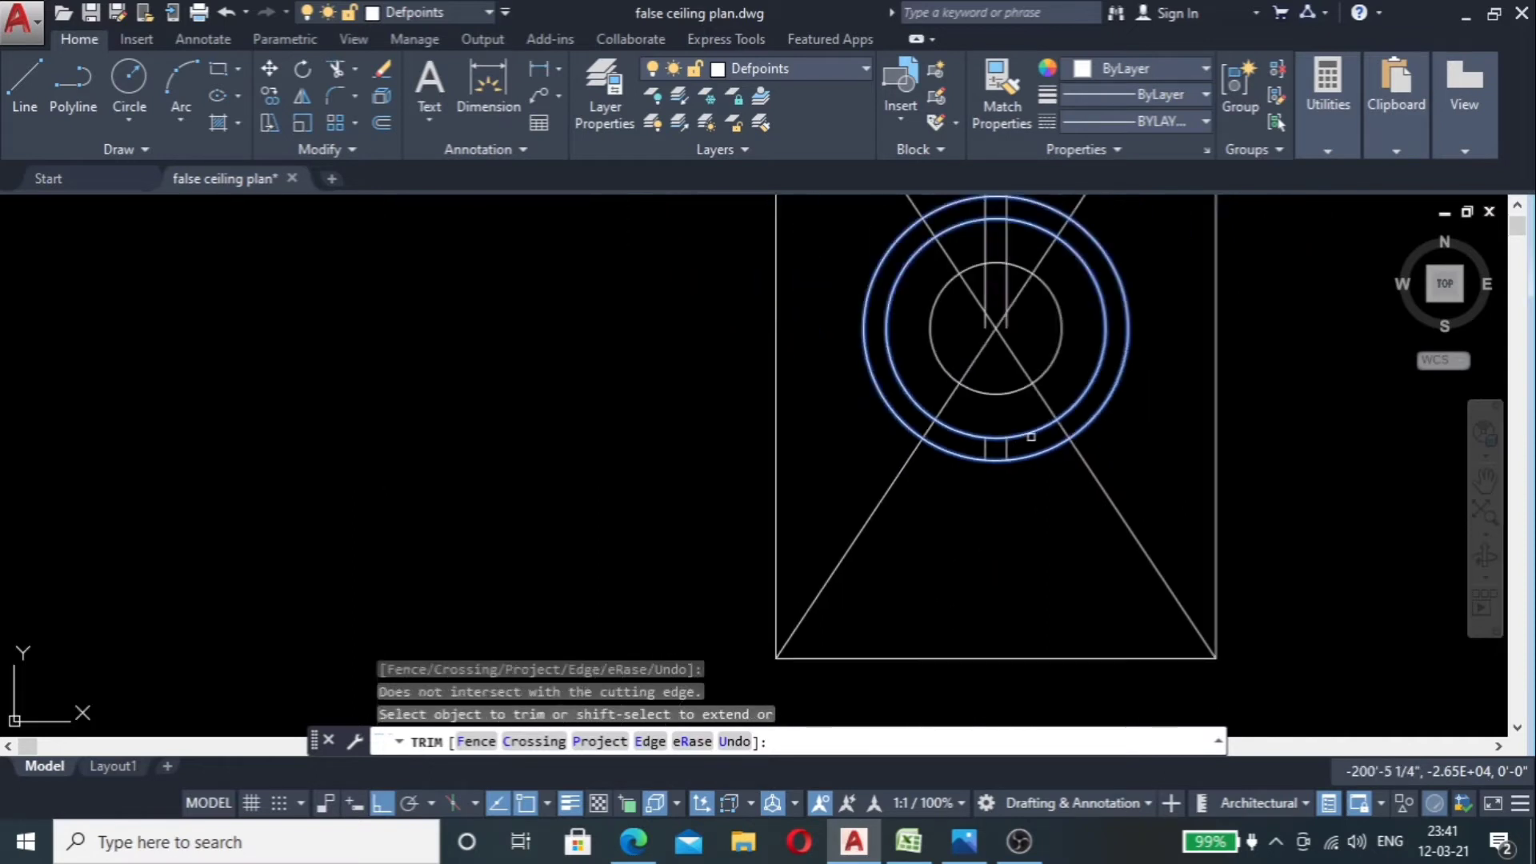
Step: Check the gap in the light ring on the reference photo and return to the ring's lower part in AutoCAD
left_click(977, 849)
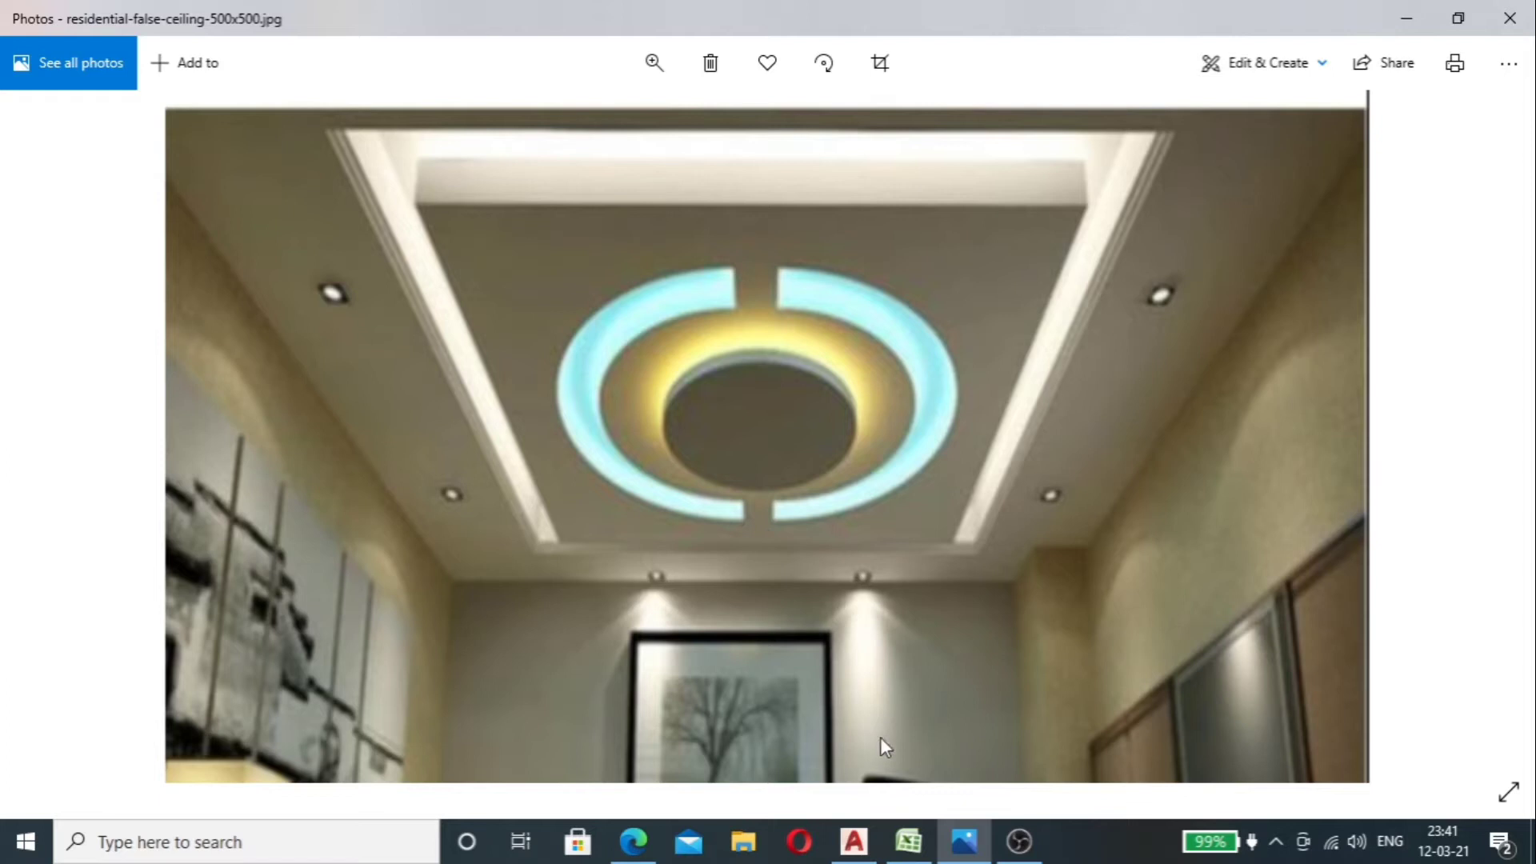
left_click(965, 842)
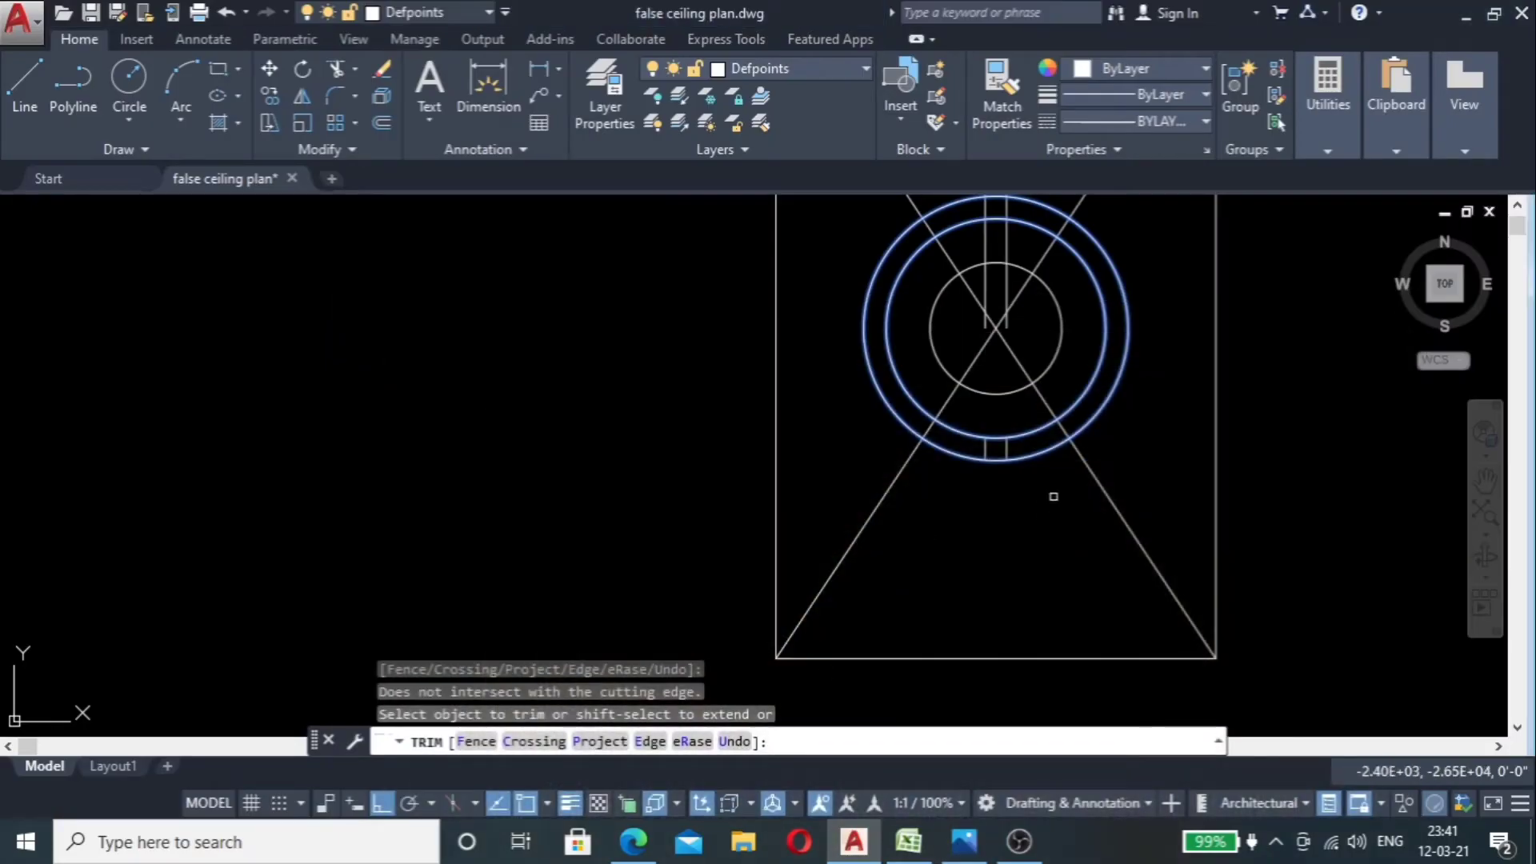
scroll(1007, 419, "up", 4)
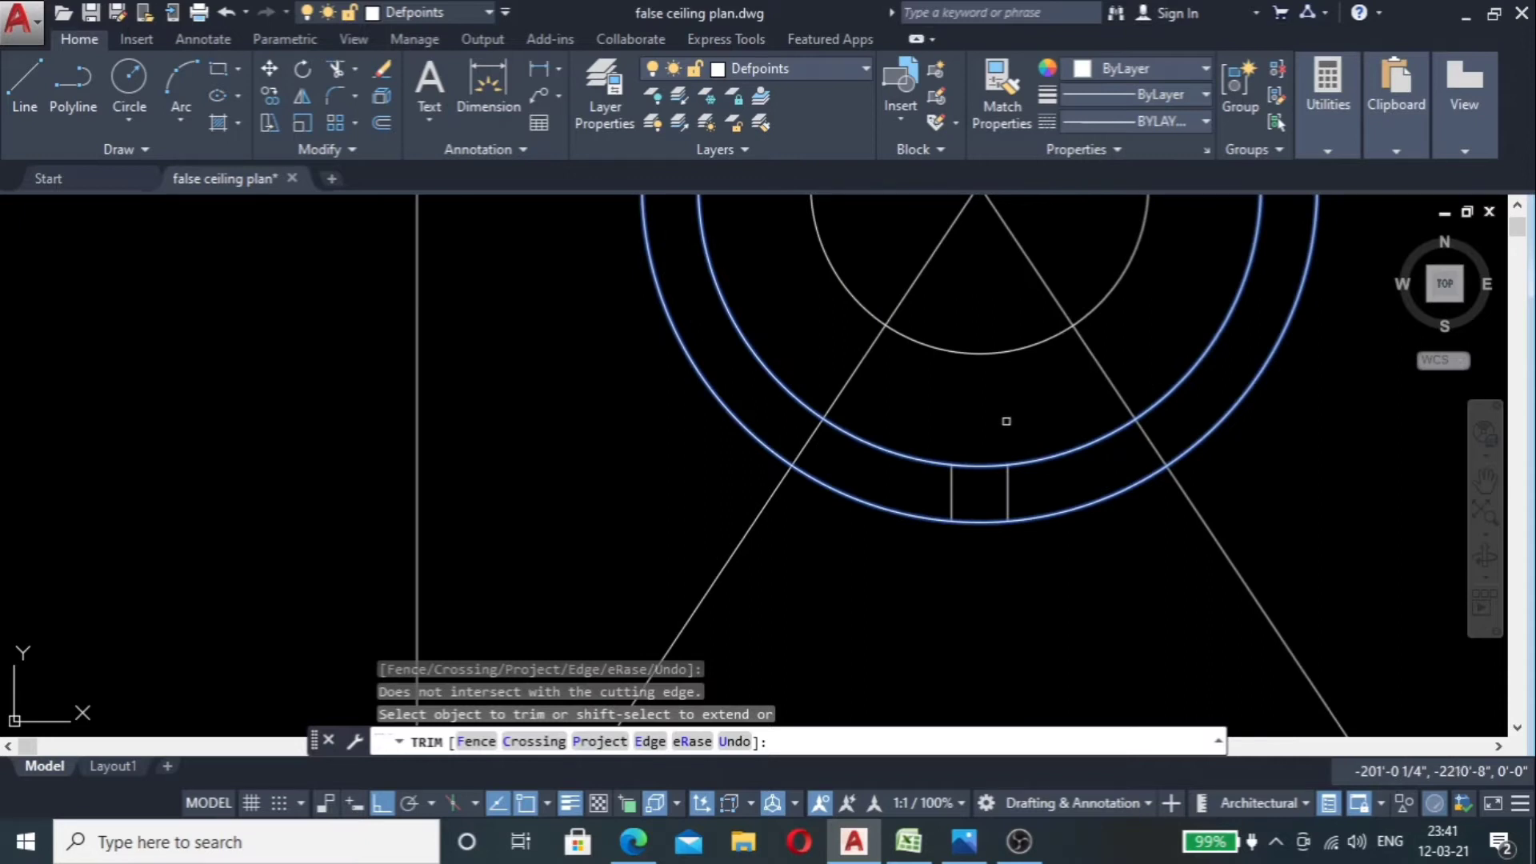
scroll(1023, 471, "down", 2)
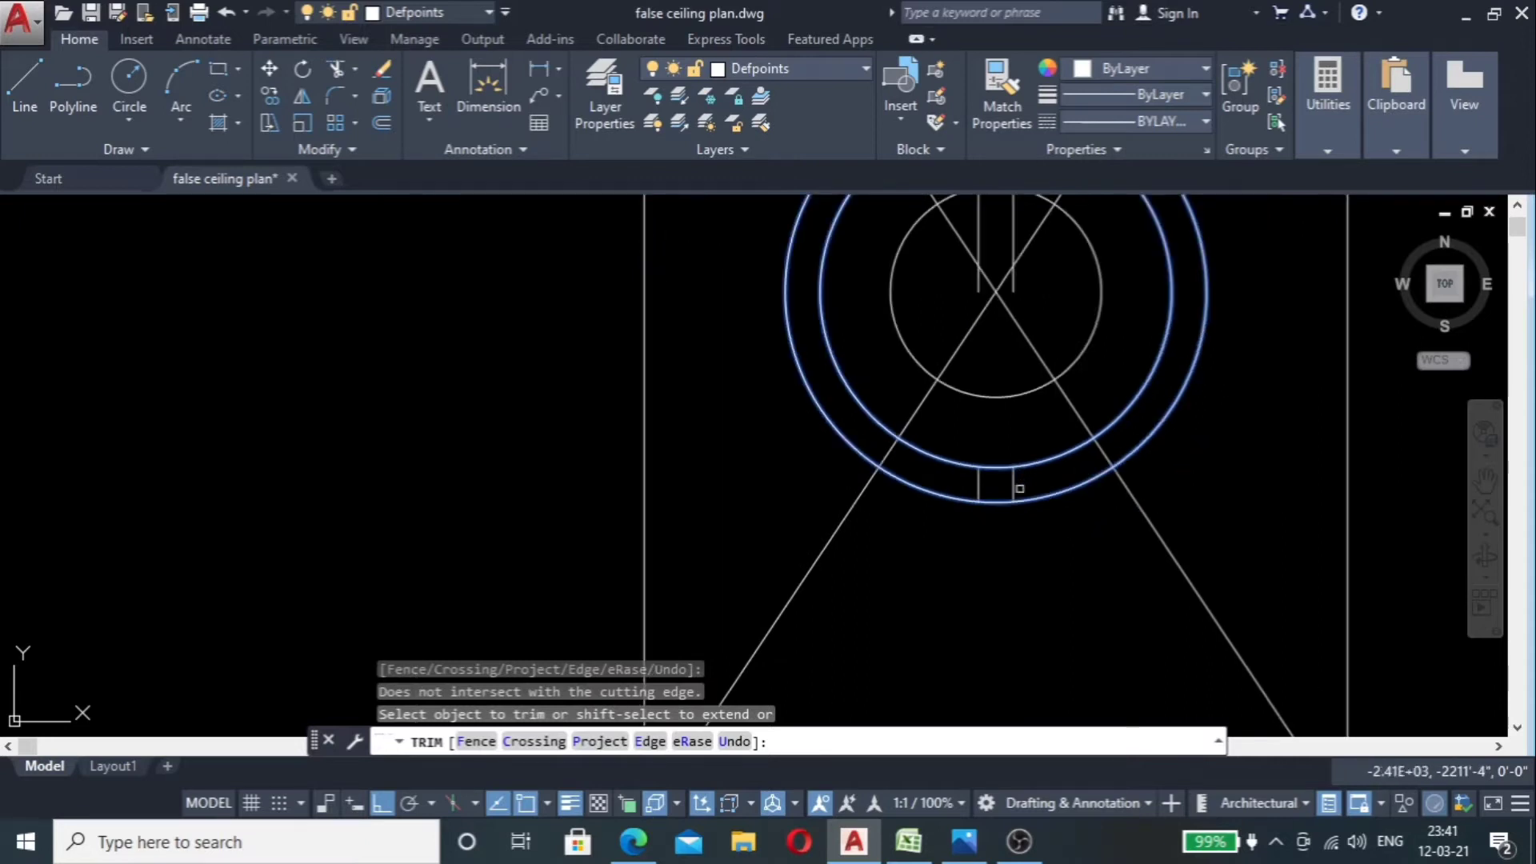
Step: Trim away both arc pieces between the two lower vertical lines to open a gap in the ring
scroll(993, 446, "up", 2)
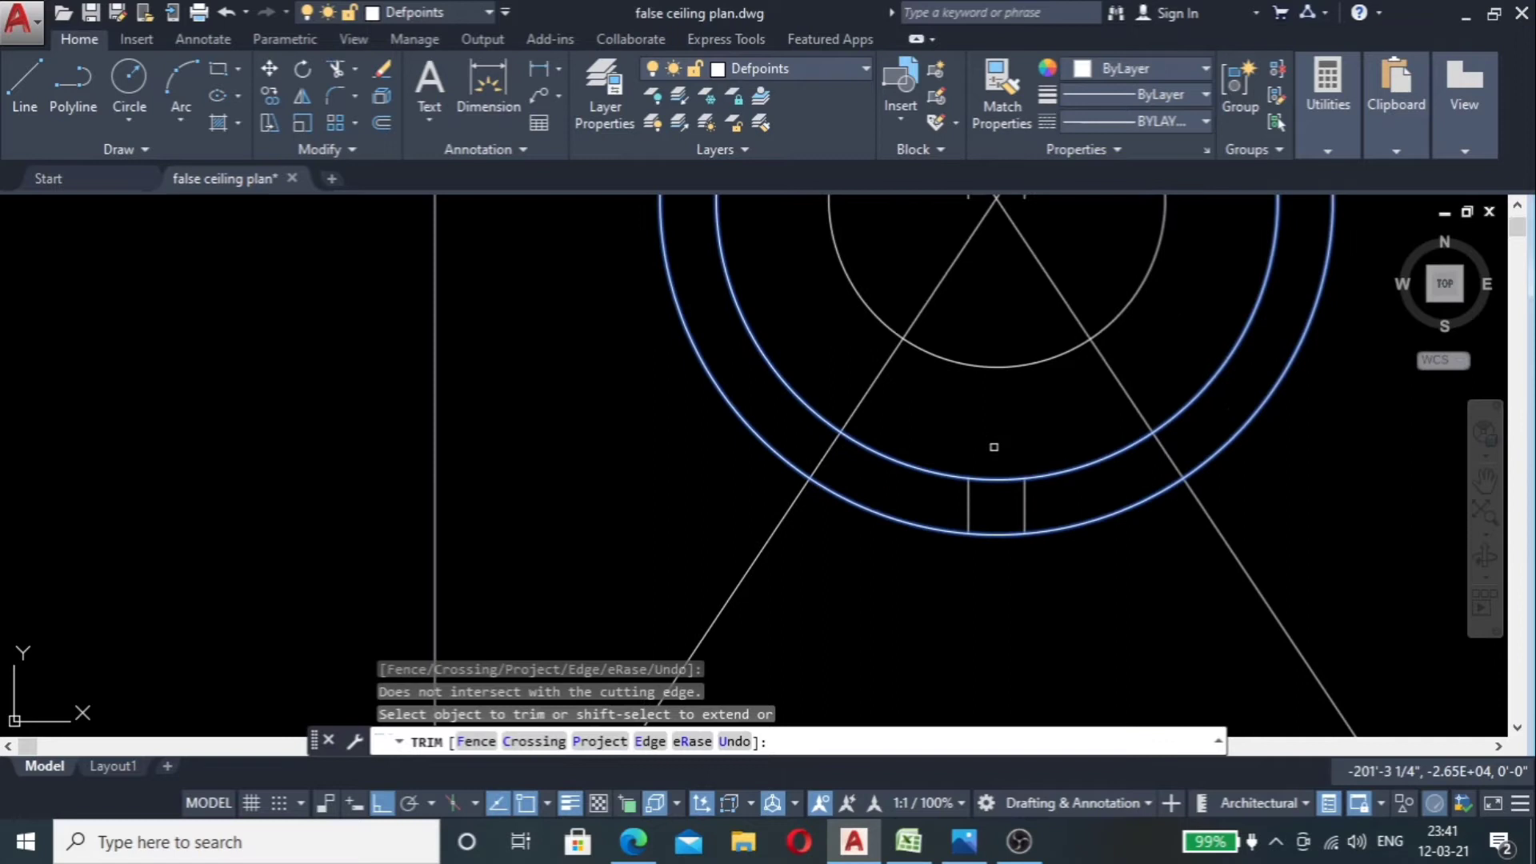
key("Escape")
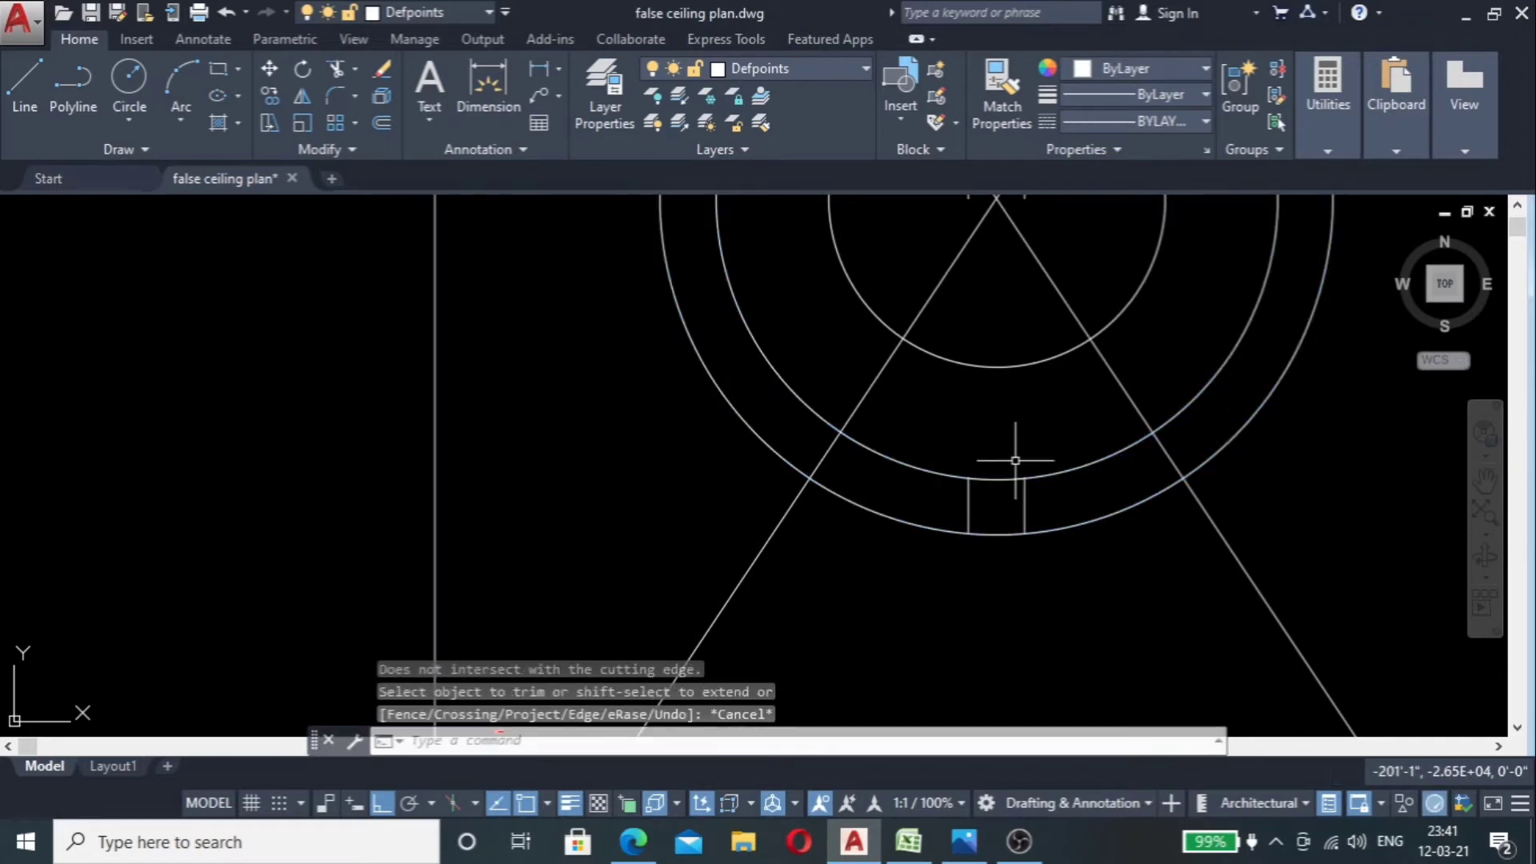
type("tr")
key("space")
left_click(990, 446)
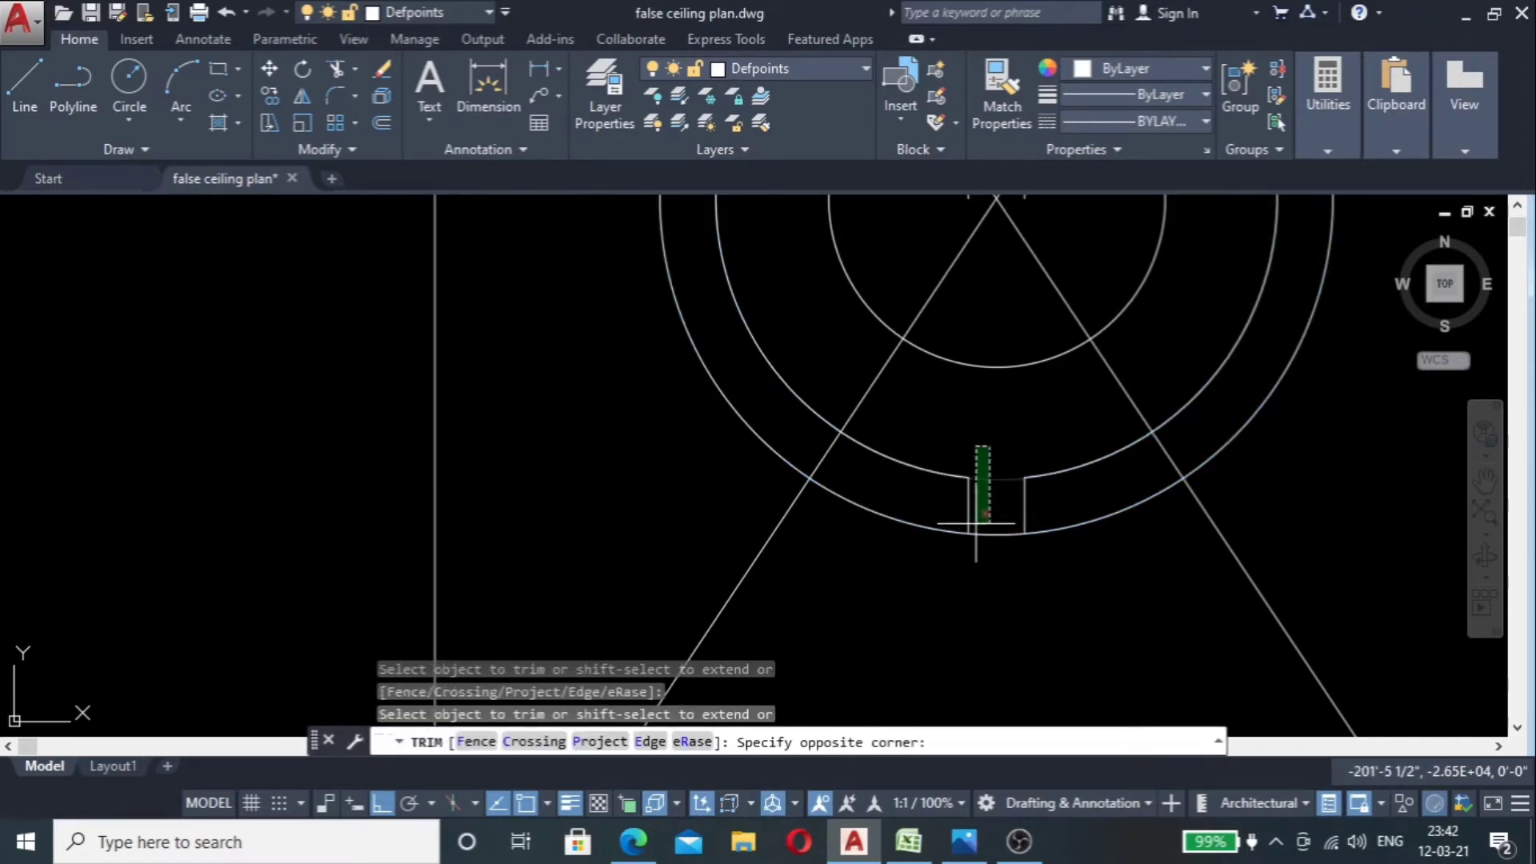
left_click(988, 521)
scroll(990, 523, "down", 2)
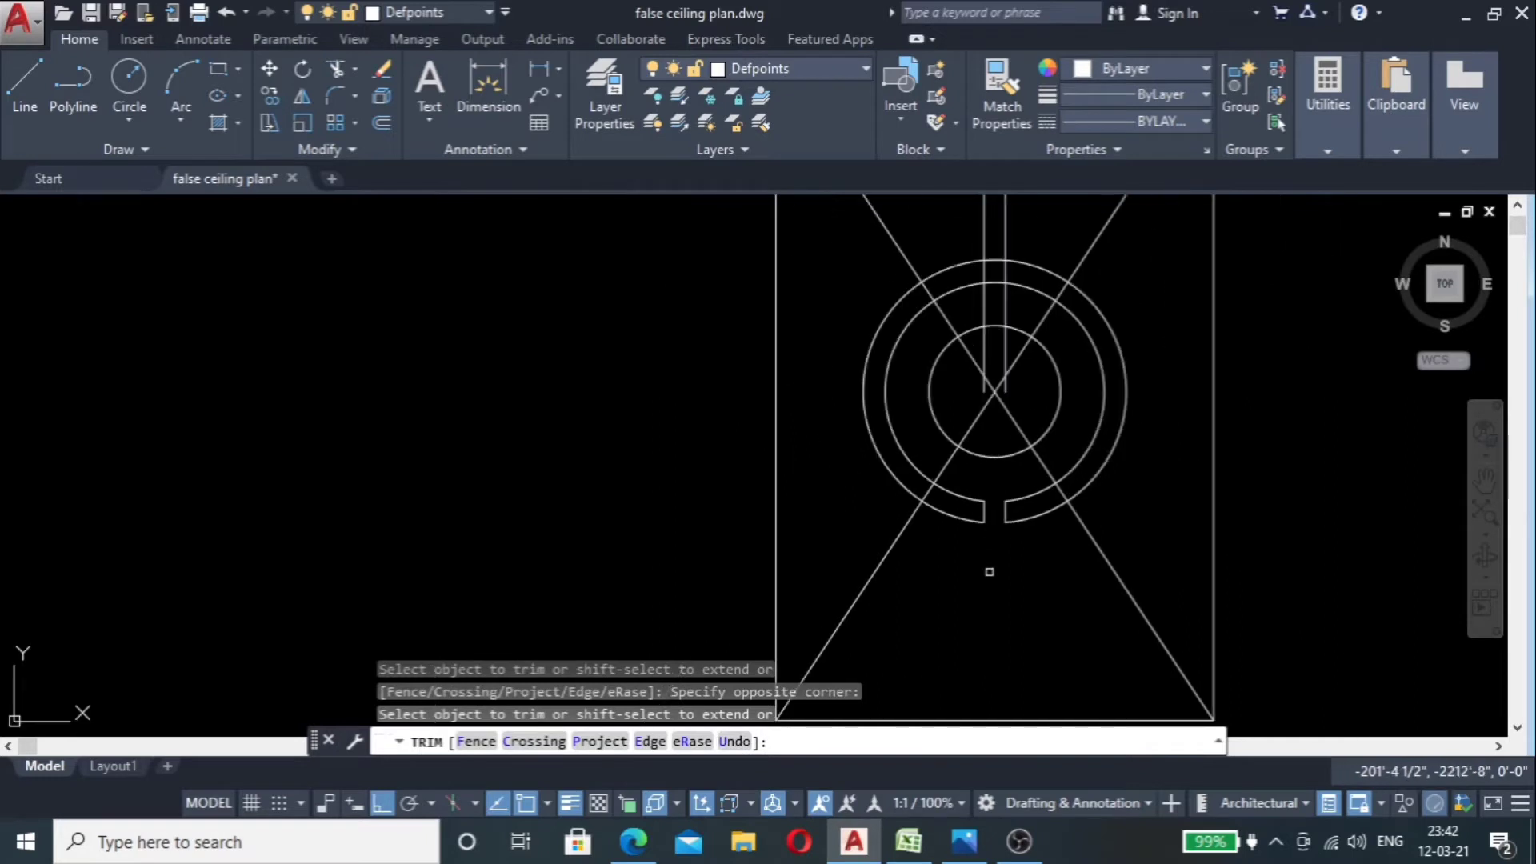
key("Escape")
Step: Trim the two upper vertical lines against the two outer circles, leaving only the segments within the ring
scroll(983, 435, "up", 2)
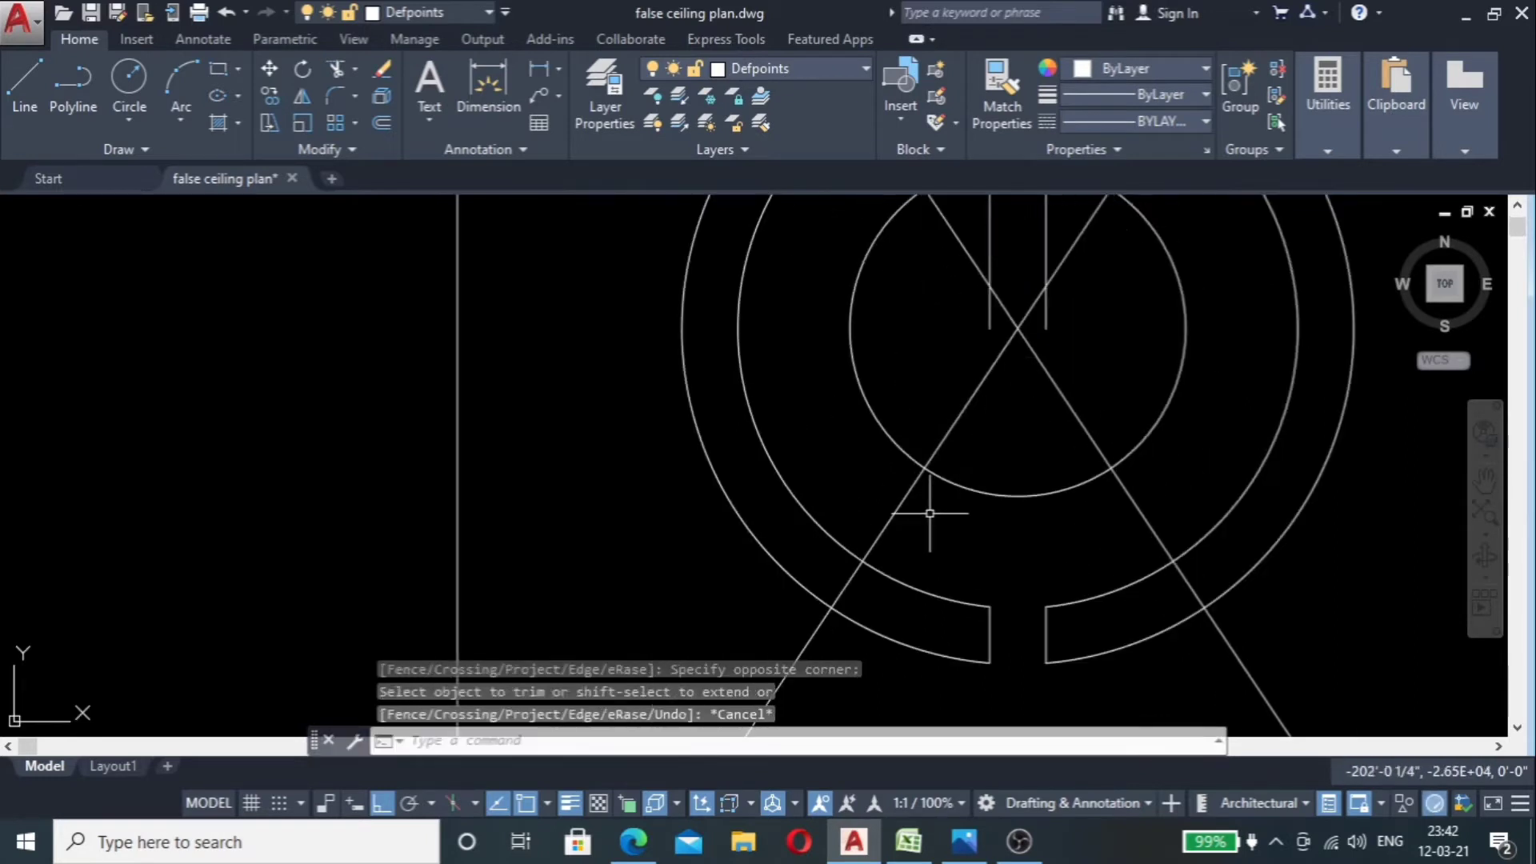
scroll(912, 544, "down", 1)
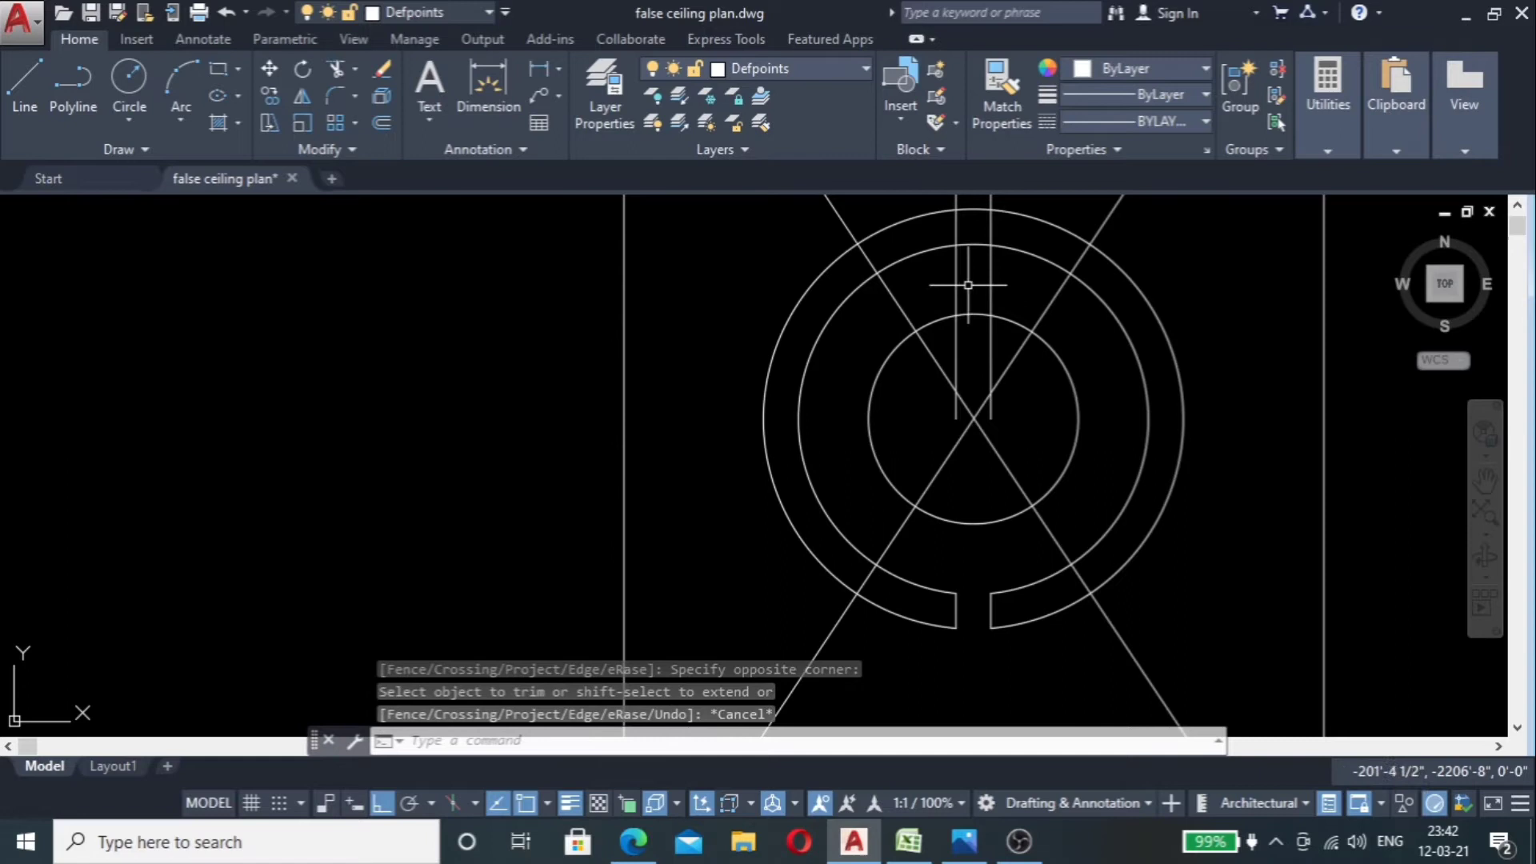
scroll(969, 246, "down", 3)
scroll(972, 252, "up", 6)
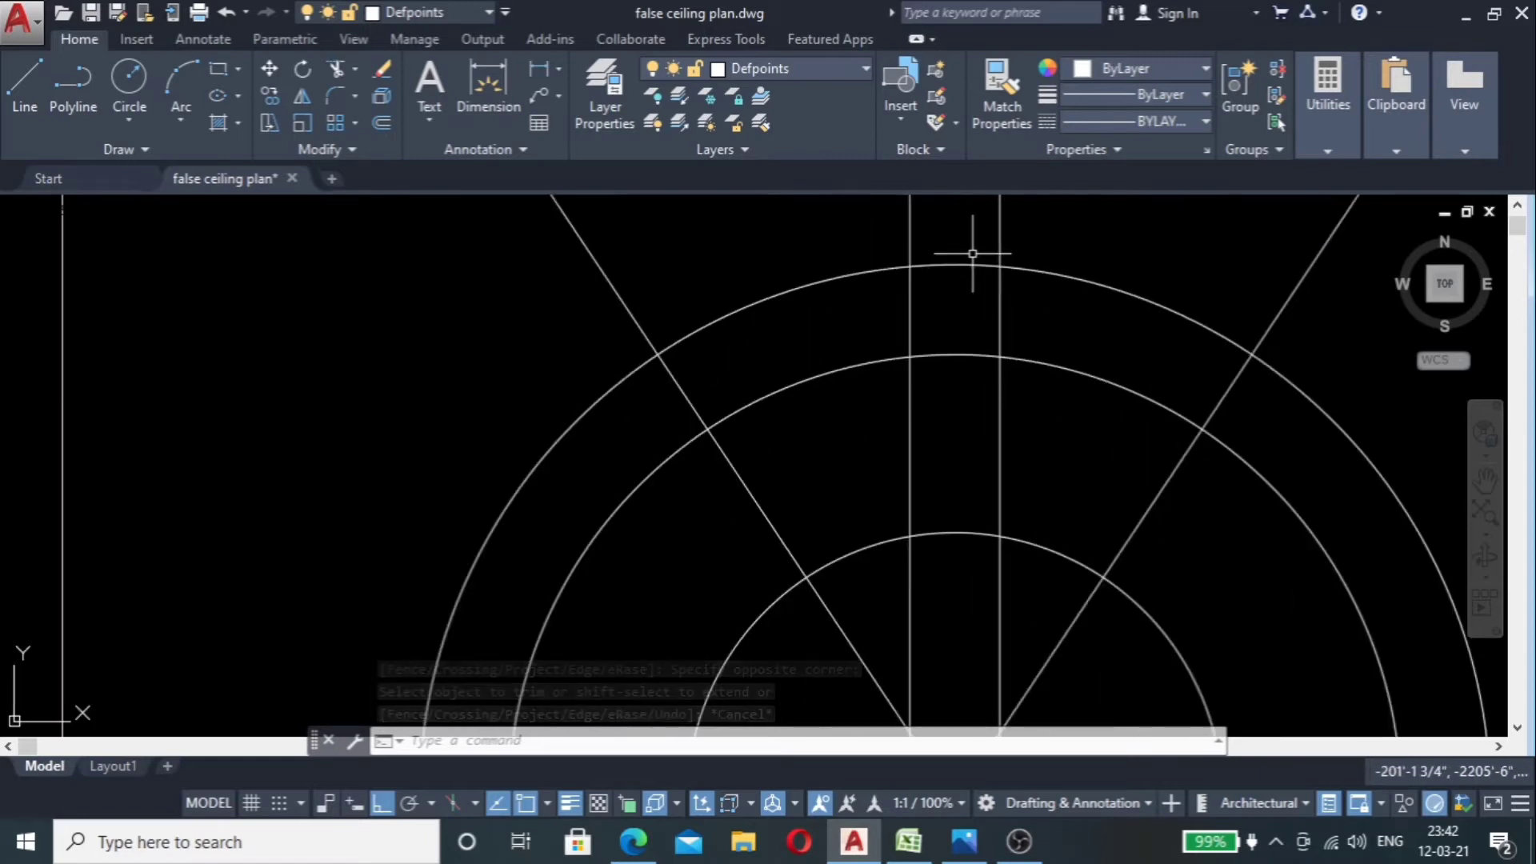
type("tr")
key("Return")
left_click(1110, 220)
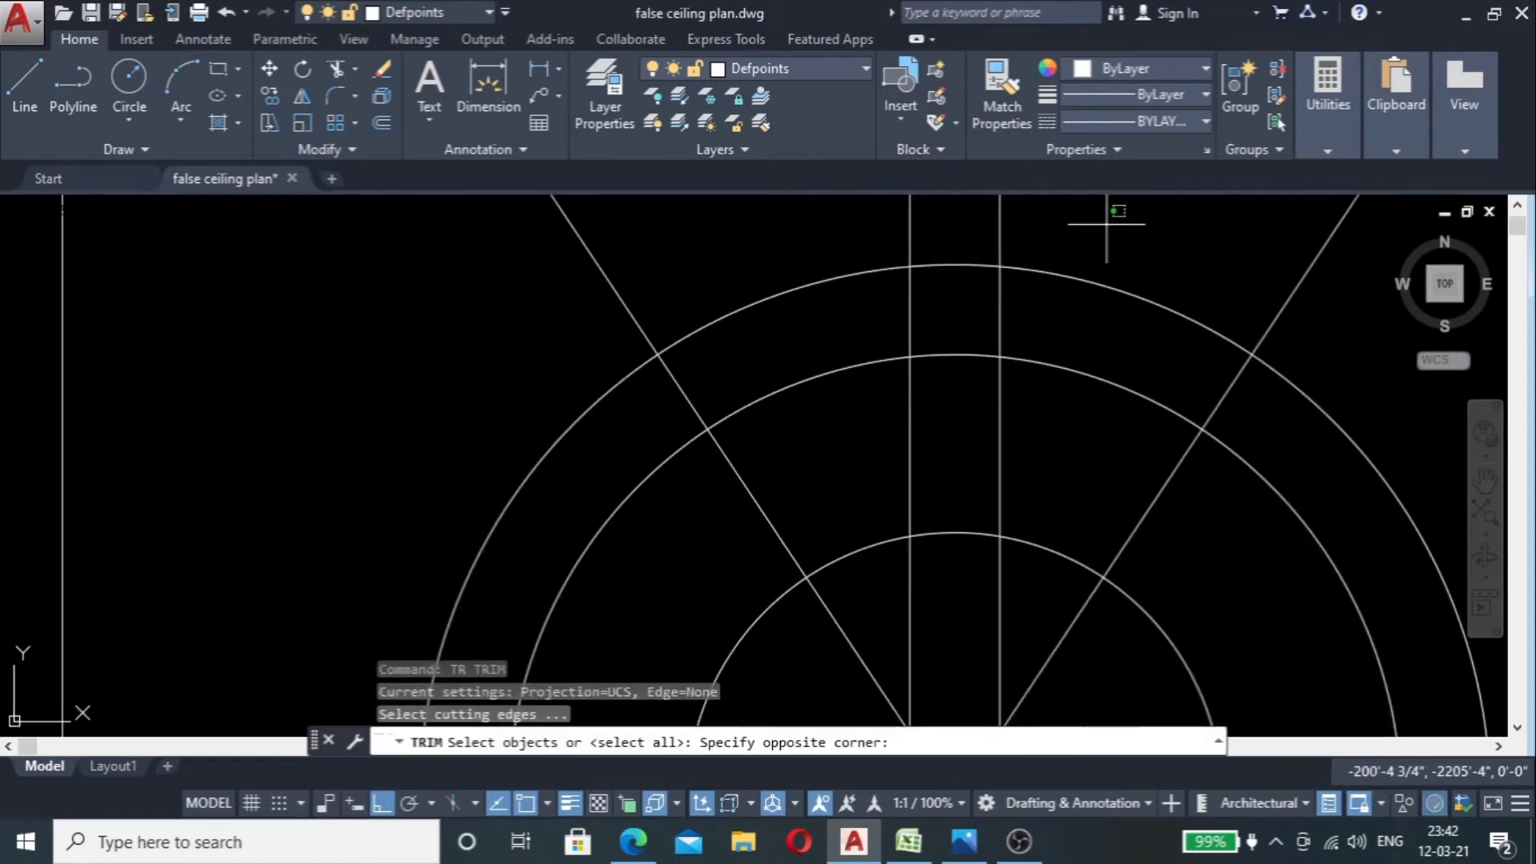
left_click(1035, 429)
key("Return")
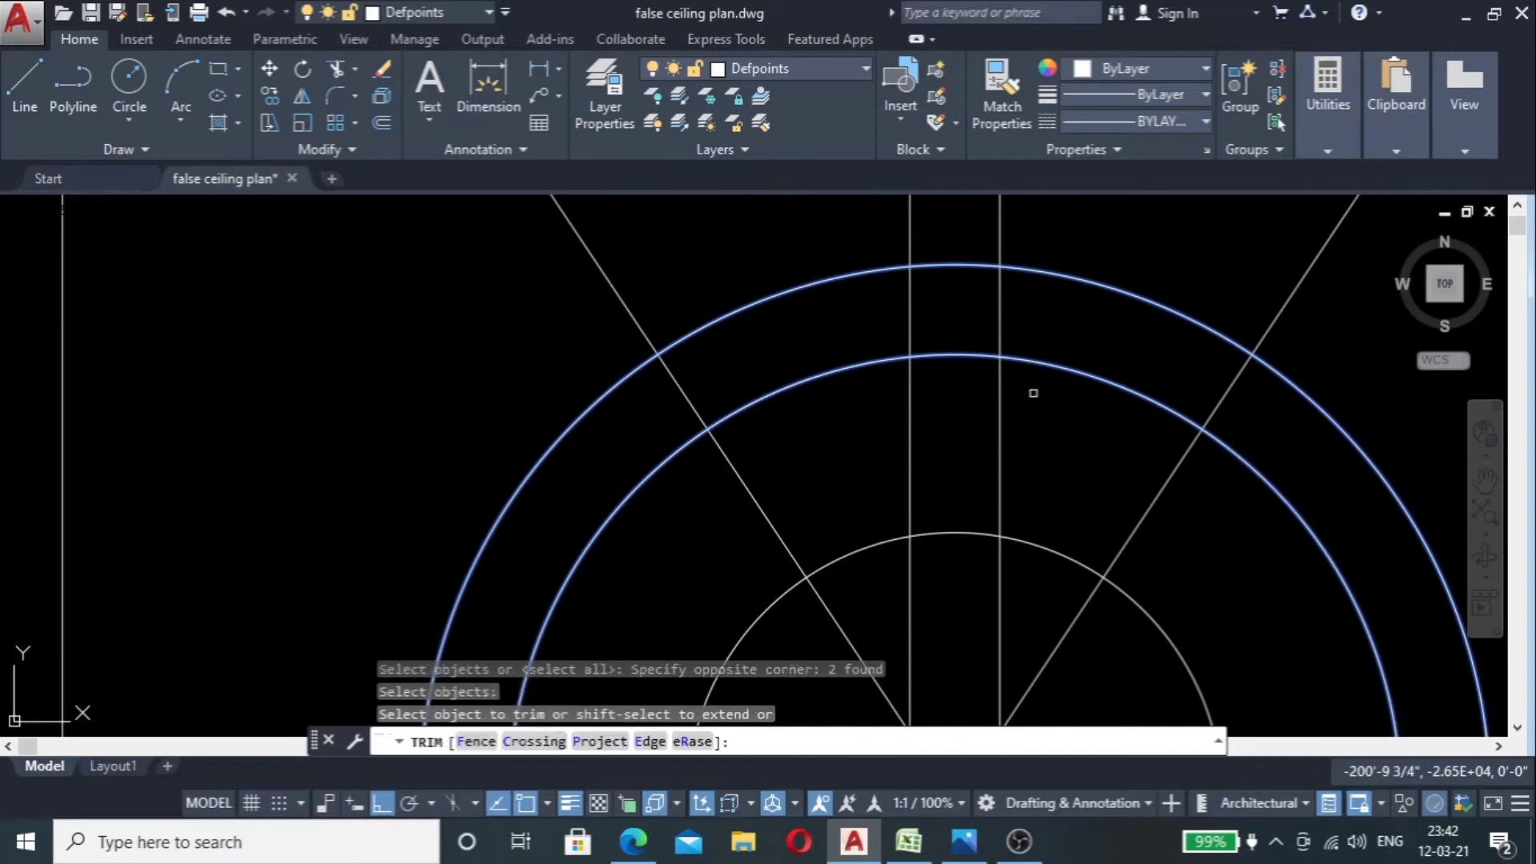
left_click(1029, 392)
left_click(875, 439)
scroll(875, 439, "down", 4)
left_click(965, 276)
left_click(867, 319)
key("Escape")
Step: Trim away both arc pieces between the two upper vertical segments to split the ring into two halves
type("tr")
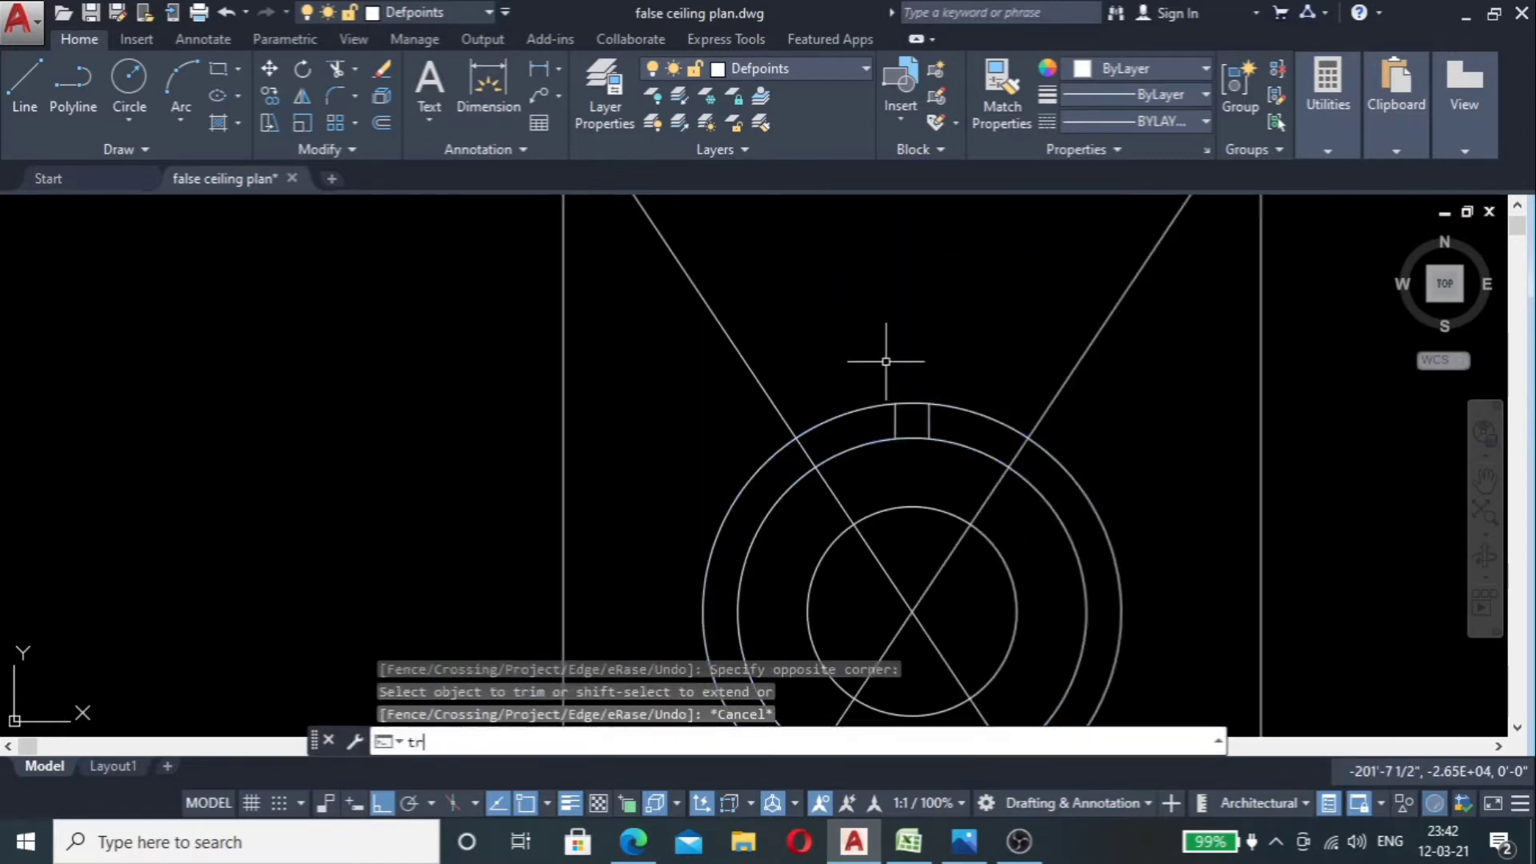
key("Return")
key("Return")
scroll(920, 392, "up", 4)
left_click(937, 342)
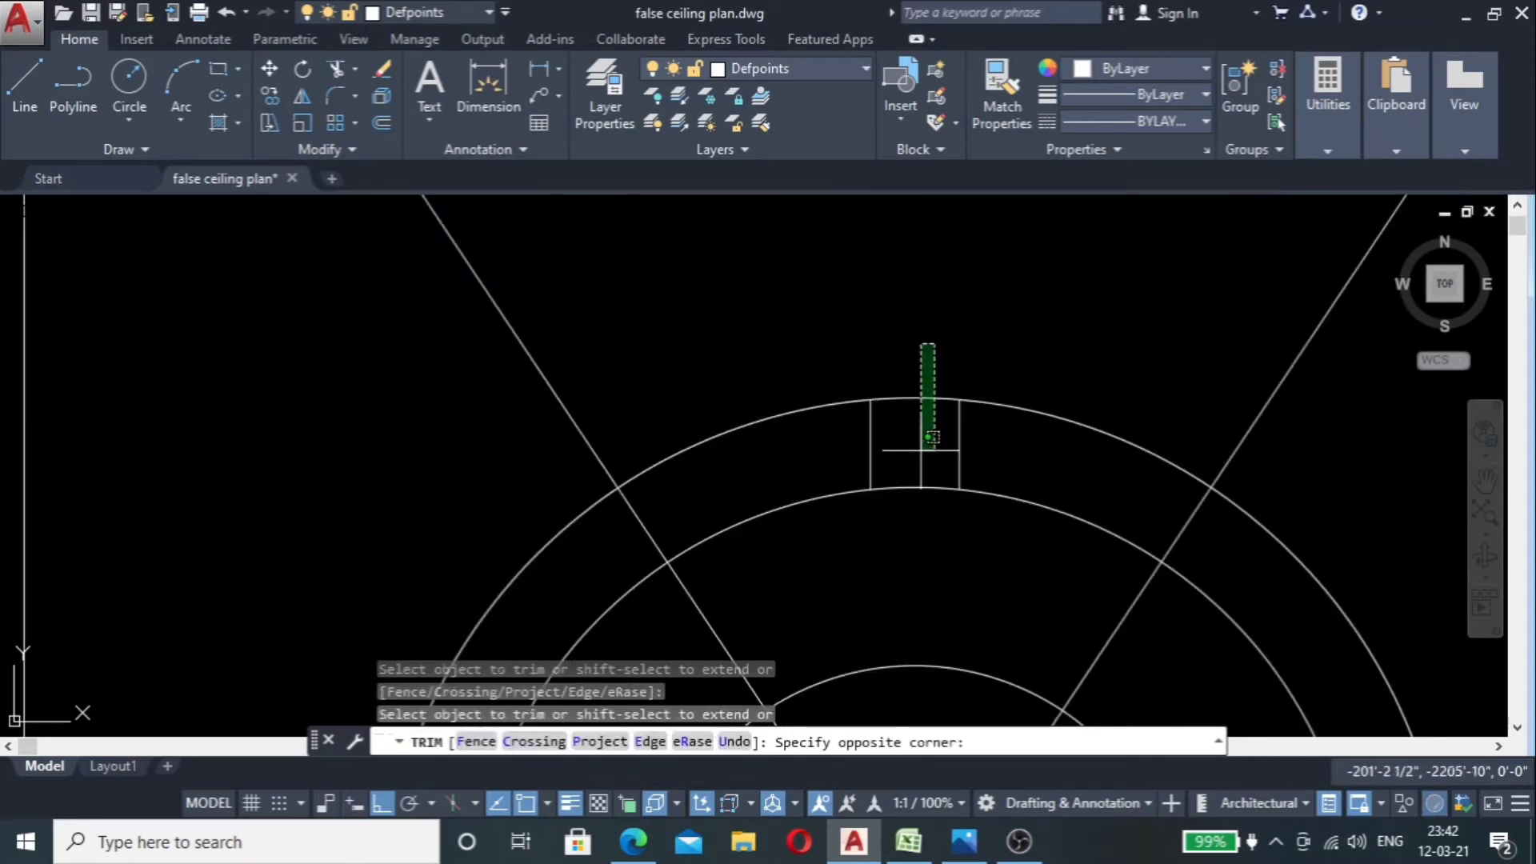
left_click(912, 504)
scroll(876, 308, "down", 4)
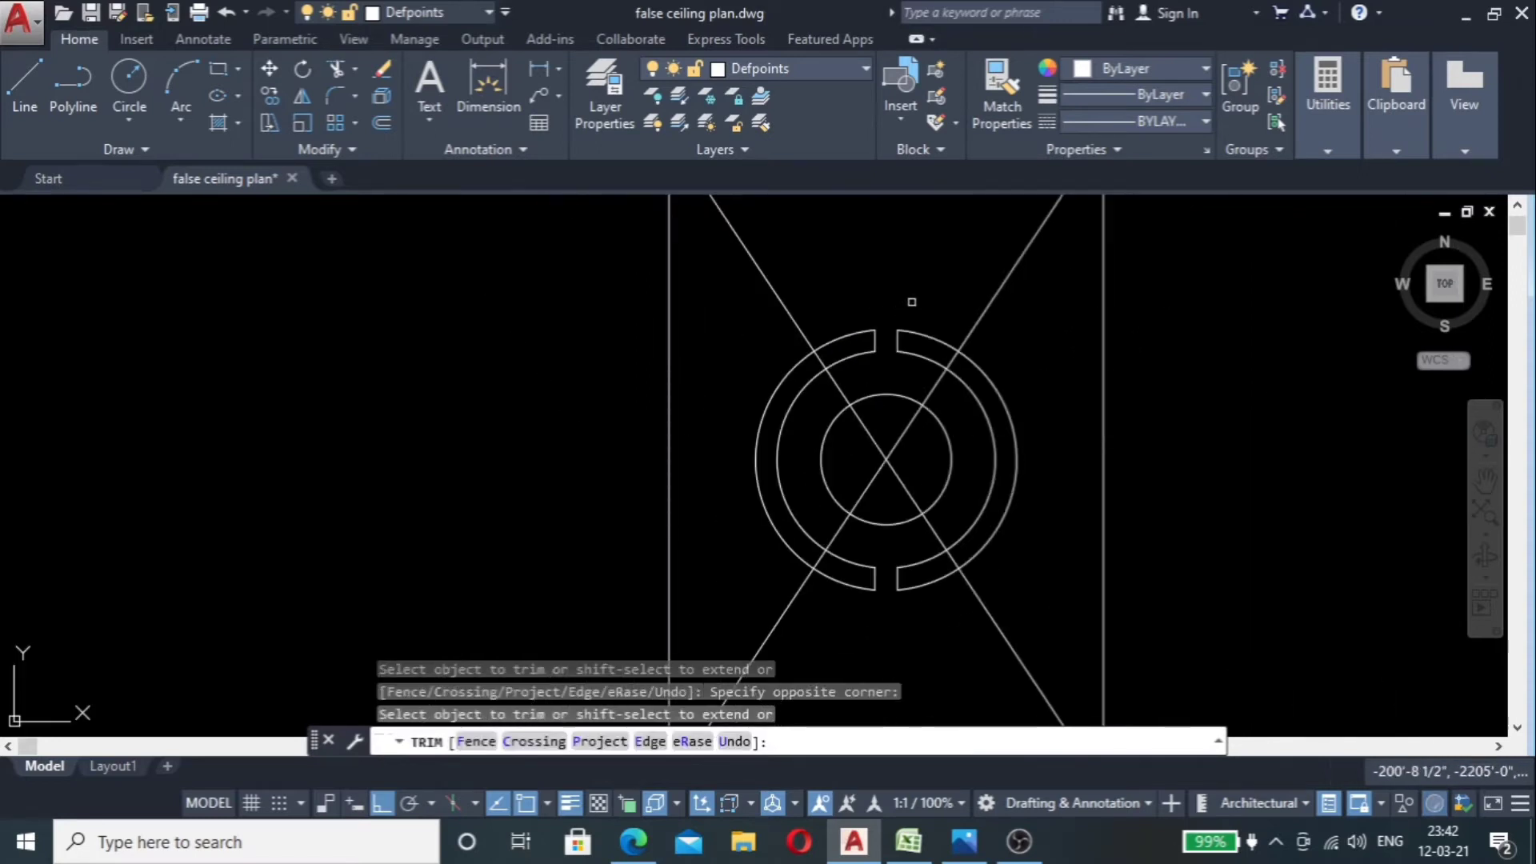
key("Escape")
Step: Delete the two diagonal construction lines crossing the rectangle
left_click(940, 284)
left_click(729, 295)
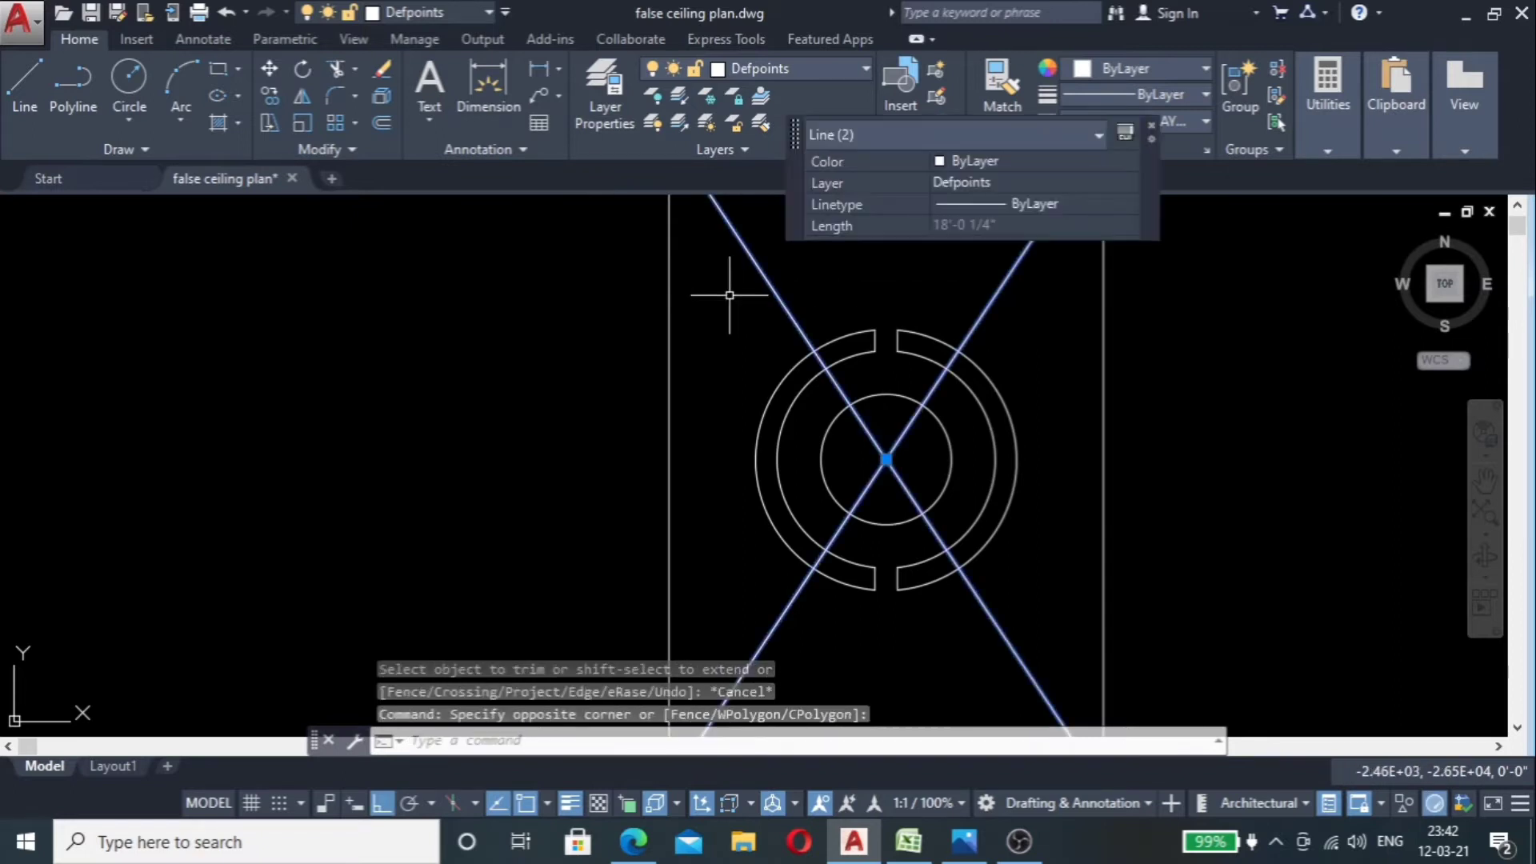
key("Delete")
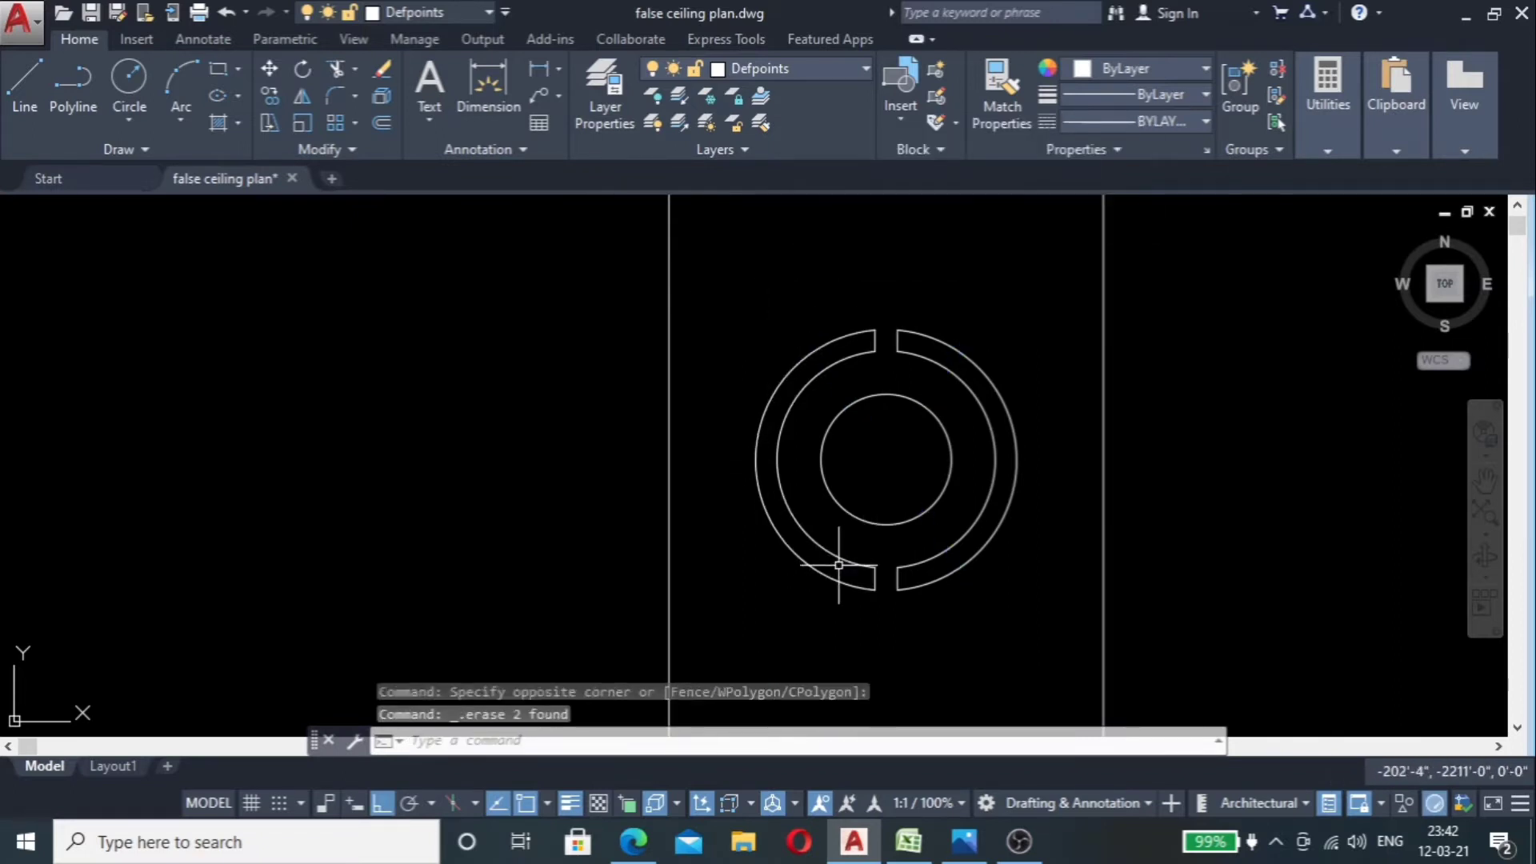
Step: Check the light ring on the reference photo and offset both outer arcs of the ring outward by 3" in AutoCAD
left_click(962, 843)
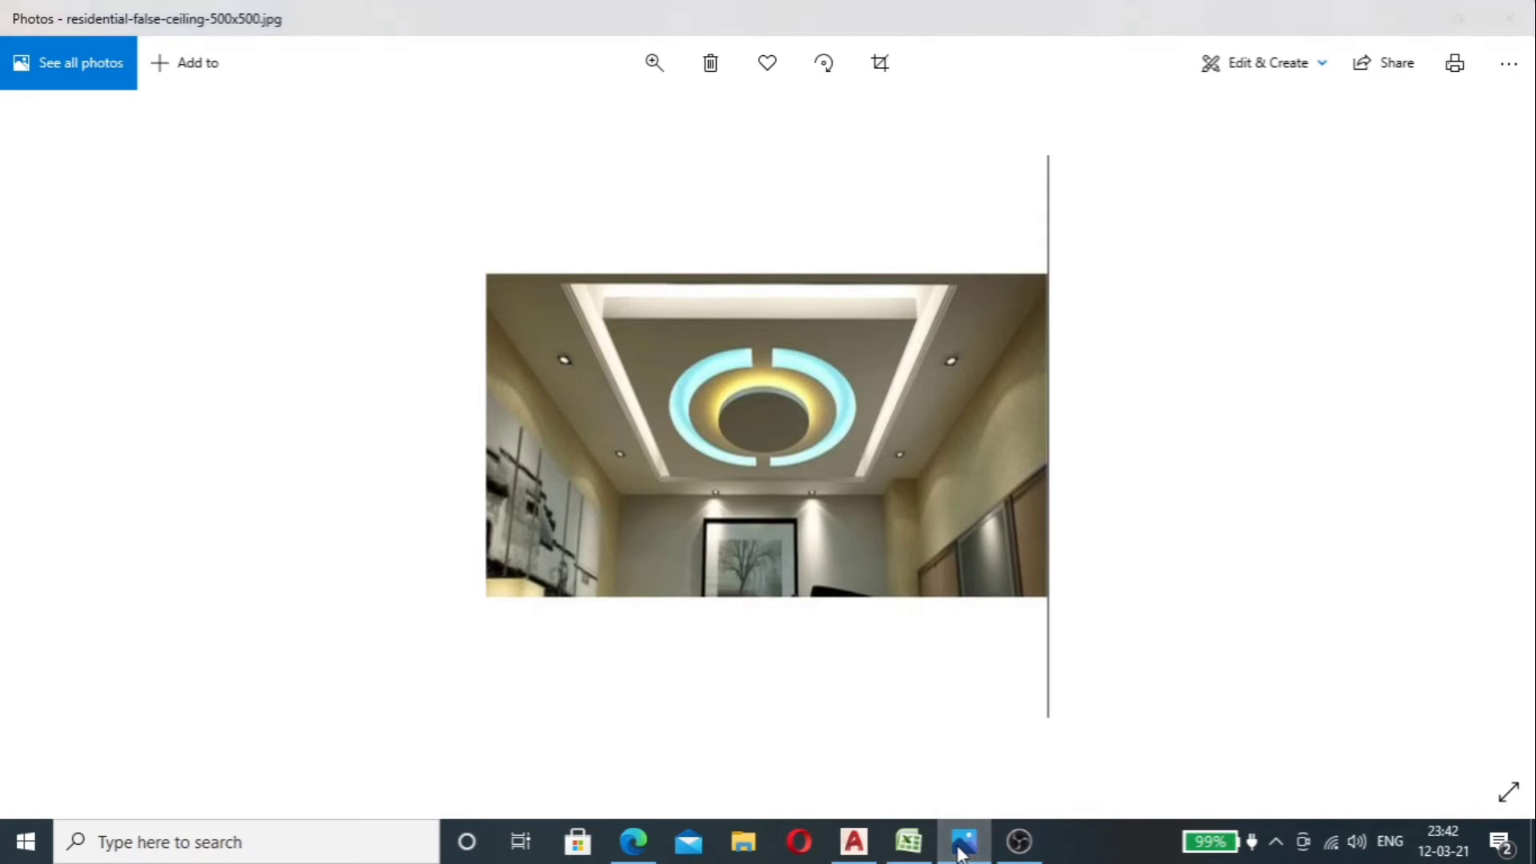
left_click(964, 844)
scroll(936, 344, "up", 3)
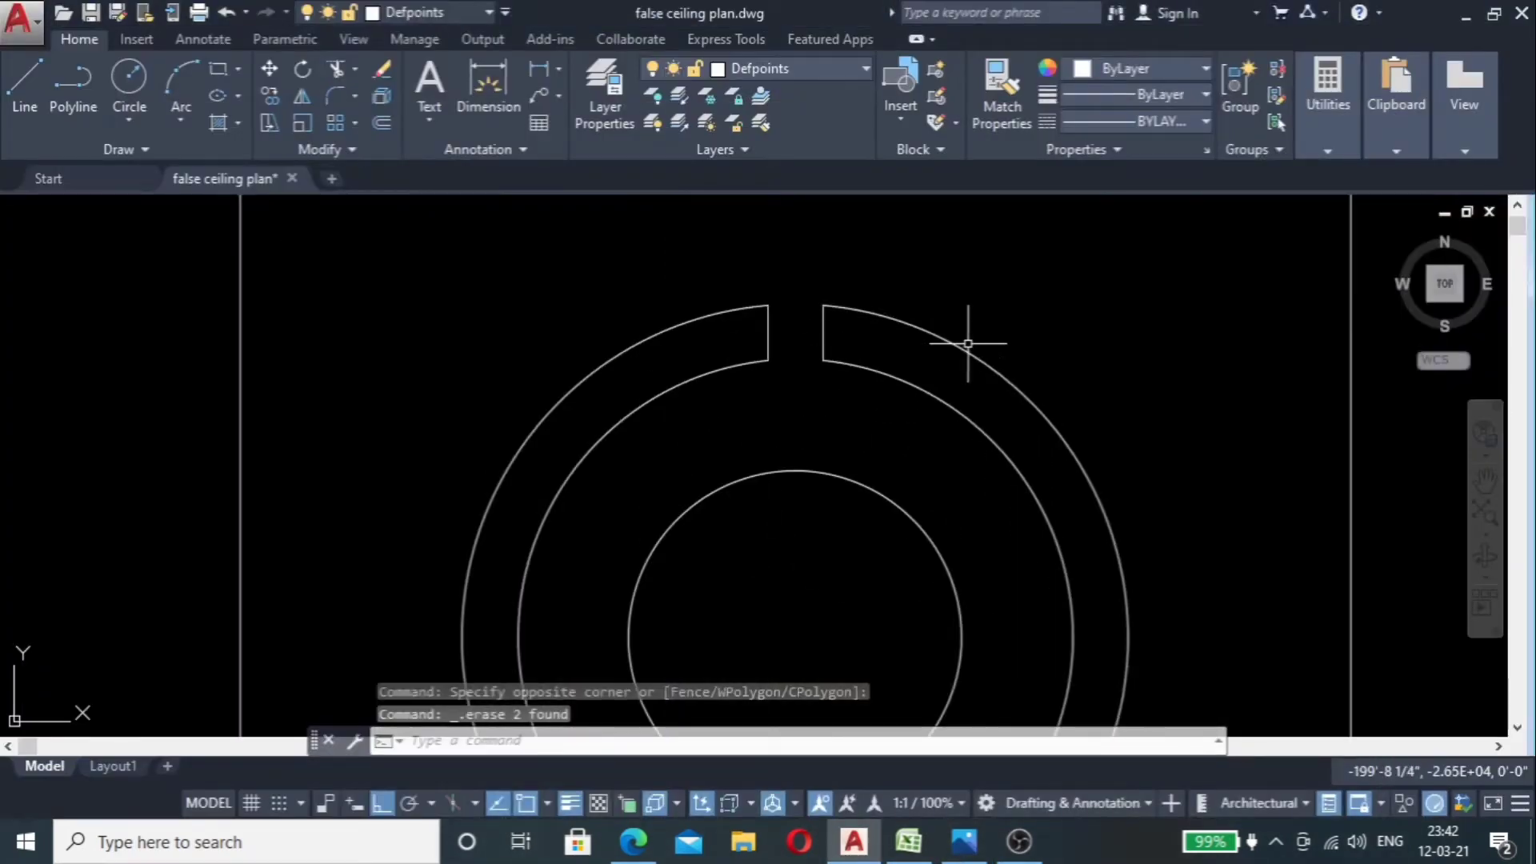
left_click(952, 345)
type("o")
key("Return")
type("3")
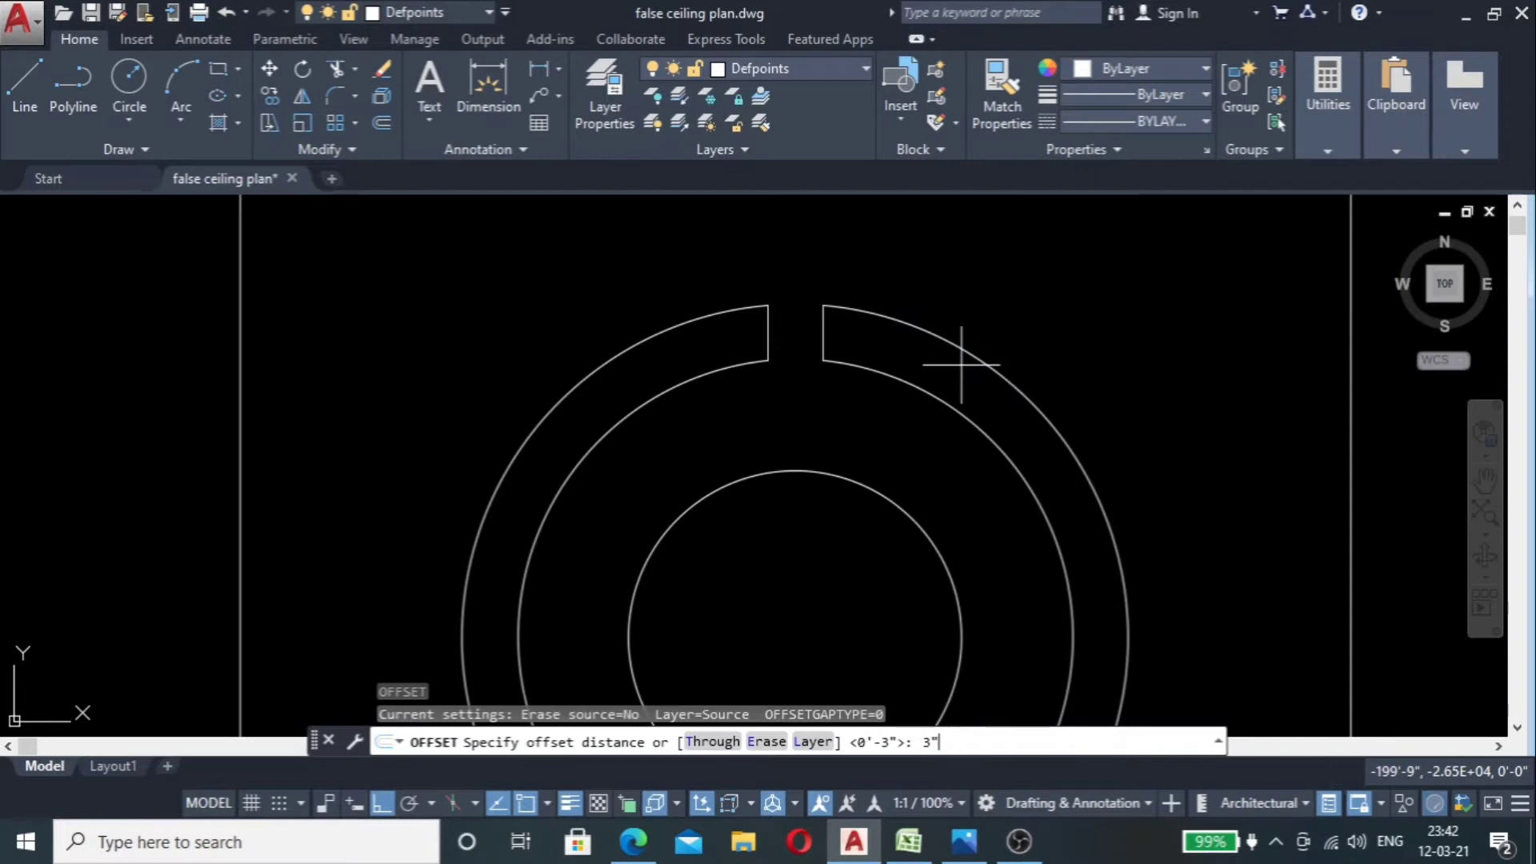
key("Return")
left_click(967, 350)
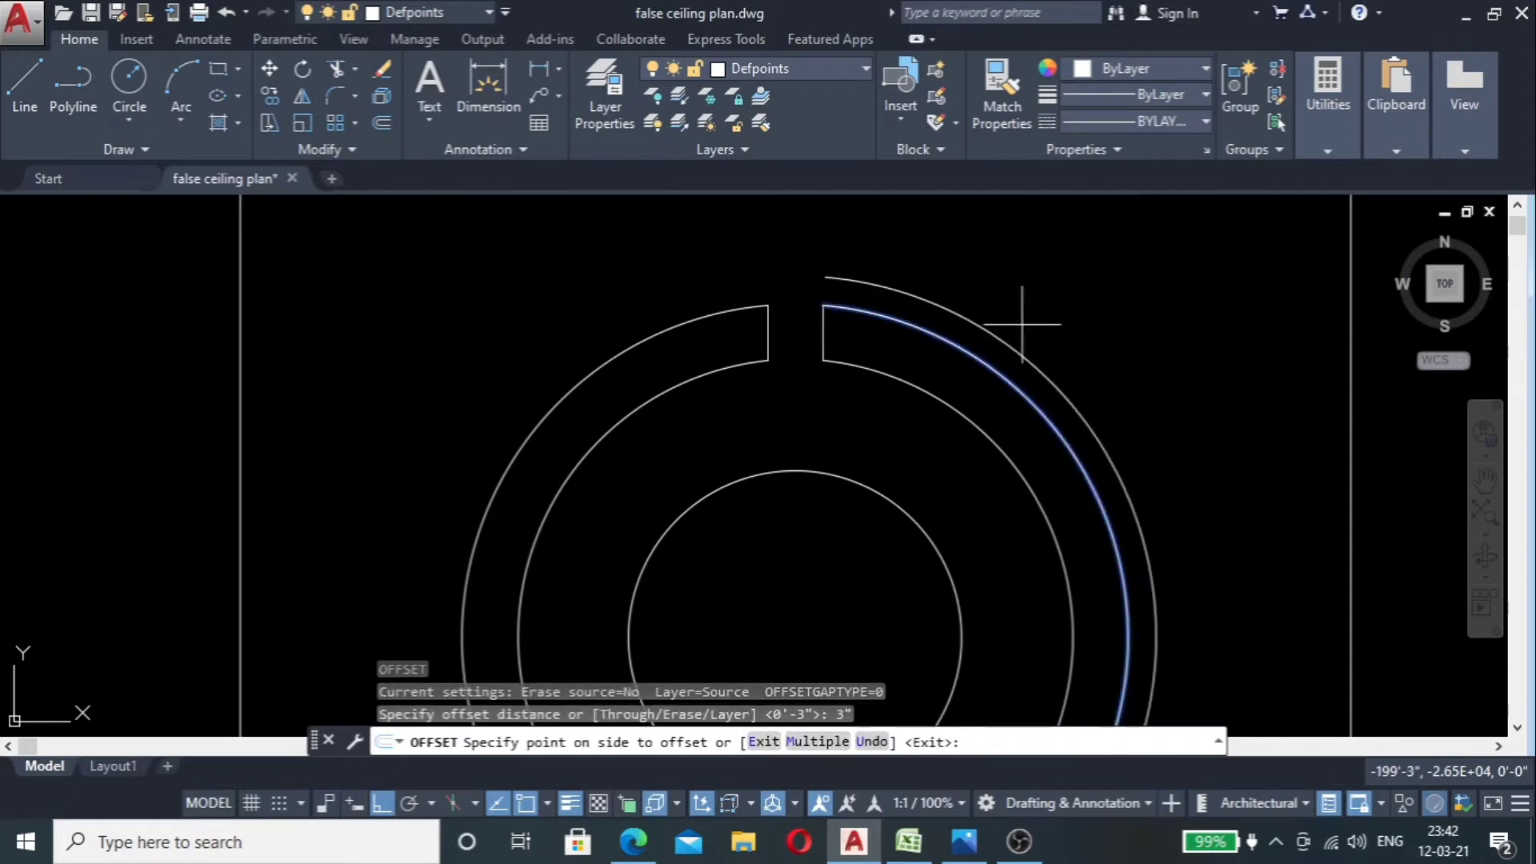
left_click(1028, 315)
left_click(669, 320)
left_click(629, 282)
key("Escape")
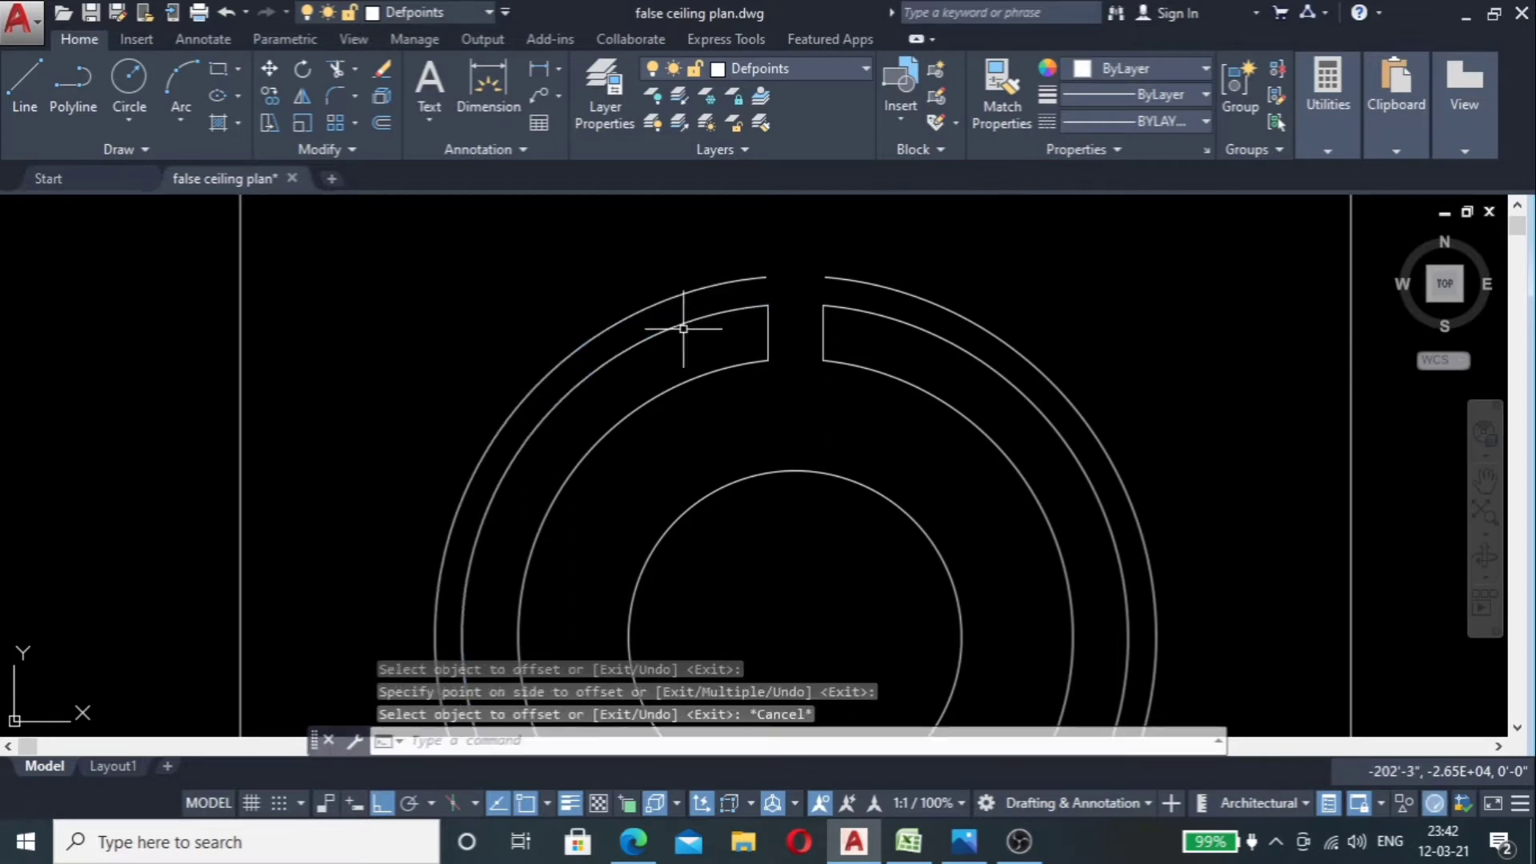
Step: Delete the two original outer arcs, keeping the offset arcs outside them
left_click(676, 325)
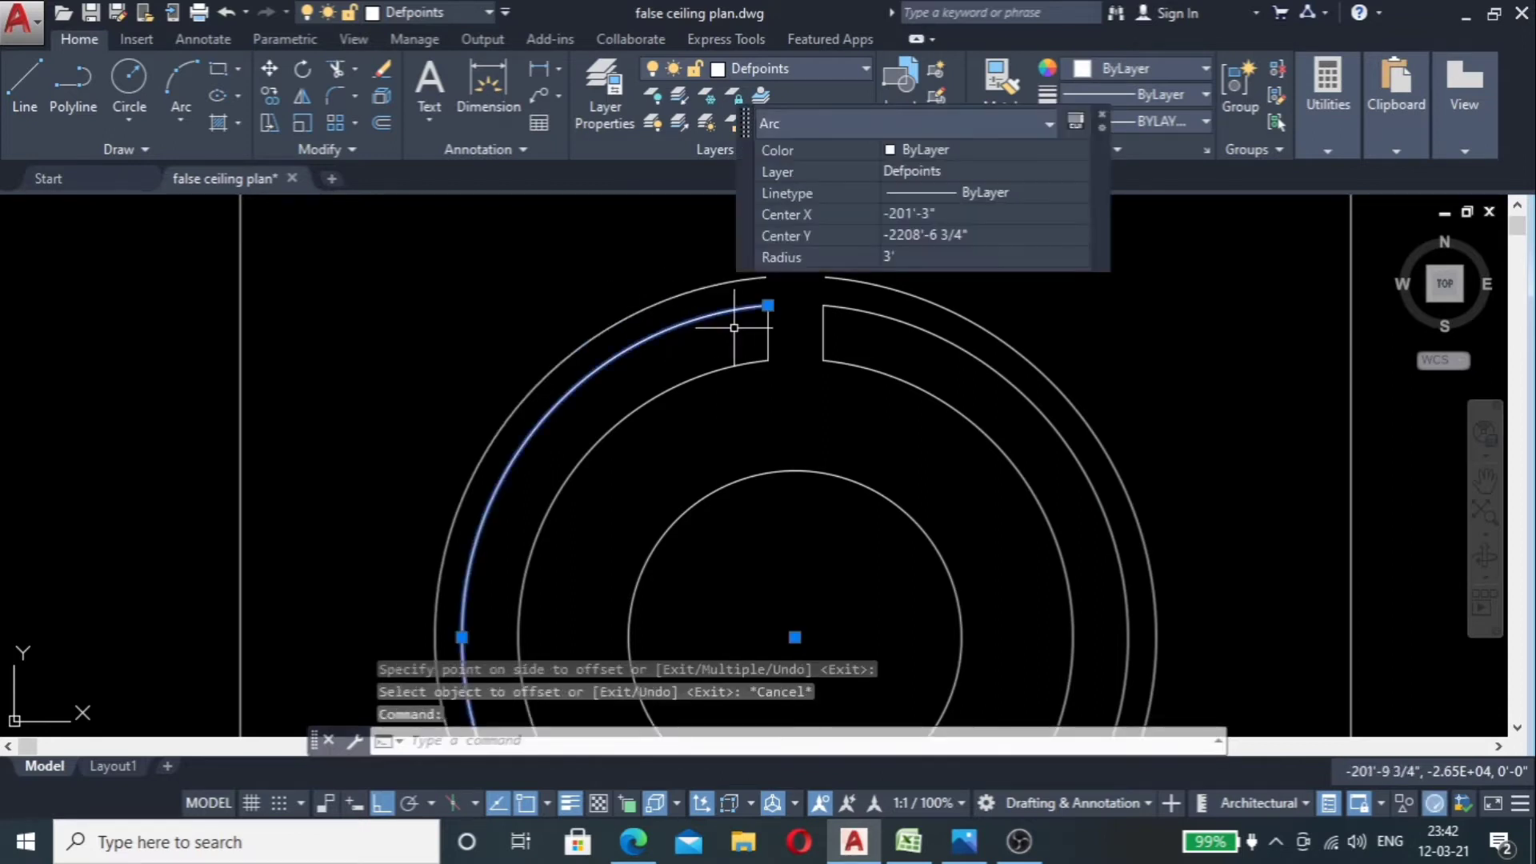
left_click(851, 307)
key("Delete")
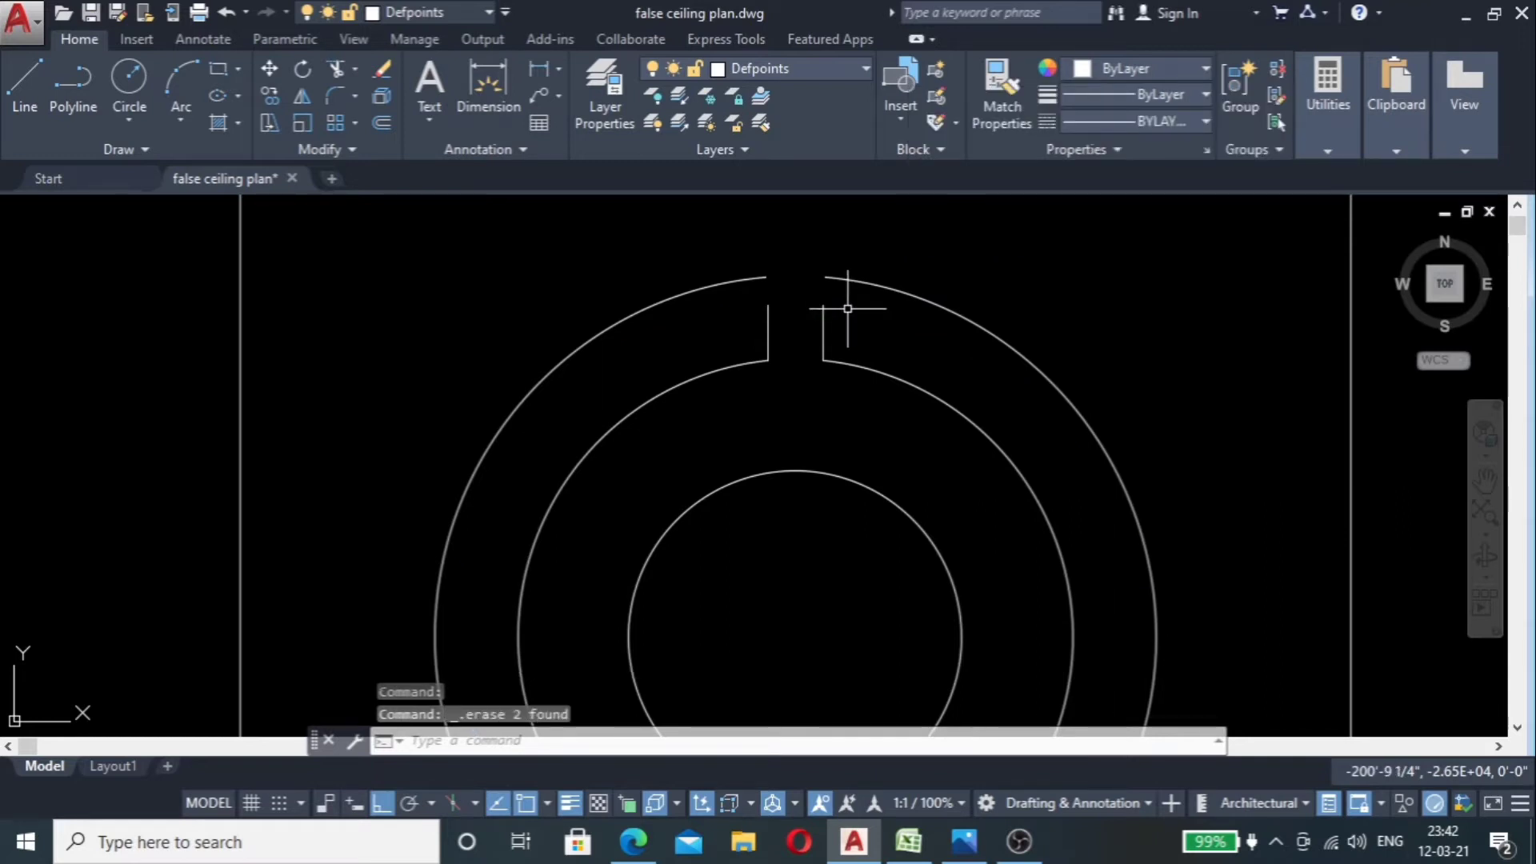
Step: Fillet the two upper end lines of the ring with the new outer arcs to close the corners
type("f")
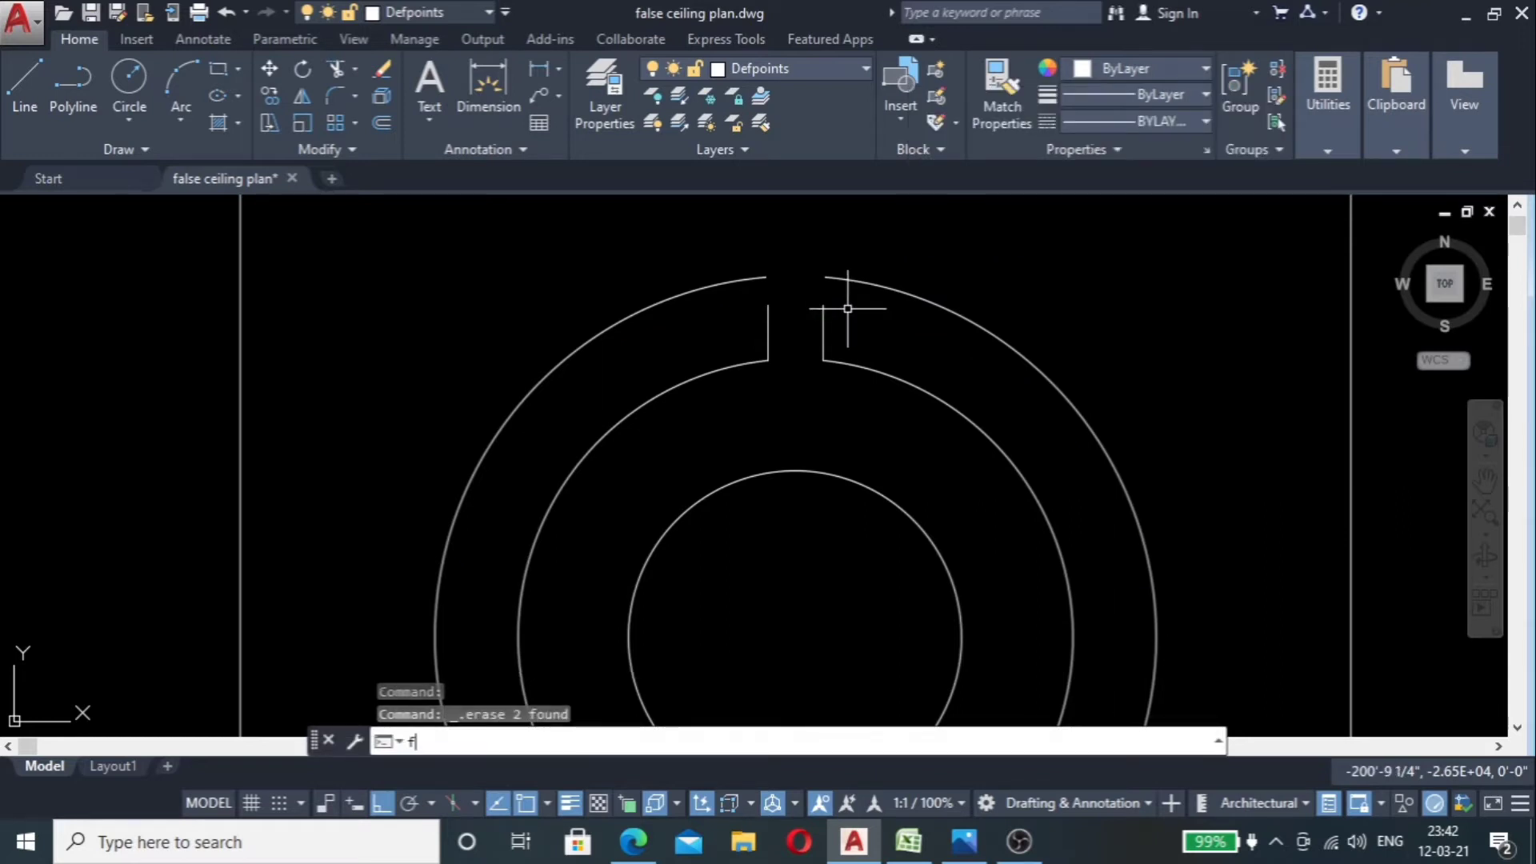
key("Return")
left_click(823, 325)
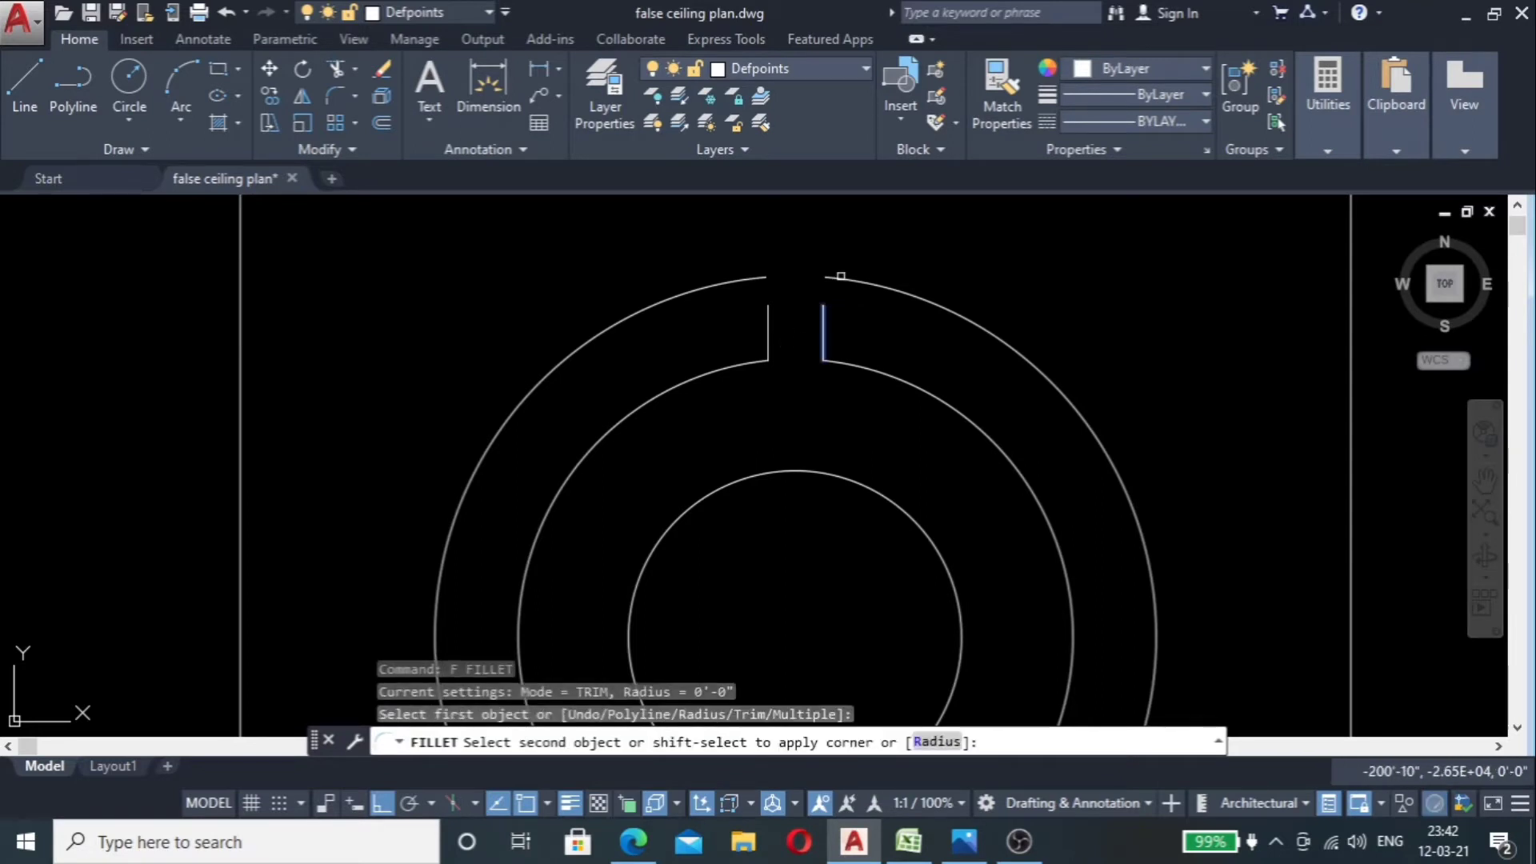
left_click(847, 284)
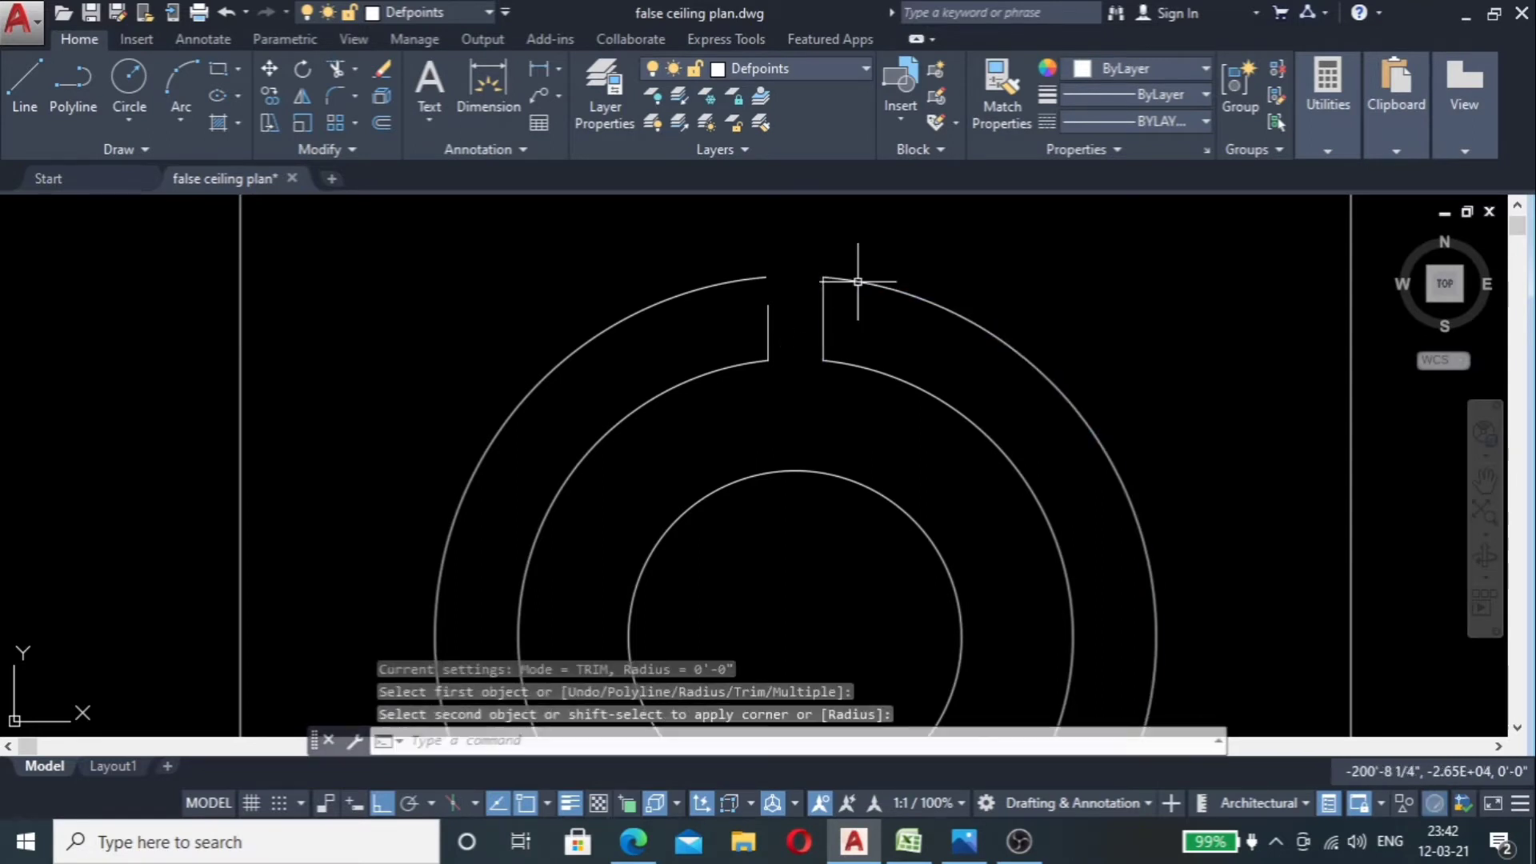
key("Return")
left_click(738, 282)
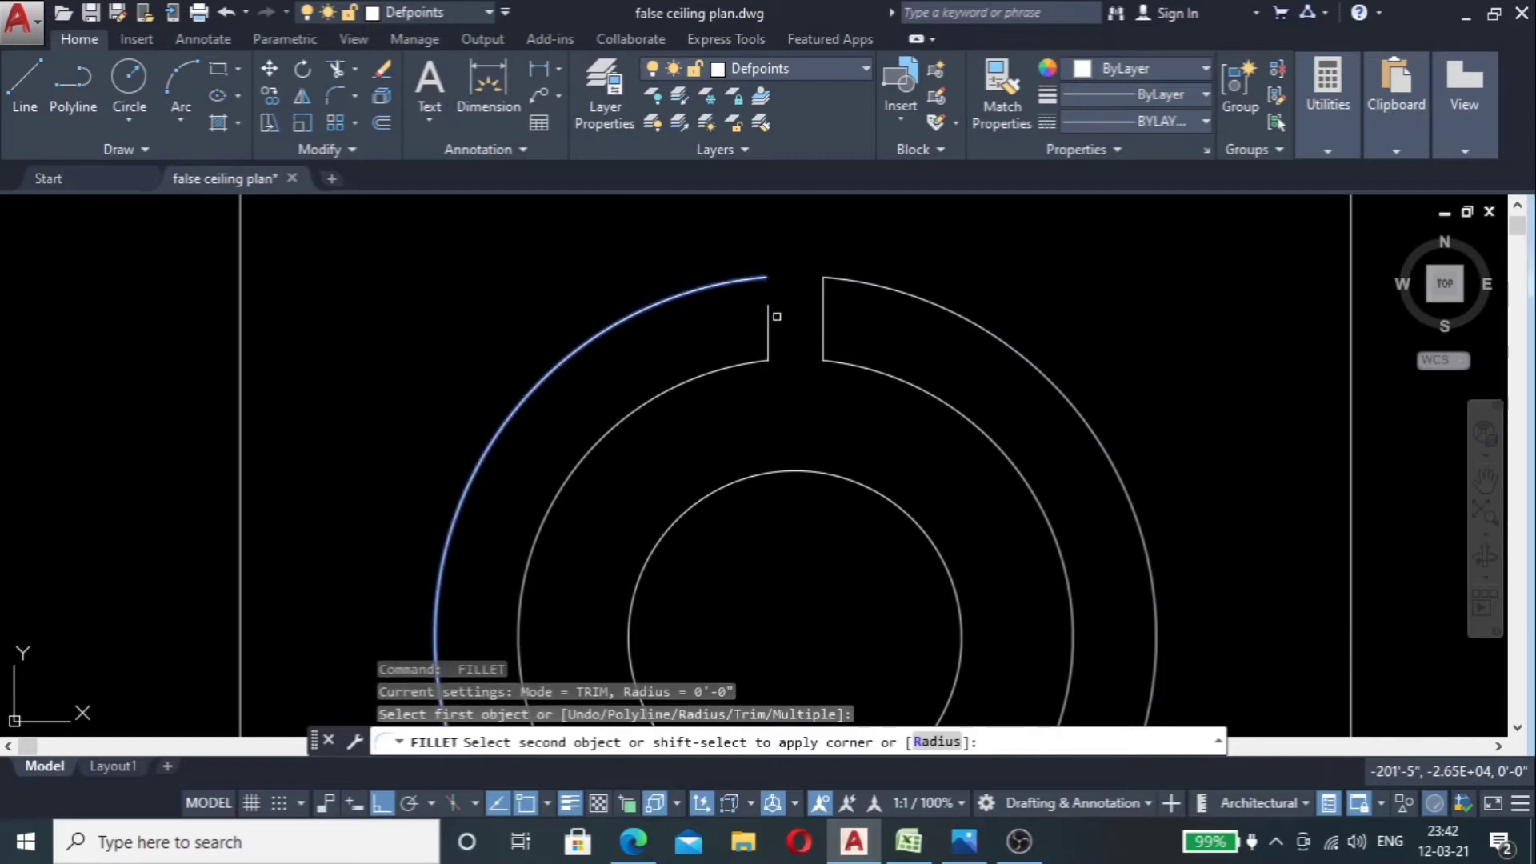
left_click(768, 320)
Step: Fillet the two lower end lines with the new outer arcs to close both ring halves
scroll(774, 316, "down", 3)
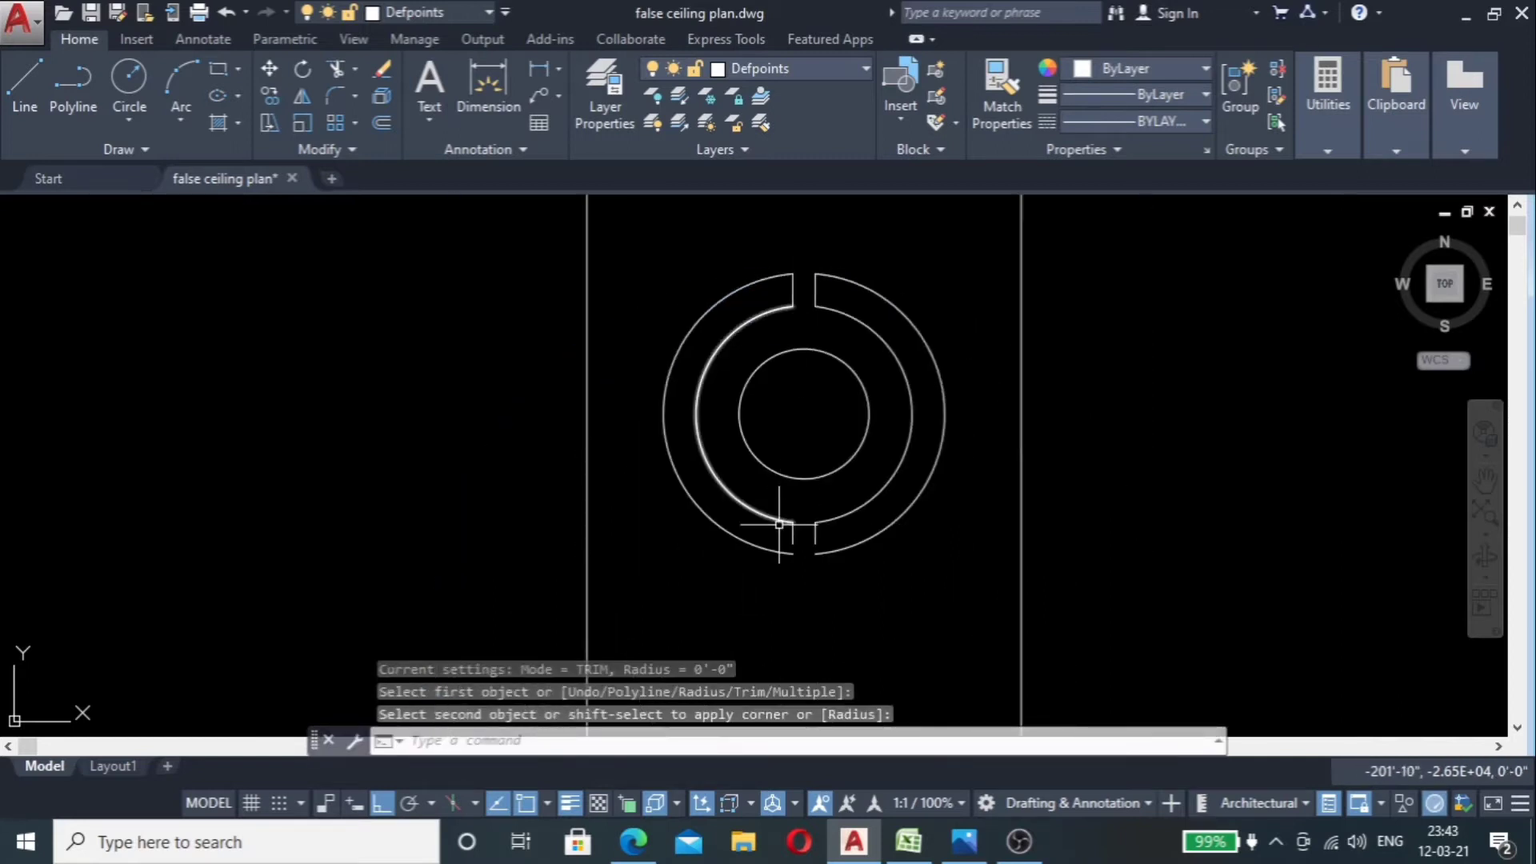
scroll(779, 524, "up", 3)
left_click(790, 551)
key("Return")
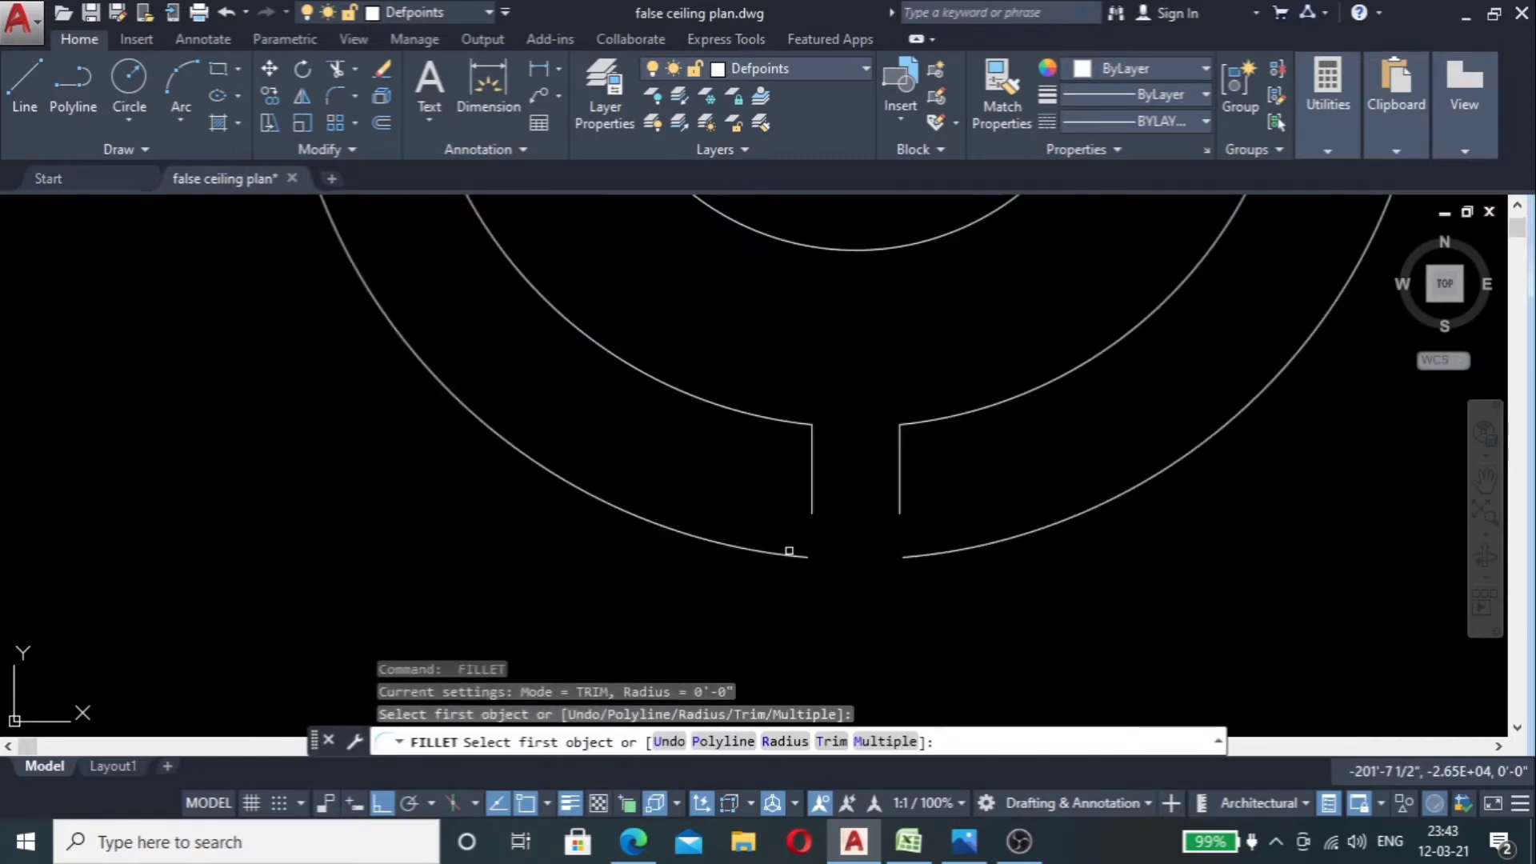
left_click(790, 551)
left_click(811, 484)
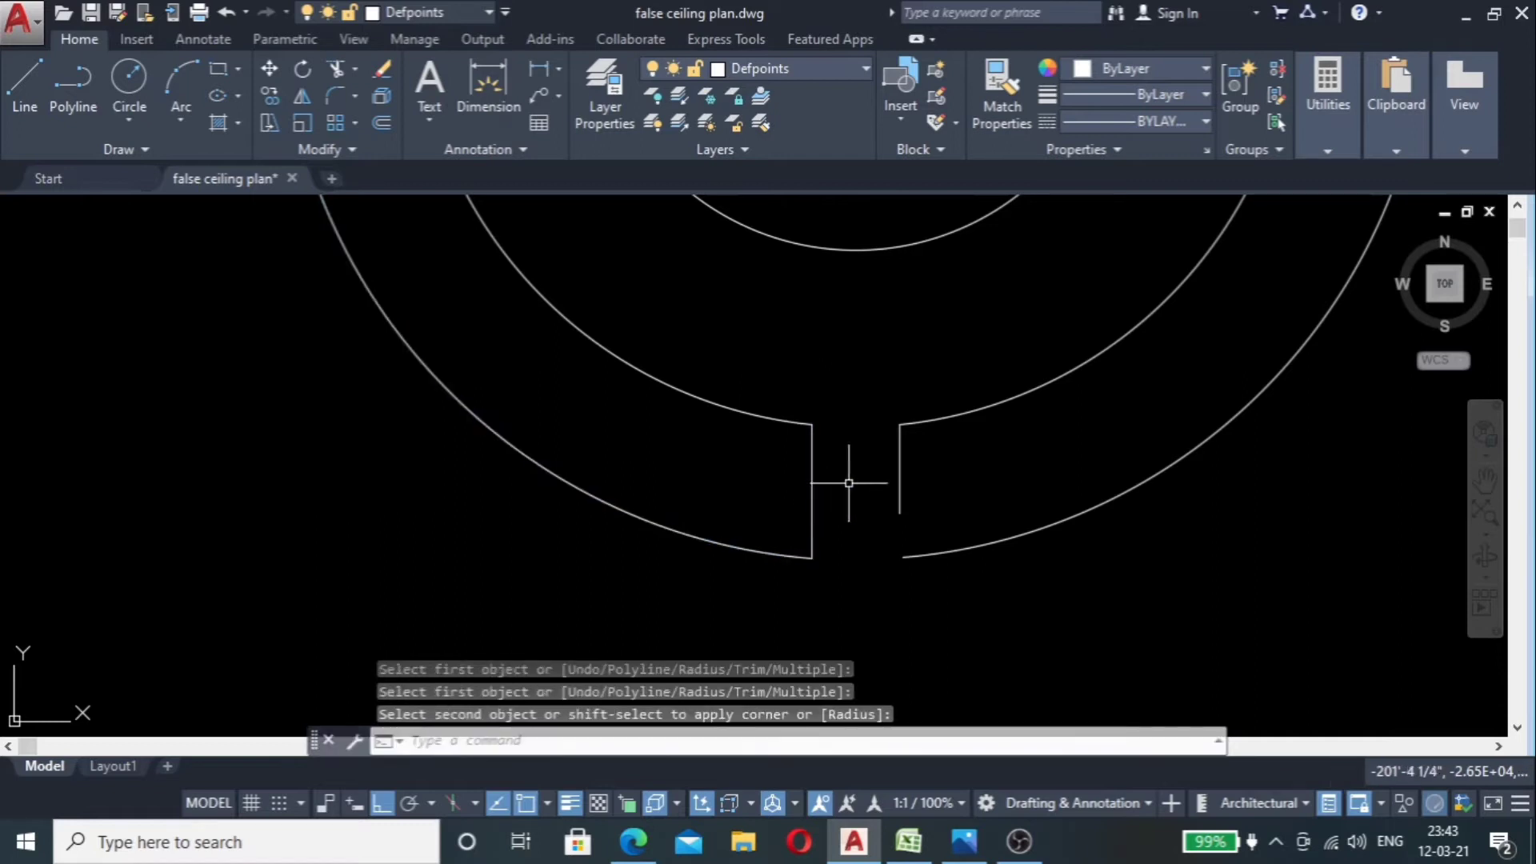
key("Return")
left_click(899, 480)
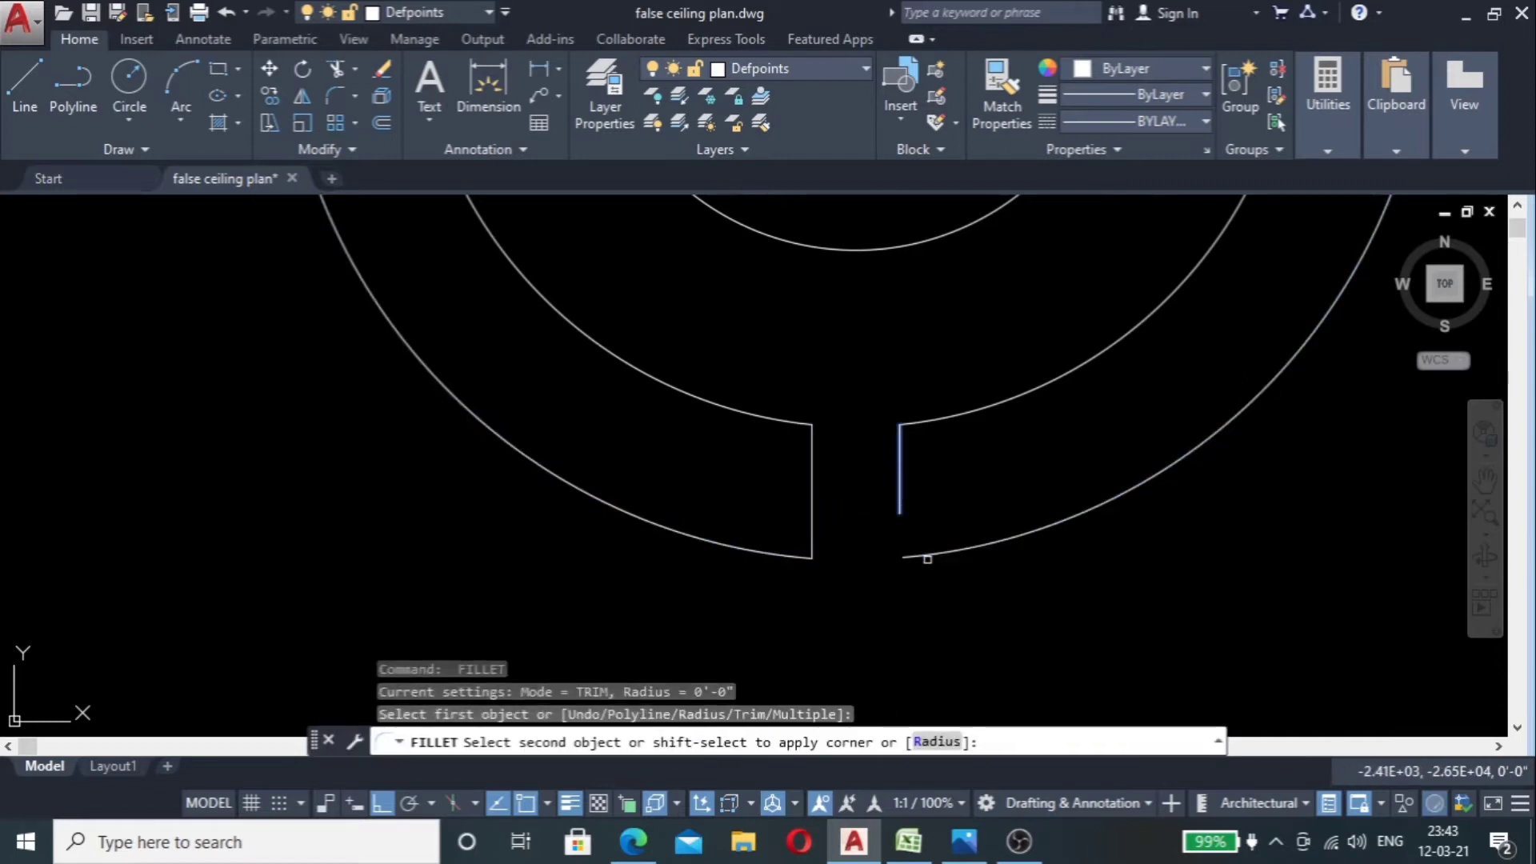
left_click(921, 554)
scroll(764, 563, "down", 4)
scroll(764, 565, "down", 2)
left_click(754, 560)
key("Escape")
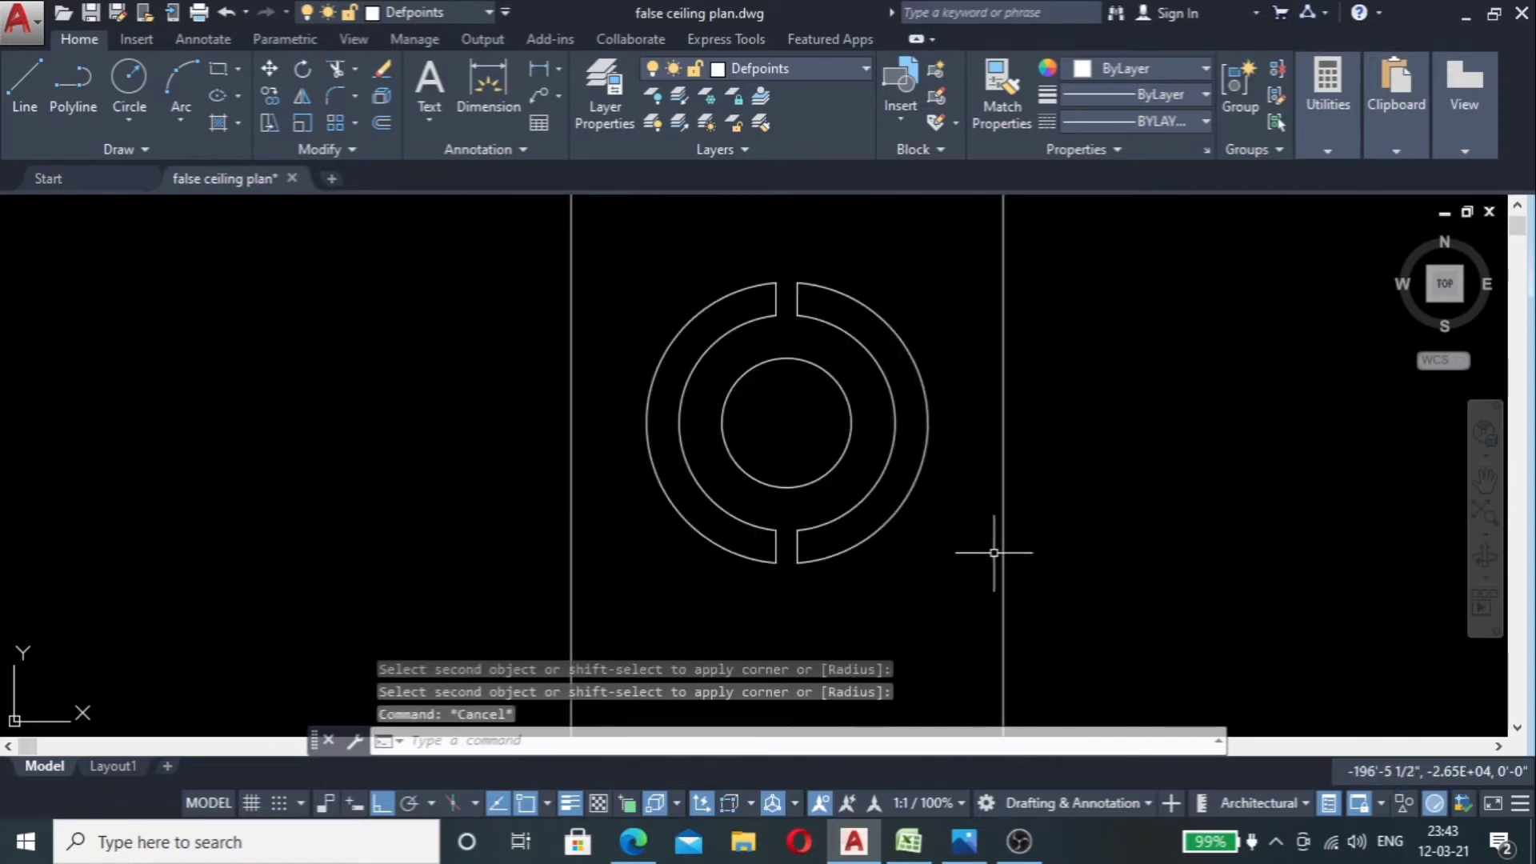
Step: Check the ceiling layout around the light ring on the reference photo in Photos and return to the AutoCAD drawing
left_click(968, 844)
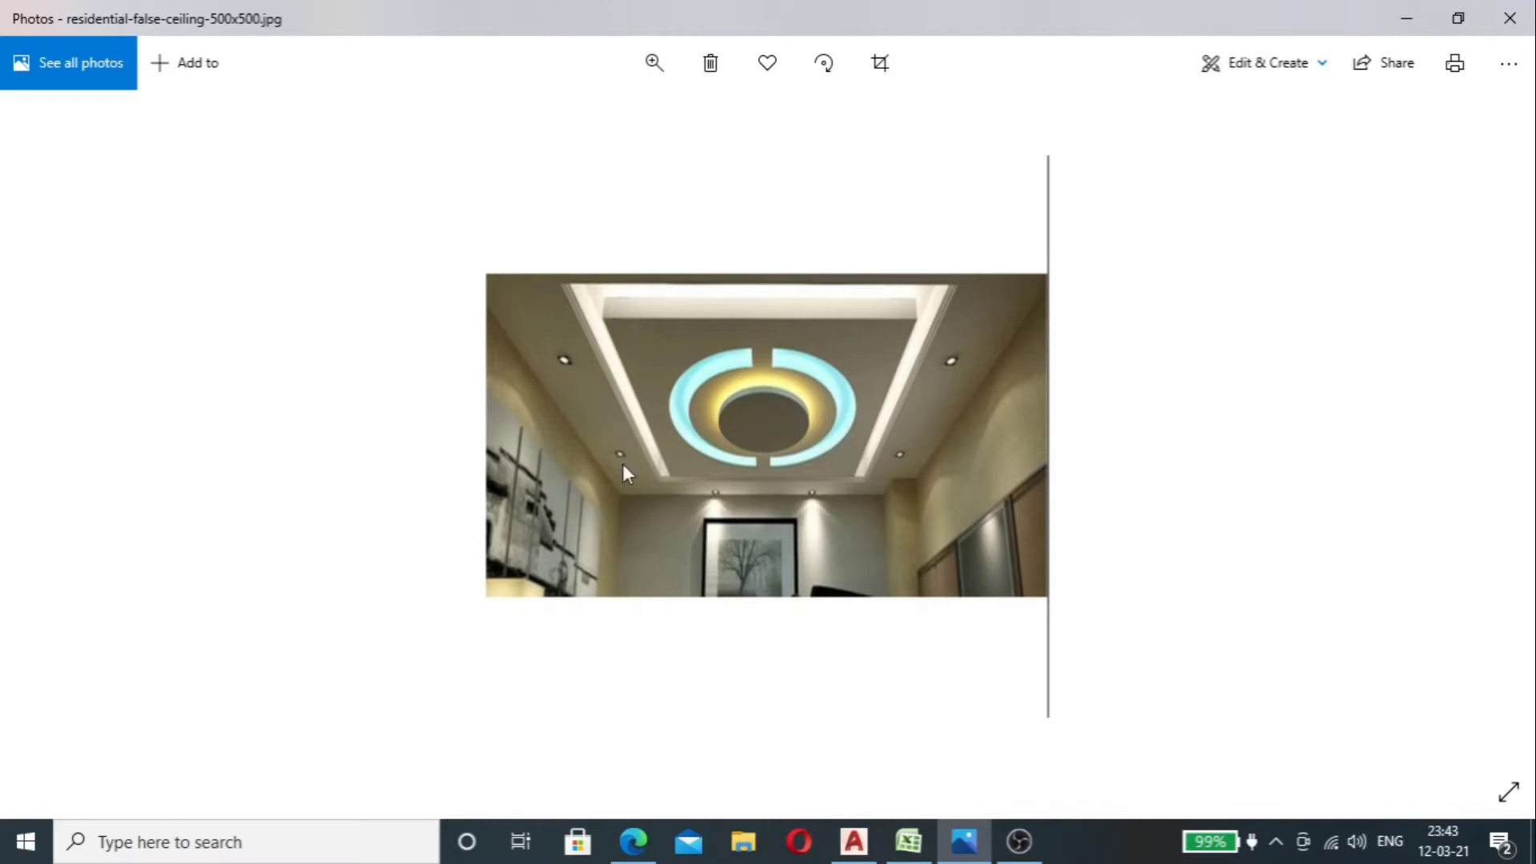
mouse_move(963, 853)
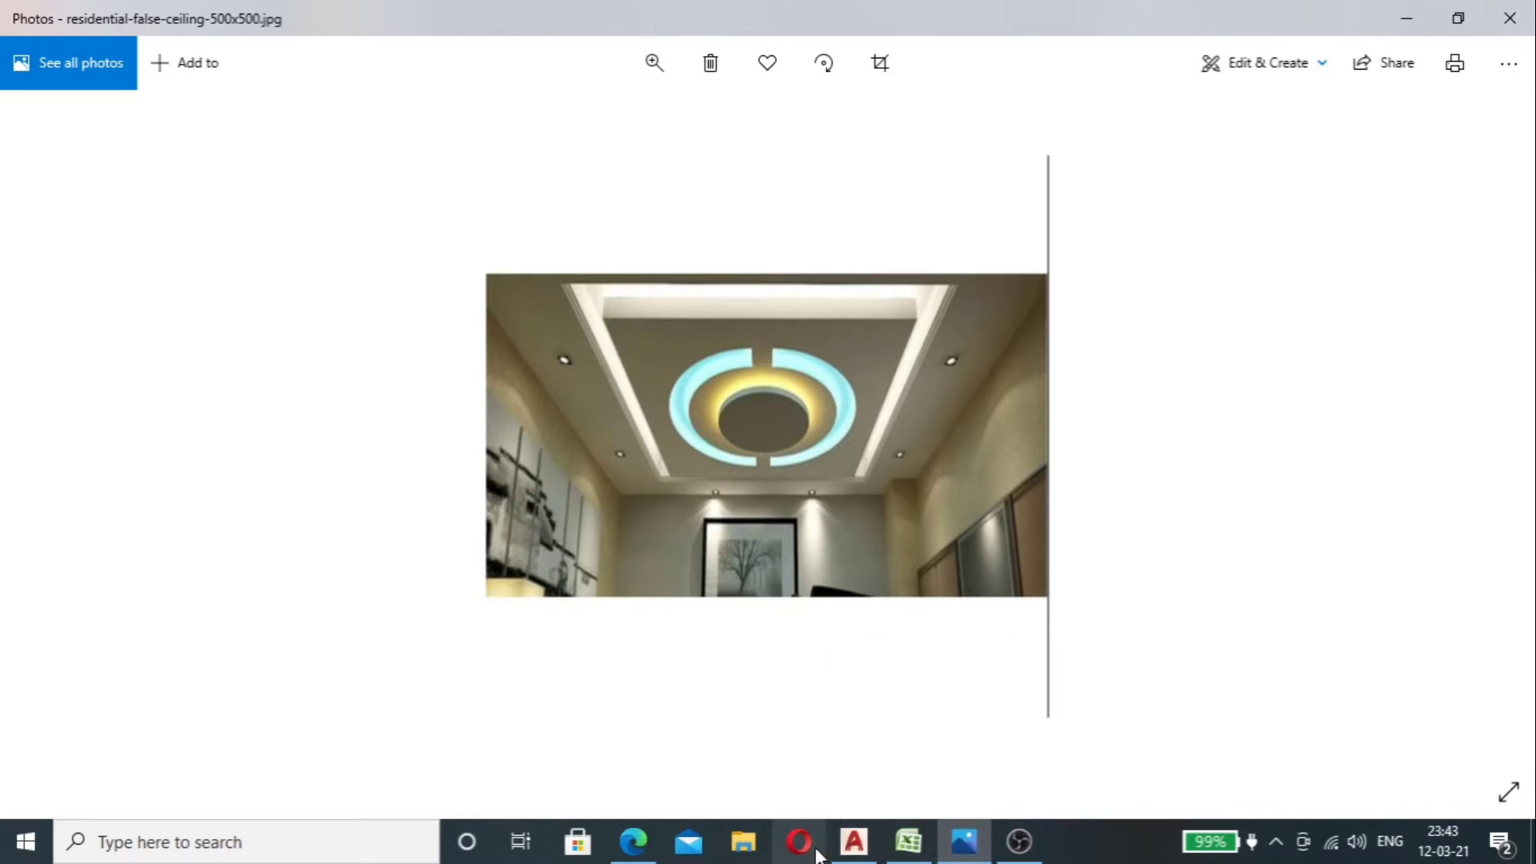
left_click(853, 840)
scroll(858, 387, "down", 2)
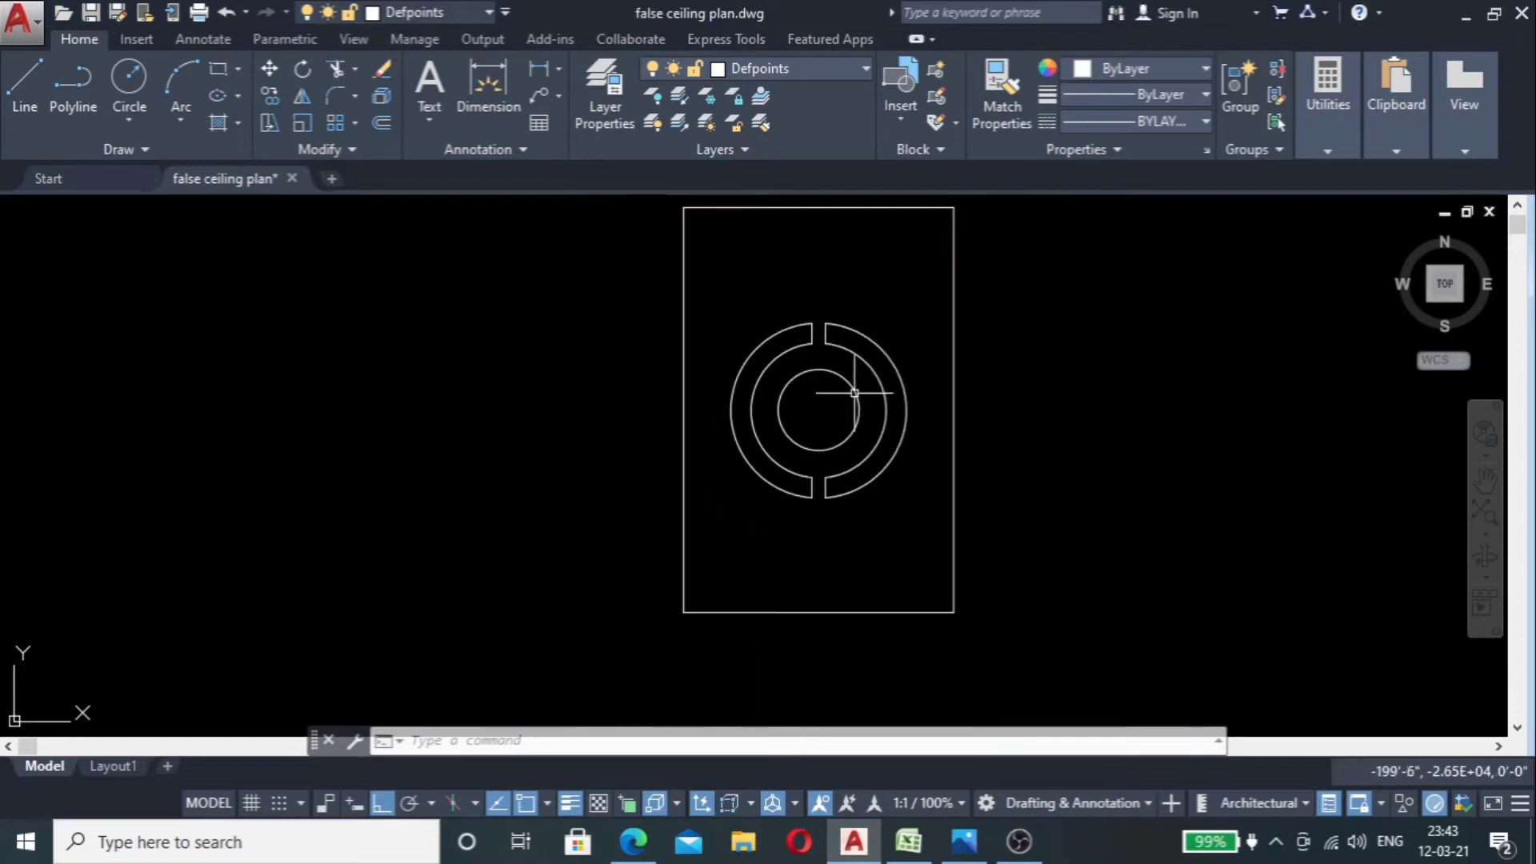
left_click(533, 70)
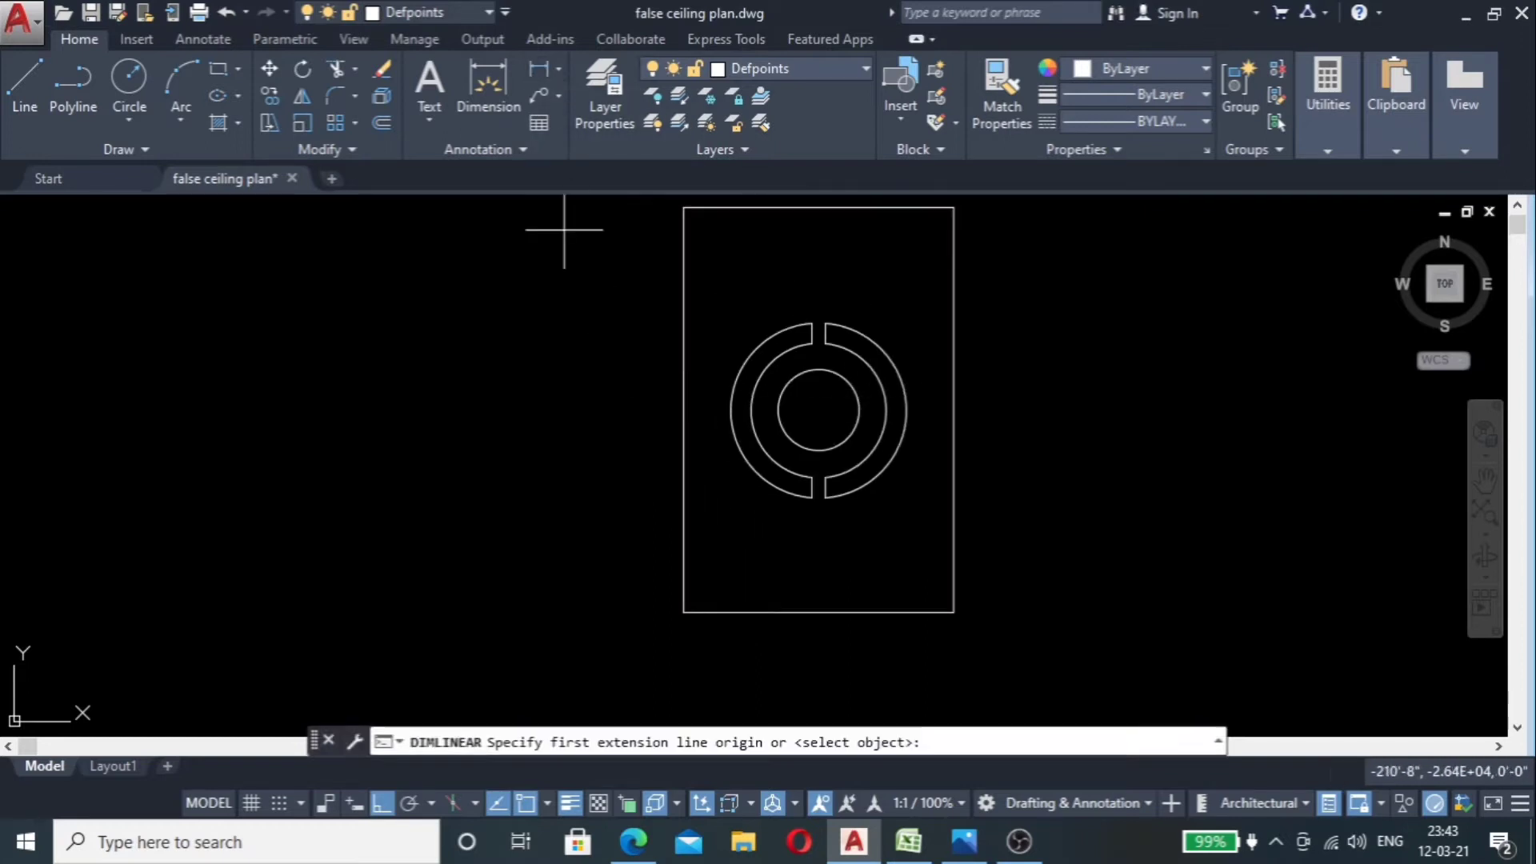
left_click(684, 421)
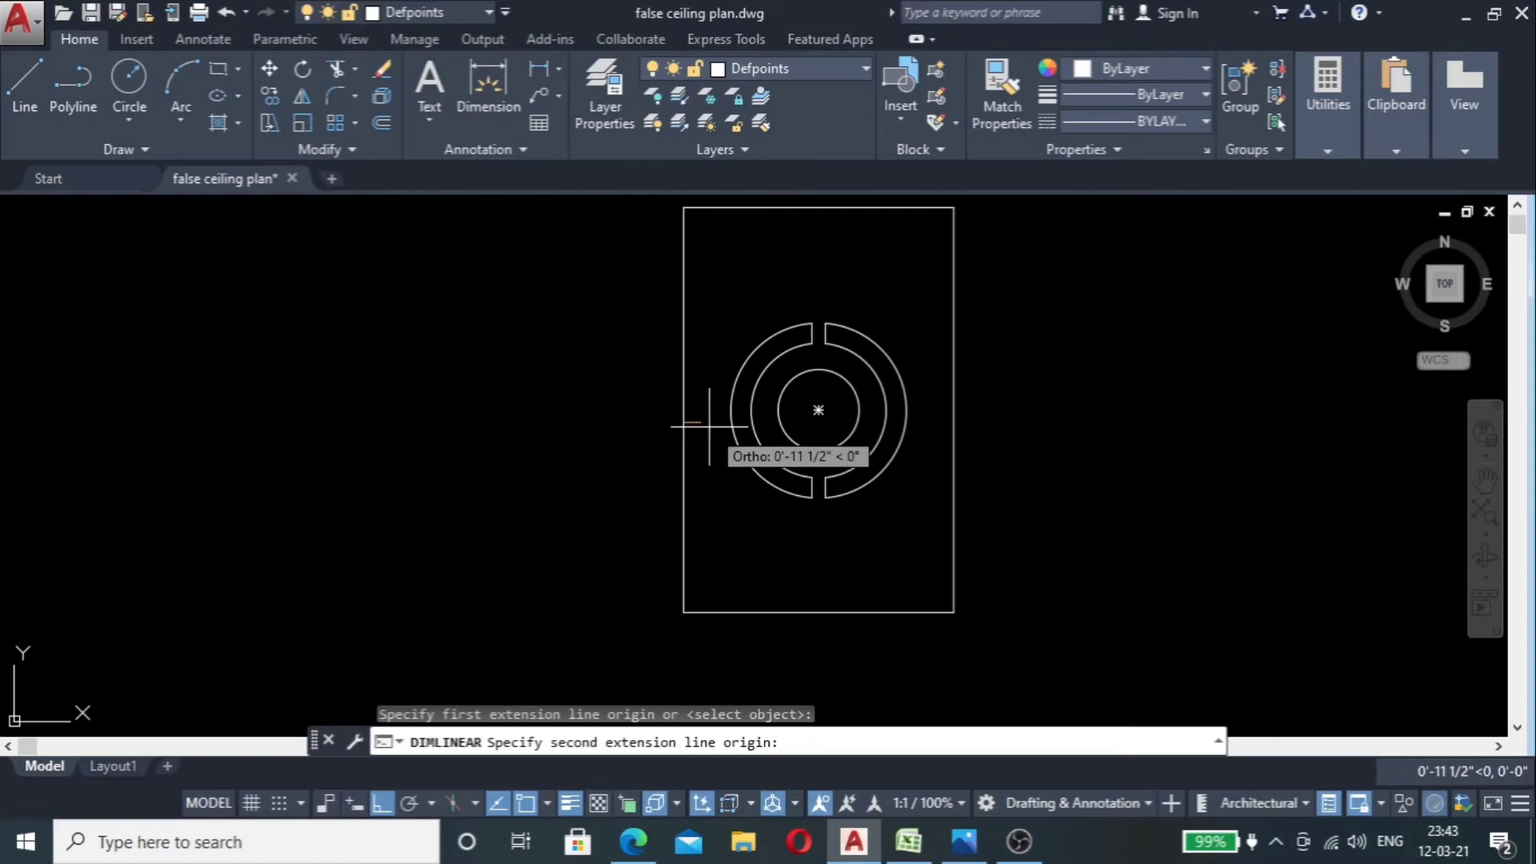
key("Escape")
Step: Add a linear dimension between the left quadrant of the outer ring arc and the rectangle's left edge
scroll(715, 412, "up", 3)
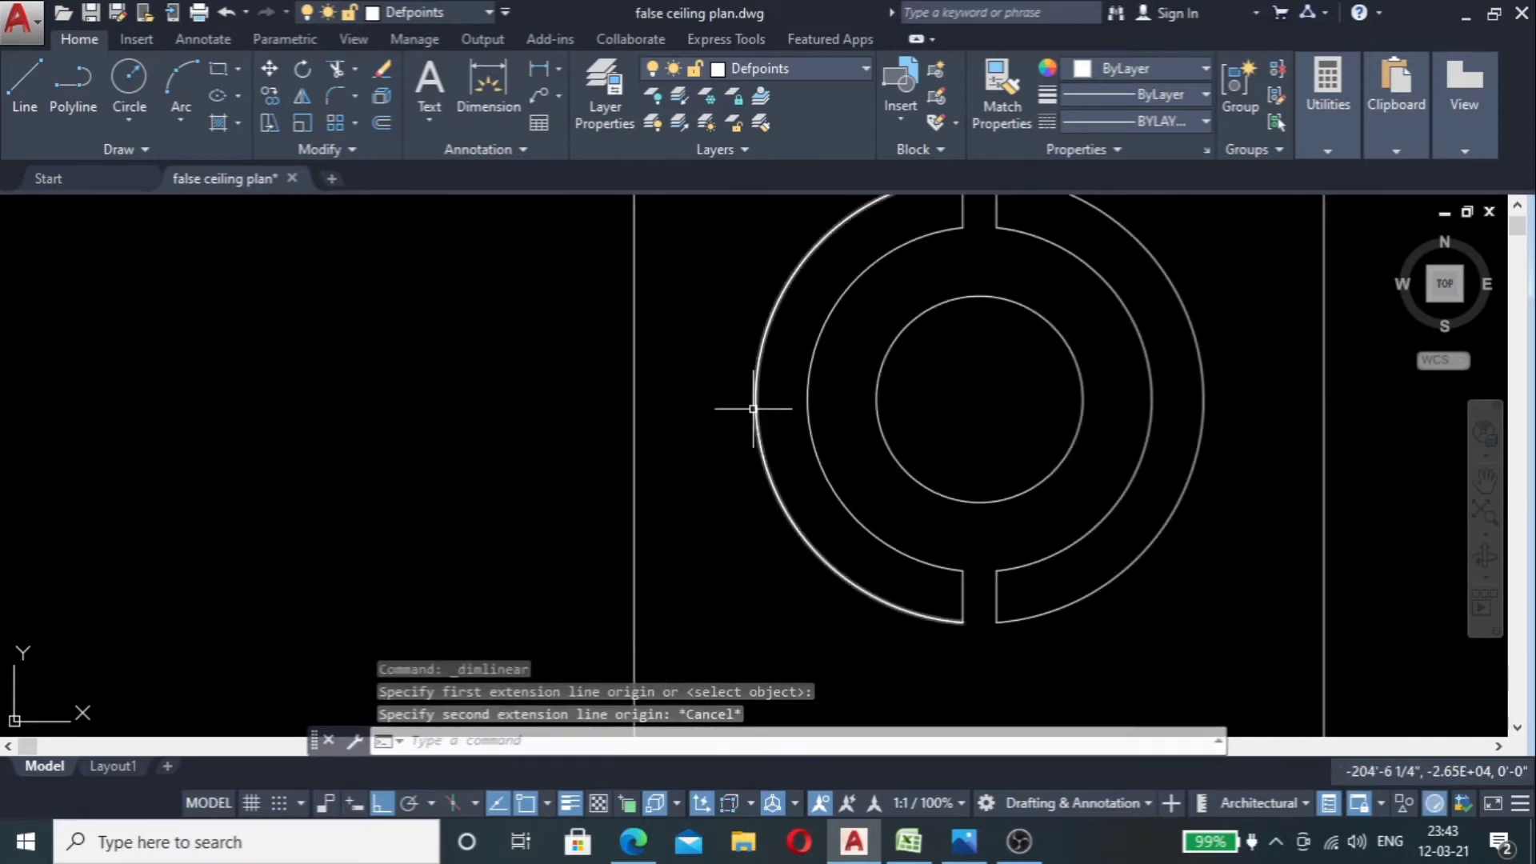
key("Return")
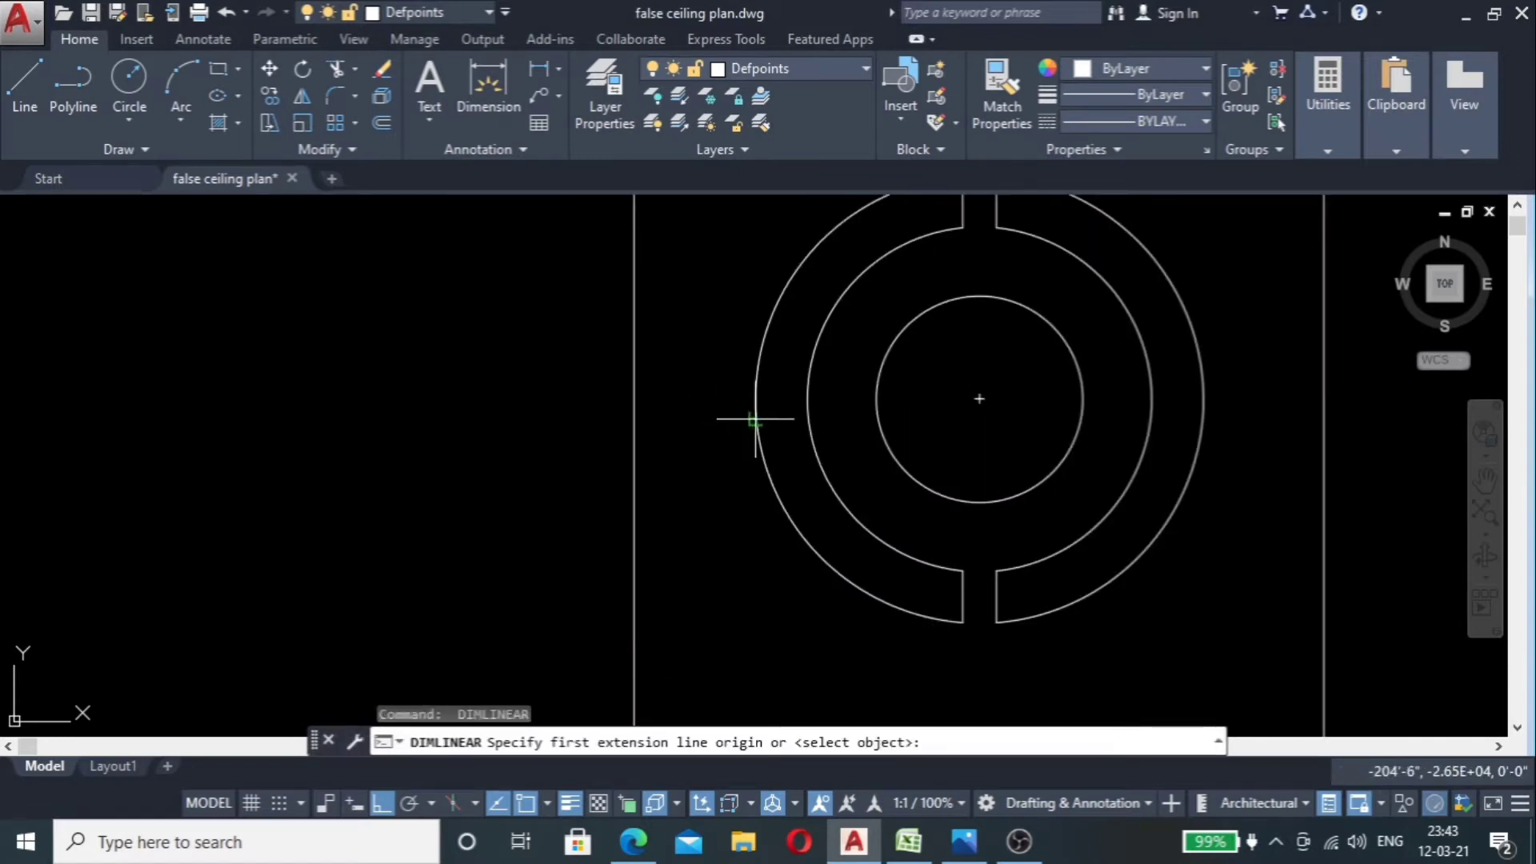
left_click(755, 400)
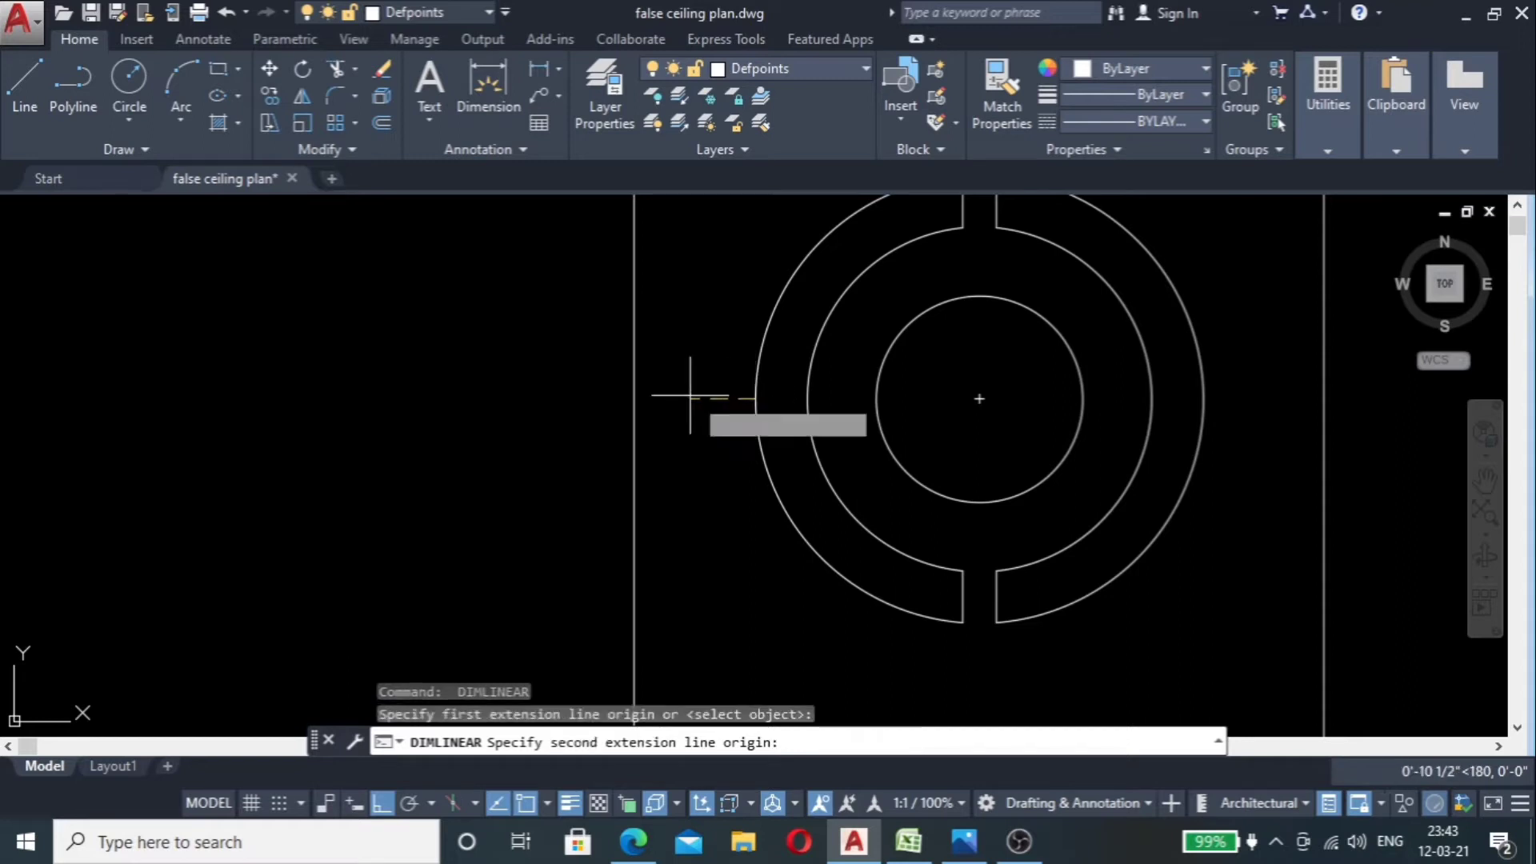
left_click(634, 396)
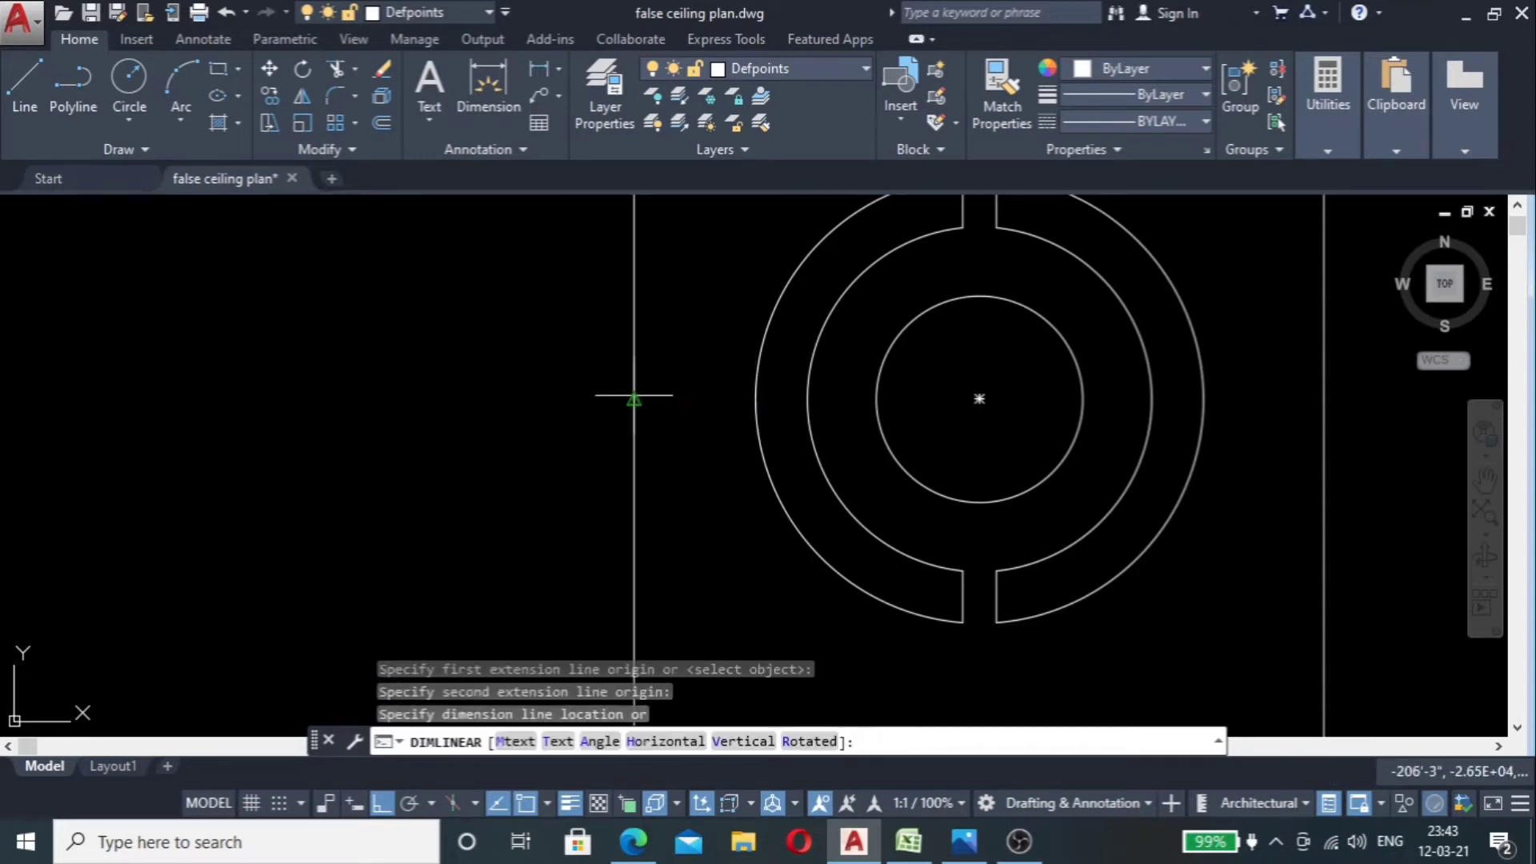
left_click(688, 389)
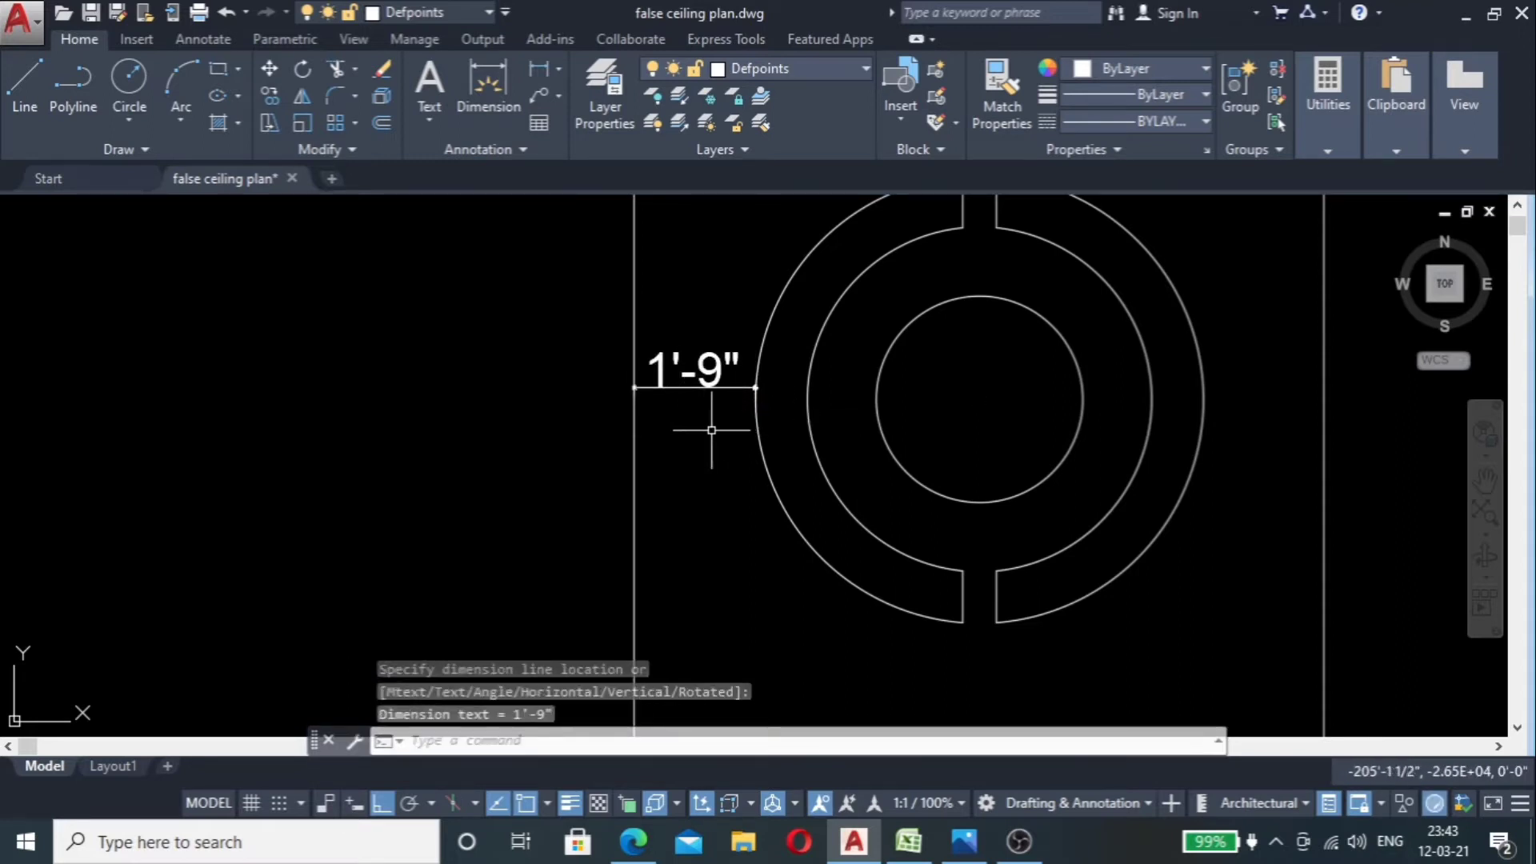
Step: Add a linear dimension between the right quadrant of the outer ring arc and the rectangle's right edge
scroll(711, 430, "down", 4)
key("Return")
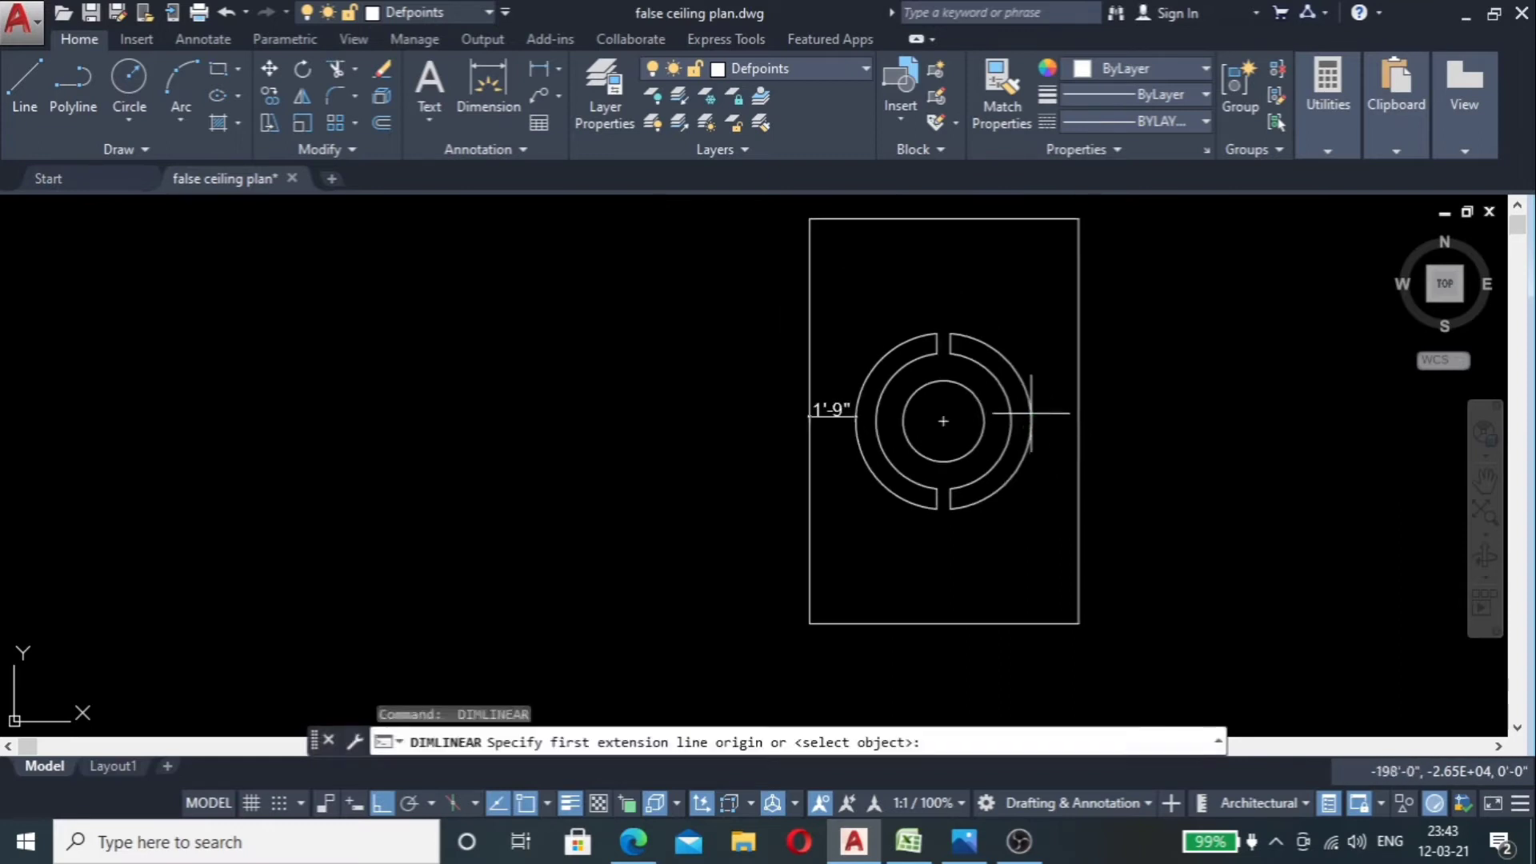
left_click(1032, 421)
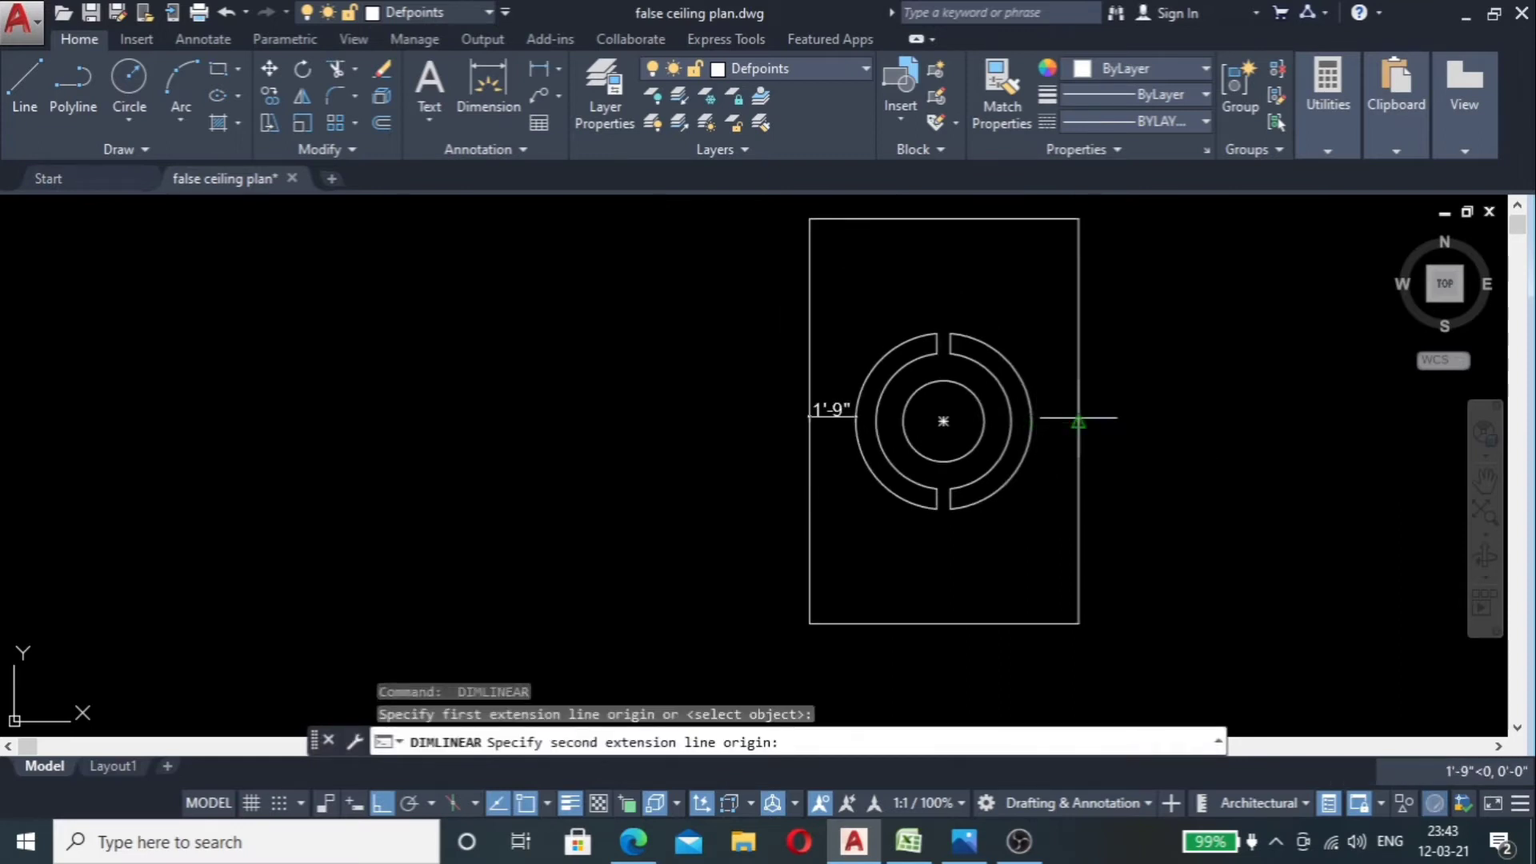
left_click(1079, 421)
scroll(1042, 412, "up", 4)
left_click(1054, 432)
scroll(826, 462, "down", 2)
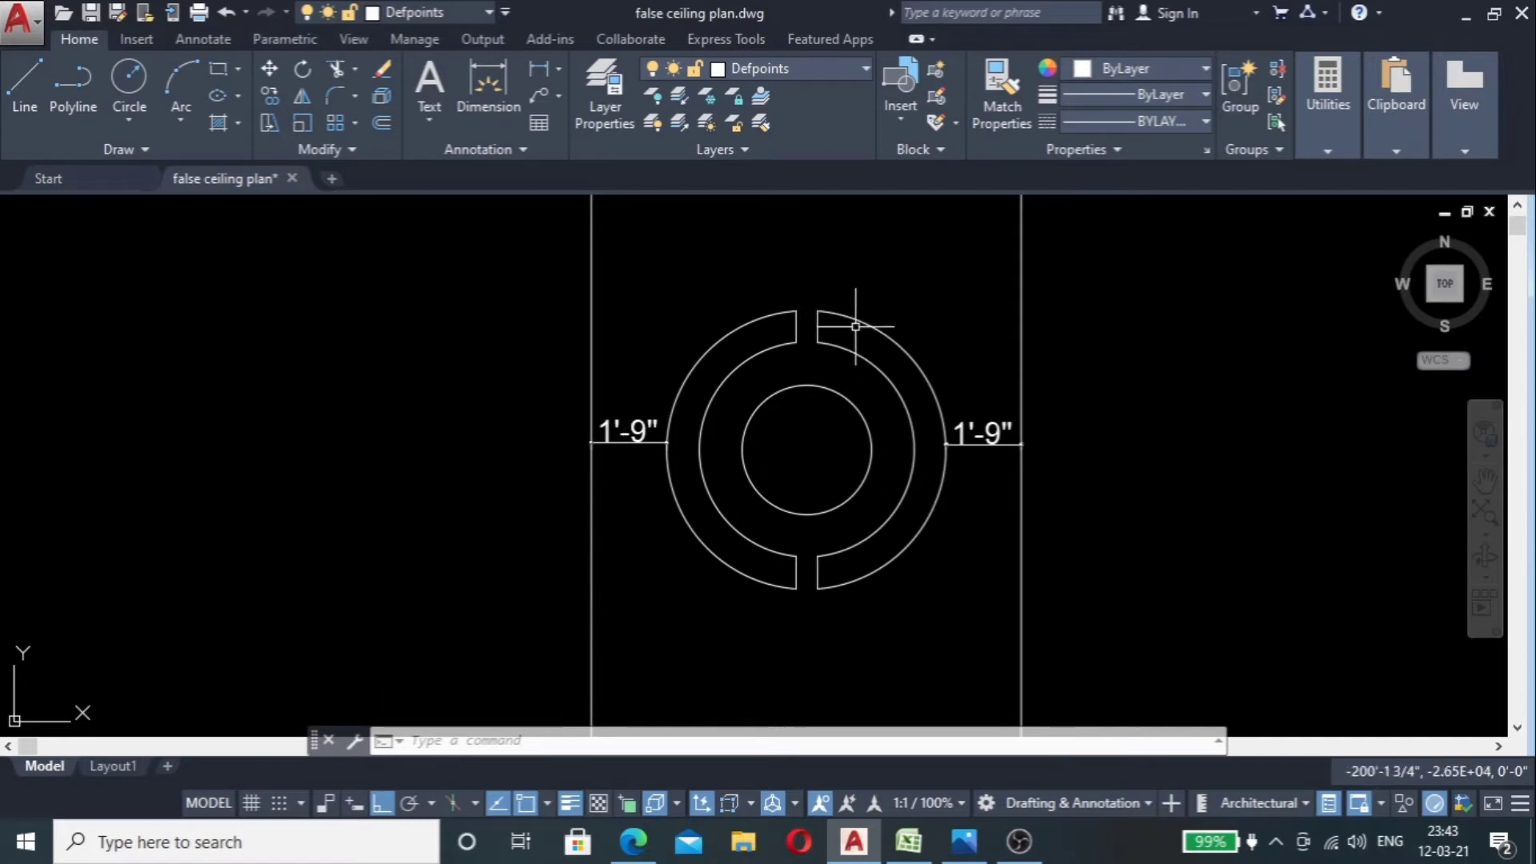
Step: Delete the two spacing dimensions on either side of the light ring
scroll(636, 469, "down", 1)
scroll(652, 445, "up", 2)
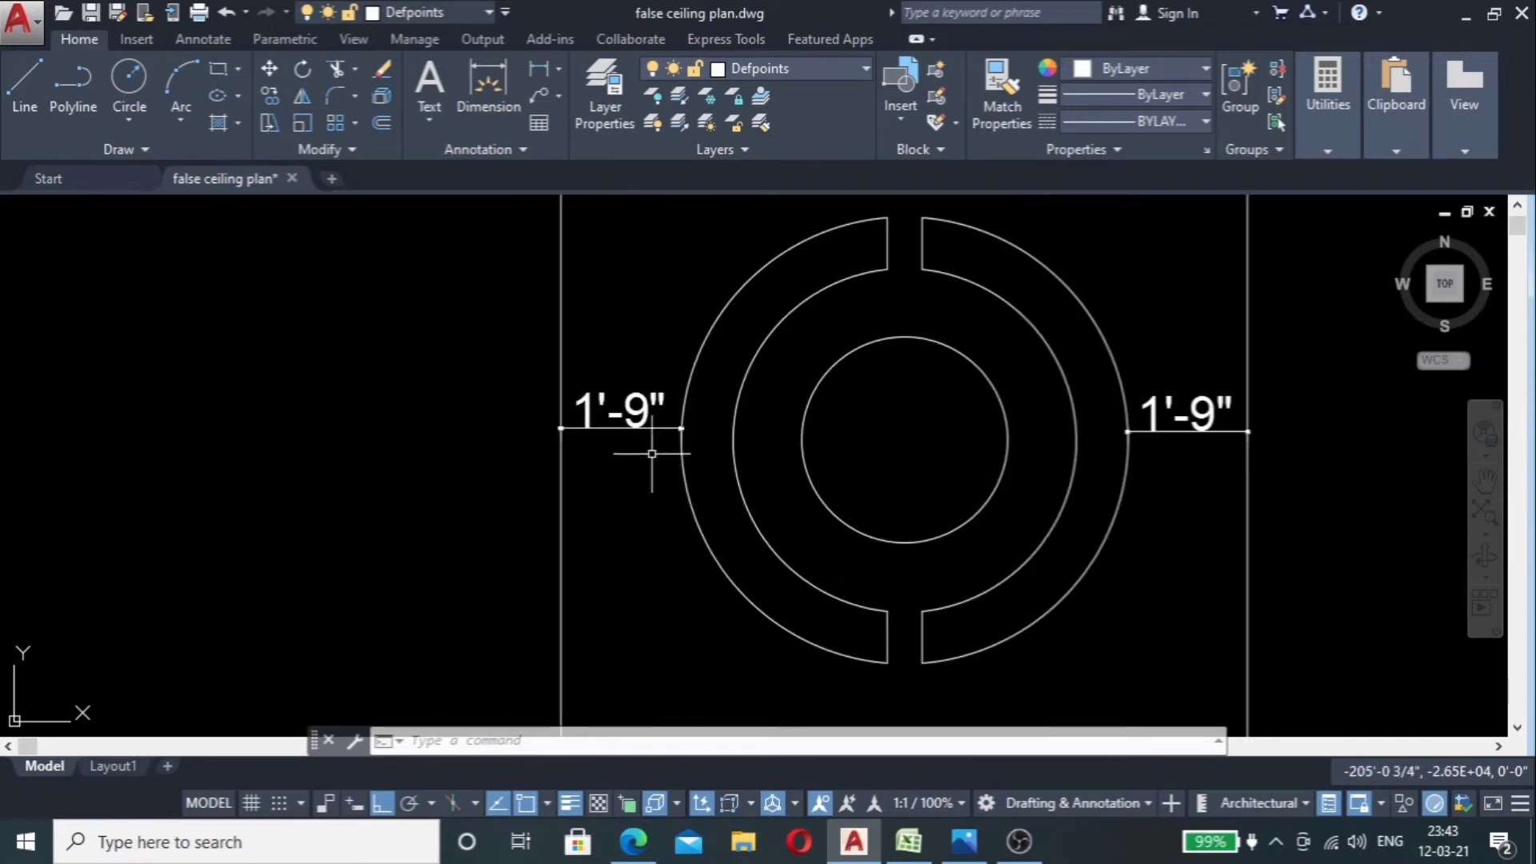
scroll(741, 333, "down", 1)
left_click(664, 357)
left_click(634, 438)
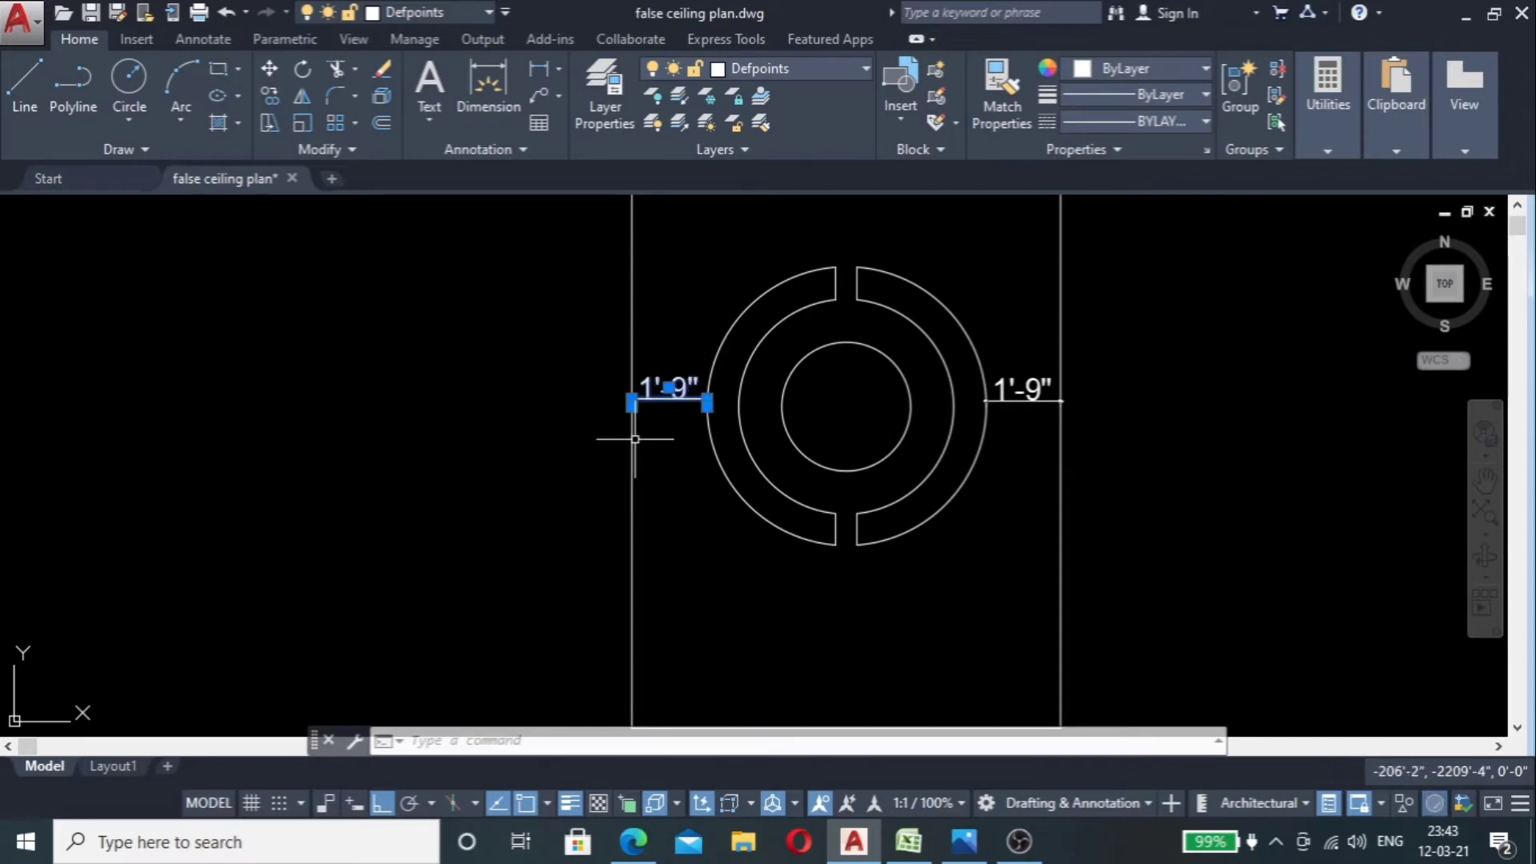
key("Delete")
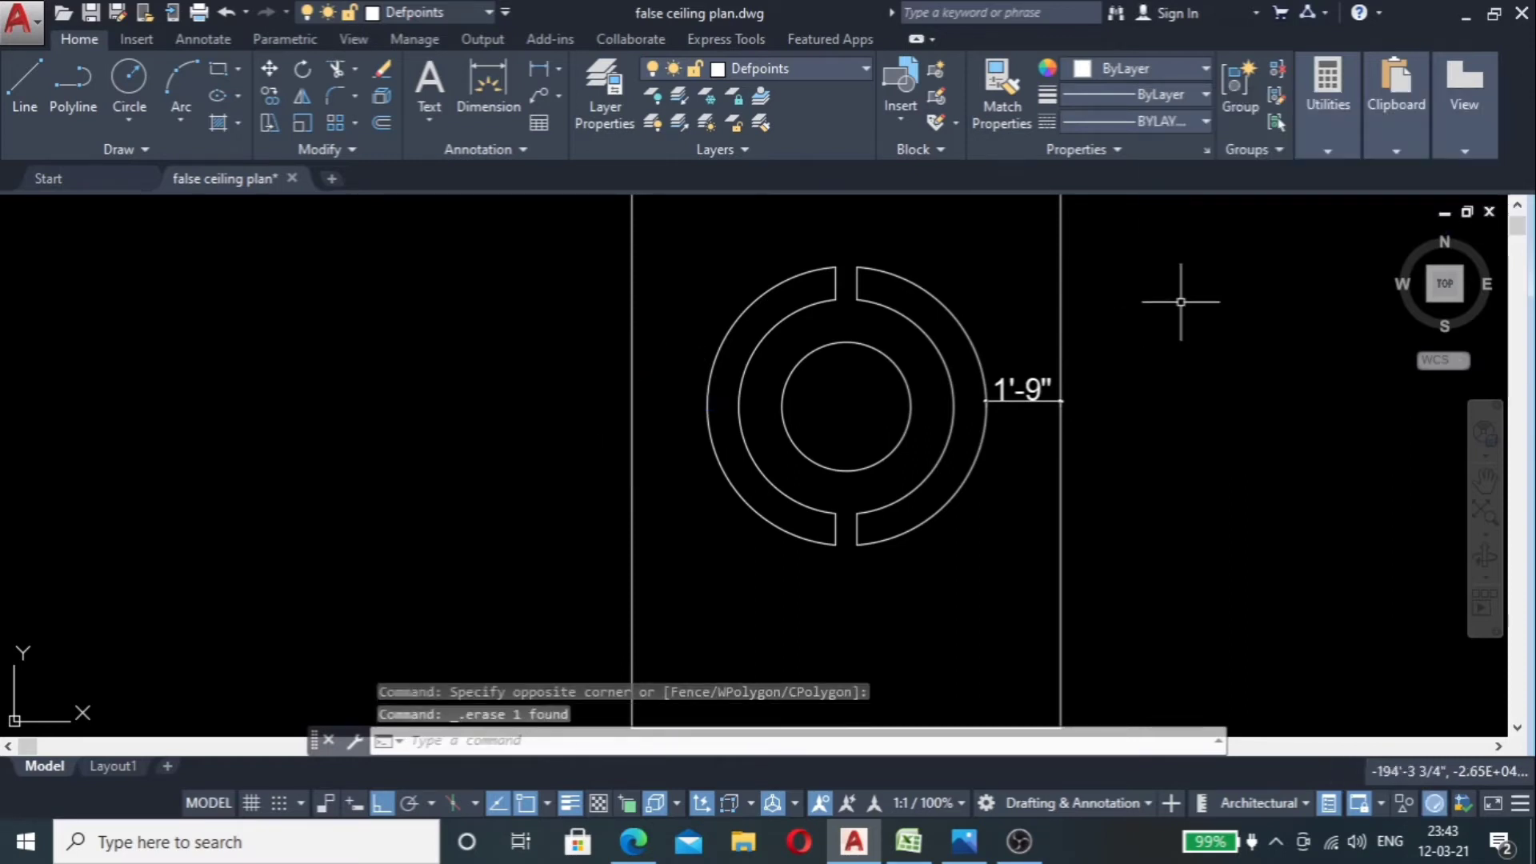
left_click(1039, 348)
left_click(1005, 564)
key("Delete")
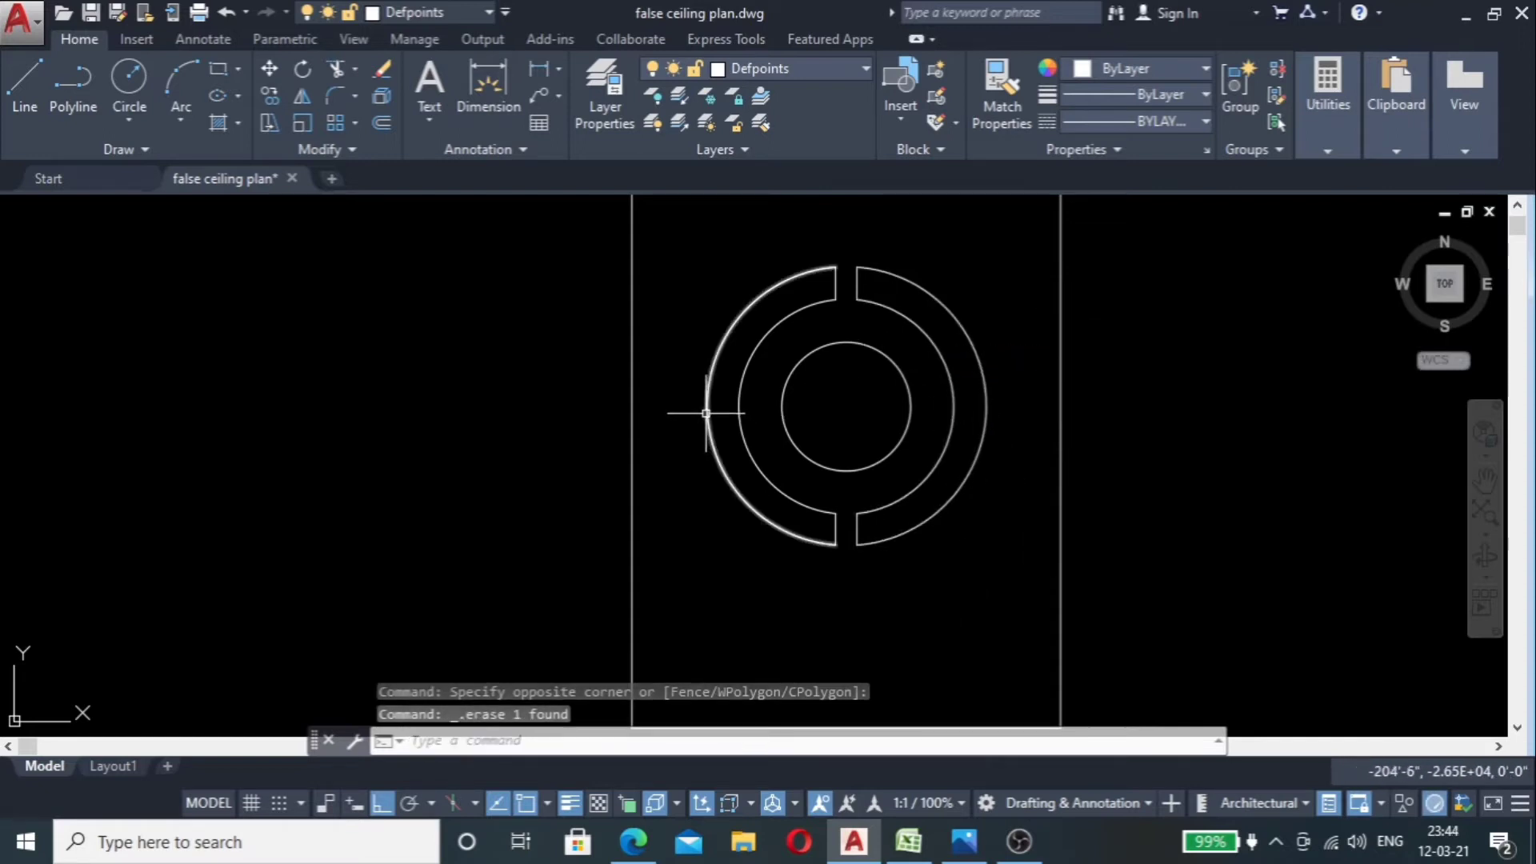
left_click(672, 411)
left_click(576, 474)
key("Escape")
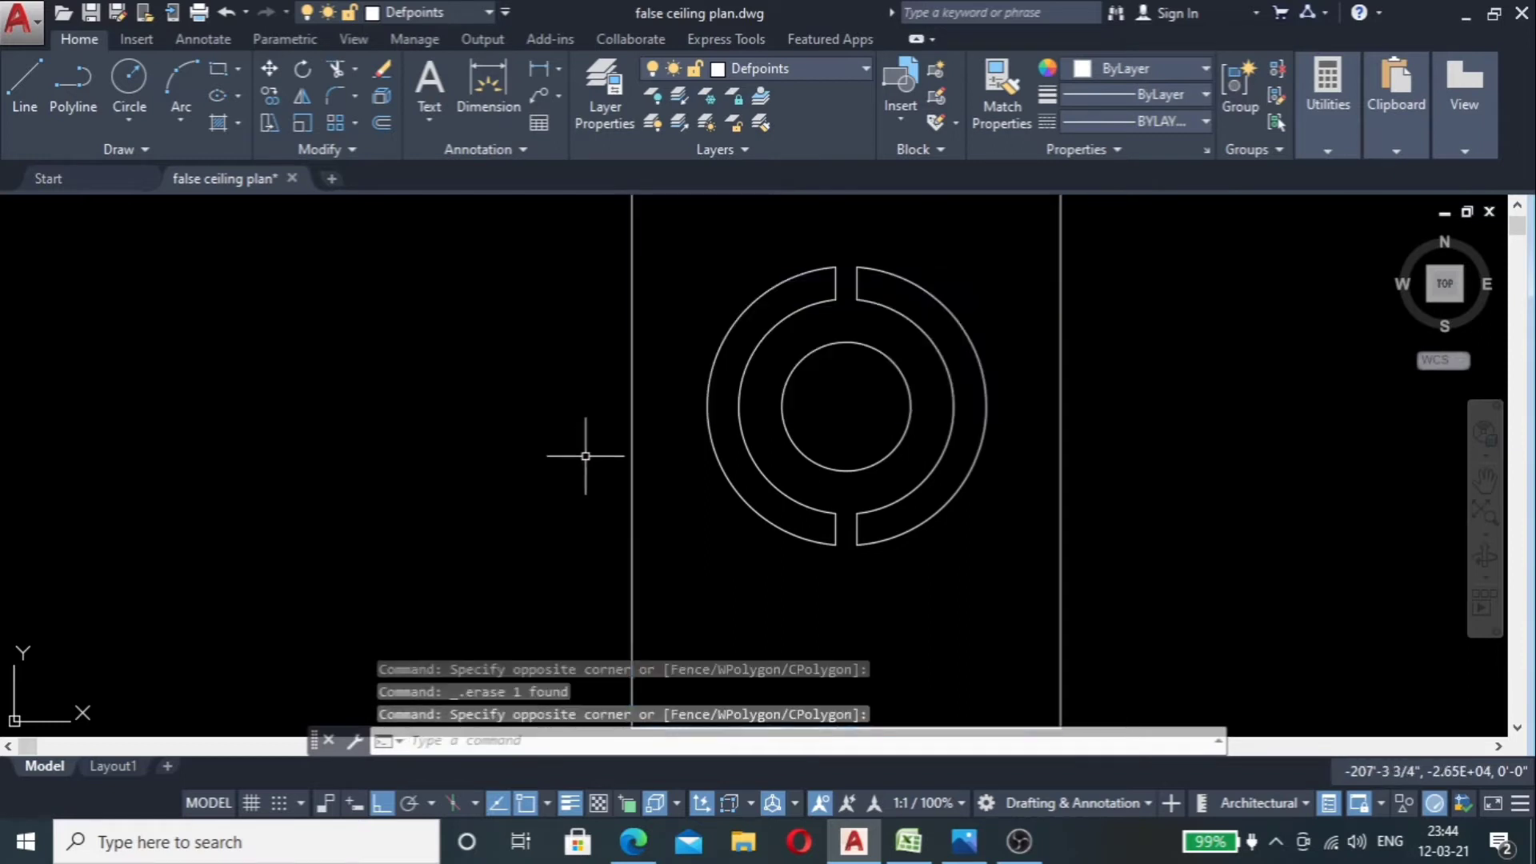
Step: Explode the rectangular ceiling outline into separate lines
scroll(621, 404, "down", 2)
left_click(620, 400)
scroll(618, 404, "down", 2)
key("Return")
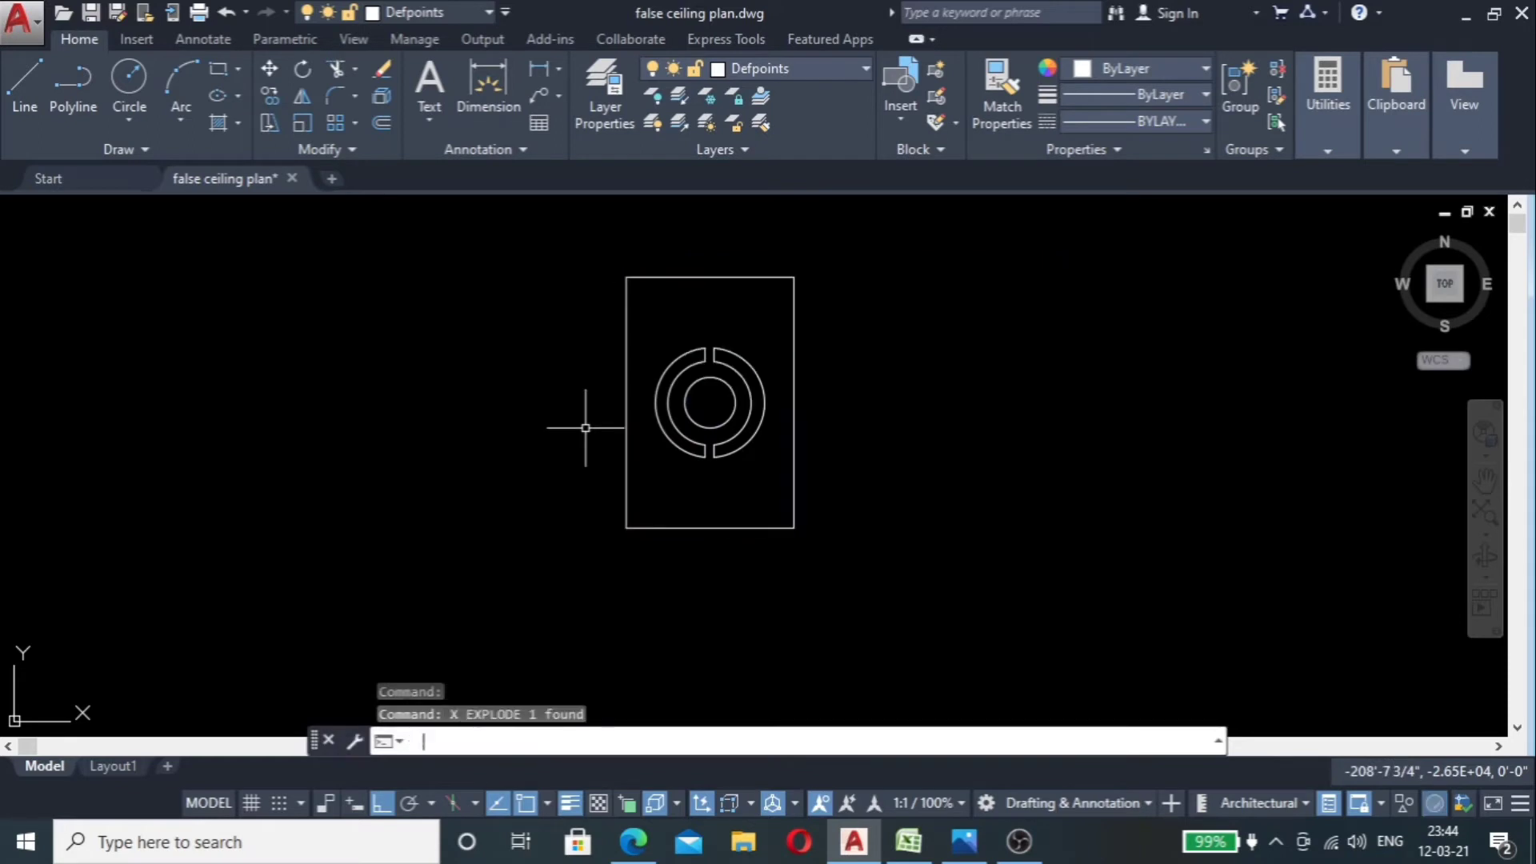
Step: Offset the outline's left edge inward by 1'
scroll(616, 424, "up", 4)
left_click(617, 422)
left_click(514, 480)
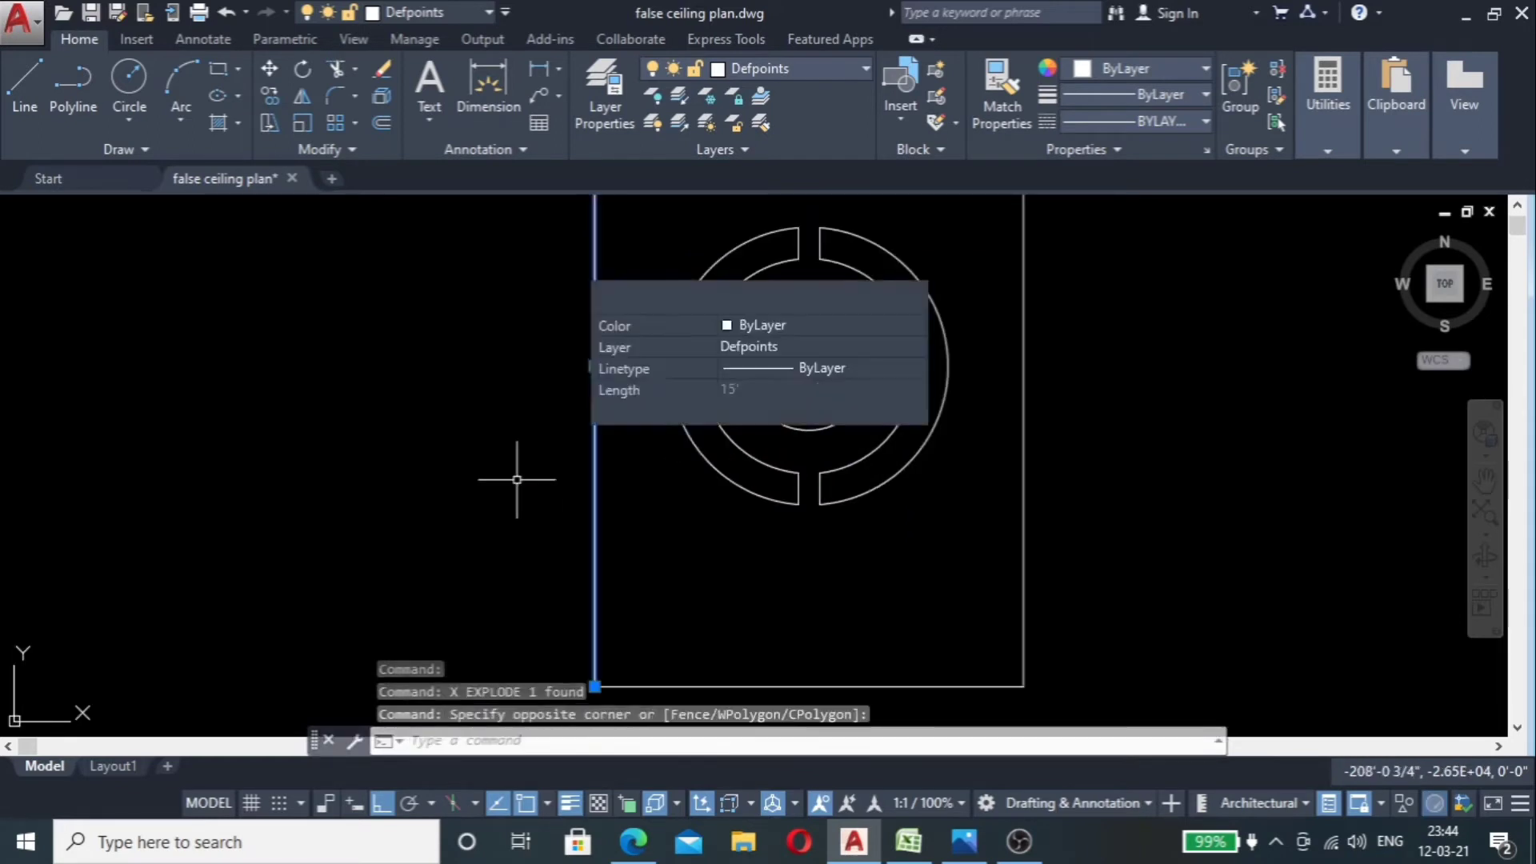
type("o")
key("Return")
type("1'")
key("Return")
left_click(595, 480)
left_click(718, 473)
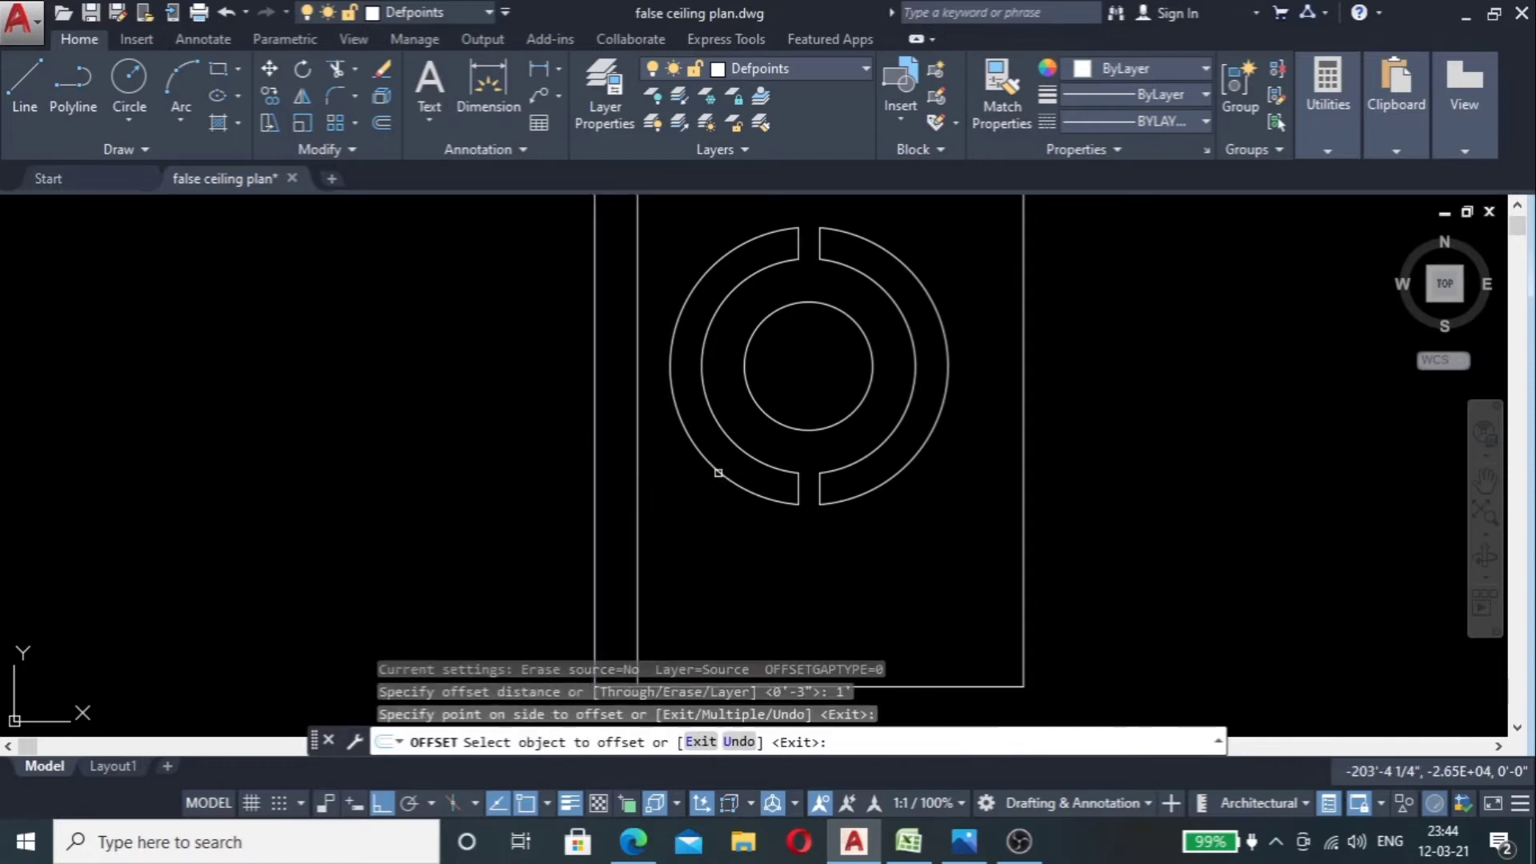
Step: Offset the outline's right, bottom and top edges inward by the same 1' distance
scroll(809, 480, "down", 4)
left_click(888, 469)
left_click(832, 505)
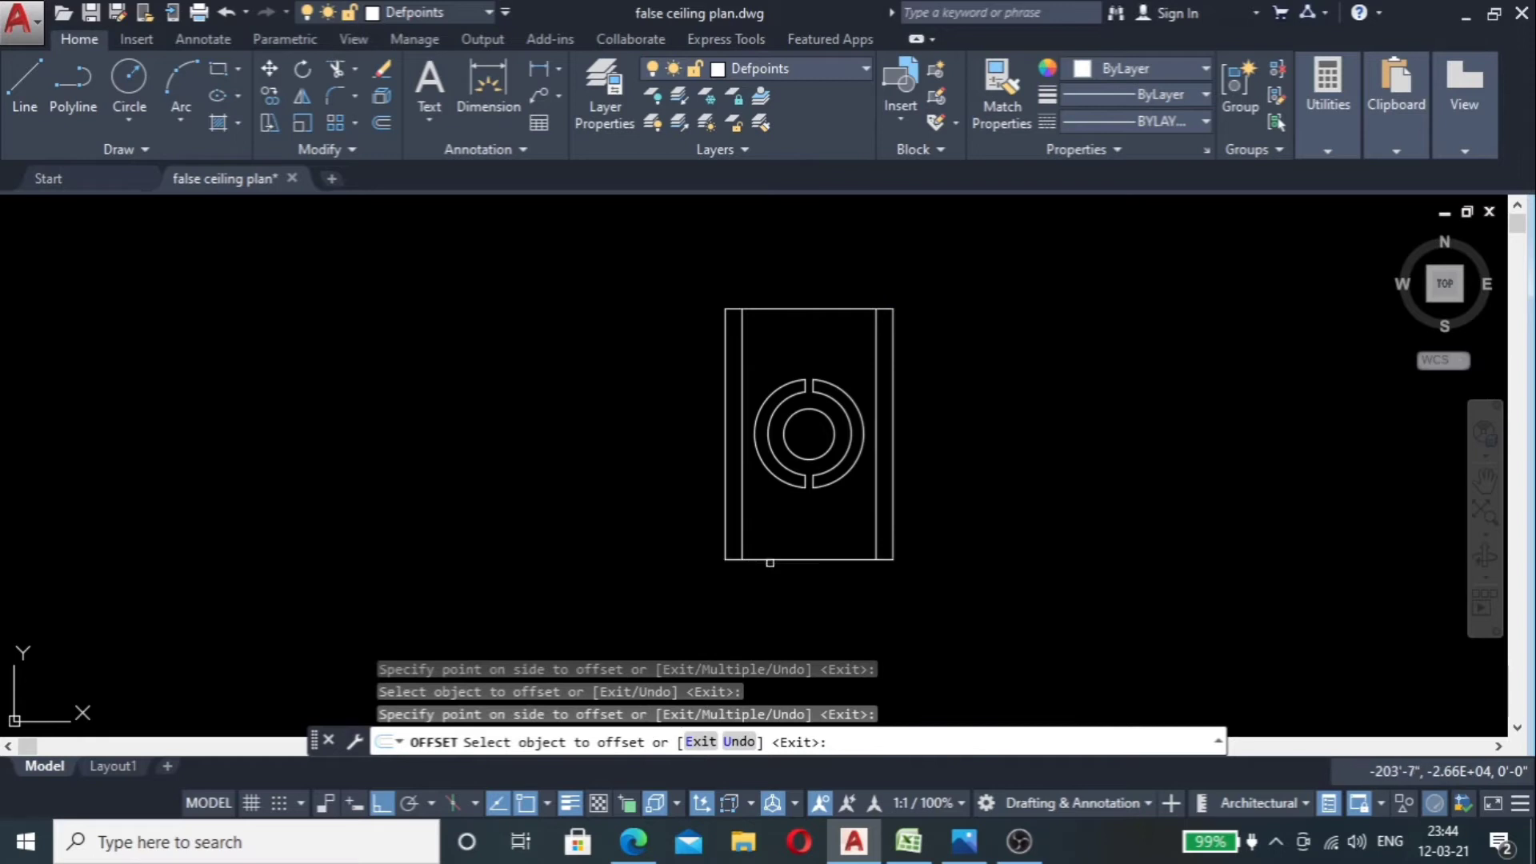
left_click(770, 560)
left_click(774, 528)
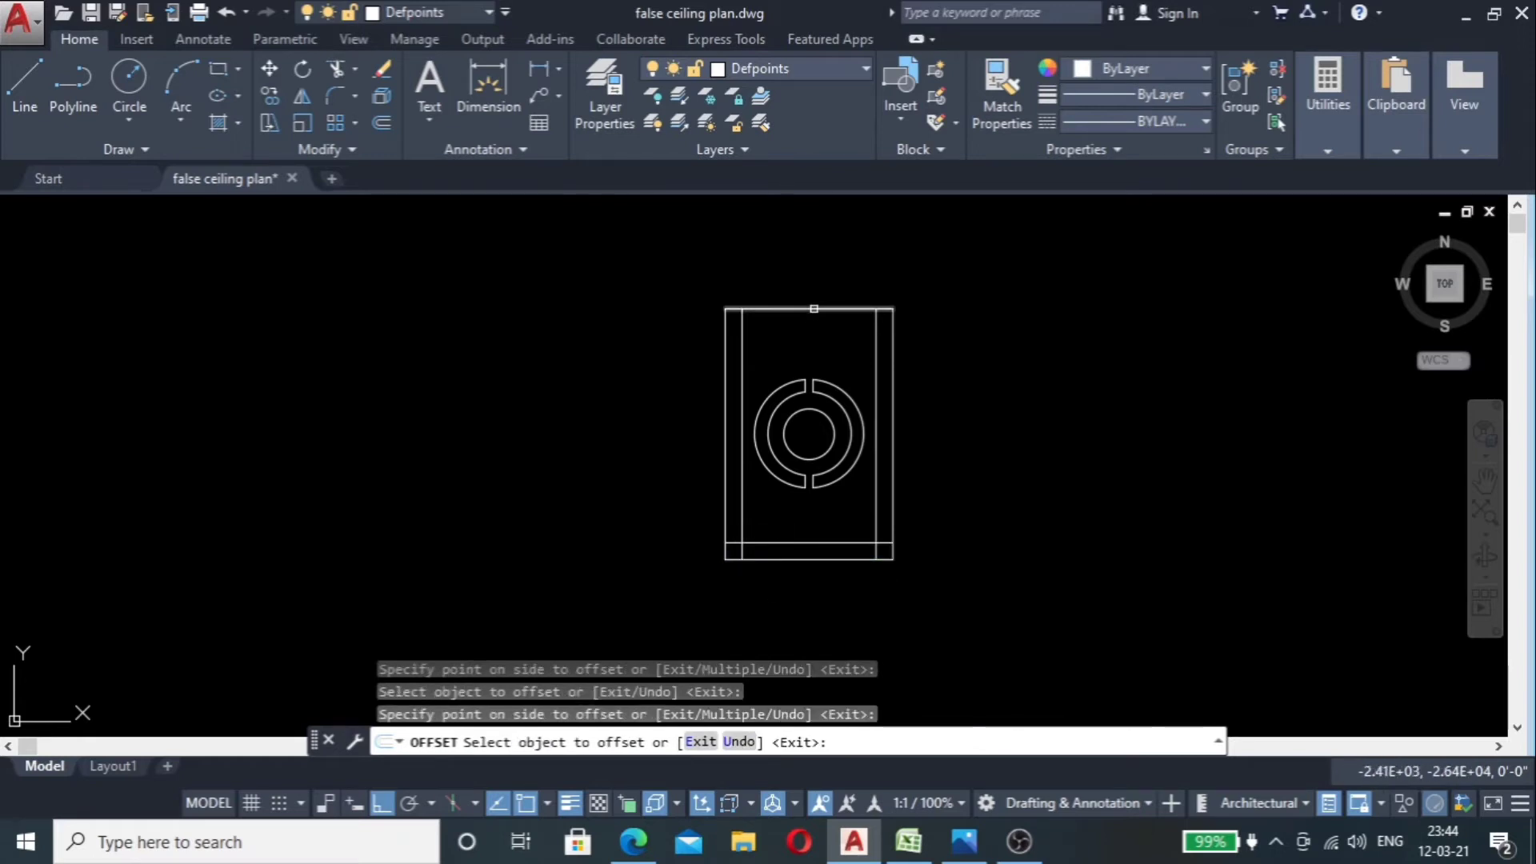
left_click(814, 309)
left_click(713, 364)
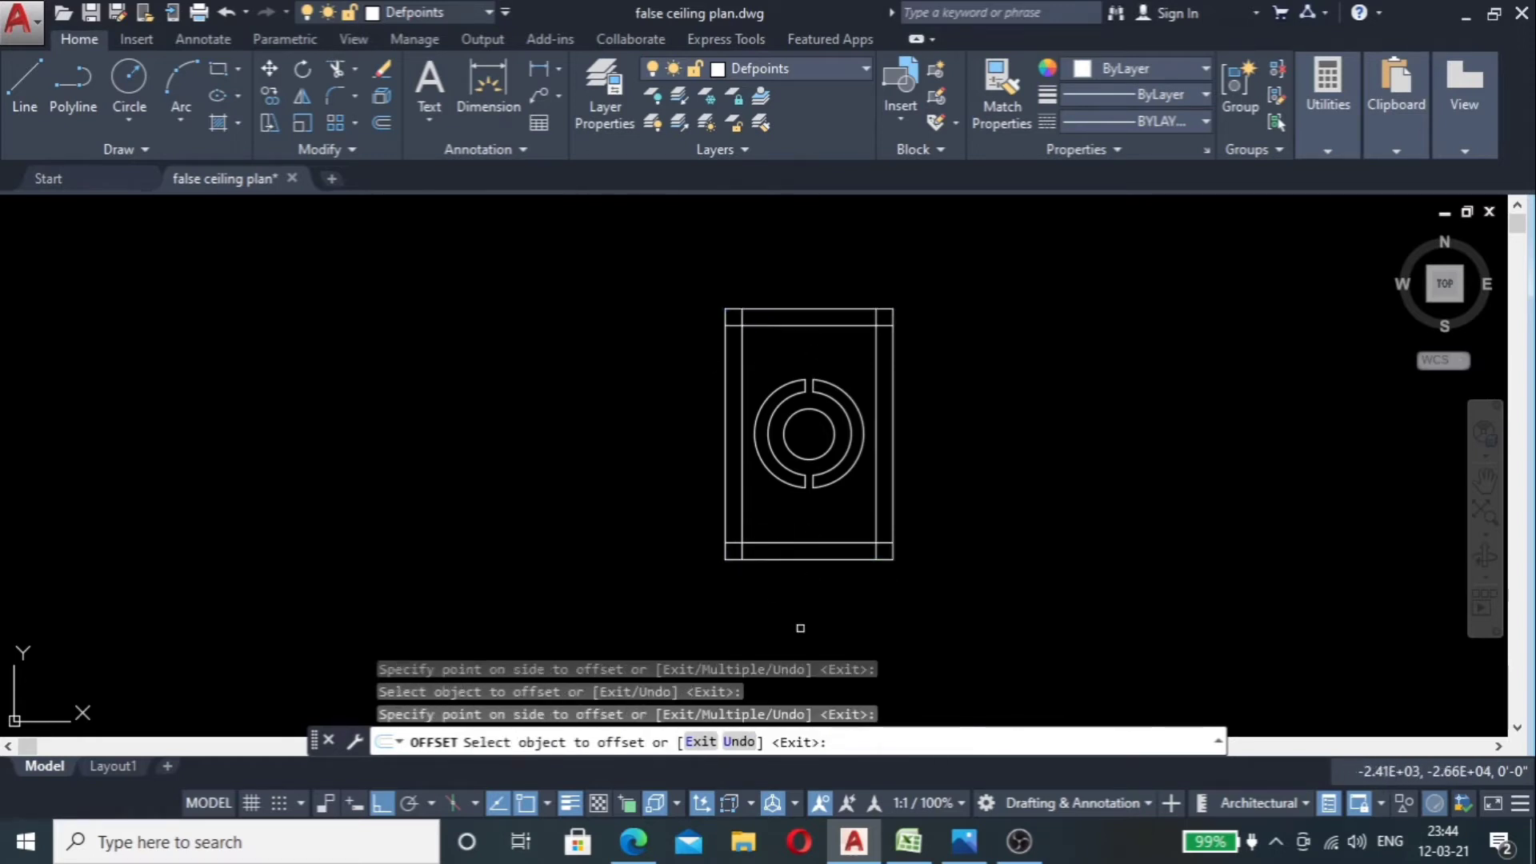
Step: Compare the border strip and ring layout with the reference photo in Photos, and end the Offset command back in AutoCAD
mouse_move(963, 850)
left_click(960, 772)
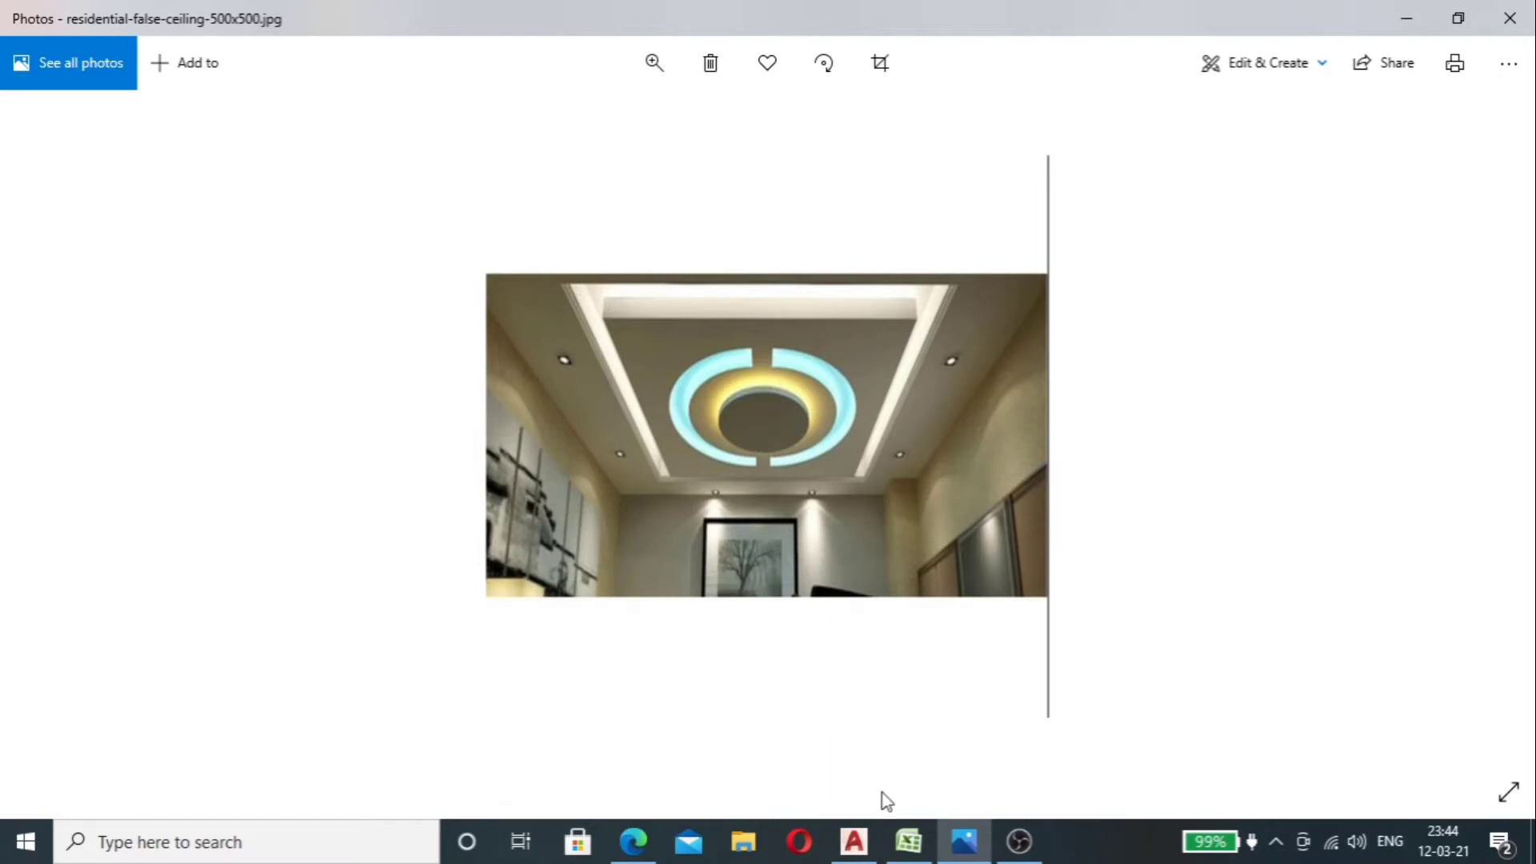
mouse_move(960, 859)
left_click(857, 844)
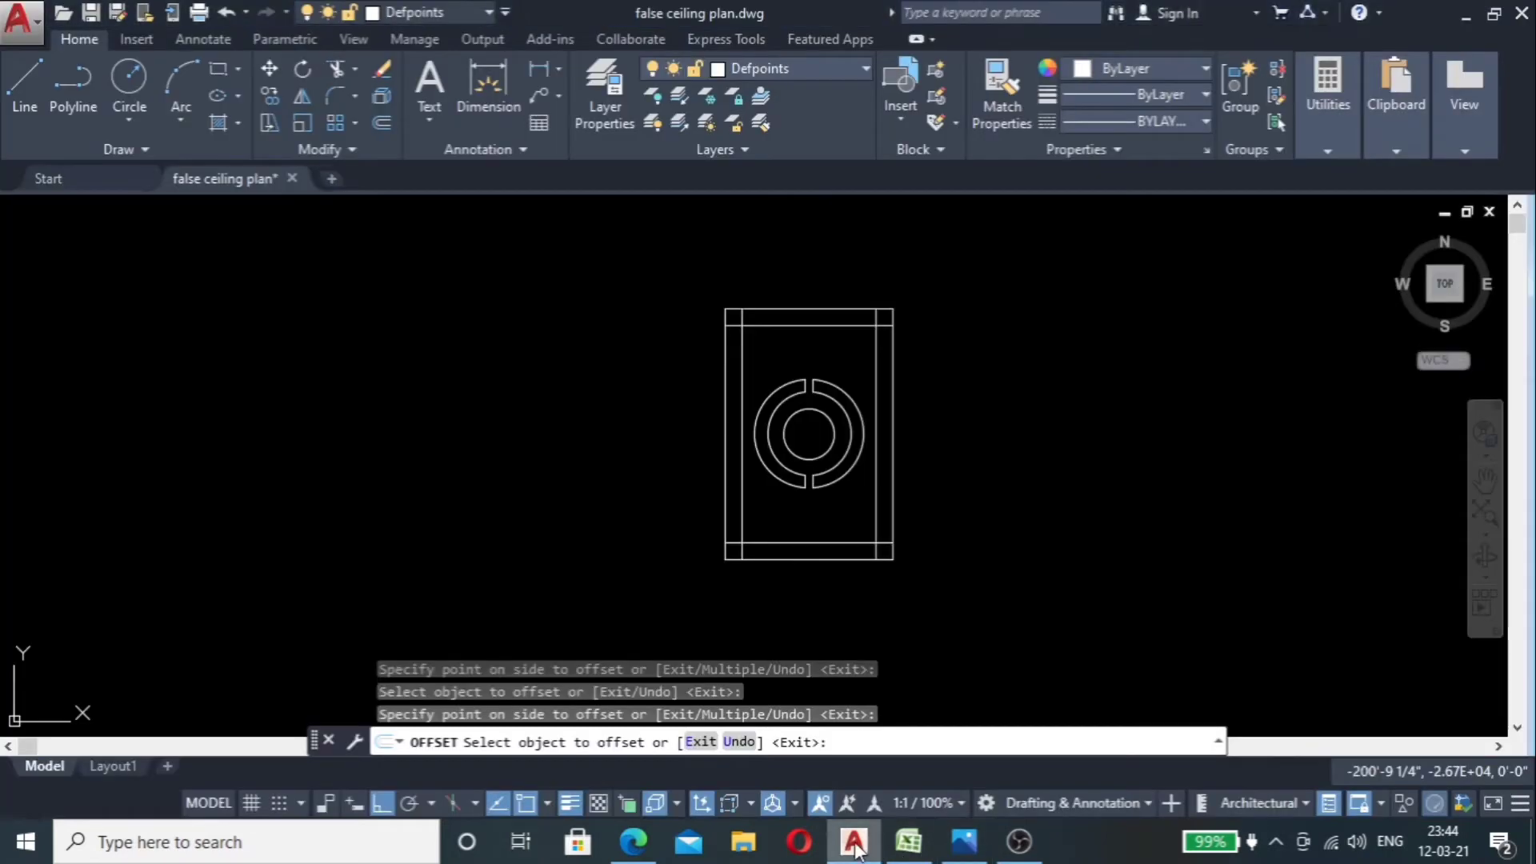
scroll(755, 421, "up", 3)
scroll(801, 335, "down", 4)
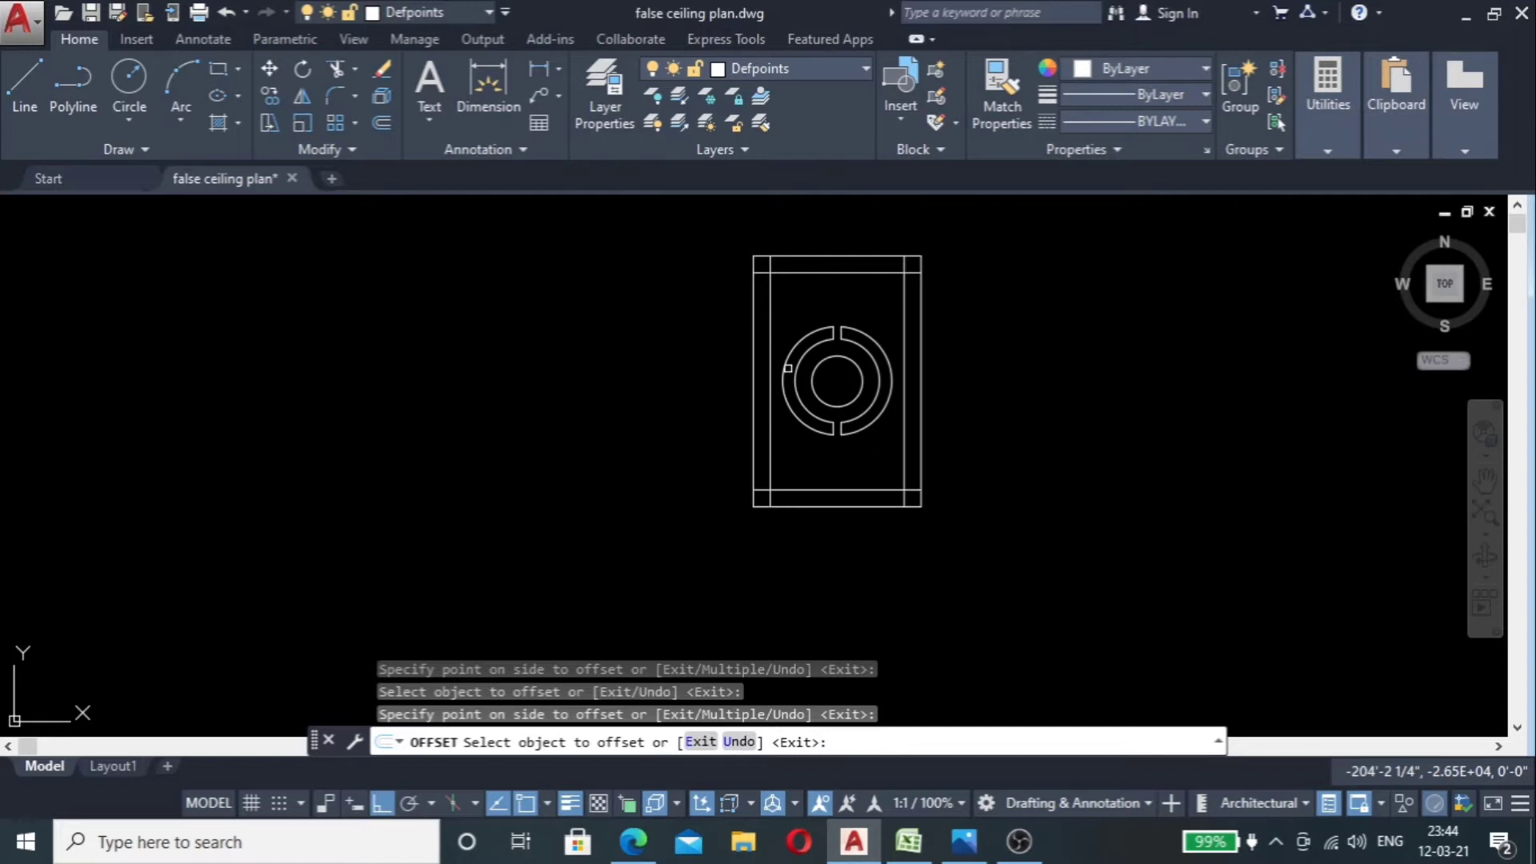
scroll(804, 399, "up", 4)
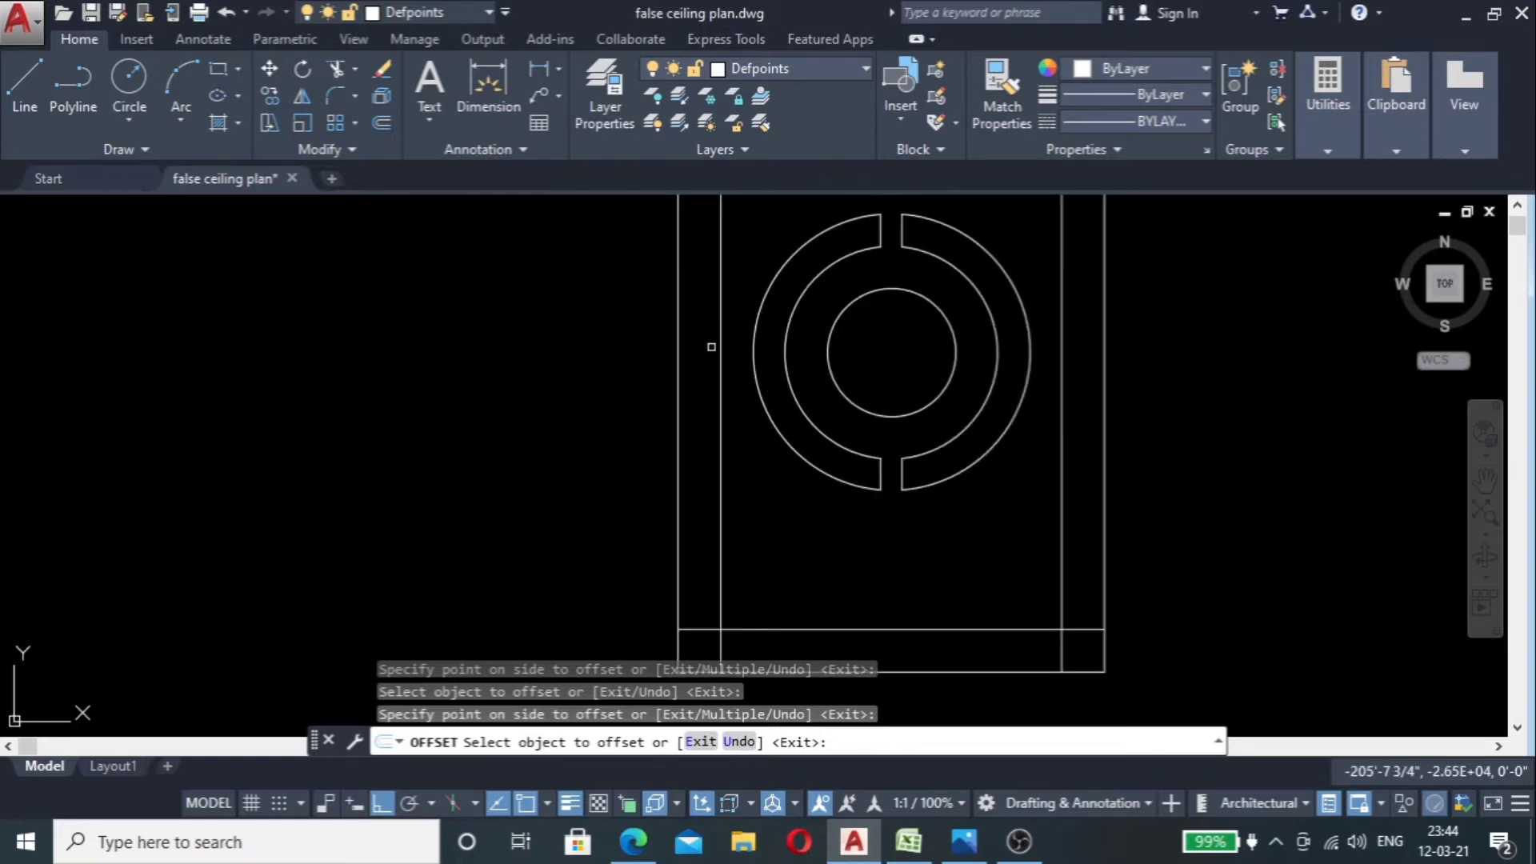
scroll(850, 320, "down", 4)
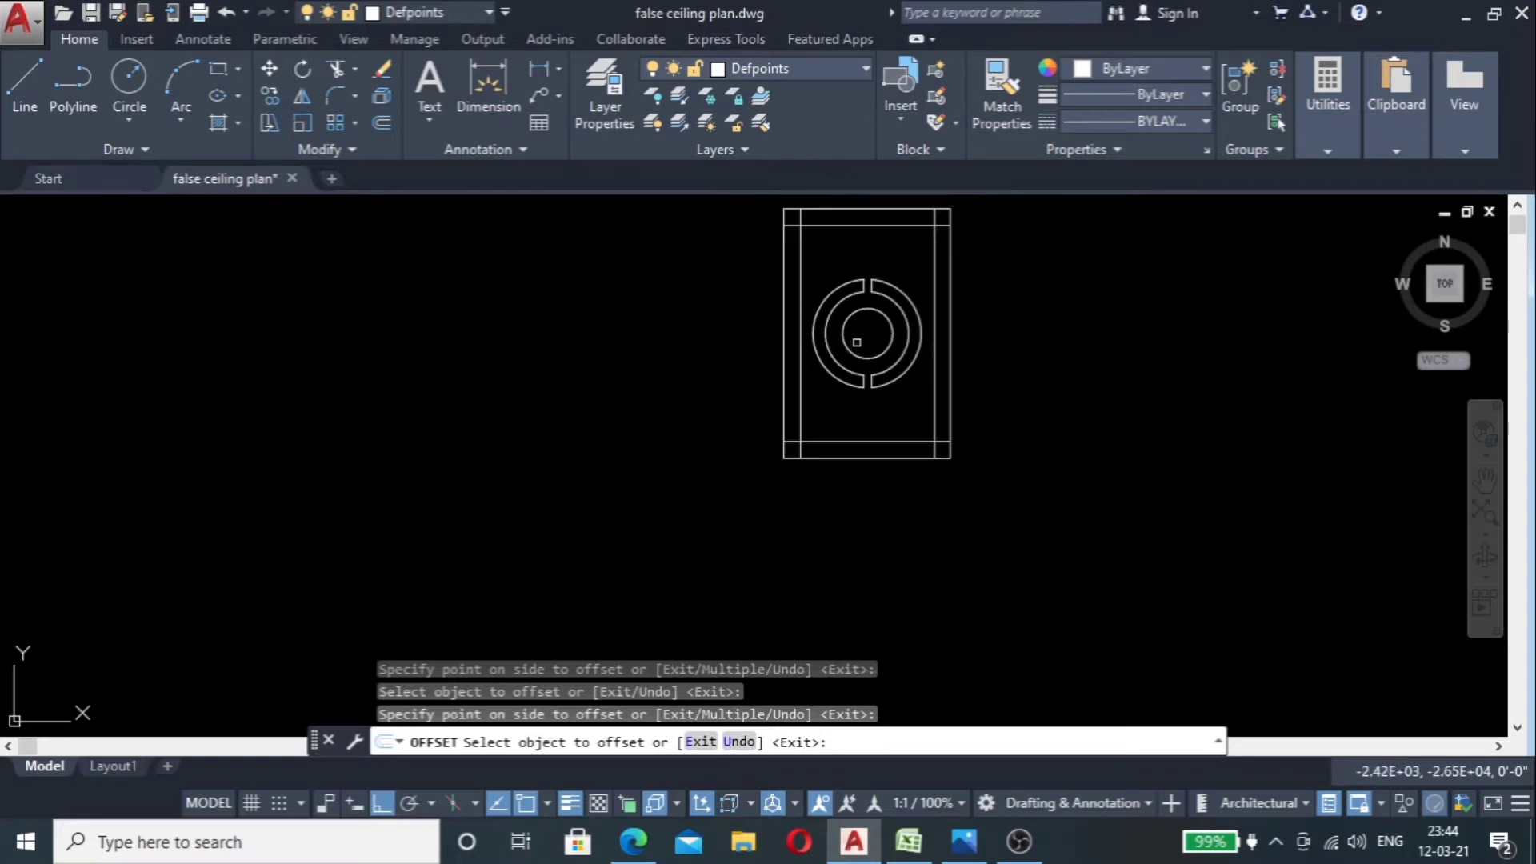
scroll(856, 343, "up", 3)
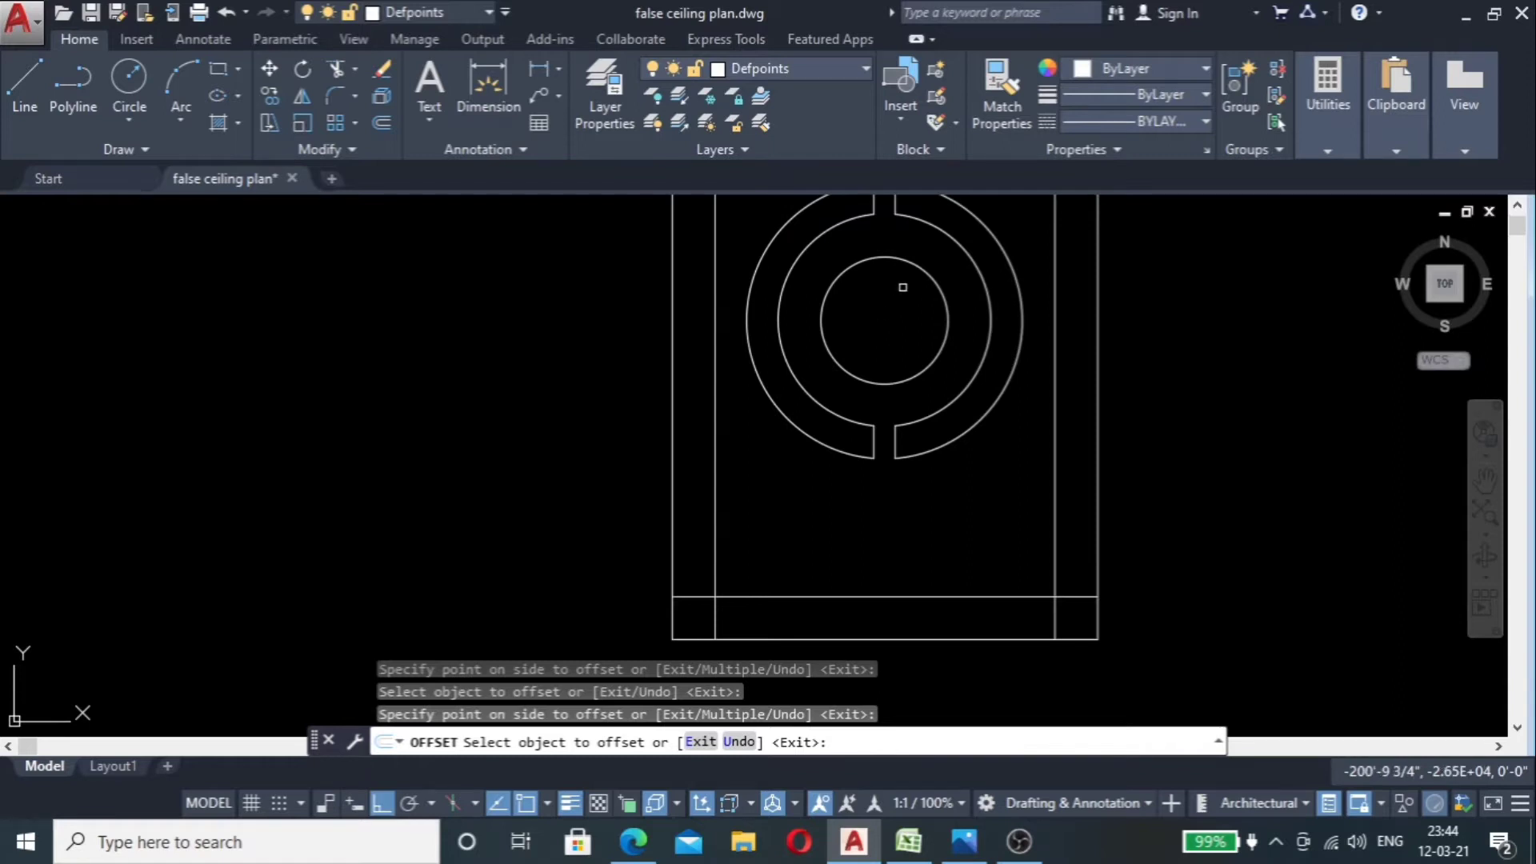
key("Escape")
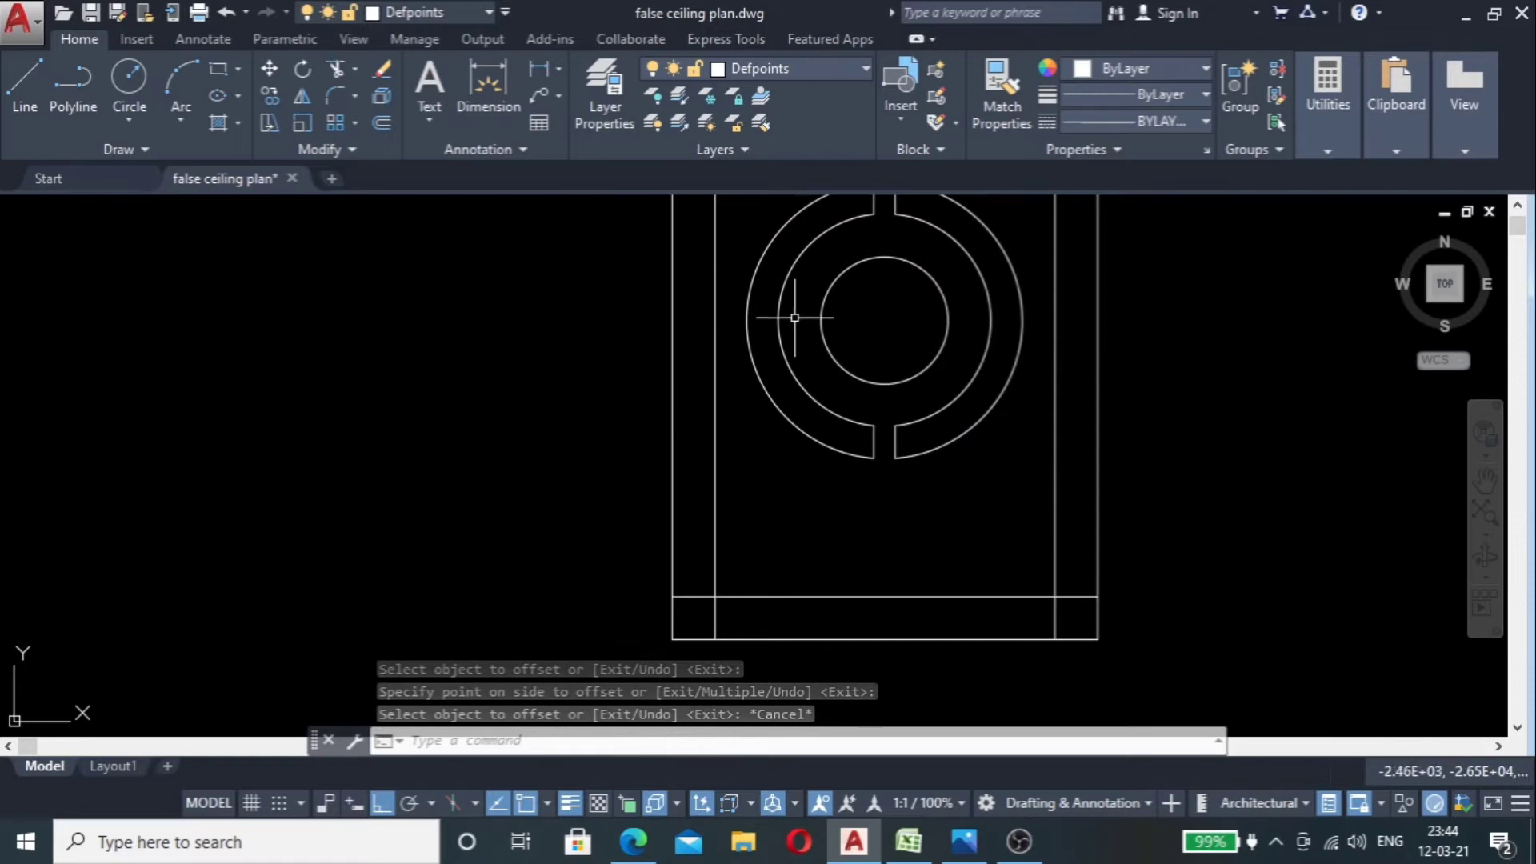
Step: Add a horizontal linear dimension across the central circle's diameter, placing the dimension line through its middle
scroll(904, 300, "up", 4)
scroll(928, 306, "down", 4)
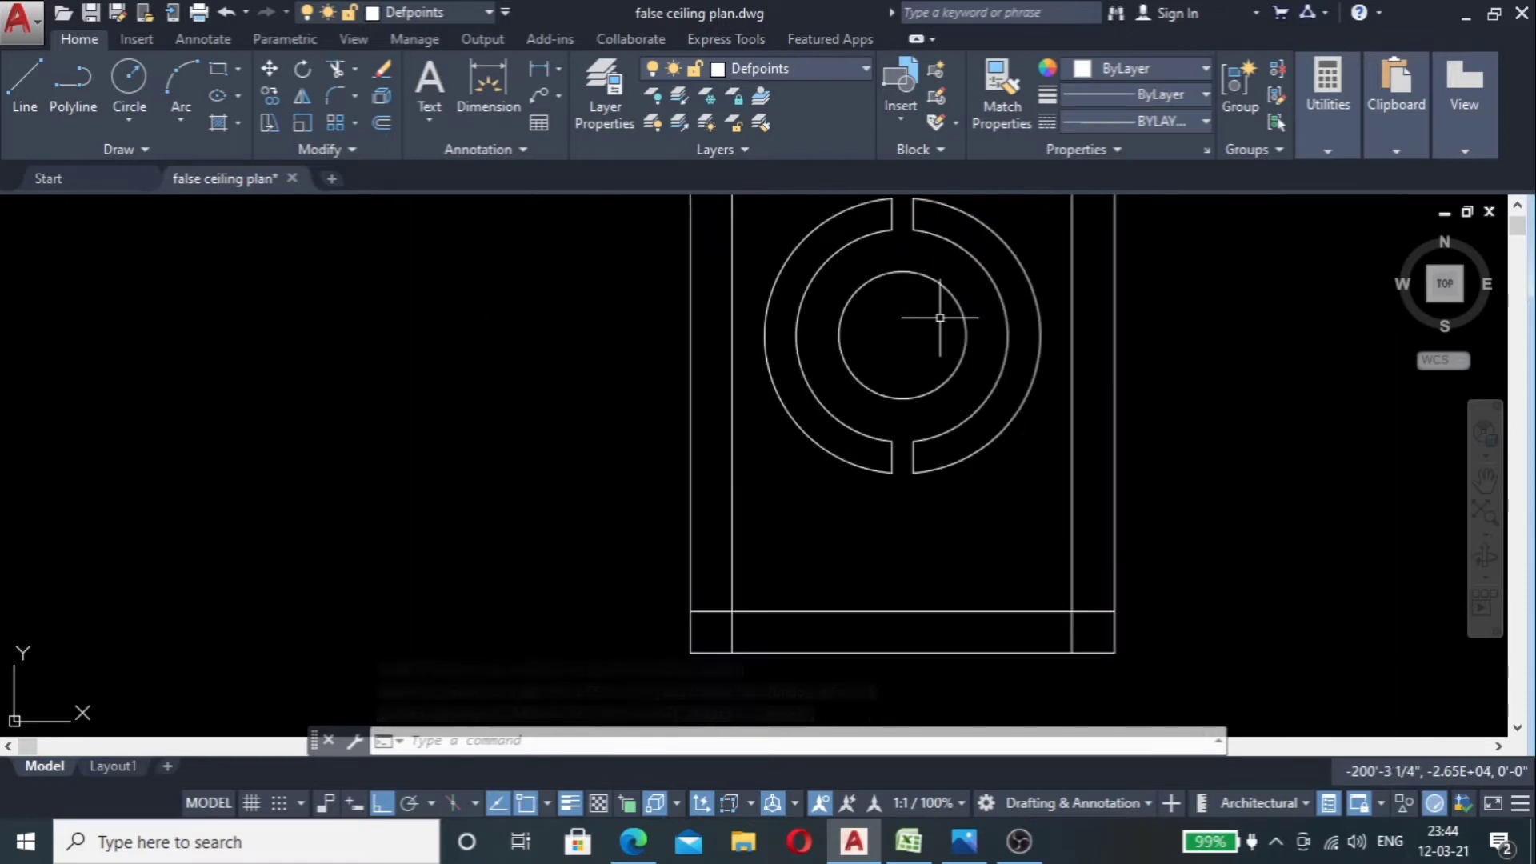
left_click(538, 71)
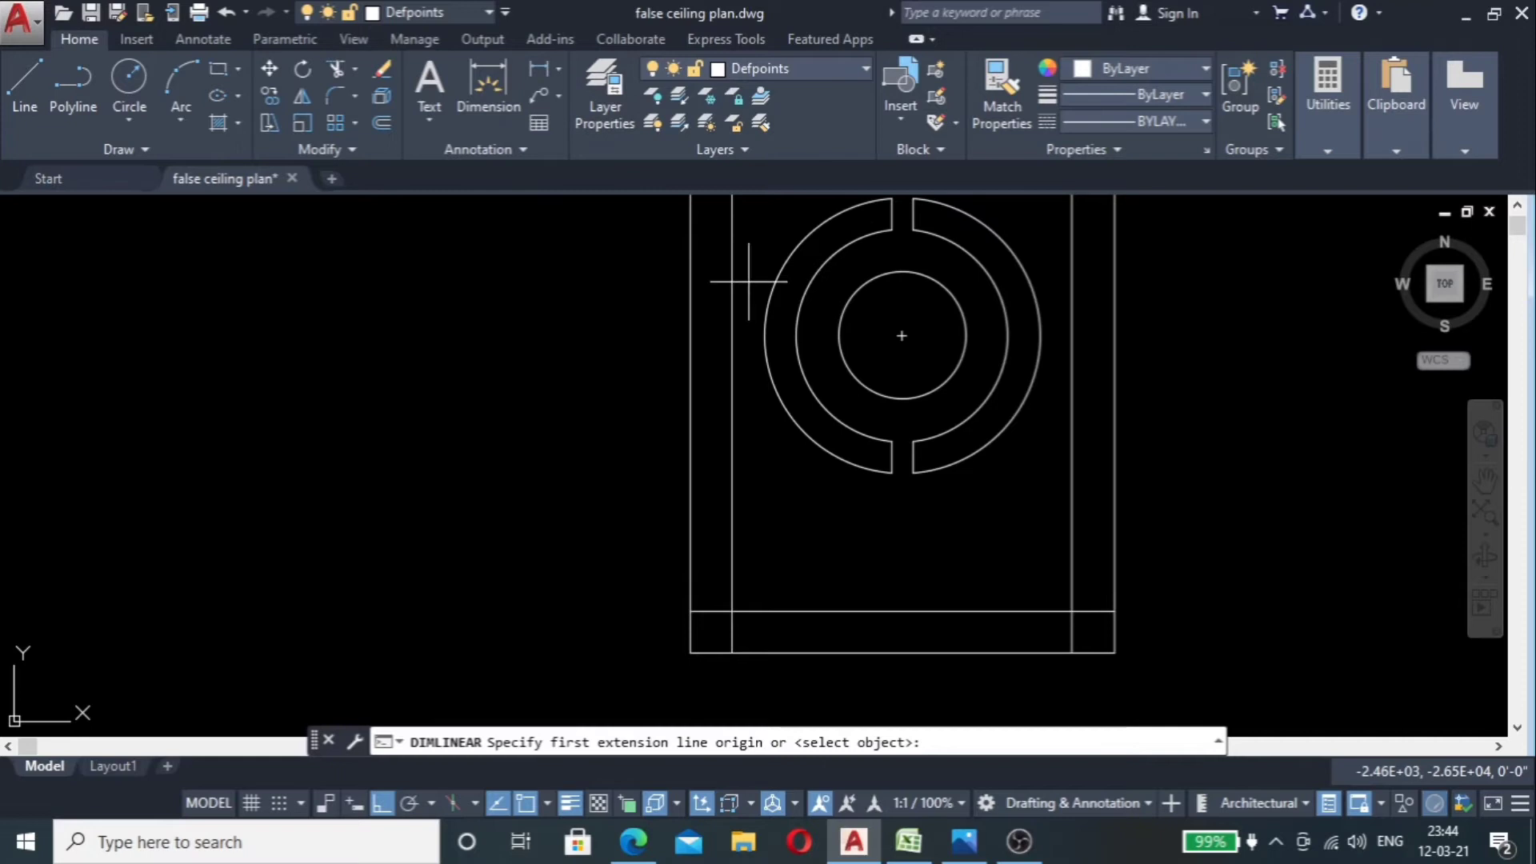
left_click(838, 336)
left_click(966, 336)
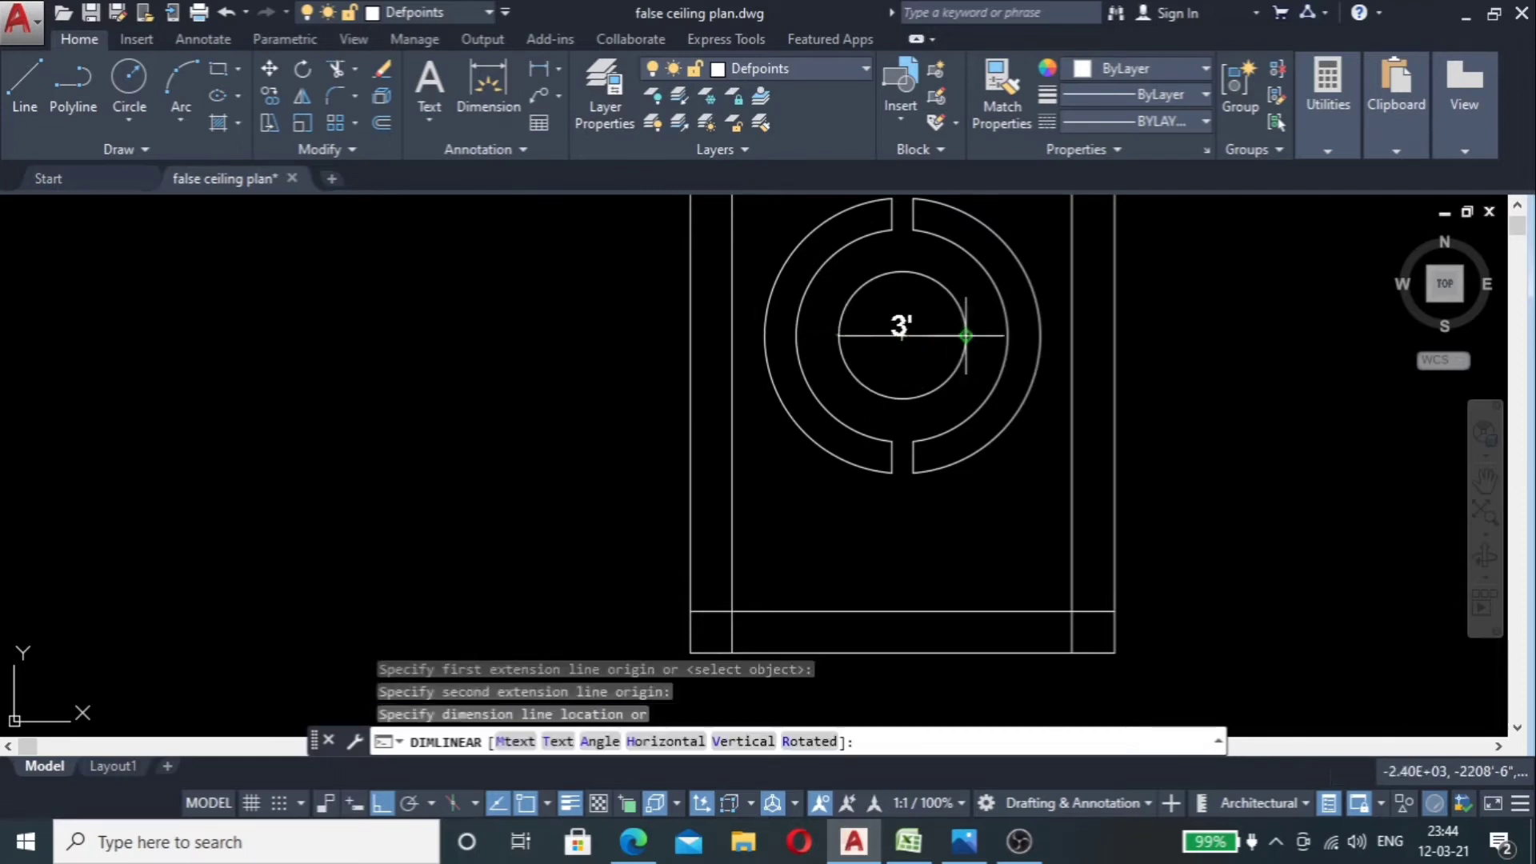
scroll(966, 336, "up", 5)
left_click(920, 330)
scroll(863, 420, "down", 4)
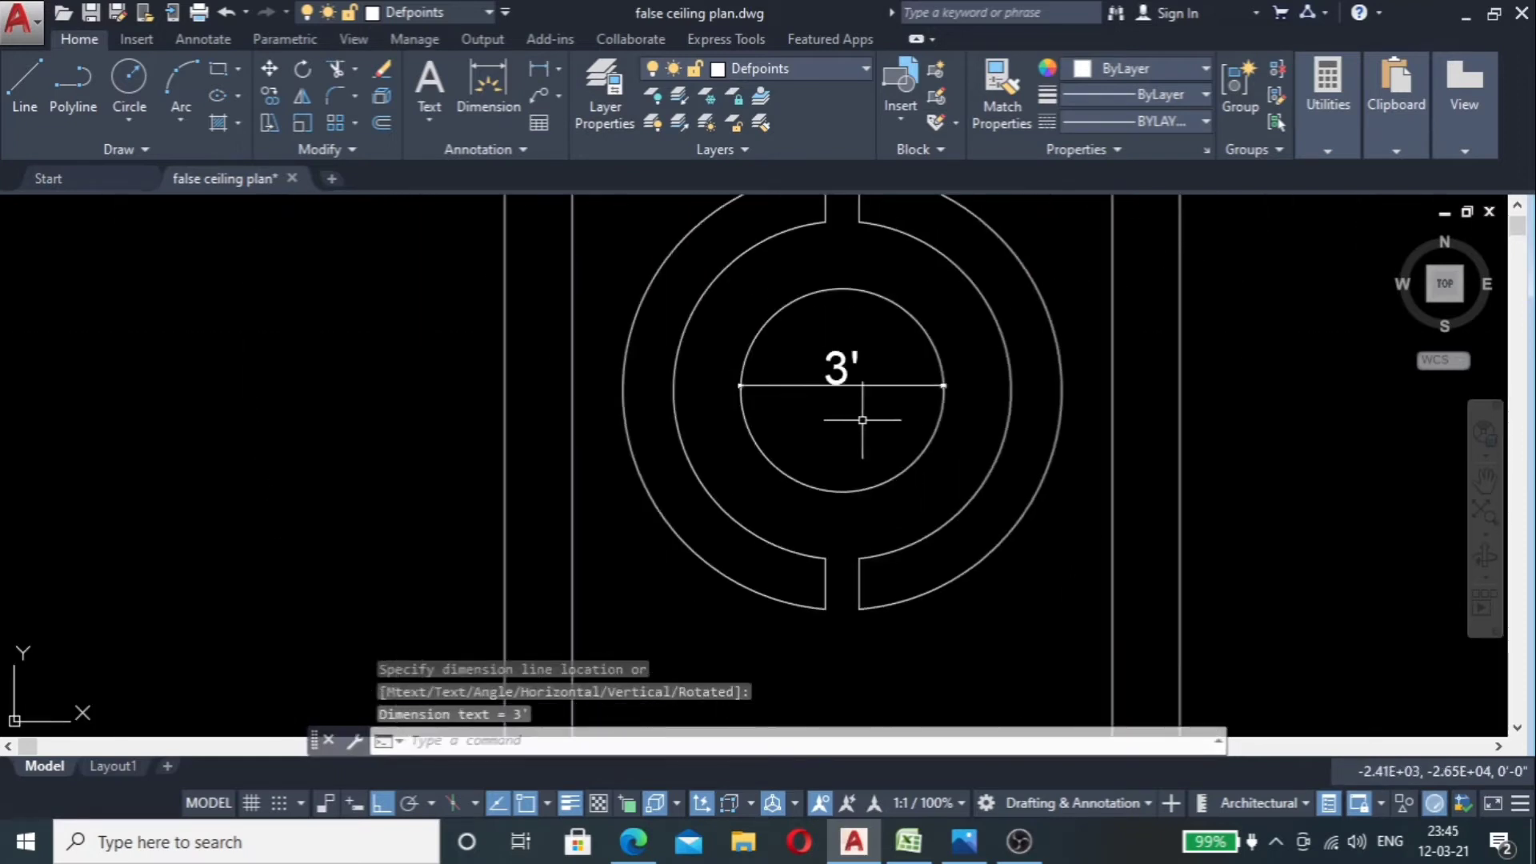
left_click(897, 302)
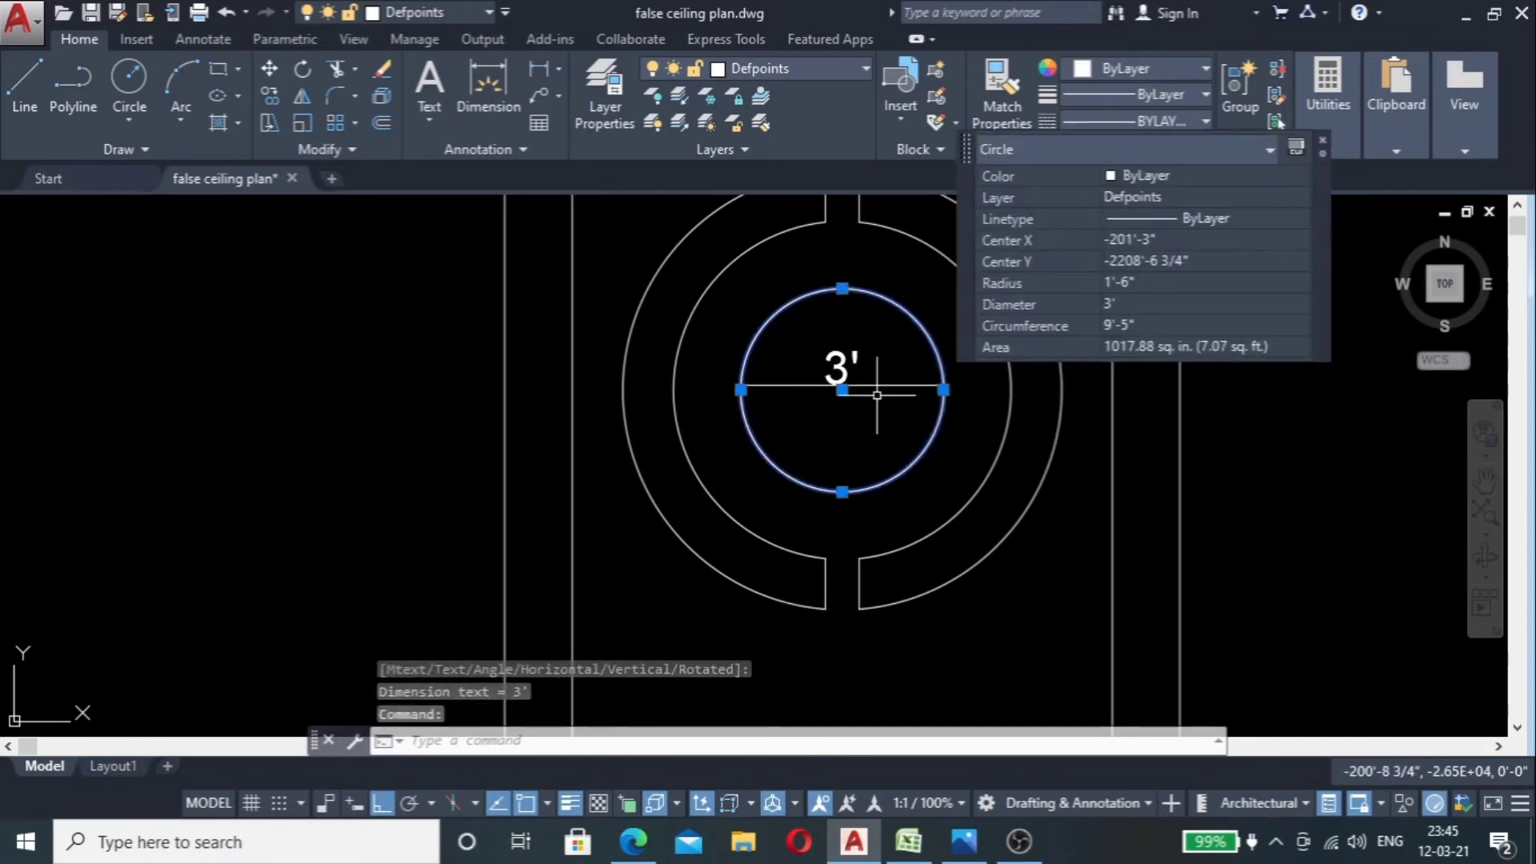
type("o")
key("Return")
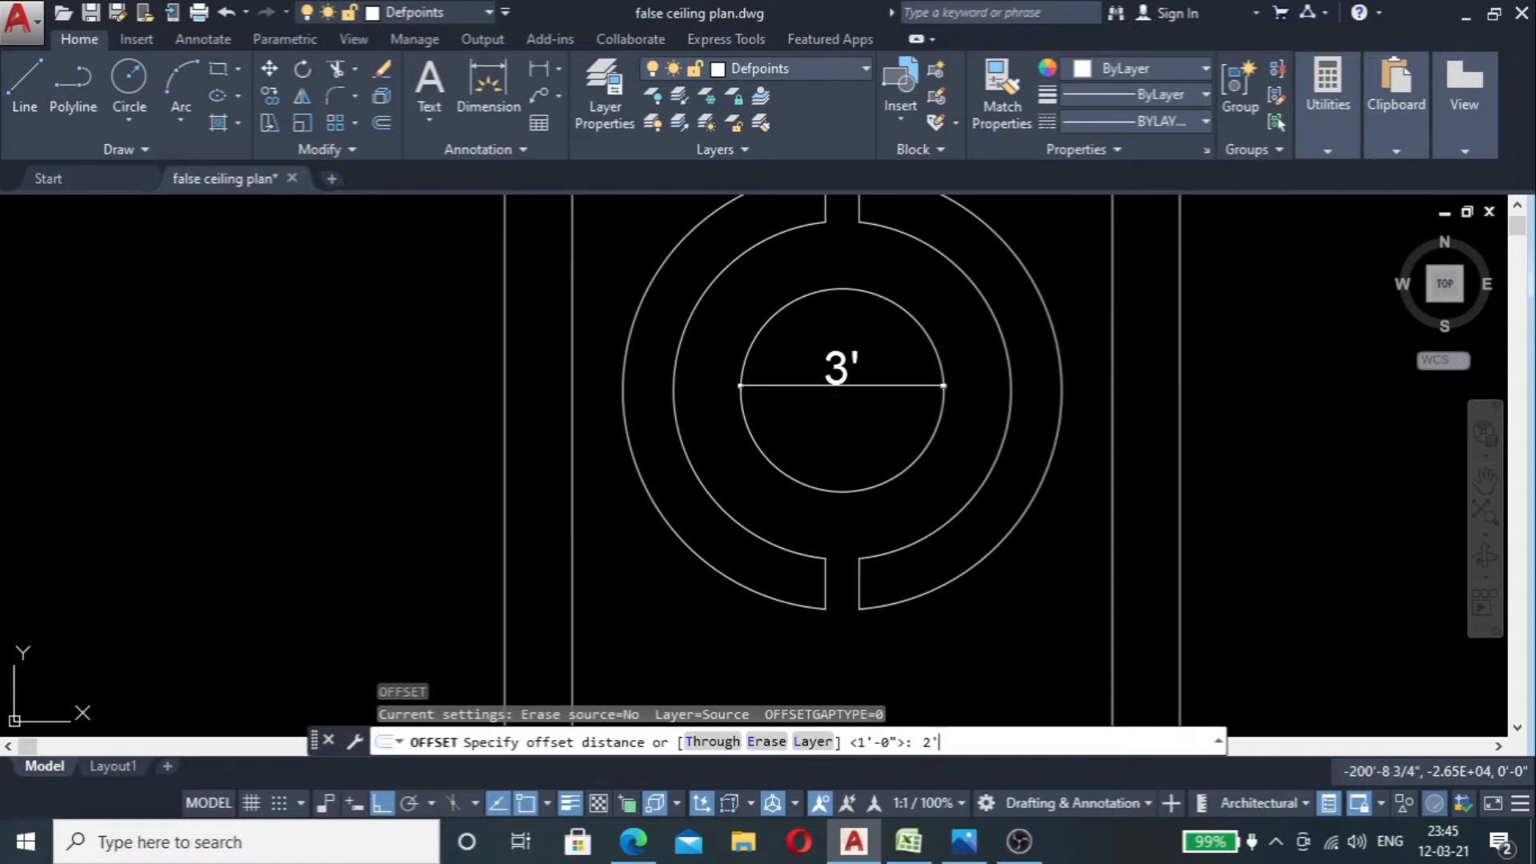
key("Return")
key("Escape")
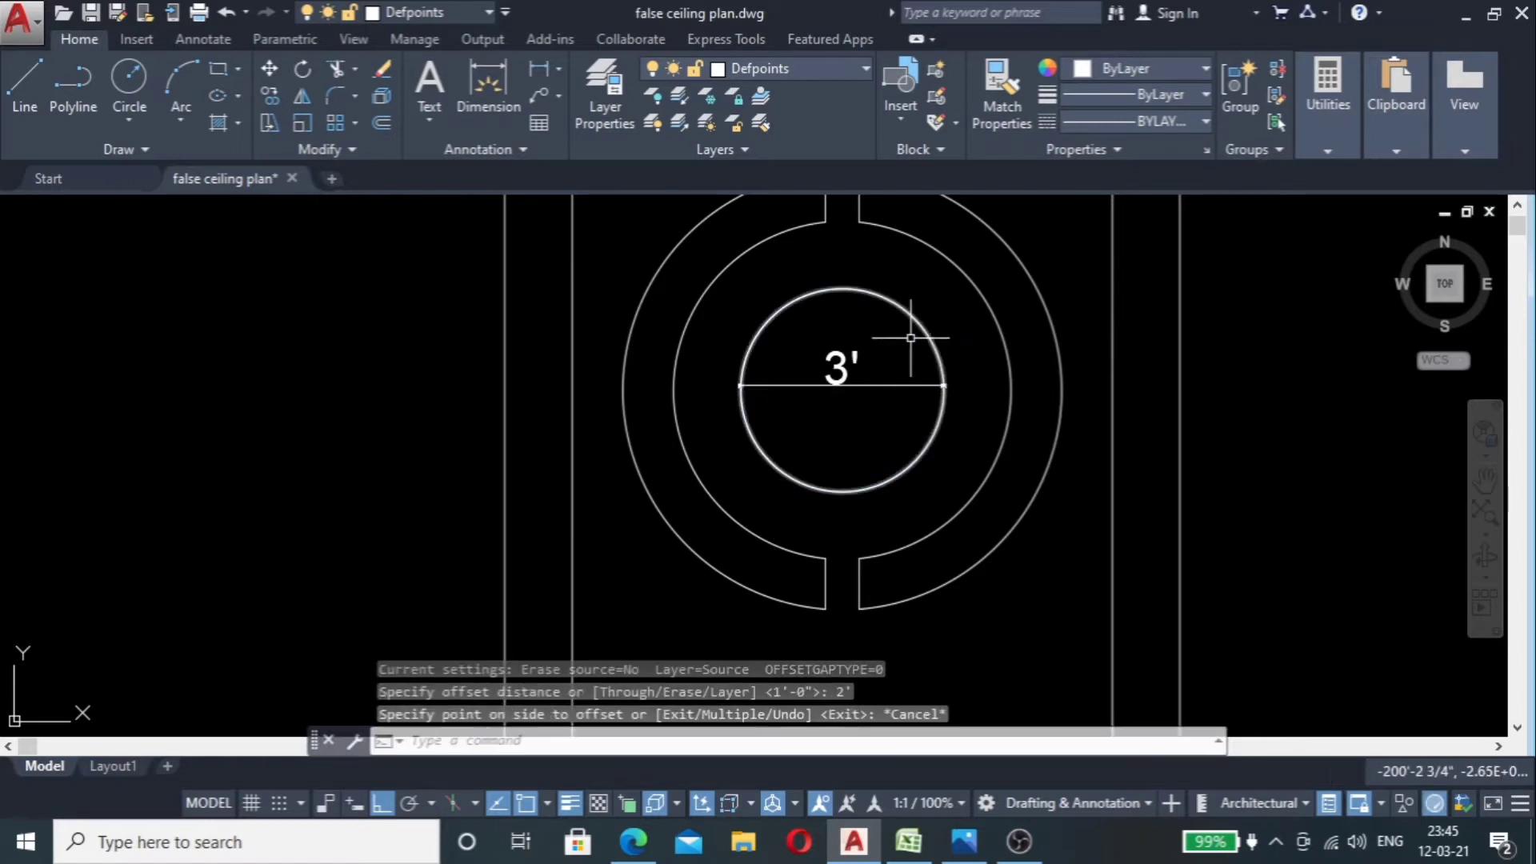
left_click(910, 313)
key("Escape")
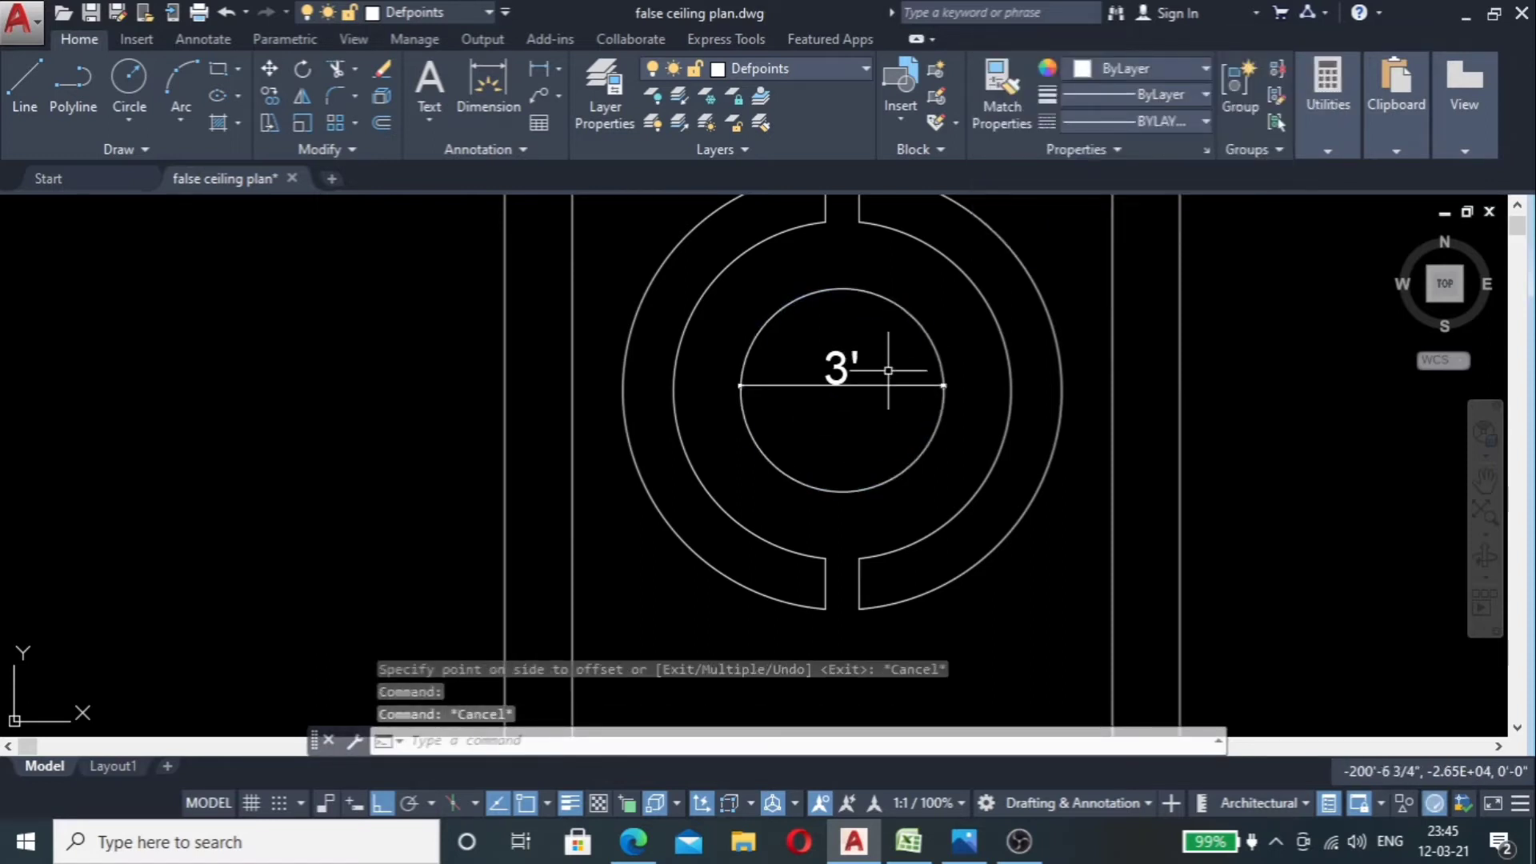
left_click(902, 310)
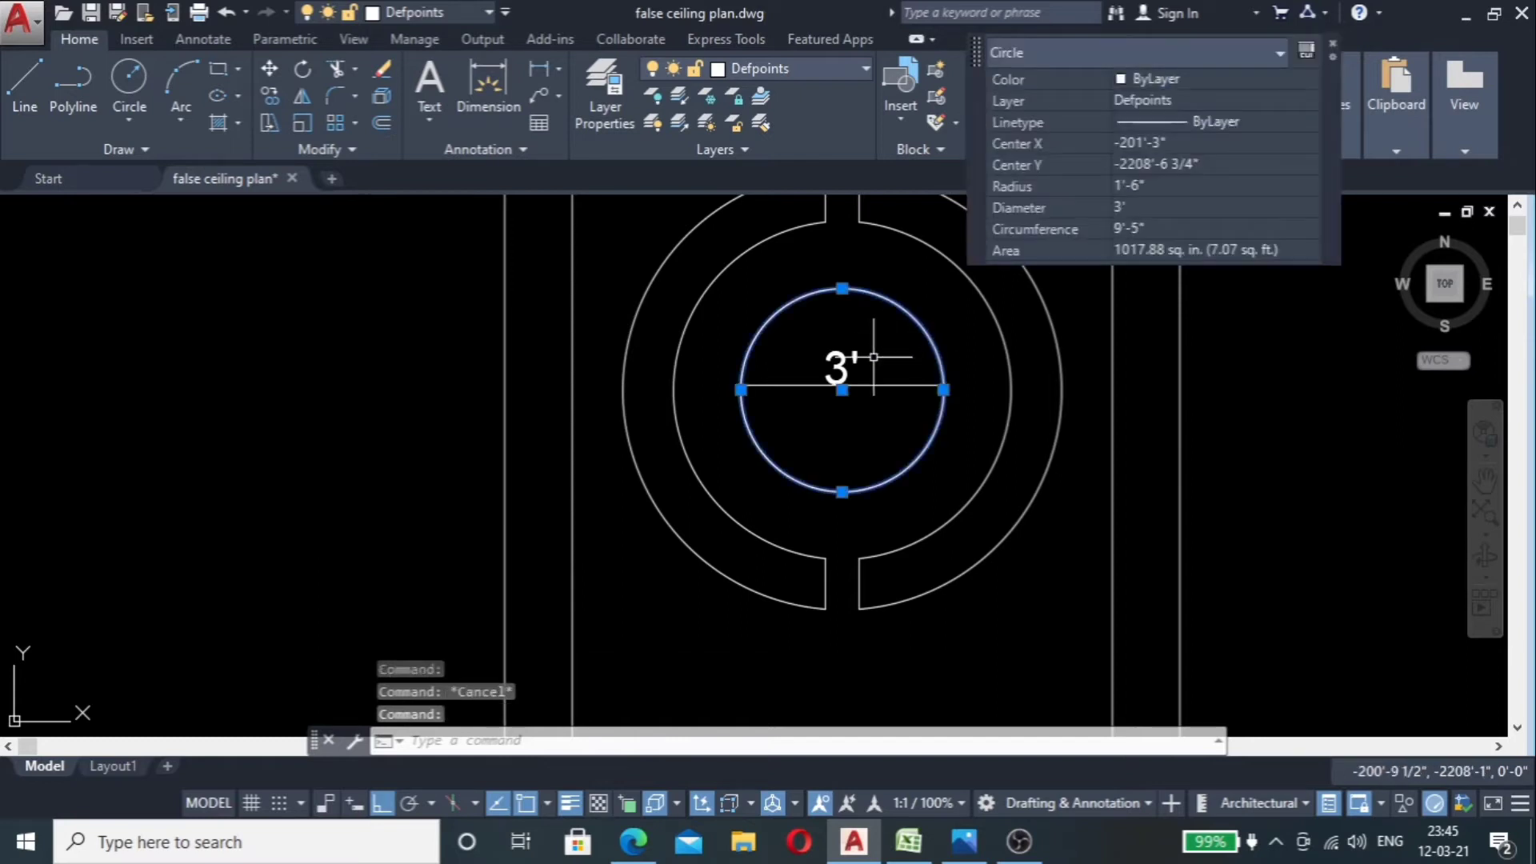
type("o")
key("Return")
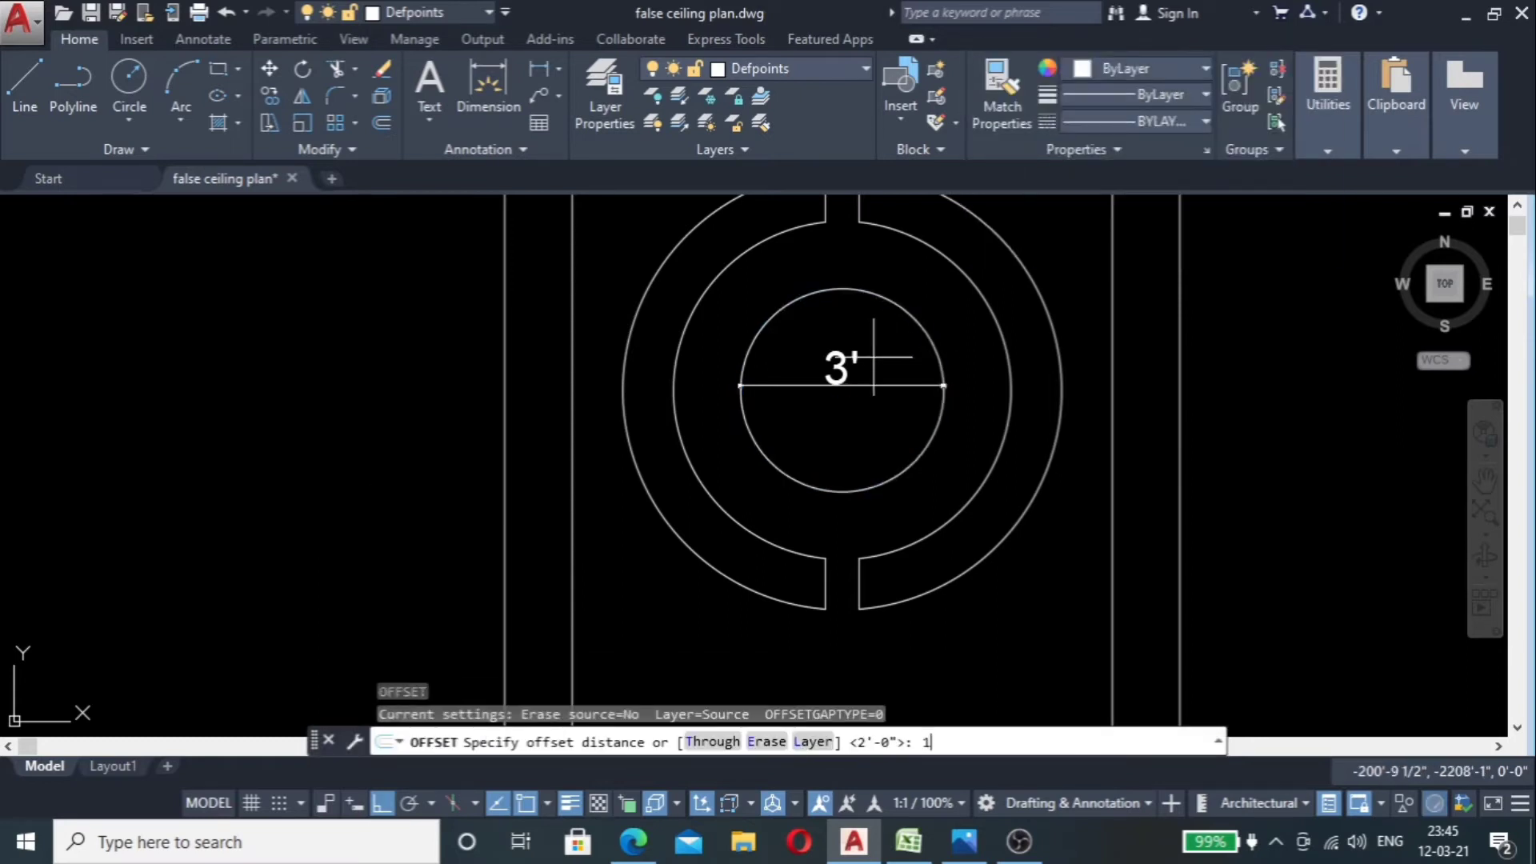
type("1'")
key("Return")
left_click(913, 316)
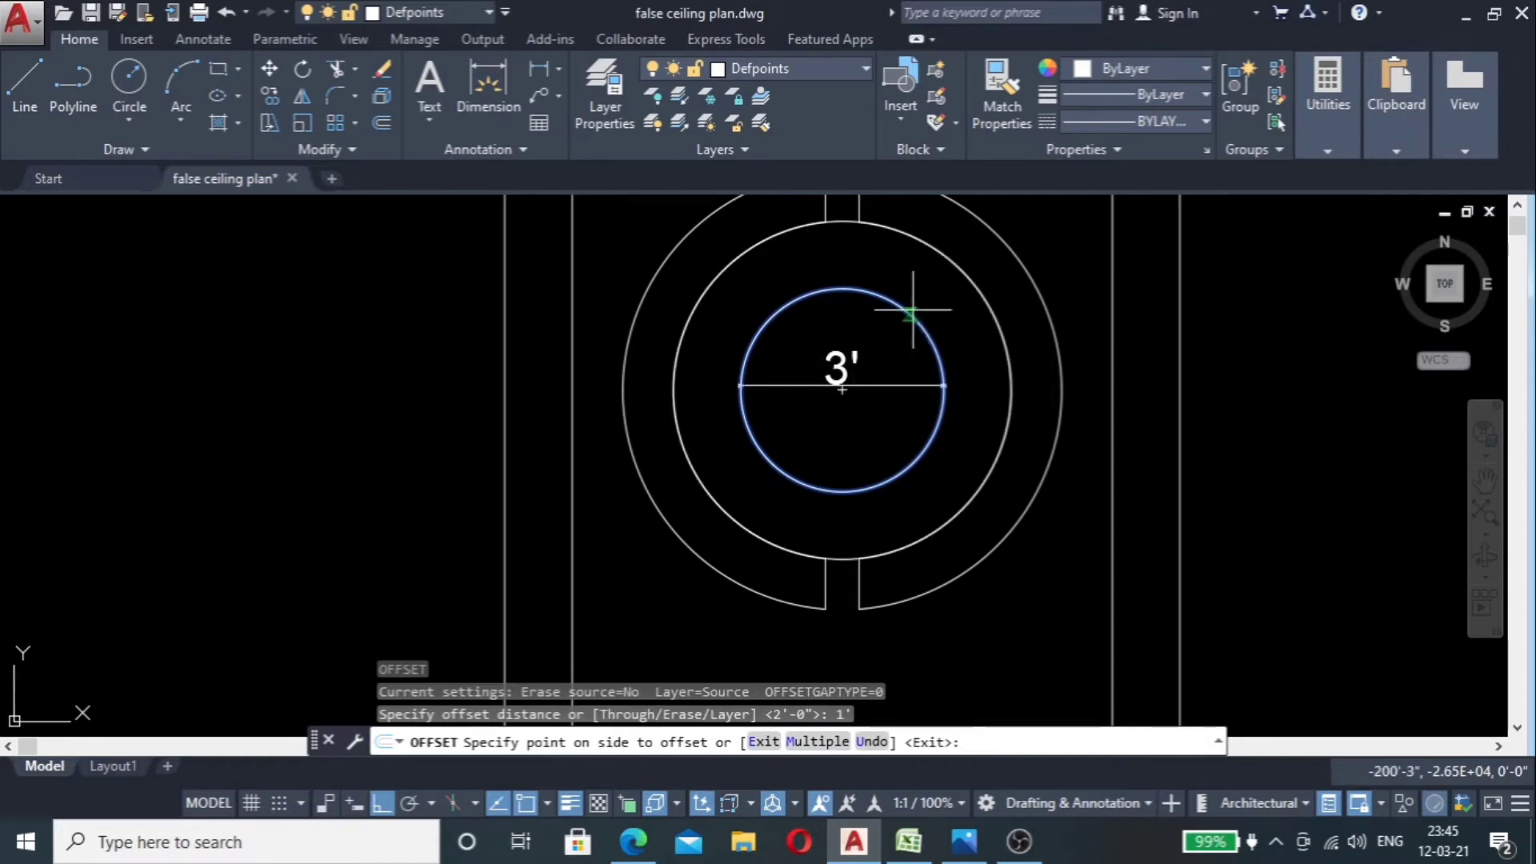
key("Escape")
Step: Offset the central circle inward by 6"
scroll(827, 387, "up", 4)
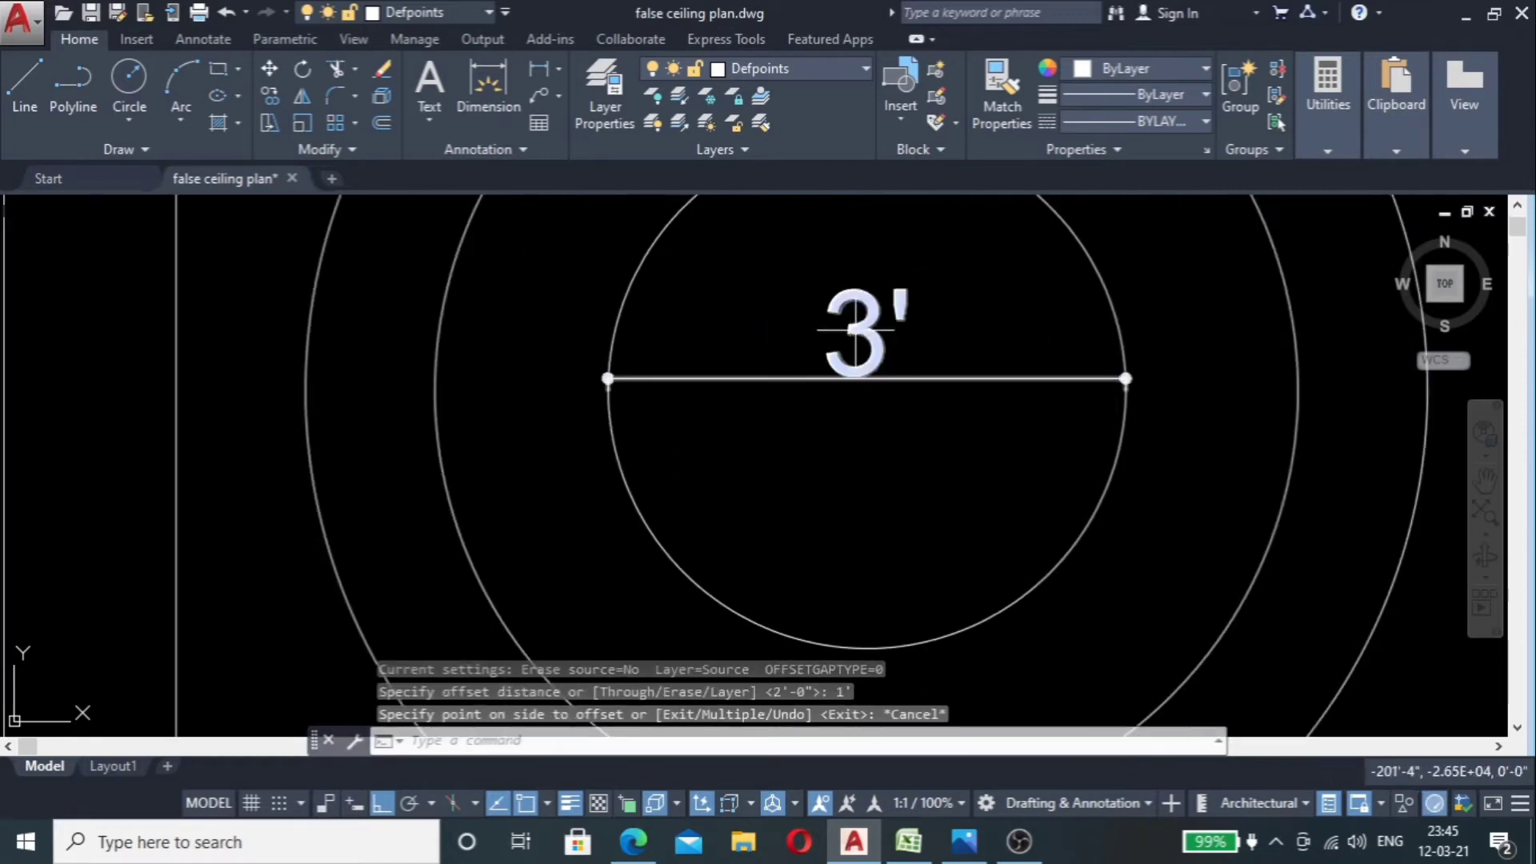
scroll(891, 357, "down", 2)
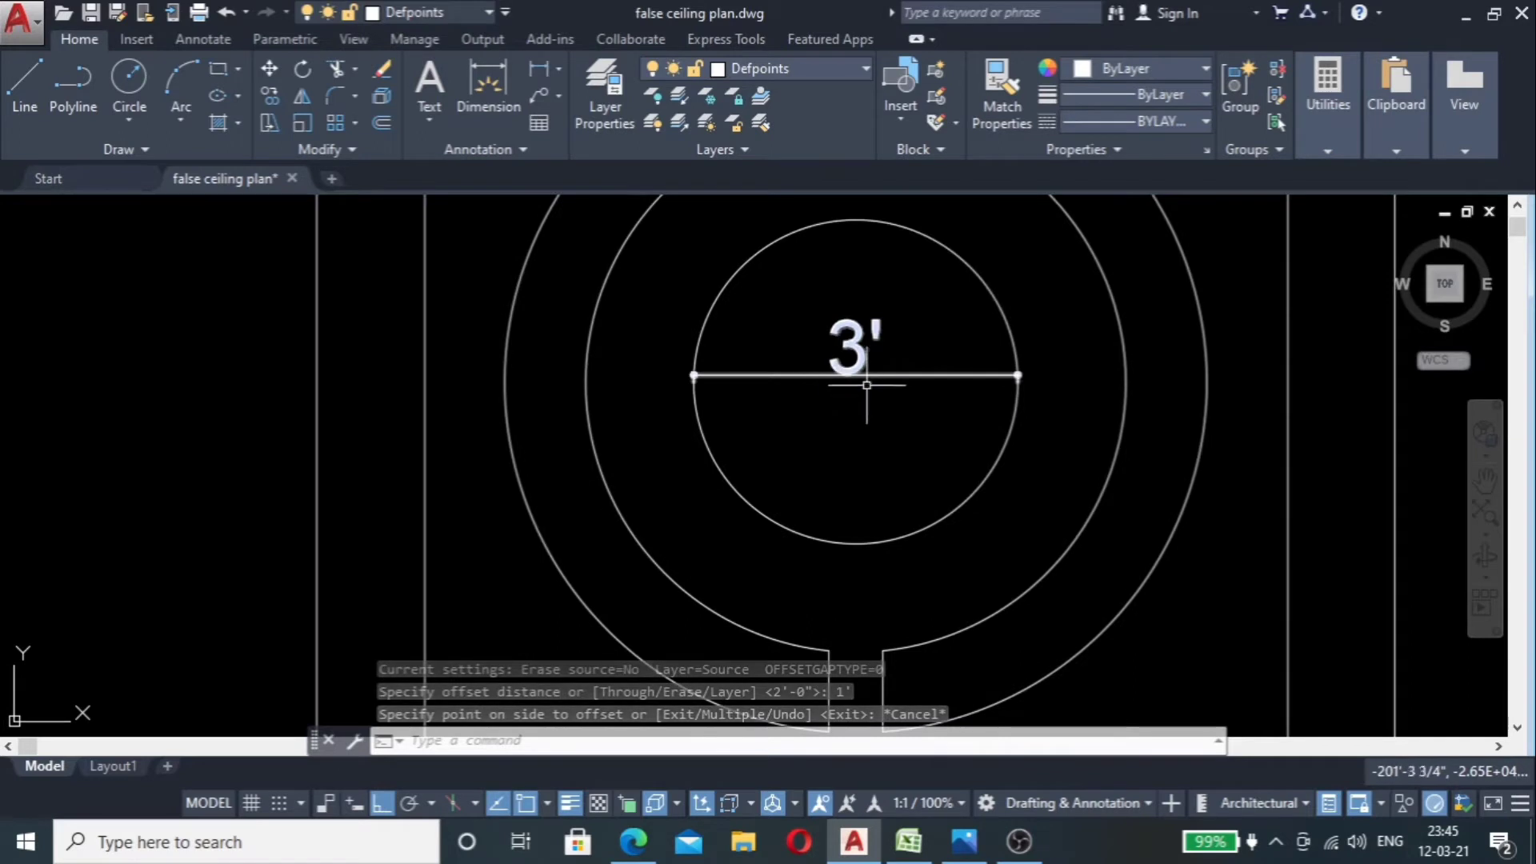
left_click(996, 309)
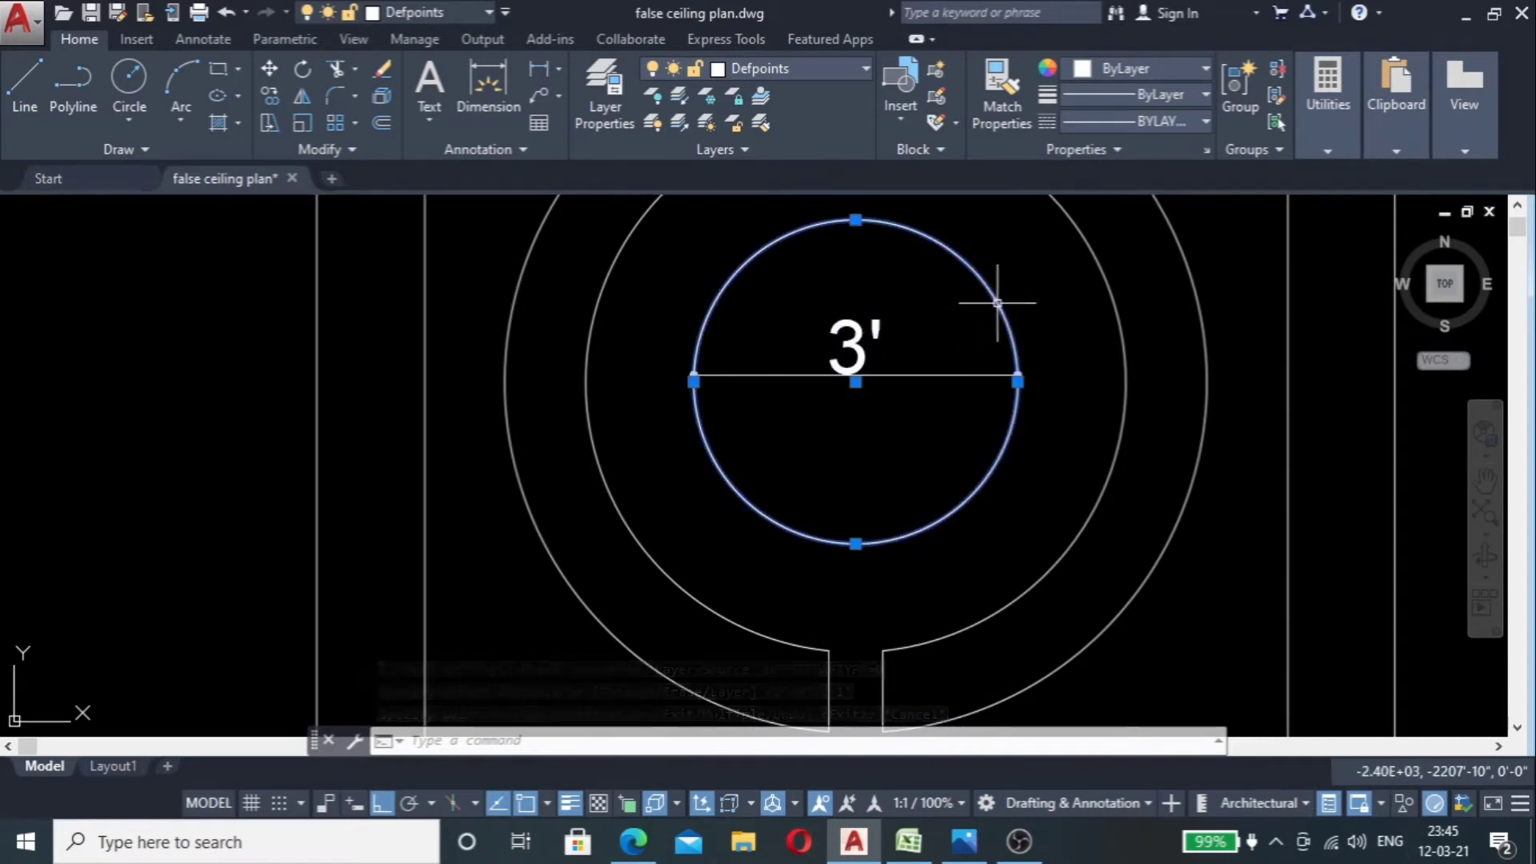
type("o")
key("Return")
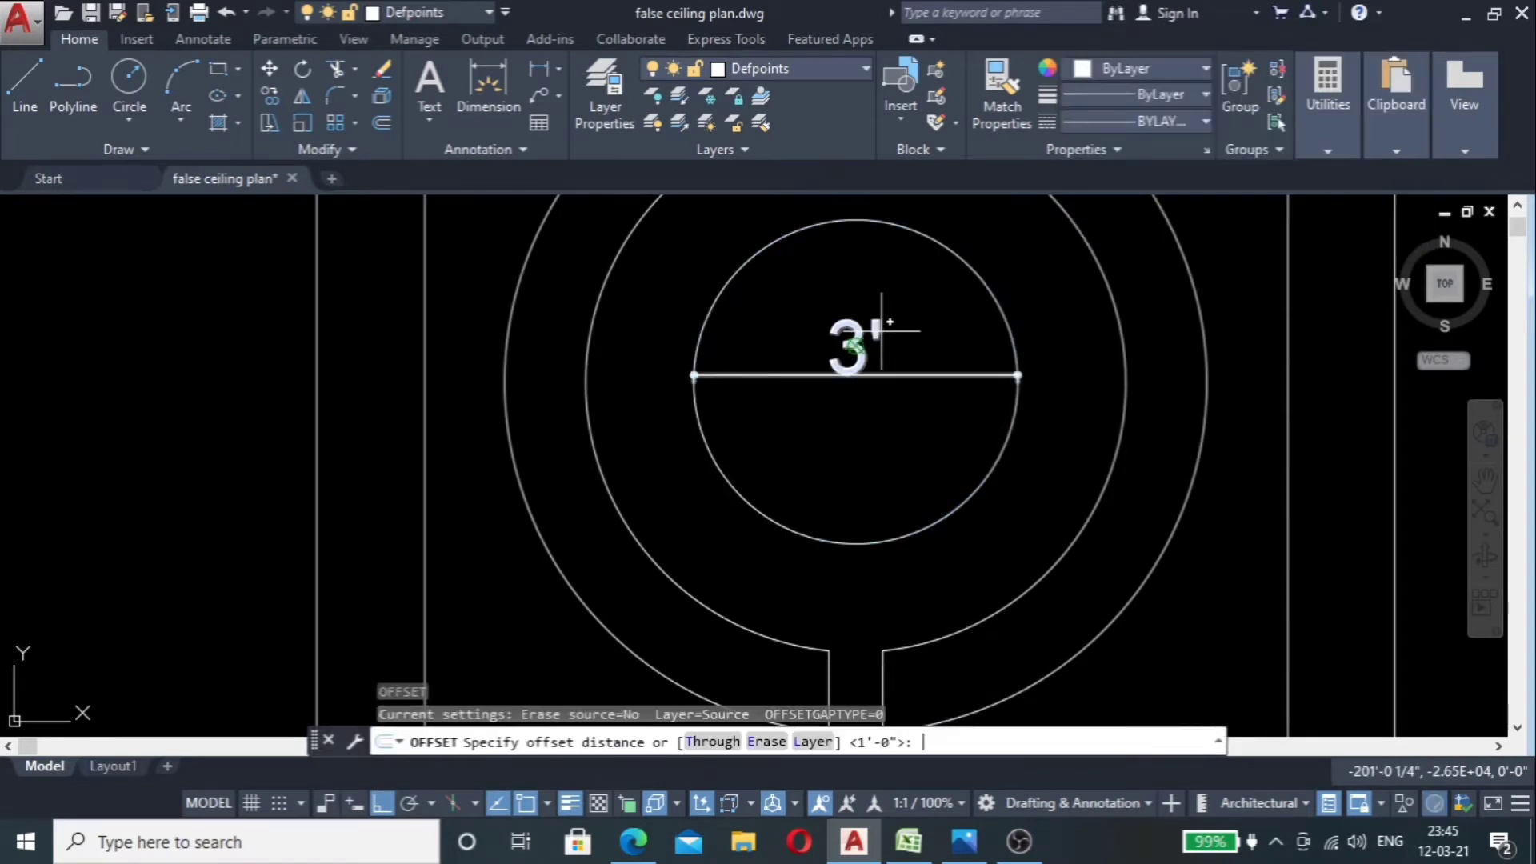
key("Return")
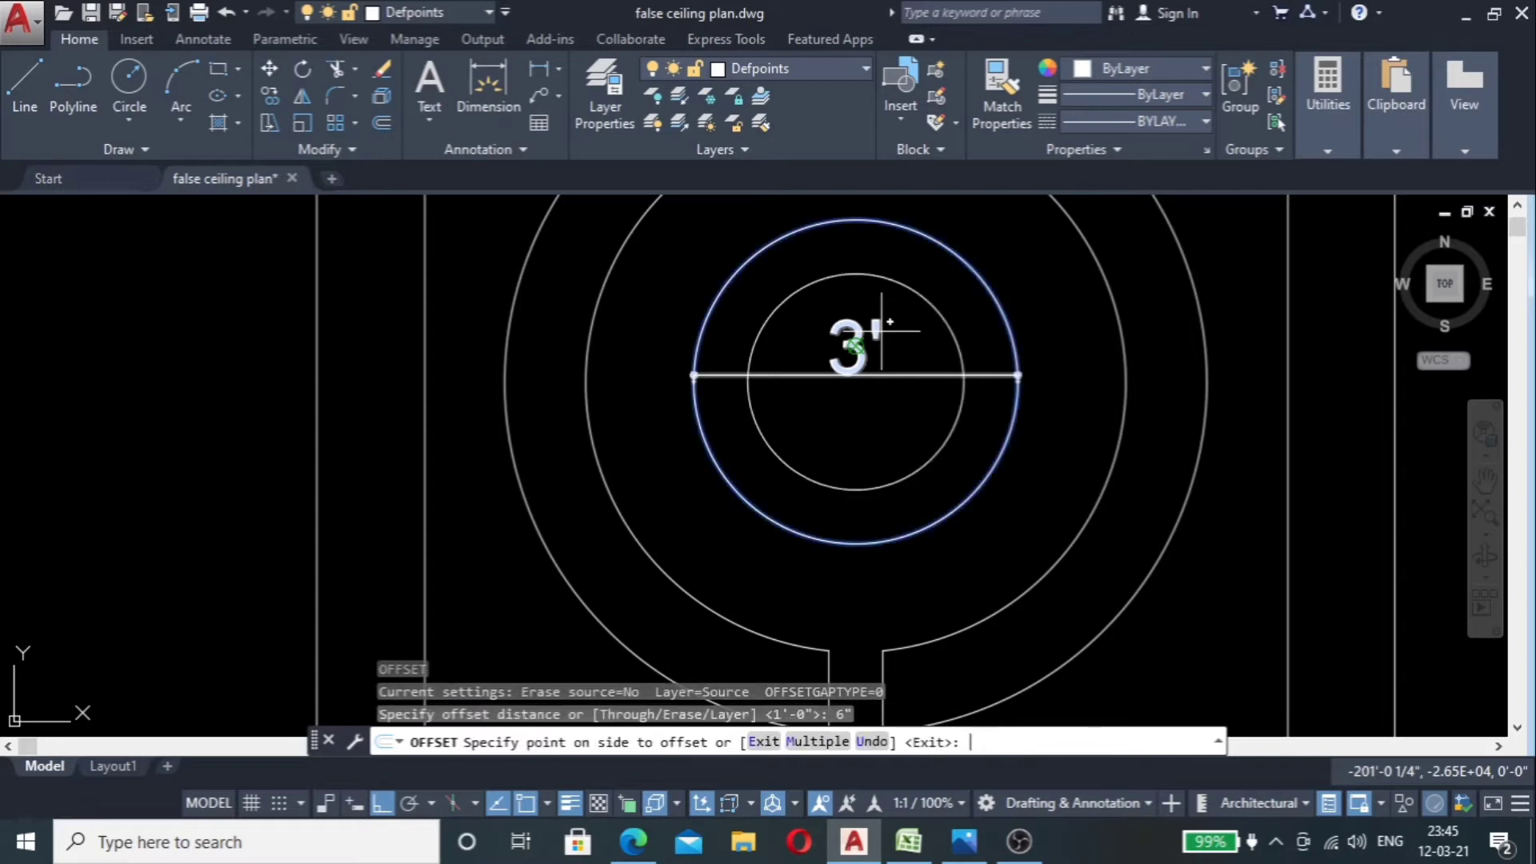
left_click(888, 332)
key("Escape")
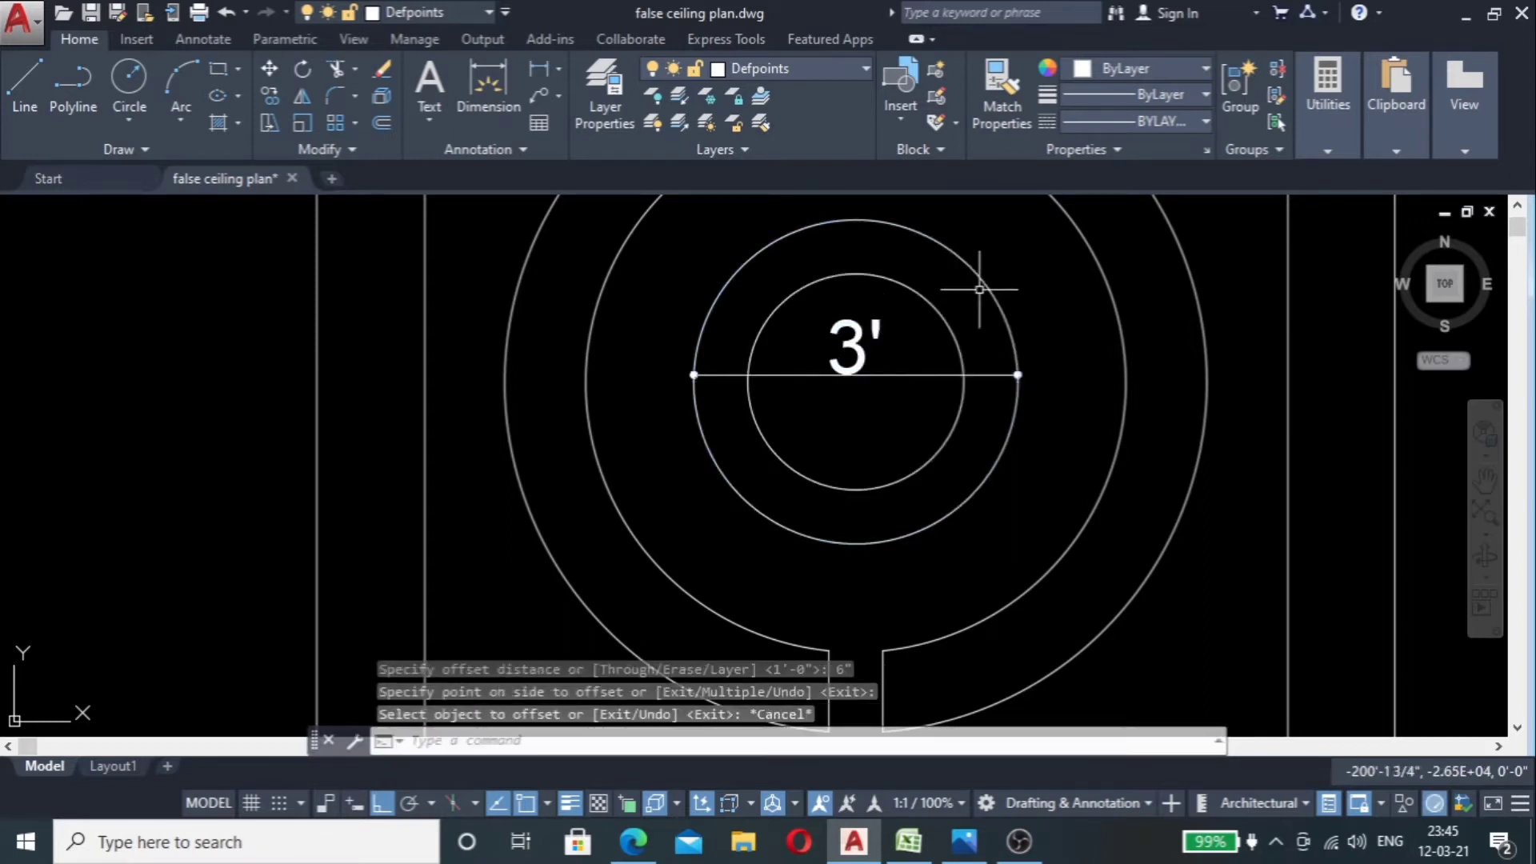
Step: Delete the original 3' central circle and its diameter dimension, keeping the smaller circle
left_click(984, 290)
key("Delete")
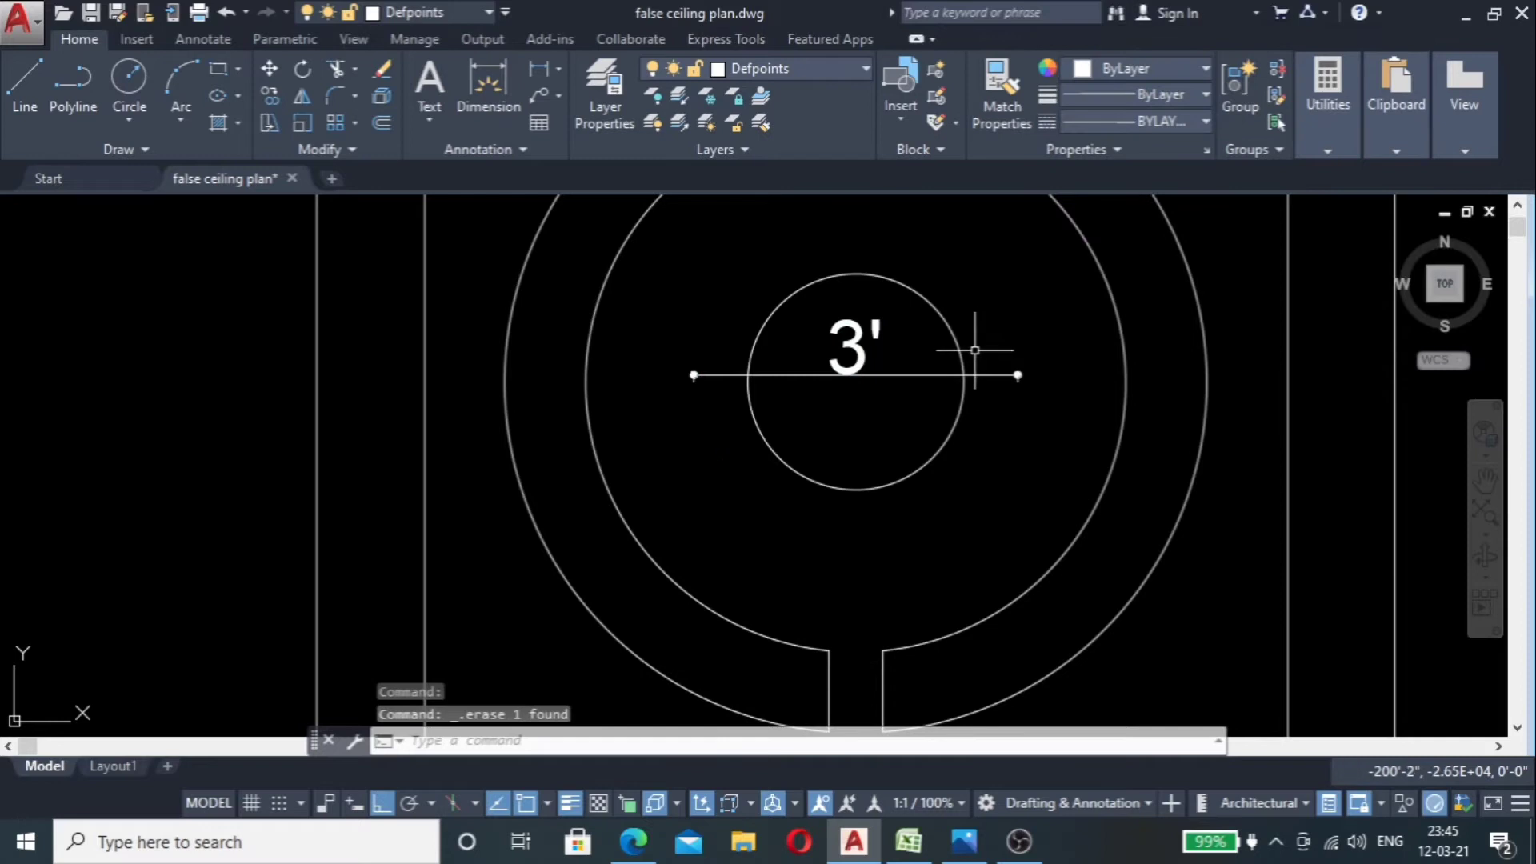
left_click(1011, 326)
left_click(984, 392)
key("Delete")
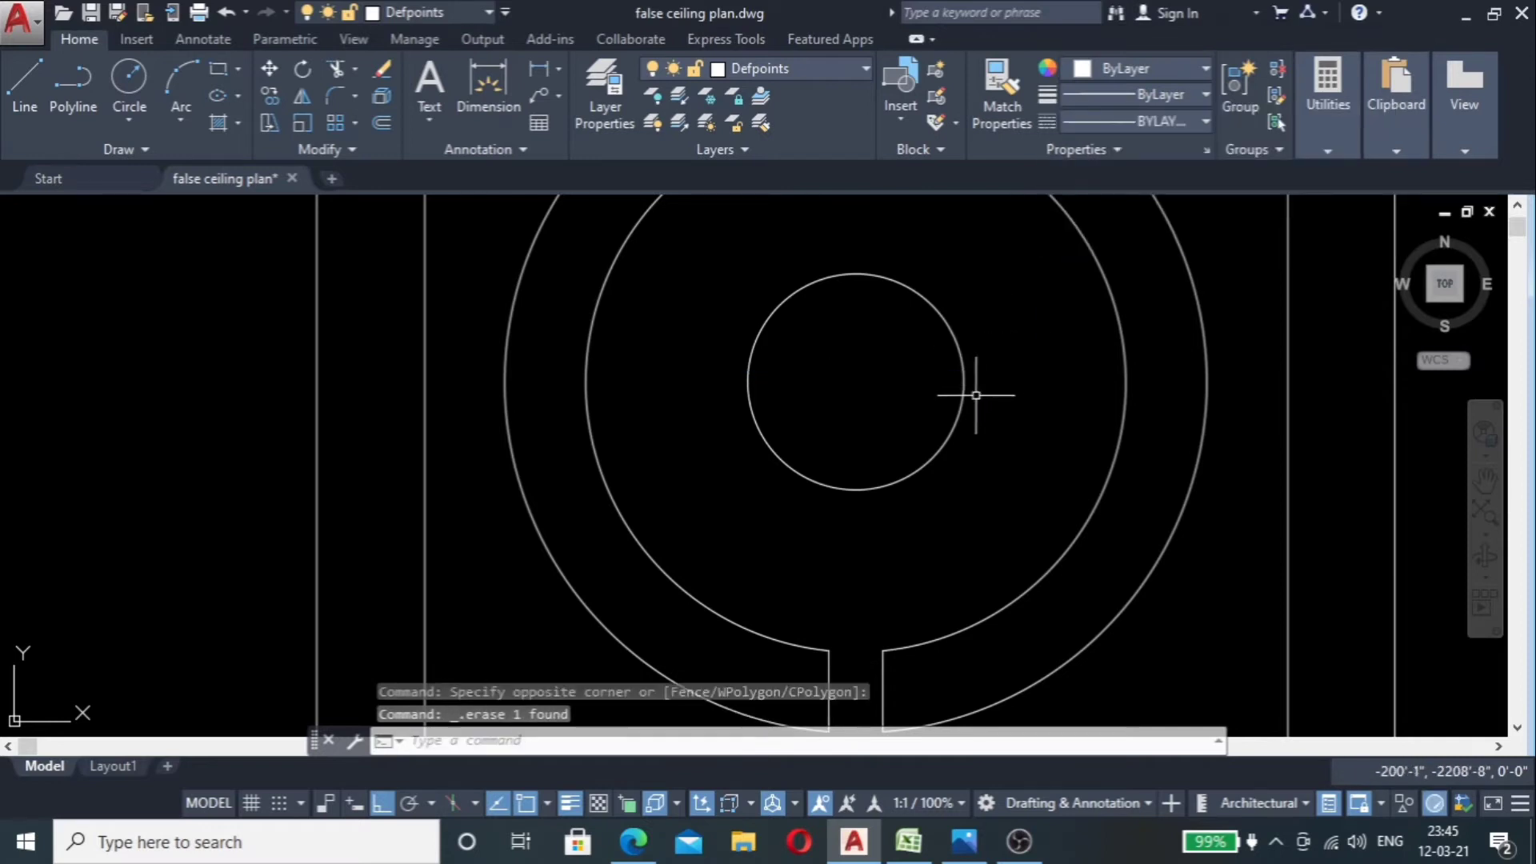
Step: Add a horizontal linear dimension across the split ring's inner diameter, placing the dimension line through the centre
scroll(976, 395, "down", 4)
scroll(805, 381, "up", 2)
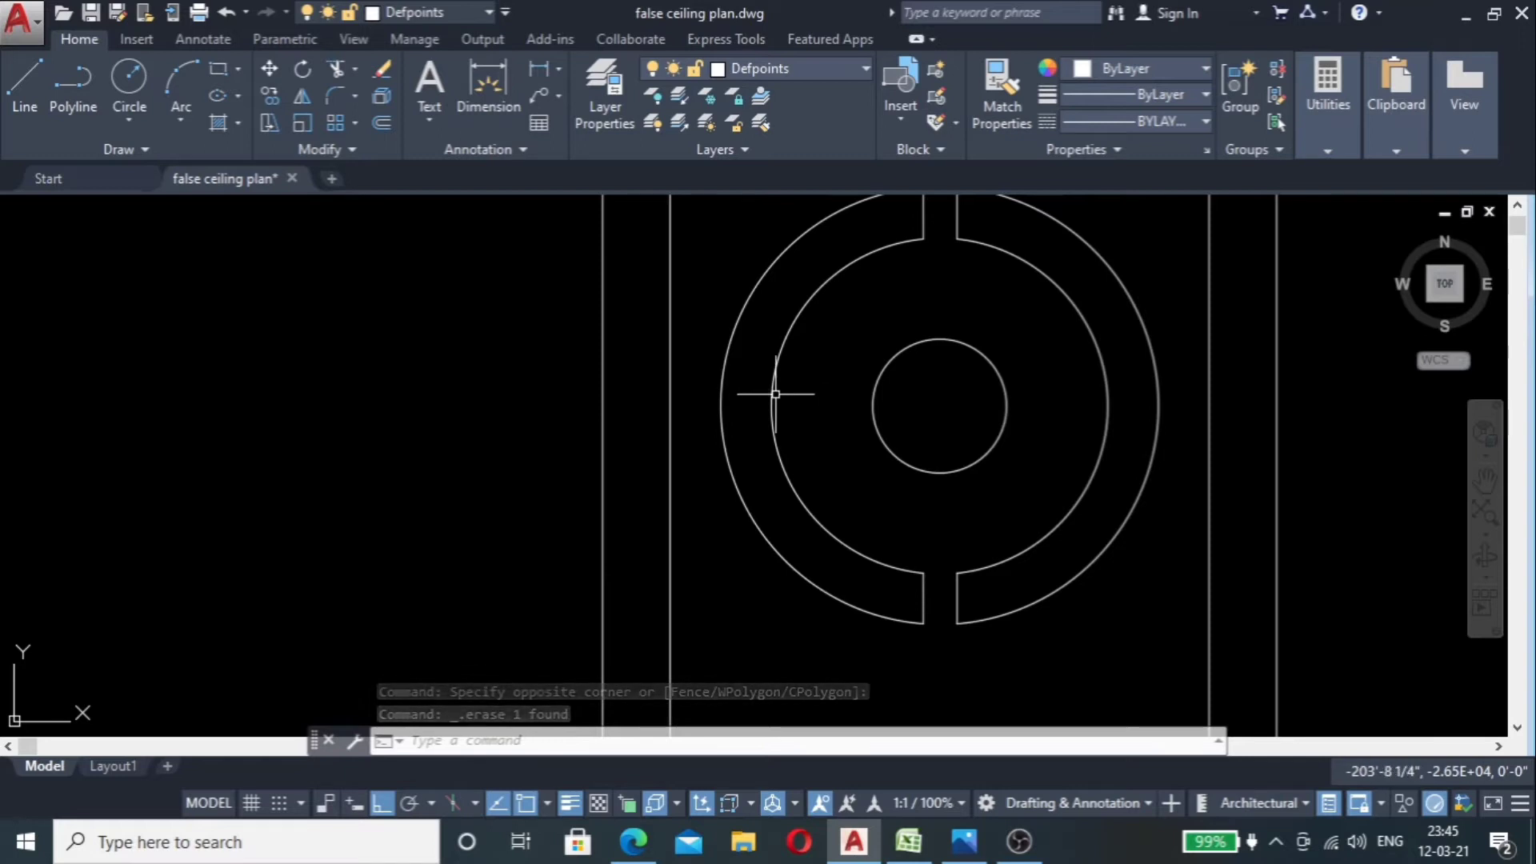
left_click(543, 70)
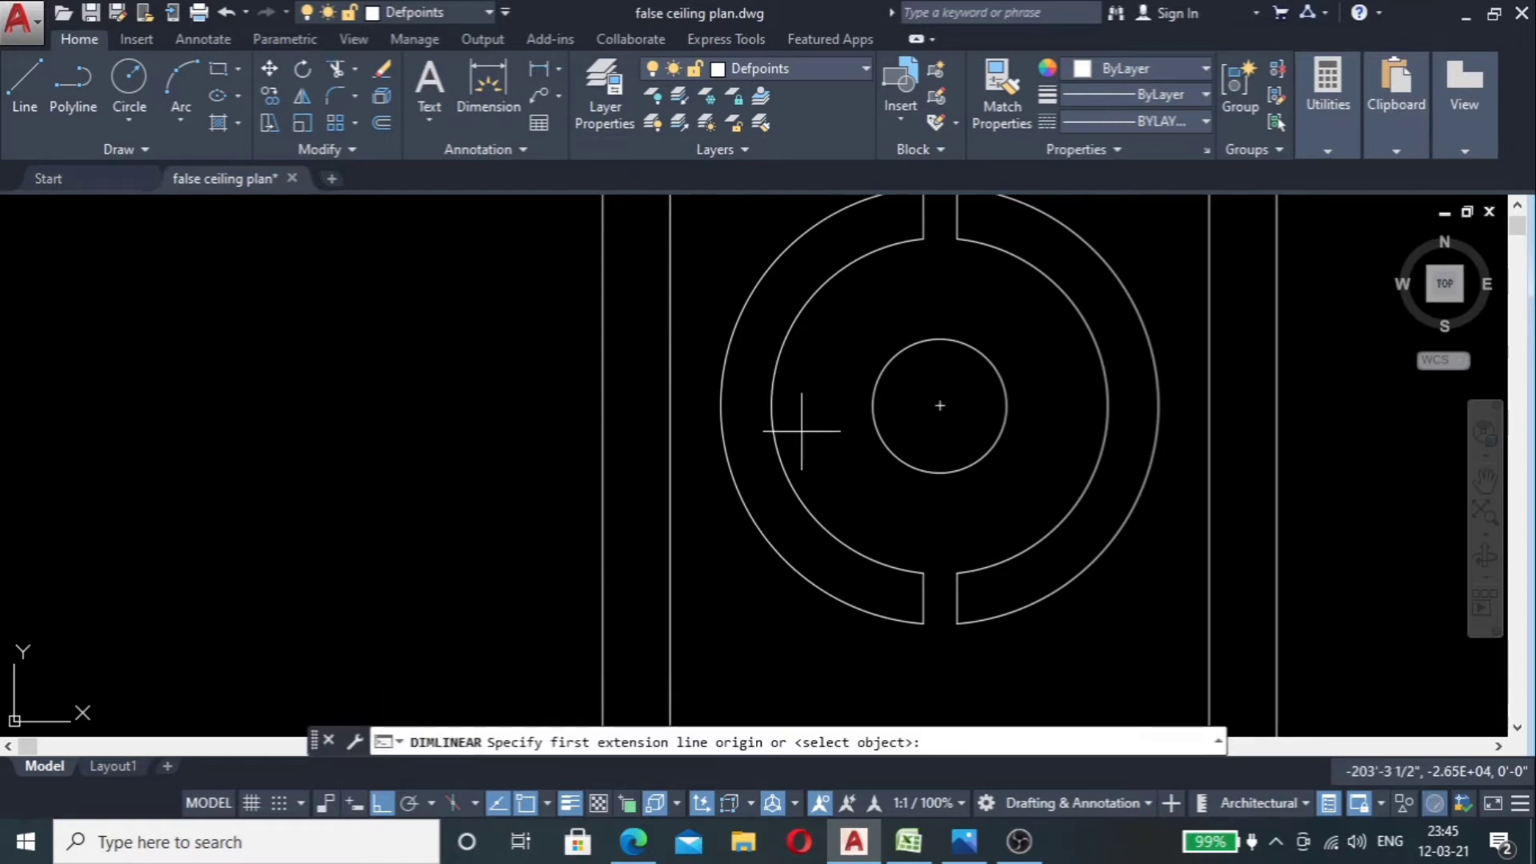
left_click(772, 405)
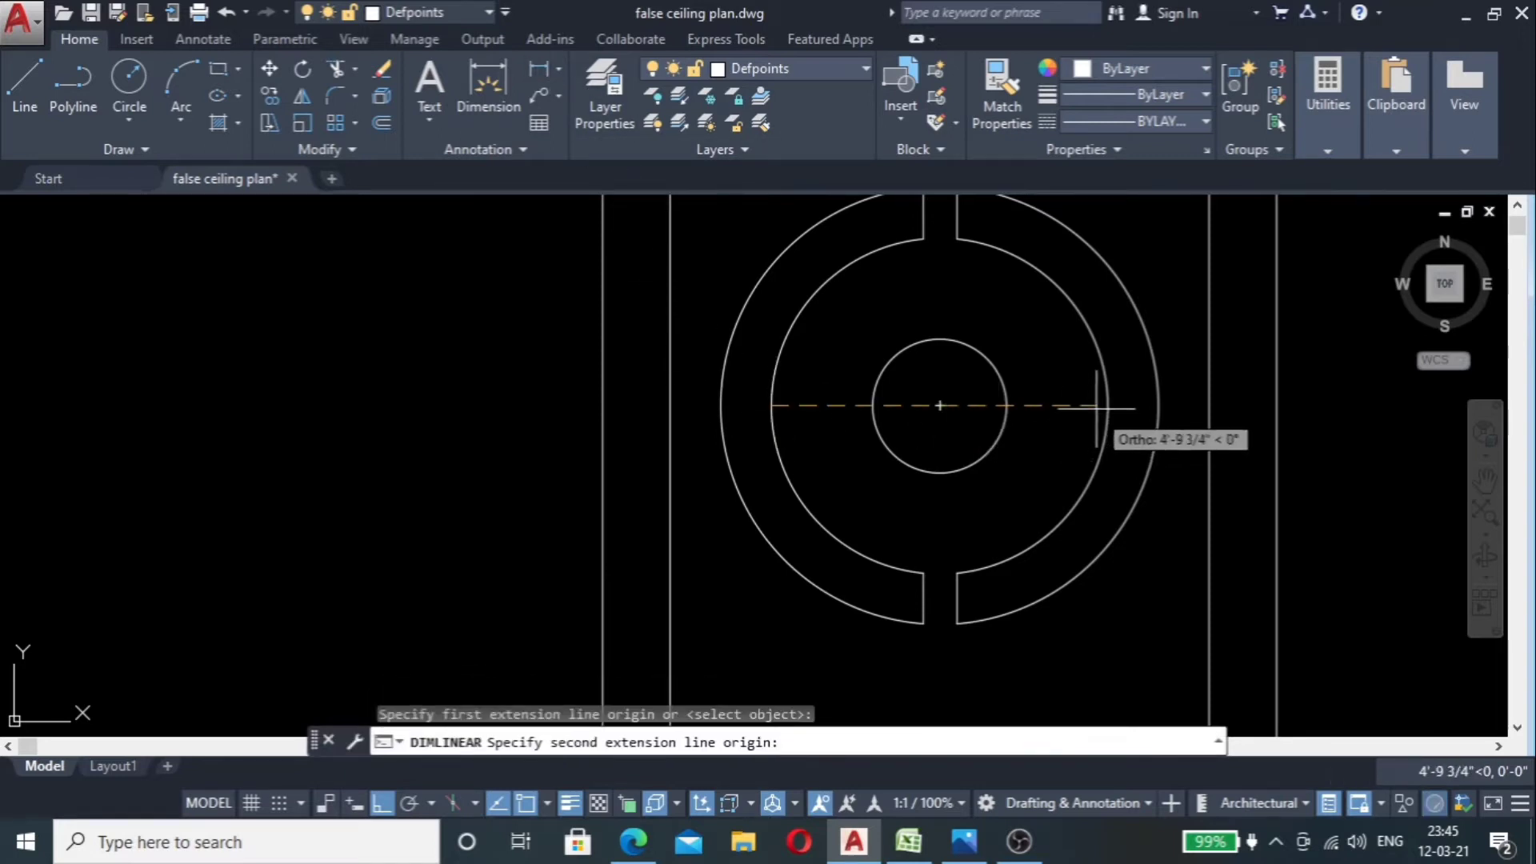
left_click(1107, 405)
left_click(1029, 406)
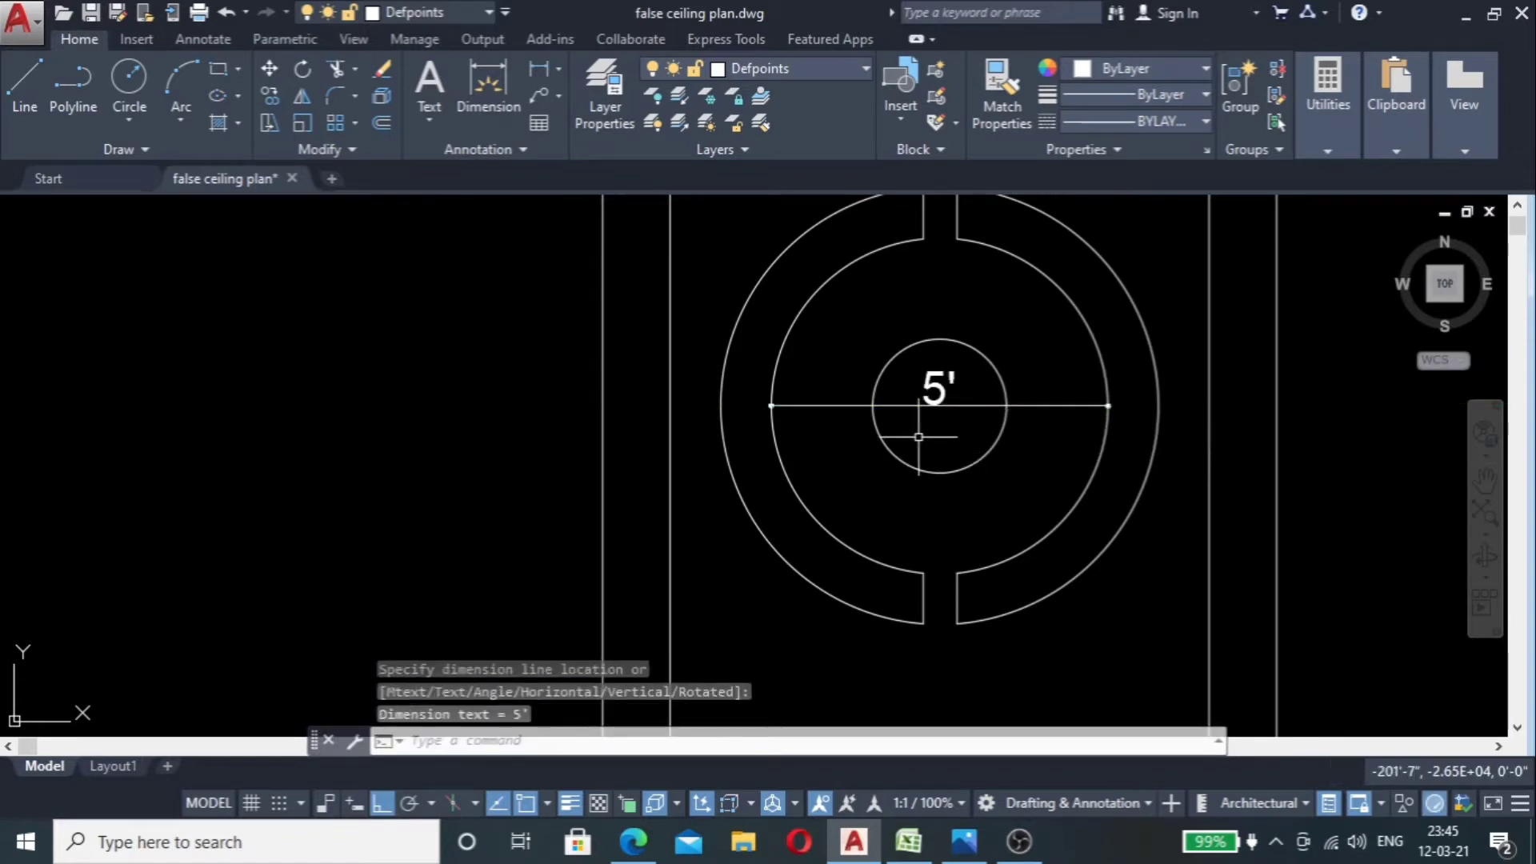
left_click(537, 73)
scroll(856, 423, "up", 6)
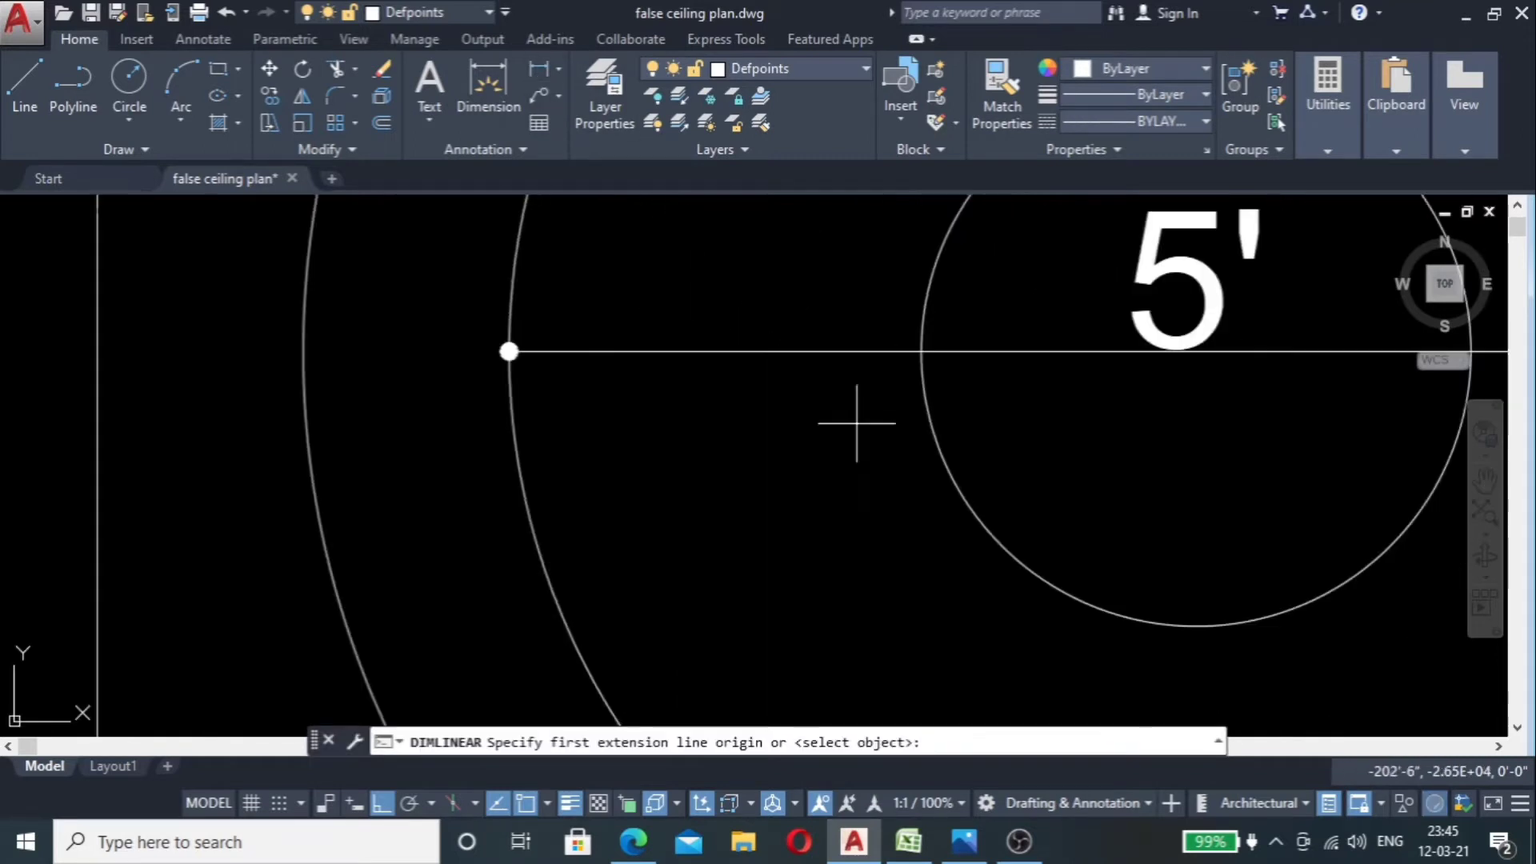
left_click(921, 351)
scroll(861, 362, "down", 6)
left_click(1011, 361)
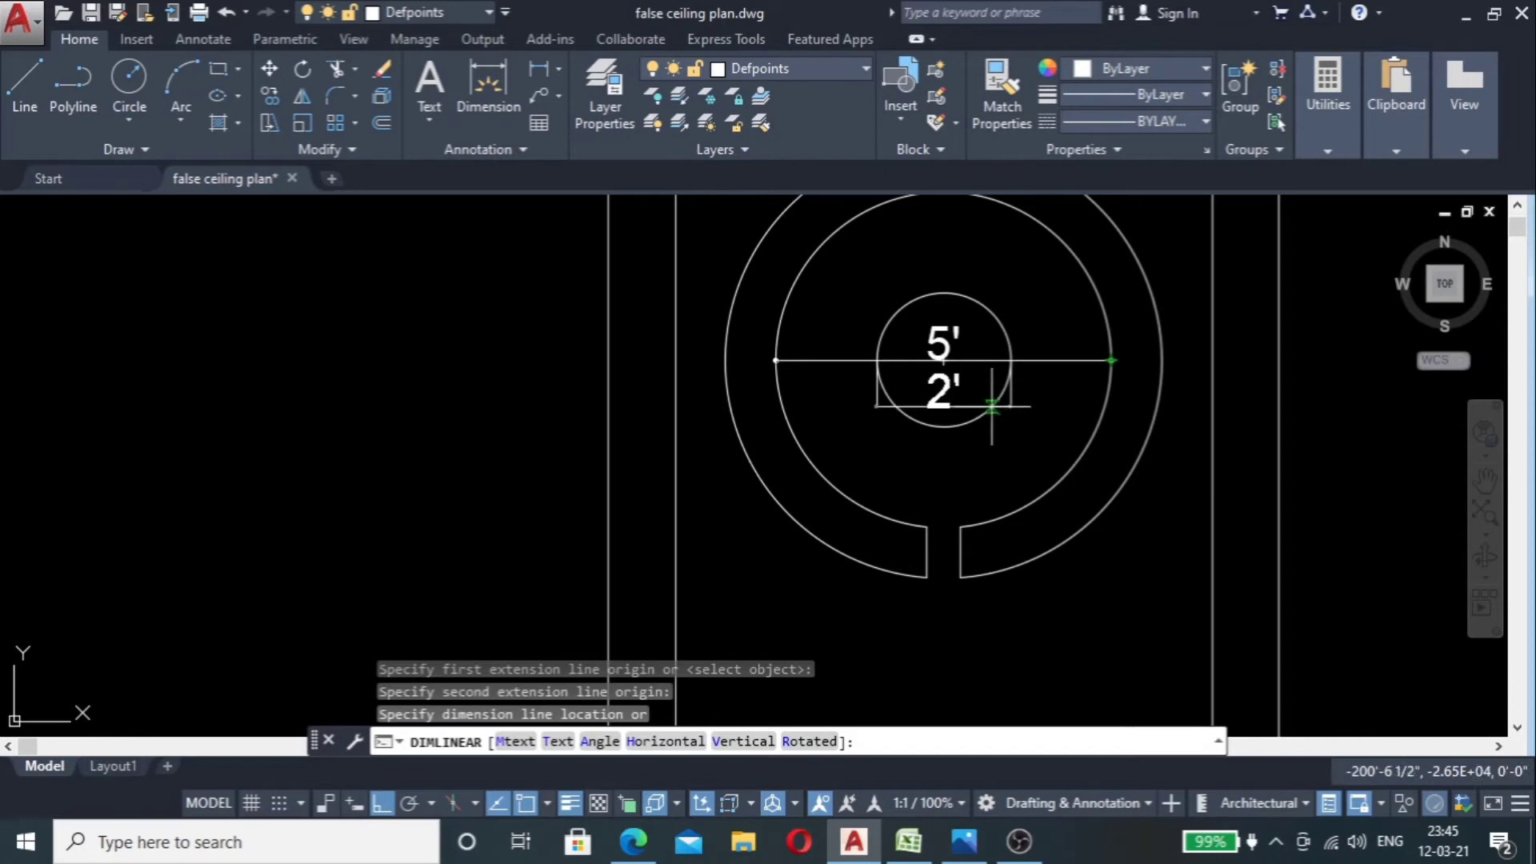
key("Escape")
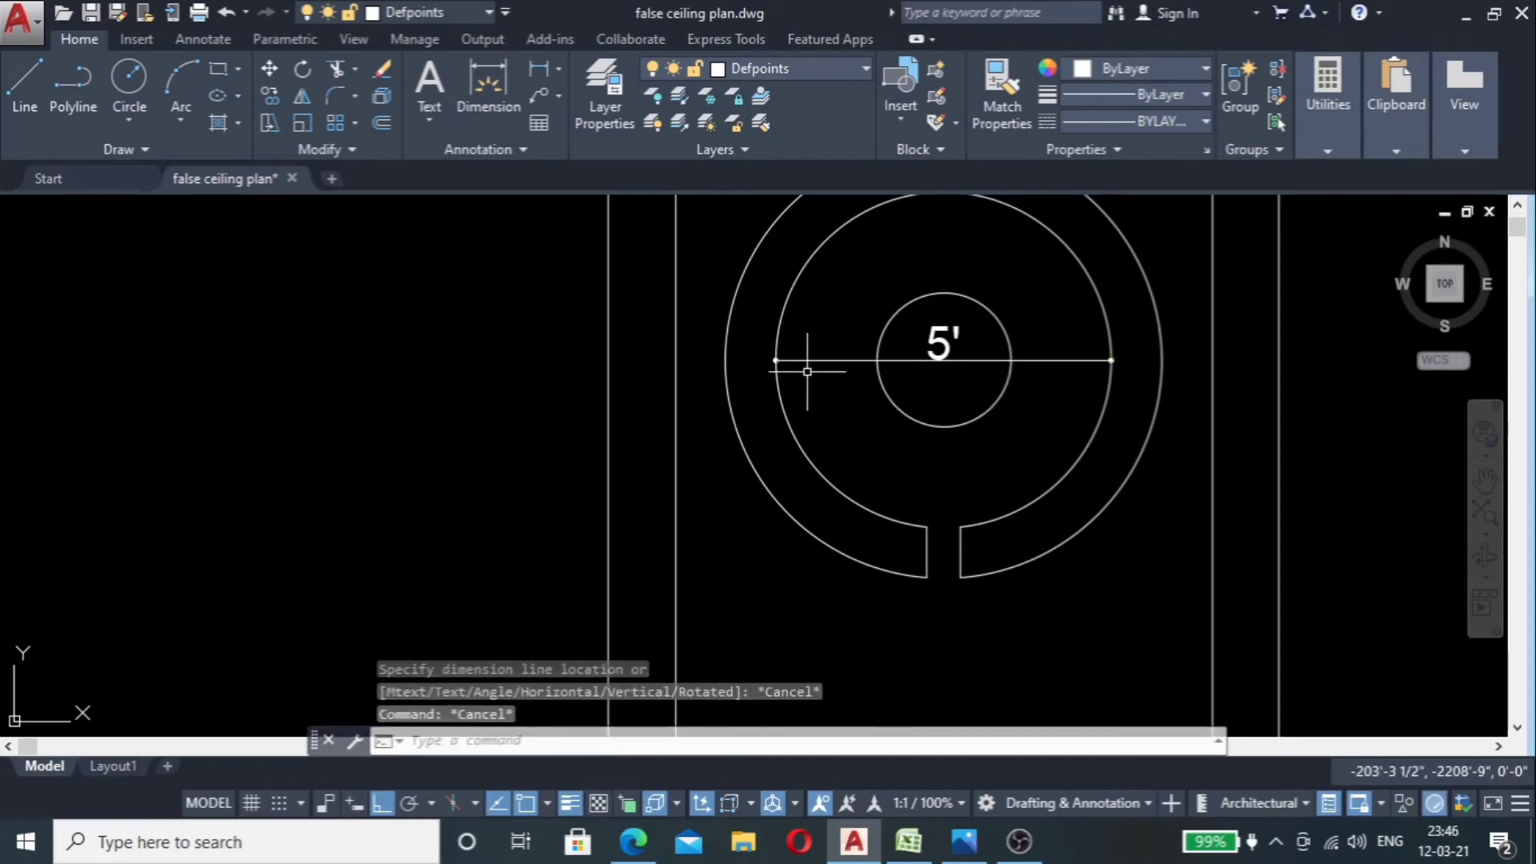
Step: Offset the split ring's left and right inner arcs 1' inward, towards the small central circle
scroll(920, 444, "down", 2)
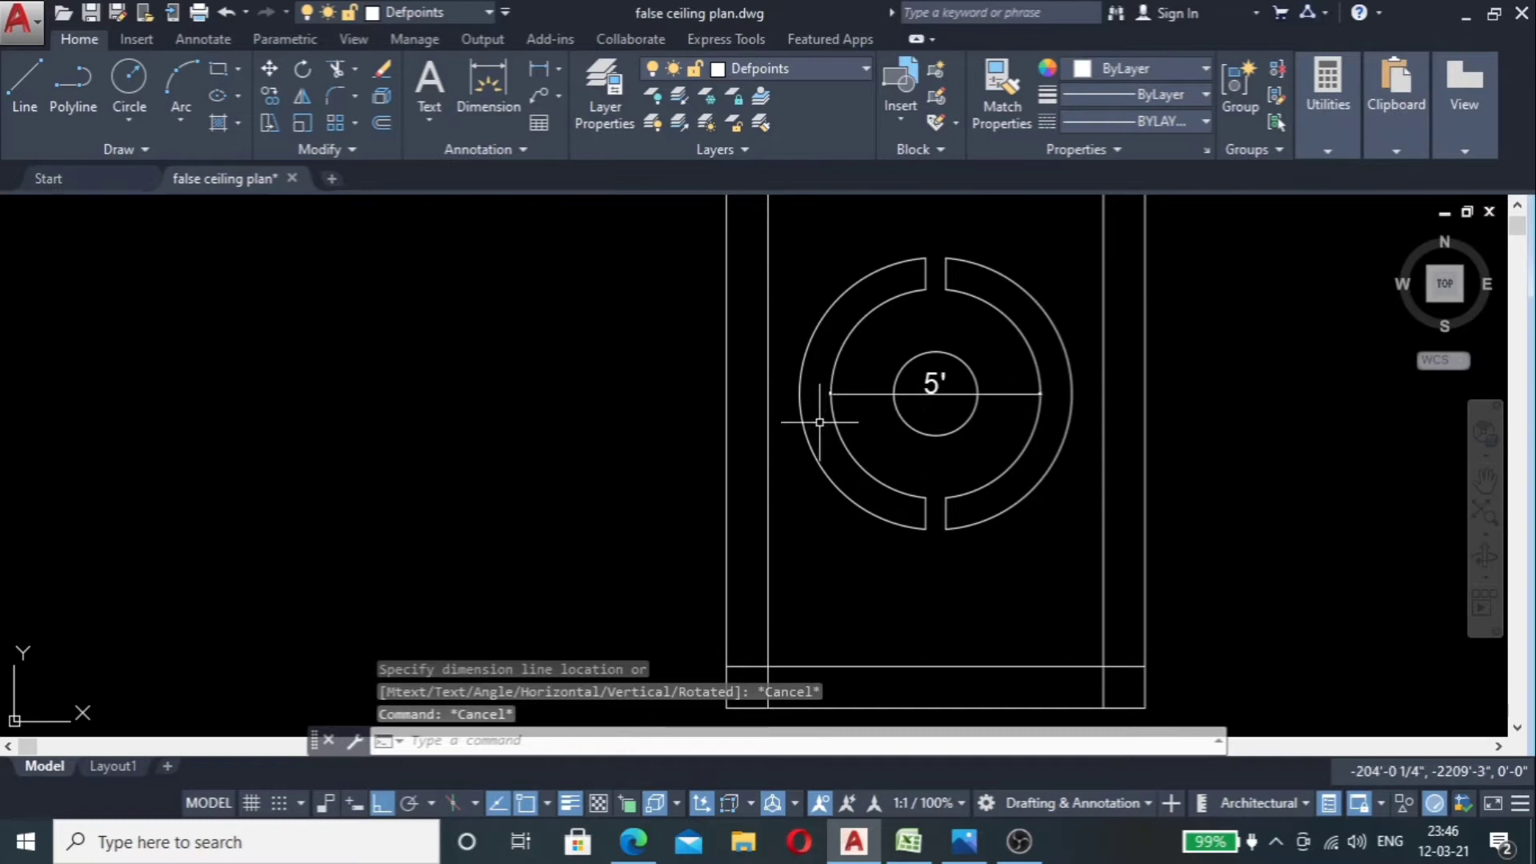
scroll(880, 429, "up", 2)
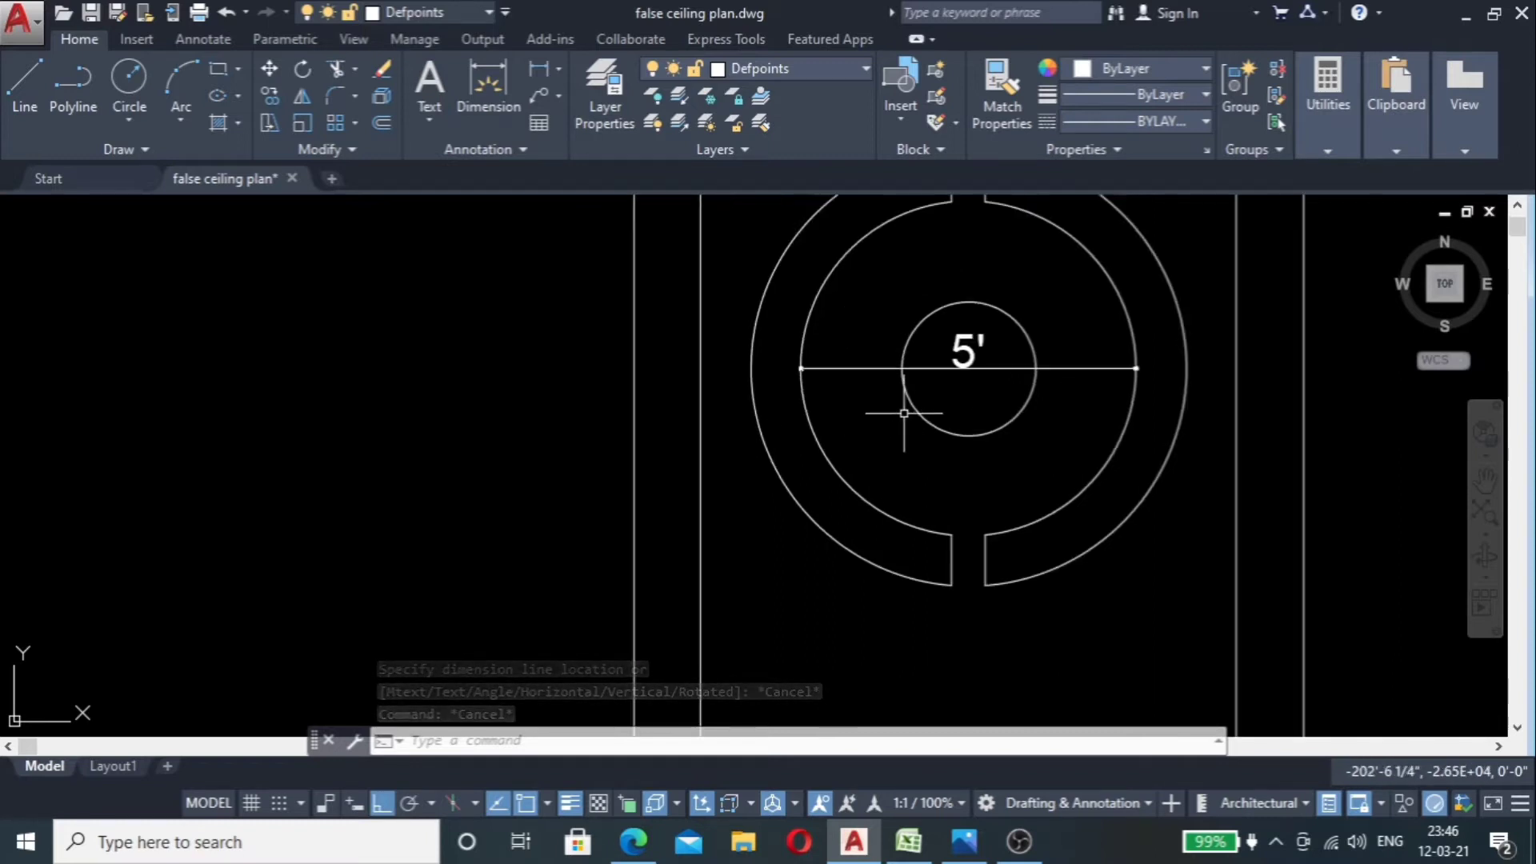
scroll(888, 408, "up", 2)
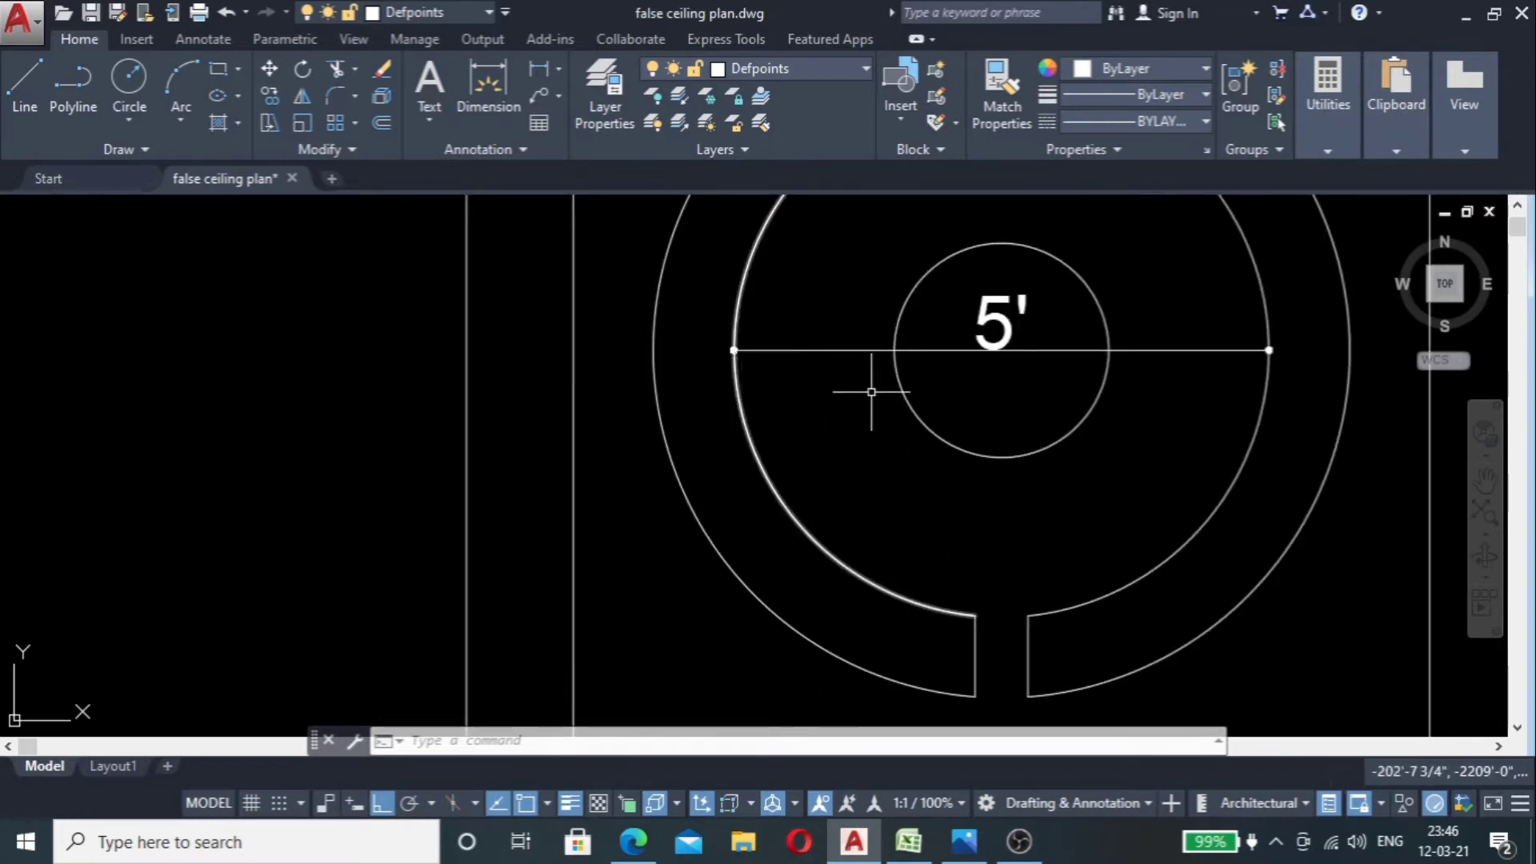
scroll(878, 403, "down", 2)
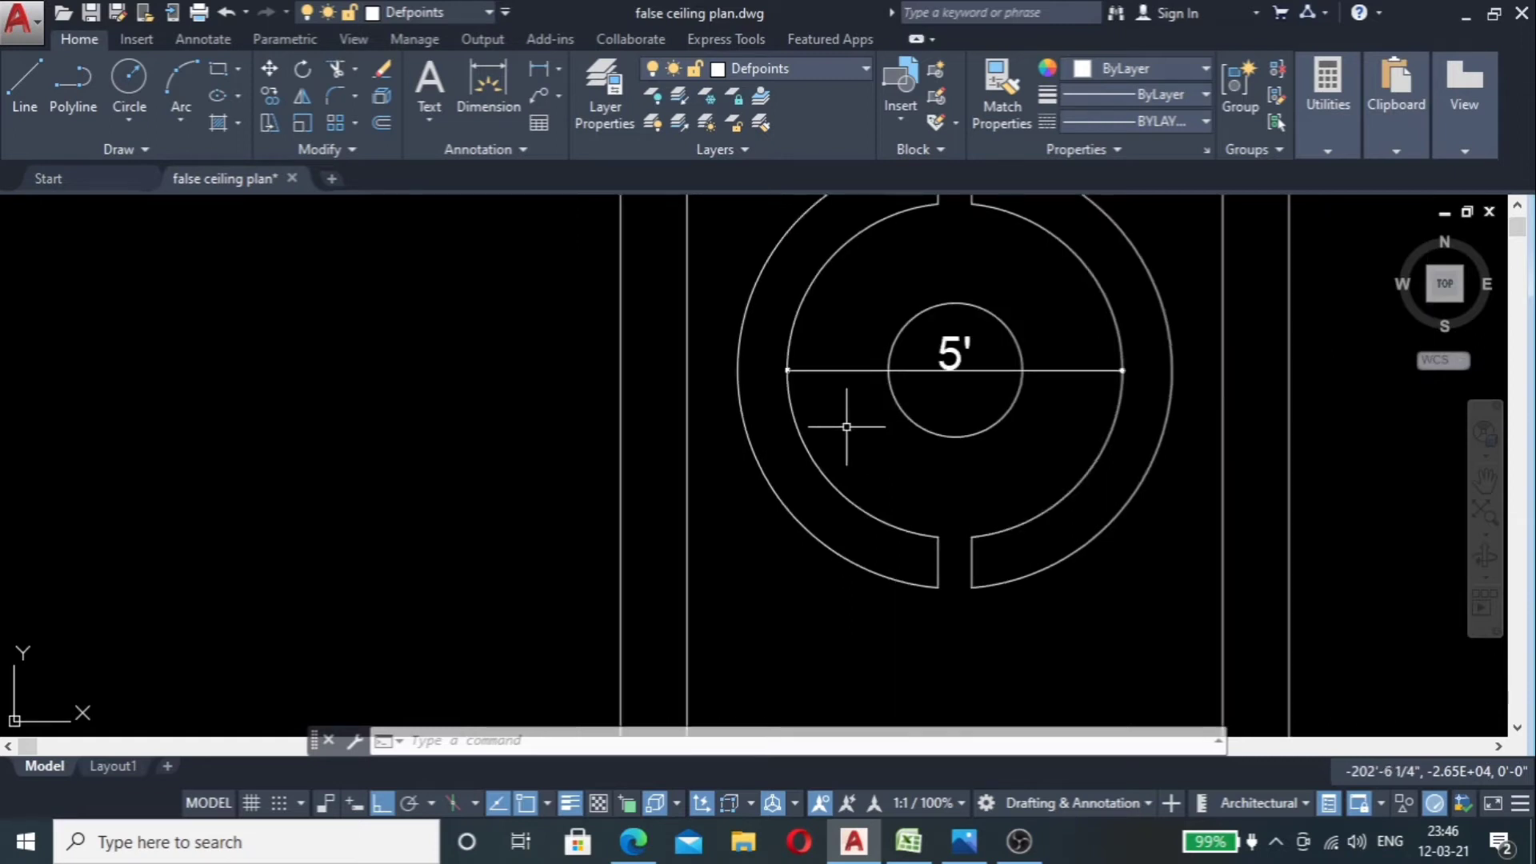
left_click(800, 424)
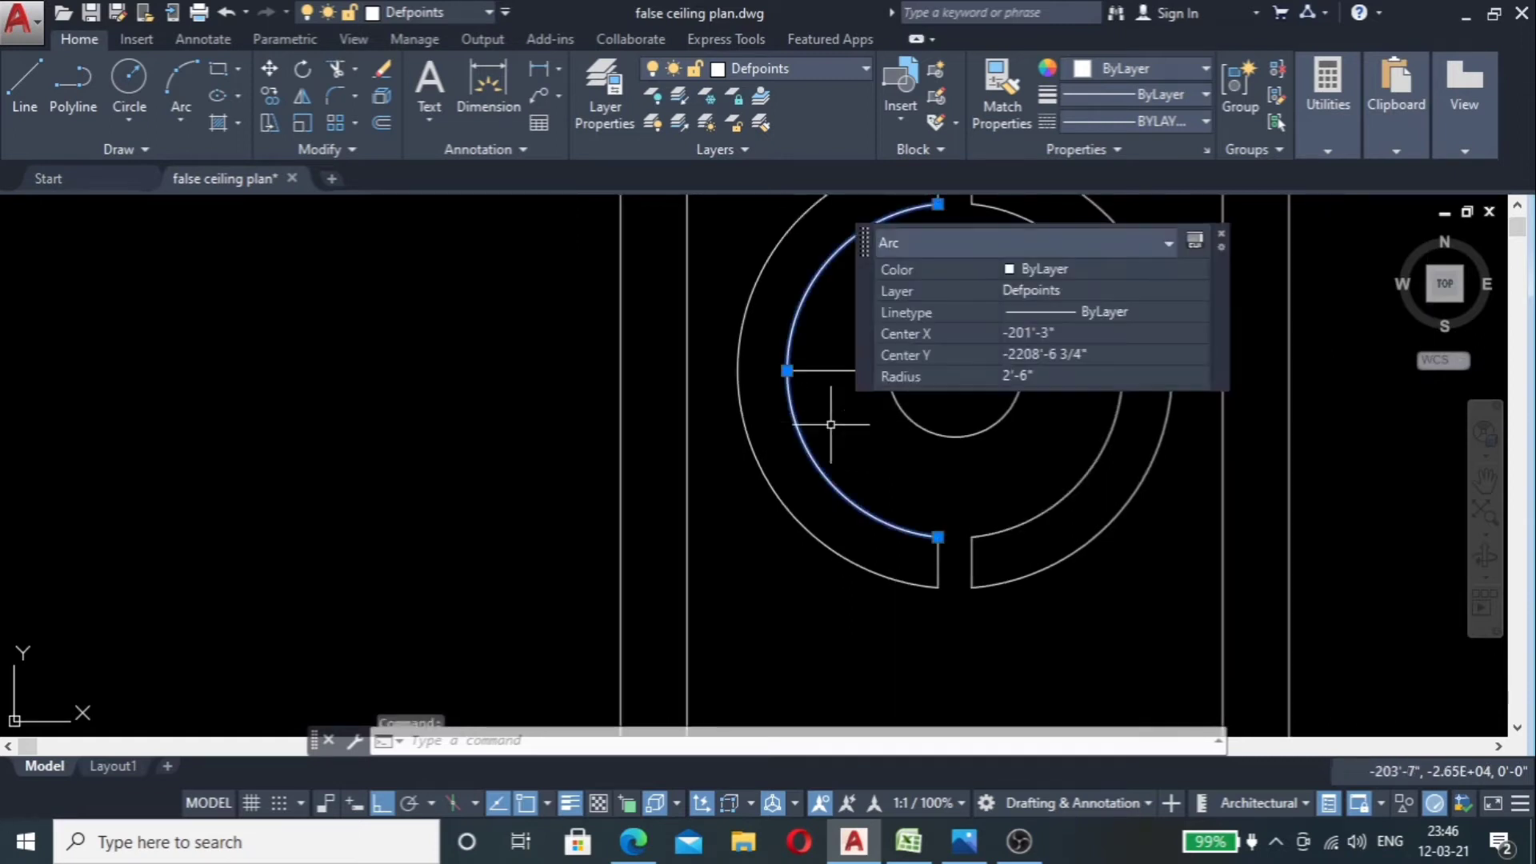
type("o")
key("Return")
type("1")
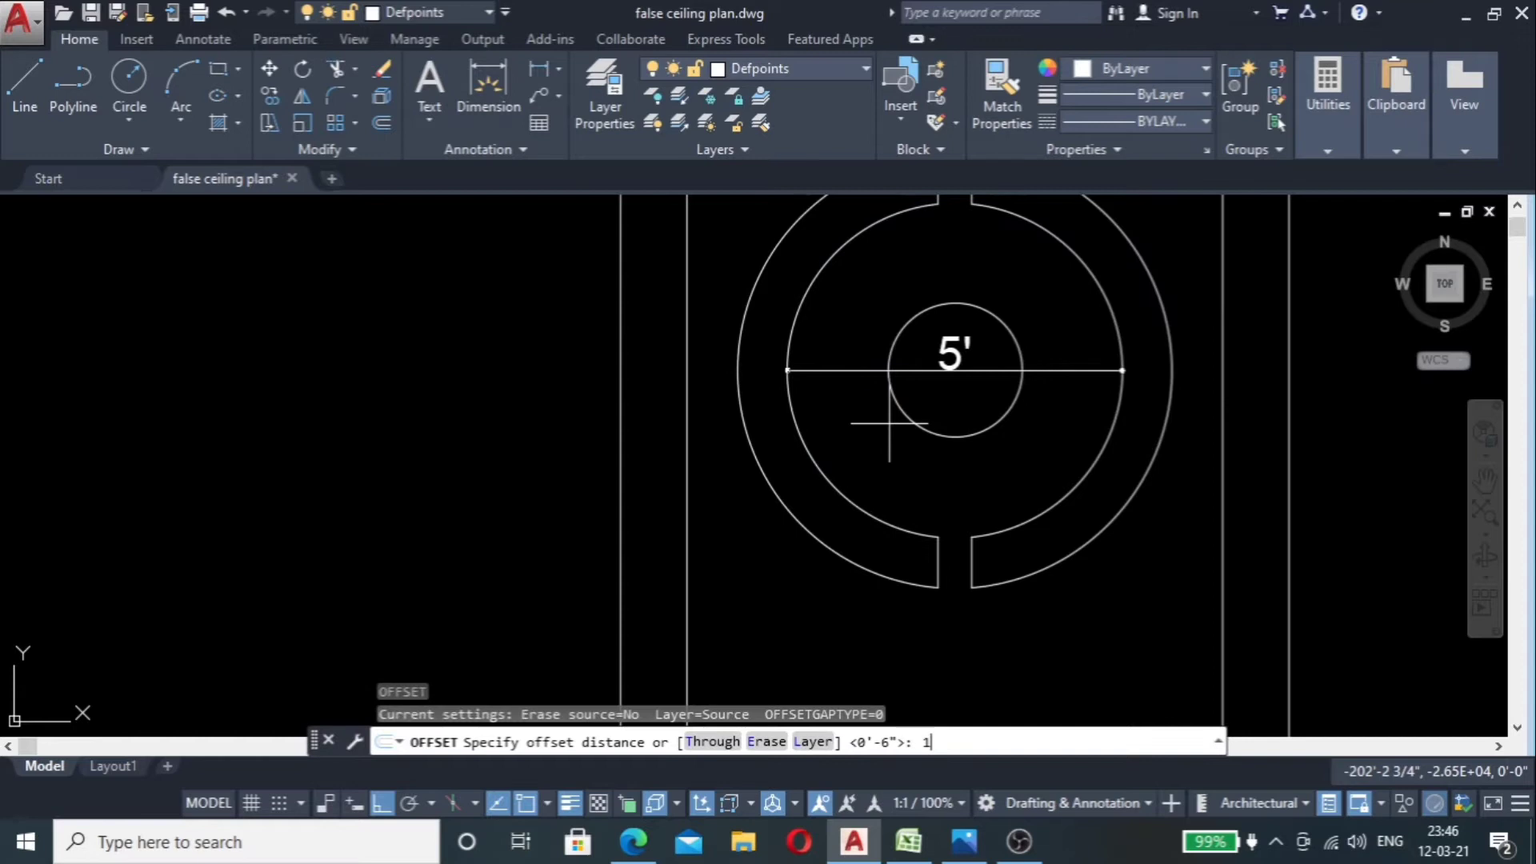
type("'")
key("Return")
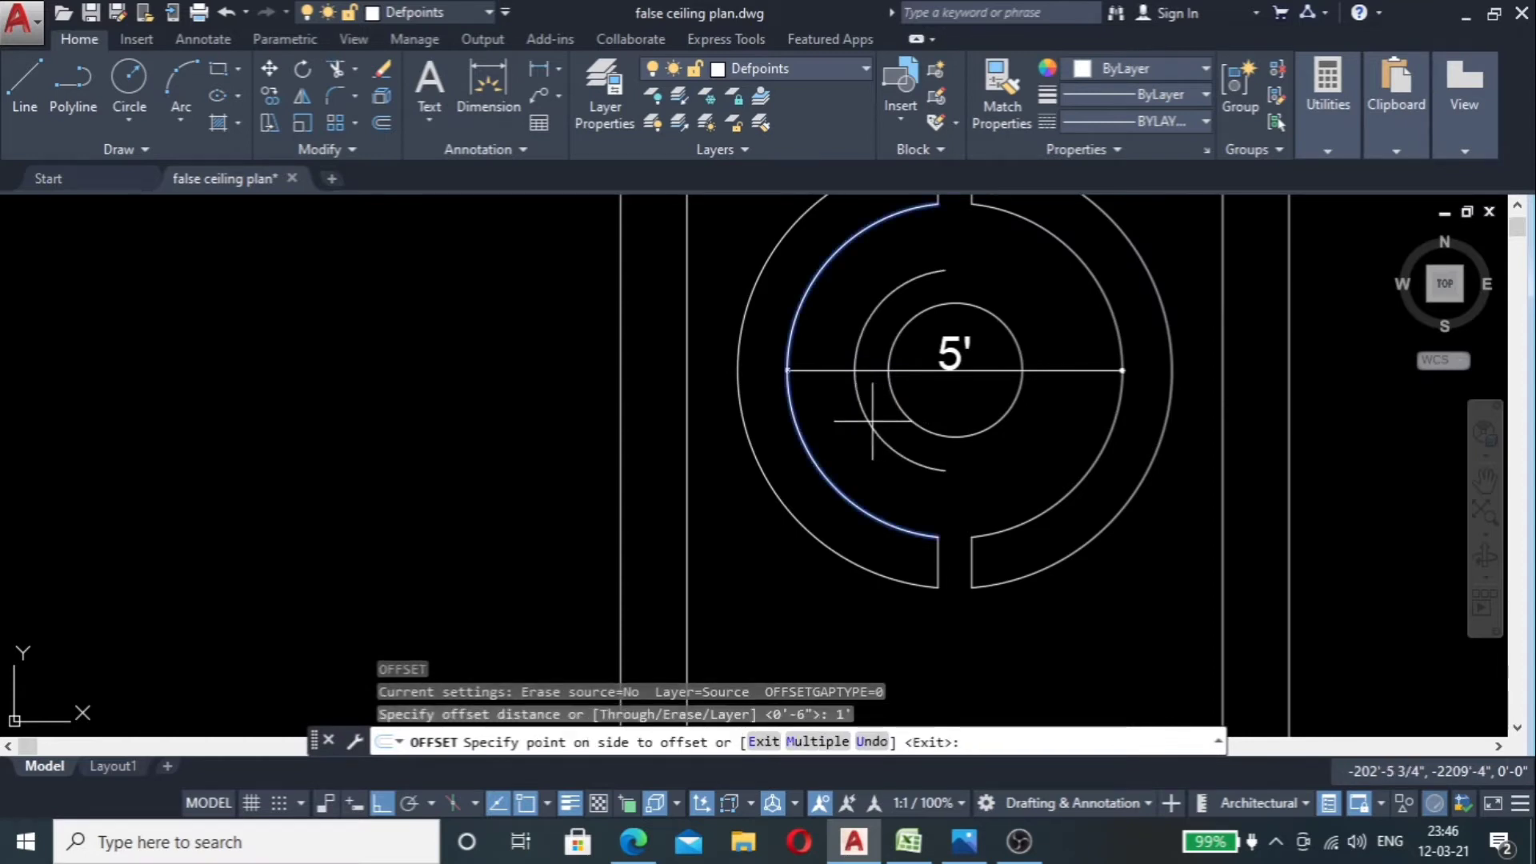
left_click(857, 431)
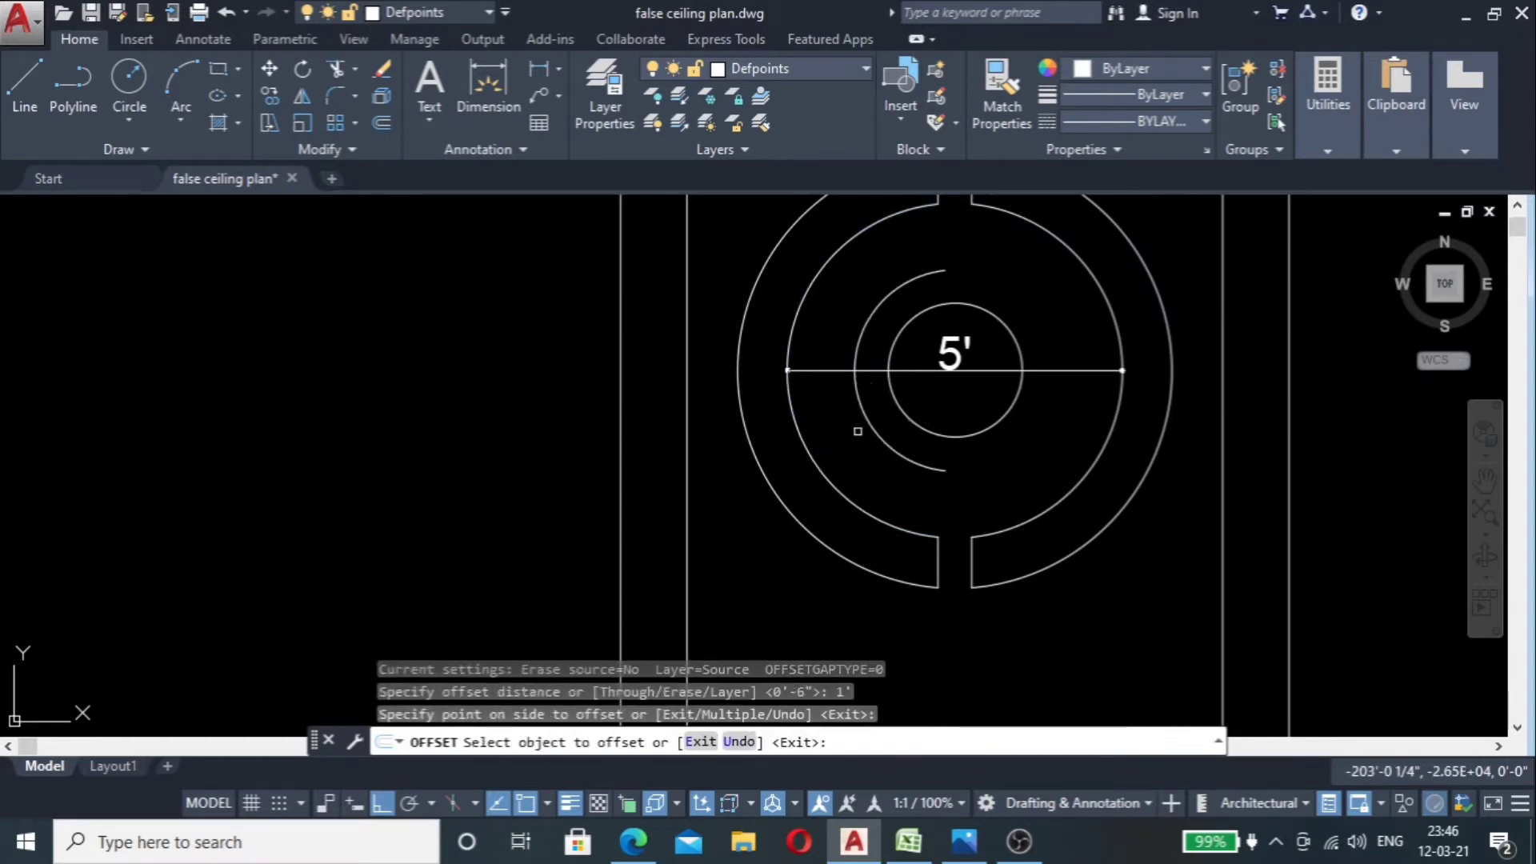
left_click(1113, 411)
left_click(996, 459)
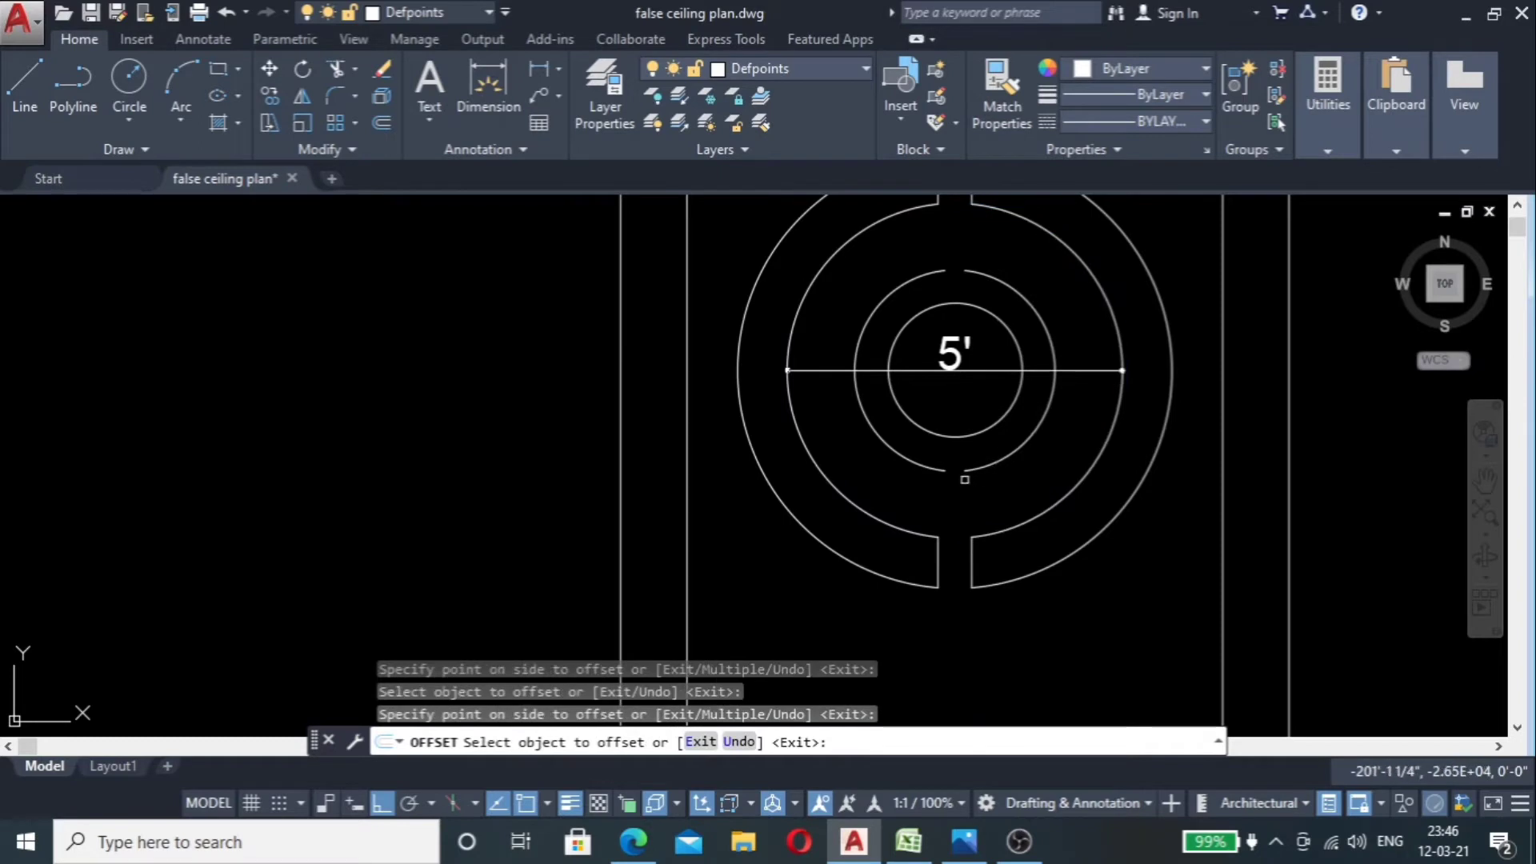
key("Escape")
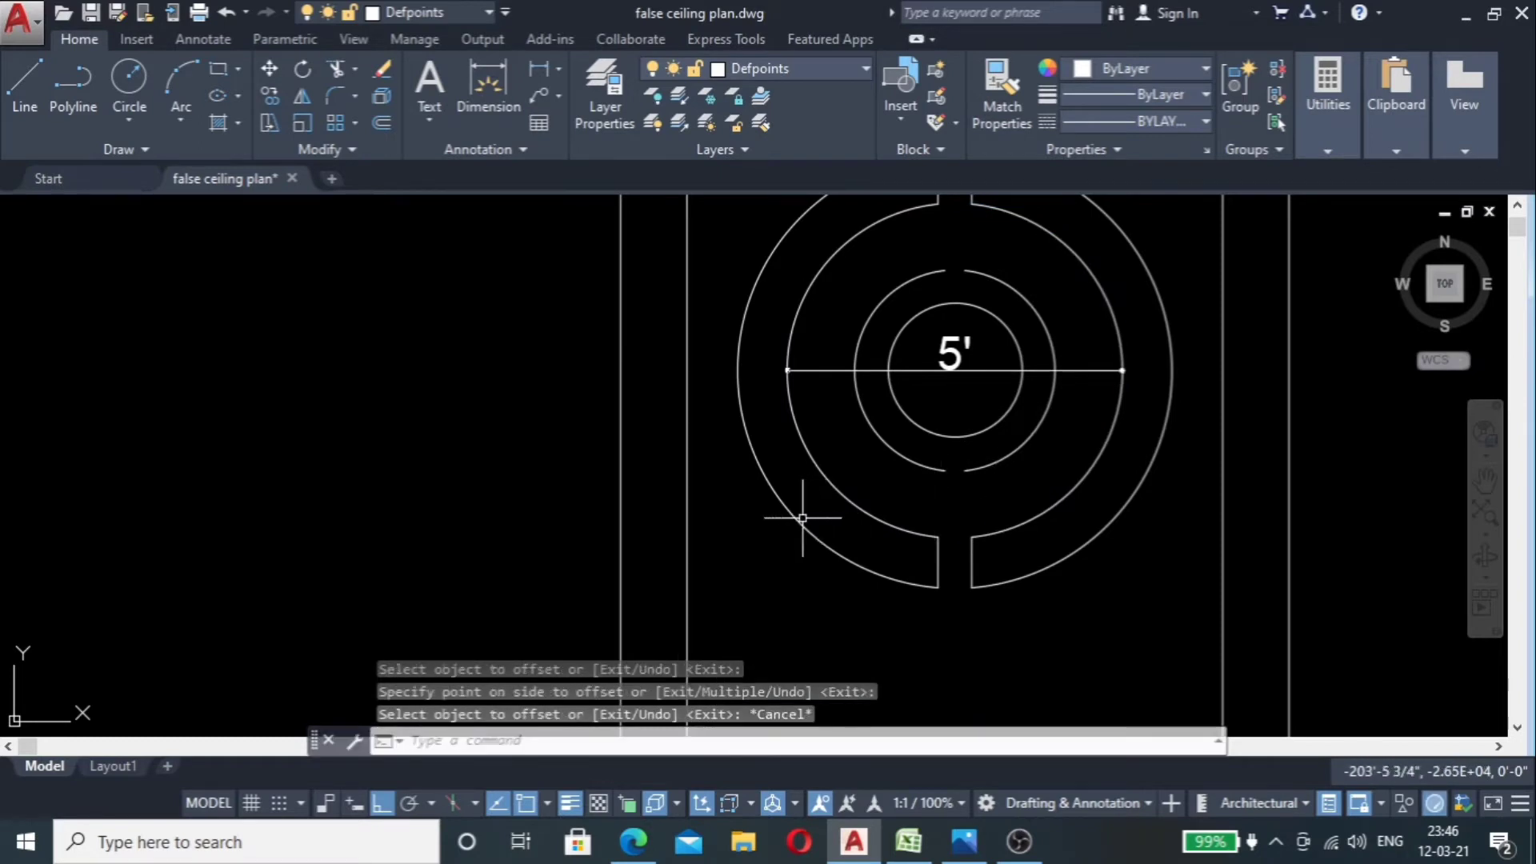
Step: Offset the left and right outer arcs of the outer split ring 1' inward, towards the centre
key("Return")
key("Escape")
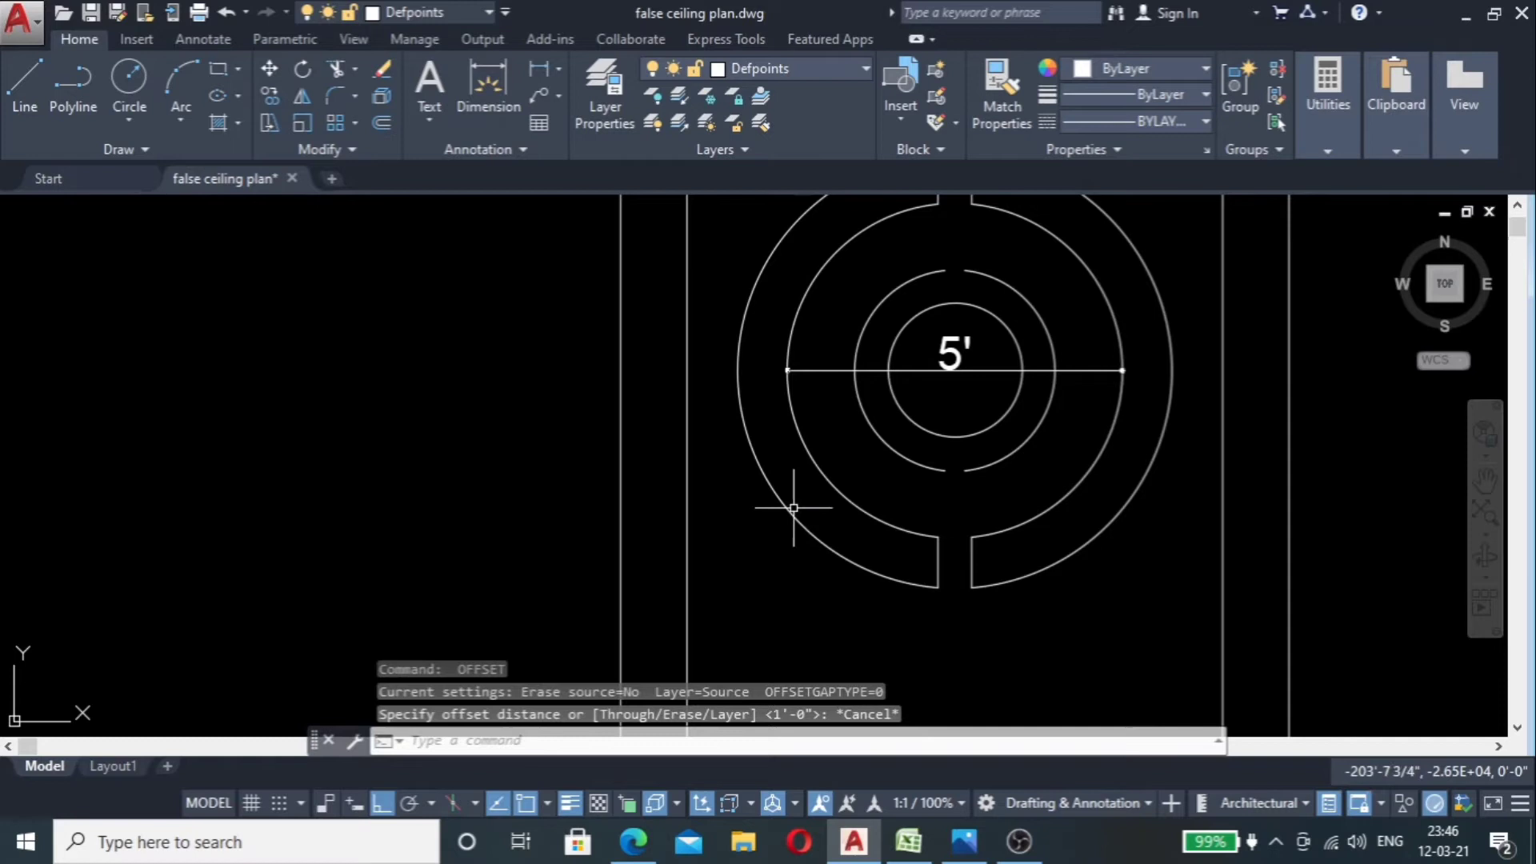
left_click(790, 508)
key("Return")
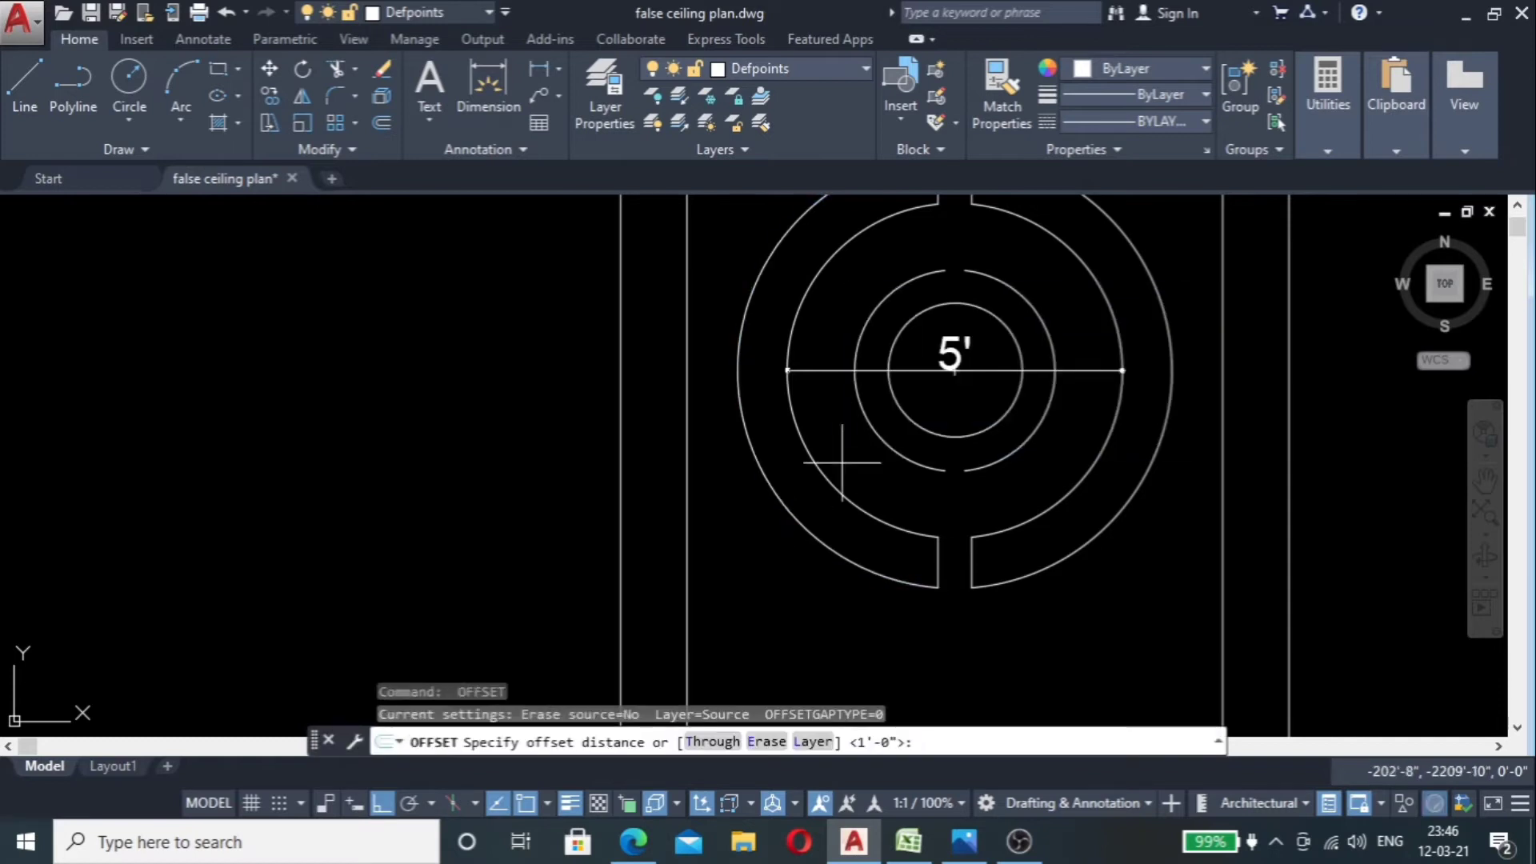
key("Return")
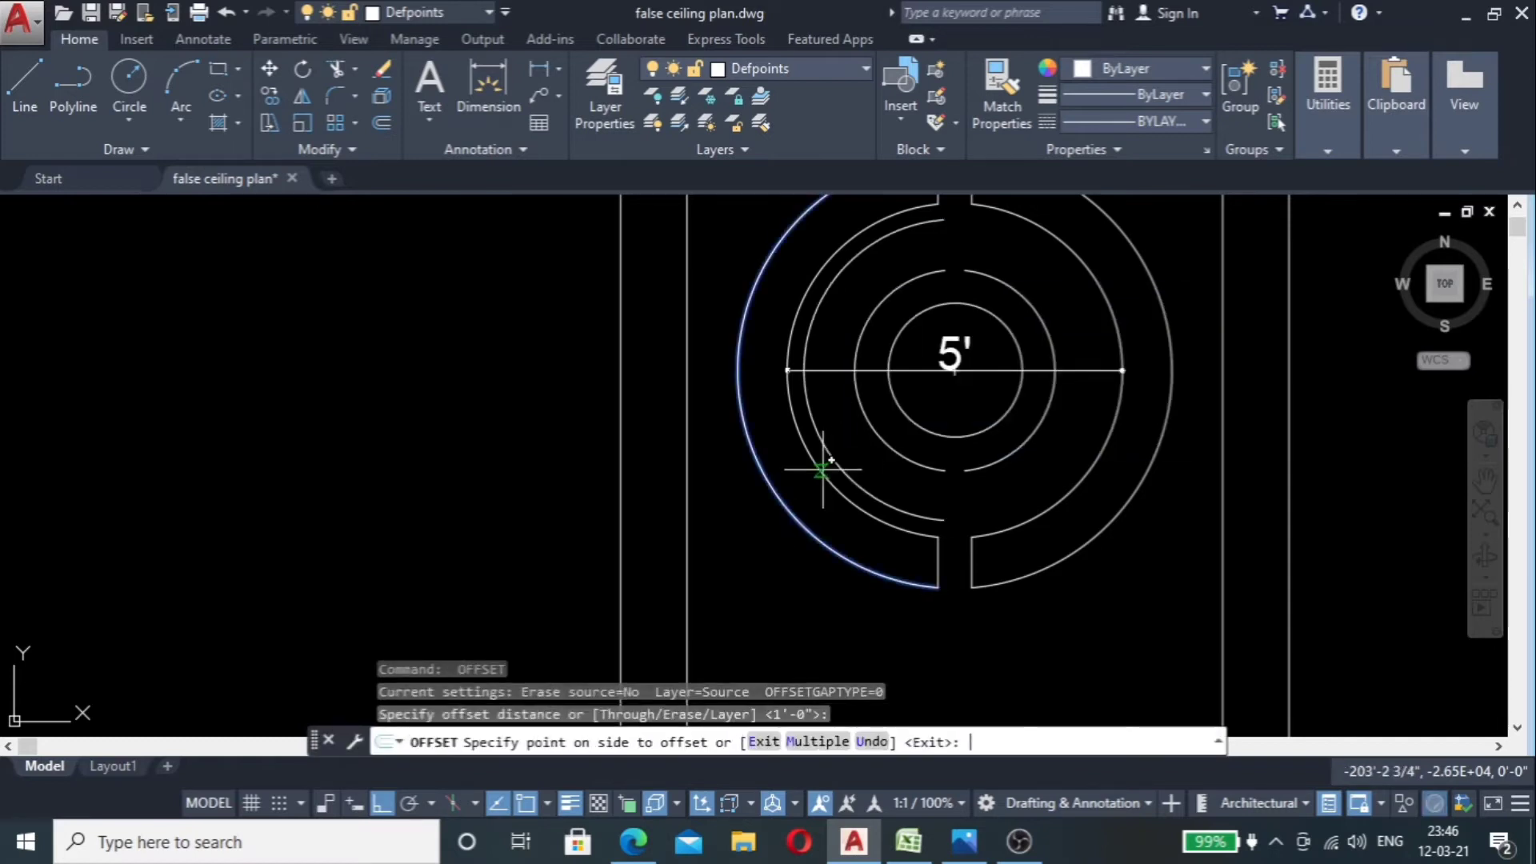
left_click(866, 448)
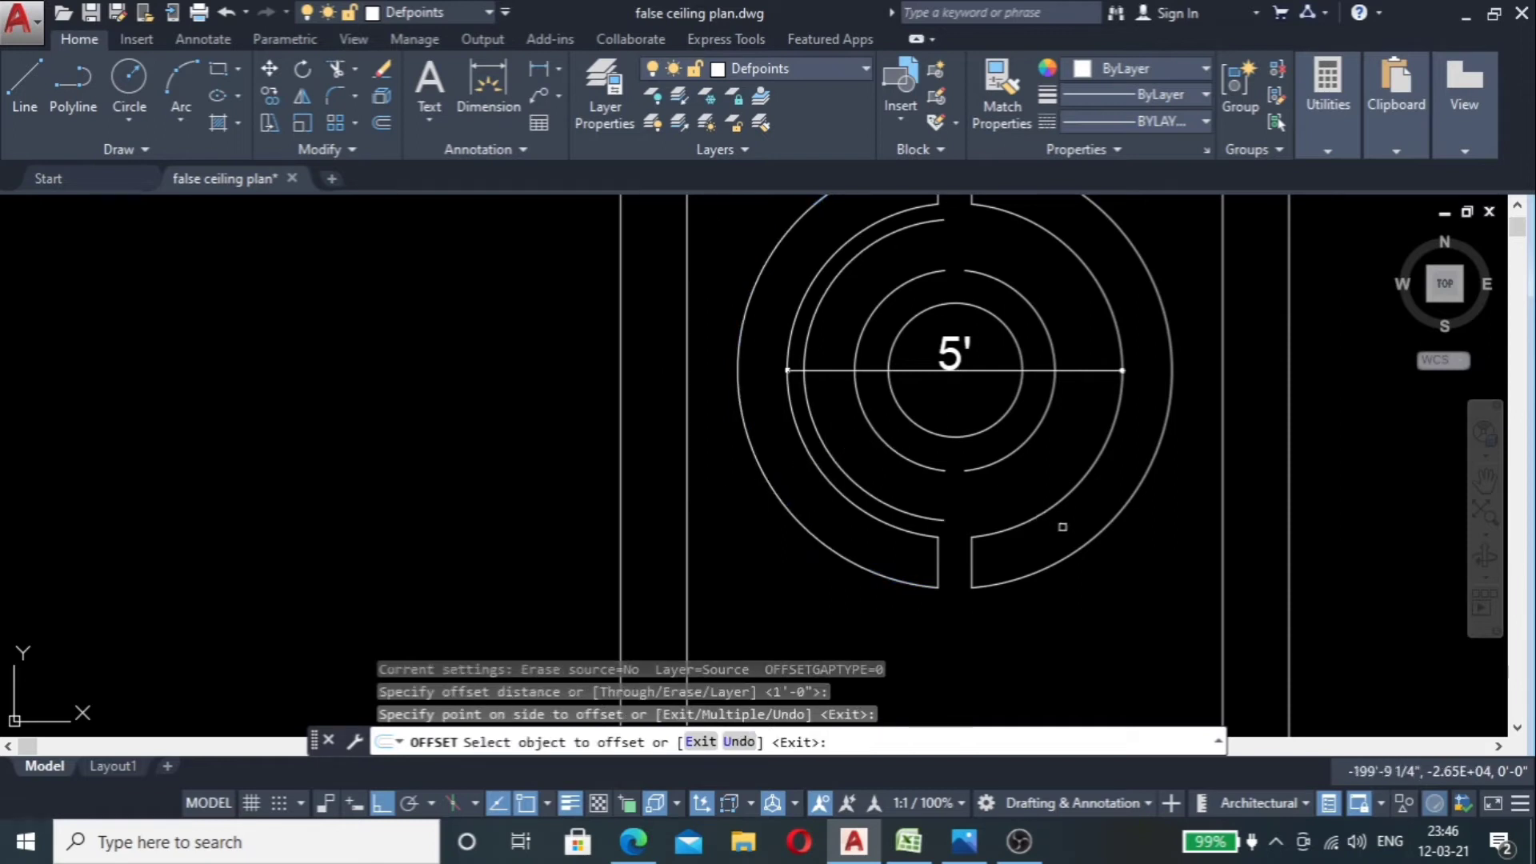
left_click(1088, 540)
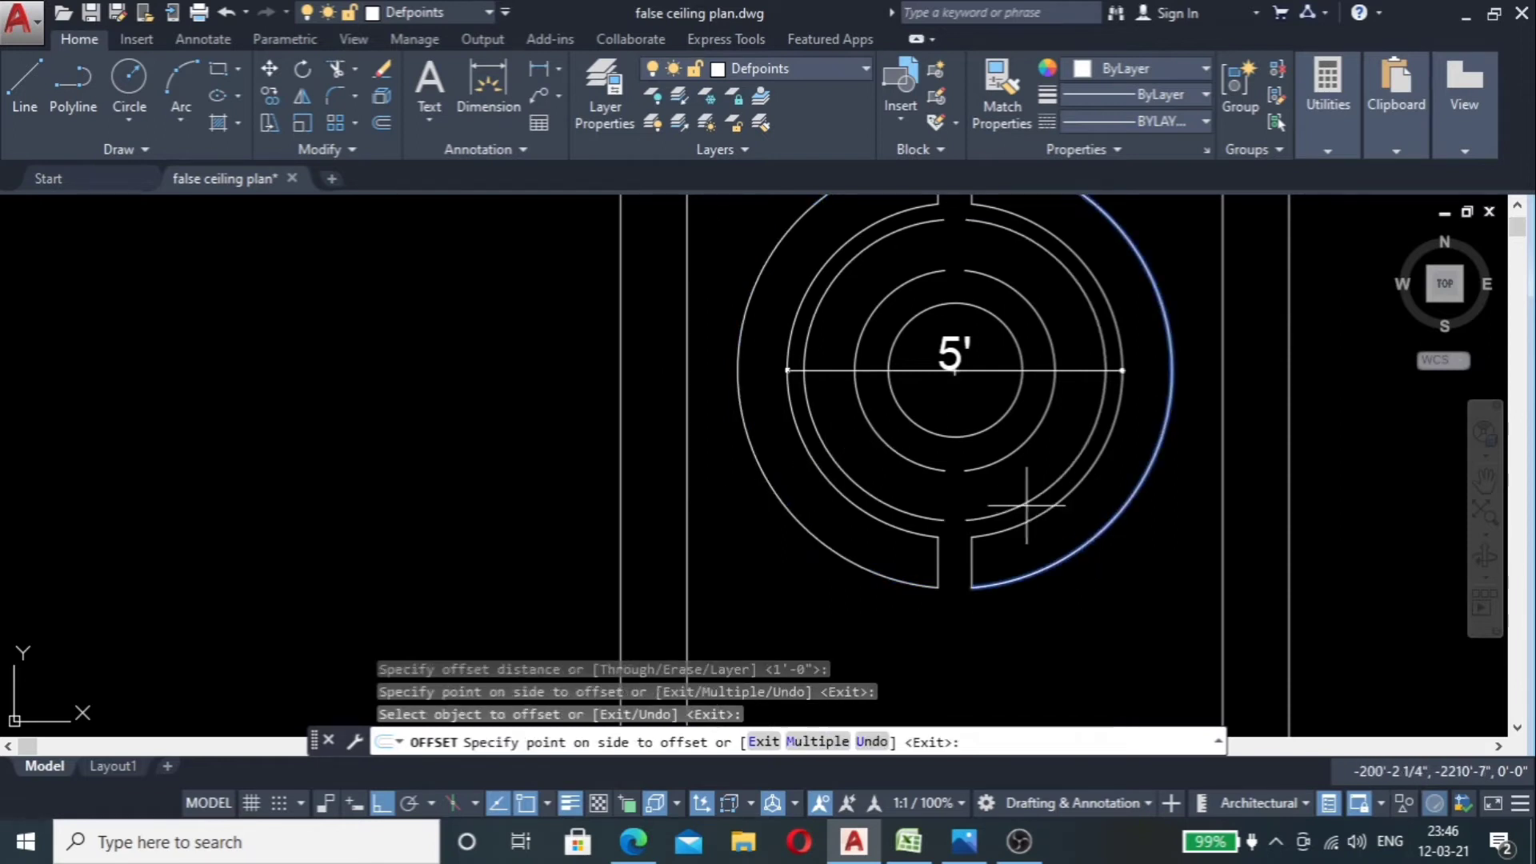
key("Escape")
Step: Delete the original outer split ring's left and right arc pairs together with their end lines at the bottom gap
scroll(927, 528, "up", 4)
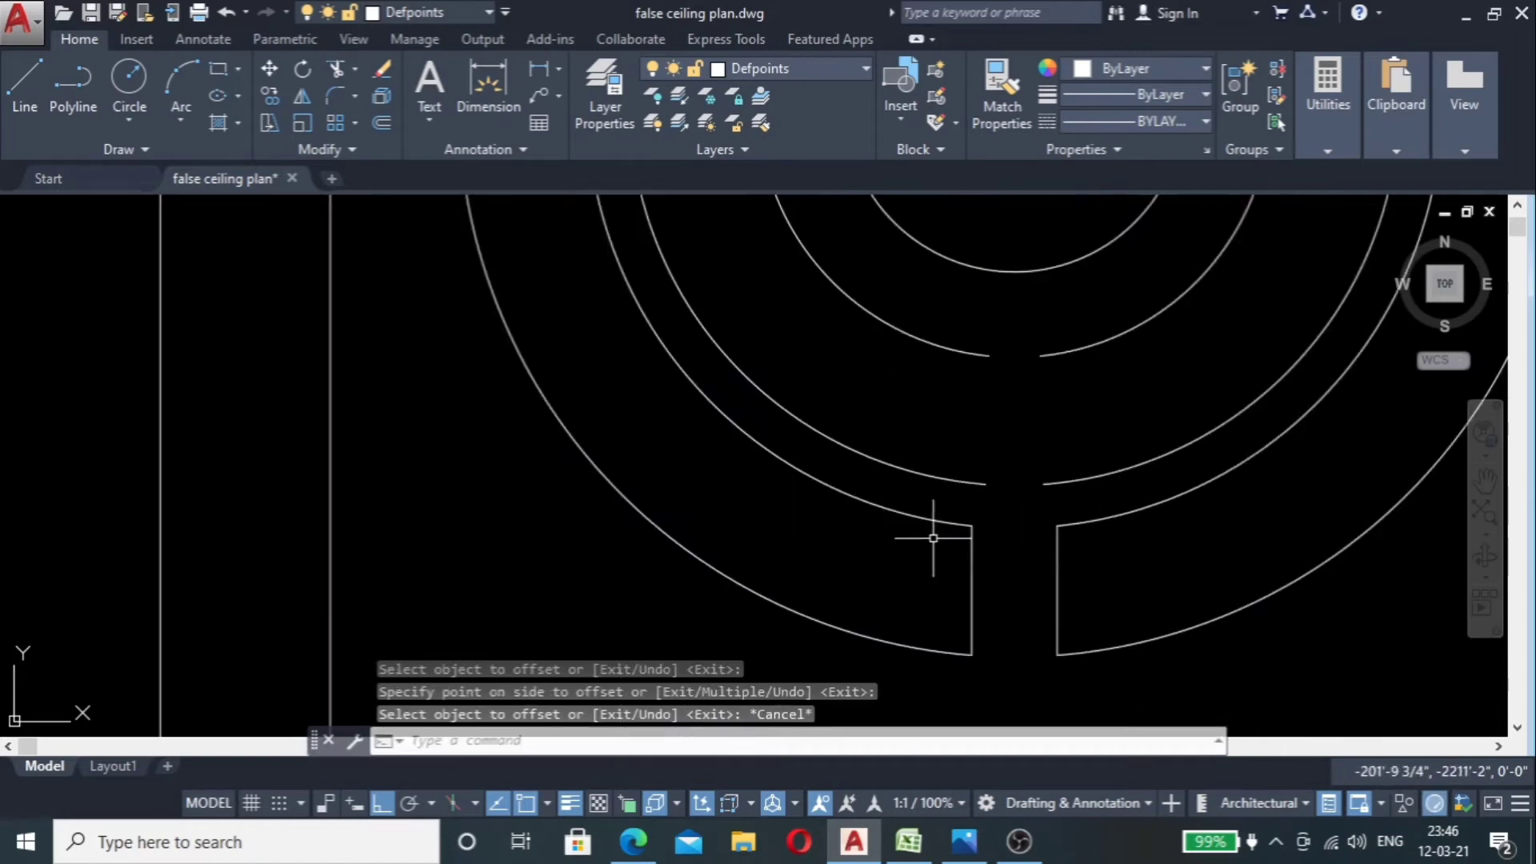
left_click(979, 516)
left_click(829, 640)
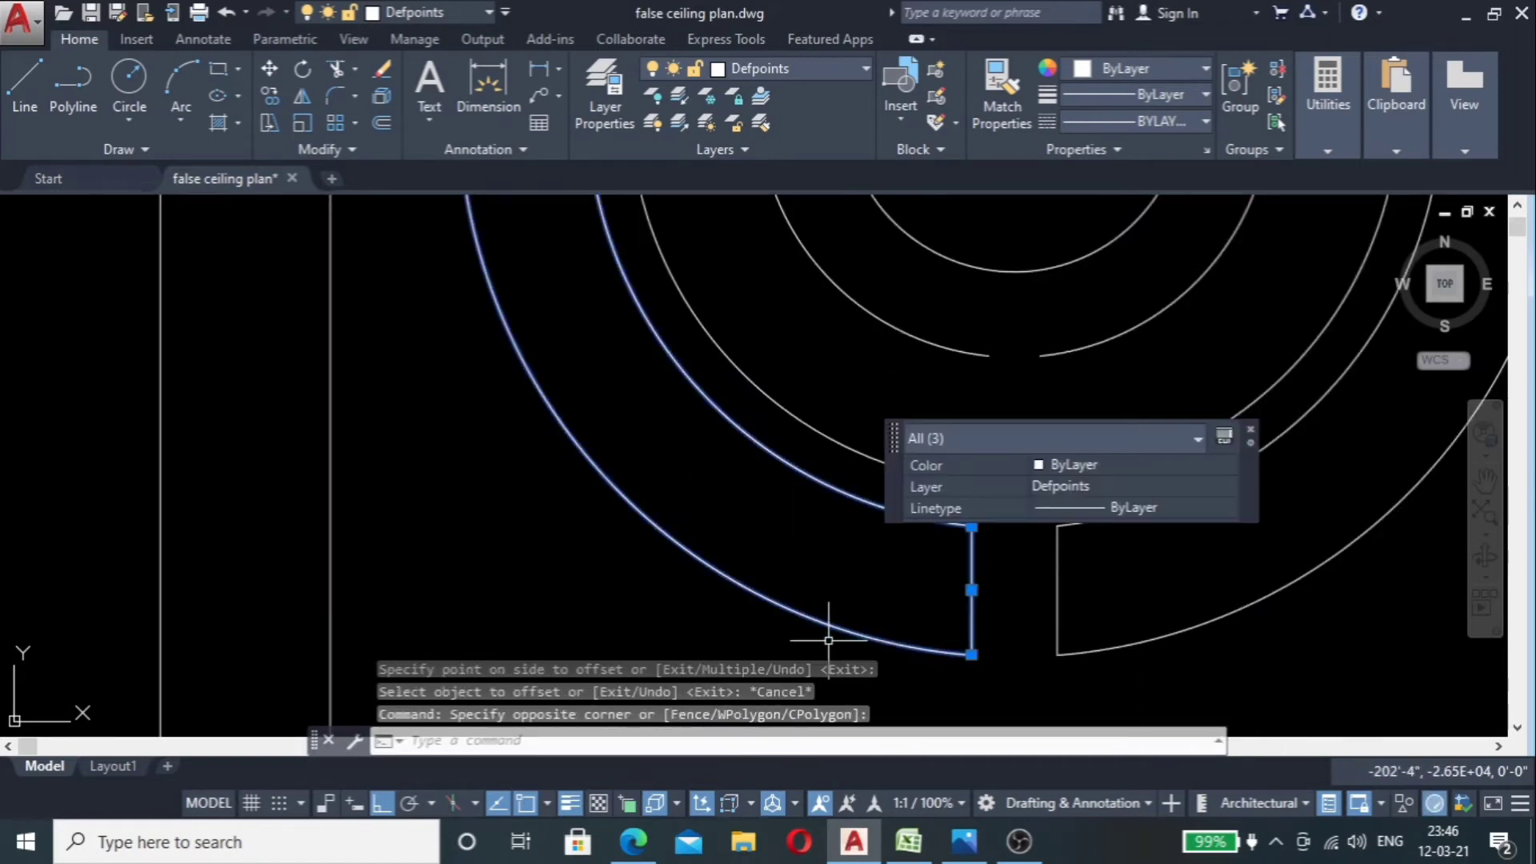
key("Delete")
scroll(916, 560, "down", 4)
scroll(984, 546, "up", 5)
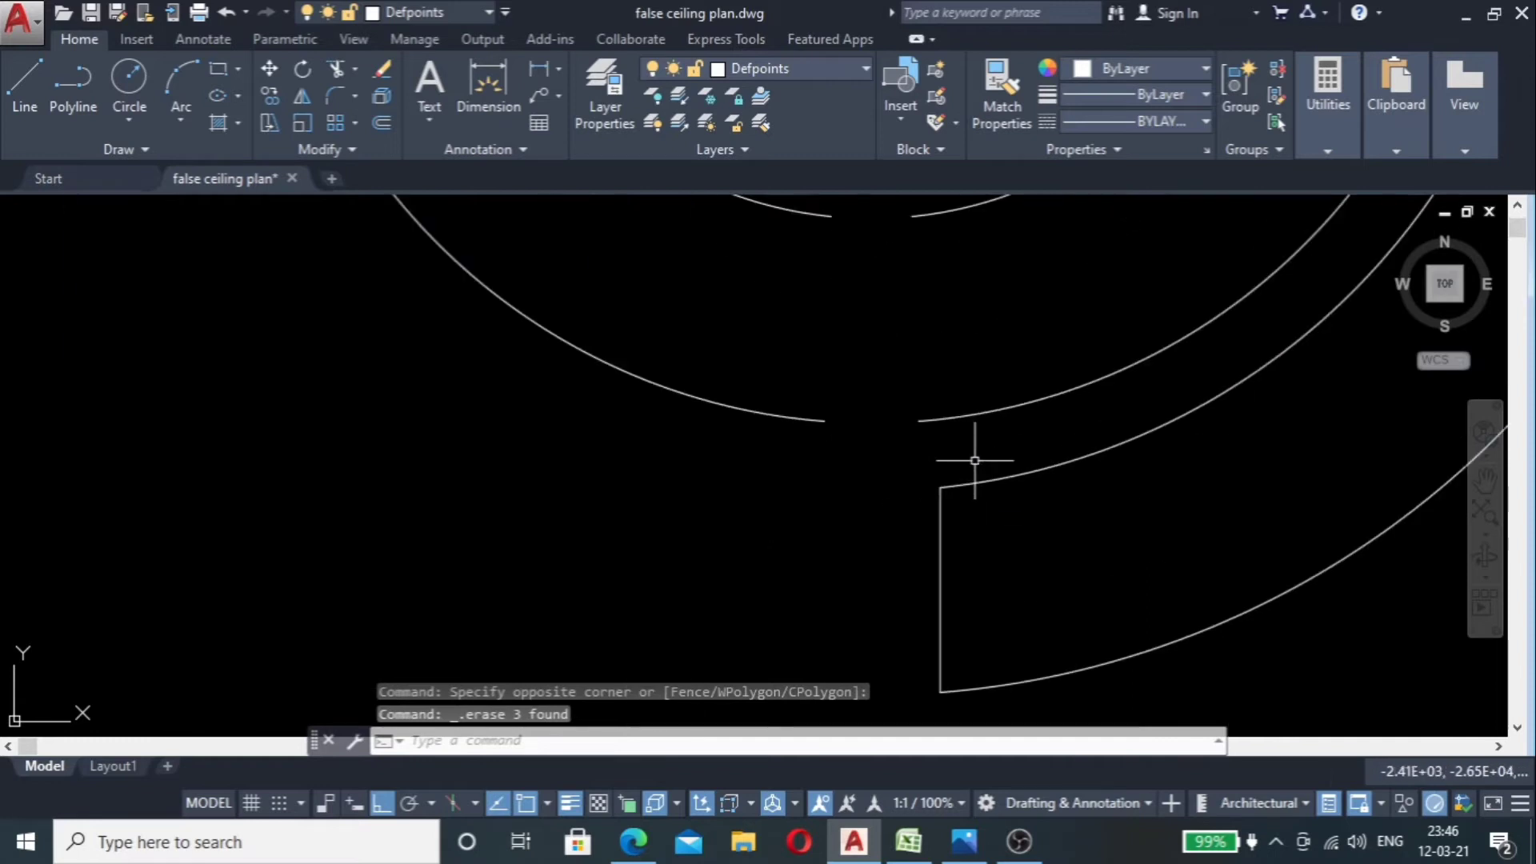
left_click(975, 460)
scroll(920, 583, "down", 6)
left_click(908, 630)
key("Delete")
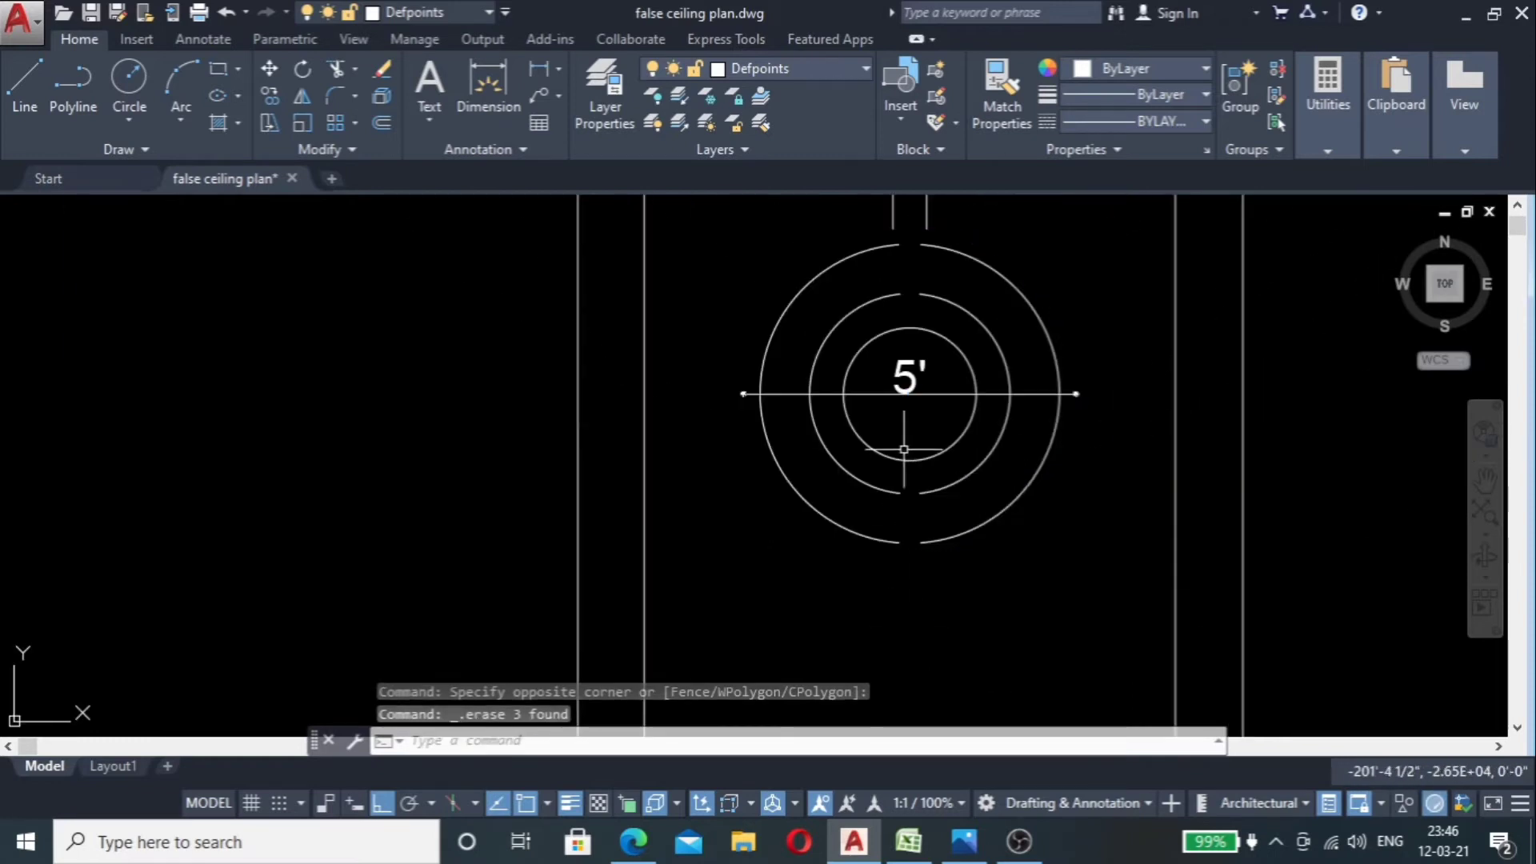
Step: Delete the two short vertical lines left over above the rings at the top gap
scroll(935, 260, "up", 2)
left_click(930, 260)
left_click(758, 340)
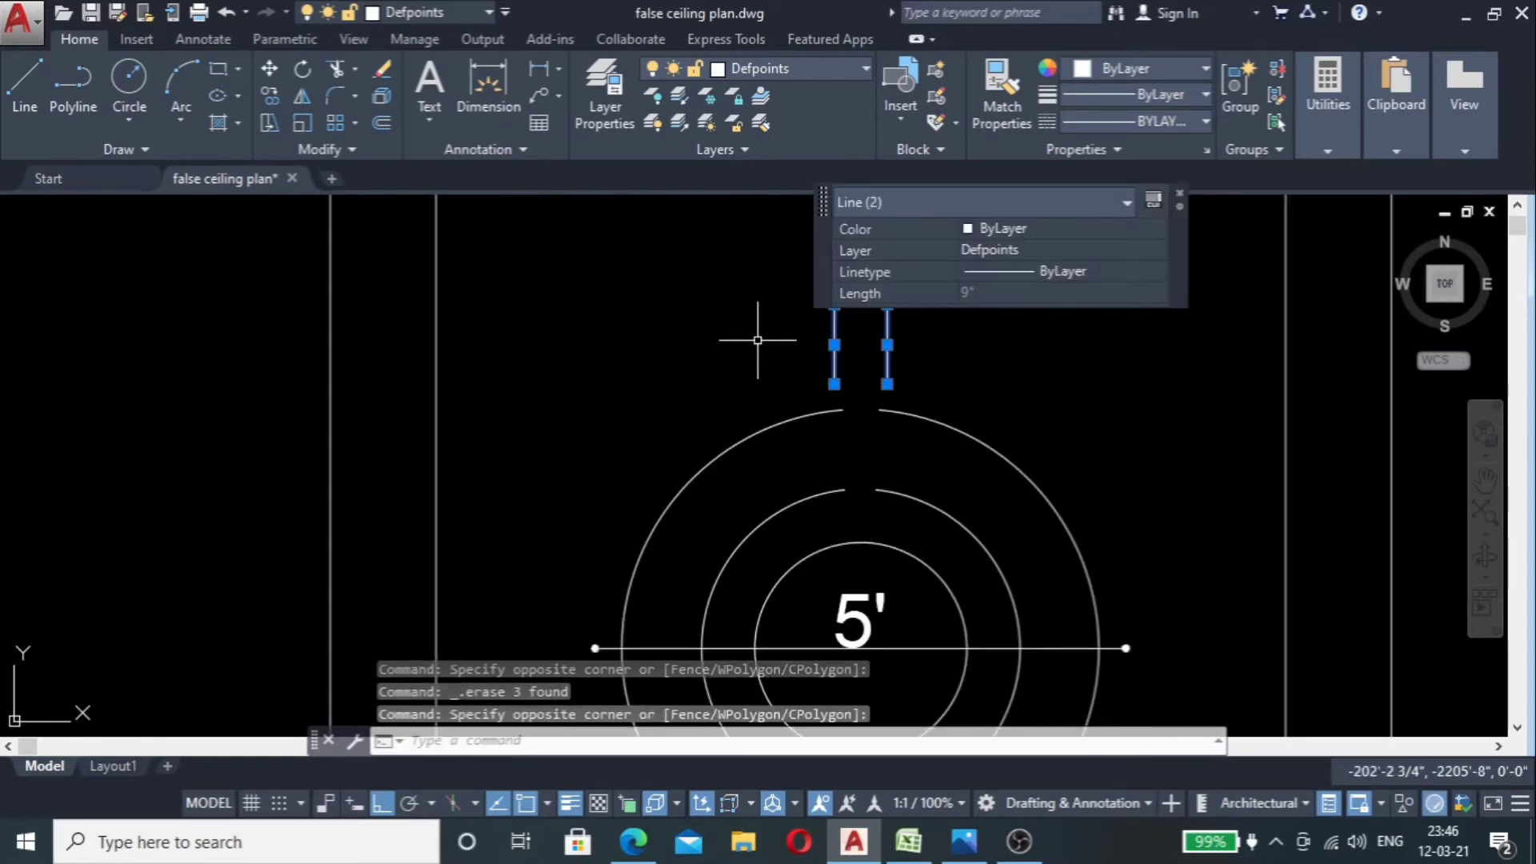
key("Delete")
Step: Draw two lines at the top gap, joining the ends of the outer and inner arcs on each side
type("l")
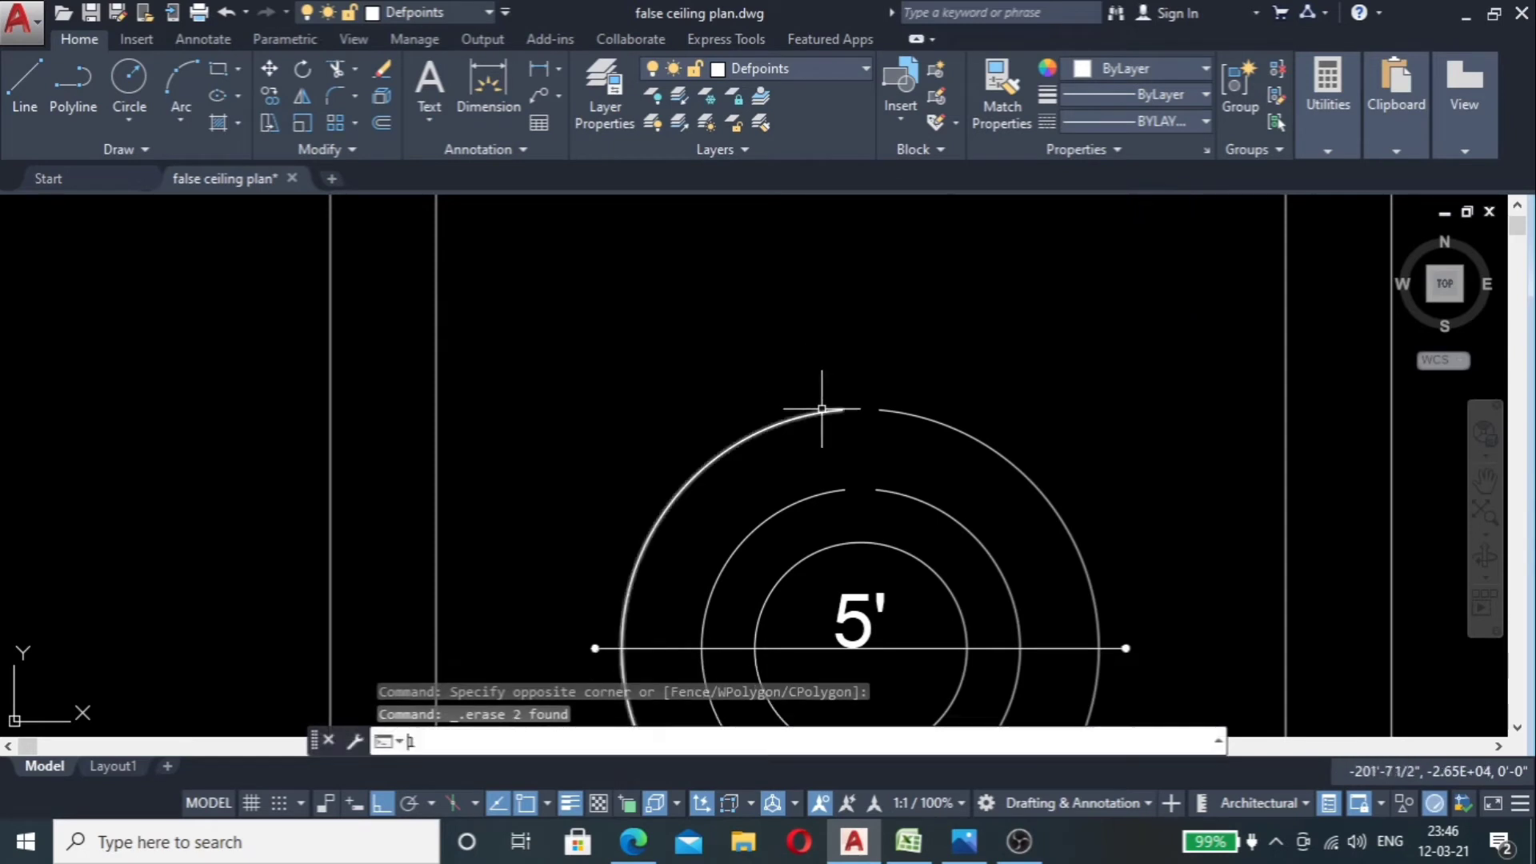
key("Return")
left_click(839, 412)
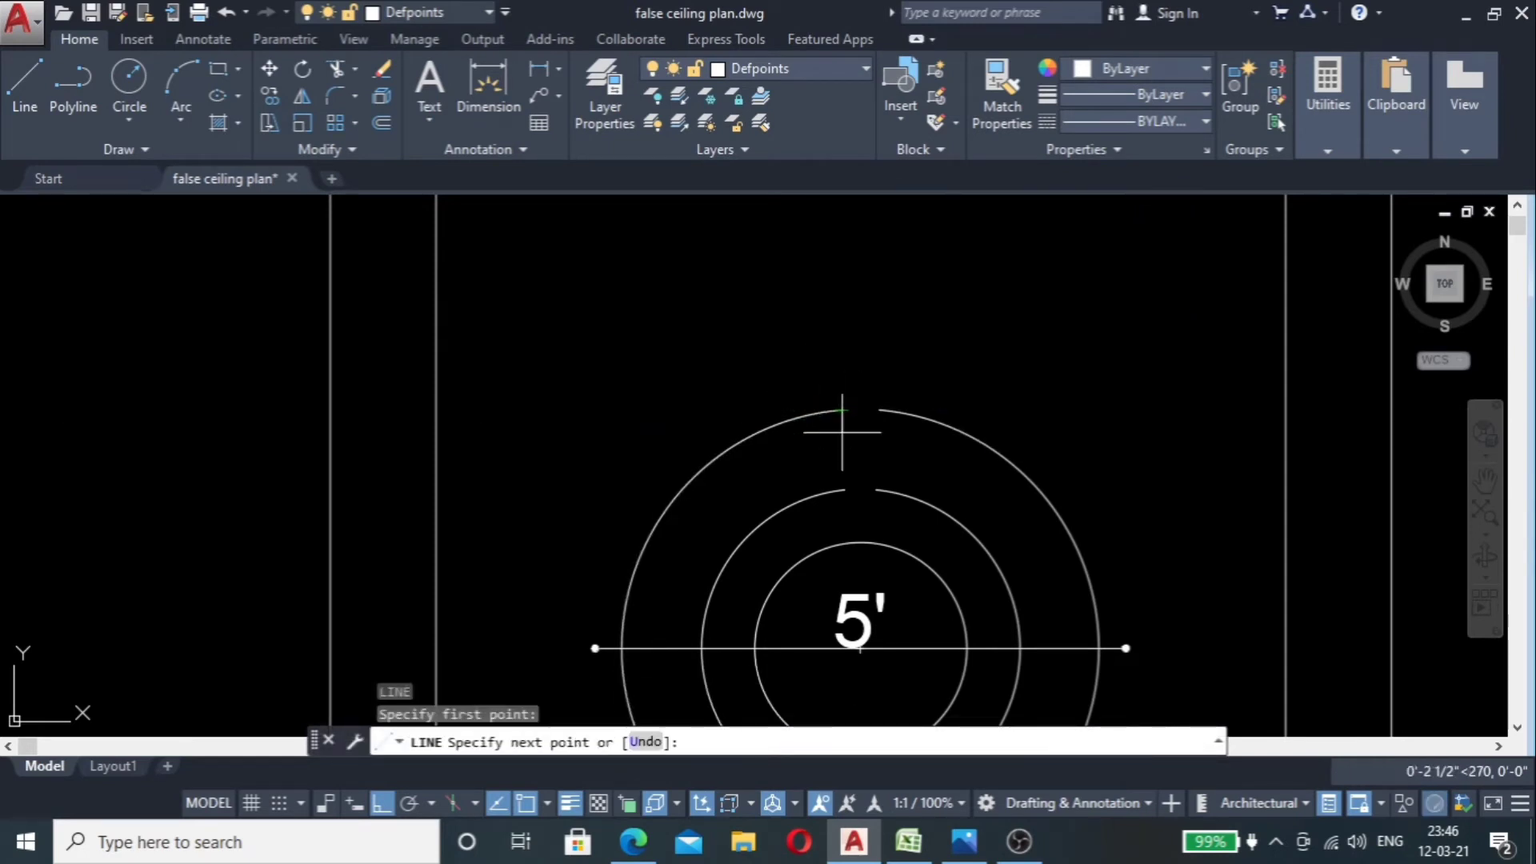
left_click(842, 489)
key("Return")
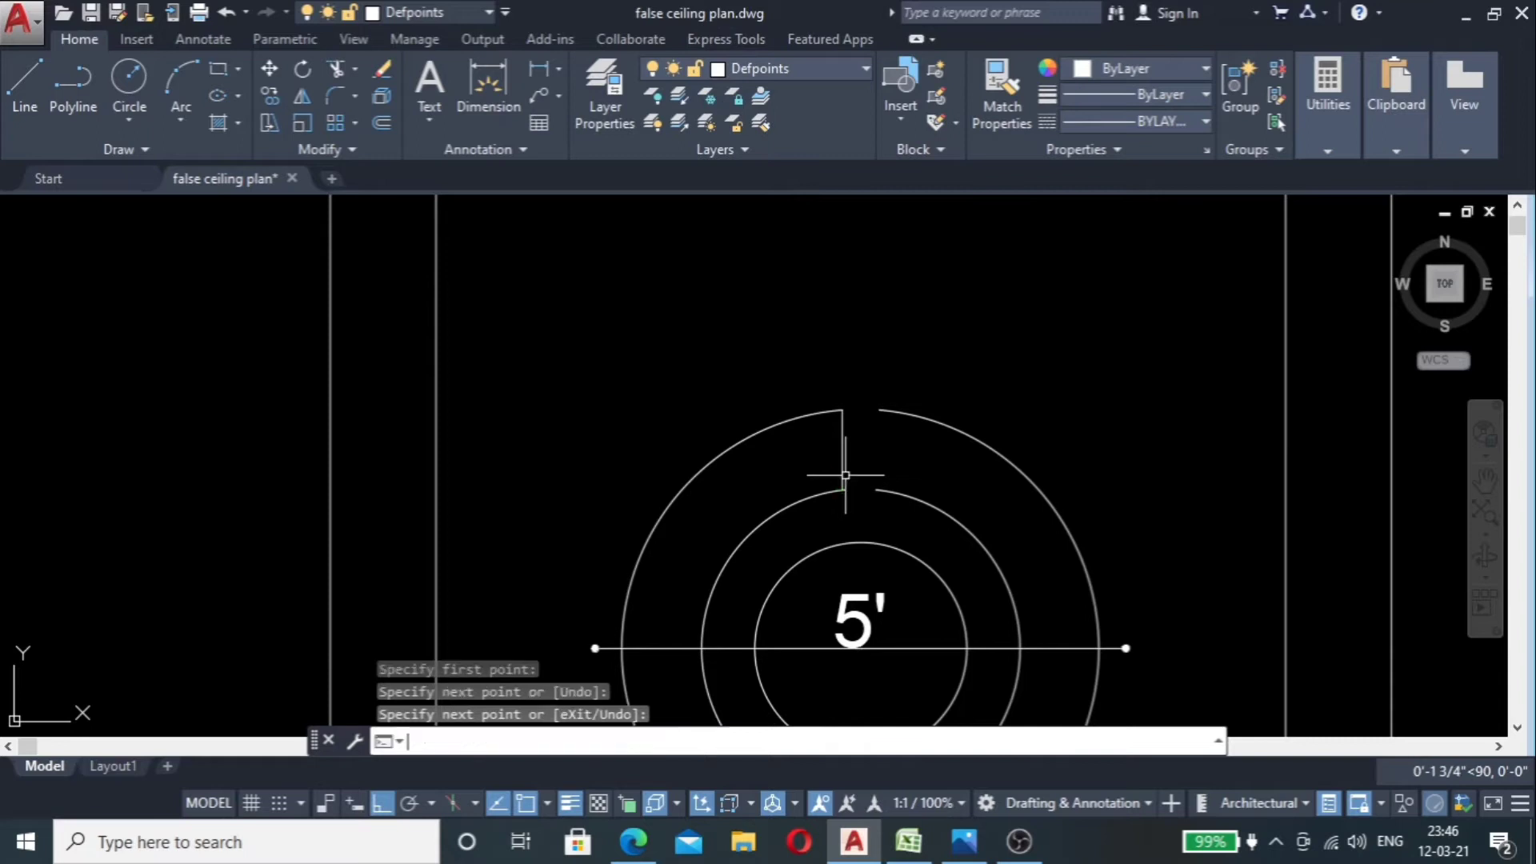
key("Return")
left_click(881, 409)
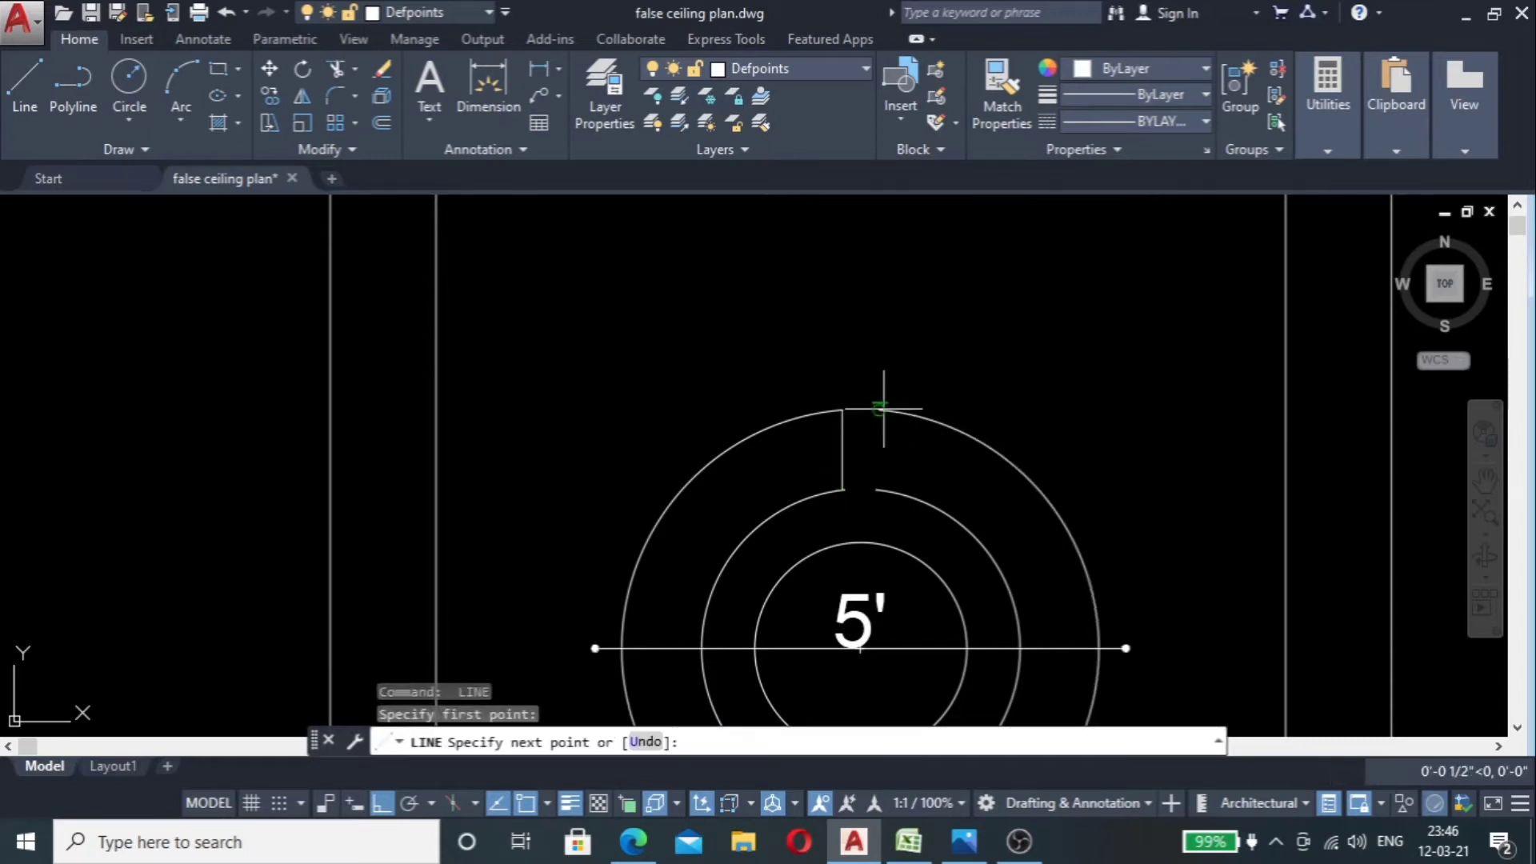
left_click(876, 490)
scroll(875, 342, "down", 3)
key("Return")
scroll(881, 450, "up", 6)
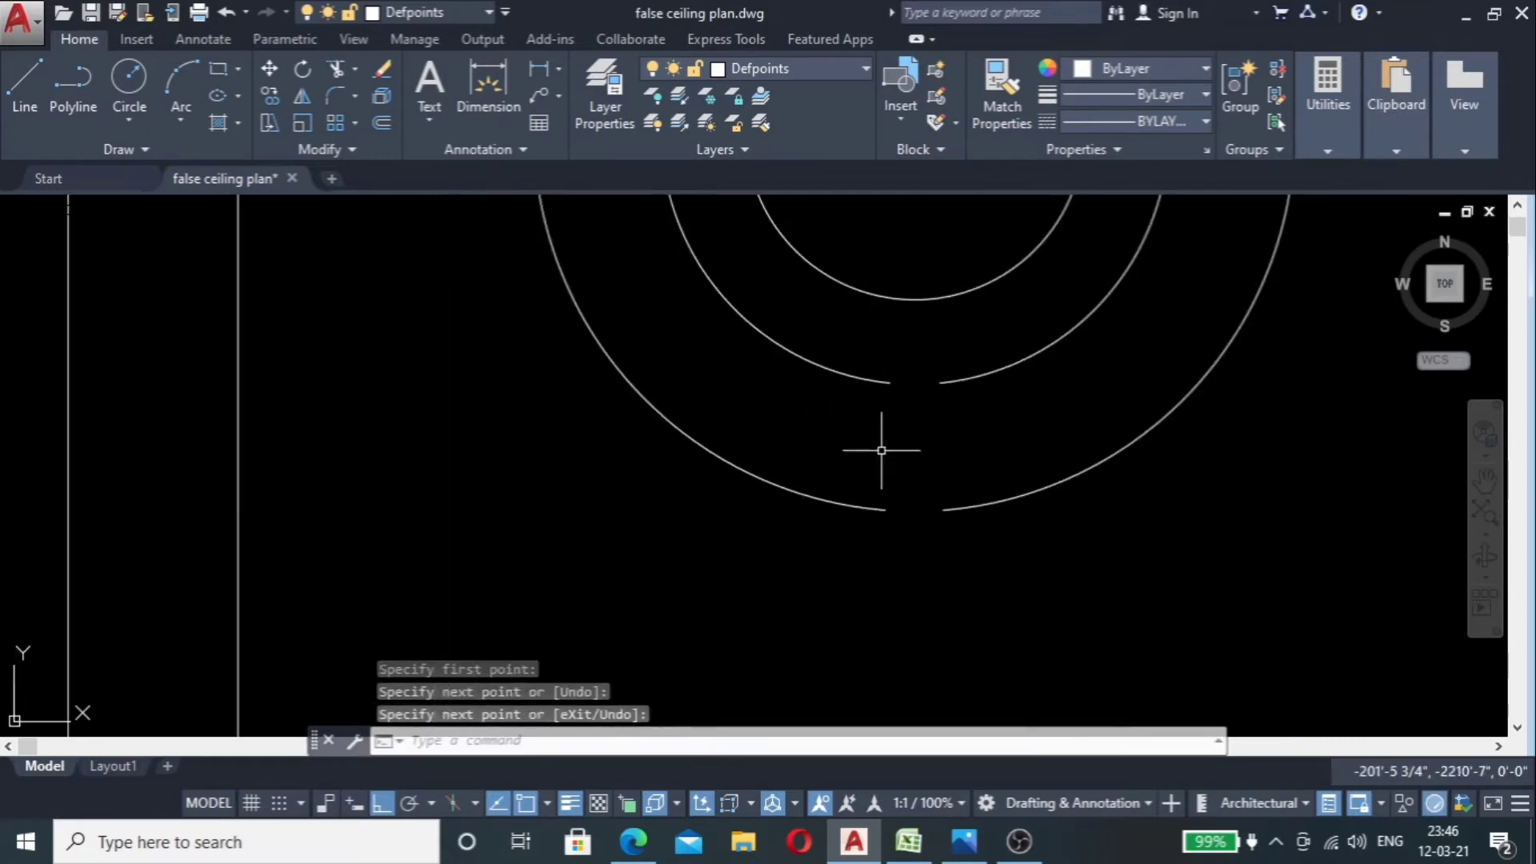
key("Return")
left_click(888, 384)
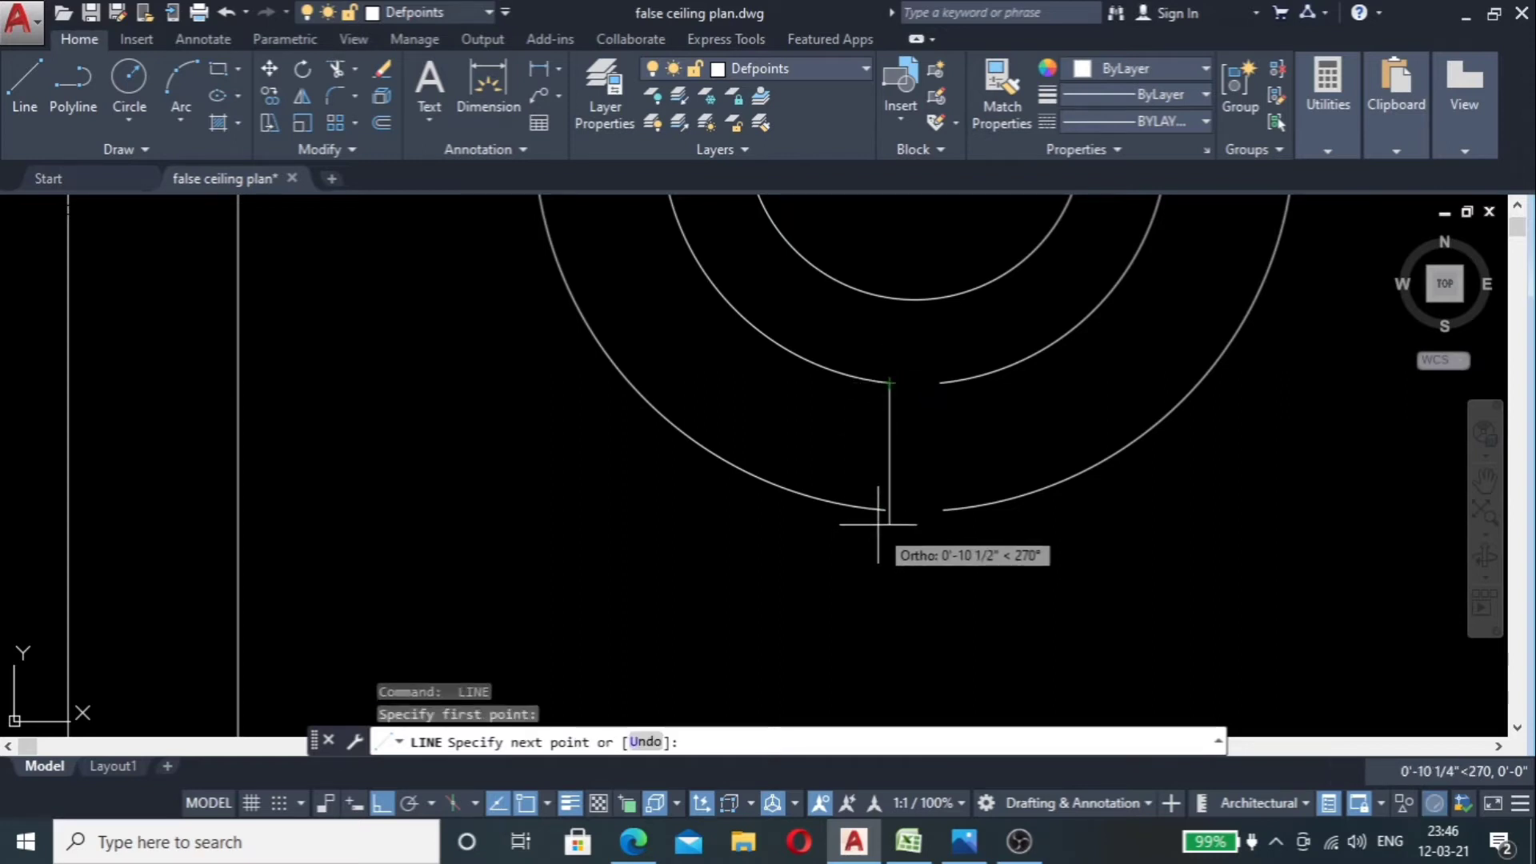
scroll(884, 507, "up", 3)
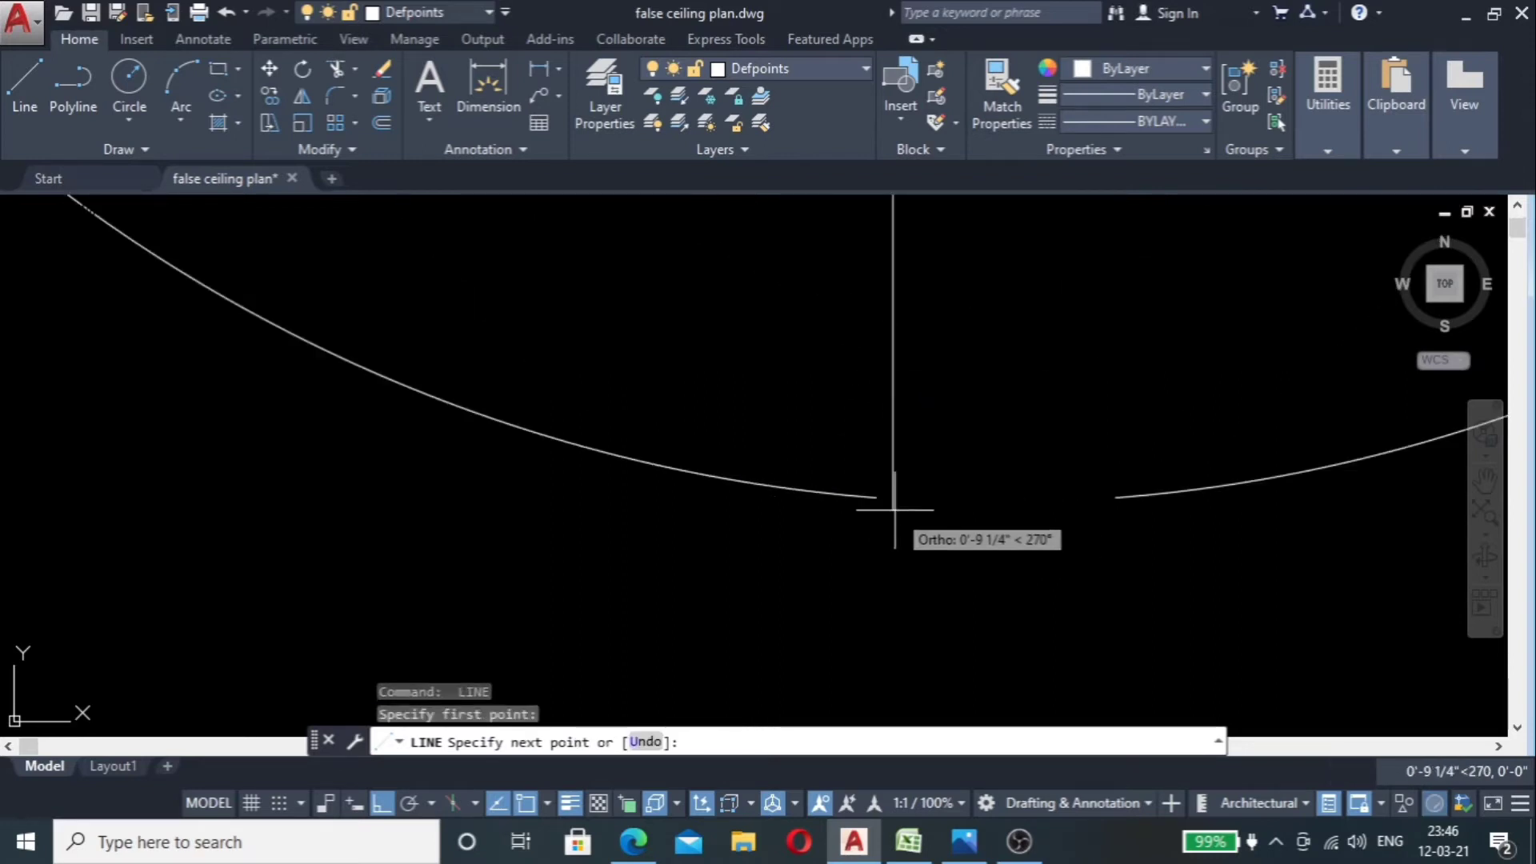
scroll(894, 508, "down", 3)
key("Escape")
scroll(891, 507, "up", 2)
scroll(871, 507, "down", 2)
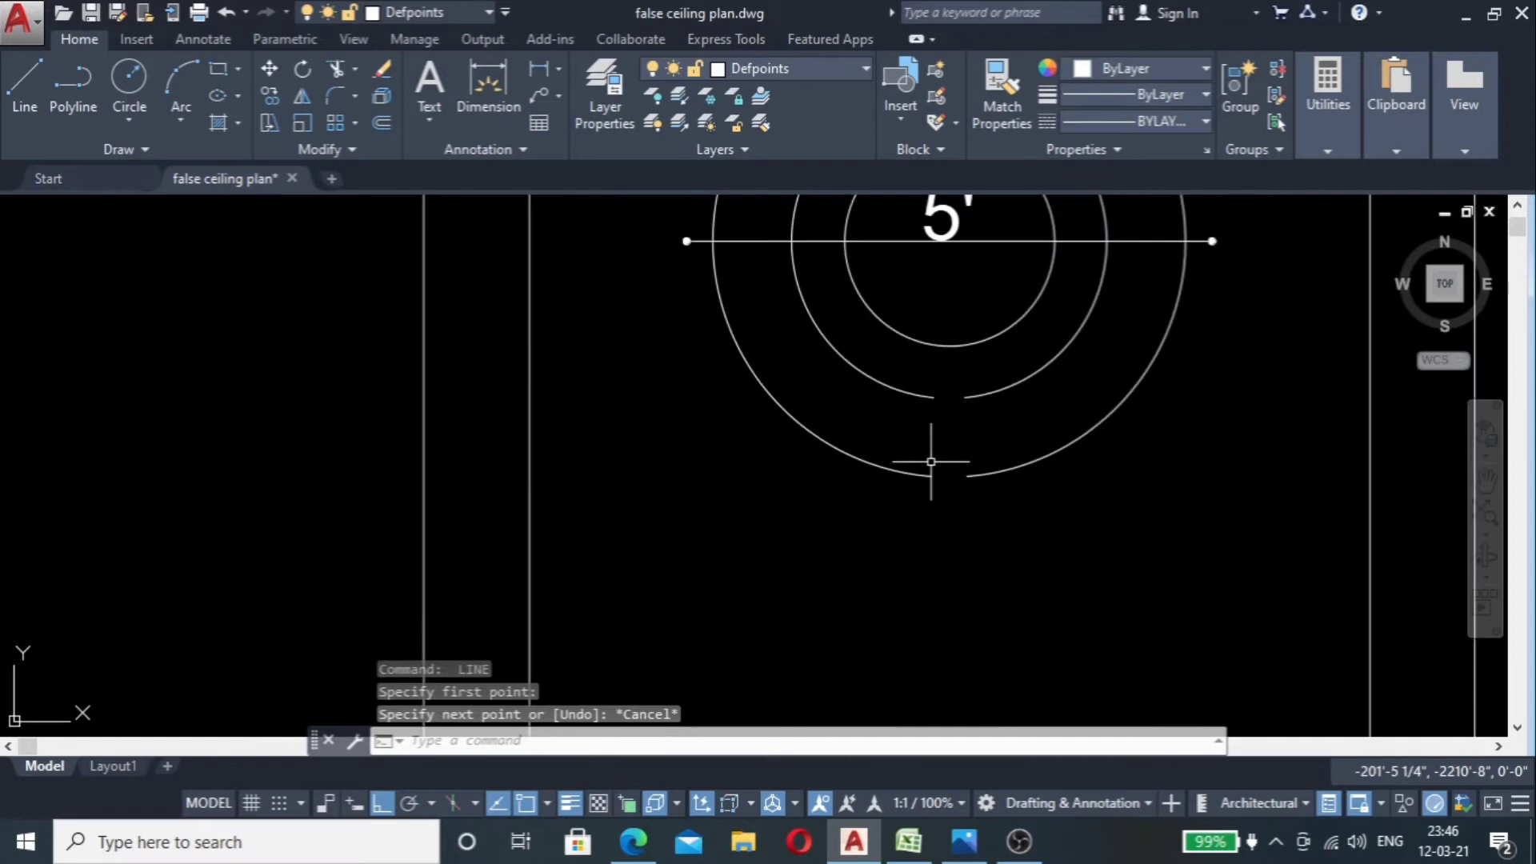
Step: Delete the two lines joining the arc ends at the top gap
scroll(910, 408, "down", 3)
scroll(1024, 307, "up", 5)
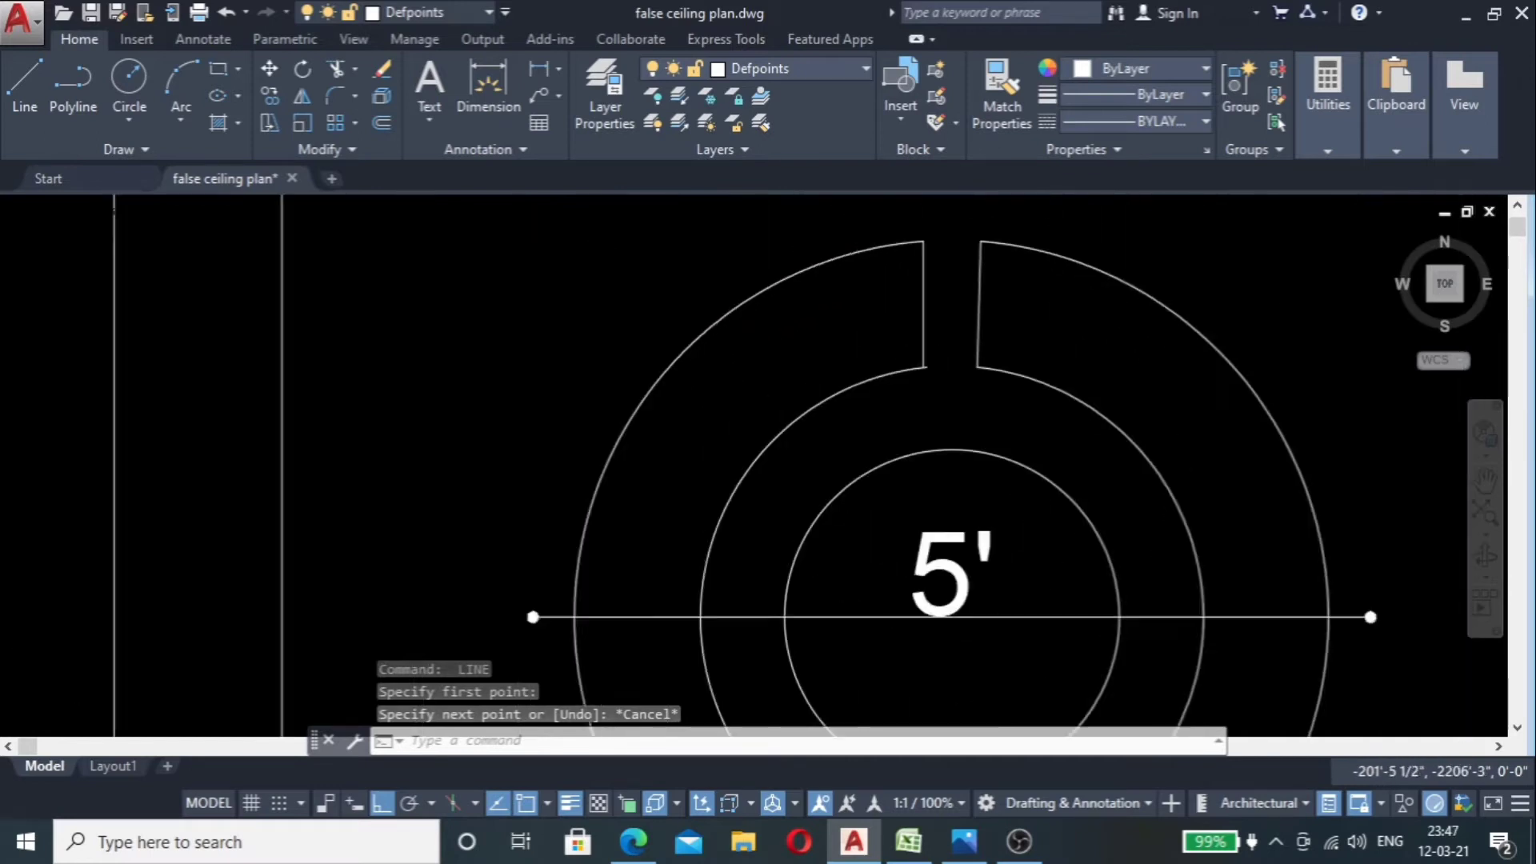
left_click(1025, 307)
left_click(867, 334)
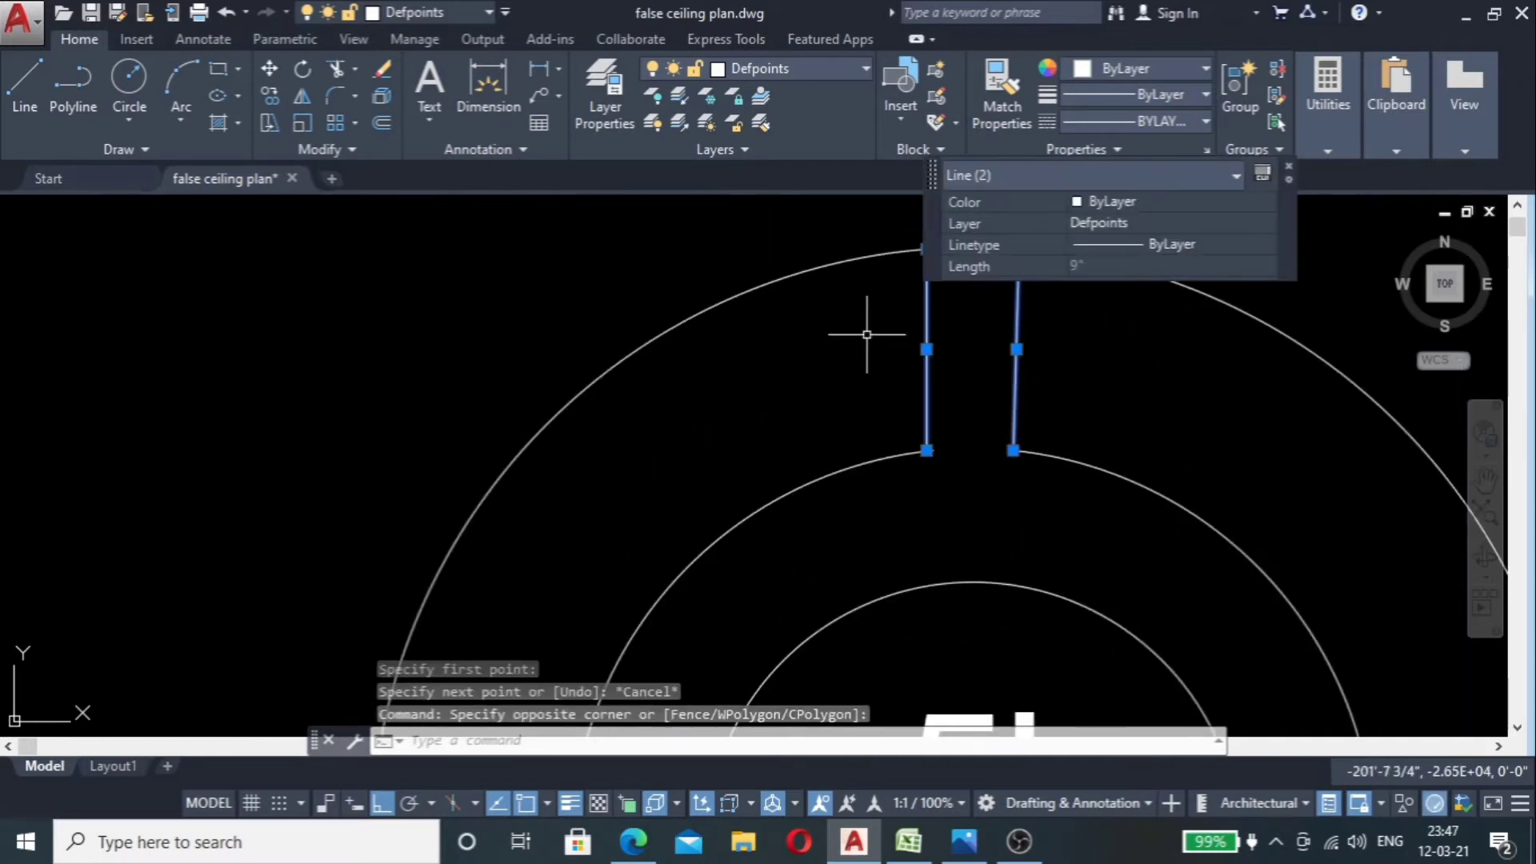
key("Delete")
Step: Delete the 5' horizontal dimension running through the rings' centre
scroll(869, 368, "down", 5)
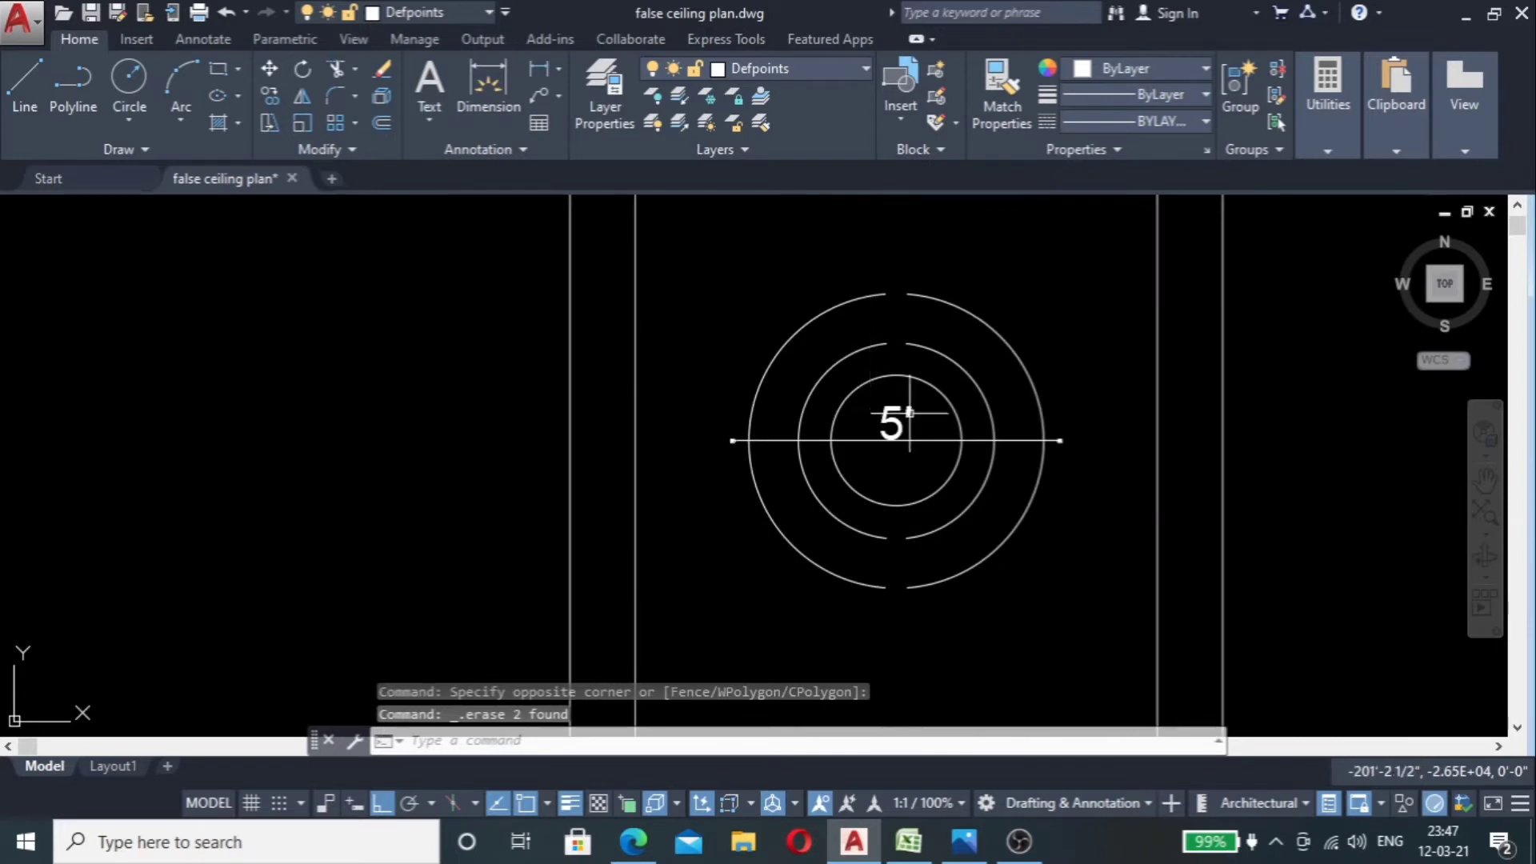
left_click(909, 439)
key("Delete")
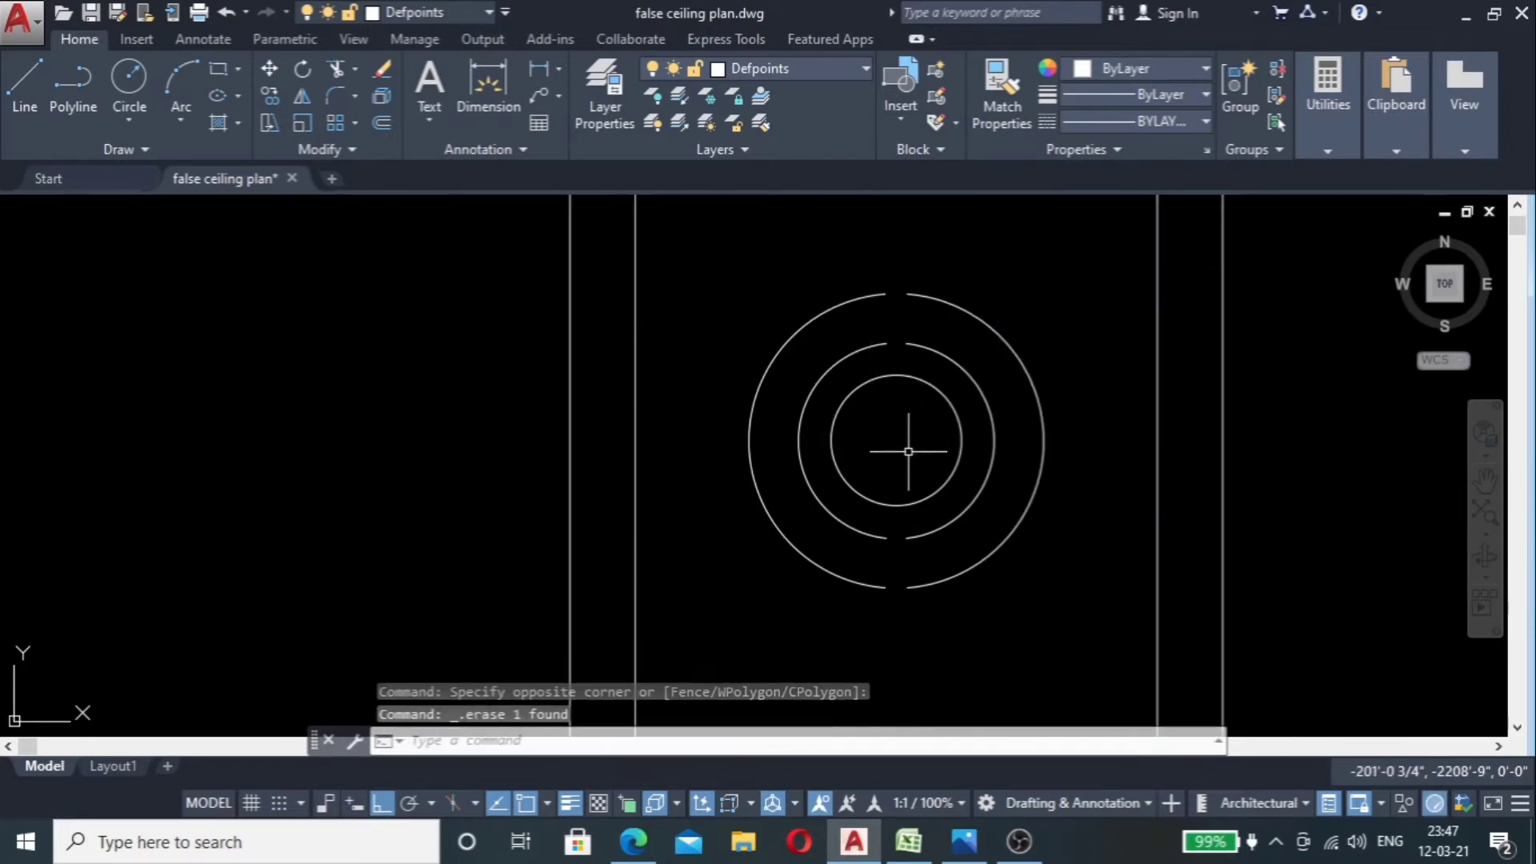
Step: Draw a vertical line from the circle's centre up past the rings, then straight down to below them, about 9'-4 1/2" long
type("1")
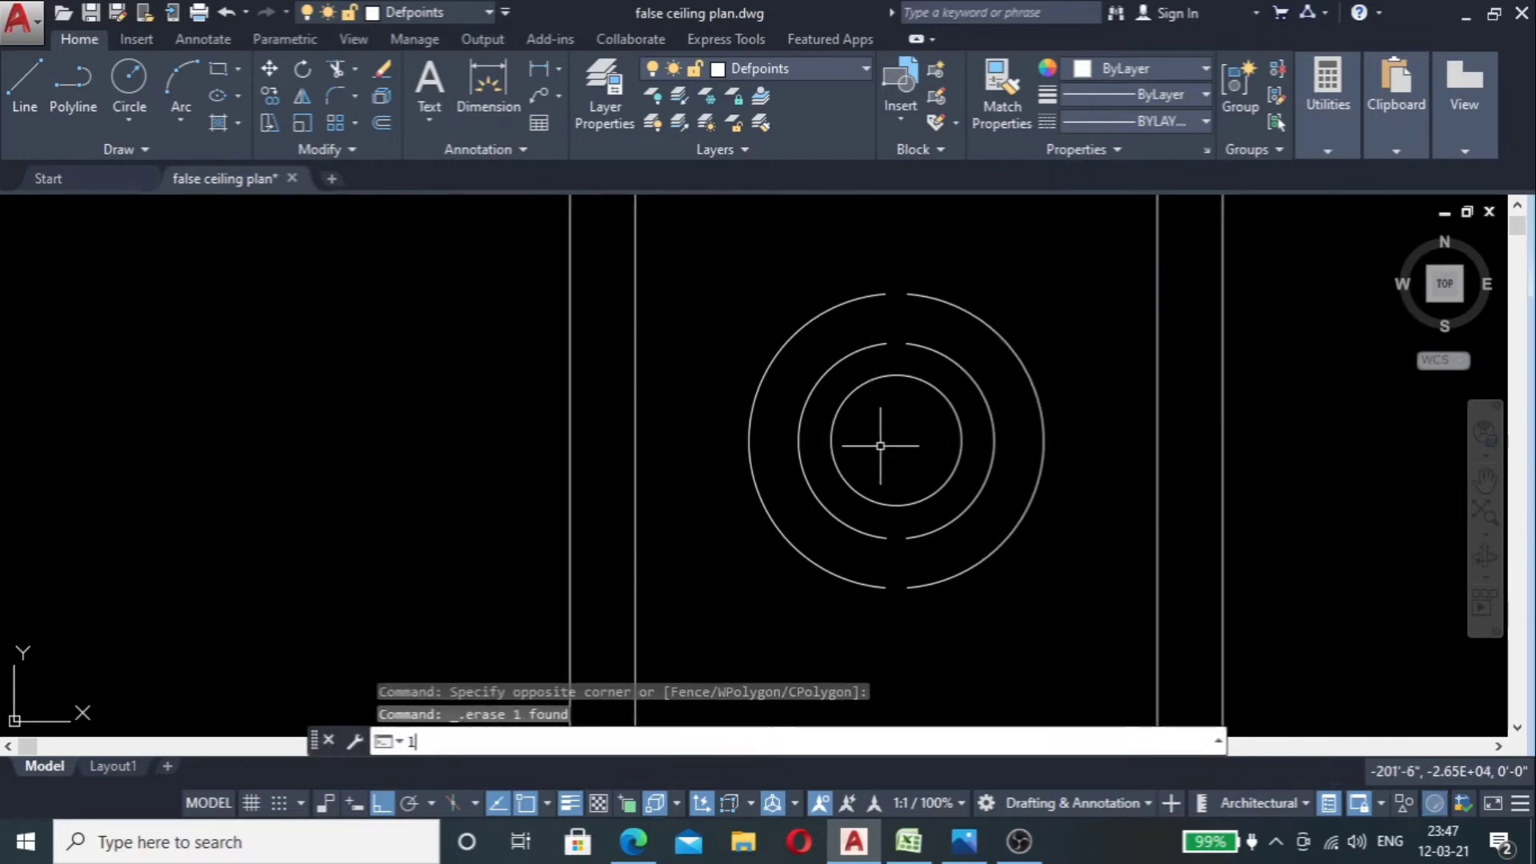
key("Return")
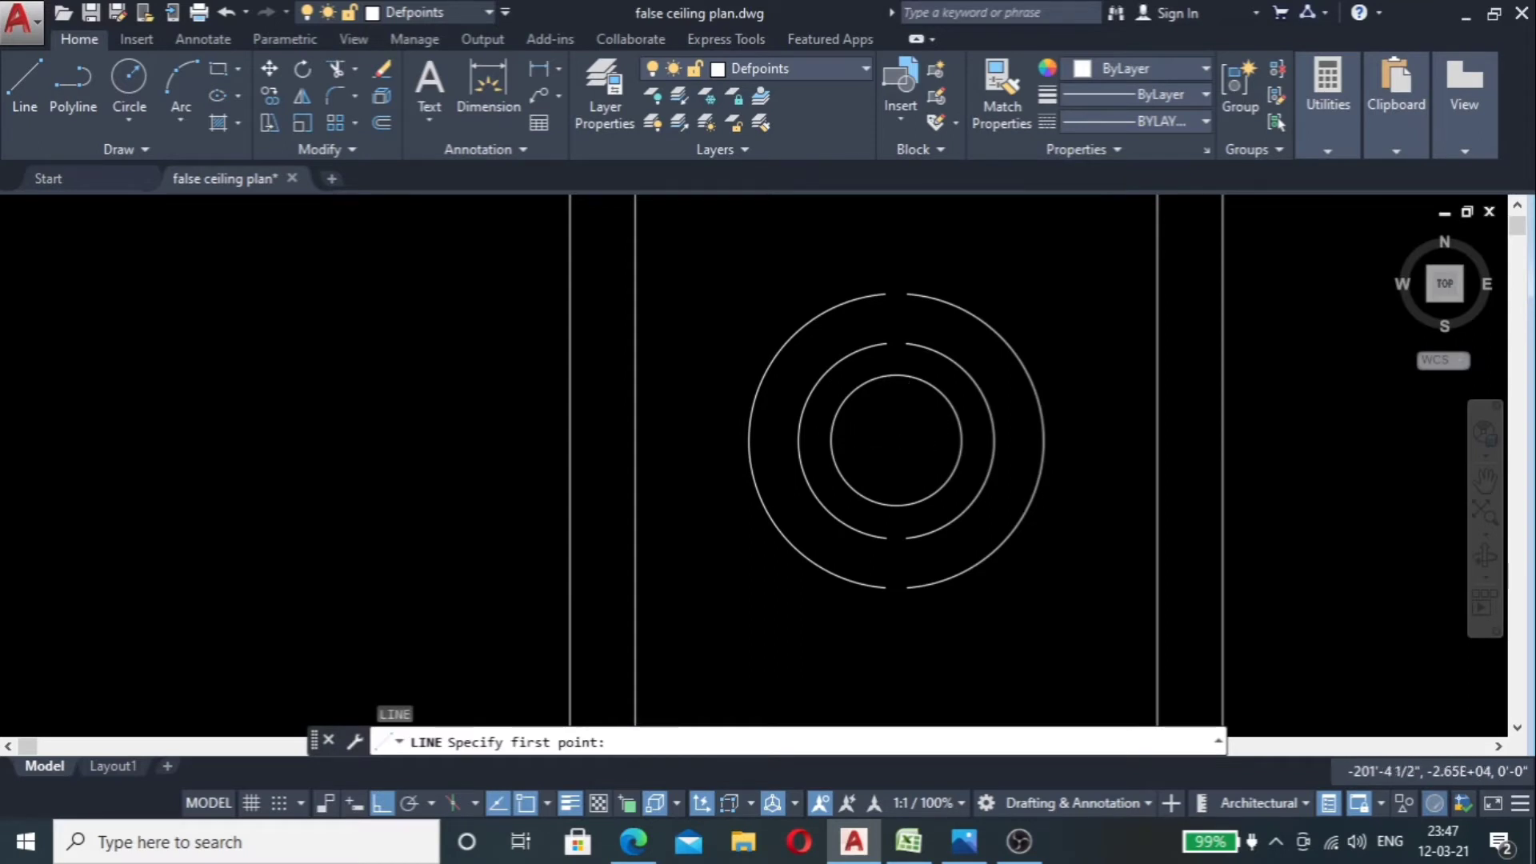
scroll(888, 376, "down", 3)
left_click(891, 394)
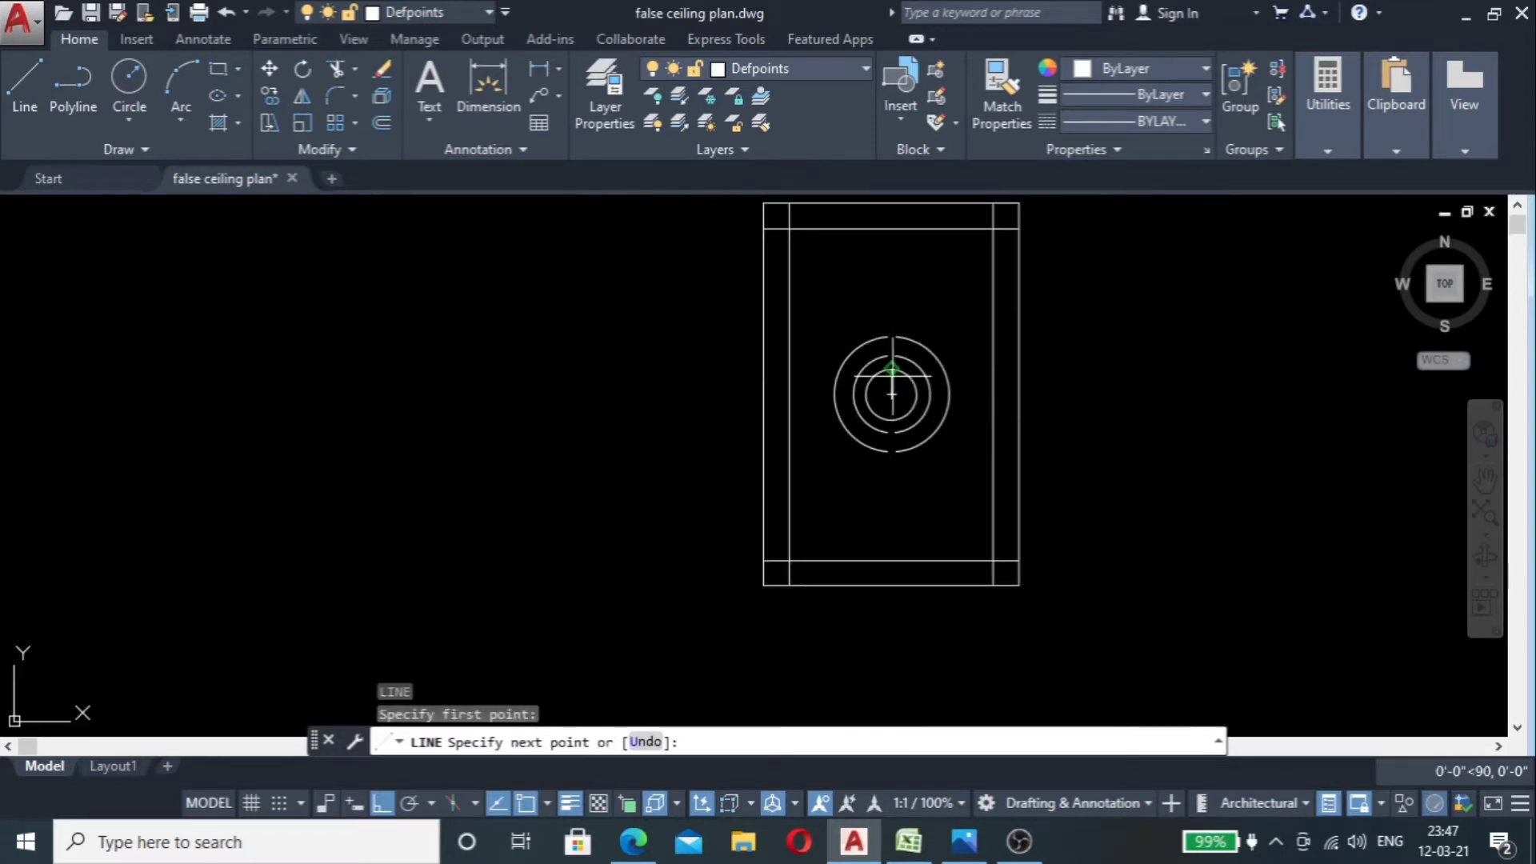
left_click(891, 266)
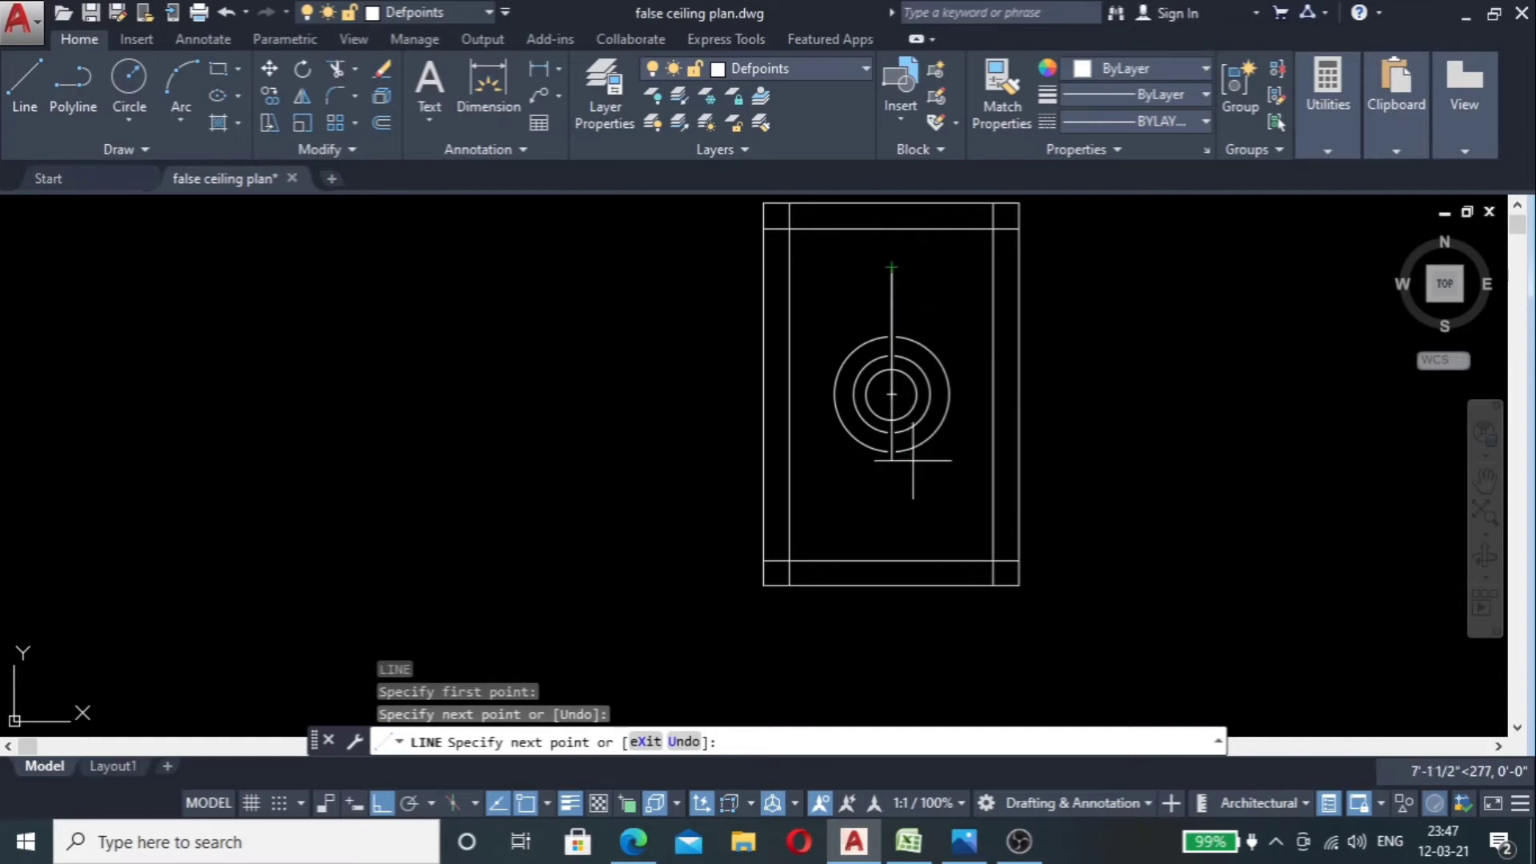
left_click(891, 506)
key("Escape")
scroll(920, 464, "up", 4)
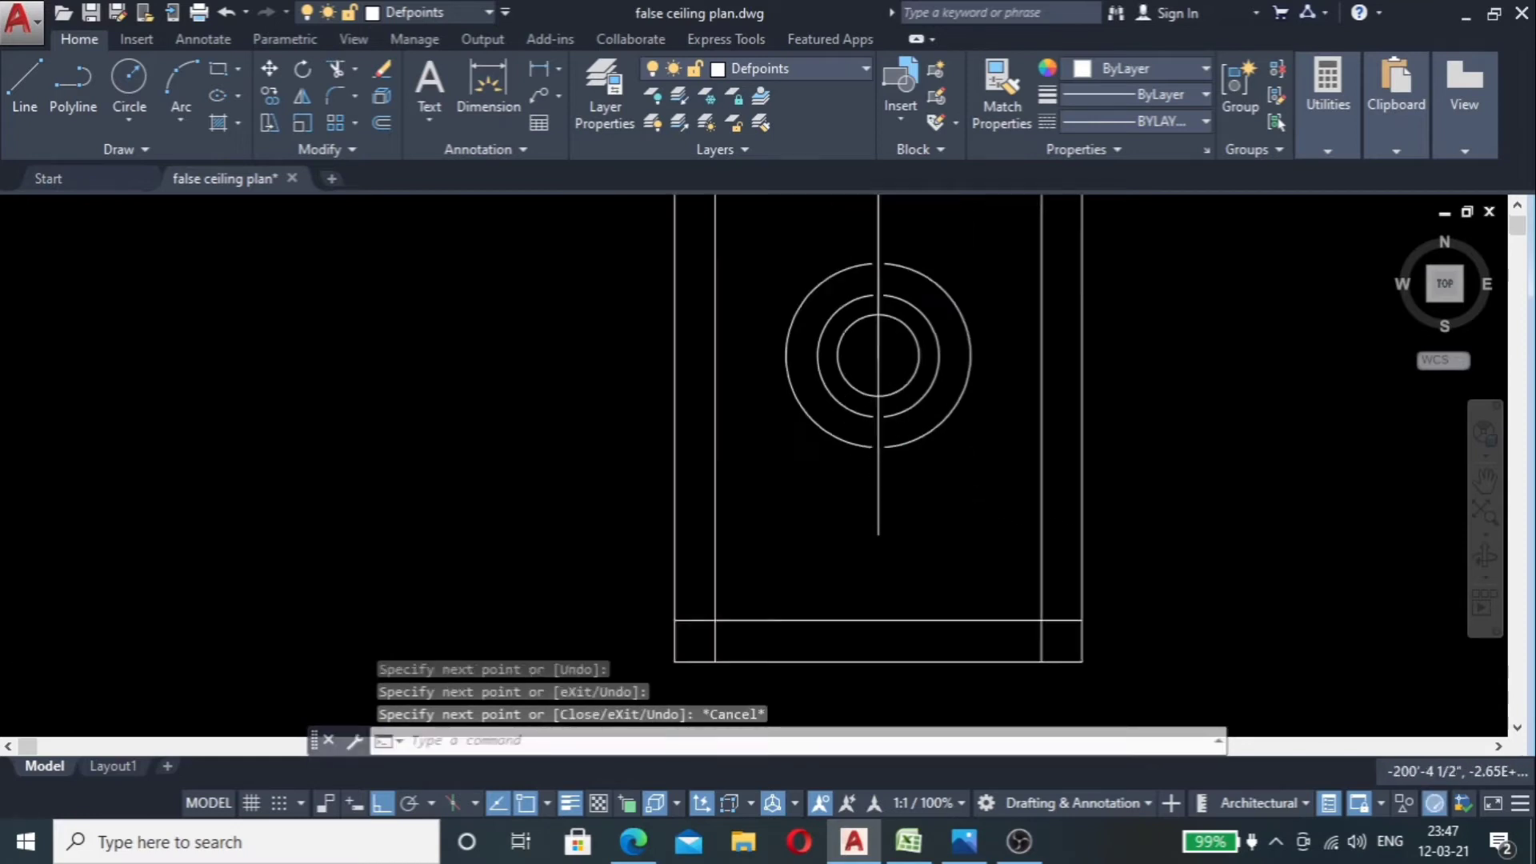
Step: Offset the long vertical centre line 3" to the left and 3" to the right
left_click(920, 452)
left_click(783, 500)
type("b")
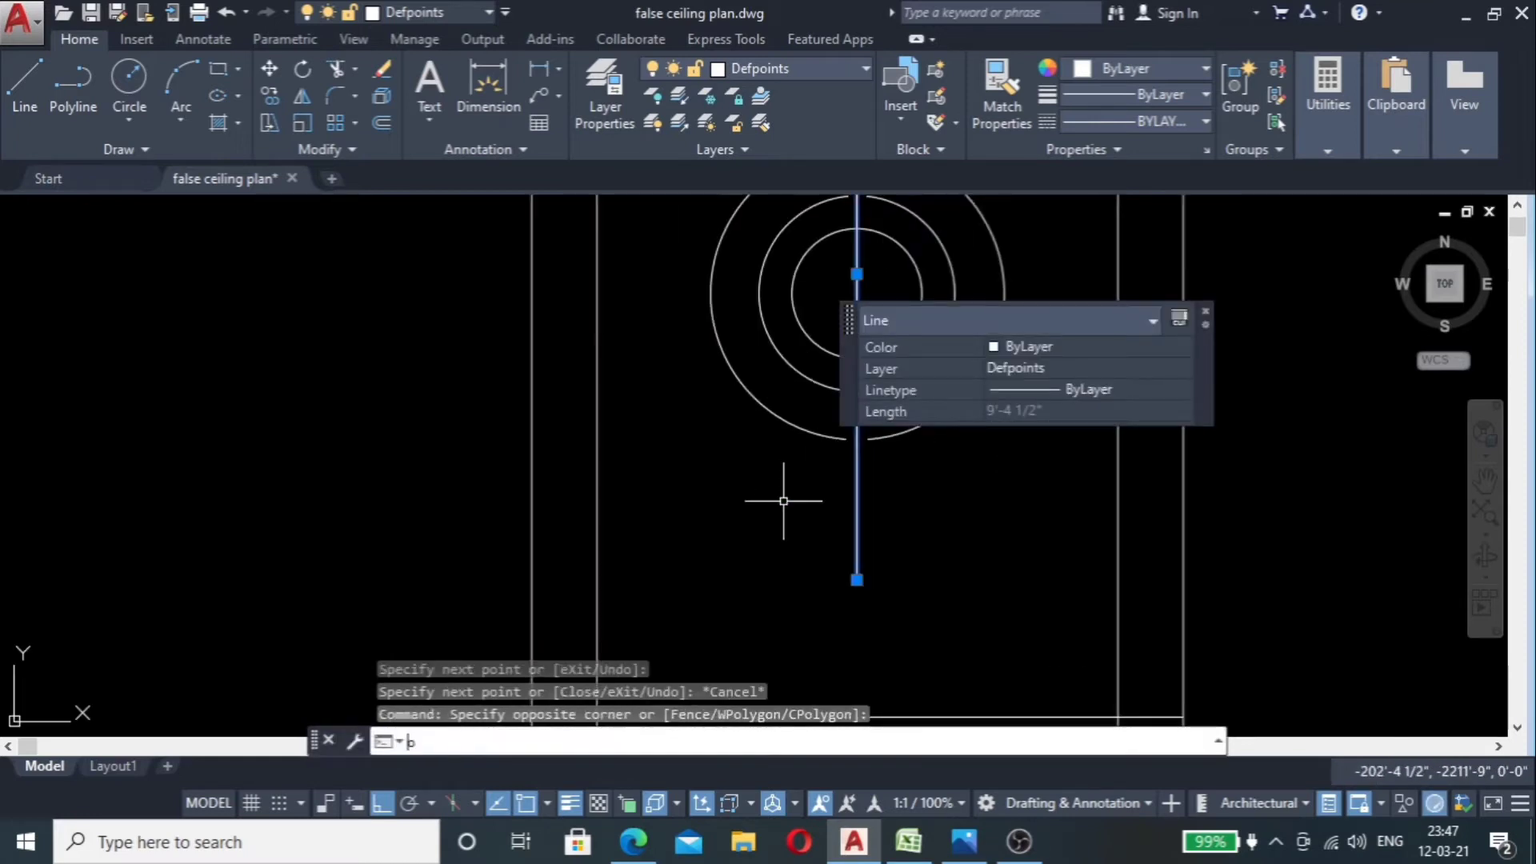
key("Return")
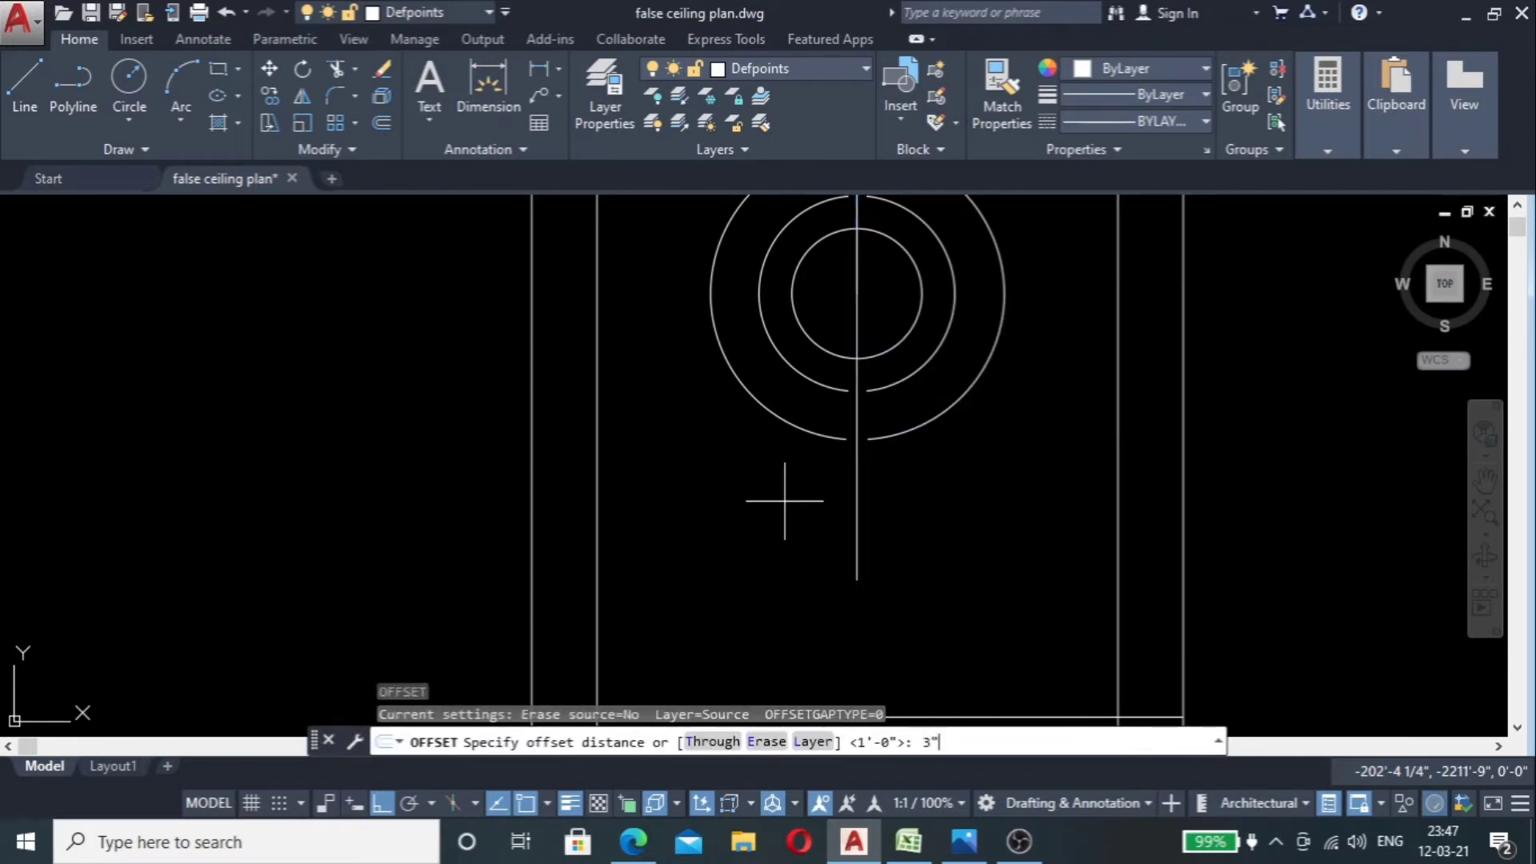
key("Return")
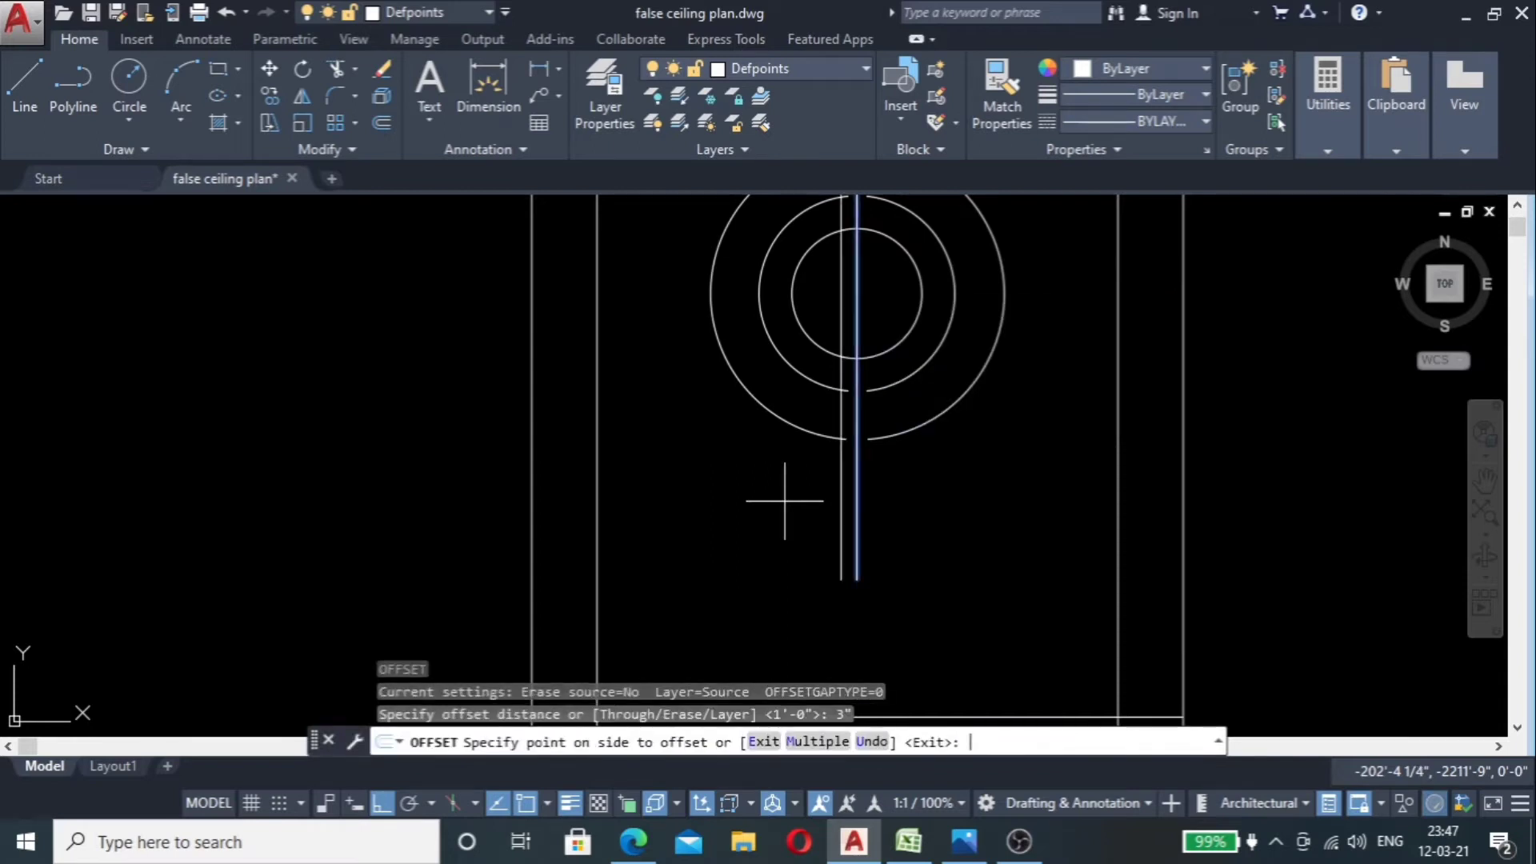
left_click(832, 510)
left_click(857, 512)
left_click(901, 521)
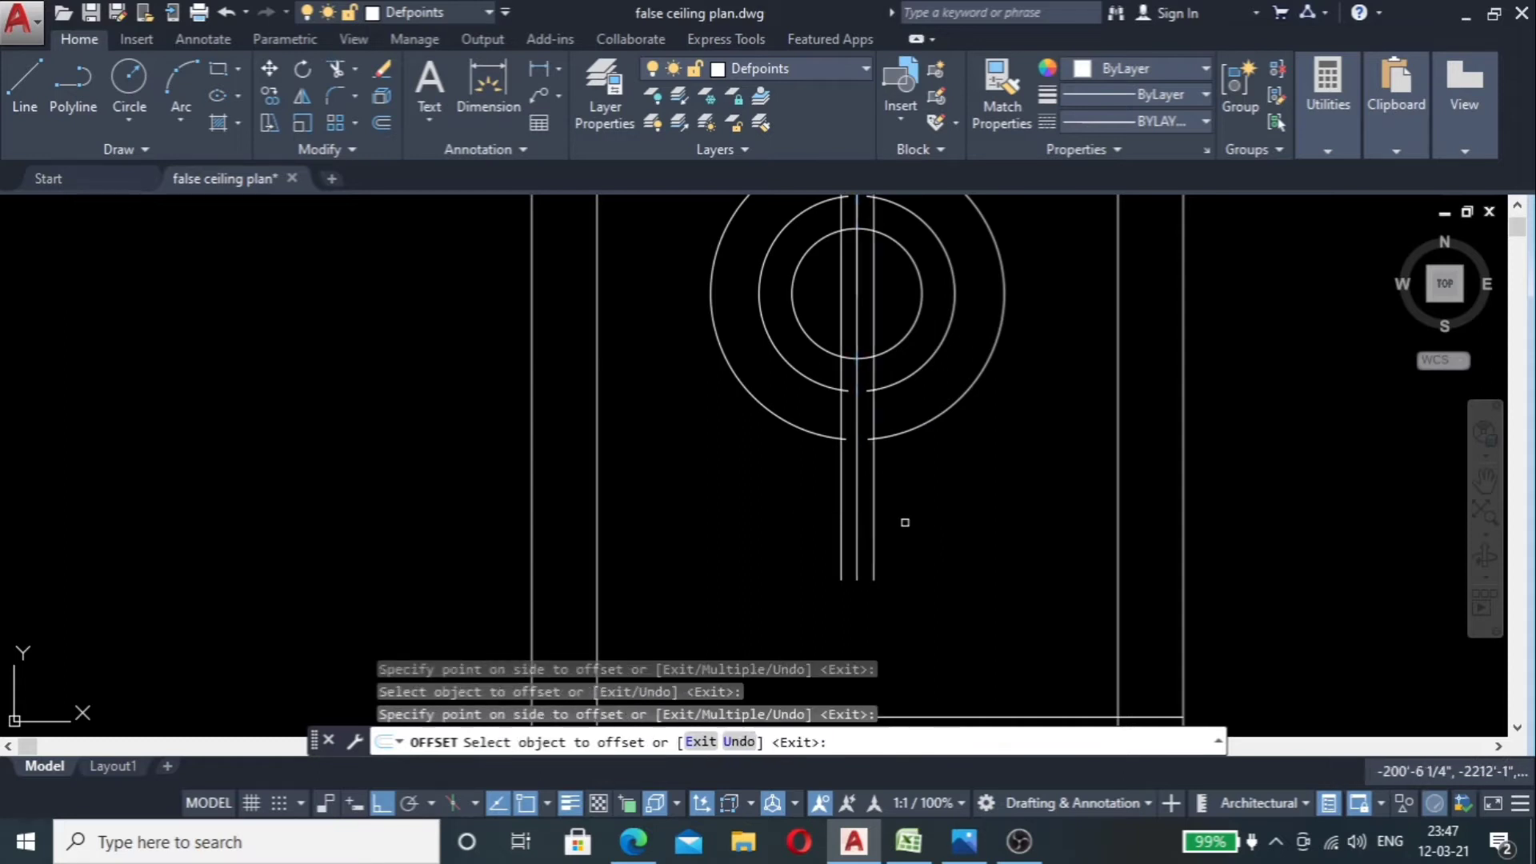
Step: Delete the long vertical centre line between the two offset lines
key("Escape")
scroll(864, 473, "up", 2)
left_click(864, 473)
left_click(840, 485)
key("Delete")
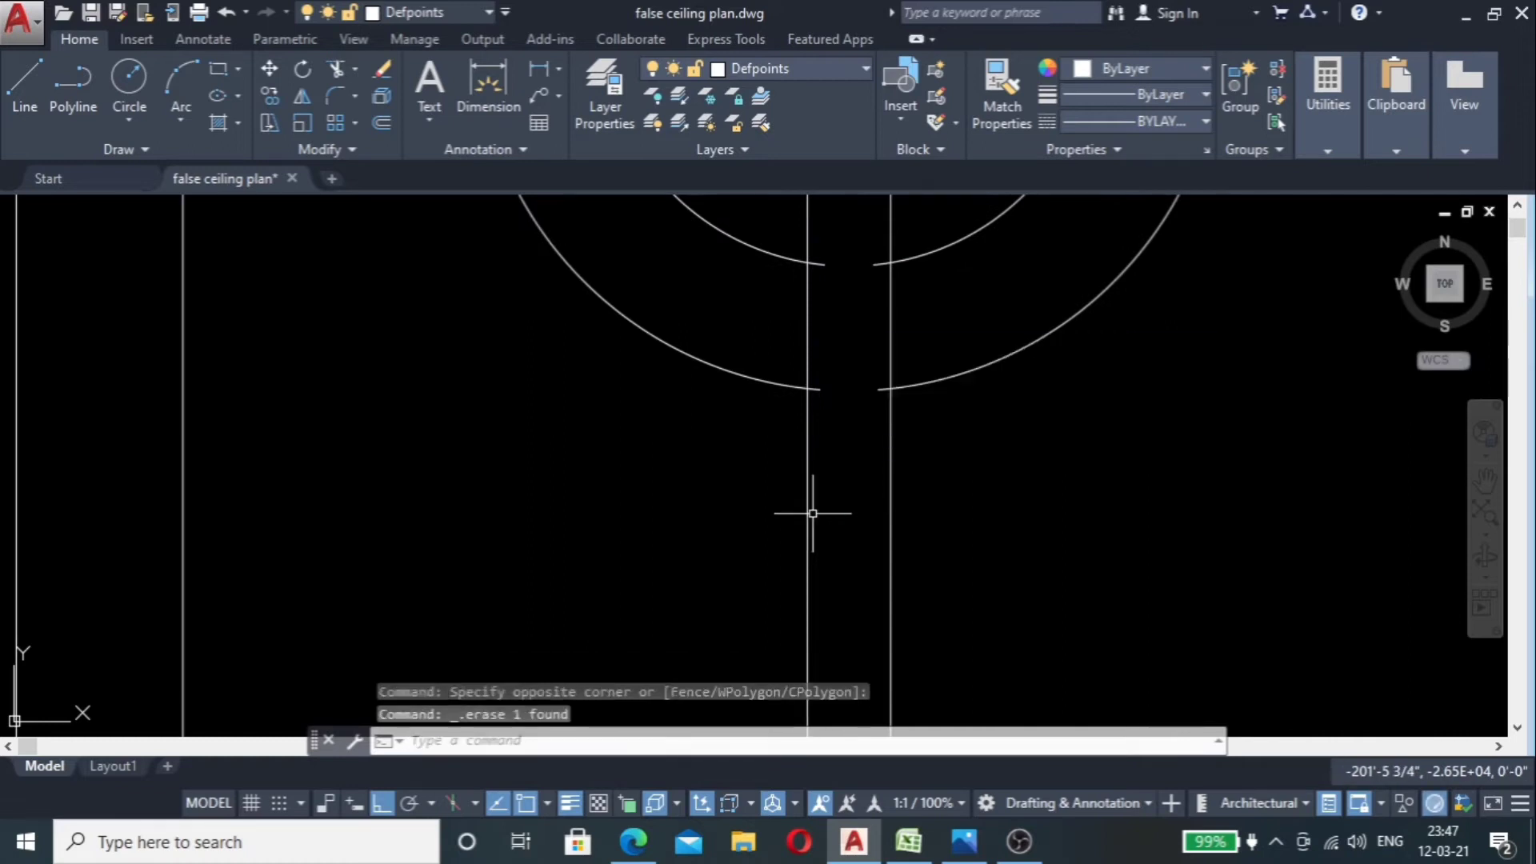
Step: Trim away the parts of the two offset vertical lines above the outer ring, using the four ring arcs as cutting edges
scroll(810, 514, "down", 3)
scroll(744, 460, "up", 3)
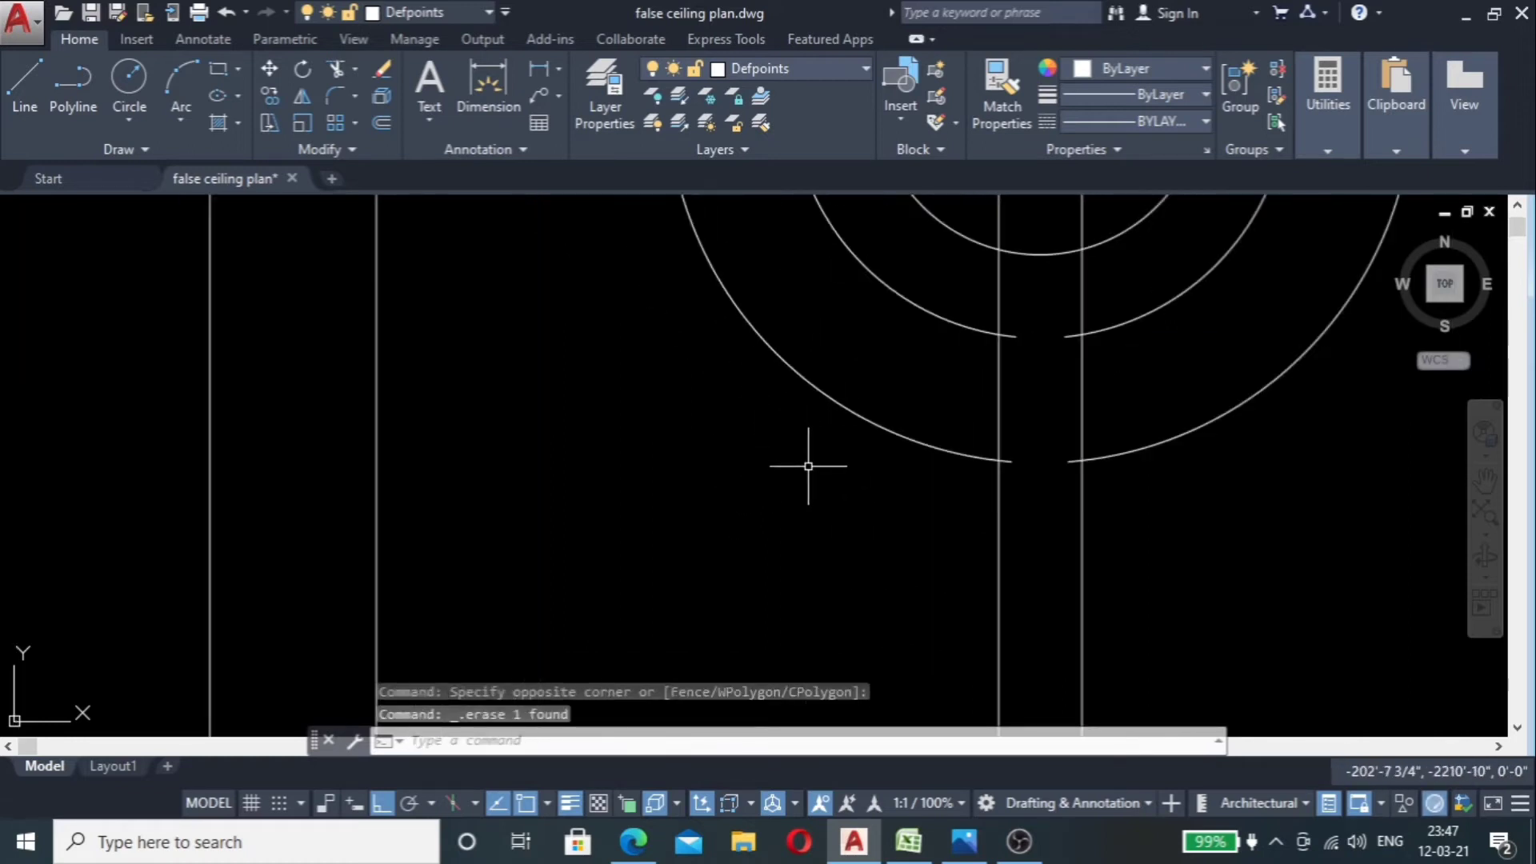
type("tr")
key("Return")
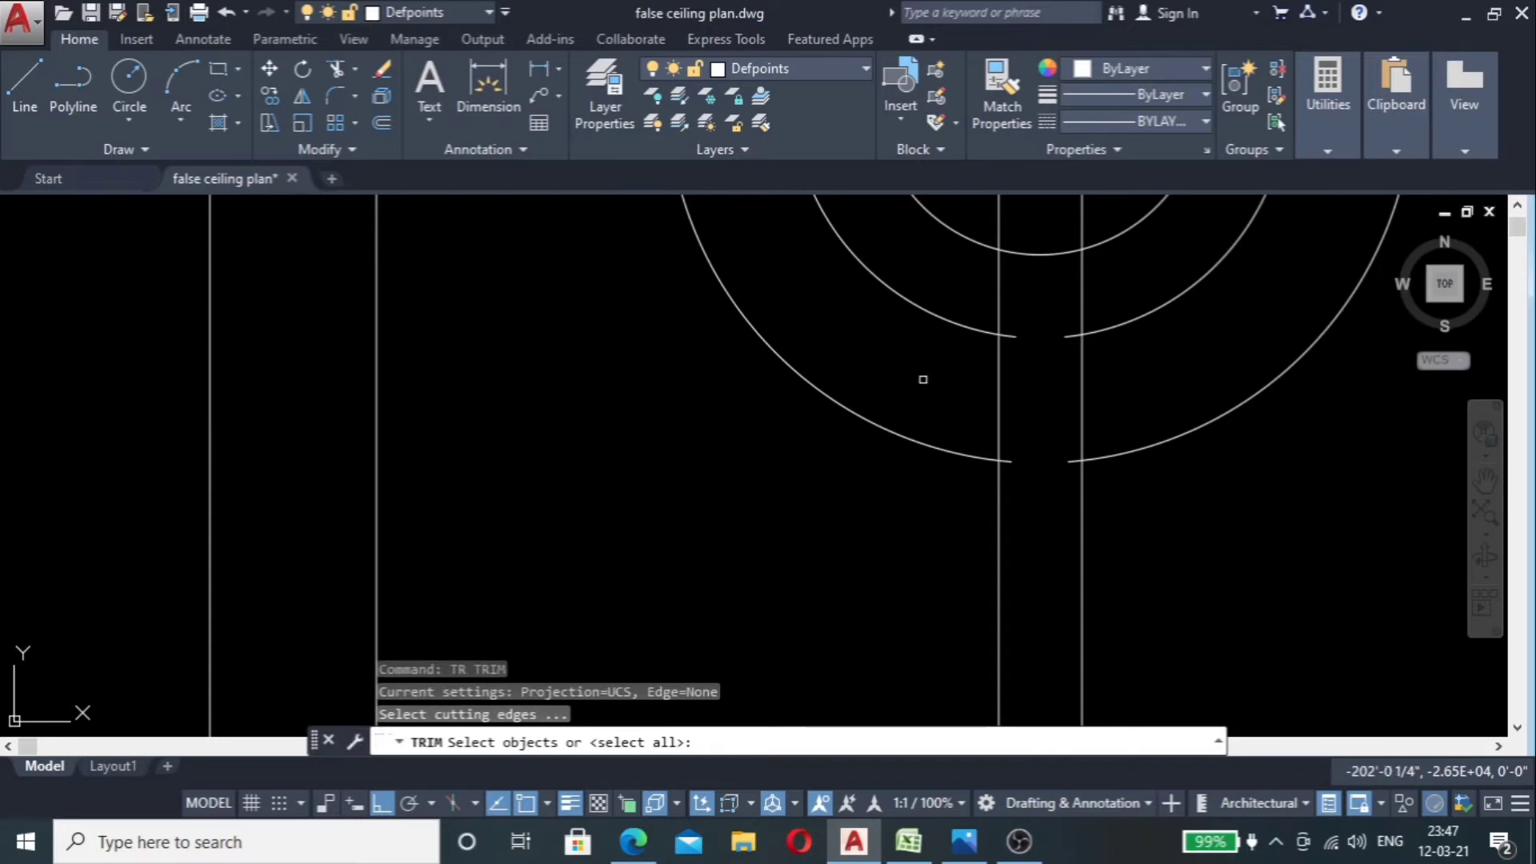
left_click(967, 307)
left_click(846, 551)
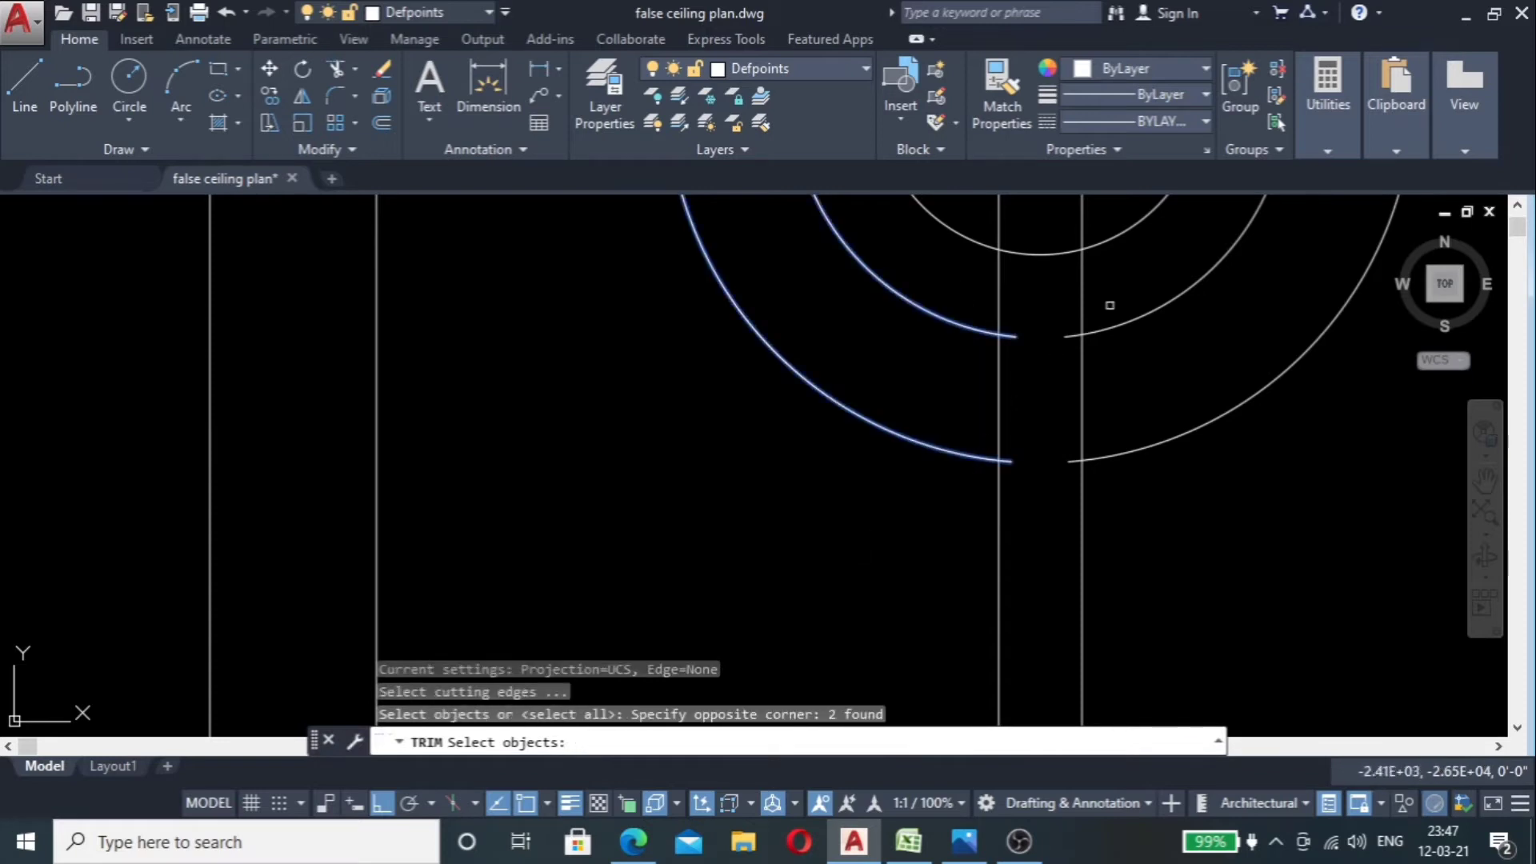
left_click(1128, 289)
left_click(1098, 525)
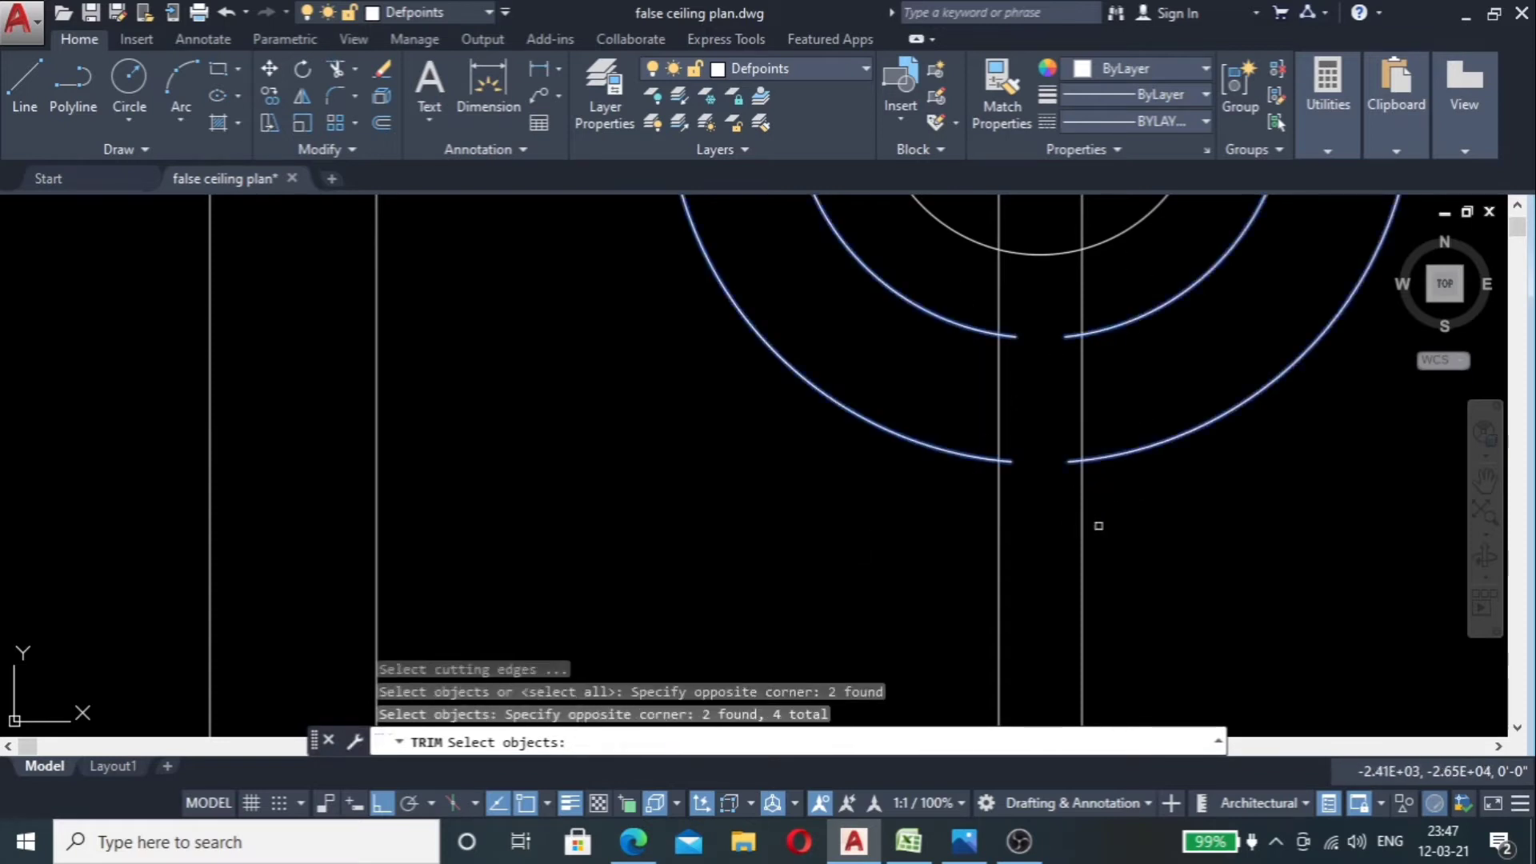
scroll(1077, 525, "down", 5)
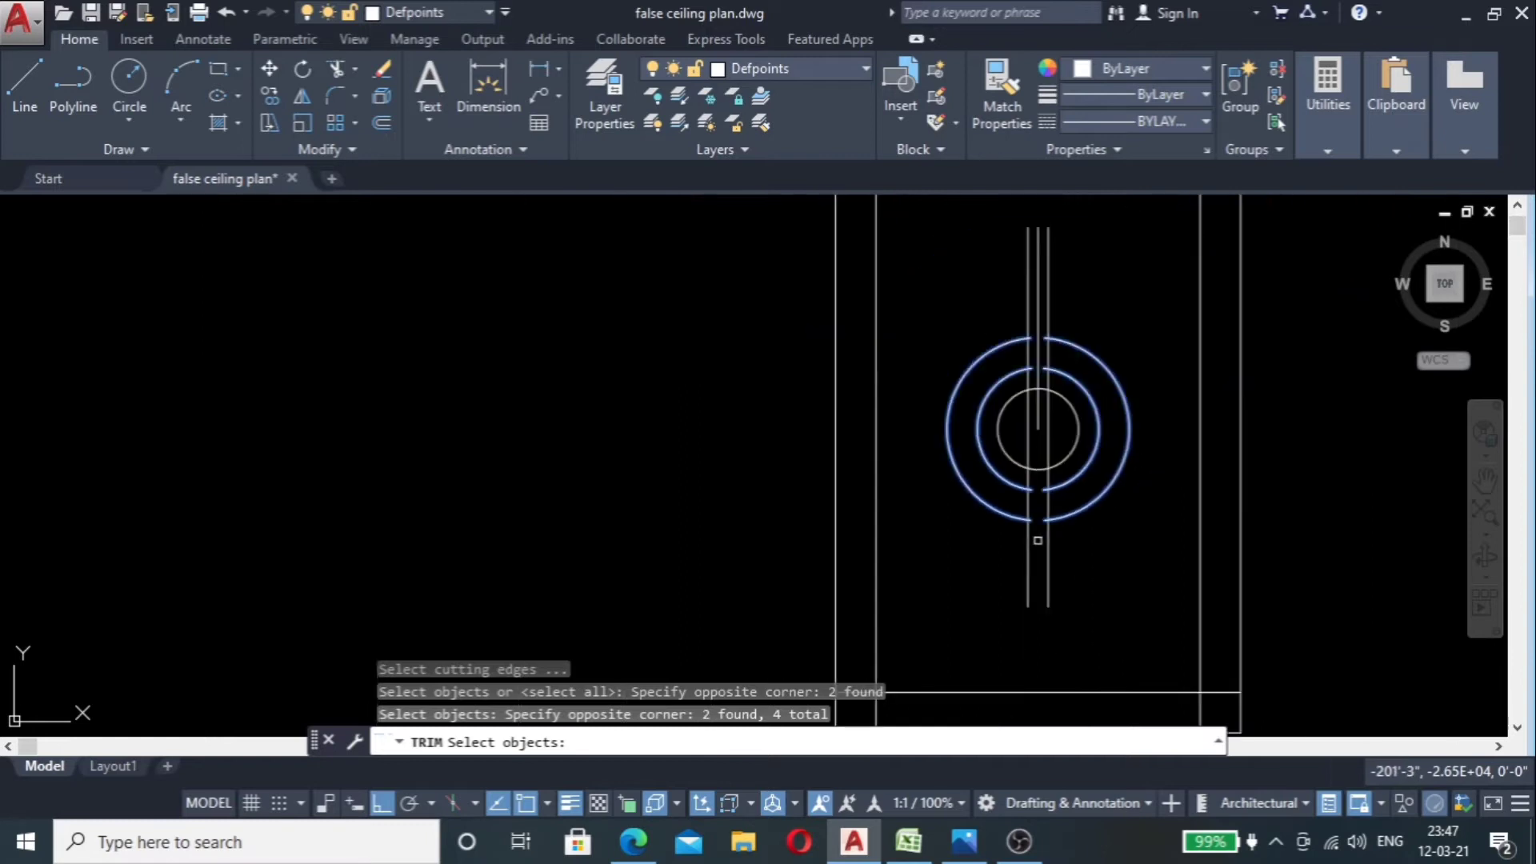
key("Return")
left_click(1095, 245)
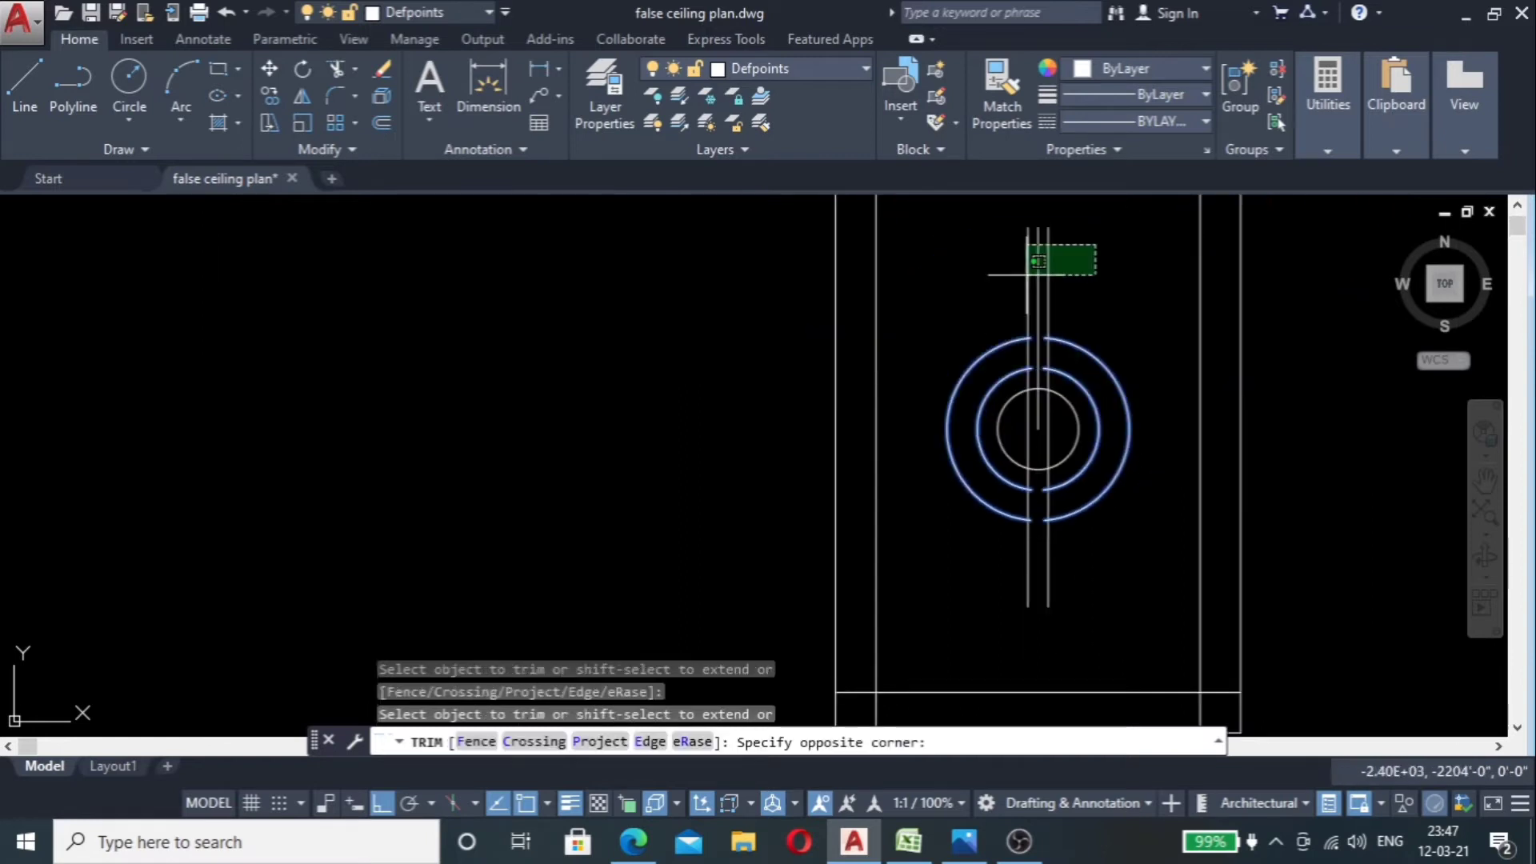
left_click(983, 288)
Step: Trim away the parts of the two offset lines that run inside the inner ring across the central circle
scroll(1057, 388, "up", 6)
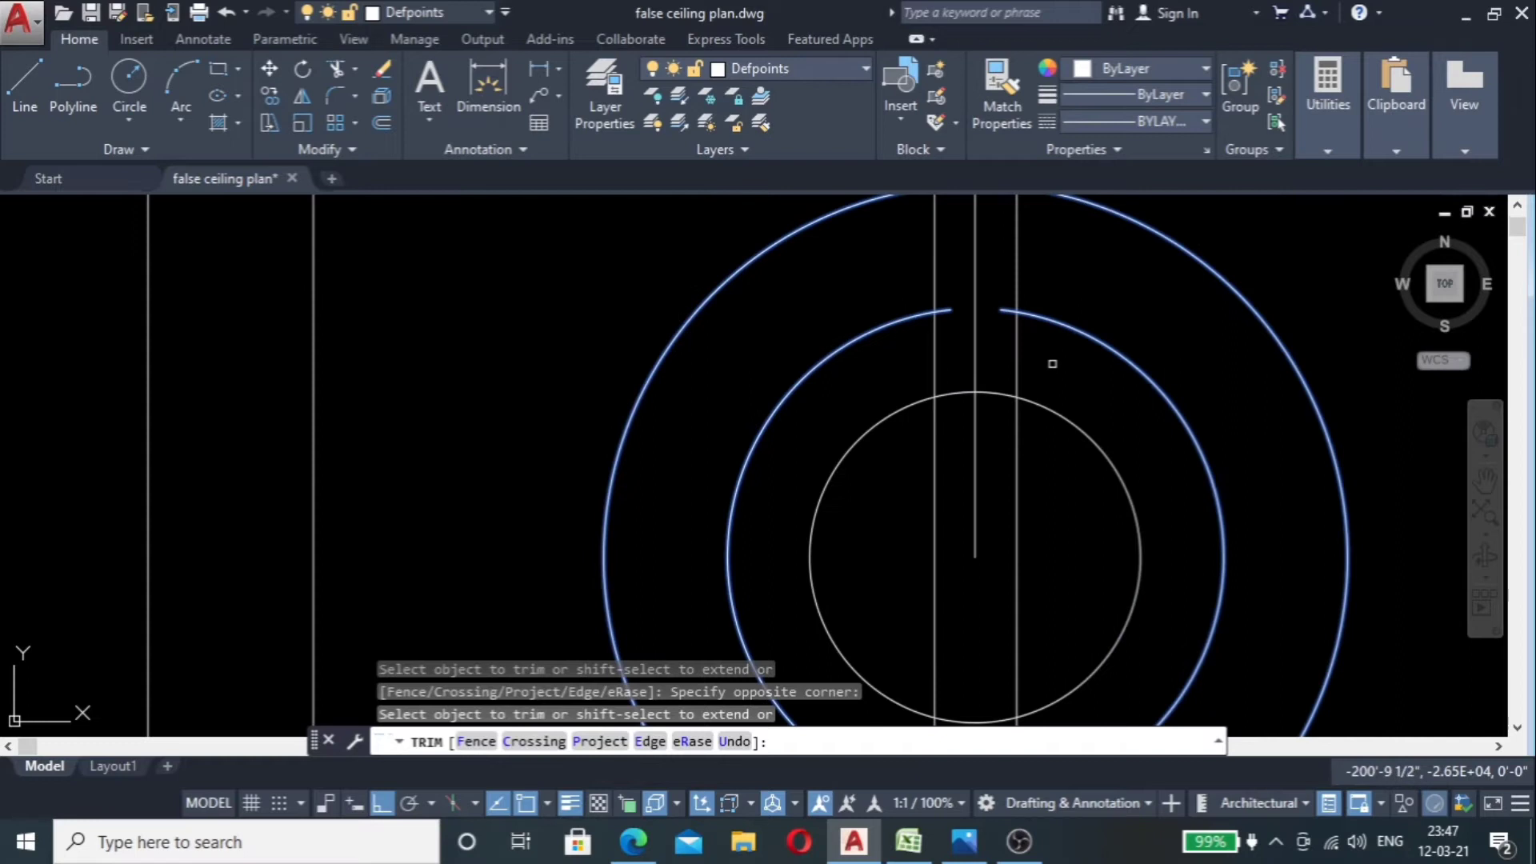
left_click(1039, 344)
left_click(860, 344)
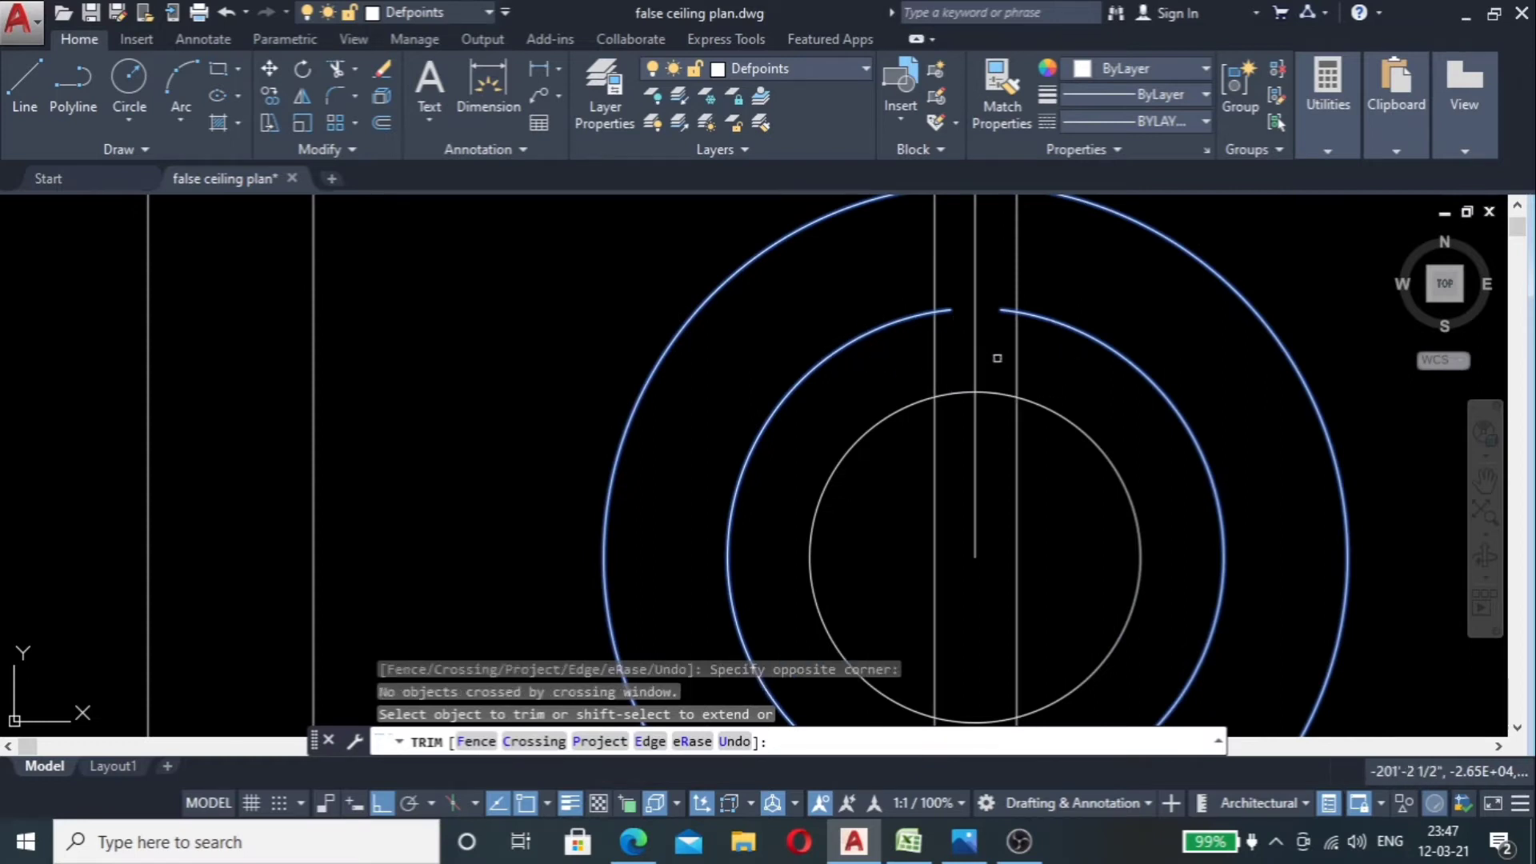
left_click(1039, 352)
left_click(881, 382)
scroll(951, 365, "down", 6)
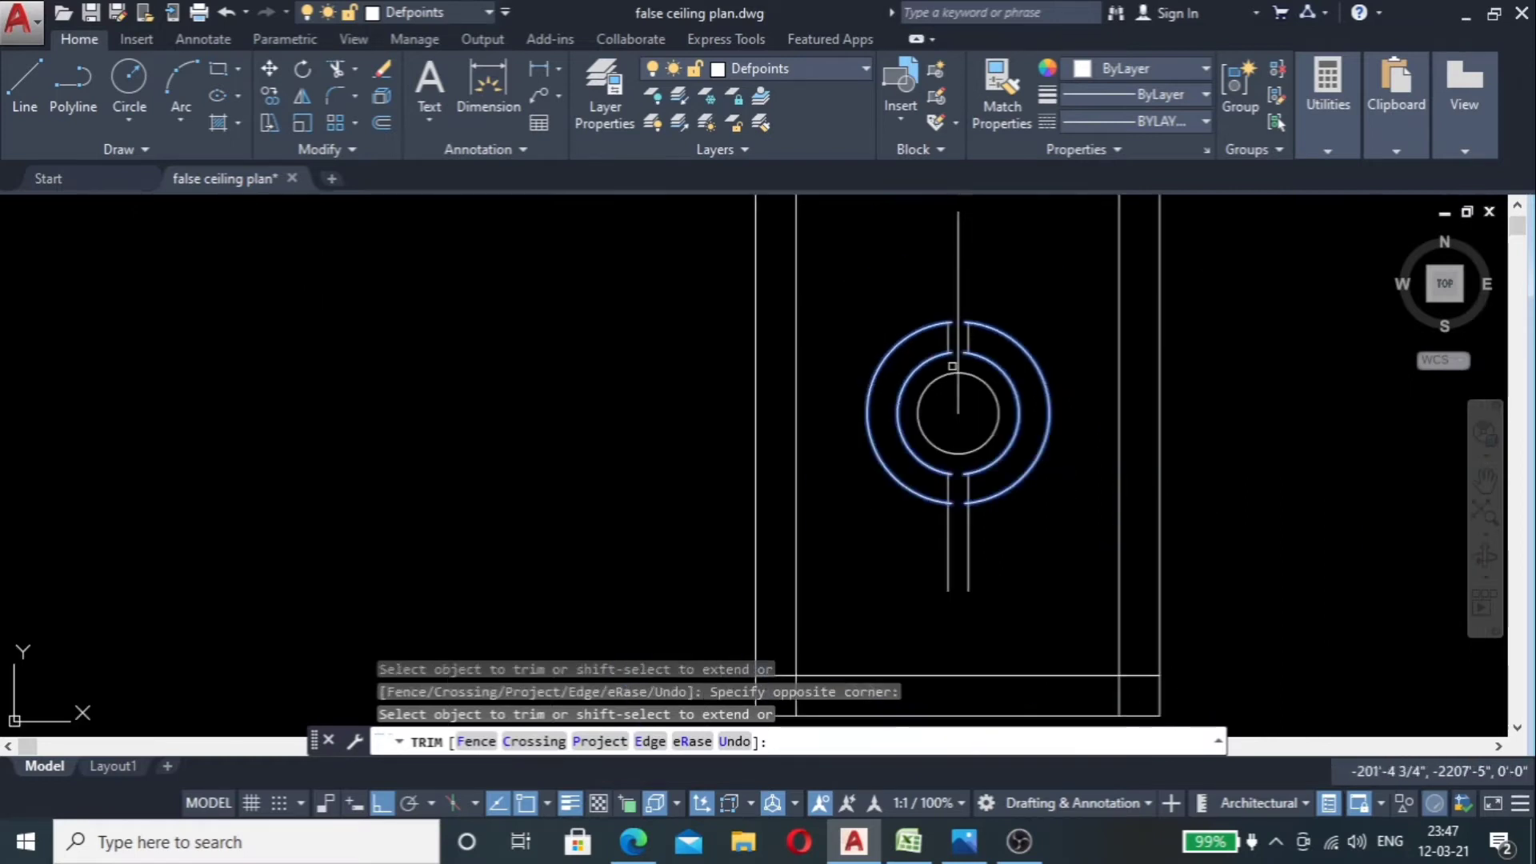
Step: Trim away the parts of the two offset lines below the outer ring and finish trimming
left_click(951, 574)
scroll(1046, 521, "up", 5)
left_click(1087, 453)
left_click(832, 552)
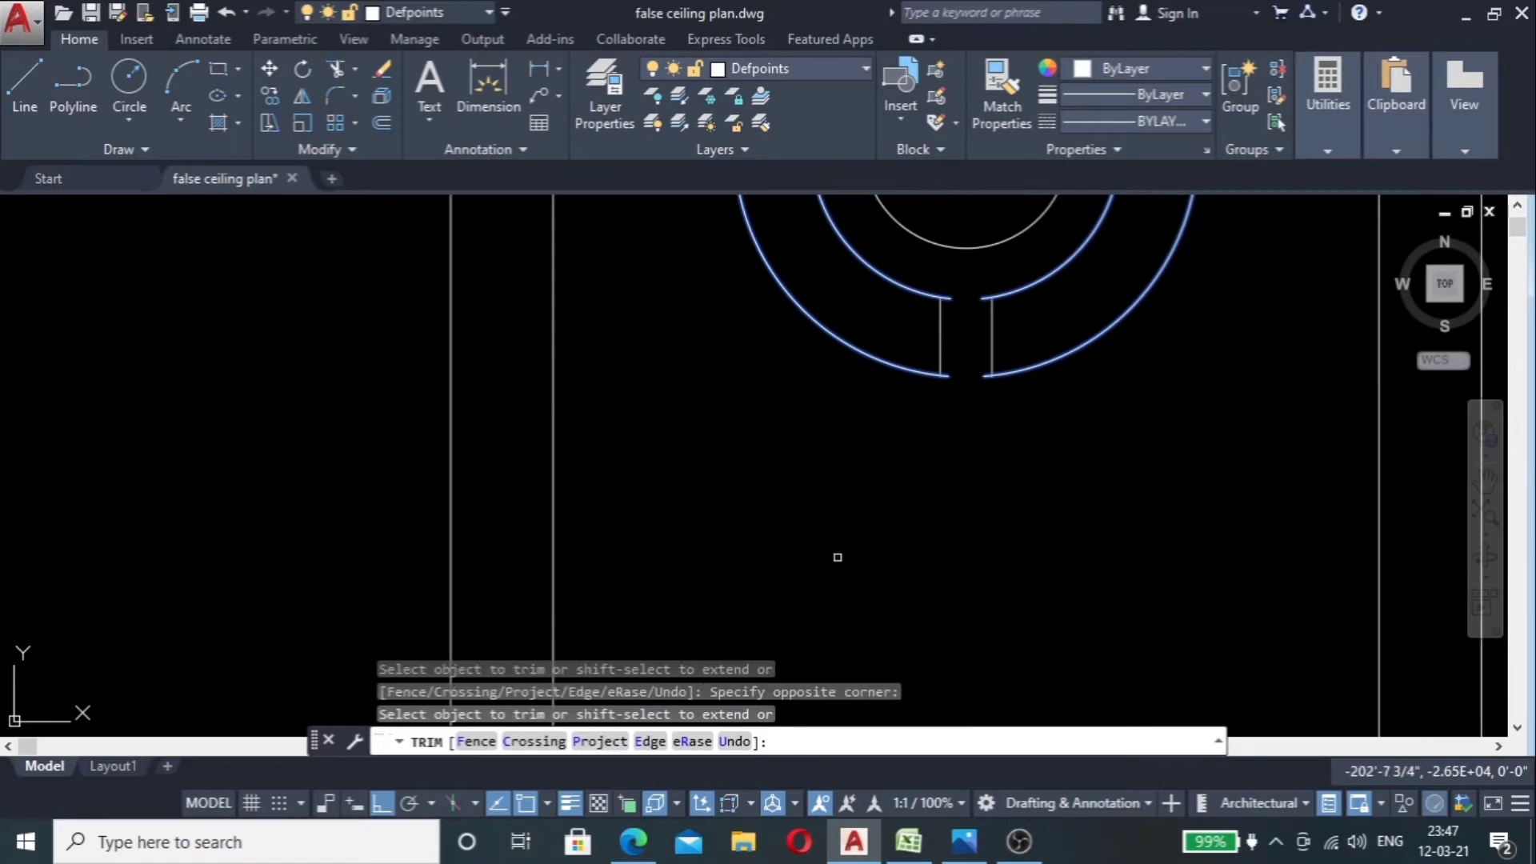
scroll(985, 550, "down", 4)
key("Escape")
Step: Fillet the right outer arc to the right vertical line at the rings' lower gap with a zero radius
scroll(983, 512, "up", 4)
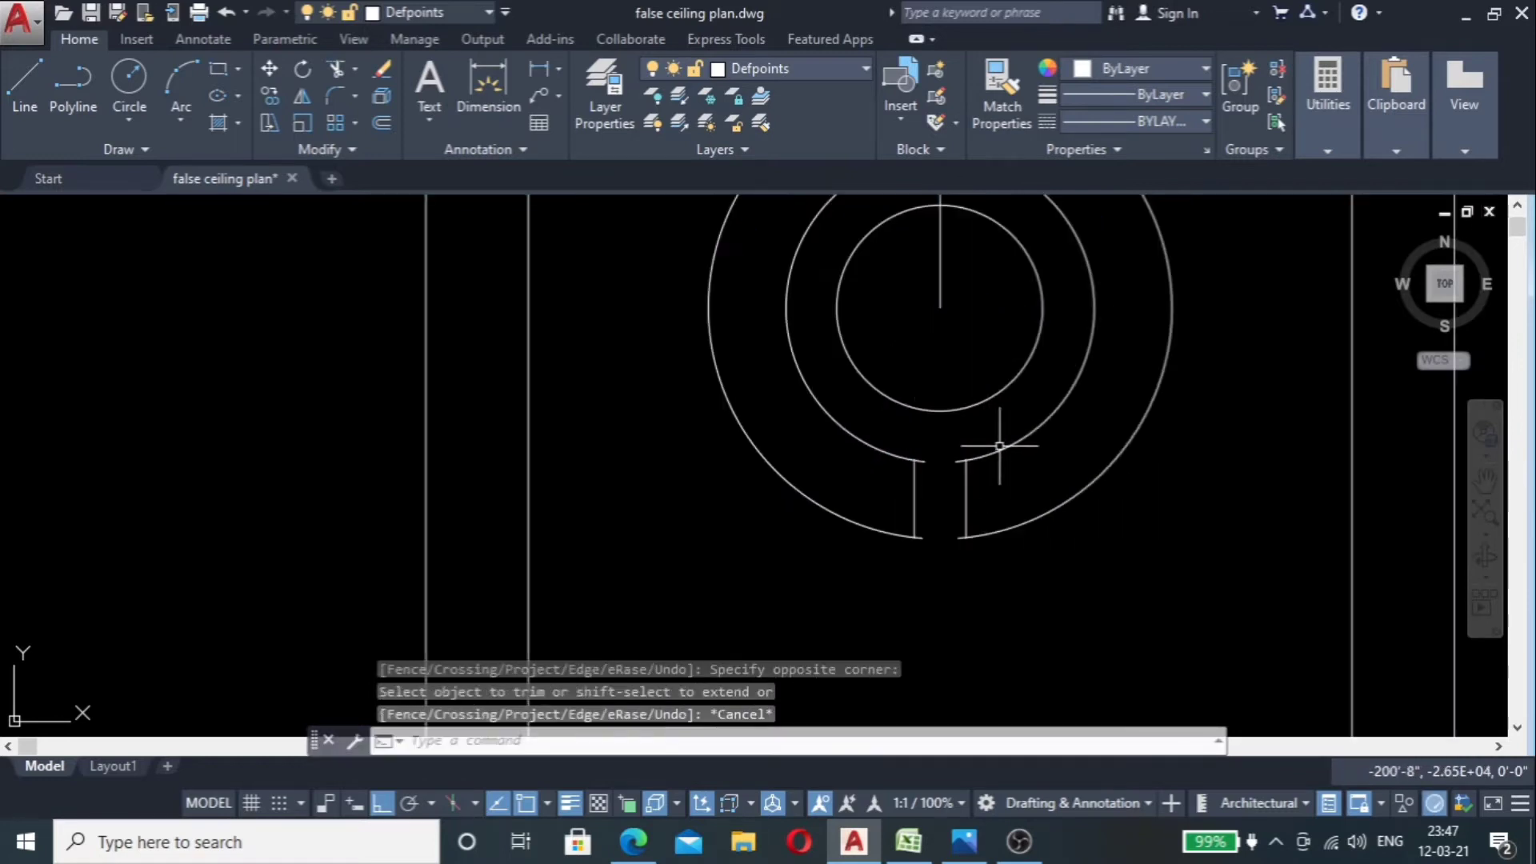
type("f")
key("Return")
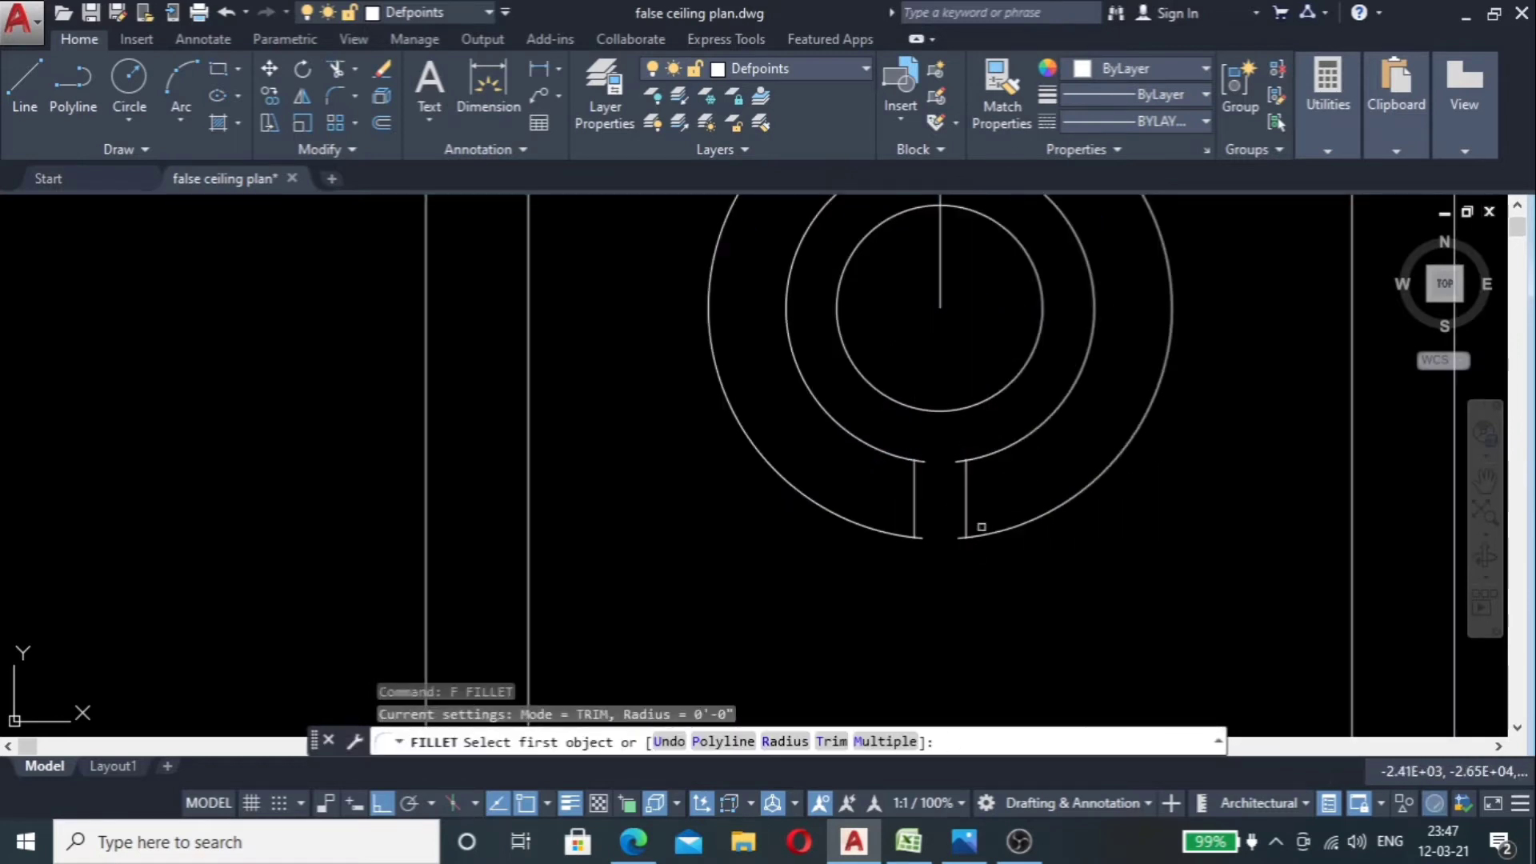
left_click(985, 529)
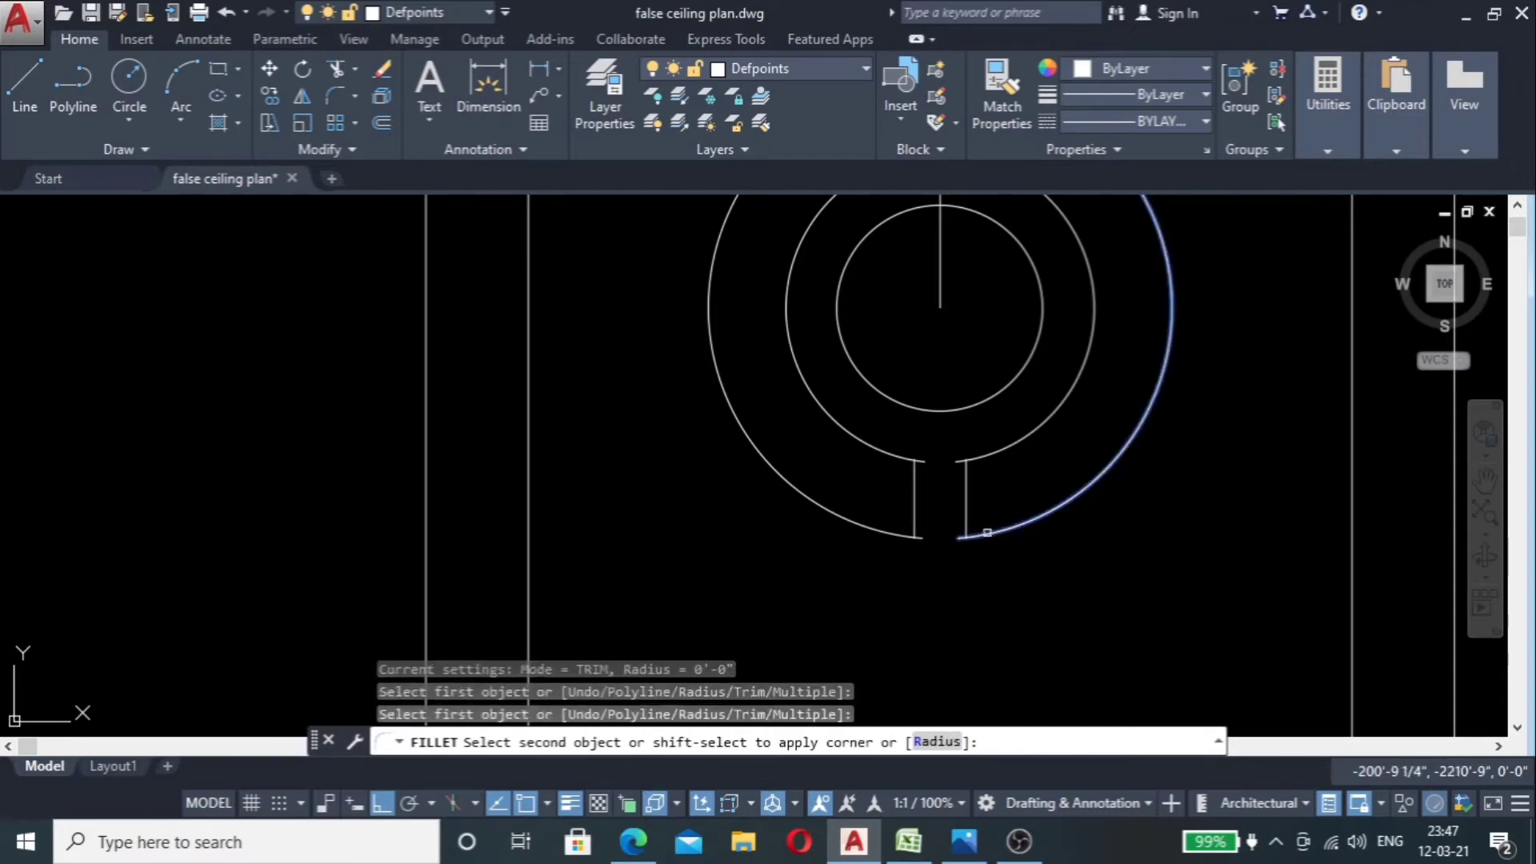
left_click(965, 520)
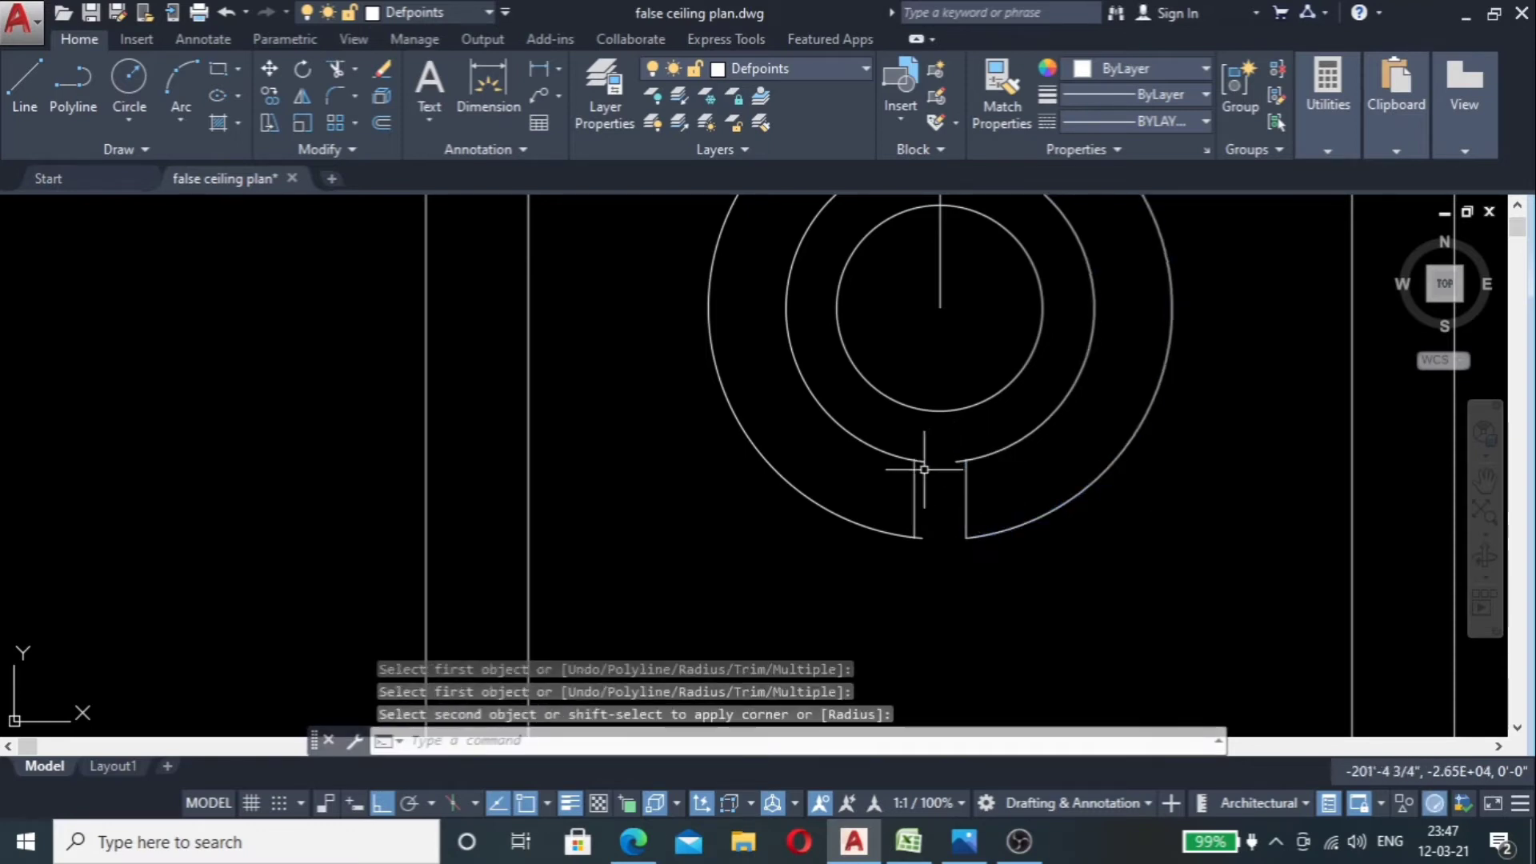
key("Return")
scroll(885, 480, "up", 3)
key("Escape")
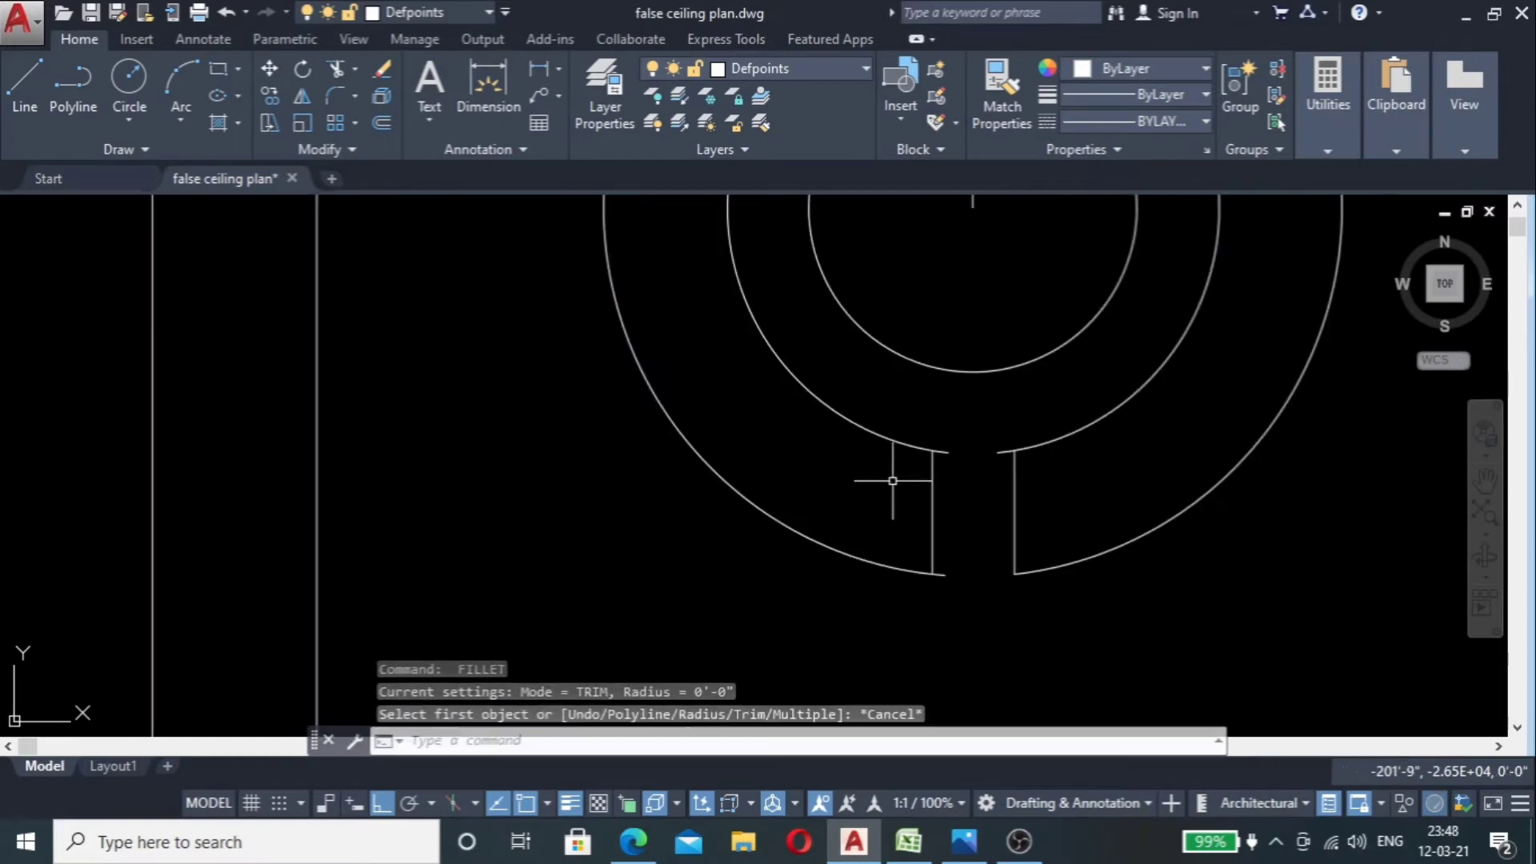
Step: Trim the arc ends projecting into the lower gap, using the gap's two vertical lines as cutting edges
scroll(960, 508, "up", 2)
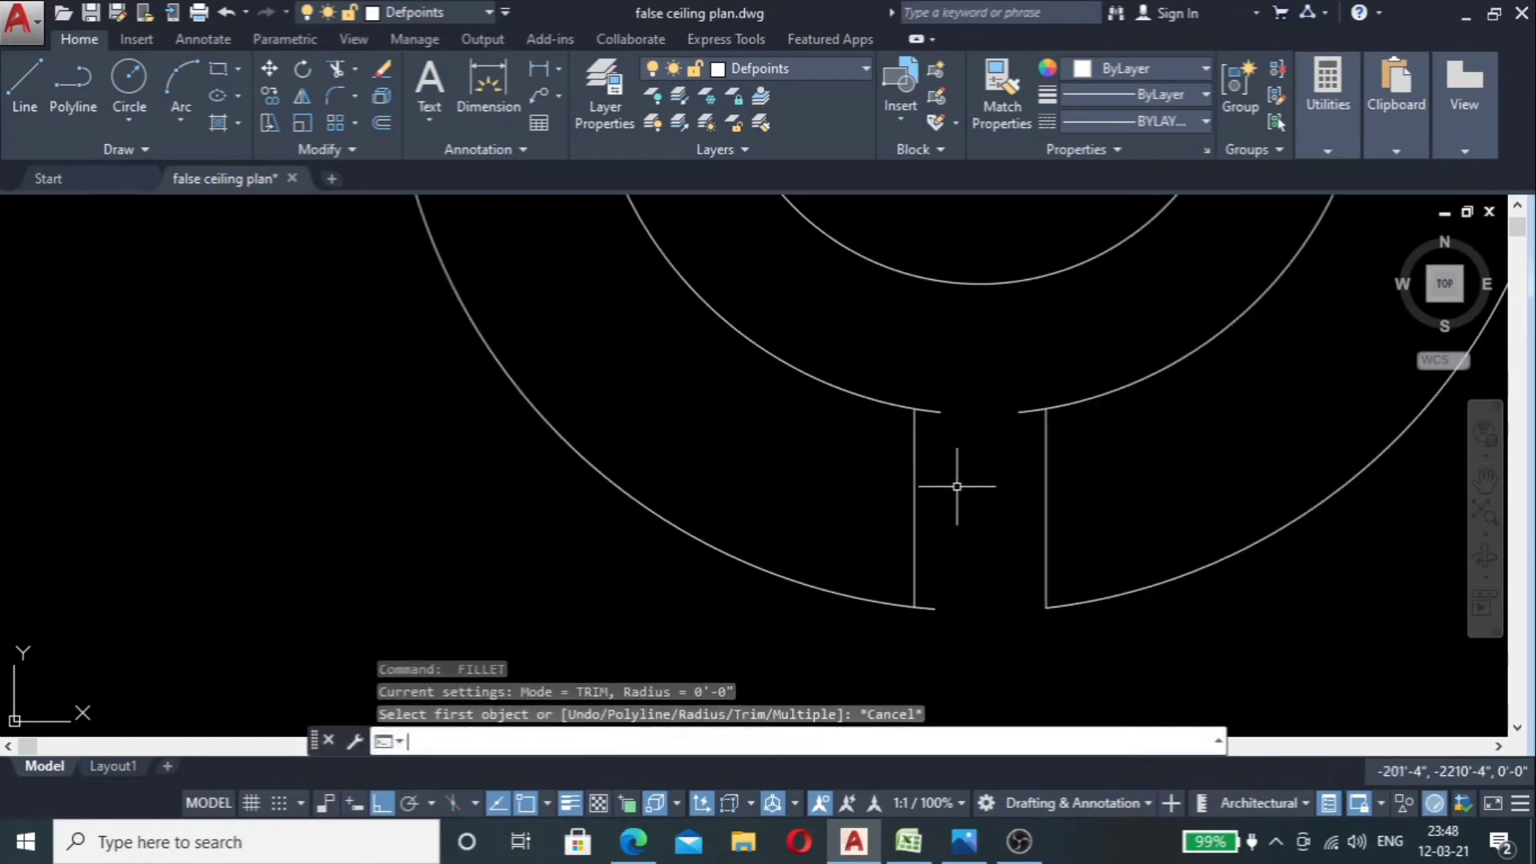
type("tr")
key("Return")
left_click(1111, 456)
left_click(860, 514)
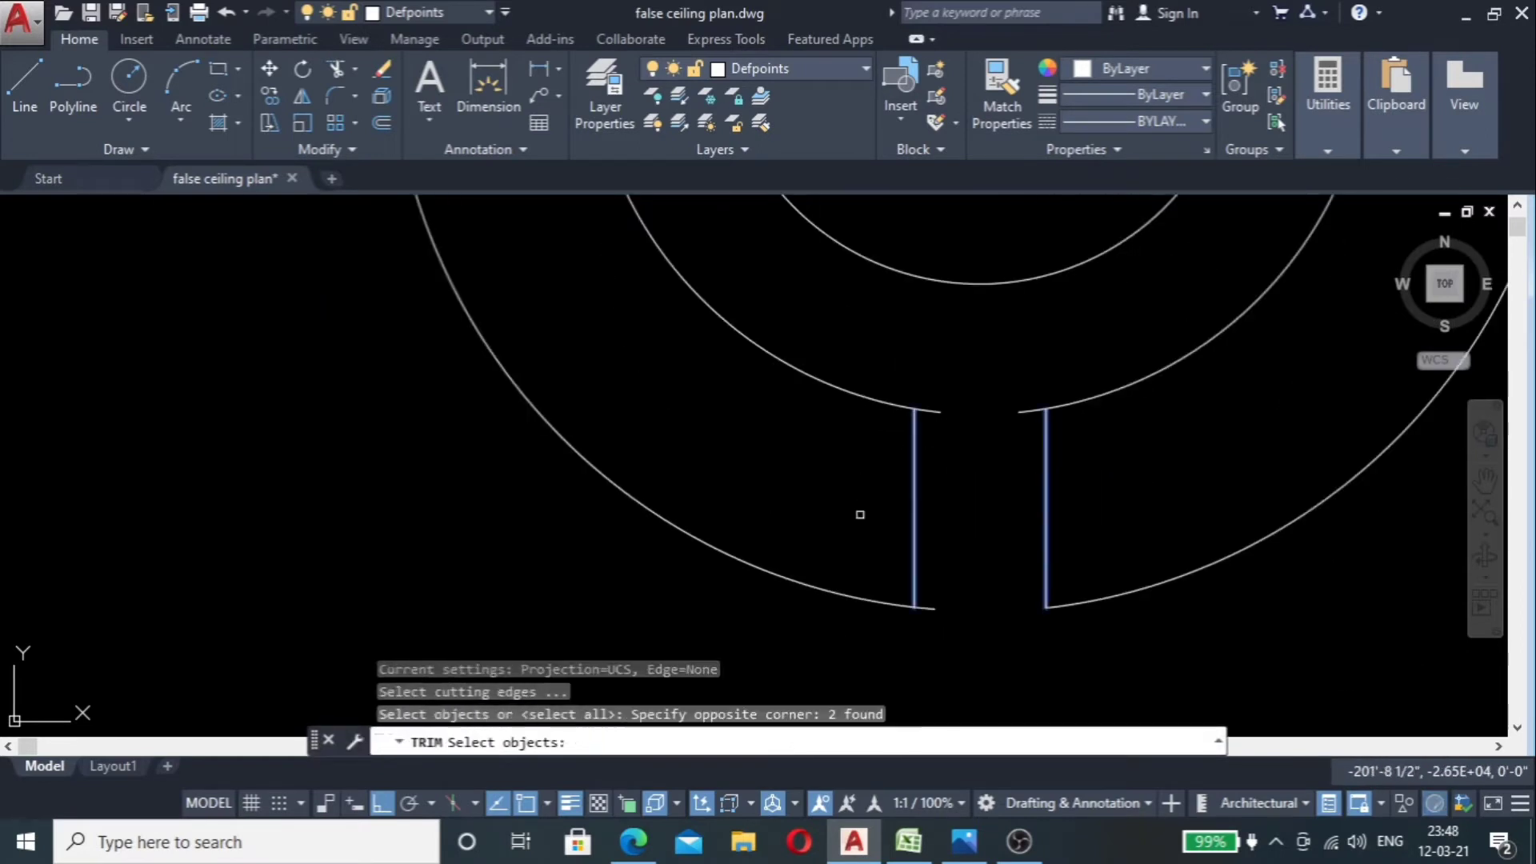
key("Return")
left_click(1038, 369)
left_click(952, 516)
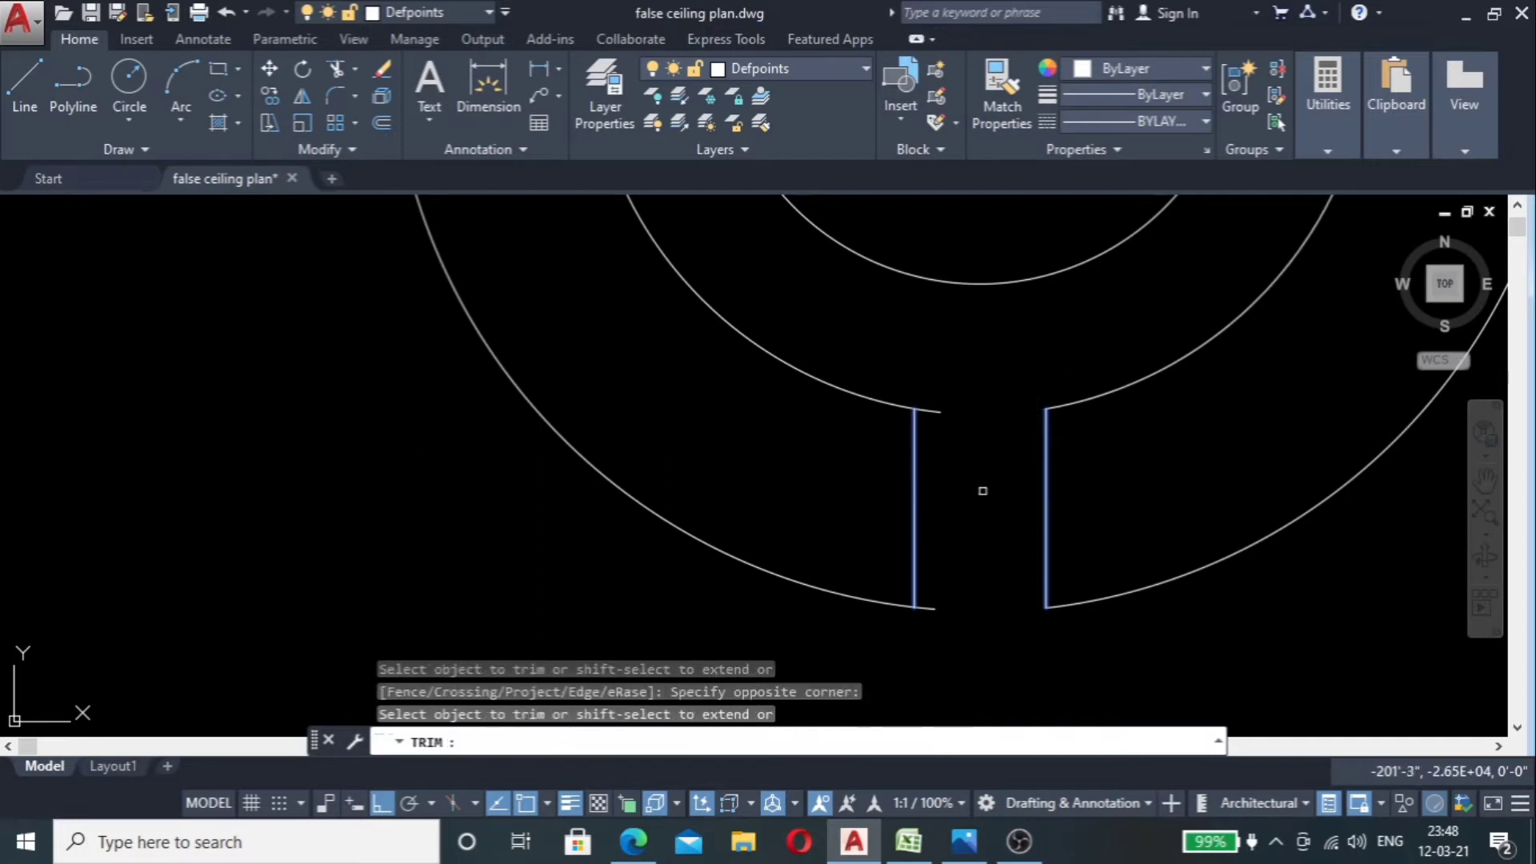
left_click(931, 361)
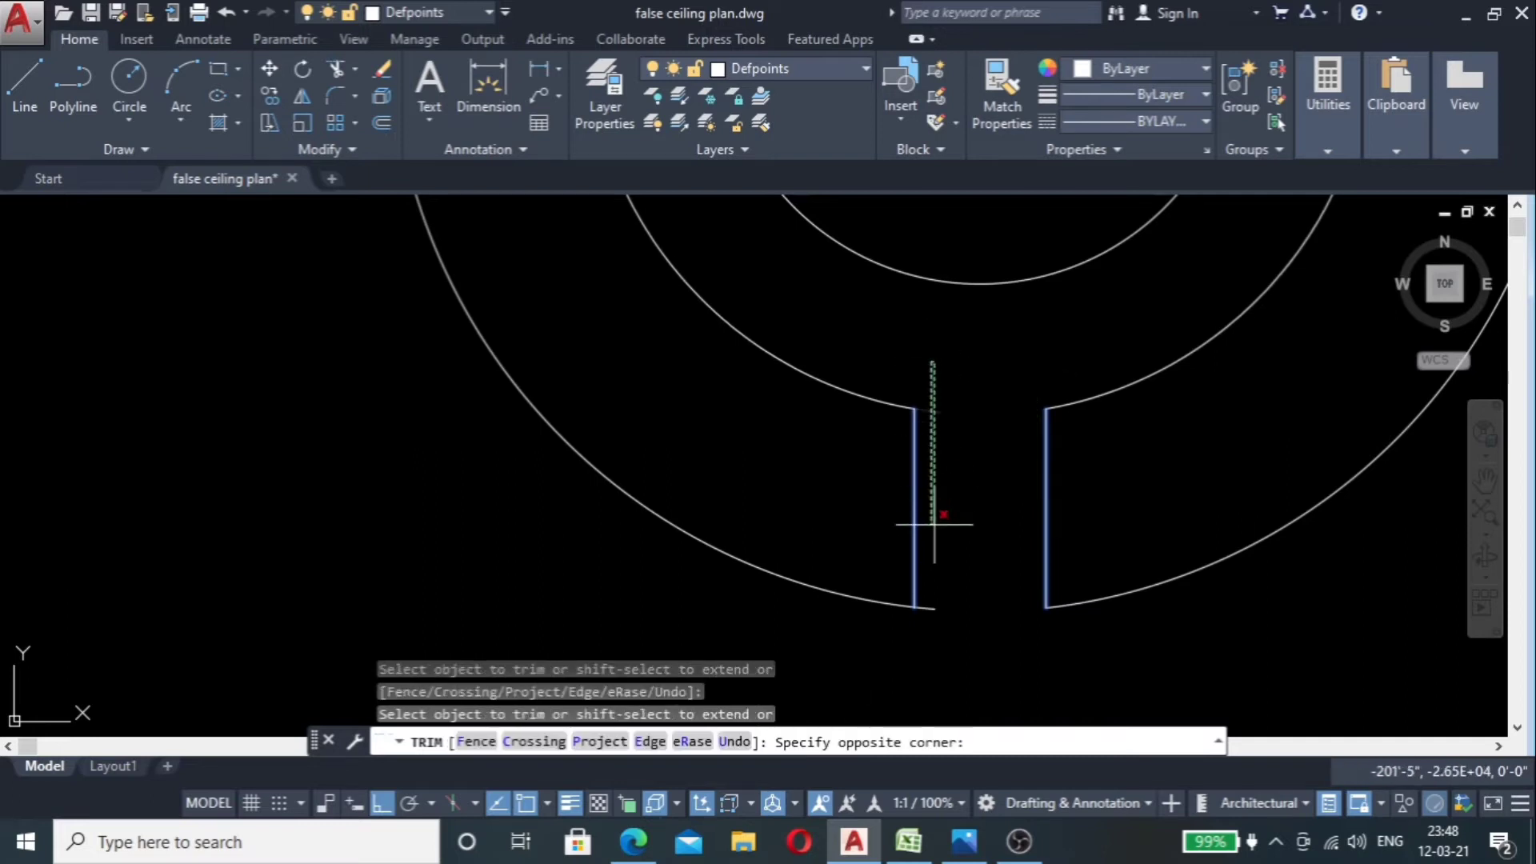
left_click(924, 613)
scroll(924, 614, "down", 2)
key("Escape")
Step: Delete the remaining vertical centre line running from the circle's centre up through the upper gap
scroll(995, 566, "down", 2)
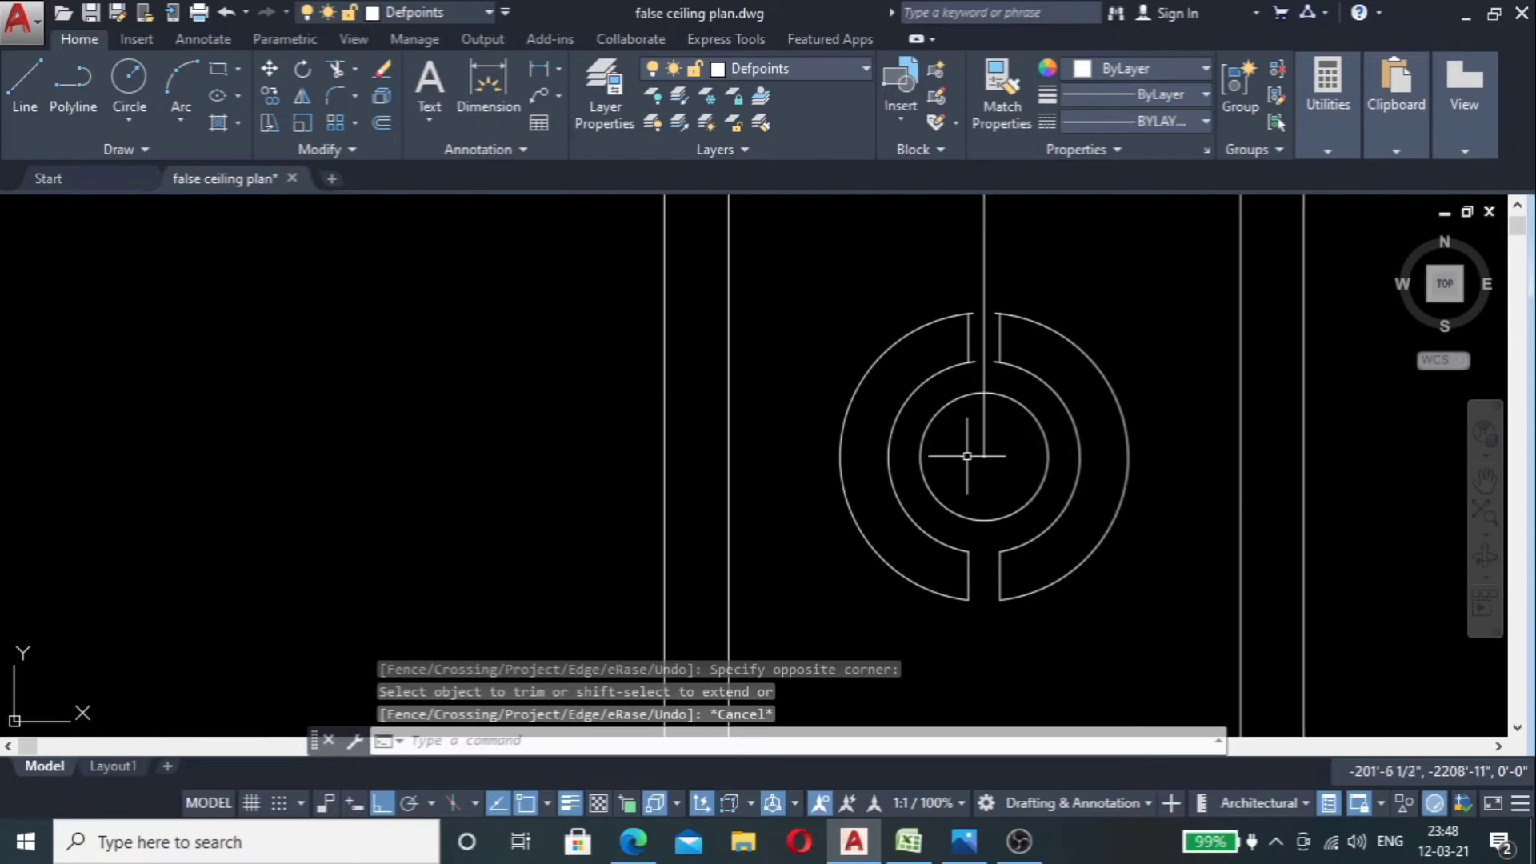
scroll(997, 345, "up", 5)
left_click(943, 332)
left_click(899, 356)
key("Delete")
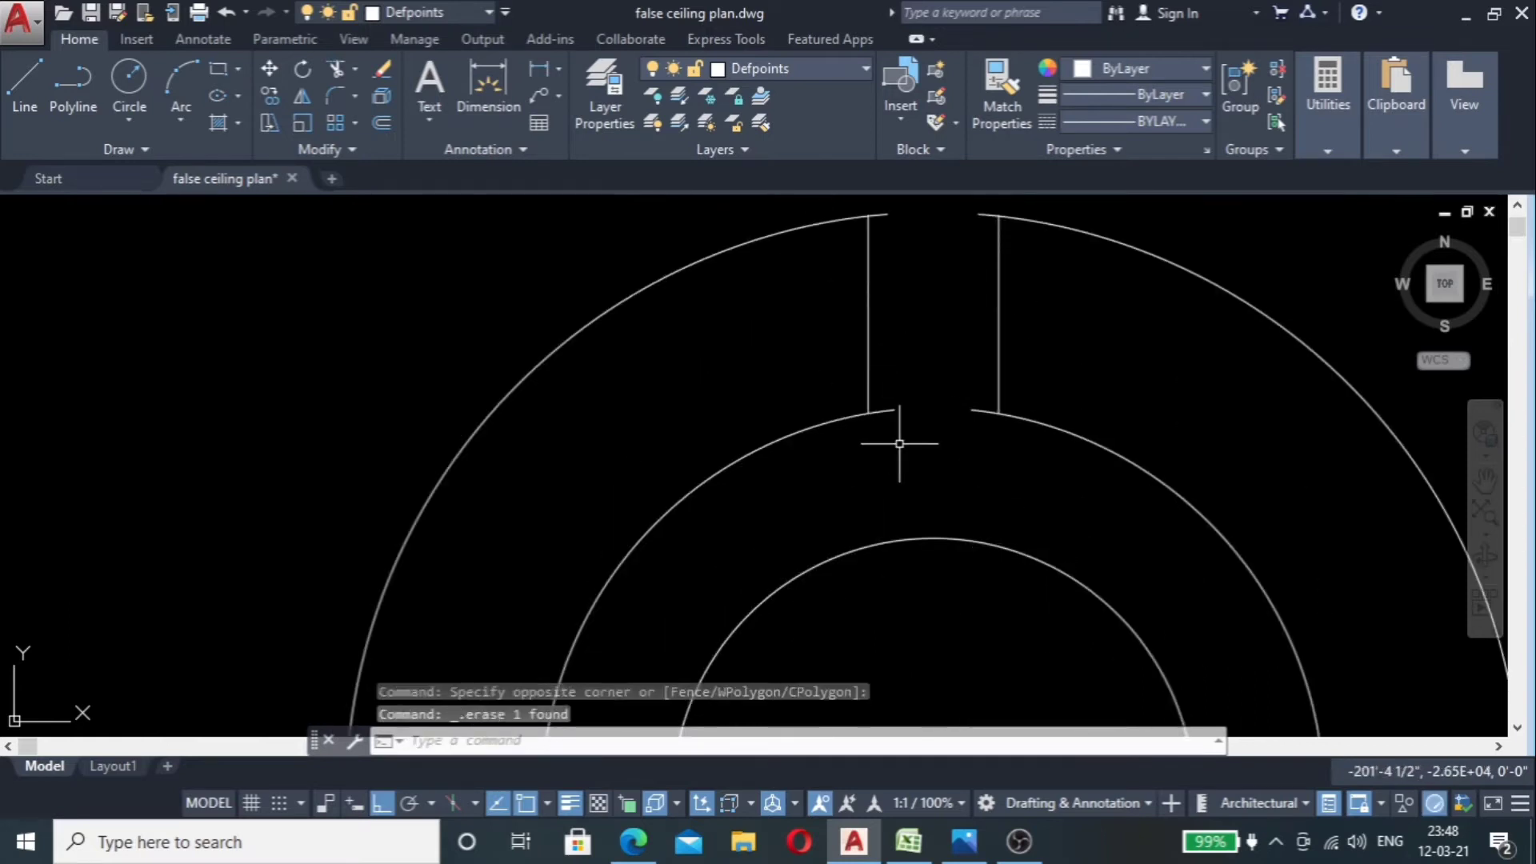
Step: Trim the arc ends projecting into the upper gap, using the gap's two vertical lines as cutting edges
type("tr")
key("Return")
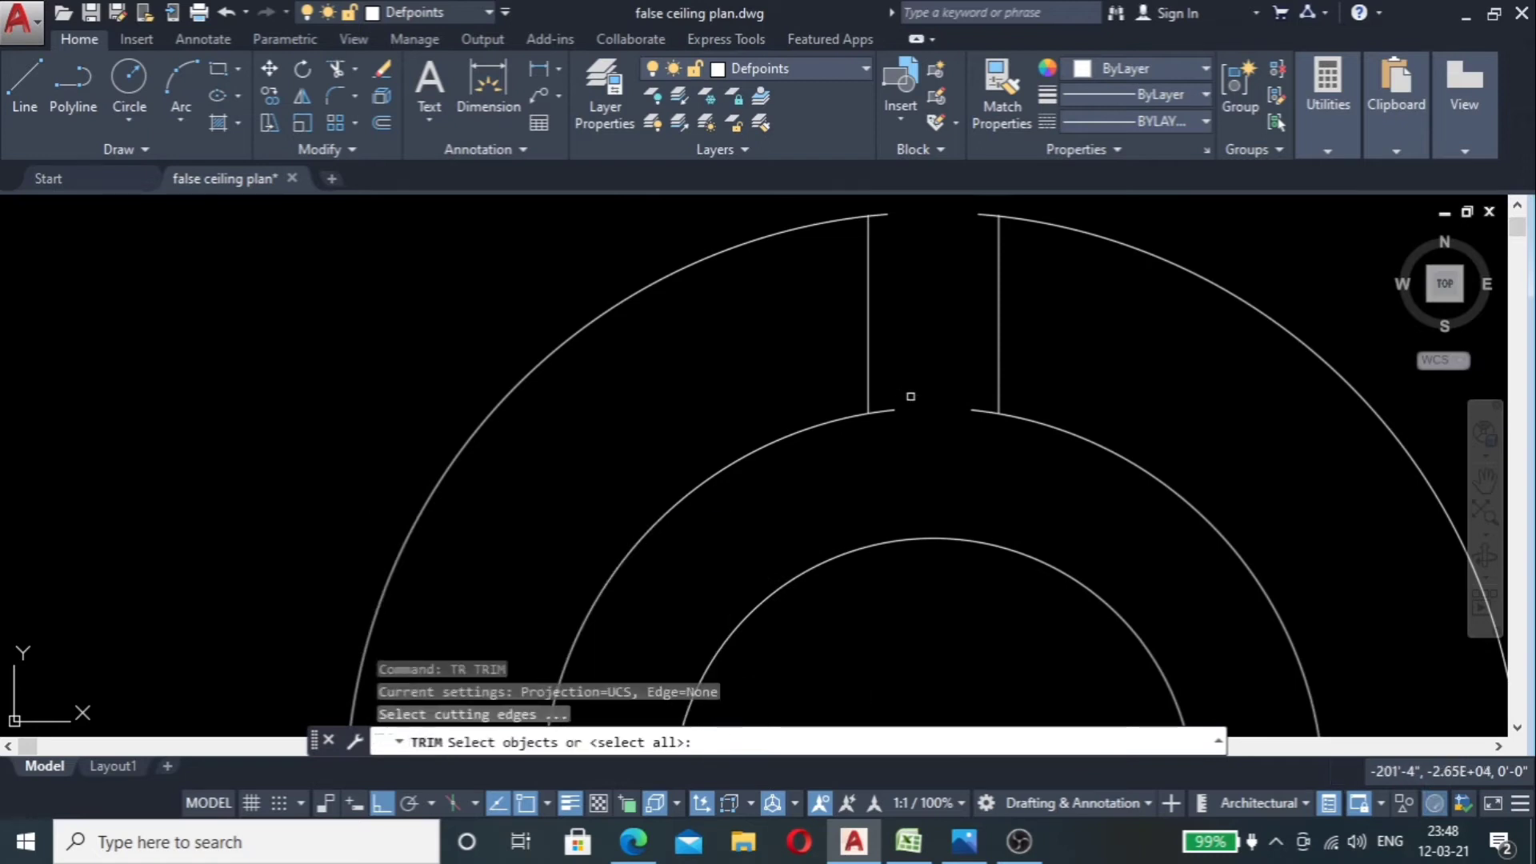
left_click(1050, 288)
left_click(821, 314)
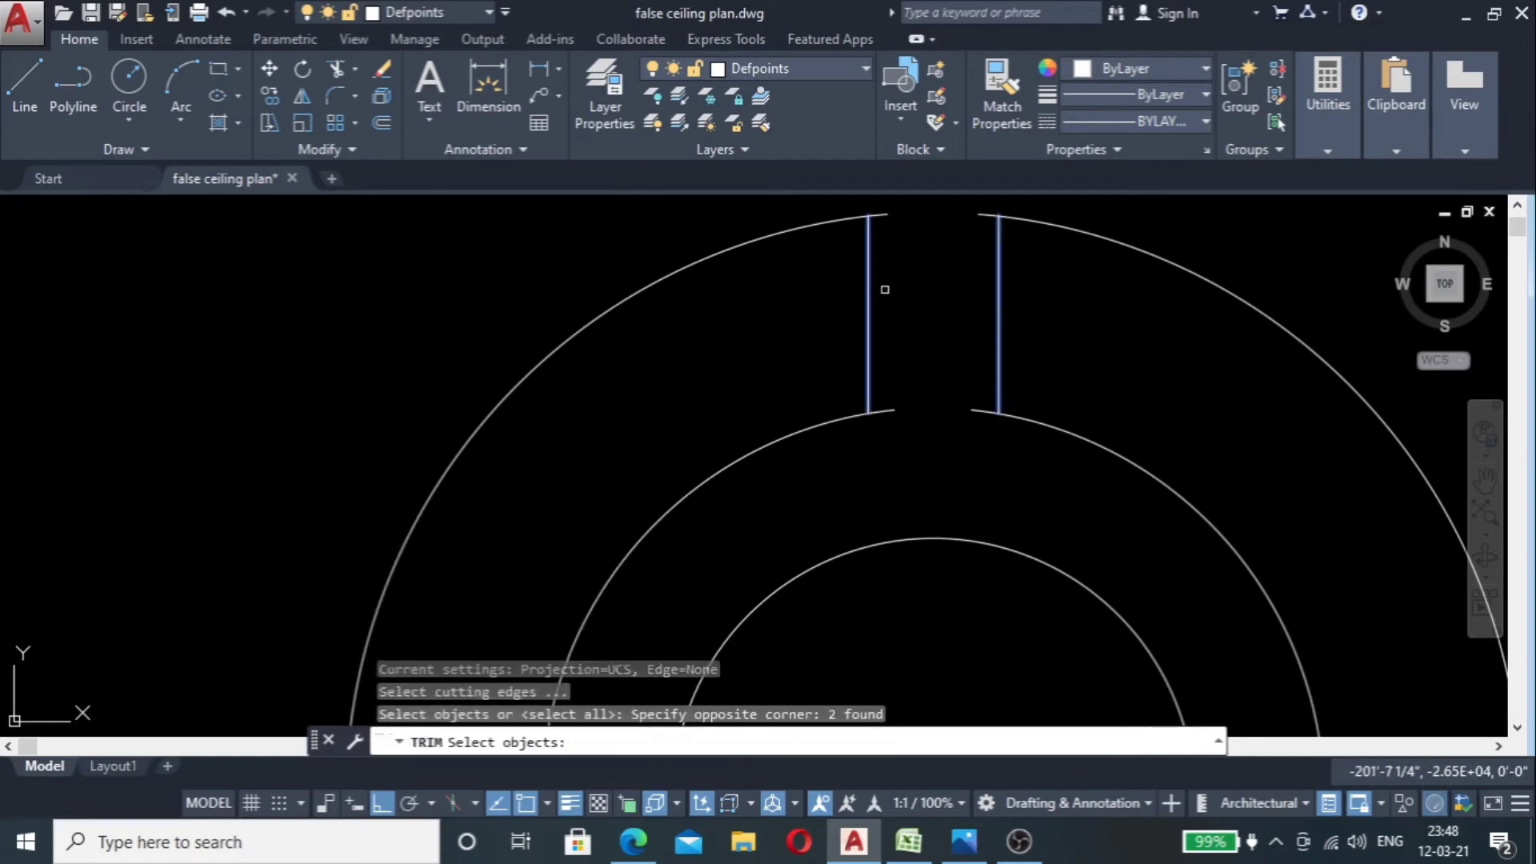
key("Return")
left_click(988, 198)
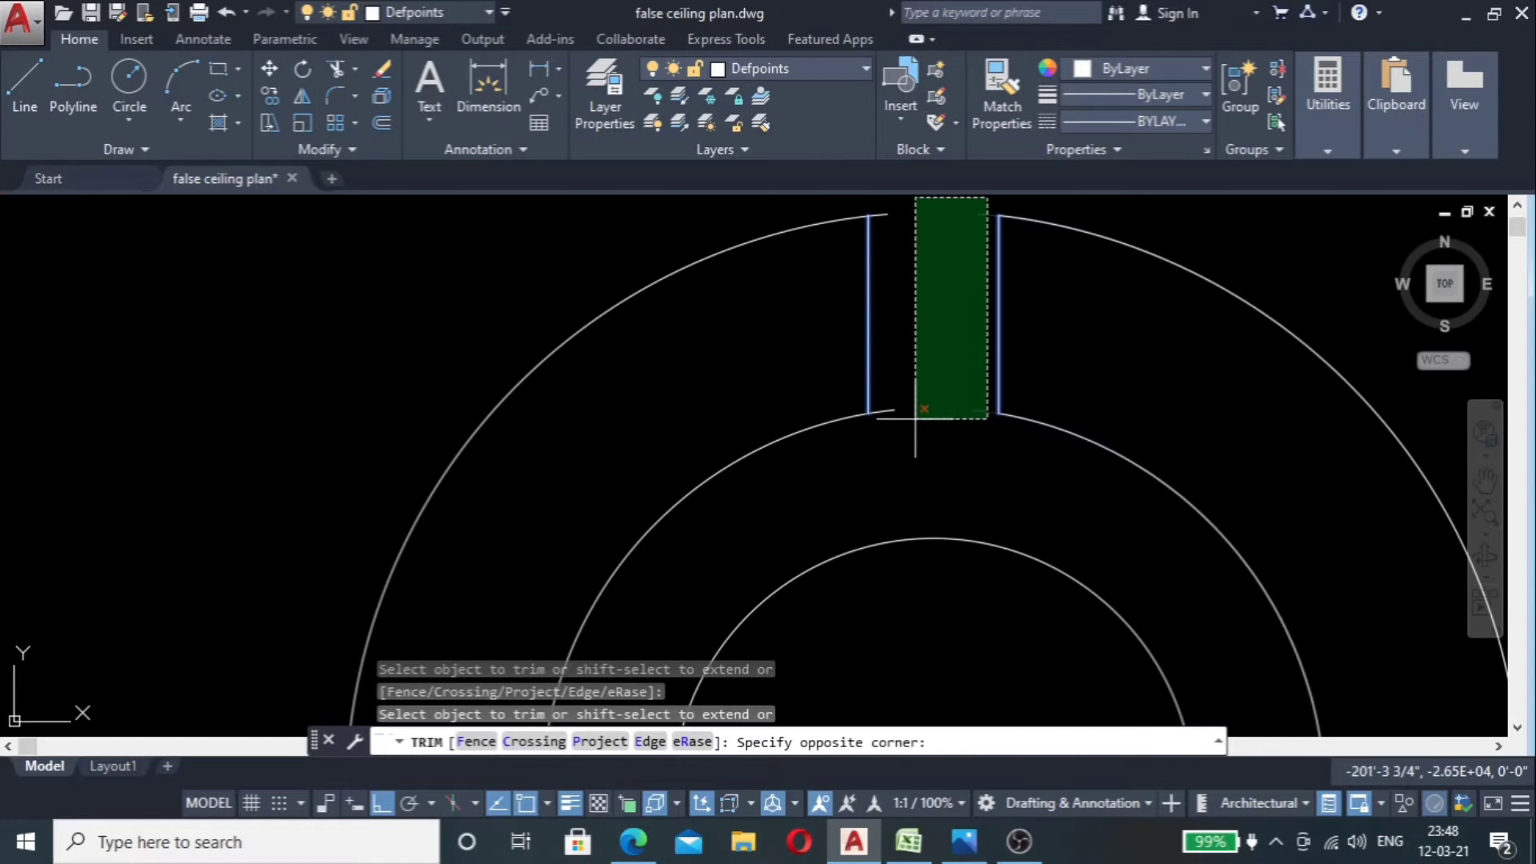
left_click(880, 428)
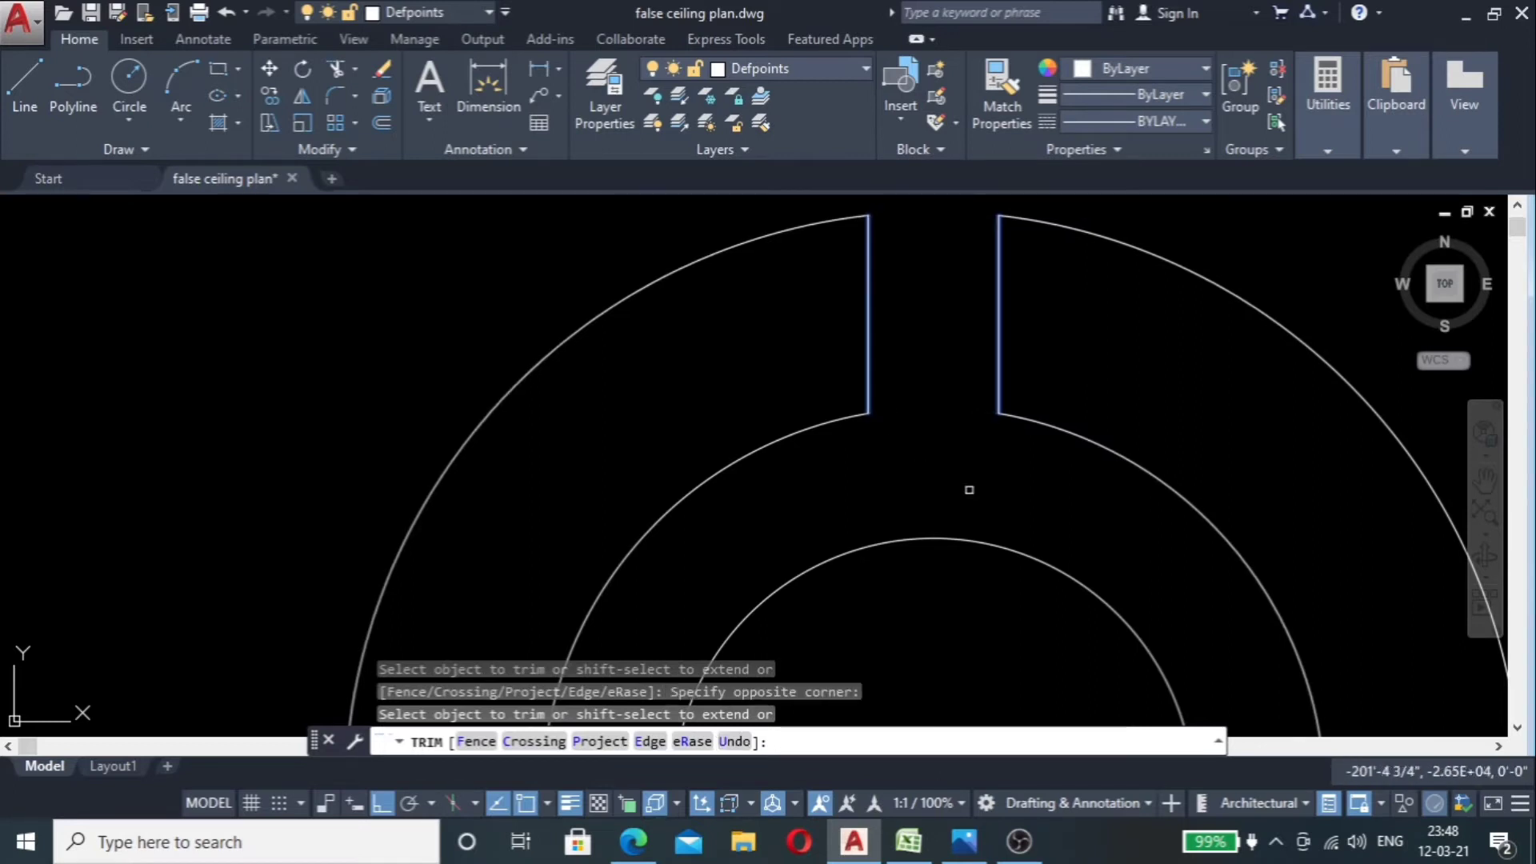
scroll(969, 490, "down", 4)
key("Escape")
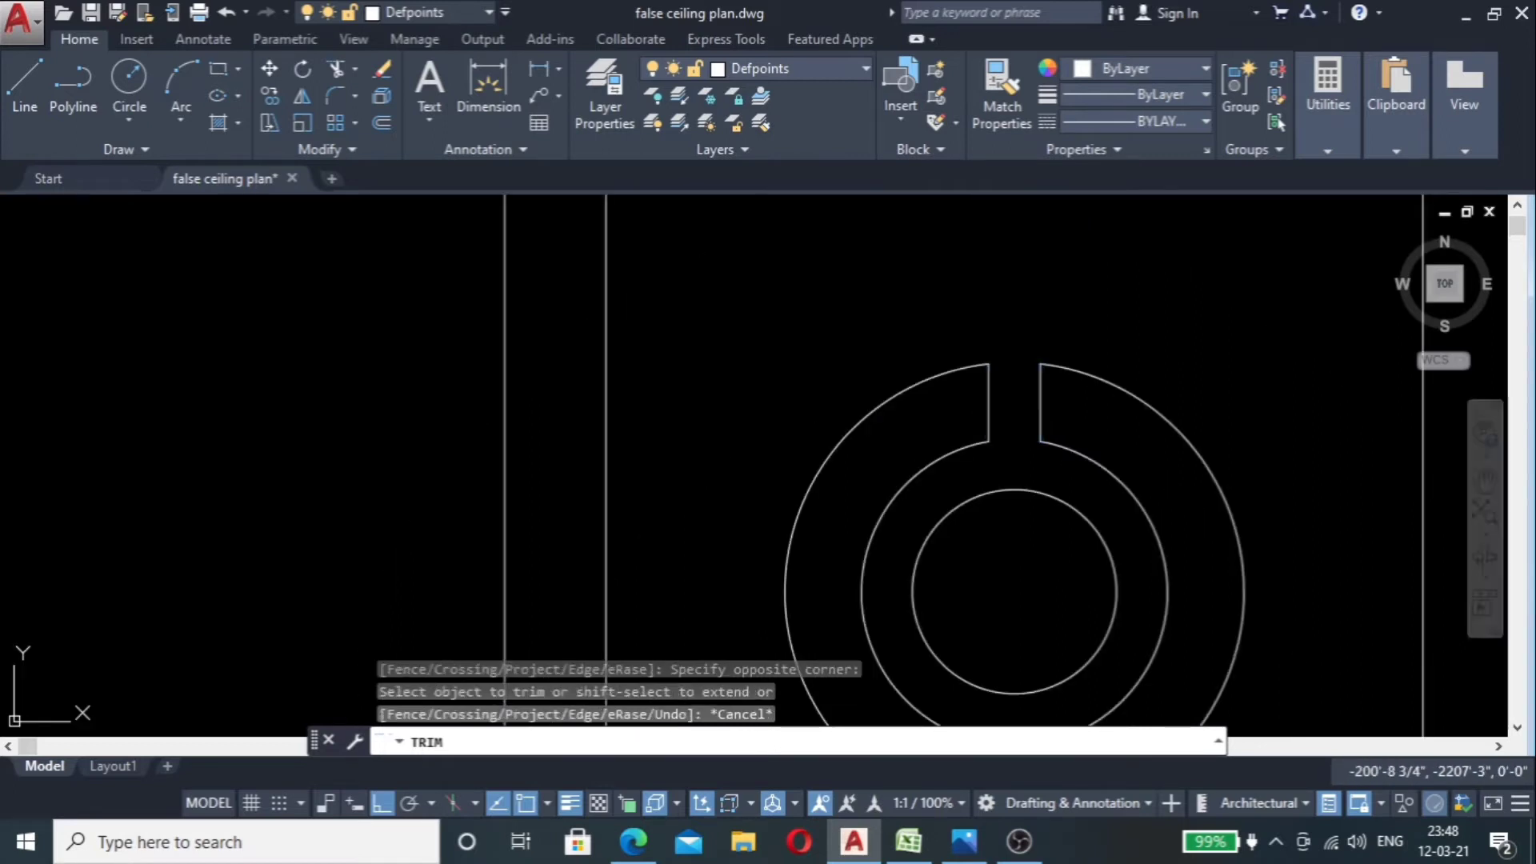
Step: Save the drawing and check the whole ceiling plan
scroll(828, 459, "down", 2)
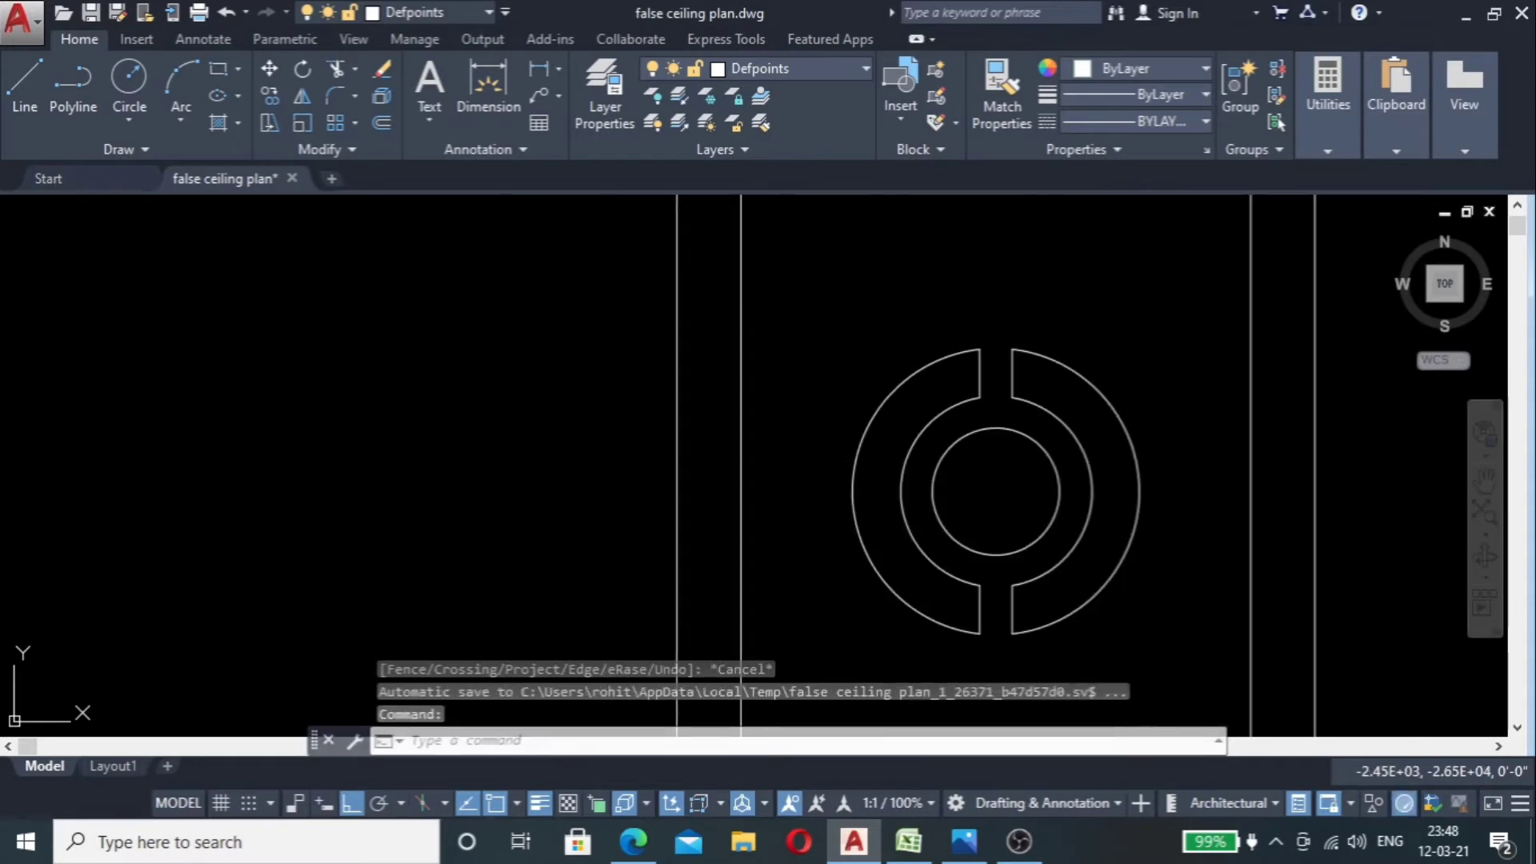
key("ctrl+s")
scroll(761, 405, "down", 4)
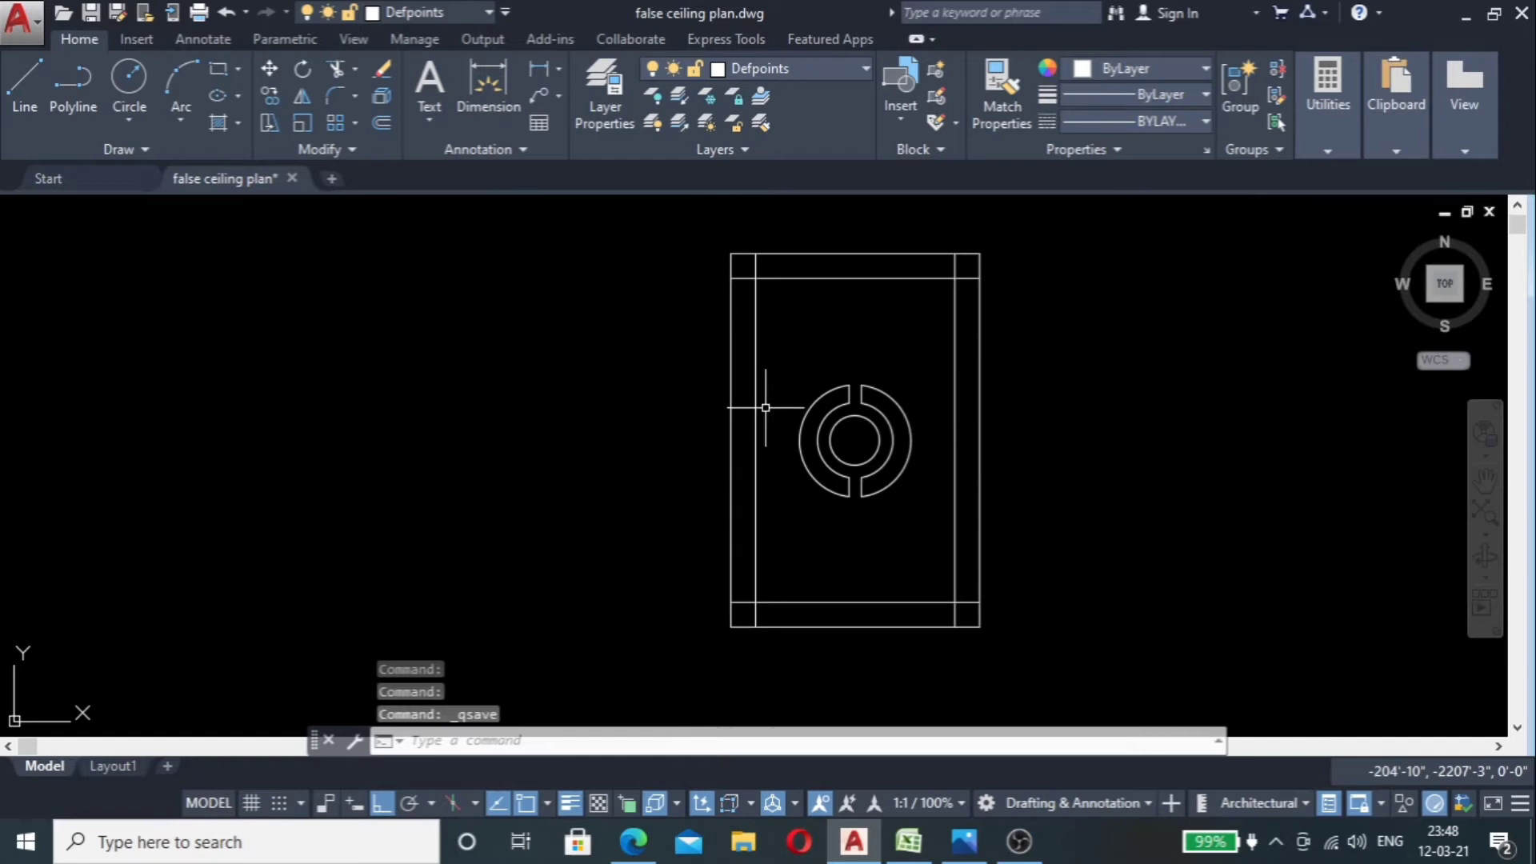
scroll(714, 423, "up", 4)
scroll(713, 423, "down", 4)
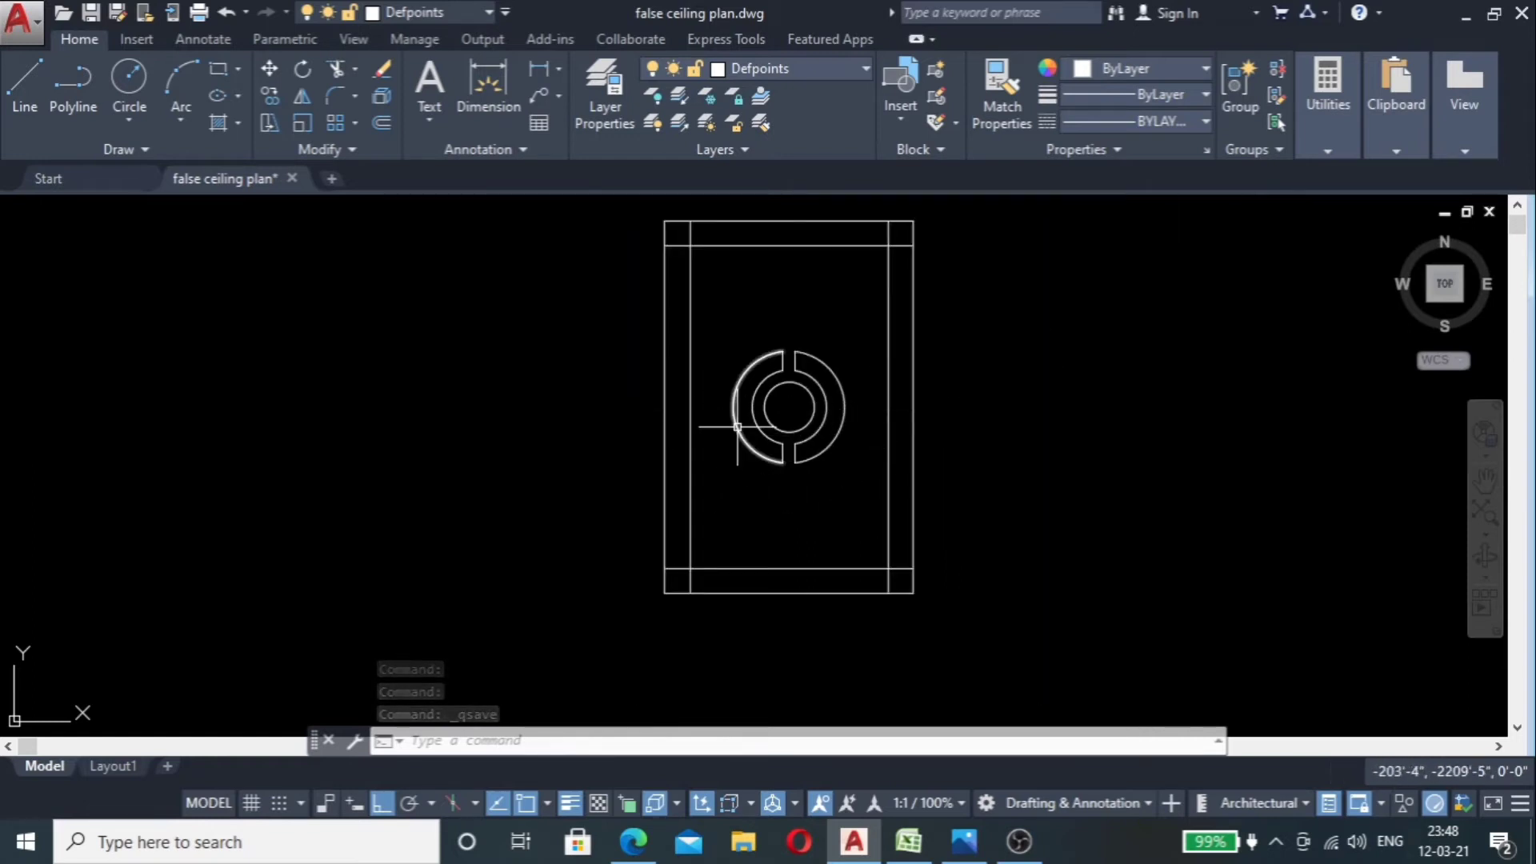
Step: Add a horizontal linear dimension from the outer ring's left edge to the inner left border line
scroll(703, 425, "up", 4)
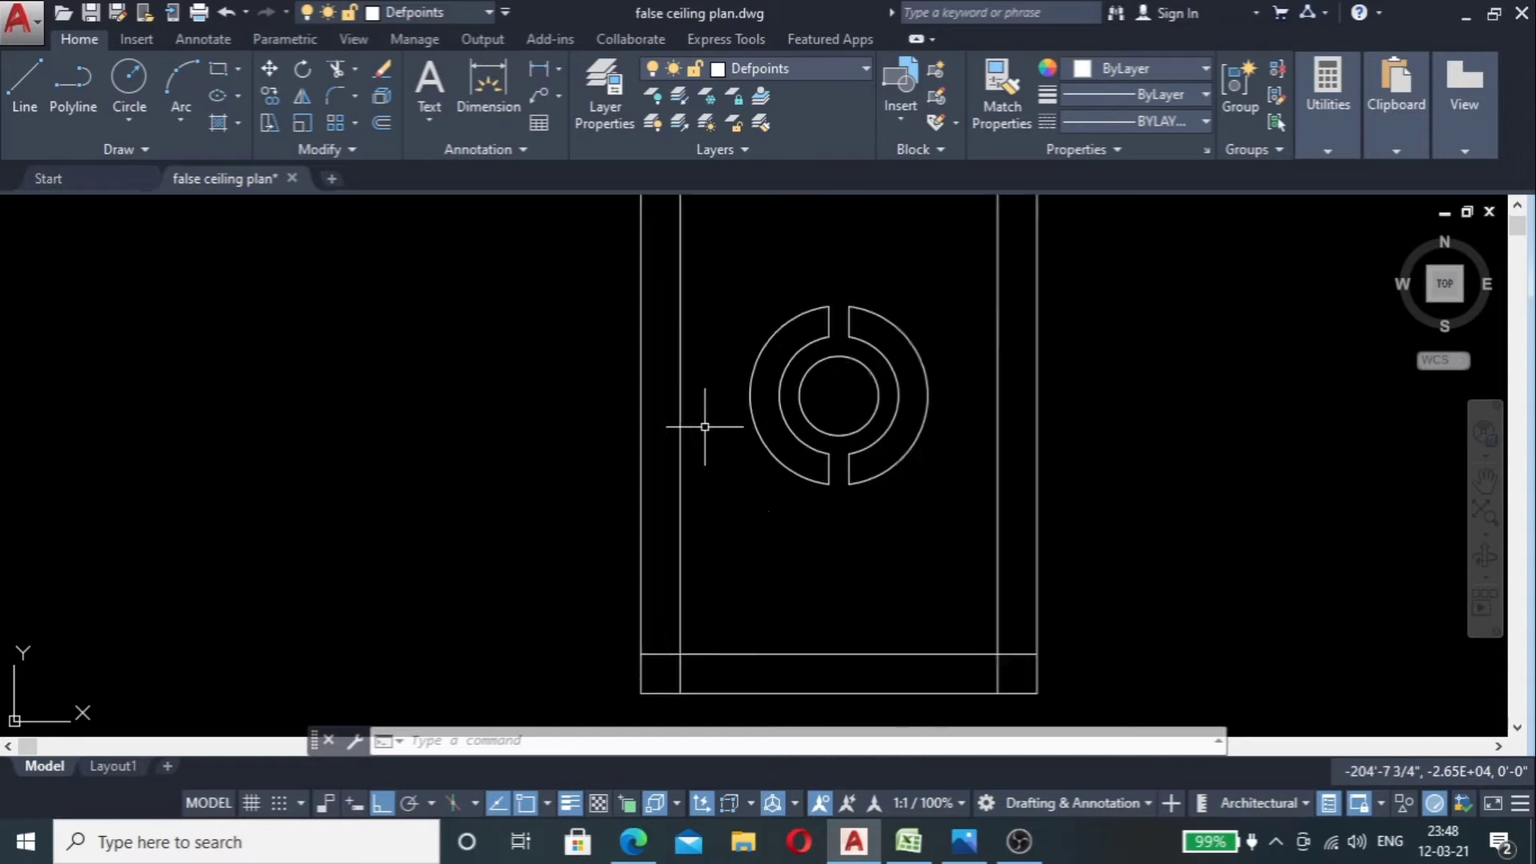
left_click(462, 114)
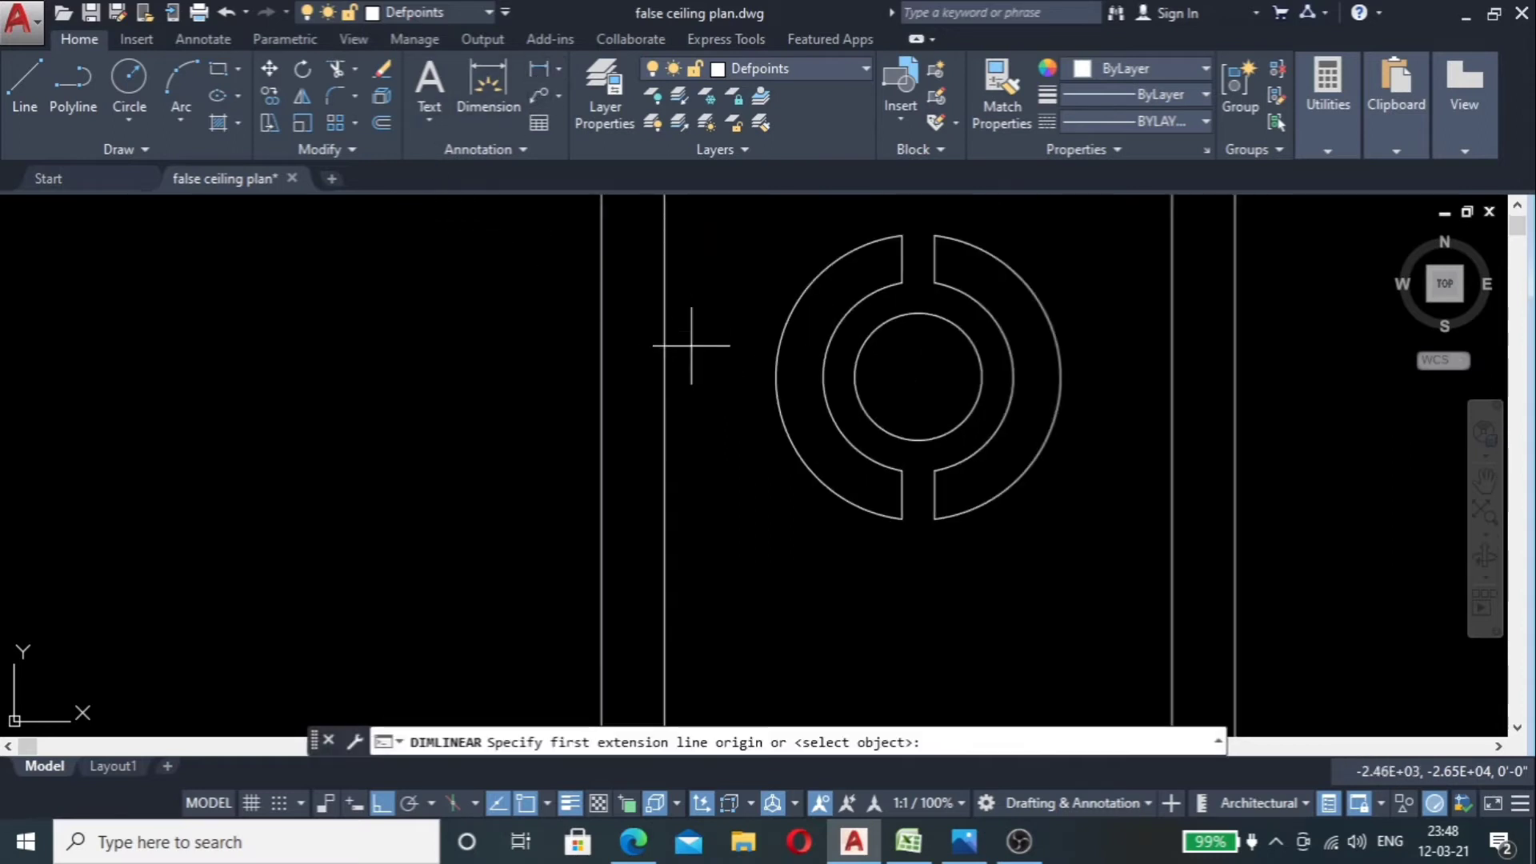
left_click(775, 376)
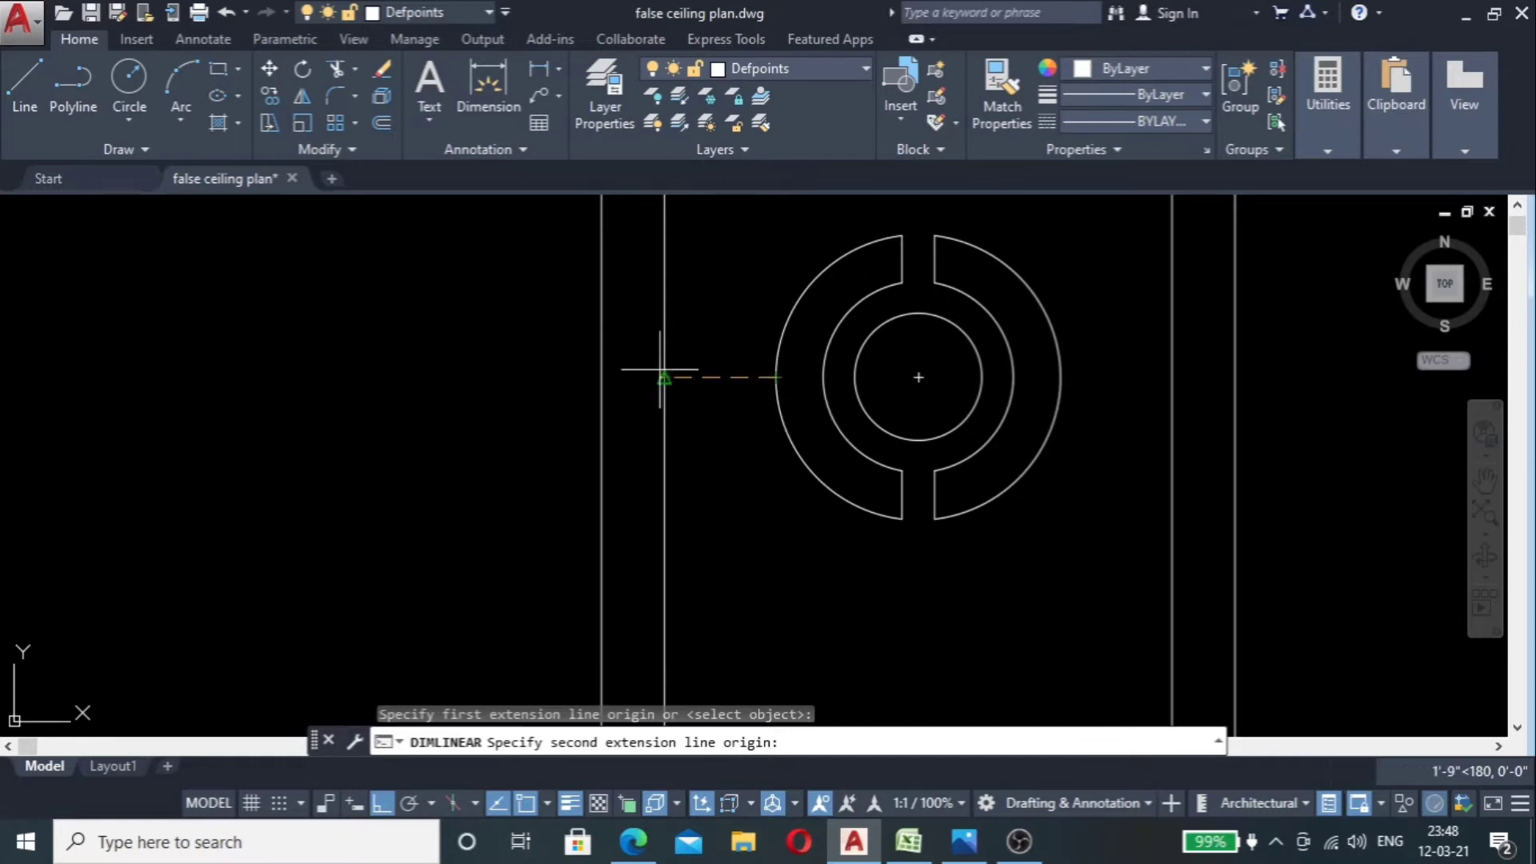
left_click(664, 374)
left_click(694, 371)
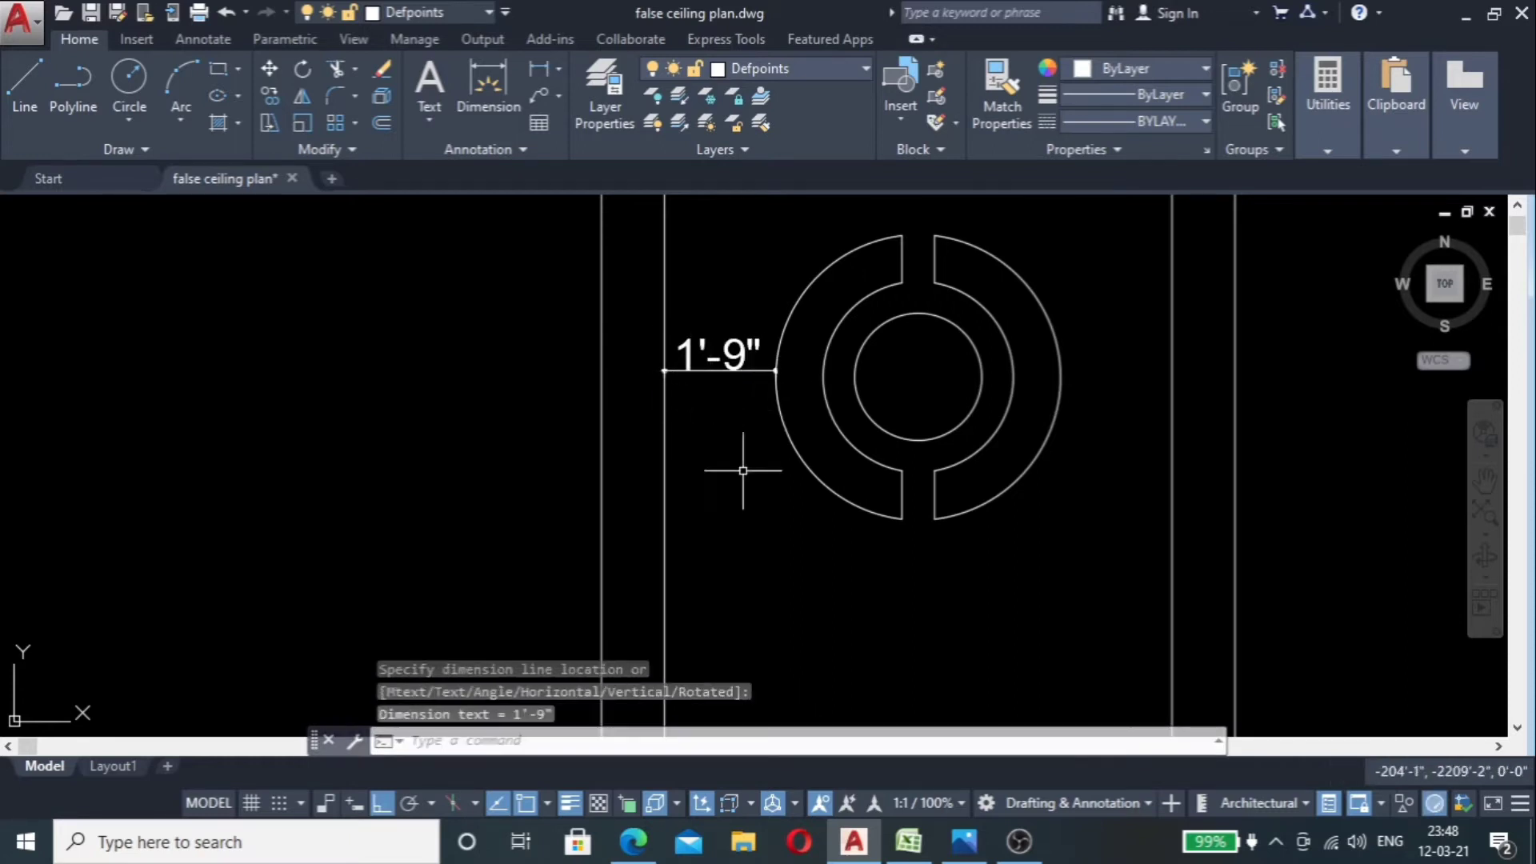
Step: Switch to the reference photo, enlarge it, and compare its border and light ring with the drawn plan
left_click(963, 841)
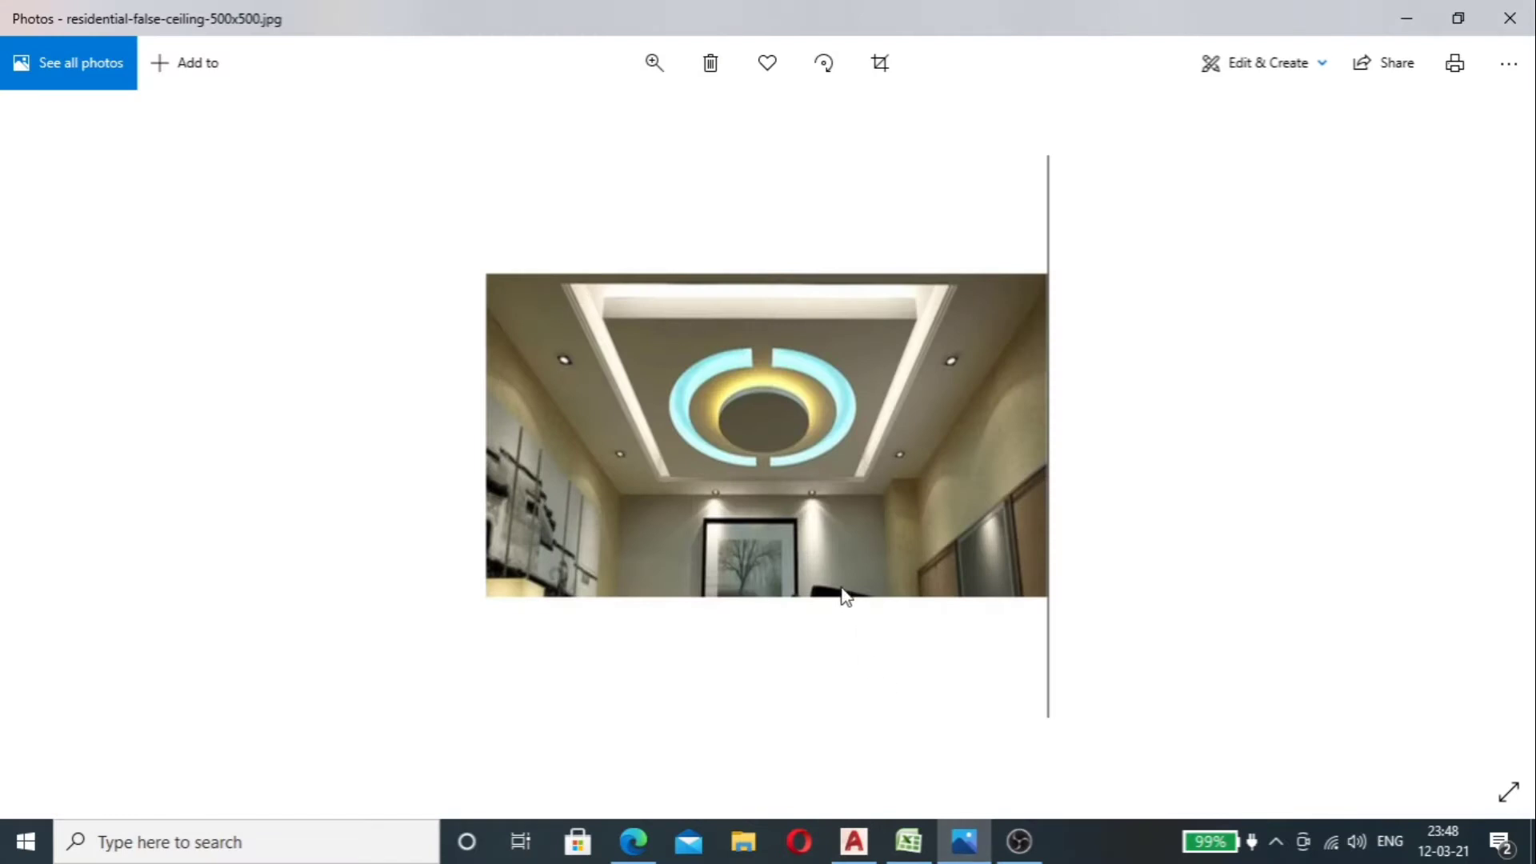
left_click(662, 68)
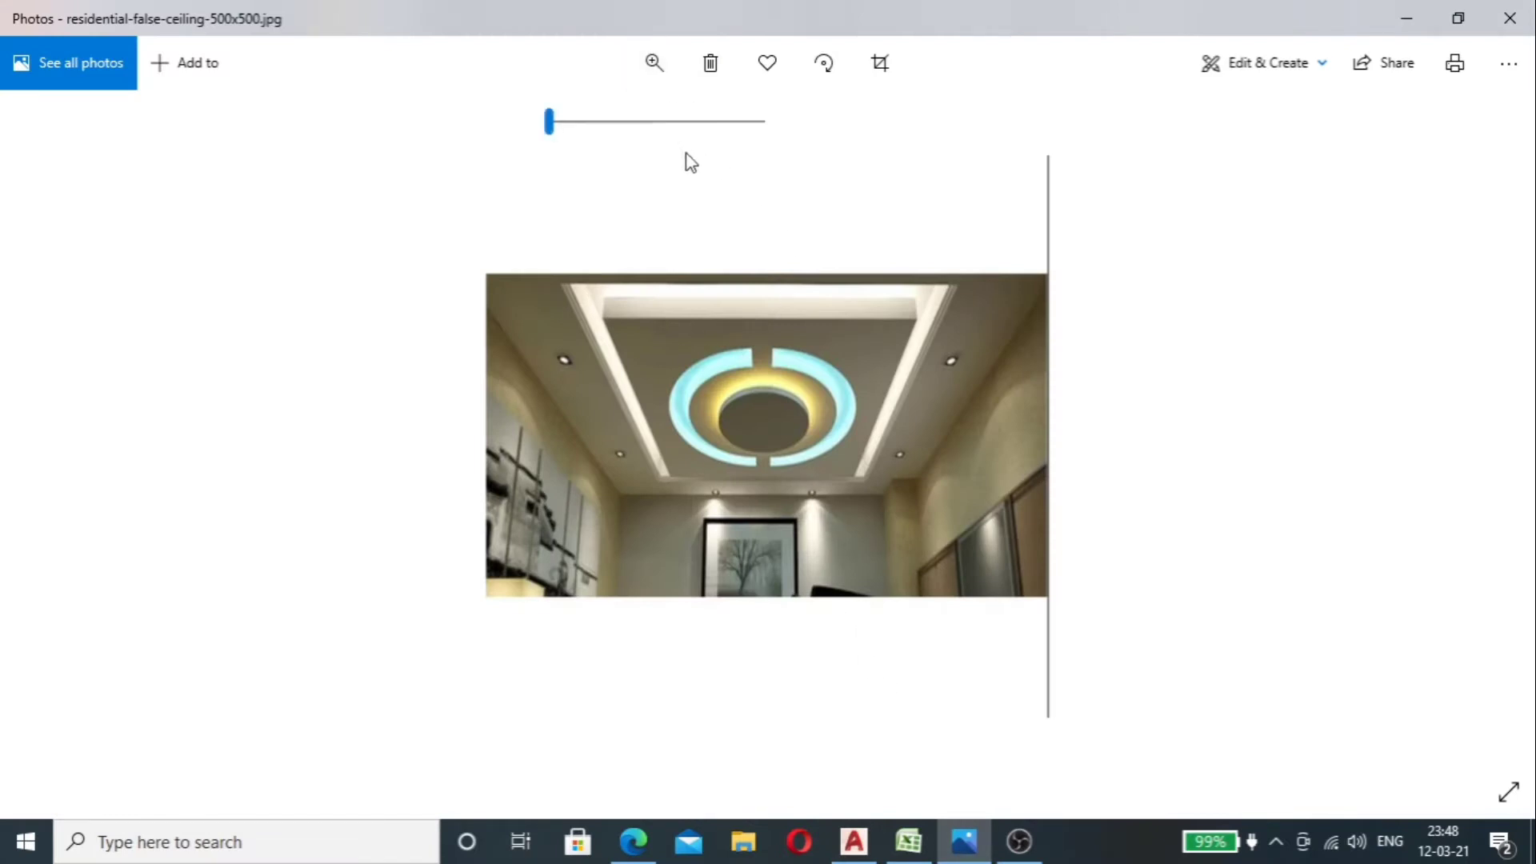
left_click_drag(550, 123, 650, 122)
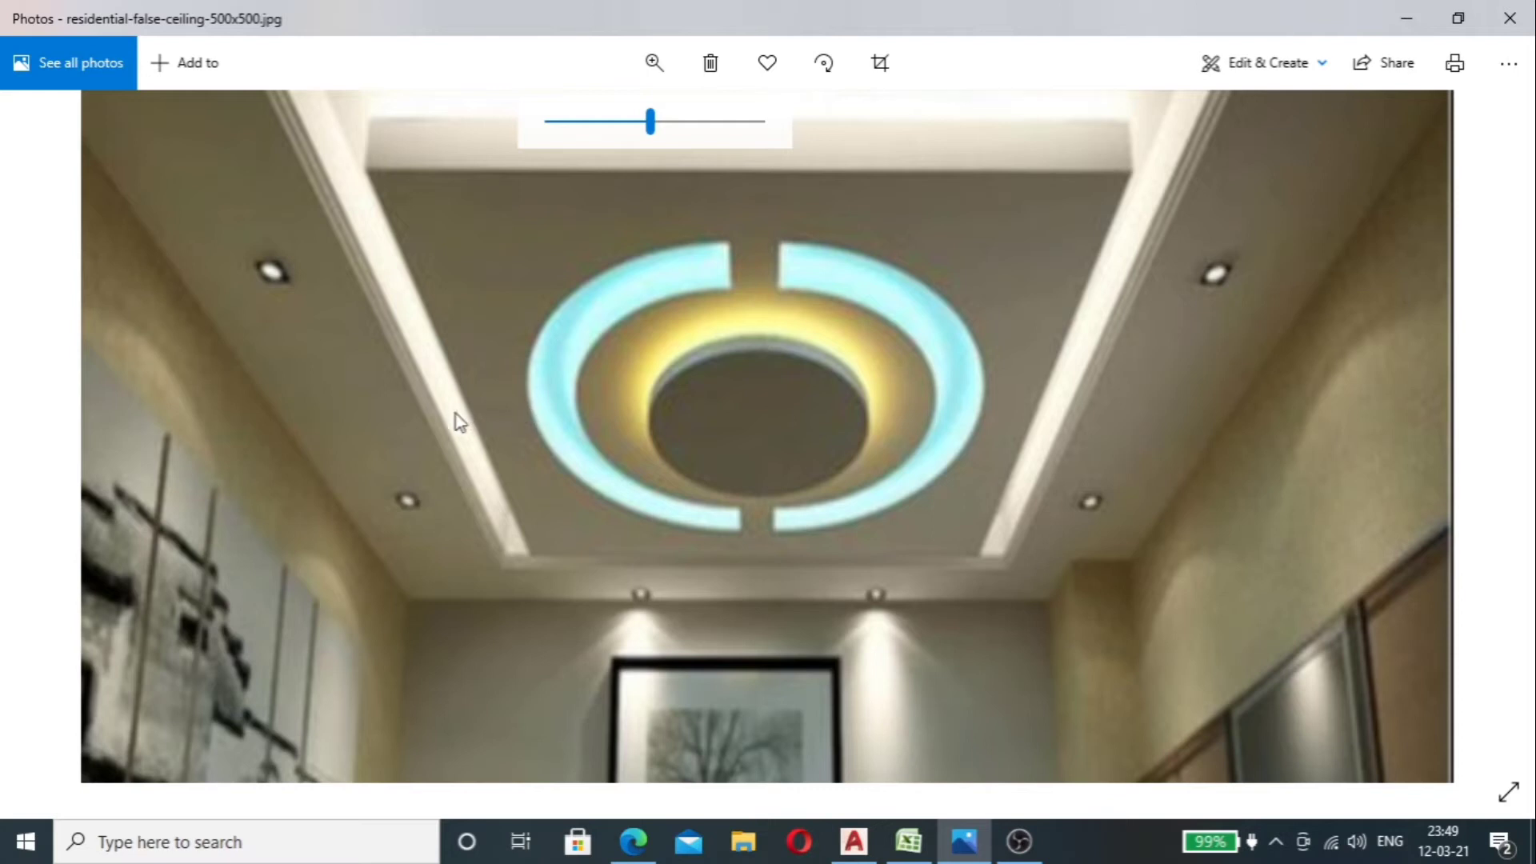
left_click(853, 841)
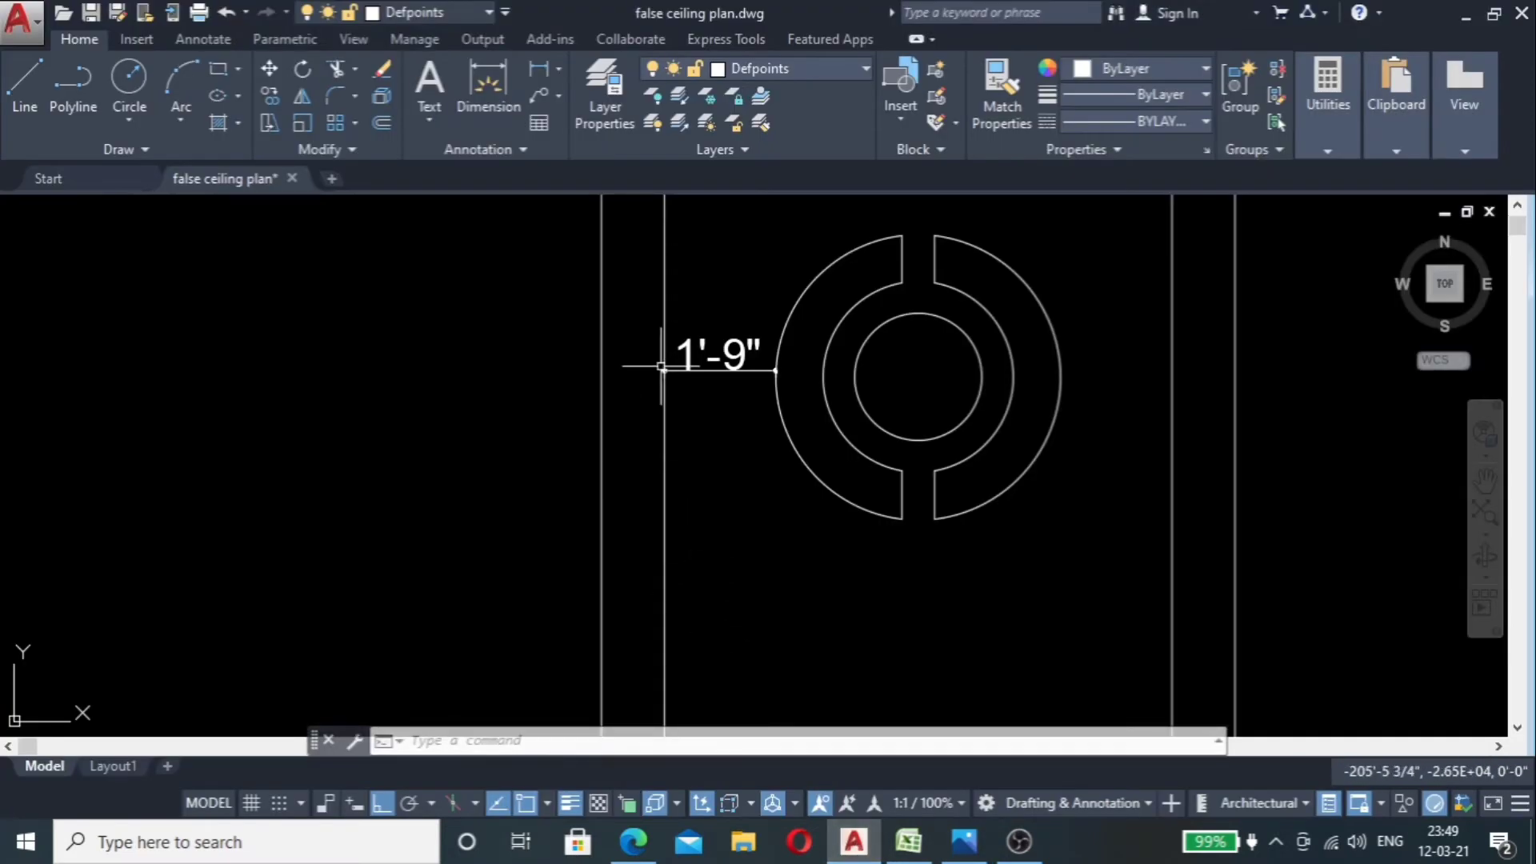
mouse_move(909, 843)
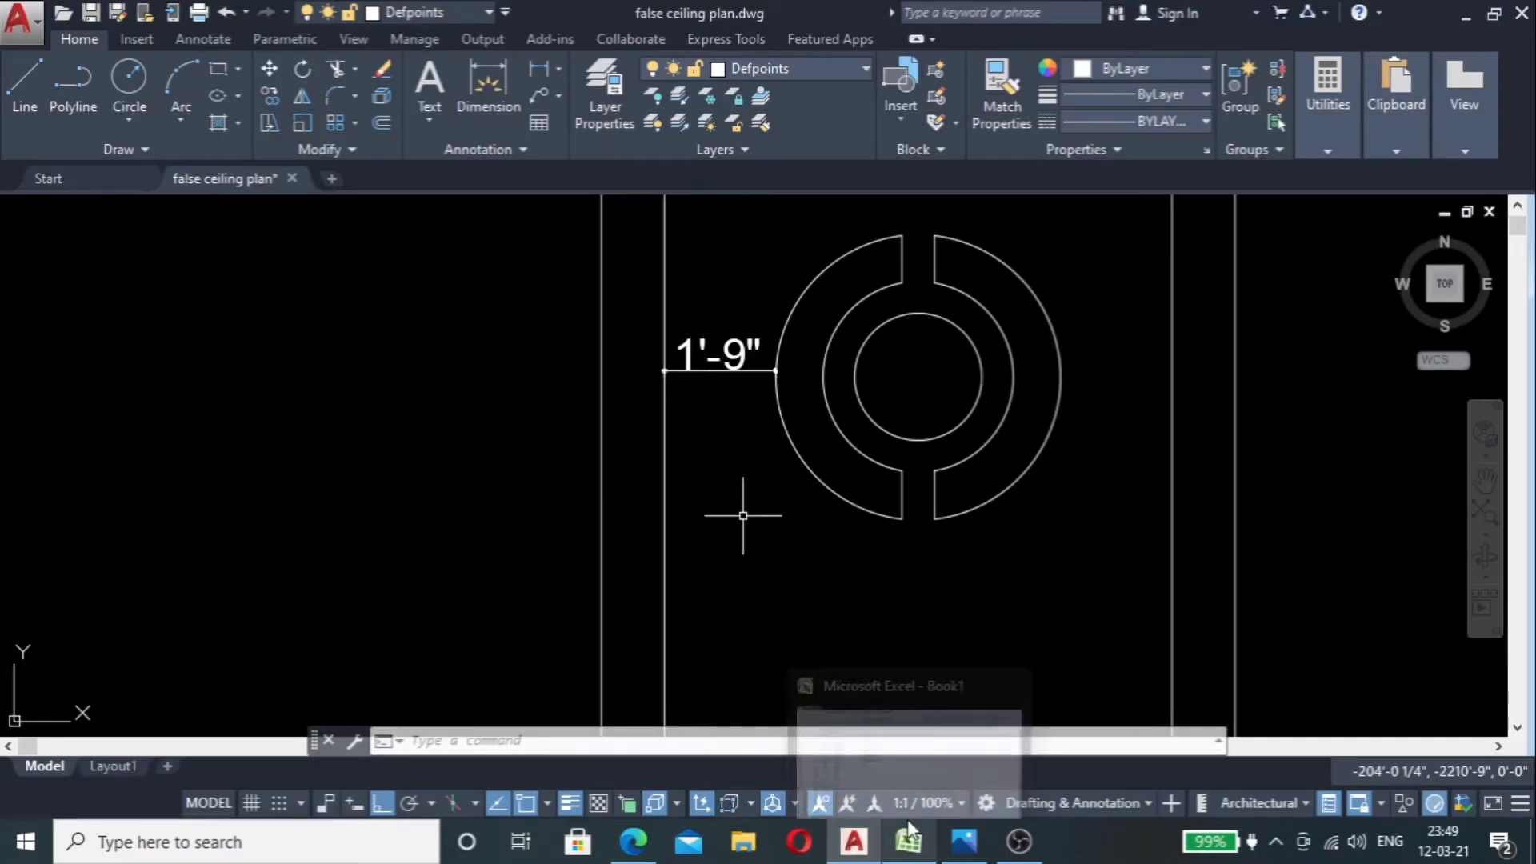
left_click(964, 840)
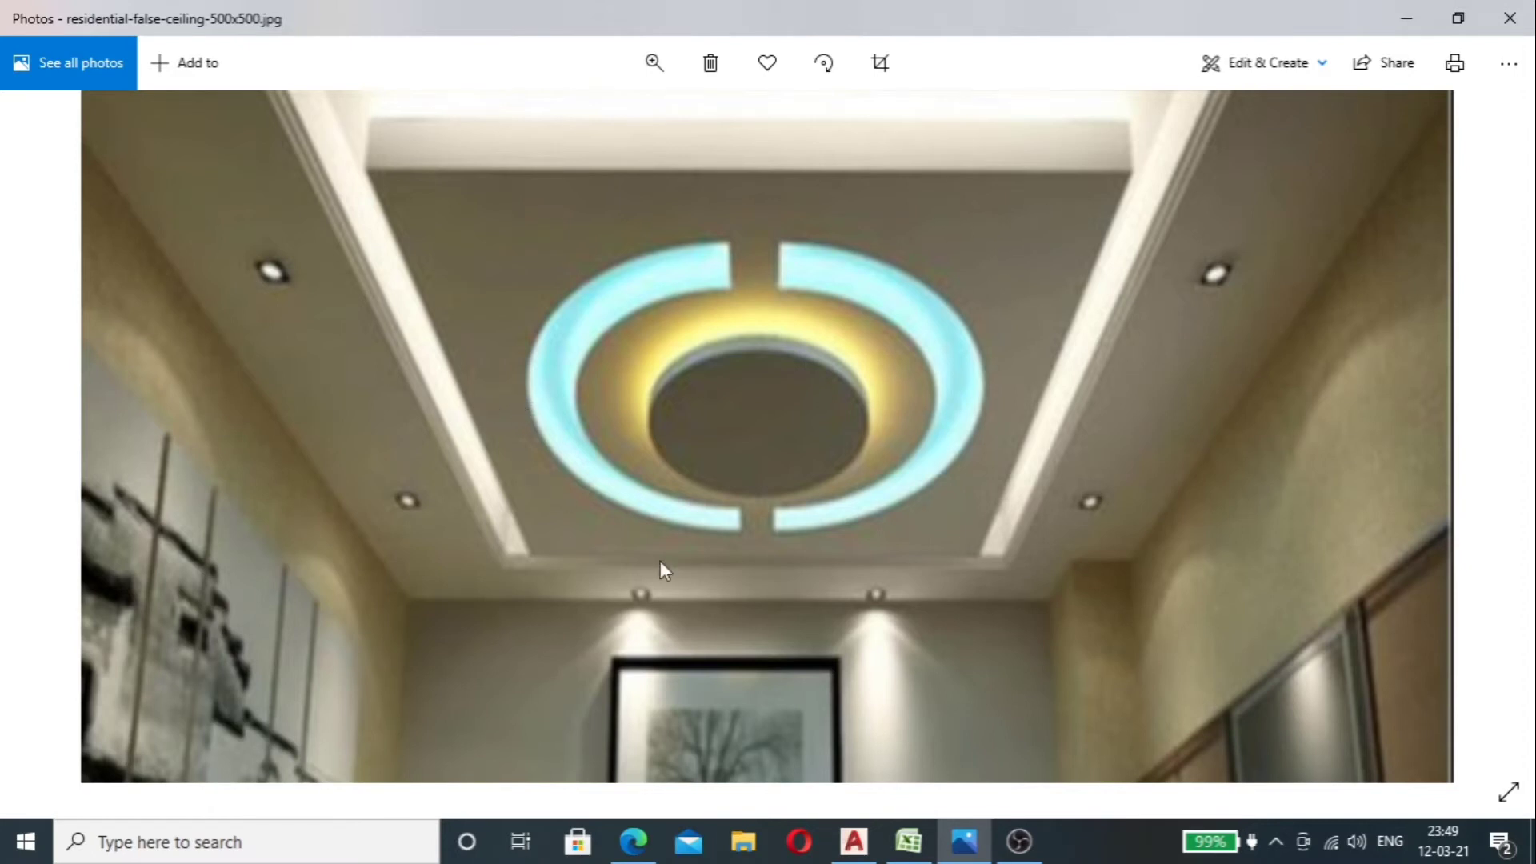
left_click(854, 841)
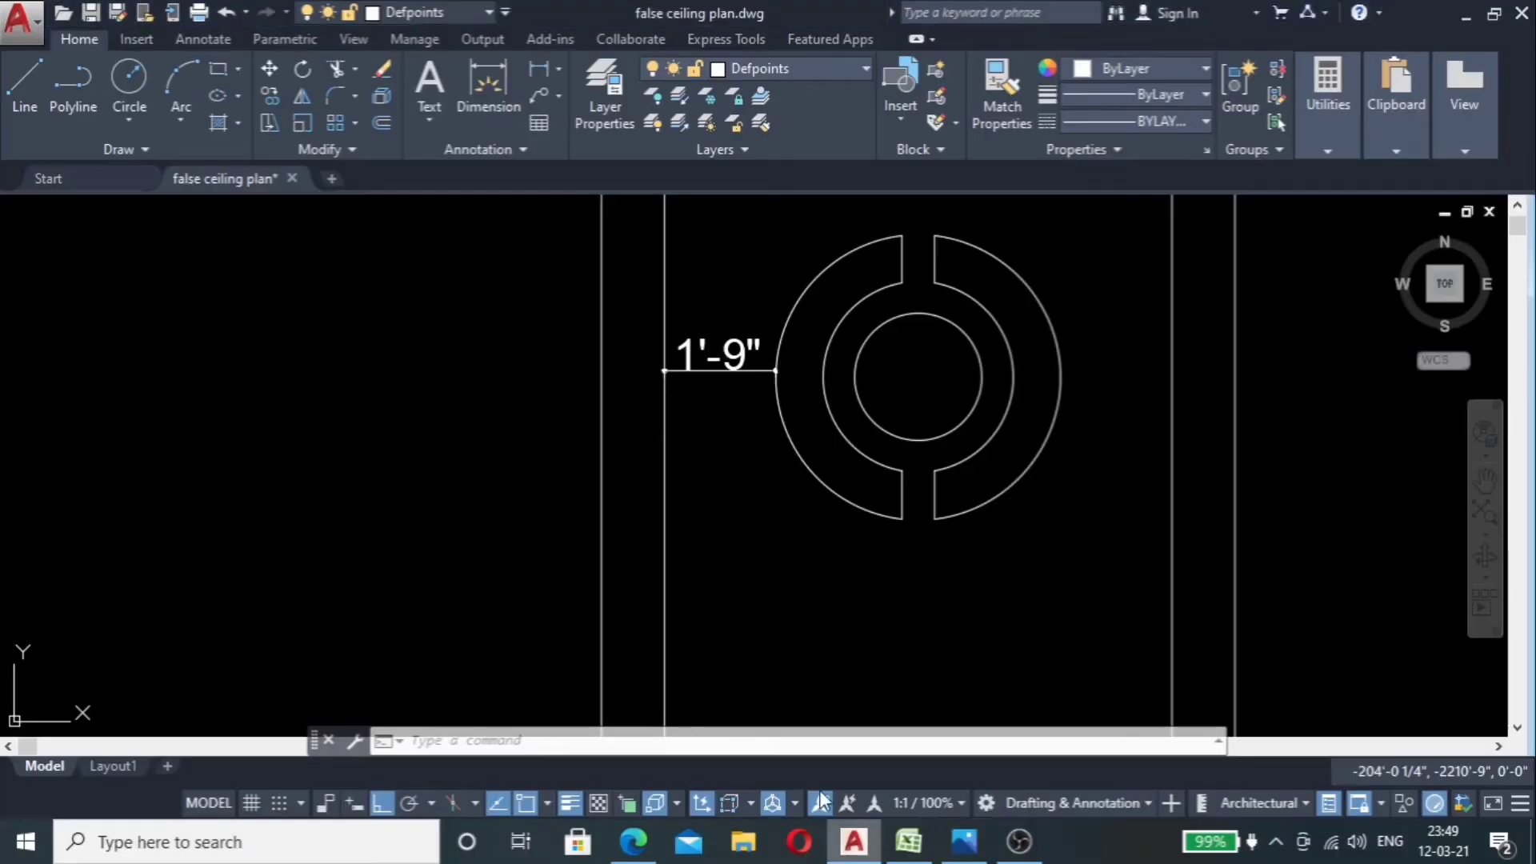
Step: Offset the inner left border line 6" inward toward the circle
key("Escape")
left_click(700, 432)
left_click(645, 452)
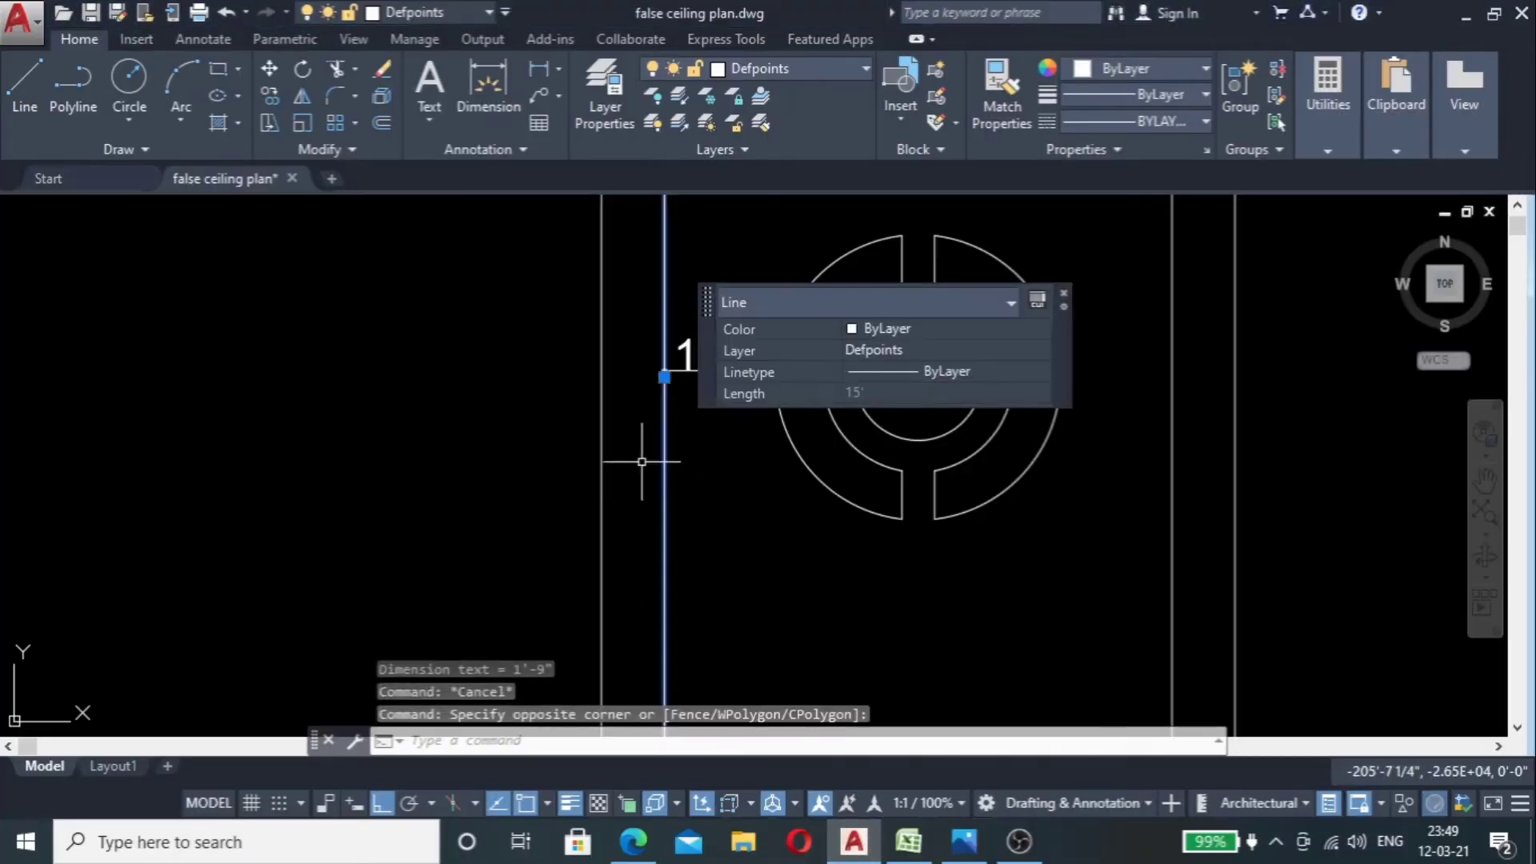
type("o")
key("Return")
type("6\"")
key("Return")
left_click(744, 445)
scroll(750, 418, "down", 4)
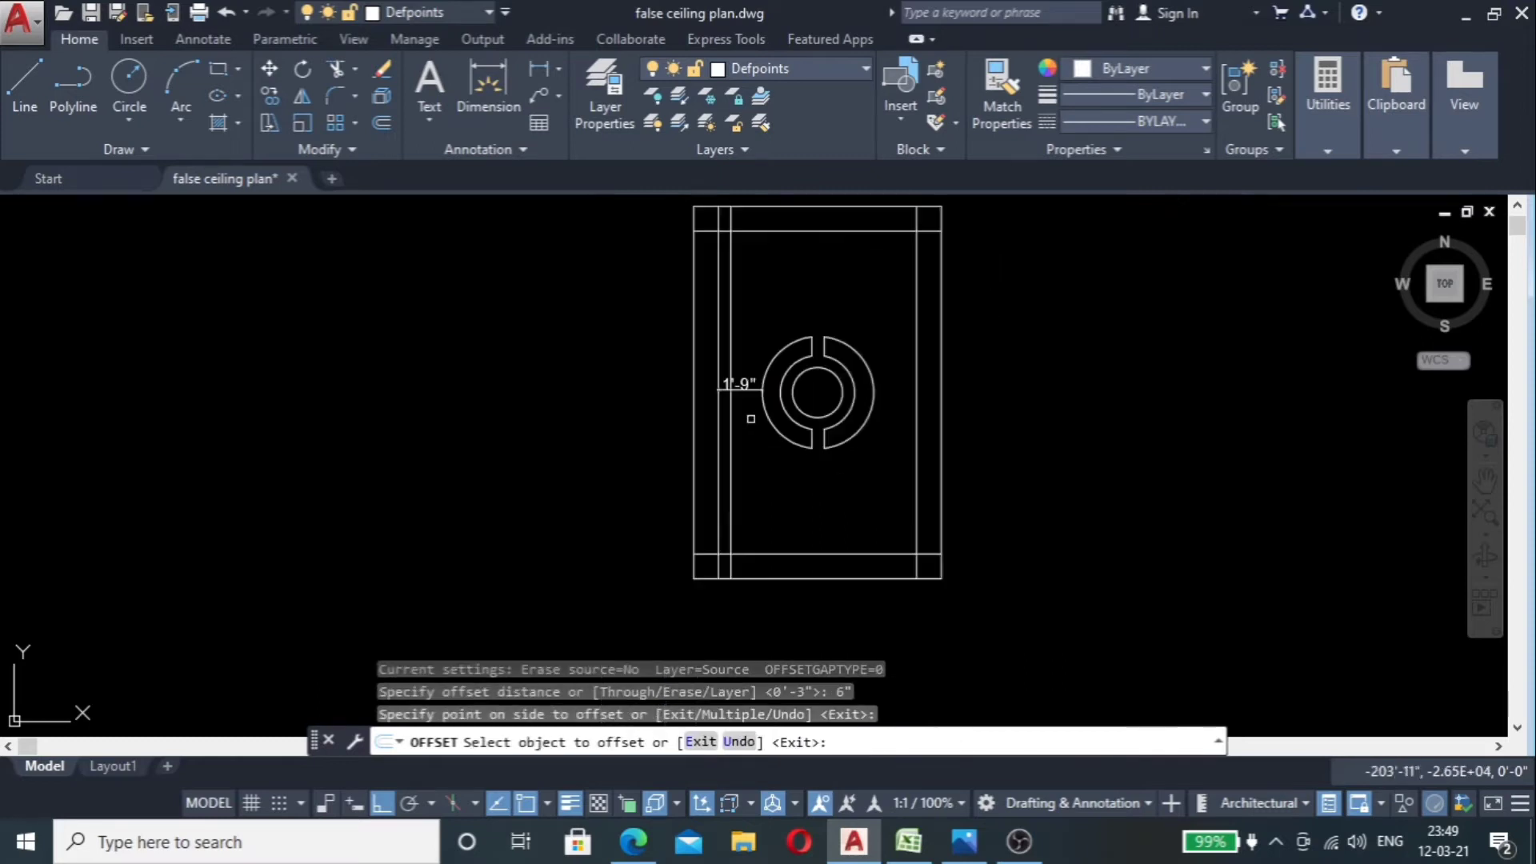
Step: Offset the inner upper border line by the same 6" downward, toward the circle
scroll(748, 404, "up", 4)
scroll(743, 406, "down", 2)
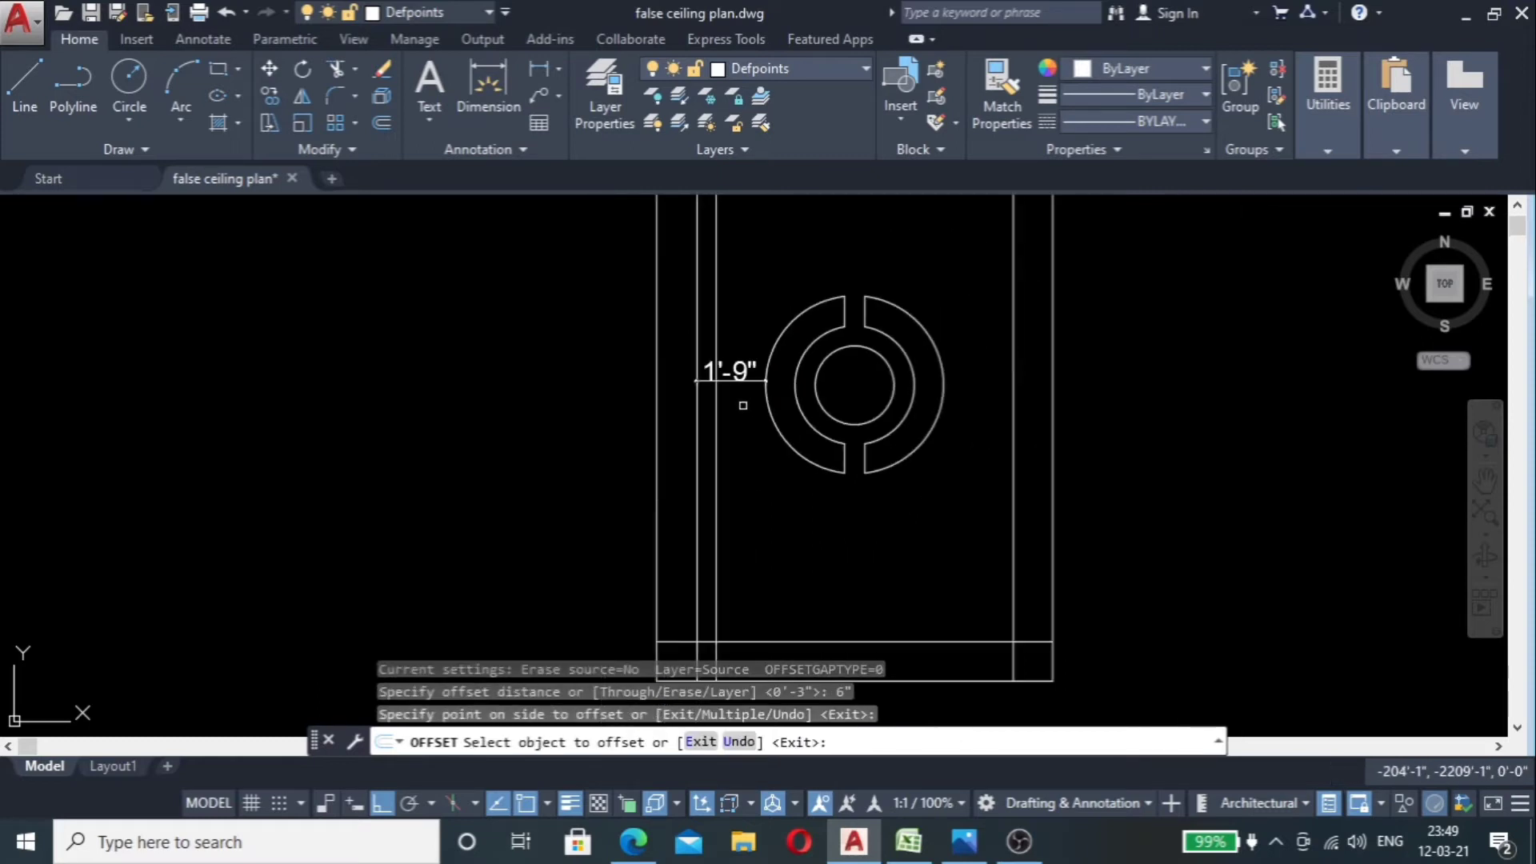
scroll(744, 408, "down", 2)
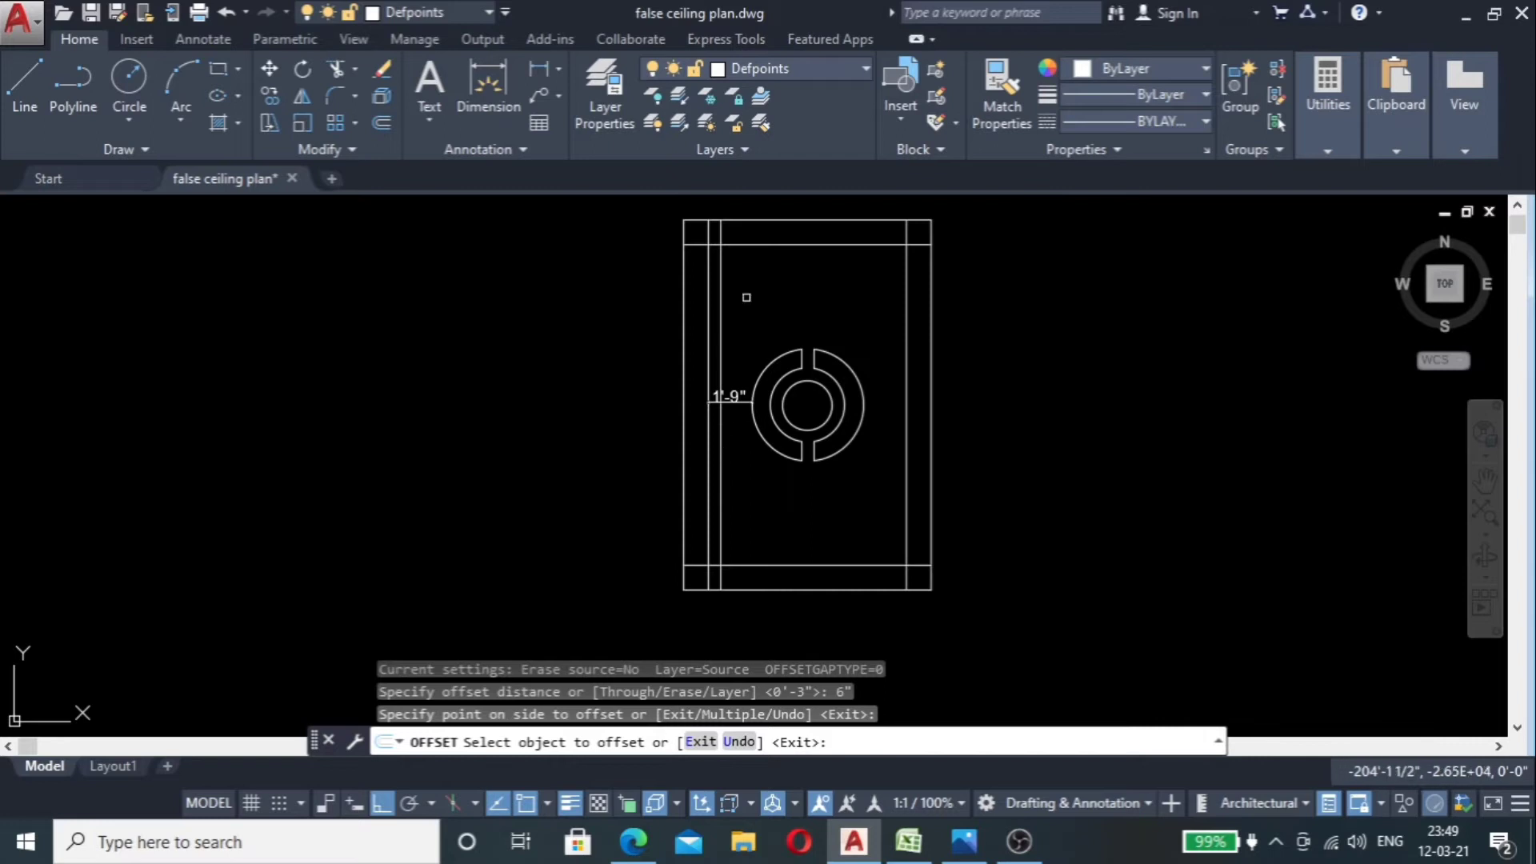
left_click(814, 246)
left_click(814, 284)
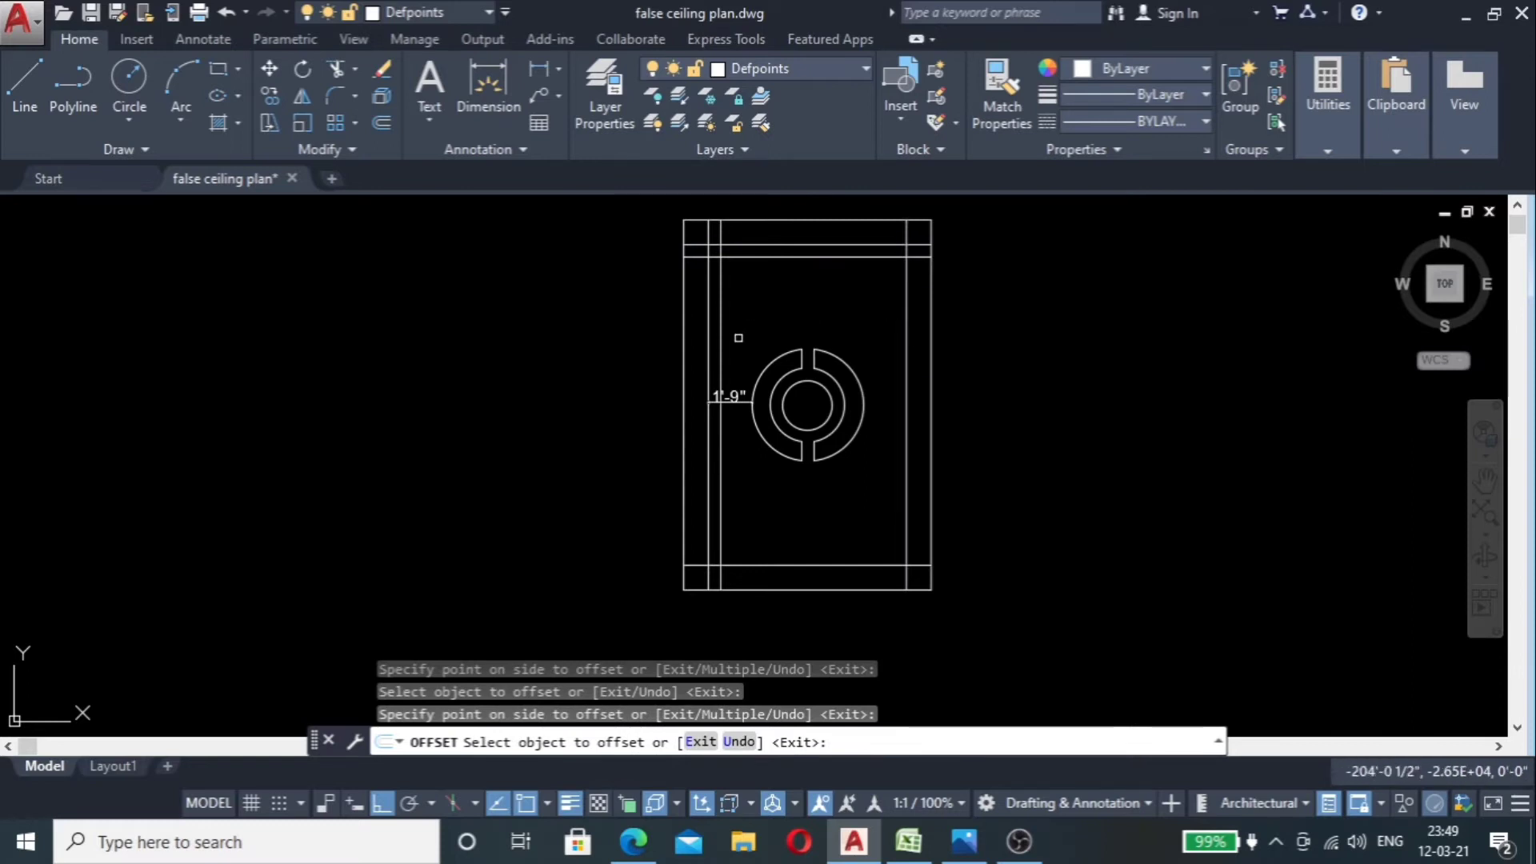
scroll(738, 337, "up", 3)
key("Escape")
Step: Delete the two new offset lines that cross near the upper-left corner of the ceiling border
scroll(688, 320, "down", 6)
scroll(684, 249, "up", 10)
scroll(662, 343, "down", 3)
scroll(679, 250, "up", 3)
scroll(719, 226, "up", 2)
left_click(721, 227)
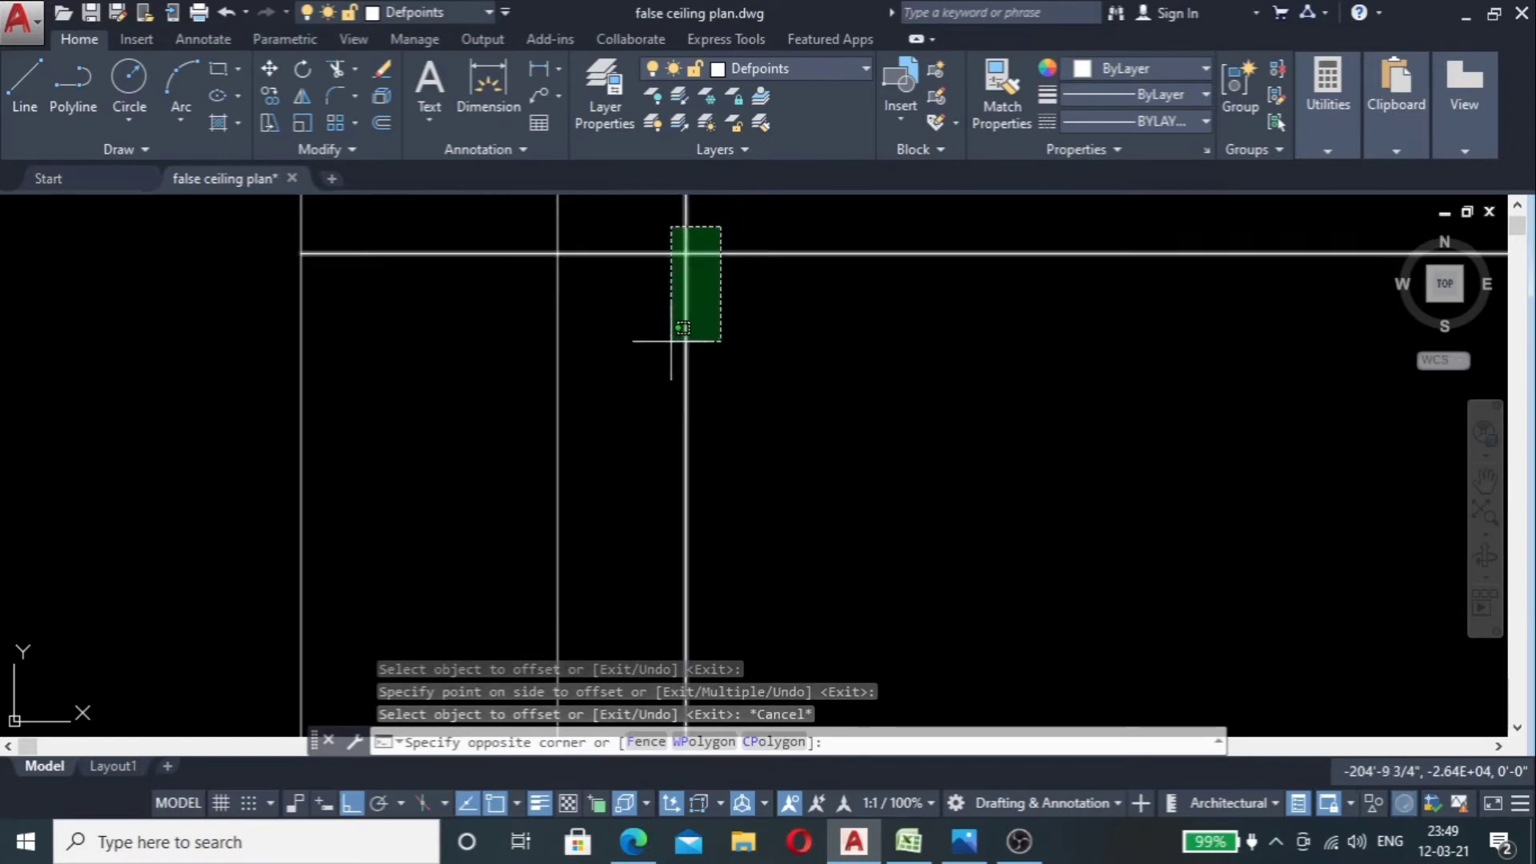
left_click(672, 341)
key("Delete")
scroll(671, 368, "down", 5)
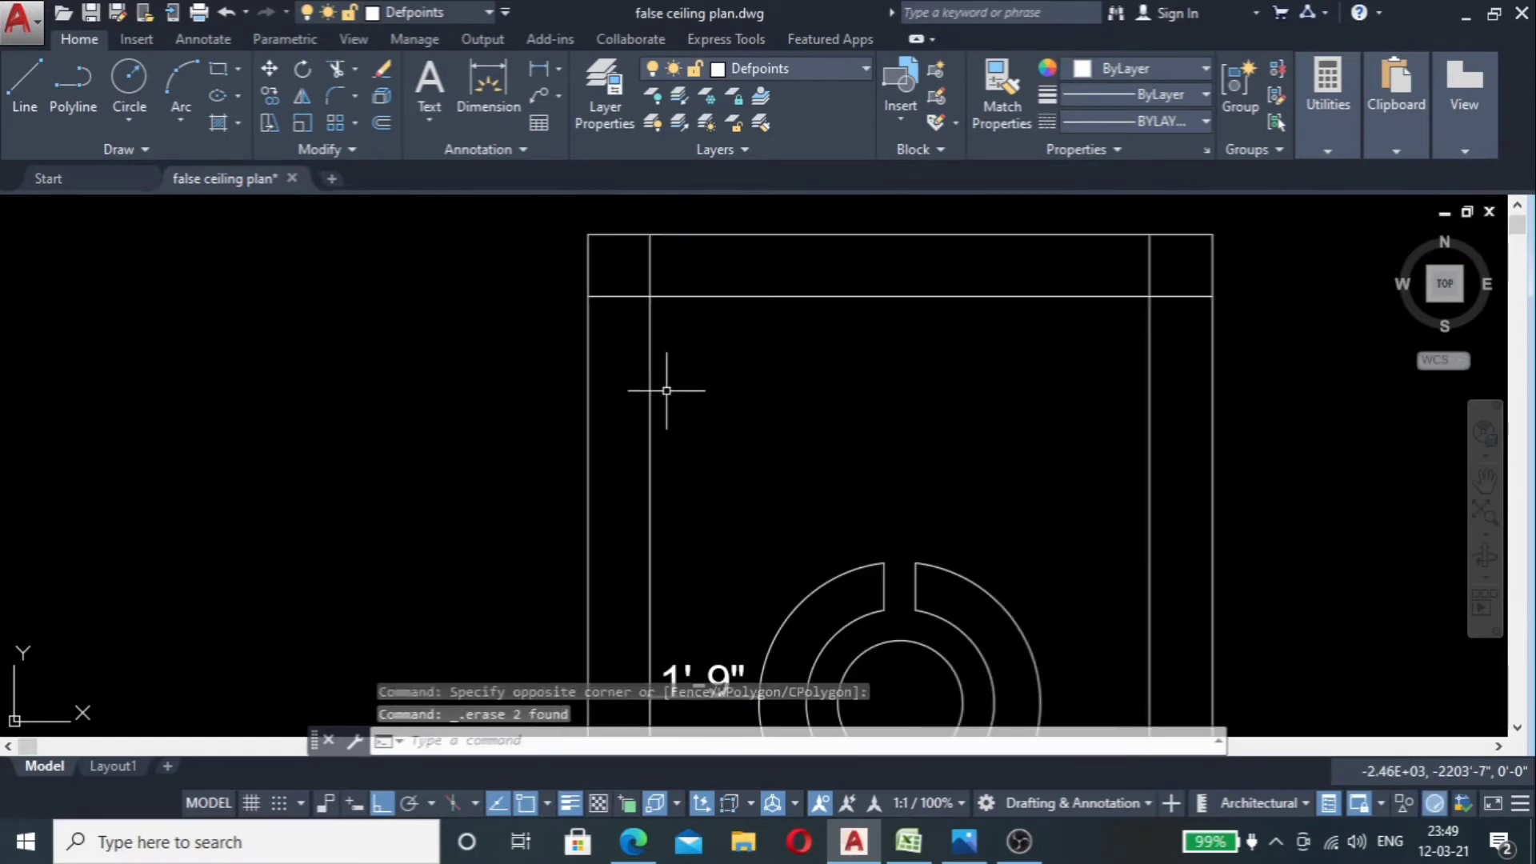
Step: Try to offset the inner left border line 1' outward, away from the circle
scroll(661, 483, "up", 5)
left_click(703, 528)
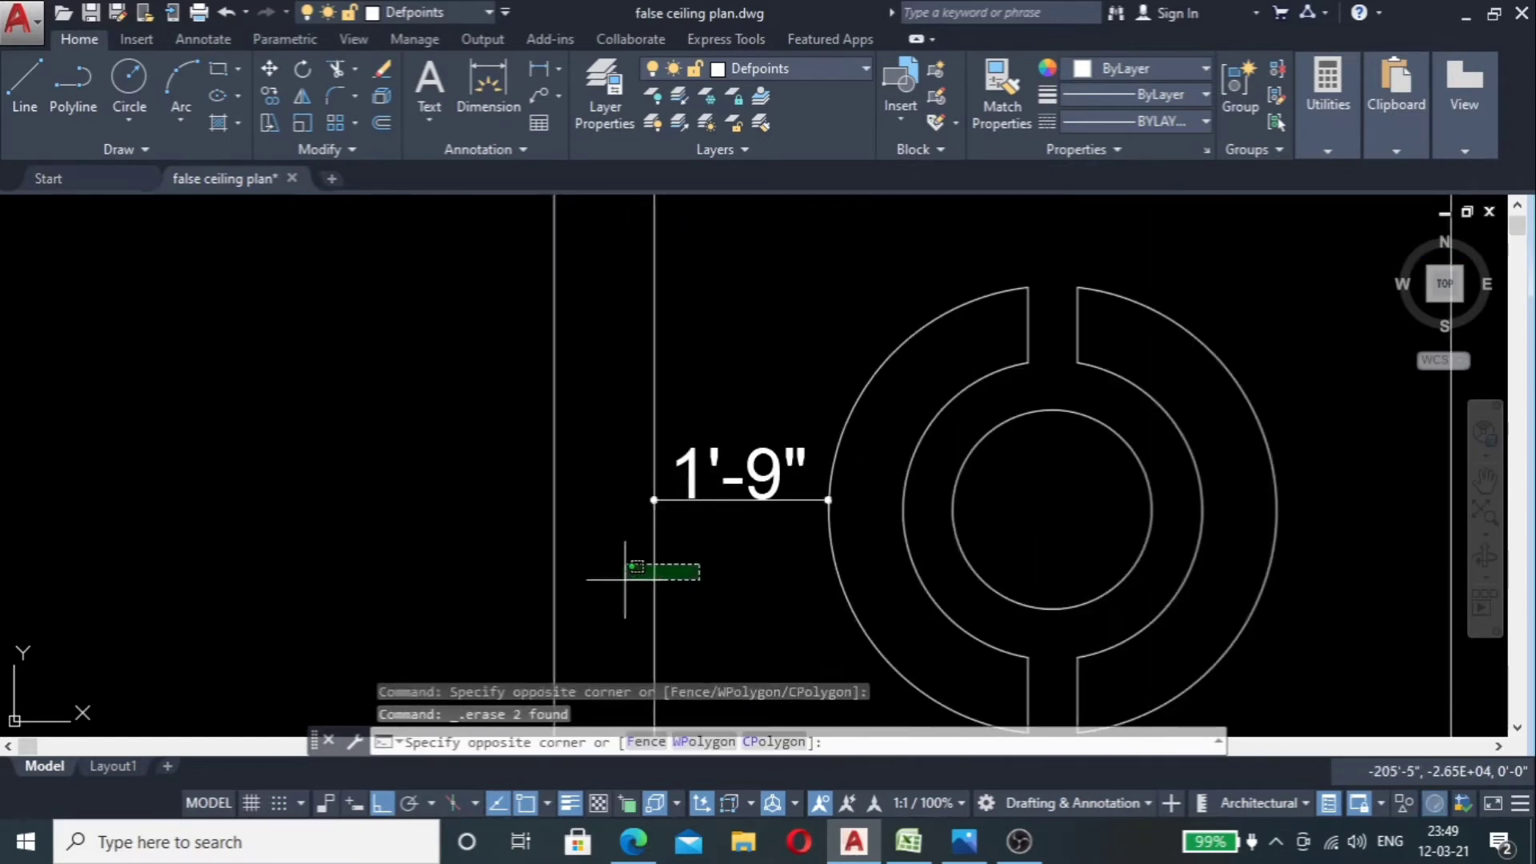
left_click(603, 589)
type("o")
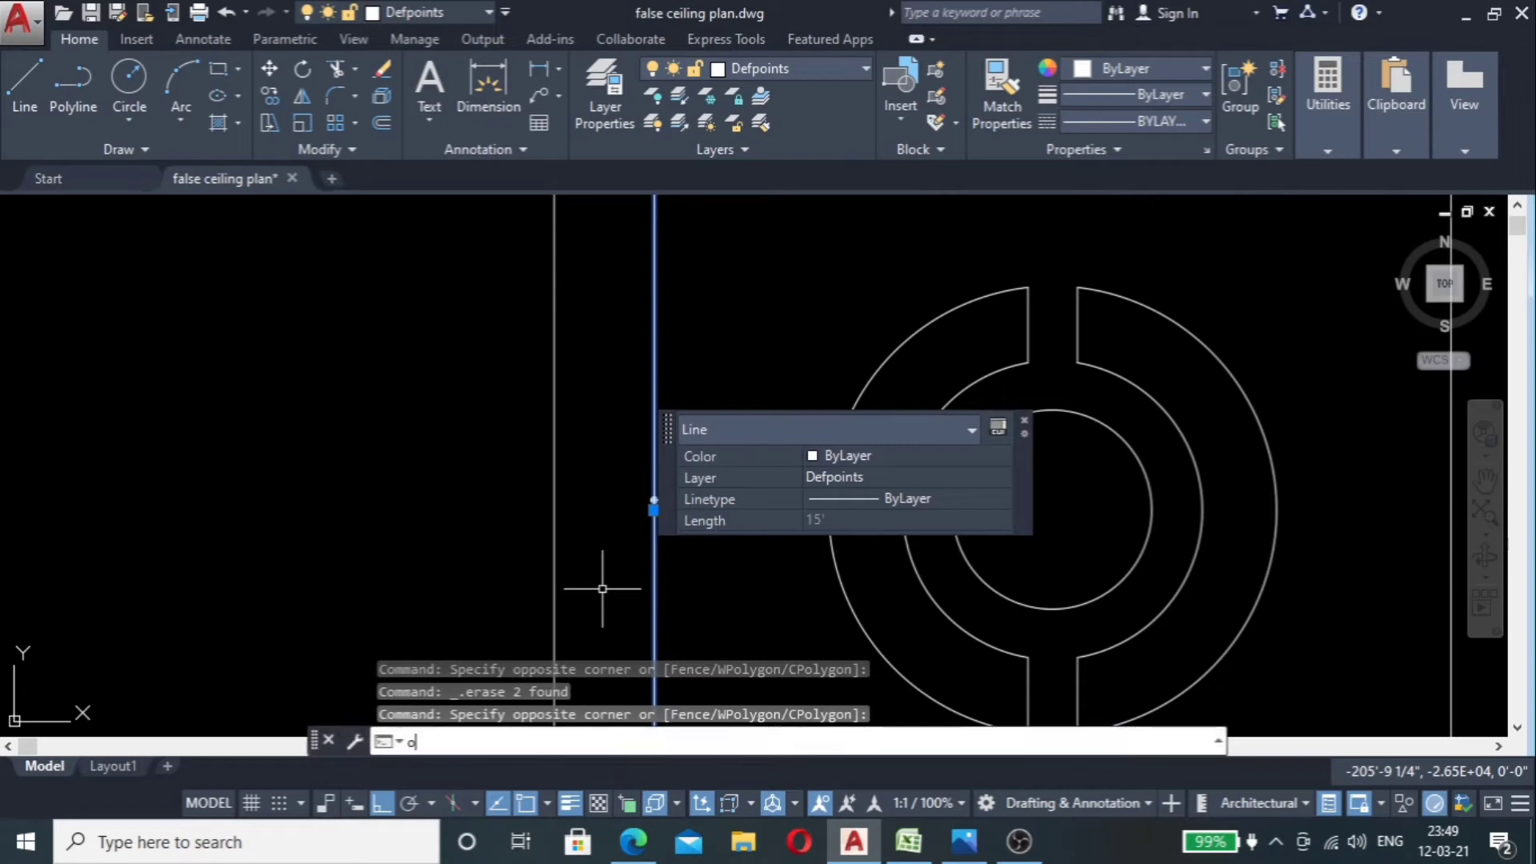
key("Return")
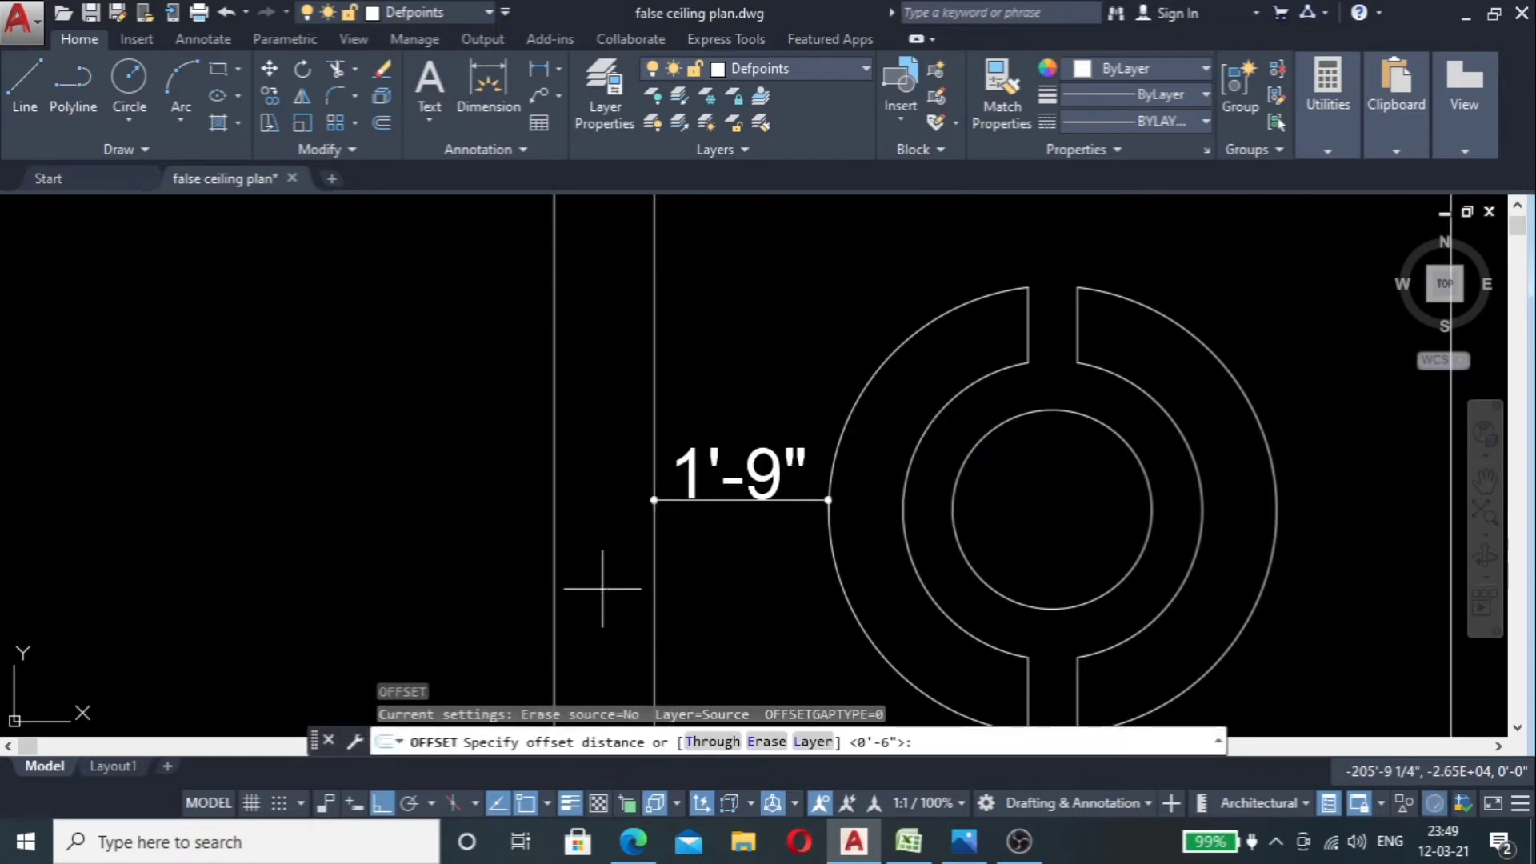
key("Return")
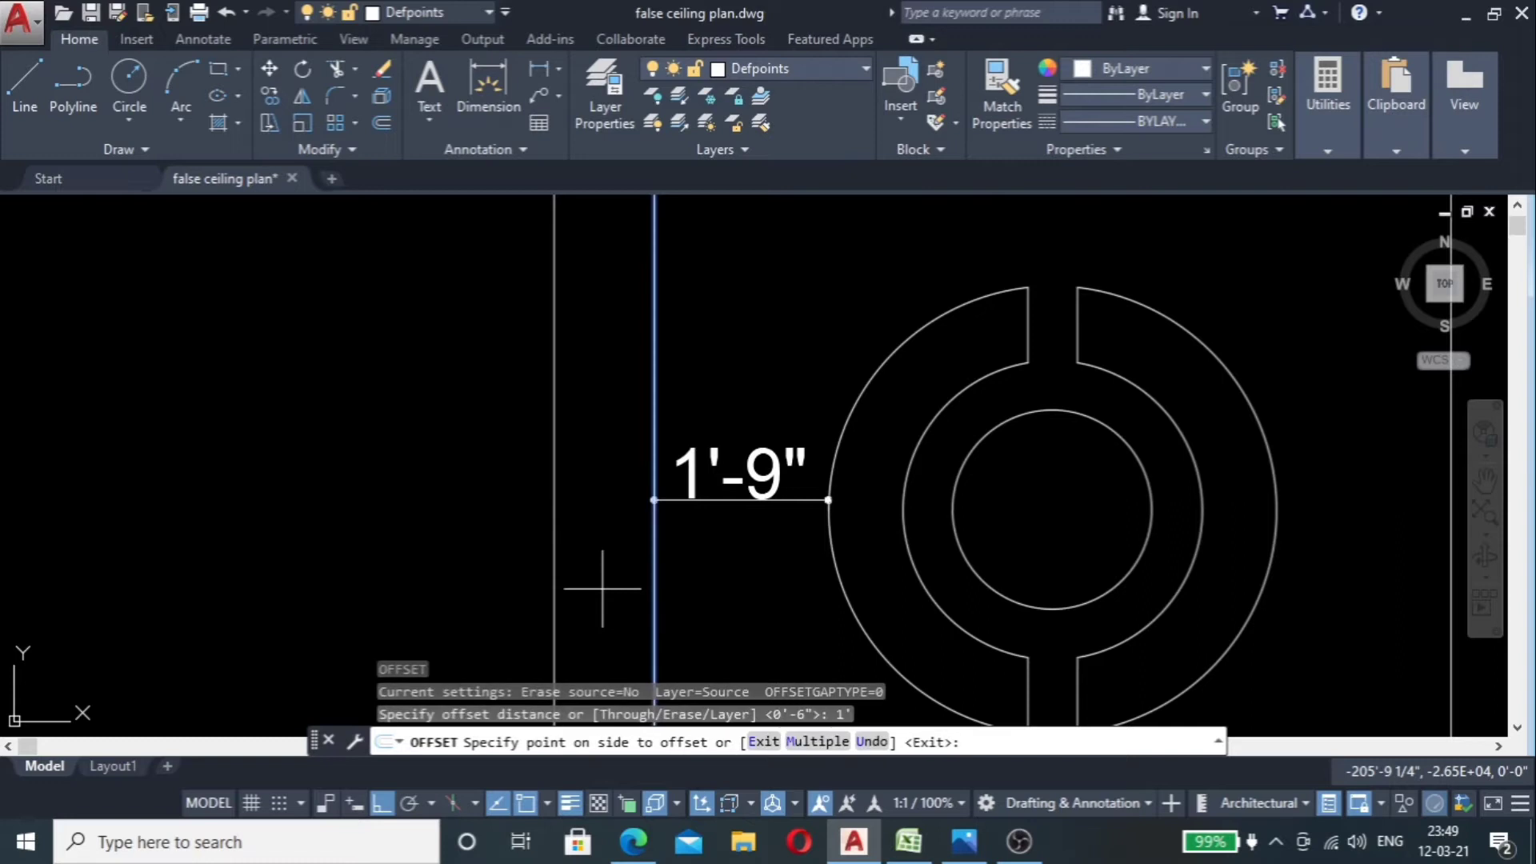
left_click(602, 589)
scroll(640, 559, "down", 5)
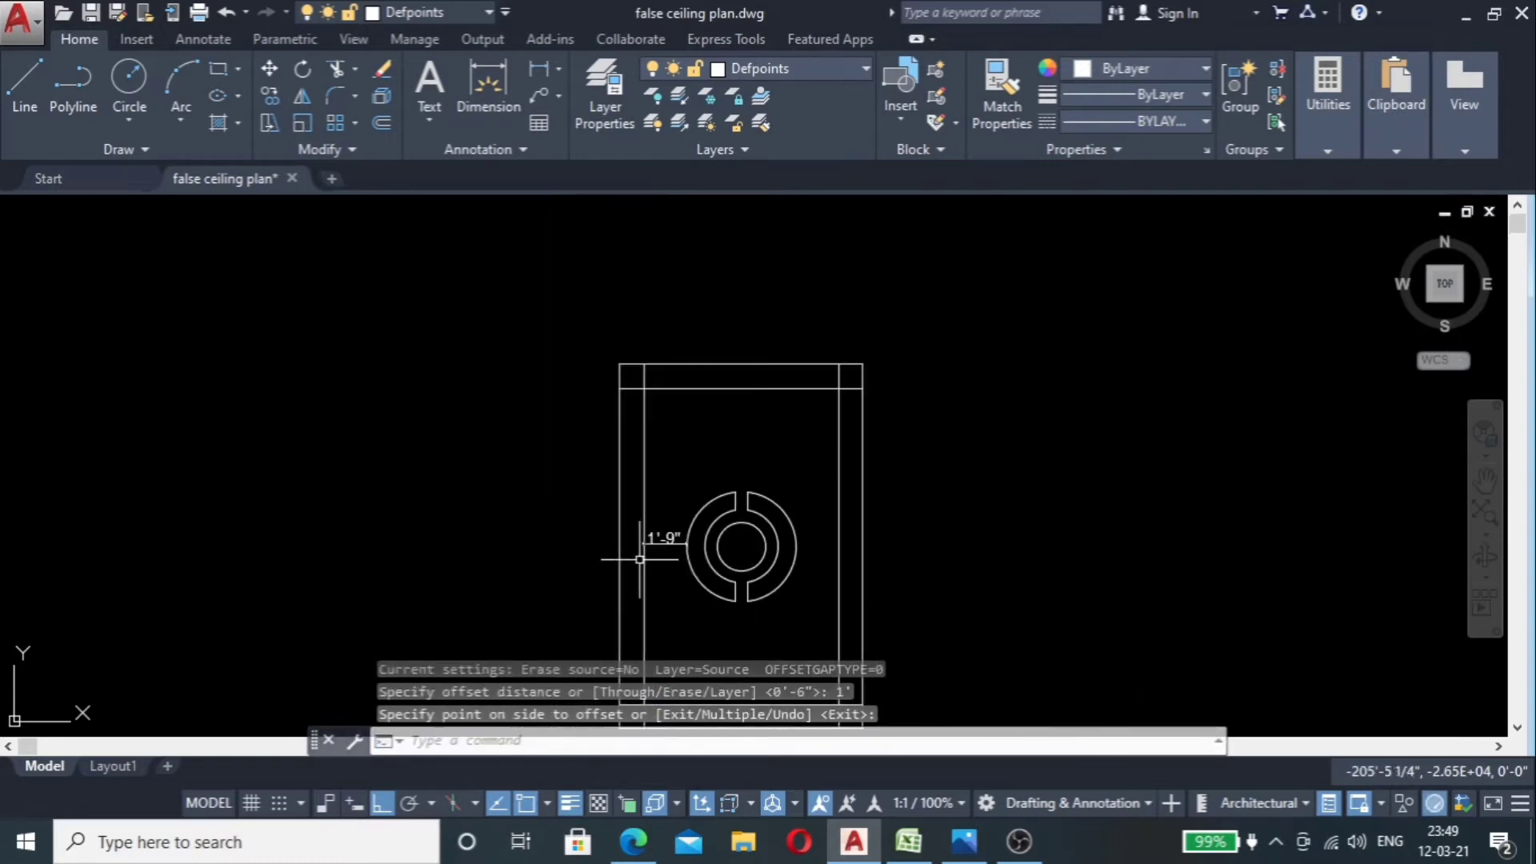
key("Escape")
Step: Offset the inner left border line 1' inward, toward the circle
left_click(658, 455)
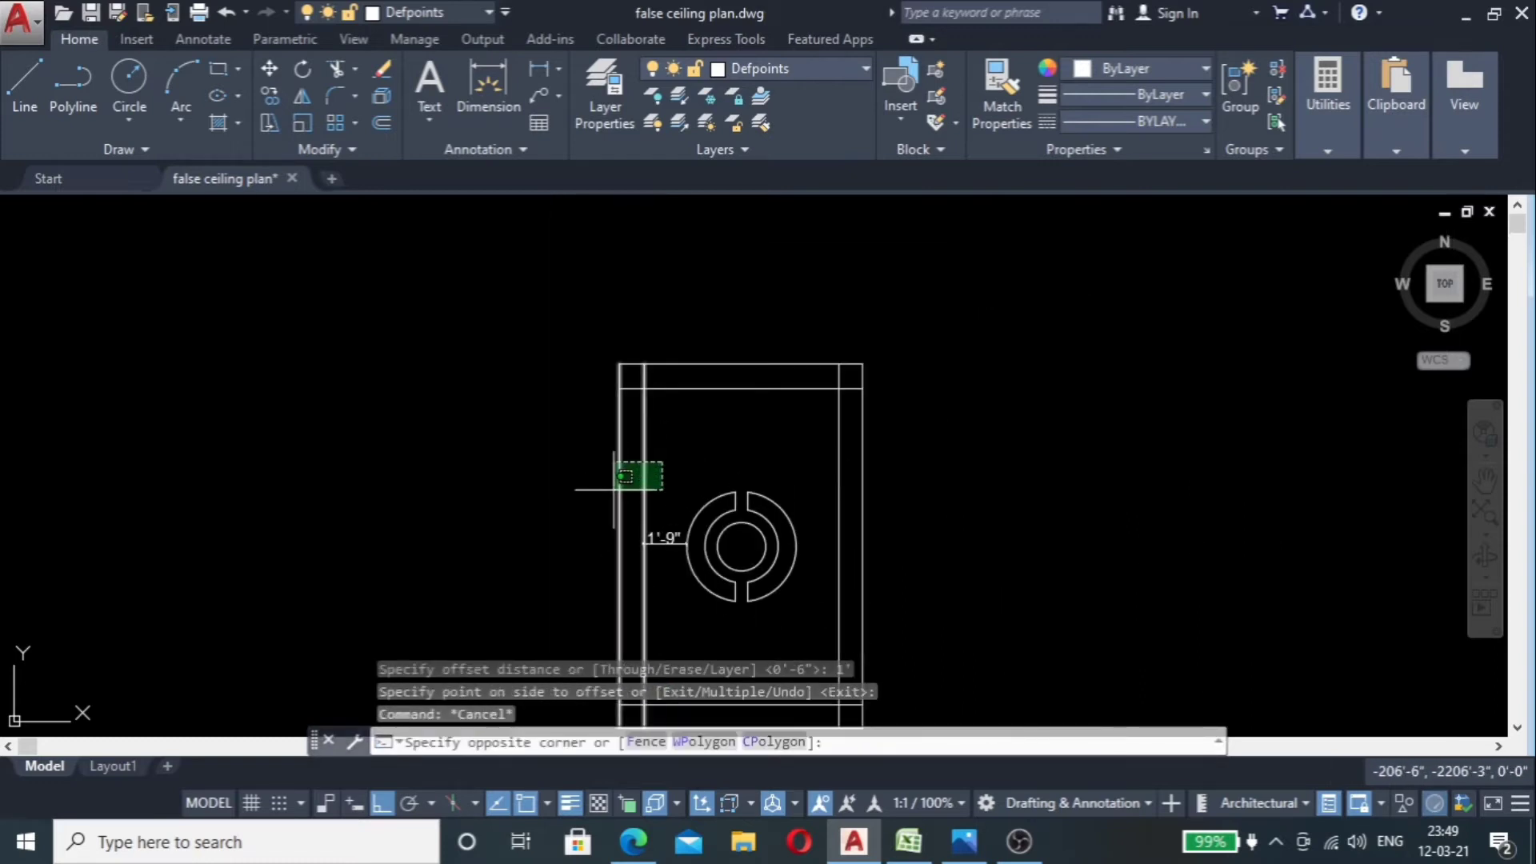
left_click(636, 491)
type("o")
key("Return")
type("1'")
key("Return")
left_click(640, 500)
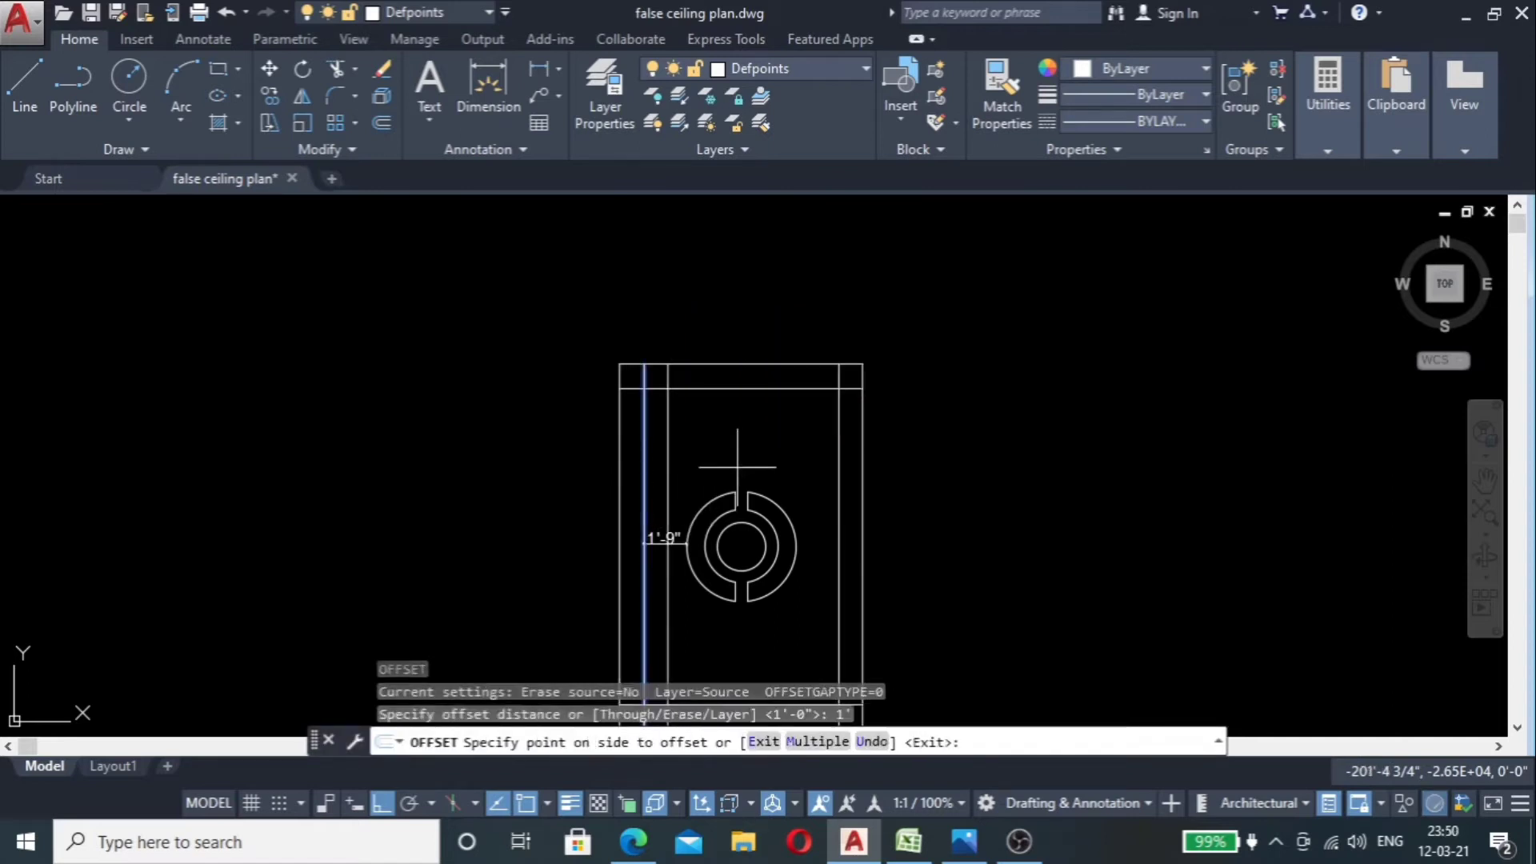
left_click(735, 466)
scroll(687, 496, "down", 4)
scroll(665, 523, "up", 6)
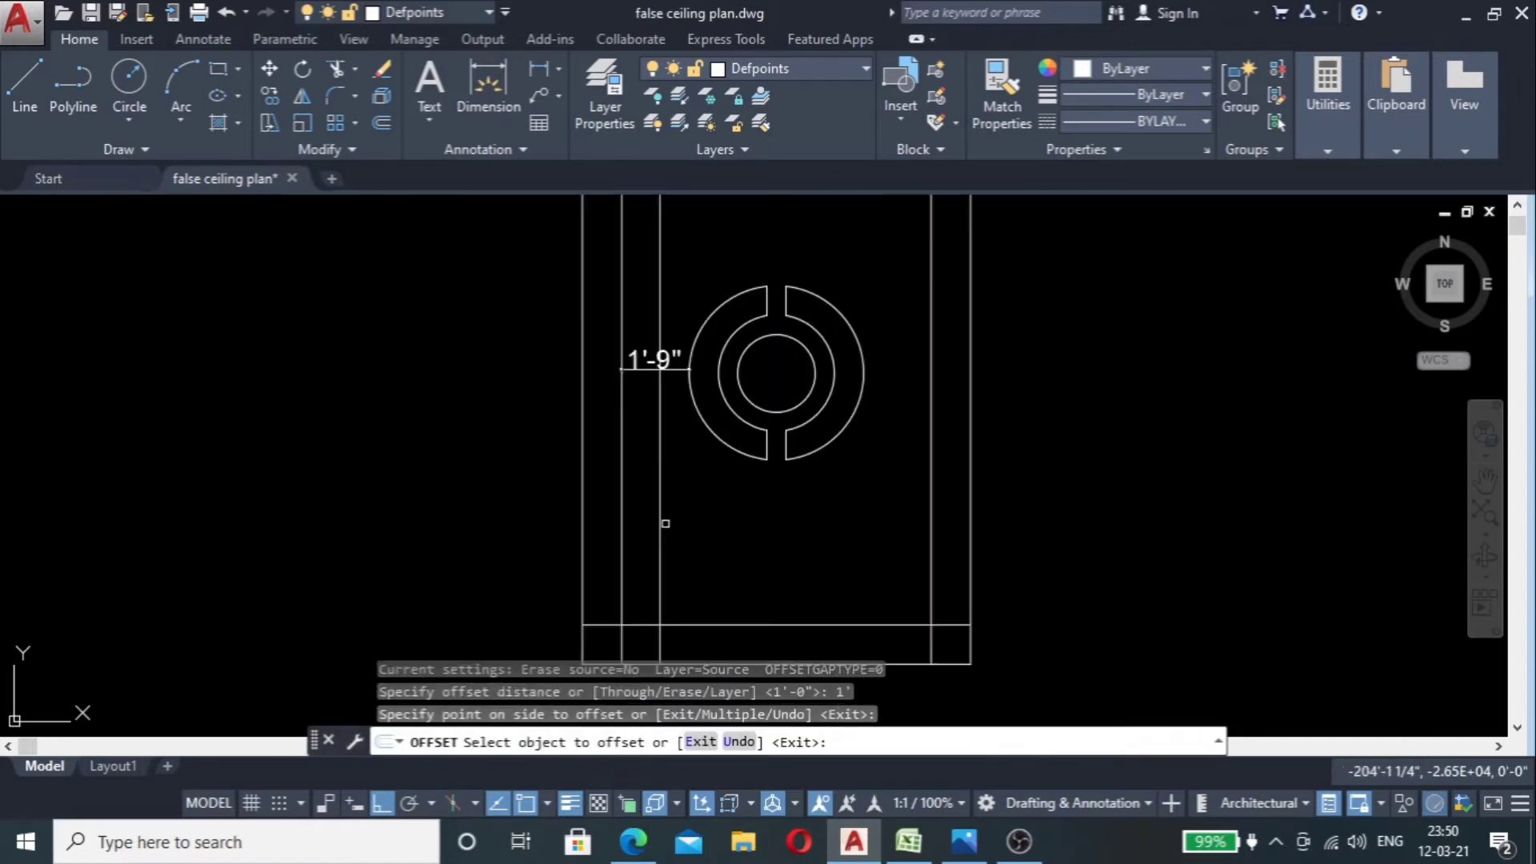
Step: Offset the inner lower, right and upper border lines 1' inward to complete the sides of a smaller rectangle
left_click(747, 622)
left_click(741, 590)
left_click(930, 480)
left_click(924, 480)
scroll(808, 416, "down", 4)
scroll(806, 312, "up", 4)
left_click(791, 358)
left_click(788, 416)
scroll(796, 362, "down", 2)
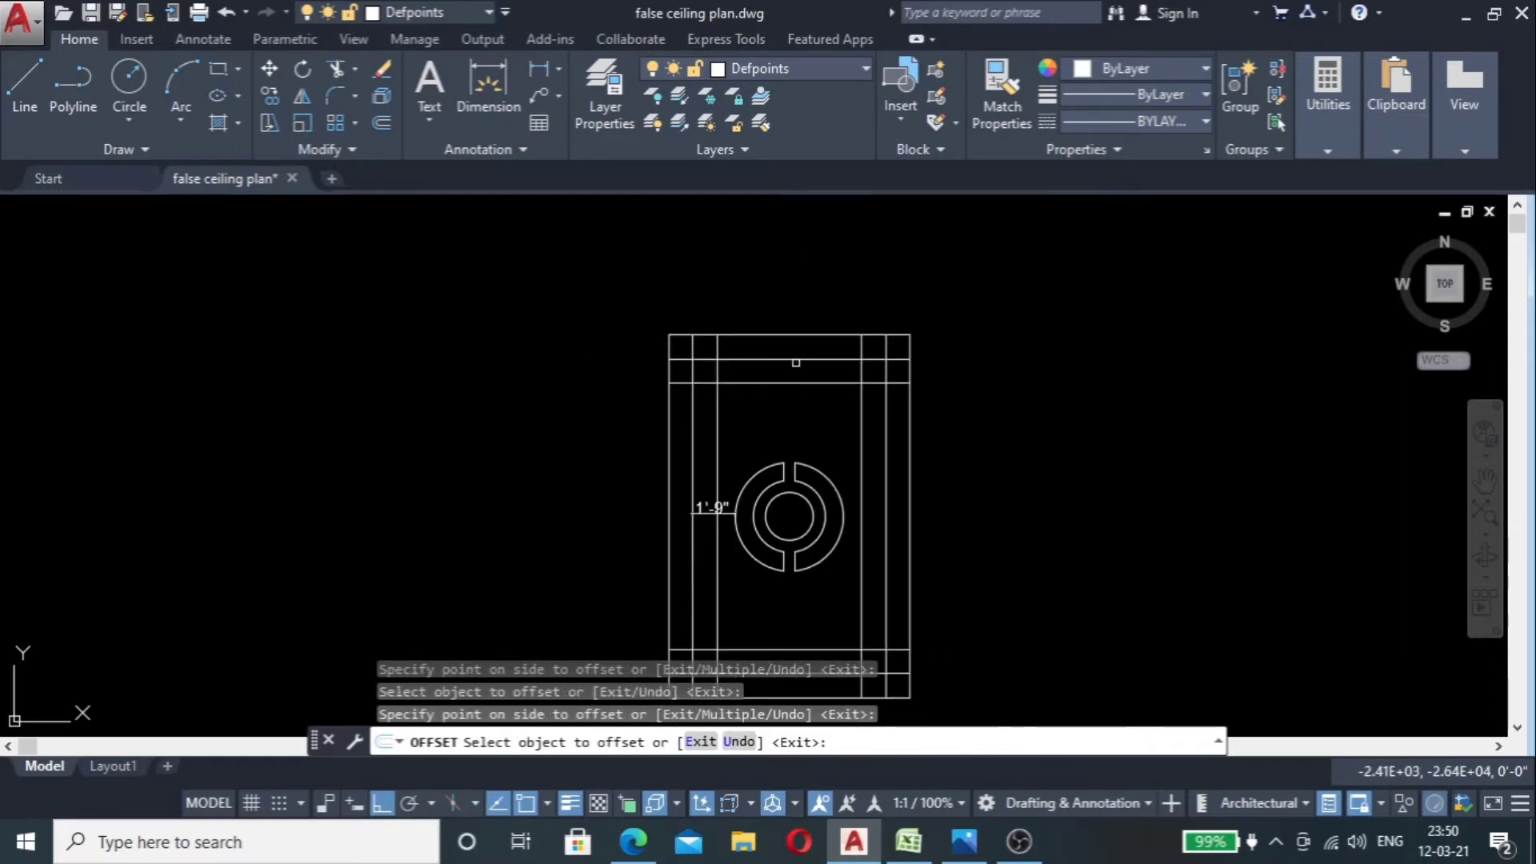
key("Escape")
Step: Trim the ends of the innermost two vertical lines above the innermost upper line, using that line as cutting edge
type("t")
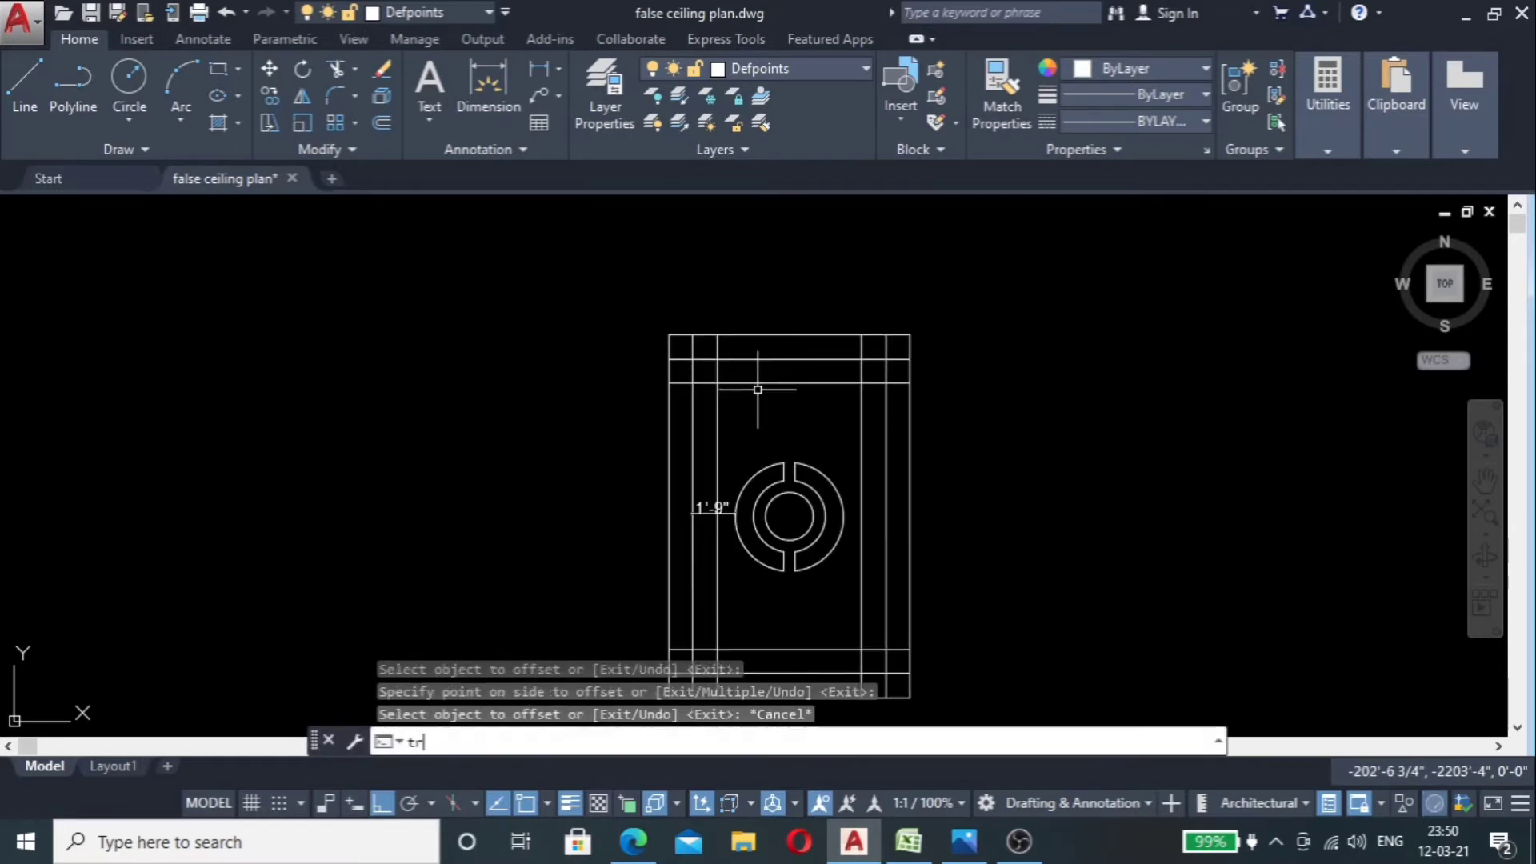
type("r")
key("Return")
left_click(792, 384)
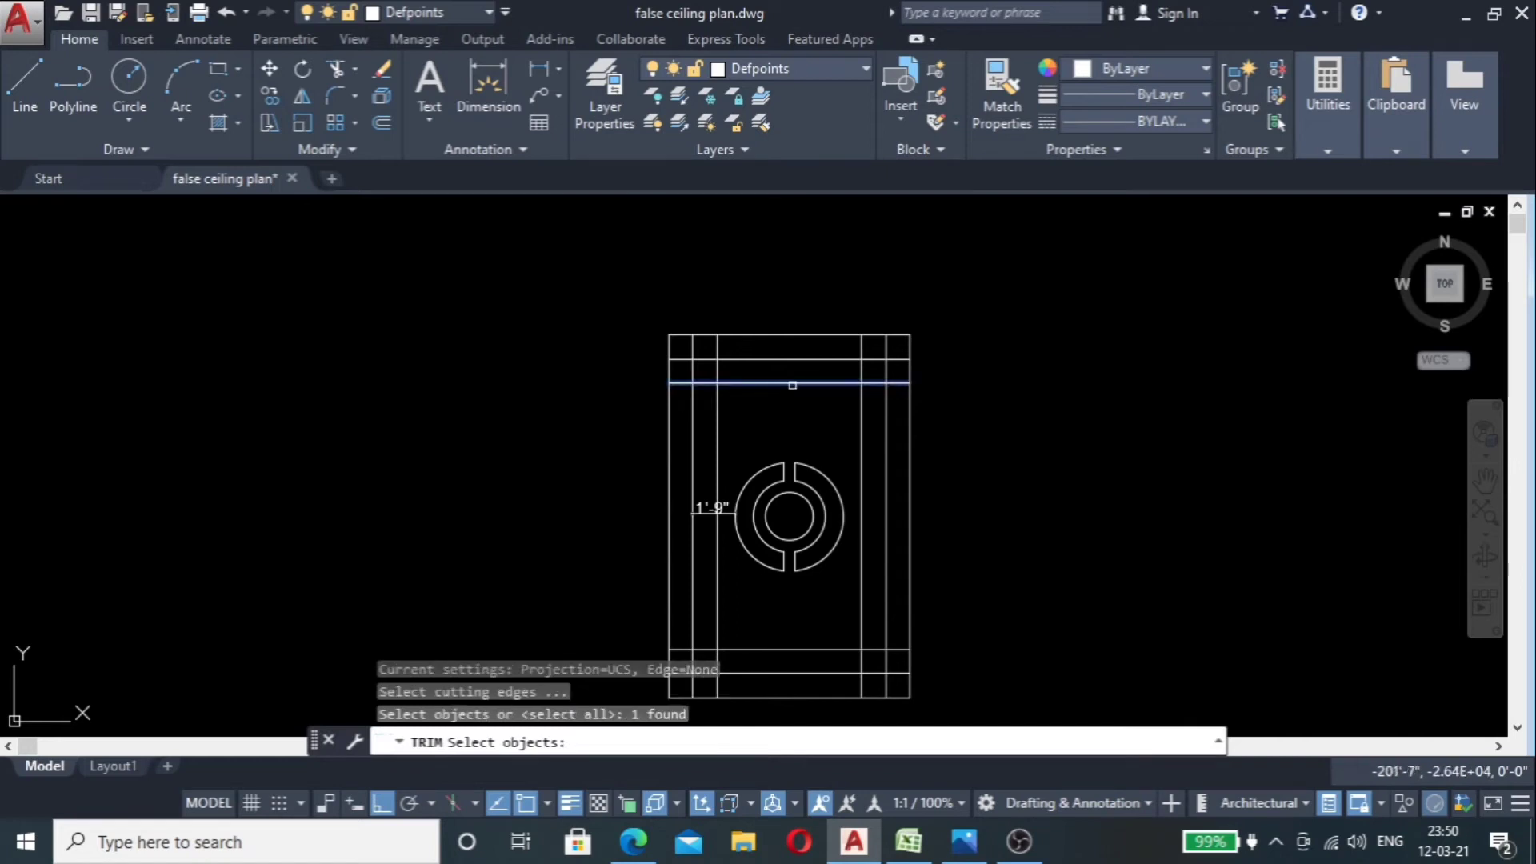
scroll(856, 379, "up", 4)
key("Return")
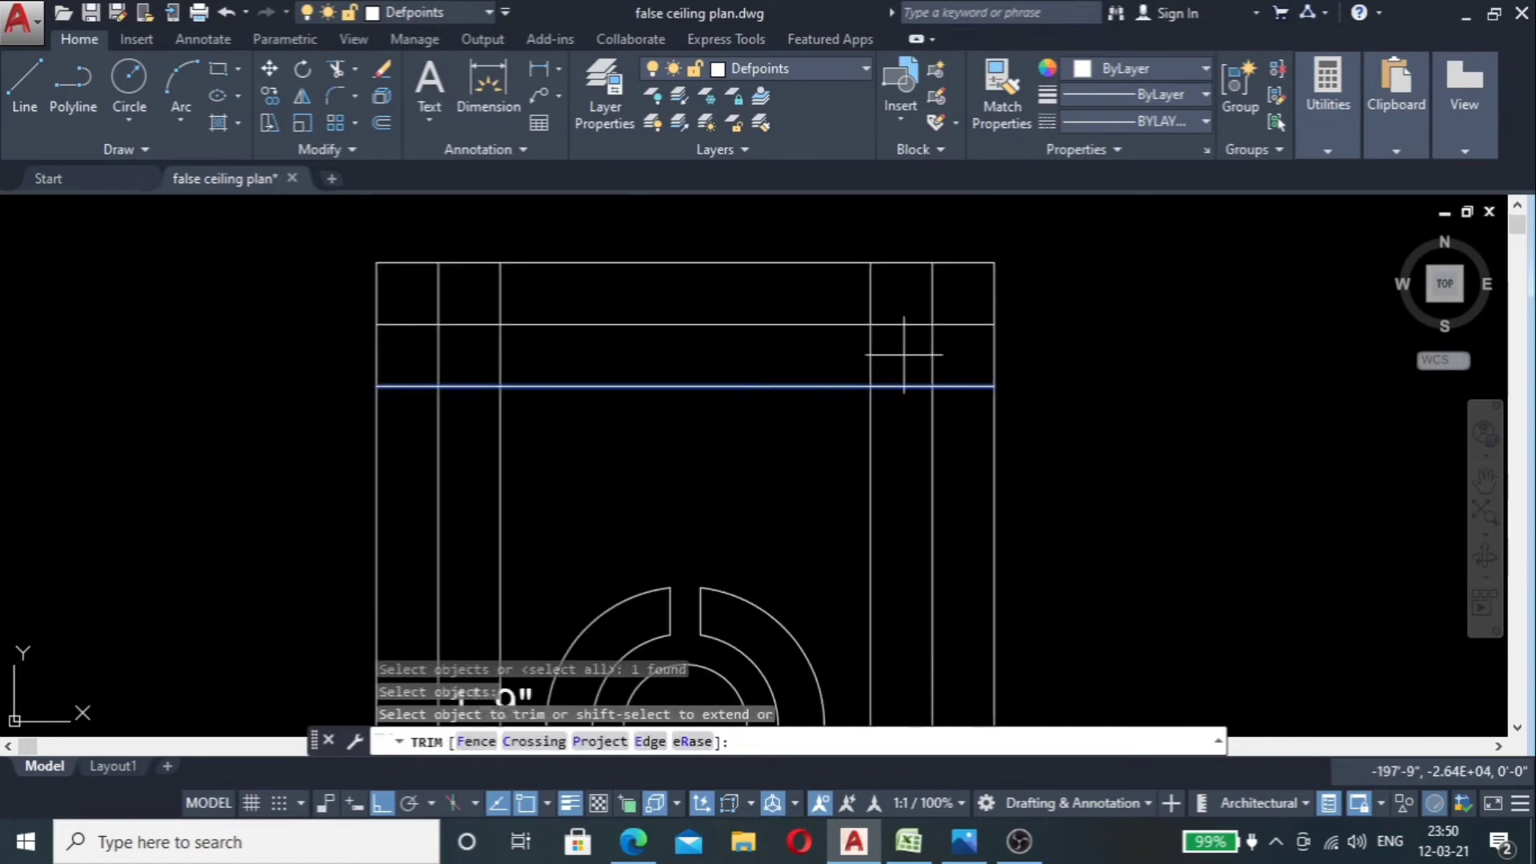
left_click(904, 349)
left_click(492, 353)
scroll(655, 320, "down", 4)
left_click(656, 322)
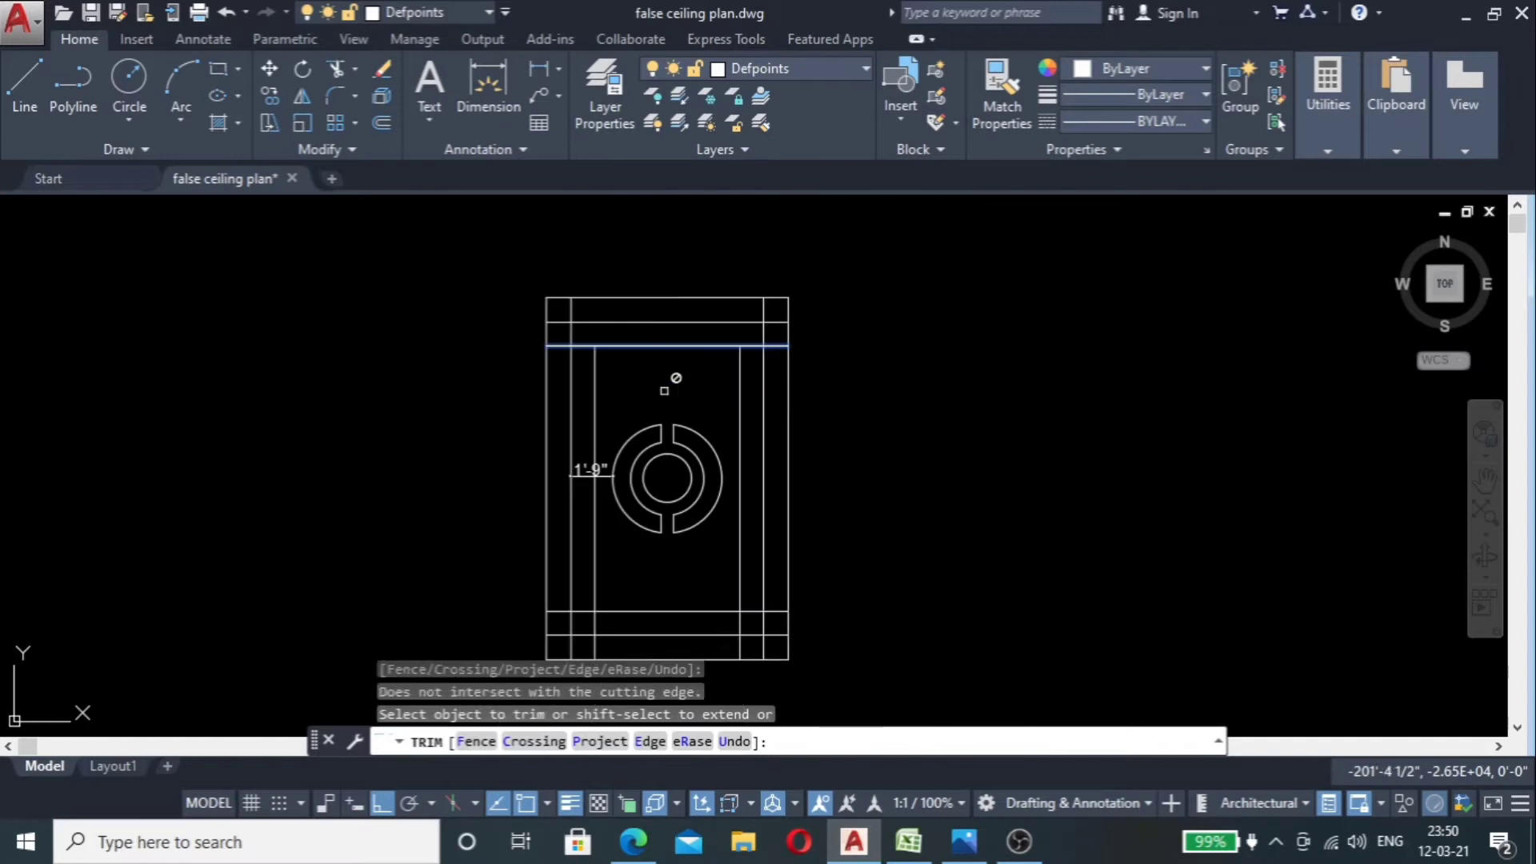
key("Return")
Step: Trim the innermost upper and lower lines where they extend past the innermost right vertical line
key("Return")
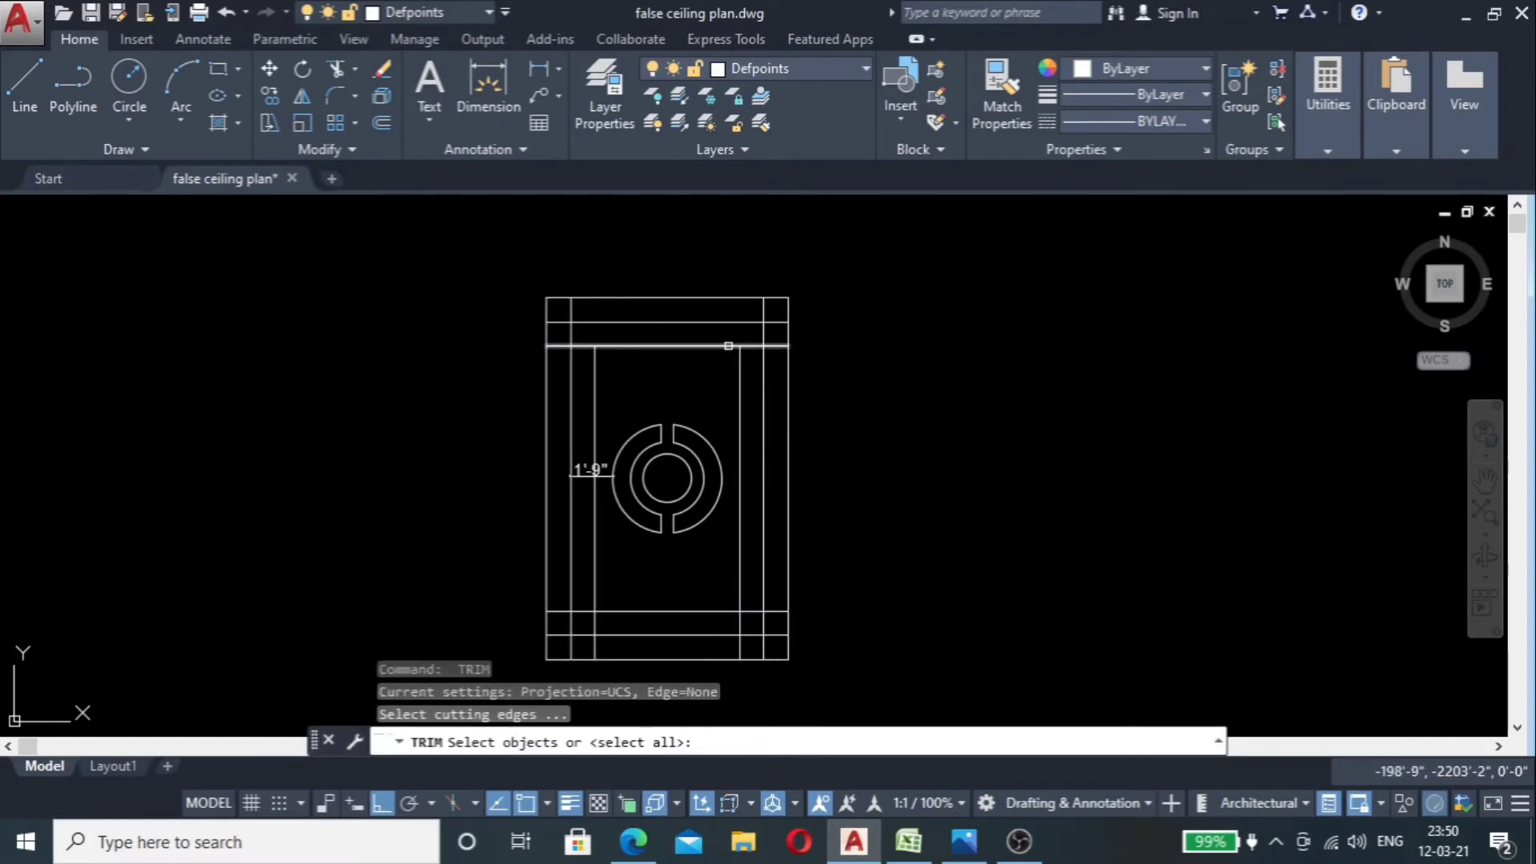
left_click(739, 400)
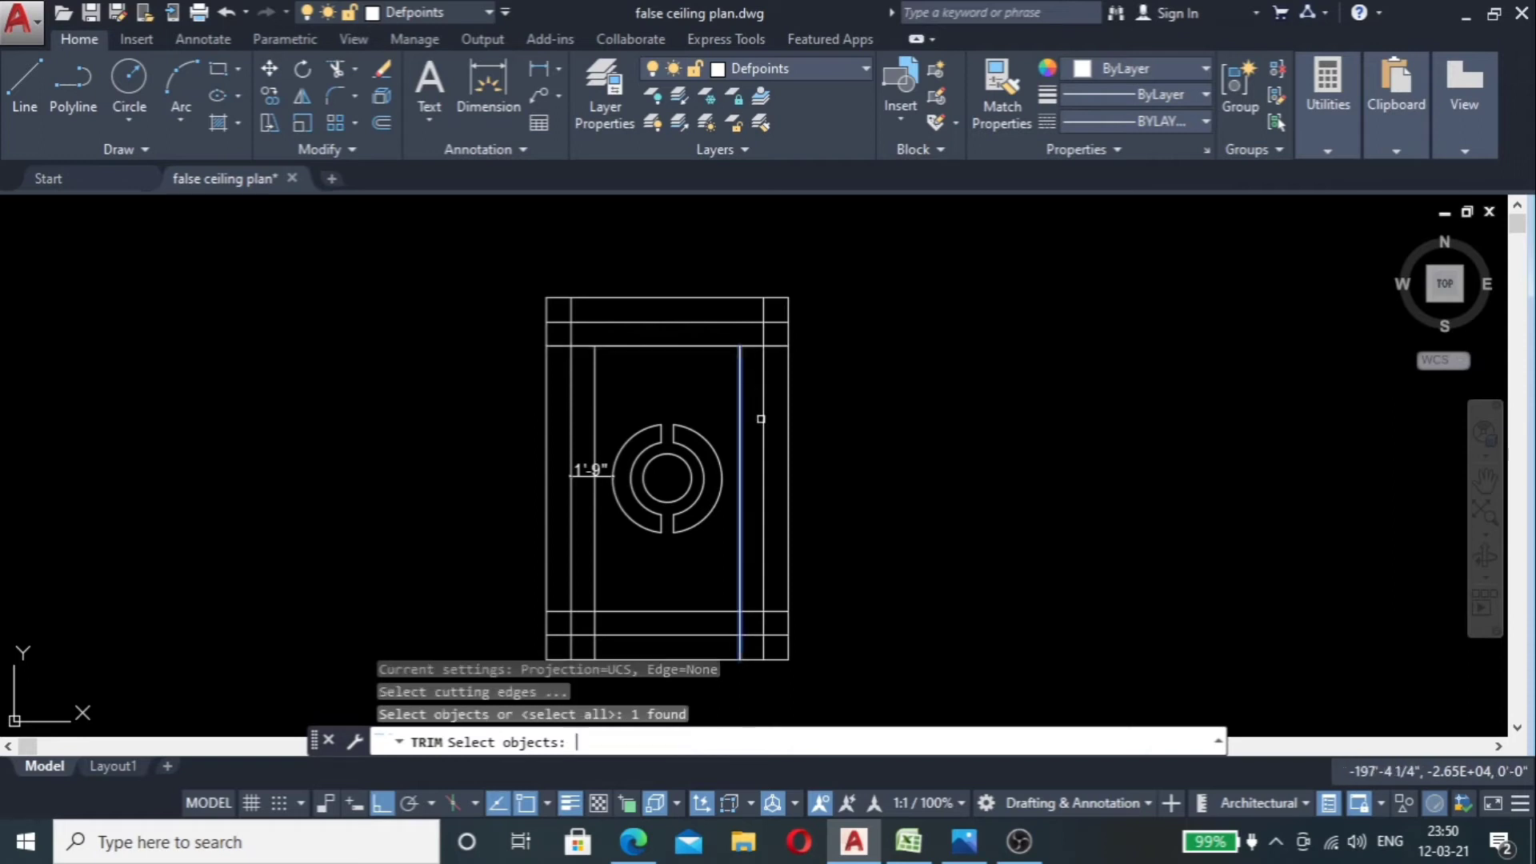
key("Return")
left_click(765, 323)
scroll(739, 379, "up", 5)
left_click(787, 225)
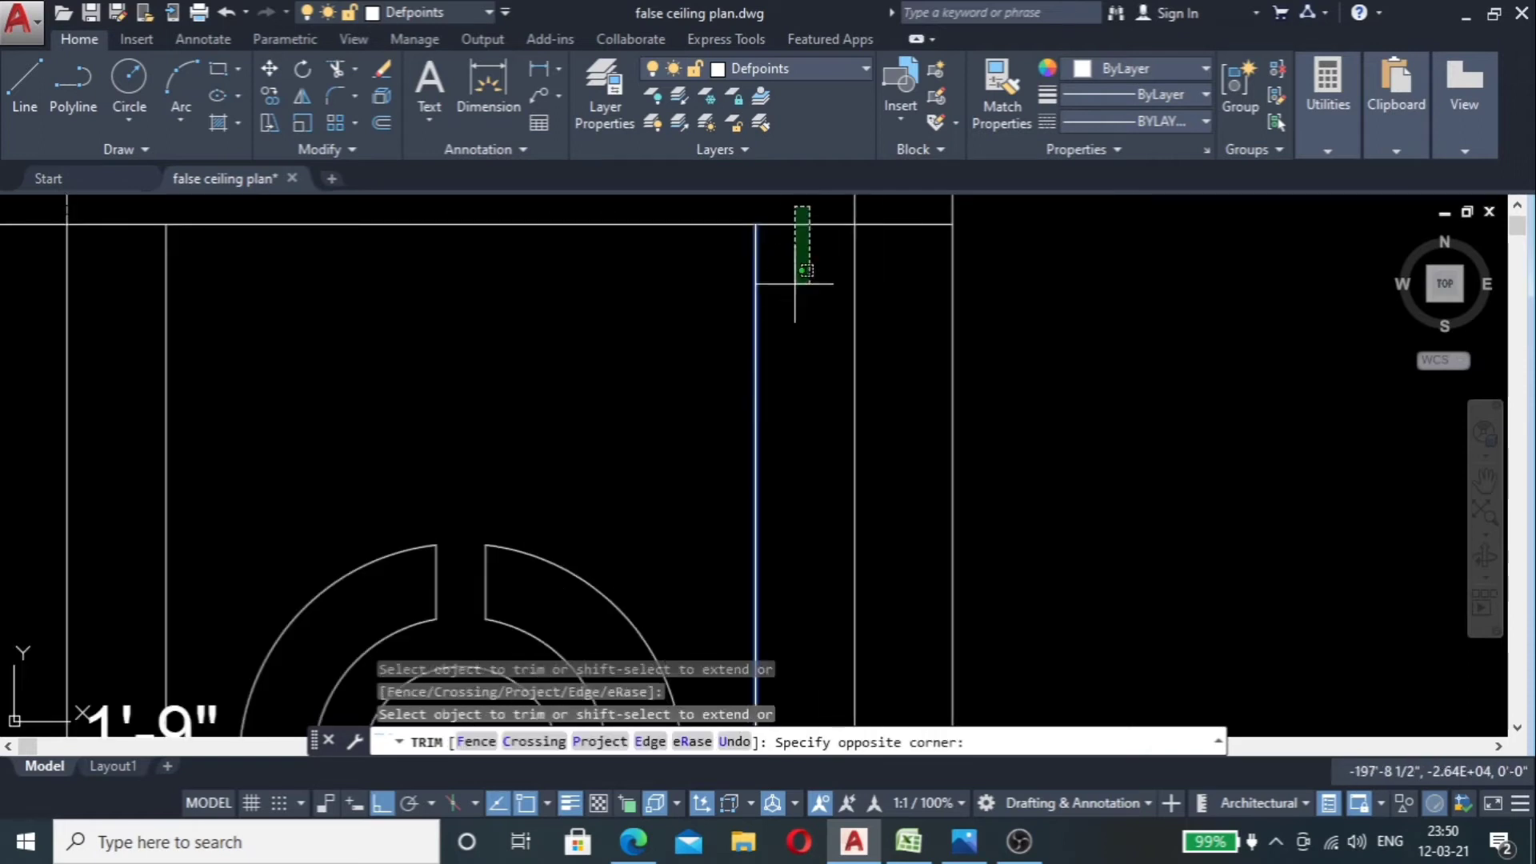
left_click(785, 329)
scroll(795, 320, "down", 10)
scroll(798, 478, "up", 6)
scroll(796, 484, "up", 2)
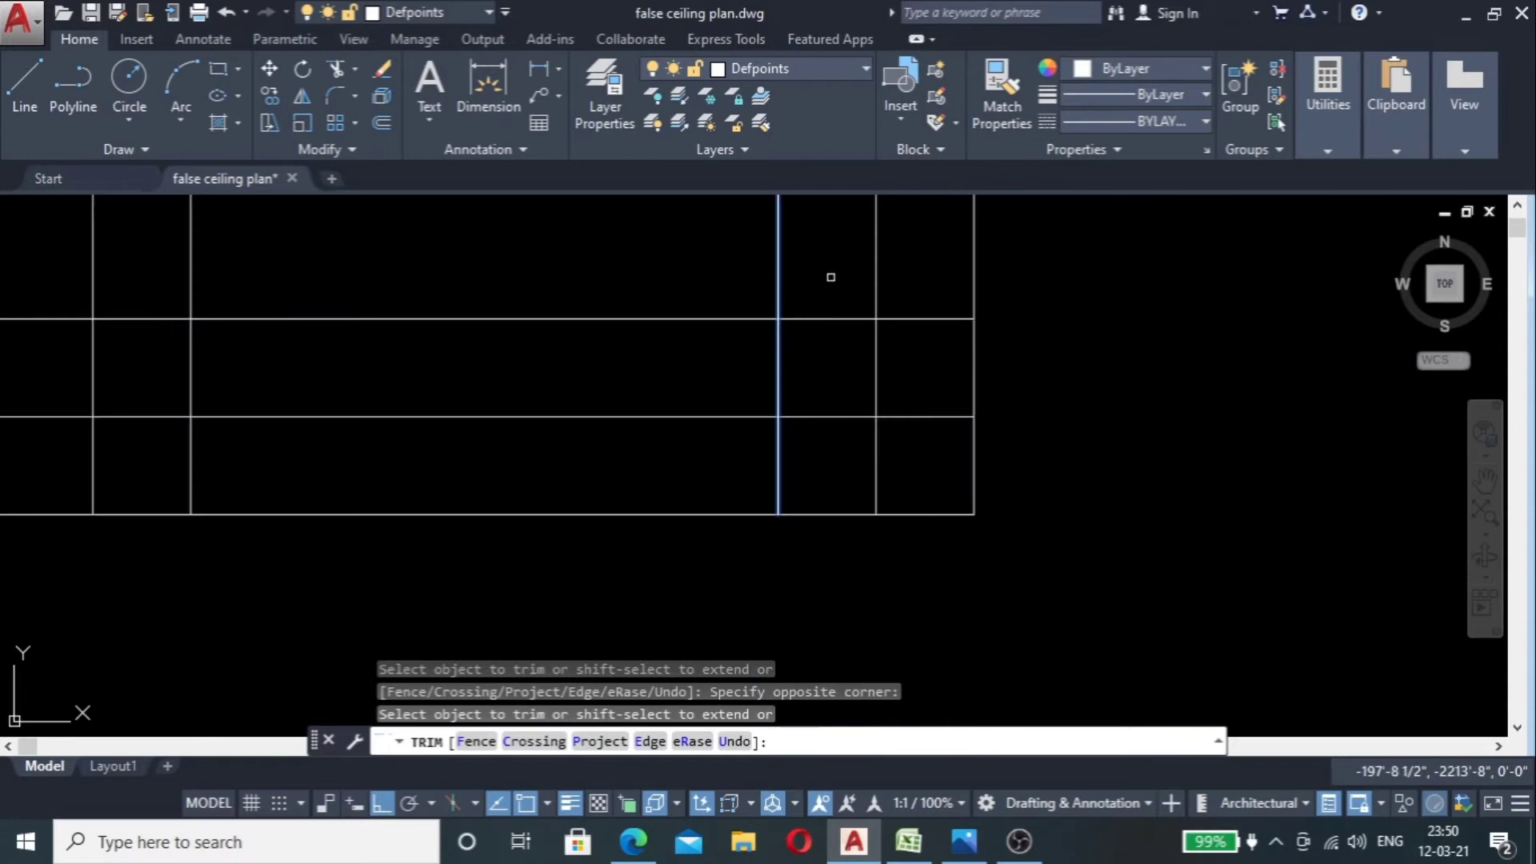
left_click(831, 278)
left_click(824, 374)
key("Return")
Step: Trim the ends of the innermost two vertical lines below the innermost lower line, using that line as cutting edge
key("Return")
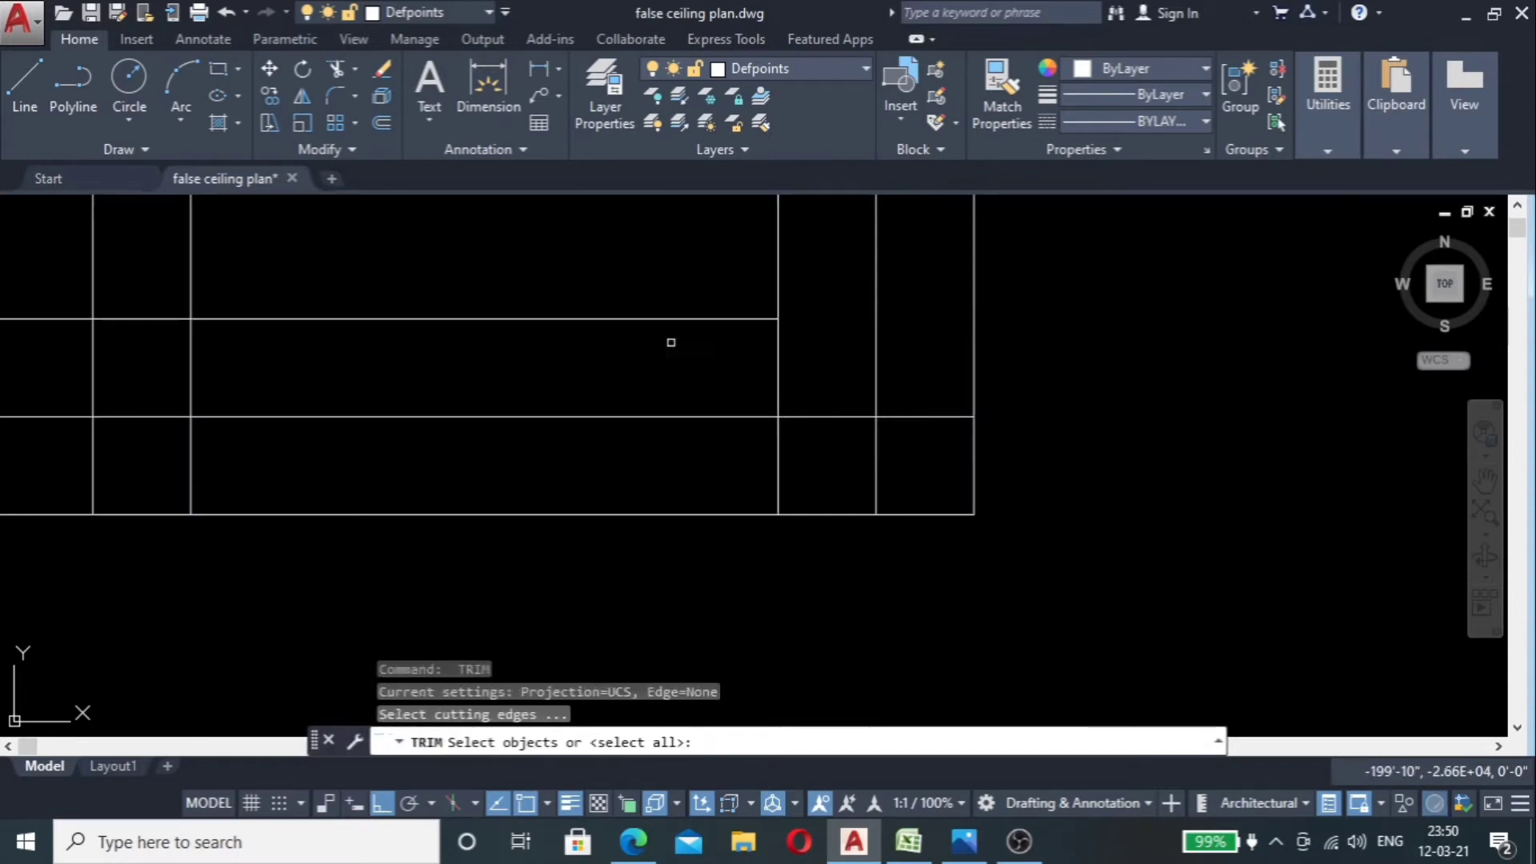
left_click(721, 279)
left_click(652, 367)
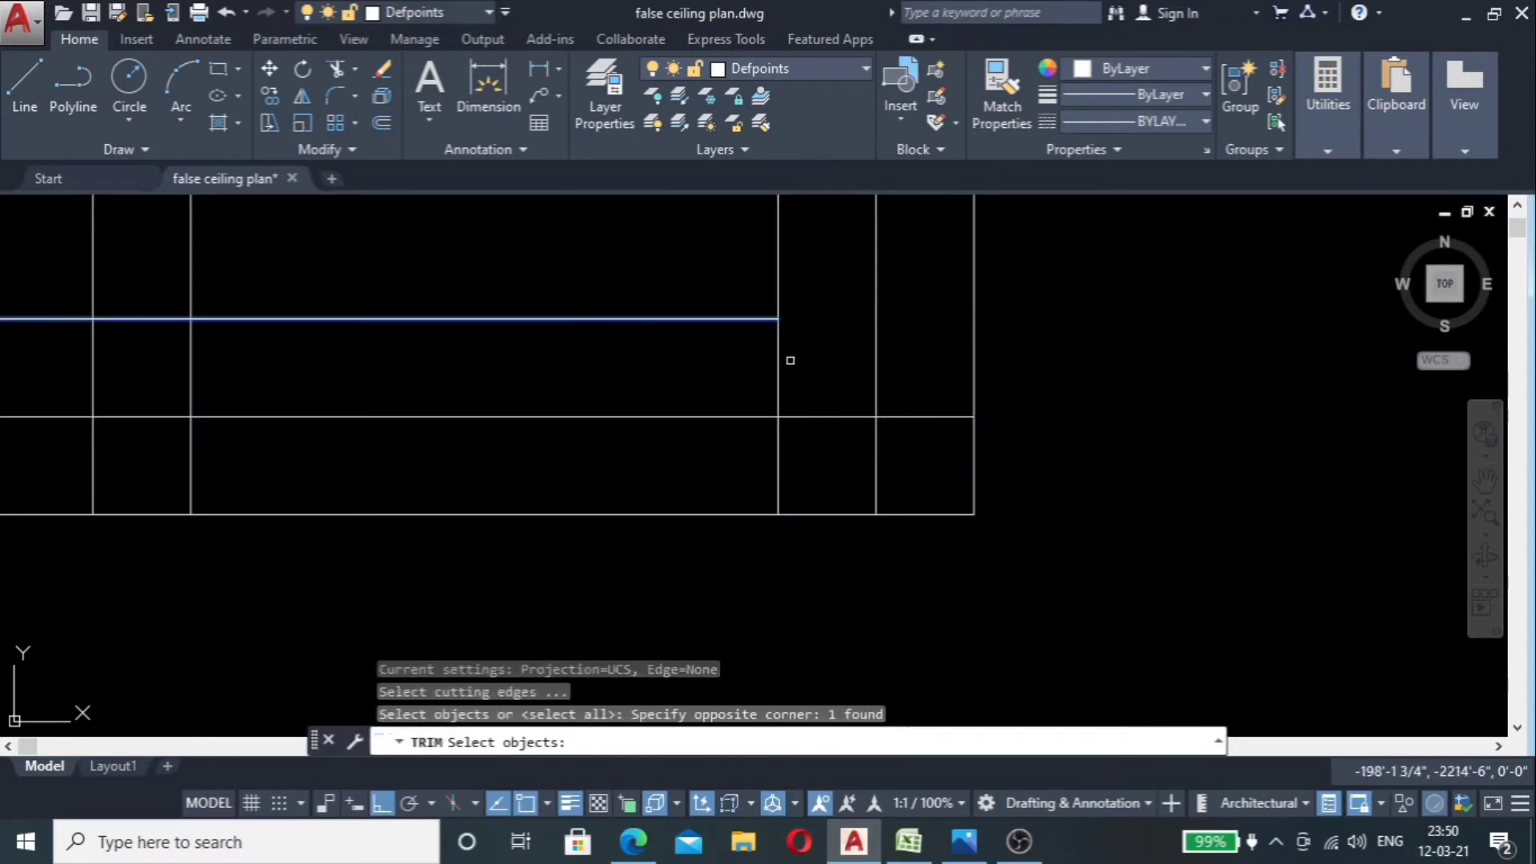
key("Return")
left_click(816, 352)
left_click(165, 374)
scroll(601, 416, "down", 4)
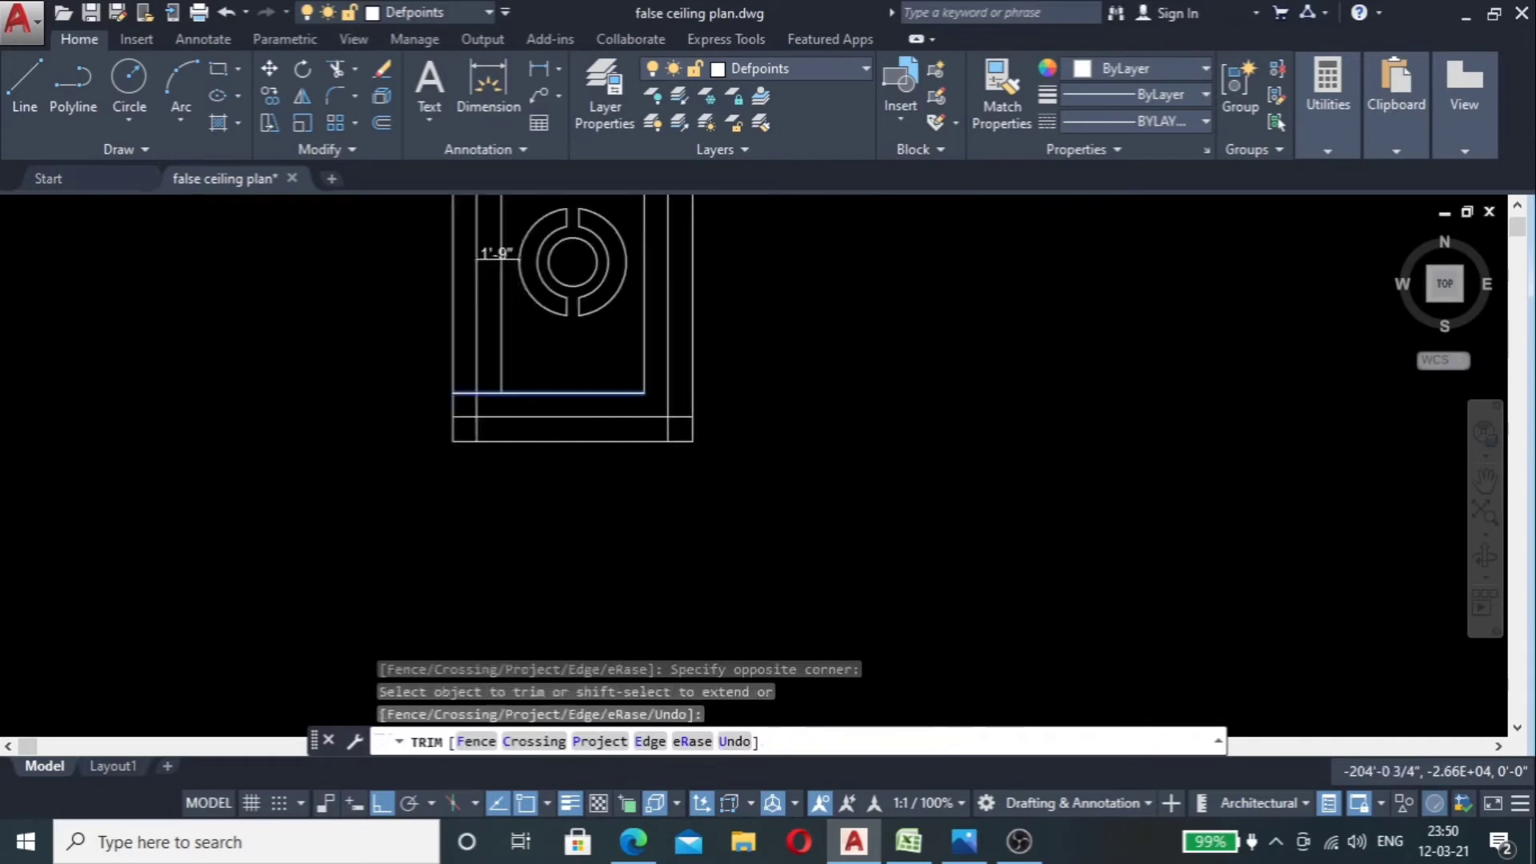
scroll(600, 416, "down", 2)
left_click(601, 416)
key("Return")
Step: Trim the innermost upper and lower lines between the middle and innermost left vertical lines
scroll(521, 269, "up", 8)
key("Return")
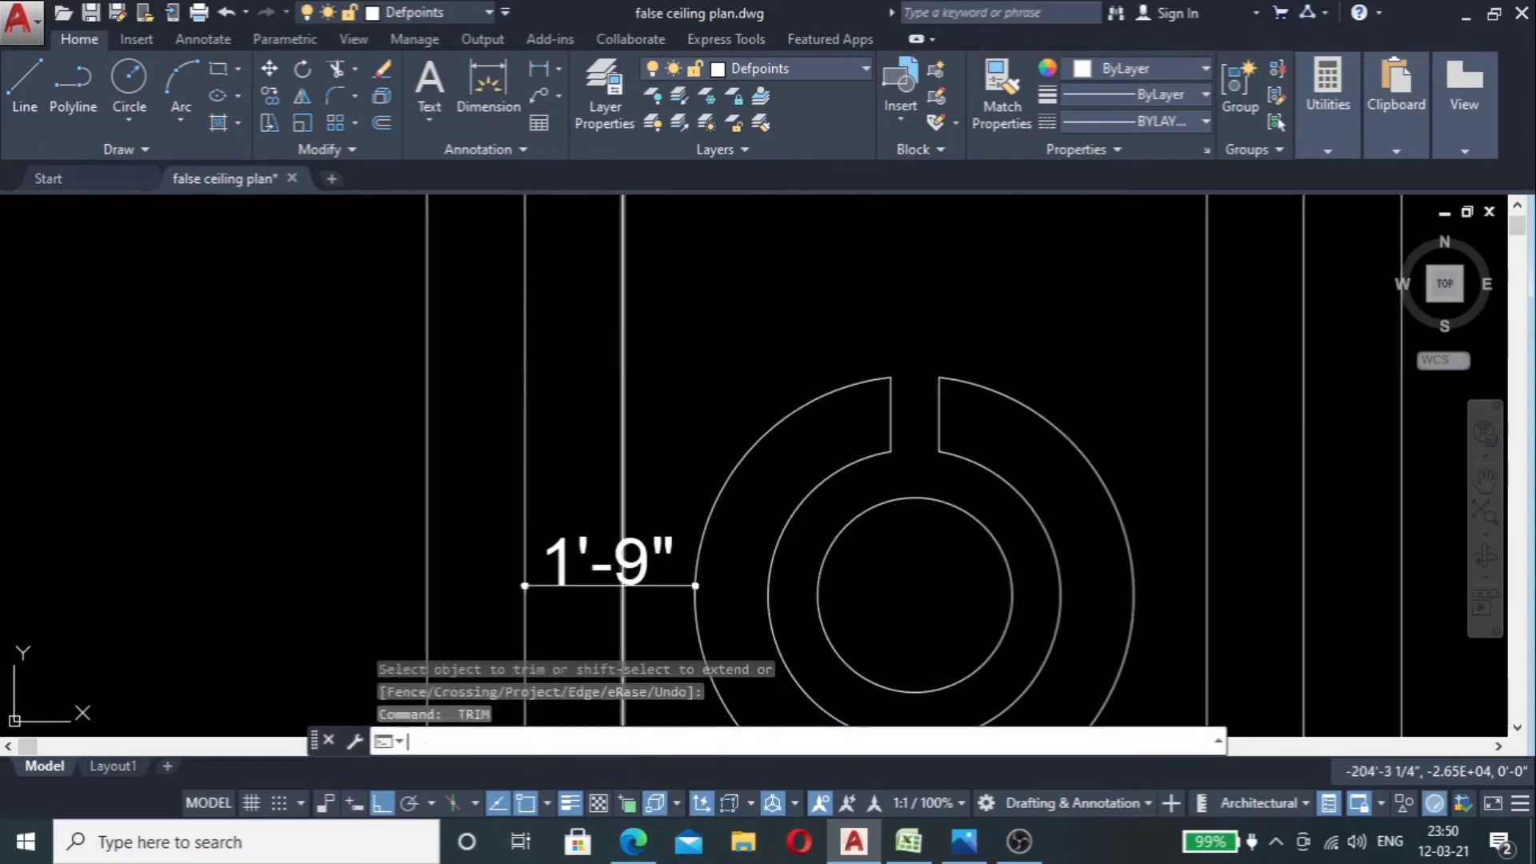
scroll(649, 384, "down", 6)
key("Return")
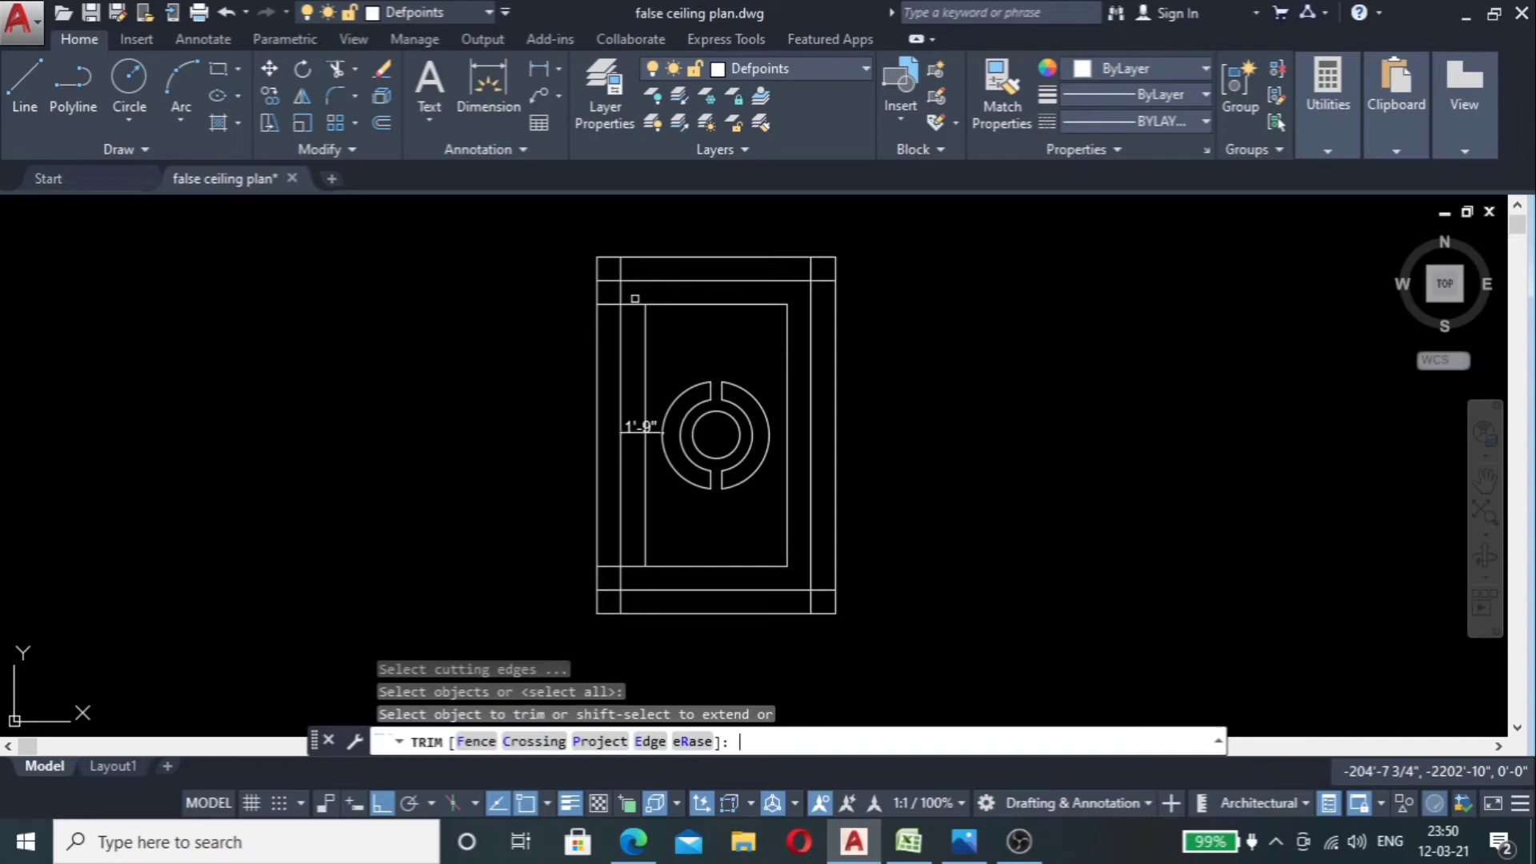
left_click(636, 298)
scroll(641, 572, "up", 2)
scroll(641, 572, "up", 2)
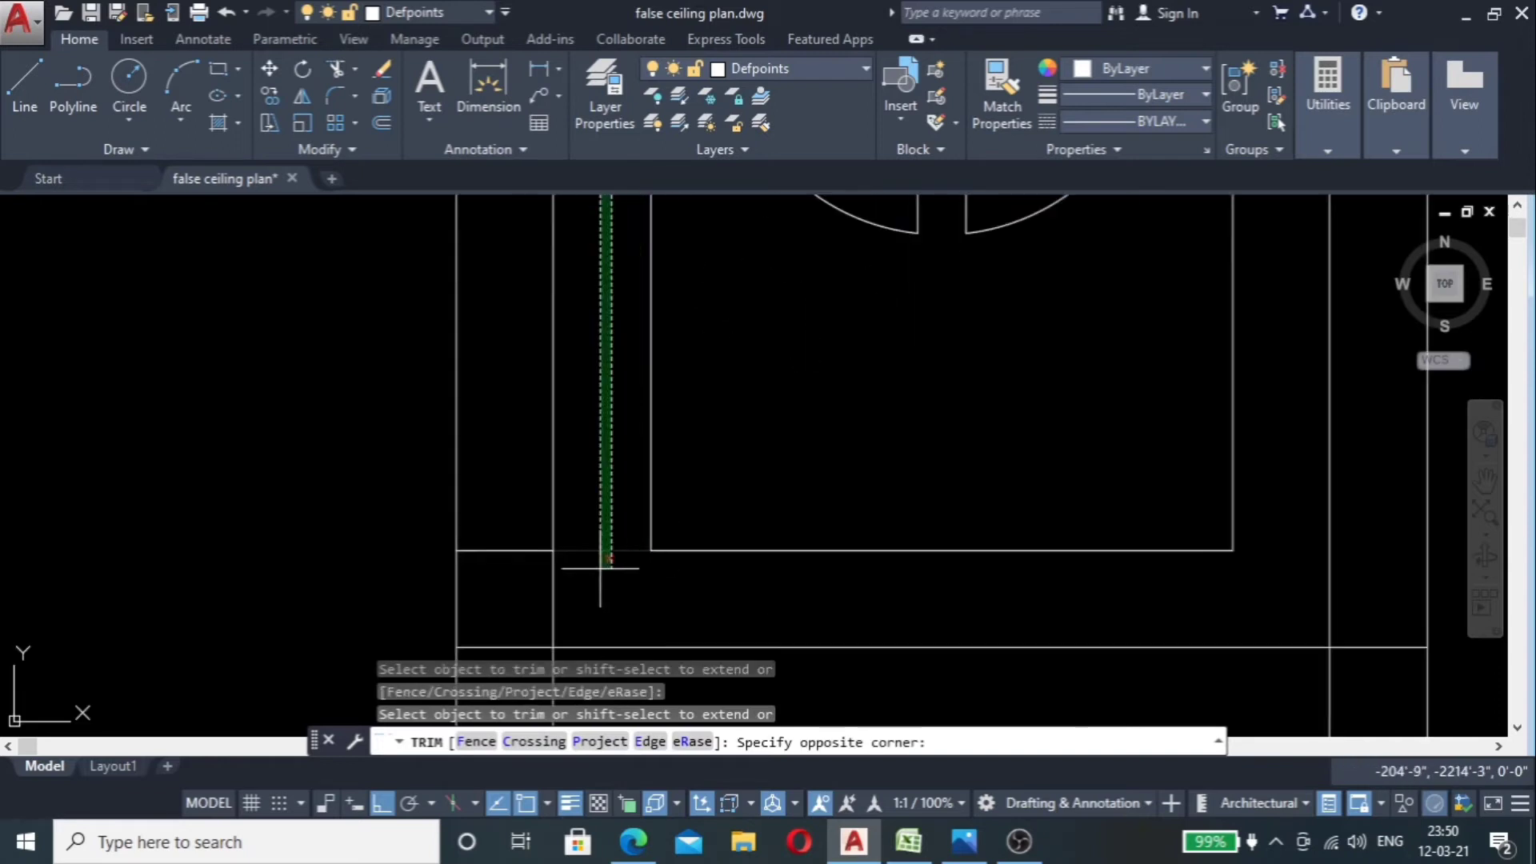
left_click(603, 566)
scroll(676, 548, "down", 1)
left_click(682, 543)
scroll(645, 557, "down", 1)
scroll(646, 484, "down", 2)
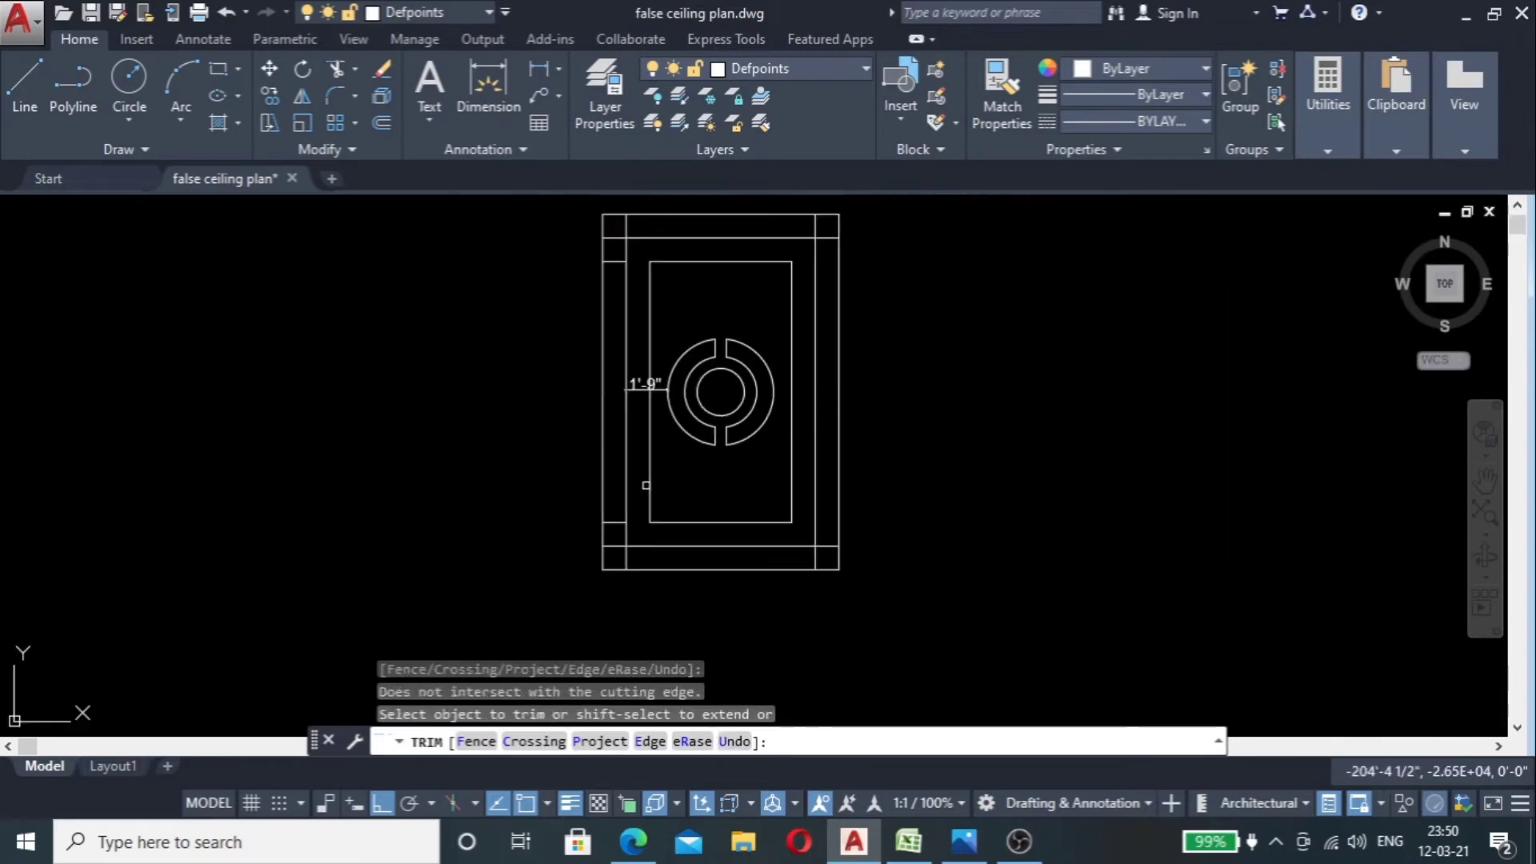
scroll(585, 324, "up", 2)
scroll(584, 308, "down", 2)
key("Escape")
Step: Erase the short leftover line segment between the outer and middle left borders near the lower-left corner
scroll(656, 520, "up", 4)
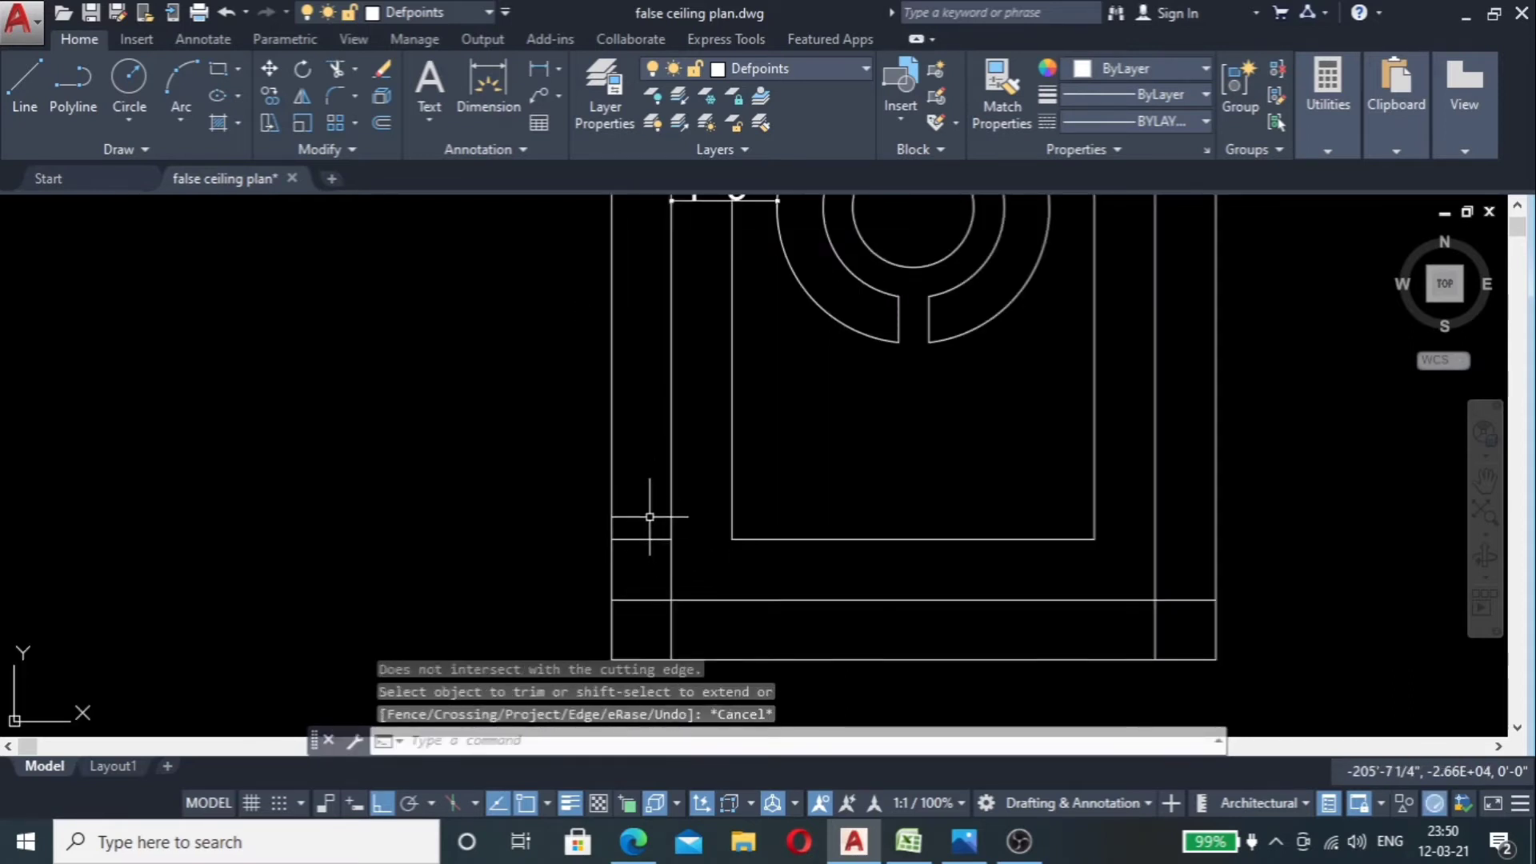
left_click_drag(650, 517, 638, 567)
scroll(638, 566, "down", 2)
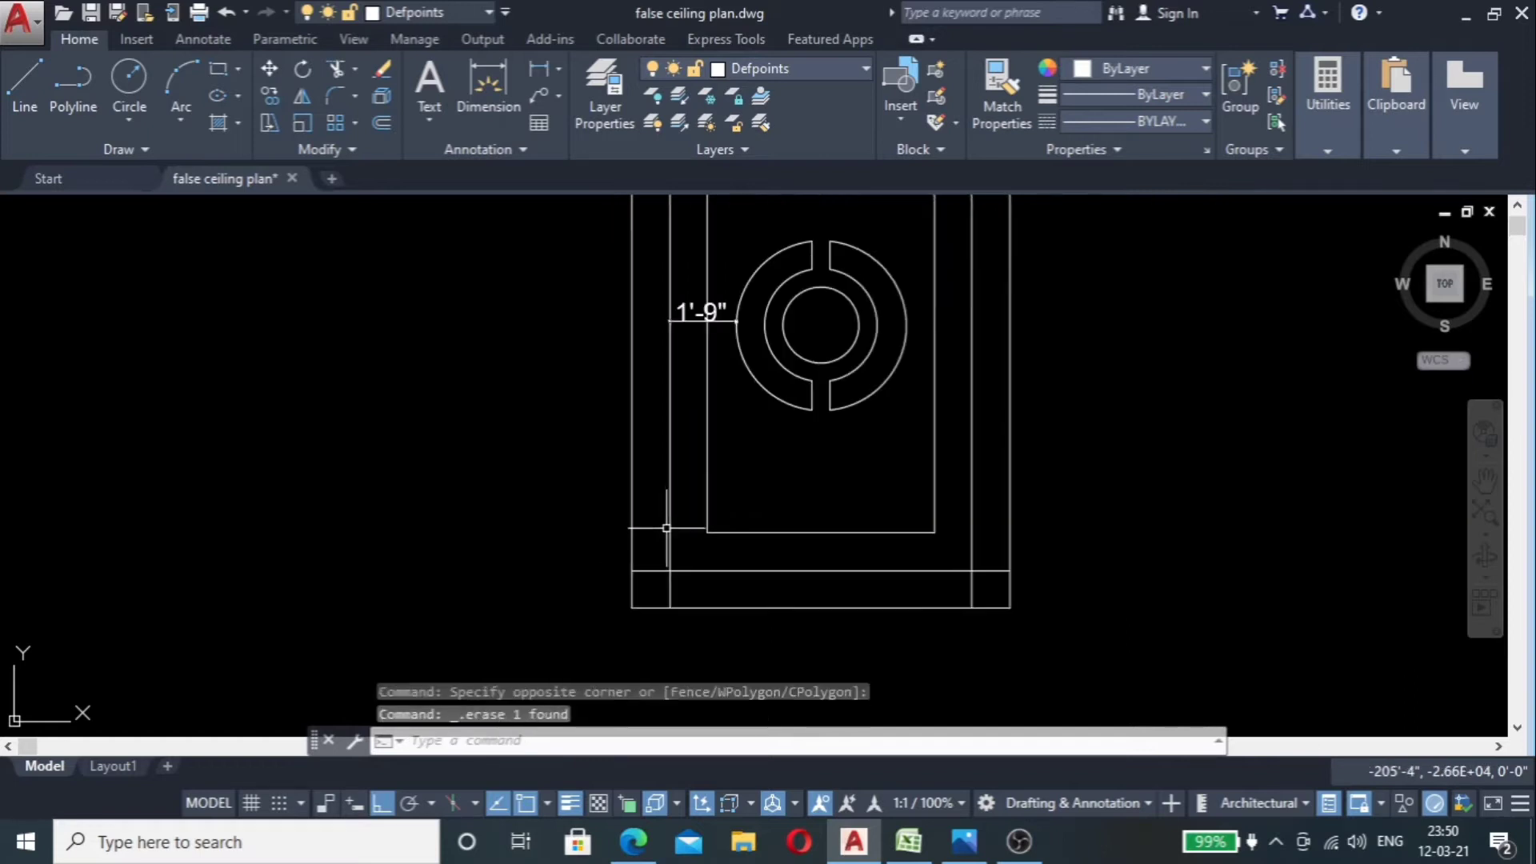
Step: Fillet the lower-left and lower-right corners of the middle rectangle with a 0 radius so its lines meet
type("f")
key("Return")
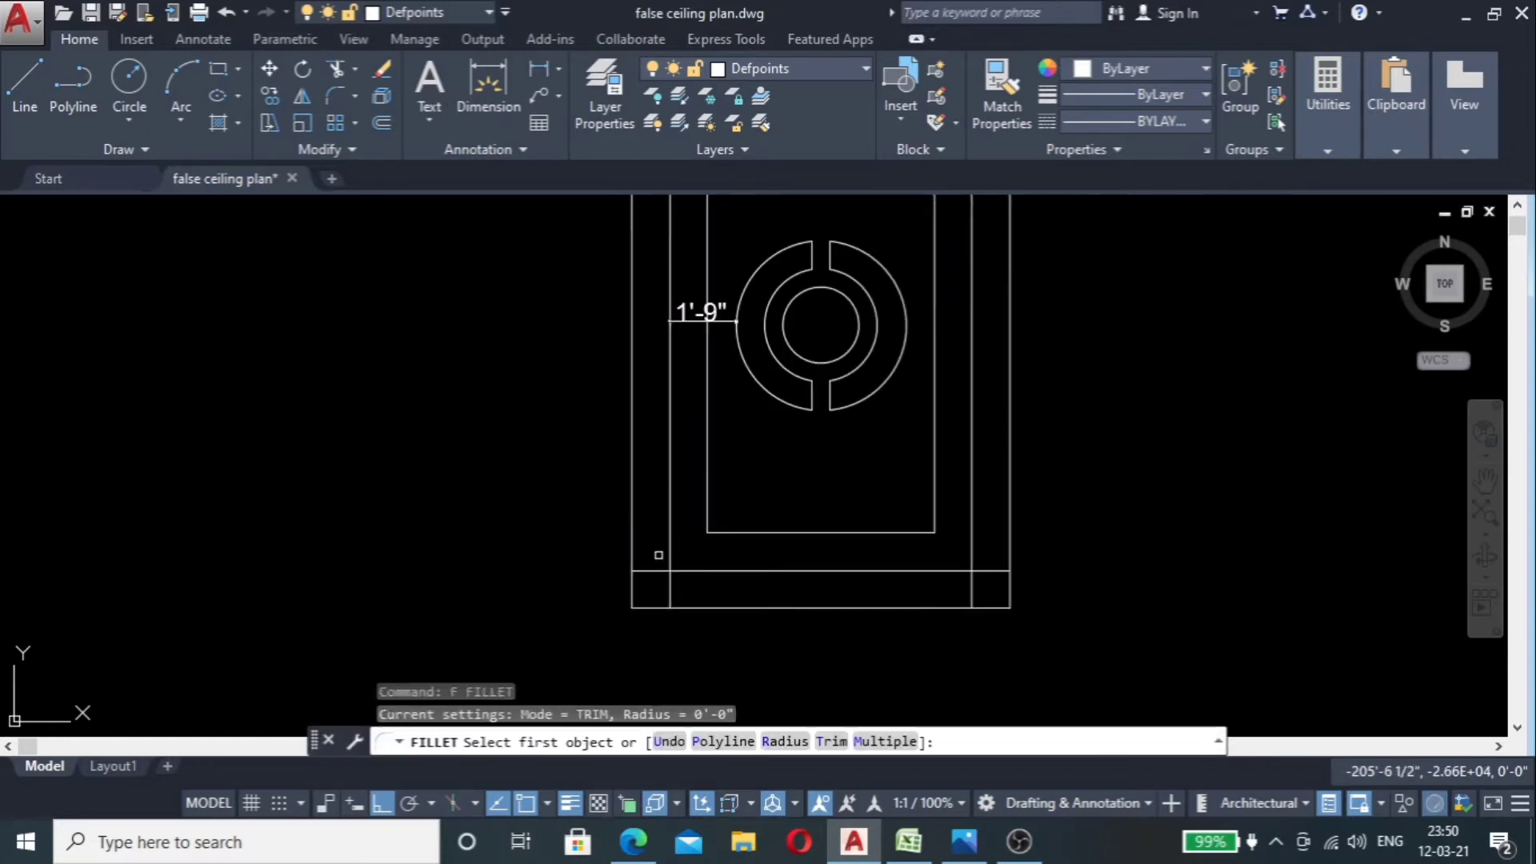
left_click(670, 544)
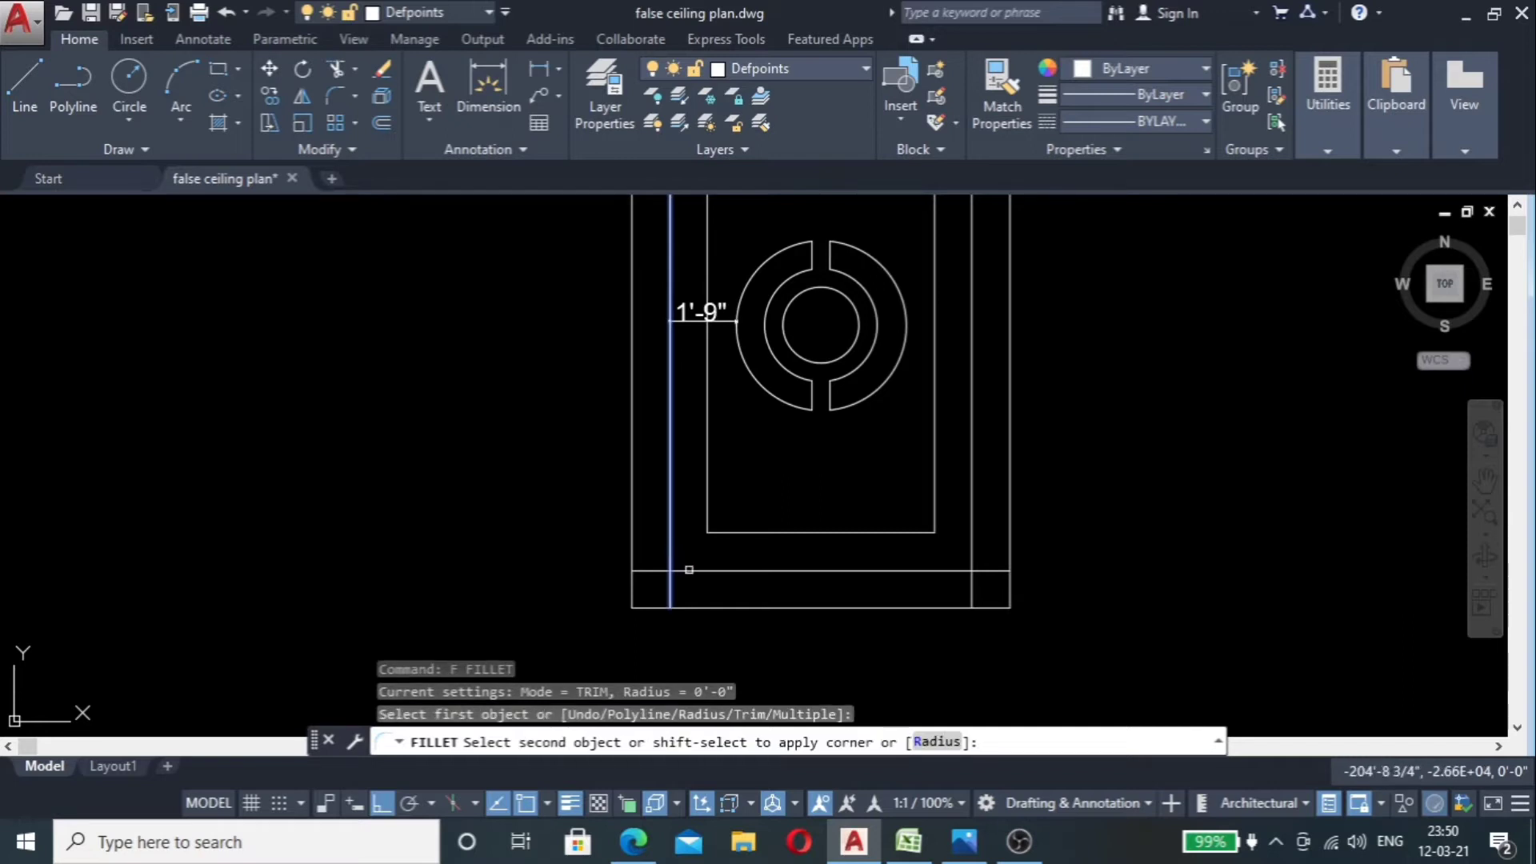
left_click(693, 573)
key("Return")
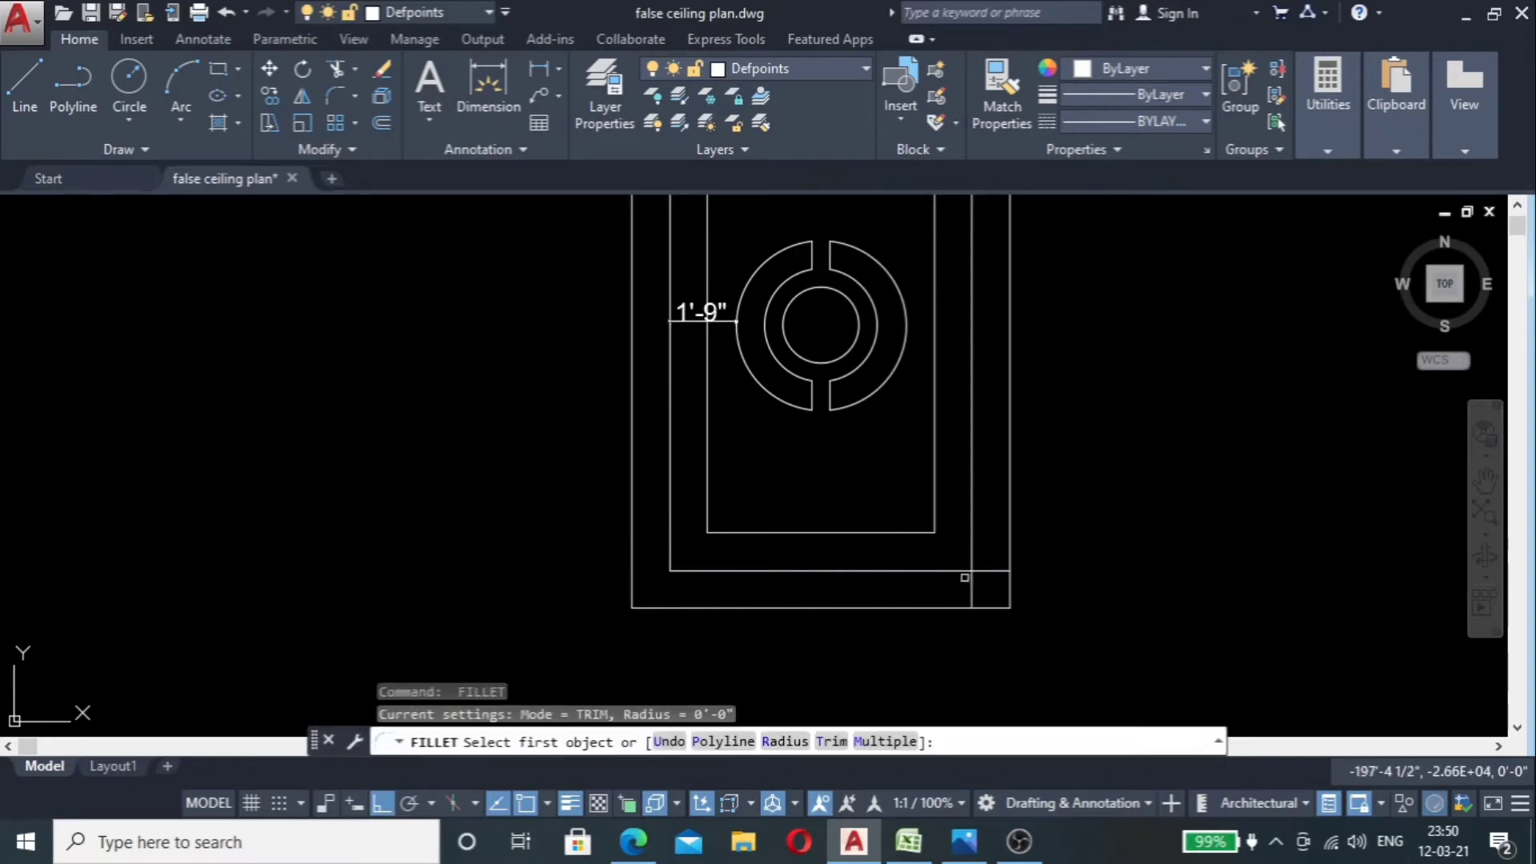
left_click(961, 573)
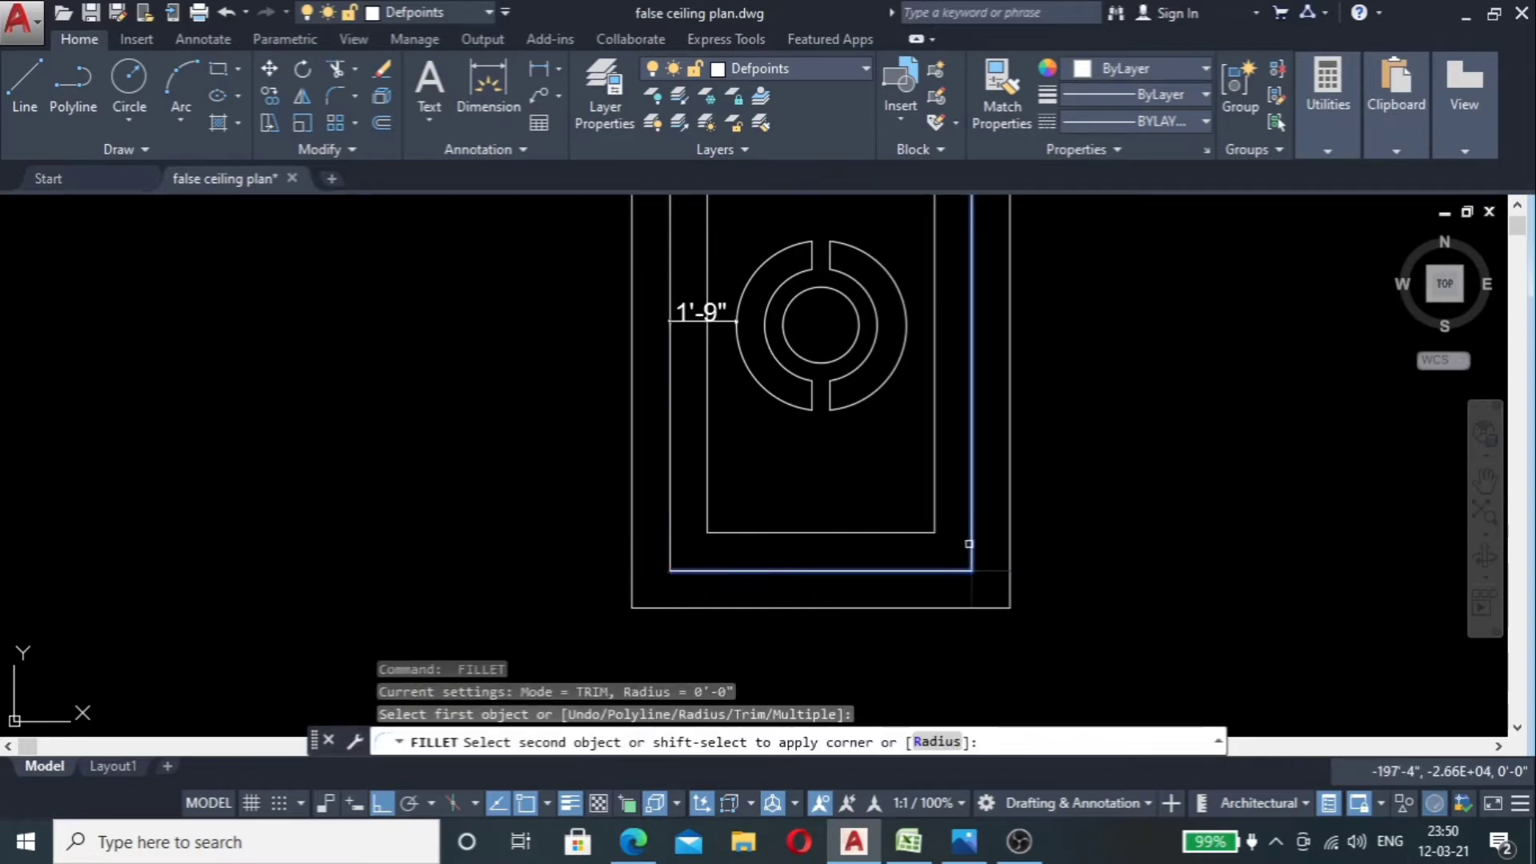
left_click(968, 545)
Step: Fillet the upper-right and upper-left corners of the middle rectangle with a 0 radius
scroll(907, 612, "down", 5)
scroll(899, 506, "up", 3)
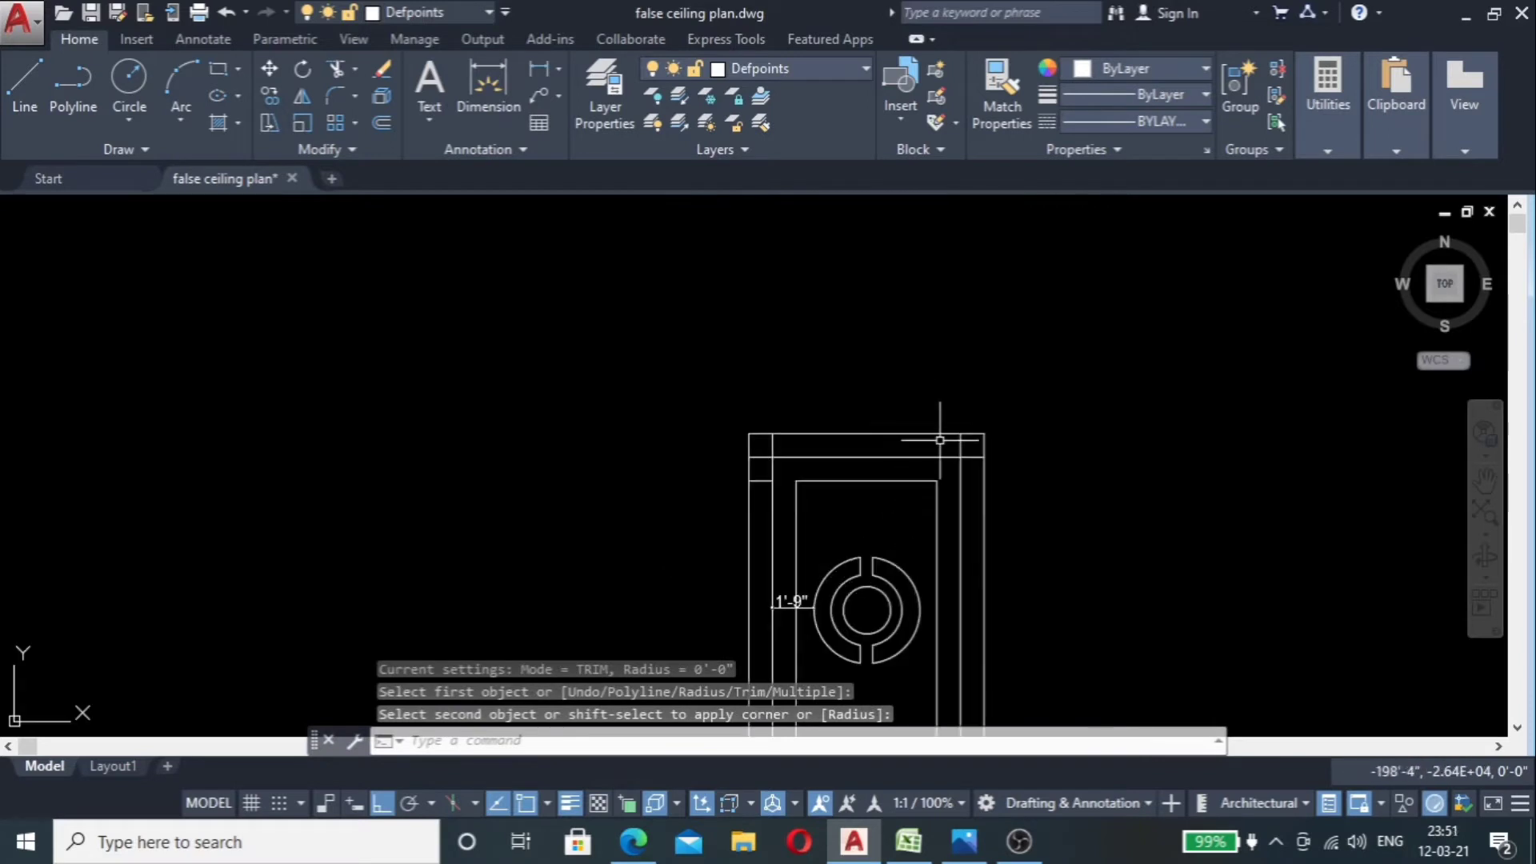
key("Return")
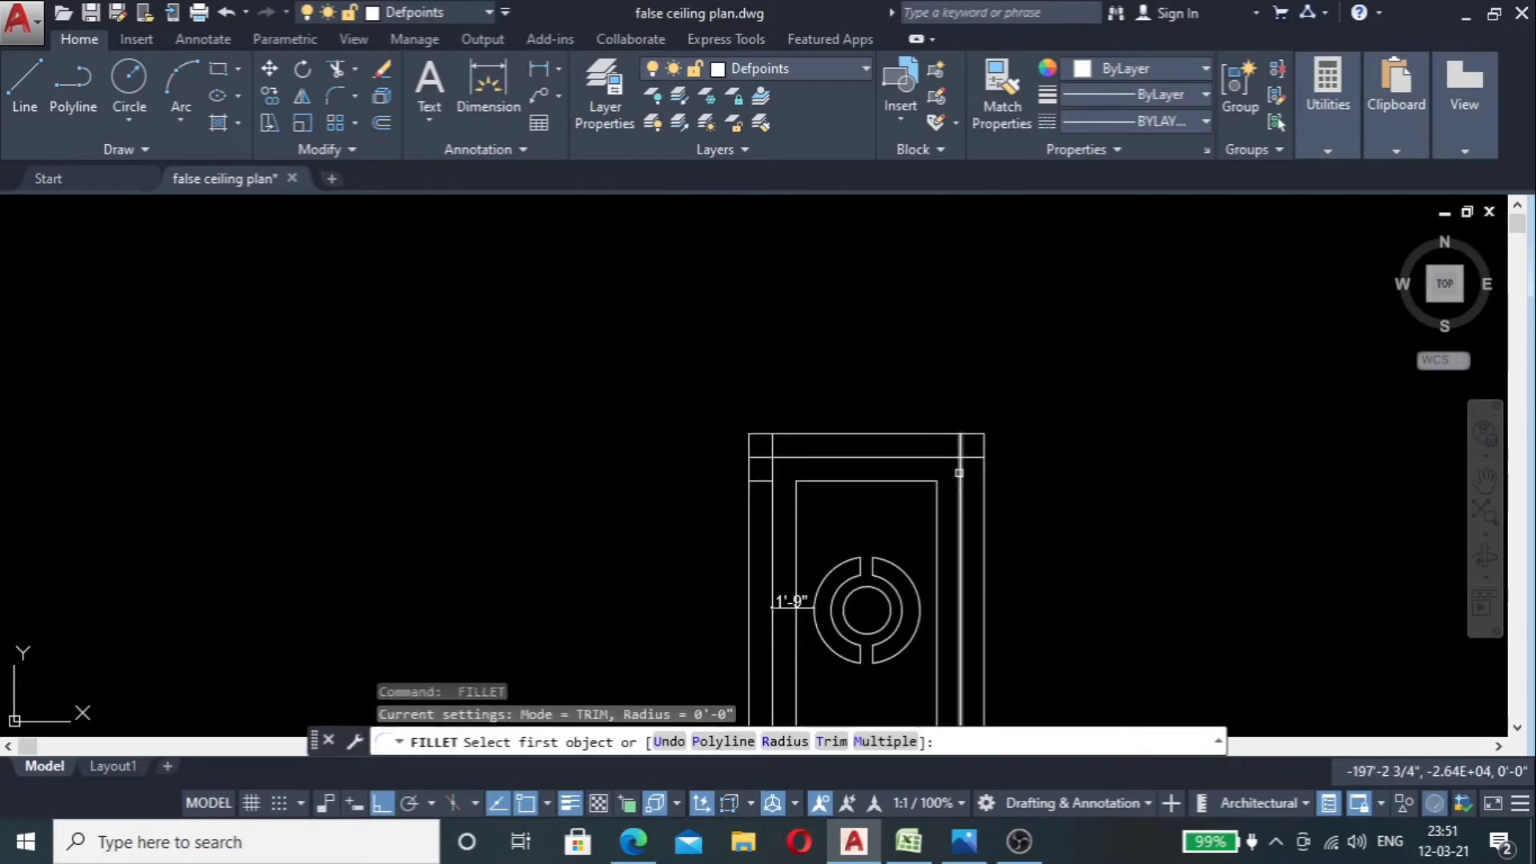
left_click(959, 473)
left_click(768, 434)
scroll(755, 462, "up", 5)
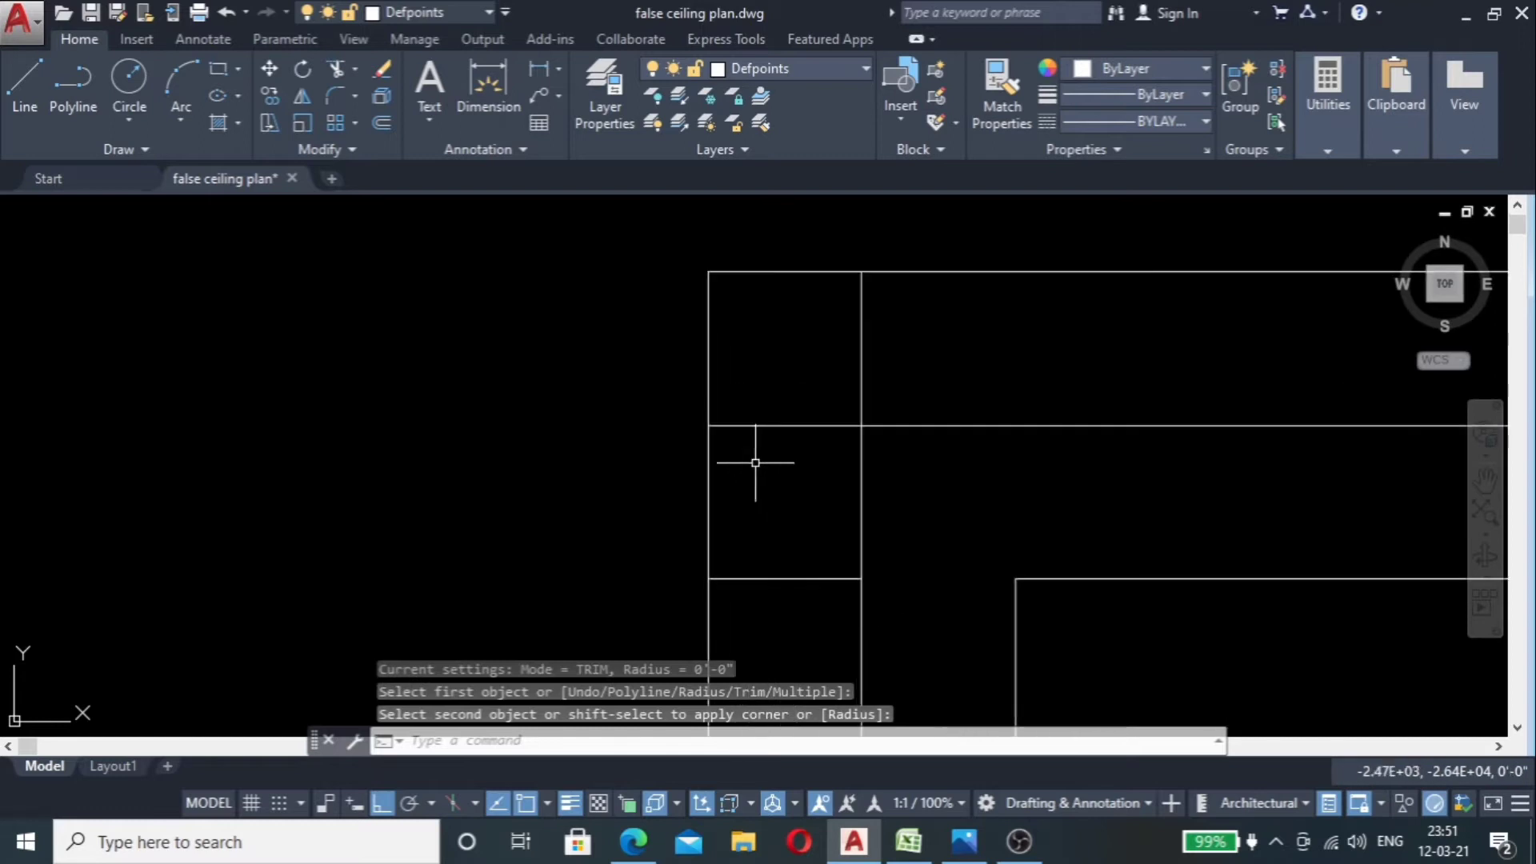
key("Return")
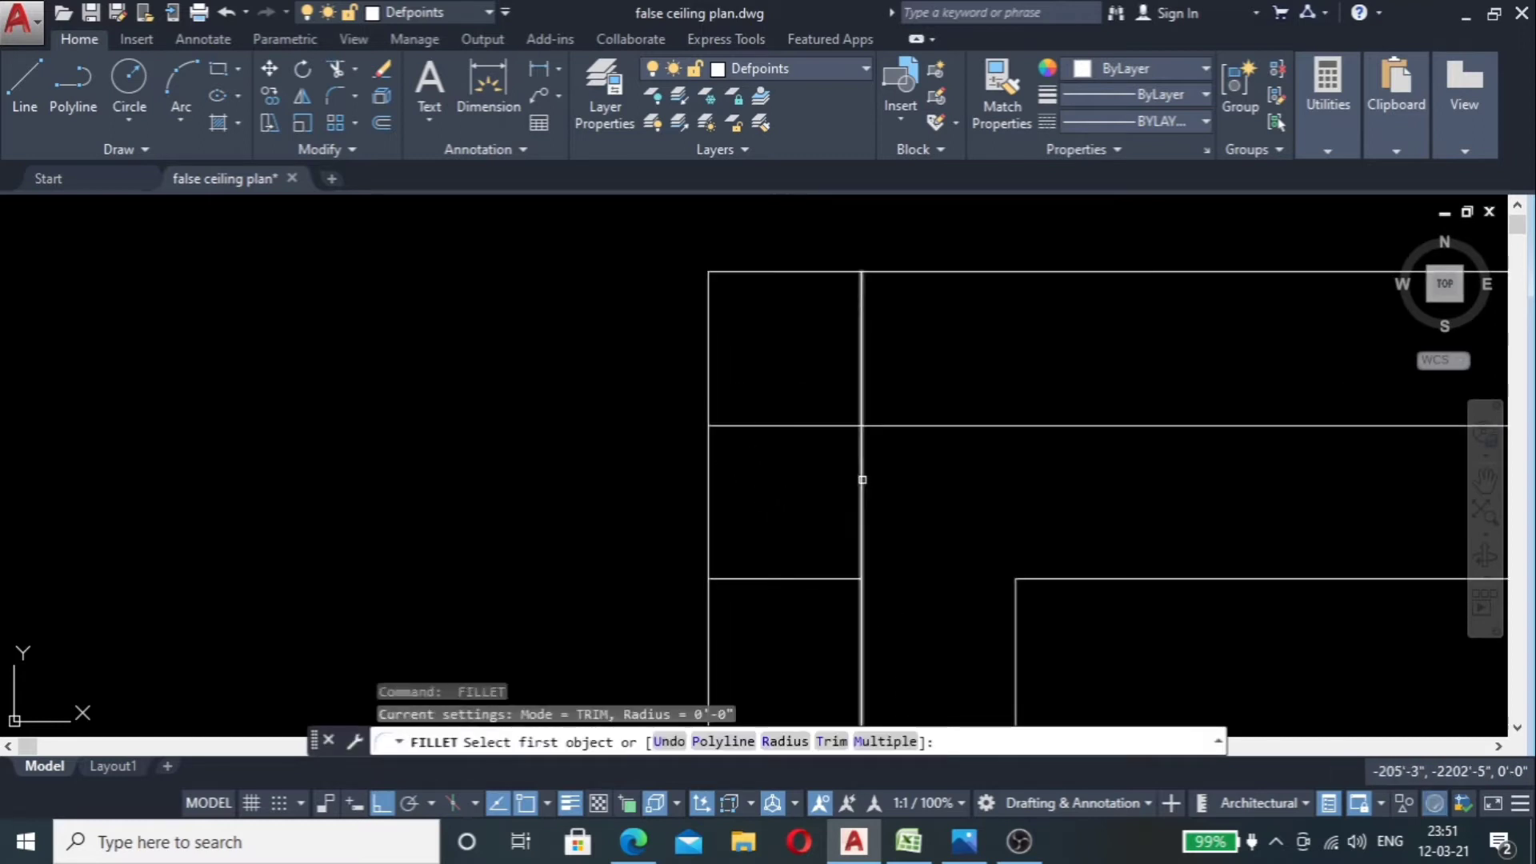
left_click(861, 477)
left_click(884, 427)
Step: Erase the short leftover line segment between the outer and middle left borders near the upper-left corner
scroll(884, 428, "down", 4)
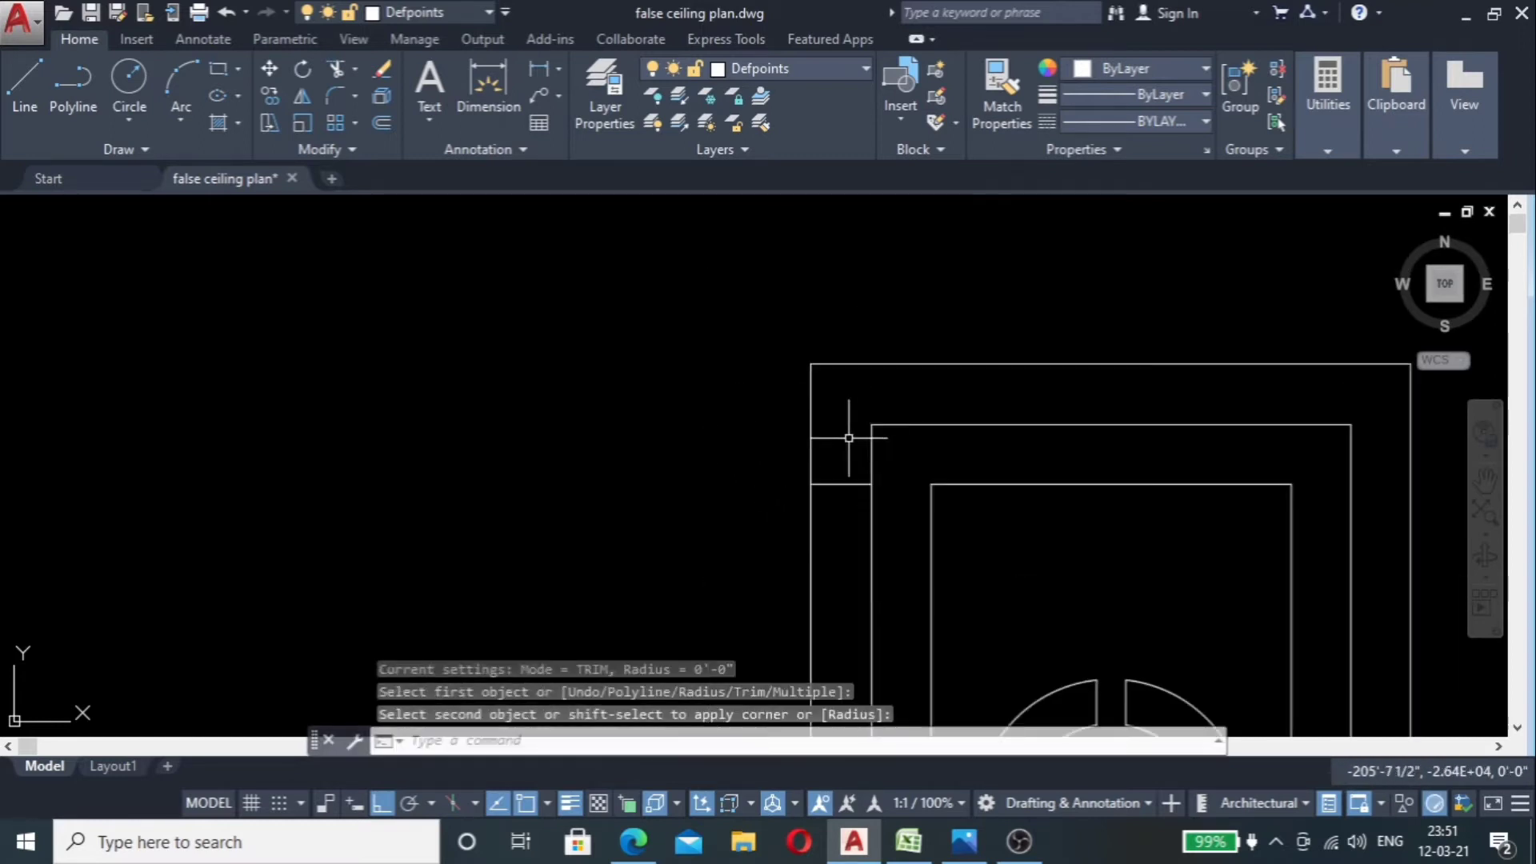
left_click(850, 435)
left_click(827, 534)
key("Delete")
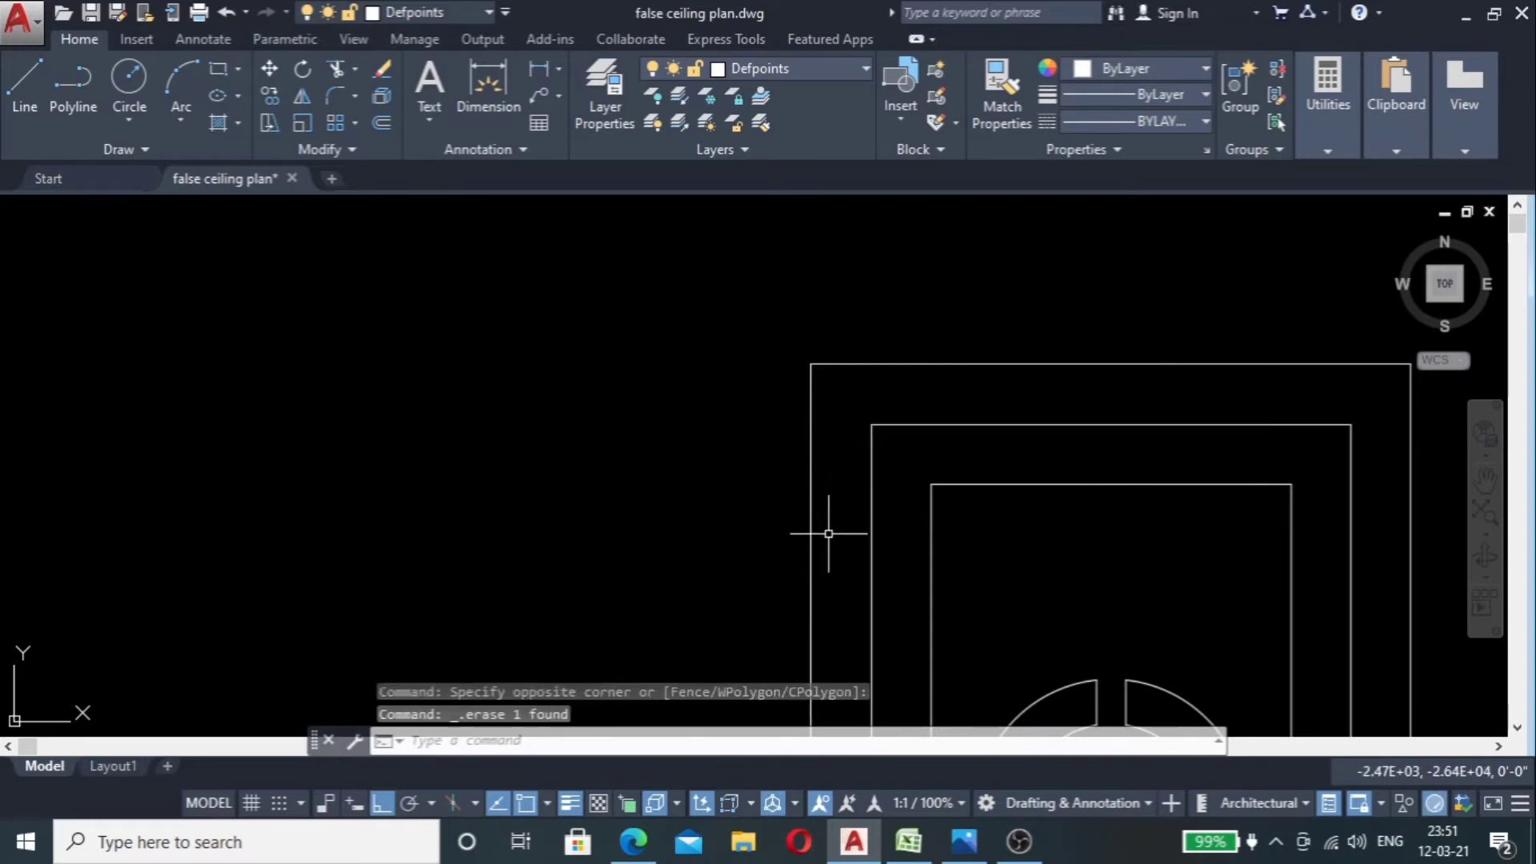
Step: Delete the 1'-9" dimension between the middle left border and the light ring
scroll(806, 493, "down", 6)
scroll(795, 583, "up", 4)
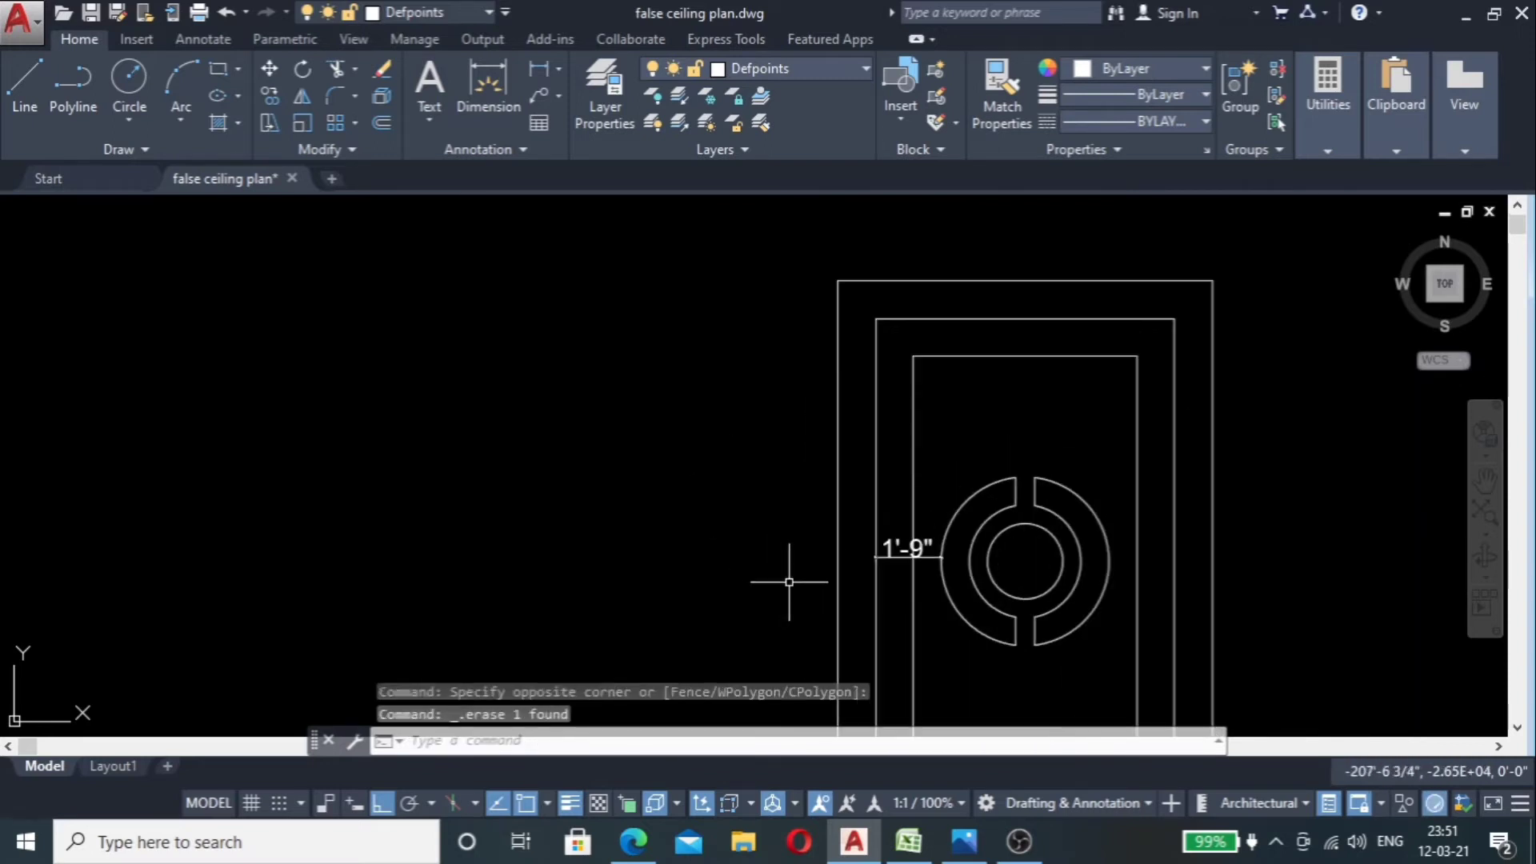
scroll(813, 569, "up", 5)
left_click(799, 531)
left_click(713, 612)
key("Delete")
scroll(717, 609, "down", 8)
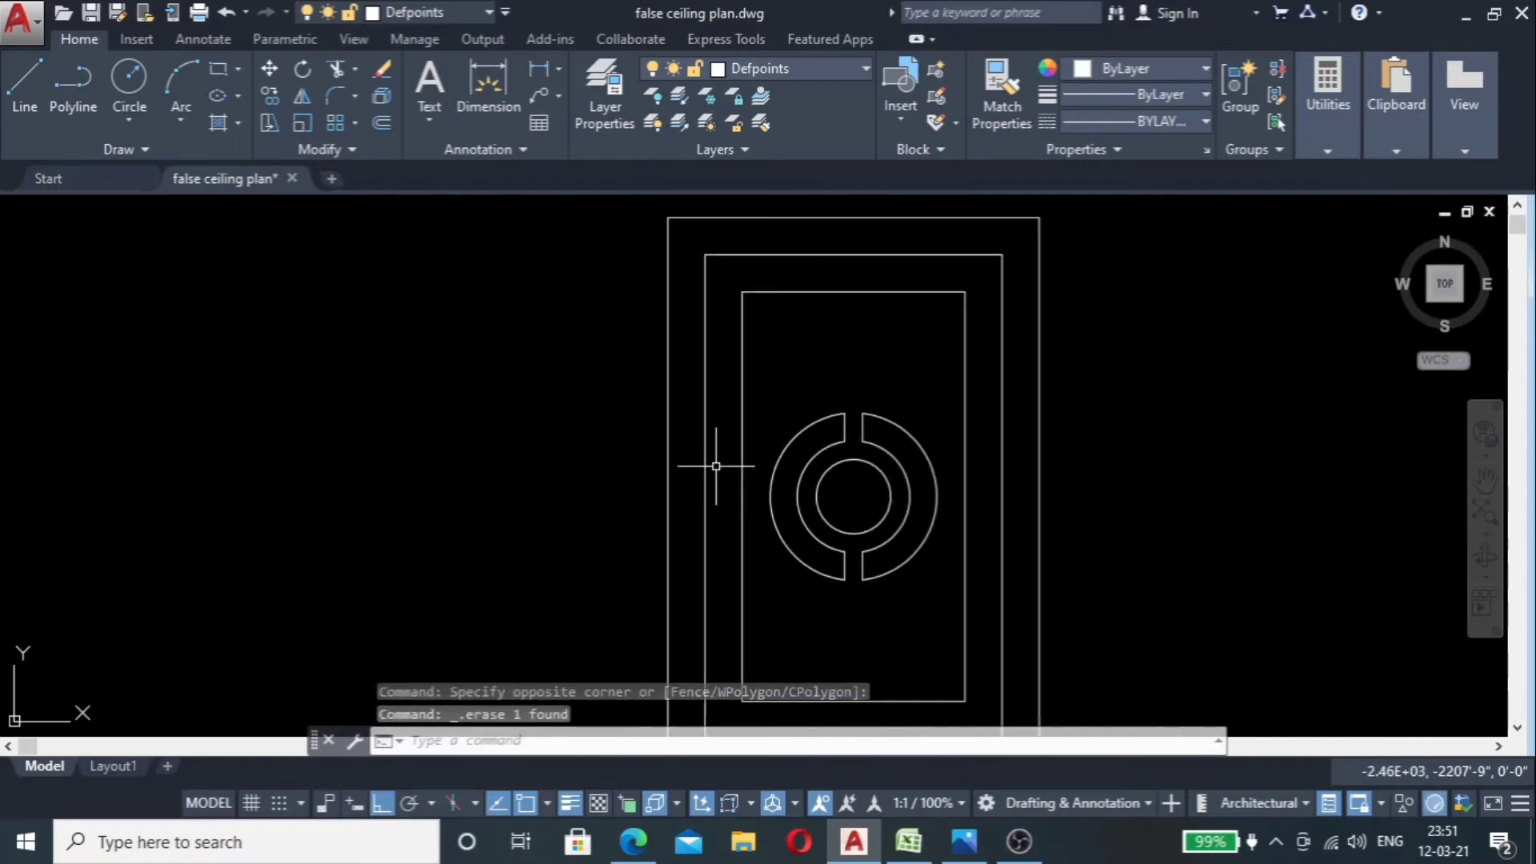
Step: Add a linear dimension for the outer rectangle's width, placed just above its upper edge
scroll(737, 394, "down", 2)
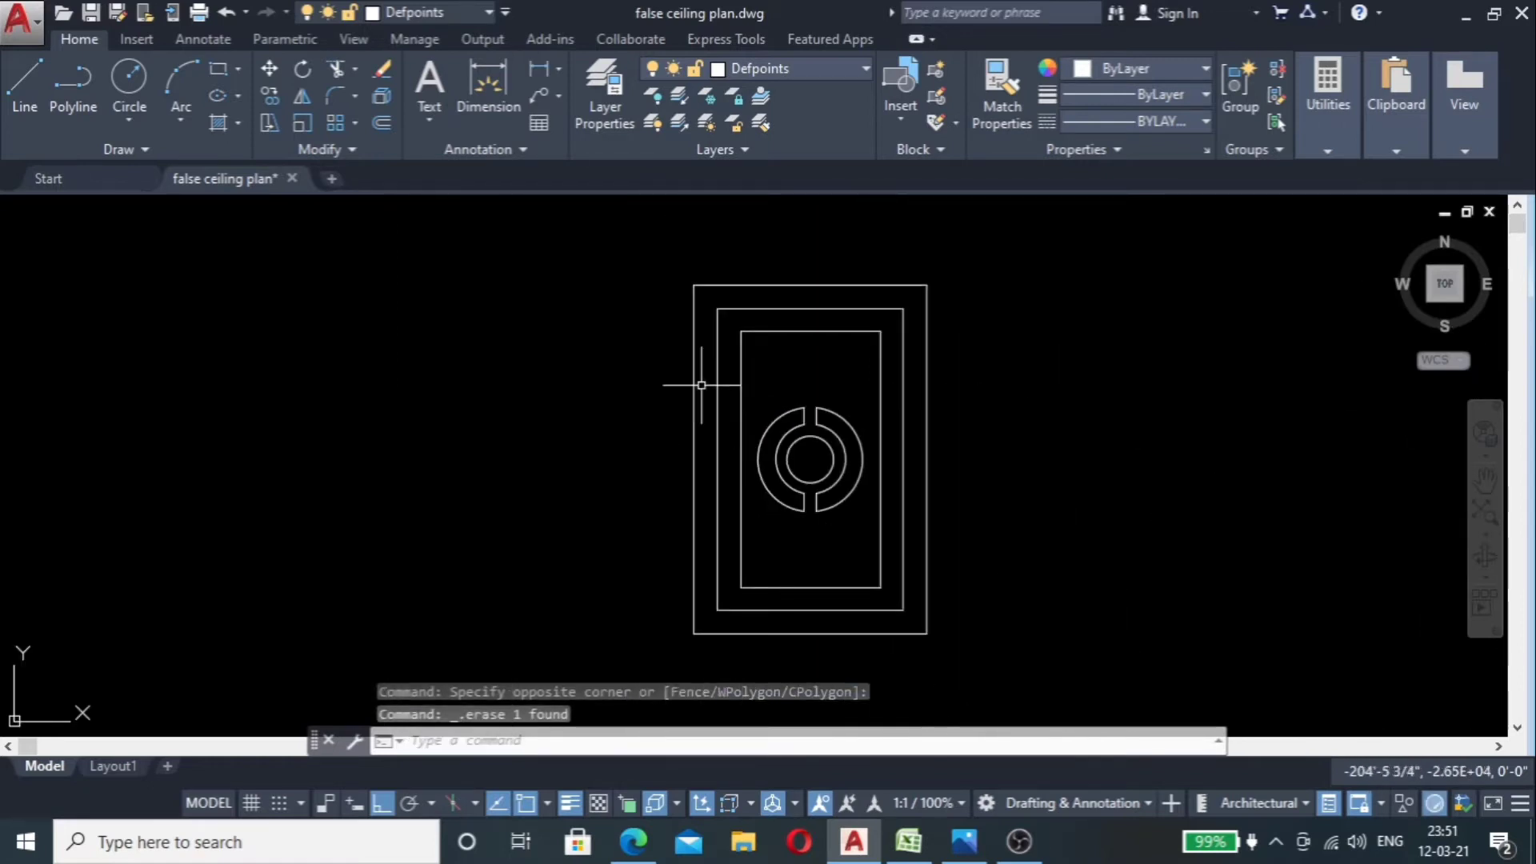
left_click(539, 70)
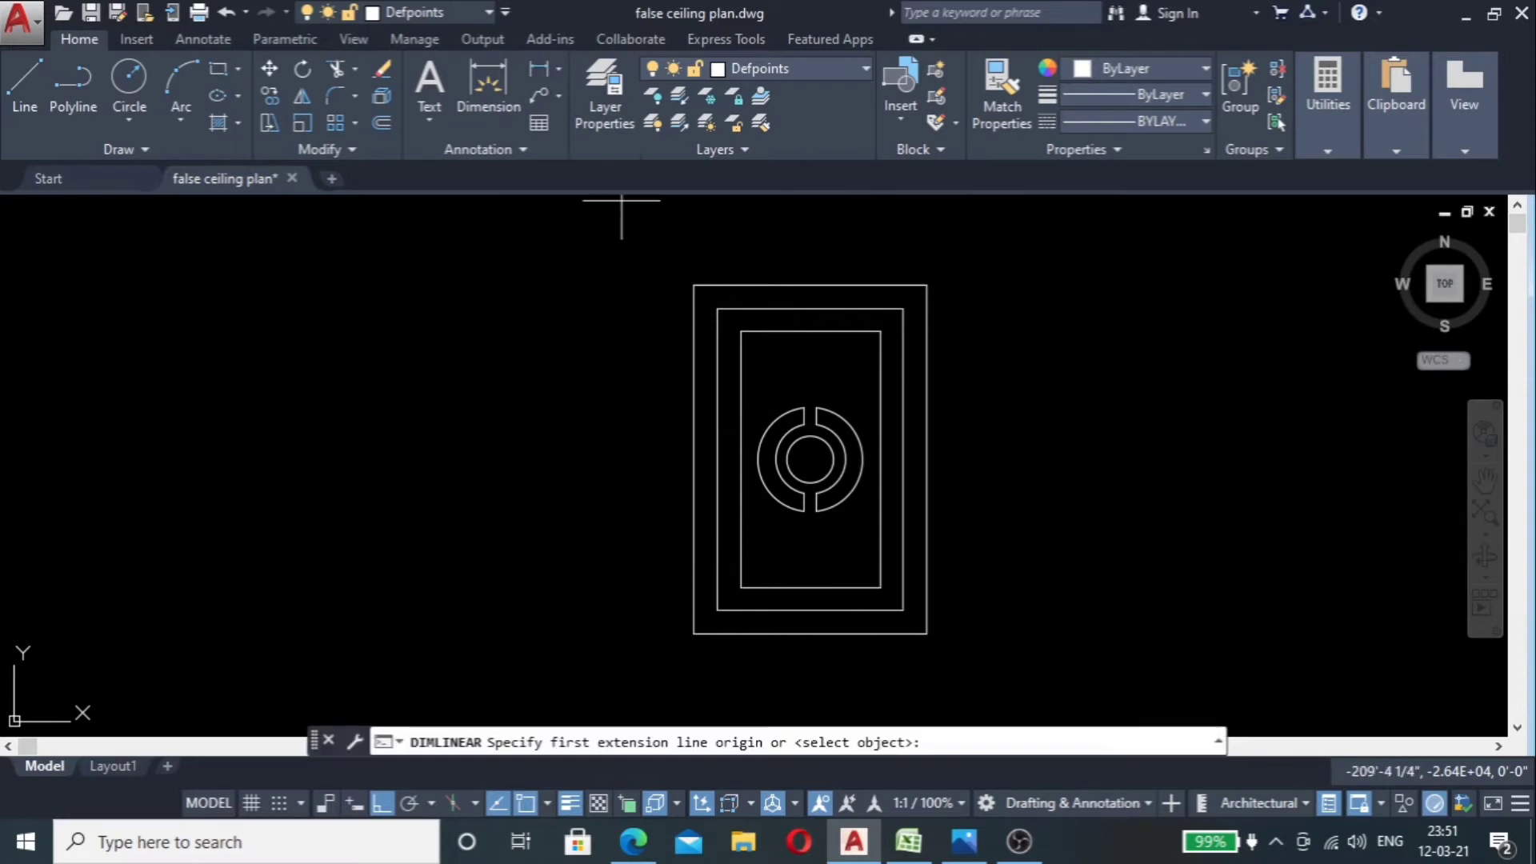
left_click(694, 285)
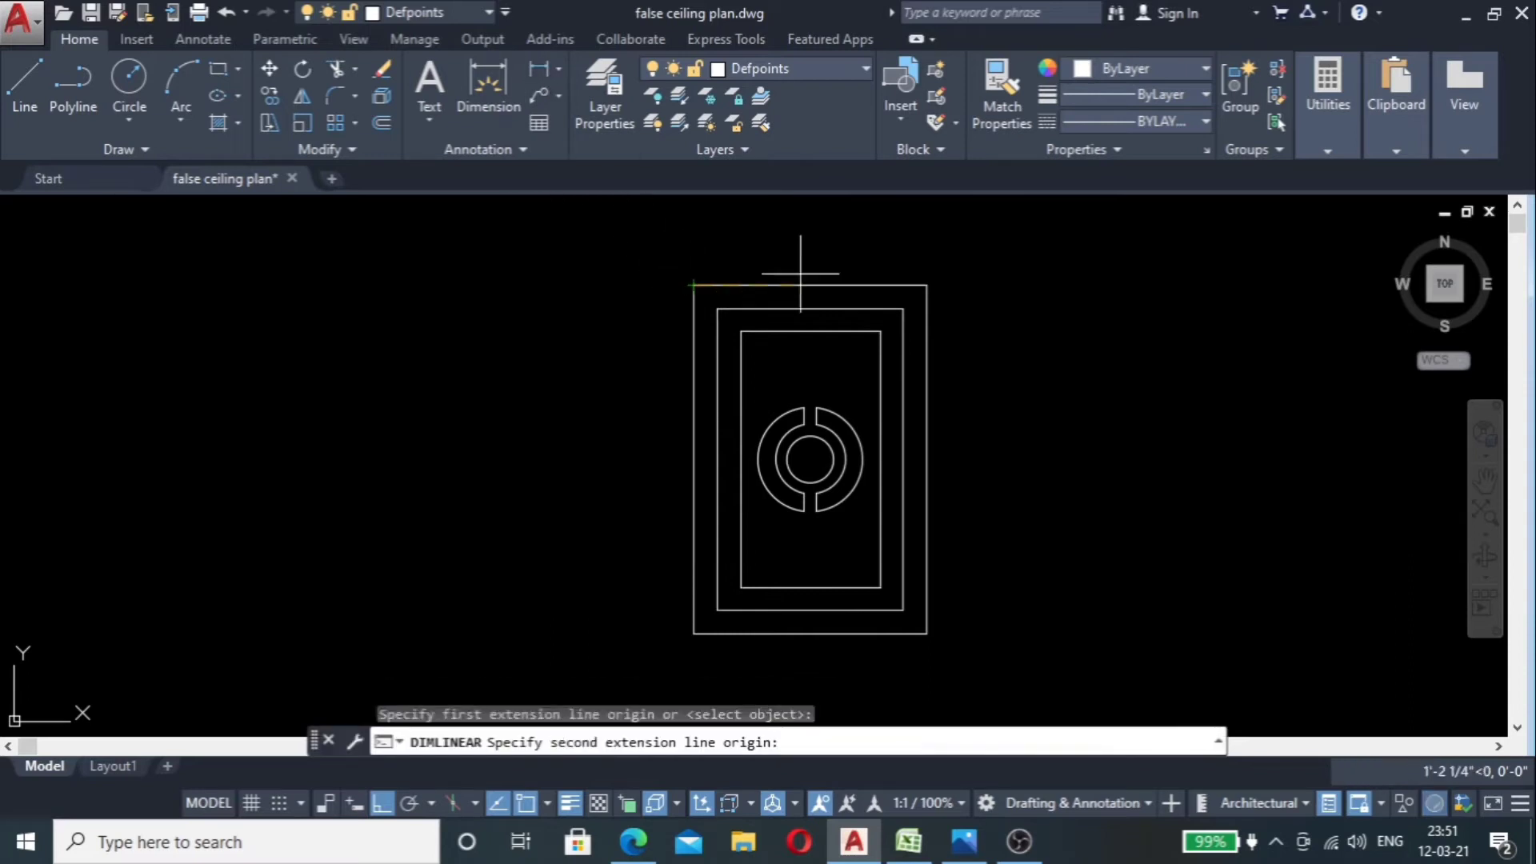
left_click(926, 284)
left_click(812, 252)
scroll(735, 279, "down", 2)
scroll(735, 279, "up", 4)
scroll(724, 317, "down", 2)
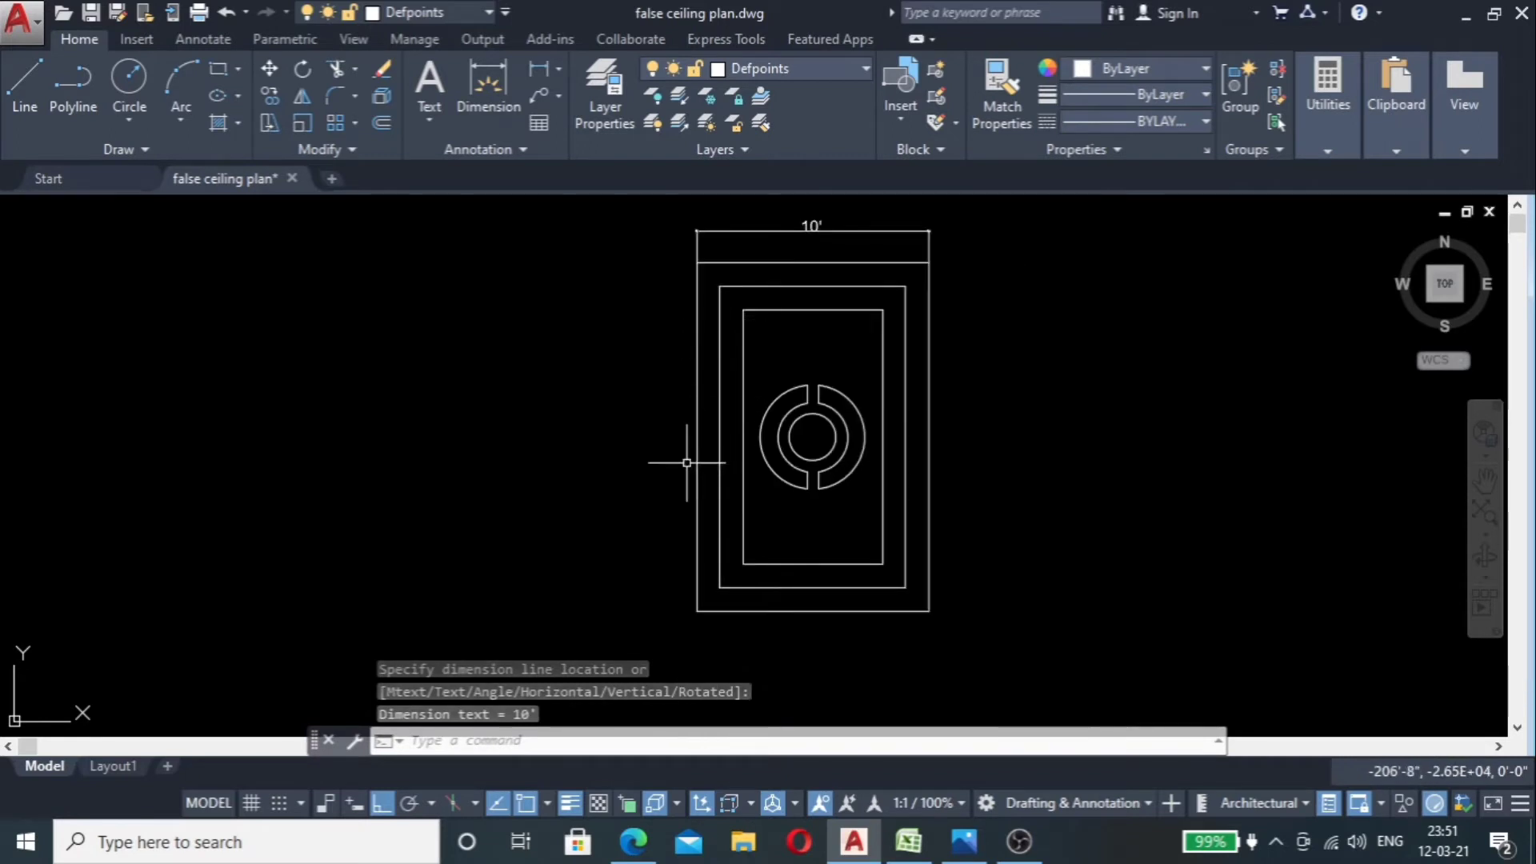
Step: Add a linear dimension for the outer rectangle's height, placed outside its left edge
key("Return")
left_click(697, 611)
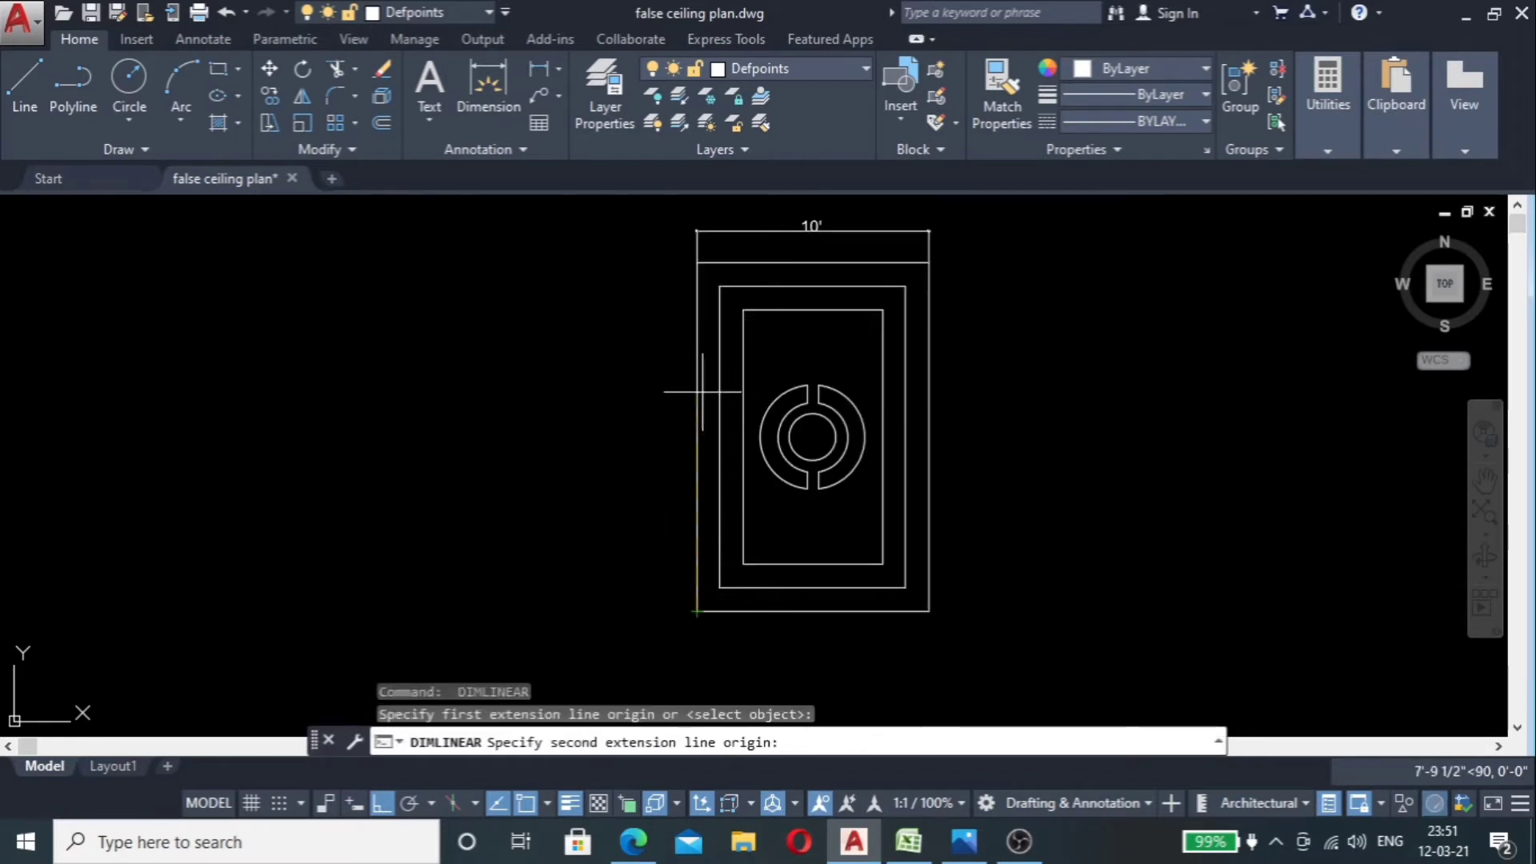
left_click(696, 262)
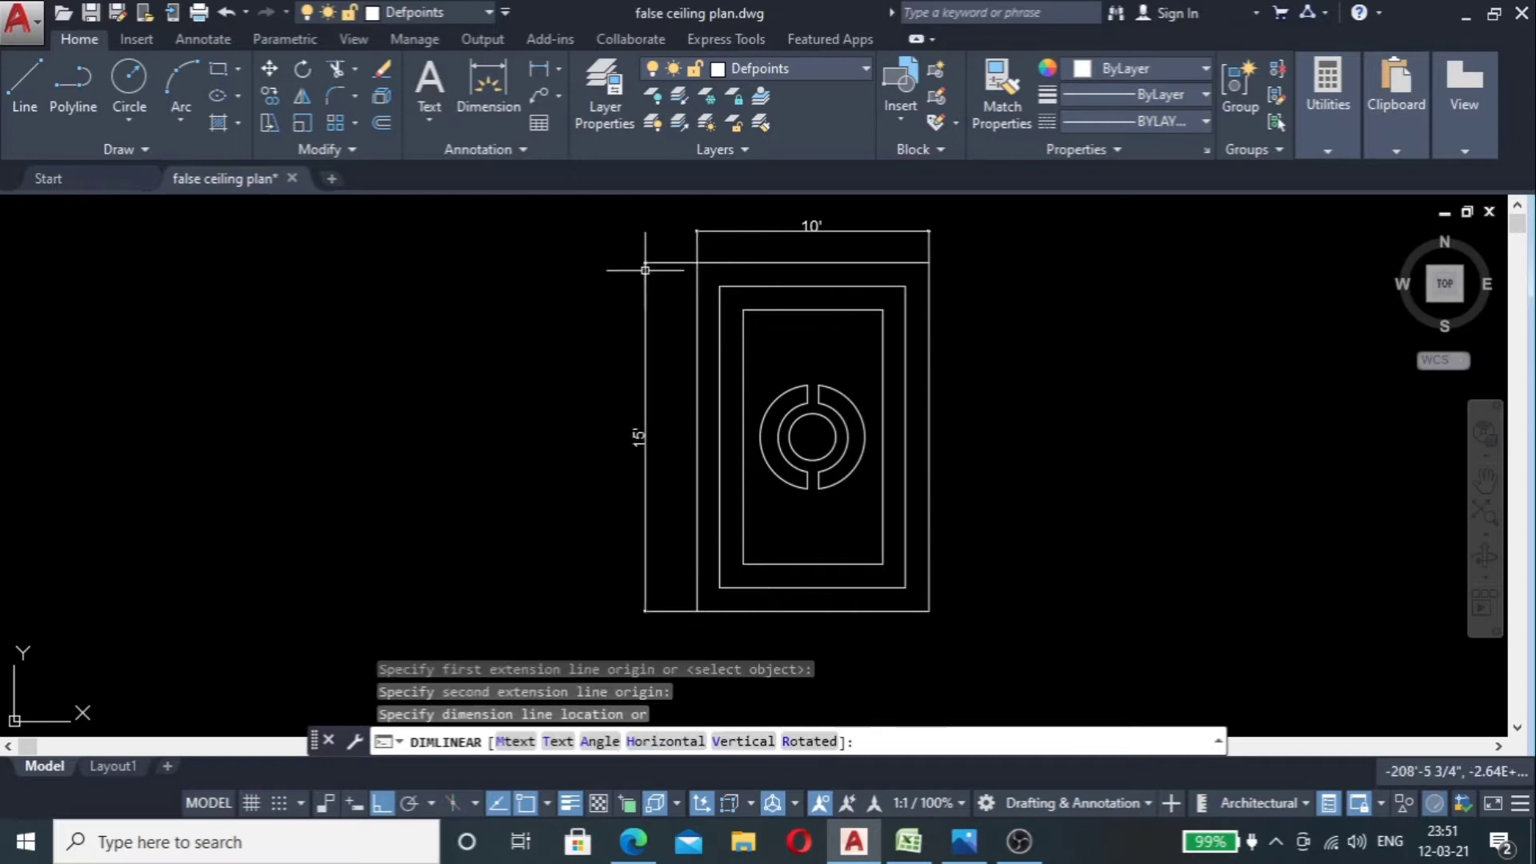
left_click(646, 416)
scroll(640, 412, "down", 2)
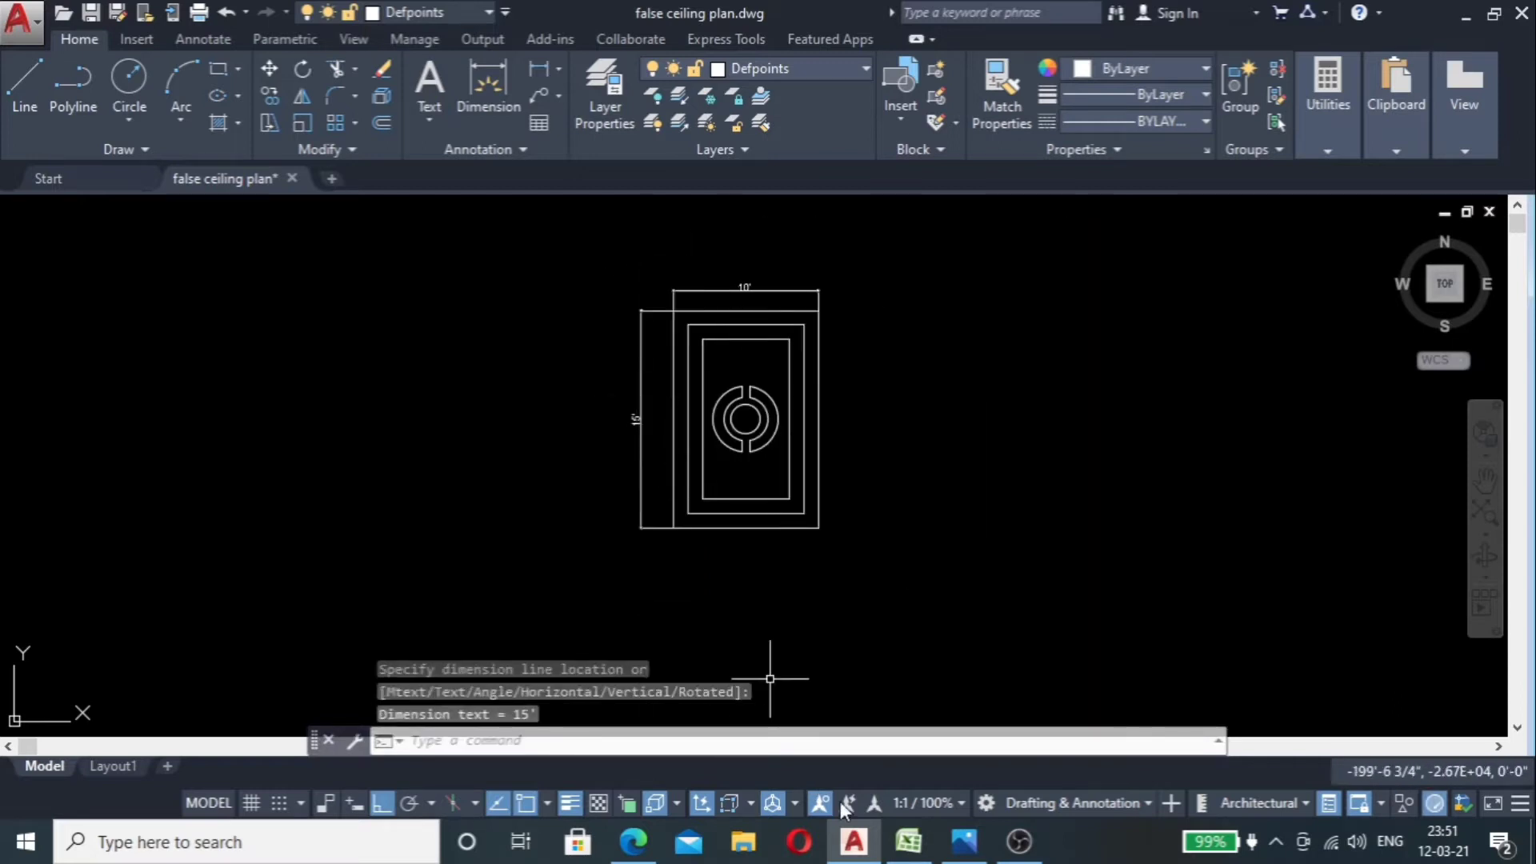
Step: Switch to Photos to examine the spotlight layout in the reference ceiling photo, and return to the AutoCAD drawing
left_click(960, 851)
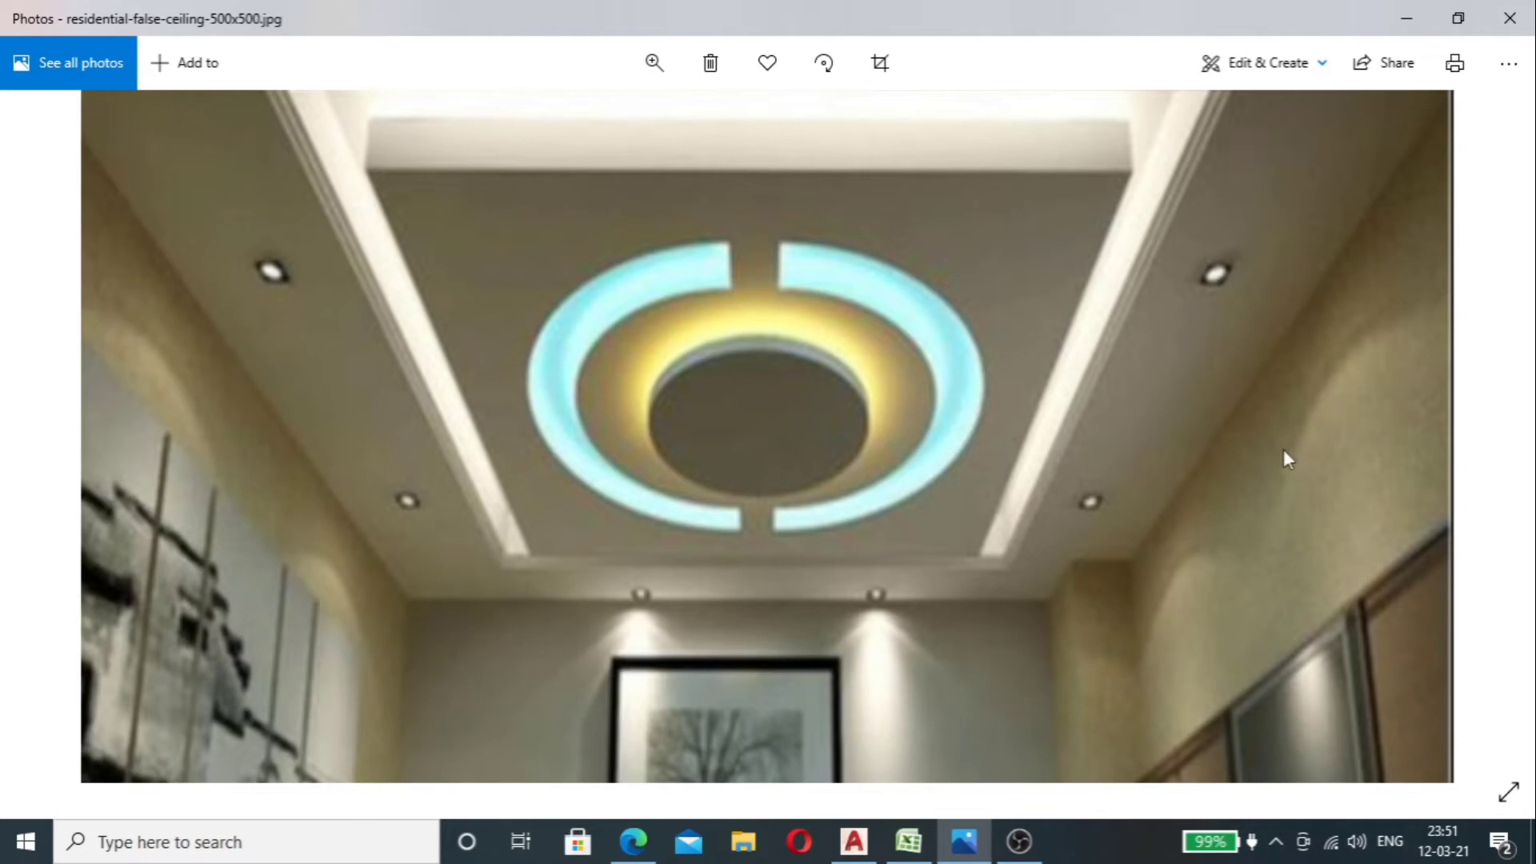
left_click(854, 841)
scroll(674, 515, "up", 5)
scroll(674, 516, "up", 4)
scroll(603, 449, "down", 6)
Step: Draw a vertical guide line from the midpoint of the innermost lower line down past the outer border
scroll(641, 491, "up", 4)
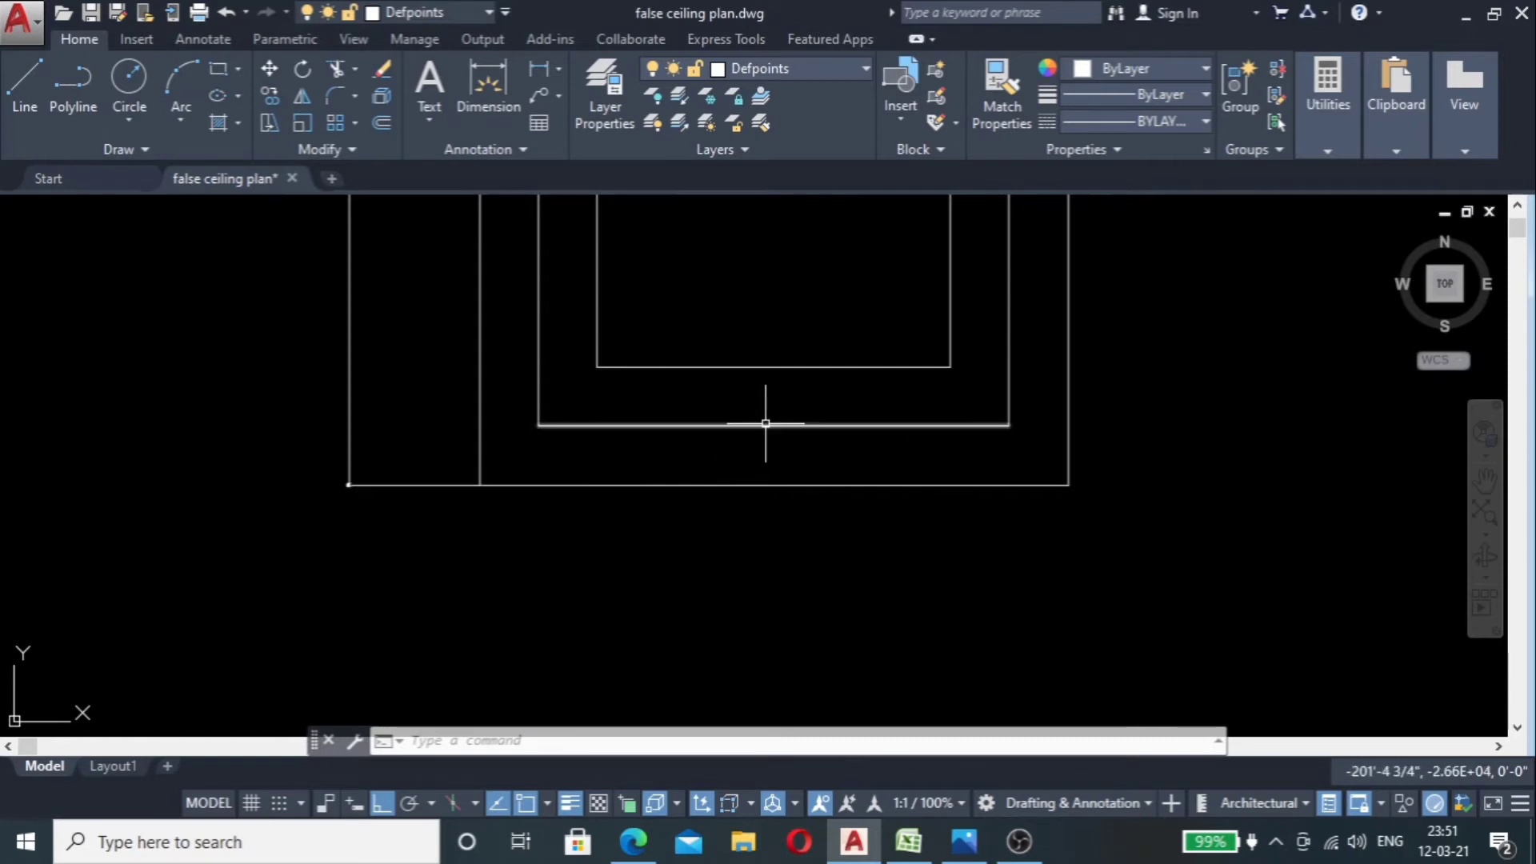
type("1")
key("Return")
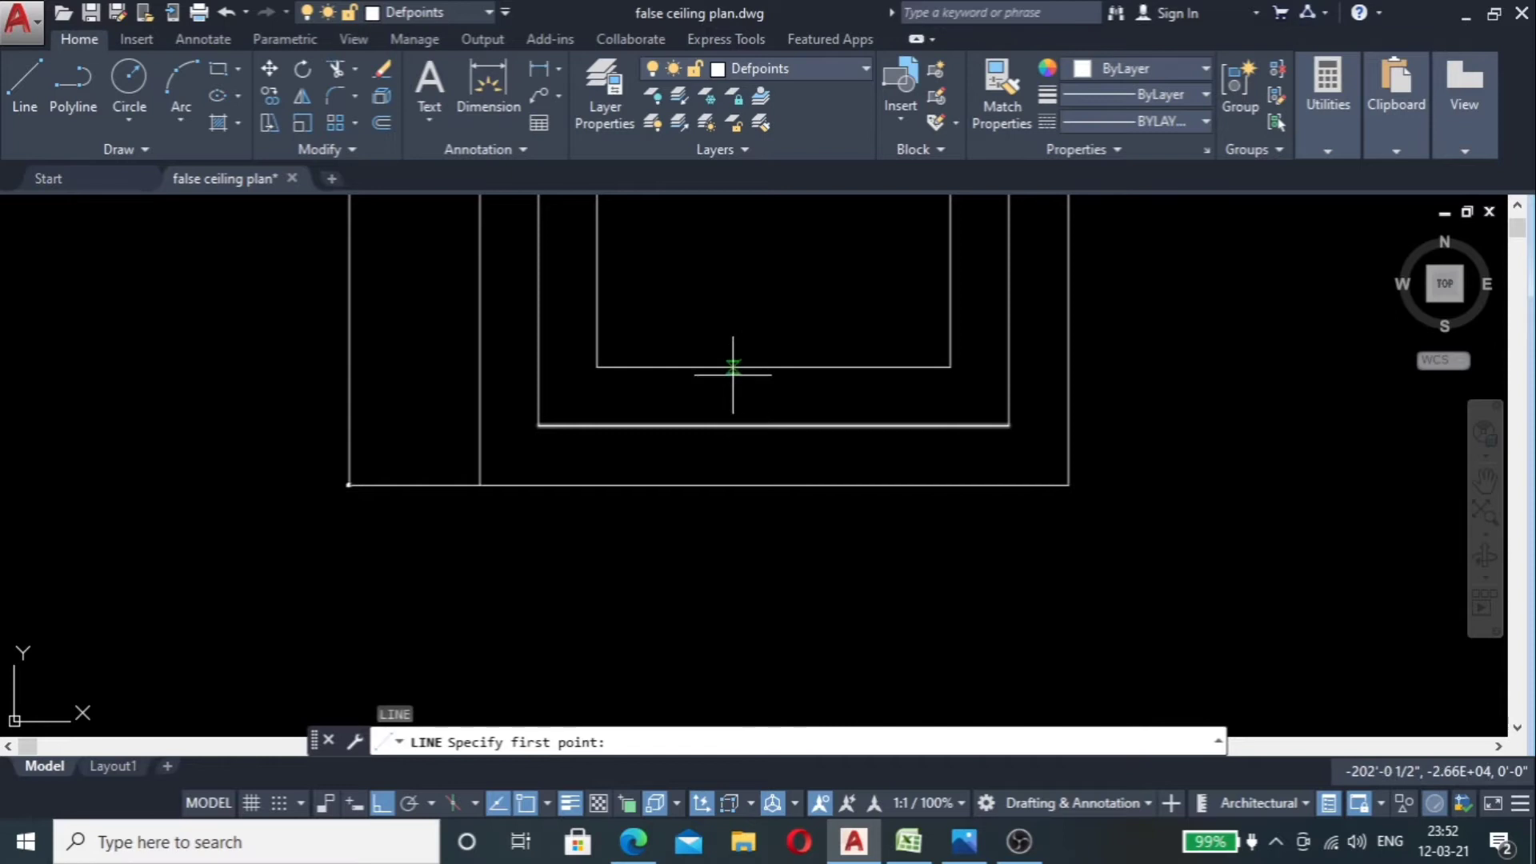
left_click(773, 367)
left_click(773, 609)
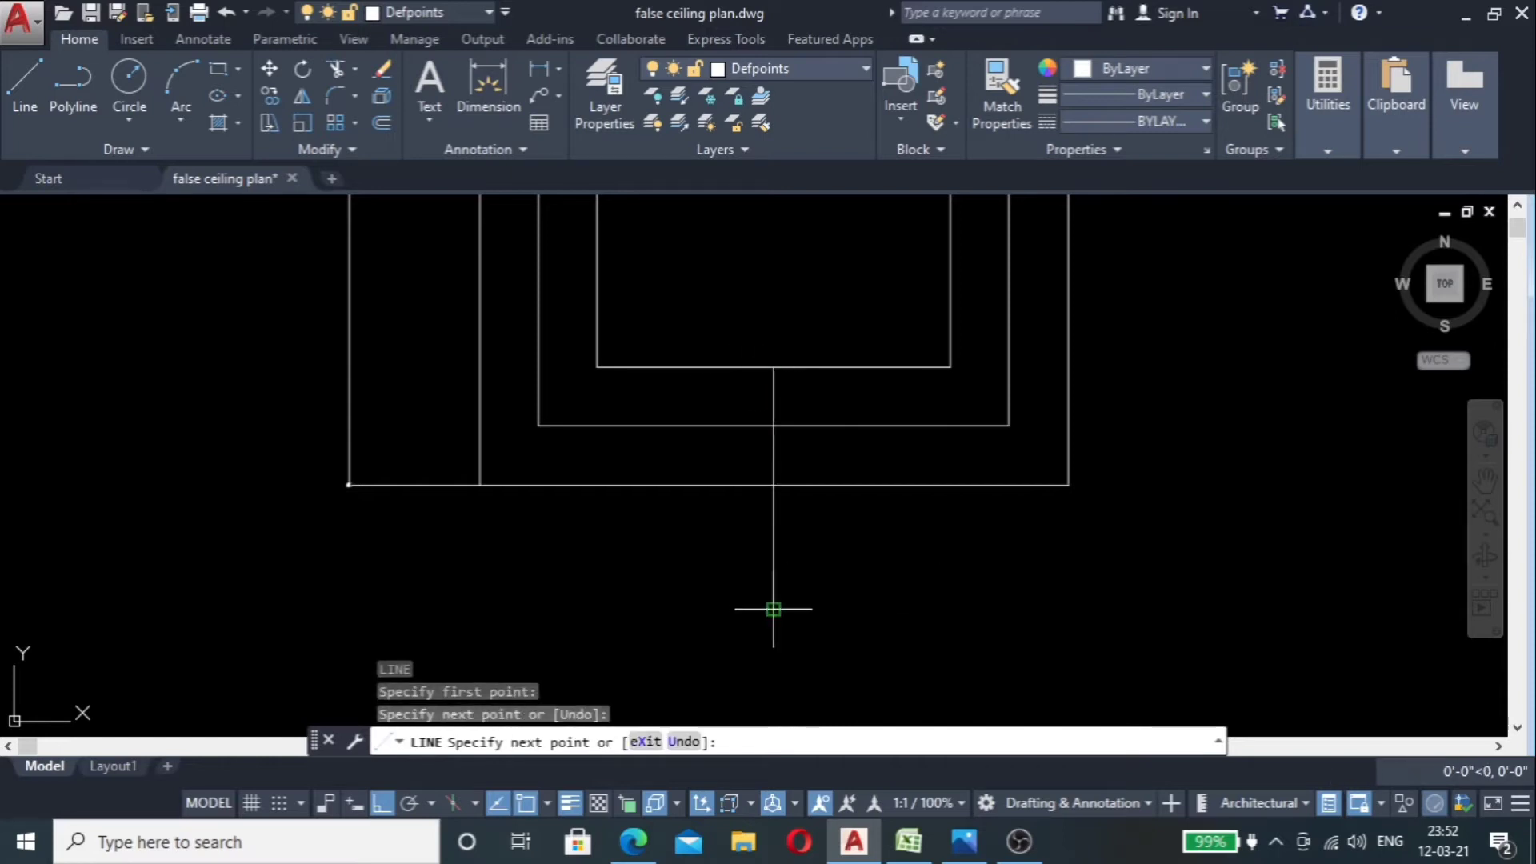
key("Escape")
Step: Draw a circle with a 3" radius in the empty space to the left of the plan
scroll(739, 457, "down", 2)
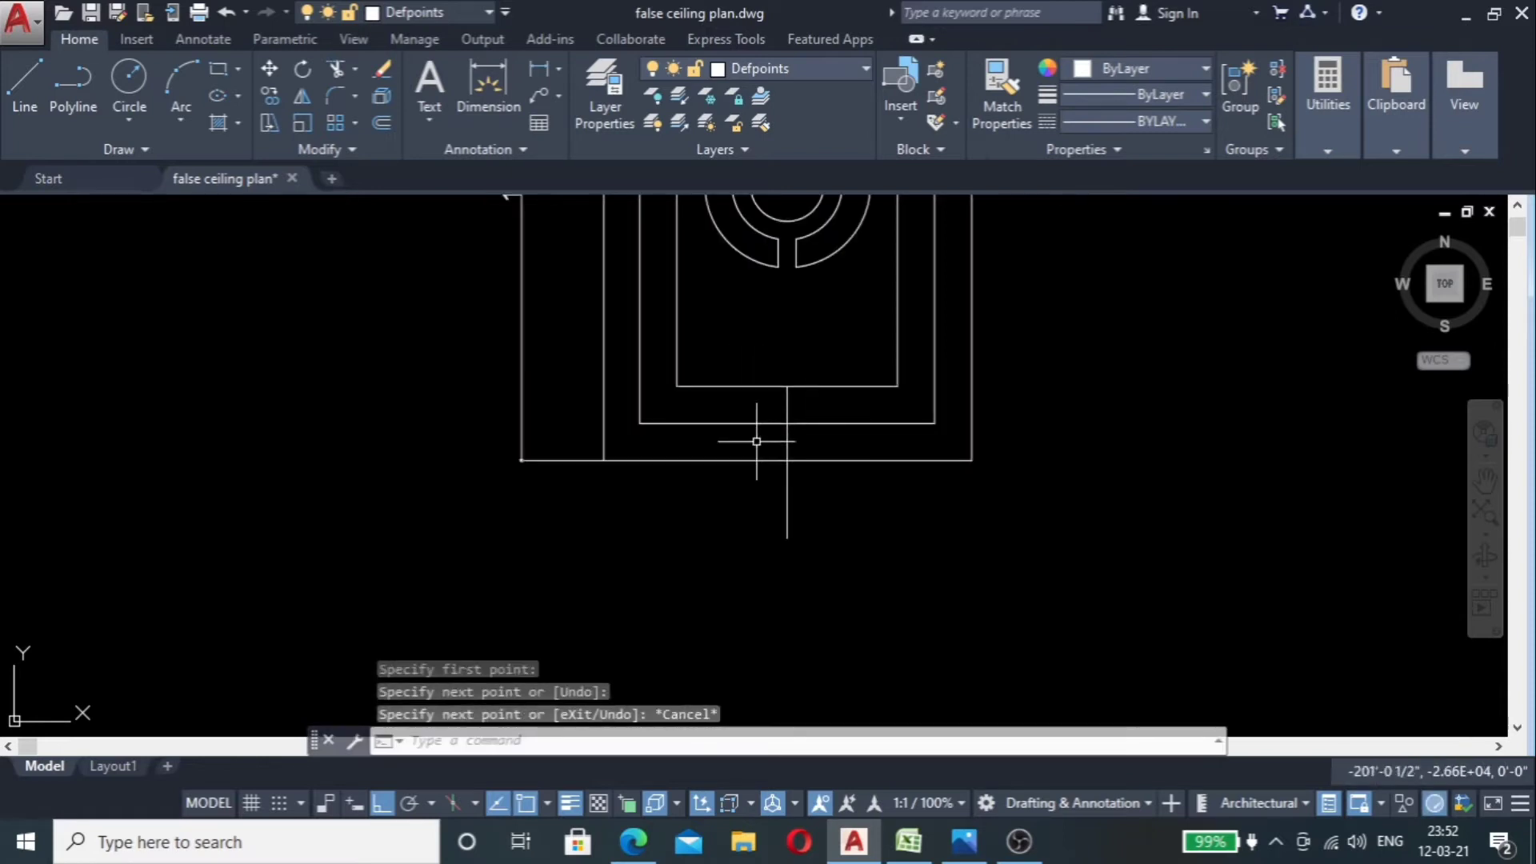
key("Return")
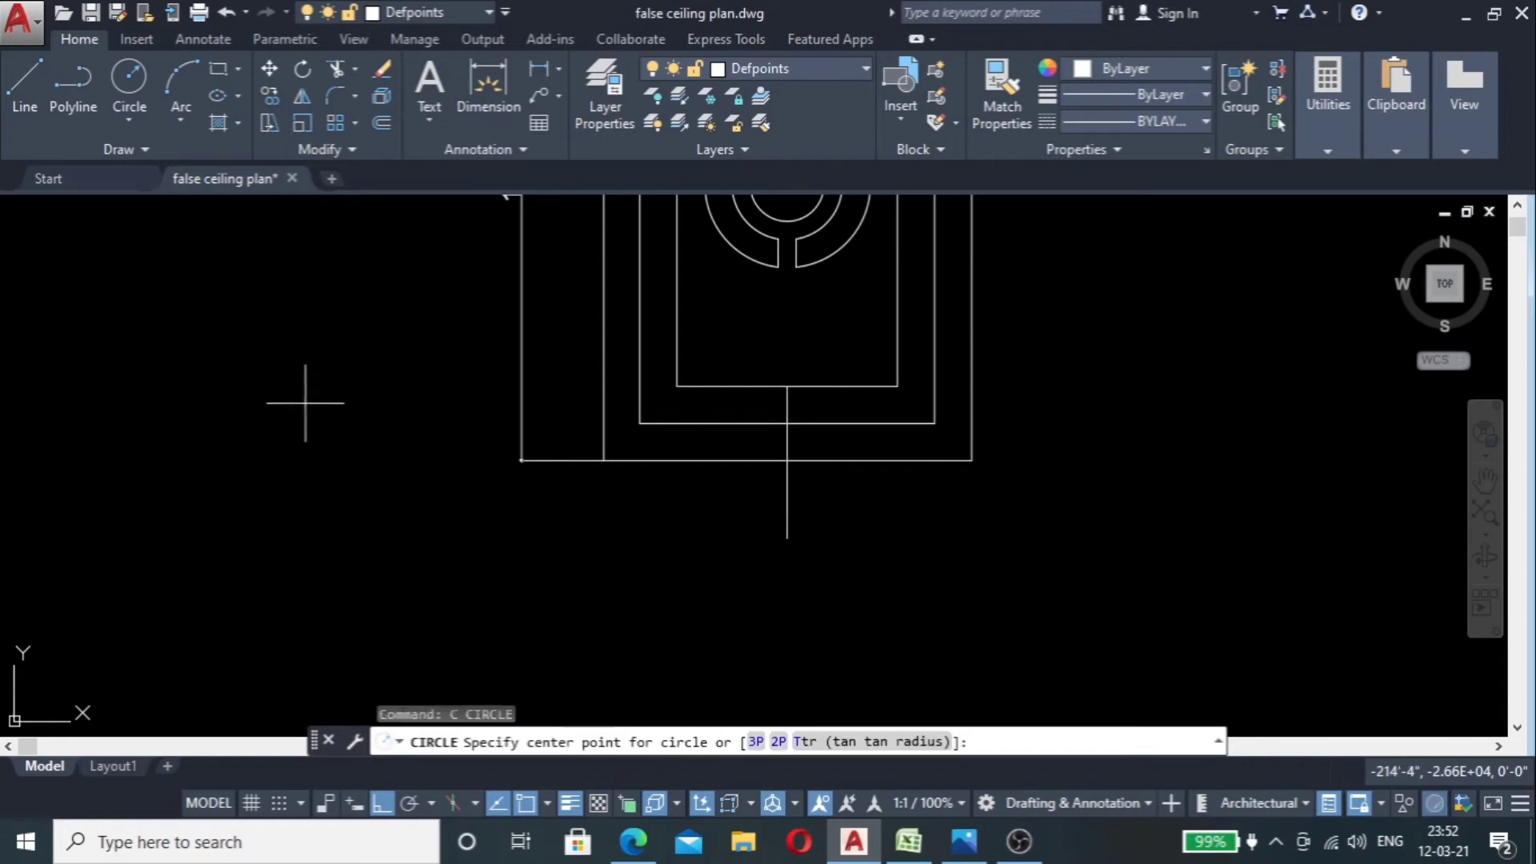
left_click(305, 403)
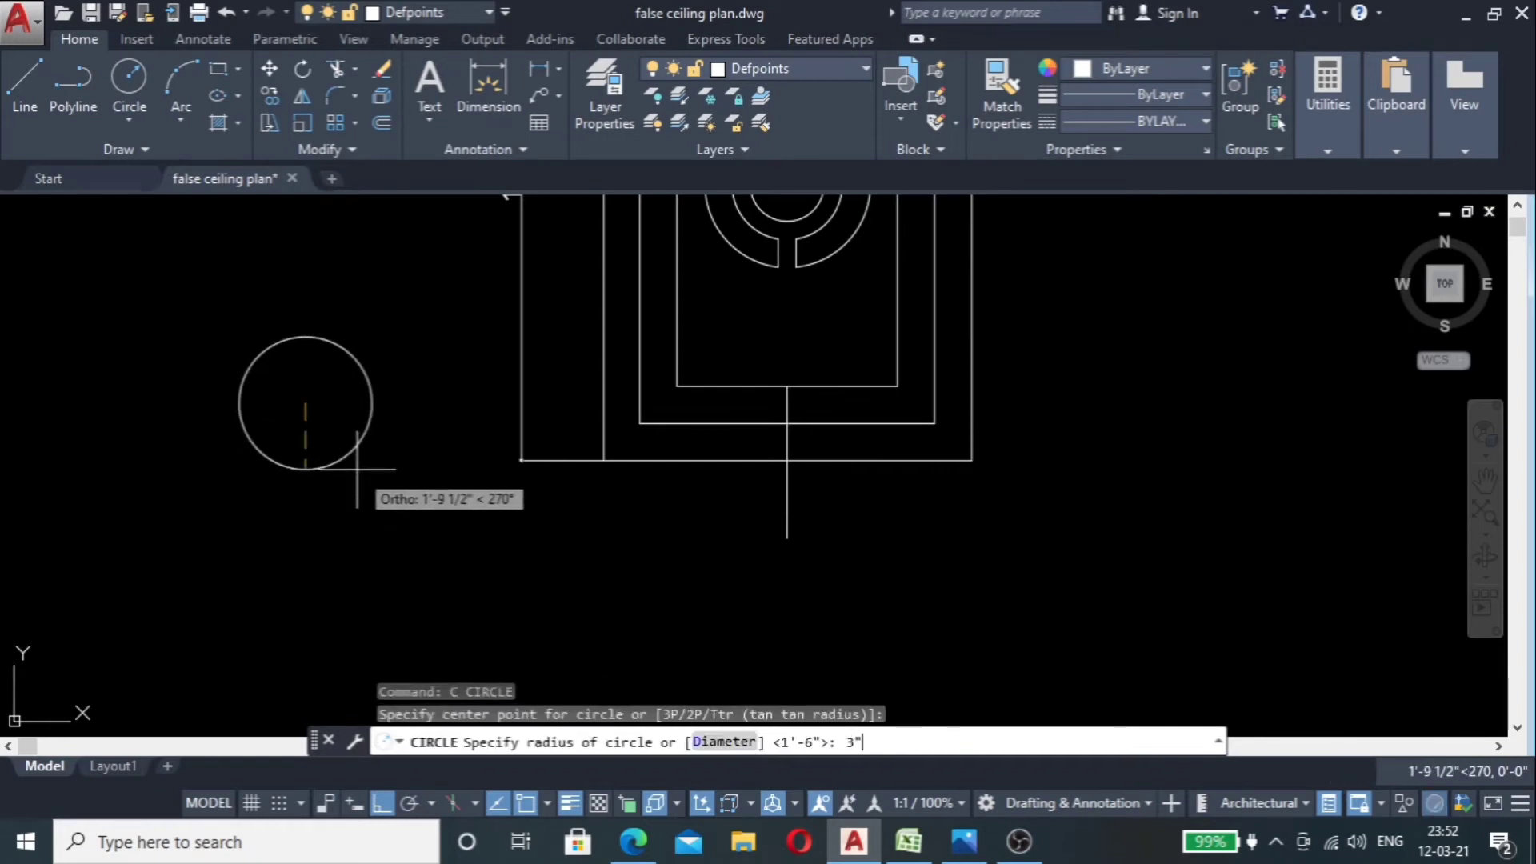
type("3\"")
key("Return")
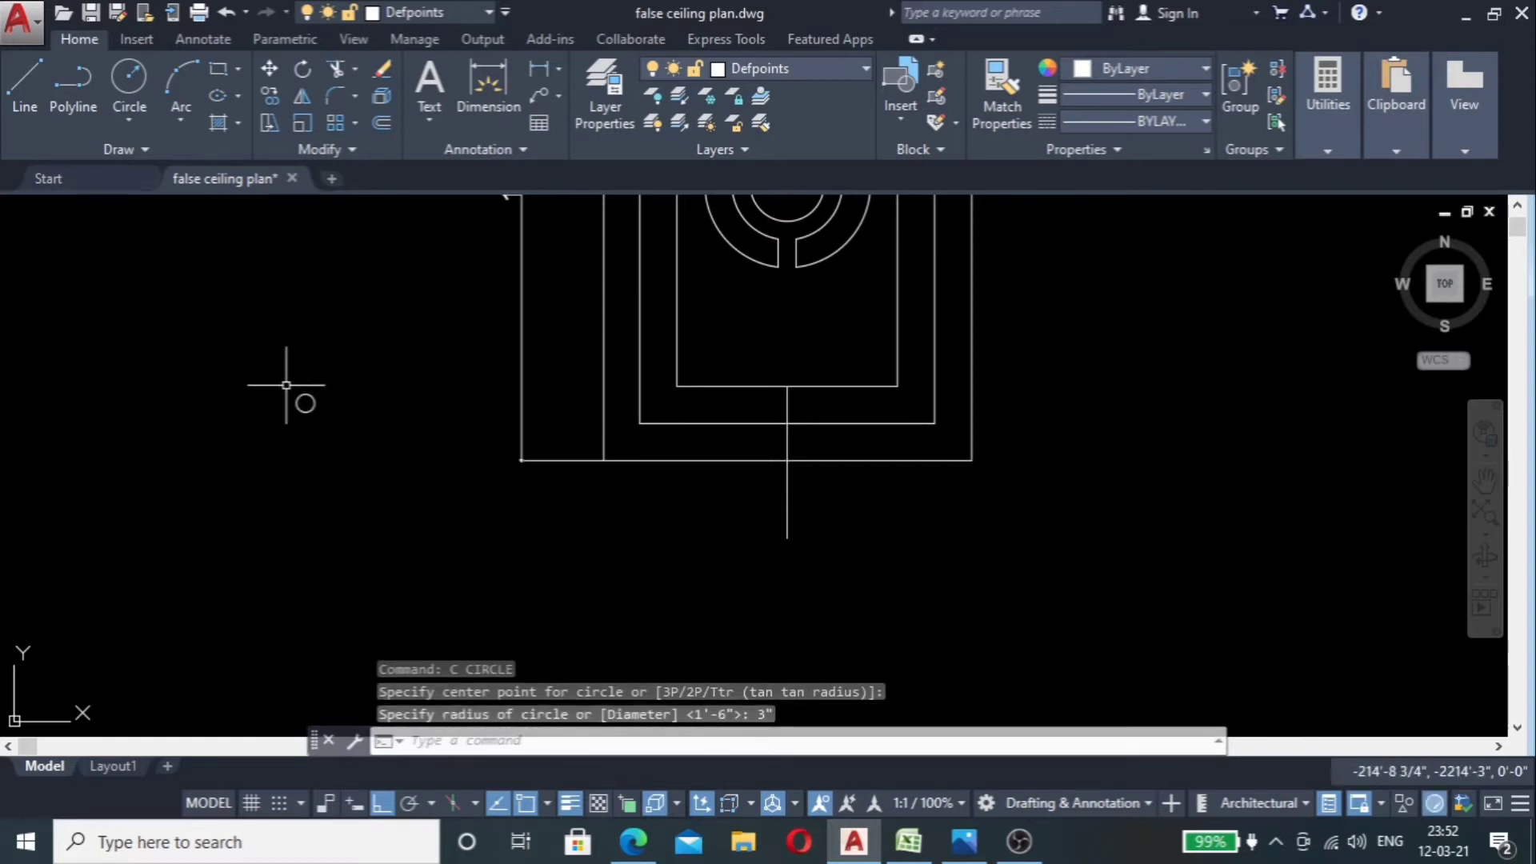
Step: Offset the 3" radius circle outward by 1" to form a ring
scroll(289, 385, "up", 4)
left_click(371, 367)
left_click(332, 425)
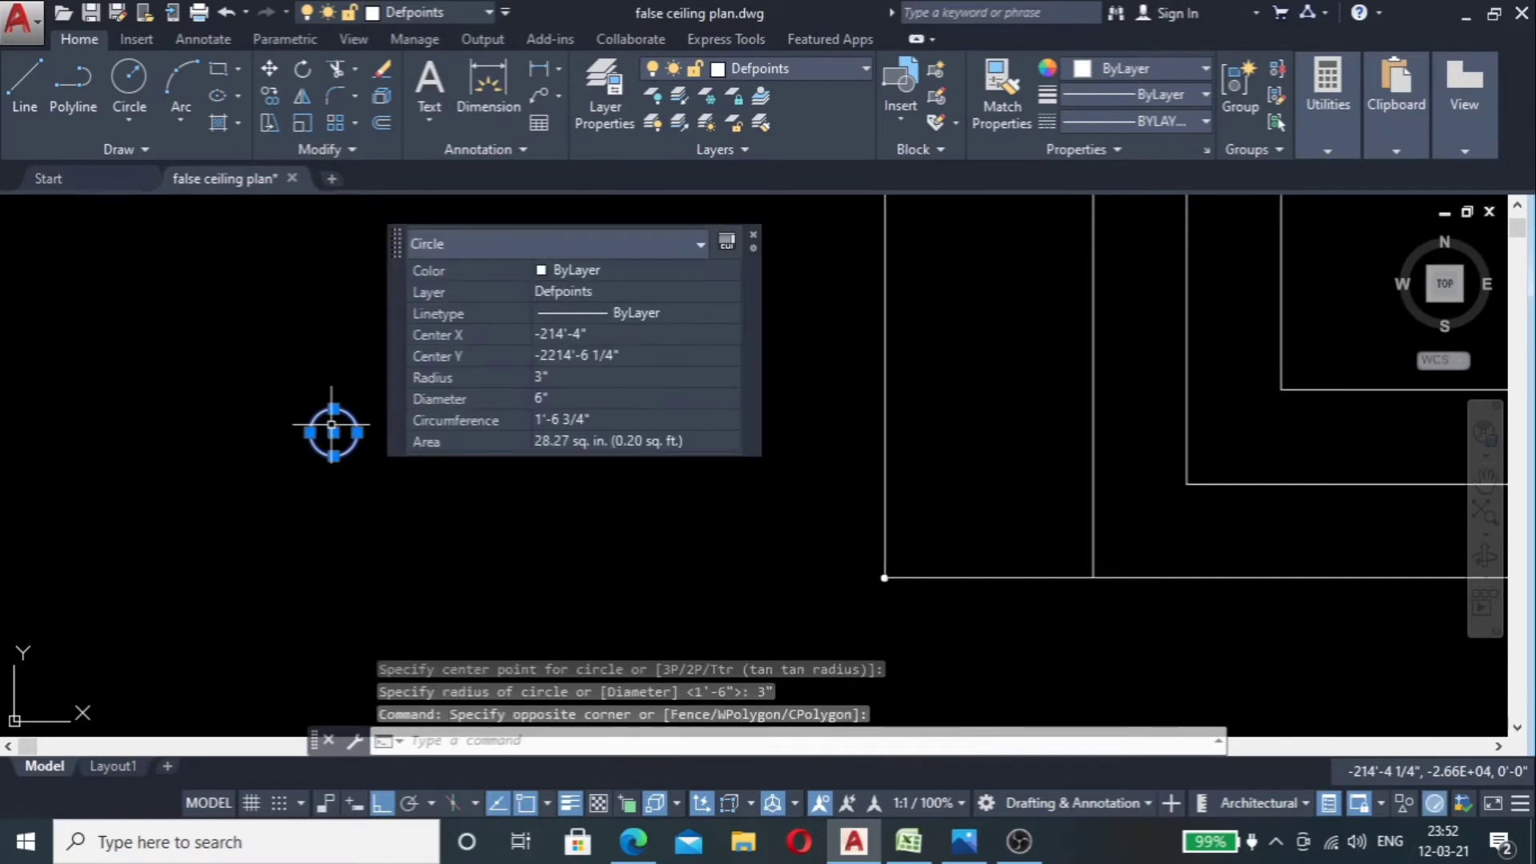
type("o")
key("Return")
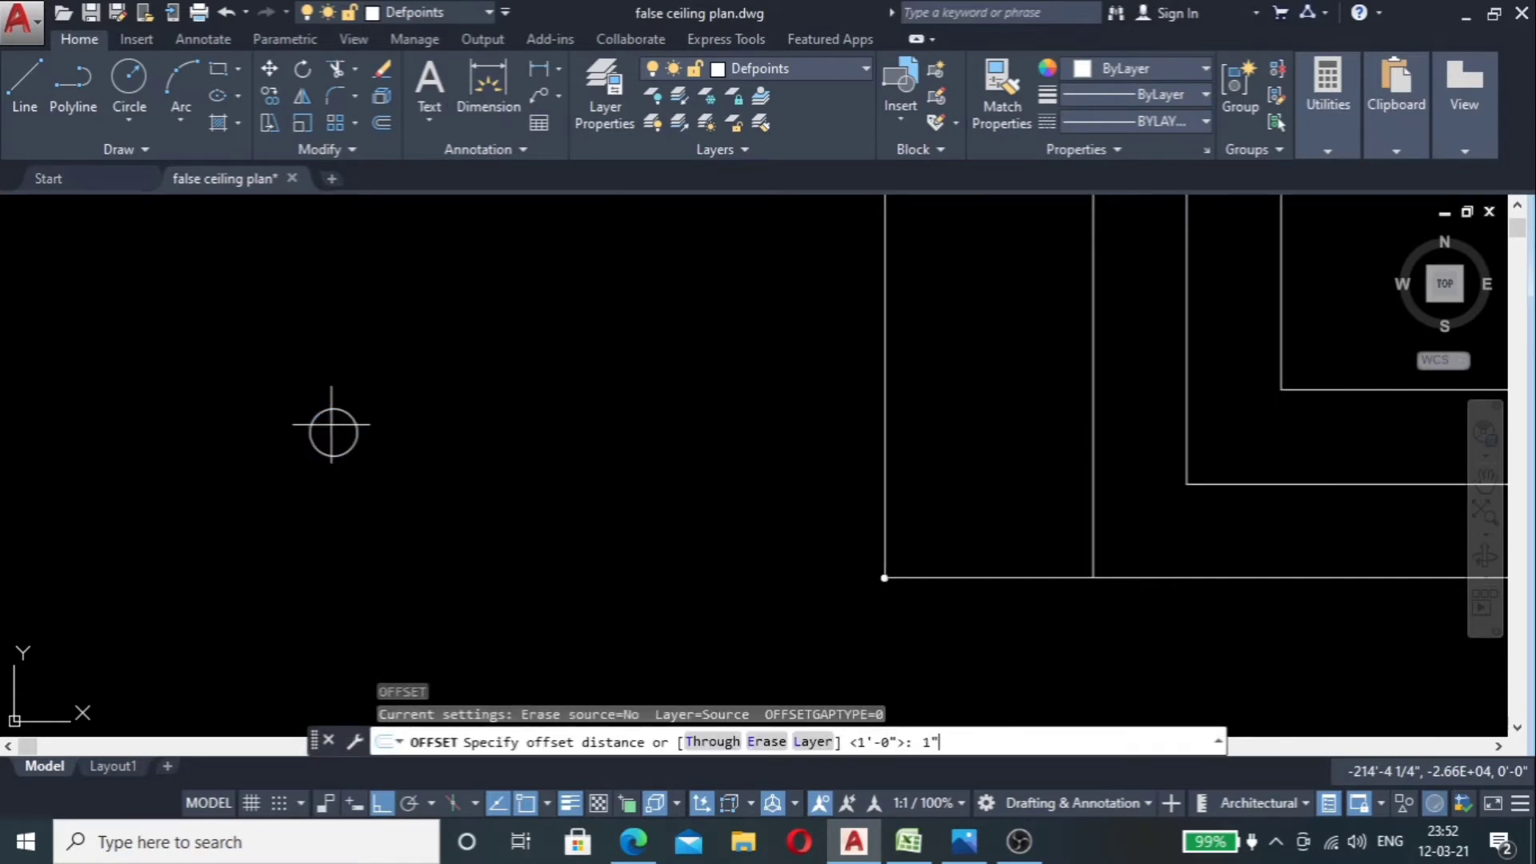
type("1\"")
key("Return")
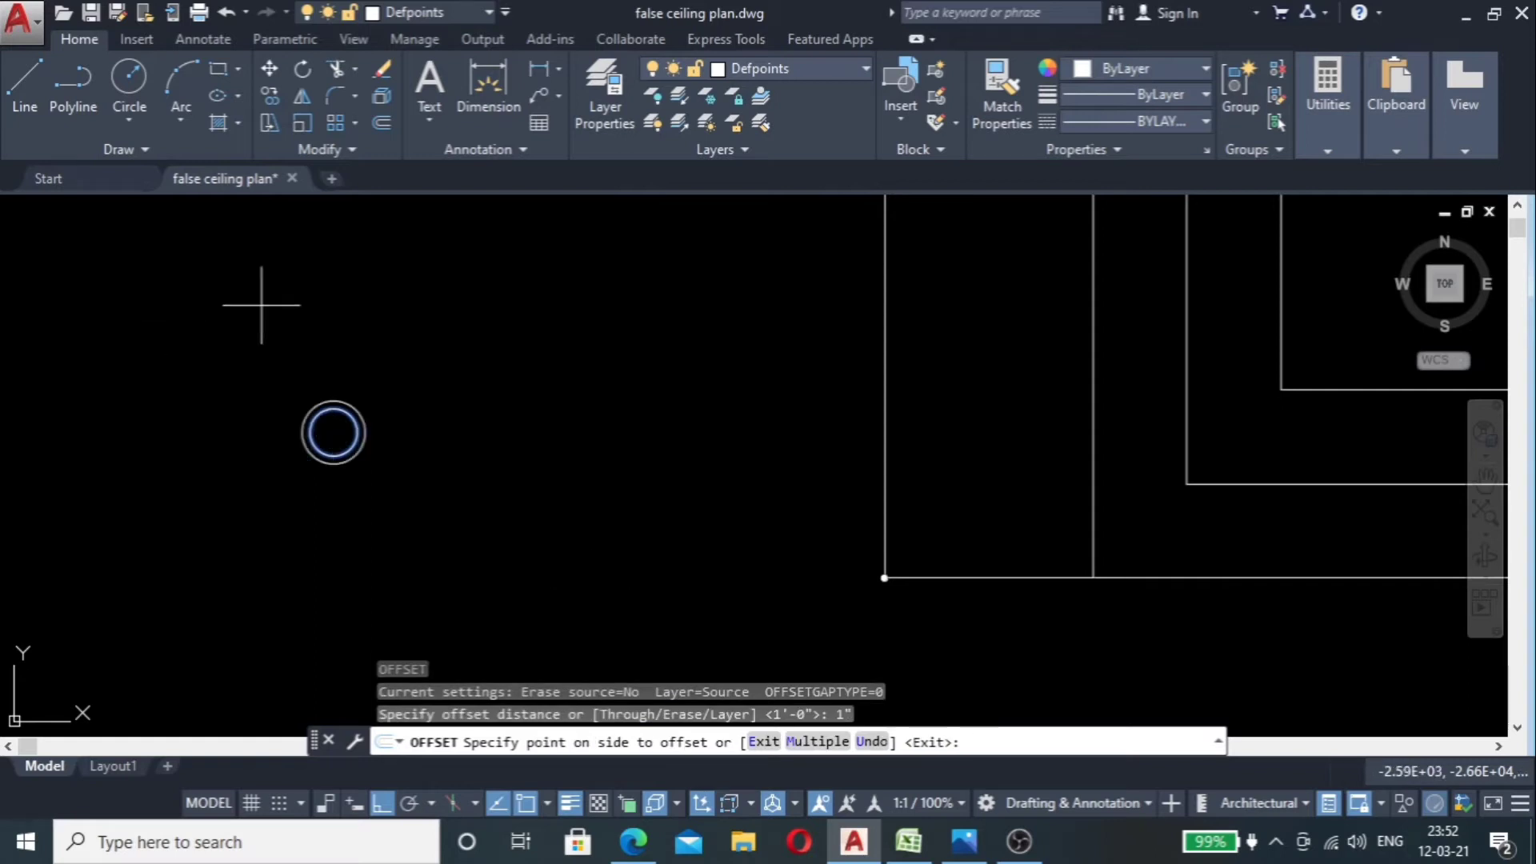
scroll(184, 450, "up", 2)
left_click(376, 424)
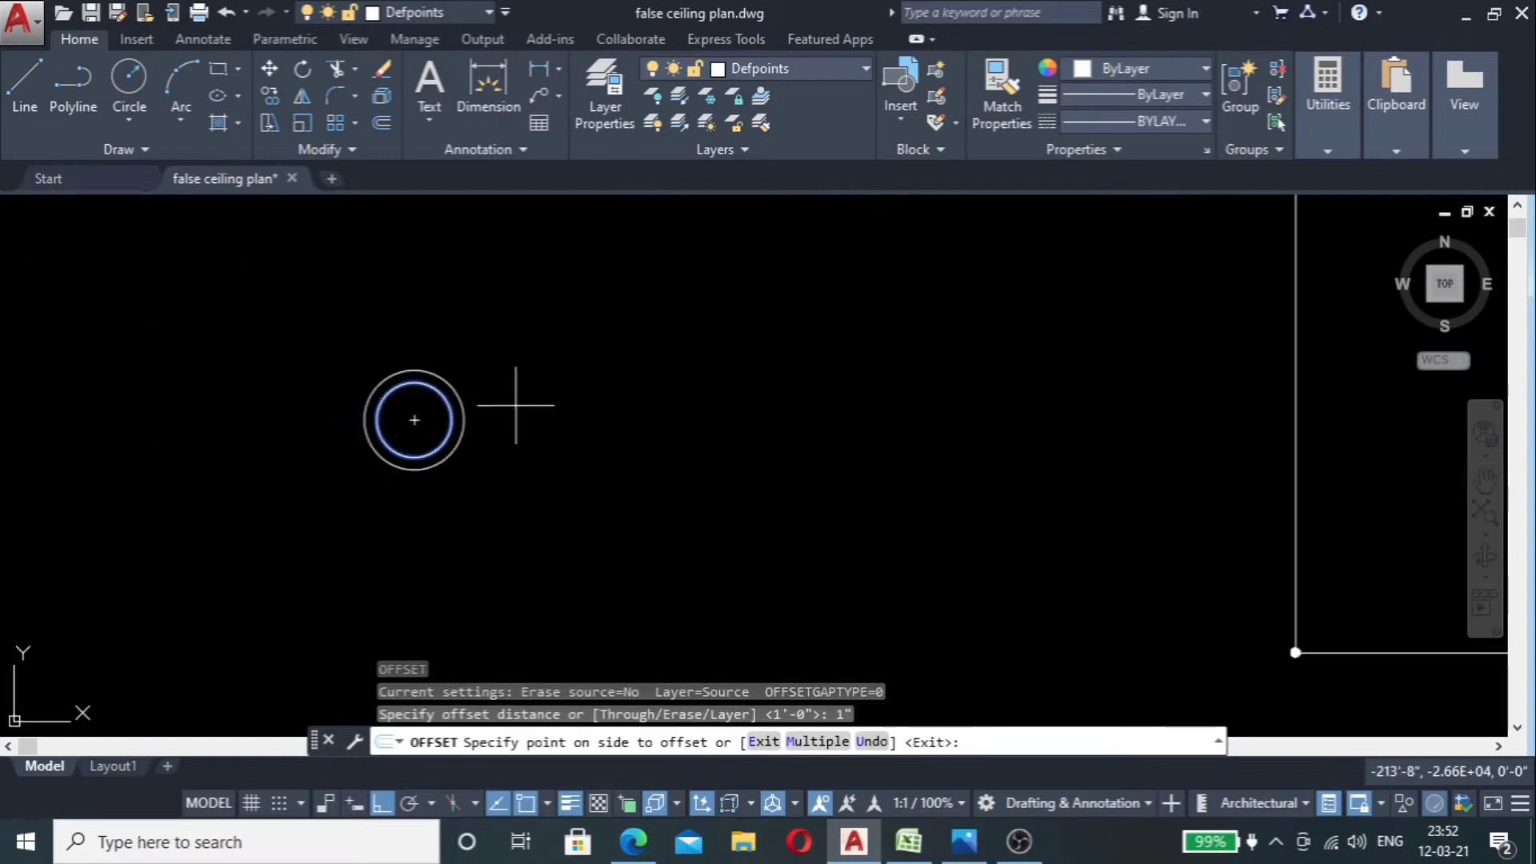
key("Escape")
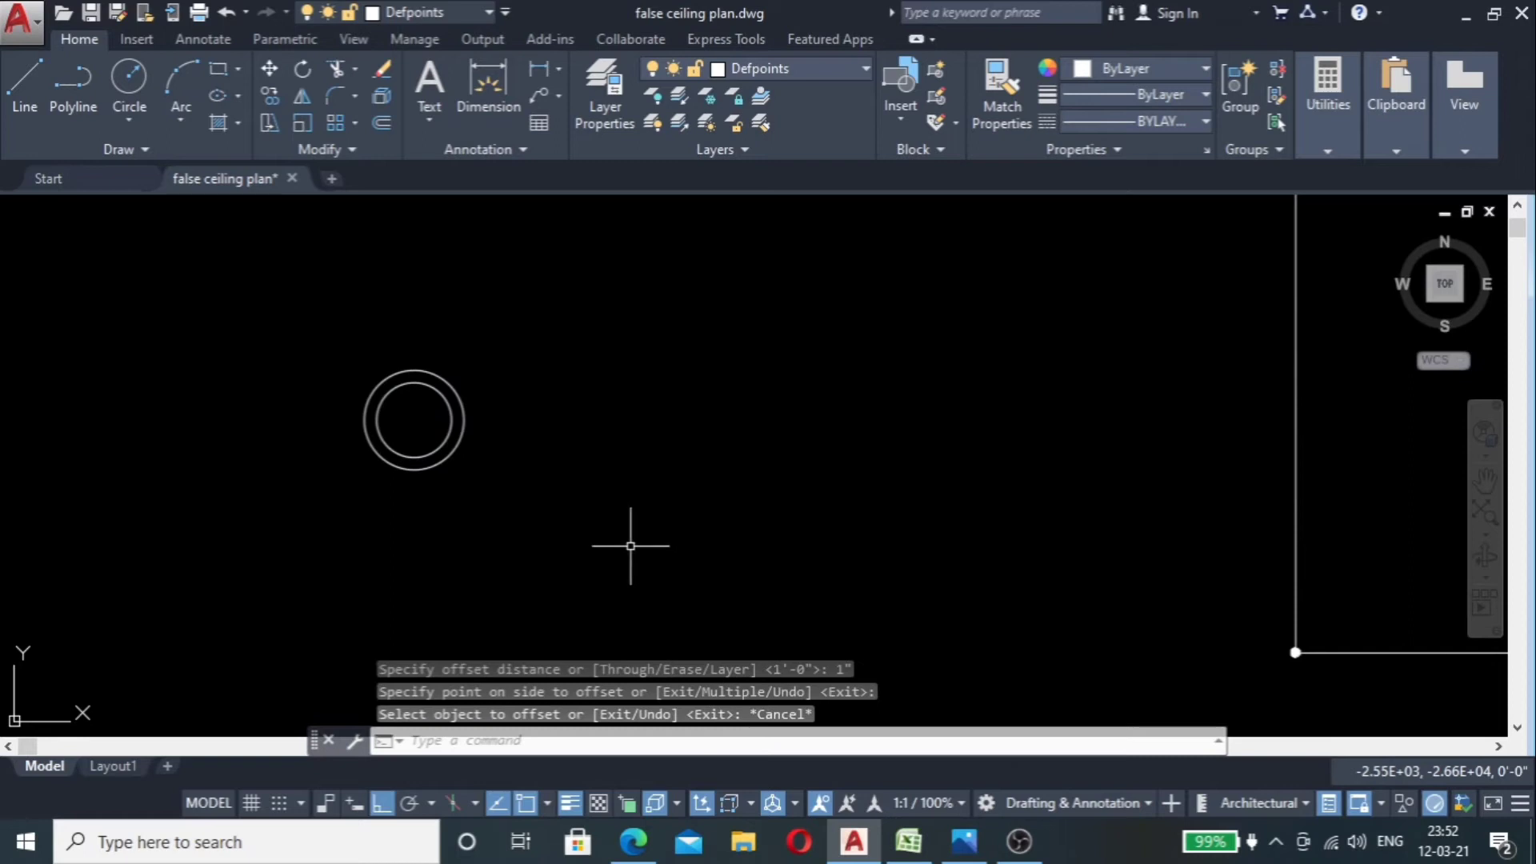
Step: Hatch the ring between the two concentric circles with the ANSI32 pattern
type("h")
key("Return")
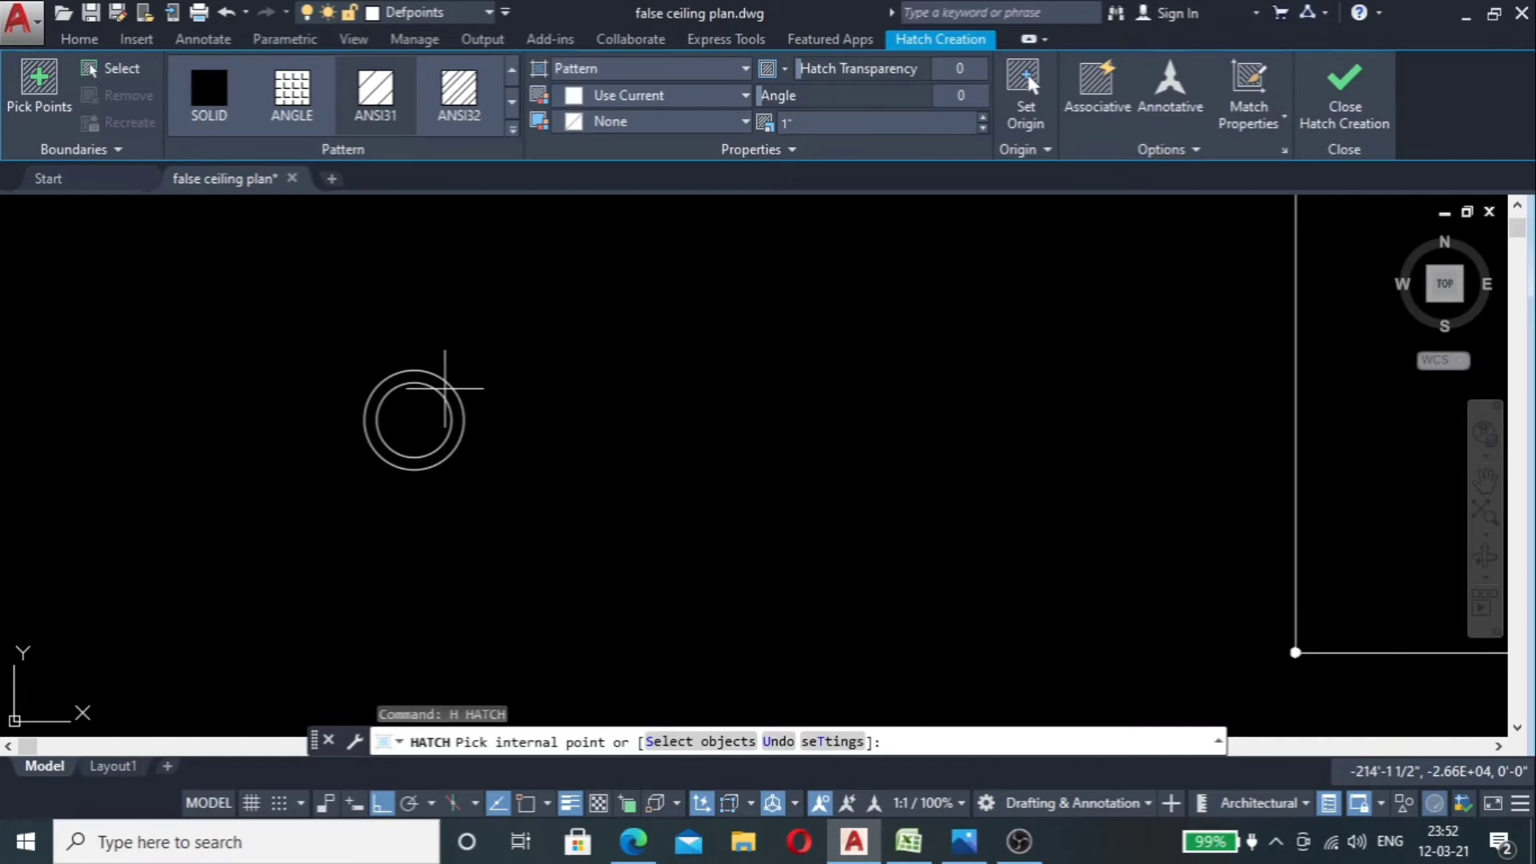
left_click(445, 389)
scroll(501, 367, "down", 3)
scroll(568, 339, "up", 2)
key("Escape")
Step: Group the two circles and the hatch into one spotlight symbol and check that it selects as one object
left_click(517, 337)
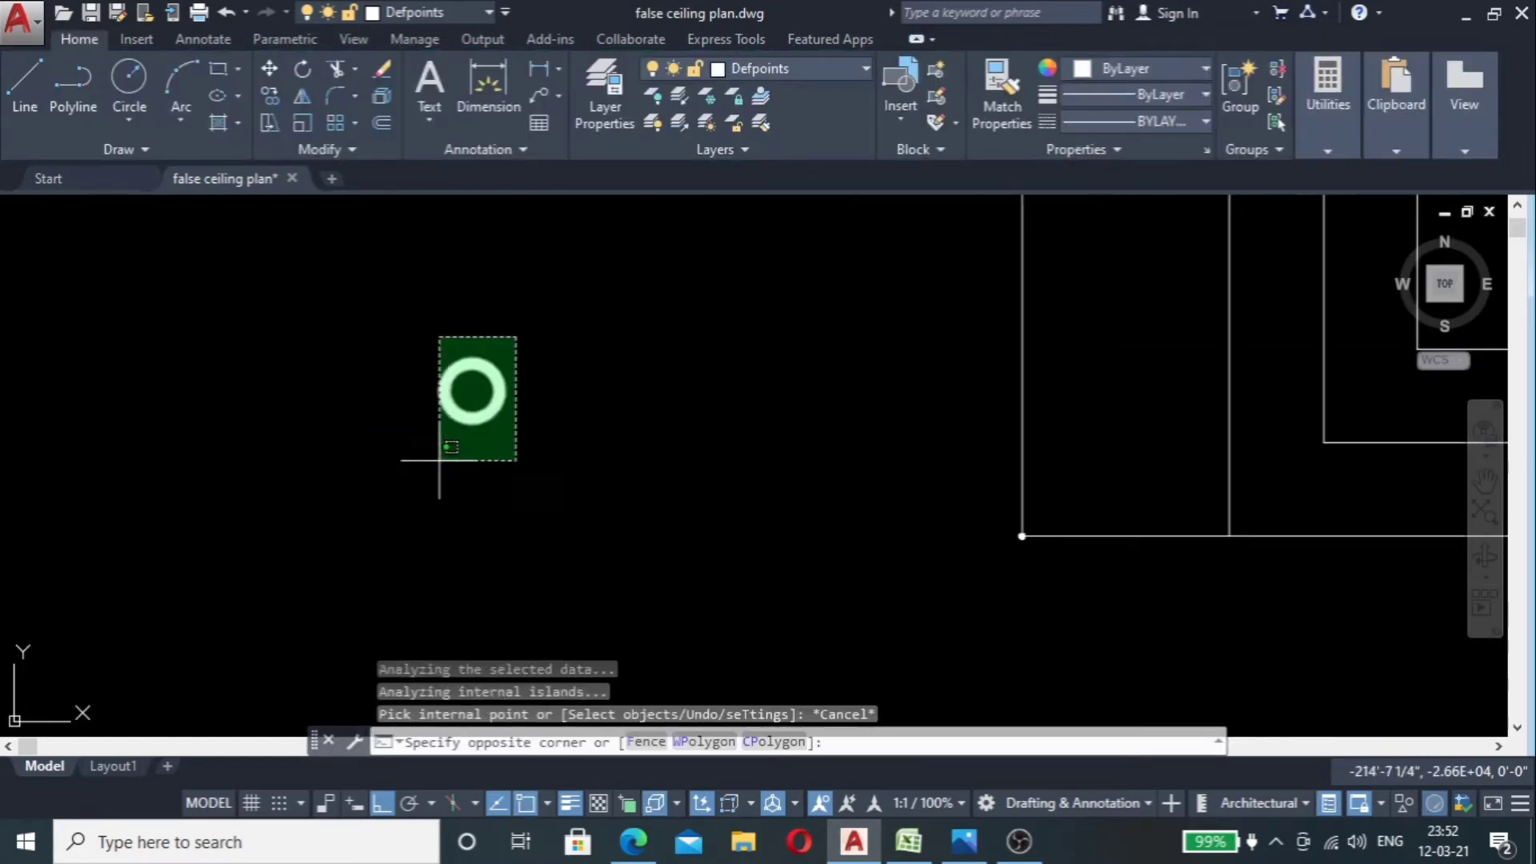
left_click(411, 482)
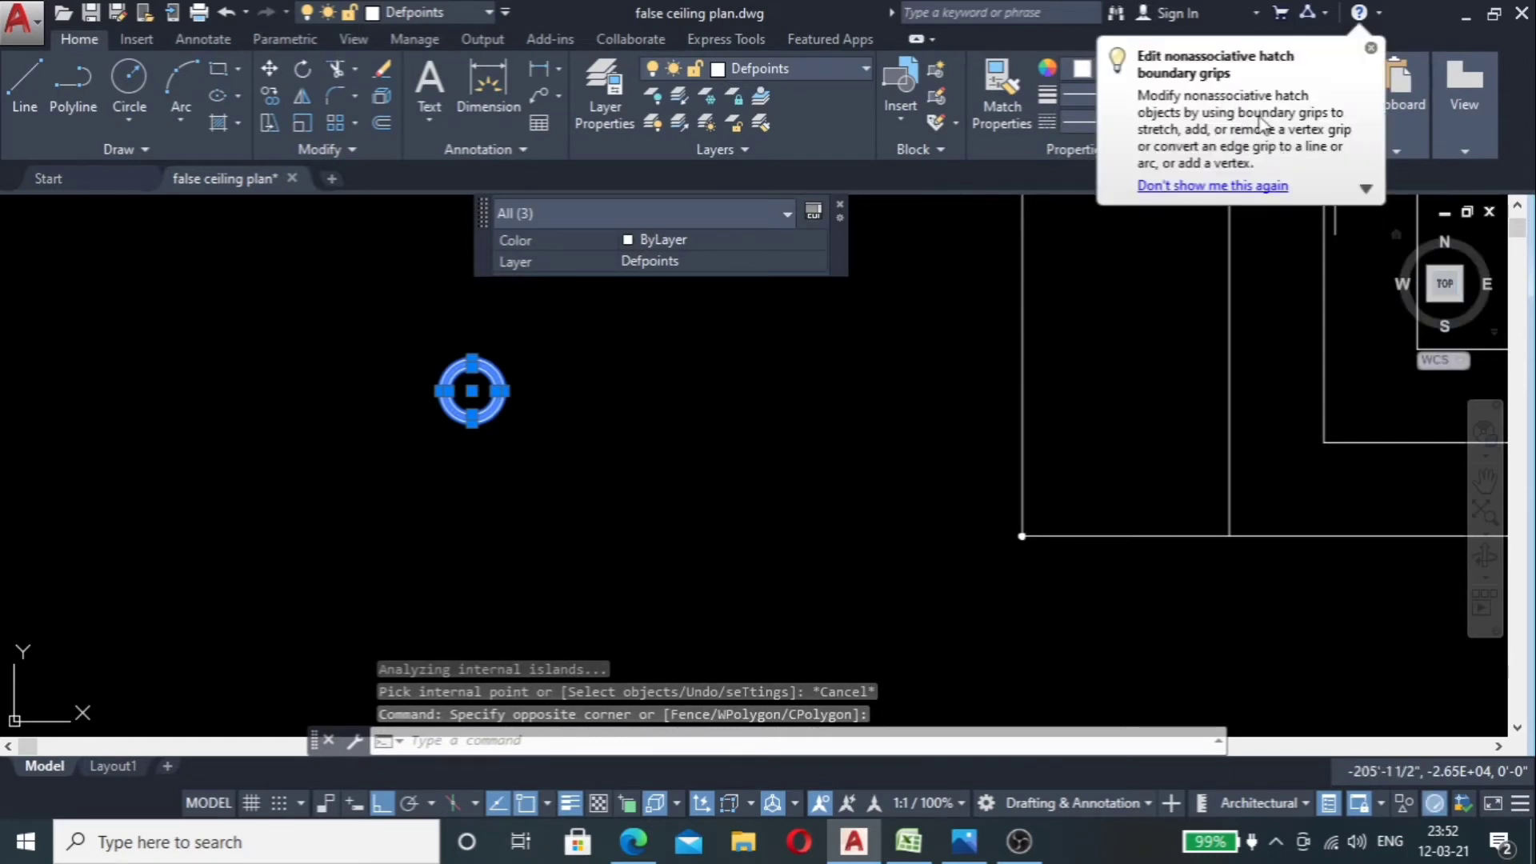
left_click(1370, 48)
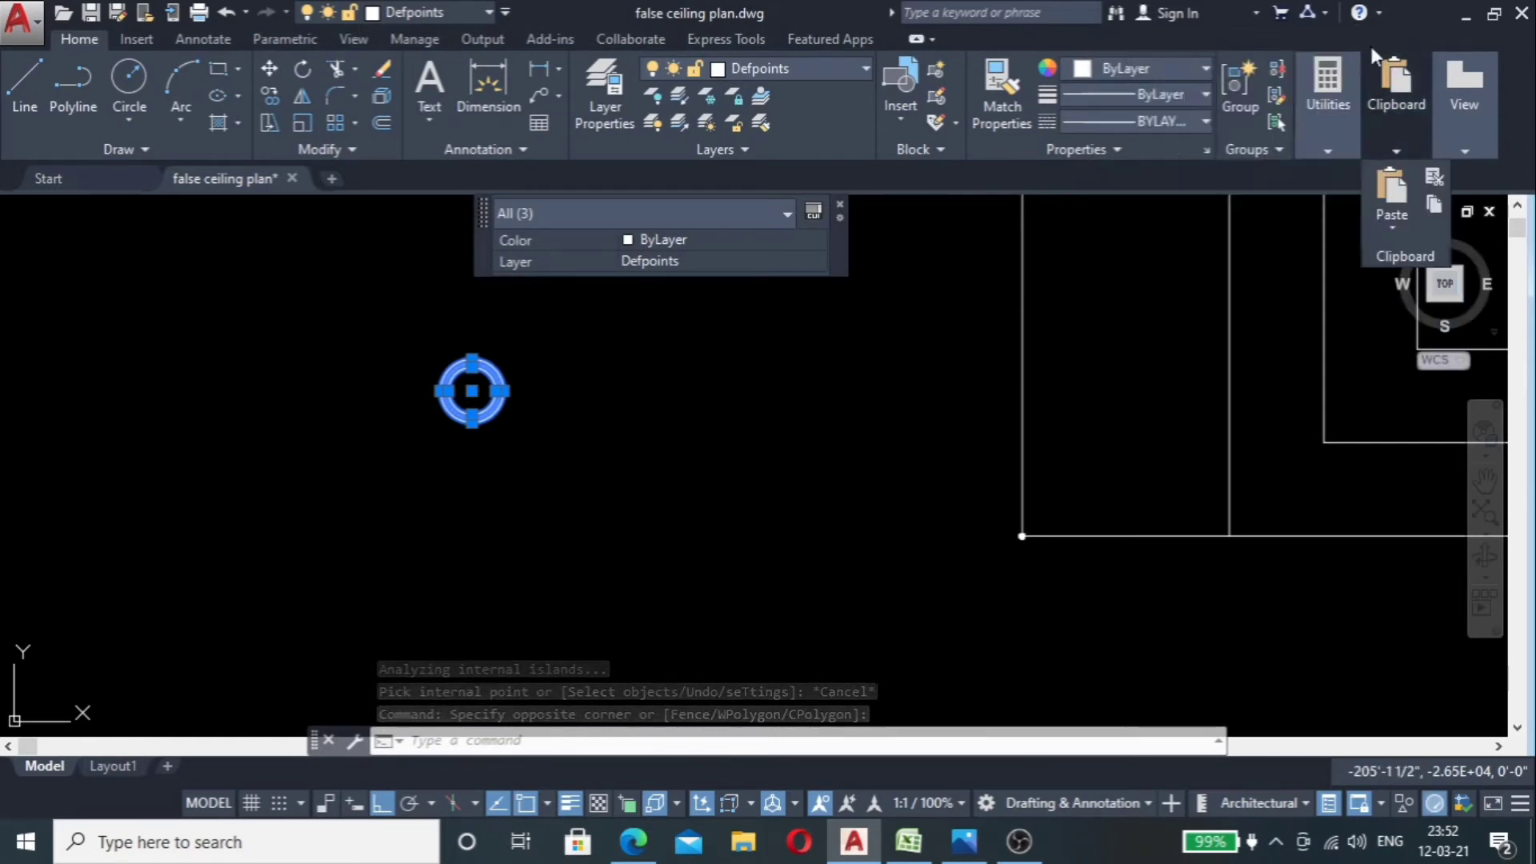
left_click(1241, 79)
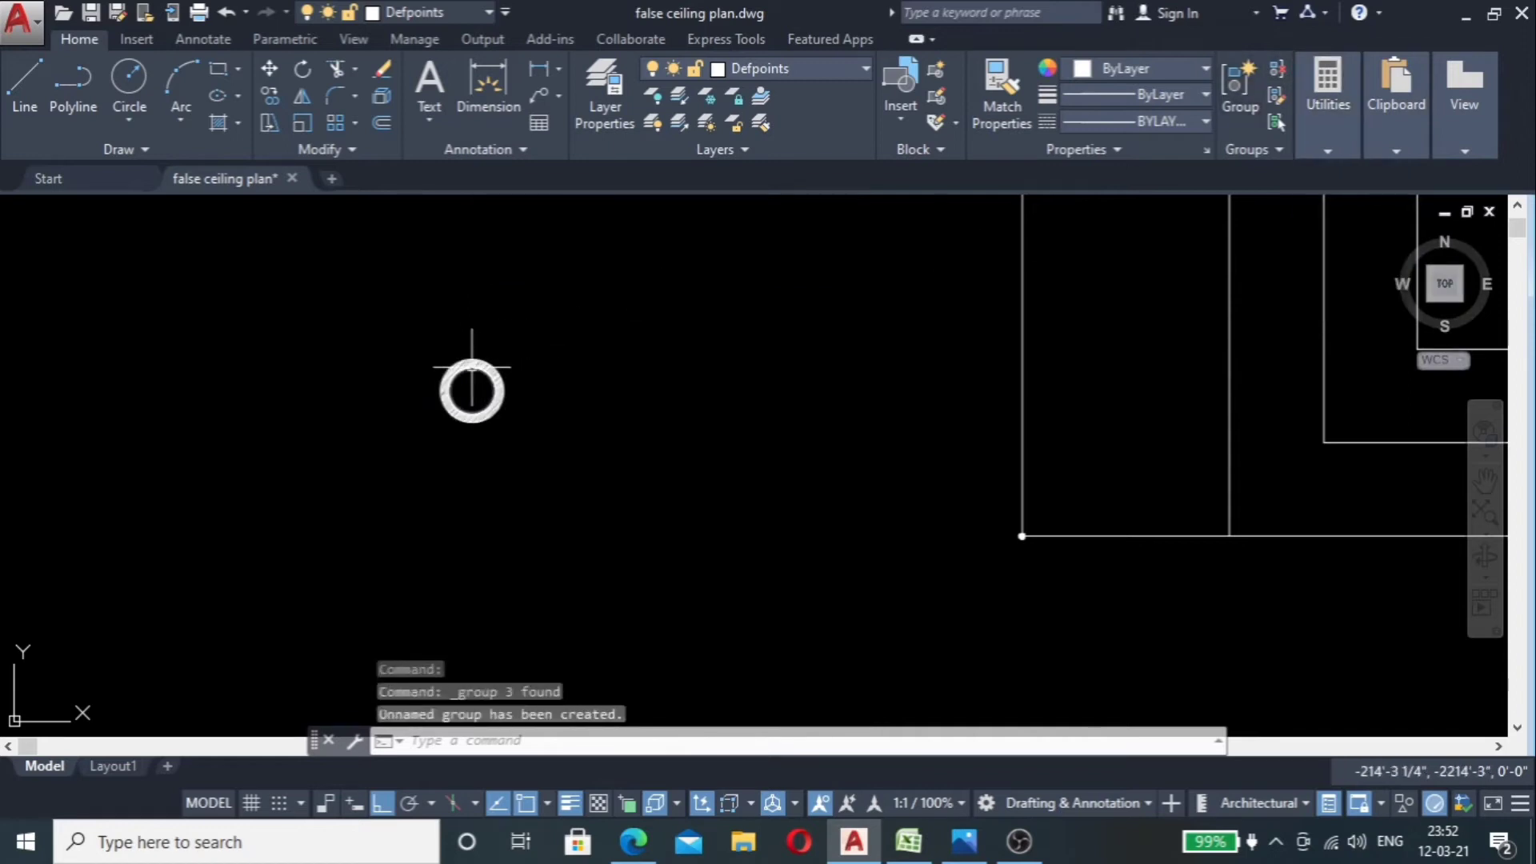
left_click(515, 339)
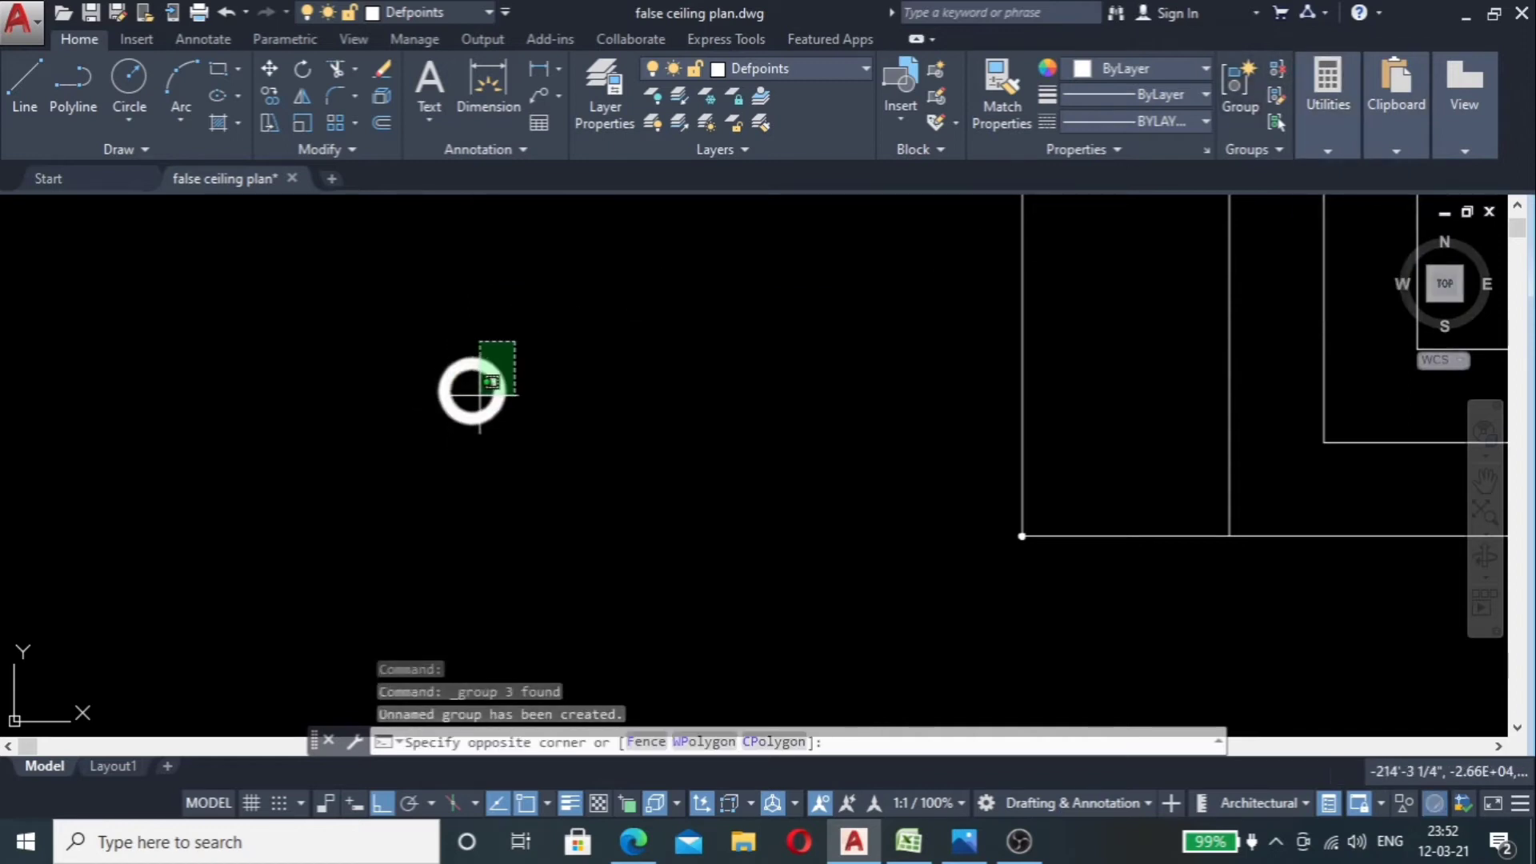
key("Escape")
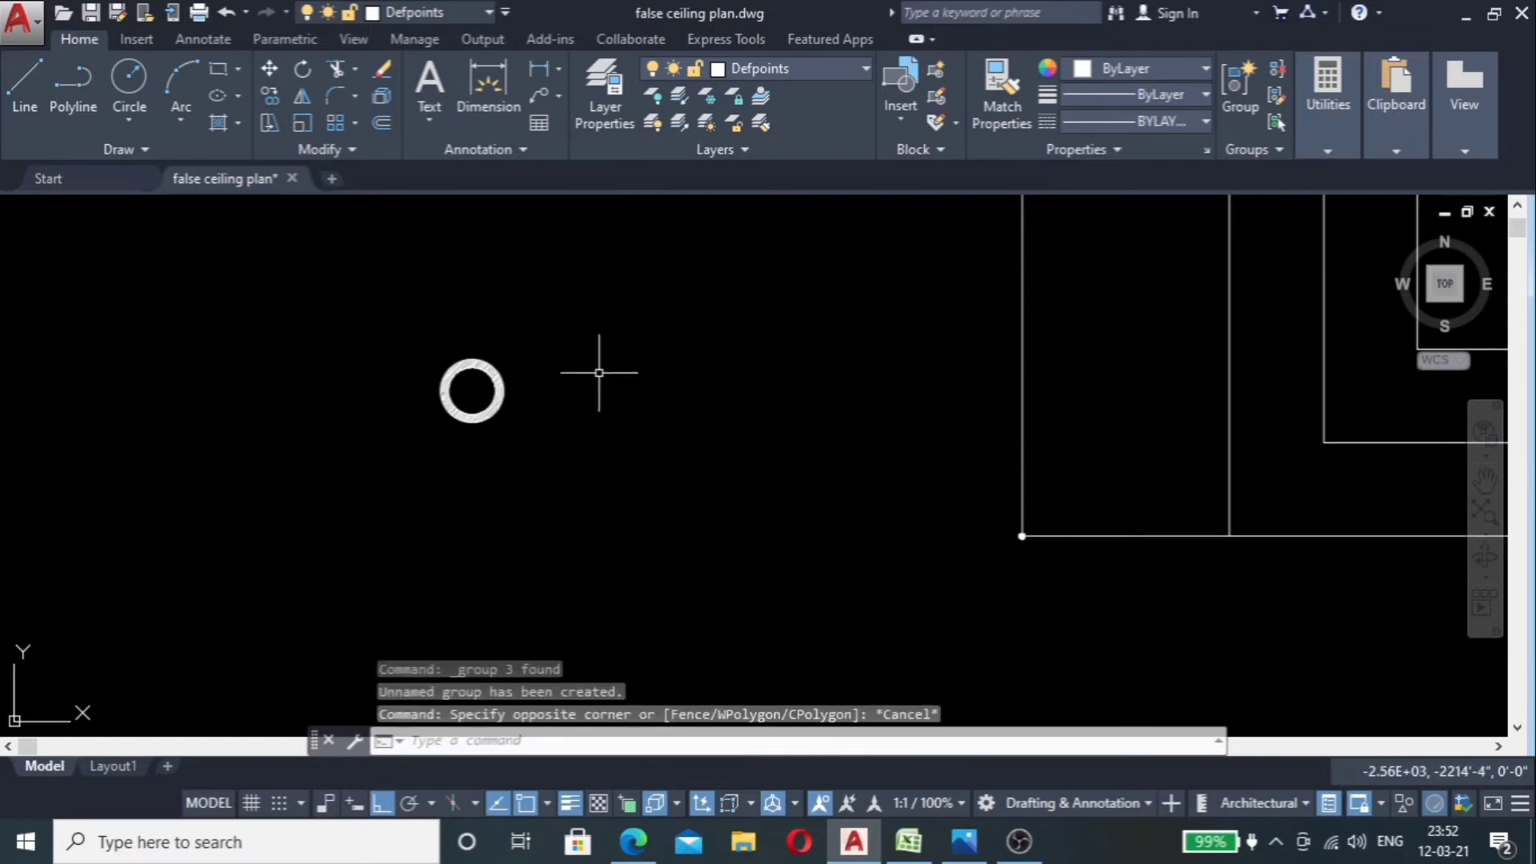
left_click(494, 378)
key("Escape")
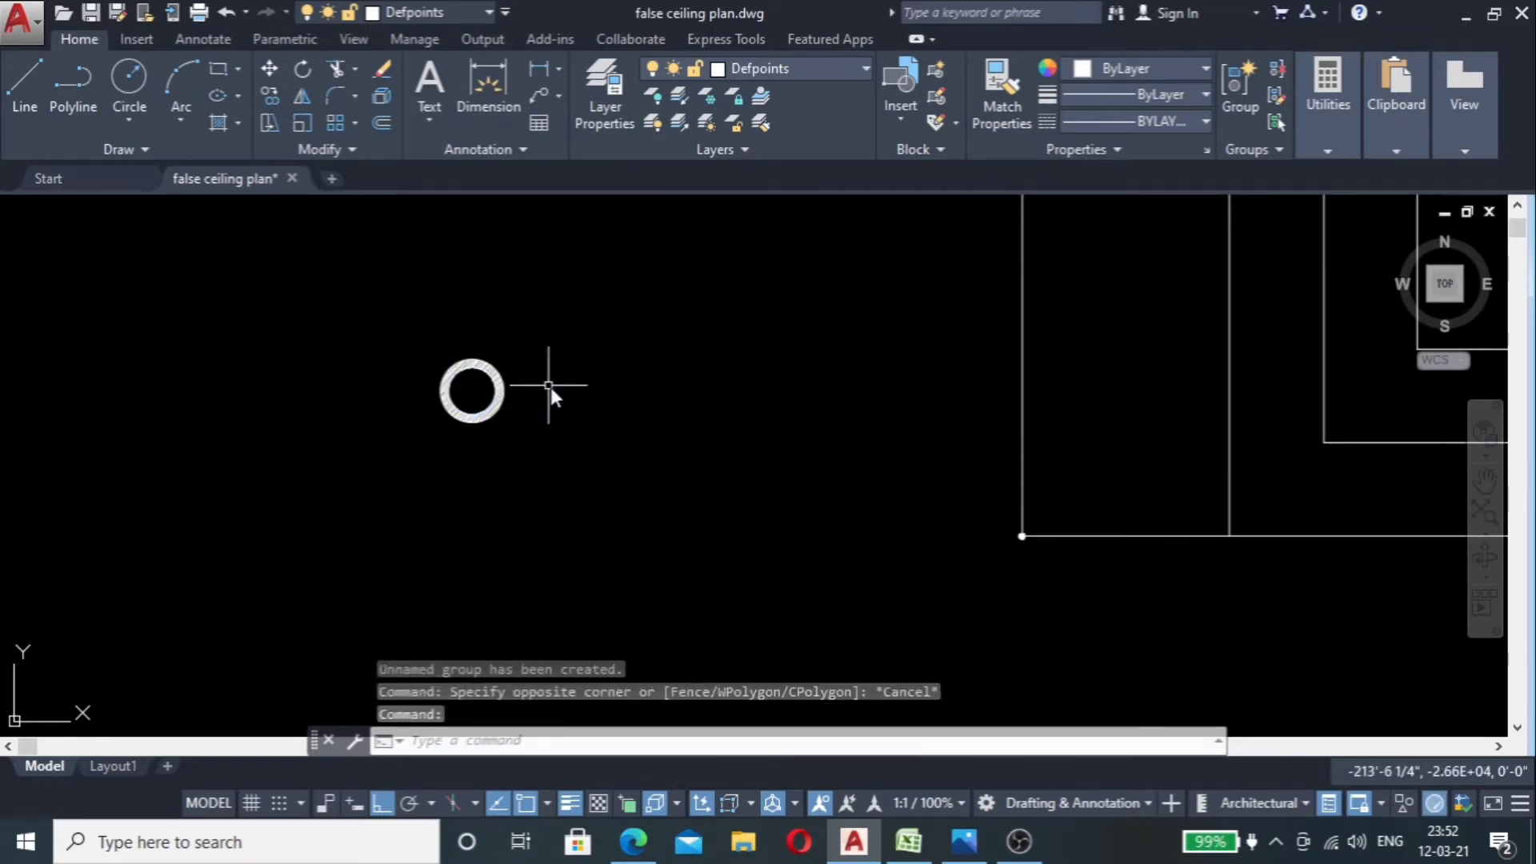
Step: Measure the horizontal distance along the outer lower border from the central guide line to the inner-left vertical line
scroll(549, 387, "up", 3)
scroll(470, 296, "down", 2)
scroll(388, 429, "down", 4)
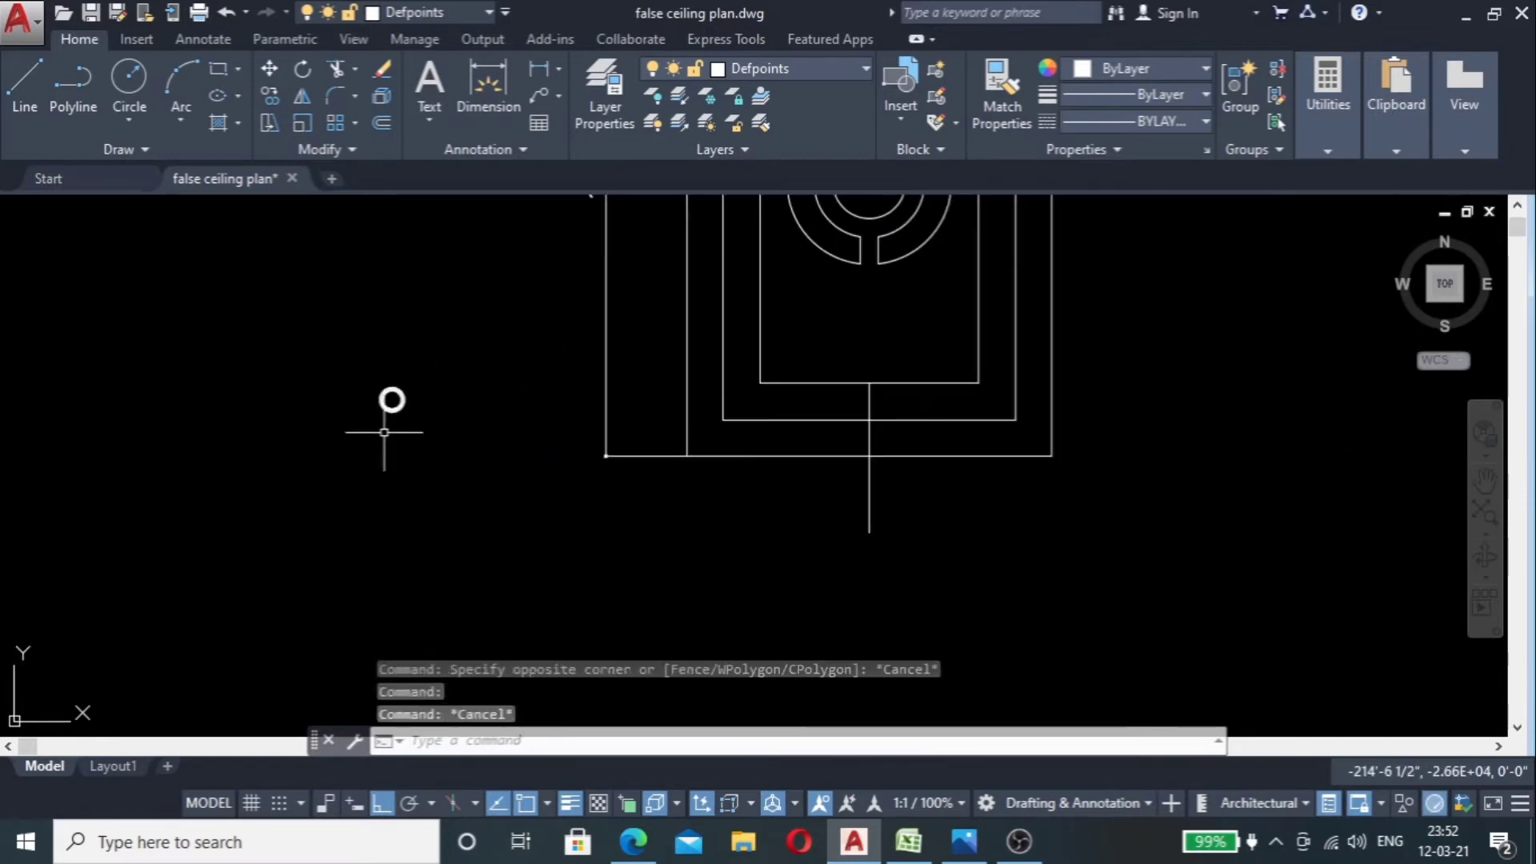
scroll(880, 496, "up", 2)
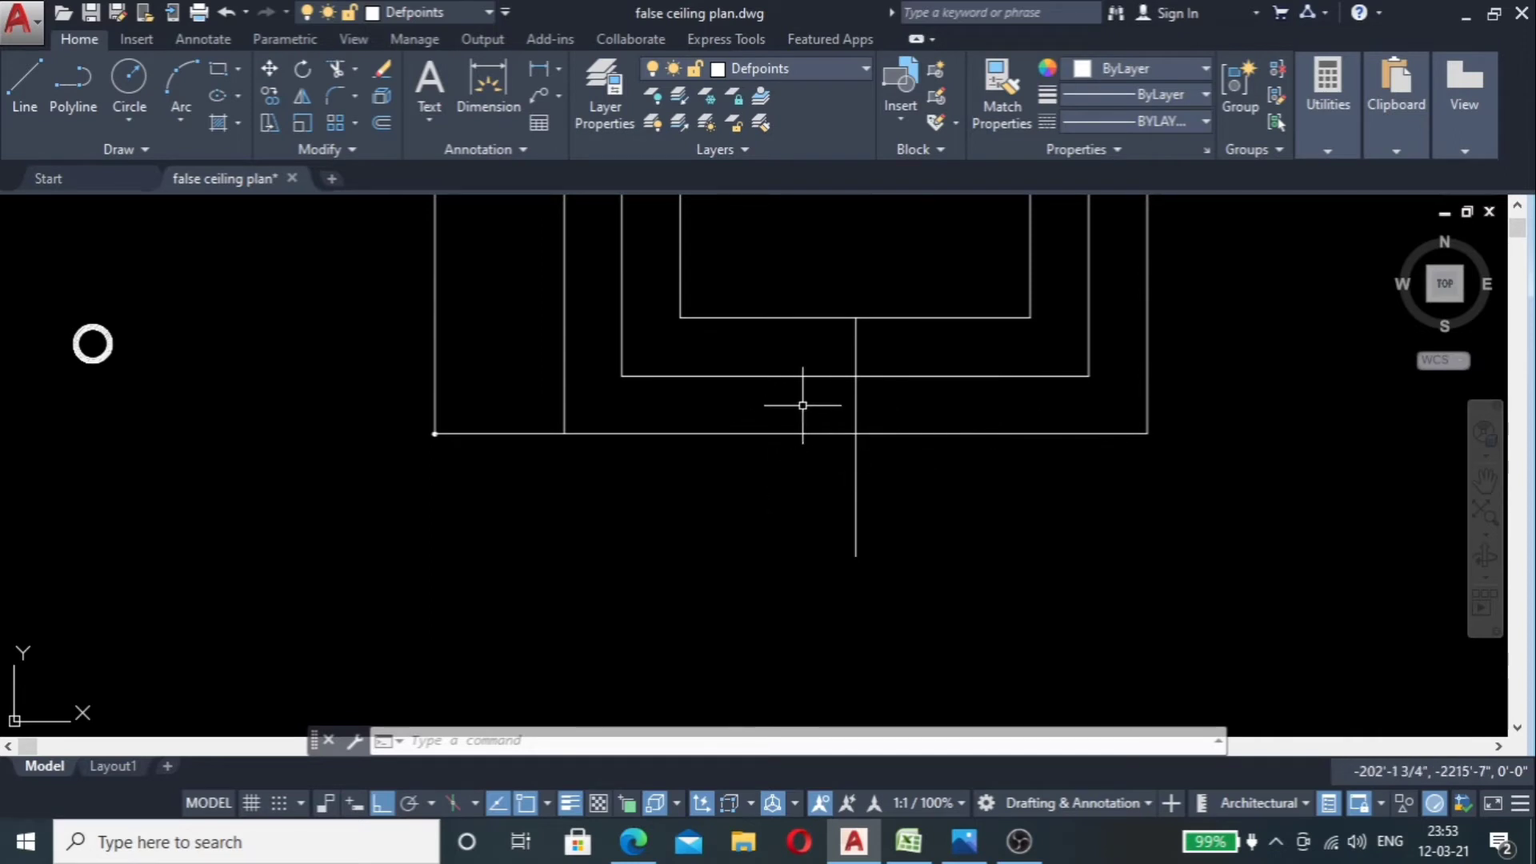
left_click(541, 72)
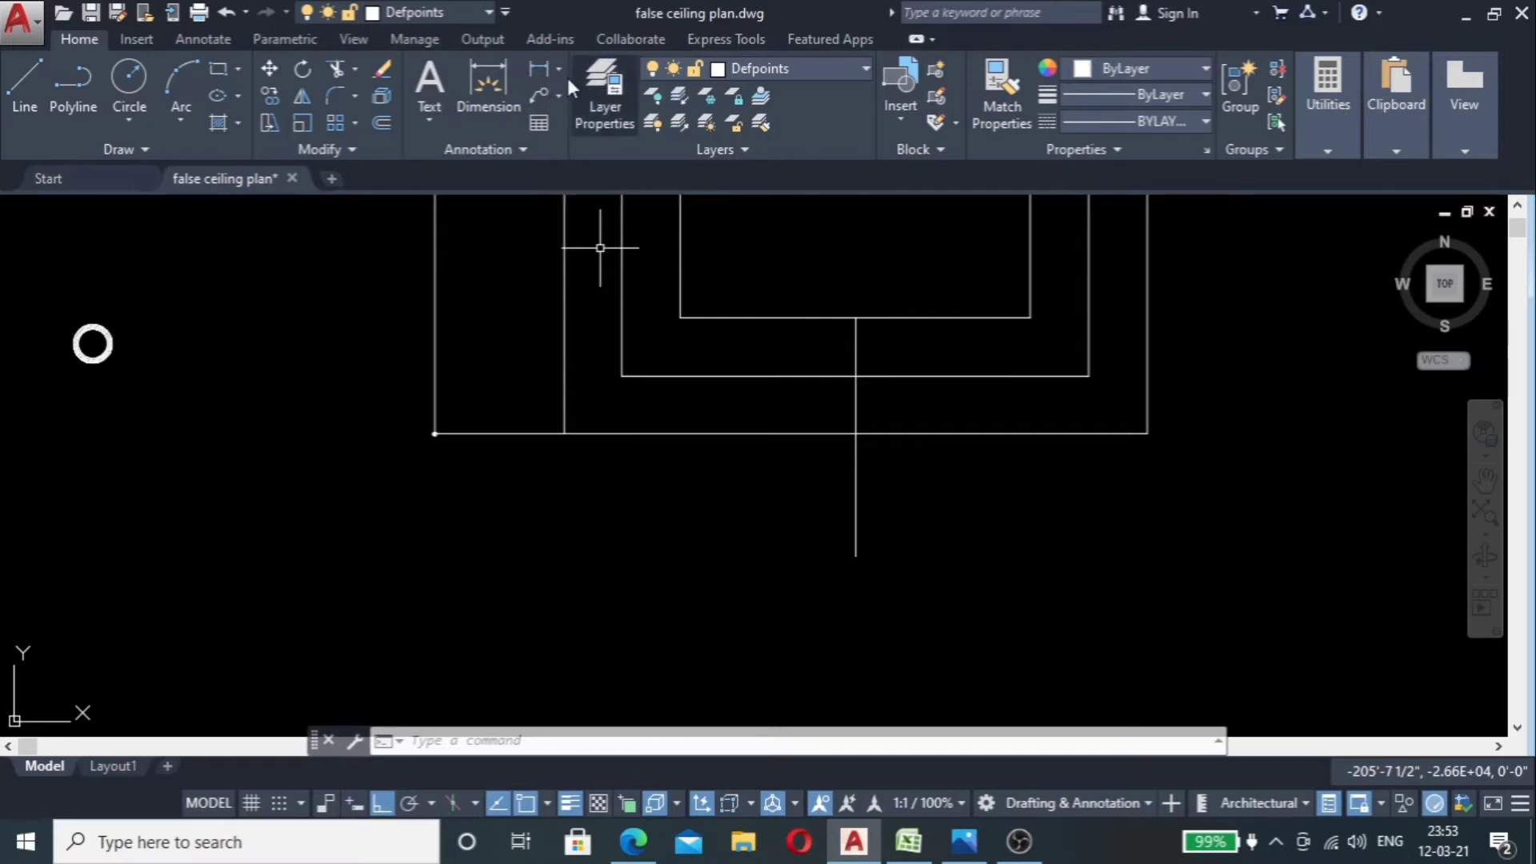
left_click(854, 435)
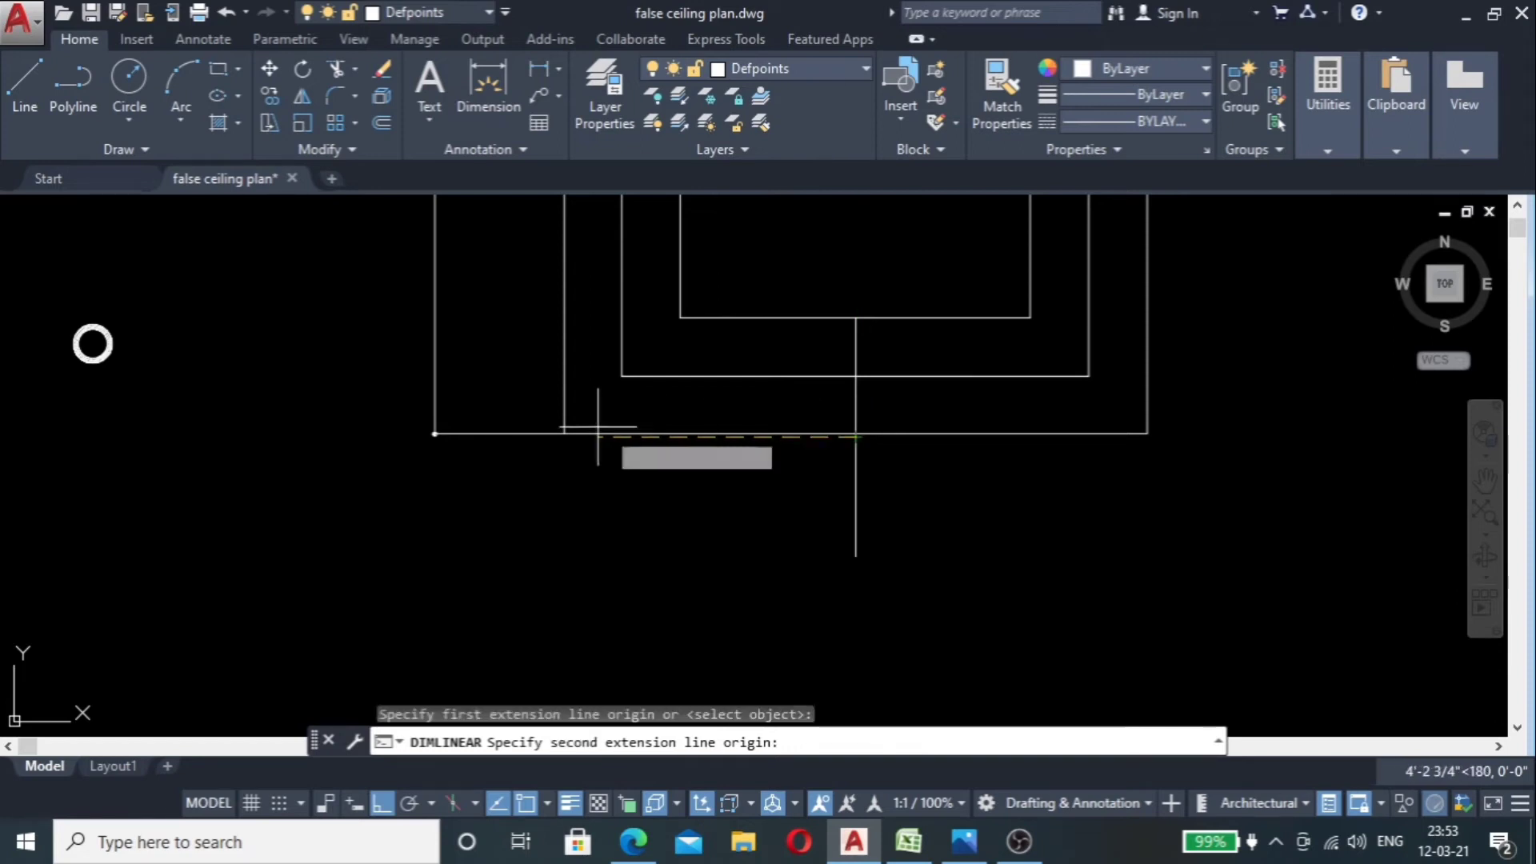
left_click(563, 432)
key("Escape")
Step: Offset the central vertical guide line by 2.5' to both its left and right sides
left_click(974, 501)
left_click(808, 535)
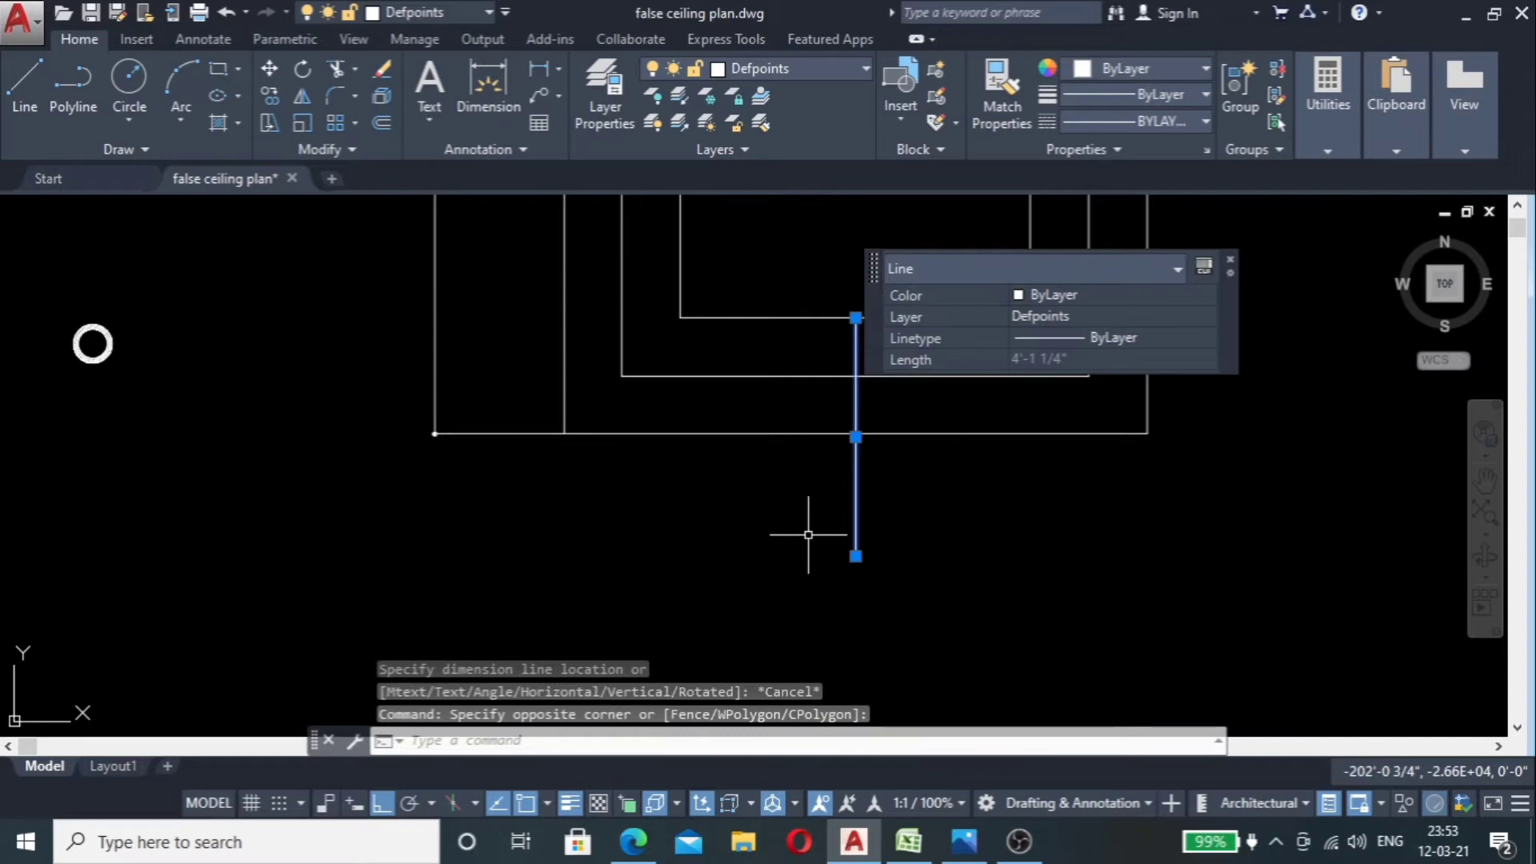
type("o")
key("Return")
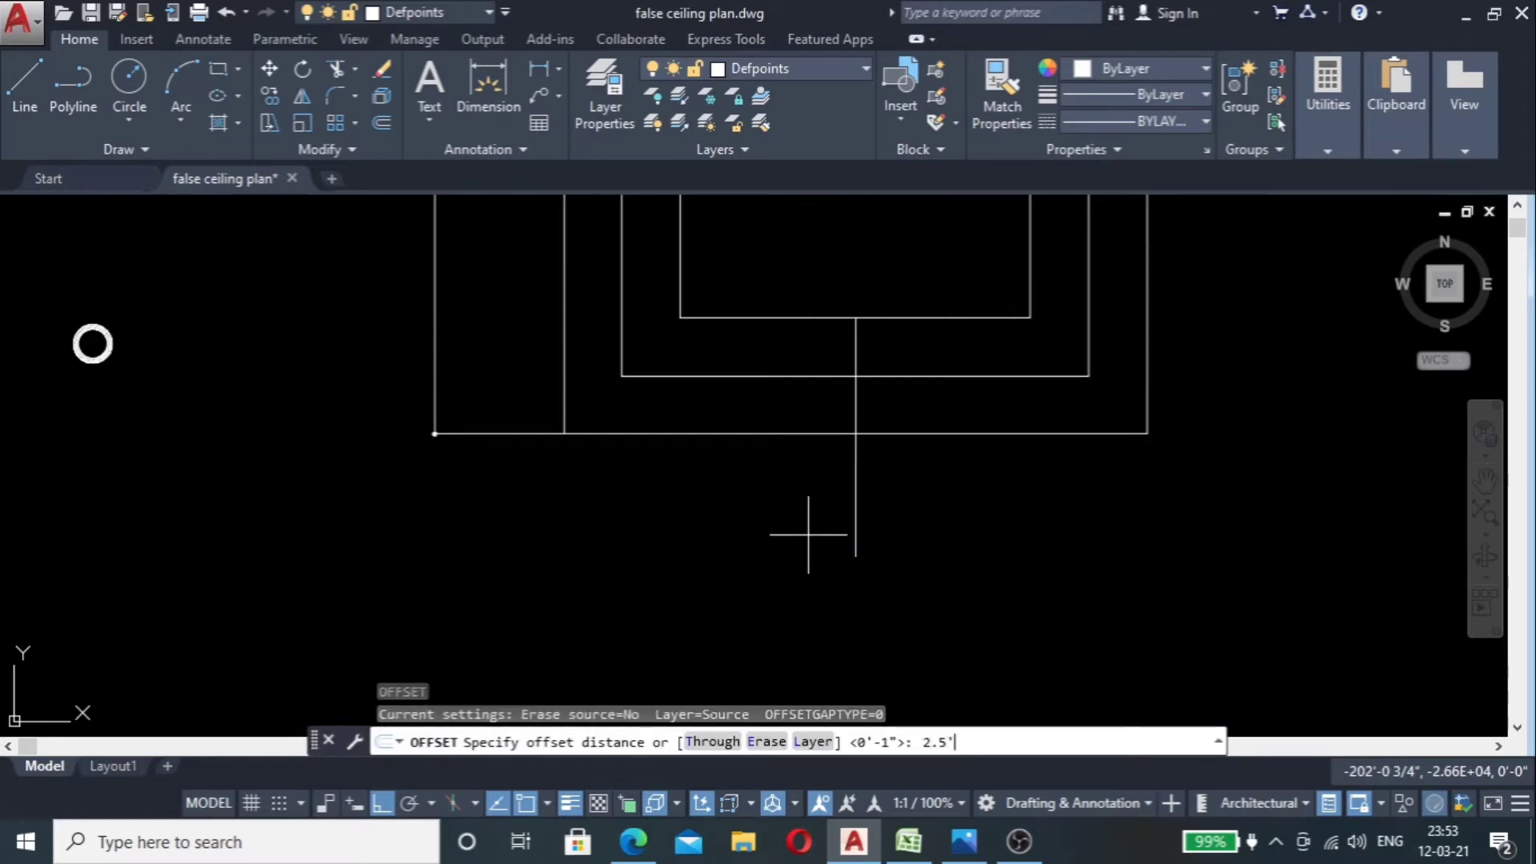
type("2.5'")
key("Return")
left_click(856, 528)
left_click(661, 516)
left_click(856, 517)
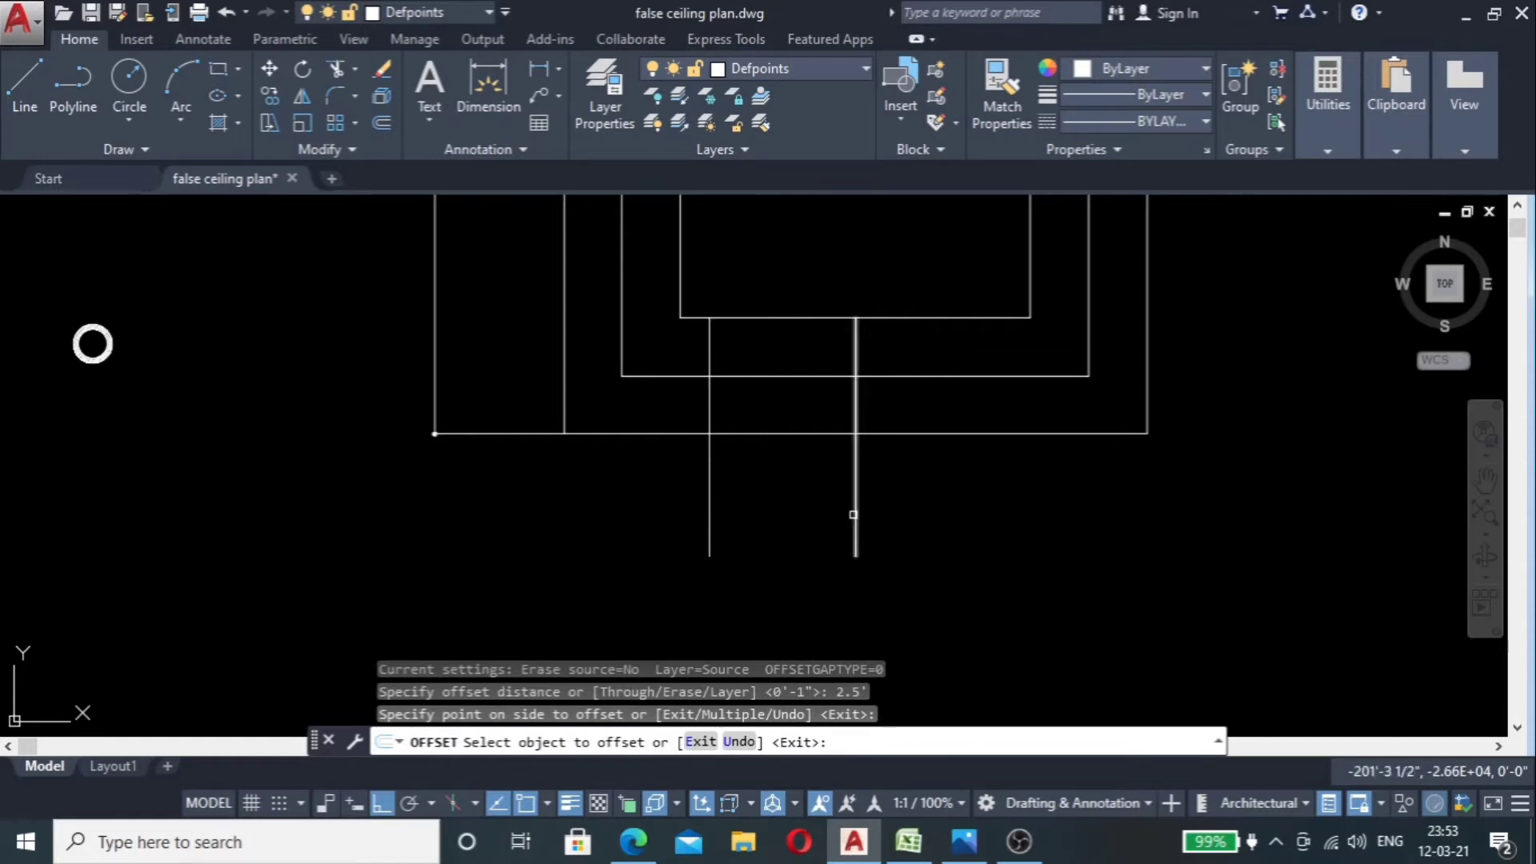
left_click(1036, 515)
key("Escape")
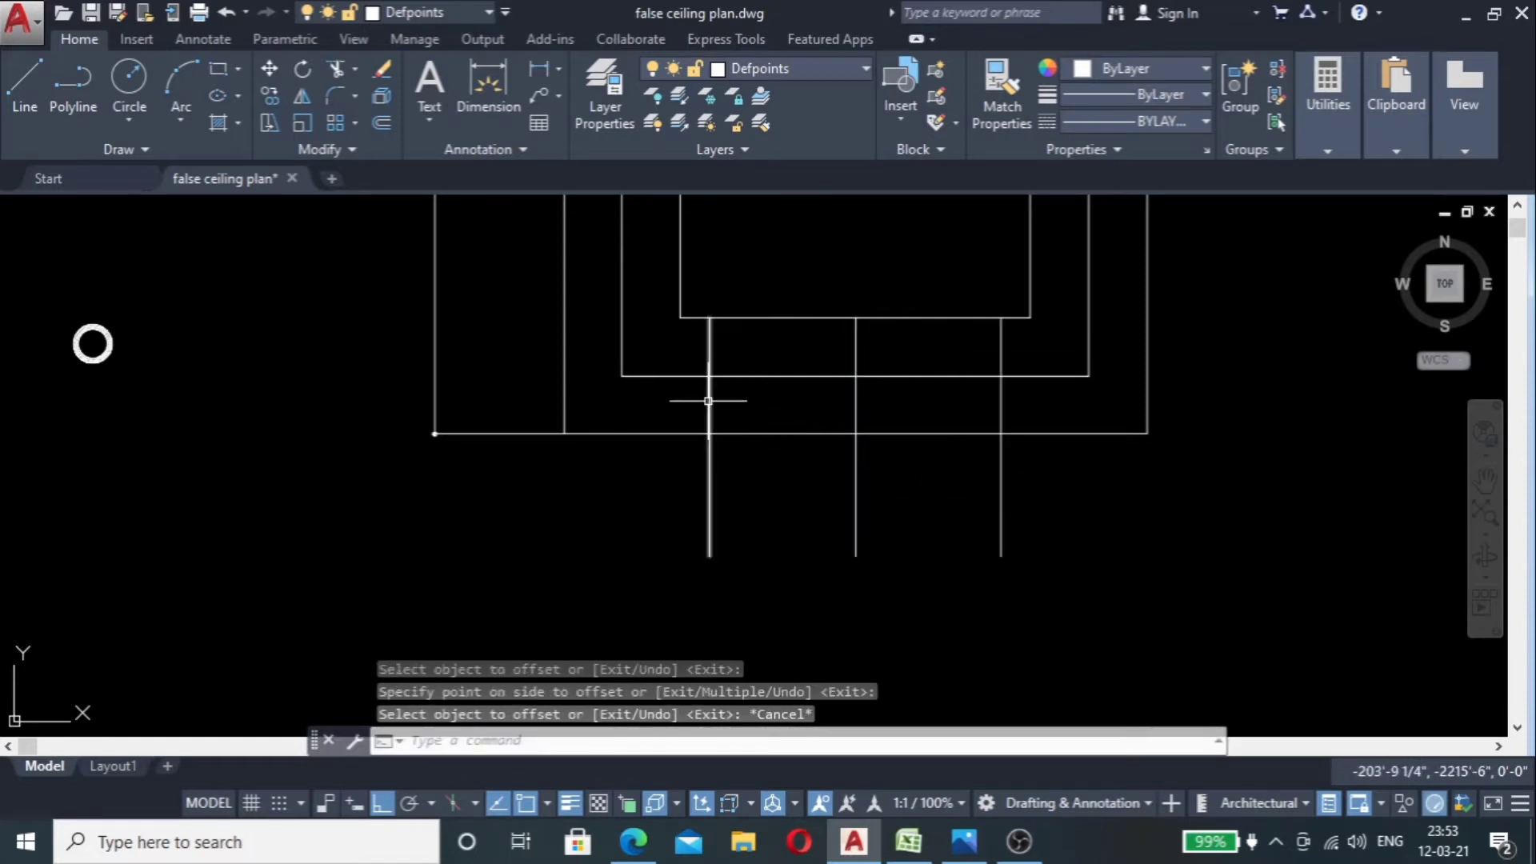
Step: Trim the left offset guide line so only its segment between the two outermost lower border lines is left
type("tr")
key("Return")
left_click(804, 339)
left_click(751, 495)
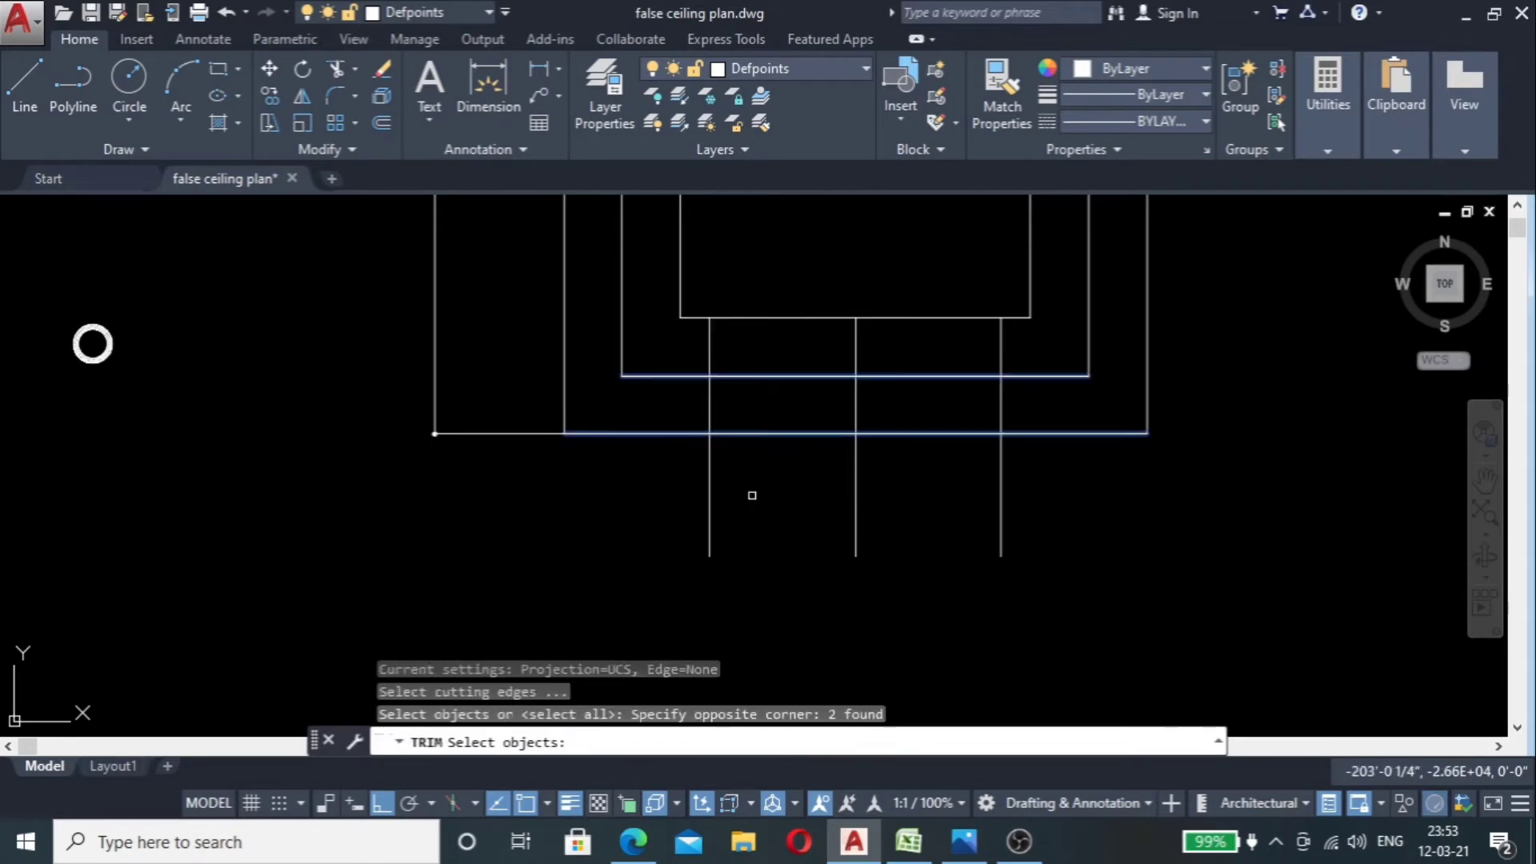
key("Return")
left_click(752, 473)
left_click(652, 528)
left_click(733, 354)
left_click(672, 354)
key("Escape")
left_click(1025, 348)
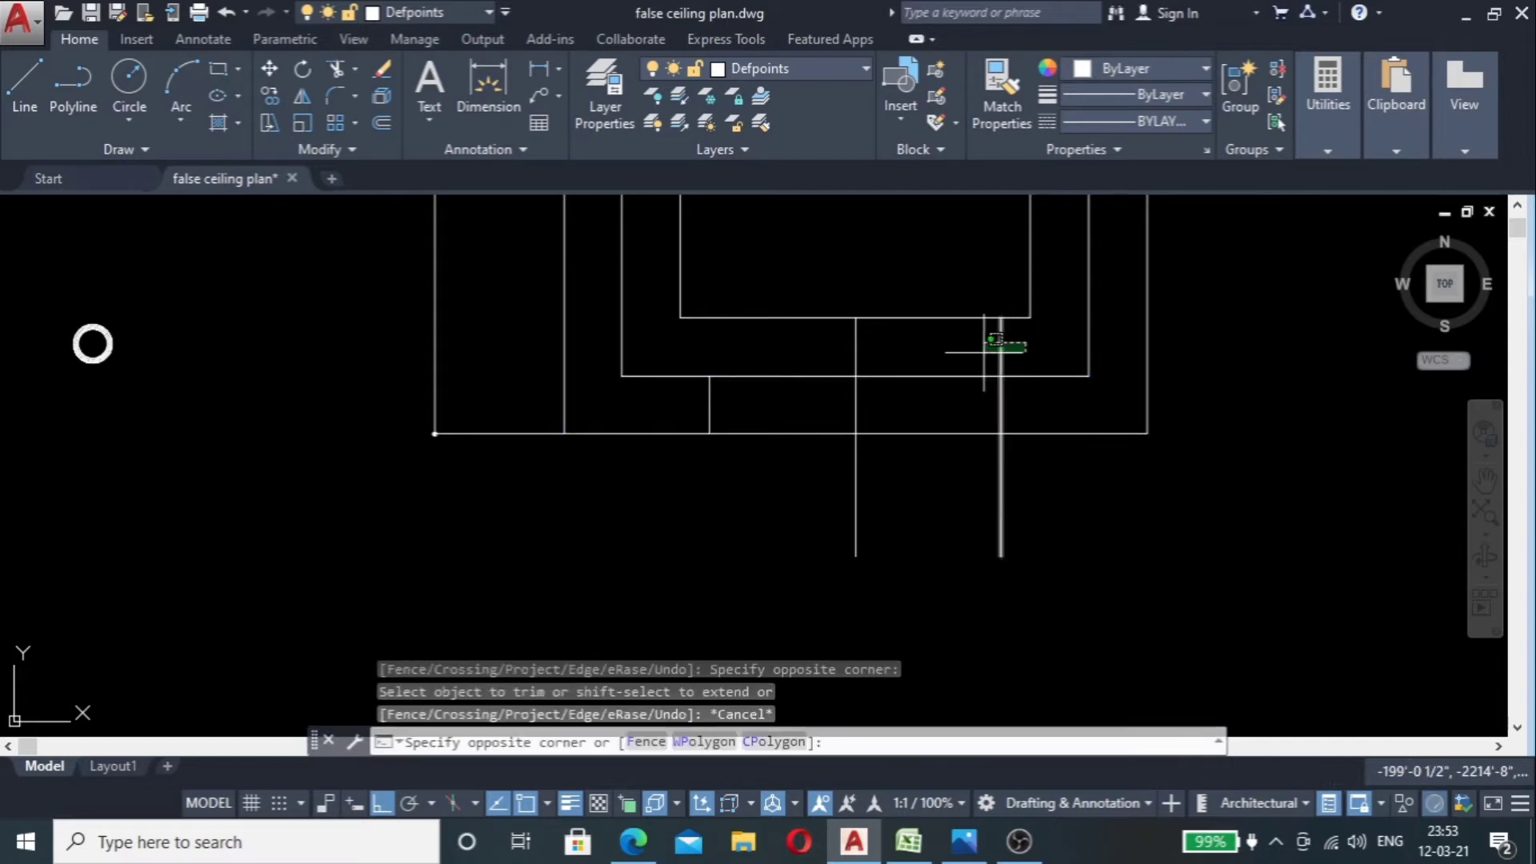
key("Escape")
Step: Copy the spotlight symbol from its centre to the midpoint of the trimmed left guide segment
left_click(196, 266)
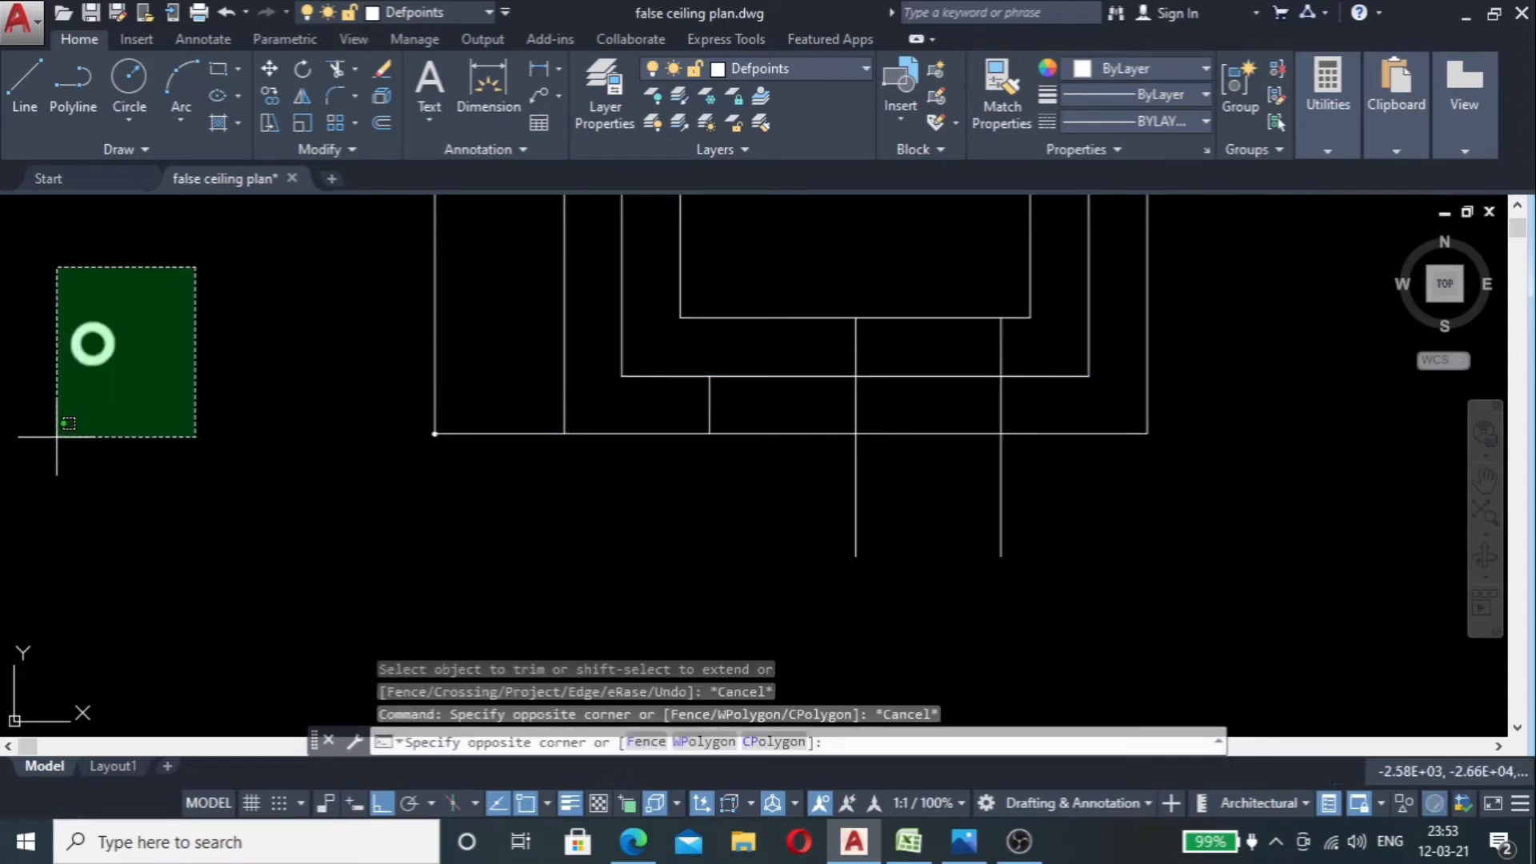
left_click(57, 437)
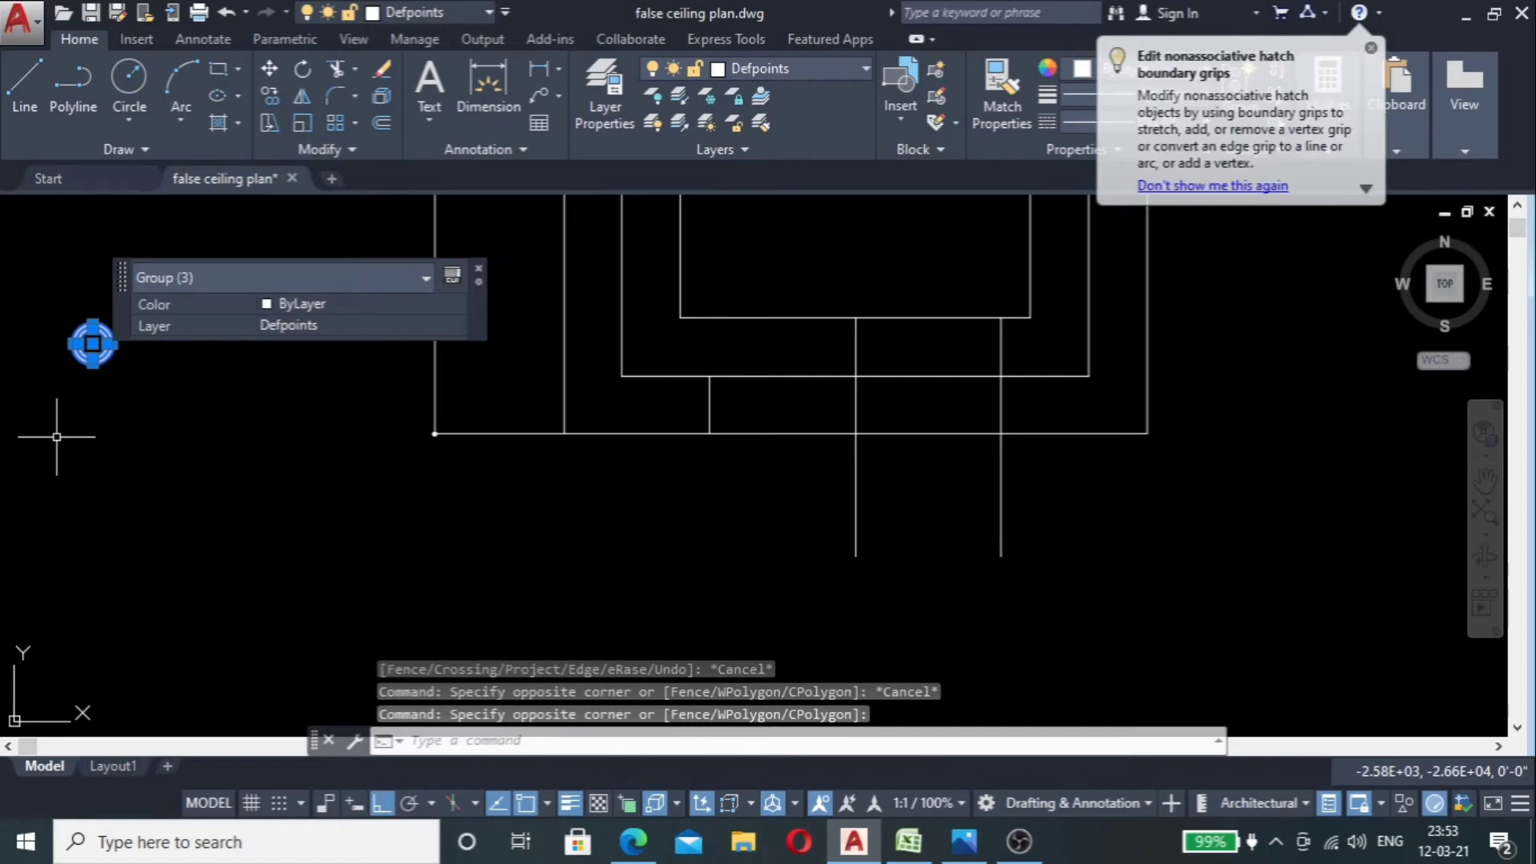
type("o")
key("Return")
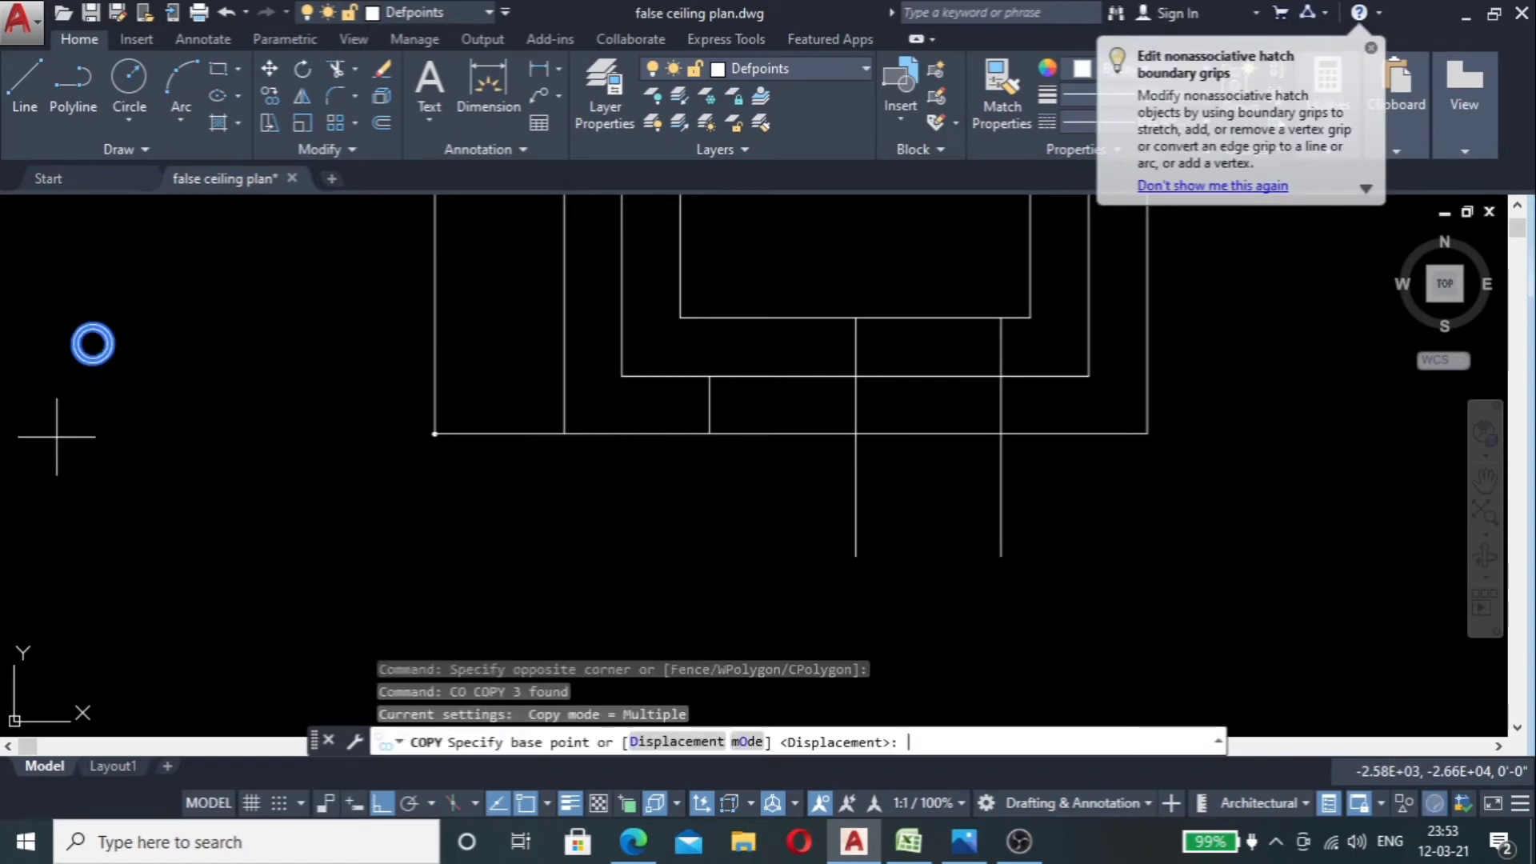
left_click(93, 344)
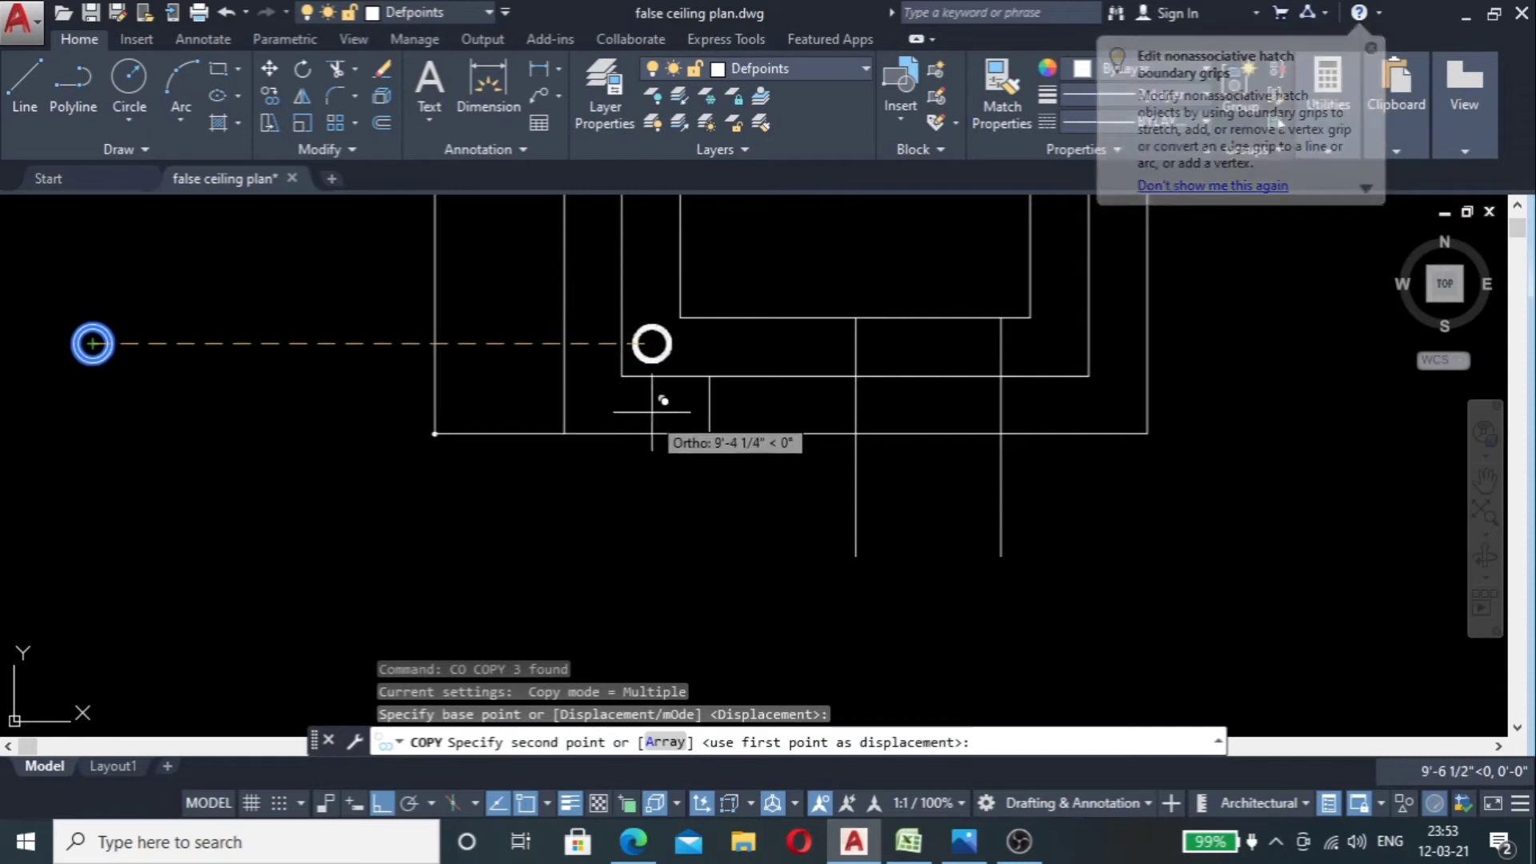
left_click(705, 410)
key("Escape")
scroll(699, 409, "up", 5)
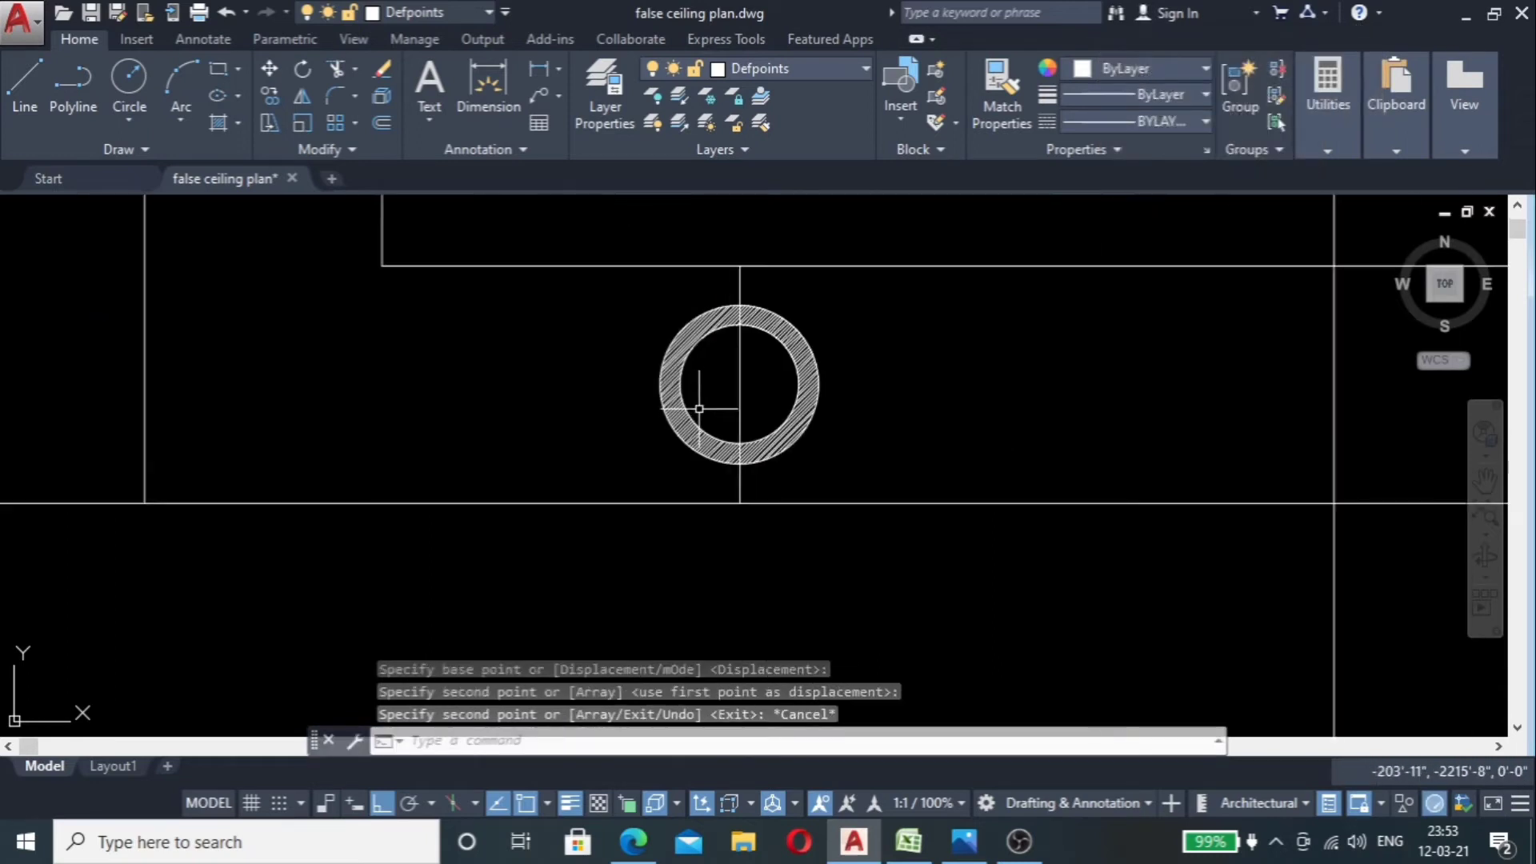
left_click(699, 409)
left_click(576, 445)
scroll(573, 462, "down", 5)
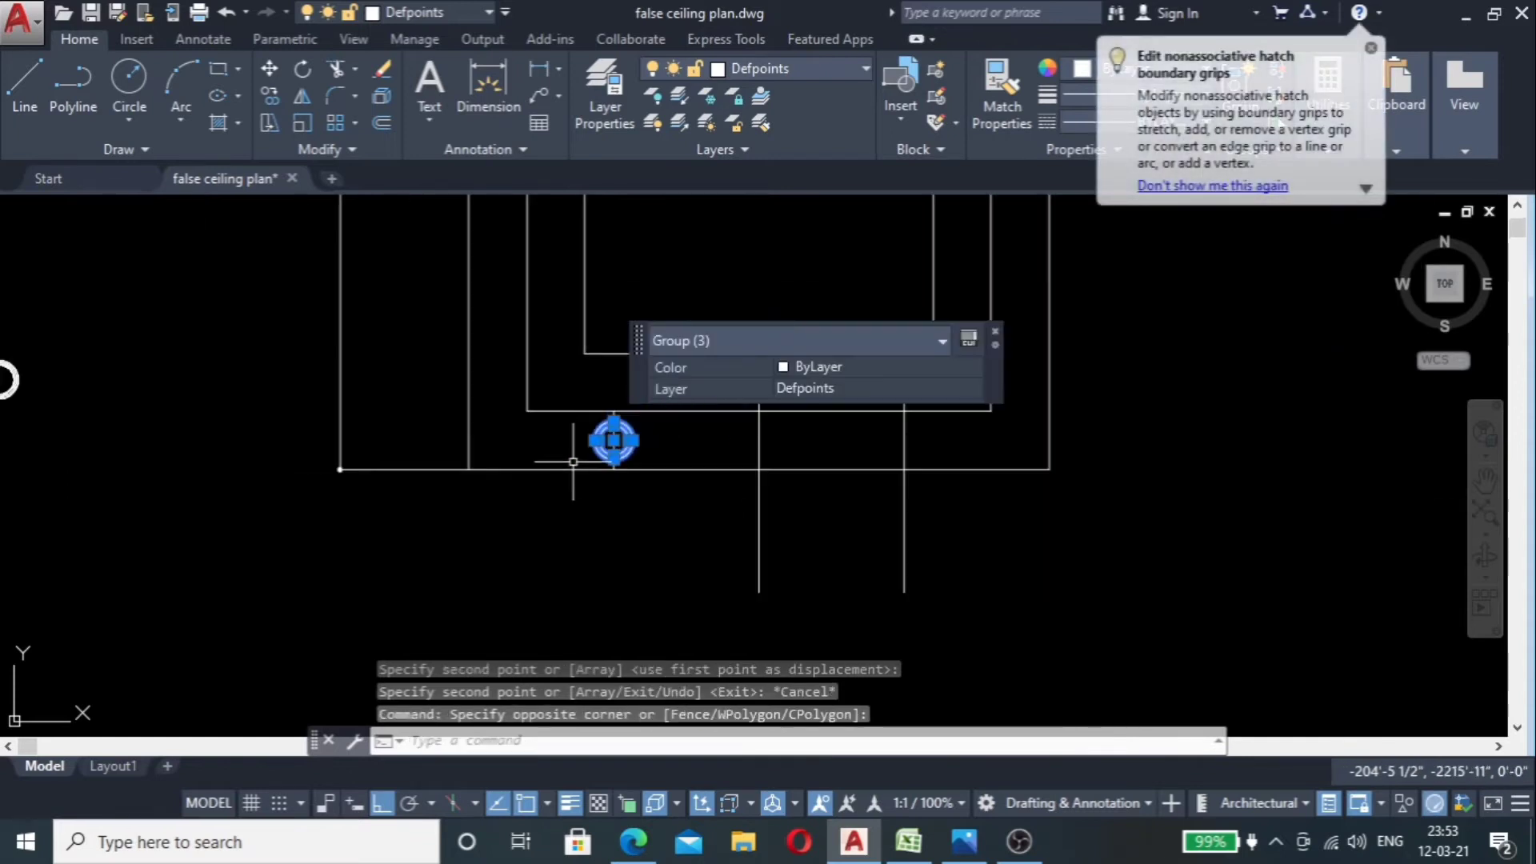
type("mi")
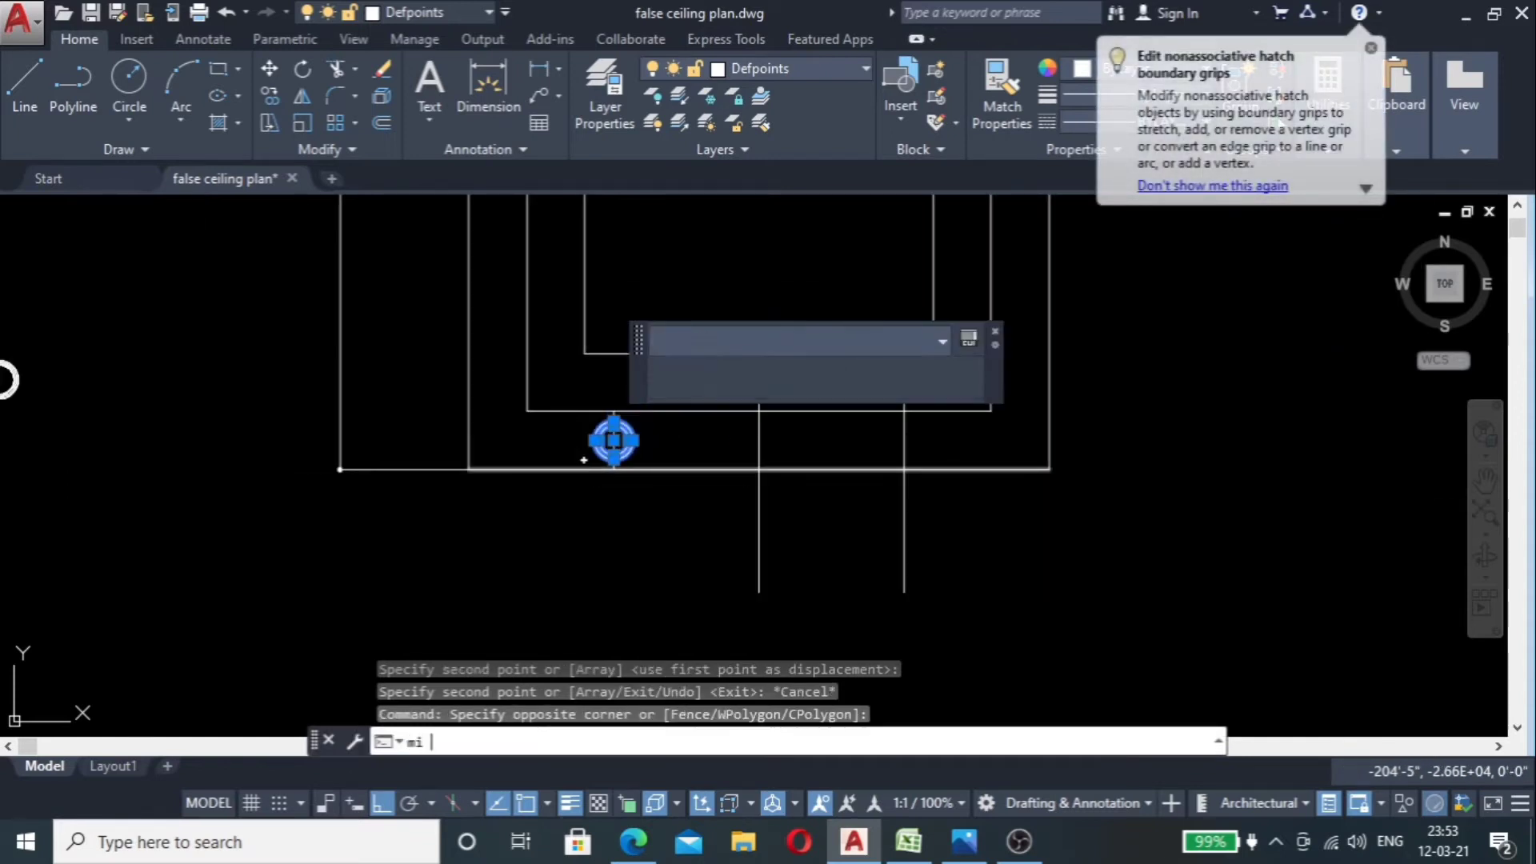
key("Return")
left_click(759, 412)
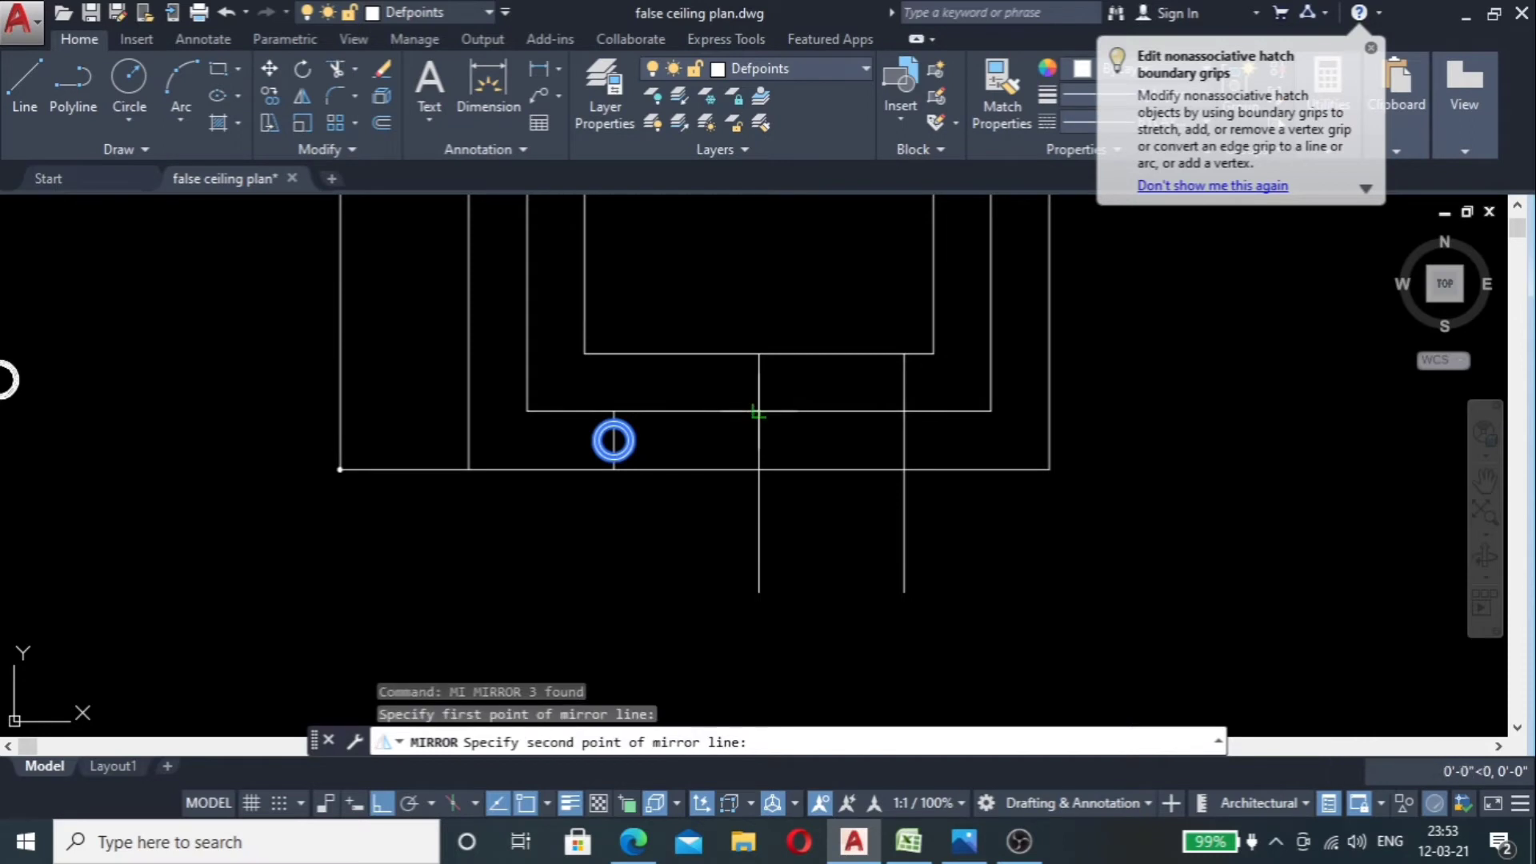
left_click(770, 534)
scroll(787, 548, "down", 5)
key("Escape")
scroll(804, 538, "up", 5)
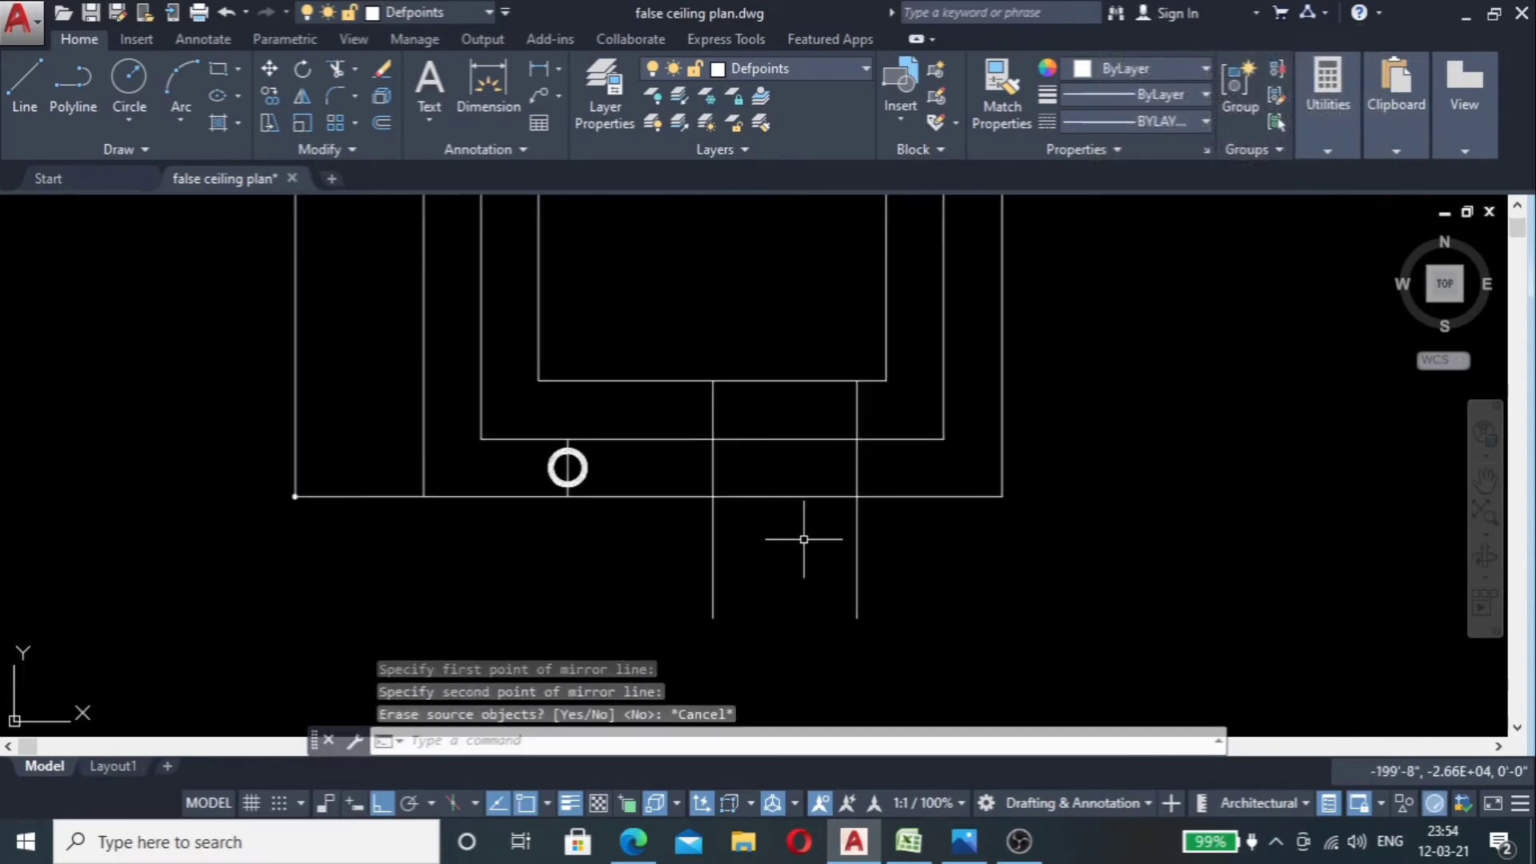
scroll(793, 459, "down", 5)
left_click(592, 428)
key("Escape")
scroll(745, 434, "up", 5)
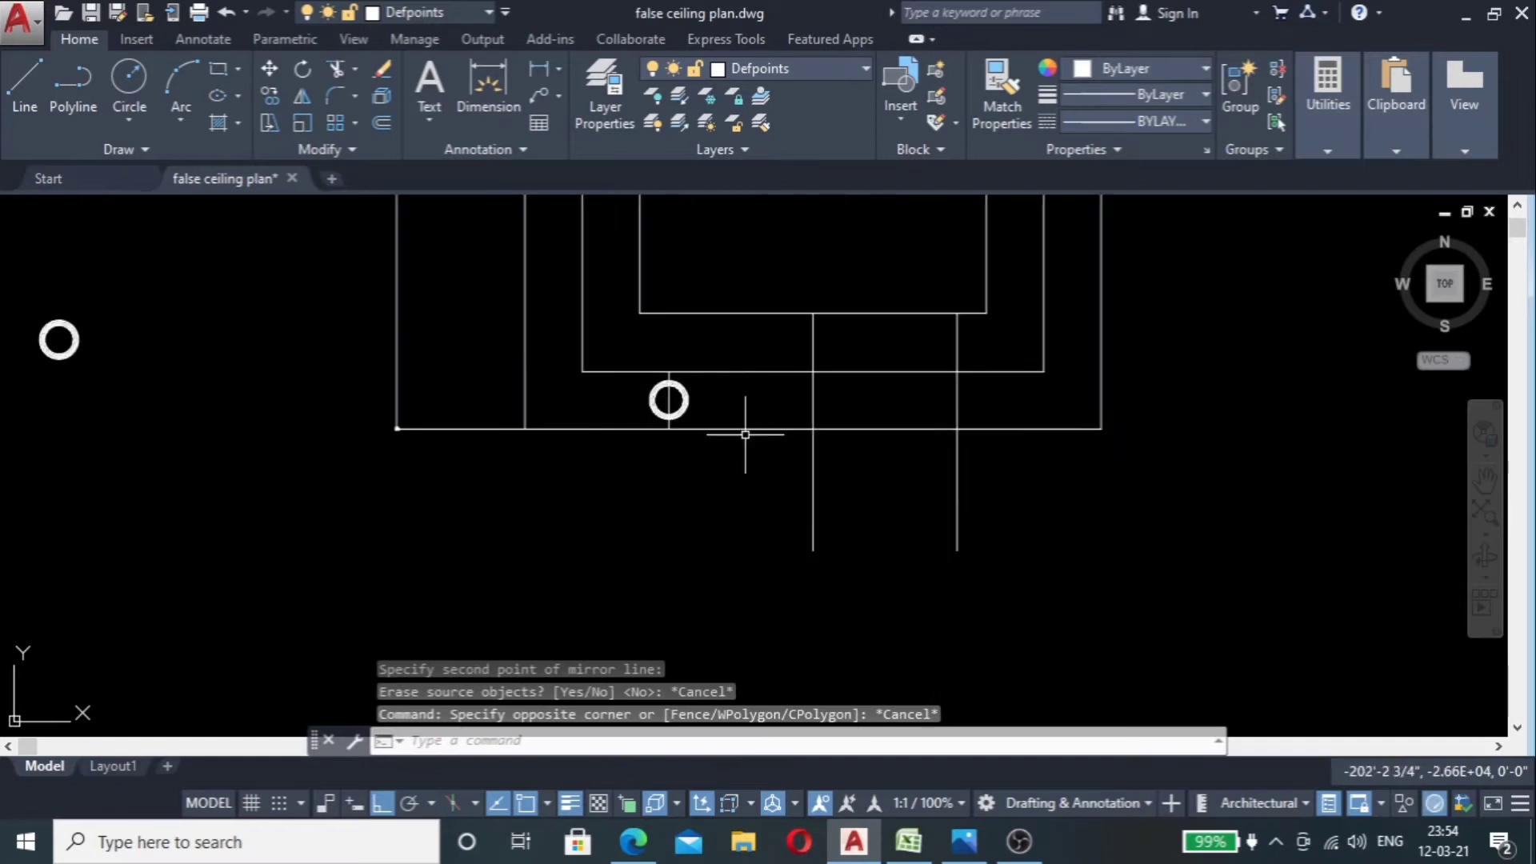
Step: Mirror the spotlight in the lower border band across the central vertical guide line, keeping the original
scroll(694, 384, "up", 6)
left_click(695, 381)
left_click(559, 479)
scroll(620, 504, "down", 5)
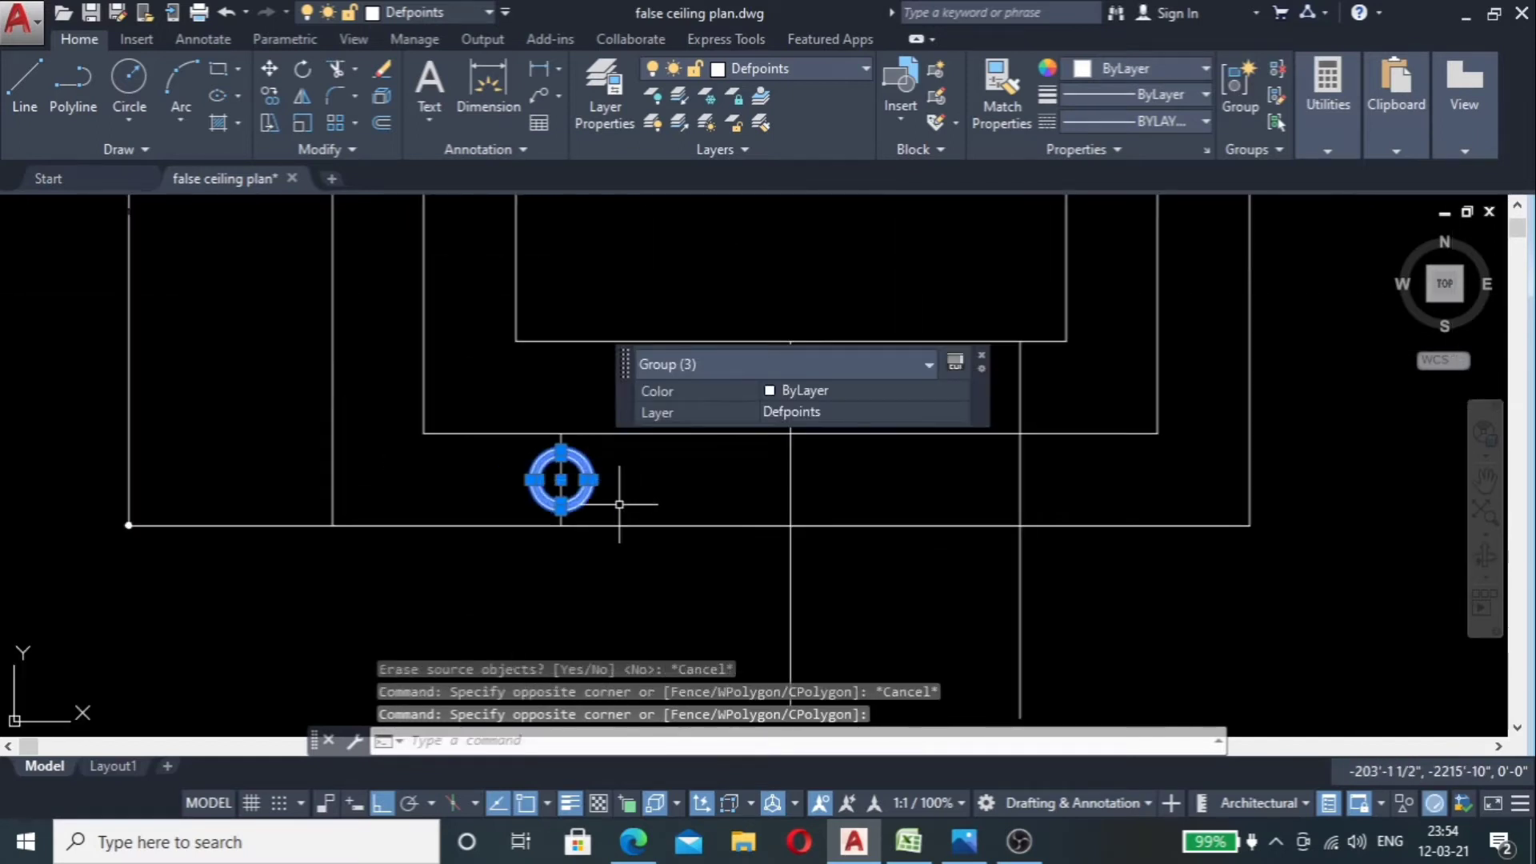
type("mi")
key("Return")
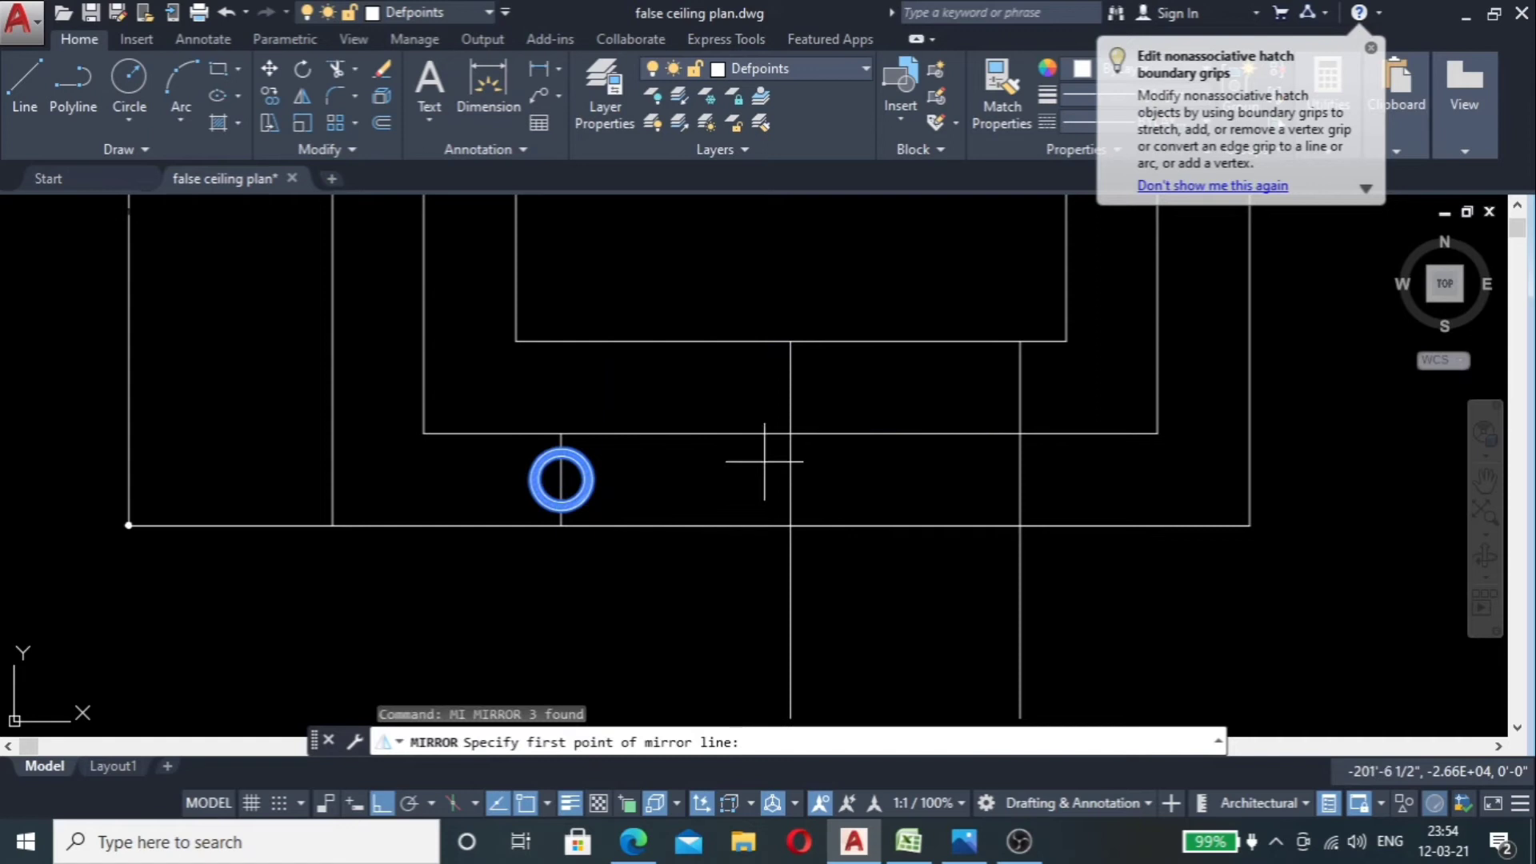
left_click(792, 433)
left_click(789, 549)
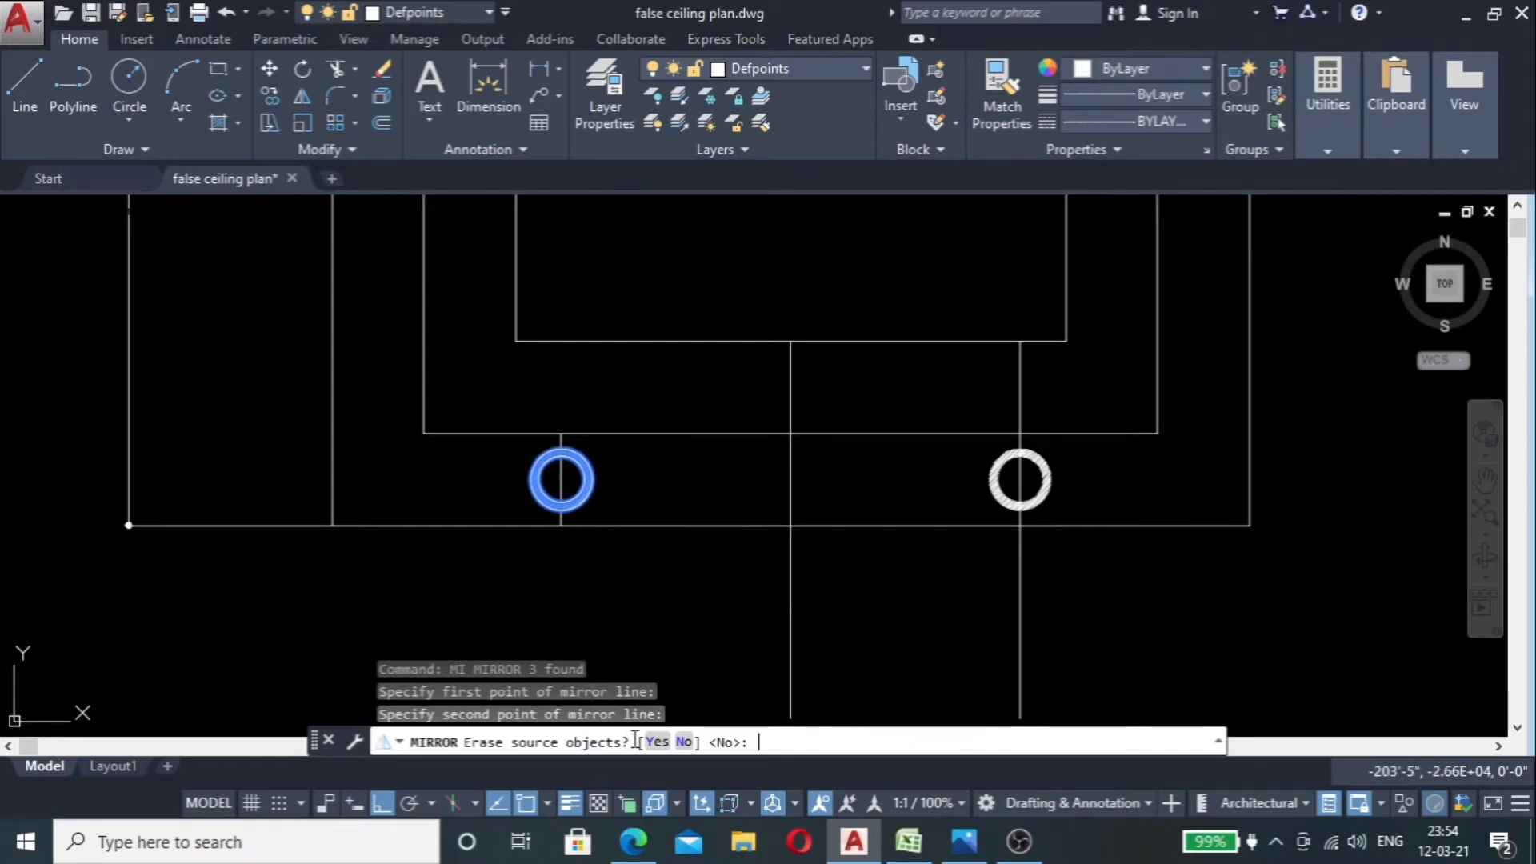
key("Escape")
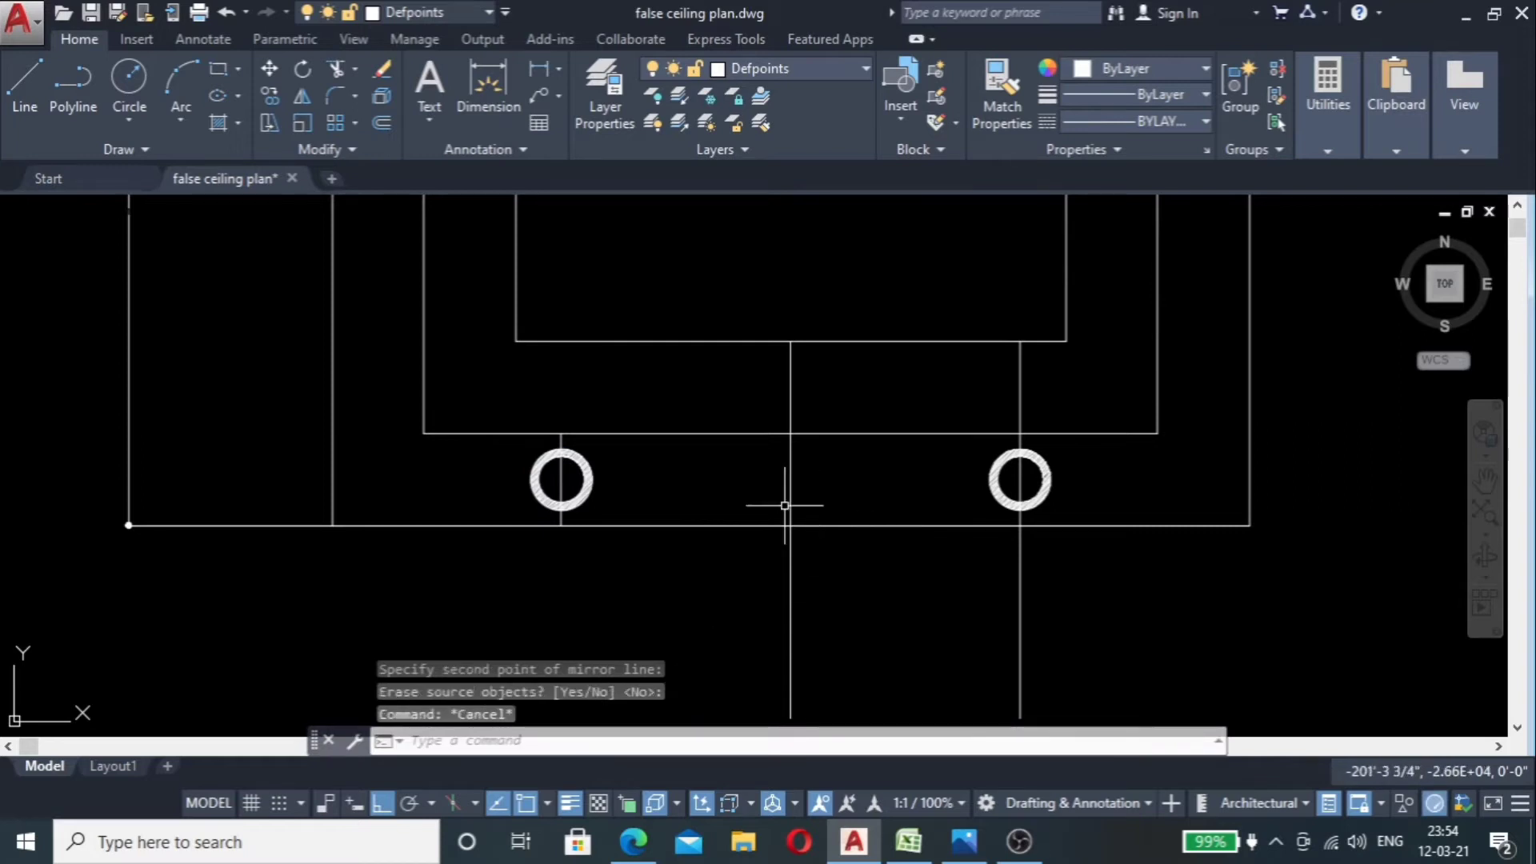
Step: Select the left spotlight group in the lower border band
scroll(566, 480, "up", 4)
left_click(663, 438)
left_click(589, 483)
scroll(864, 479, "down", 2)
scroll(838, 468, "up", 2)
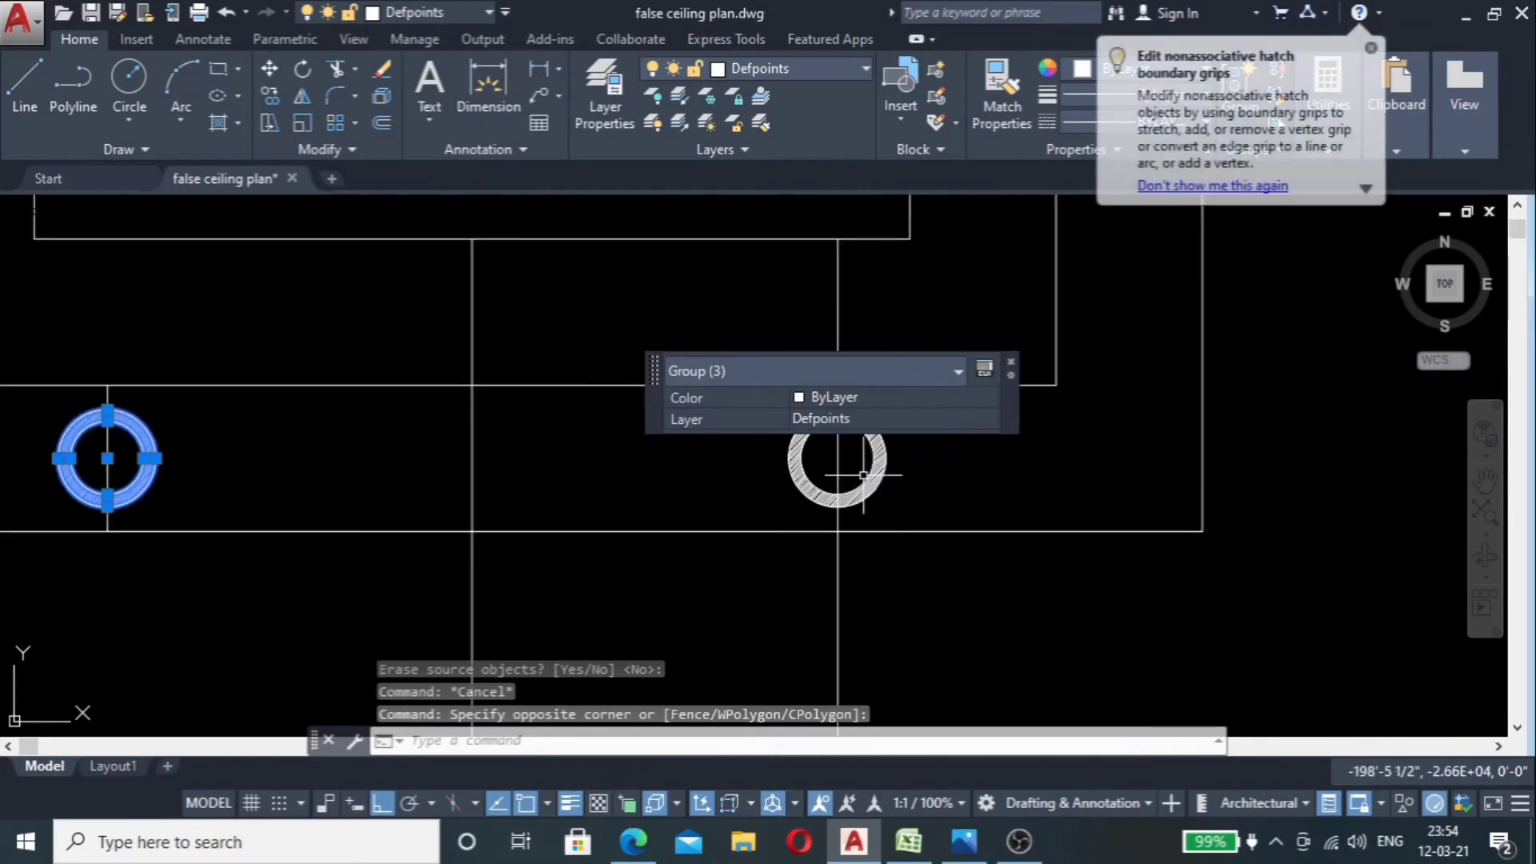
Step: Mirror the two ring-shaped lights in the lower ceiling border across the room's horizontal centre axis, keeping the originals
left_click(826, 456)
left_click(792, 478)
scroll(755, 512, "down", 4)
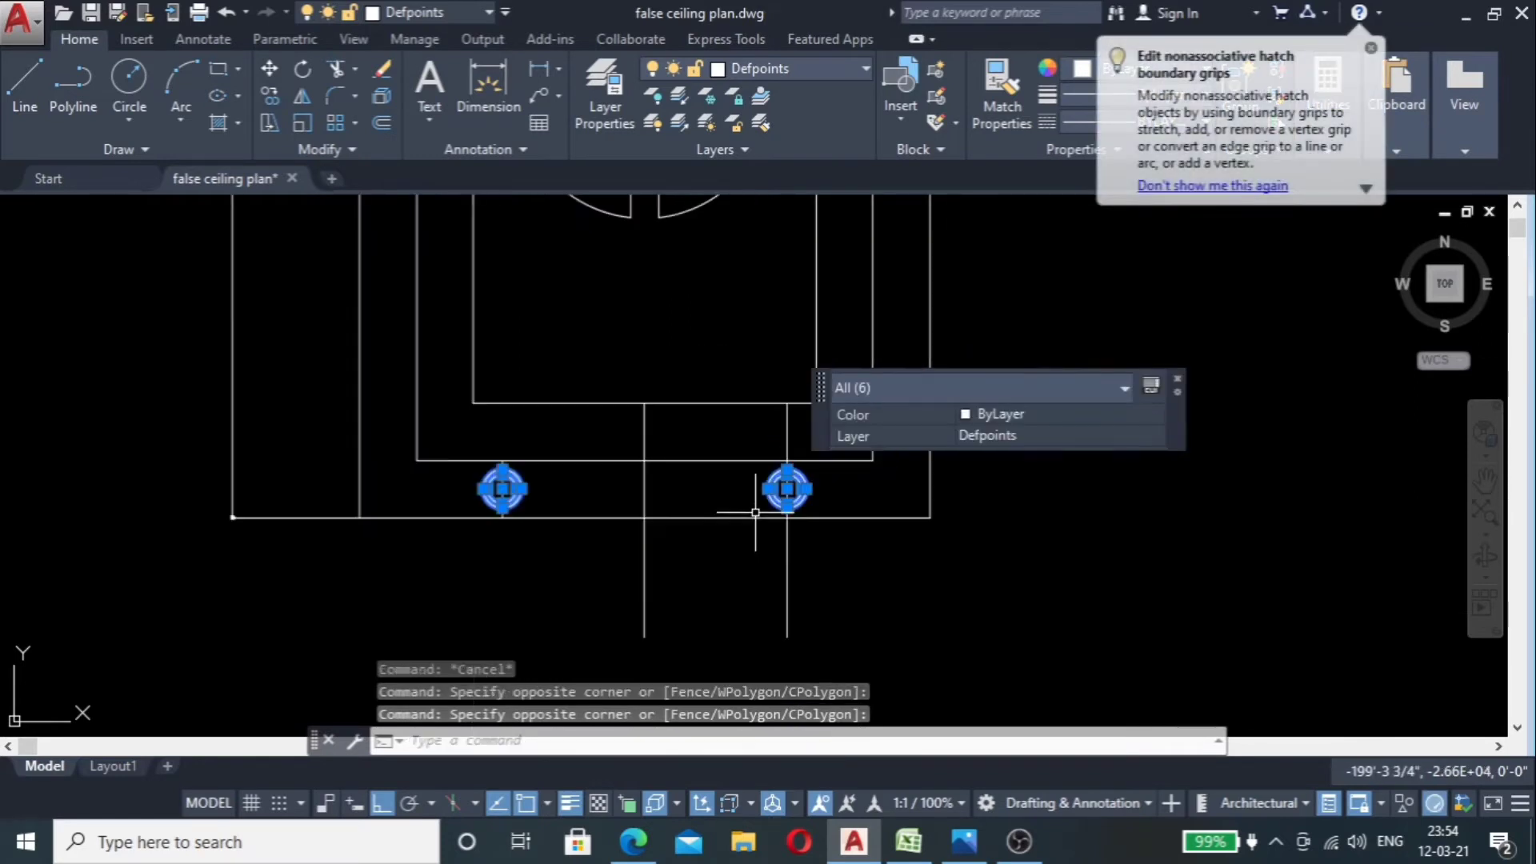
type("mi")
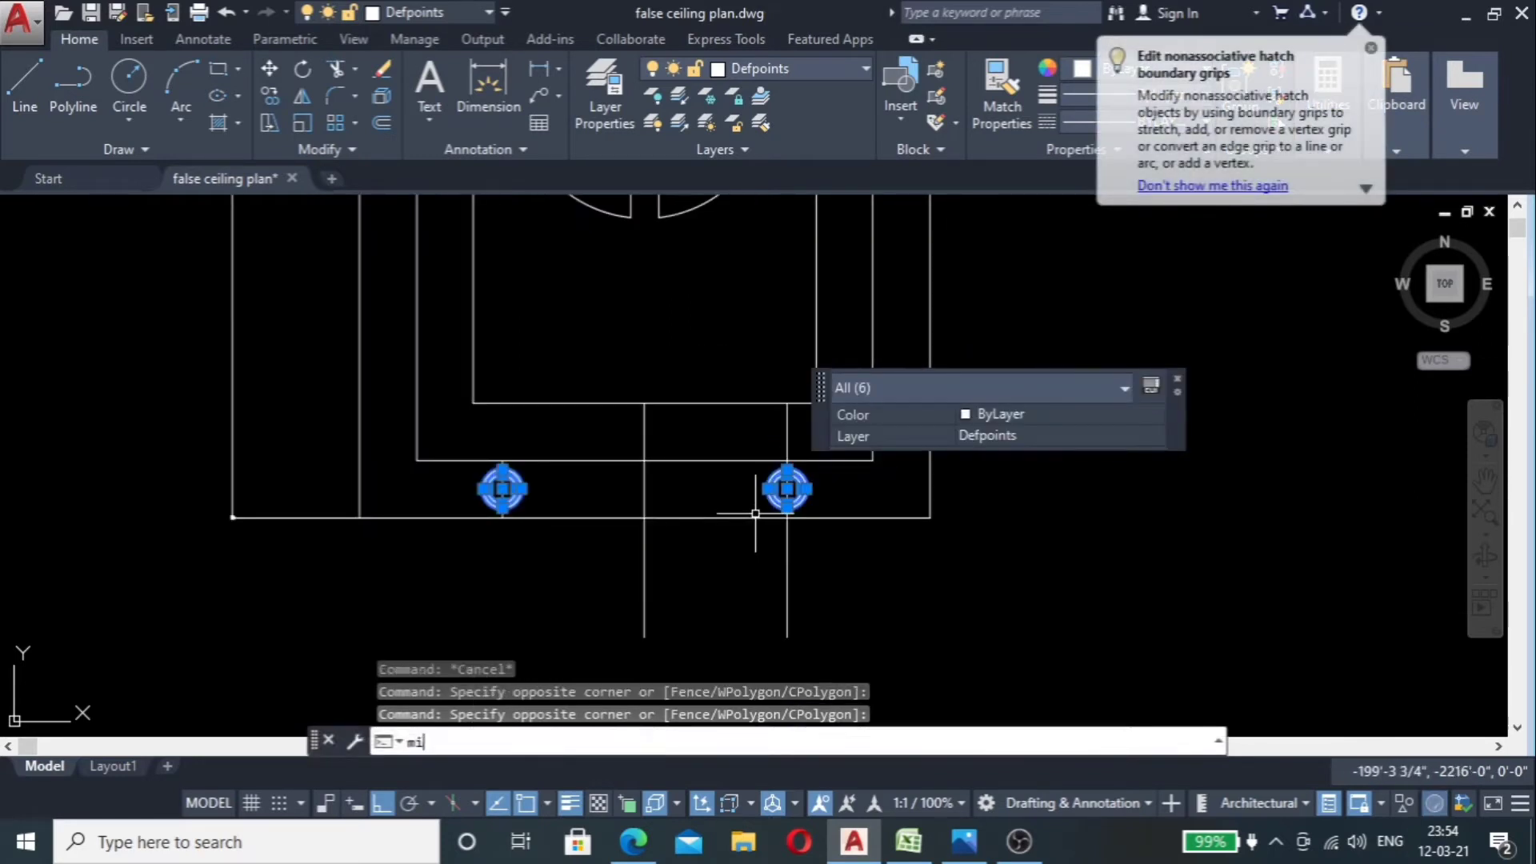
key("Return")
scroll(755, 513, "down", 4)
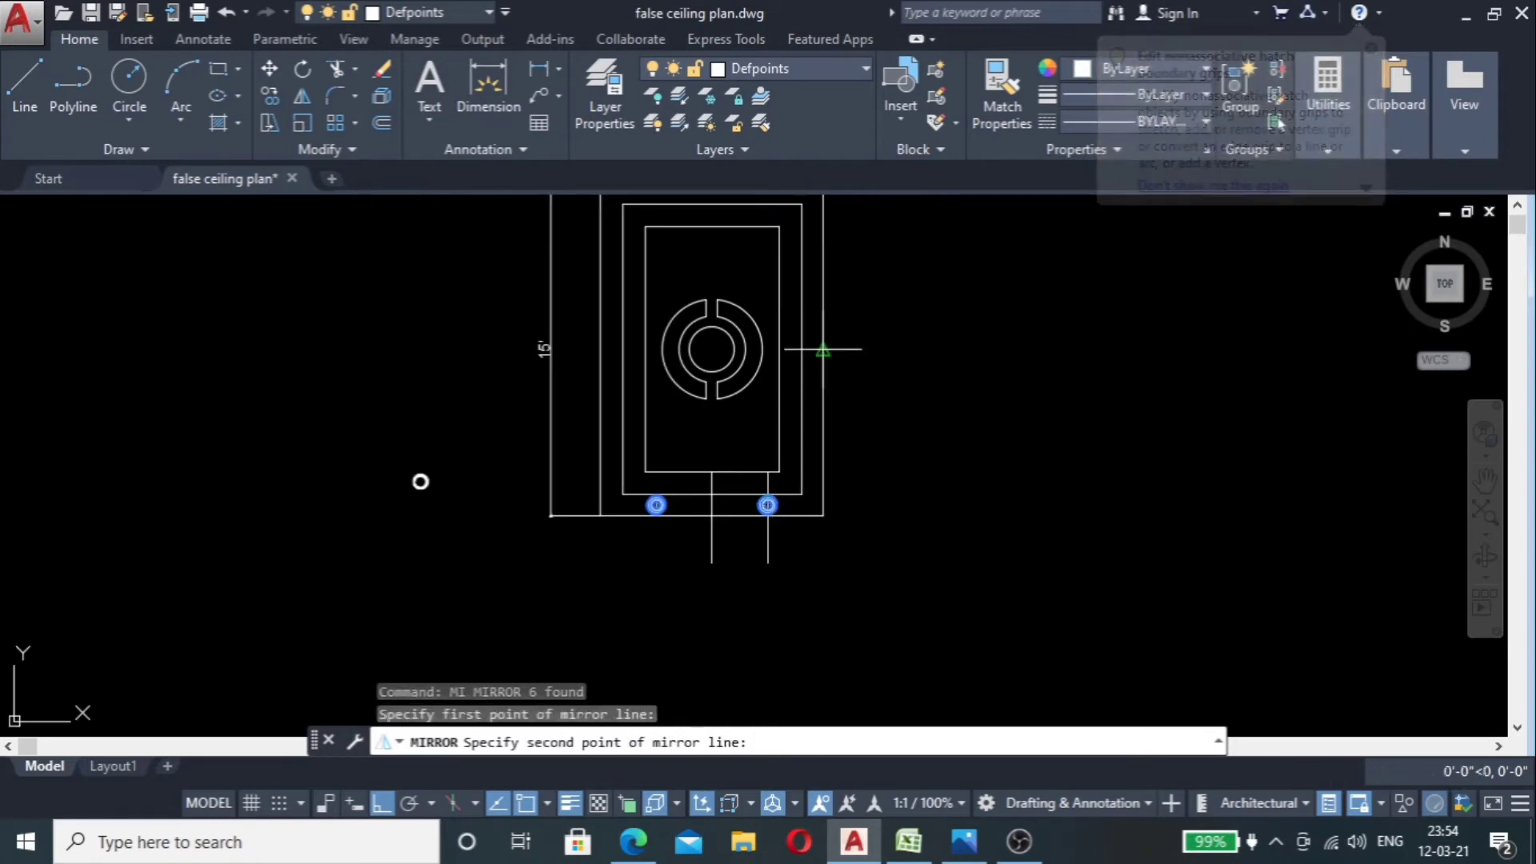
left_click(436, 352)
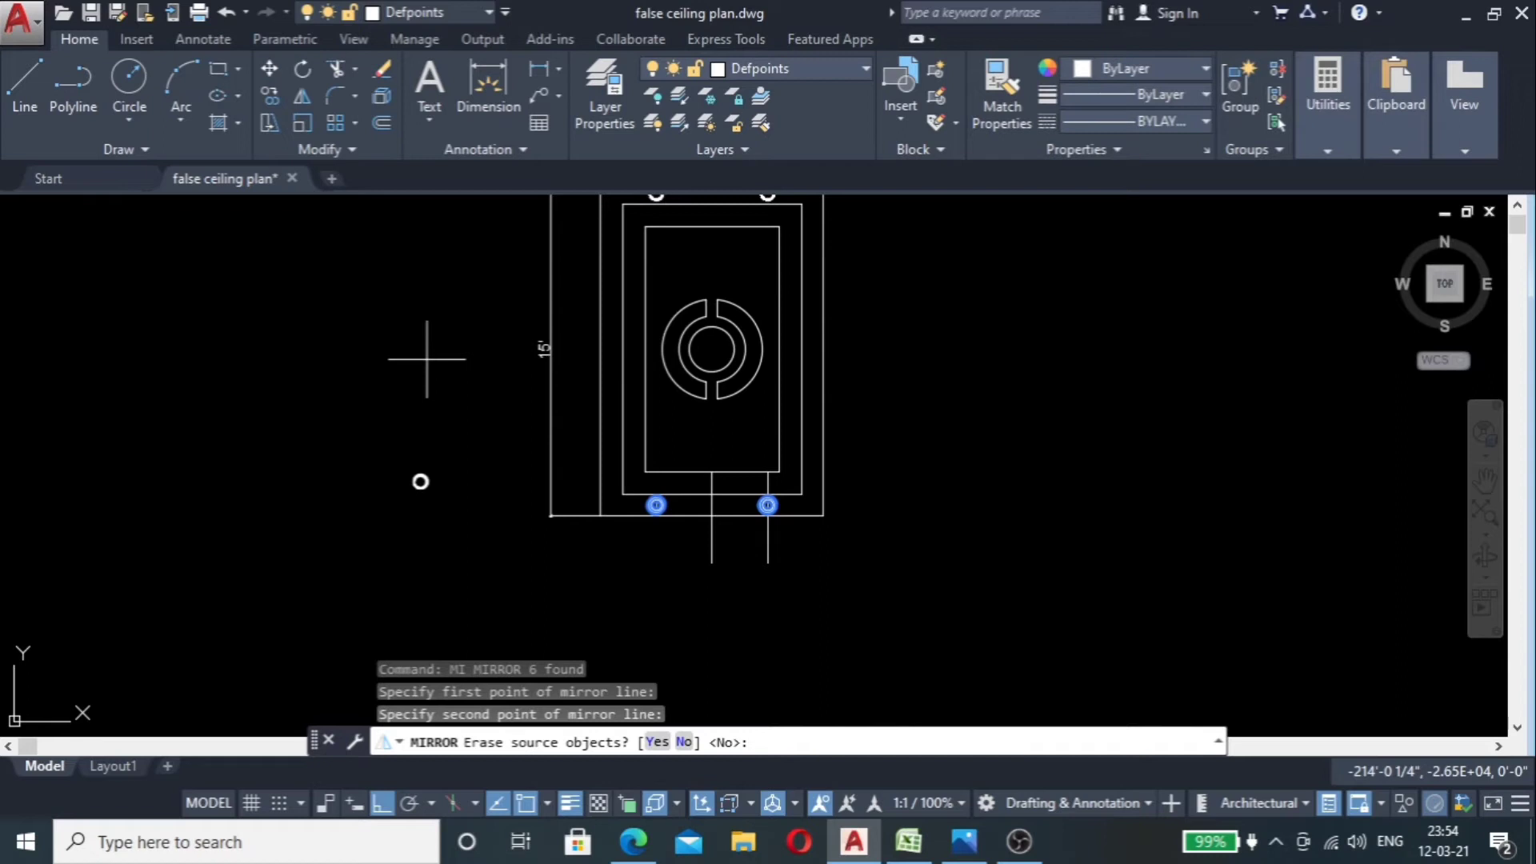
key("Return")
Step: Draw a horizontal line about 9' long outward from the left quadrant of the outer circle in the ceiling's centre
scroll(616, 532, "down", 2)
scroll(659, 349, "up", 4)
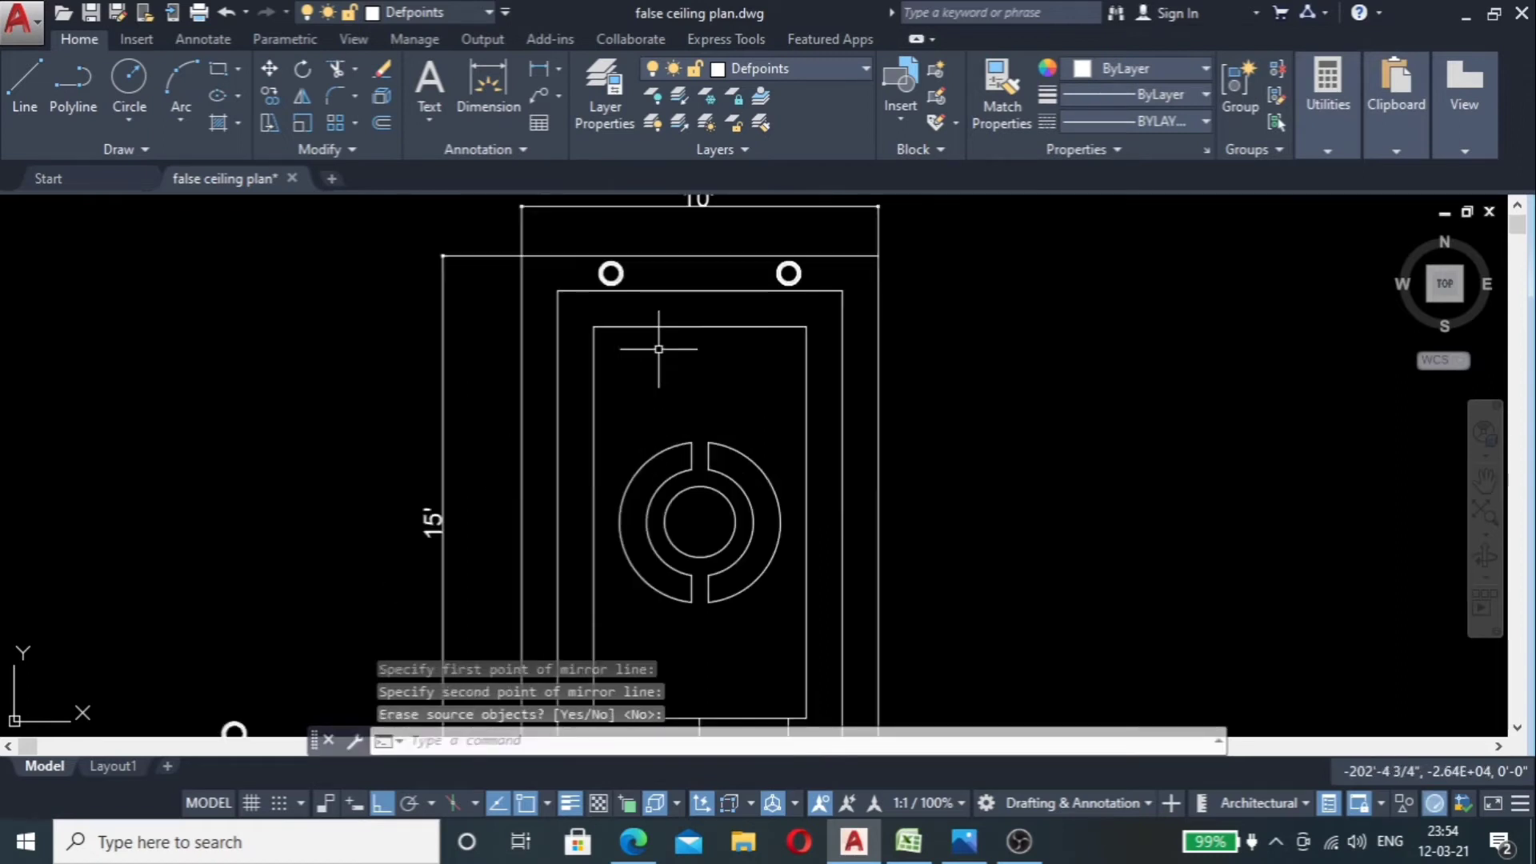
scroll(615, 407, "down", 2)
scroll(615, 407, "up", 2)
scroll(640, 424, "down", 2)
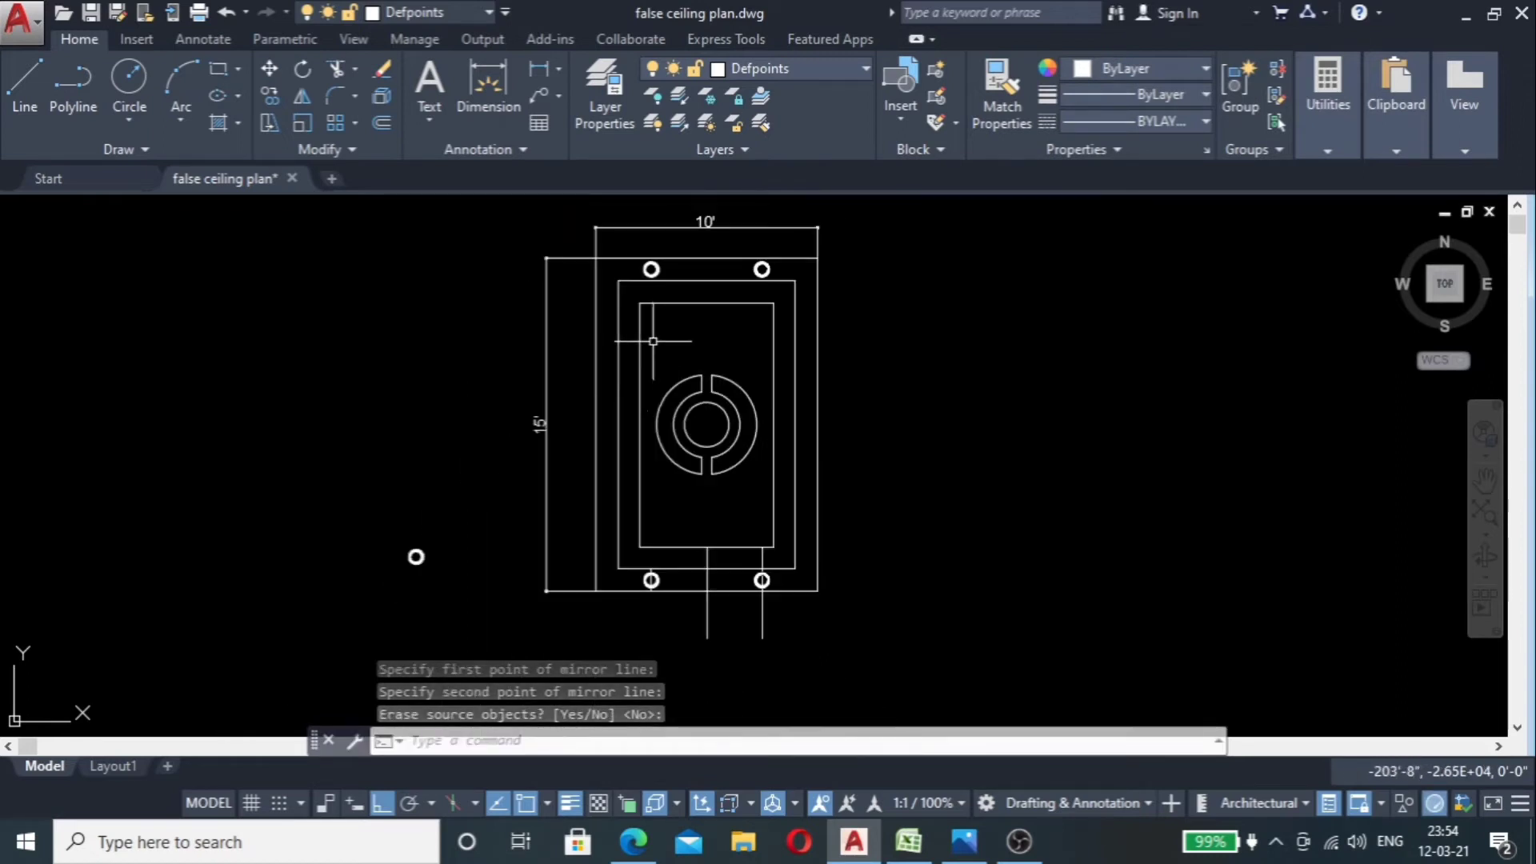
scroll(641, 427, "up", 2)
scroll(608, 436, "down", 2)
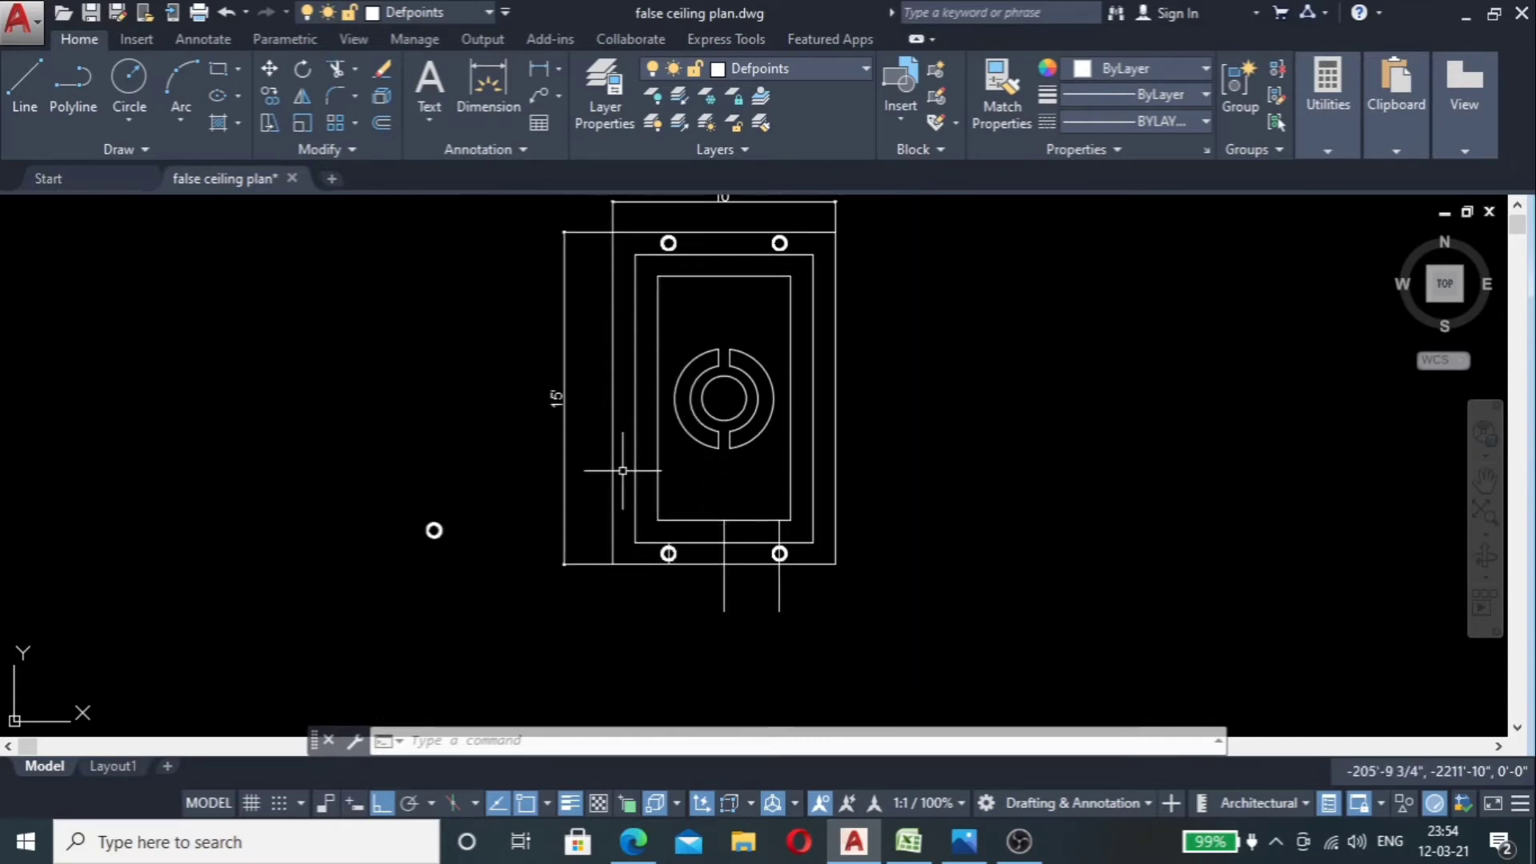
scroll(636, 373, "up", 2)
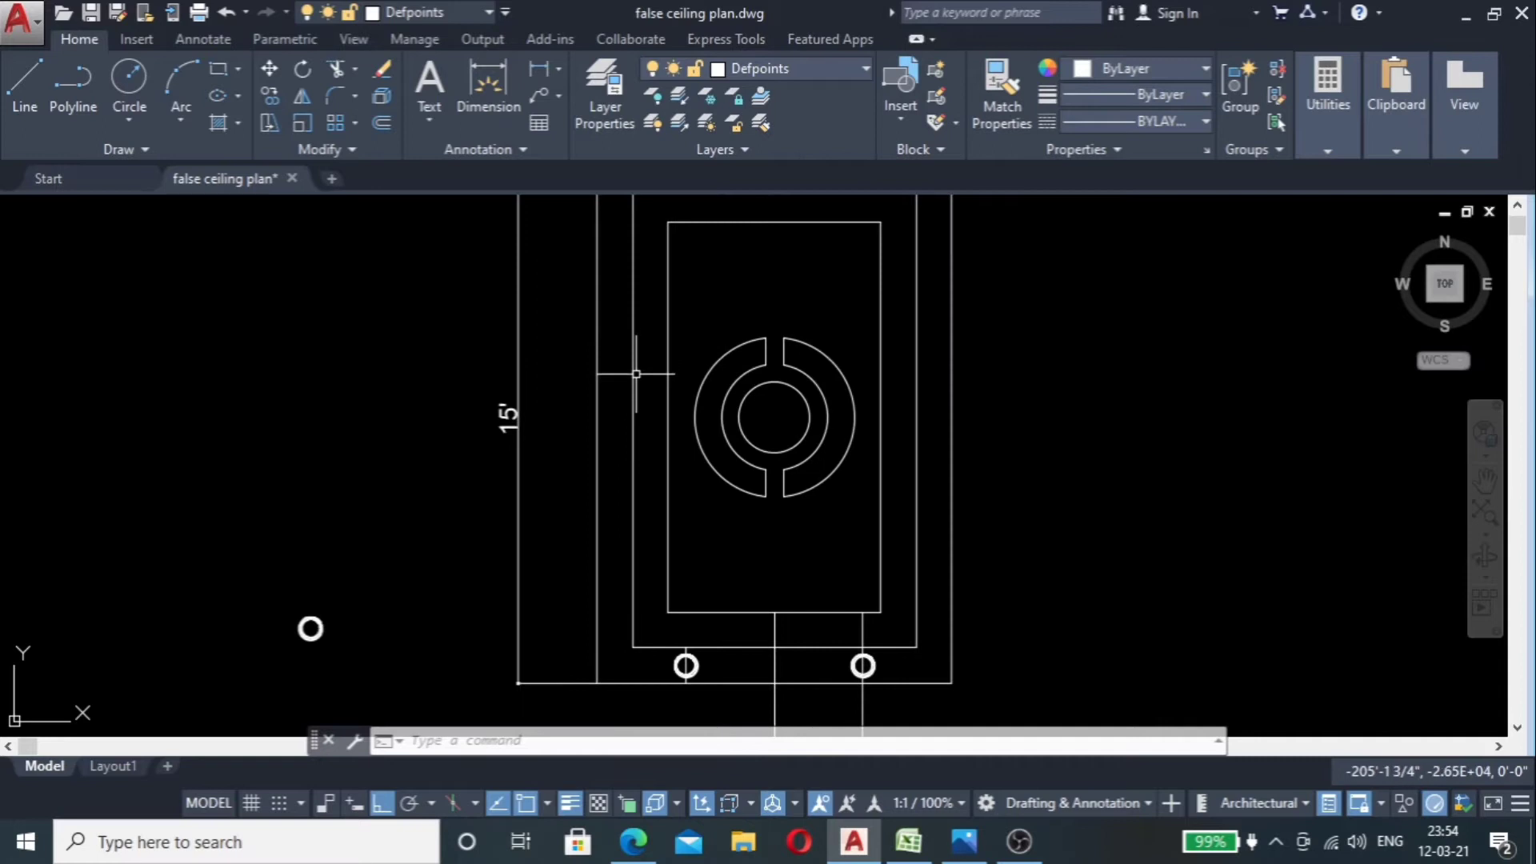
type("l")
key("Return")
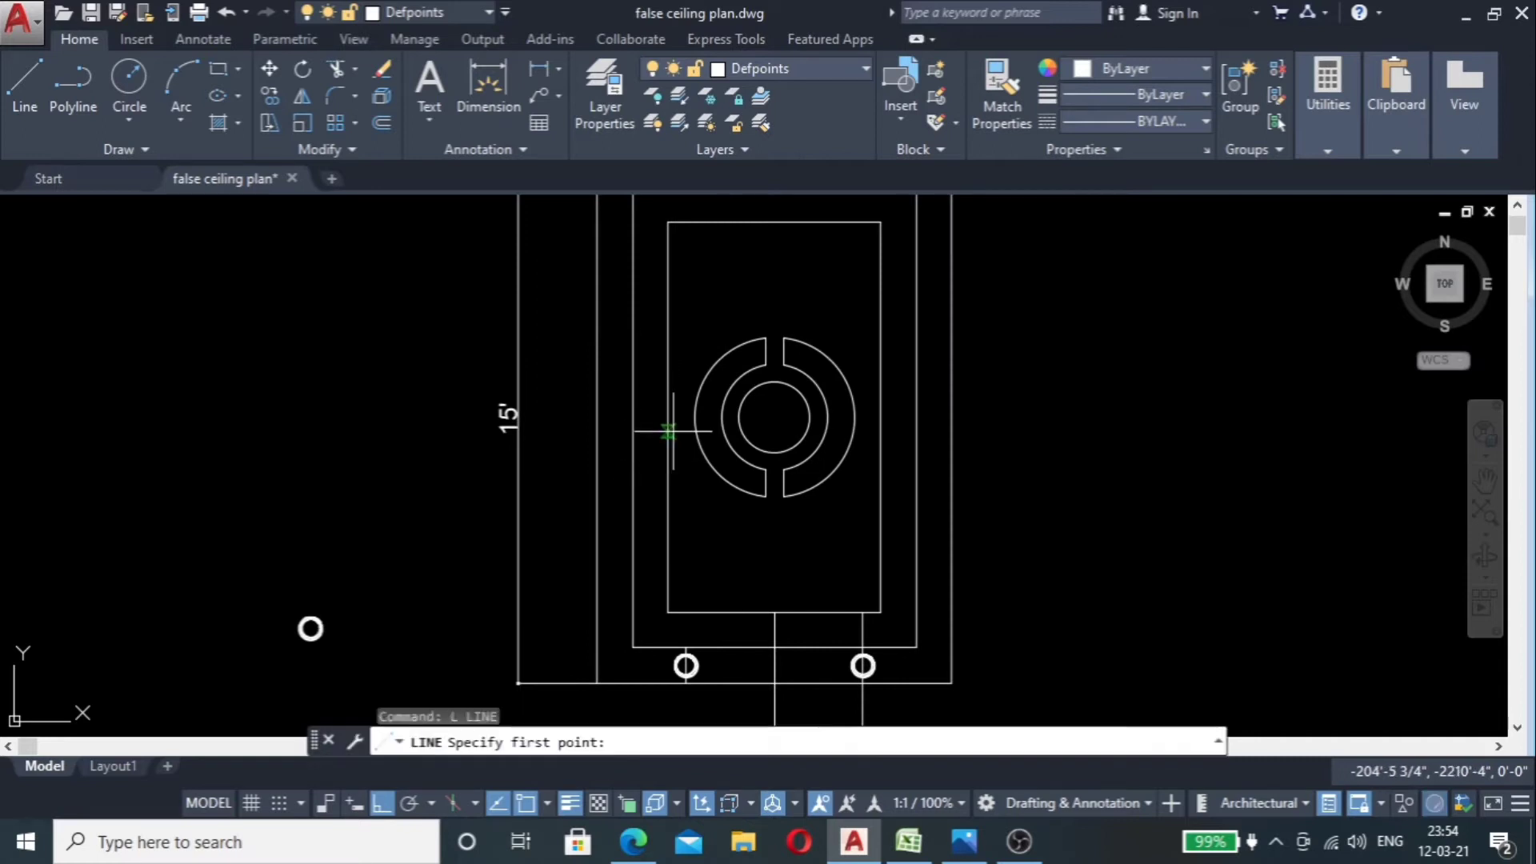
left_click(694, 417)
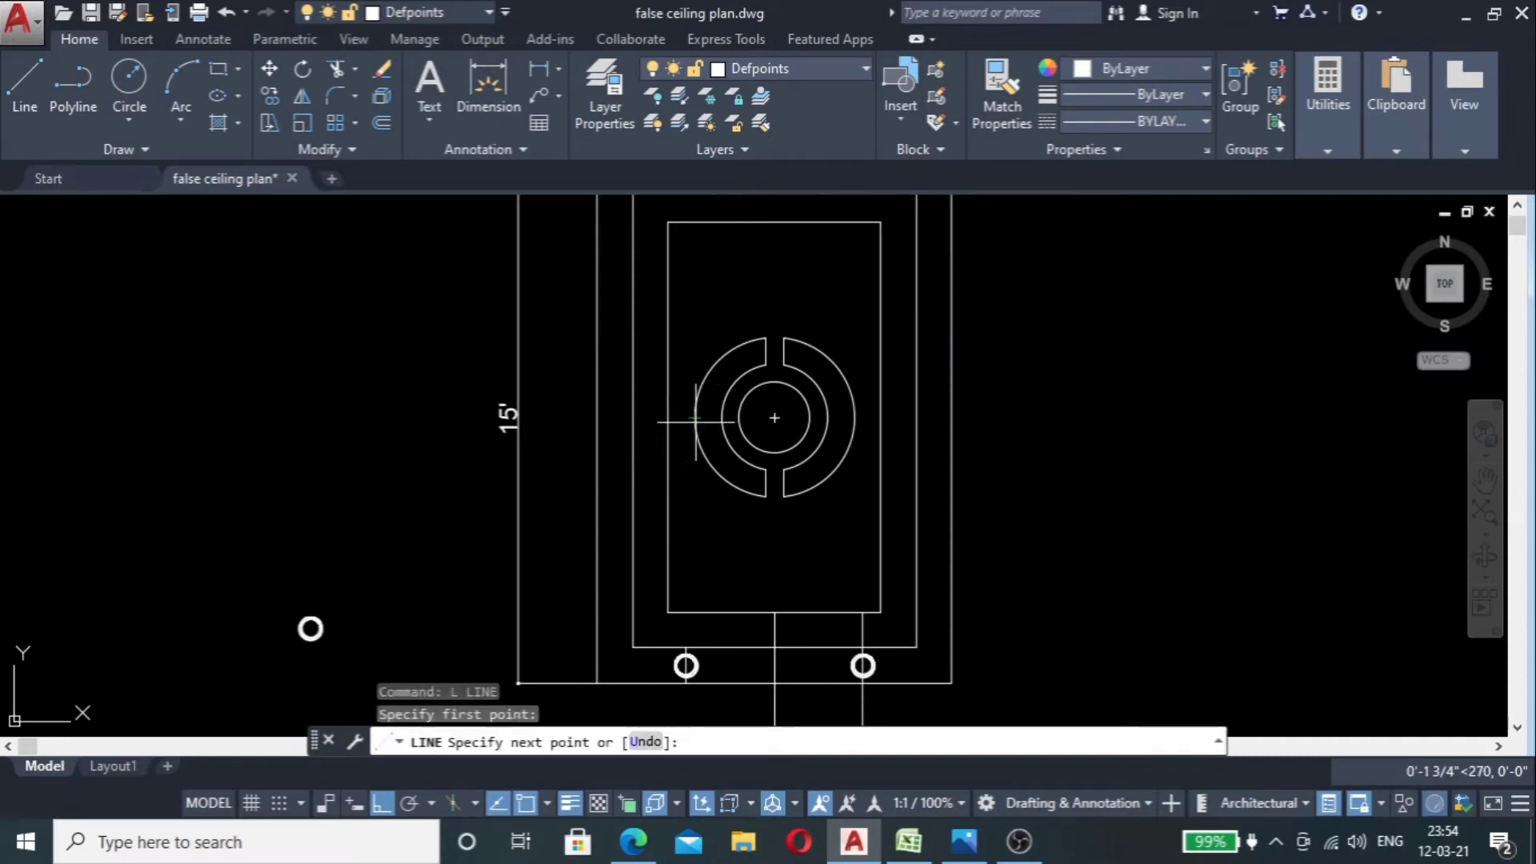
key("Escape")
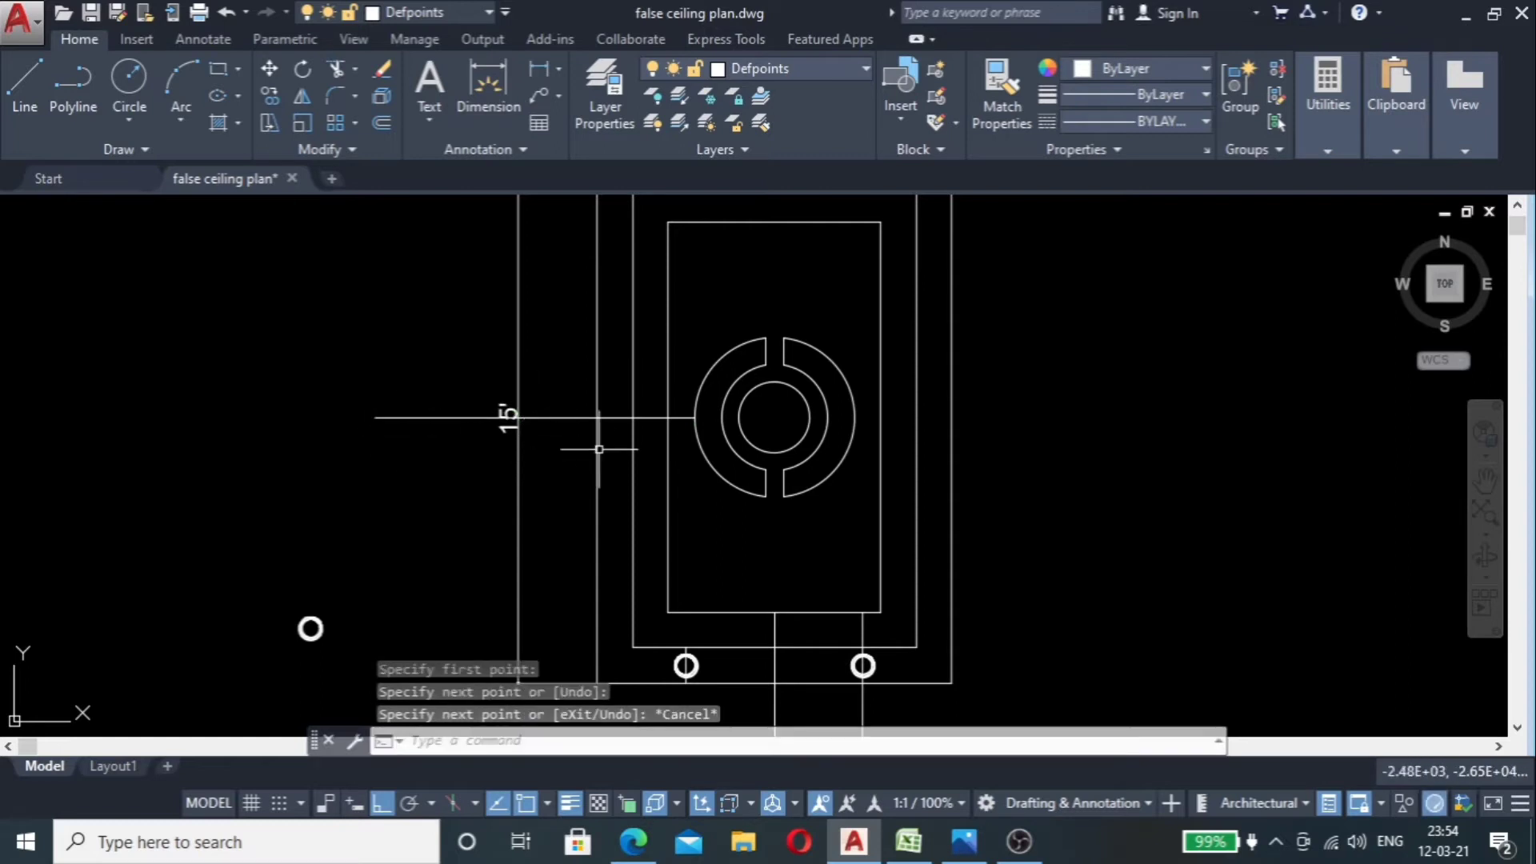
Step: Measure the vertical distance from the new horizontal line to the room's bottom edge with a linear dimension
scroll(636, 438, "up", 6)
scroll(692, 308, "down", 6)
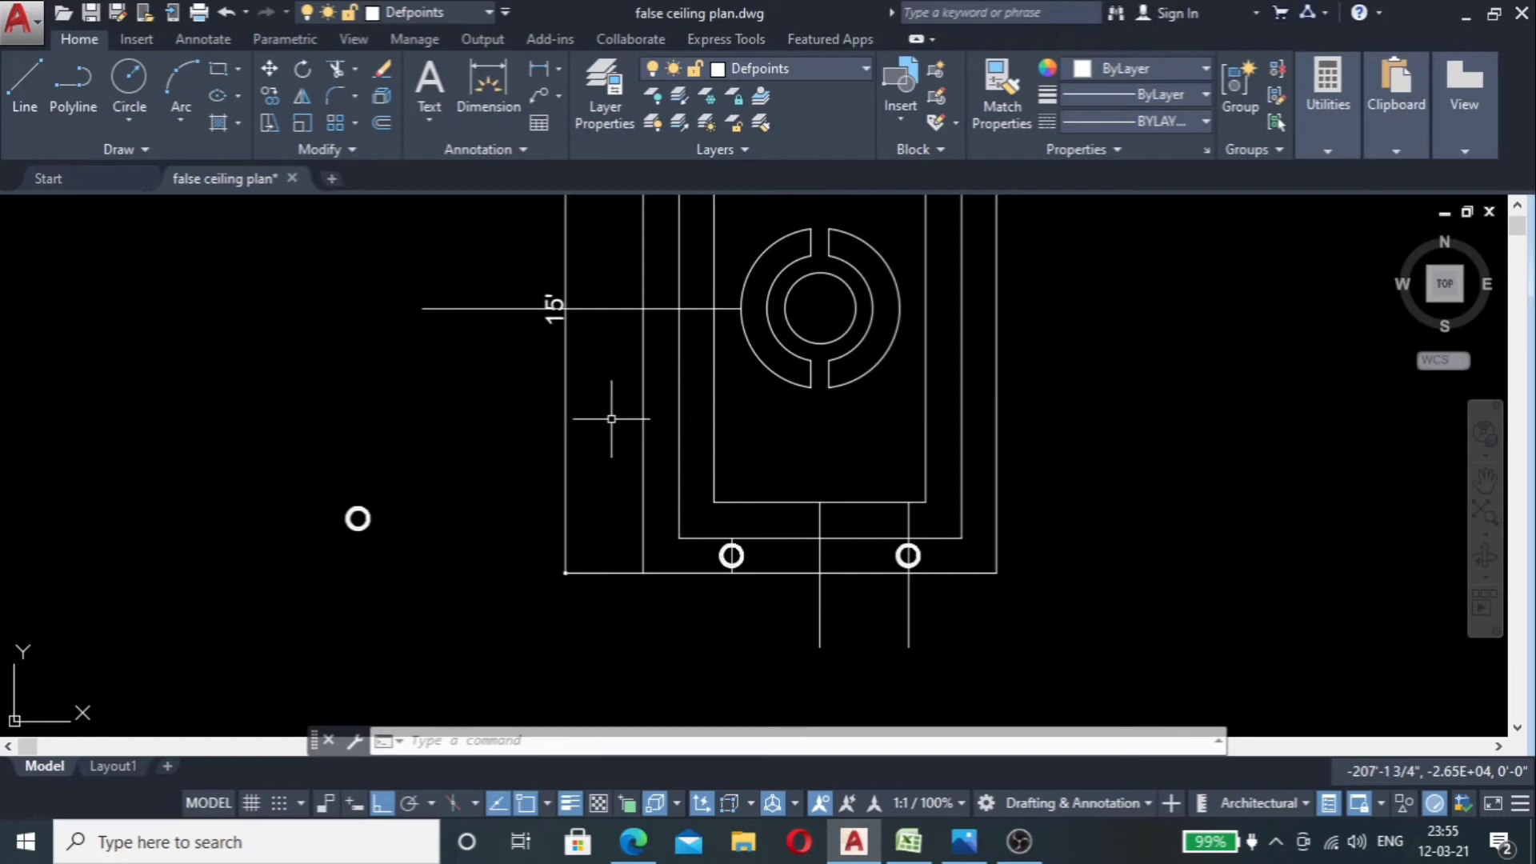
scroll(647, 362, "down", 2)
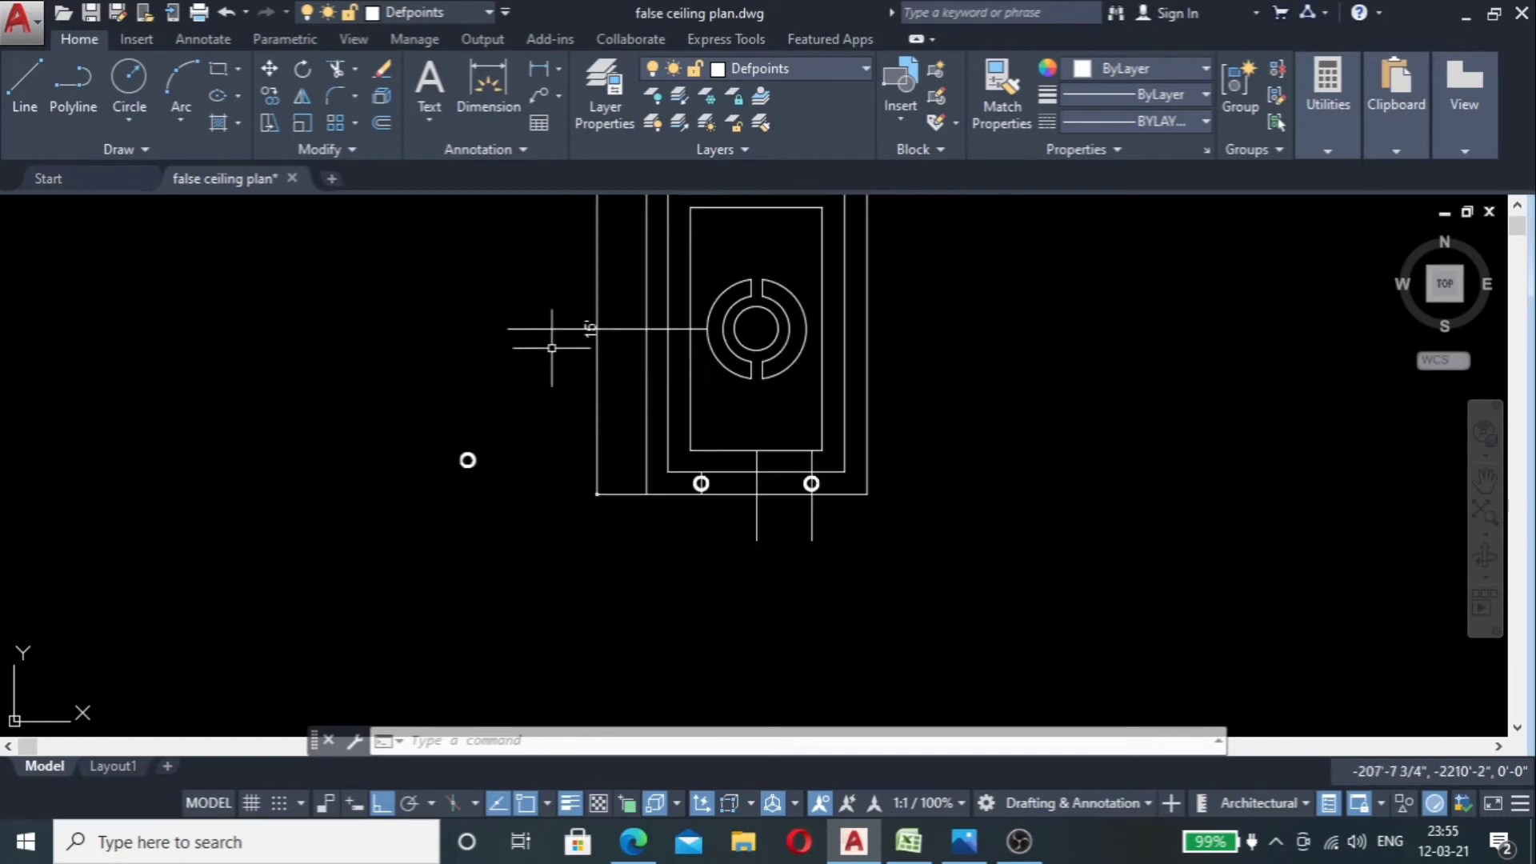
left_click(536, 67)
left_click(631, 328)
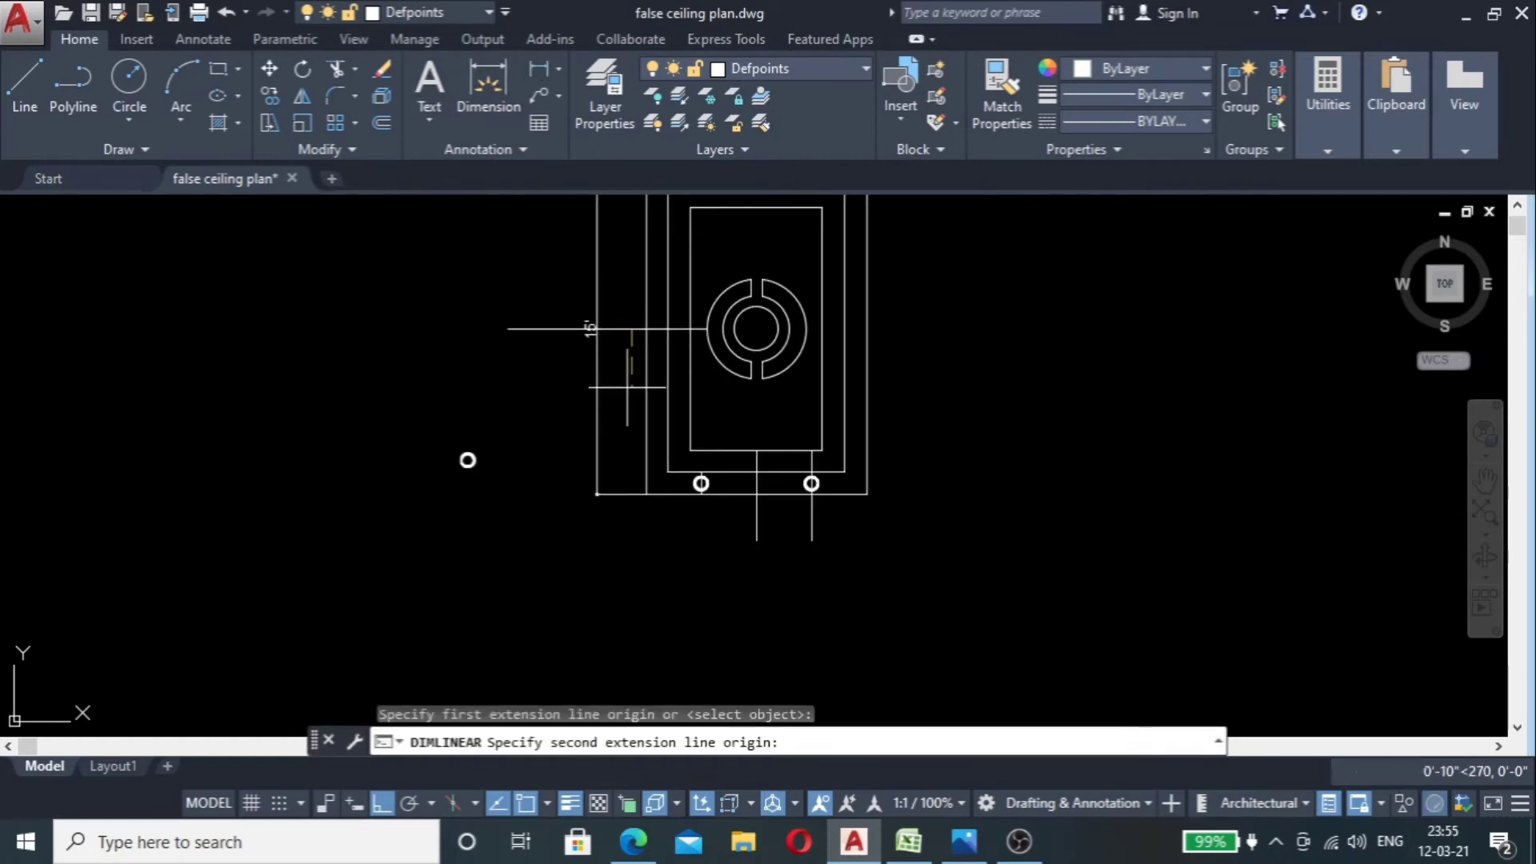
left_click(631, 494)
scroll(631, 460, "up", 2)
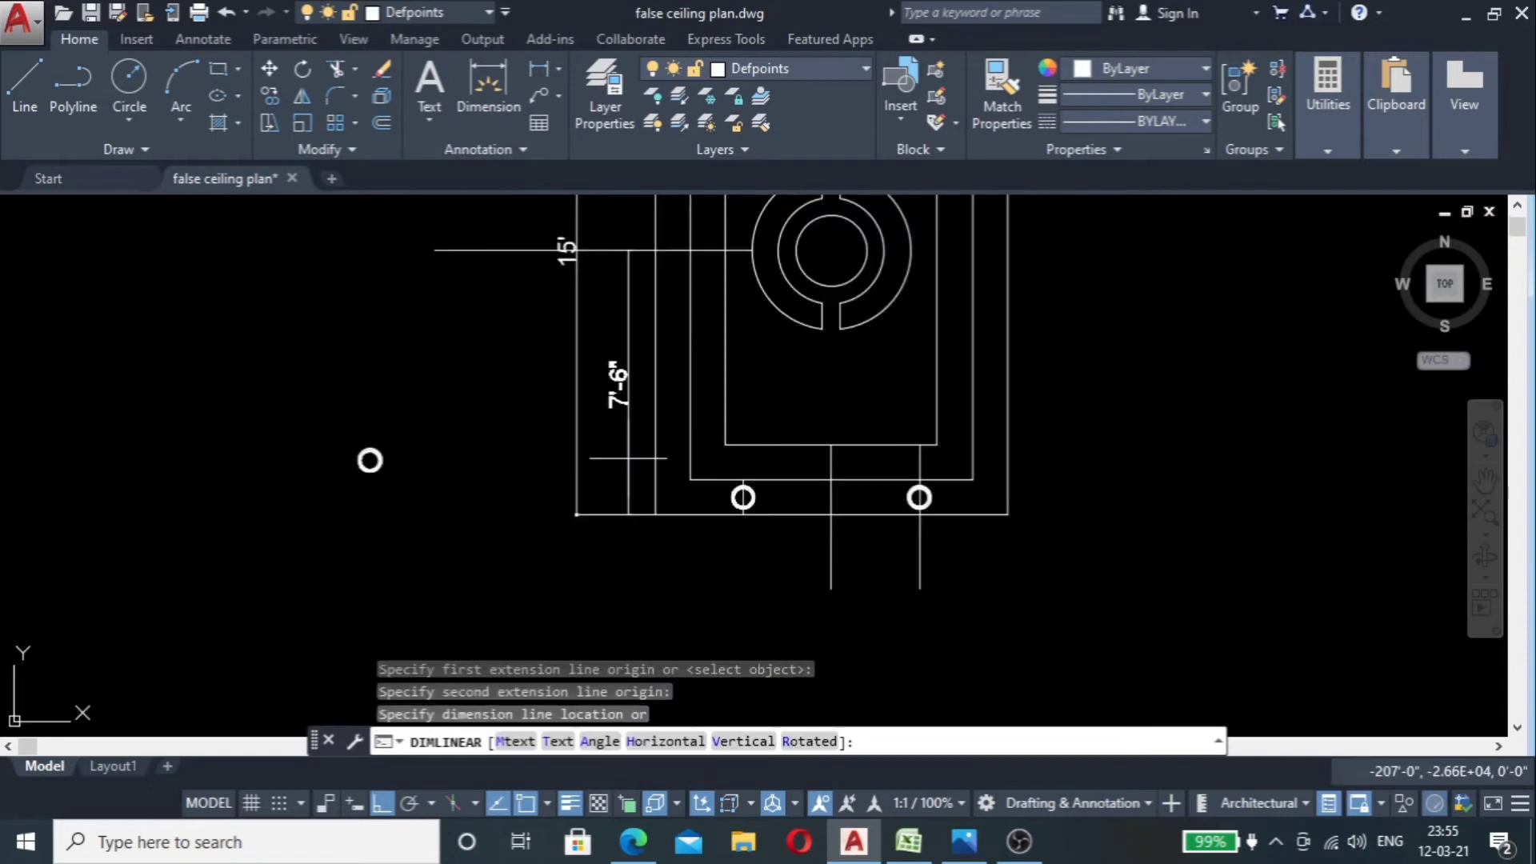
scroll(630, 460, "up", 2)
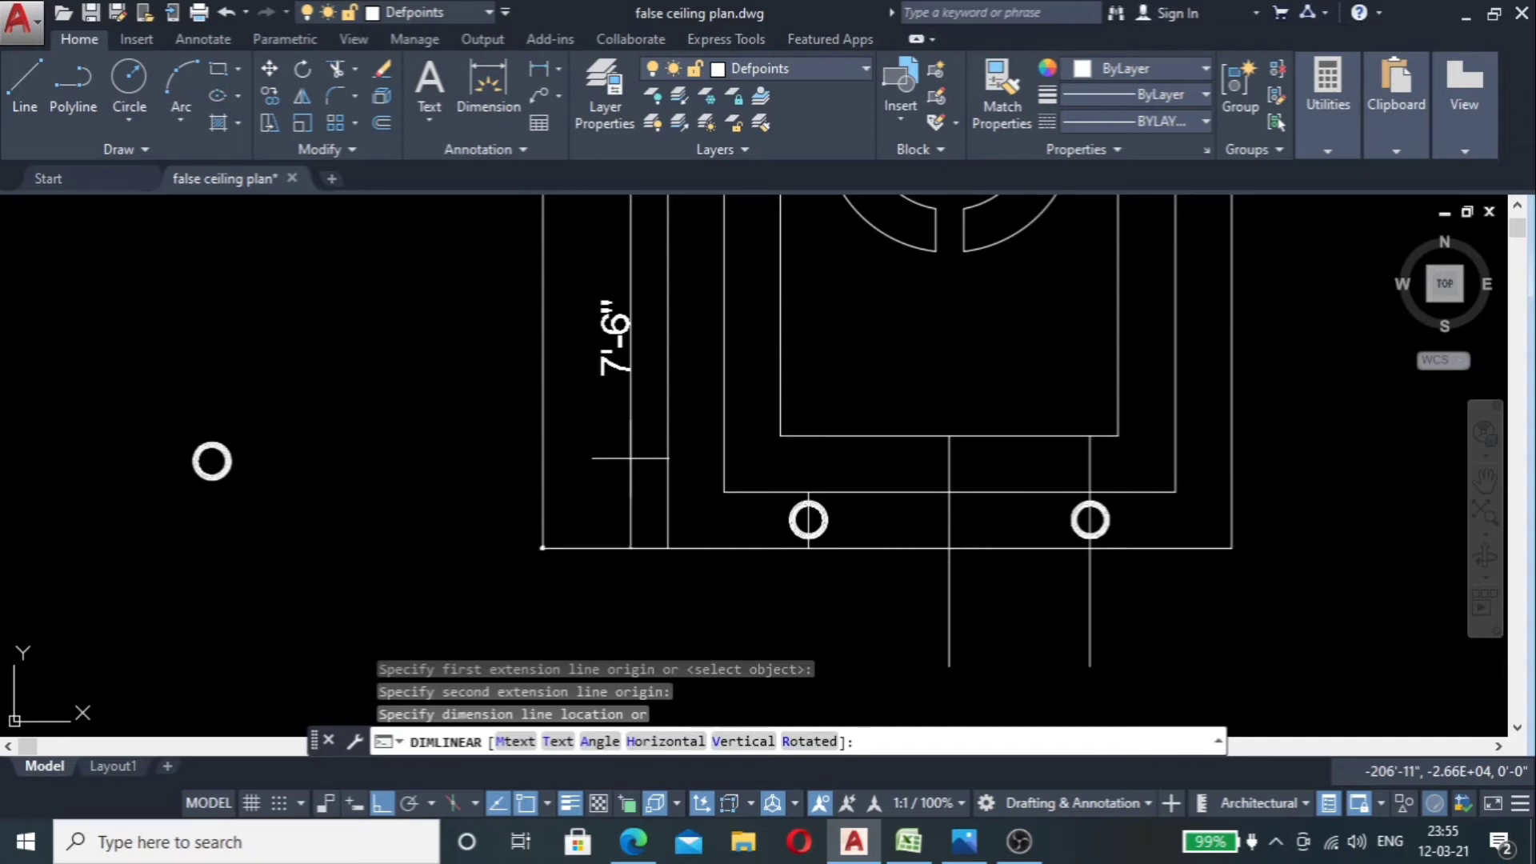
key("Escape")
Step: Offset the horizontal centre line 3'9" toward the room's bottom edge
scroll(629, 456, "down", 4)
left_click(560, 330)
left_click(525, 382)
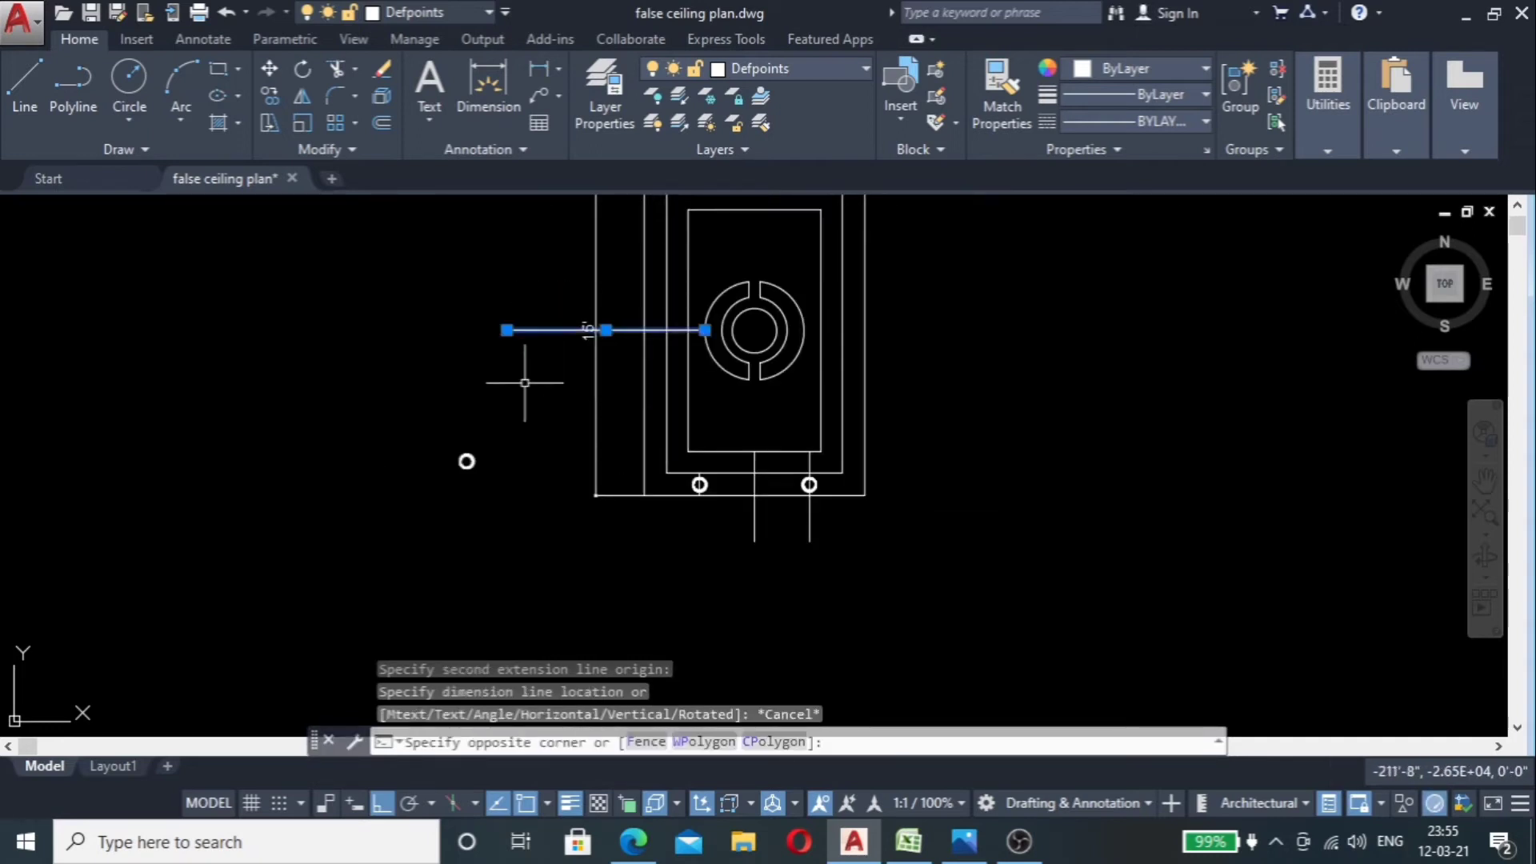
left_click(524, 383)
type("o")
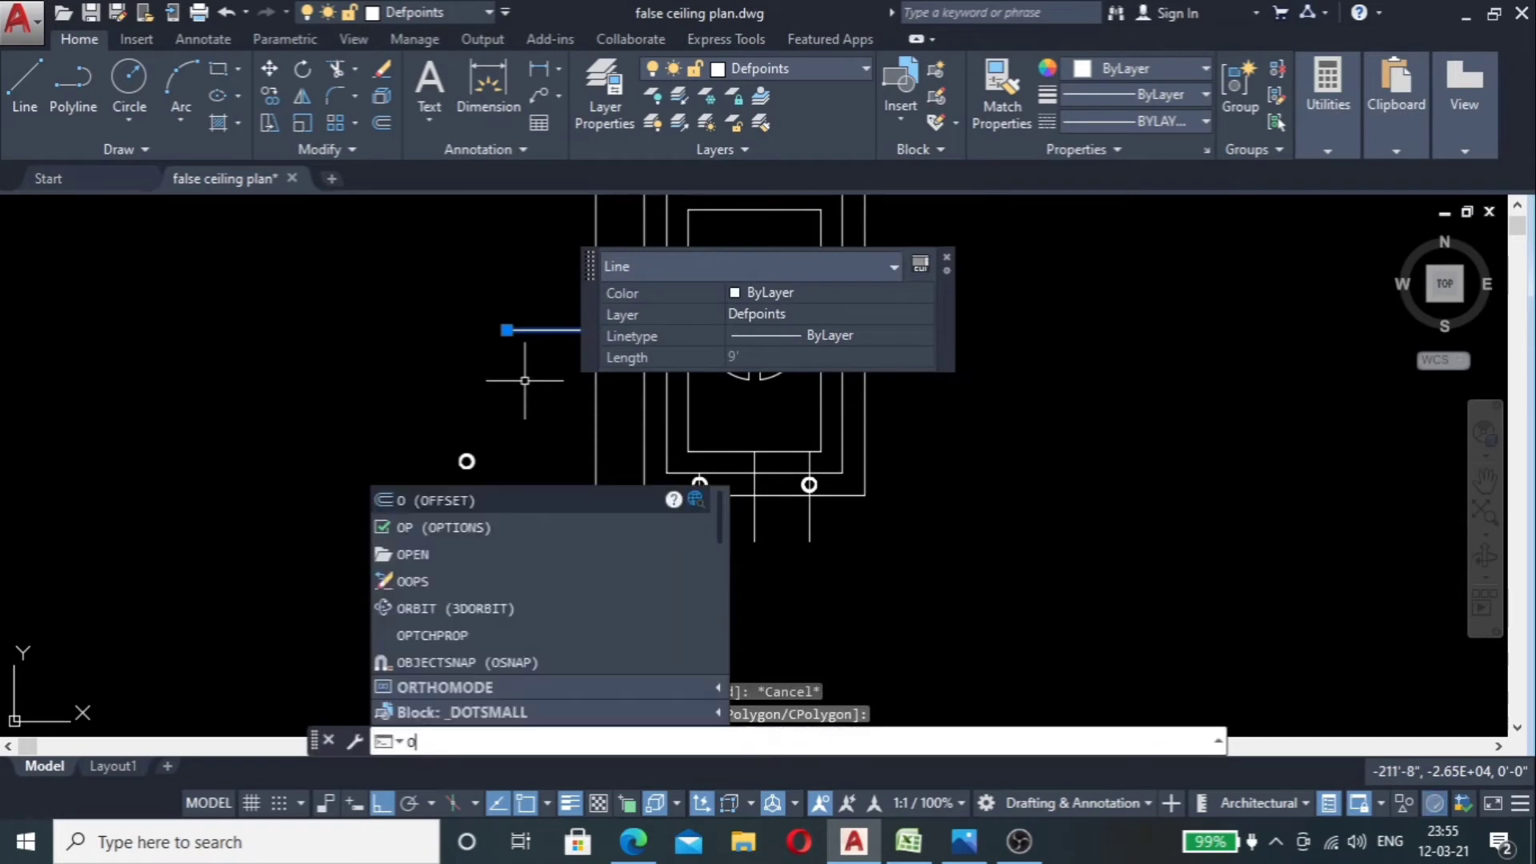
key("Return")
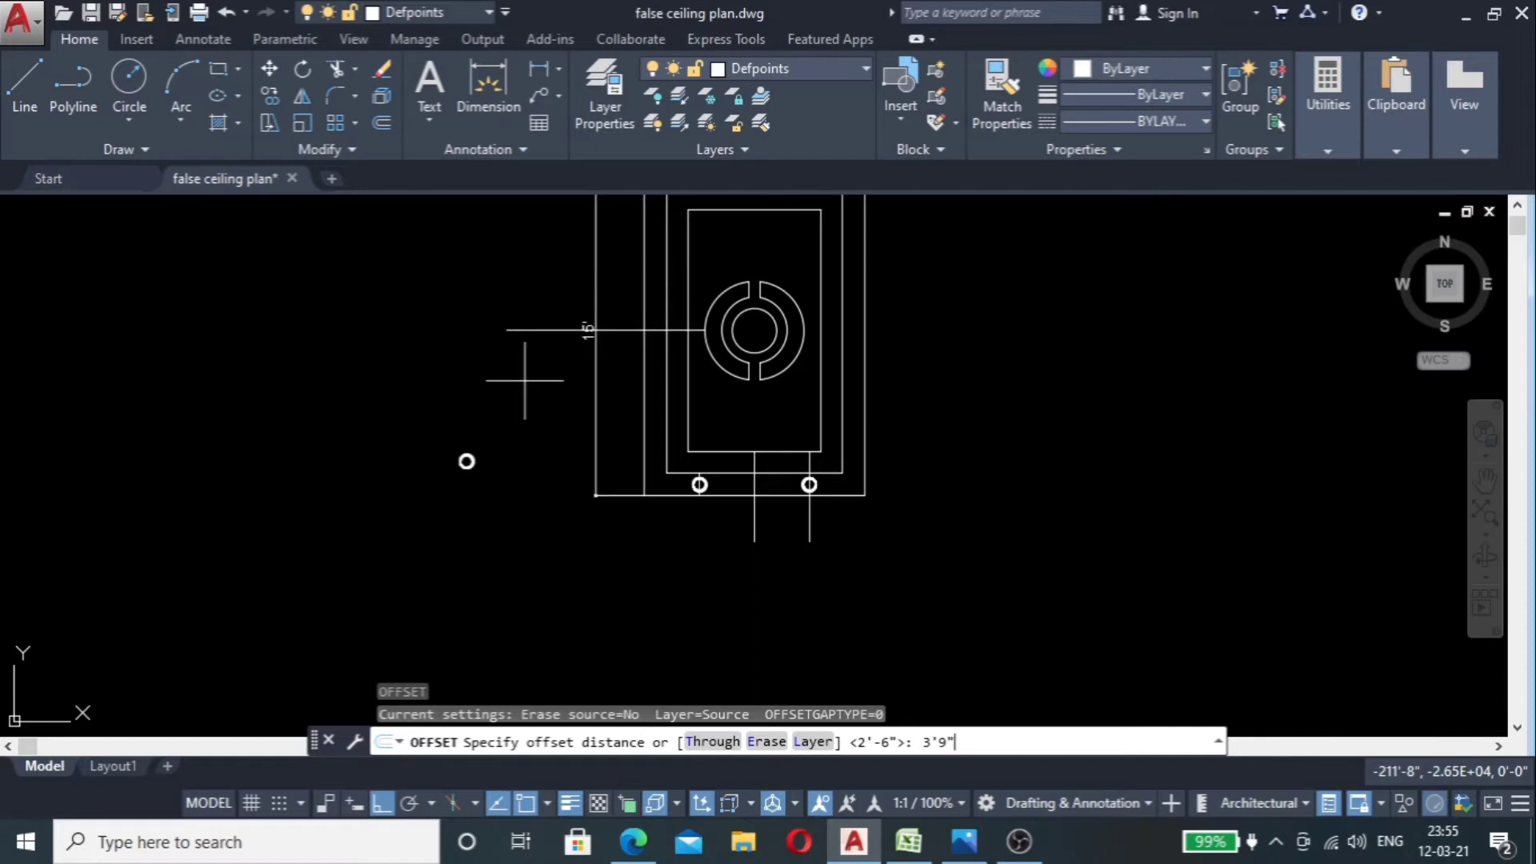
key("Return")
left_click(536, 388)
key("Escape")
scroll(550, 392, "up", 2)
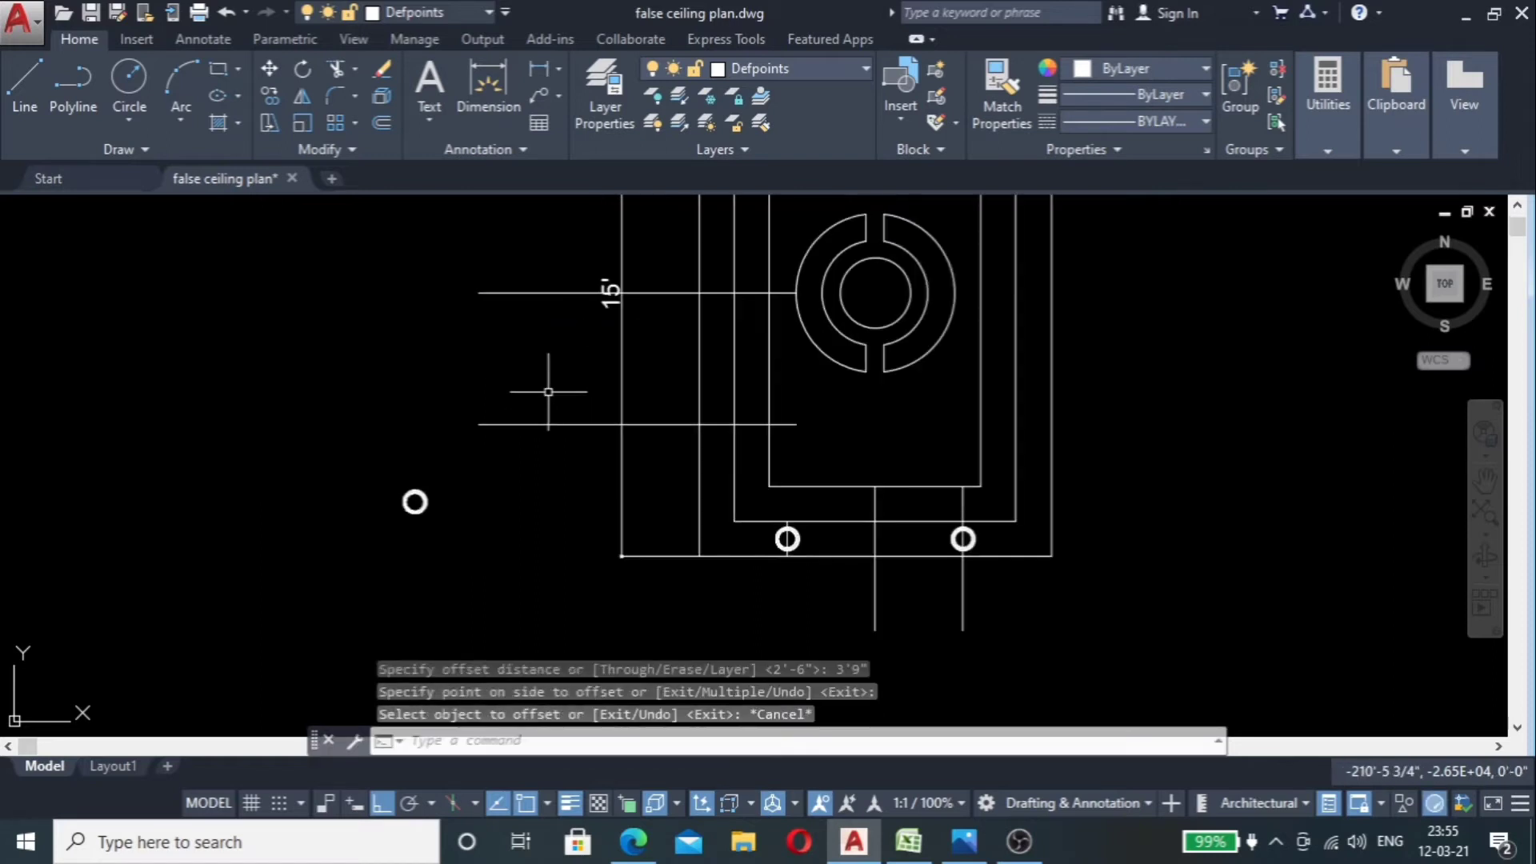
left_click(436, 448)
left_click(379, 560)
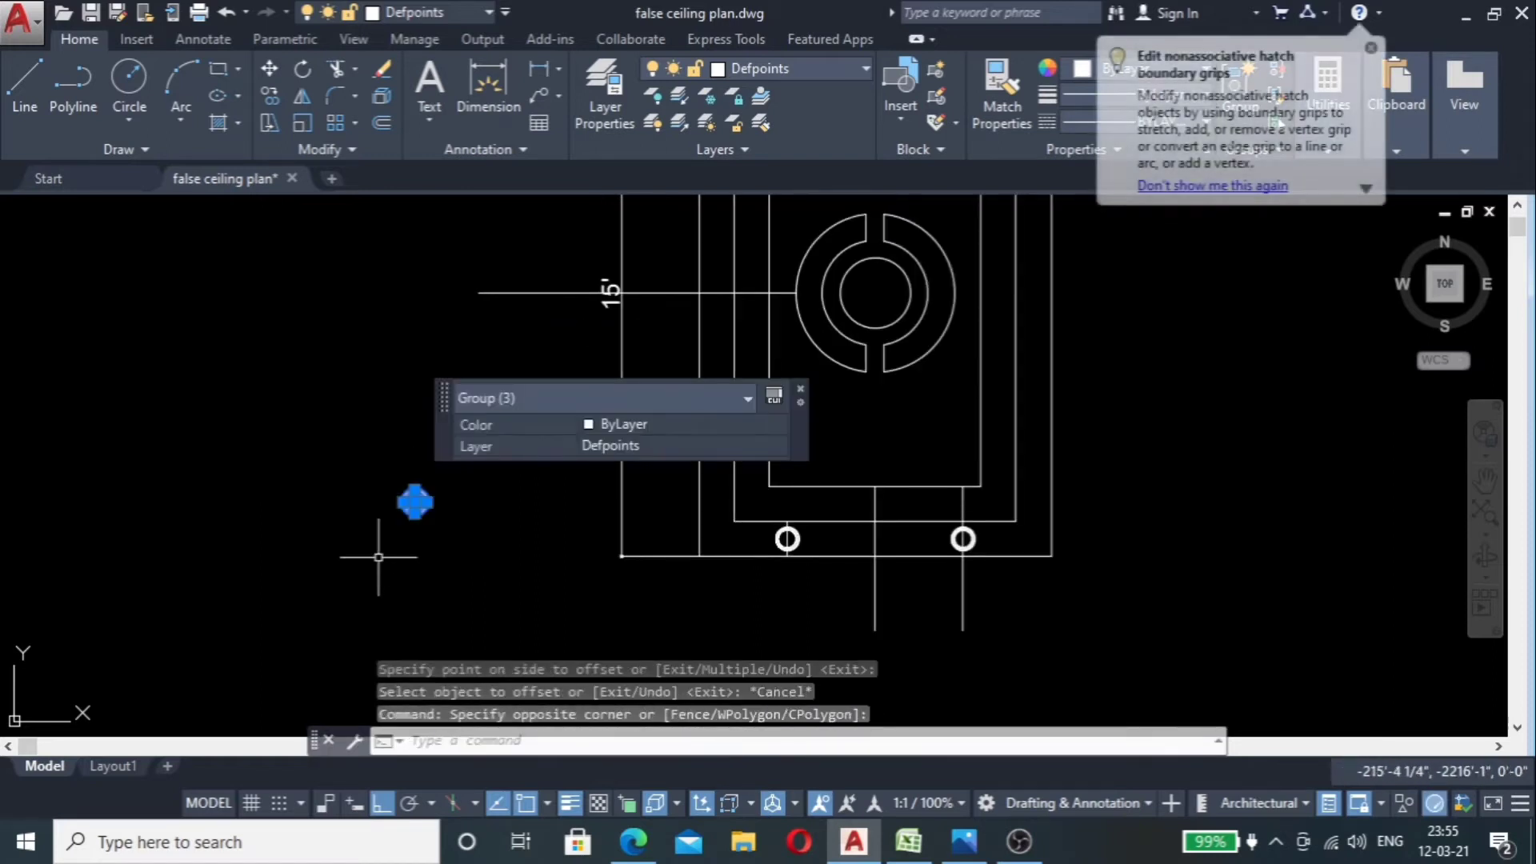
type("co")
key("Return")
scroll(409, 513, "up", 5)
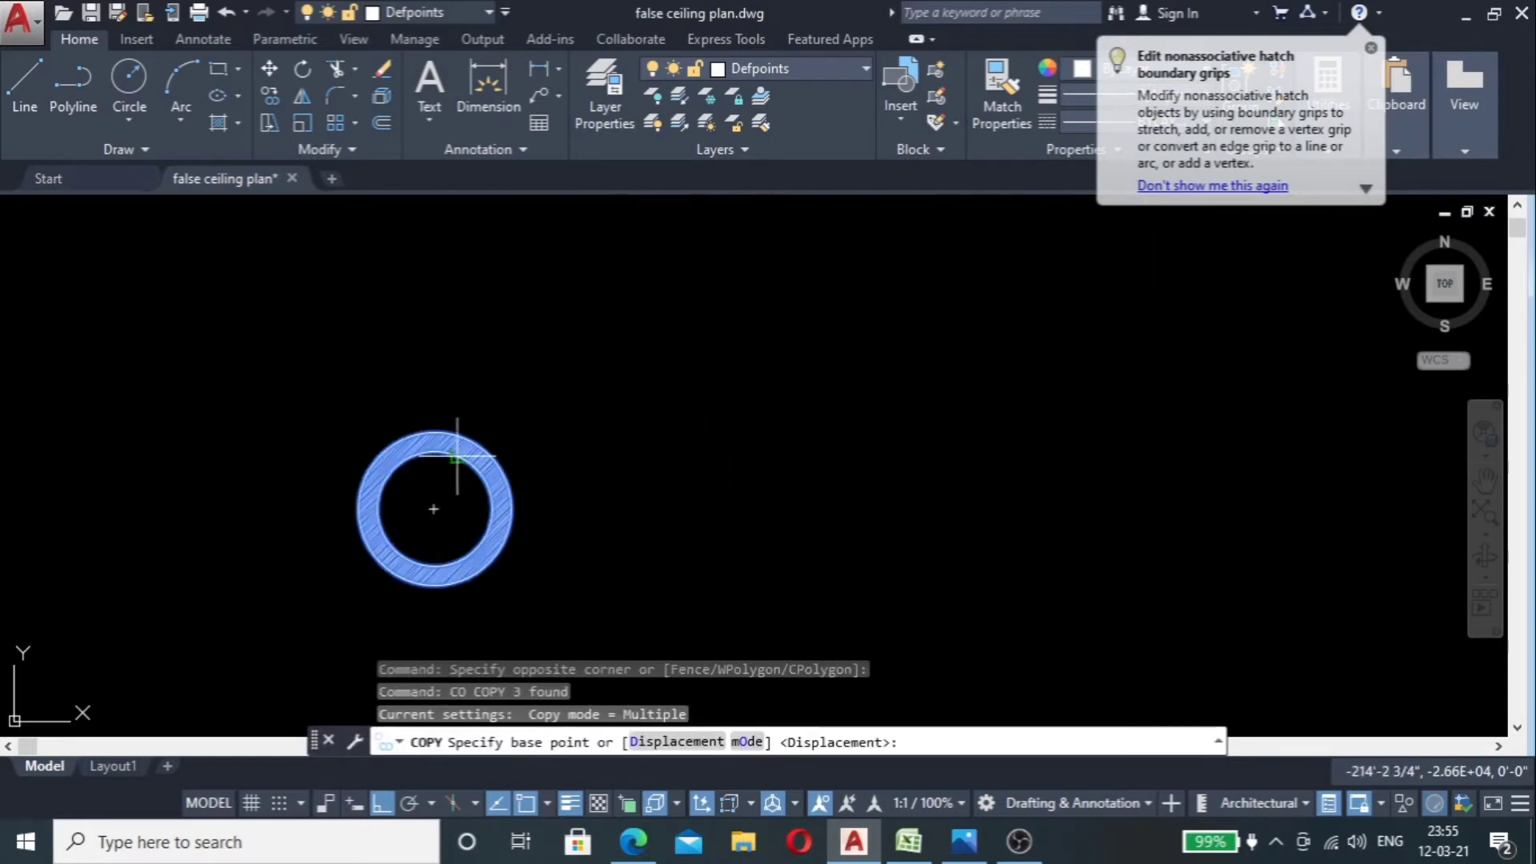
left_click(434, 506)
scroll(388, 510, "down", 5)
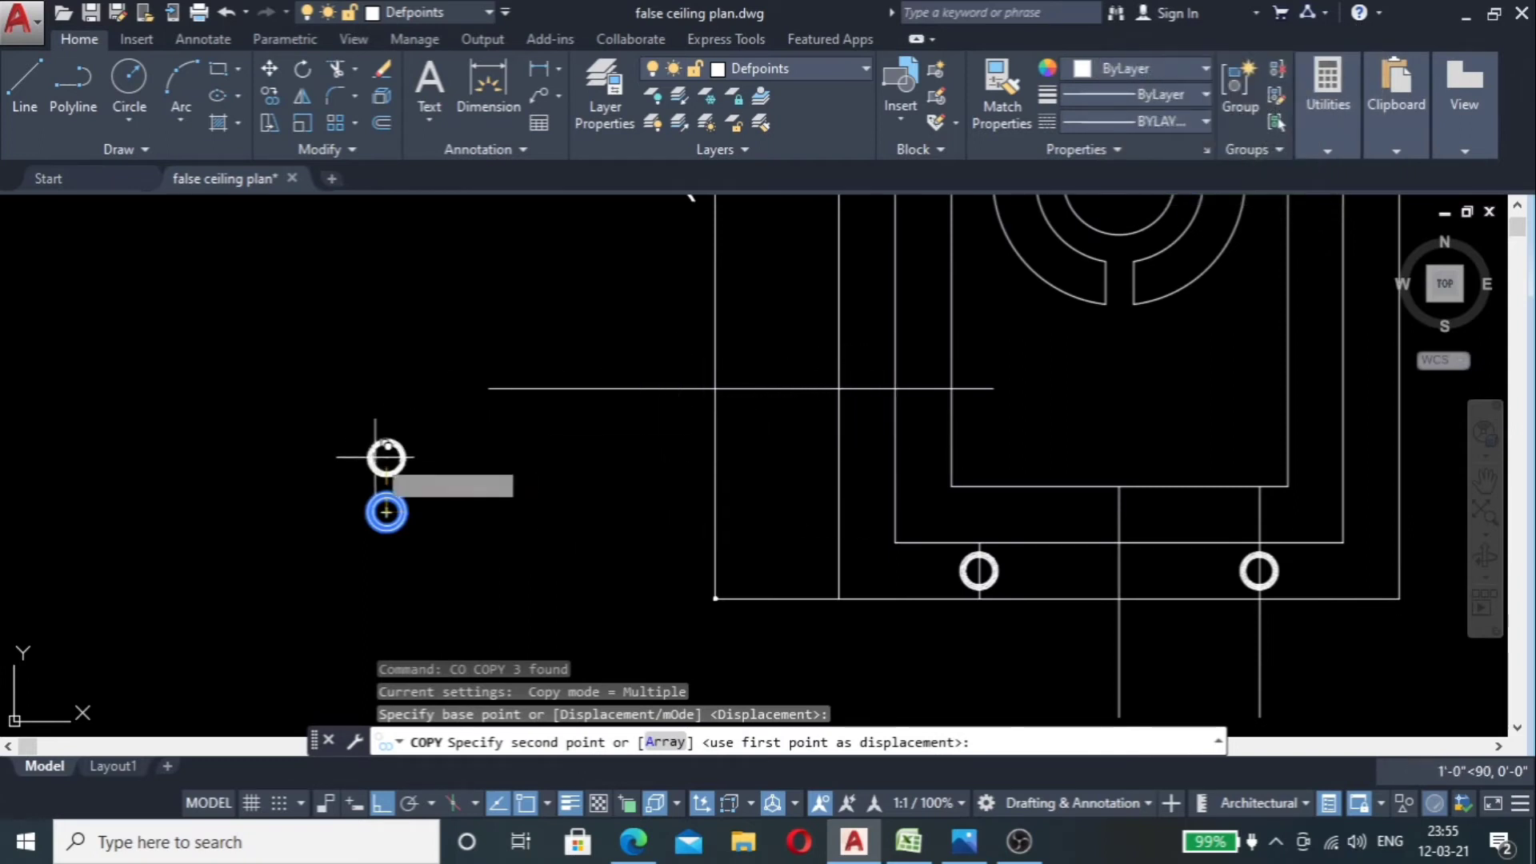
scroll(446, 440, "down", 5)
scroll(525, 459, "up", 5)
key("Escape")
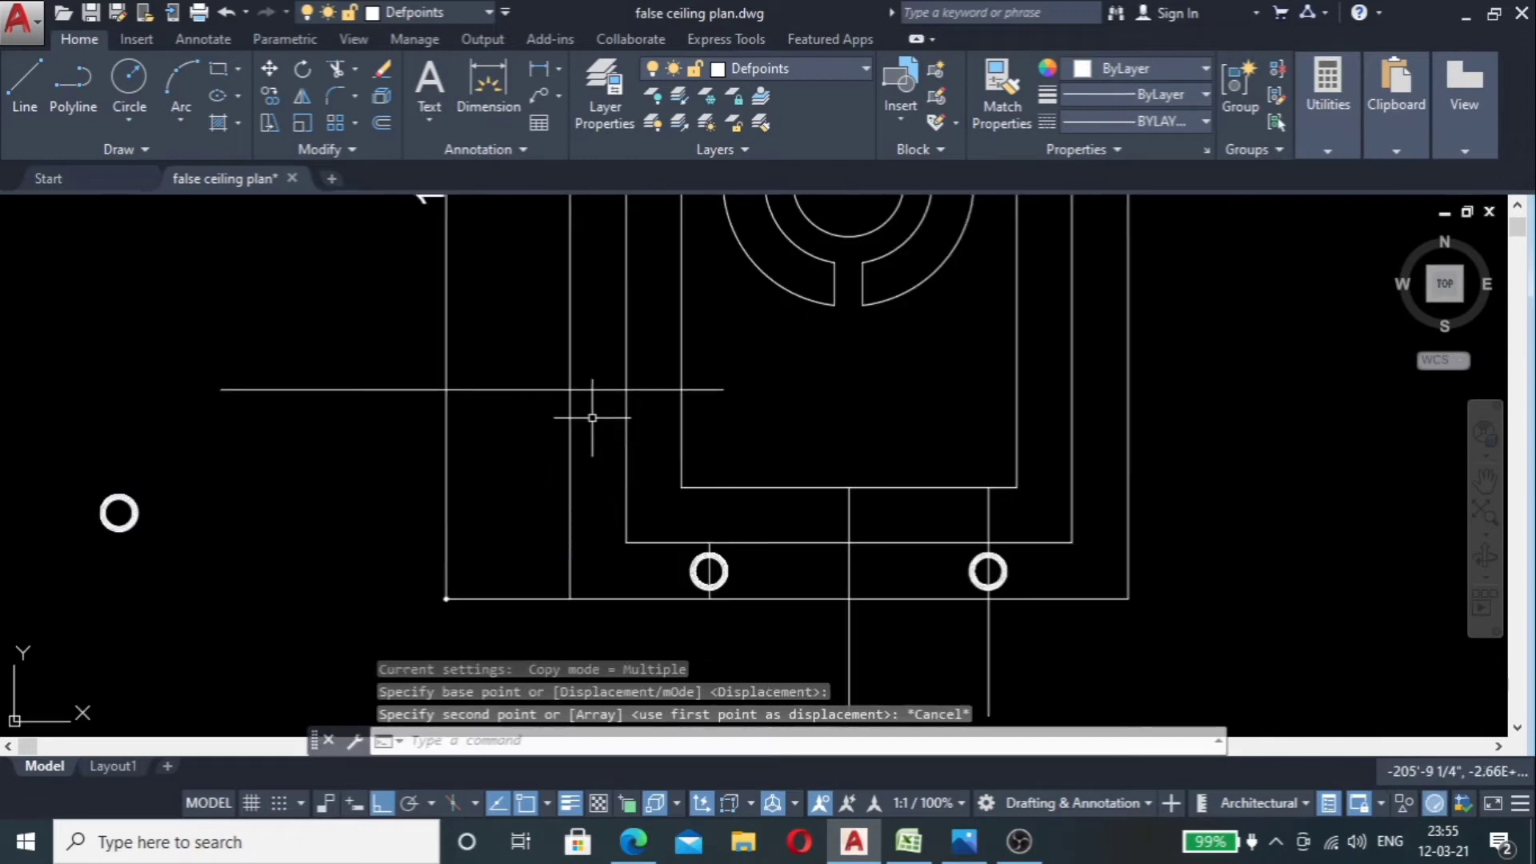
Step: Trim the offset line so only the segment across the left ceiling border remains, between the outer and inner rectangle edges
type("tr")
key("Return")
left_click(646, 436)
left_click(504, 468)
key("Return")
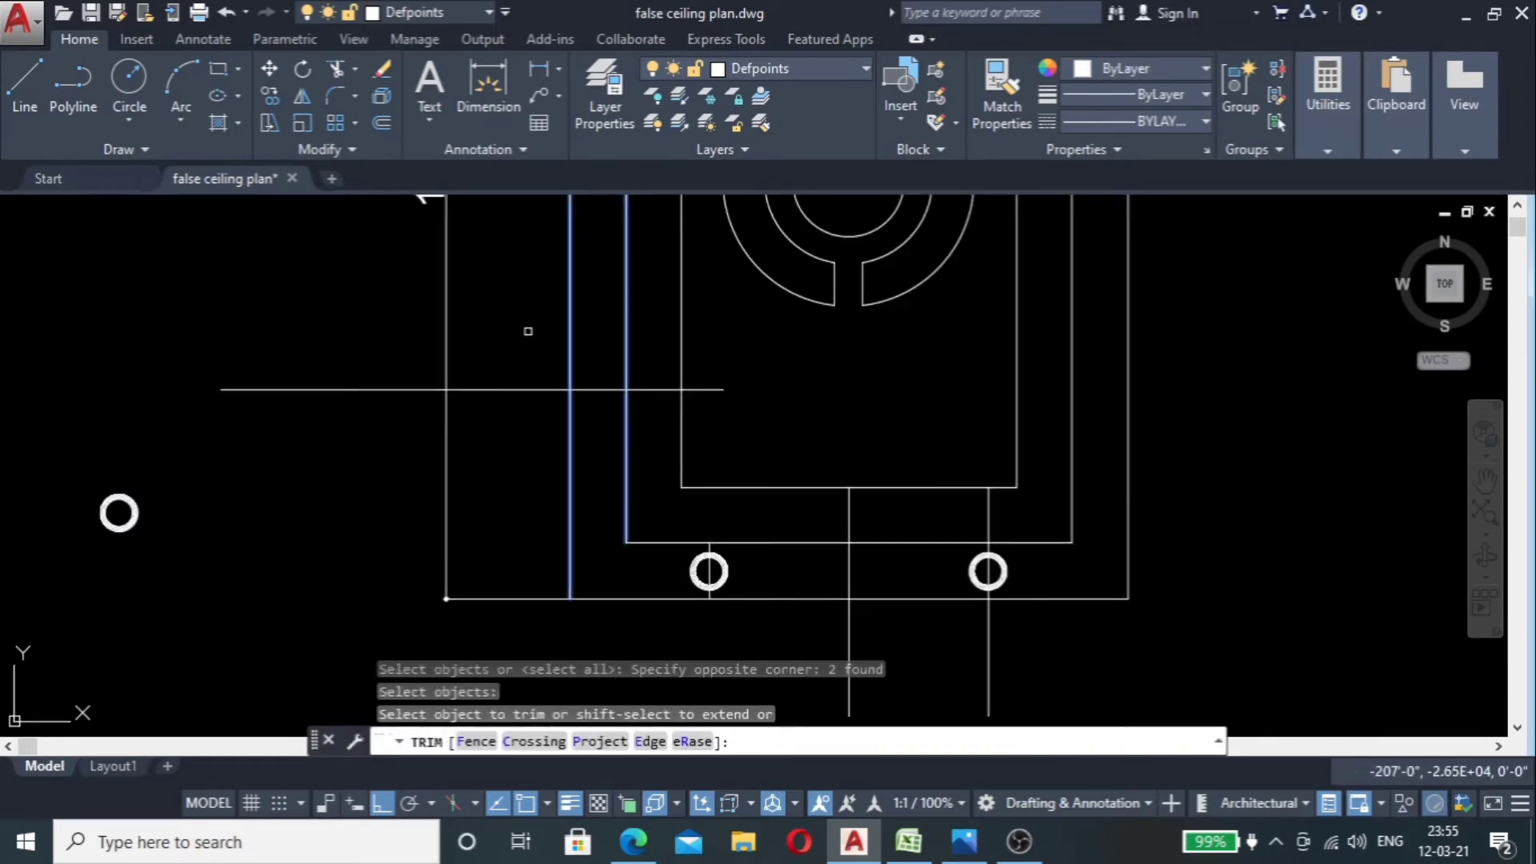
left_click(526, 331)
left_click(483, 470)
left_click(658, 362)
left_click(647, 440)
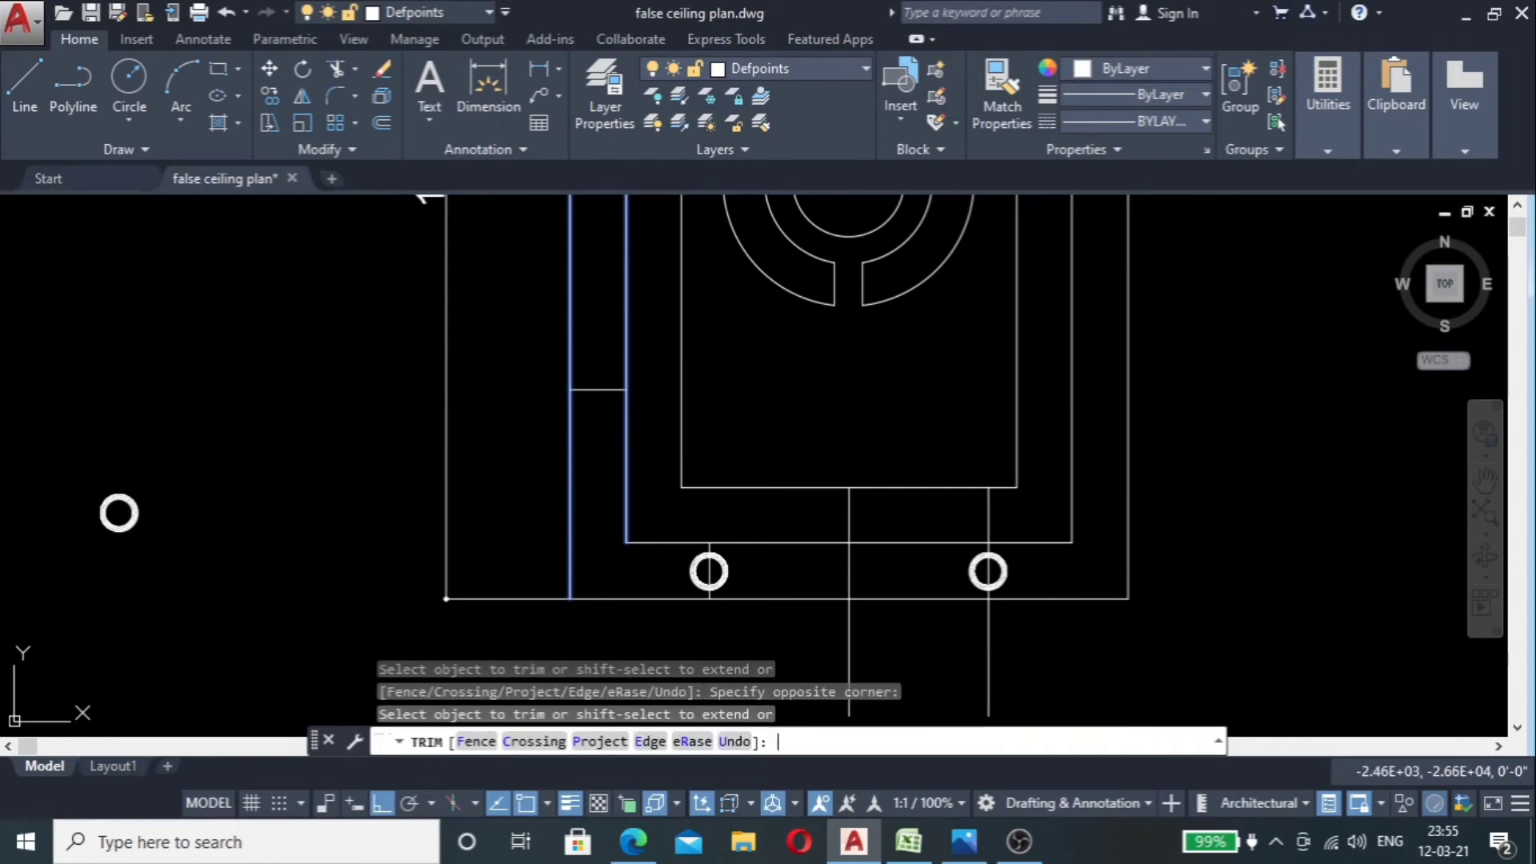
Step: Copy the ring light outside the plan by its centre to the midpoint of the short line in the left border
left_click(246, 431)
left_click(49, 561)
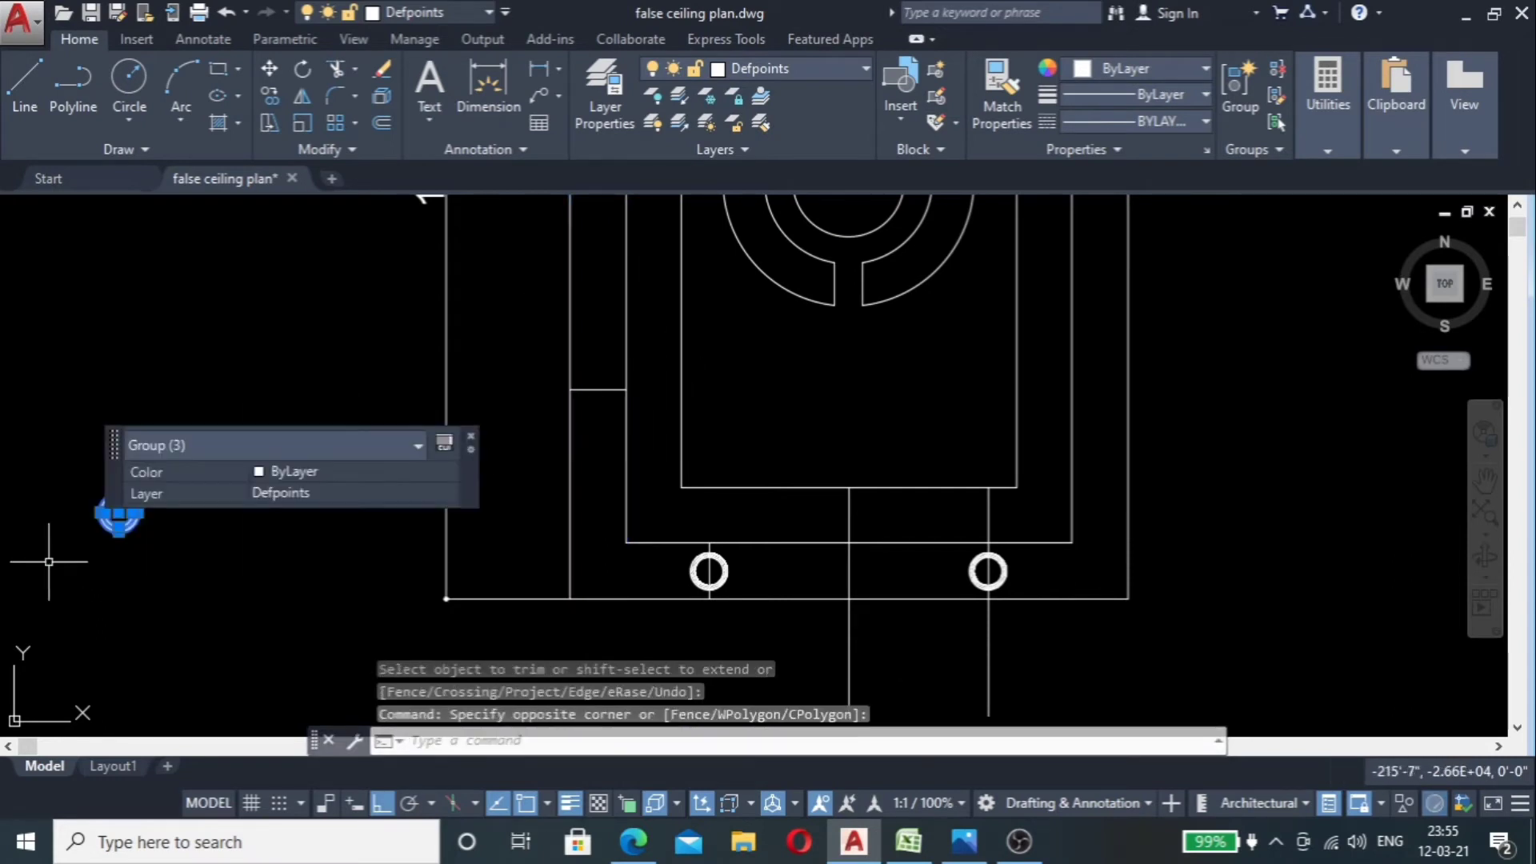
type("co")
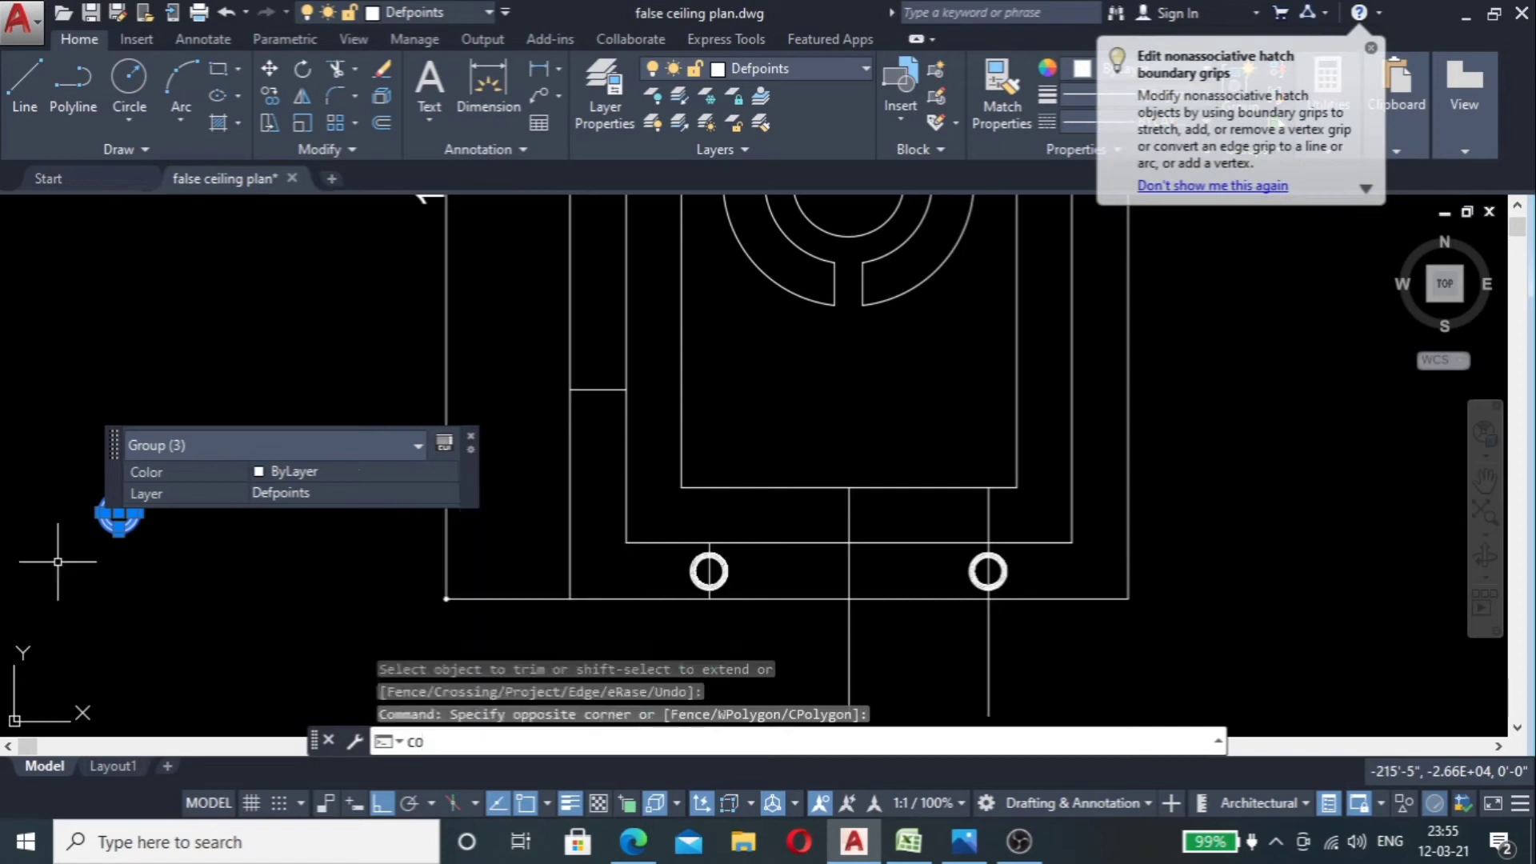
key("Return")
left_click(119, 512)
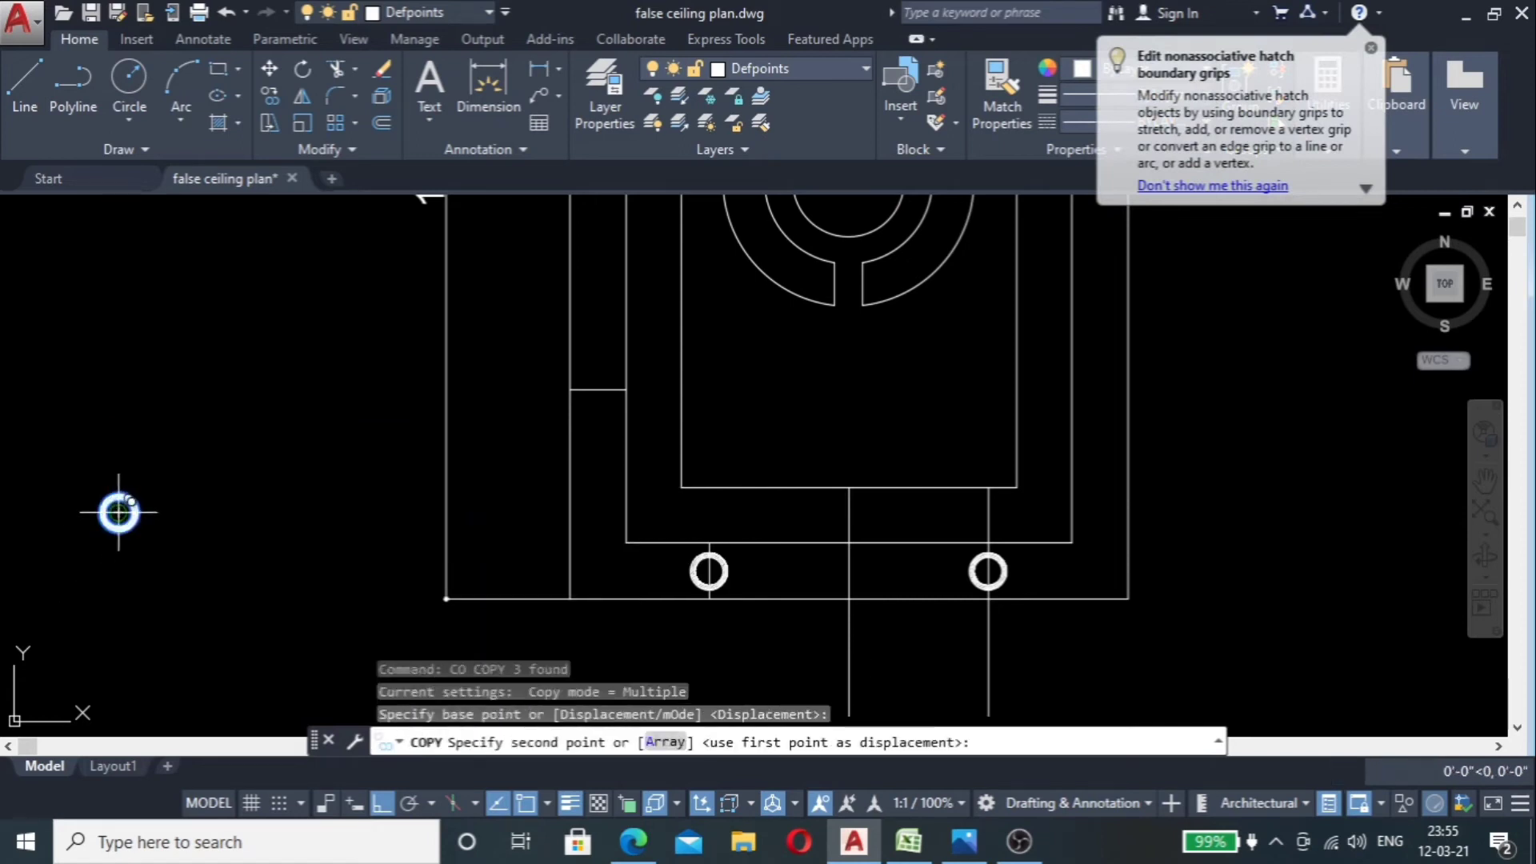
left_click(597, 390)
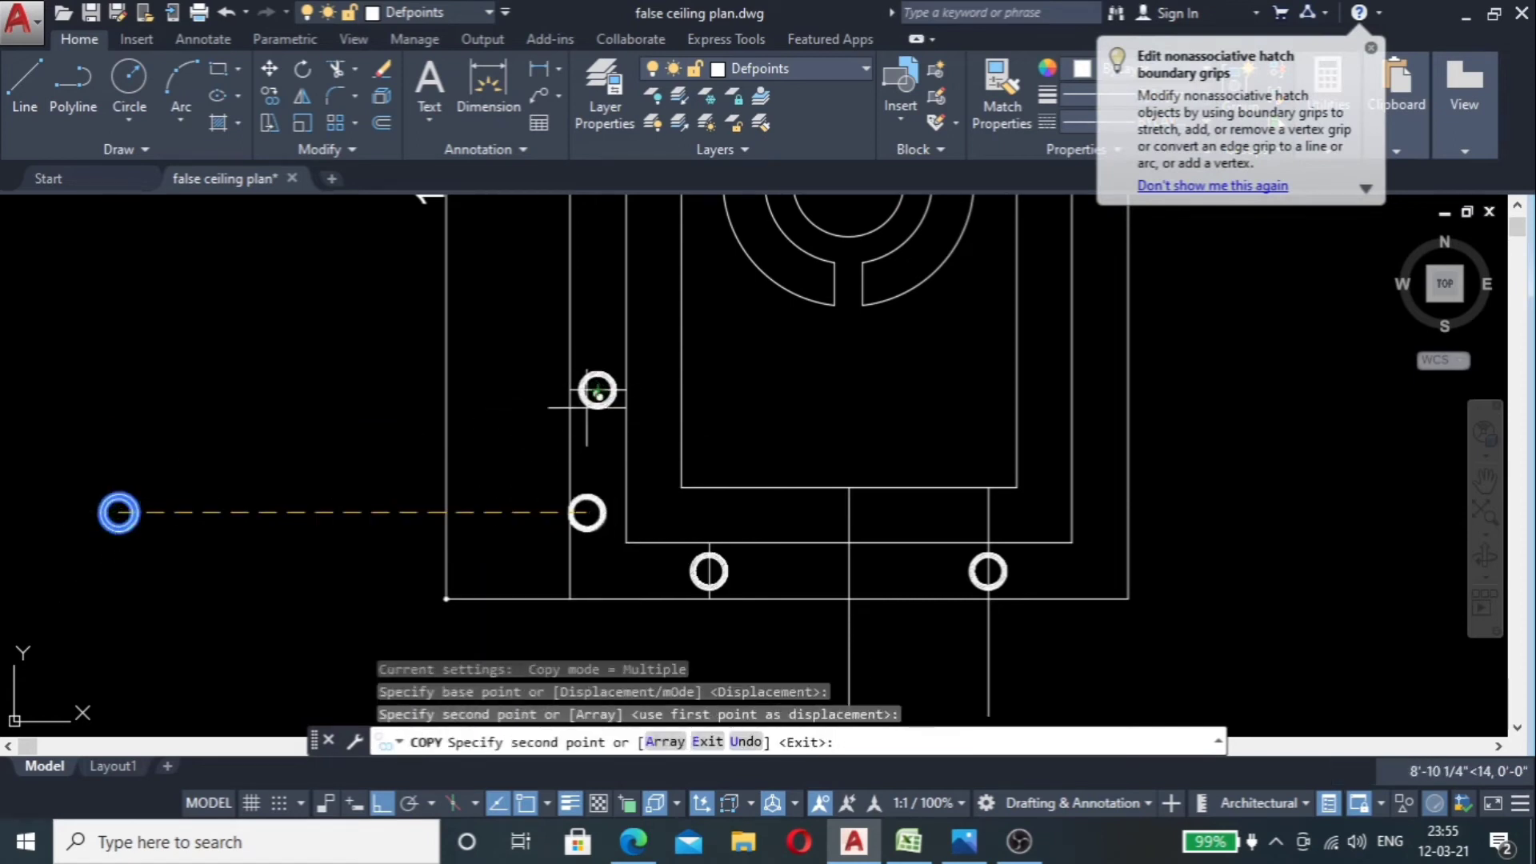
key("Escape")
Step: Mirror the new ring light in the left border about the plan's horizontal centre line, keeping the original
scroll(590, 387, "up", 8)
left_click(696, 237)
left_click(651, 315)
scroll(592, 444, "down", 6)
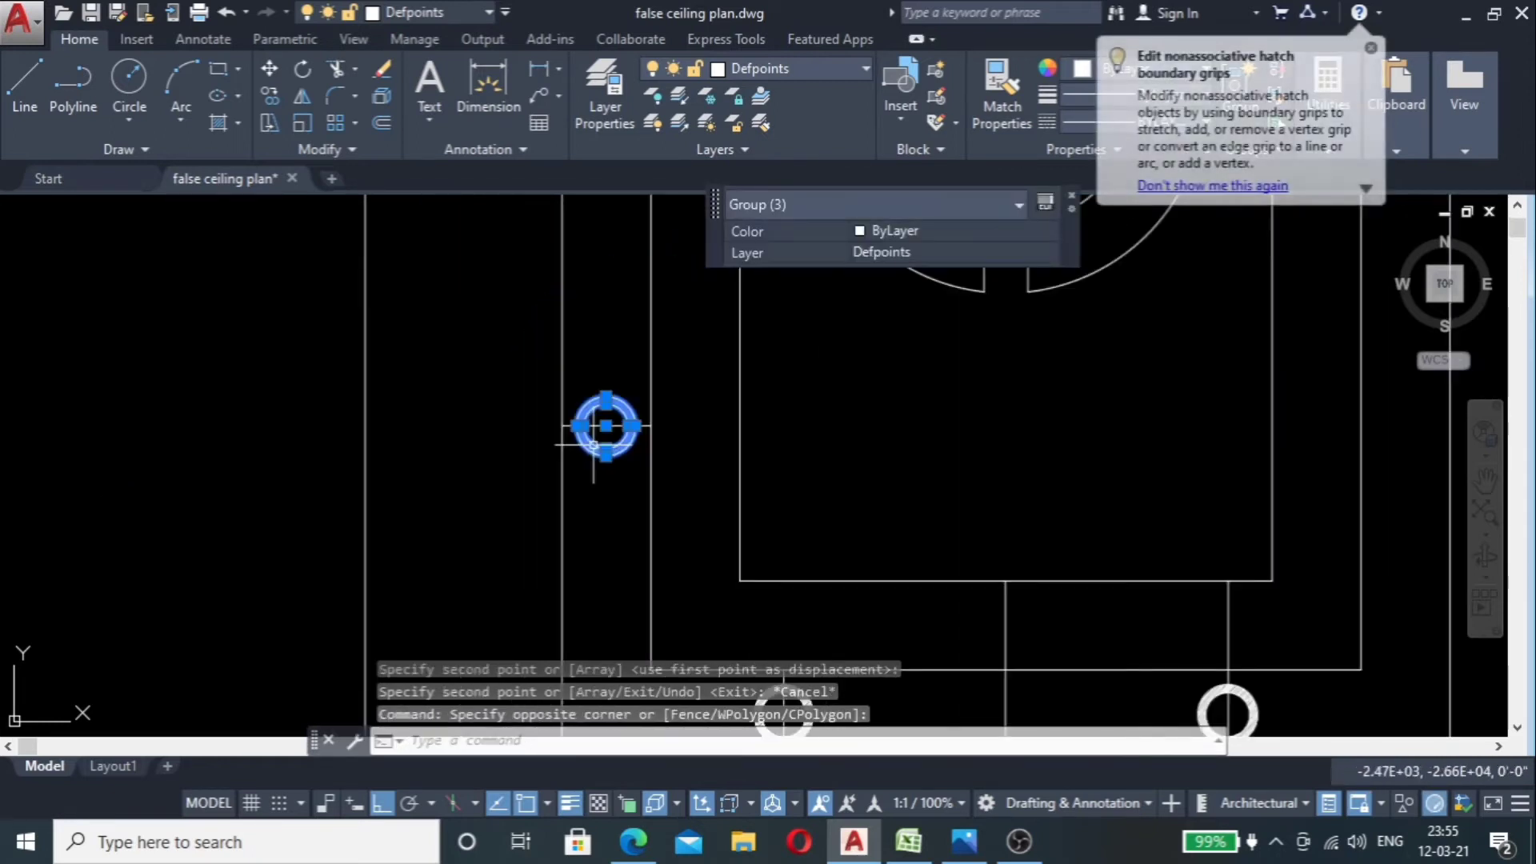
type("mi")
key("Return")
scroll(602, 432, "down", 2)
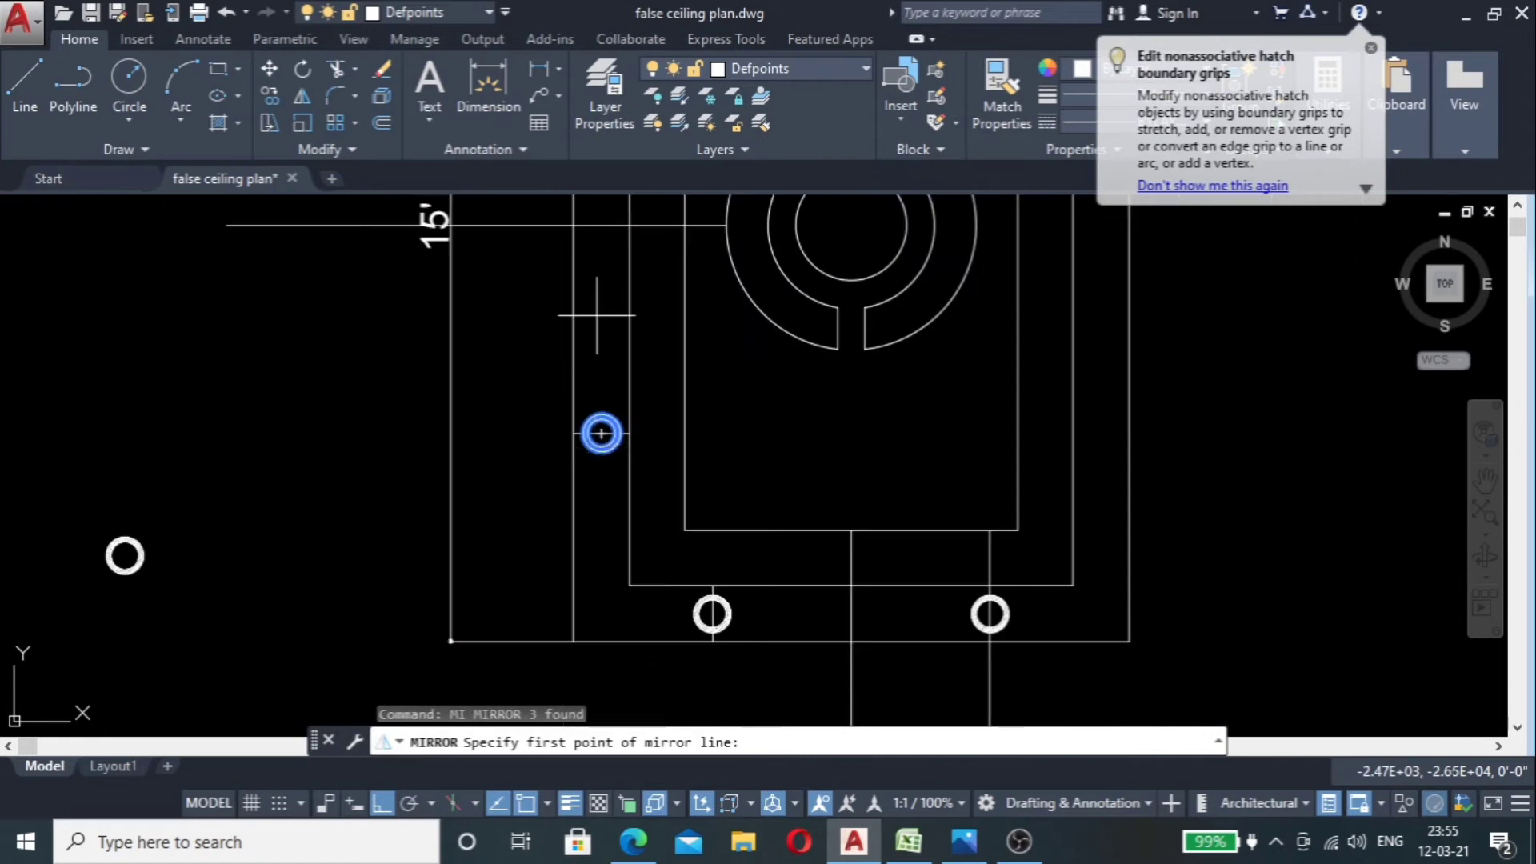
left_click(585, 225)
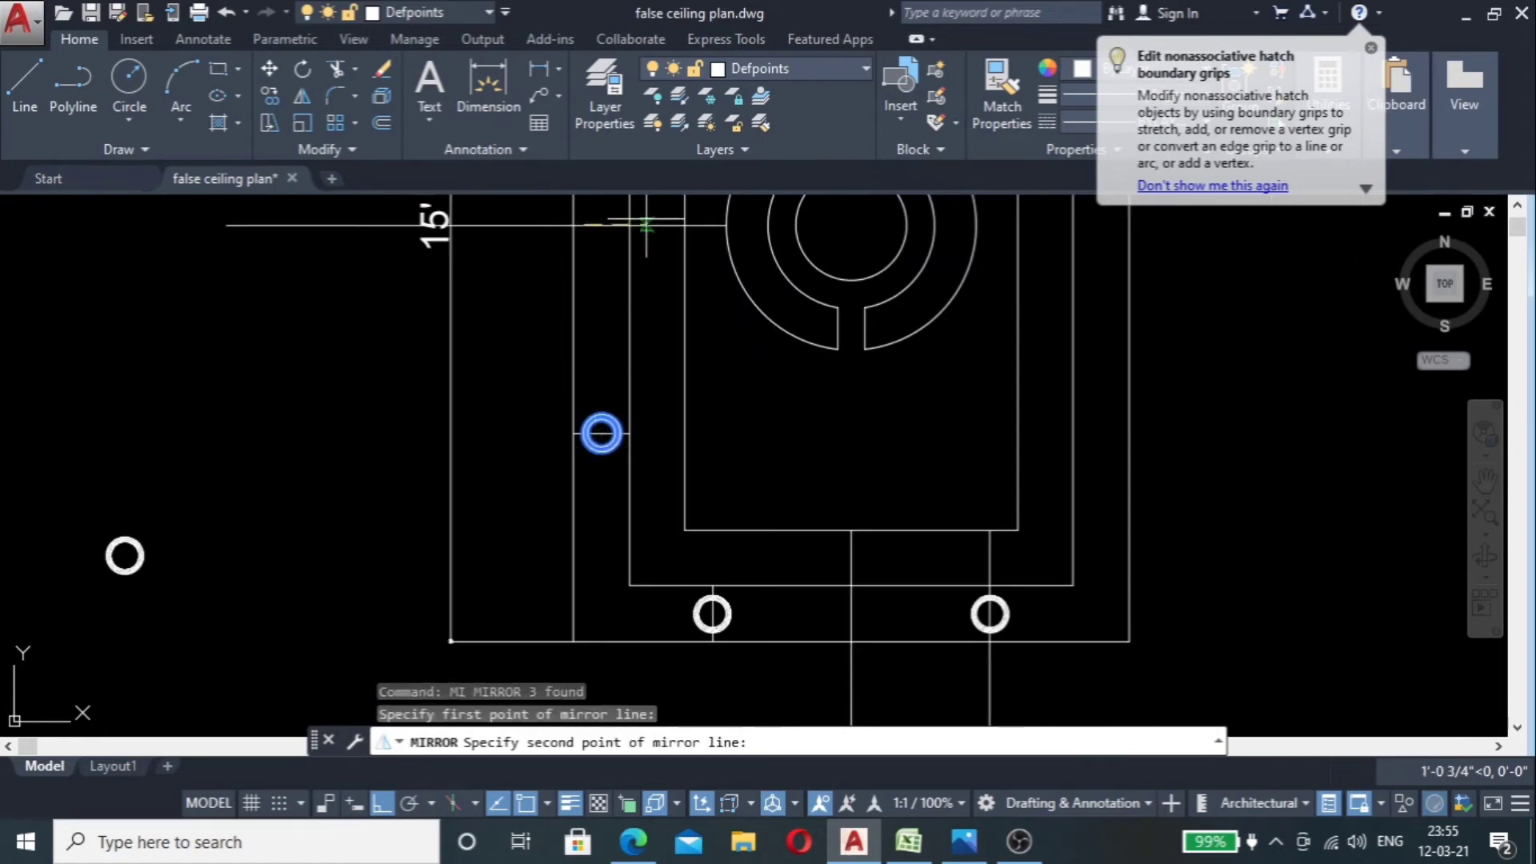
left_click(671, 225)
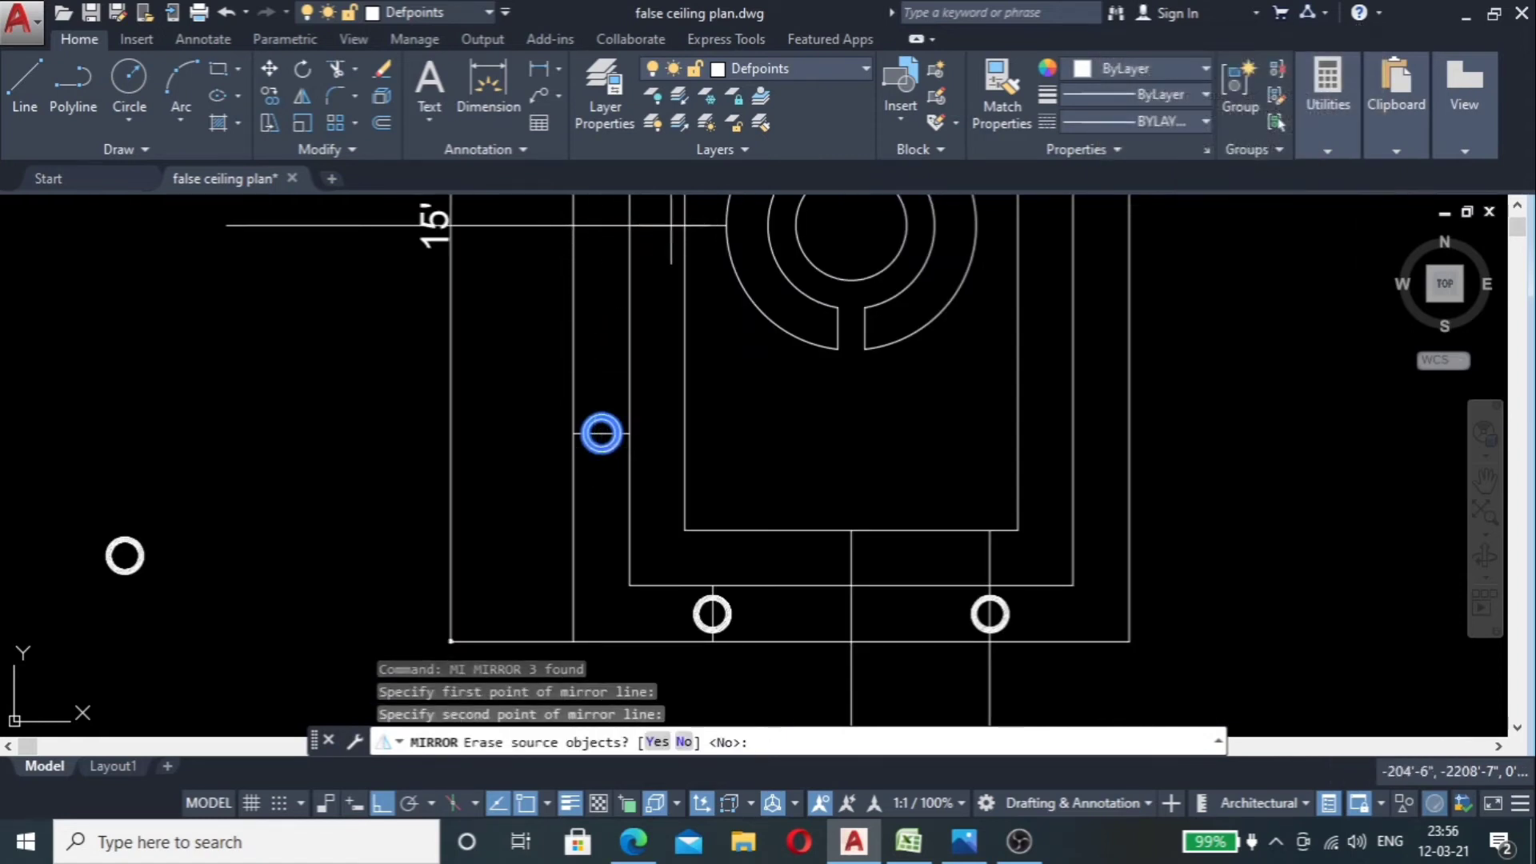
scroll(624, 304, "down", 5)
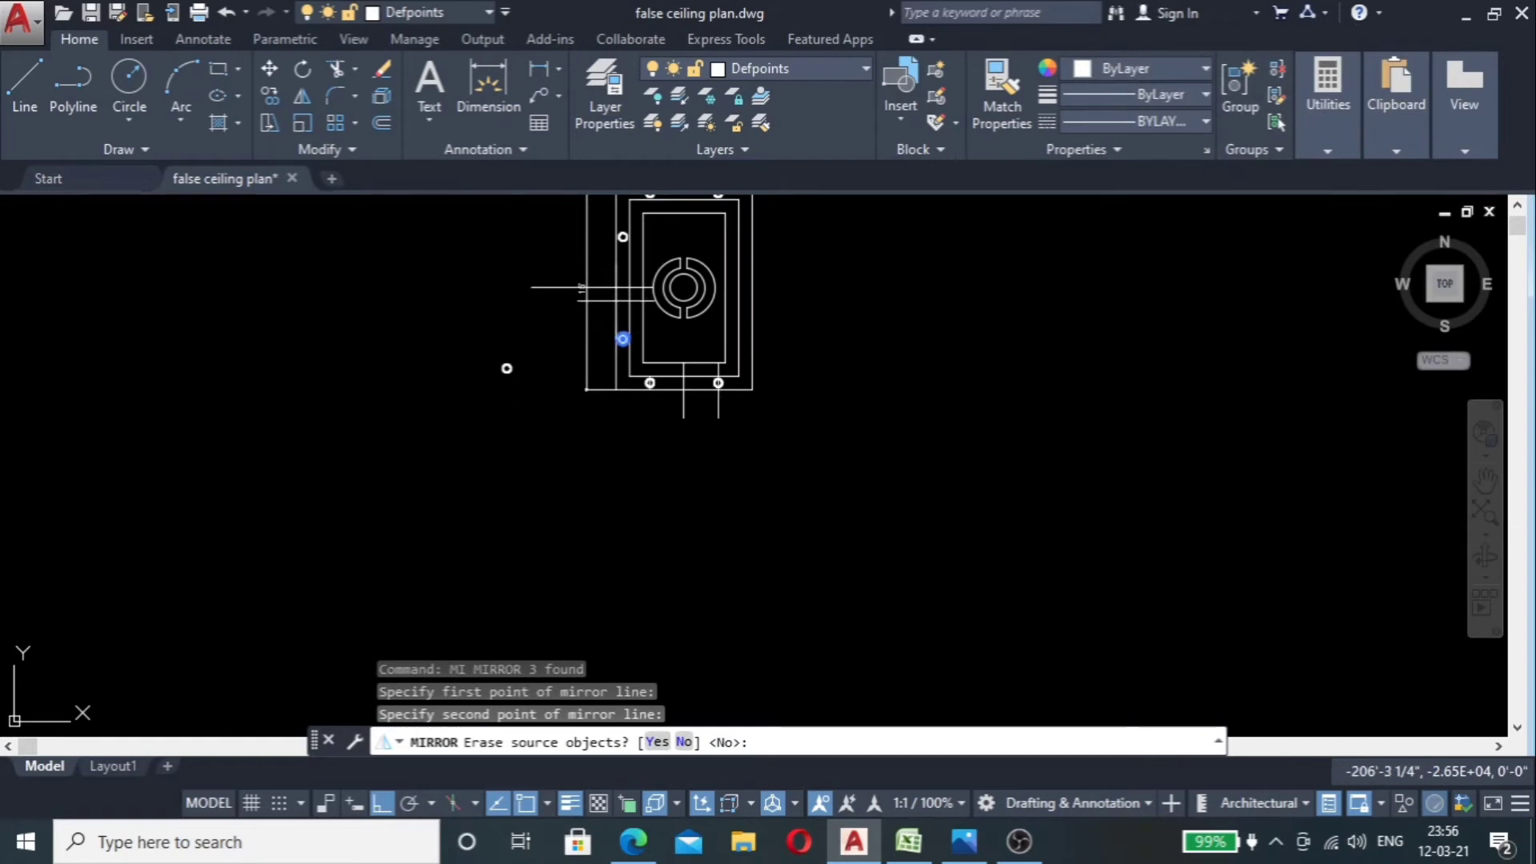
key("Return")
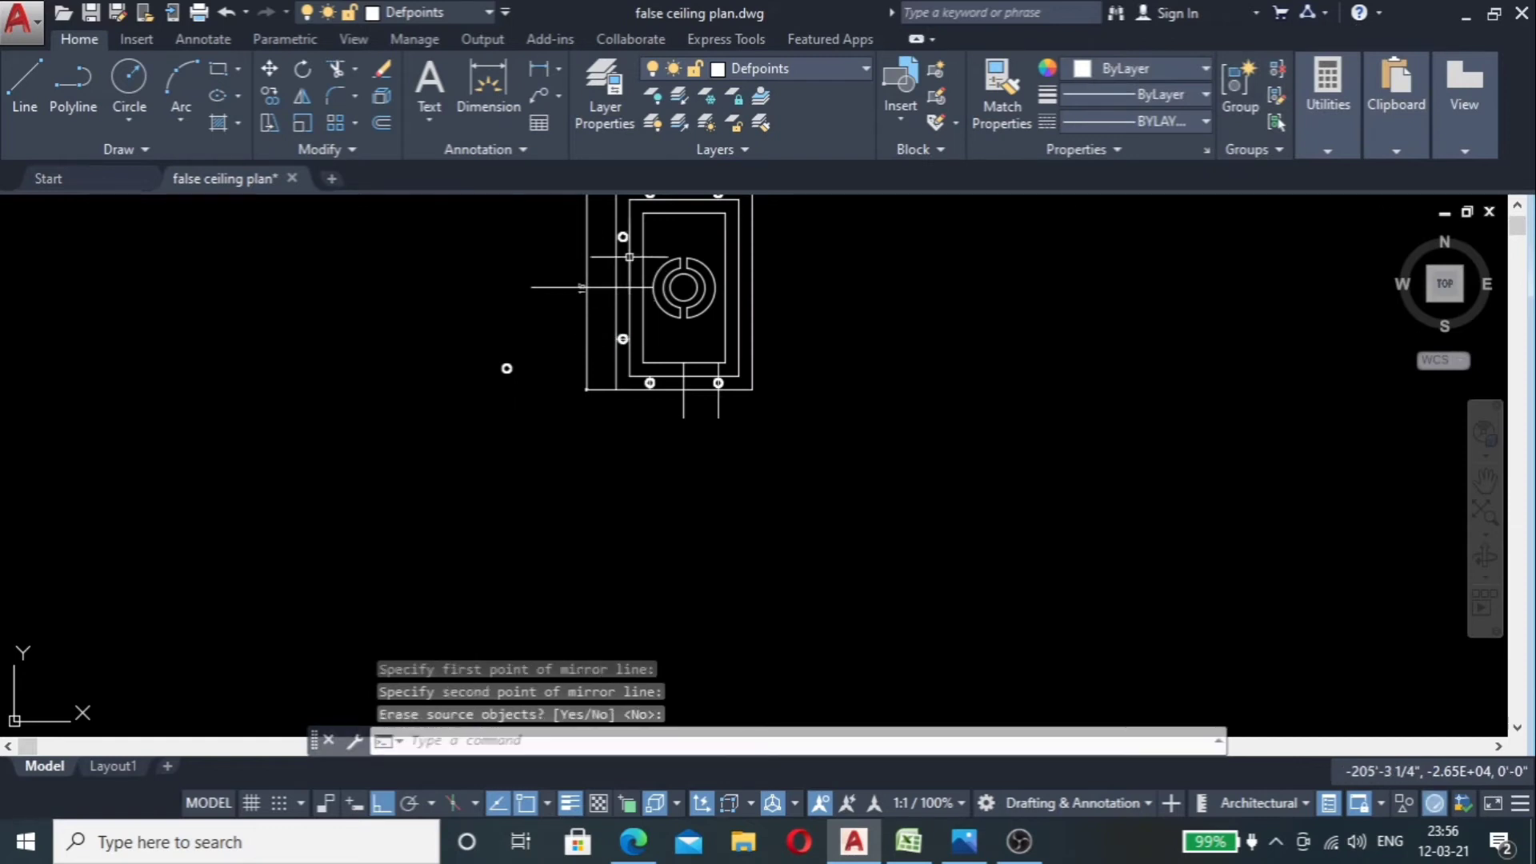
Step: Mirror both left-border ring lights about the vertical centre line onto the right border, keeping the originals
scroll(626, 235, "up", 5)
left_click(621, 228)
left_click(590, 311)
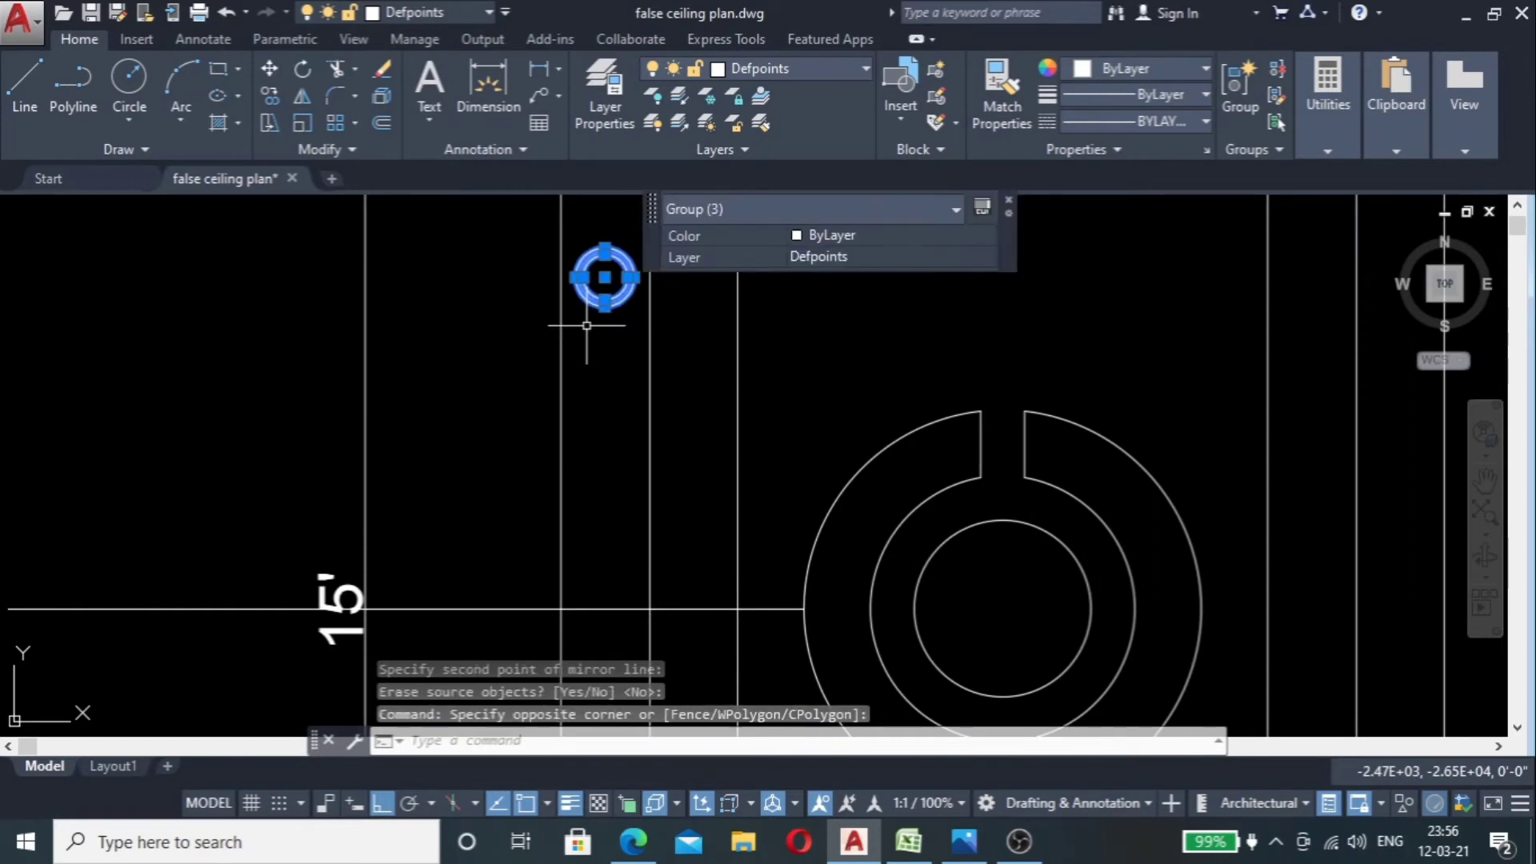
scroll(419, 477, "down", 3)
scroll(592, 435, "up", 5)
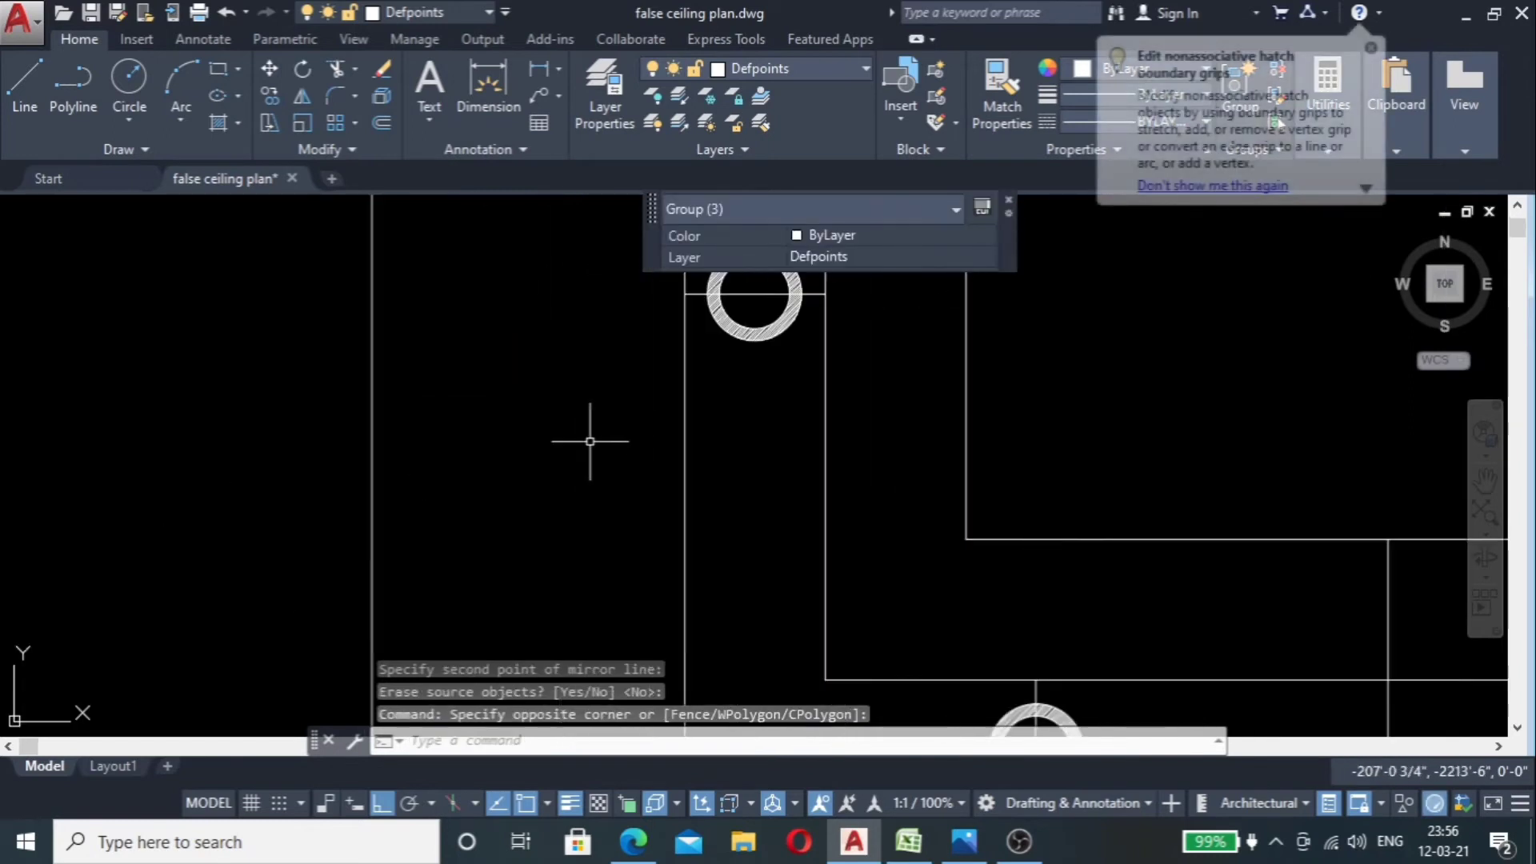
left_click(716, 327)
scroll(560, 480, "down", 5)
scroll(472, 477, "down", 2)
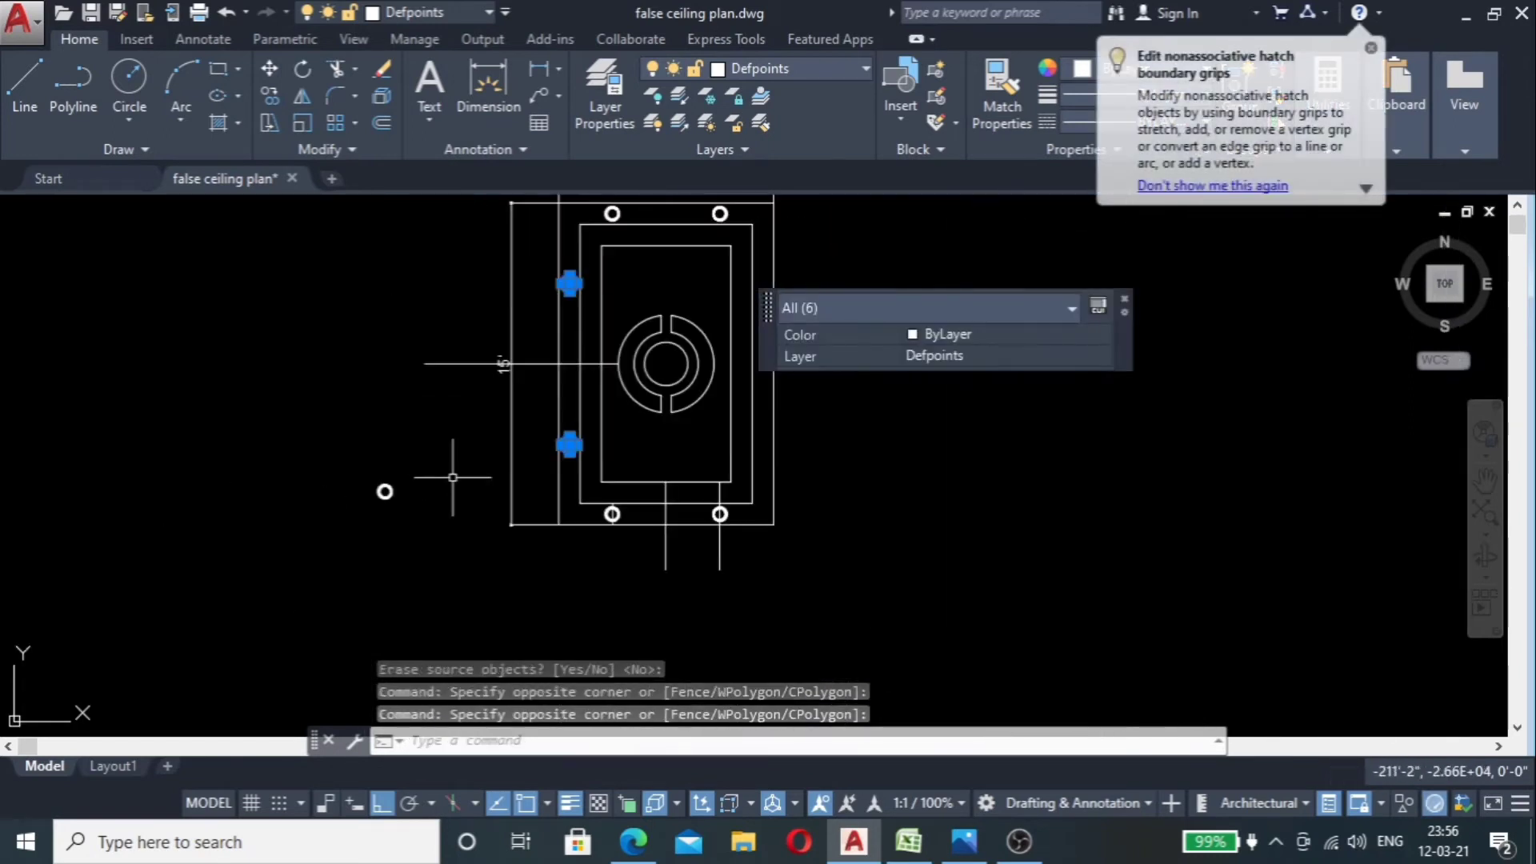
type("mi")
key("Return")
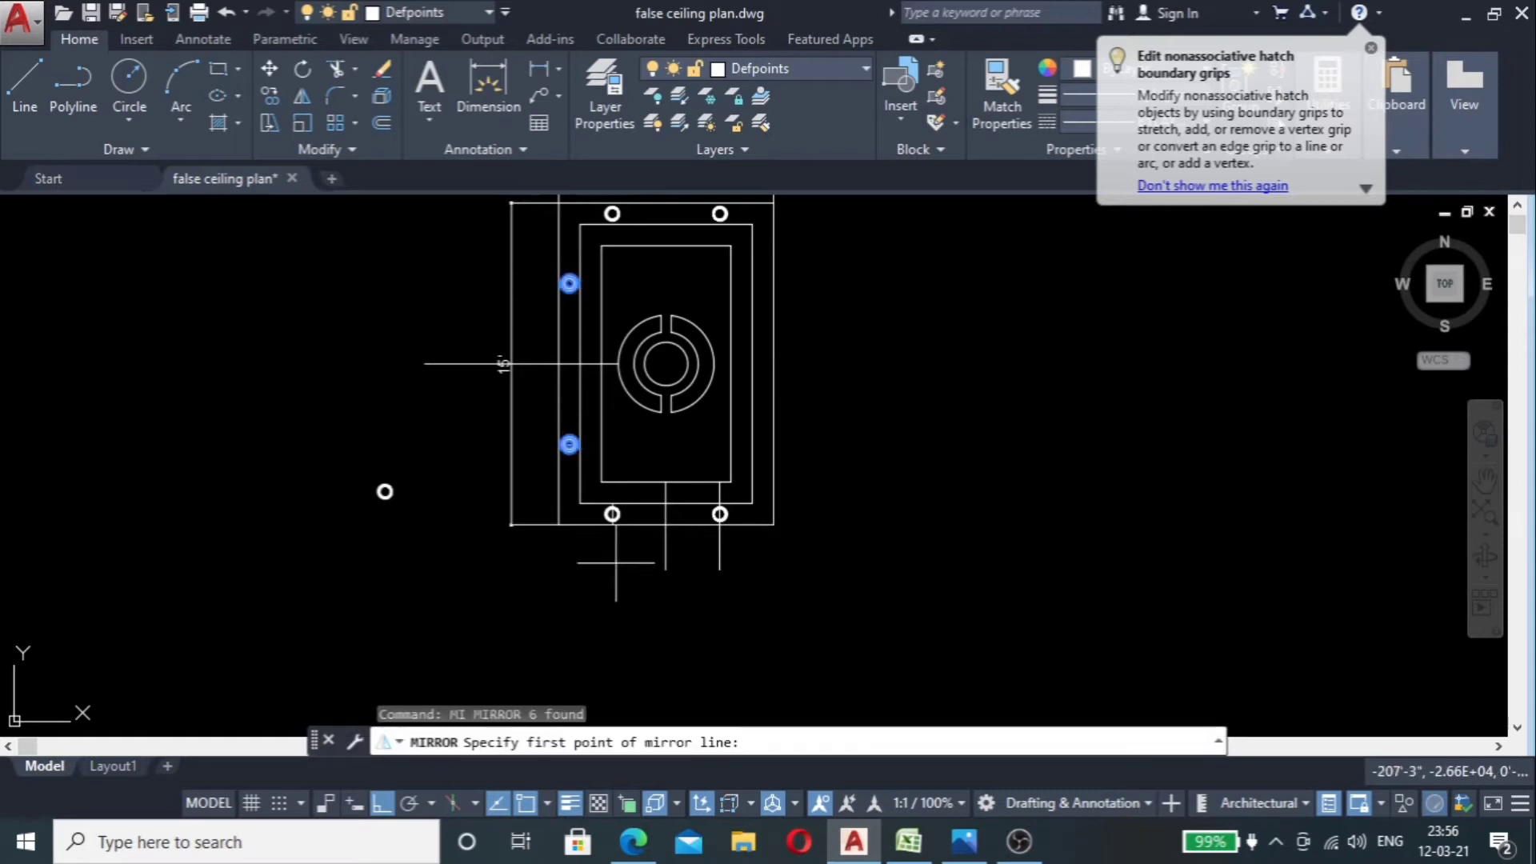
left_click(665, 570)
left_click(665, 482)
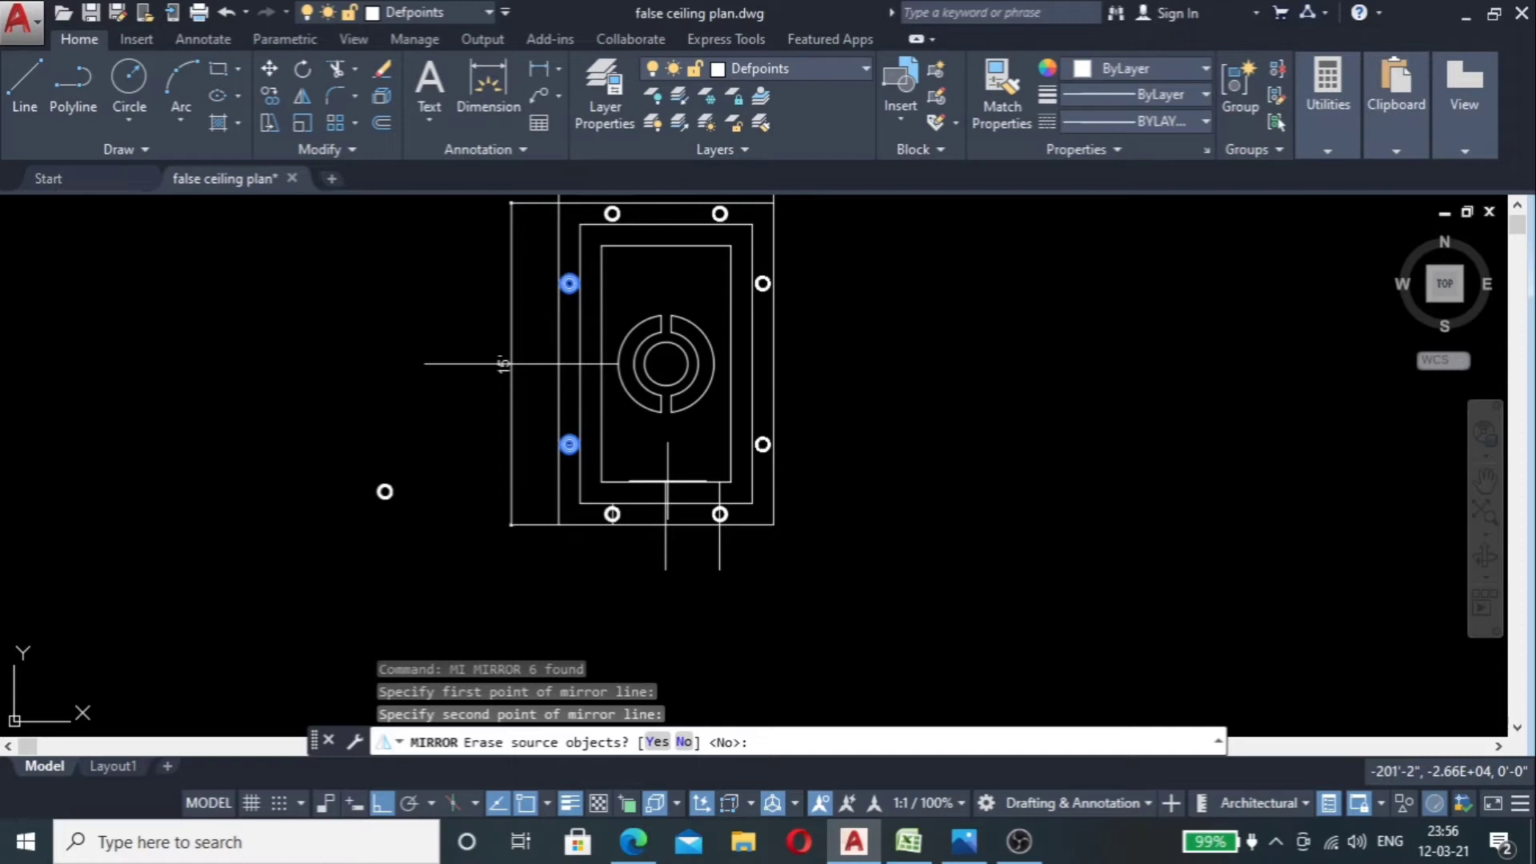
key("Return")
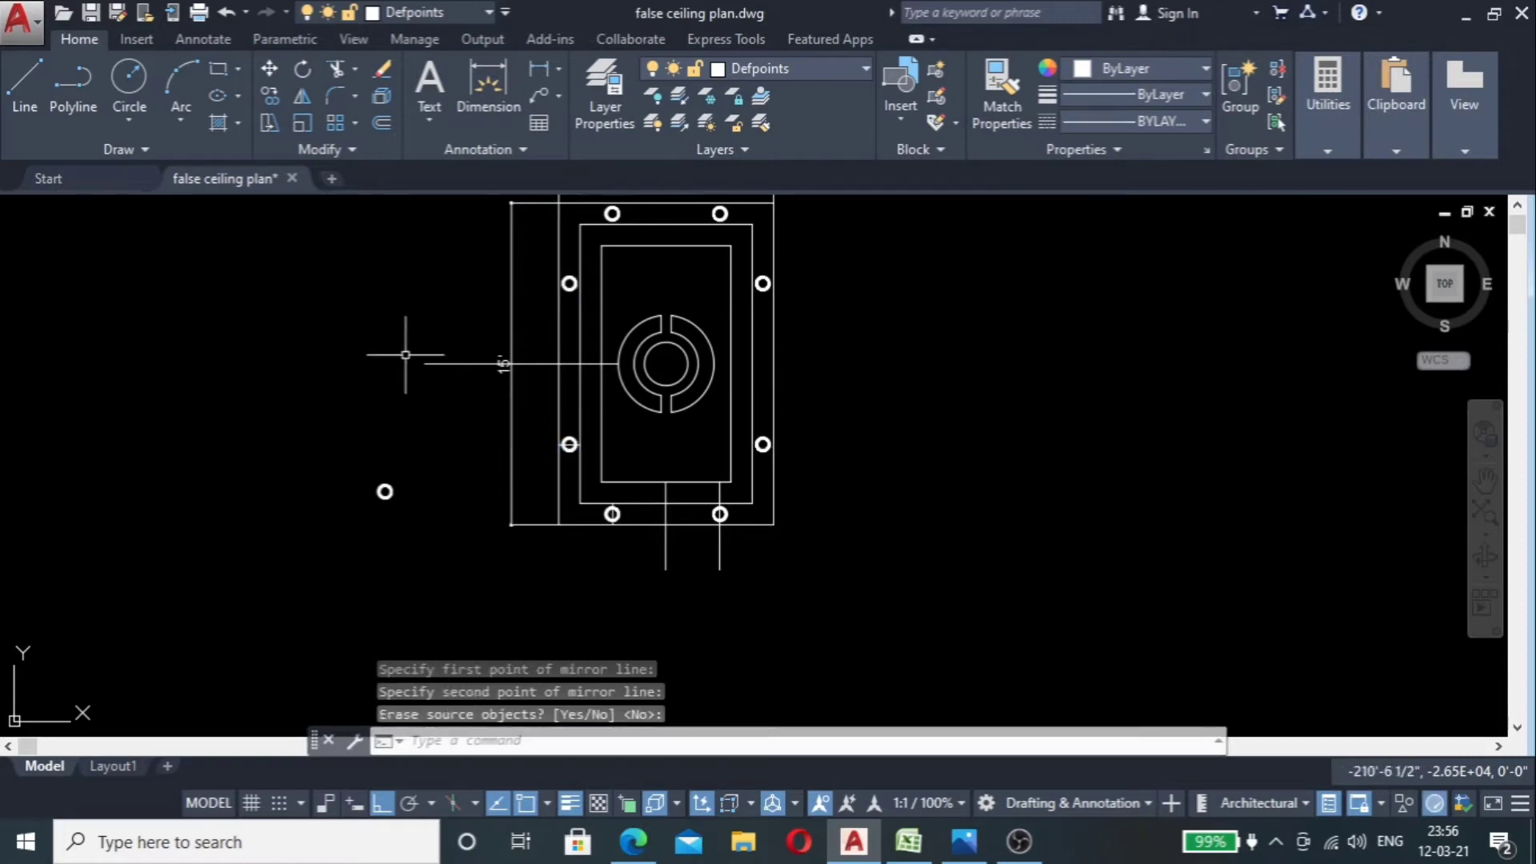
key("Escape")
Step: Delete the horizontal centre line at the plan's left side and the two vertical guide lines extending below the room
left_click(446, 312)
left_click(370, 431)
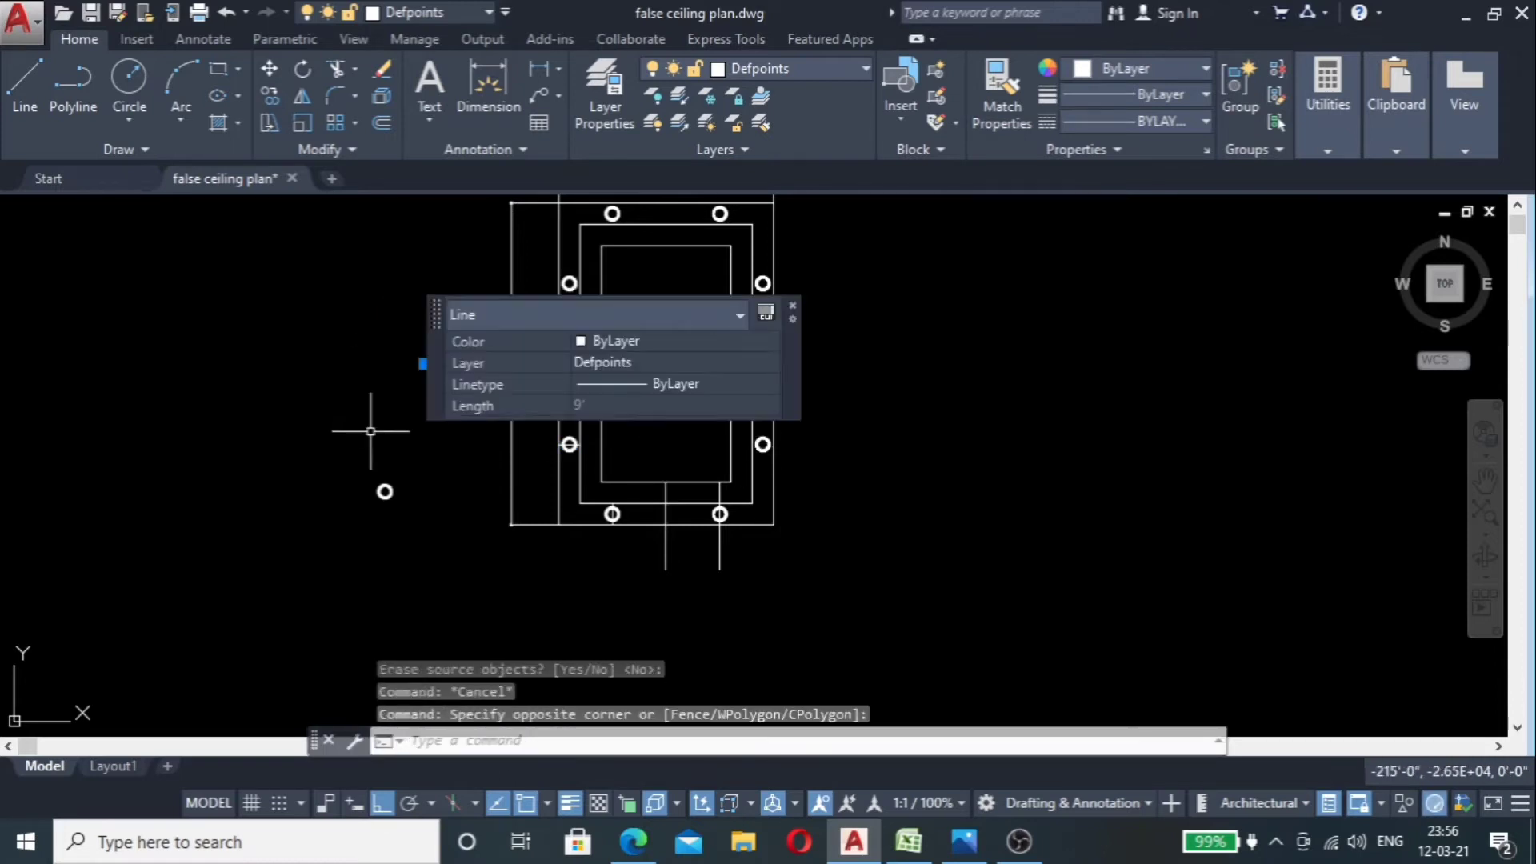
key("Delete")
left_click(733, 550)
left_click(640, 556)
key("Delete")
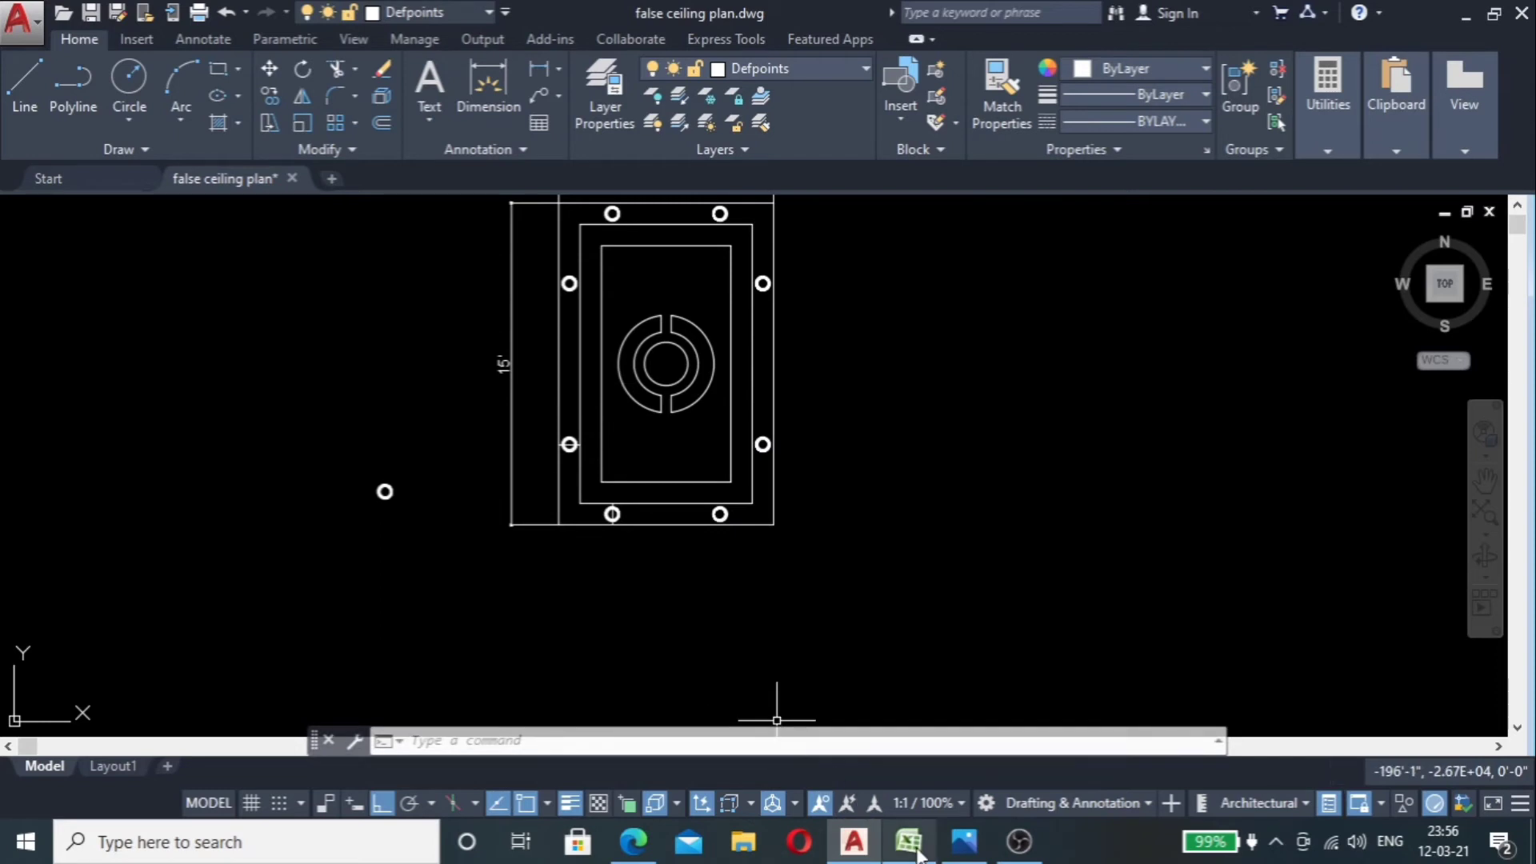
Step: Examine the residential false ceiling reference image in Photos and return to the plan in AutoCAD
mouse_move(918, 853)
mouse_move(968, 852)
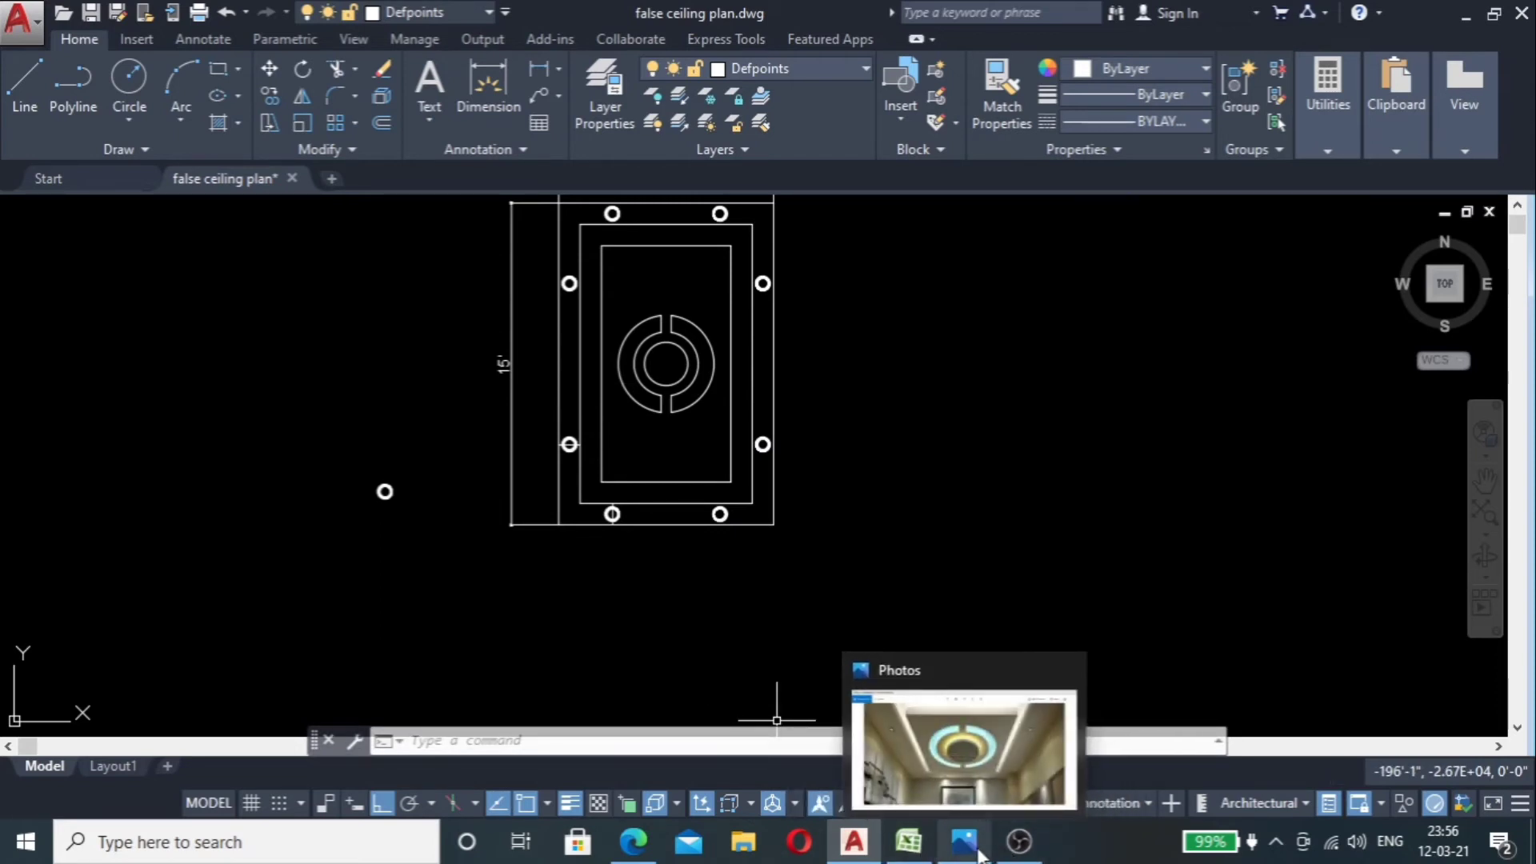
left_click(964, 842)
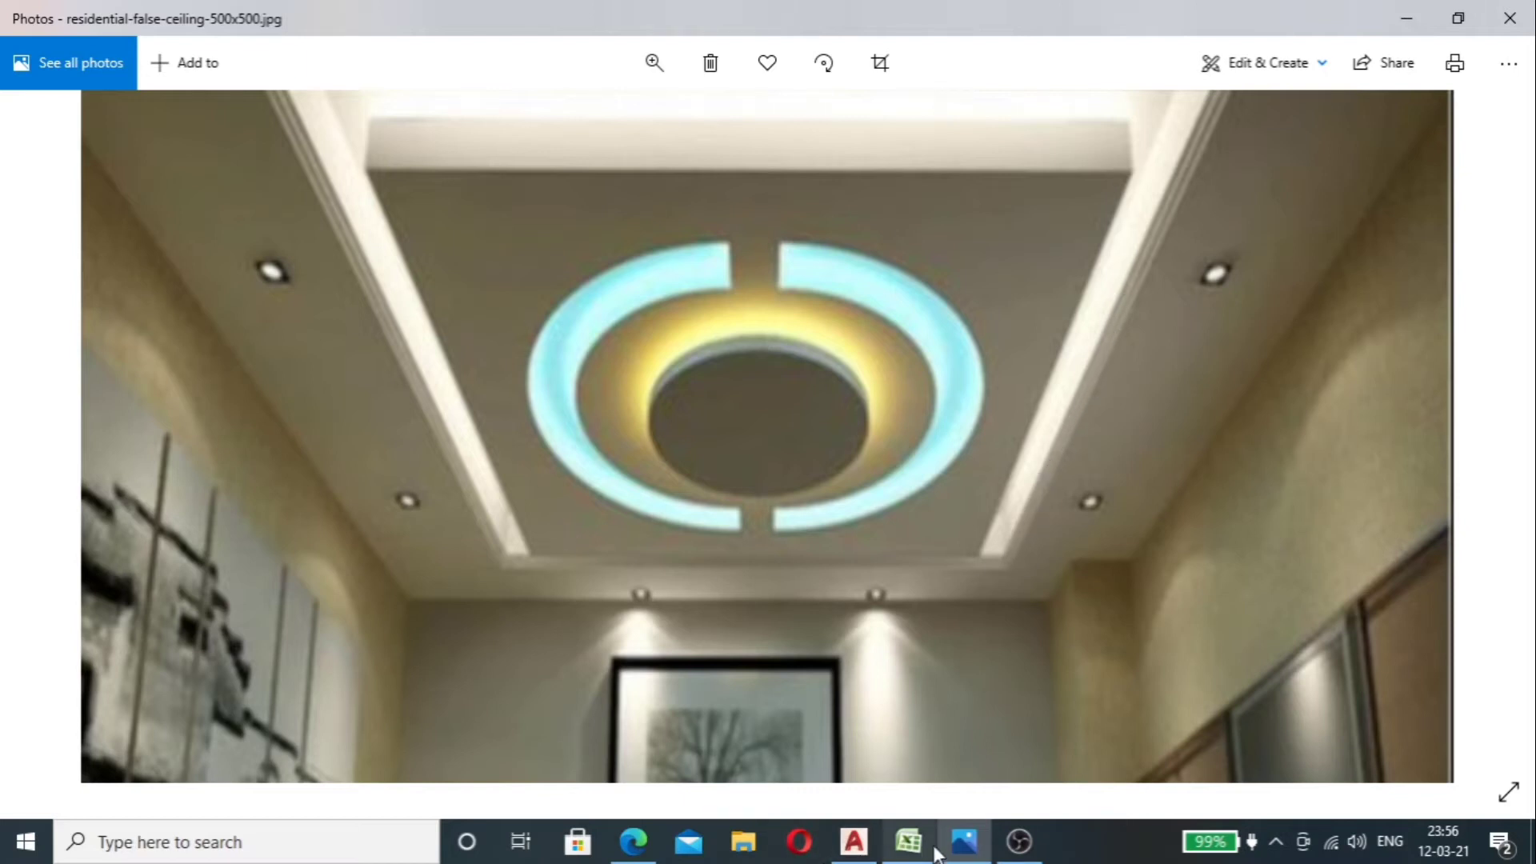
left_click(854, 841)
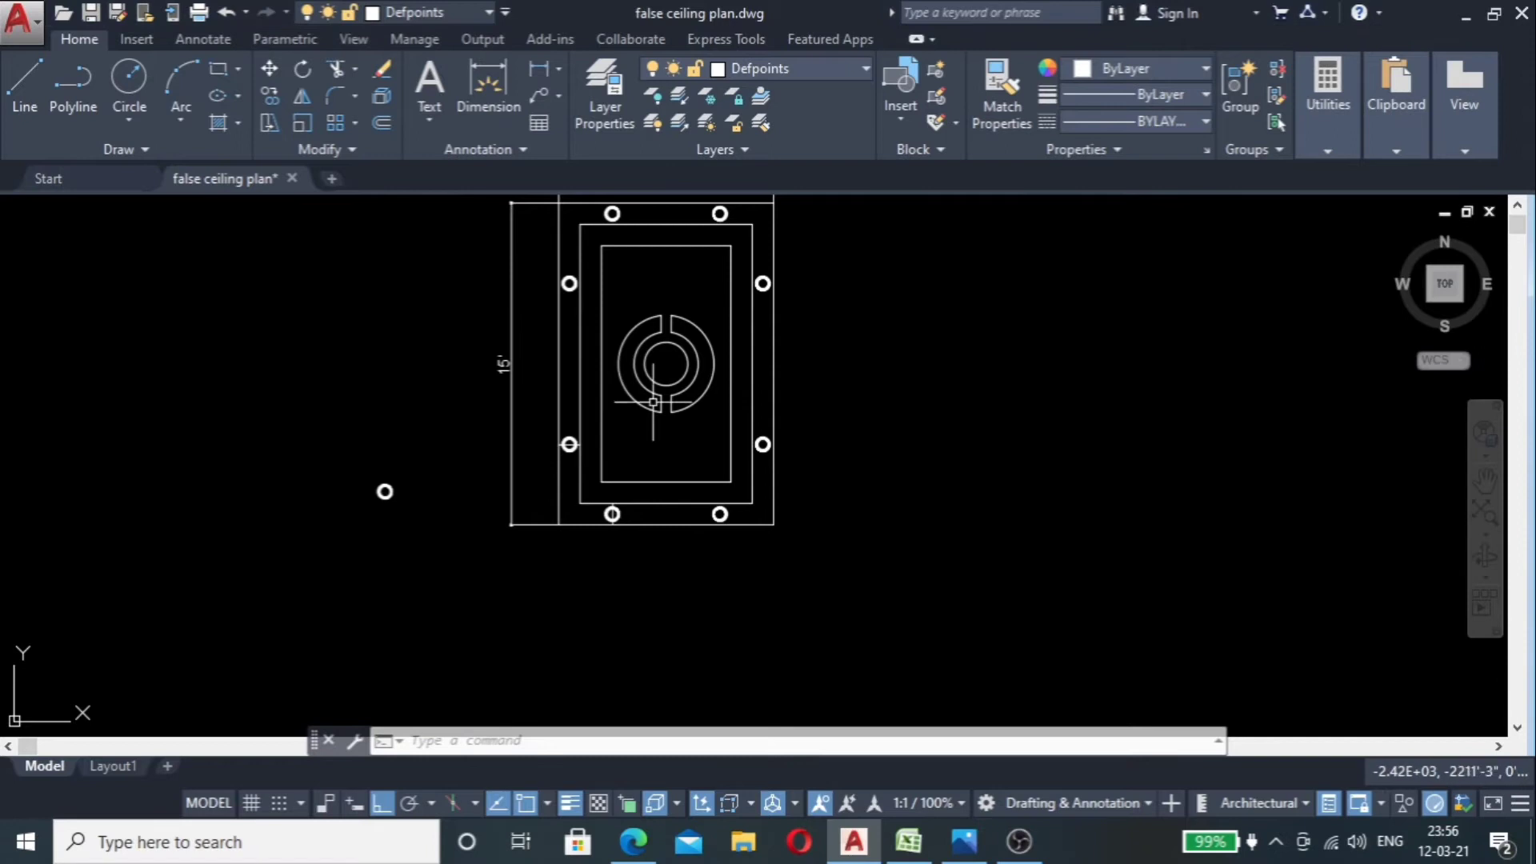
Step: Set the current linetype to HIDDEN
scroll(612, 232, "up", 4)
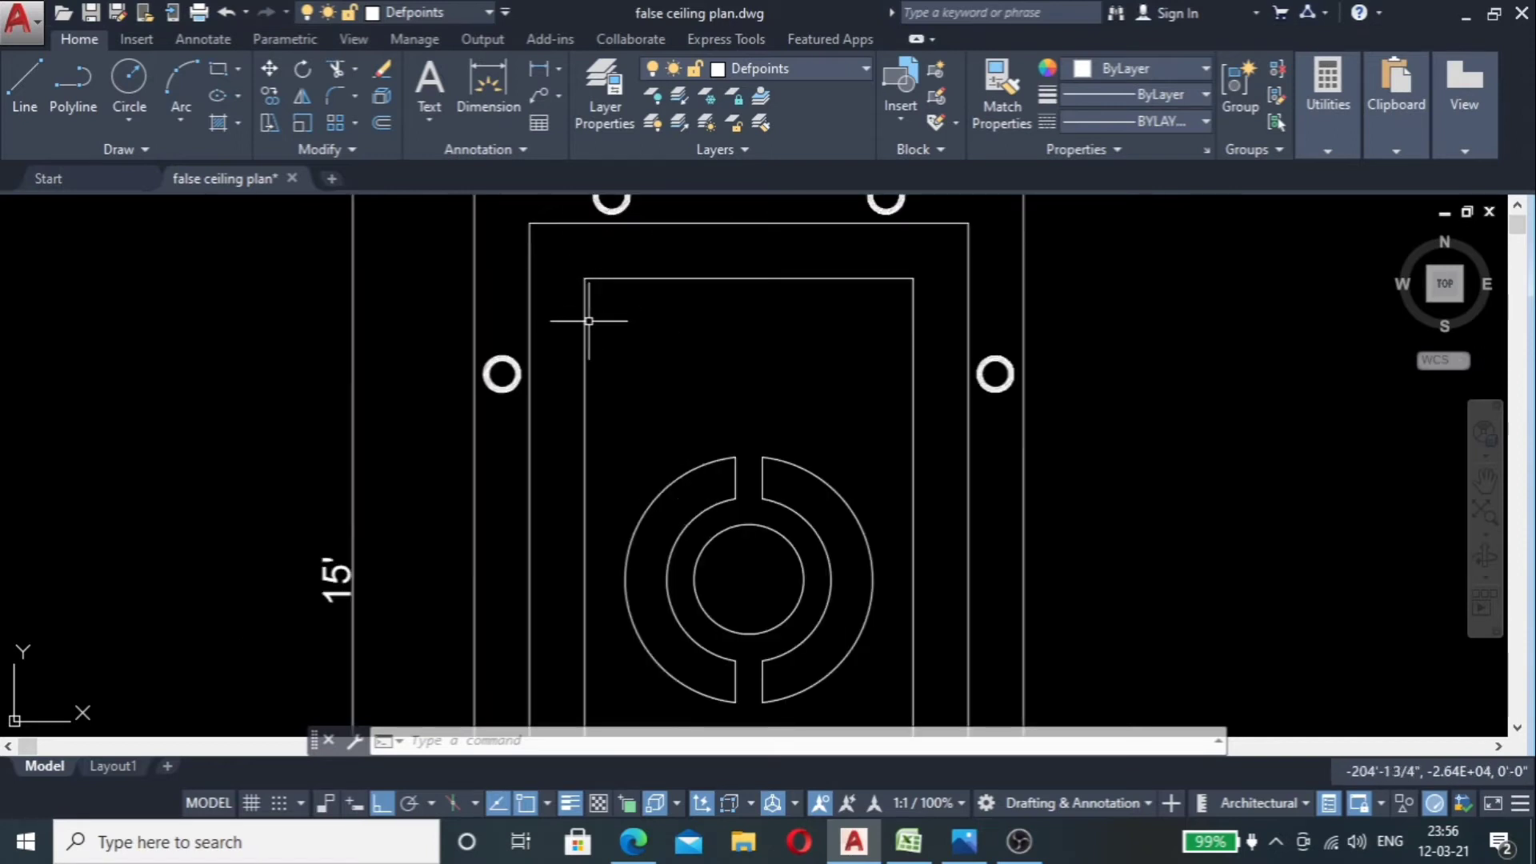
left_click(856, 67)
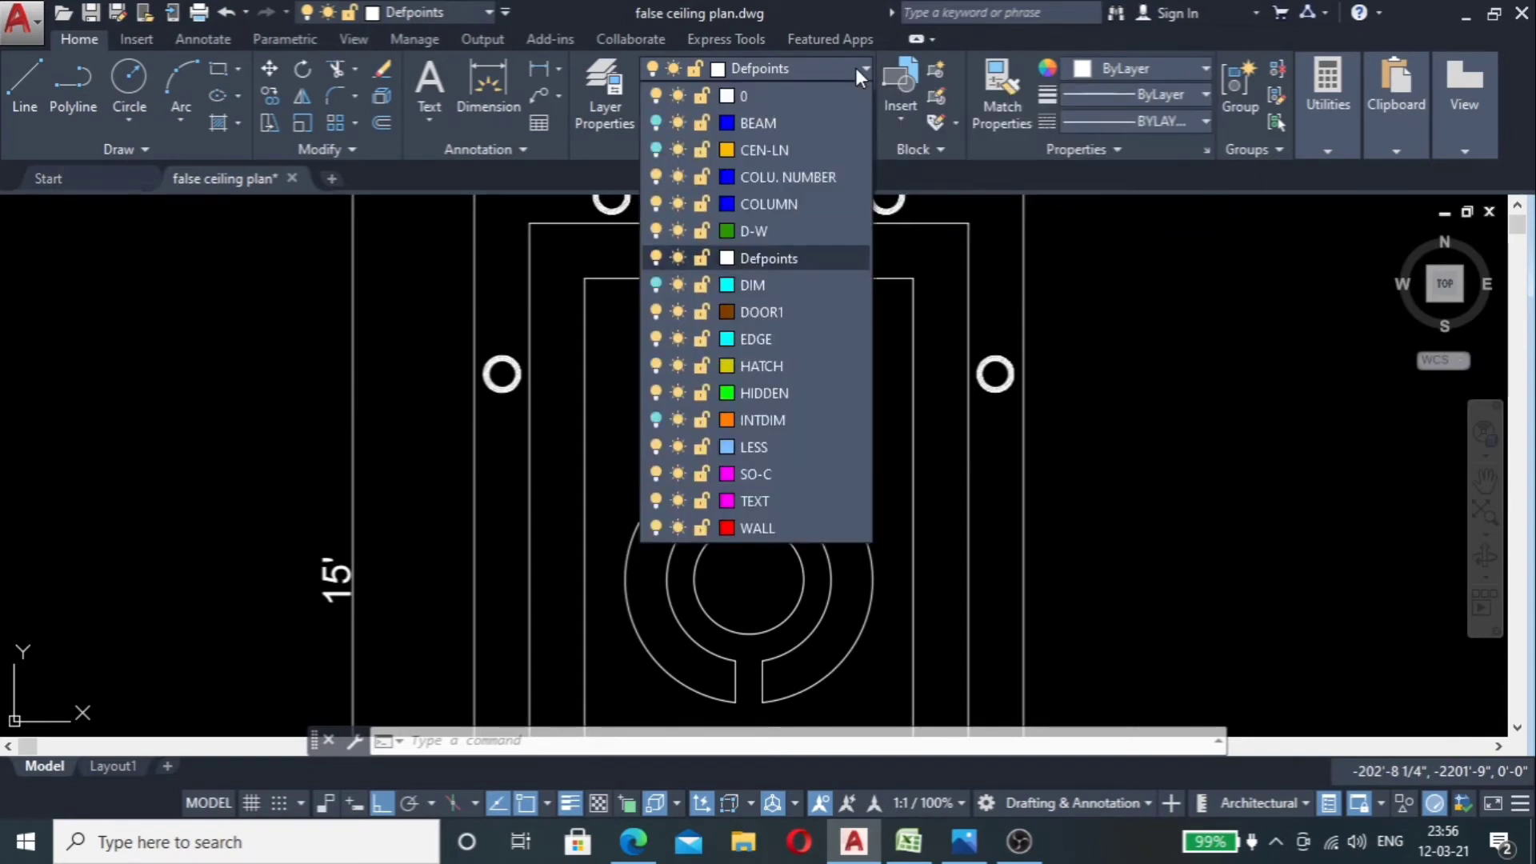
left_click(1200, 94)
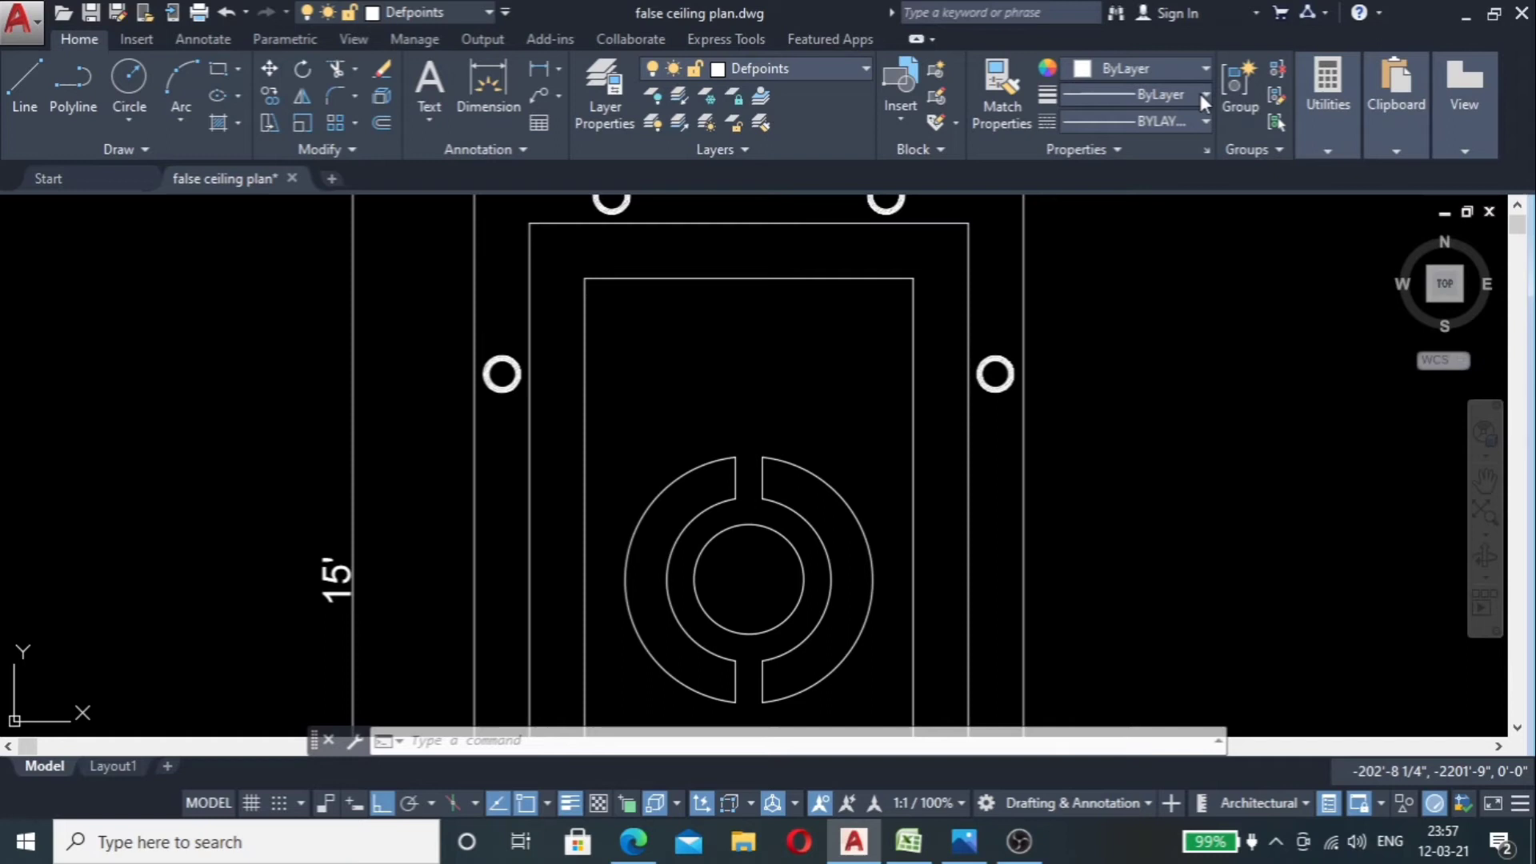
left_click(1202, 92)
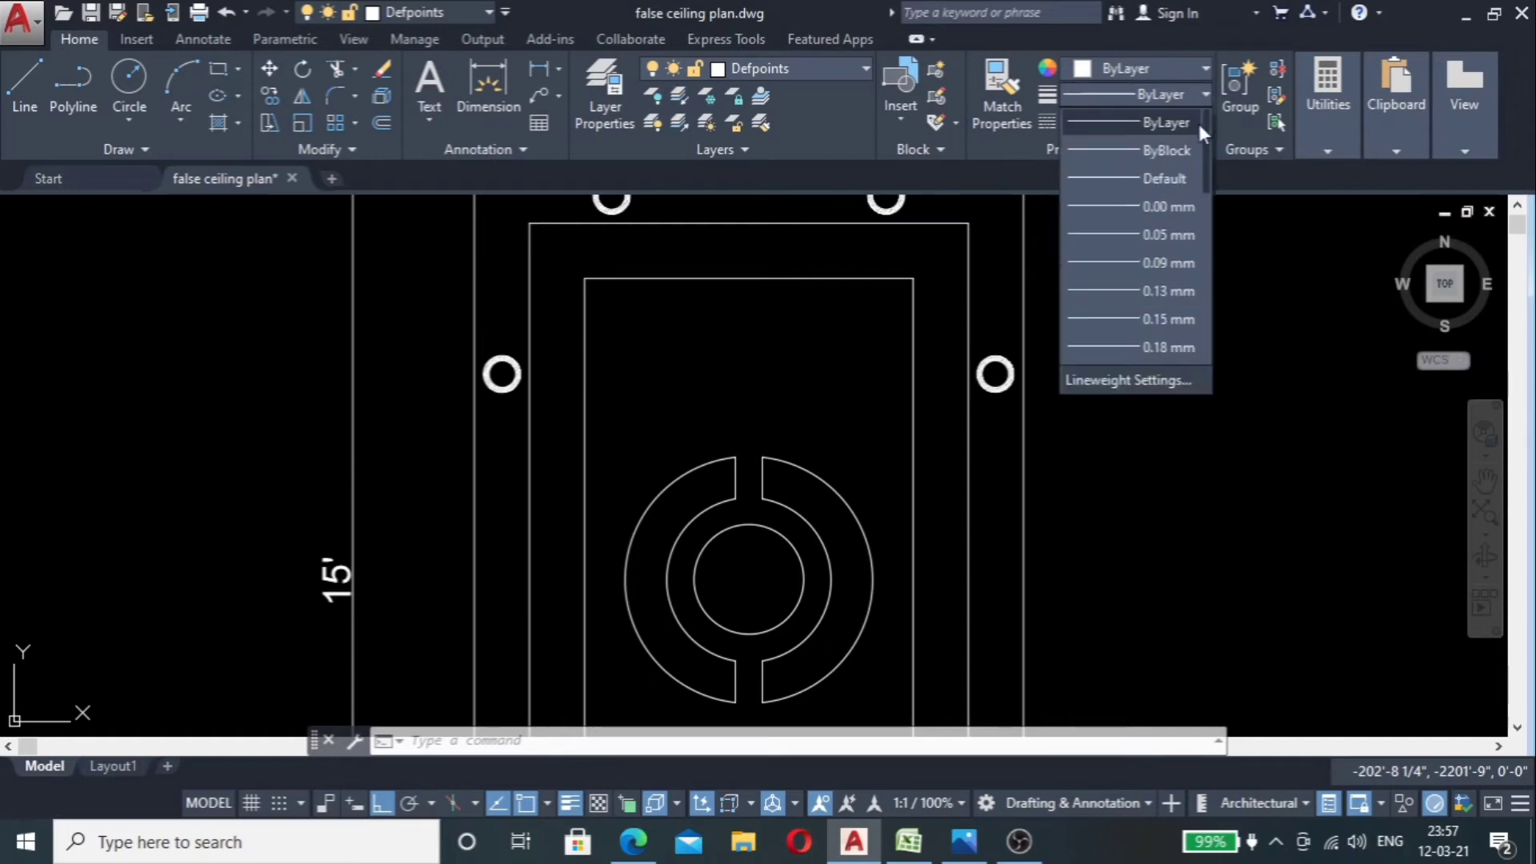
left_click(1240, 200)
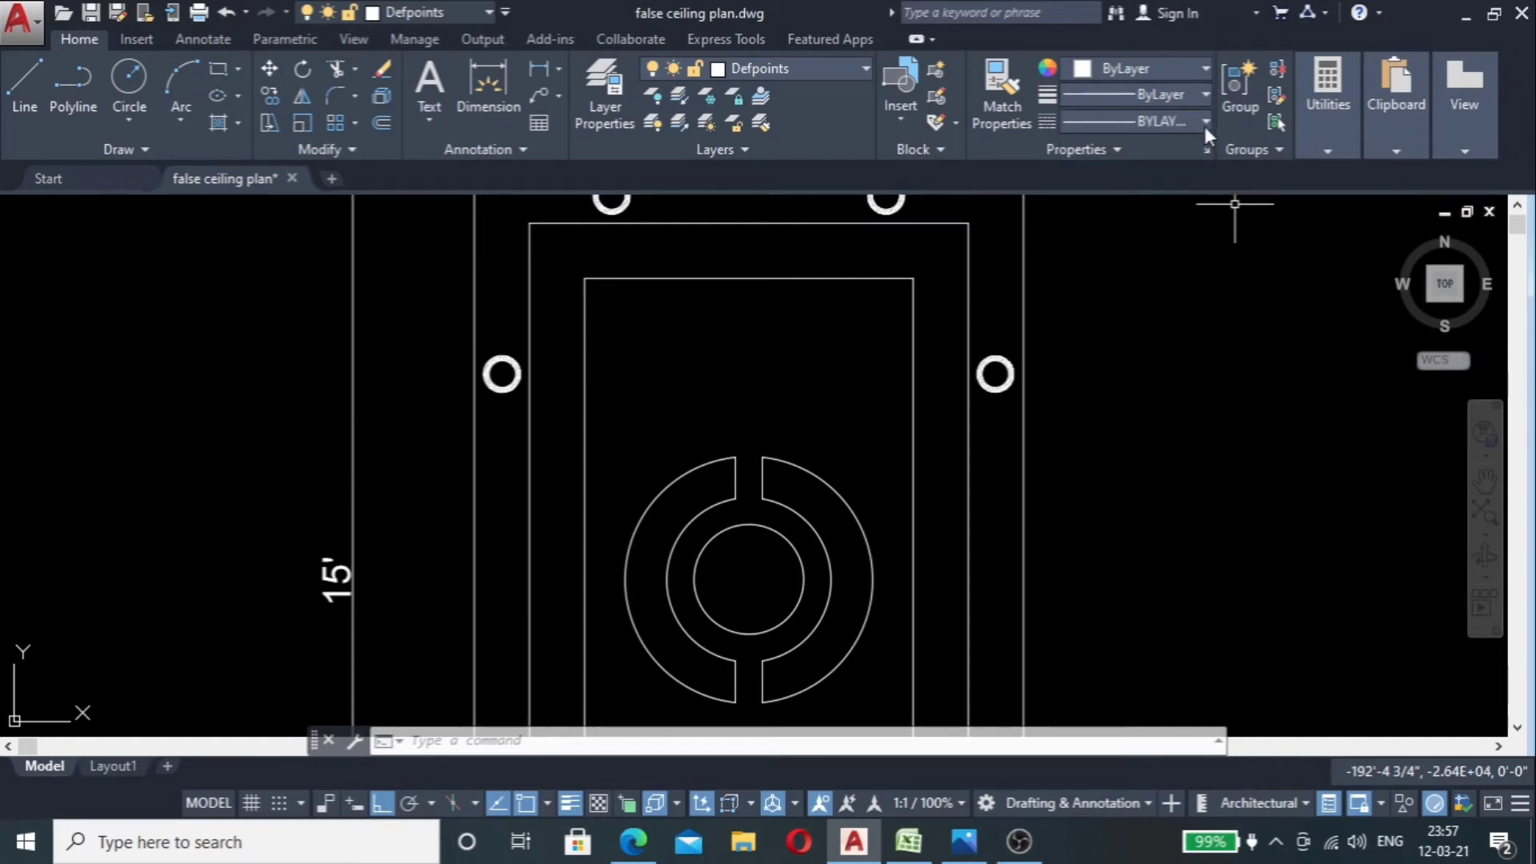
left_click(1203, 122)
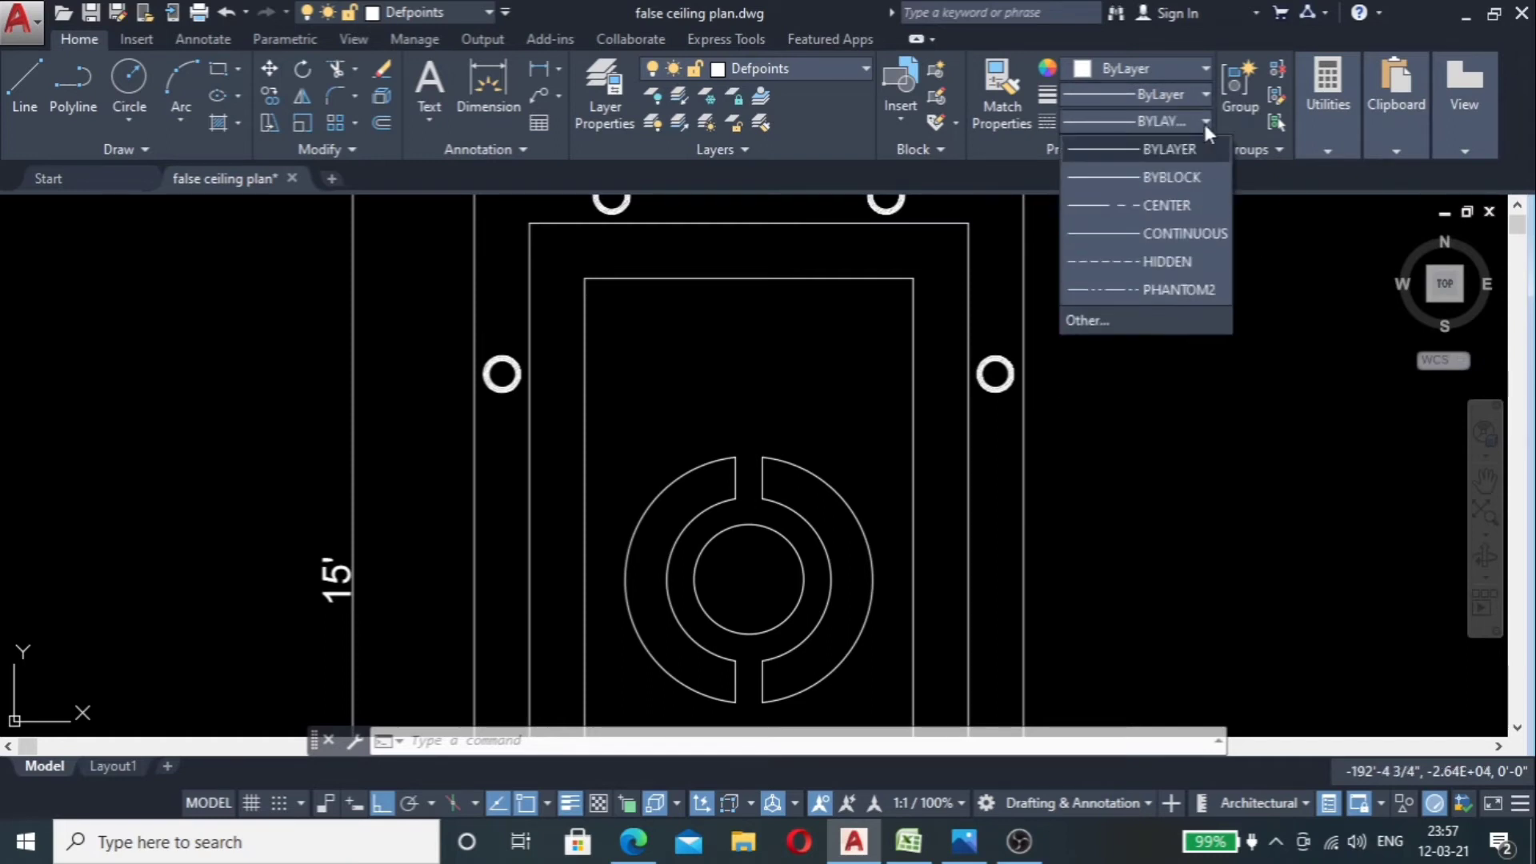
left_click(1173, 262)
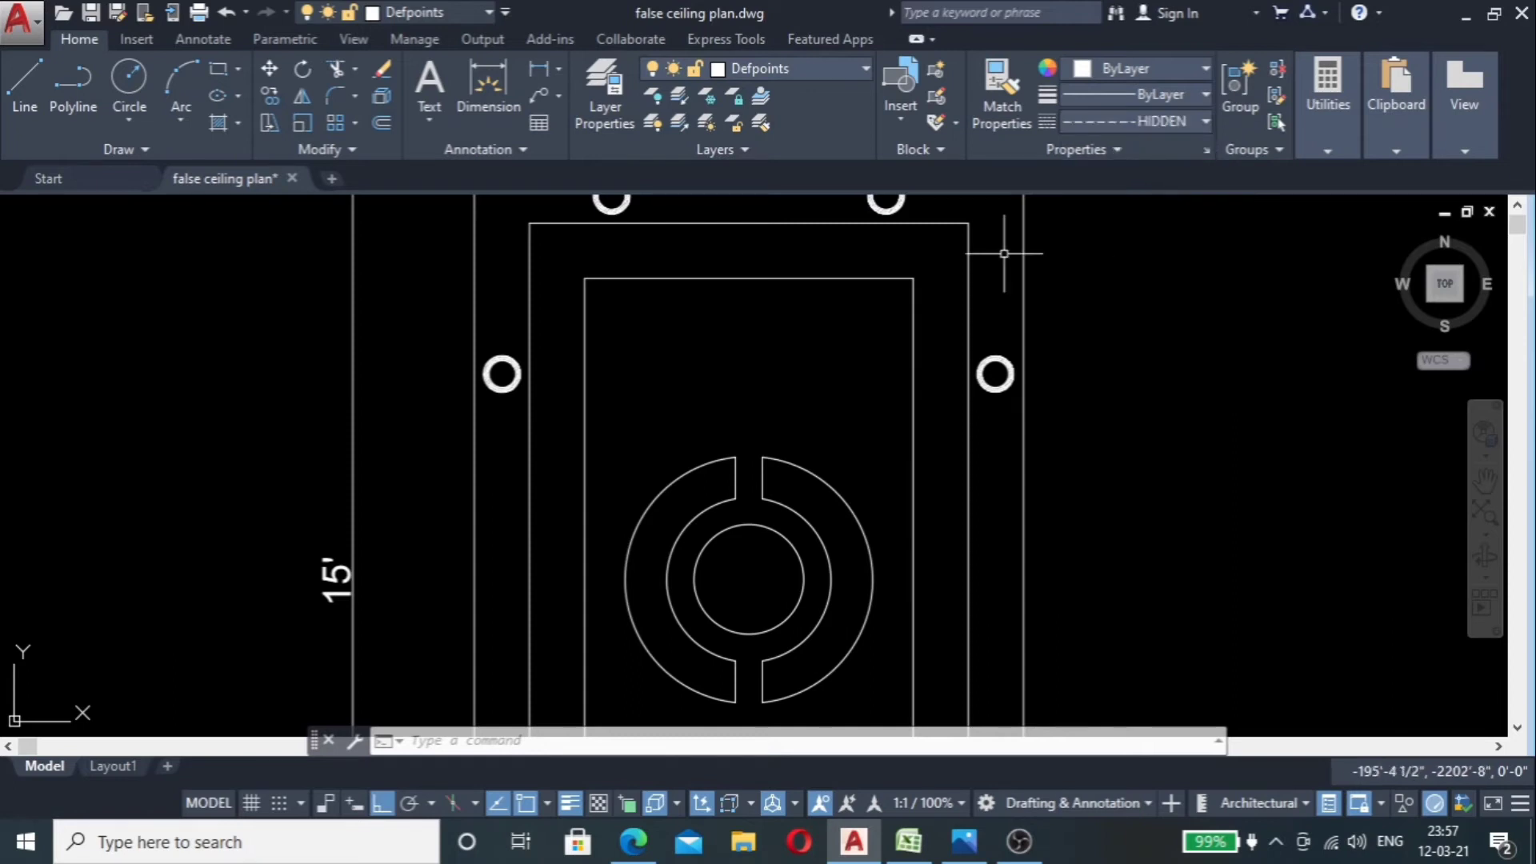
Step: Offset the innermost rectangle's top edge 3" inward
left_click(652, 266)
left_click(638, 312)
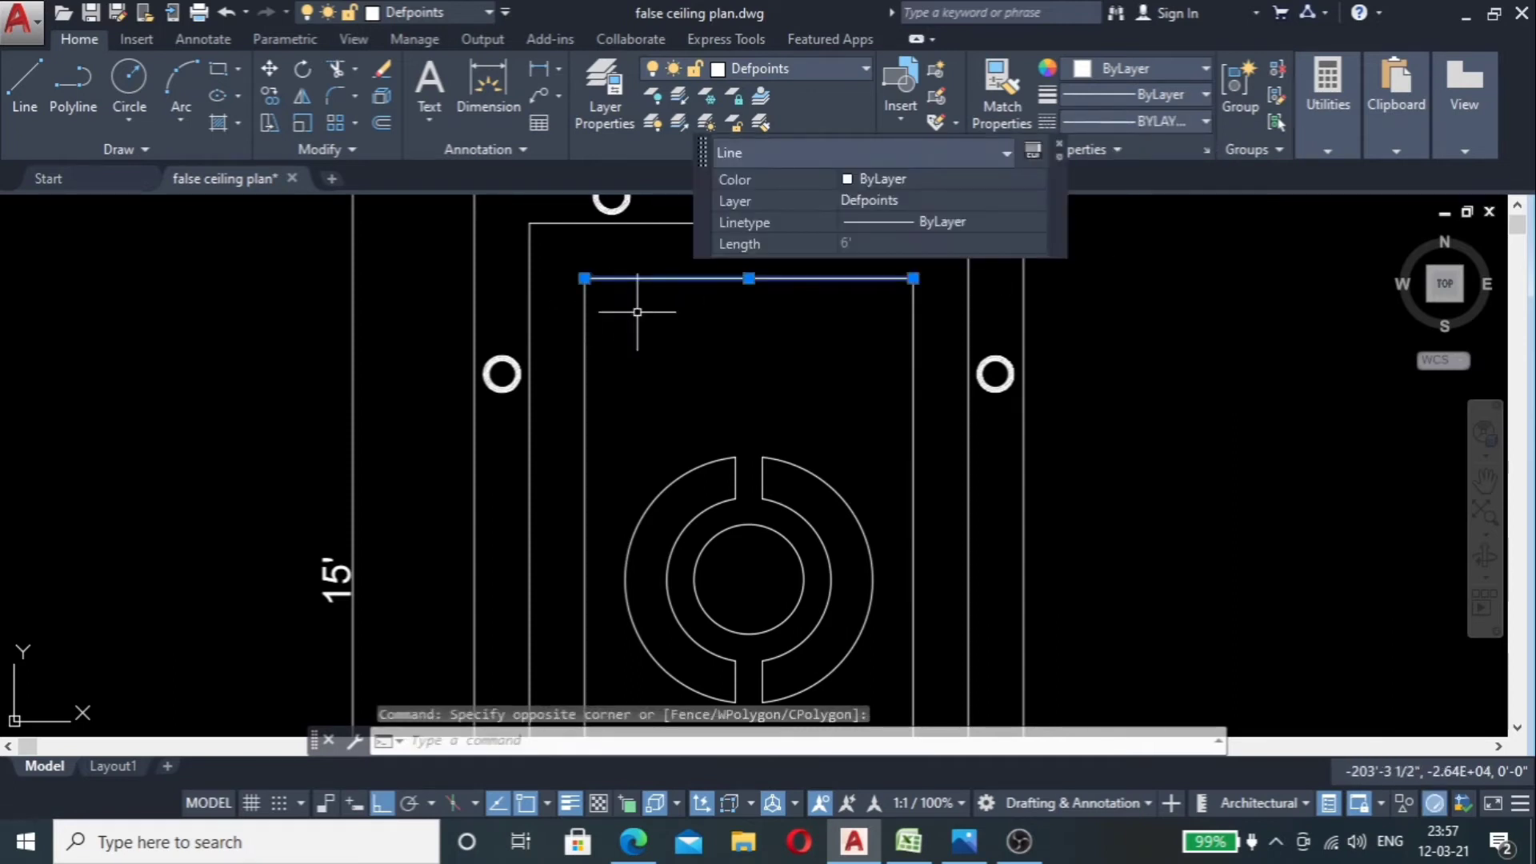
type("o")
key("Return")
type("3\"")
key("Return")
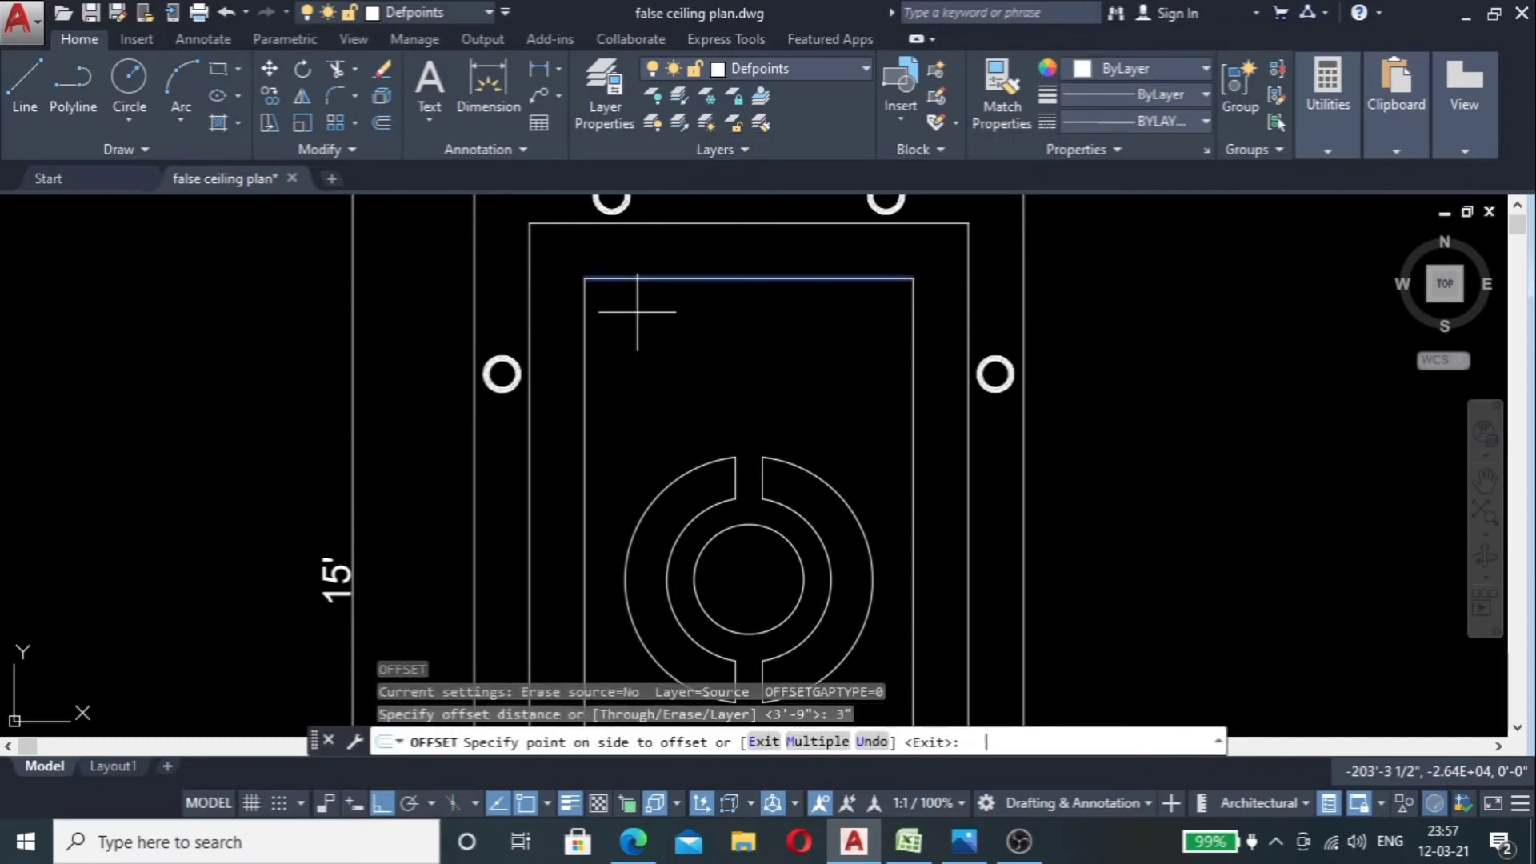
left_click(638, 312)
scroll(645, 260, "down", 2)
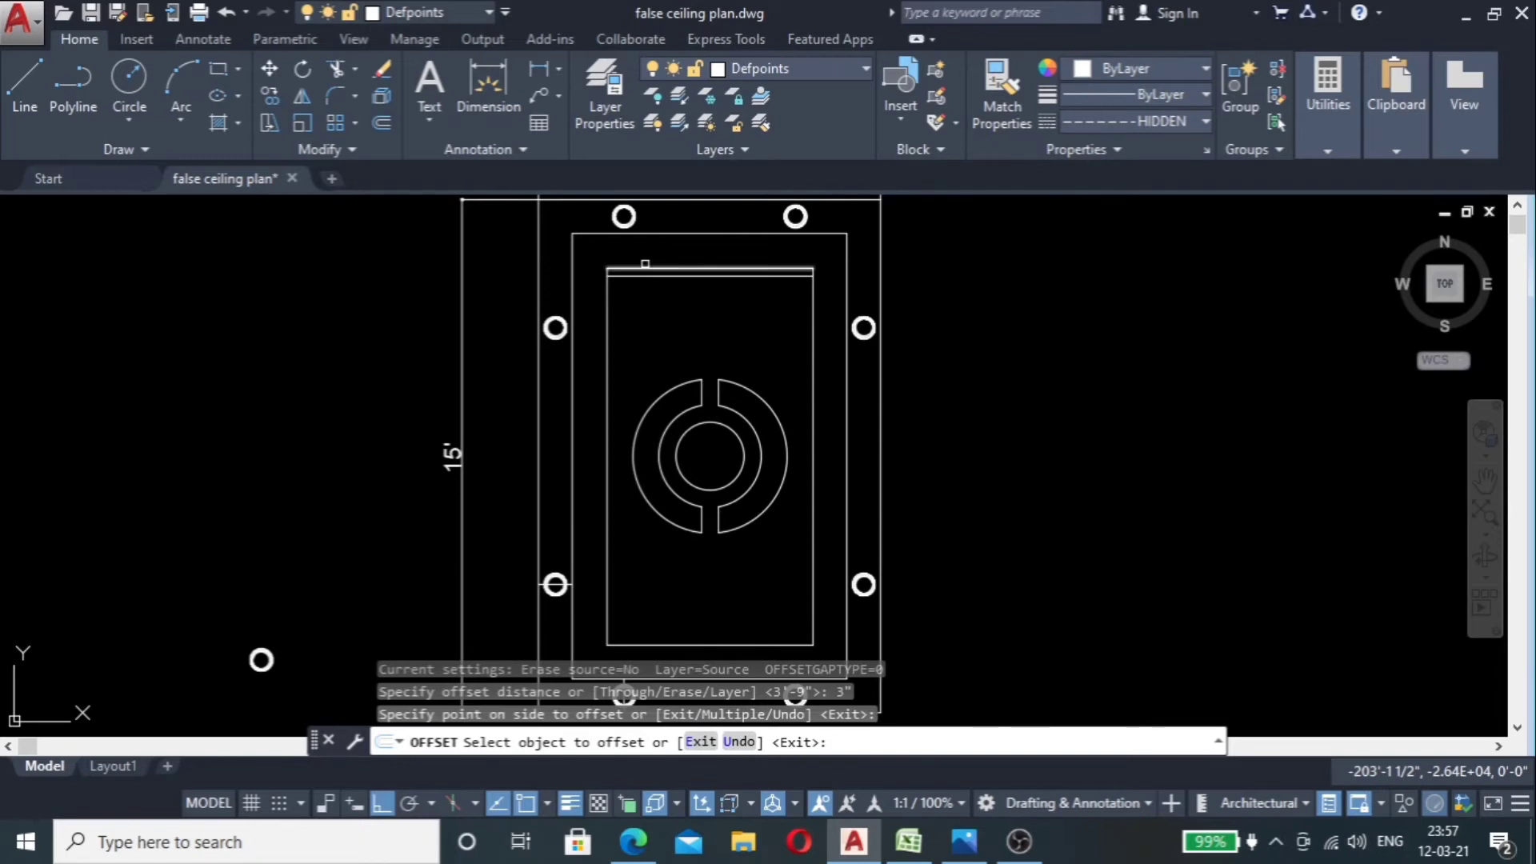
scroll(647, 266, "up", 3)
key("Escape")
Step: Change the offset line below the innermost rectangle's top edge to the HIDDEN linetype
left_click(660, 295)
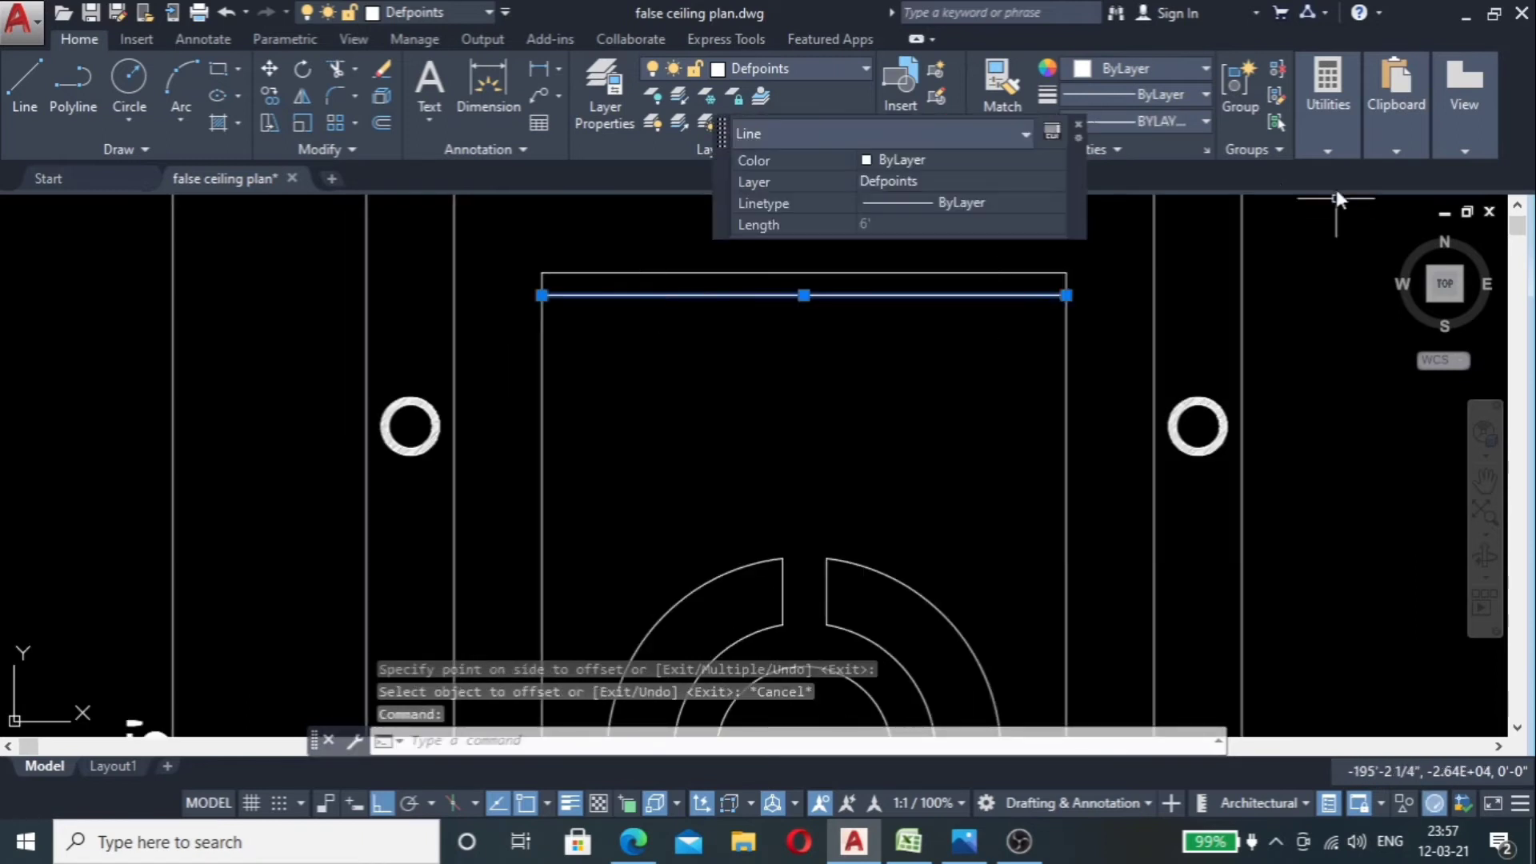
left_click(1204, 122)
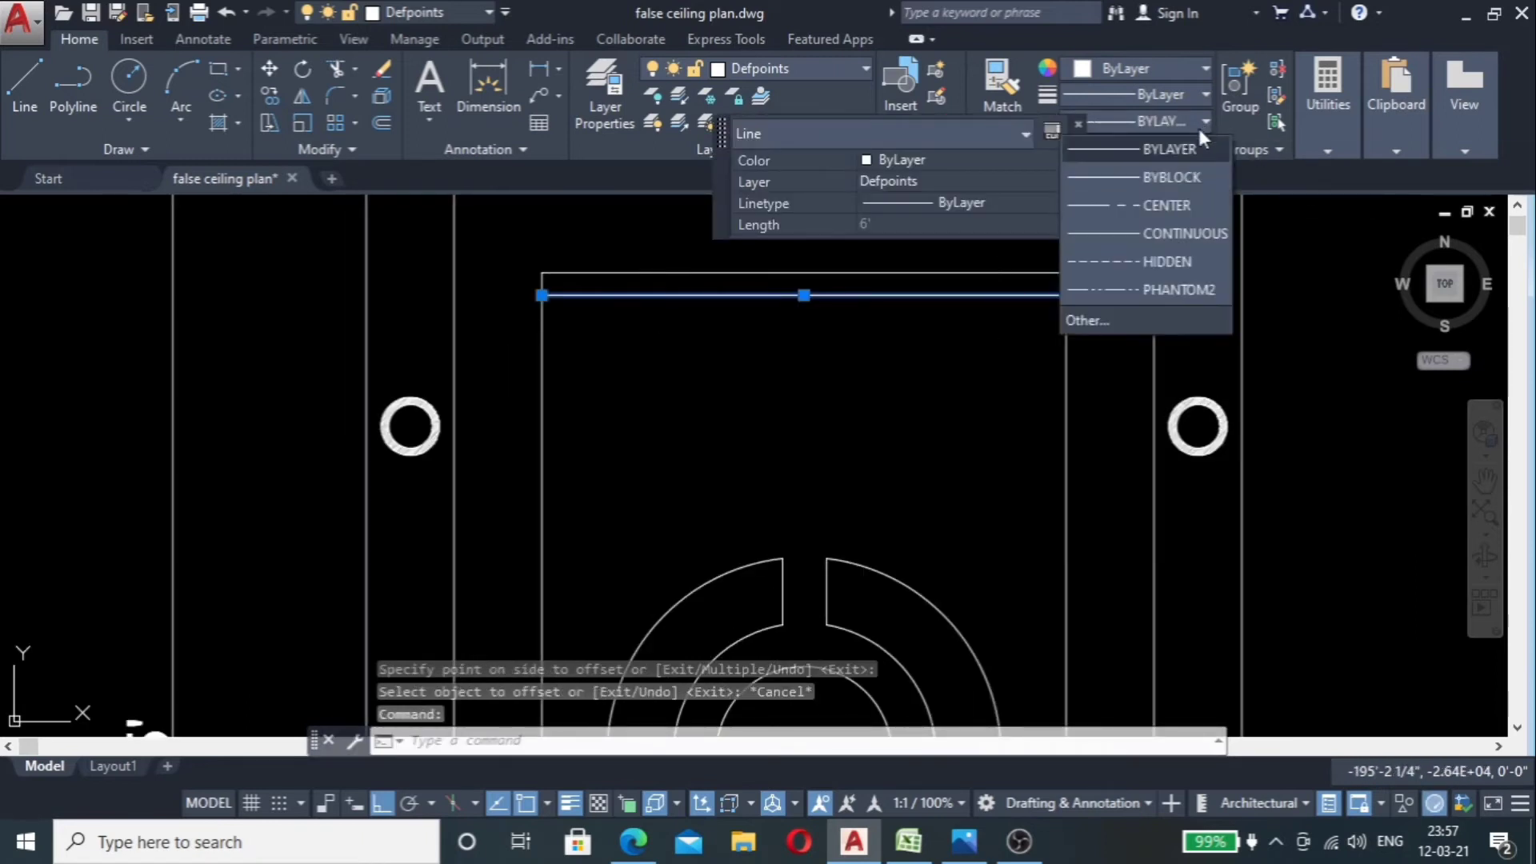
left_click(1173, 260)
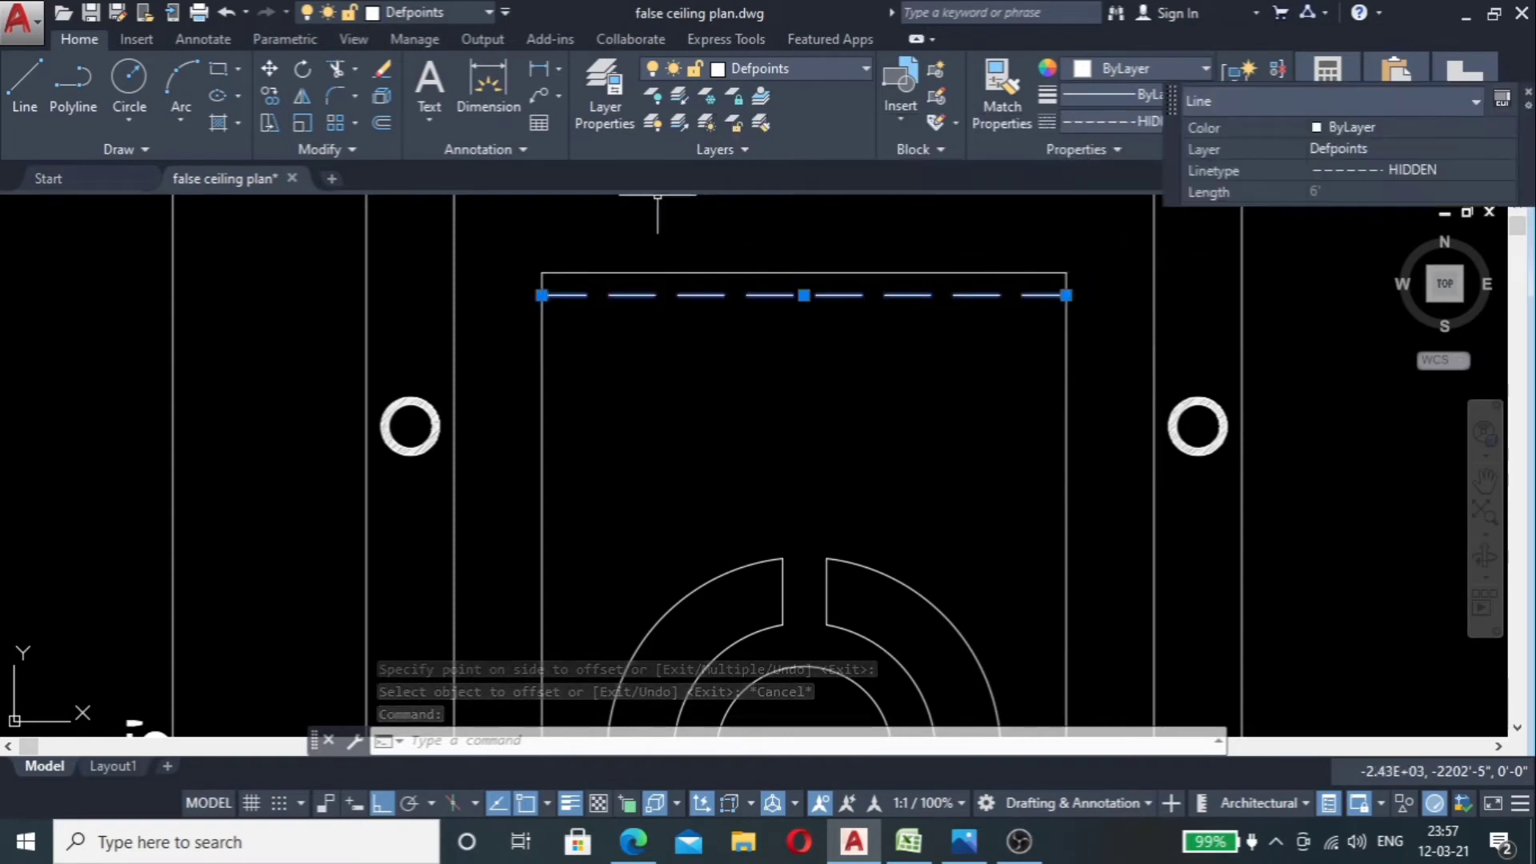
key("Escape")
scroll(735, 286, "down", 4)
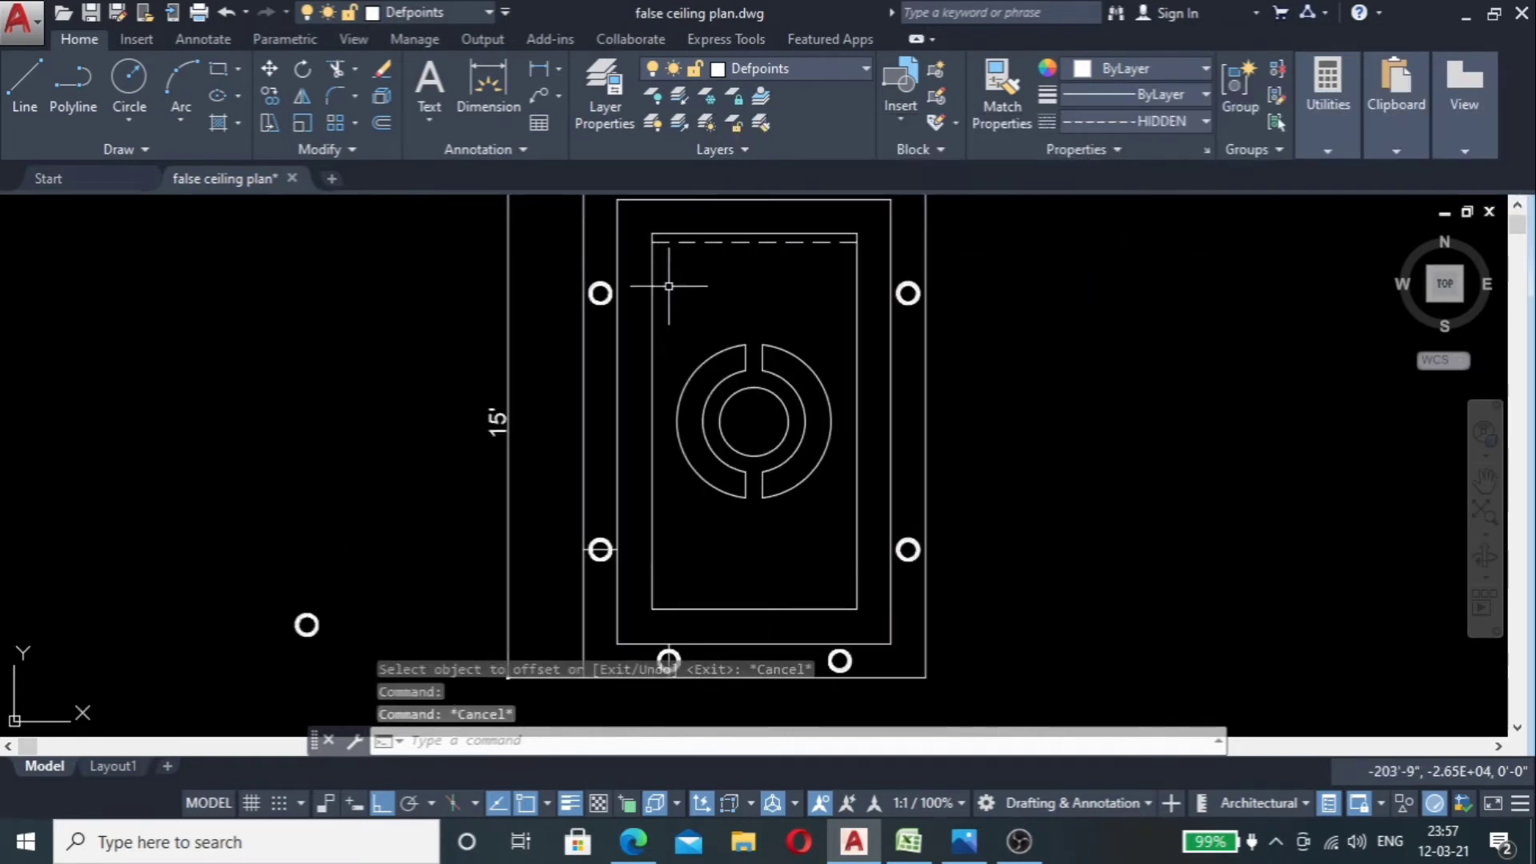
Step: Offset the innermost rectangle's left edge 3" inward
scroll(665, 283, "up", 2)
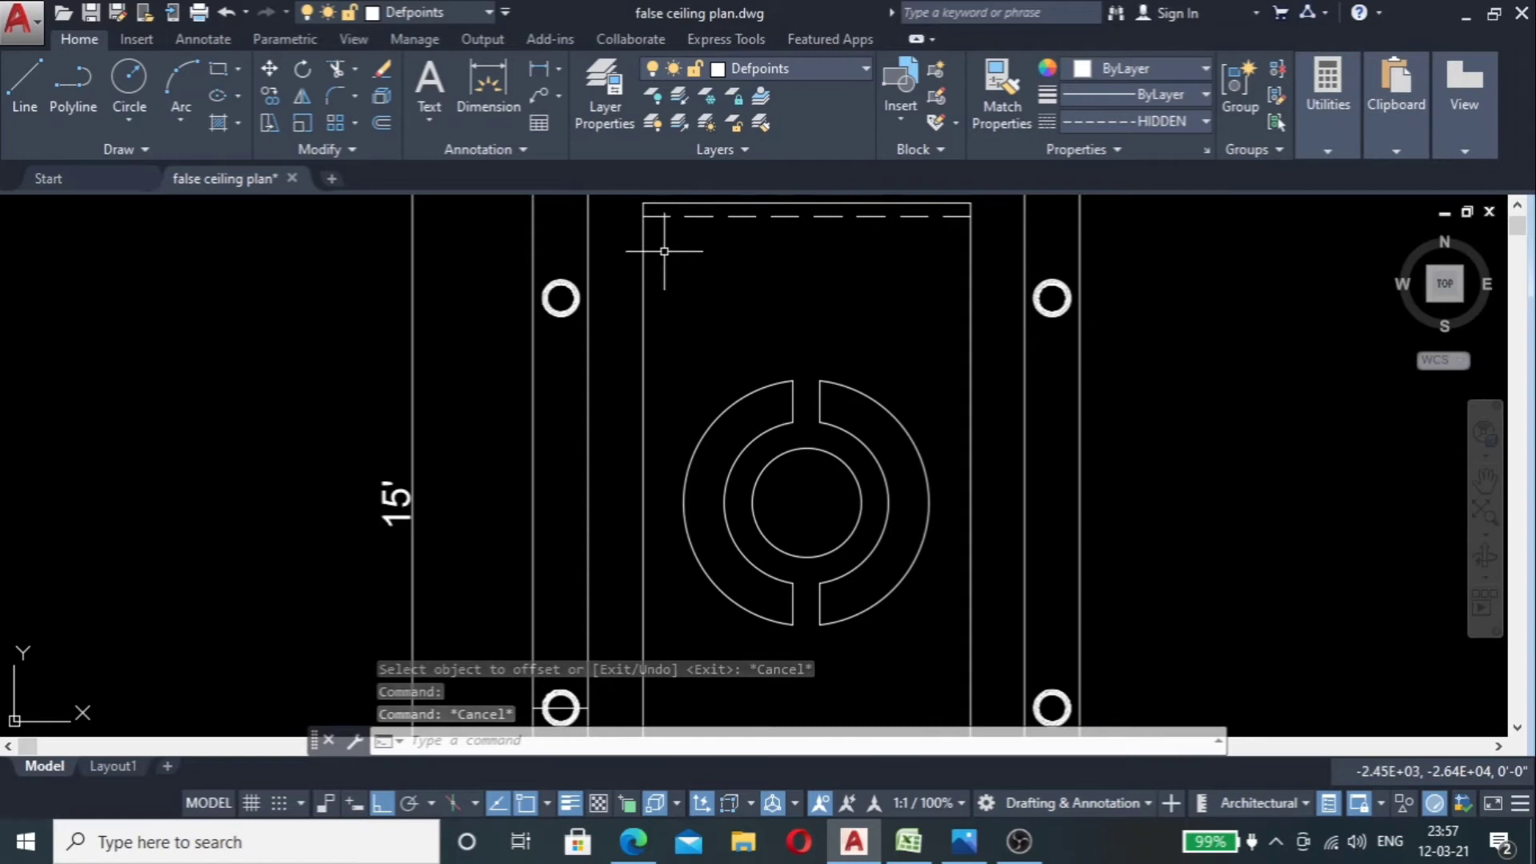
left_click(621, 317)
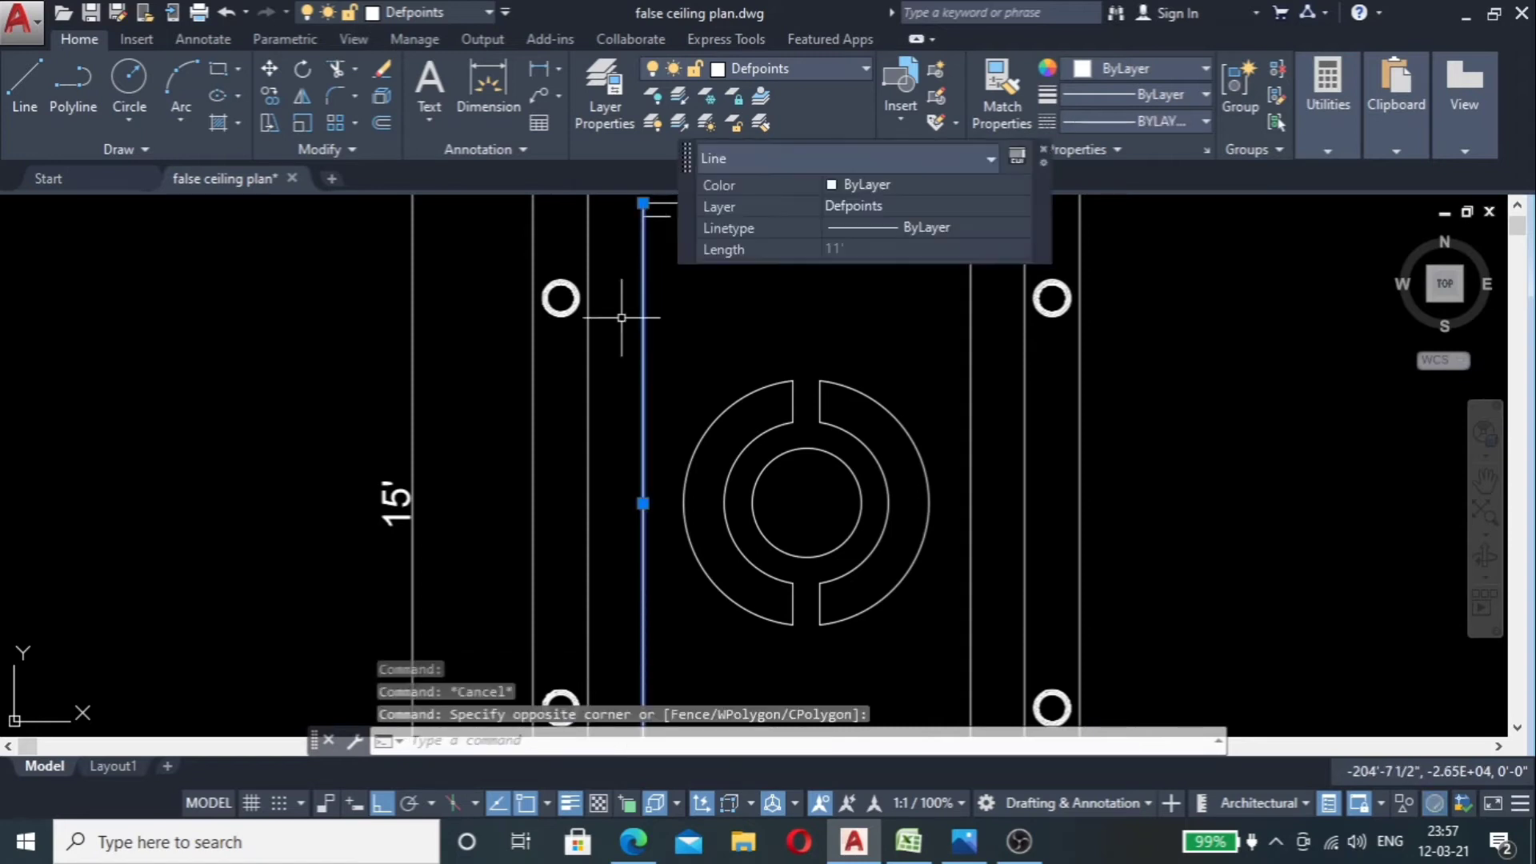
type("o")
key("Return")
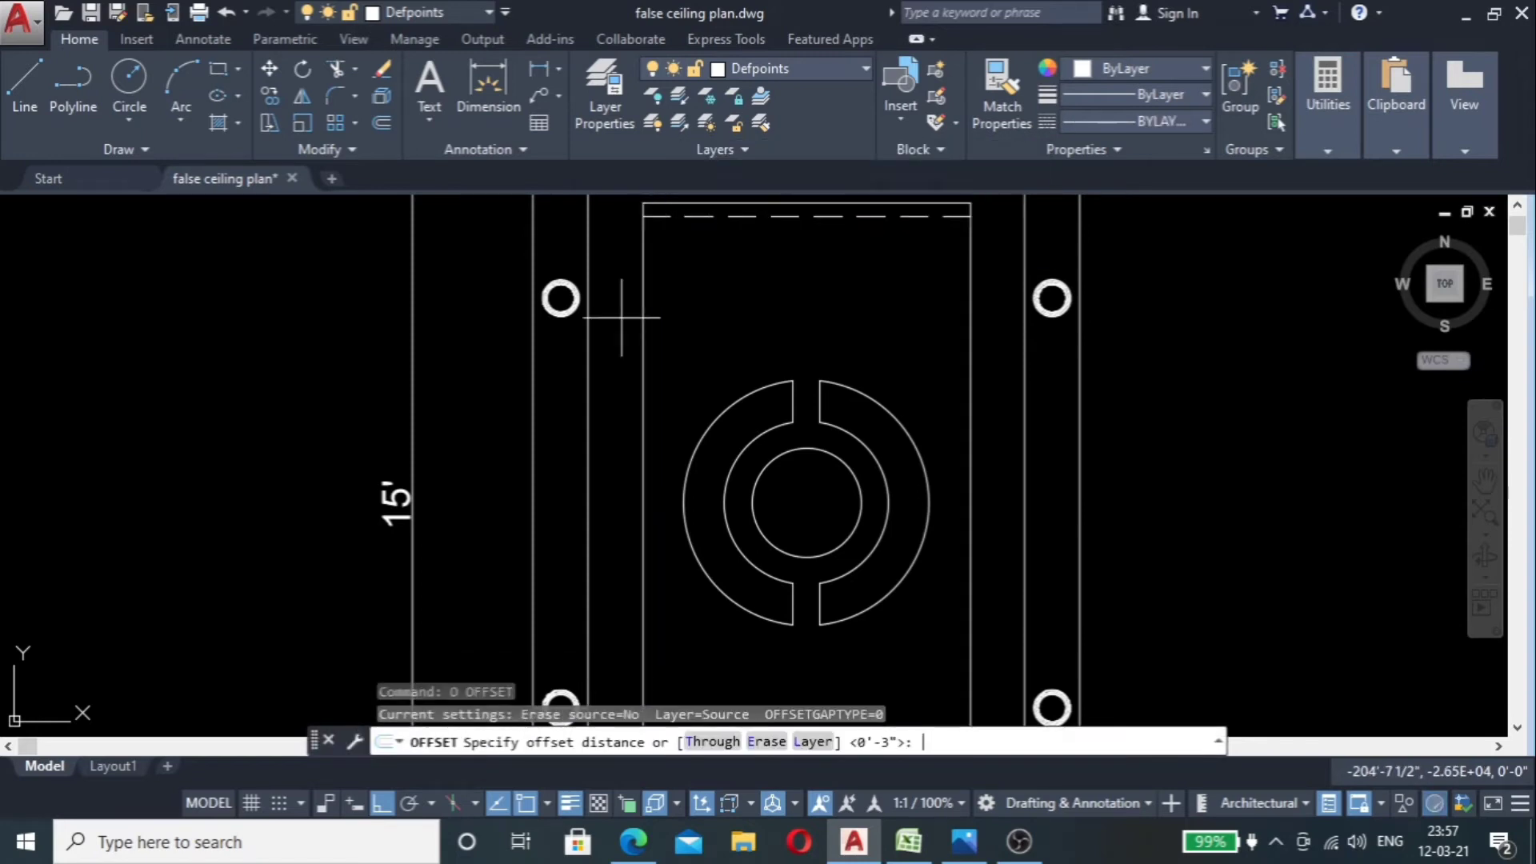
type("3\"")
key("Return")
left_click(644, 318)
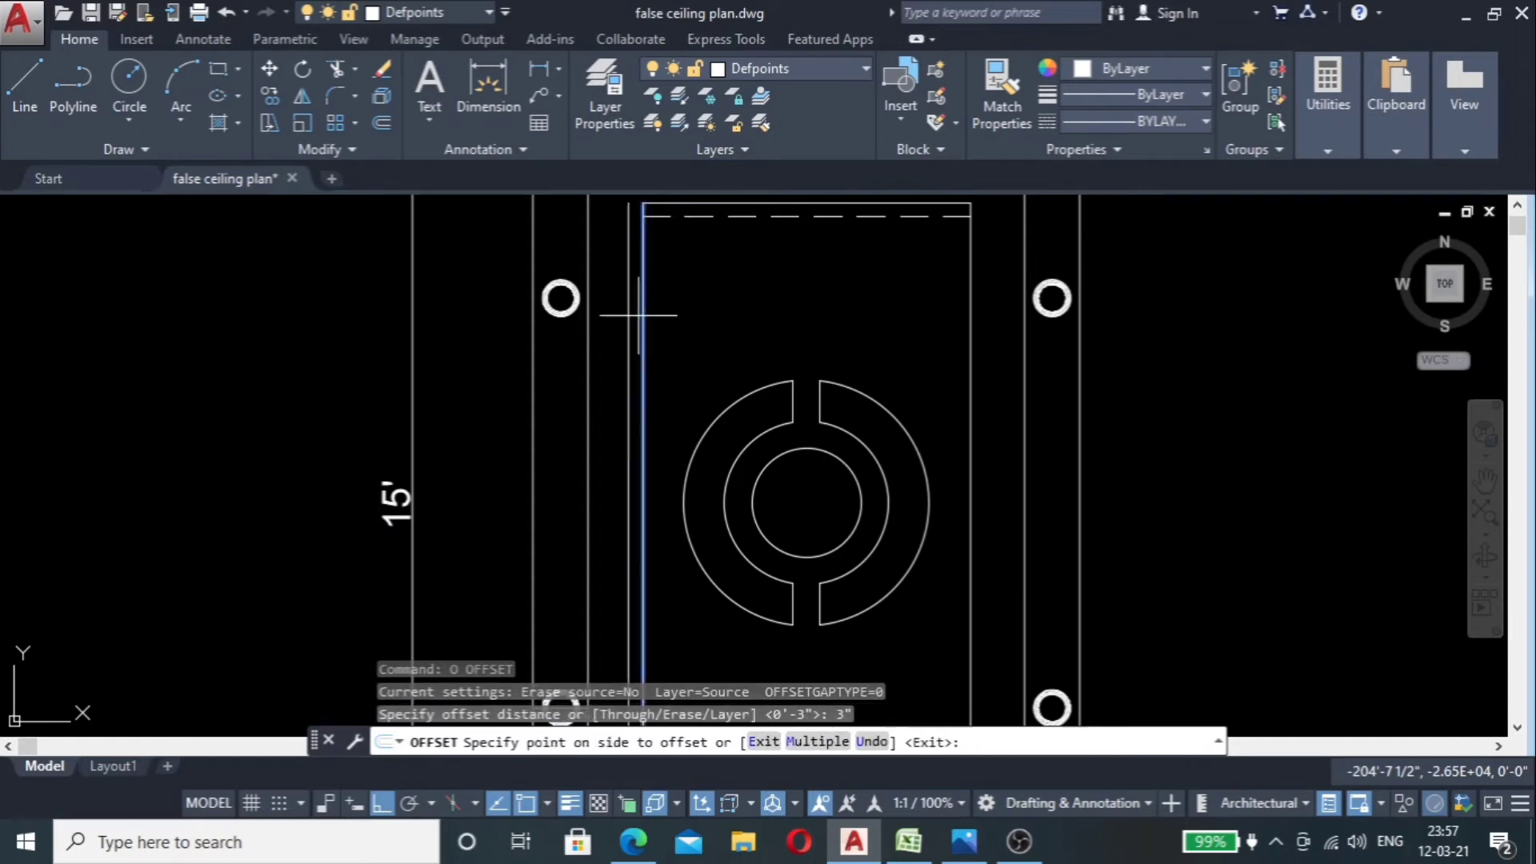
left_click(713, 308)
Step: Offset the innermost rectangle's right and bottom edges 3" inward
scroll(621, 261, "down", 3)
scroll(735, 336, "up", 4)
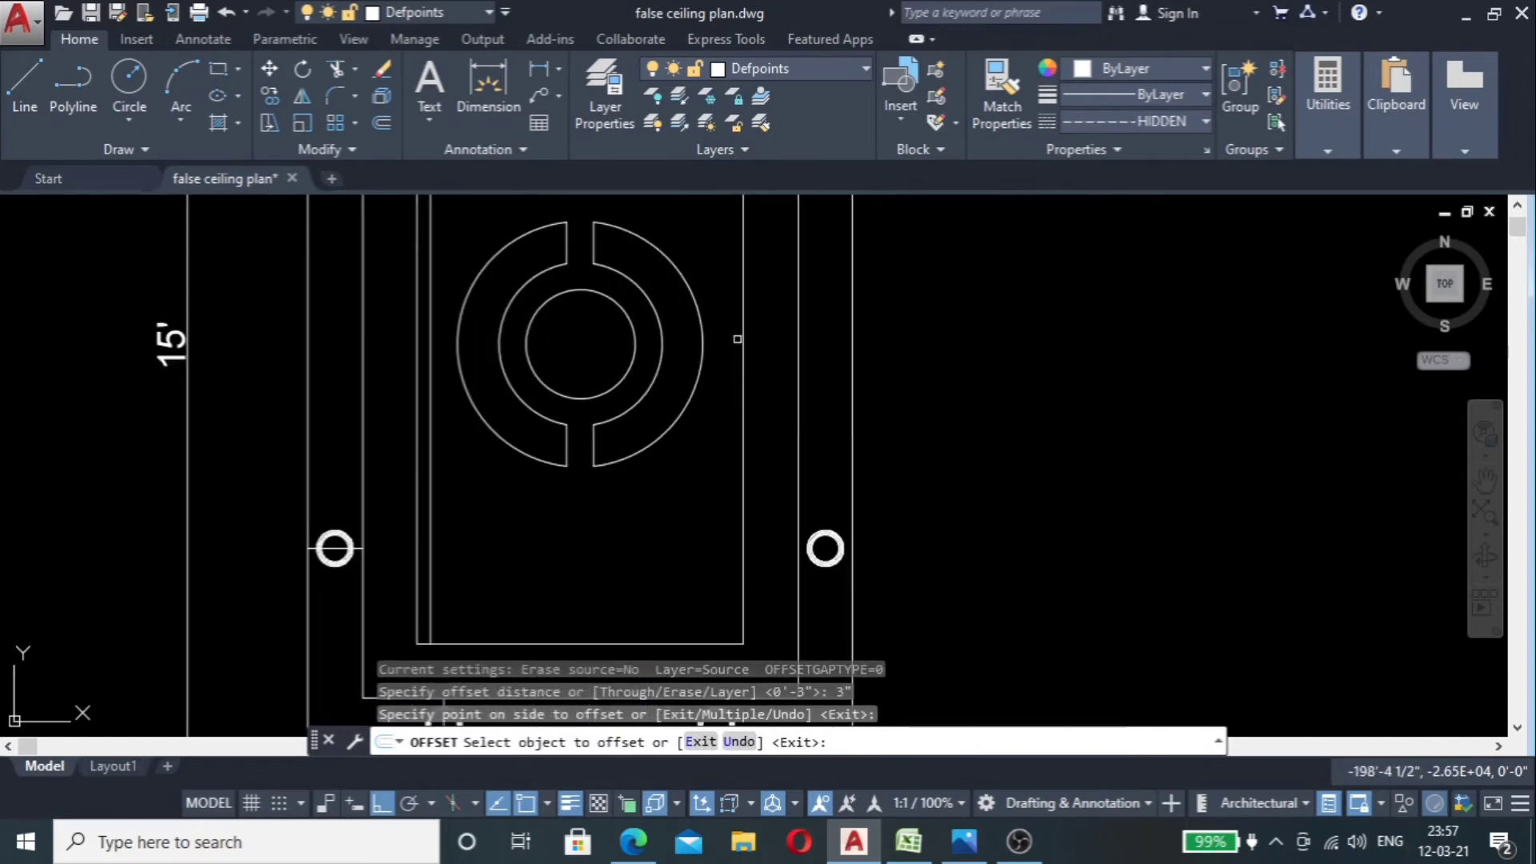
left_click(744, 338)
left_click(729, 375)
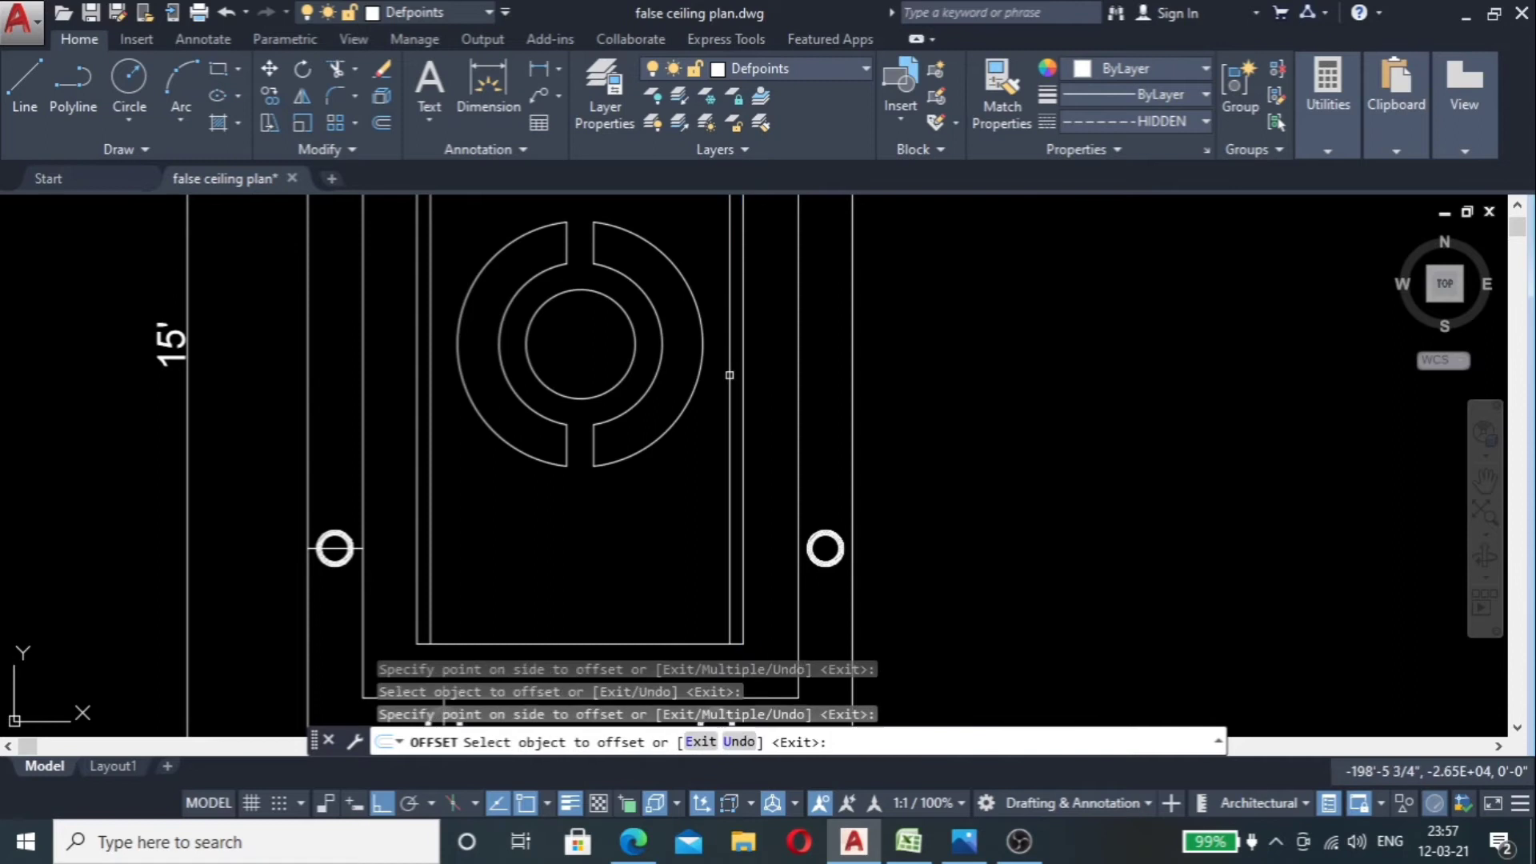
left_click(653, 642)
left_click(644, 592)
key("Escape")
scroll(632, 640, "down", 5)
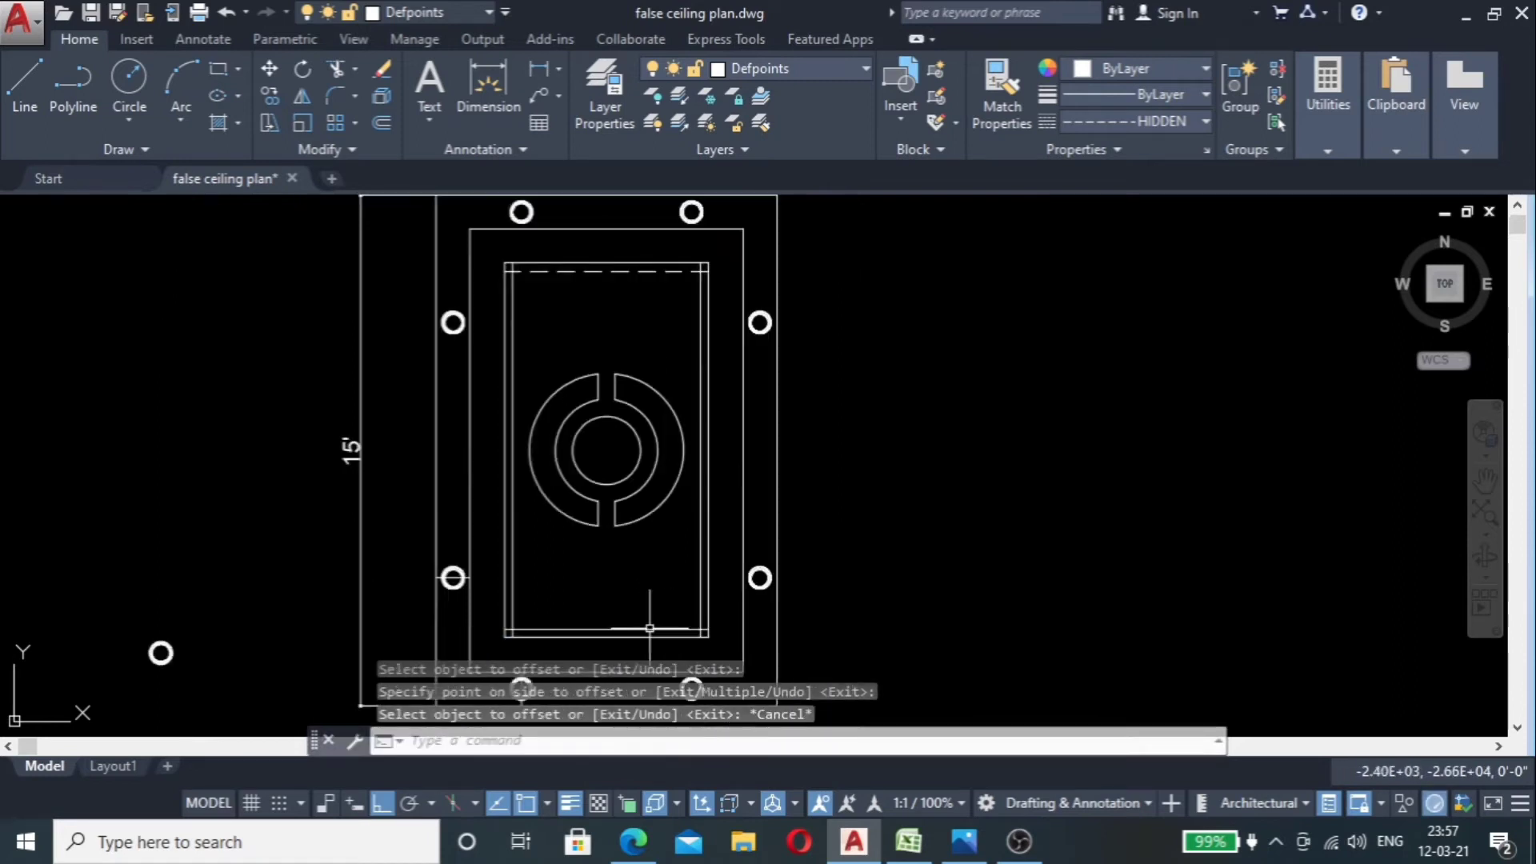
Step: Fillet the dashed top offset line with the left and right offset lines to form two sharp upper corners
scroll(544, 528, "up", 5)
type("f")
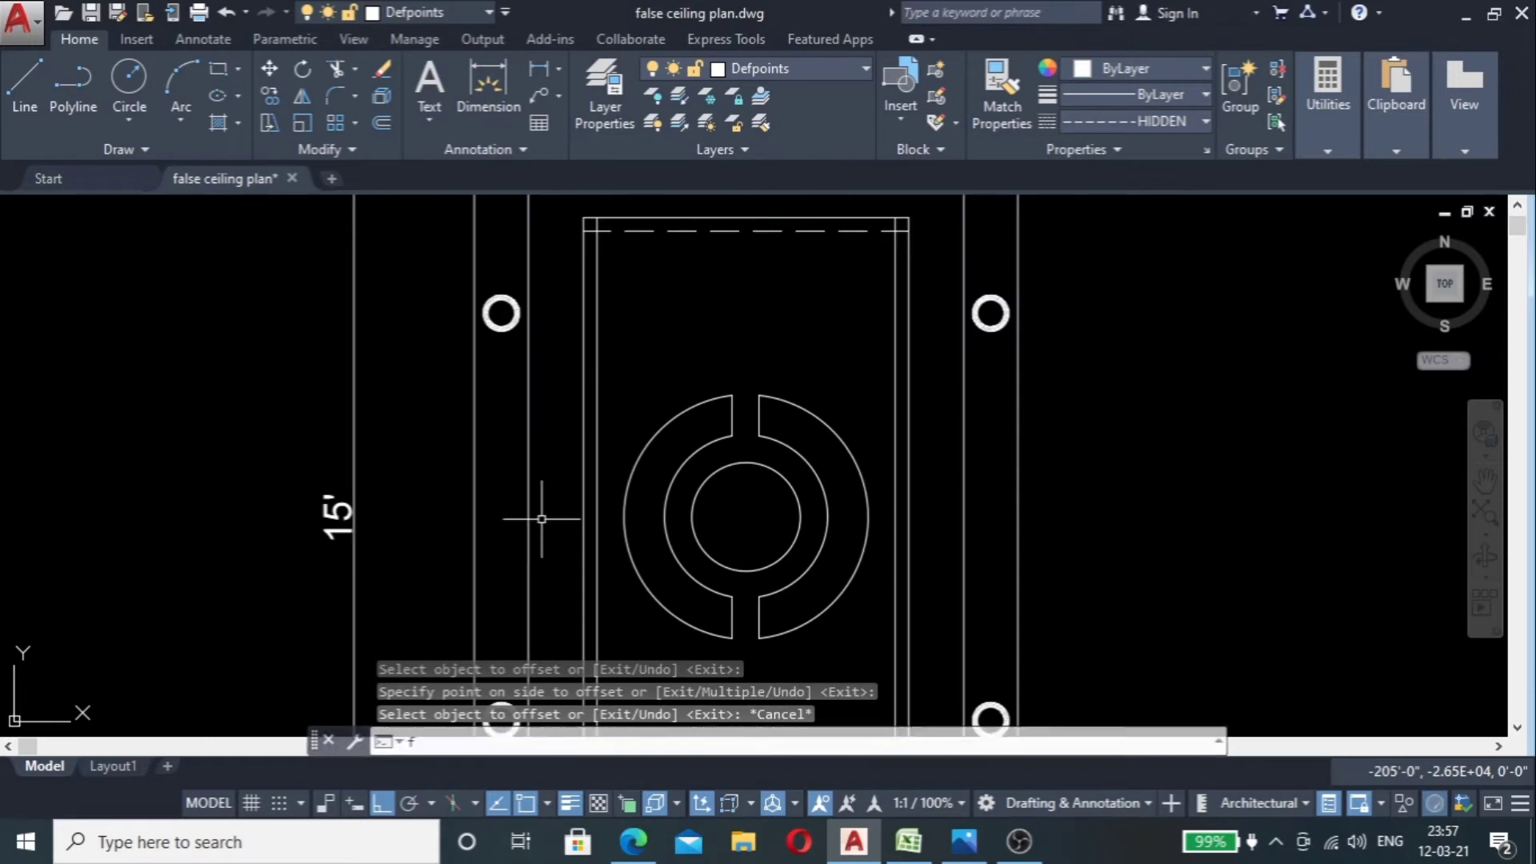
key("Return")
scroll(596, 244, "up", 2)
left_click(592, 264)
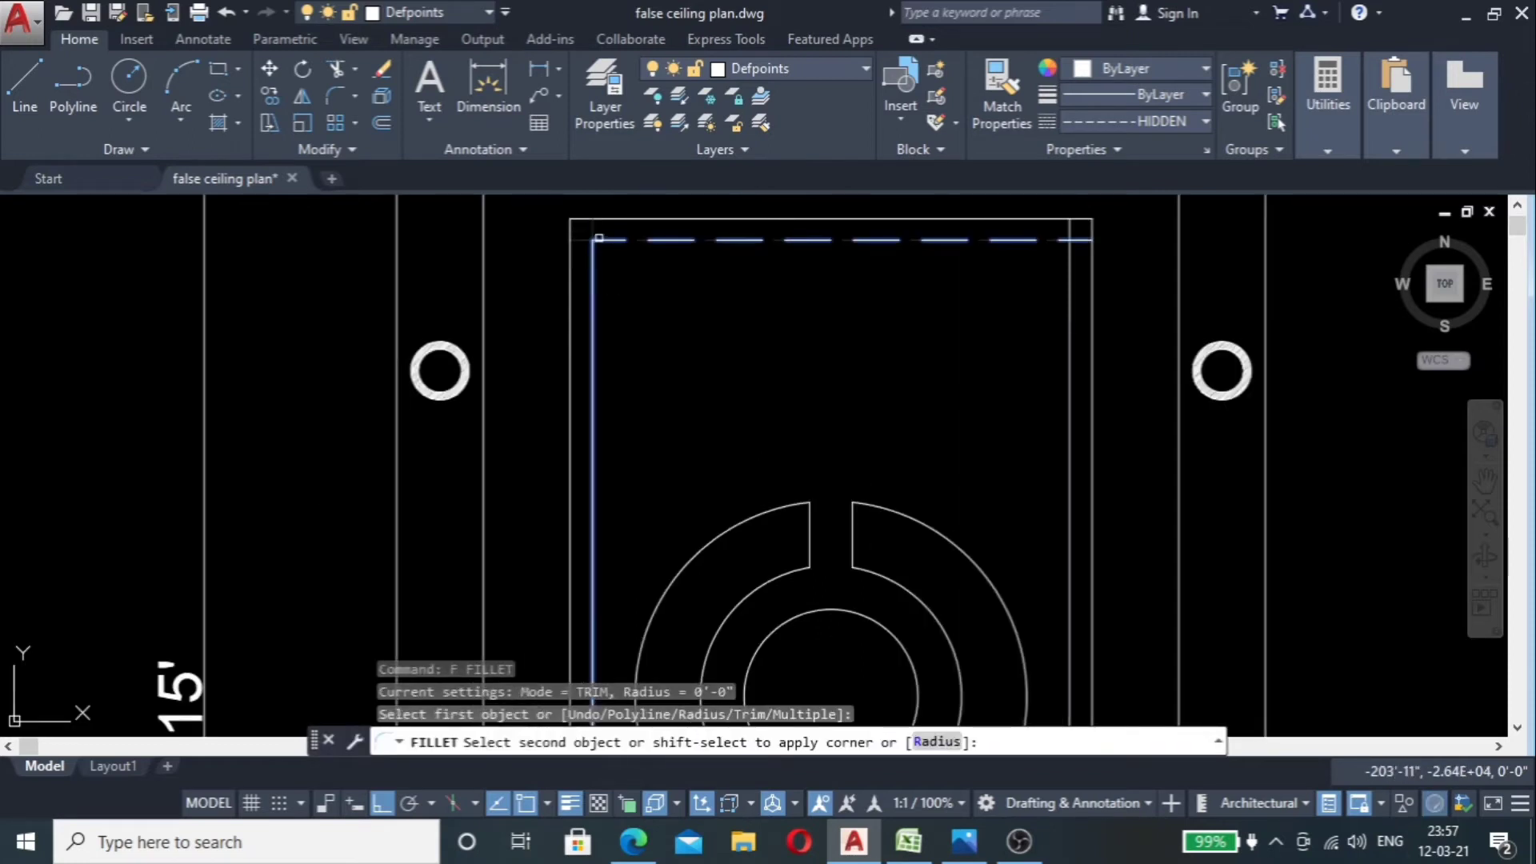
left_click(606, 239)
key("Return")
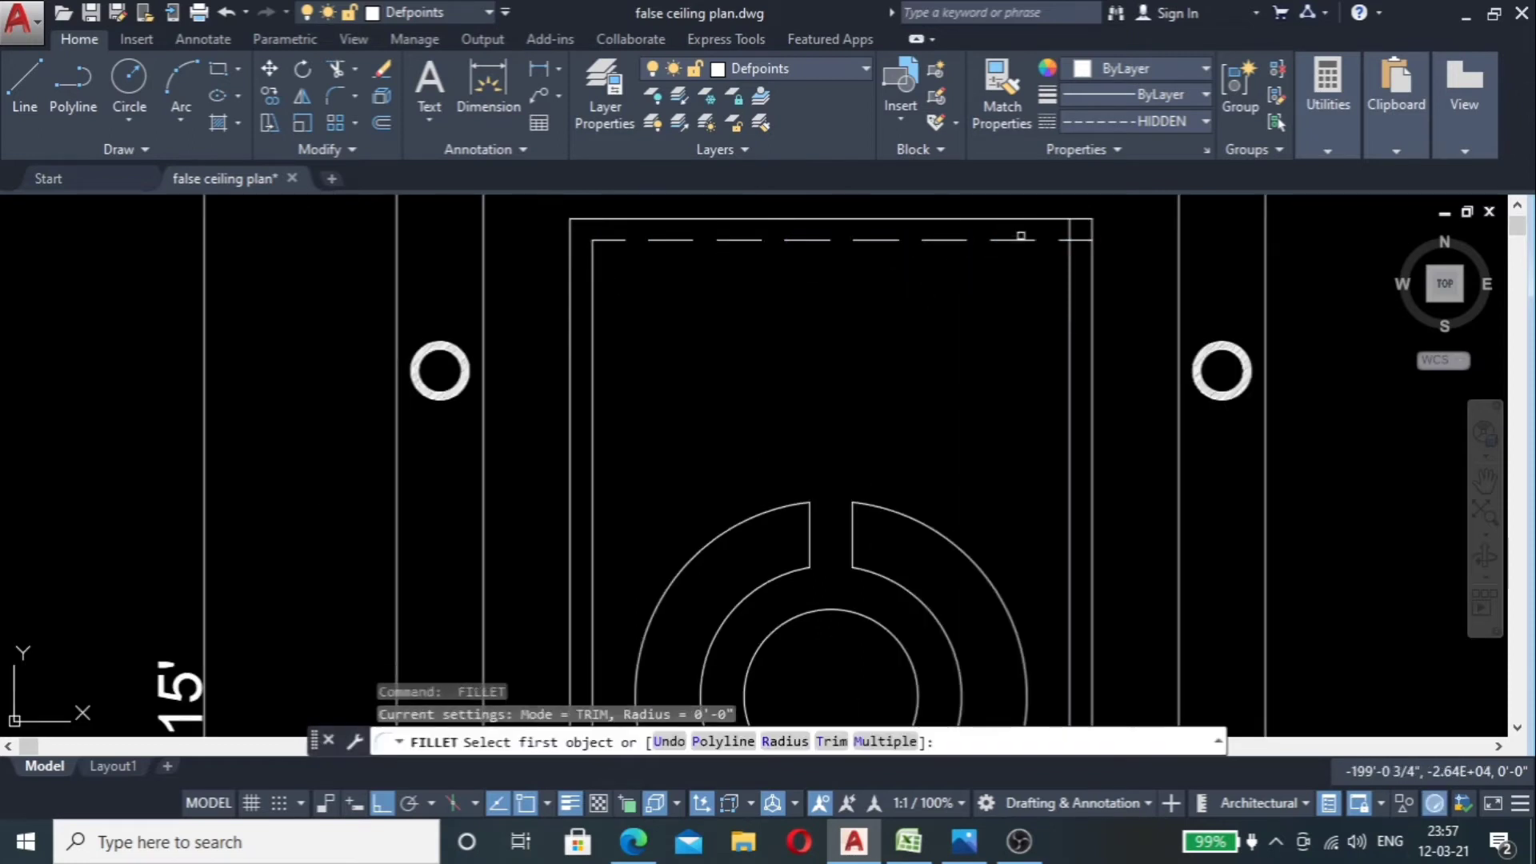
left_click(1025, 240)
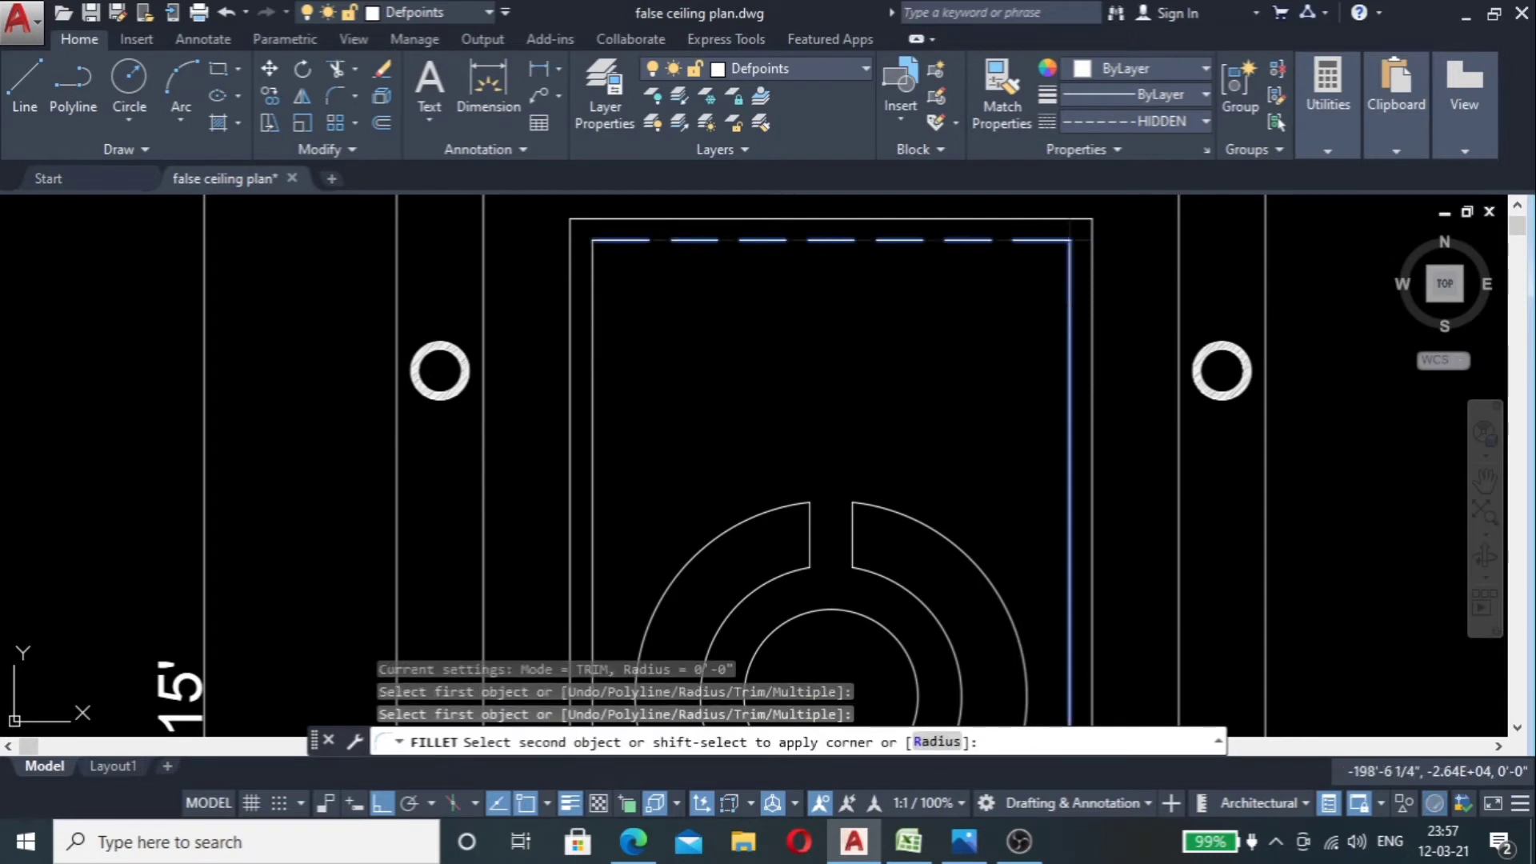
left_click(1066, 301)
Step: Fillet the bottom offset line with the right and left offset lines to form two sharp lower corners
scroll(658, 464, "down", 3)
scroll(970, 463, "up", 3)
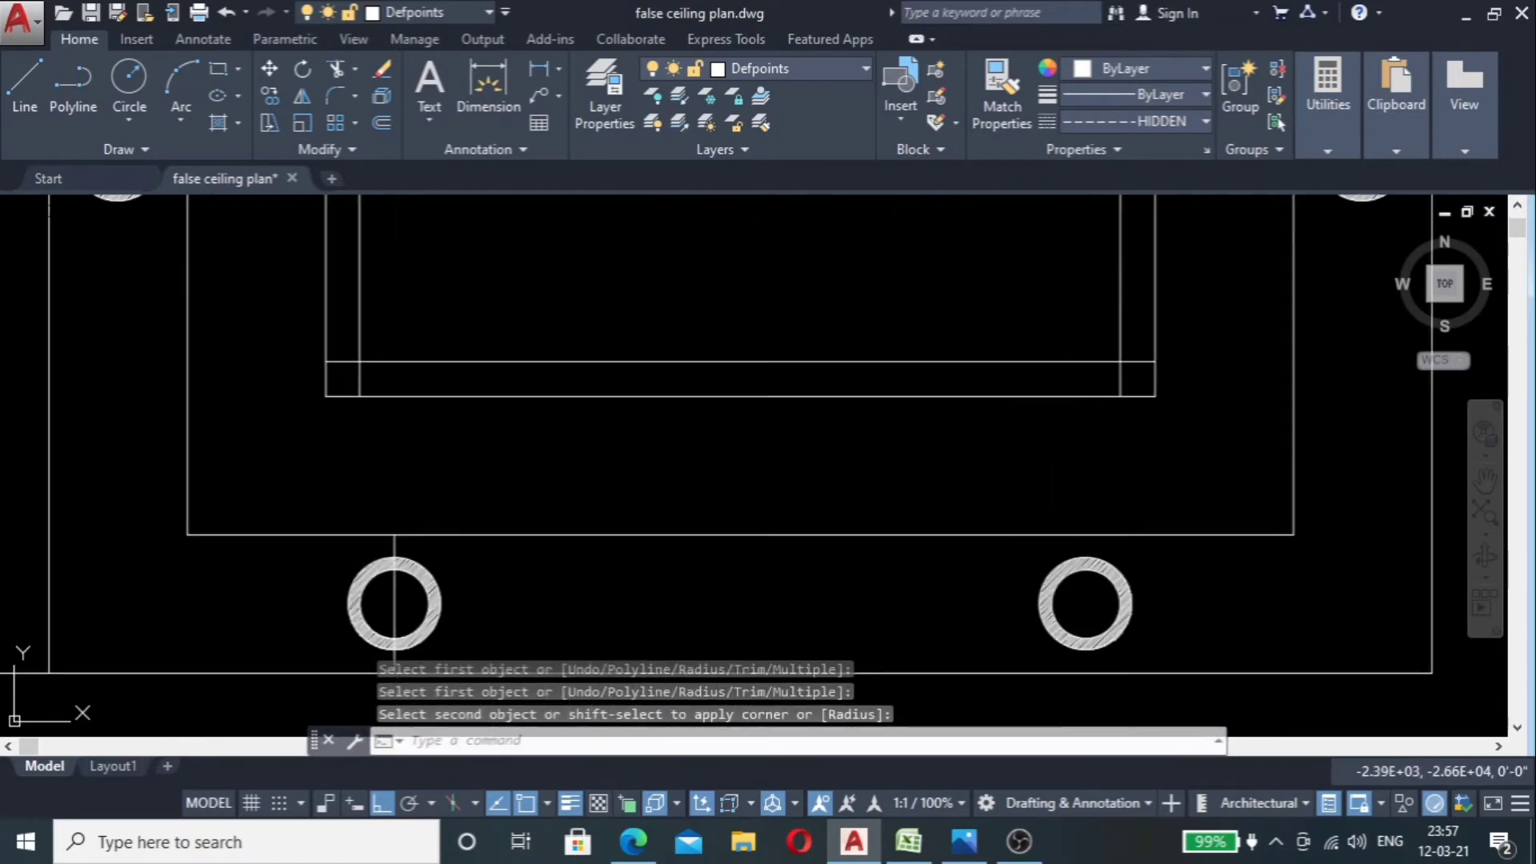
key("Return")
left_click(1102, 361)
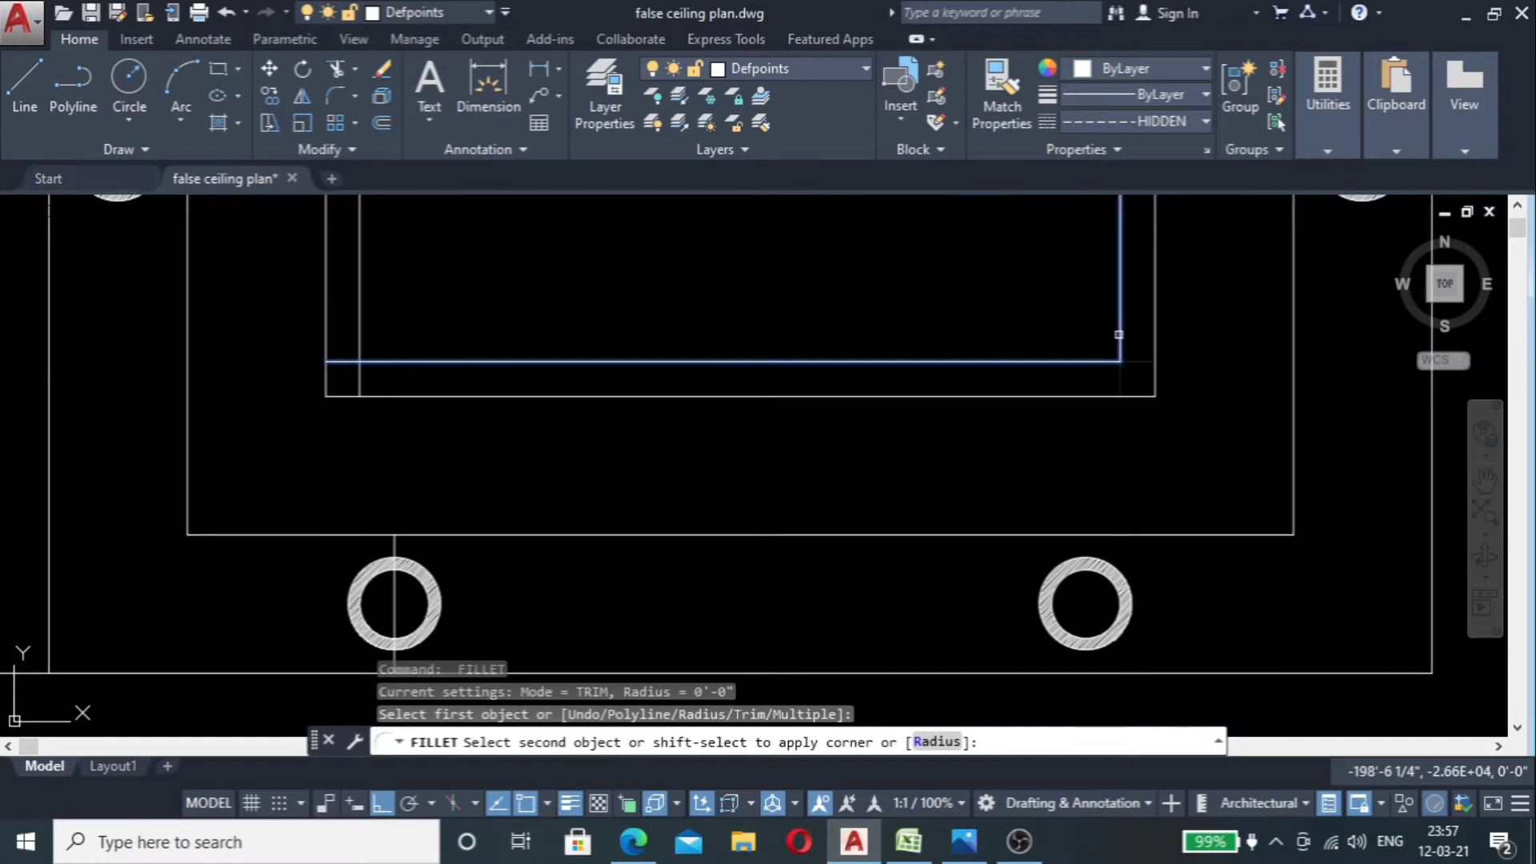
left_click(1120, 344)
key("Return")
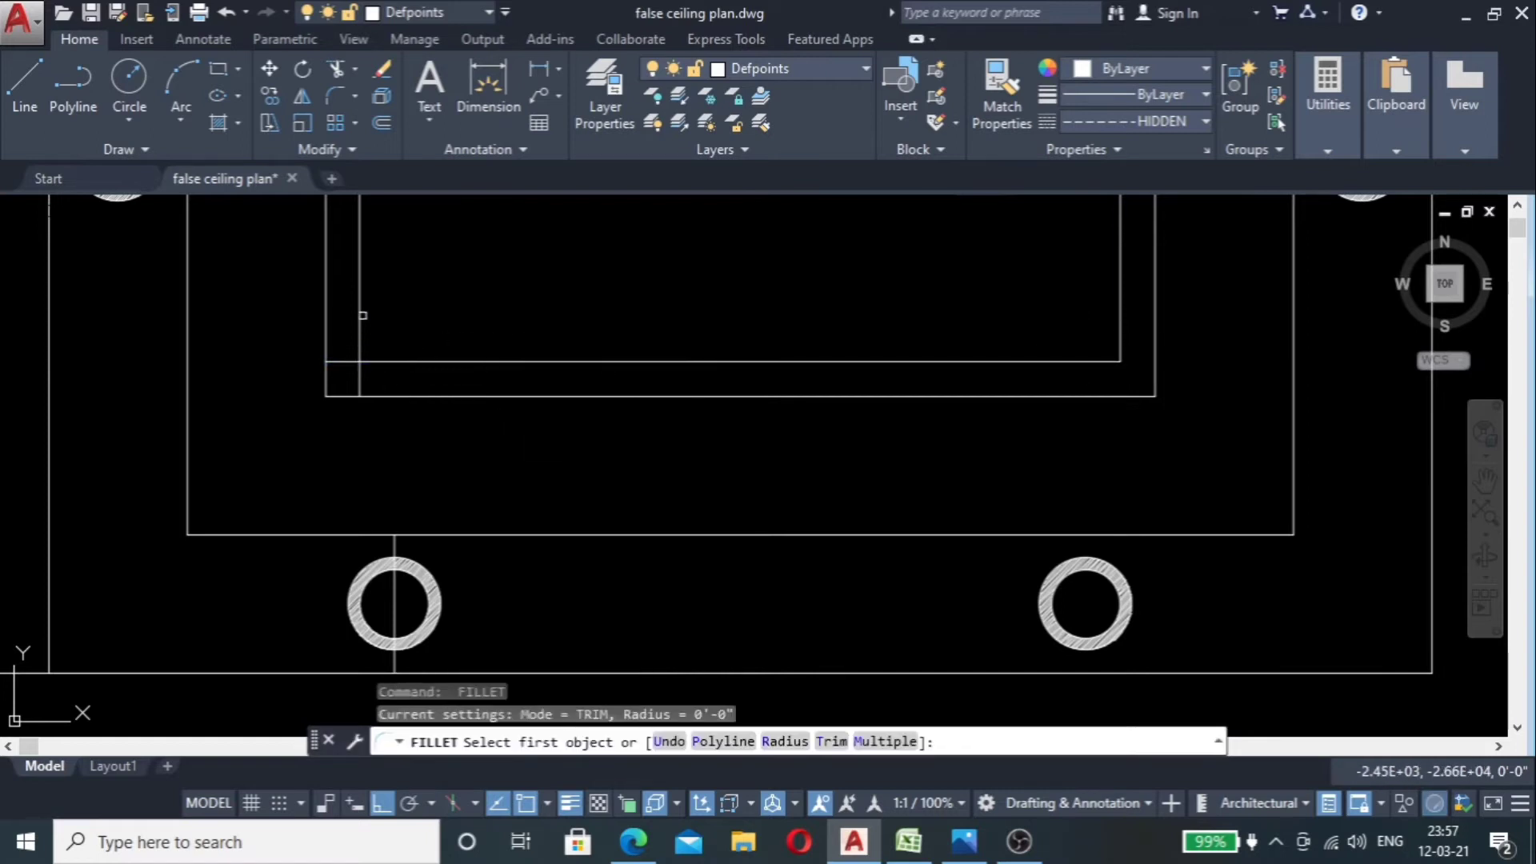
left_click(361, 312)
left_click(381, 361)
scroll(497, 356, "down", 5)
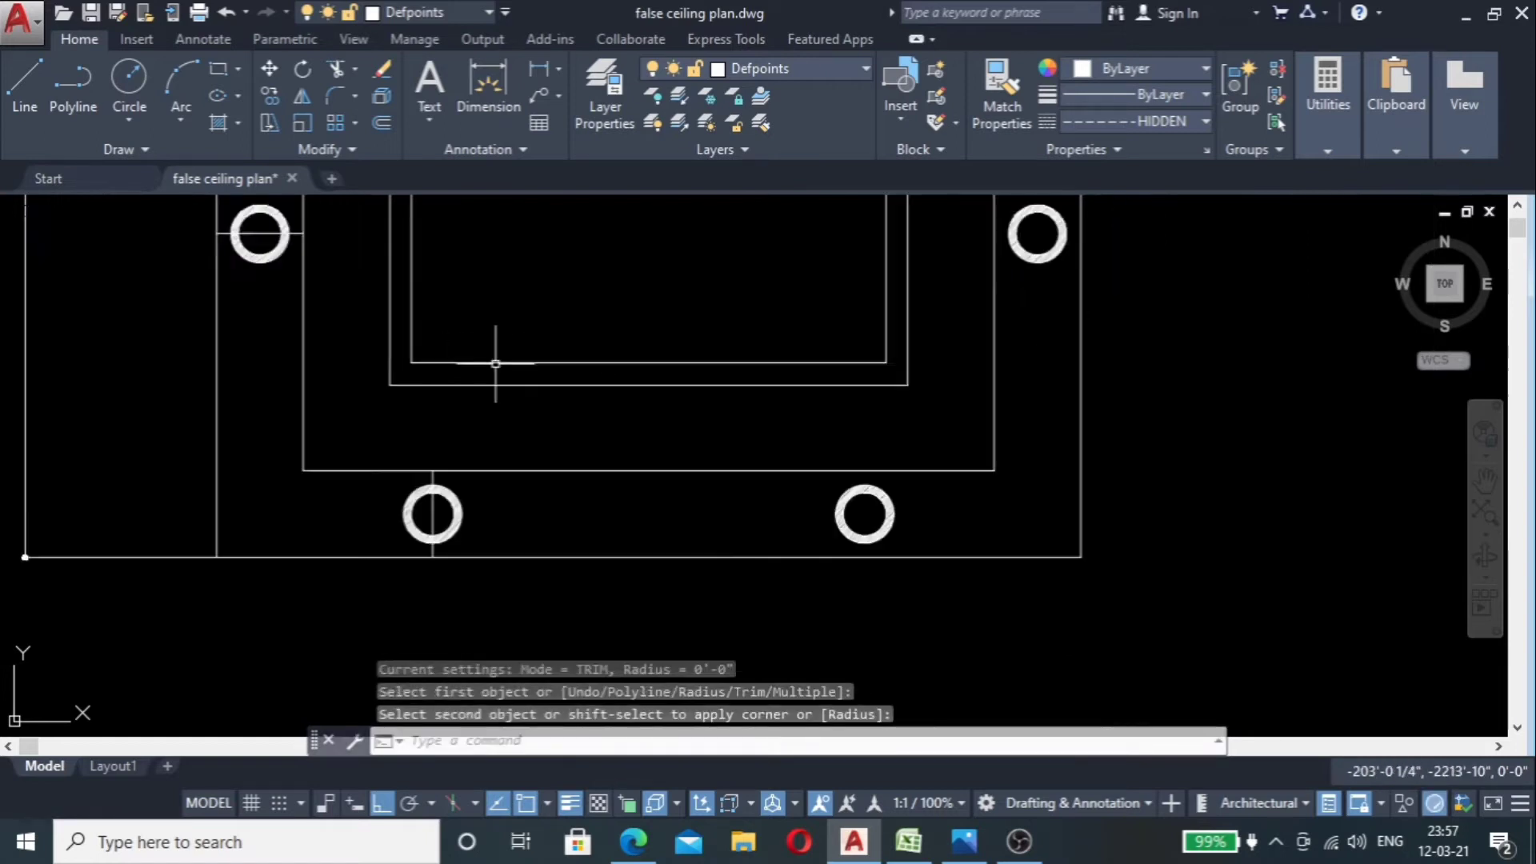
Step: Change the left, right and bottom offset lines inside the innermost rectangle to the HIDDEN linetype
scroll(717, 346, "up", 6)
scroll(921, 356, "down", 3)
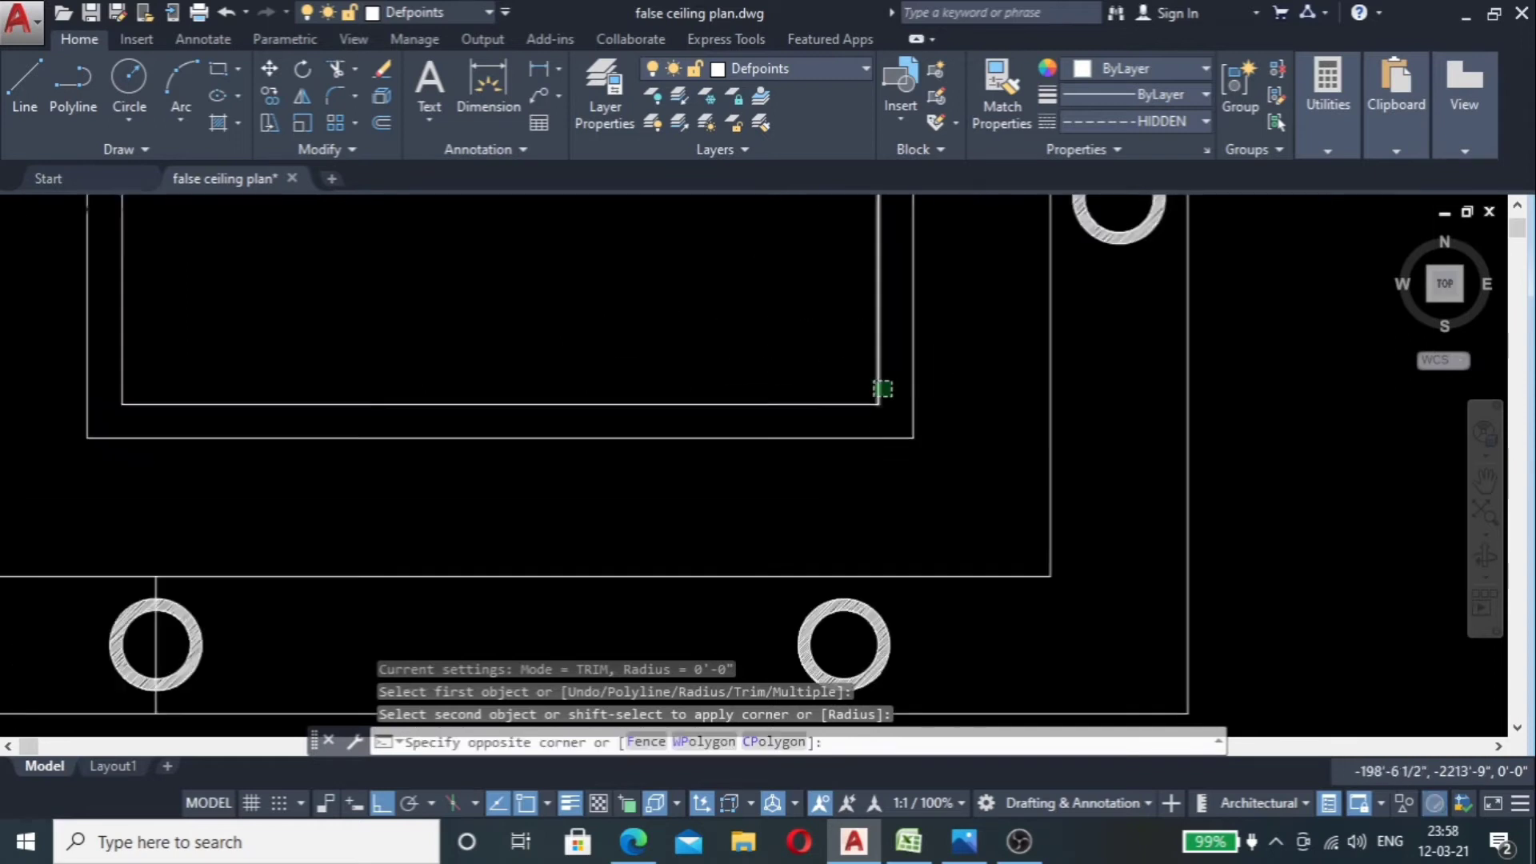
scroll(884, 388, "up", 2)
left_click(884, 393)
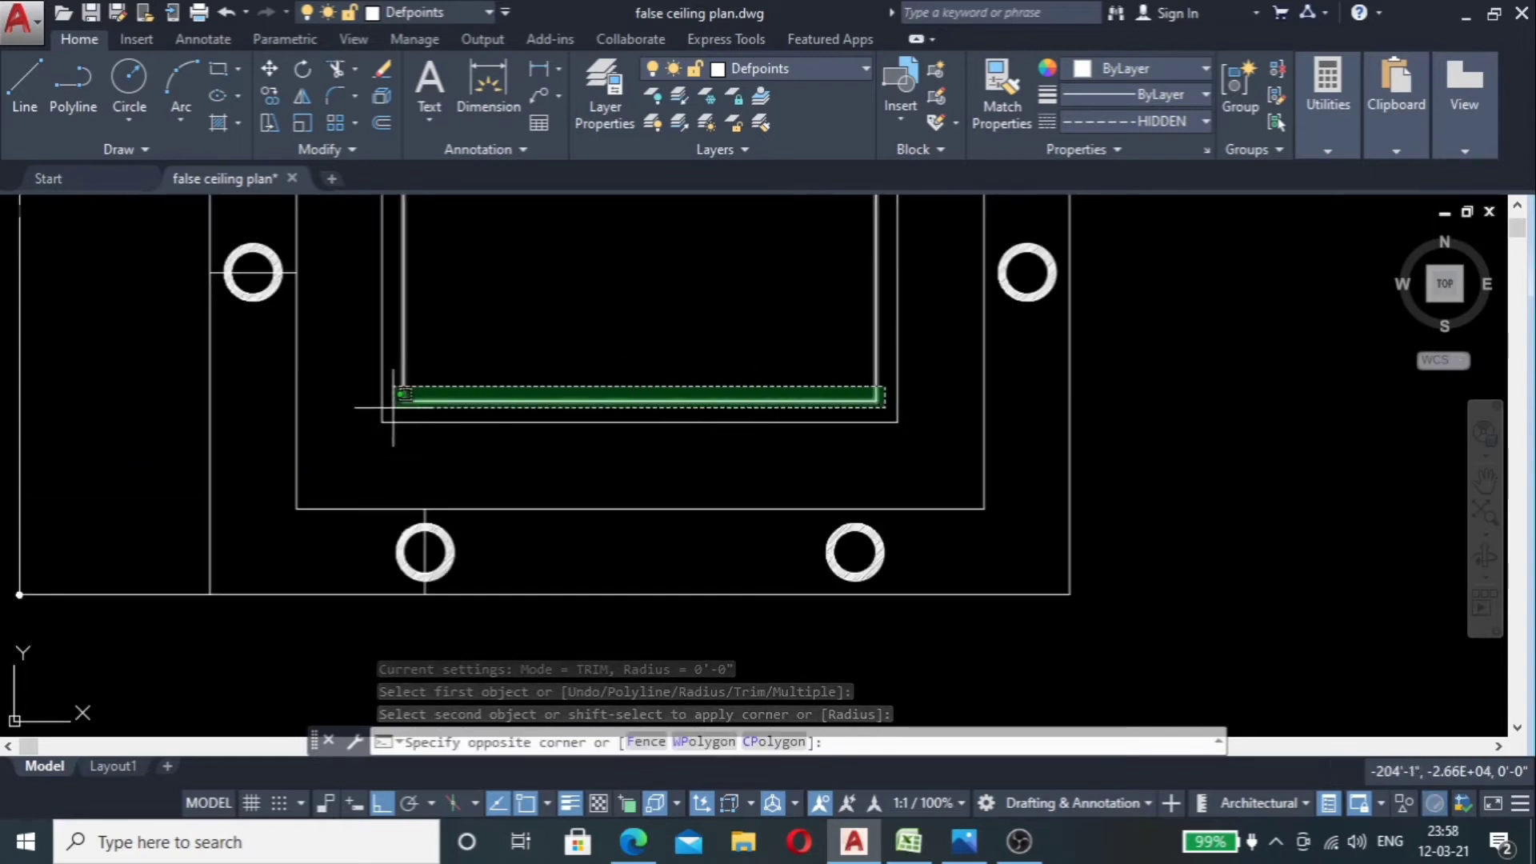
left_click(408, 392)
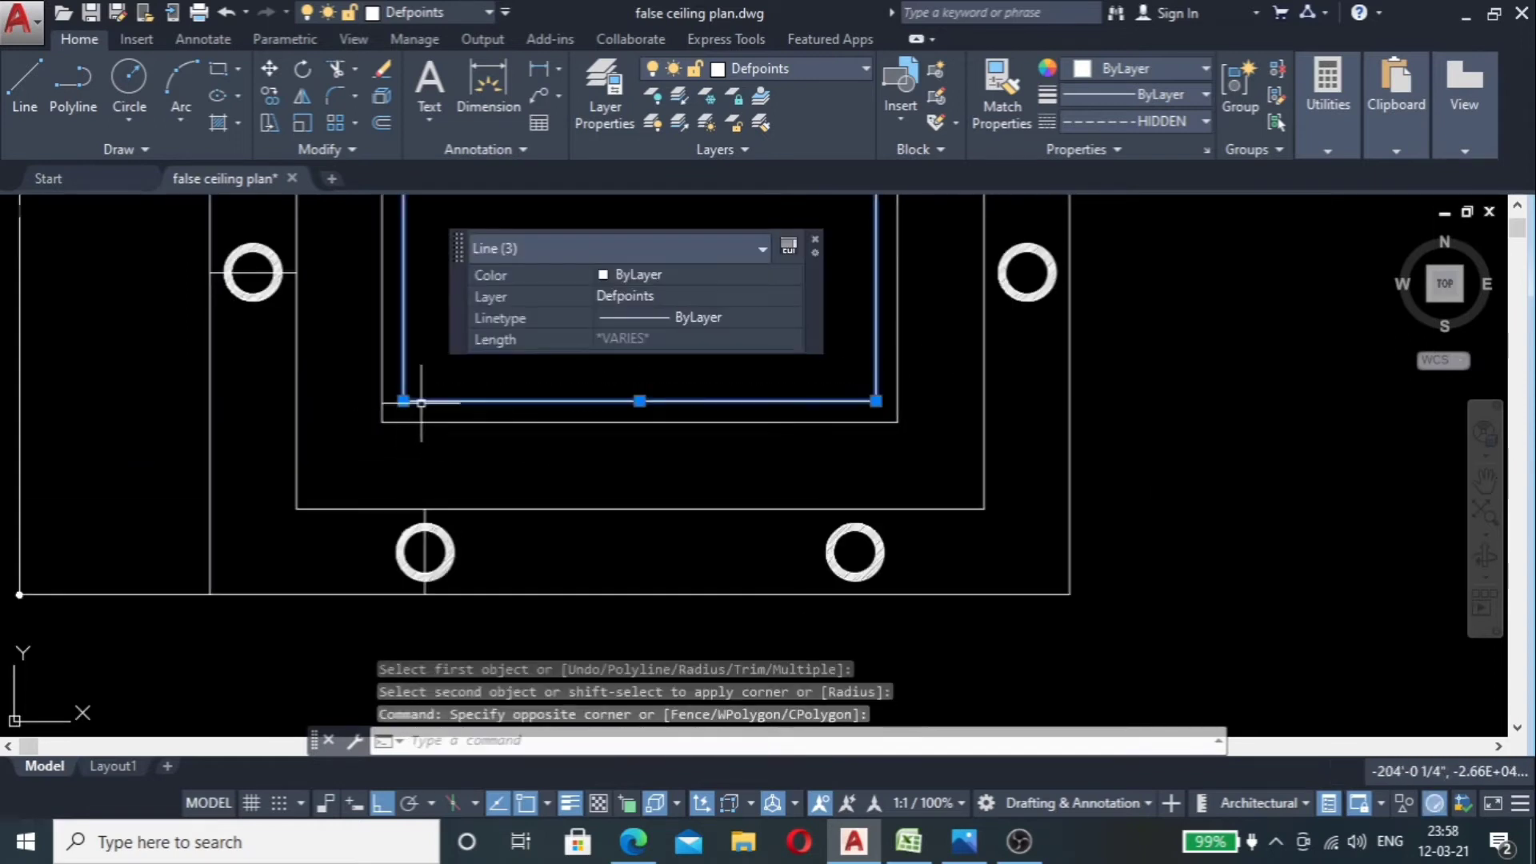
left_click(1173, 116)
left_click(1156, 266)
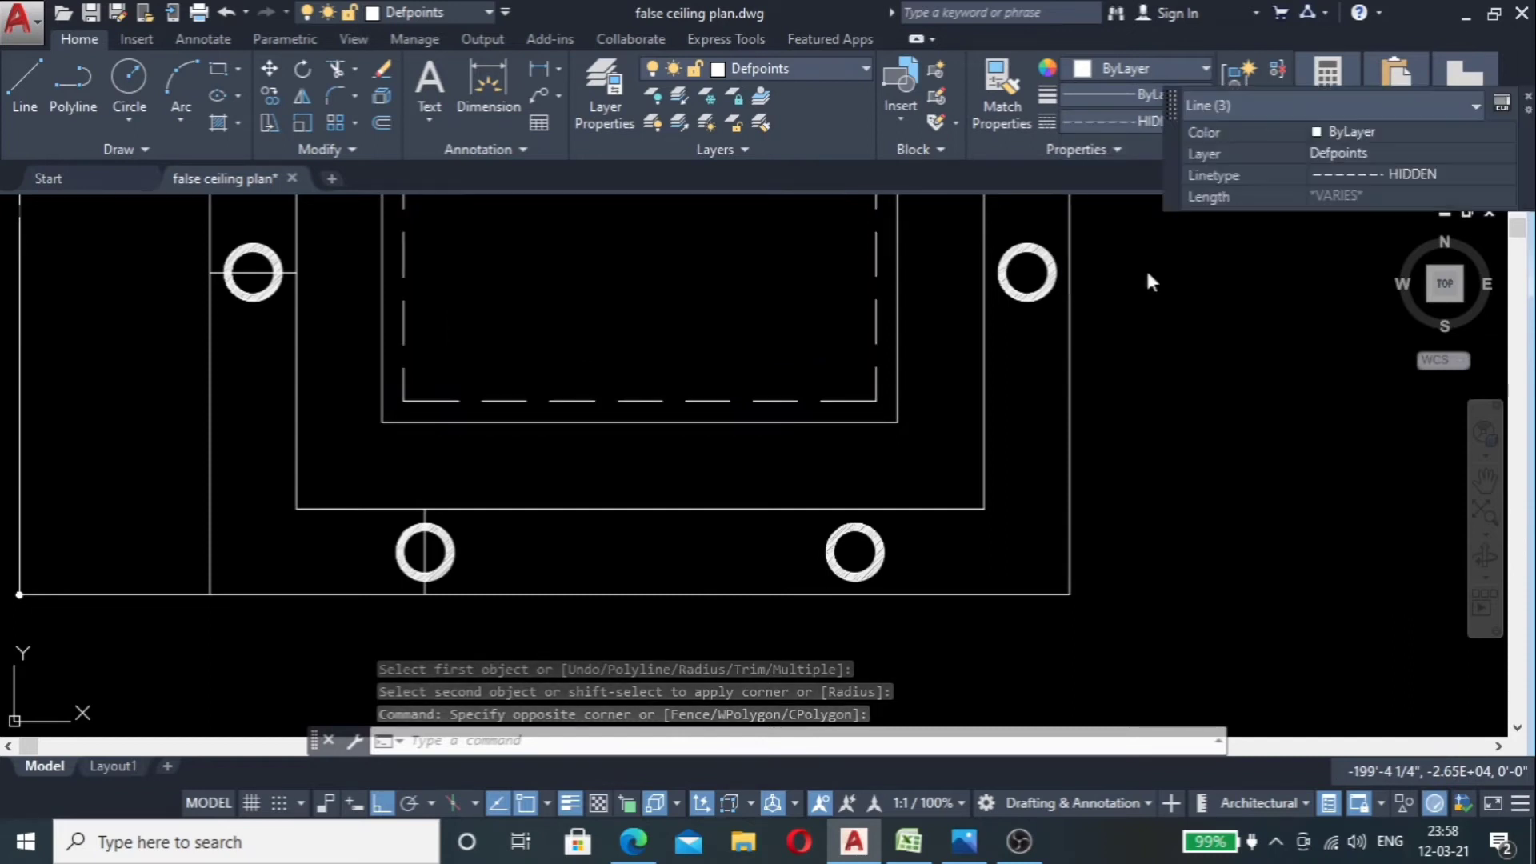
scroll(1149, 280, "down", 4)
scroll(856, 305, "up", 4)
key("Escape")
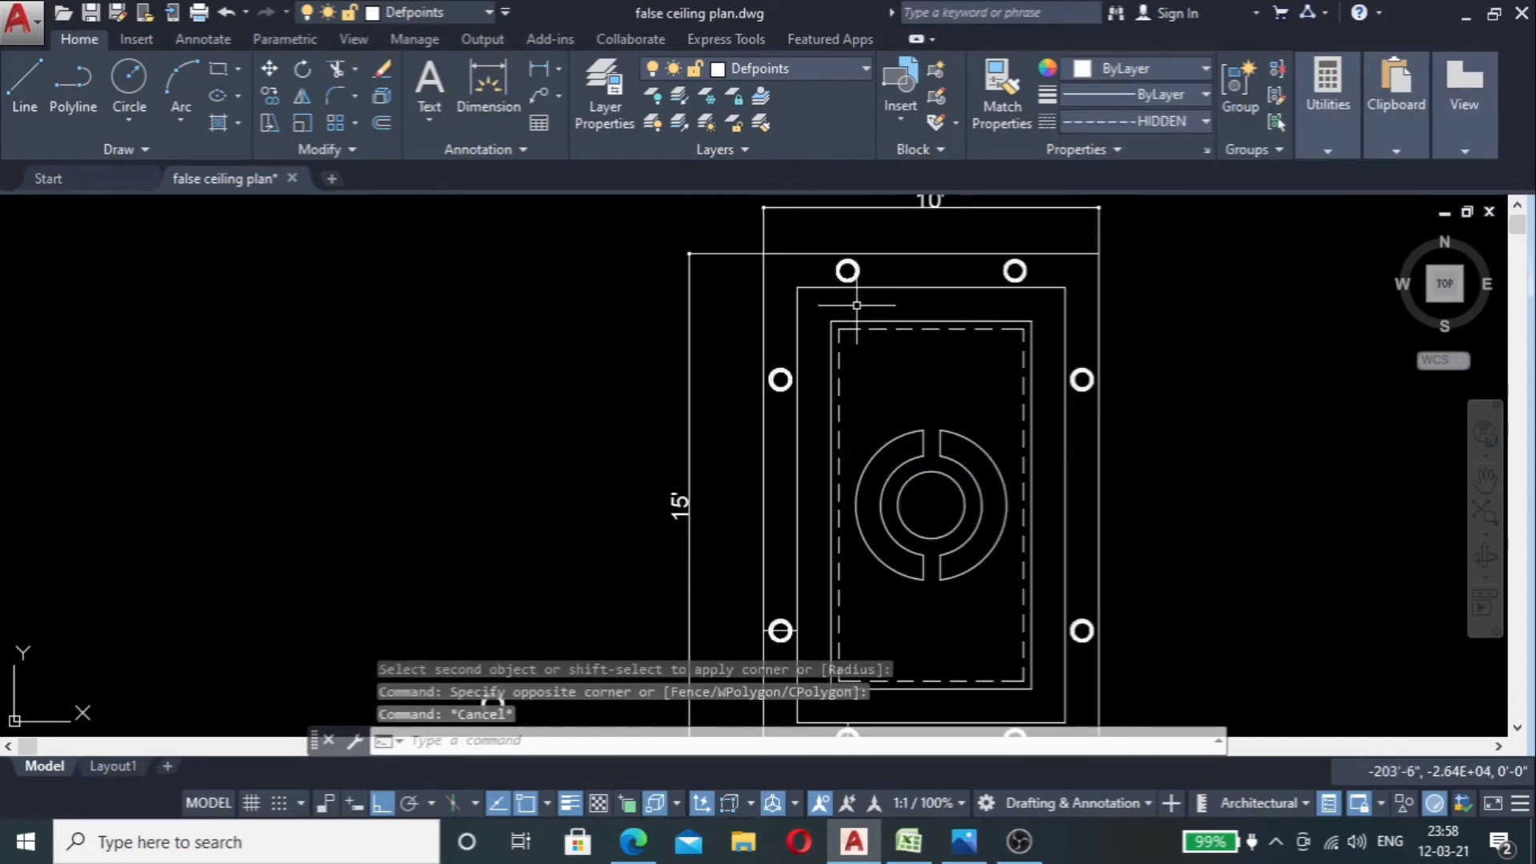
Step: Compare the plan with the false ceiling reference image in Photos and return to AutoCAD
left_click(964, 841)
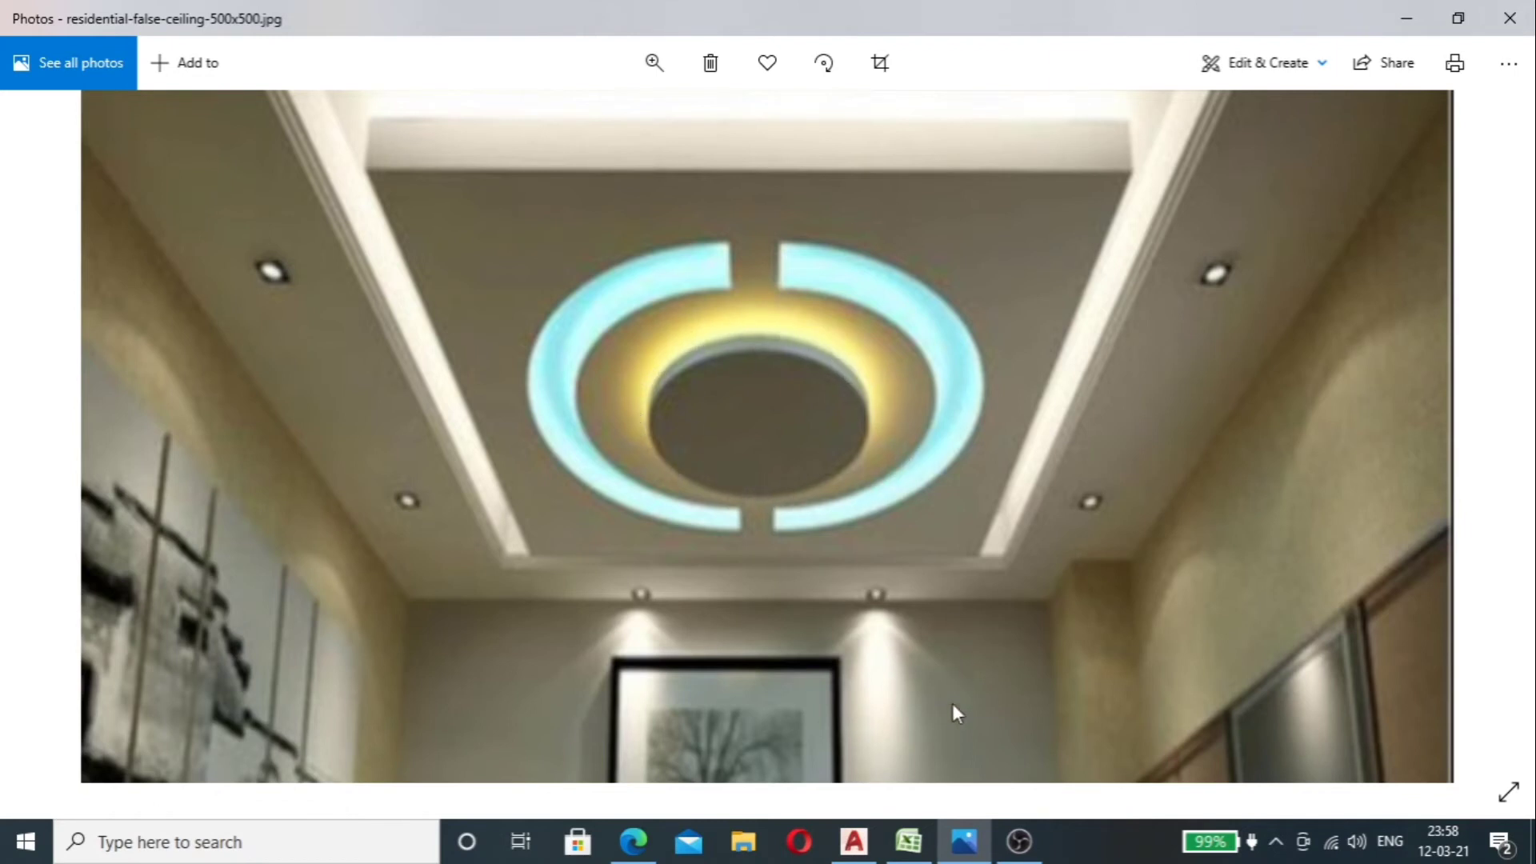
left_click(878, 845)
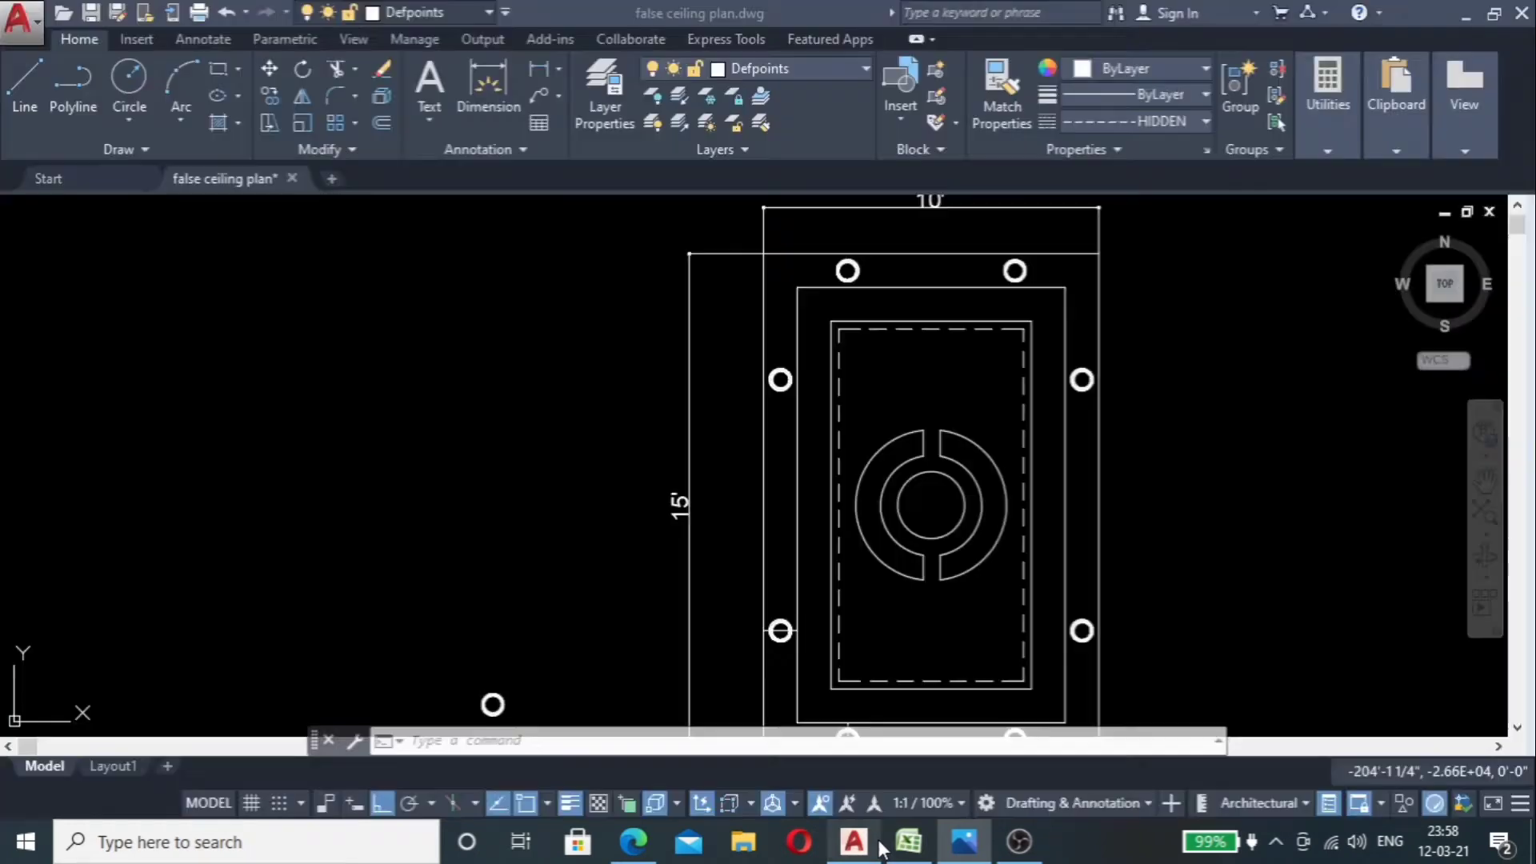
Step: Offset the small central circle inside the split rings 3" inward
scroll(914, 565, "up", 6)
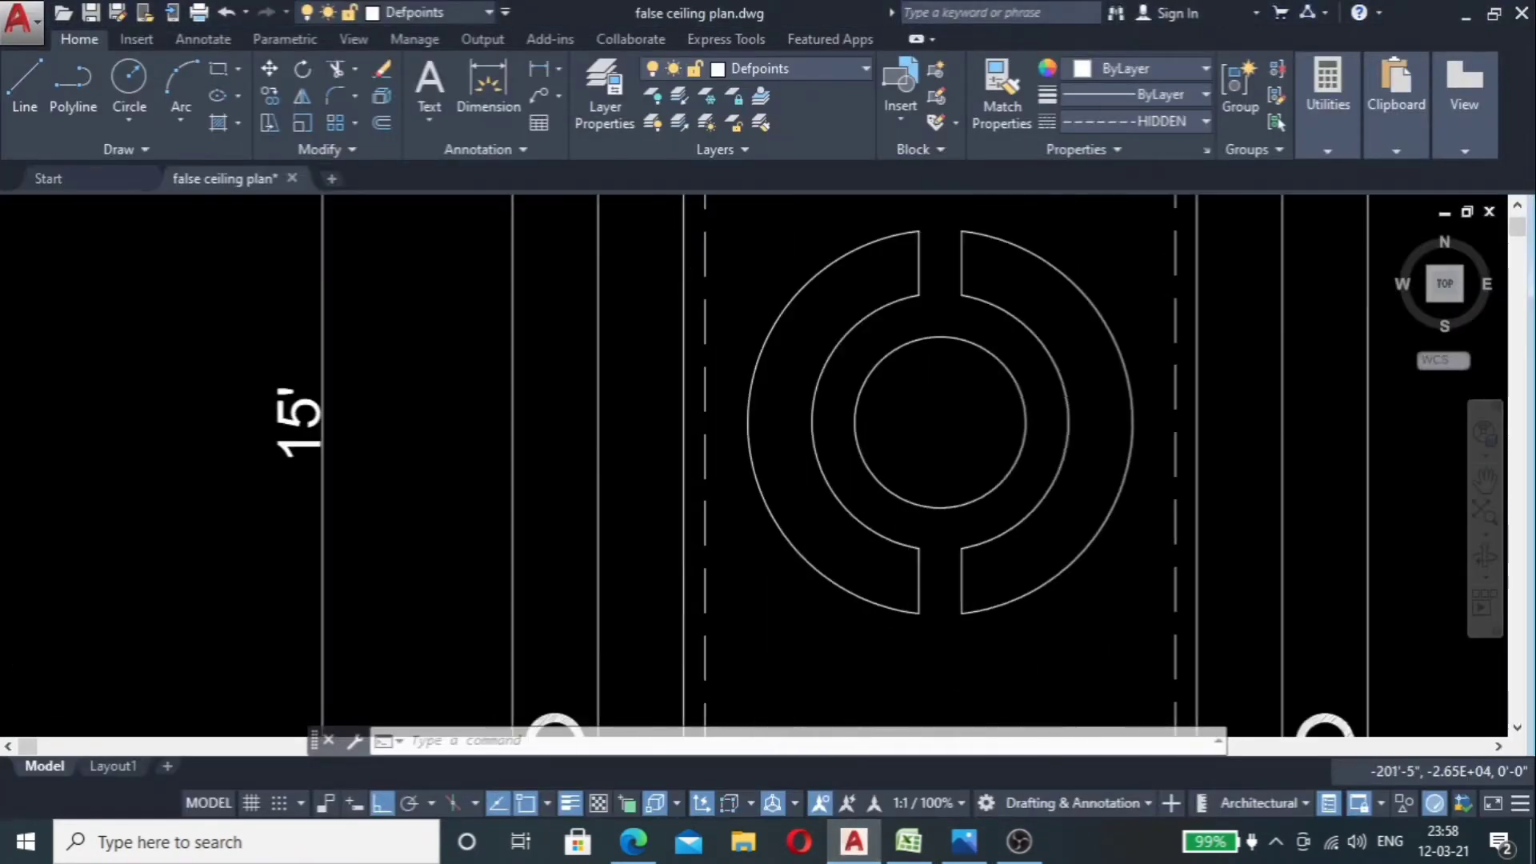
left_click(880, 232)
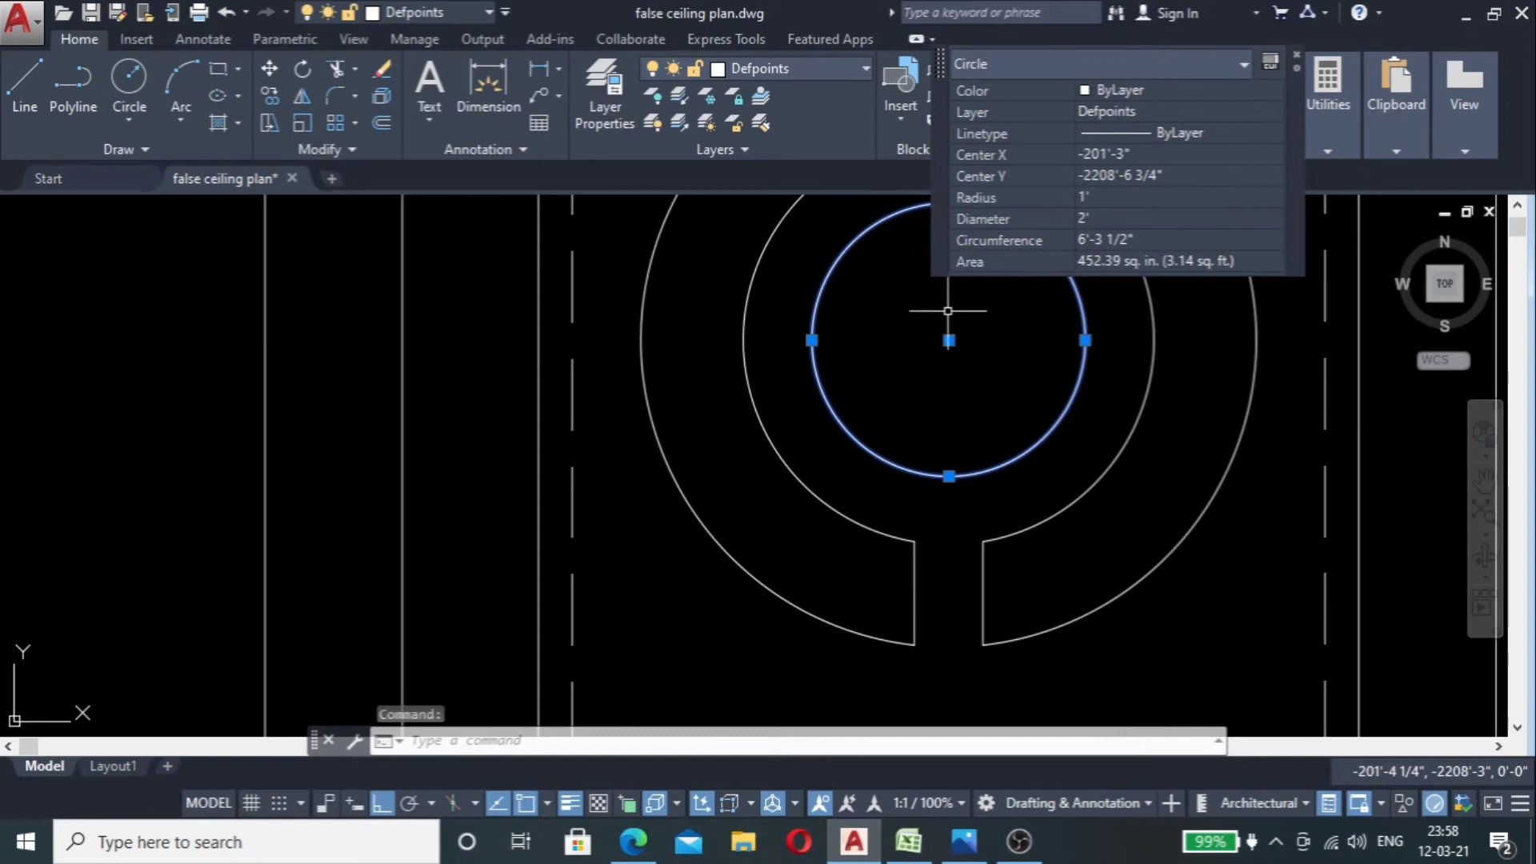
type("o")
key("Return")
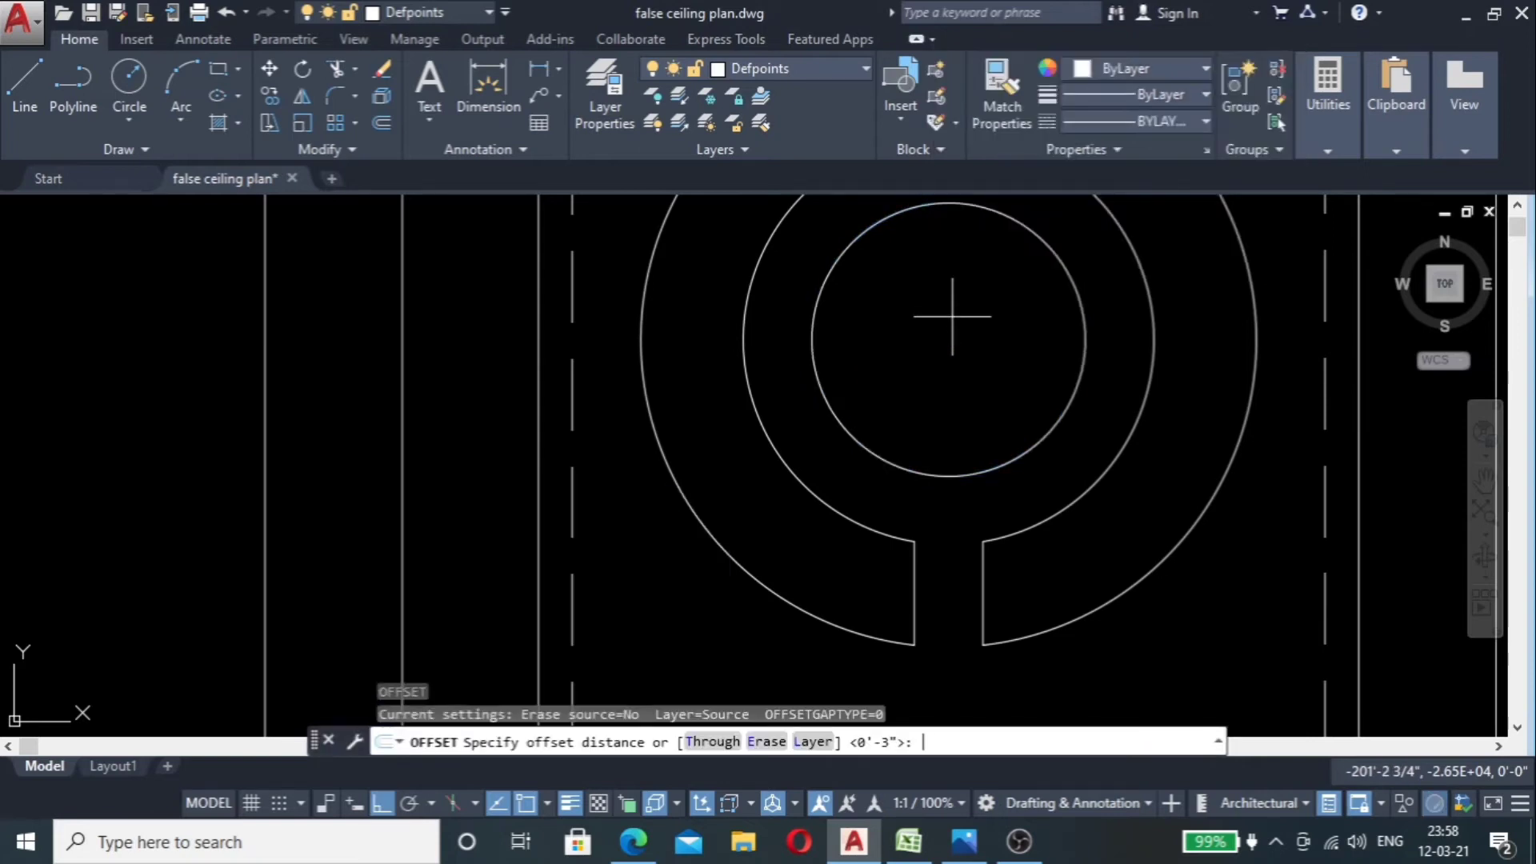
key("Return")
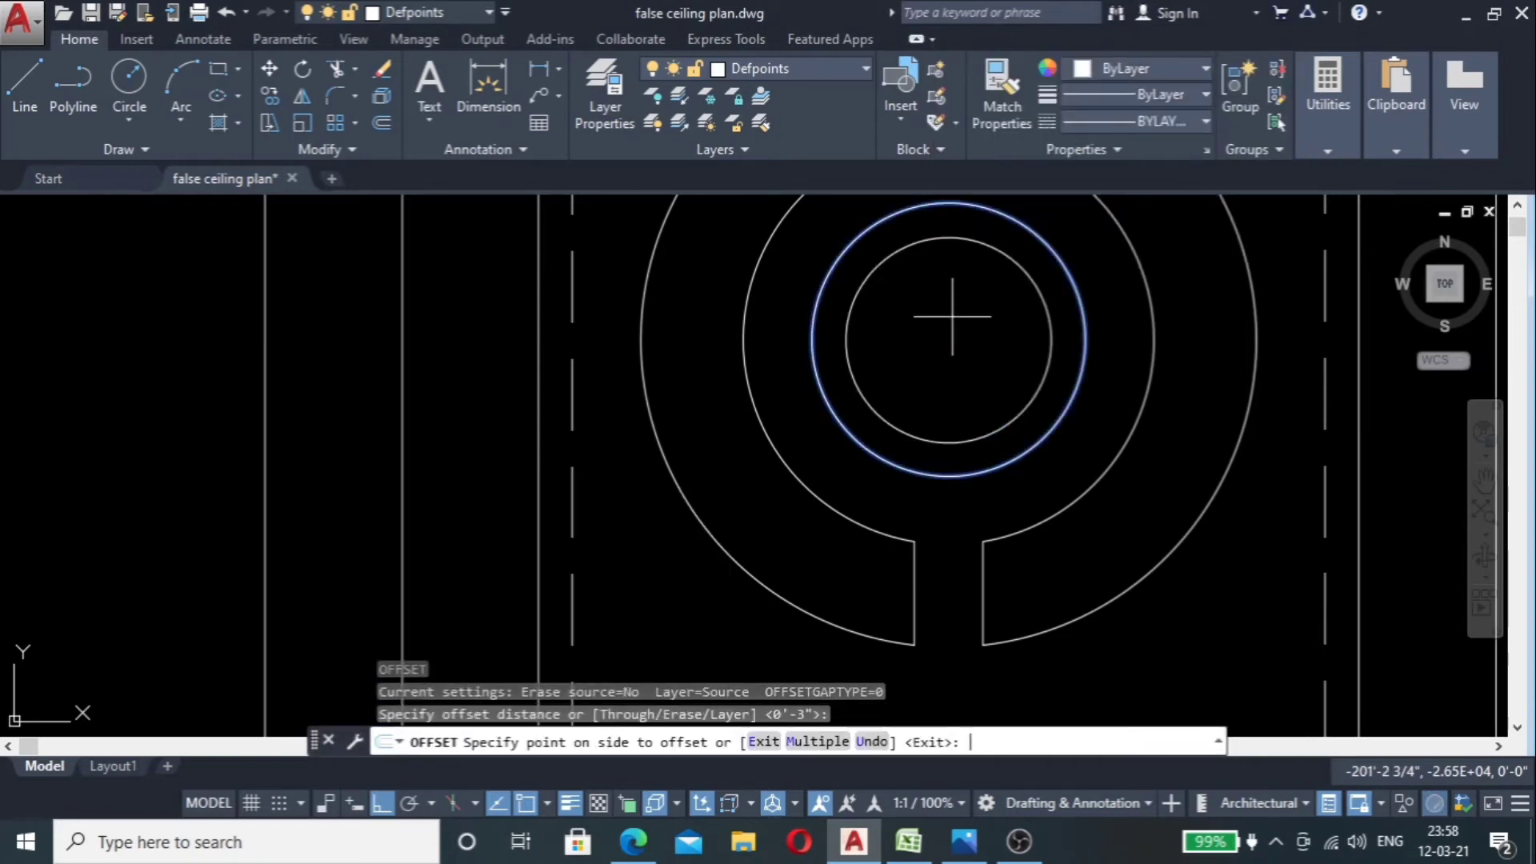
left_click(952, 333)
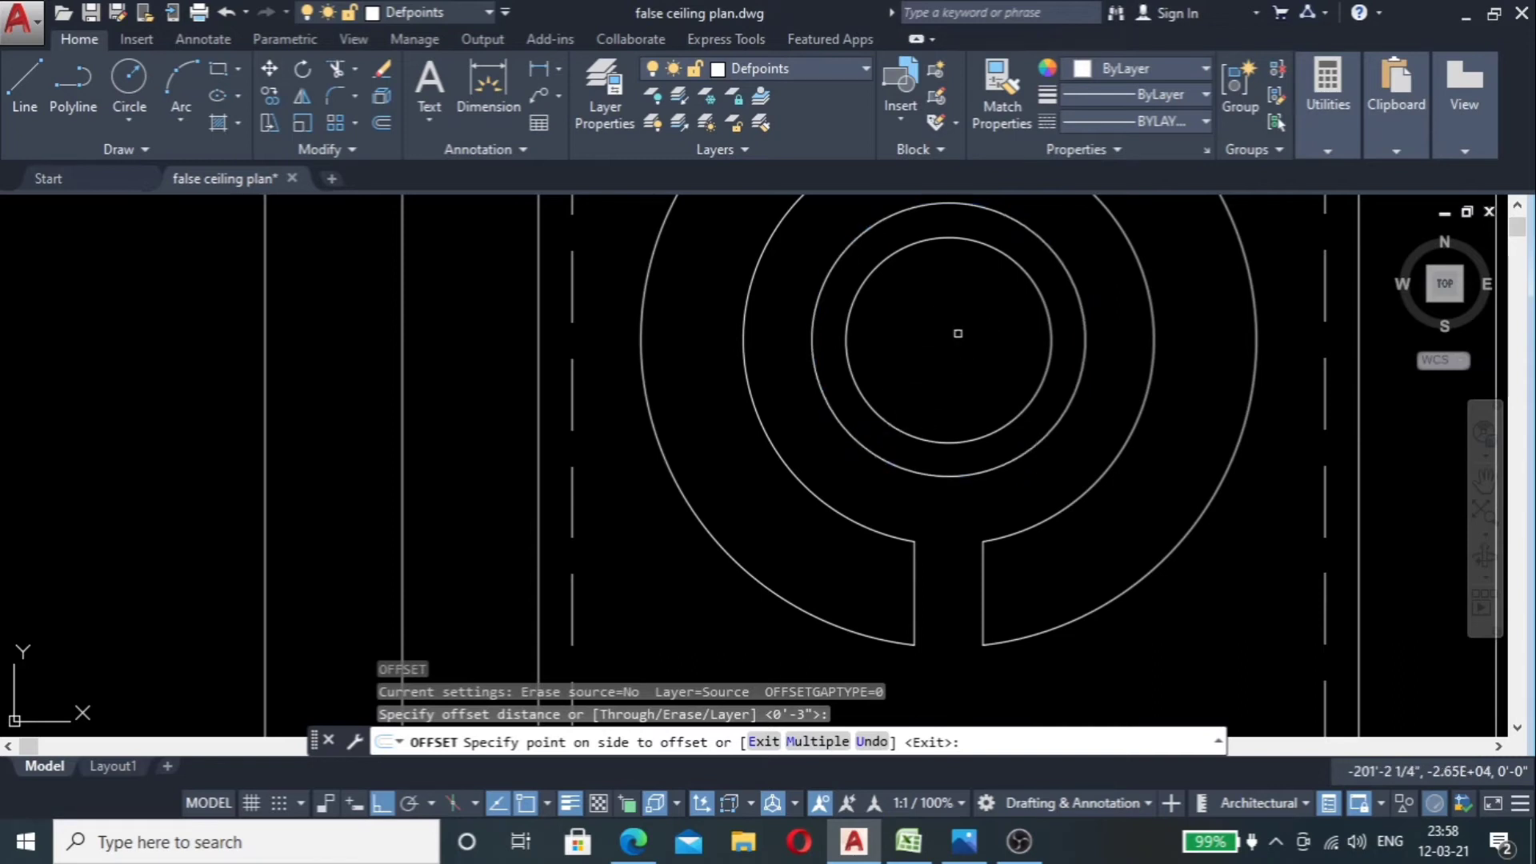
key("Escape")
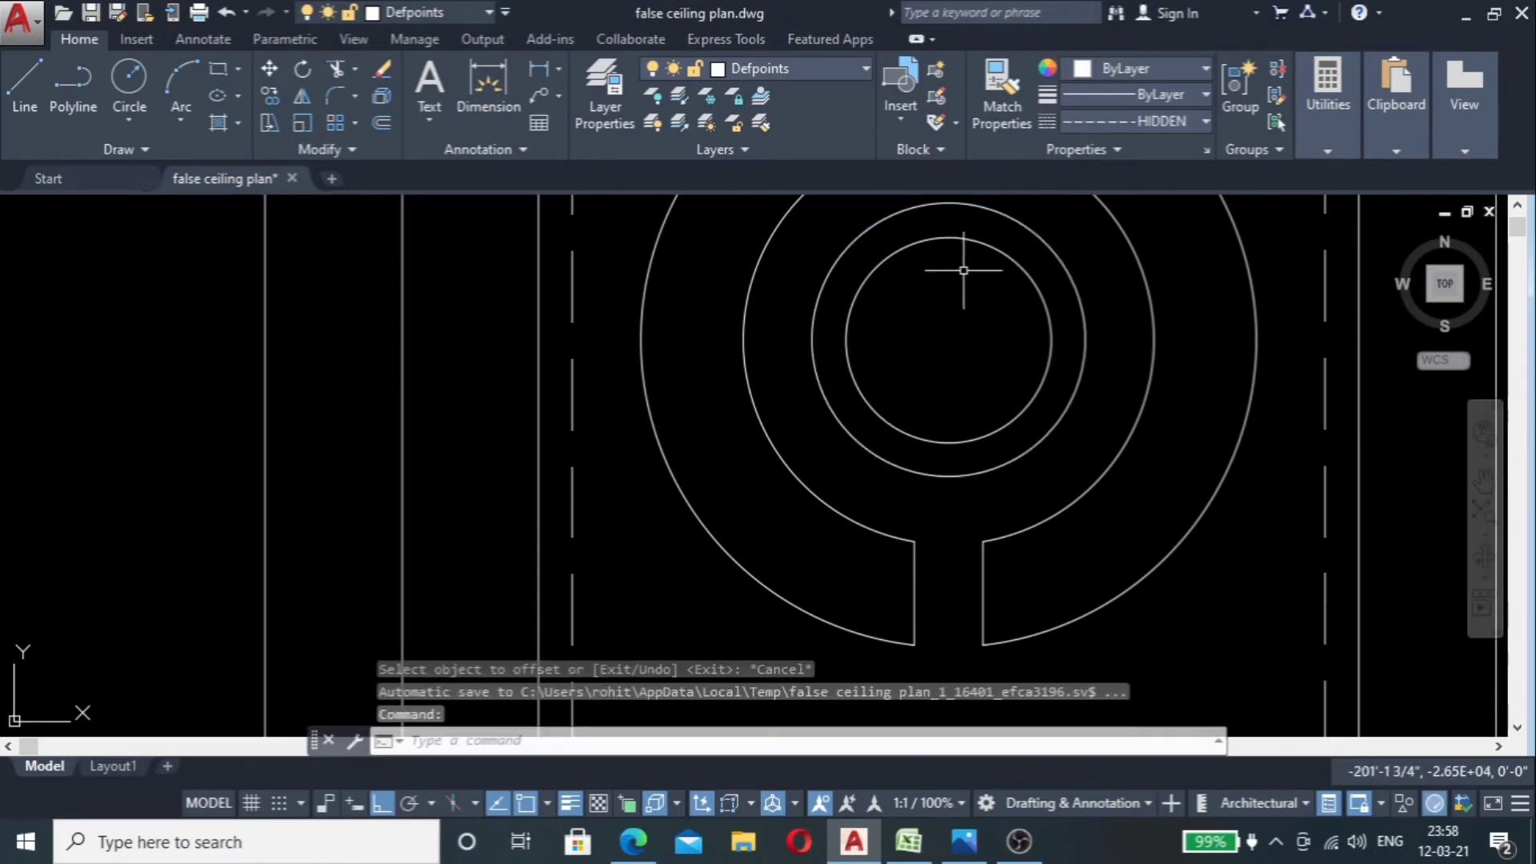
Step: Change the innermost offset circle at the ceiling's centre to the HIDDEN linetype
left_click(970, 244)
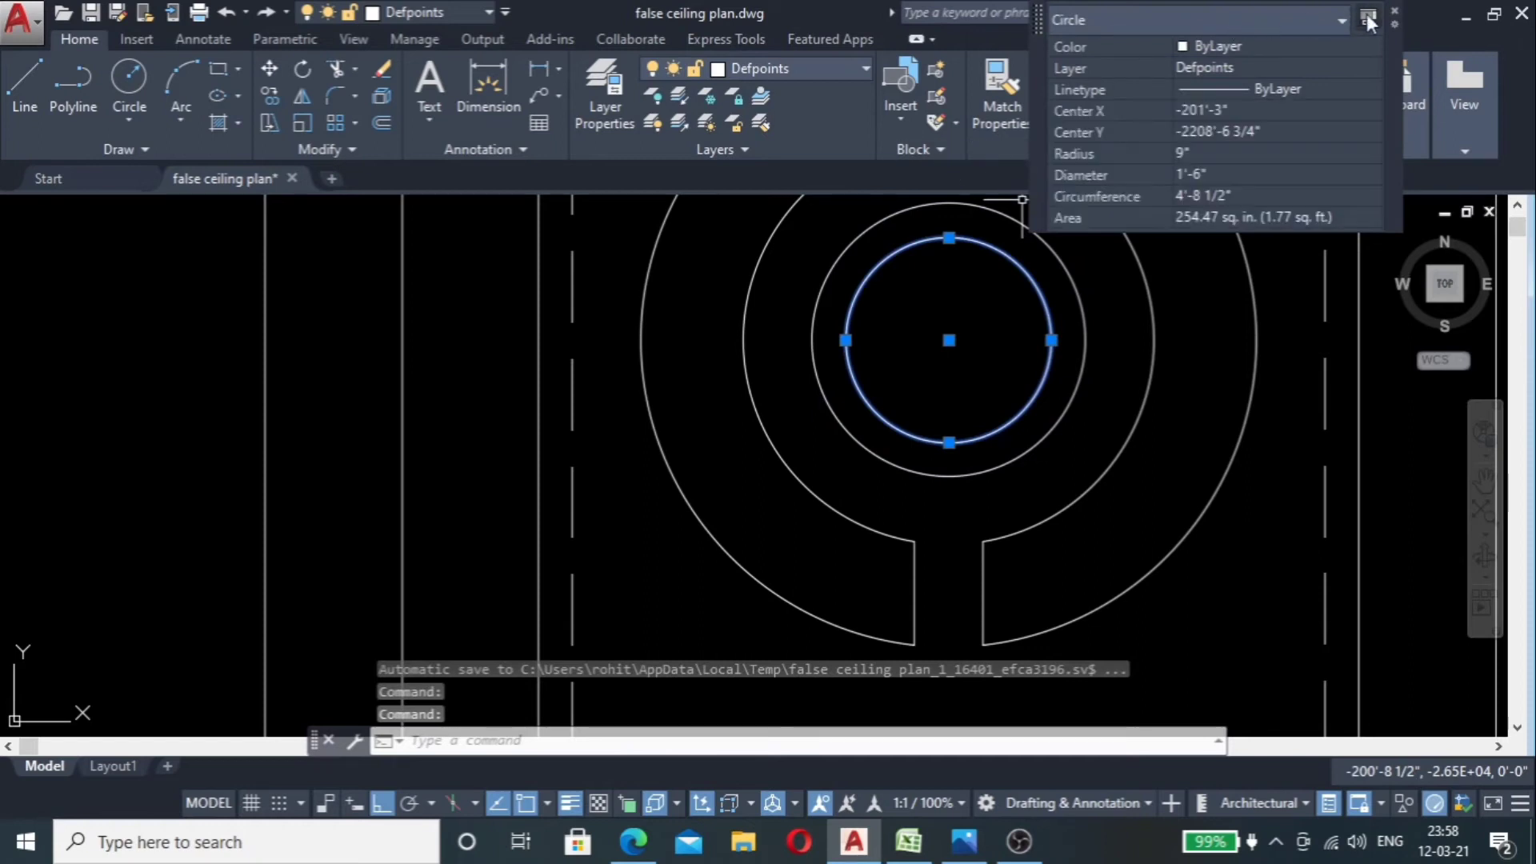
left_click(1202, 120)
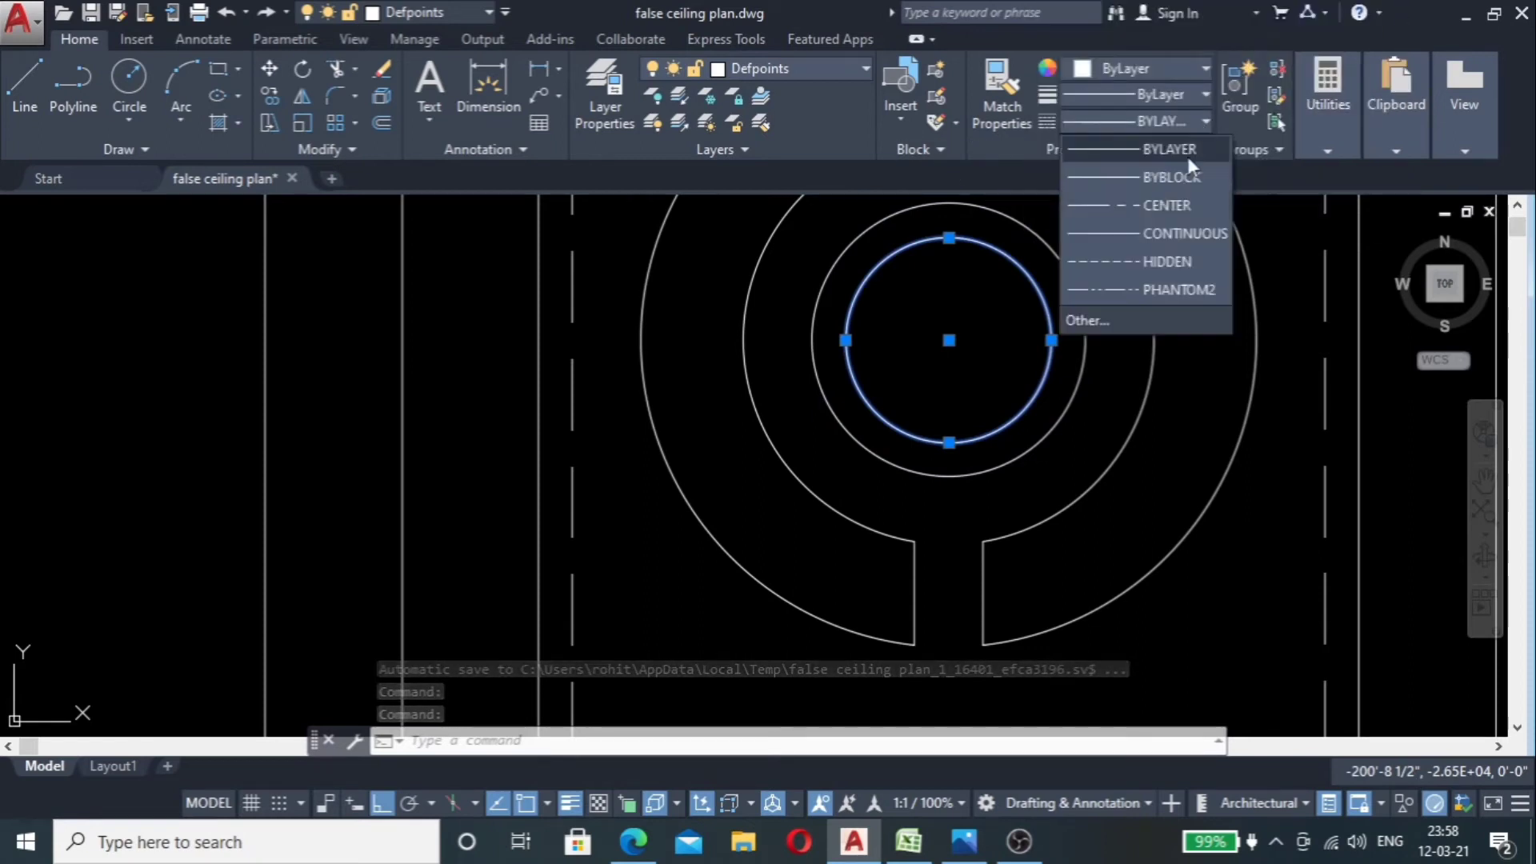
left_click(1169, 264)
key("Escape")
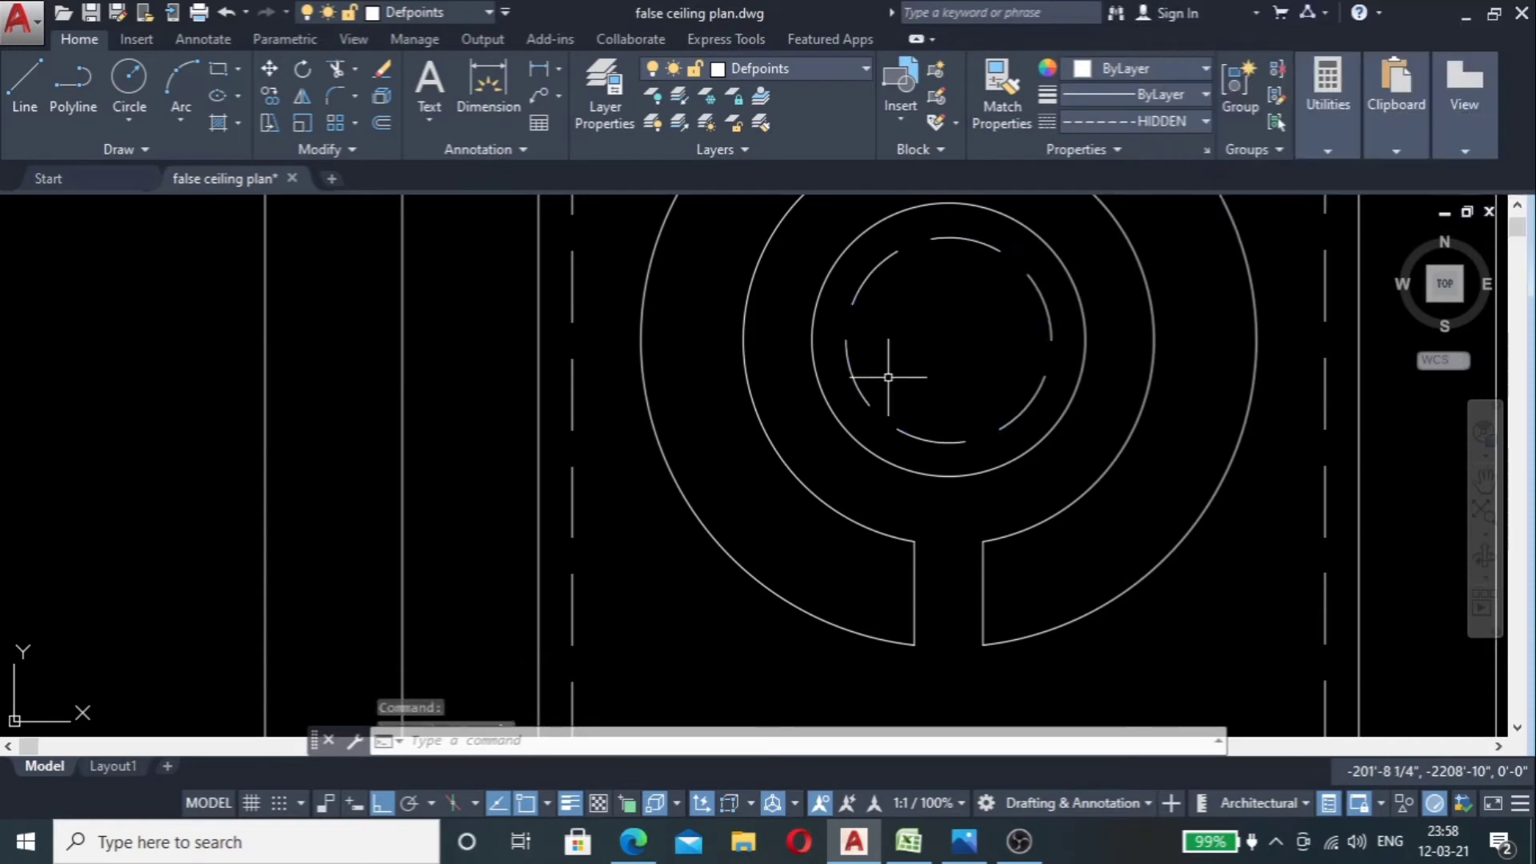
scroll(844, 397, "down", 2)
scroll(844, 398, "down", 2)
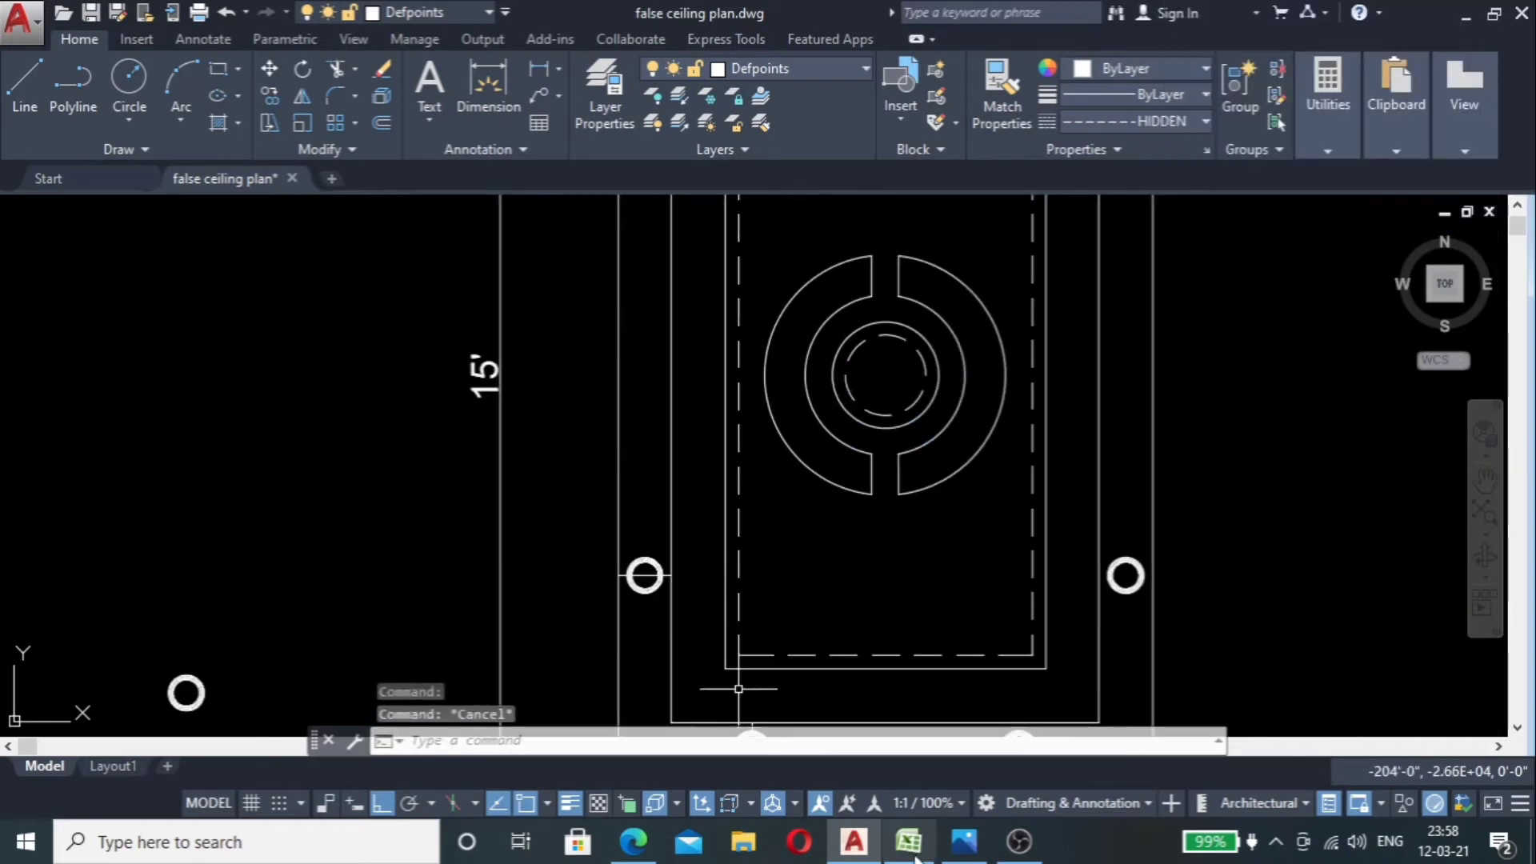
Step: Examine the central ring lighting in the Photos reference image and return to the plan in AutoCAD
left_click(963, 844)
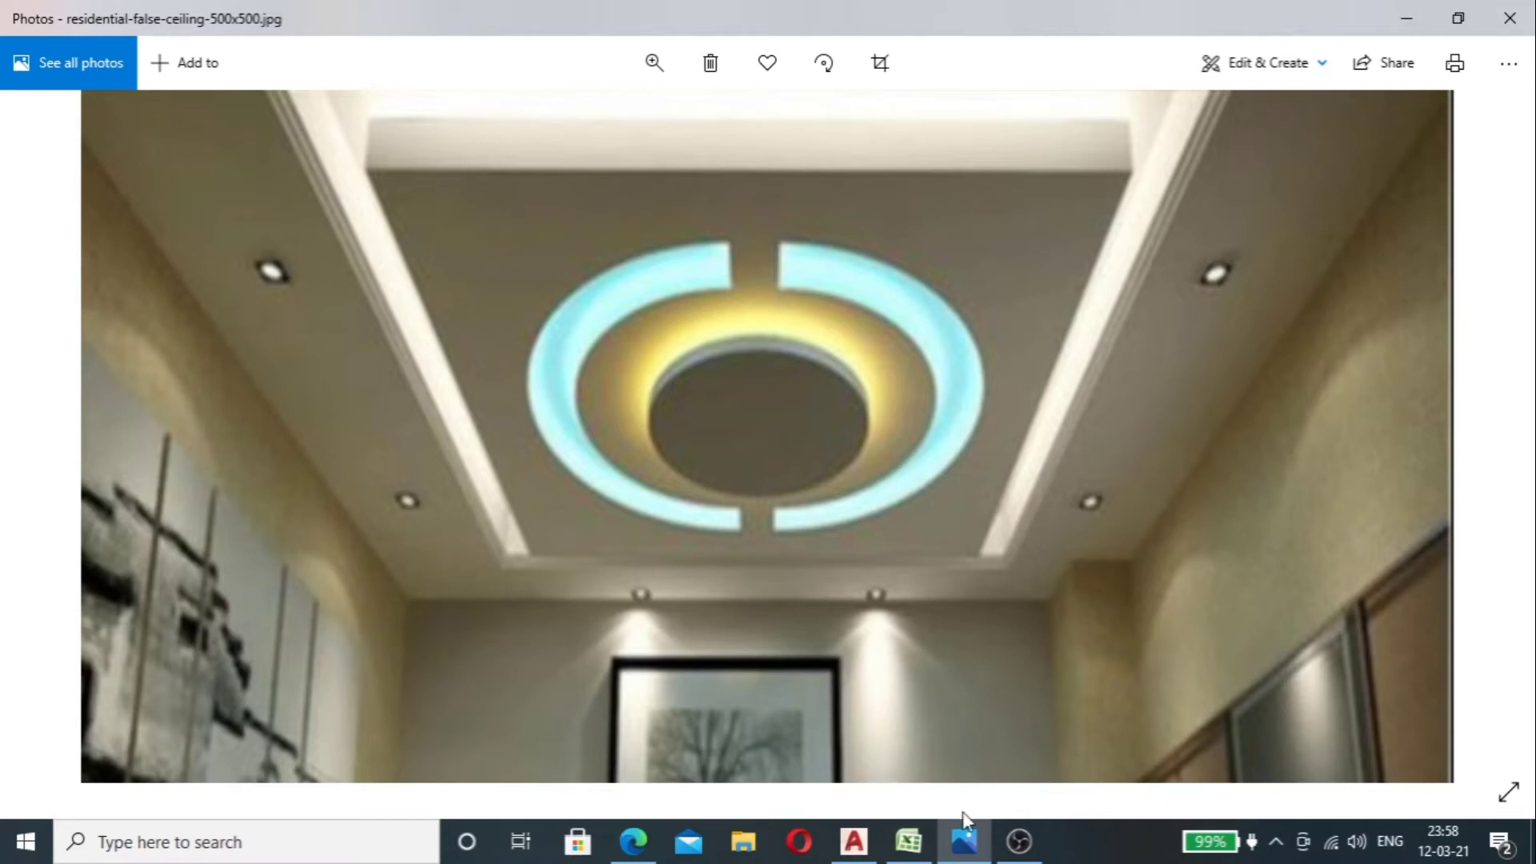
mouse_move(968, 851)
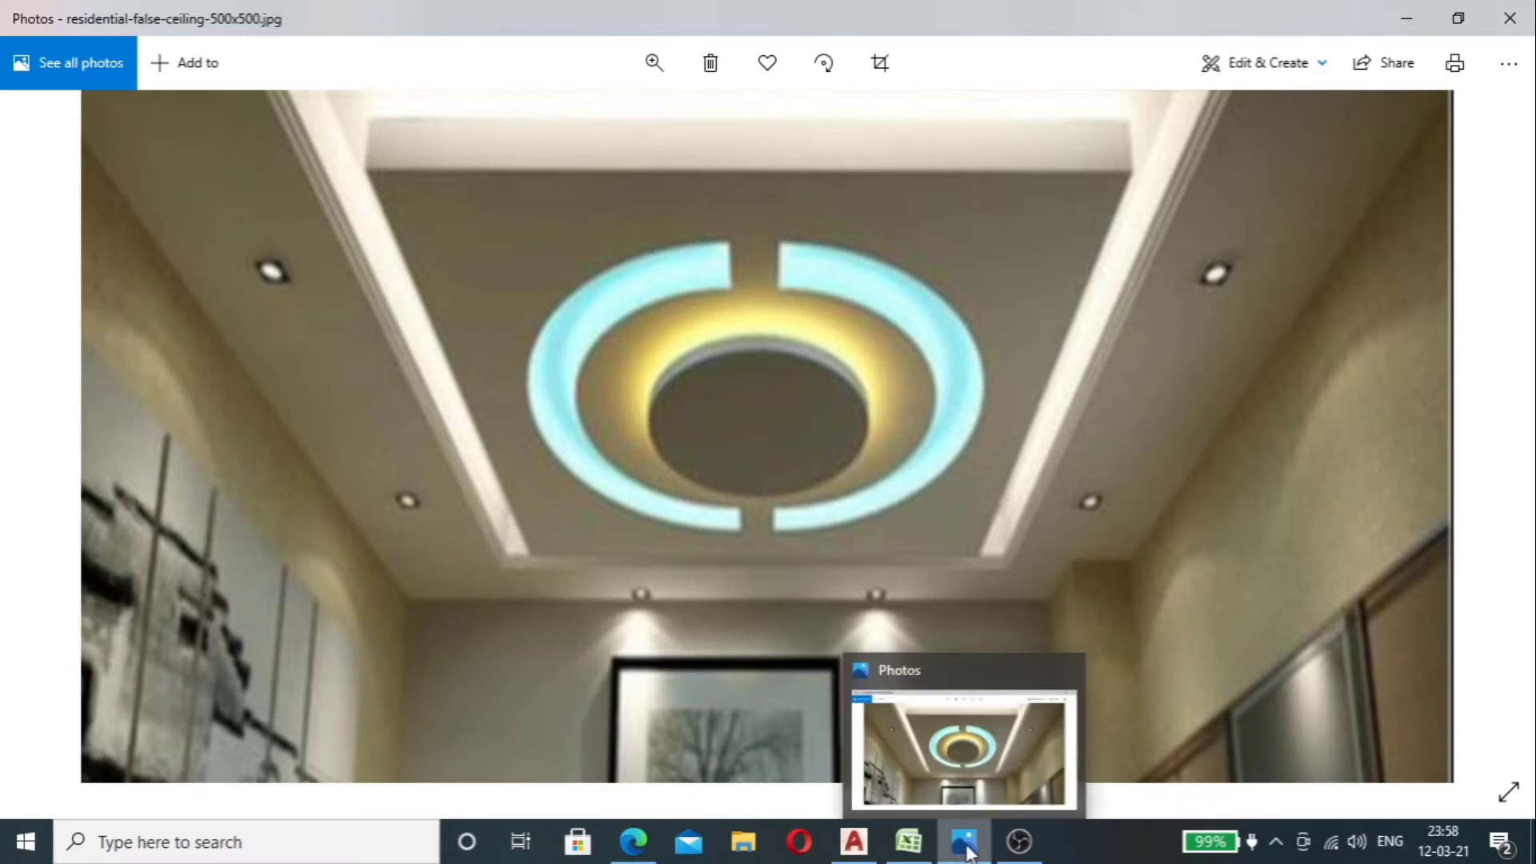
left_click(854, 840)
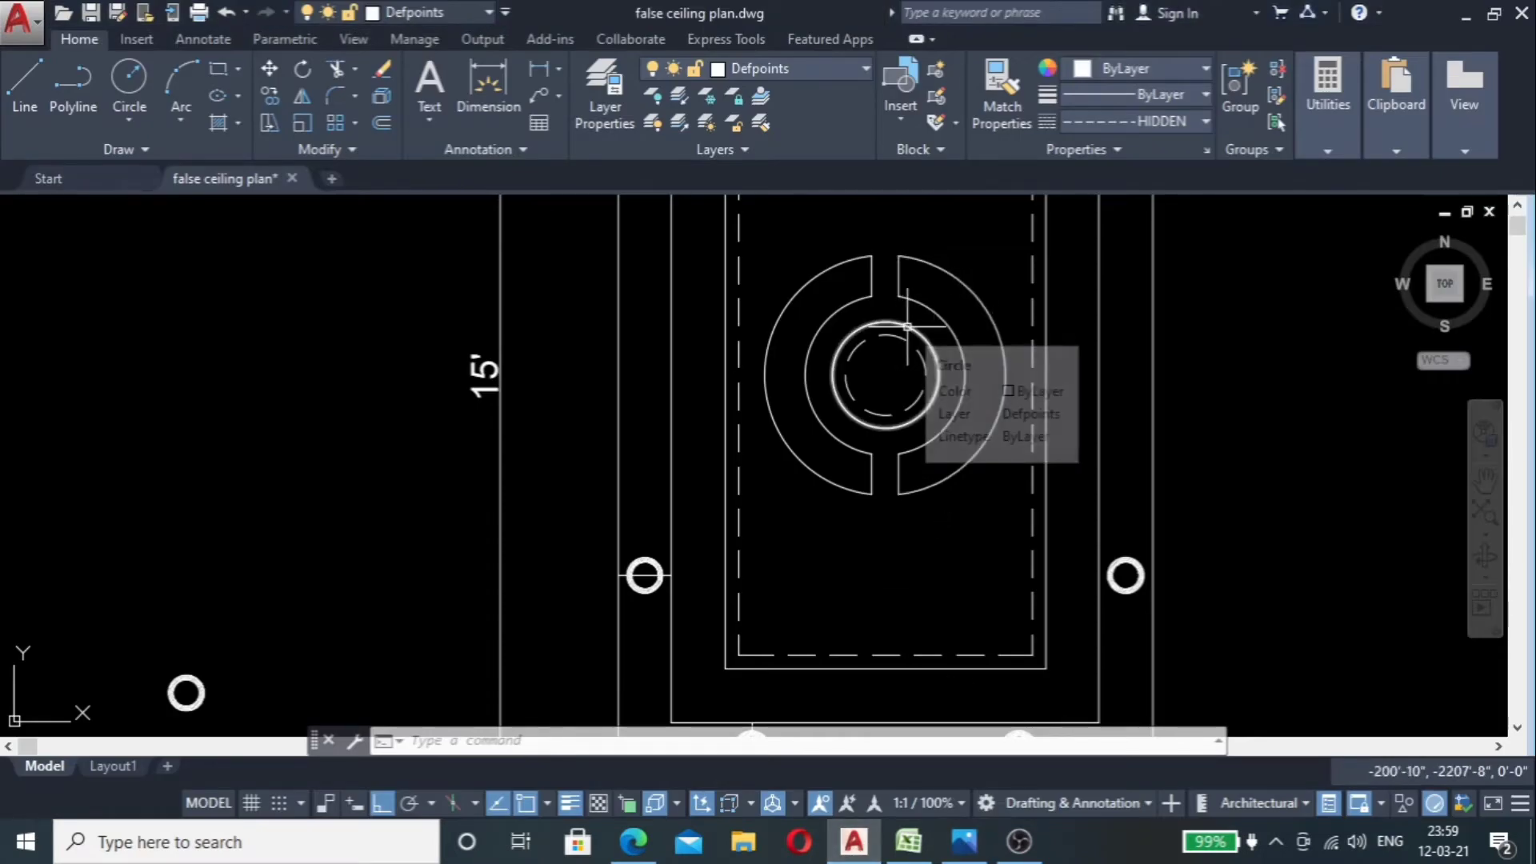
Step: Check the split ring shapes in the Photos reference image again and switch back to the AutoCAD drawing
scroll(908, 342, "up", 2)
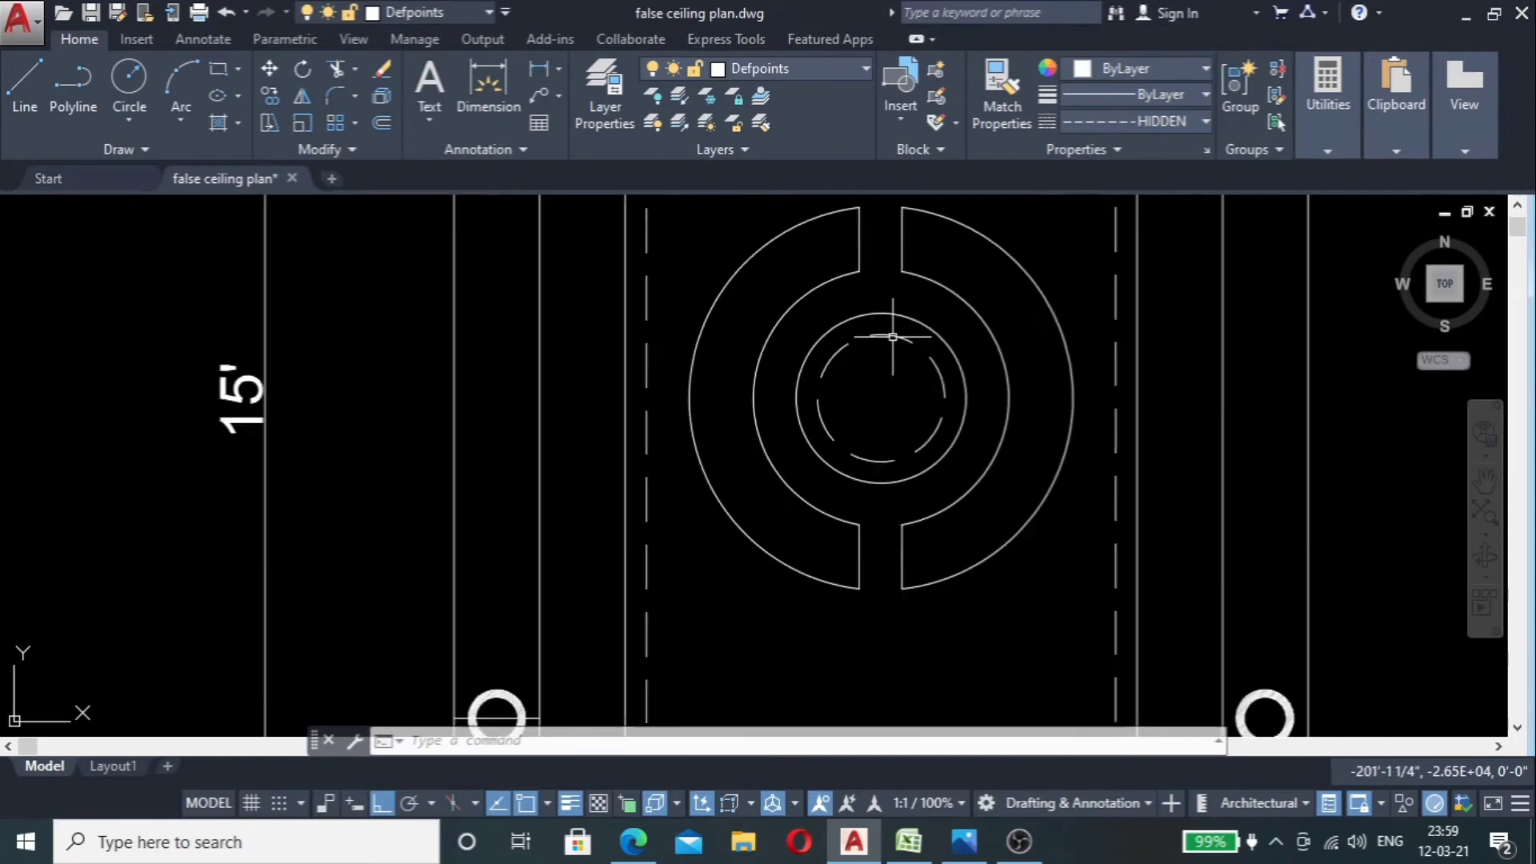
scroll(891, 337, "down", 2)
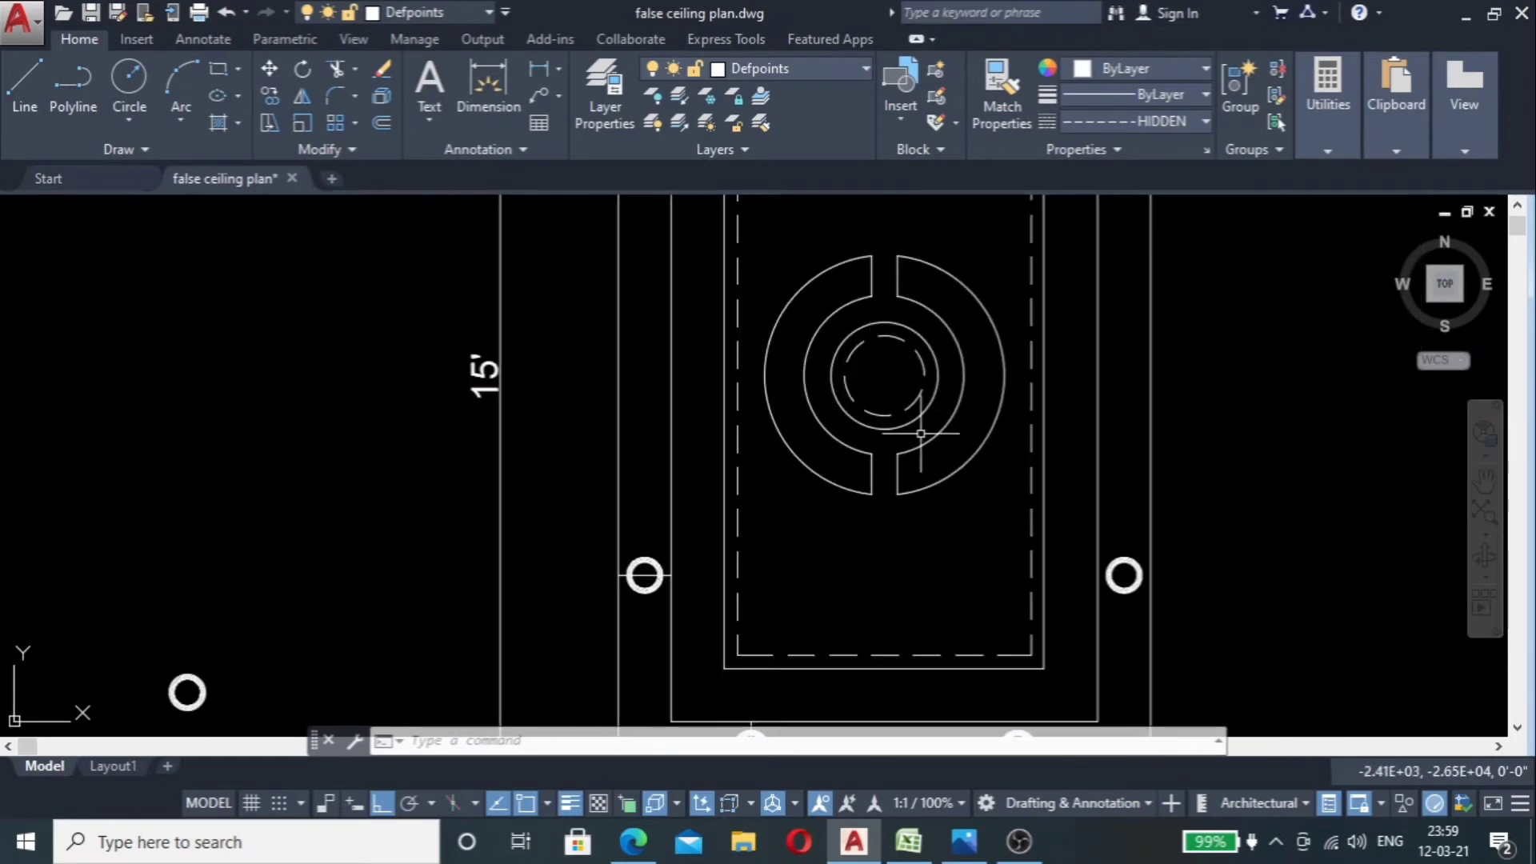
left_click(977, 846)
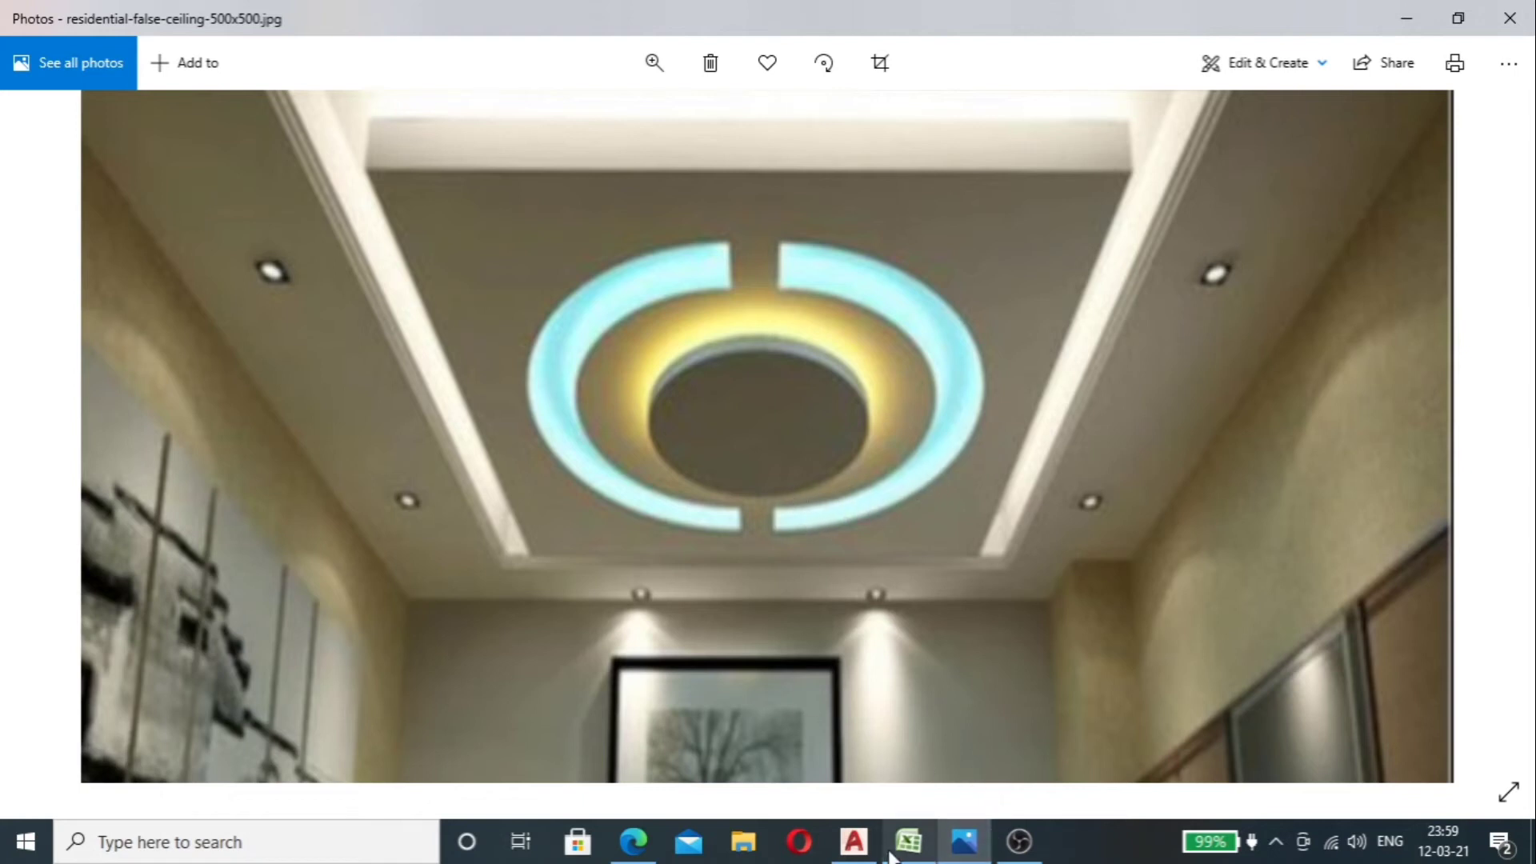
left_click(854, 841)
Step: Offset the two outer arcs of the central split rings 3" outward
scroll(968, 293, "up", 4)
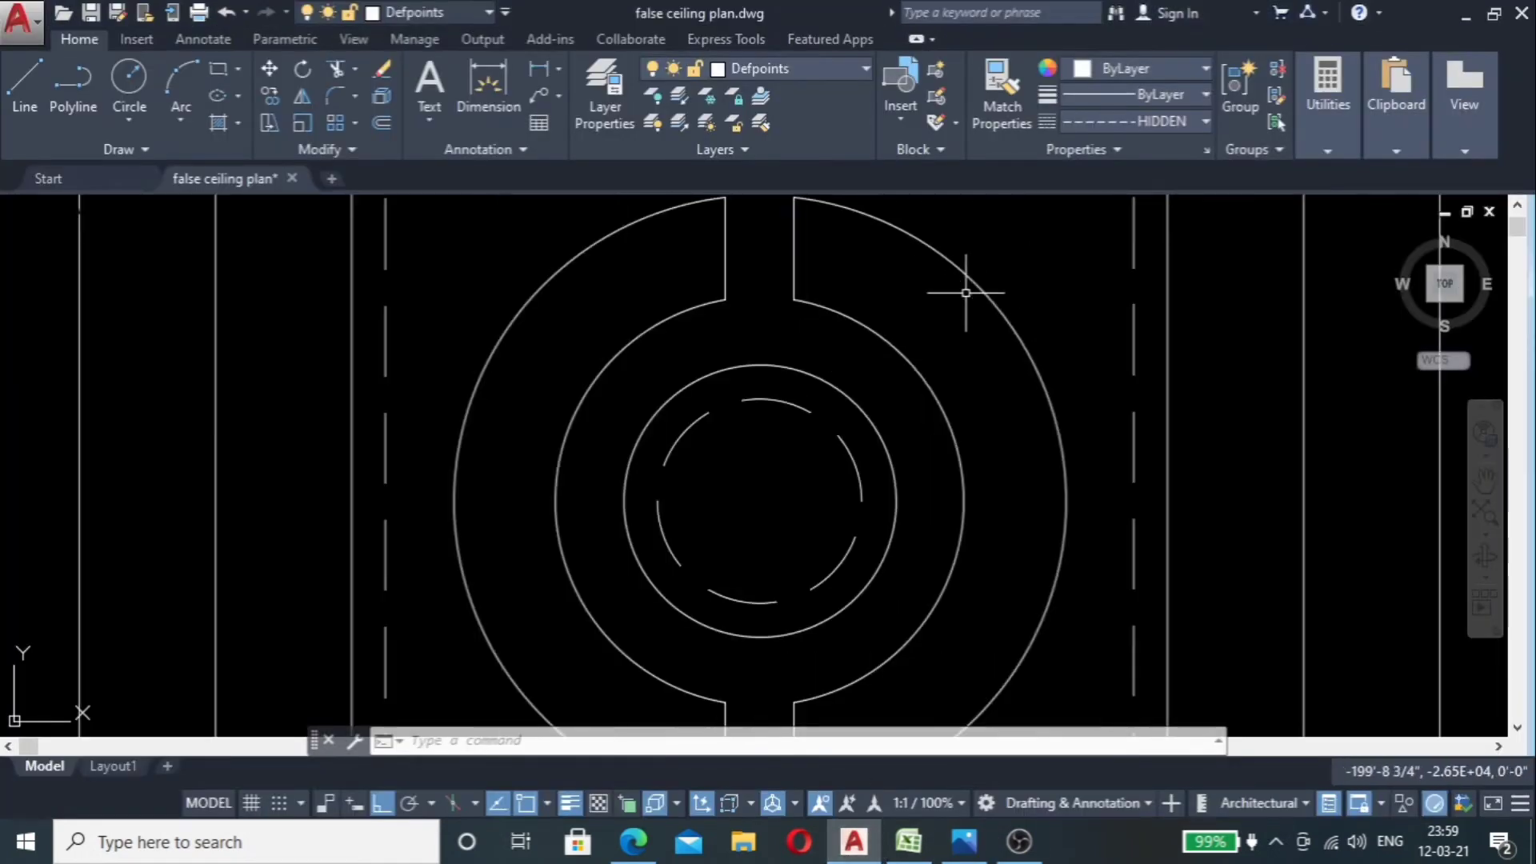
left_click(983, 291)
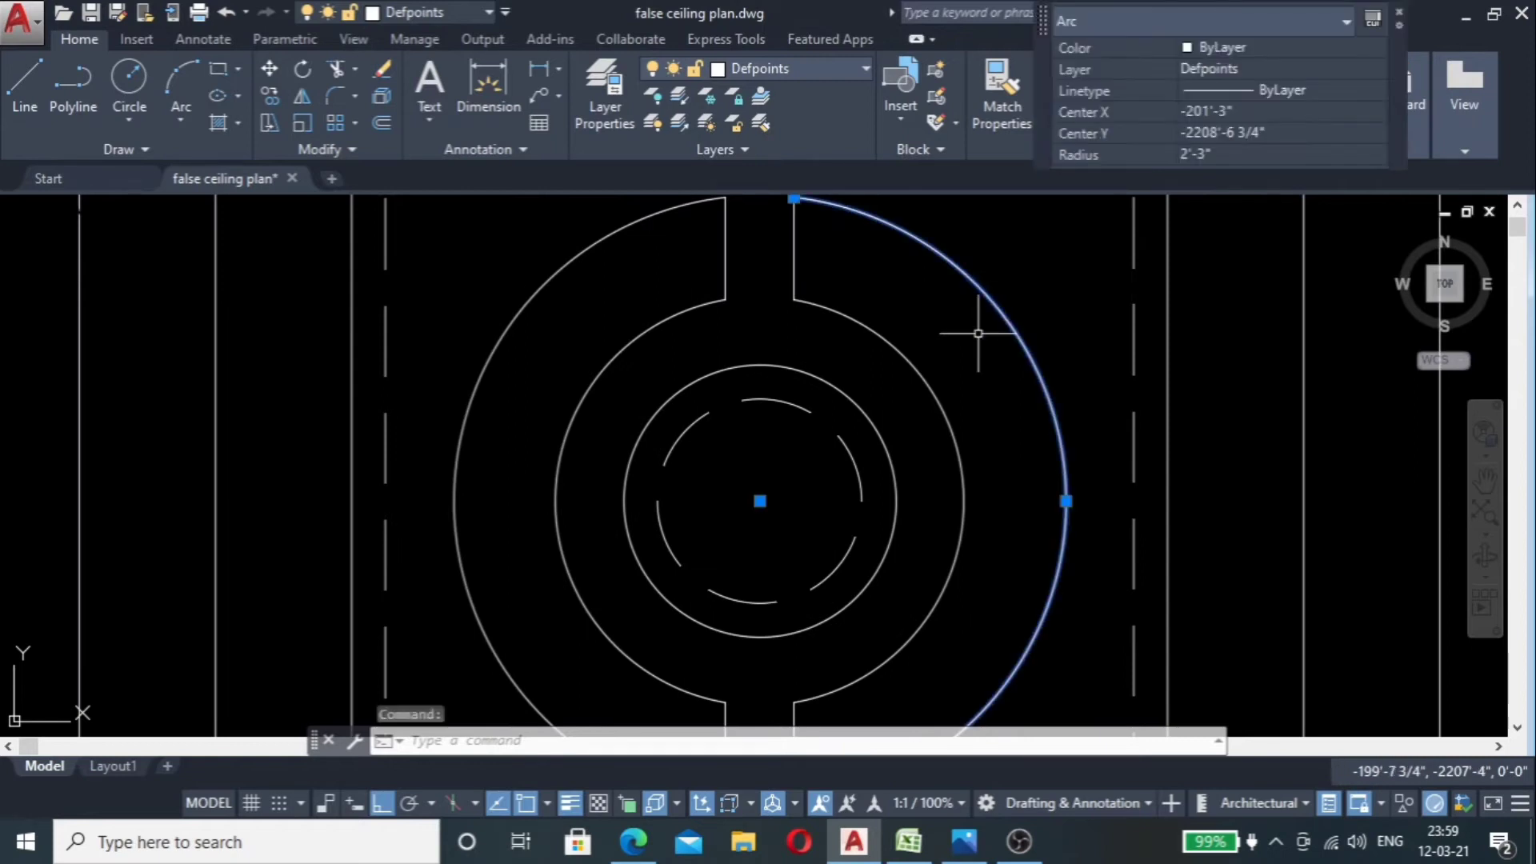
key("Return")
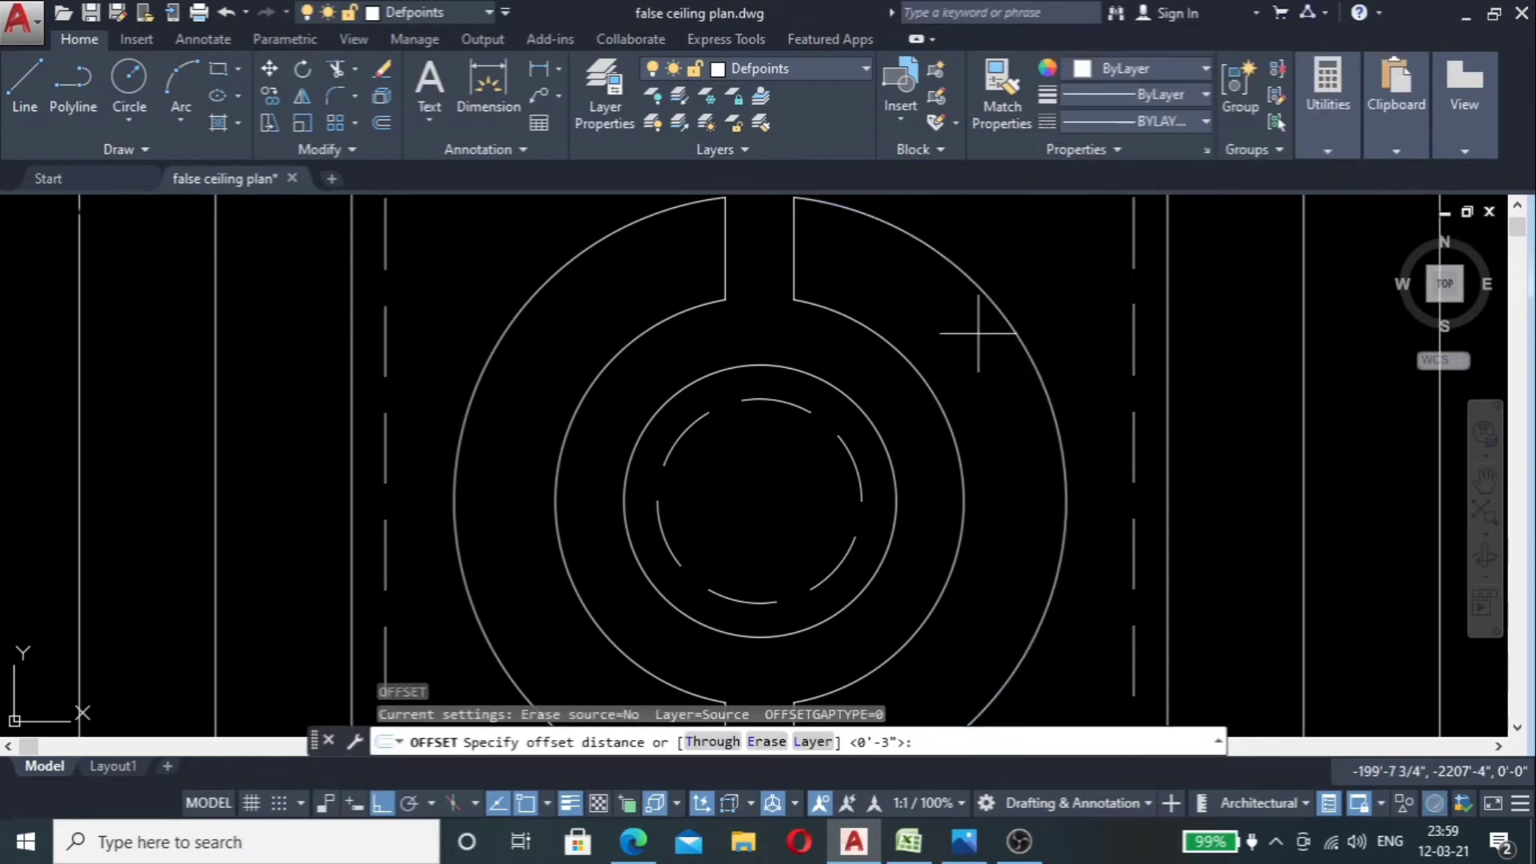
key("Return")
left_click(992, 324)
left_click(1062, 295)
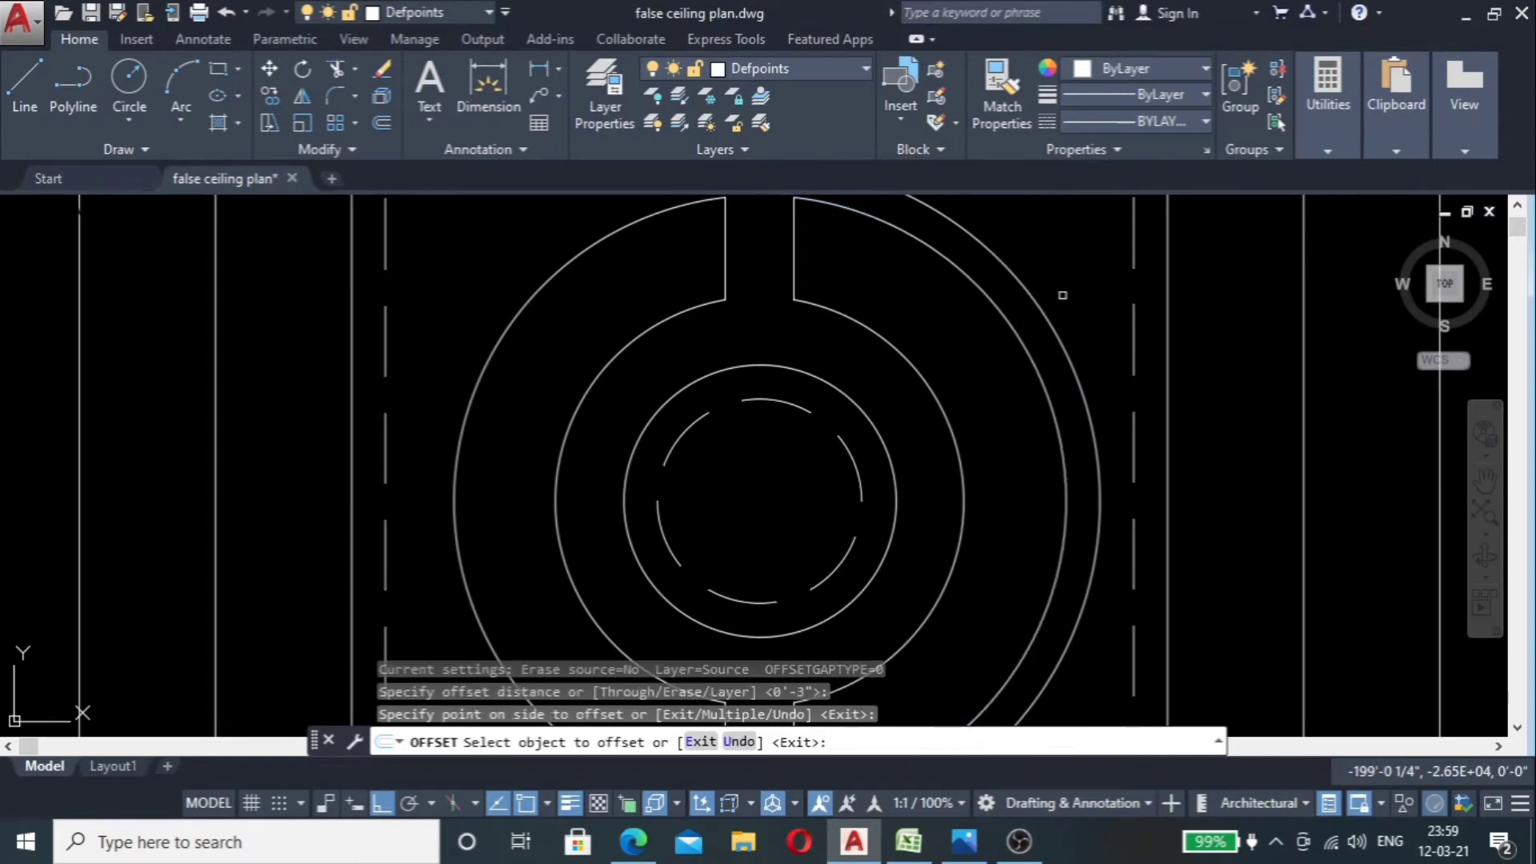
scroll(992, 334, "down", 4)
left_click(811, 310)
left_click(795, 257)
Step: Offset the two inner arcs of the split rings 3" inward, towards the central circle
scroll(820, 358, "up", 2)
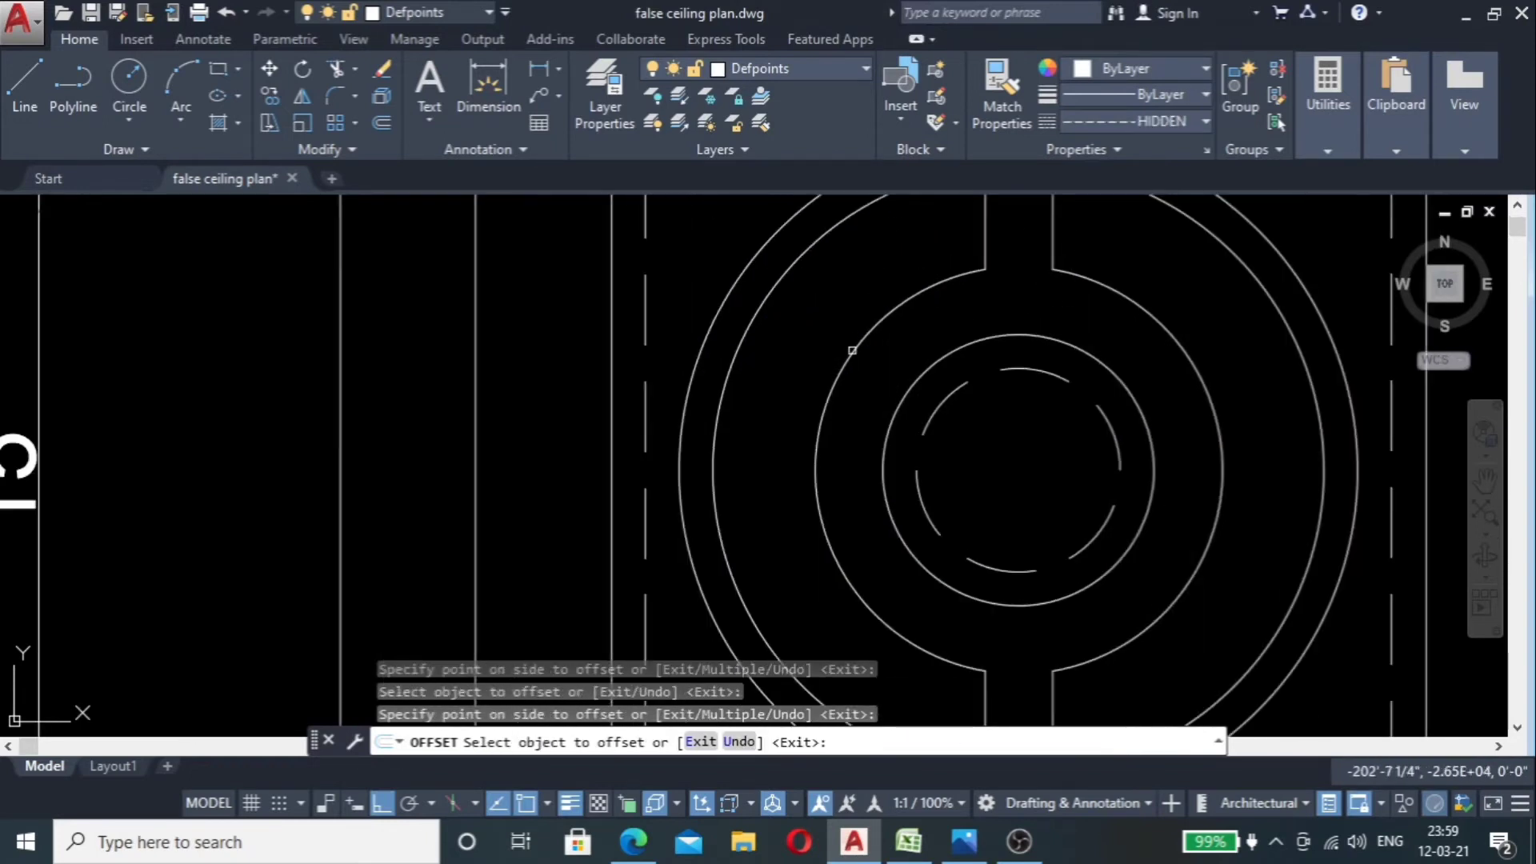
scroll(999, 342, "down", 2)
scroll(987, 339, "up", 4)
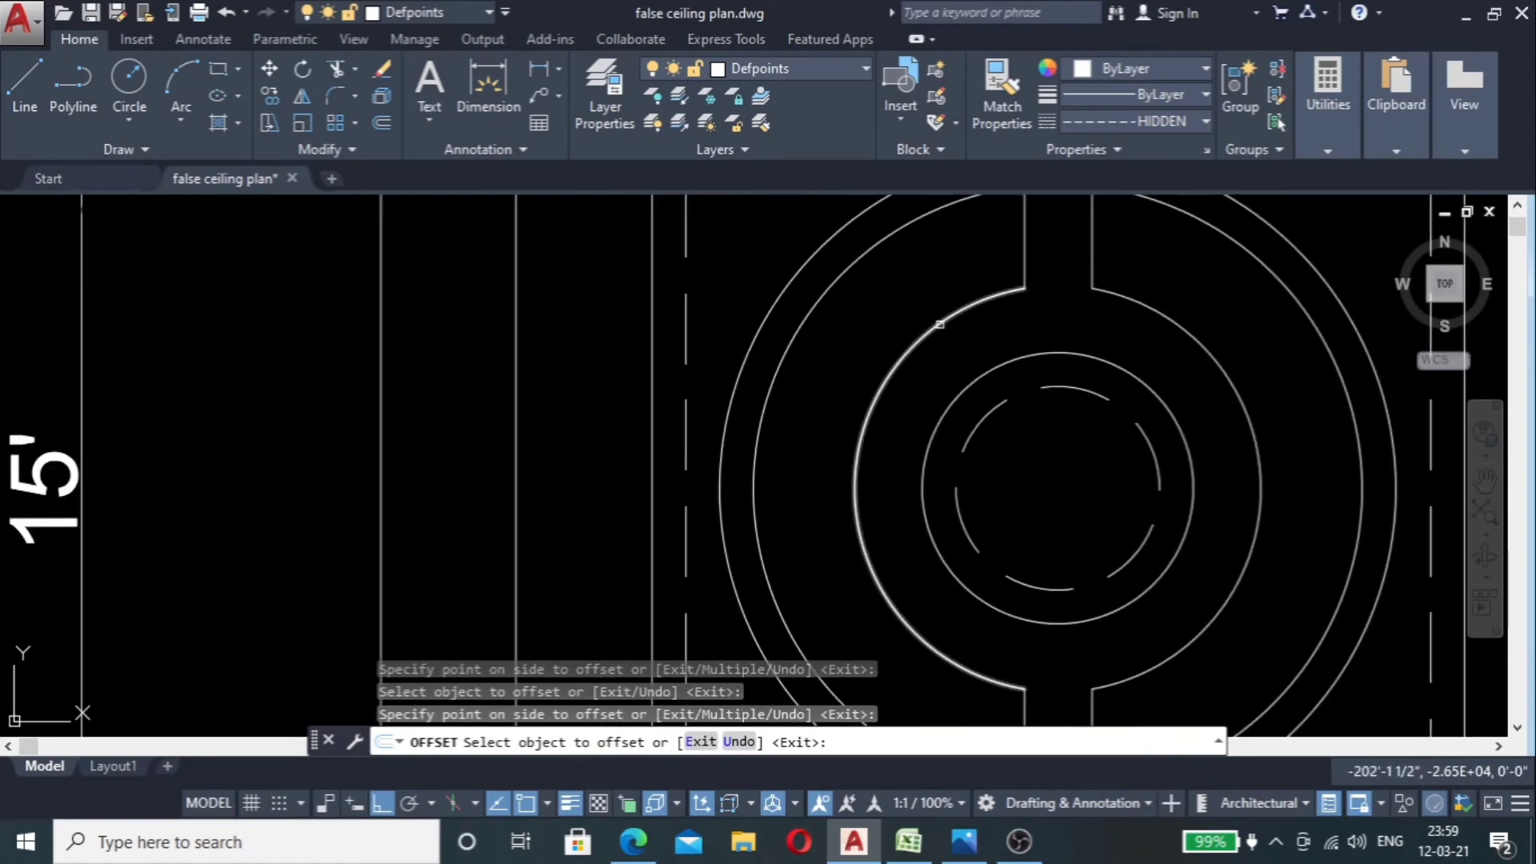
left_click(940, 324)
left_click(951, 340)
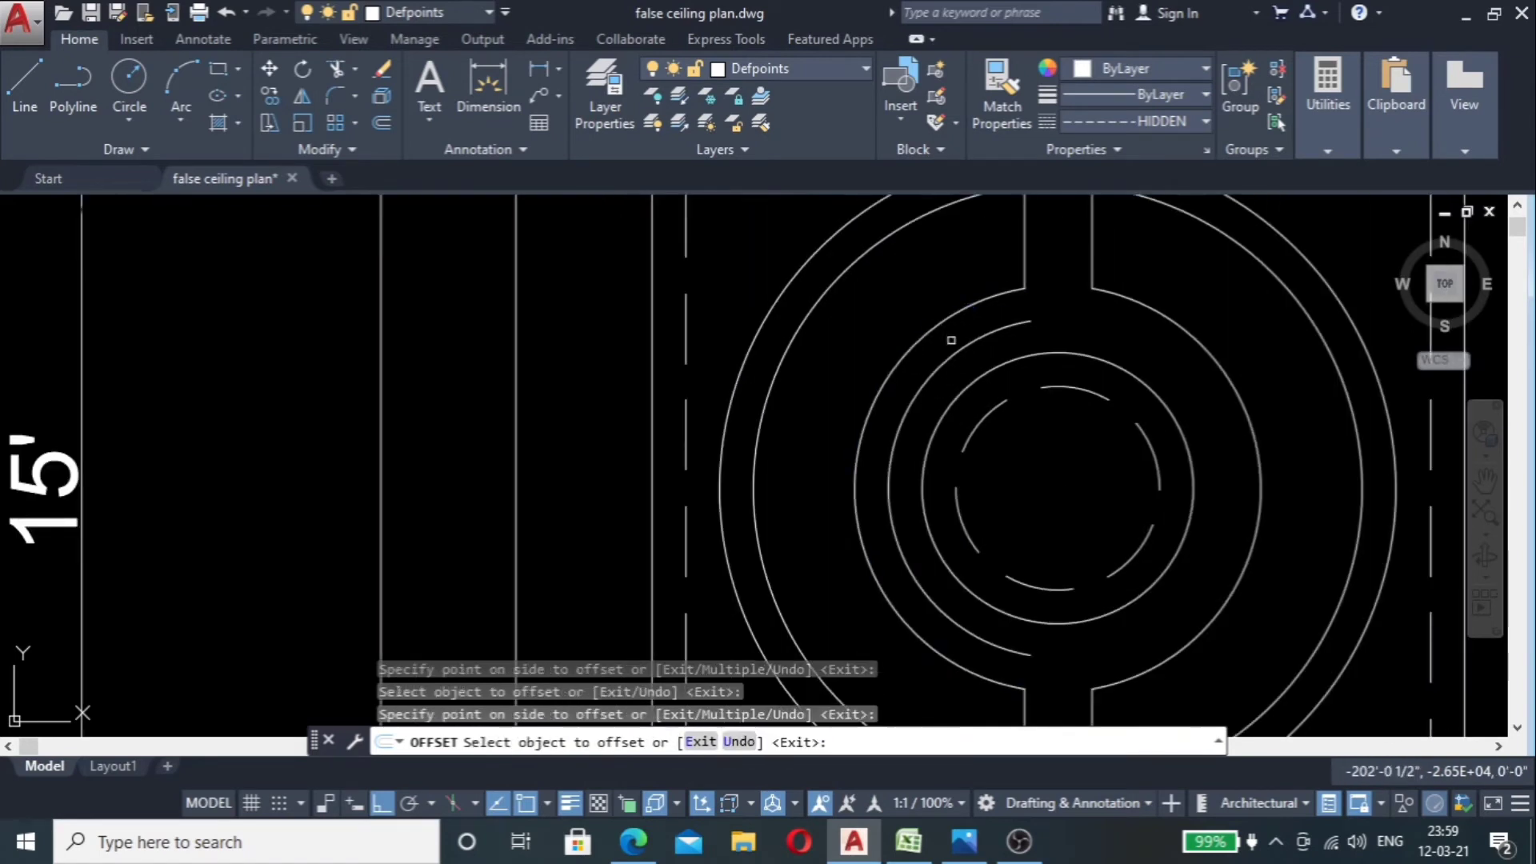
left_click(1148, 312)
left_click(1057, 342)
Step: Offset one vertical edge of each gap between the split rings, upper and lower, 3" to the middle of the gap
left_click(1023, 227)
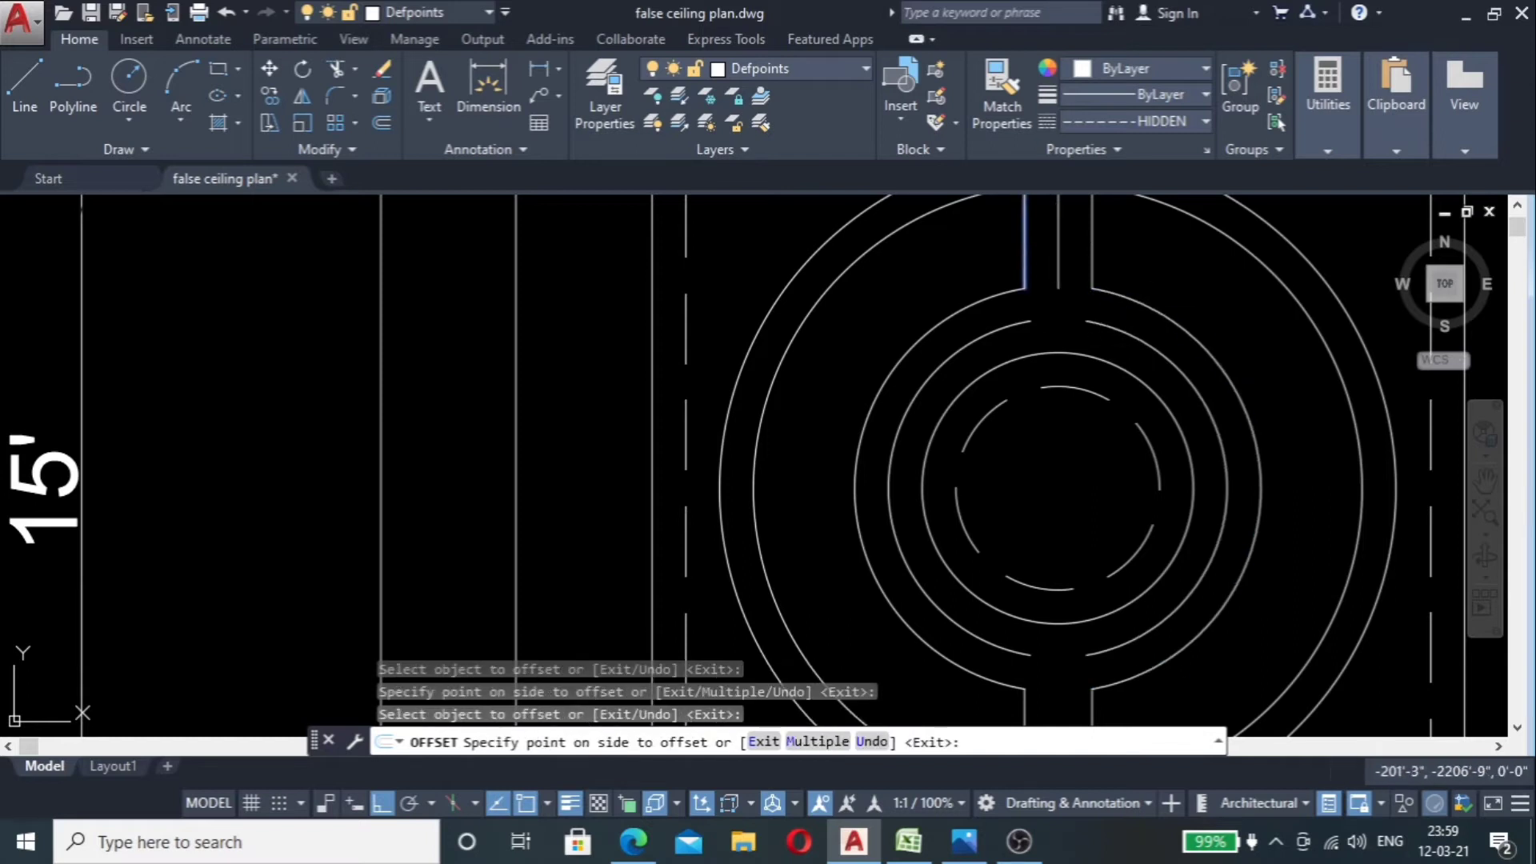
left_click(1056, 240)
scroll(1016, 296, "down", 2)
scroll(1032, 580, "up", 3)
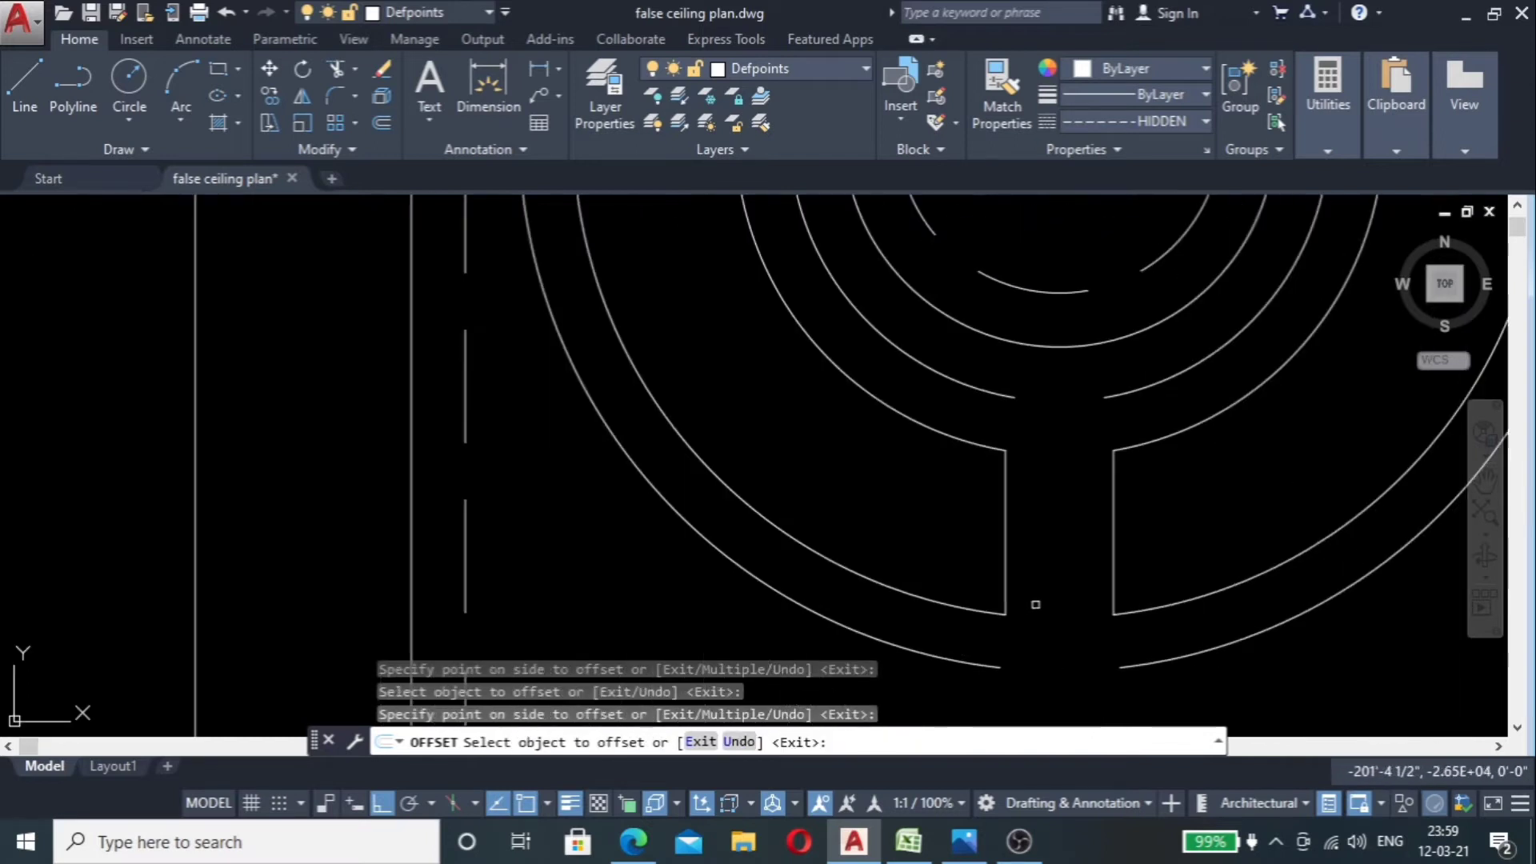
left_click(1112, 540)
left_click(1070, 531)
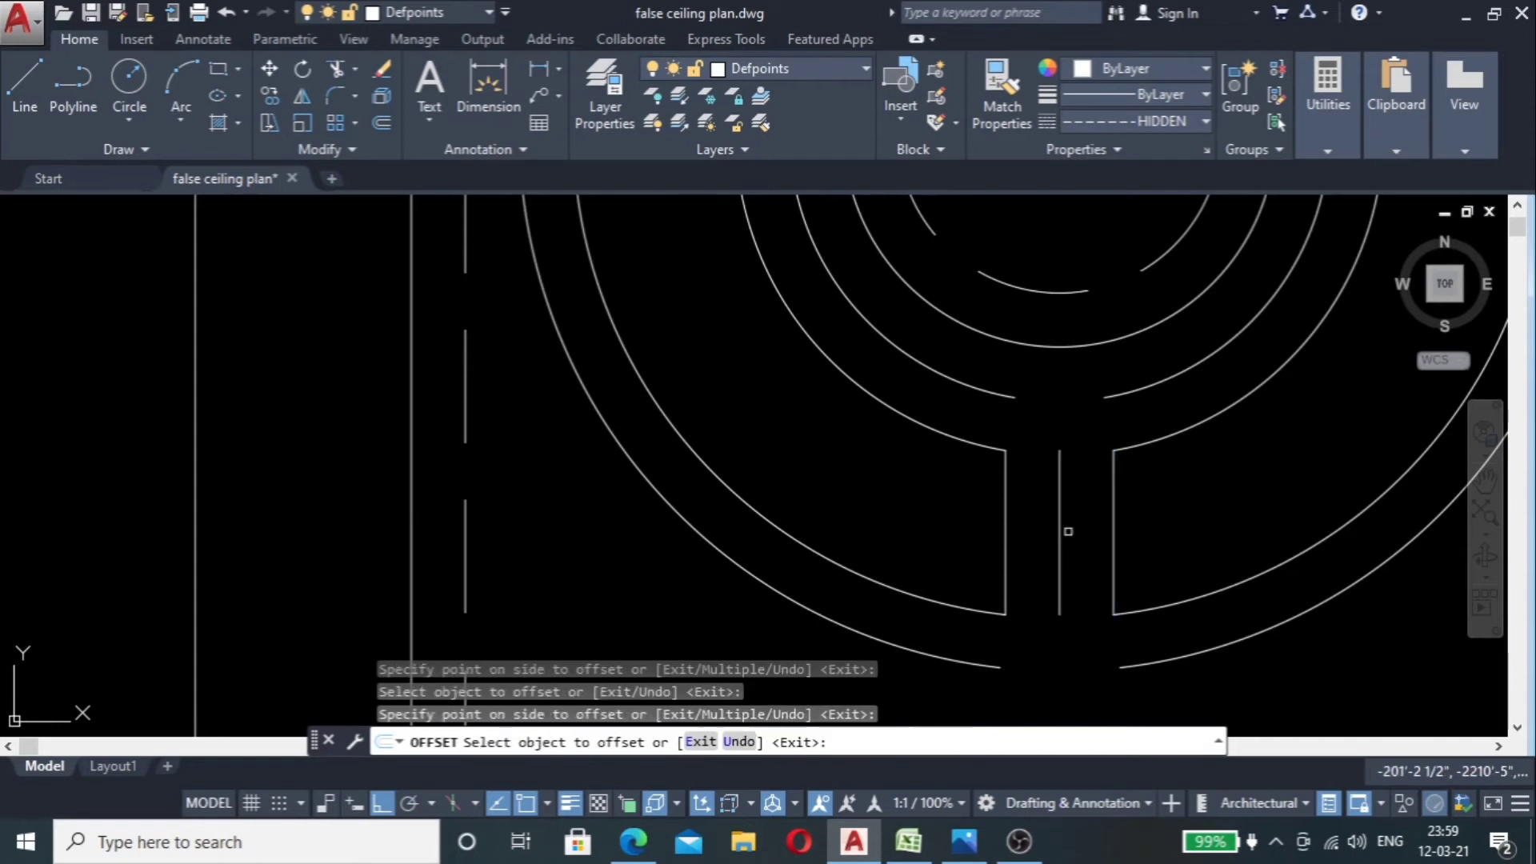
scroll(1079, 516, "down", 4)
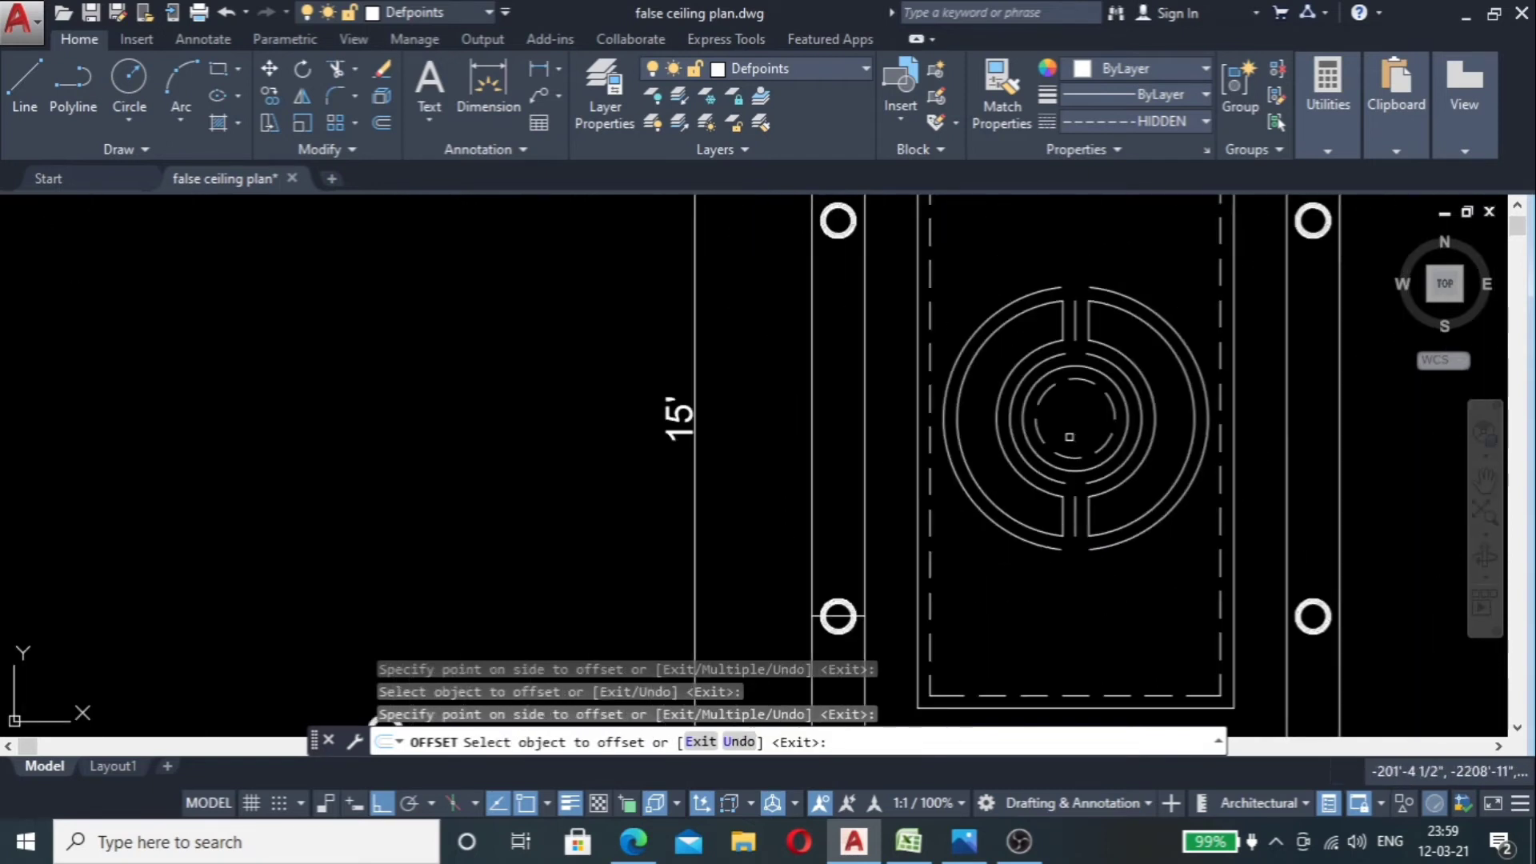
key("Escape")
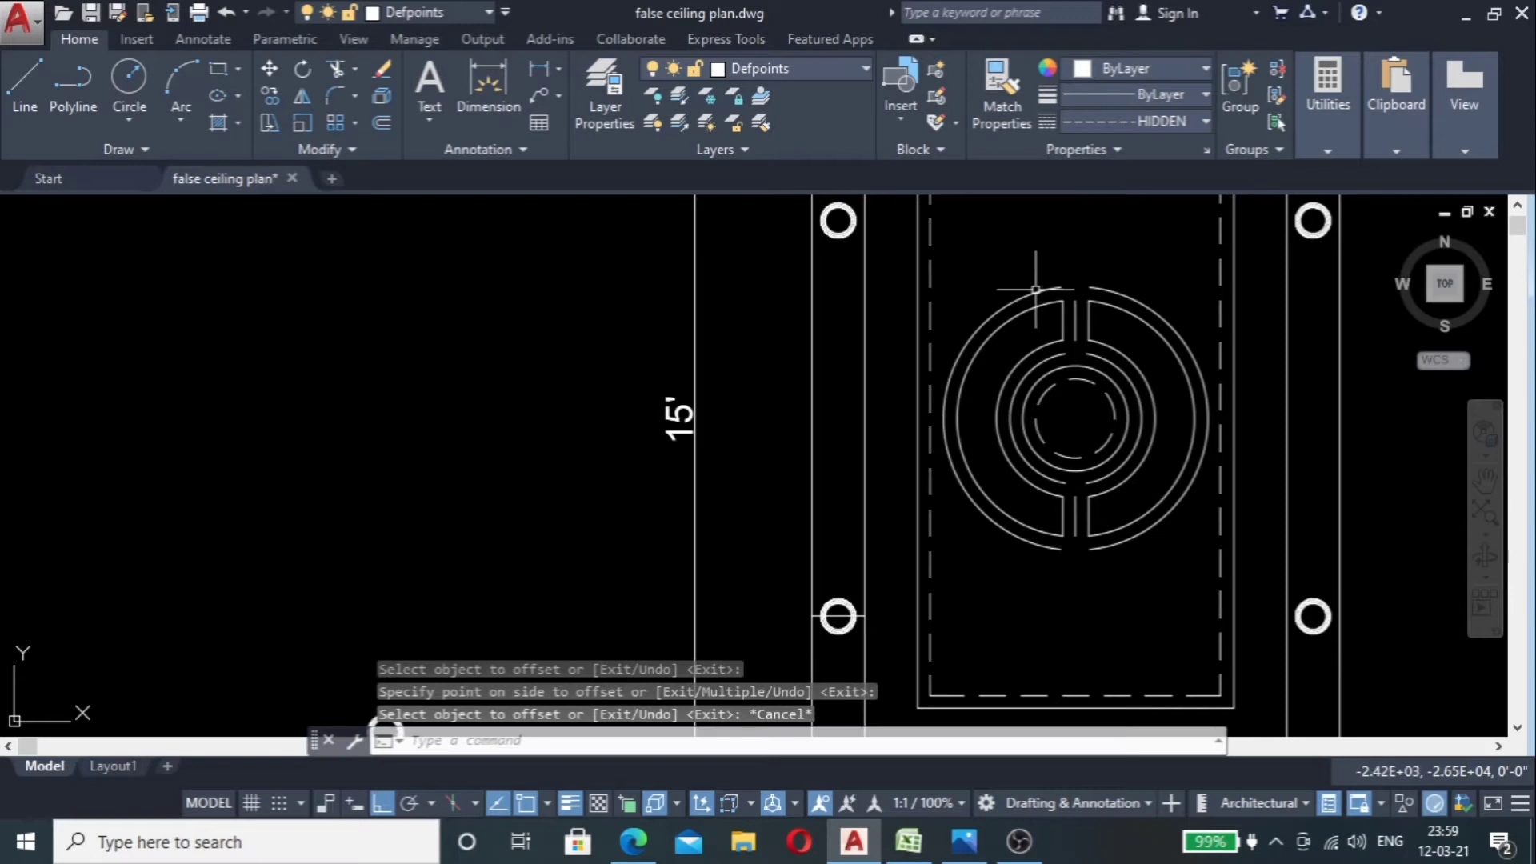
Step: Change the four offset arcs and the two mid-gap lines of the split rings to the HIDDEN linetype
left_click(1038, 284)
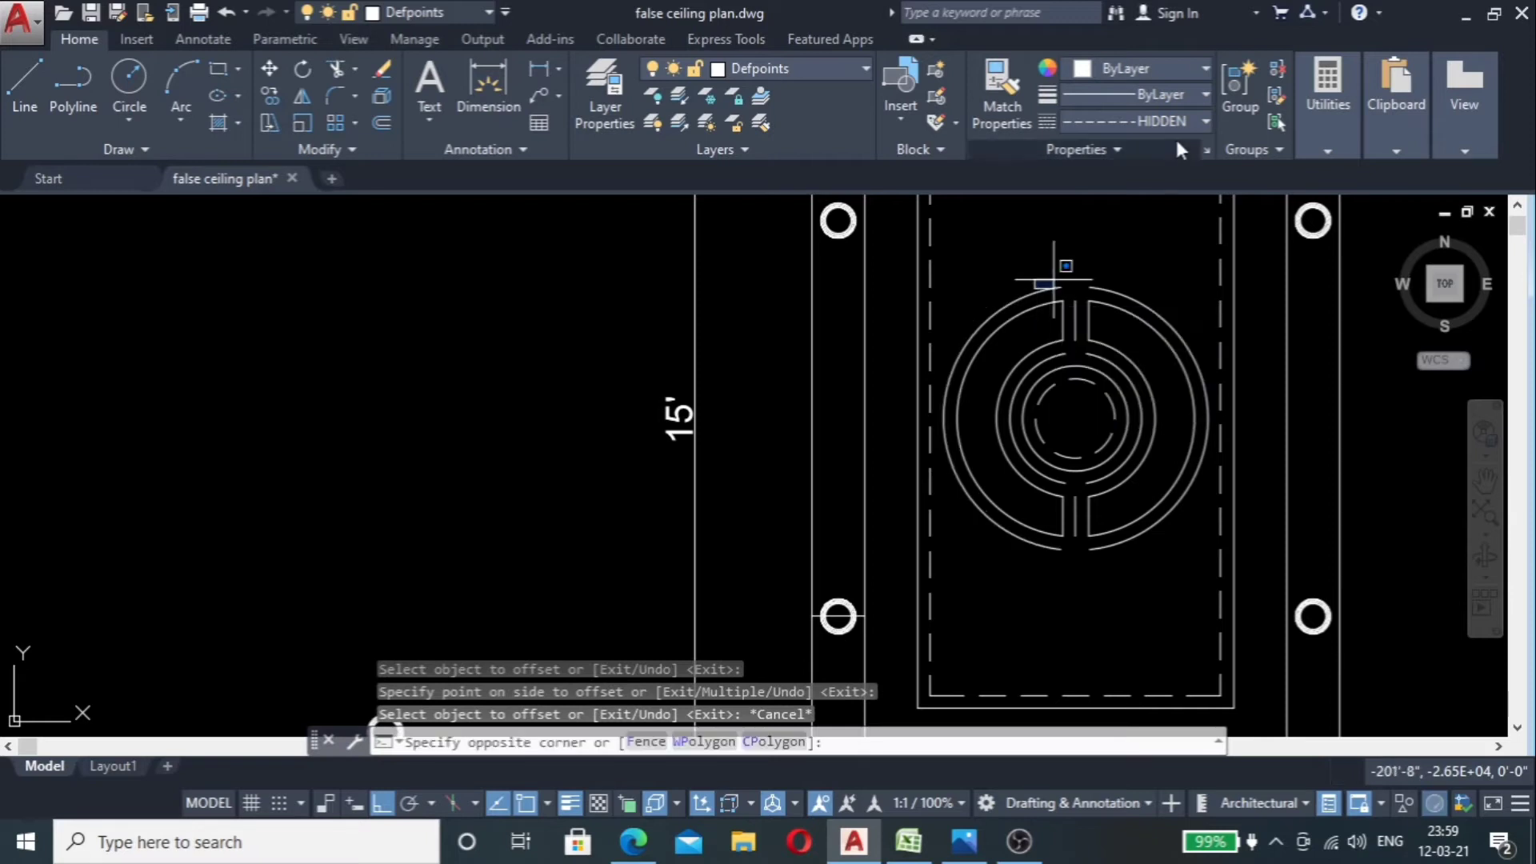
left_click(1113, 254)
left_click(1113, 253)
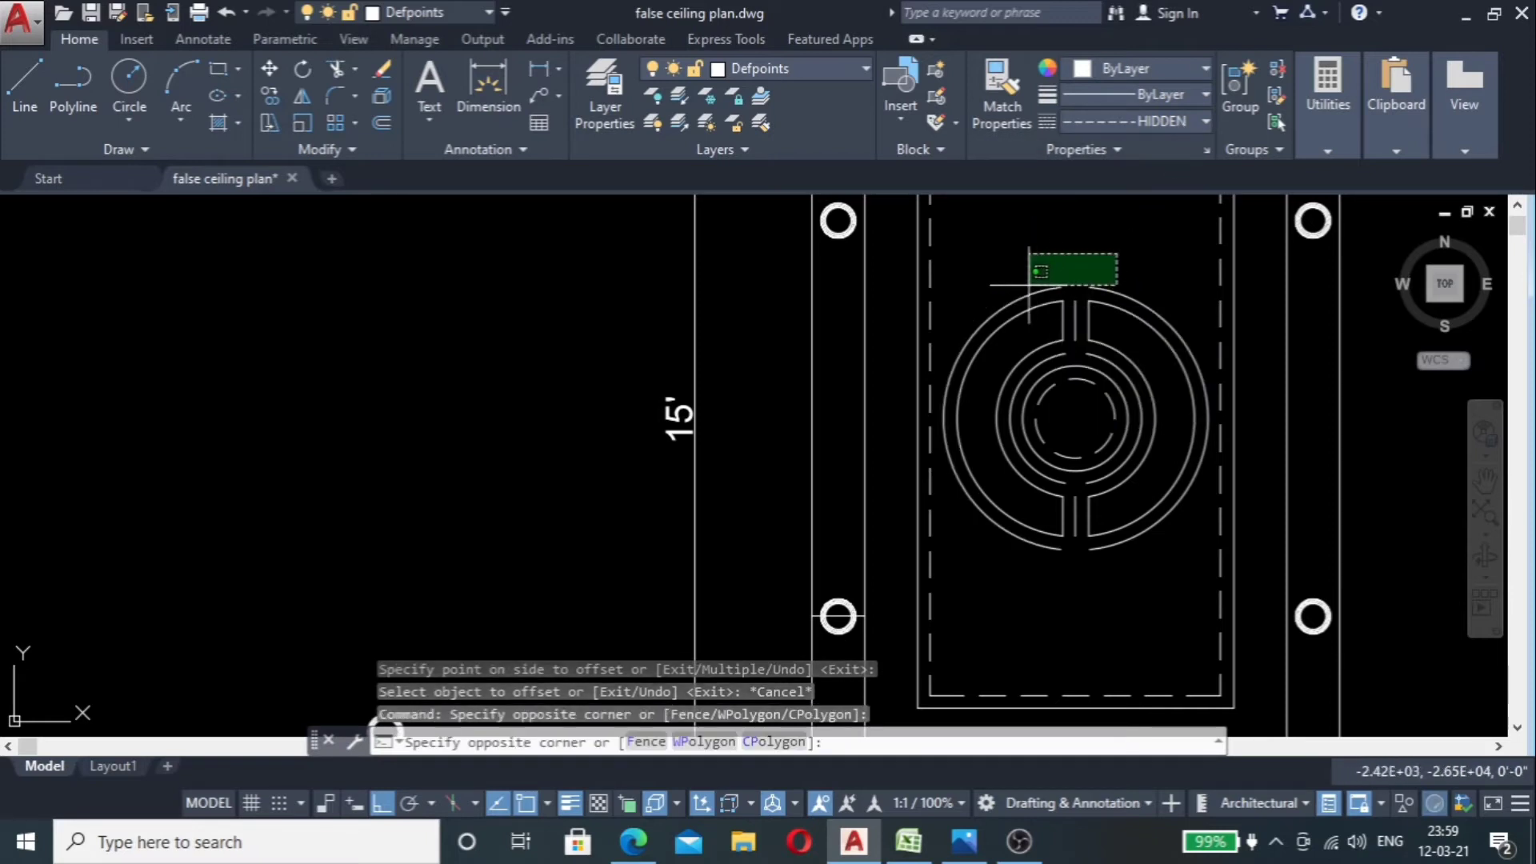
left_click(1014, 290)
scroll(1060, 353, "up", 3)
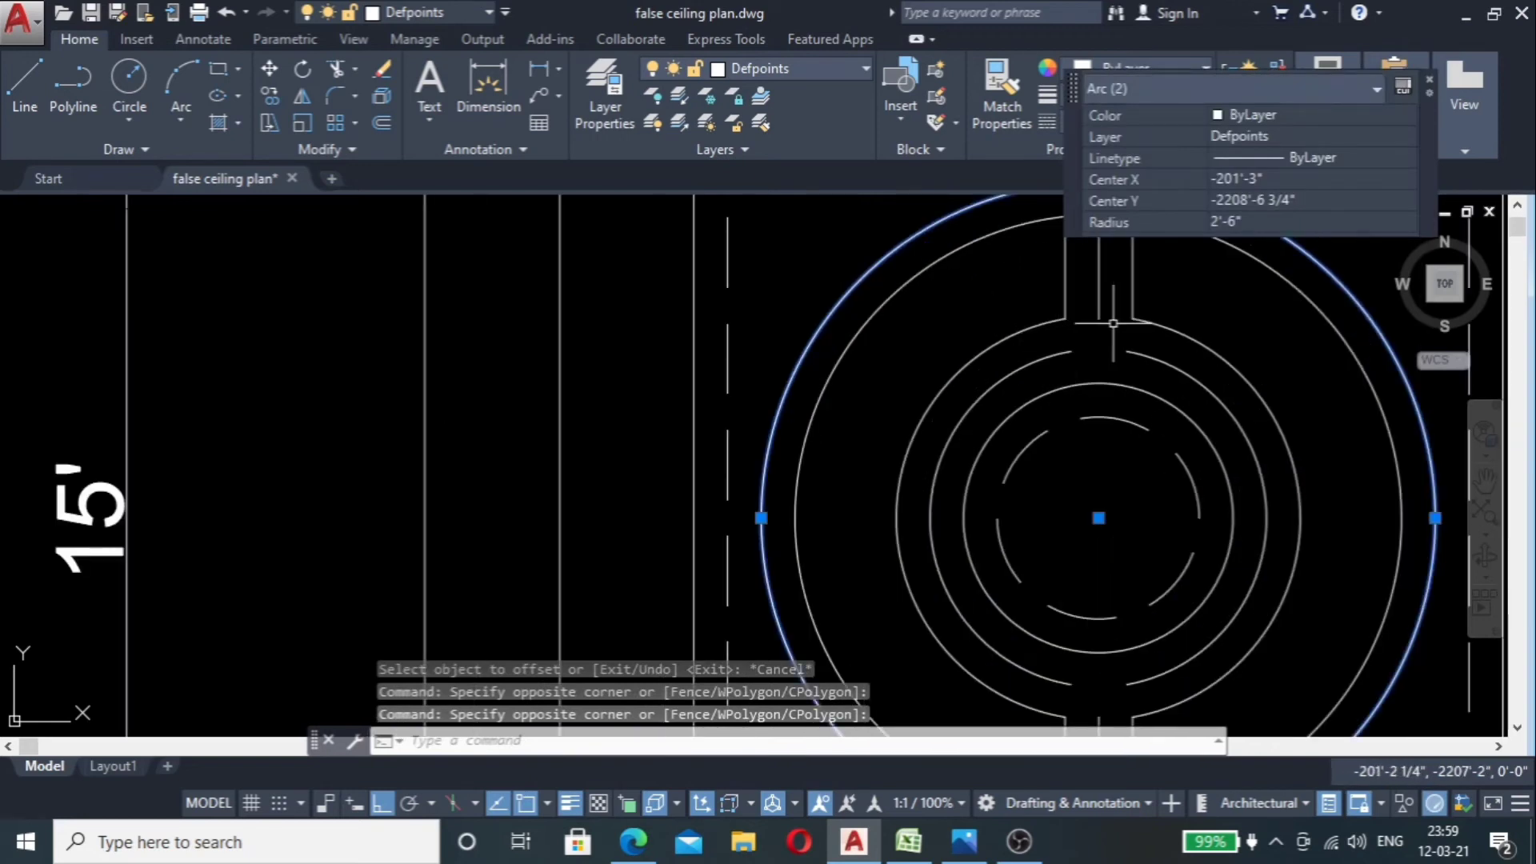
left_click(1115, 295)
left_click(1094, 312)
left_click(1144, 338)
left_click(1036, 352)
left_click(1053, 349)
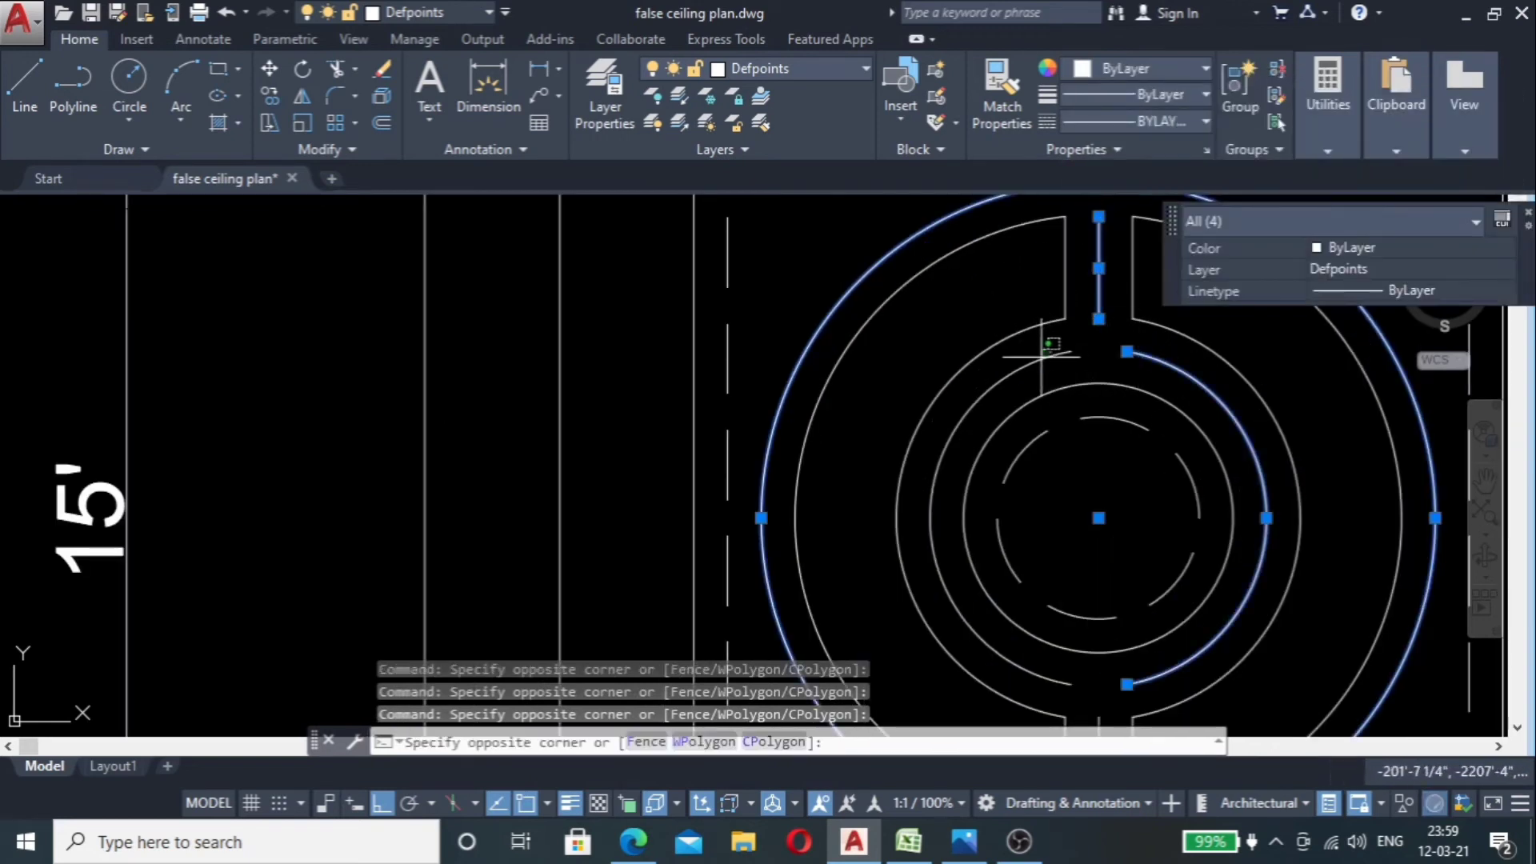
left_click(1034, 361)
scroll(1104, 366, "down", 3)
scroll(1118, 468, "up", 5)
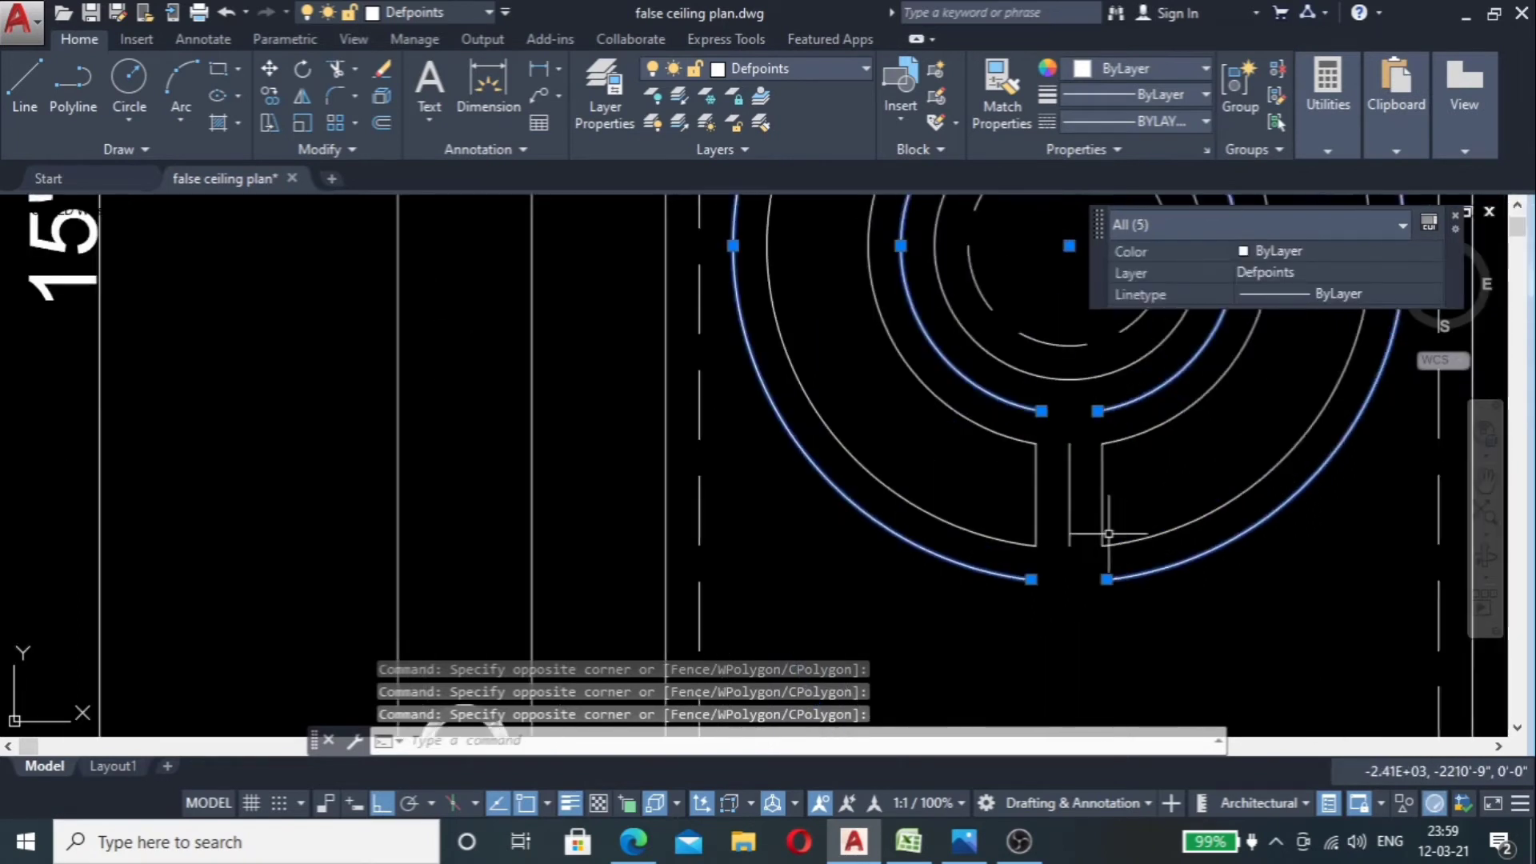
left_click(1049, 475)
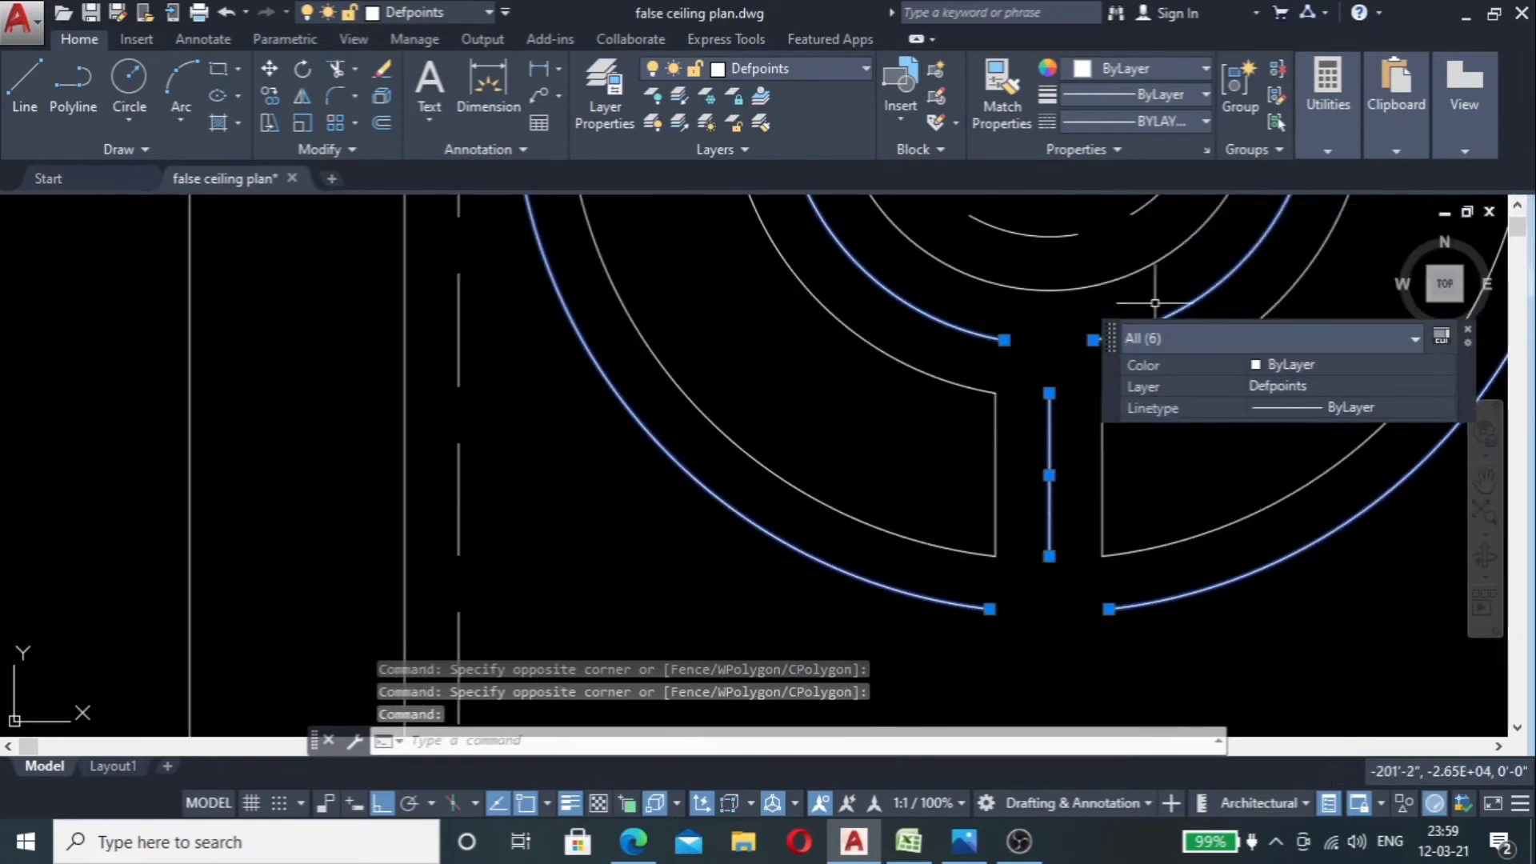
left_click(1202, 123)
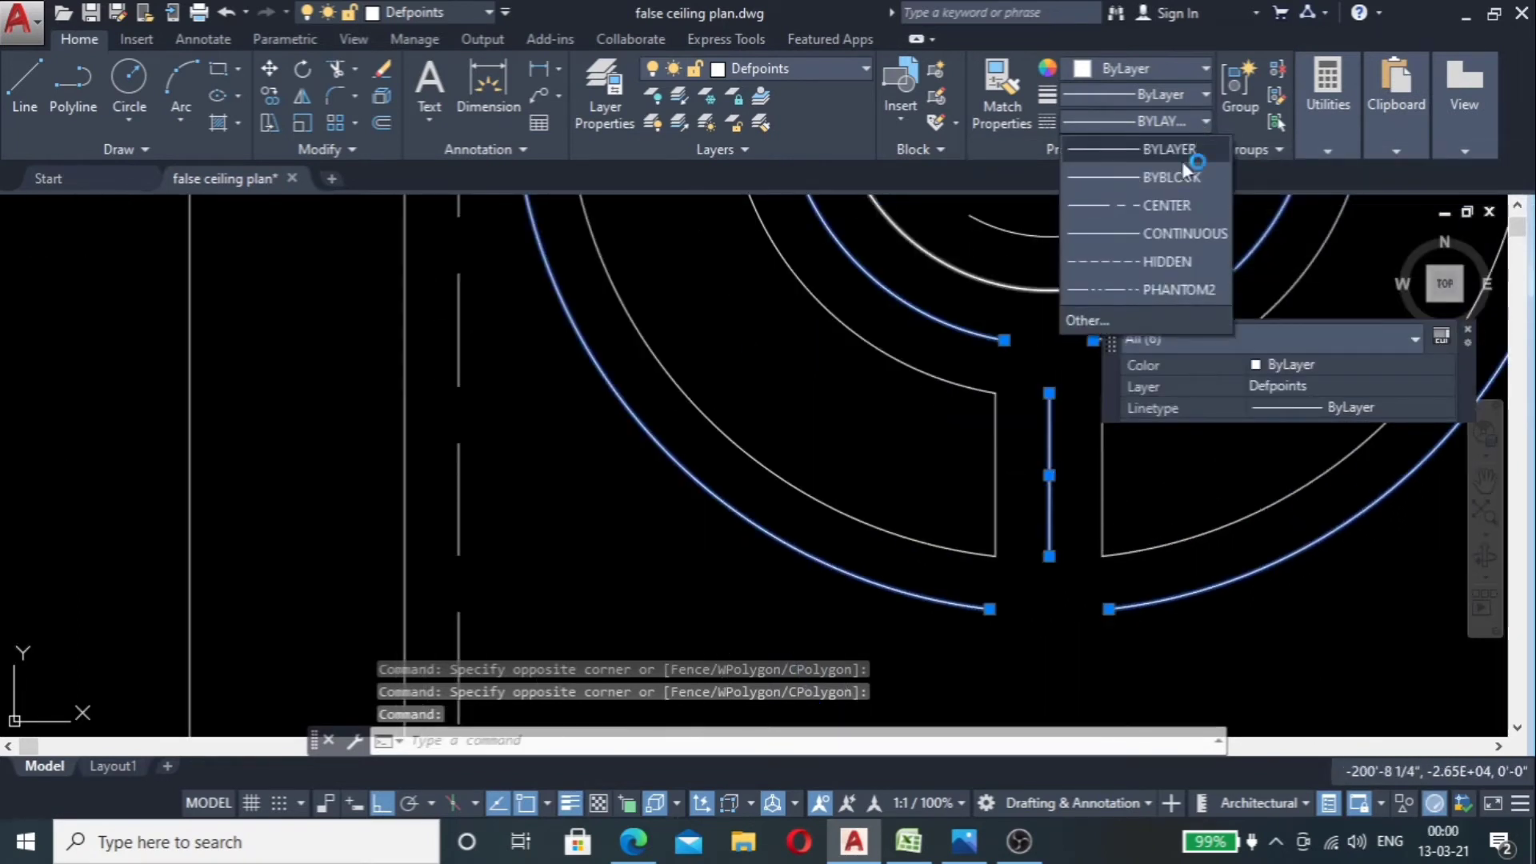
left_click(1182, 263)
scroll(851, 292, "down", 8)
key("Escape")
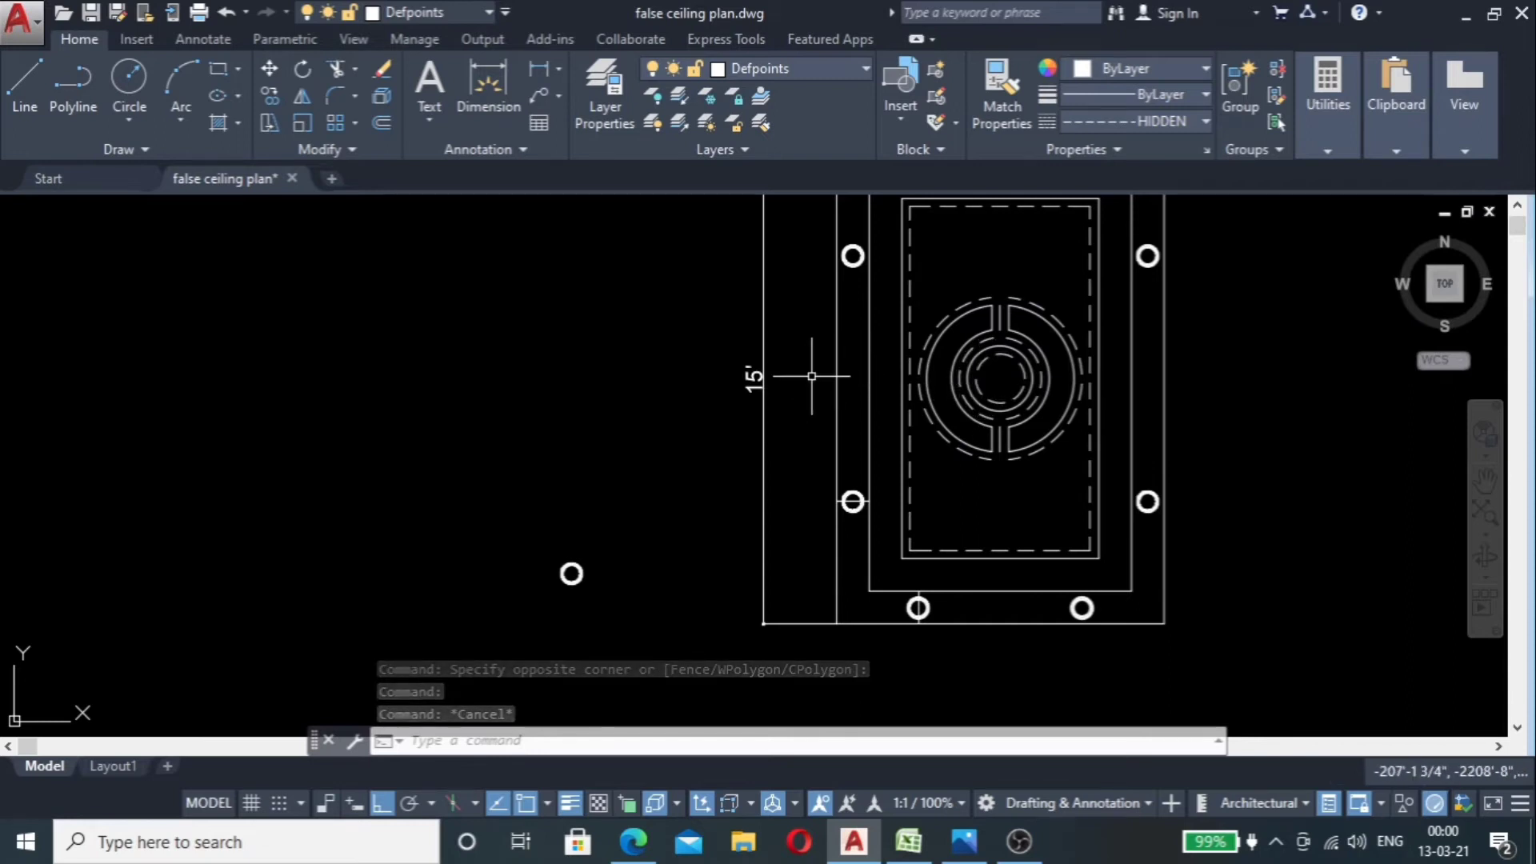
Step: Examine the whole ceiling plan and the hidden lines around the central rings
scroll(1004, 462, "down", 1)
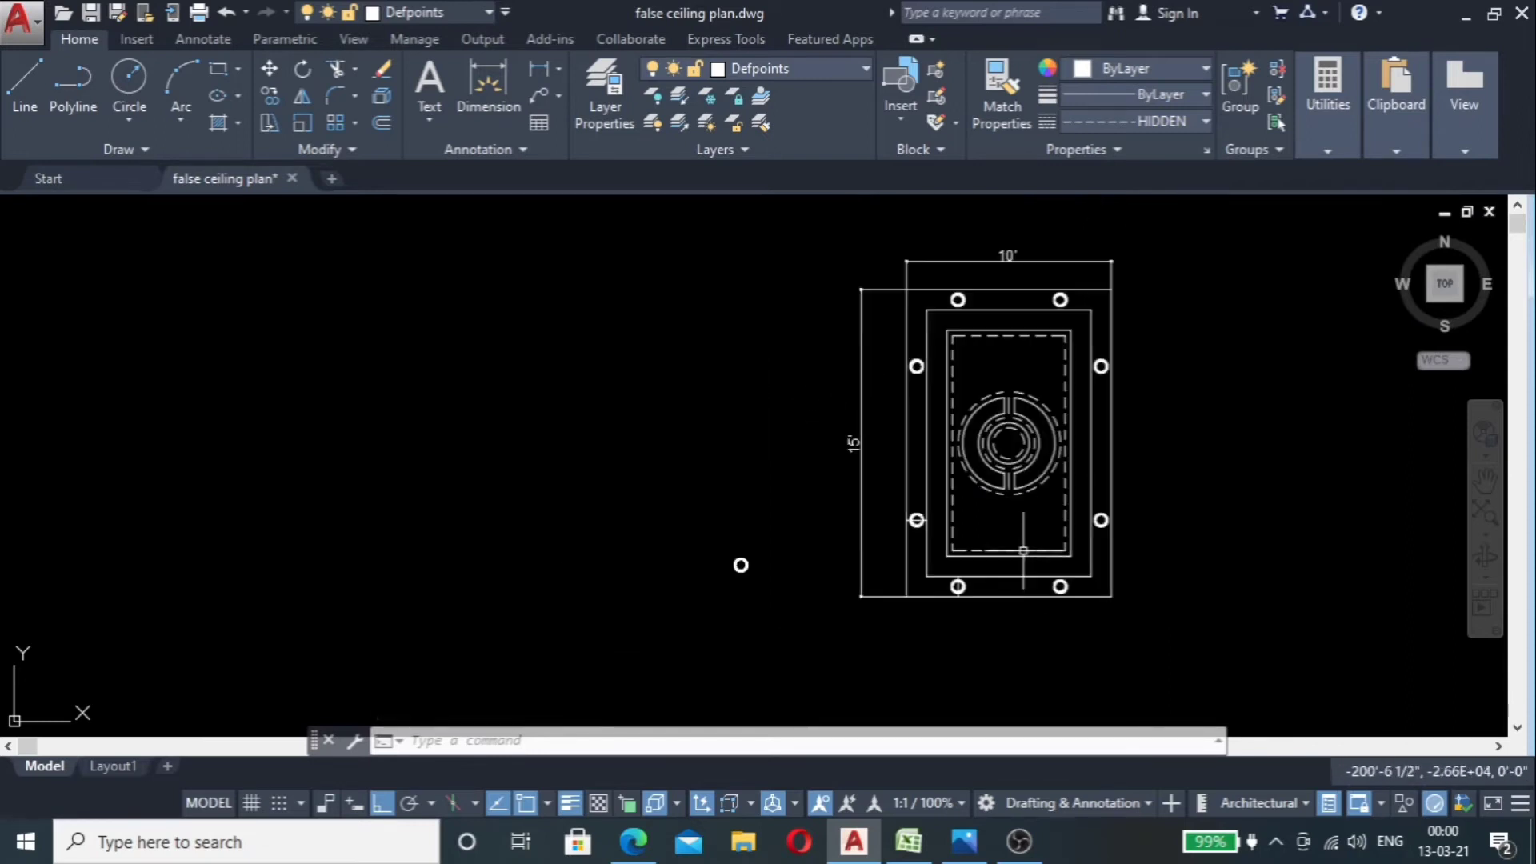
scroll(1080, 454, "up", 1)
scroll(583, 464, "down", 1)
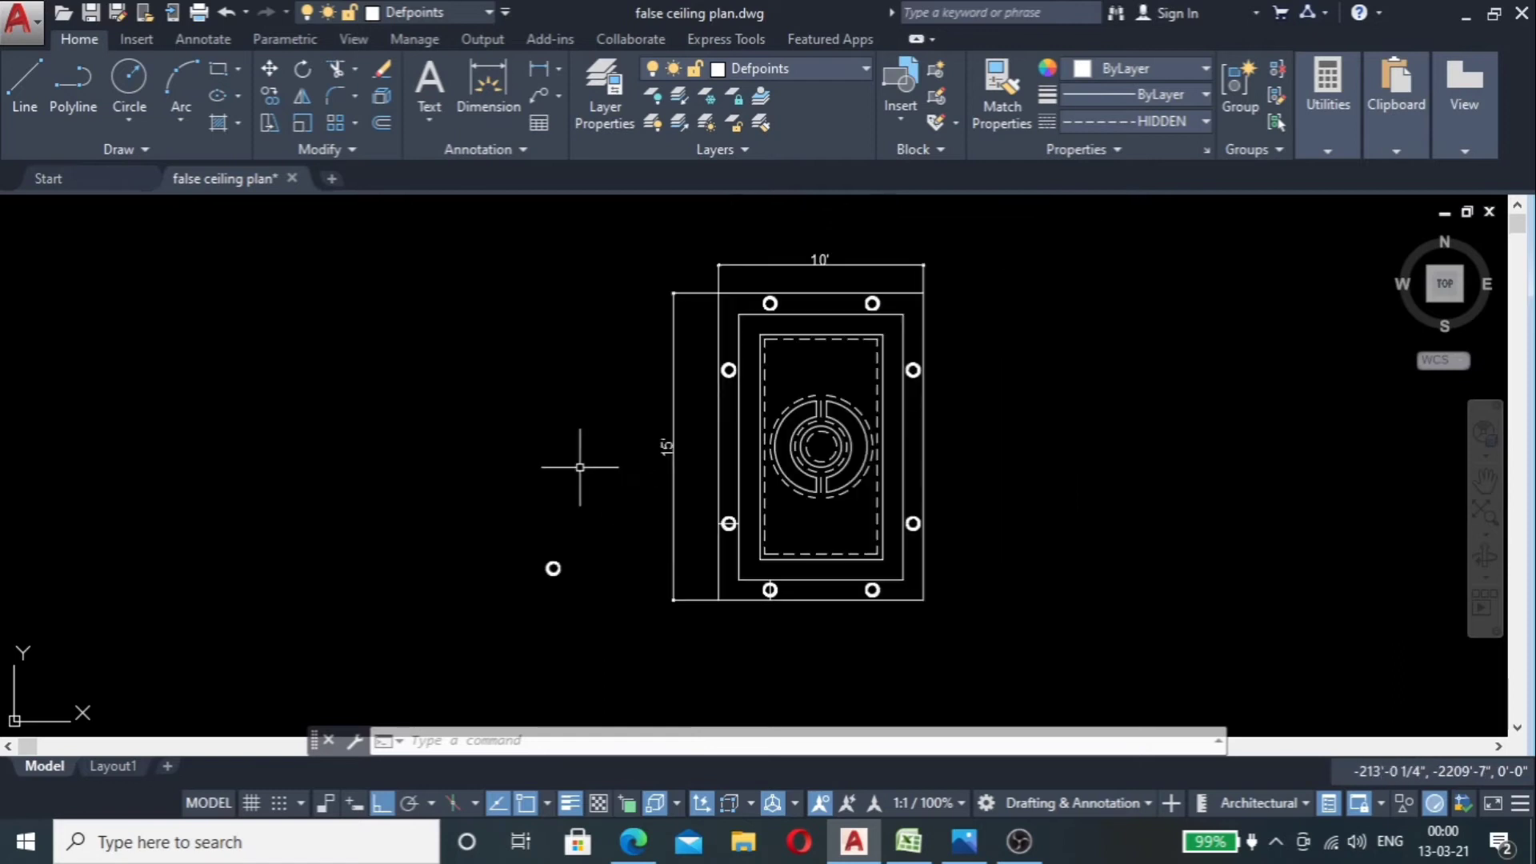
scroll(608, 388, "up", 1)
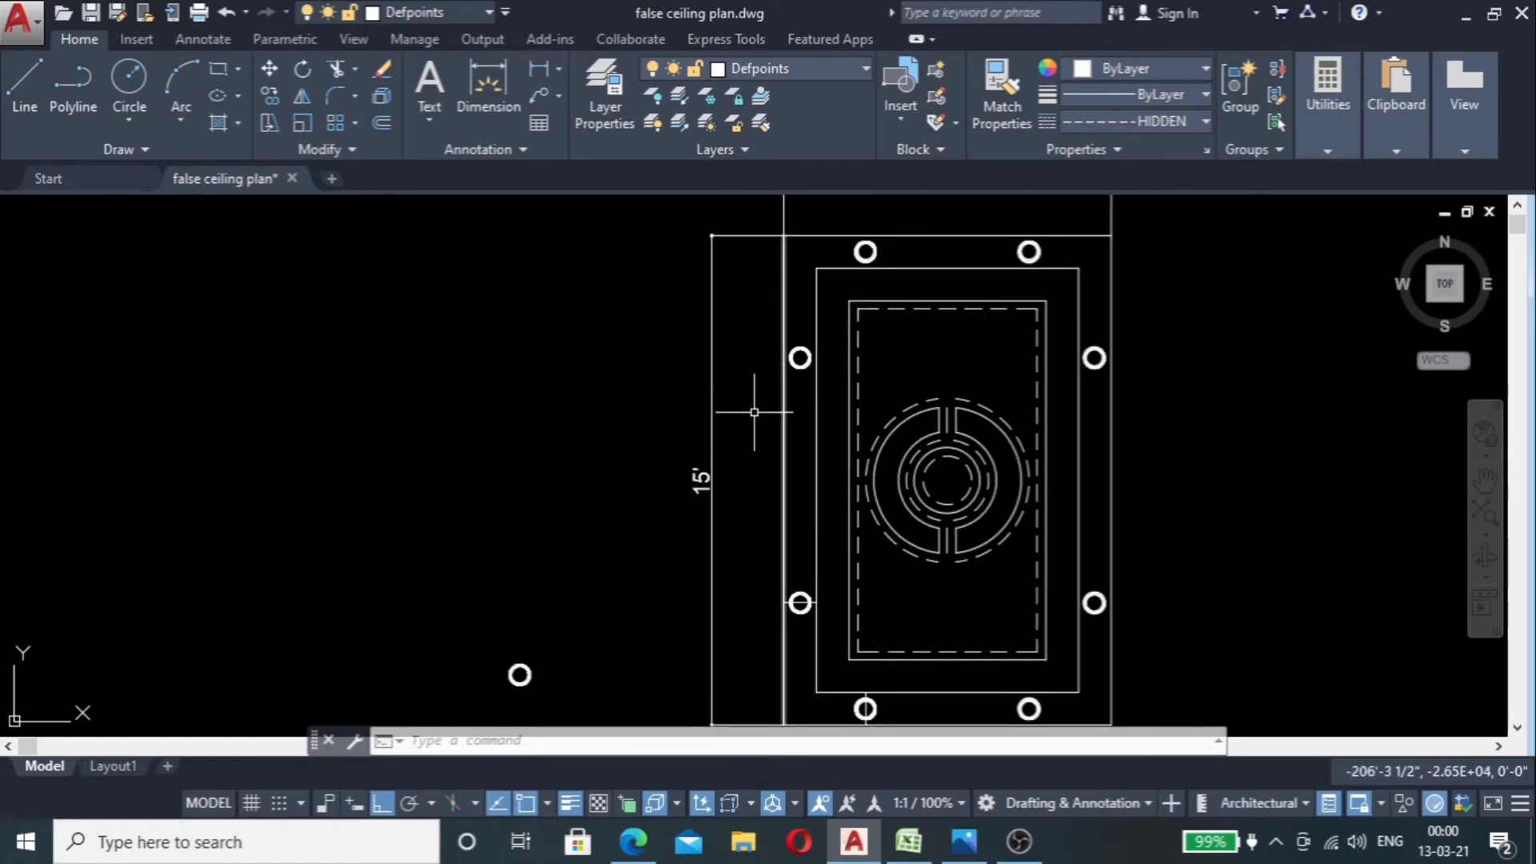
scroll(686, 429, "down", 1)
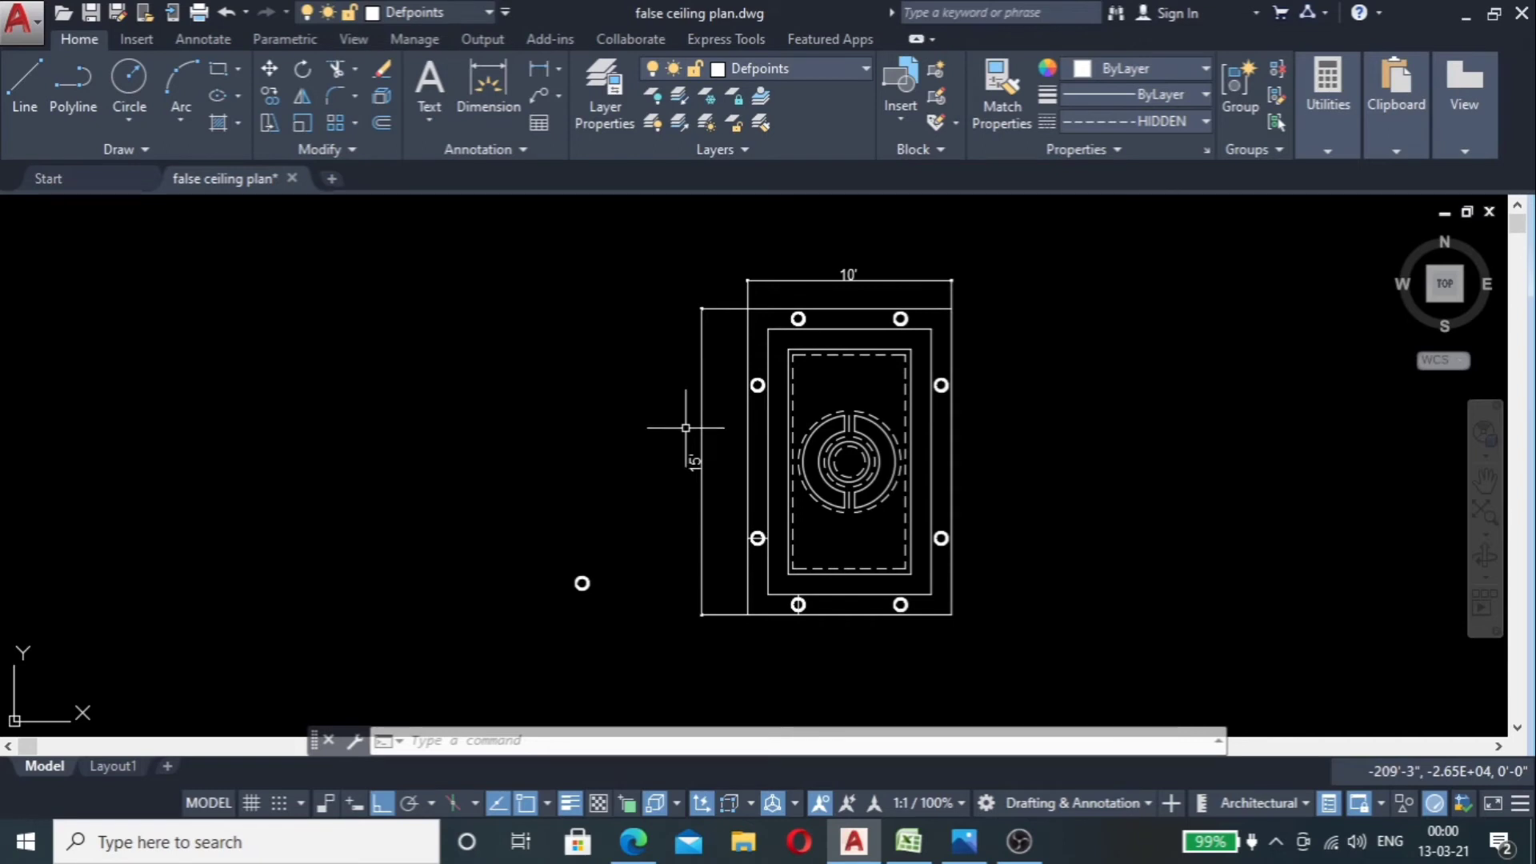
scroll(792, 475, "up", 2)
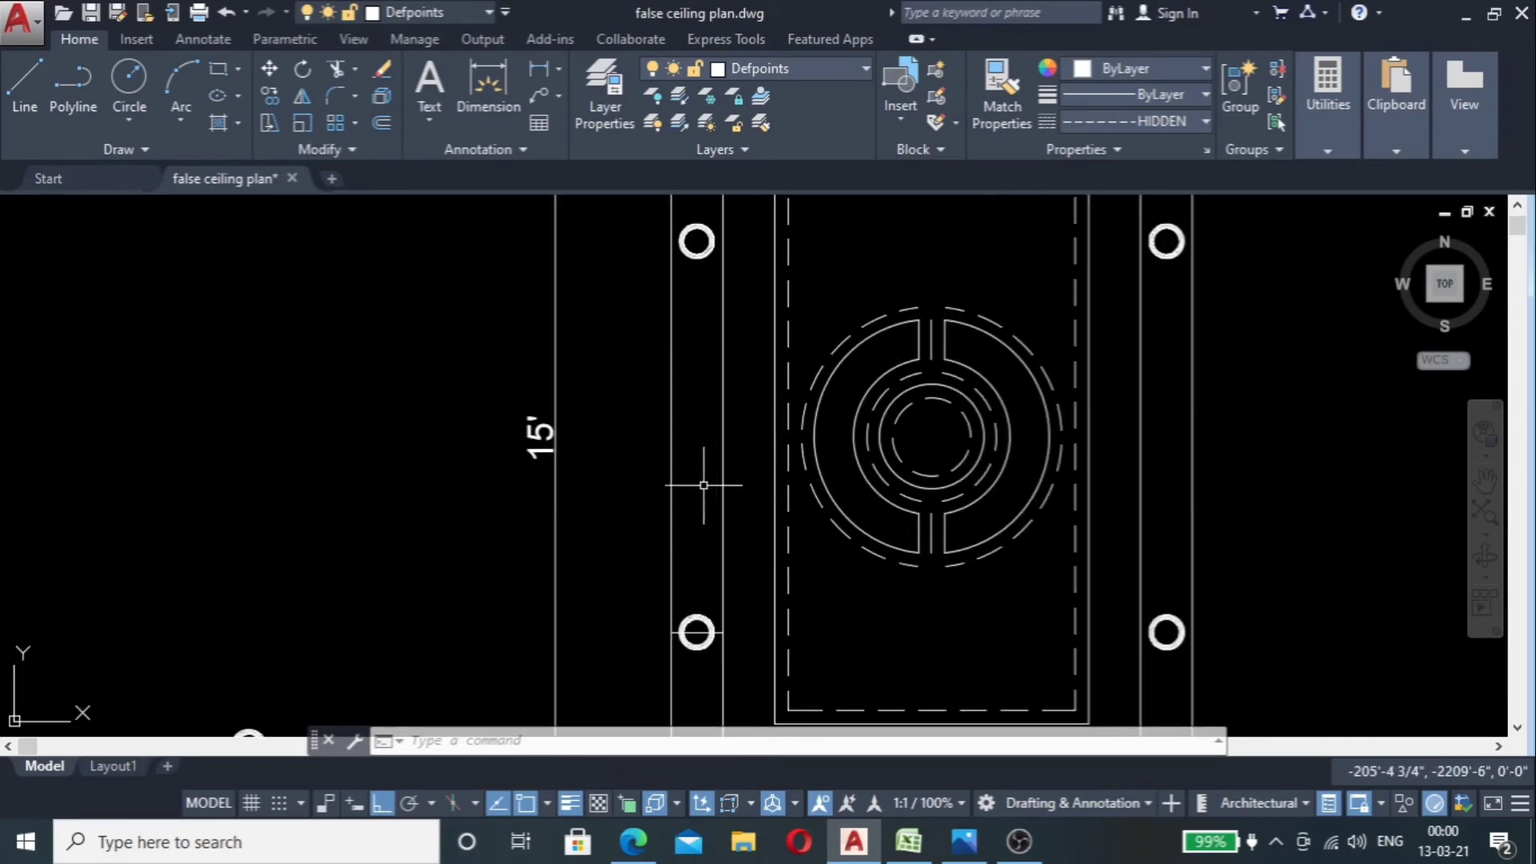
scroll(703, 485, "down", 2)
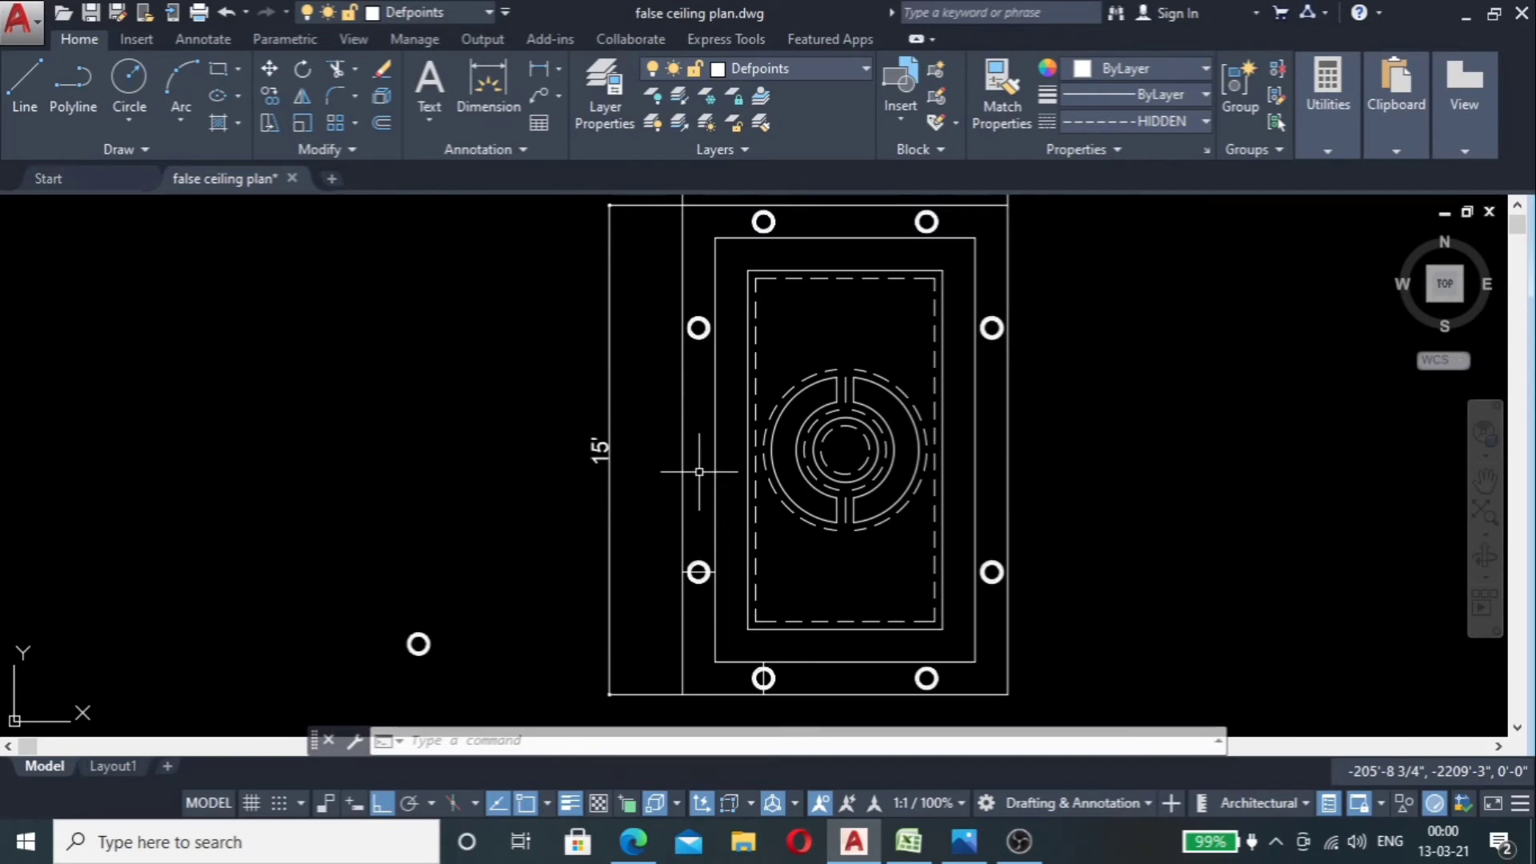
scroll(687, 429, "up", 2)
scroll(712, 408, "down", 2)
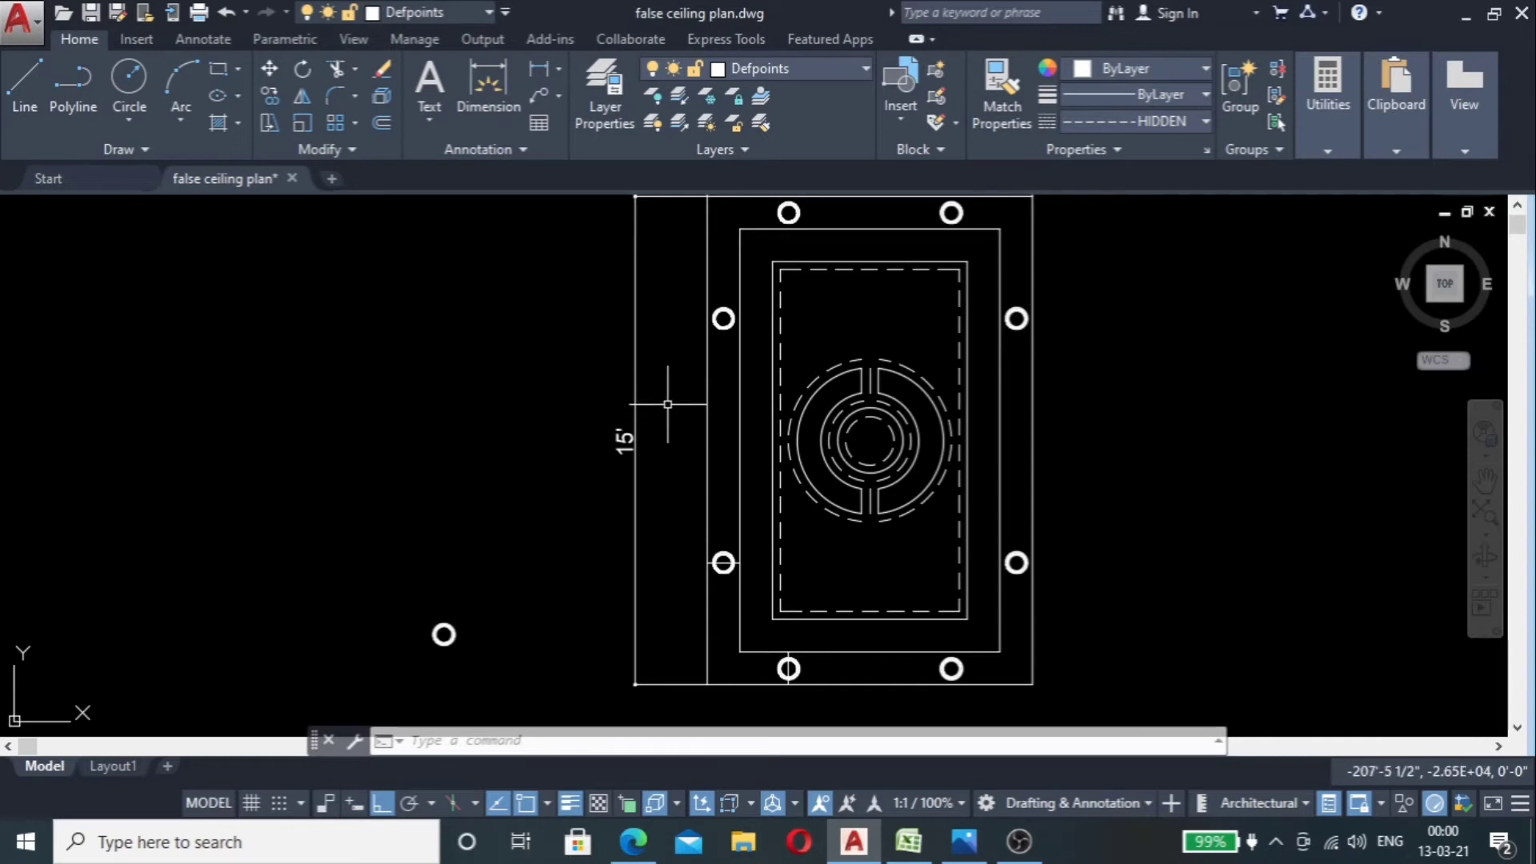
Step: Draw a horizontal section line through the centre of the rings, extending past both sides of the room with a short upward leg at each end
type("l")
key("Return")
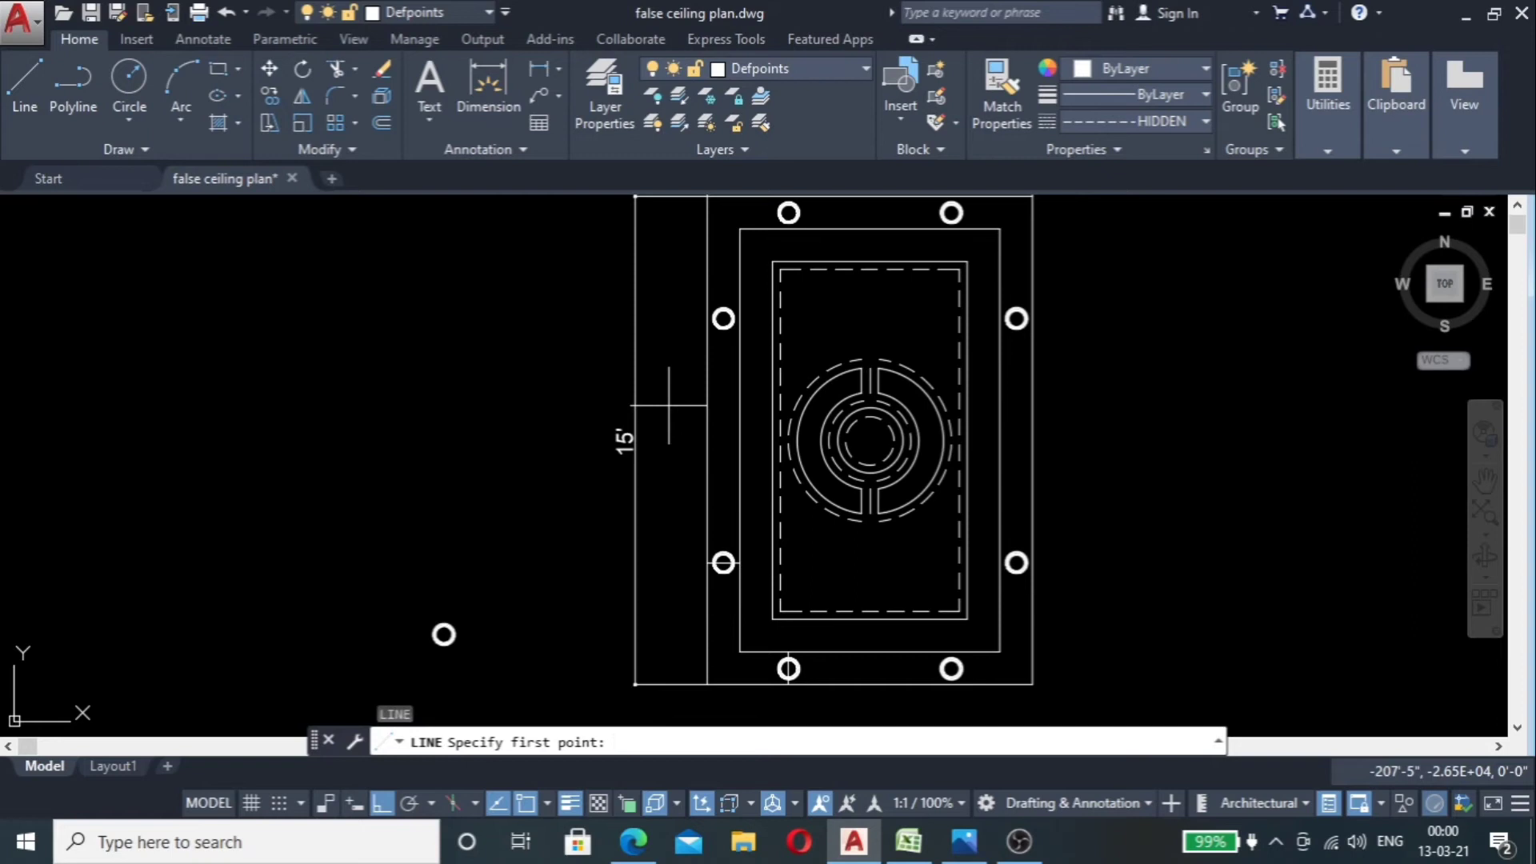
left_click(673, 394)
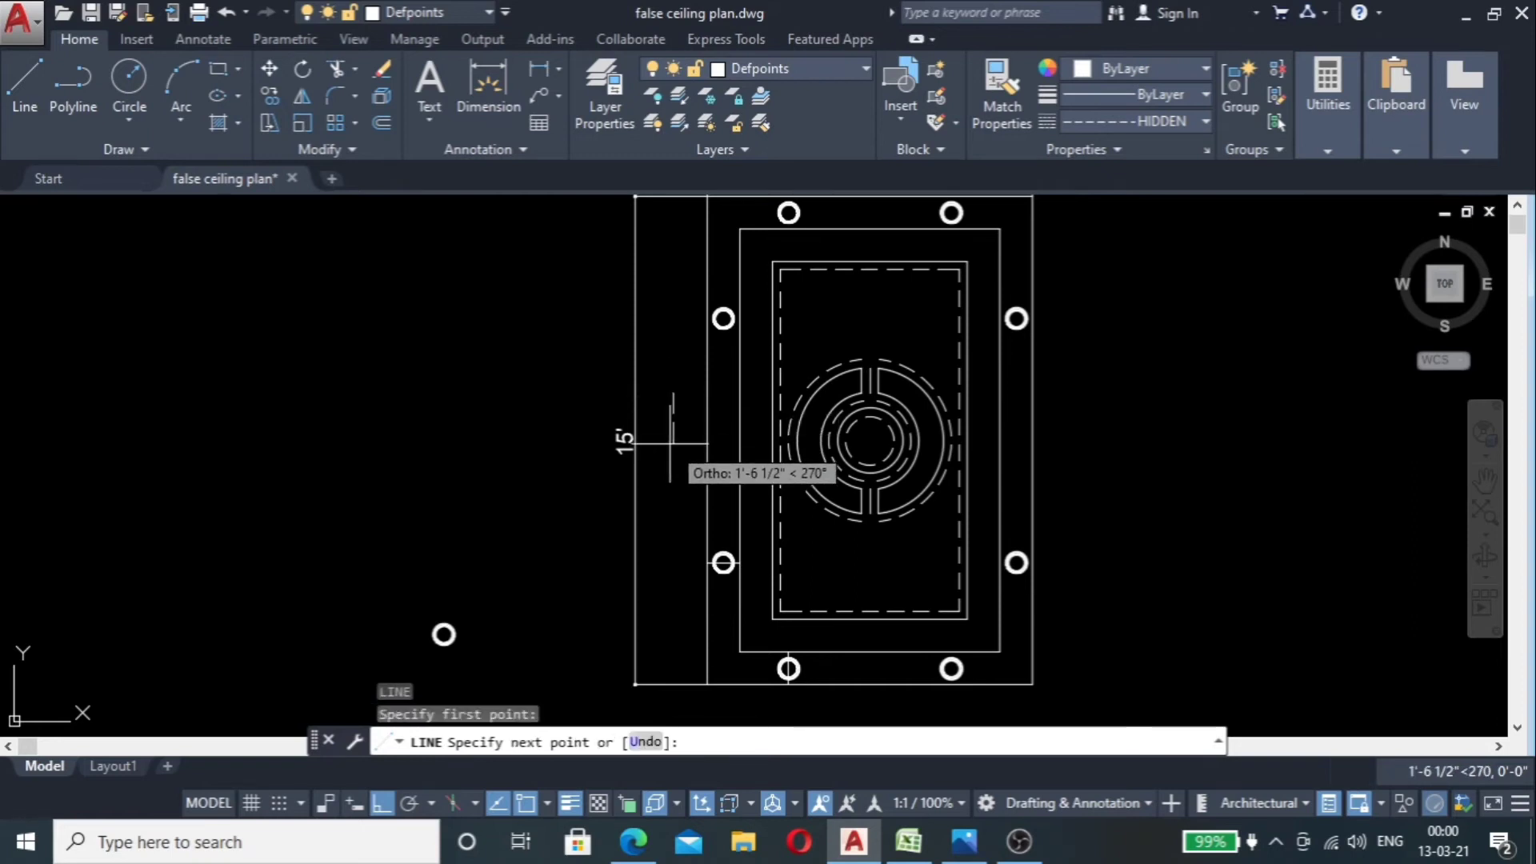
left_click(671, 441)
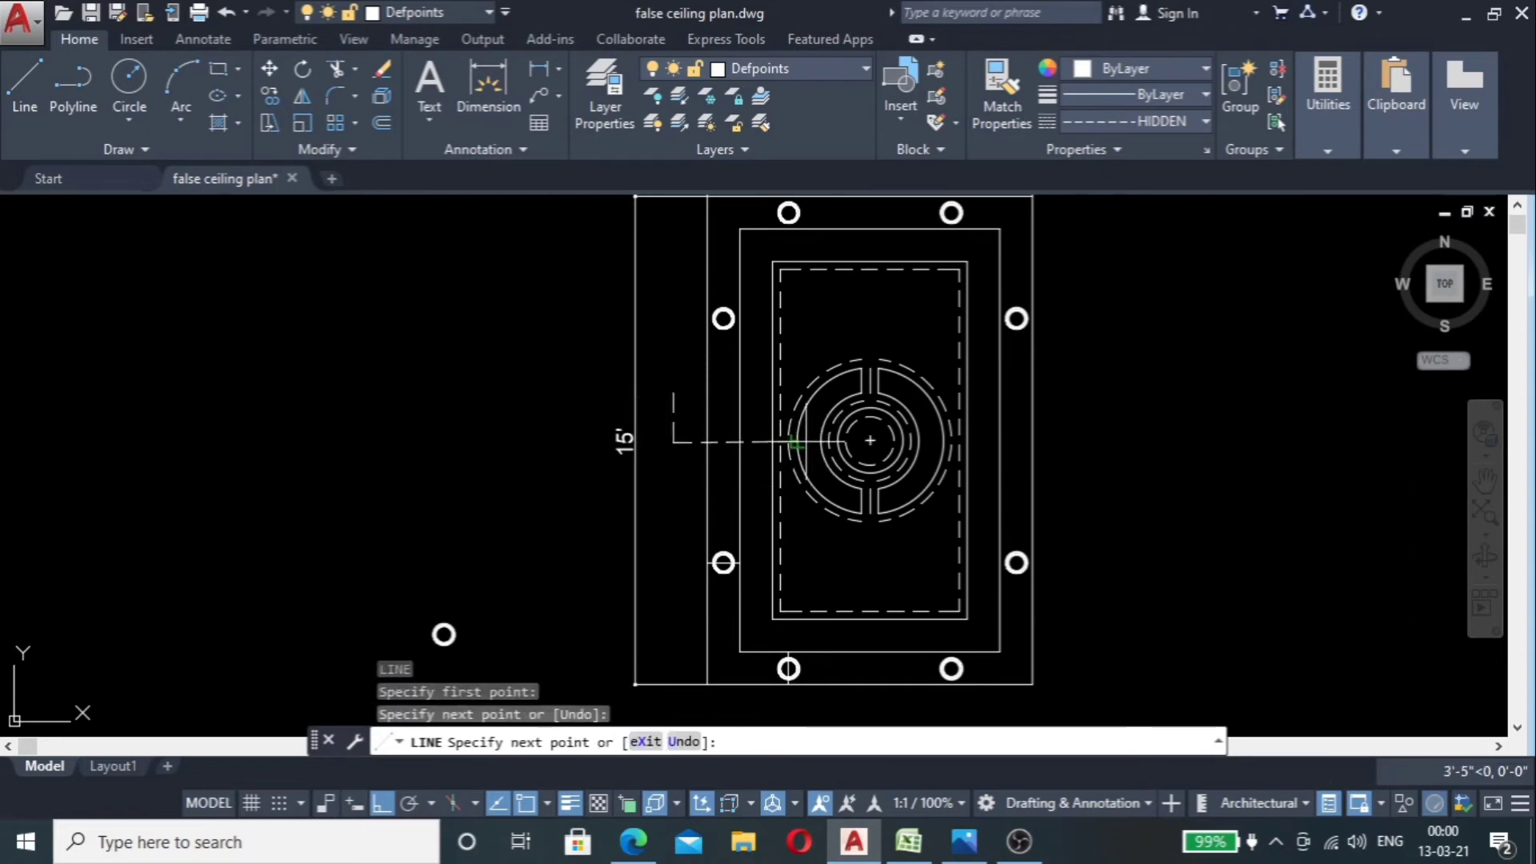
left_click(1065, 441)
left_click(1066, 397)
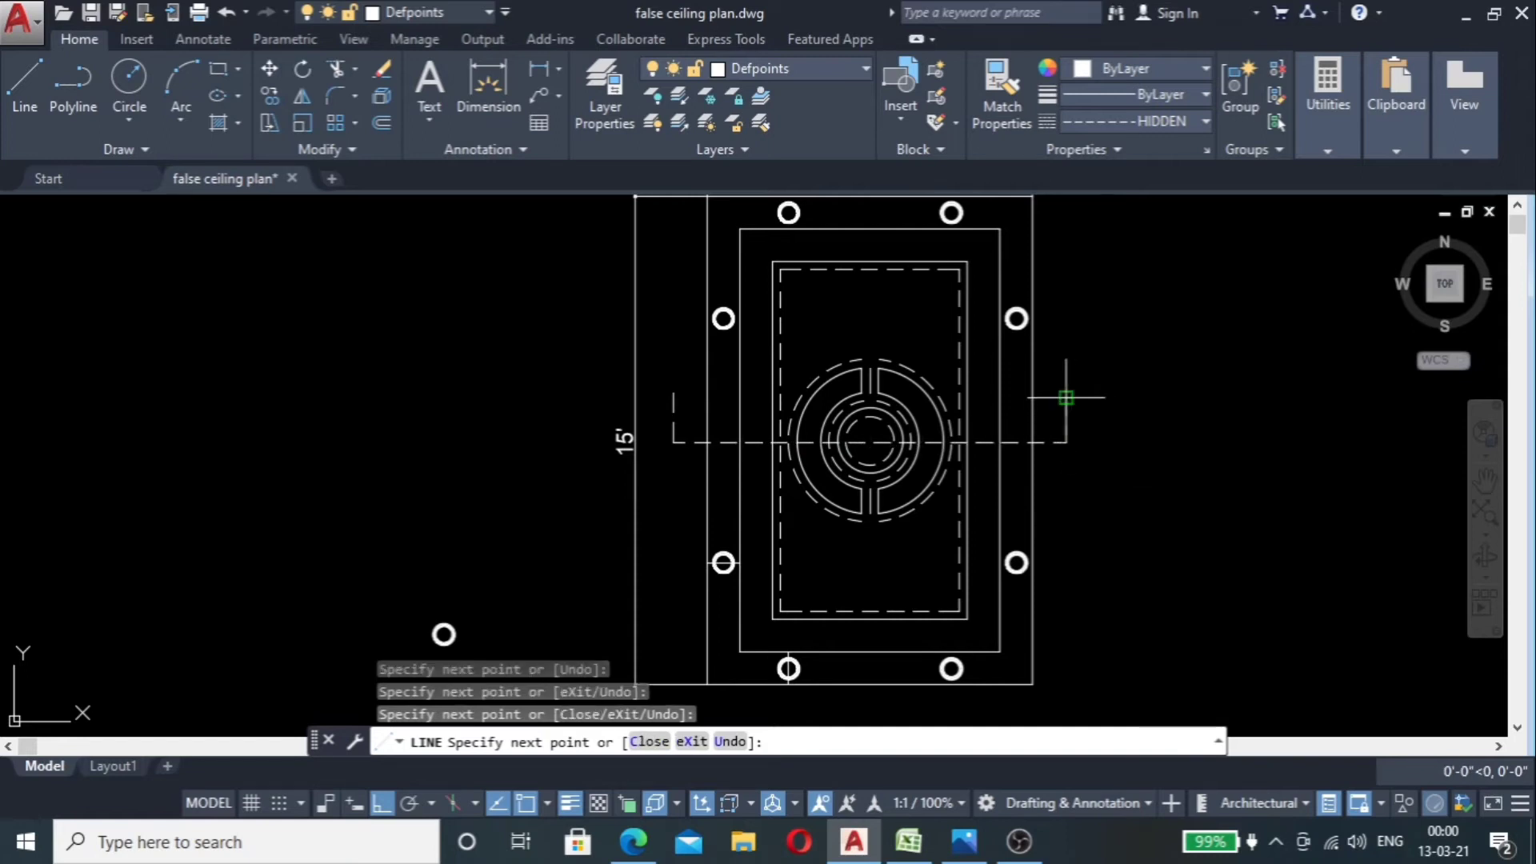
Step: Draw a triangular arrowhead with Ortho off at the tip of the section line's right leg
scroll(1066, 397, "up", 6)
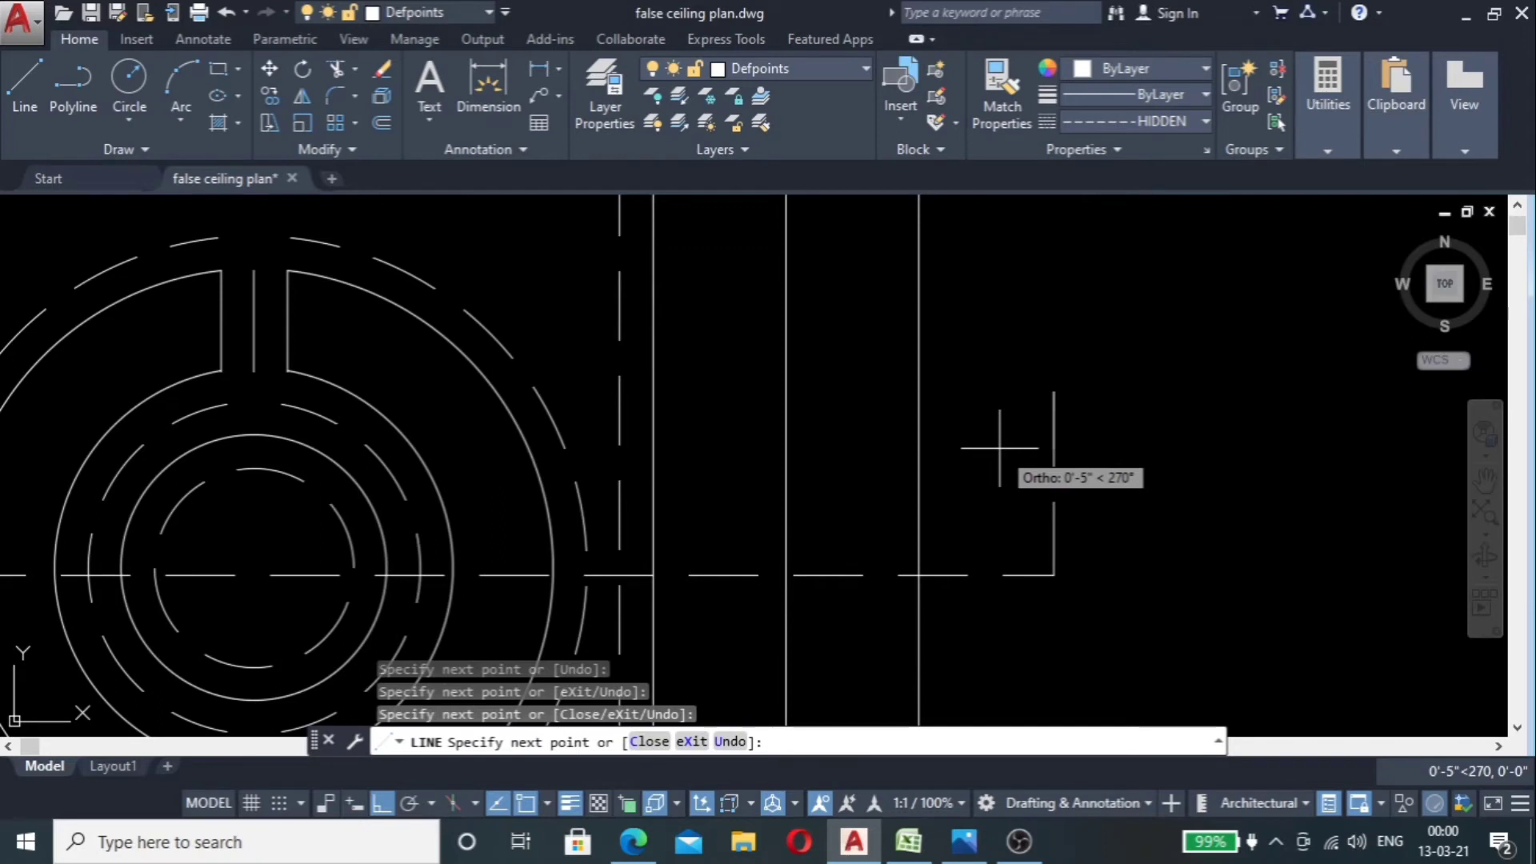
key("F8")
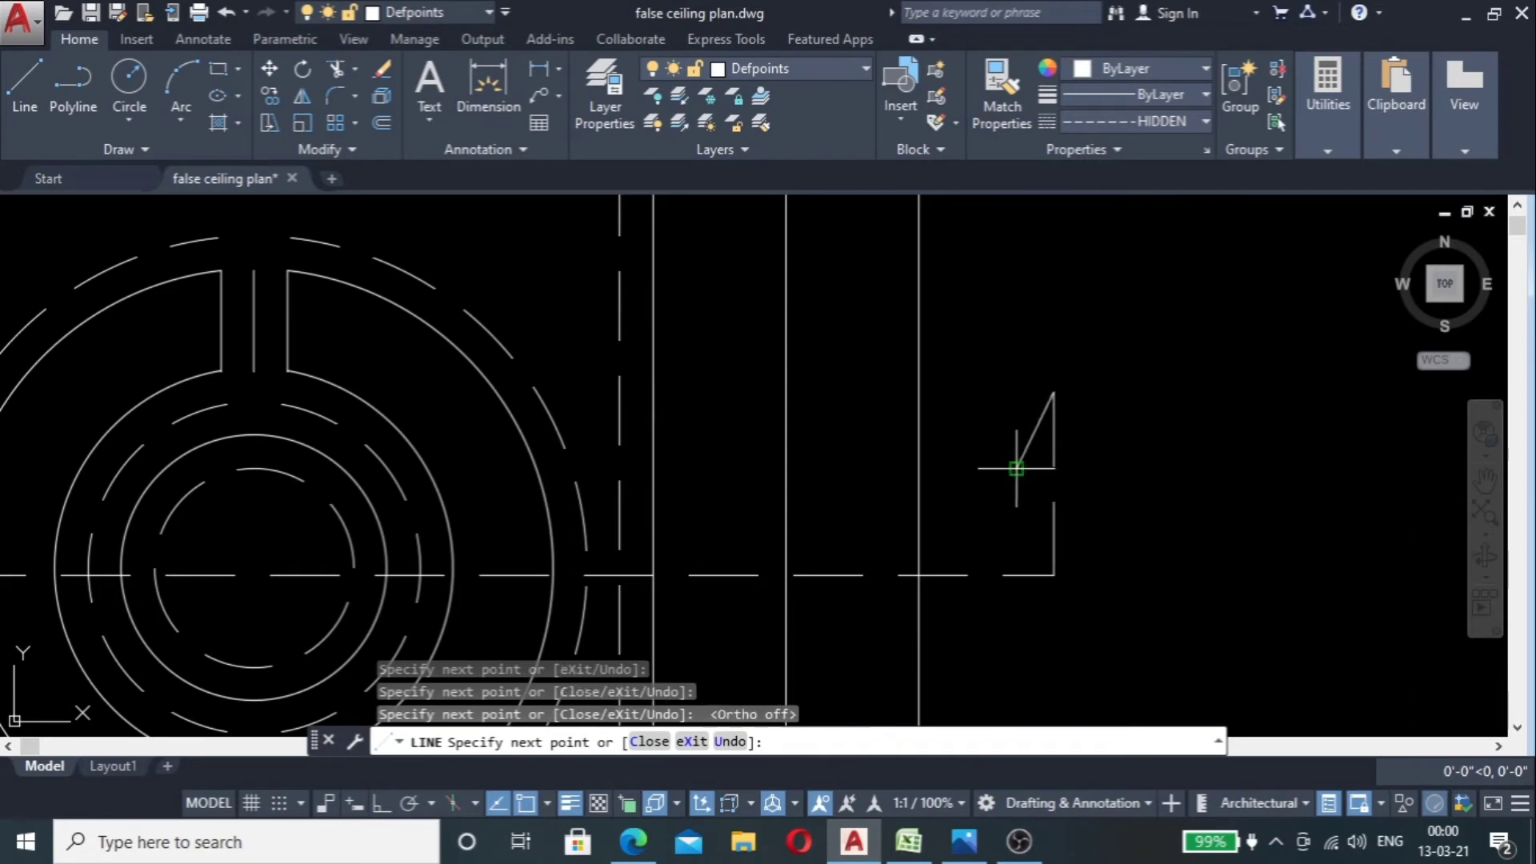
left_click(1016, 468)
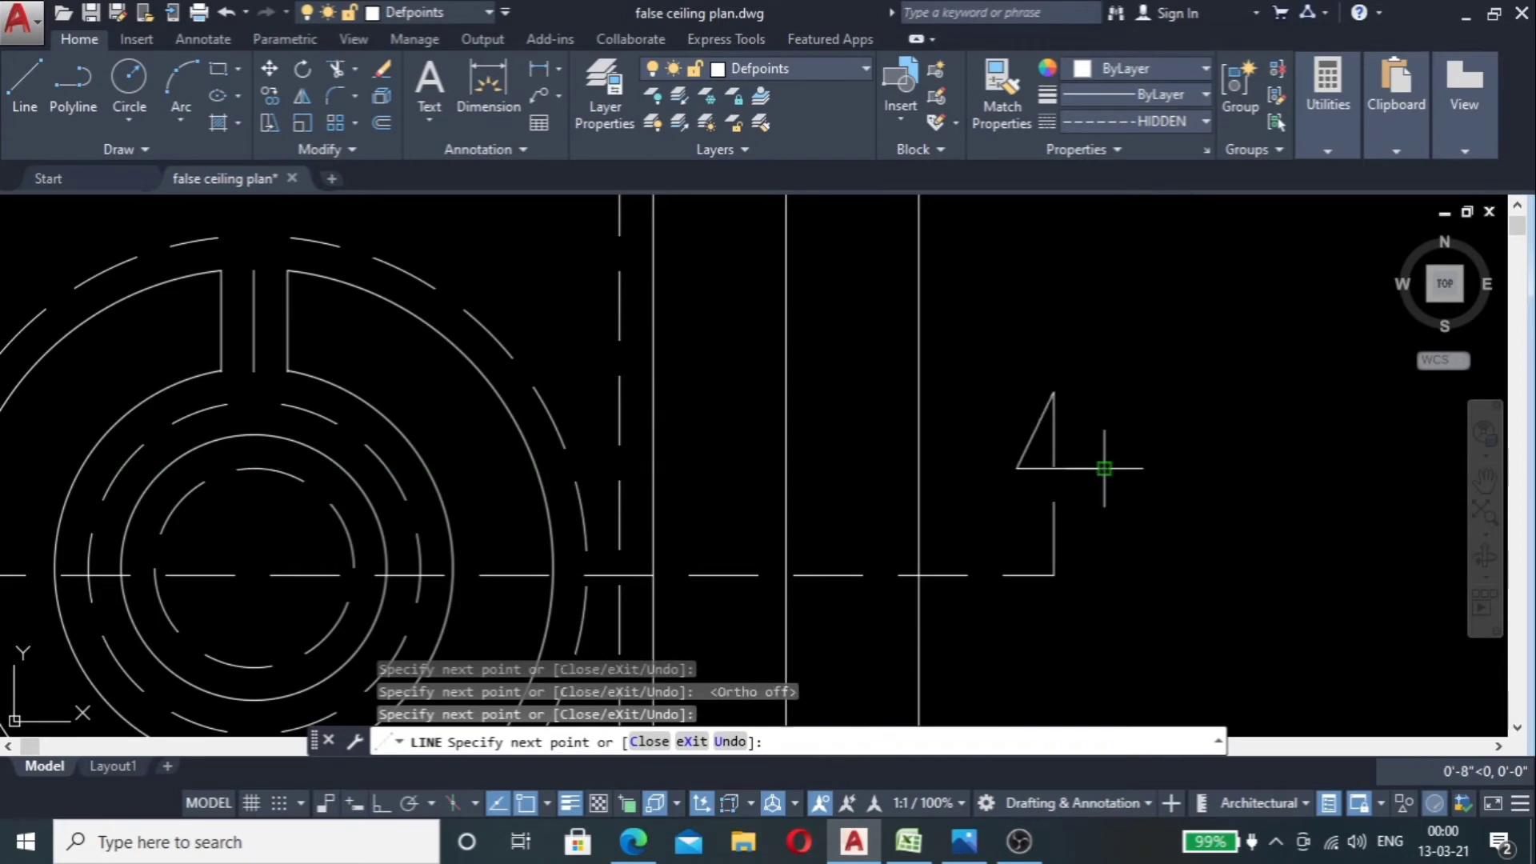
left_click(1054, 393)
key("Escape")
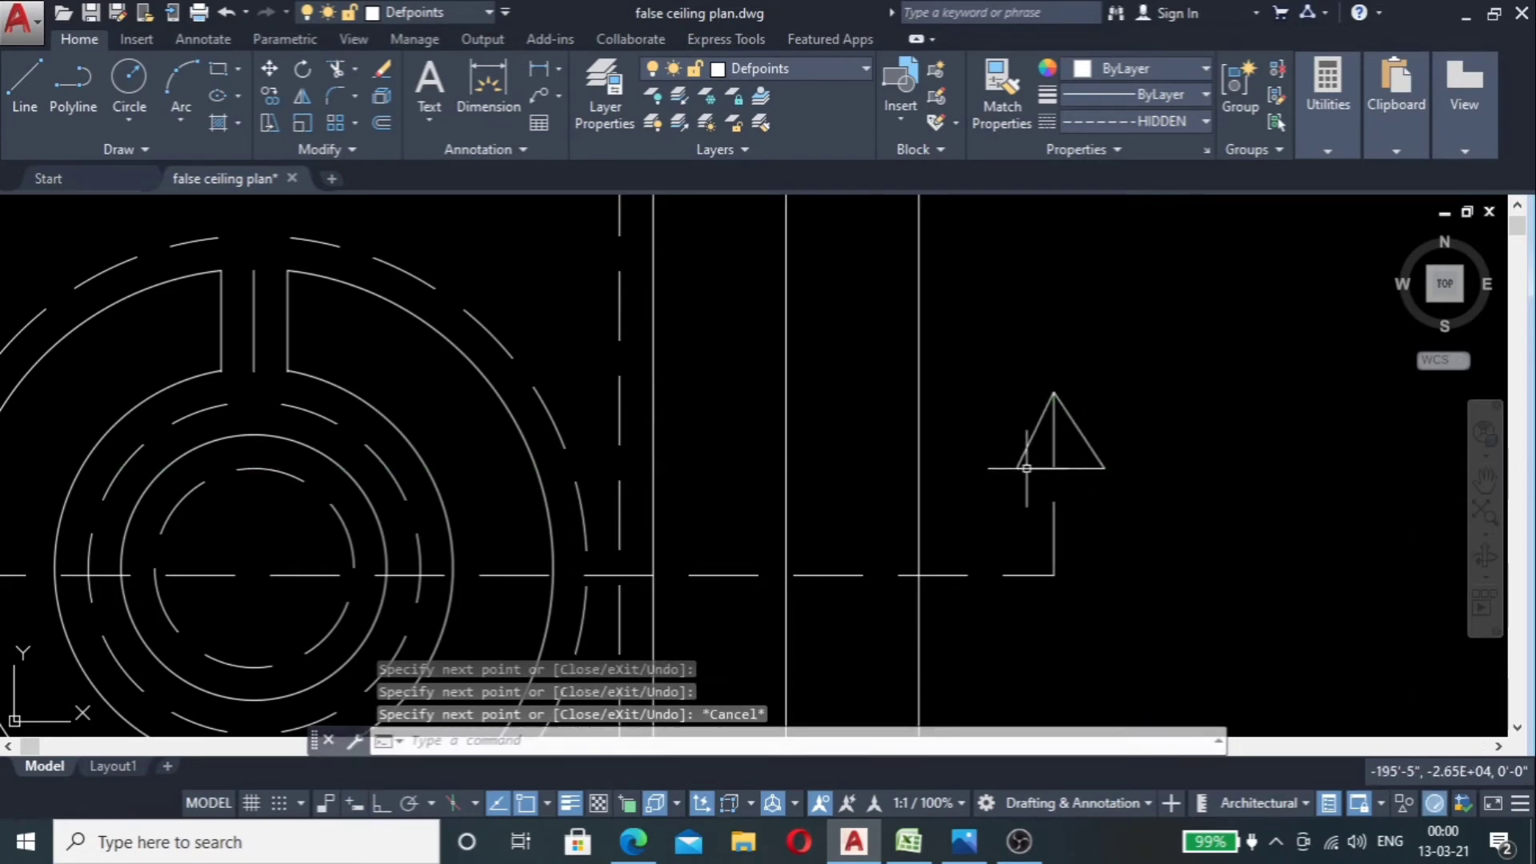
scroll(1026, 468, "up", 4)
left_click(1040, 368)
left_click(987, 521)
scroll(846, 446, "down", 2)
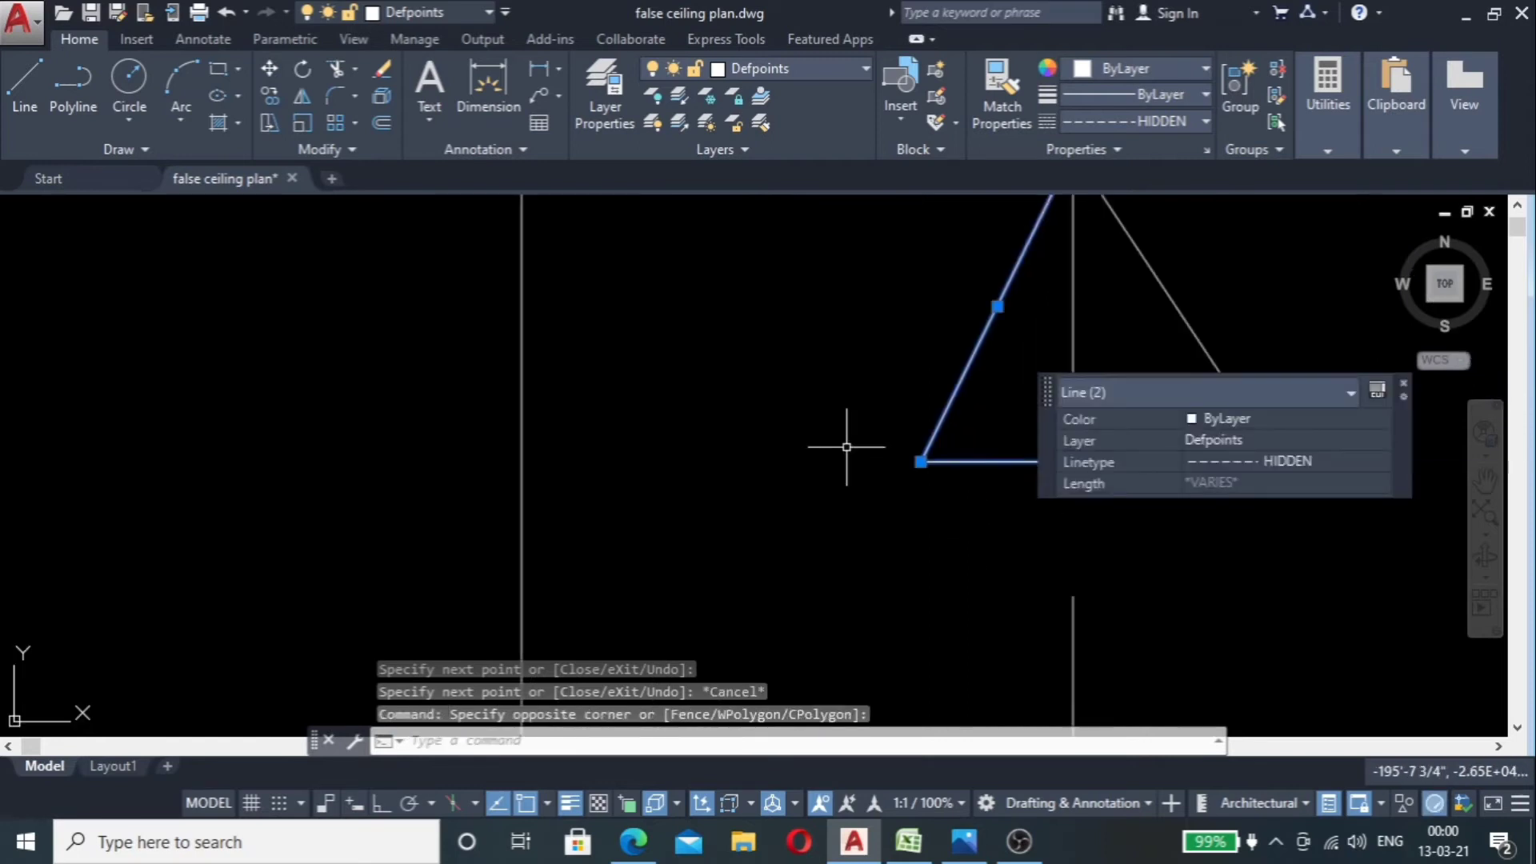
left_click(1150, 298)
left_click(1182, 257)
scroll(1042, 291, "down", 3)
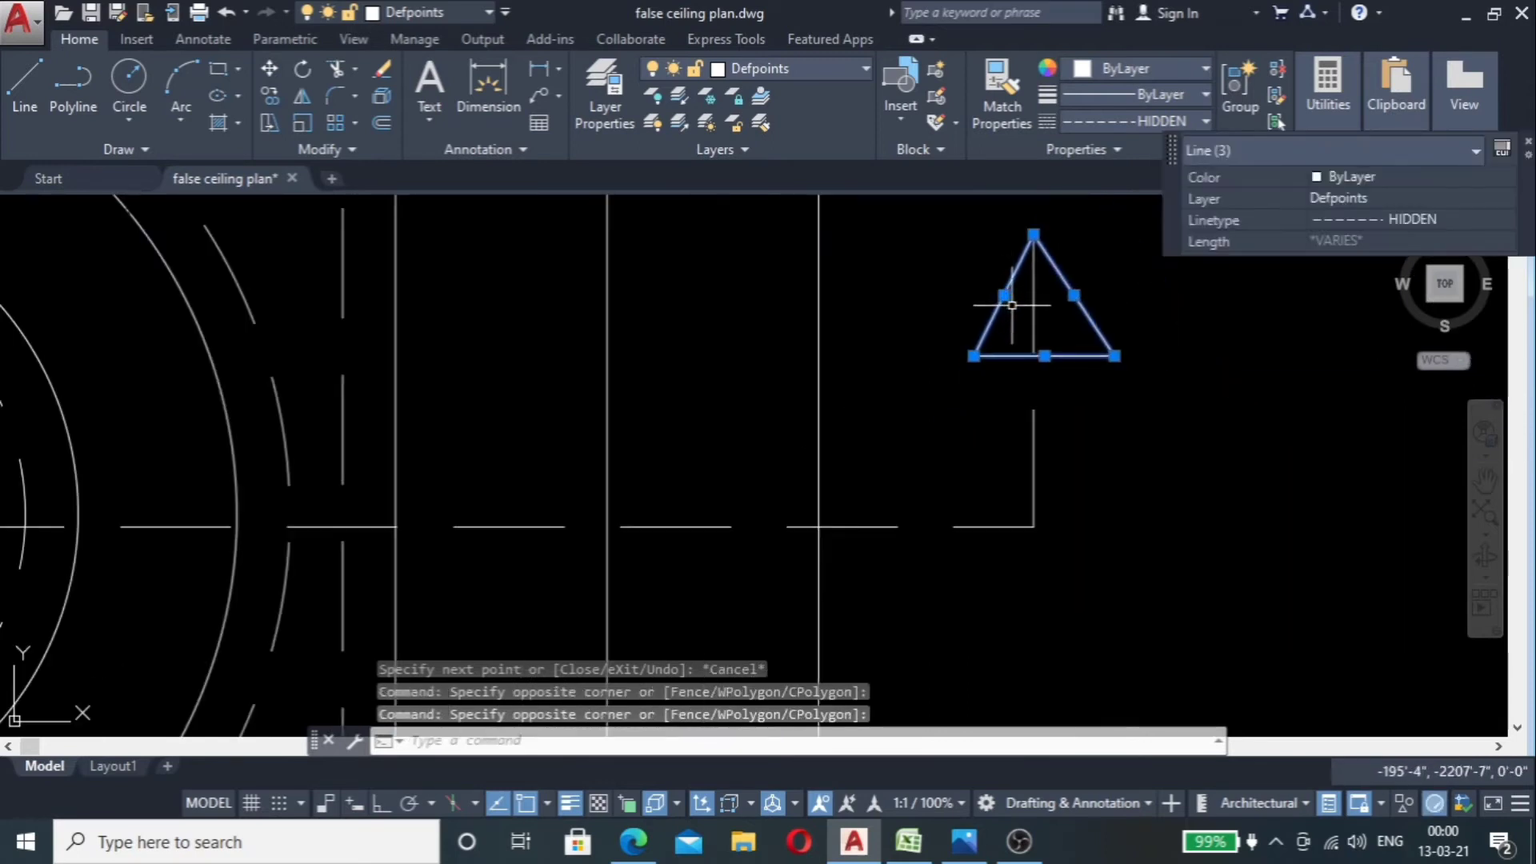
type("c")
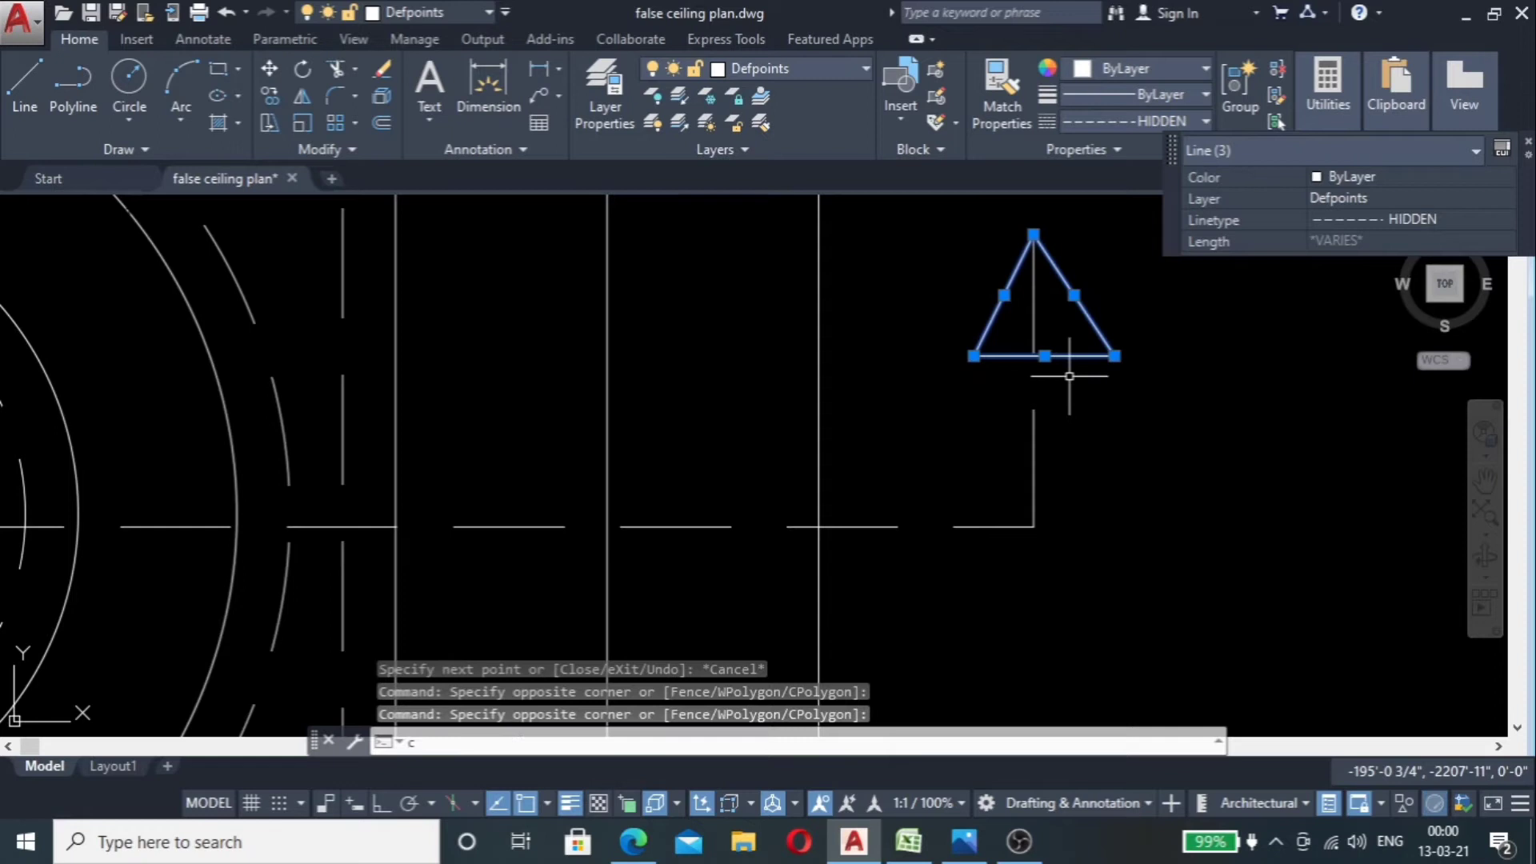
key("Return")
left_click(1033, 234)
scroll(1033, 234, "down", 3)
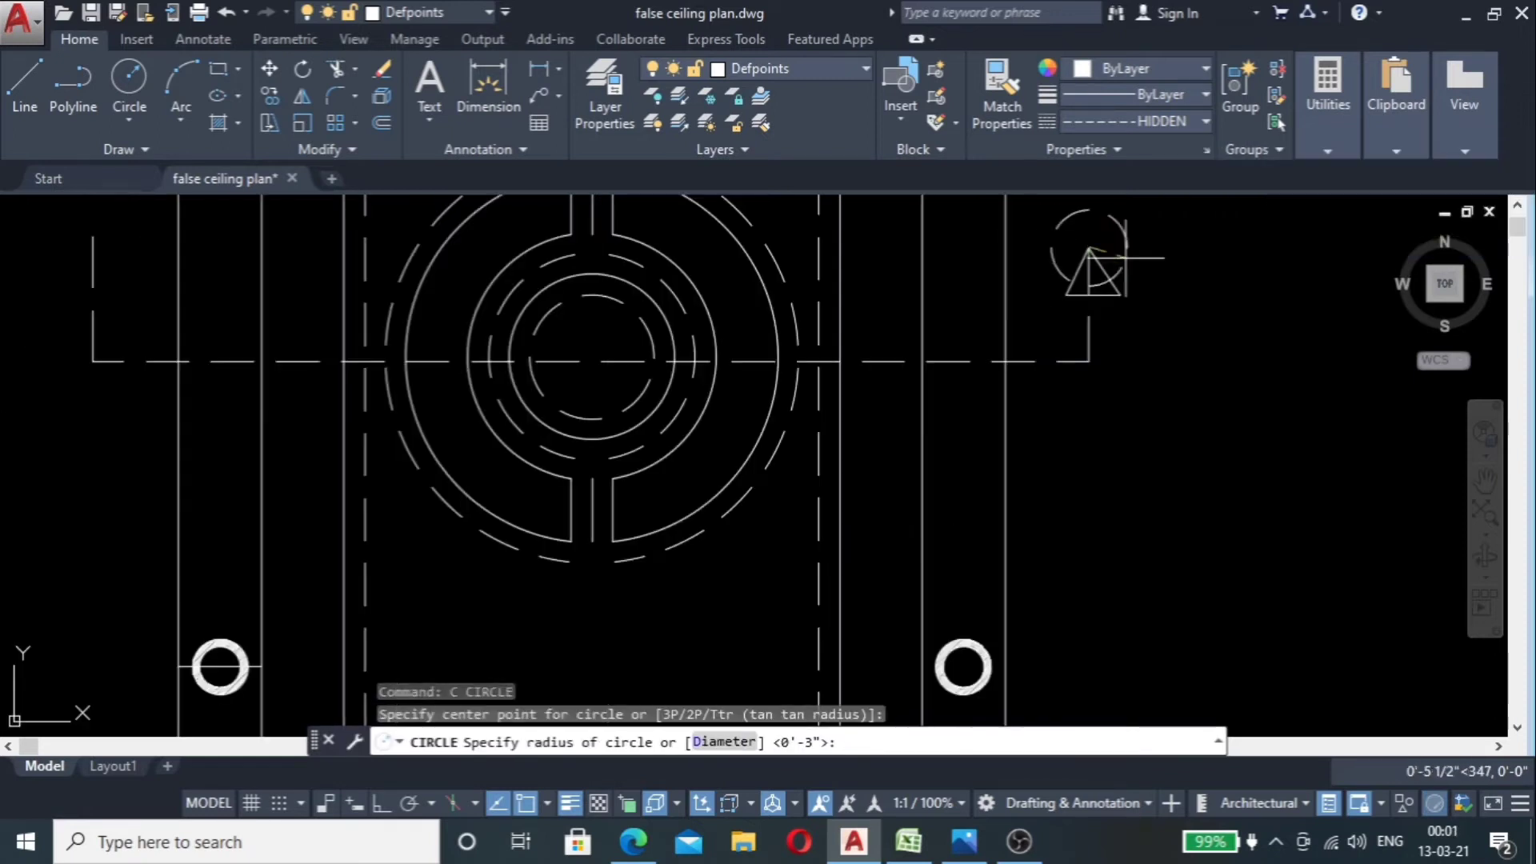
scroll(894, 304, "down", 2)
key("Escape")
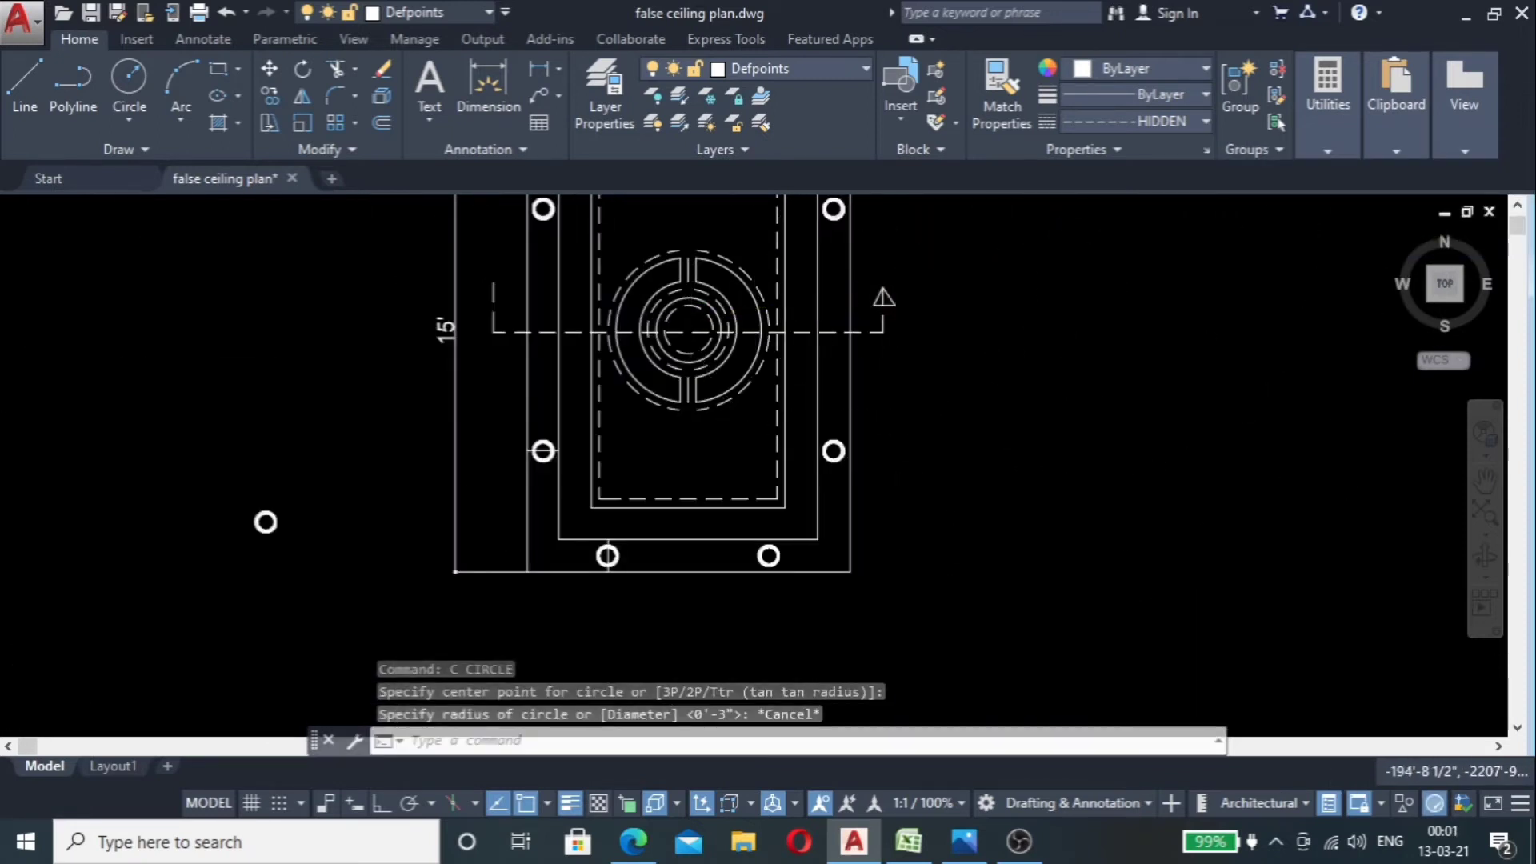
Step: Copy the three arrowhead lines from their apex to the tip of the section line's left leg
scroll(888, 302, "up", 6)
left_click(818, 253)
left_click(768, 401)
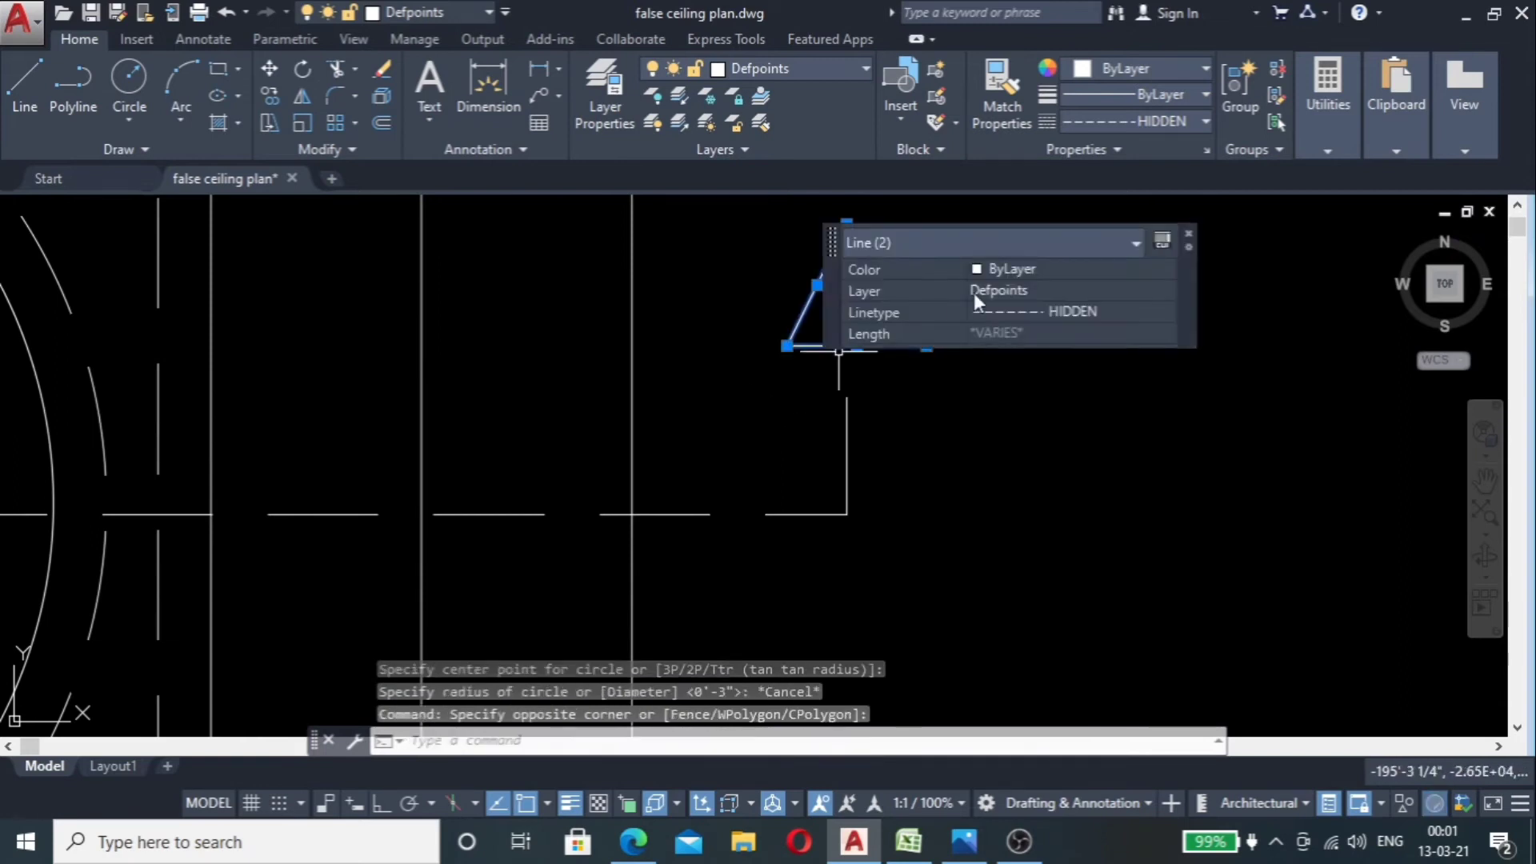
scroll(780, 360, "down", 2)
scroll(792, 352, "up", 5)
left_click(802, 342)
left_click(755, 410)
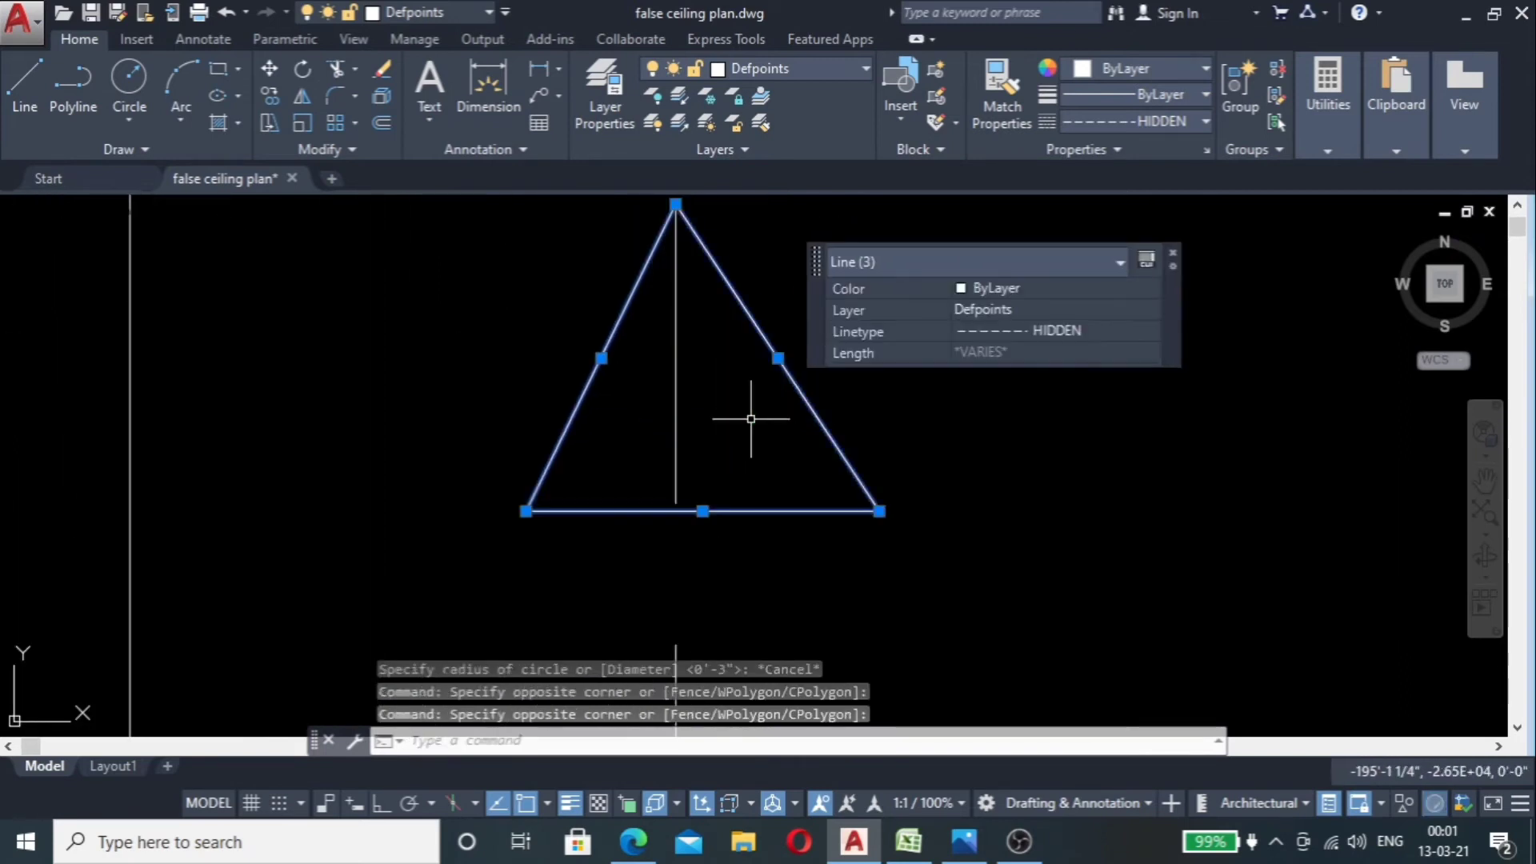
type("co")
key("Return")
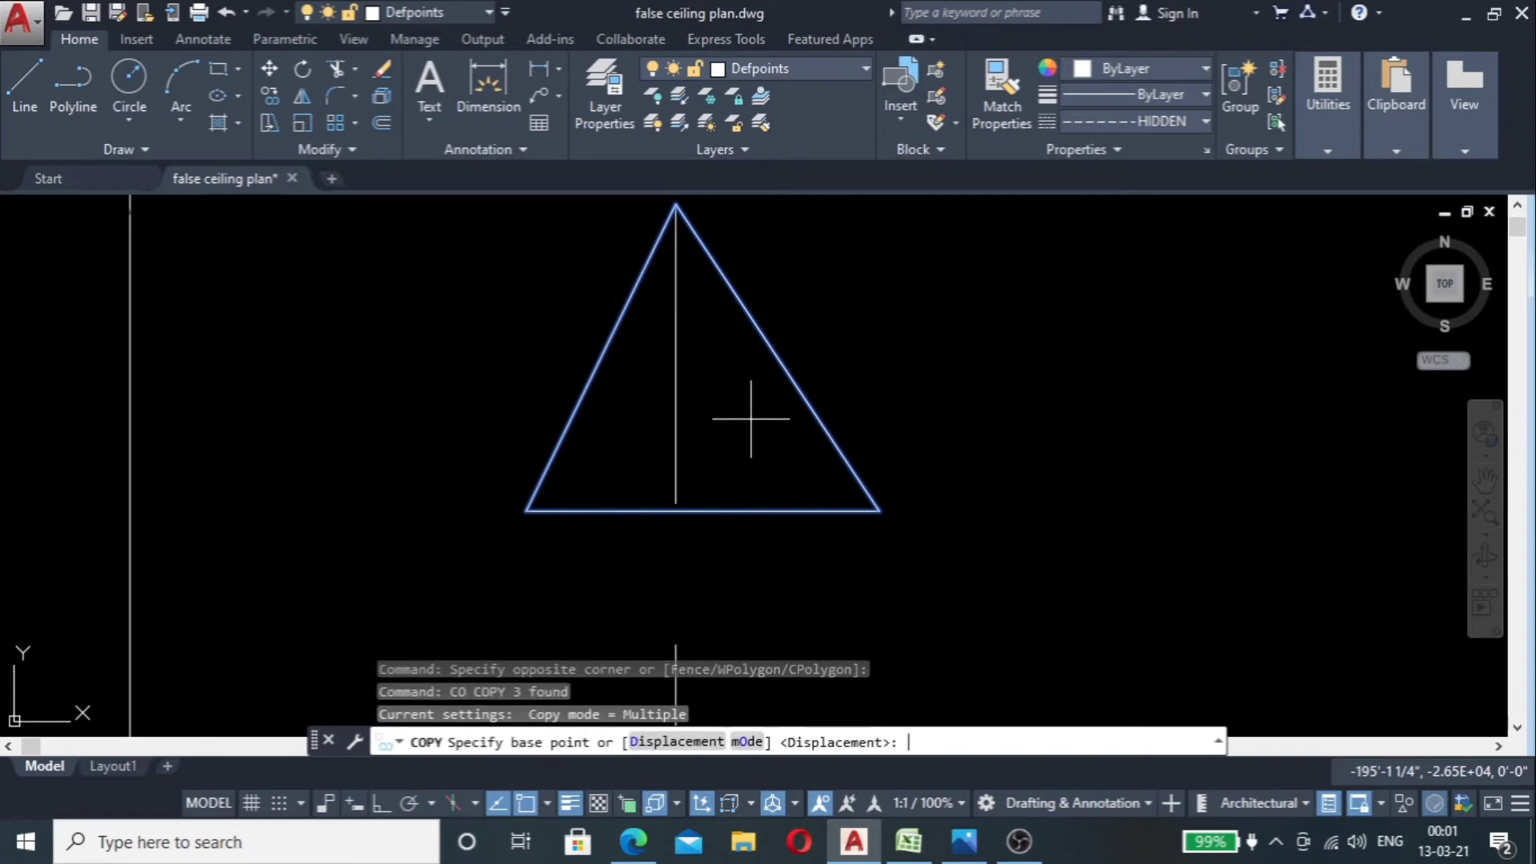
left_click(676, 203)
scroll(1056, 302, "down", 5)
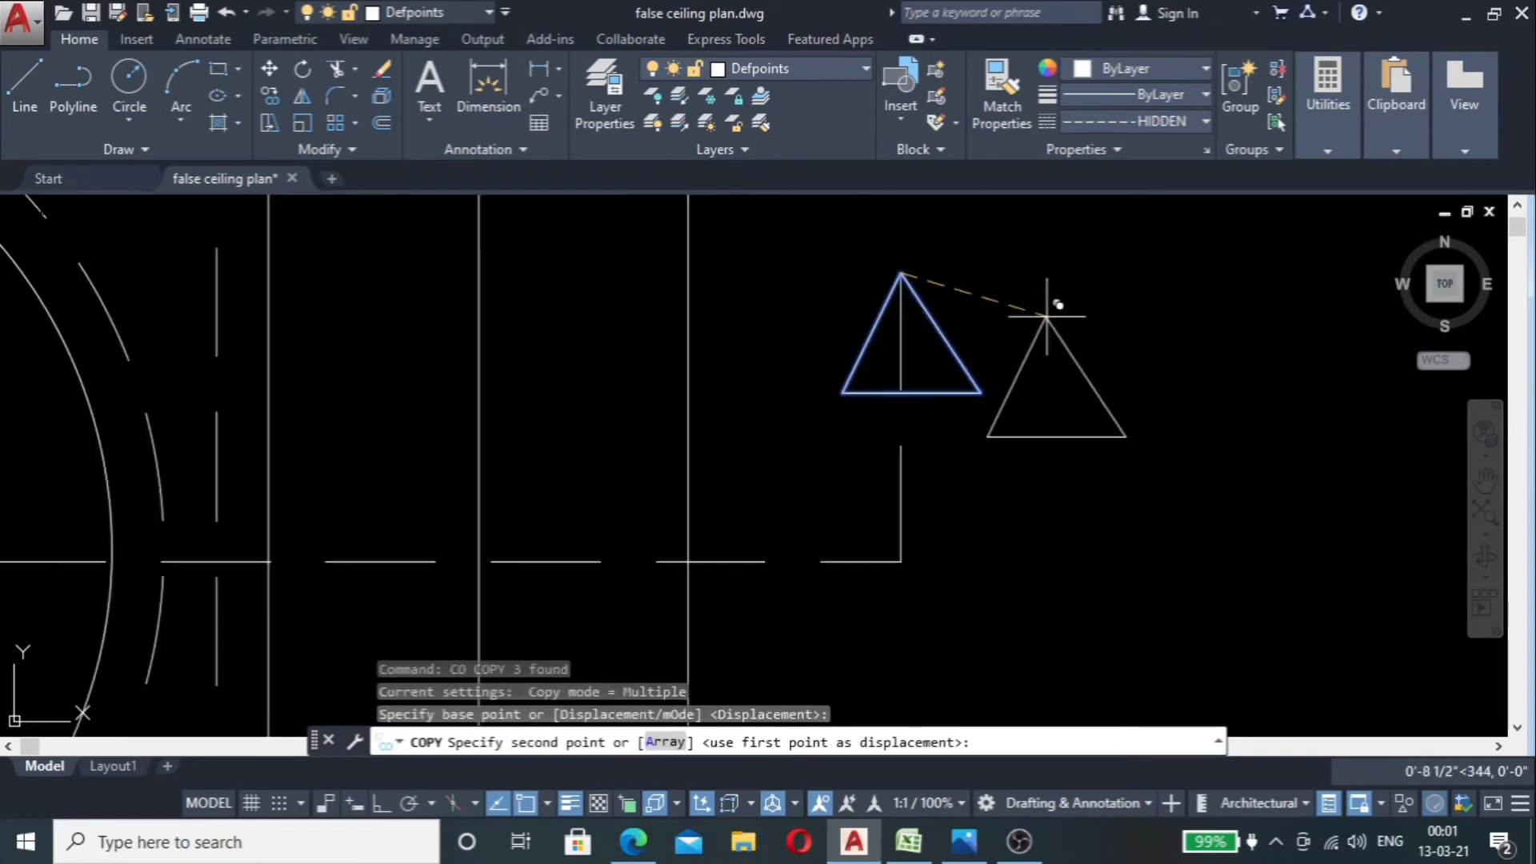
scroll(497, 340, "up", 2)
scroll(506, 334, "up", 4)
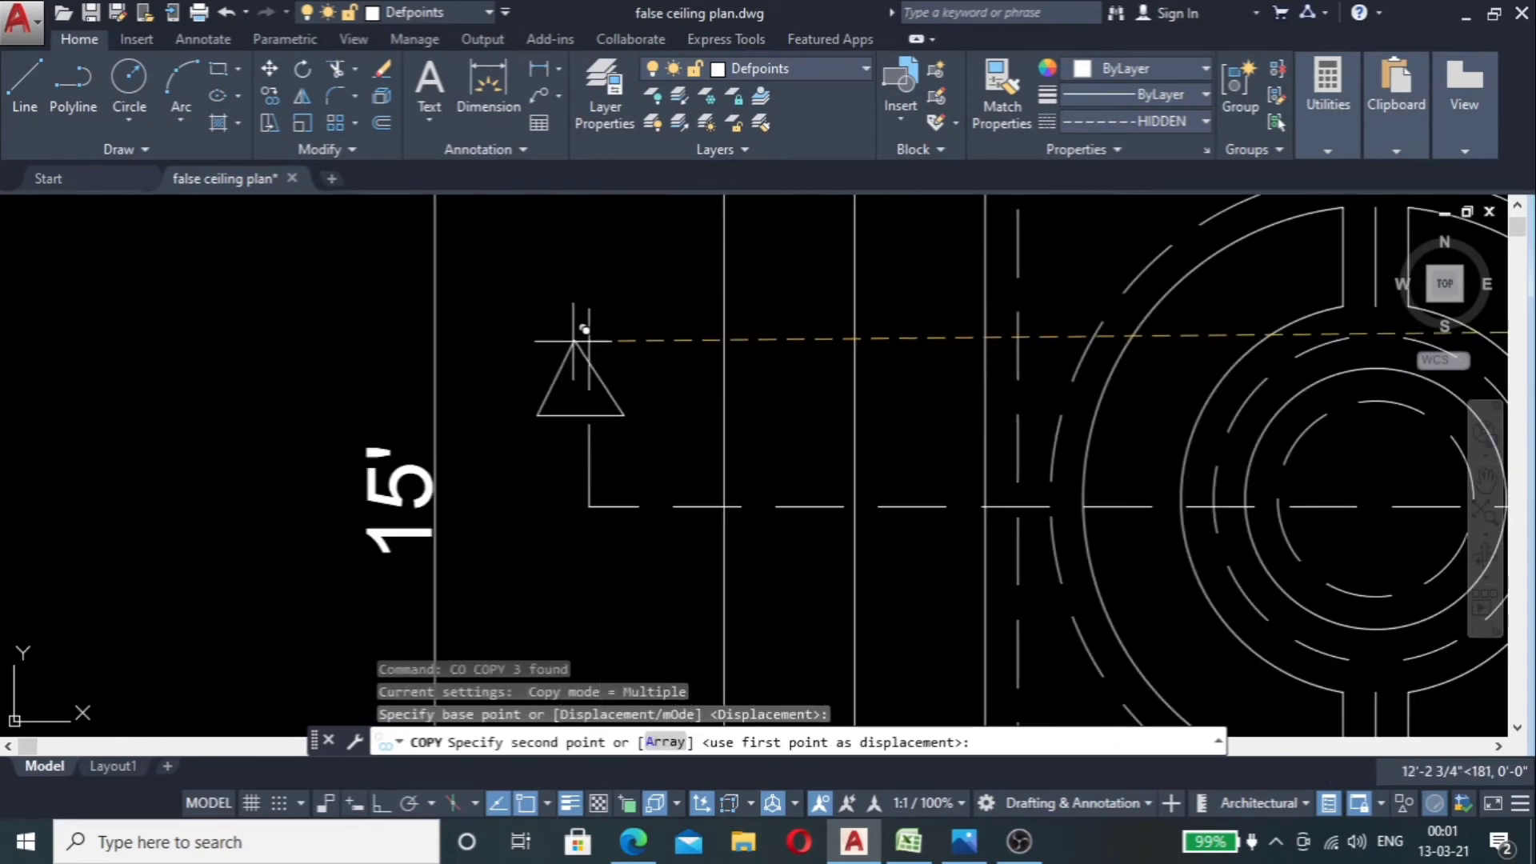
left_click(592, 309)
scroll(625, 336, "down", 4)
key("Escape")
Step: Change the horizontal section line and its two upright legs to a solid linetype
scroll(594, 343, "up", 6)
left_click(798, 245)
left_click(522, 418)
scroll(521, 404, "down", 6)
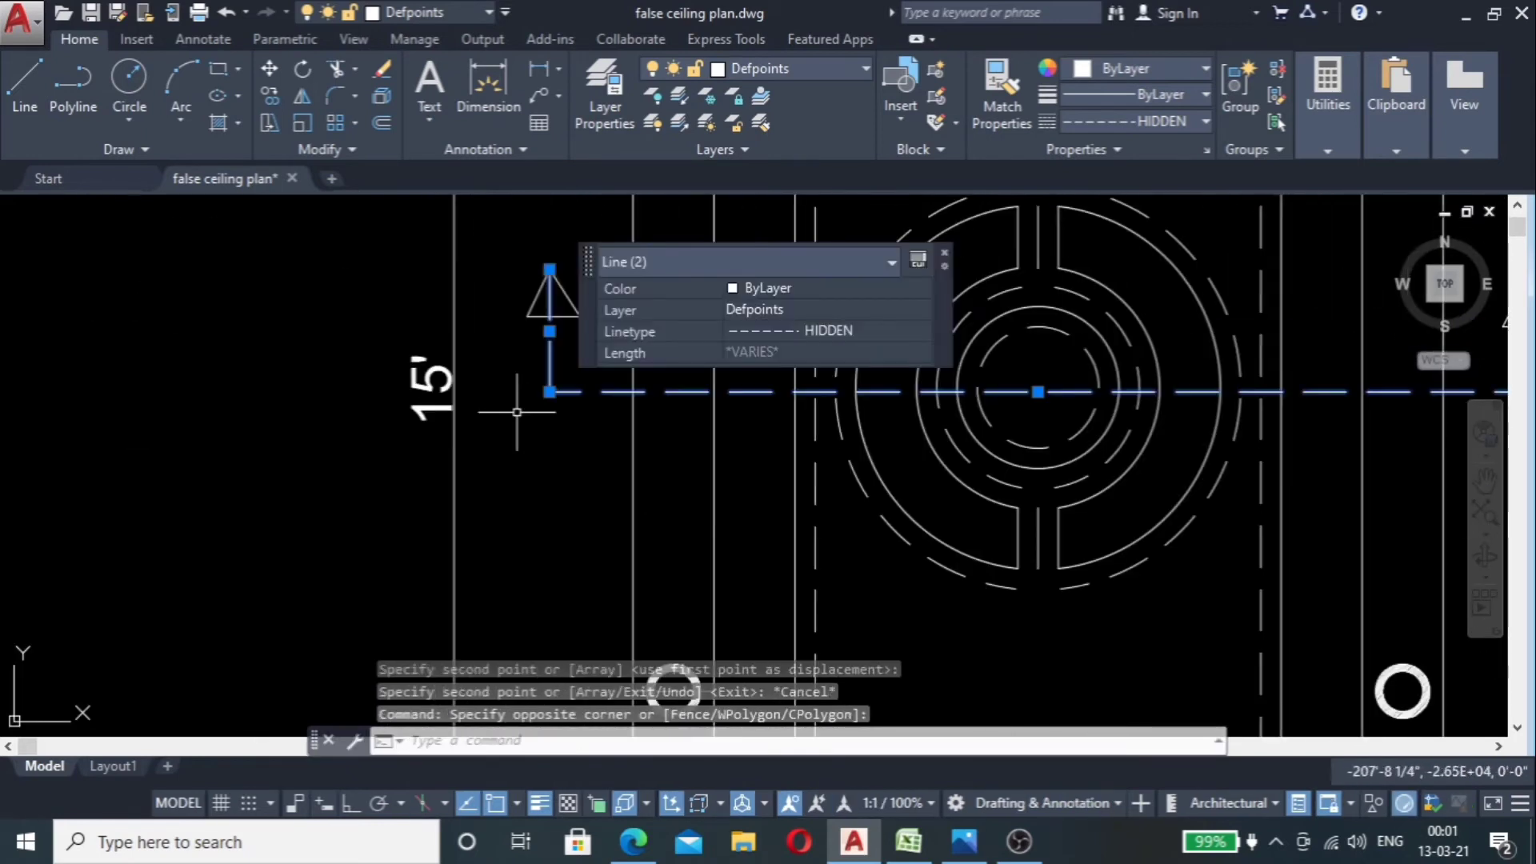
scroll(964, 448, "up", 6)
left_click(644, 384)
left_click(559, 504)
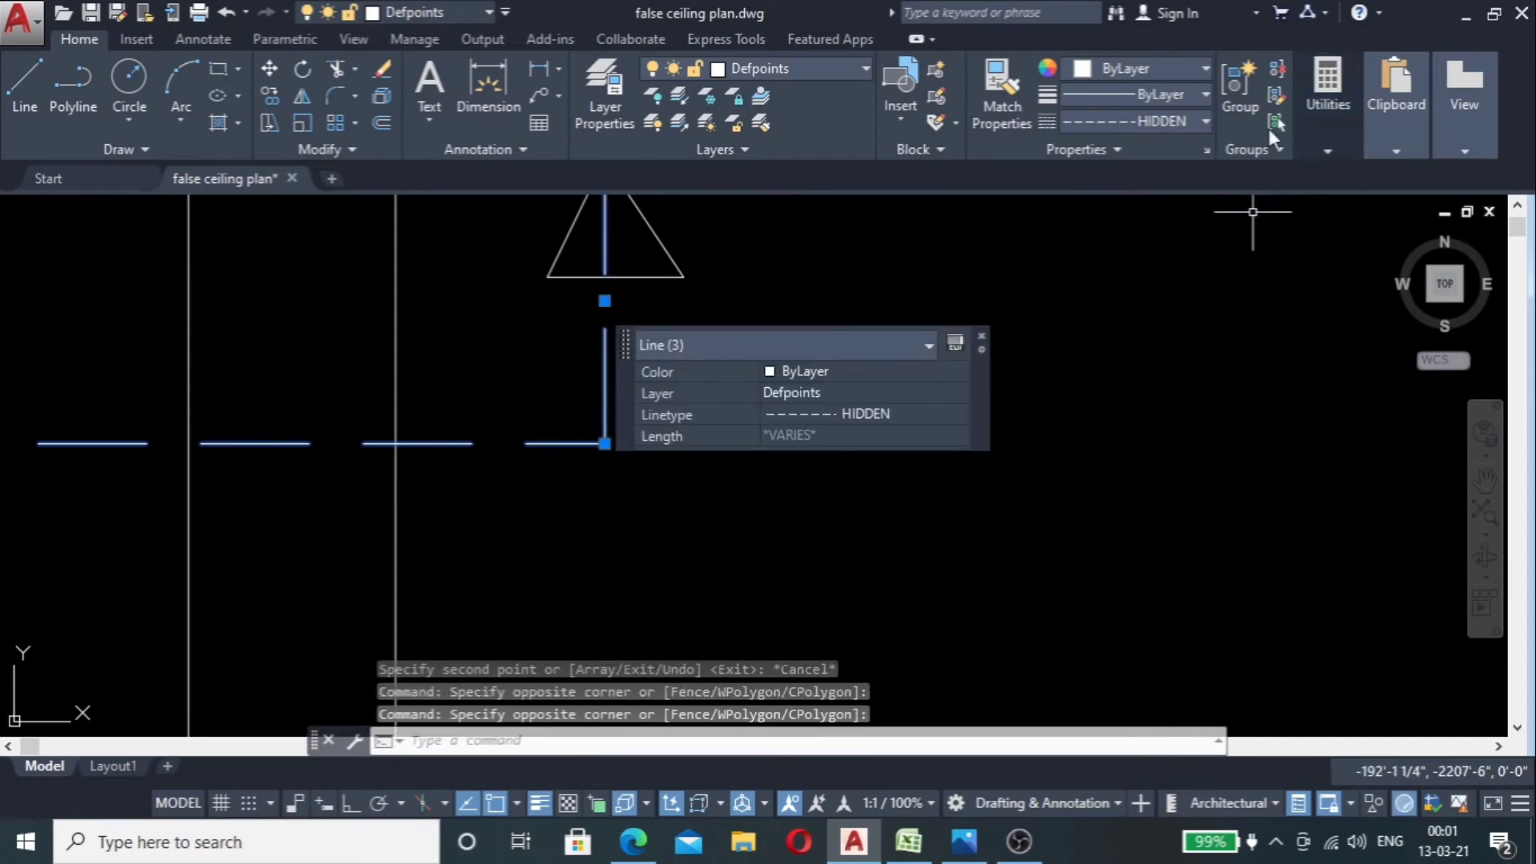
left_click(1205, 121)
left_click(1165, 147)
scroll(1156, 258, "down", 5)
key("Escape")
scroll(977, 418, "down", 2)
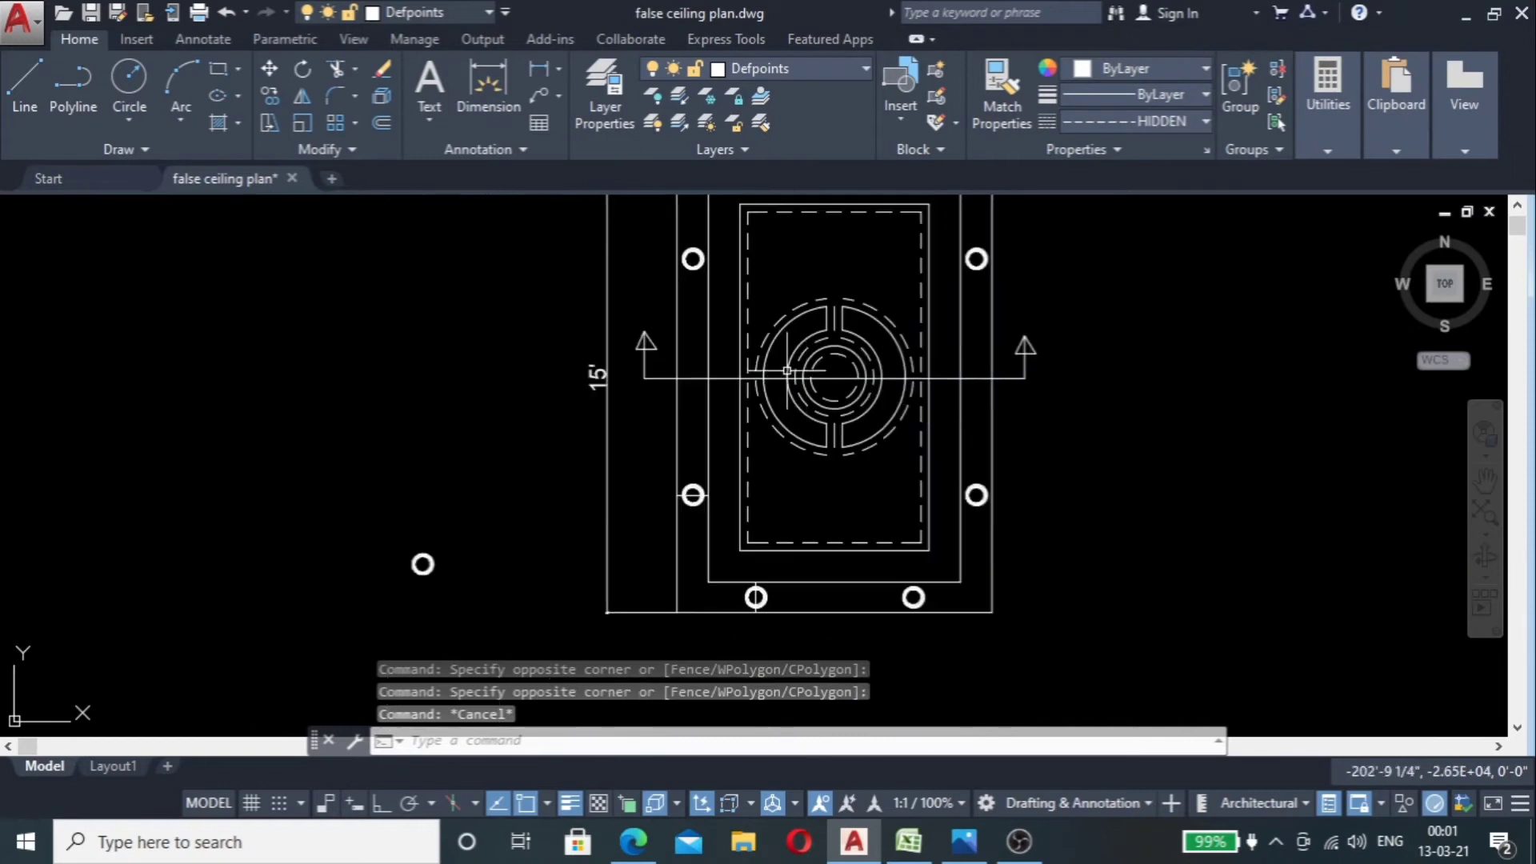
Step: Place the single-line text "A" with a height of 6" above the left section arrow
scroll(532, 307, "up", 4)
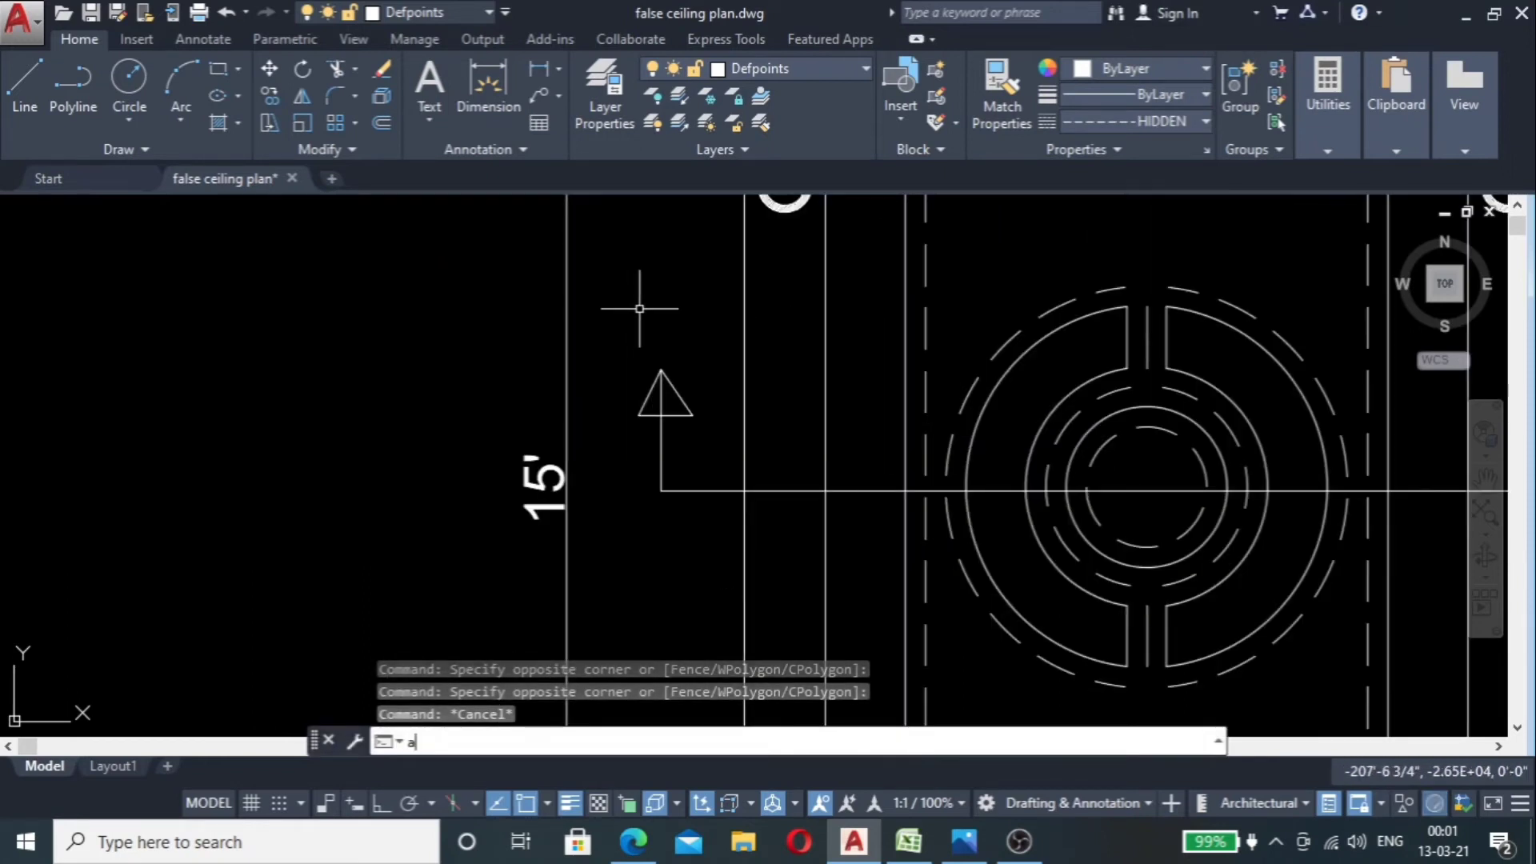
key("BackSpace")
left_click(430, 120)
left_click(443, 198)
scroll(660, 392, "up", 8)
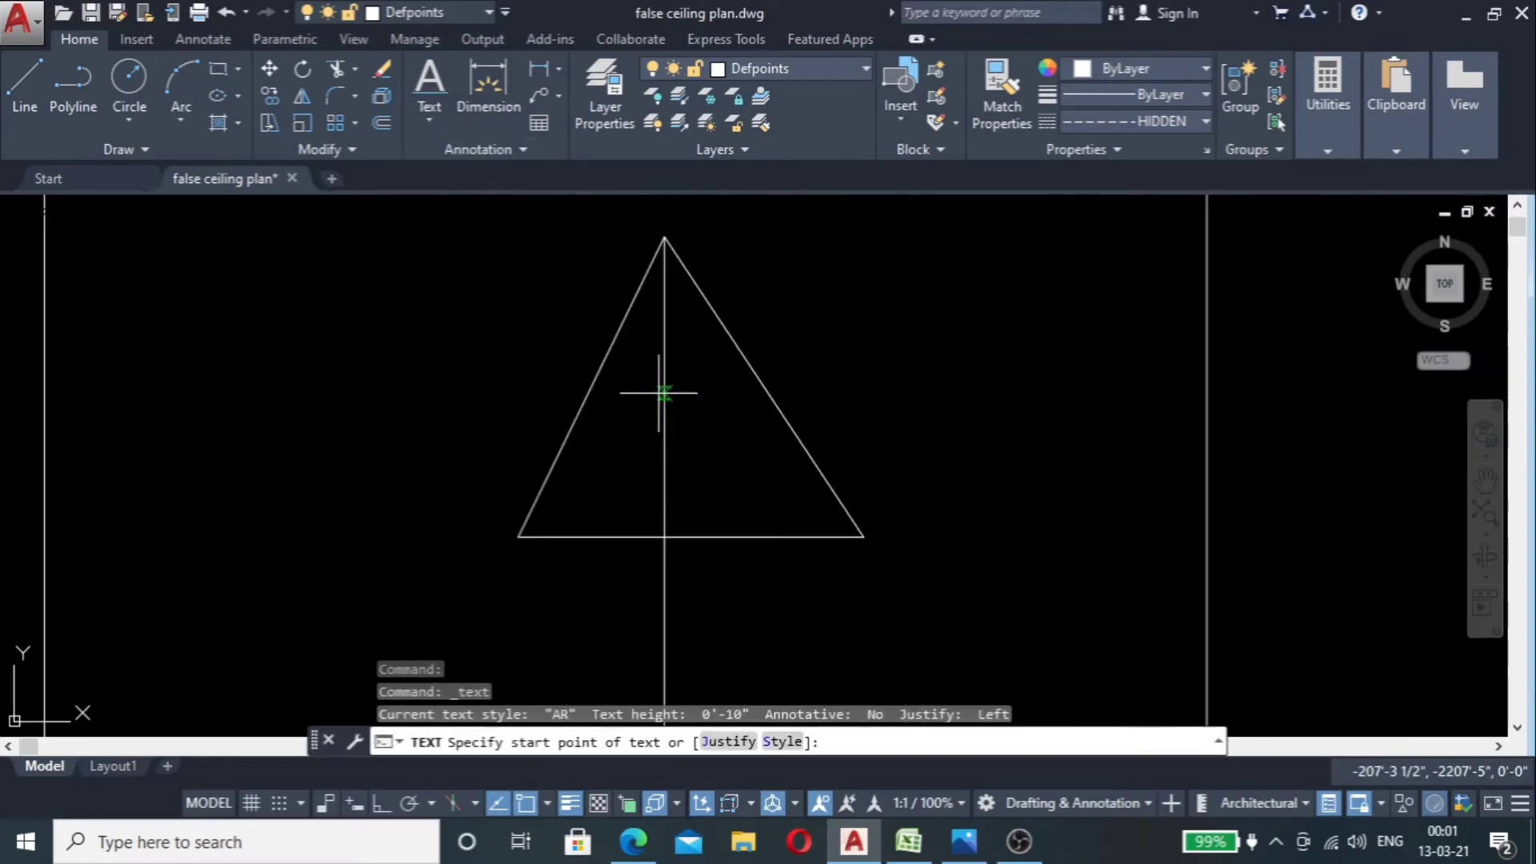
scroll(577, 301, "down", 4)
scroll(544, 236, "down", 5)
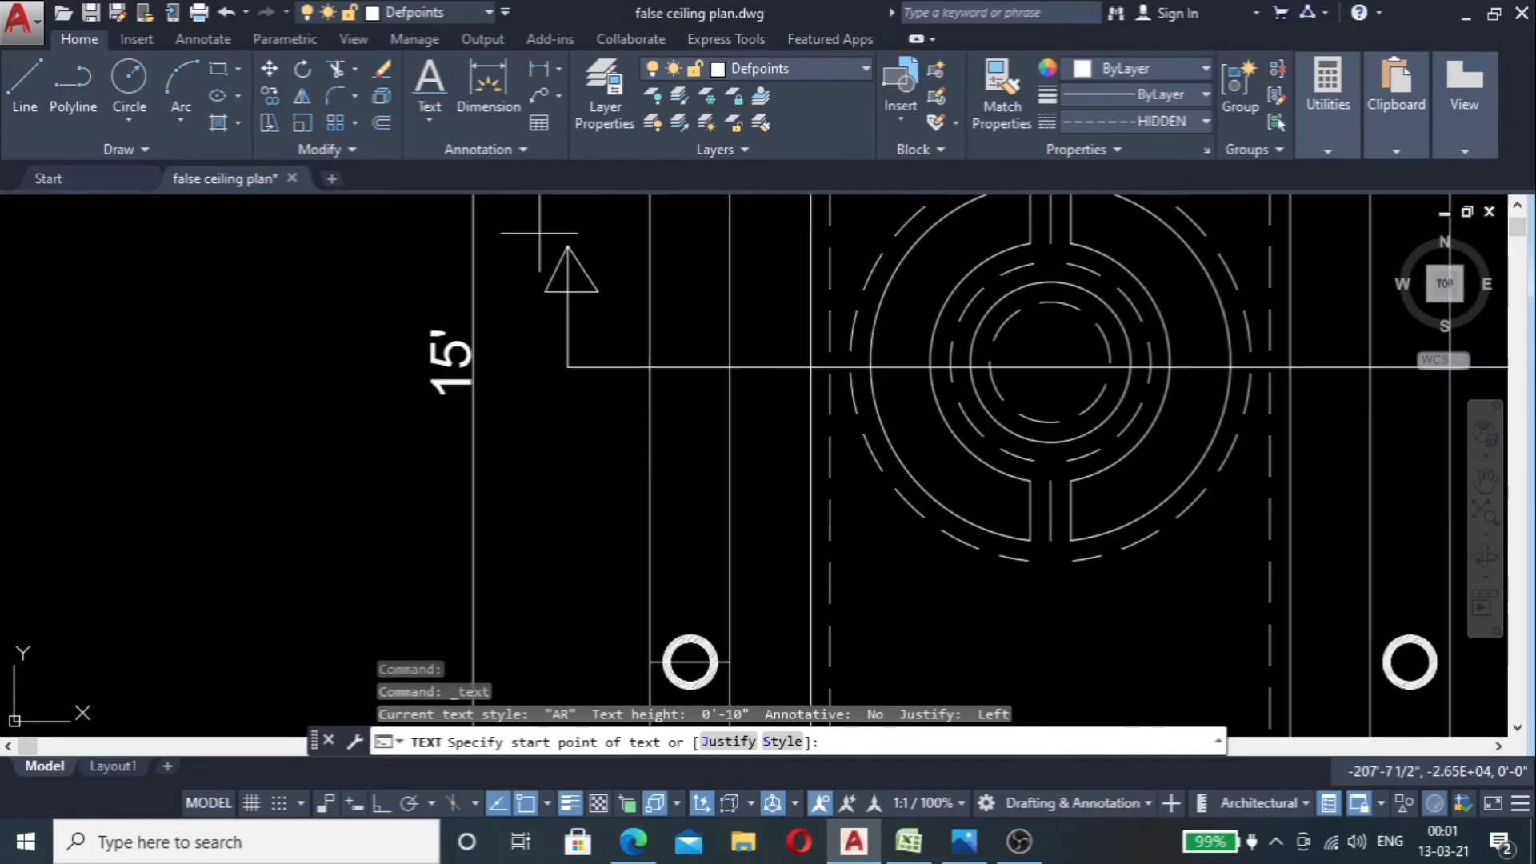
scroll(539, 229, "up", 5)
left_click(536, 240)
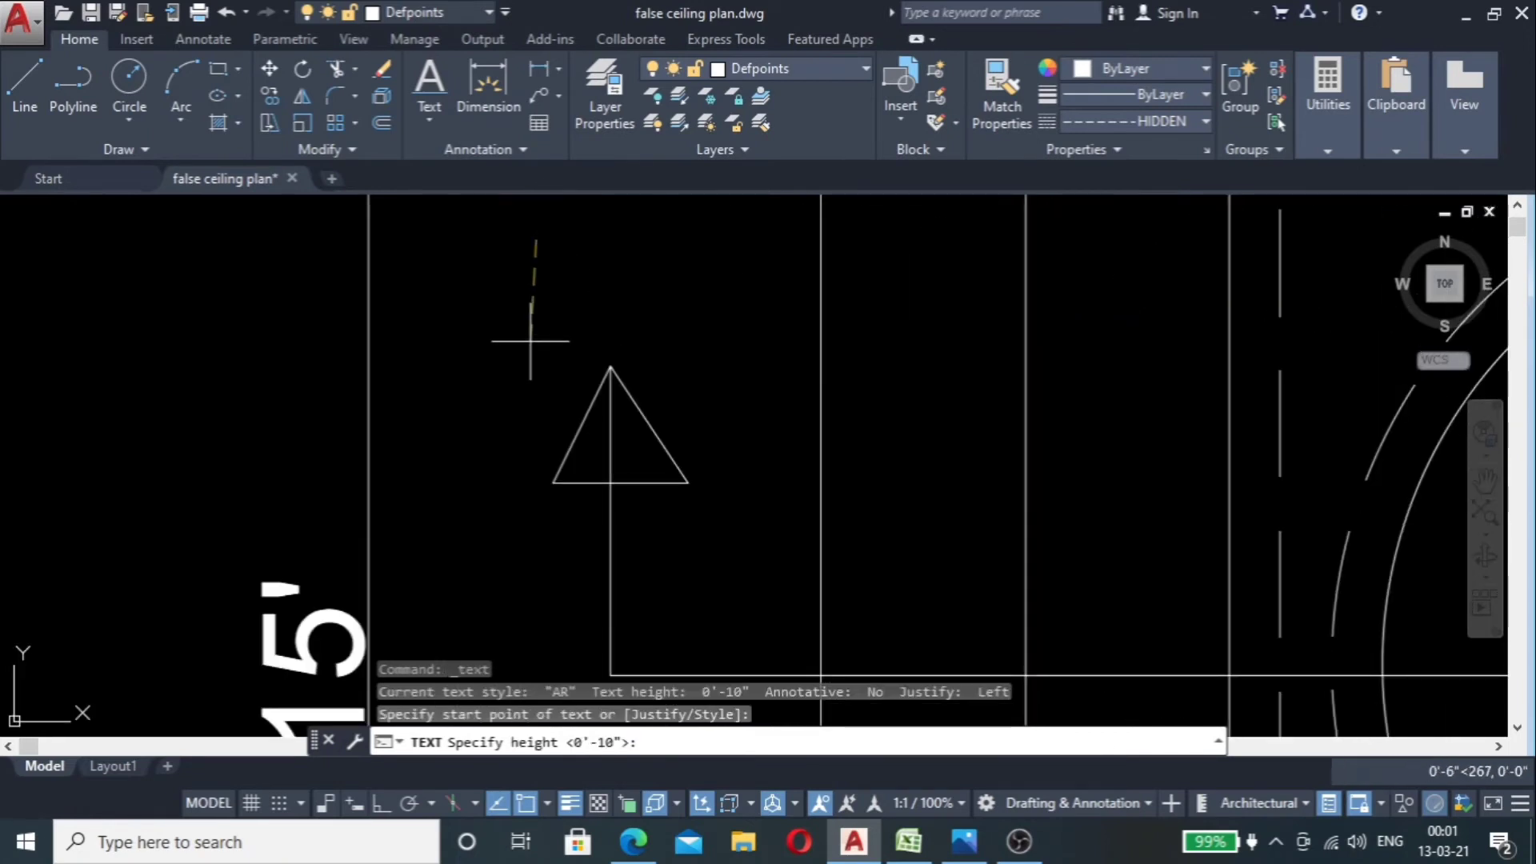
key("Return")
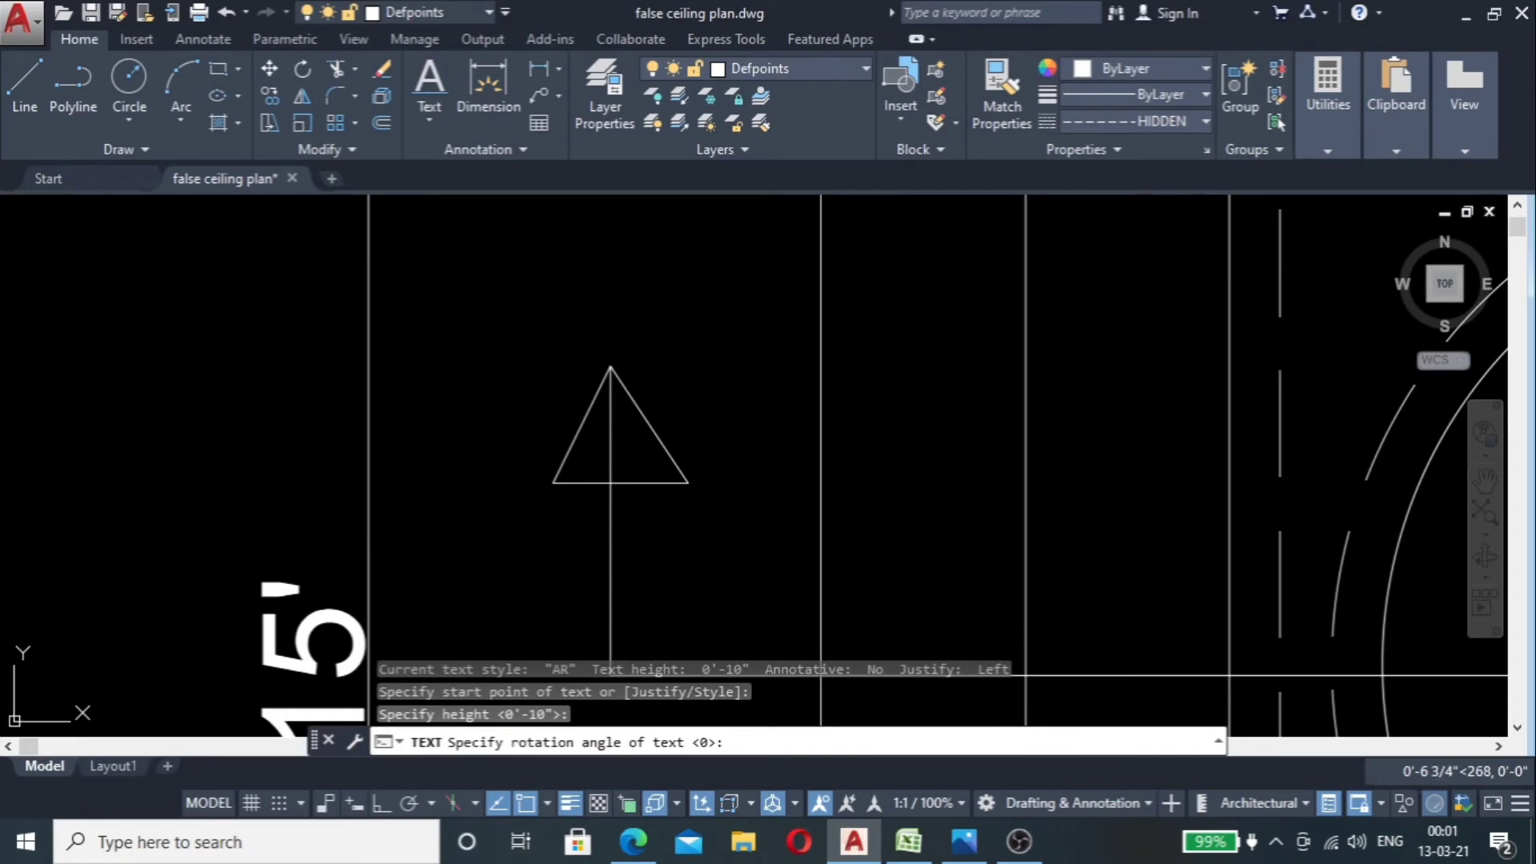
scroll(728, 381, "down", 3)
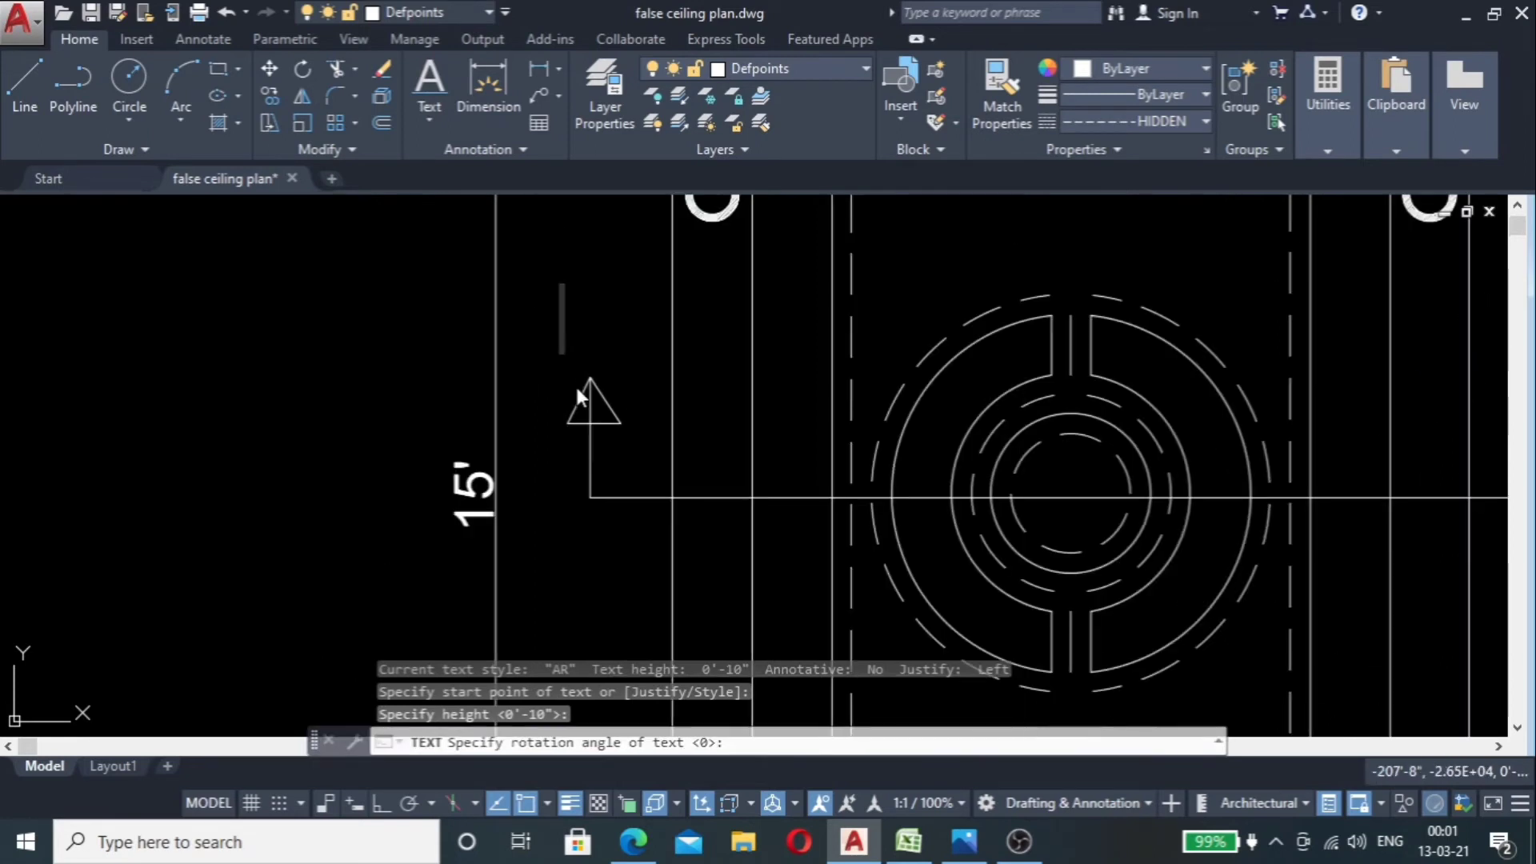
scroll(582, 394, "up", 3)
type("A")
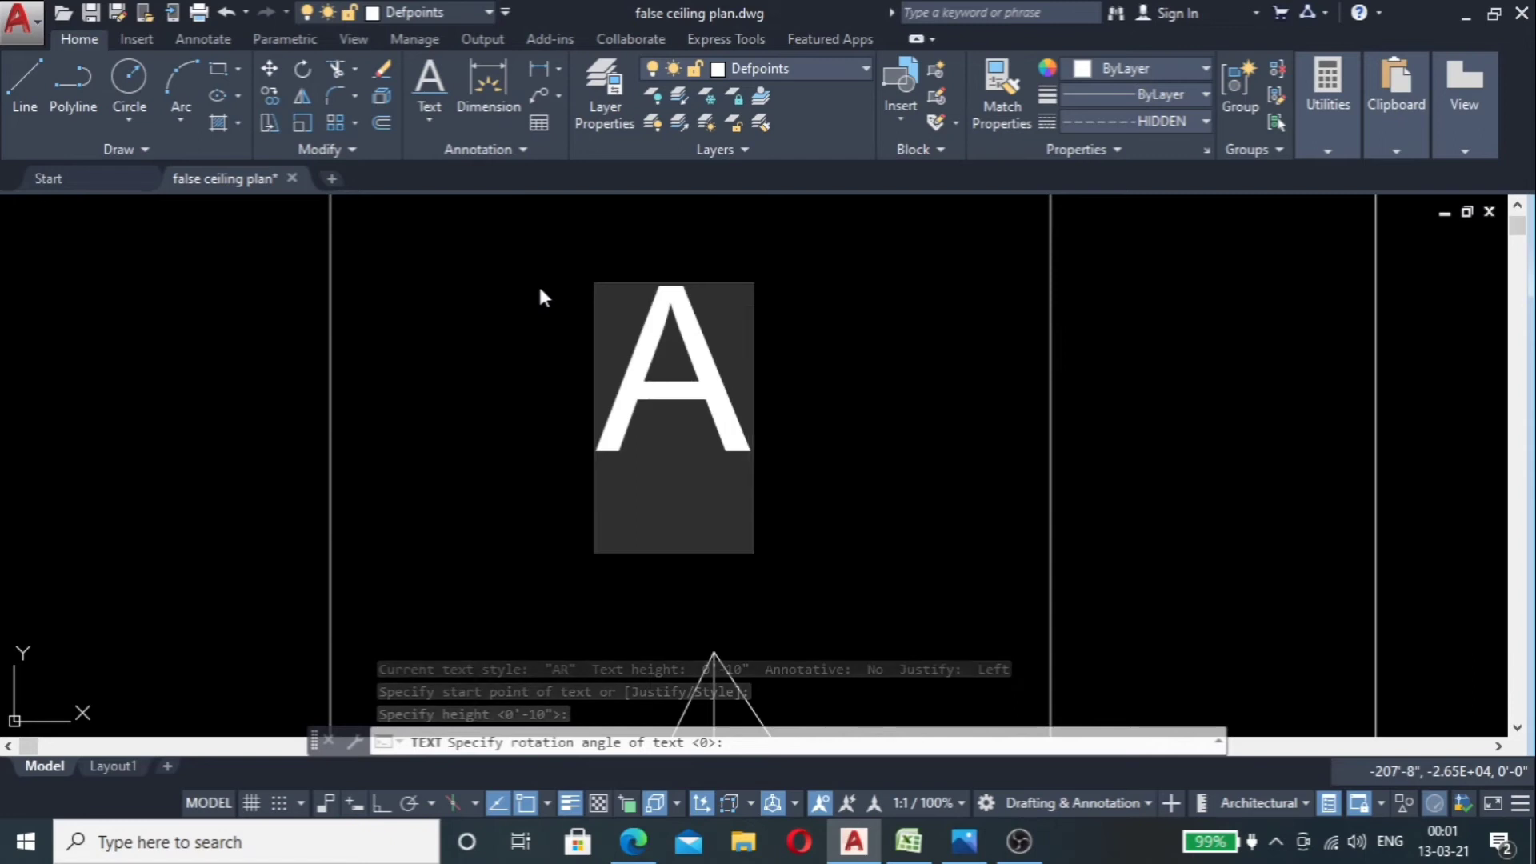
scroll(539, 291, "down", 5)
left_click(1159, 329)
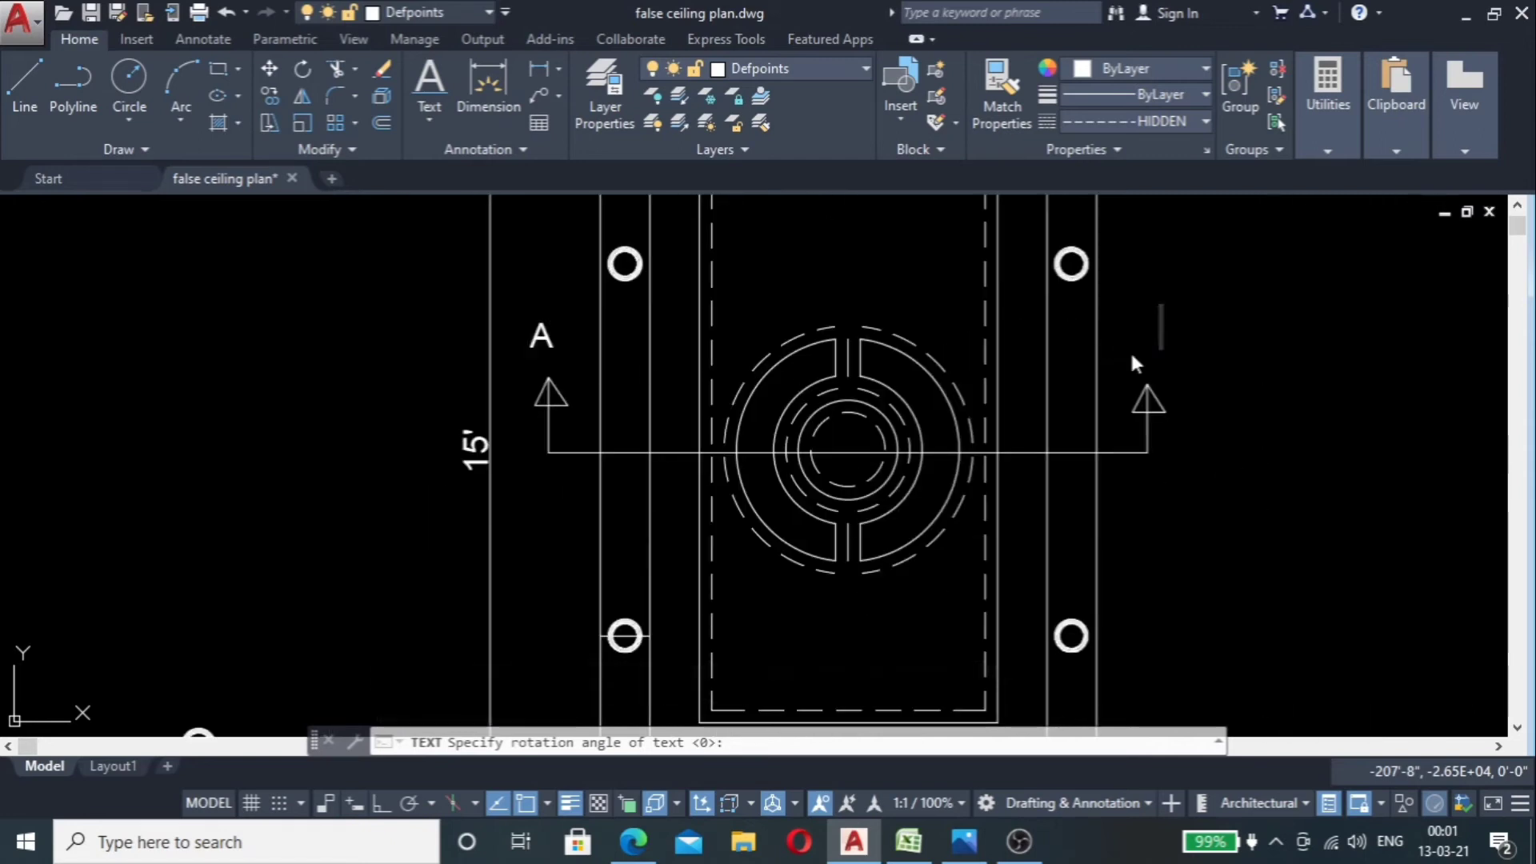
scroll(535, 330, "up", 7)
left_click(560, 342)
scroll(579, 341, "down", 4)
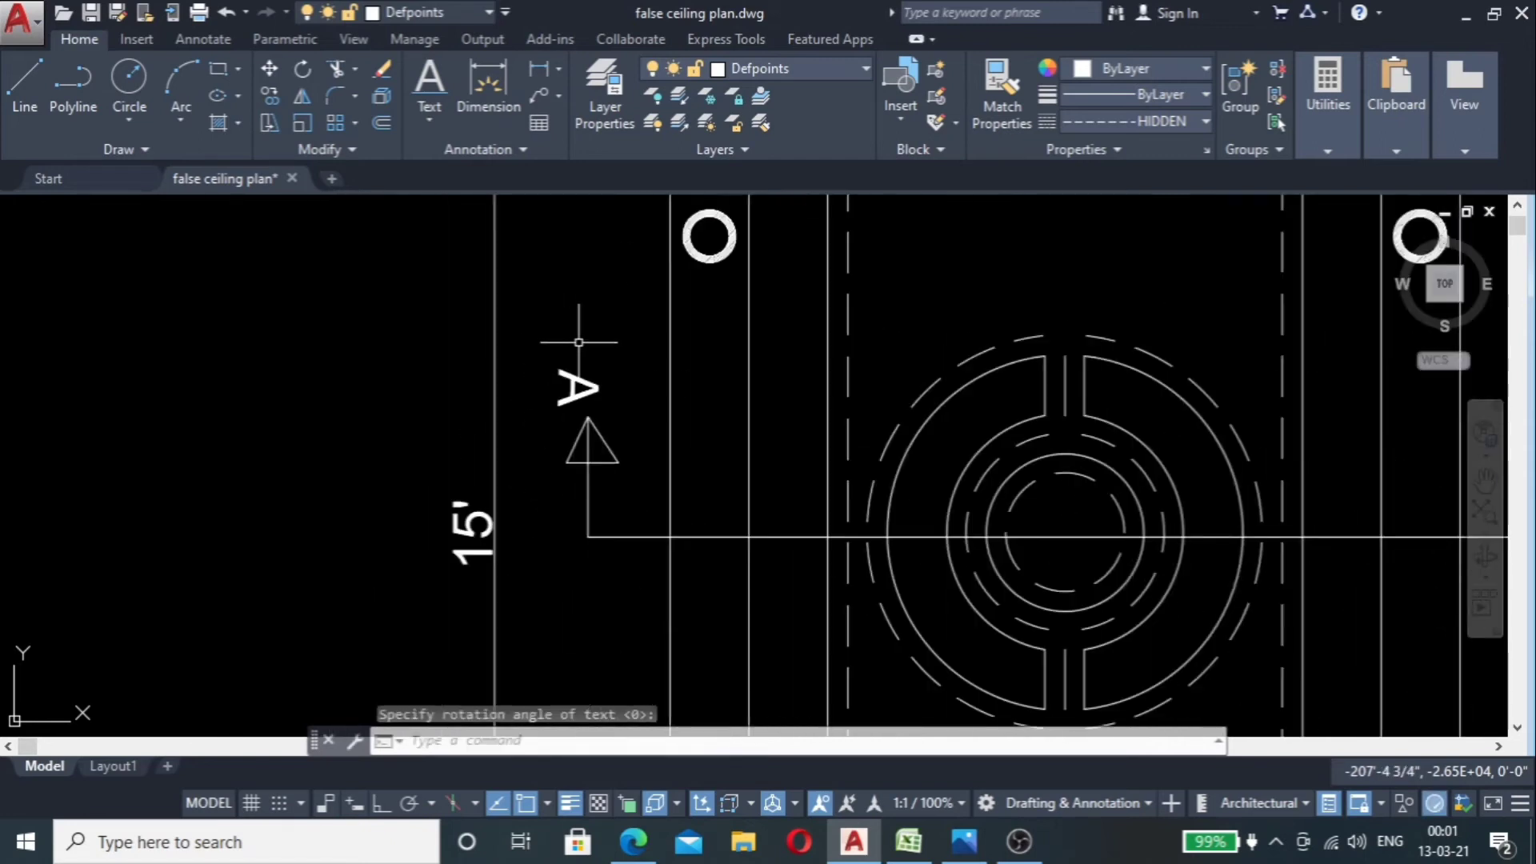
Step: Set the rotation of the "A" label above the left arrow to 0
left_click(579, 375)
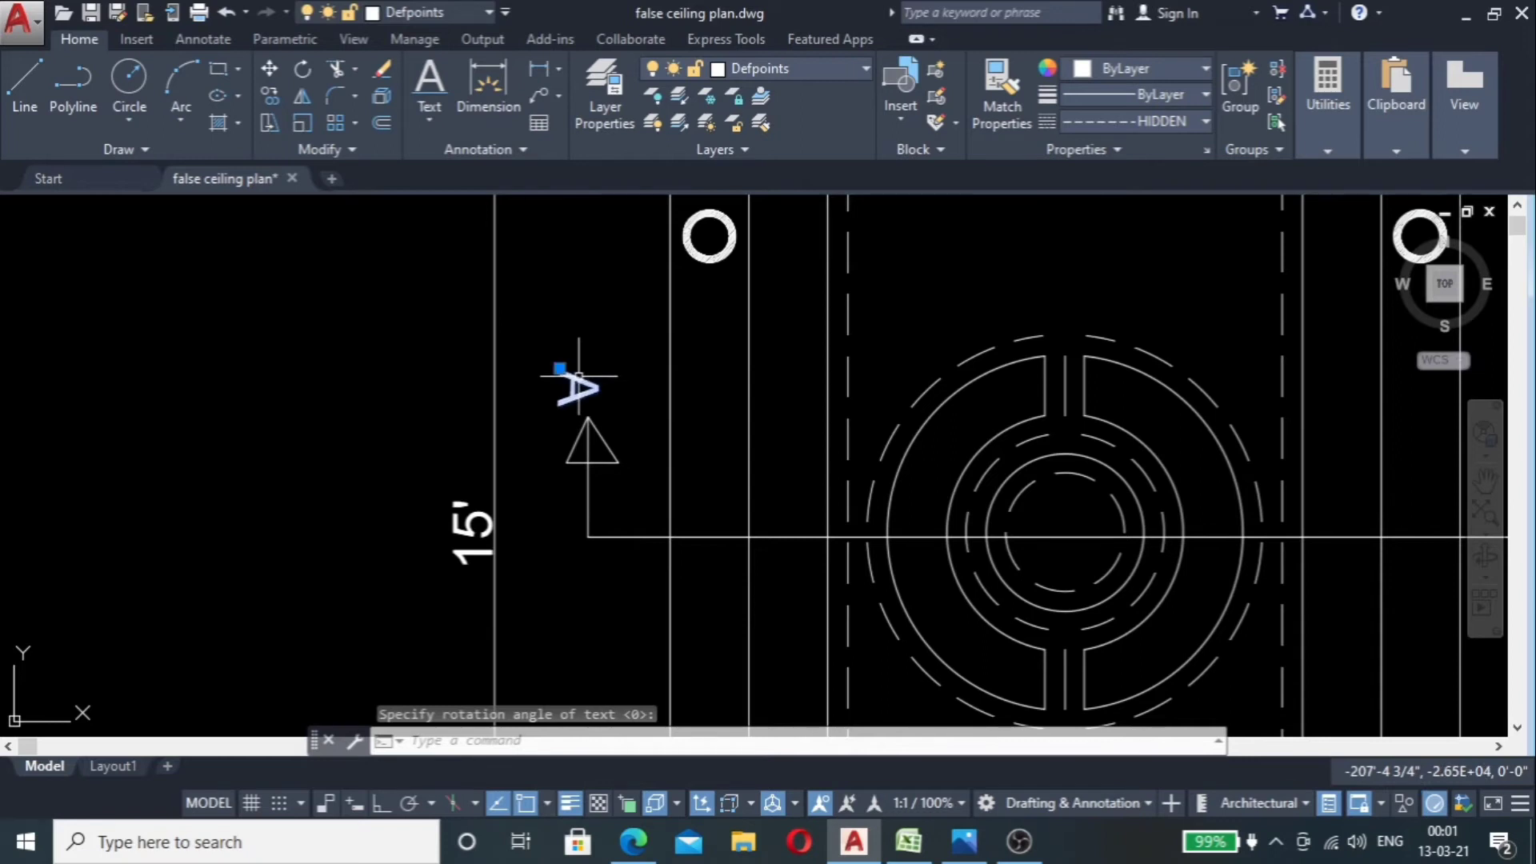
scroll(544, 392, "up", 2)
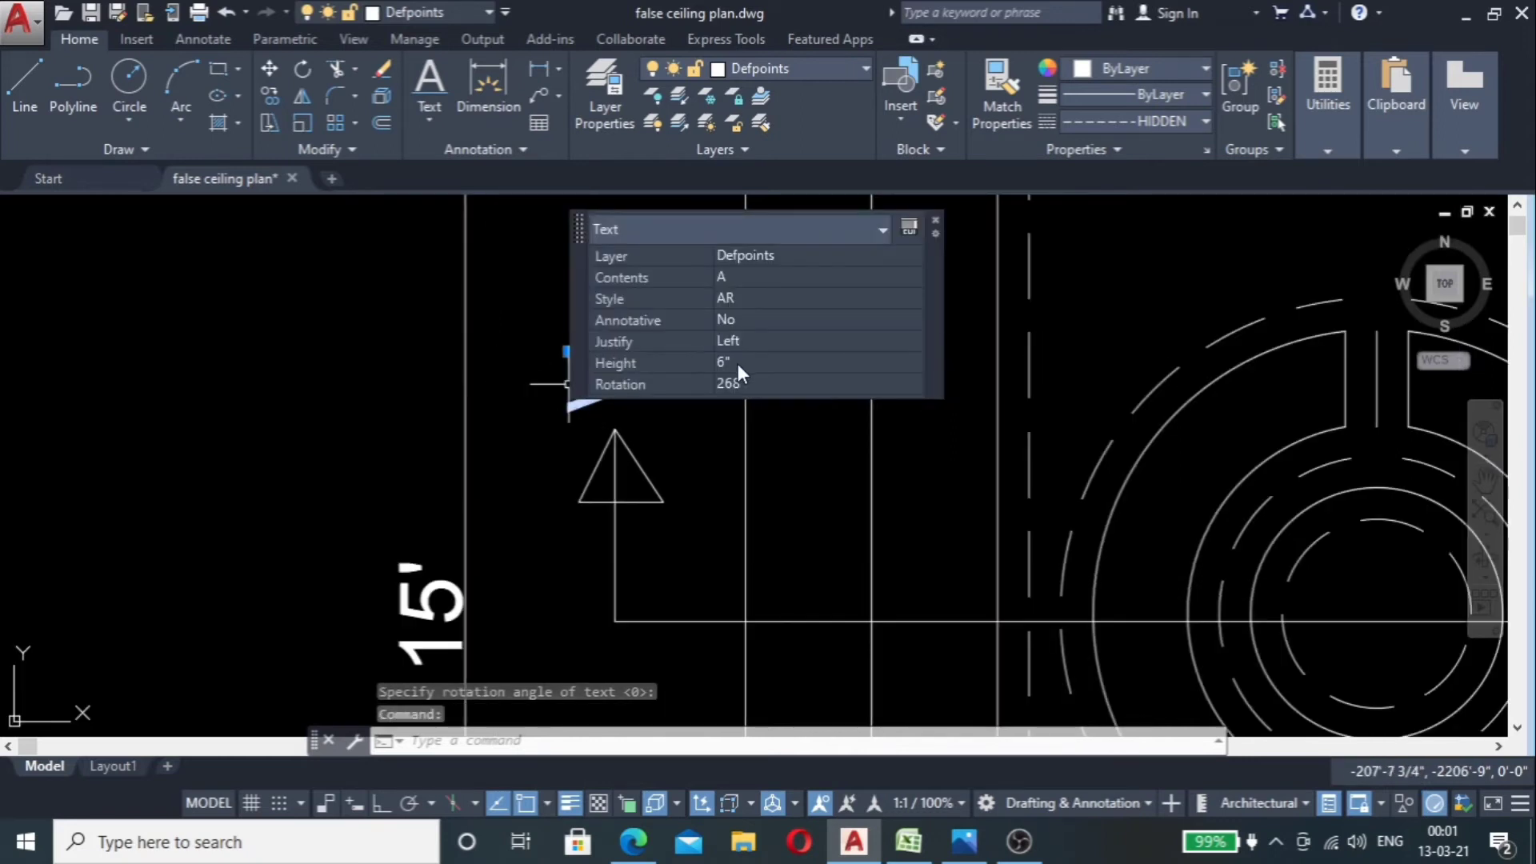
left_click(747, 381)
type("0")
key("Return")
key("Escape")
key("Return")
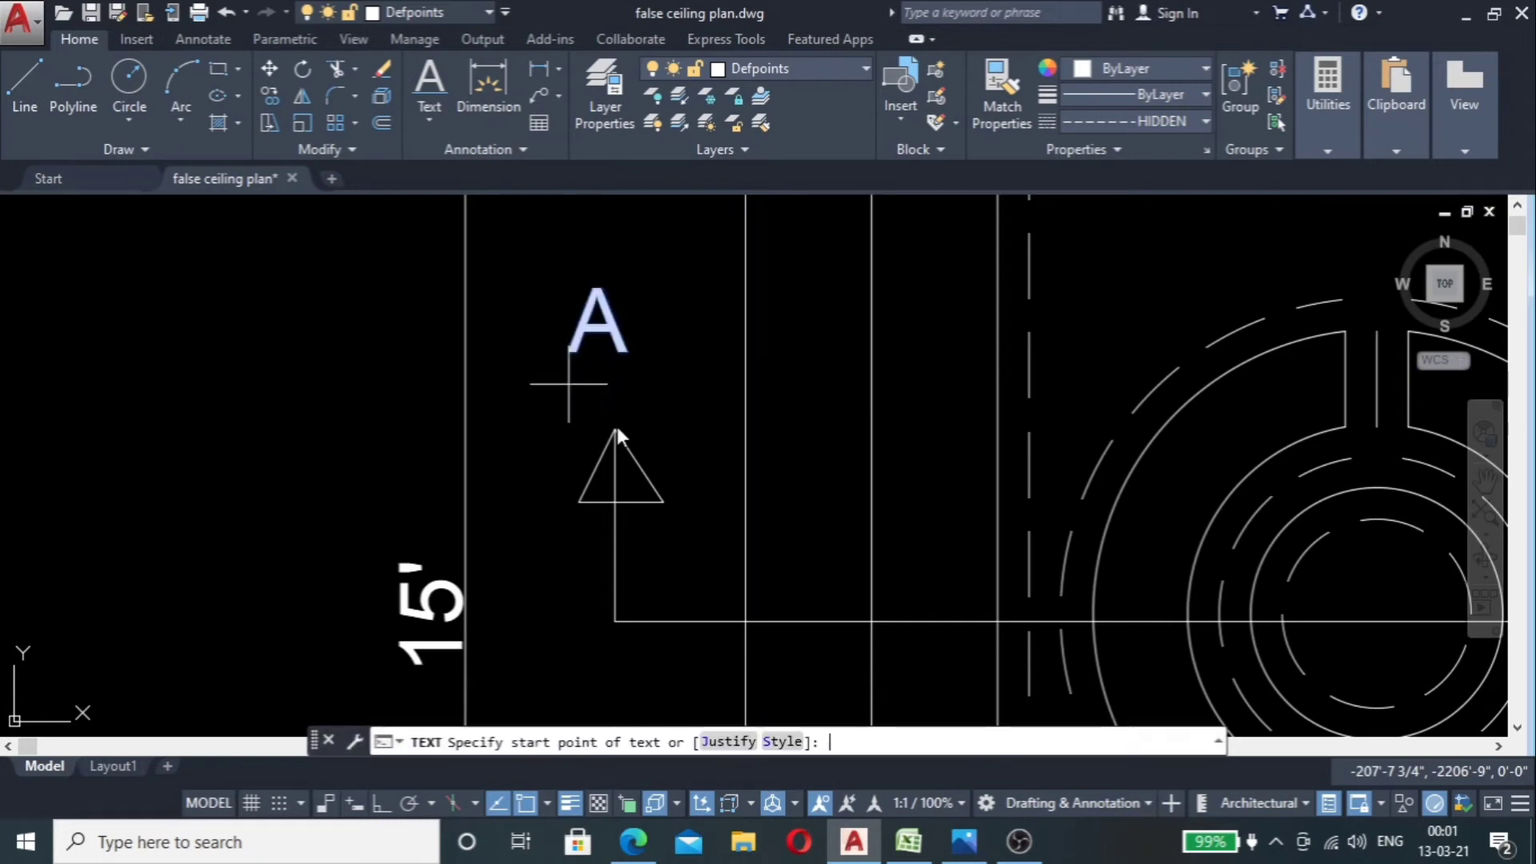
scroll(612, 383, "up", 4)
key("Escape")
Step: Copy the "A" label from the left section arrow's apex to the right section arrow's apex
left_click(515, 319)
left_click(461, 391)
scroll(461, 390, "down", 4)
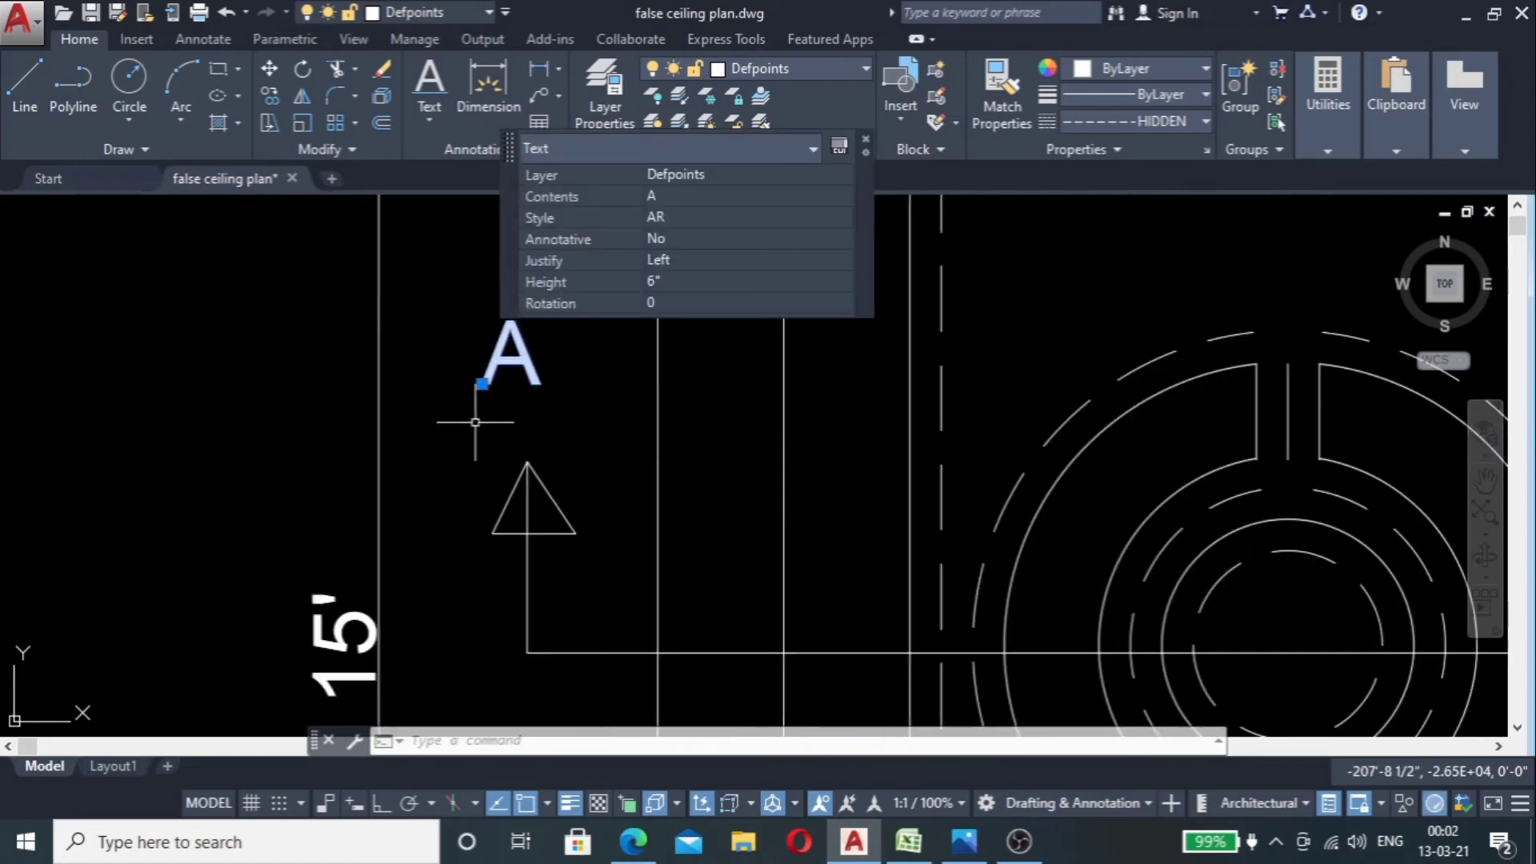
type("co")
key("Return")
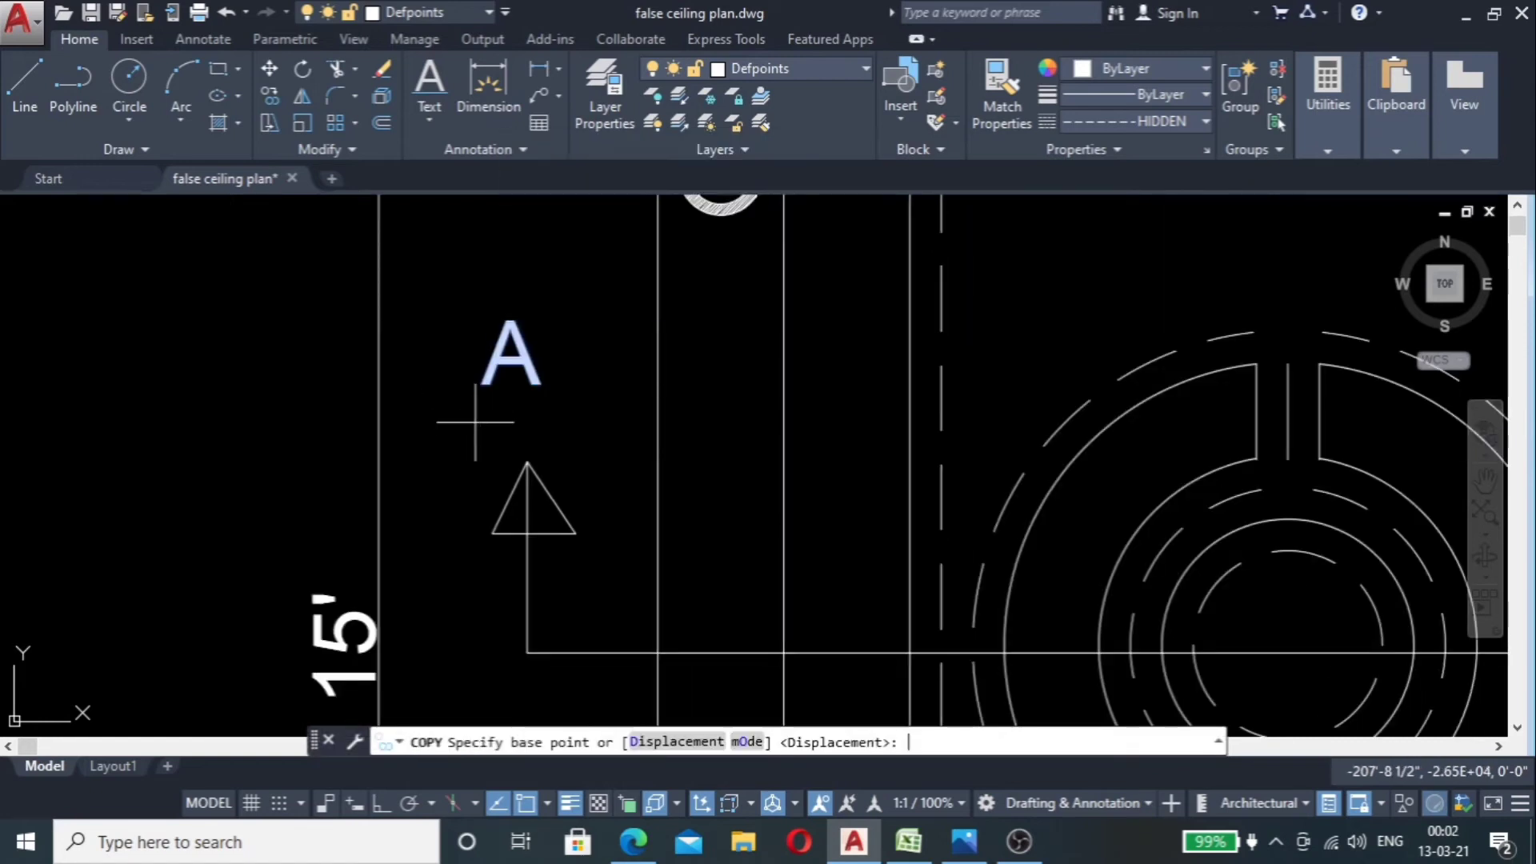
left_click(528, 462)
scroll(400, 440, "down", 5)
scroll(763, 436, "up", 5)
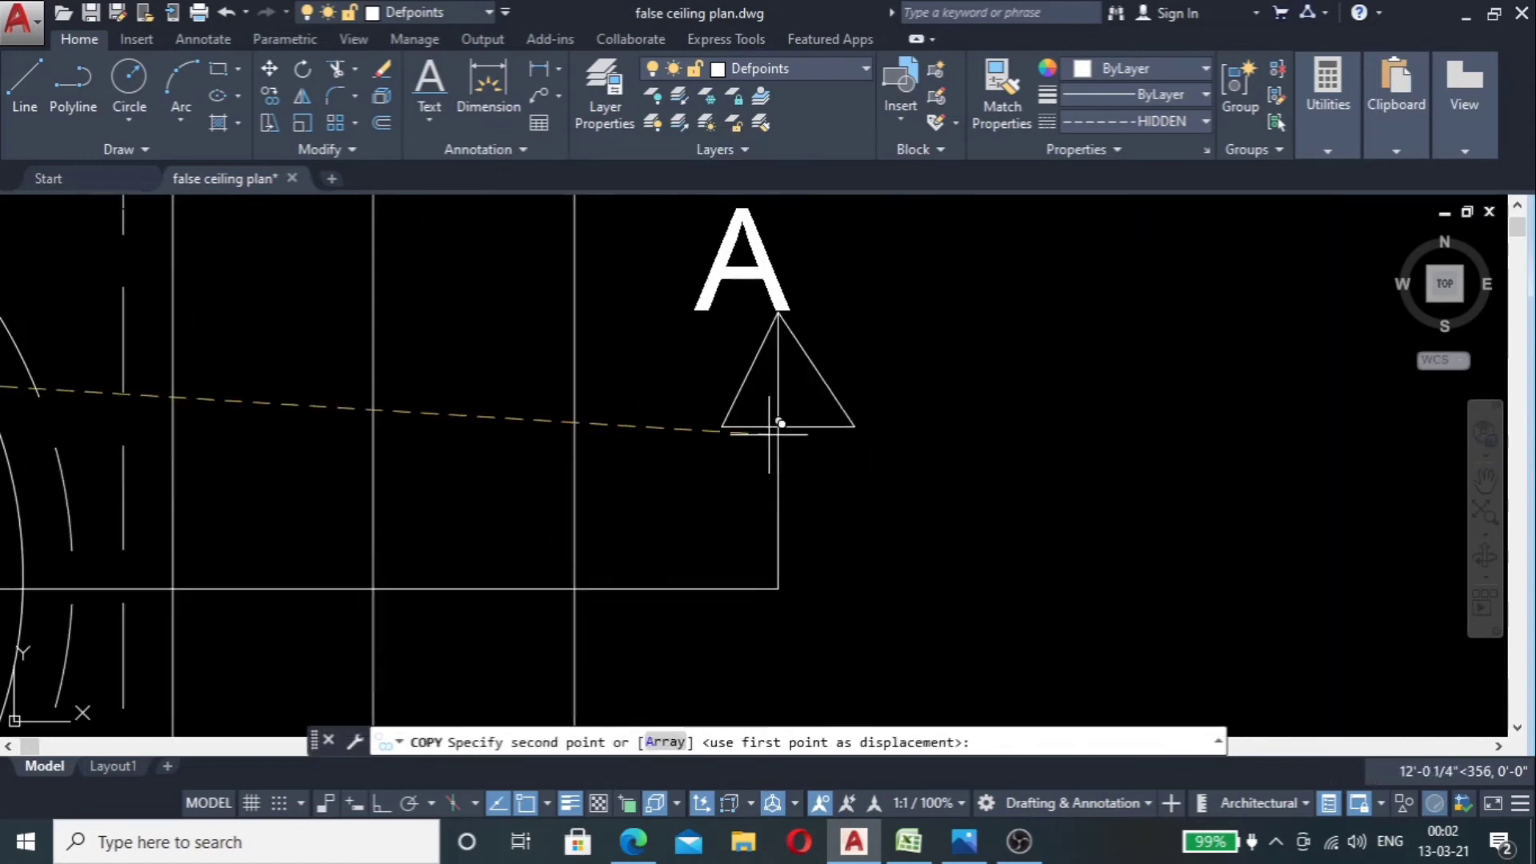
left_click(780, 314)
scroll(850, 352, "down", 5)
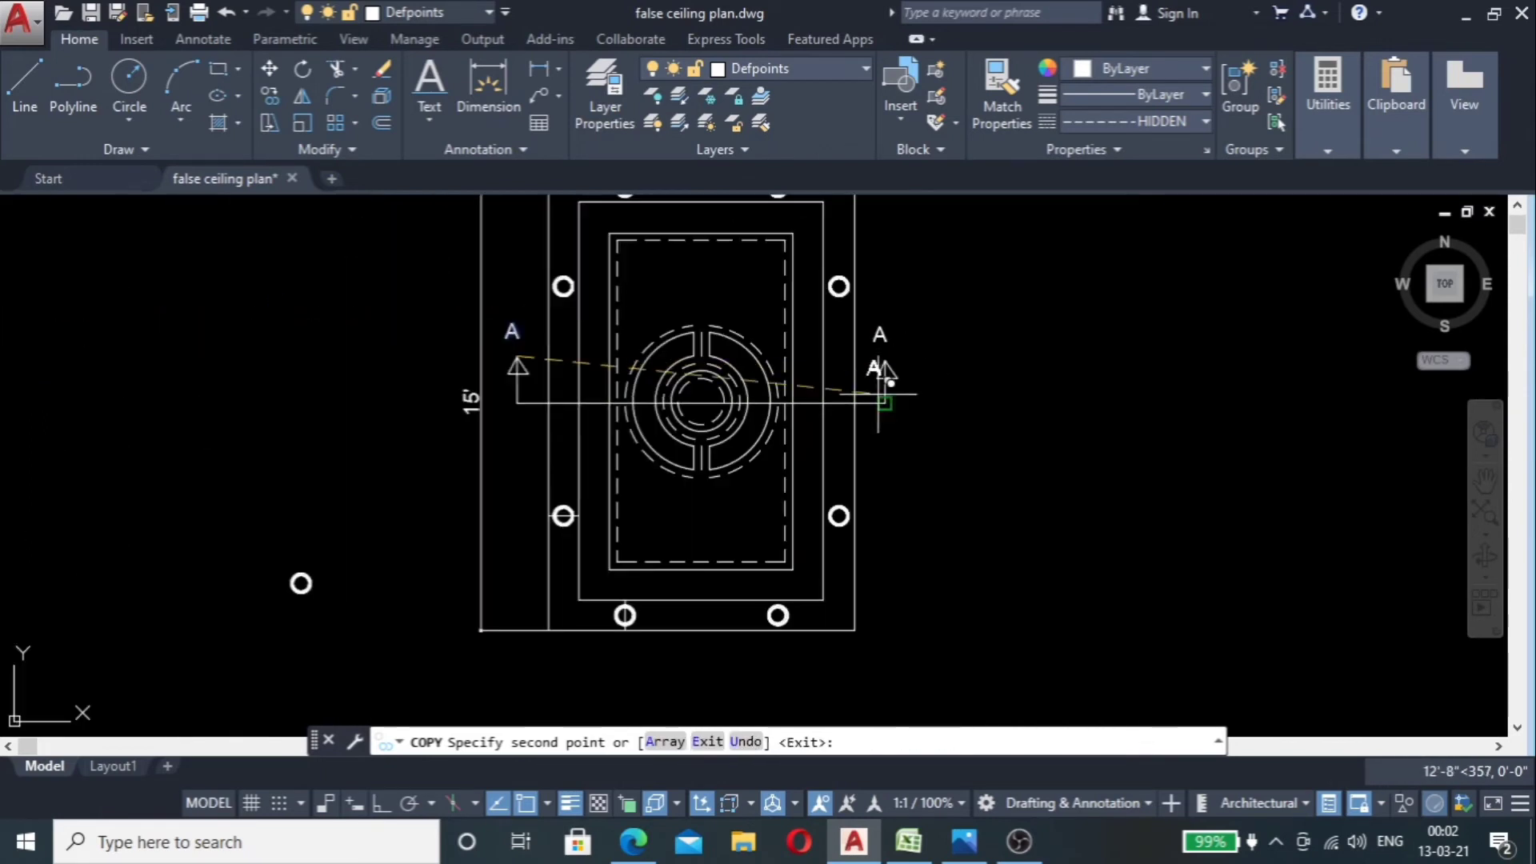
key("Return")
Step: Delete the spare ring light group lying outside the ceiling plan, to its left
scroll(517, 490, "down", 5)
scroll(640, 428, "up", 5)
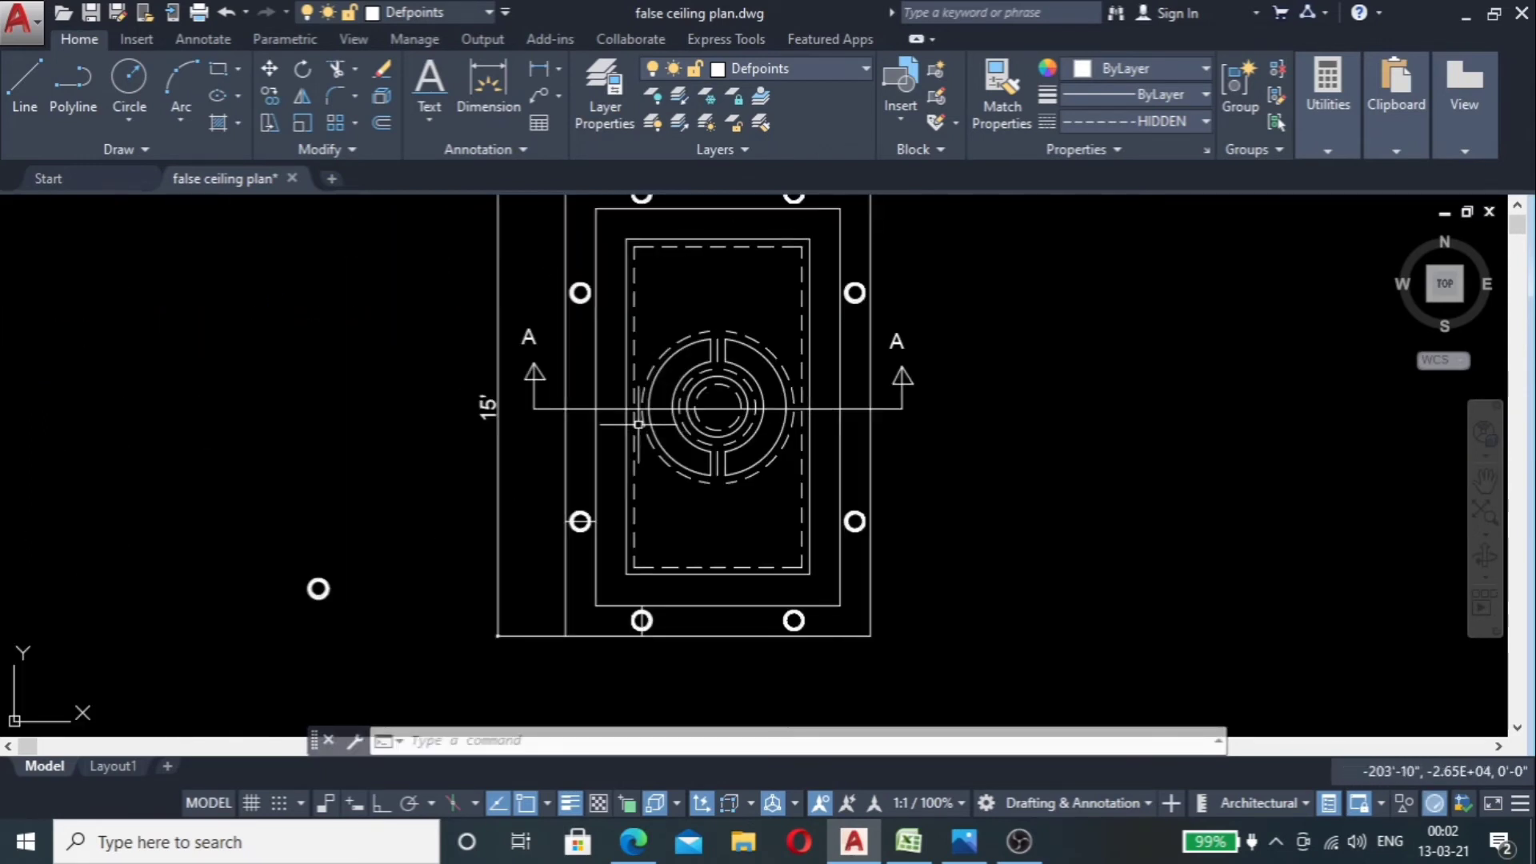
scroll(544, 424, "down", 4)
scroll(512, 429, "up", 6)
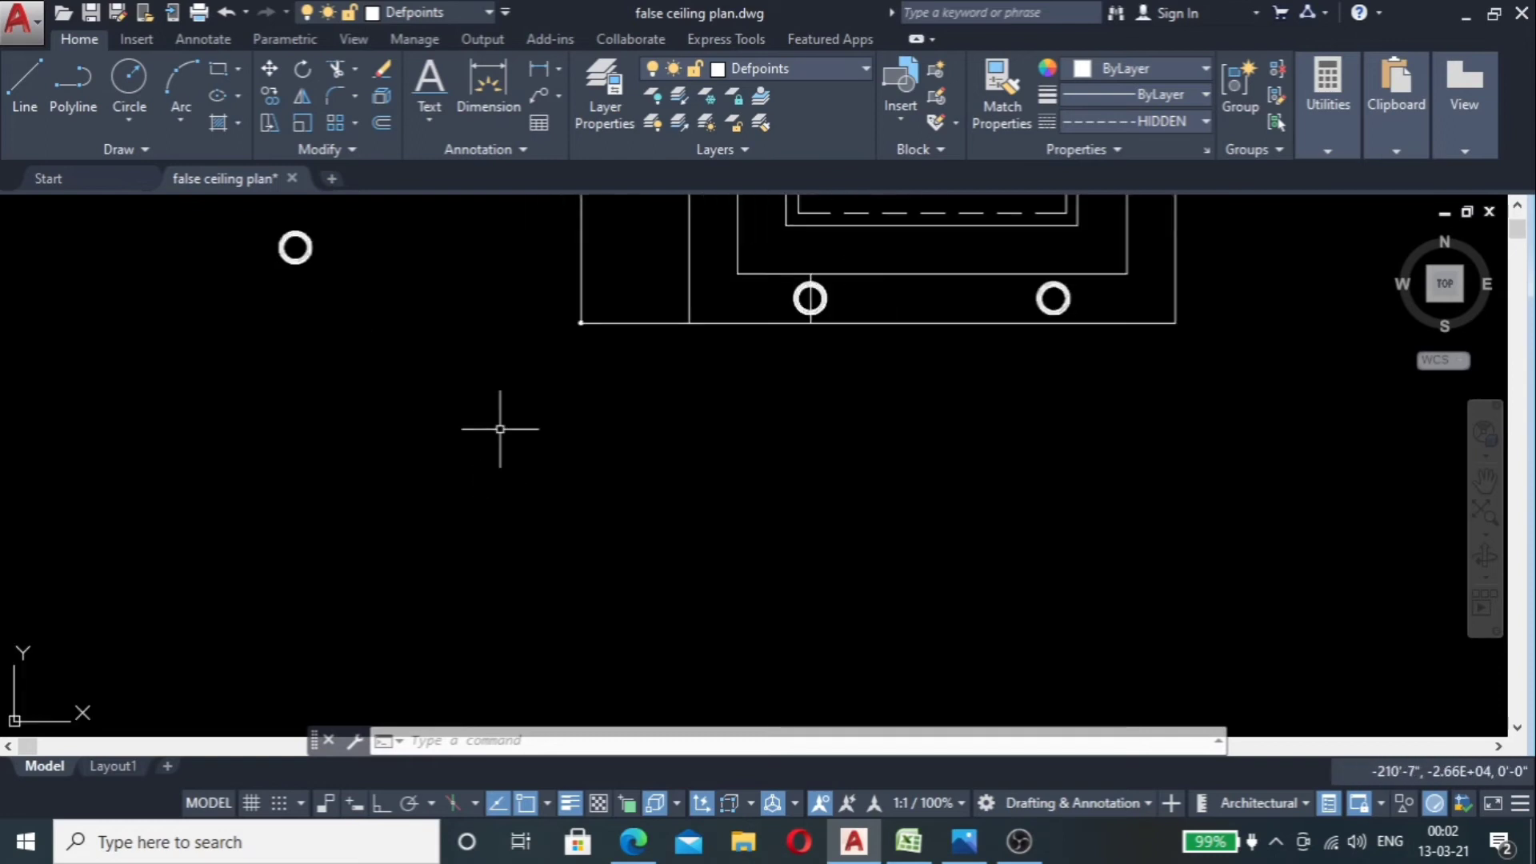
scroll(522, 378, "down", 4)
scroll(530, 440, "down", 4)
scroll(544, 501, "up", 2)
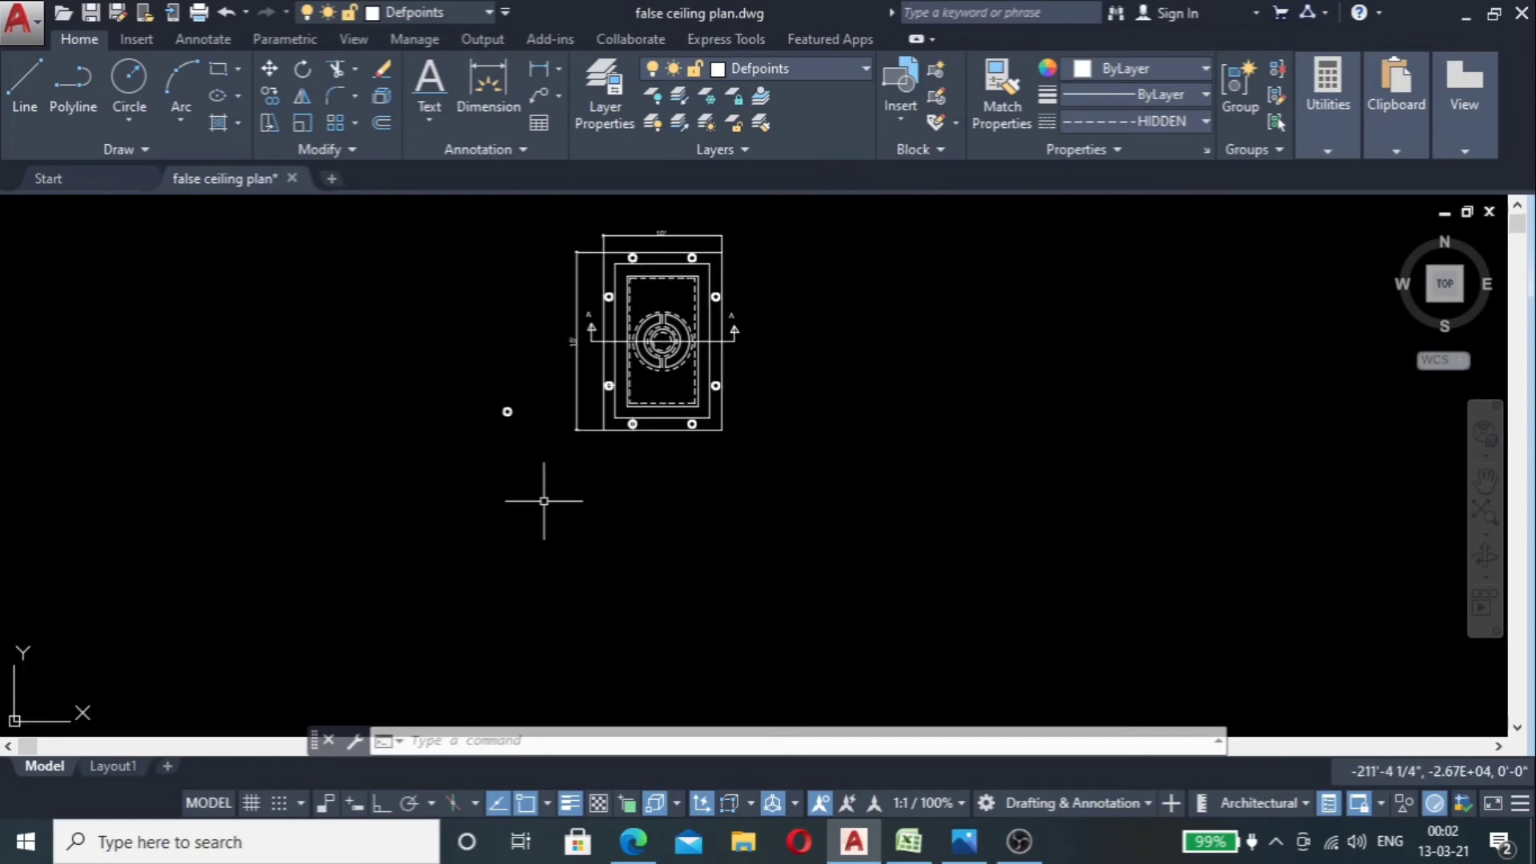
scroll(504, 405, "up", 6)
left_click(555, 371)
left_click(484, 468)
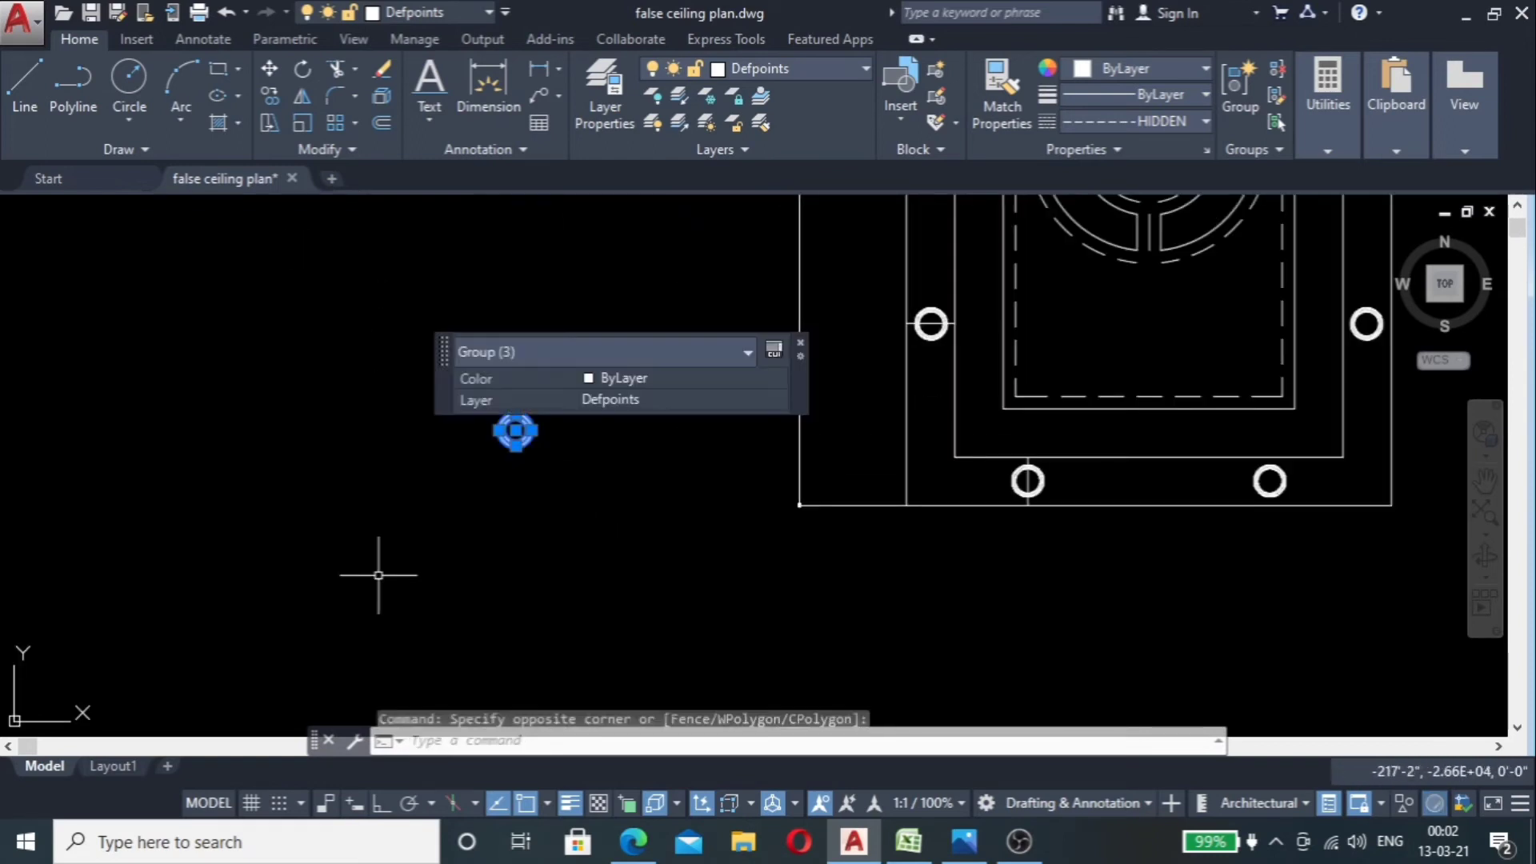
key("Delete")
scroll(408, 496, "down", 4)
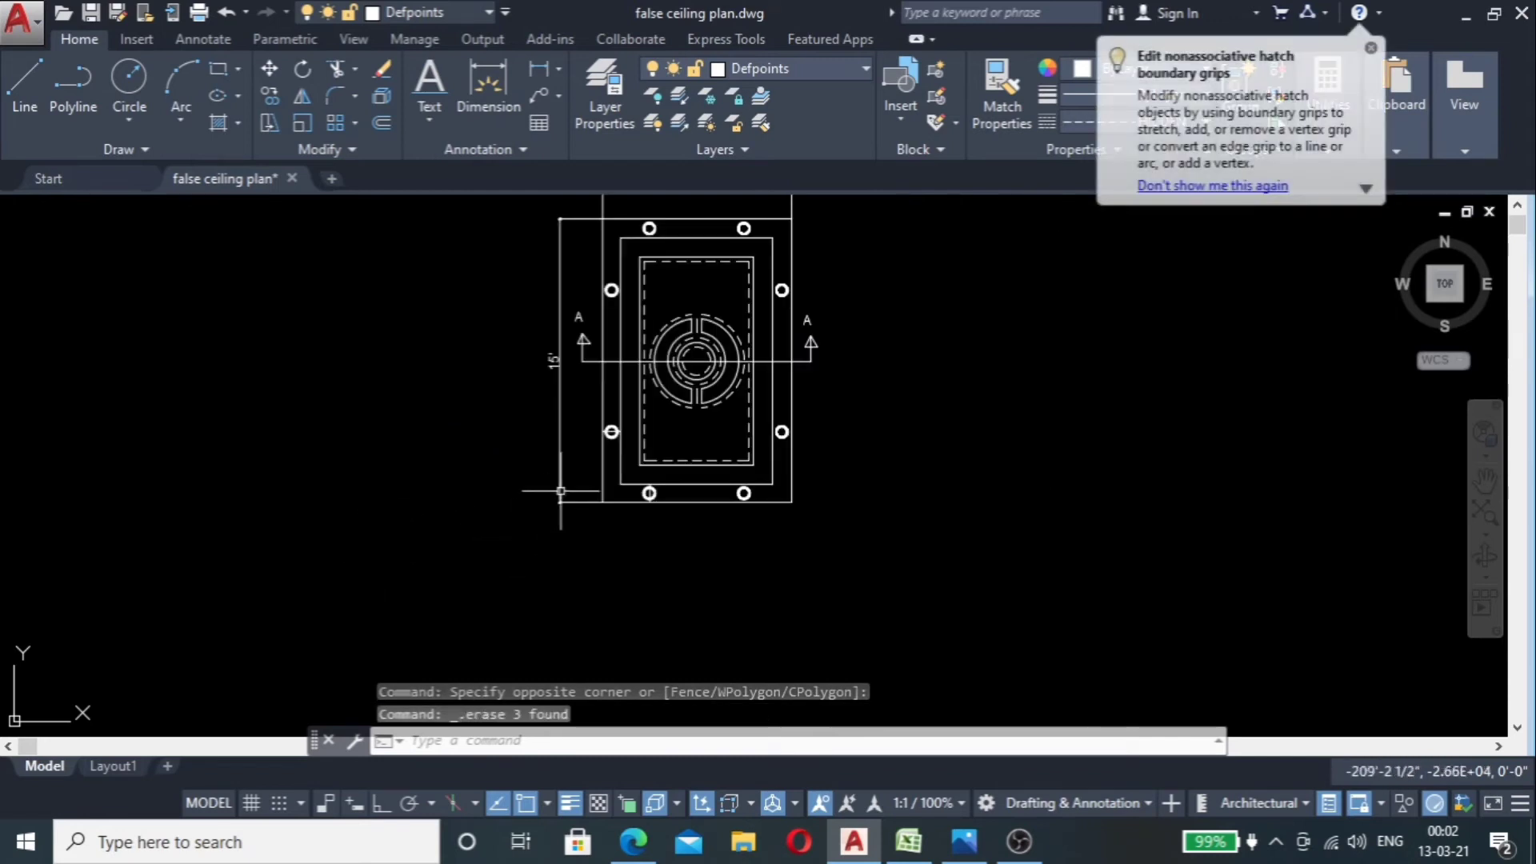
Step: Delete the 15' dimension beside the plan and the overall width dimension above it
scroll(588, 442, "up", 2)
left_click(560, 380)
left_click(485, 504)
key("Delete")
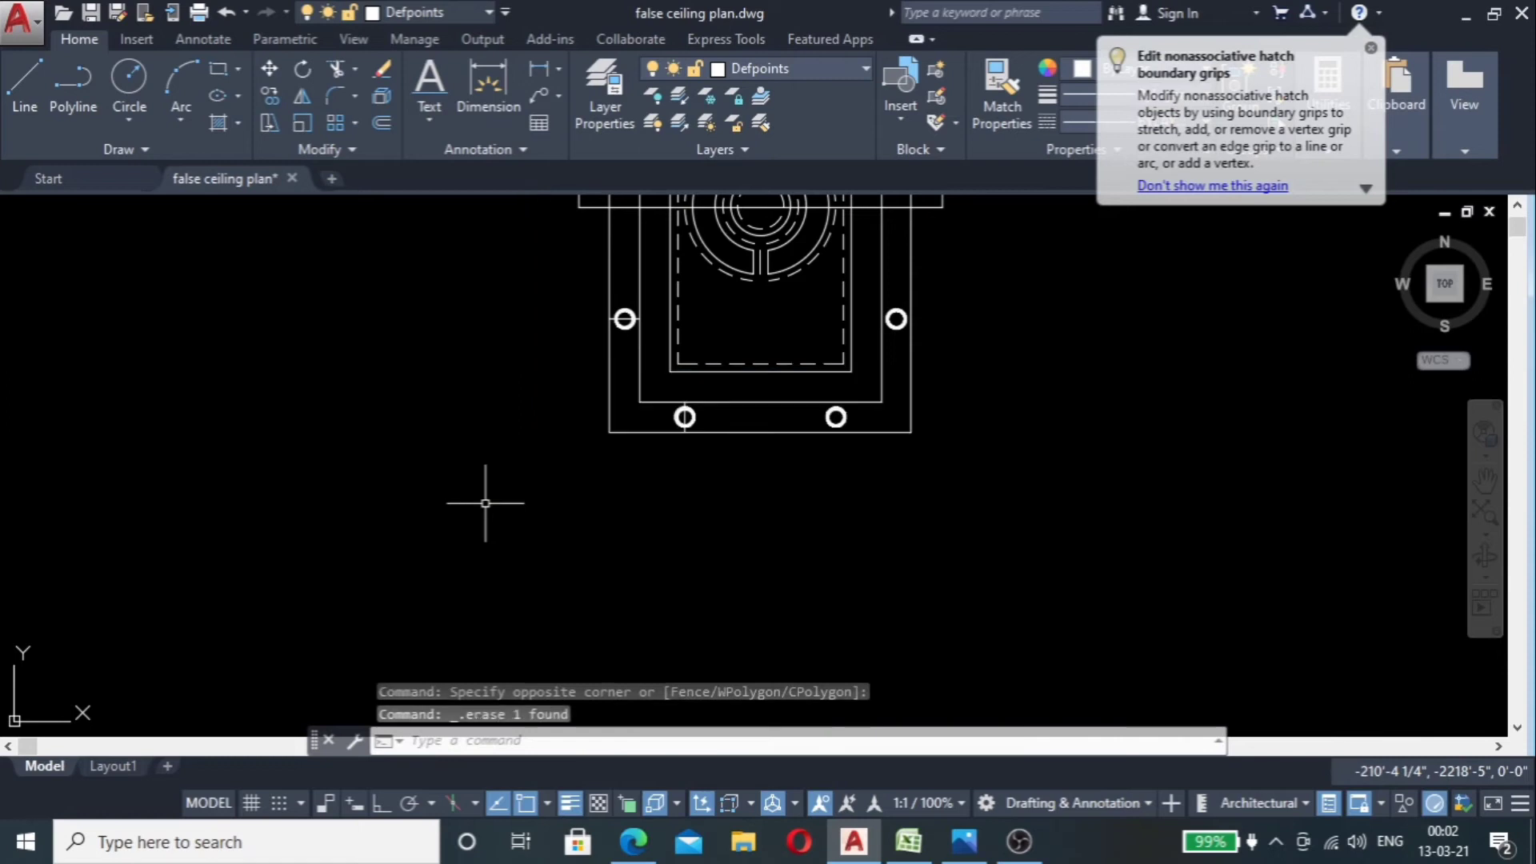
scroll(486, 497, "down", 3)
scroll(490, 480, "up", 4)
left_click(515, 280)
key("Delete")
Step: Draw vertical construction lines through the lower-left corners of the outer boundary and the first rectangle inside it
scroll(635, 234, "down", 4)
scroll(604, 338, "up", 4)
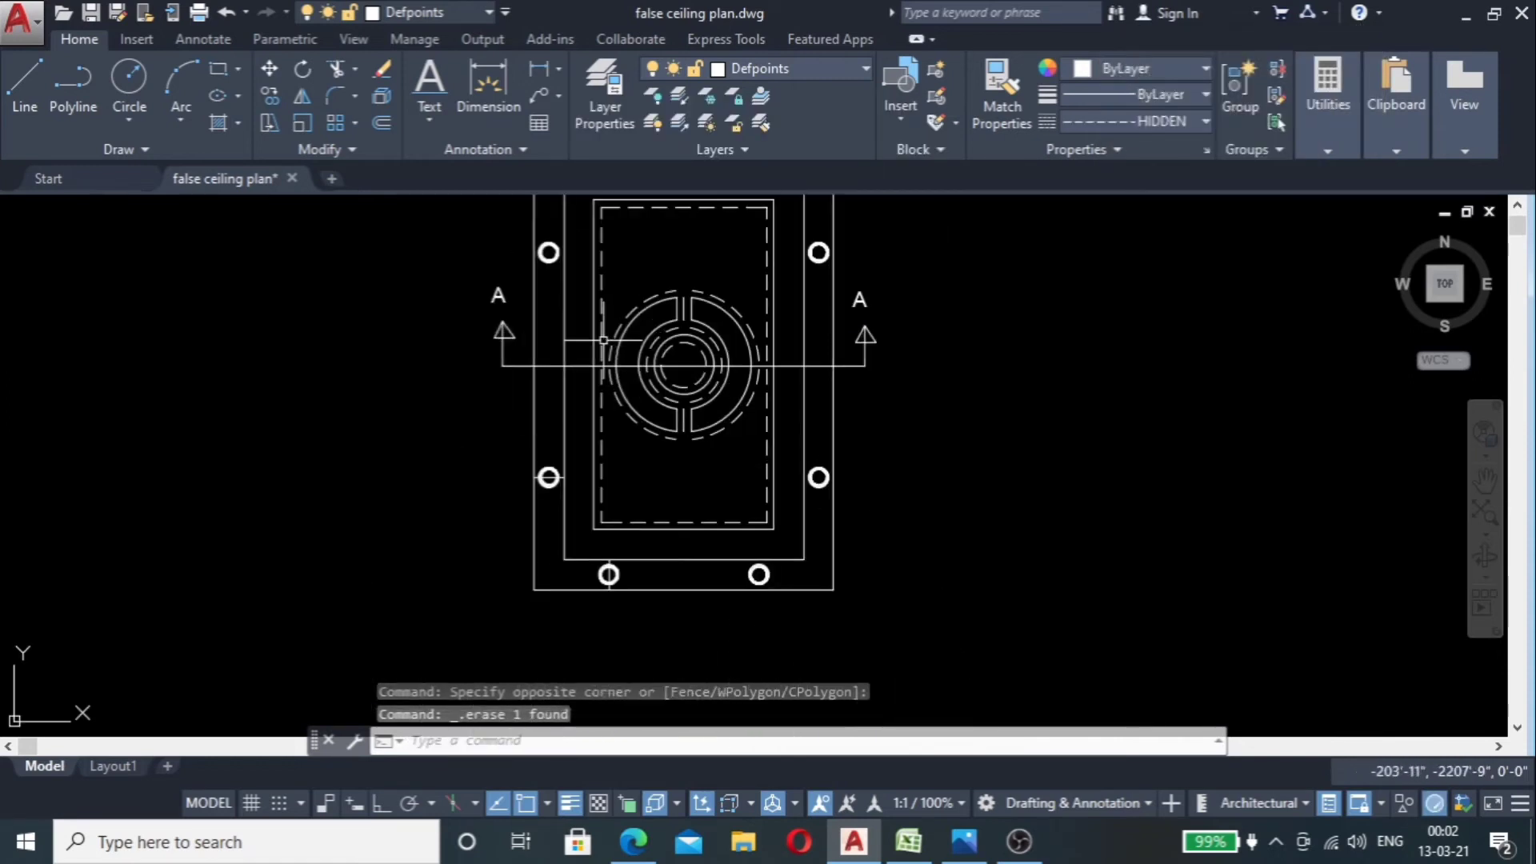
scroll(751, 324, "down", 2)
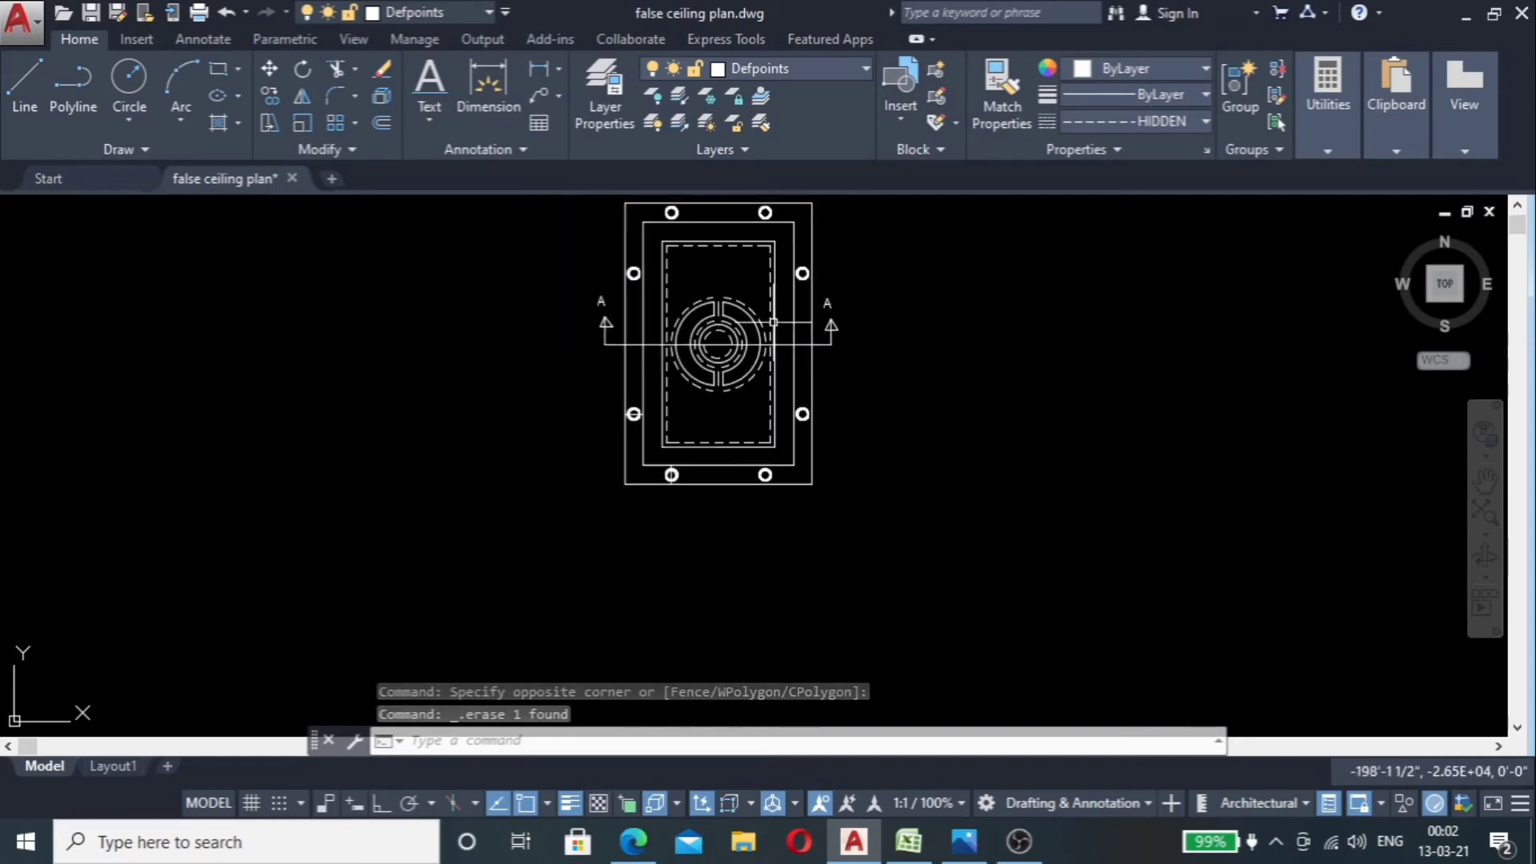
scroll(655, 455, "down", 2)
scroll(631, 491, "up", 5)
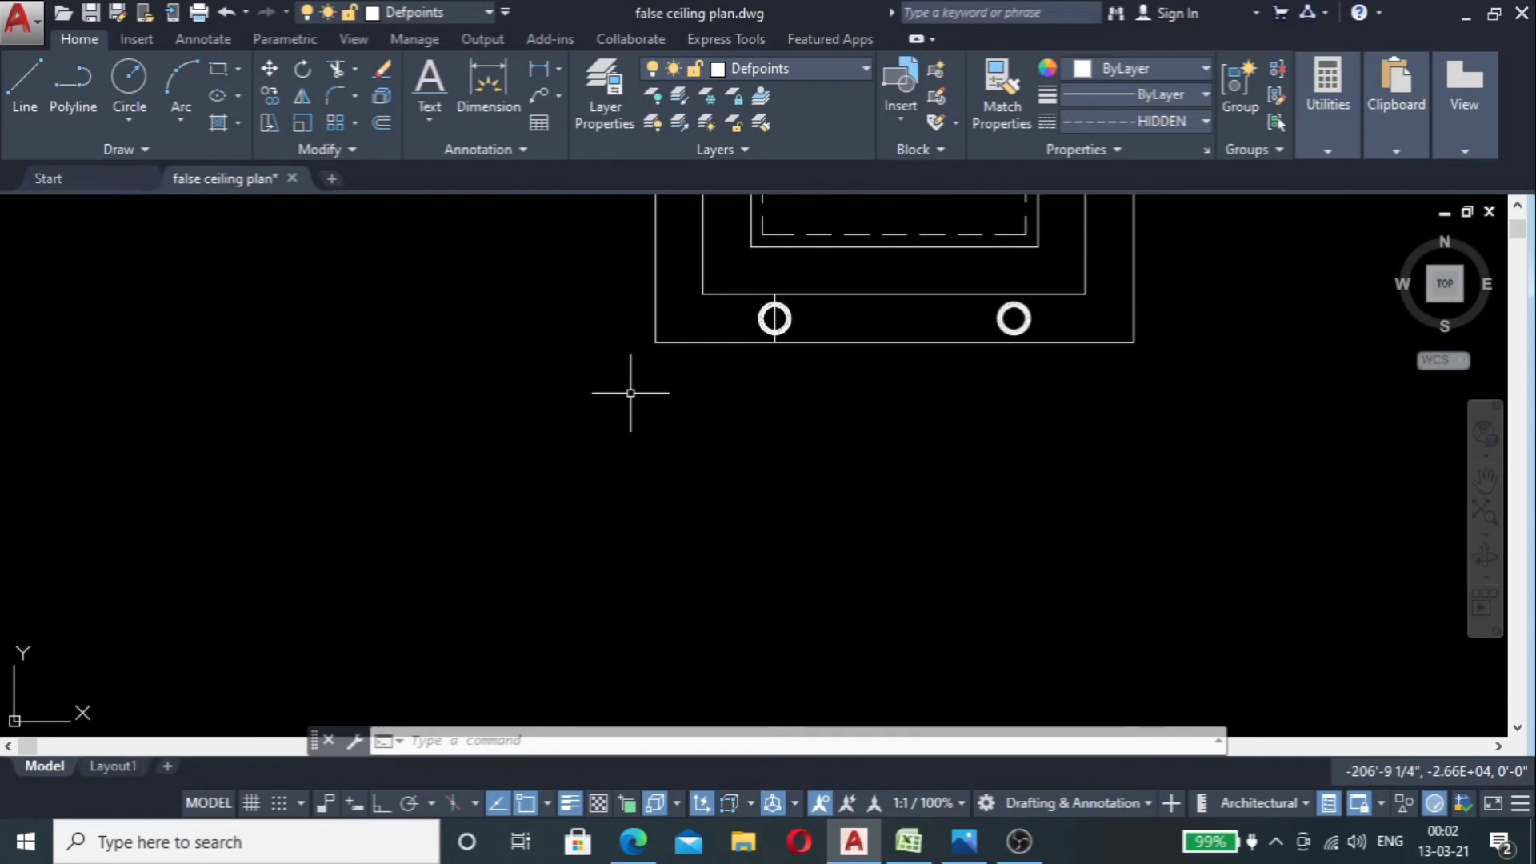
type("XLV")
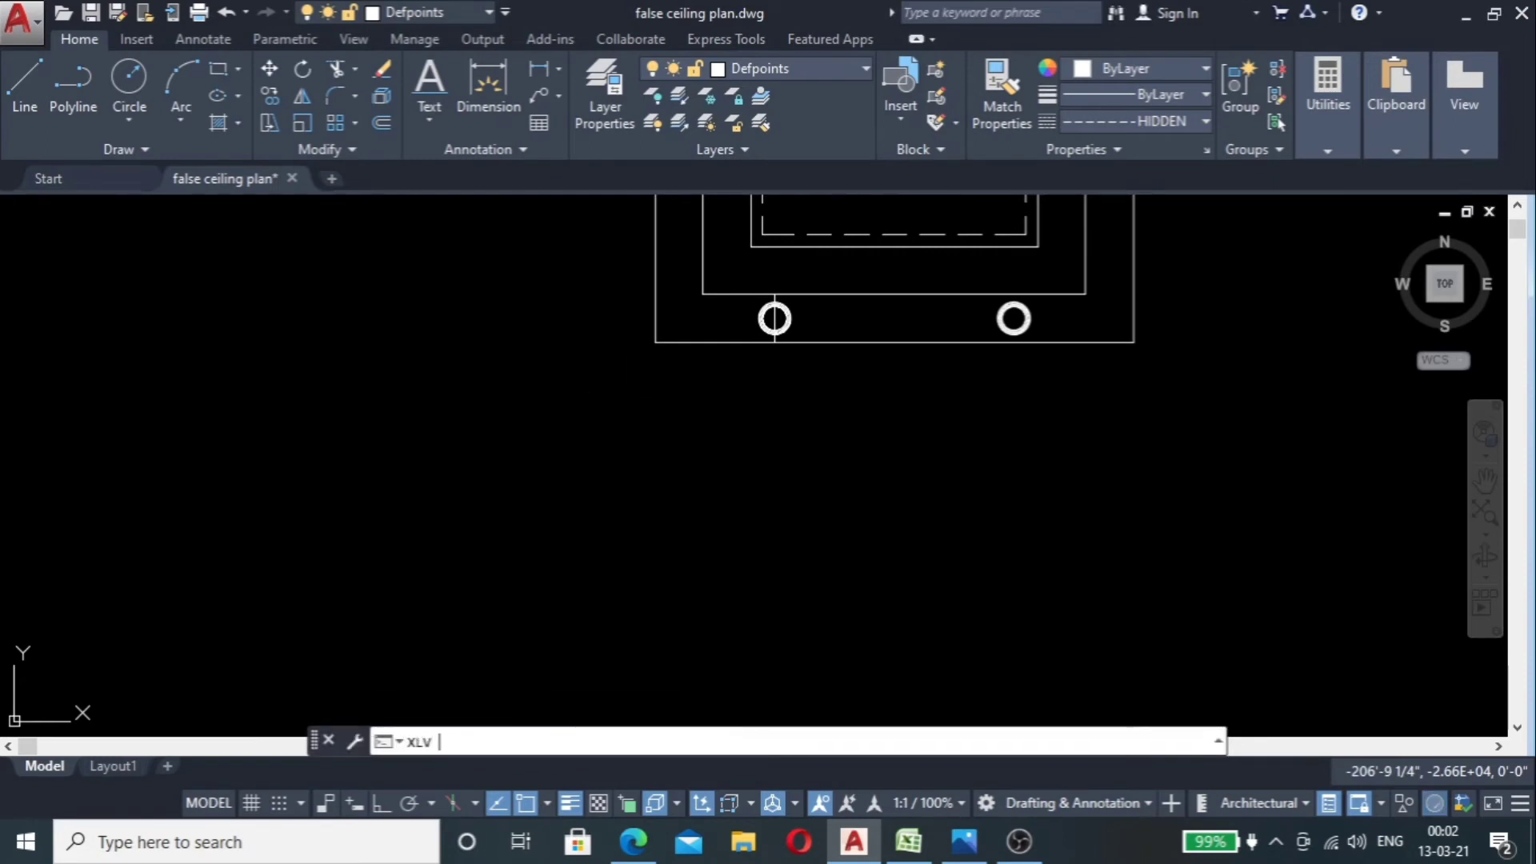
key("Return")
left_click(655, 341)
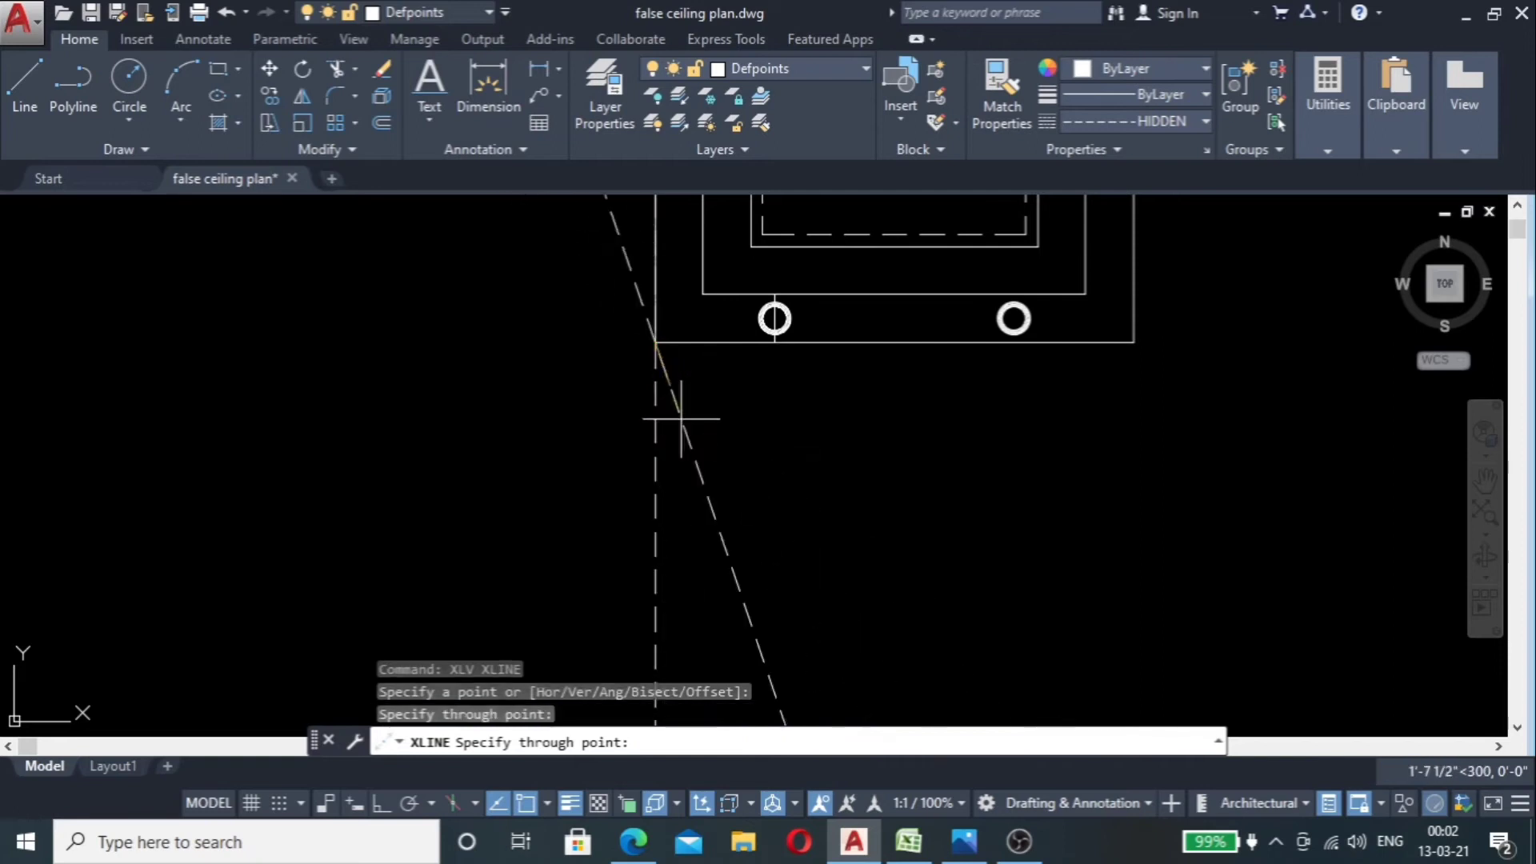
key("Return")
key("Return")
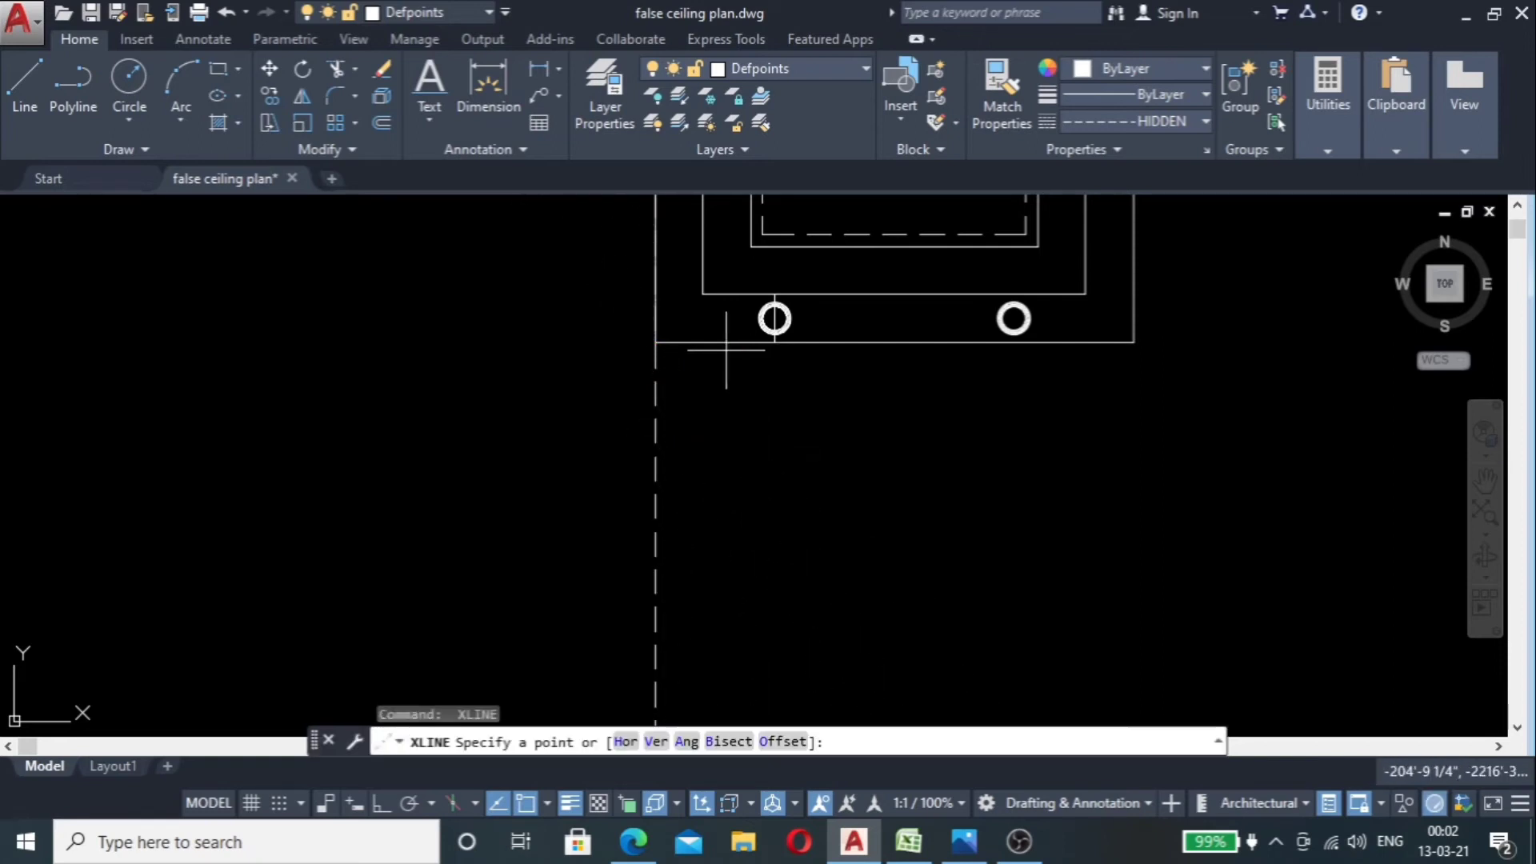
left_click(702, 293)
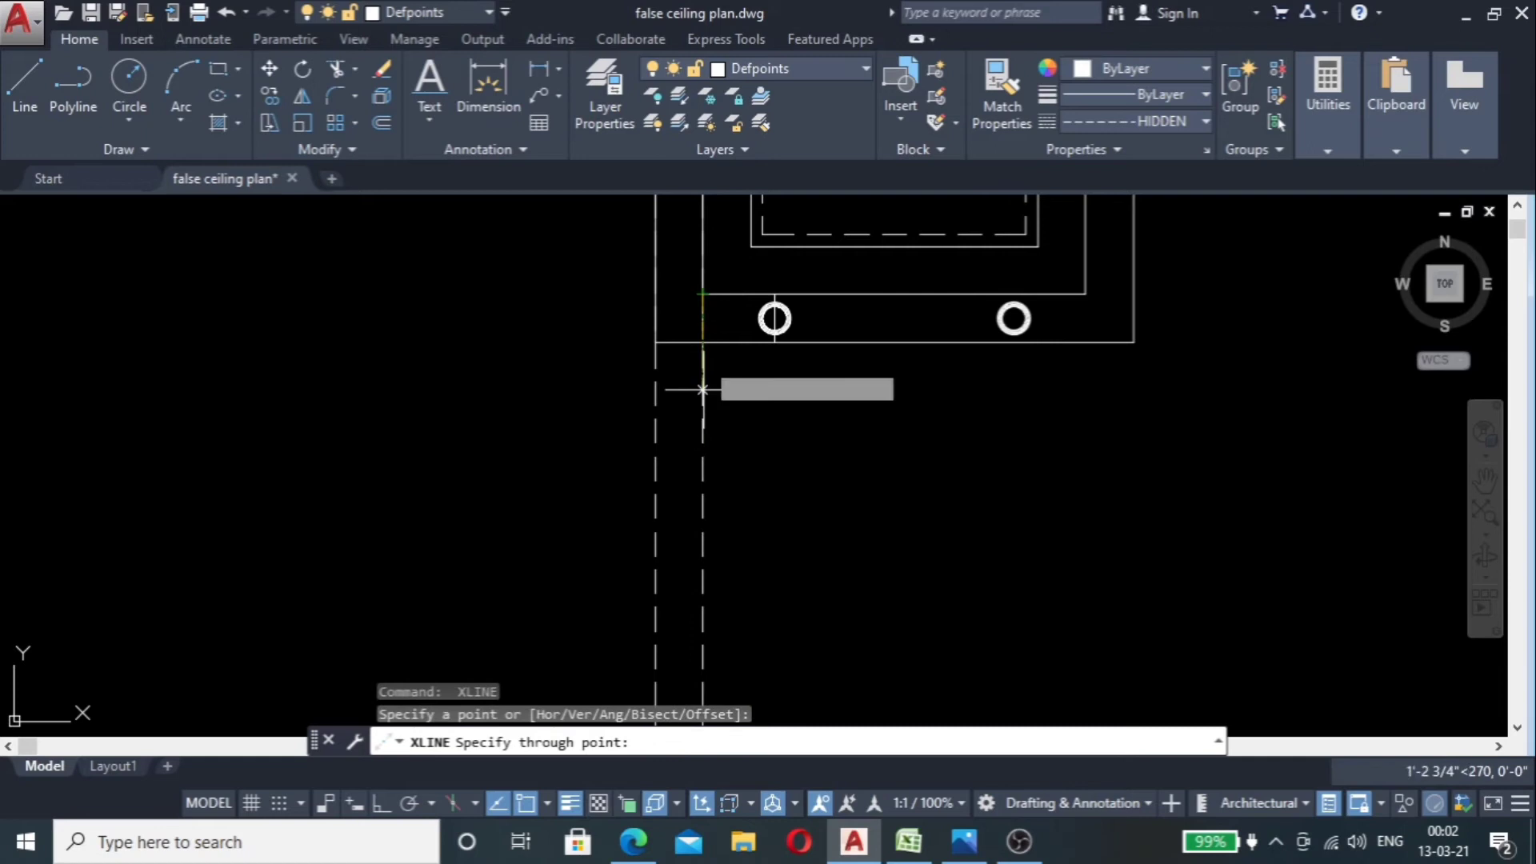
left_click(703, 480)
key("Return")
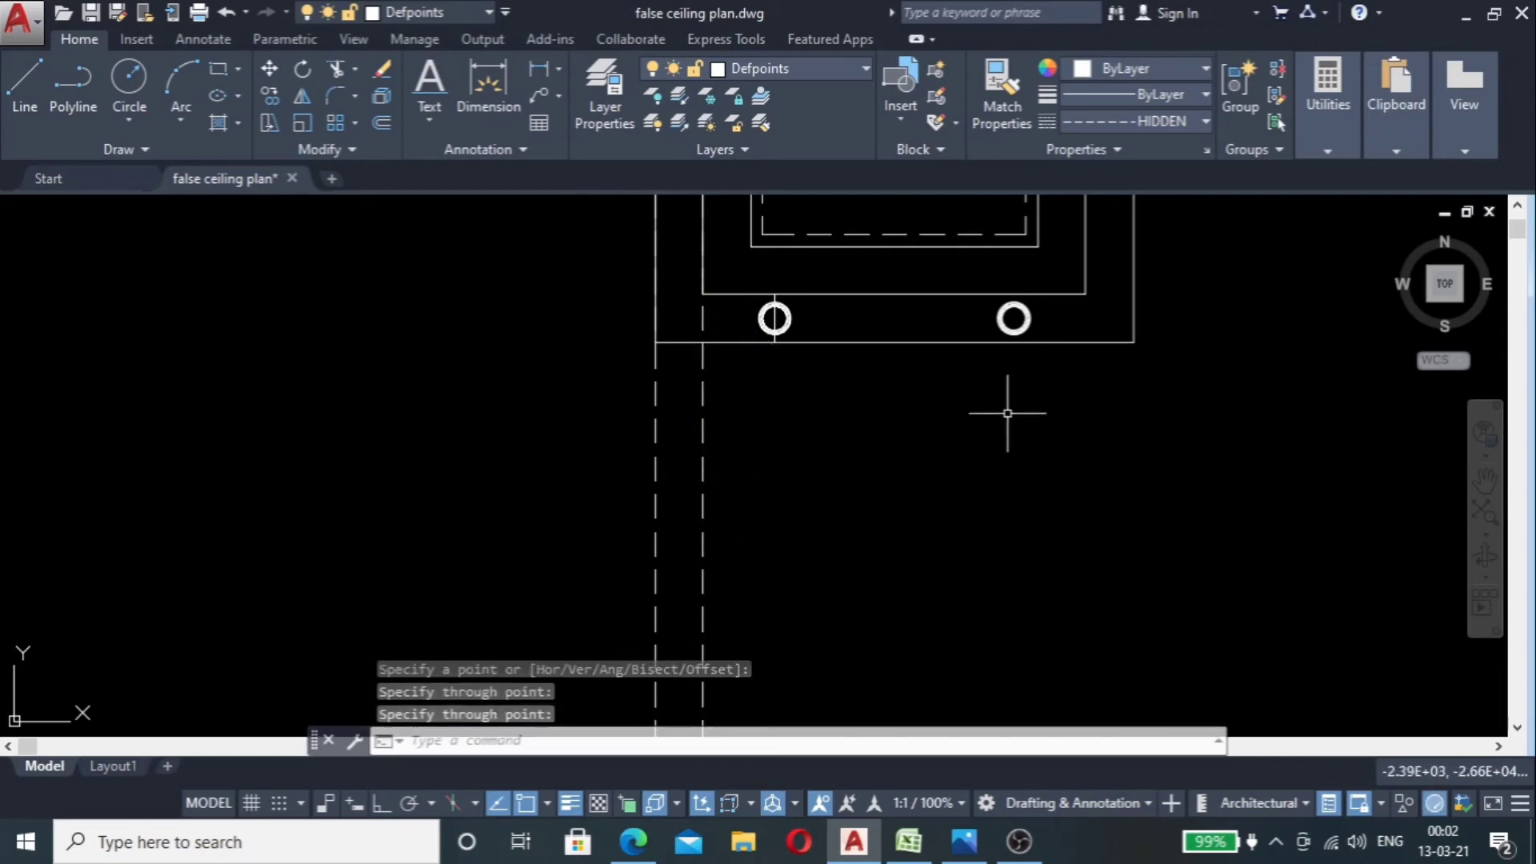
Step: Draw vertical construction lines through the lower-right corners of the outer boundary and the first inner rectangle, with Ortho on
key("Return")
left_click(1133, 343)
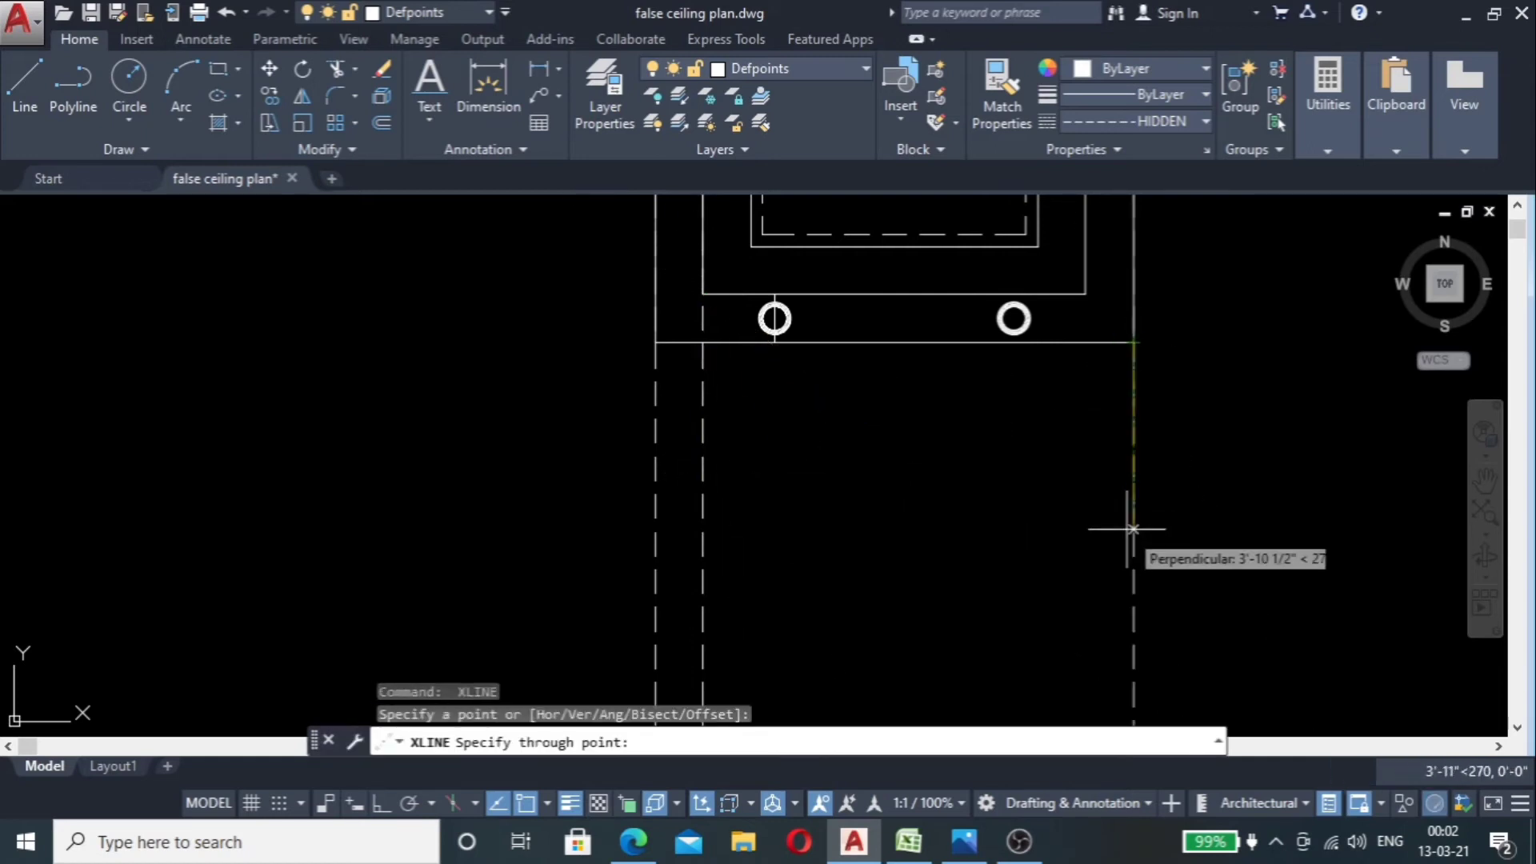
left_click(1133, 529)
key("Return")
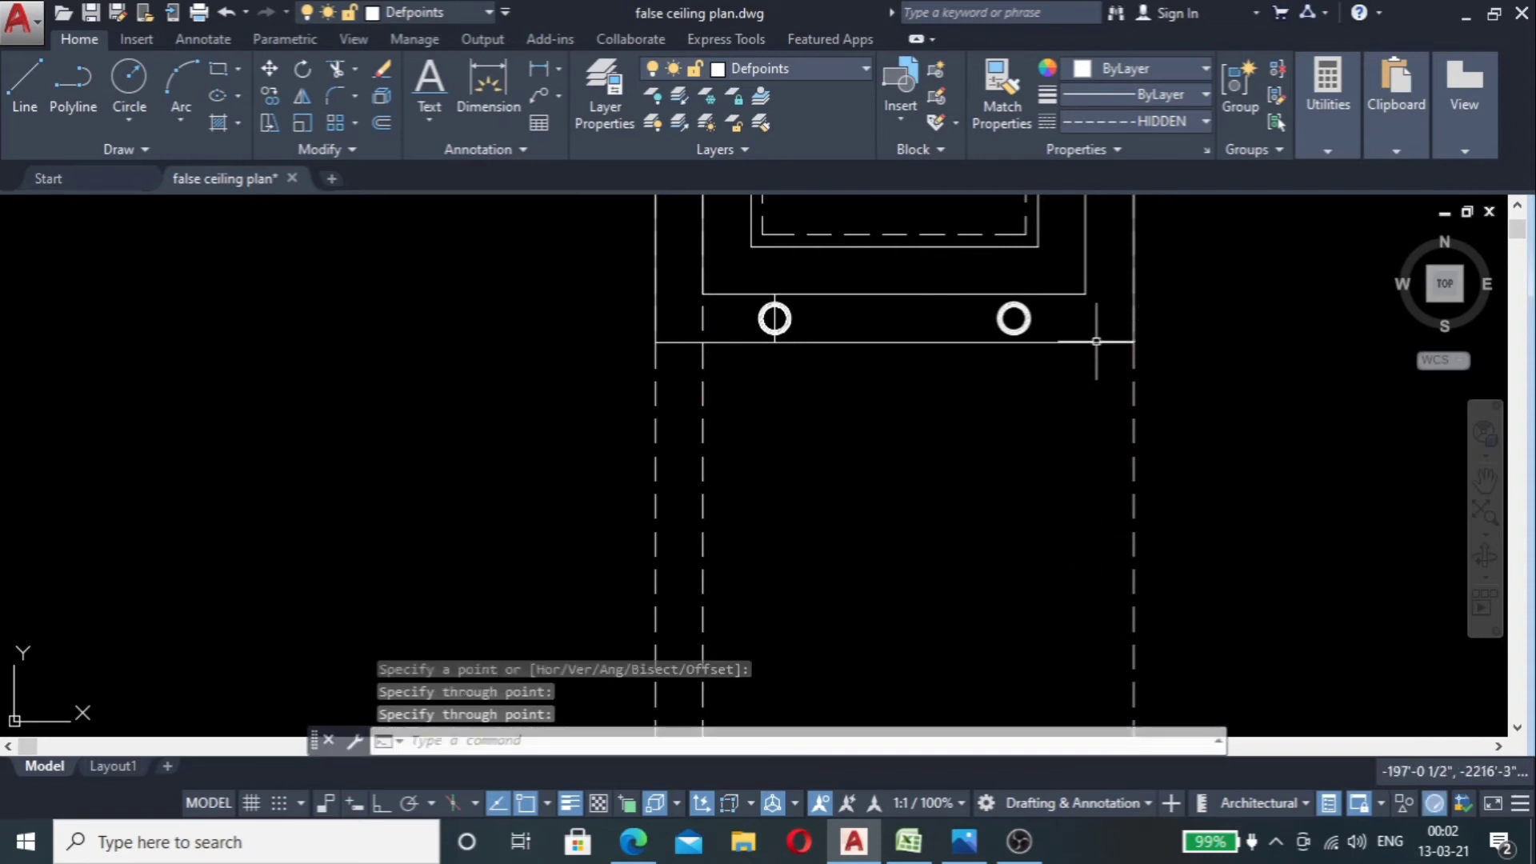
key("Return")
left_click(1085, 294)
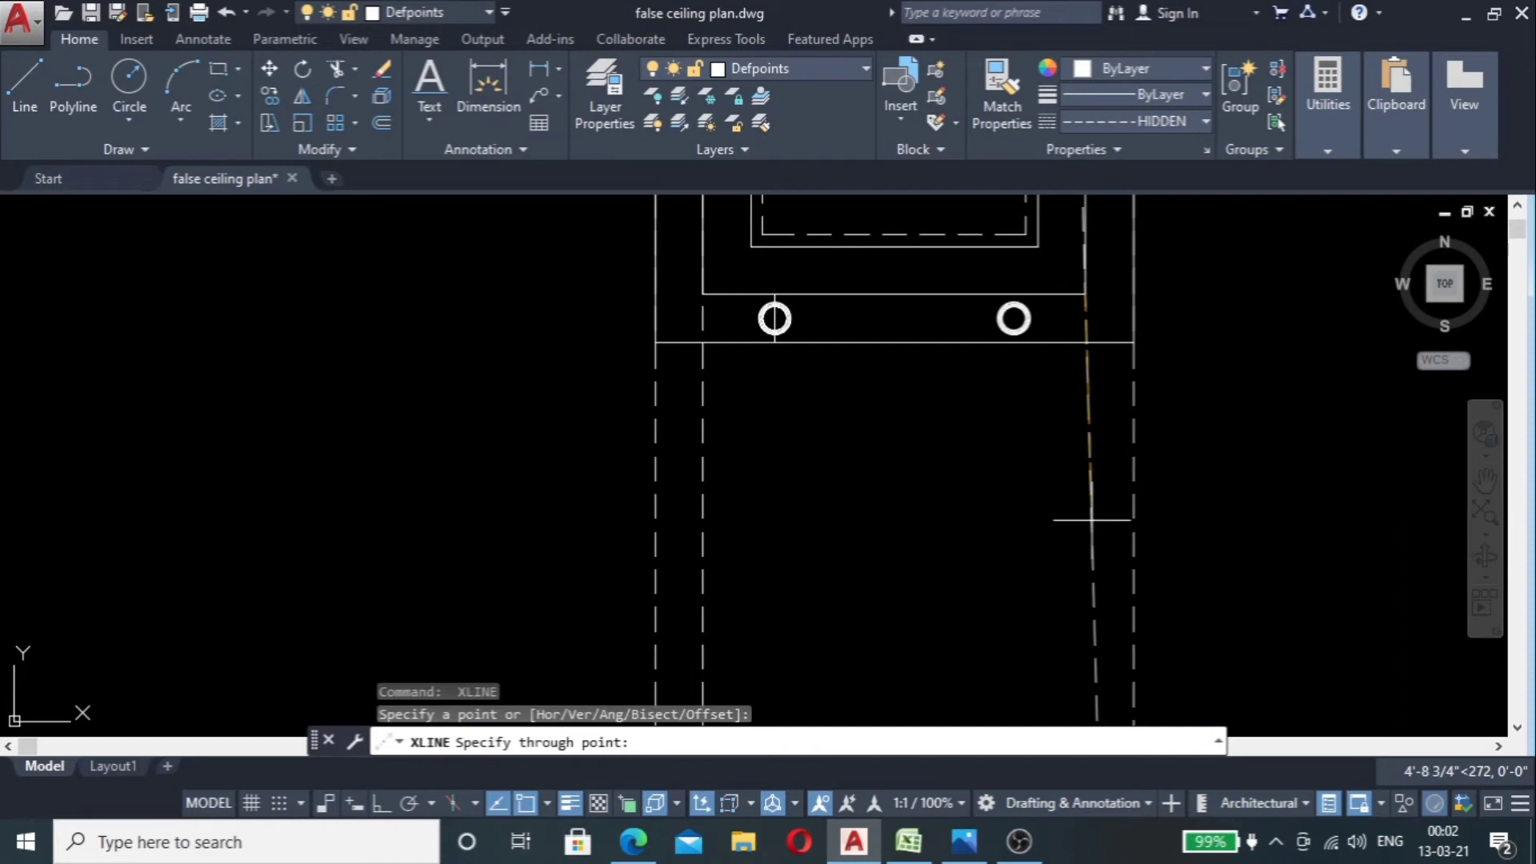
key("F8")
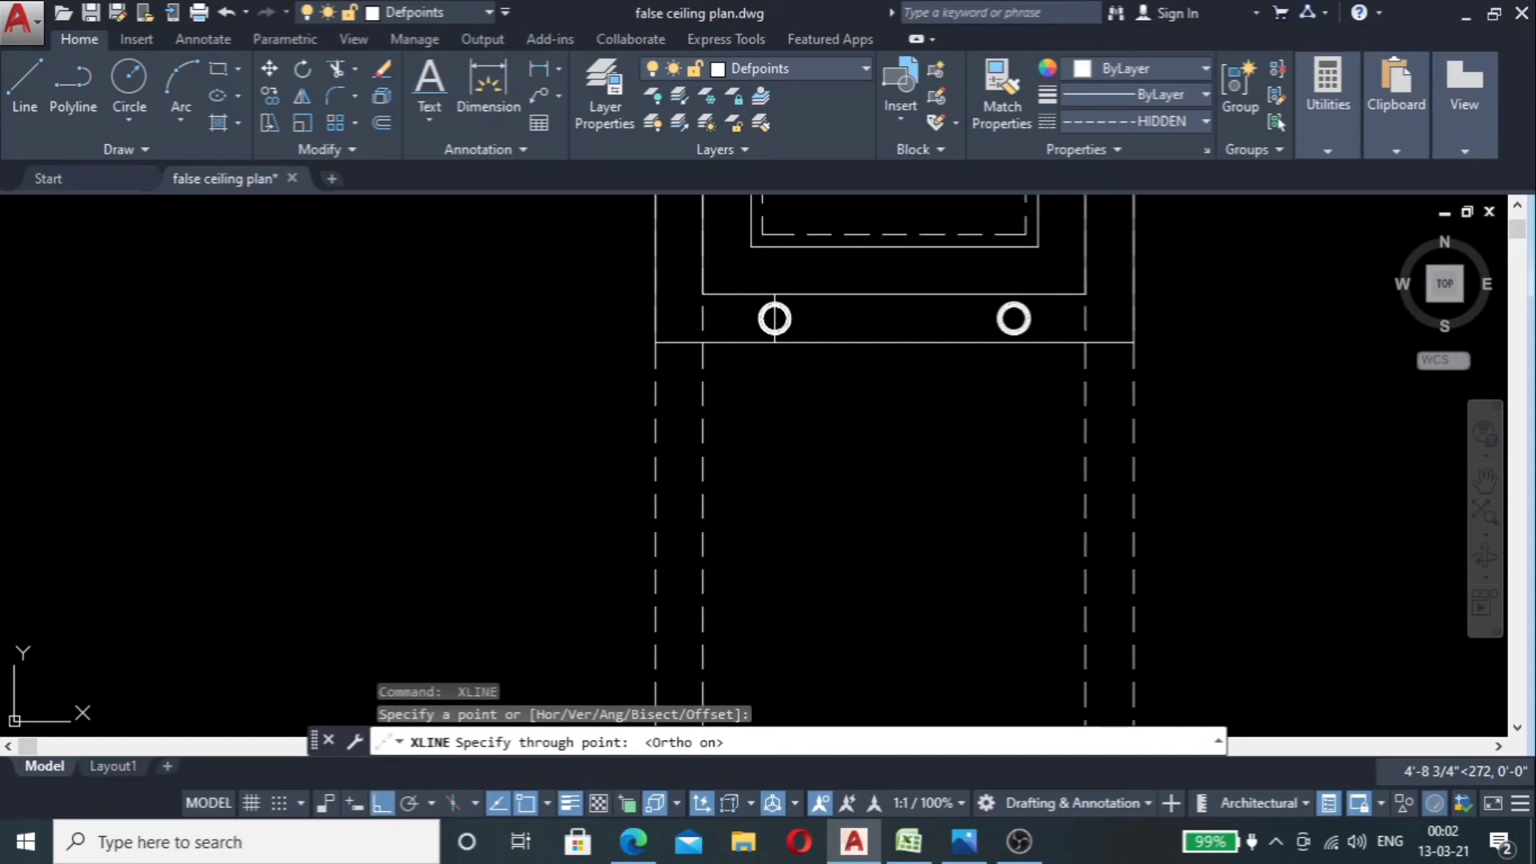
left_click(974, 486)
key("Return")
Step: Draw vertical construction lines through the lower-right and lower-left corners of the innermost solid rectangle
left_click(1037, 247)
left_click(1039, 504)
key("Return")
type("xl")
key("Return")
left_click(750, 246)
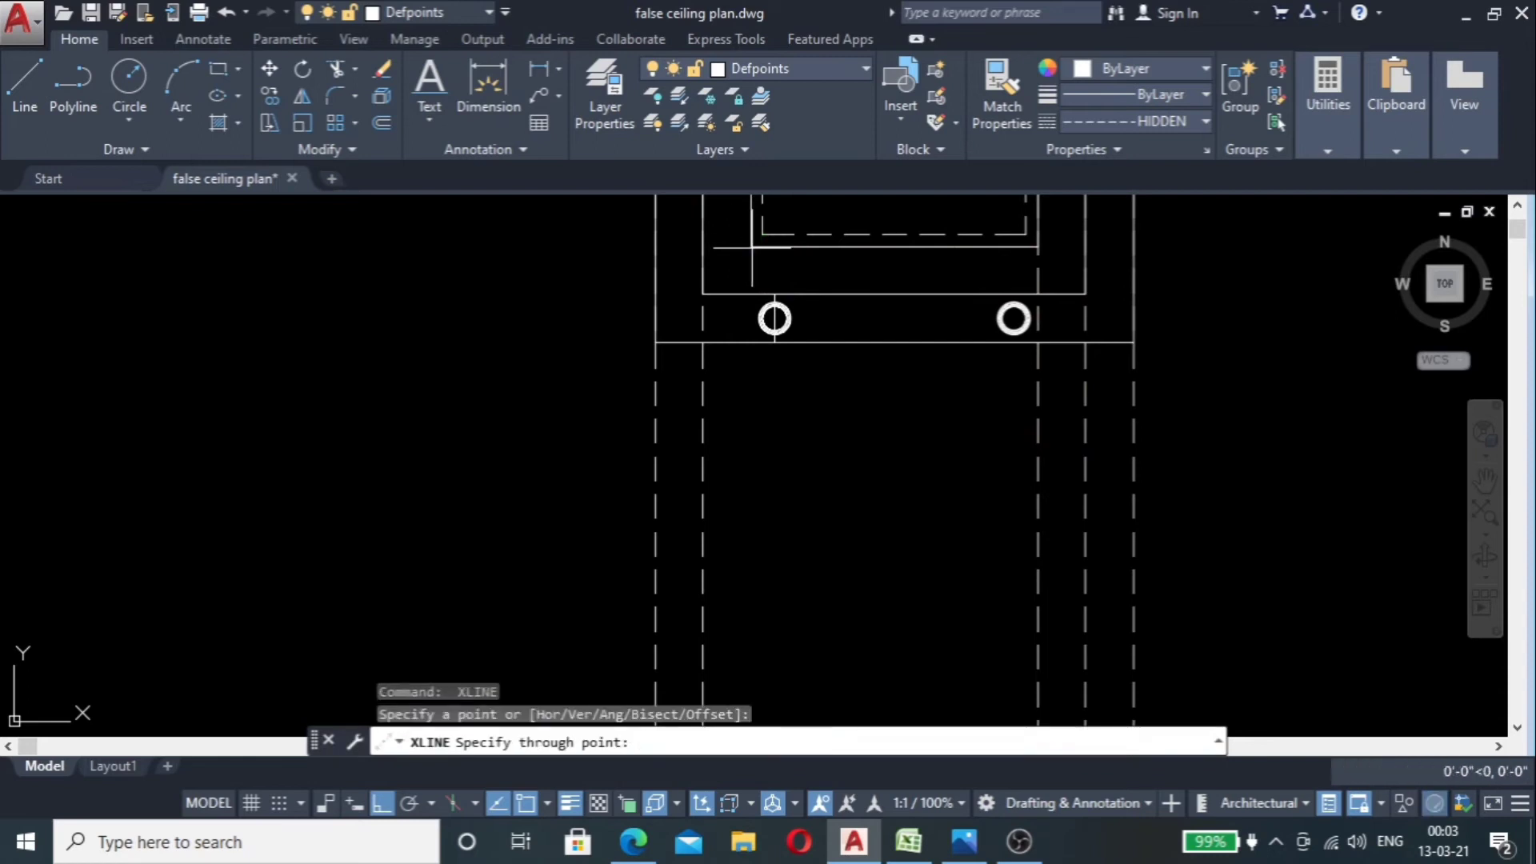
left_click(747, 473)
key("Return")
scroll(818, 416, "down", 3)
scroll(818, 416, "up", 4)
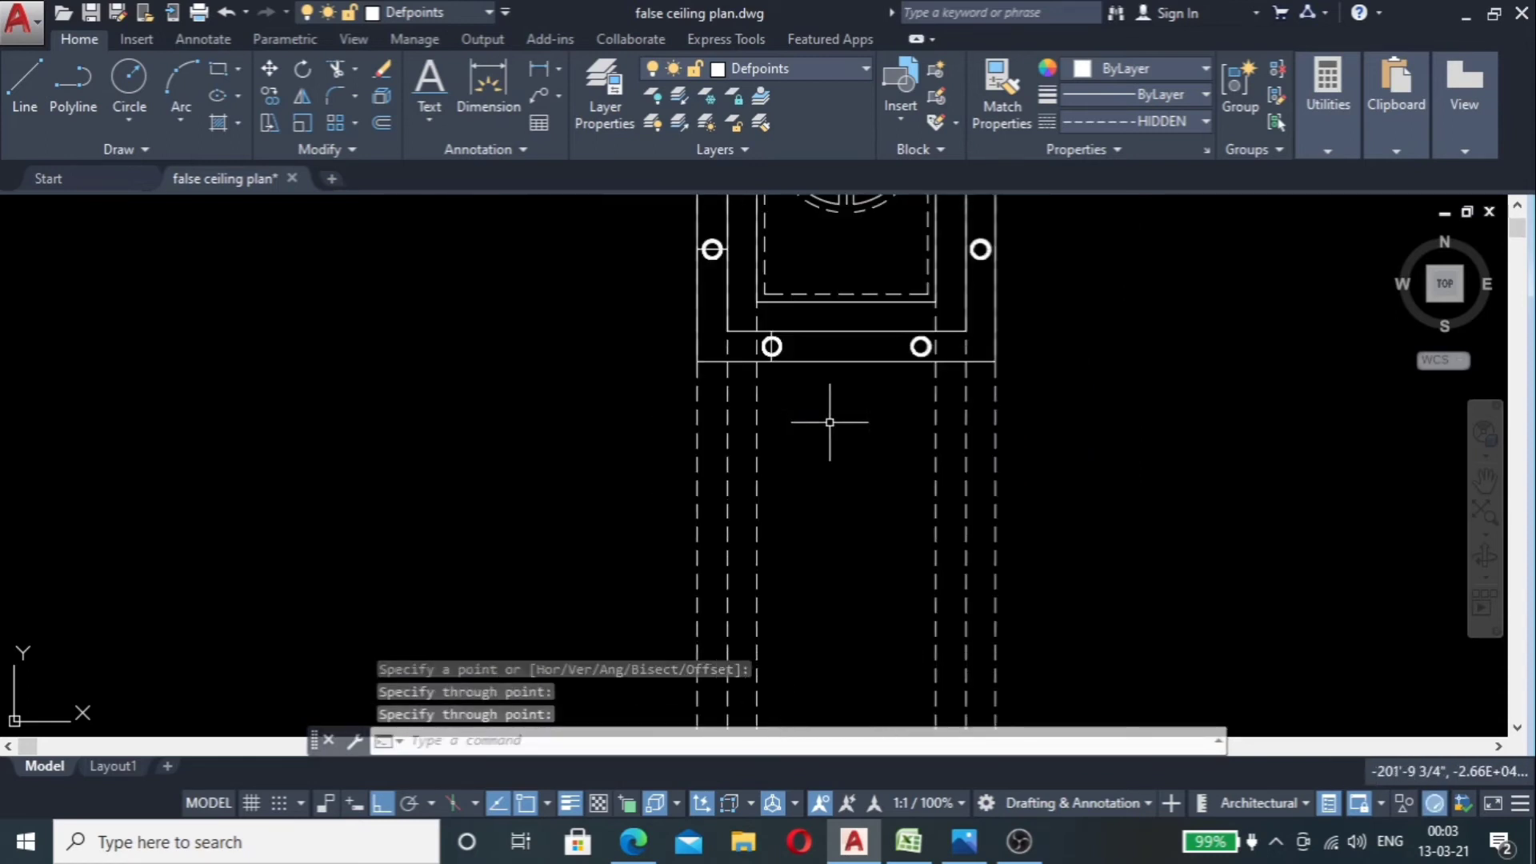
key("Escape")
scroll(879, 411, "down", 4)
scroll(800, 416, "up", 6)
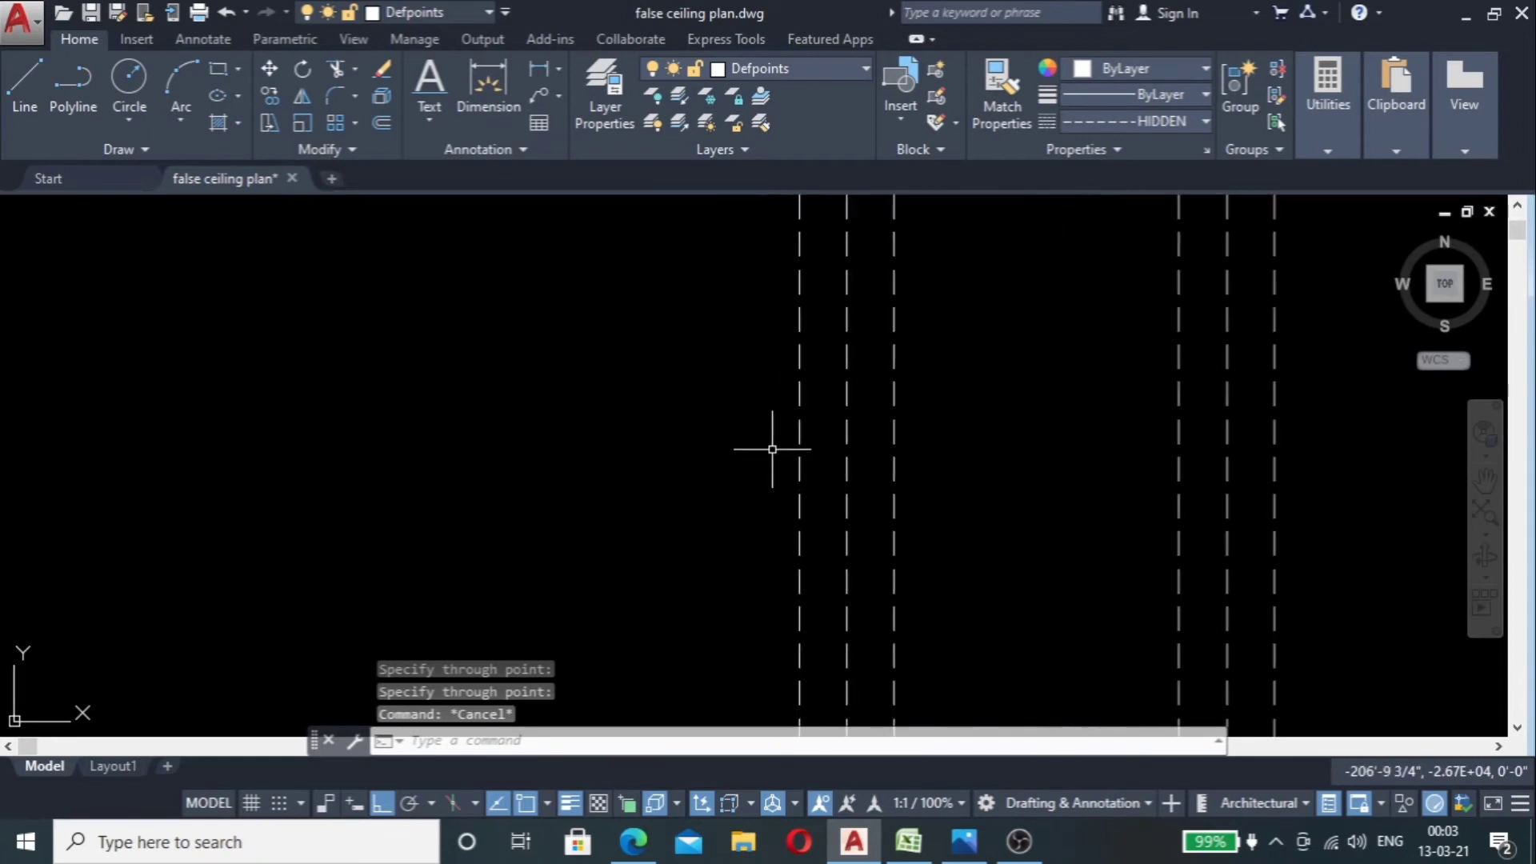
type("l")
key("Return")
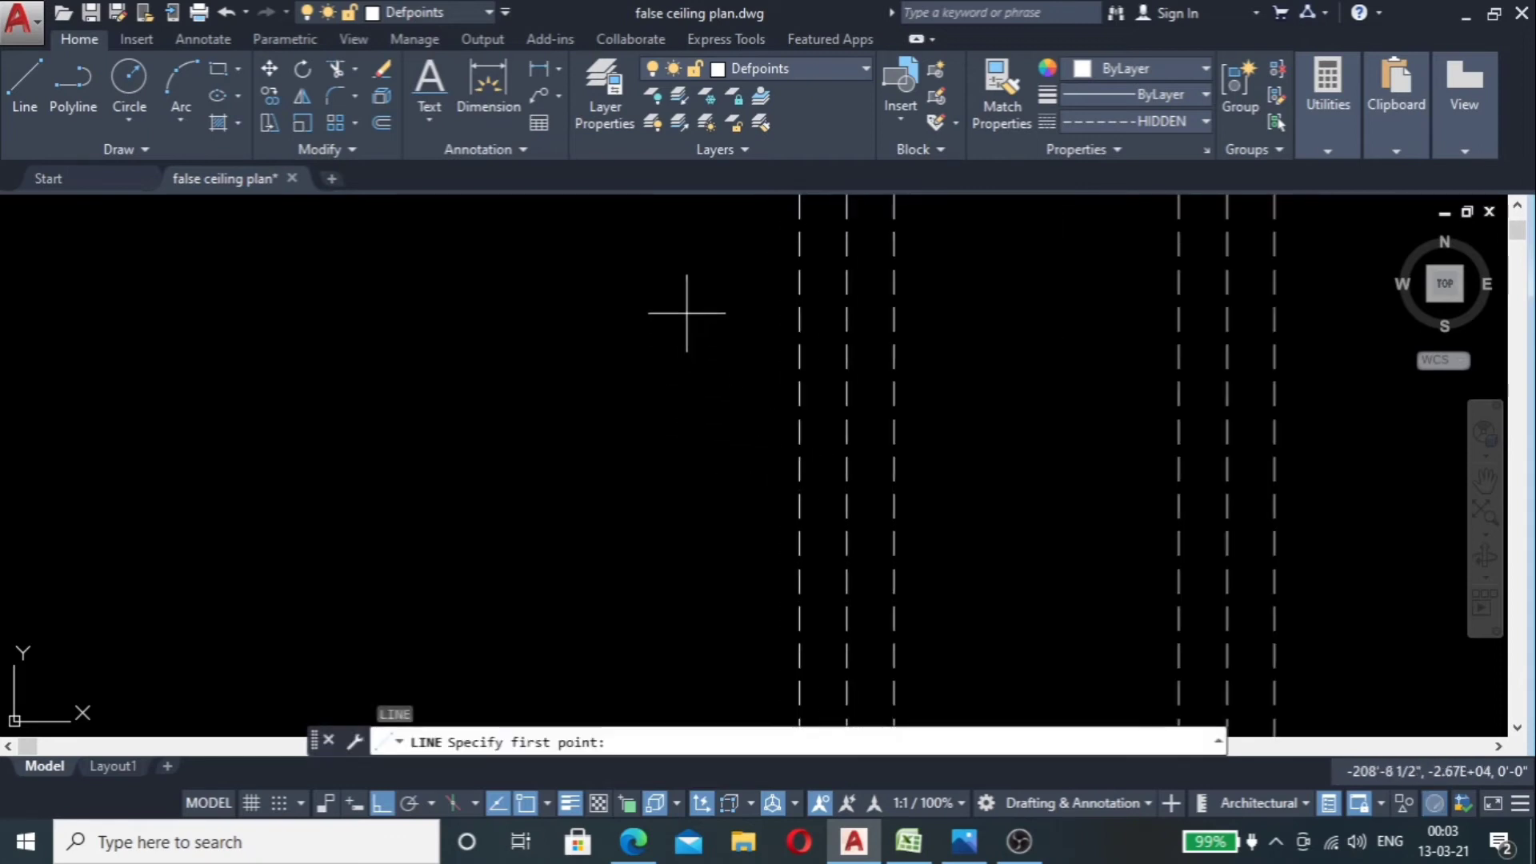
left_click(684, 315)
scroll(1008, 339, "down", 4)
key("Escape")
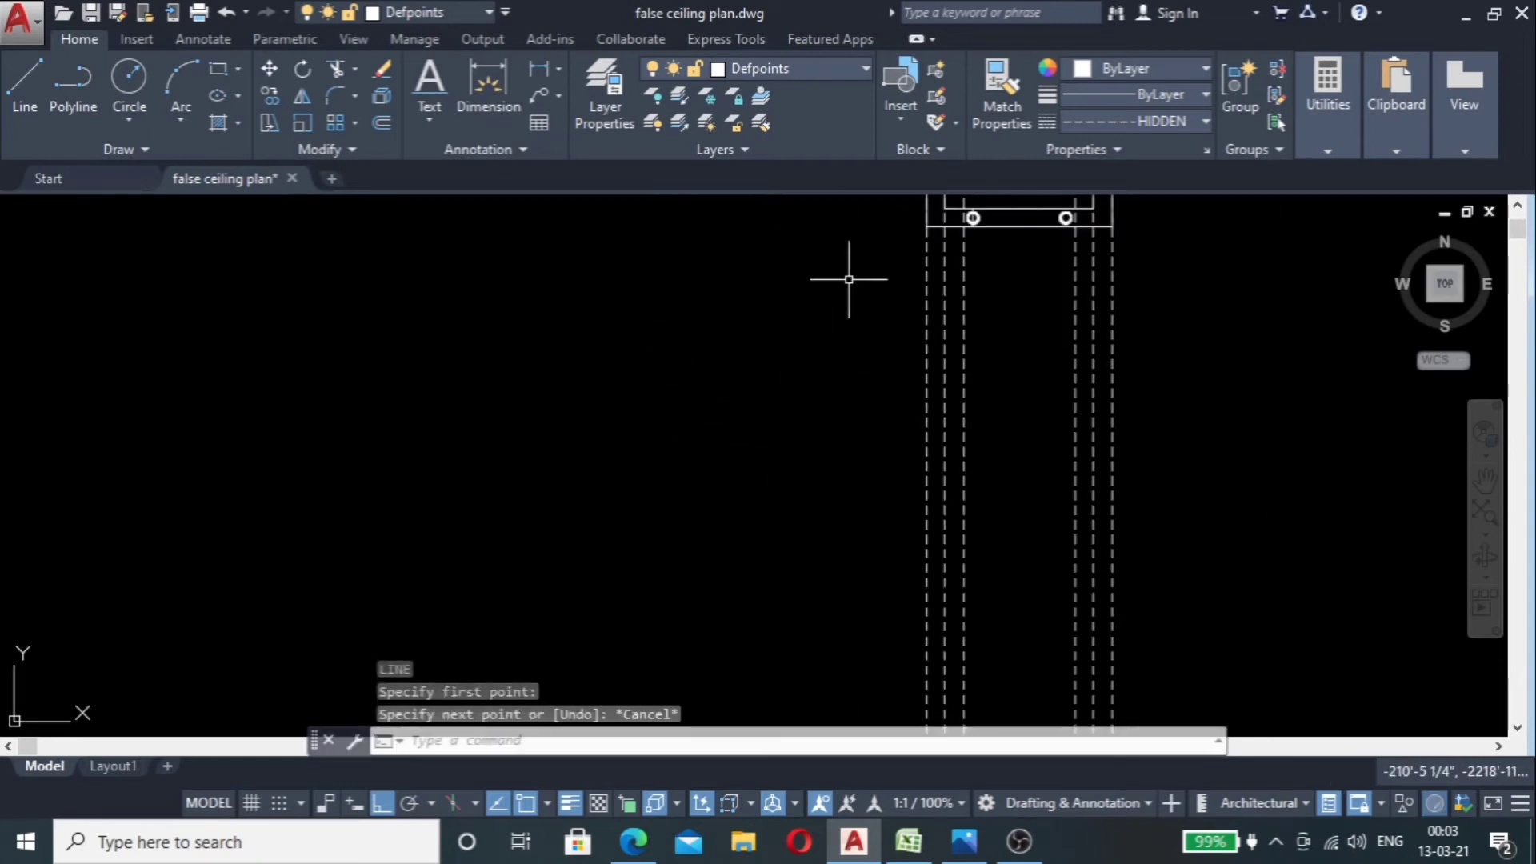
Step: Draw a horizontal line with the BYBLOCK linetype across all six vertical construction lines below the plan
left_click(1164, 120)
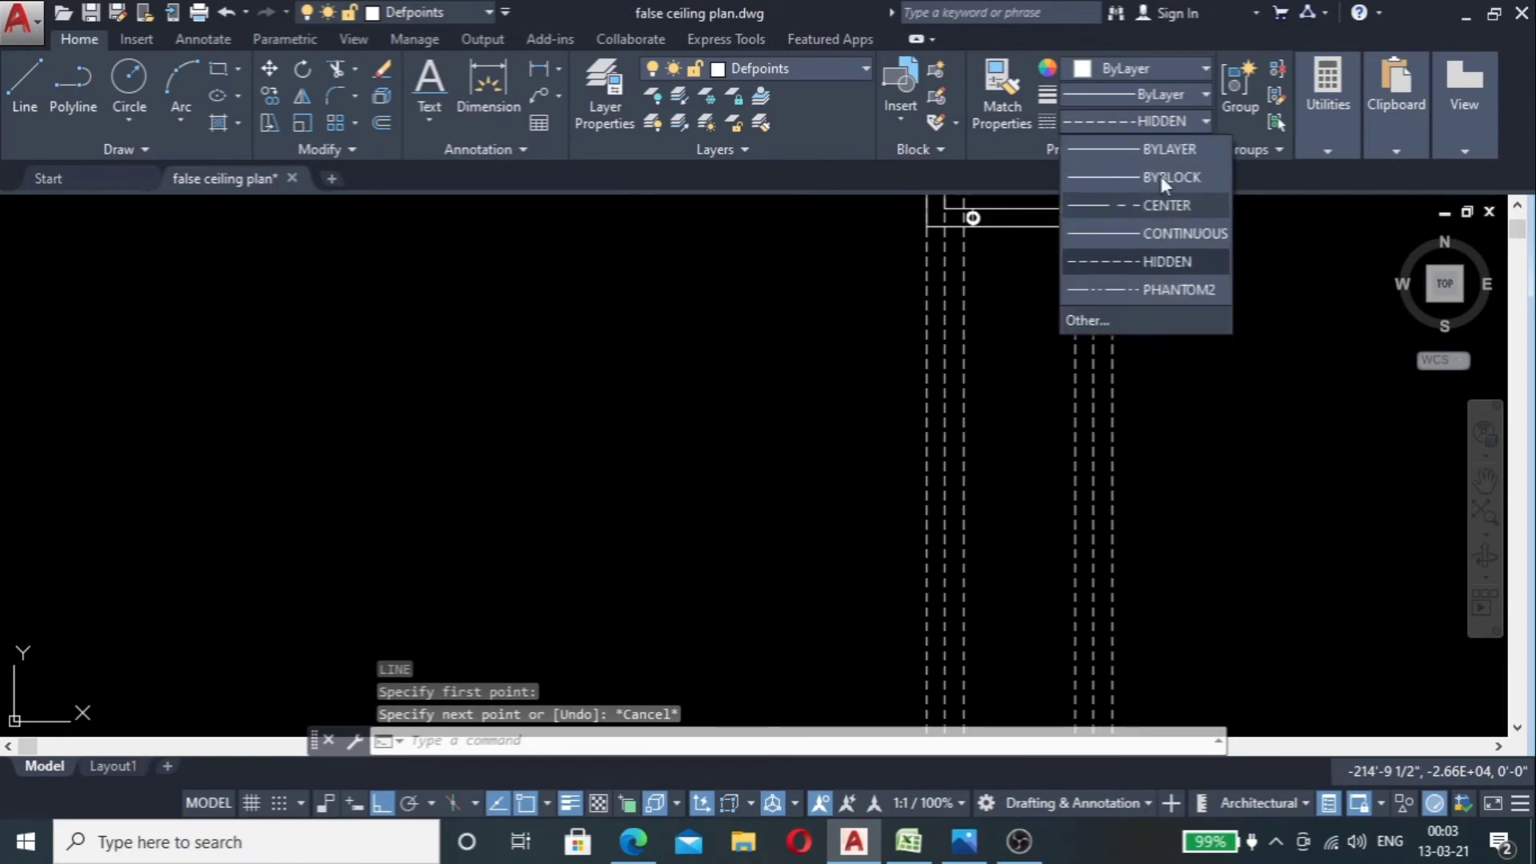
left_click(1158, 151)
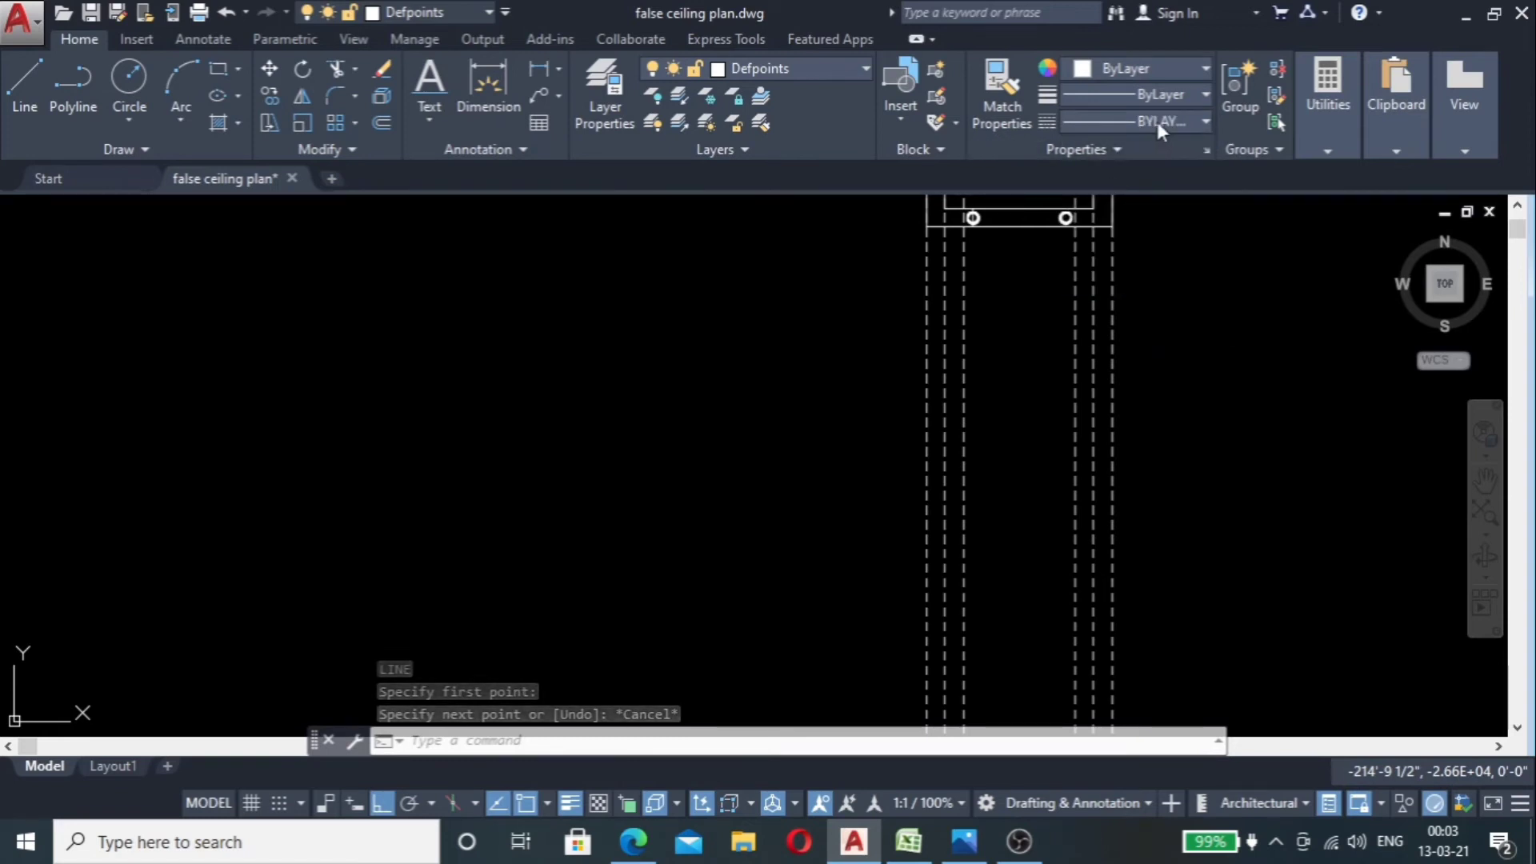
left_click(1157, 121)
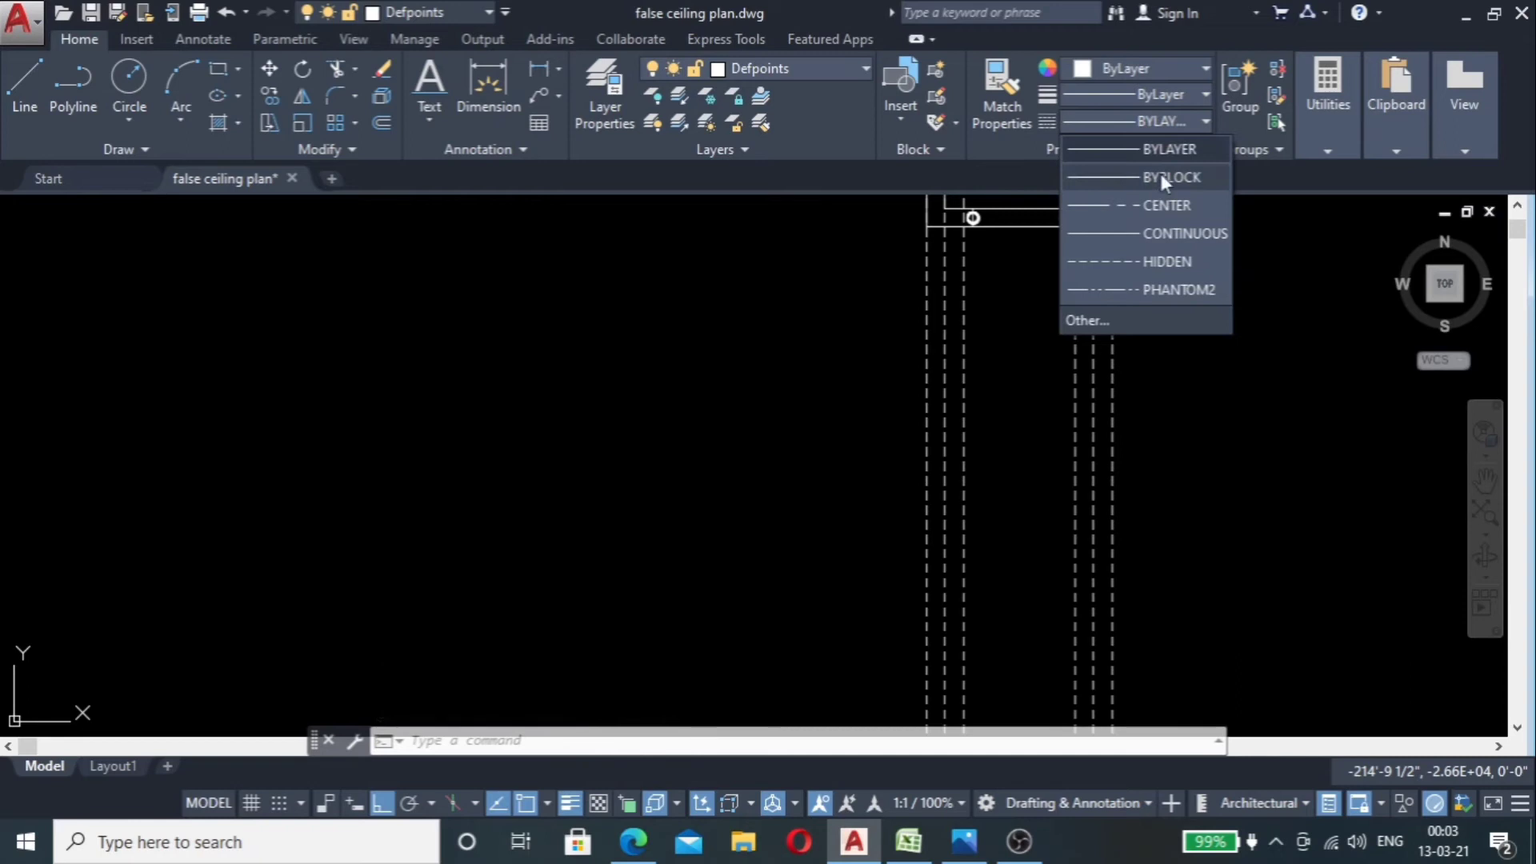
left_click(1164, 175)
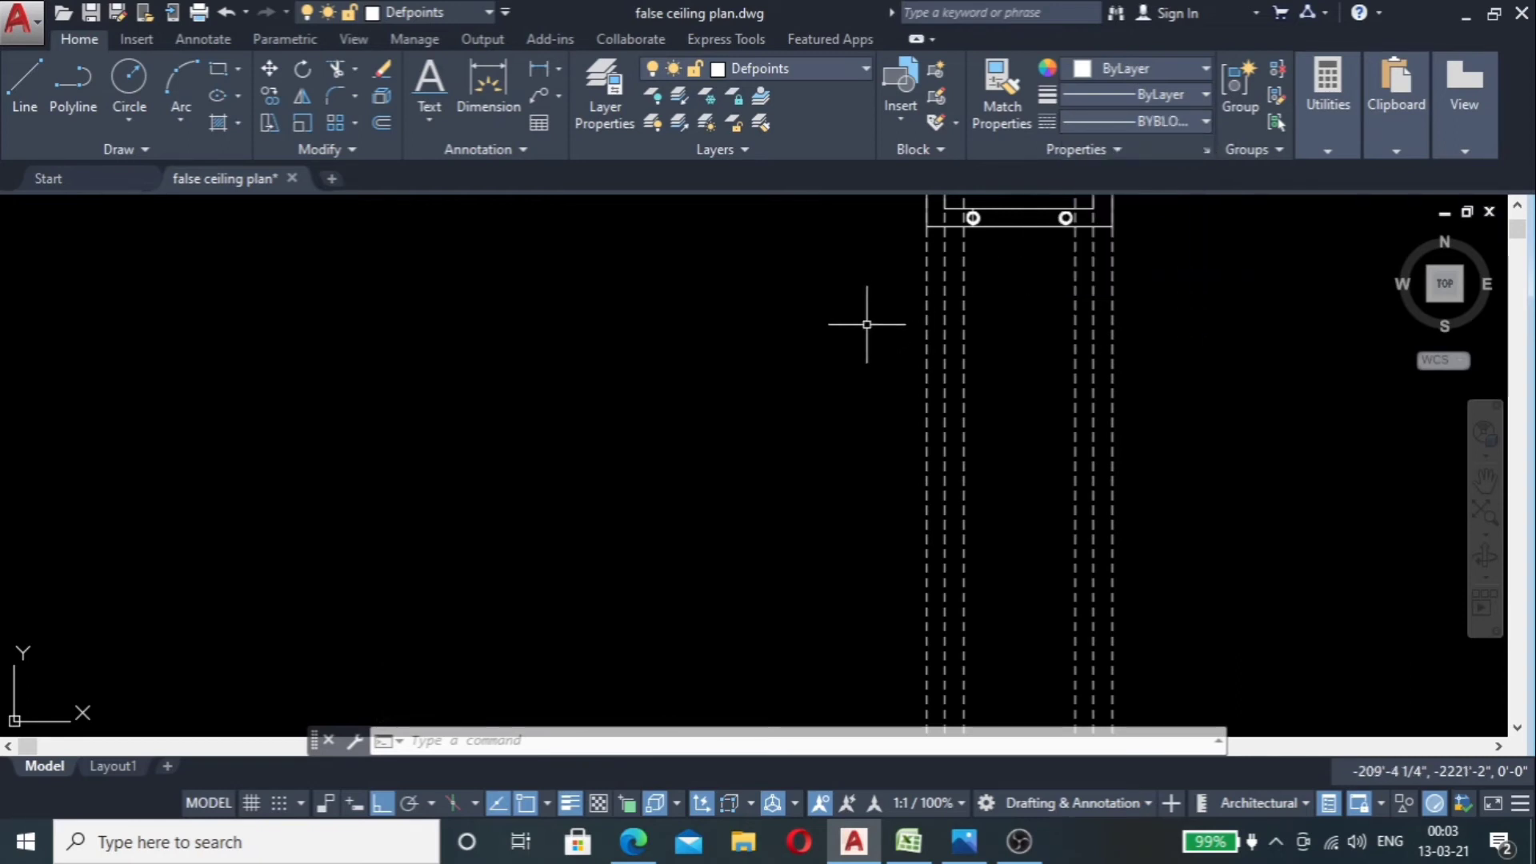
type("l")
key("Return")
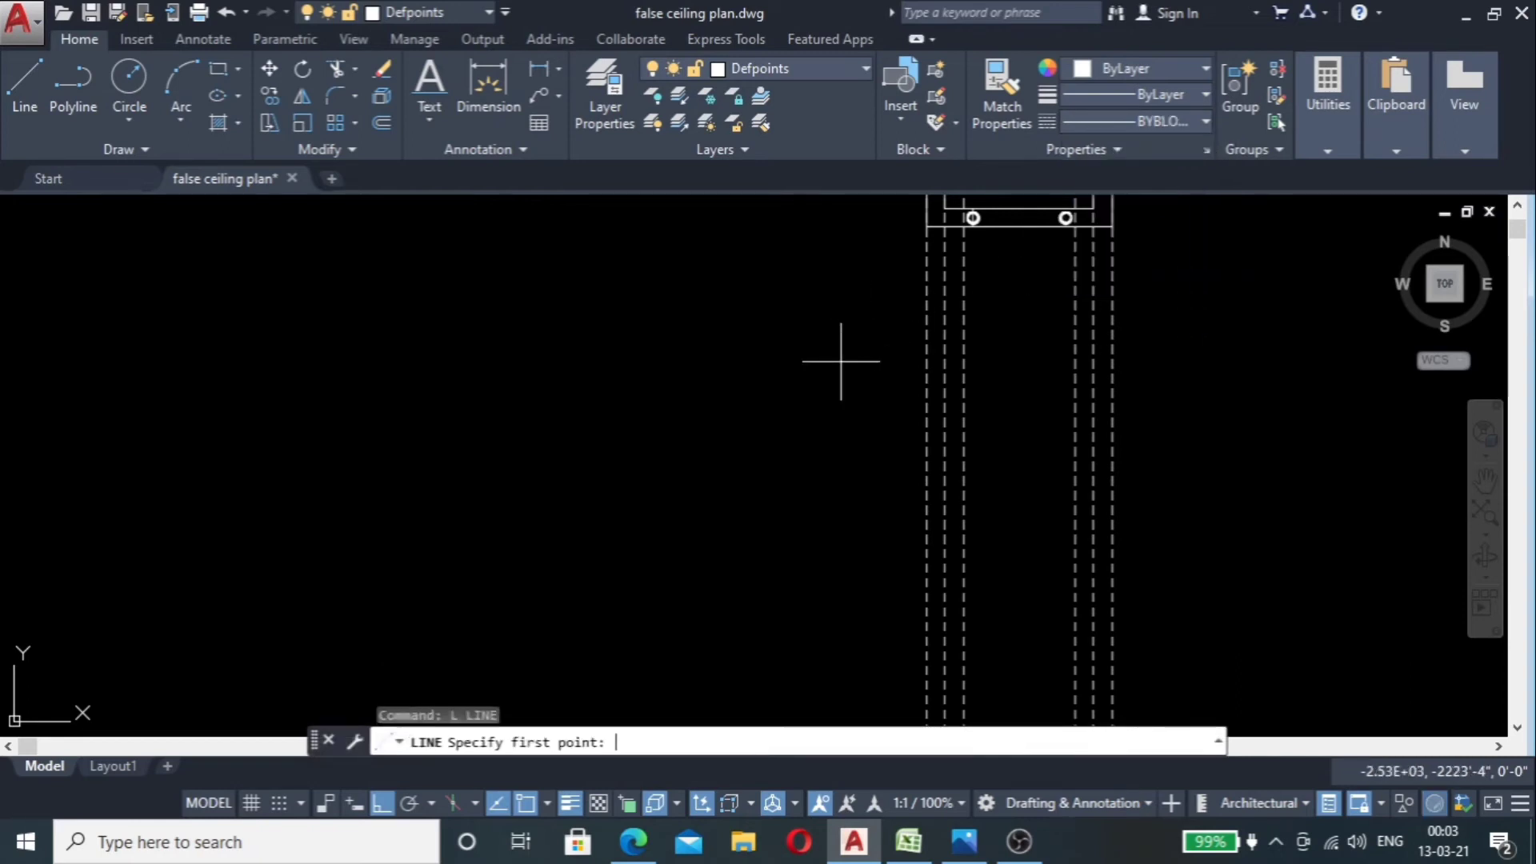
left_click(849, 357)
left_click(1214, 353)
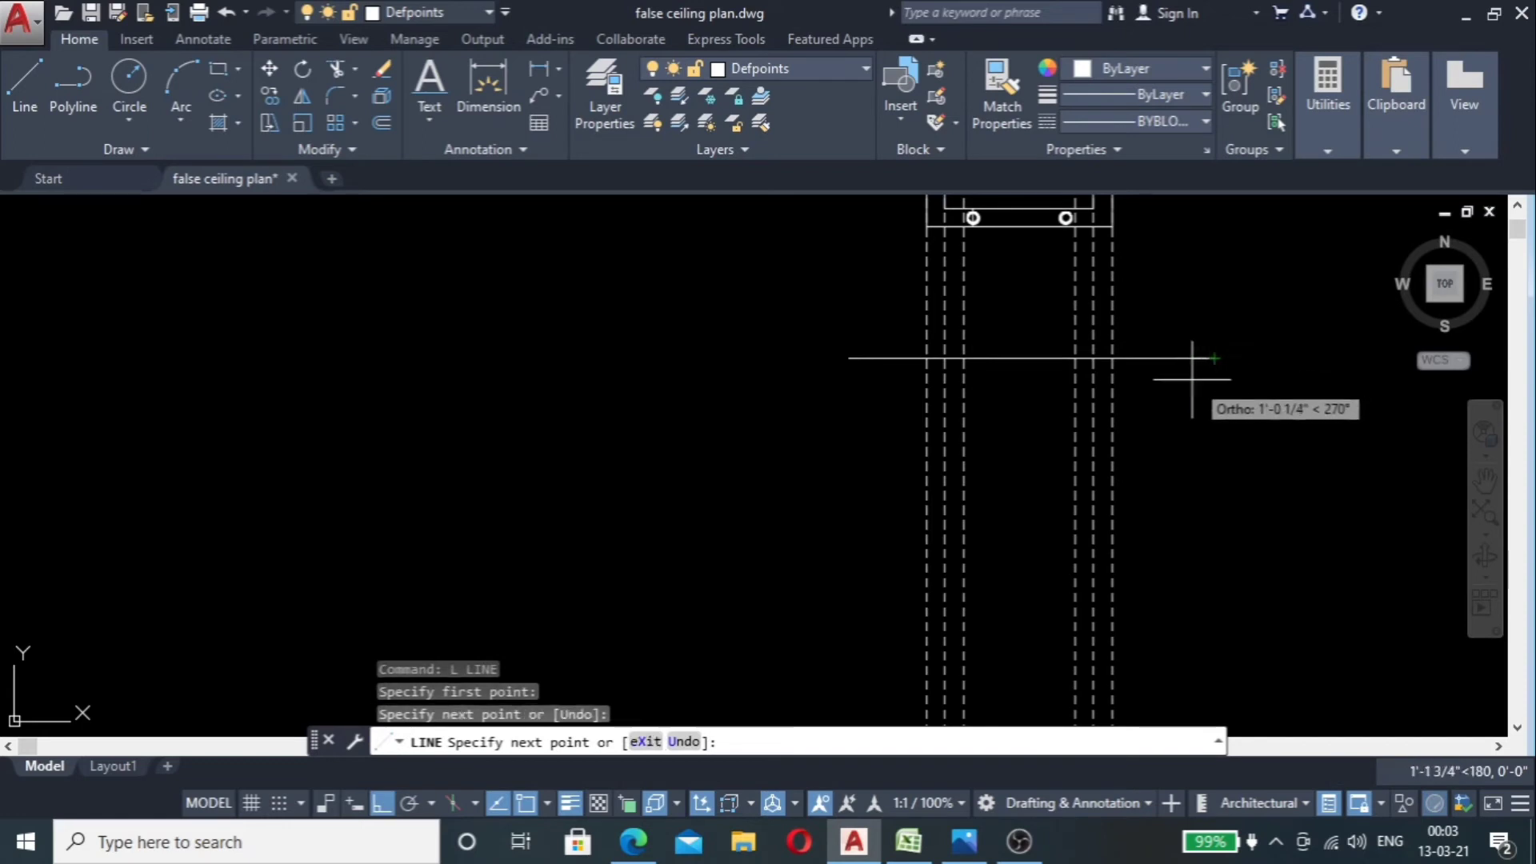
key("Escape")
Step: Trim the six vertical construction lines above the horizontal line, using that line as the cutting edge
type("t")
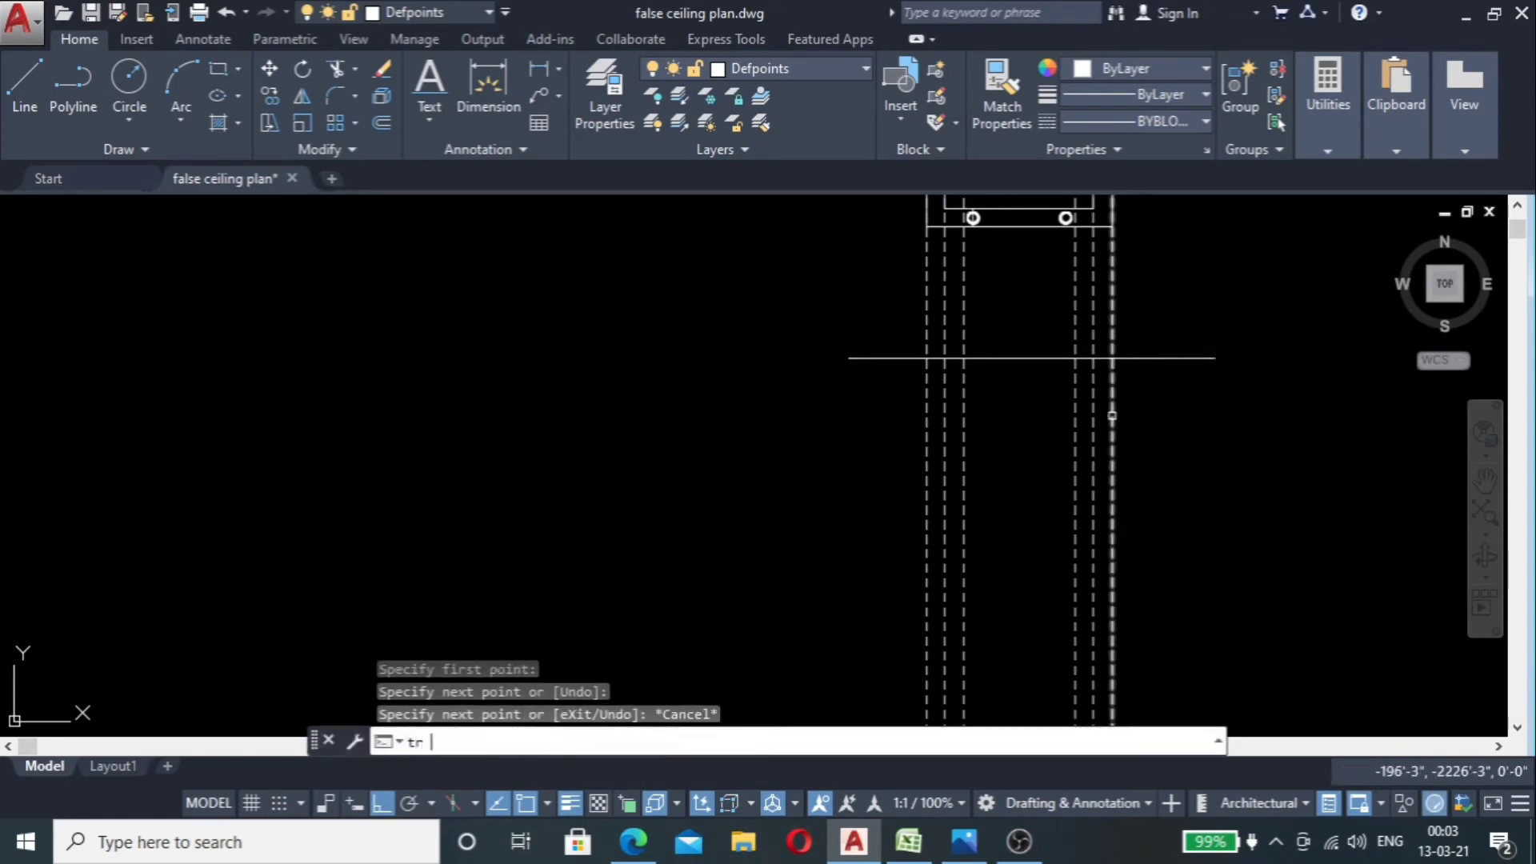
type("r")
key("Return")
left_click(1184, 335)
left_click(1166, 410)
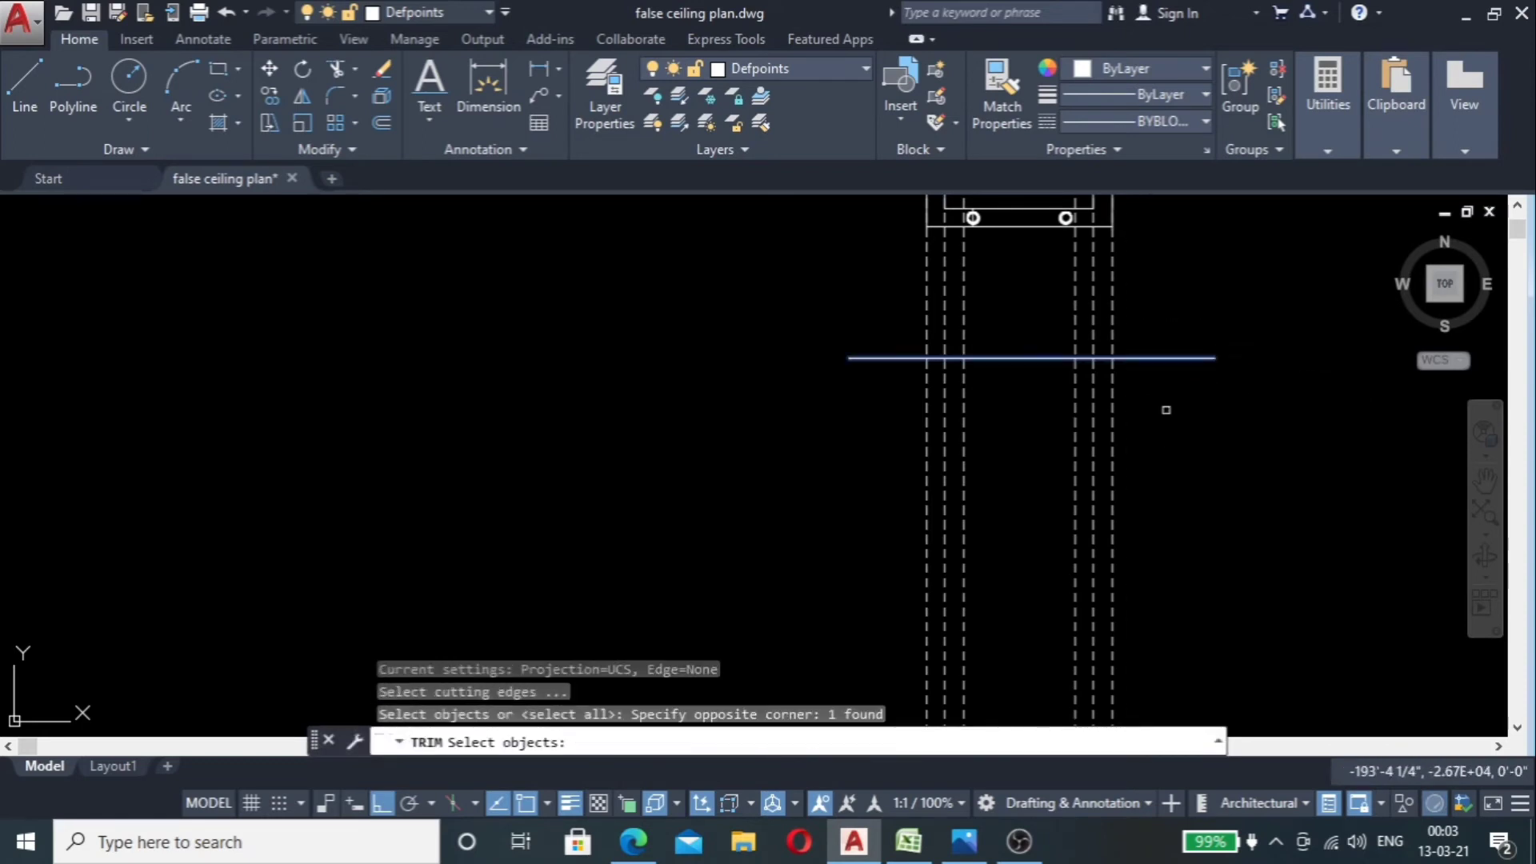
key("Return")
left_click(1188, 288)
left_click(740, 276)
scroll(780, 308, "down", 4)
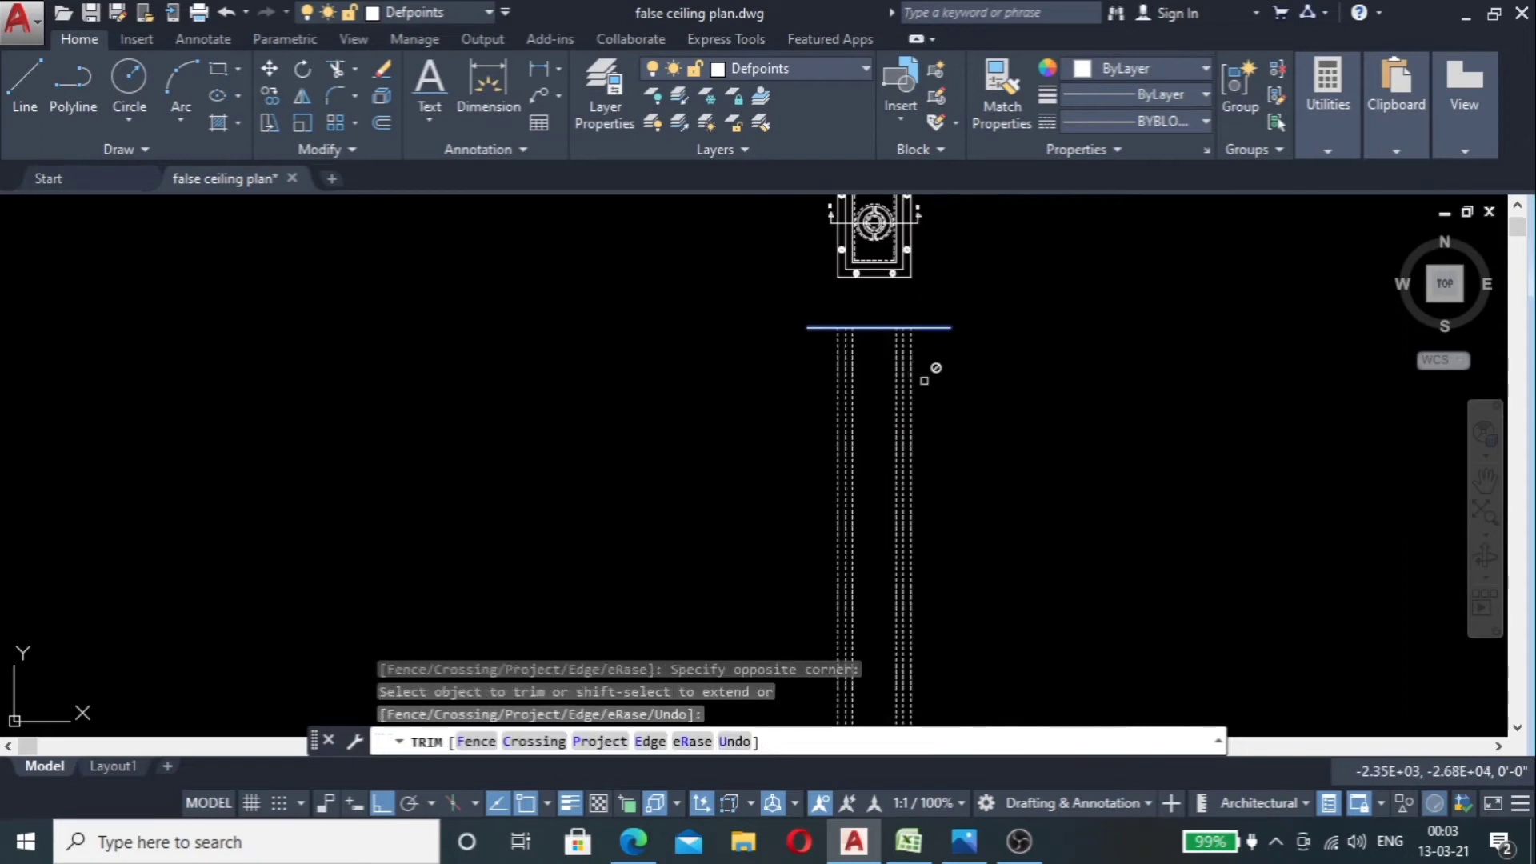
key("Escape")
Step: Offset the horizontal line 10' downward across the vertical construction lines
scroll(812, 361, "up", 5)
left_click(863, 210)
left_click(823, 316)
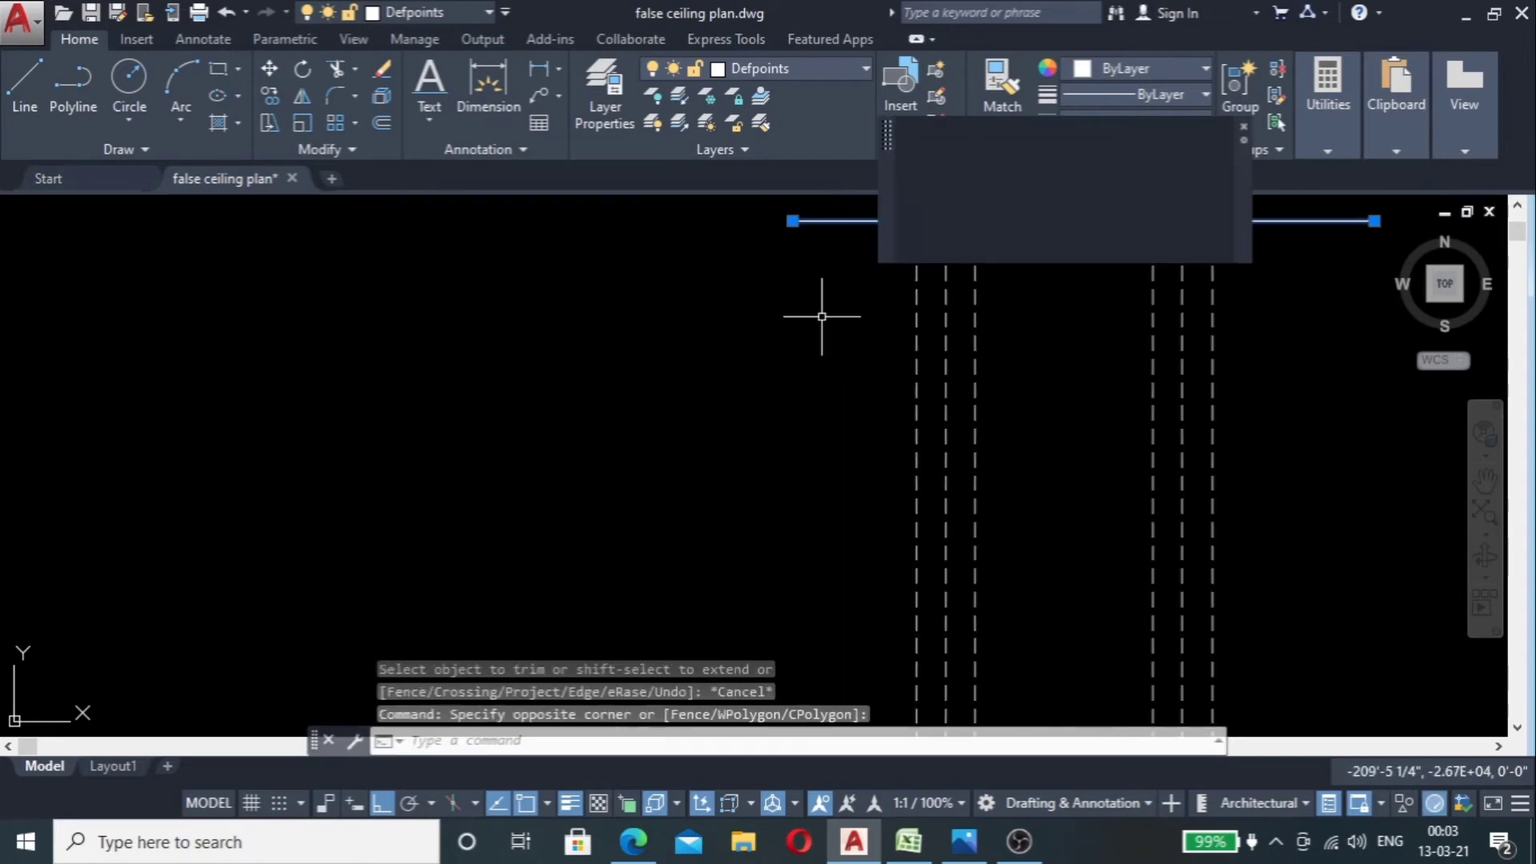
type("o")
key("Return")
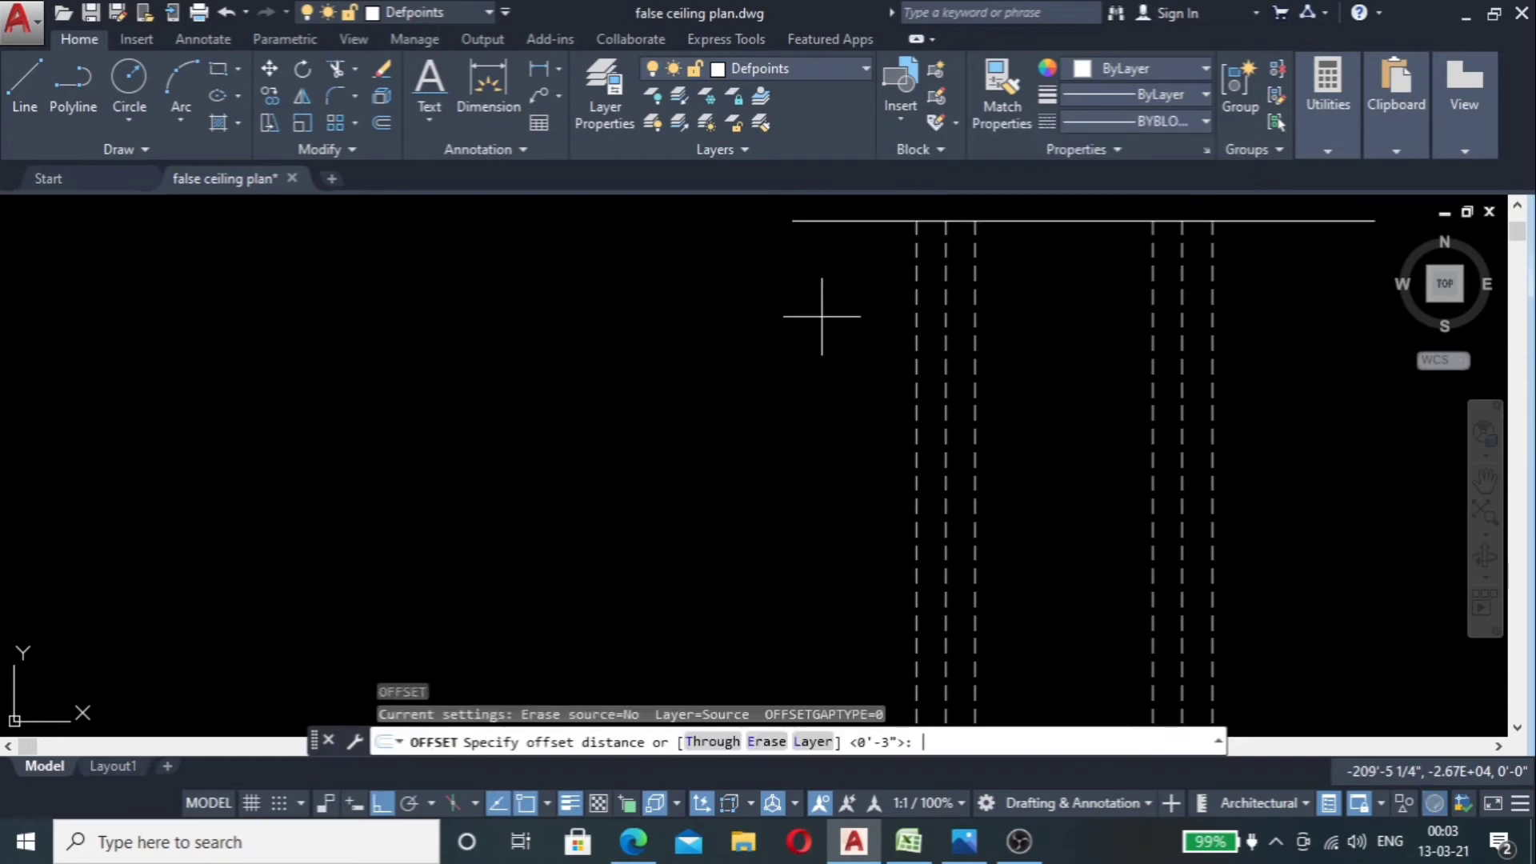
scroll(830, 393, "down", 5)
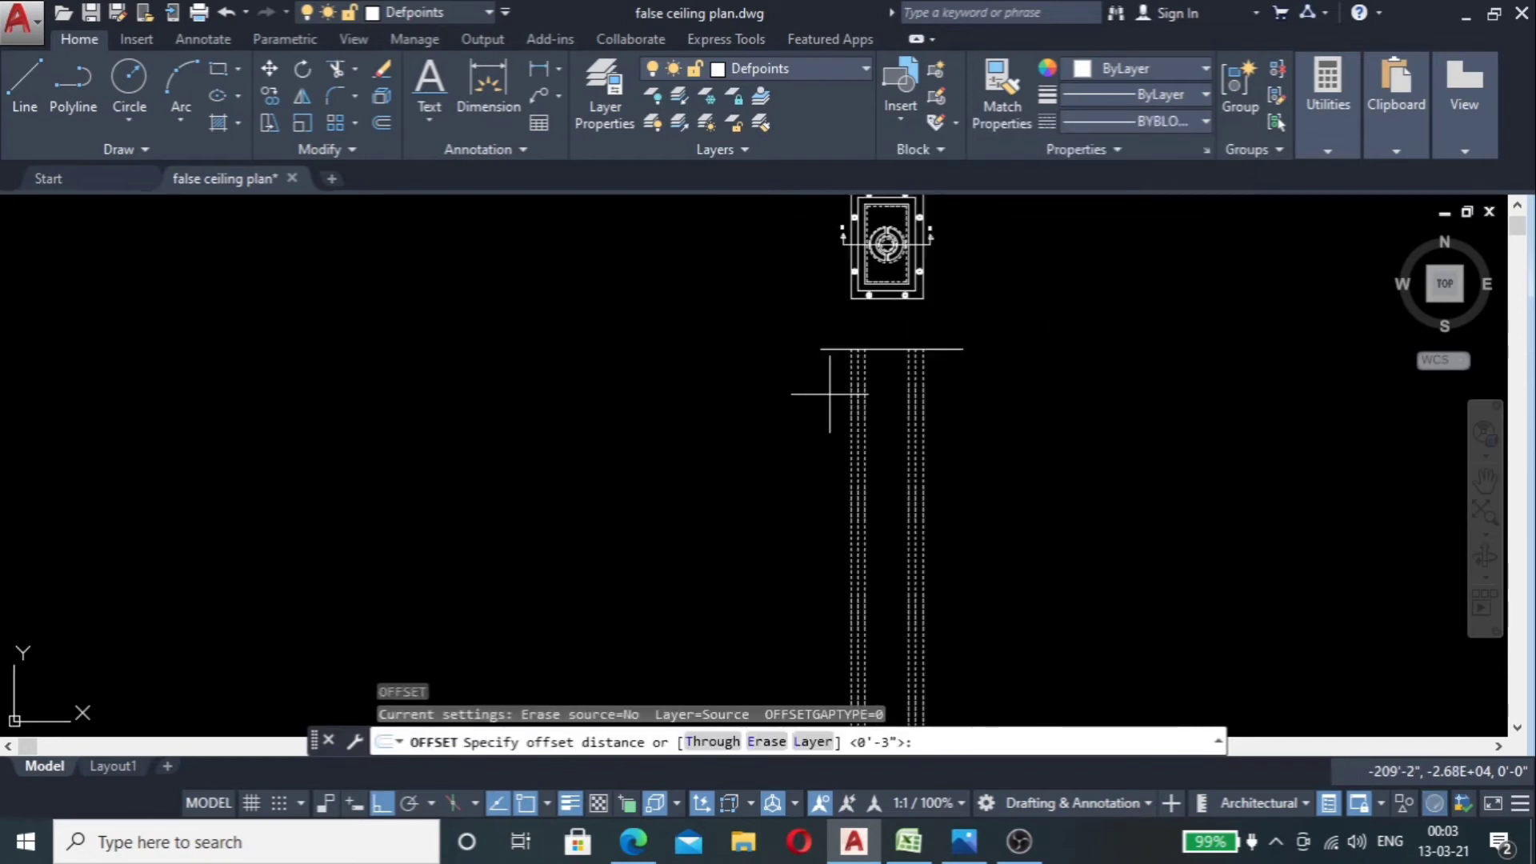
scroll(829, 393, "up", 2)
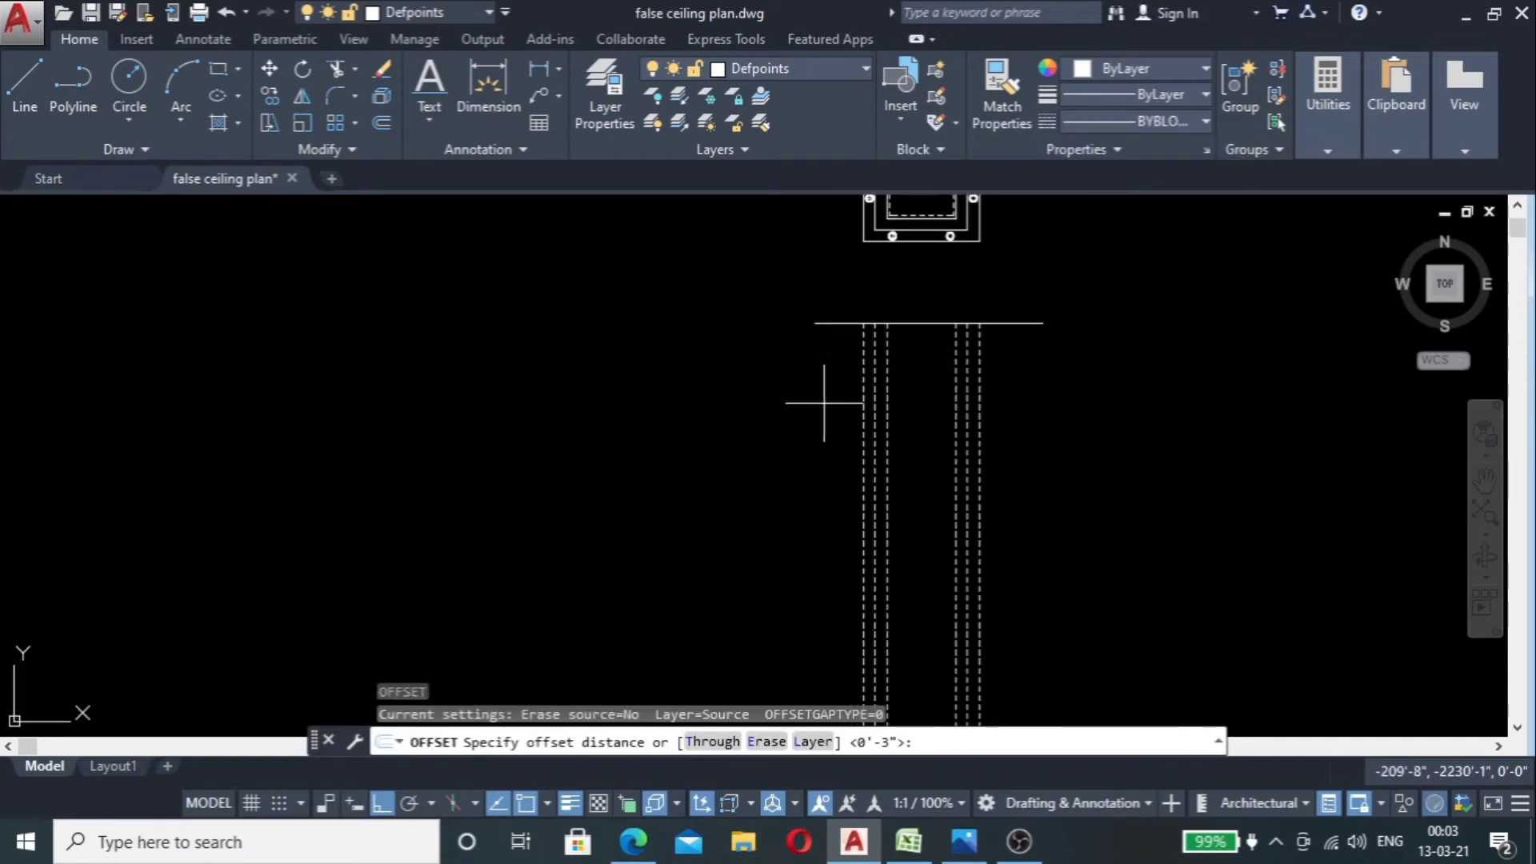
type("10'")
key("Return")
left_click(827, 403)
key("Escape")
Step: Trim off the parts of the six vertical construction lines below the lower horizontal line
left_click_drag(908, 428, 907, 470)
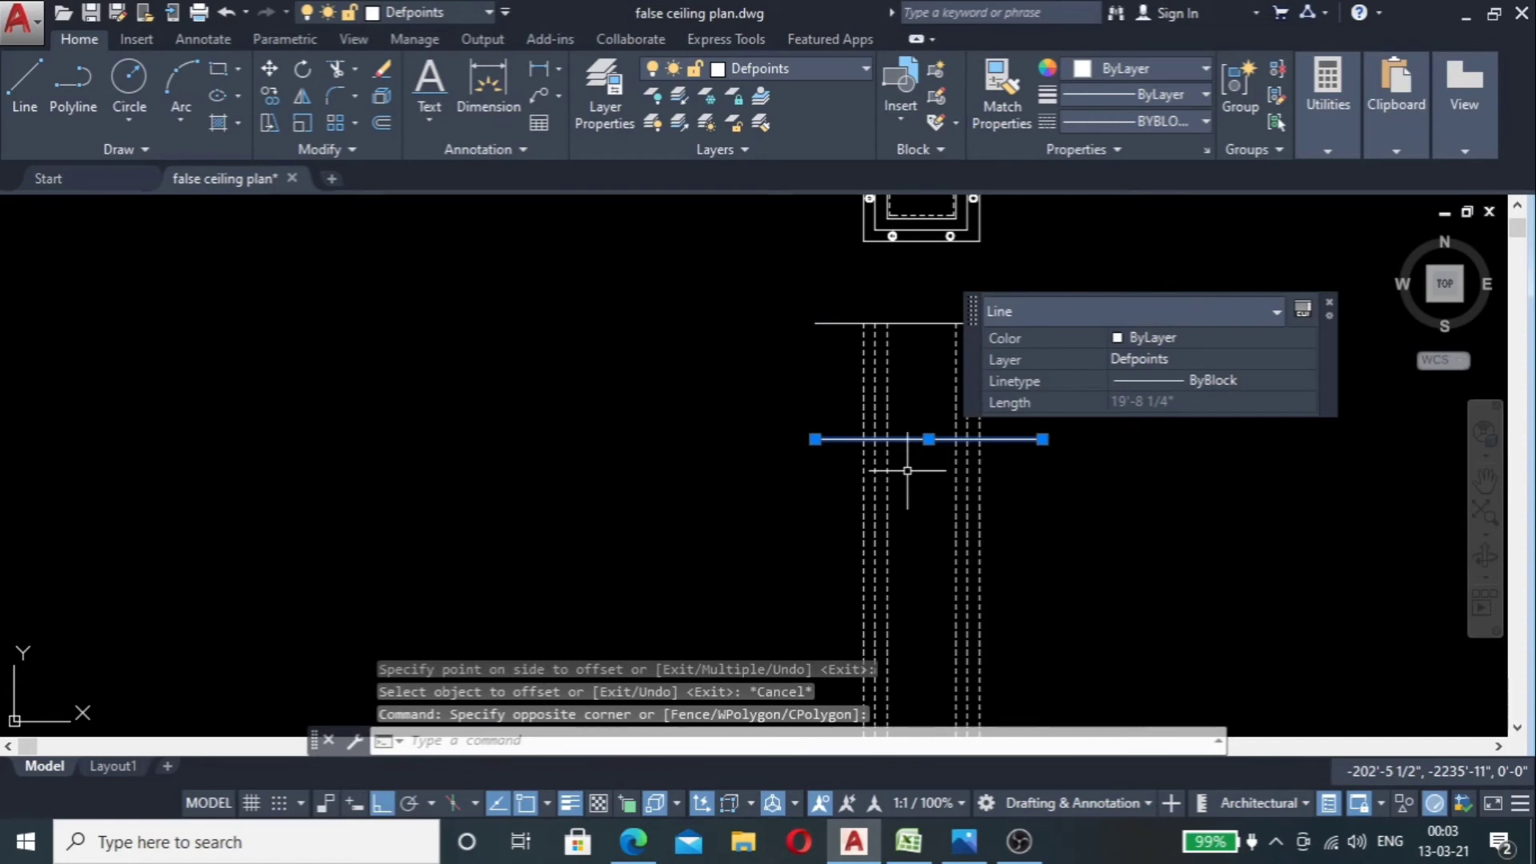
type("tr")
key("Return")
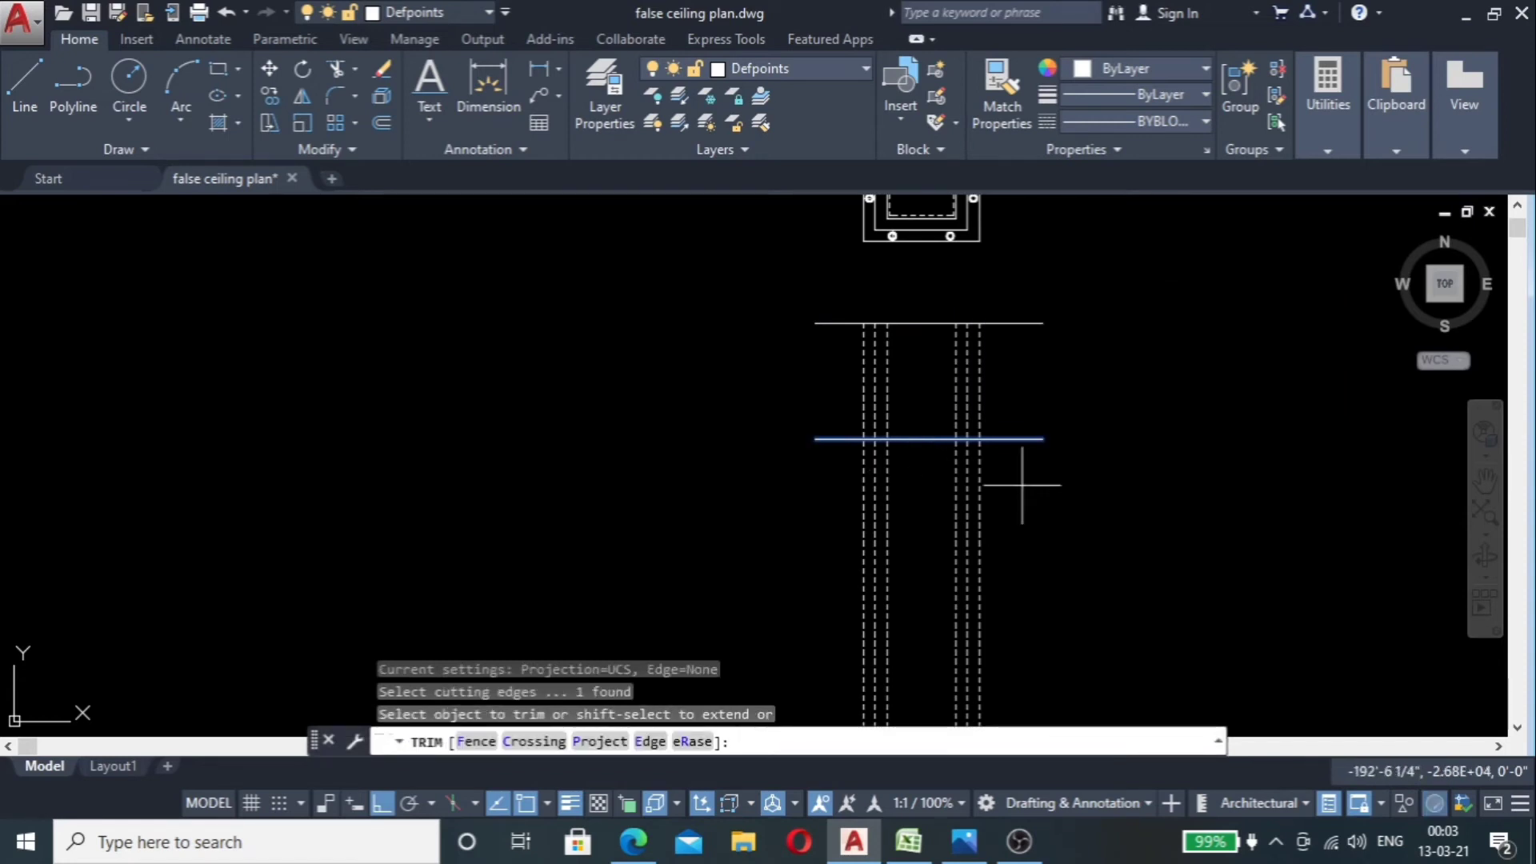
left_click(1022, 485)
left_click(809, 544)
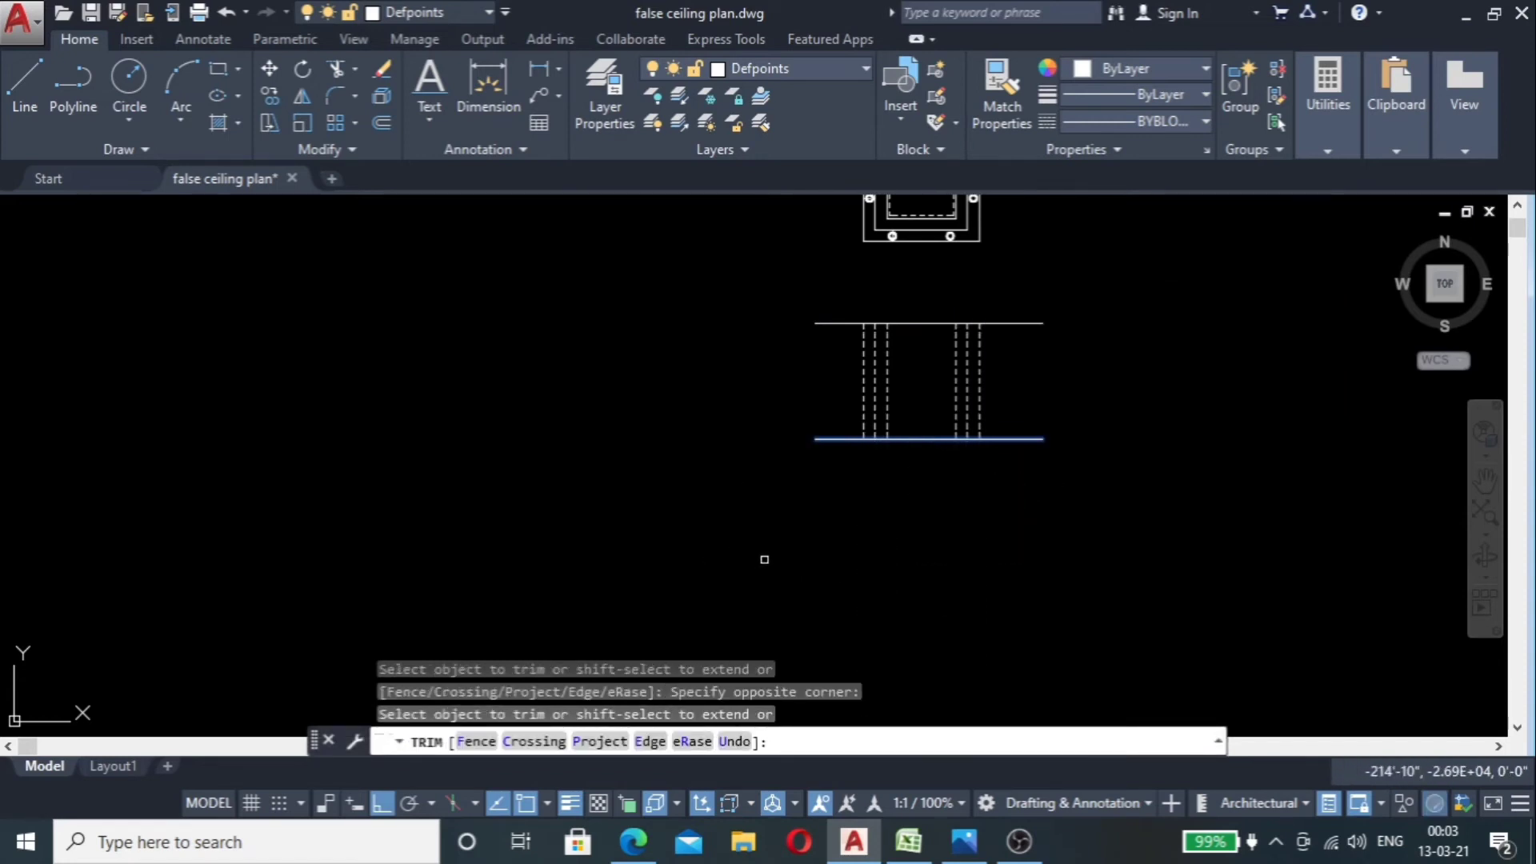
key("Escape")
Step: Examine the ceiling levels and coves in the reference photo in Photos, and return to AutoCAD
scroll(899, 386, "up", 4)
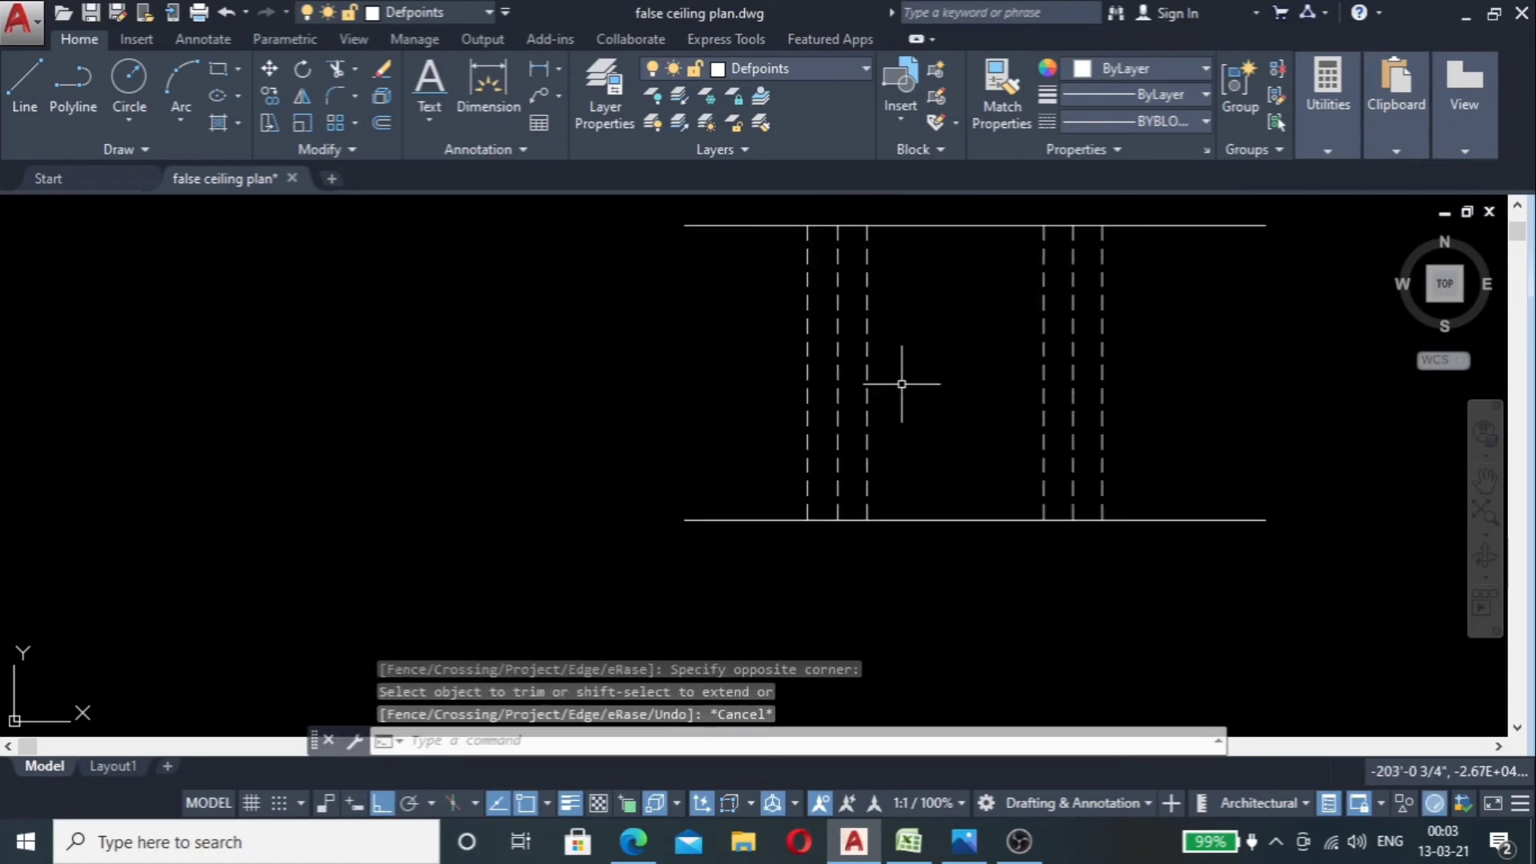
scroll(552, 510, "down", 2)
scroll(624, 461, "down", 2)
scroll(674, 290, "up", 2)
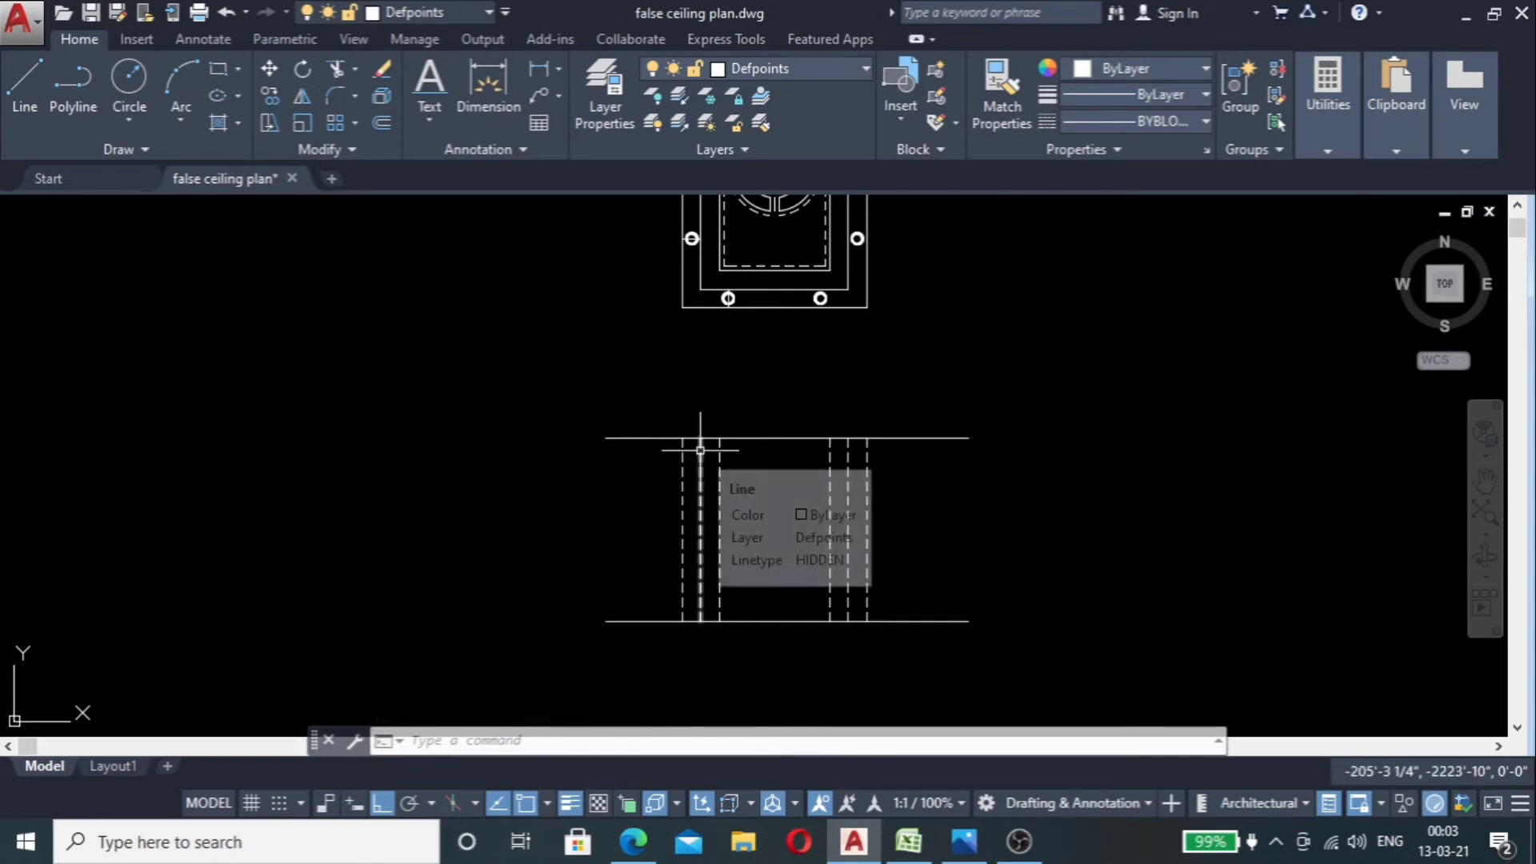
scroll(730, 410, "down", 2)
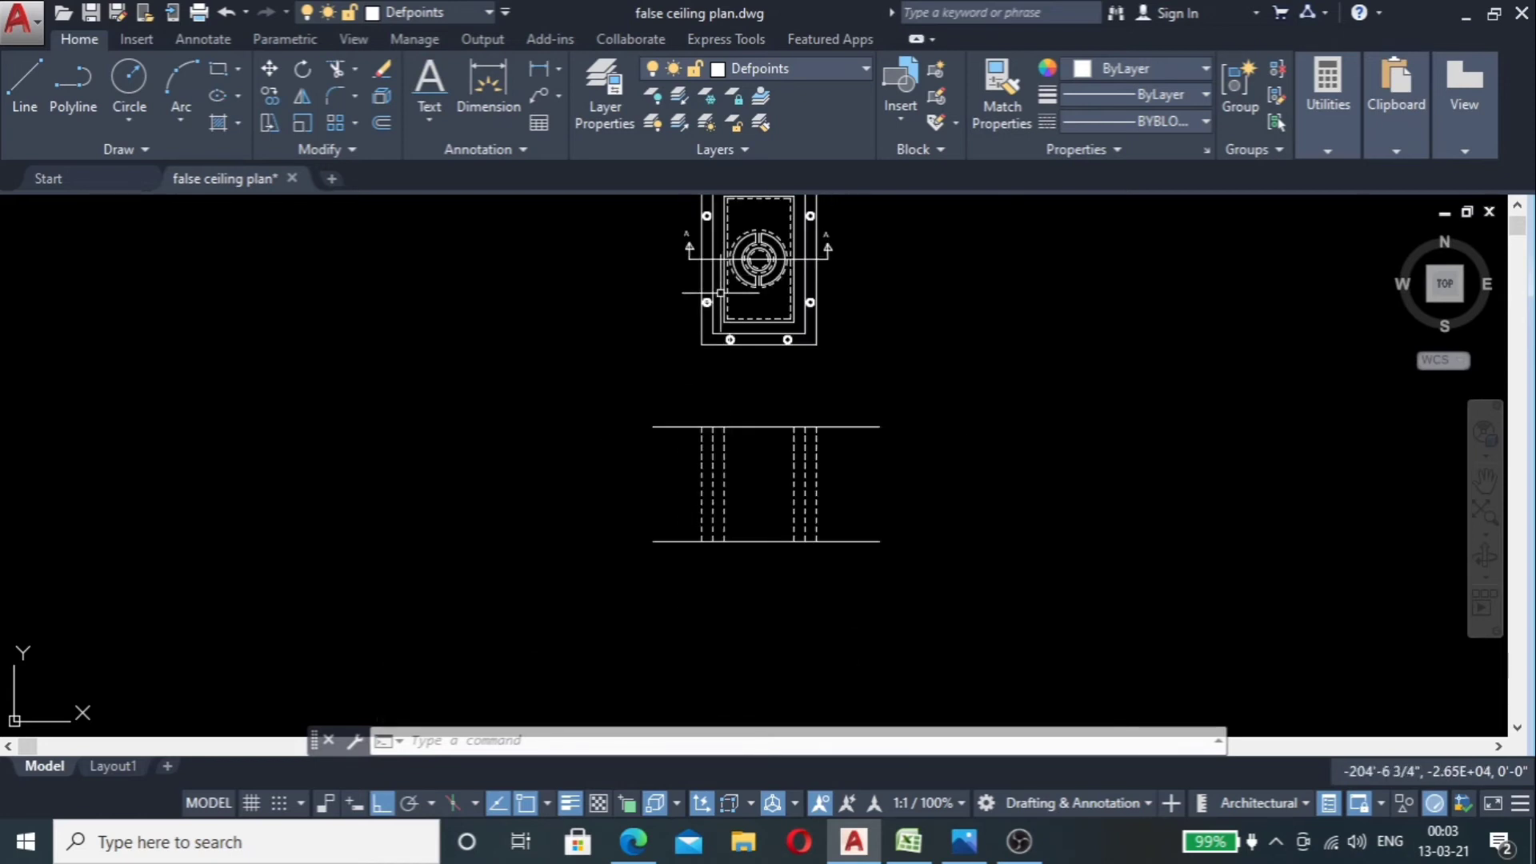
left_click(962, 843)
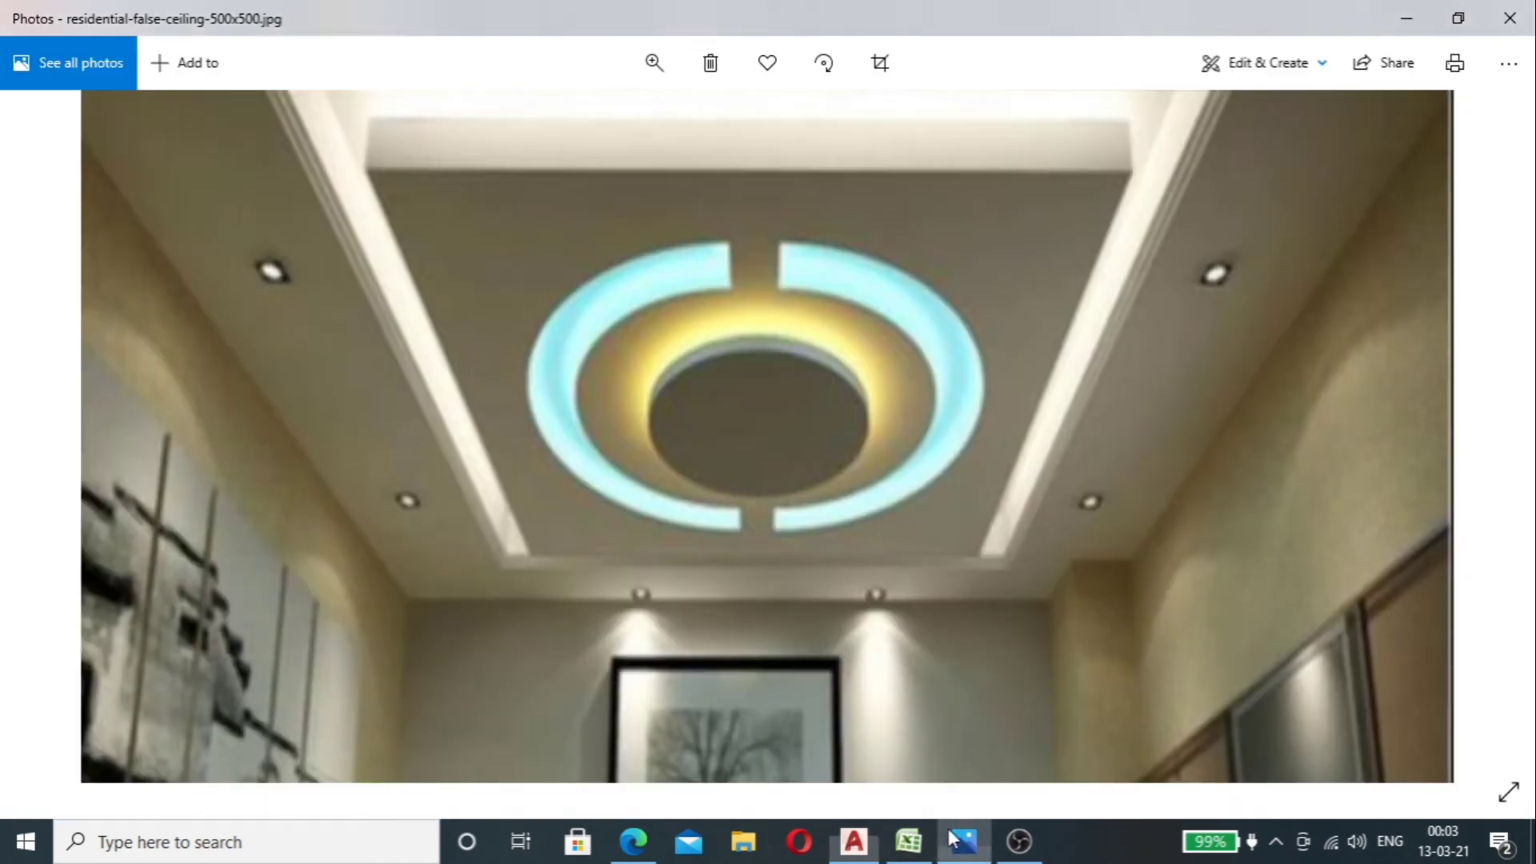
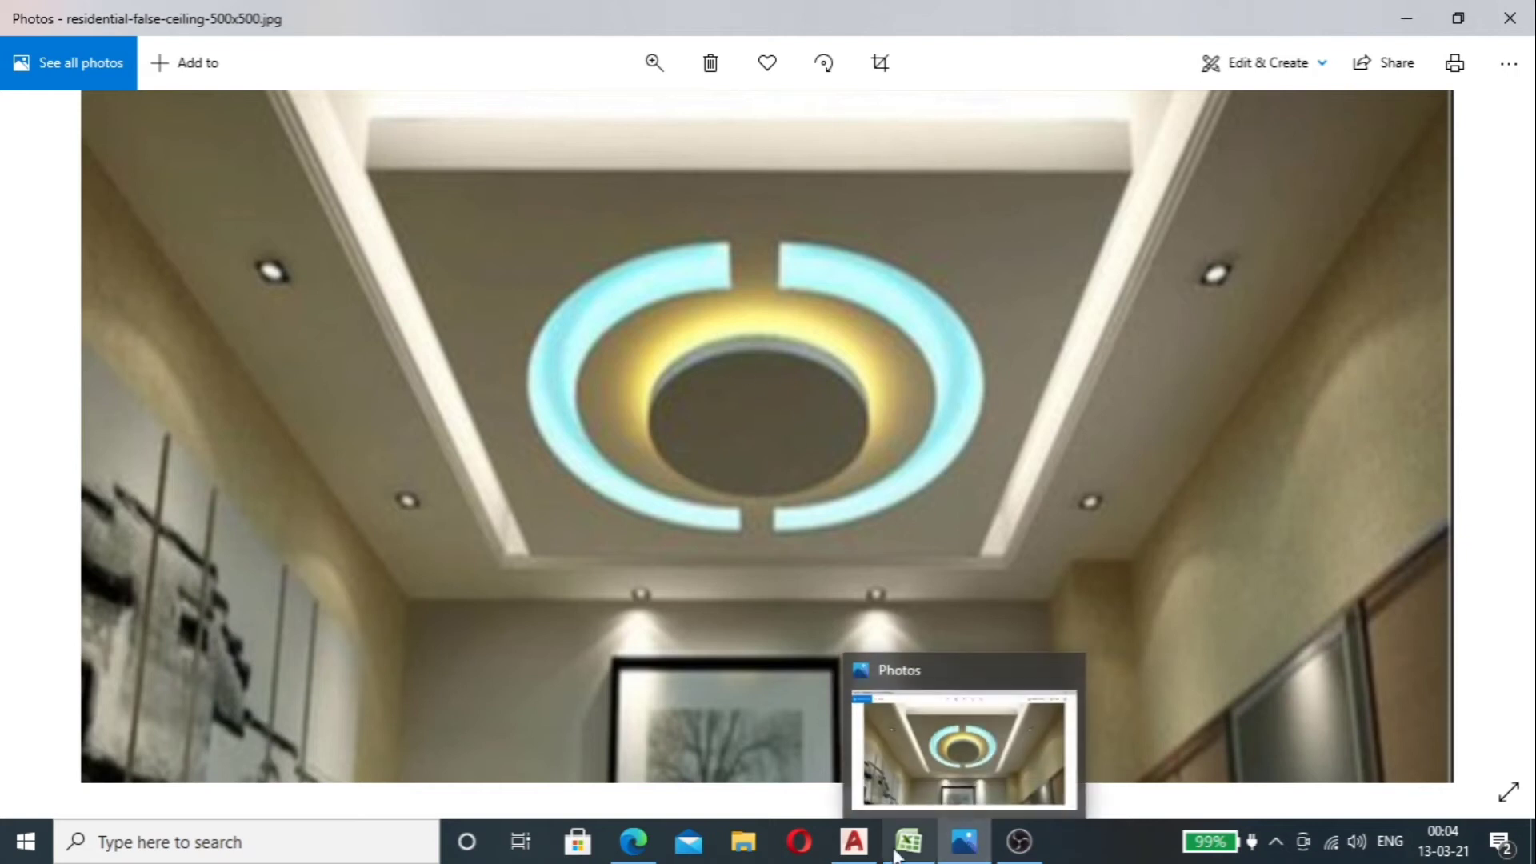
left_click(862, 854)
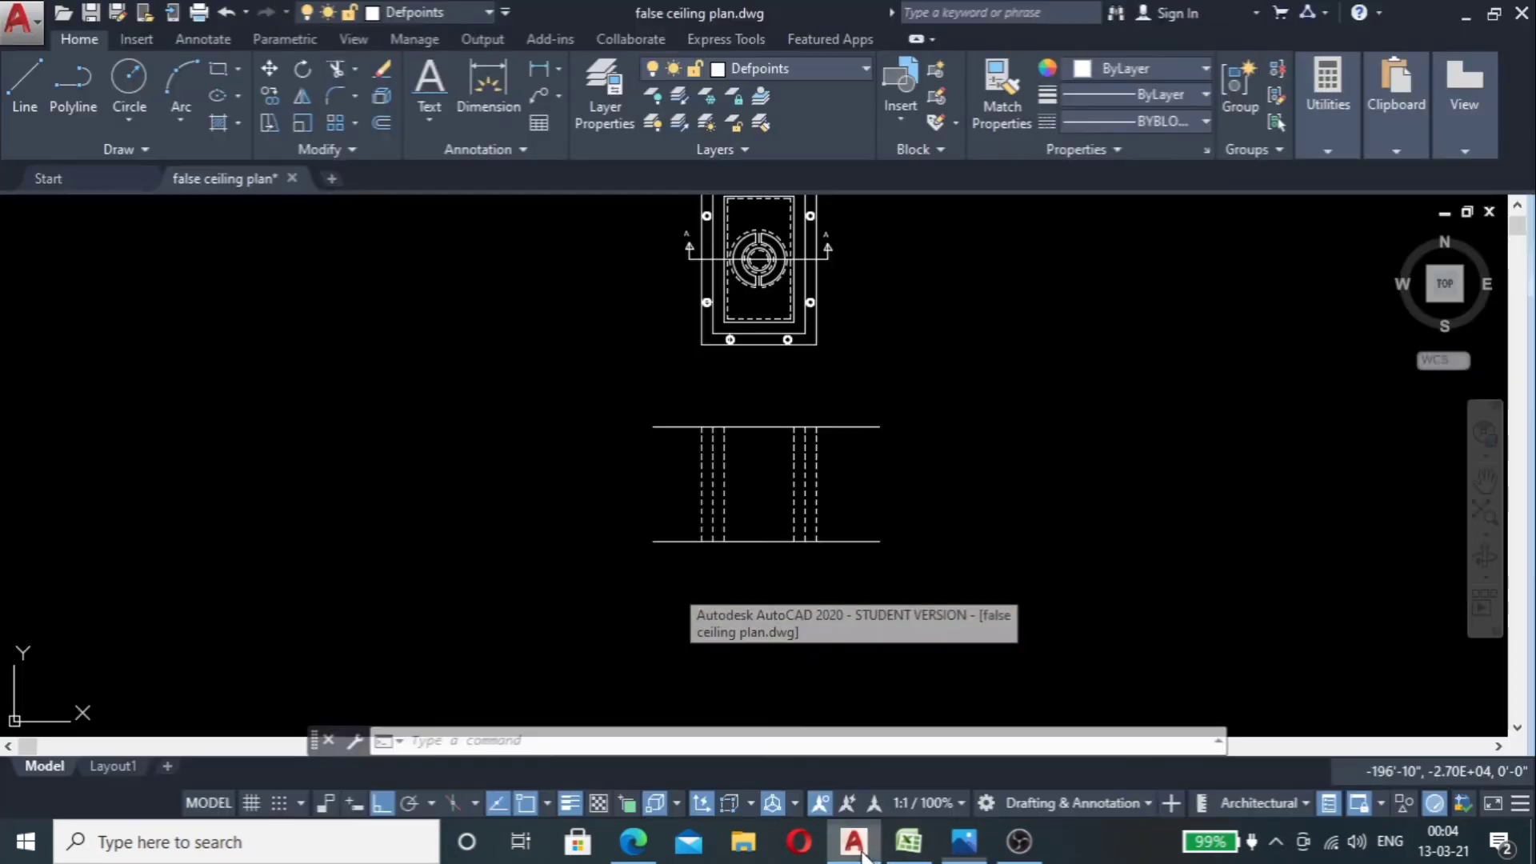
Step: Draw a line 1' down from the upper horizontal line along the leftmost construction line, and across to the second construction line
scroll(686, 302, "up", 3)
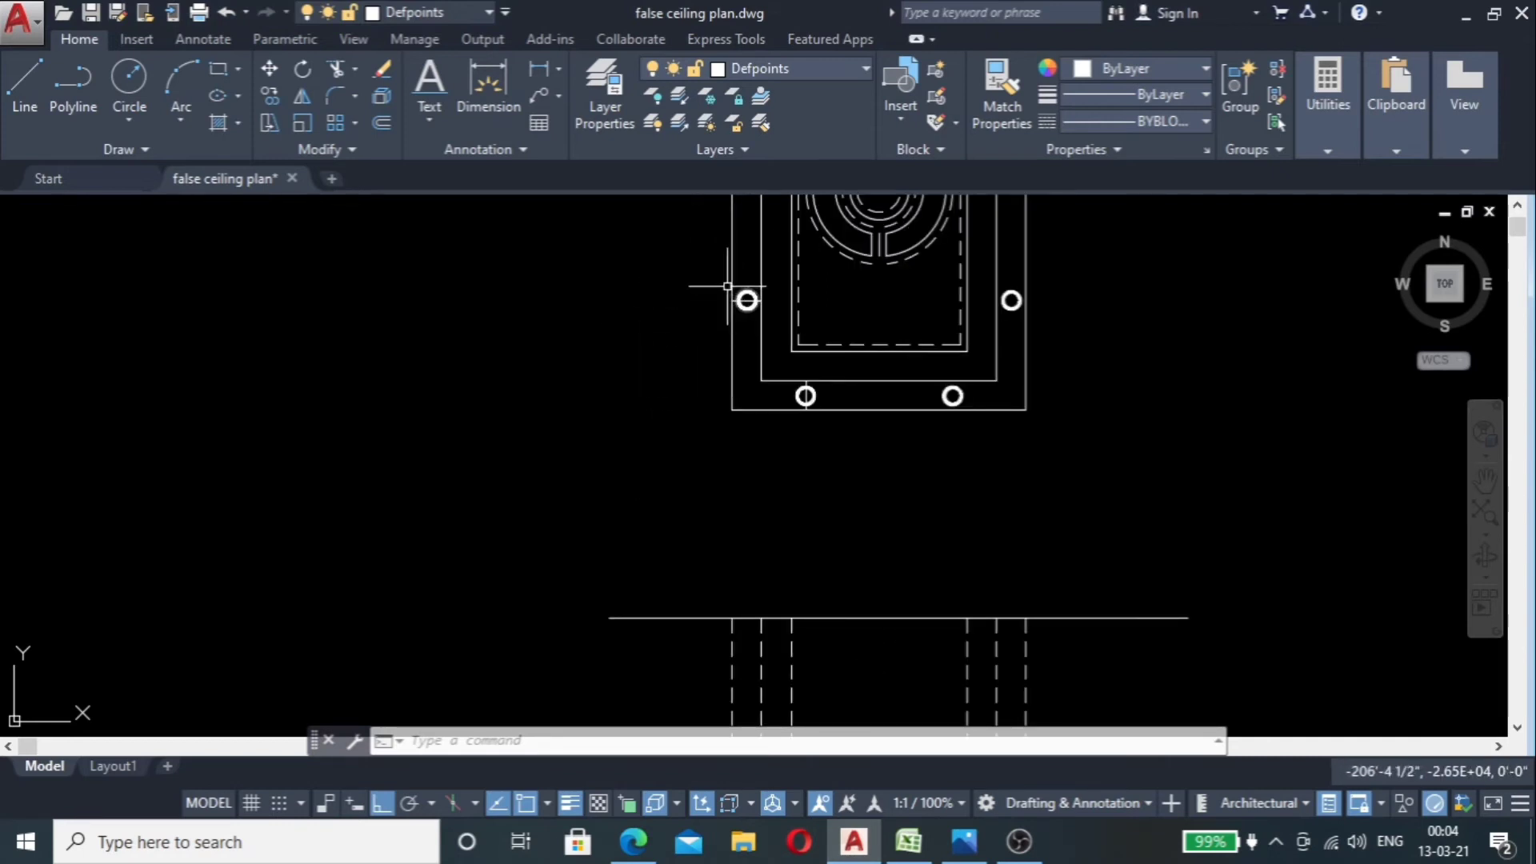
scroll(776, 274, "down", 5)
scroll(732, 435, "up", 5)
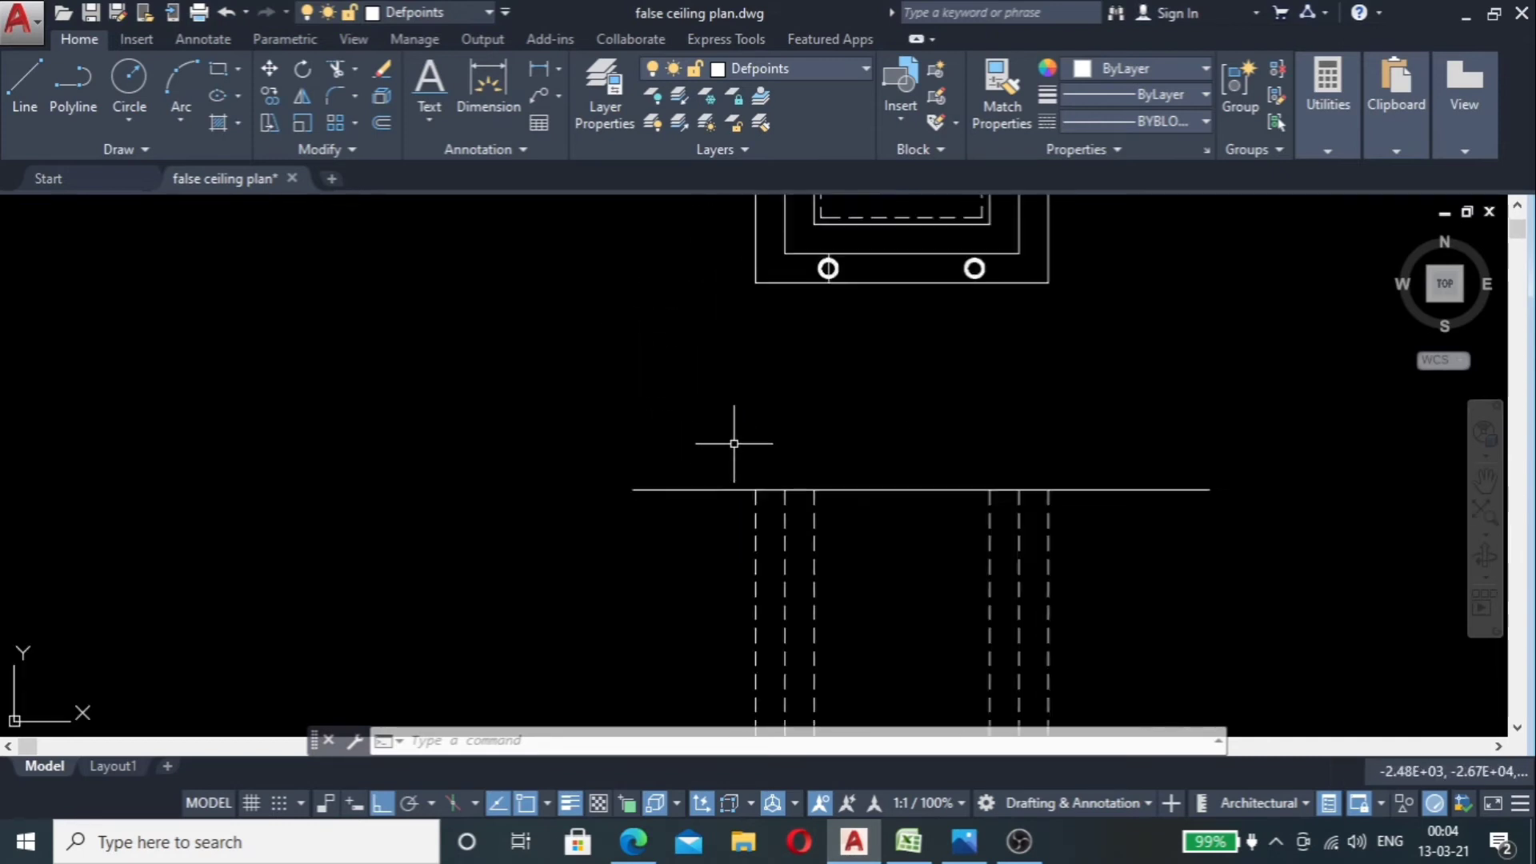
scroll(734, 448, "down", 2)
scroll(728, 472, "up", 5)
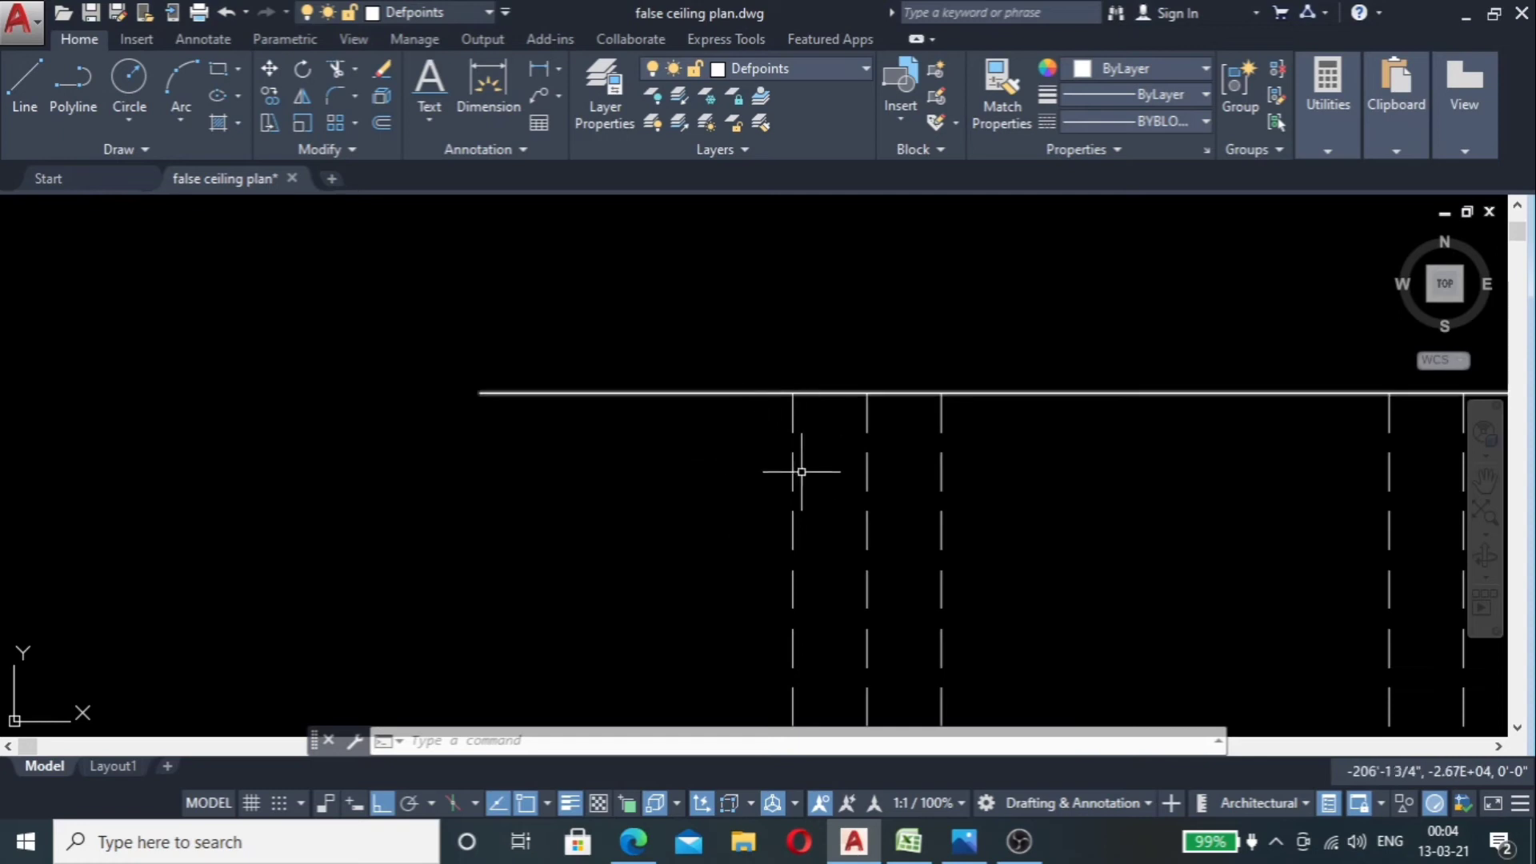
type("l")
key("Return")
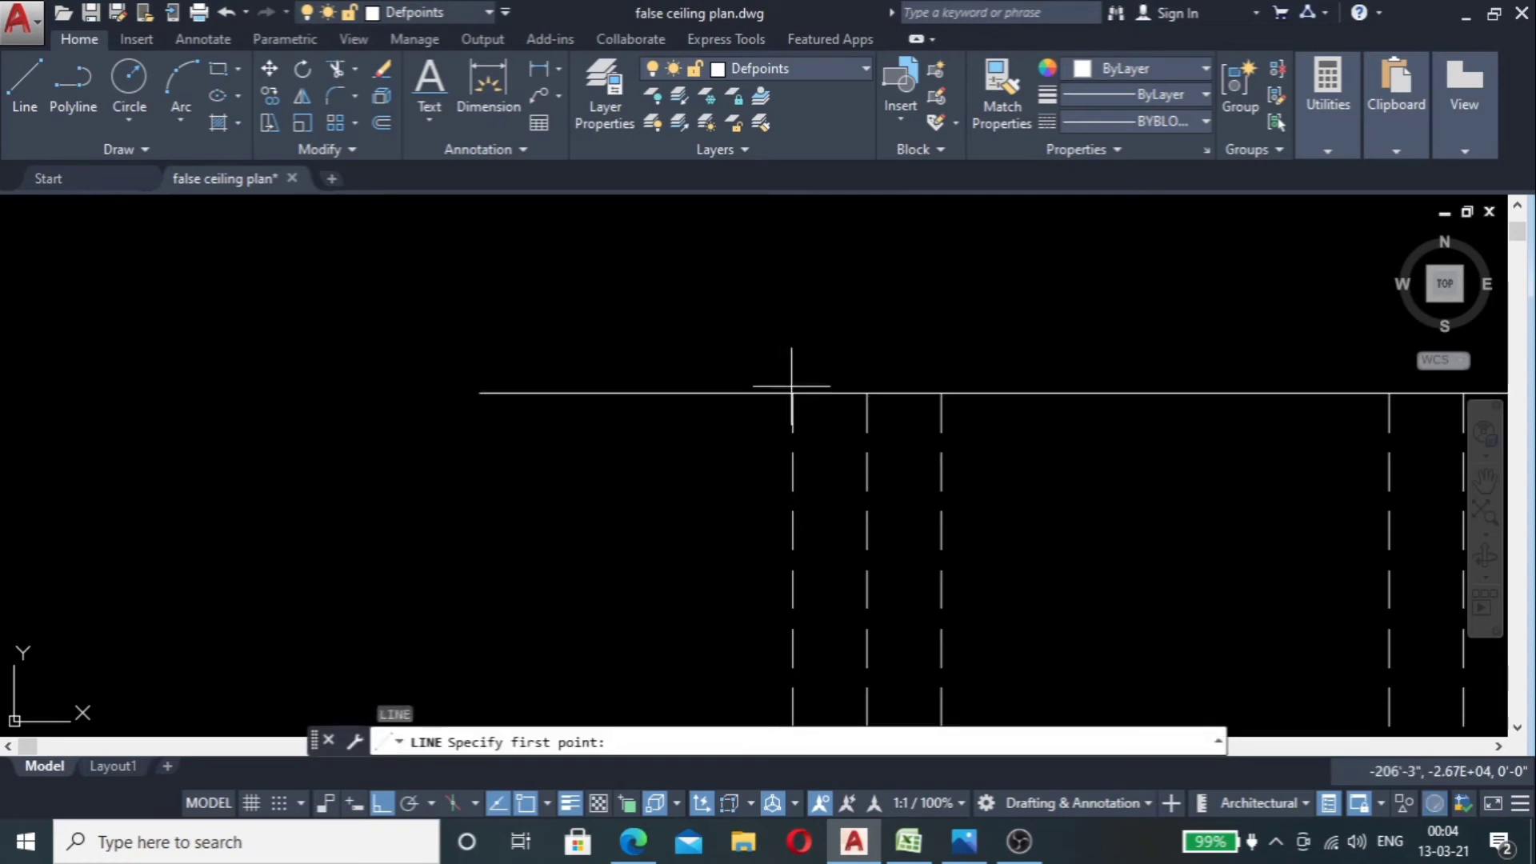
left_click(792, 394)
scroll(772, 474, "down", 2)
type("1'")
key("Return")
scroll(828, 488, "down", 2)
scroll(836, 472, "up", 2)
scroll(836, 460, "up", 2)
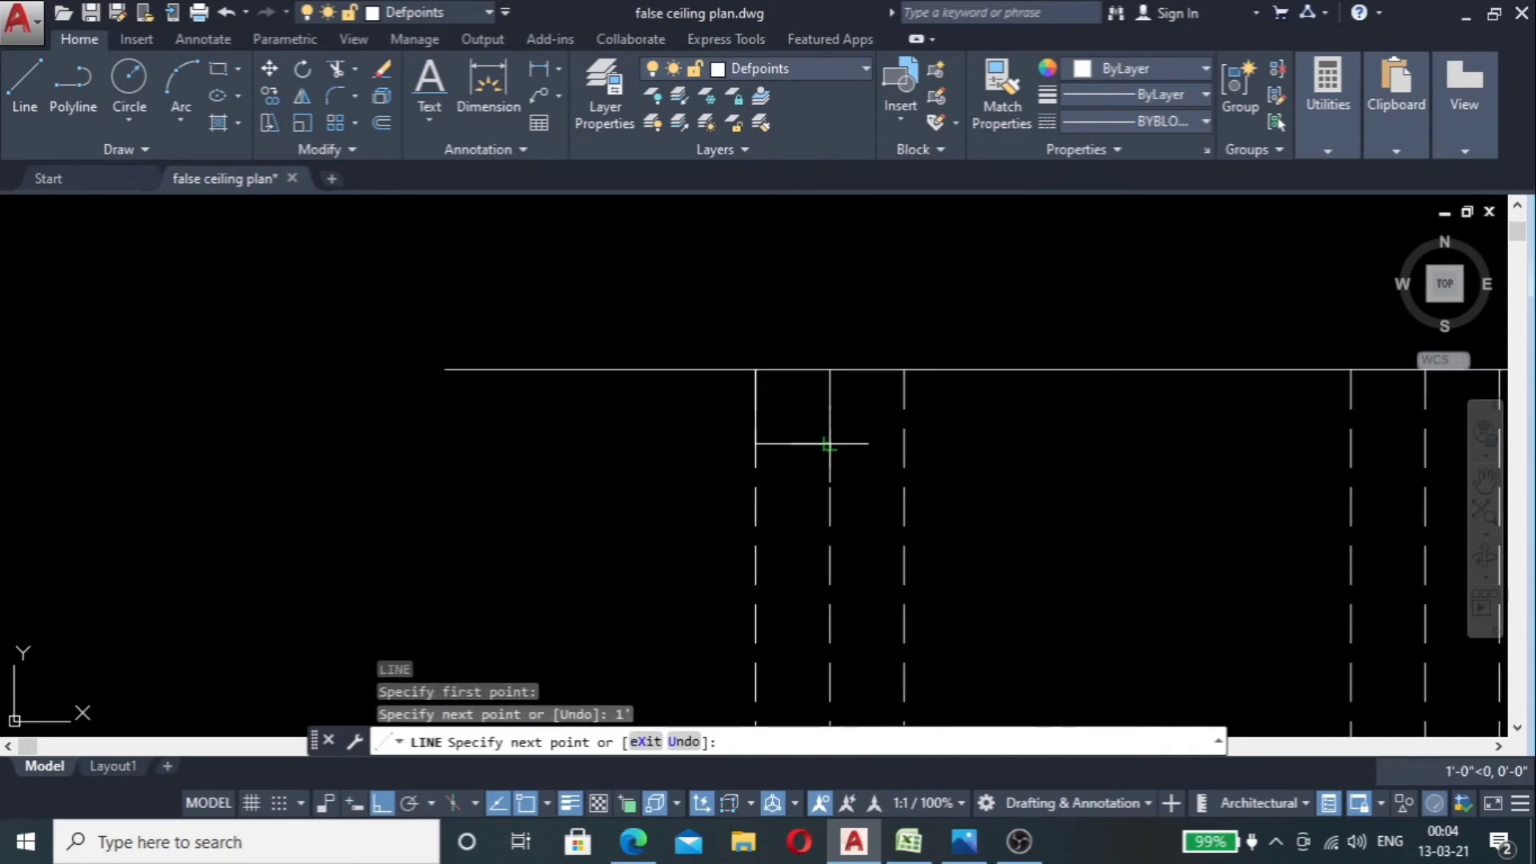
left_click(828, 445)
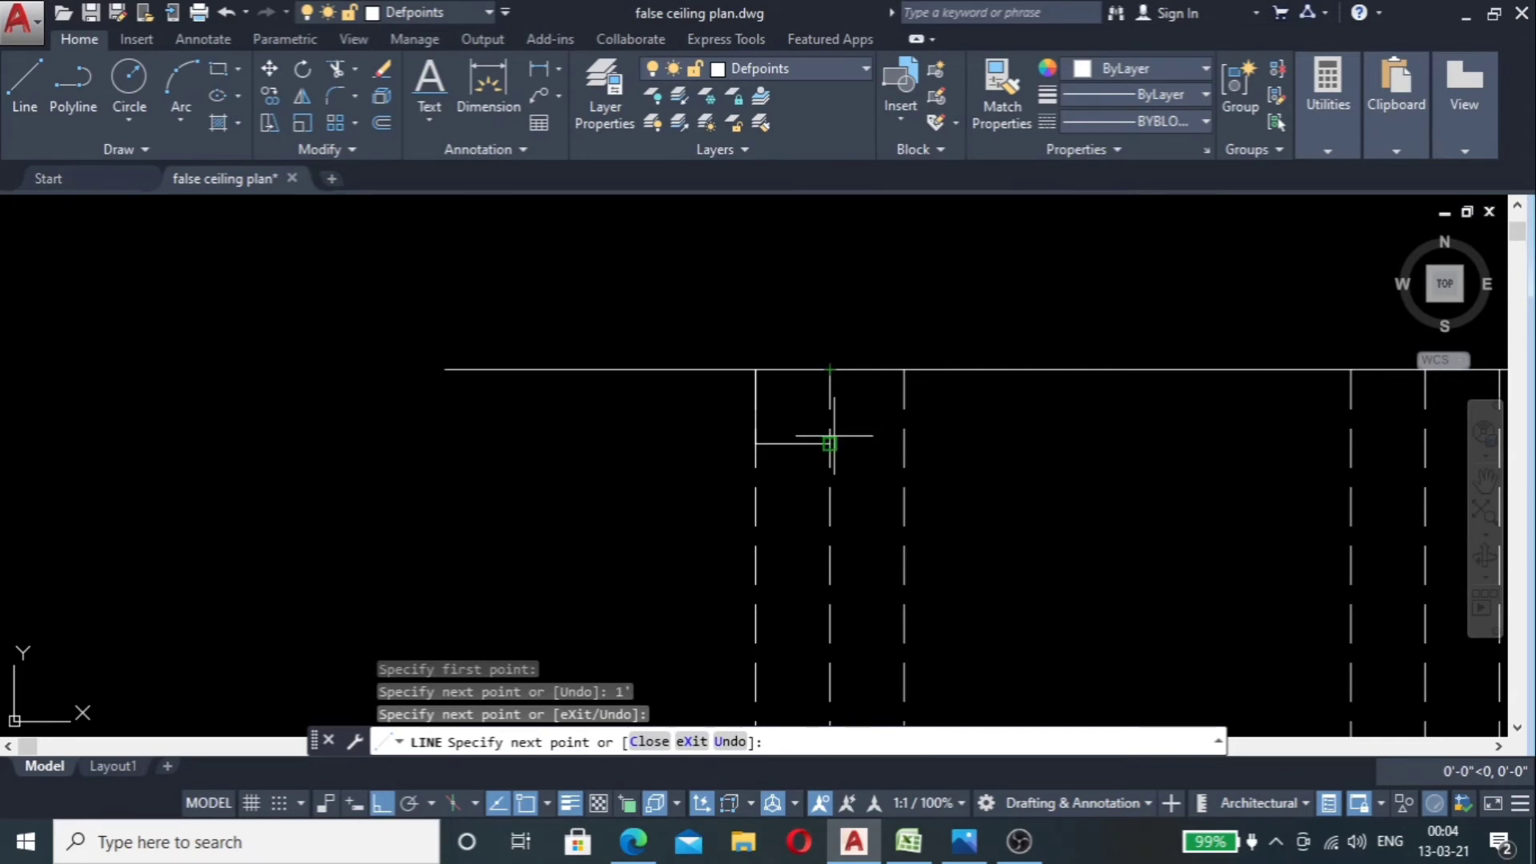
Step: Continue the line up along the second construction line to the upper horizontal line, and finish it there
scroll(830, 440, "down", 3)
scroll(830, 440, "up", 3)
scroll(830, 420, "up", 3)
scroll(831, 401, "down", 5)
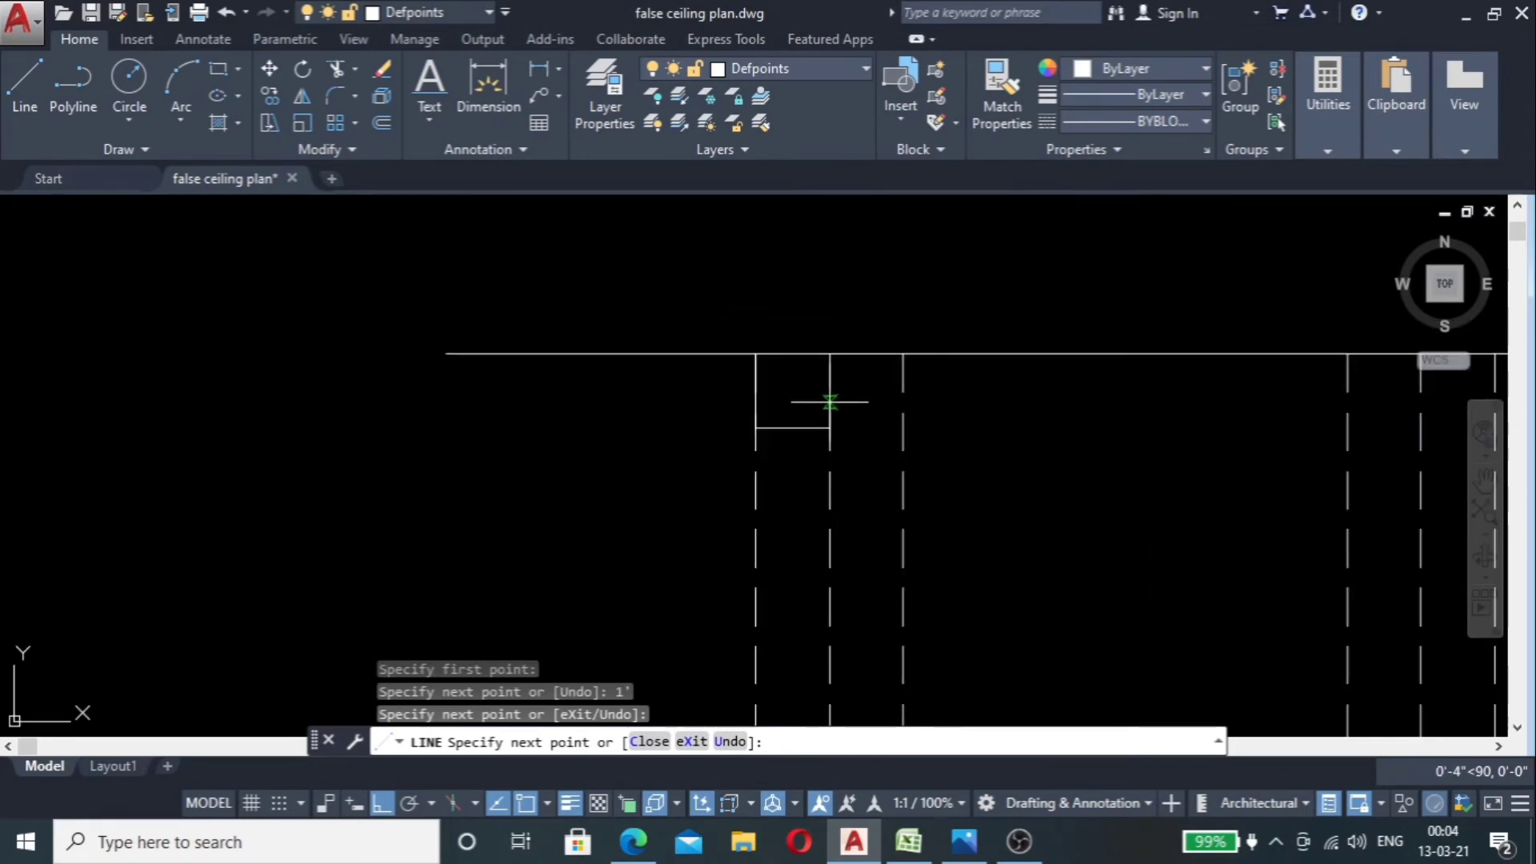
scroll(824, 412, "up", 9)
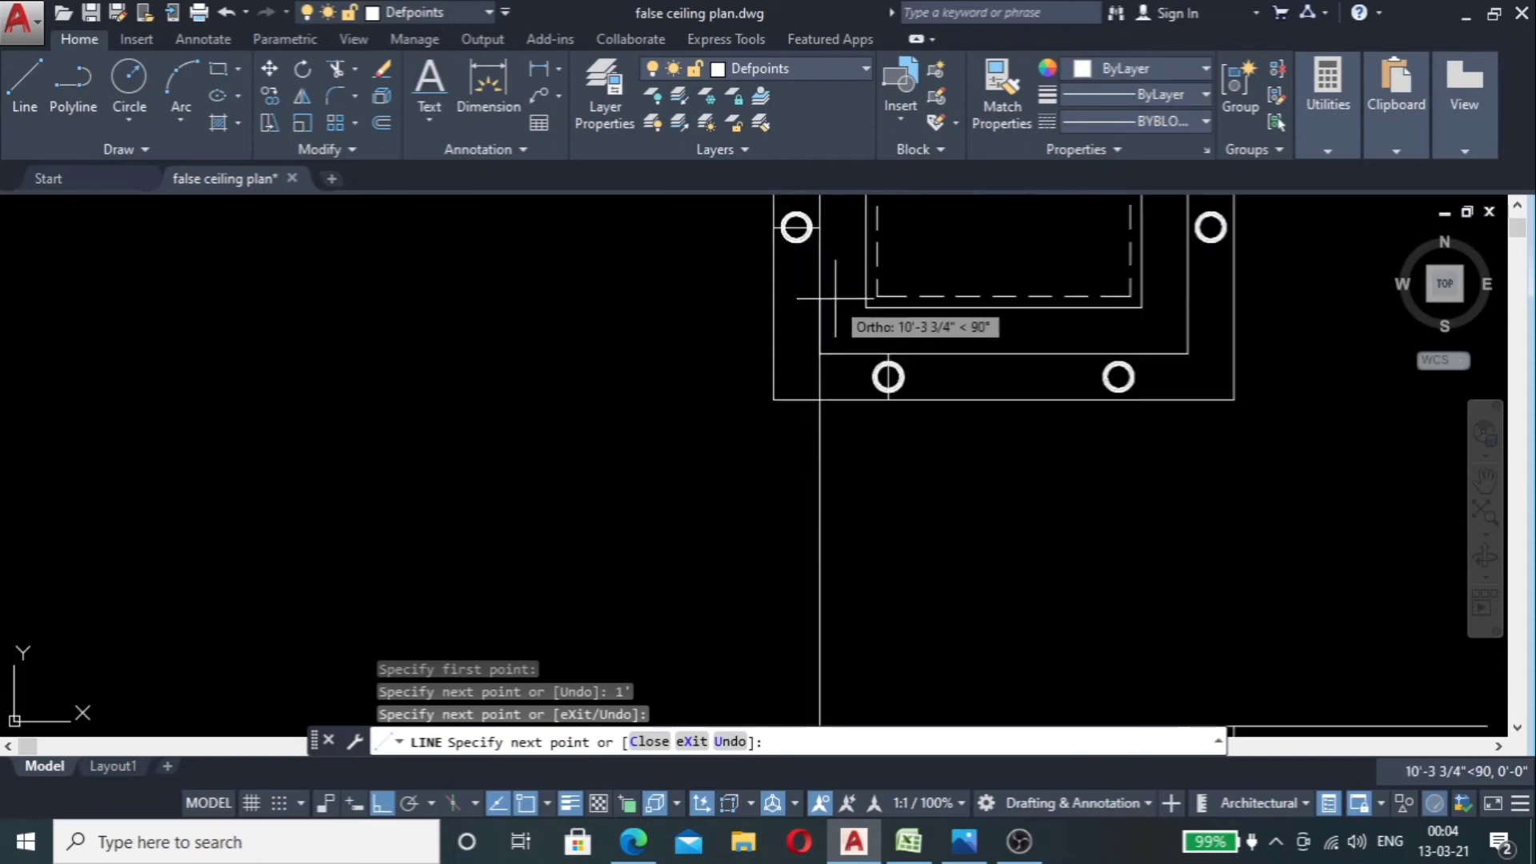
scroll(843, 305, "down", 3)
scroll(832, 387, "down", 4)
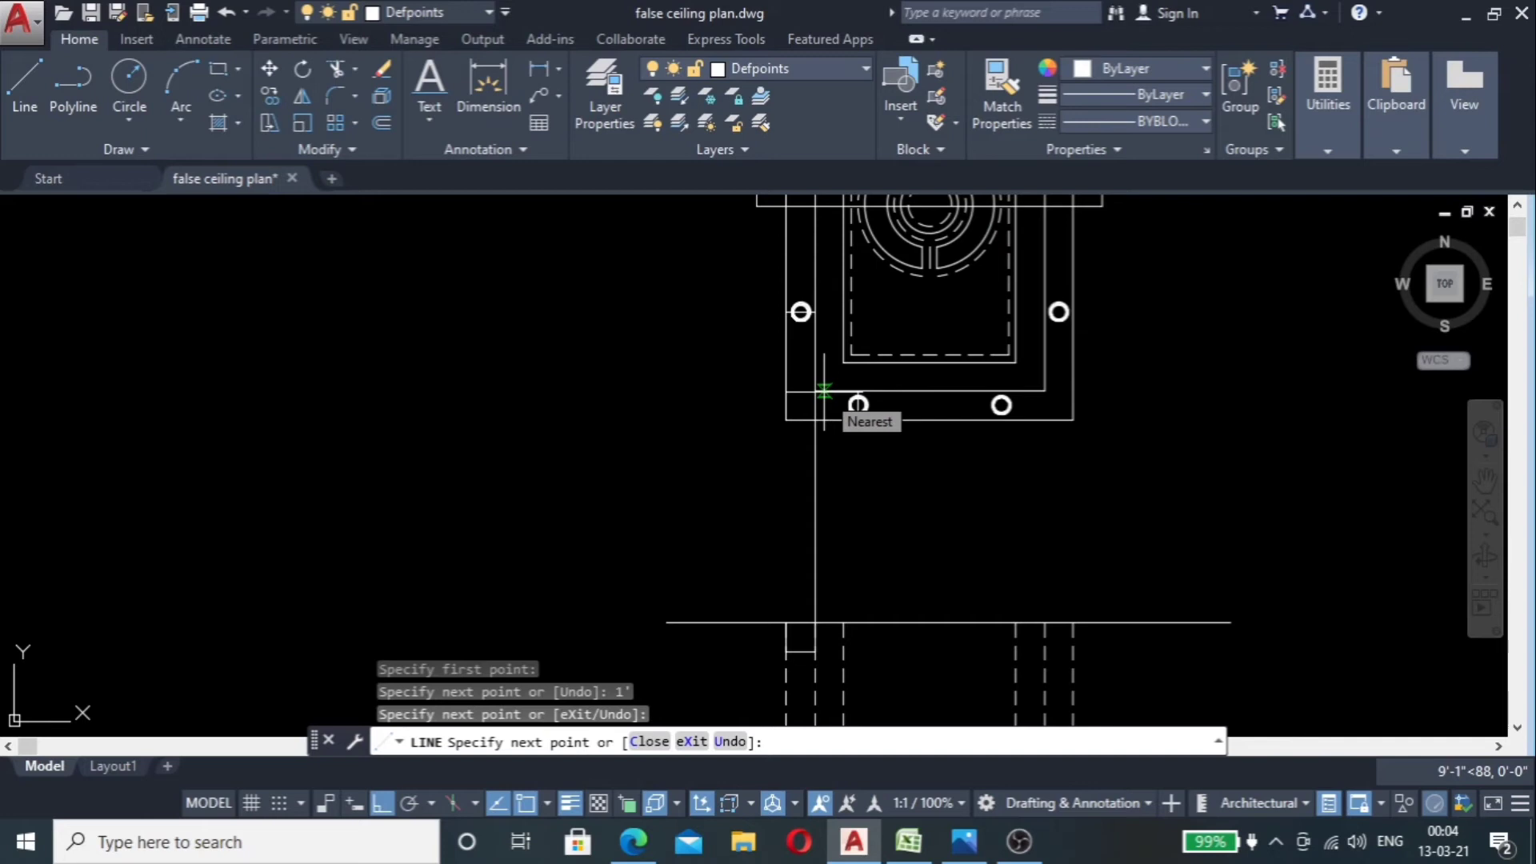
scroll(824, 392, "up", 5)
scroll(819, 393, "down", 4)
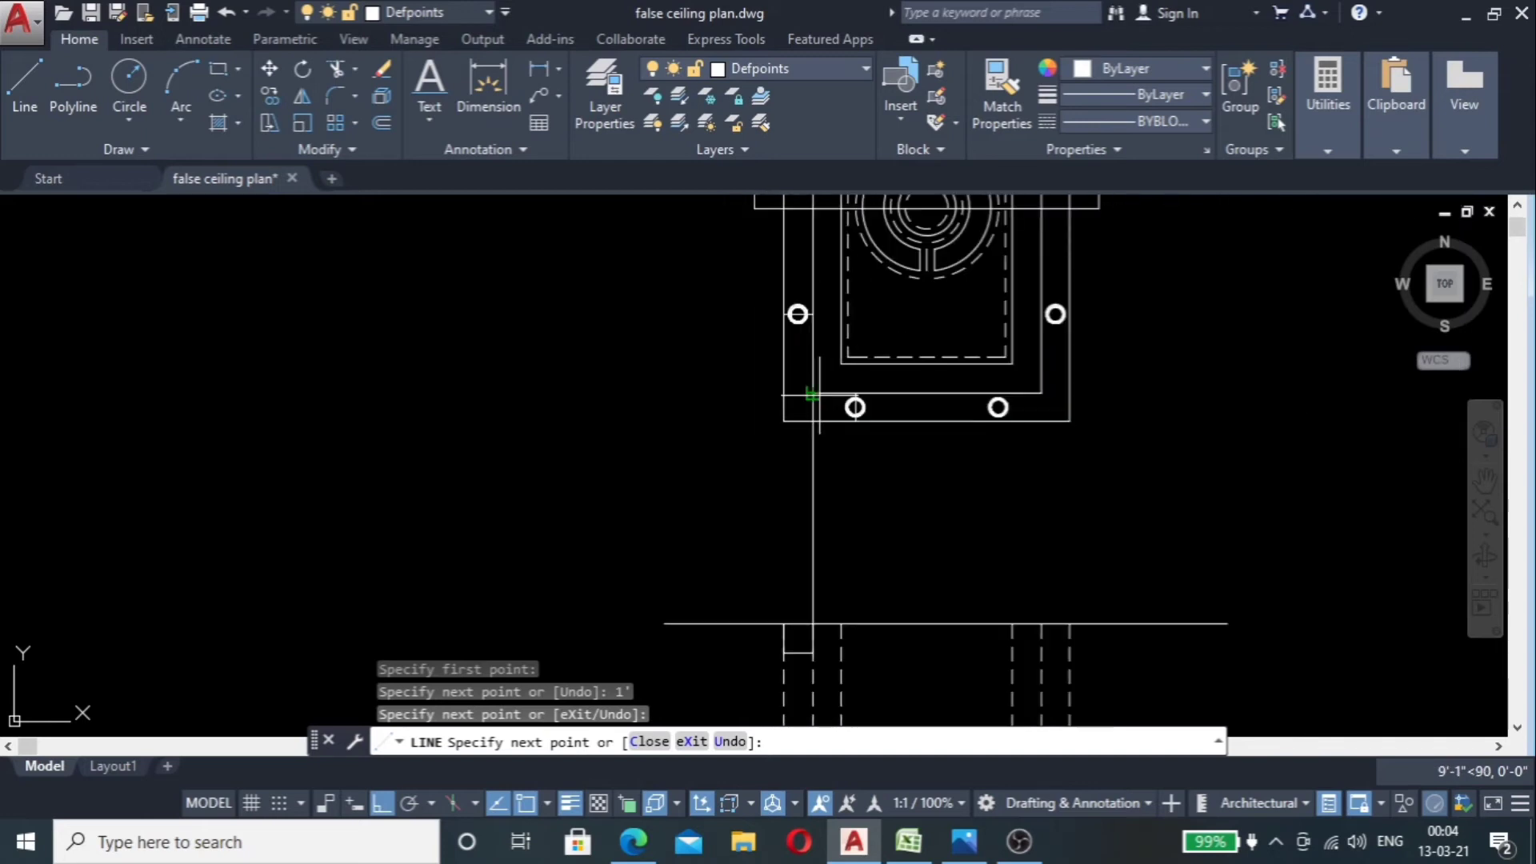
scroll(810, 393, "up", 2)
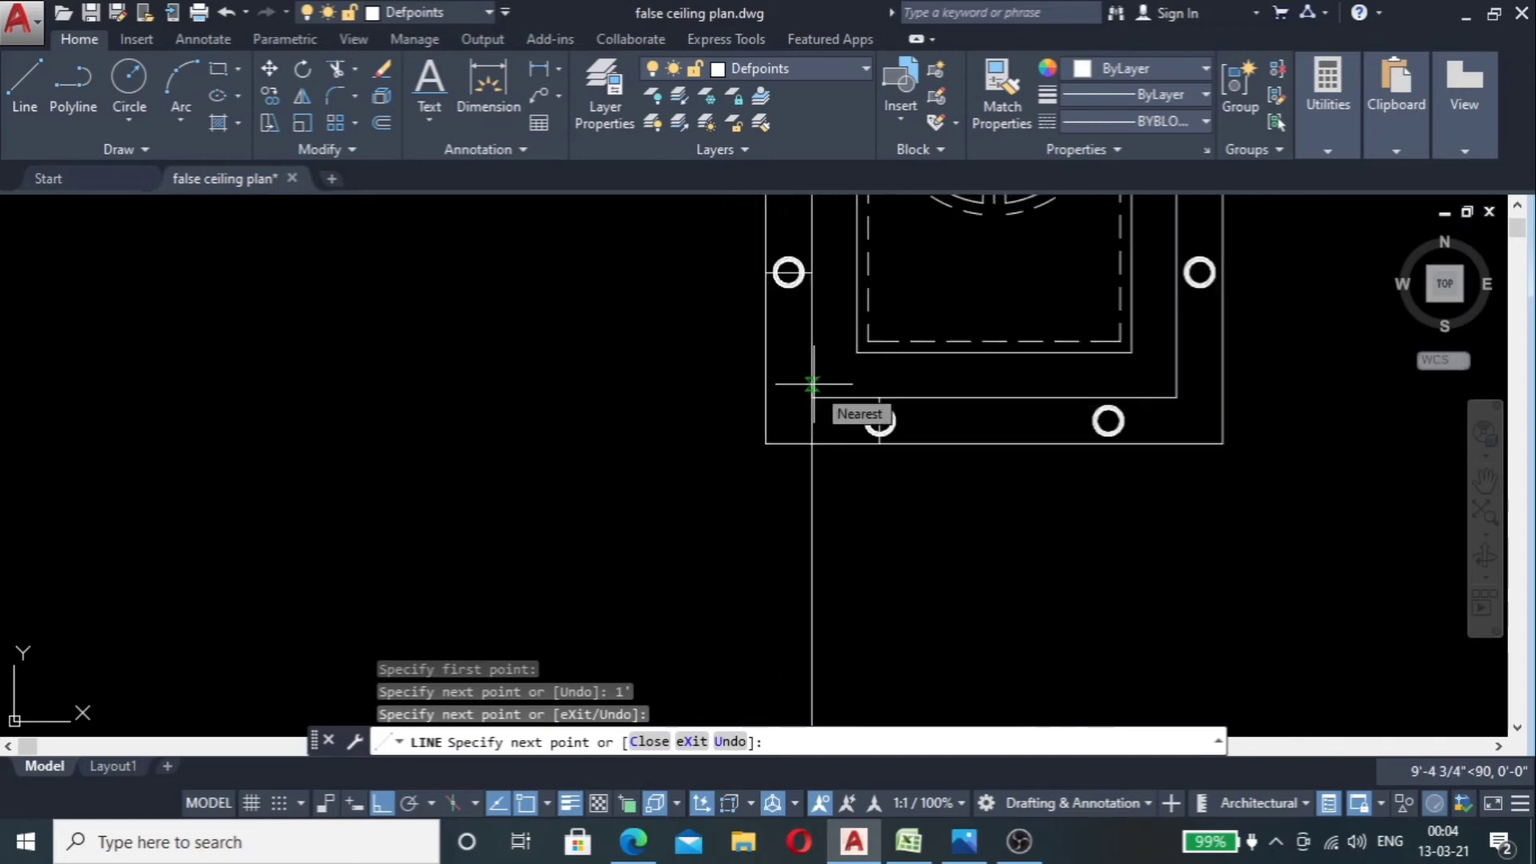
scroll(811, 384, "down", 3)
scroll(807, 448, "up", 5)
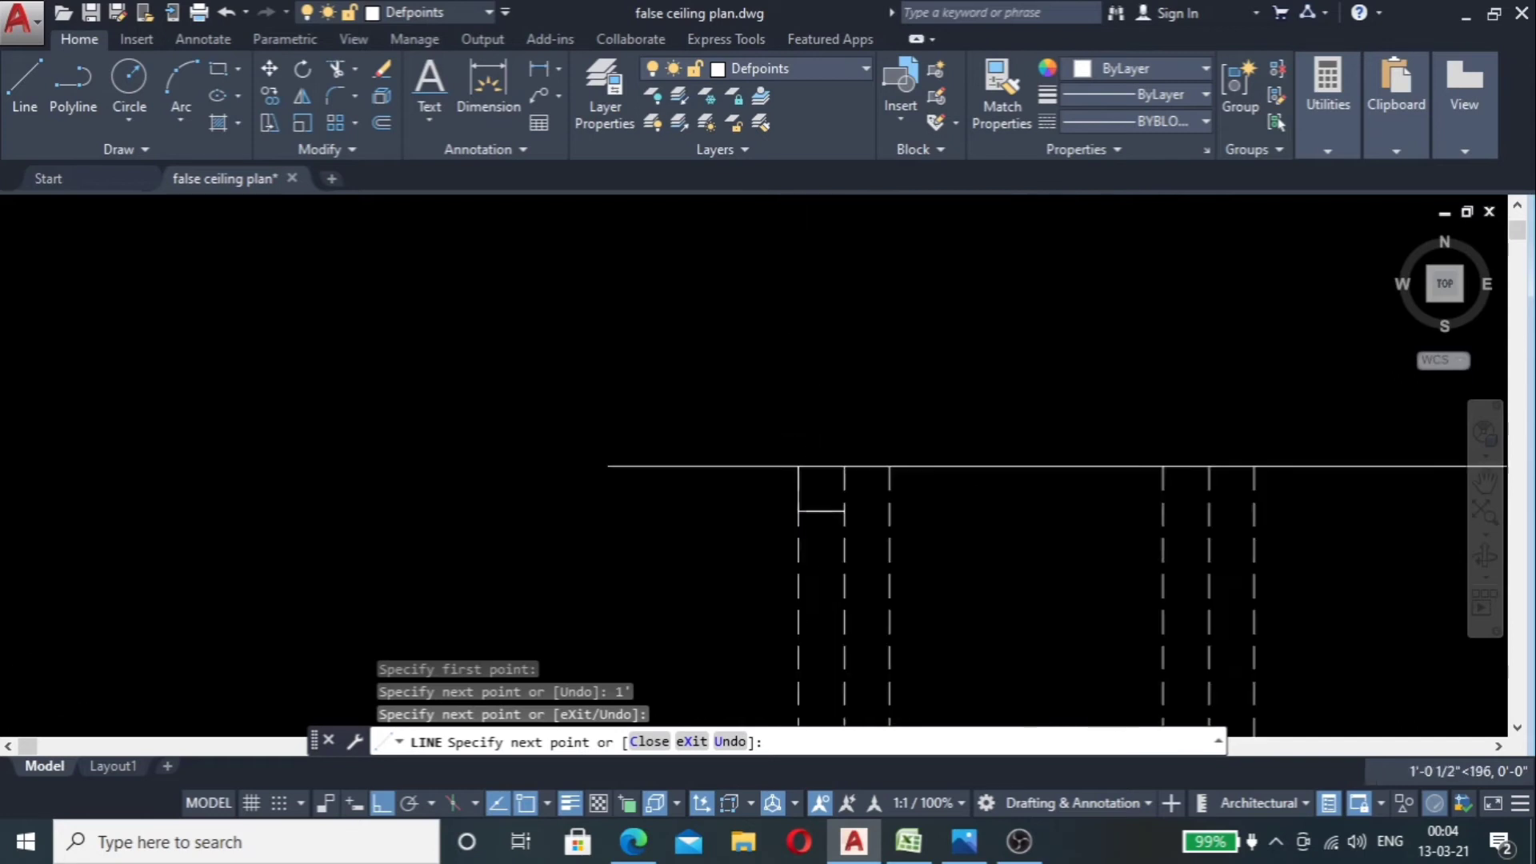
left_click(905, 378)
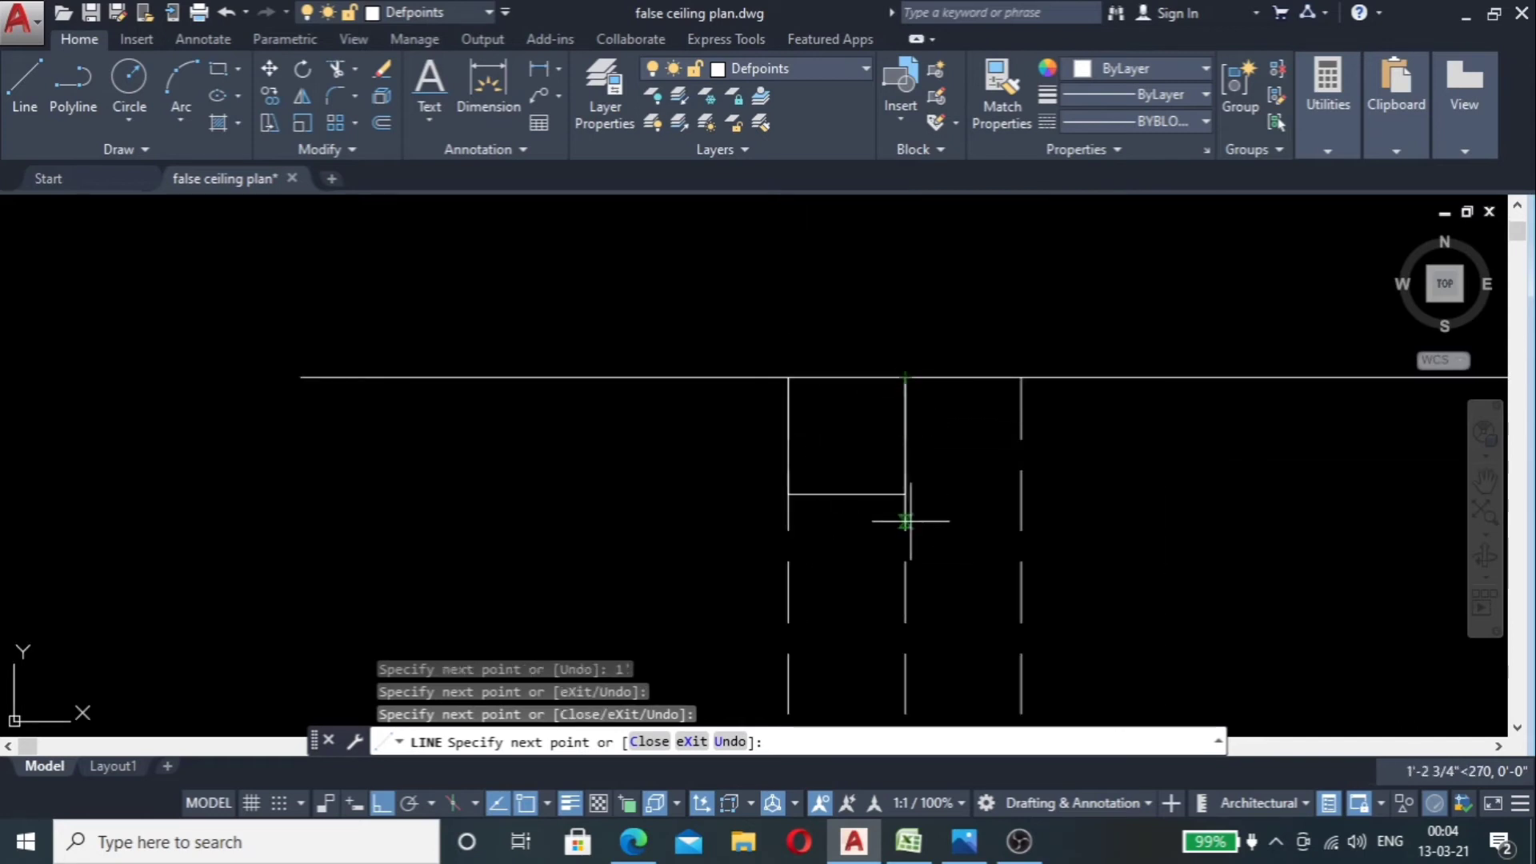
key("Escape")
Step: Compare the gap between the two inner solid rectangles in the plan with the matching bay of the section
scroll(1008, 421, "down", 3)
scroll(1005, 428, "up", 5)
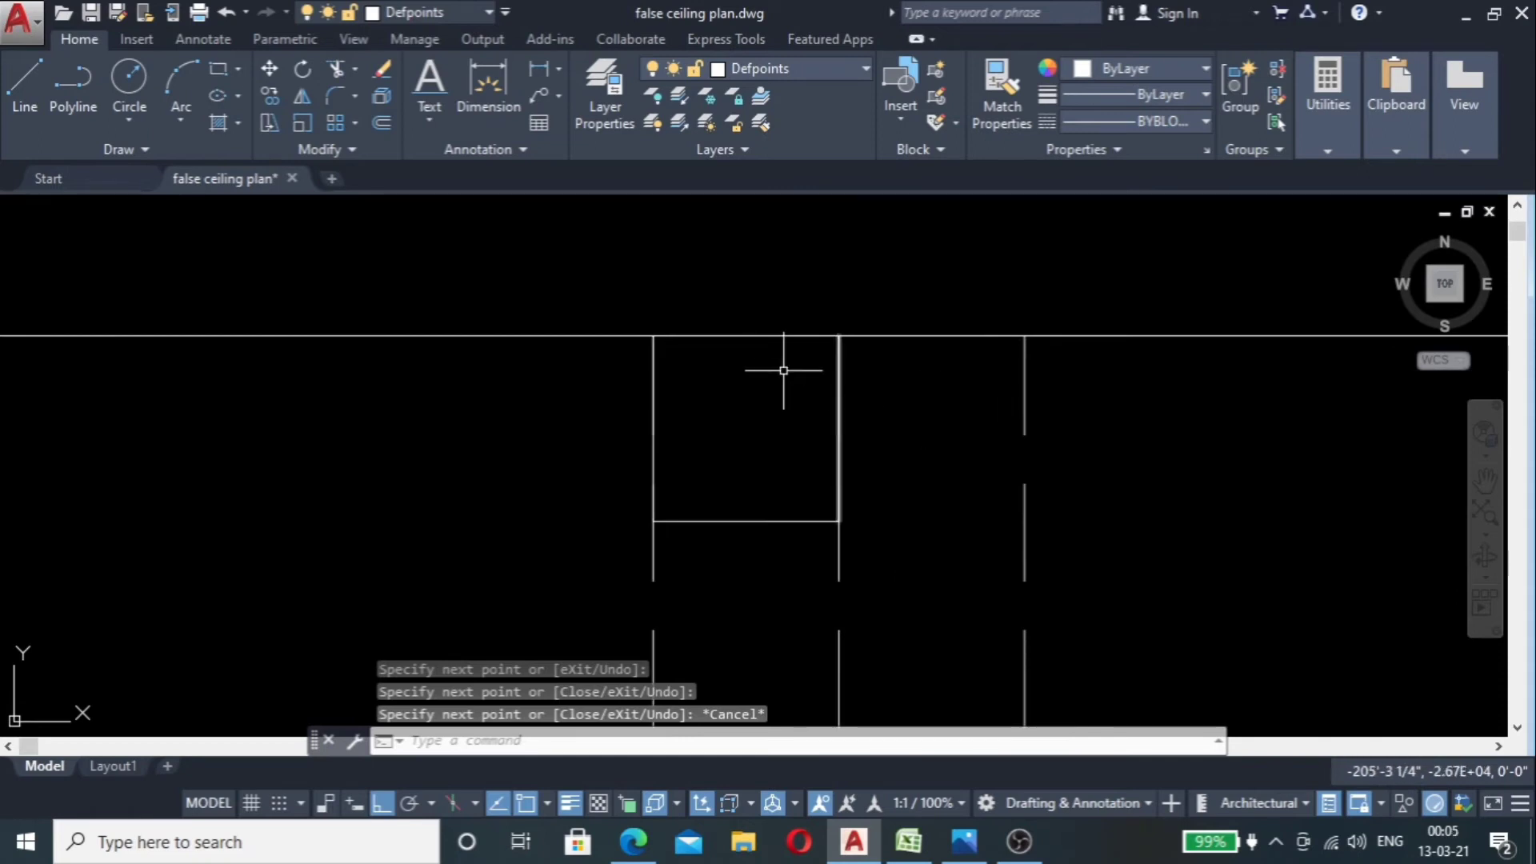
scroll(876, 331, "down", 4)
scroll(773, 357, "up", 6)
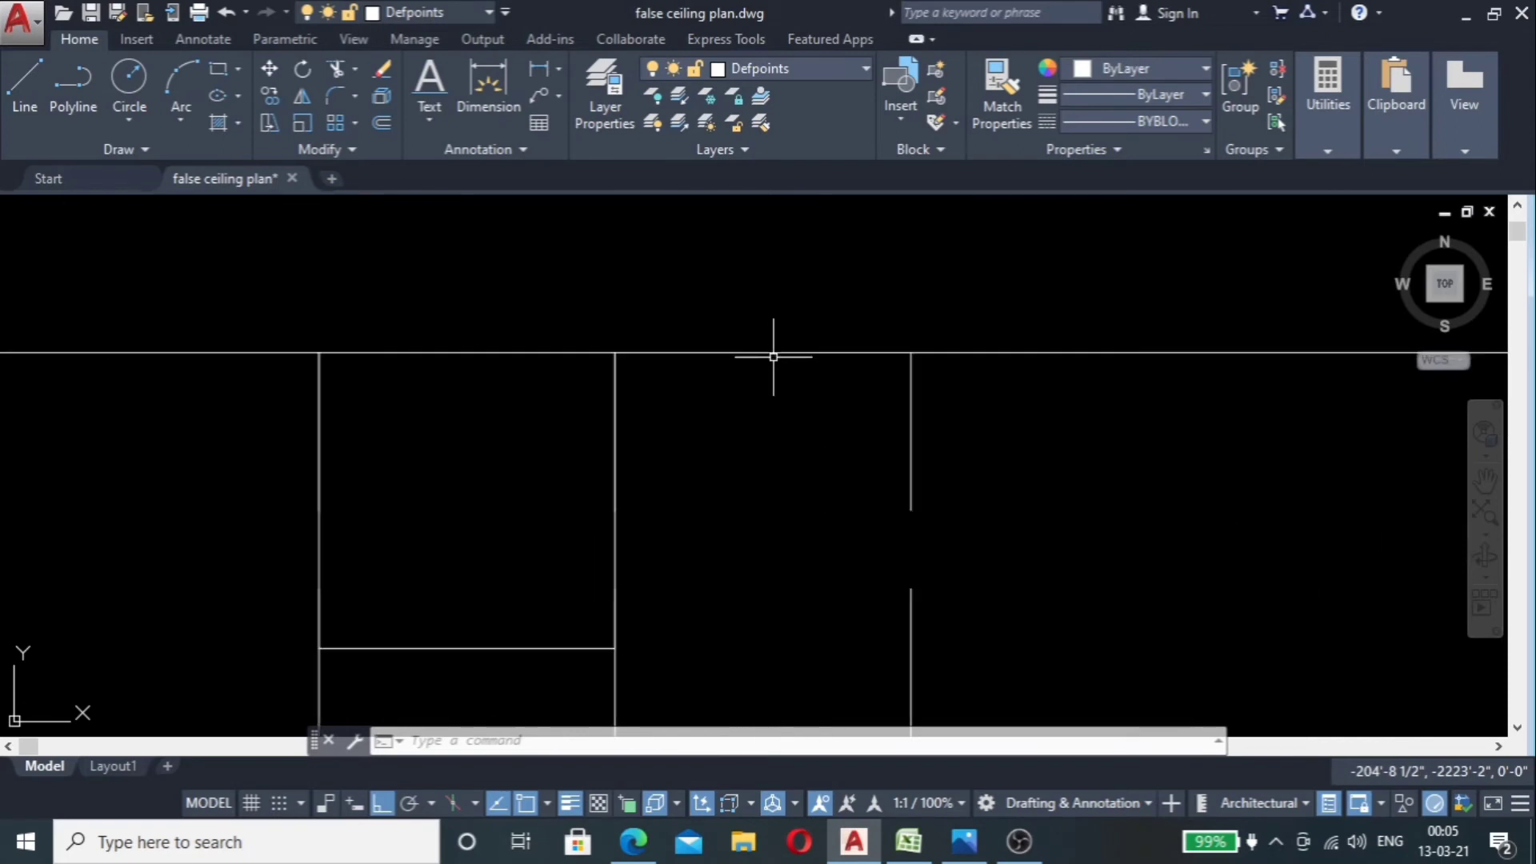
scroll(639, 433, "down", 6)
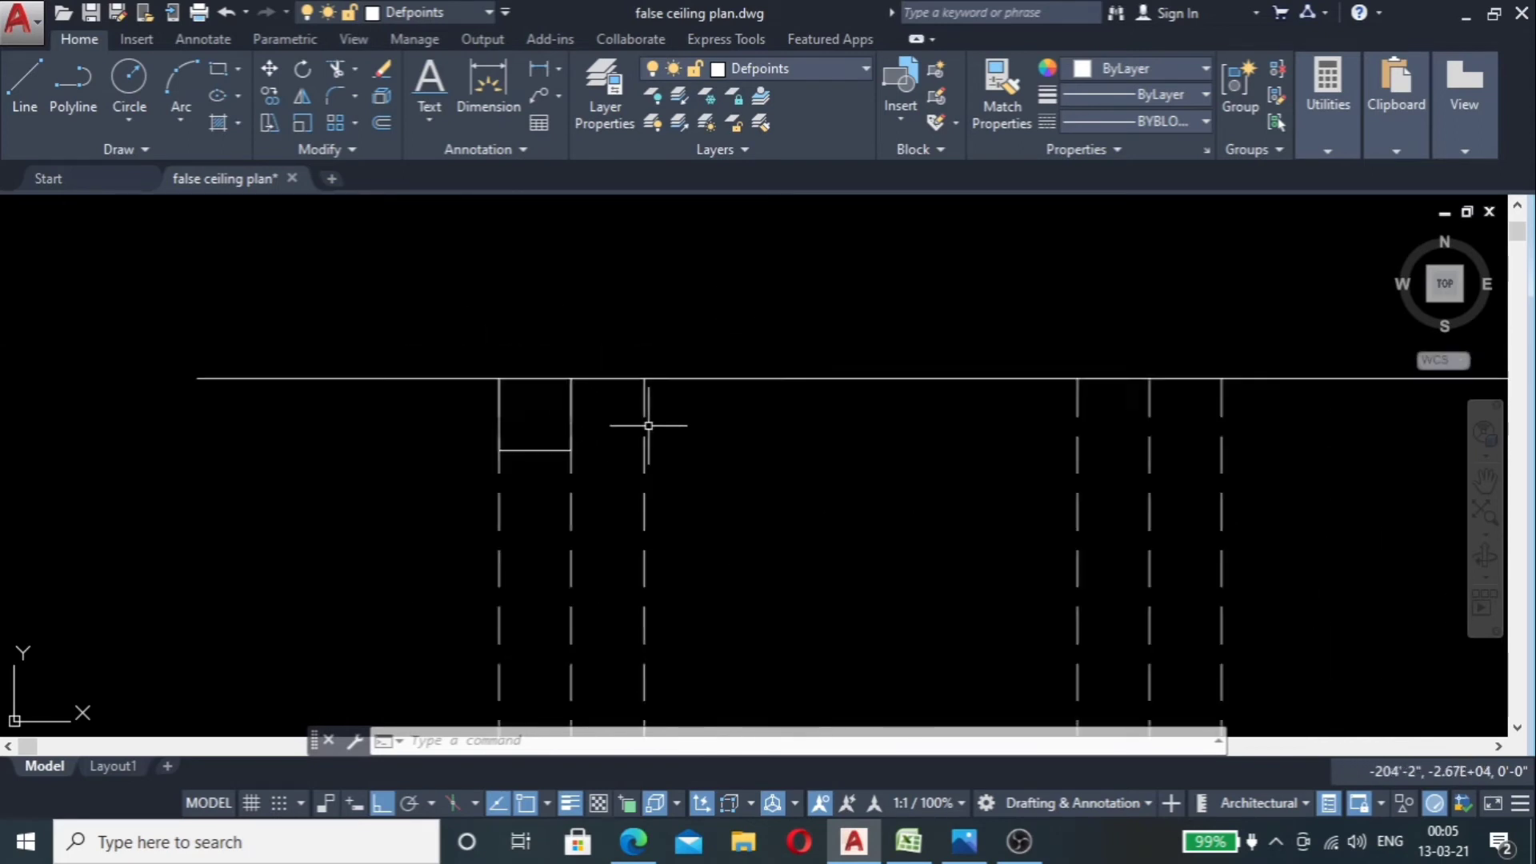
scroll(608, 291, "up", 6)
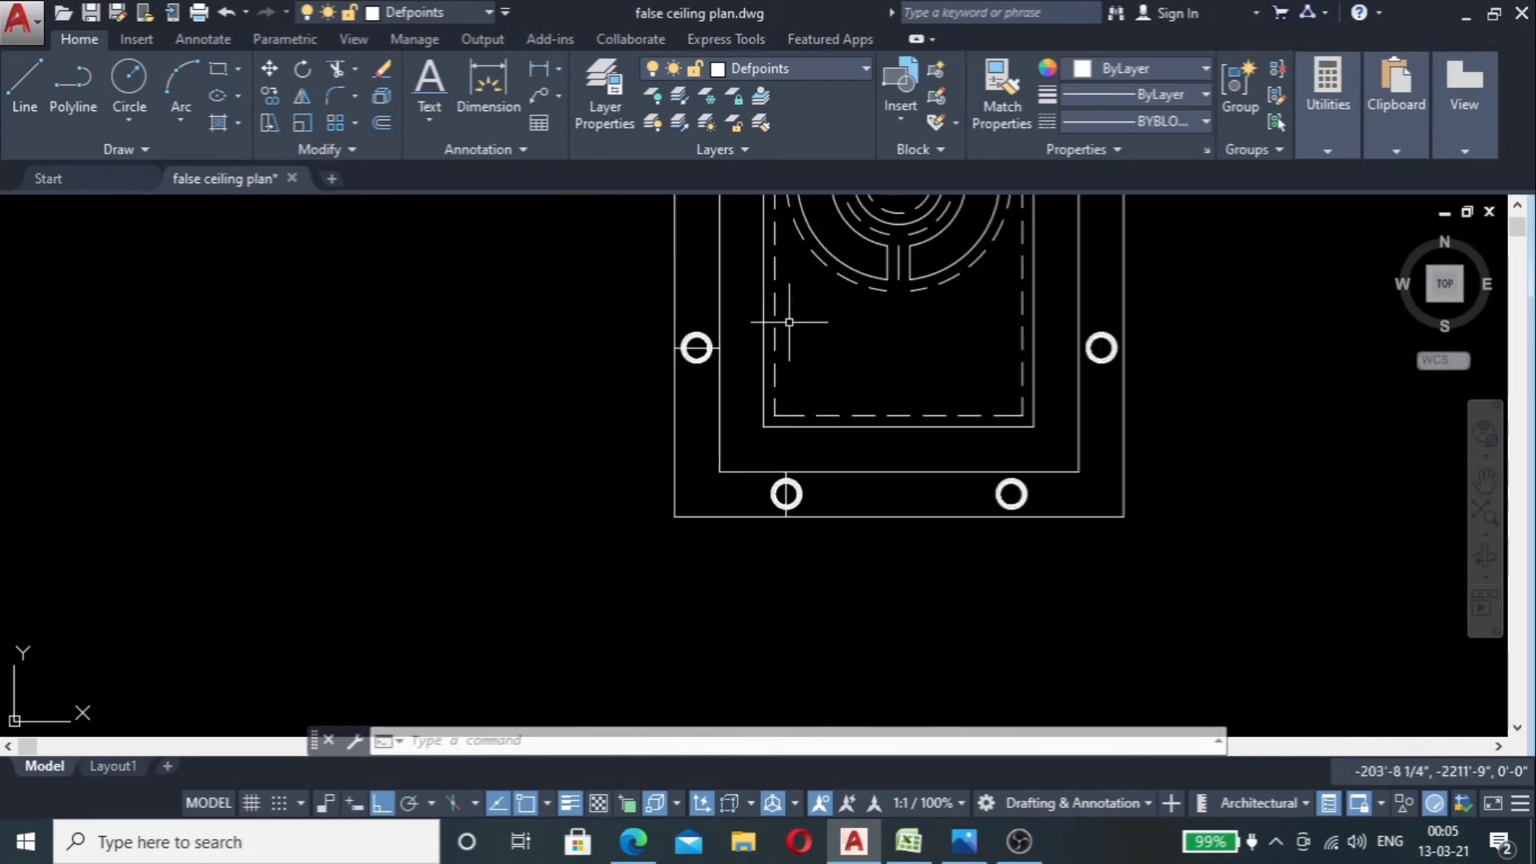
scroll(738, 298, "up", 5)
left_click(736, 275)
left_click(652, 396)
left_click(761, 269)
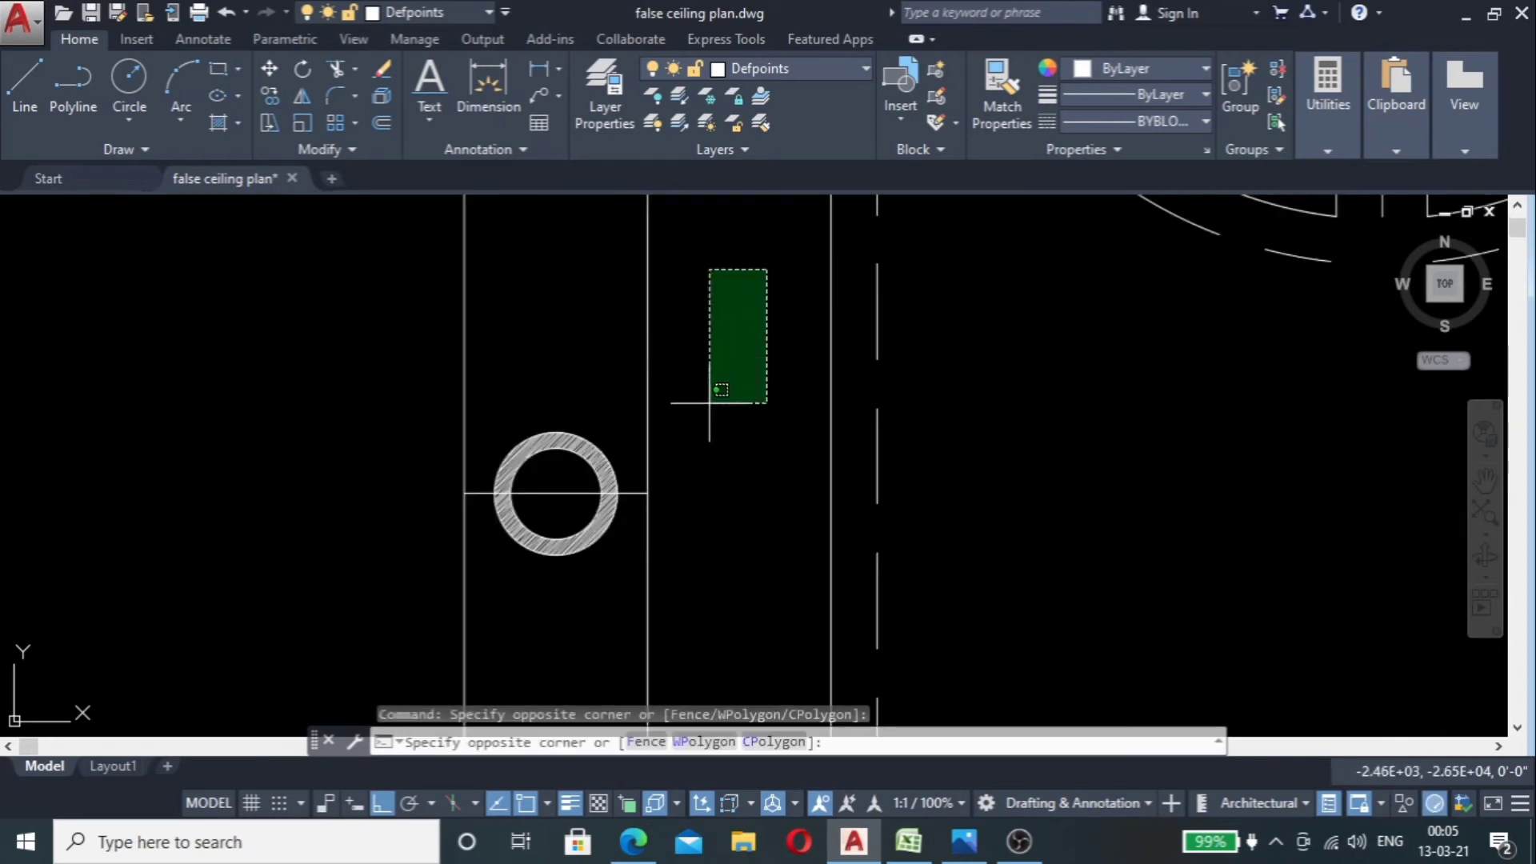
left_click(714, 400)
scroll(714, 400, "down", 6)
scroll(648, 432, "up", 8)
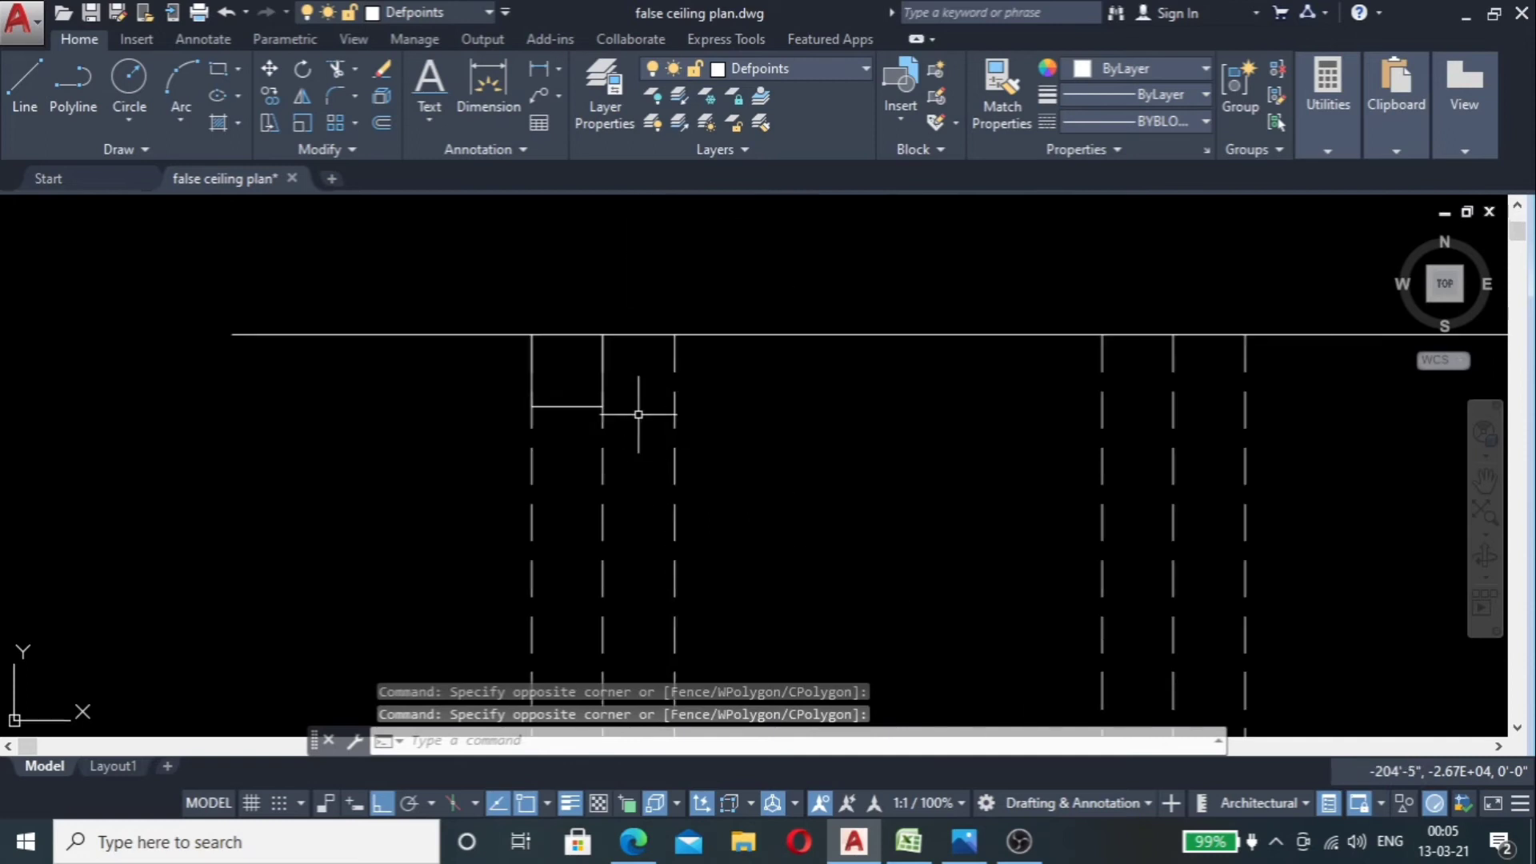
scroll(616, 376, "down", 2)
scroll(632, 336, "up", 2)
scroll(628, 298, "up", 3)
left_click(665, 217)
left_click(657, 332)
type("o")
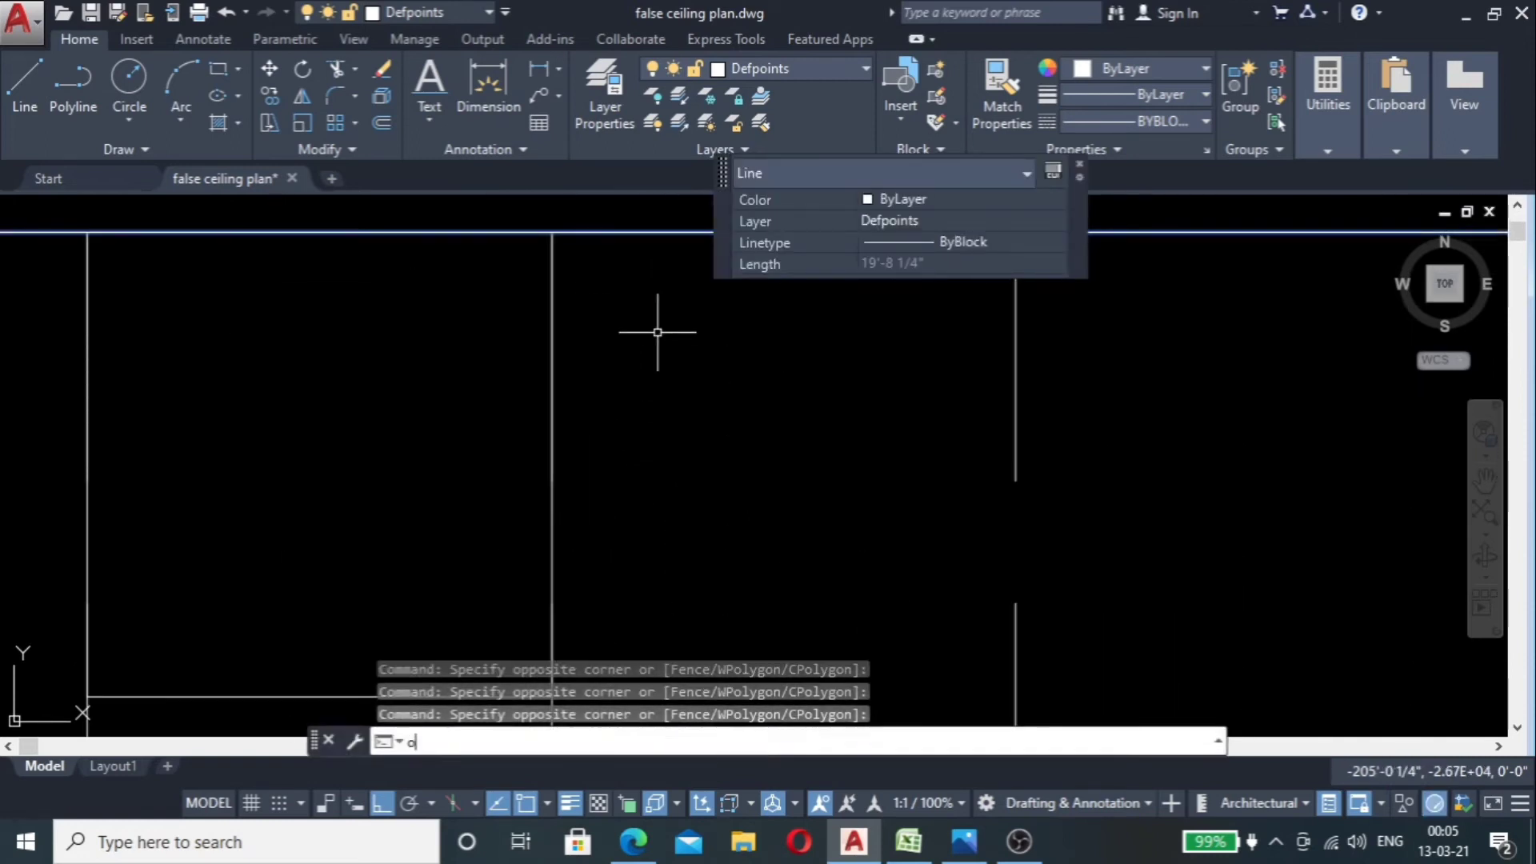
key("Return")
type("3\"")
key("Return")
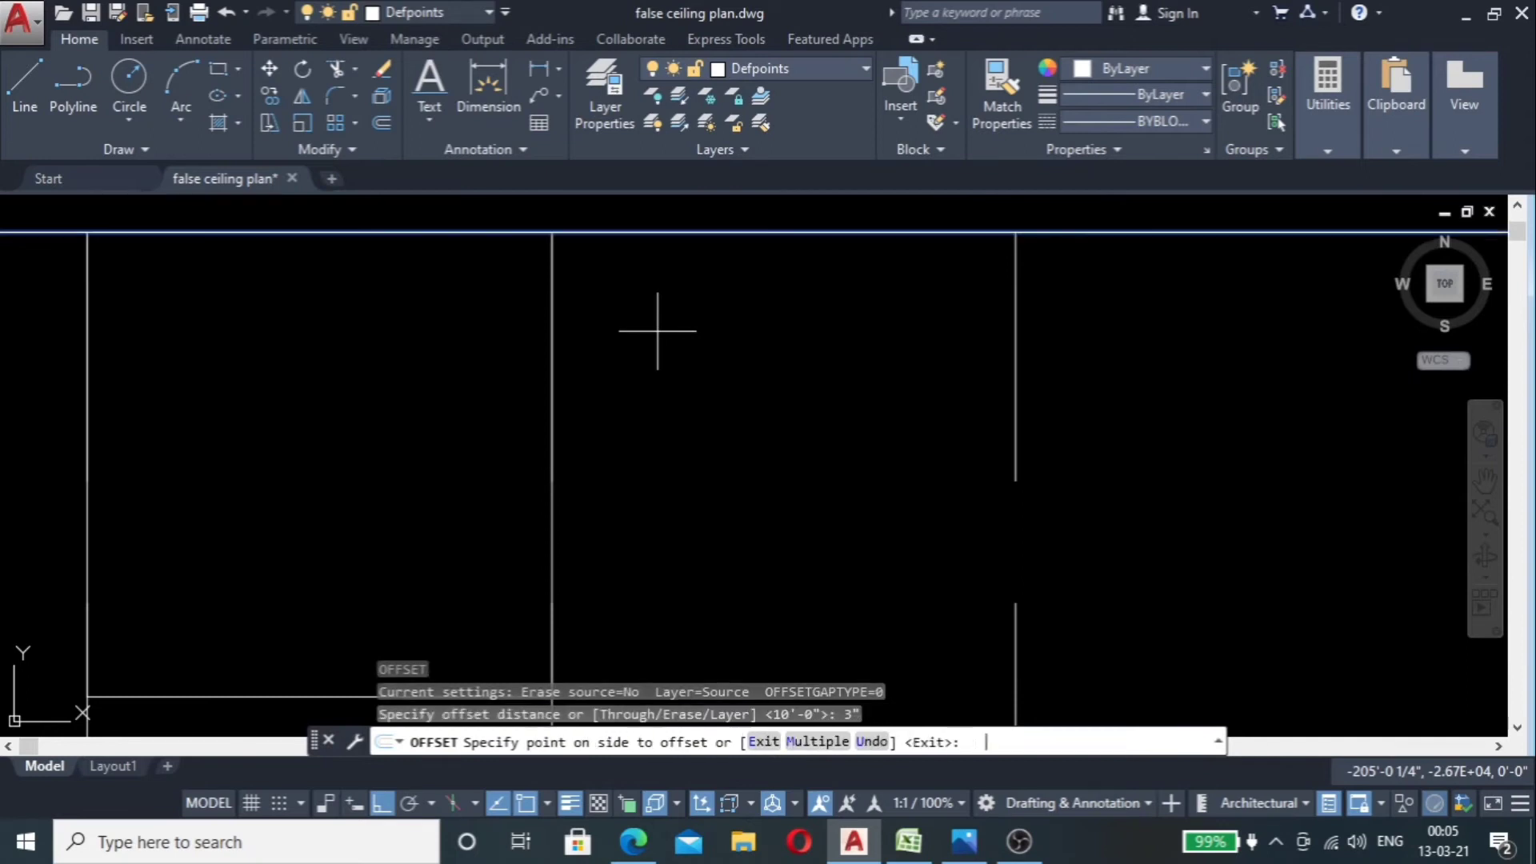
key("Escape")
type("tr")
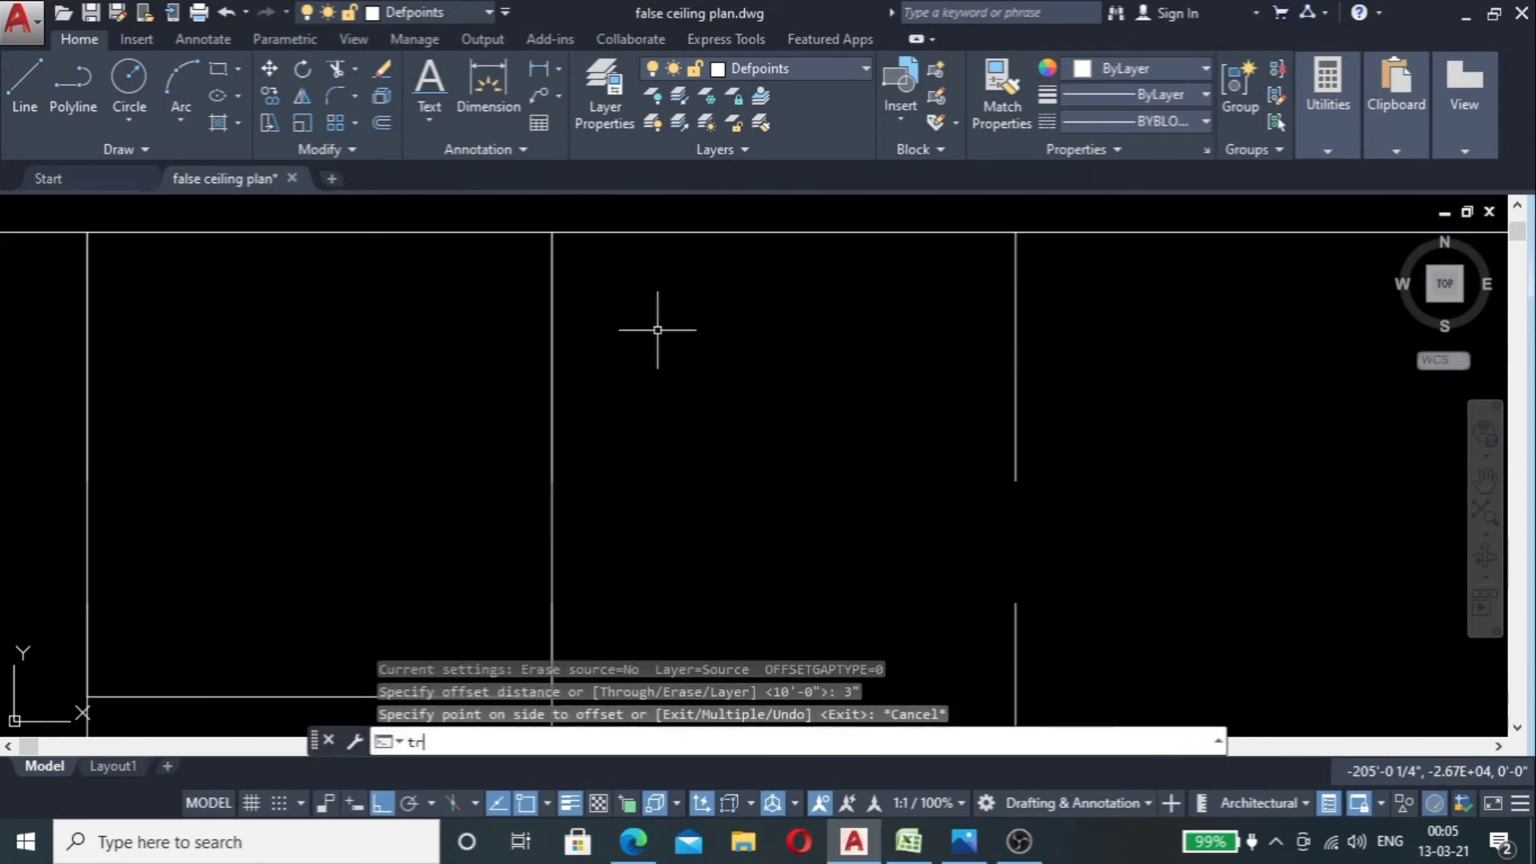
key("Return")
scroll(731, 331, "down", 7)
key("Escape")
Step: Offset the section's upper horizontal line 3" downward
left_click(730, 288)
left_click(718, 349)
type("o")
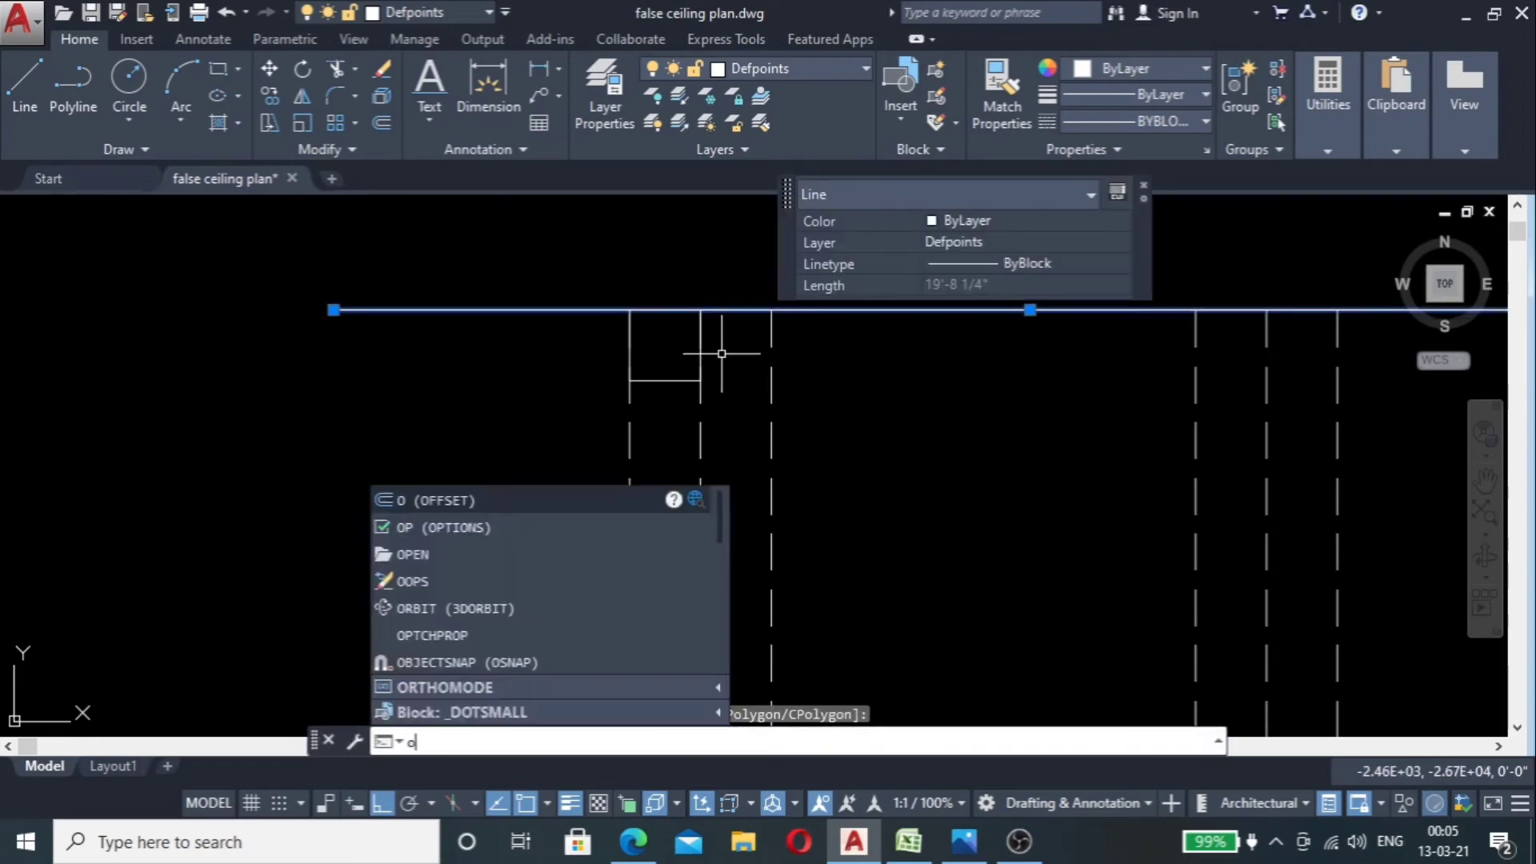
key("Return")
type("3\"")
key("Return")
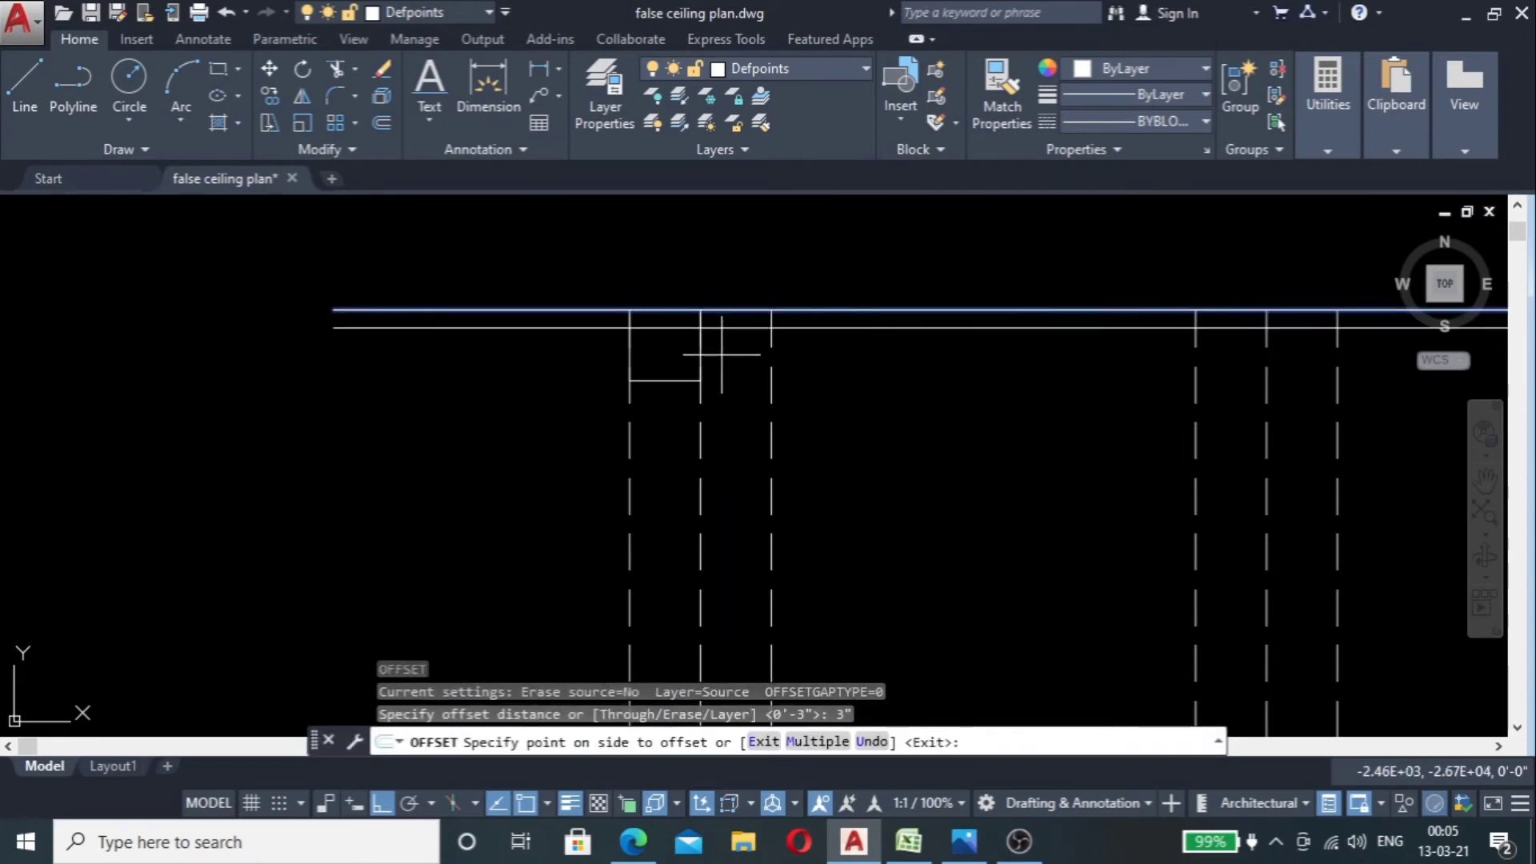
left_click(712, 423)
scroll(688, 344, "up", 6)
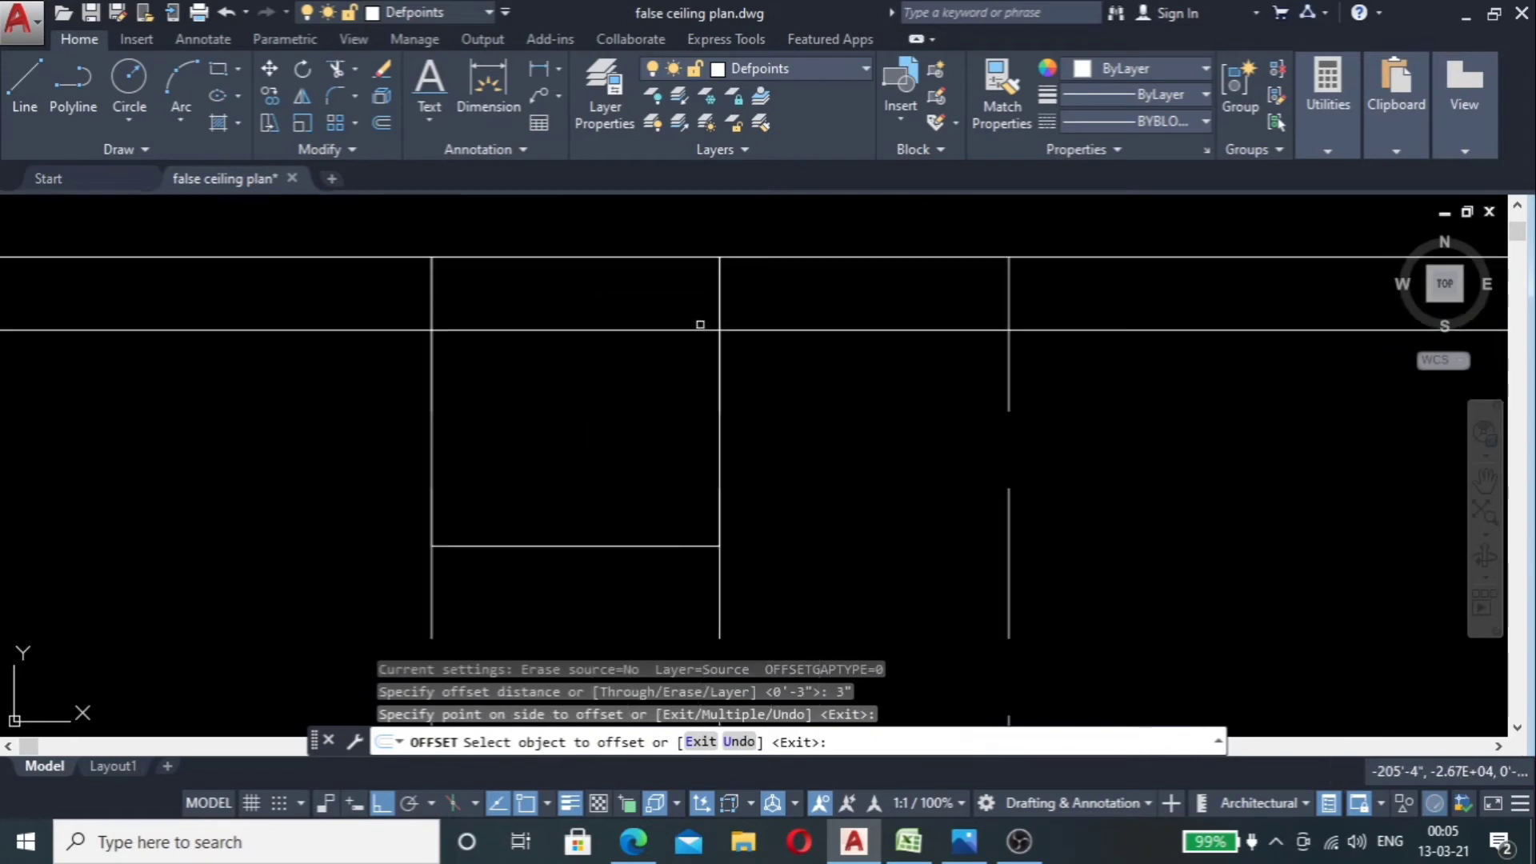
key("Escape")
Step: Trim the offset line so it only spans the bay between the second and third construction lines
type("tr")
key("Return")
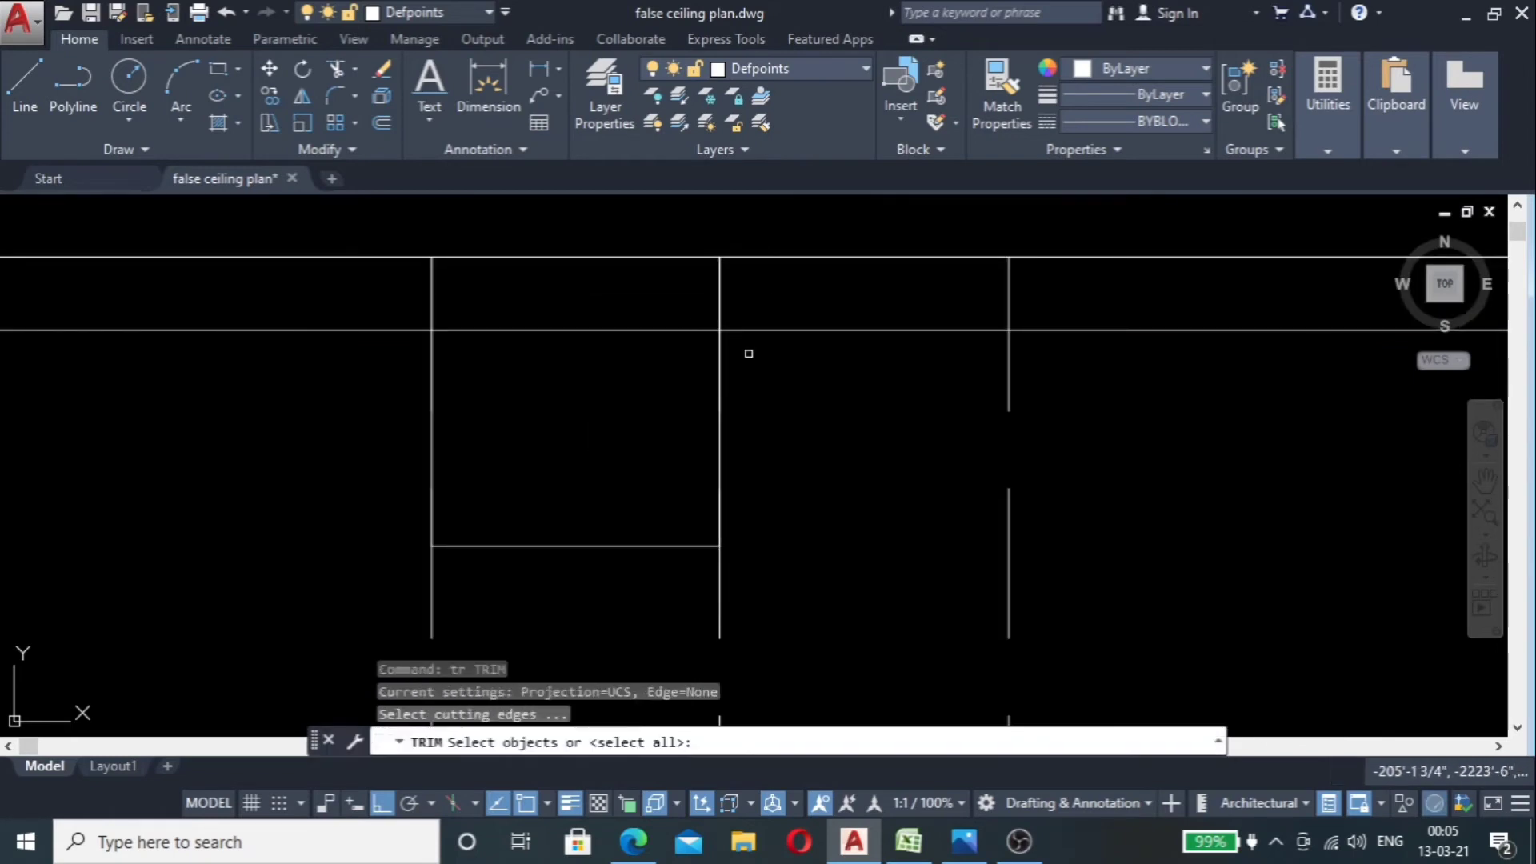
left_click(779, 352)
left_click(698, 430)
left_click(1048, 373)
left_click(912, 409)
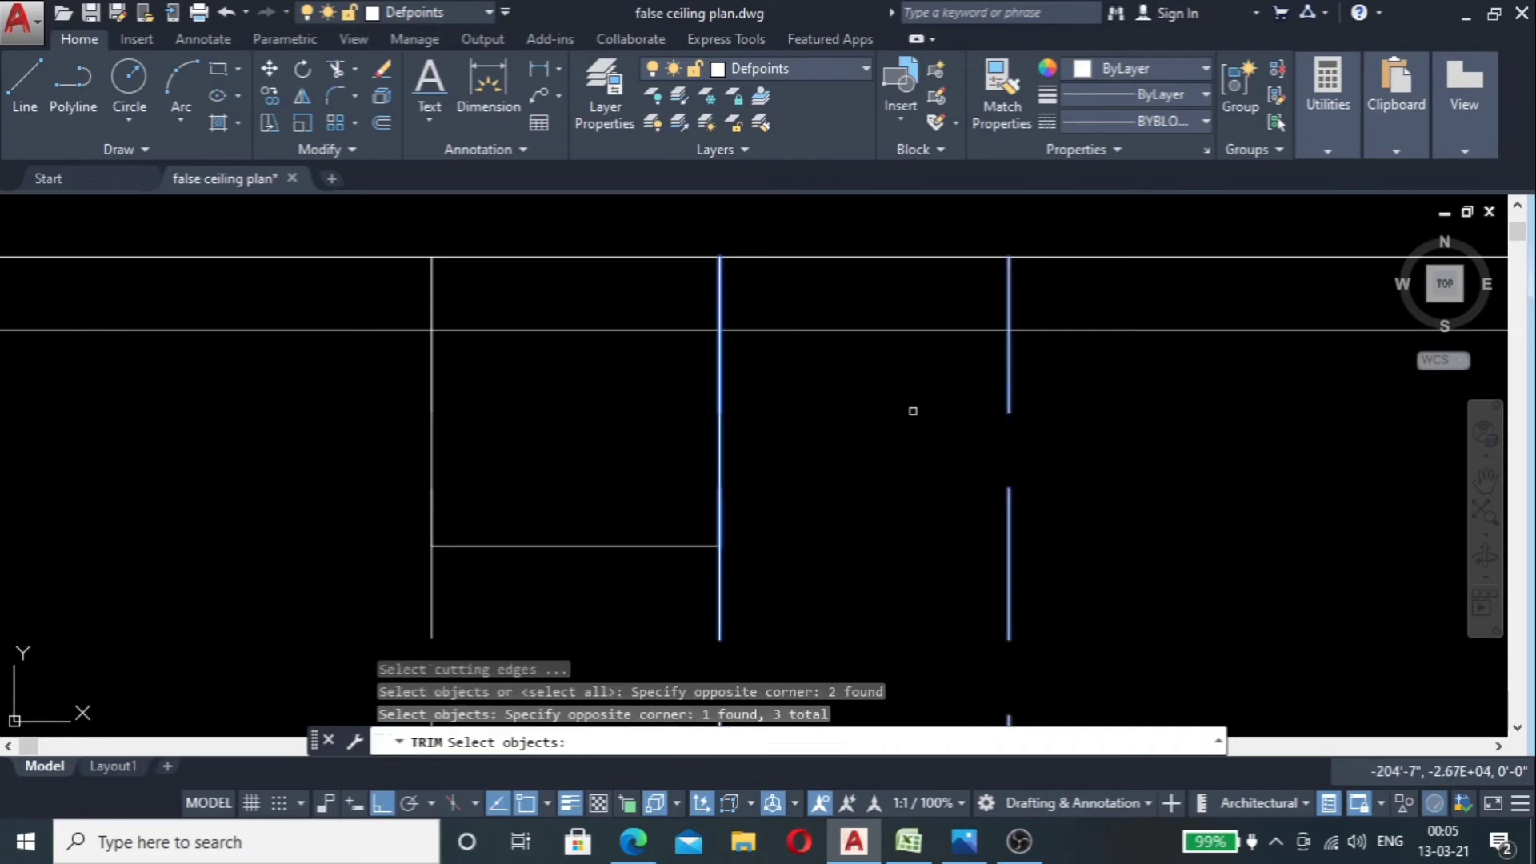
key("Return")
left_click(723, 350)
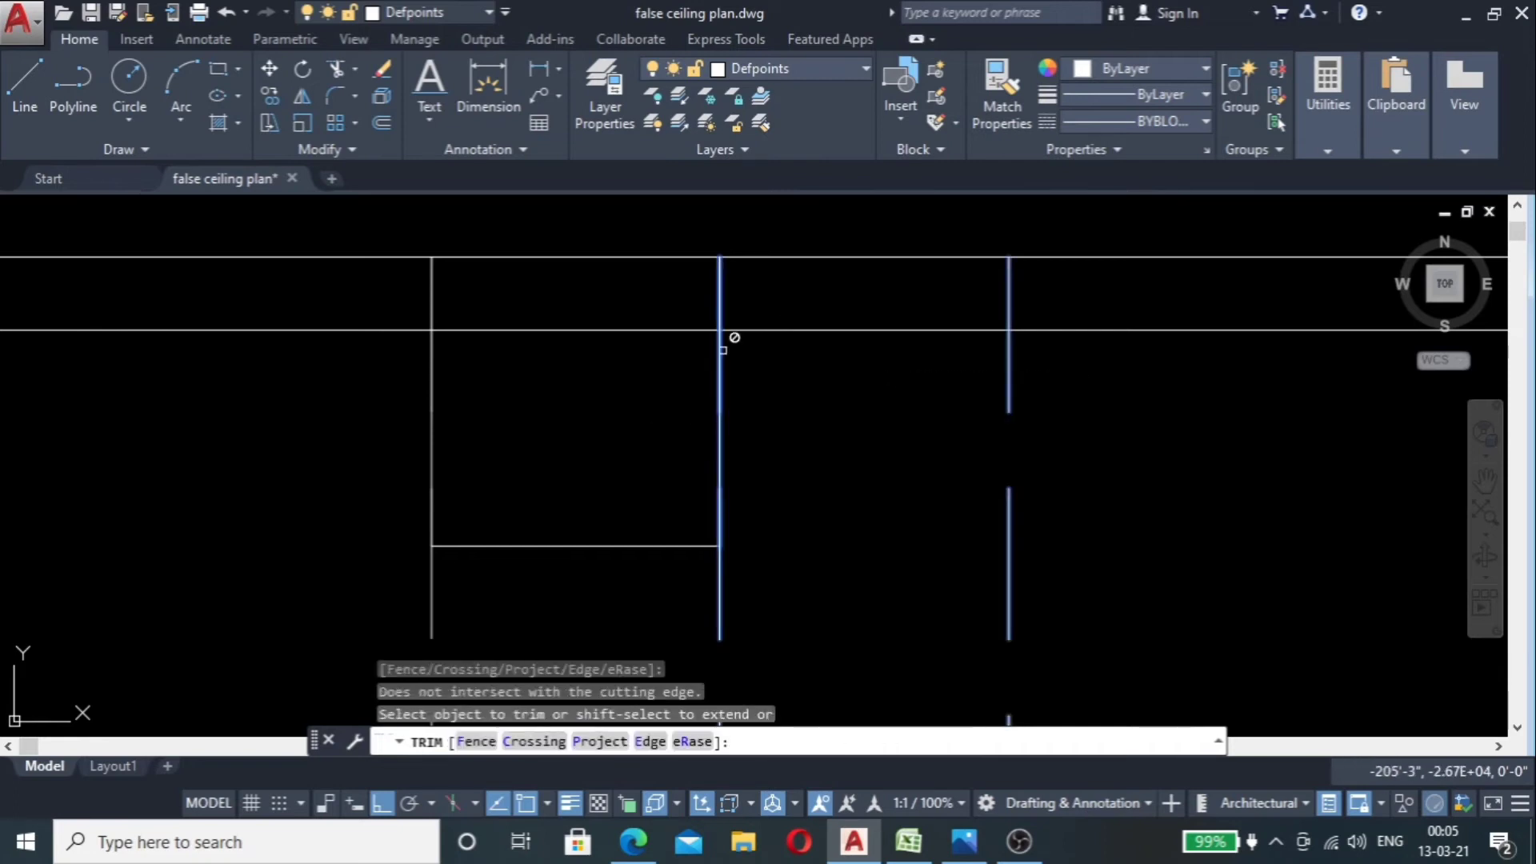
left_click(627, 319)
left_click(670, 366)
scroll(1179, 435, "down", 2)
key("Escape")
scroll(713, 417, "down", 2)
scroll(713, 417, "down", 1)
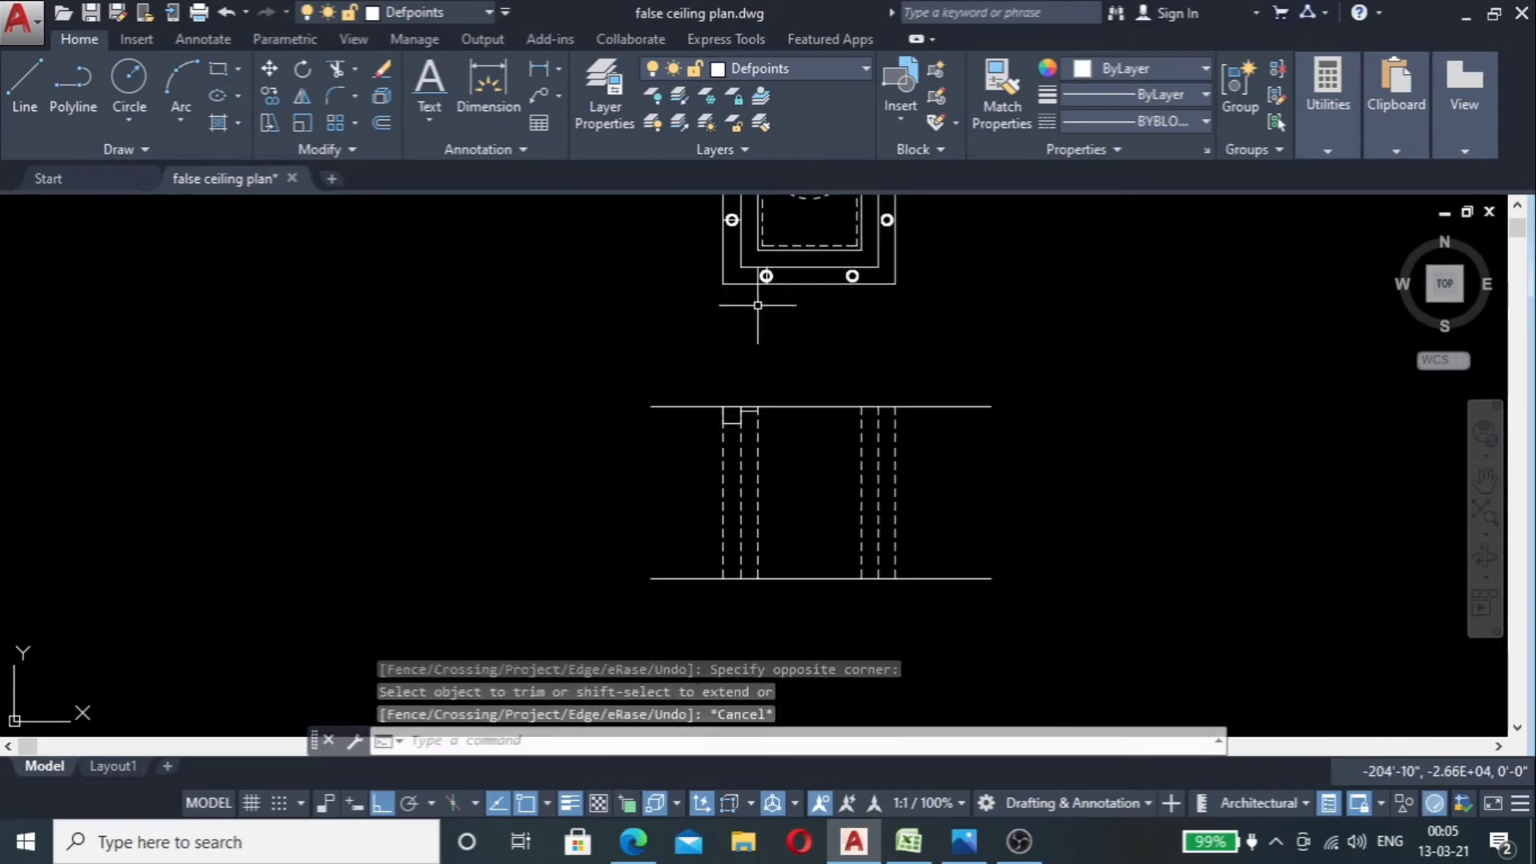
Step: Compare the first two bays of the section with the solid and dashed rectangles in the plan
scroll(774, 216, "up", 2)
scroll(775, 216, "up", 2)
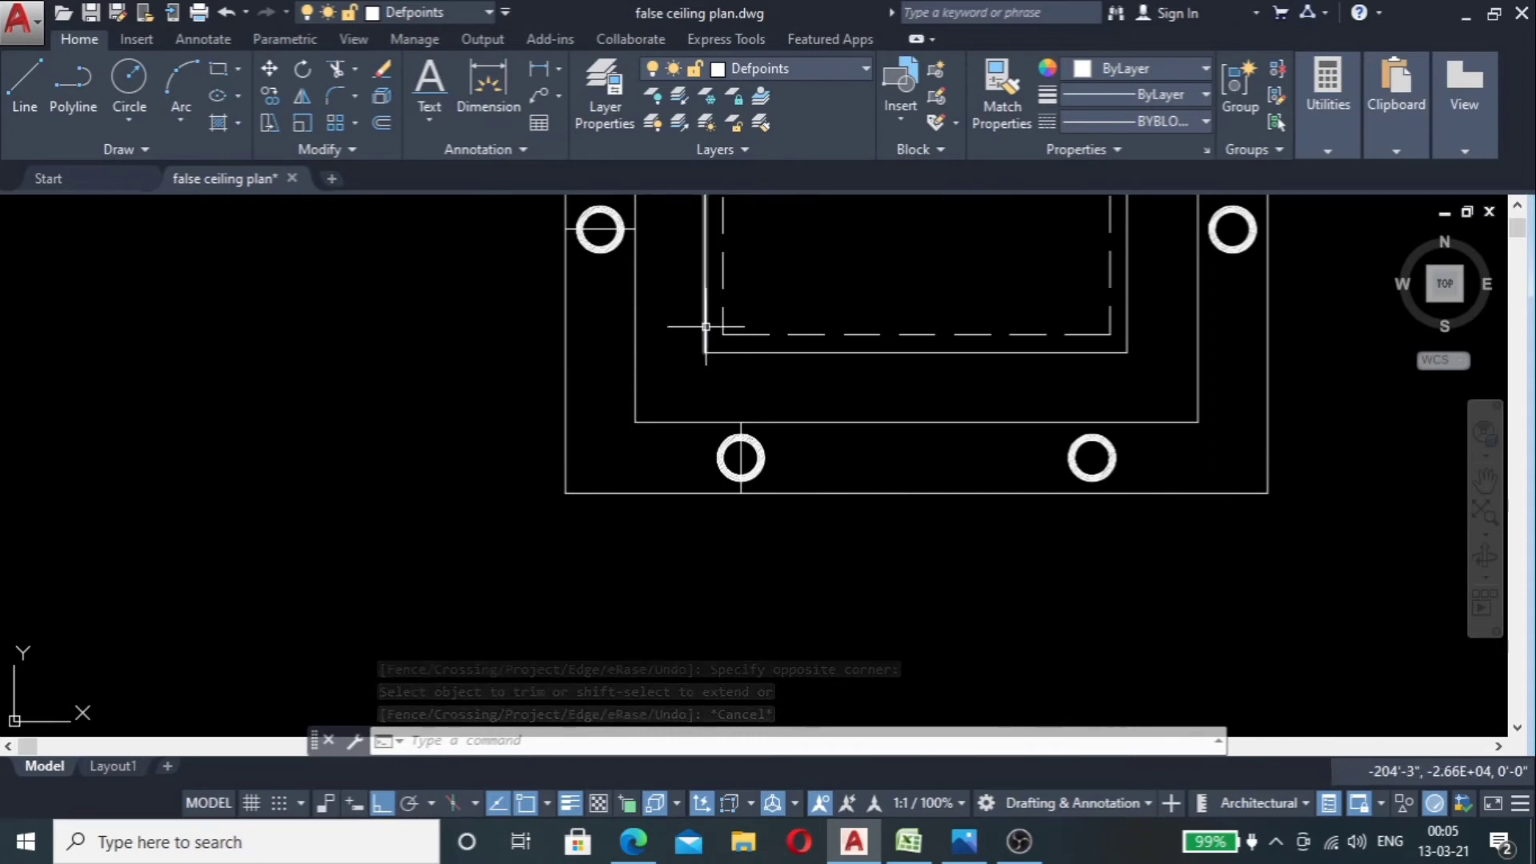
scroll(712, 312, "down", 4)
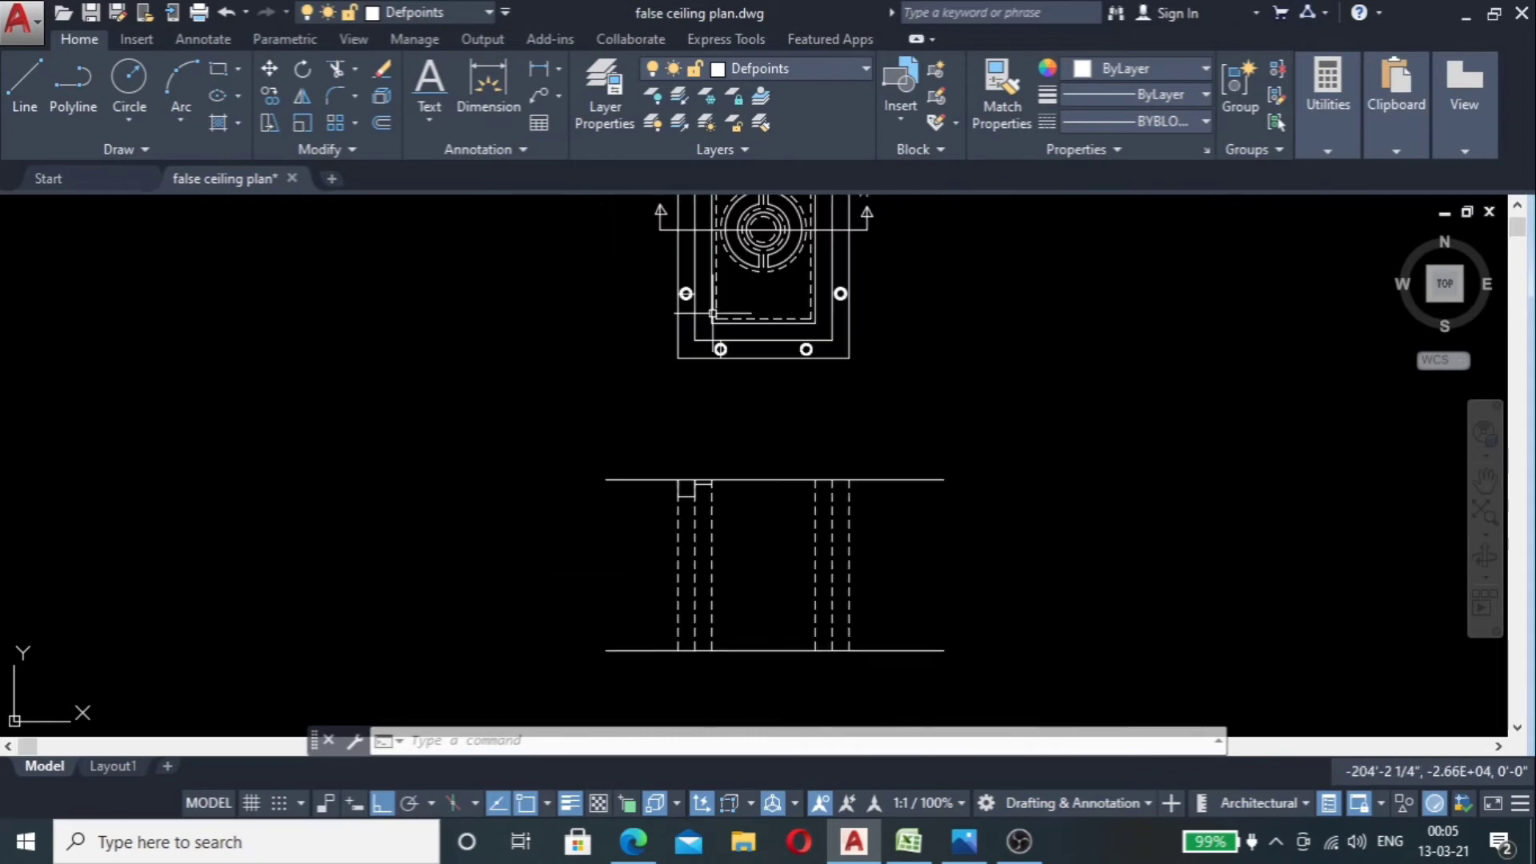
scroll(632, 472, "up", 8)
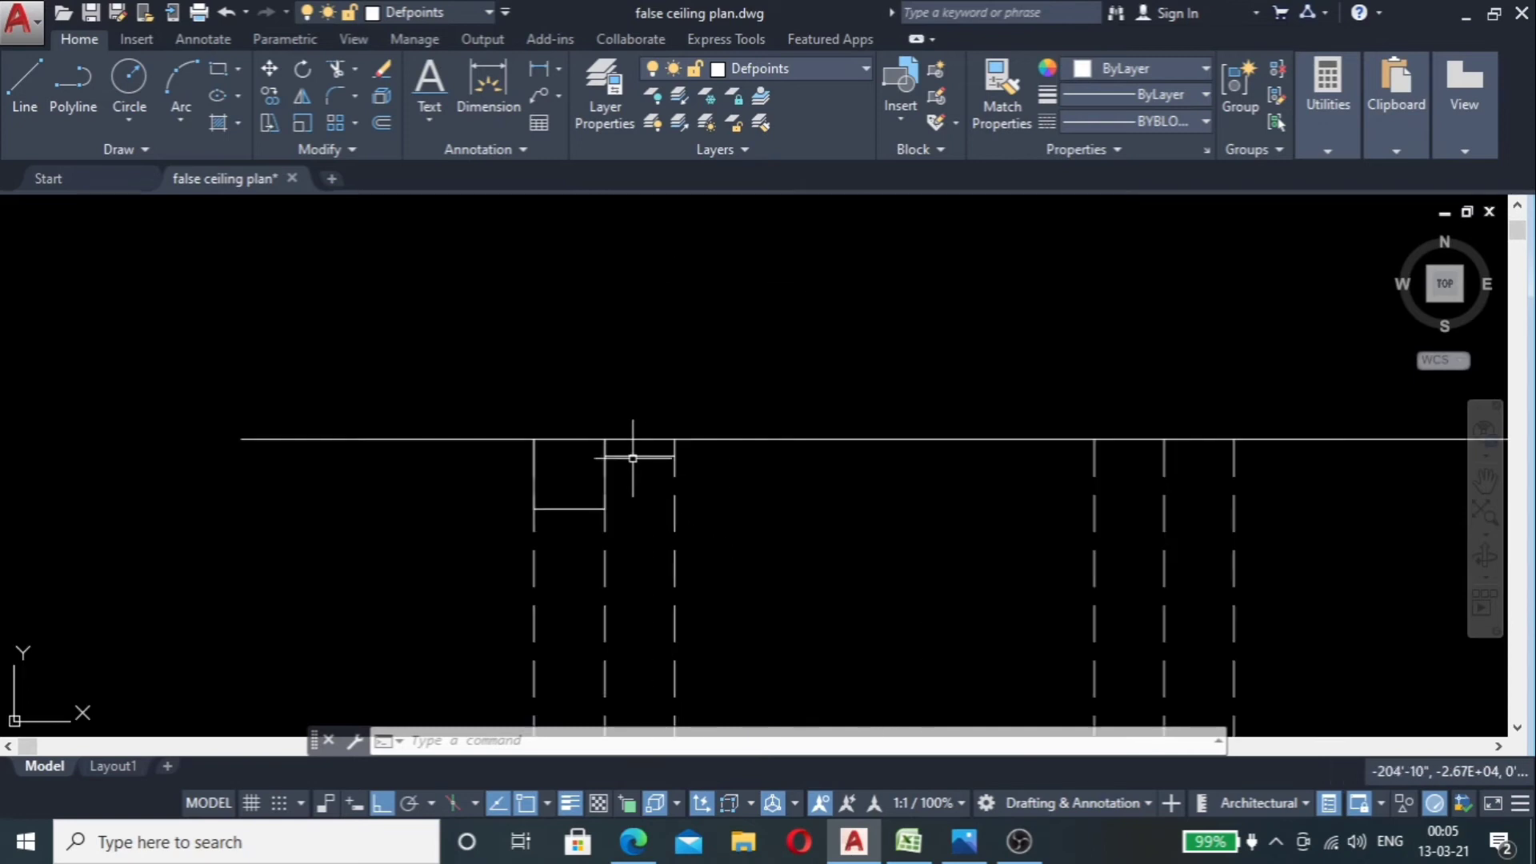
scroll(620, 490, "down", 4)
scroll(640, 452, "up", 2)
scroll(693, 500, "up", 2)
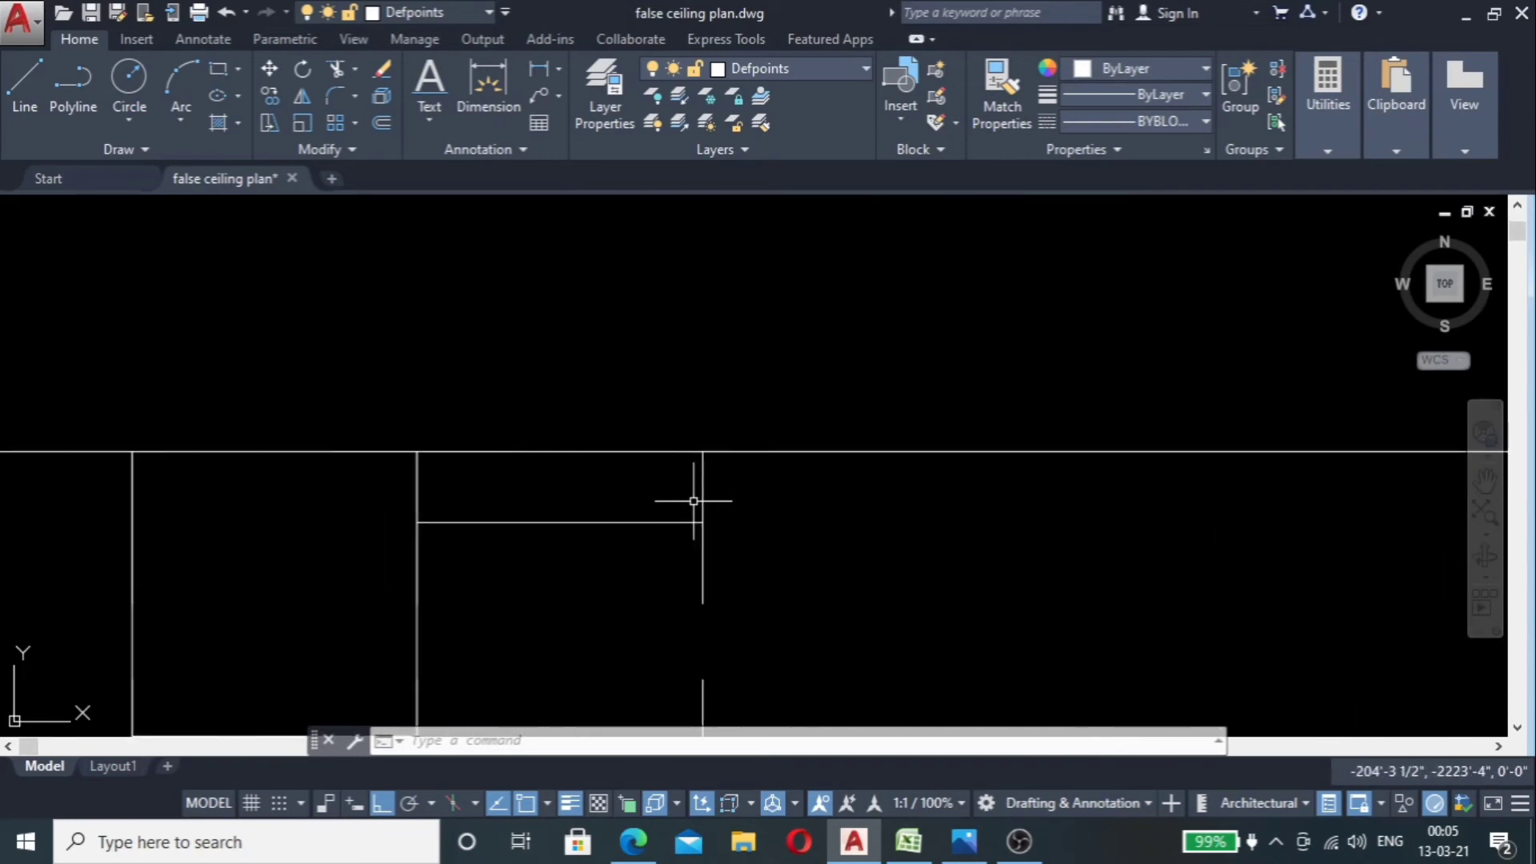
scroll(568, 412, "down", 3)
scroll(533, 492, "up", 2)
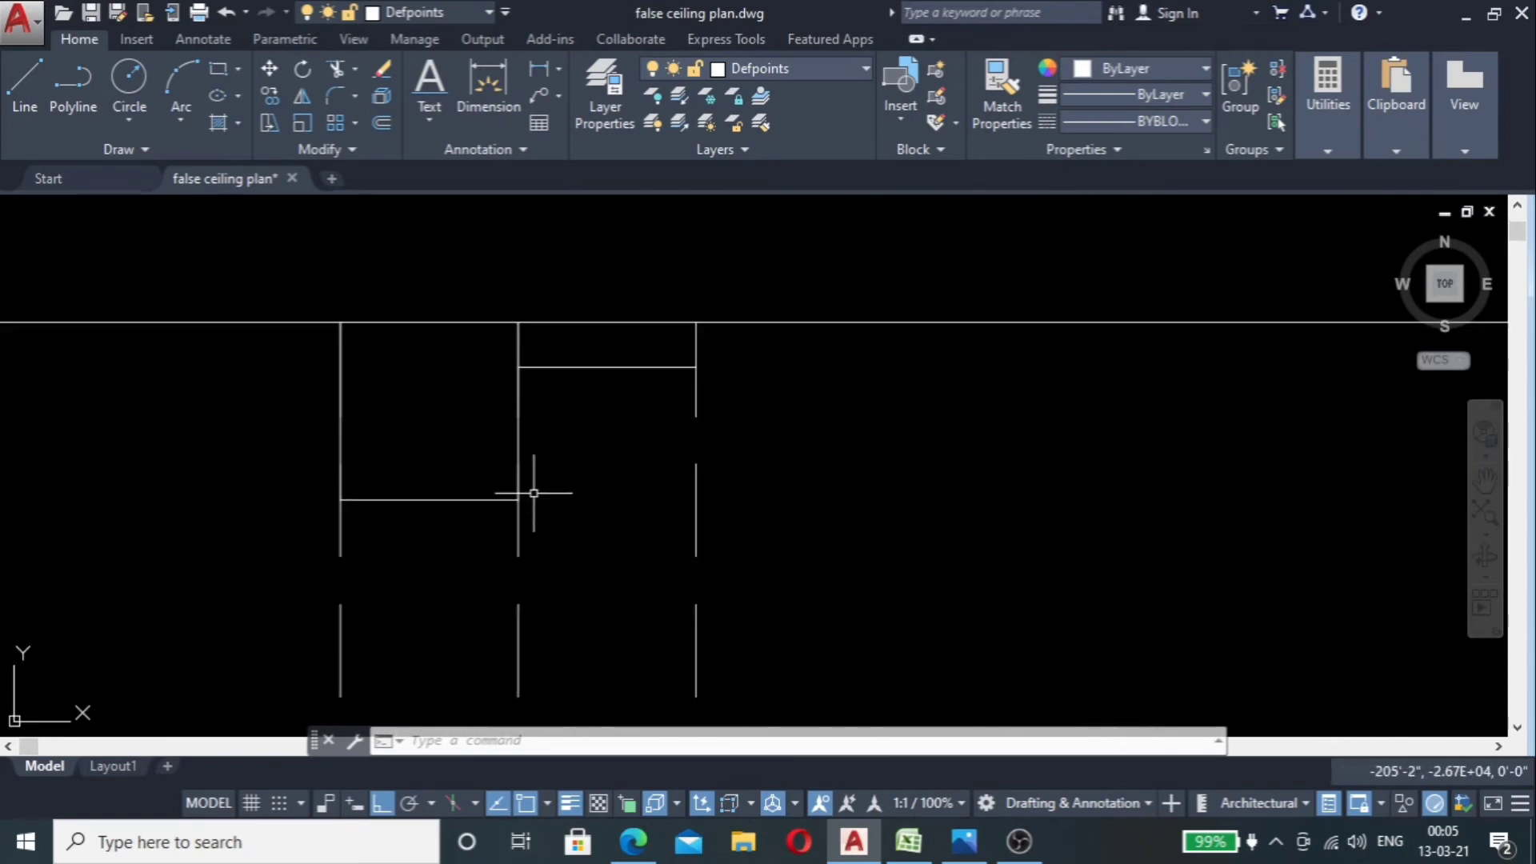
scroll(588, 489, "down", 2)
scroll(572, 429, "up", 3)
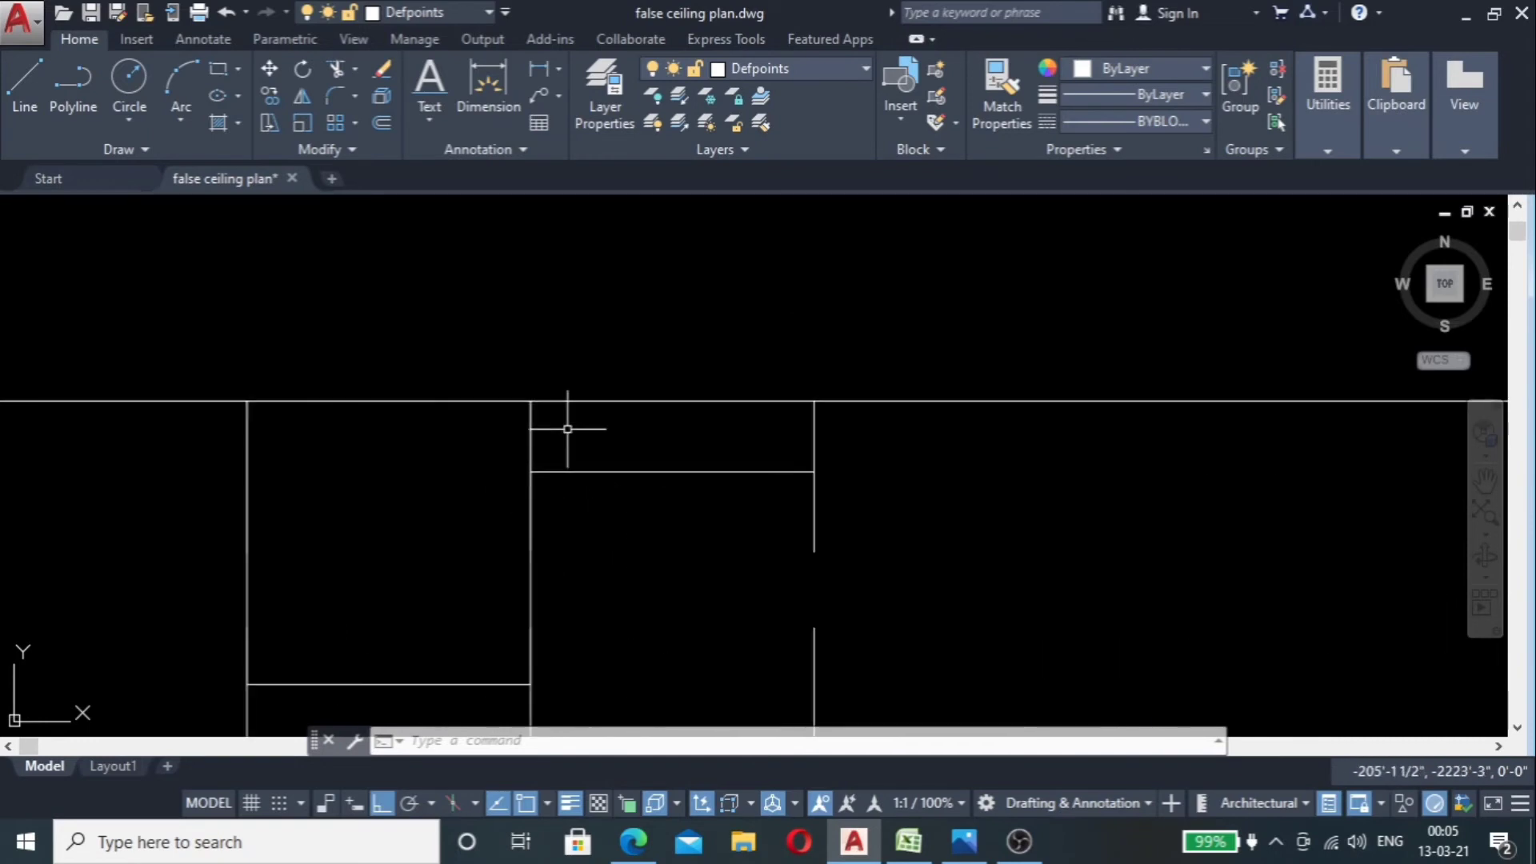
scroll(632, 379, "down", 2)
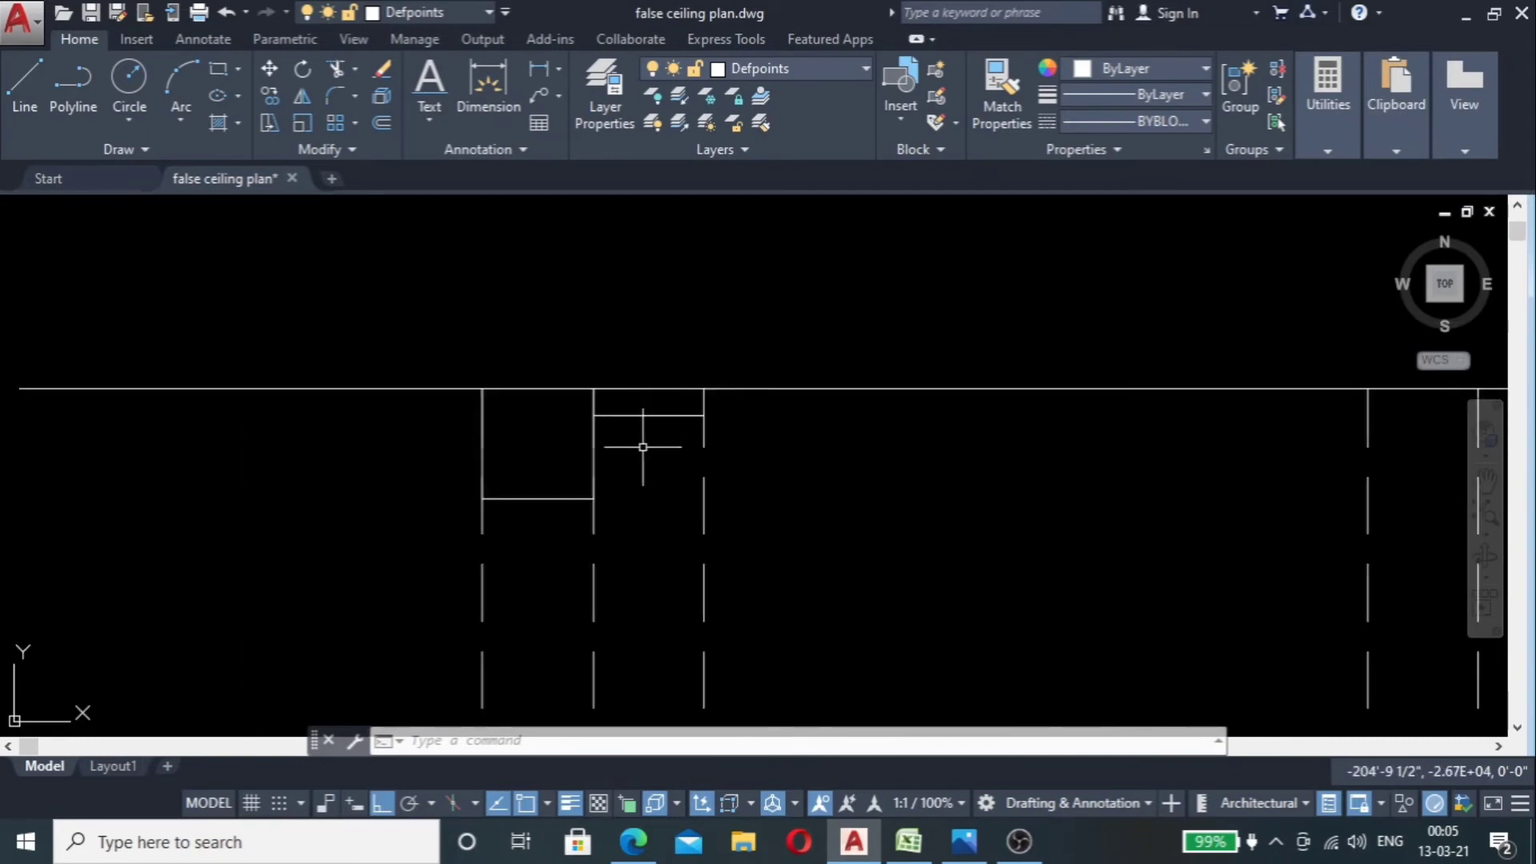
Step: Draw a line from the inner end of the recessed ceiling line down the third construction line to the first drop's underside level
type("l")
key("Return")
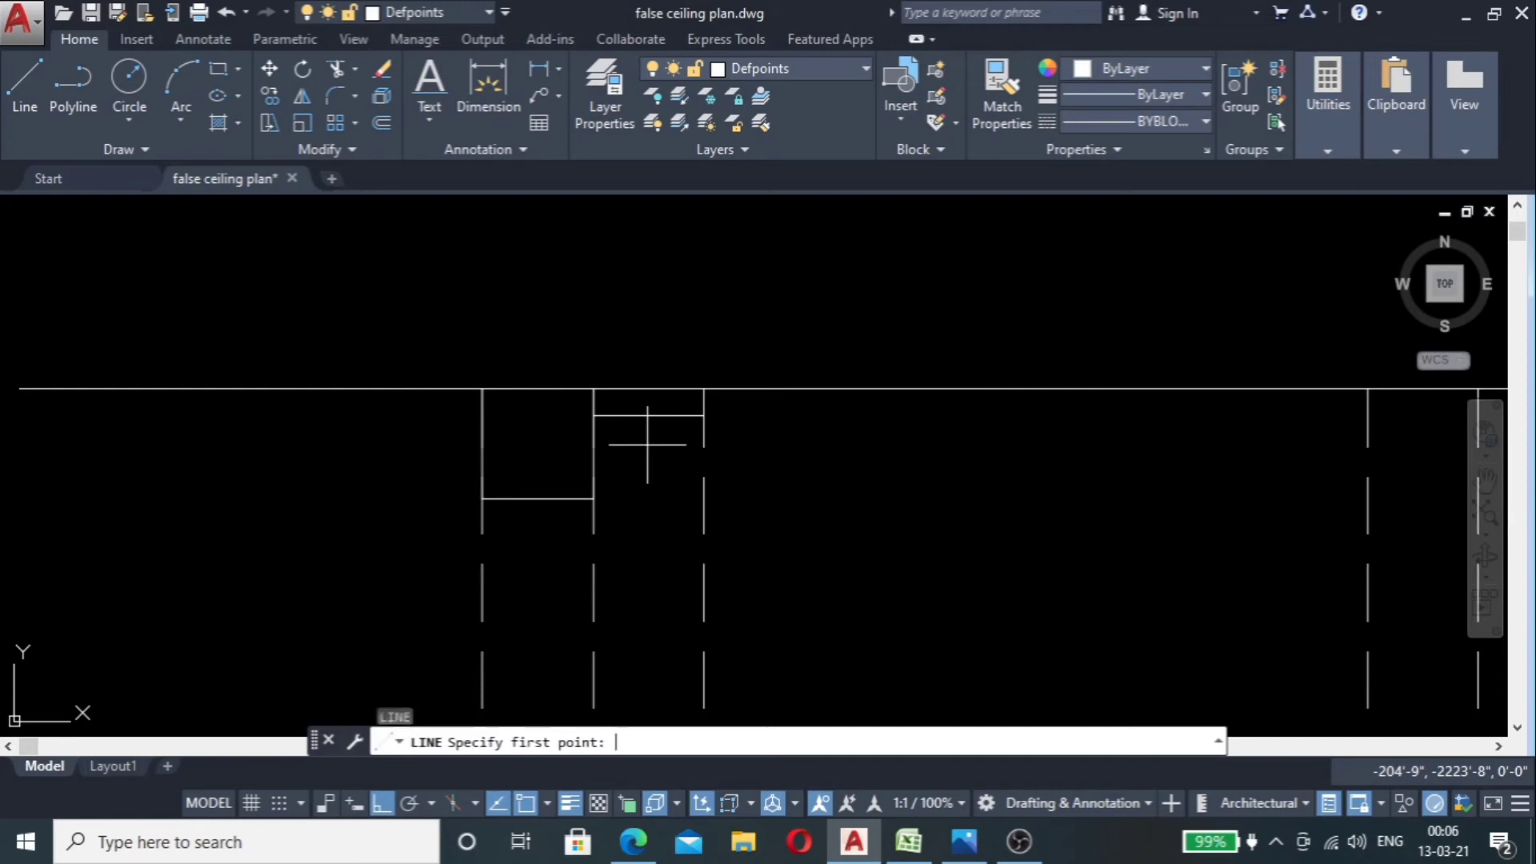
left_click(704, 415)
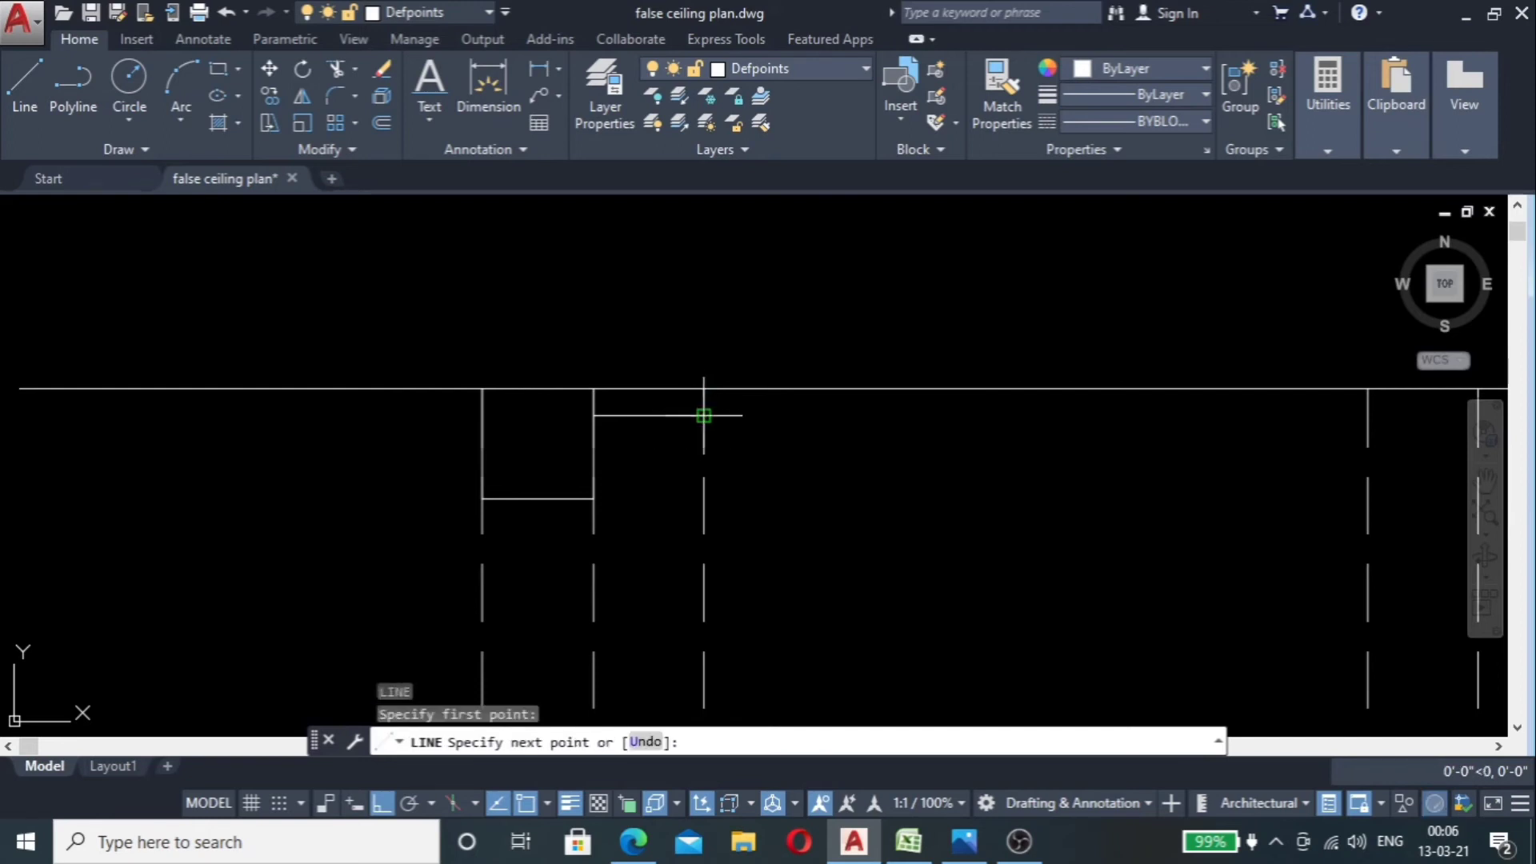
left_click(703, 498)
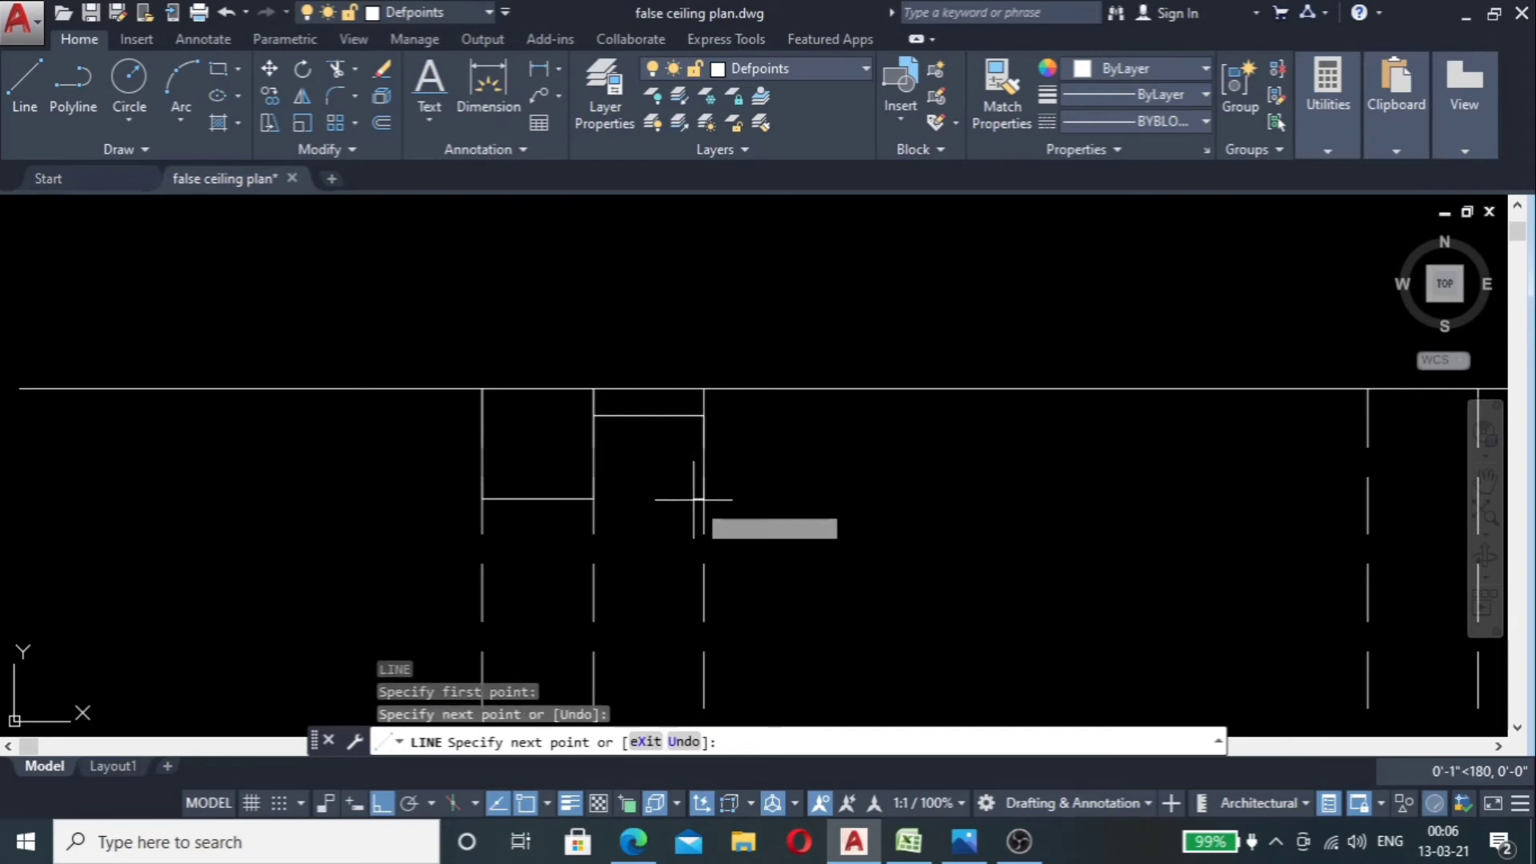
Step: Measure the horizontal gap in the plan between the large solid circle and the inner solid rectangle along the section line
scroll(815, 486, "down", 8)
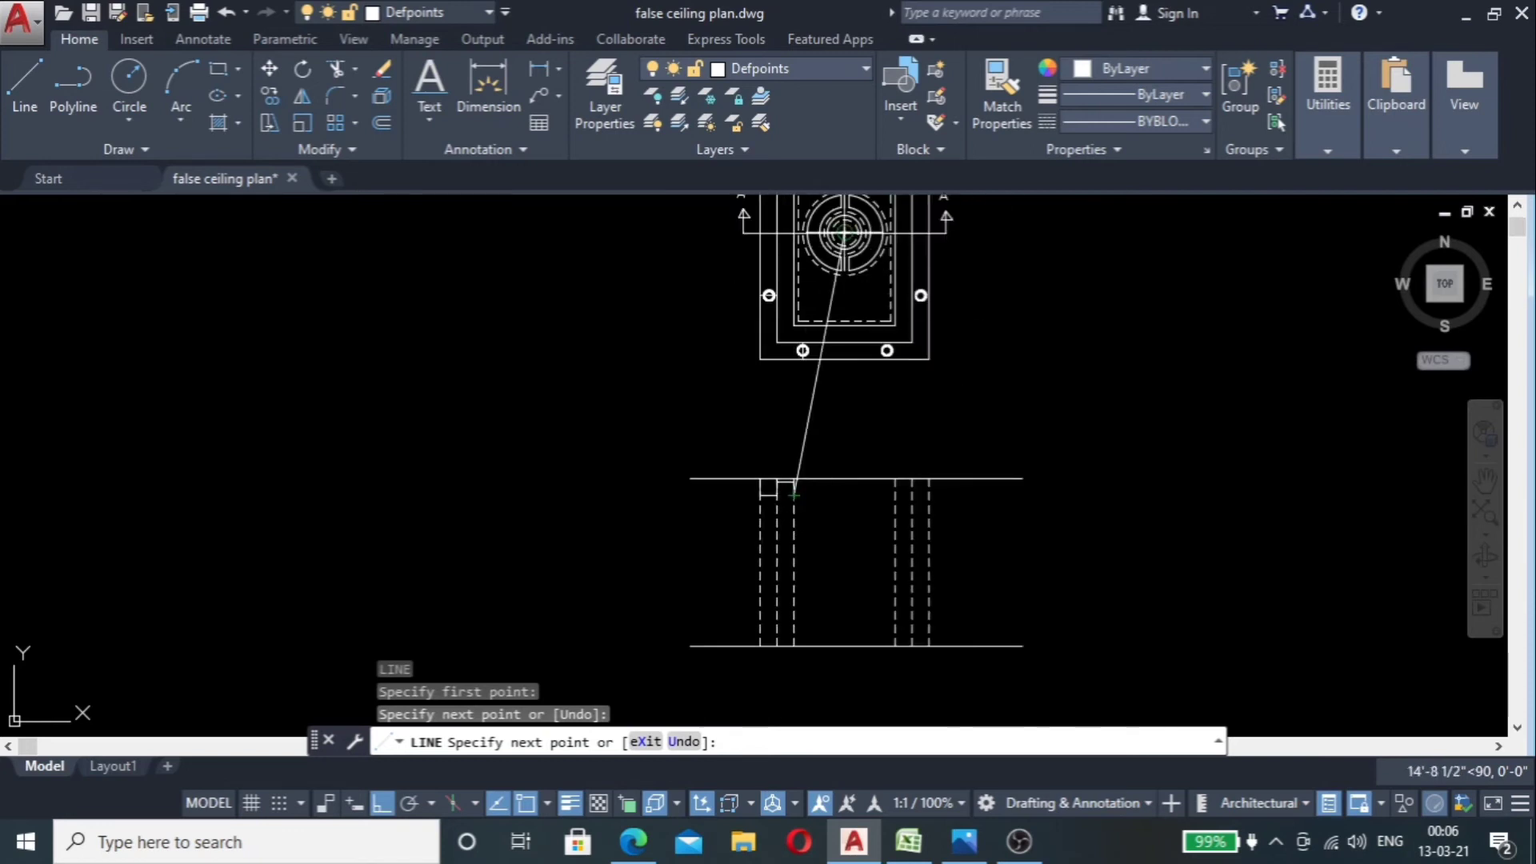
scroll(842, 232, "up", 5)
scroll(744, 316, "up", 5)
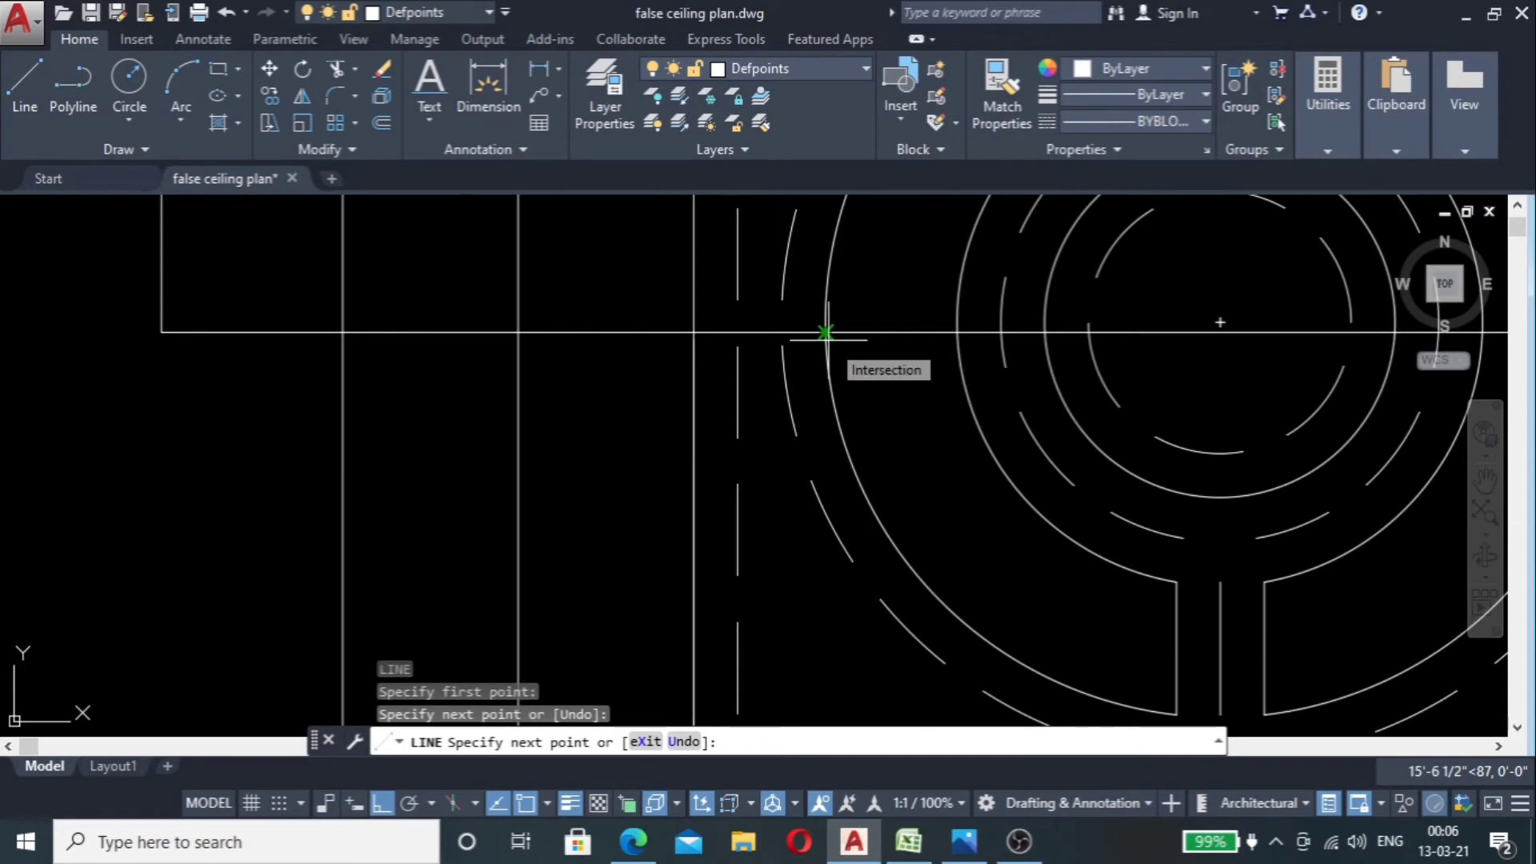
scroll(825, 332, "down", 5)
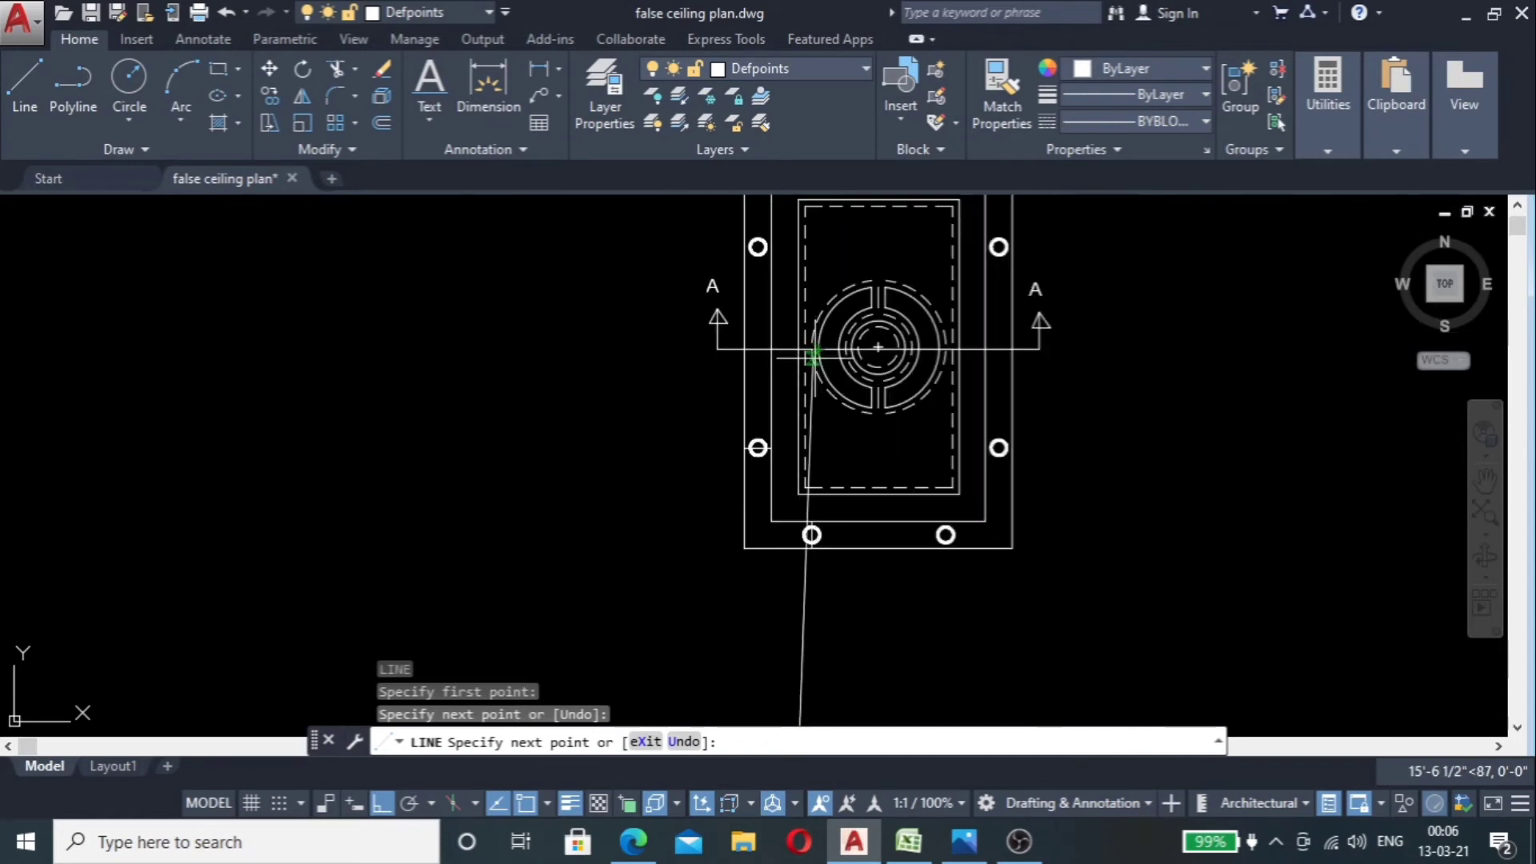
scroll(813, 351, "up", 5)
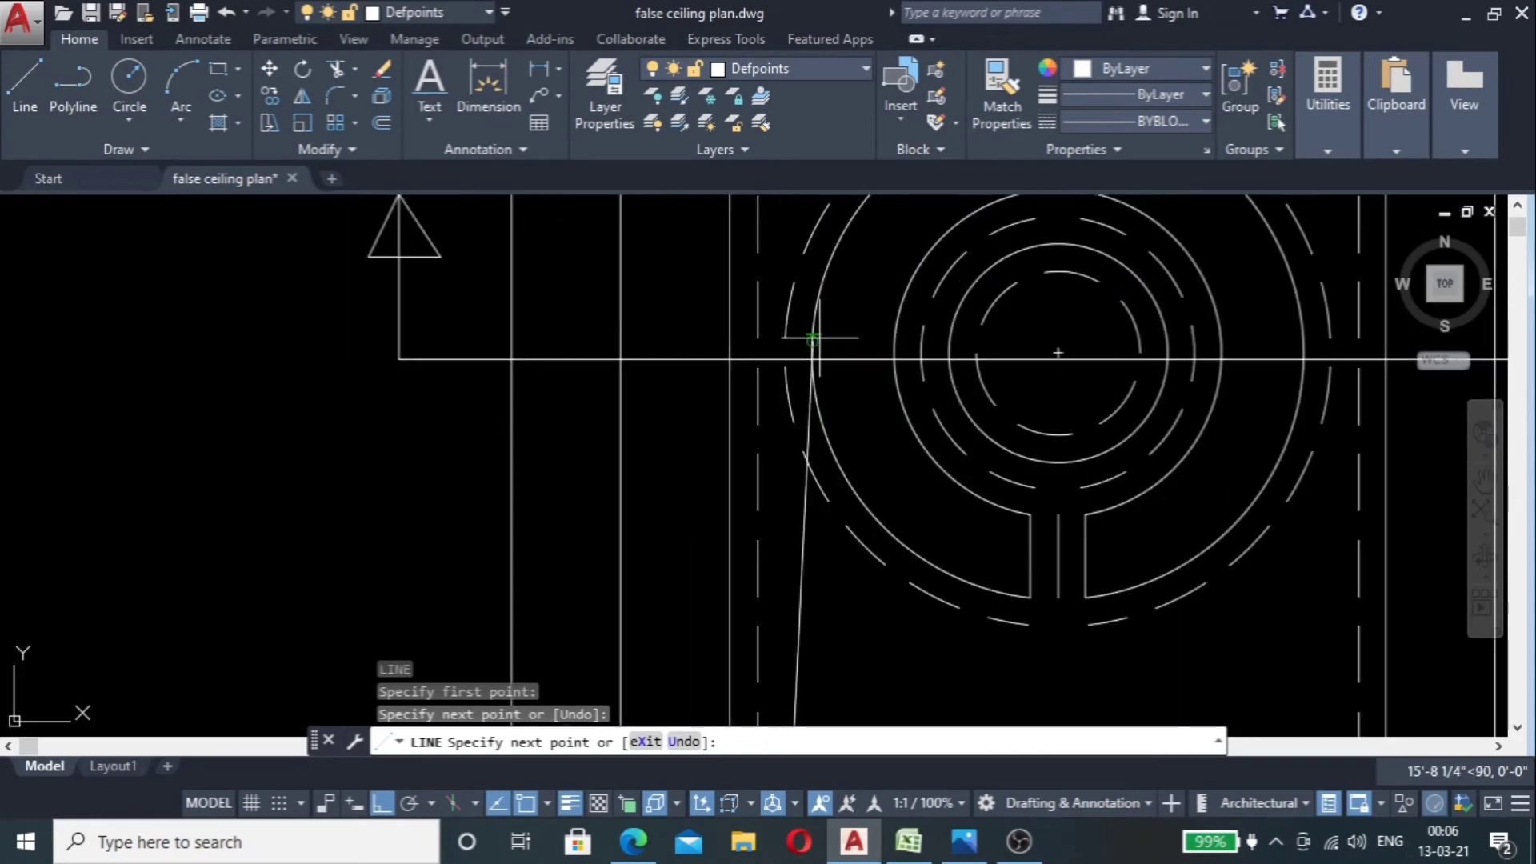
scroll(806, 362, "up", 3)
key("Escape")
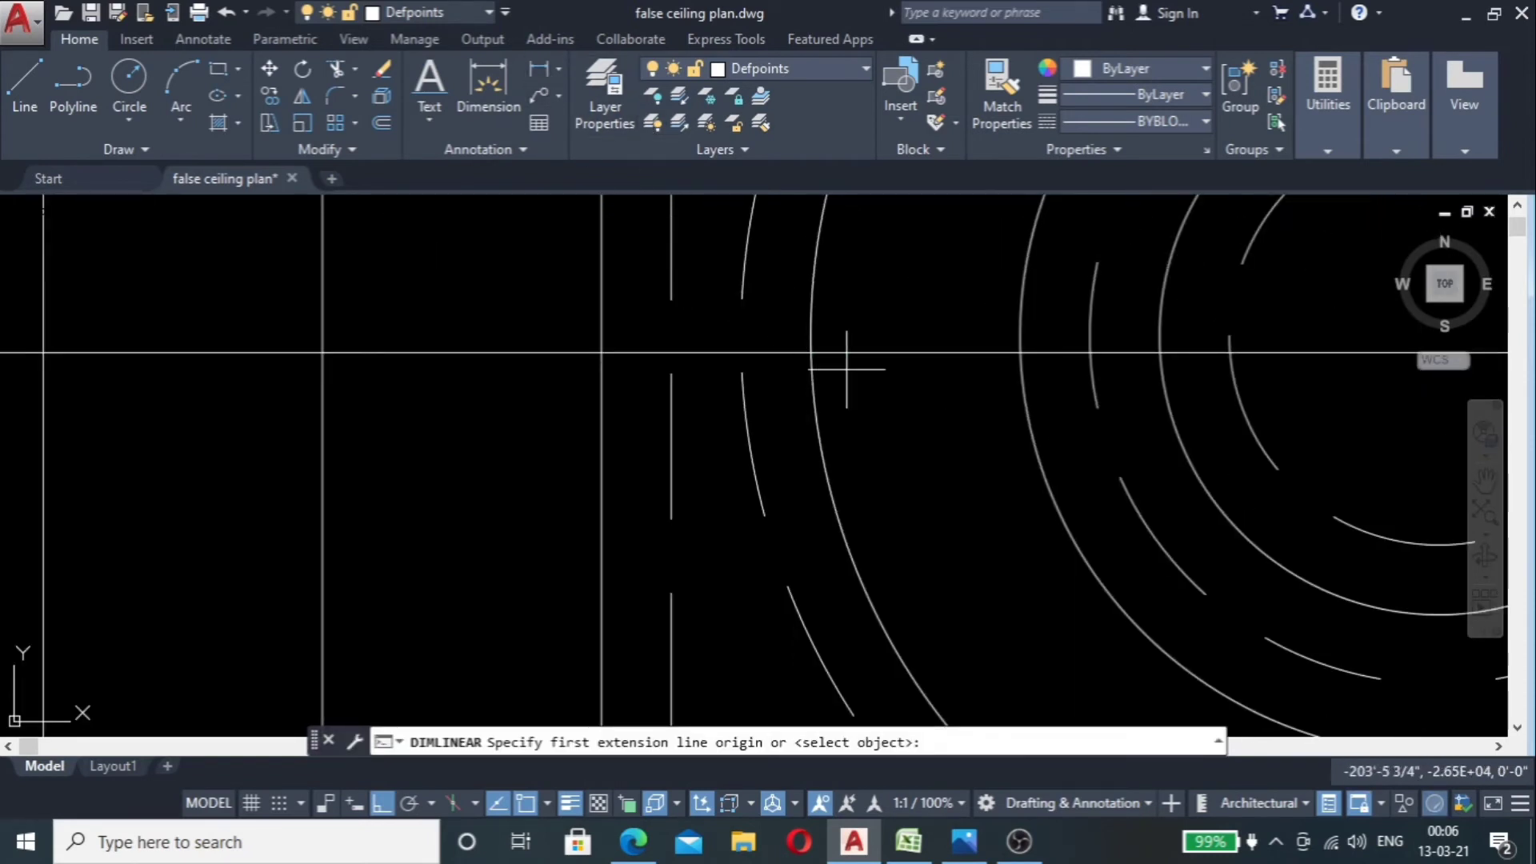
left_click(810, 352)
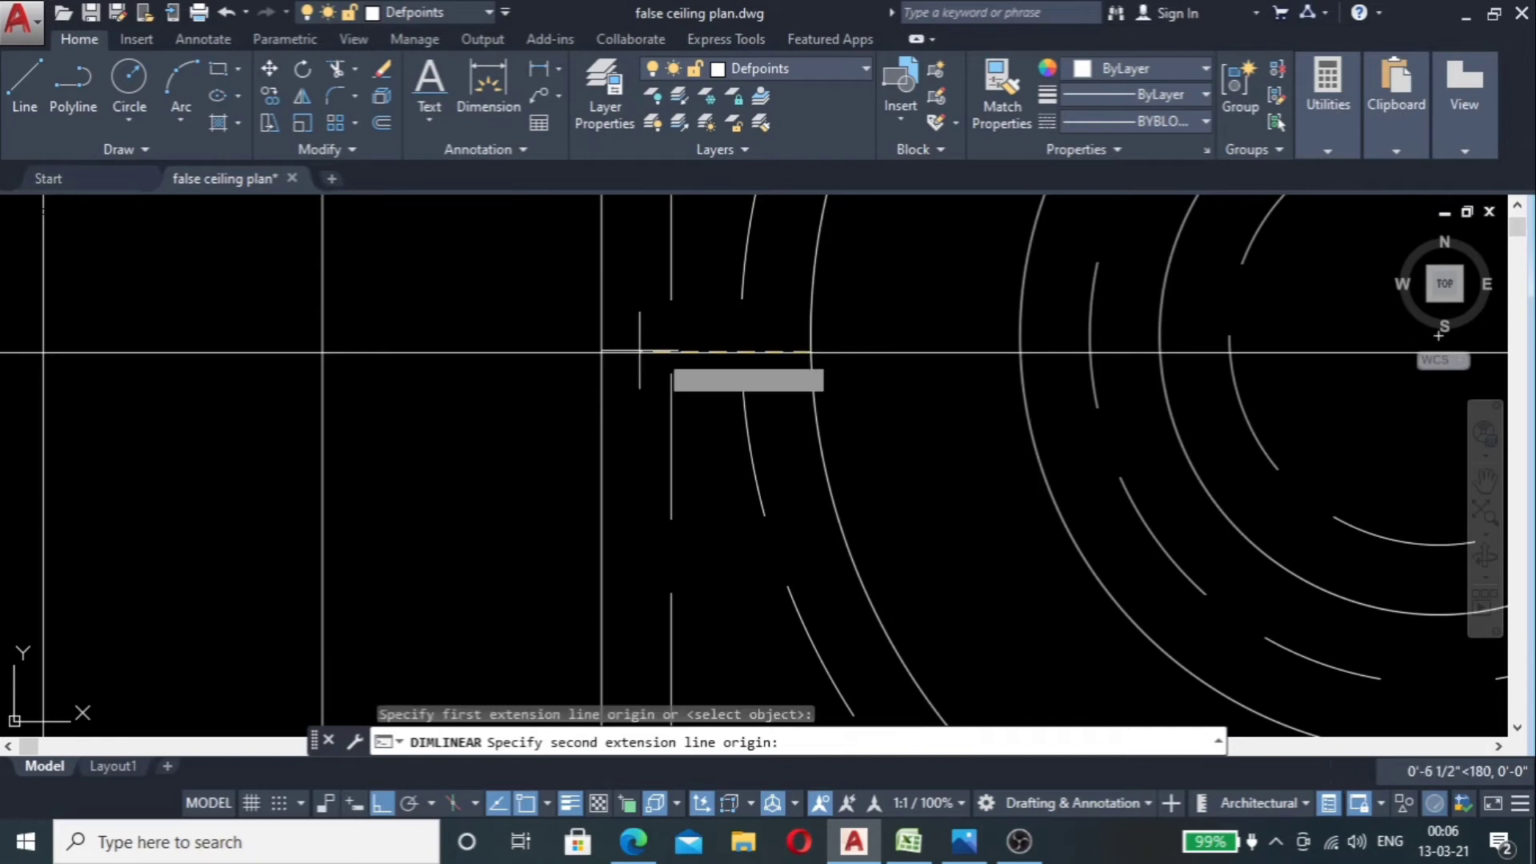
left_click(600, 351)
key("Escape")
Step: Draw a 9" horizontal line inward from the lower end of the vertical line on the third construction line
scroll(632, 352, "down", 10)
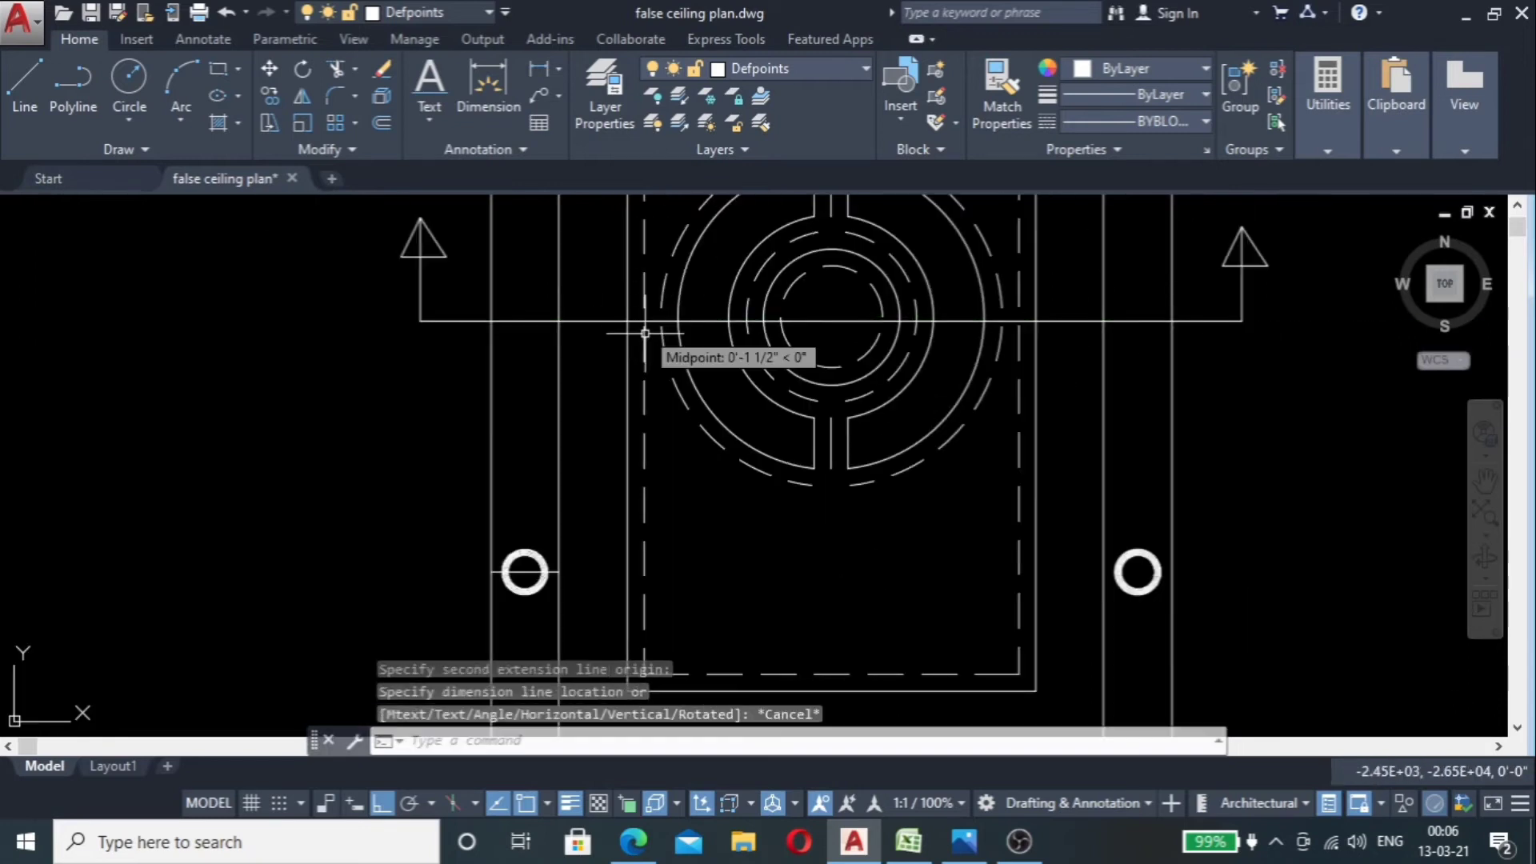
scroll(658, 549, "up", 6)
scroll(637, 336, "up", 4)
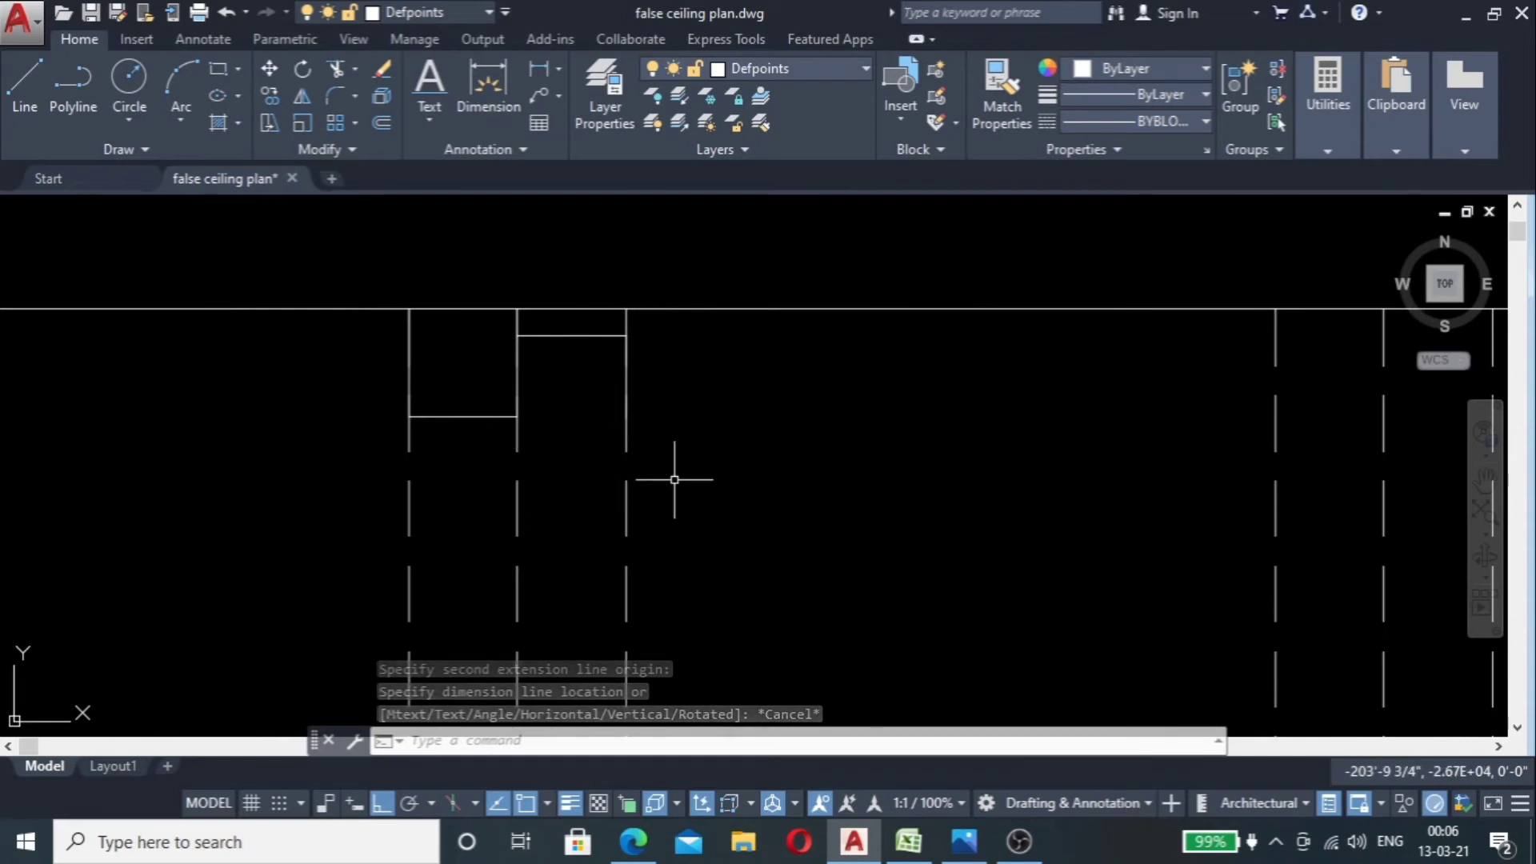
type("l")
key("space")
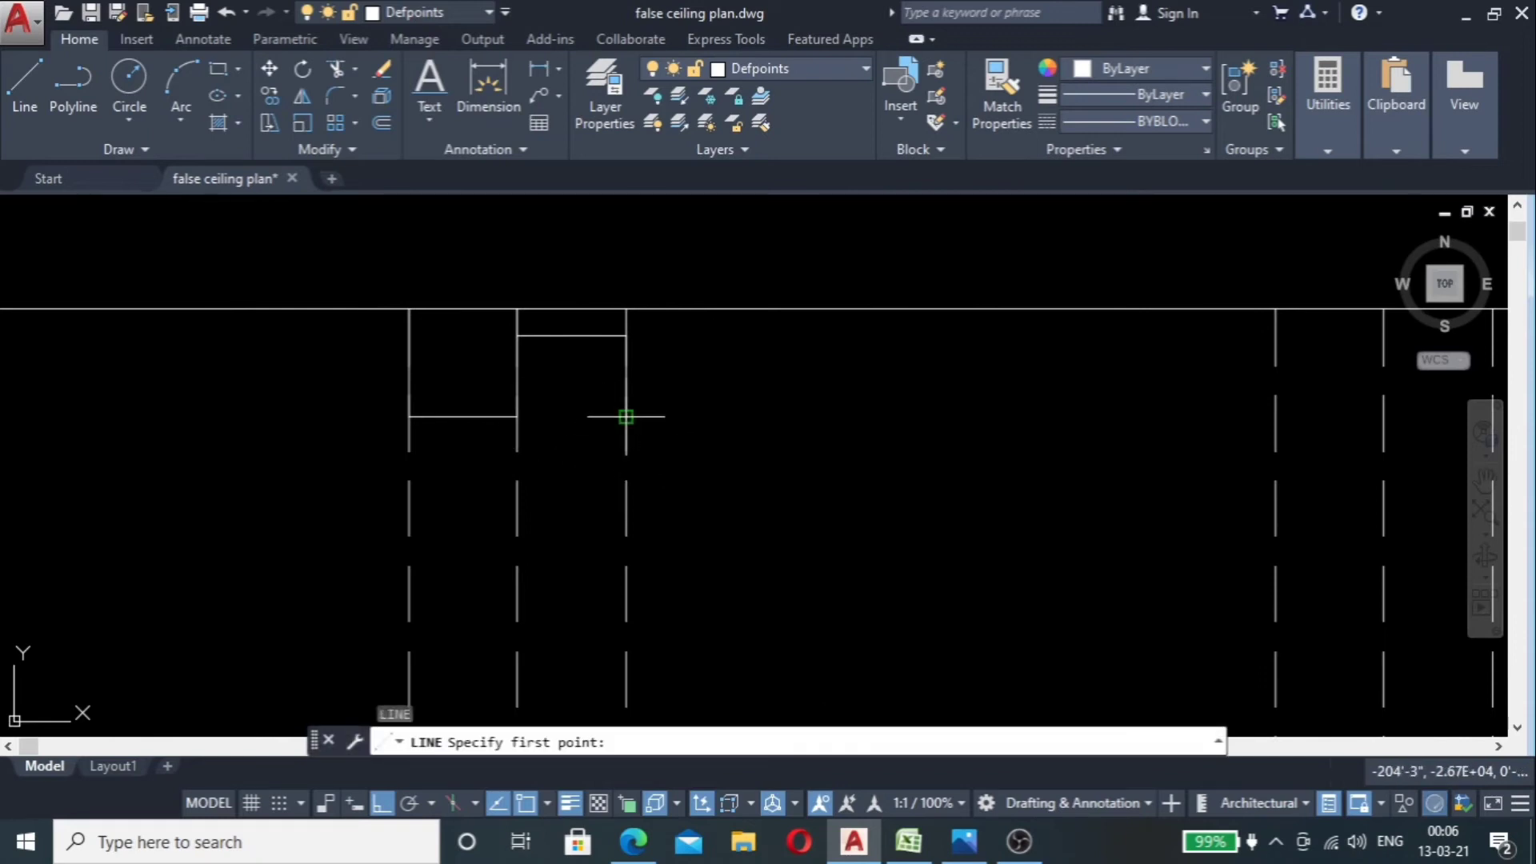
left_click(626, 416)
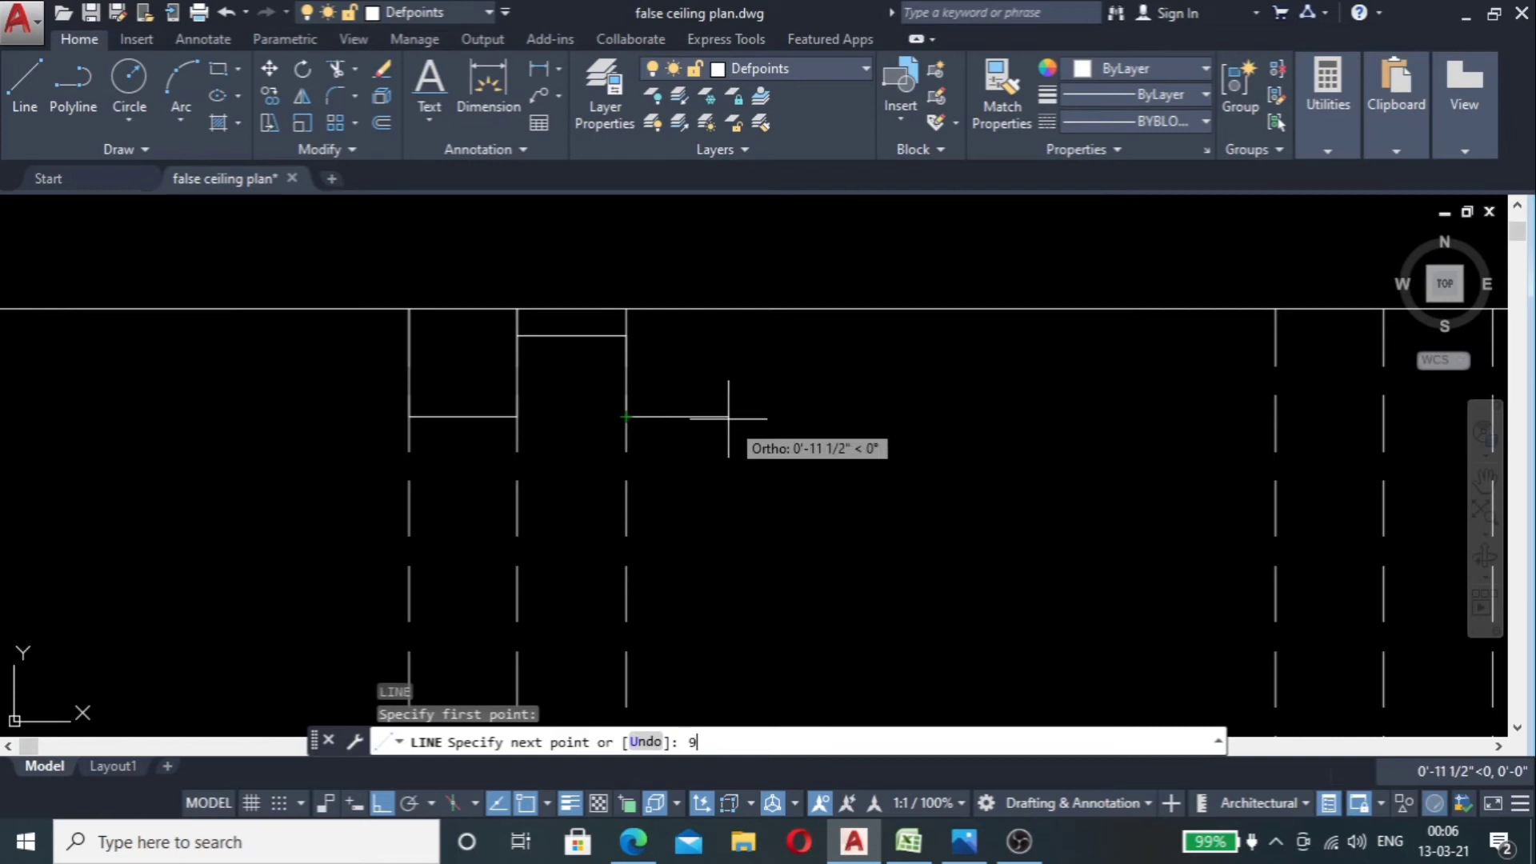
type("9")
key("Return")
Step: Examine the plan's concentric circles along section line A against the end of the new horizontal line in the section
scroll(709, 399, "down", 4)
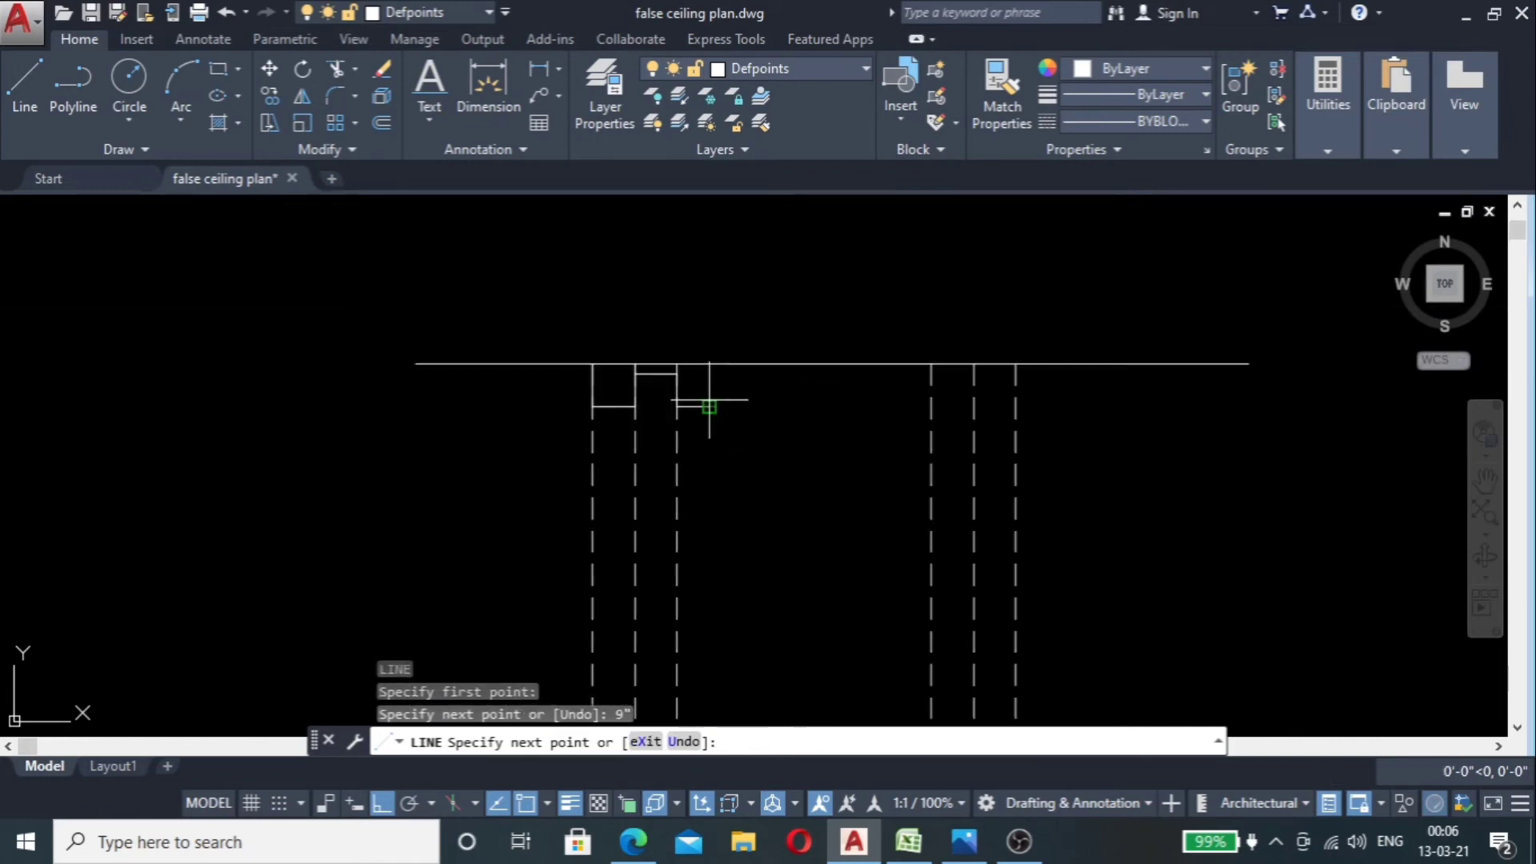
scroll(711, 389, "up", 4)
scroll(675, 425, "down", 4)
scroll(672, 429, "up", 4)
scroll(668, 429, "down", 4)
scroll(688, 347, "down", 3)
scroll(689, 347, "down", 7)
scroll(680, 344, "up", 9)
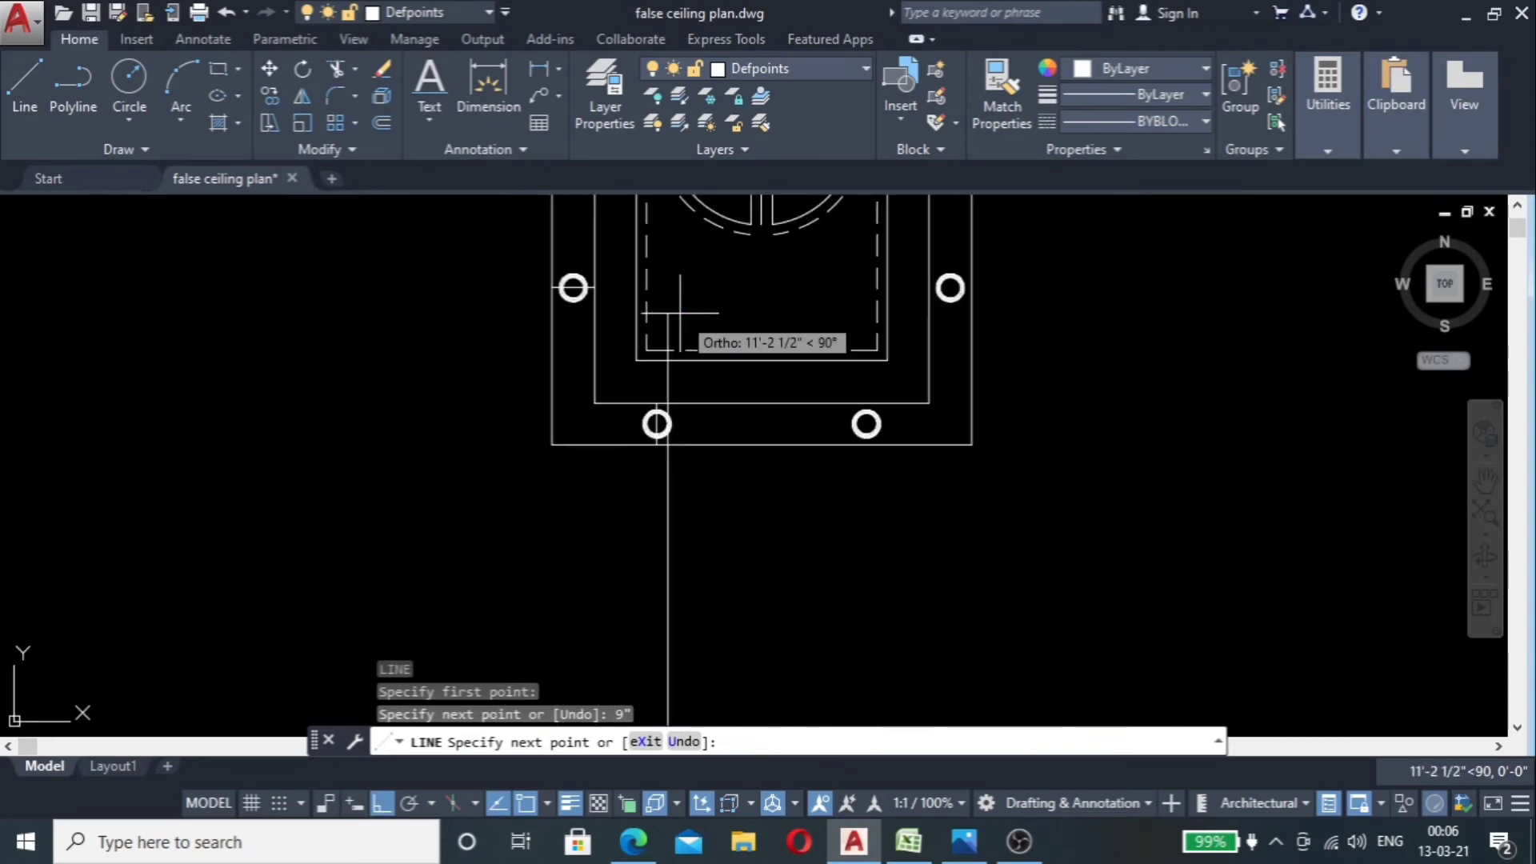
scroll(676, 341, "down", 4)
scroll(664, 264, "up", 6)
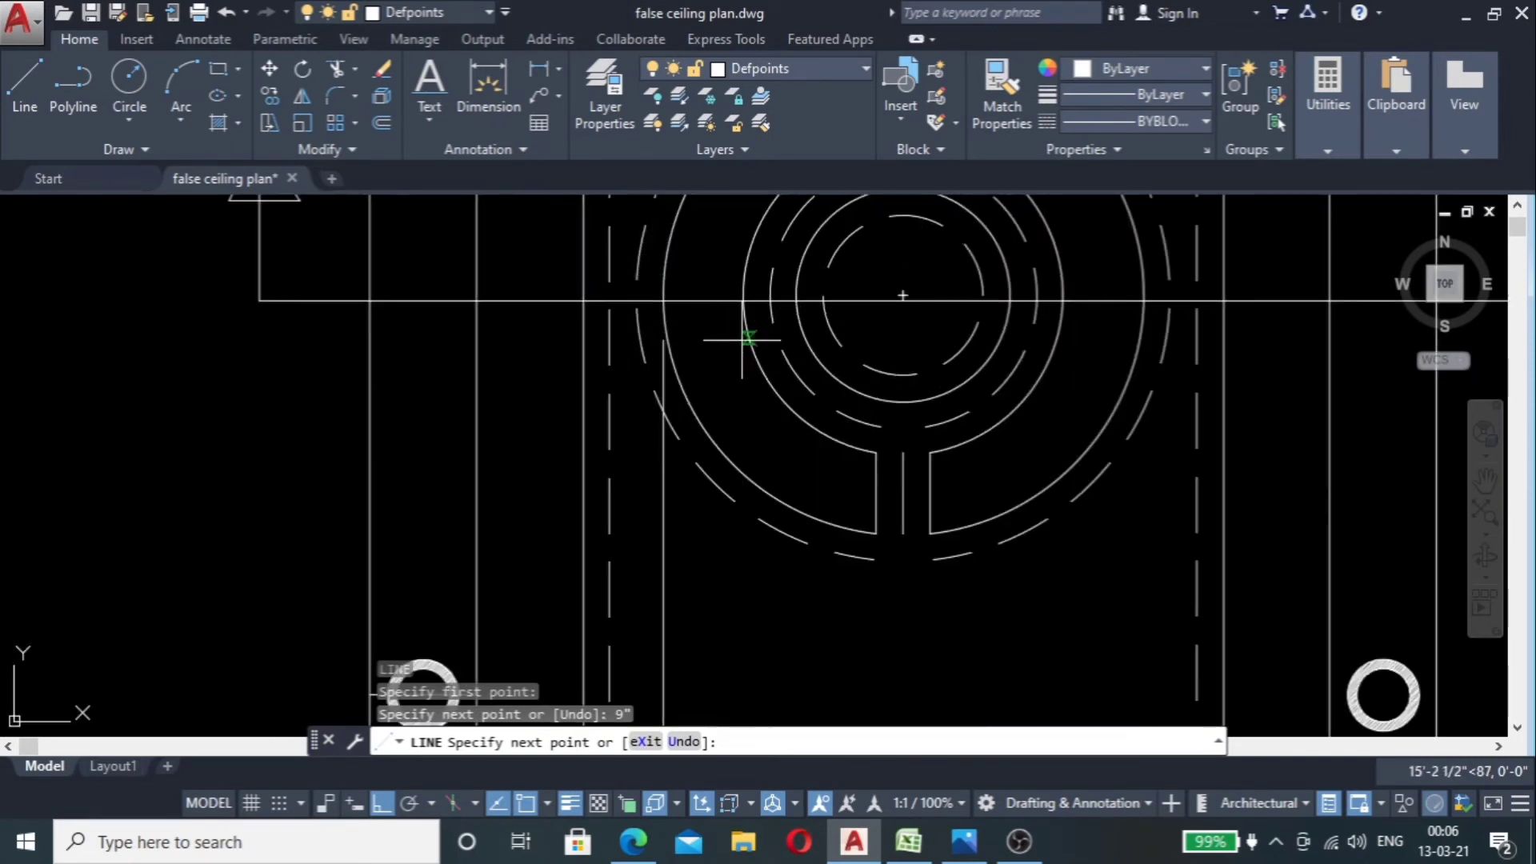
scroll(736, 348, "down", 5)
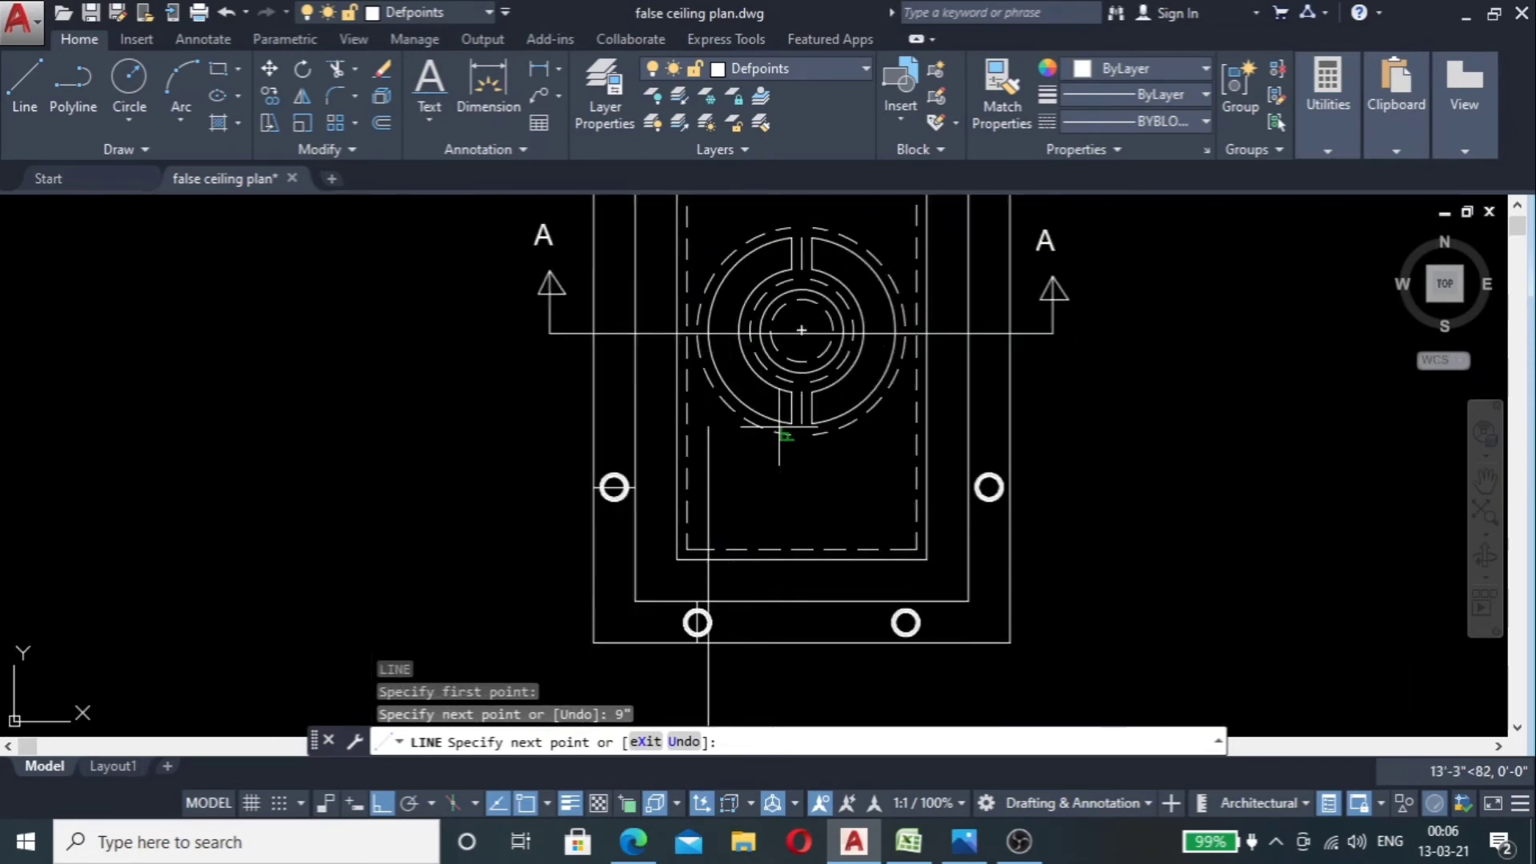
scroll(792, 480, "down", 3)
scroll(788, 570, "up", 8)
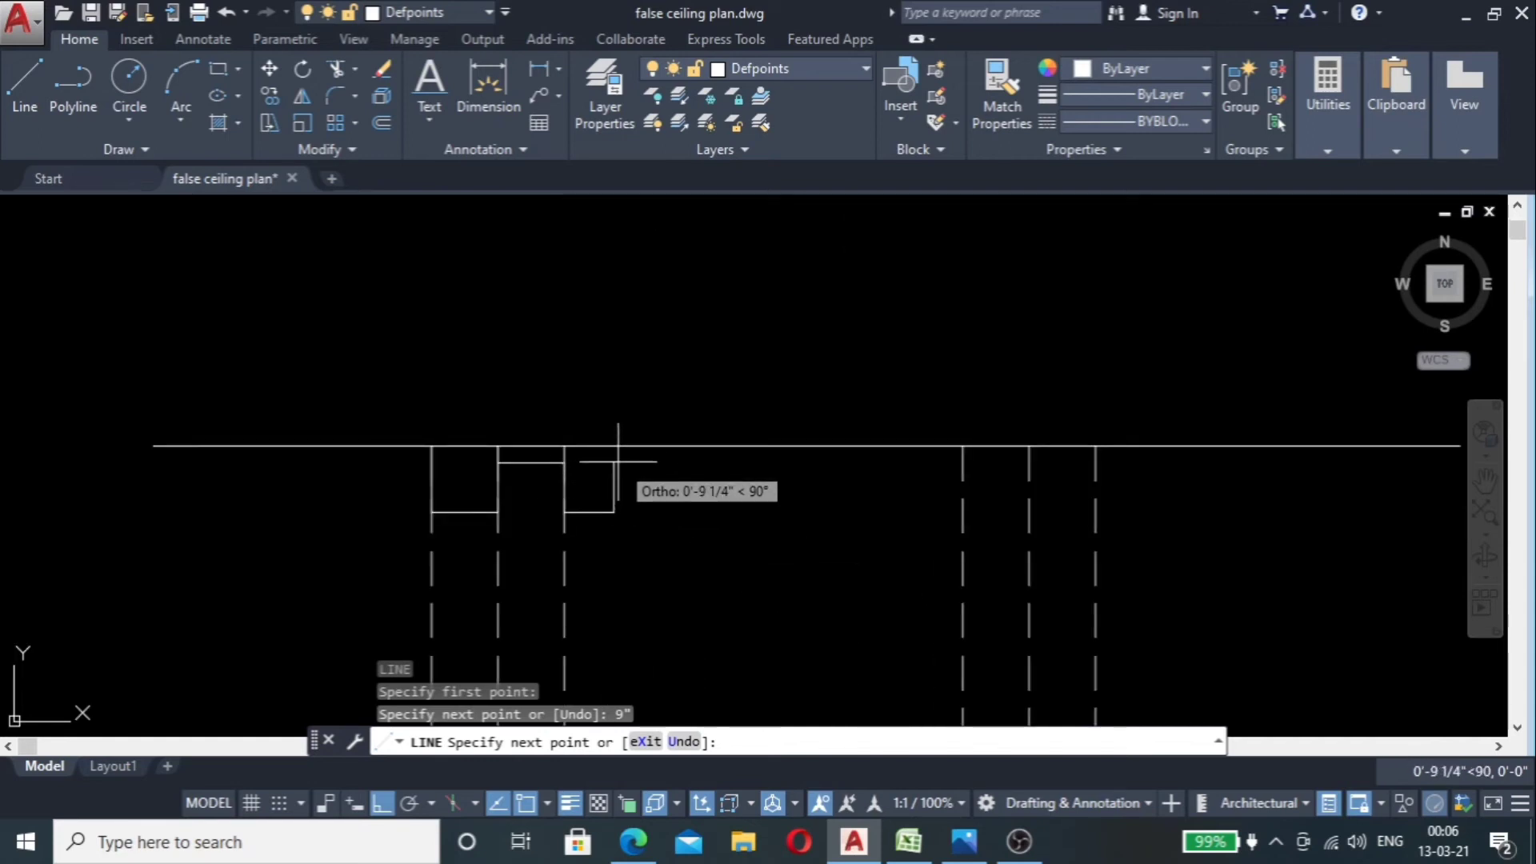
Step: Draw a vertical line up from the inner end of the 9" horizontal line to the recessed ceiling line's level
scroll(616, 469, "down", 4)
scroll(616, 483, "down", 2)
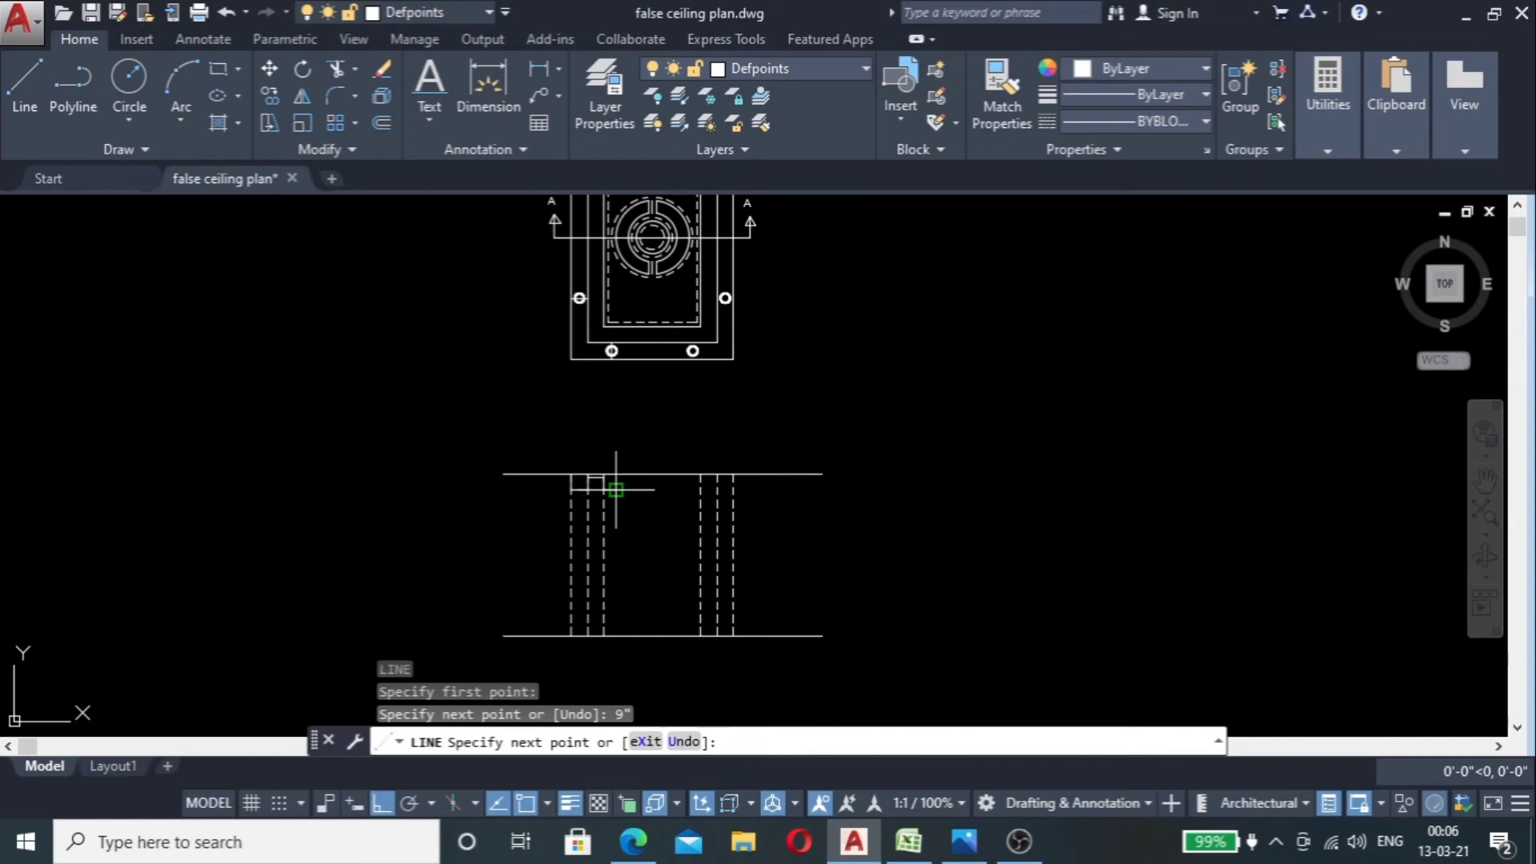
scroll(616, 484, "up", 5)
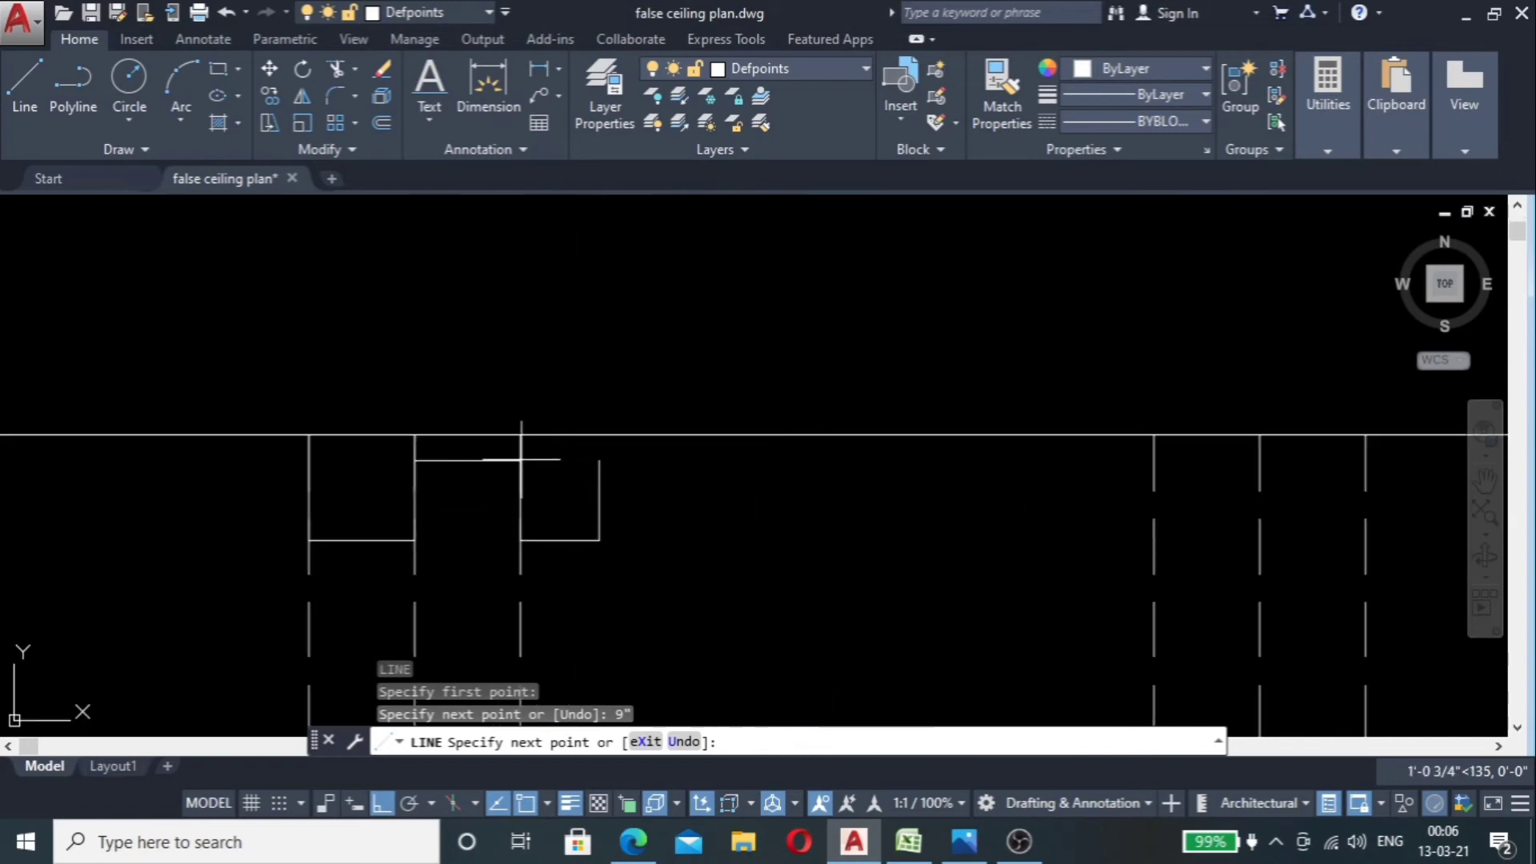
left_click(600, 460)
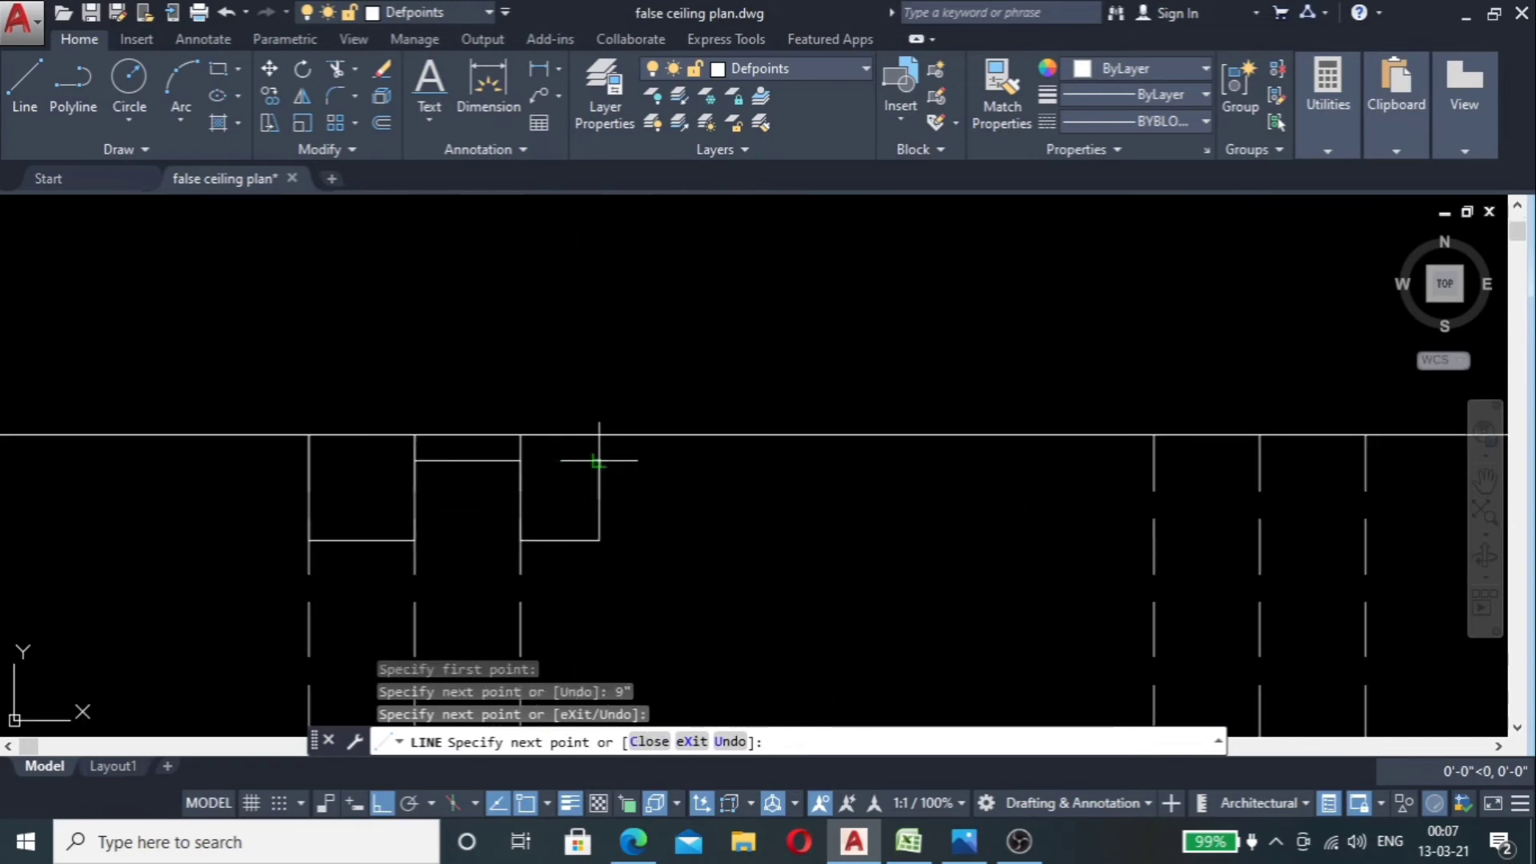
scroll(676, 460, "down", 4)
scroll(674, 462, "down", 4)
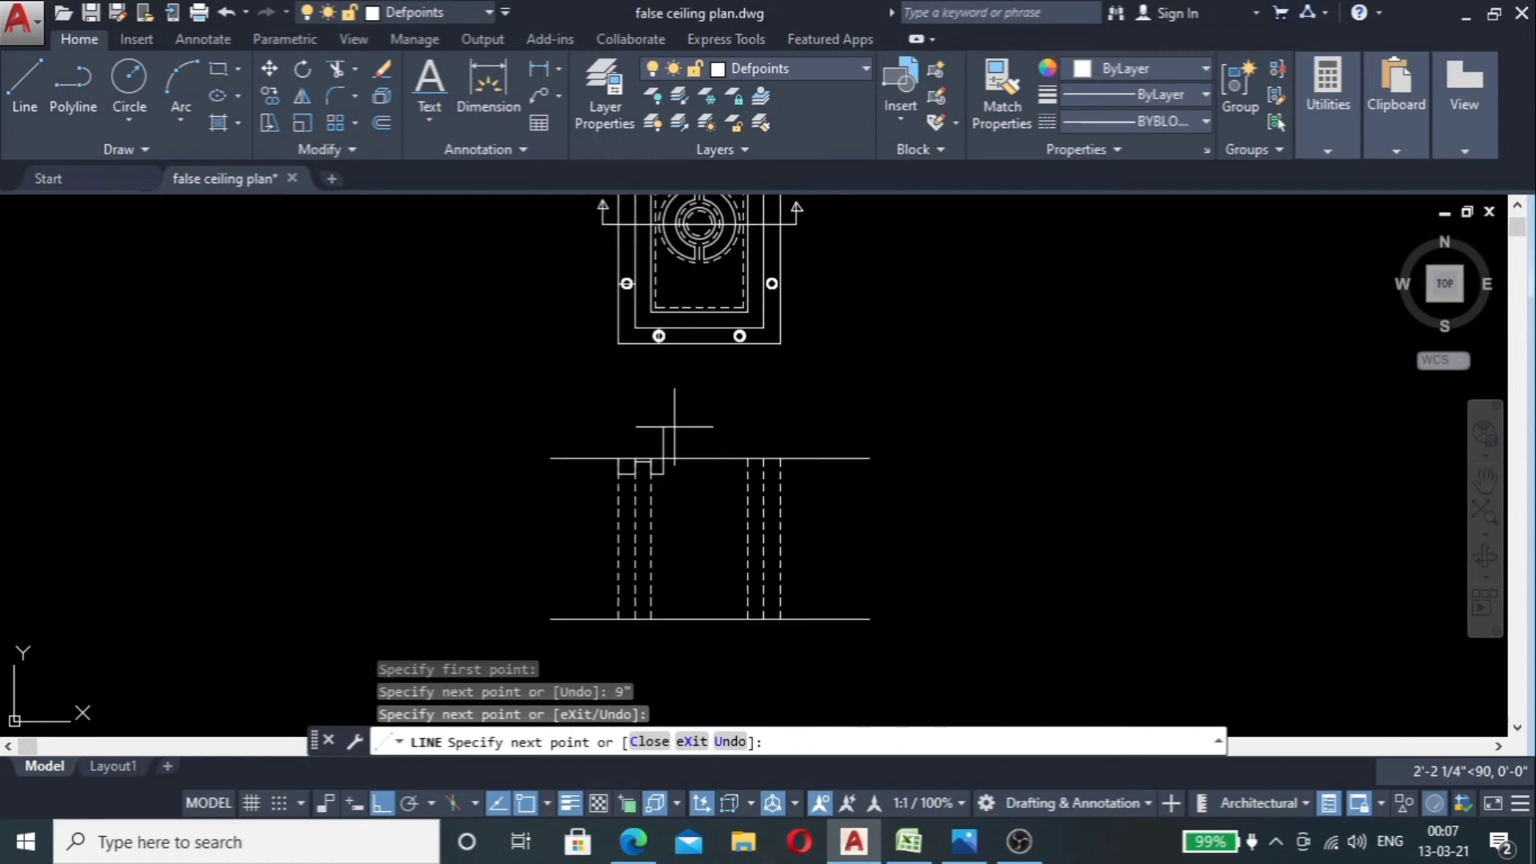
key("Escape")
Step: Measure the gaps along section line A from the ring's outer arc to its inner arc and to the inner solid rectangle
scroll(676, 244, "up", 6)
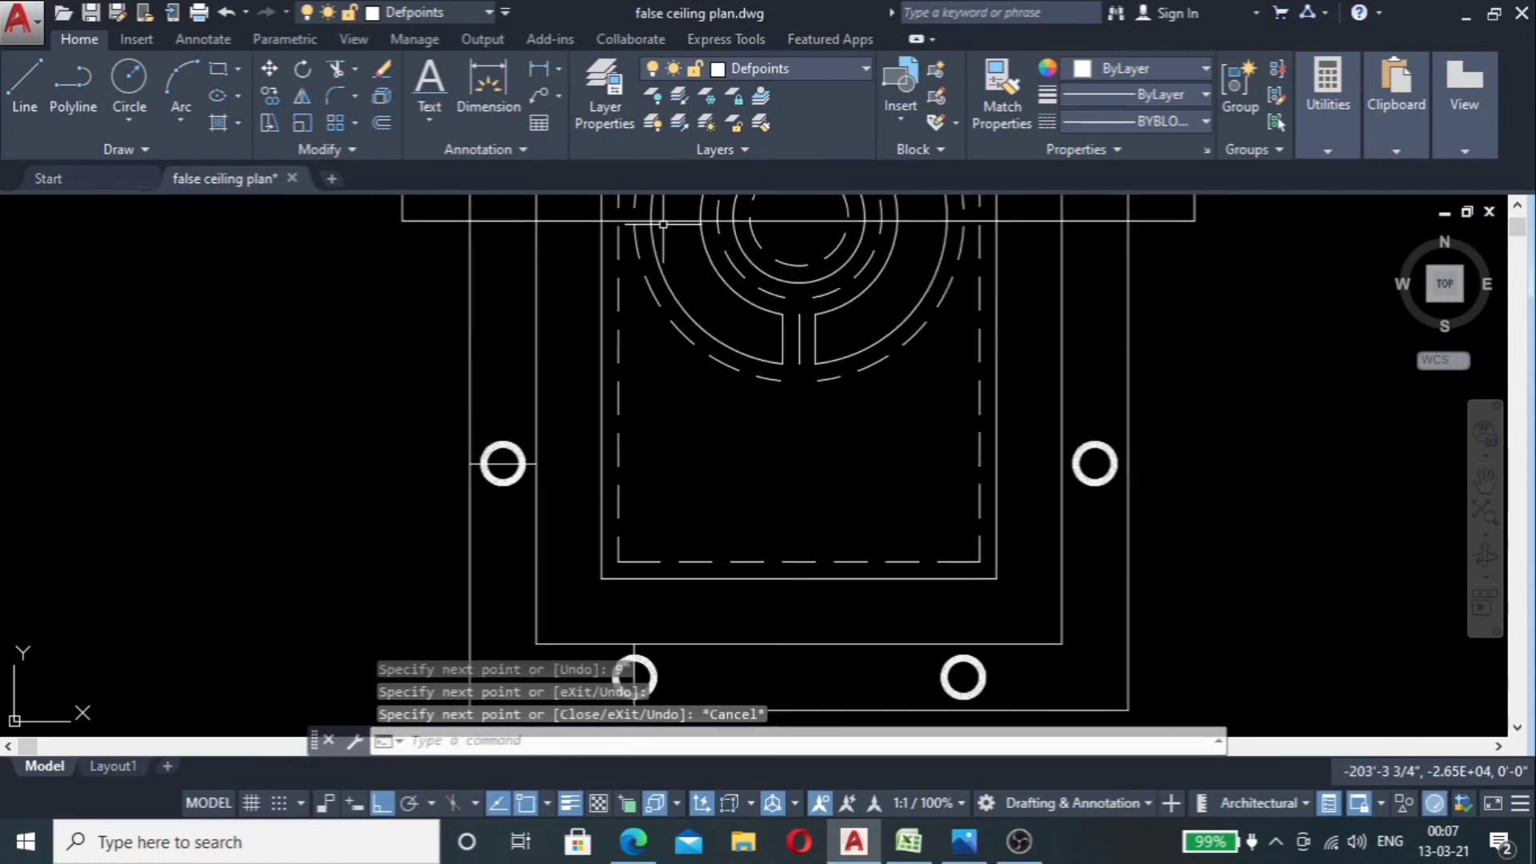
scroll(637, 328, "down", 5)
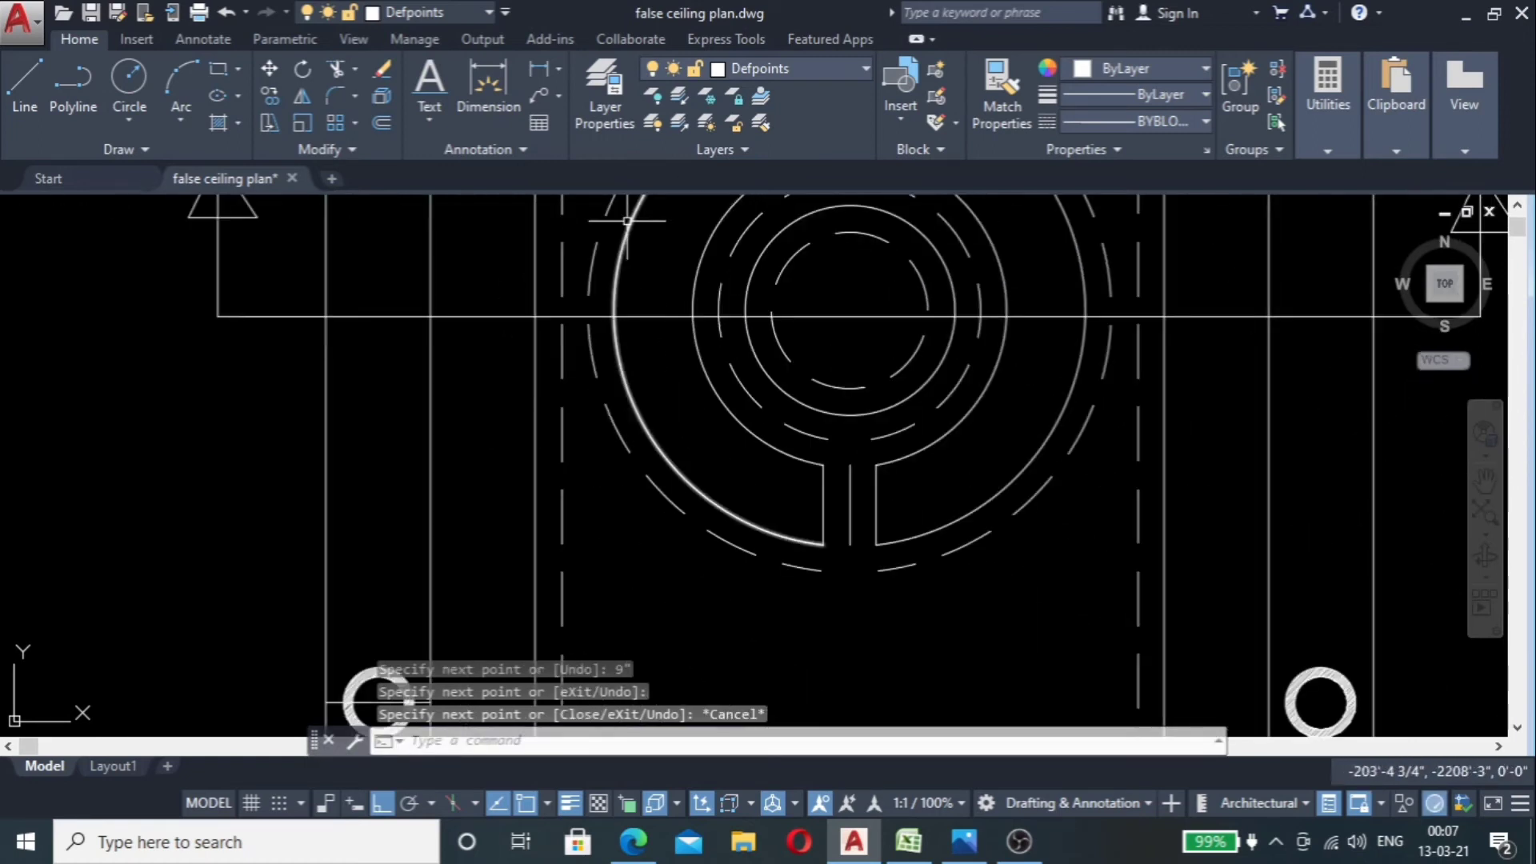
left_click(536, 74)
left_click(613, 316)
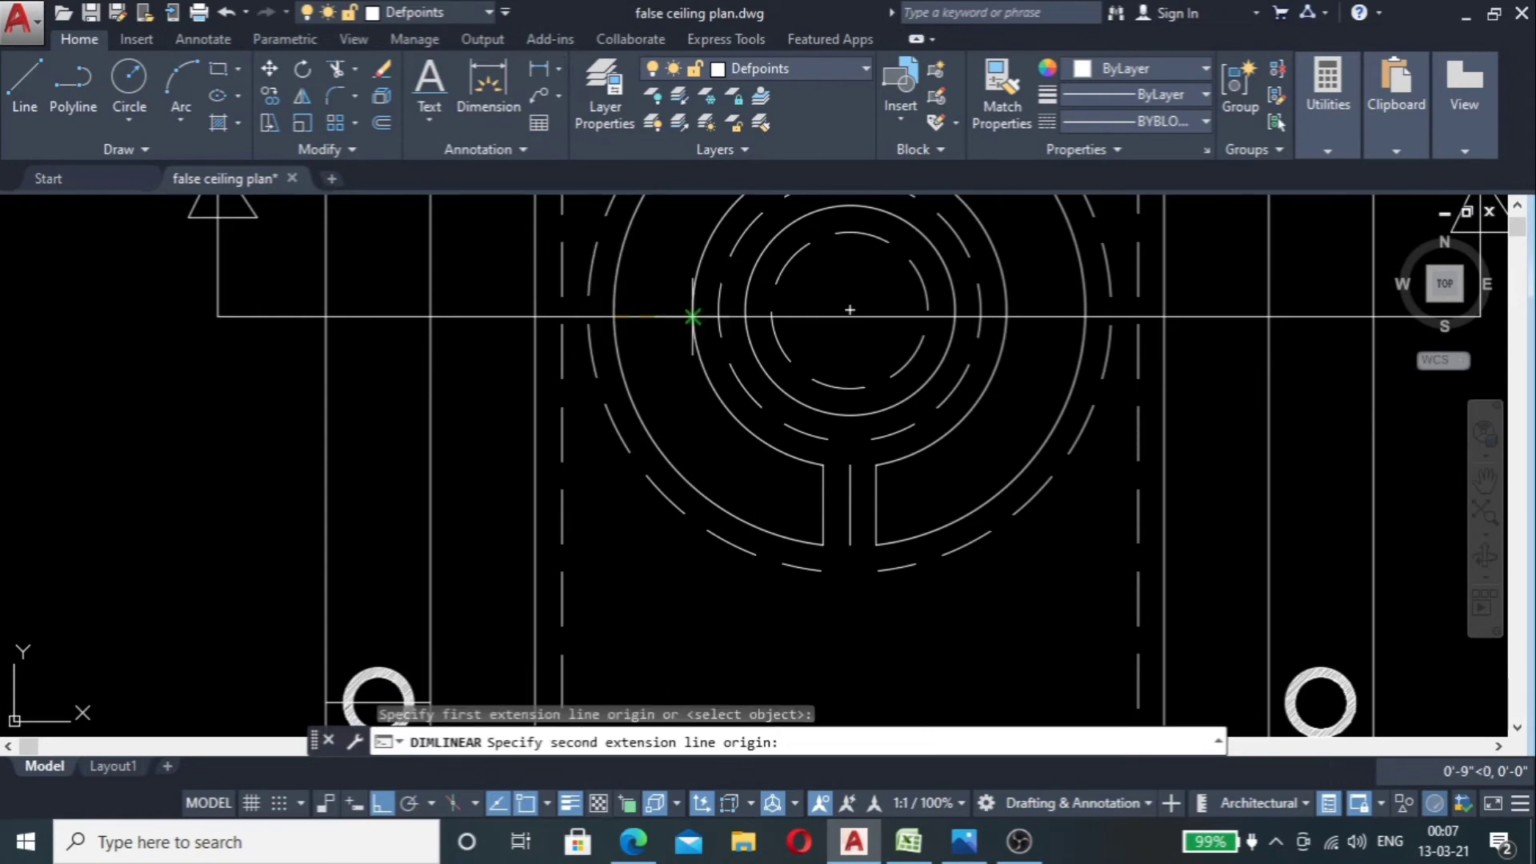
left_click(693, 315)
key("Escape")
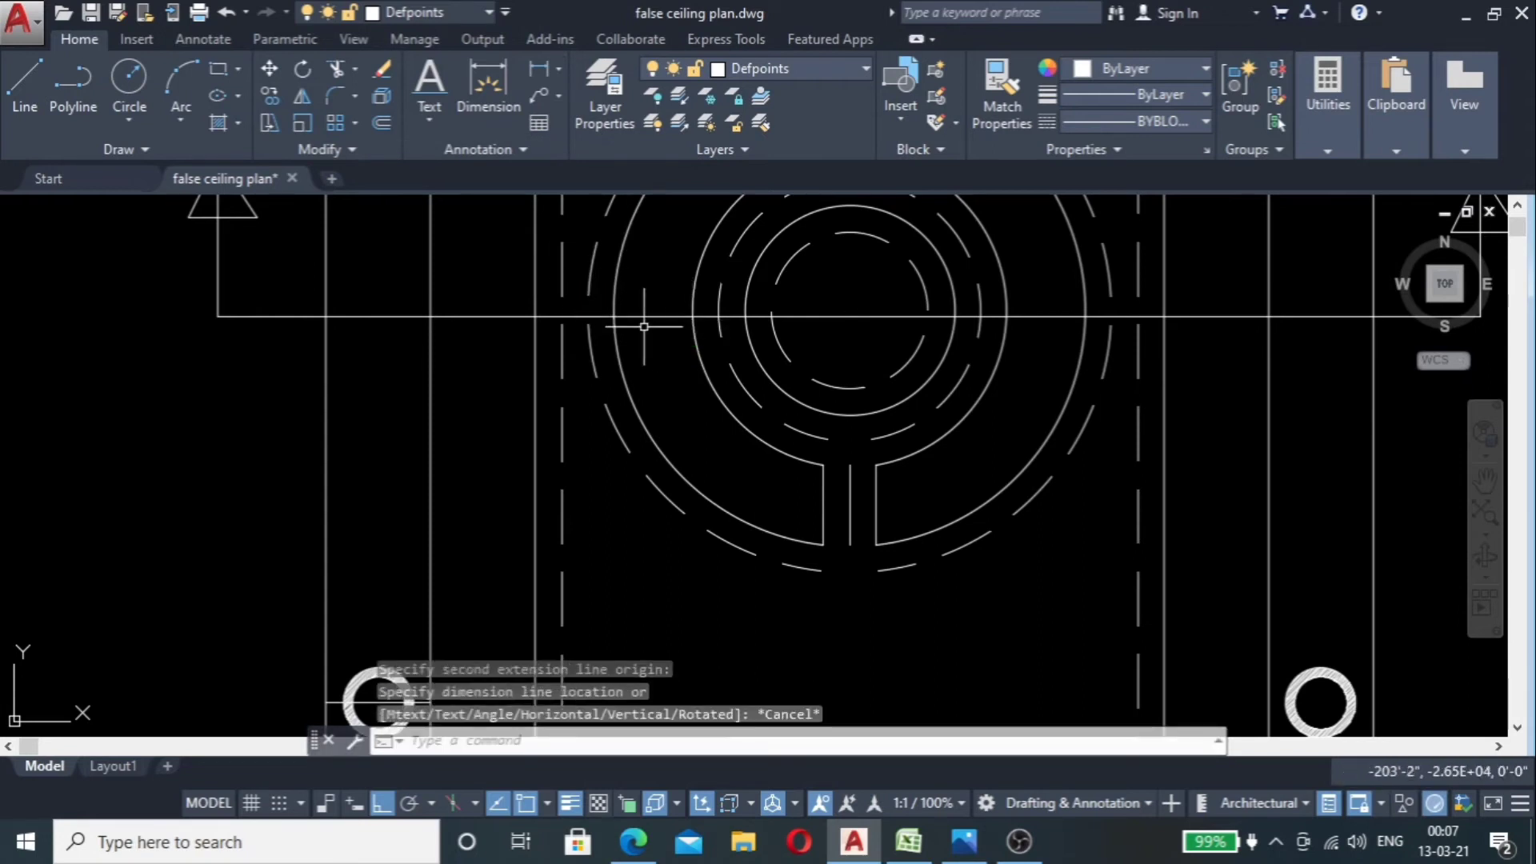
key("Return")
left_click(533, 317)
left_click(607, 316)
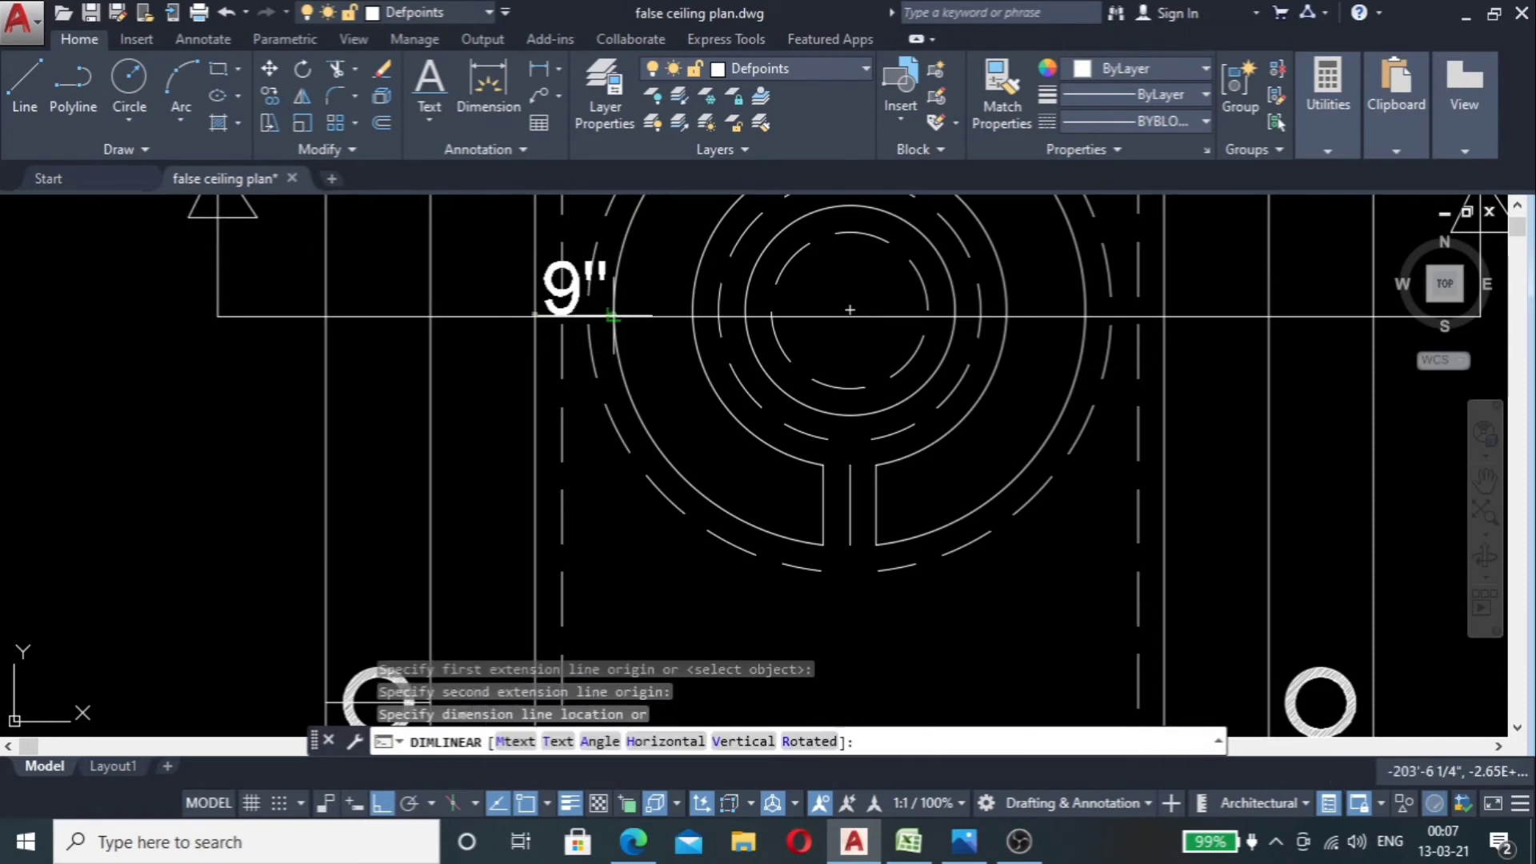
key("Escape")
Step: From the upper end of the last vertical line, draw a 9" horizontal line inward and a 9" vertical line down
scroll(640, 384, "down", 8)
scroll(652, 408, "up", 3)
scroll(652, 409, "down", 2)
scroll(649, 372, "up", 7)
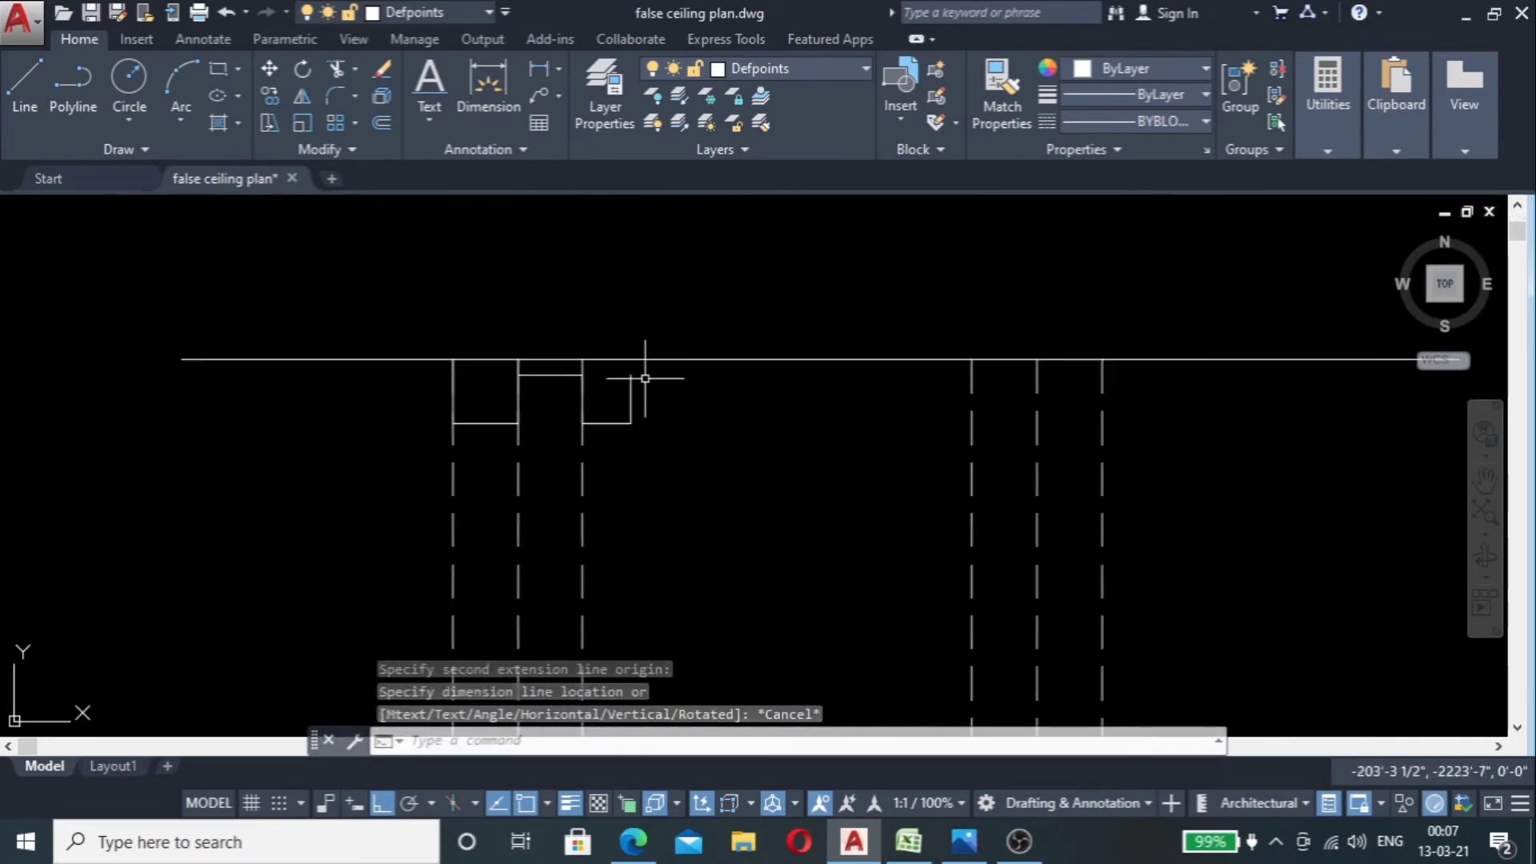
type("1")
key("Return")
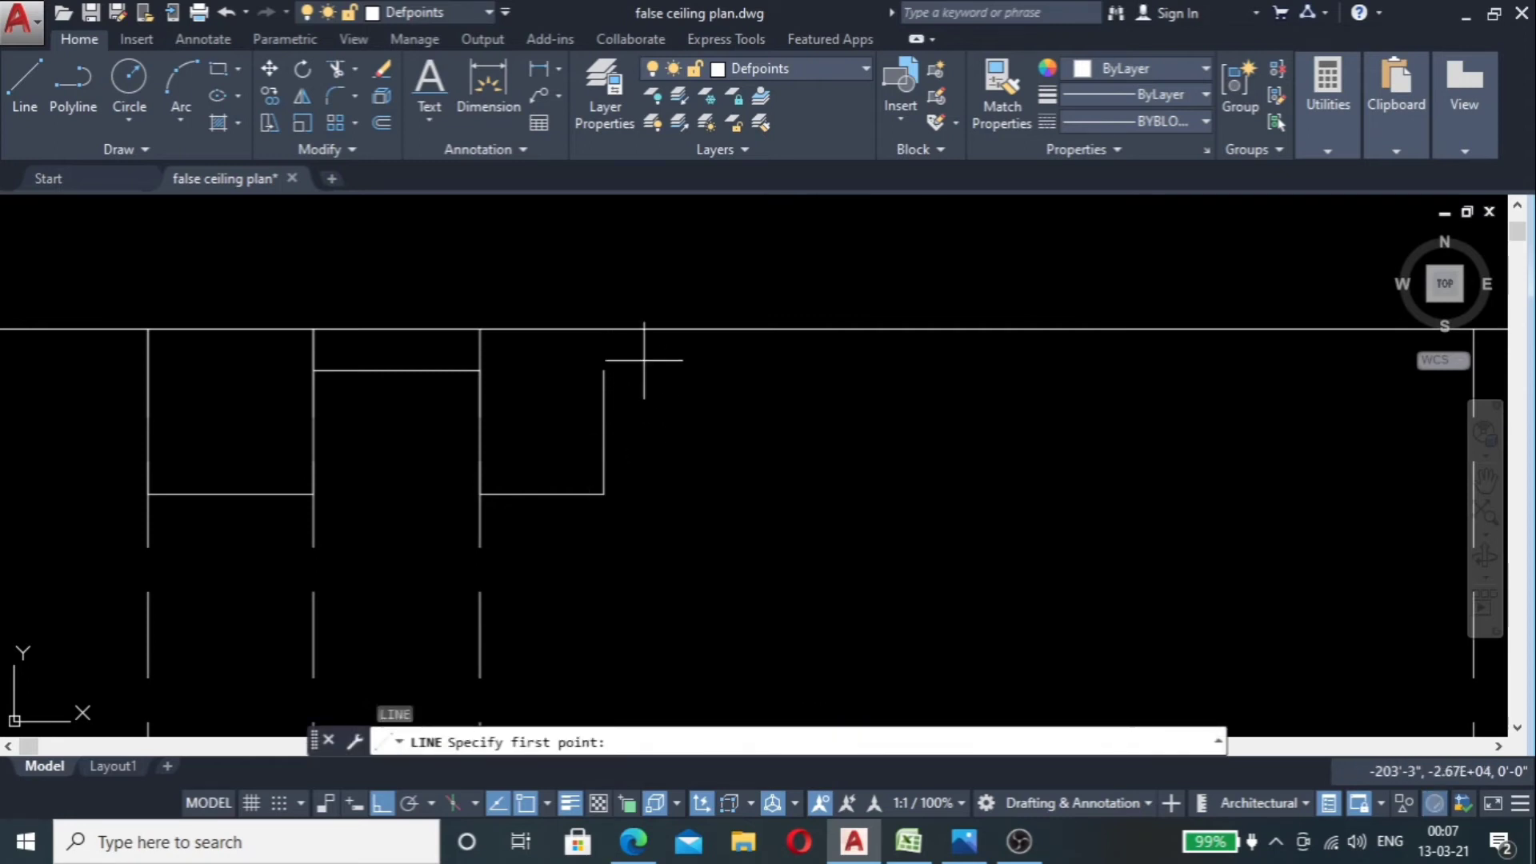
left_click(604, 369)
type("9")
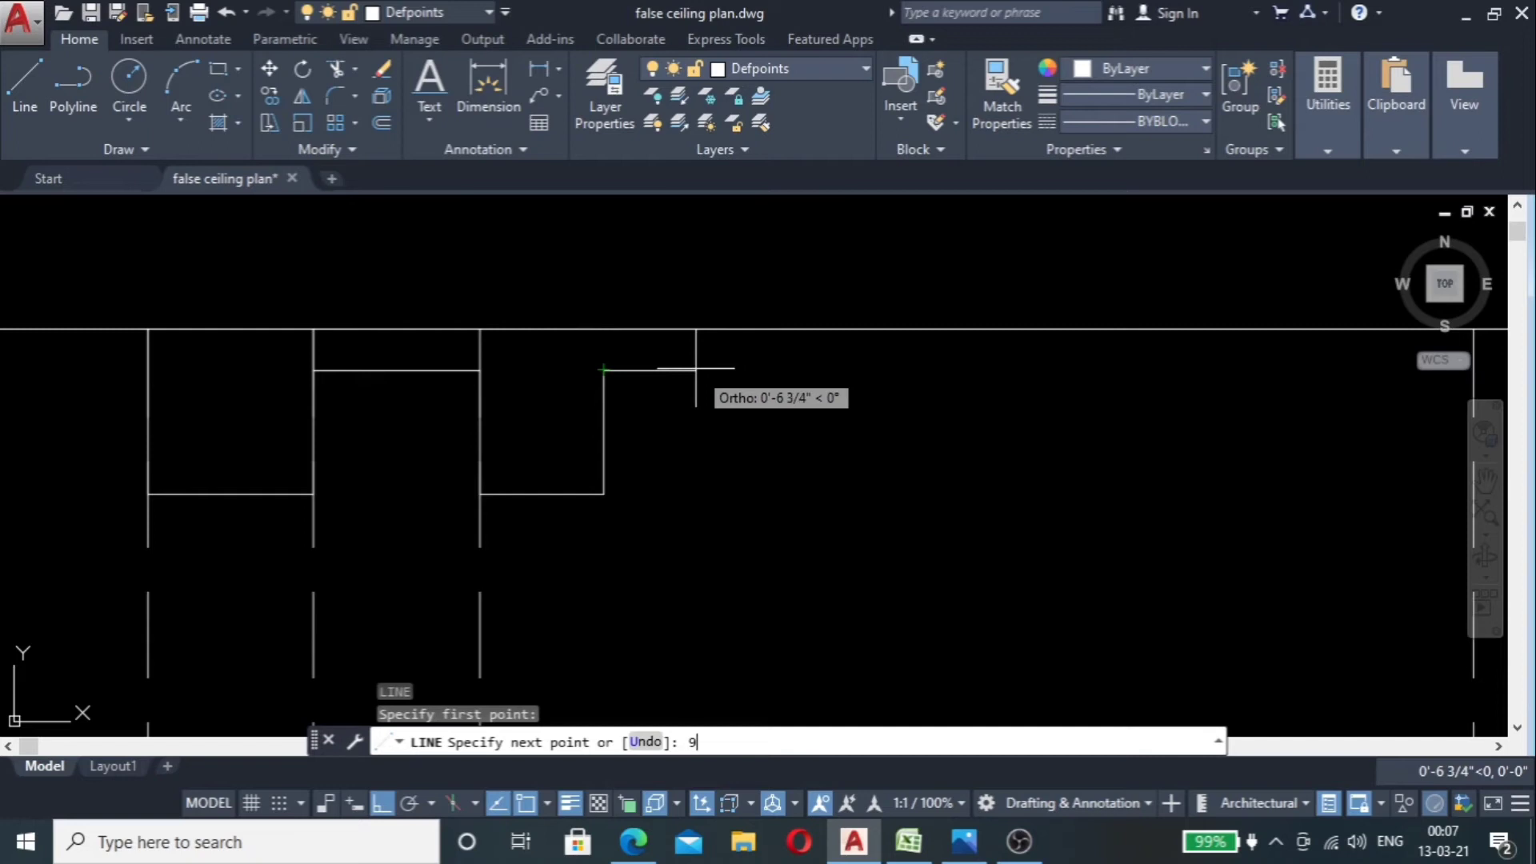
type("\"")
key("Return")
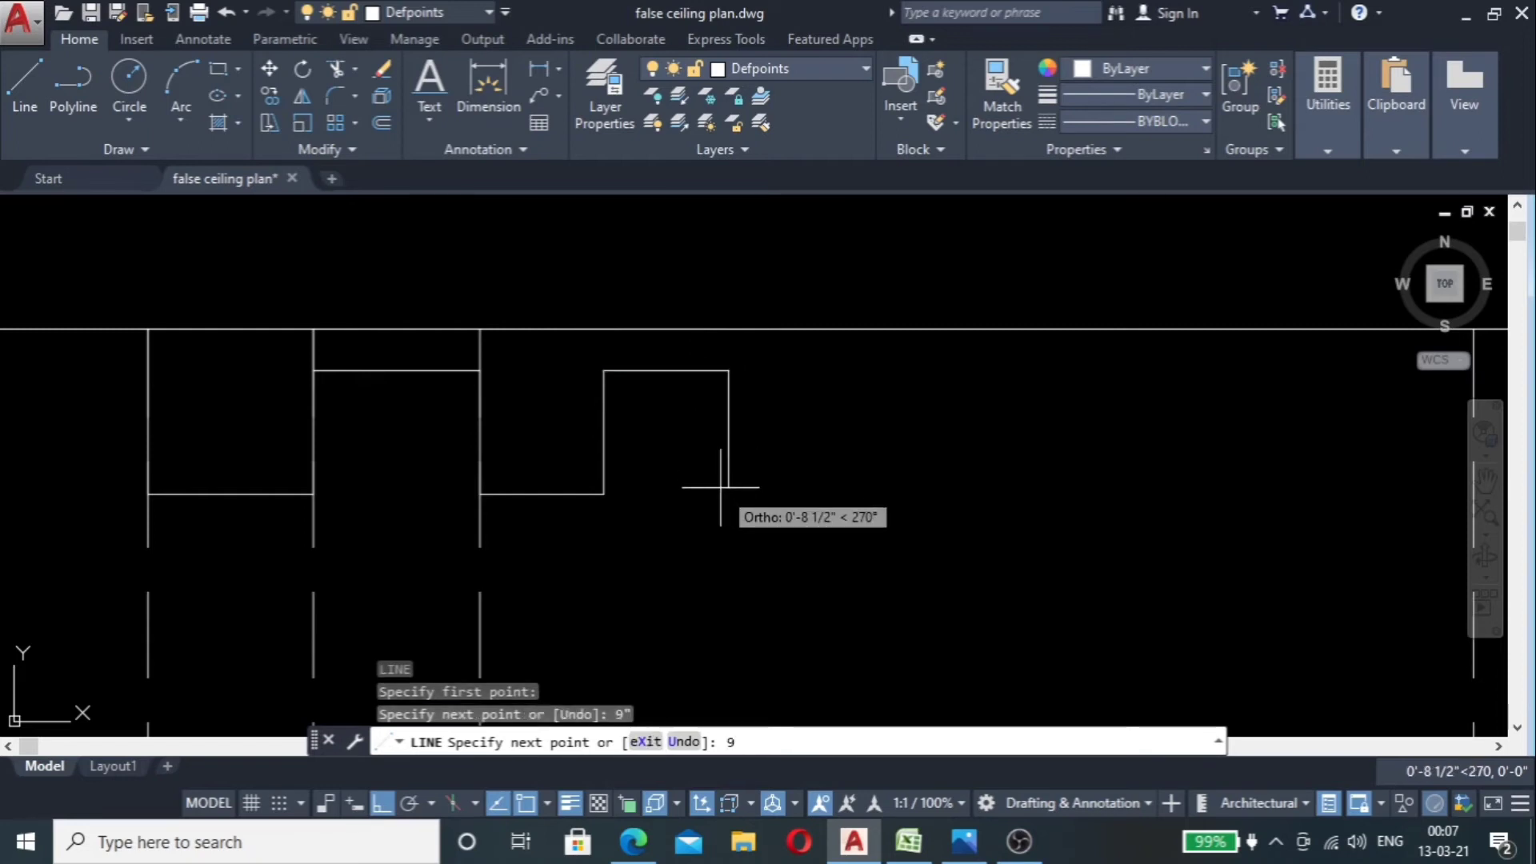
type("\"")
key("Return")
scroll(731, 487, "down", 8)
scroll(744, 232, "up", 8)
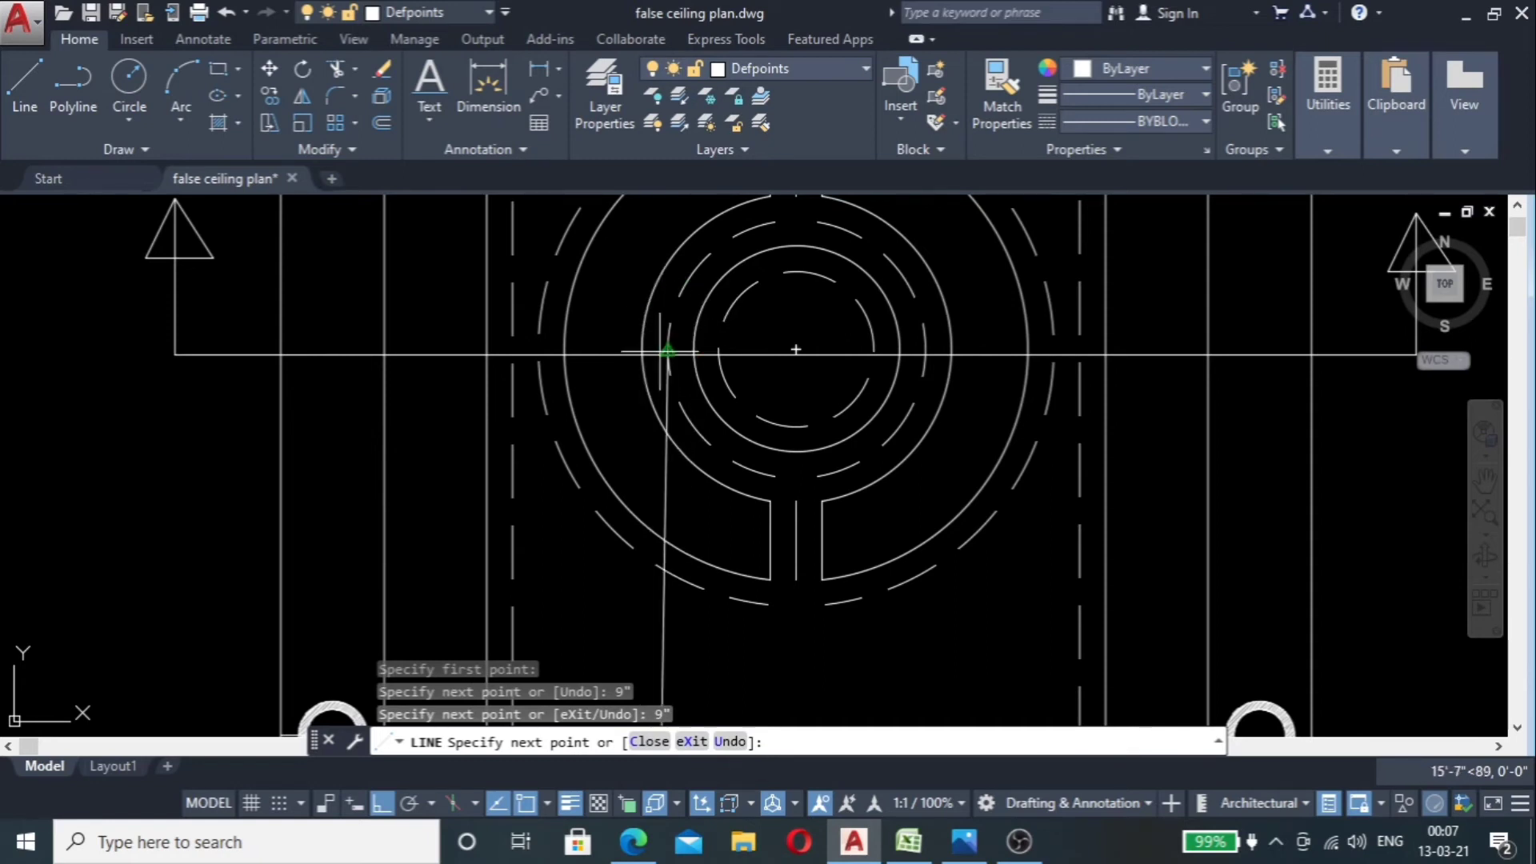
key("Escape")
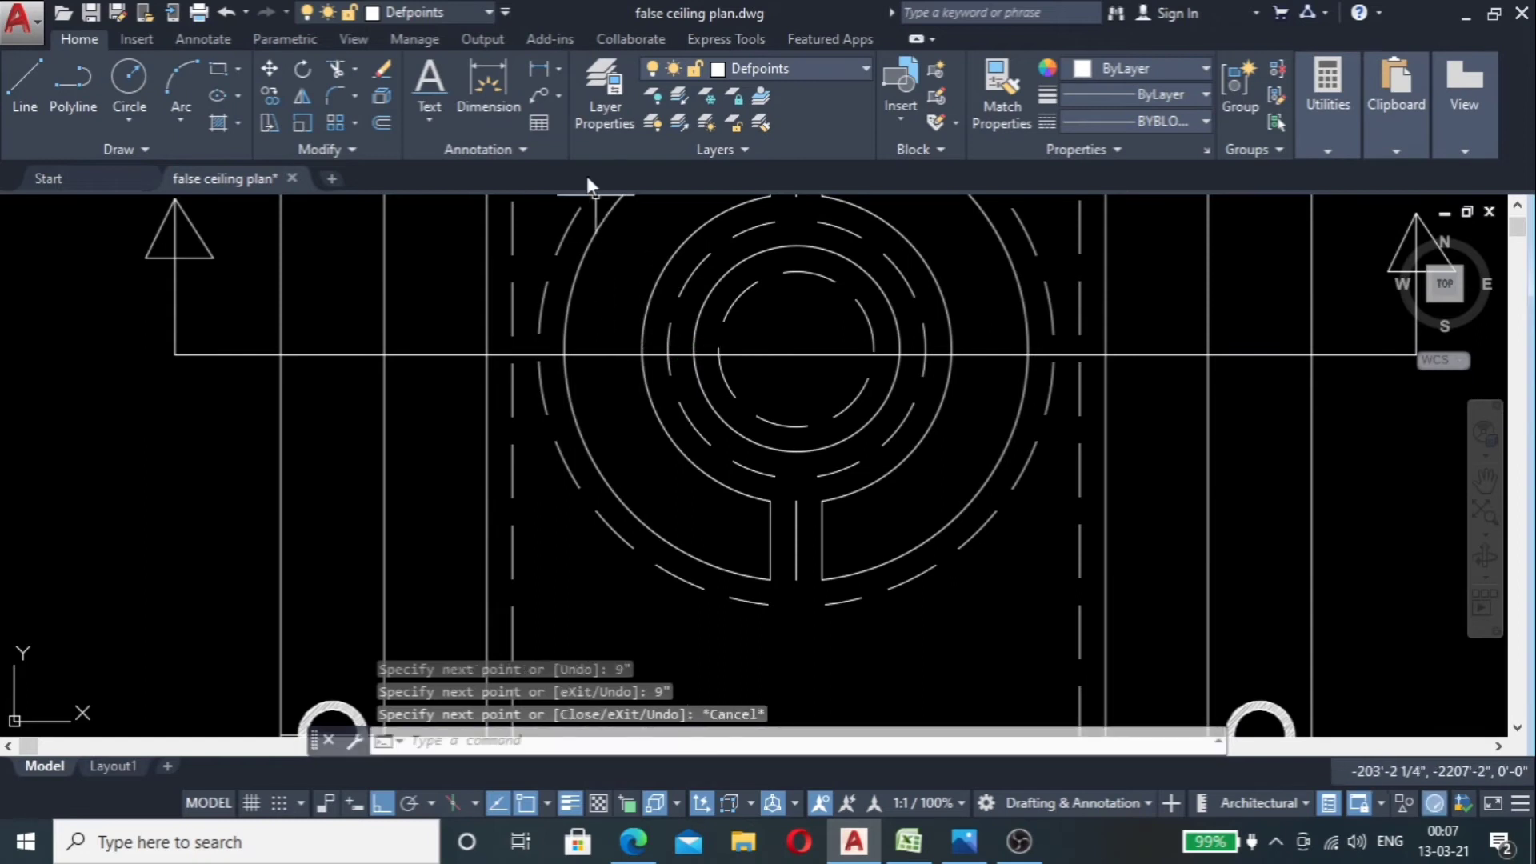
Step: Measure the horizontal gap between the ring's inner arc and the innermost solid circle along section line A
left_click(544, 67)
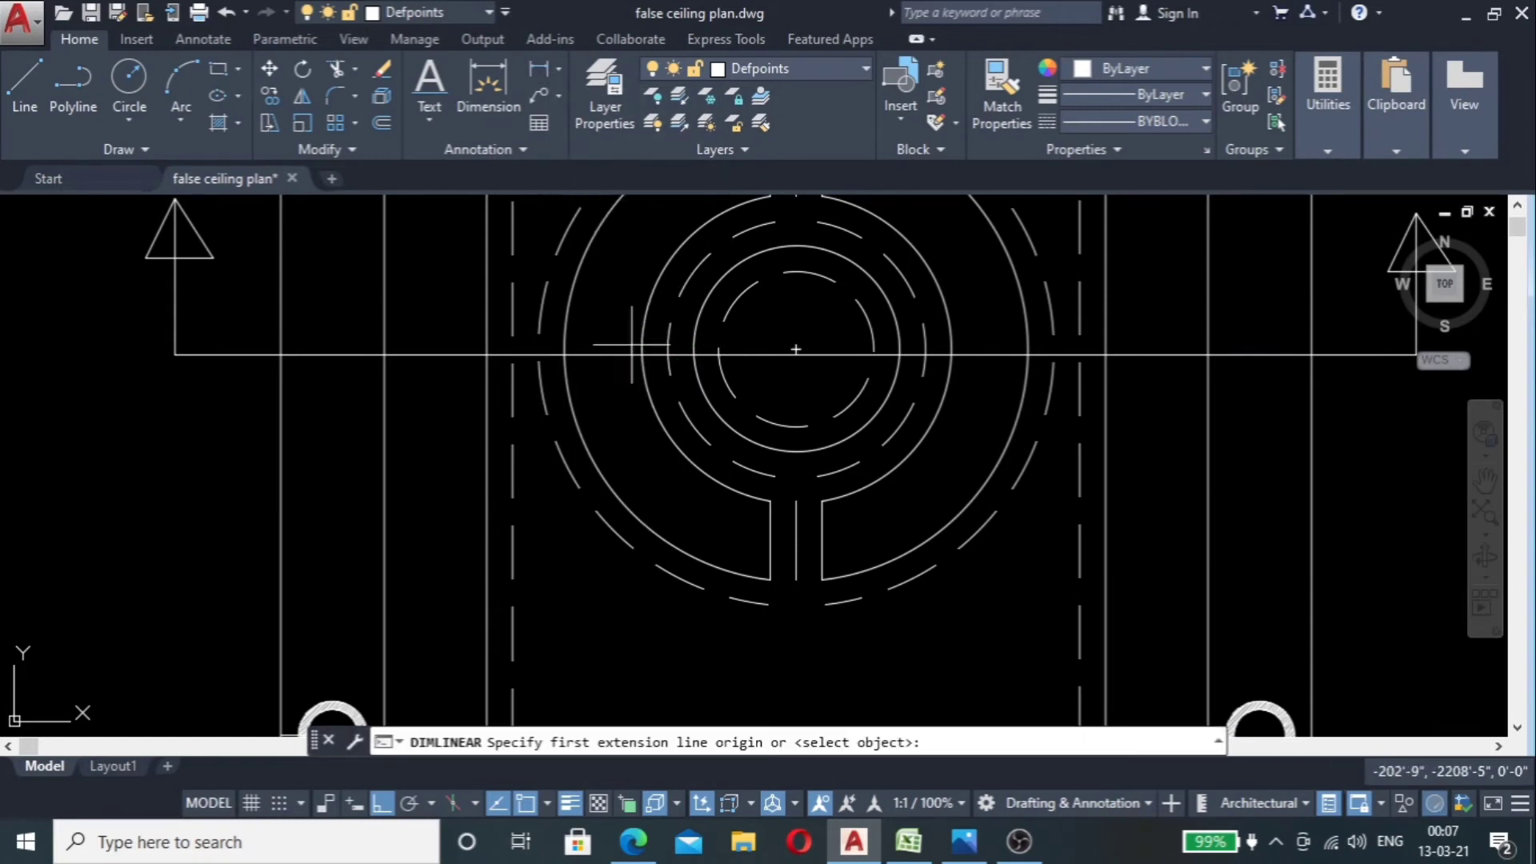
left_click(641, 355)
left_click(694, 354)
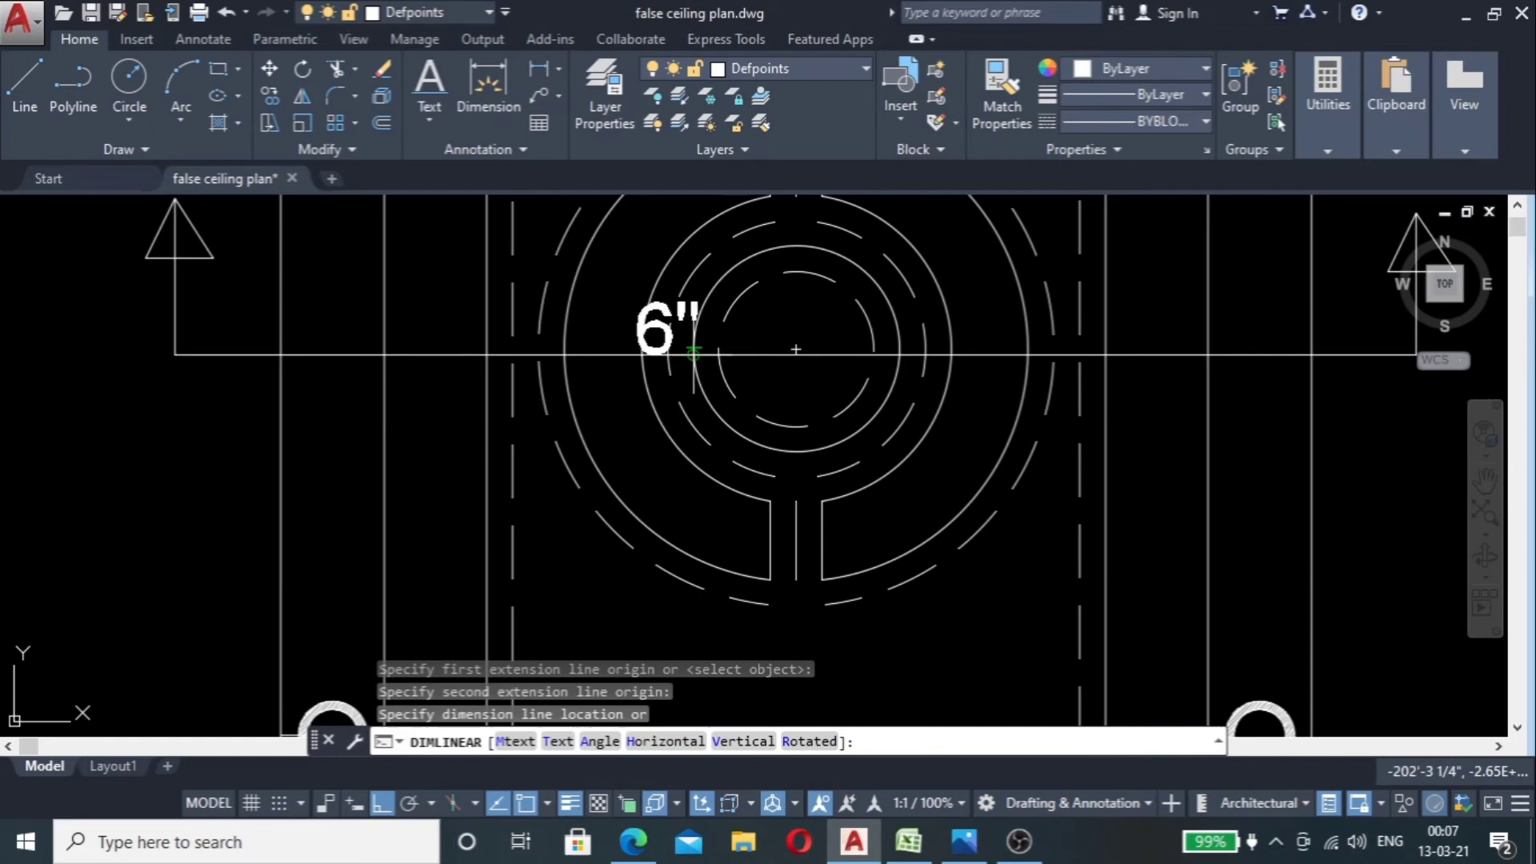
scroll(679, 370, "up", 2)
scroll(687, 394, "down", 2)
key("Escape")
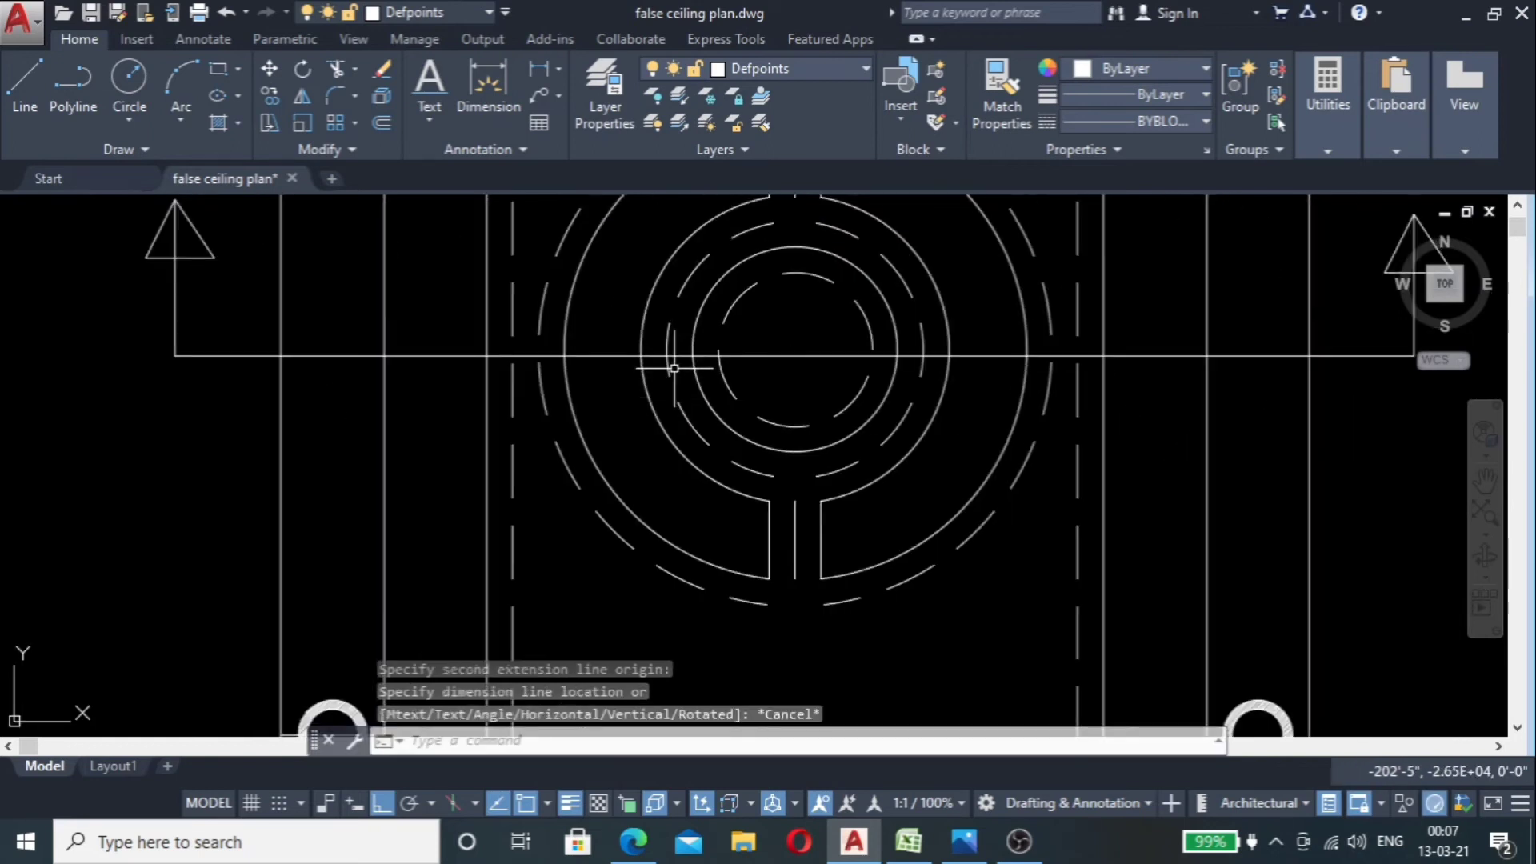
Step: Compare the section's new recess with the false ceiling reference photo in Photos and return to AutoCAD
scroll(686, 304, "down", 4)
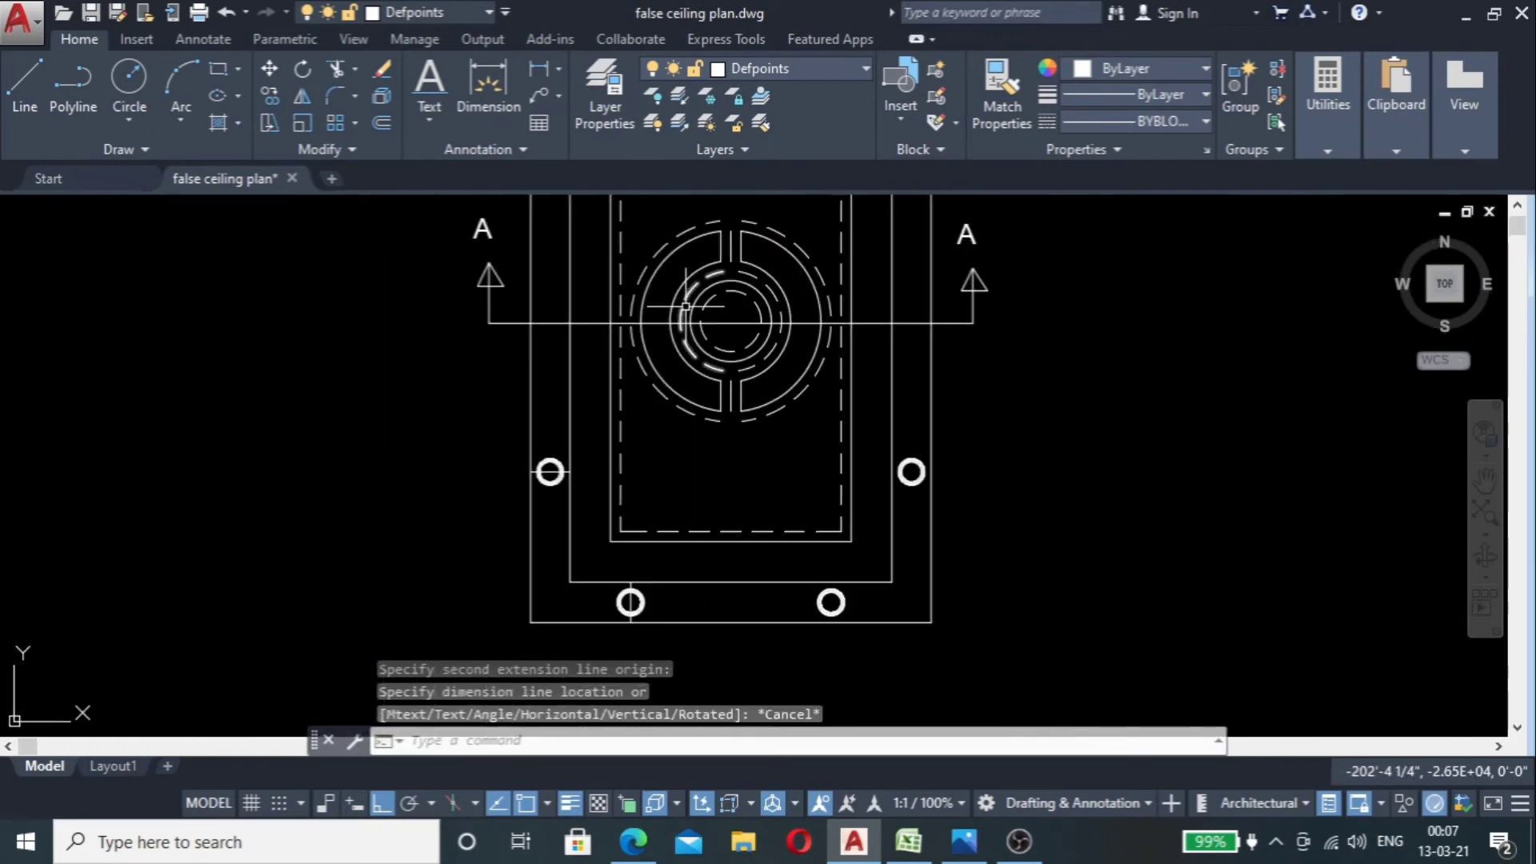
scroll(596, 362, "down", 3)
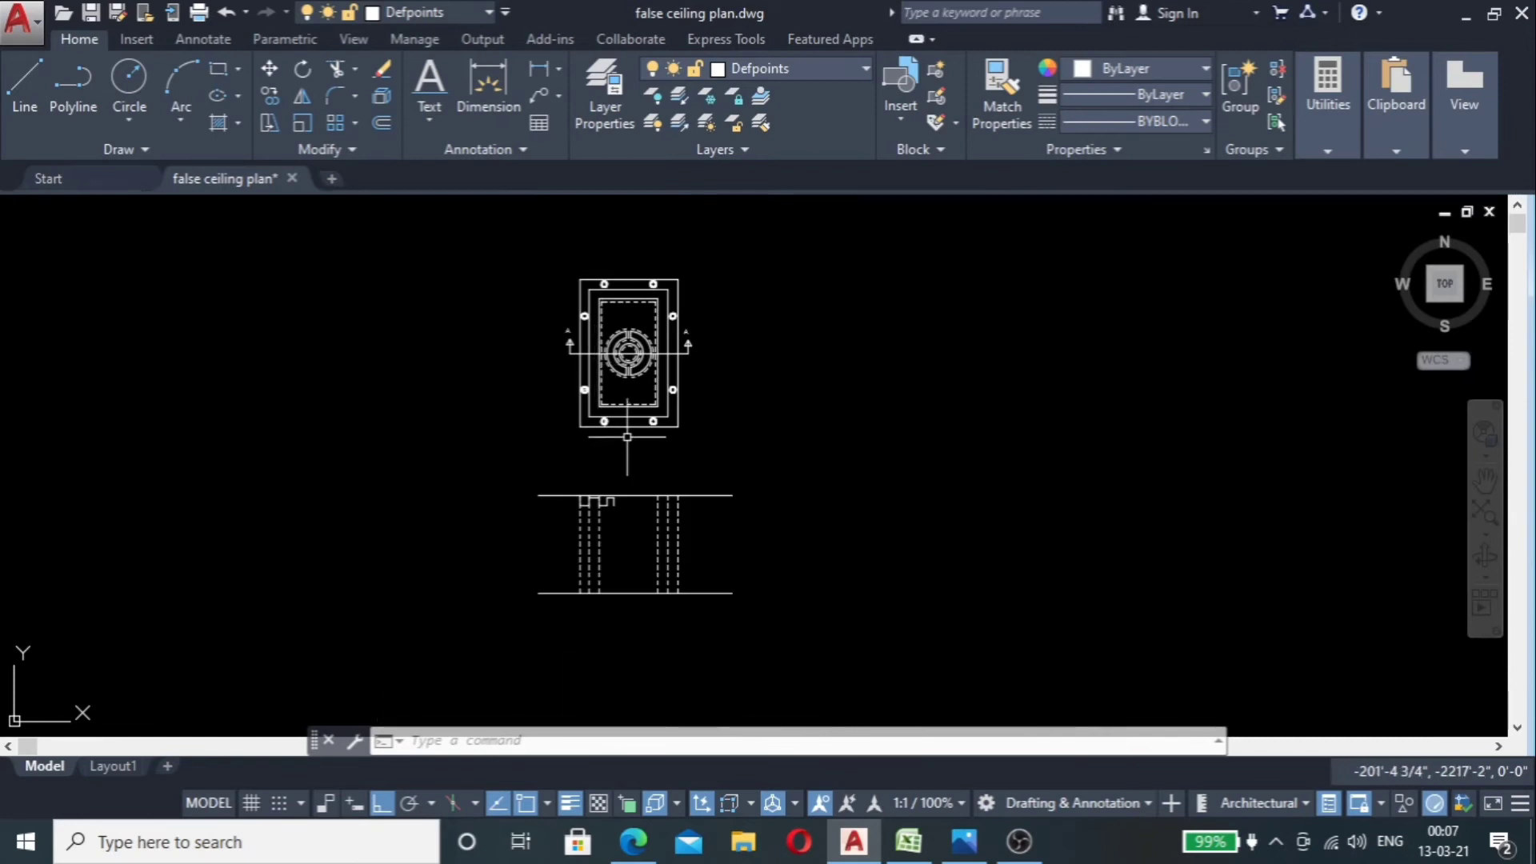
scroll(638, 458, "up", 5)
scroll(652, 469, "up", 2)
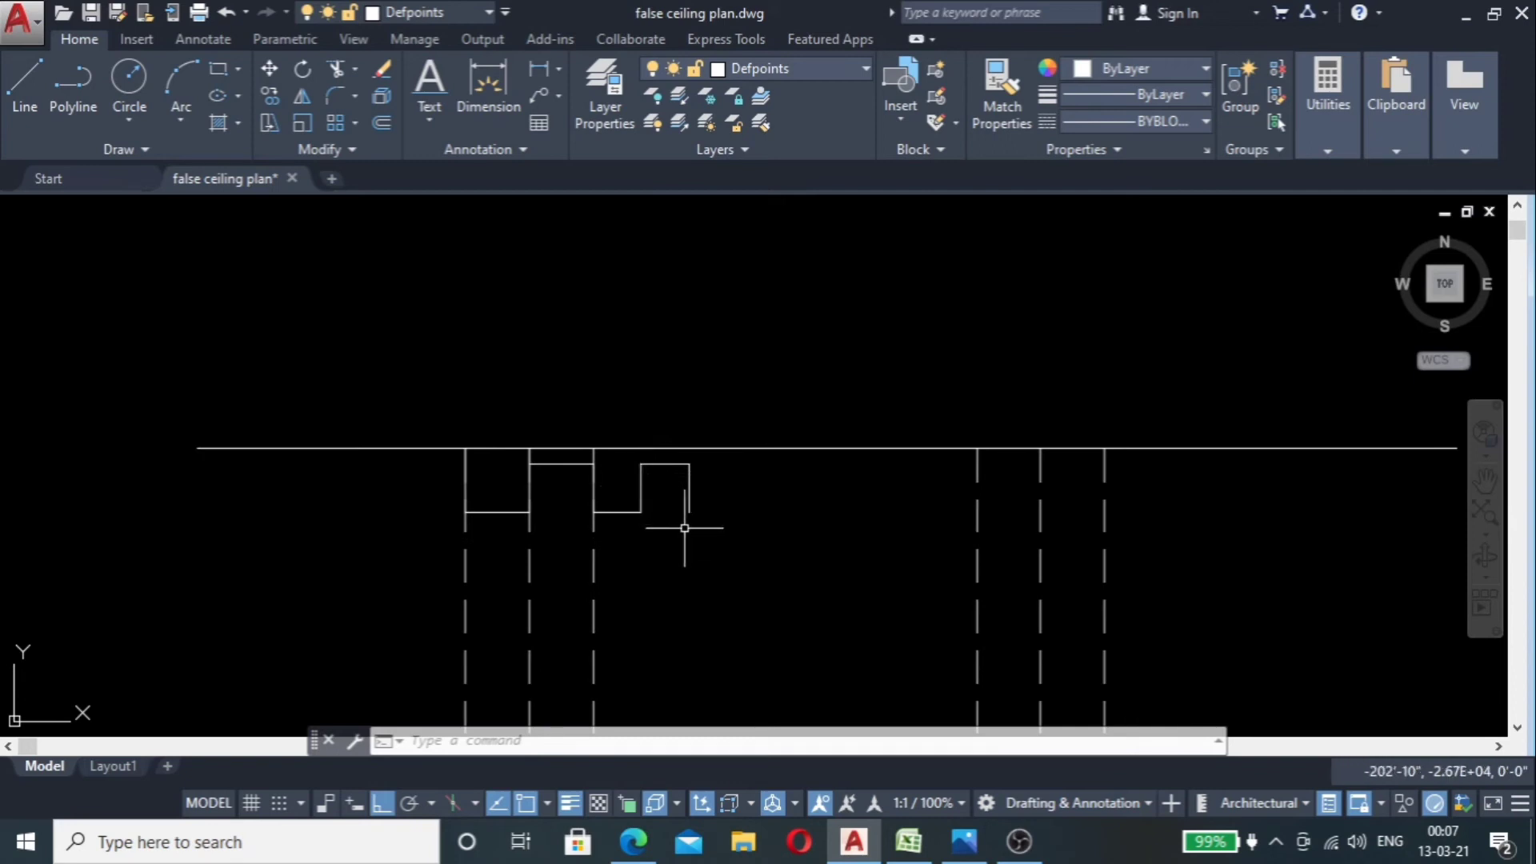
left_click(966, 845)
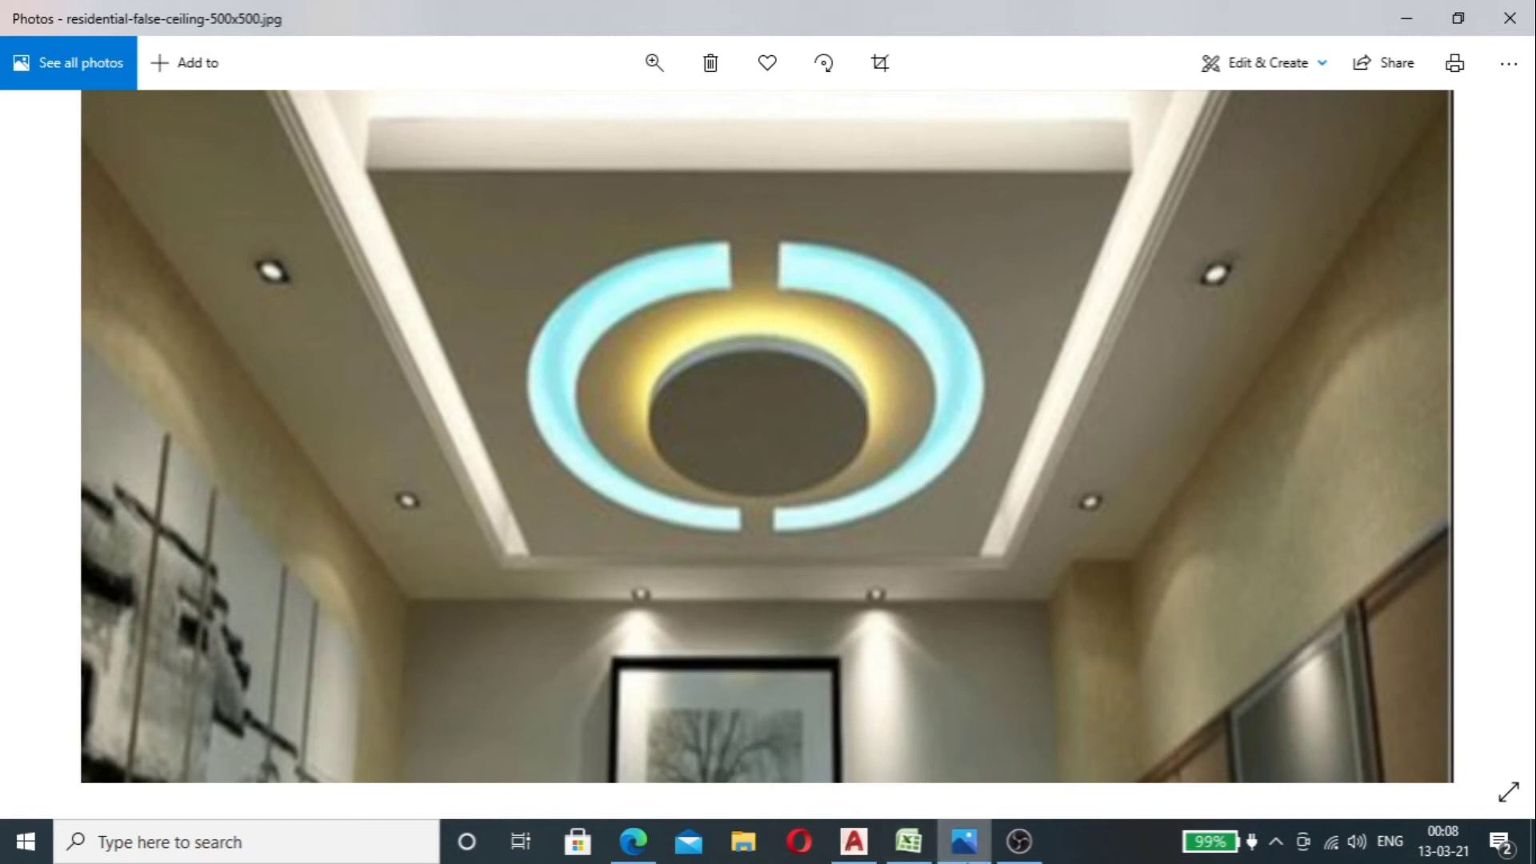
left_click(854, 842)
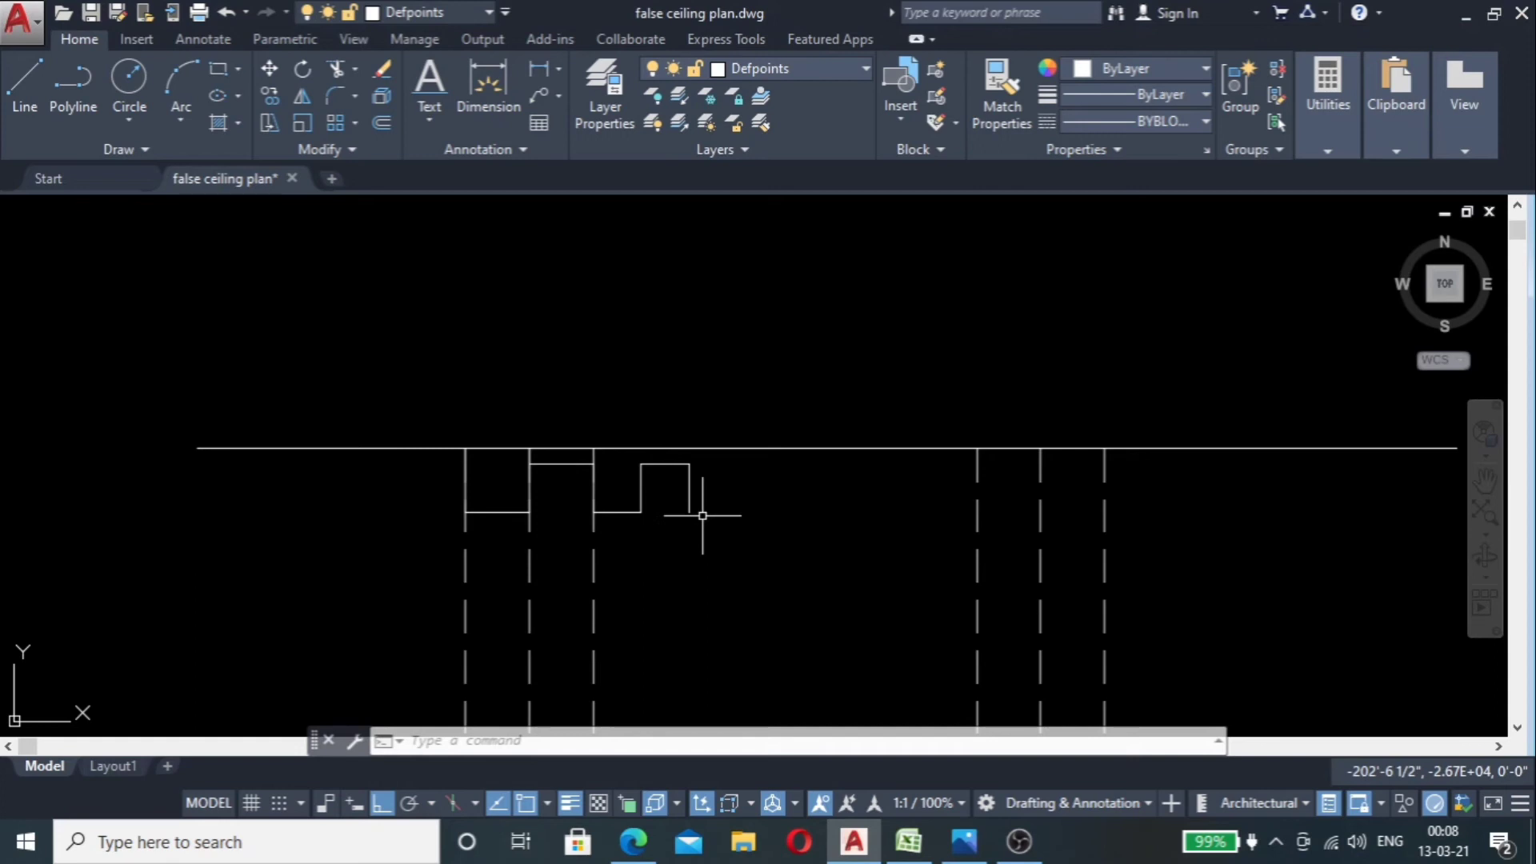
Step: Draw a vertical construction line through the right intersection of the plan's innermost solid circle with section line A
scroll(738, 464, "down", 4)
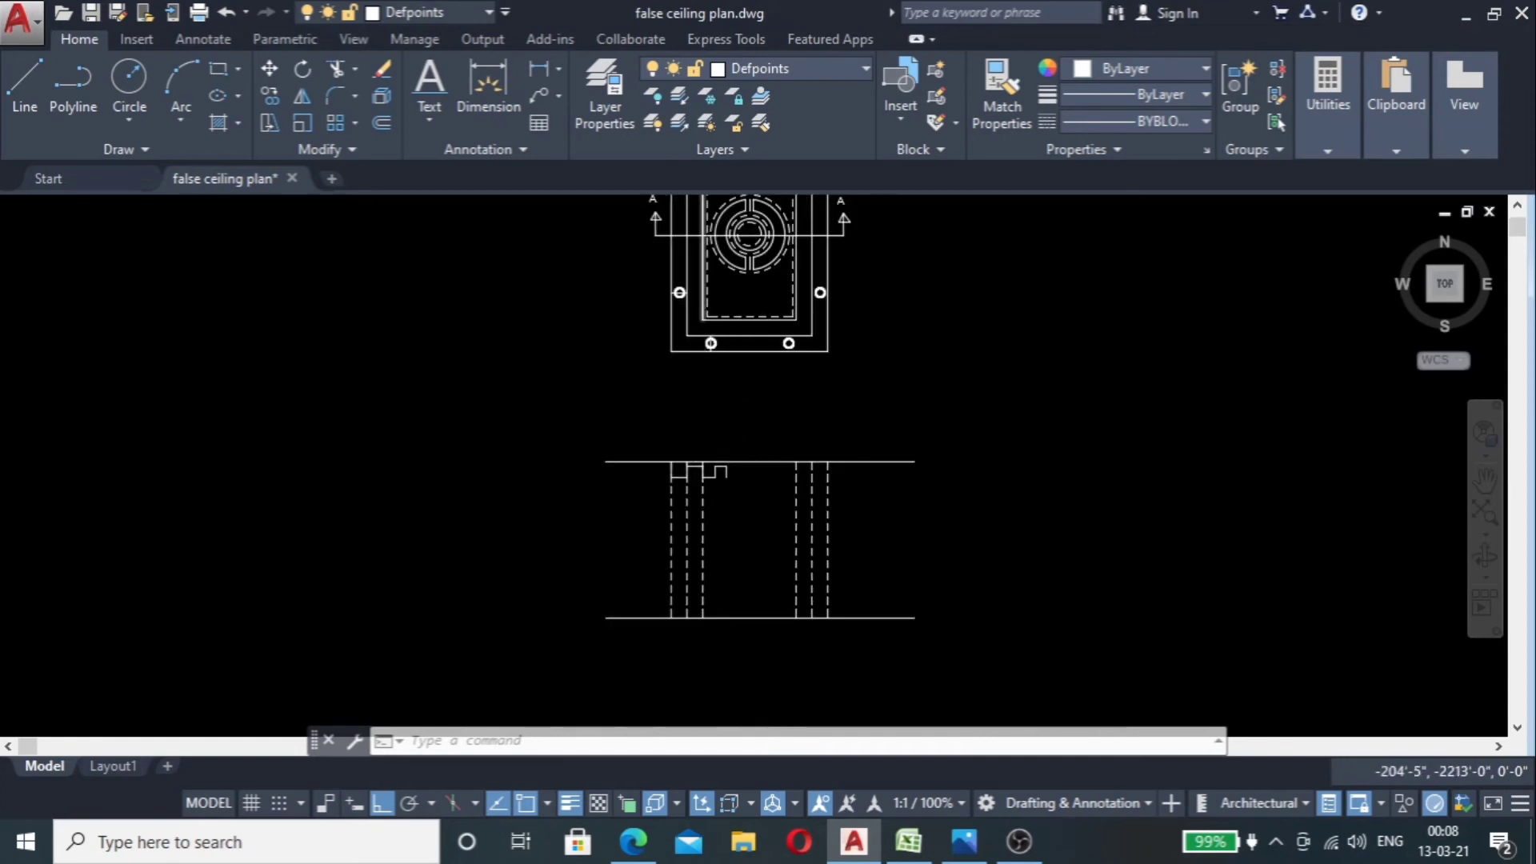
scroll(781, 376, "down", 1)
scroll(795, 260, "up", 3)
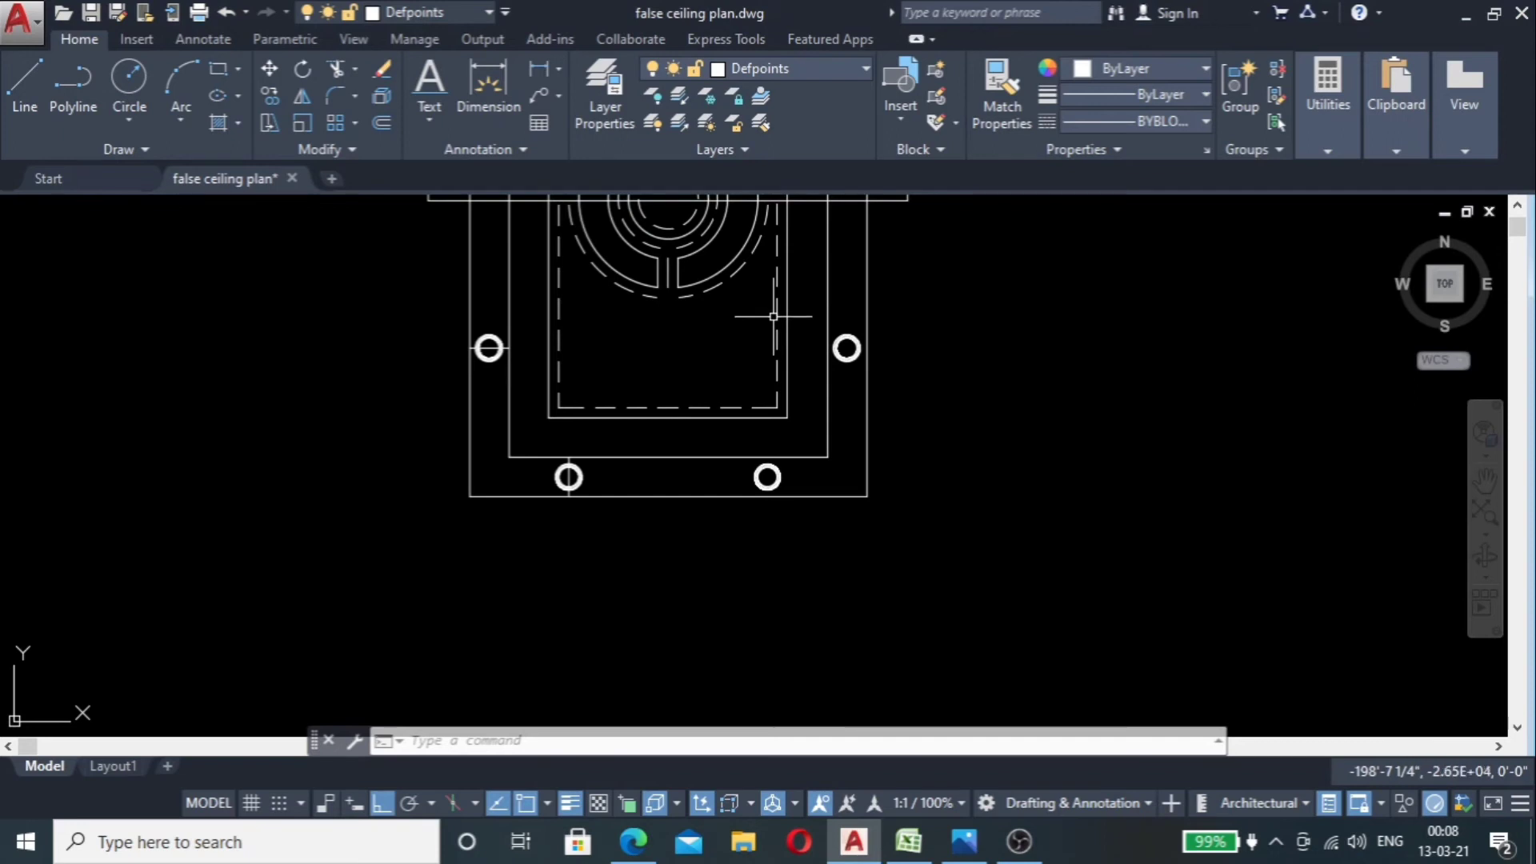
type("XL")
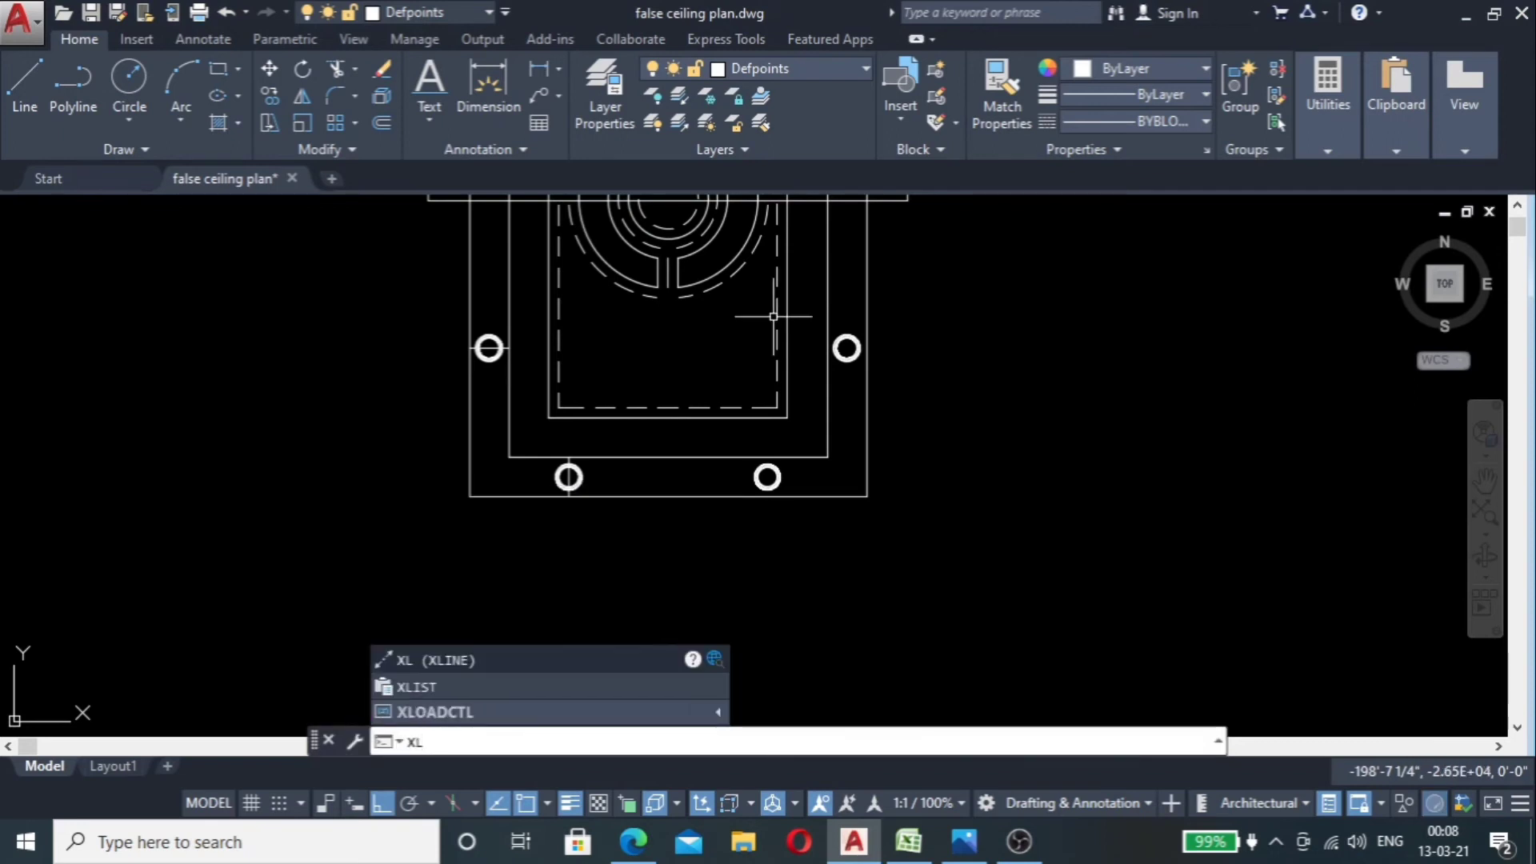
type("V")
key("Return")
scroll(661, 291, "down", 1)
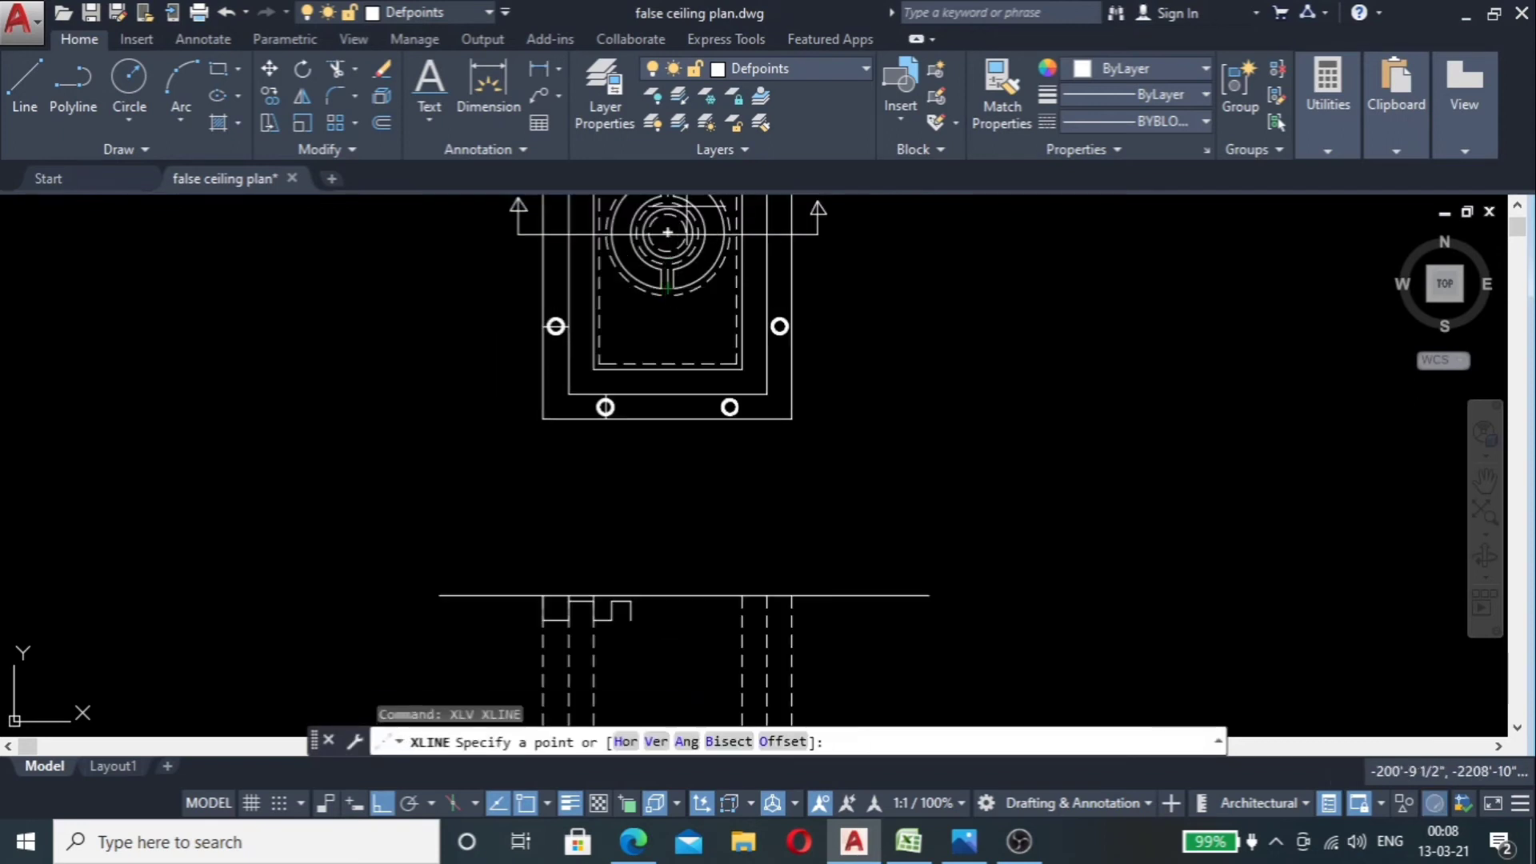
scroll(693, 242, "up", 4)
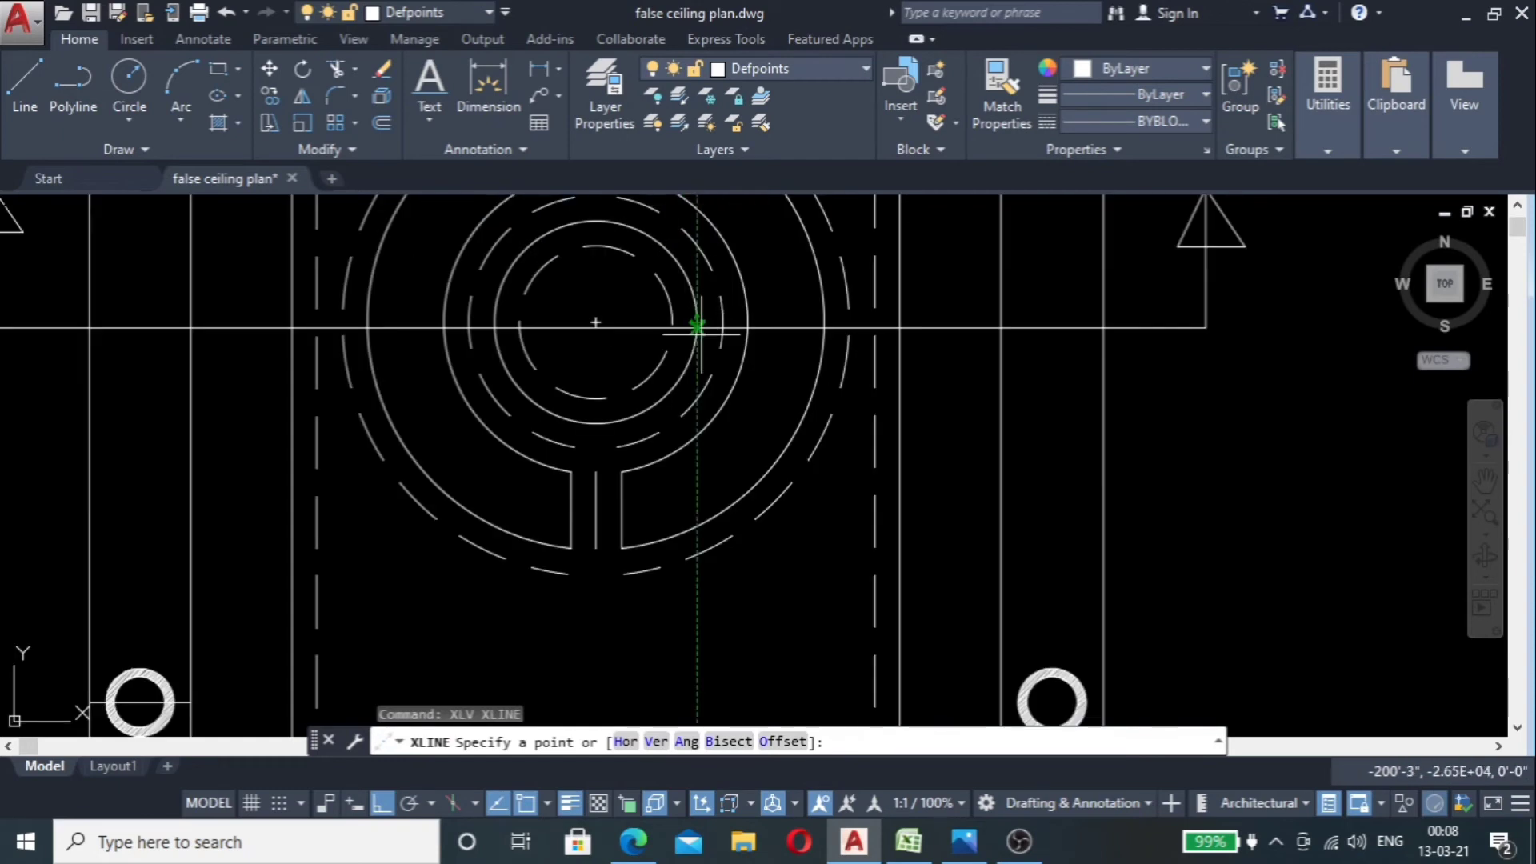
left_click(697, 327)
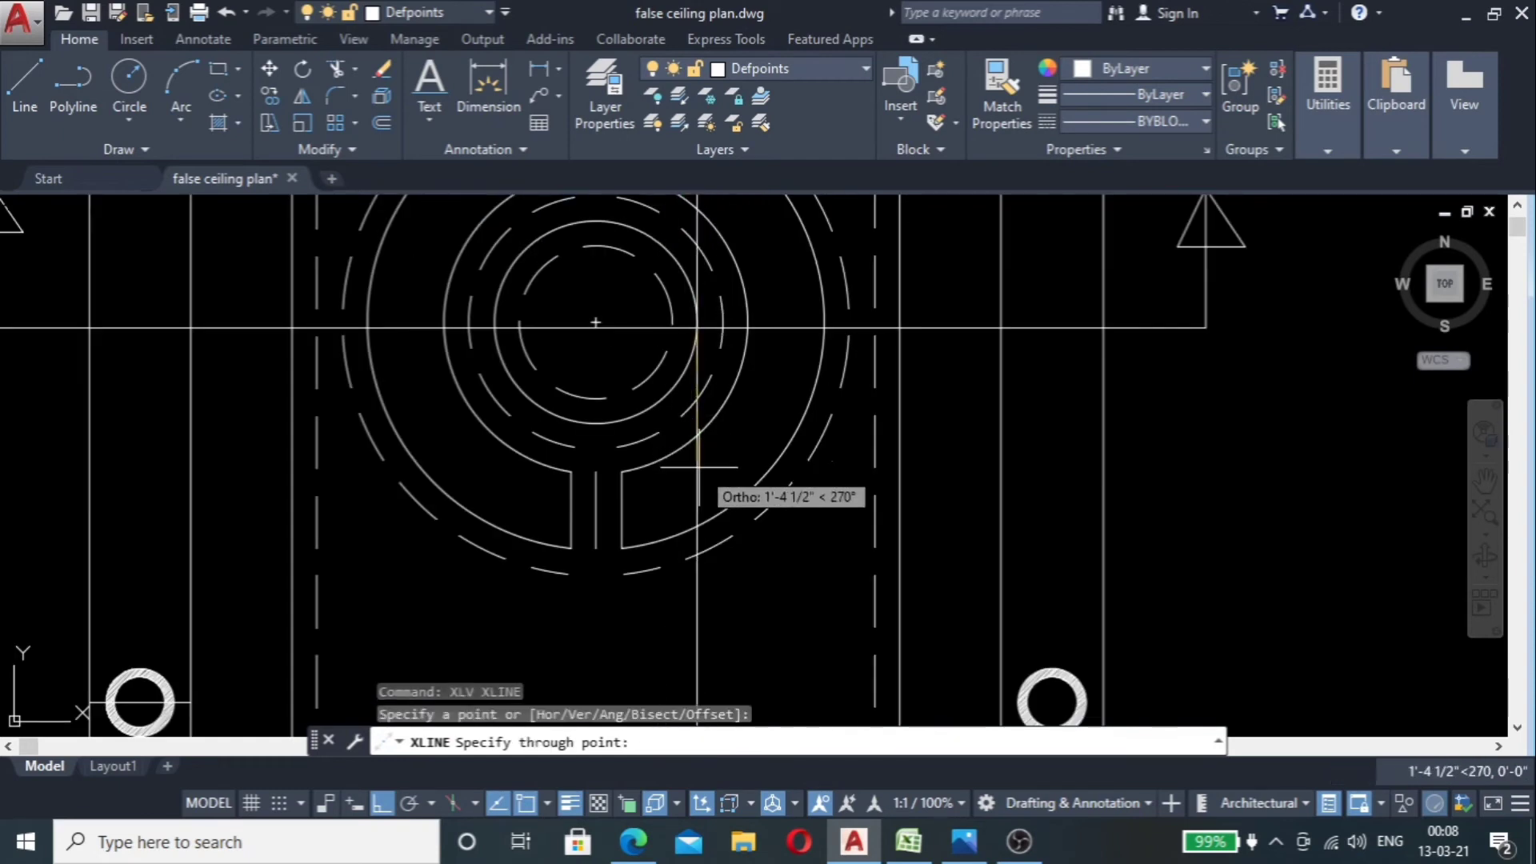
key("Return")
Step: Draw a second vertical construction line through the innermost solid circle's left intersection with section line A, projecting it into the section
key("Return")
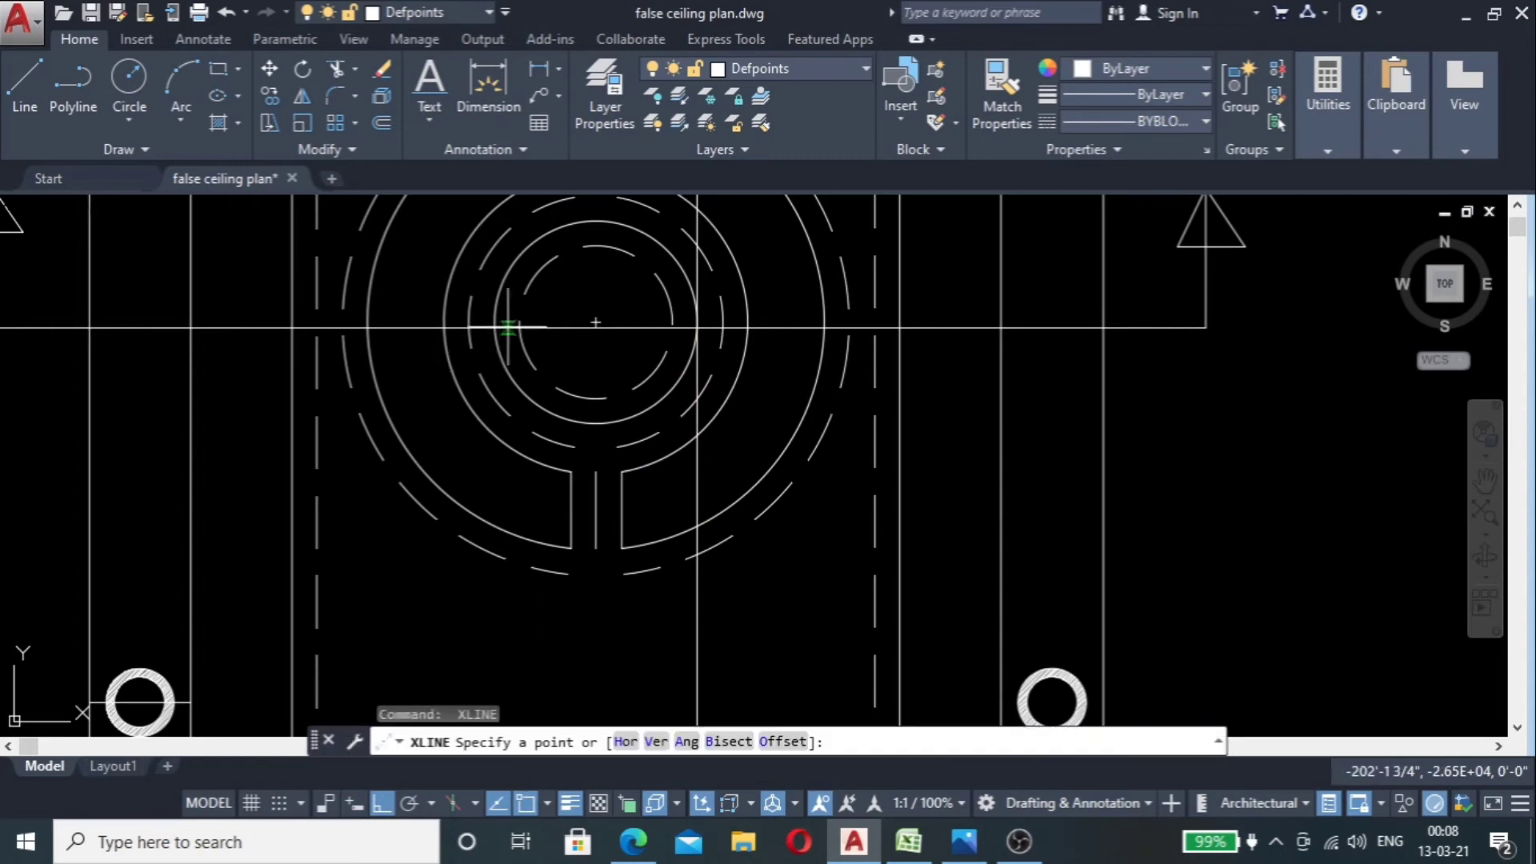
left_click(494, 327)
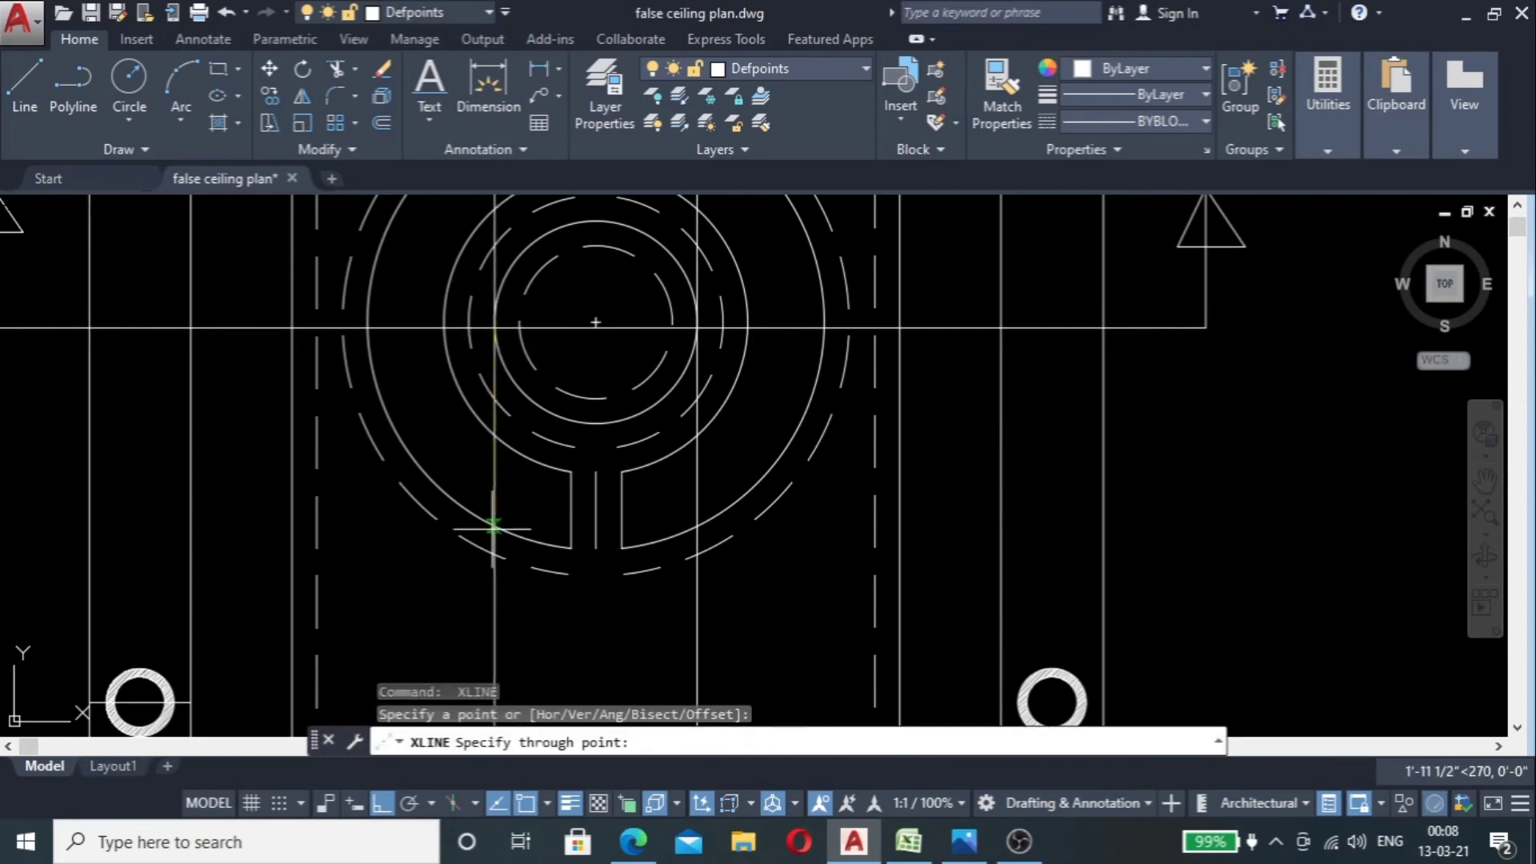
key("Escape")
scroll(616, 448, "down", 10)
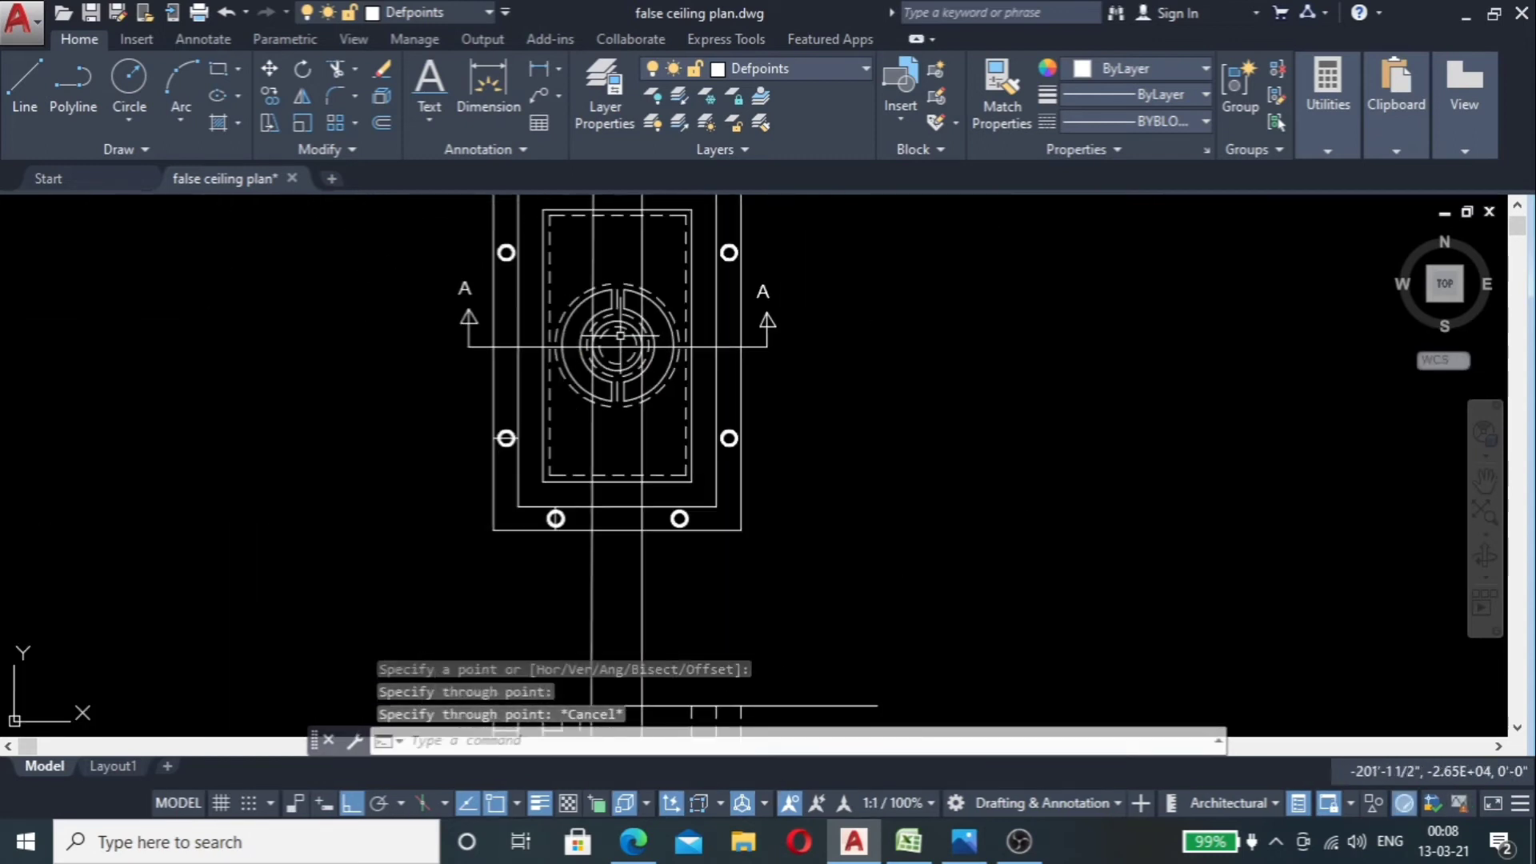
scroll(612, 597, "up", 6)
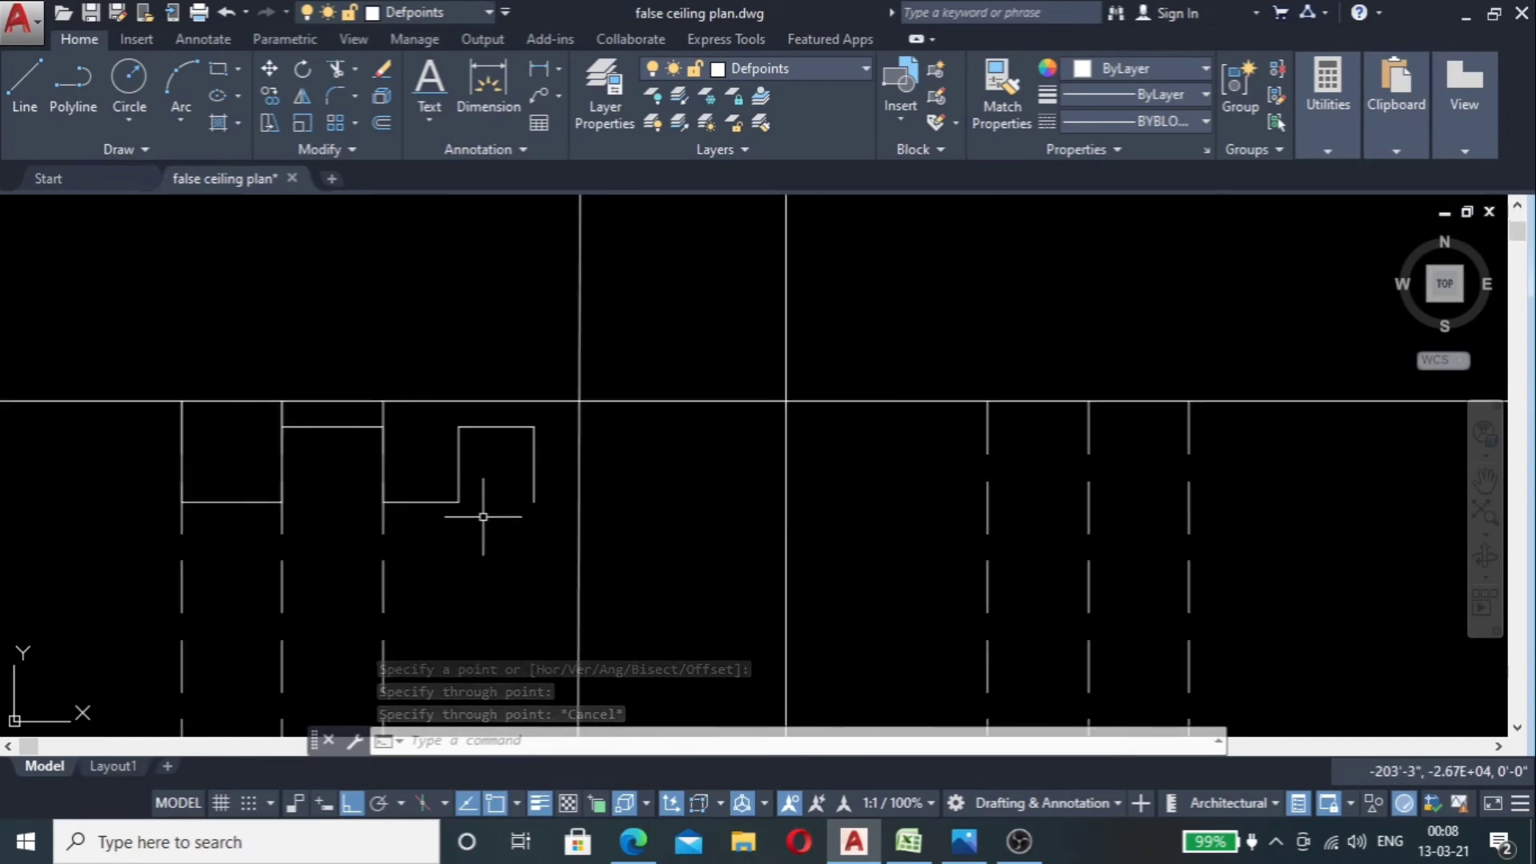
scroll(497, 508, "down", 2)
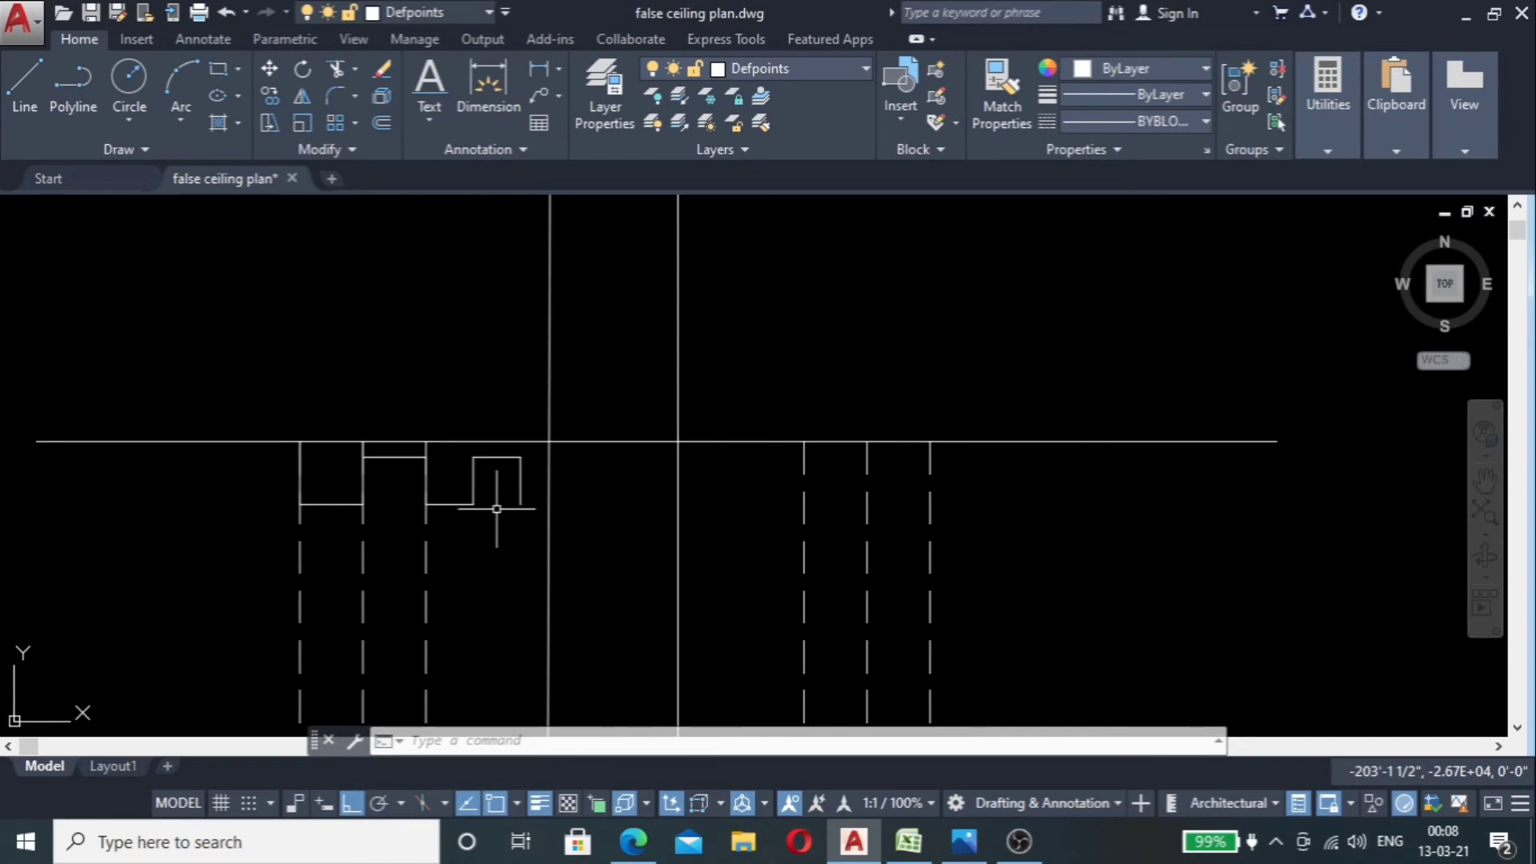
mouse_move(854, 840)
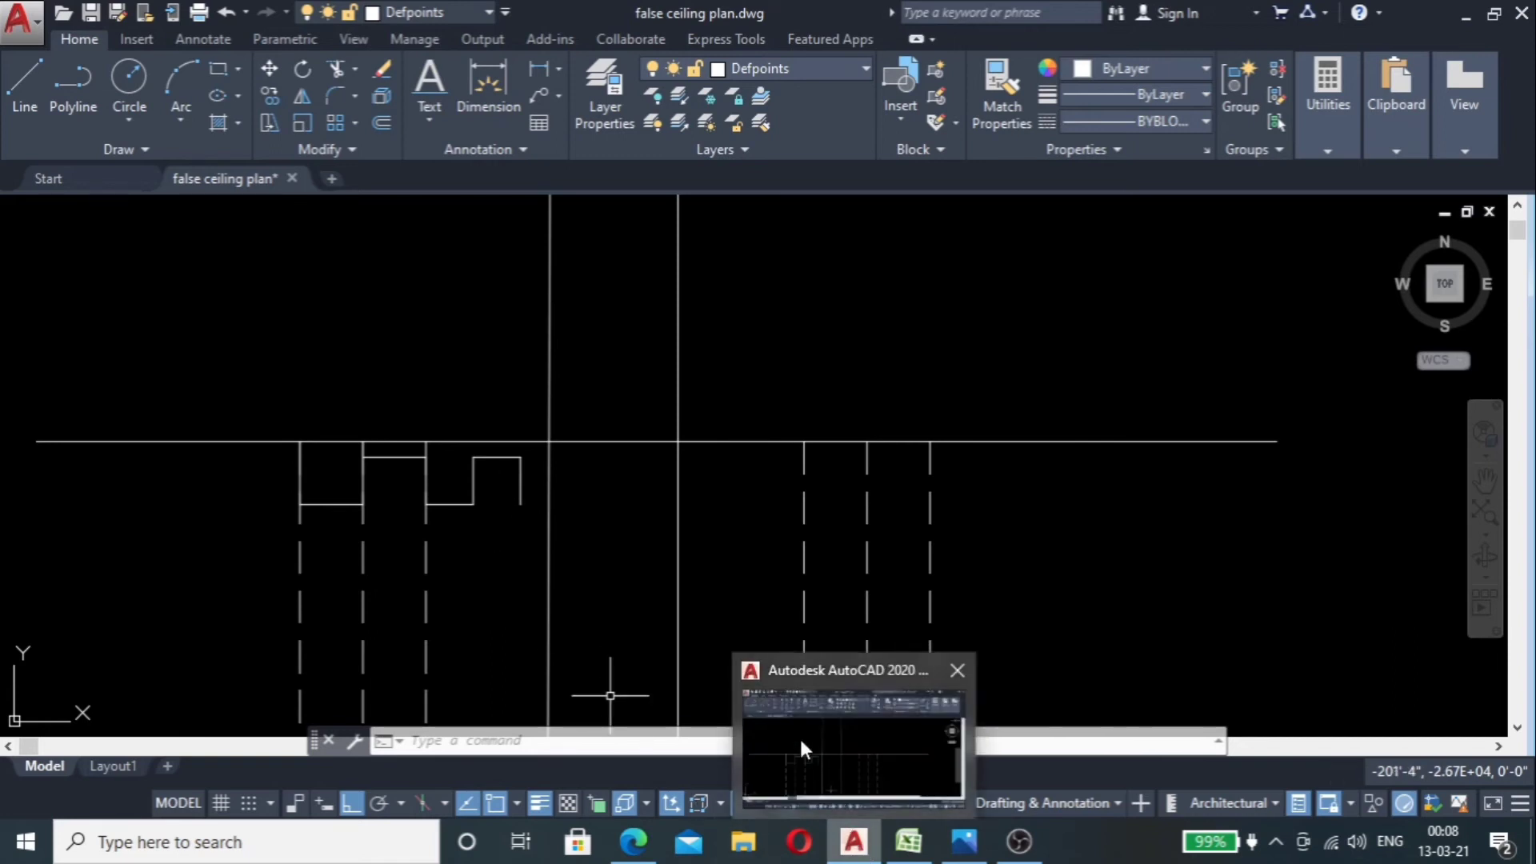
Step: Draw a vertical construction line through the left intersection of the ring's inner arc with section line A in the plan
scroll(669, 514, "down", 6)
scroll(609, 344, "up", 8)
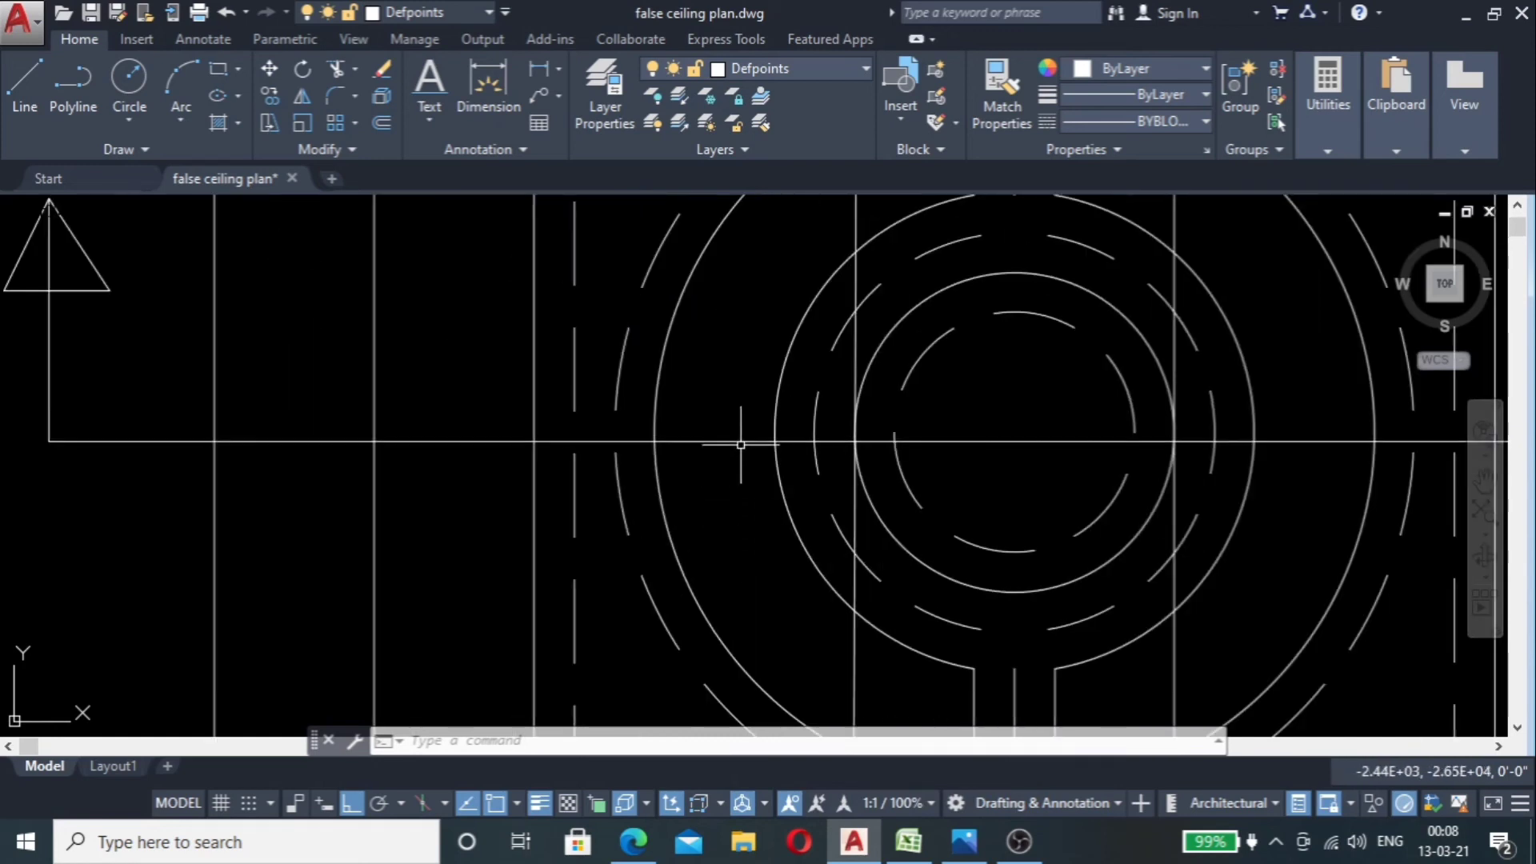
type("c")
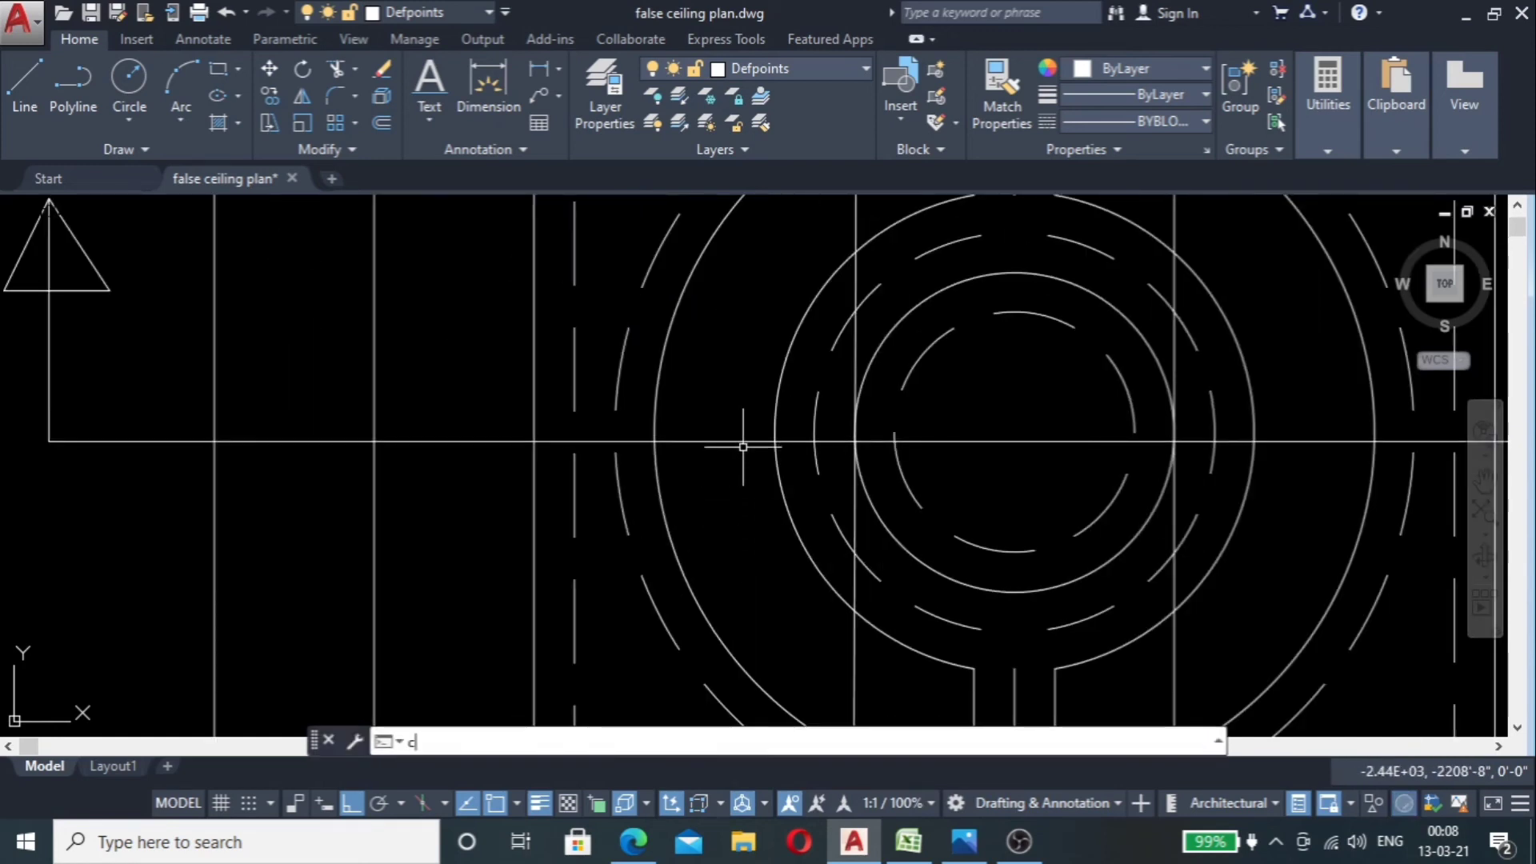
key("BackSpace")
type("XLv")
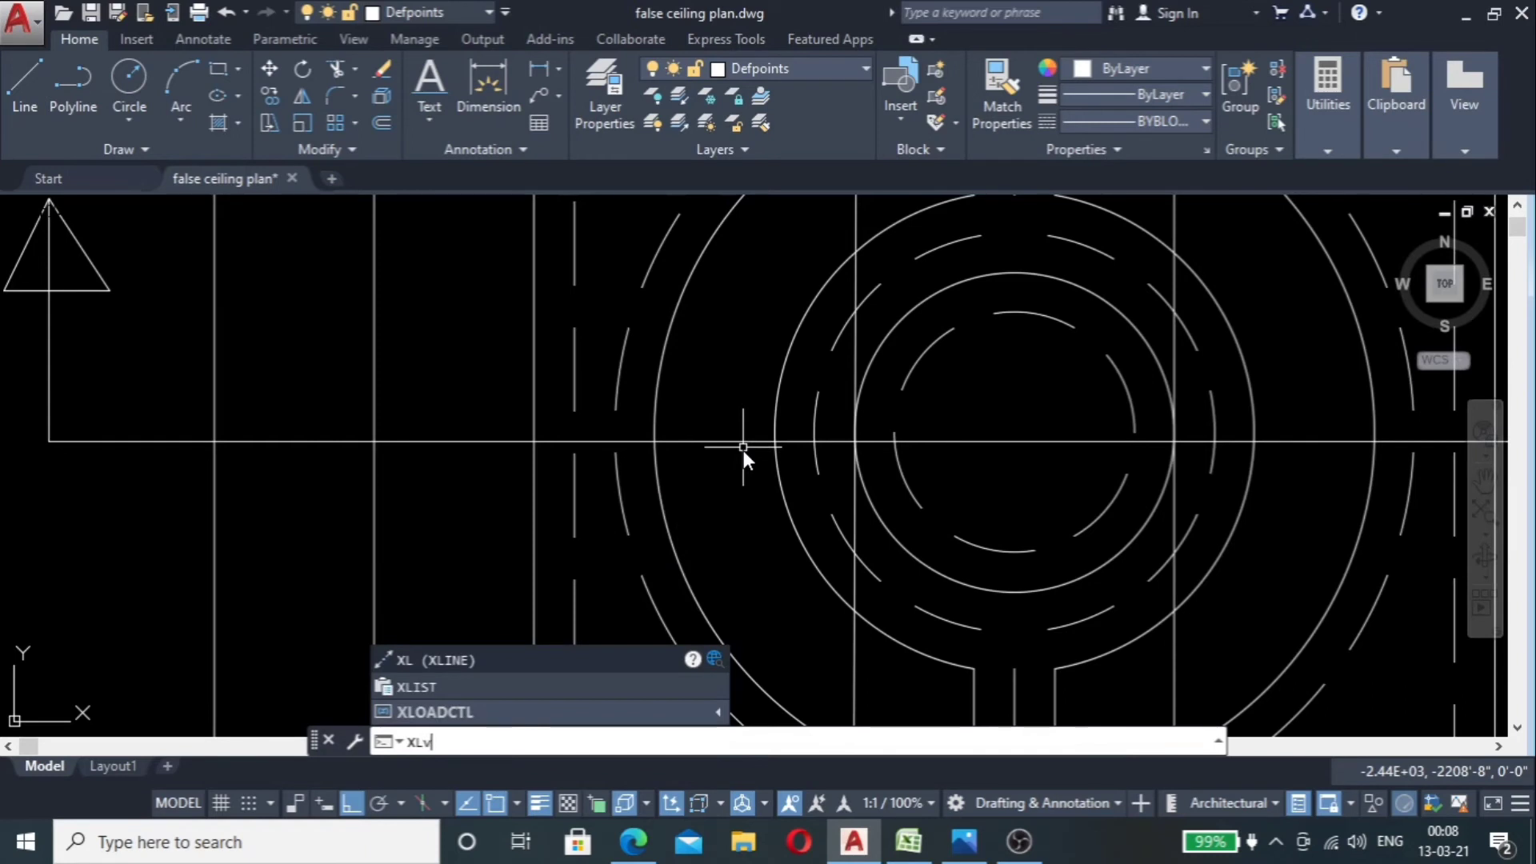
key("Return")
left_click(774, 440)
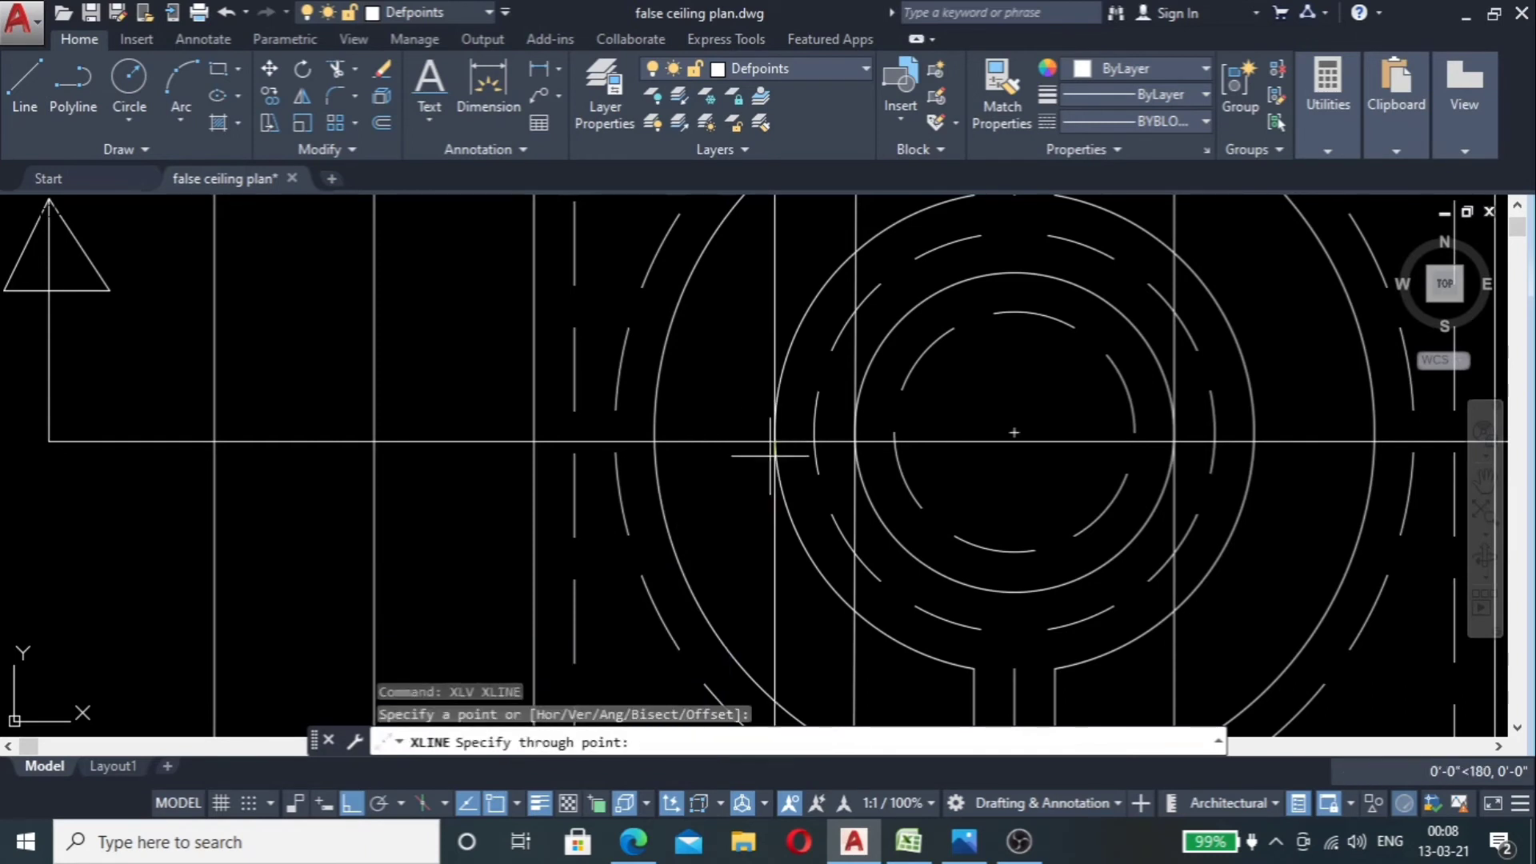
left_click(771, 524)
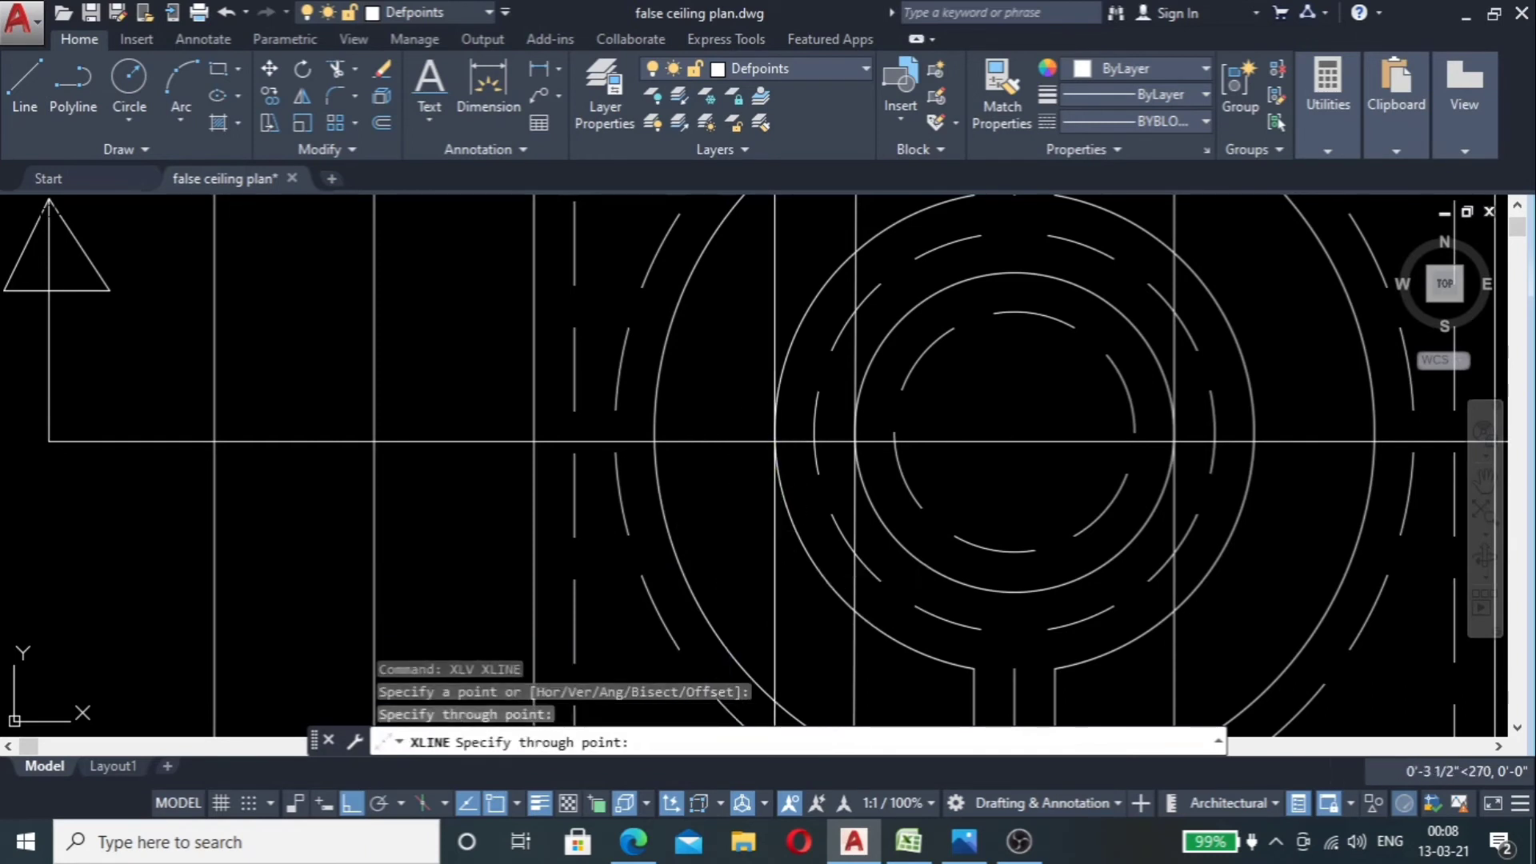
key("Return")
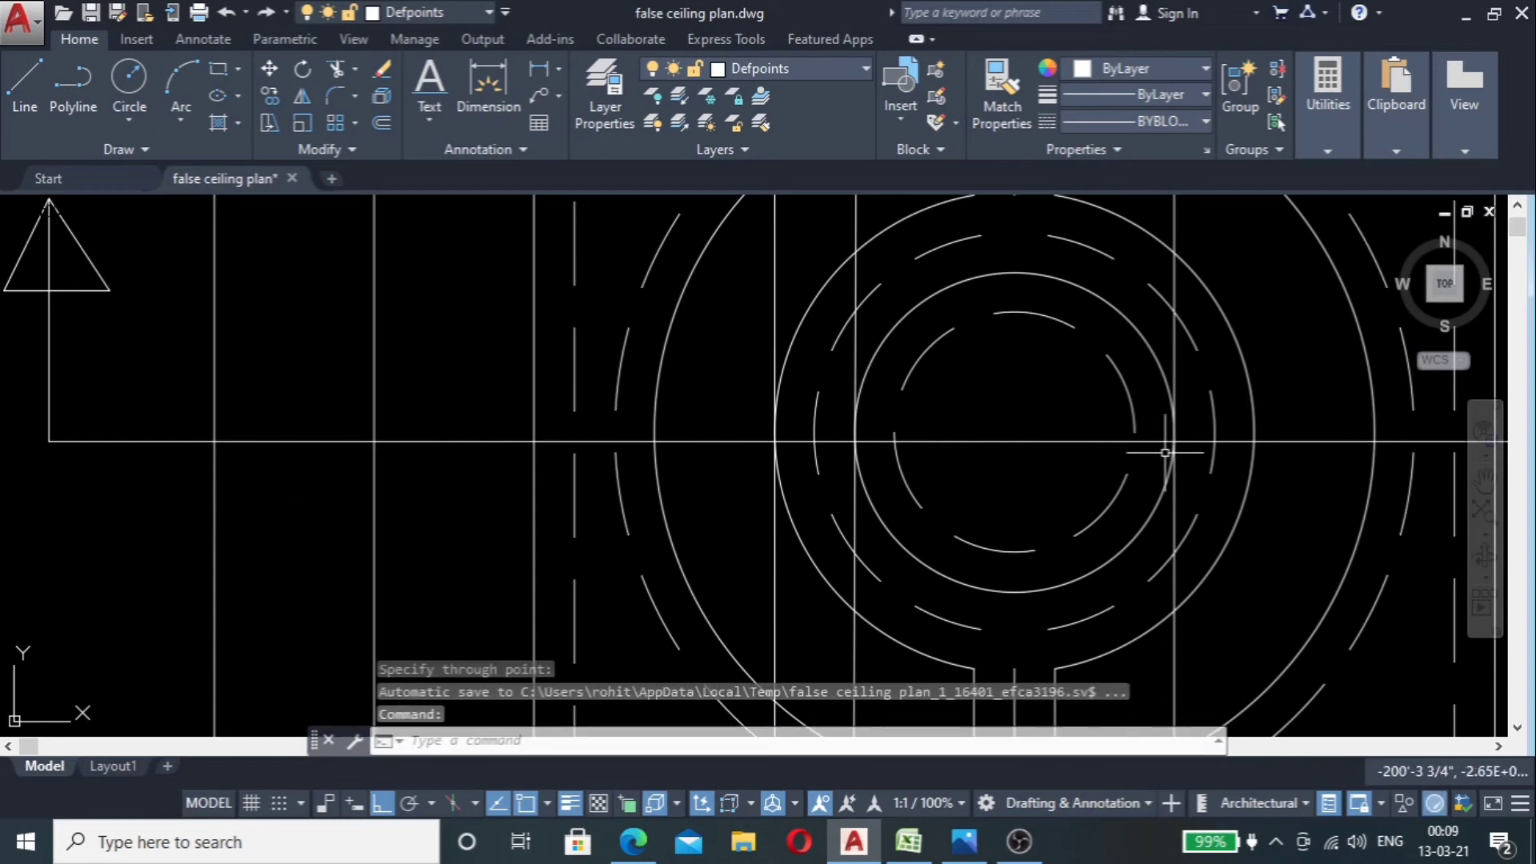
key("Return")
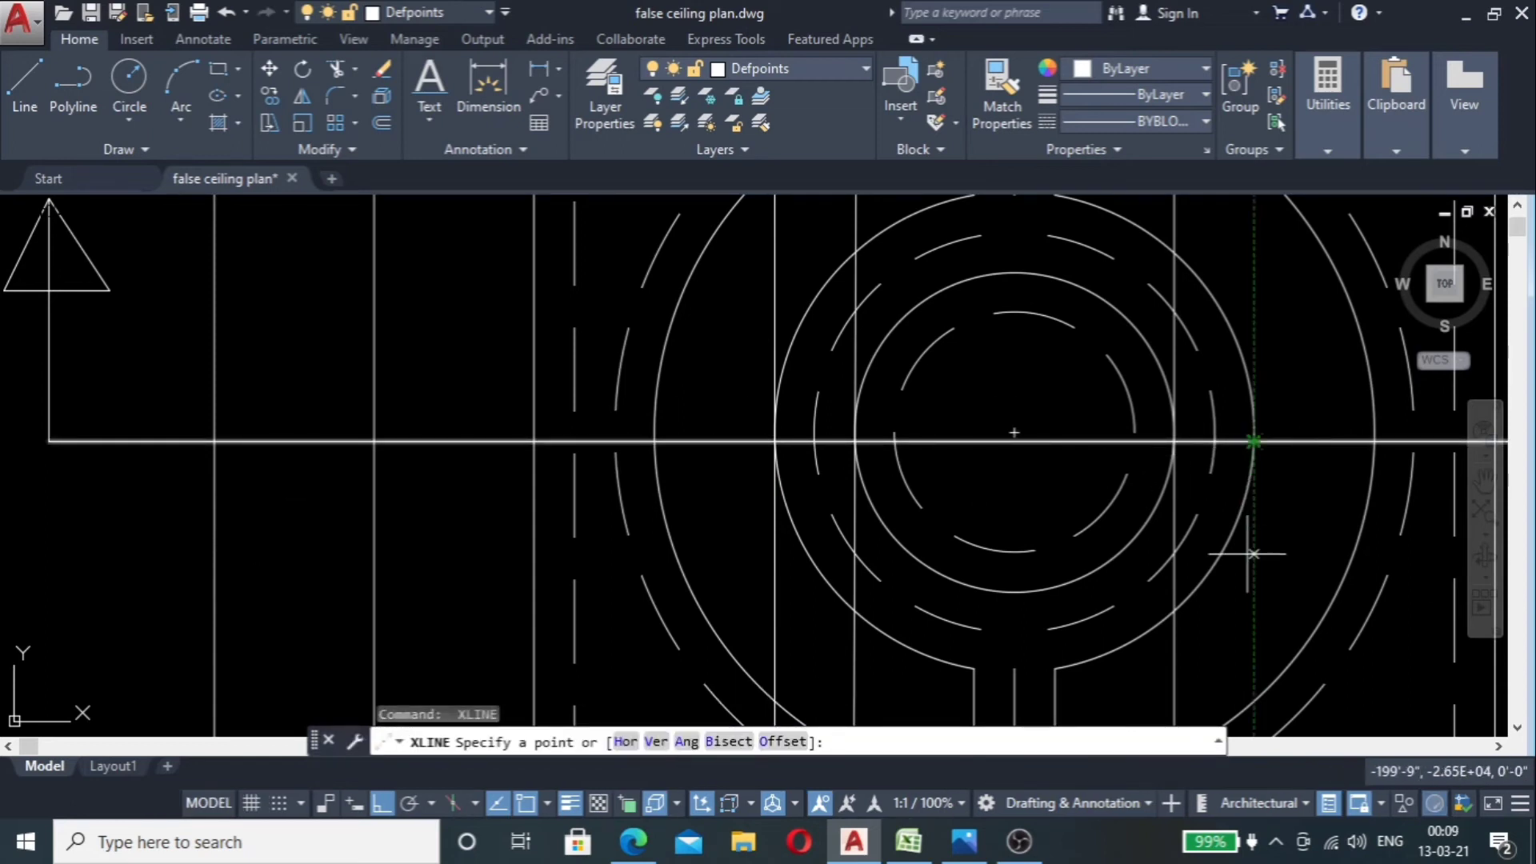
left_click(1238, 574)
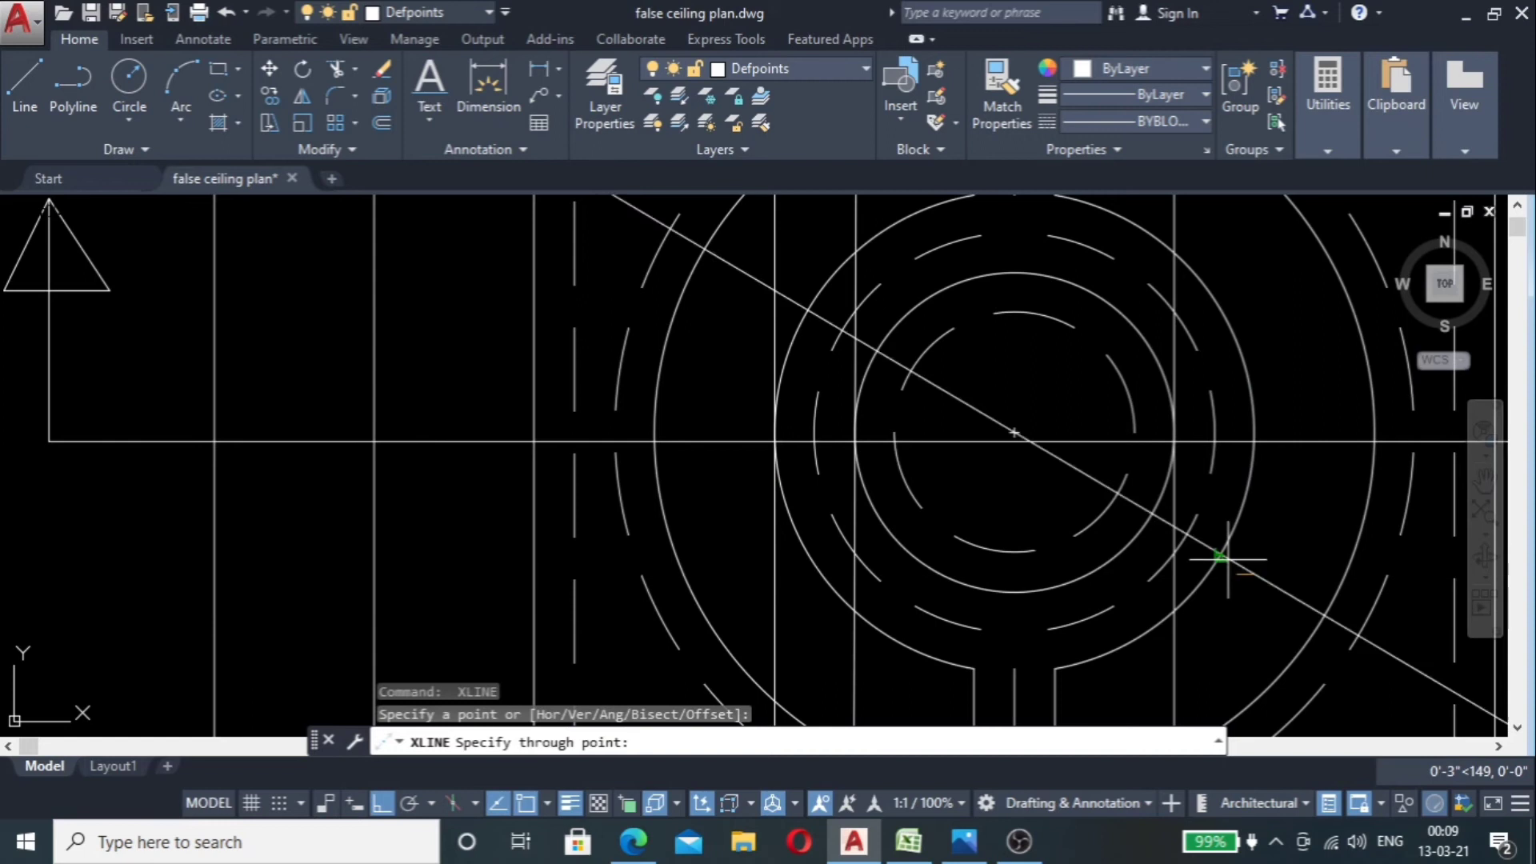
key("Escape")
Step: Draw a vertical construction line through the right intersection of the ring's inner arc with section line A
key("Return")
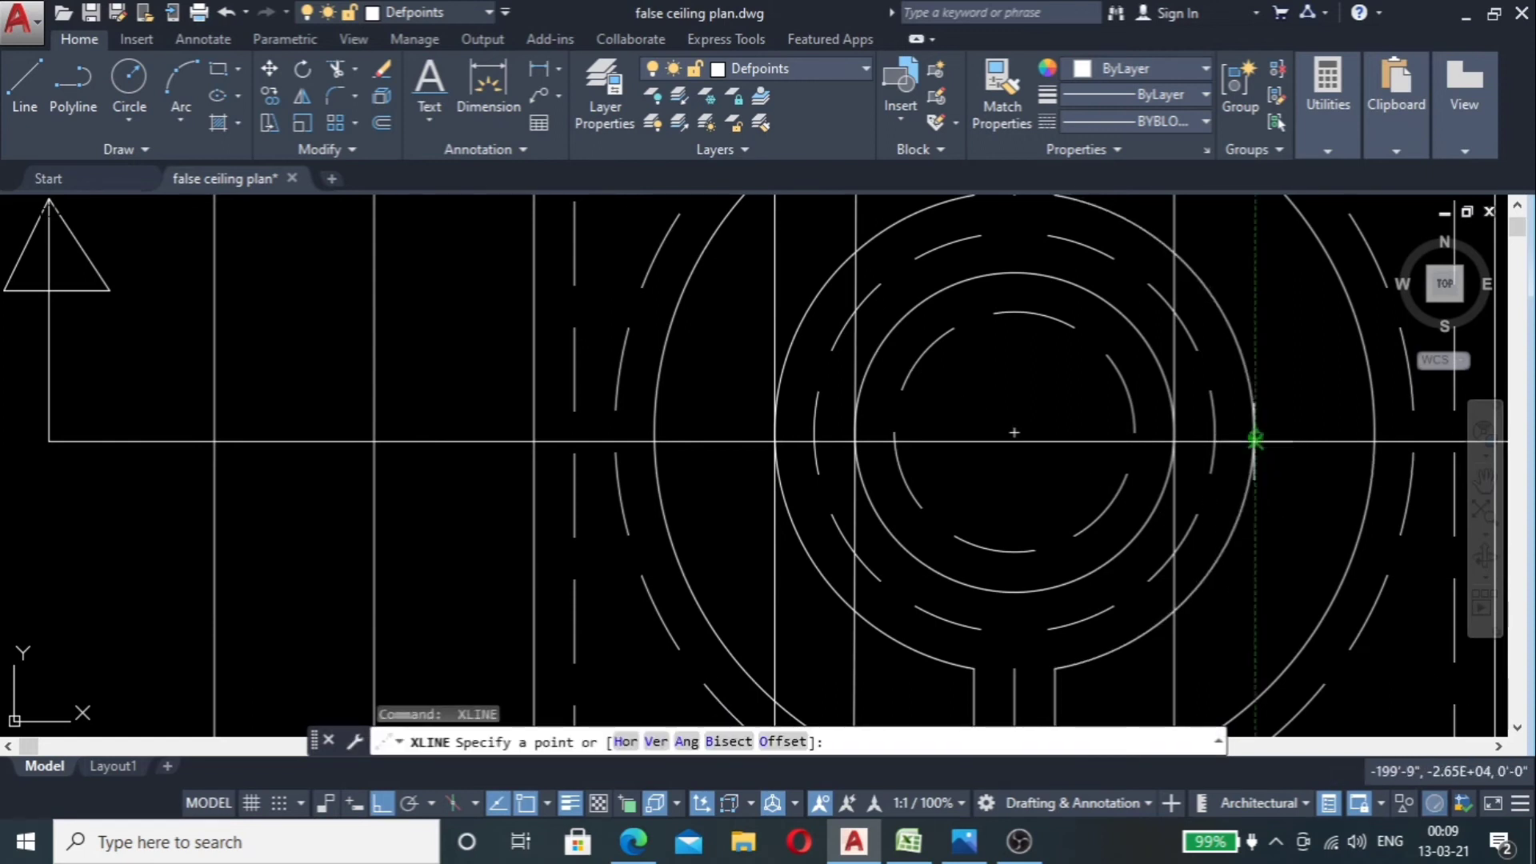
left_click(1254, 438)
left_click(1262, 583)
key("Escape")
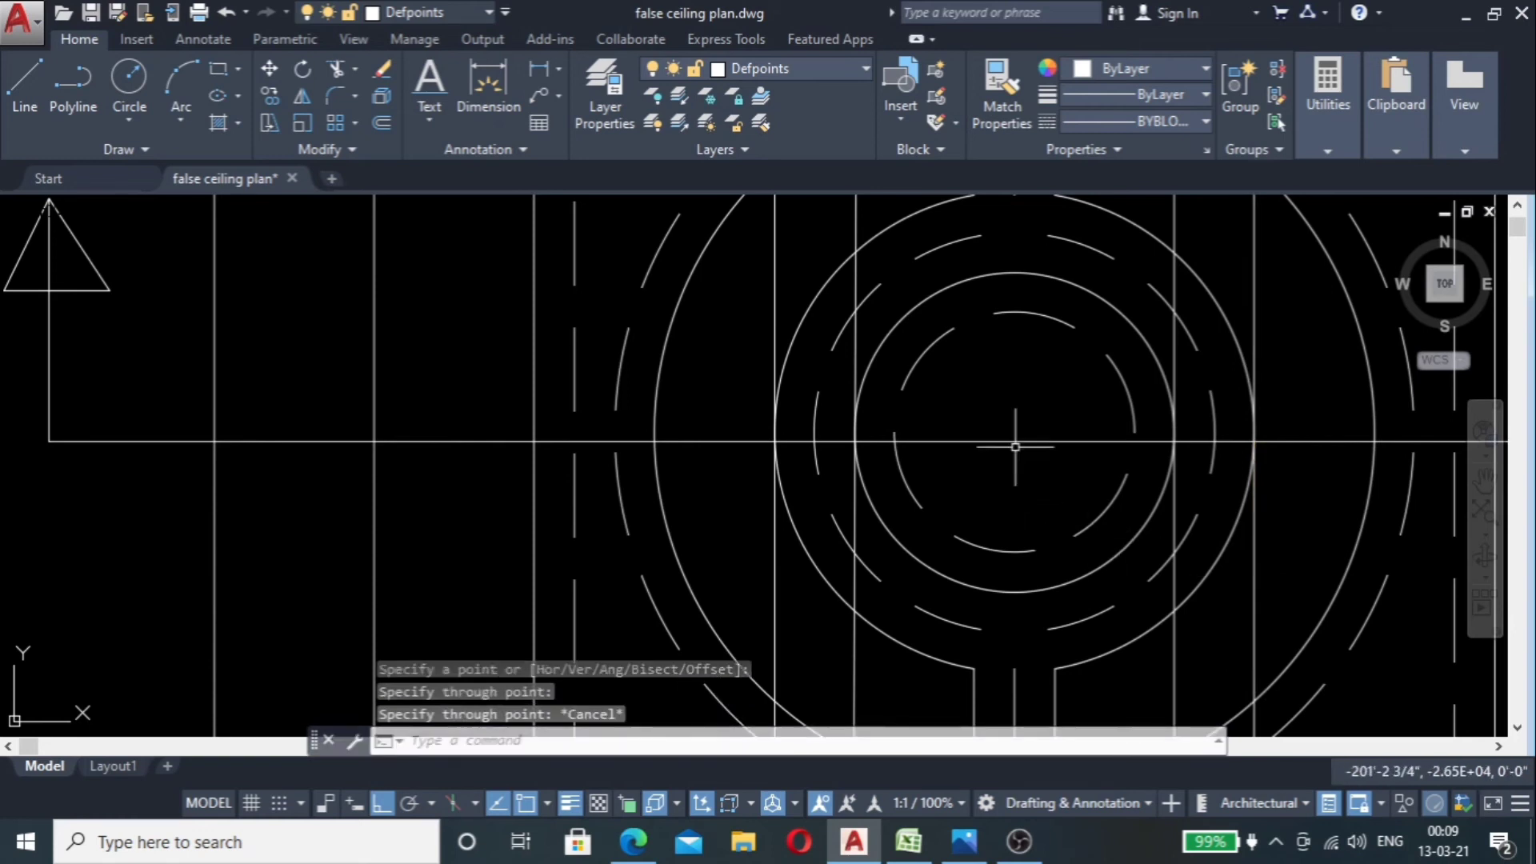
Step: Check the ring and central disc in the false ceiling reference photo in Photos and return to AutoCAD
scroll(1015, 446, "down", 8)
scroll(919, 478, "up", 5)
scroll(823, 360, "up", 7)
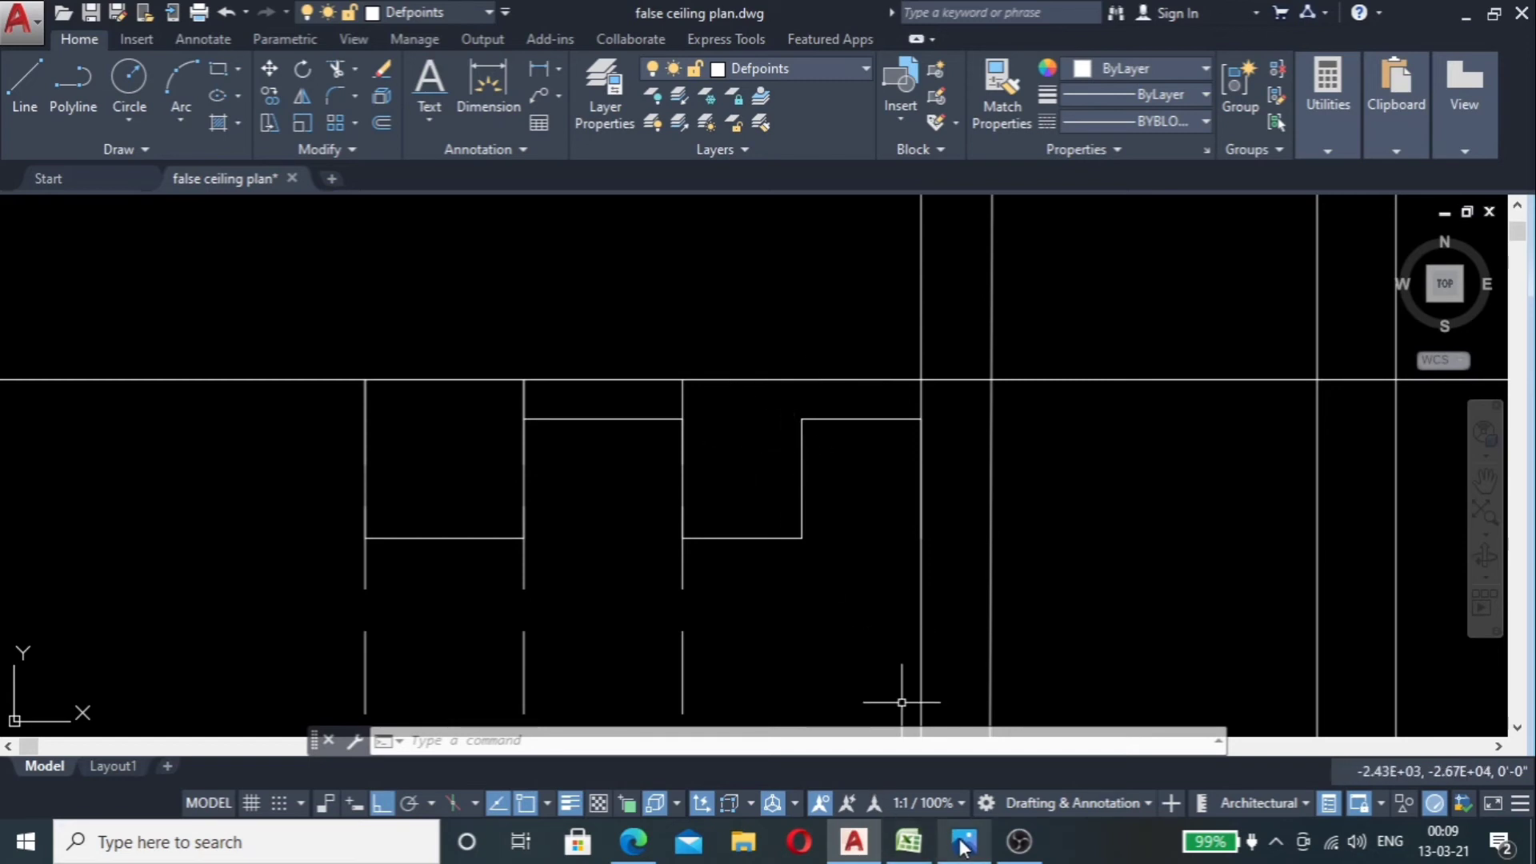
mouse_move(964, 846)
mouse_move(958, 756)
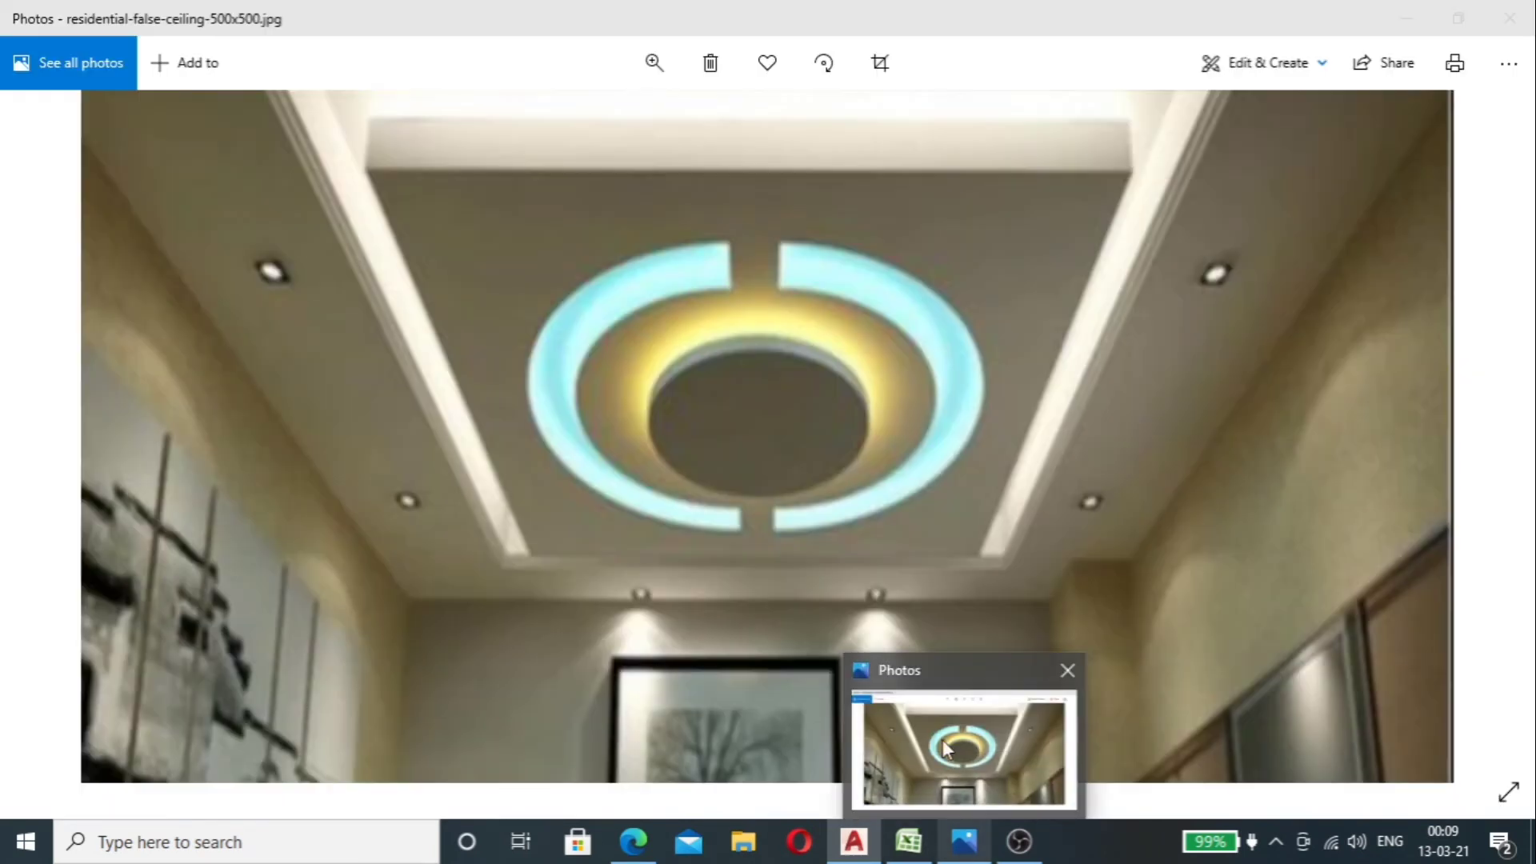
left_click(966, 748)
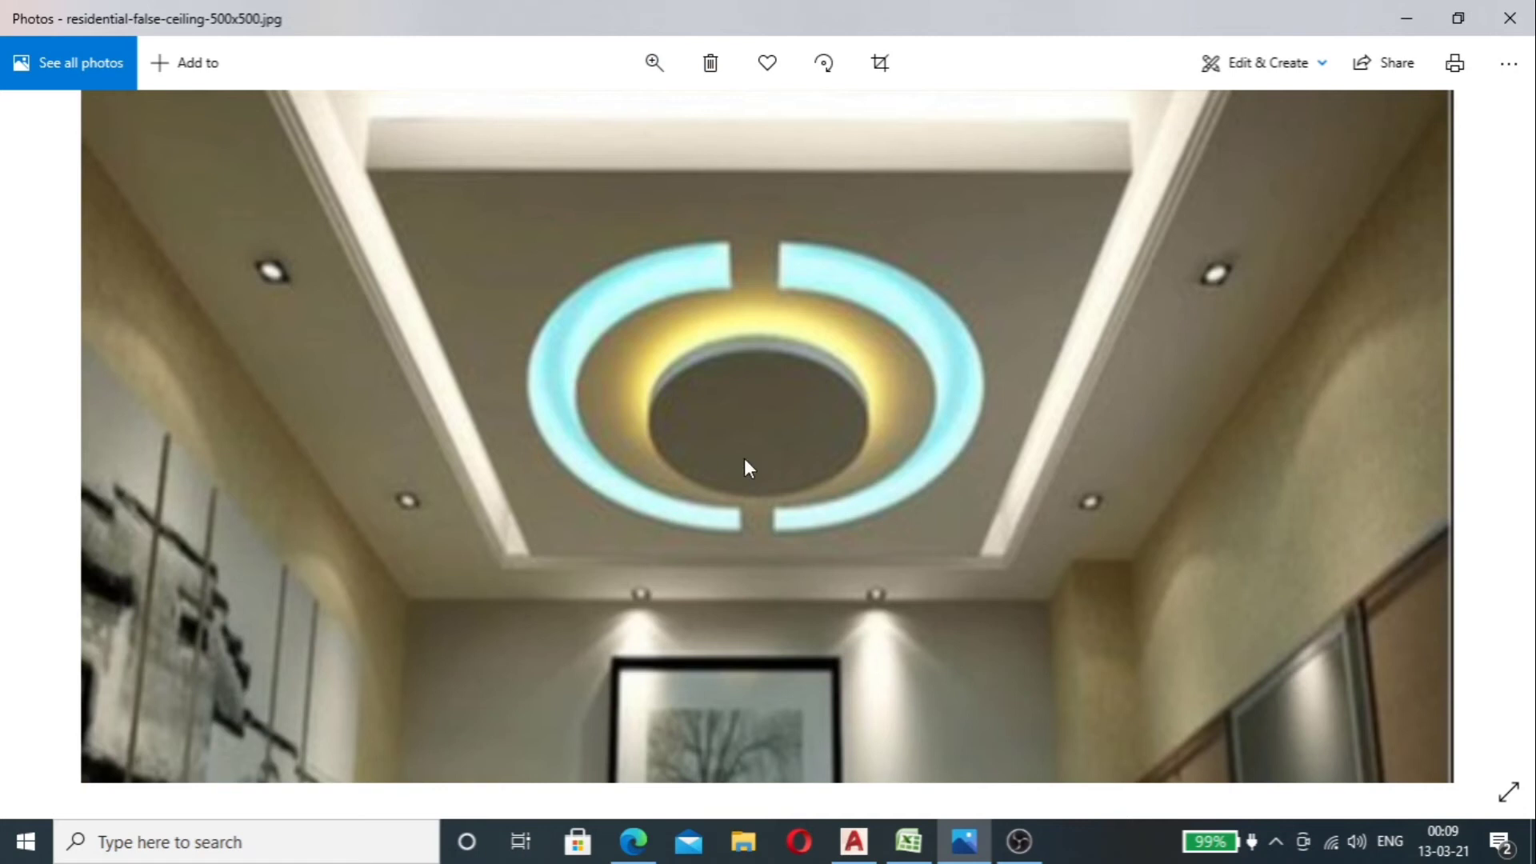
left_click(844, 846)
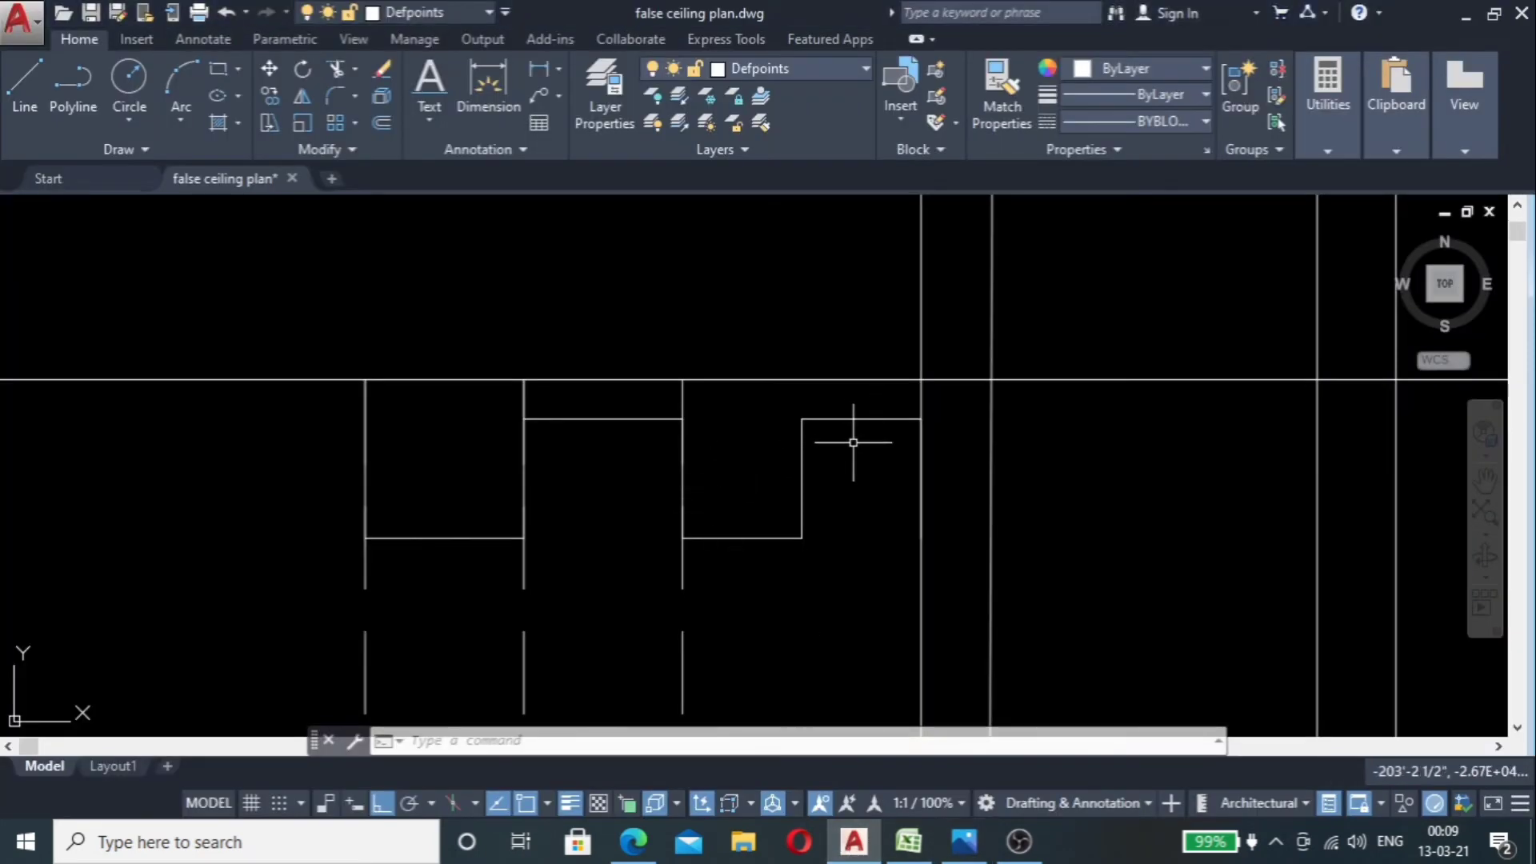
Step: Examine how the plan's ring arcs and inner circle line up with the section profile along the vertical construction lines
scroll(737, 497, "down", 5)
scroll(737, 498, "down", 2)
scroll(736, 502, "up", 8)
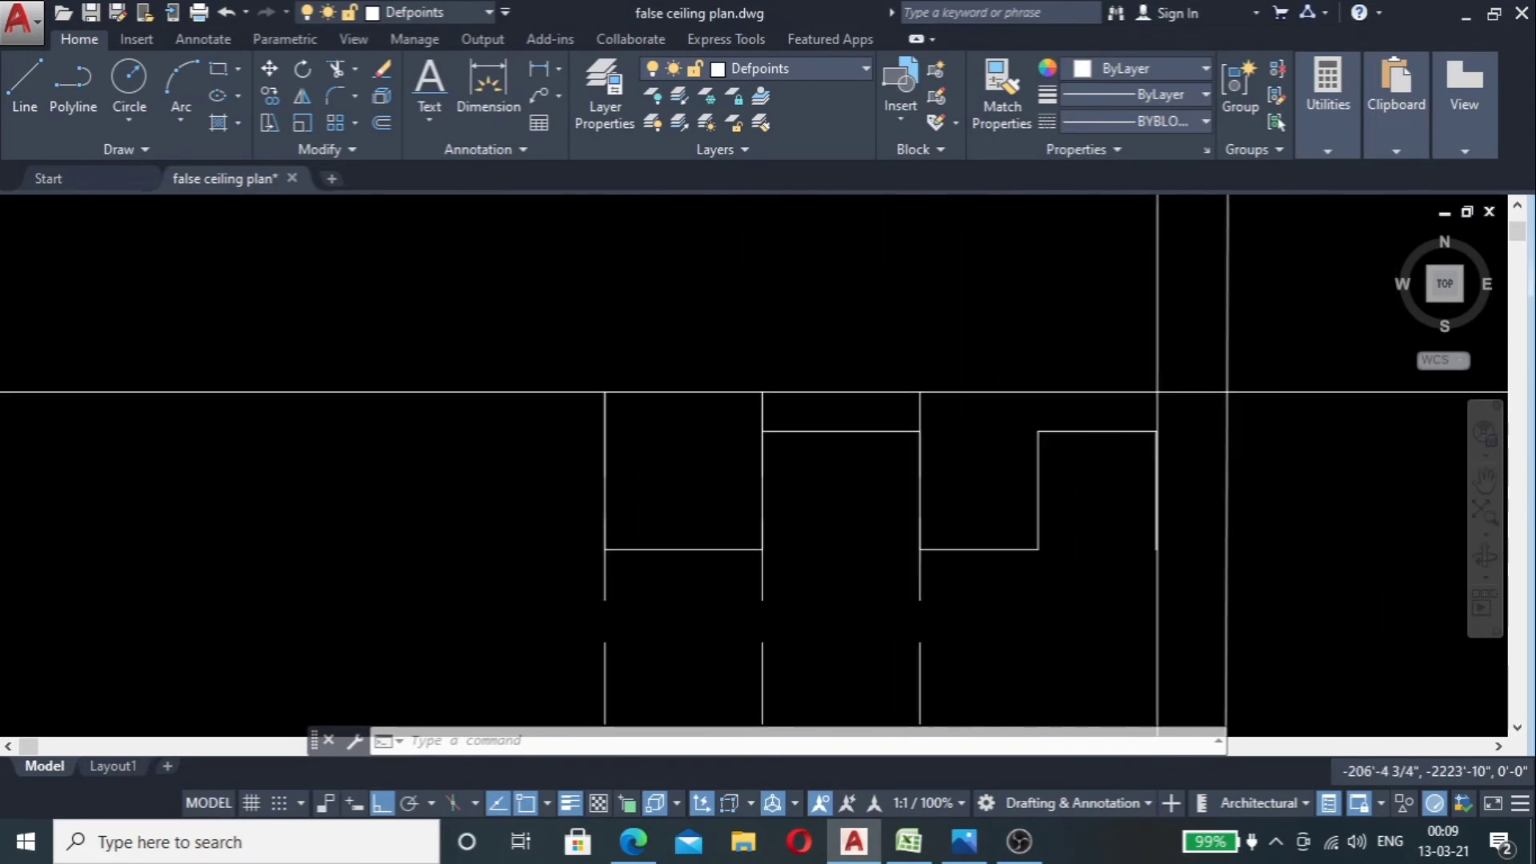
scroll(635, 497, "down", 8)
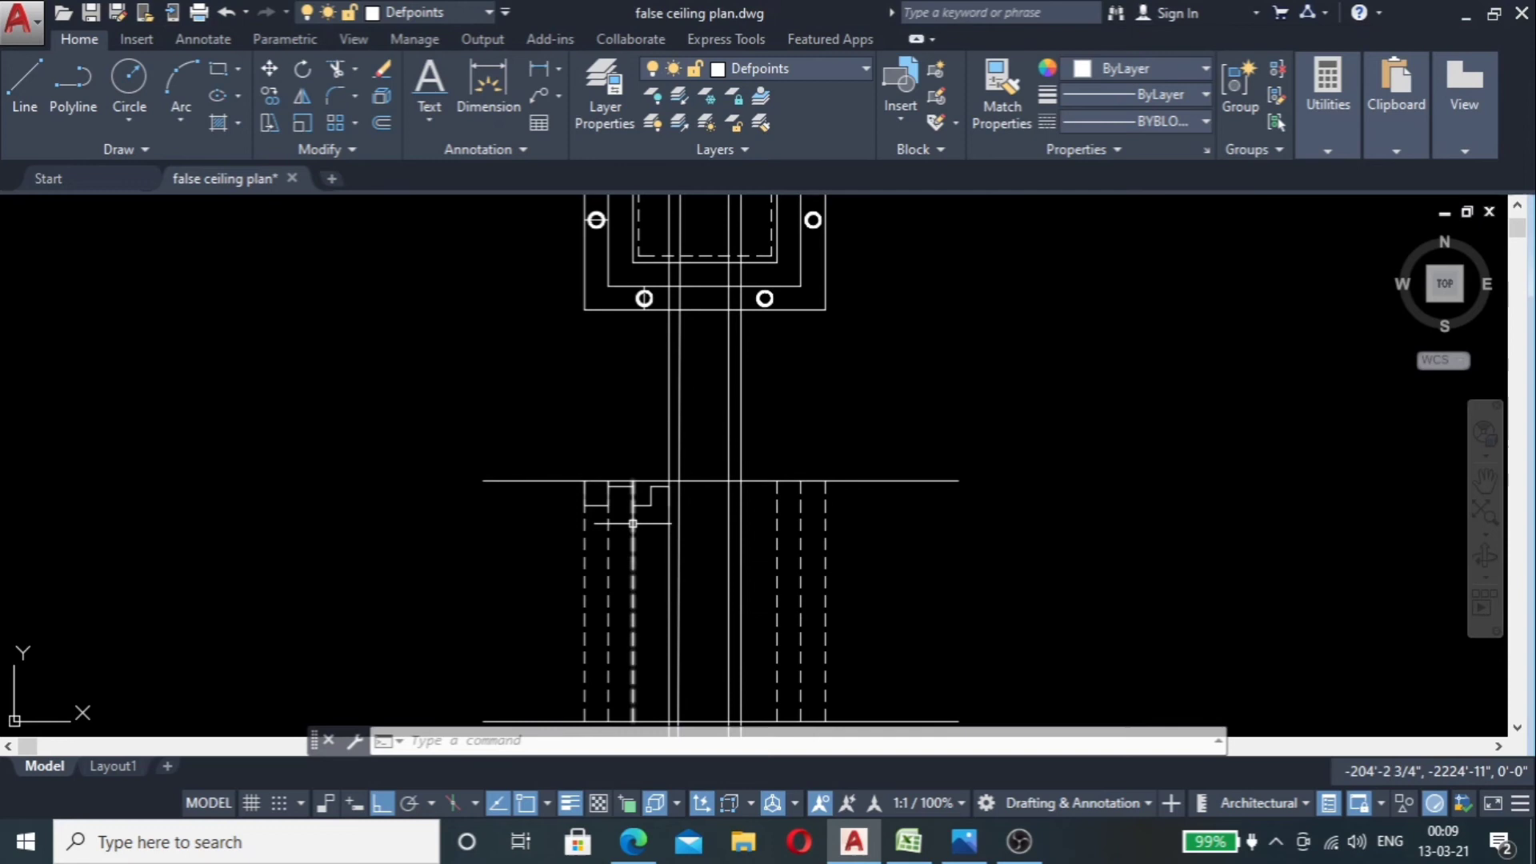
scroll(633, 524, "down", 1)
scroll(593, 377, "up", 1)
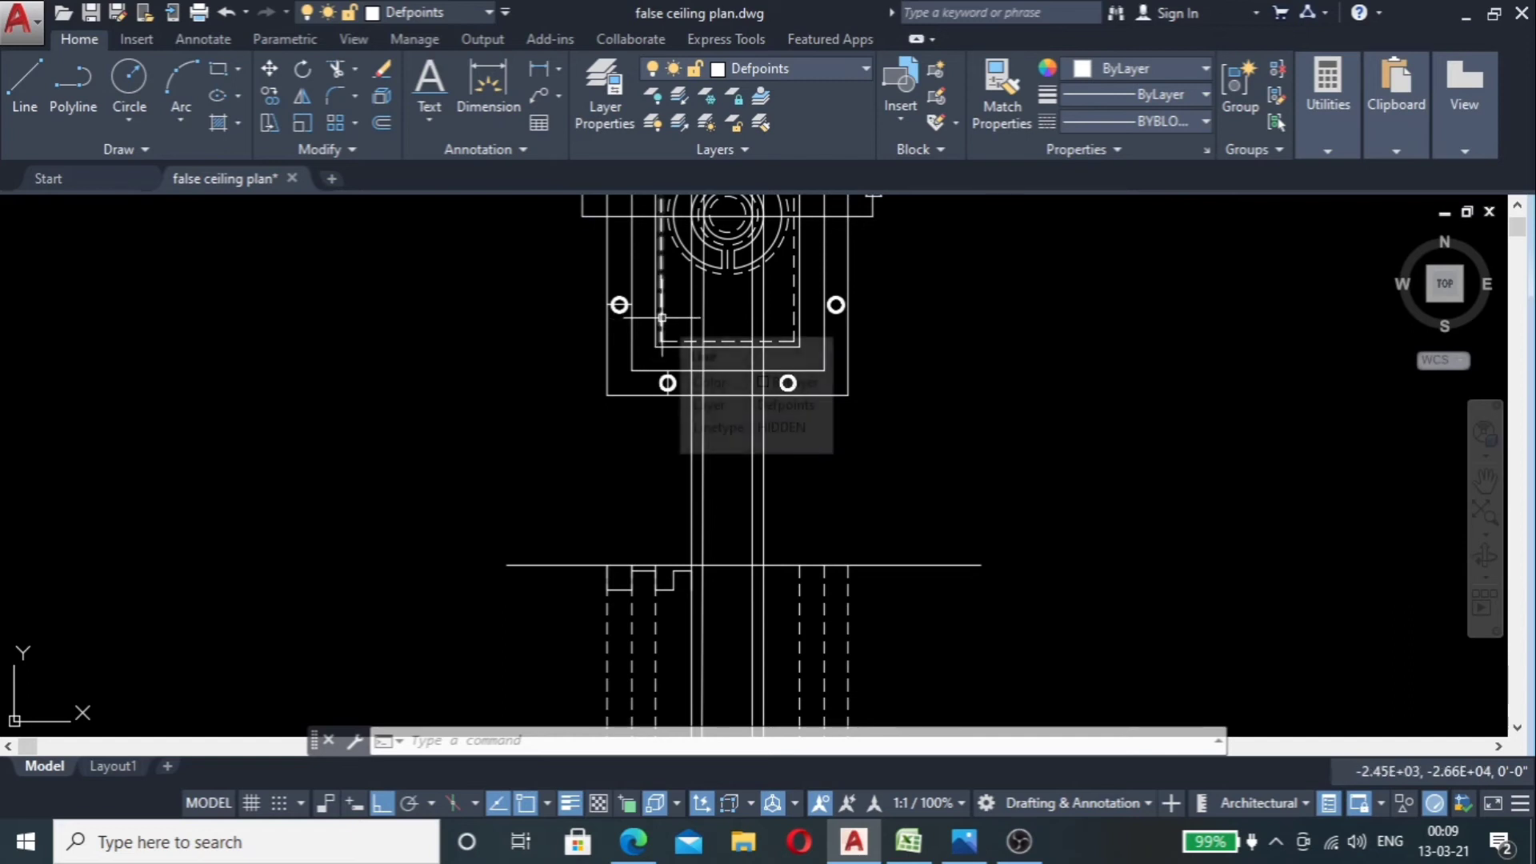
scroll(671, 312, "down", 1)
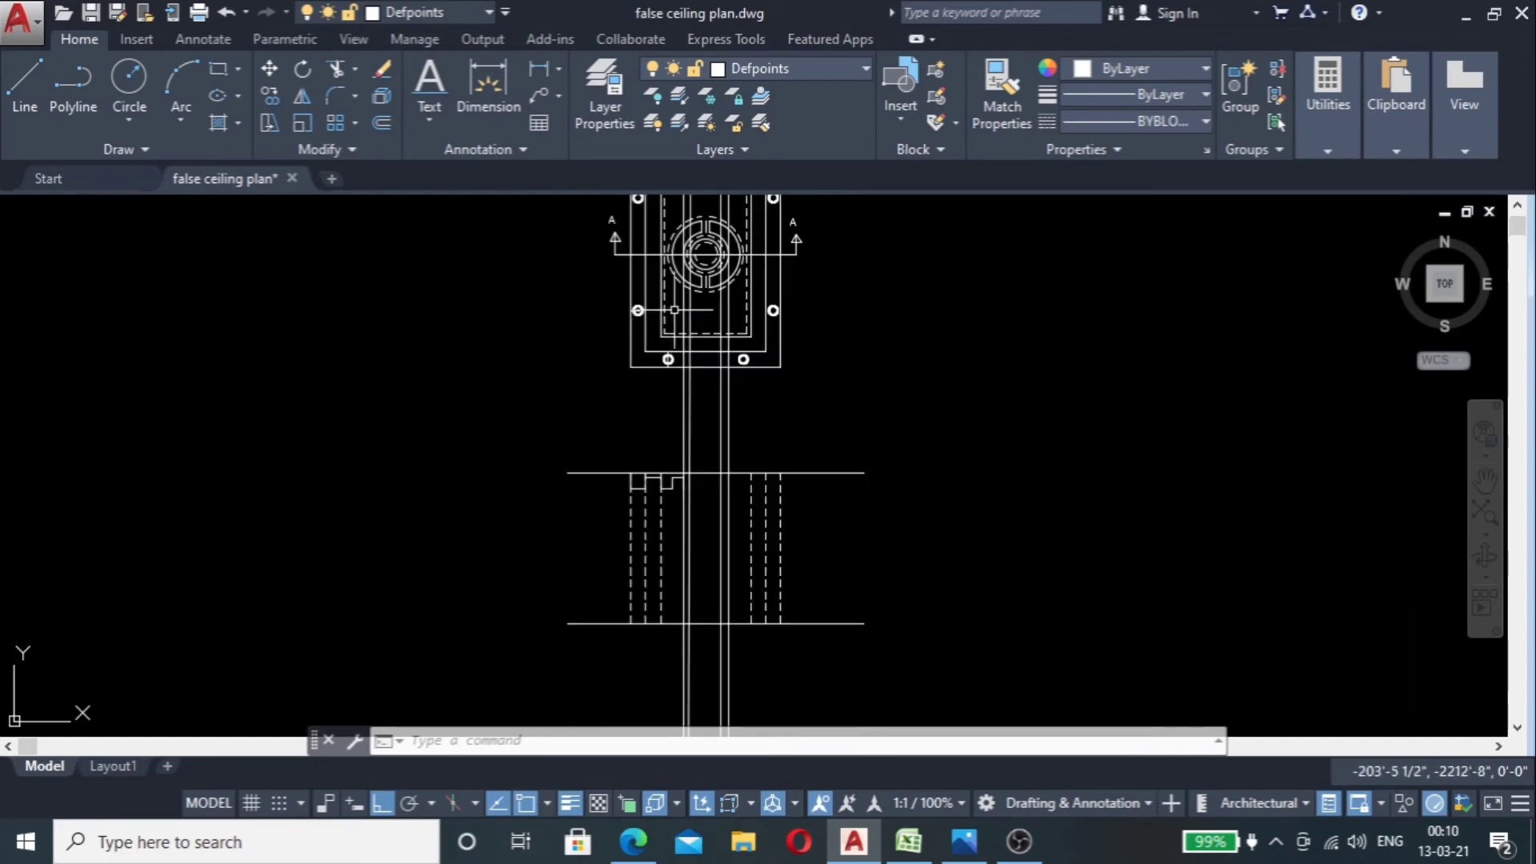
scroll(679, 271, "up", 2)
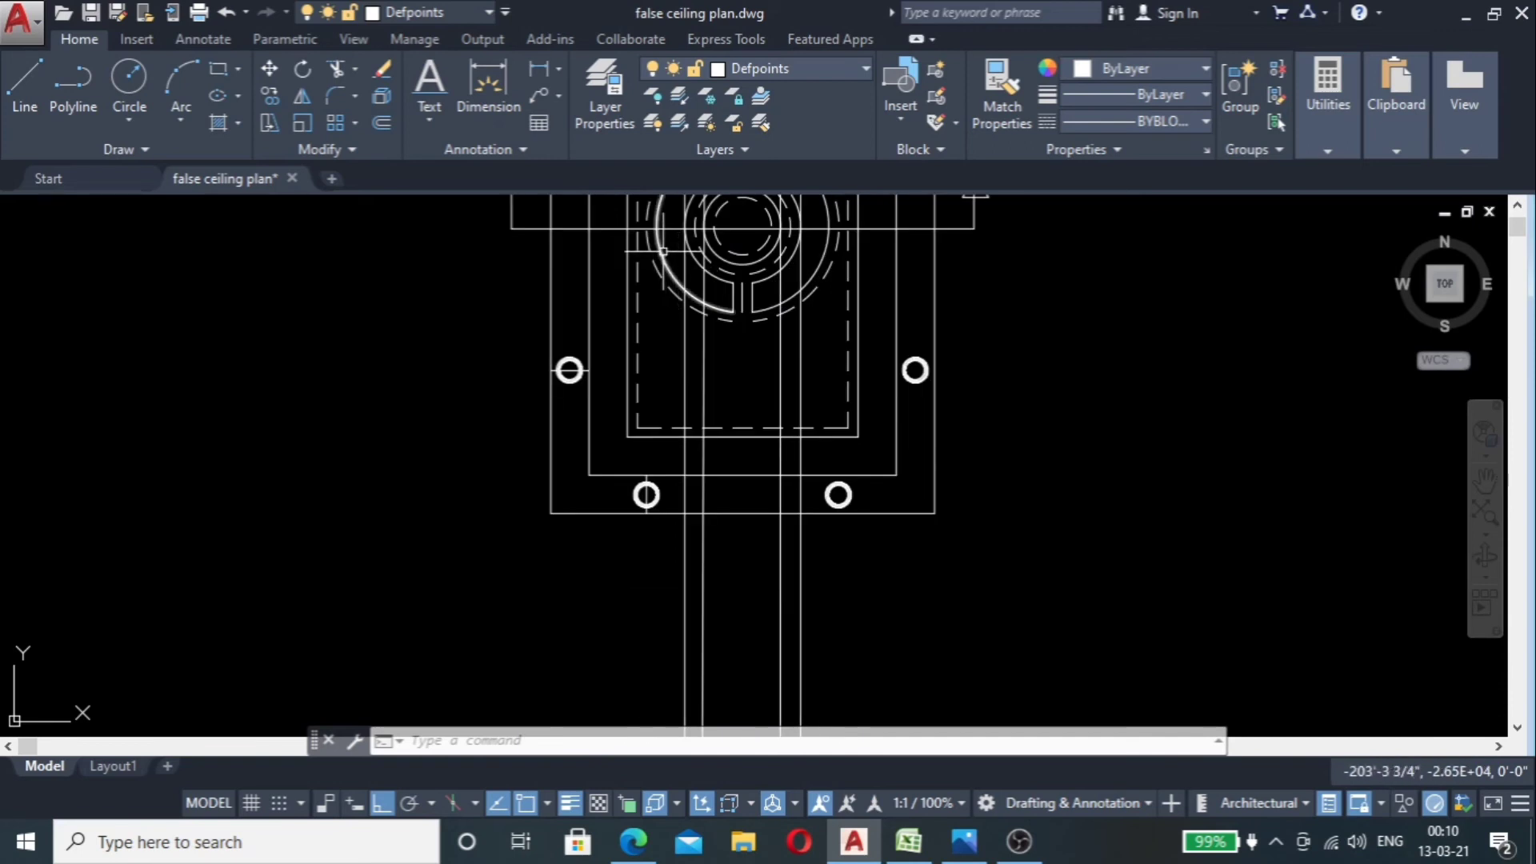
mouse_move(687, 240)
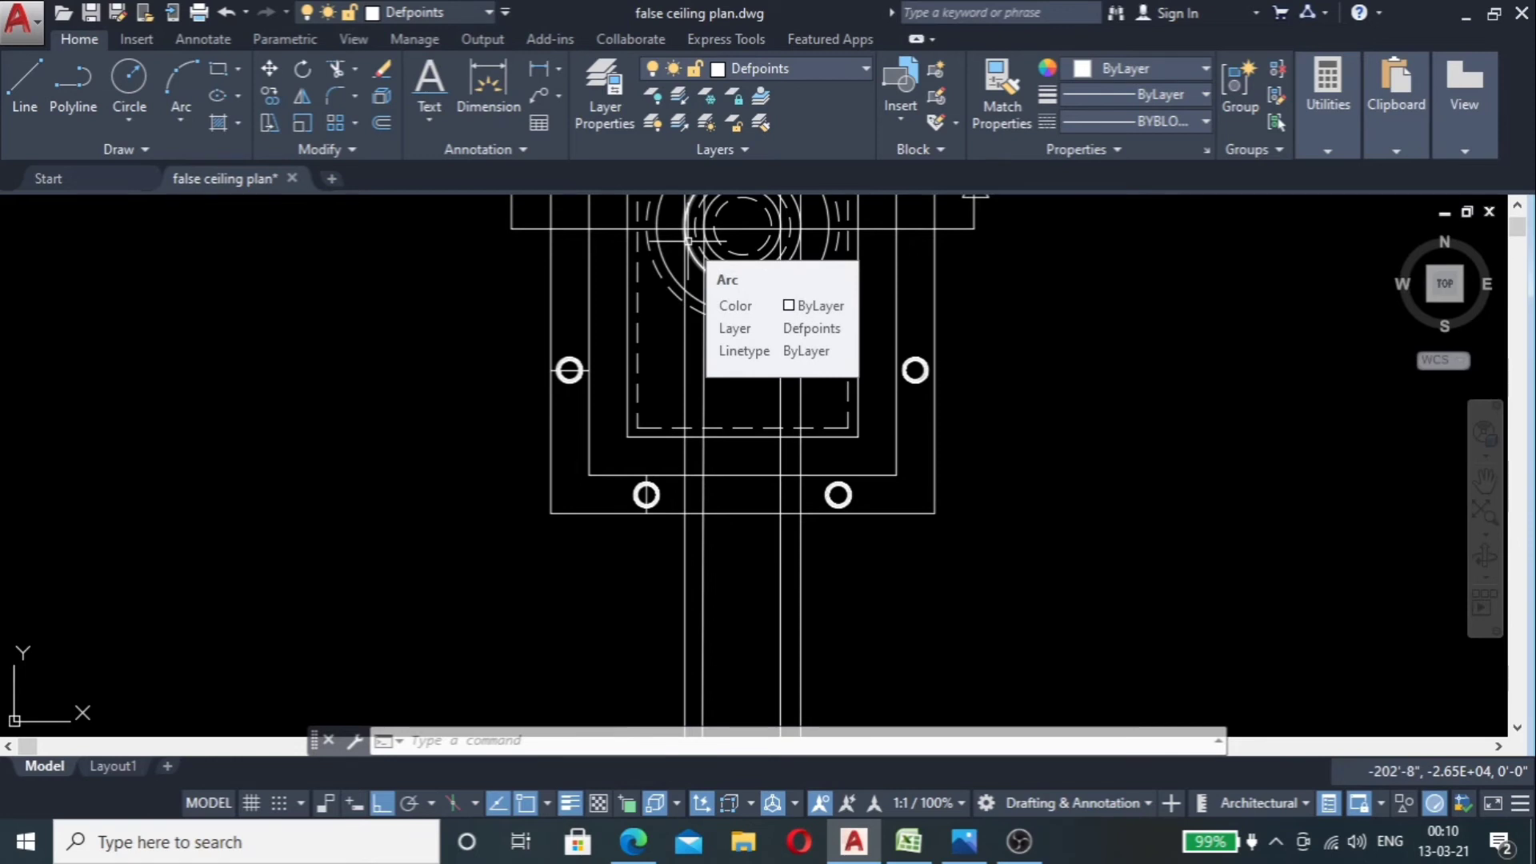
scroll(688, 240, "down", 2)
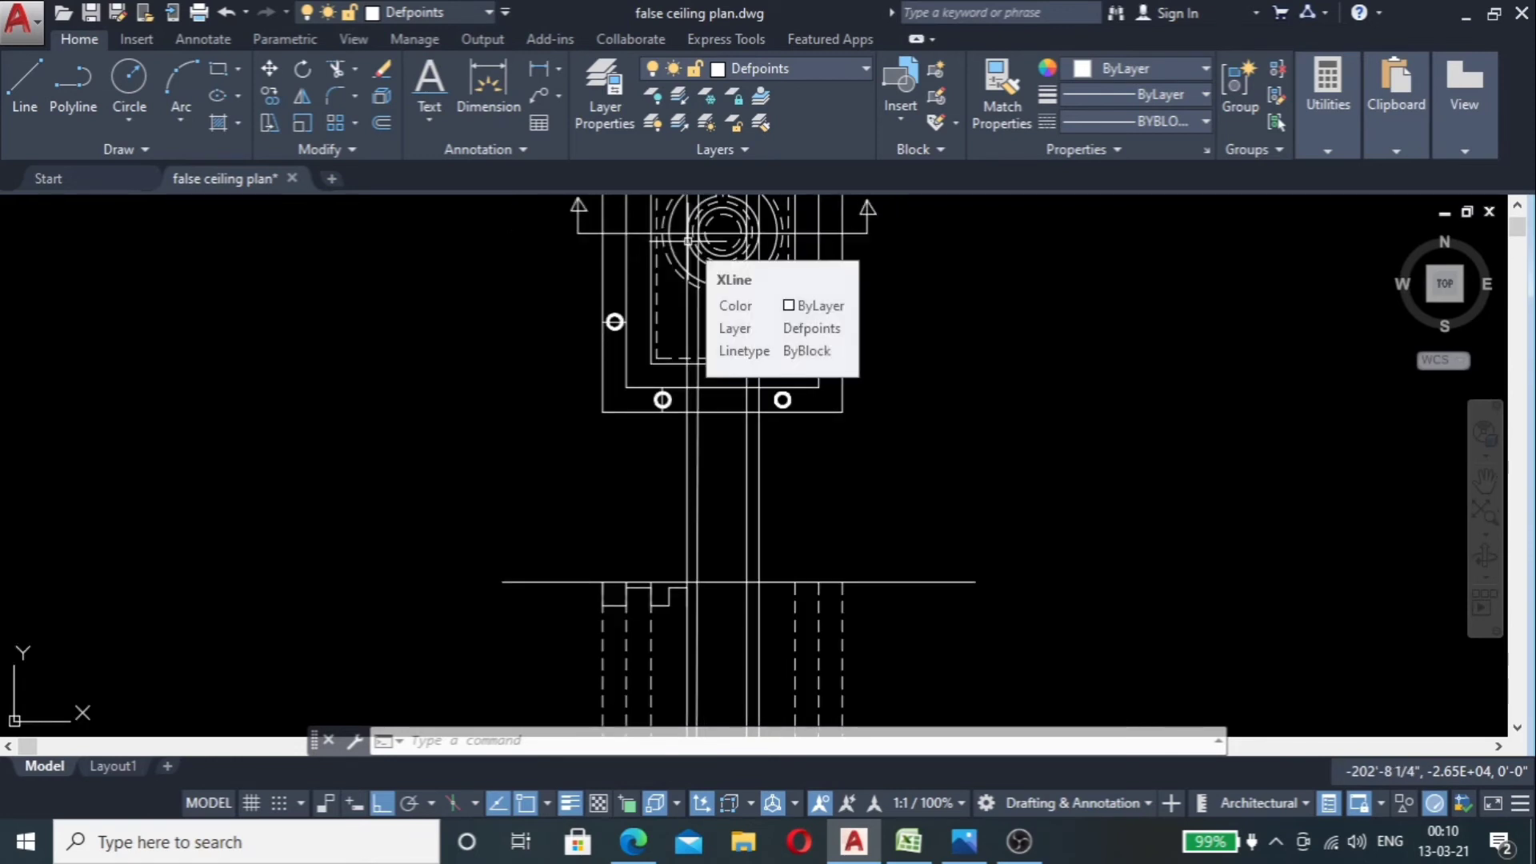
scroll(662, 549, "up", 5)
scroll(728, 423, "down", 5)
scroll(747, 548, "up", 5)
scroll(651, 333, "down", 2)
scroll(635, 228, "up", 3)
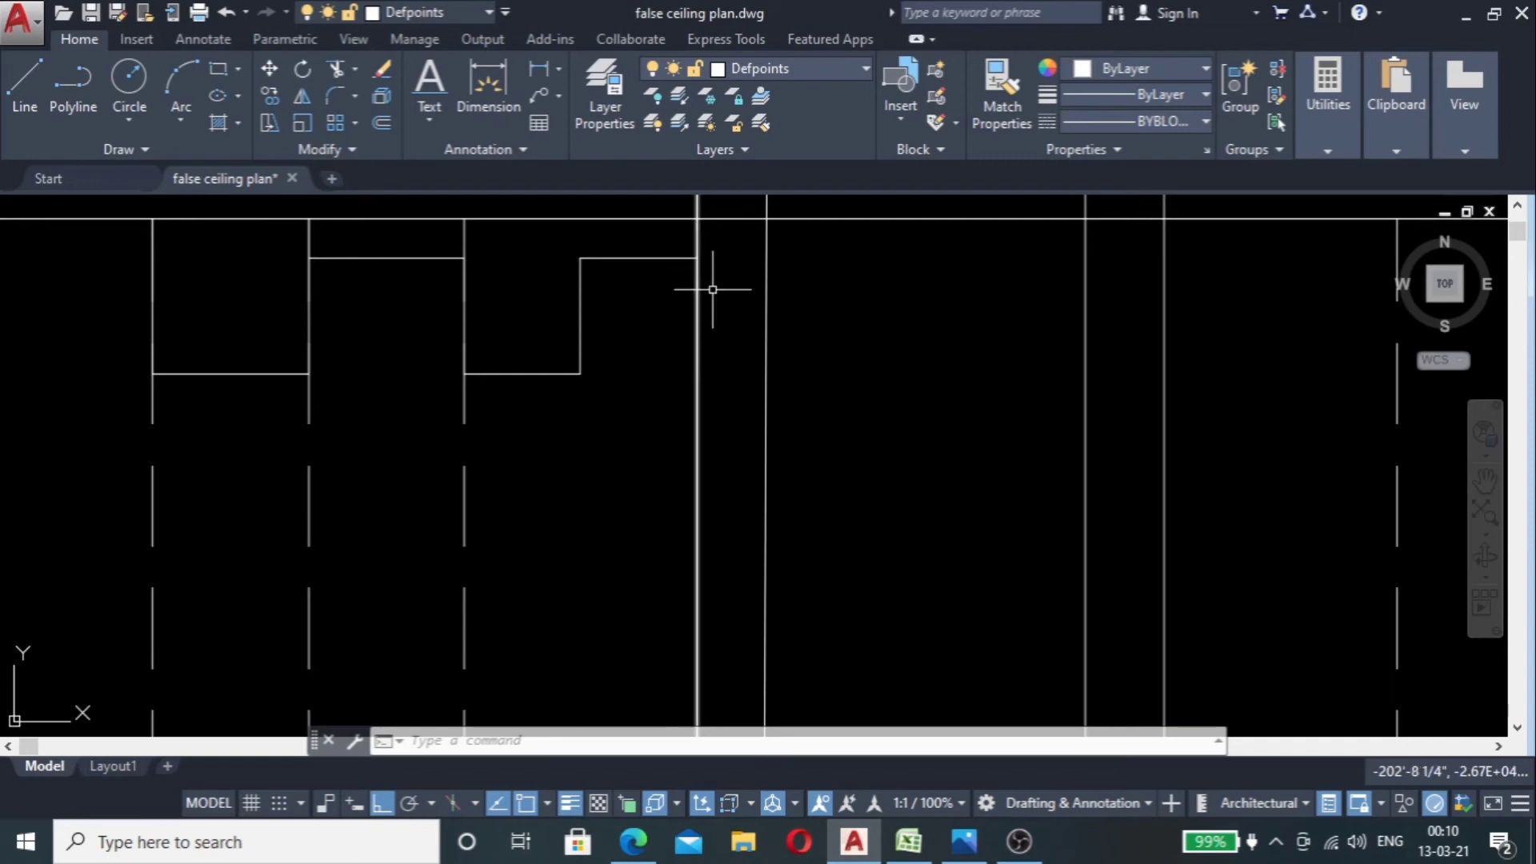
Step: From the recess's upper right corner, draw a line 9" down and 3'-0" right to the rightmost construction line
type("l")
key("Return")
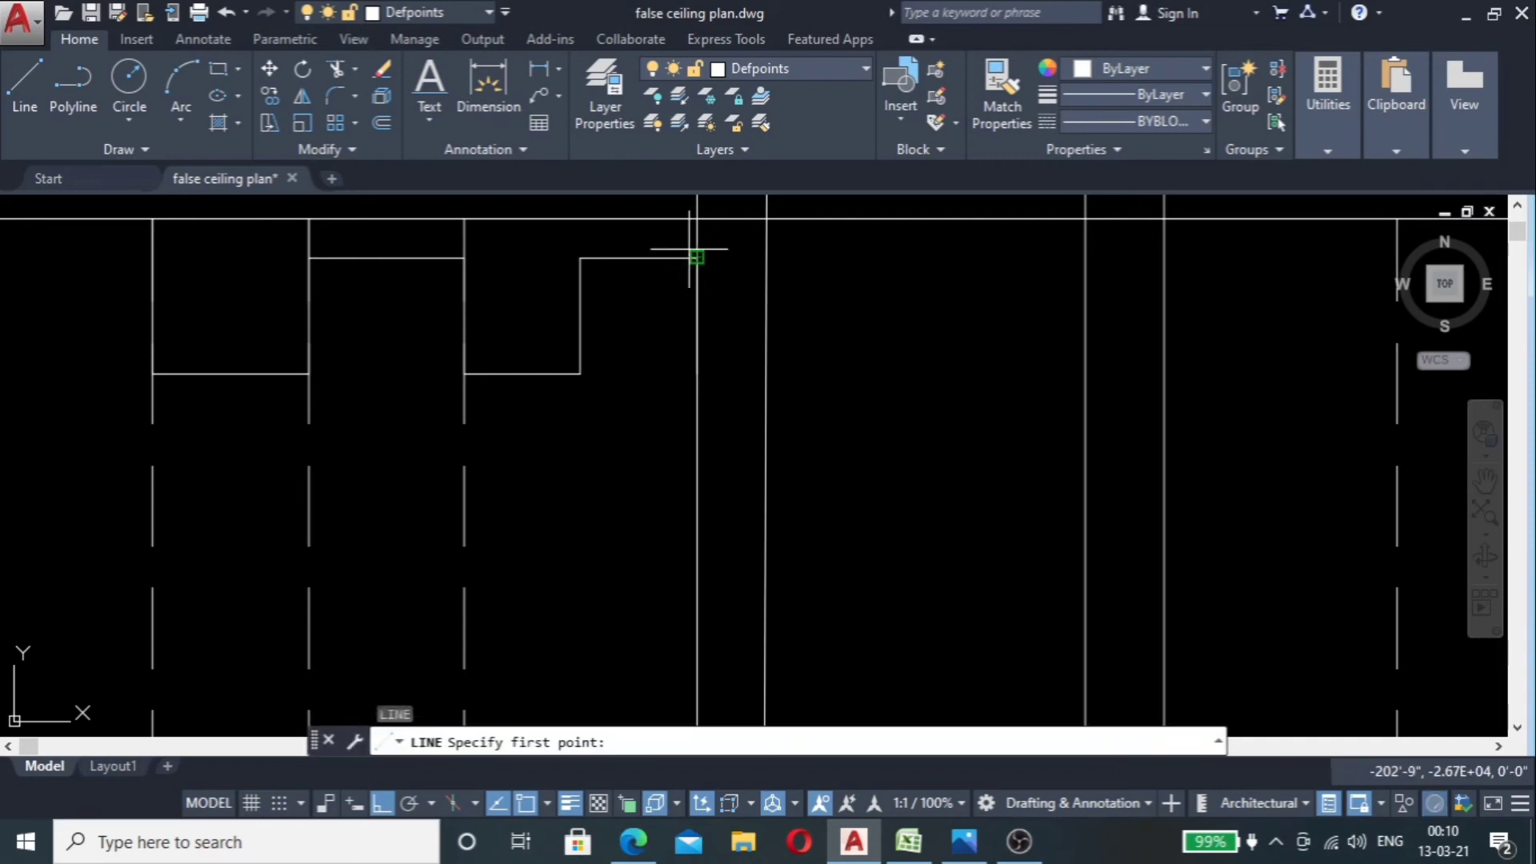
left_click(696, 257)
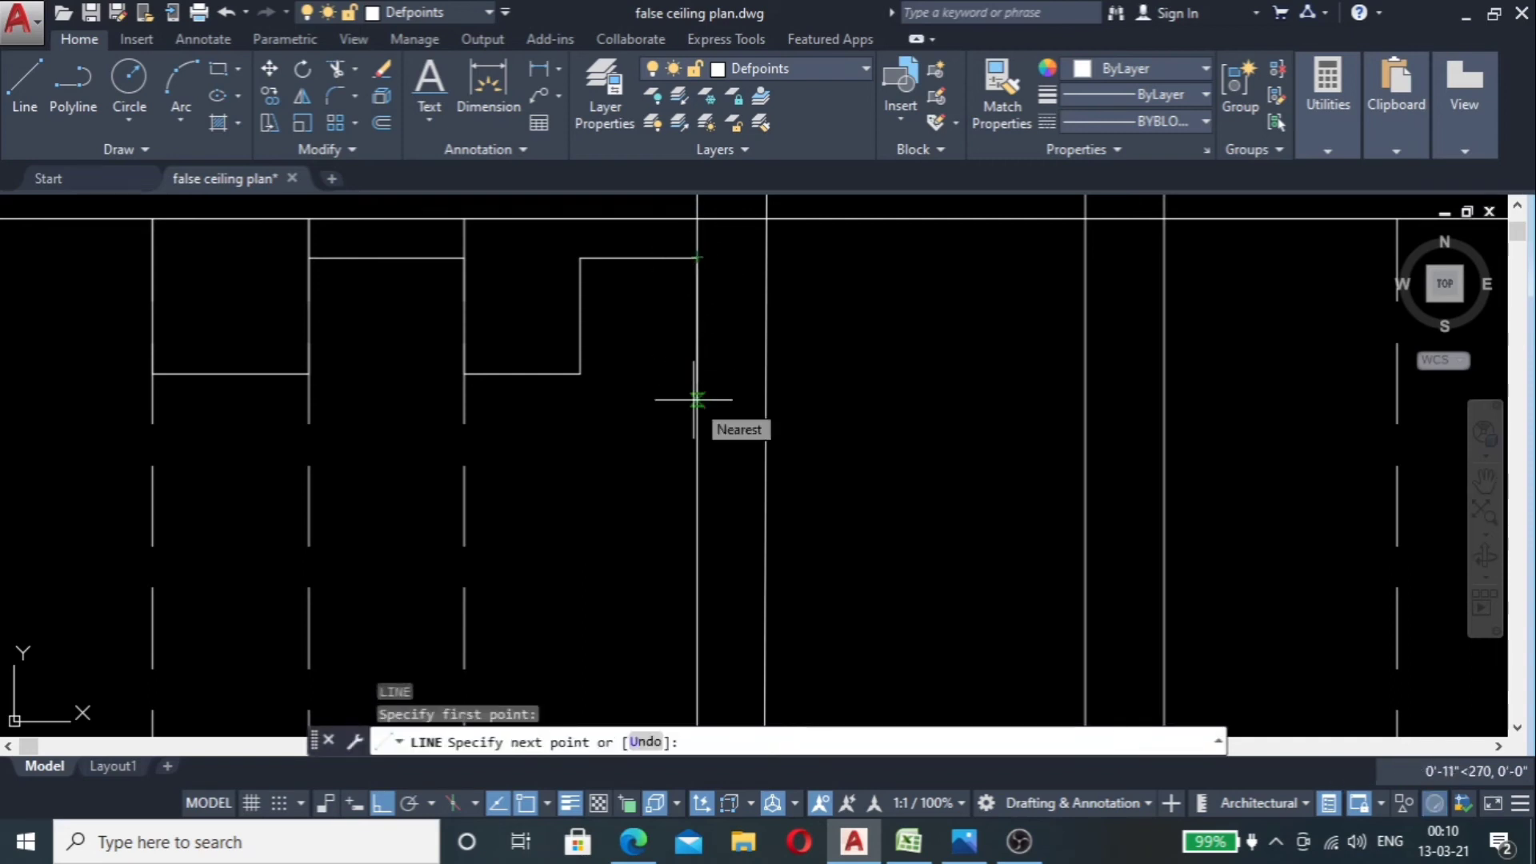
type("9\"")
key("Return")
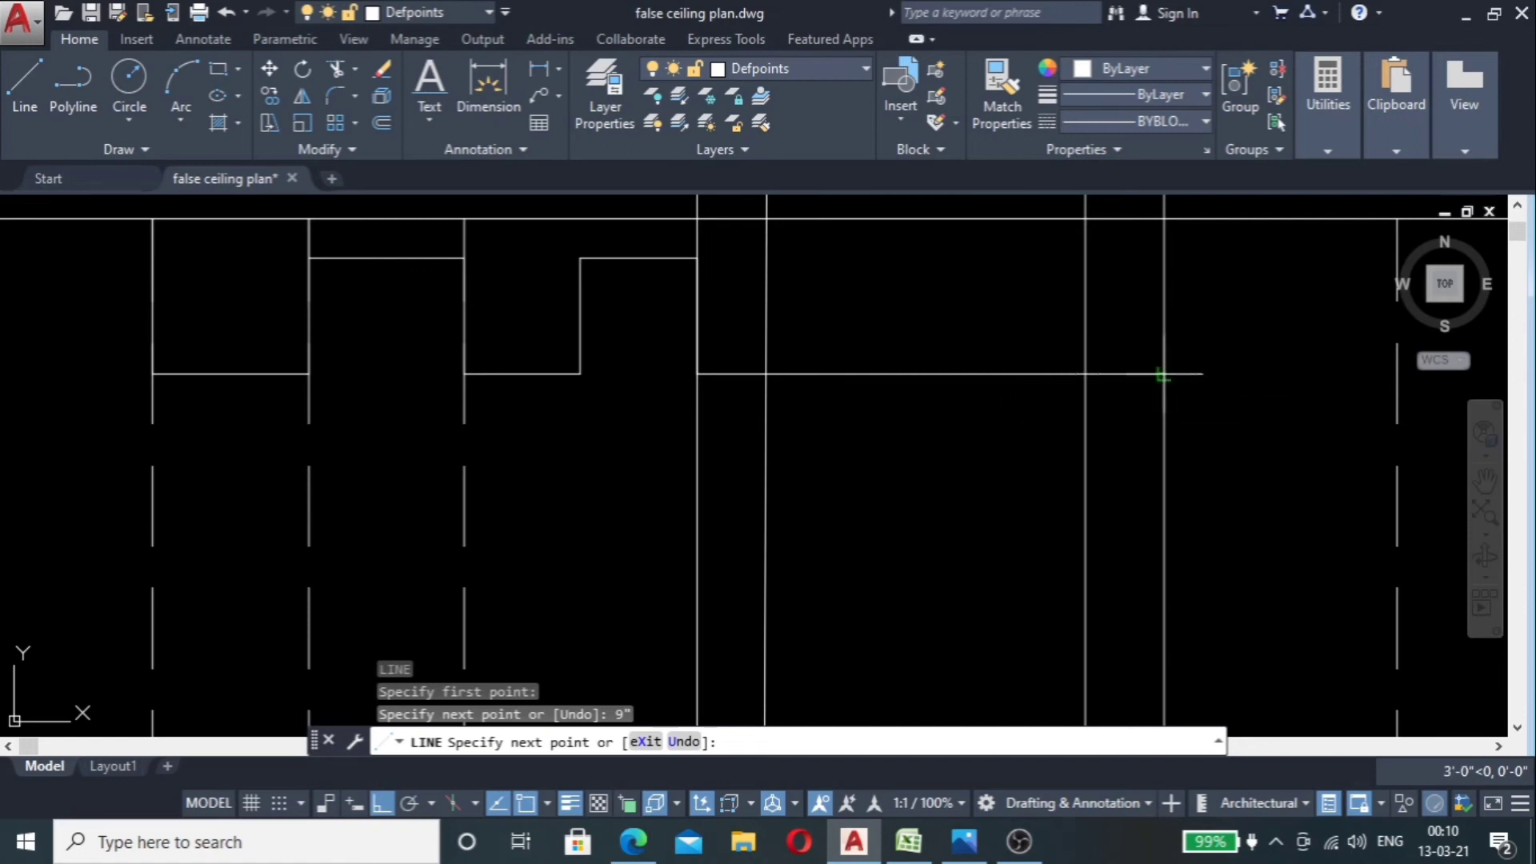
left_click(1163, 373)
key("Escape")
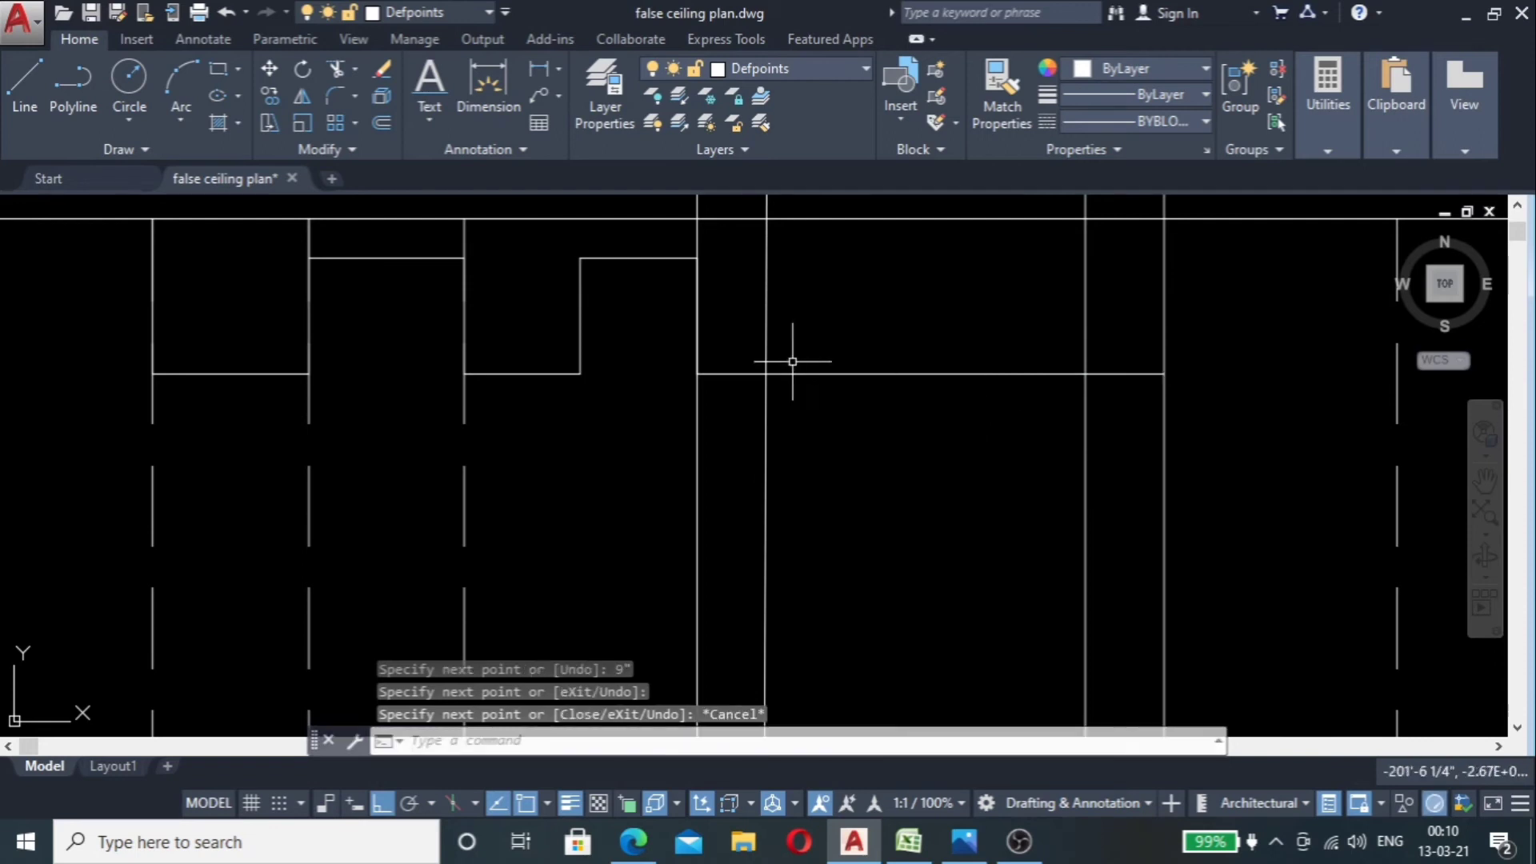
Step: Erase the six dashed projection lines and the four vertical construction lines from the section
scroll(768, 360, "down", 6)
left_click(709, 373)
left_click(566, 442)
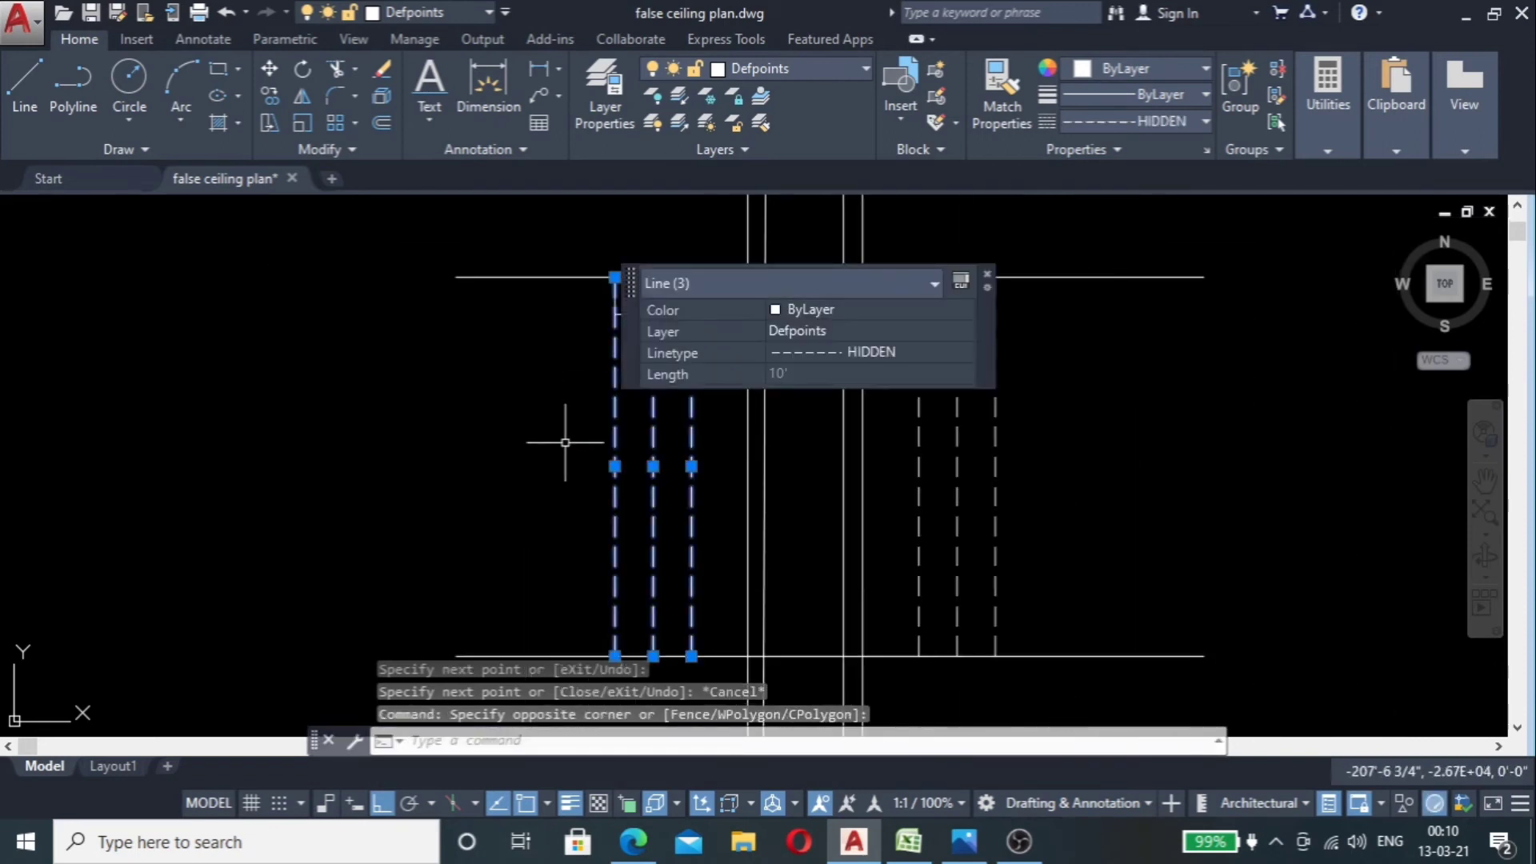
key("Delete")
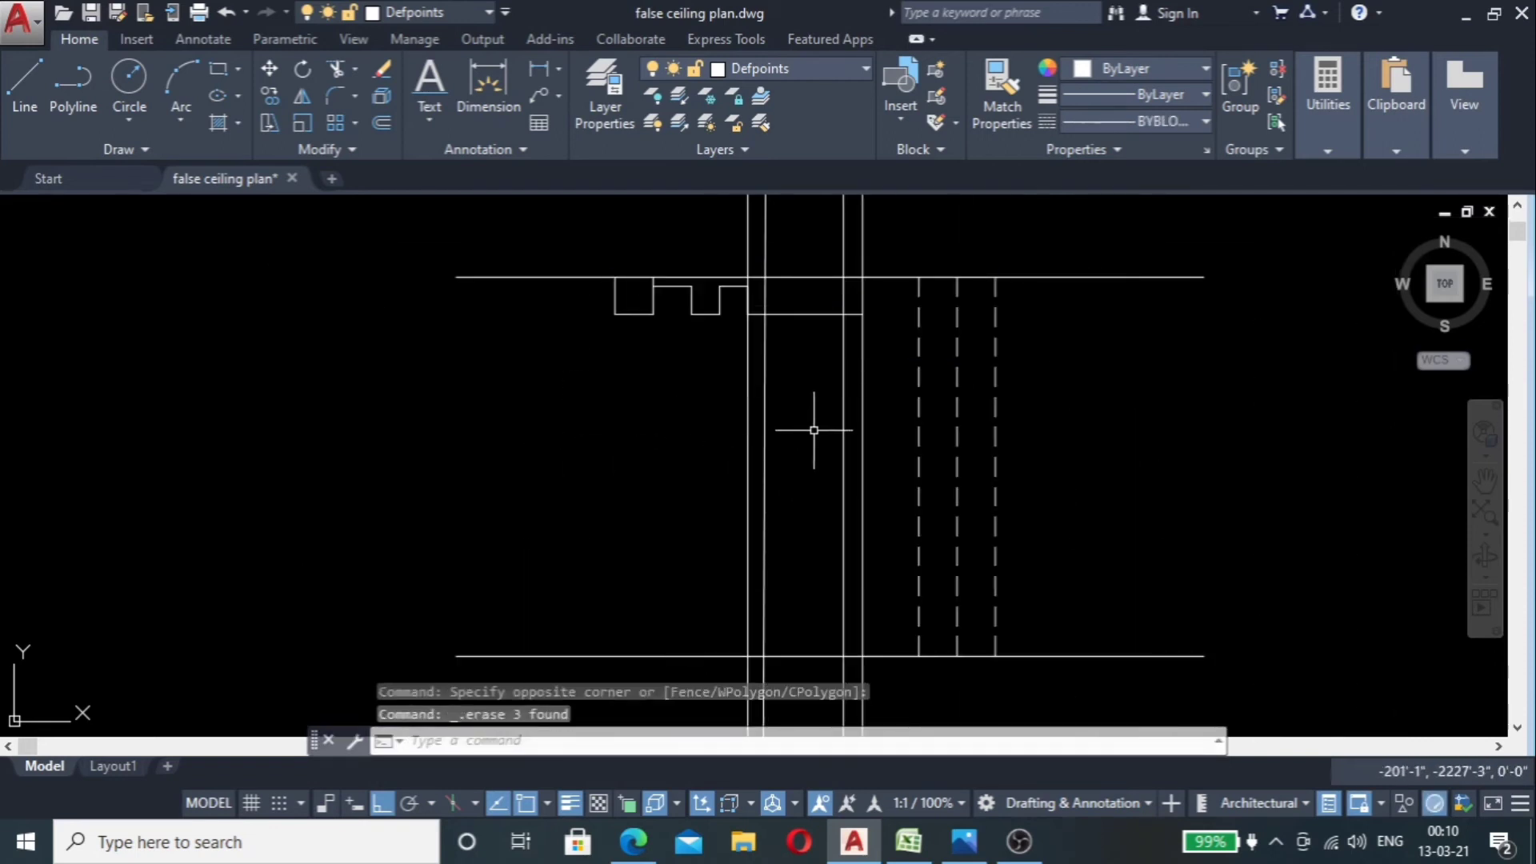
left_click(1063, 449)
left_click(592, 491)
key("Delete")
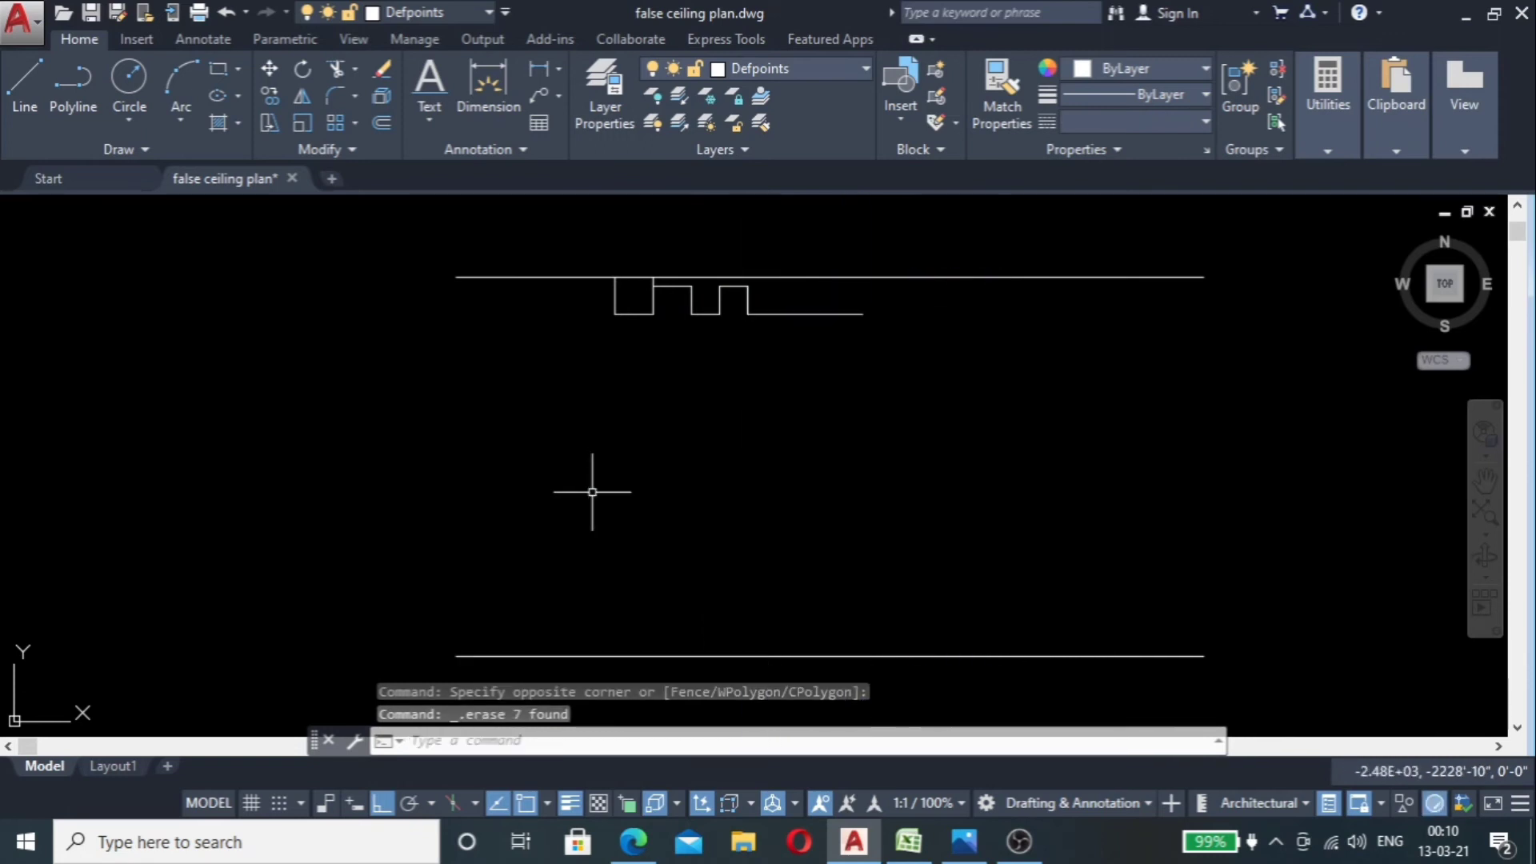
Step: Try to mirror the section's left stepped profile about a vertical axis through the midpoint of the 3'-0" bottom line
scroll(764, 397, "down", 2)
scroll(752, 352, "up", 5)
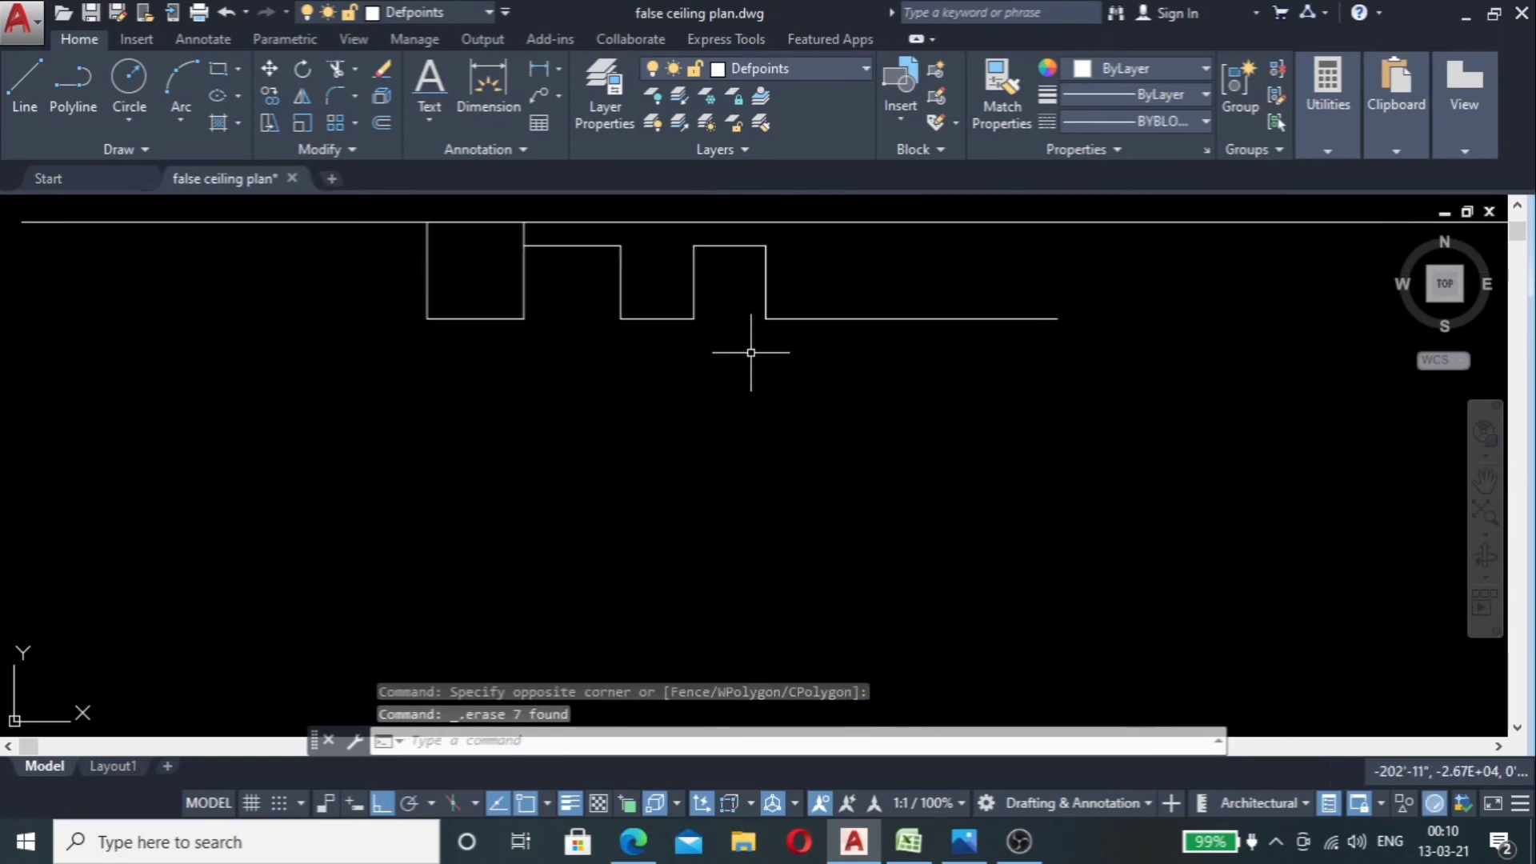
left_click(722, 234)
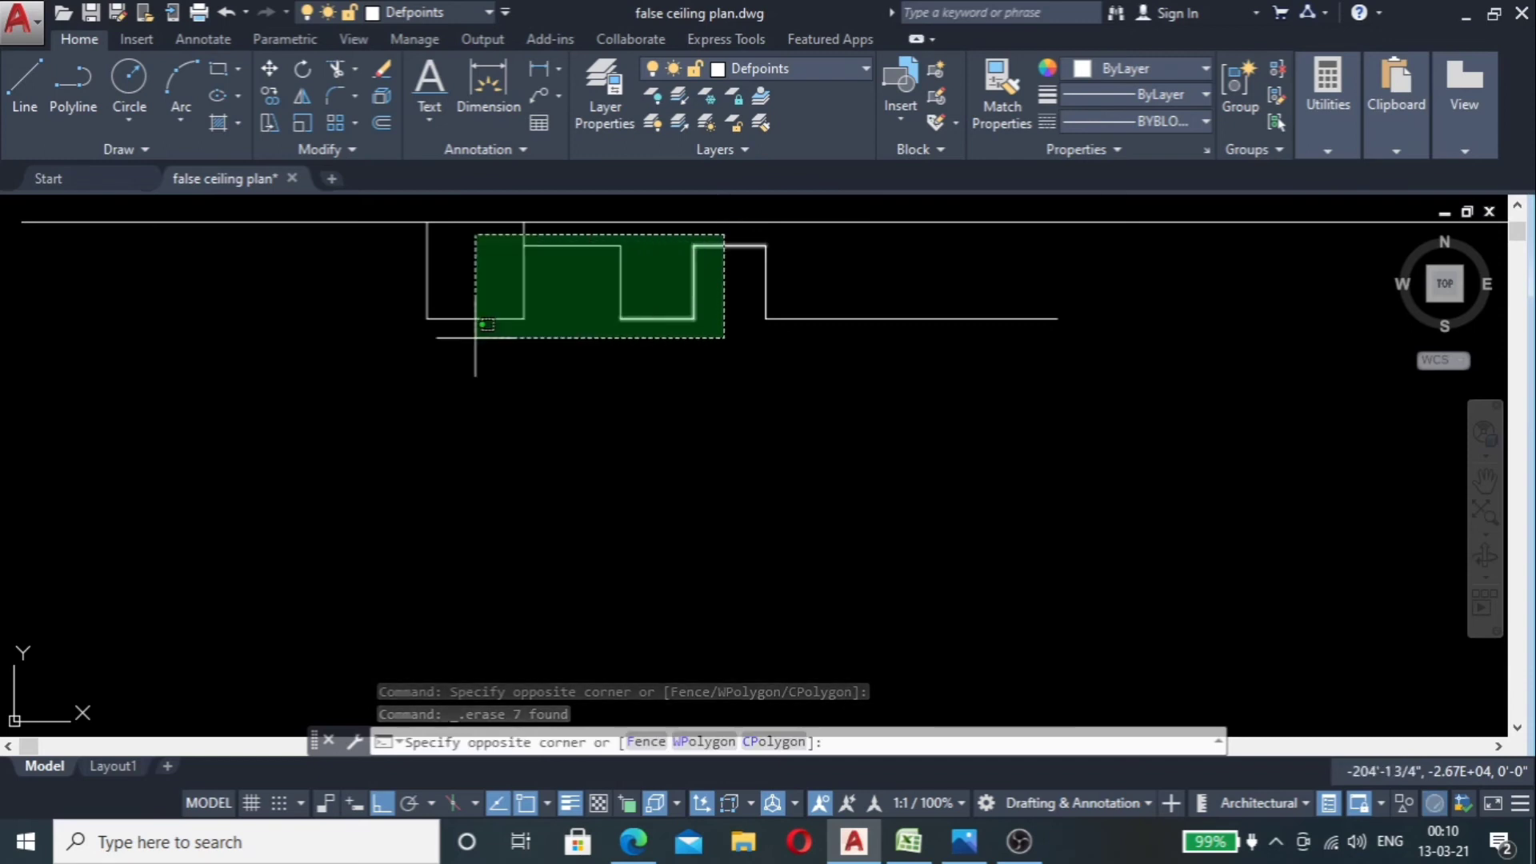
left_click(392, 341)
scroll(508, 479, "down", 3)
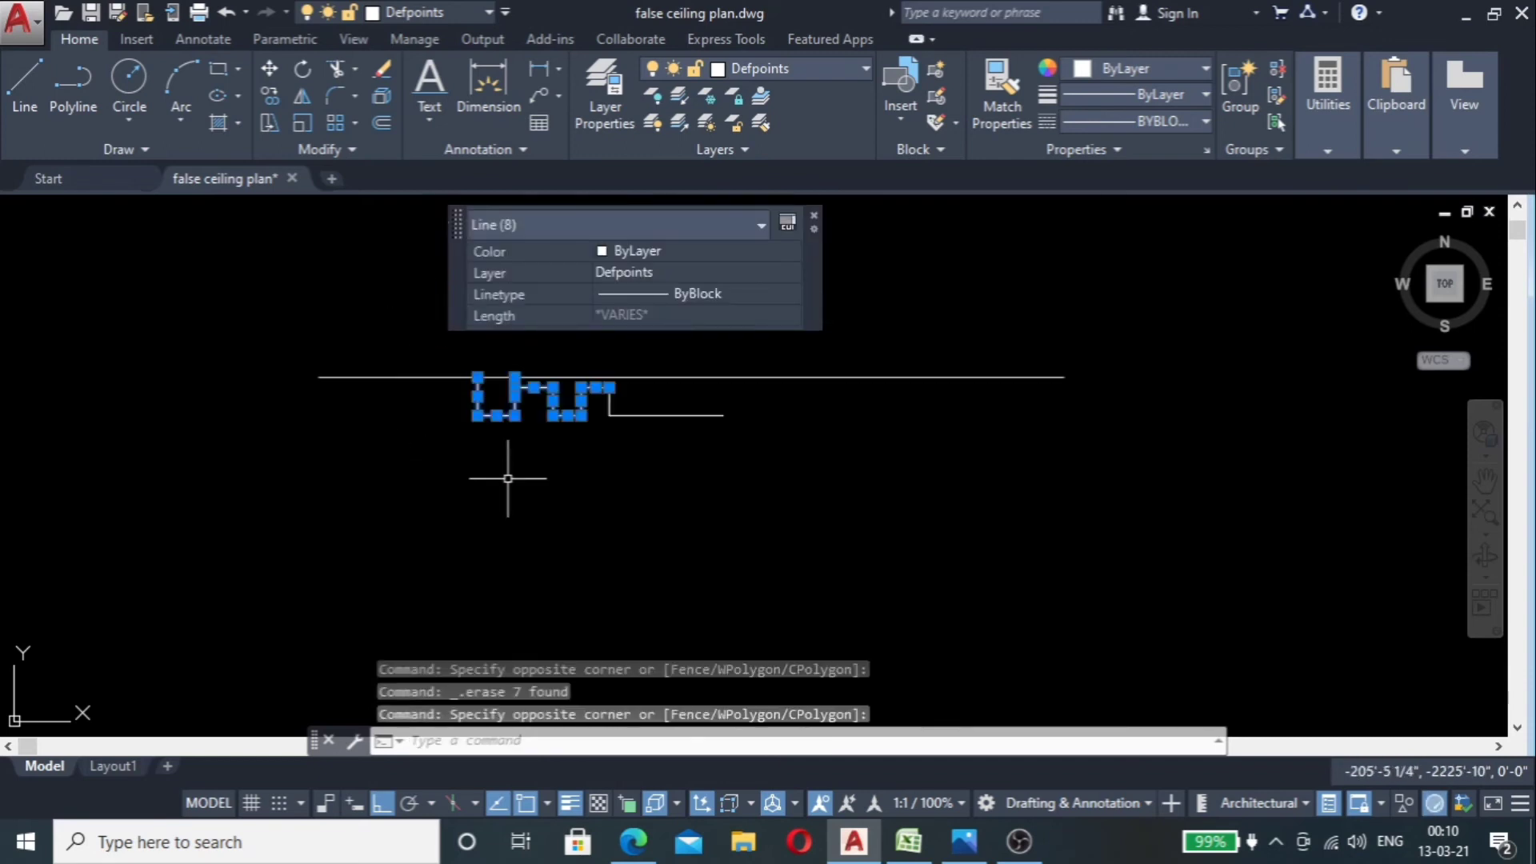
type("mi")
key("Return")
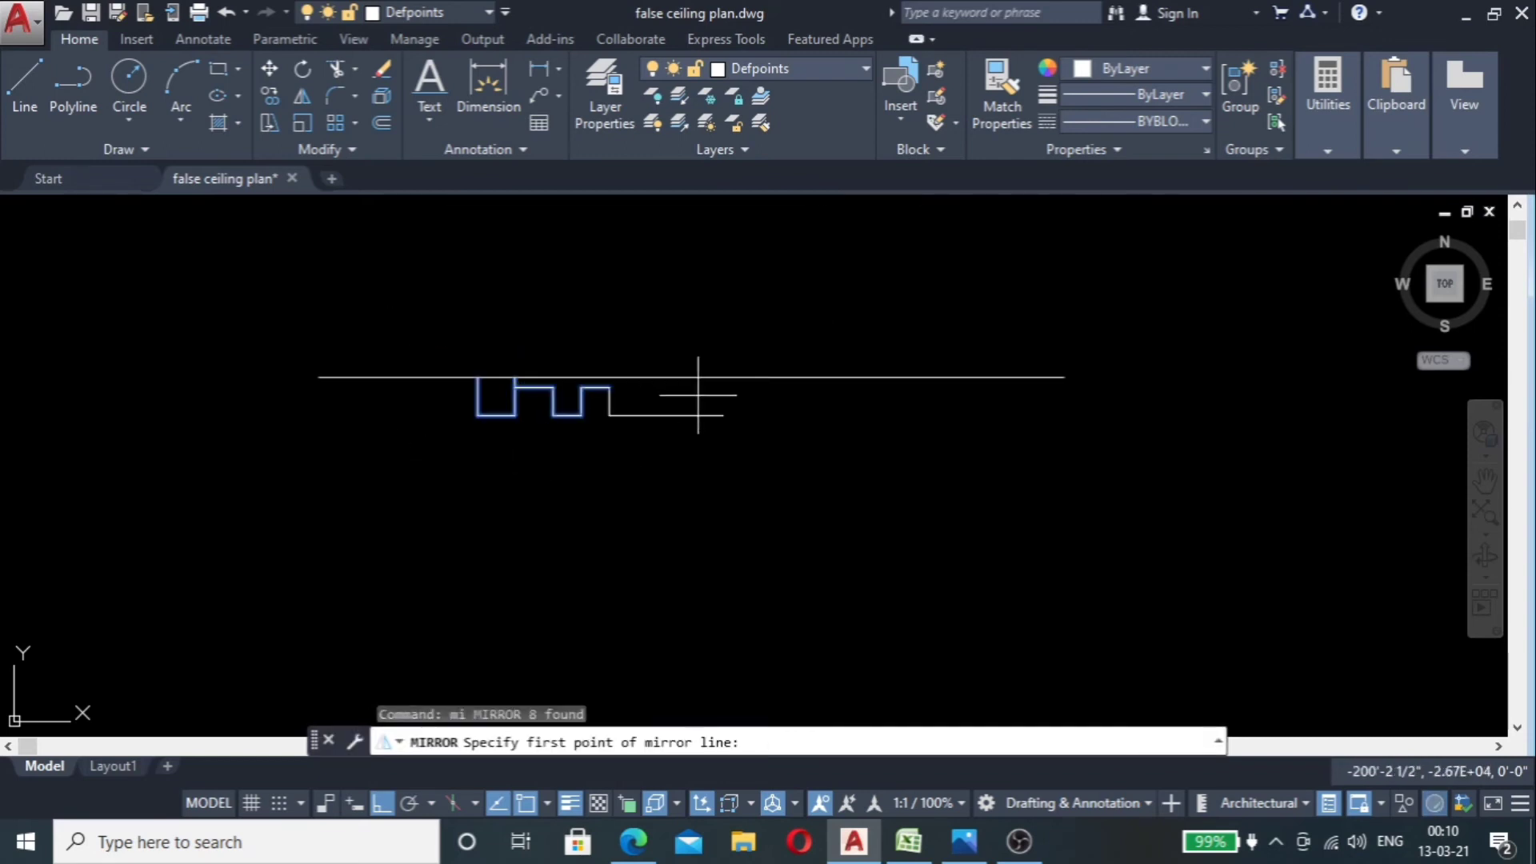
left_click(667, 415)
left_click(654, 314)
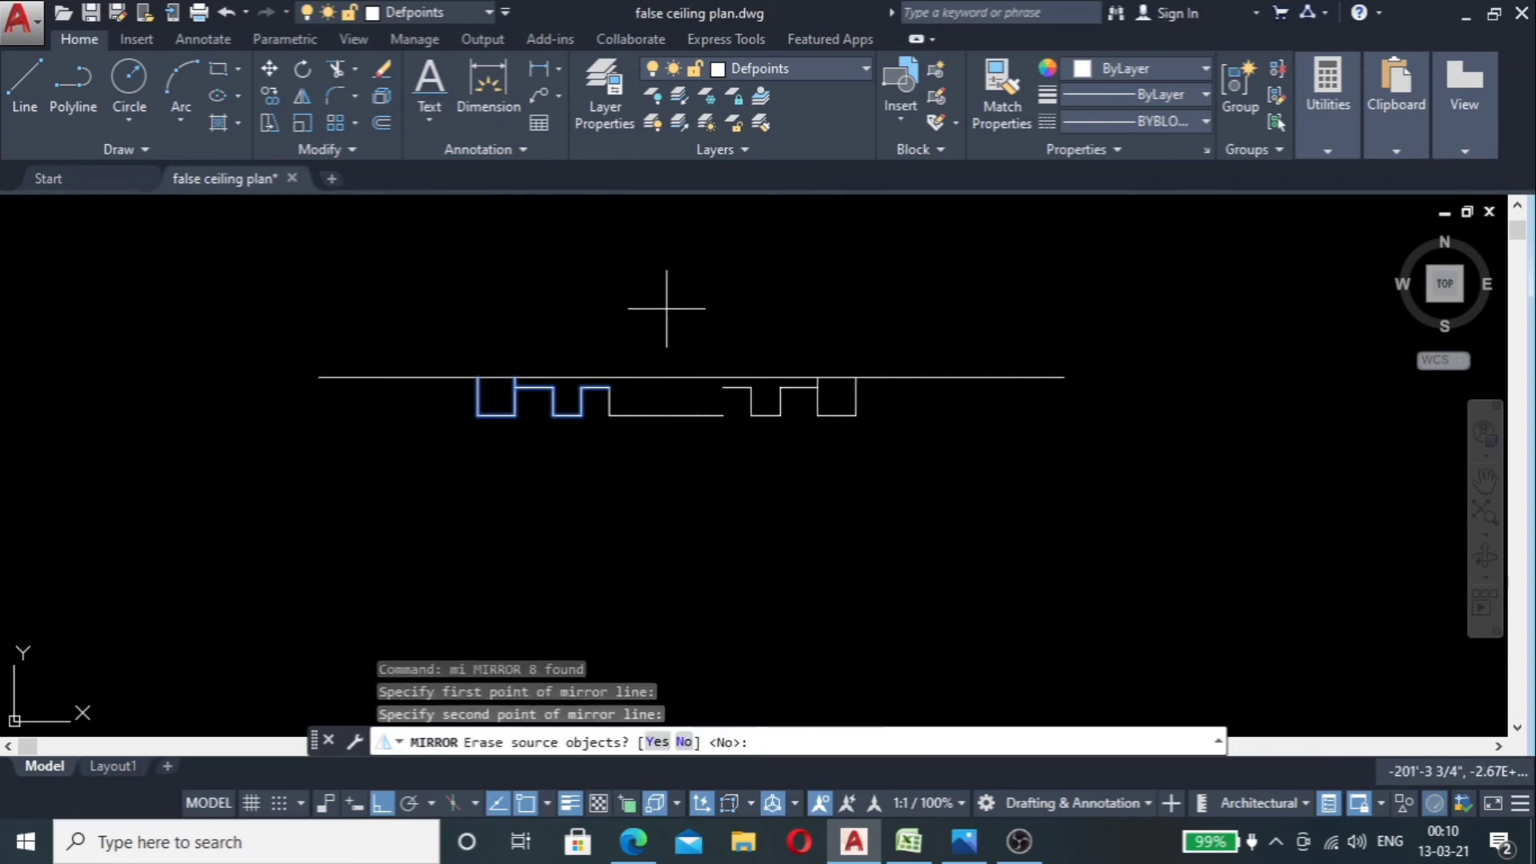
key("Escape")
scroll(684, 376, "up", 3)
scroll(691, 396, "down", 3)
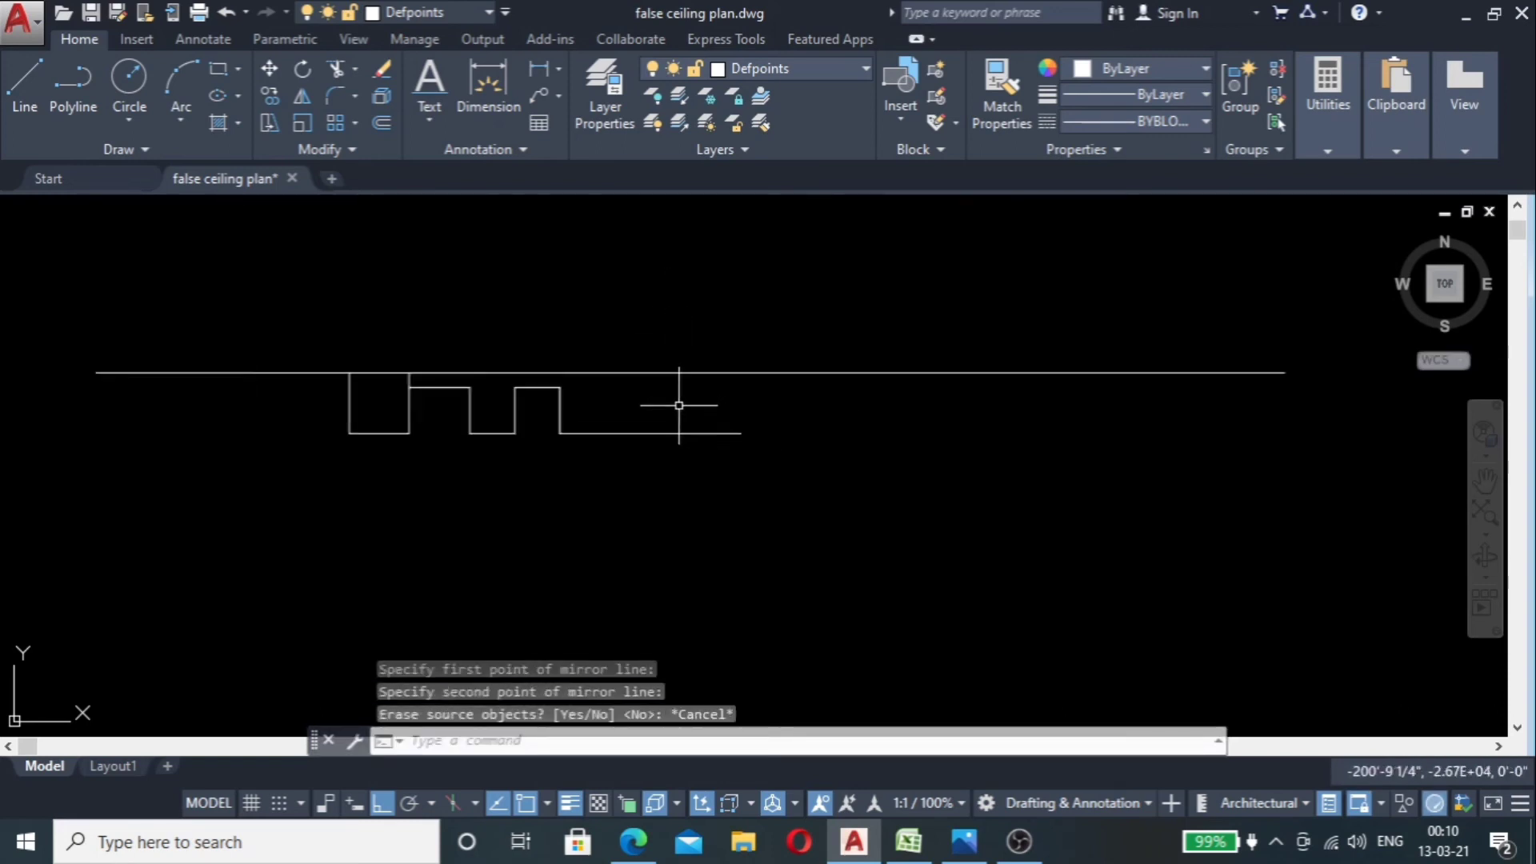
Step: Mirror the section's left stepped profile about a vertical axis through the midpoint of the 3'-0" bottom line, keeping the source objects
scroll(531, 405, "up", 5)
left_click(674, 352)
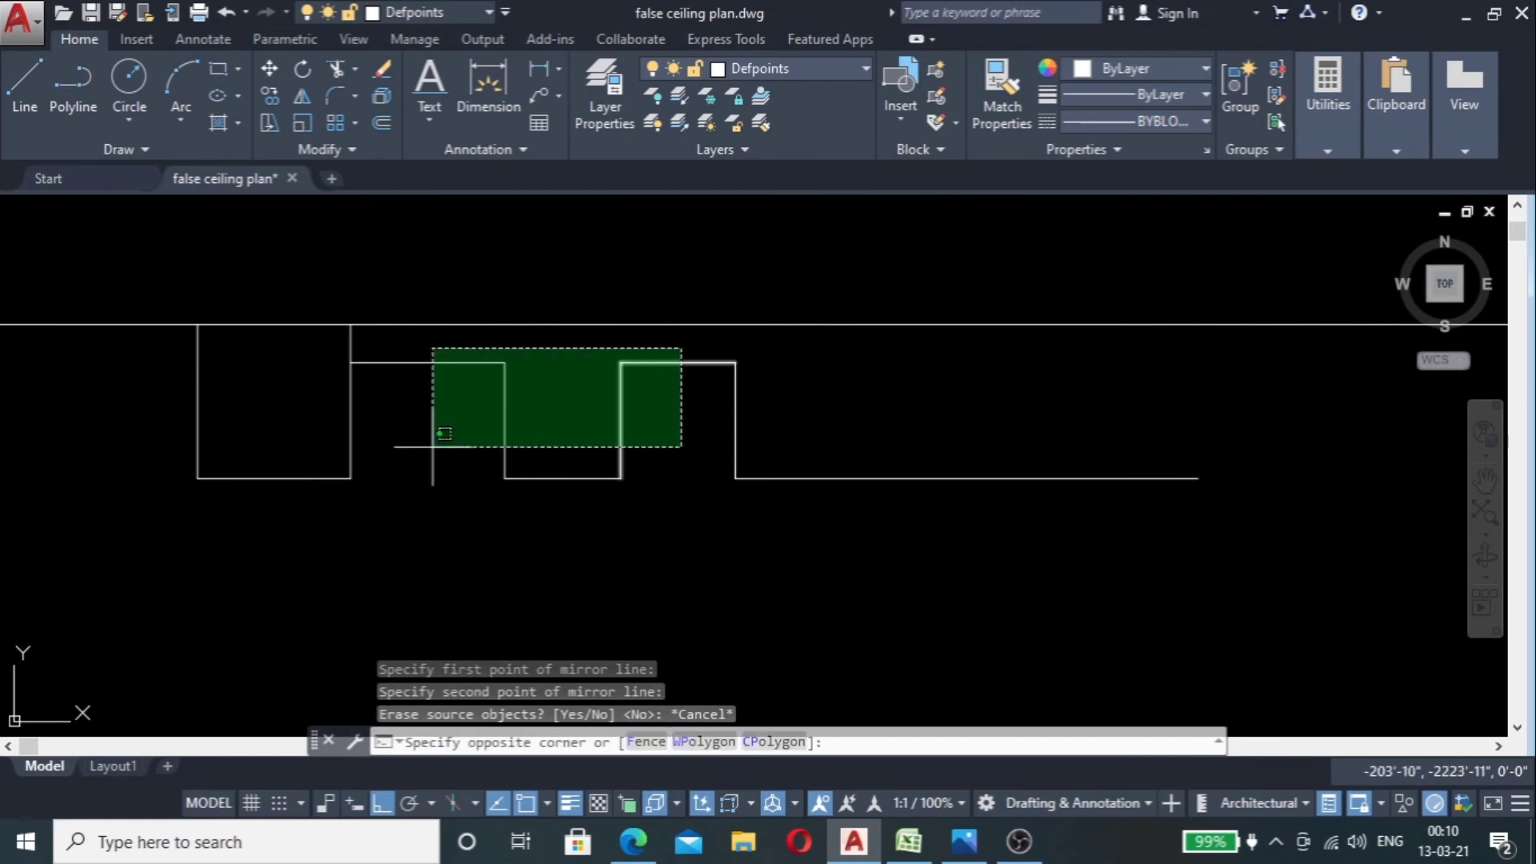
left_click(169, 515)
type("mi")
key("Return")
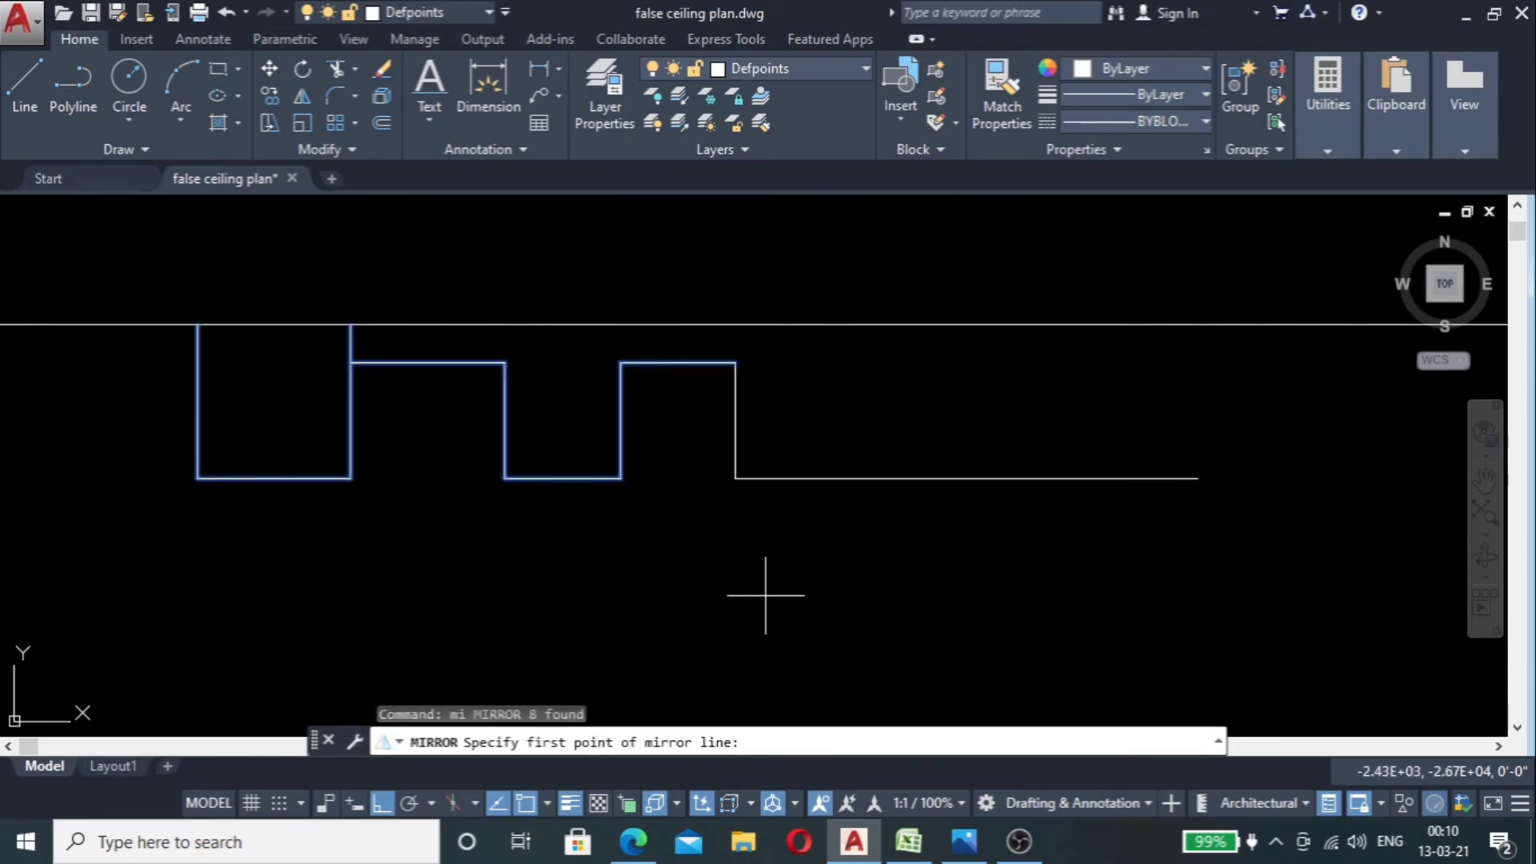
left_click(966, 479)
left_click(986, 350)
key("Return")
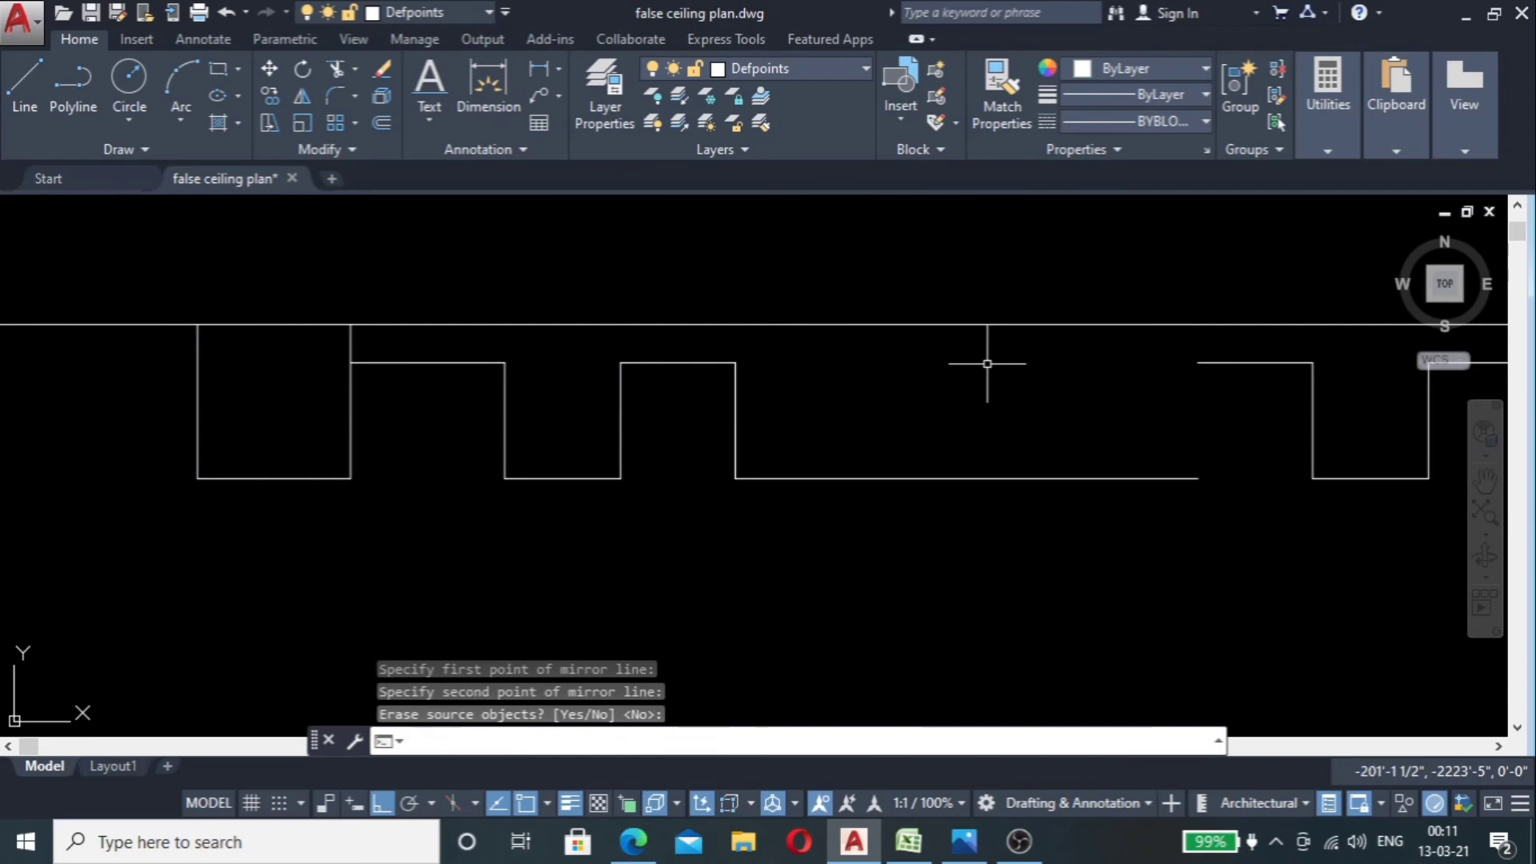
Step: Draw a vertical line closing the gap between the mirrored profile's inner upper end and the right end of the central bottom line
scroll(985, 363, "down", 4)
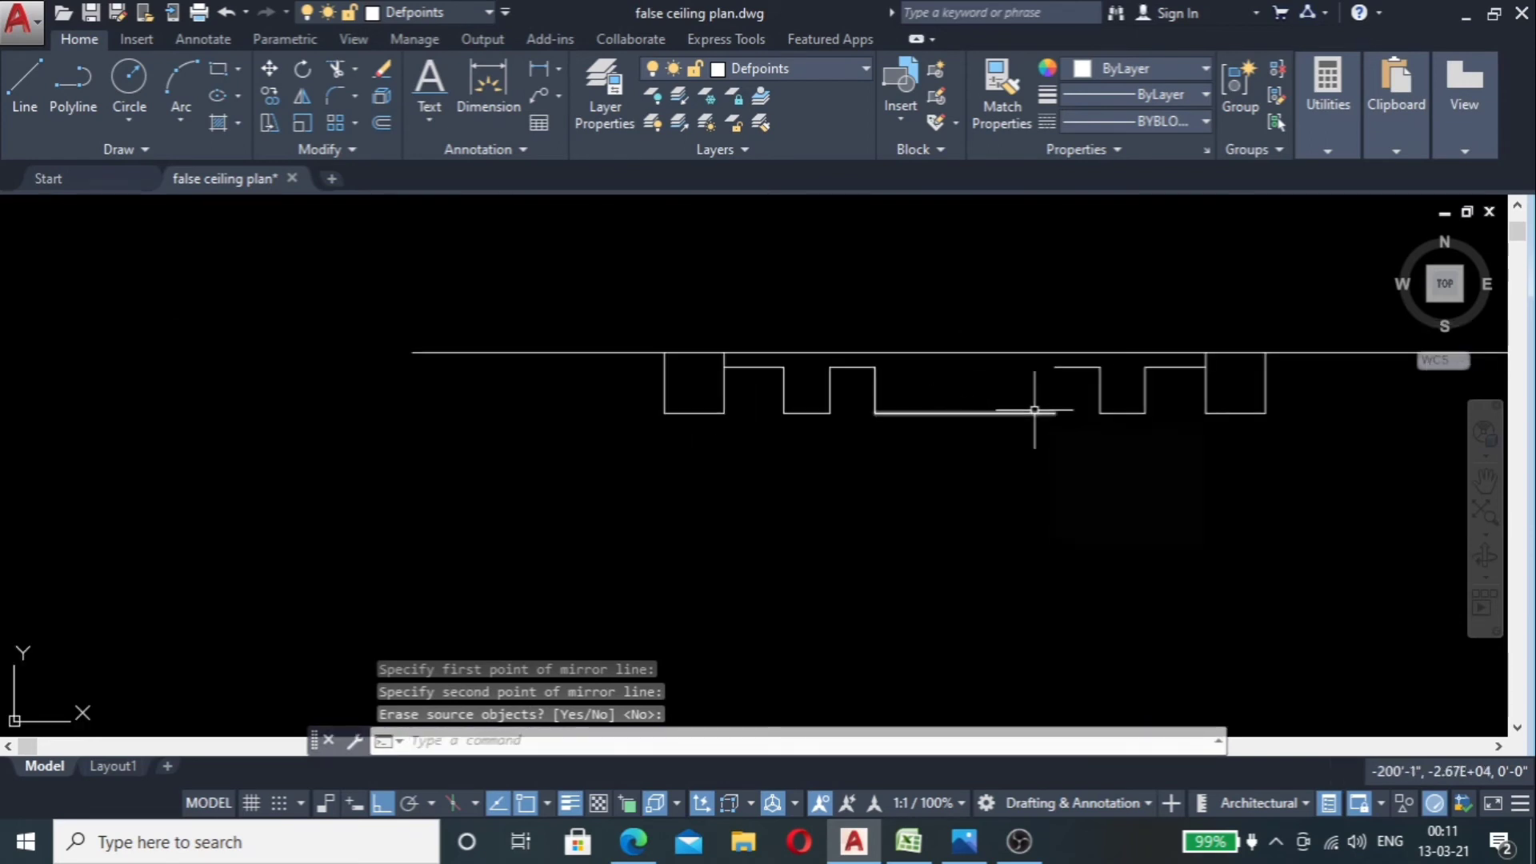
type("l")
key("Return")
left_click(1054, 368)
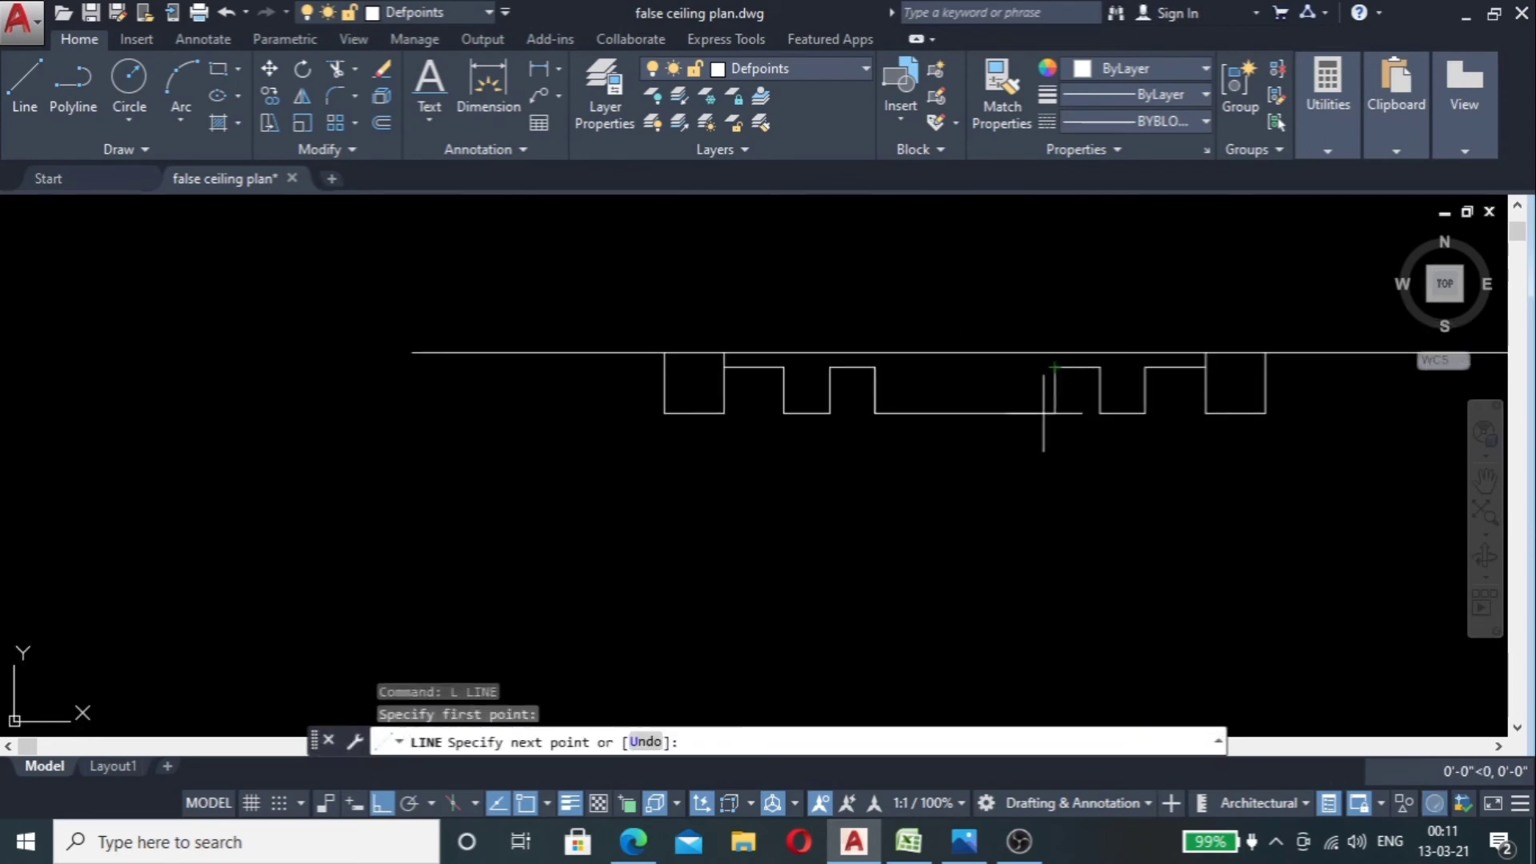
left_click(1054, 412)
key("Escape")
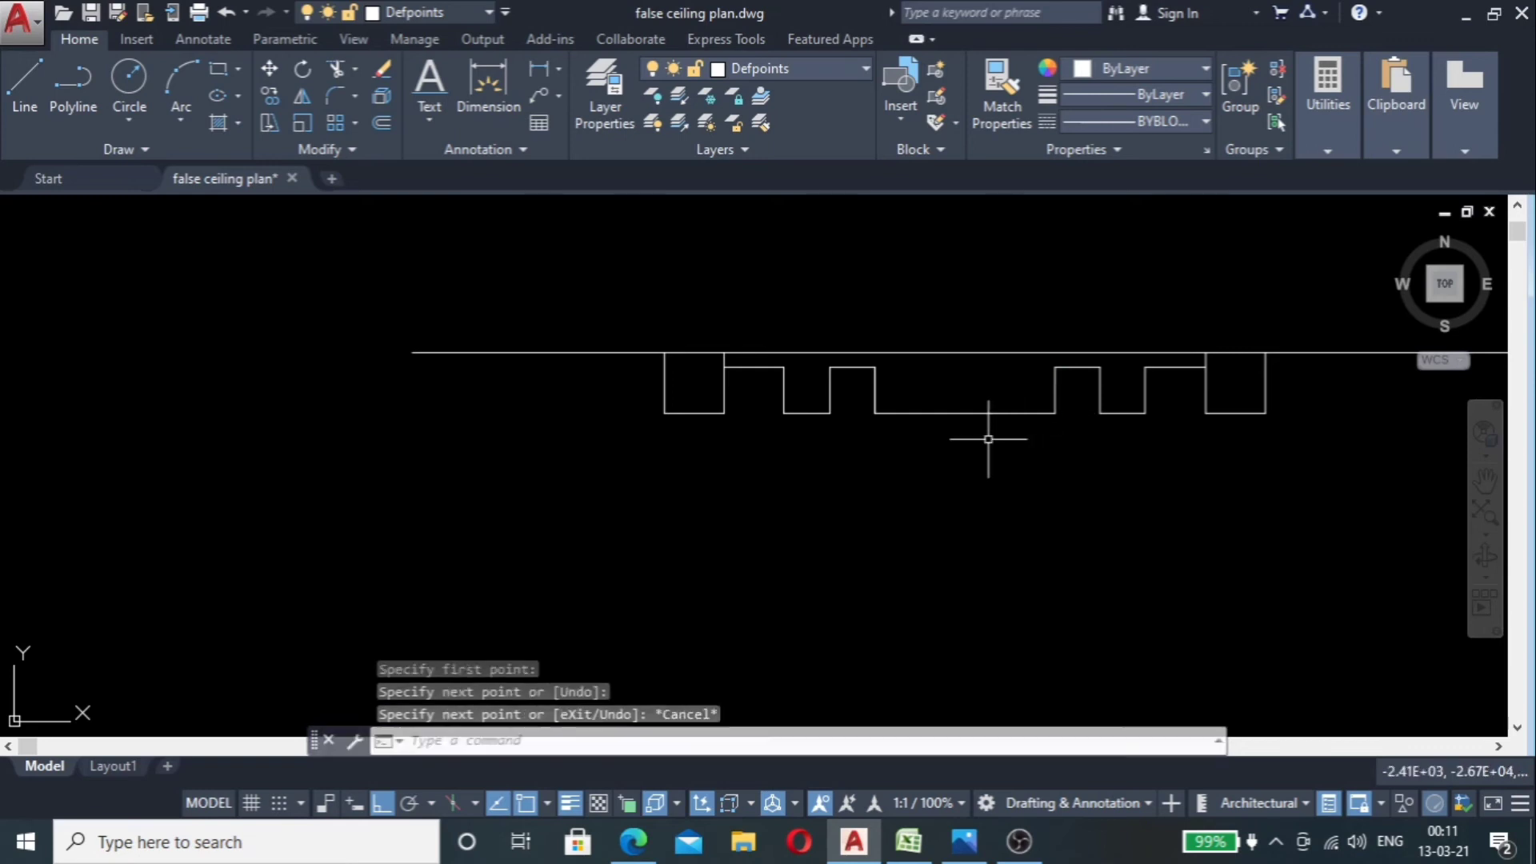
Step: Fillet the inner vertical of the left end drop with the adjoining raised horizontal line into a zero-radius corner
scroll(990, 425, "down", 2)
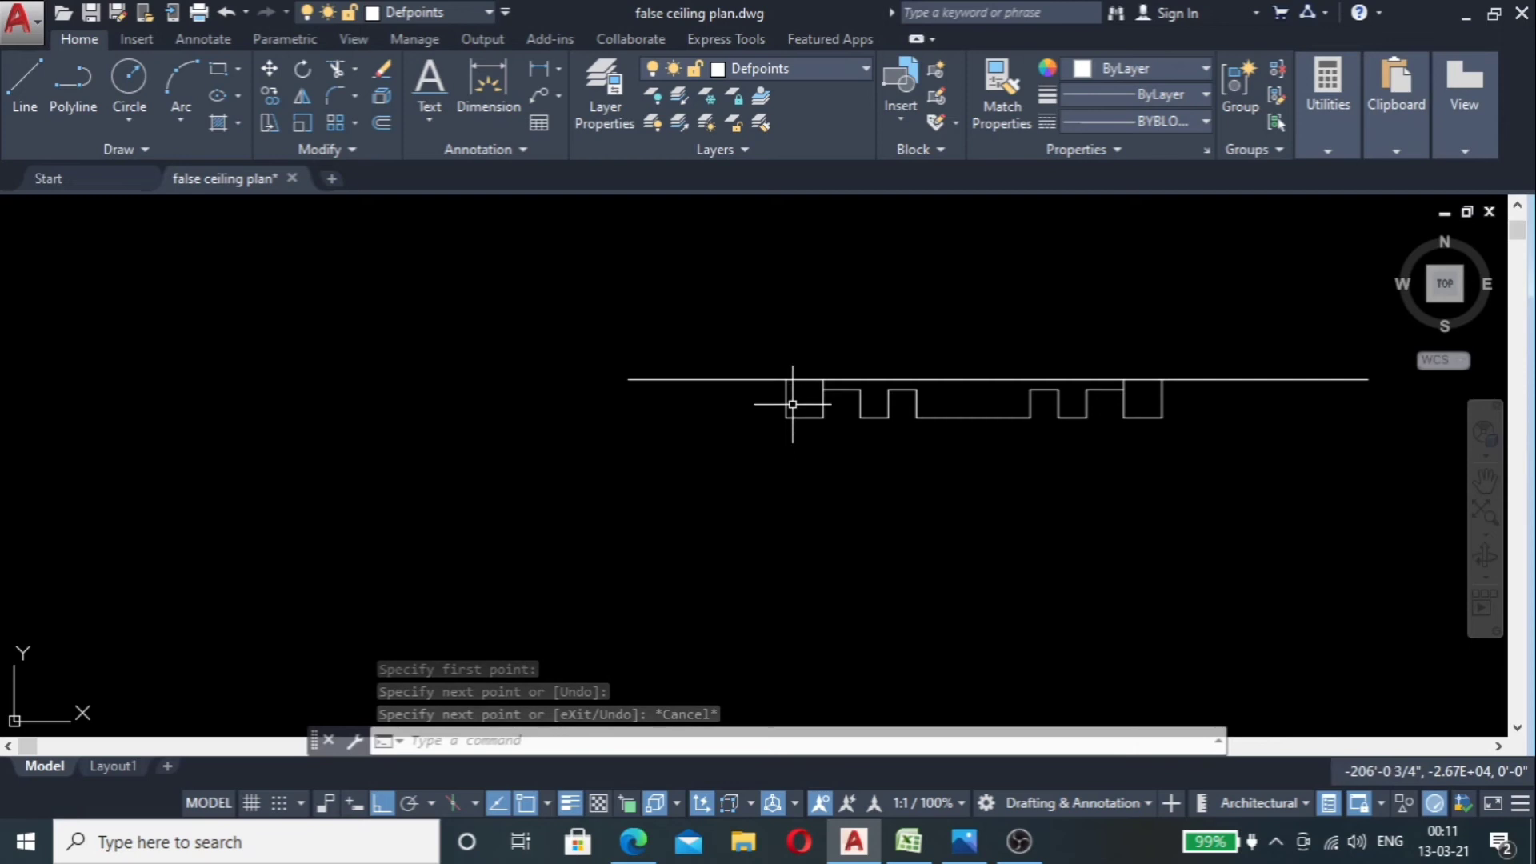
scroll(799, 364, "up", 2)
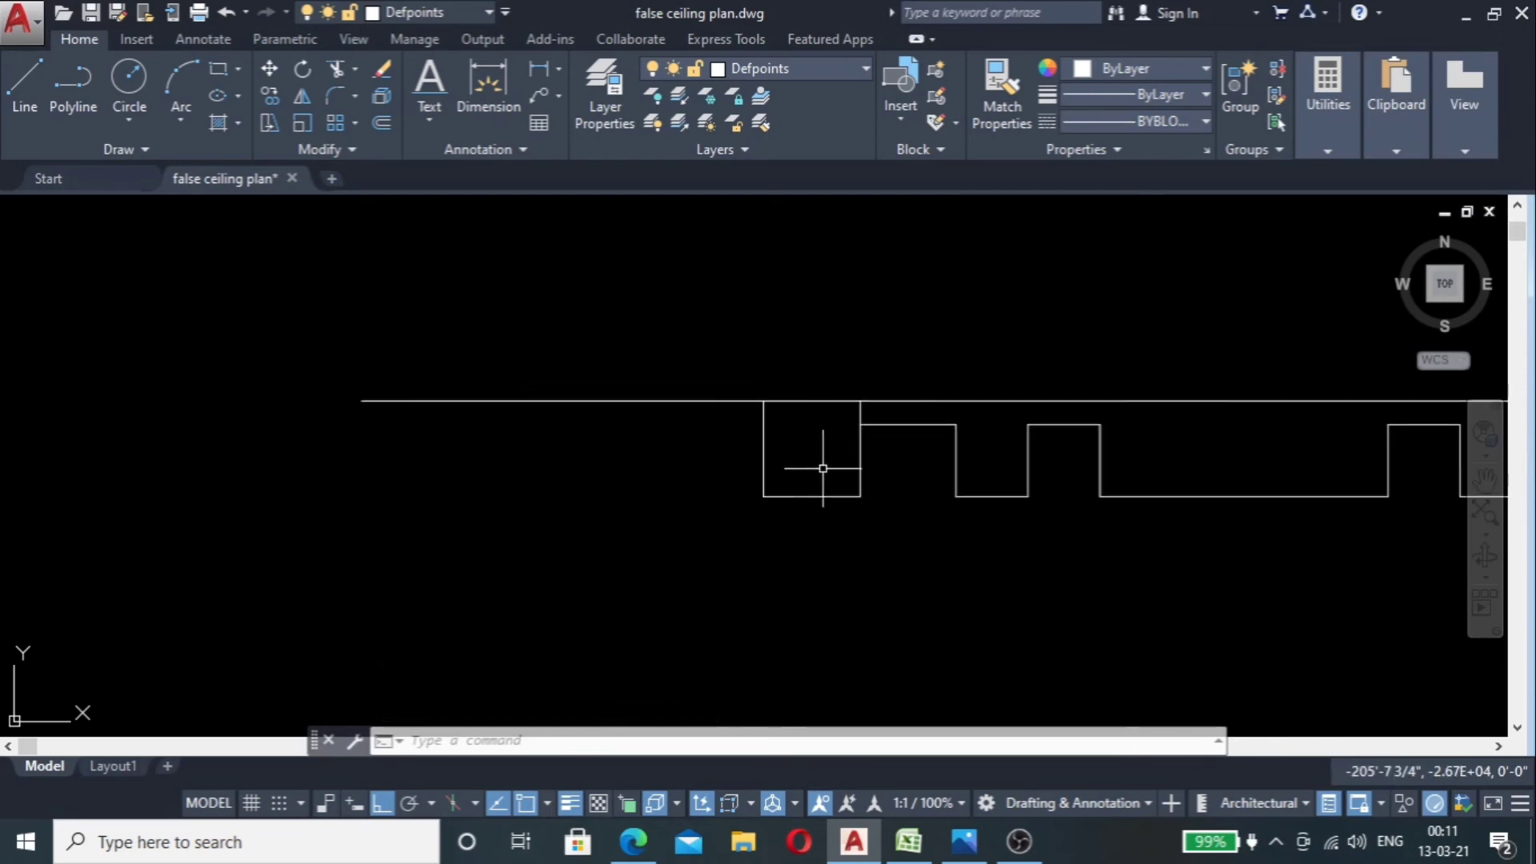
type("f")
key("Return")
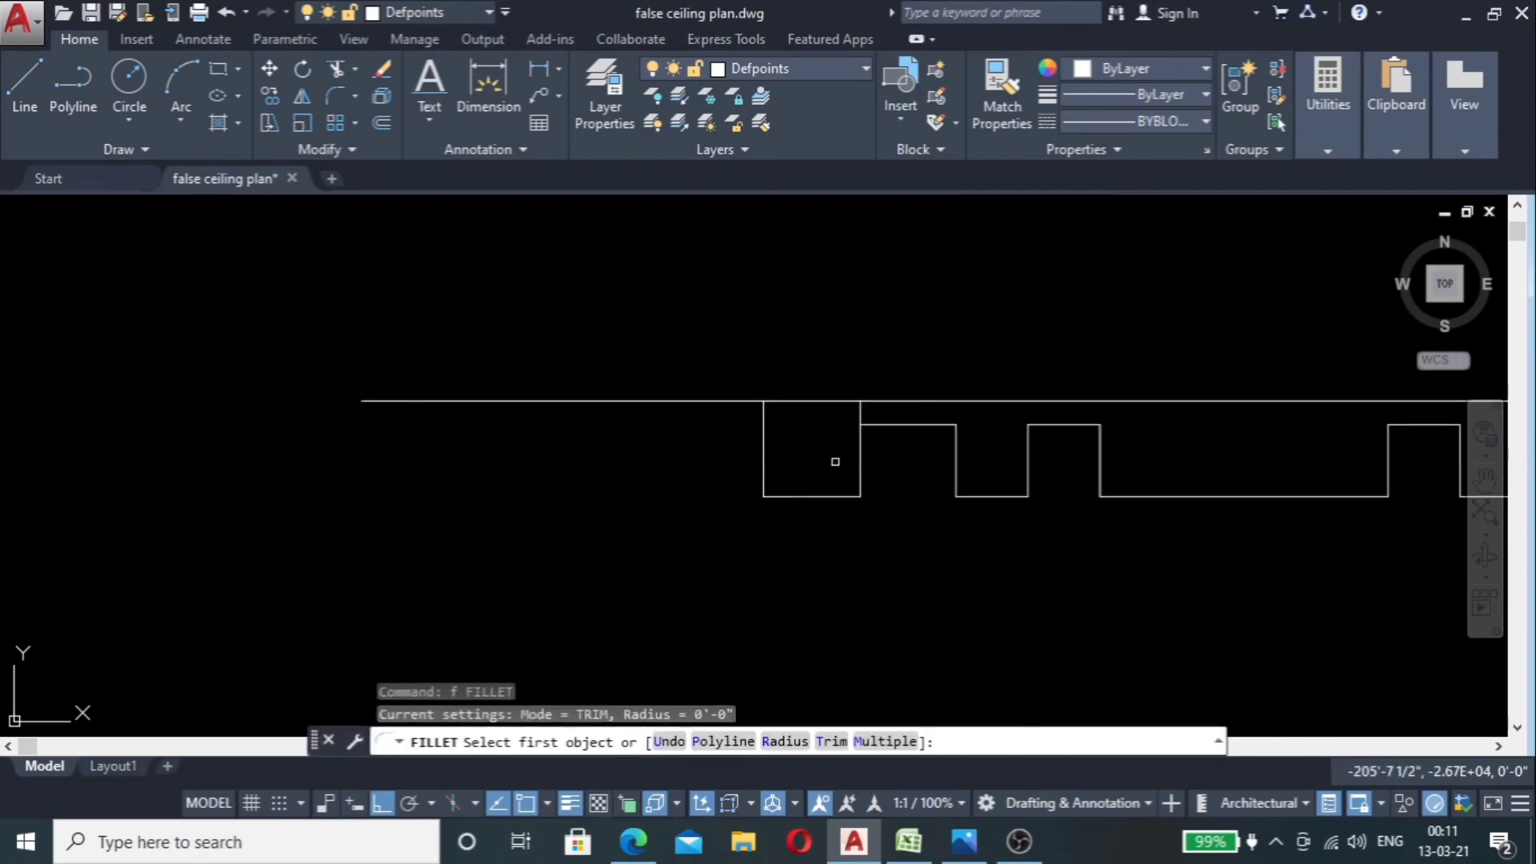
left_click(862, 448)
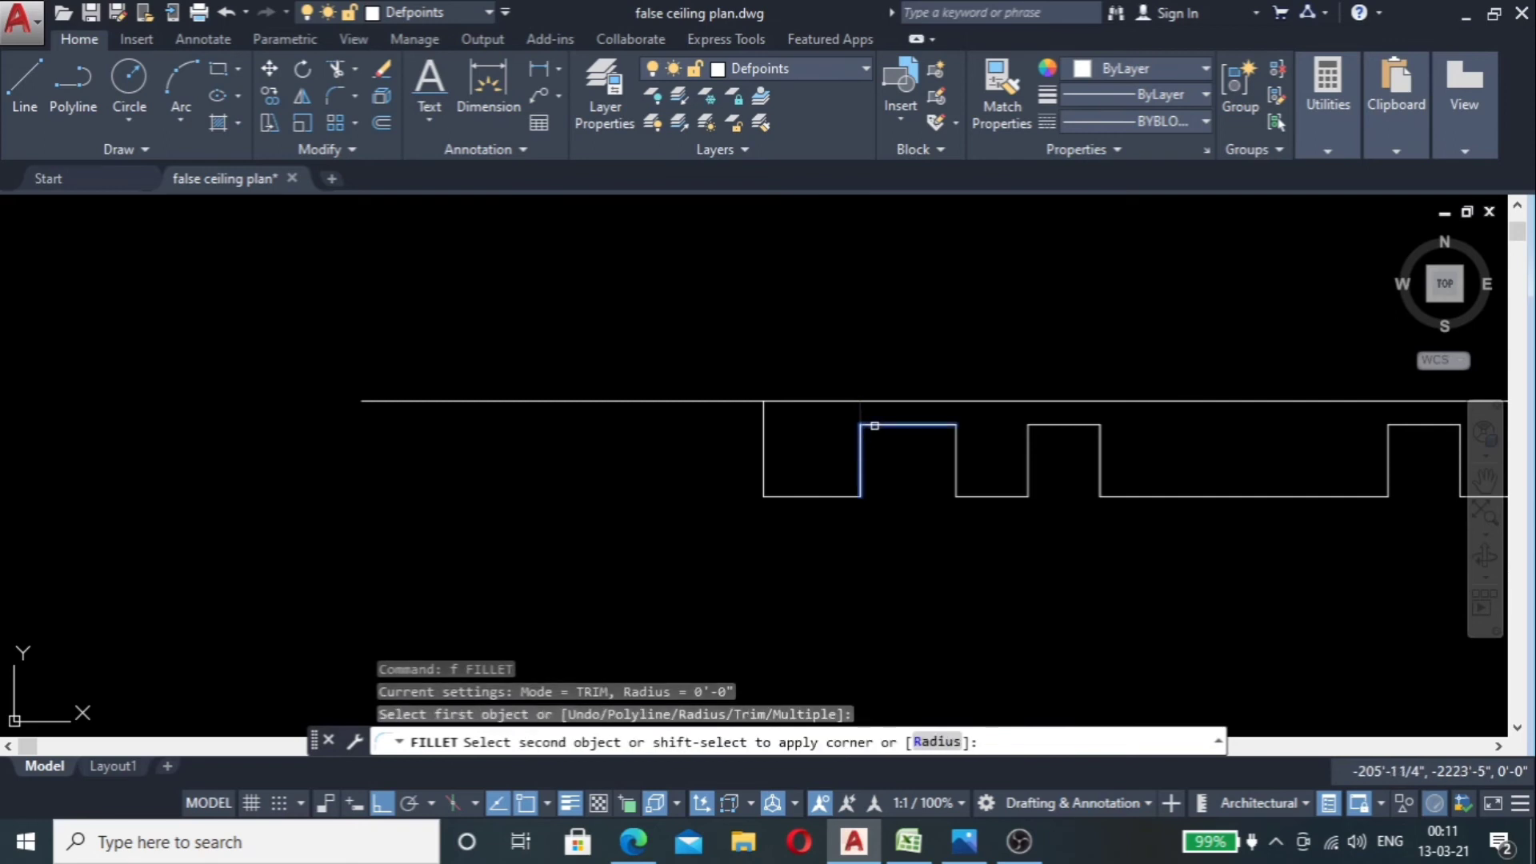
left_click(875, 425)
Step: Fillet the raised horizontal line with the inner vertical of the right end drop into a zero-radius corner
scroll(1035, 463, "down", 4)
scroll(1124, 445, "up", 5)
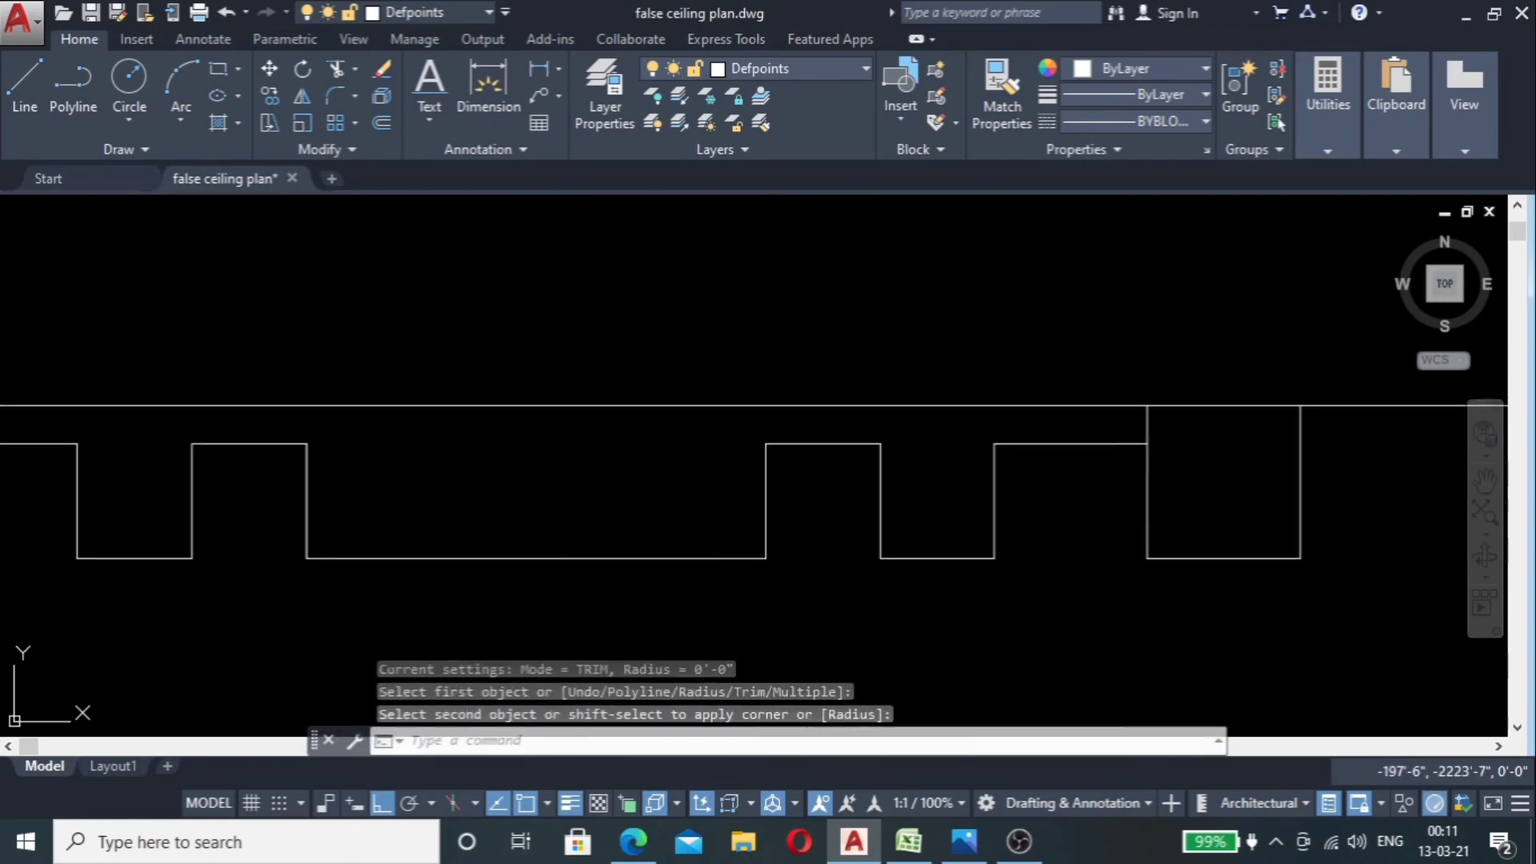
key("Return")
left_click(1118, 447)
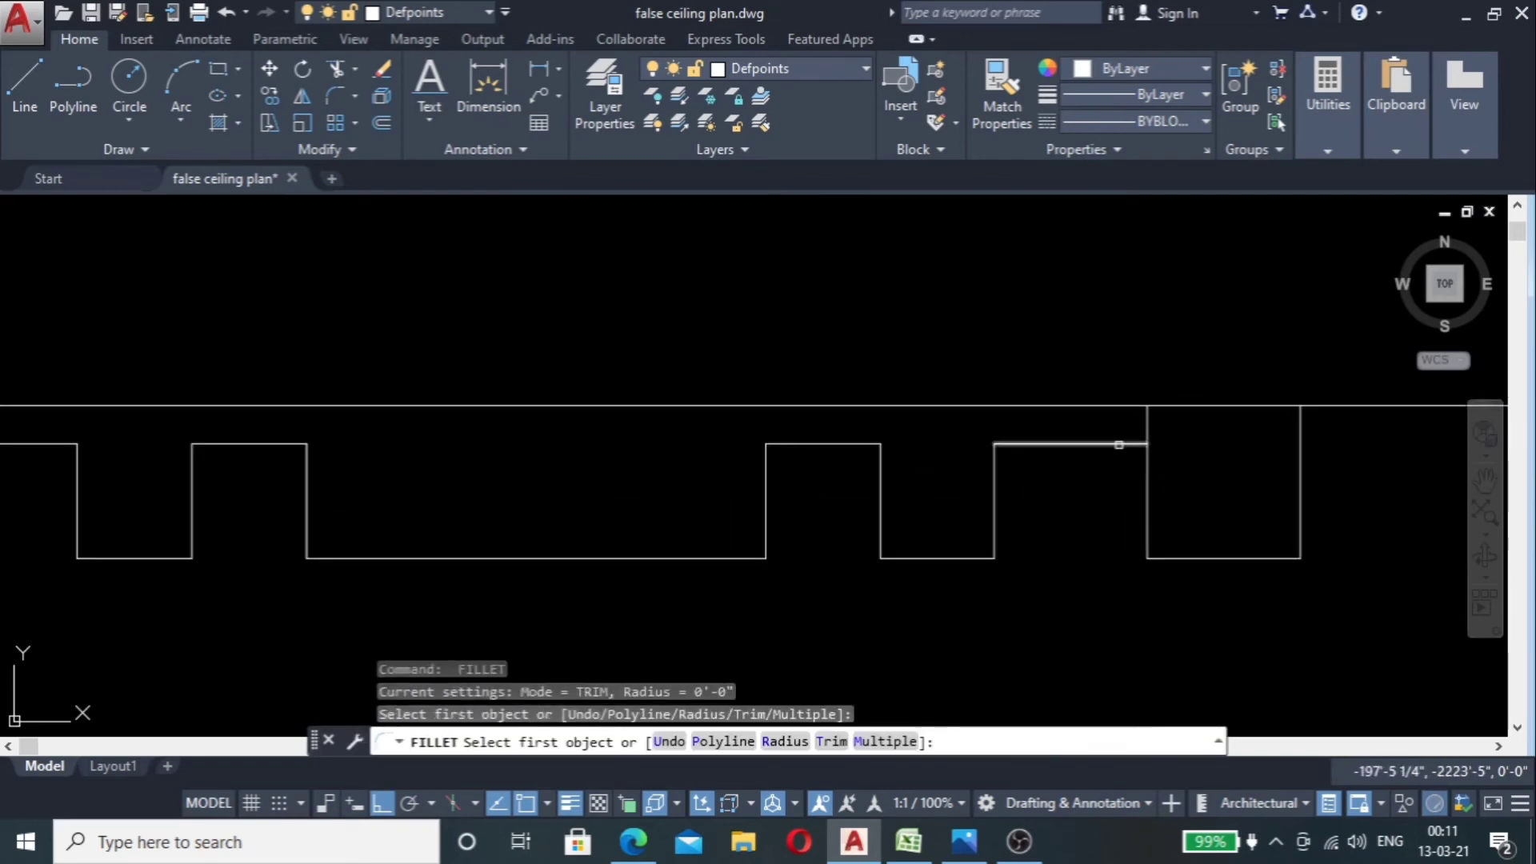
left_click(1119, 445)
left_click(1145, 477)
scroll(1320, 405, "down", 2)
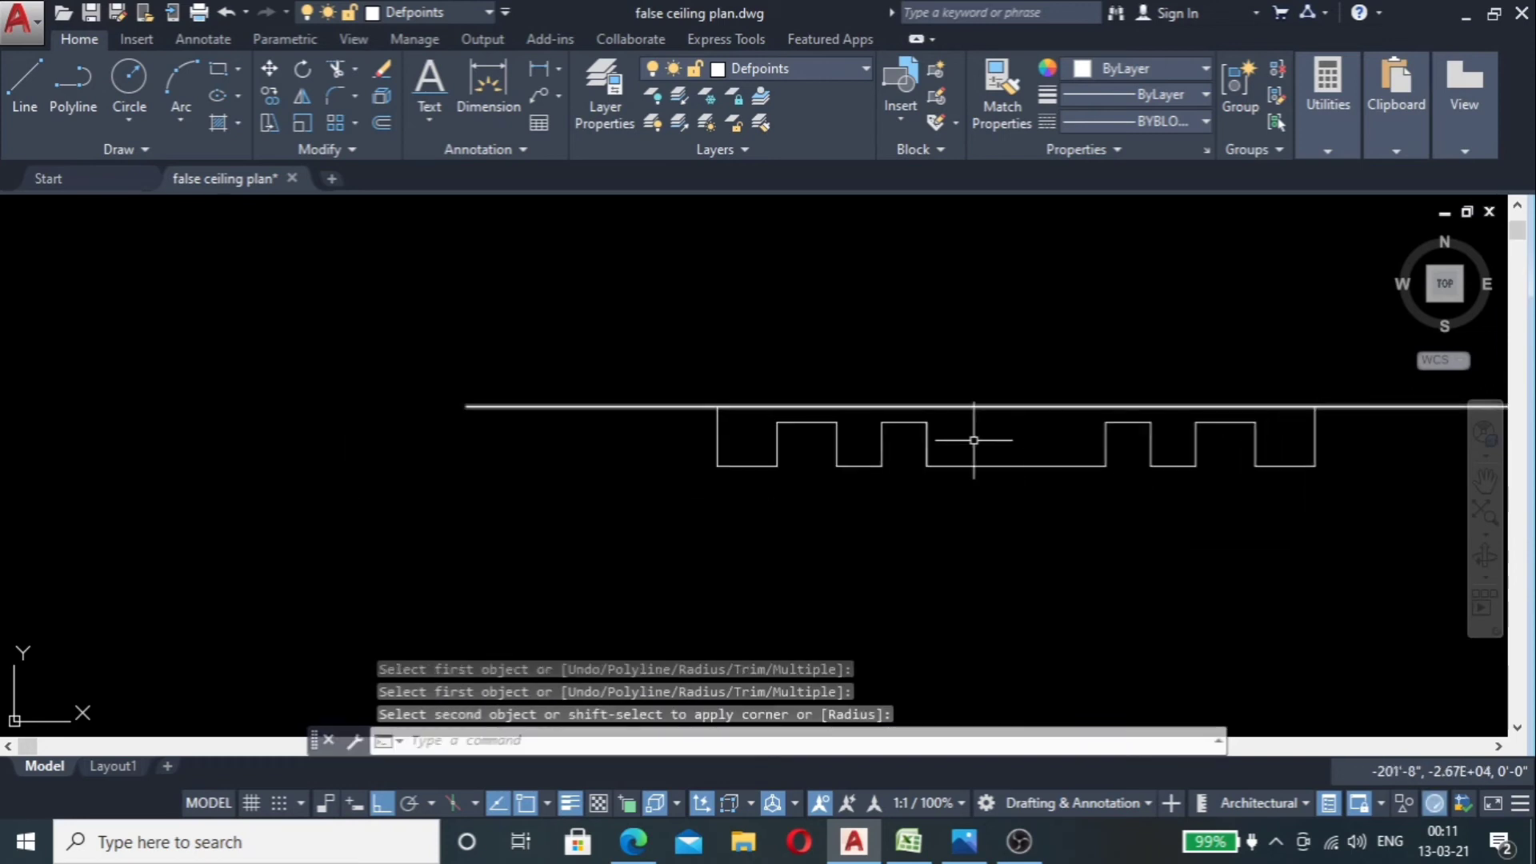
Step: Examine the ceiling section profile against the false ceiling plan above it
scroll(917, 522, "down", 2)
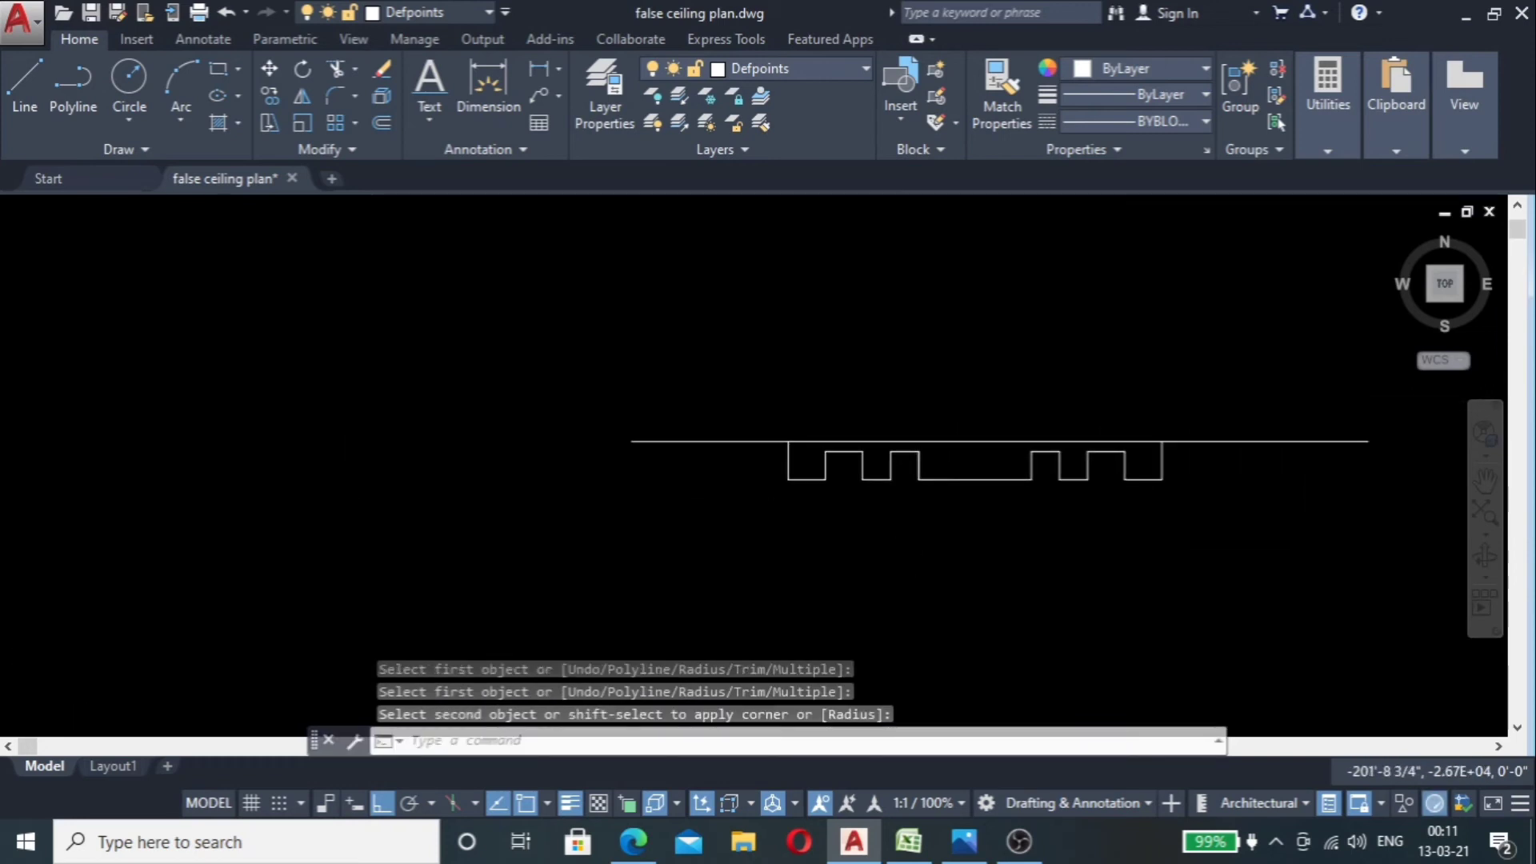
scroll(864, 508, "down", 2)
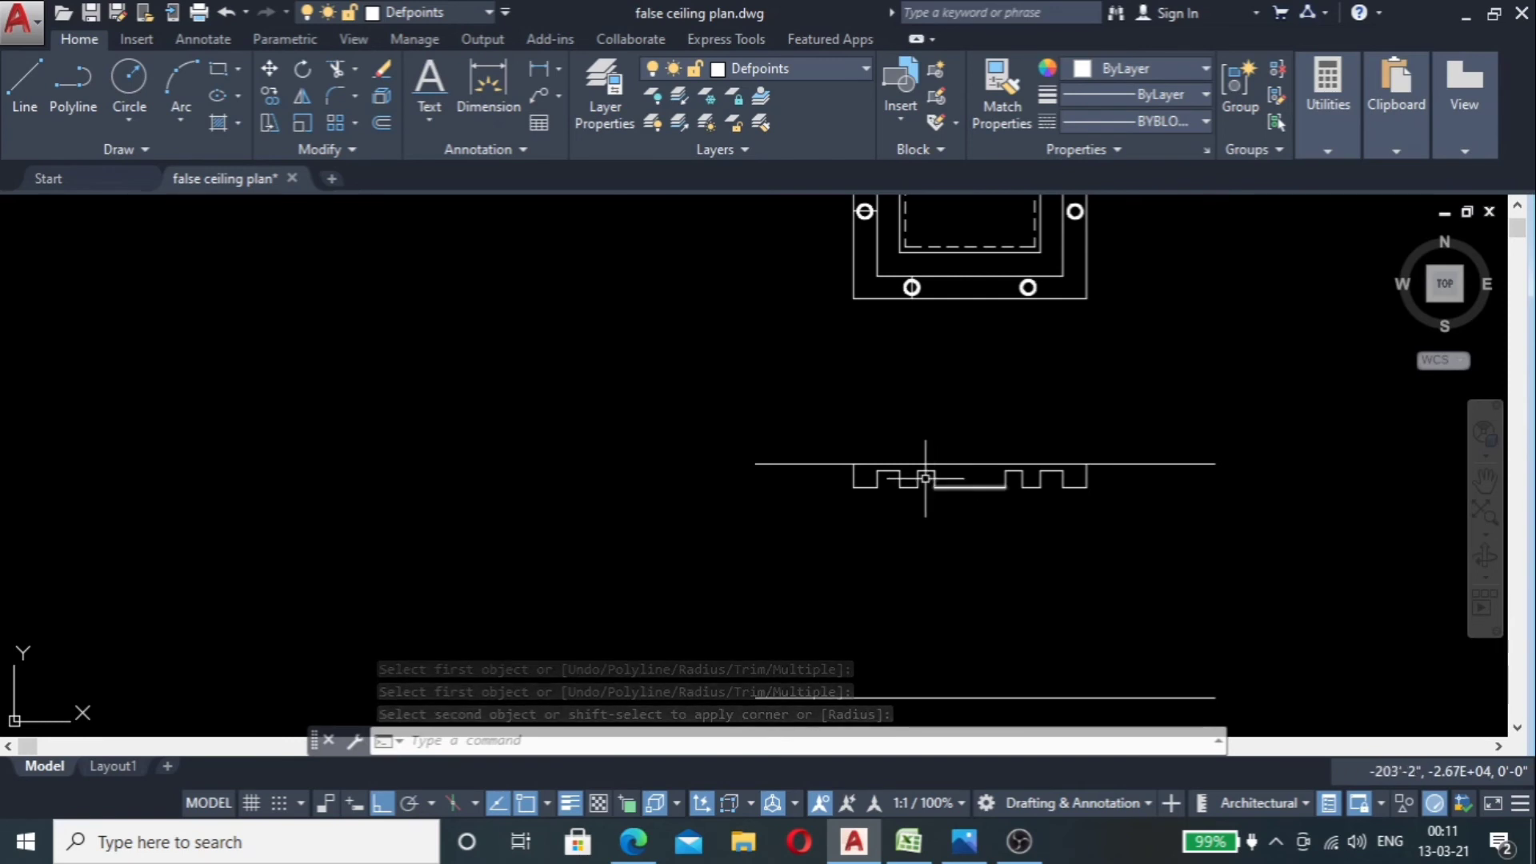
scroll(925, 478, "up", 5)
scroll(898, 480, "down", 2)
scroll(935, 497, "up", 5)
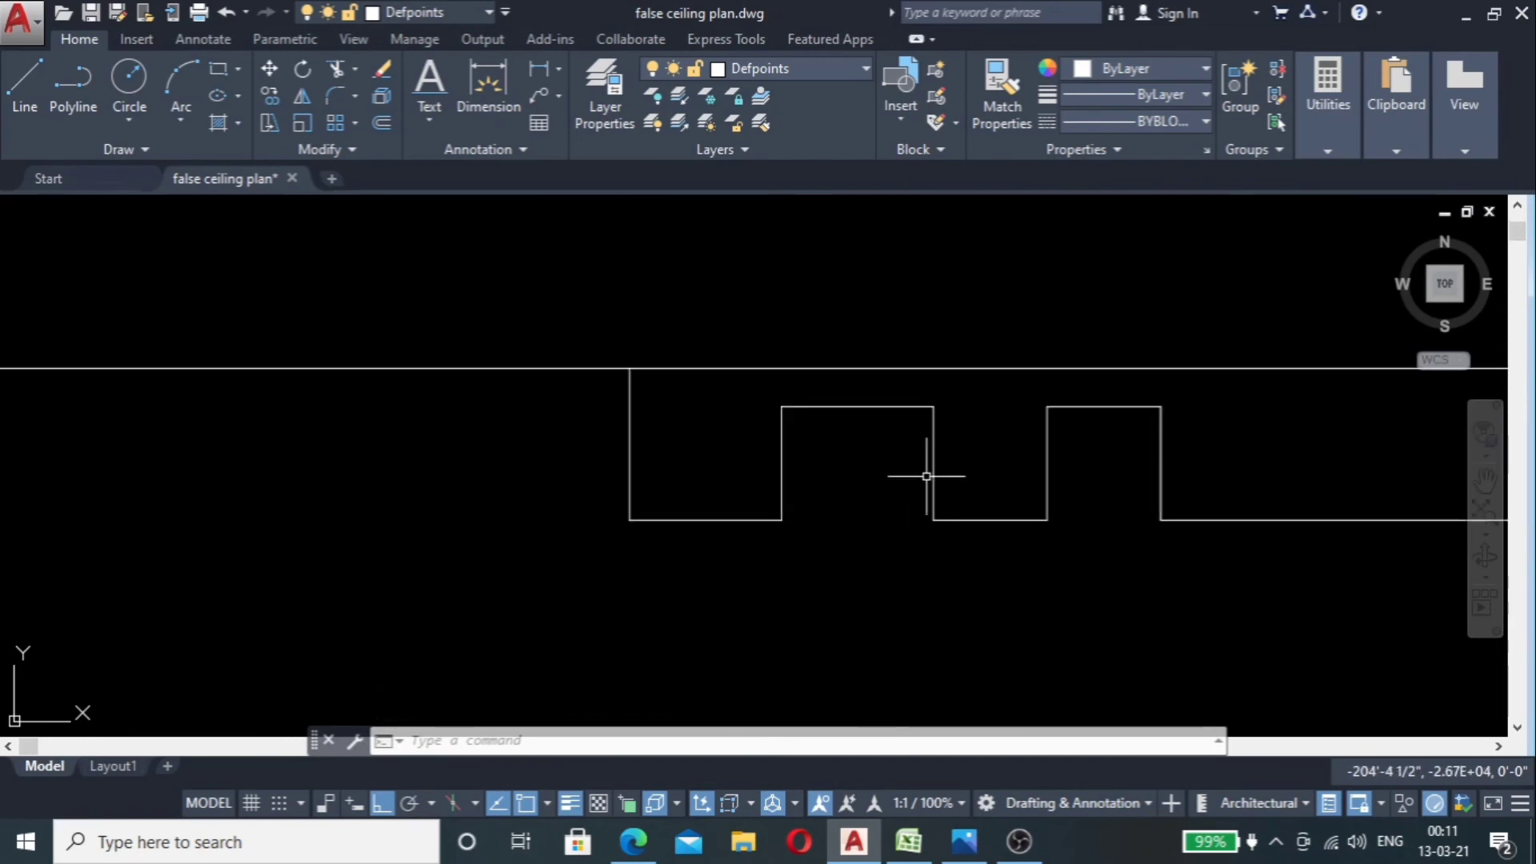
scroll(973, 448, "down", 5)
scroll(955, 221, "up", 6)
scroll(968, 224, "up", 2)
scroll(1000, 220, "down", 4)
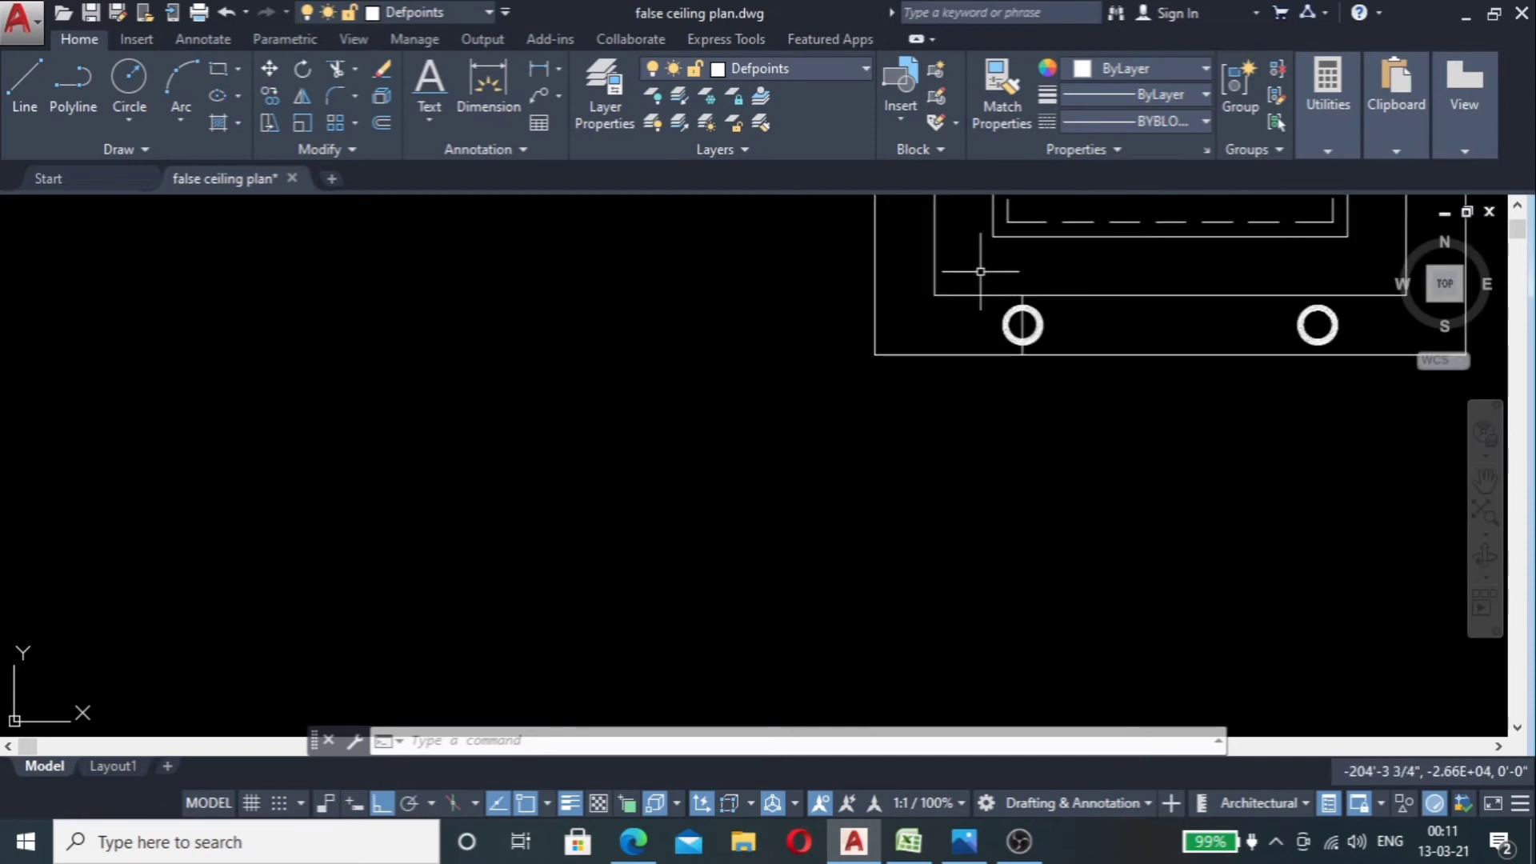
scroll(980, 276, "down", 4)
scroll(977, 398, "up", 2)
scroll(977, 394, "down", 5)
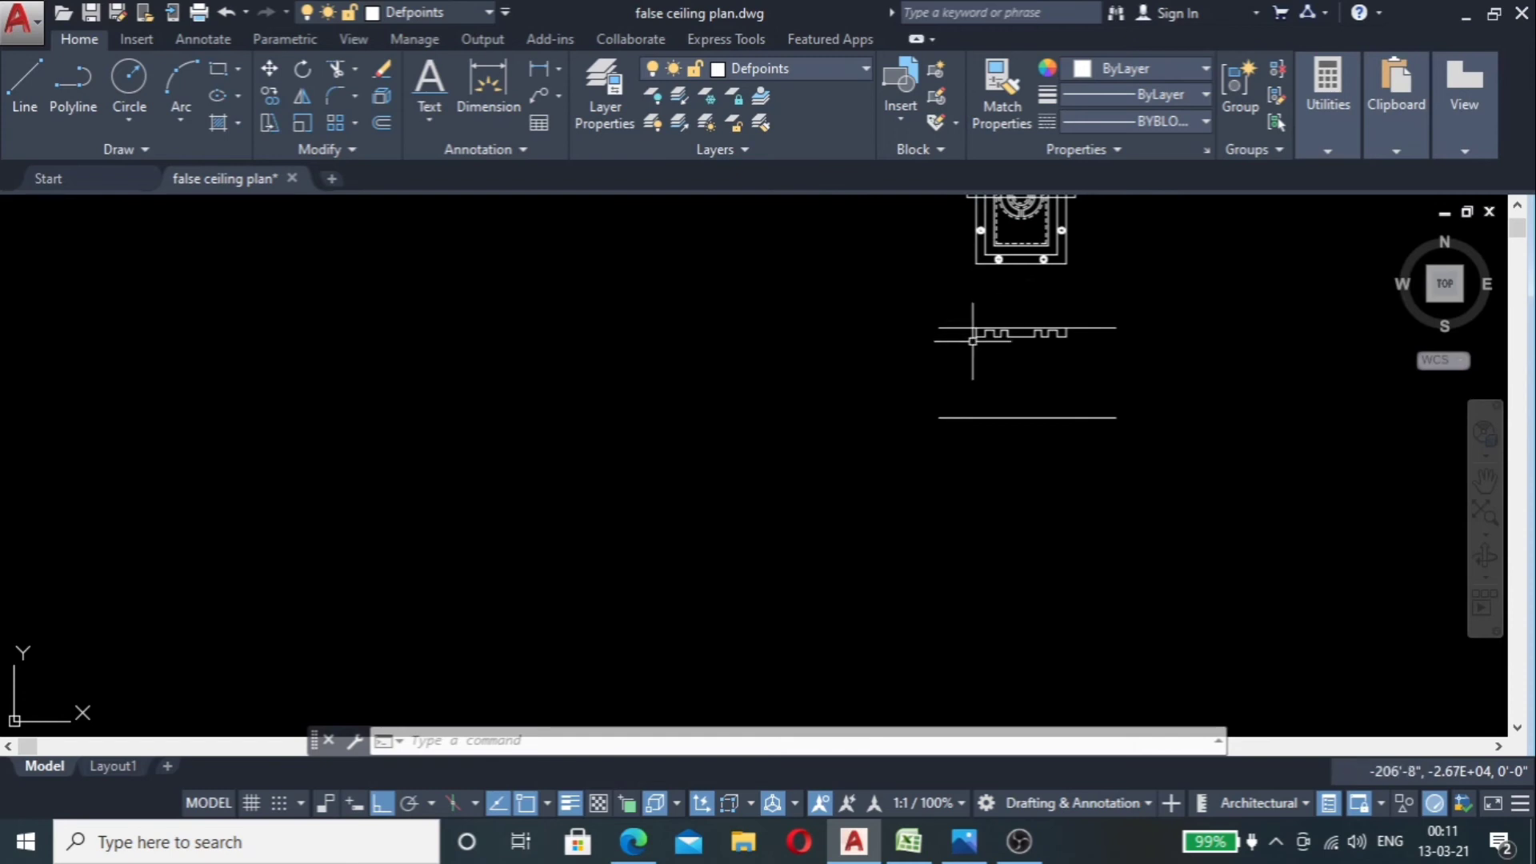
Step: Draw vertical construction lines from the lower-left and lower-right corners of the plan's dashed rectangle down across the section
type("xlv")
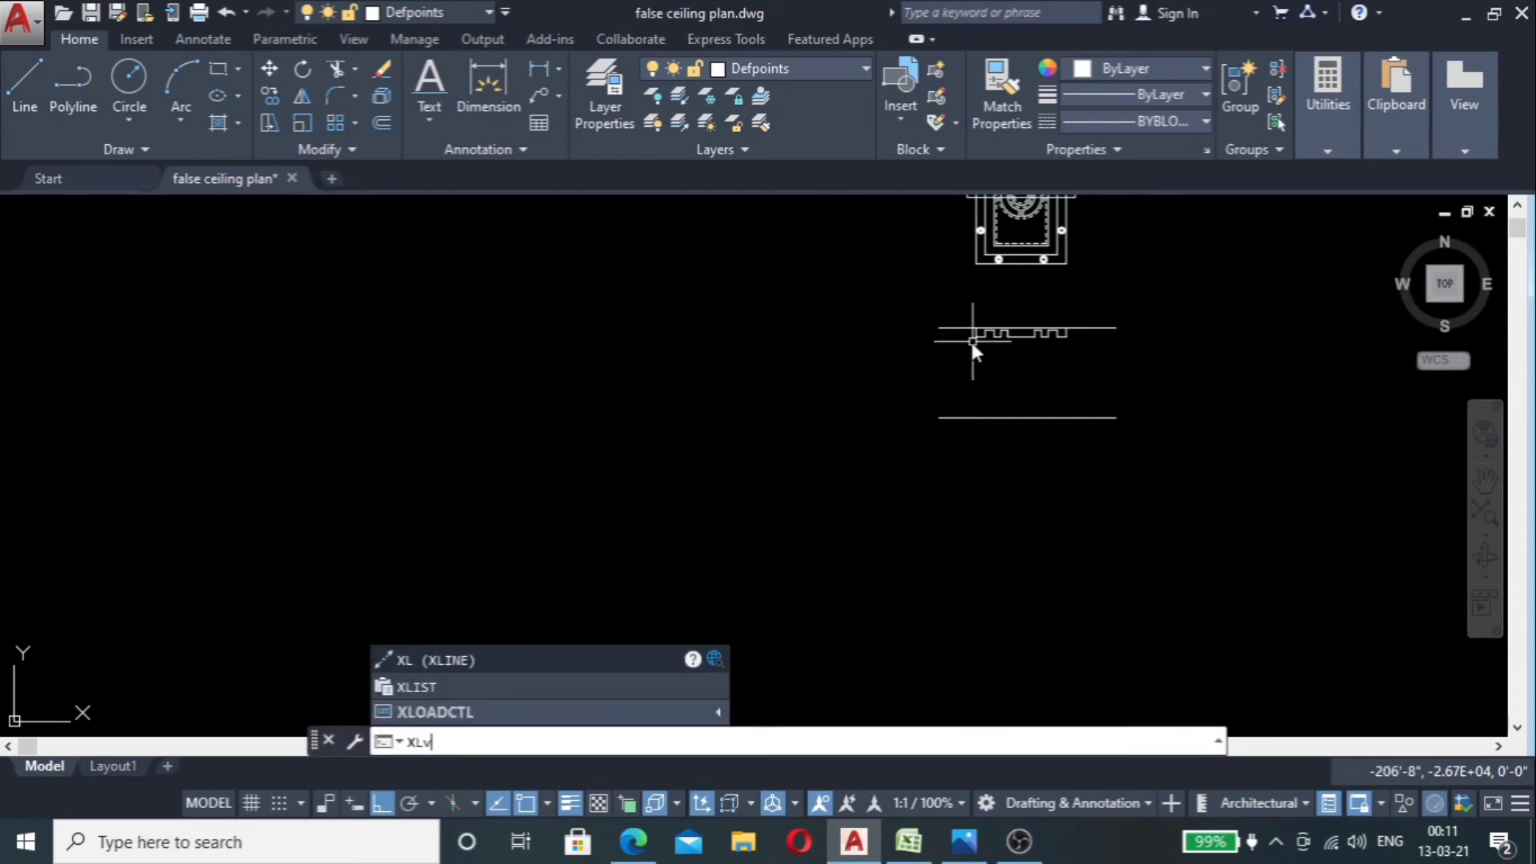
key("Return")
scroll(1010, 235, "up", 3)
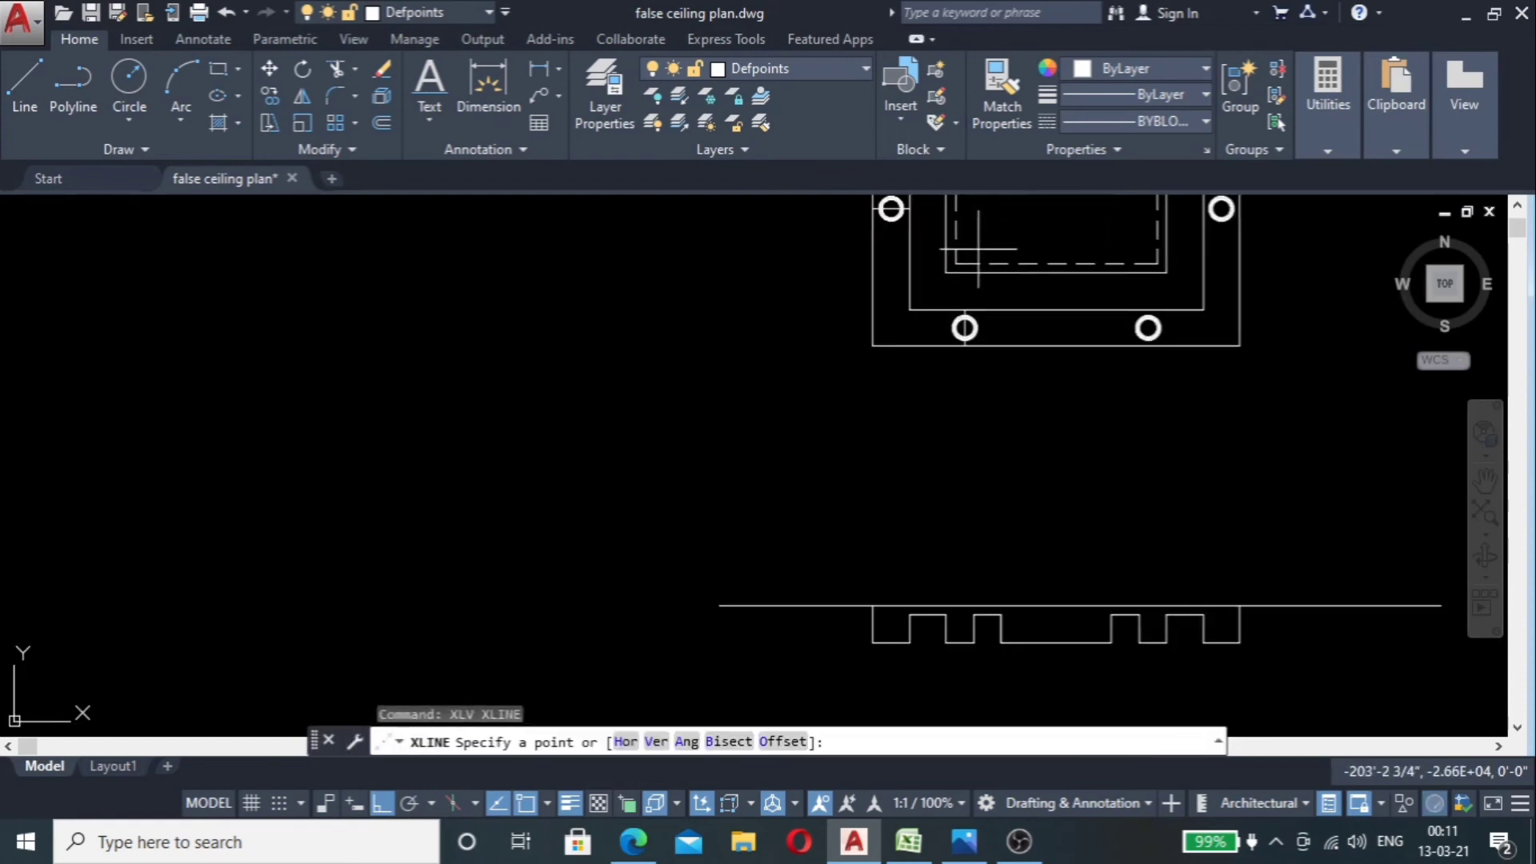
left_click(955, 264)
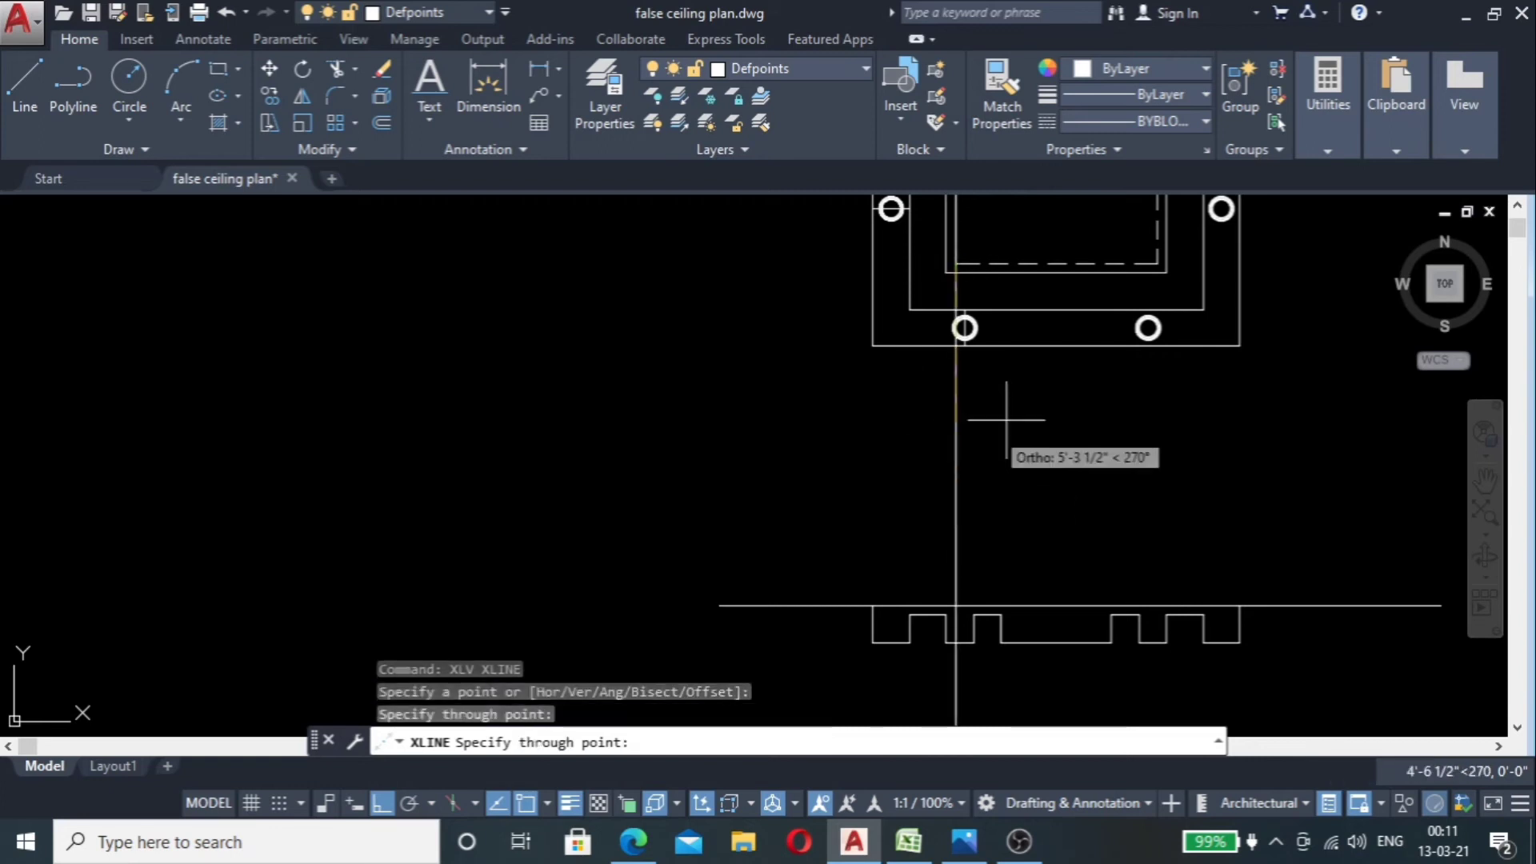
key("Escape")
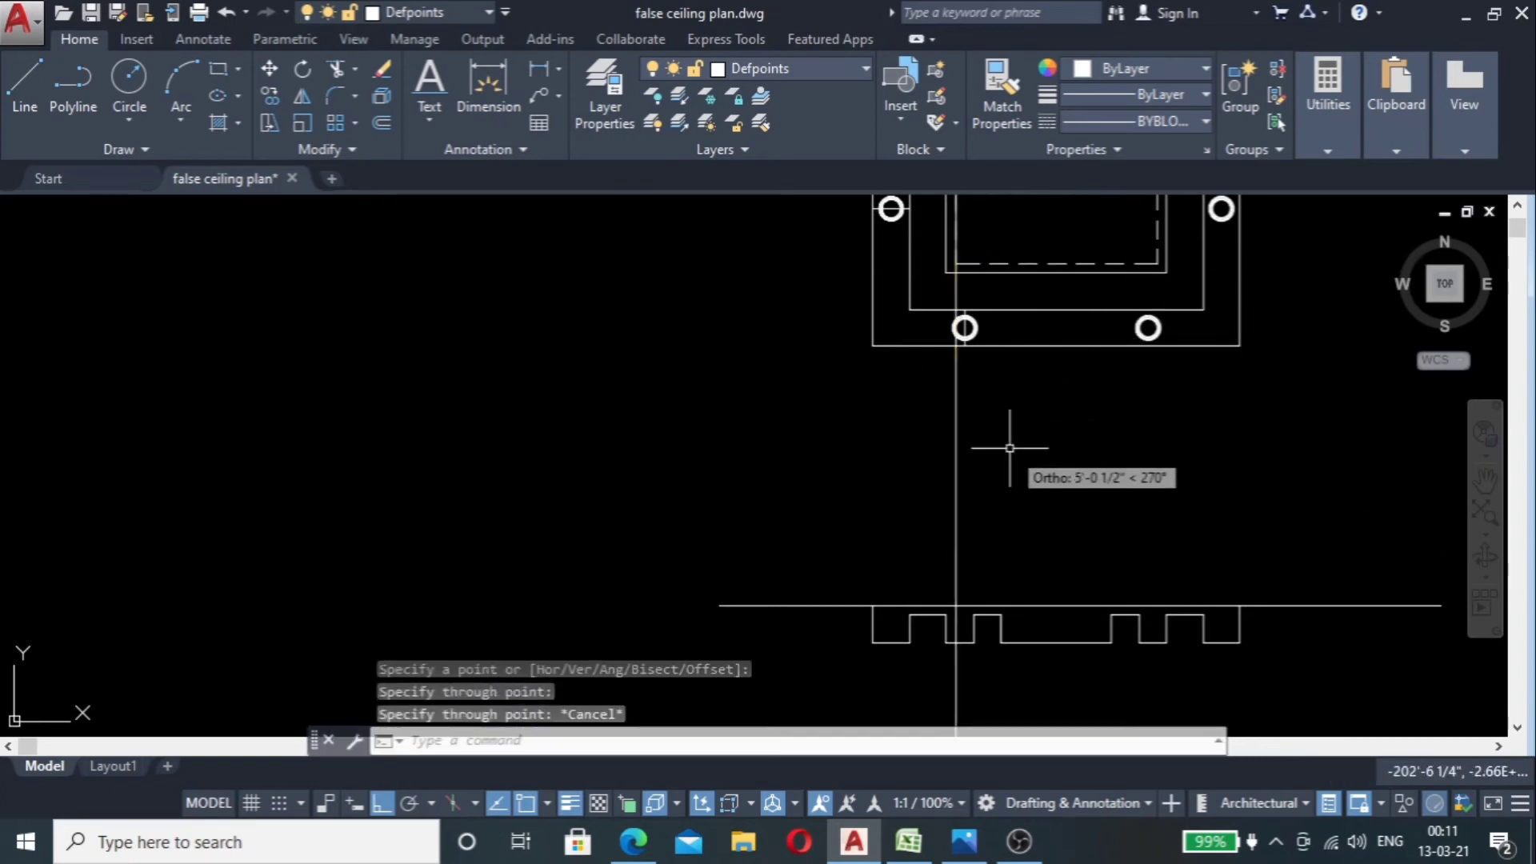
key("Return")
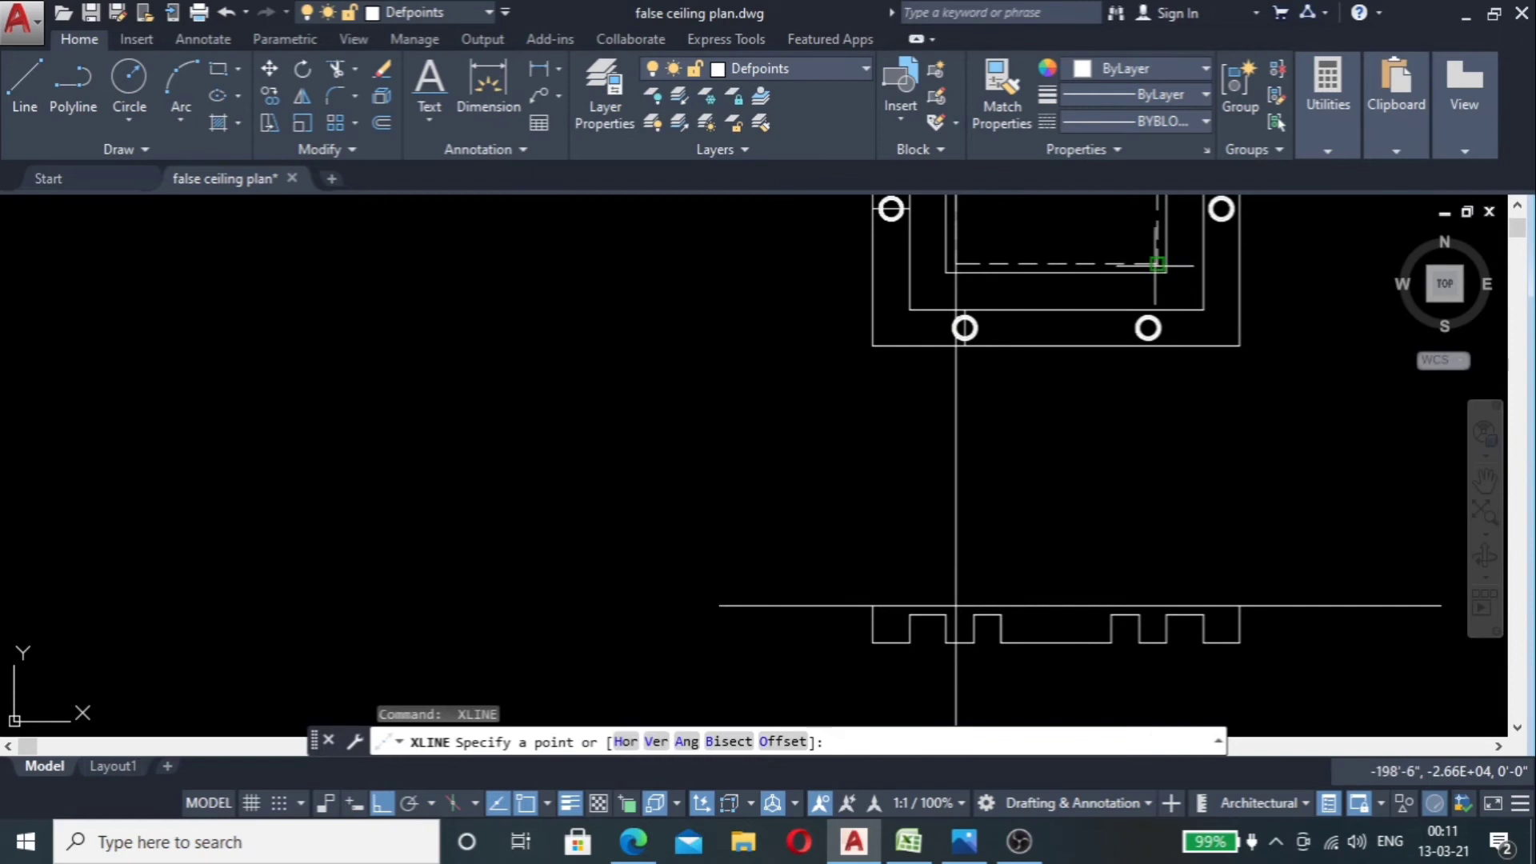
left_click(1158, 264)
left_click(1142, 463)
key("Escape")
Step: Delete the vertical line just before the left construction line, between the raised section and the lower ceiling line
scroll(1138, 443, "down", 2)
scroll(1138, 443, "down", 3)
scroll(1080, 484, "up", 8)
scroll(974, 549, "down", 3)
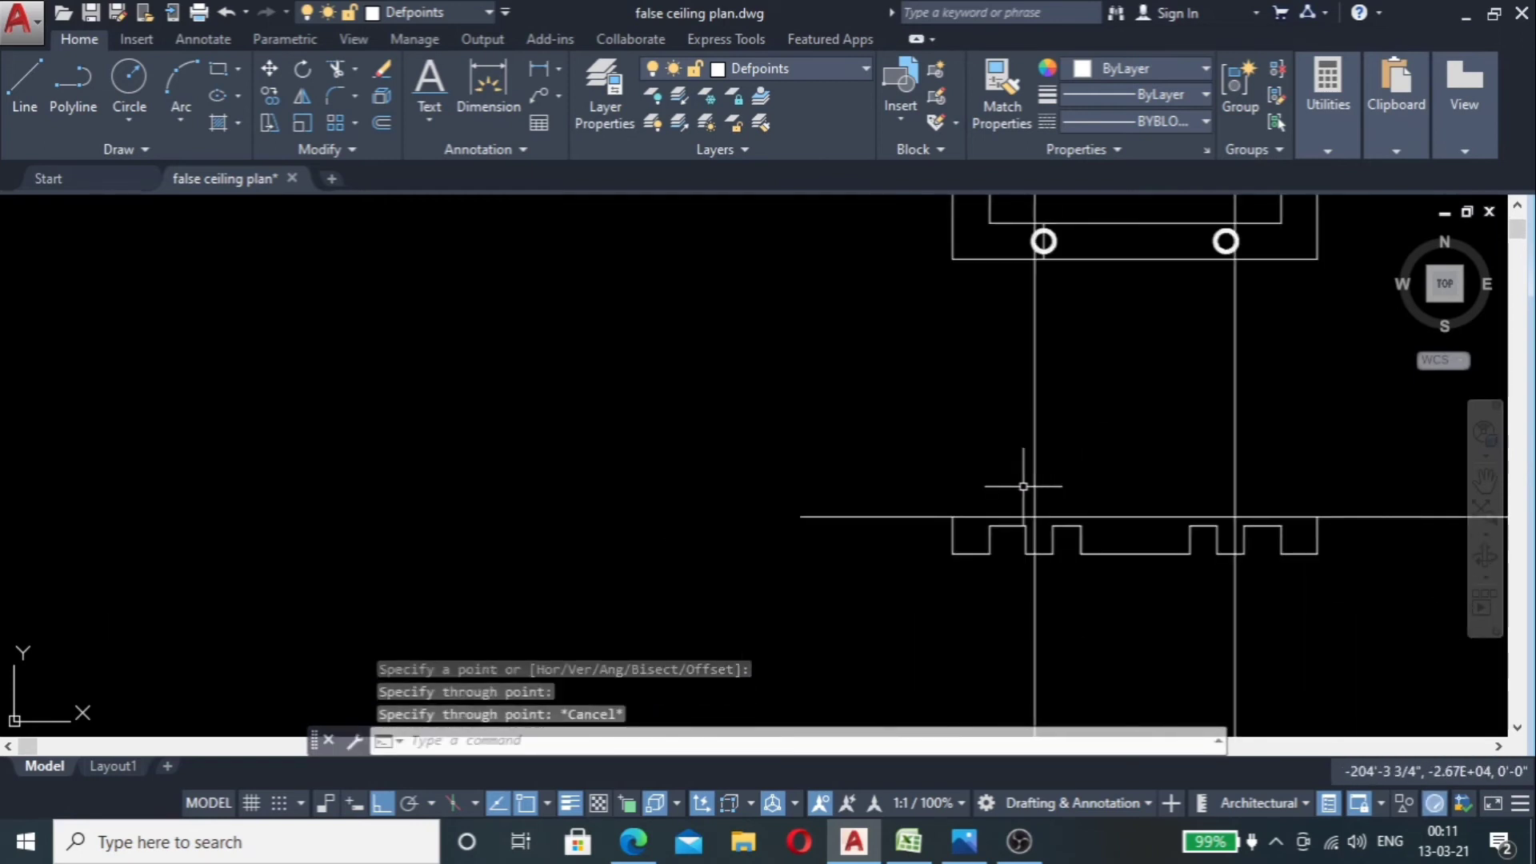
scroll(1015, 538, "up", 6)
scroll(1079, 505, "up", 2)
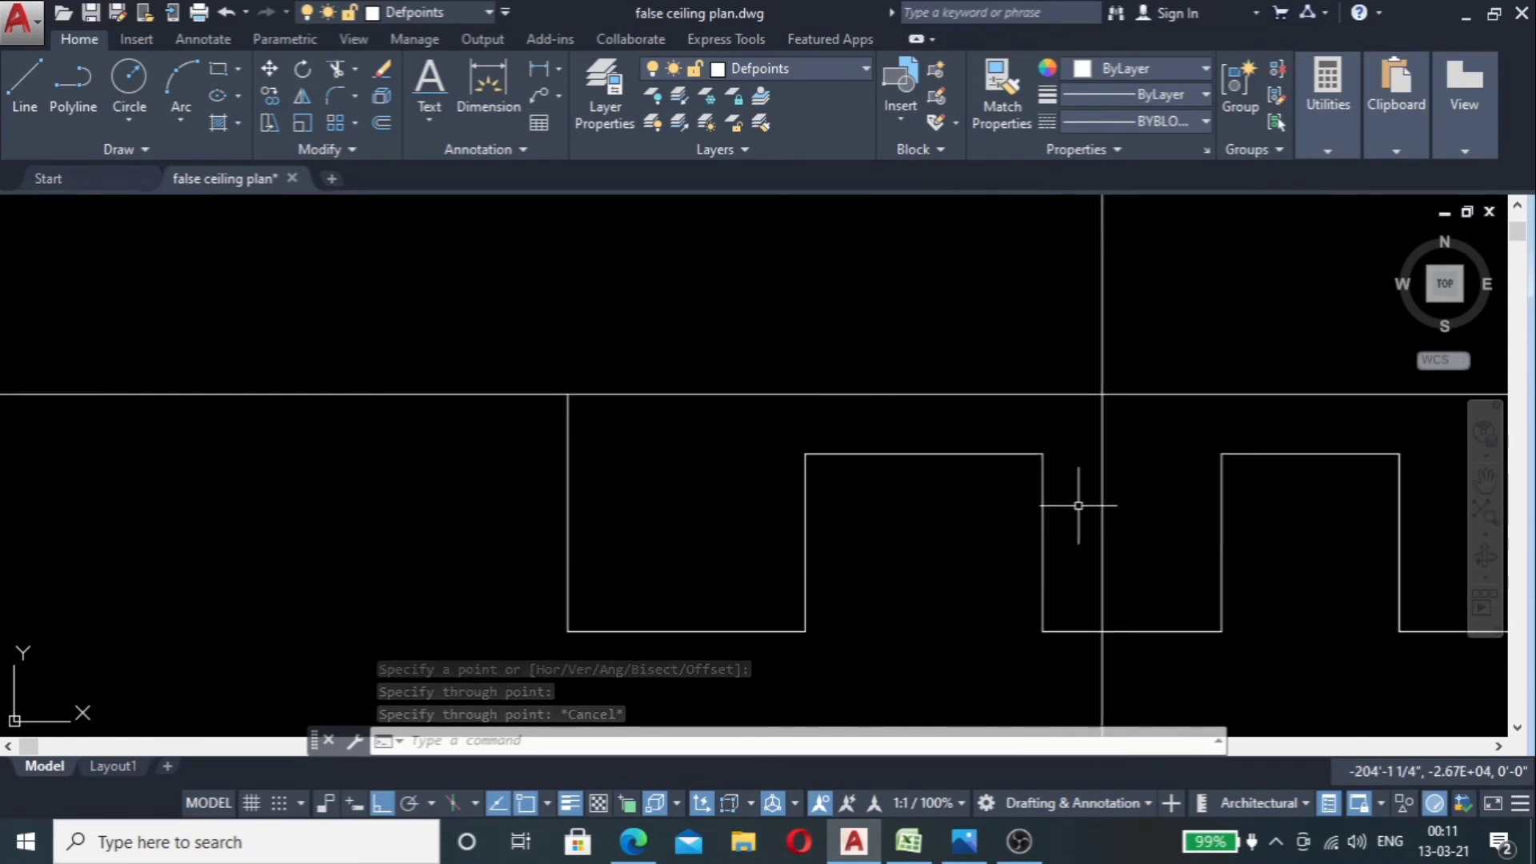
scroll(1090, 617, "up", 4)
scroll(1066, 584, "down", 2)
scroll(1117, 485, "down", 2)
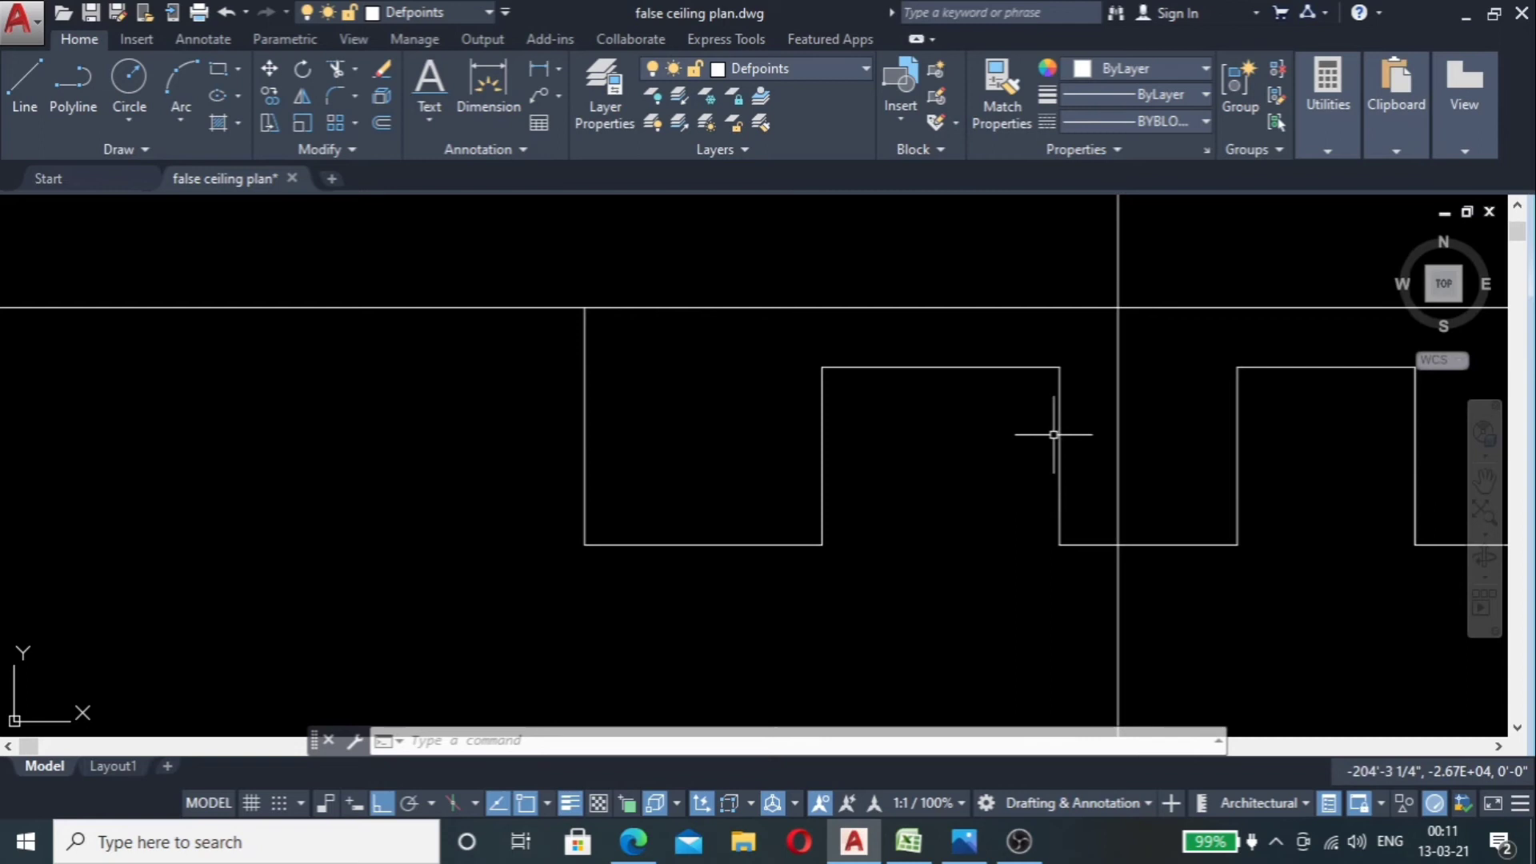
left_click(1062, 524)
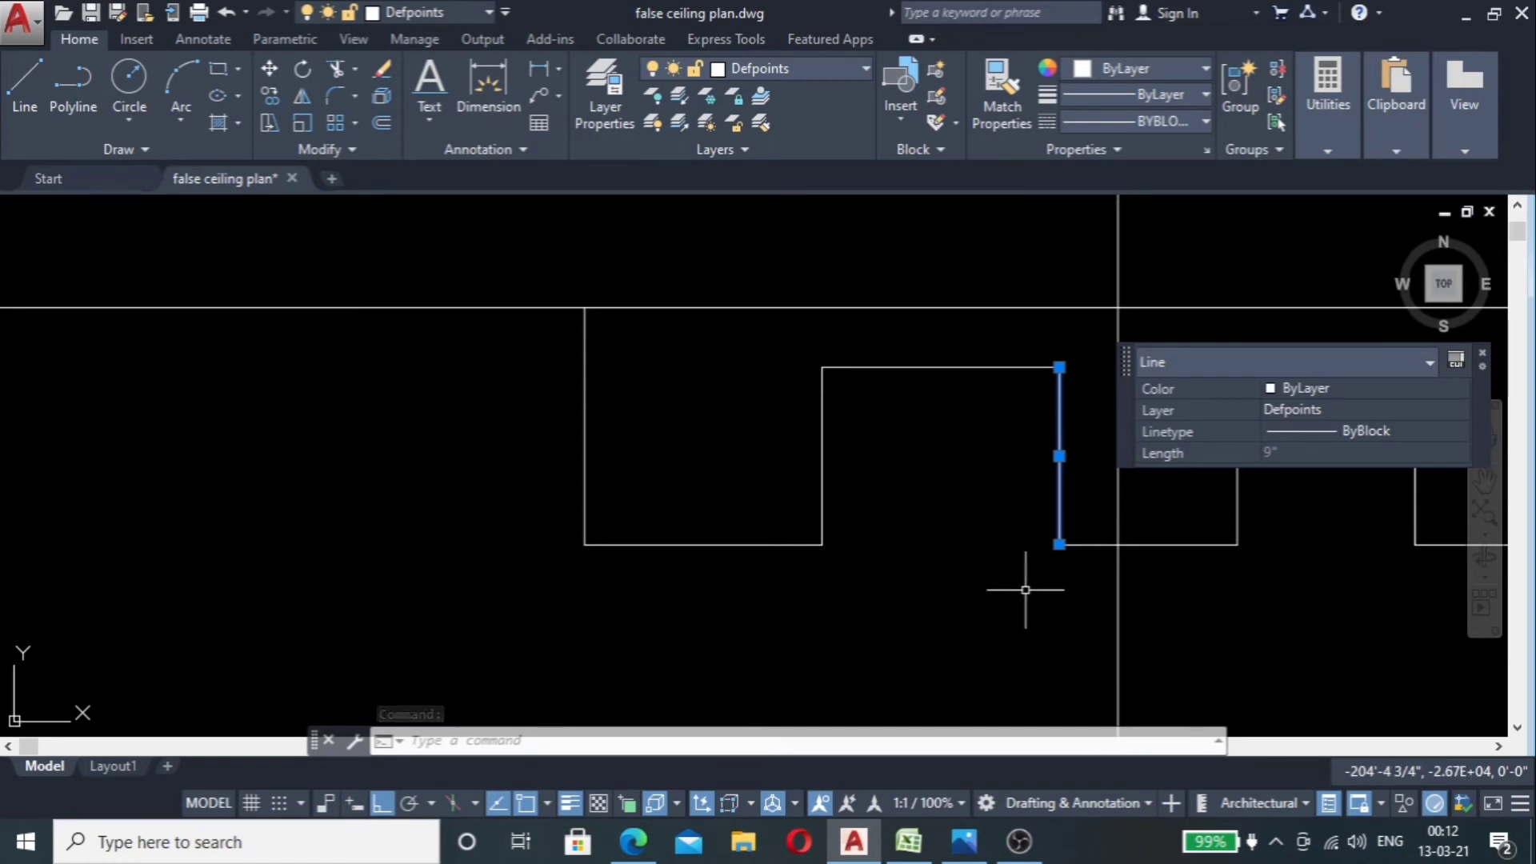
key("Delete")
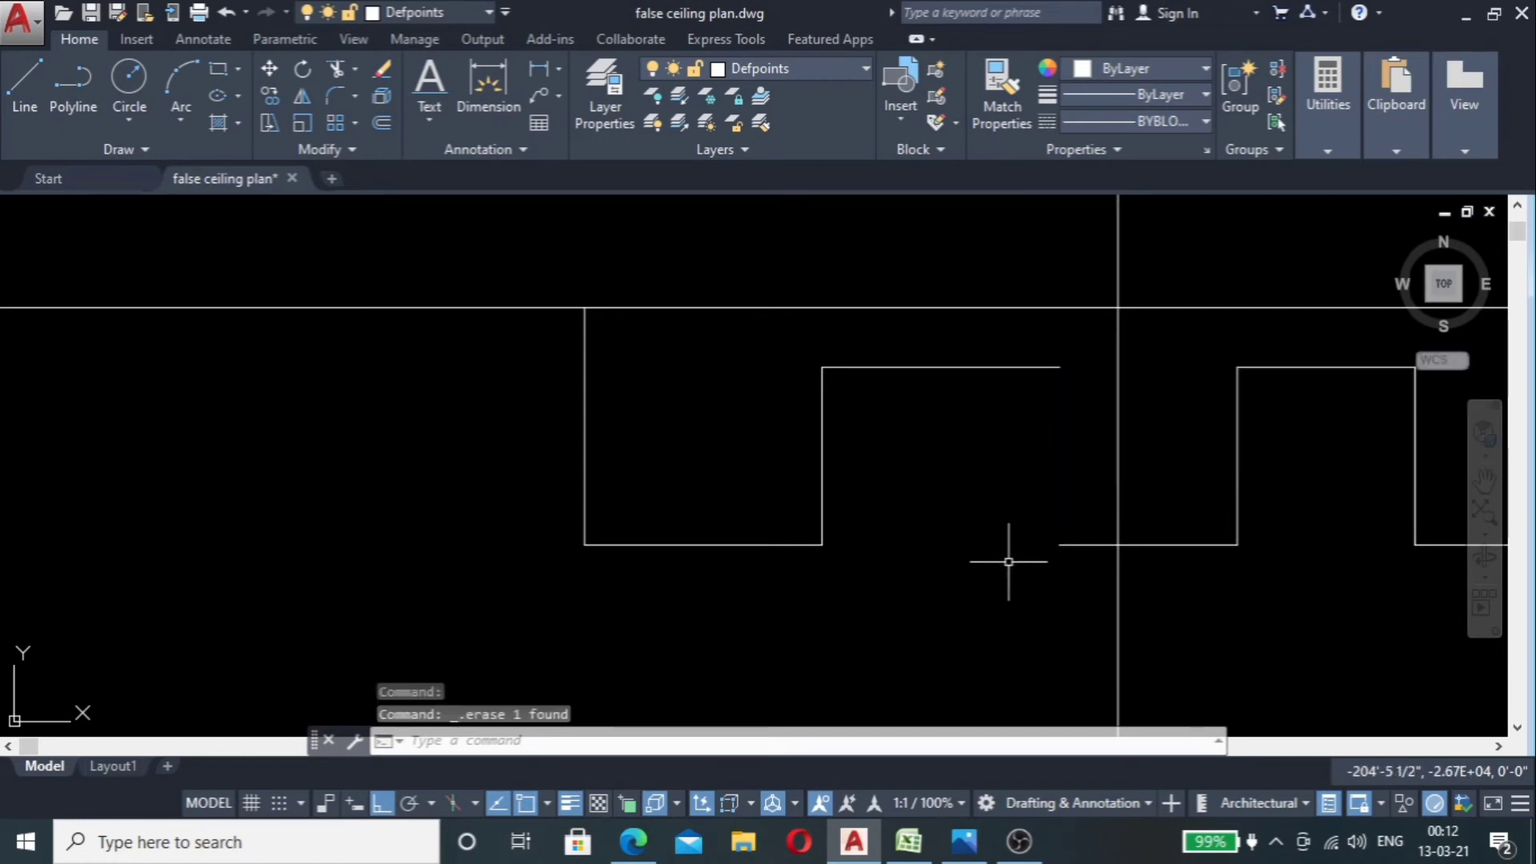
Step: Draw a stepped profile from the lower line's open end: 3" up, across to the construction line, up, and back to the raised line's end
type("l")
key("Return")
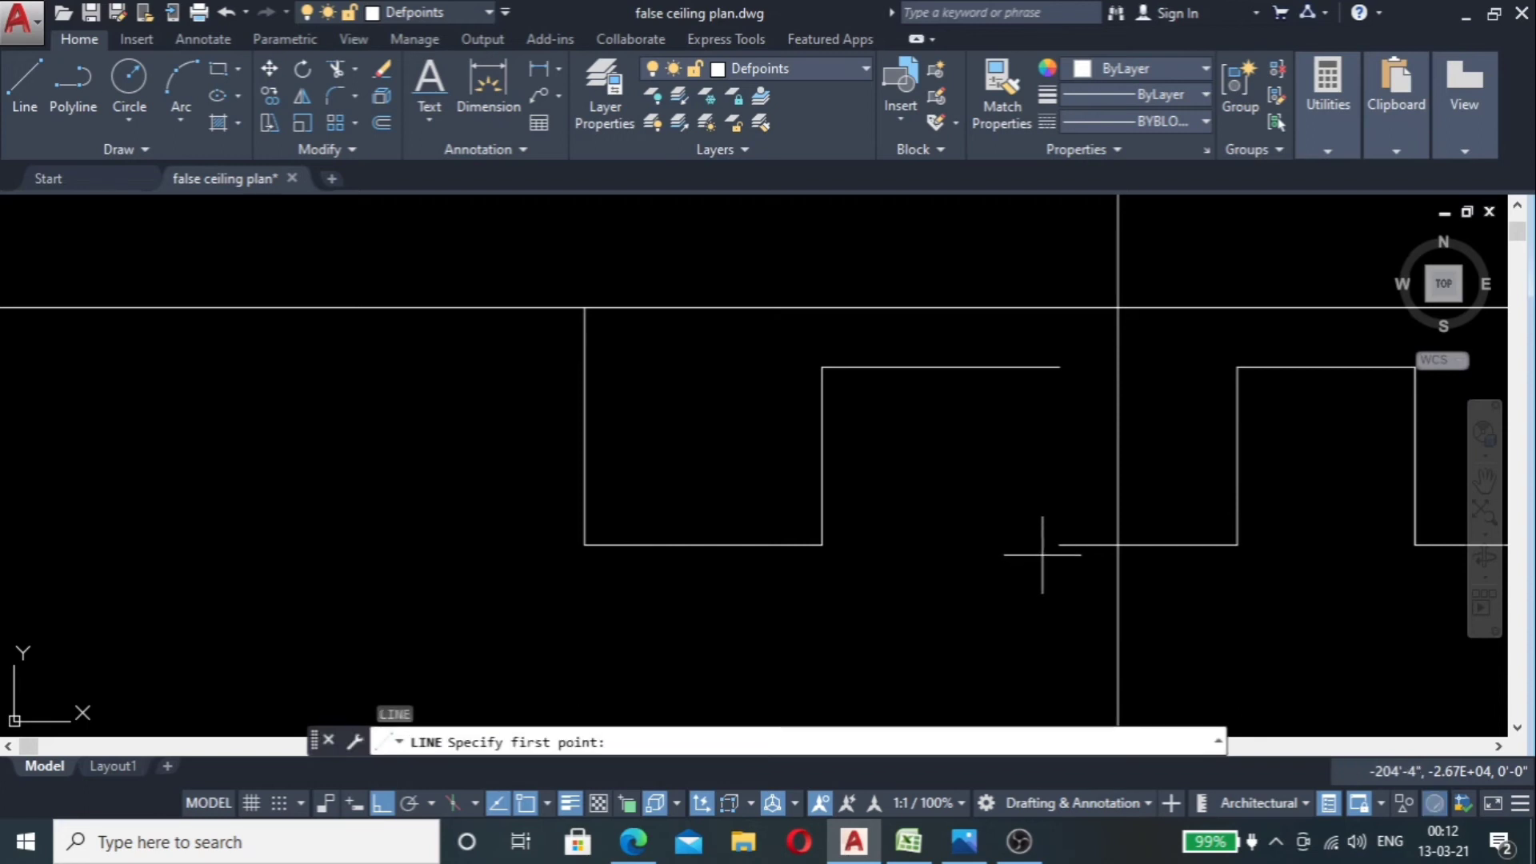
left_click(1059, 544)
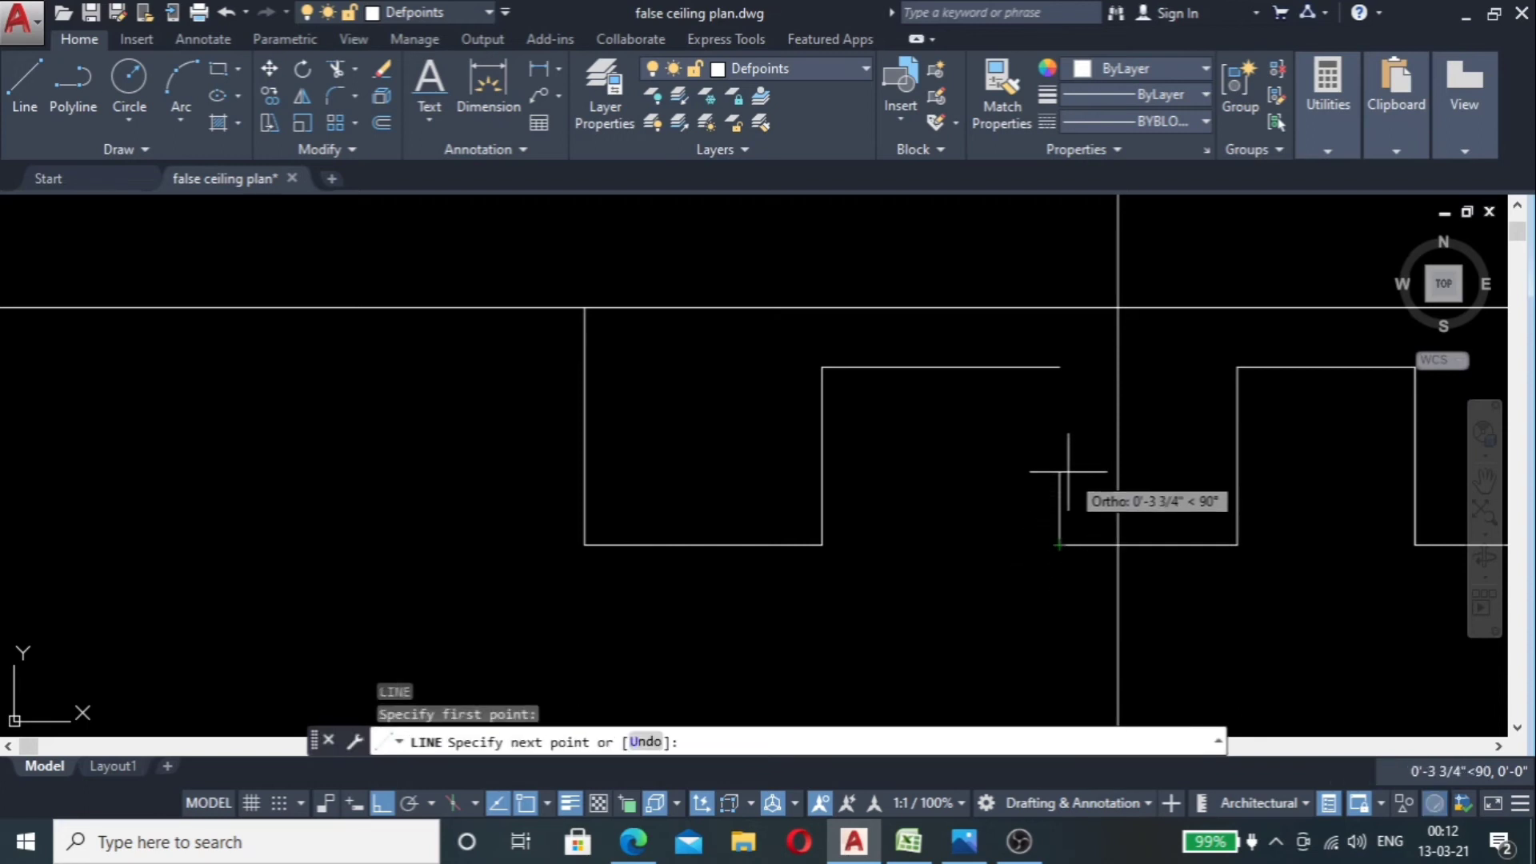
type("3")
key("Return")
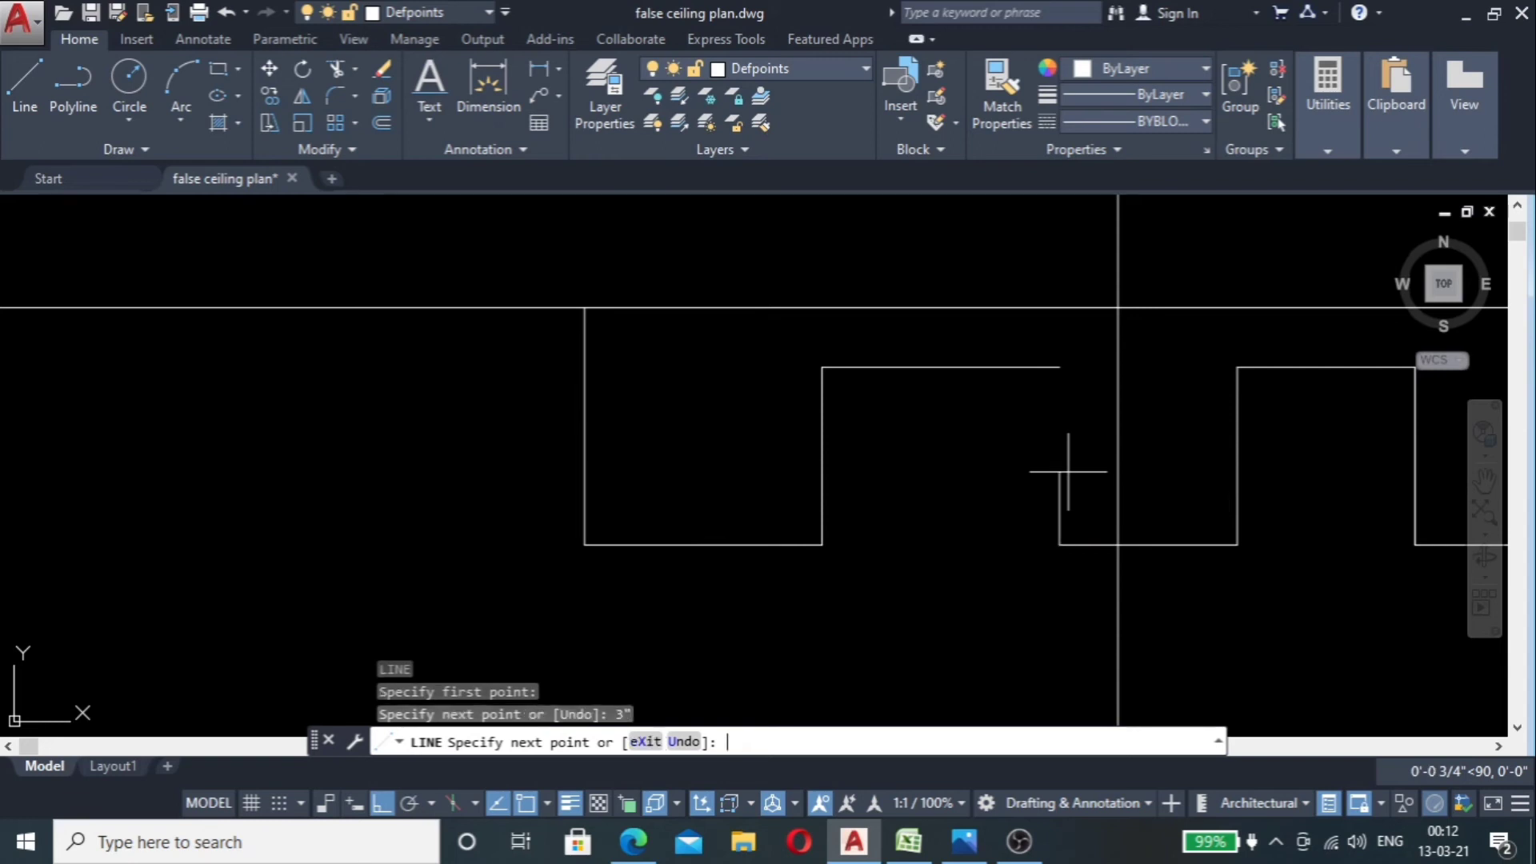
left_click(1119, 486)
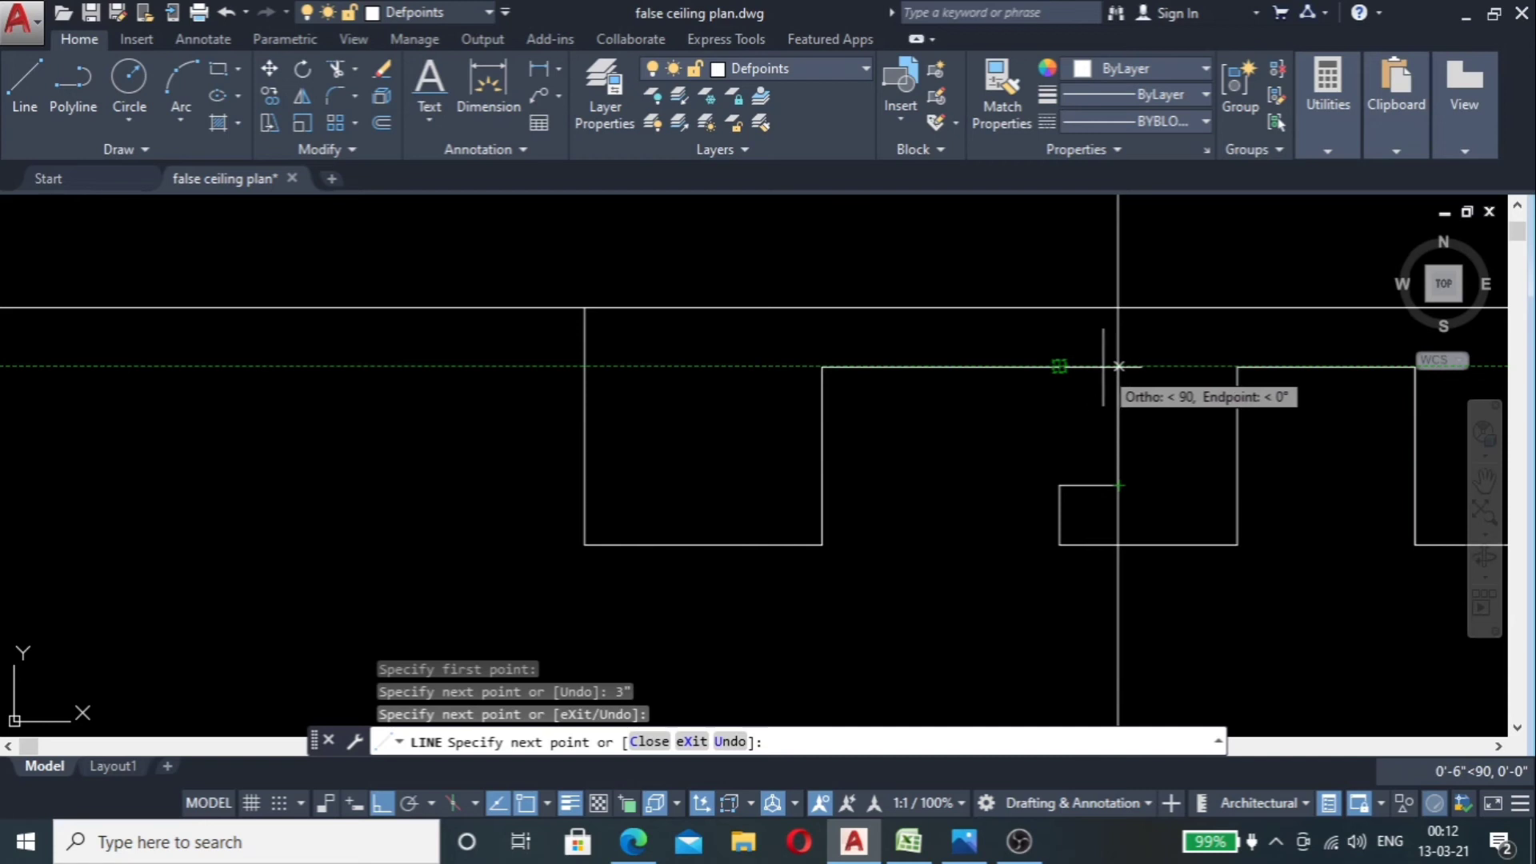
left_click(1118, 366)
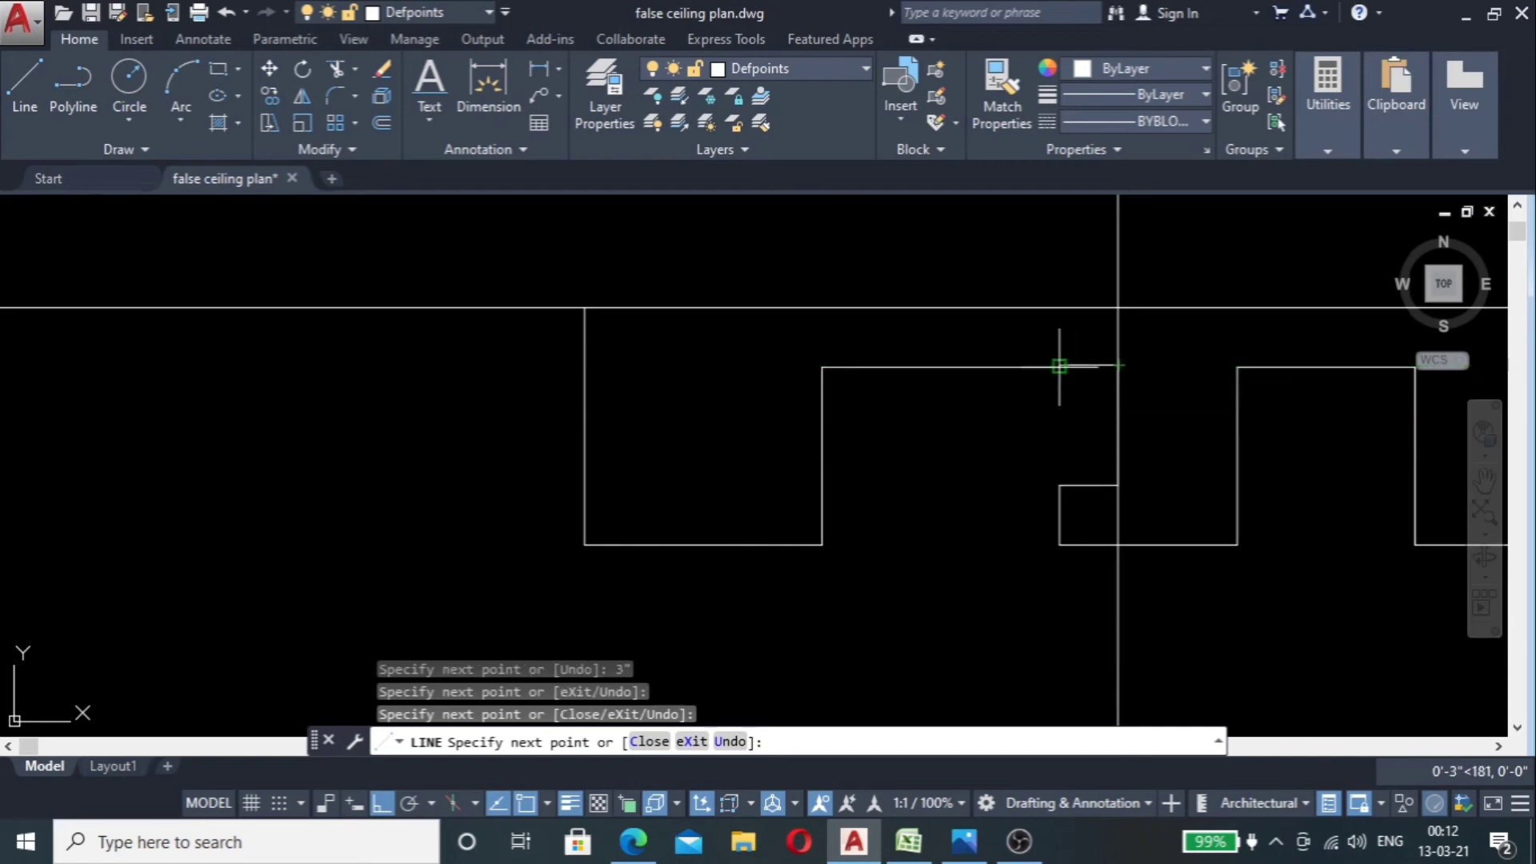
key("Escape")
Step: Delete the left vertical construction line crossing the section
left_click(1151, 326)
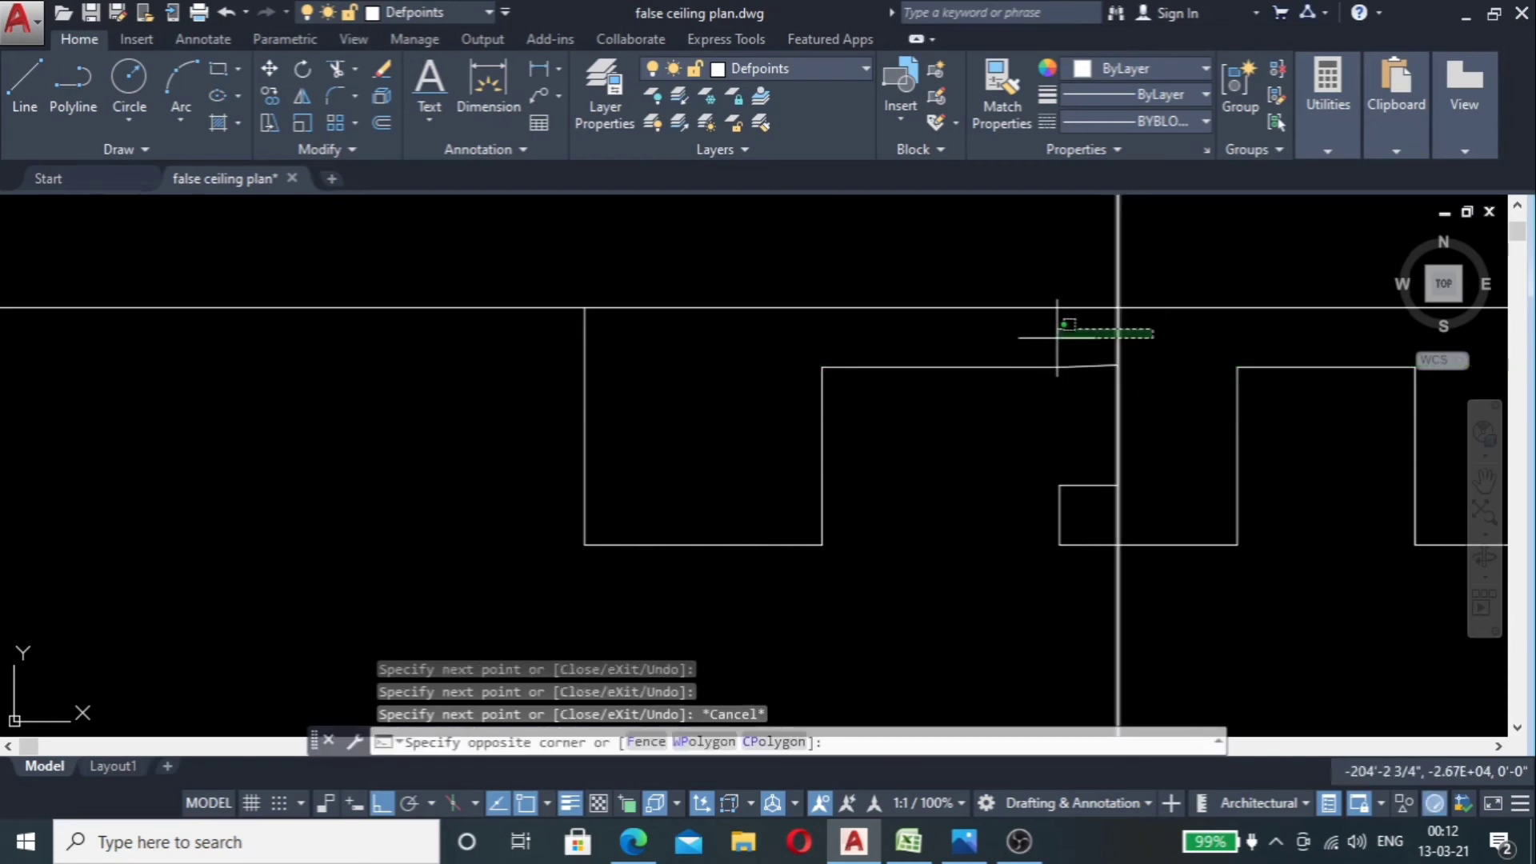
left_click(1056, 337)
key("Delete")
Step: Mirror the three lines of the stepped cove profile about a vertical axis through the midpoint of the section's central lower line, keeping the originals
scroll(994, 446, "down", 3)
scroll(1098, 454, "up", 2)
scroll(1098, 454, "up", 3)
scroll(1083, 425, "down", 1)
scroll(1111, 413, "up", 4)
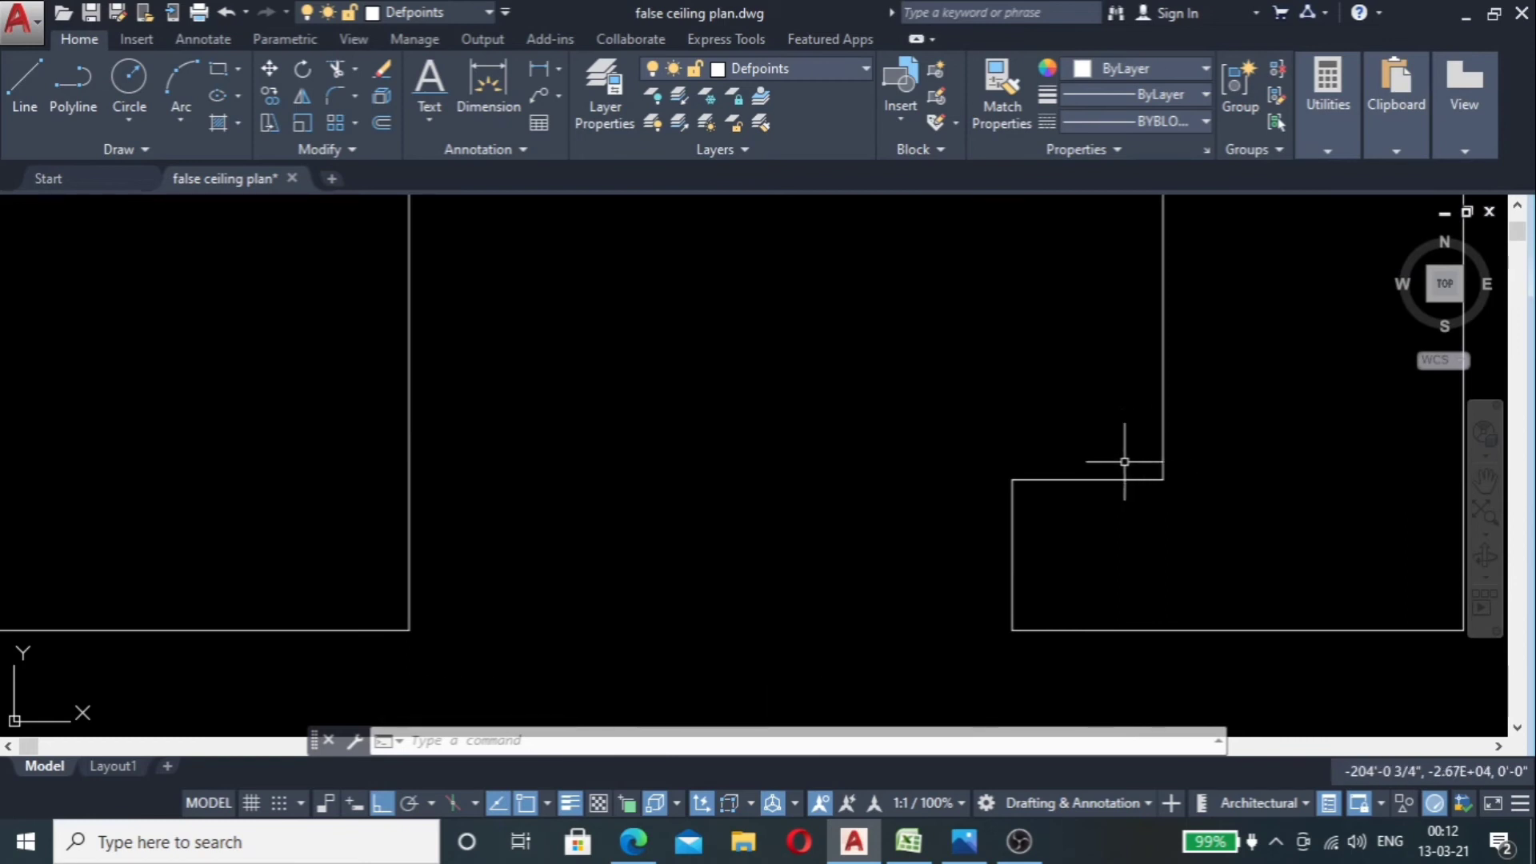
scroll(985, 388, "down", 2)
scroll(987, 400, "up", 2)
scroll(972, 404, "down", 2)
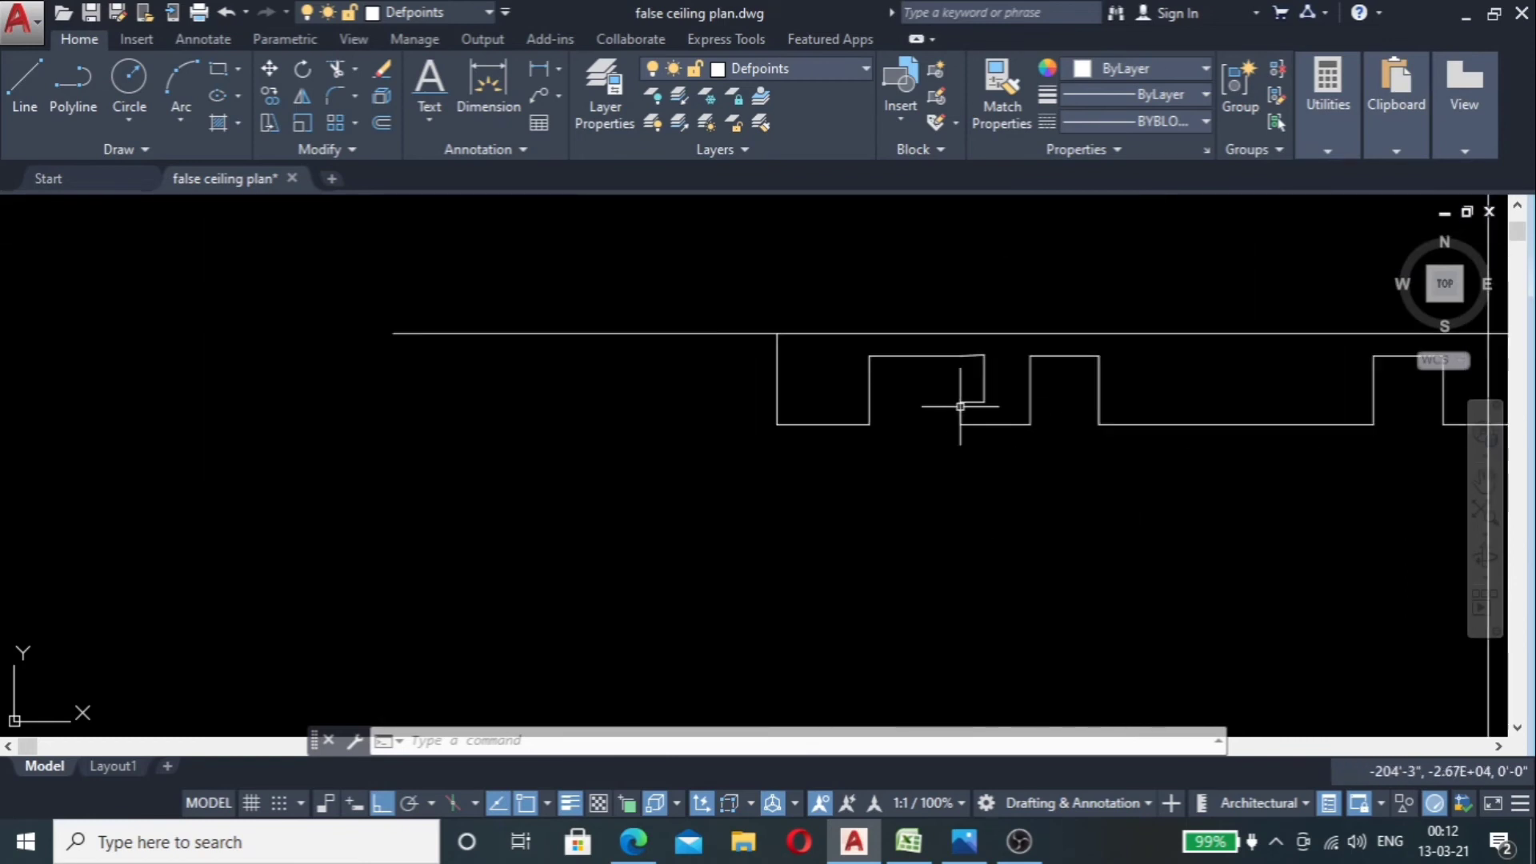
left_click(1009, 381)
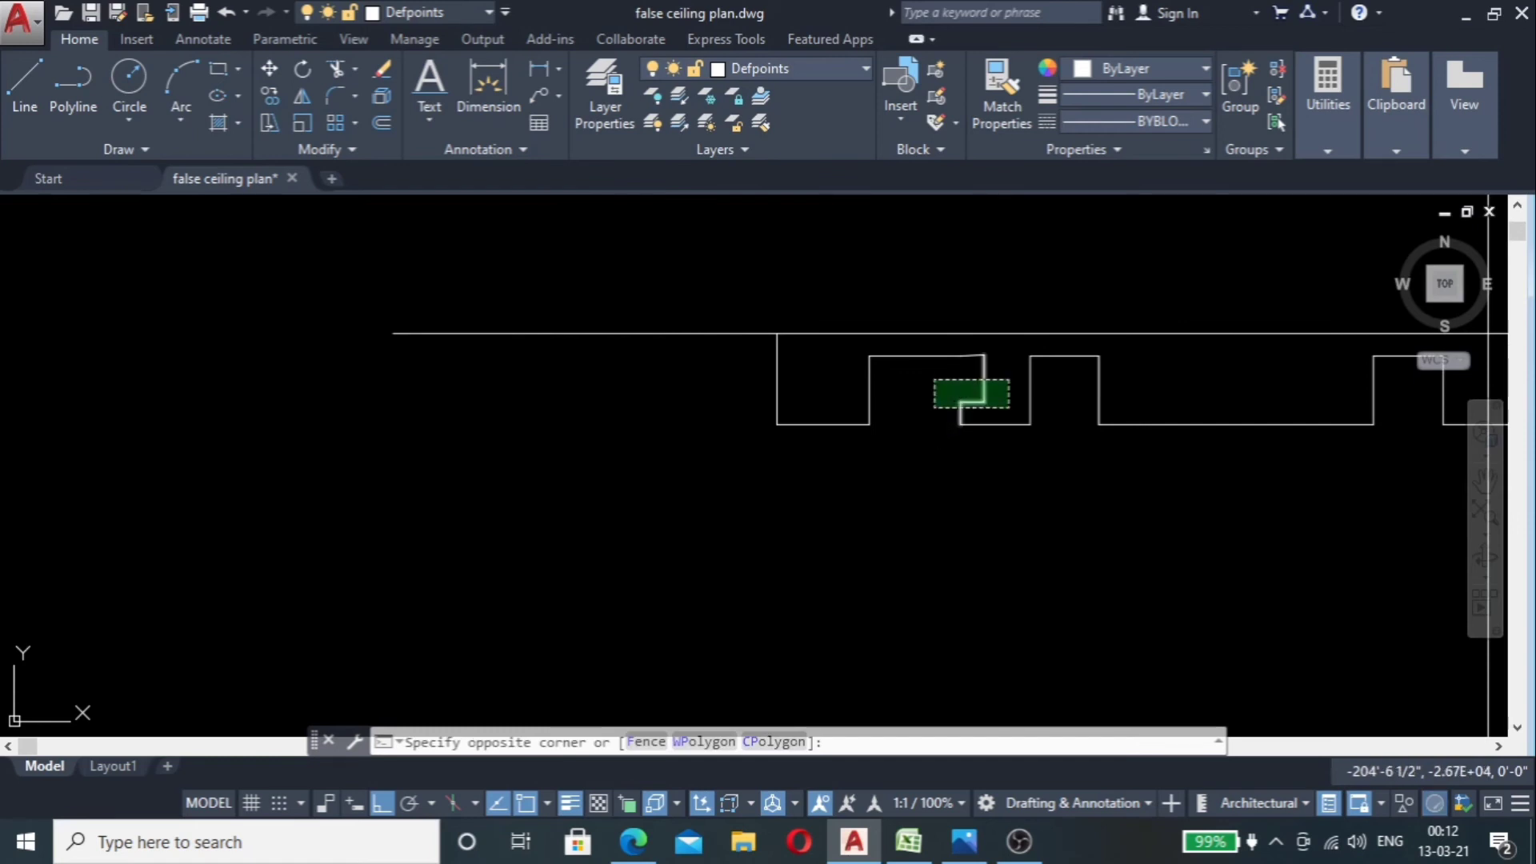
left_click(934, 408)
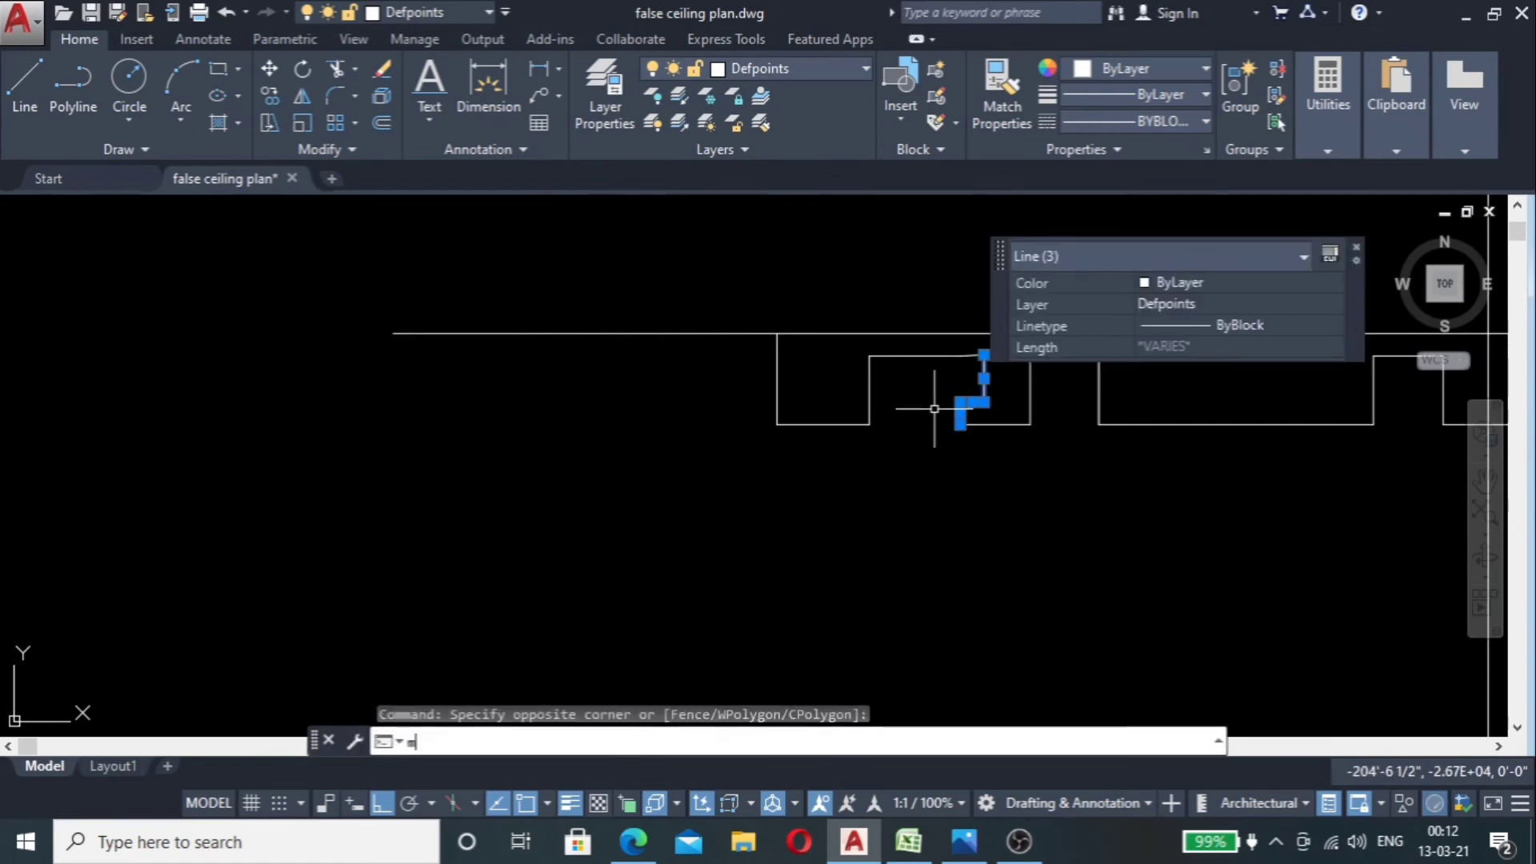
type("i")
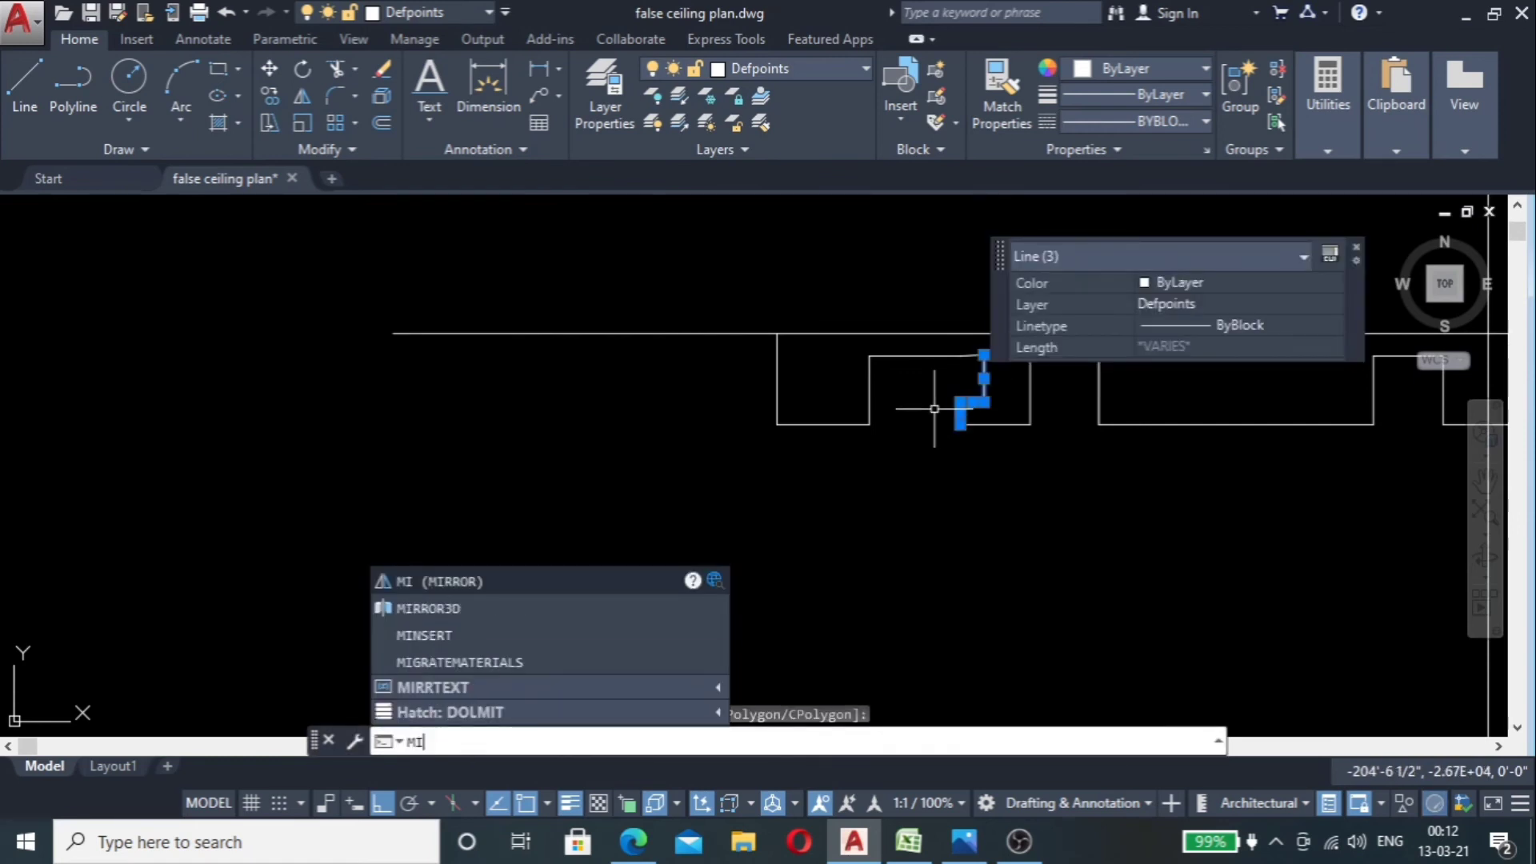
key("Return")
scroll(935, 406, "down", 4)
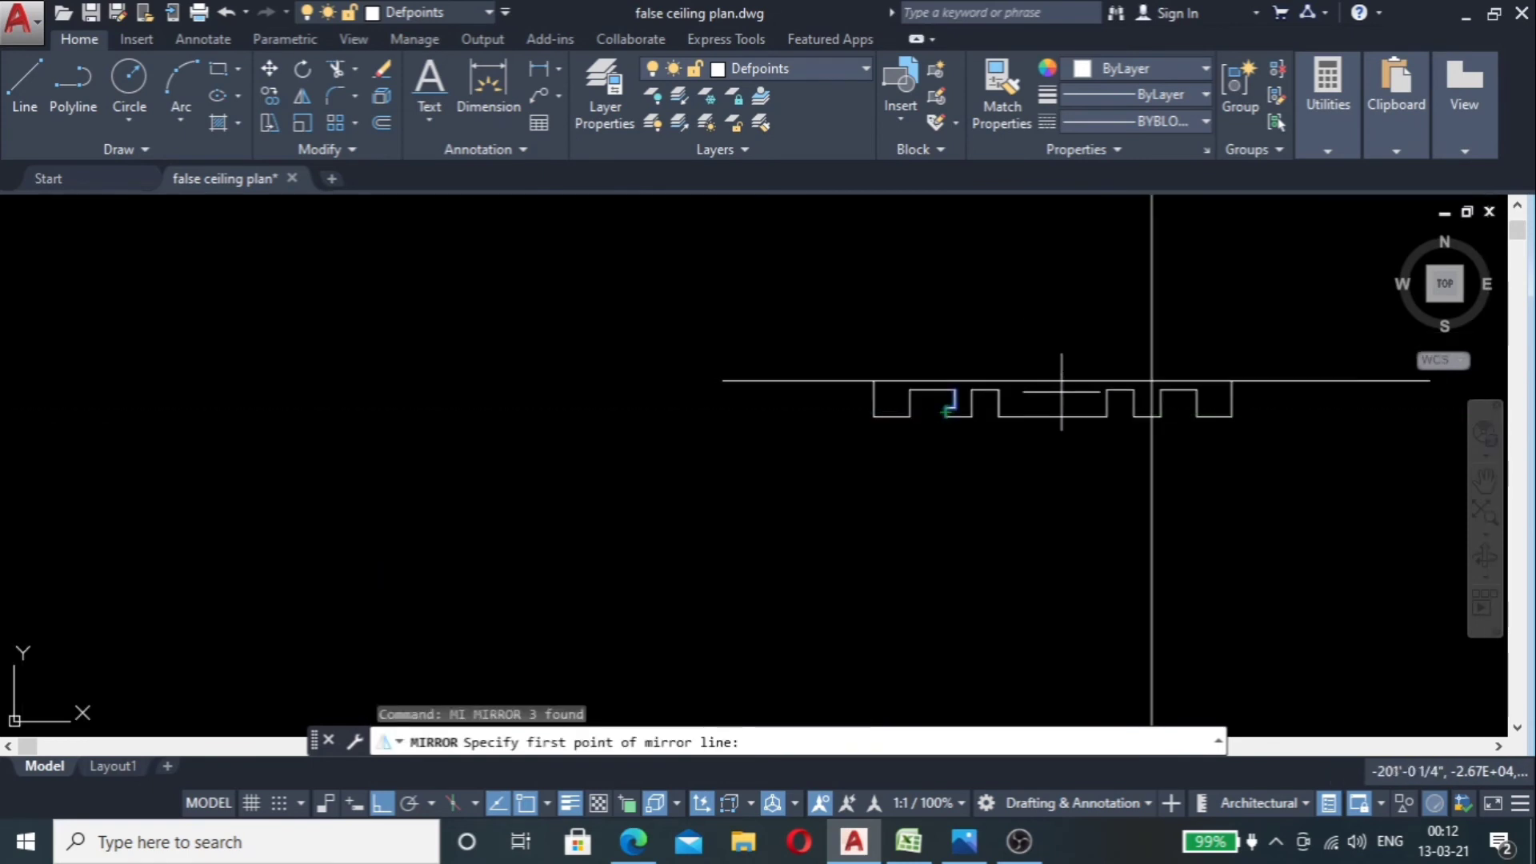
left_click(1051, 417)
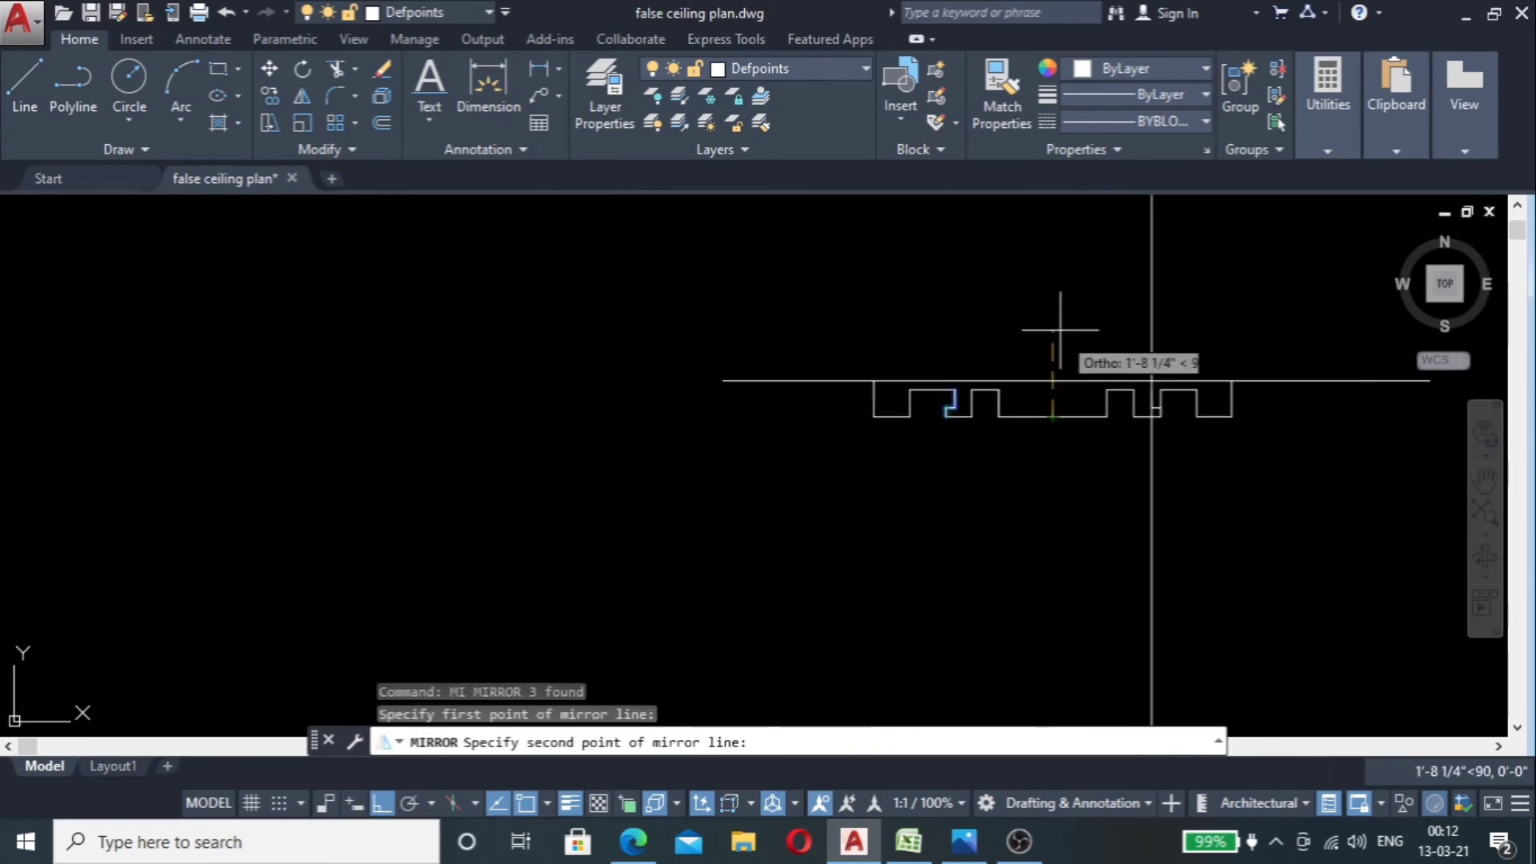
left_click(1060, 322)
key("Return")
Step: Delete the remaining vertical construction line and the full-height vertical line beside the mirrored step
left_click(1259, 497)
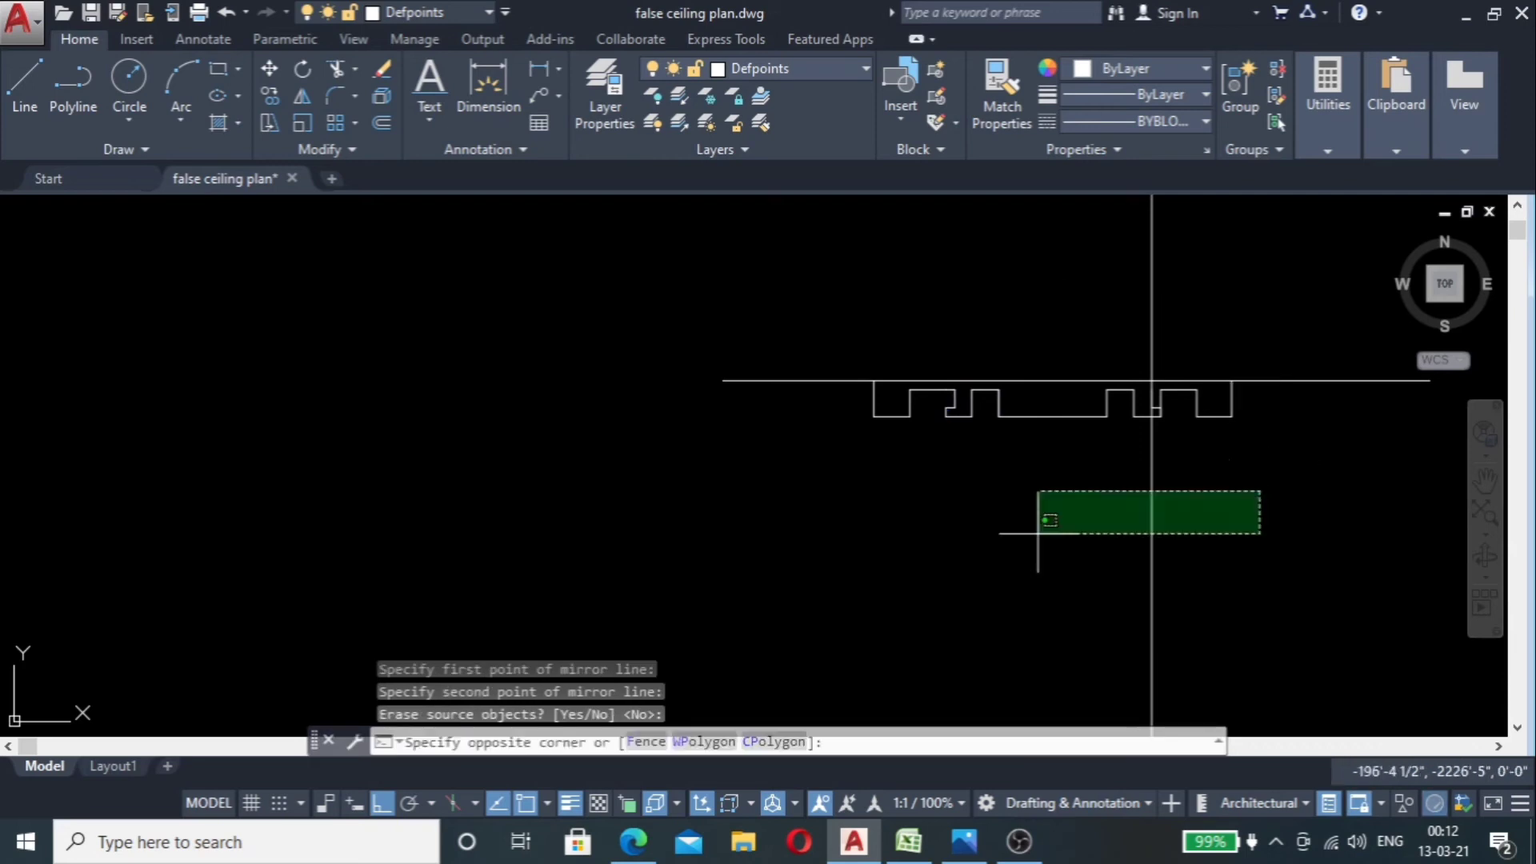
left_click(1015, 542)
key("Delete")
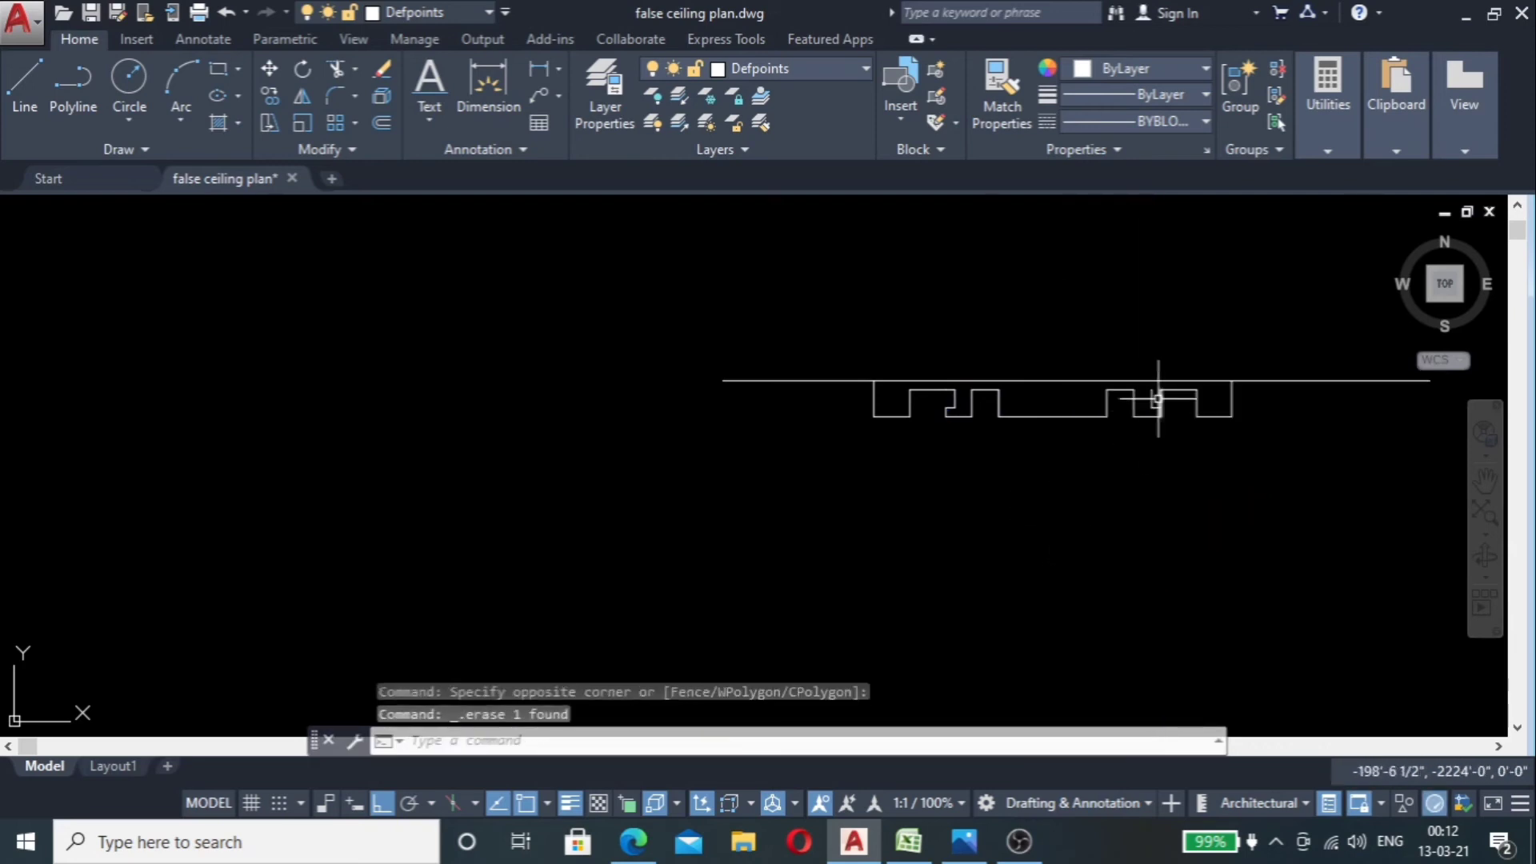
scroll(1158, 400, "up", 5)
key("Escape")
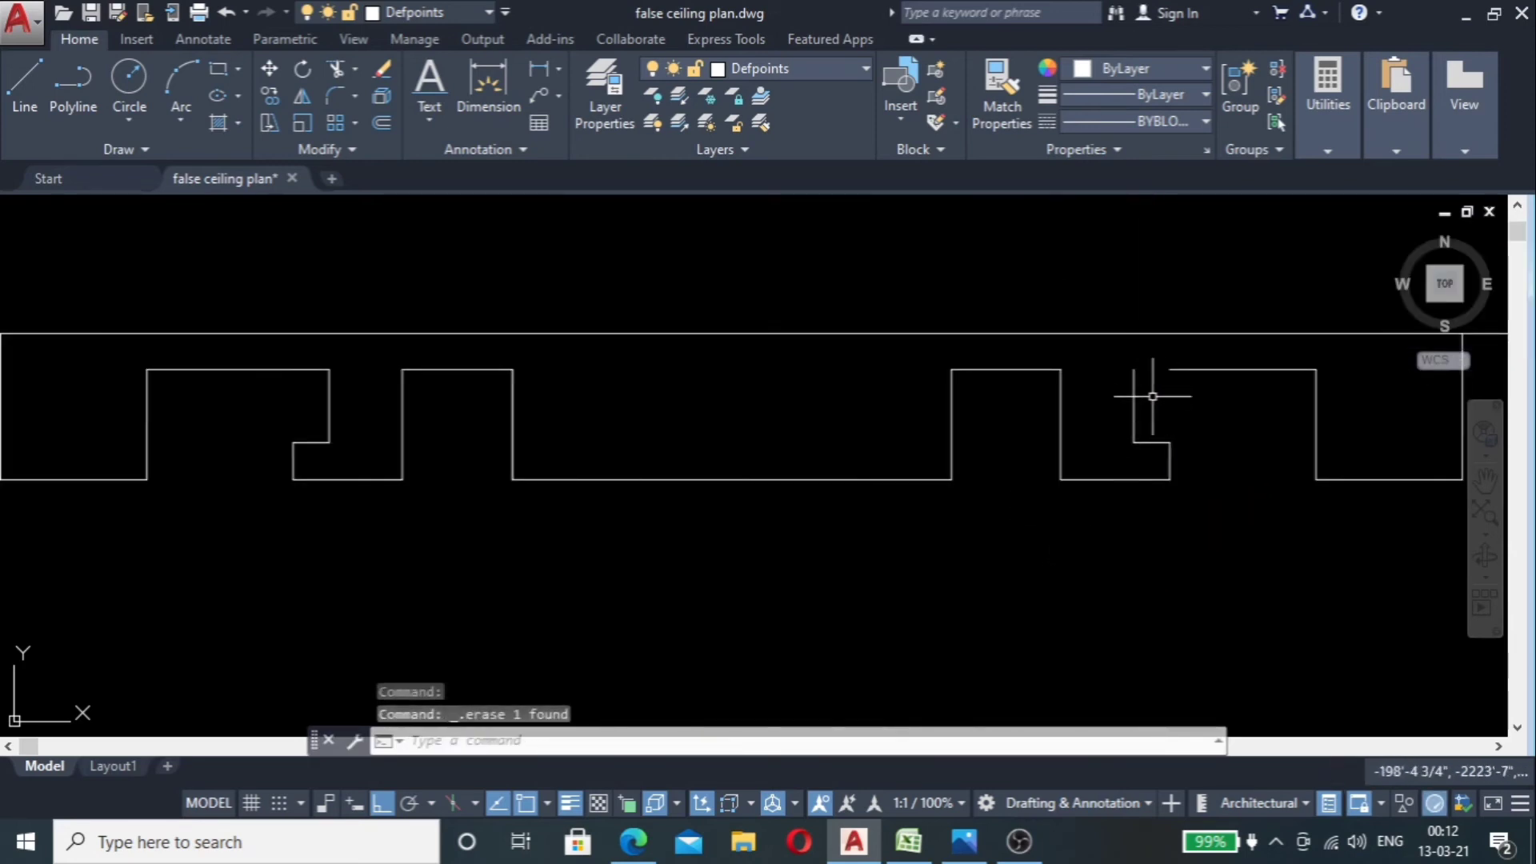
Step: Fillet the mirrored step's upper vertical line with the adjacent raised ceiling line at radius 0 to close the corner
type("f")
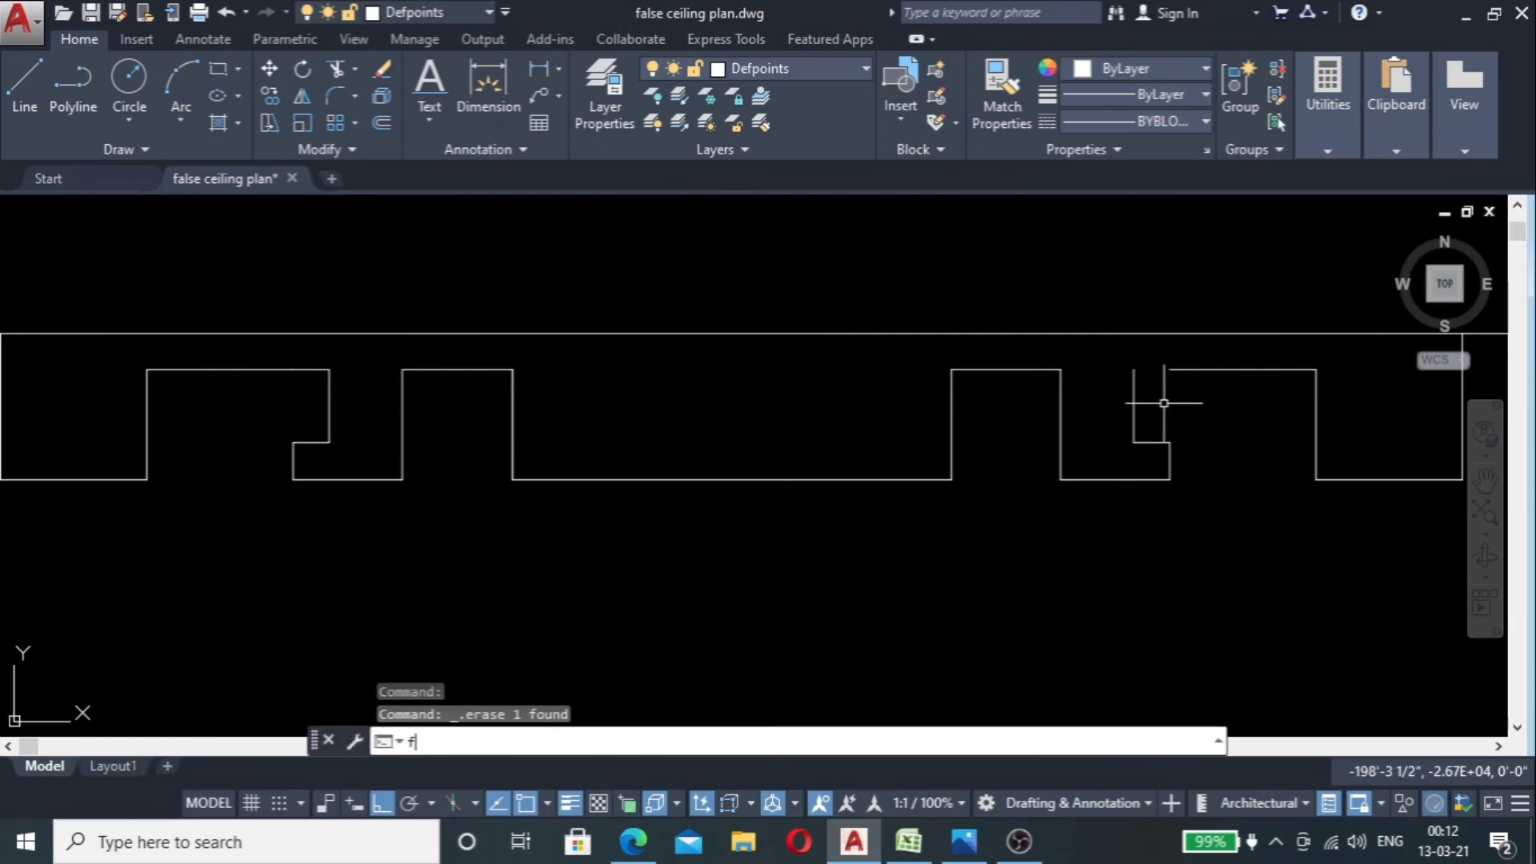
key("Return")
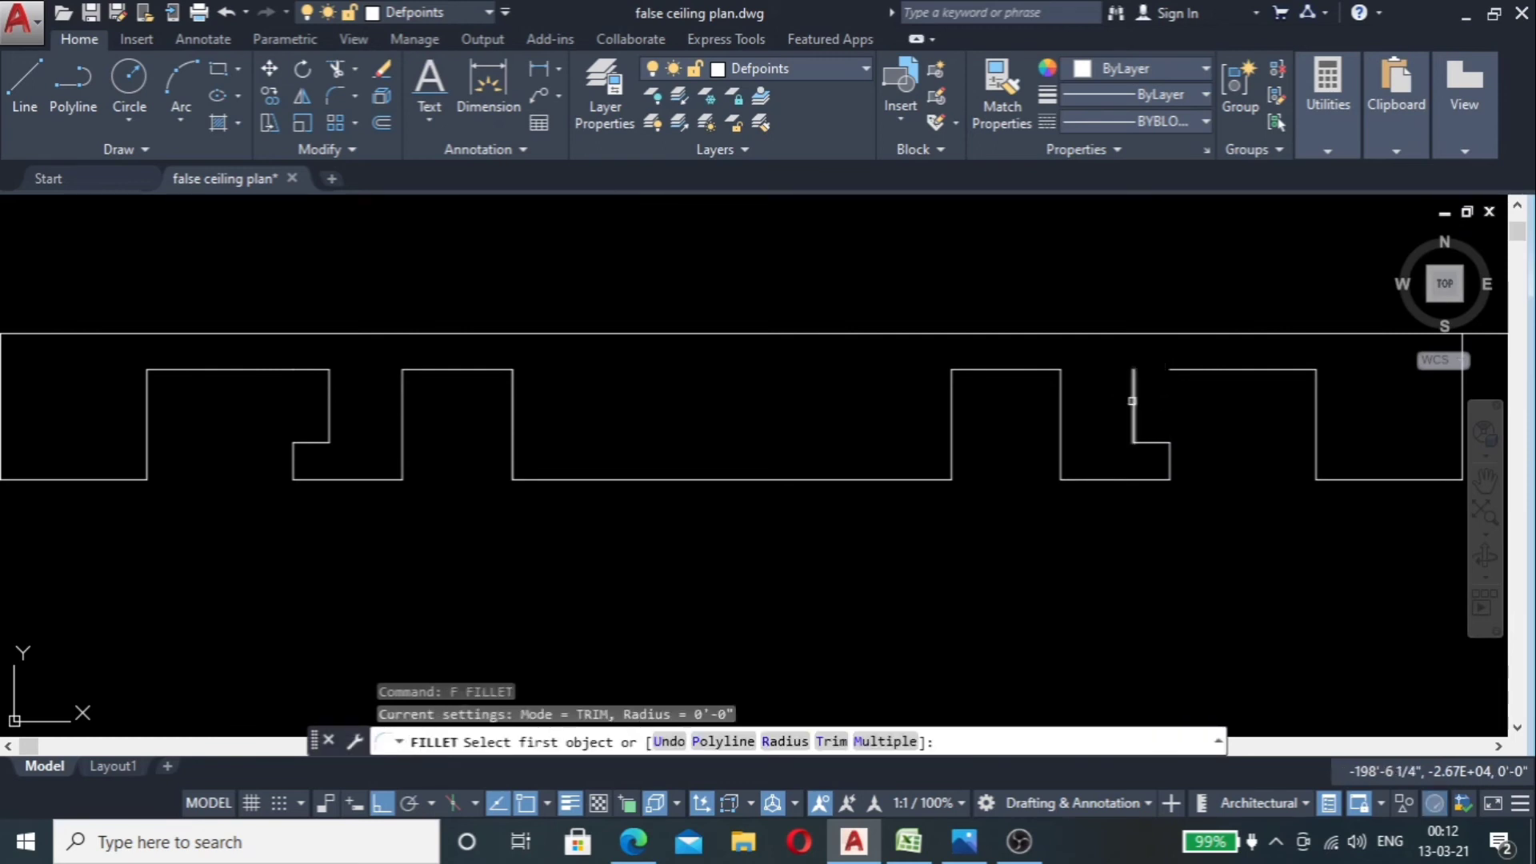
left_click(1132, 401)
left_click(1178, 372)
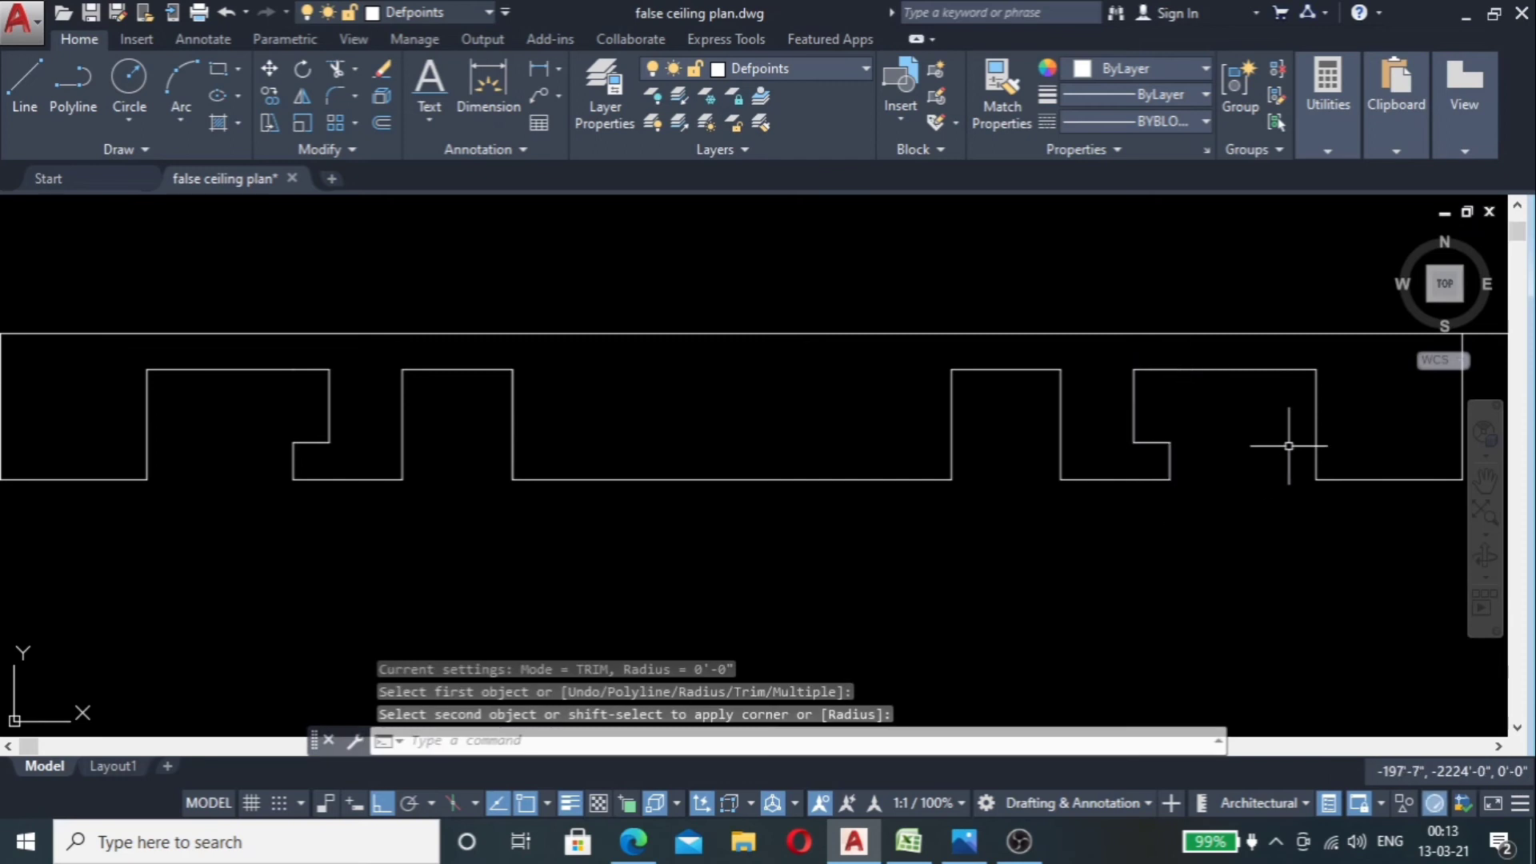
Step: Draw a vertical construction line through the point where the section line A crosses the left side of the outer dashed circle
scroll(1289, 442, "down", 1)
scroll(1132, 547, "down", 3)
scroll(1131, 536, "up", 6)
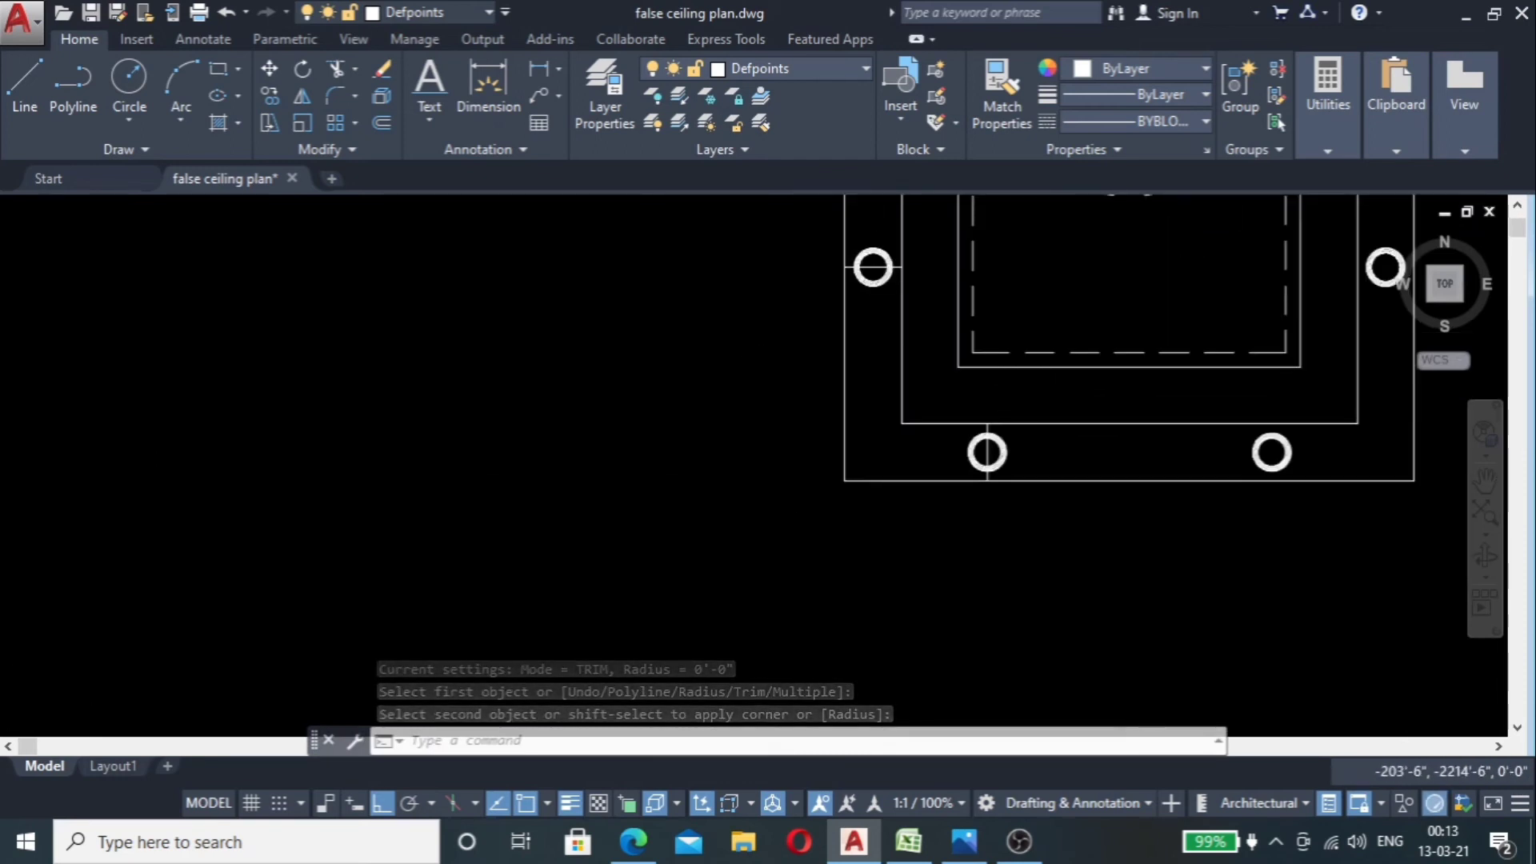
scroll(1000, 404, "down", 4)
scroll(992, 272, "up", 4)
scroll(1015, 257, "down", 3)
scroll(1031, 252, "up", 2)
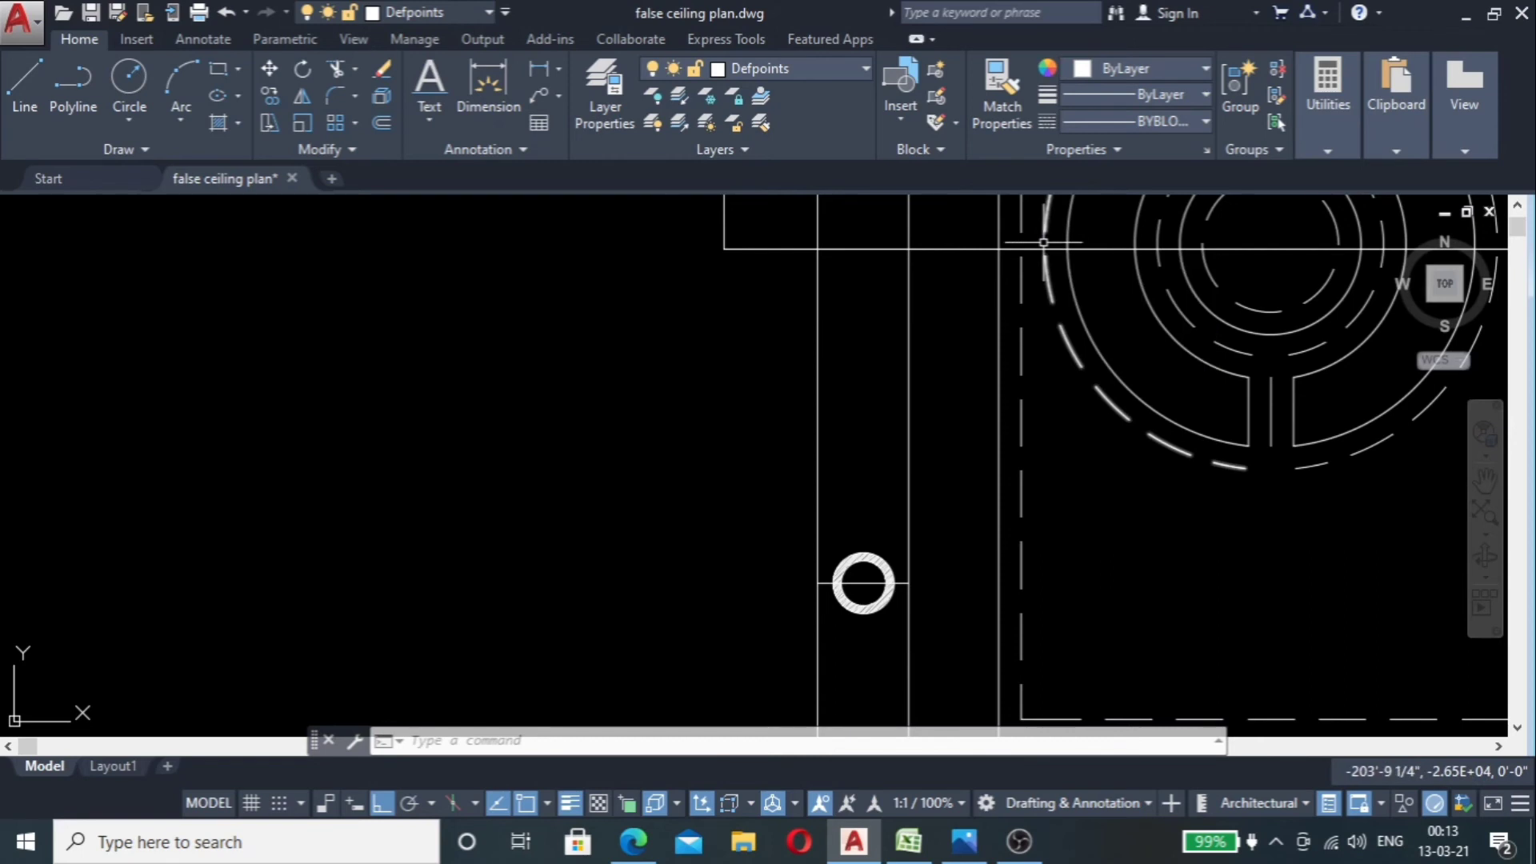
scroll(1048, 239, "down", 3)
scroll(1063, 228, "up", 3)
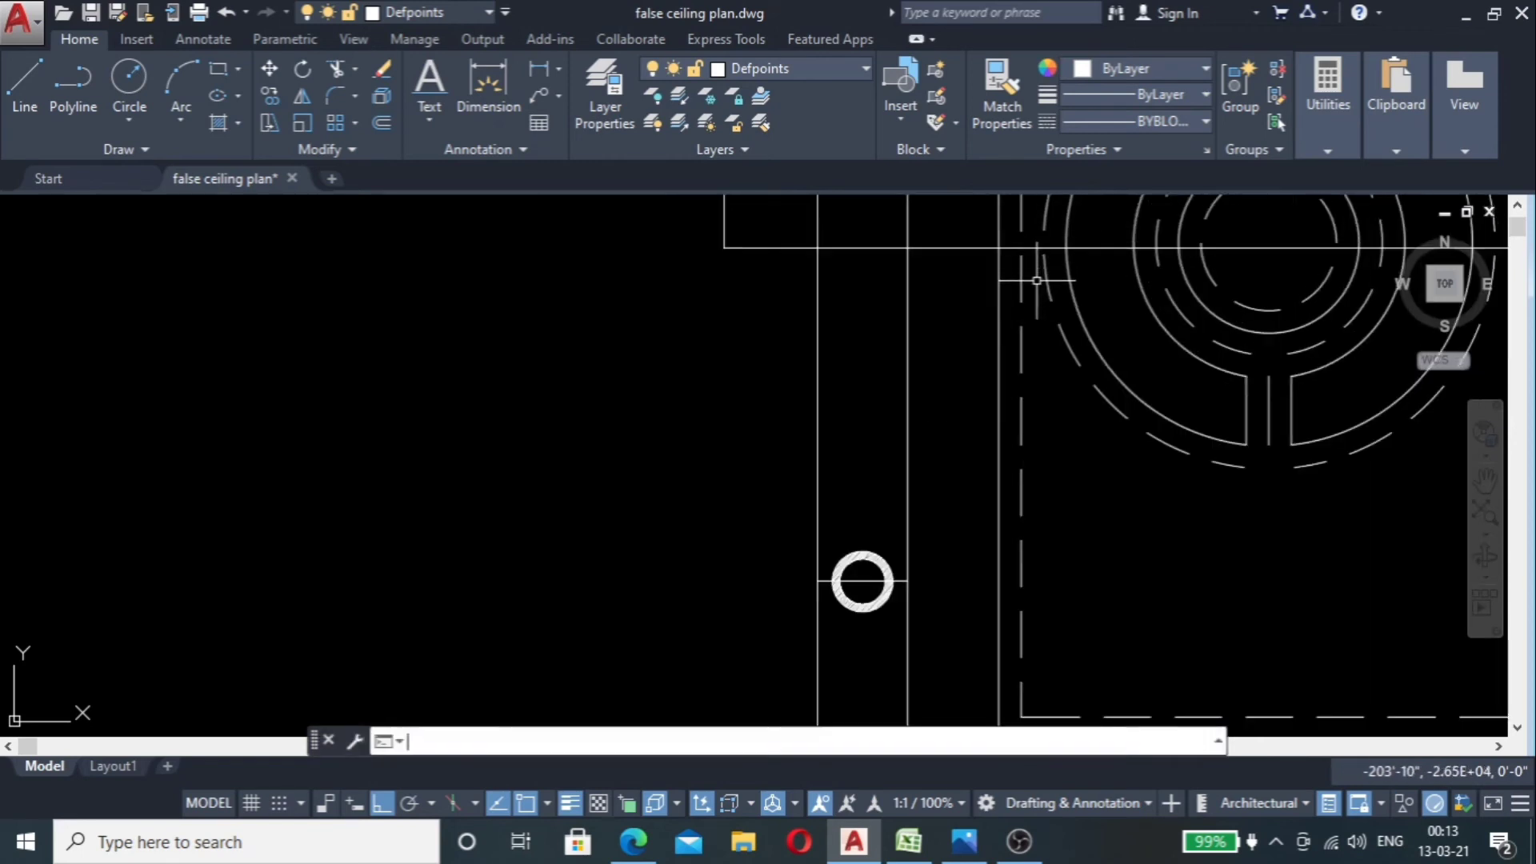
type("l")
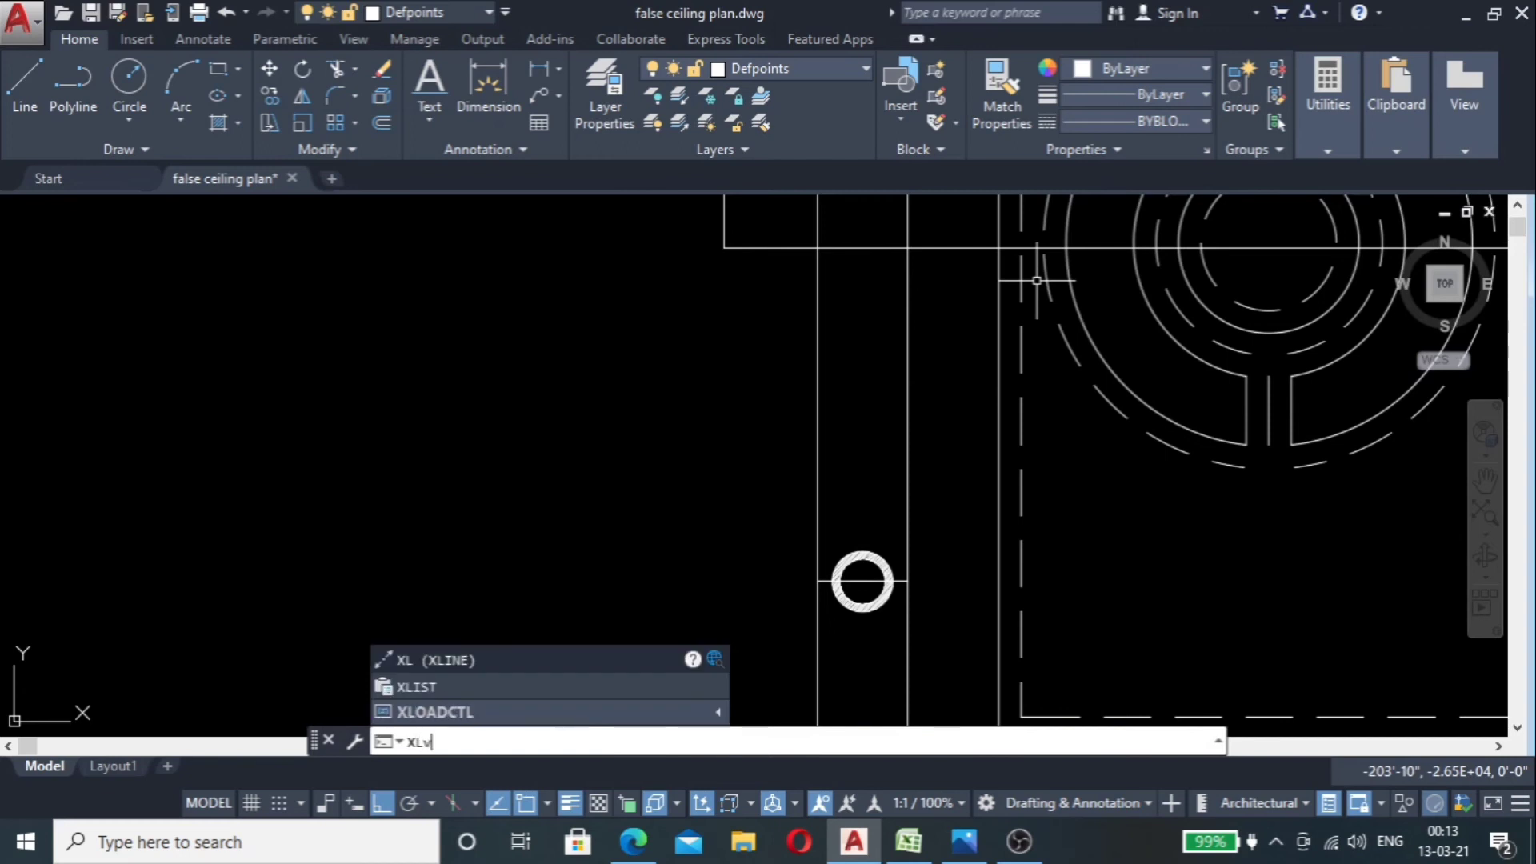
type("v")
key("Return")
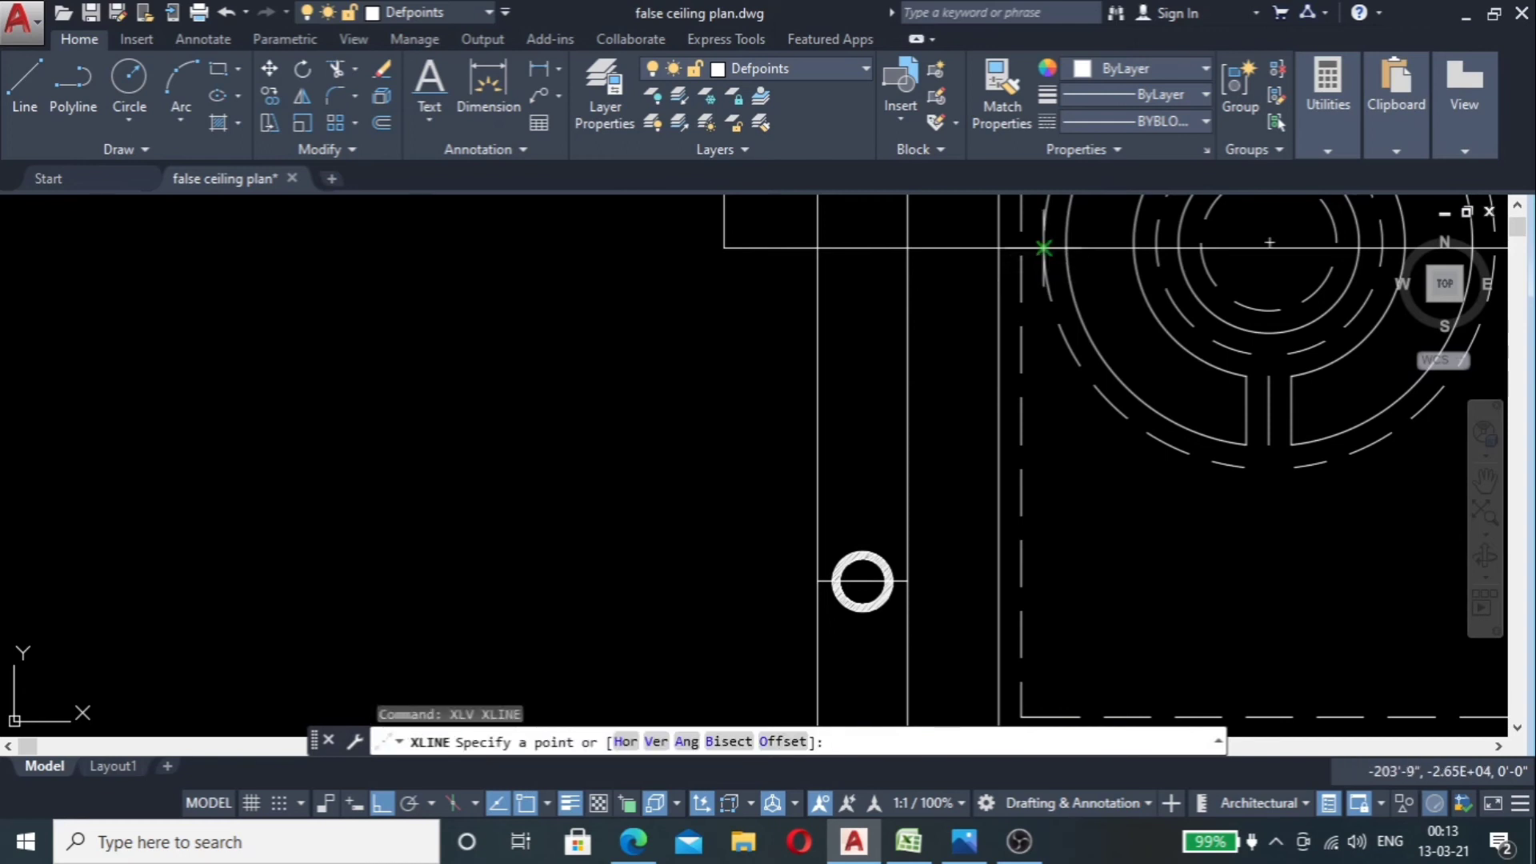
scroll(1043, 248, "up", 3)
left_click(1036, 236)
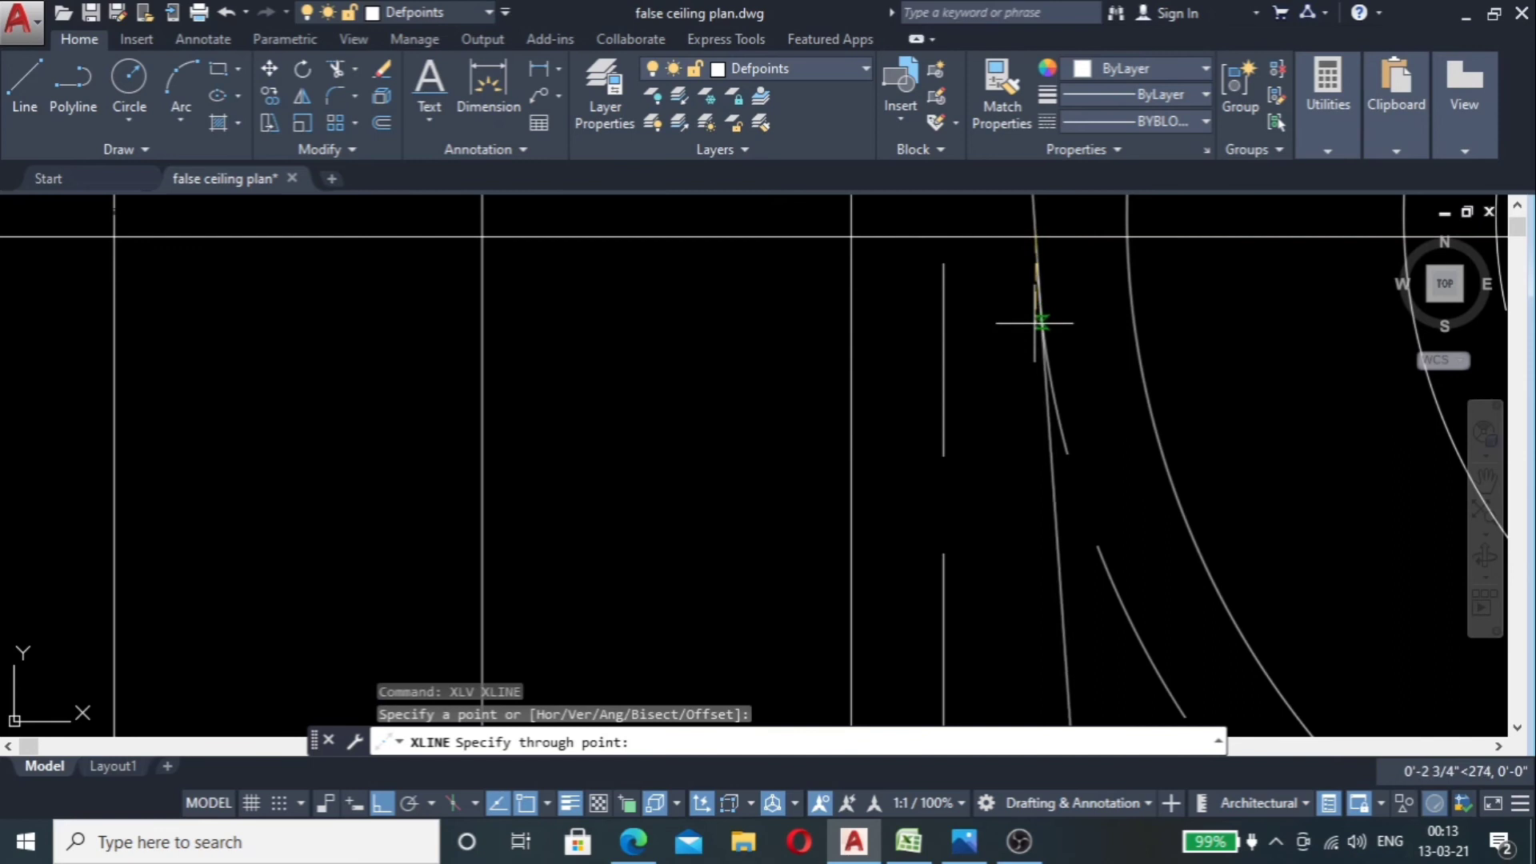
scroll(1009, 436, "down", 4)
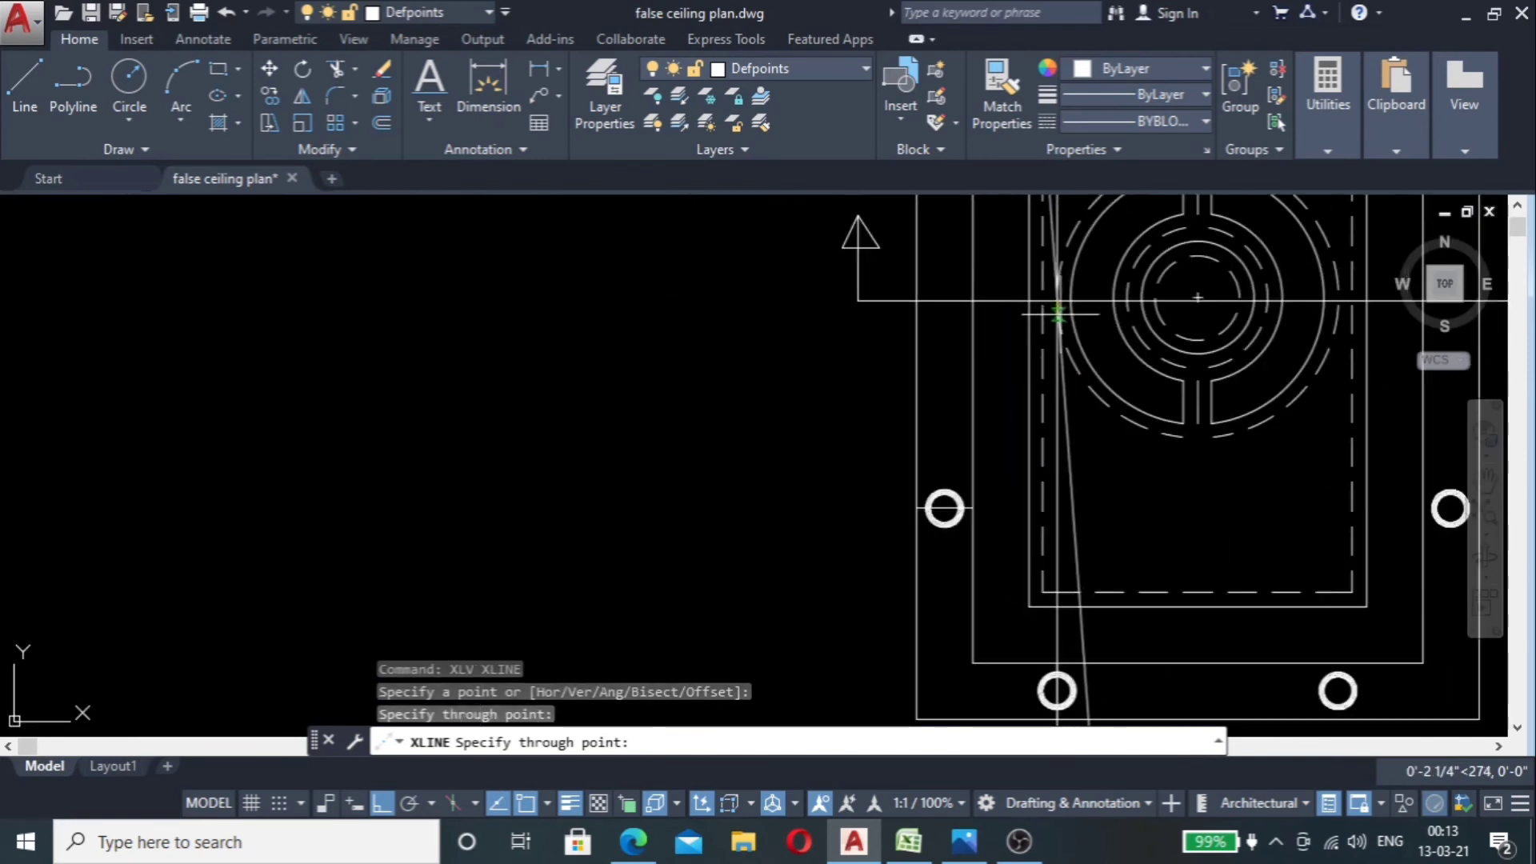
key("Escape")
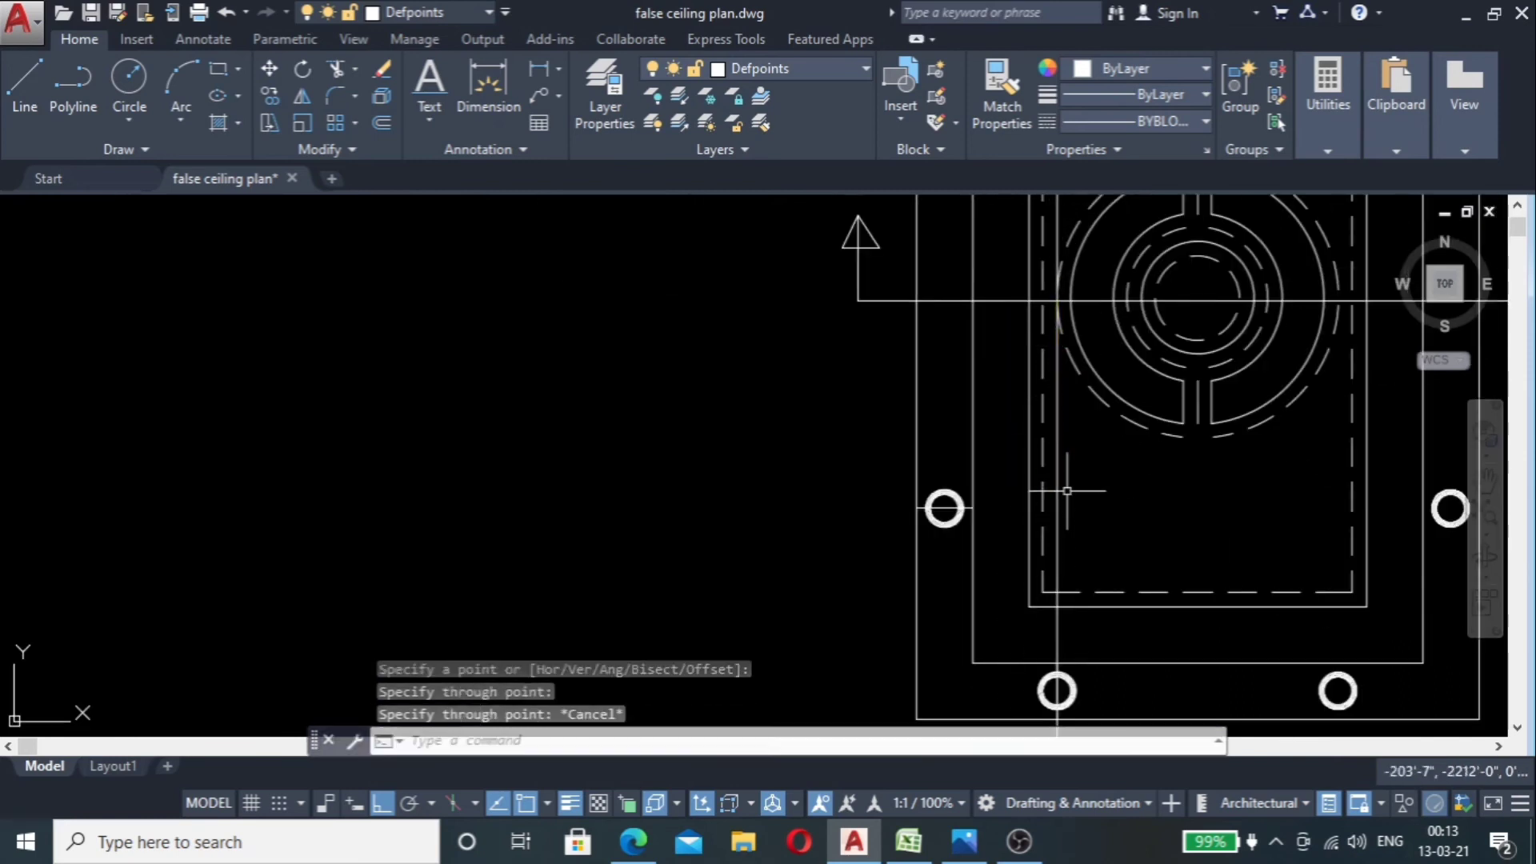
Step: Compare the circular cove in the plan with where the new construction line crosses the section
scroll(1112, 426, "down", 5)
scroll(1100, 536, "up", 5)
scroll(1092, 560, "down", 3)
scroll(1090, 608, "up", 8)
scroll(1197, 448, "down", 4)
scroll(1134, 555, "down", 4)
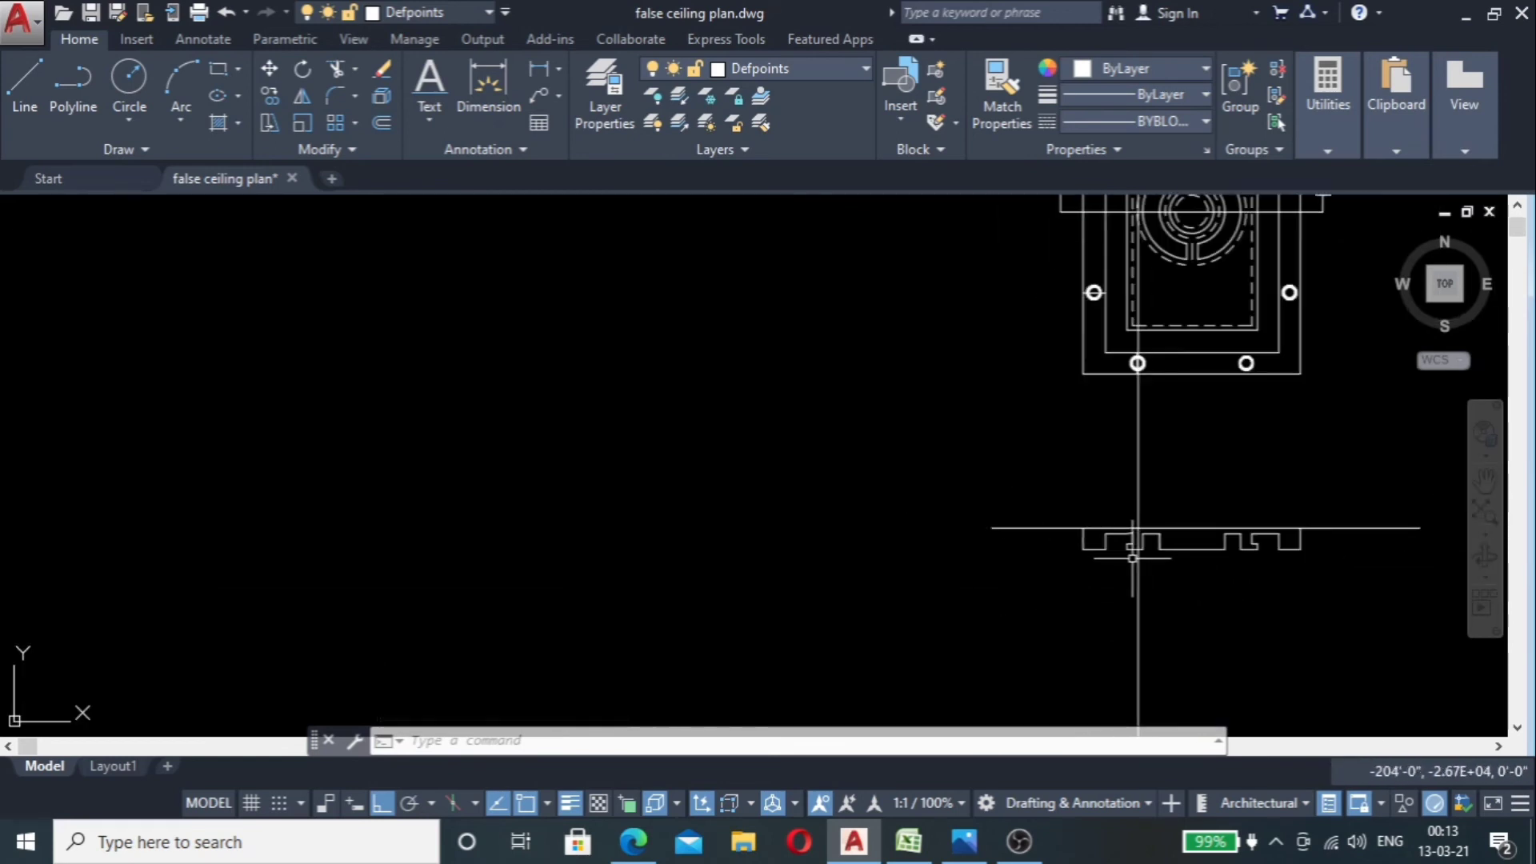
scroll(1131, 557, "down", 1)
scroll(1152, 328, "up", 5)
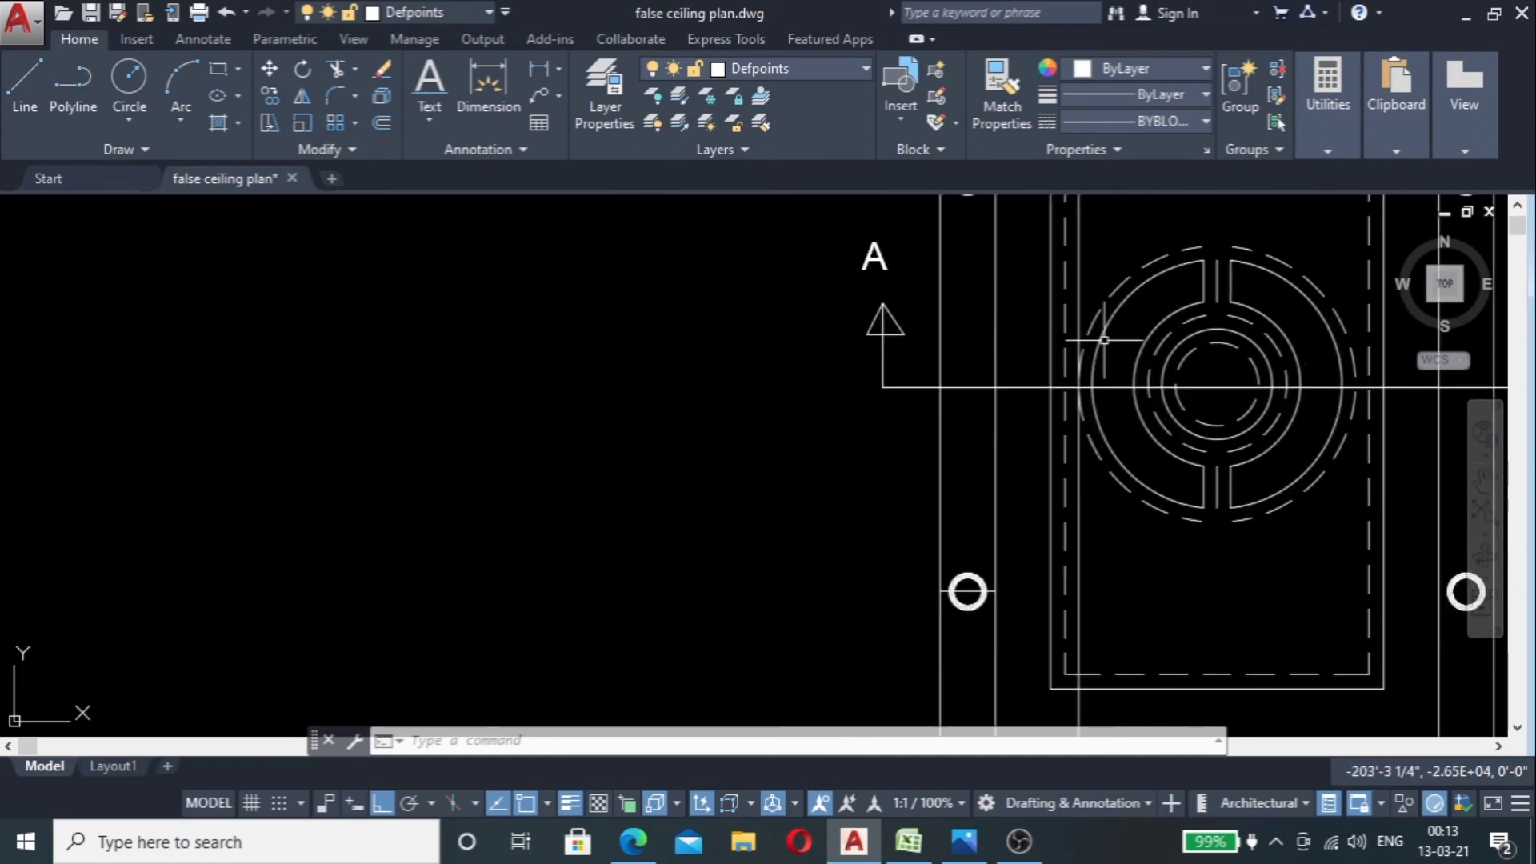
scroll(1104, 339, "up", 4)
scroll(1103, 342, "down", 2)
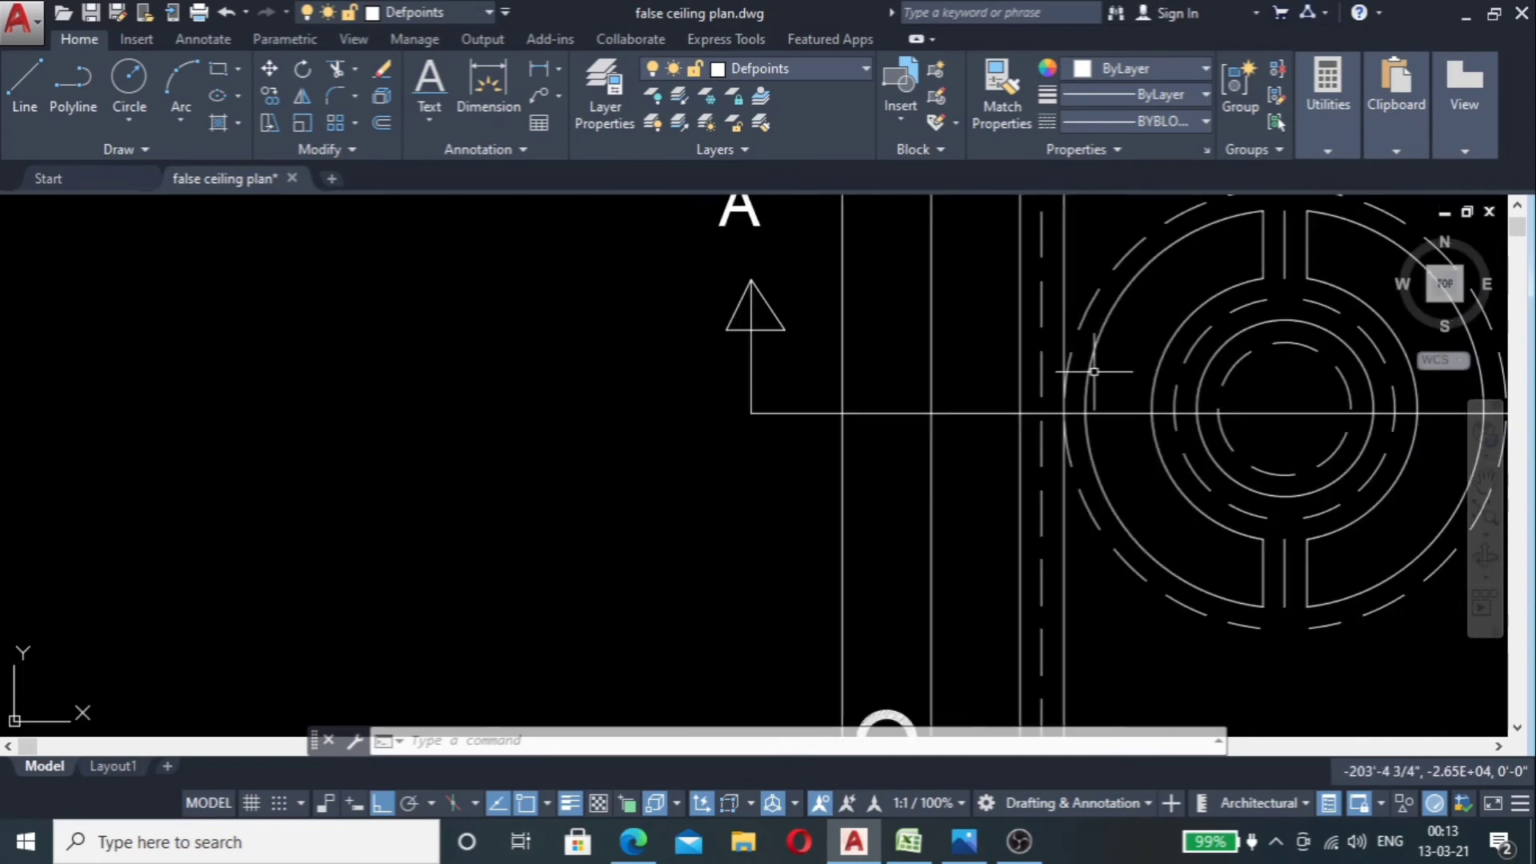
scroll(1096, 376, "down", 5)
scroll(1090, 384, "up", 5)
scroll(1090, 385, "down", 6)
scroll(1062, 672, "up", 8)
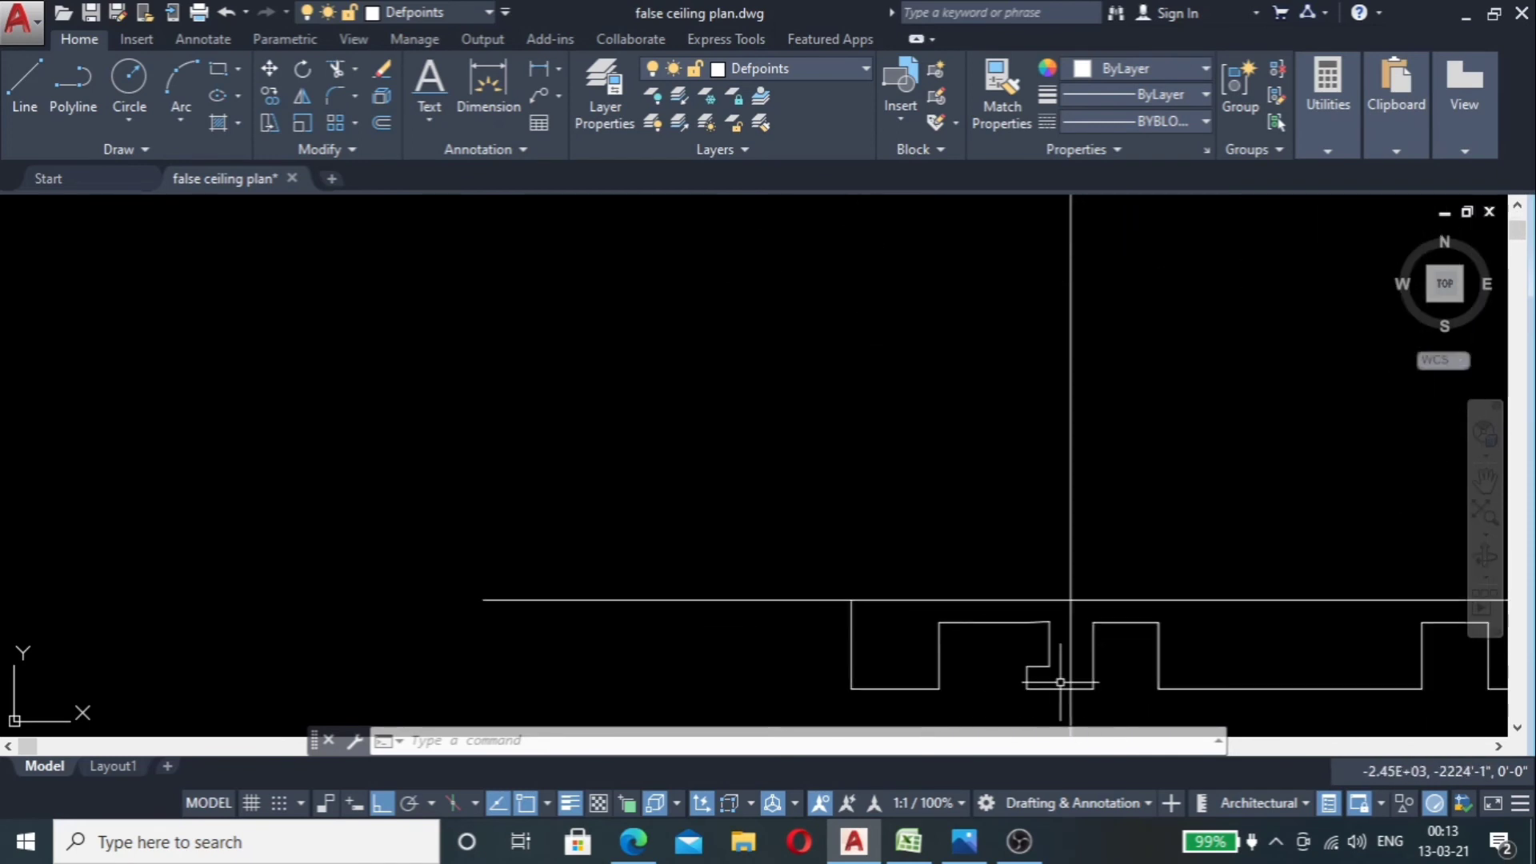
Step: Delete the 9" vertical line just right of the construction line, between the lower ceiling line and the raised line
scroll(1104, 663, "down", 2)
scroll(1150, 648, "up", 4)
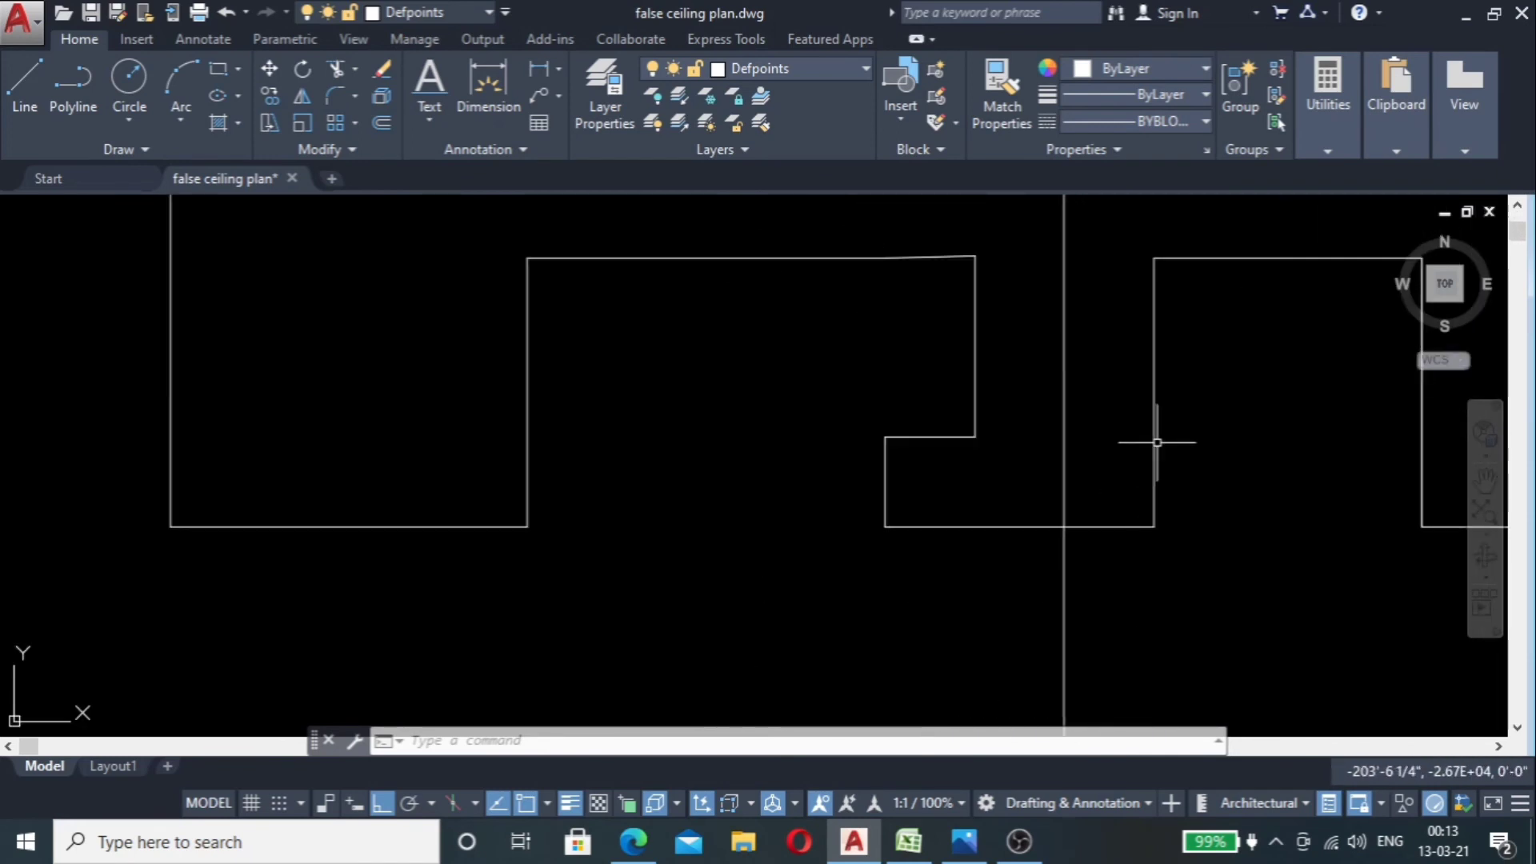
left_click(1181, 408)
left_click(1126, 440)
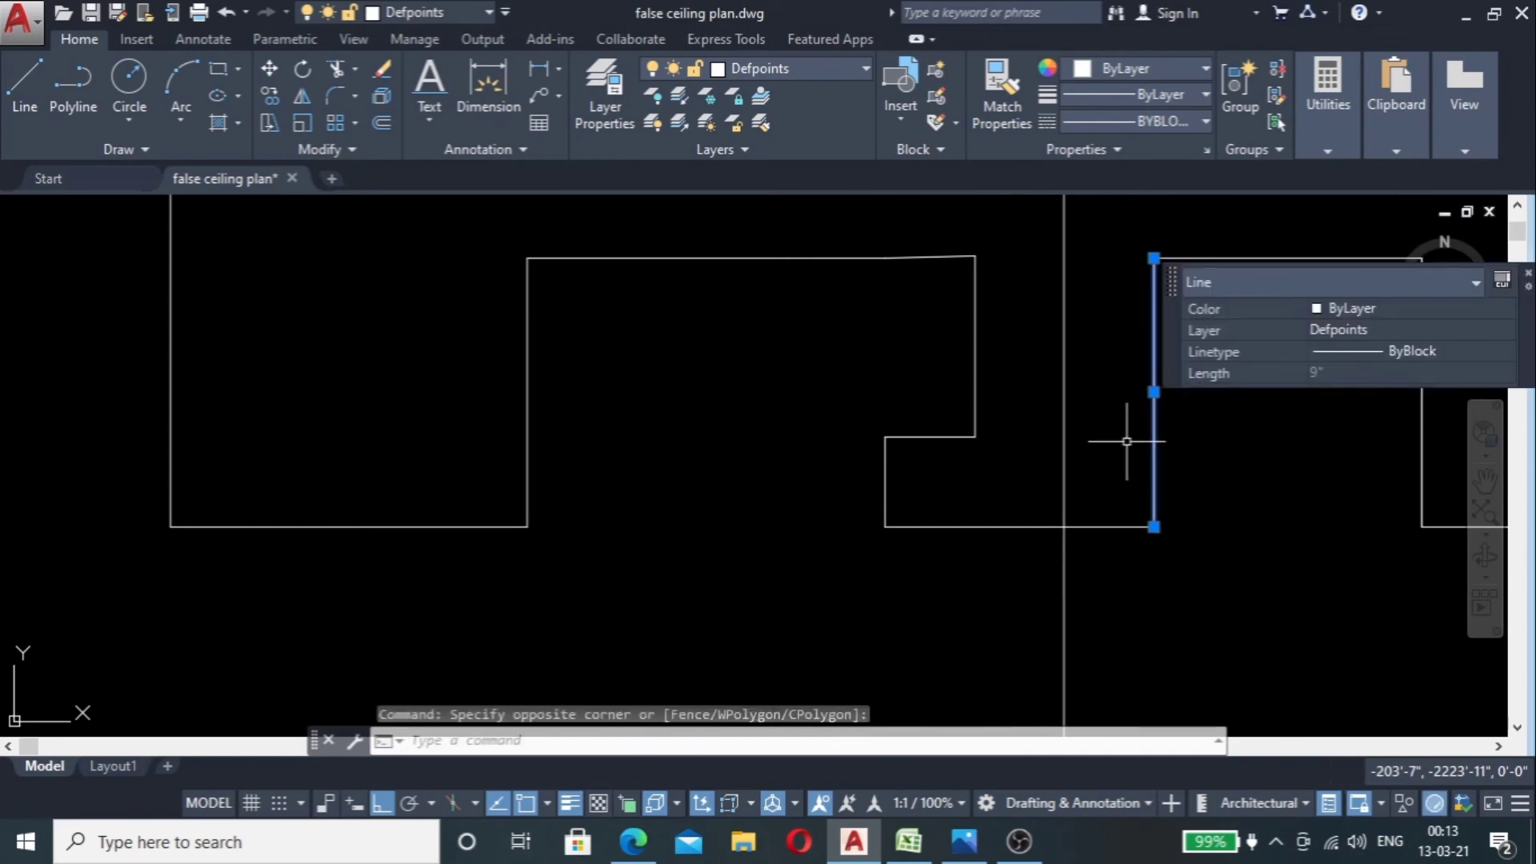
key("Delete")
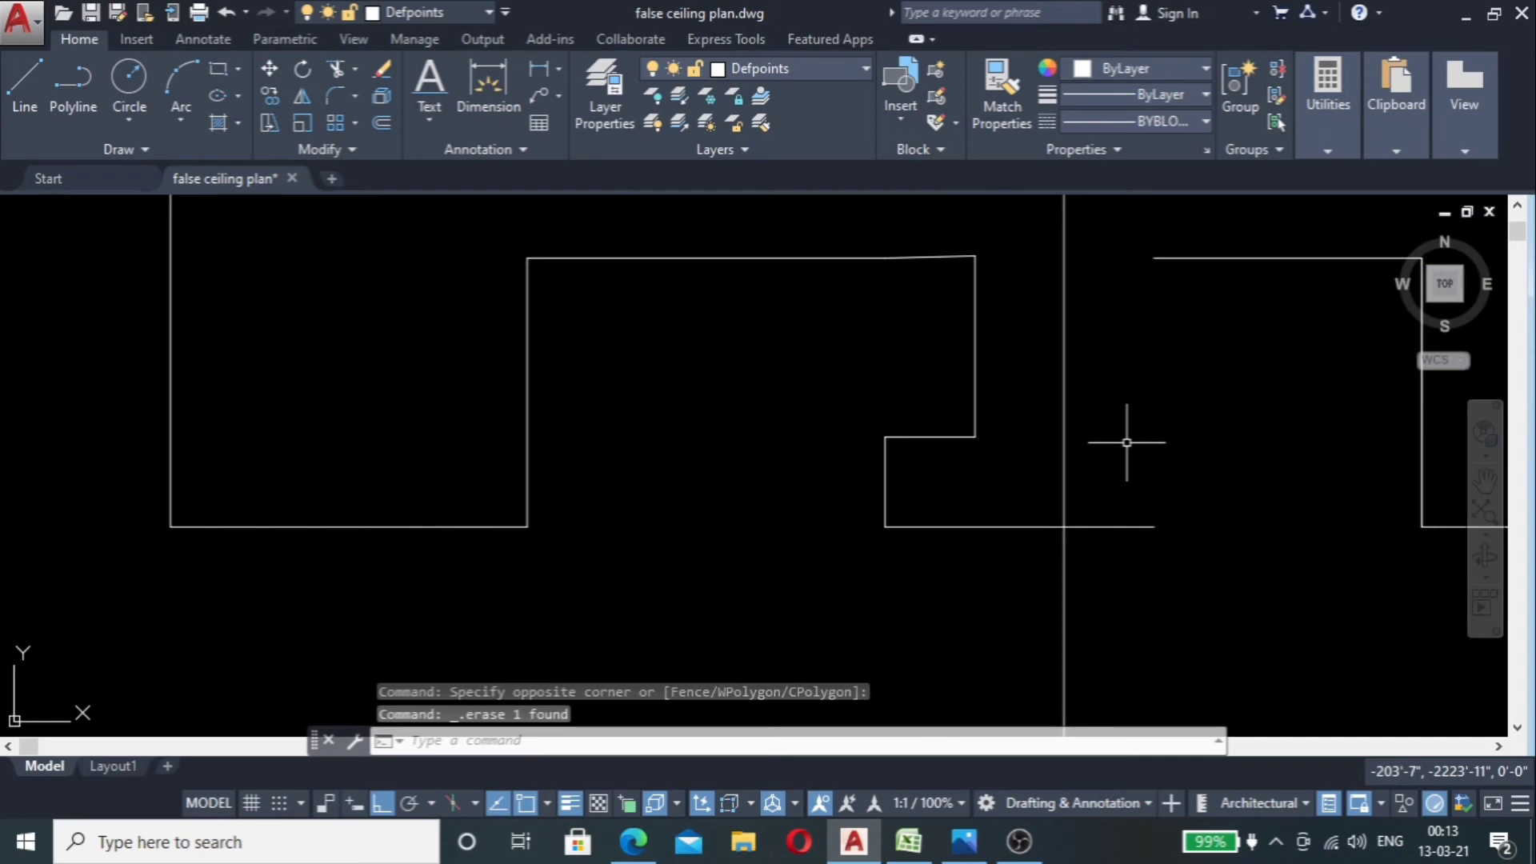
Step: Draw a stepped profile from the lower line's open end: 3" up, across to the construction line, and up to the raised line's level
key("Return")
left_click(1153, 525)
type("3\"")
key("Return")
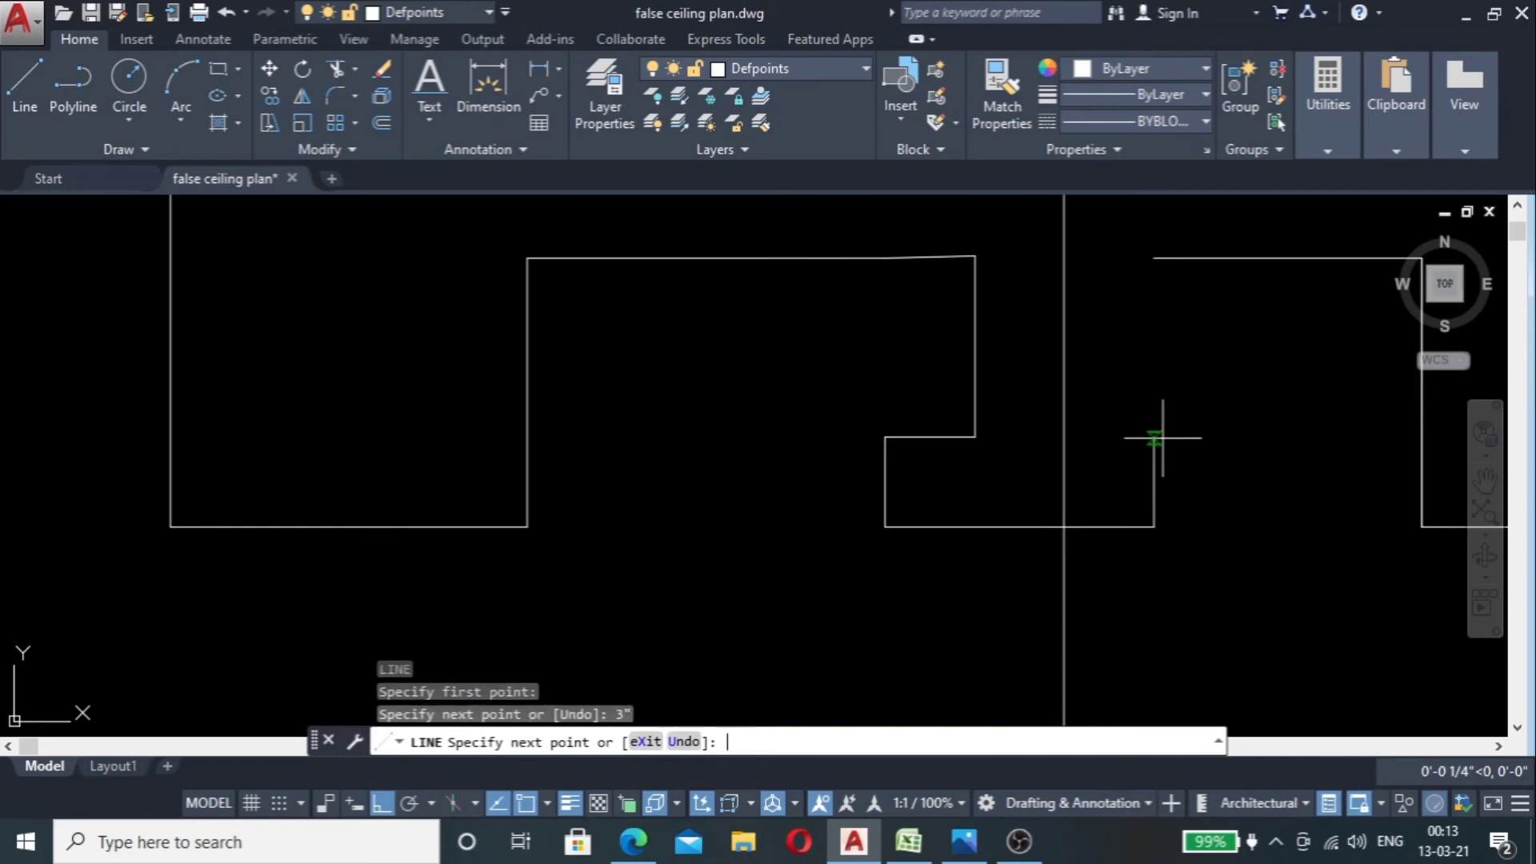
left_click(1064, 438)
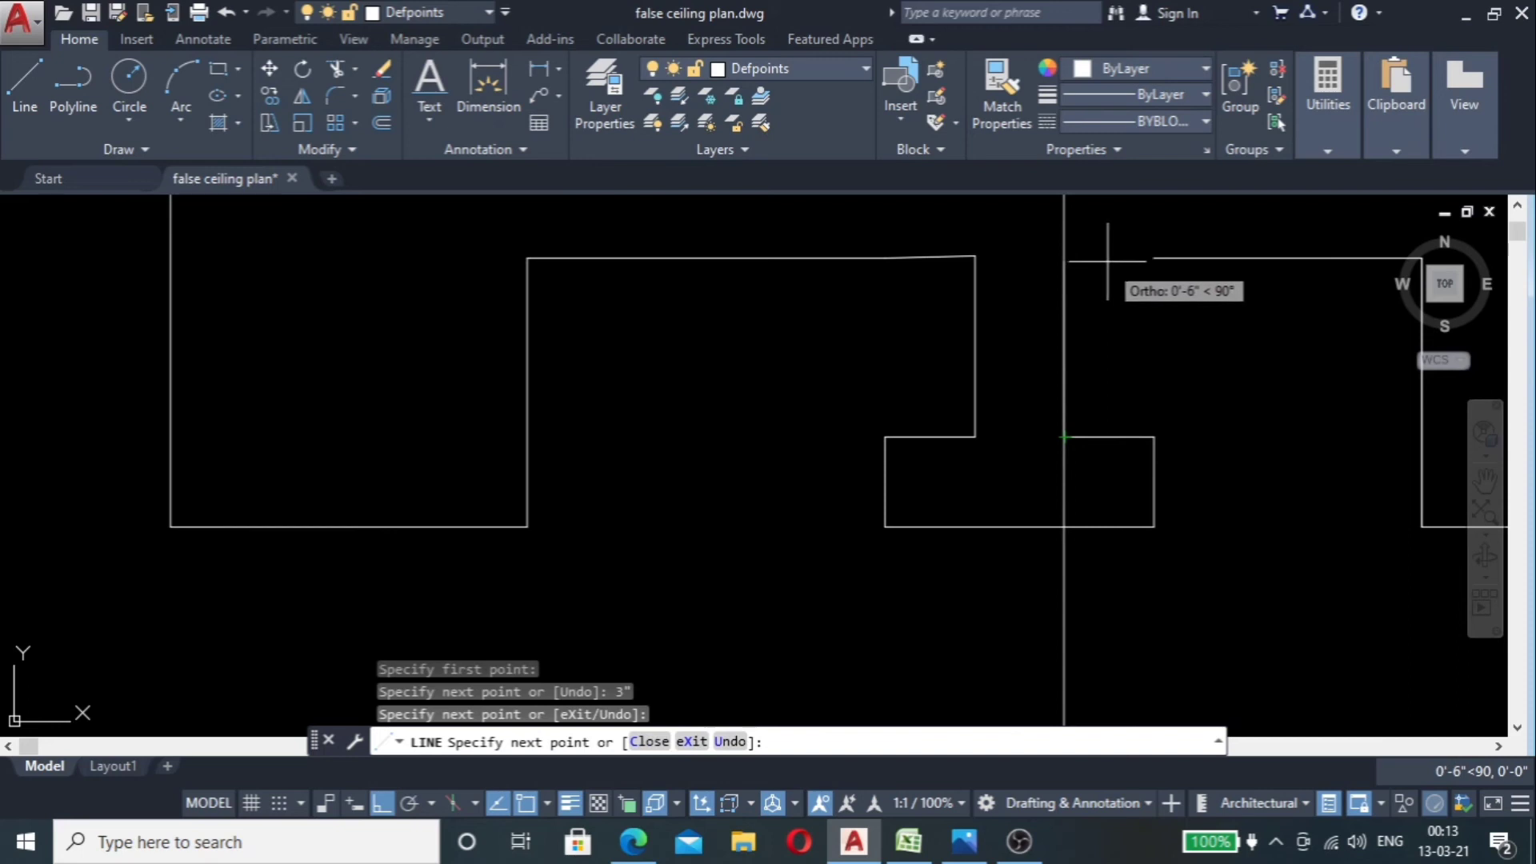
left_click(1064, 257)
key("Escape")
Step: Delete the vertical construction line that crosses the section at the new step
left_click(1132, 532)
left_click(1032, 592)
key("Delete")
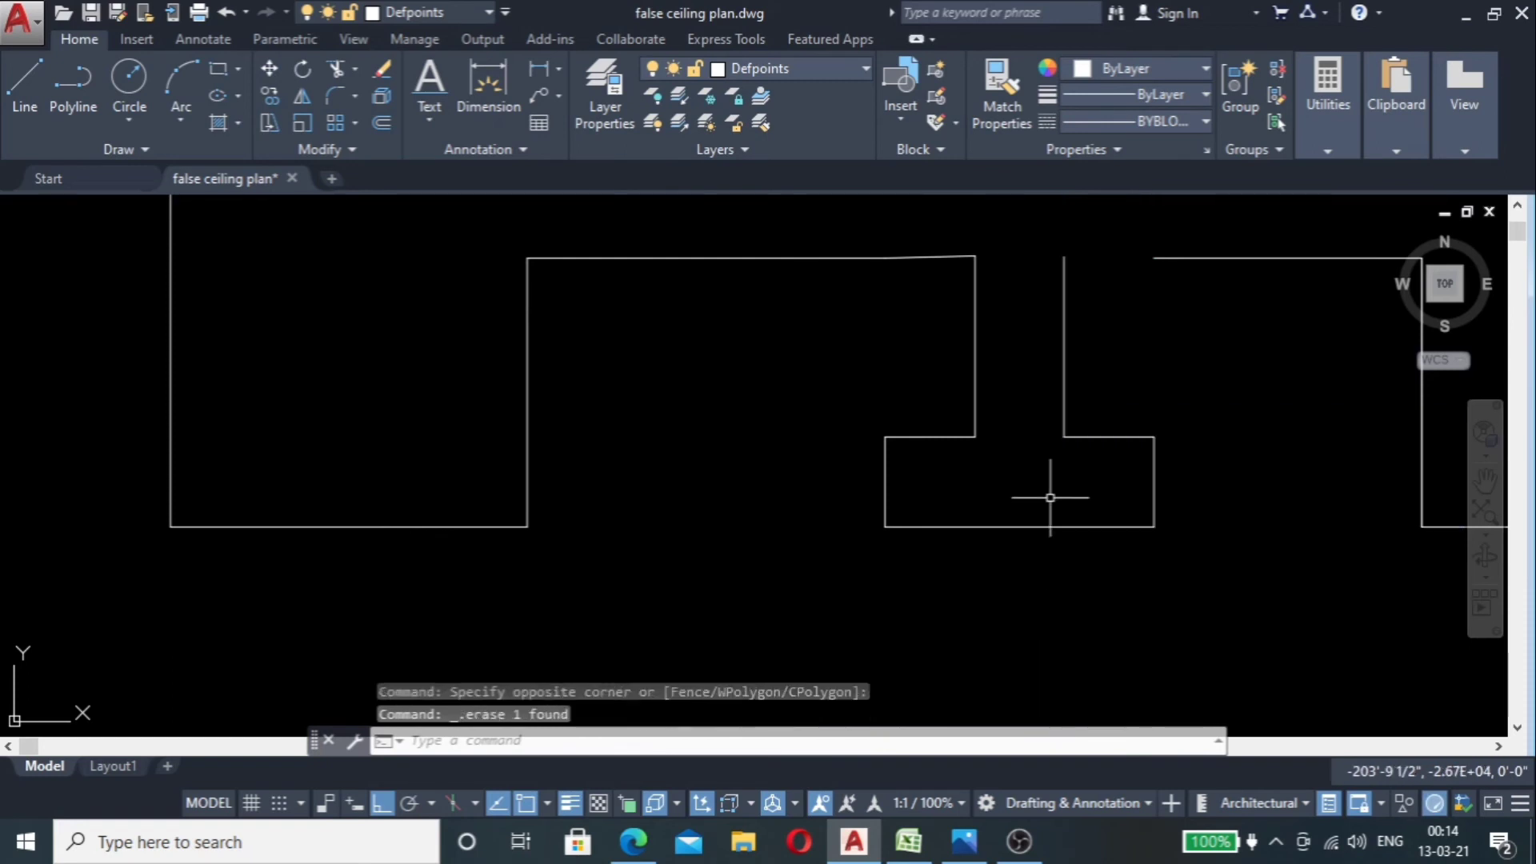
Step: Fillet the new step's upper vertical line with the raised ceiling line to its right at radius 0
type("f")
key("Return")
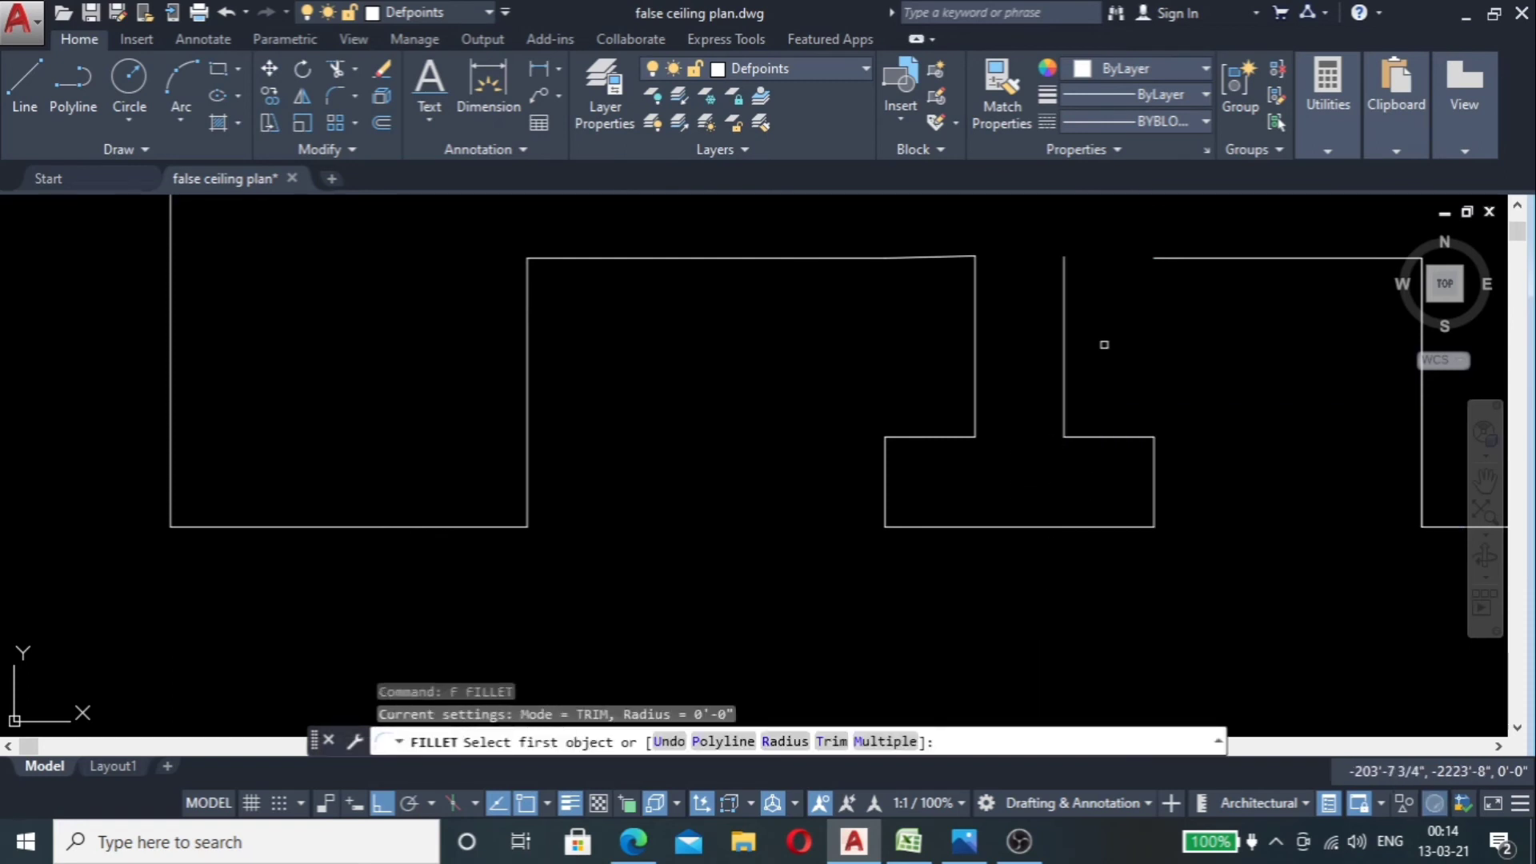
left_click(1089, 333)
left_click(1058, 362)
left_click(1085, 341)
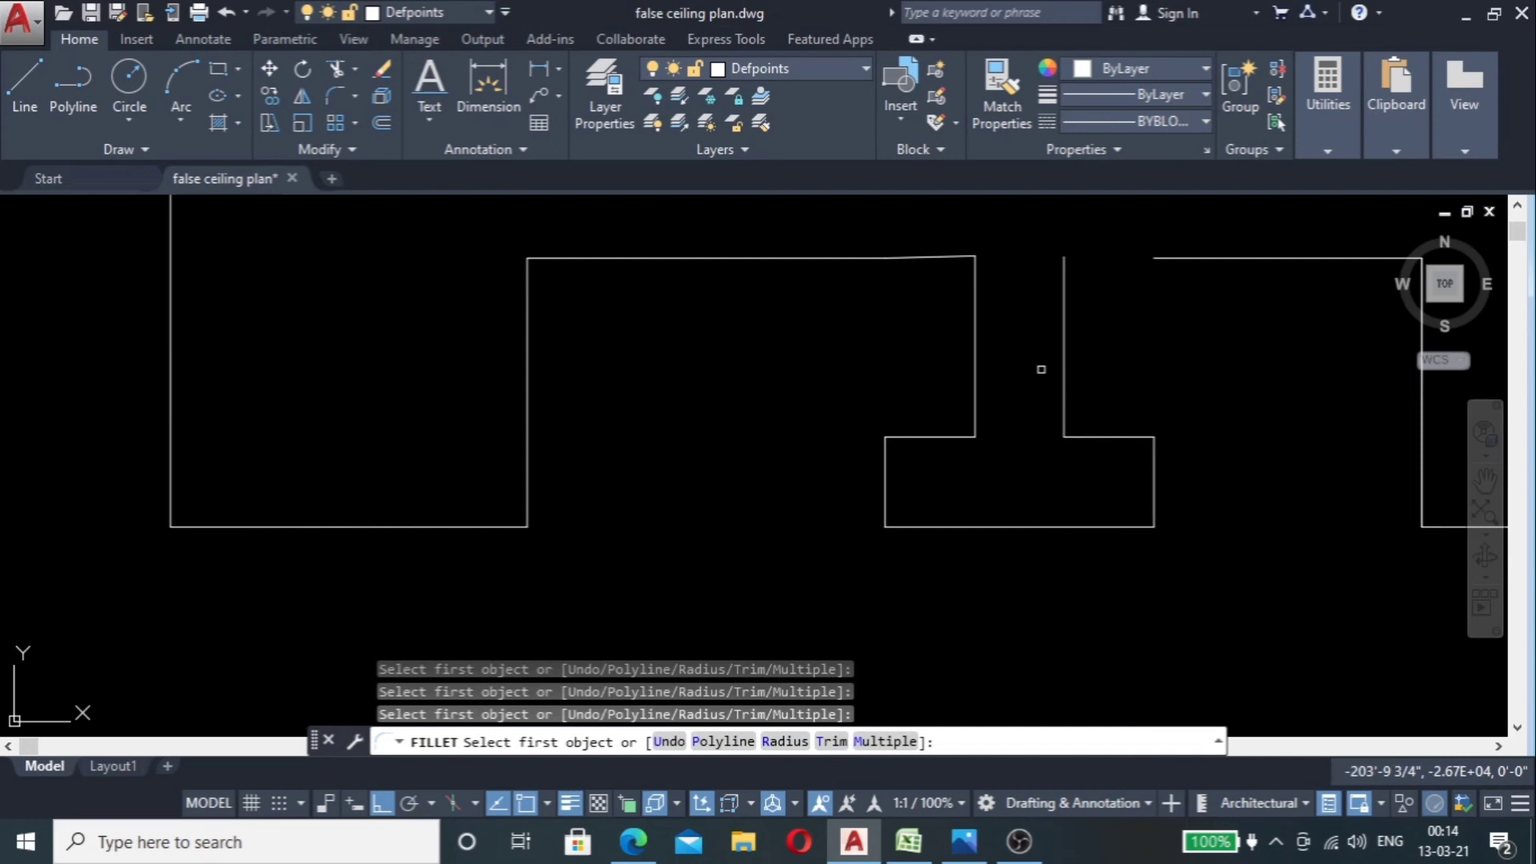
left_click(1062, 357)
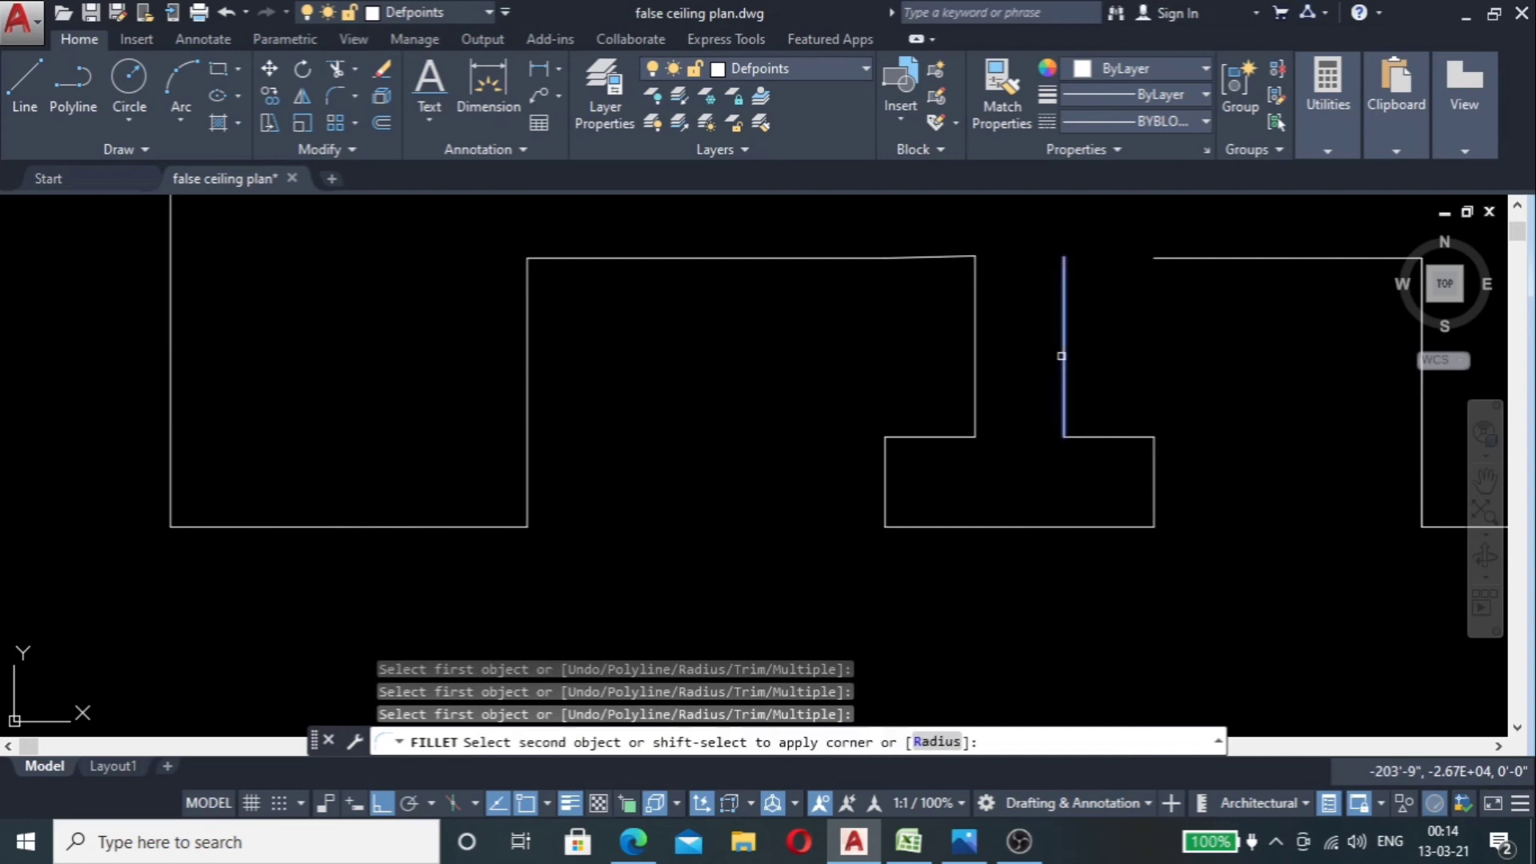
left_click(1182, 259)
scroll(955, 437, "down", 2)
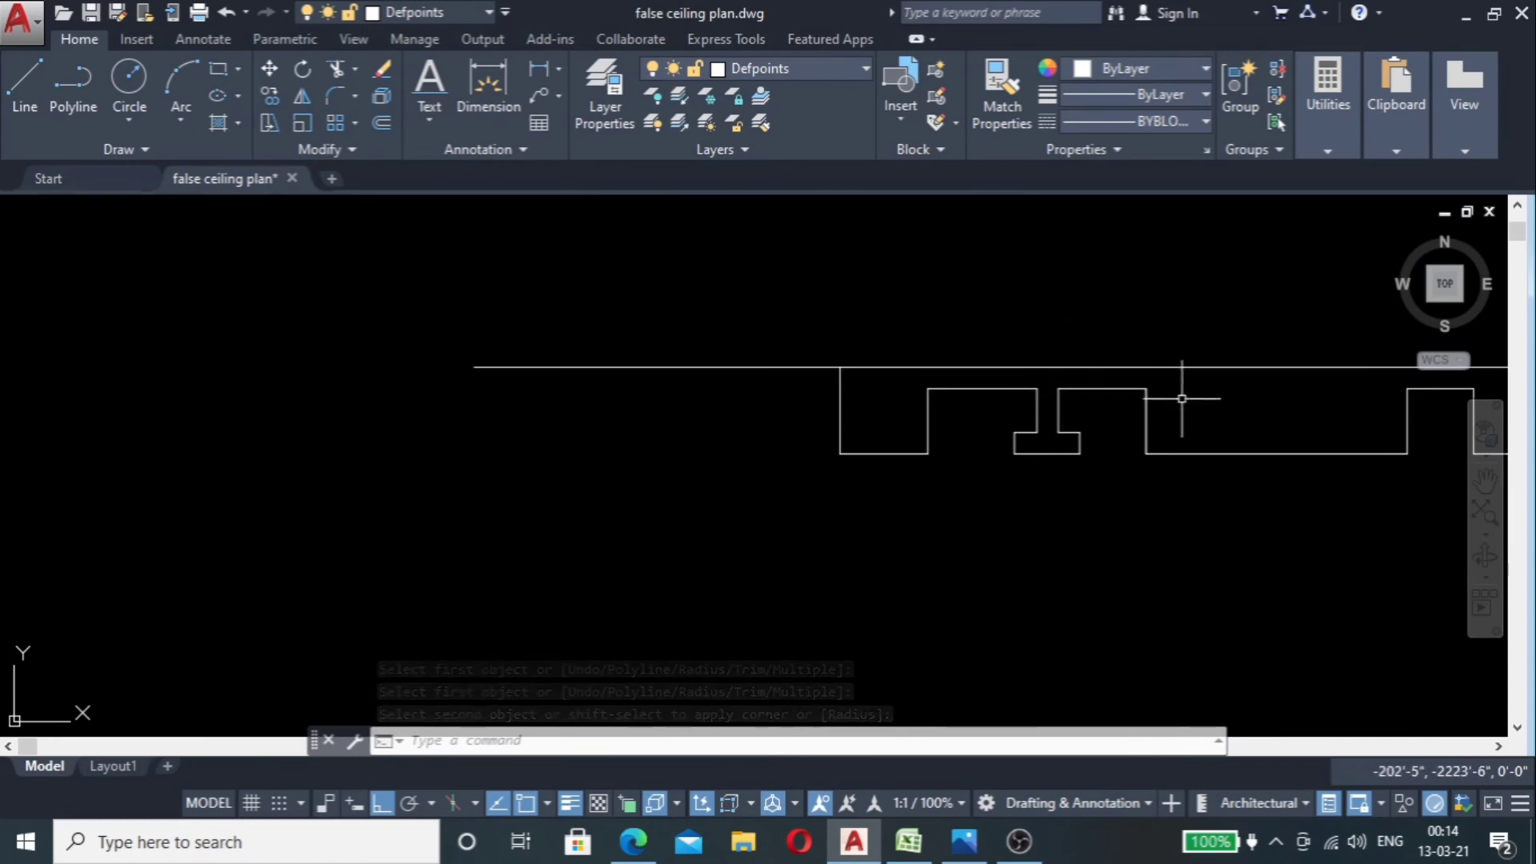
scroll(1107, 404, "up", 5)
left_click(1006, 389)
left_click(910, 506)
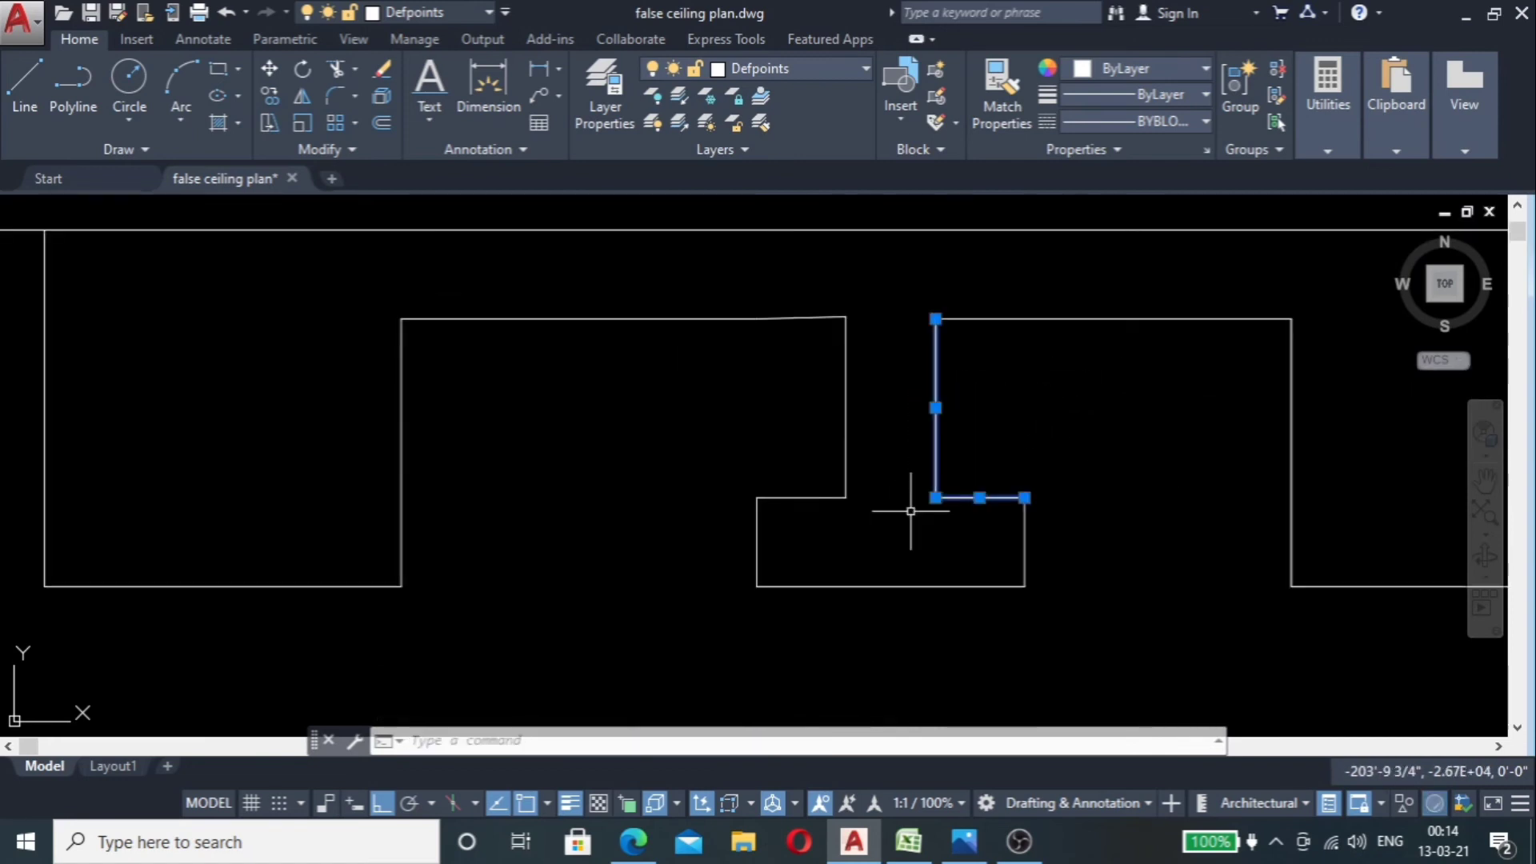
left_click(1131, 492)
left_click(984, 532)
scroll(754, 488, "down", 4)
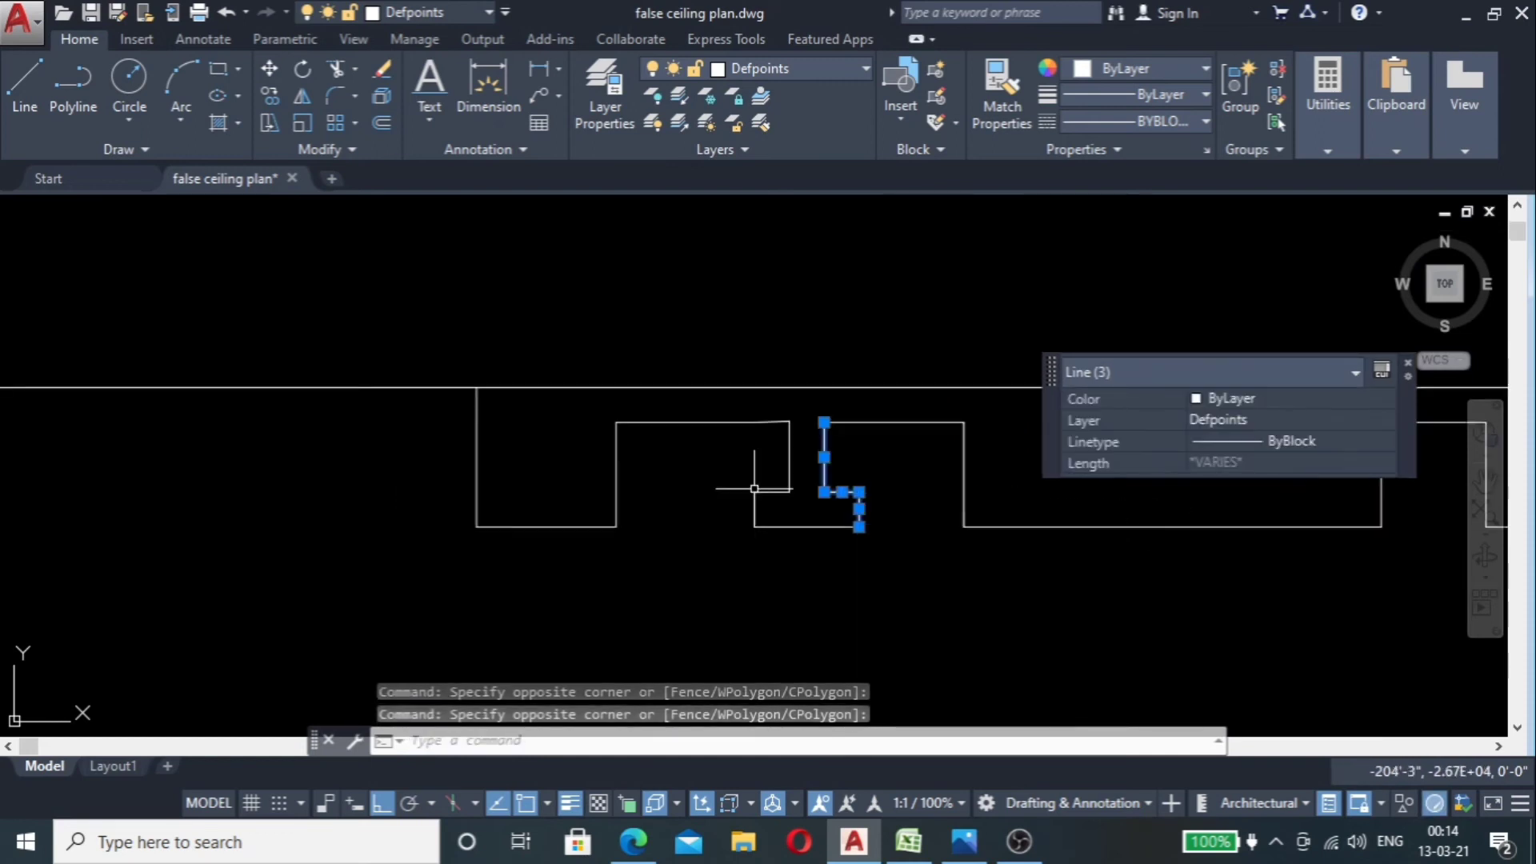
type("mi")
key("Return")
scroll(840, 464, "down", 2)
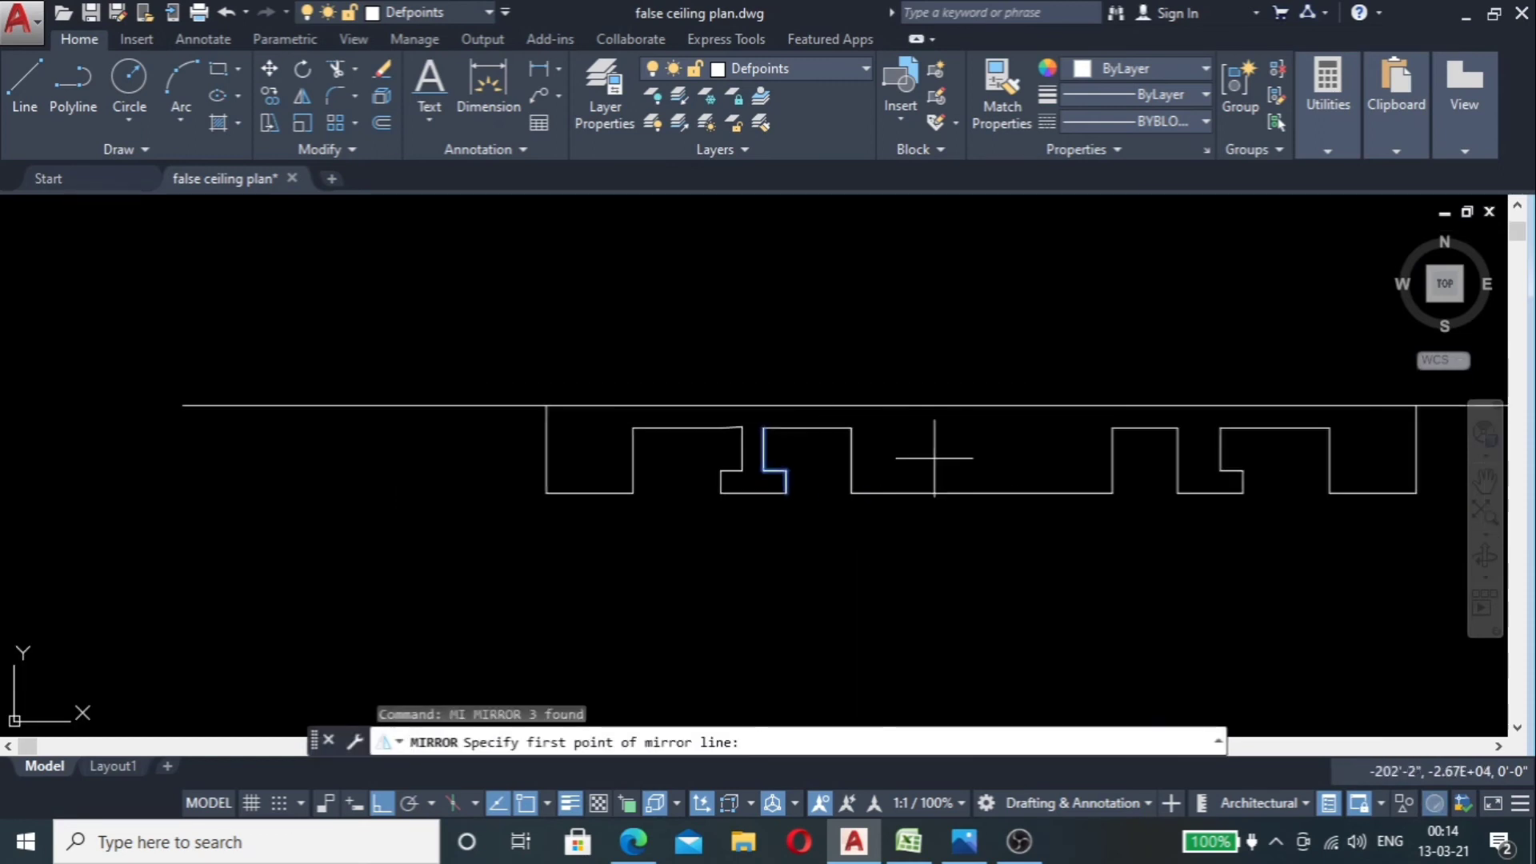
left_click(983, 493)
left_click(981, 344)
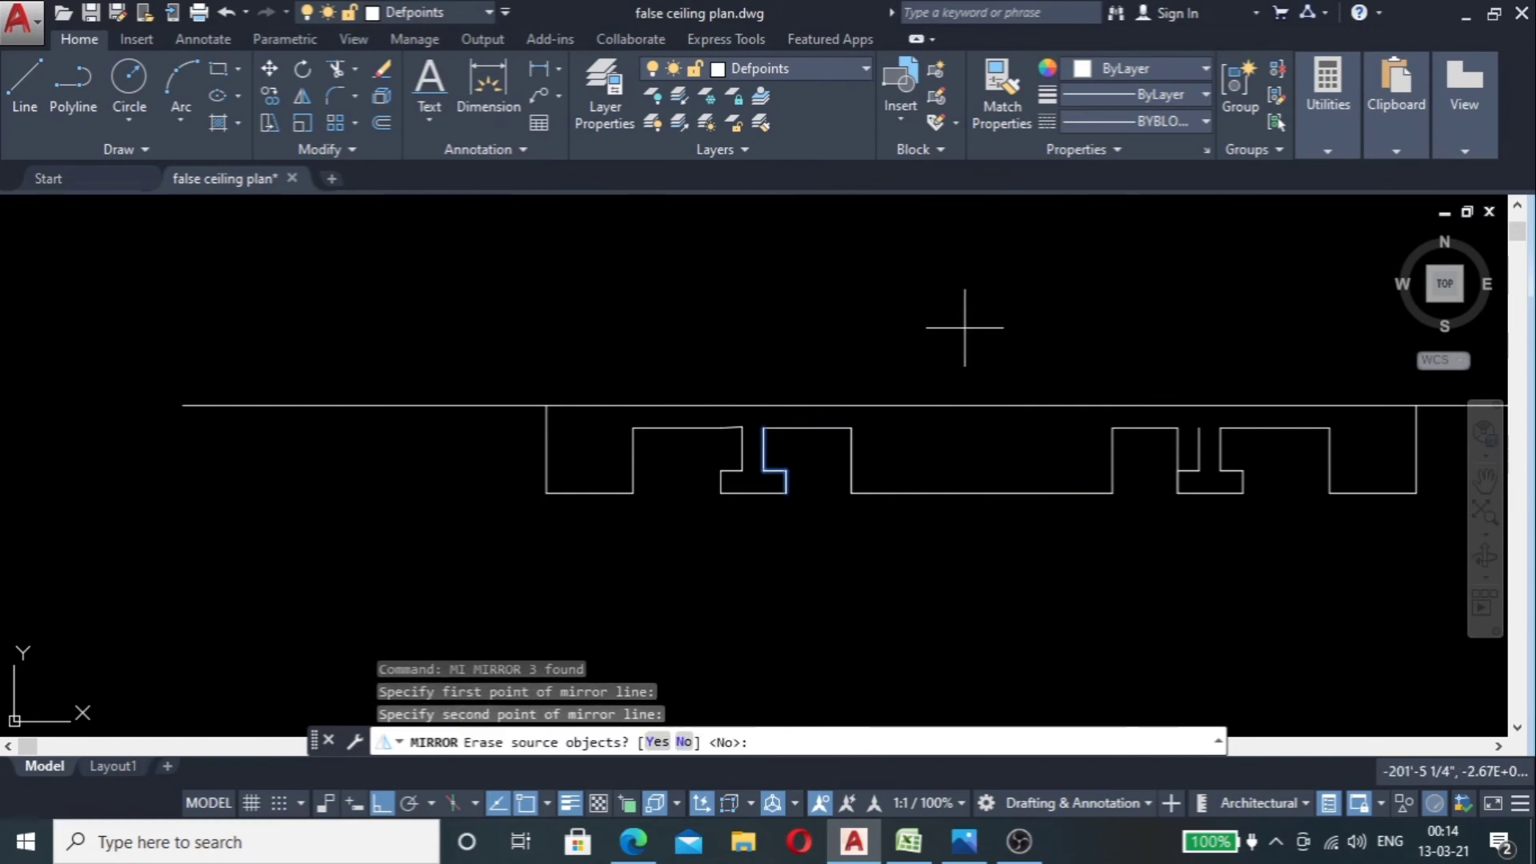
scroll(1207, 368, "up", 3)
key("Escape")
left_click(1217, 354)
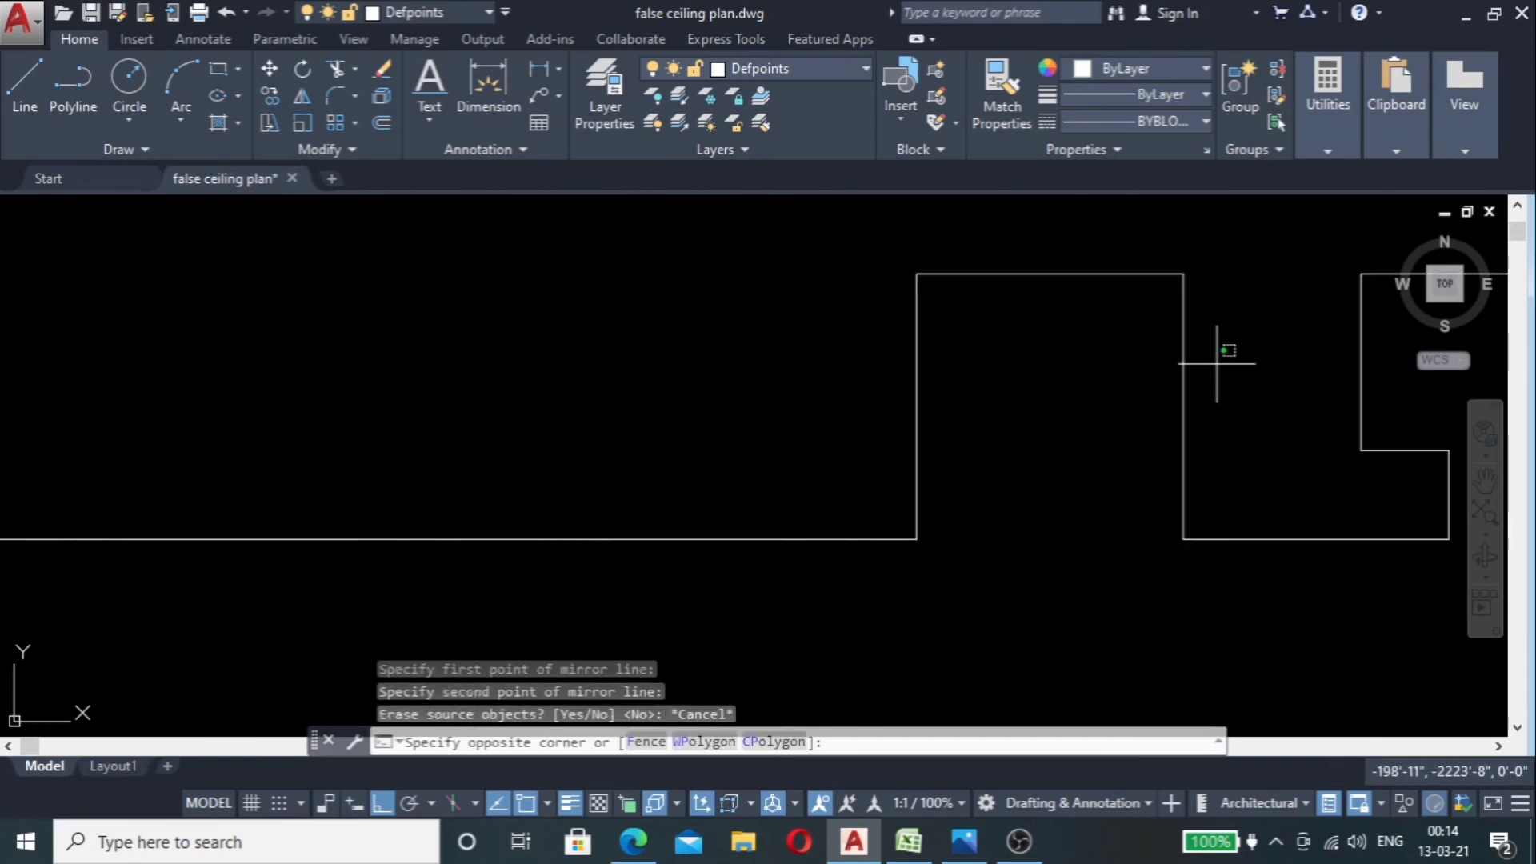
scroll(1165, 369, "down", 3)
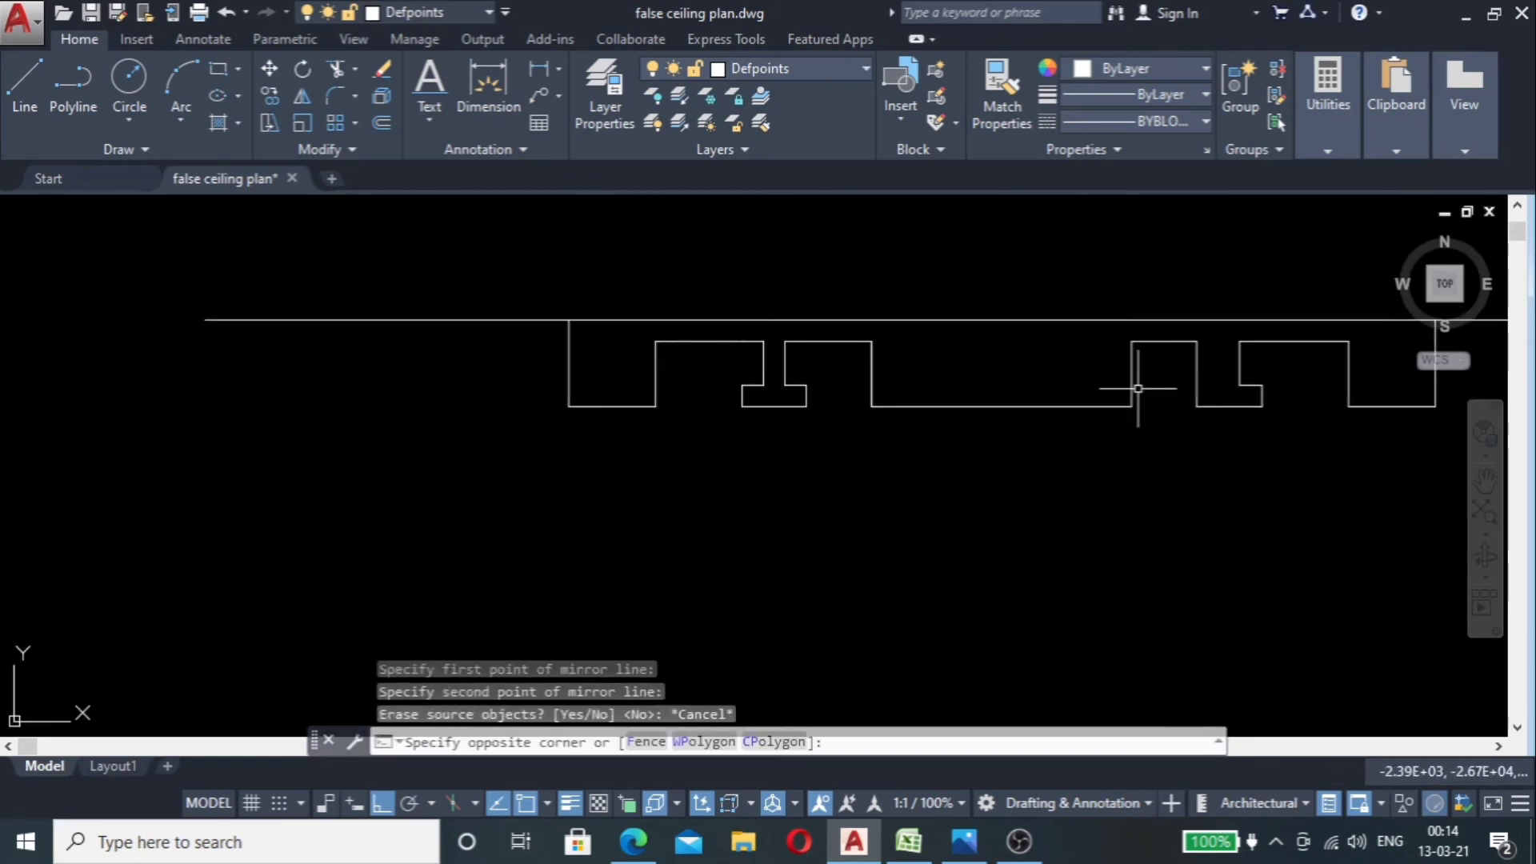
key("Escape")
Step: Mirror the three-line stepped profile of the left circular cove about the vertical through the lower central ceiling line's midpoint, keeping the source lines
scroll(766, 373, "up", 4)
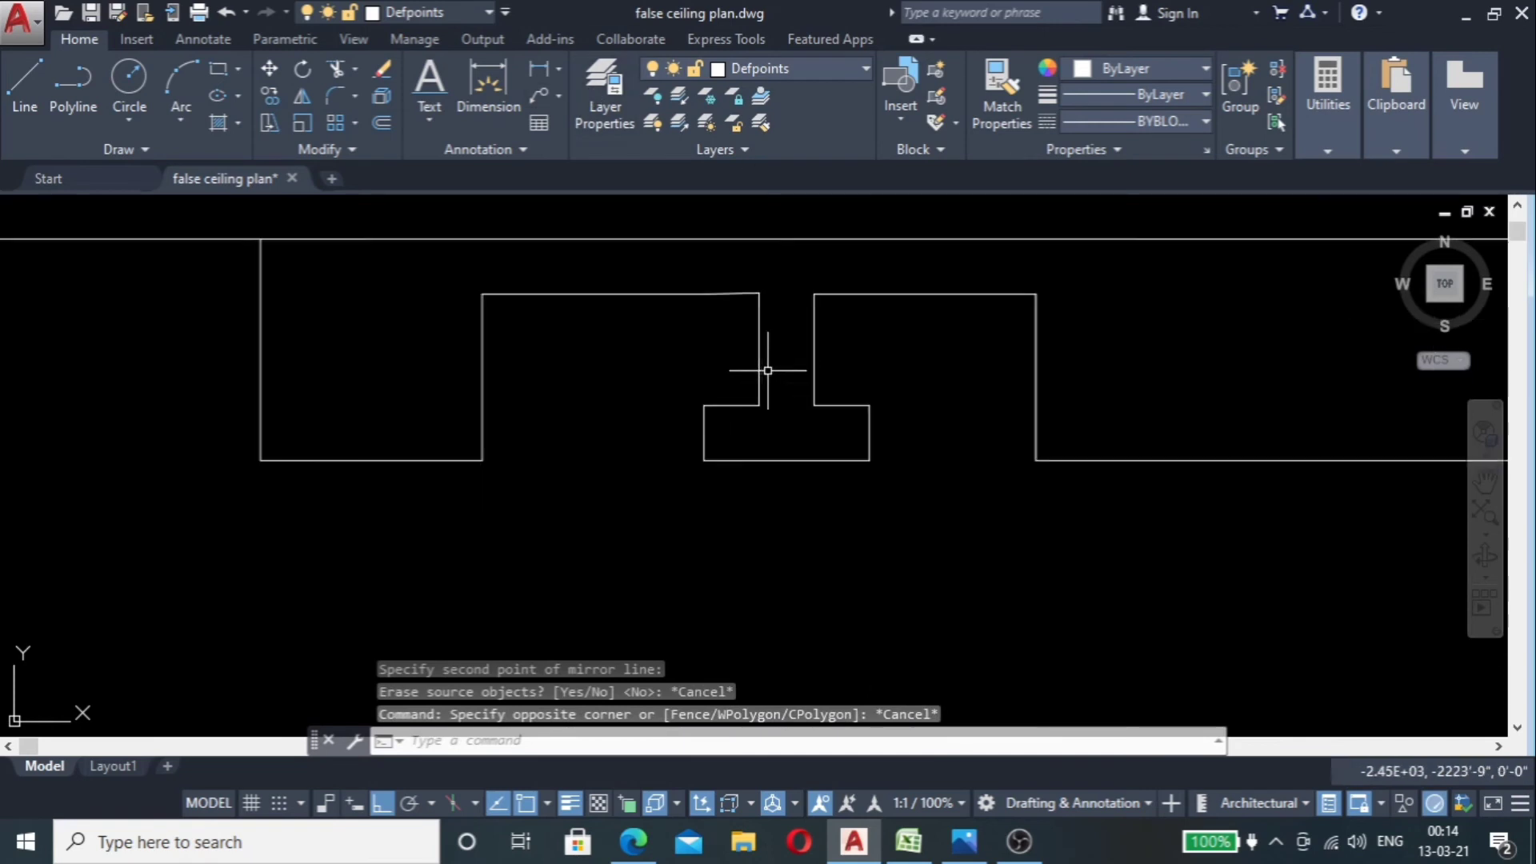
left_click(953, 360)
left_click(783, 413)
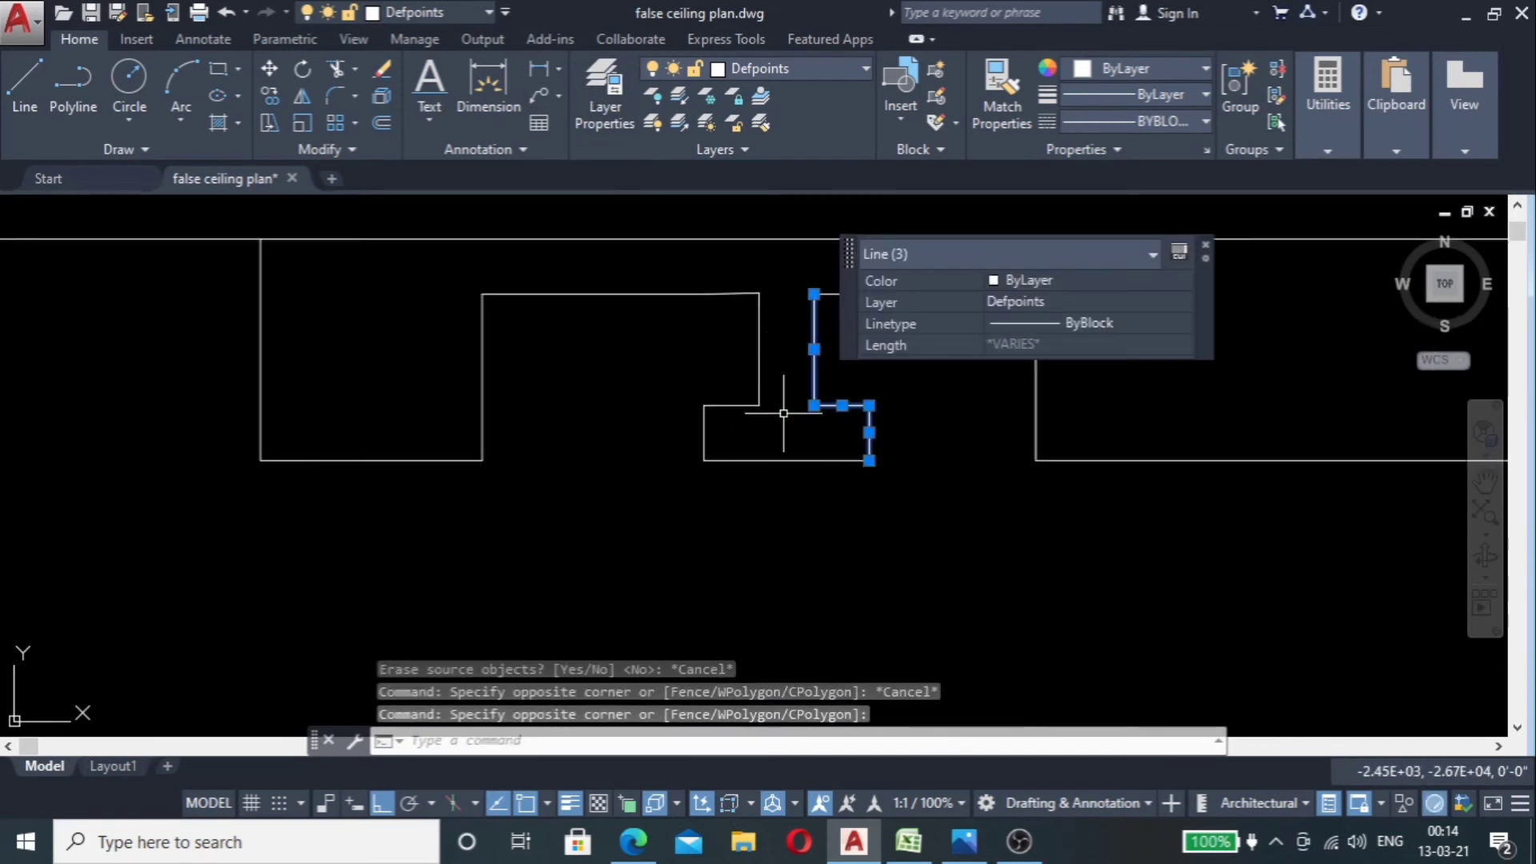
type("mi")
key("Return")
scroll(787, 411, "down", 3)
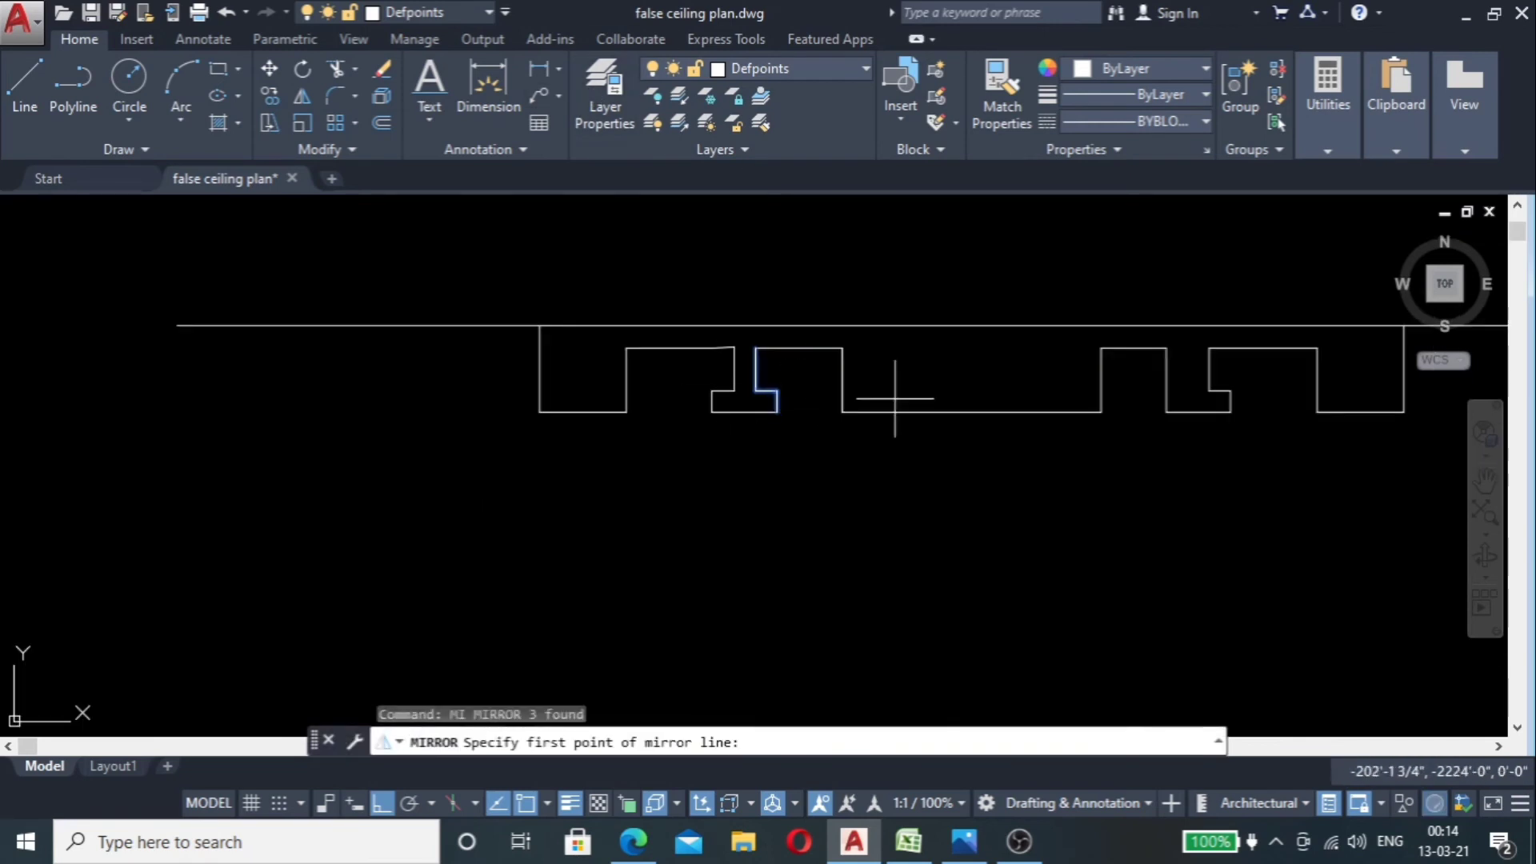
left_click(971, 413)
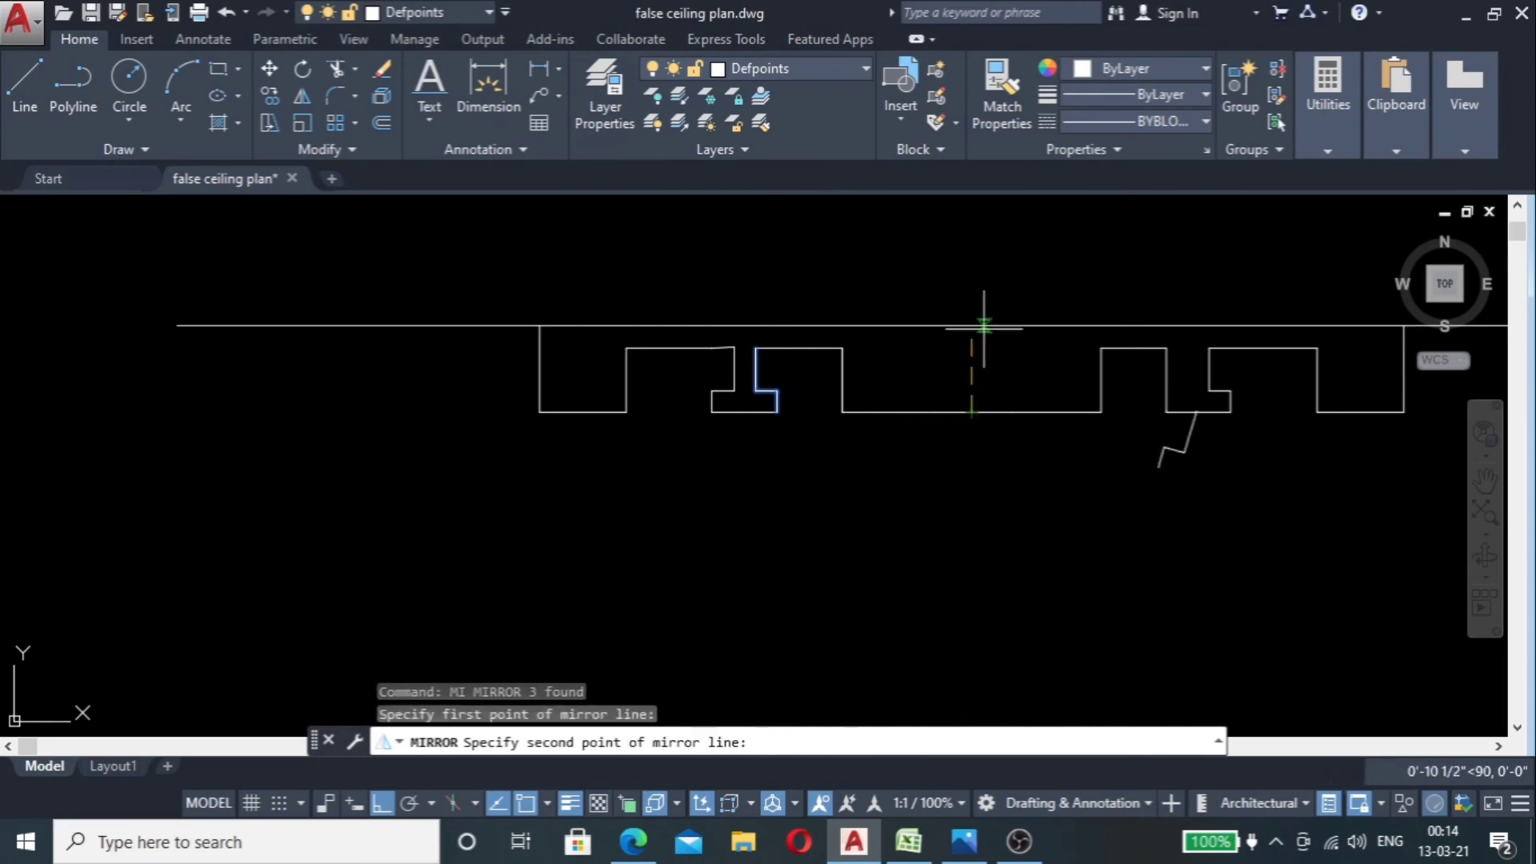
left_click(973, 257)
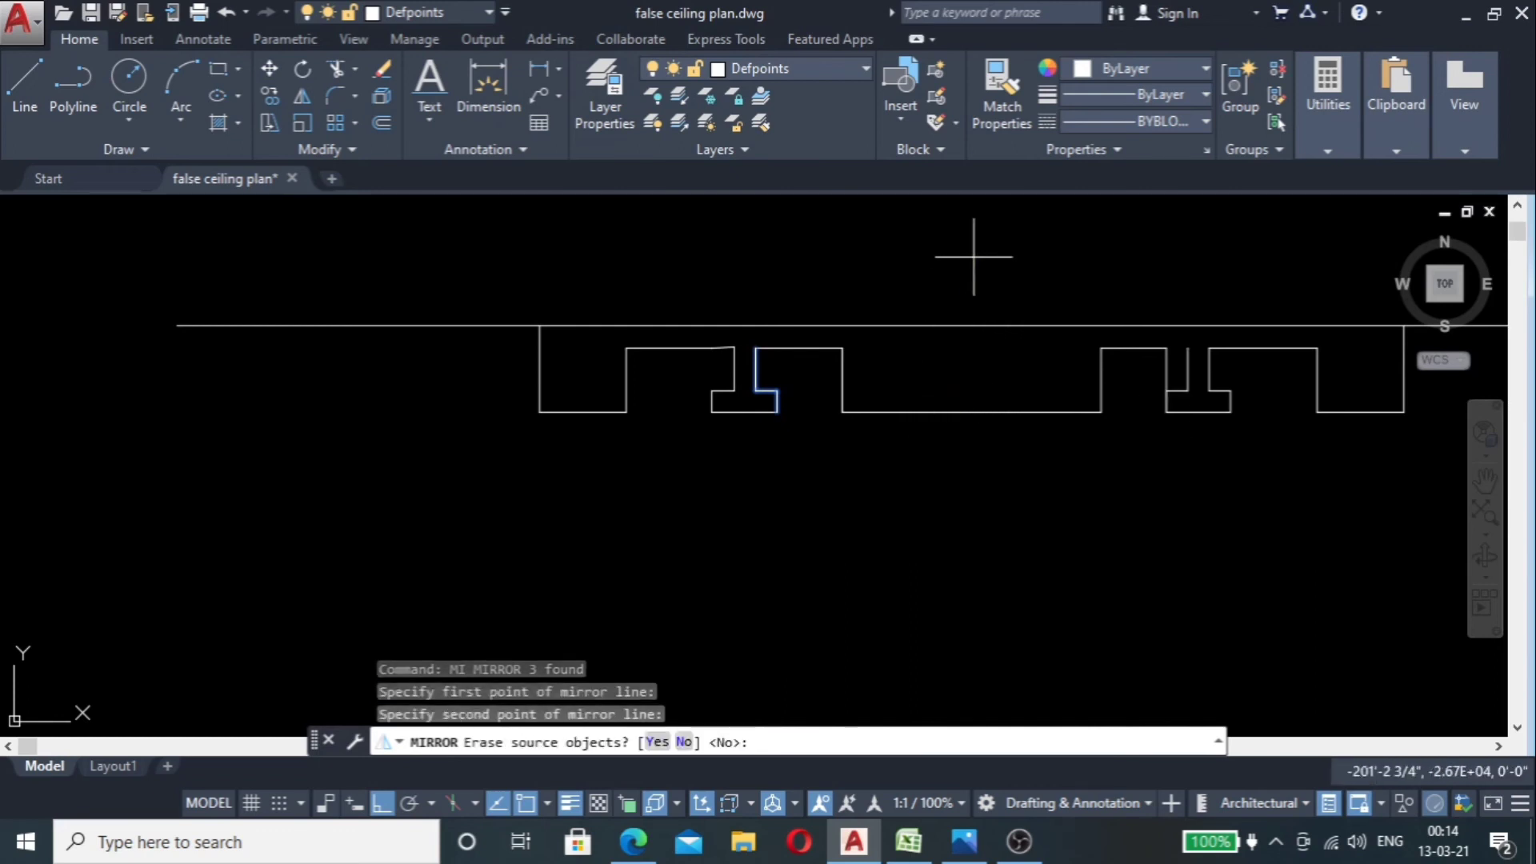
key("Return")
key("Return")
scroll(1141, 366, "up", 6)
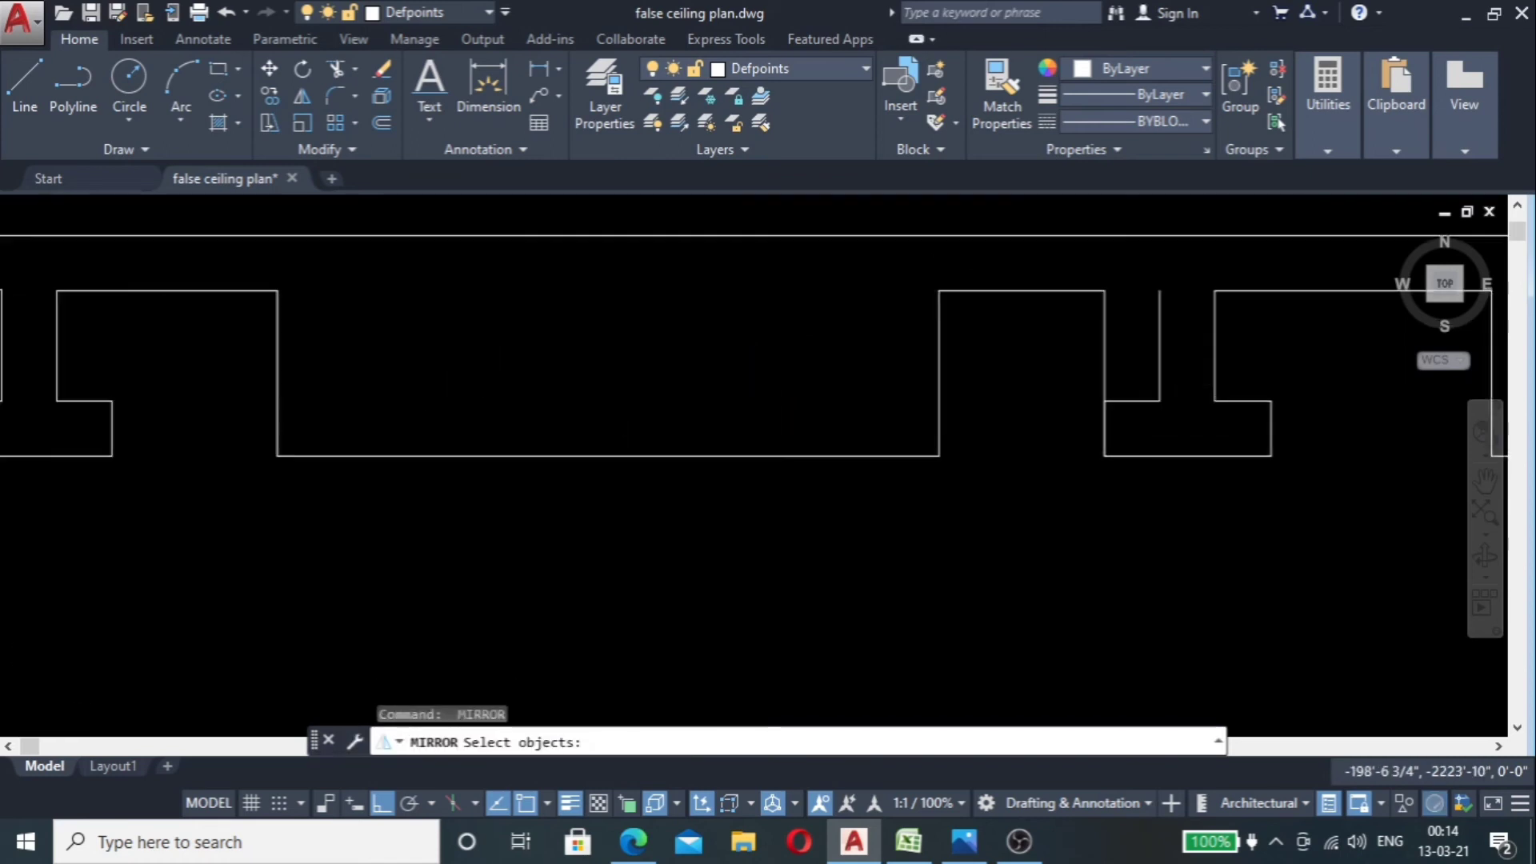
key("Escape")
Step: Delete the full-height vertical line running through the outer end of the mirrored step on the section's right side
left_click(1062, 354)
left_click(1013, 353)
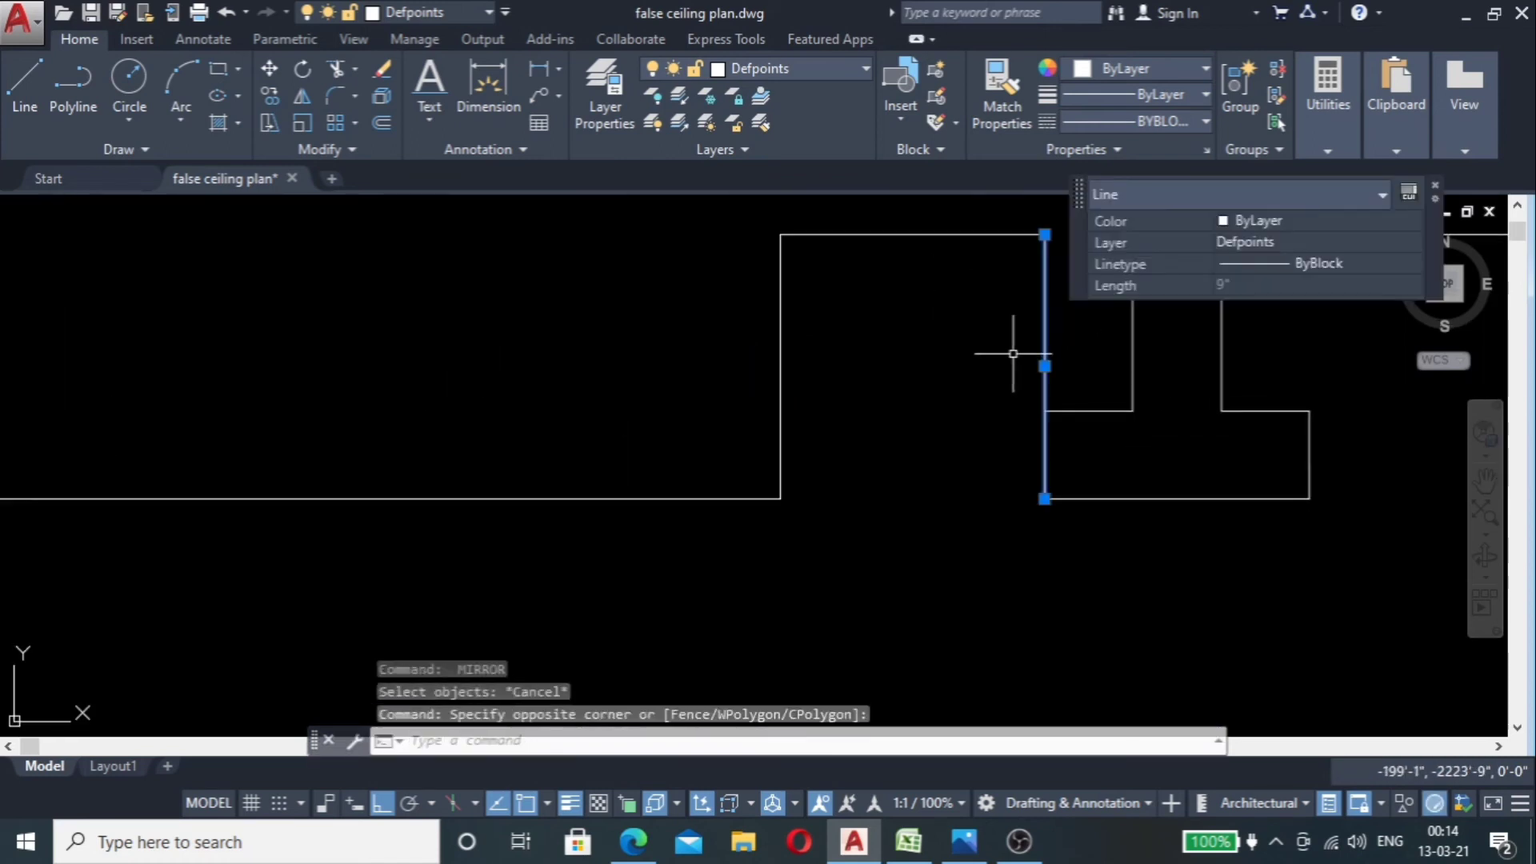
key("Delete")
Step: Fillet the raised ceiling line at the right circular cove with the mirrored step's upper vertical line at radius 0
type("f")
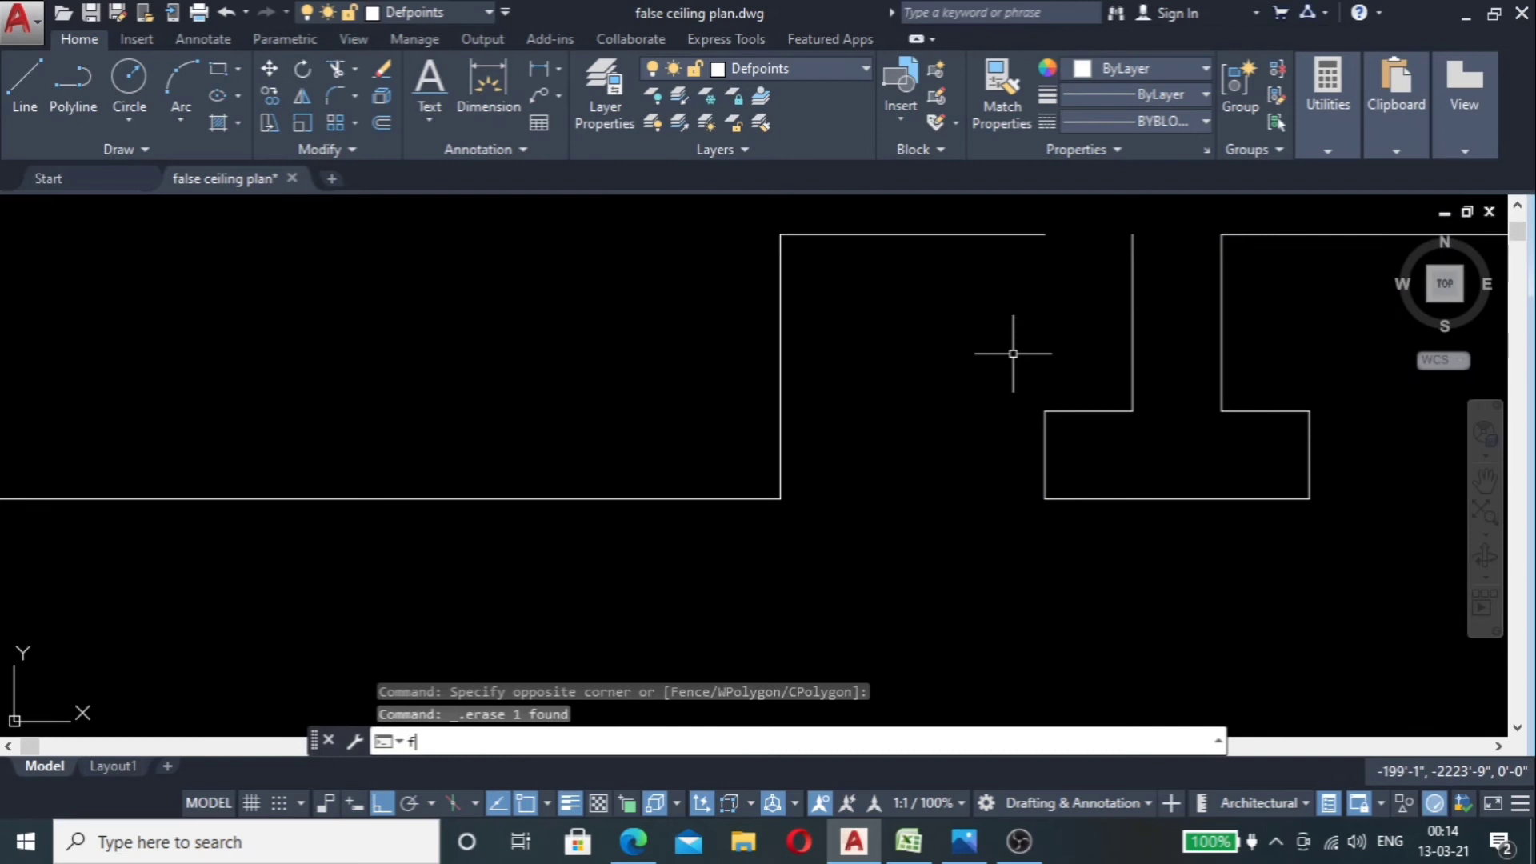
key("Return")
left_click(990, 227)
left_click(990, 227)
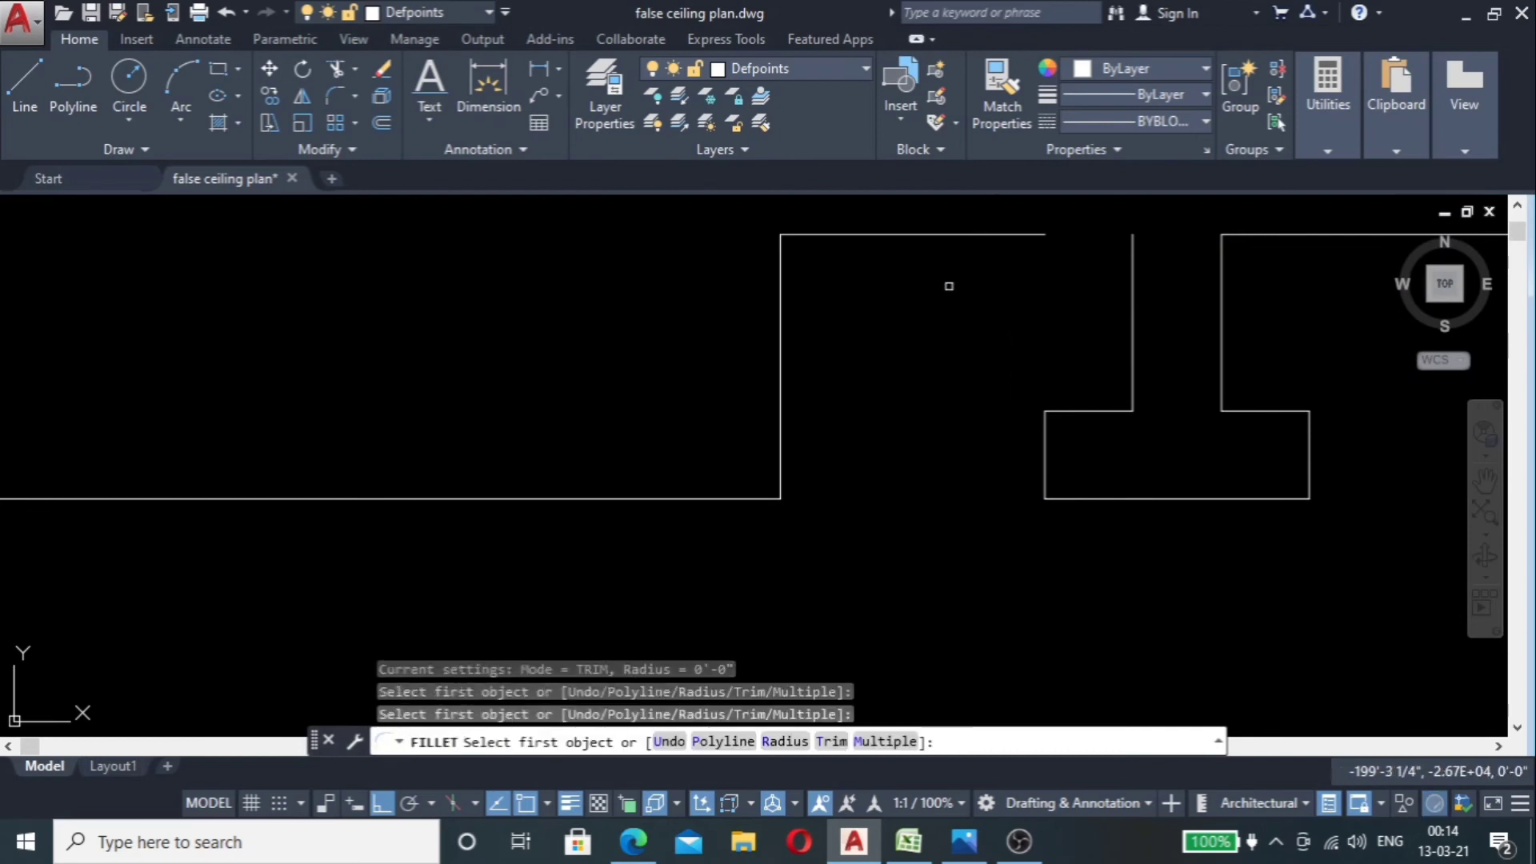
left_click(953, 235)
left_click(1132, 253)
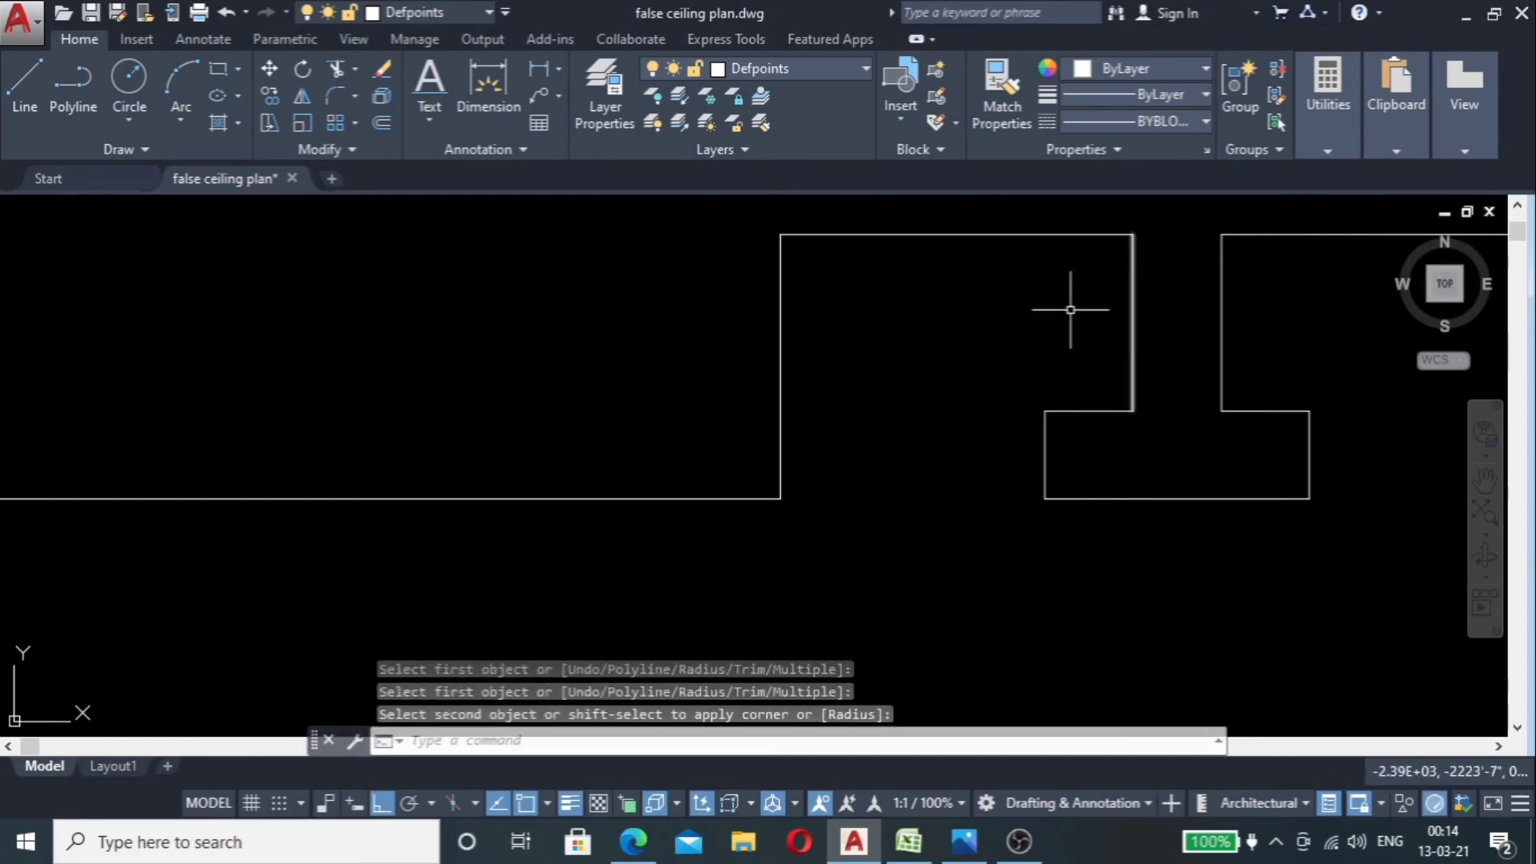
Step: Examine the stepped cove profiles on both sides of the false ceiling section
scroll(1073, 312, "down", 5)
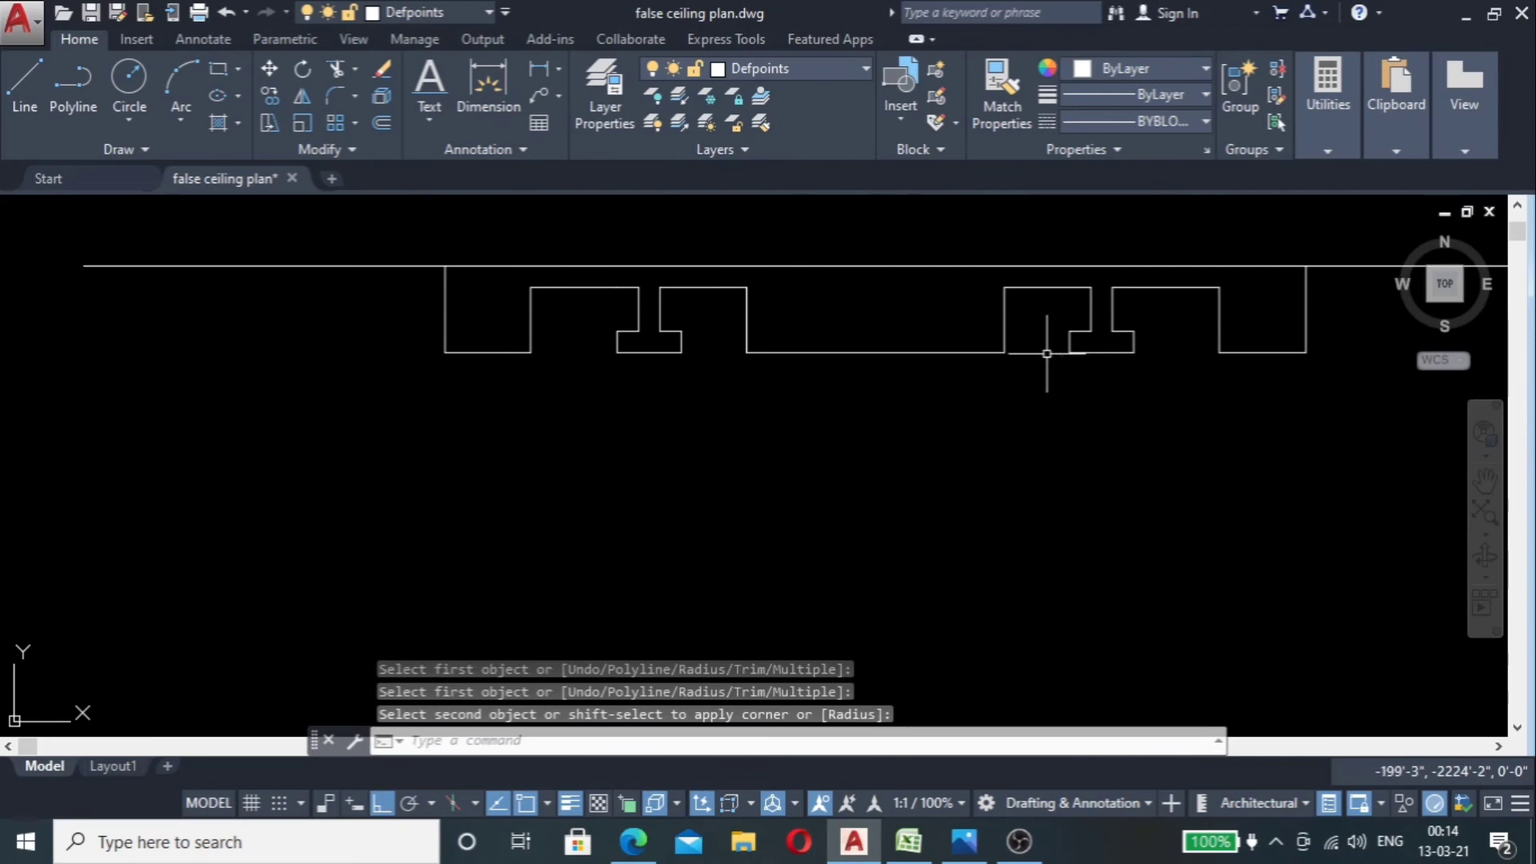
scroll(897, 432, "down", 2)
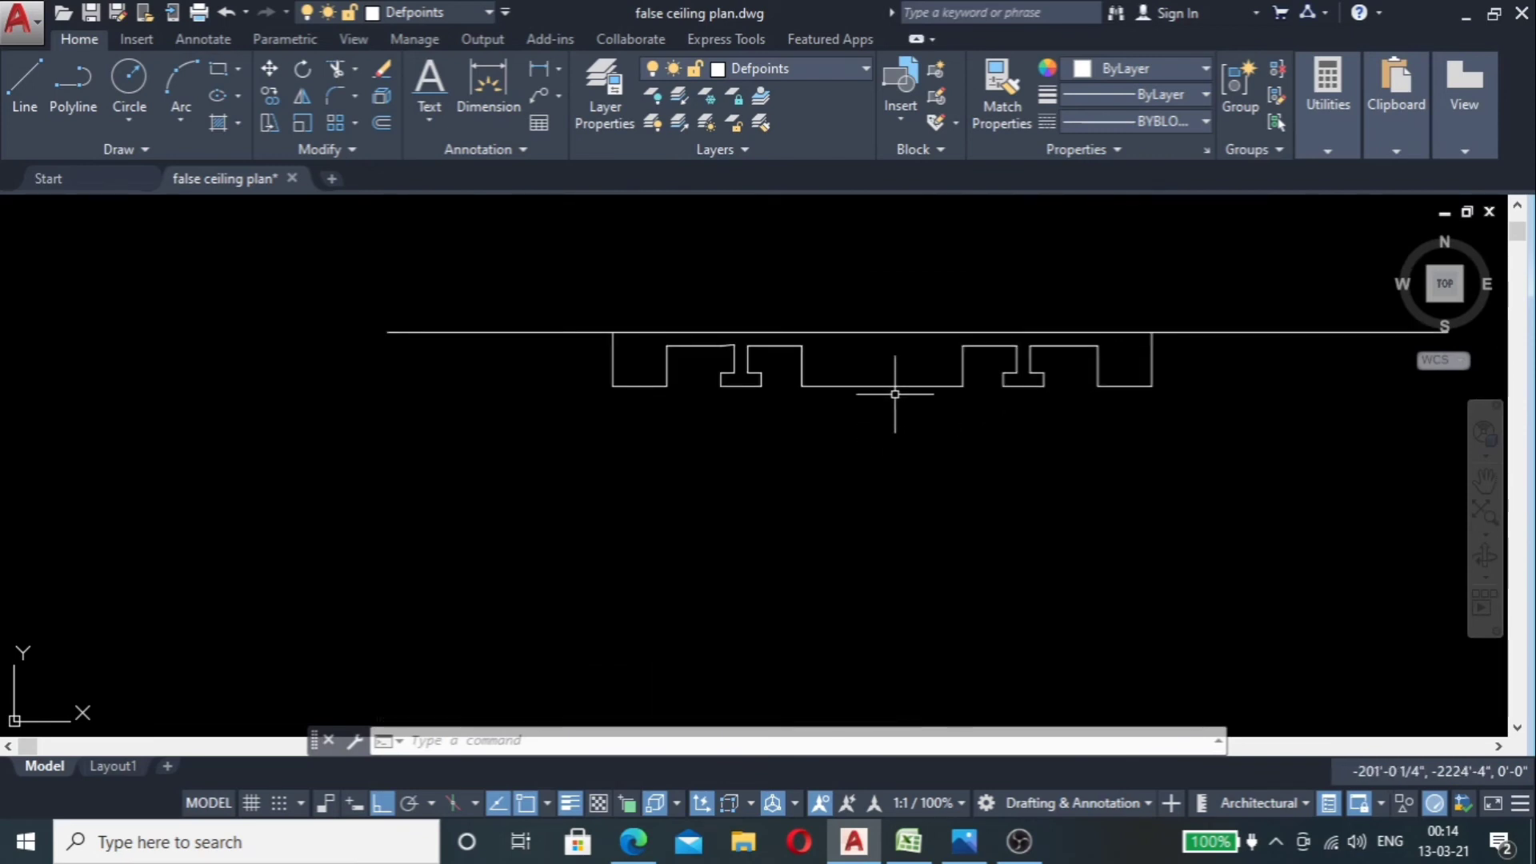
scroll(892, 397, "up", 2)
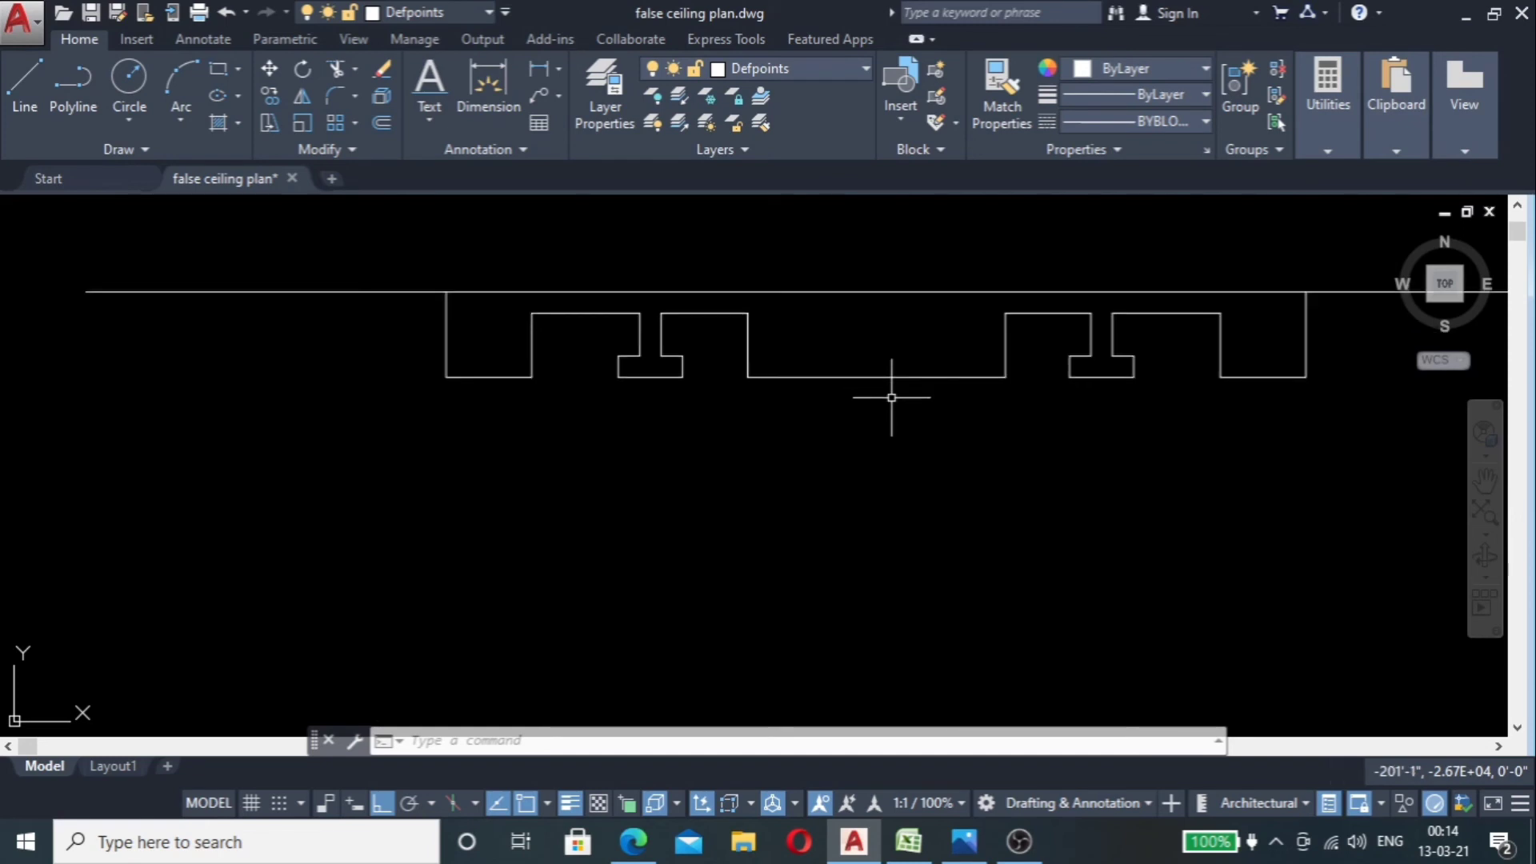
scroll(892, 397, "down", 2)
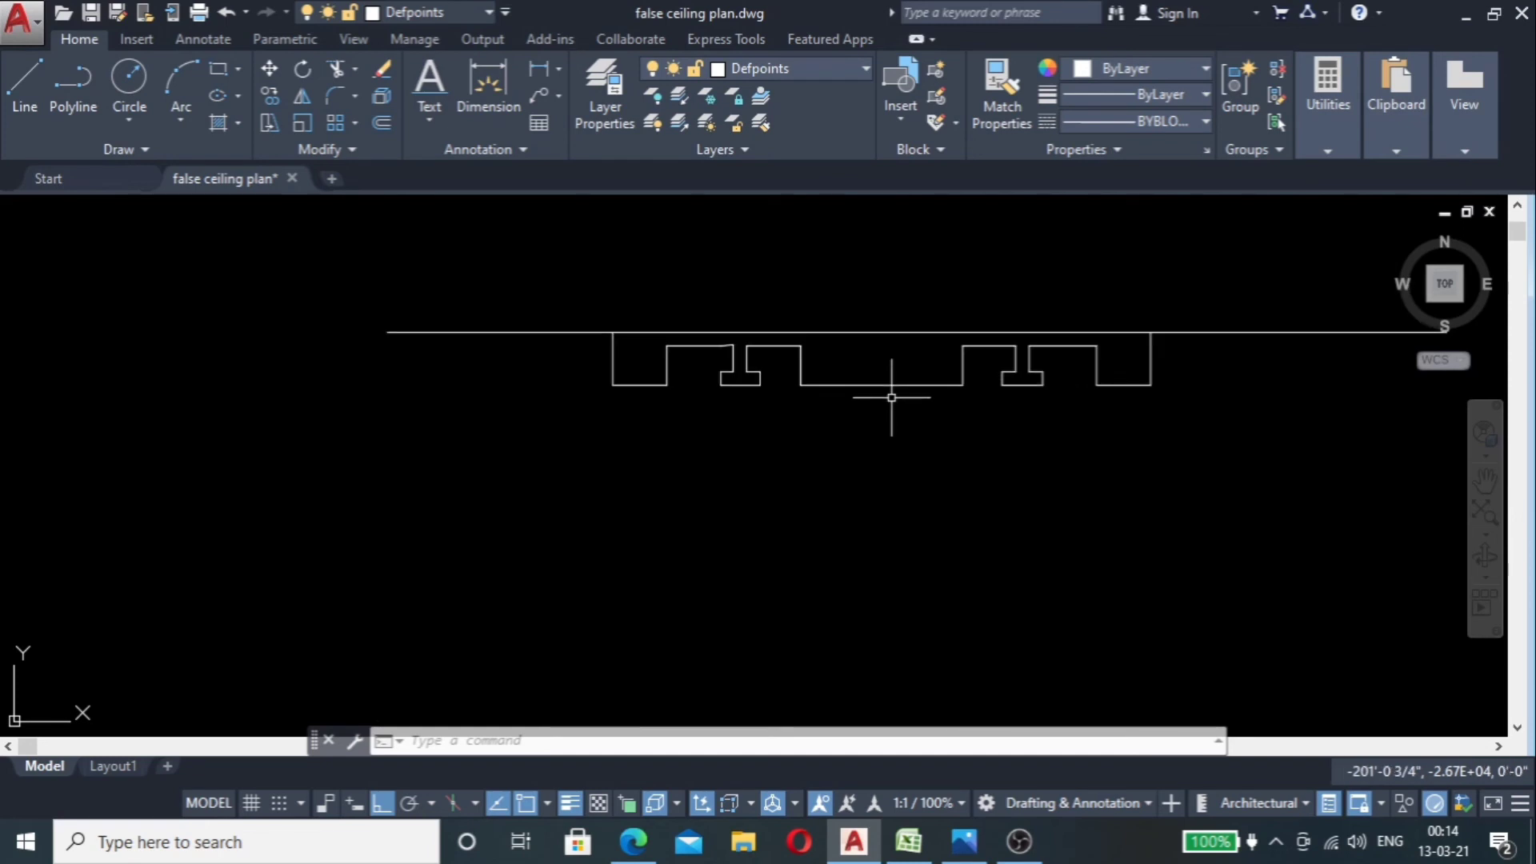
scroll(891, 397, "down", 6)
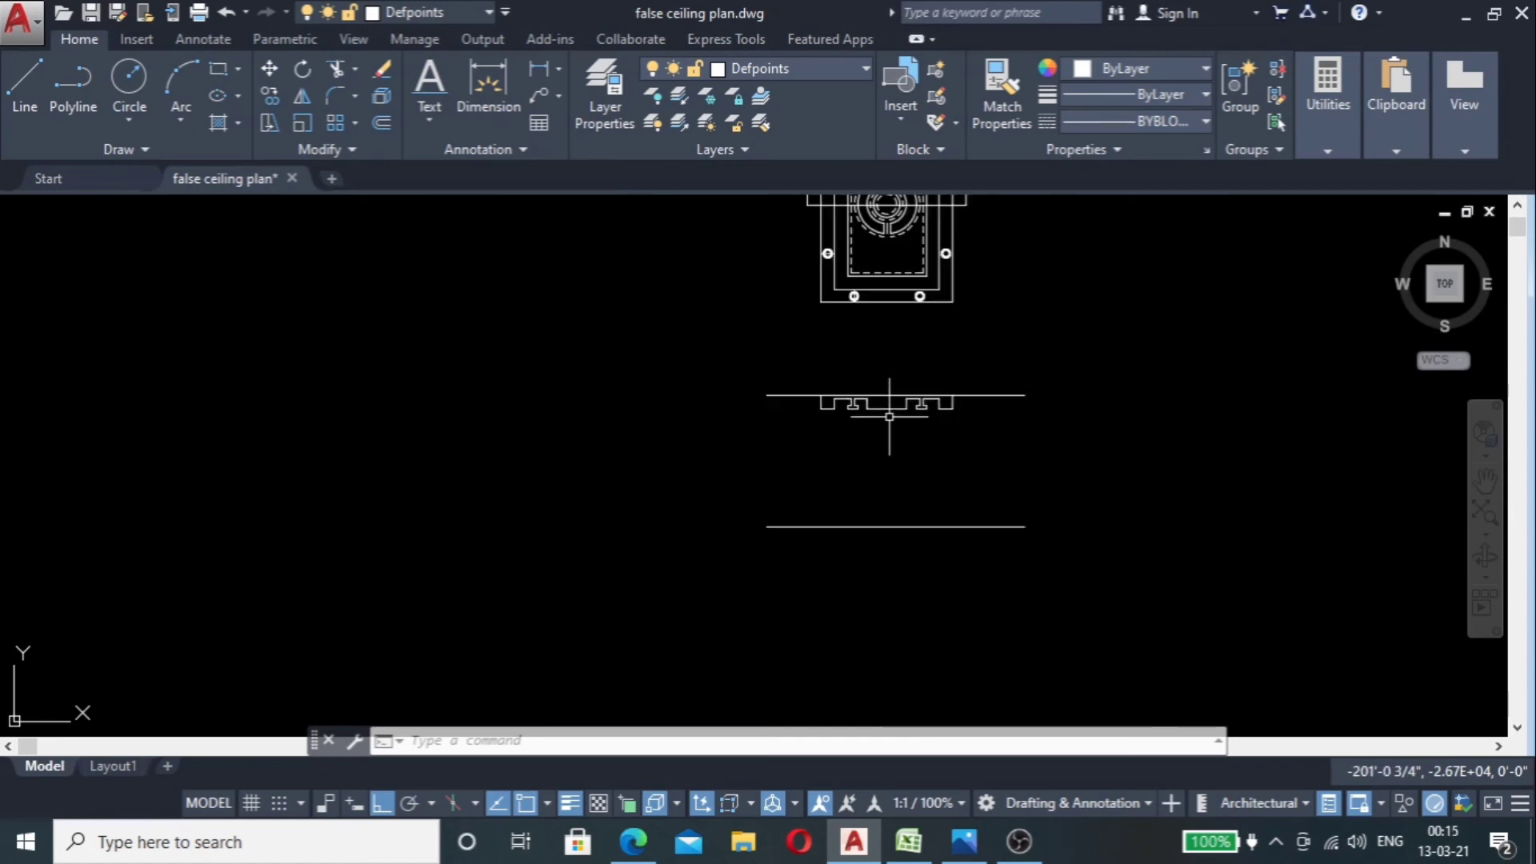
scroll(868, 391, "up", 2)
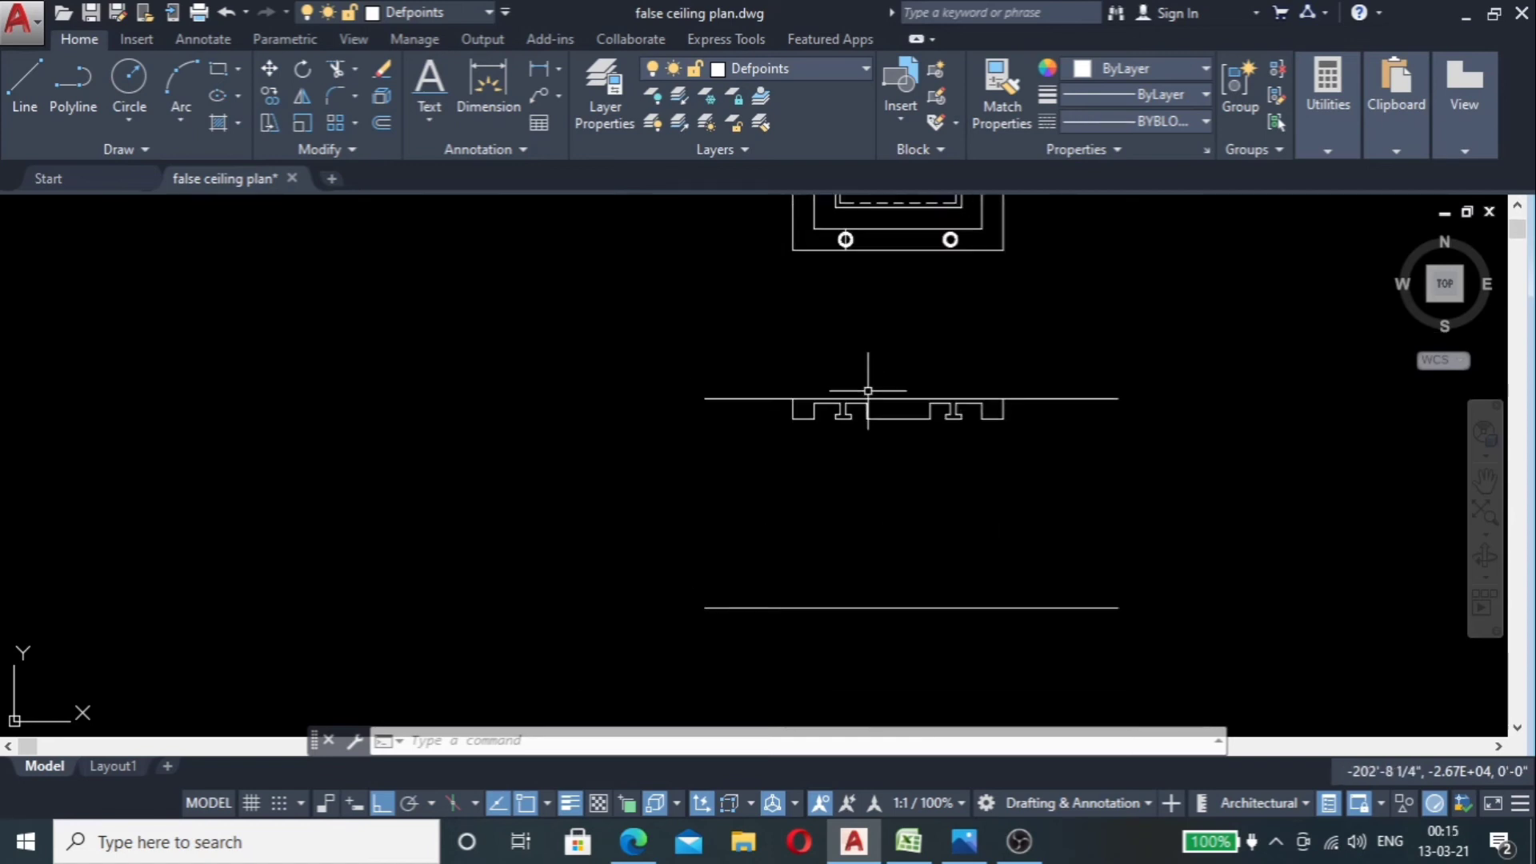
scroll(853, 432, "up", 4)
scroll(847, 461, "down", 2)
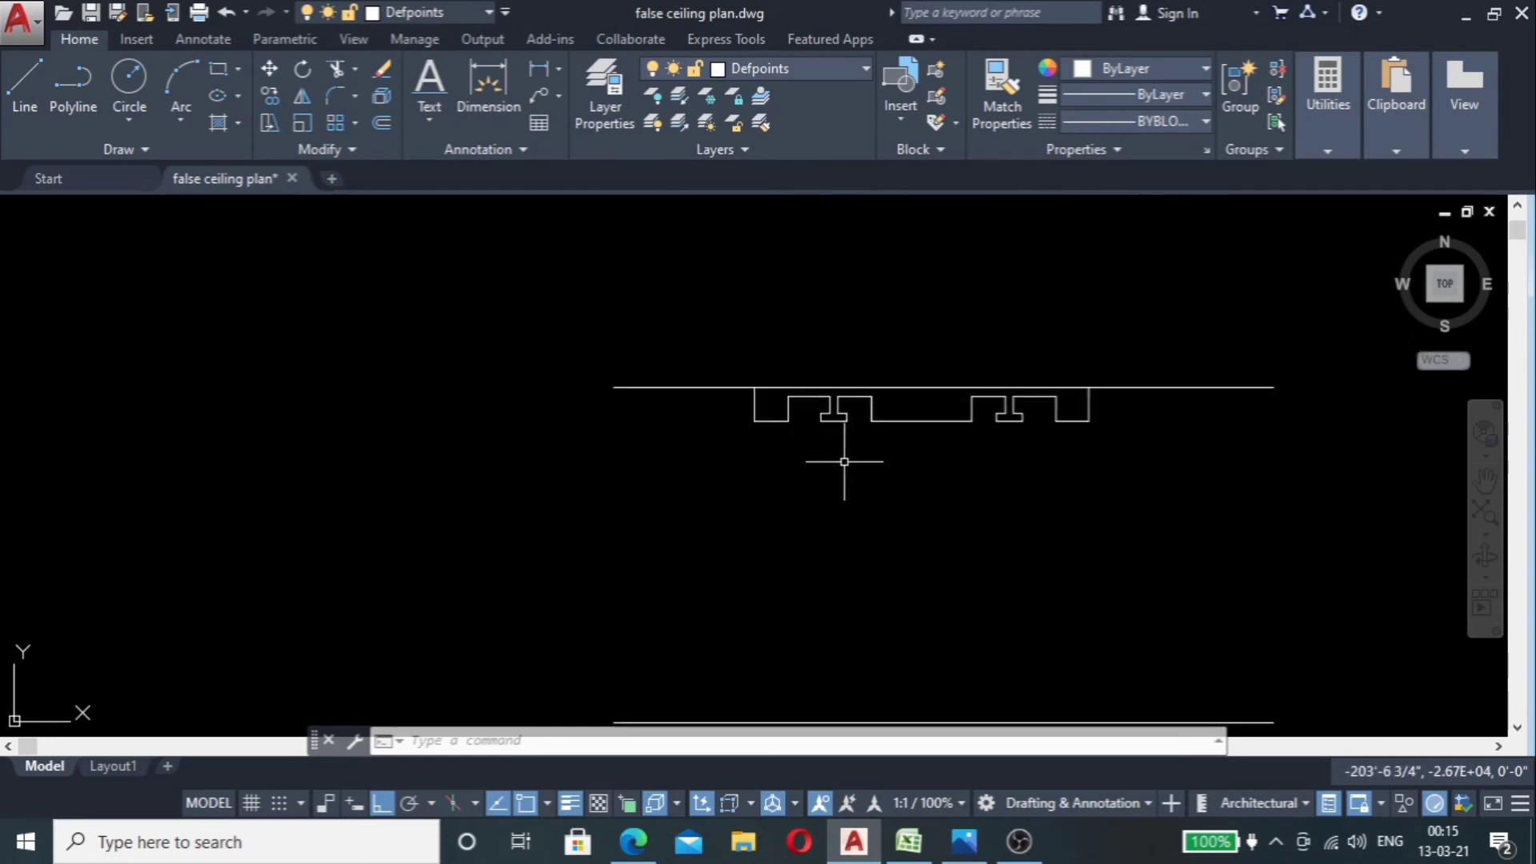
scroll(844, 448, "up", 2)
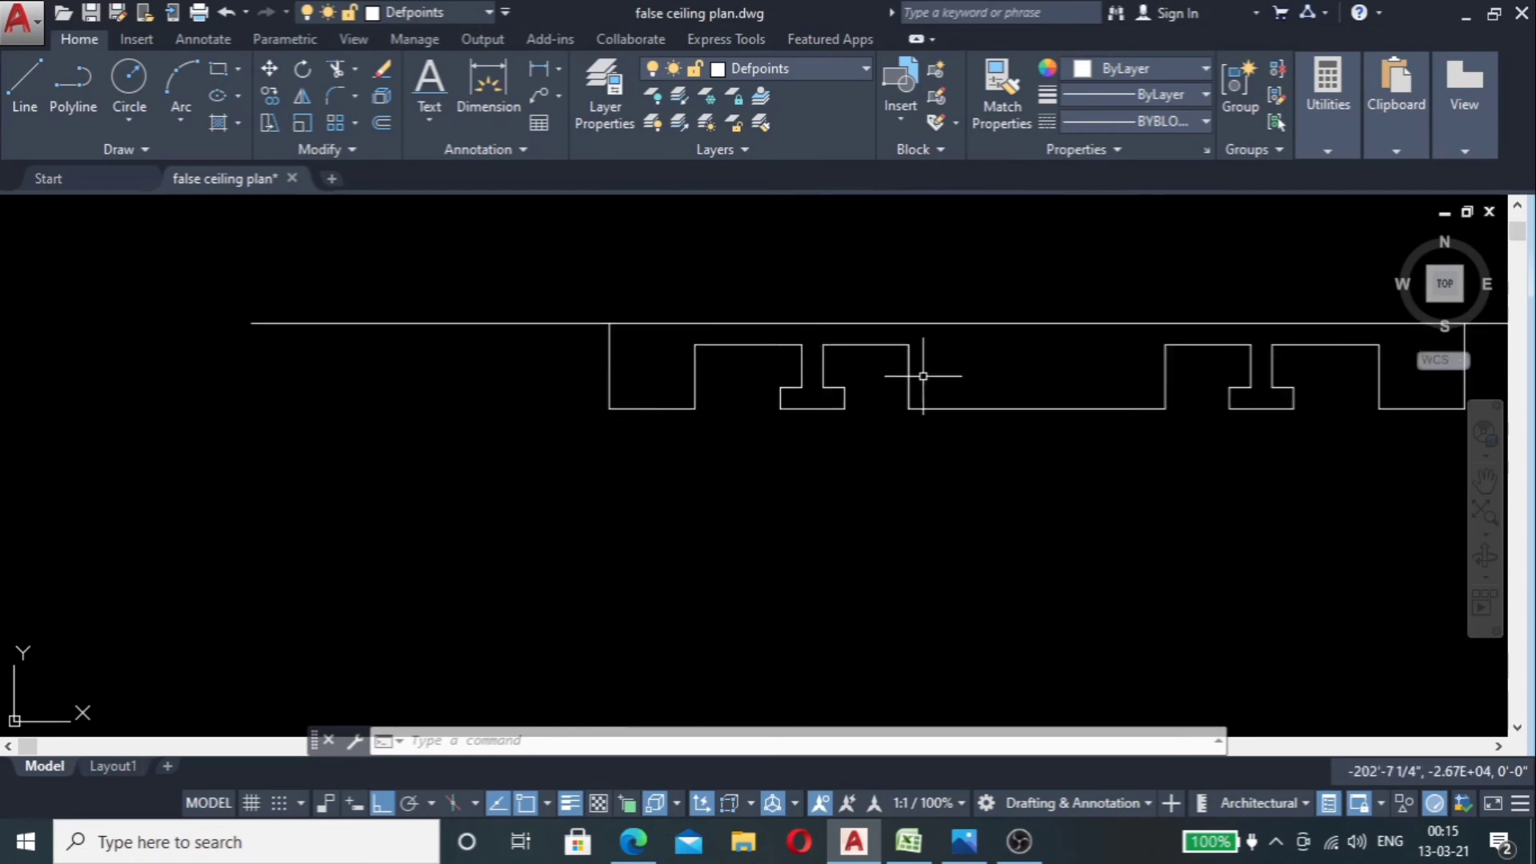
scroll(922, 373, "up", 4)
scroll(924, 375, "down", 10)
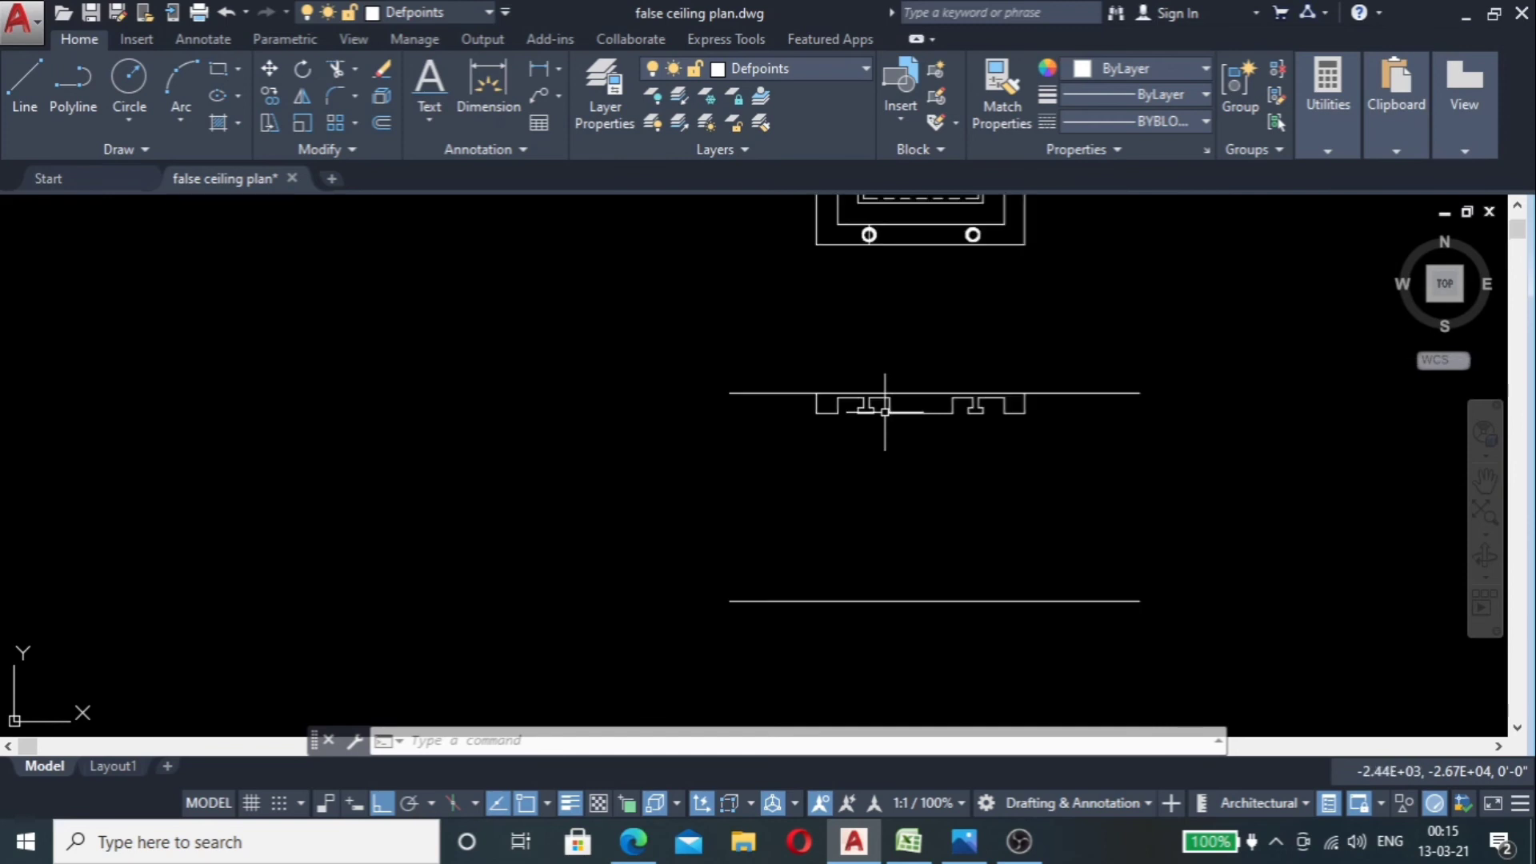
scroll(847, 336, "up", 3)
scroll(876, 273, "down", 3)
Step: Compare the rectangular and circular coves along section line A-A in the plan with the ceiling section below it
scroll(876, 273, "up", 5)
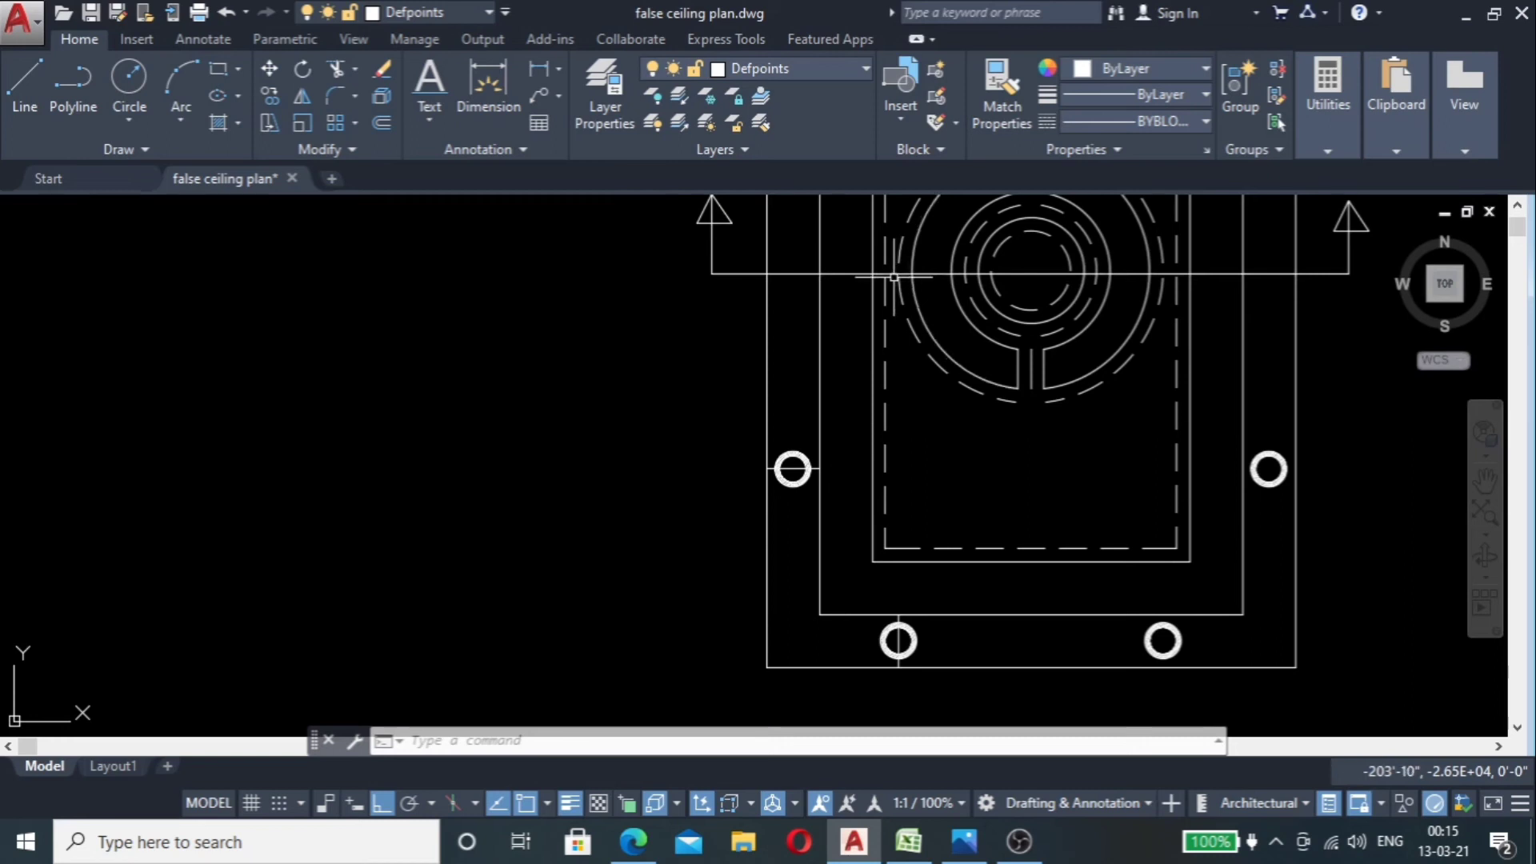
scroll(894, 277, "down", 5)
scroll(936, 474, "up", 3)
scroll(936, 472, "up", 5)
scroll(794, 503, "down", 4)
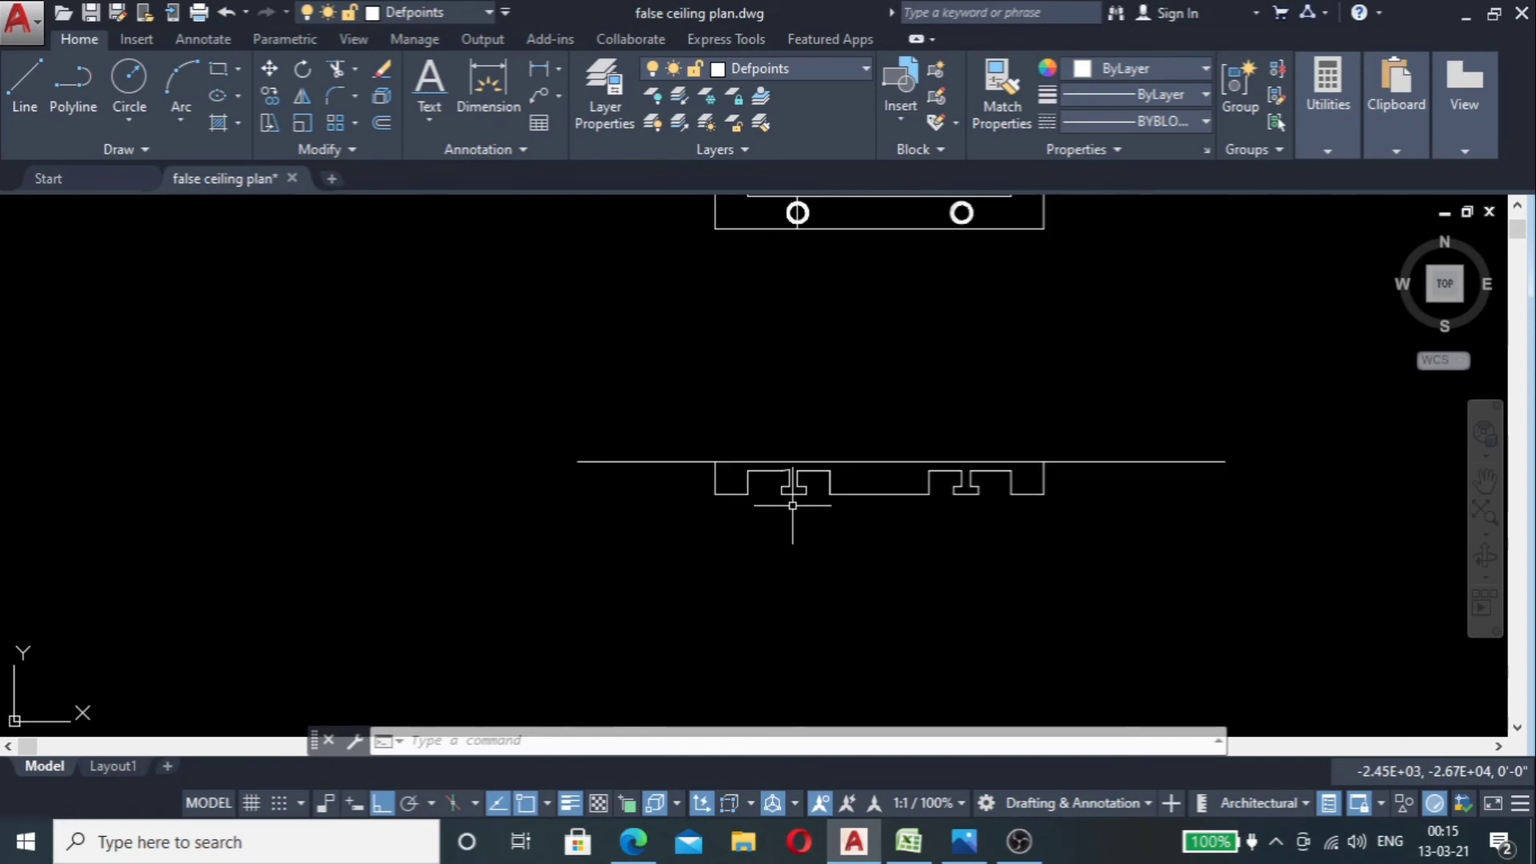
scroll(792, 505, "down", 2)
scroll(793, 504, "up", 3)
scroll(707, 527, "down", 3)
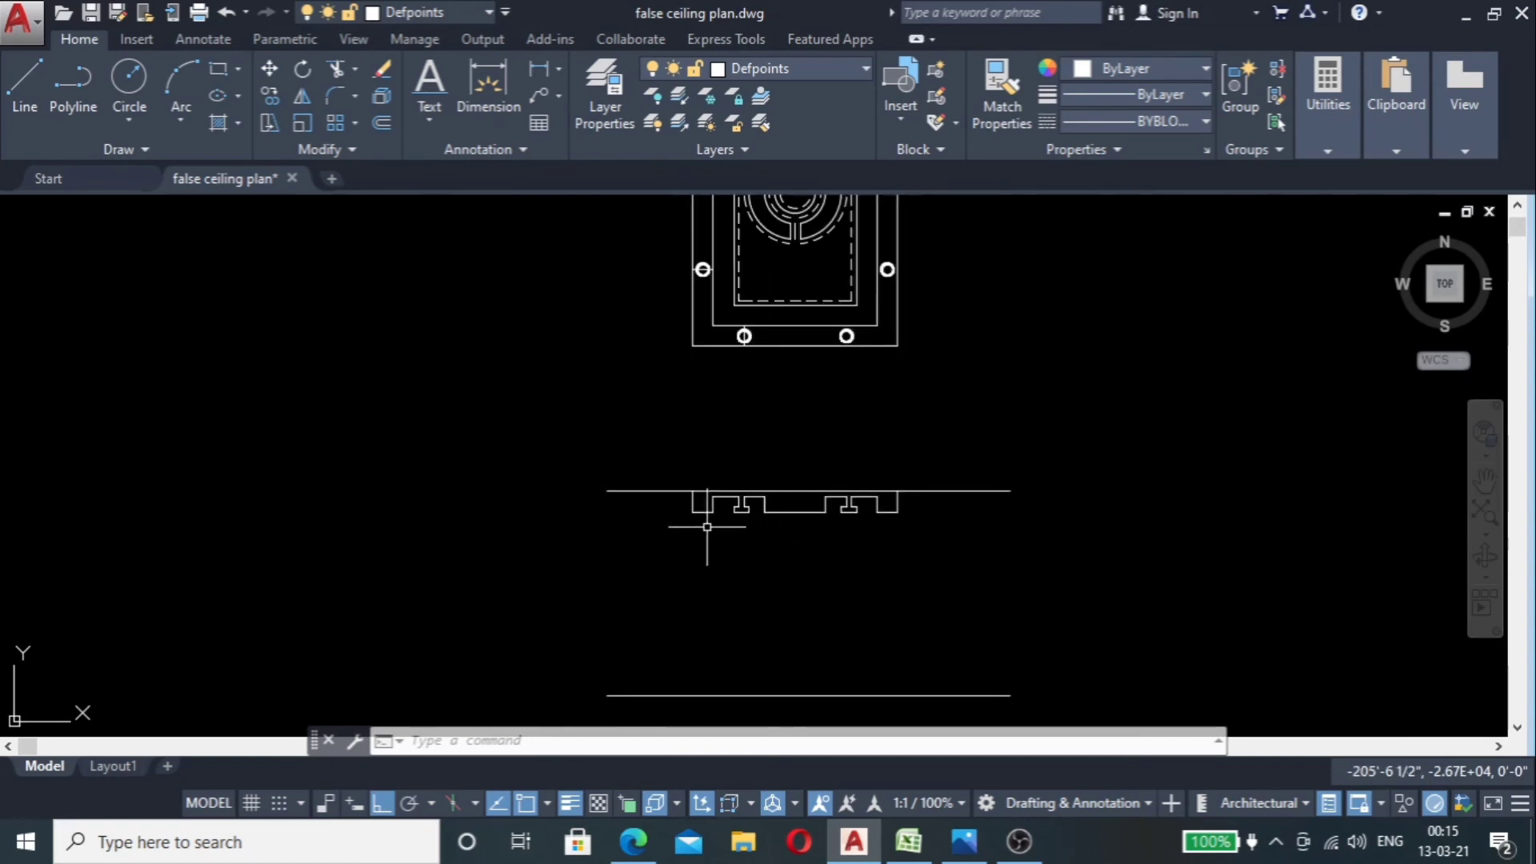
scroll(707, 526, "down", 2)
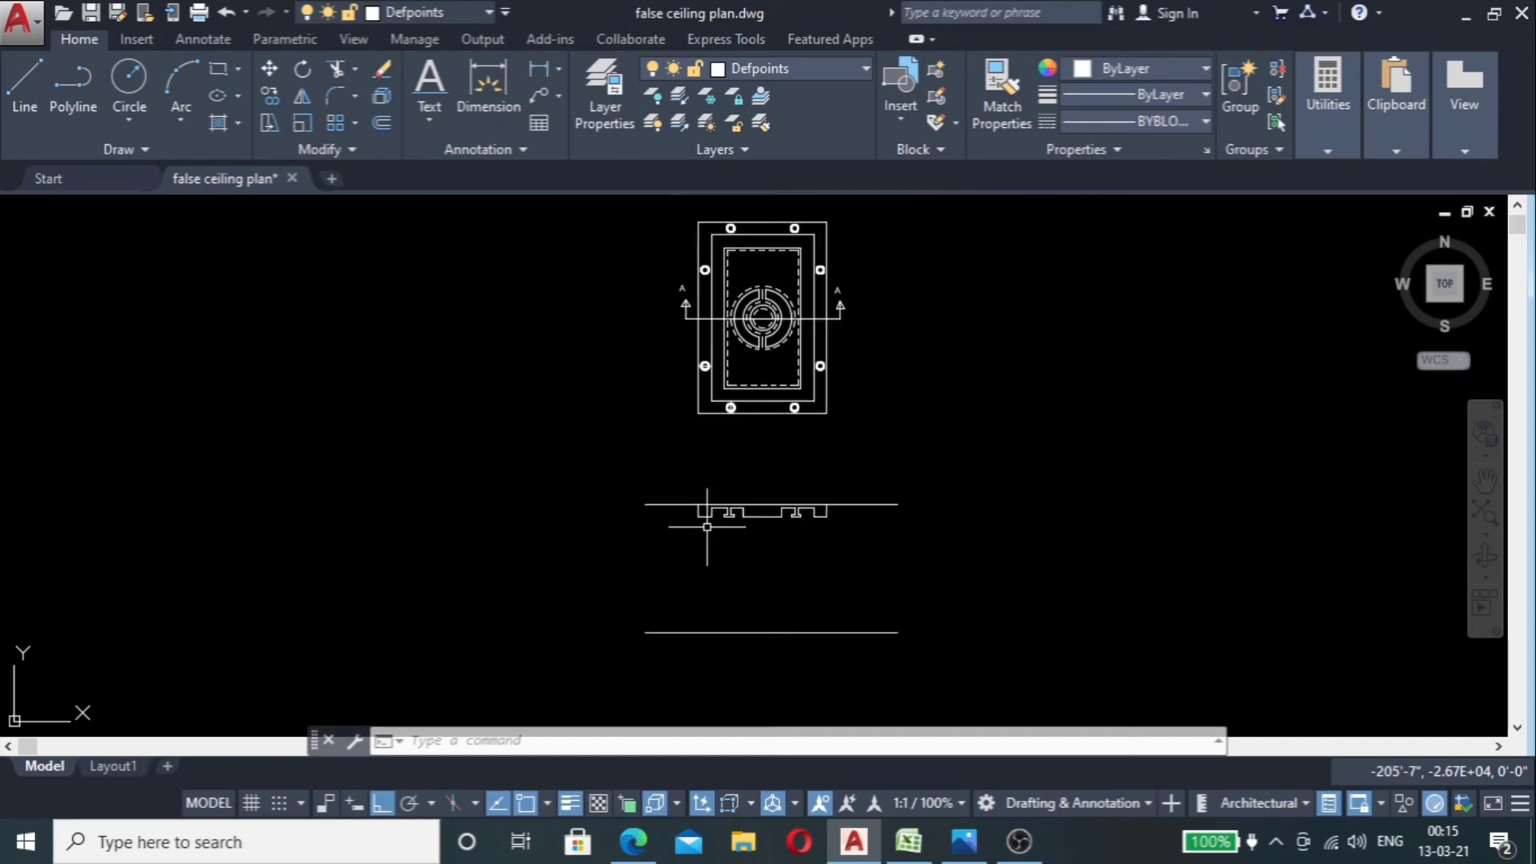
scroll(730, 309, "up", 5)
scroll(741, 264, "down", 2)
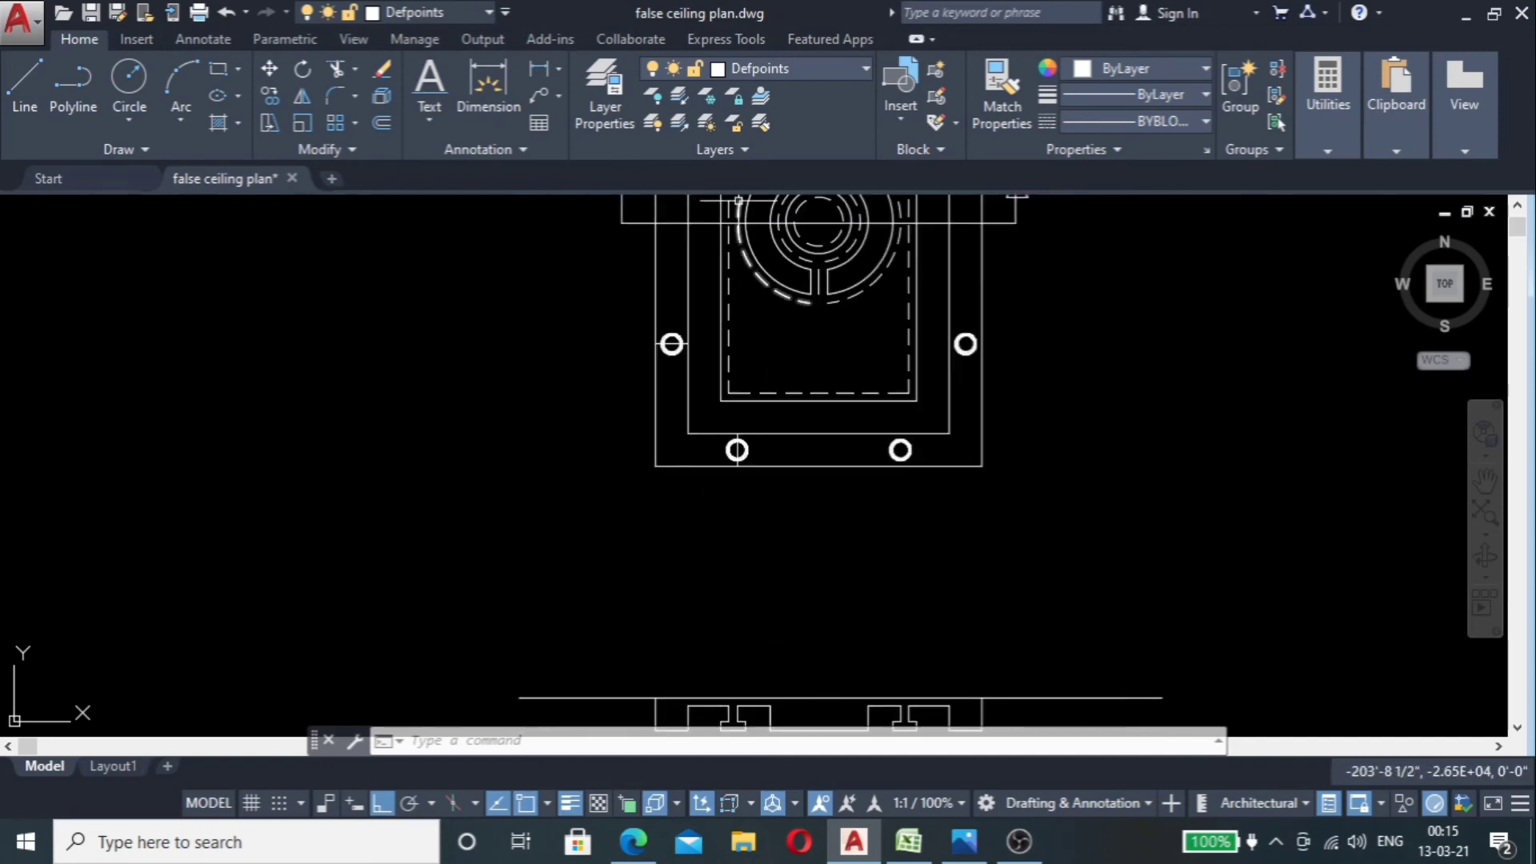
scroll(739, 201, "up", 4)
scroll(760, 241, "up", 2)
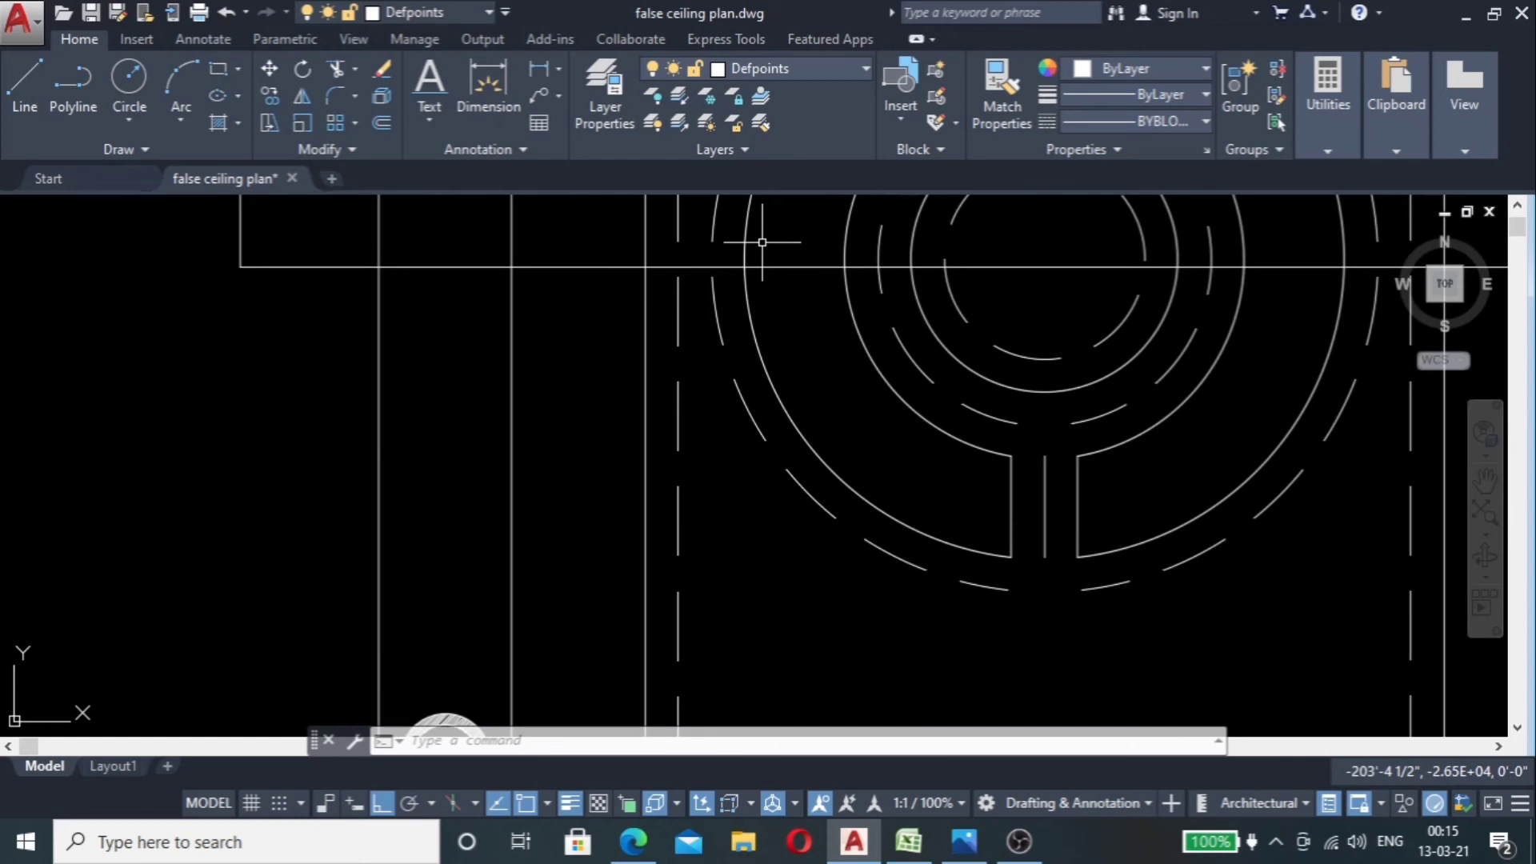
scroll(771, 242, "down", 8)
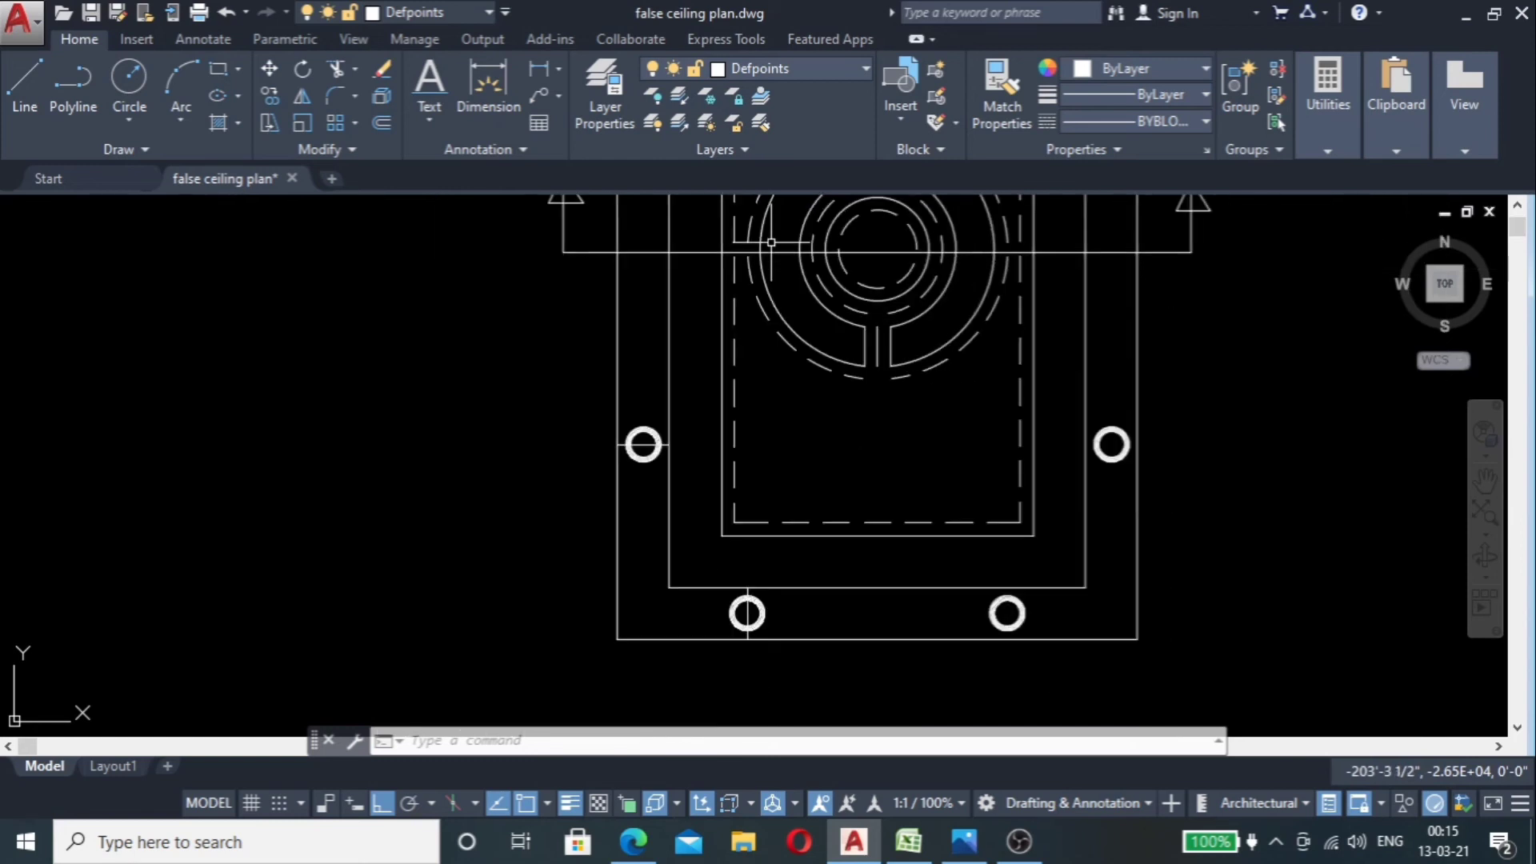
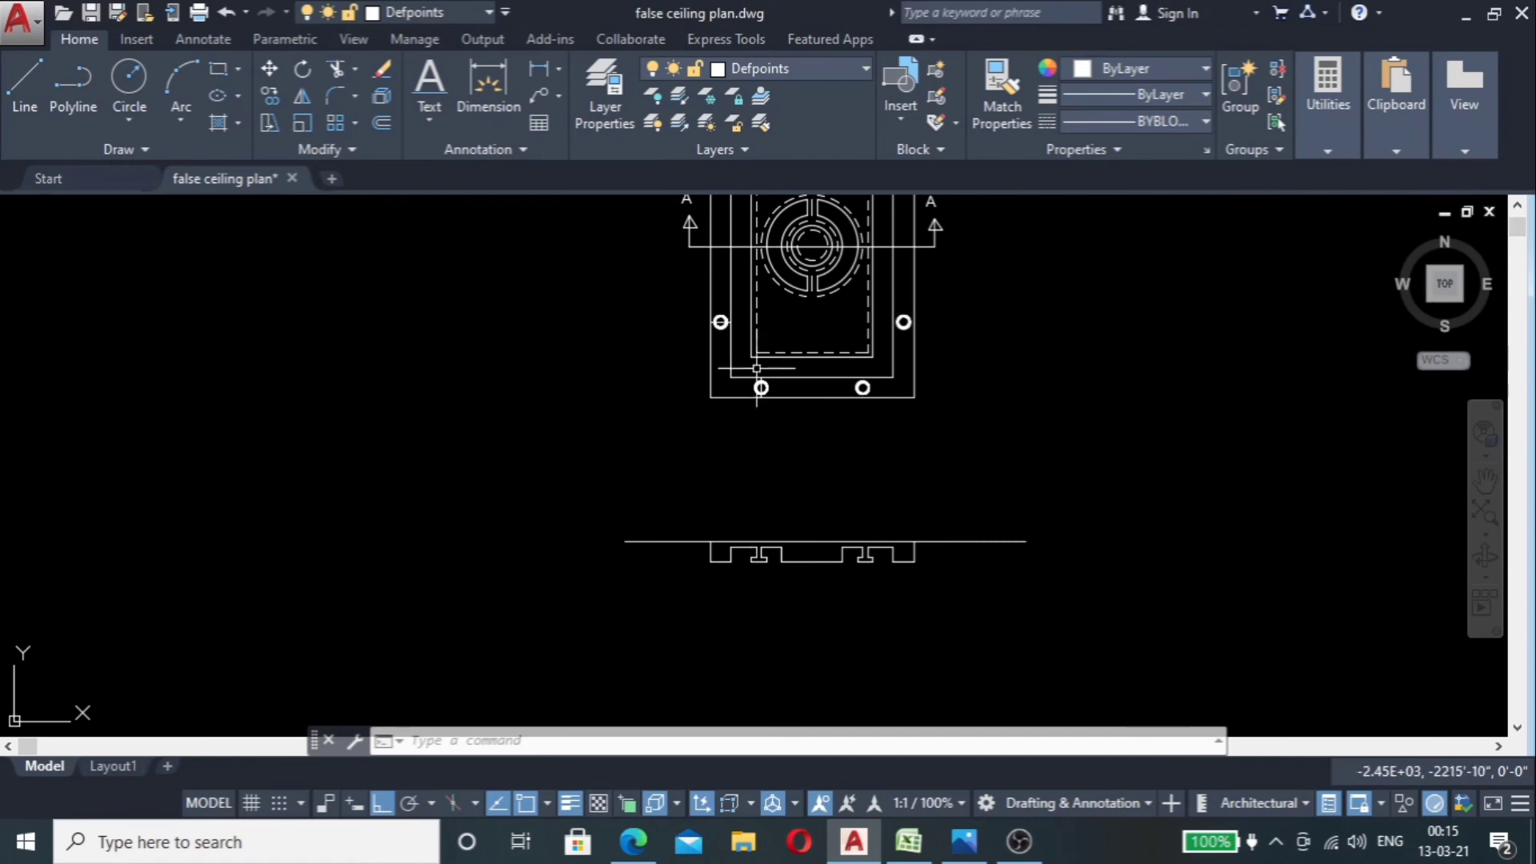
scroll(785, 252, "up", 4)
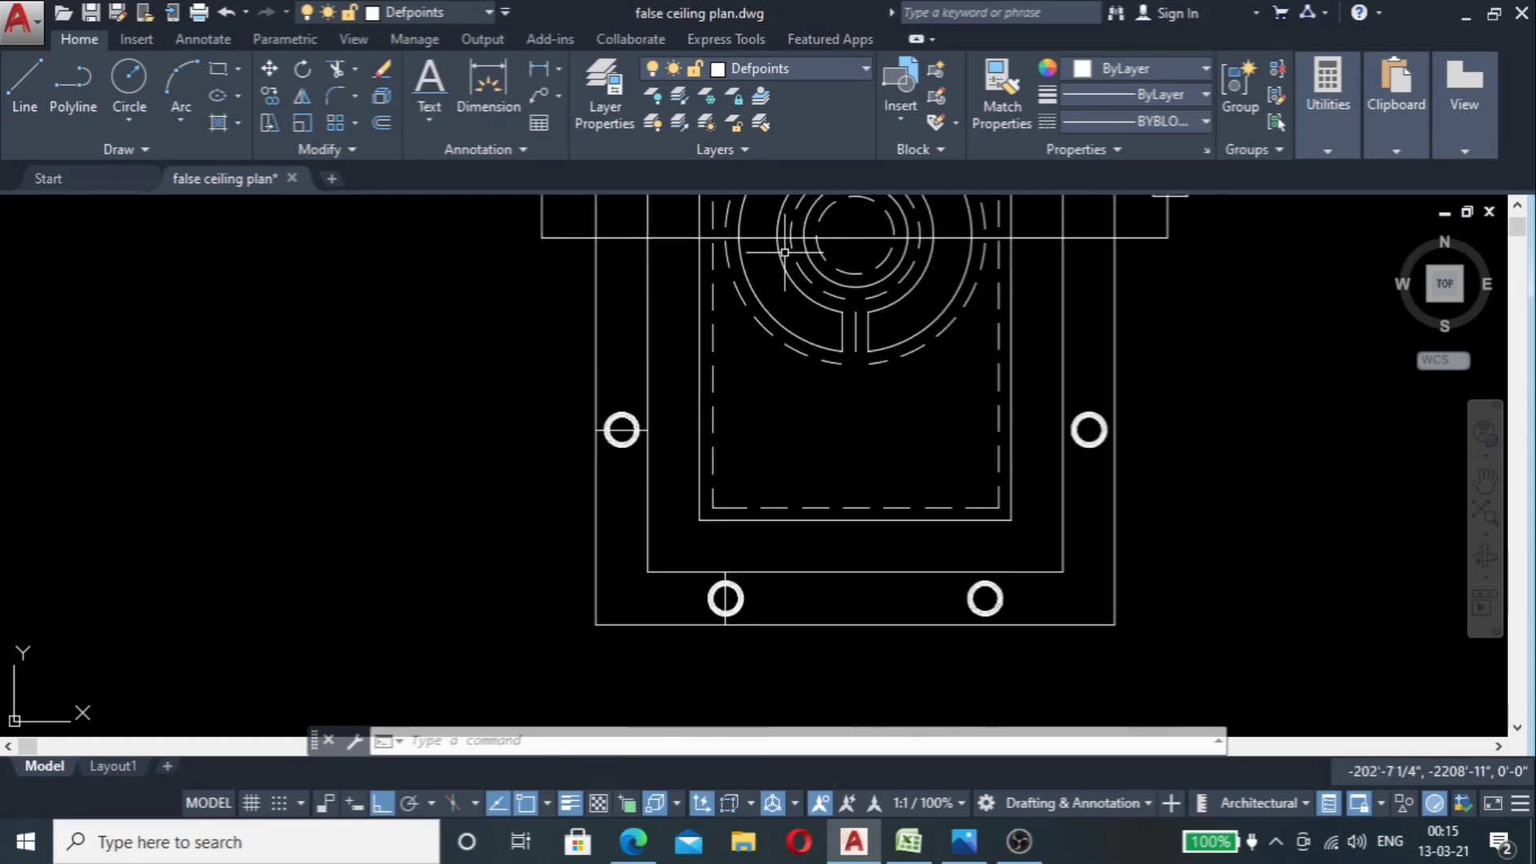
scroll(782, 250, "down", 2)
scroll(774, 247, "up", 2)
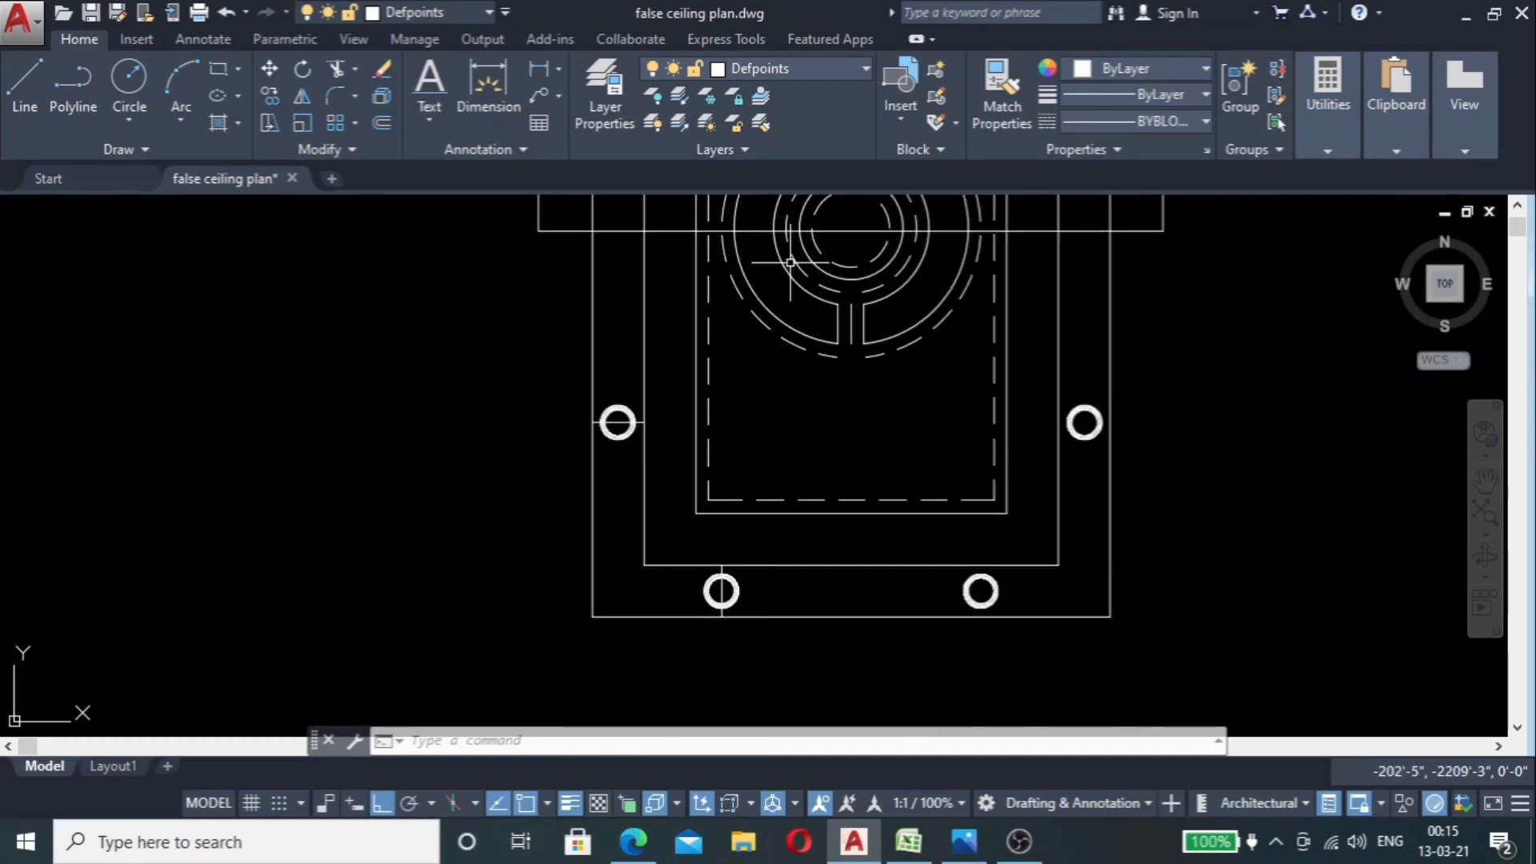
Step: Draw a vertical construction line where section line A-A crosses the left edge of the outer solid circle in the plan
scroll(772, 245, "down", 4)
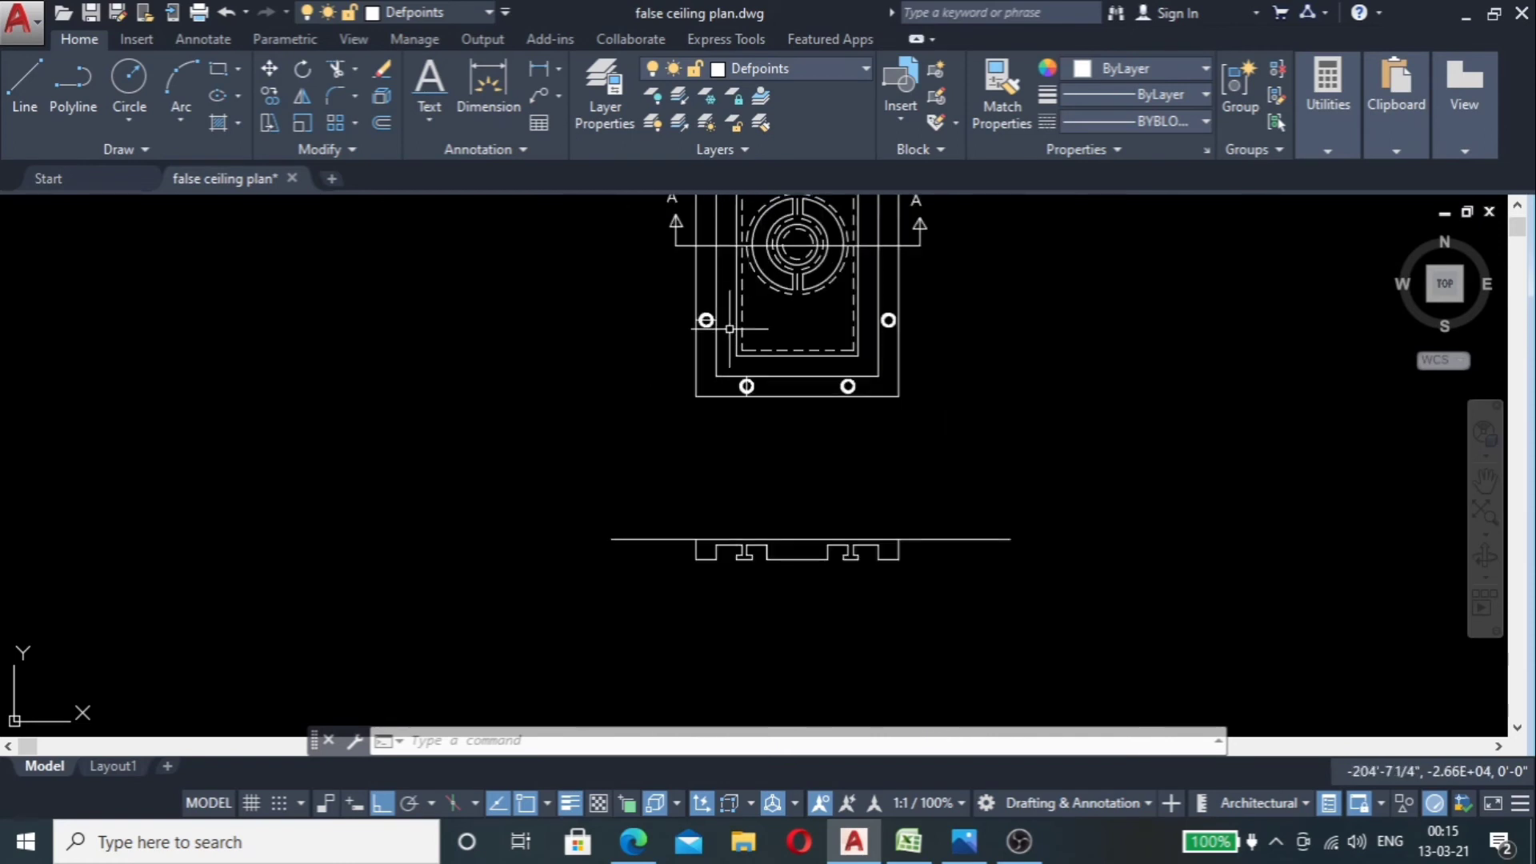
scroll(720, 280, "up", 3)
scroll(744, 352, "down", 3)
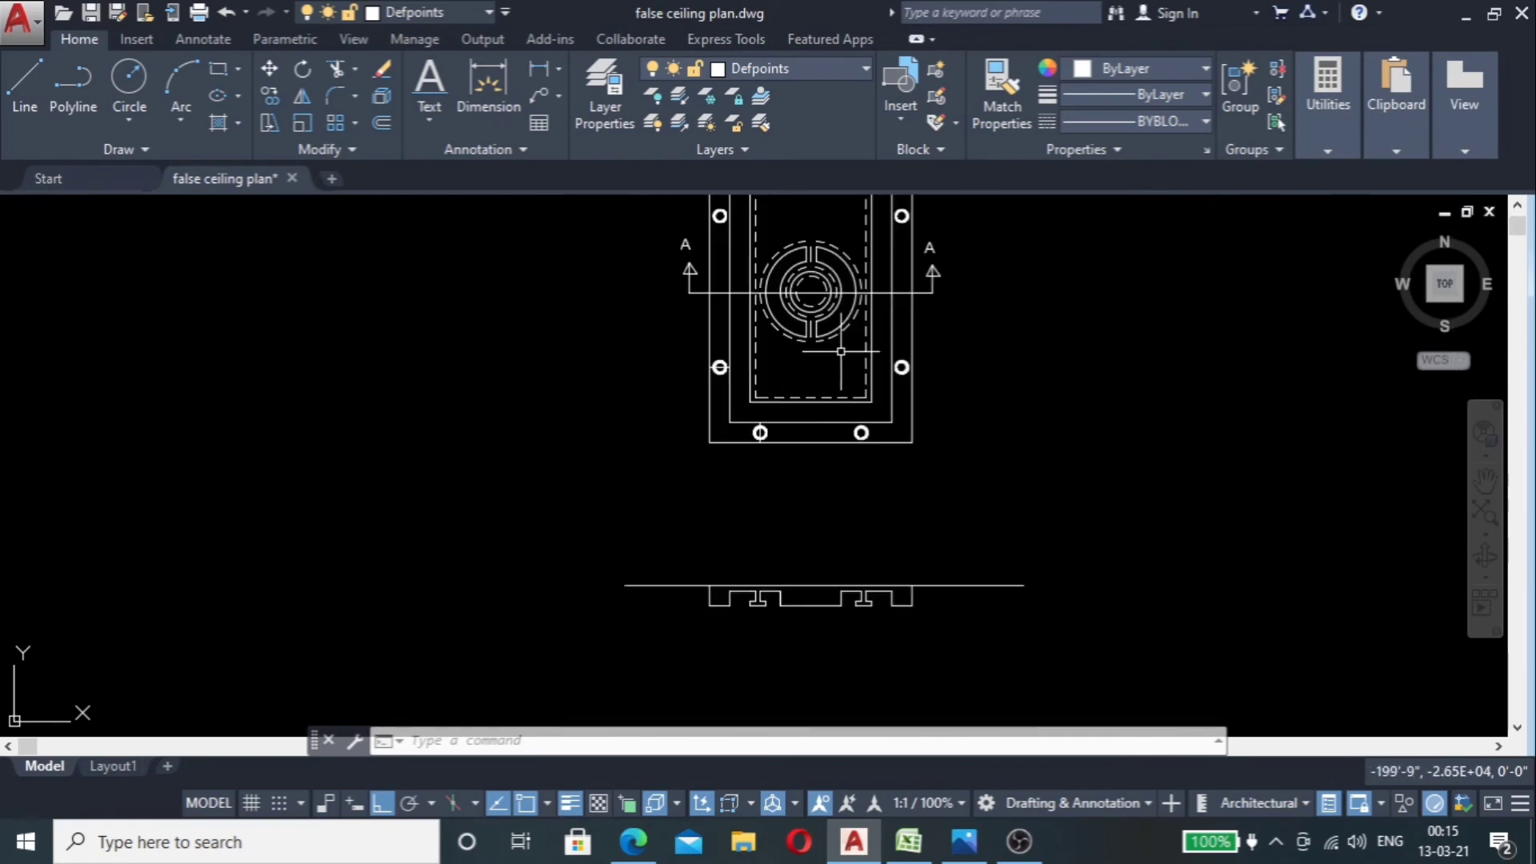
type("xl")
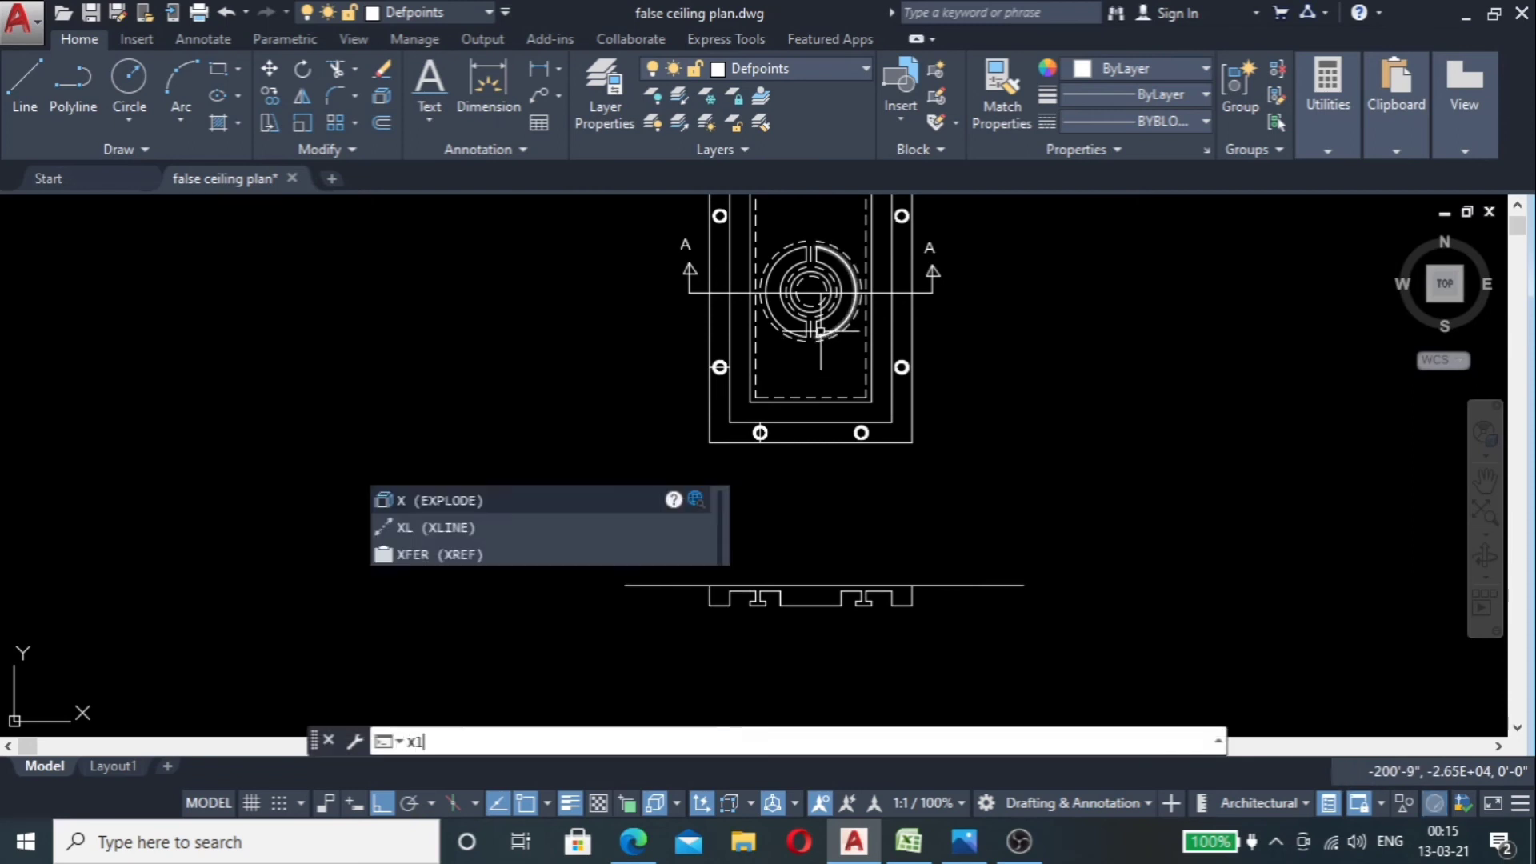
key("Return")
scroll(752, 256, "up", 5)
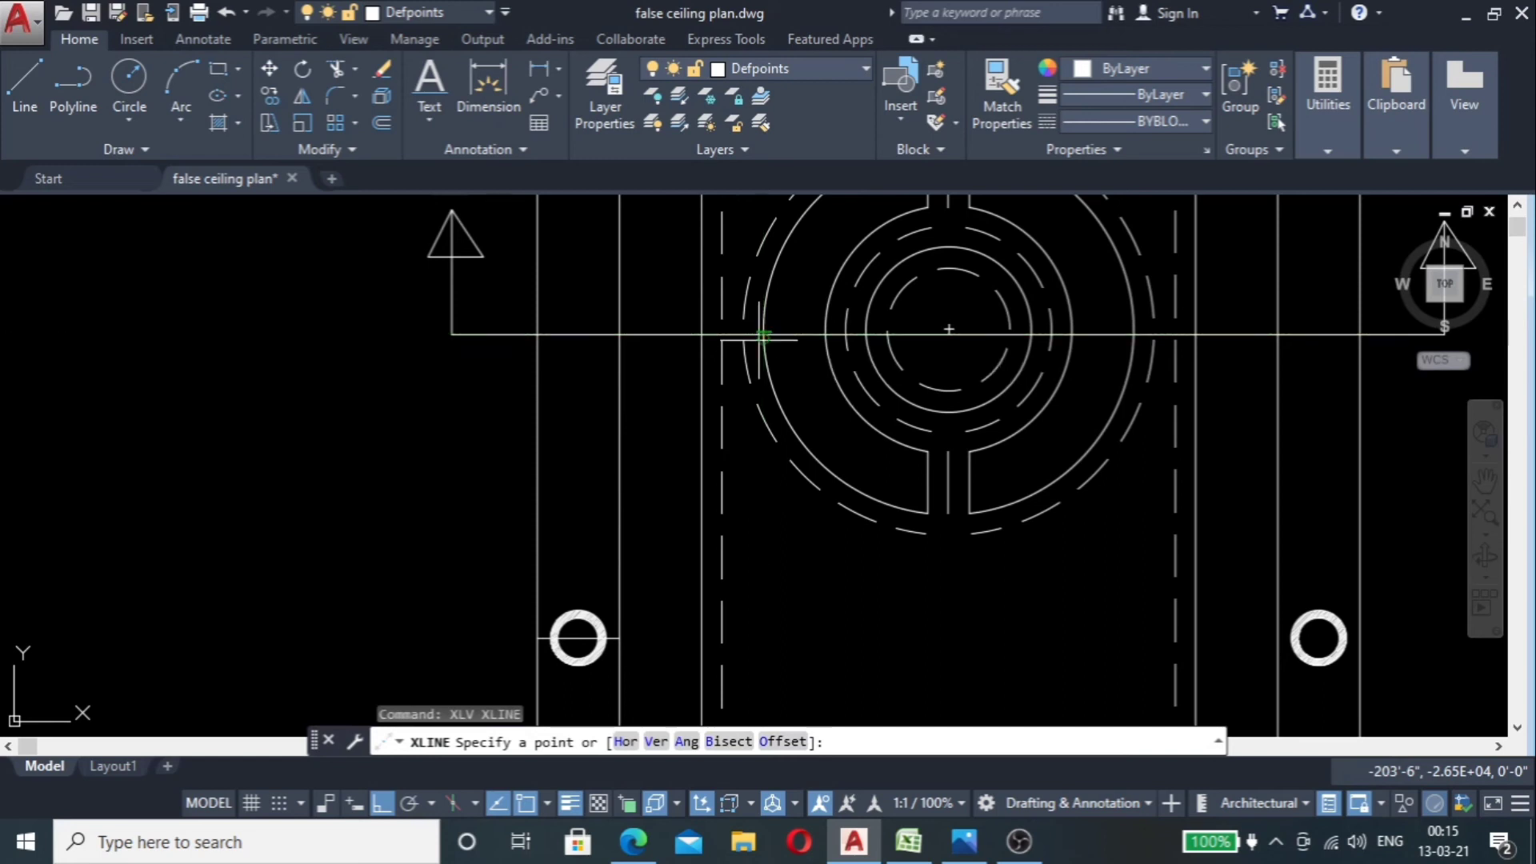
left_click(764, 332)
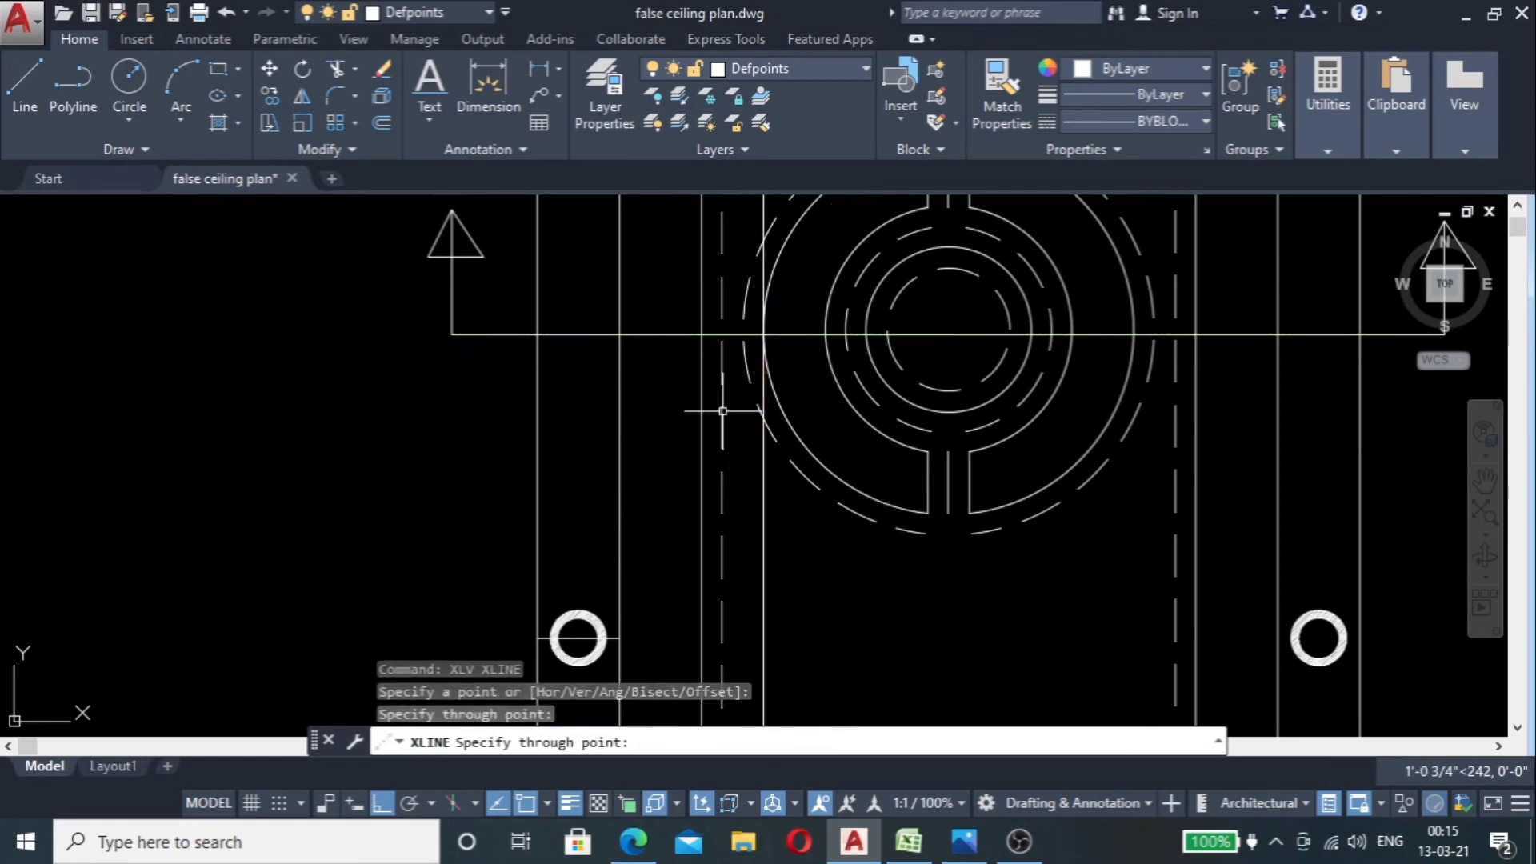
key("Return")
Step: Draw a vertical construction line where section line A-A crosses the left edge of the innermost solid rectangle in the plan
key("Return")
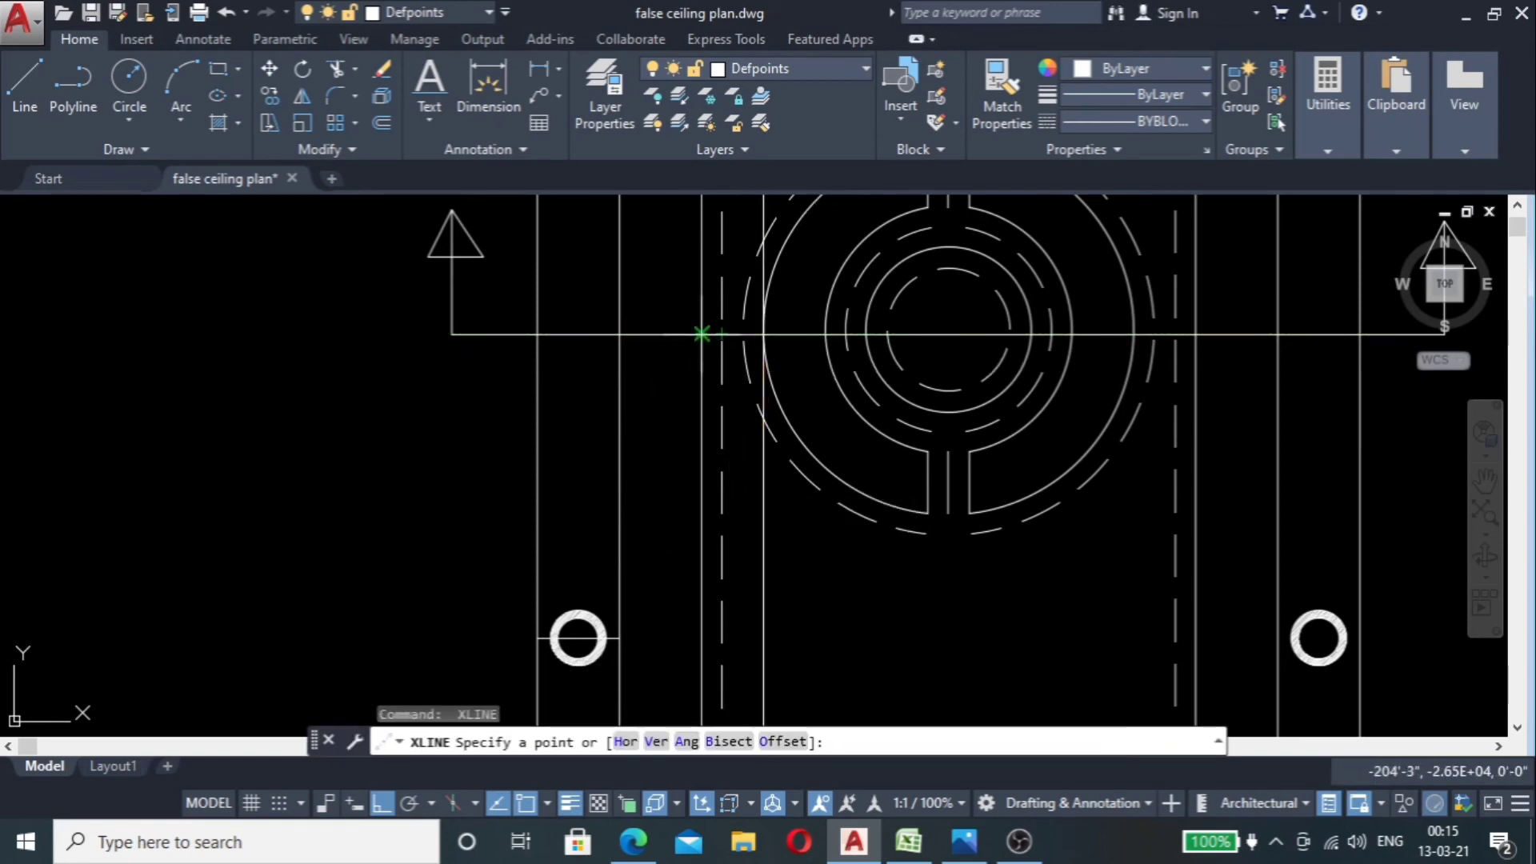
scroll(644, 440, "down", 5)
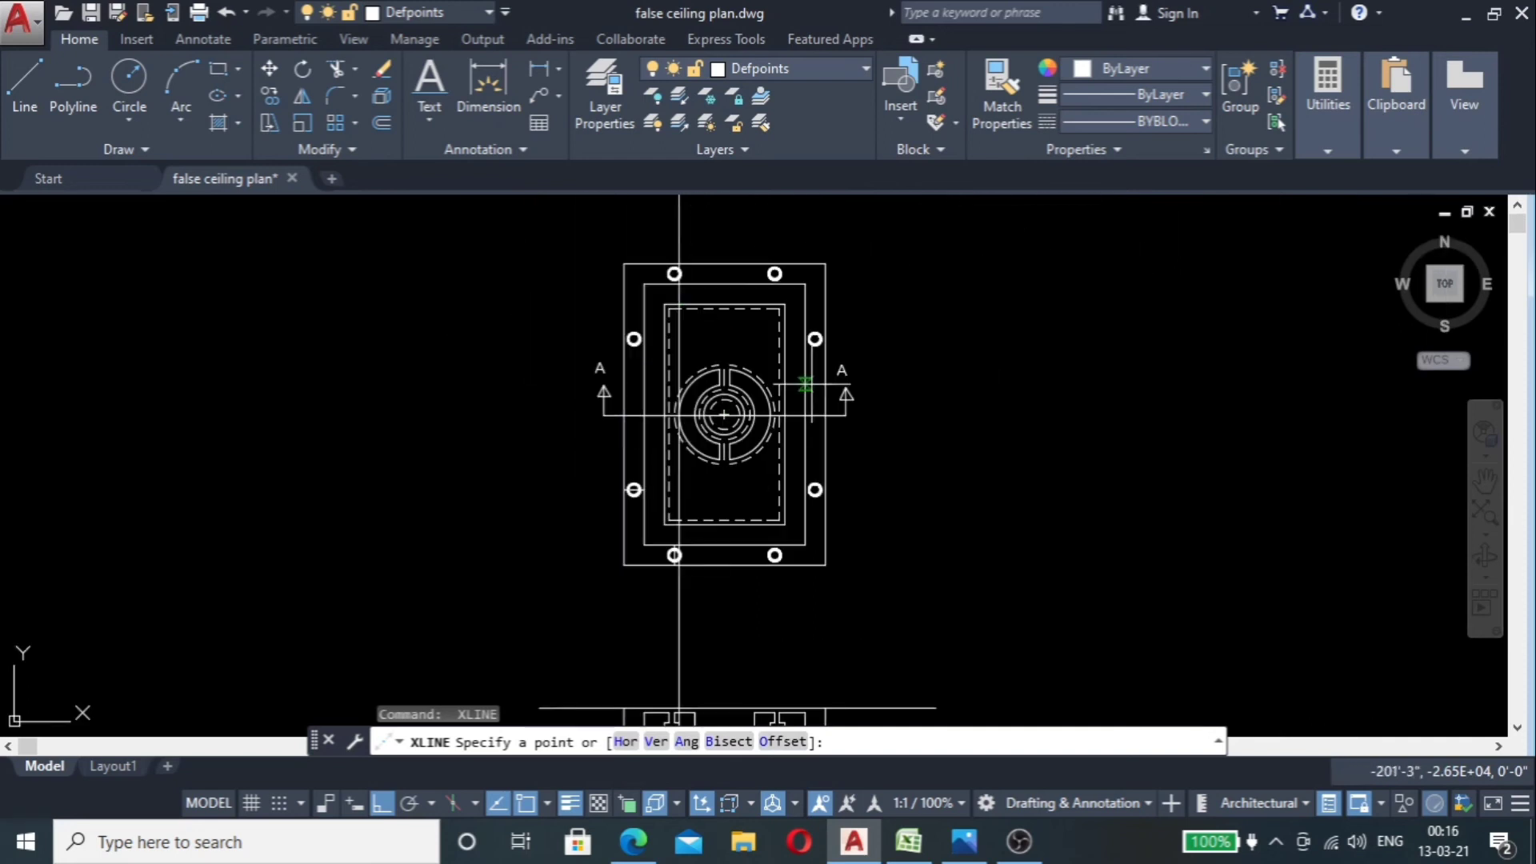
scroll(651, 403, "up", 5)
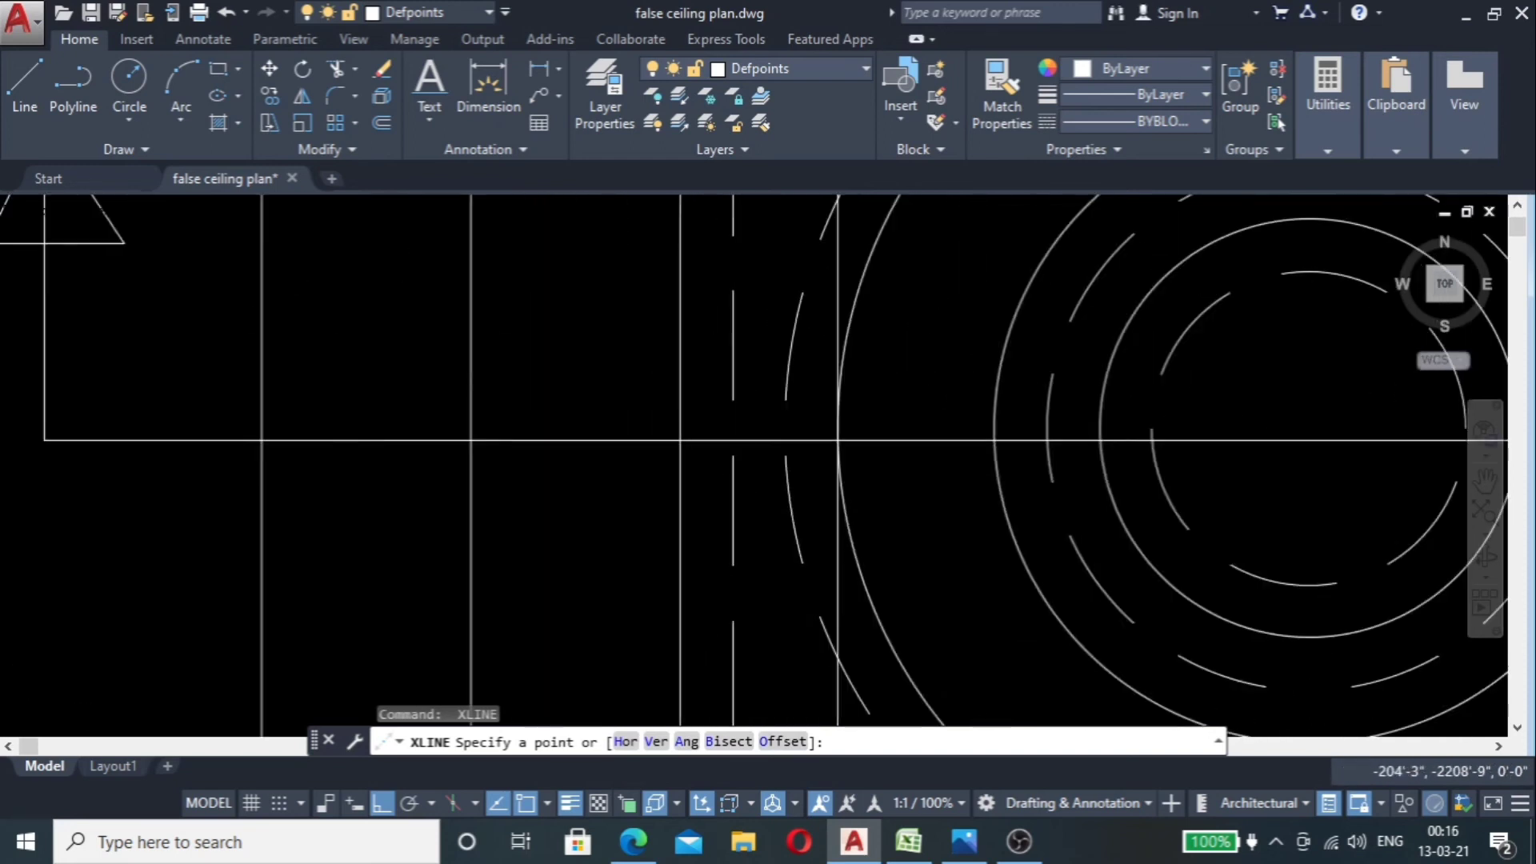
scroll(679, 445, "up", 2)
left_click(678, 426)
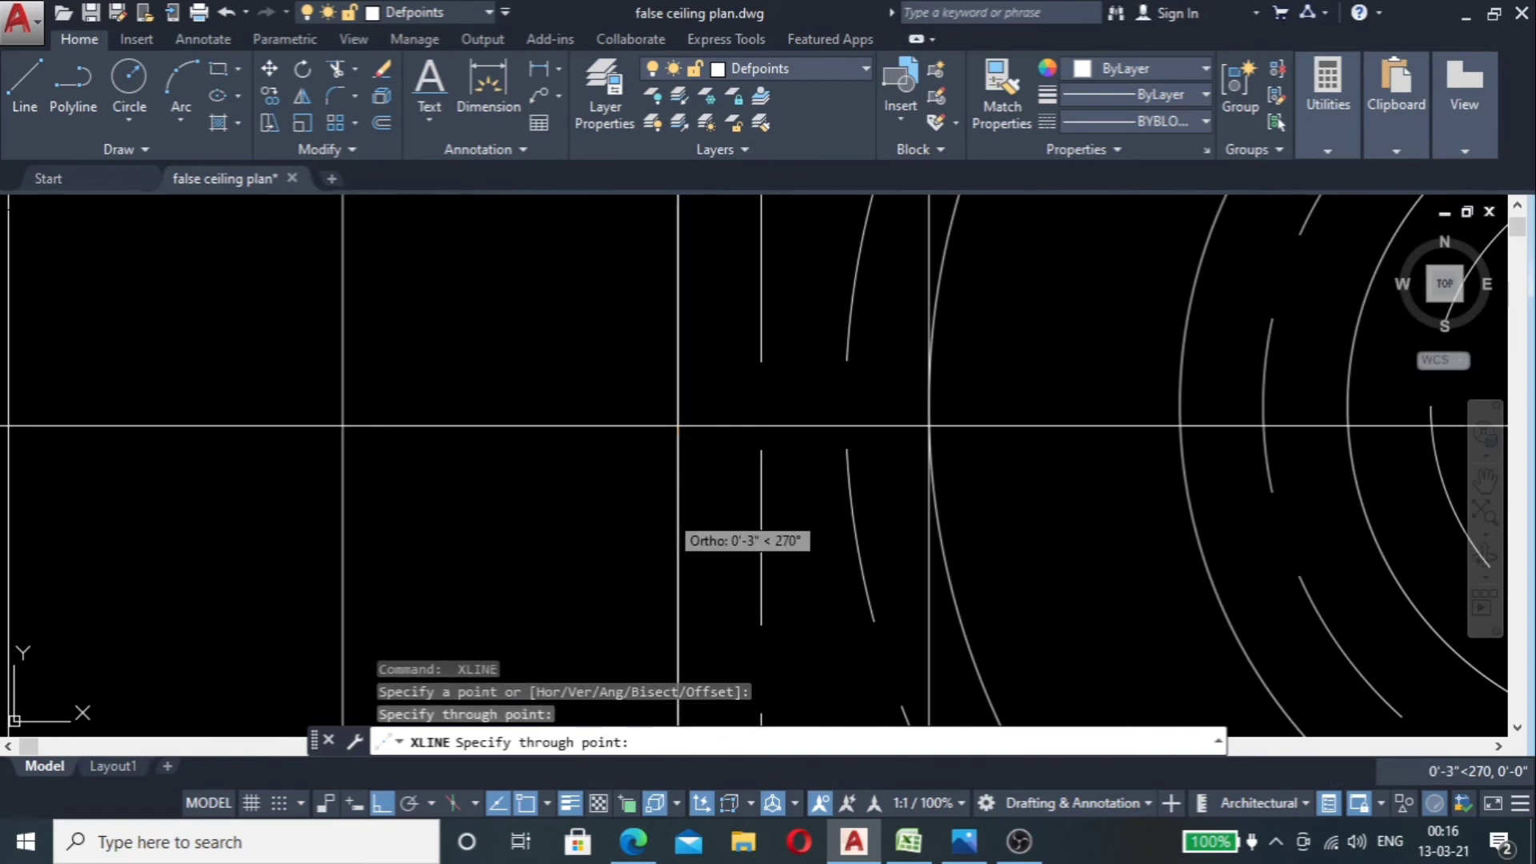
key("Escape")
Step: Compare the two construction lines with the plan's rectangular and circular coves and with the ceiling section below
scroll(678, 425, "down", 6)
scroll(724, 565, "up", 5)
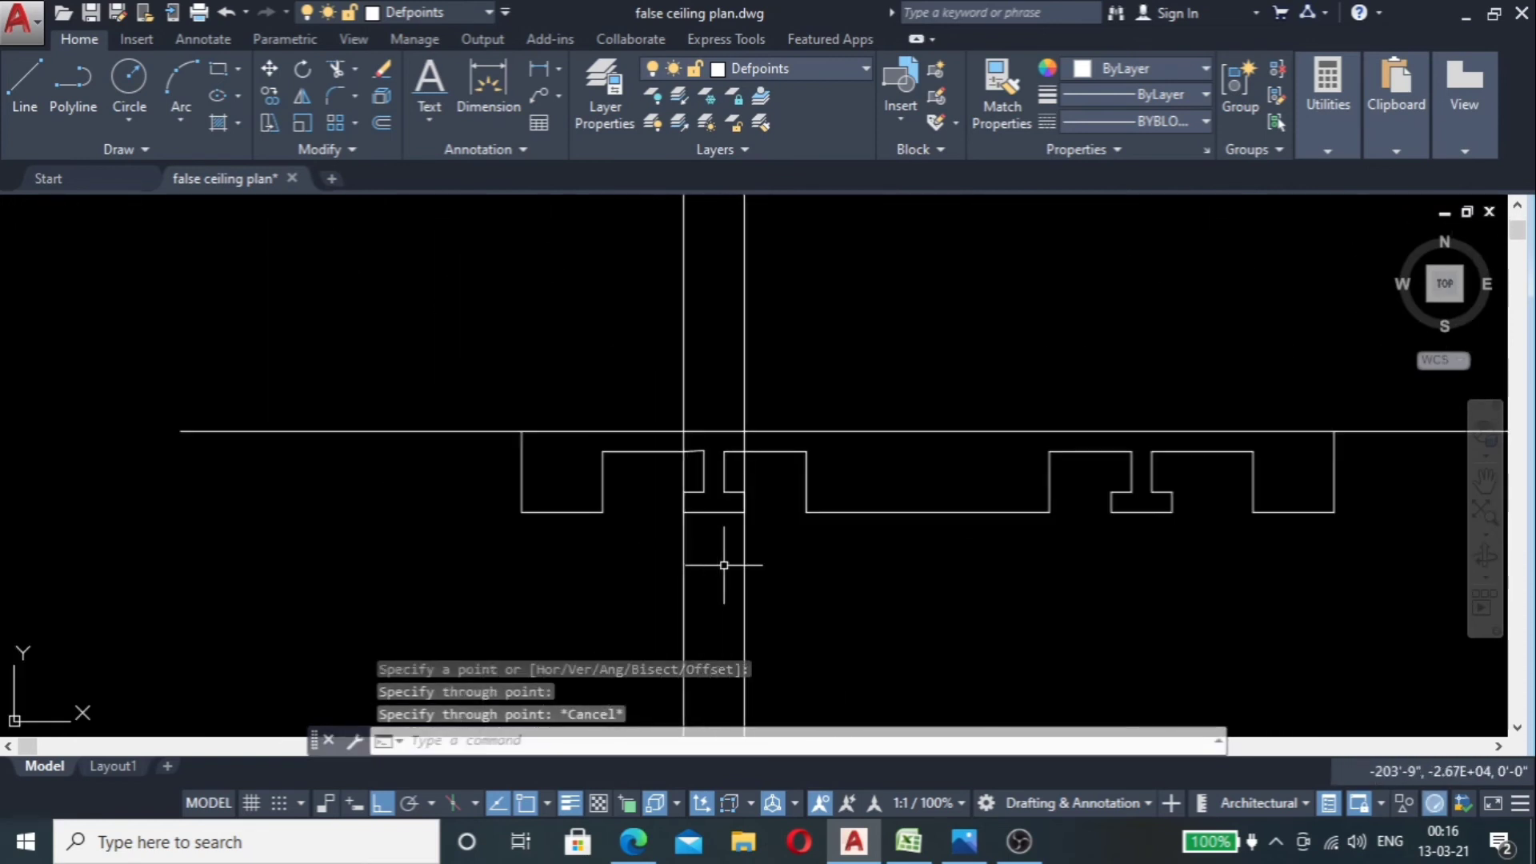
scroll(724, 559, "down", 4)
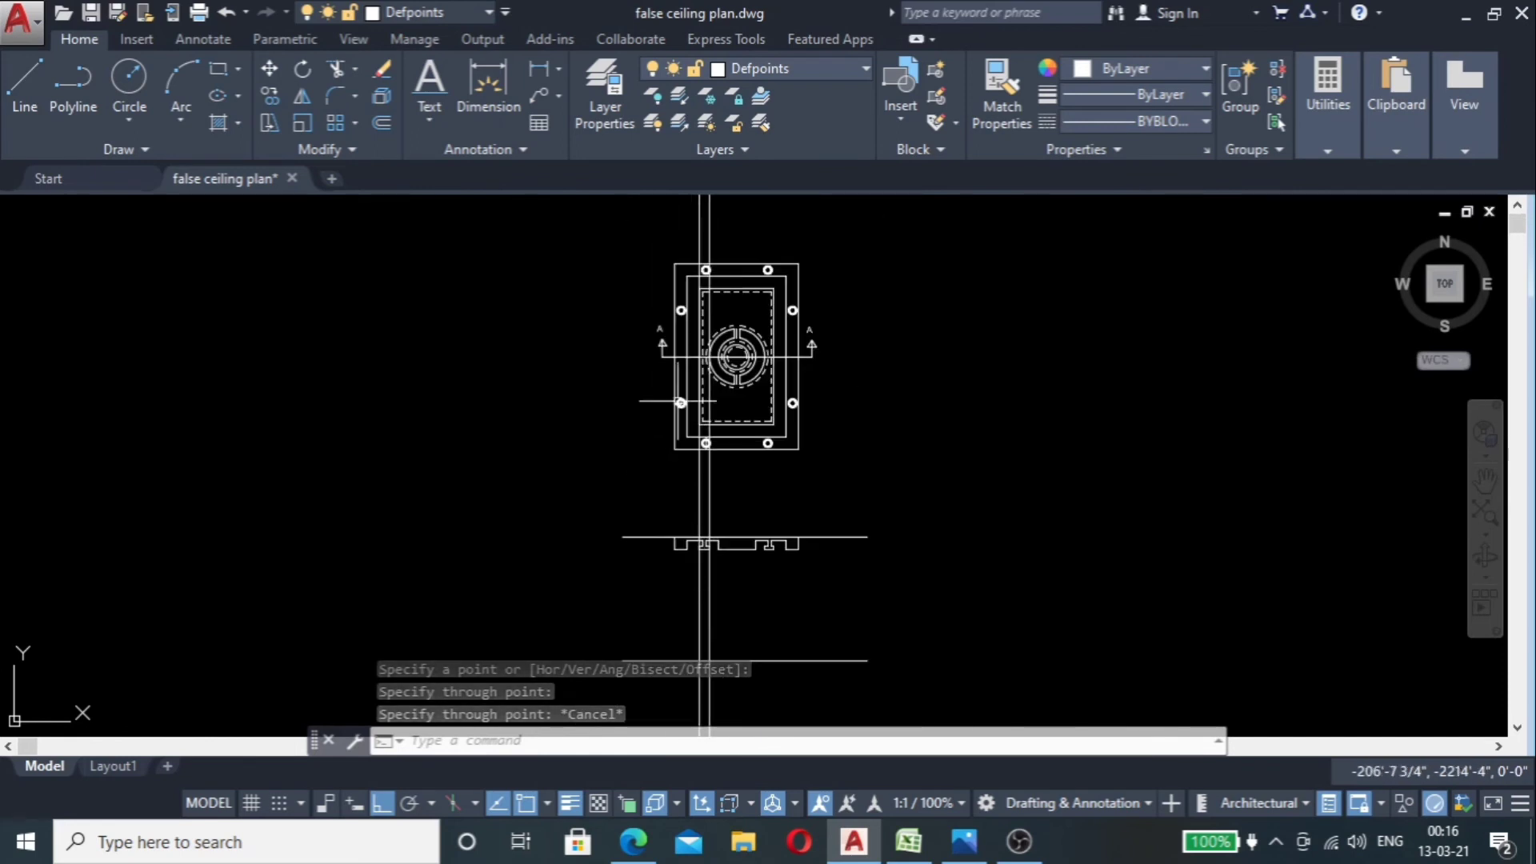
scroll(782, 309, "up", 4)
scroll(847, 260, "up", 4)
scroll(747, 247, "down", 4)
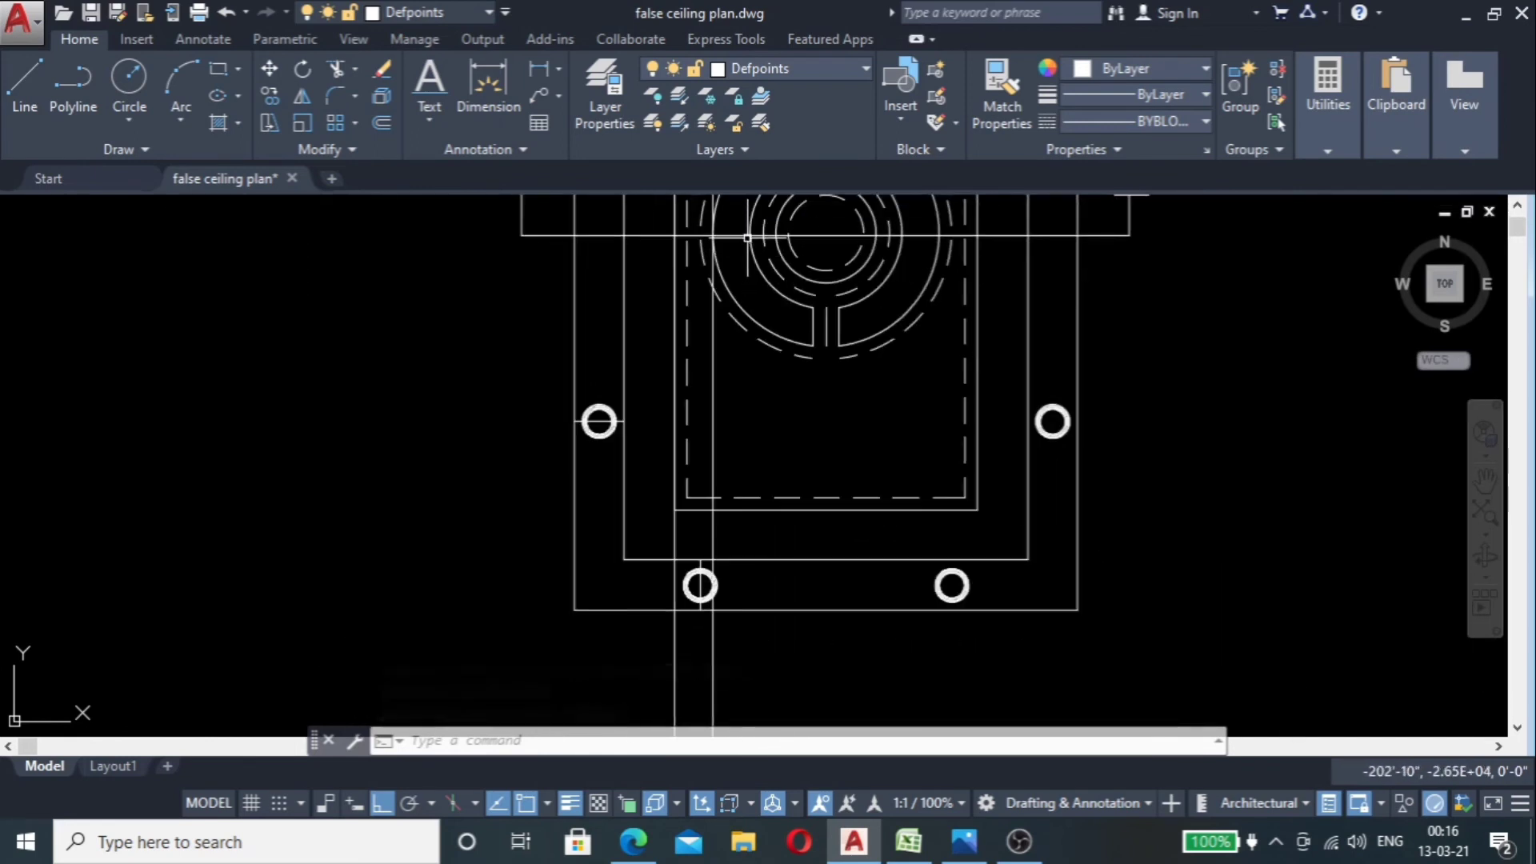
scroll(745, 215, "down", 5)
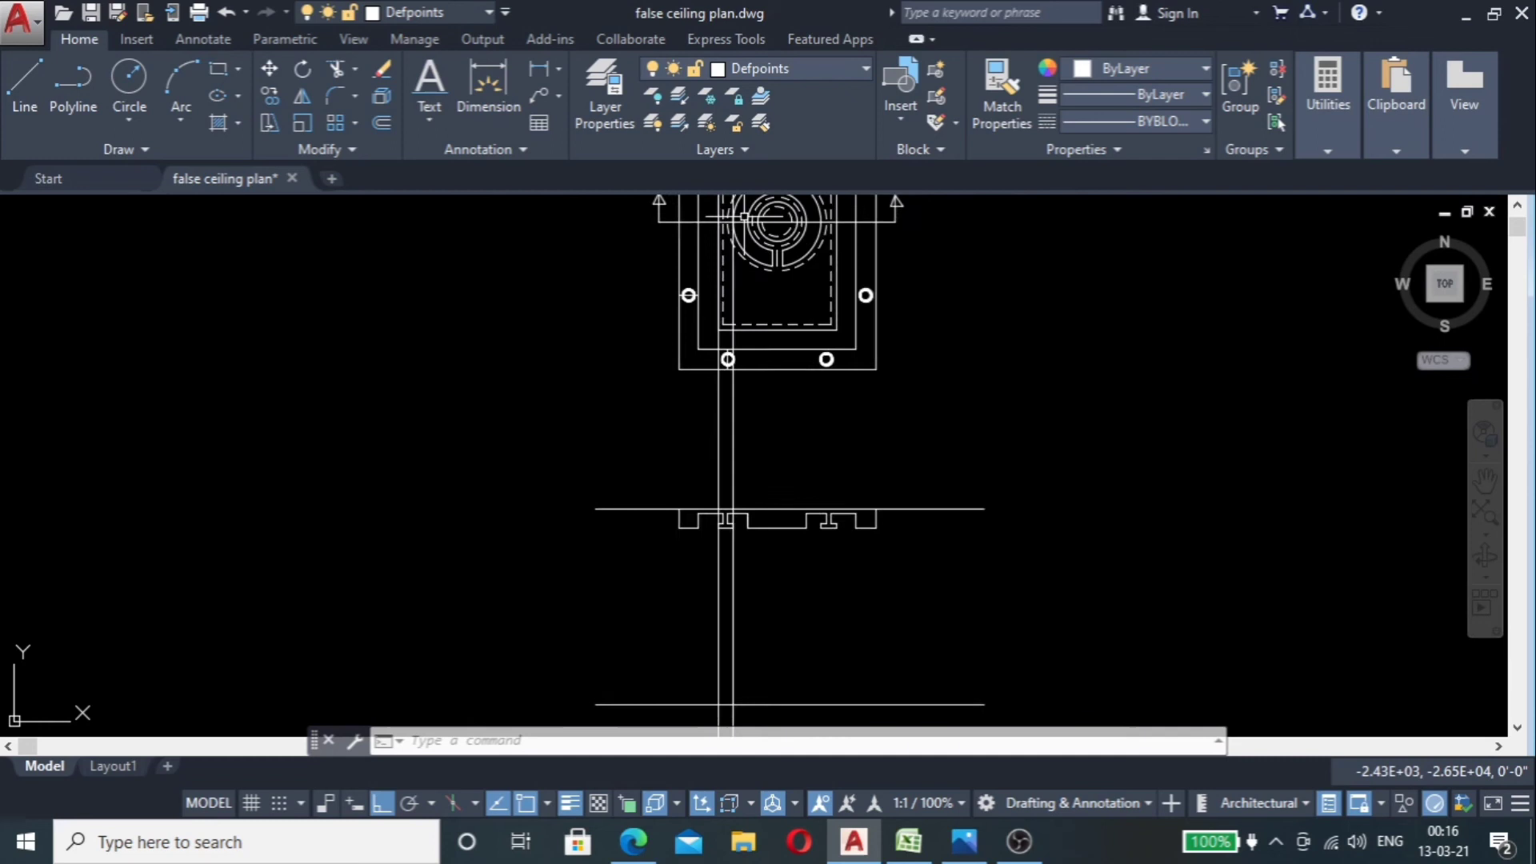
scroll(723, 376, "up", 4)
scroll(792, 473, "up", 5)
Step: Delete the full-height vertical lines at the left end of the section's central lowered ceiling
scroll(695, 358, "down", 3)
scroll(695, 358, "up", 3)
left_click(679, 313)
left_click(601, 302)
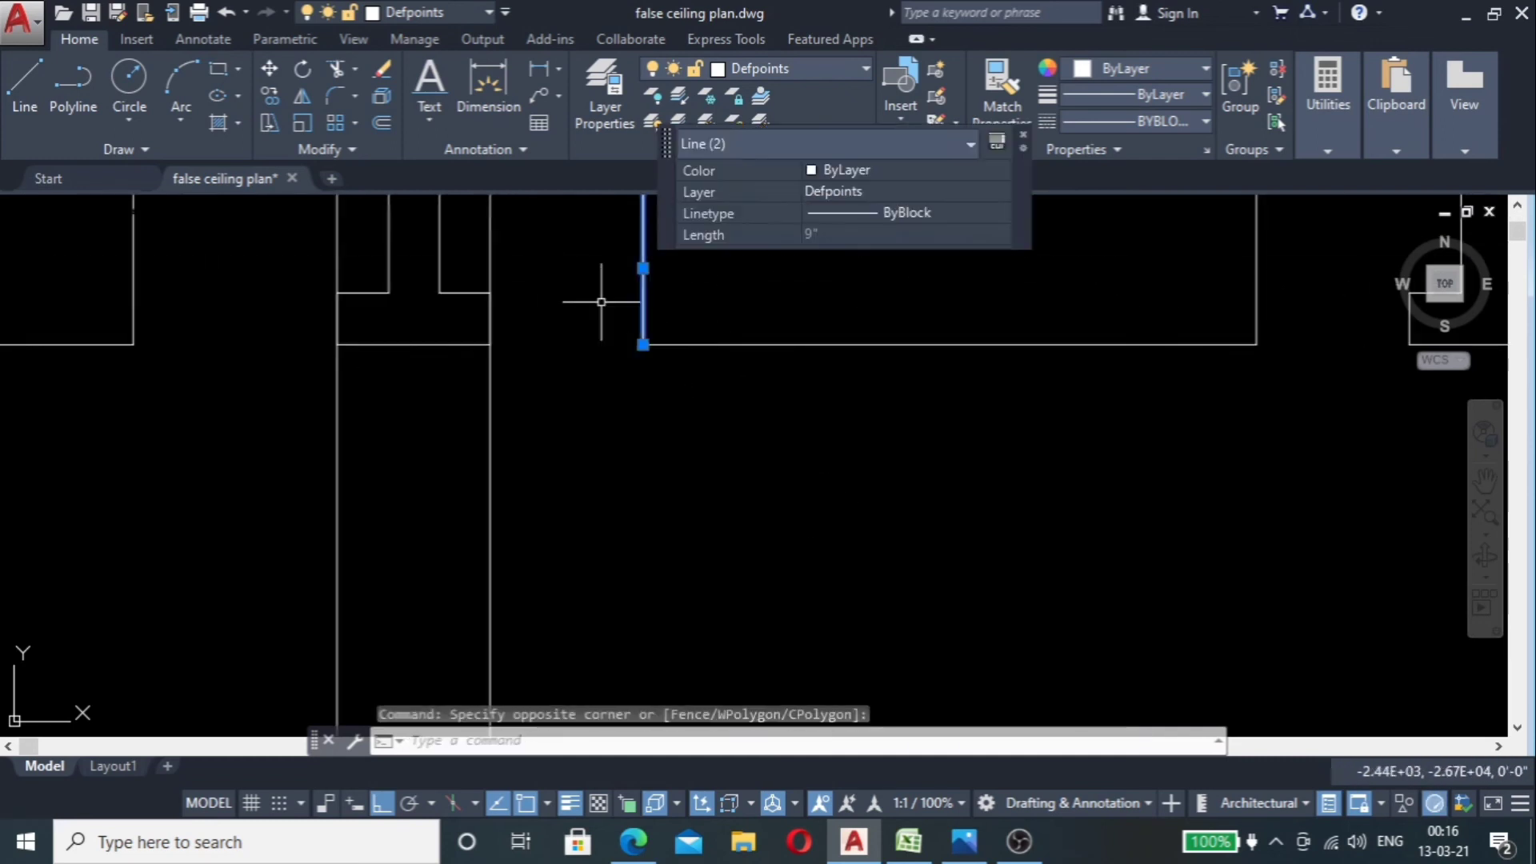
key("Delete")
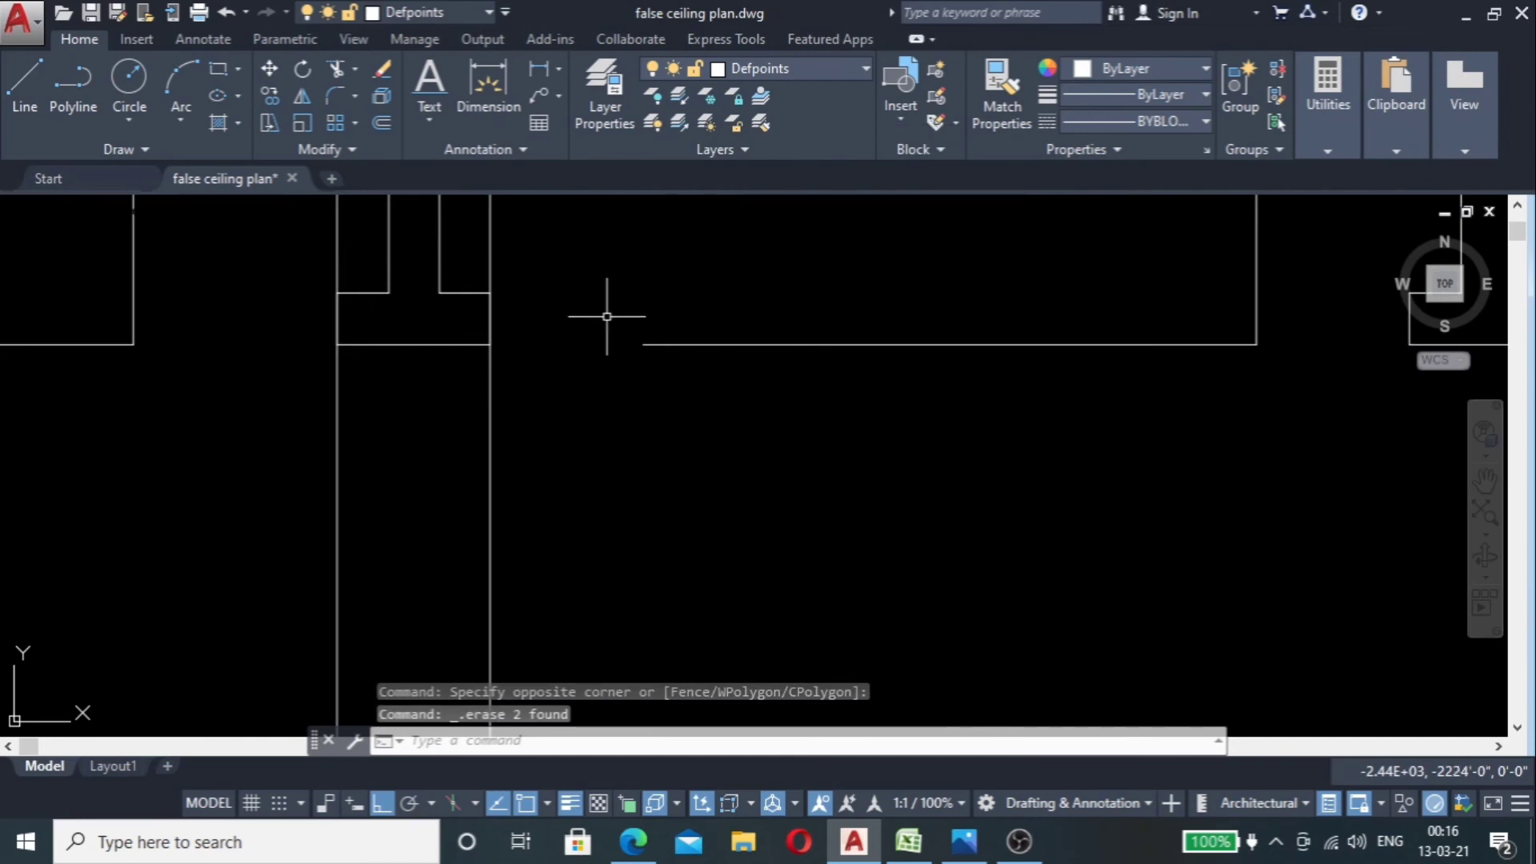
Step: Draw a step from the left end of the central lowered ceiling: 3" up, 3" inward to the right, and up towards the raised ceiling level
type("l")
key("Return")
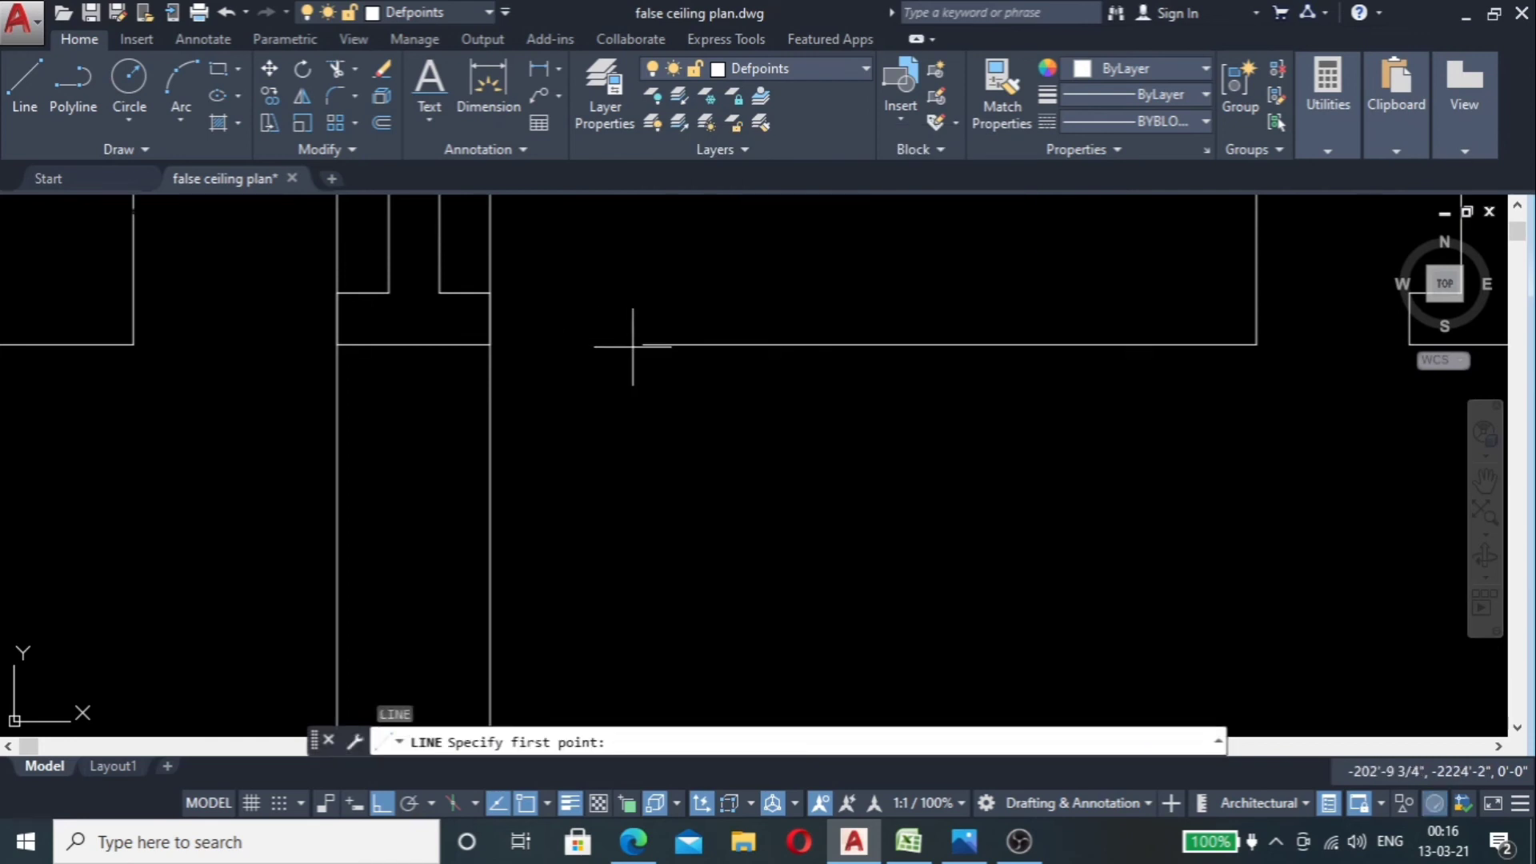
left_click(642, 345)
type("3\"")
key("Return")
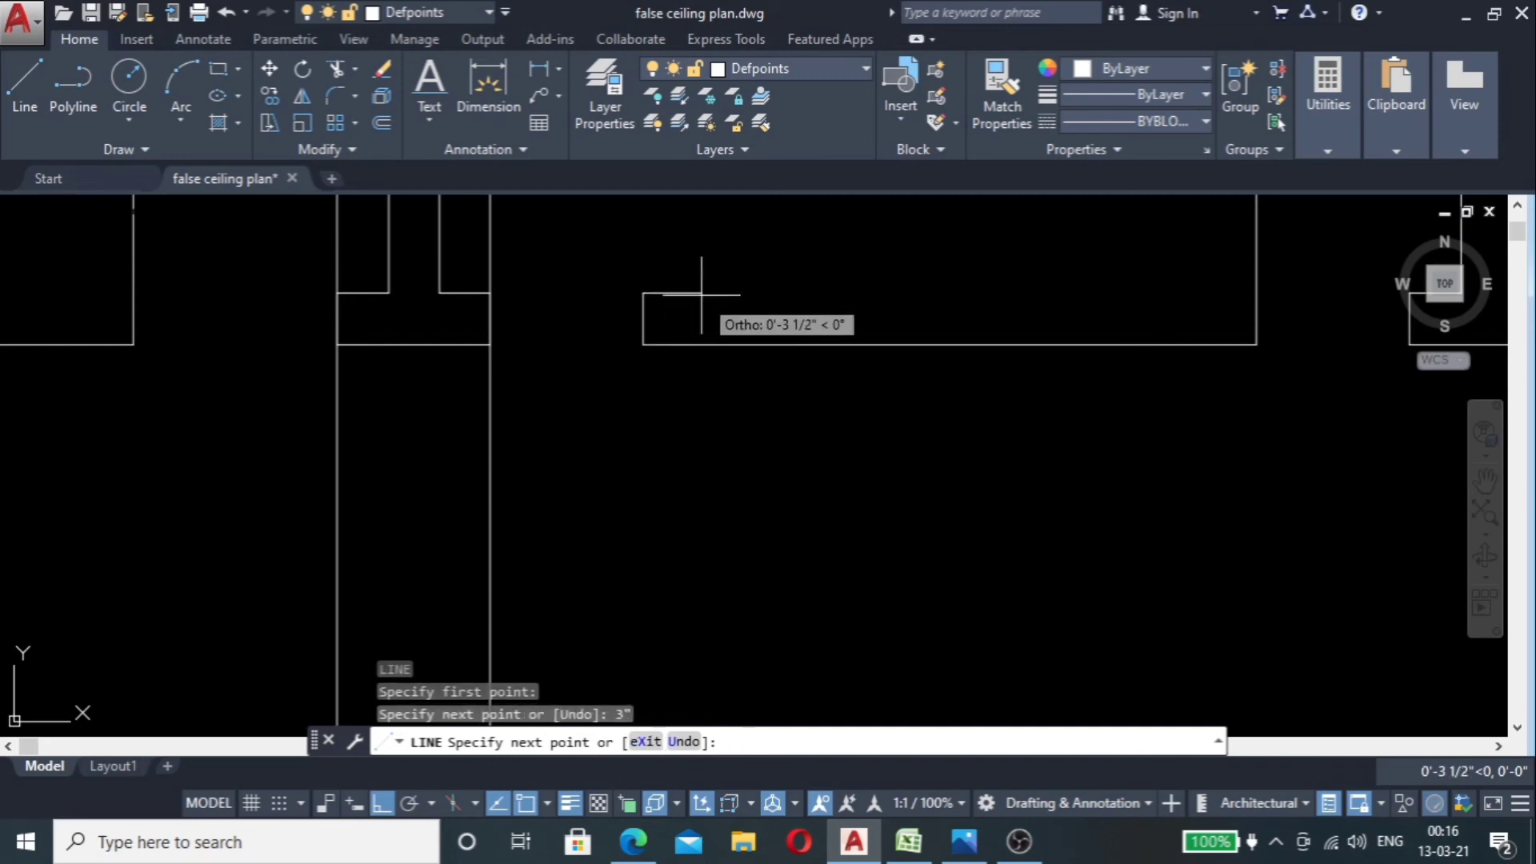
scroll(700, 295, "down", 1)
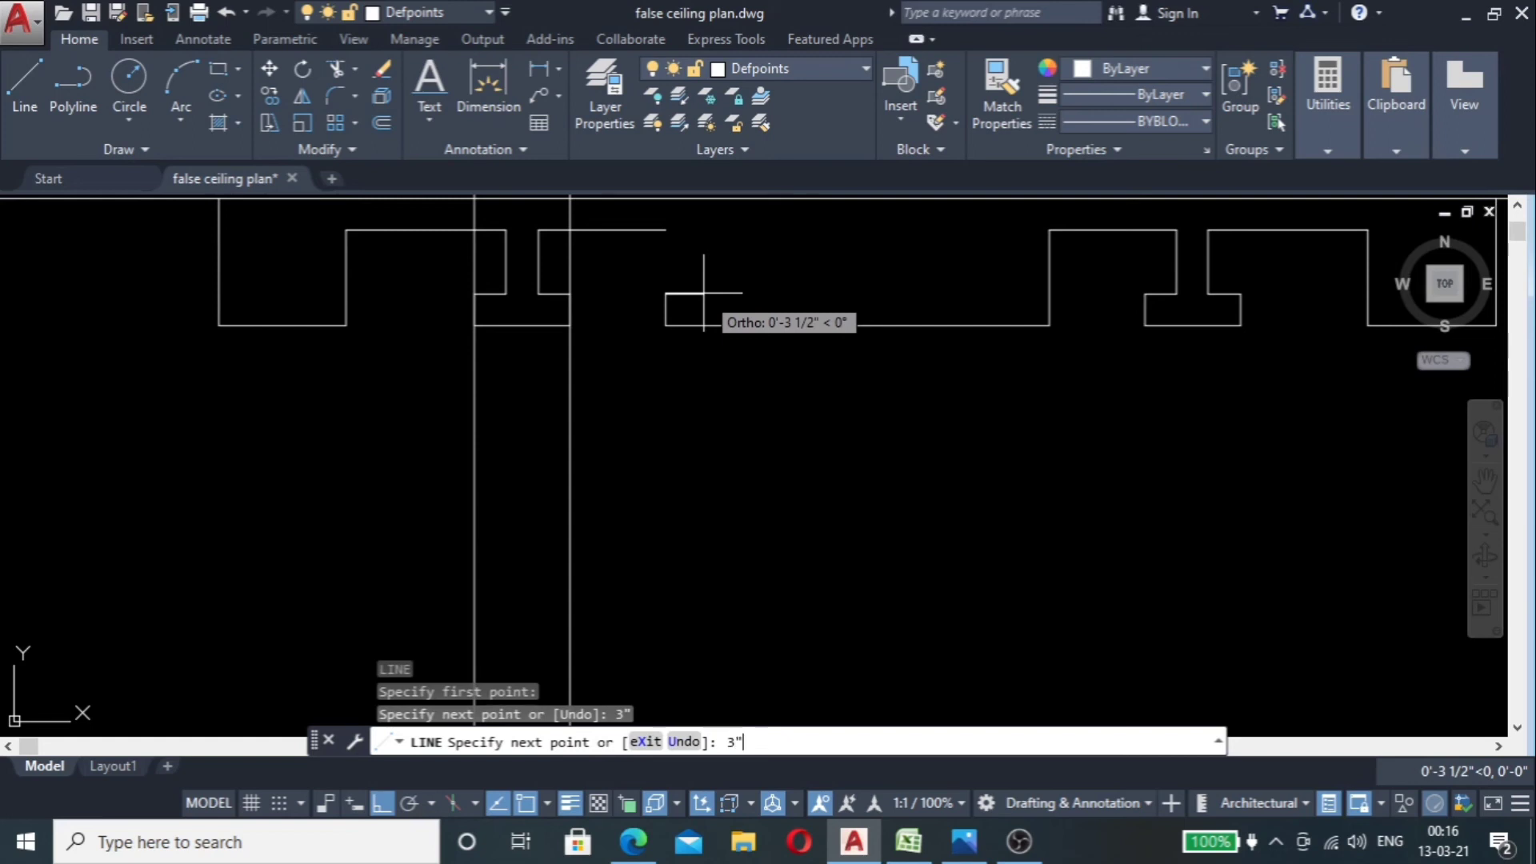
type("3\"")
key("Return")
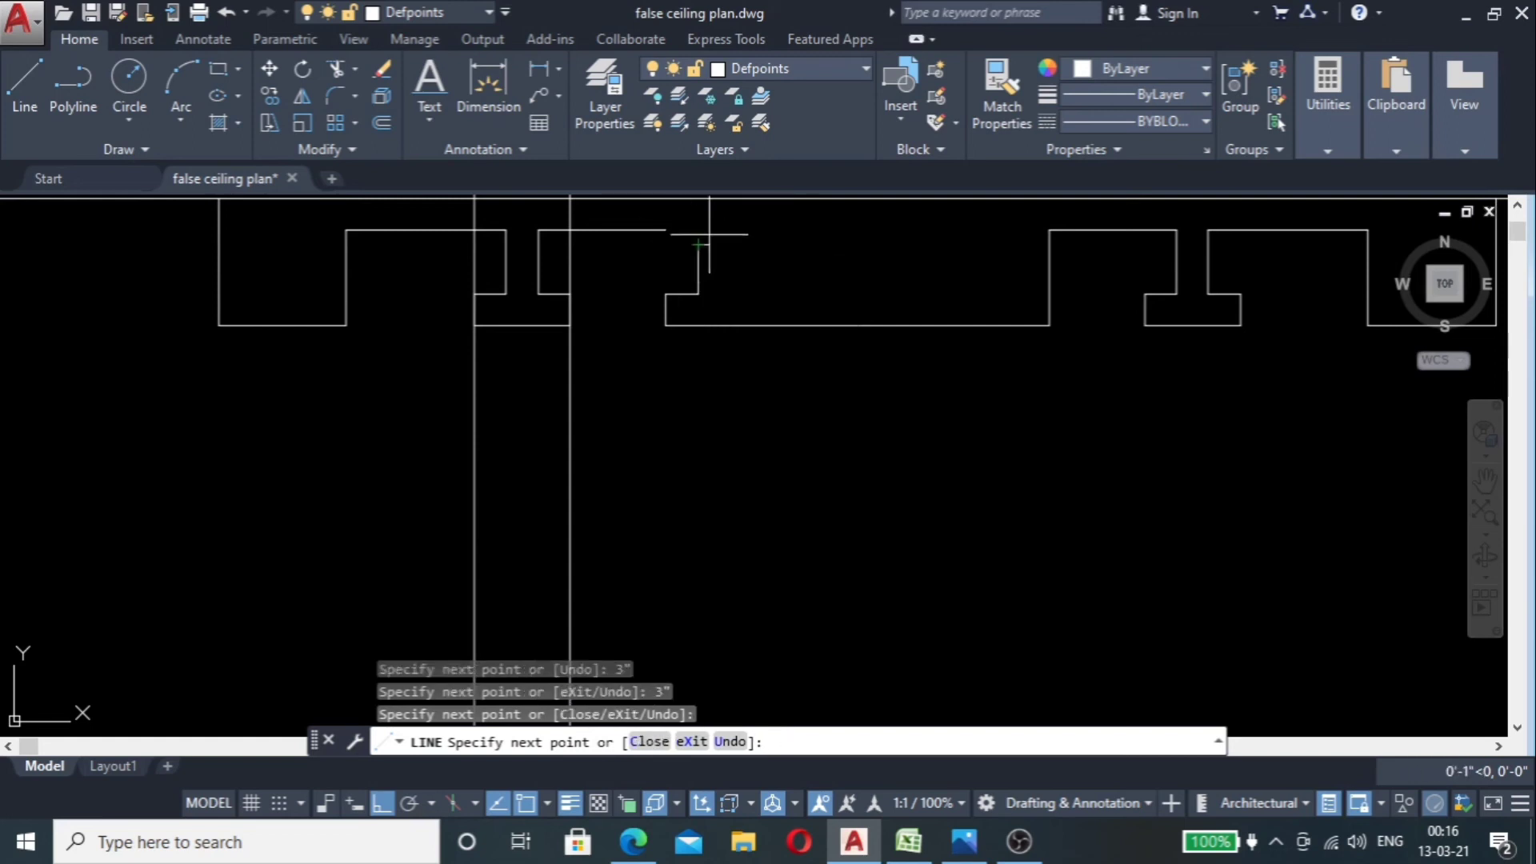
key("Escape")
Step: Fillet the raised ceiling line at the left circular cove with the new step's upper vertical line at radius 0
type("F")
key("Return")
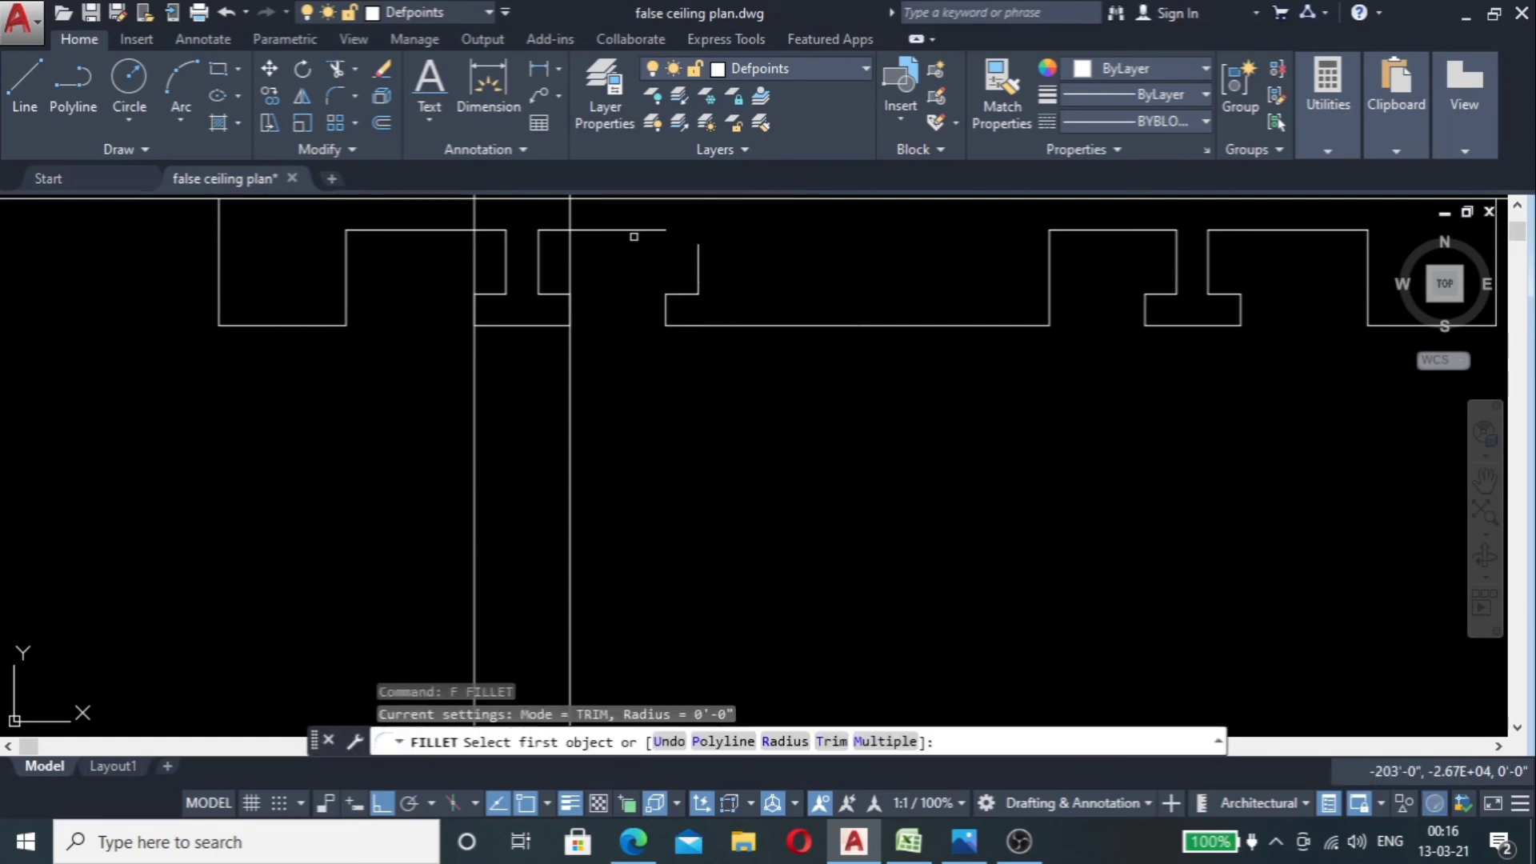
left_click(639, 228)
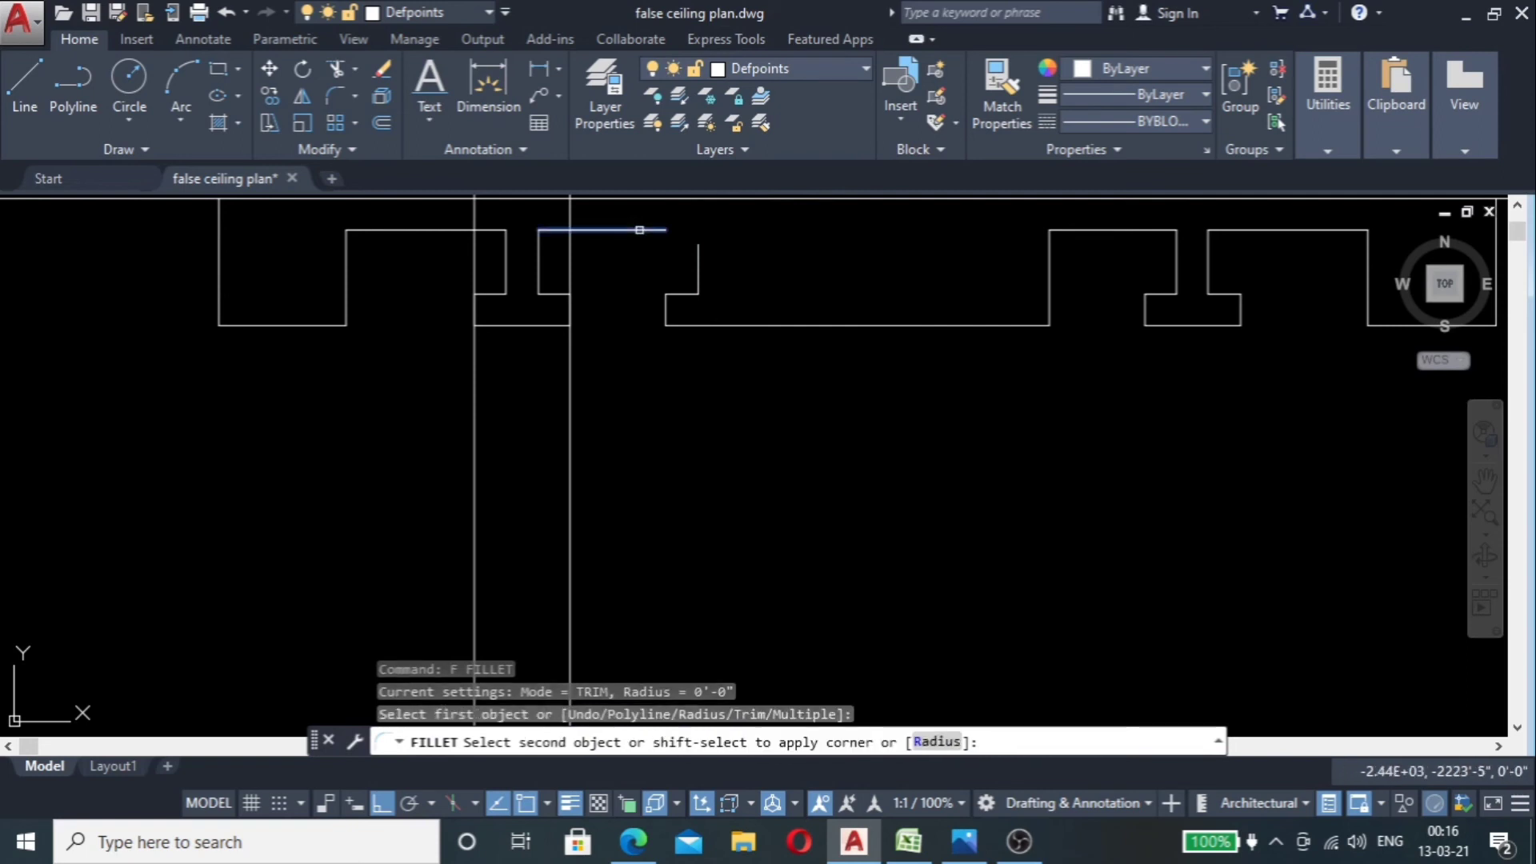
left_click(701, 258)
left_click(697, 257)
scroll(628, 281, "down", 2)
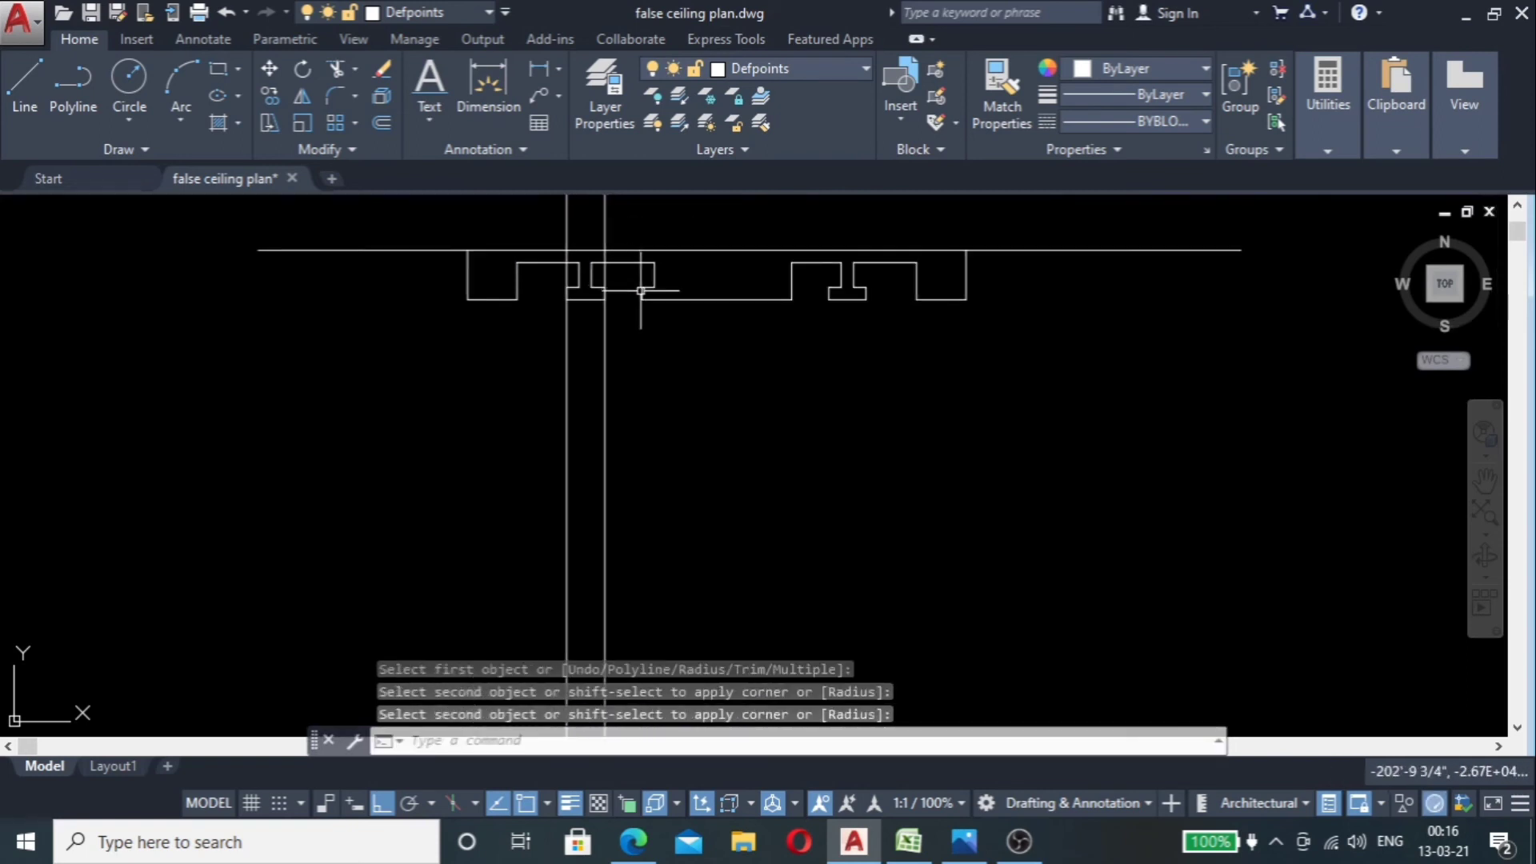
key("Escape")
scroll(649, 282, "up", 3)
left_click(700, 264)
left_click(589, 325)
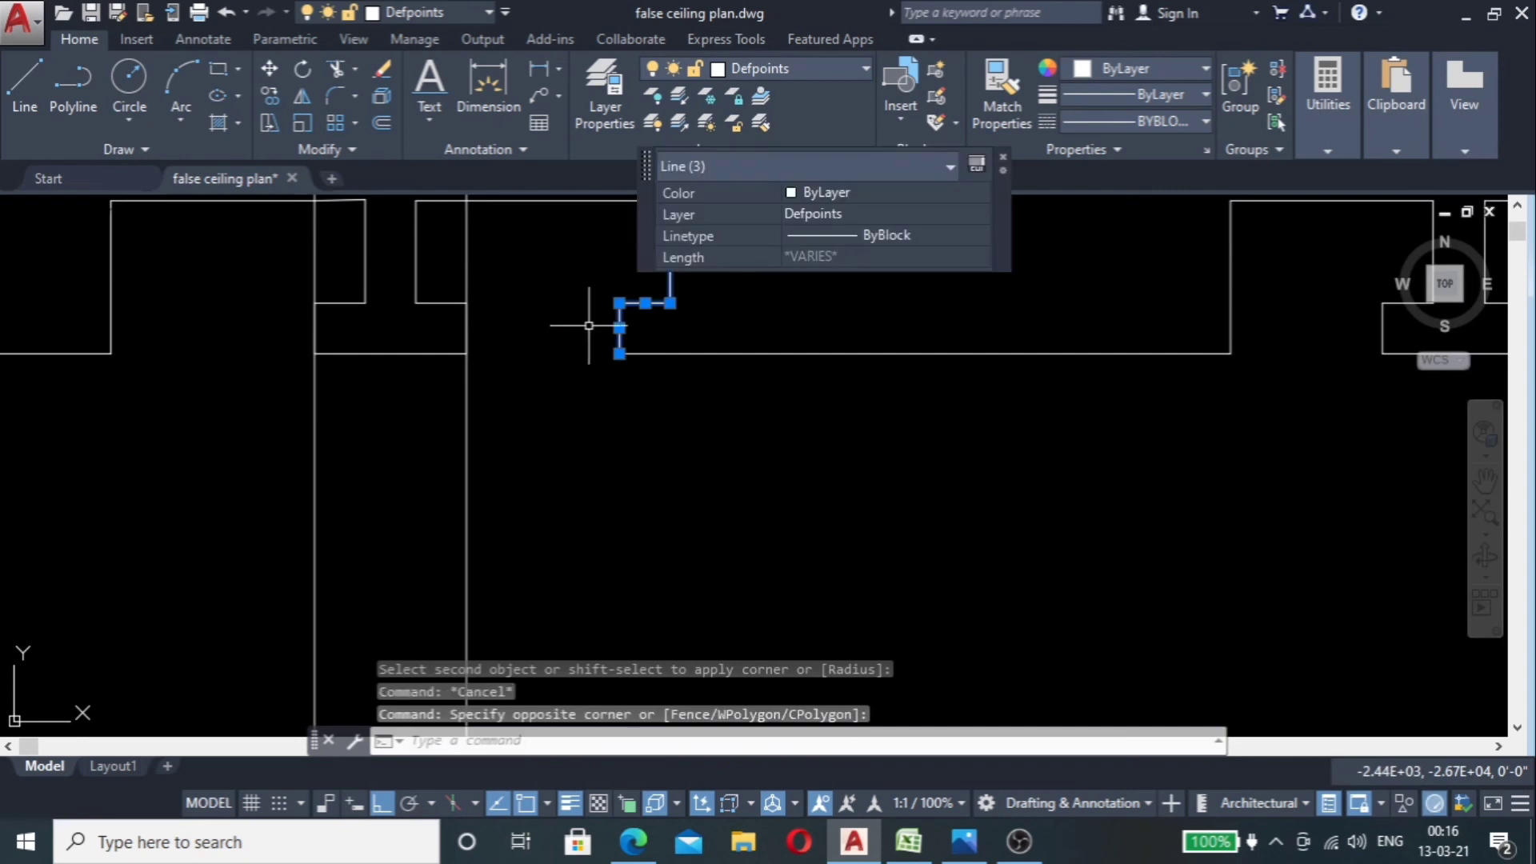
type("mi")
key("Return")
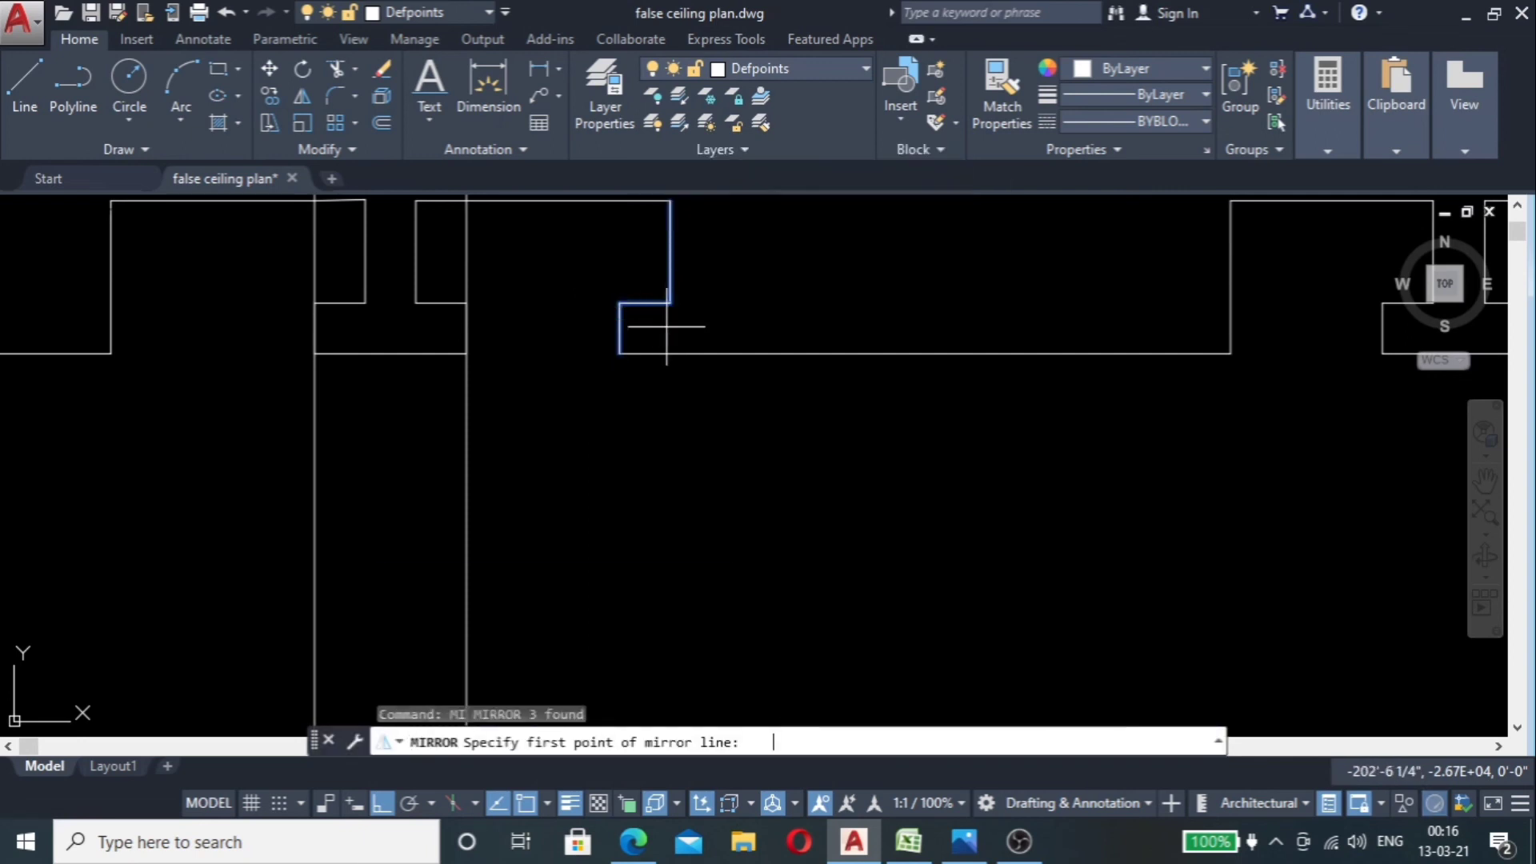
left_click(924, 354)
left_click(920, 240)
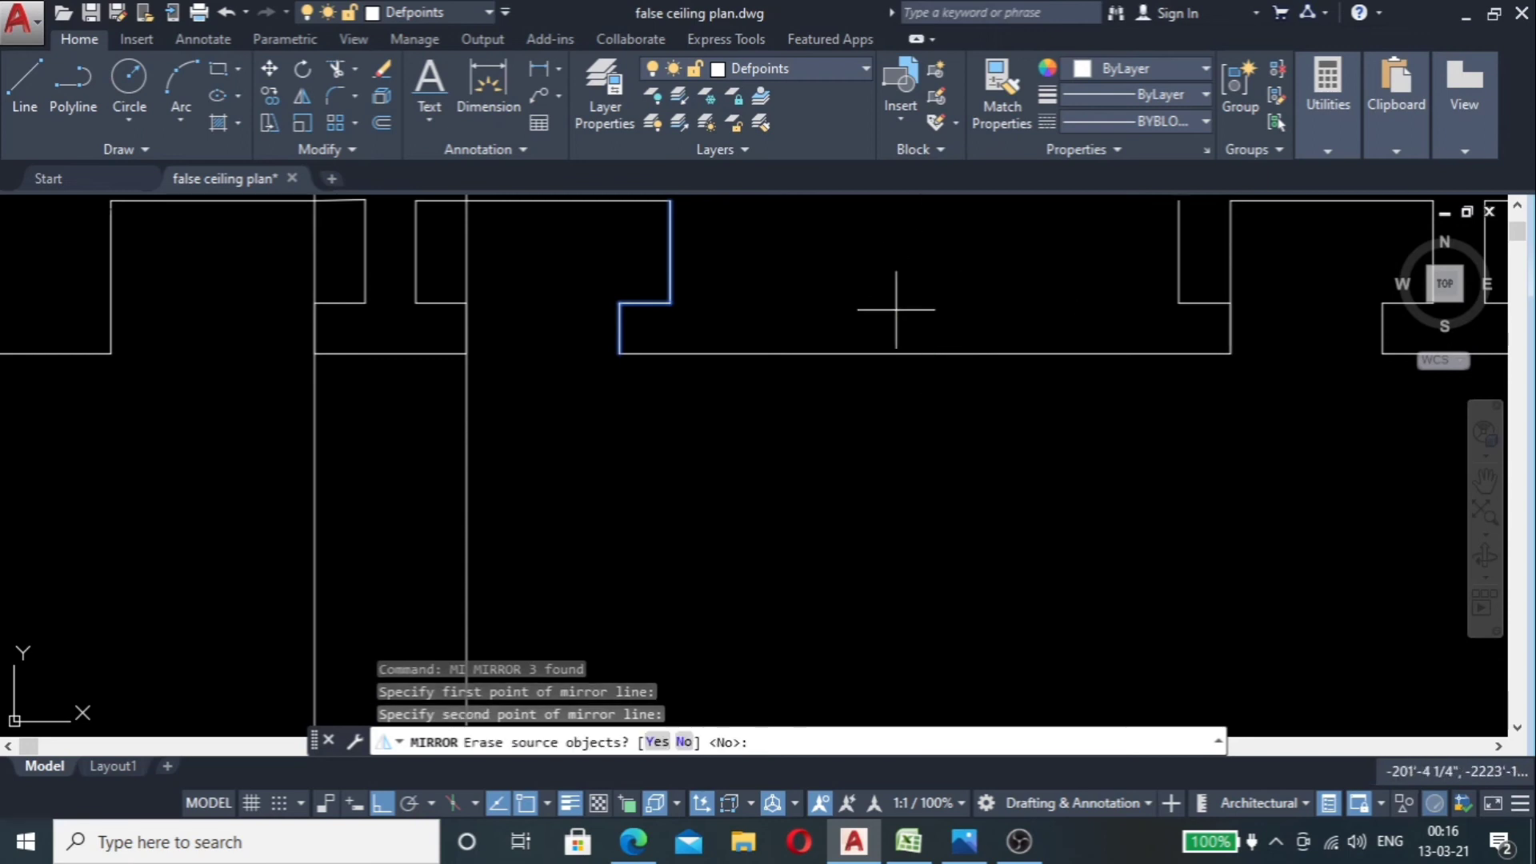
scroll(880, 316, "down", 3)
scroll(869, 322, "up", 4)
key("Escape")
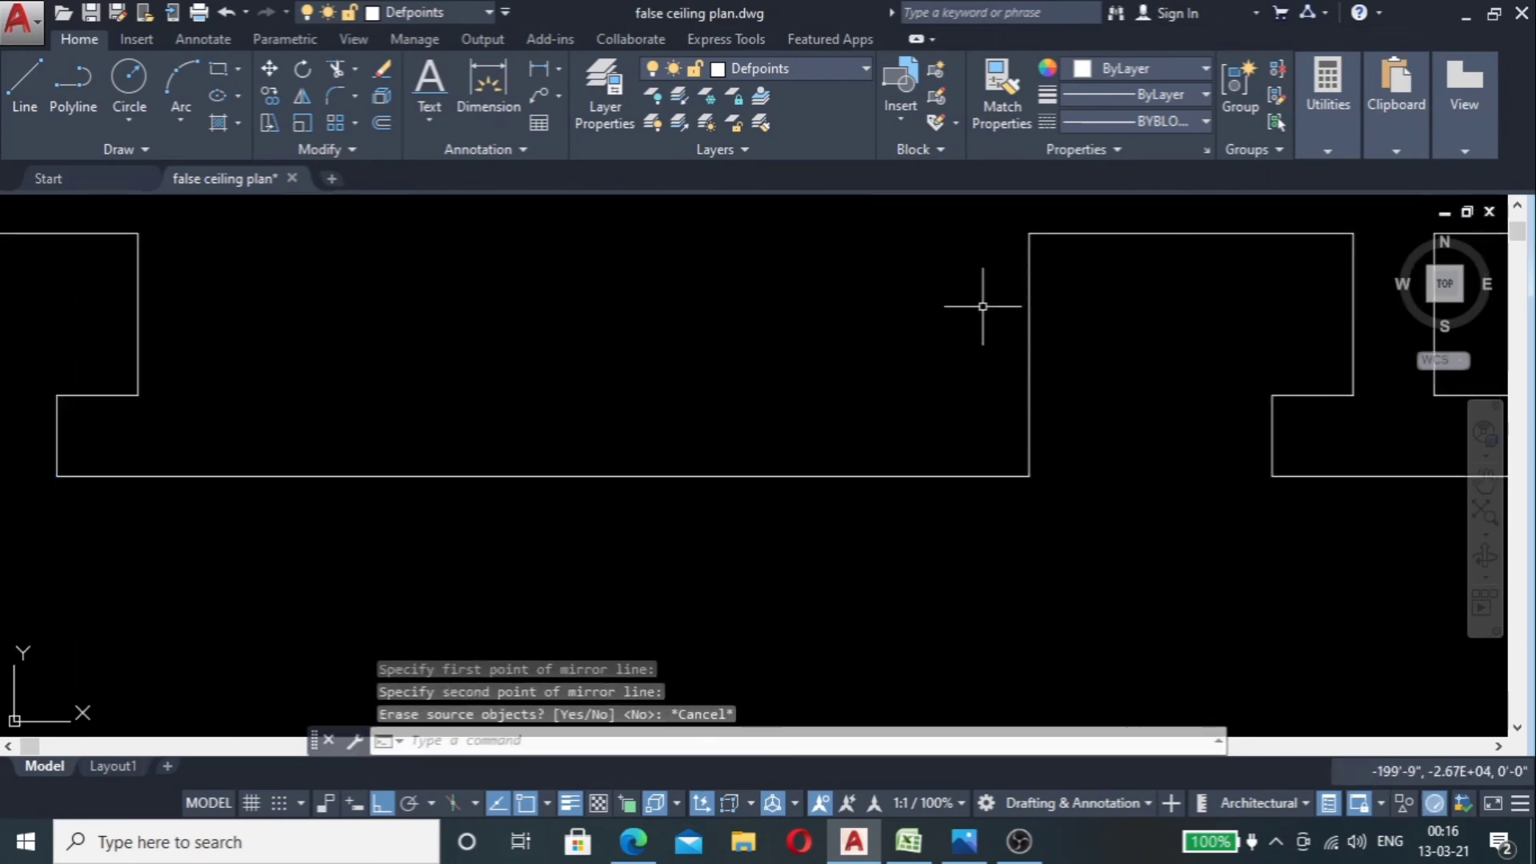
Step: Mirror the three step lines about the vertical through the central lowered ceiling's midpoint, keeping the source lines
scroll(716, 310, "down", 3)
left_click(588, 311)
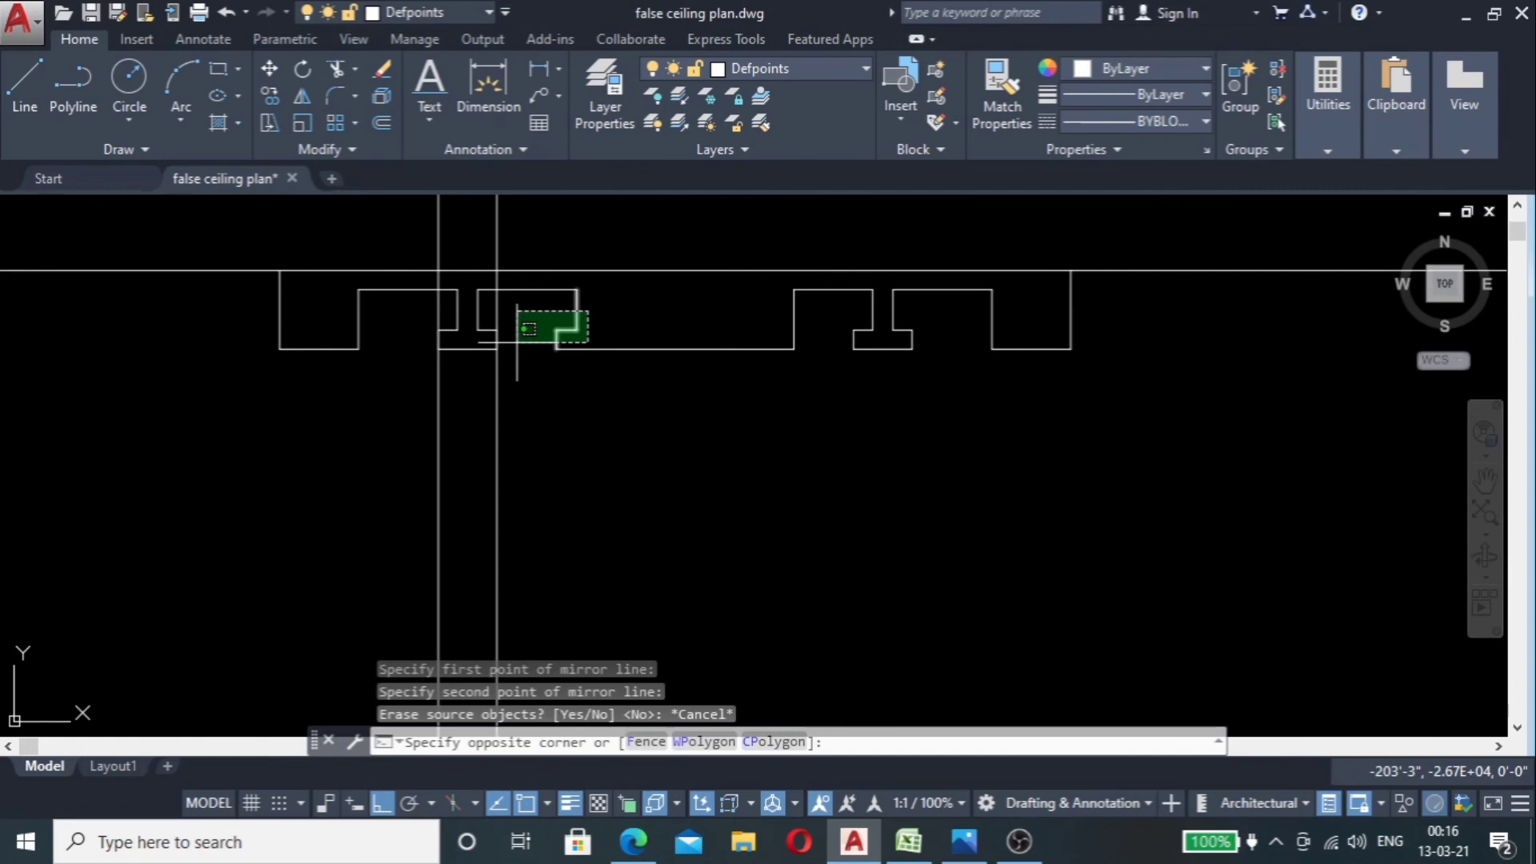
left_click(525, 342)
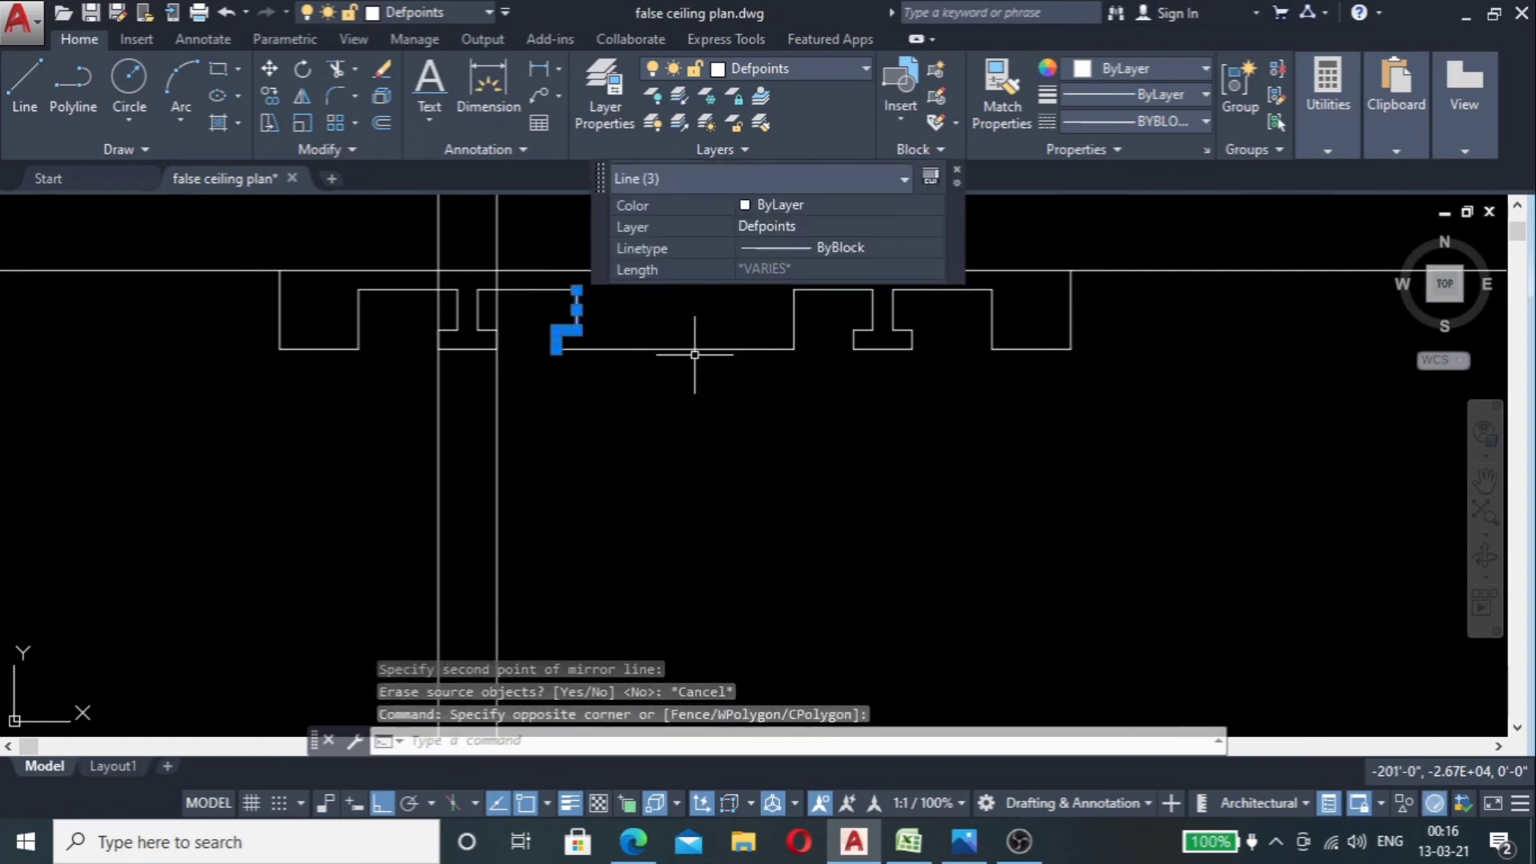
type("mi")
key("Return")
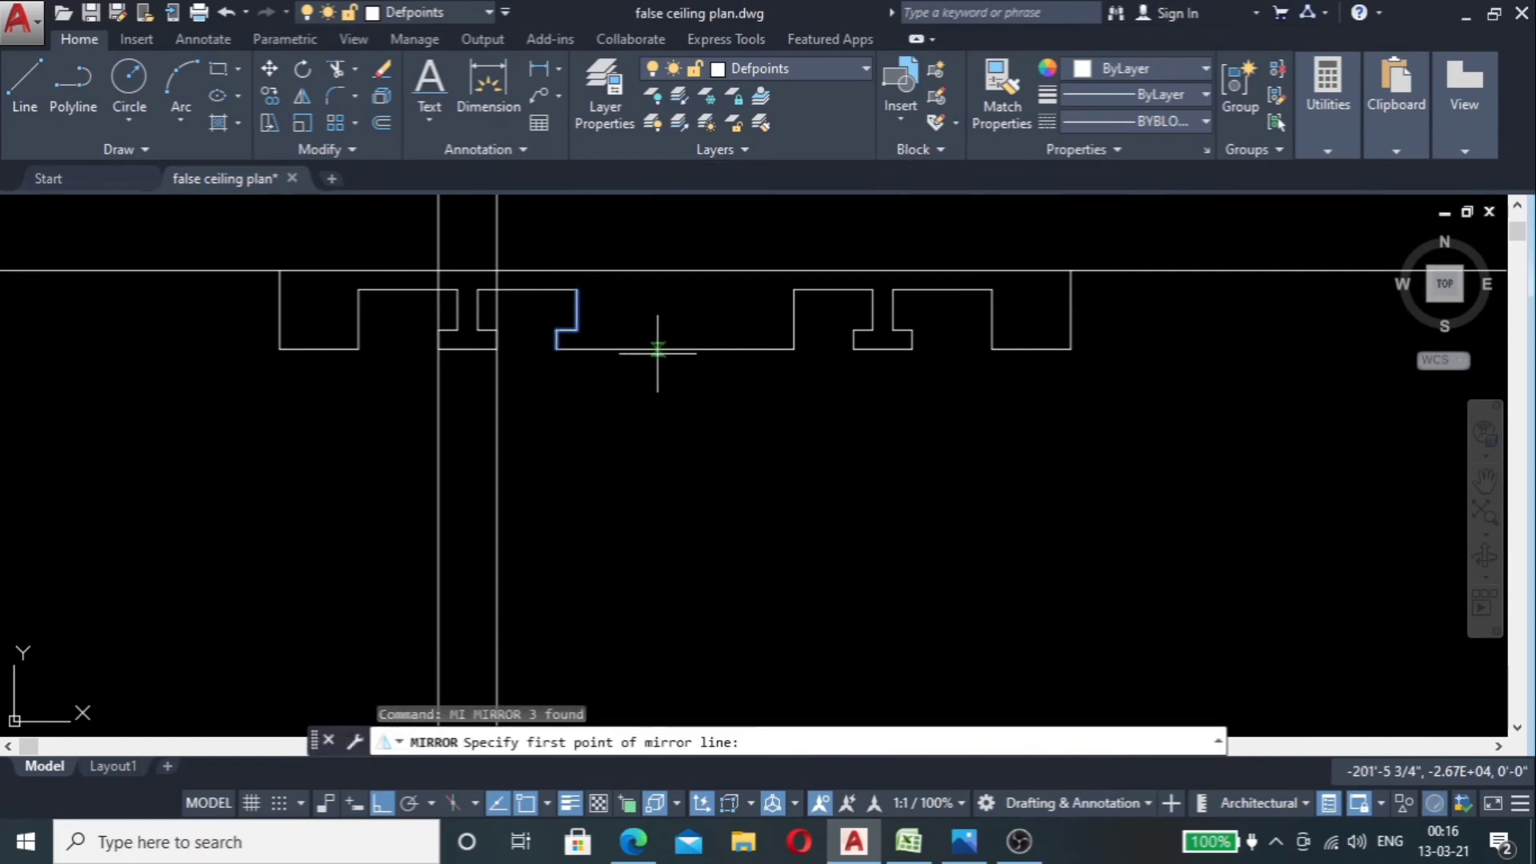
left_click(674, 349)
left_click(681, 264)
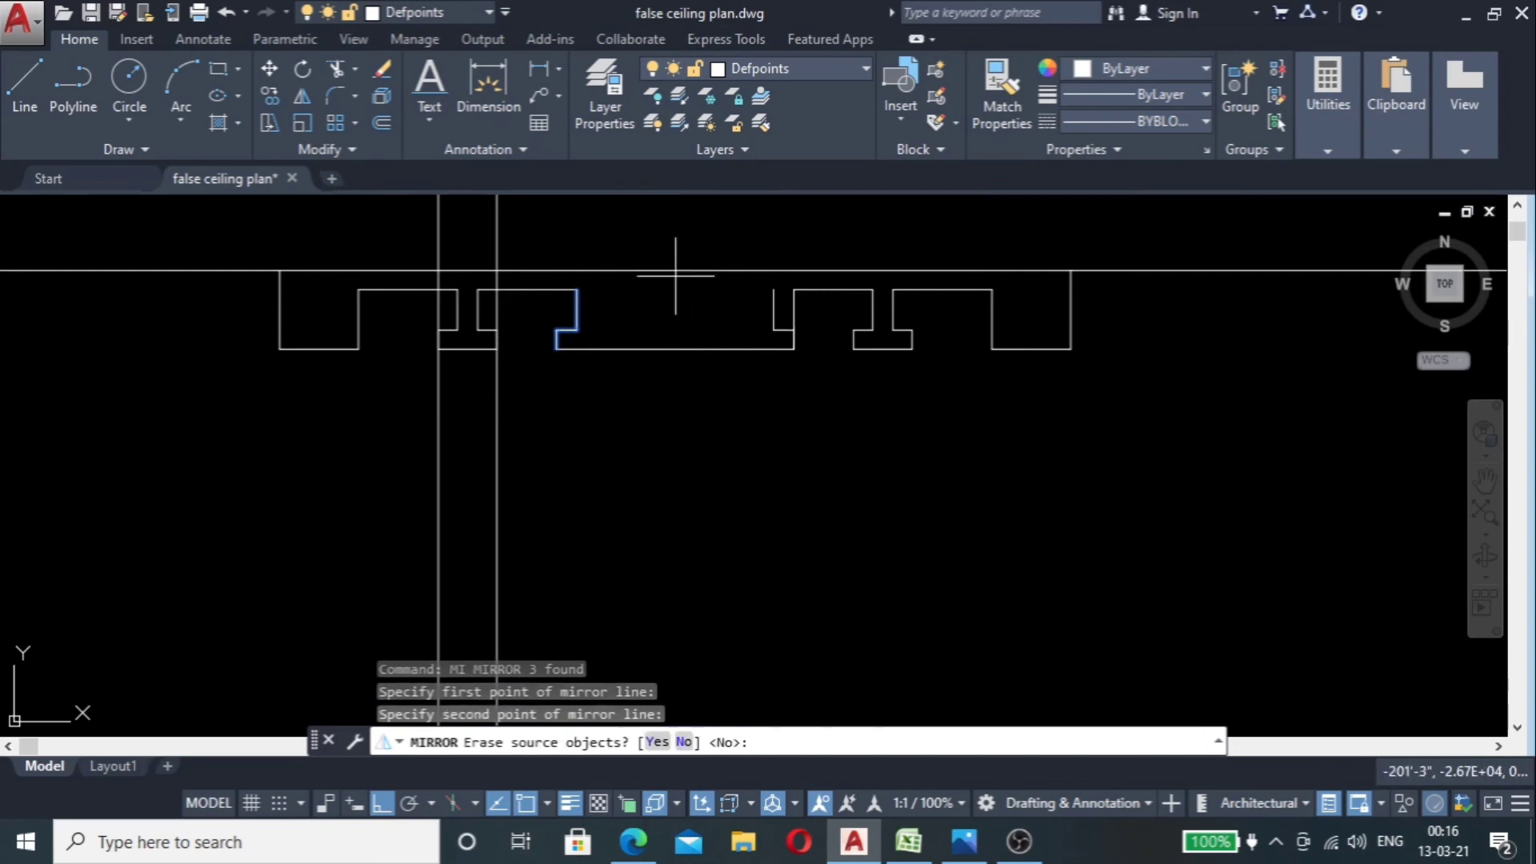
scroll(785, 322, "up", 5)
key("Return")
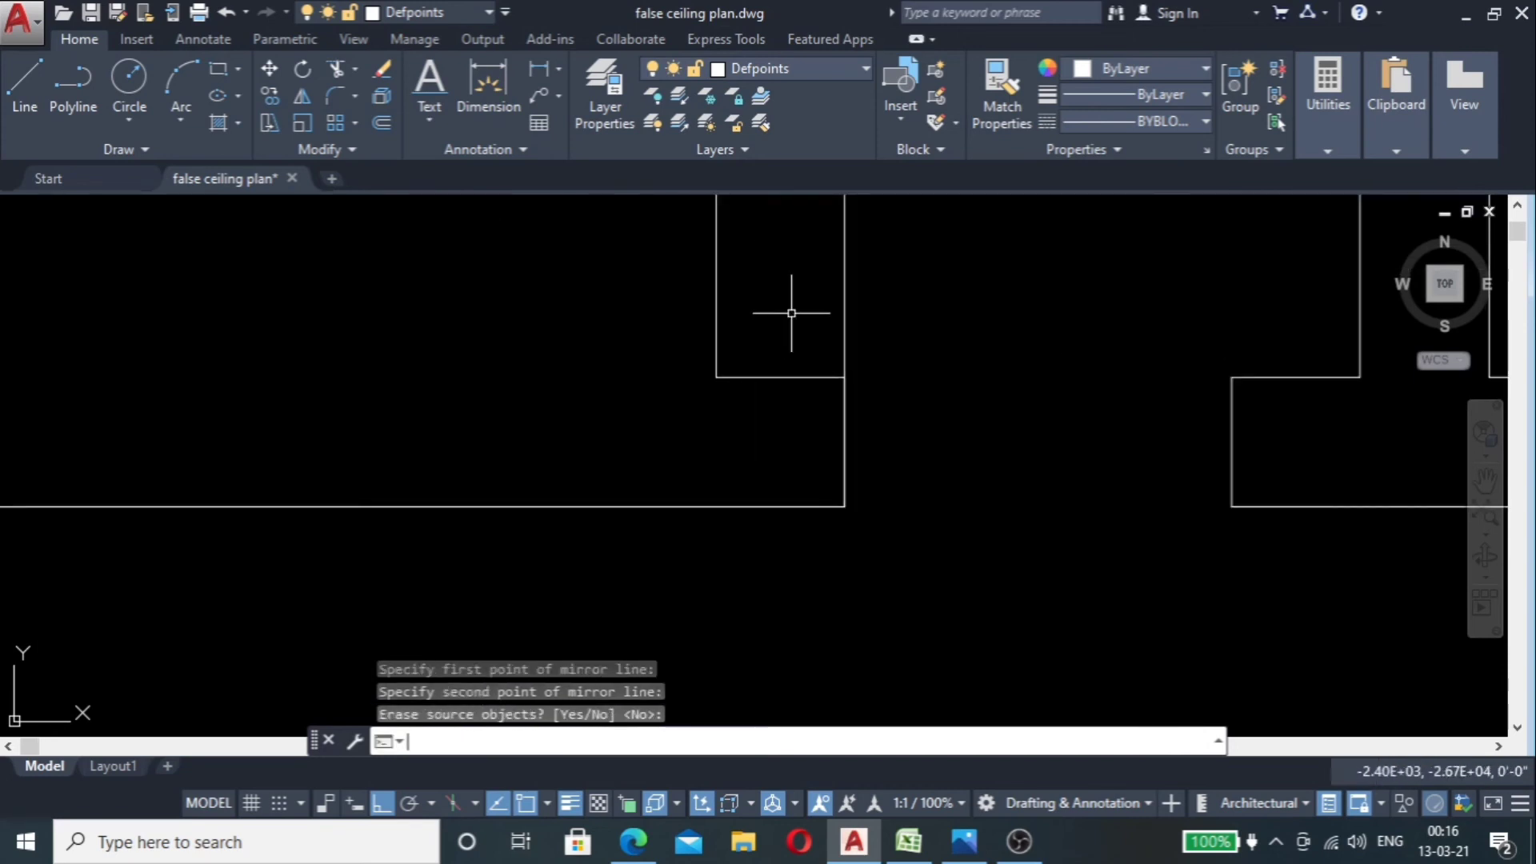
Step: Delete the full-height vertical line at the right end of the central lowered ceiling
left_click(843, 286)
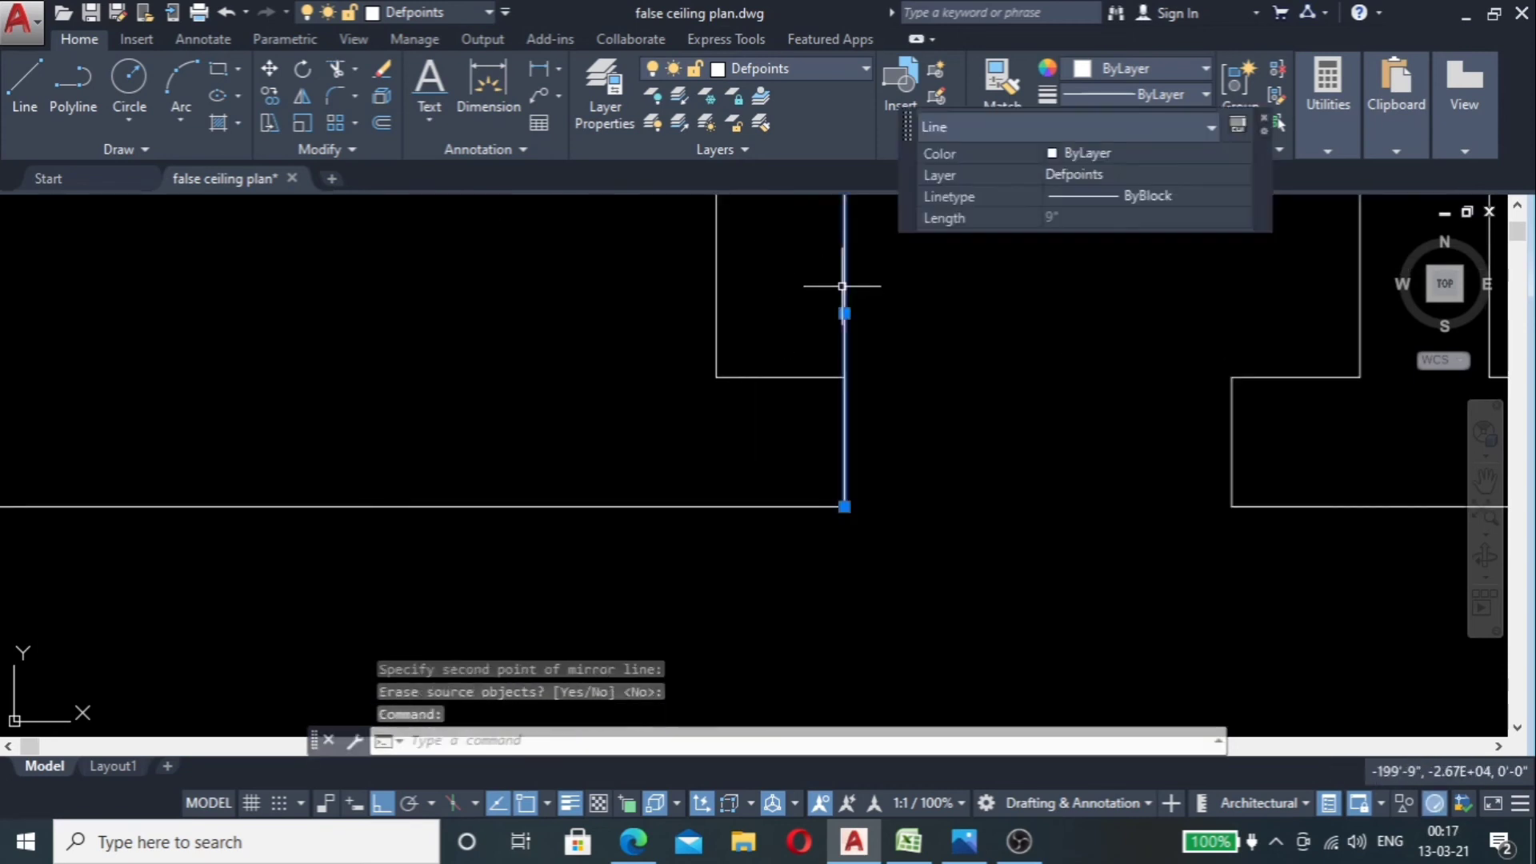
key("Delete")
scroll(703, 418, "down", 3)
Step: Fillet the mirrored central step's upper vertical line with the raised ceiling line at the right circular cove at radius 0
scroll(714, 415, "up", 2)
type("F")
key("Return")
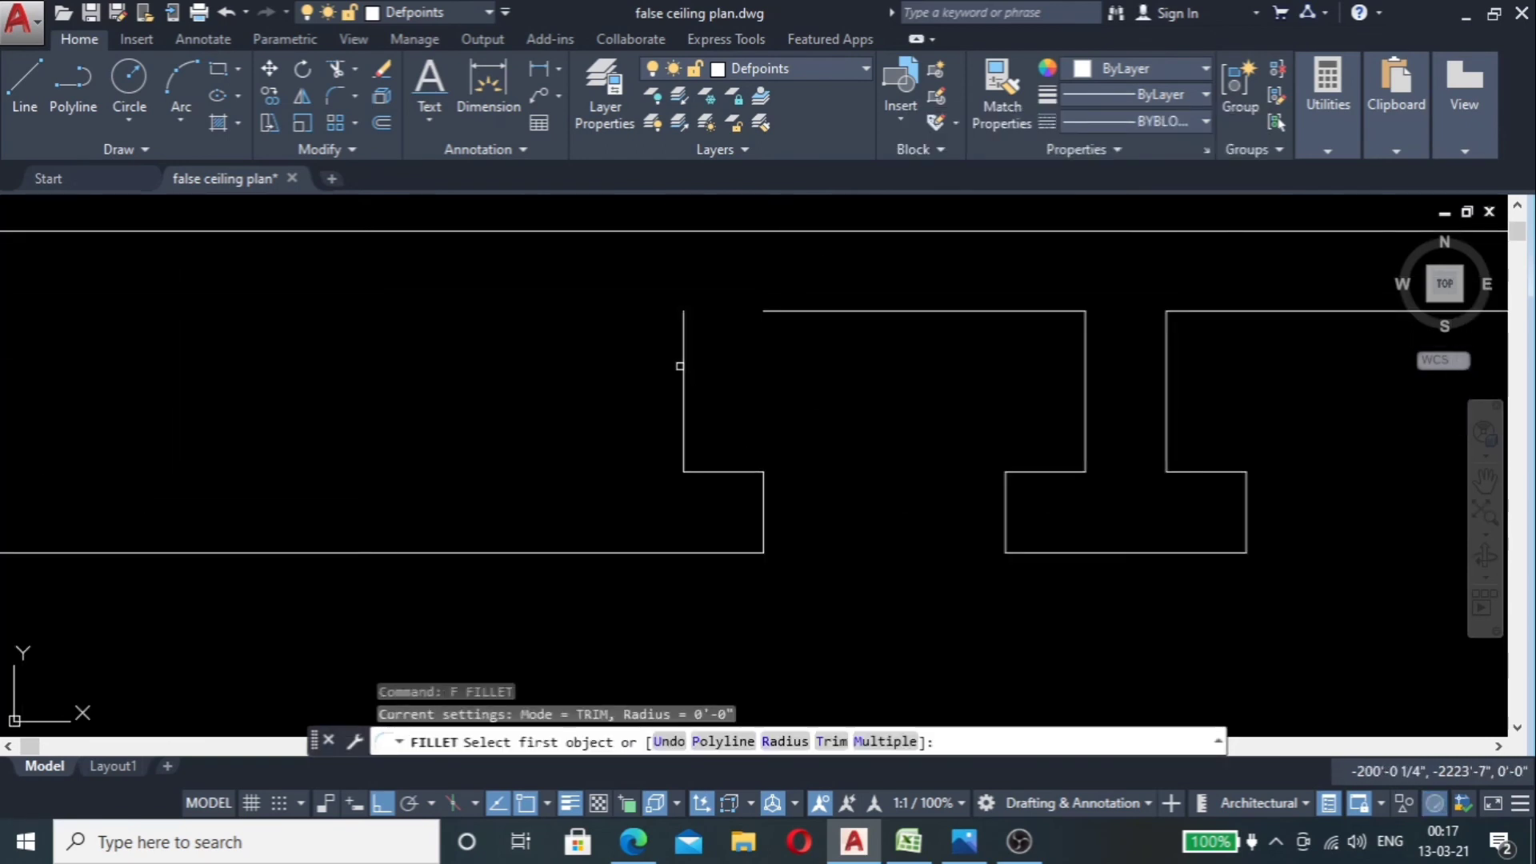
left_click(683, 356)
left_click(780, 310)
scroll(806, 435, "down", 3)
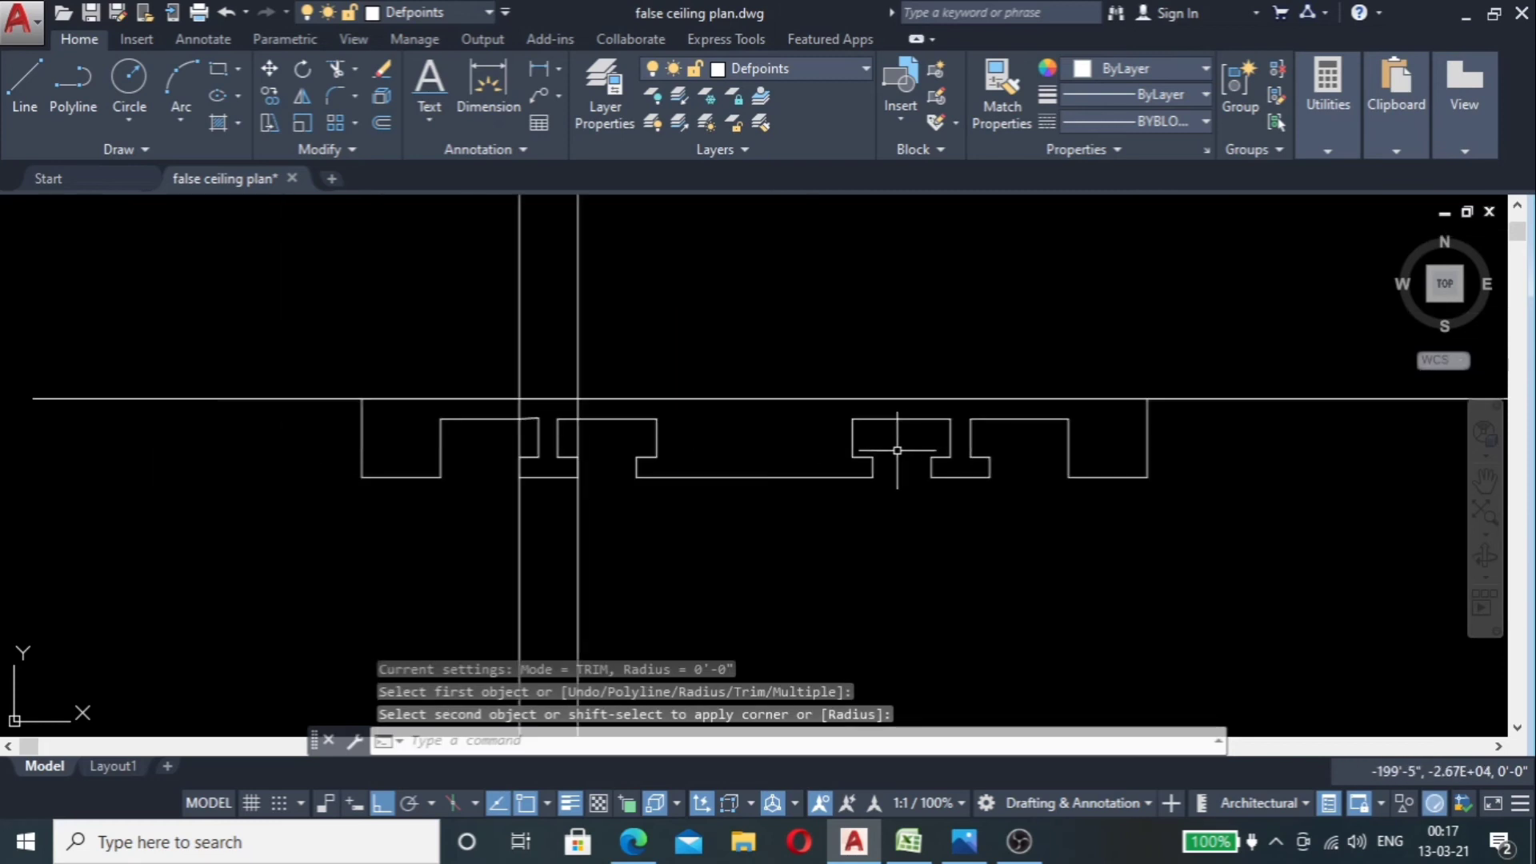
scroll(644, 446, "down", 2)
scroll(659, 422, "up", 4)
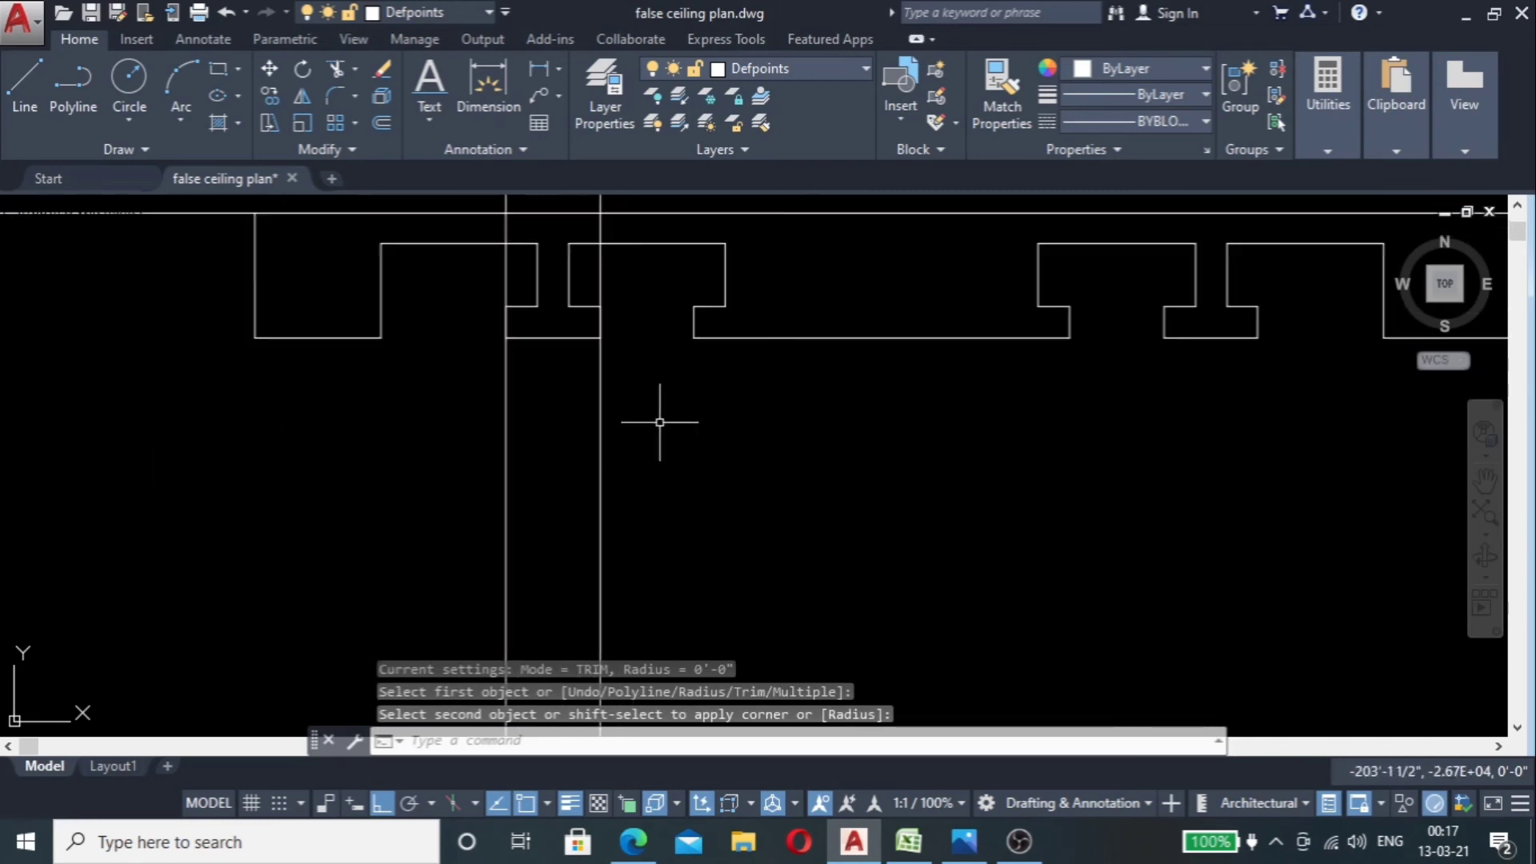
Step: Delete the two vertical construction lines running through the left circular cove's step profile in the section
left_click(664, 424)
left_click(422, 496)
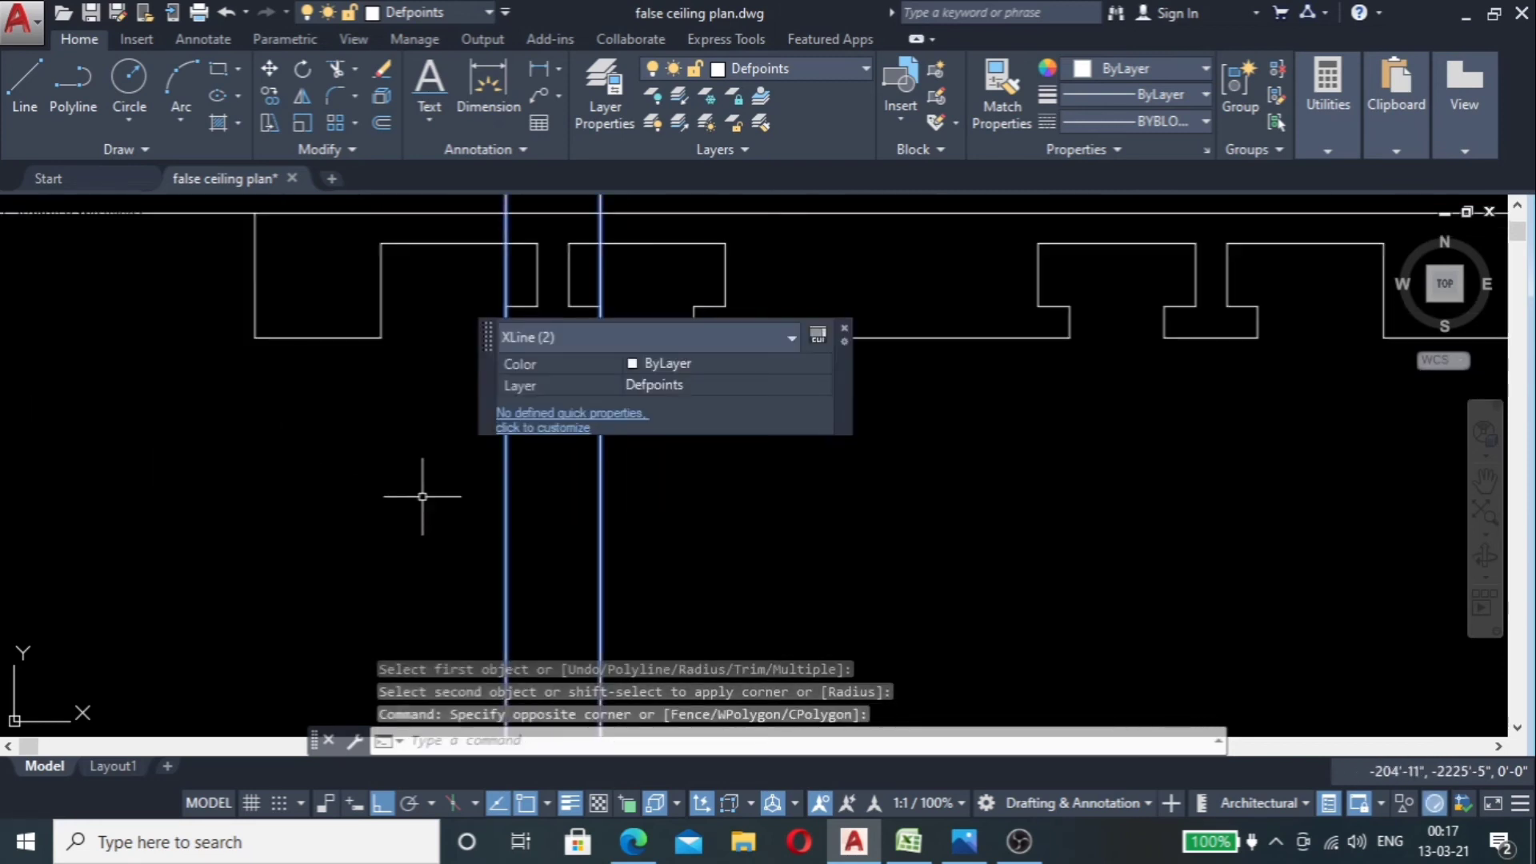
key("Delete")
scroll(480, 532, "down", 5)
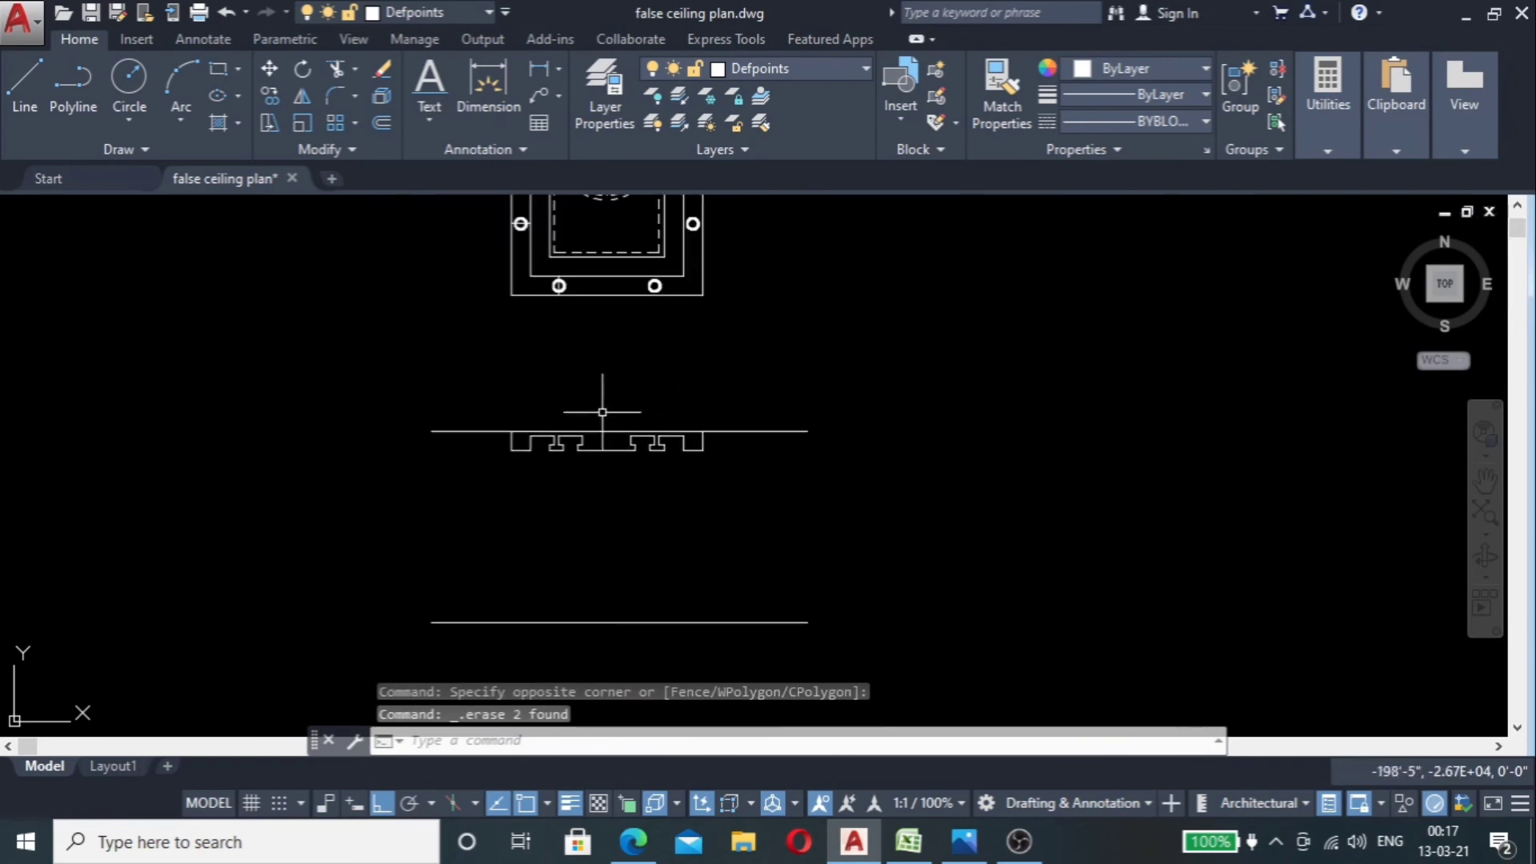
Step: Examine the central circles in the plan along section line A-A and compare them with the reference ceiling photo
scroll(575, 270, "down", 2)
scroll(576, 270, "up", 8)
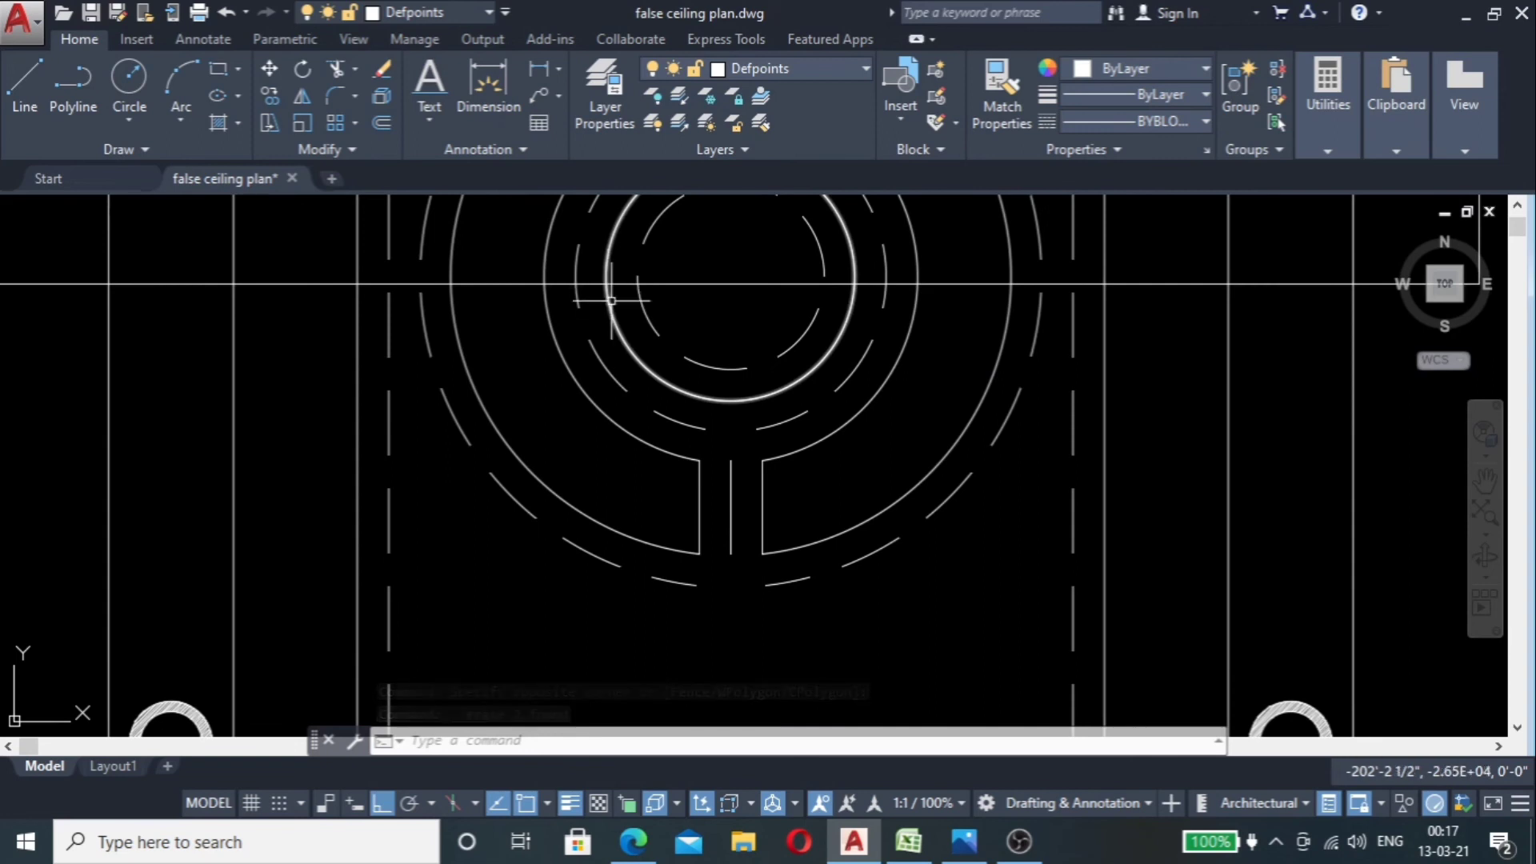
left_click(611, 301)
scroll(640, 425, "down", 3)
key("Escape")
scroll(632, 339, "up", 5)
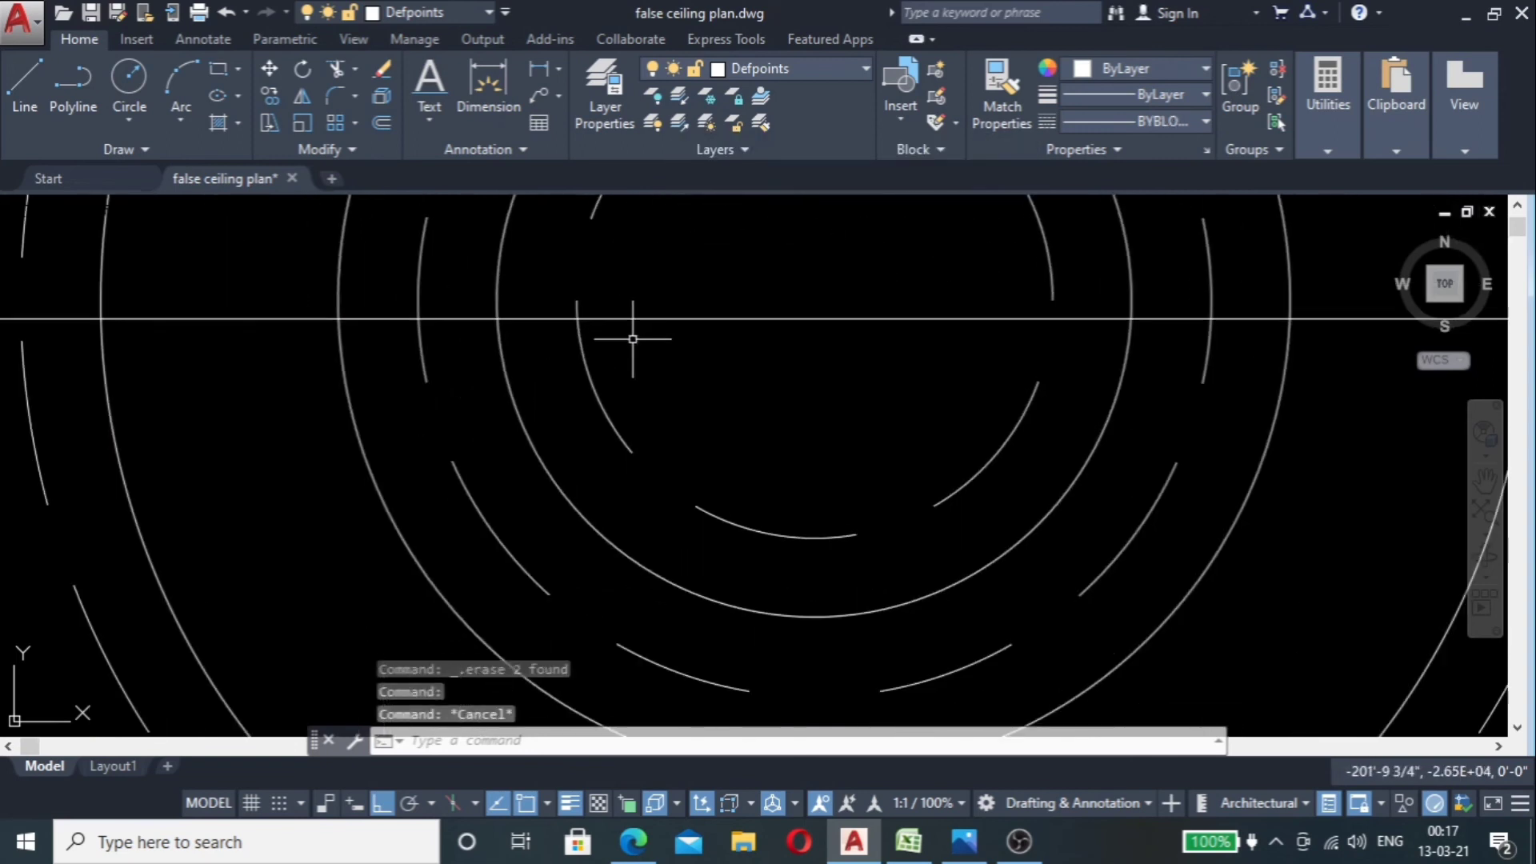
scroll(678, 324, "down", 2)
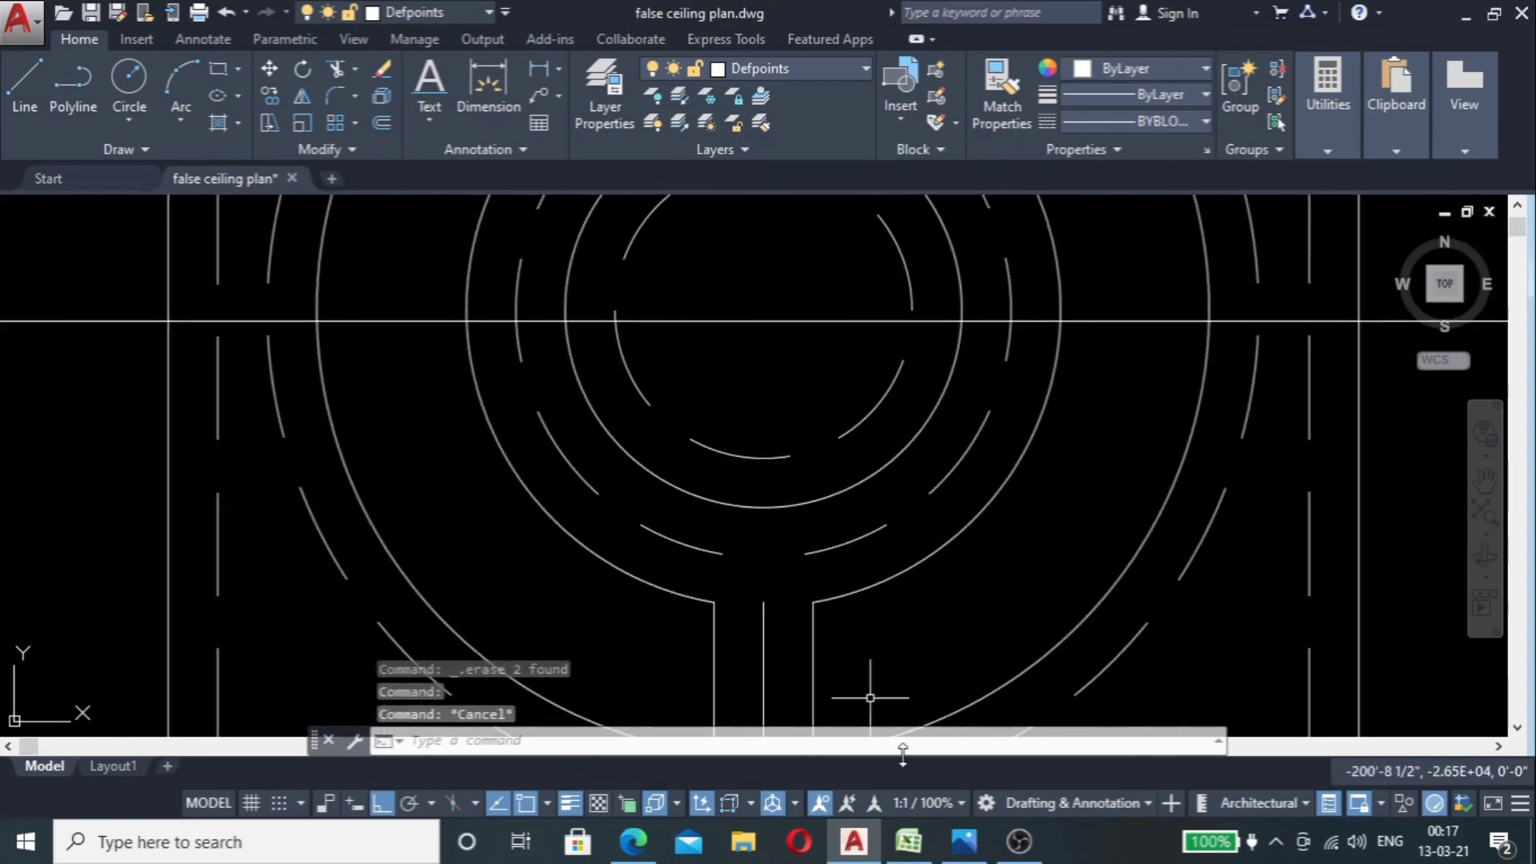
left_click(964, 841)
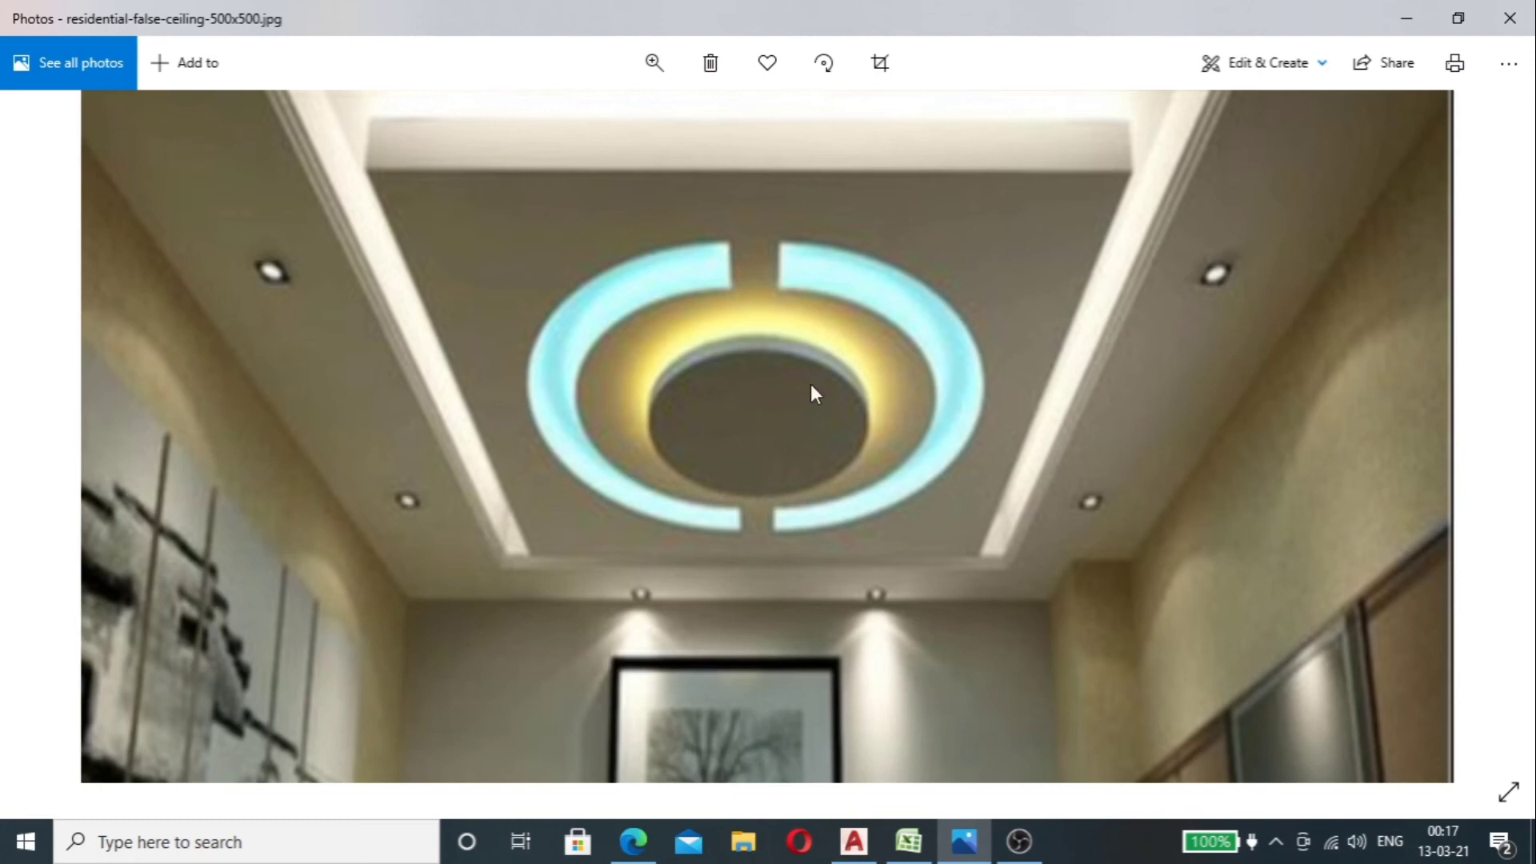
left_click(852, 839)
scroll(640, 403, "down", 3)
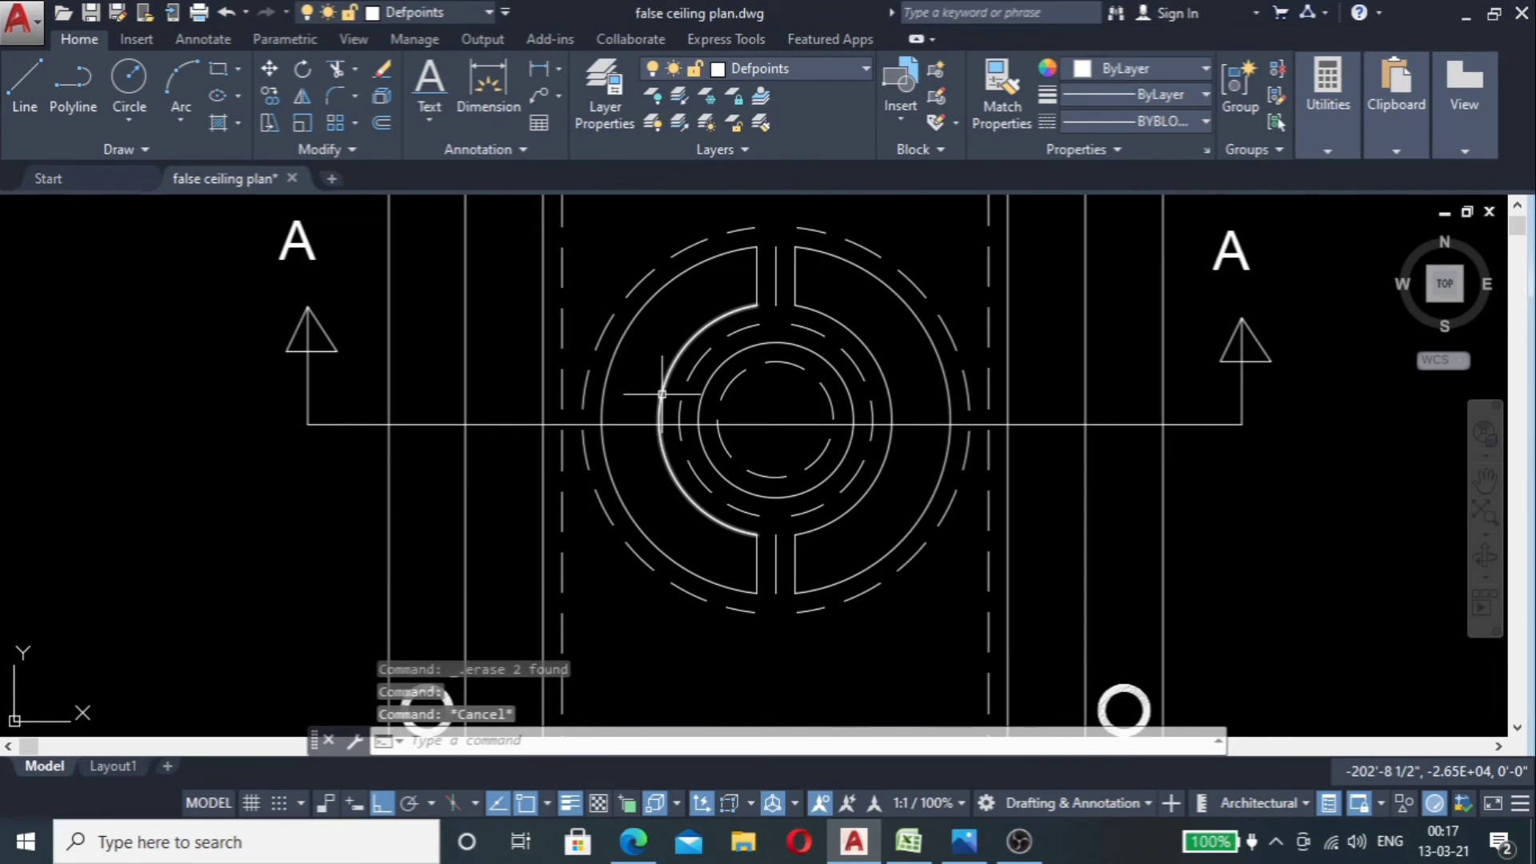
scroll(752, 341, "down", 4)
scroll(751, 341, "up", 6)
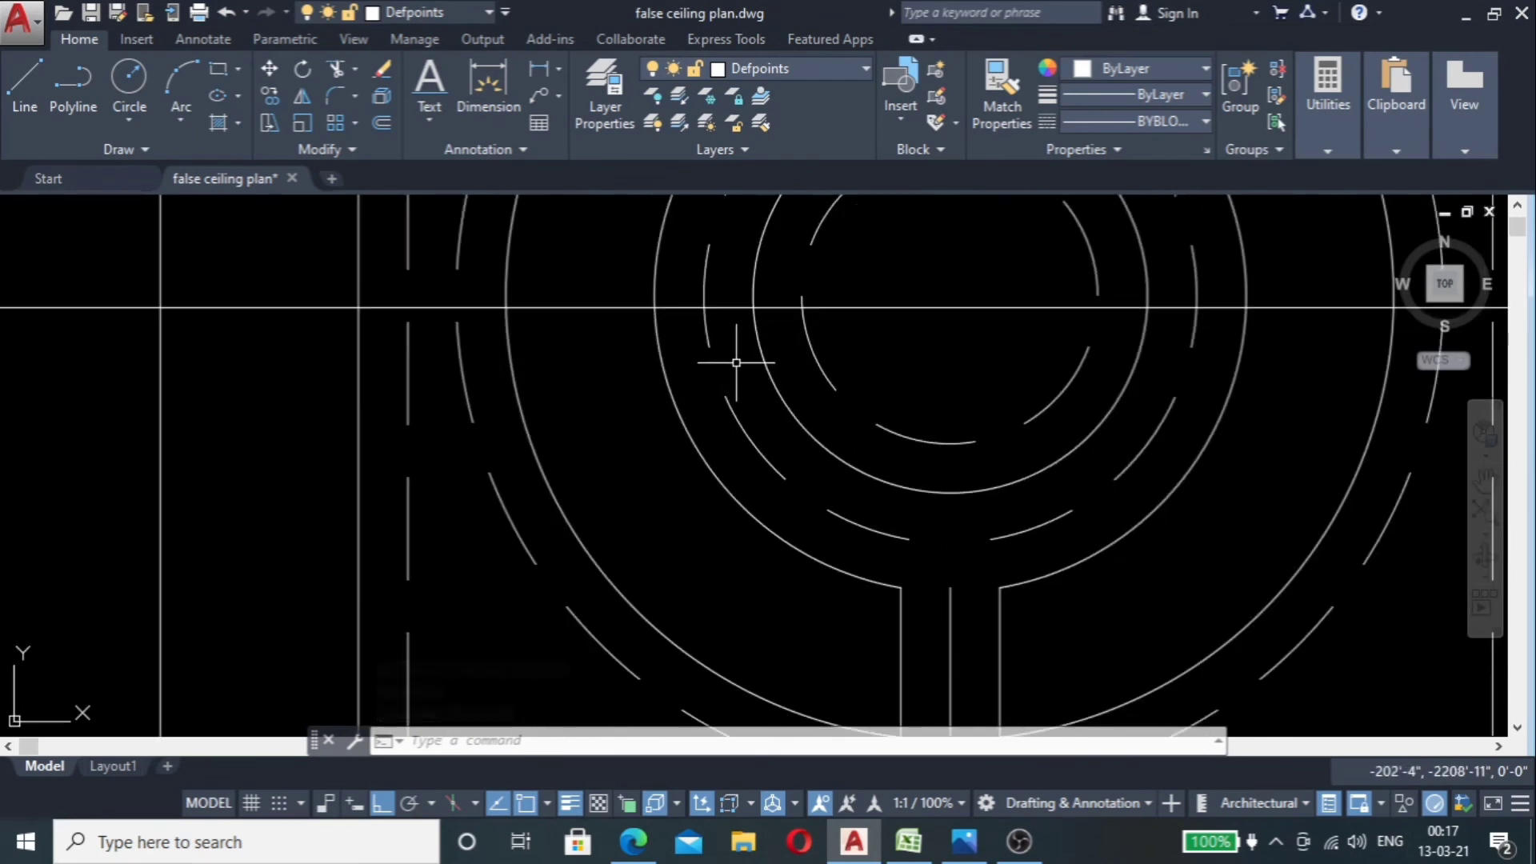
Step: Draw construction lines down to the section from where section line A-A crosses both sides of the central solid circle
type("xl")
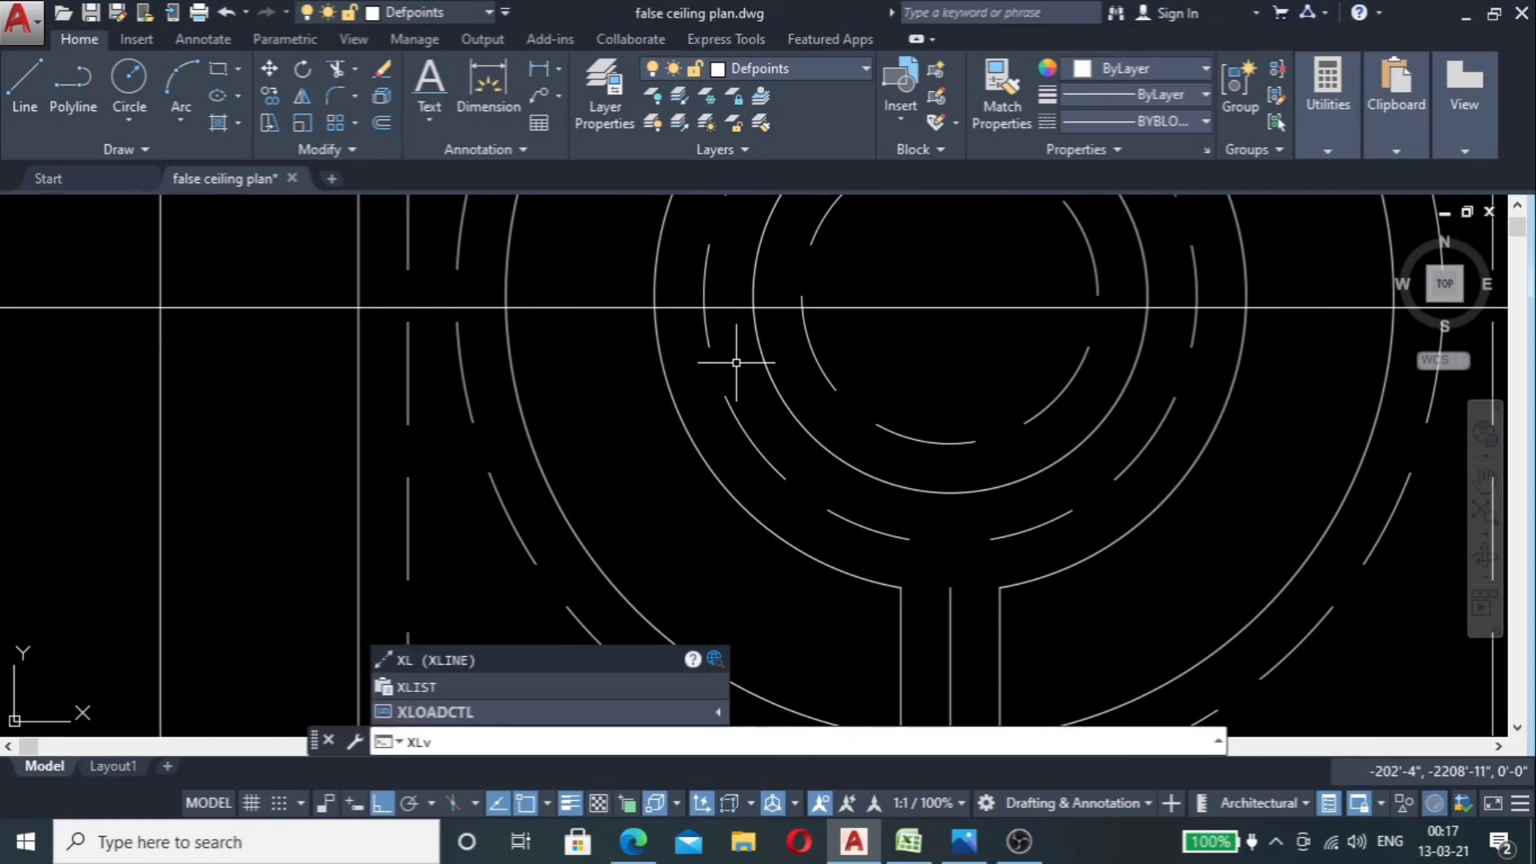
key("Return")
left_click(753, 307)
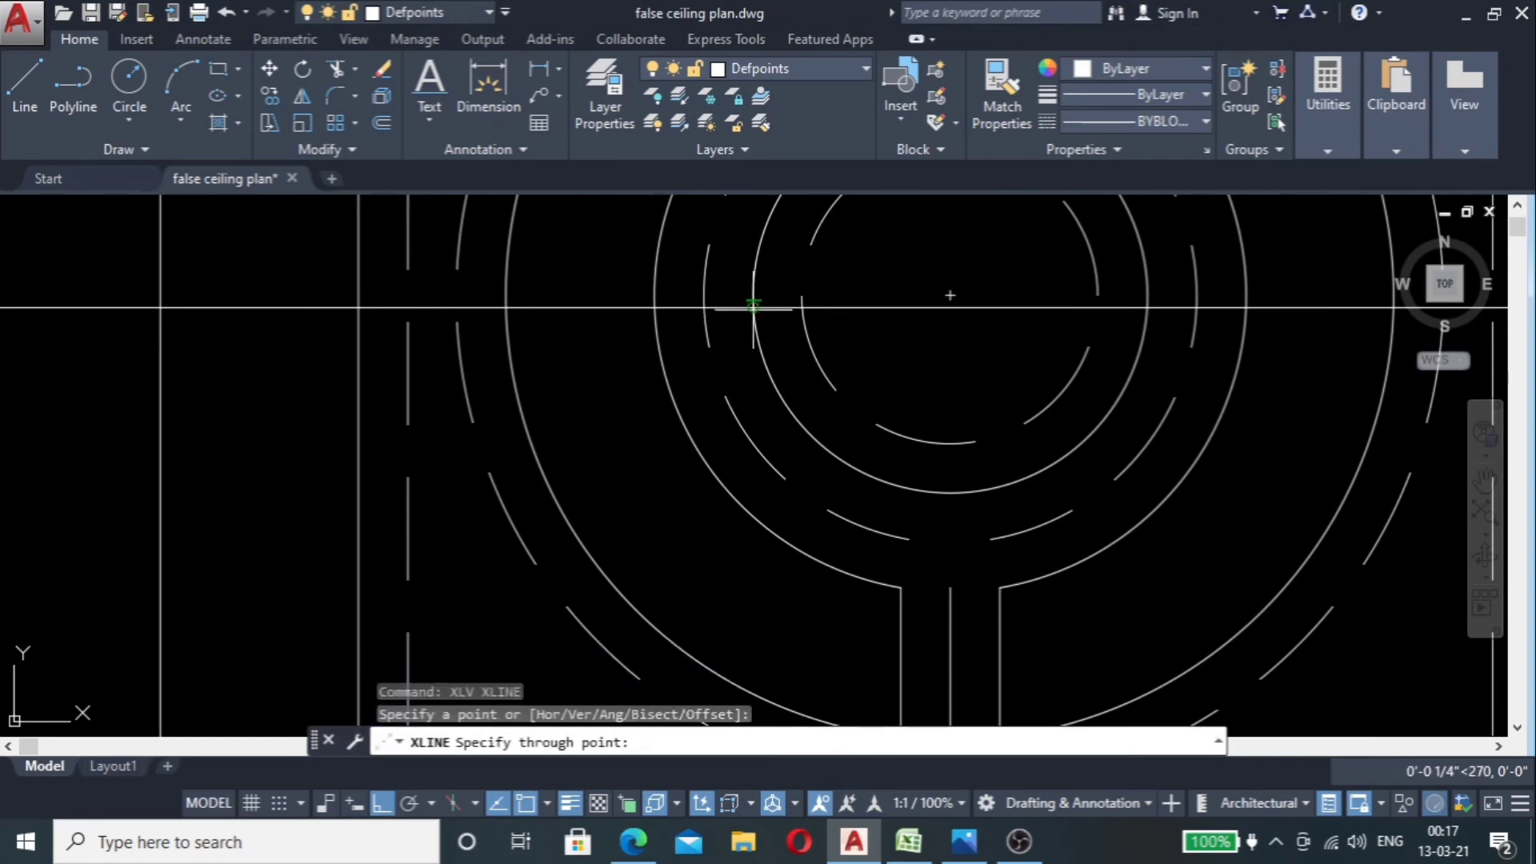
left_click(758, 521)
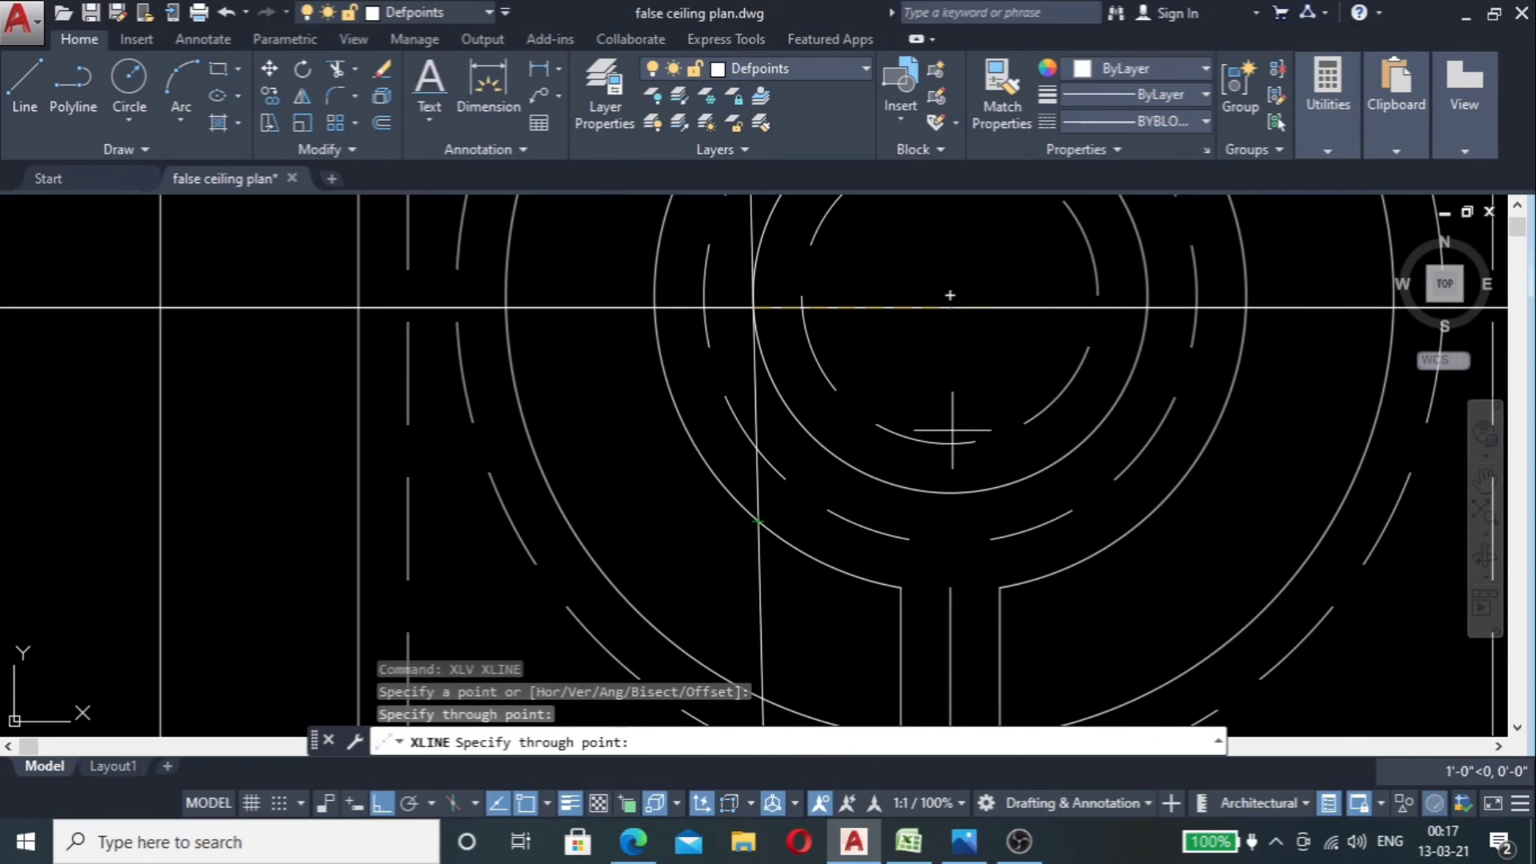
key("Return")
key("Return")
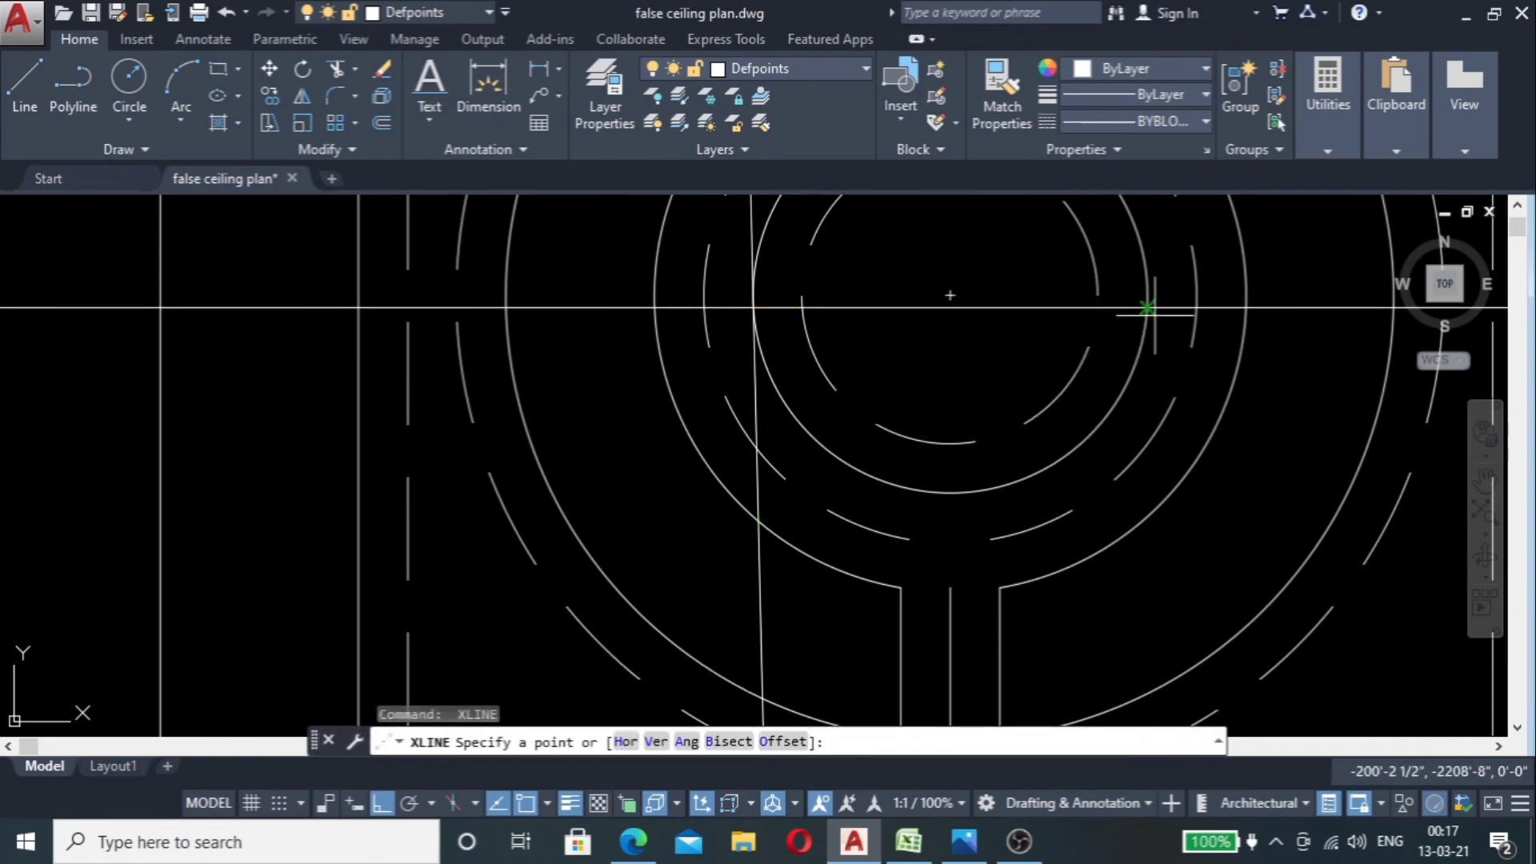
left_click(1146, 308)
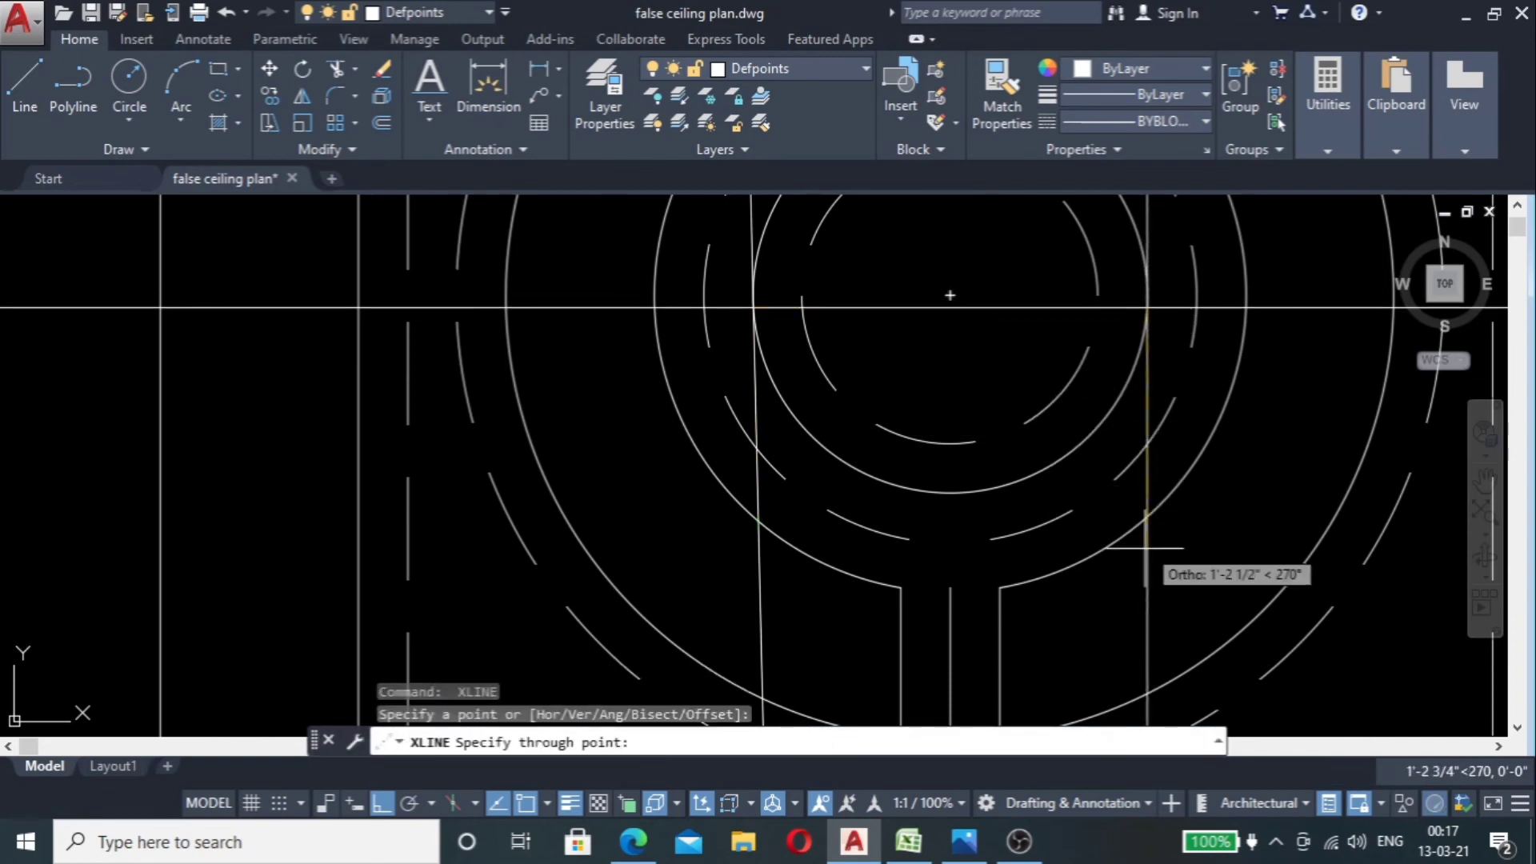
left_click(1144, 540)
scroll(1142, 539, "down", 5)
key("Escape")
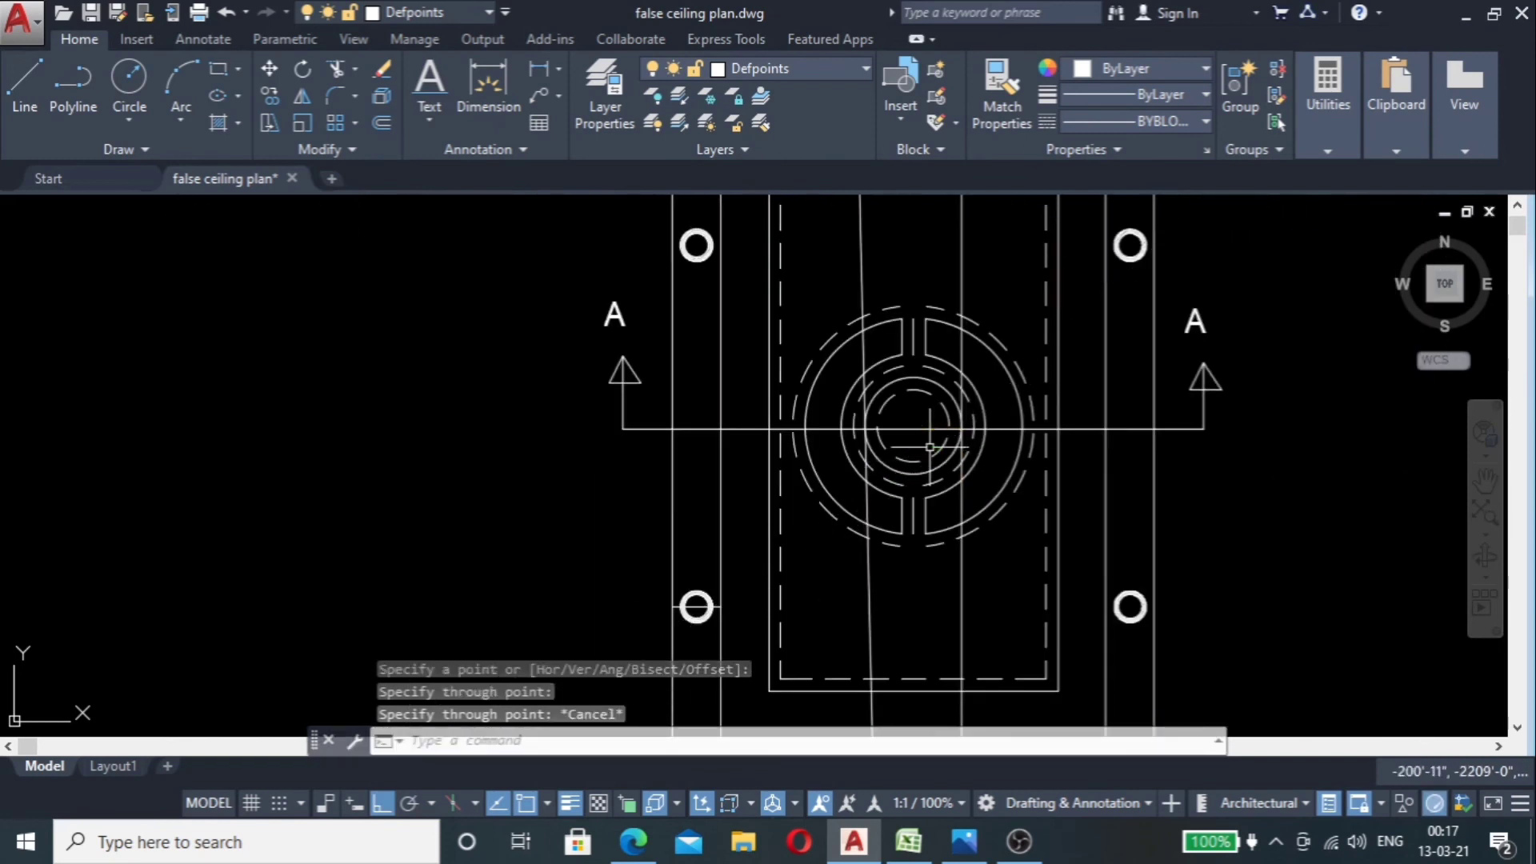
Step: Offset the bottom line of the section's central lowered ceiling 3" downward
scroll(872, 360, "down", 5)
scroll(865, 356, "up", 3)
scroll(865, 354, "down", 3)
scroll(865, 355, "up", 10)
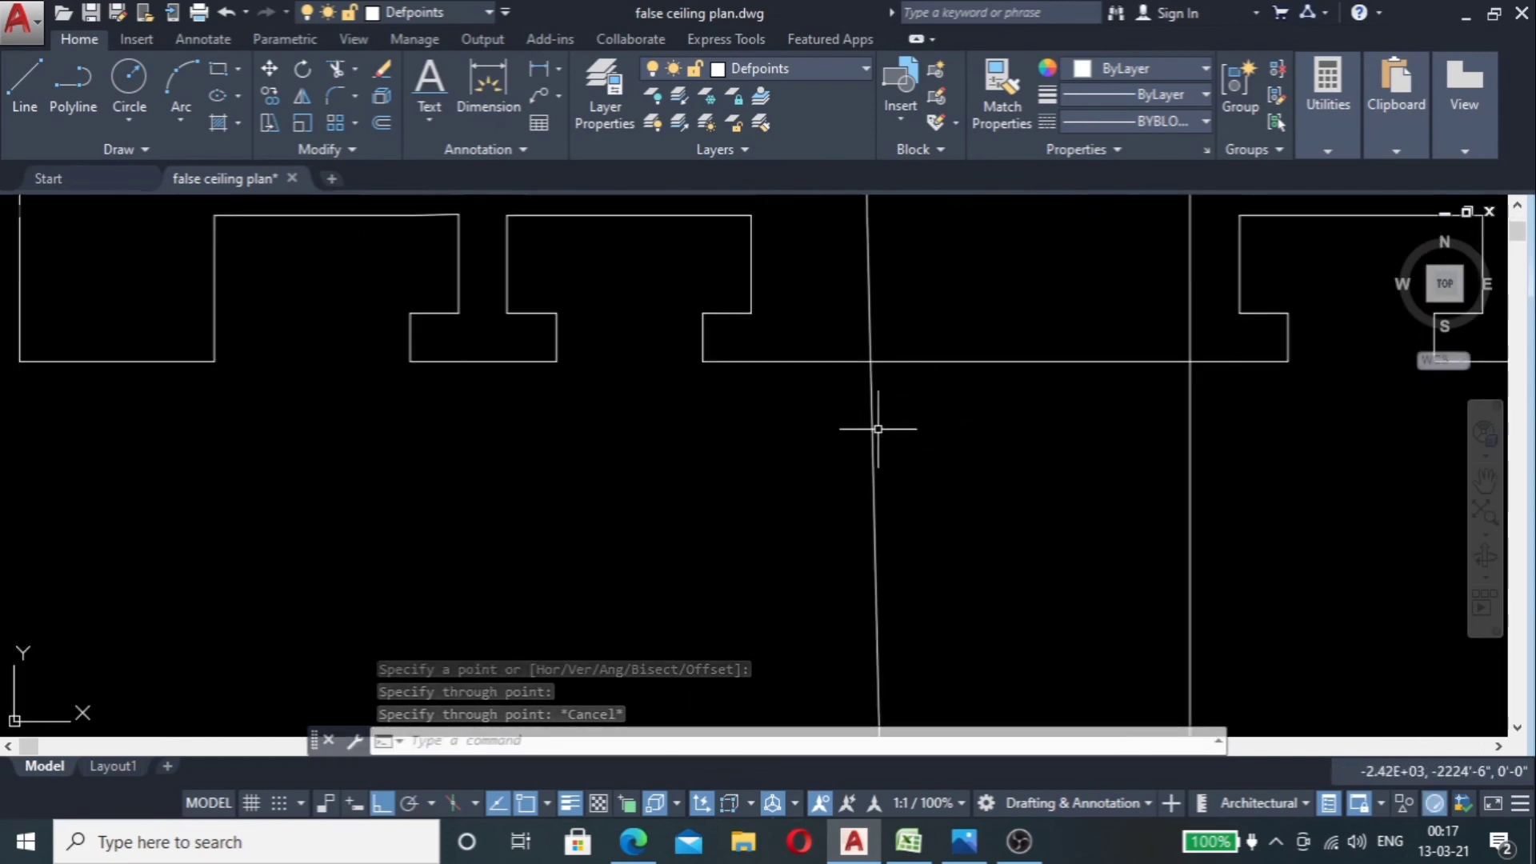
scroll(870, 360, "up", 2)
scroll(894, 402, "down", 2)
left_click(943, 312)
left_click(893, 428)
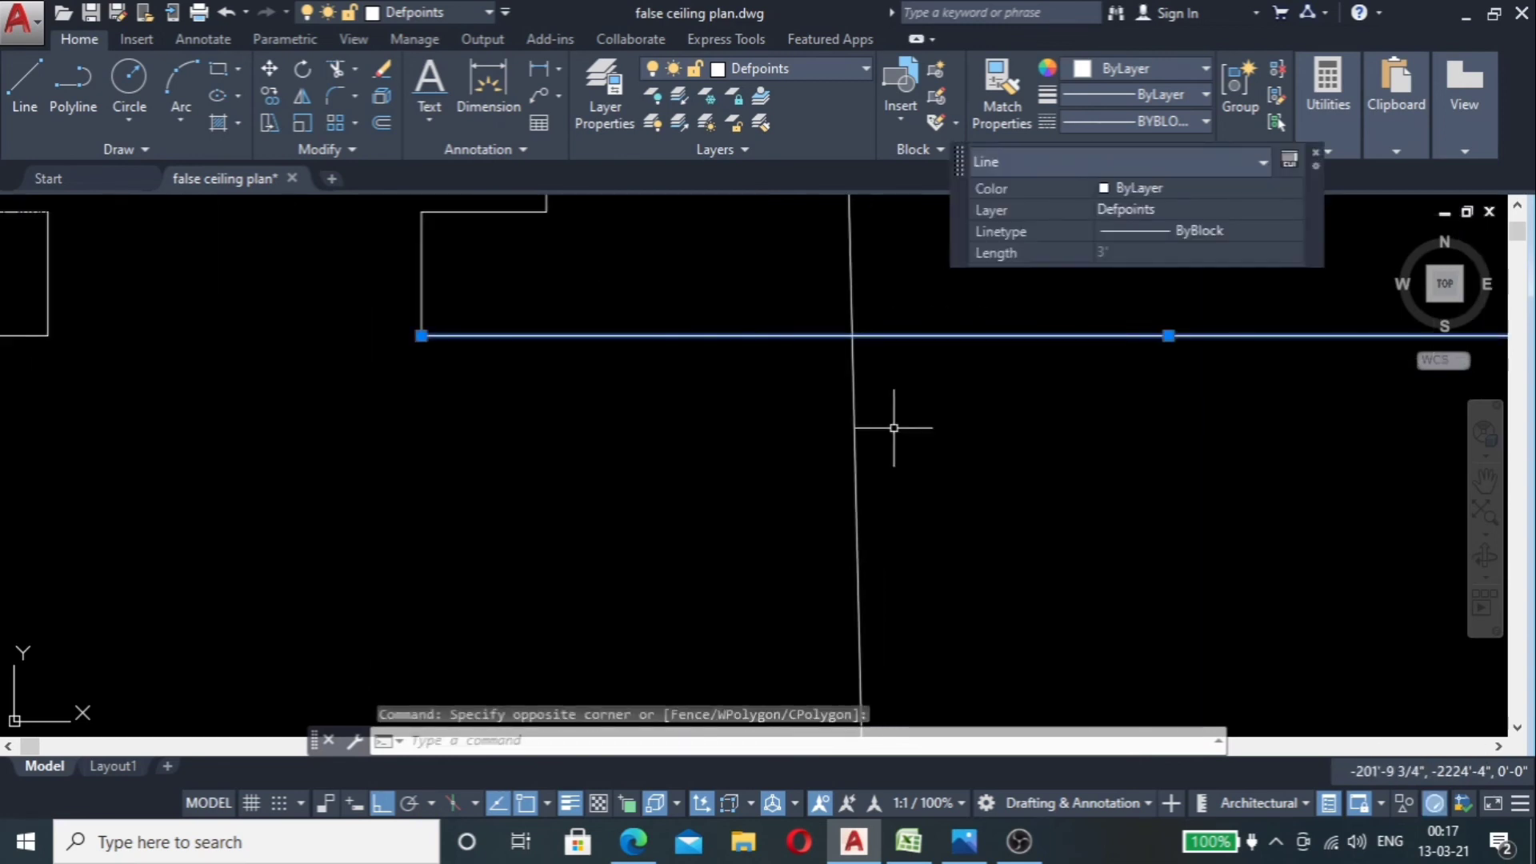
type("o")
key("Return")
type("3")
key("Return")
left_click(894, 335)
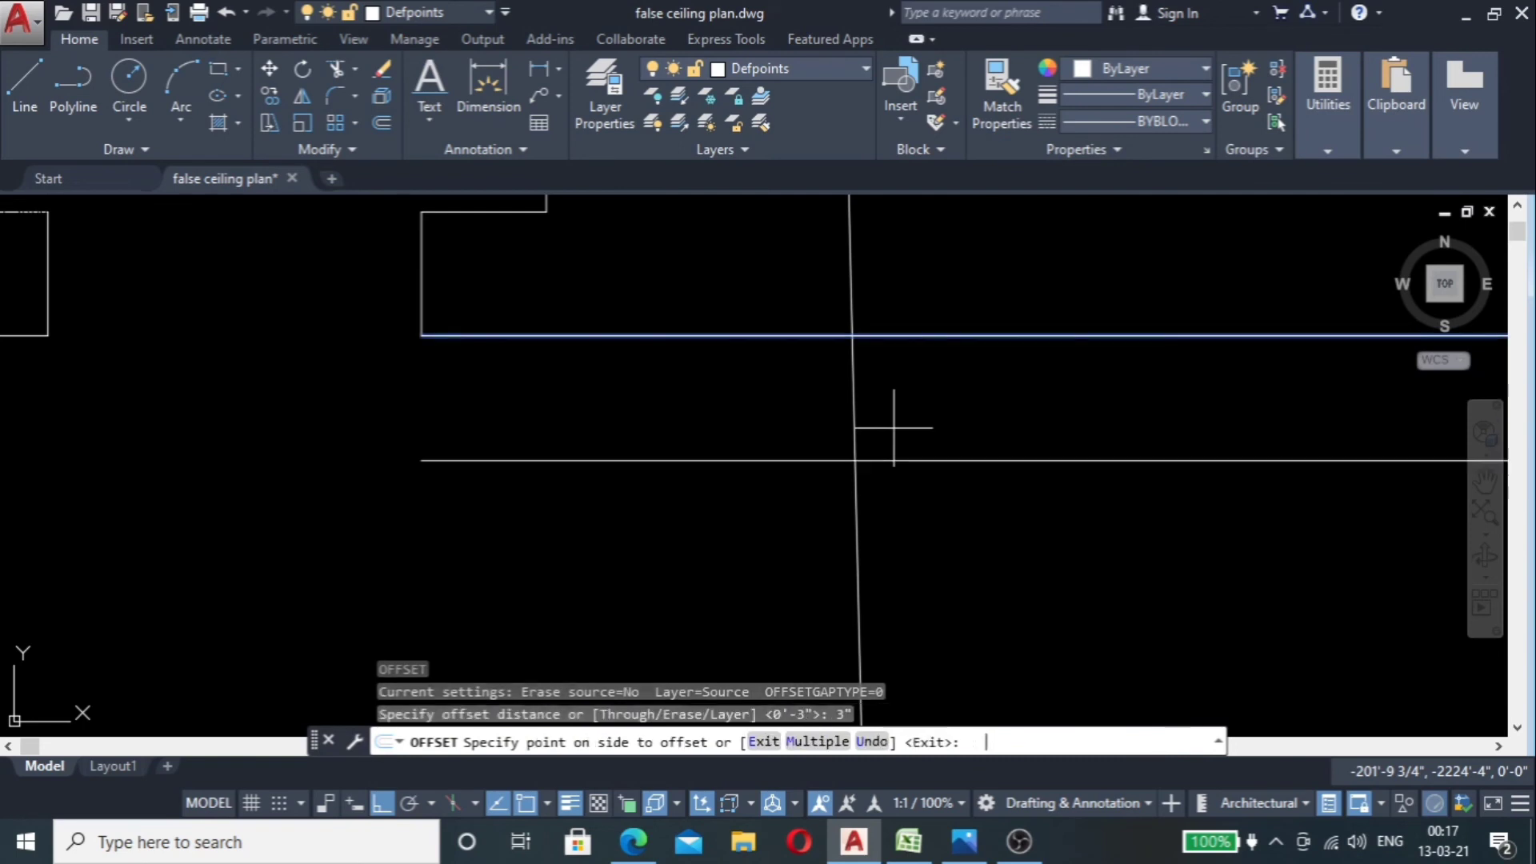
left_click(884, 421)
scroll(692, 377, "down", 3)
scroll(801, 437, "up", 2)
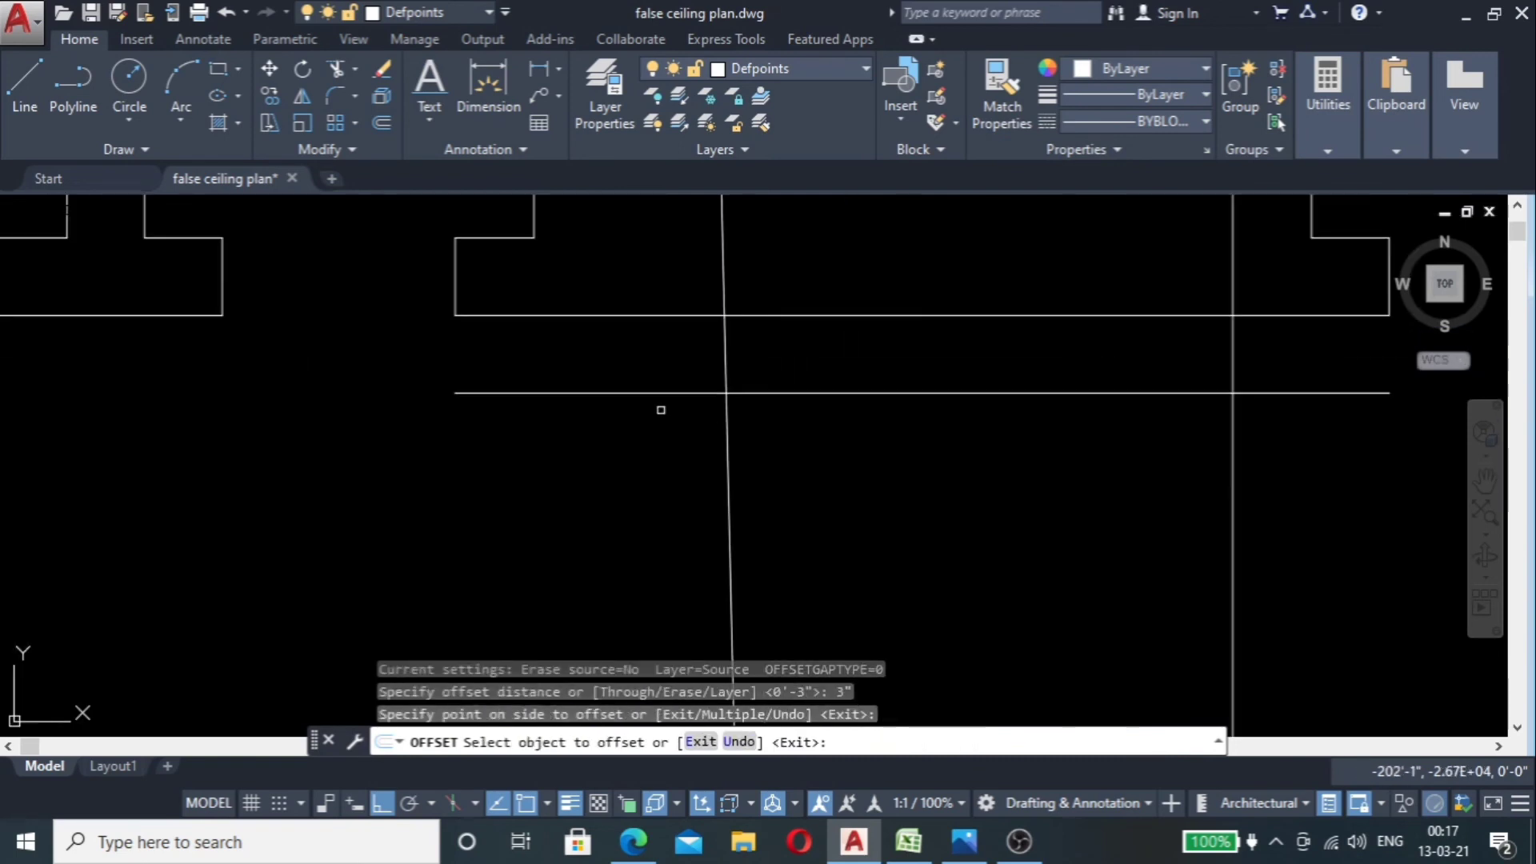
Step: Offset the new line below the central lowered ceiling a further 3" downward
scroll(696, 392, "down", 2)
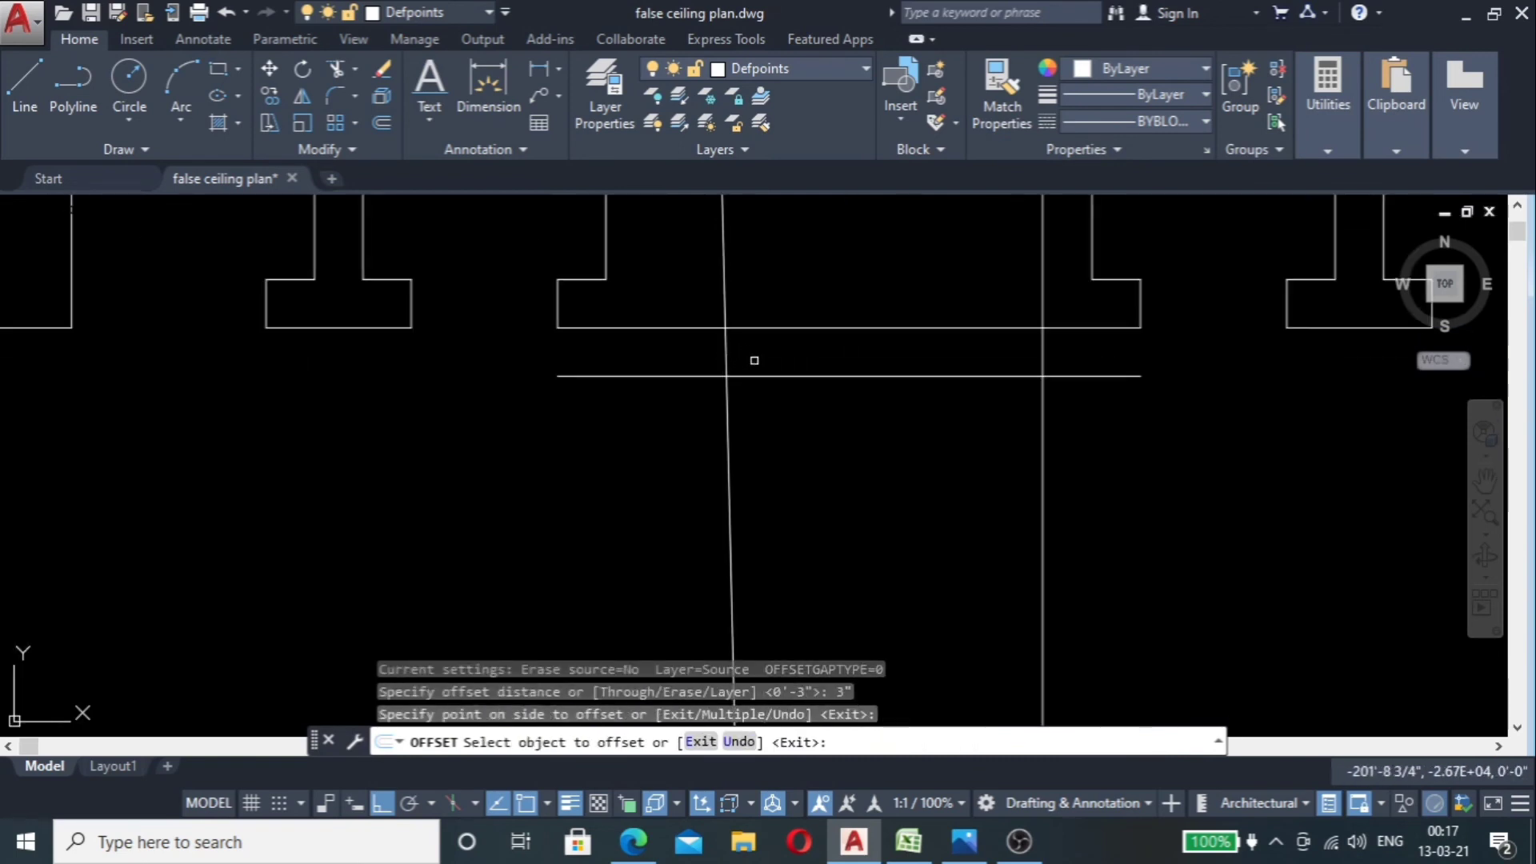
scroll(671, 387, "up", 4)
scroll(632, 382, "down", 4)
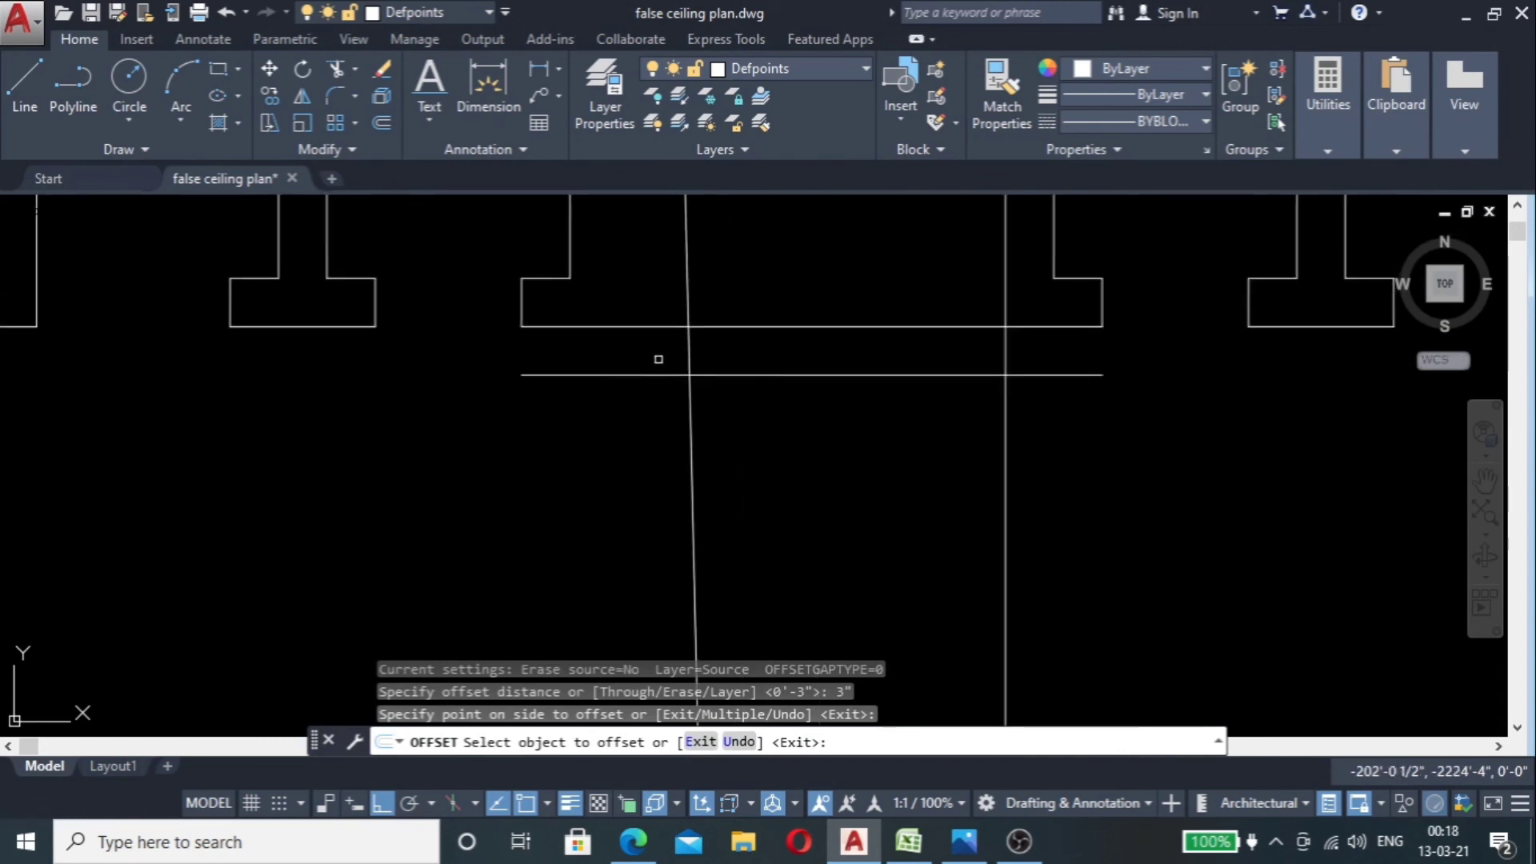
left_click(653, 380)
left_click(650, 440)
key("Escape")
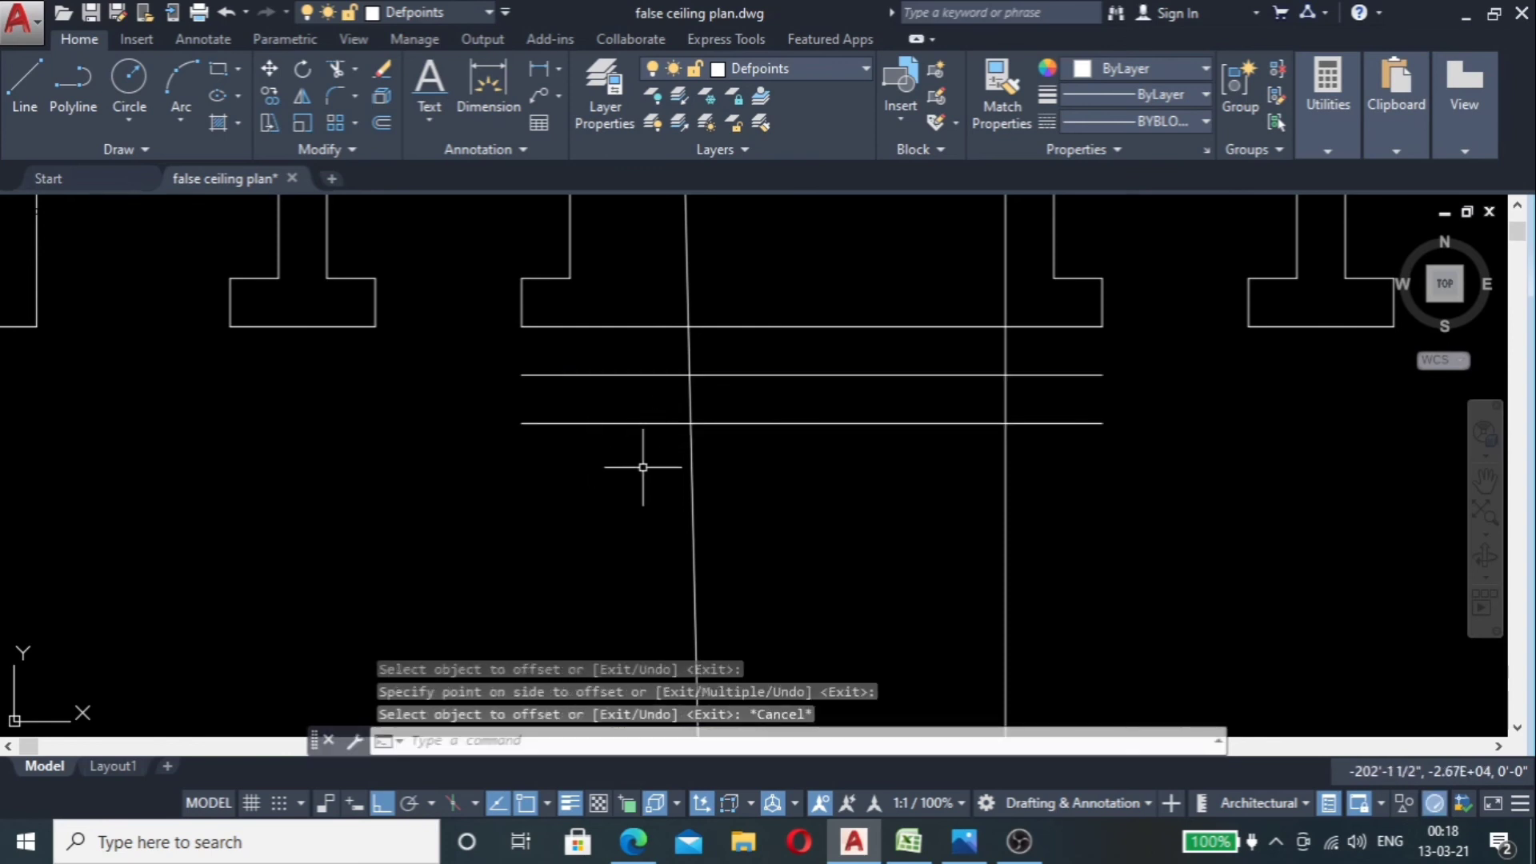
type("t")
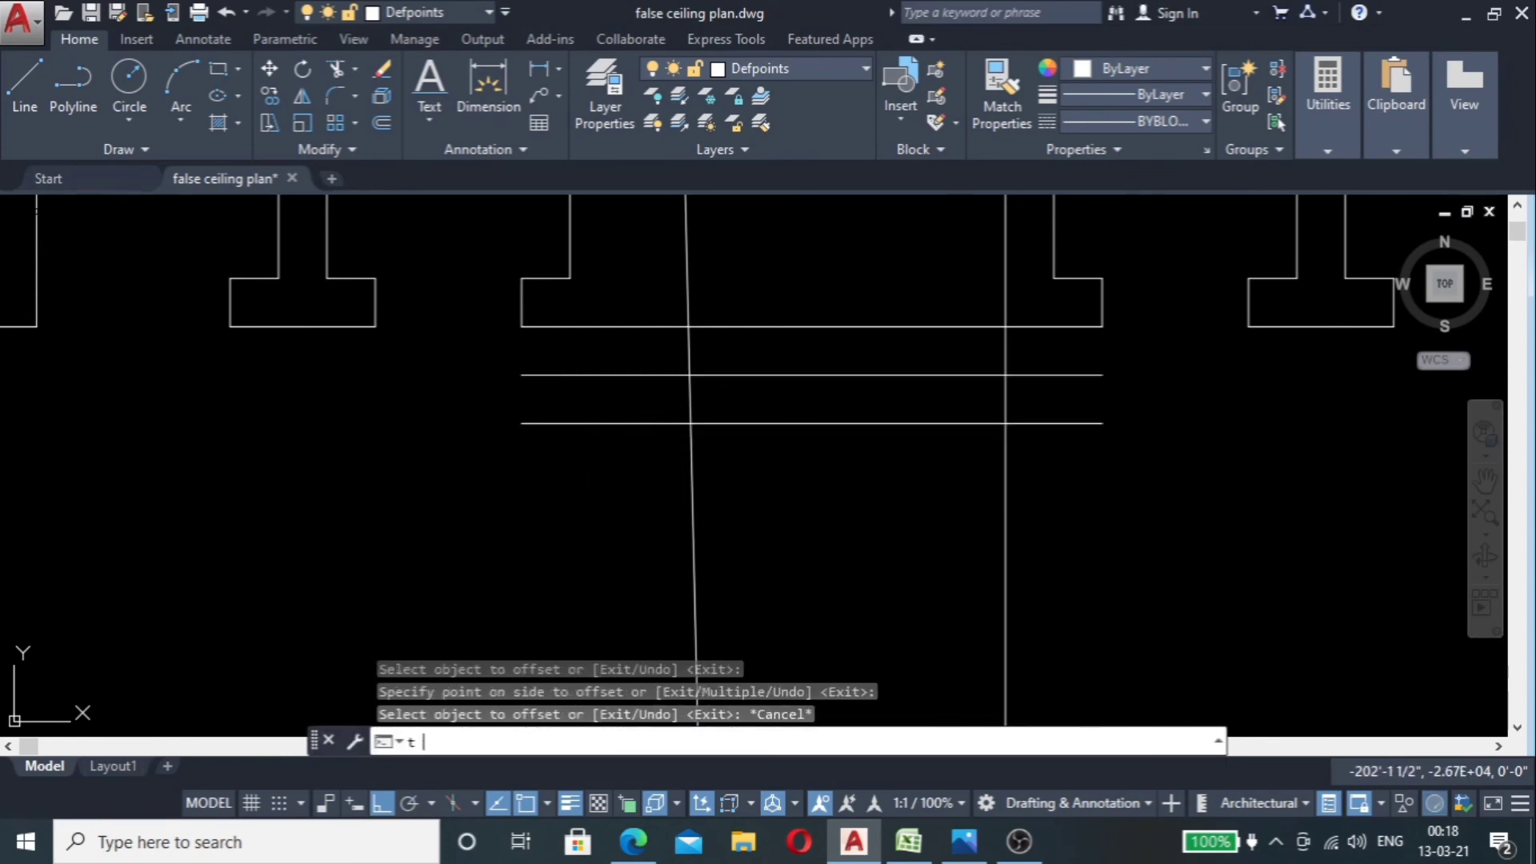
key("Return")
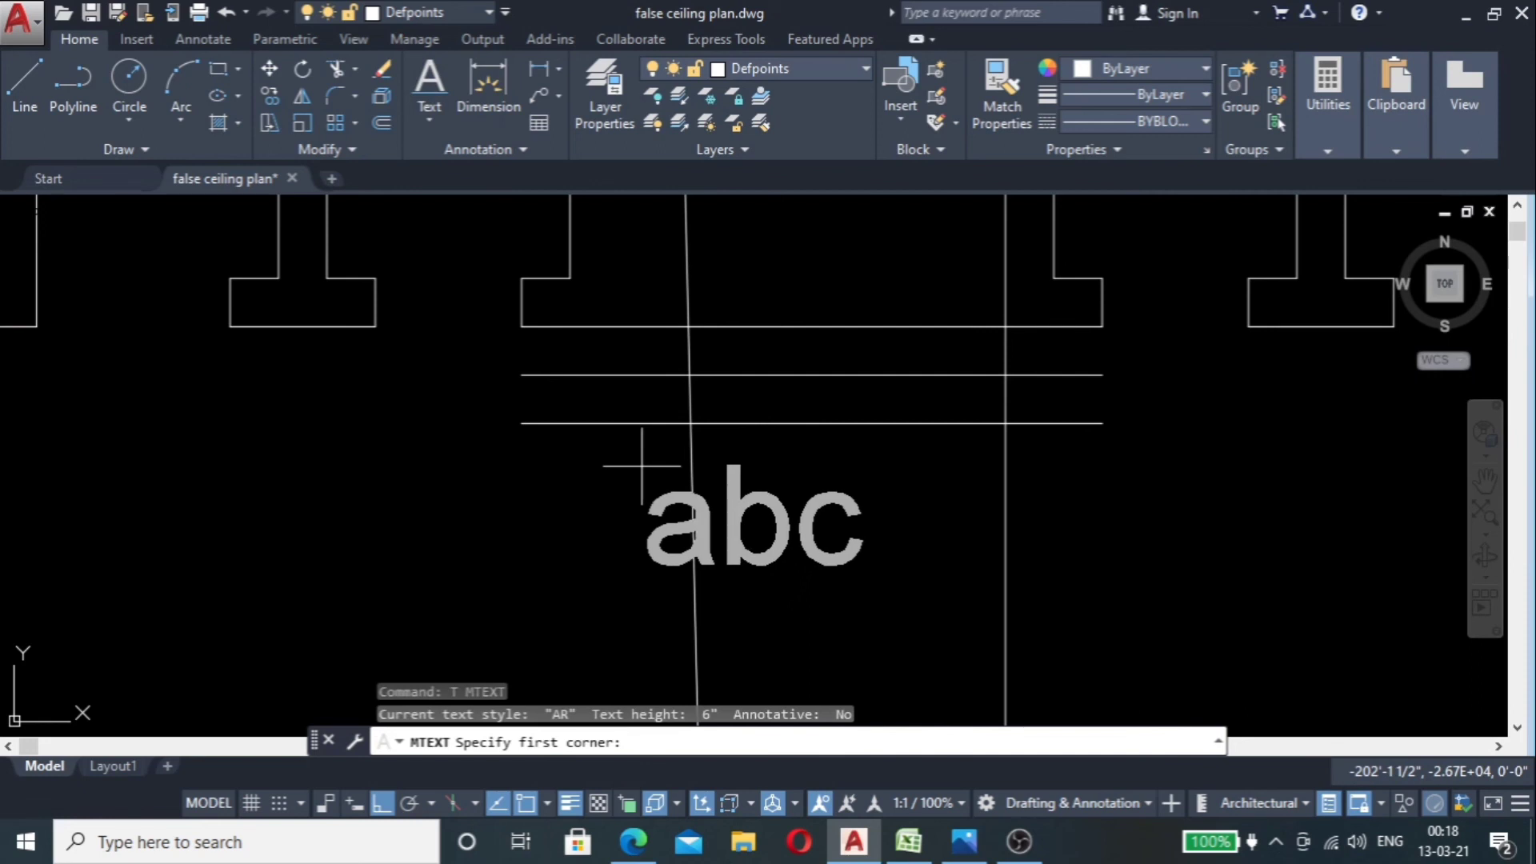
type("tr")
key("Return")
key("Escape")
key("Escape")
key("Escape")
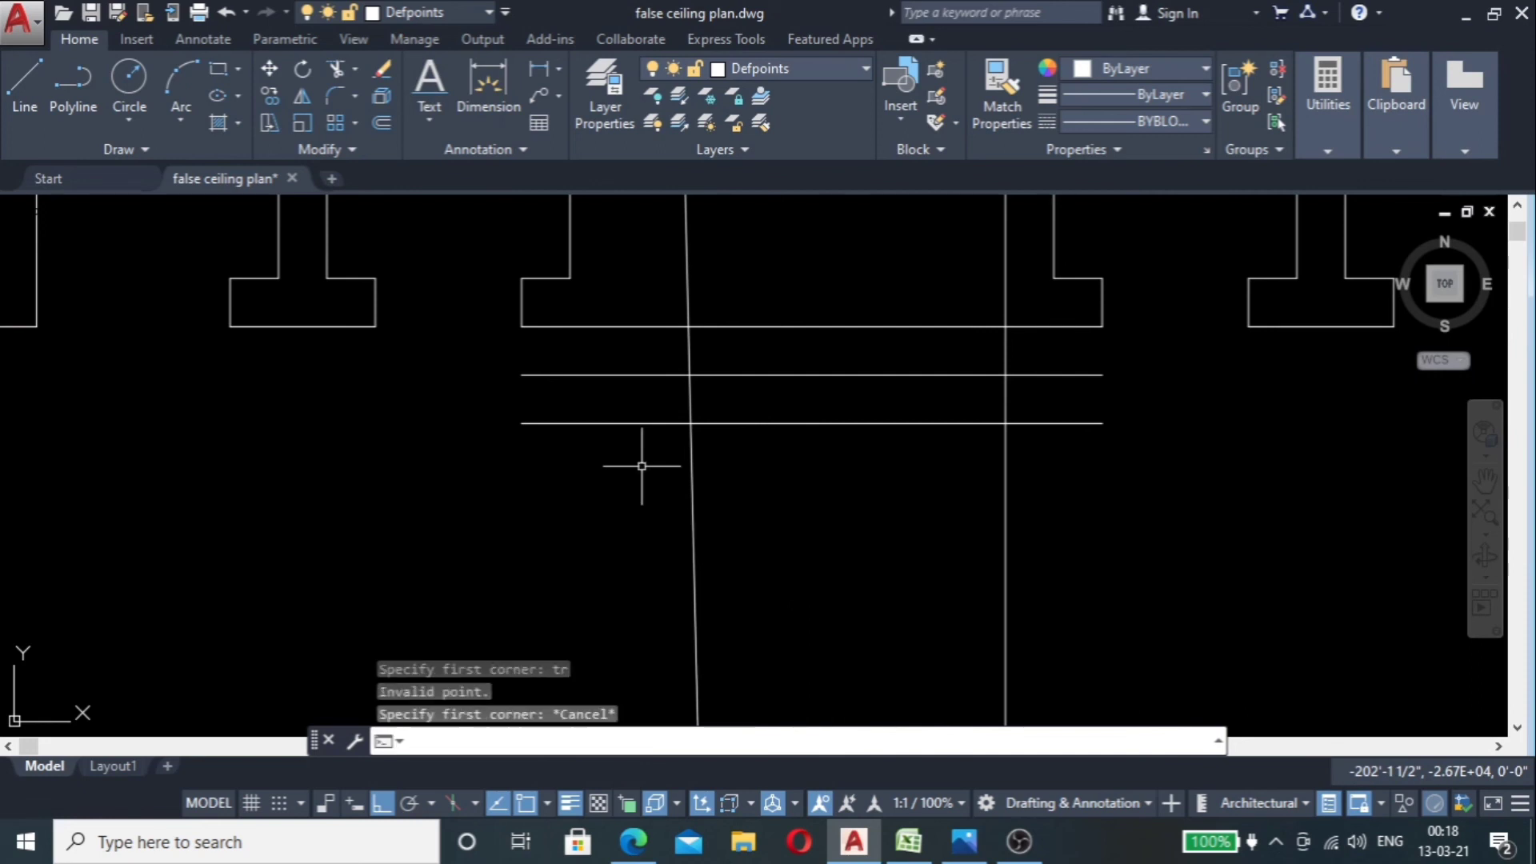
Step: Trim both offset lines to the two construction lines, removing their ends outside the central circle's width
type("tr")
key("Return")
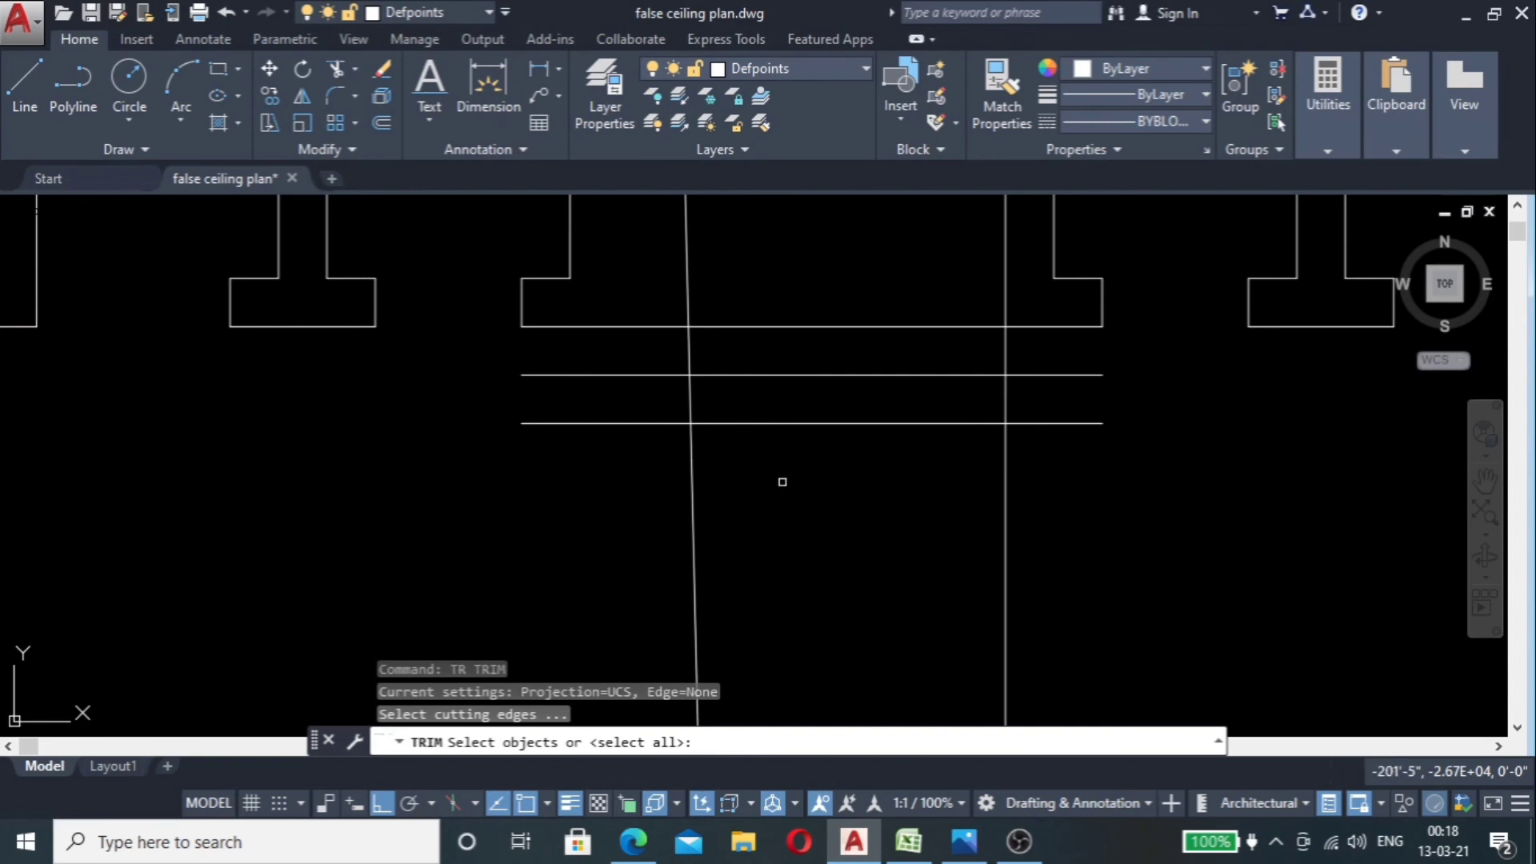
left_click(1037, 471)
left_click(654, 538)
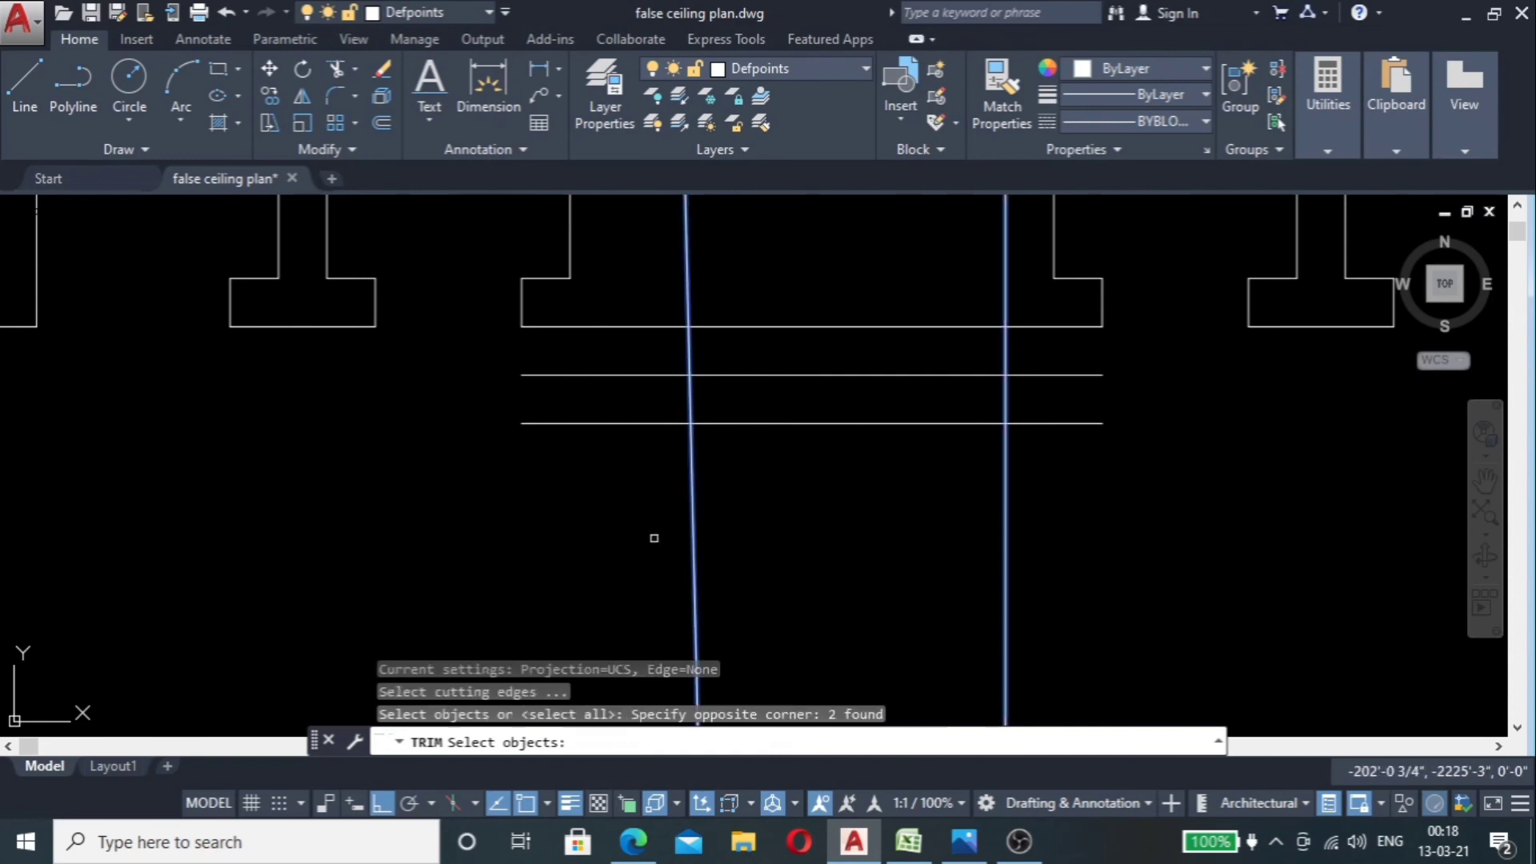
key("Return")
left_click(616, 352)
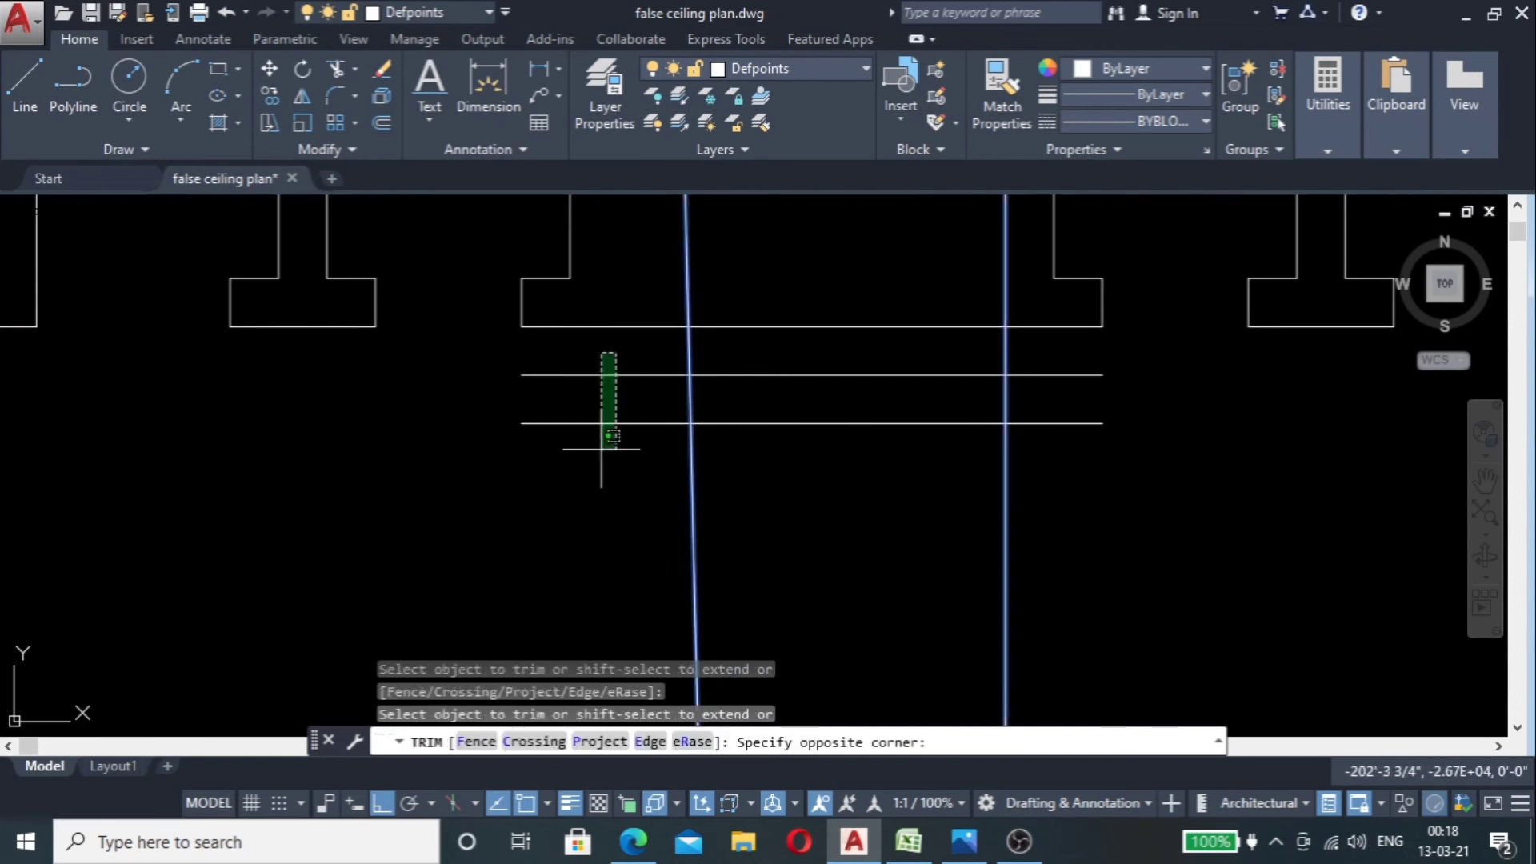
left_click(570, 513)
left_click(1083, 359)
left_click(1048, 493)
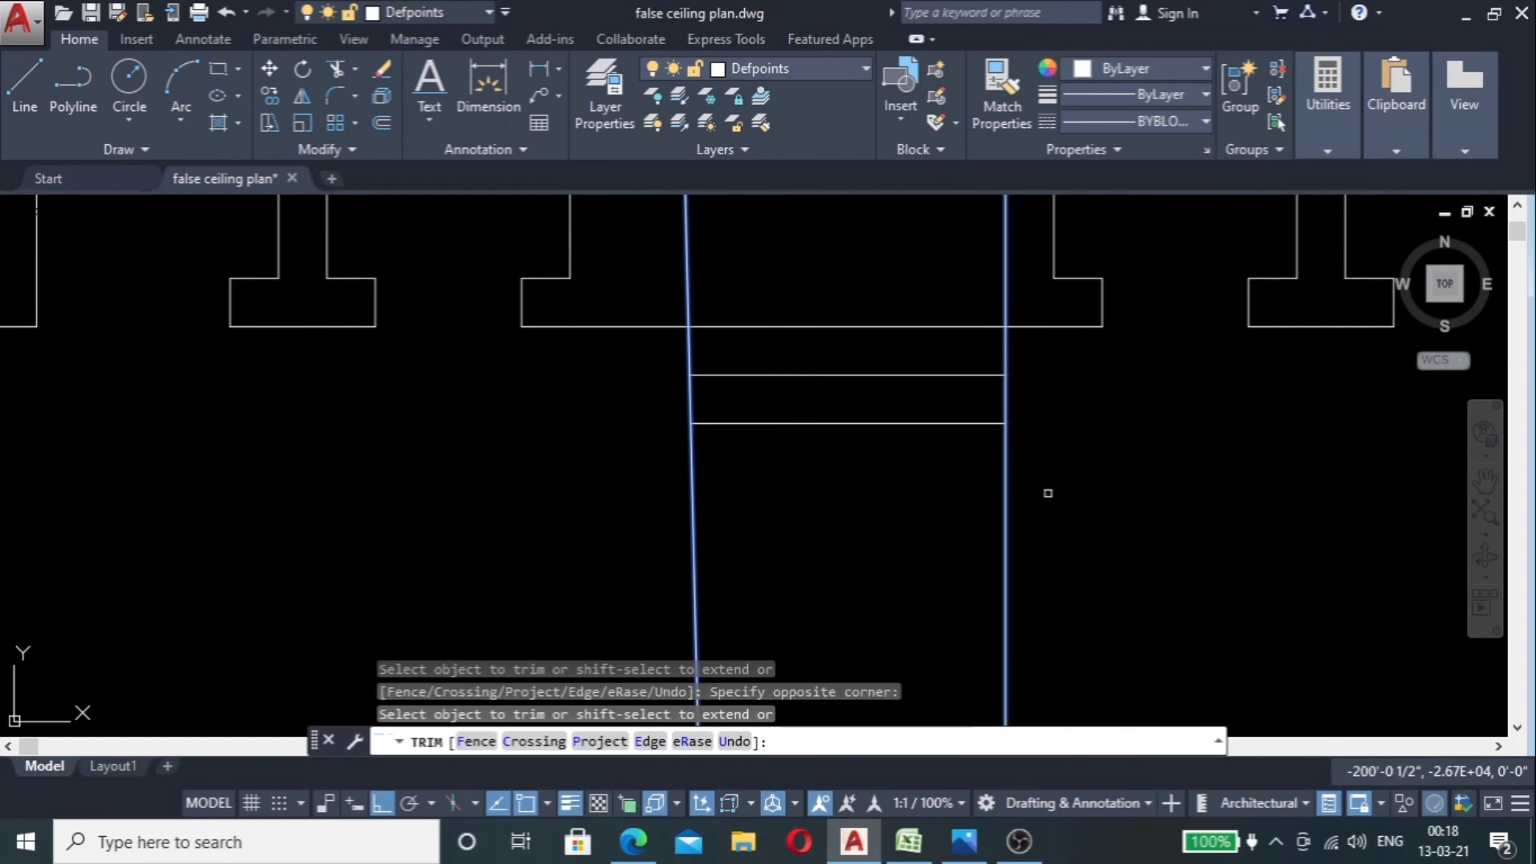
key("Return")
Step: Trim off the parts of both construction lines below the lowest offset line
key("Return")
left_click(943, 415)
left_click(917, 463)
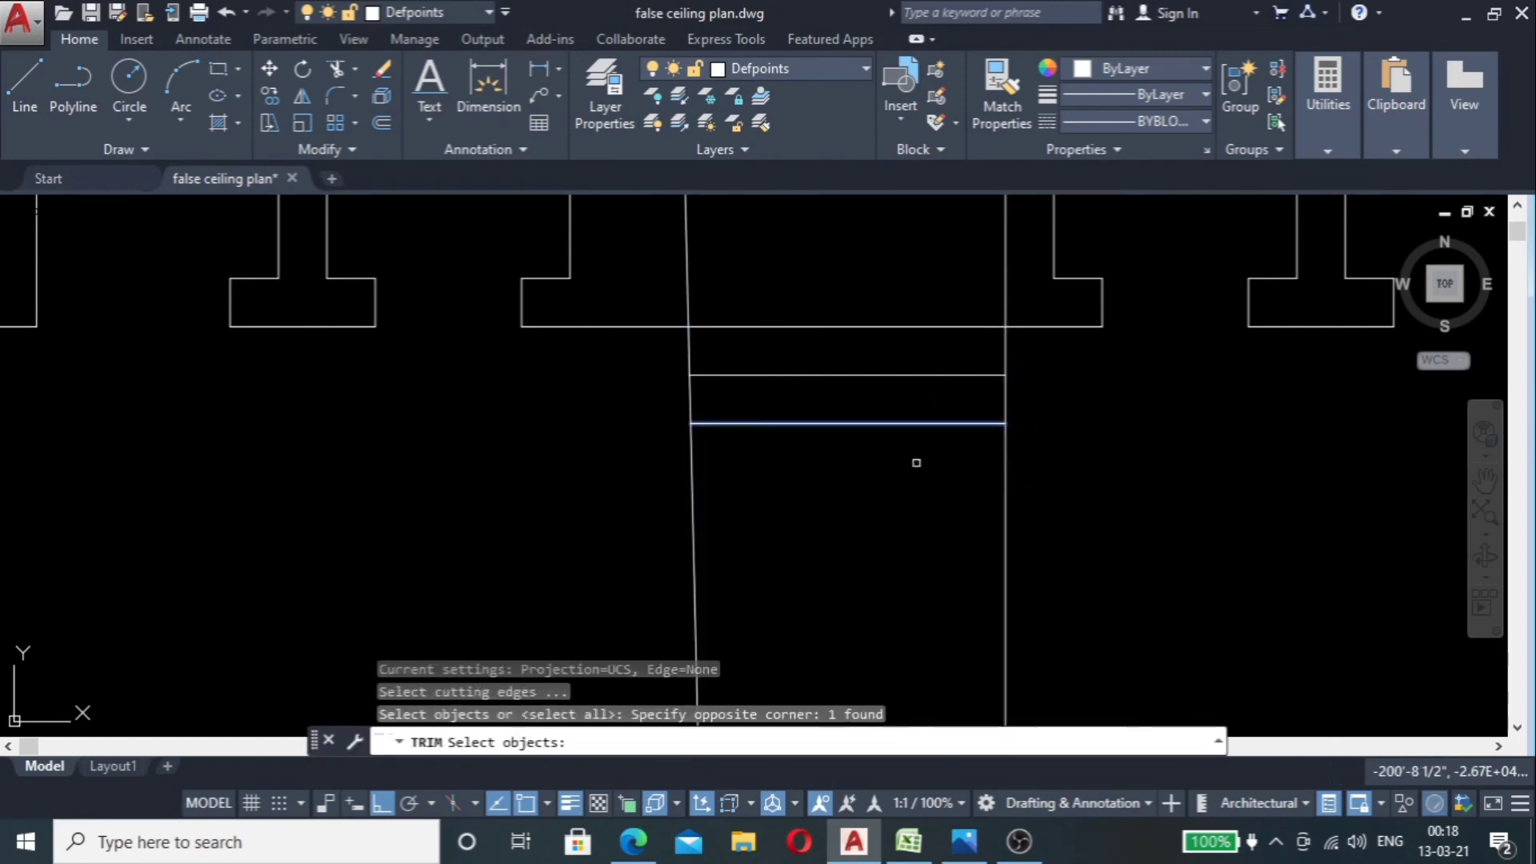
key("Return")
left_click(1110, 435)
left_click(628, 506)
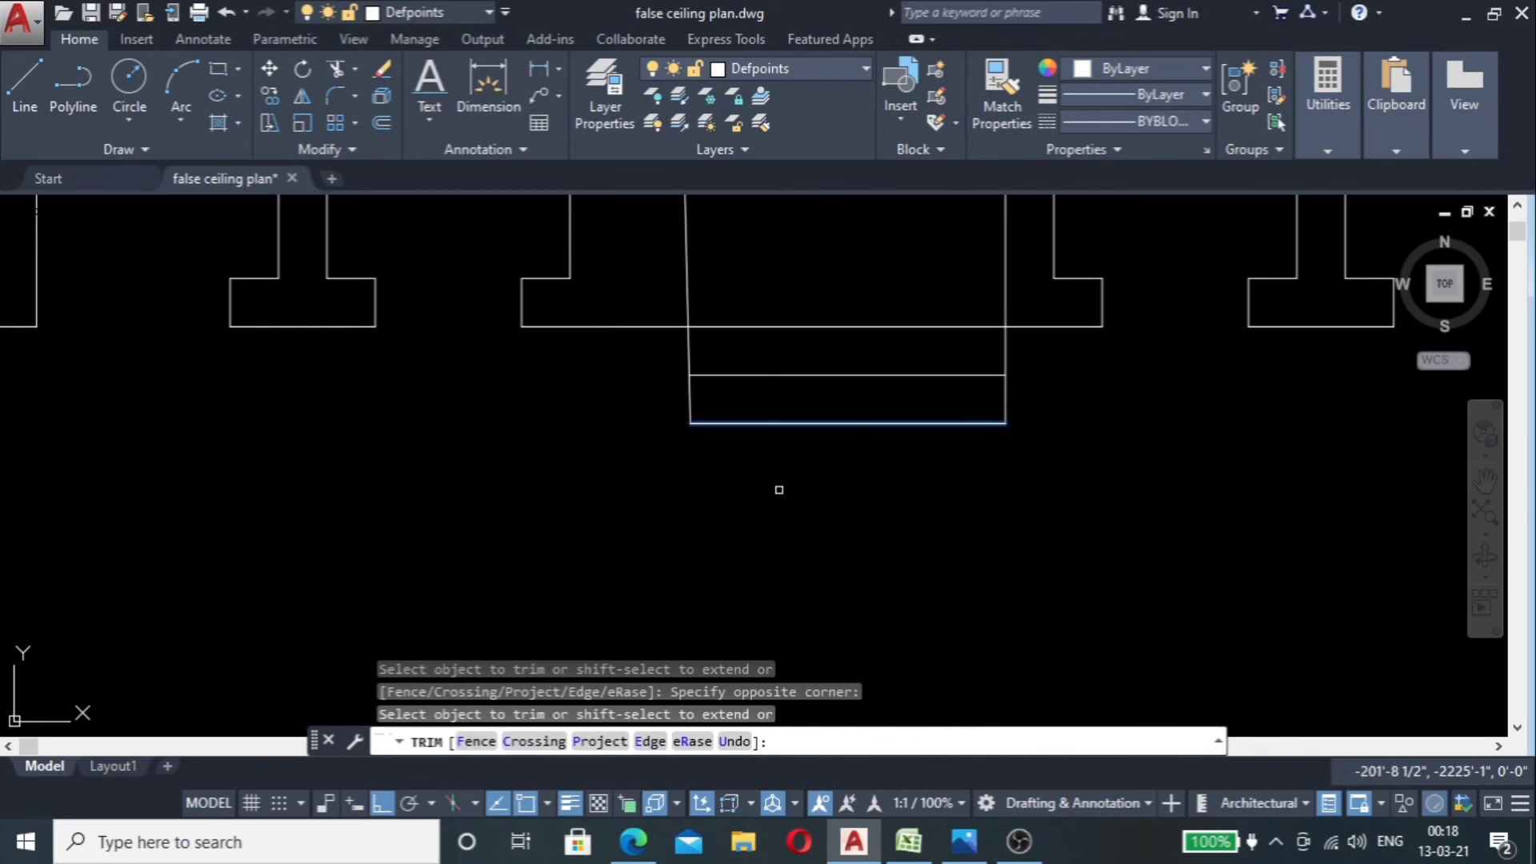
scroll(841, 462, "down", 4)
left_click(841, 439)
scroll(841, 439, "up", 5)
key("Escape")
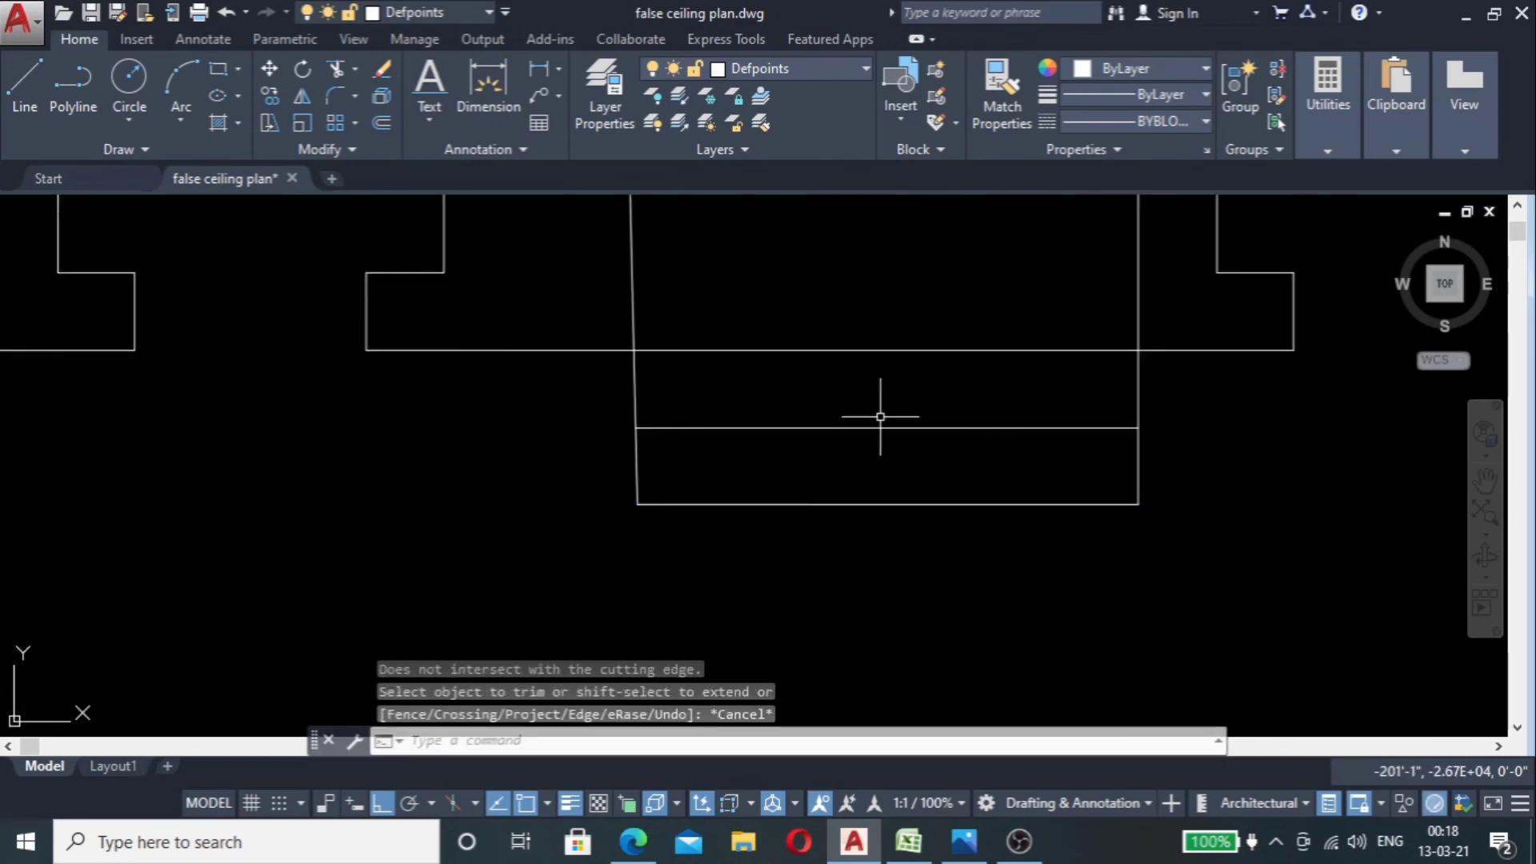
Step: Trim both construction lines between the central lowered ceiling line and the upper offset line to separate the circular panel
type("tr")
key("Return")
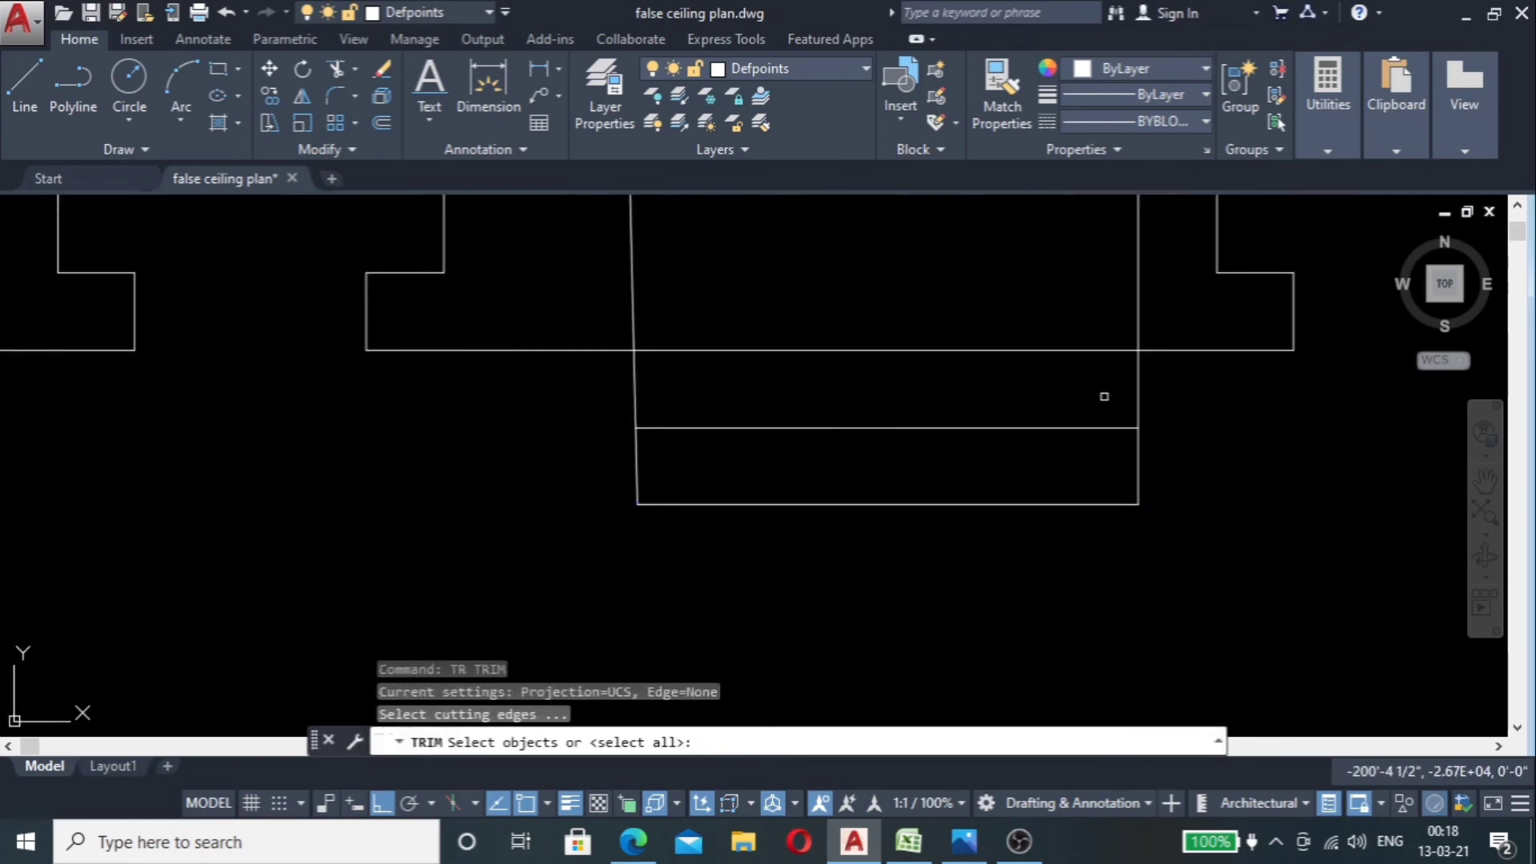
left_click(1079, 337)
left_click(1024, 464)
key("Return")
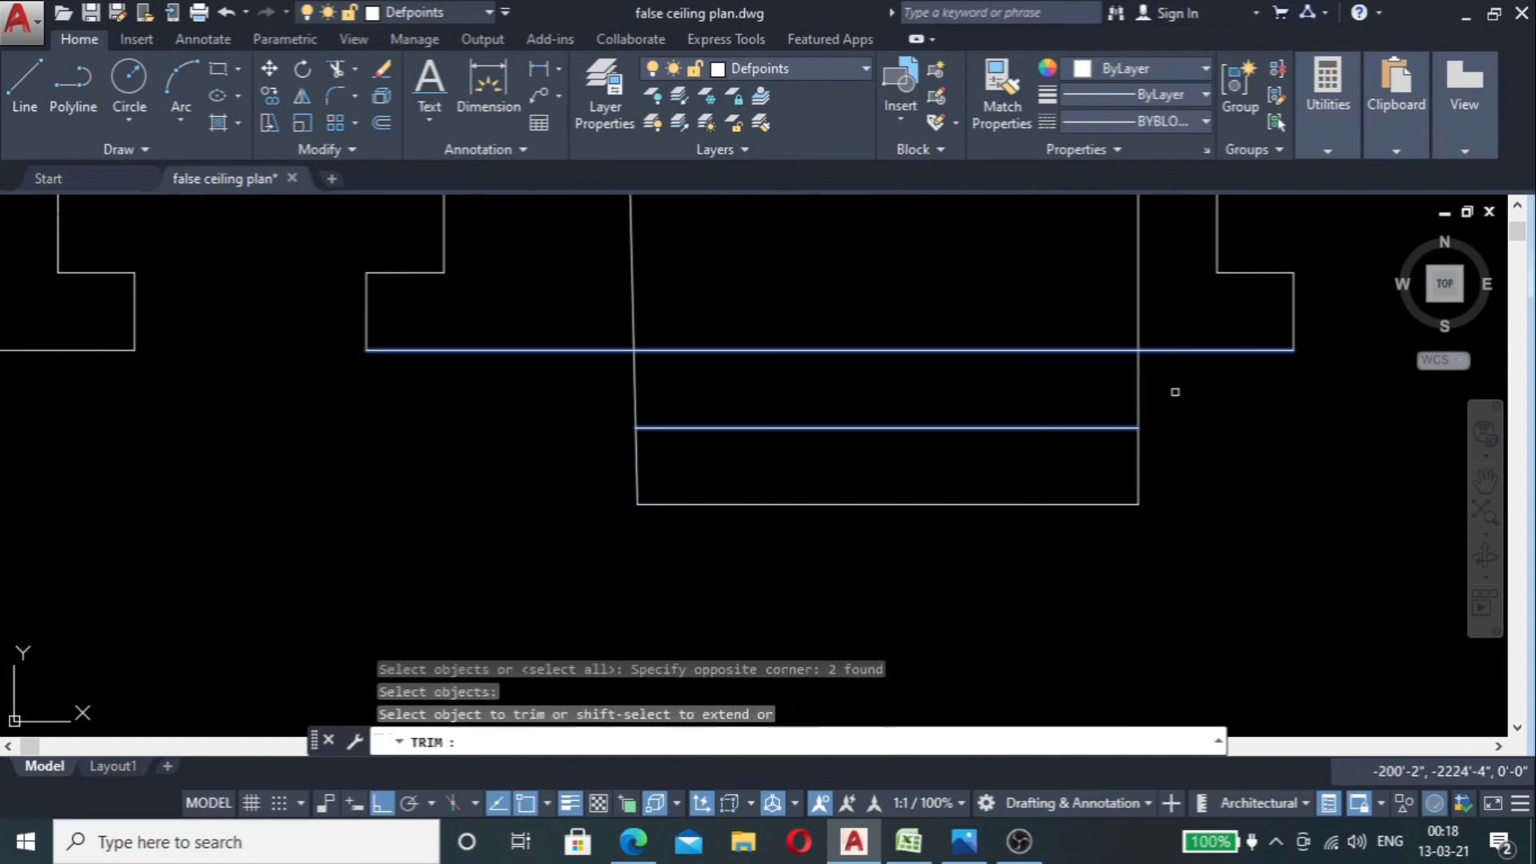
left_click(1176, 392)
left_click(572, 397)
scroll(658, 408, "down", 4)
key("Escape")
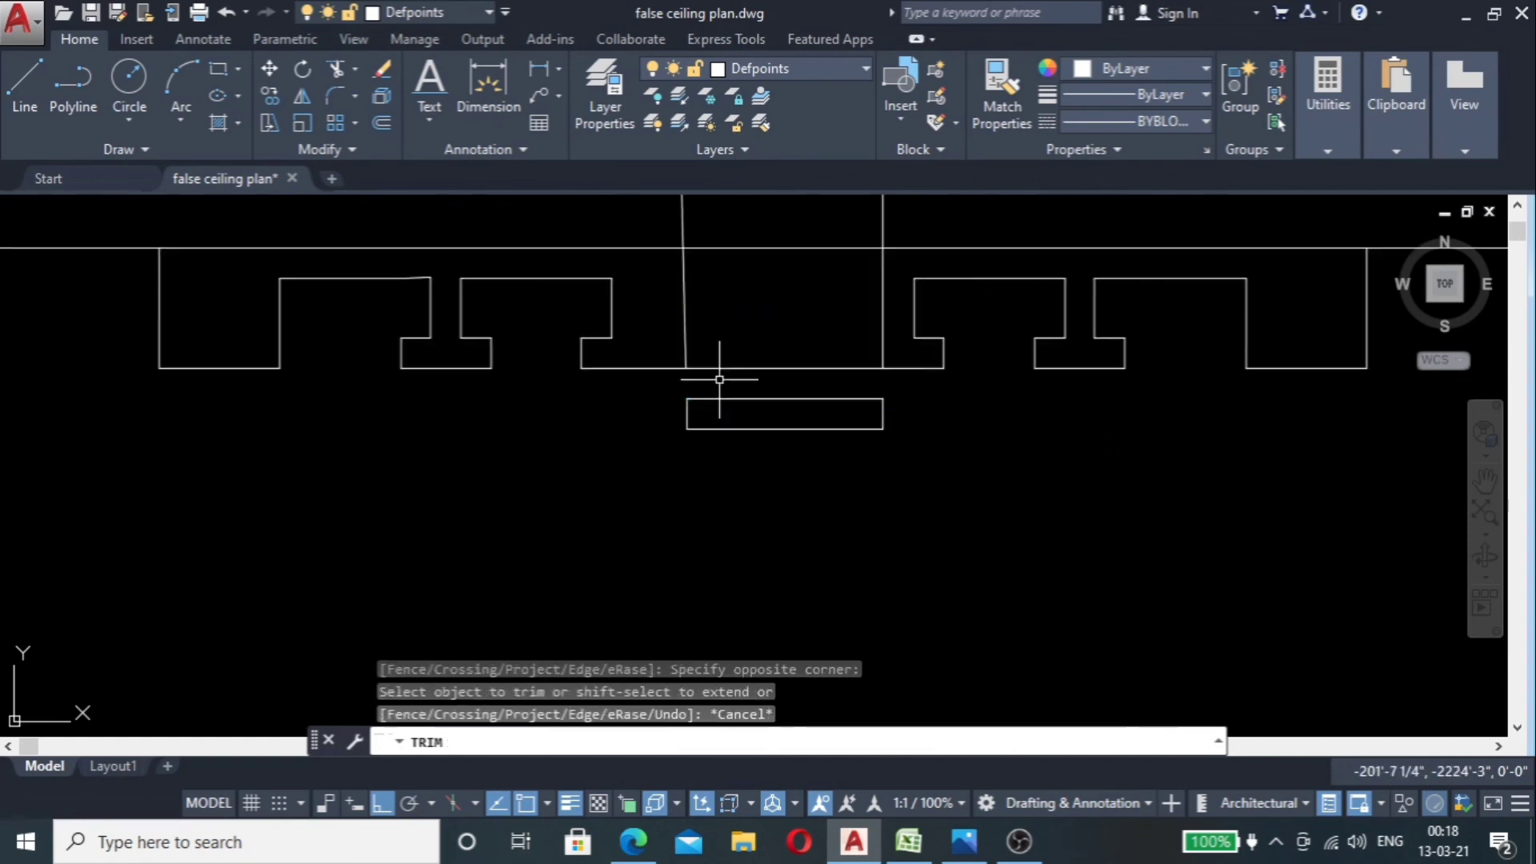
Step: Erase the two vertical construction lines remaining above the central lowered ceiling line
left_click(901, 276)
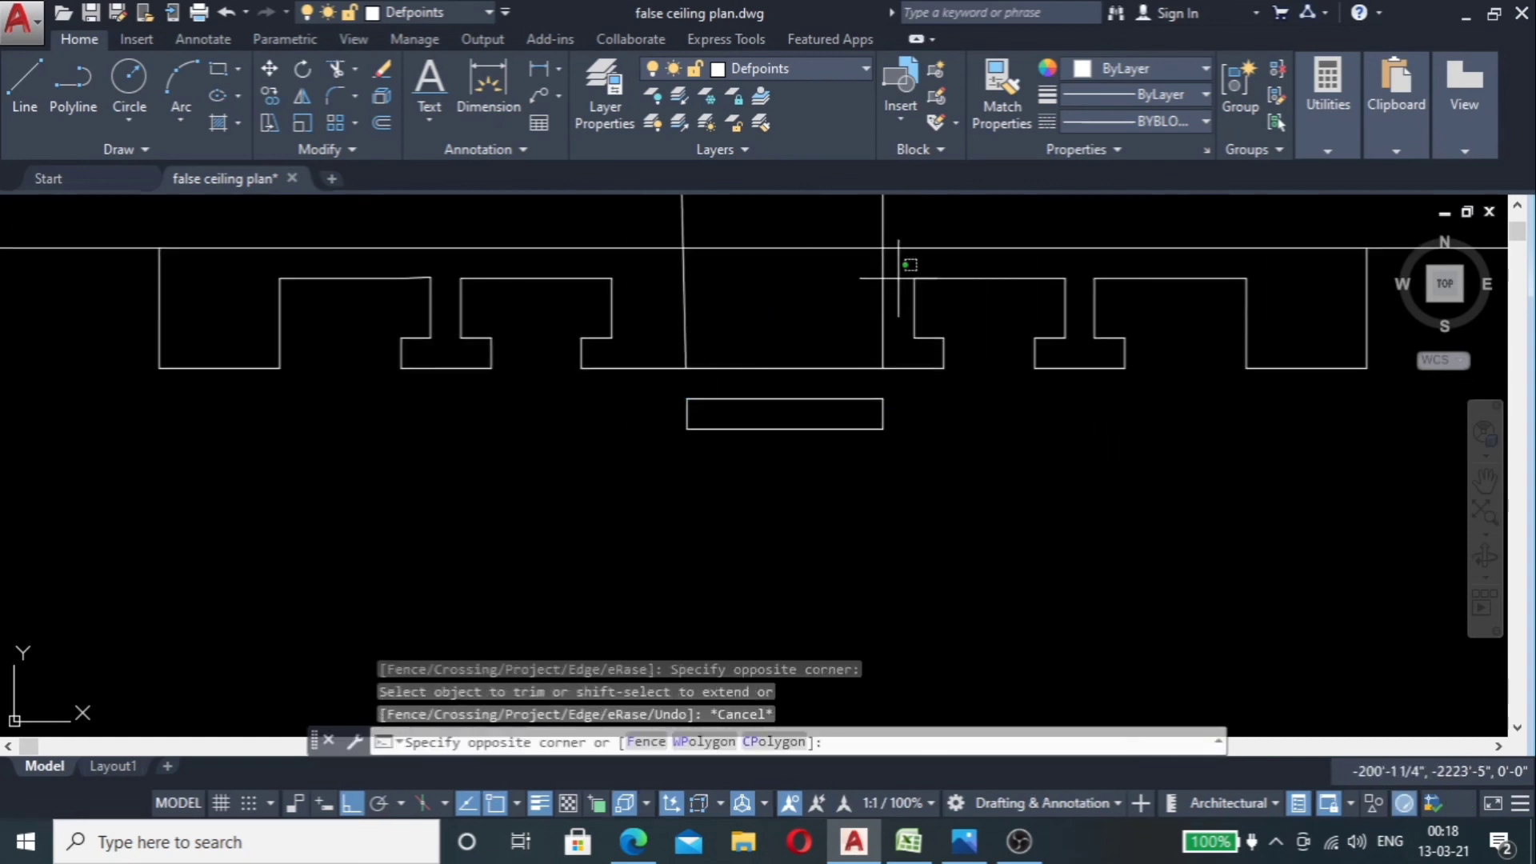
left_click(659, 317)
key("Delete")
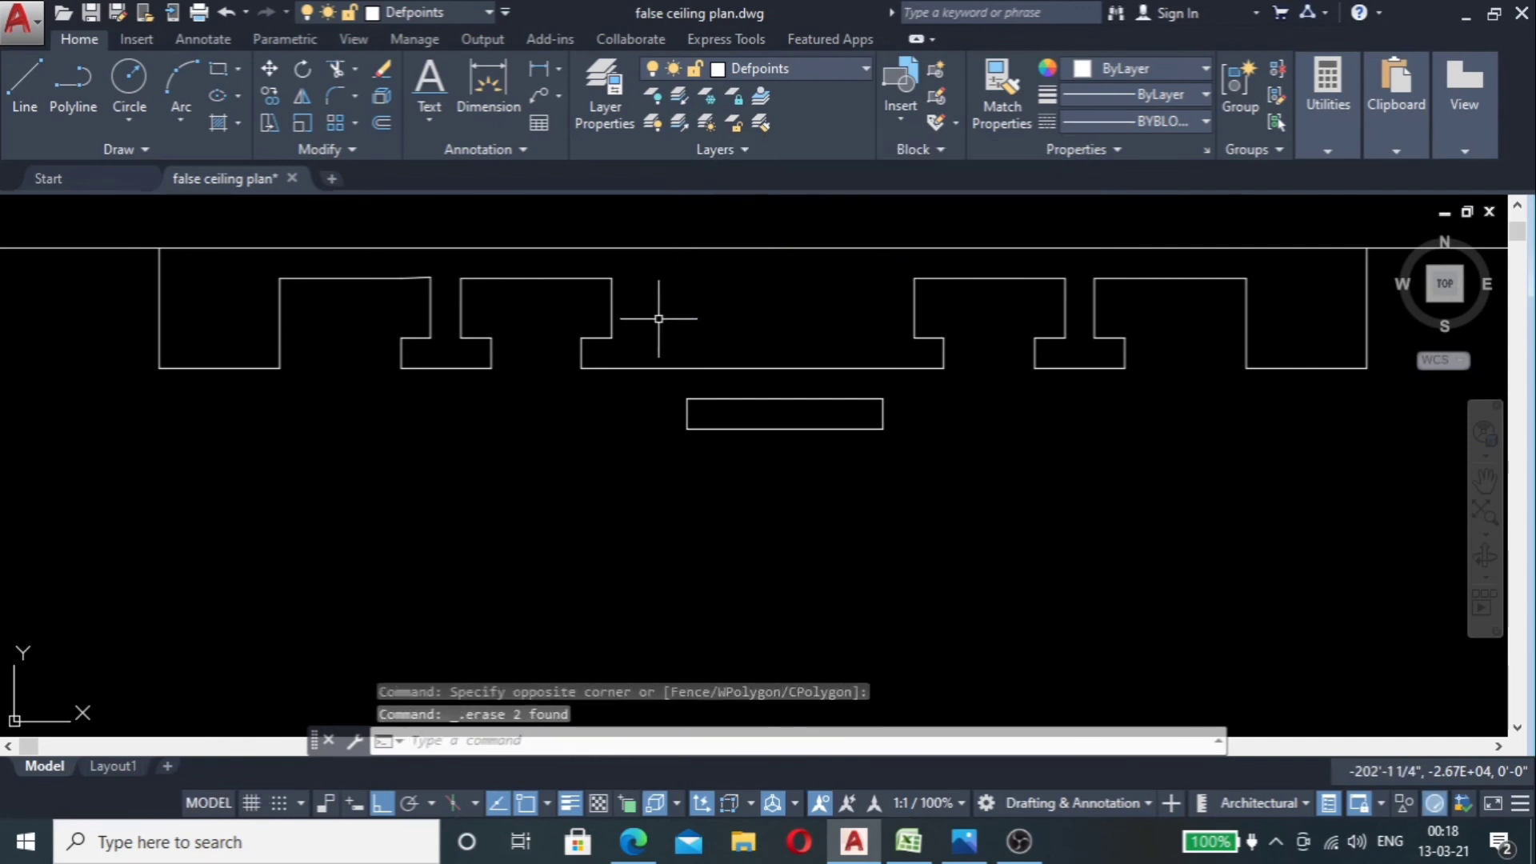
Step: Erase the upper horizontal line of the central circular panel's rectangle
scroll(693, 381, "up", 4)
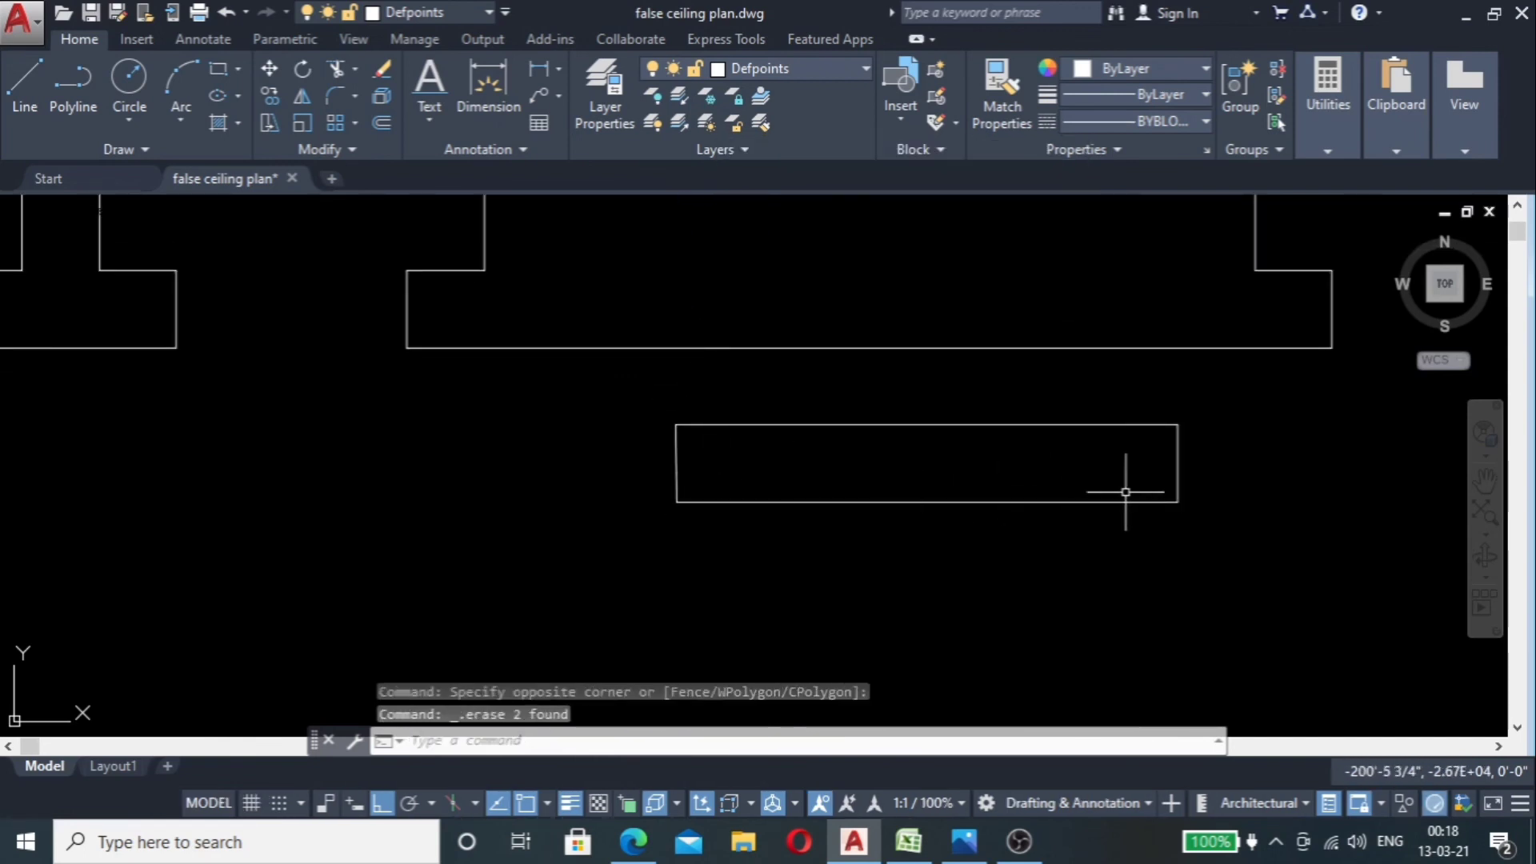
scroll(680, 420, "up", 4)
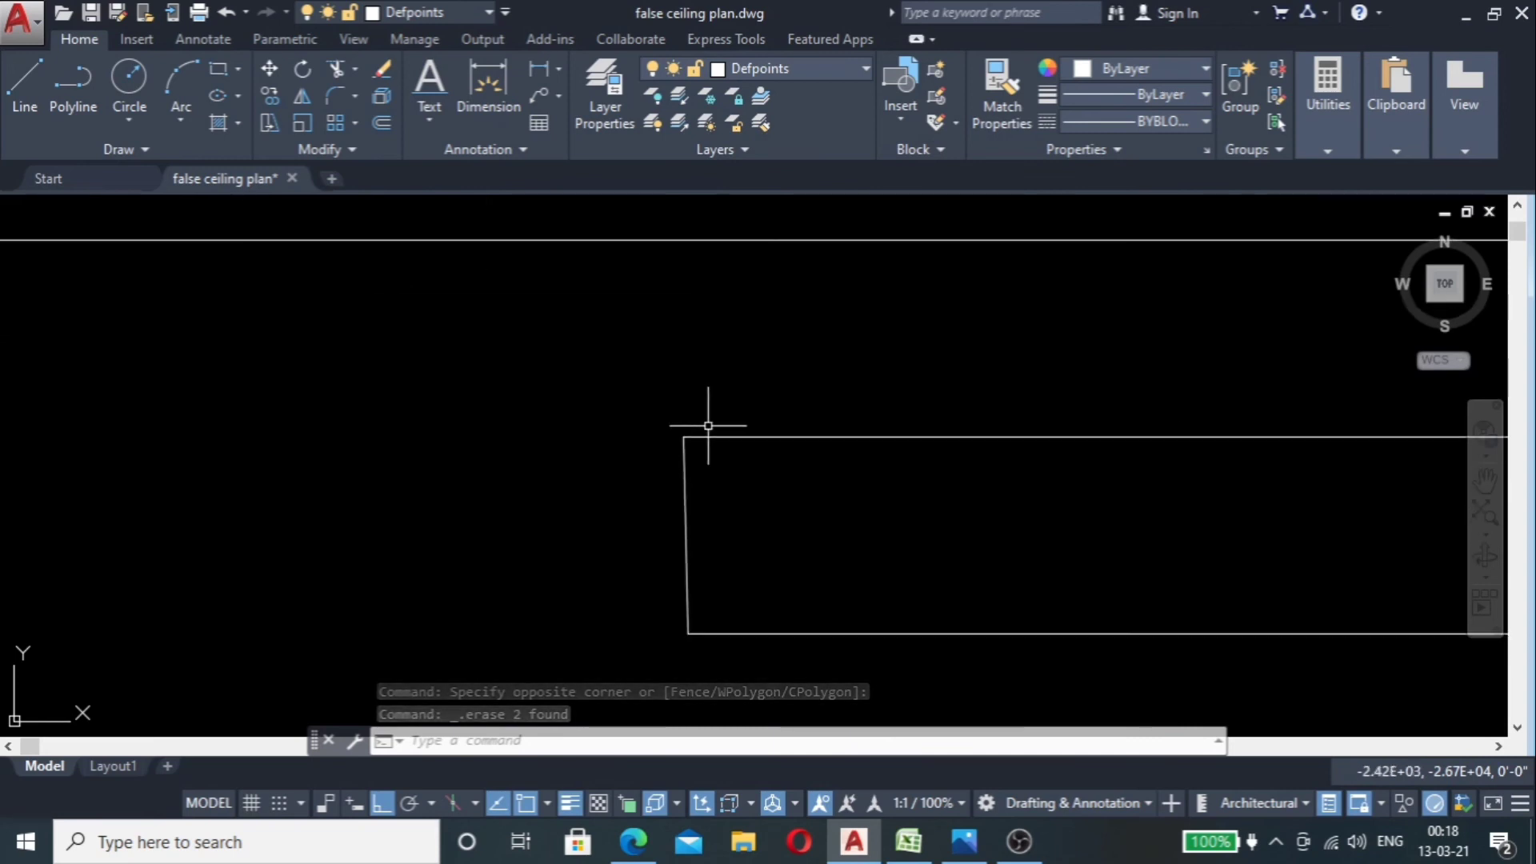
scroll(724, 434, "down", 4)
scroll(819, 436, "up", 2)
scroll(735, 430, "up", 4)
left_click(637, 412)
left_click(589, 495)
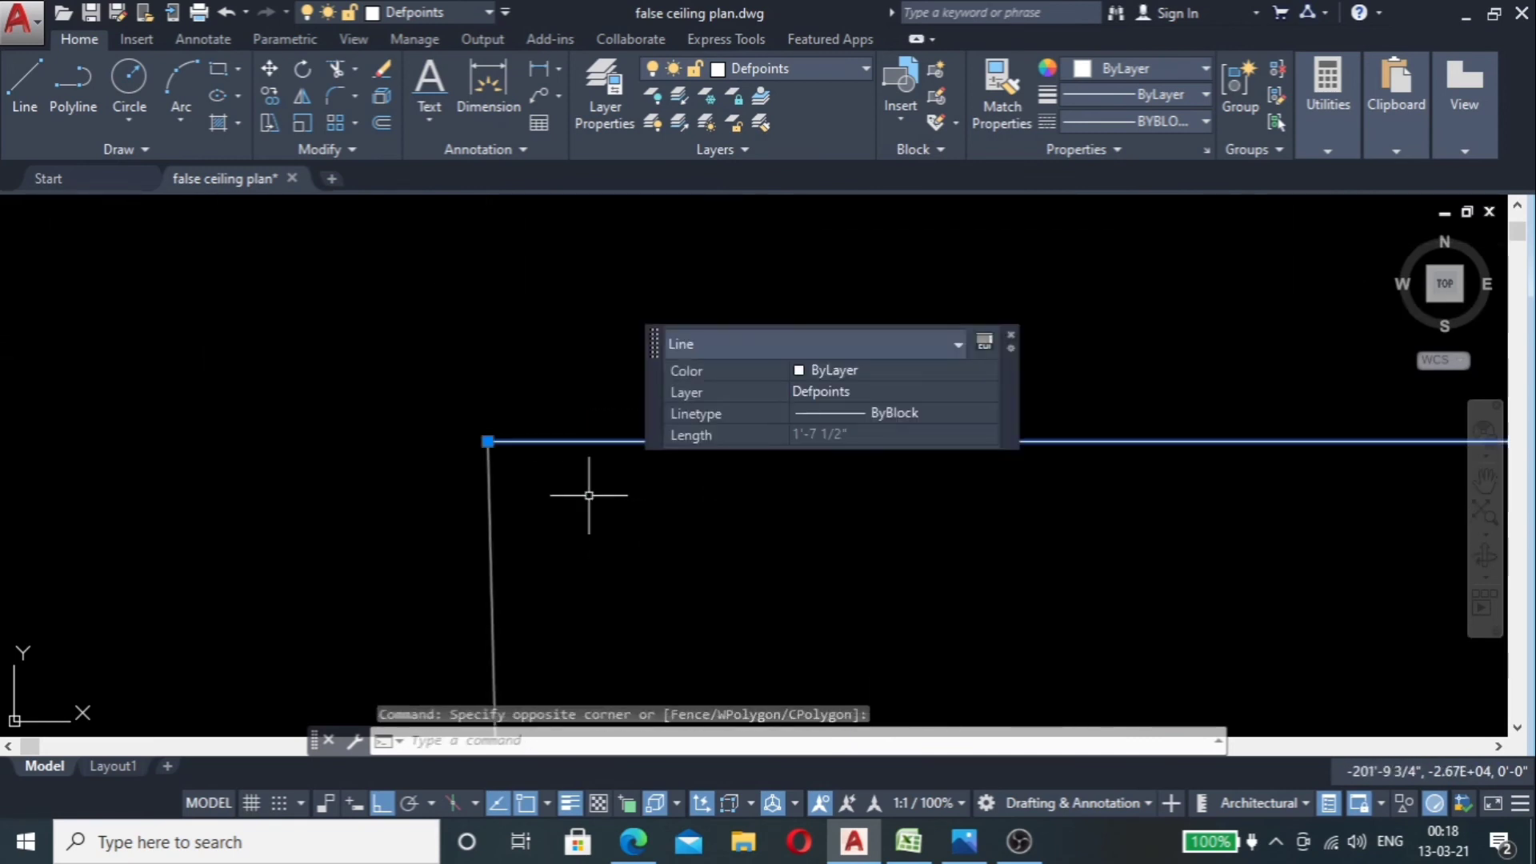
key("Delete")
Step: Draw a line 3" inward from the panel's upper left corner, continuing straight up to the lowered ceiling line
type("l")
key("Return")
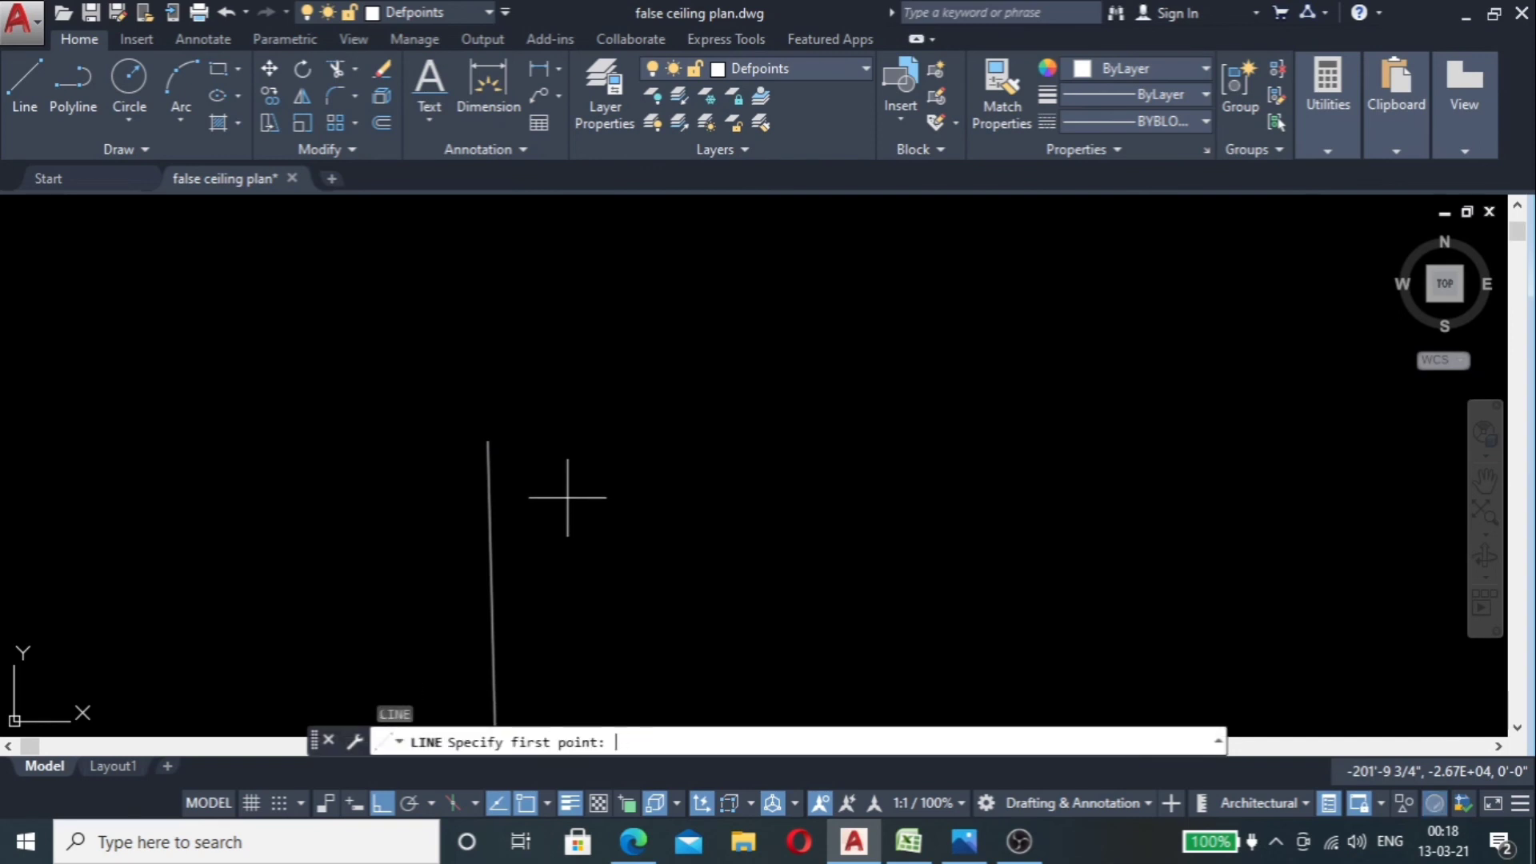
left_click(486, 436)
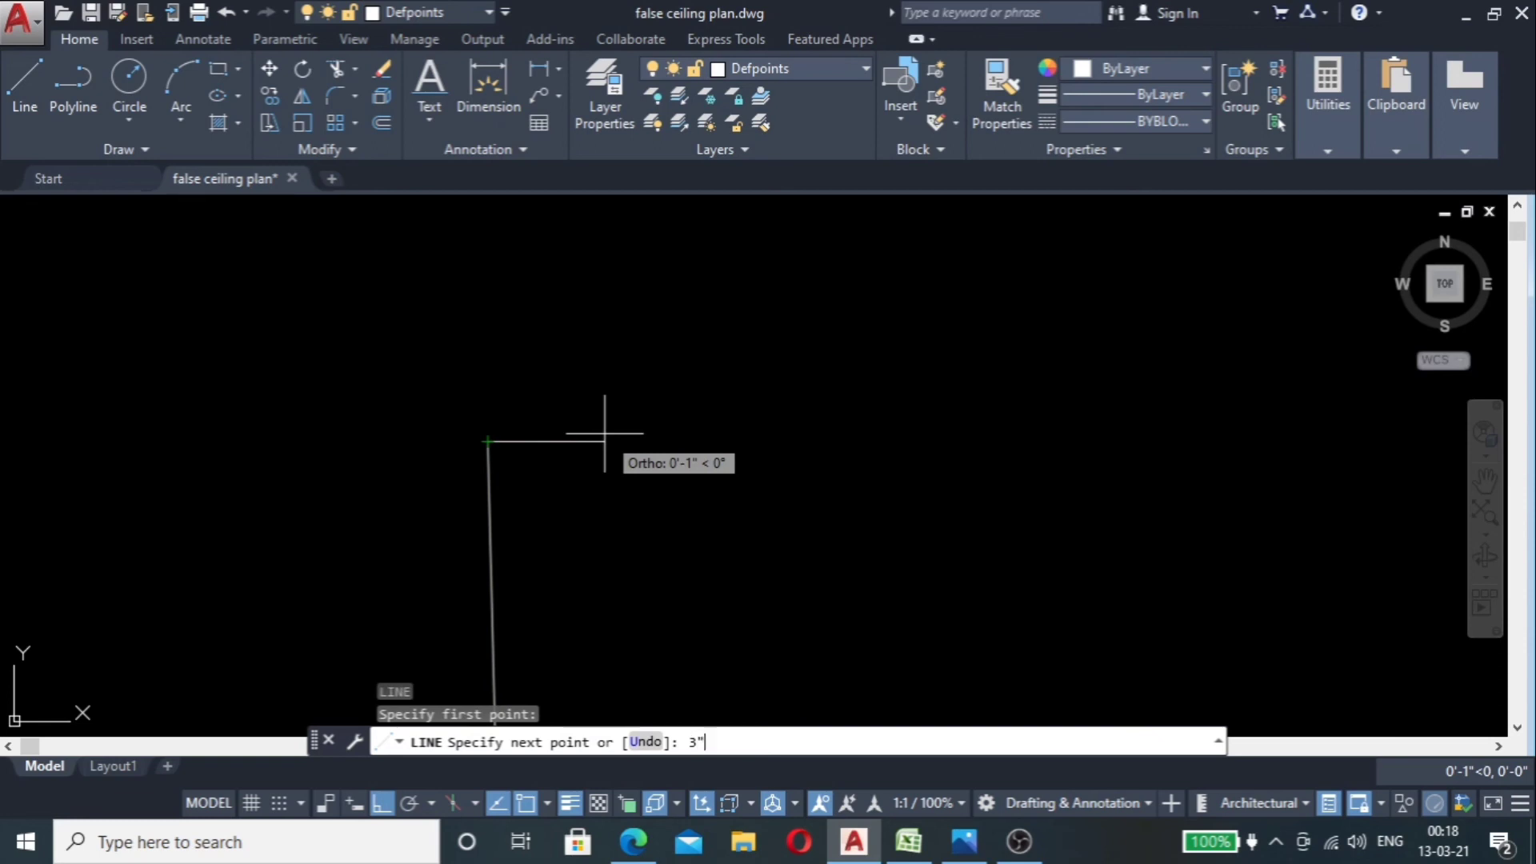
type("3\"")
key("Return")
scroll(720, 360, "up", 3)
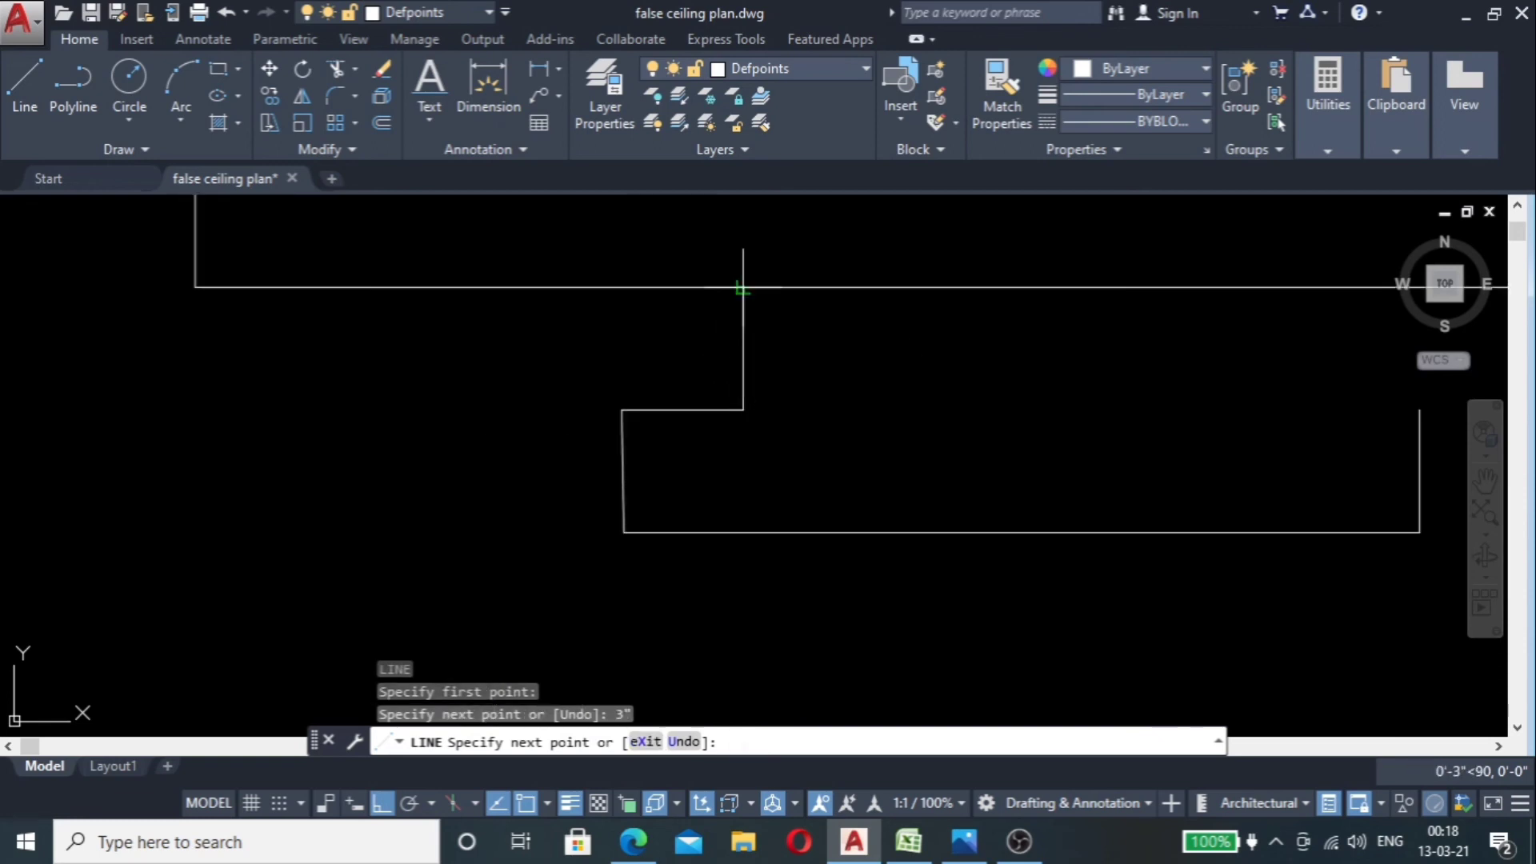
left_click(742, 288)
key("Escape")
key("Escape")
Step: Mirror the two new ledge and neck lines about the vertical axis through the panel's bottom midpoint, keeping the originals
left_click(764, 365)
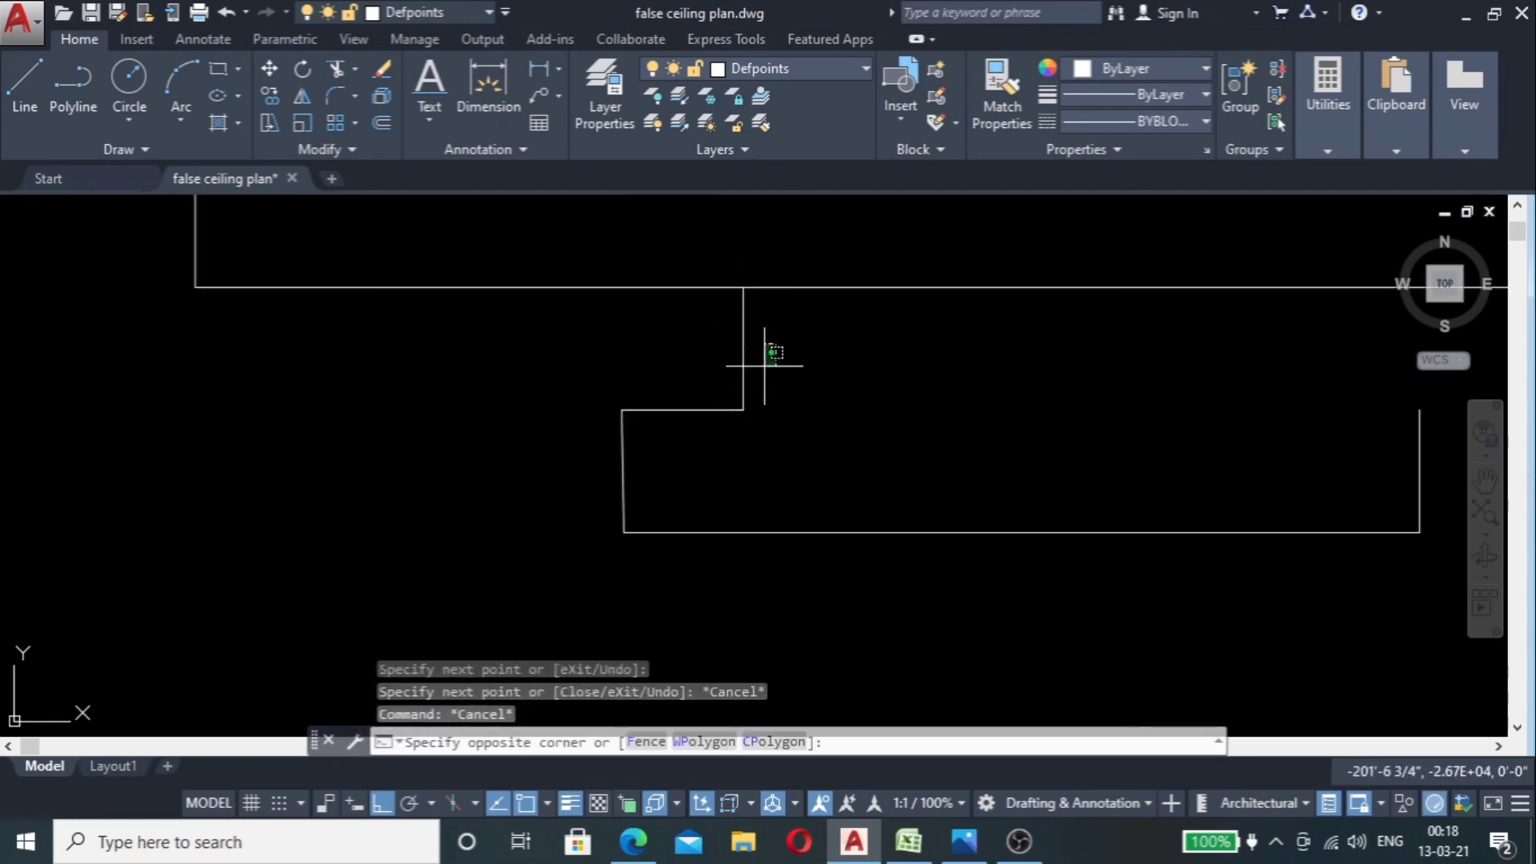
left_click(683, 448)
type("mi")
key("Return")
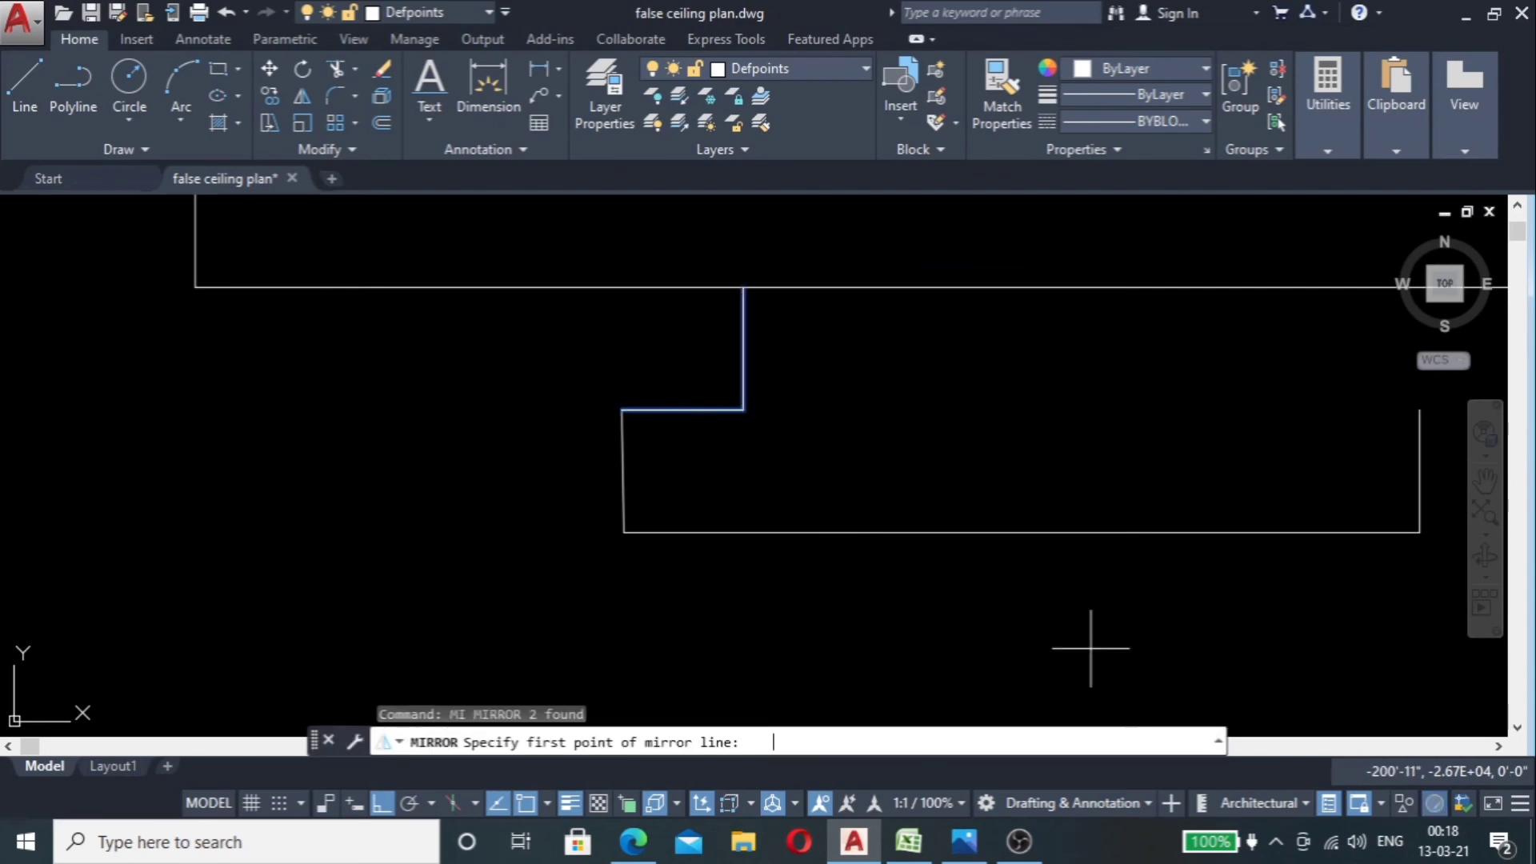
left_click(1021, 532)
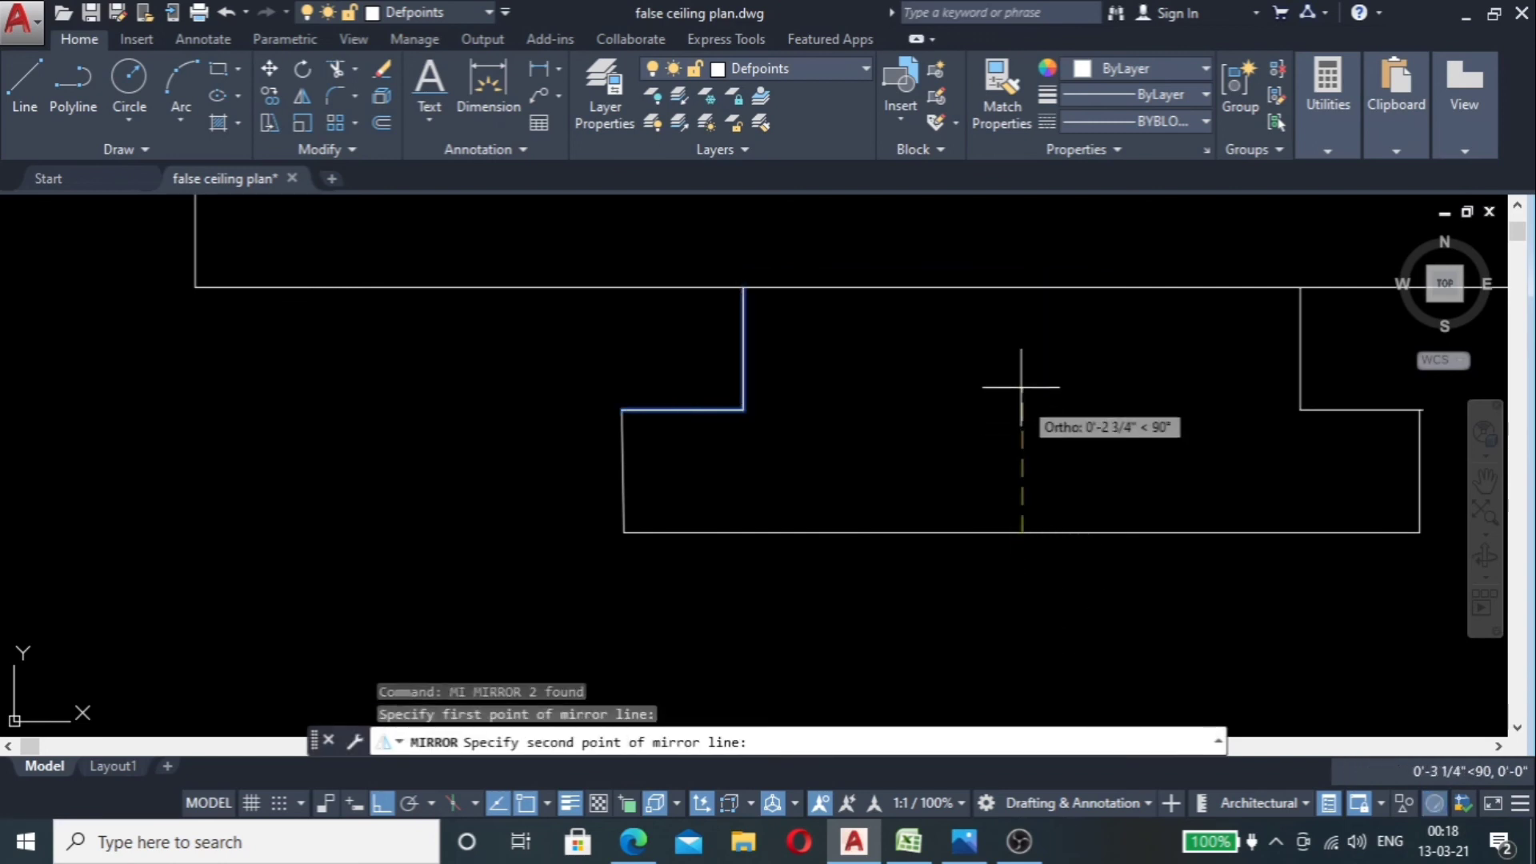
left_click(1021, 340)
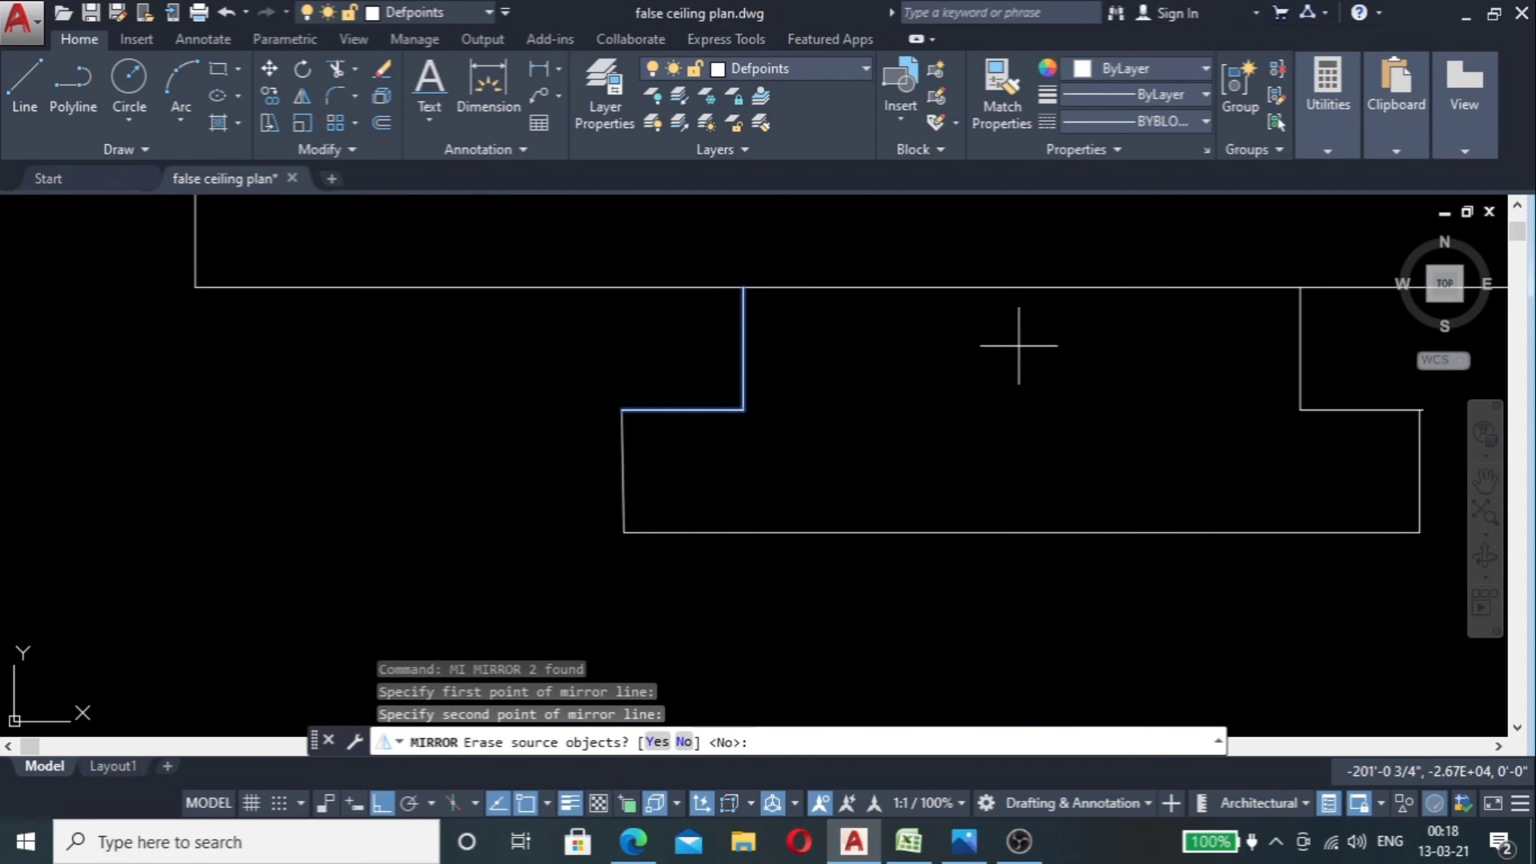
key("Return")
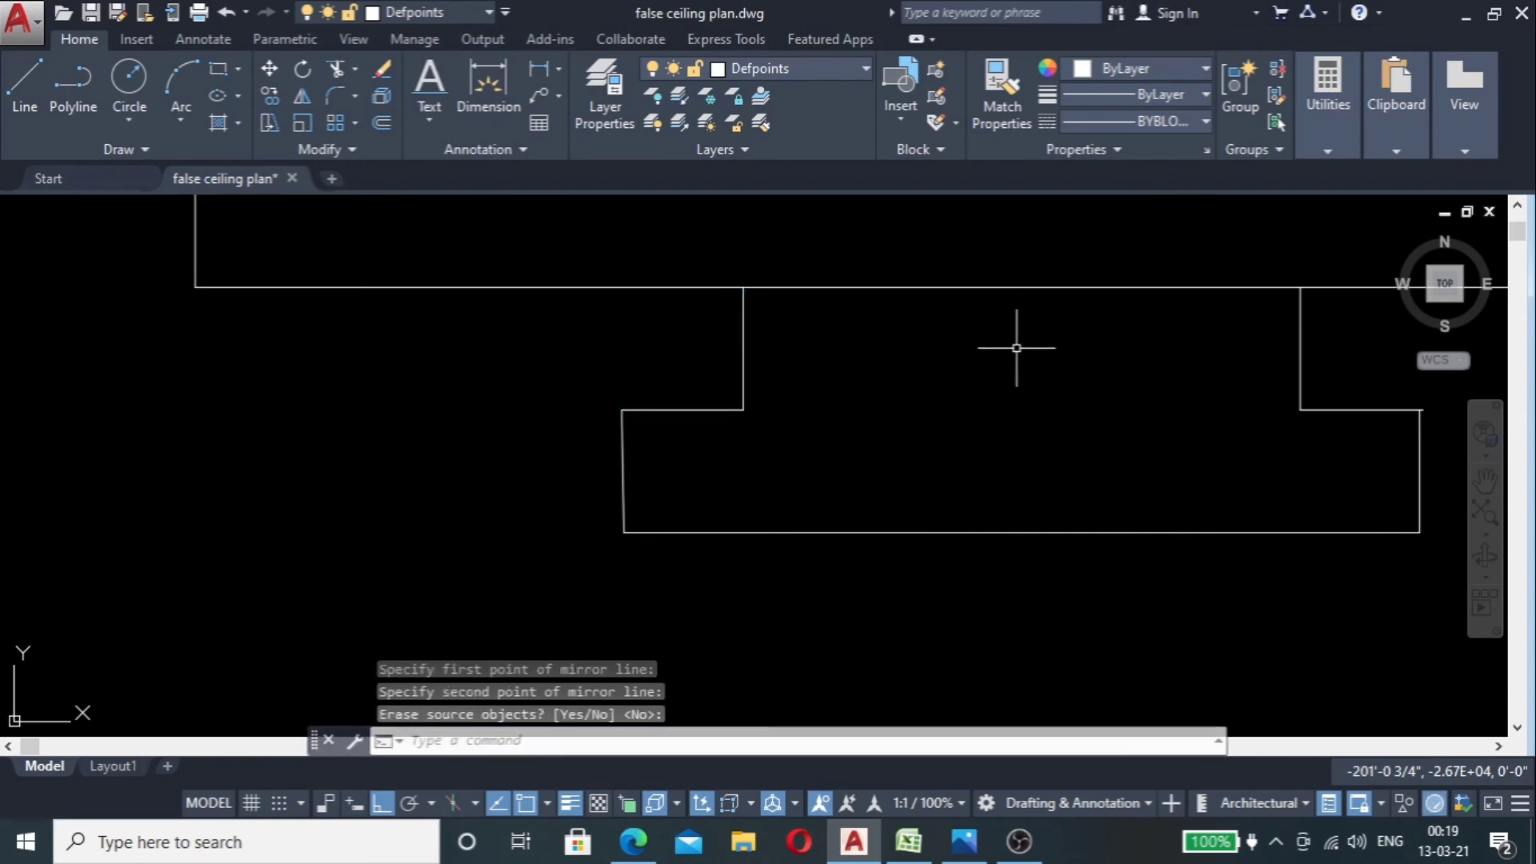
Step: Trim the lowered ceiling line between the two vertical neck lines to open the central panel into the ceiling profile
type("tr")
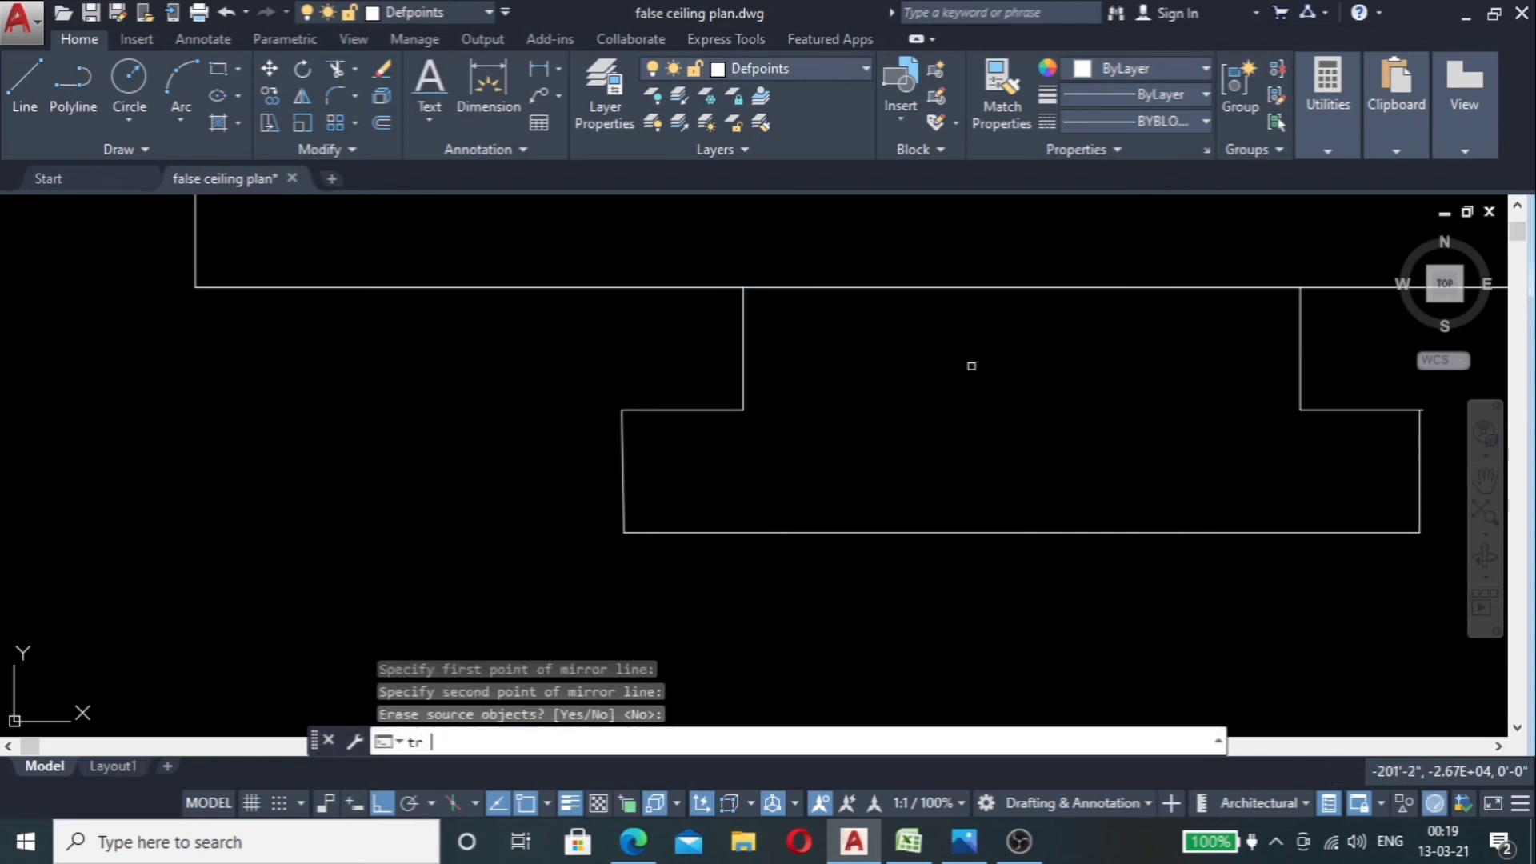
key("Return")
left_click(1330, 335)
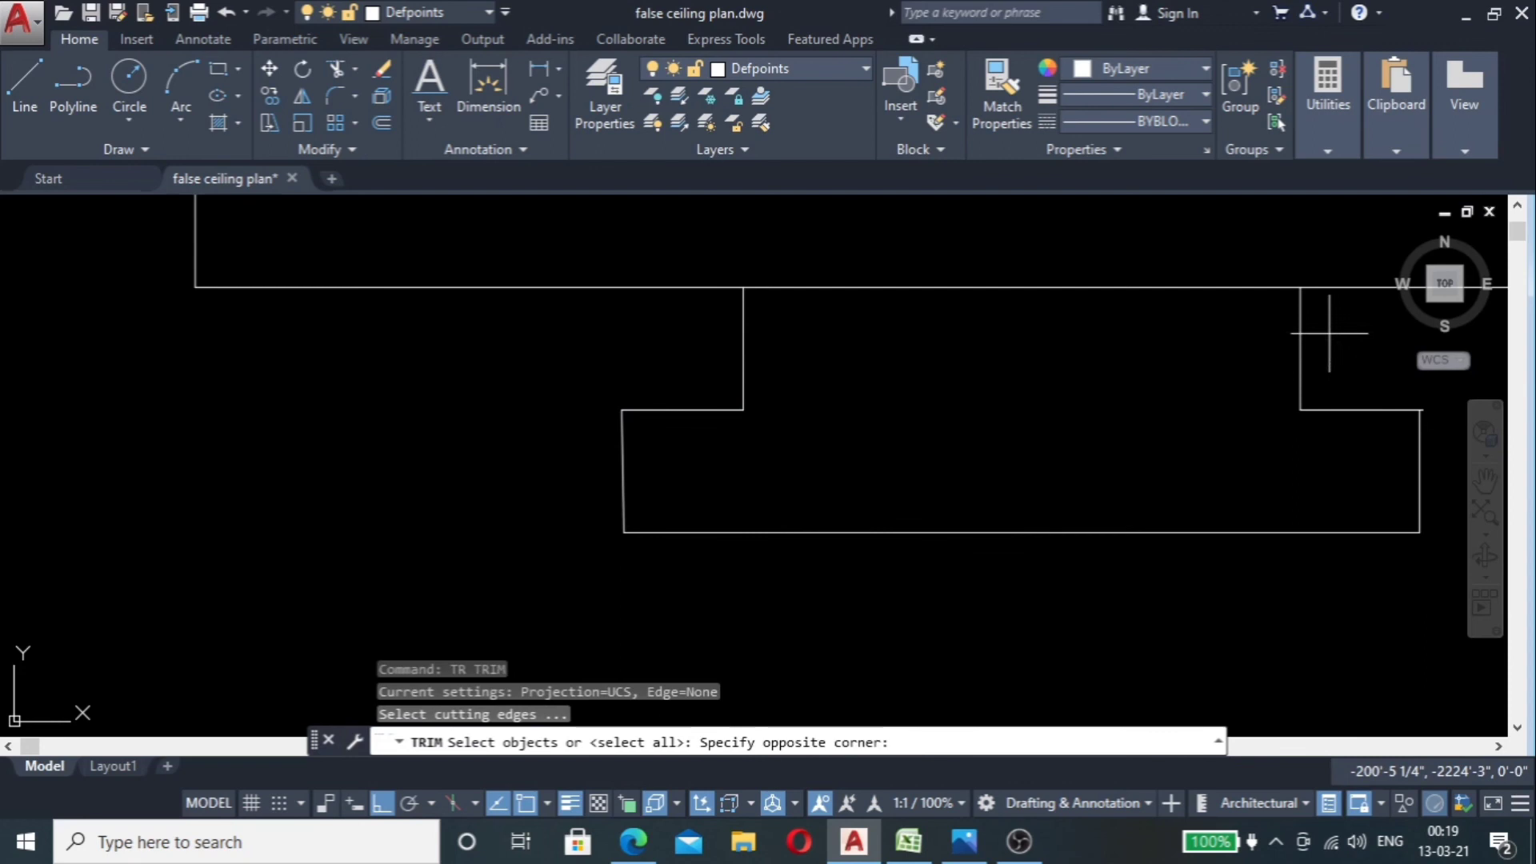
left_click(733, 354)
key("Return")
left_click(1004, 232)
left_click(943, 367)
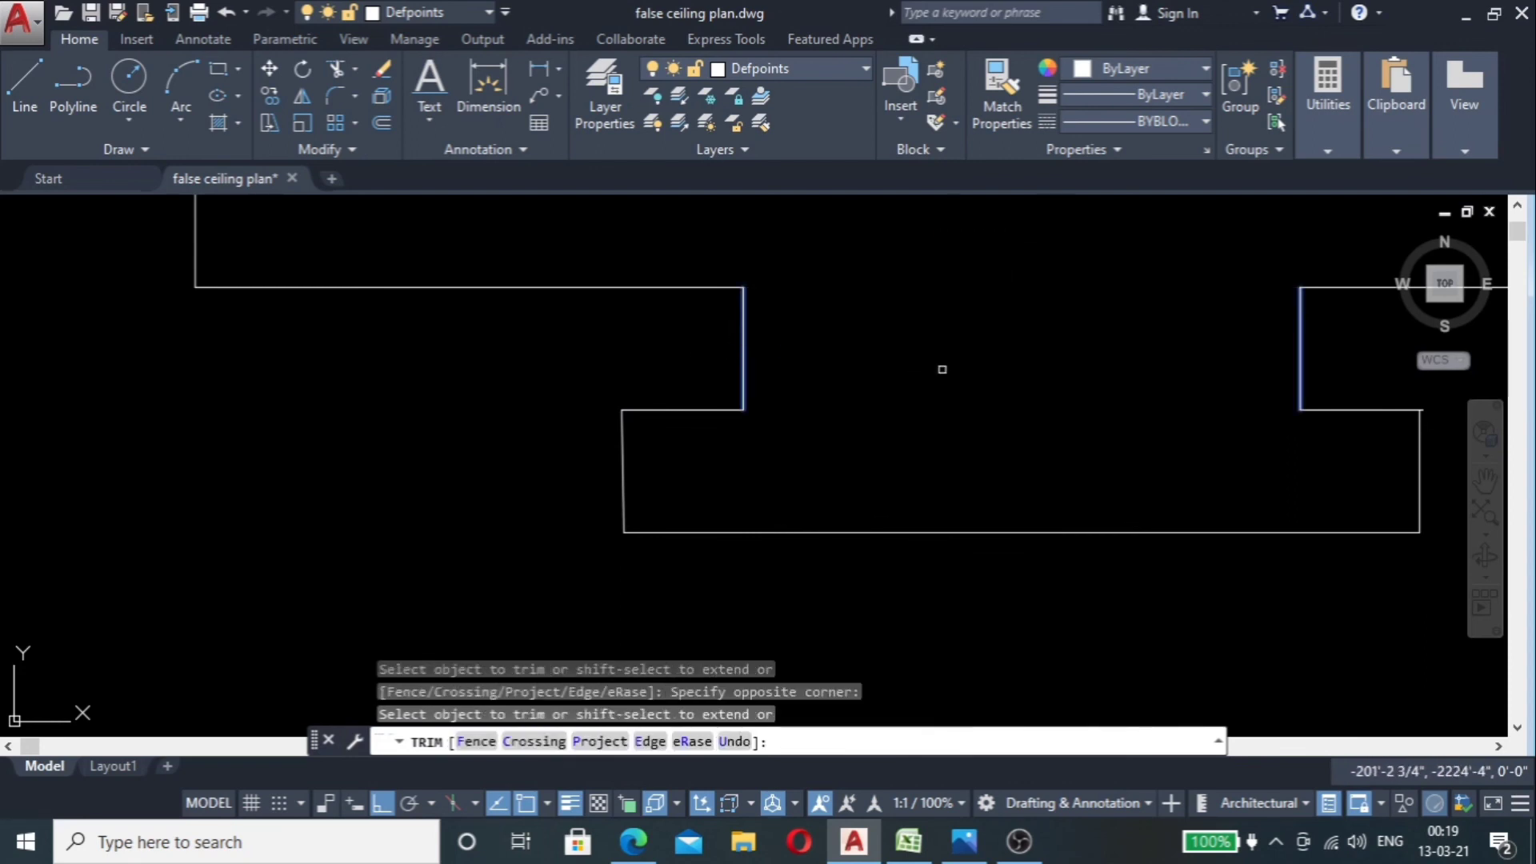
scroll(786, 349, "down", 8)
left_click(779, 349)
key("Escape")
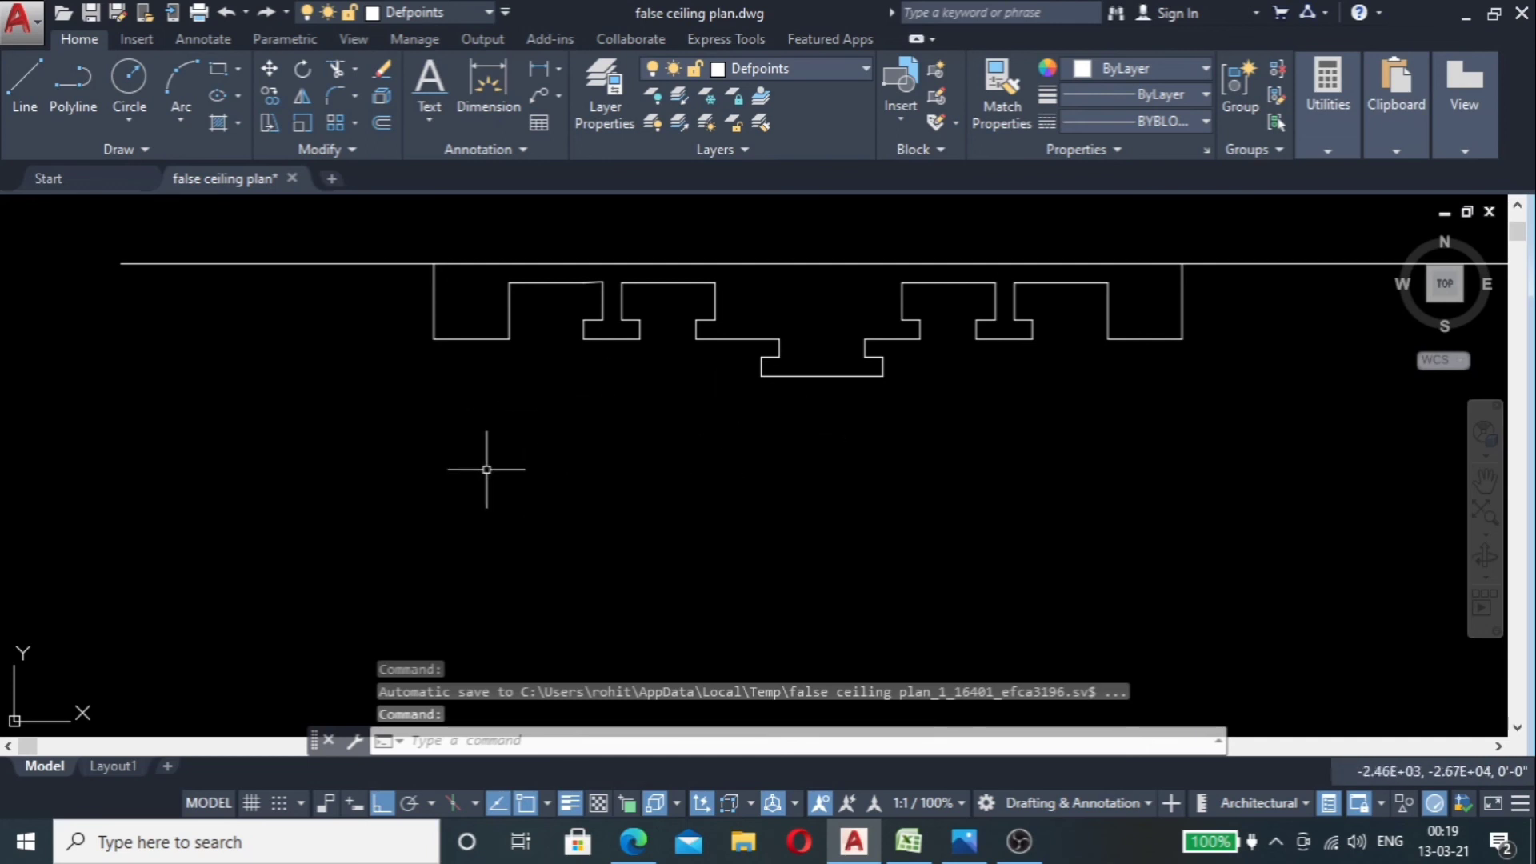
Step: Draw a circle of 1" radius in the empty space to the left of the ceiling section
type("c")
key("Return")
left_click(118, 381)
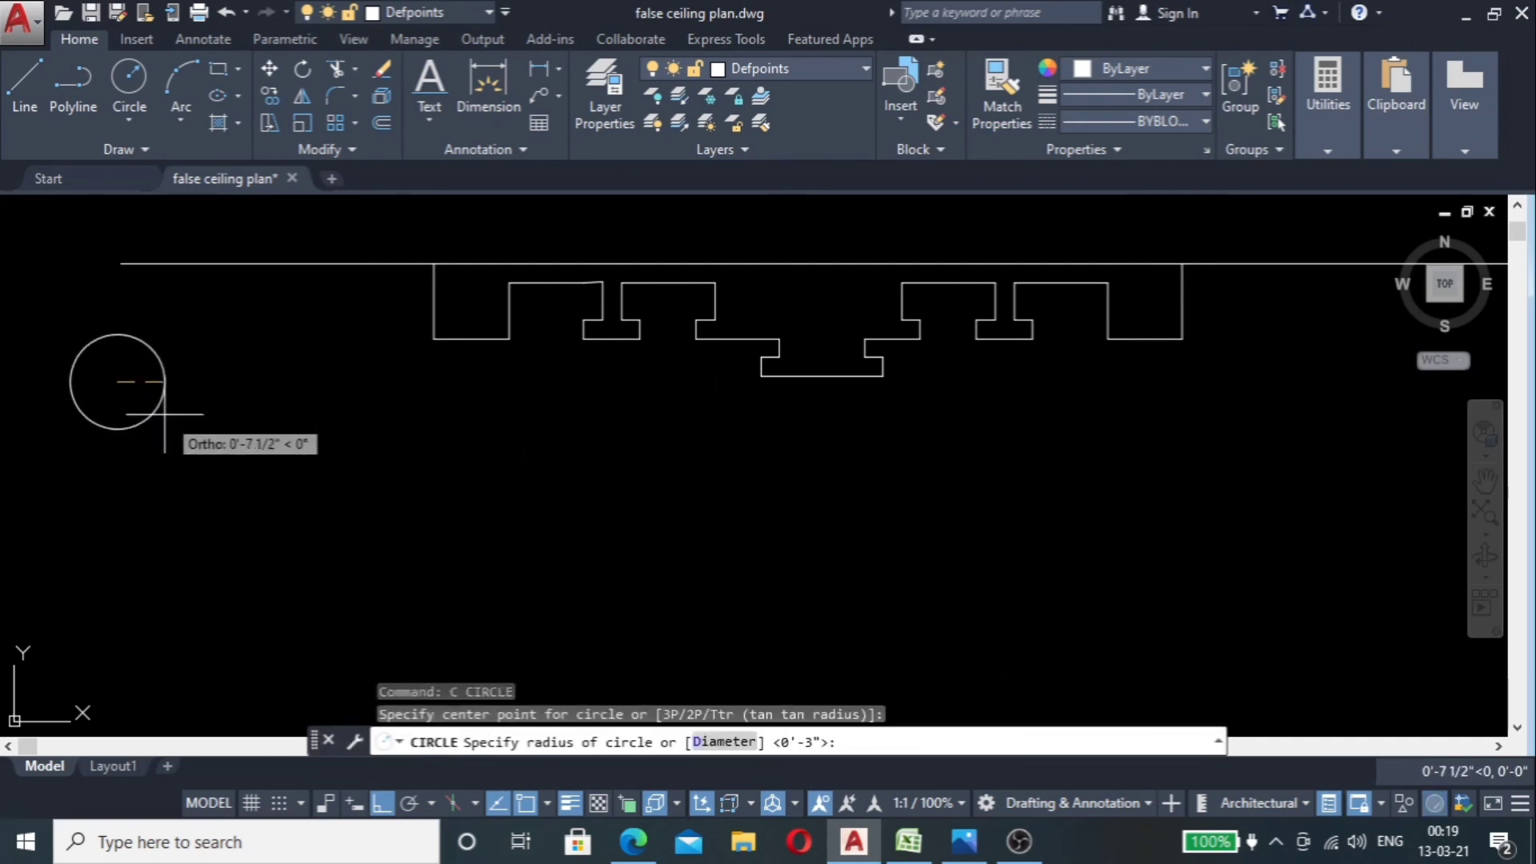
key("Return")
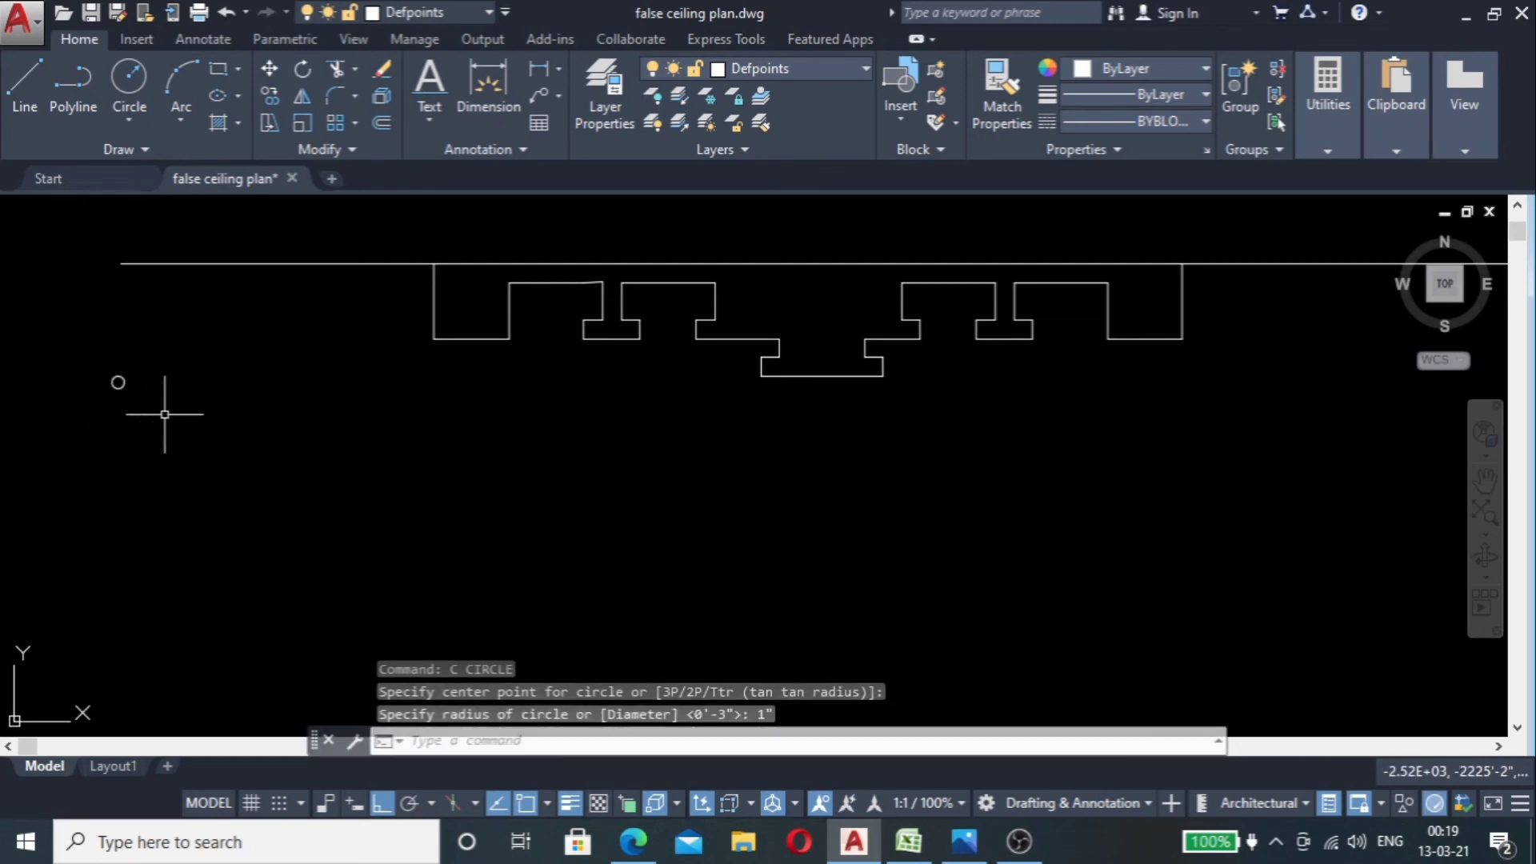
Step: Fill the small circle with a SOLID hatch
scroll(128, 384, "up", 5)
left_click(215, 349)
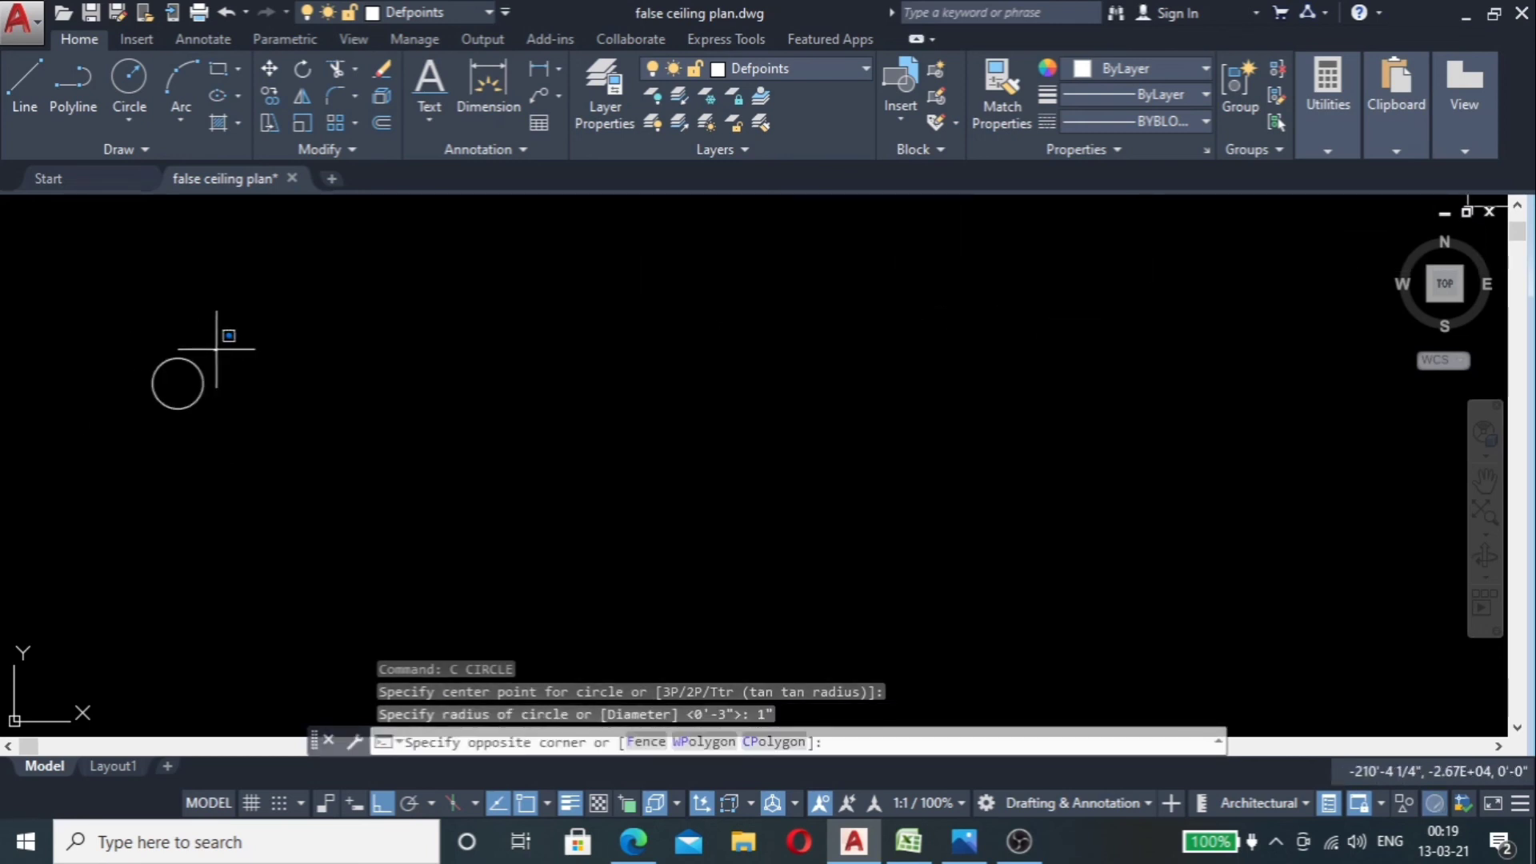
key("Escape")
key("Escape")
type("h")
key("Return")
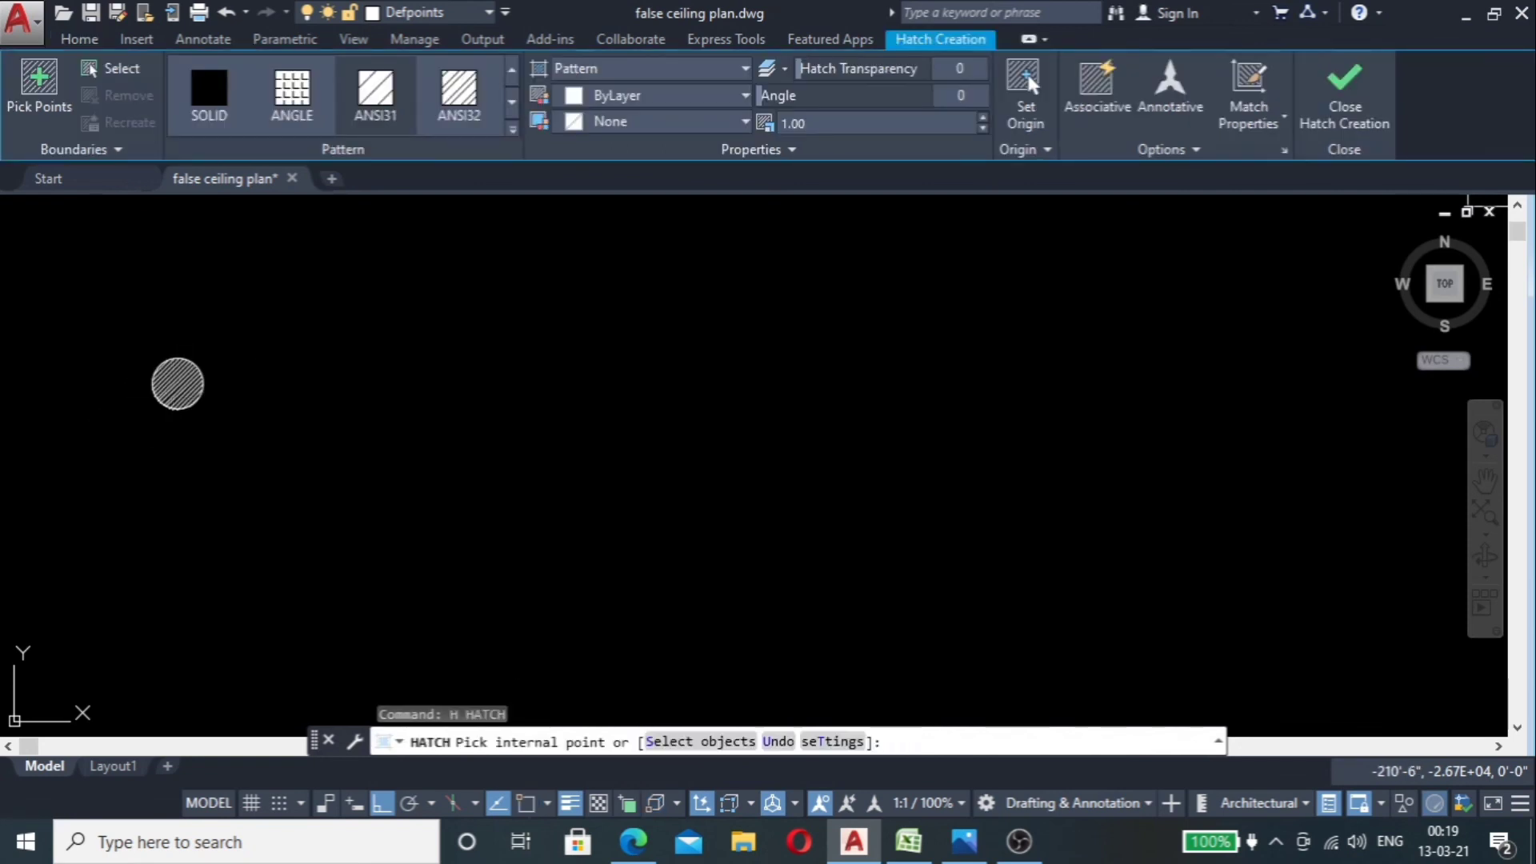
left_click(170, 390)
left_click(221, 117)
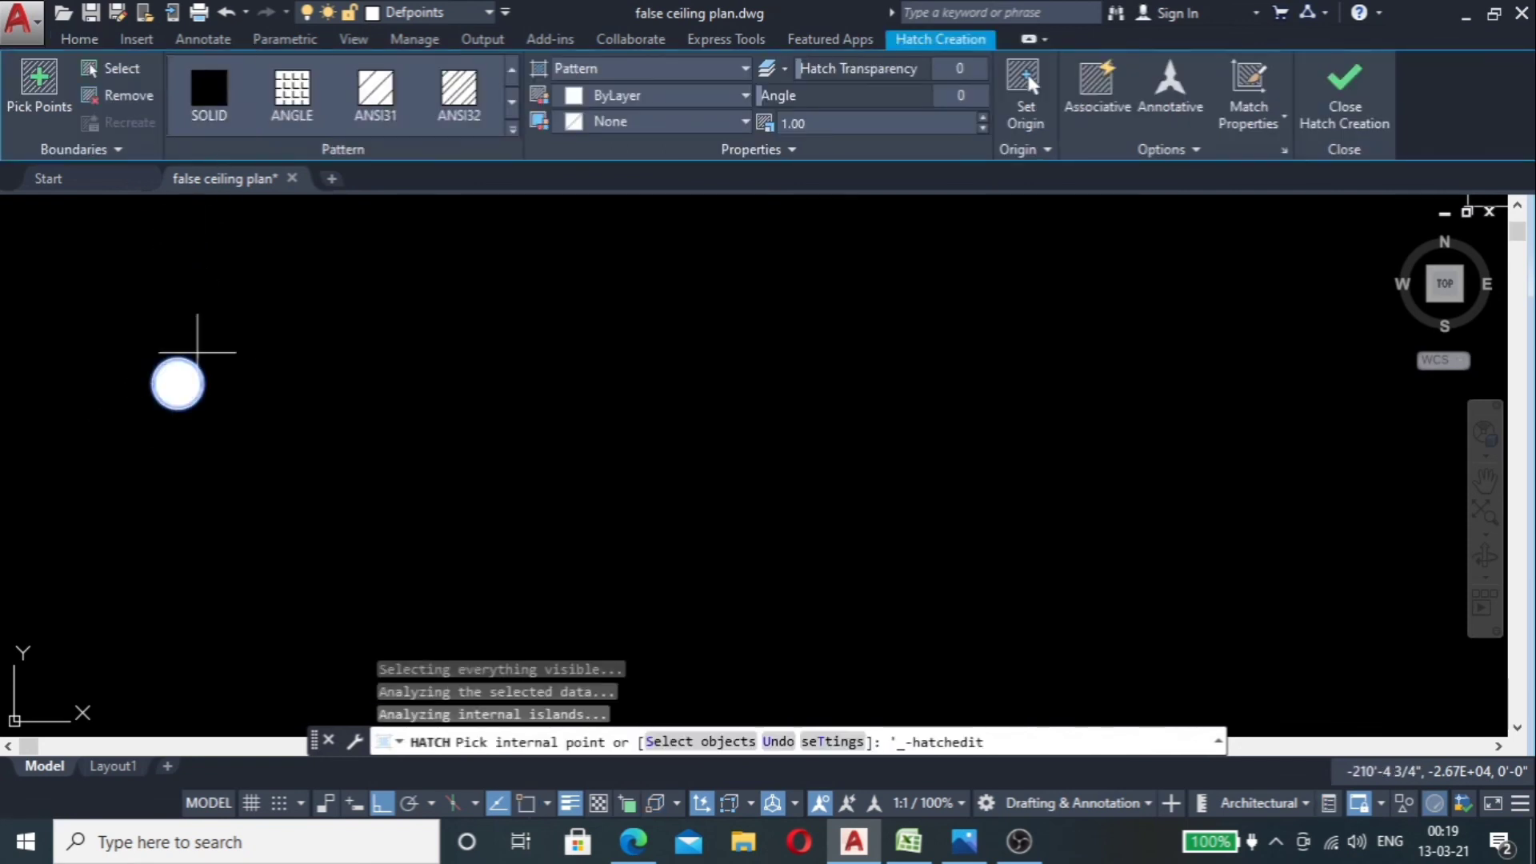
key("Return")
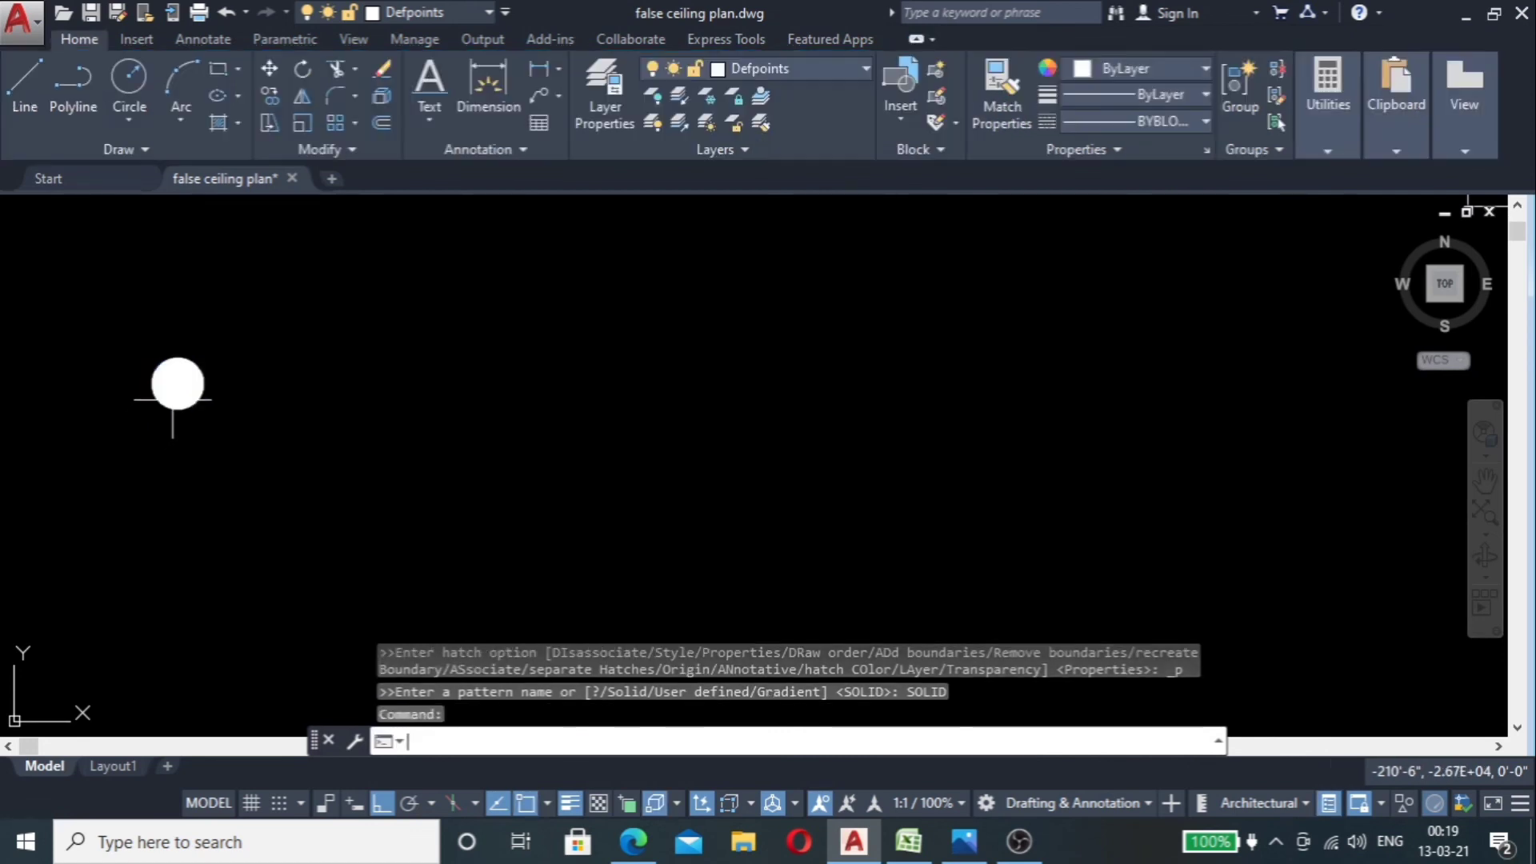
Step: Copy the filled circle from its bottom point onto both ledges of the left T-shaped profile, beside its stem
scroll(381, 326, "down", 2)
left_click(304, 310)
left_click(266, 345)
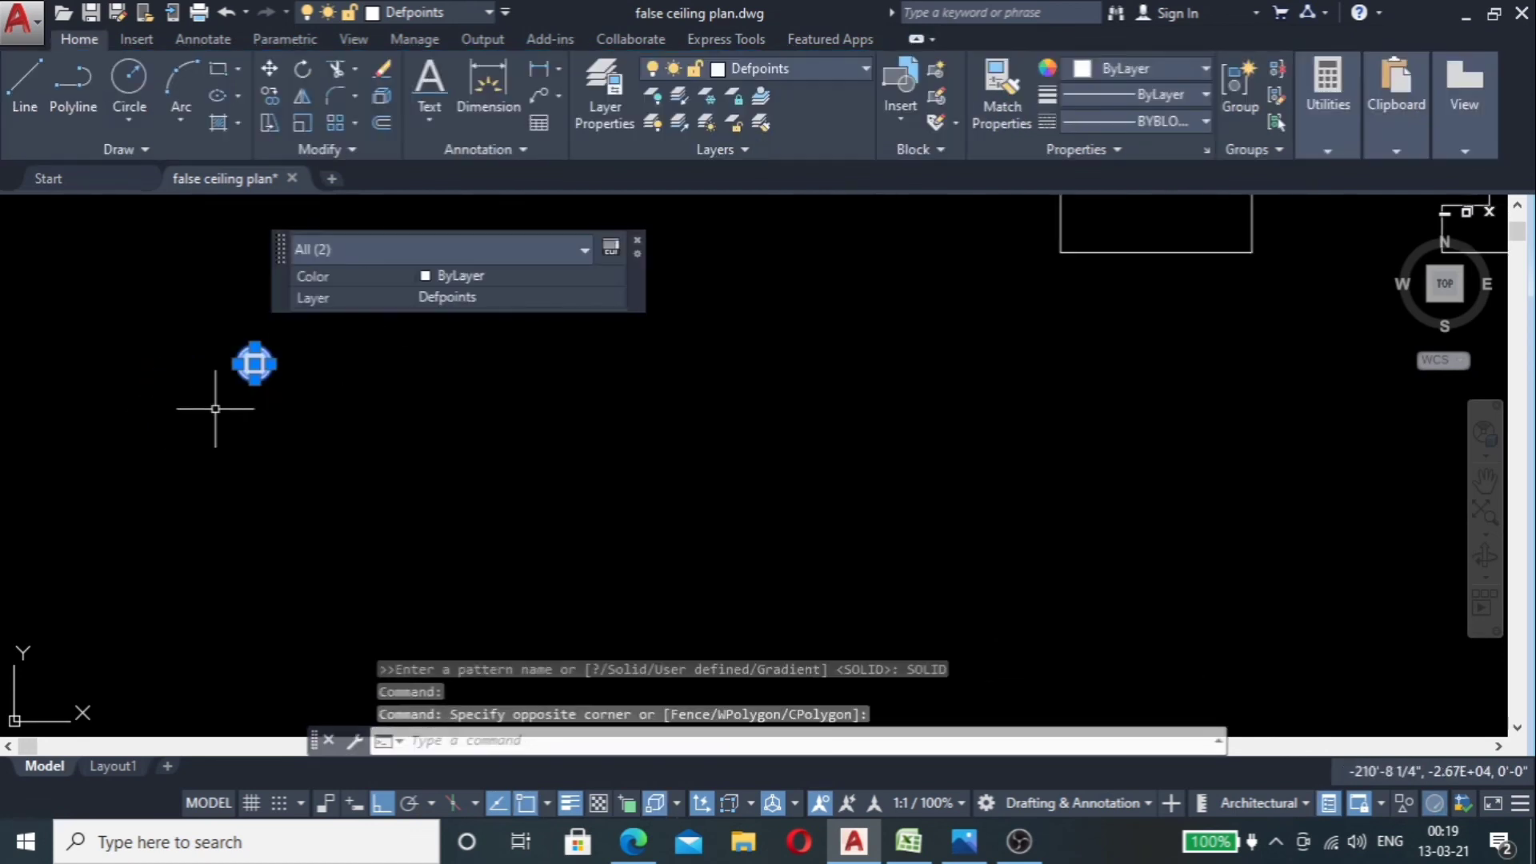
type("co")
key("Return")
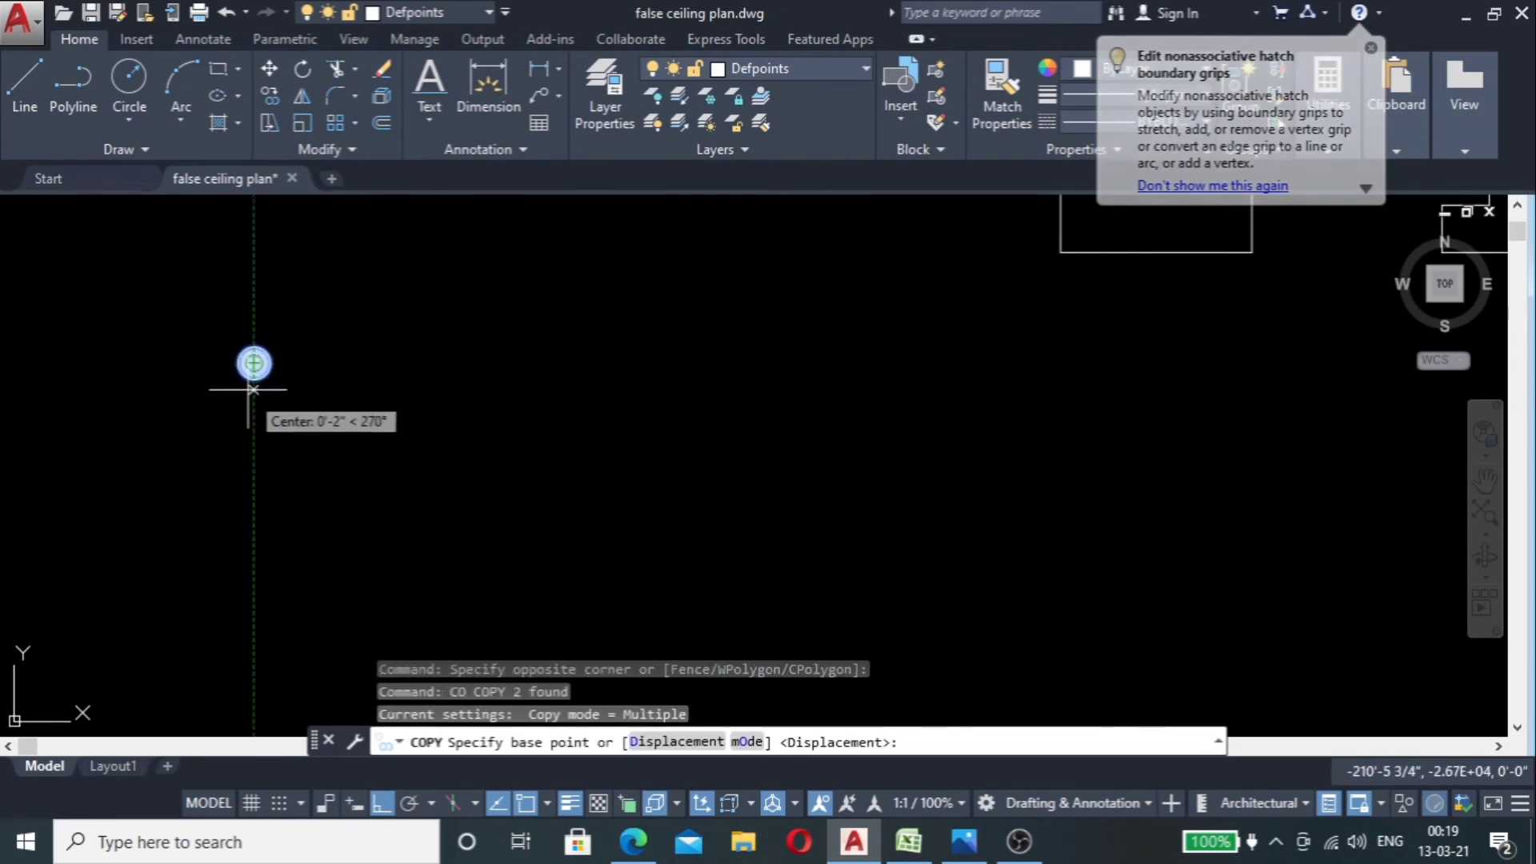
left_click(254, 364)
scroll(480, 360, "down", 3)
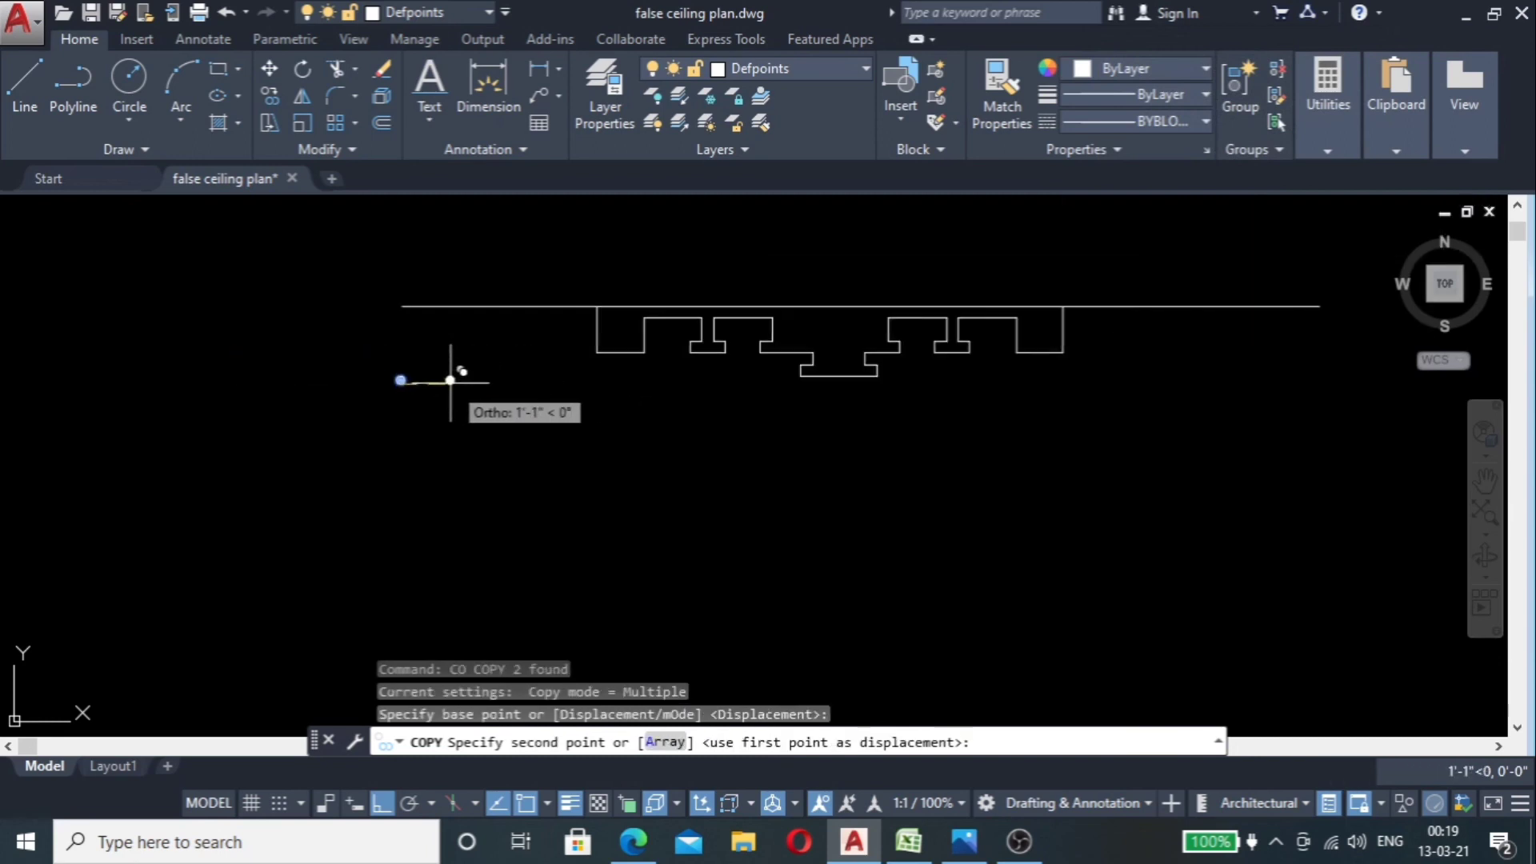
scroll(665, 380, "up", 8)
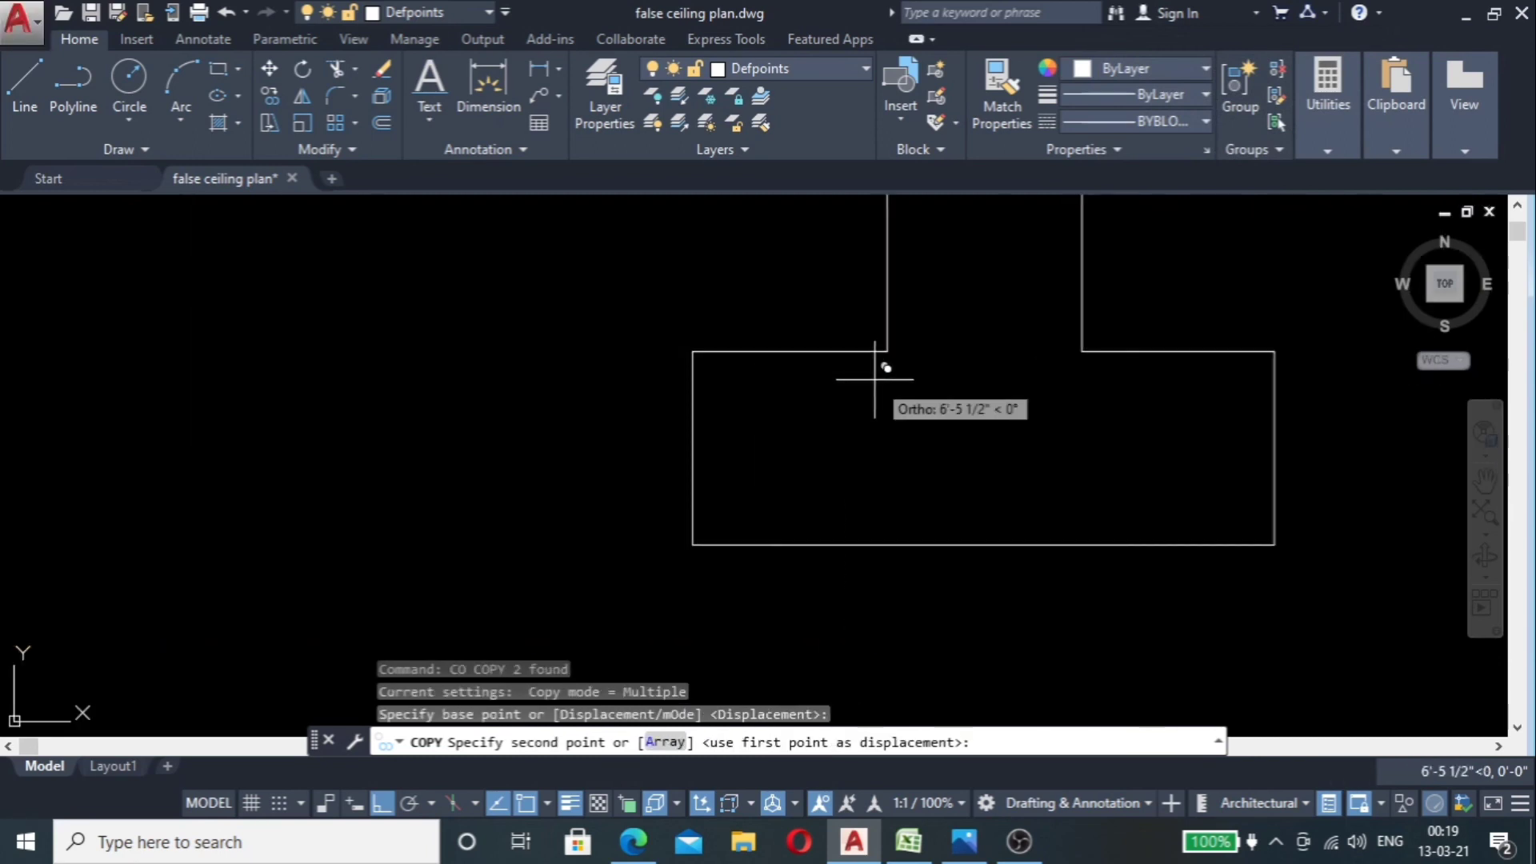
scroll(760, 315, "down", 2)
left_click(741, 322)
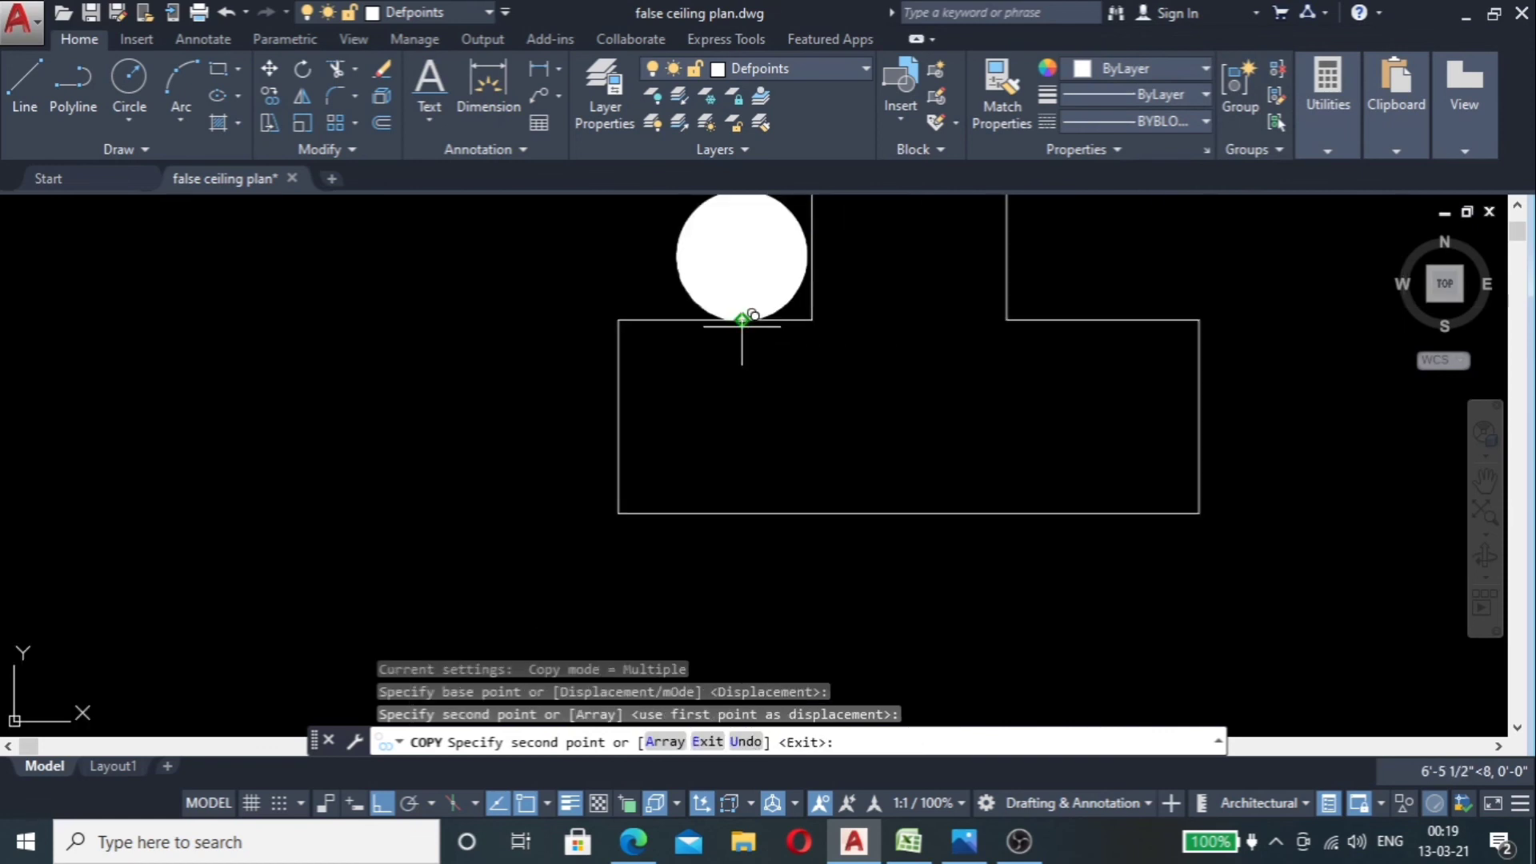
scroll(742, 323, "down", 4)
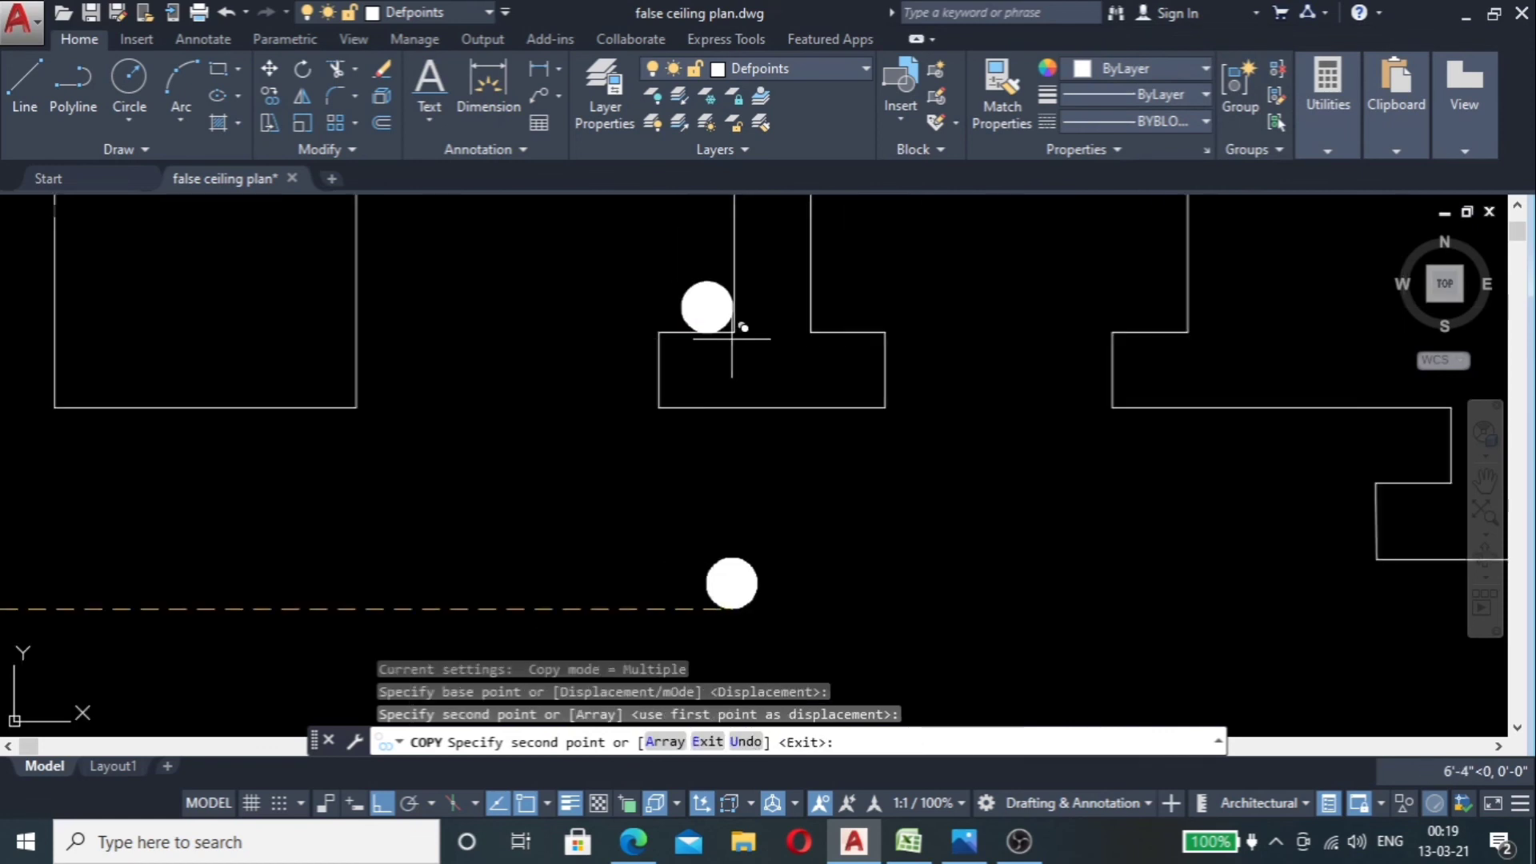
left_click(837, 326)
Step: Place further copies of the filled circle on the left ledges of the central lowered ceiling and the circular panel
scroll(724, 348, "down", 6)
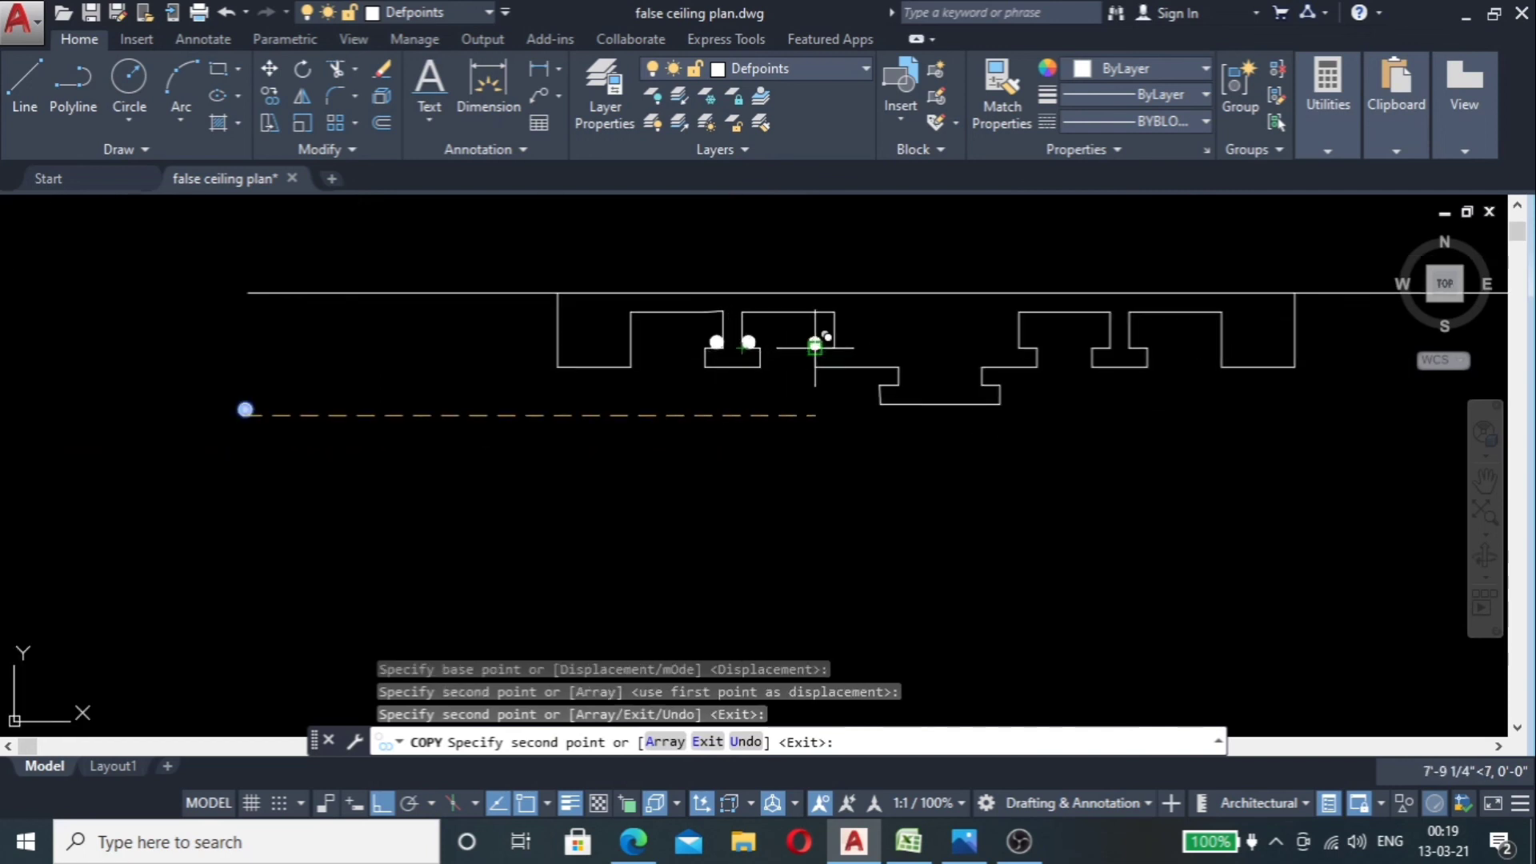
scroll(815, 346, "up", 8)
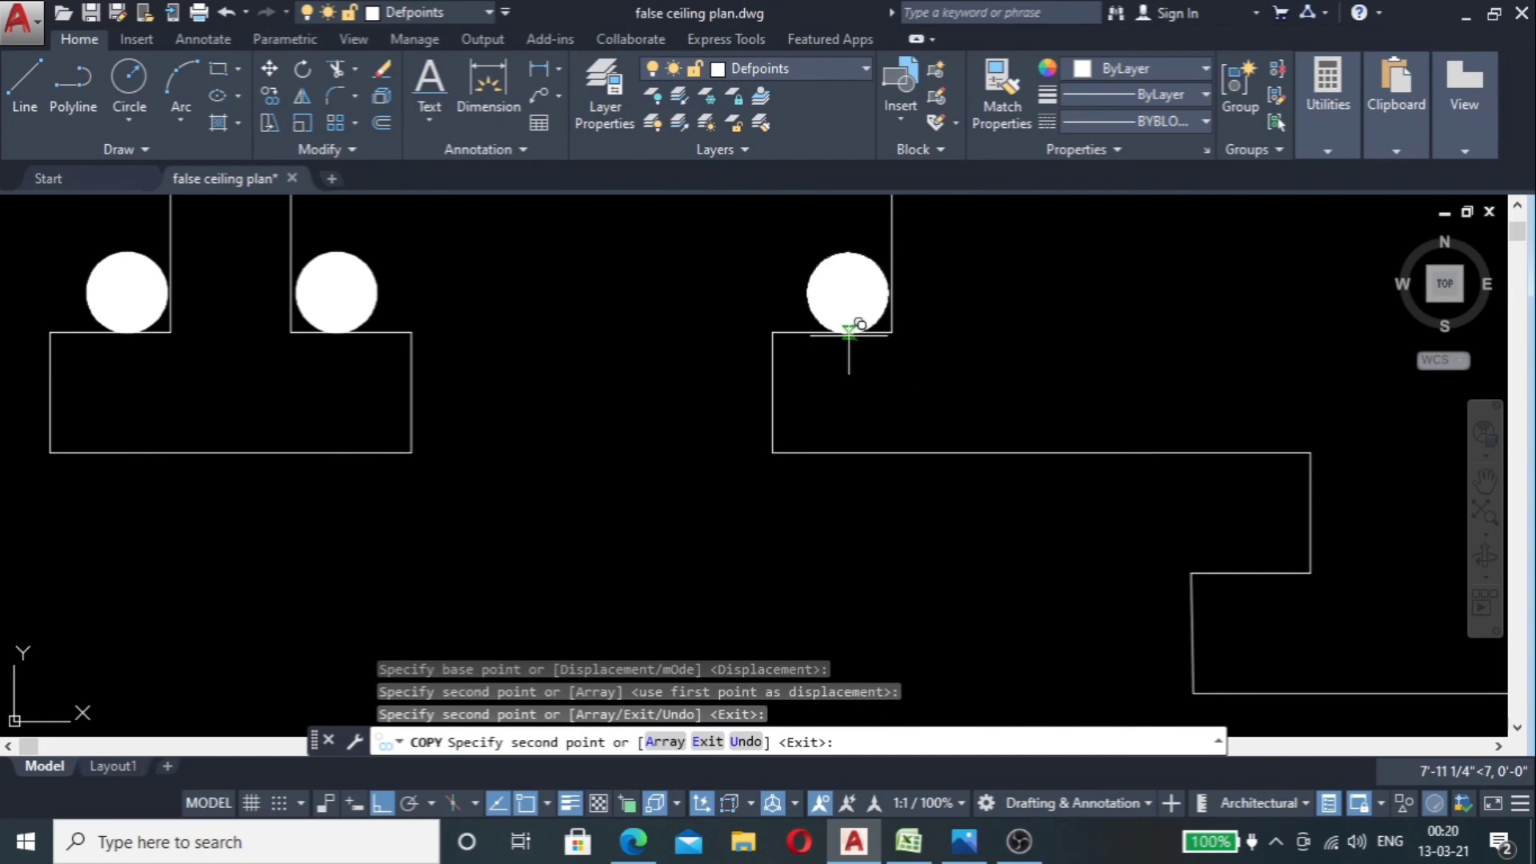
left_click(851, 332)
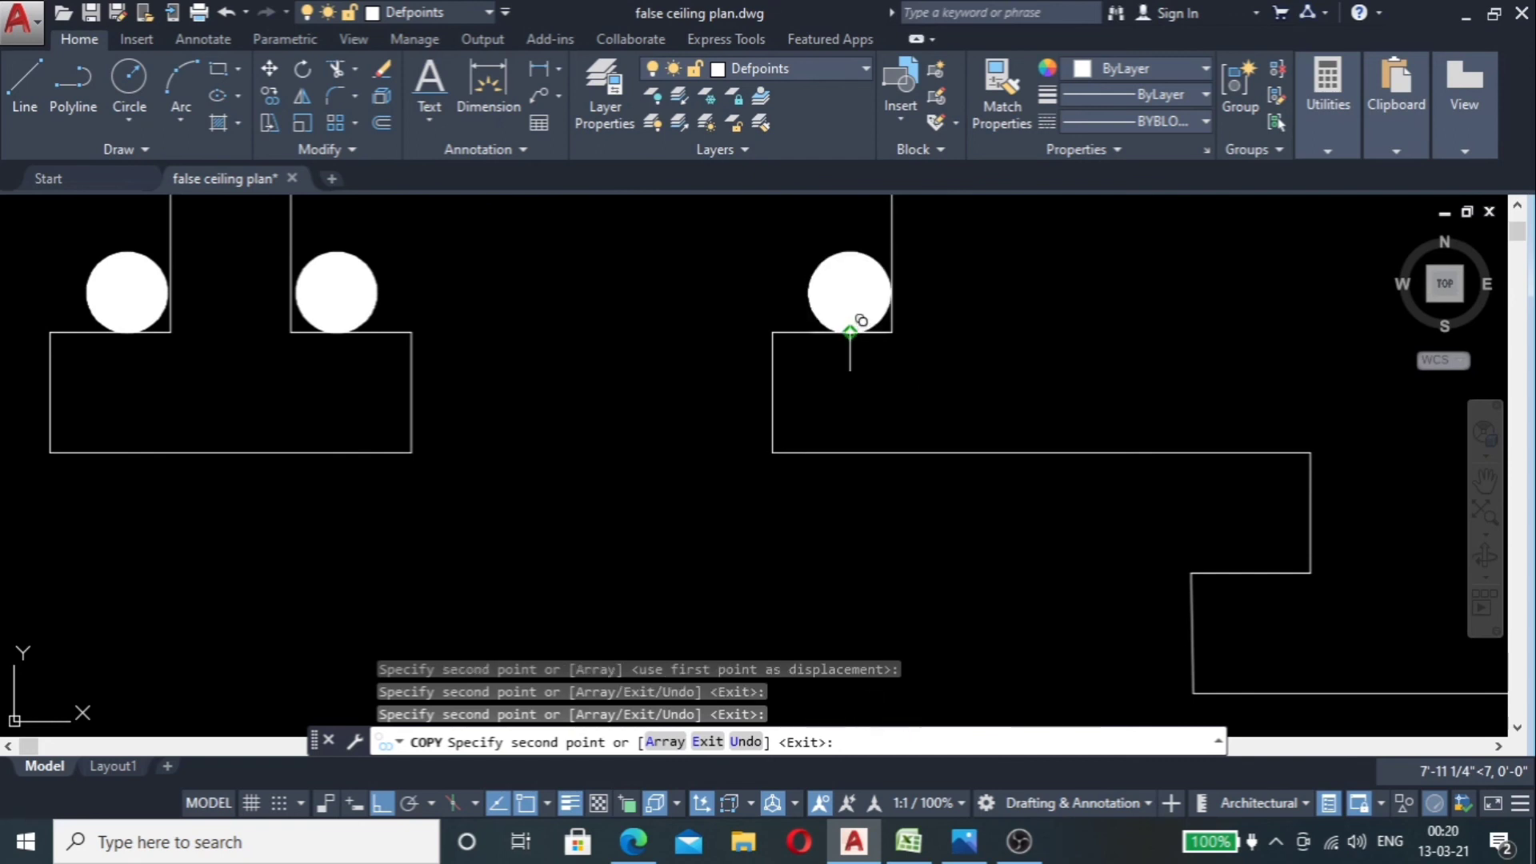
scroll(851, 328, "down", 3)
scroll(948, 454, "up", 3)
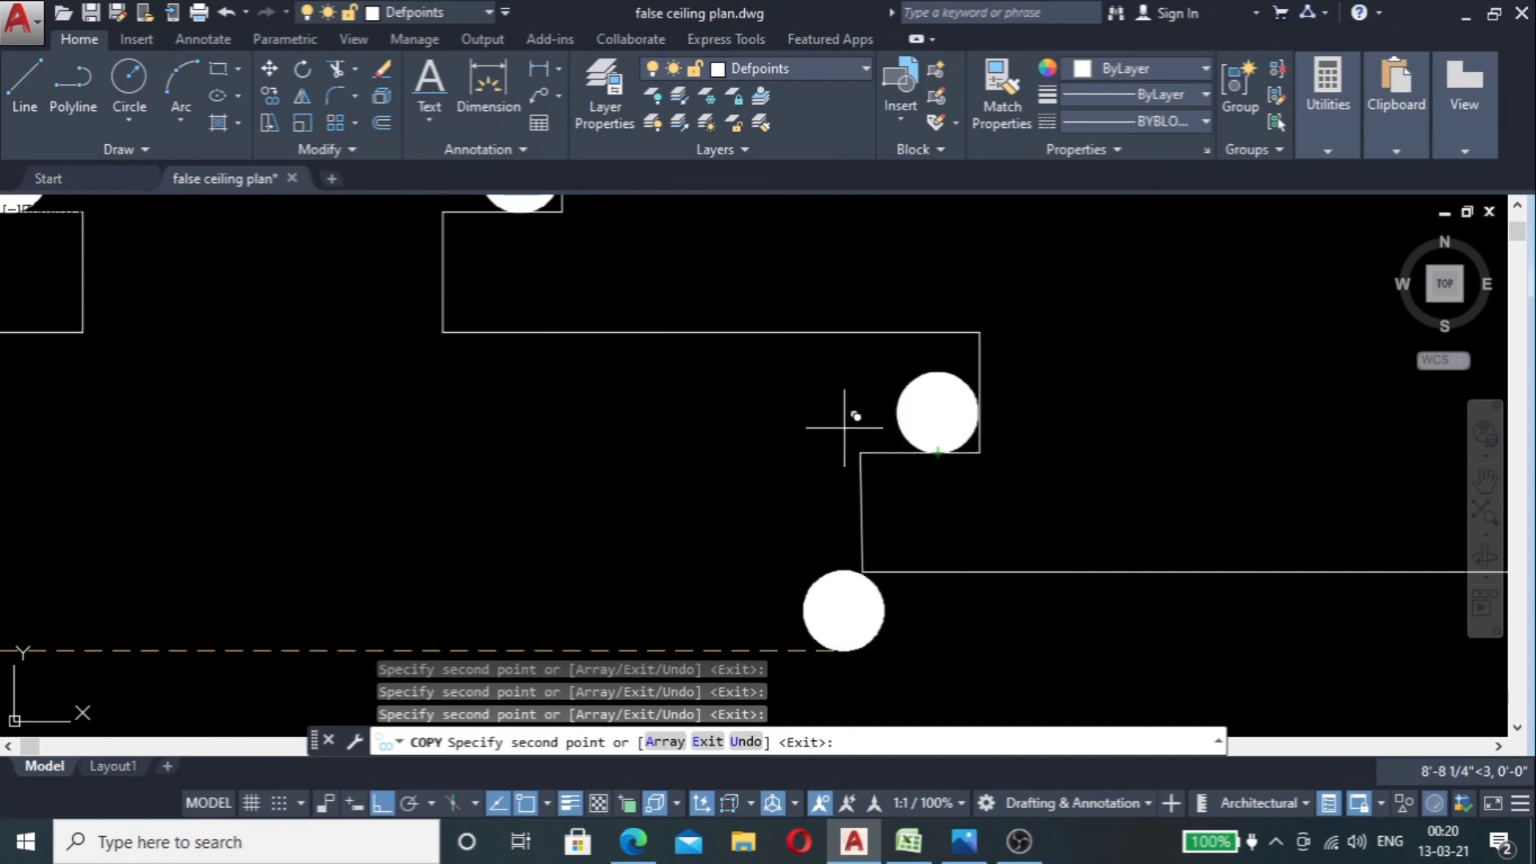
scroll(800, 408, "down", 4)
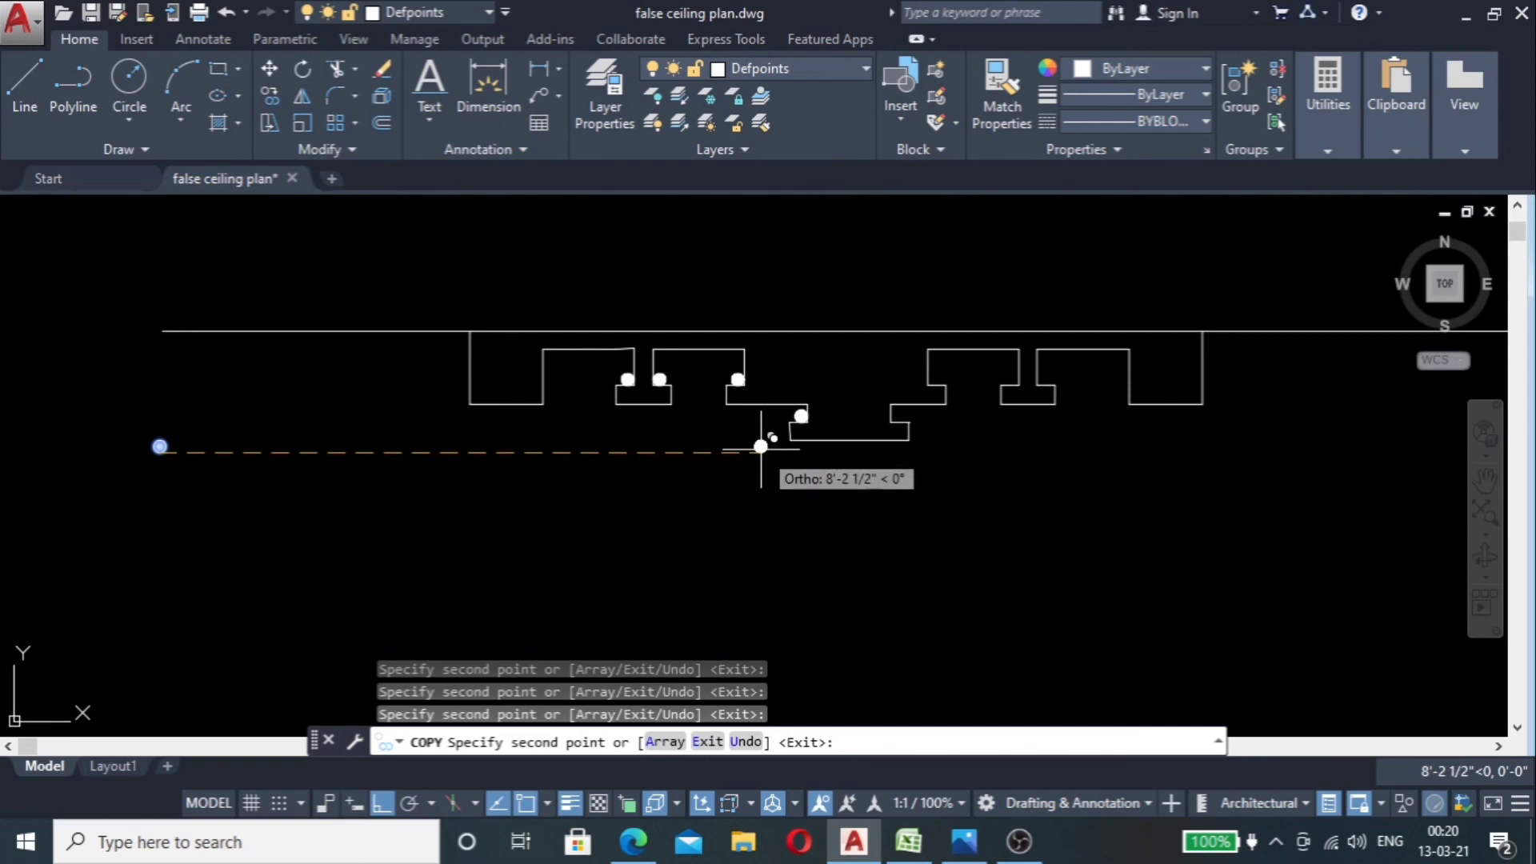
key("Escape")
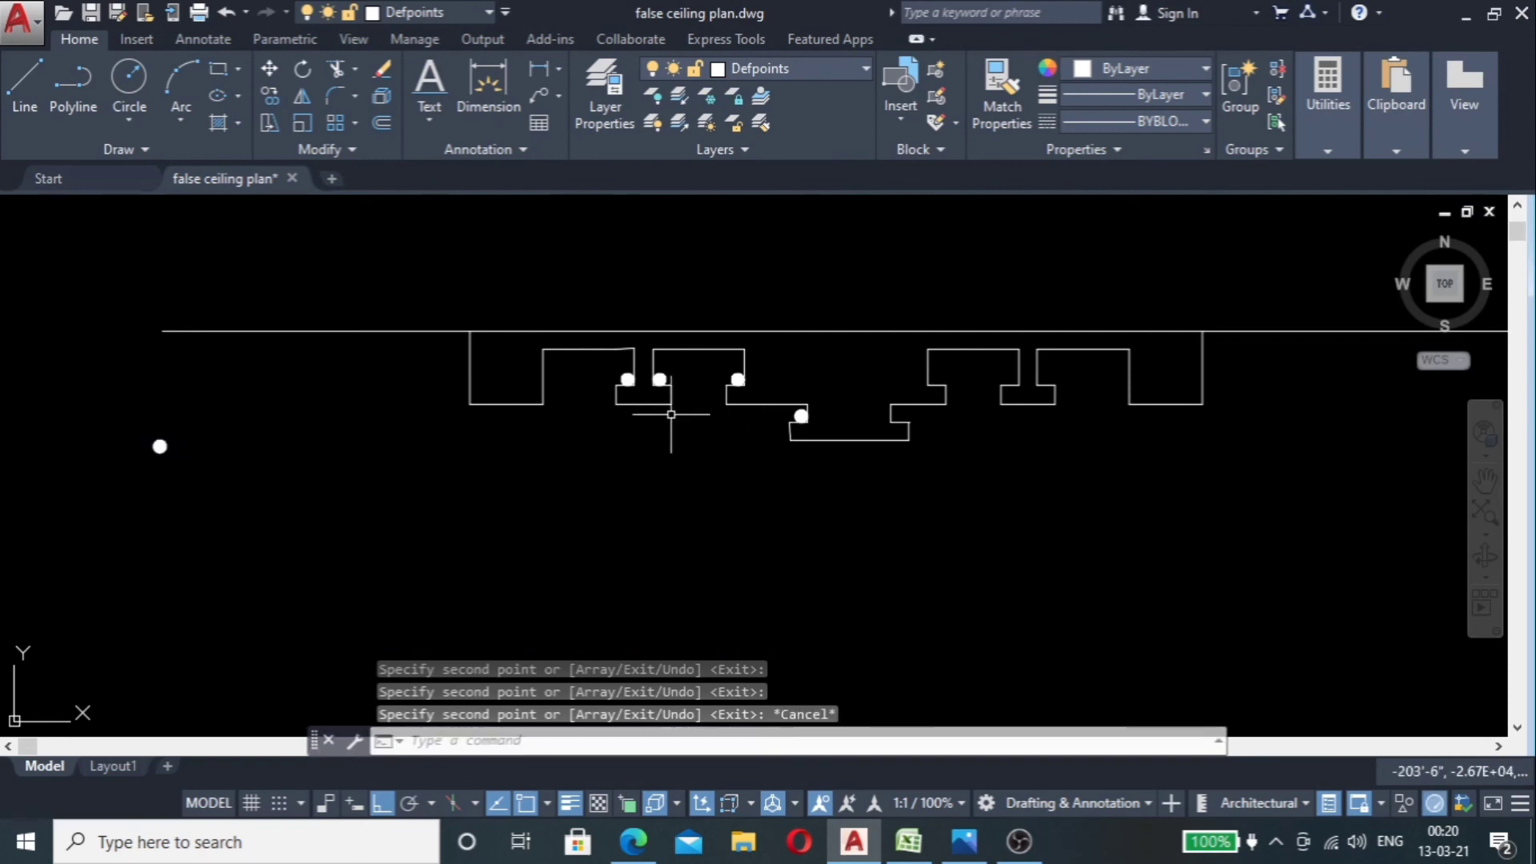
Step: Try to mirror all four filled circles about a vertical line through the midpoint of the circular panel's bottom edge
scroll(640, 384, "up", 6)
left_click(558, 262)
left_click(512, 317)
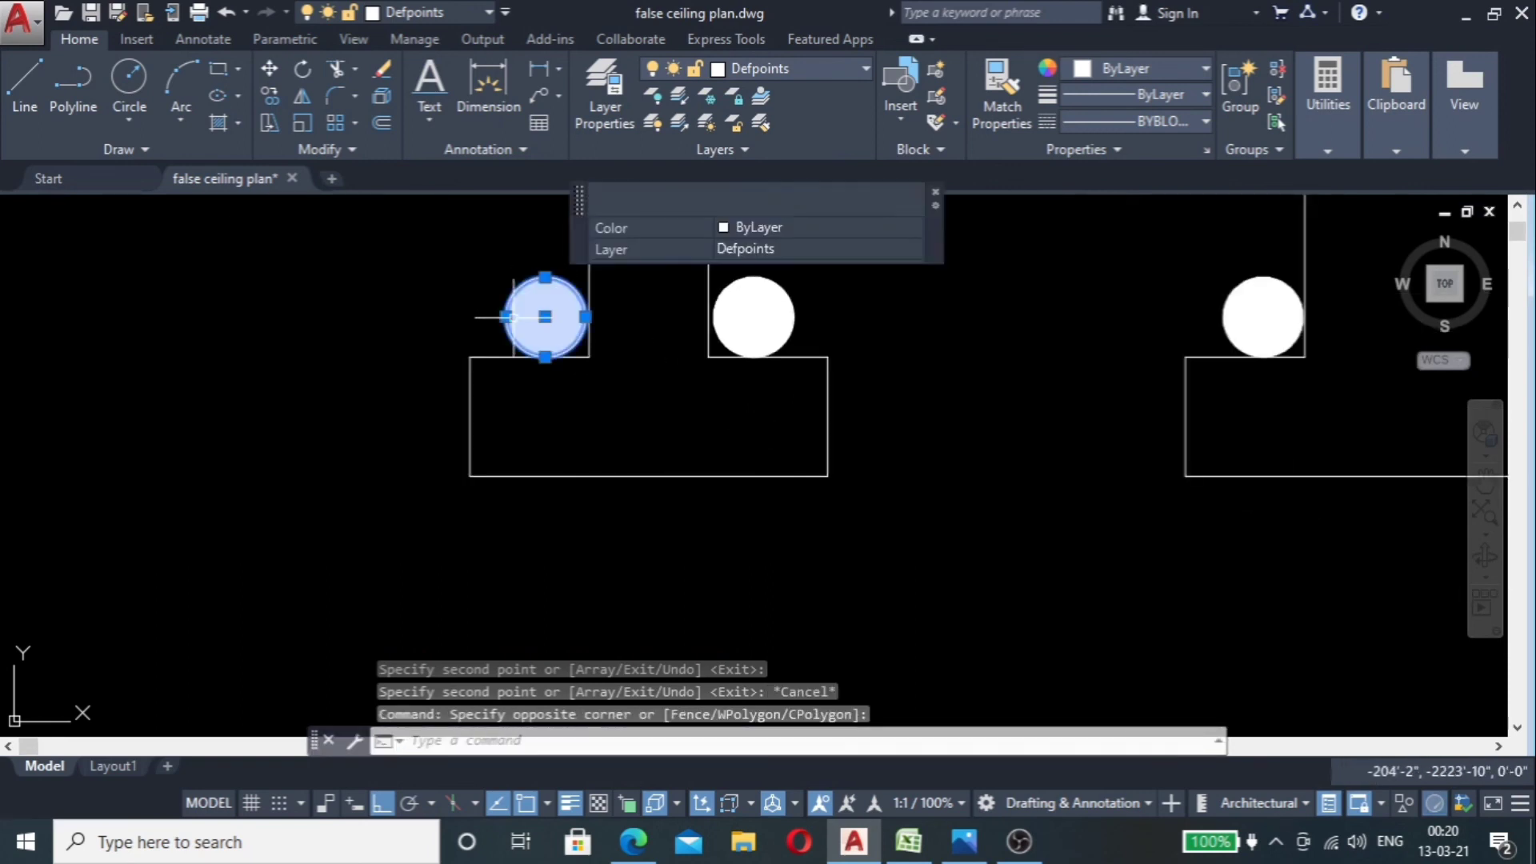
left_click(823, 269)
left_click(746, 315)
scroll(622, 328, "down", 2)
scroll(622, 328, "down", 5)
scroll(752, 339, "up", 9)
scroll(660, 293, "down", 4)
left_click(744, 247)
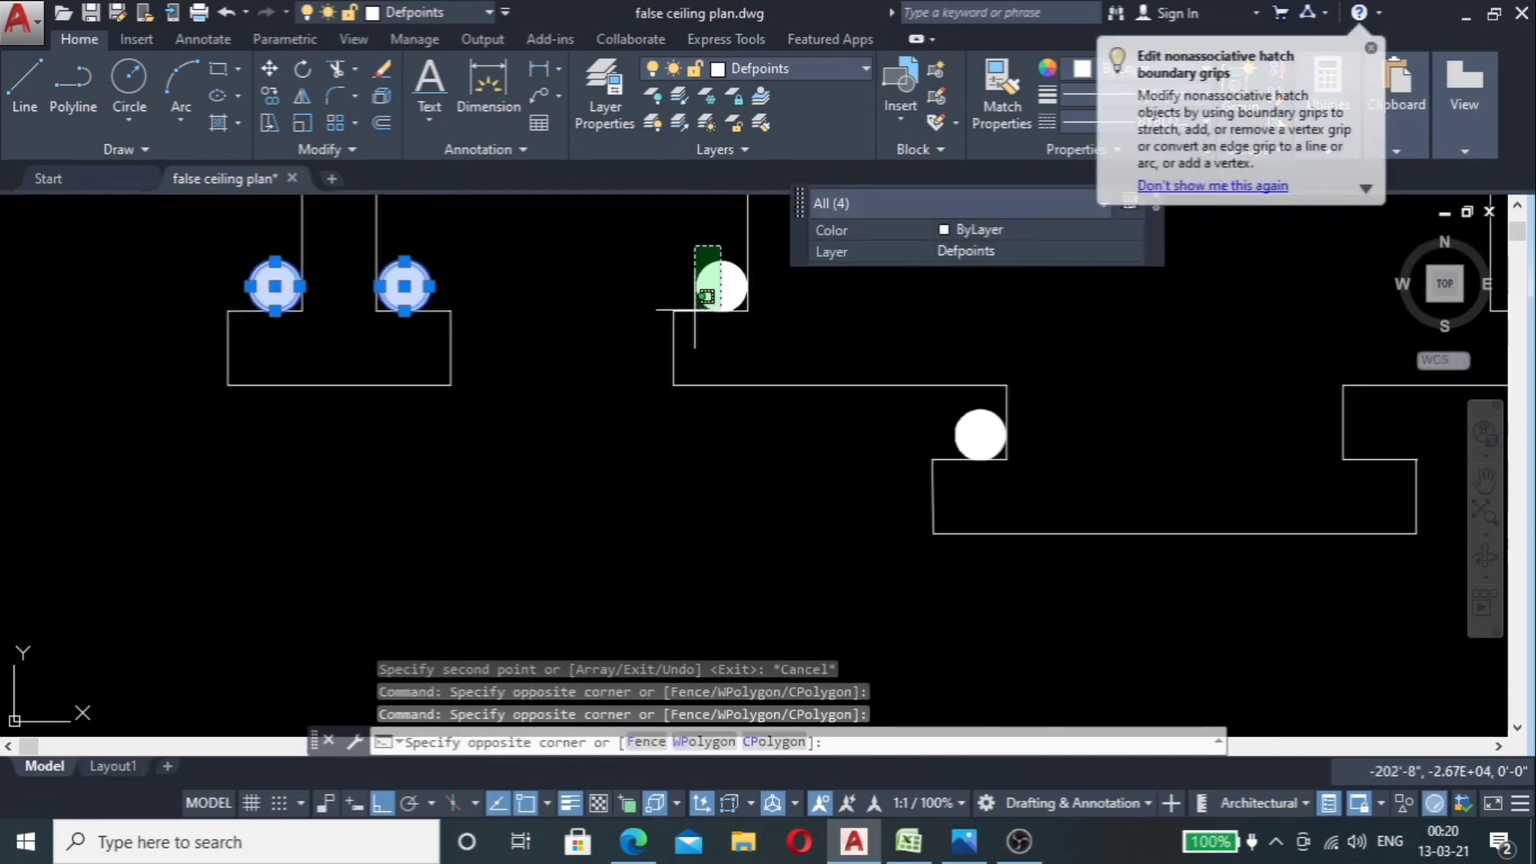
left_click(674, 308)
scroll(992, 416, "up", 4)
left_click(926, 359)
left_click(883, 446)
scroll(719, 412, "down", 4)
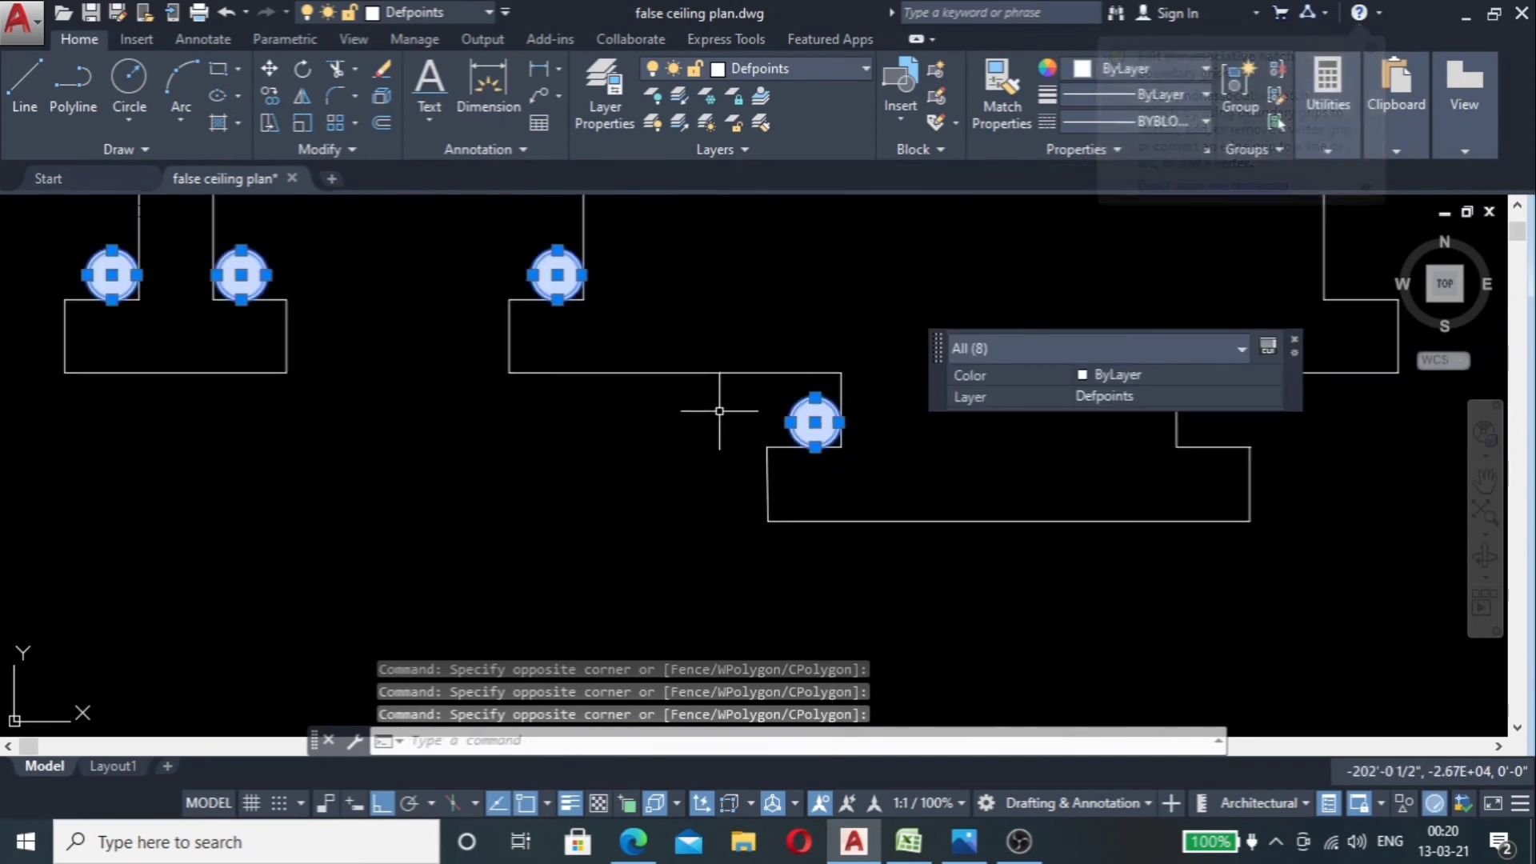
type("mi")
key("Return")
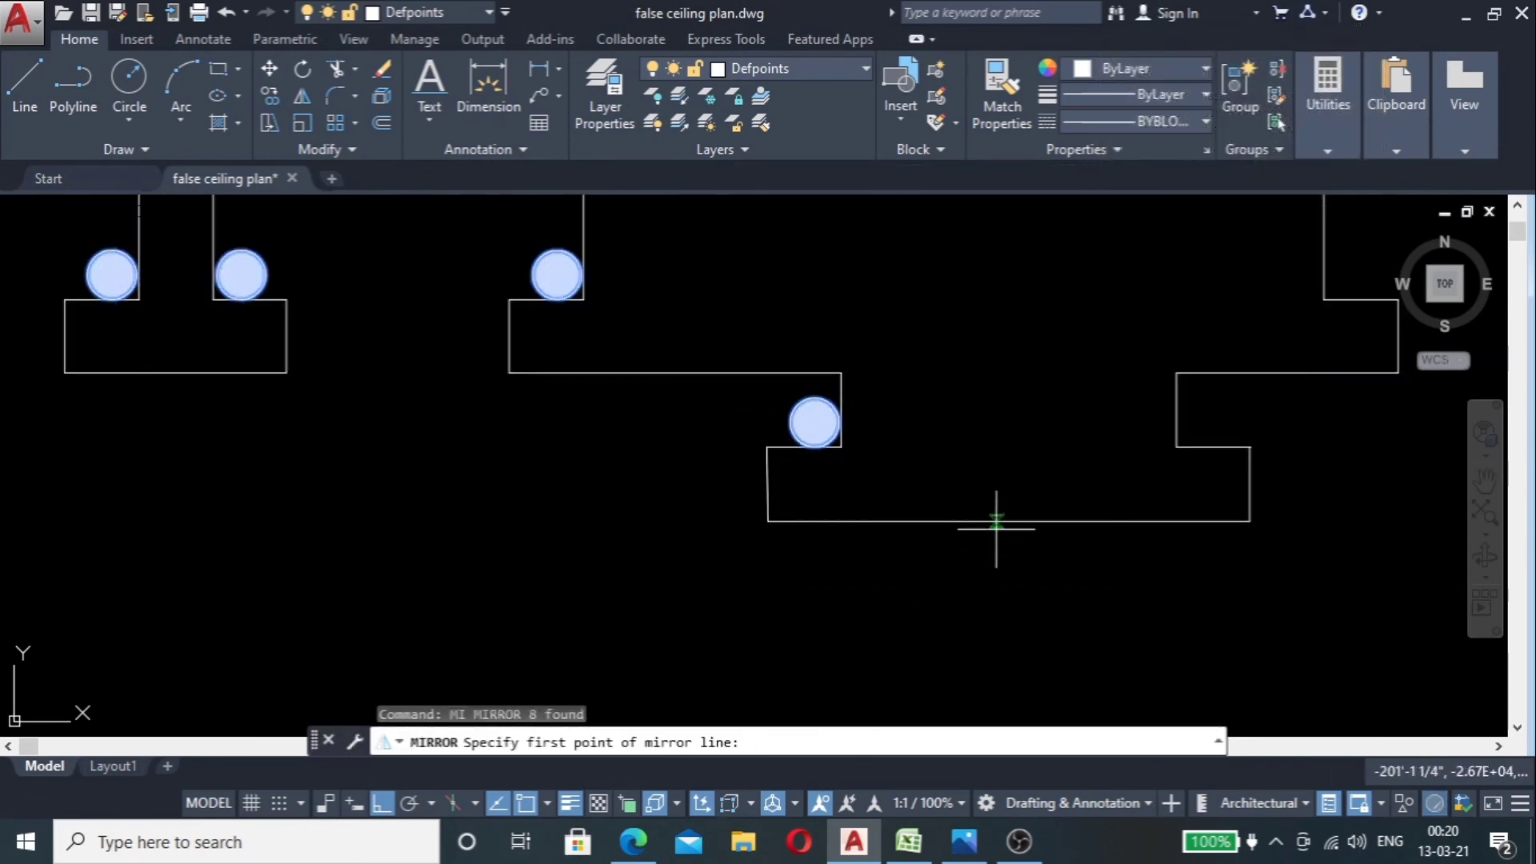
left_click(1009, 522)
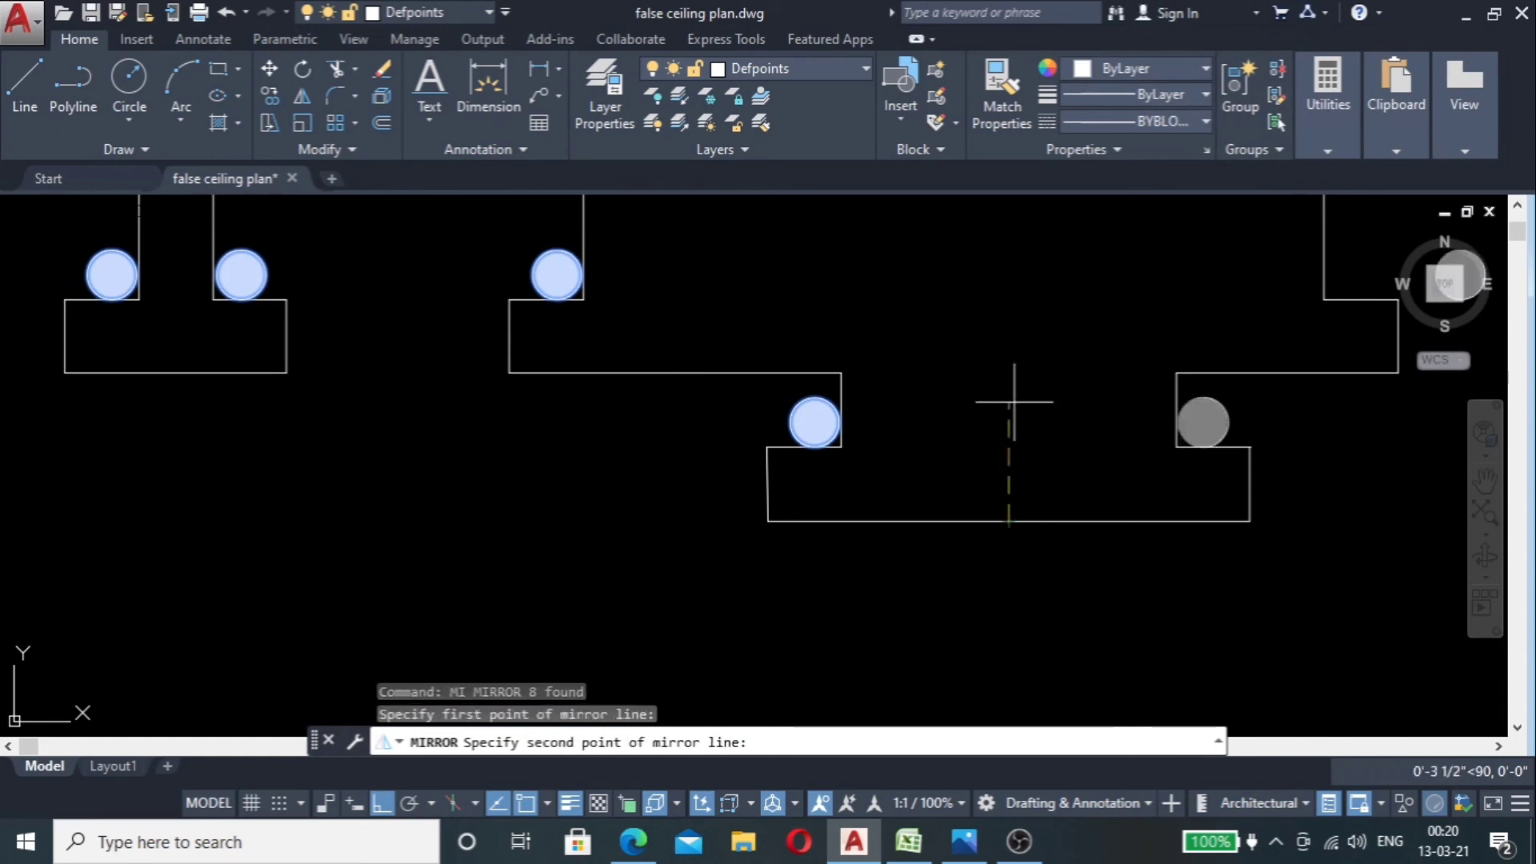
left_click(994, 343)
scroll(840, 449, "down", 5)
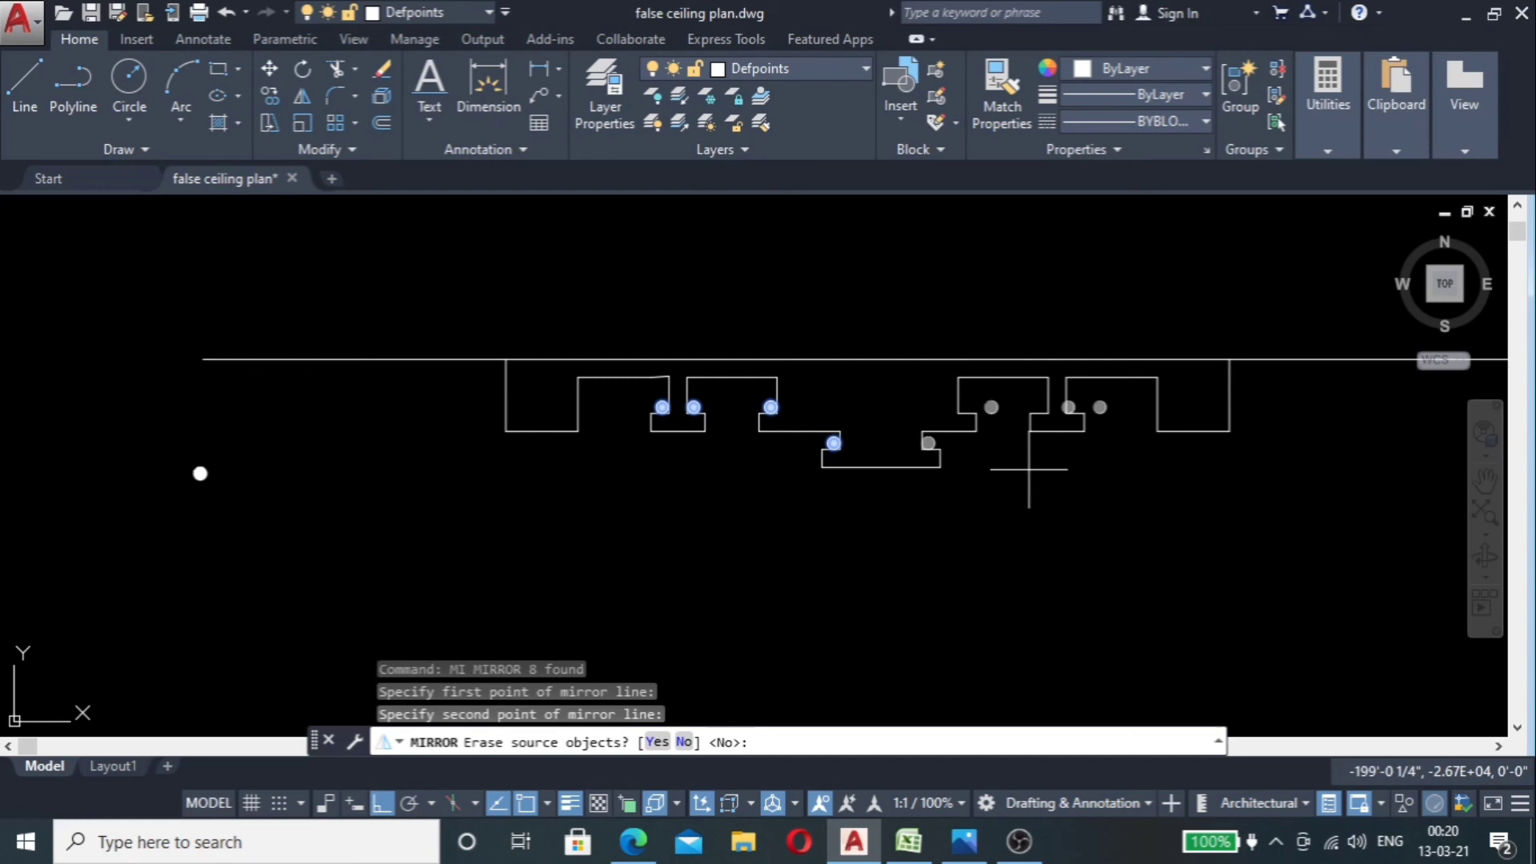
scroll(962, 452, "up", 4)
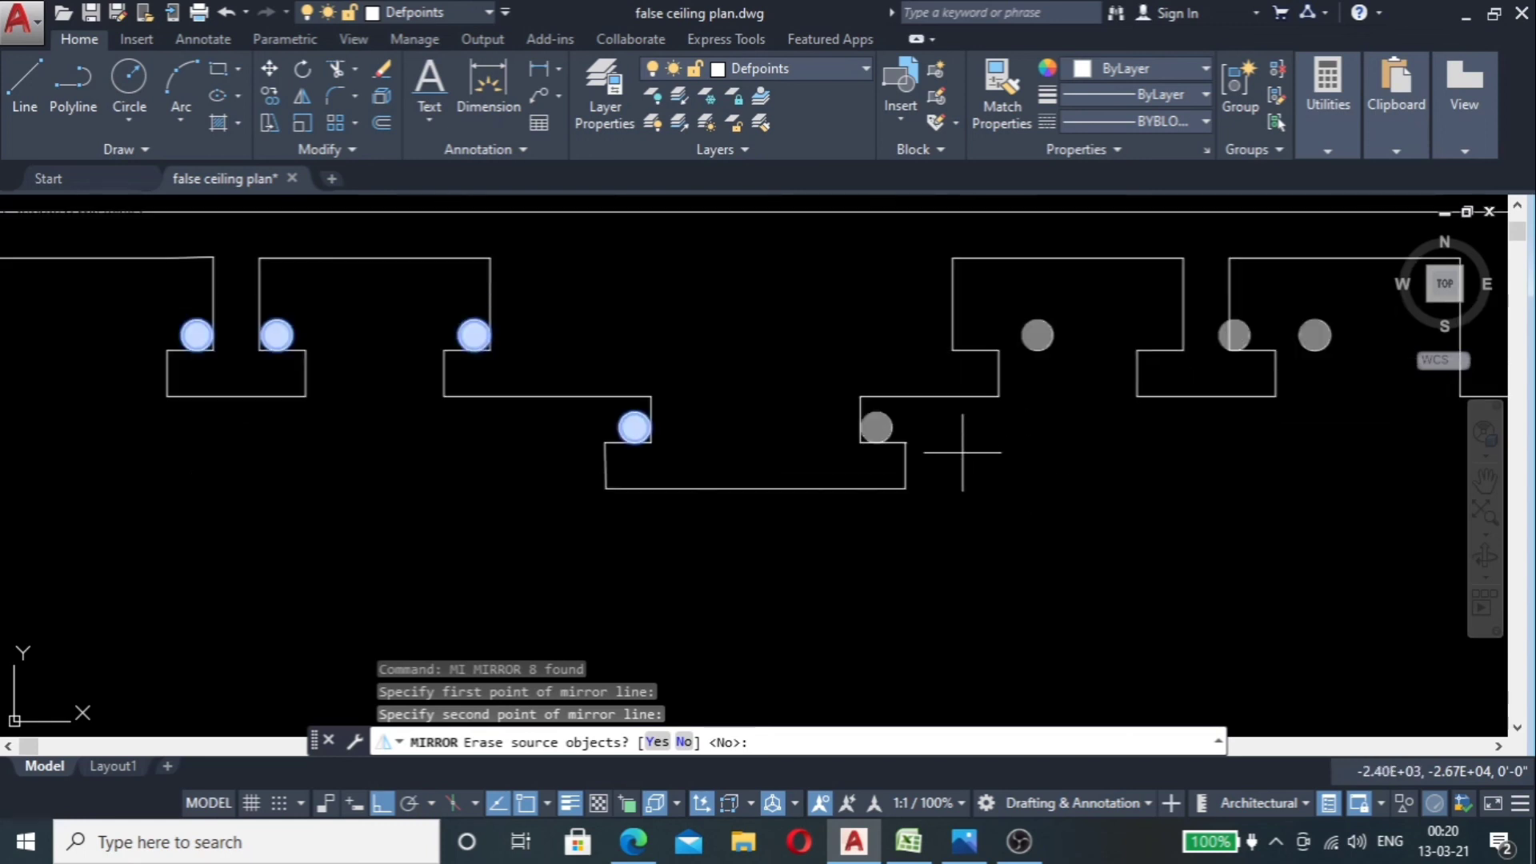
scroll(962, 452, "down", 4)
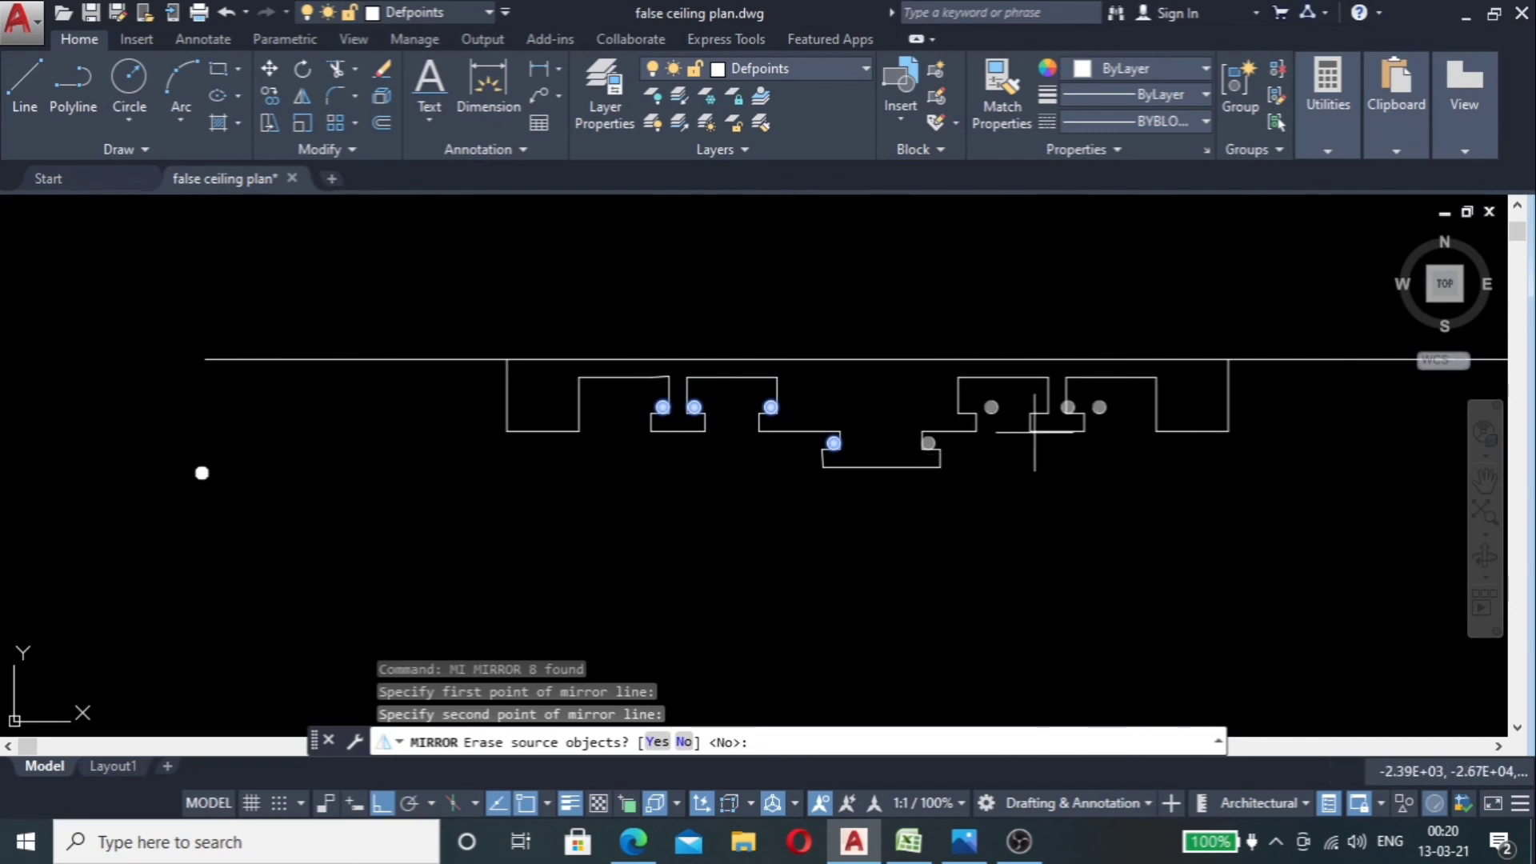
scroll(1031, 433, "up", 4)
scroll(1035, 432, "up", 4)
scroll(1034, 432, "down", 6)
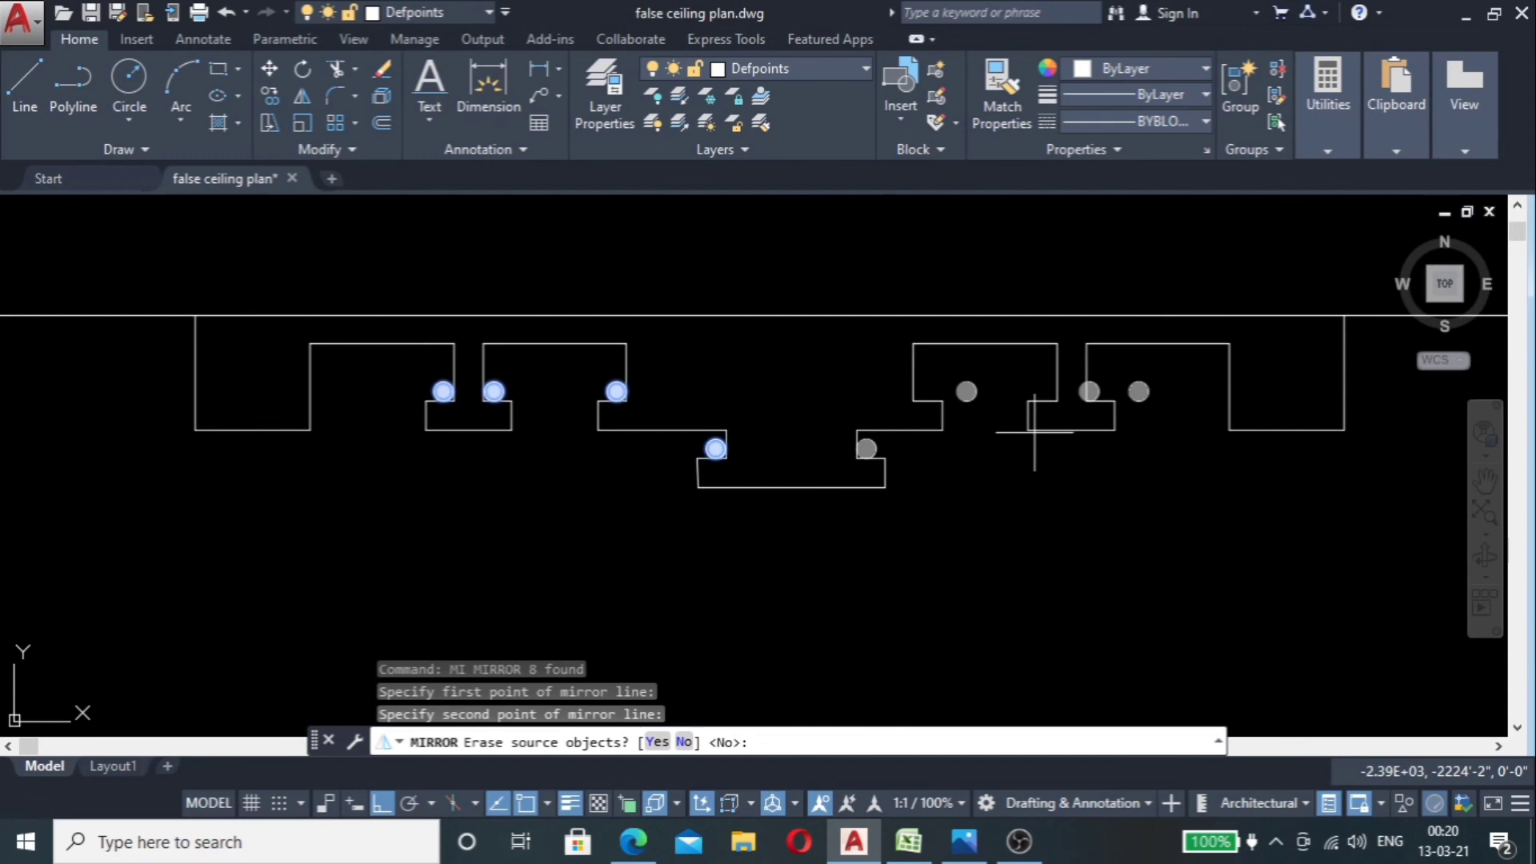
scroll(1029, 434, "down", 2)
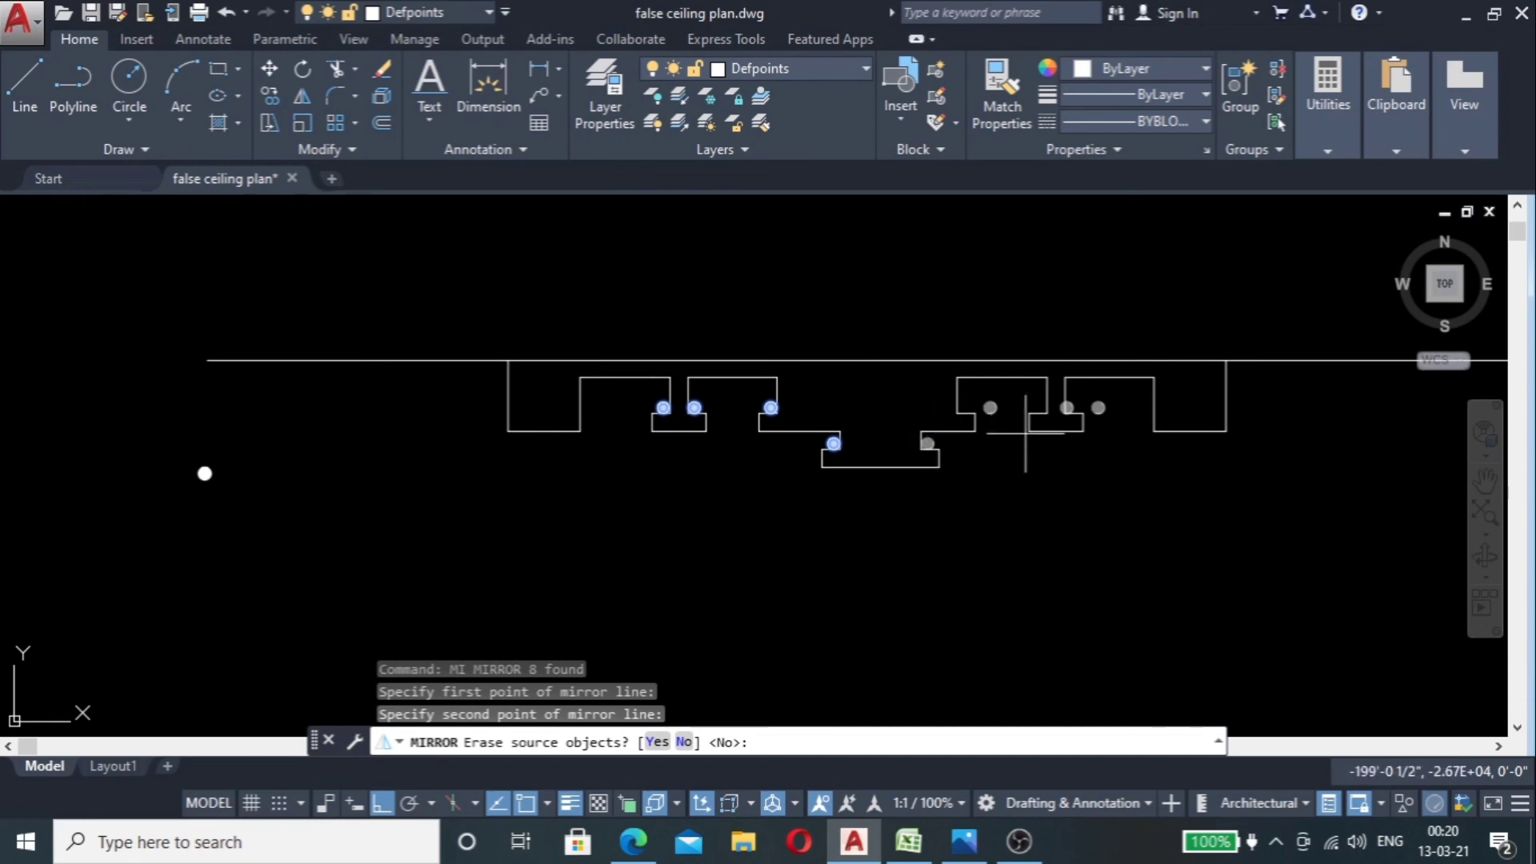
key("Escape")
Step: Mirror the filled circle on the circular panel's left ledge onto its right ledge about the panel's vertical centre line, keeping the original
scroll(818, 443, "up", 4)
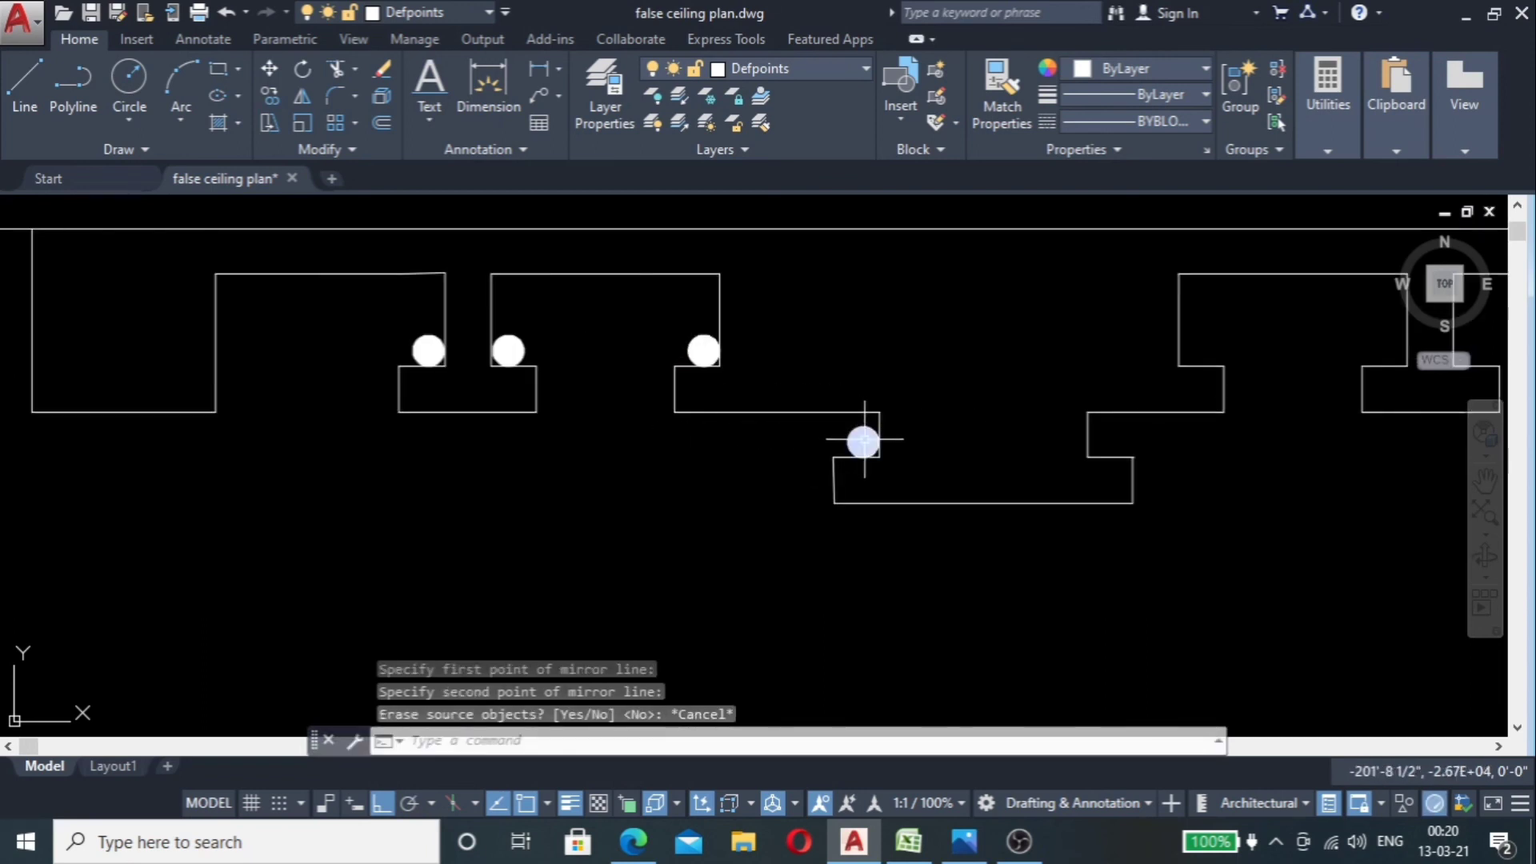
scroll(668, 352, "down", 4)
scroll(724, 385, "up", 4)
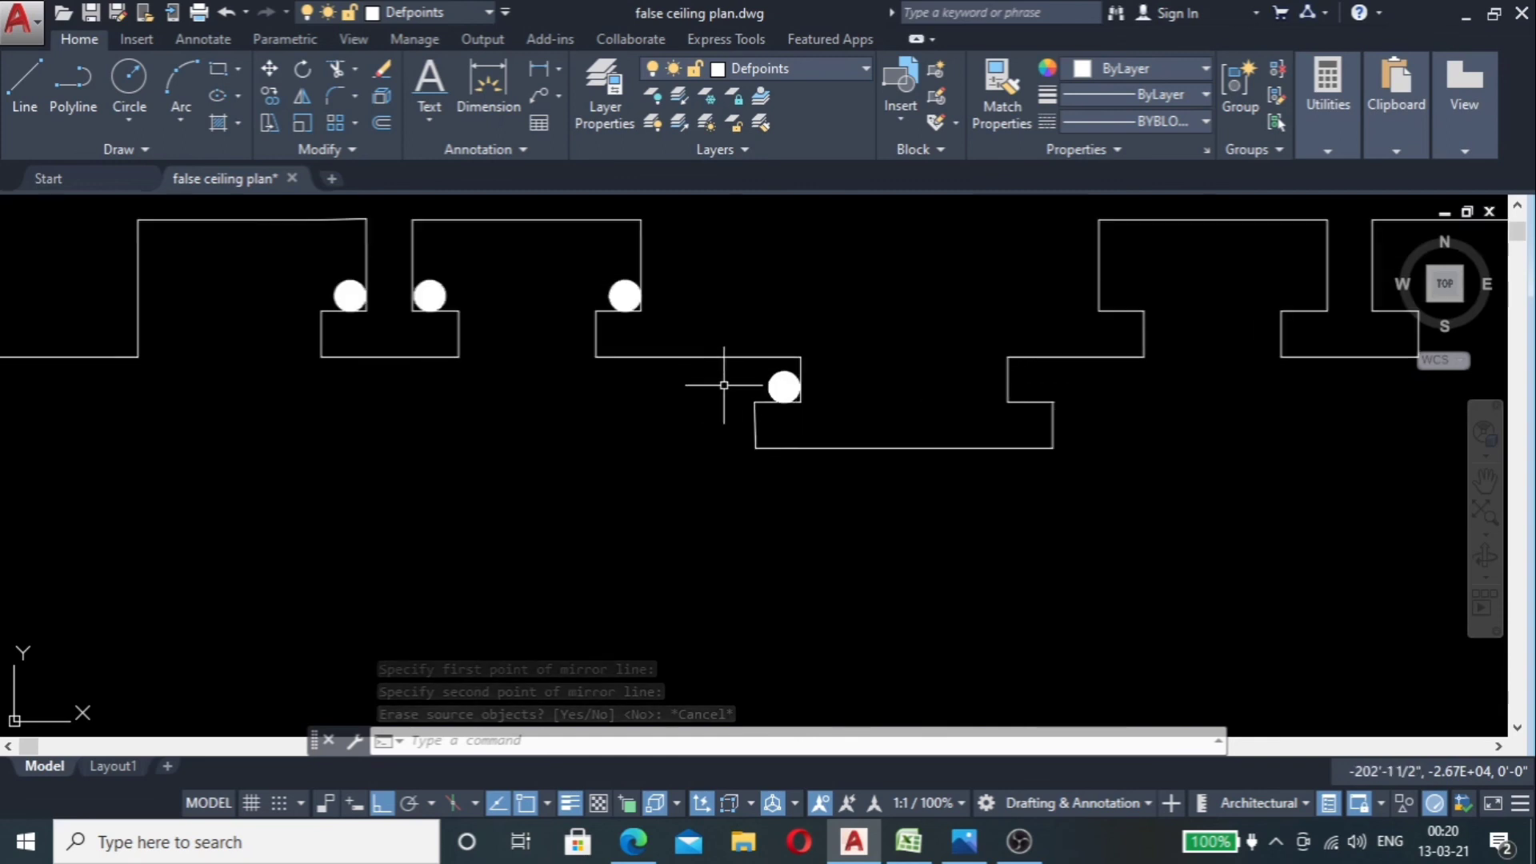
scroll(786, 374, "up", 5)
left_click(796, 328)
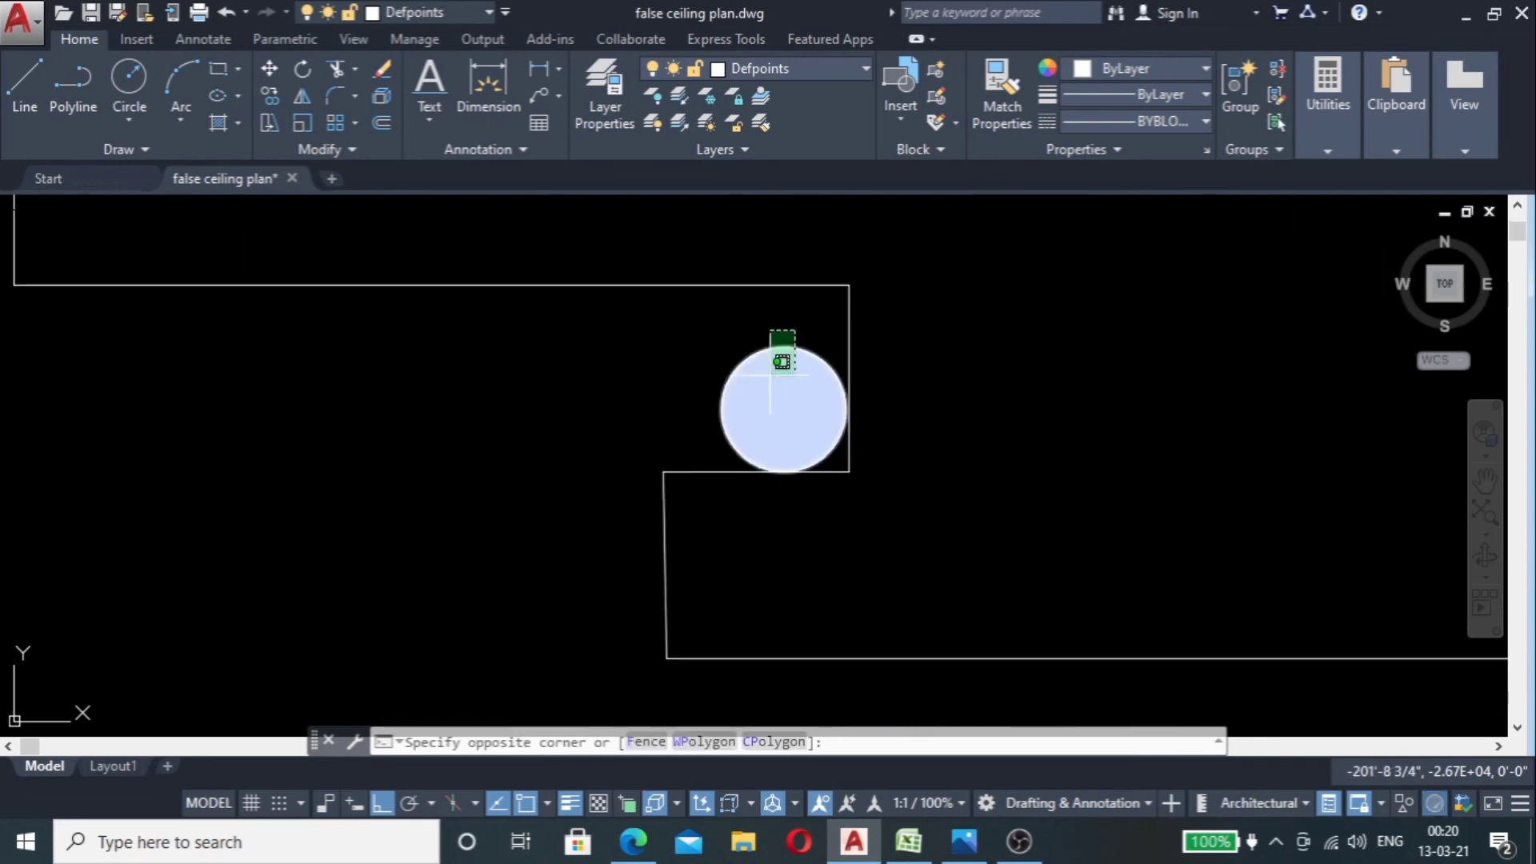
left_click(769, 373)
type("mi")
key("Return")
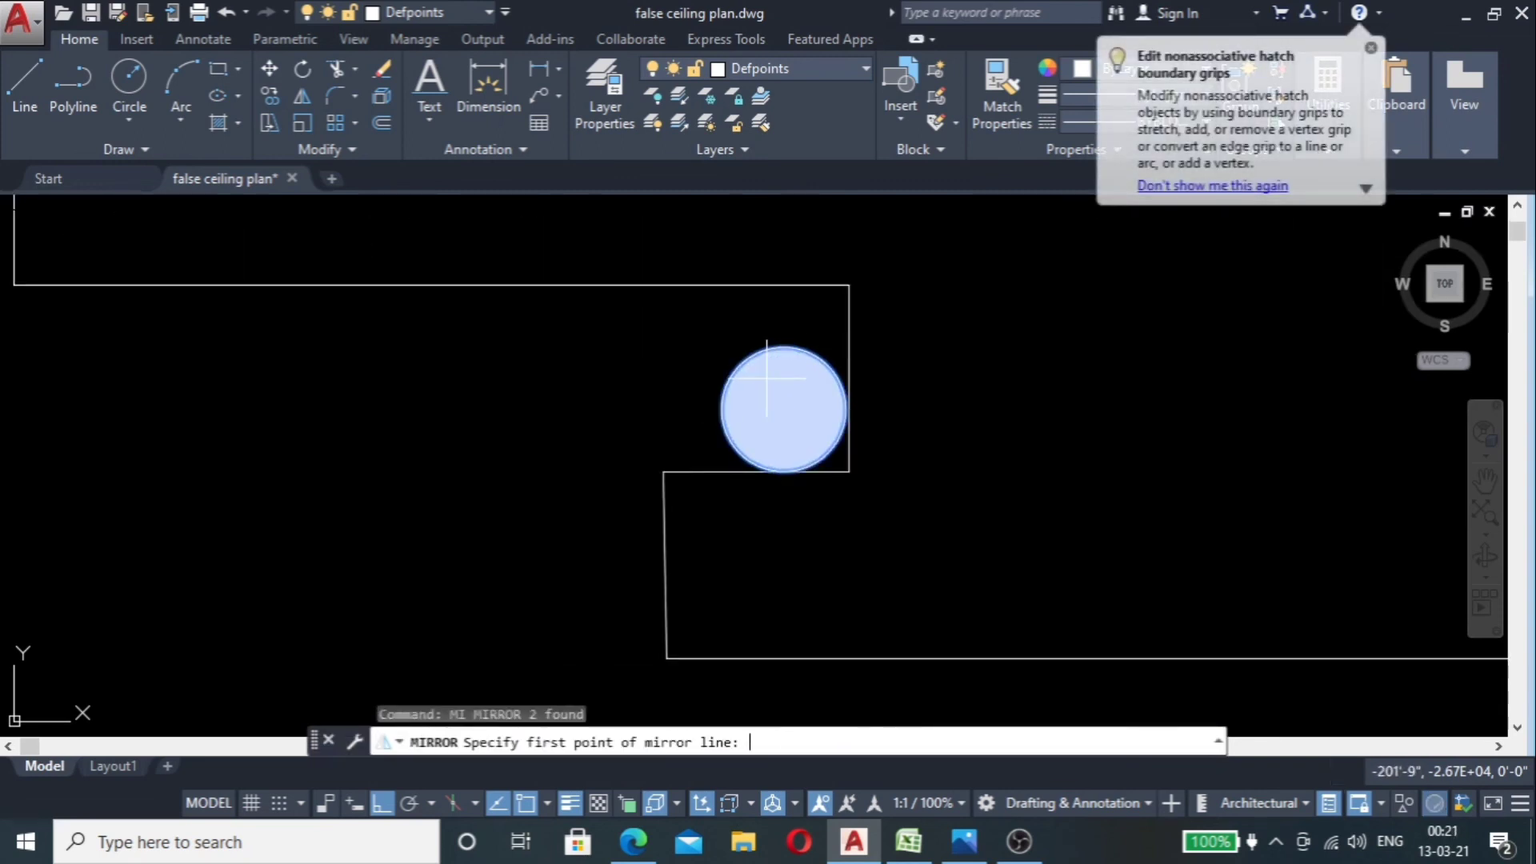
scroll(766, 376, "down", 4)
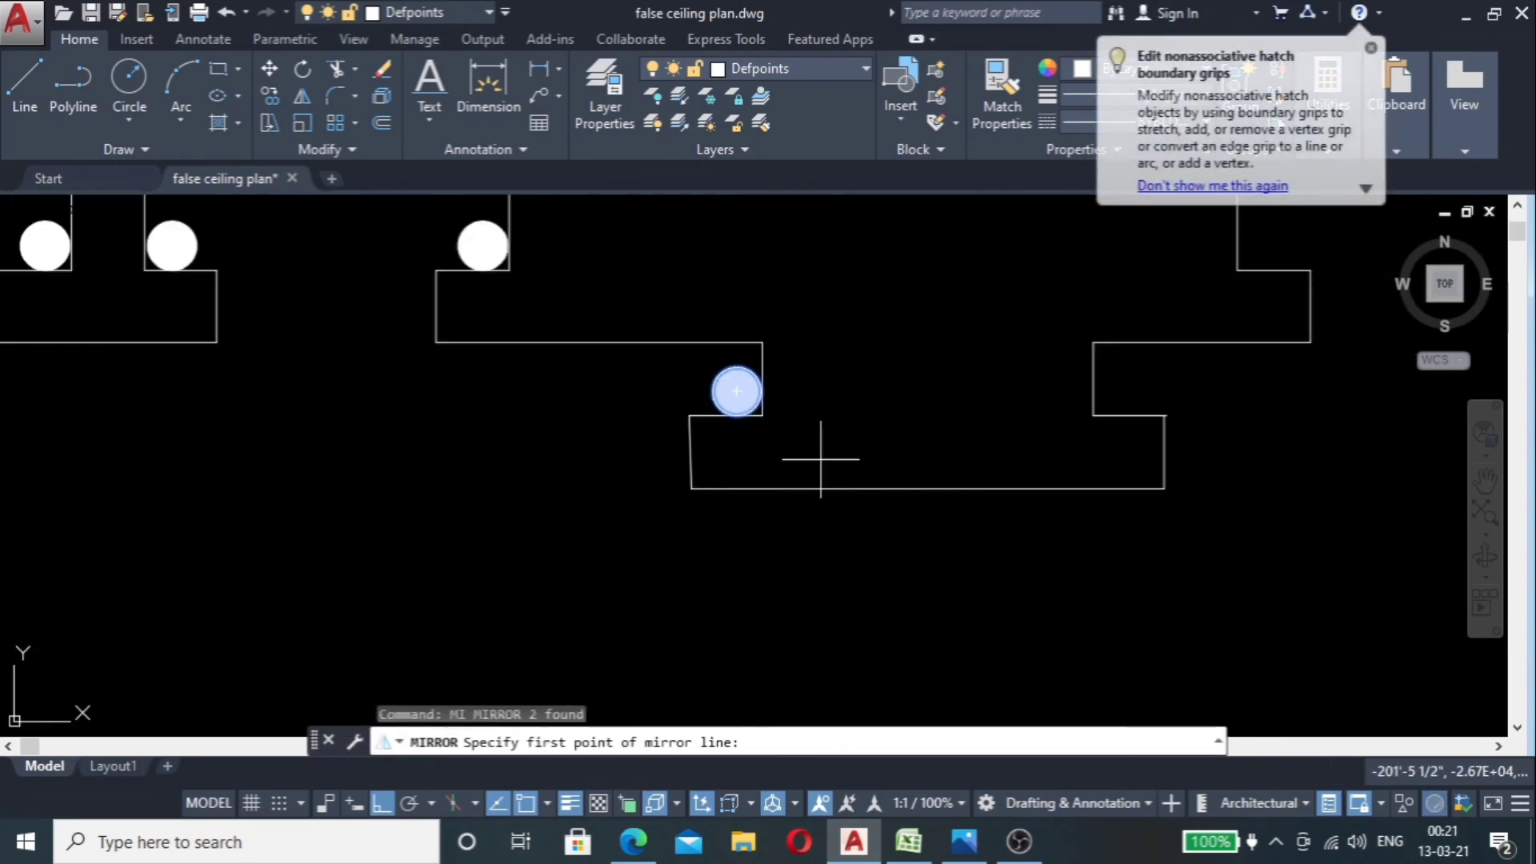
left_click(918, 489)
left_click(912, 298)
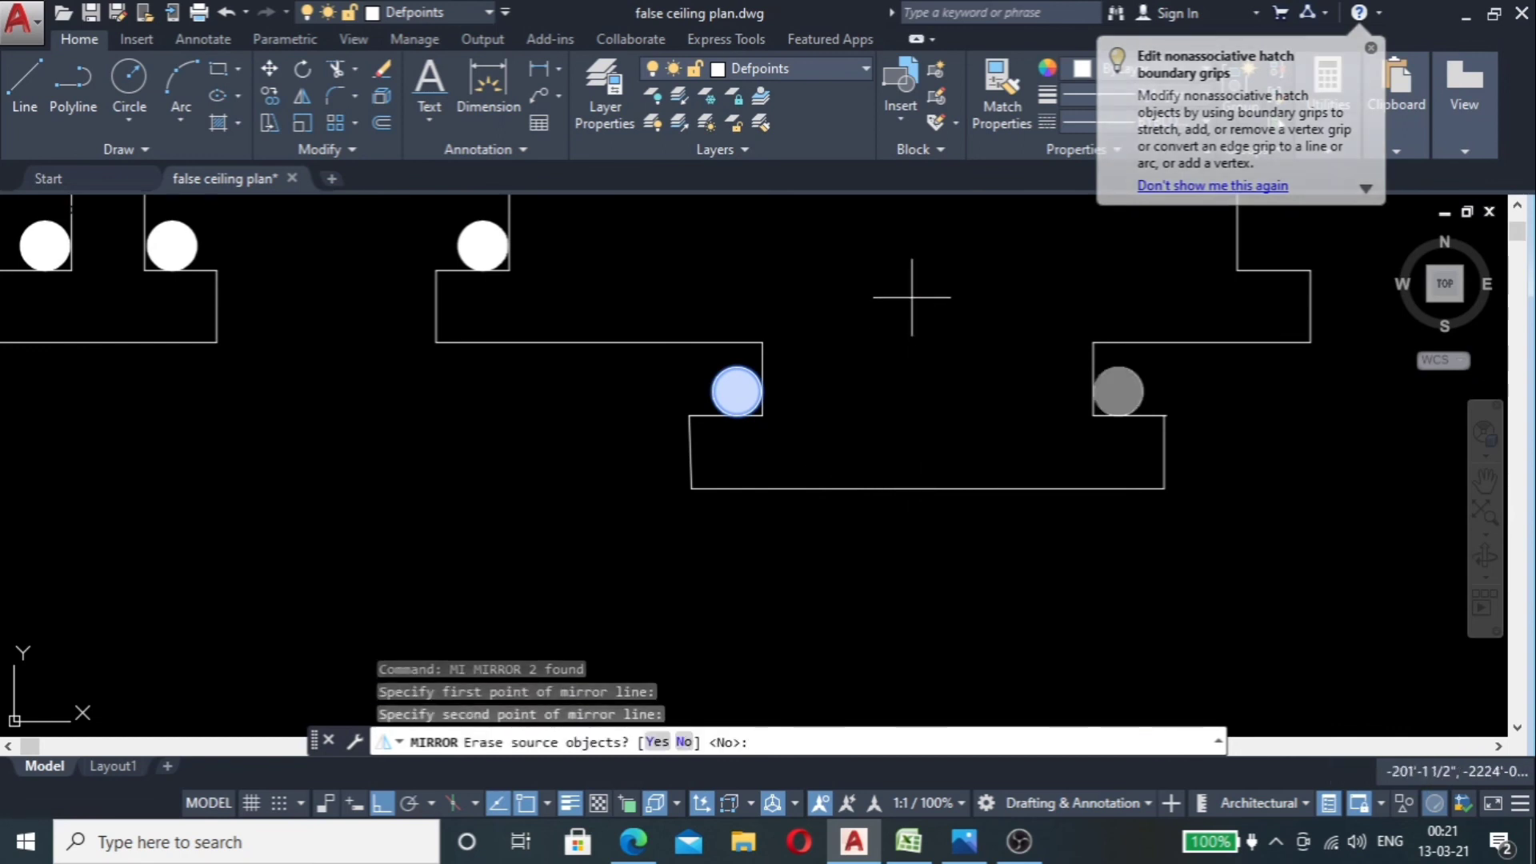
key("Return")
Step: Trim the long top ceiling line at both ends, using the section's two outermost vertical lines as cutting edges
scroll(859, 395, "down", 4)
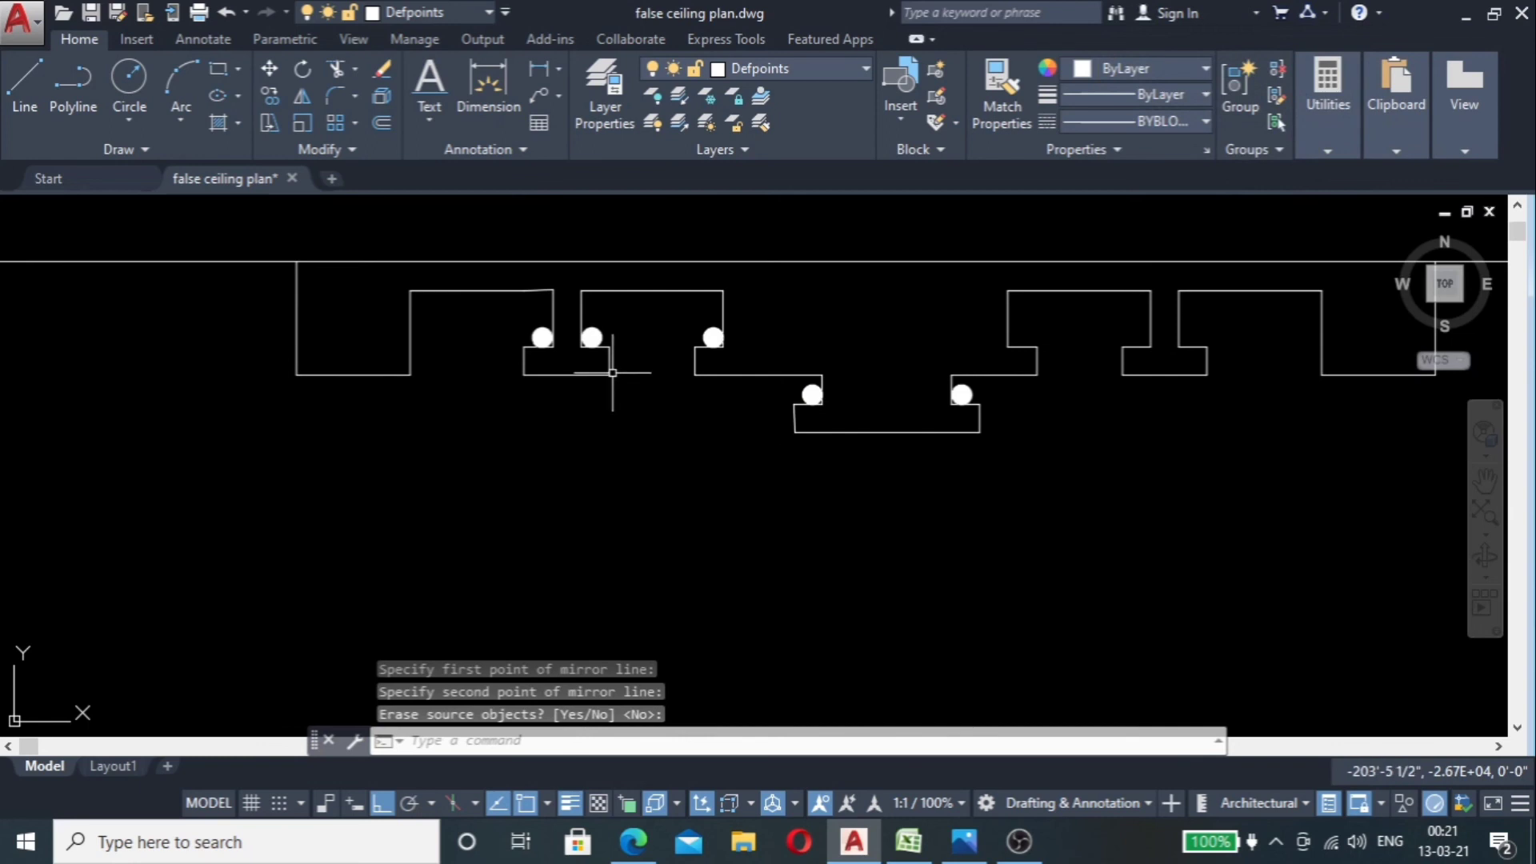
scroll(697, 300, "up", 4)
scroll(541, 401, "down", 5)
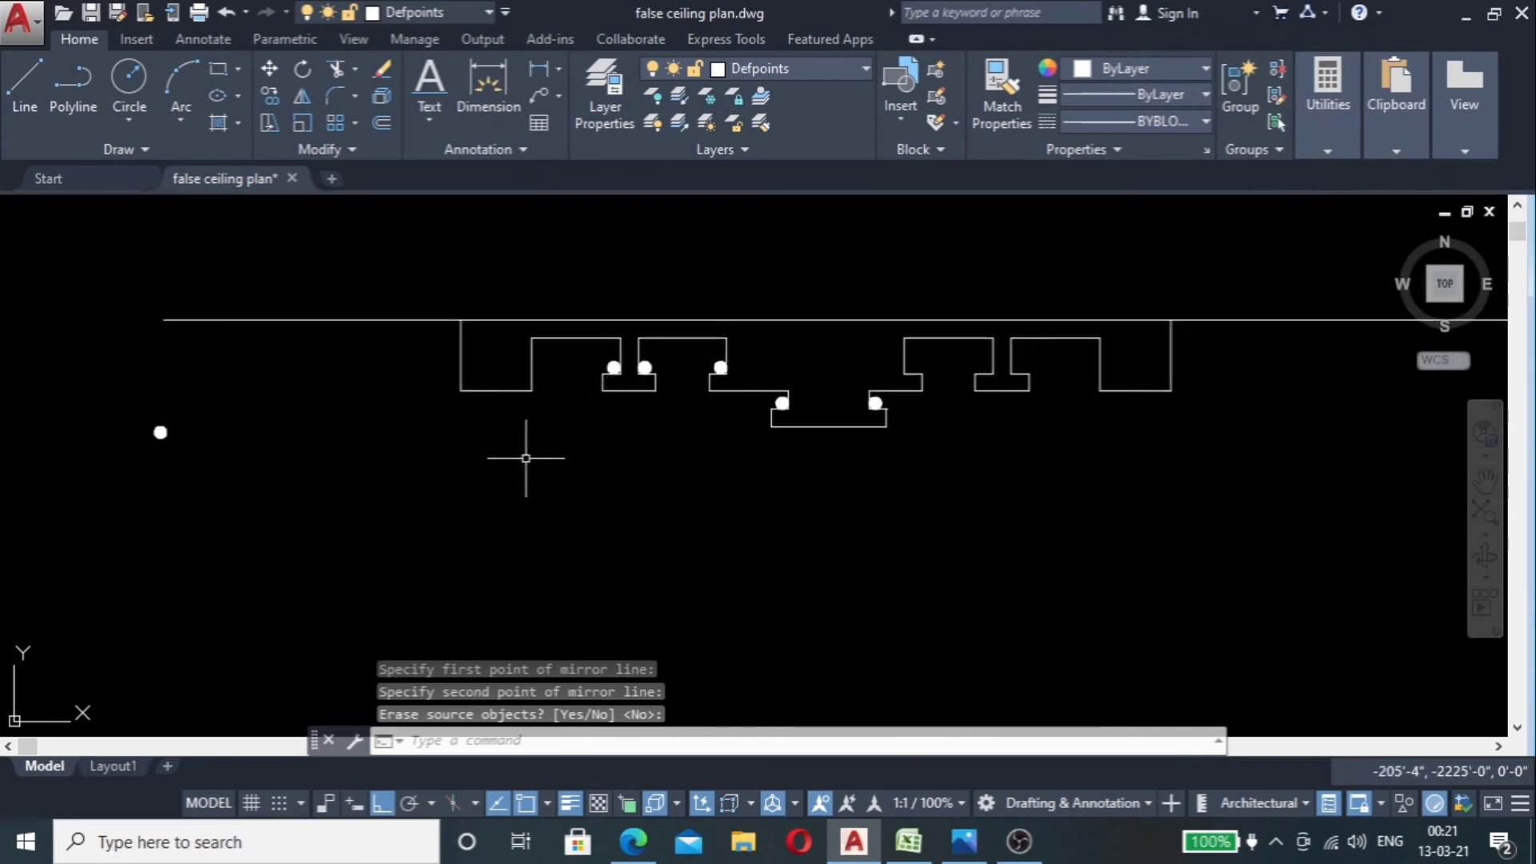
type("tr")
key("Return")
left_click(392, 308)
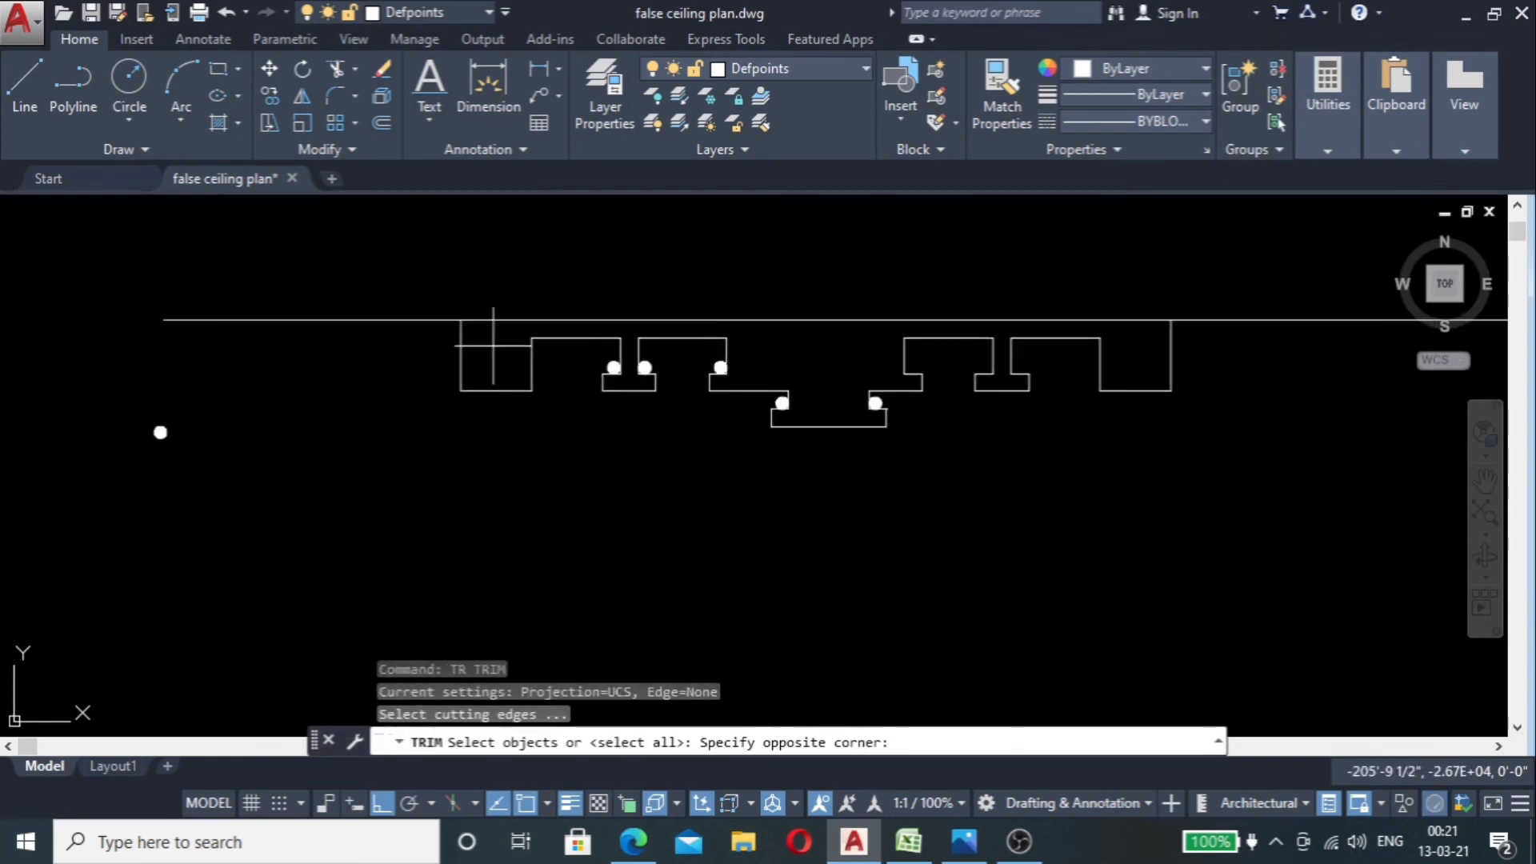
left_click(512, 412)
left_click(1242, 358)
left_click(1126, 366)
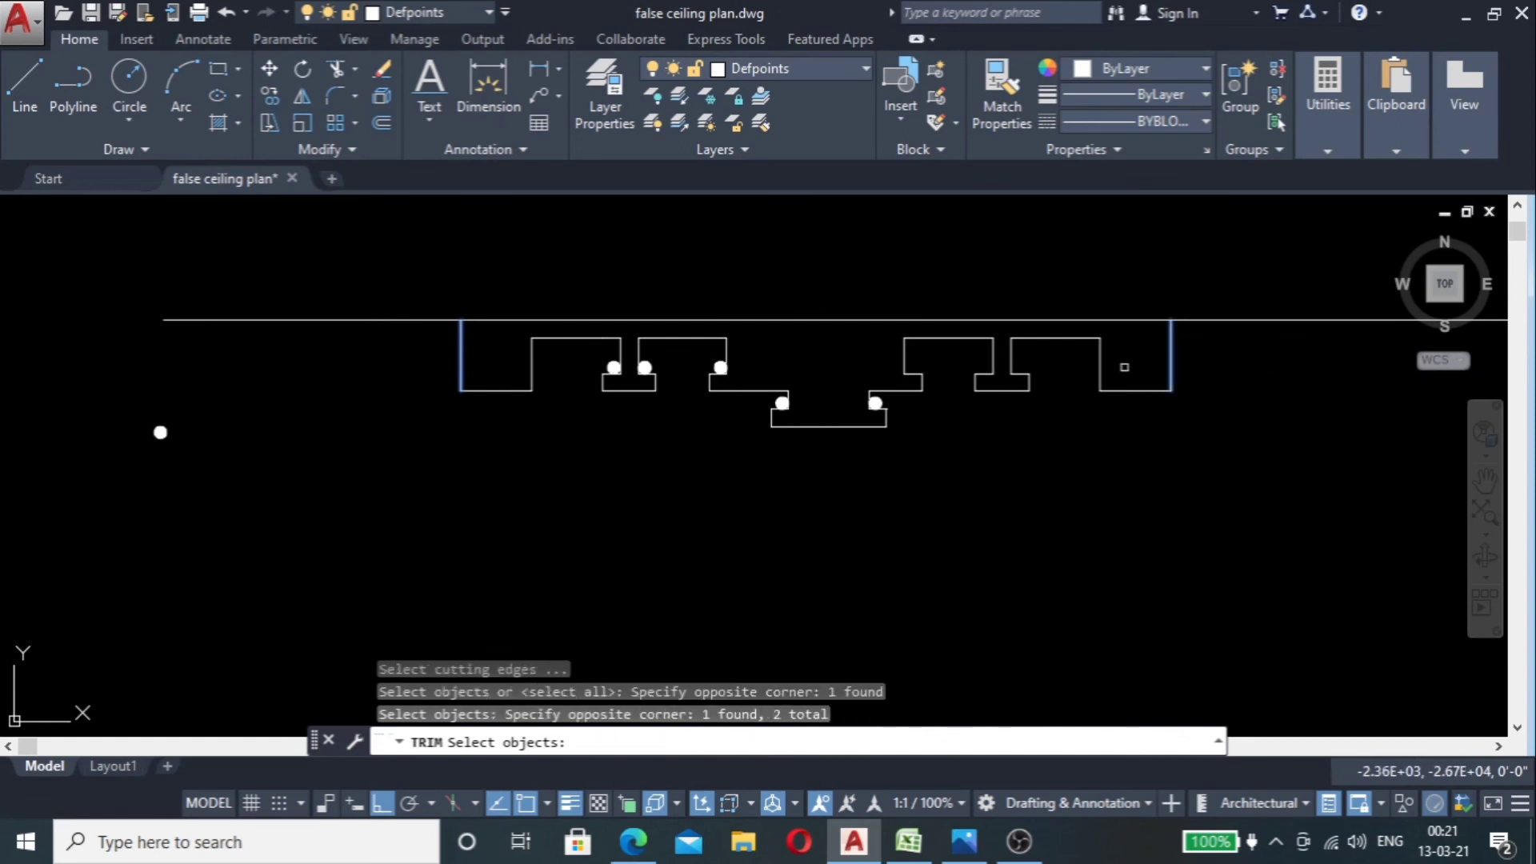
key("Return")
left_click(1265, 285)
left_click(1228, 401)
left_click(353, 260)
left_click(299, 396)
key("Escape")
Step: Mirror the outermost left filled circle about a vertical line through the top ceiling line's midpoint, keeping the original
scroll(584, 372, "up", 5)
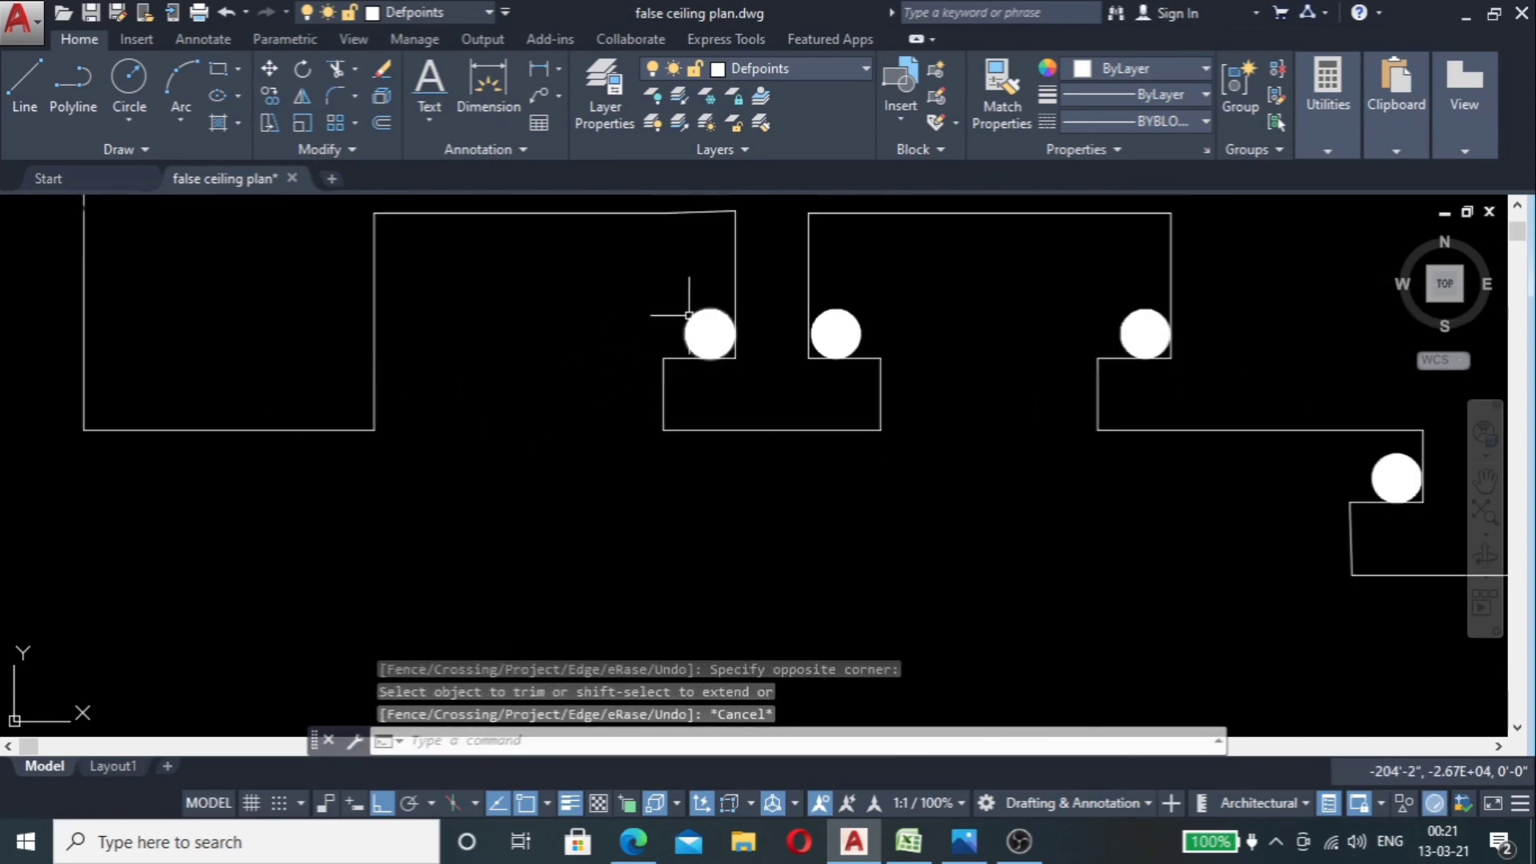
left_click(718, 289)
left_click(650, 323)
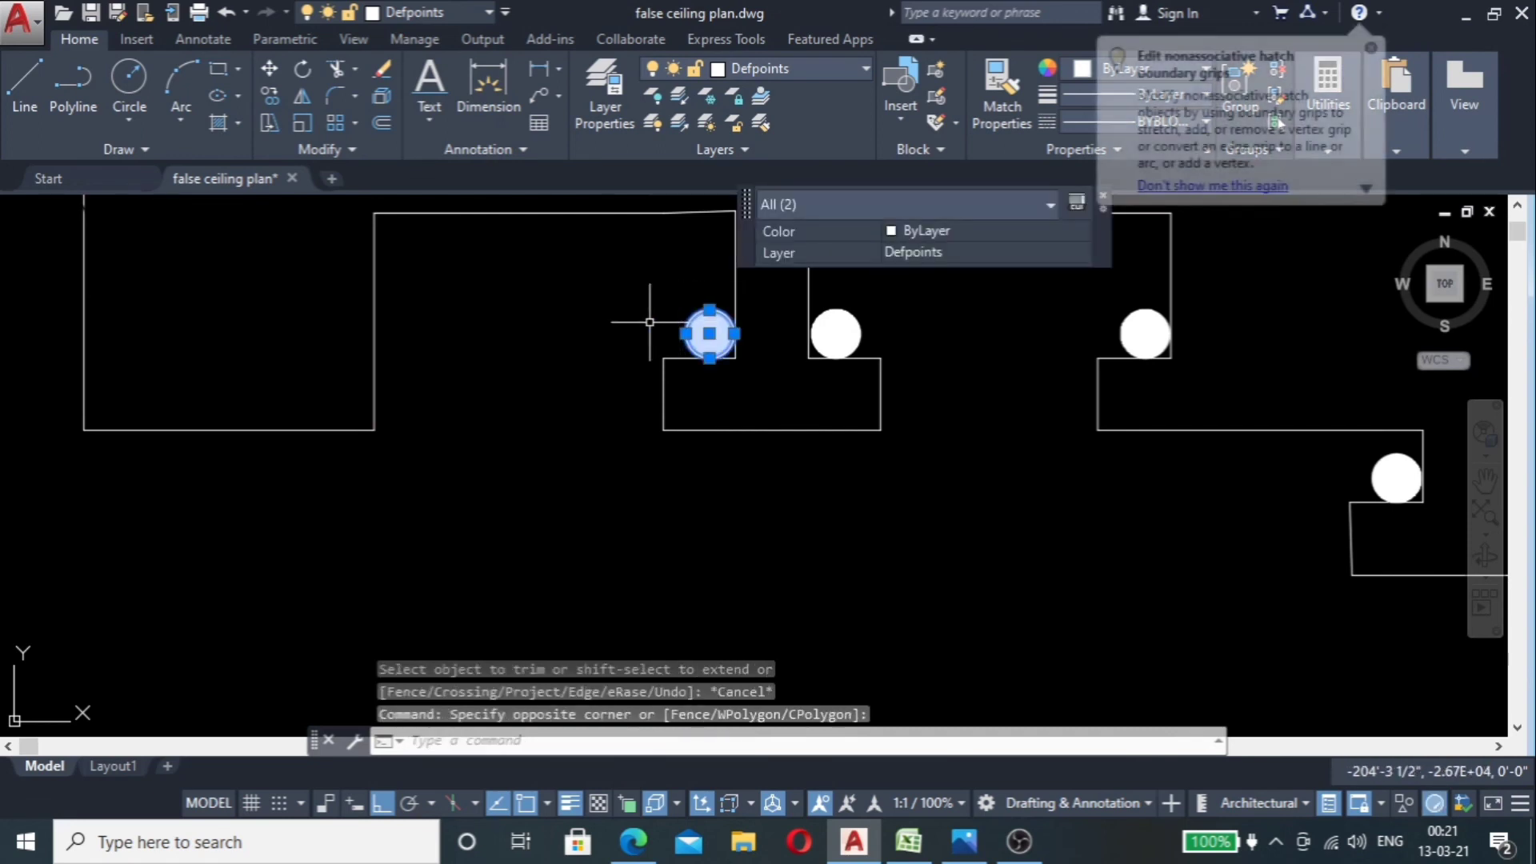
type("mi")
key("Return")
scroll(781, 291, "down", 6)
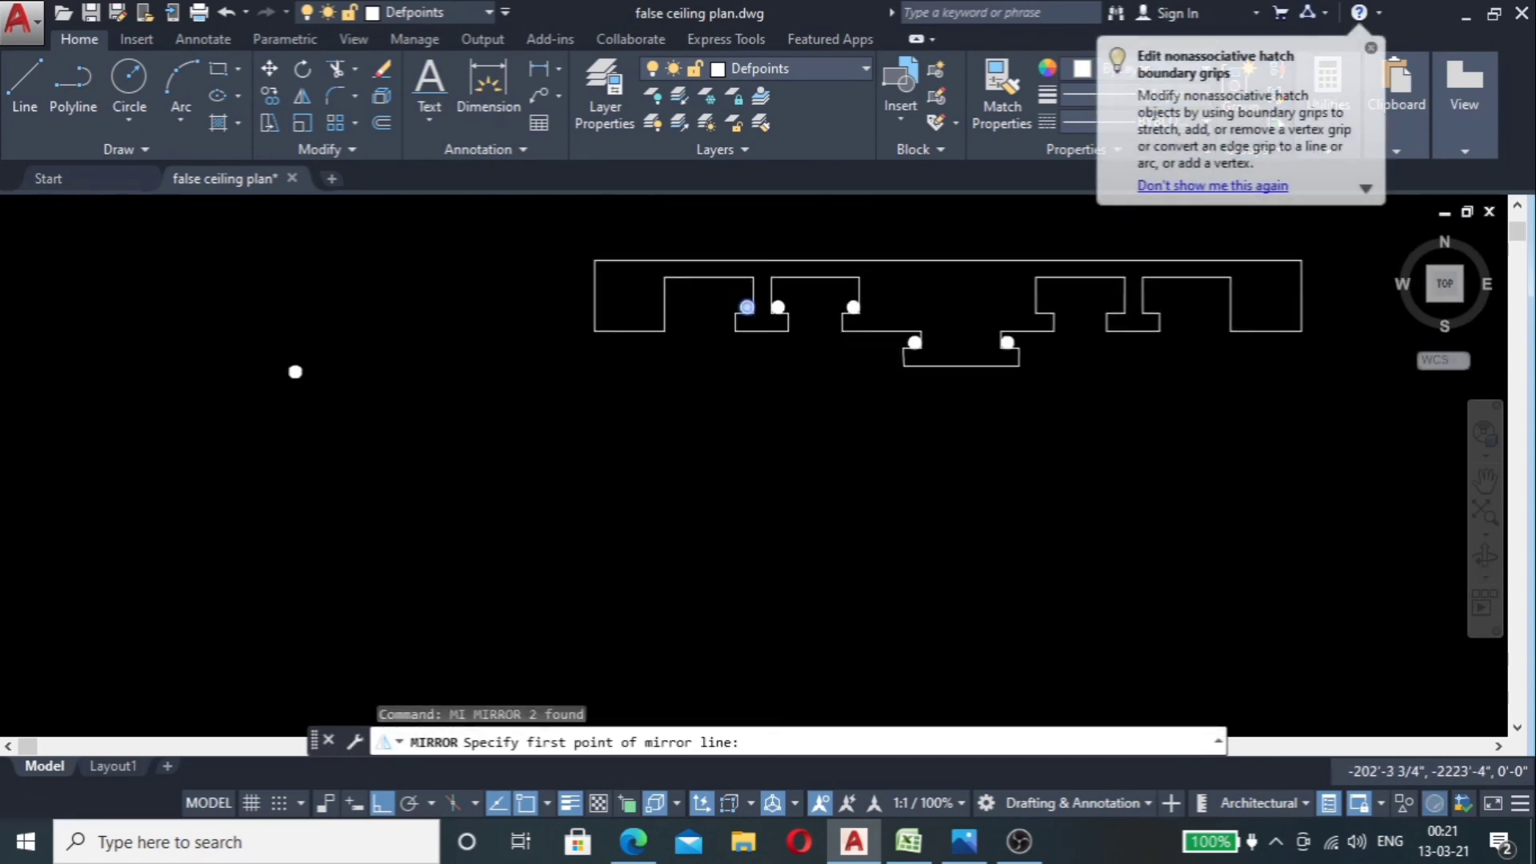
left_click(919, 265)
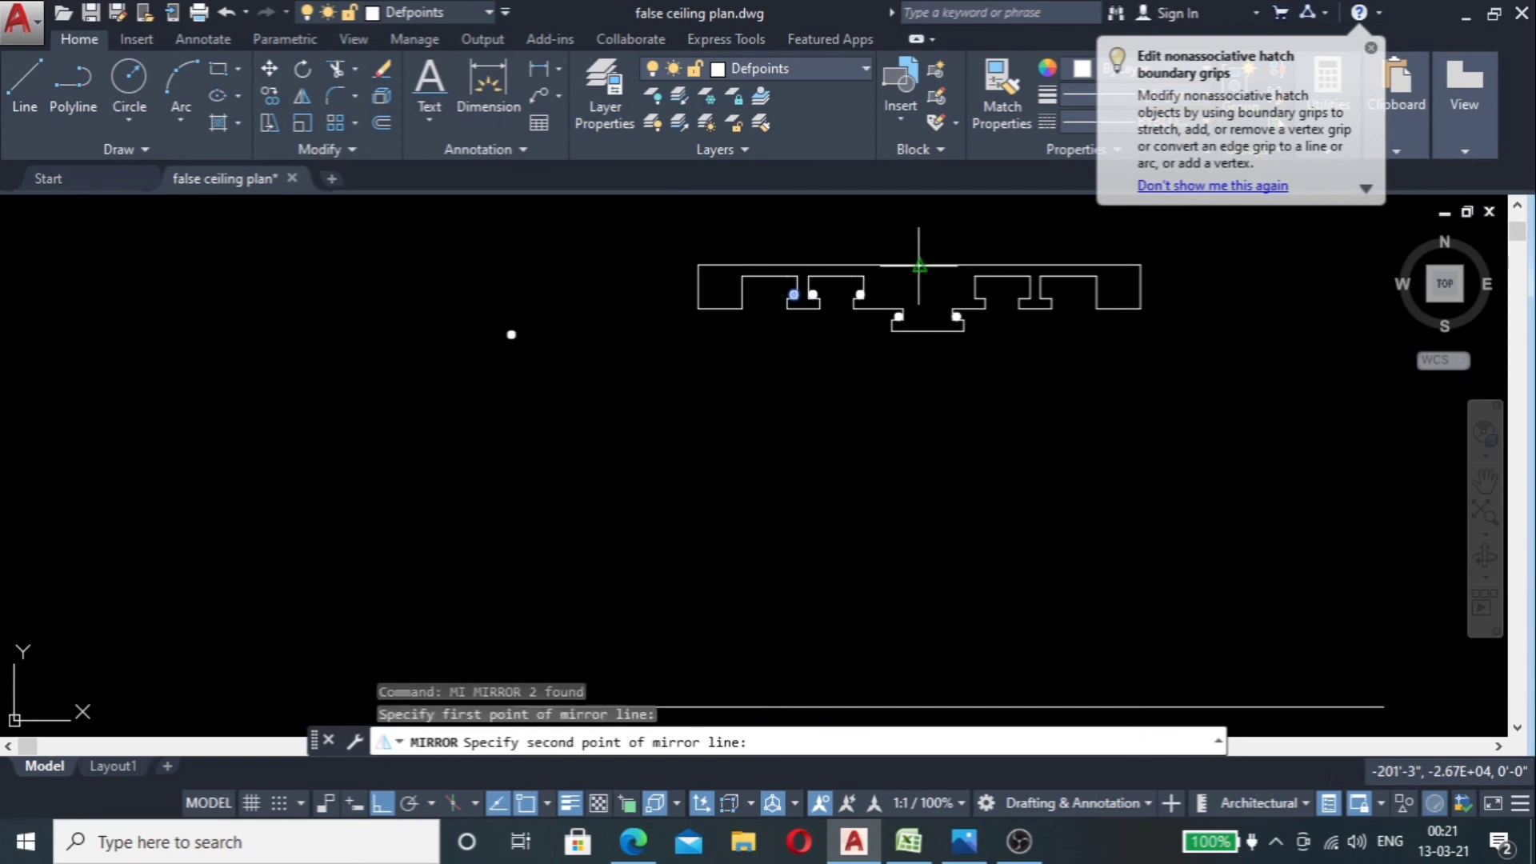
left_click(902, 379)
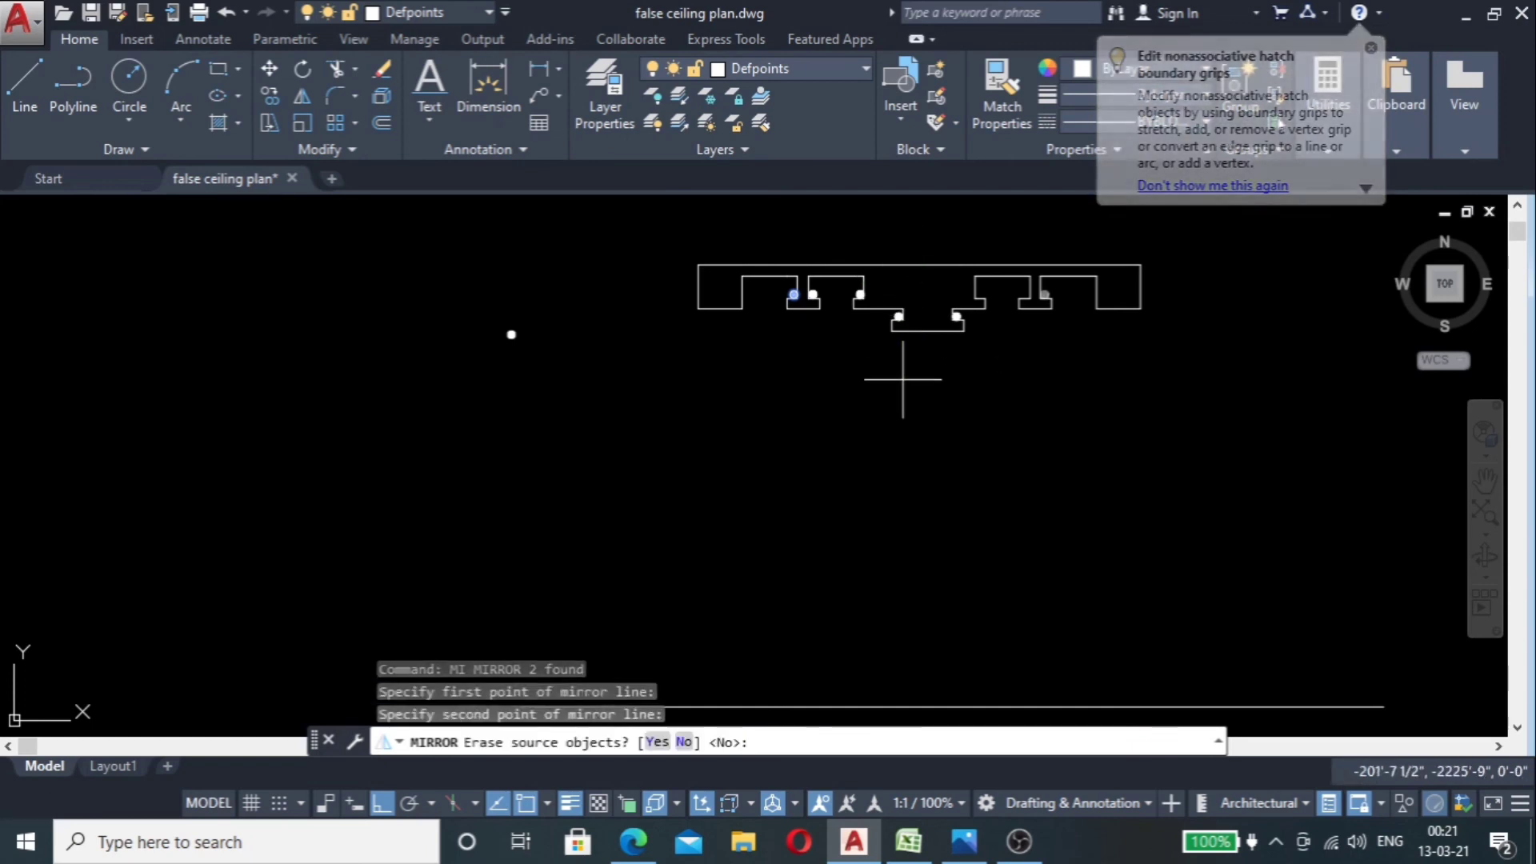
scroll(1021, 323, "up", 6)
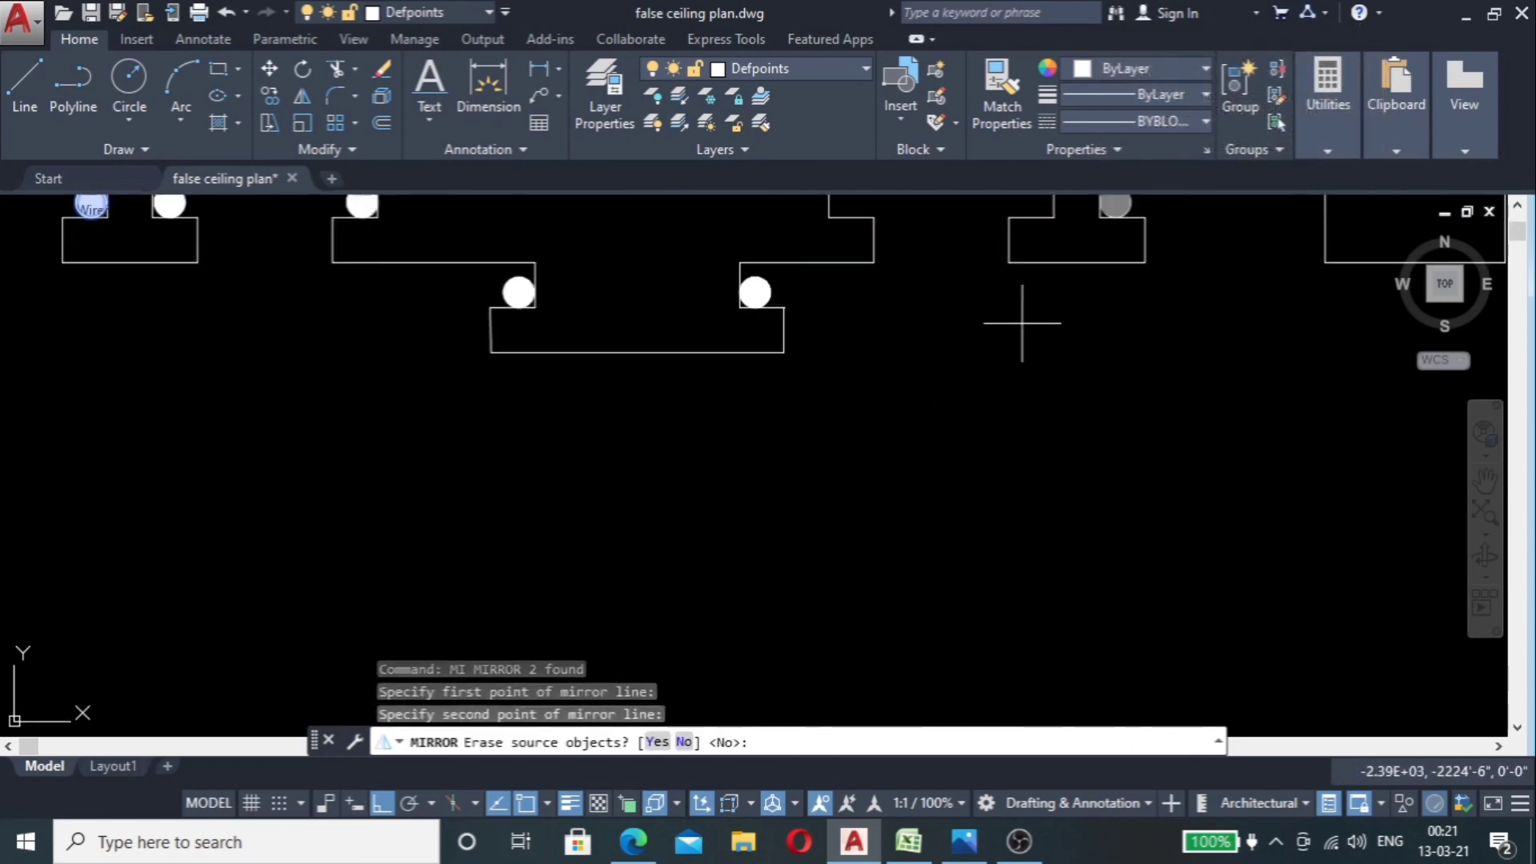
scroll(951, 306, "down", 6)
key("Return")
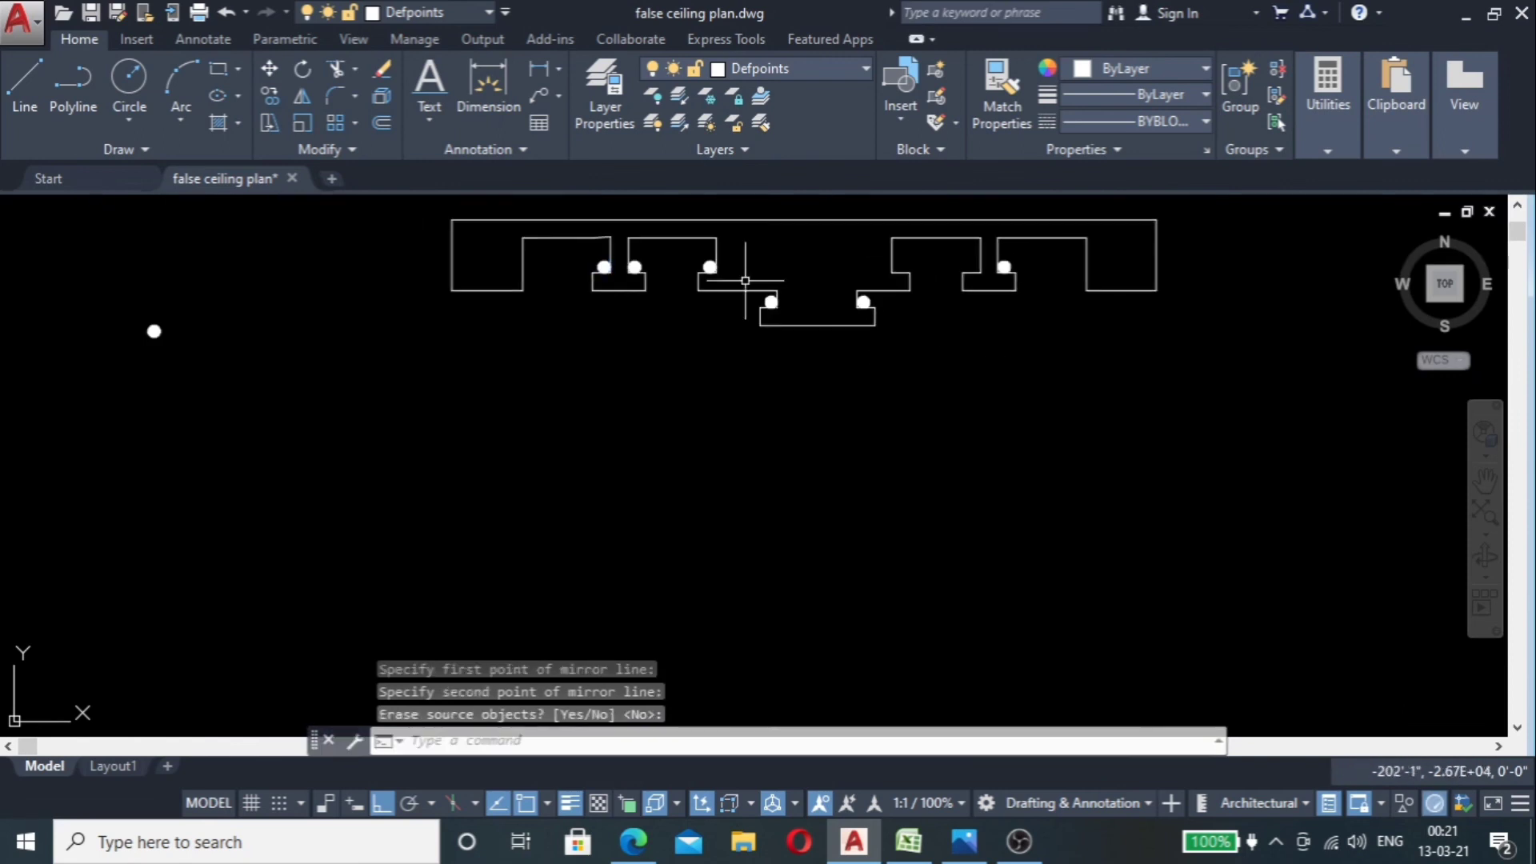
Step: Mirror the two remaining left filled circles on the upper ledges about the section's vertical centre line, keeping the originals
scroll(601, 248, "up", 6)
scroll(856, 305, "up", 4)
left_click(941, 296)
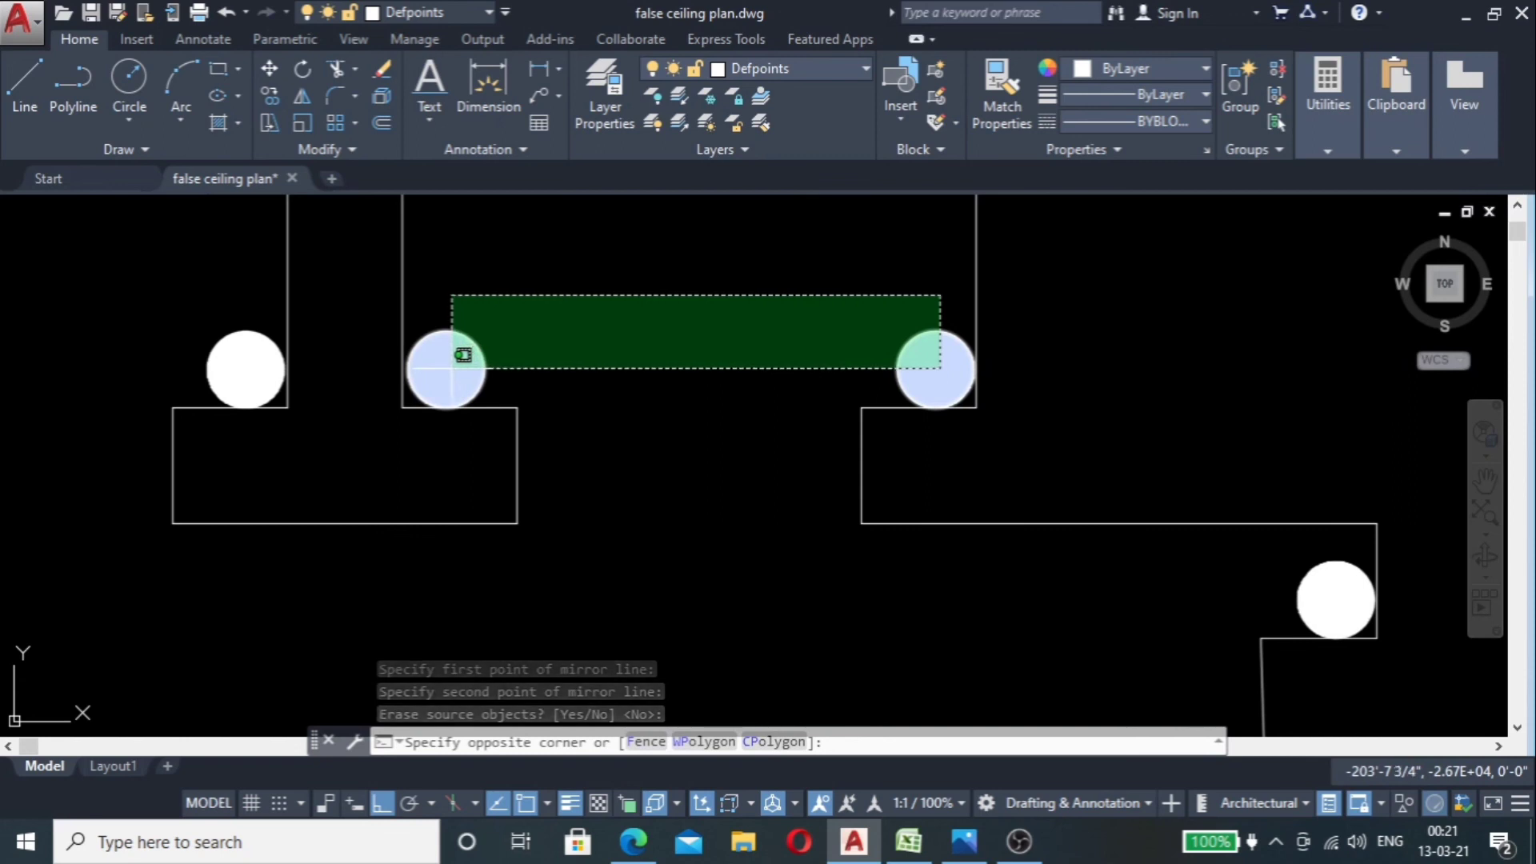
left_click(463, 350)
scroll(476, 356, "down", 4)
type("mi")
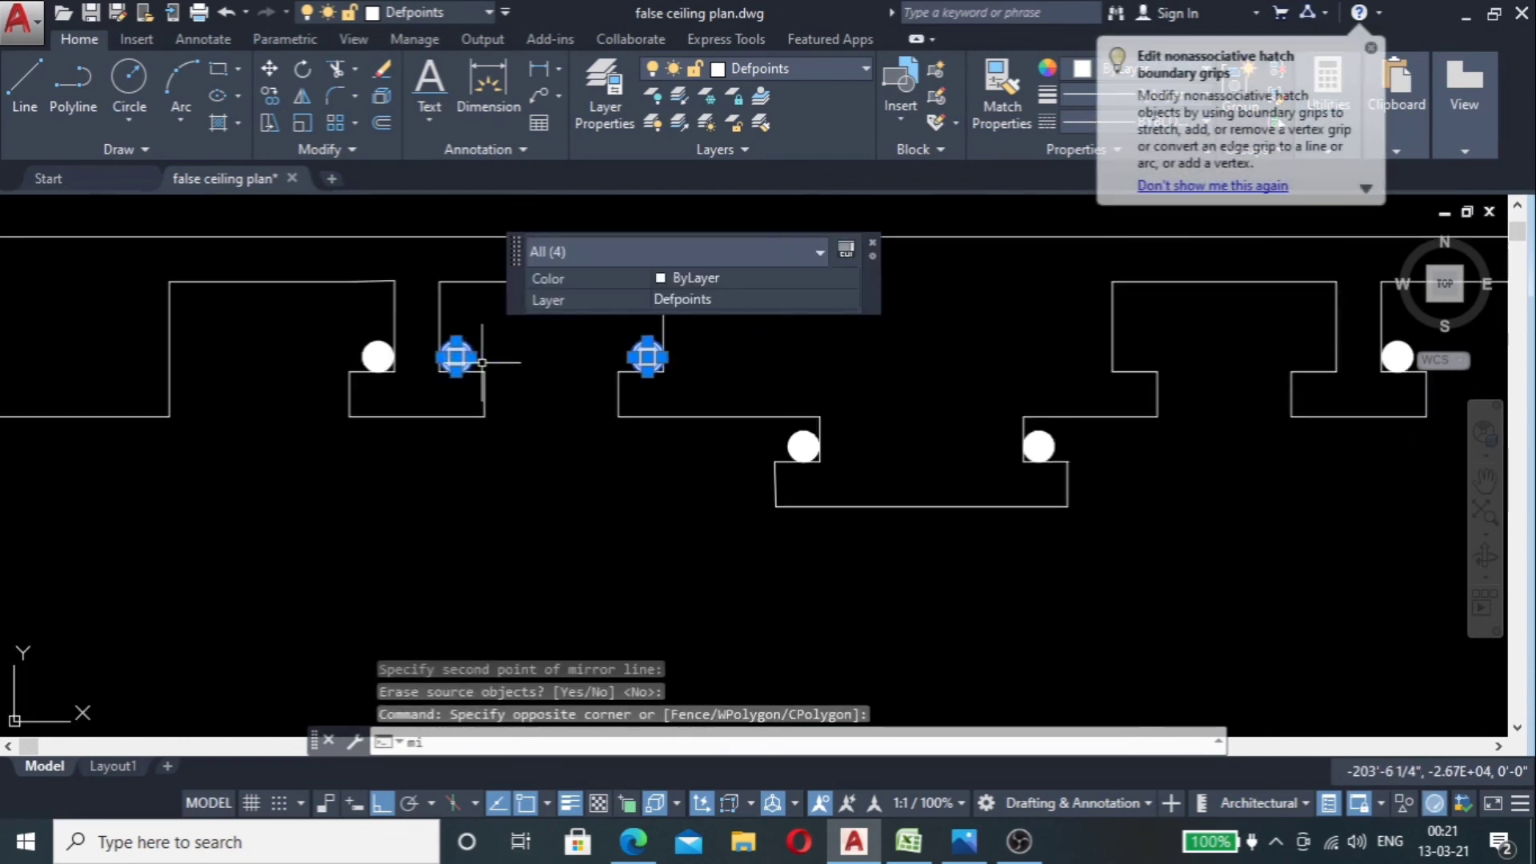
key("Return")
scroll(484, 360, "down", 4)
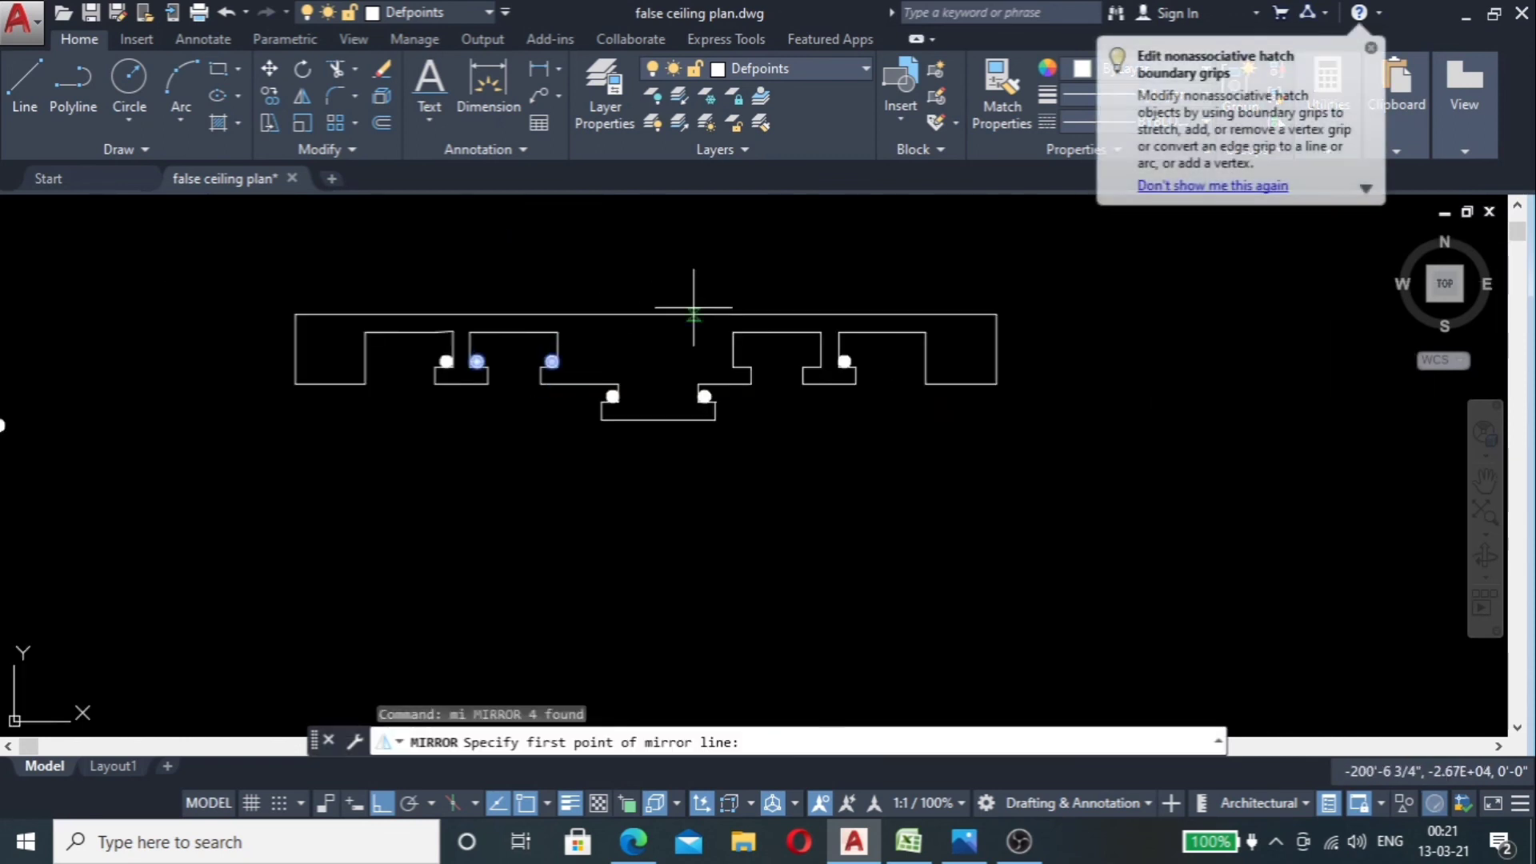
left_click(653, 314)
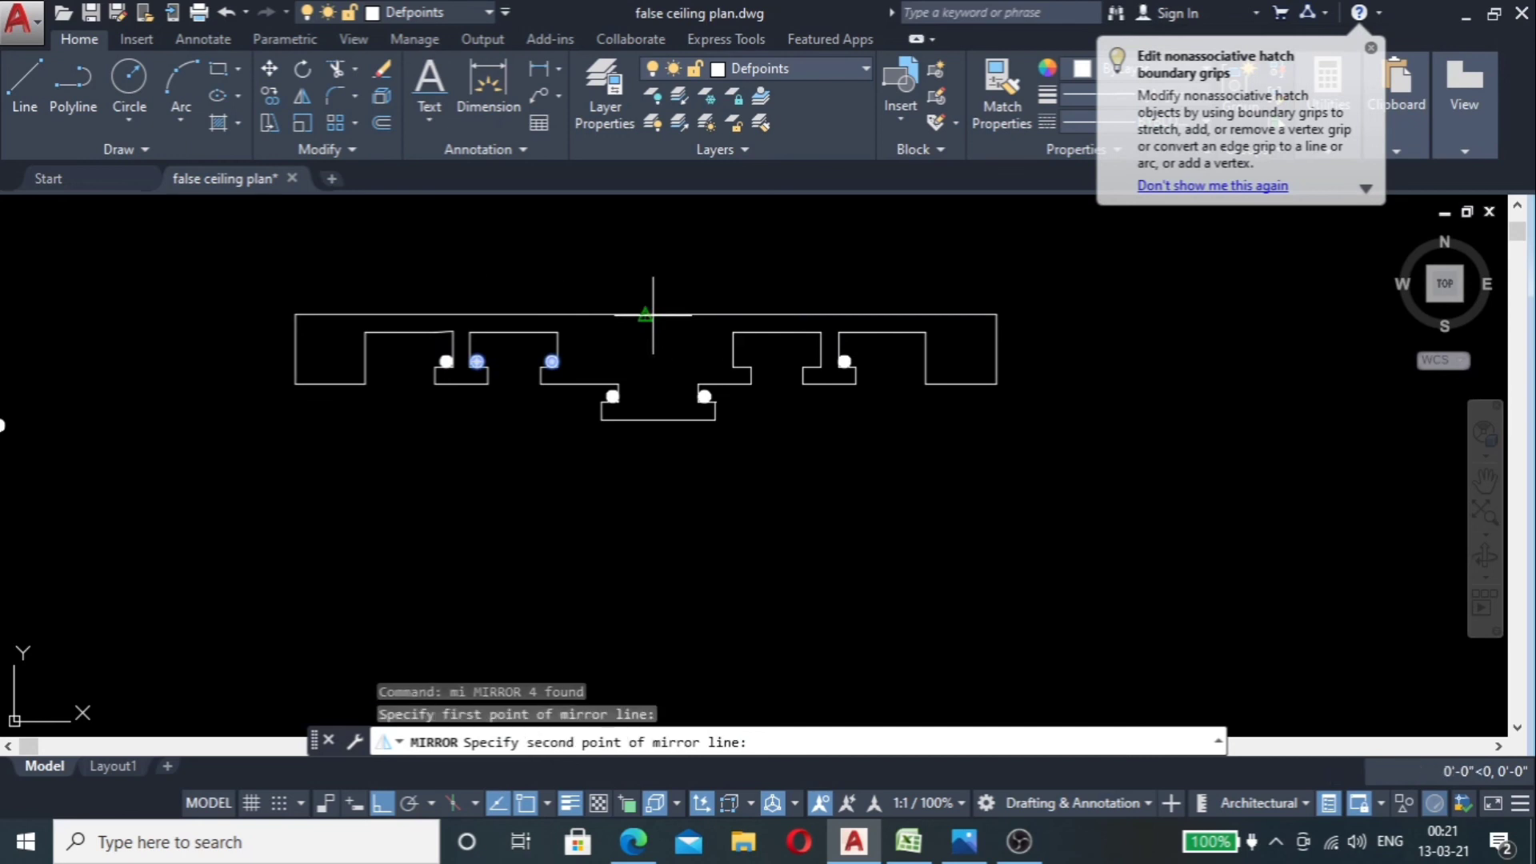
left_click(653, 496)
key("Return")
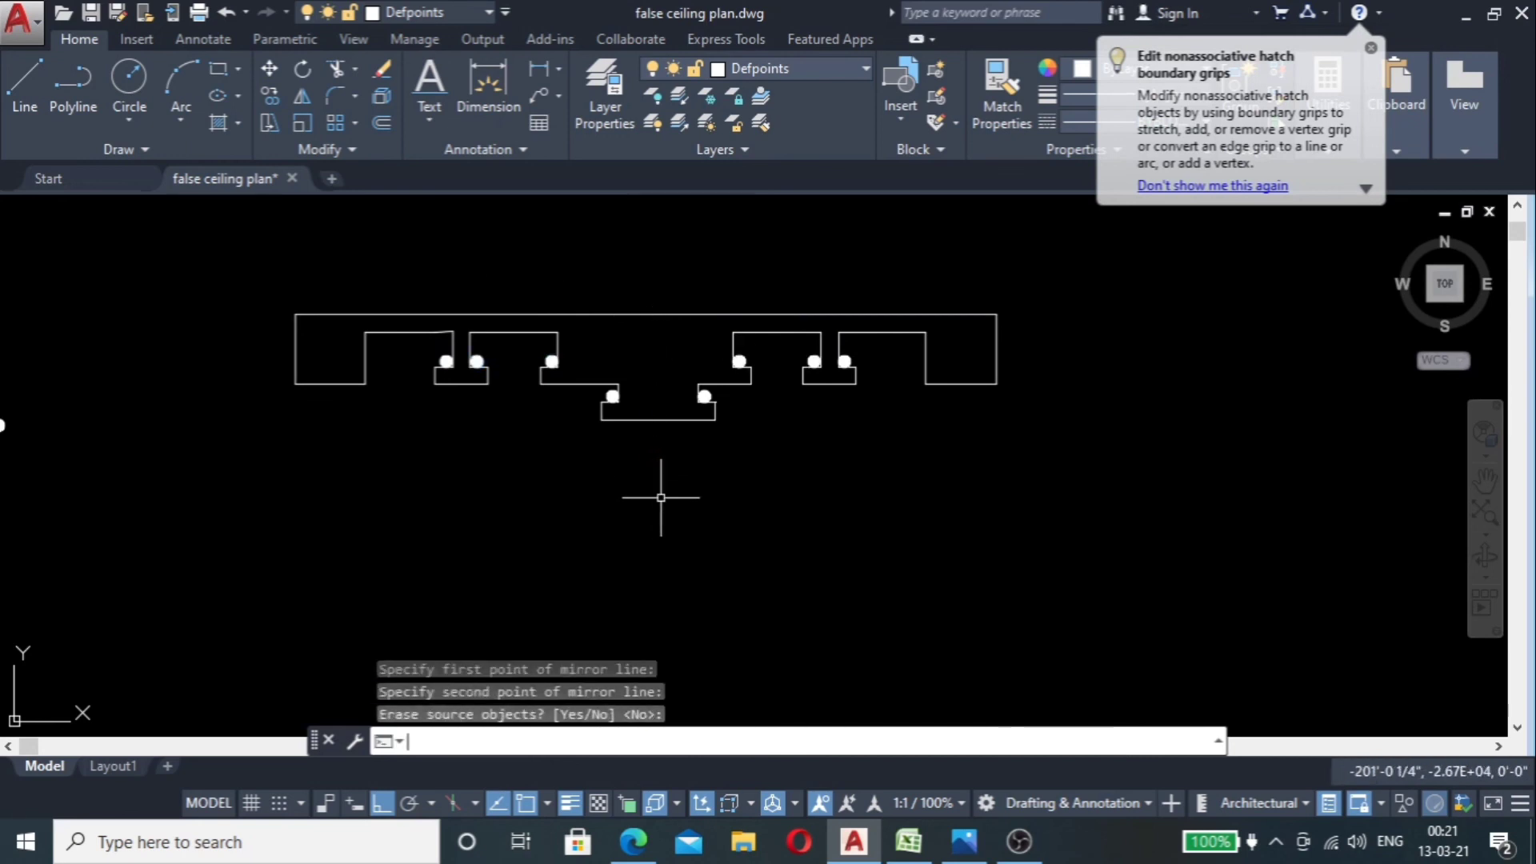
scroll(891, 384, "down", 4)
scroll(848, 384, "up", 6)
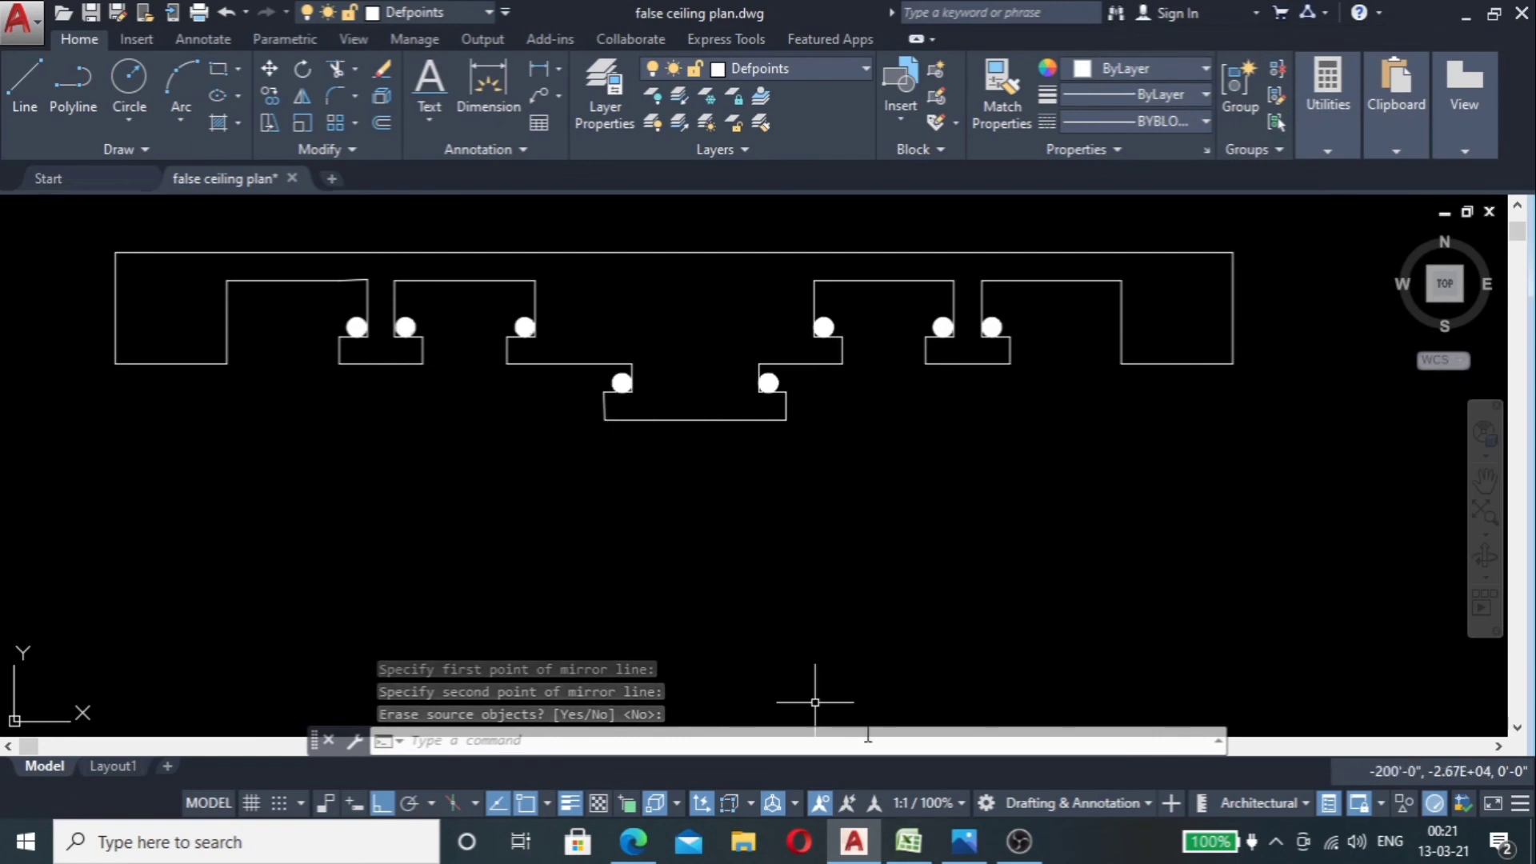
scroll(895, 676, "down", 5)
scroll(825, 485, "down", 2)
scroll(813, 470, "up", 8)
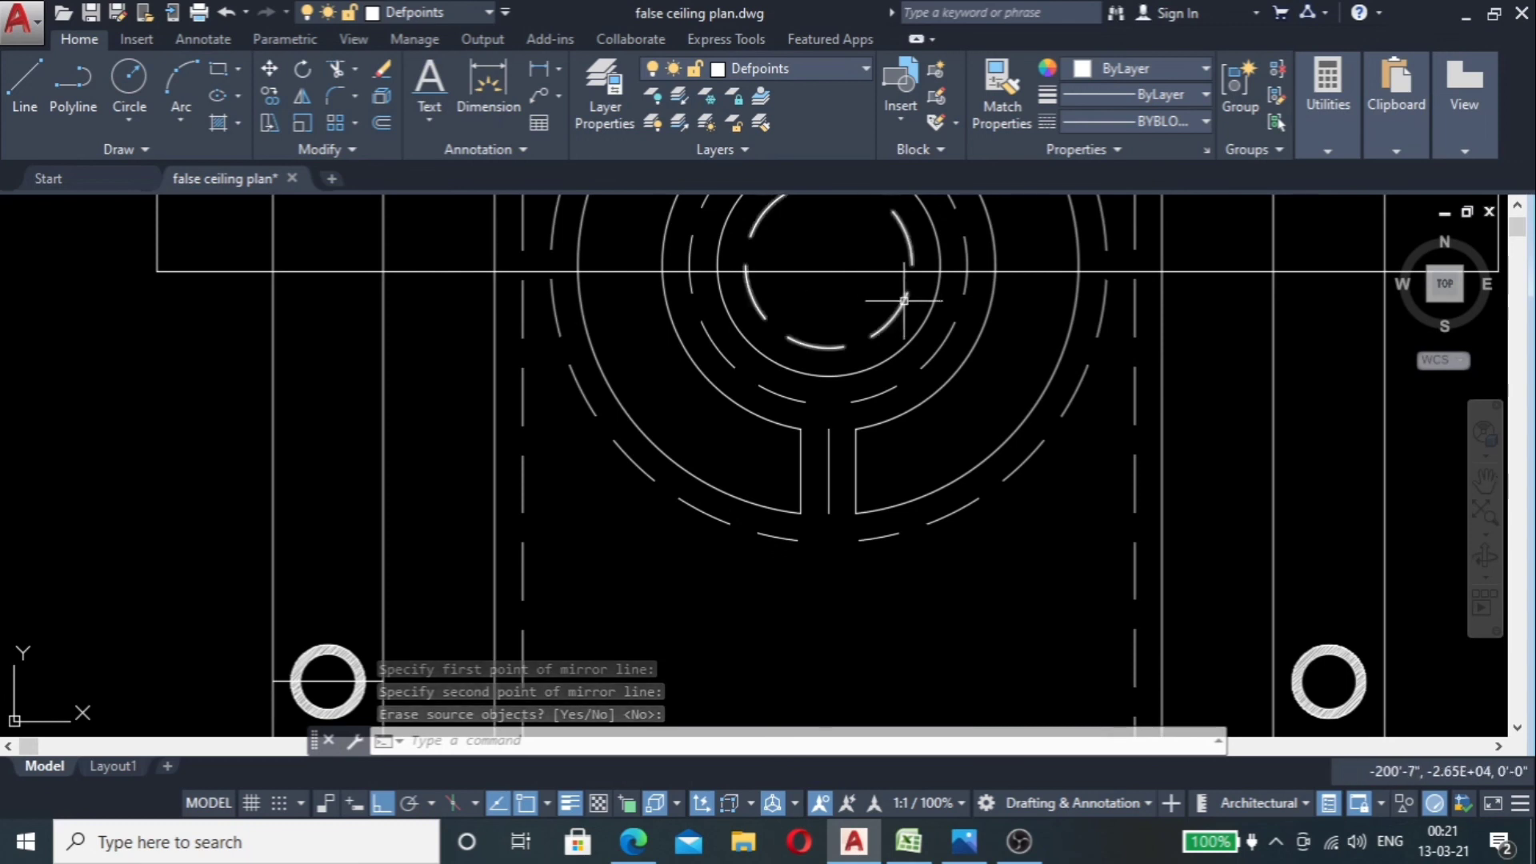
type("l")
key("Return")
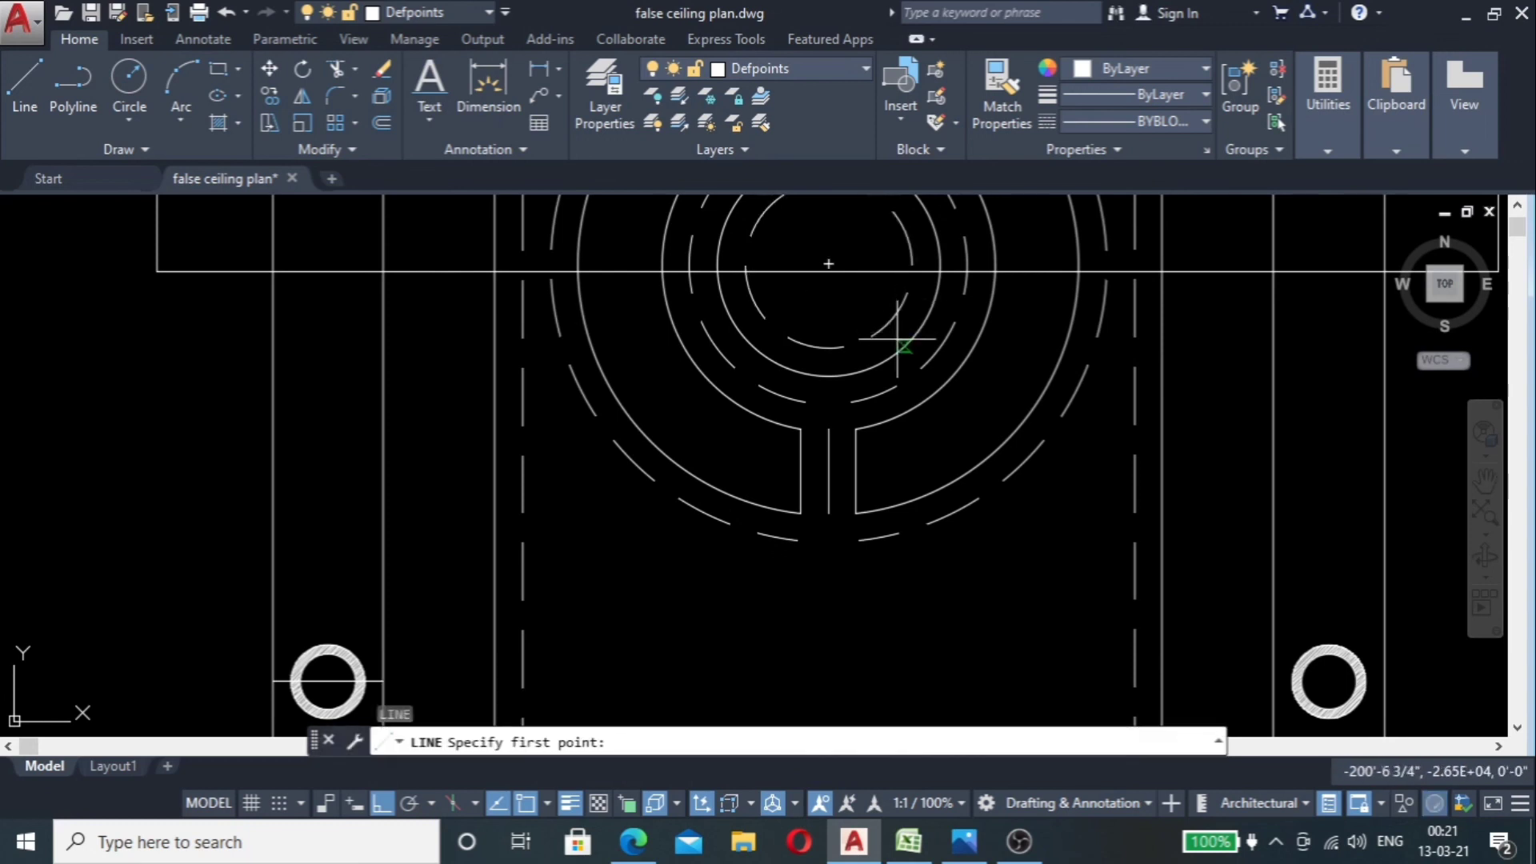
key("Escape")
key("Escape")
Step: Draw a vertical construction line where the horizontal section line crosses the right side of the plan's inner solid circle
type("xl")
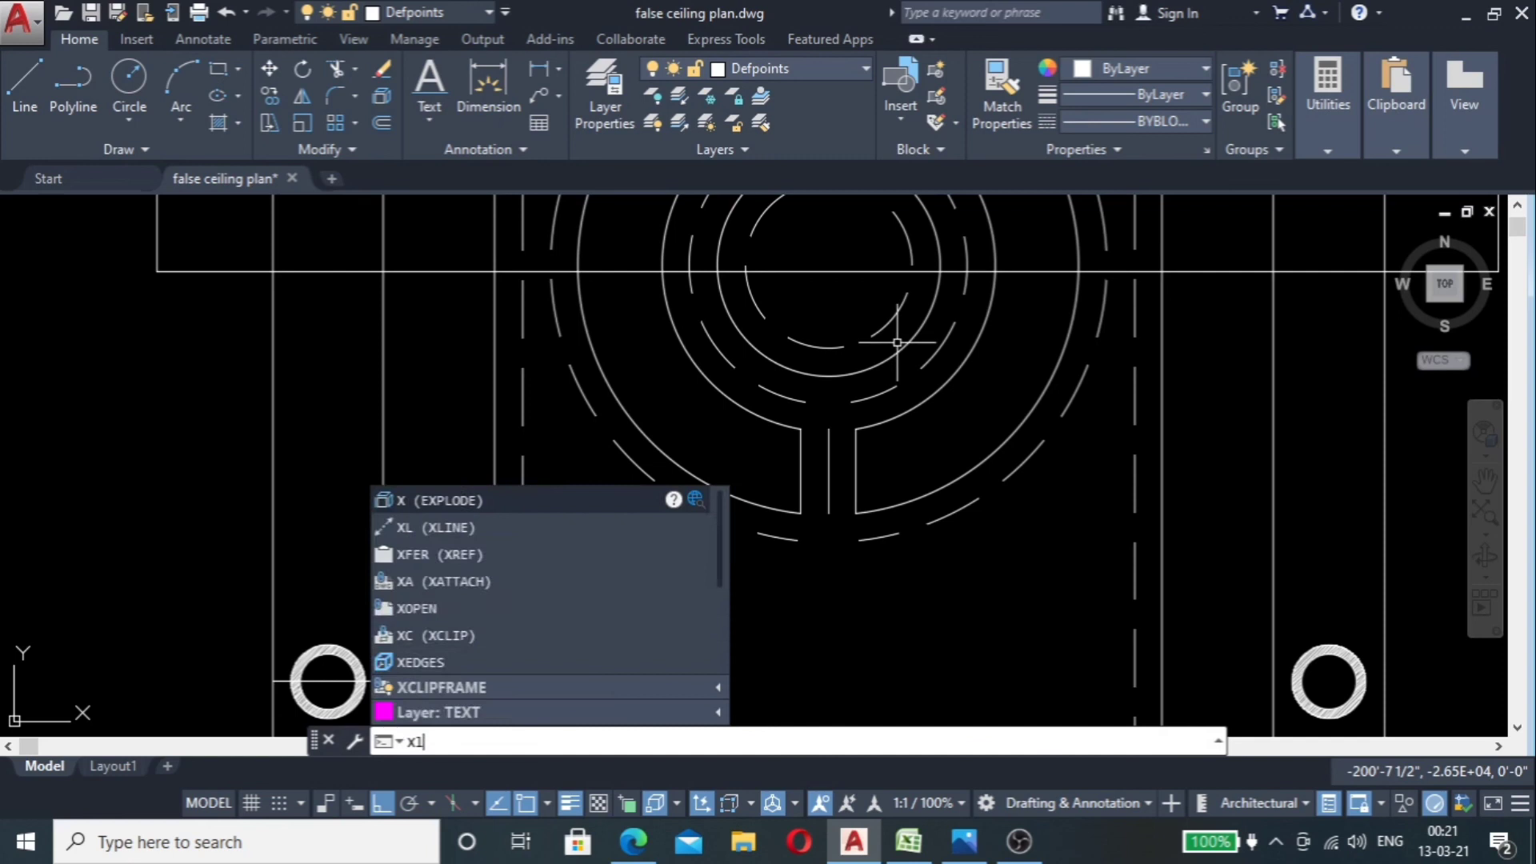
key("Return")
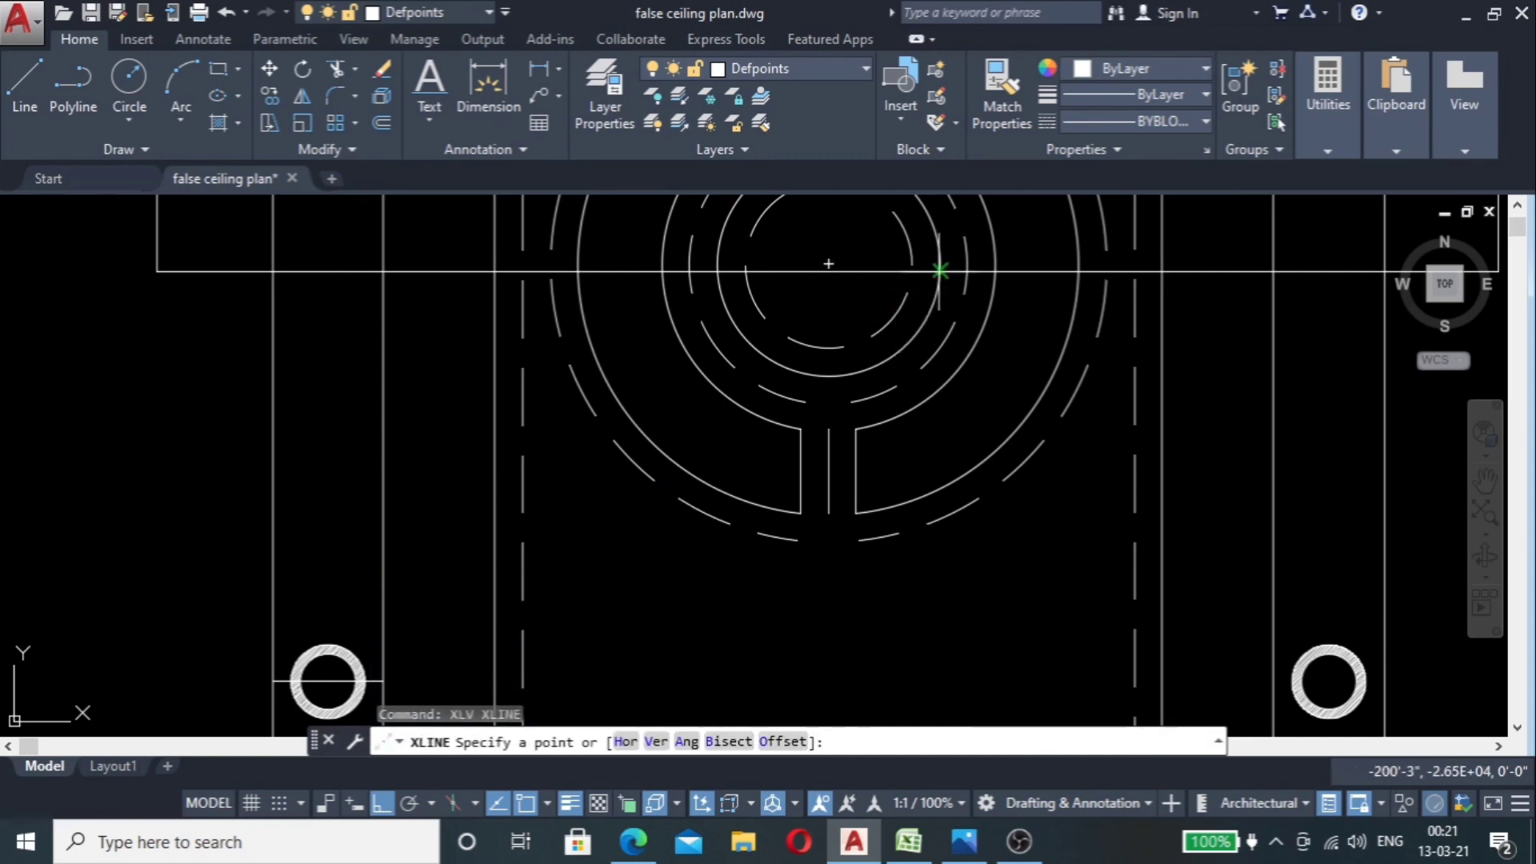
left_click(940, 270)
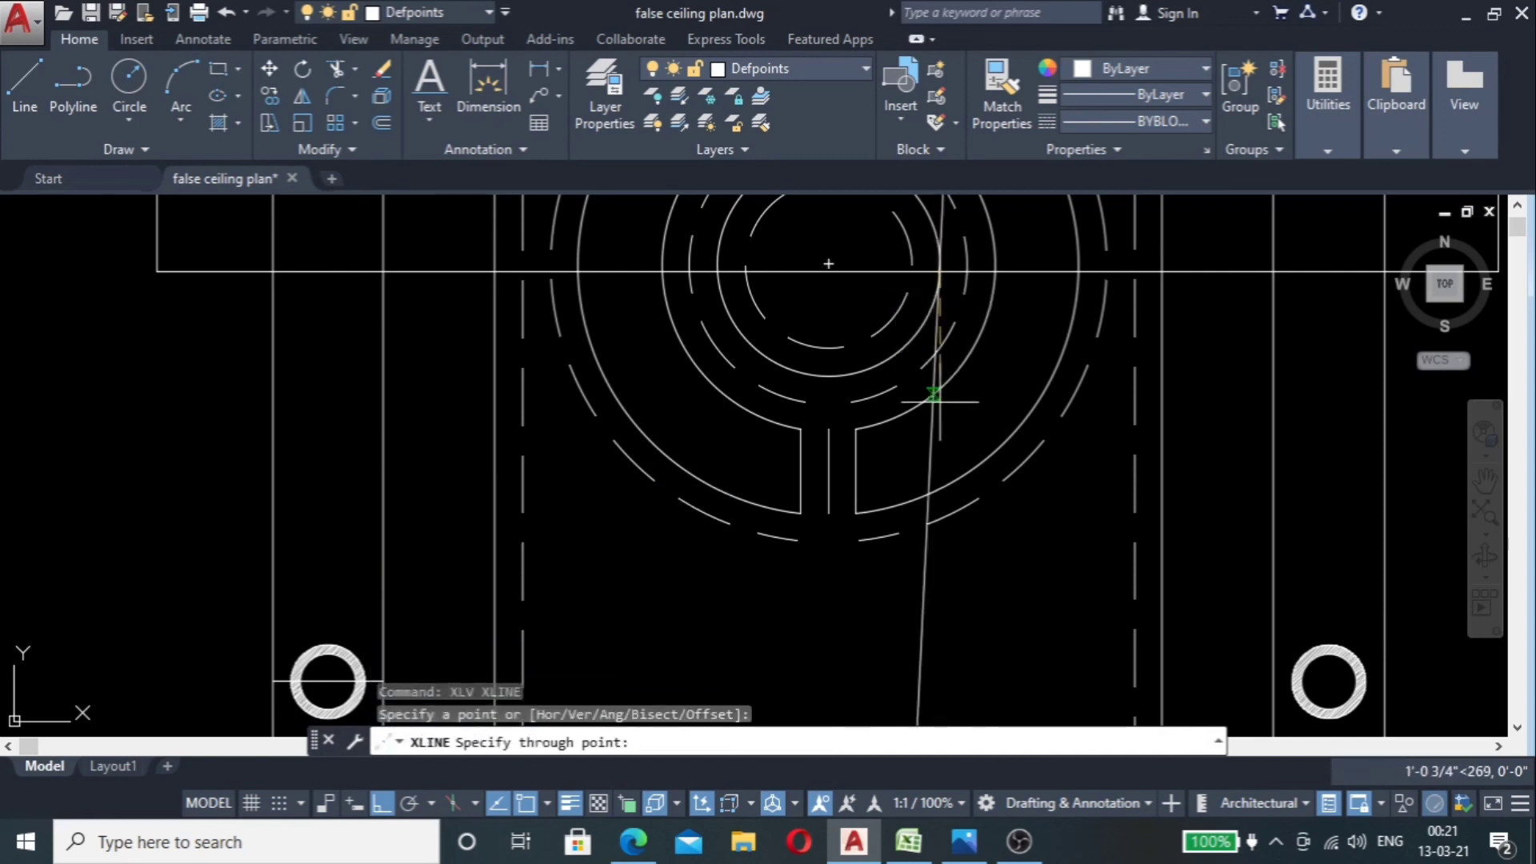
left_click(940, 445)
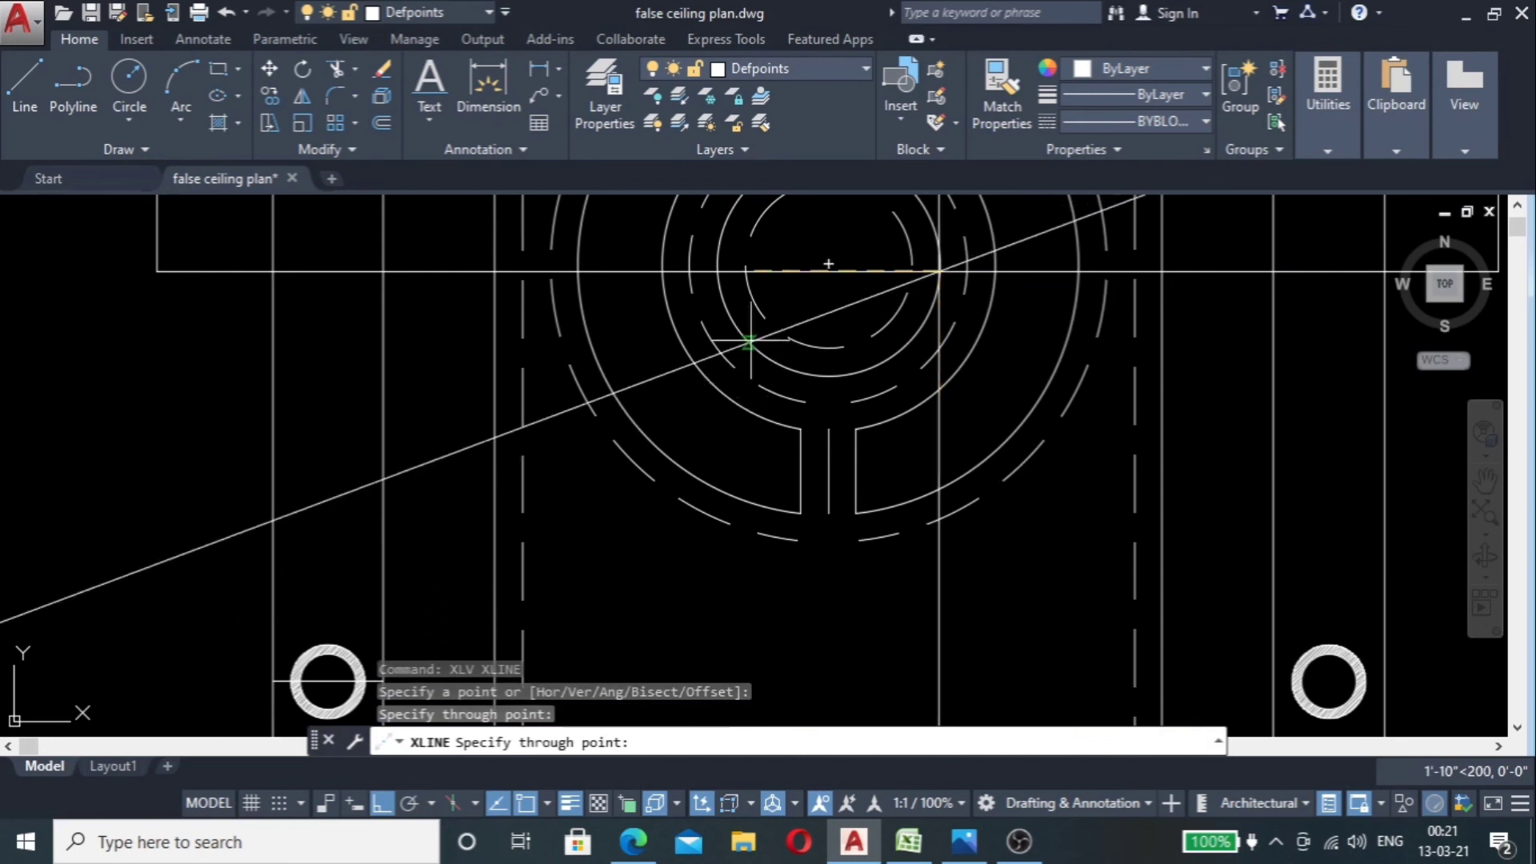
key("Return")
Step: Draw a second vertical construction line where the horizontal section line crosses the left side of the plan's innermost dashed circle
key("Return")
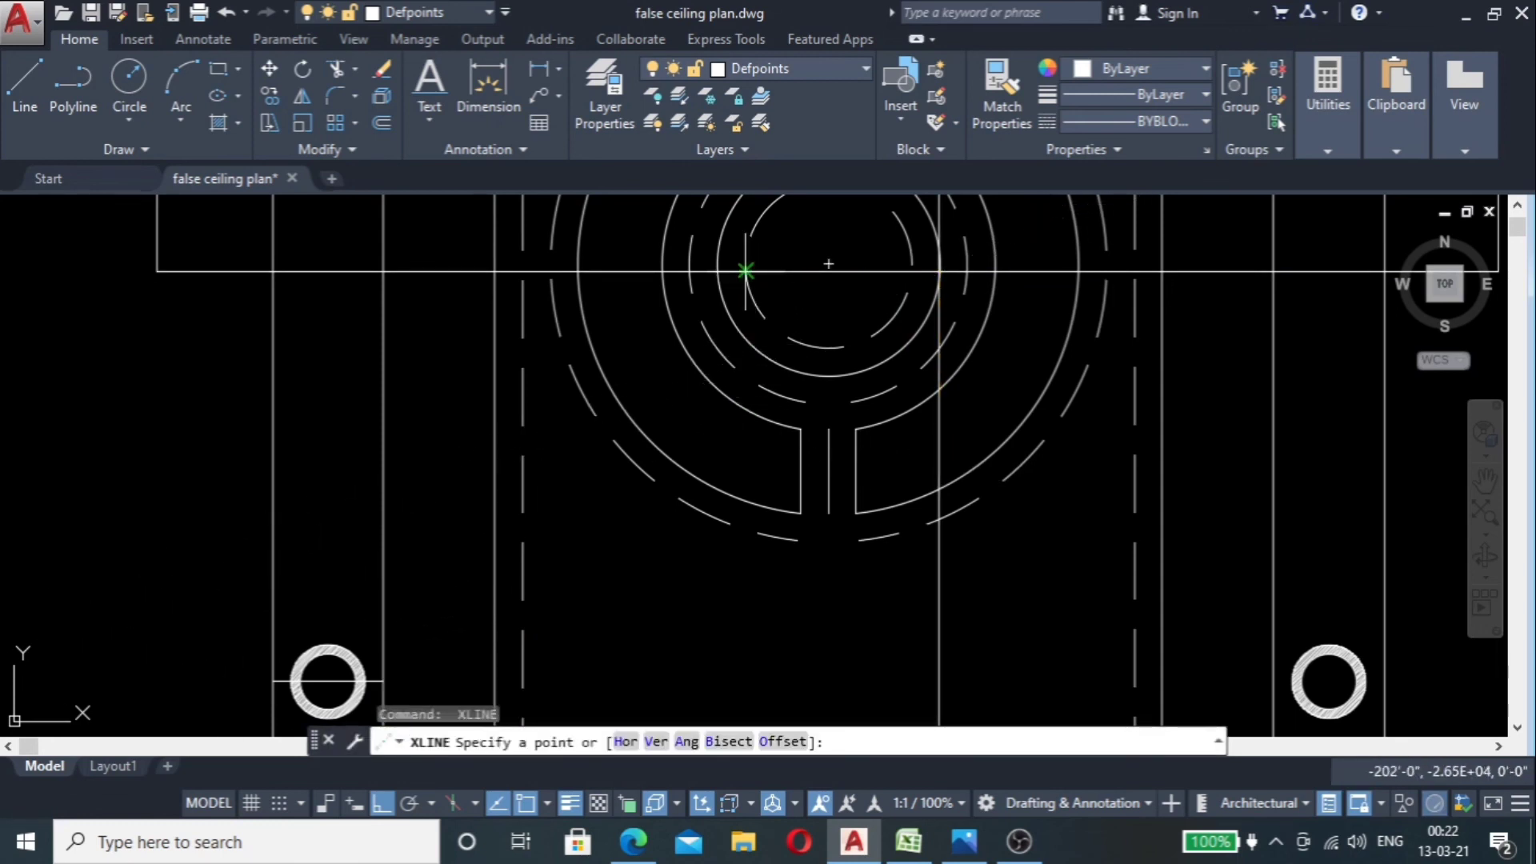
left_click(745, 270)
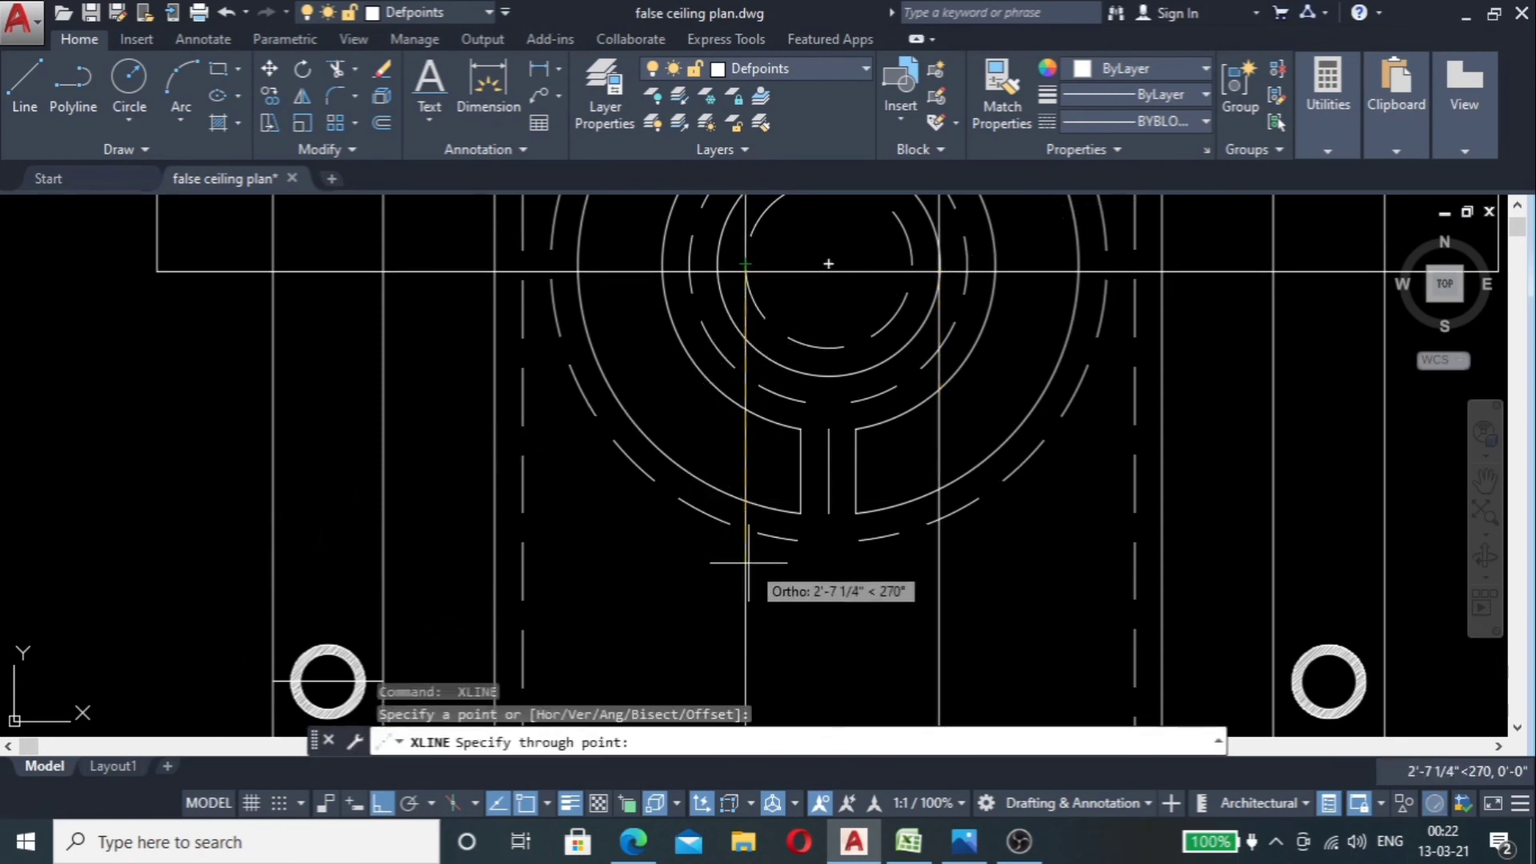
scroll(920, 379, "down", 5)
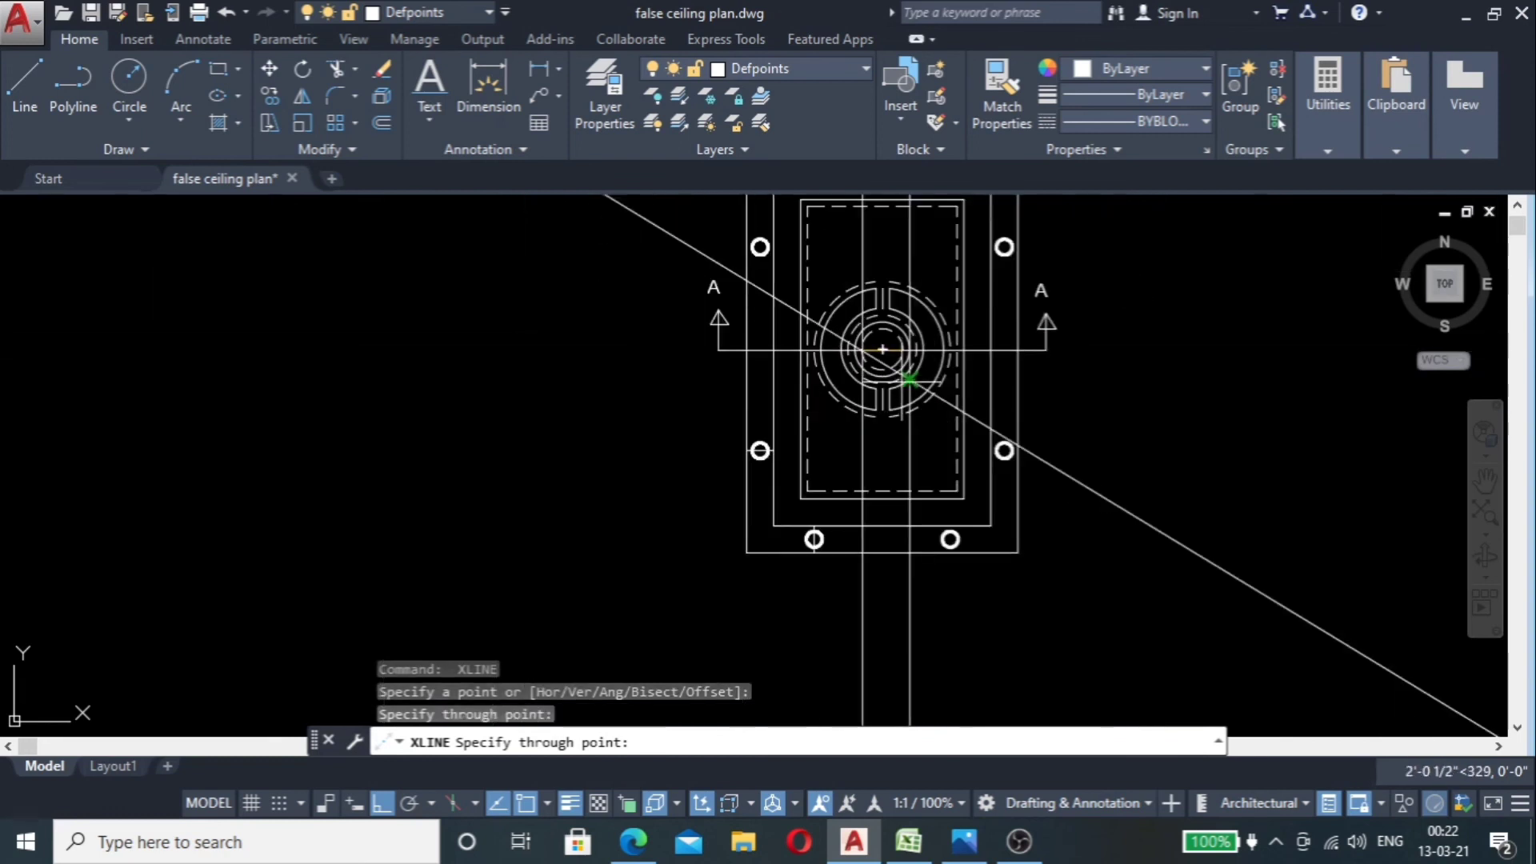
key("Escape")
Step: Erase the lowest central panel's slanted left edge, its left ledge line and the filled circle resting on that ledge
scroll(884, 512, "down", 6)
scroll(884, 516, "up", 8)
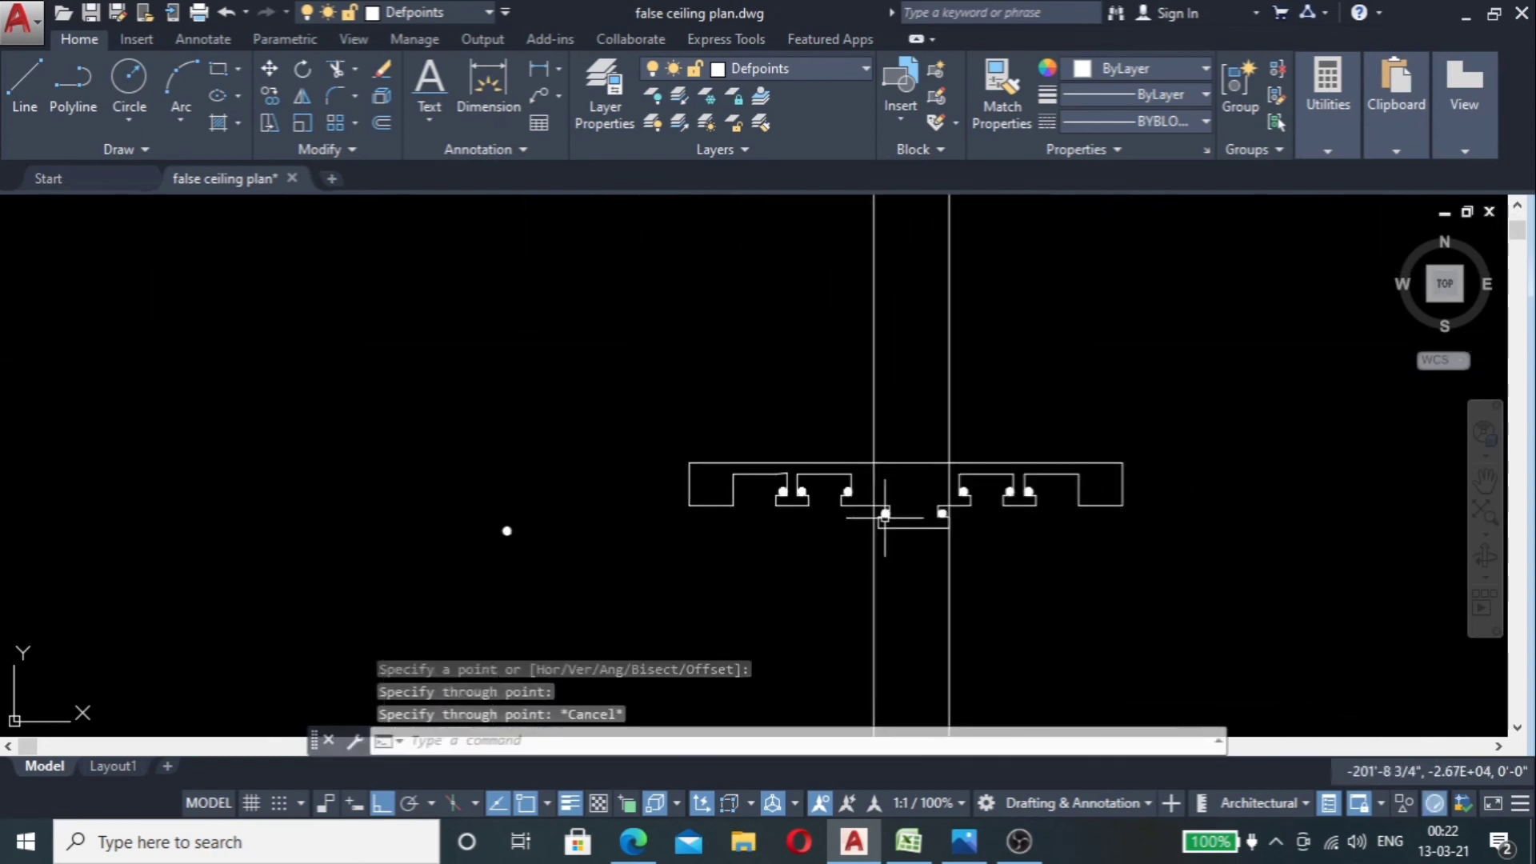
scroll(885, 516, "up", 5)
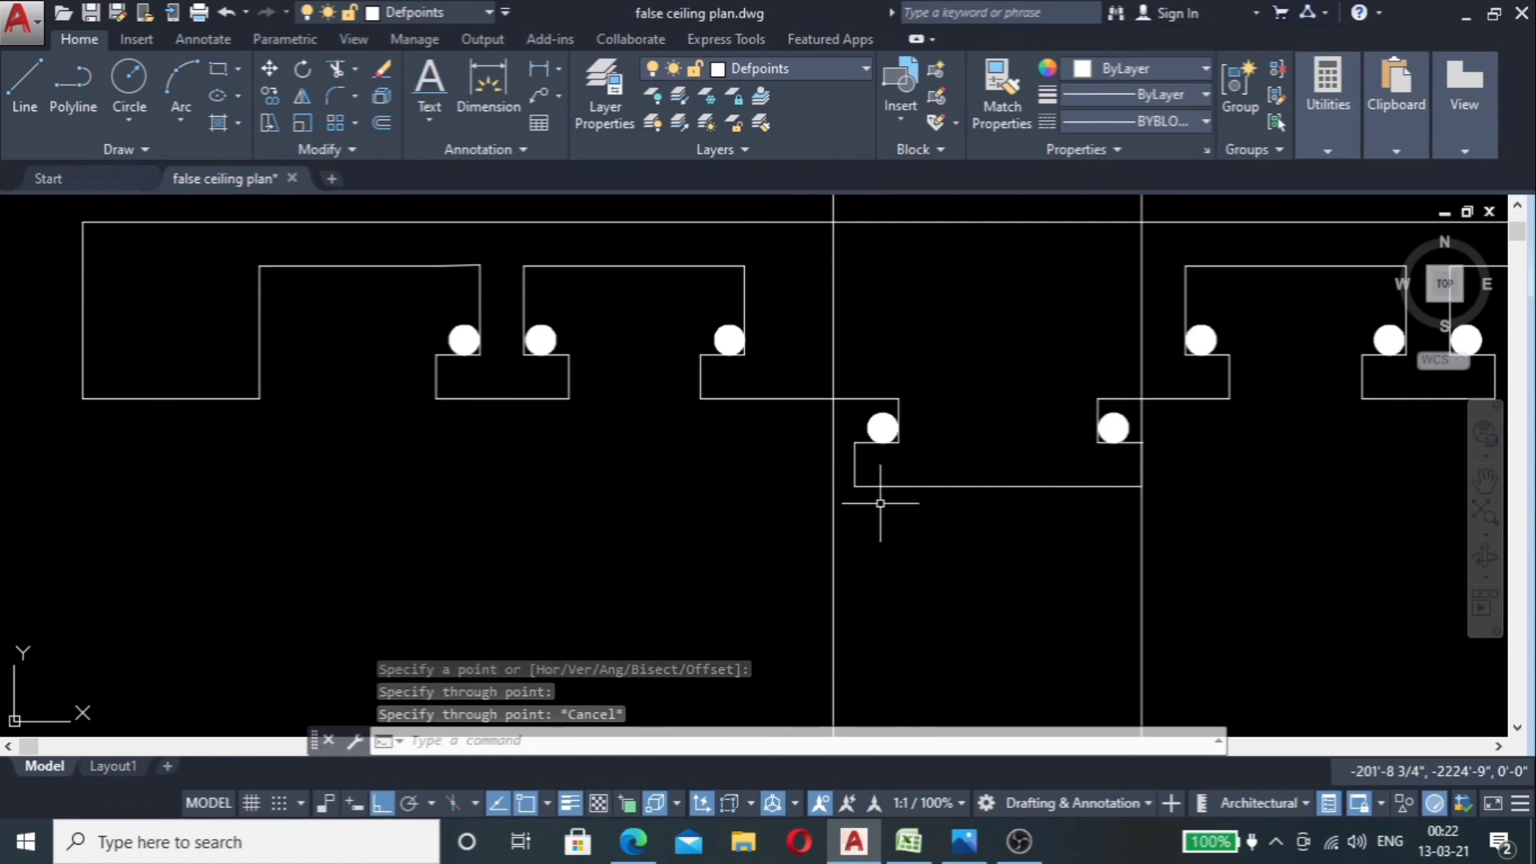
scroll(878, 497, "down", 2)
scroll(878, 496, "up", 6)
scroll(801, 356, "down", 3)
scroll(806, 377, "up", 5)
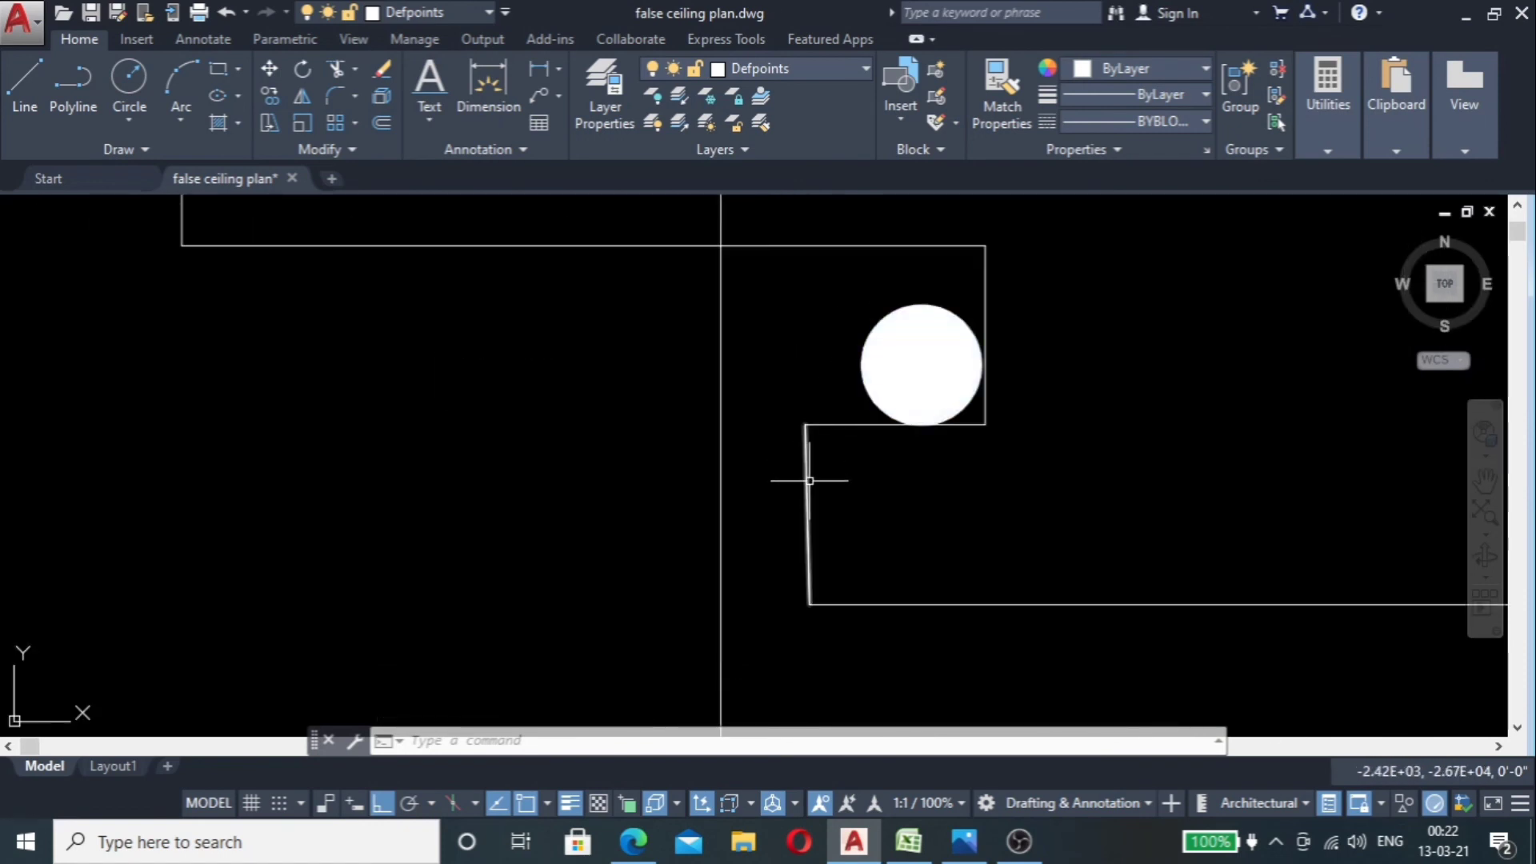
left_click(831, 503)
left_click(788, 550)
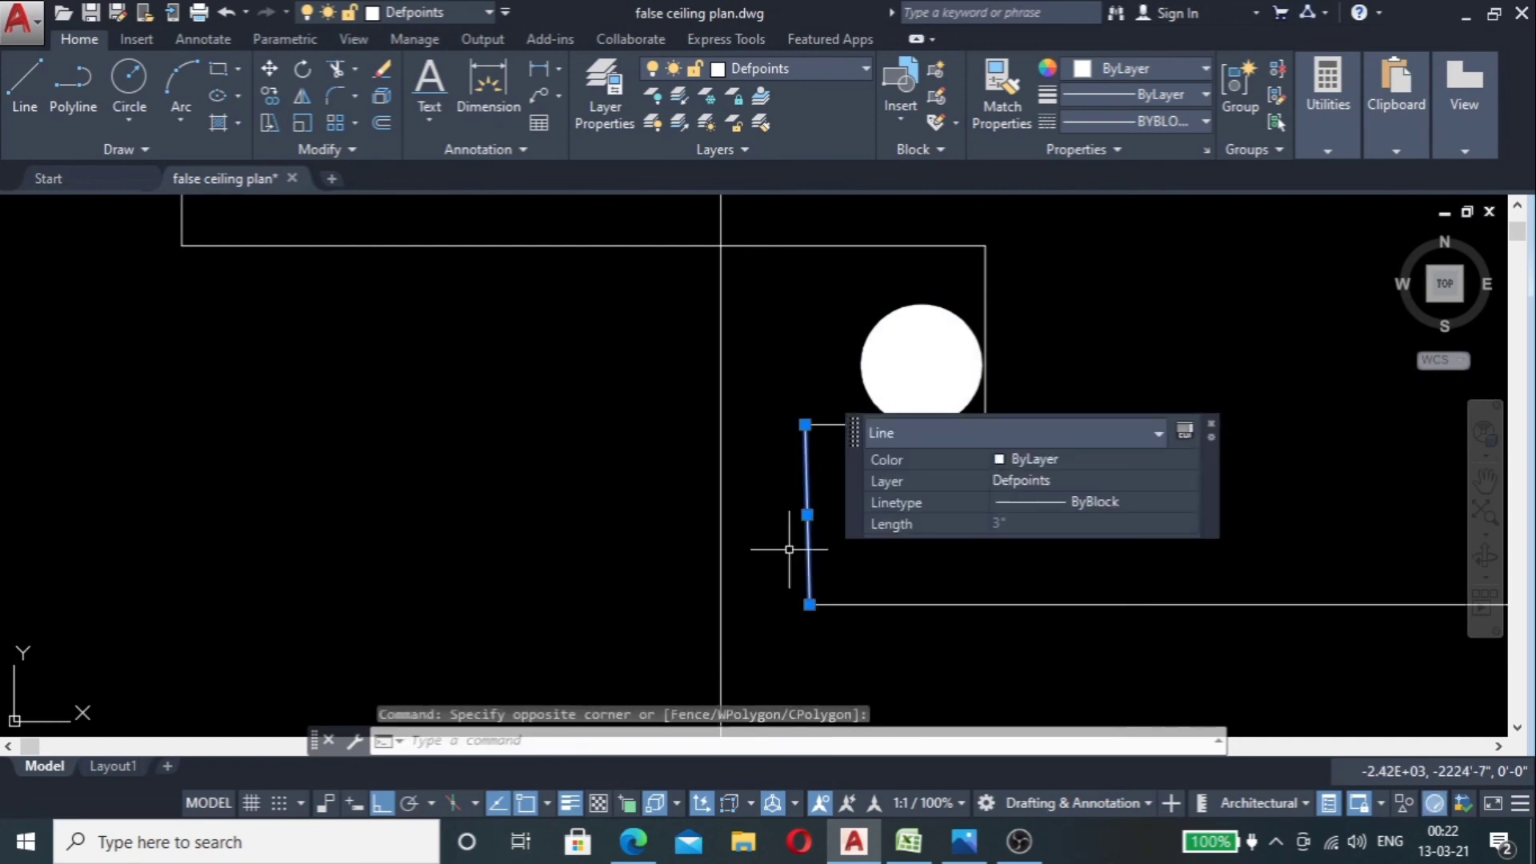
key("Delete")
left_click(979, 297)
left_click(864, 447)
key("Delete")
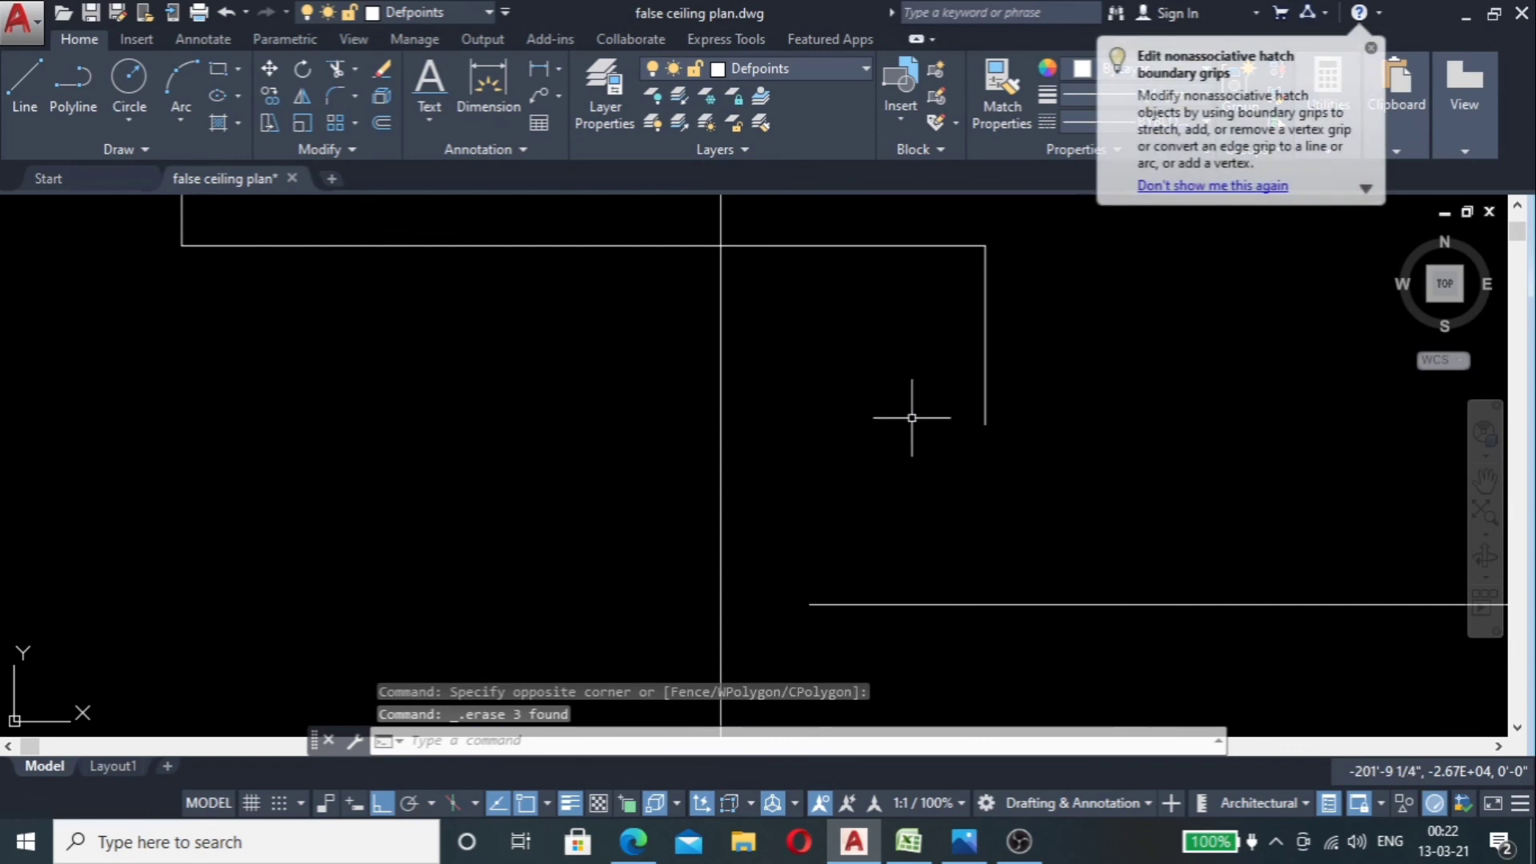
scroll(909, 419, "down", 2)
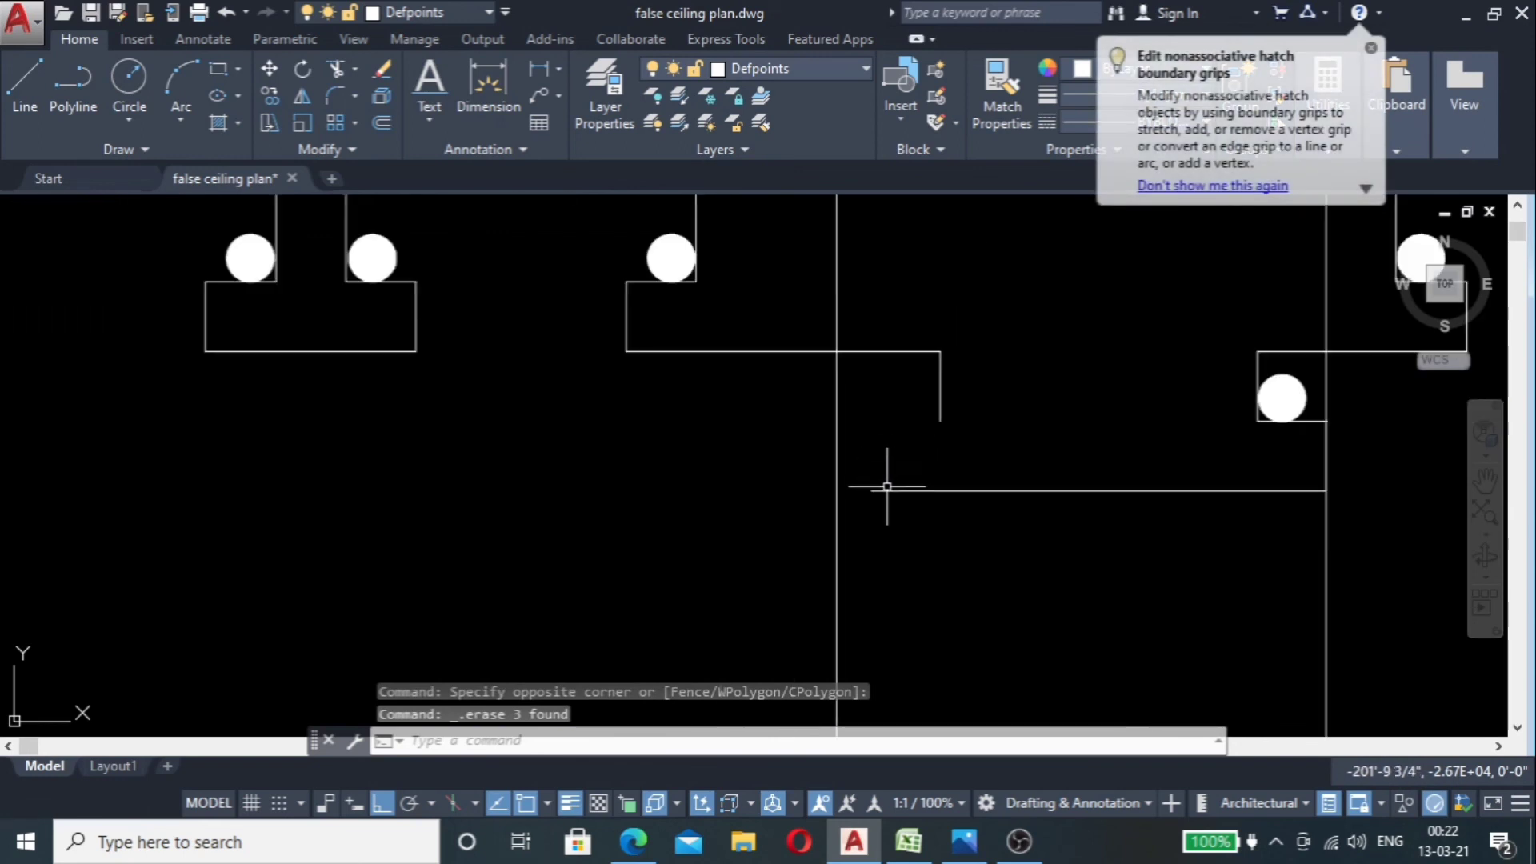
type("w")
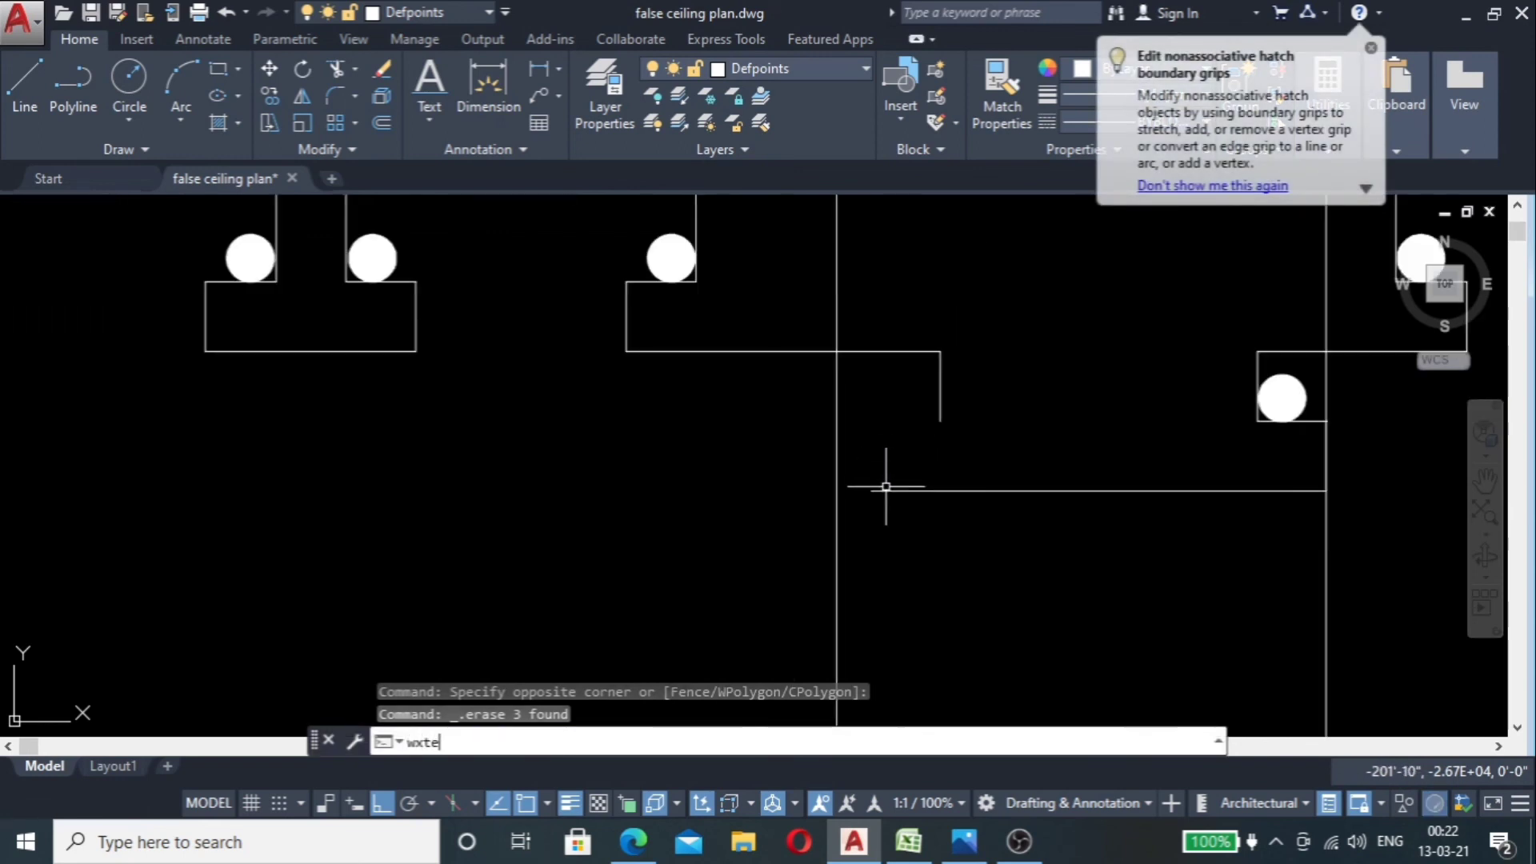
type("xte")
left_click(552, 653)
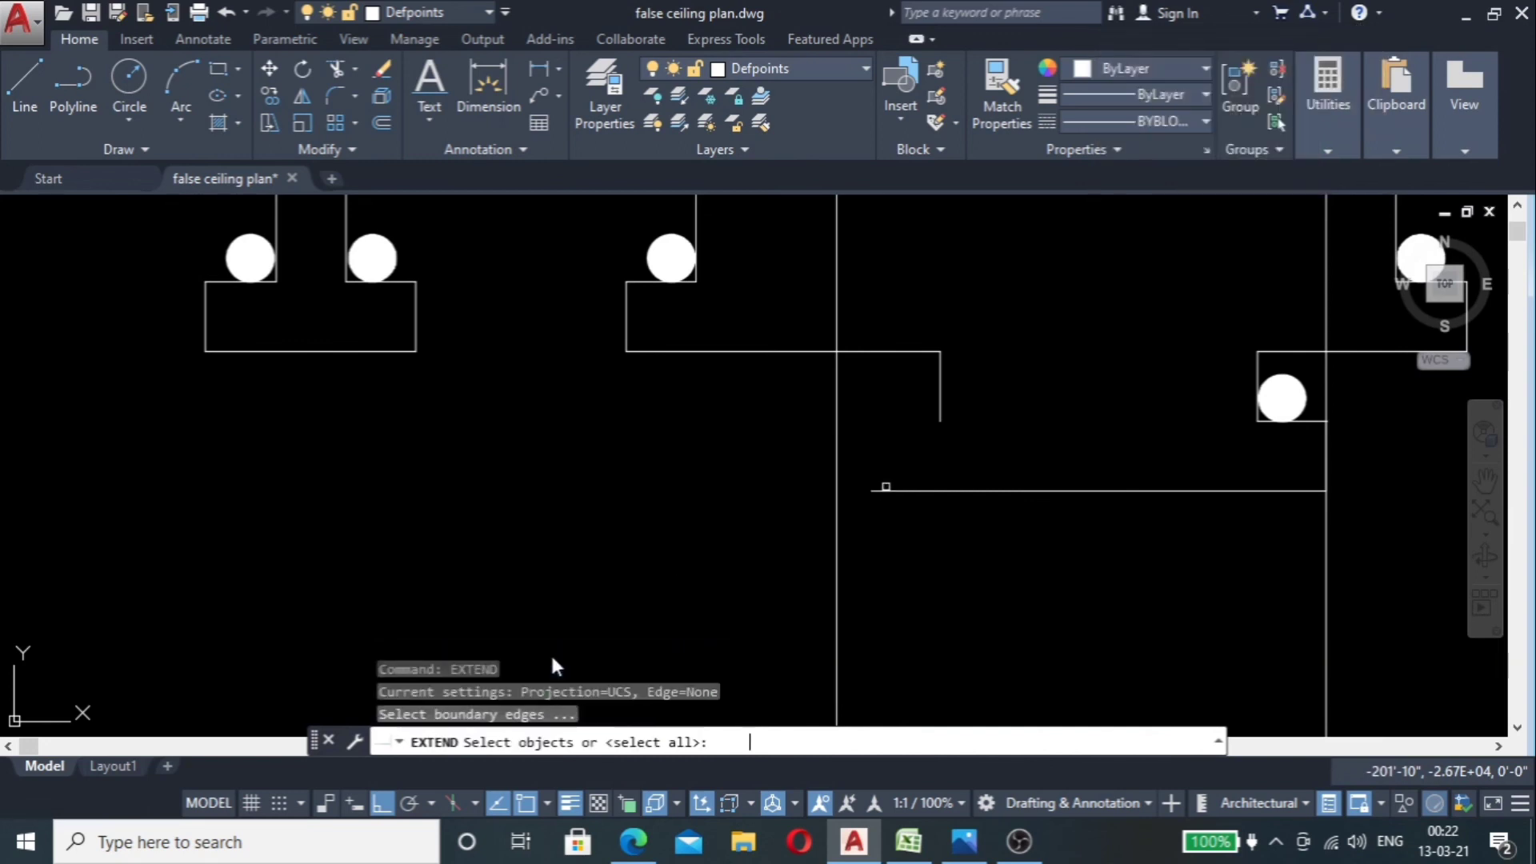
left_click(838, 529)
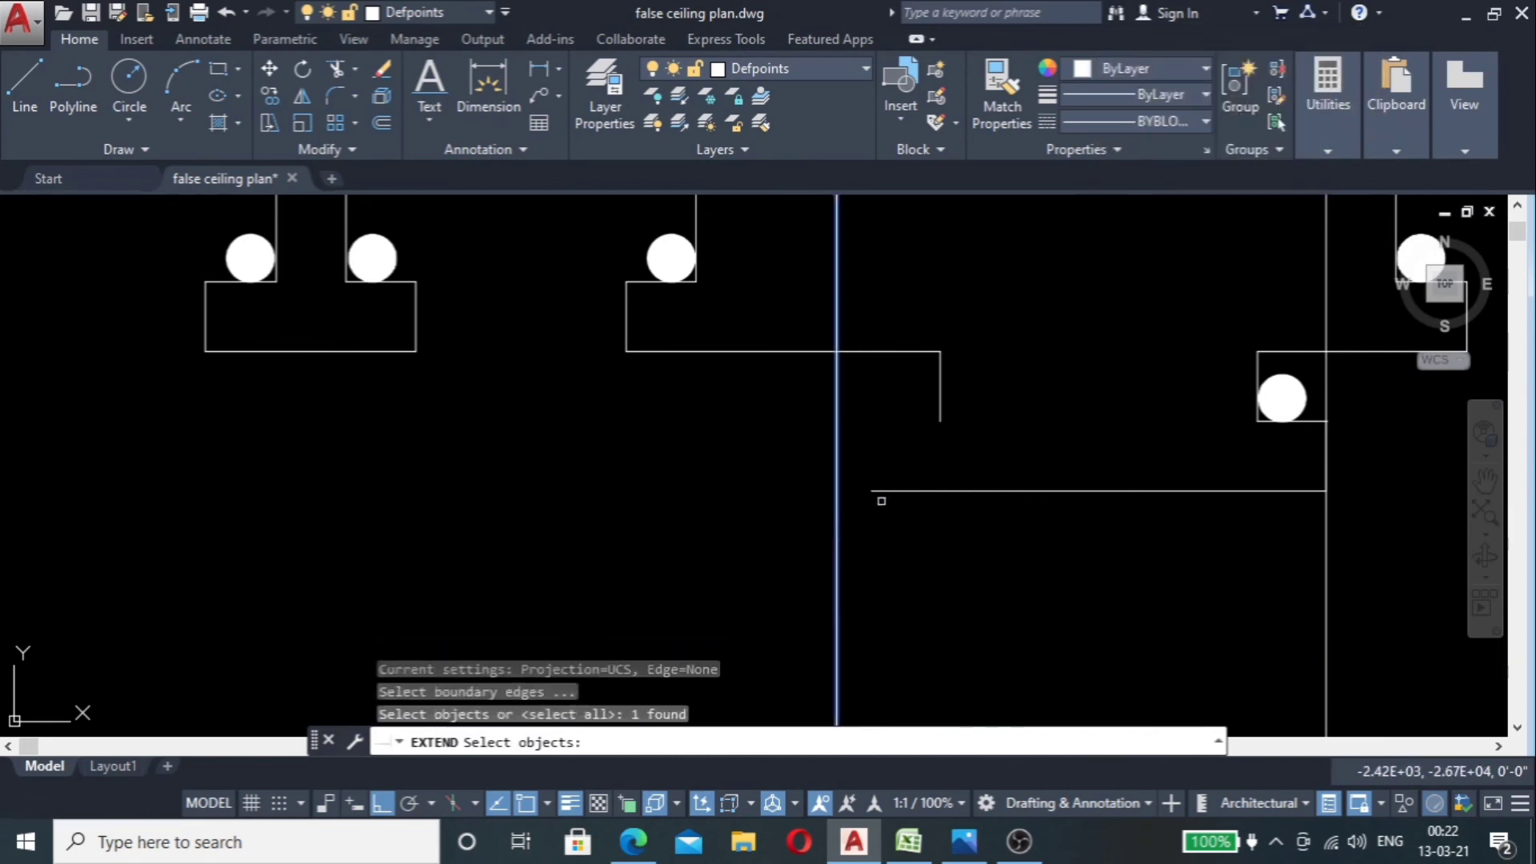
key("Return")
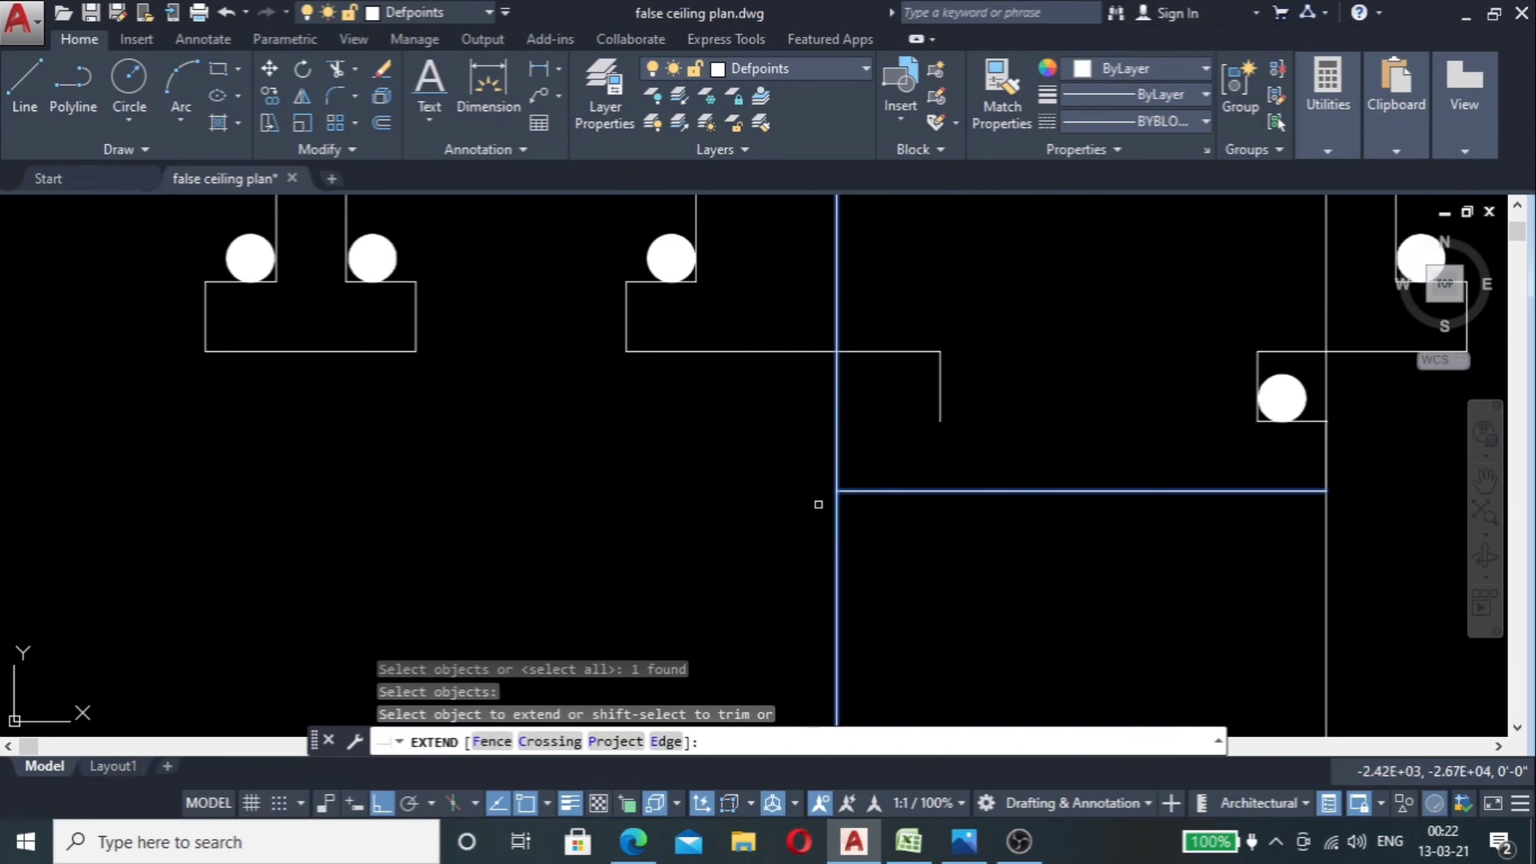
key("Escape")
Step: Extend the central panel's bottom line leftward to the left vertical construction line
scroll(802, 450, "down", 2)
scroll(869, 391, "up", 2)
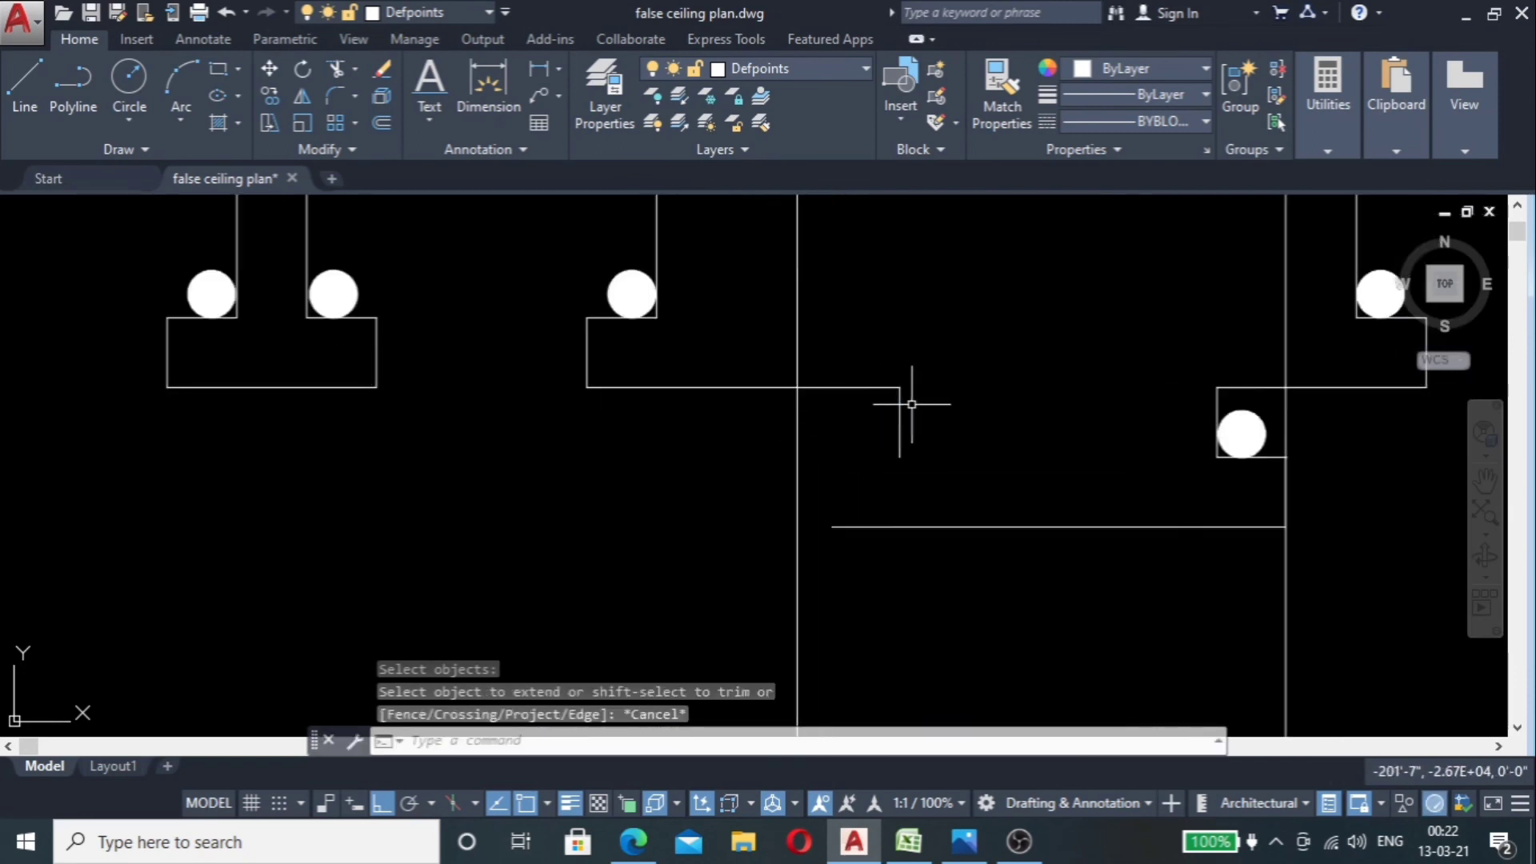
key("Return")
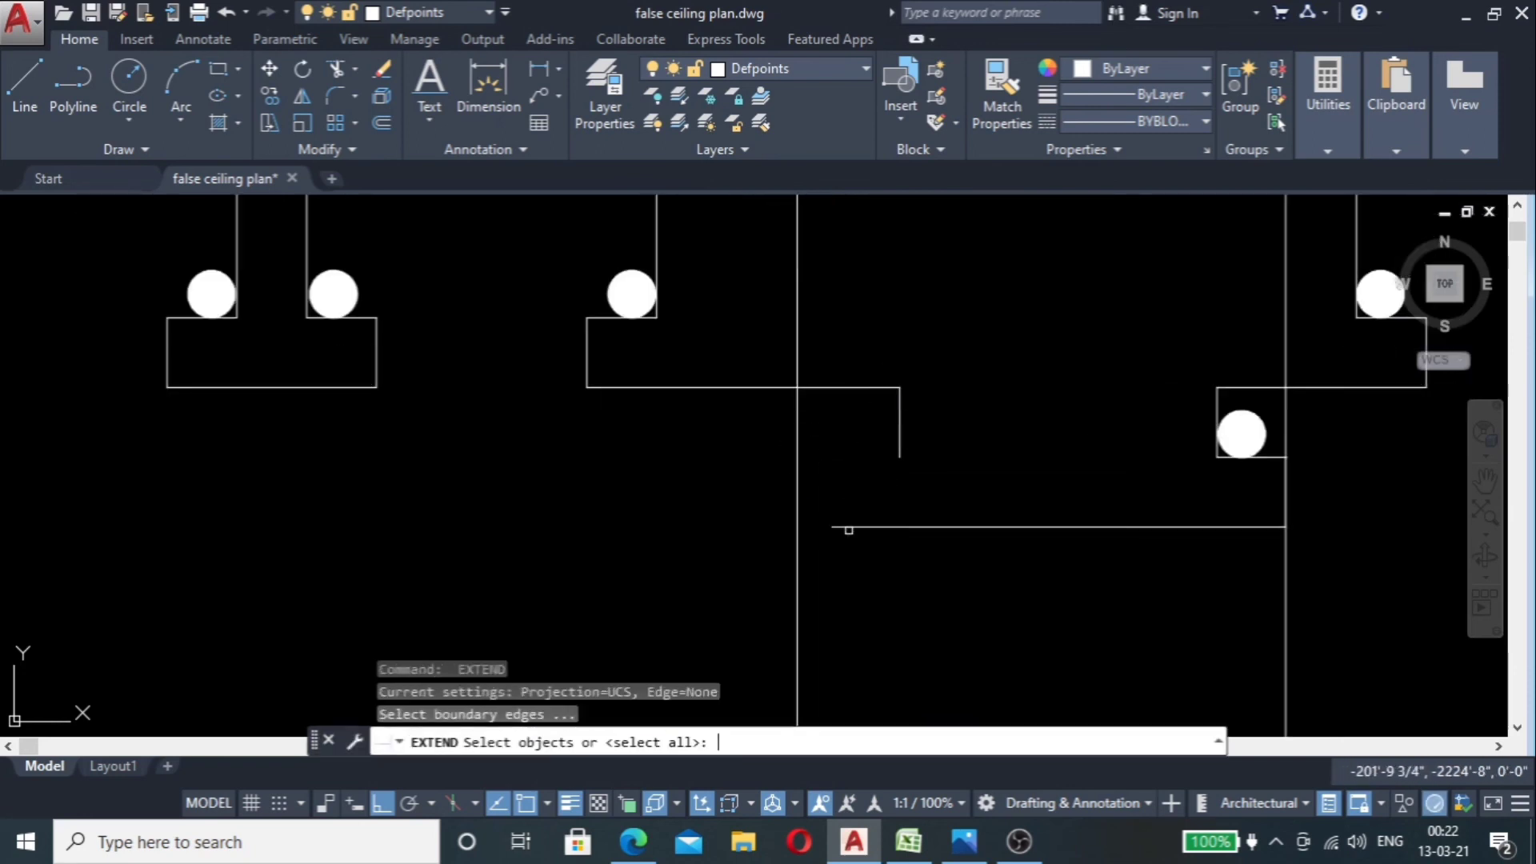
left_click(797, 534)
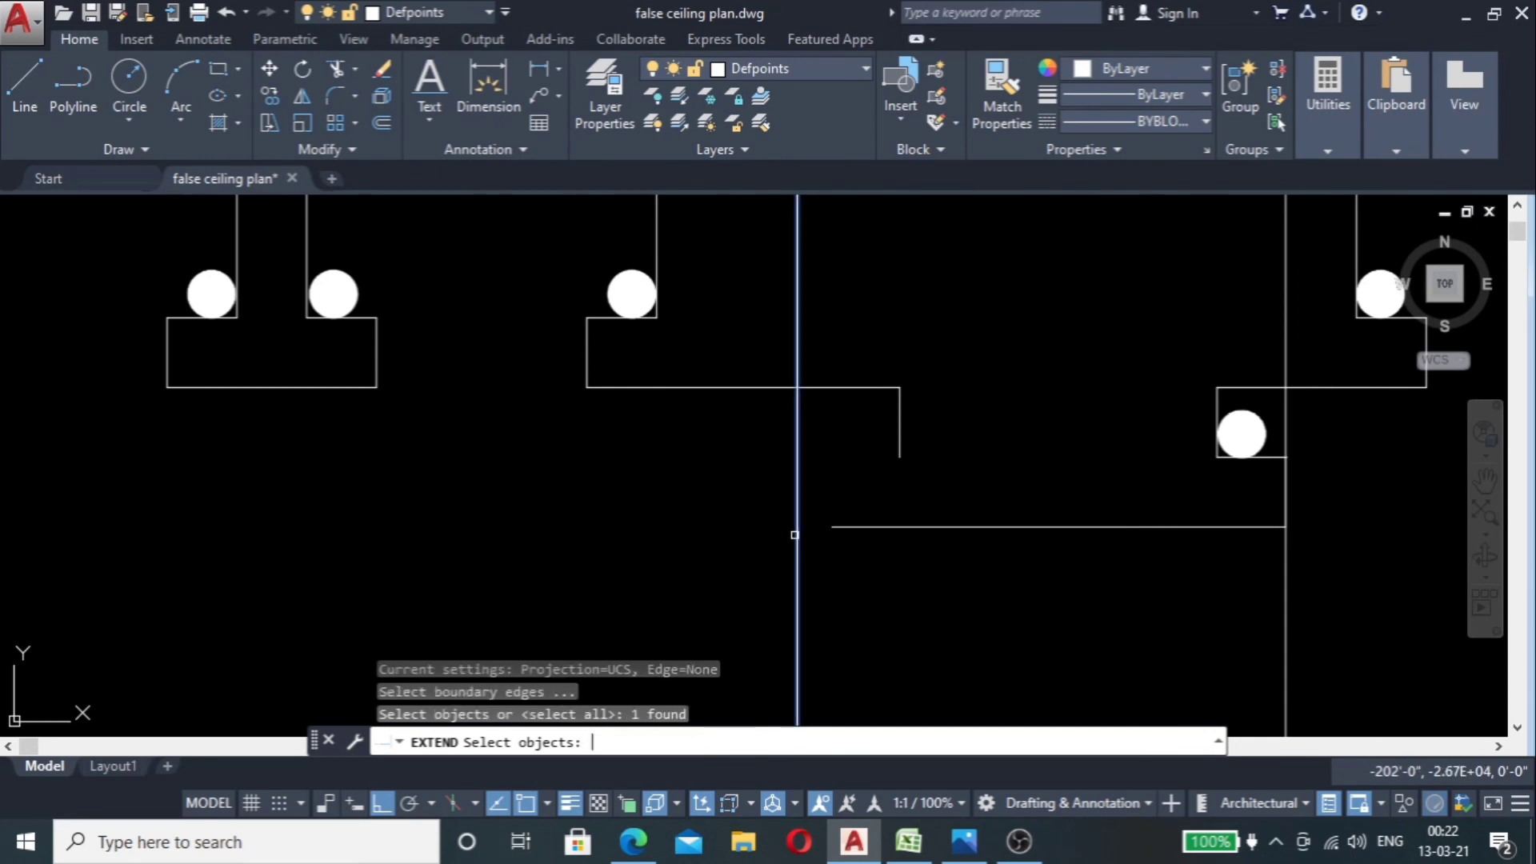
key("Return")
left_click(797, 535)
left_click(855, 529)
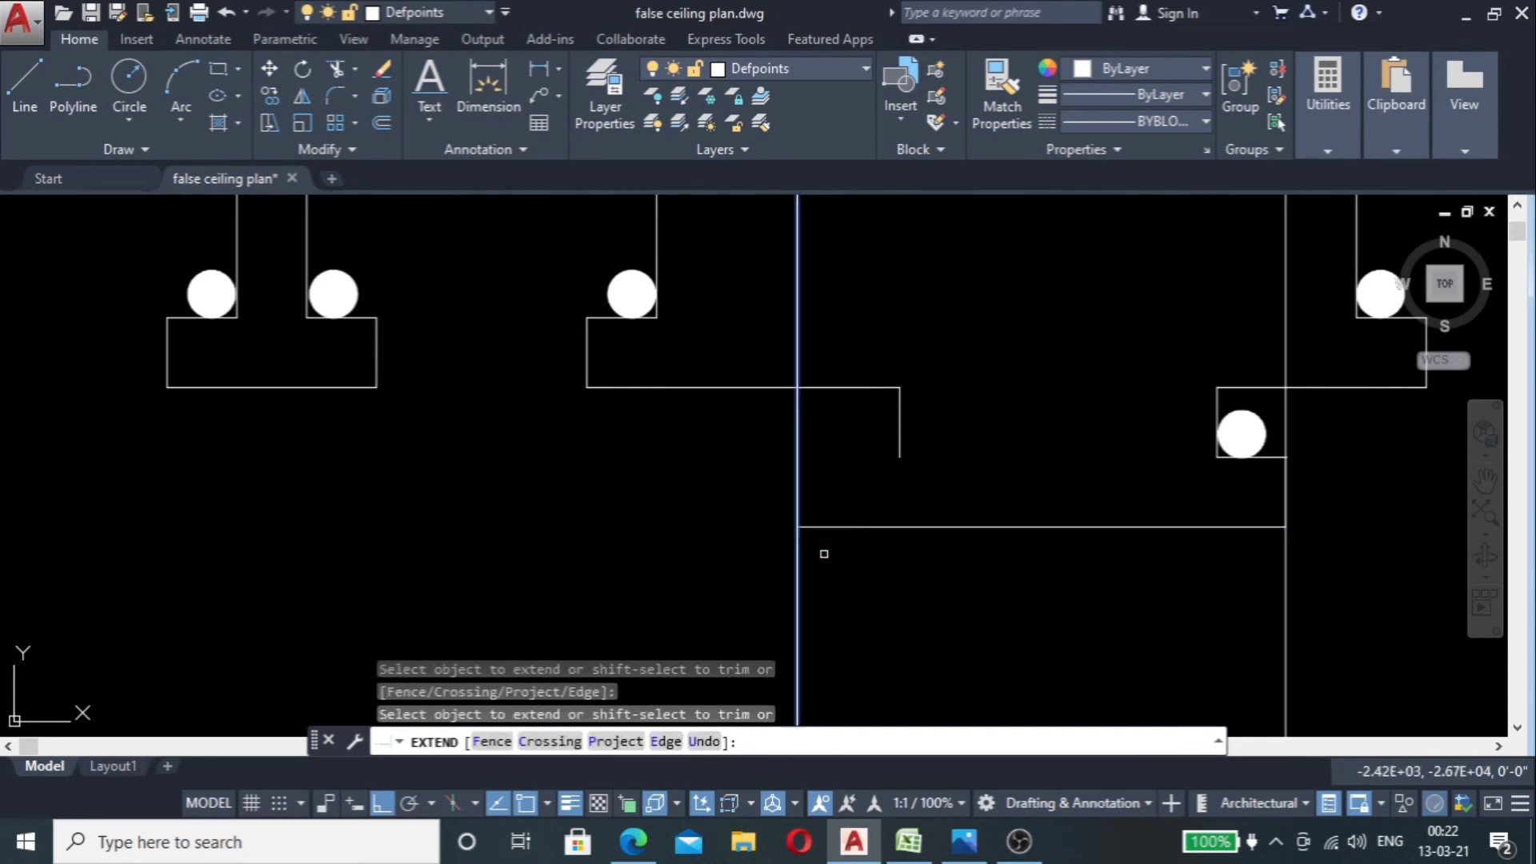
key("Return")
Step: Trim the left construction line above the horizontal soffit line it crosses, using that soffit line as the cutting edge
scroll(915, 416, "up", 4)
scroll(909, 411, "down", 4)
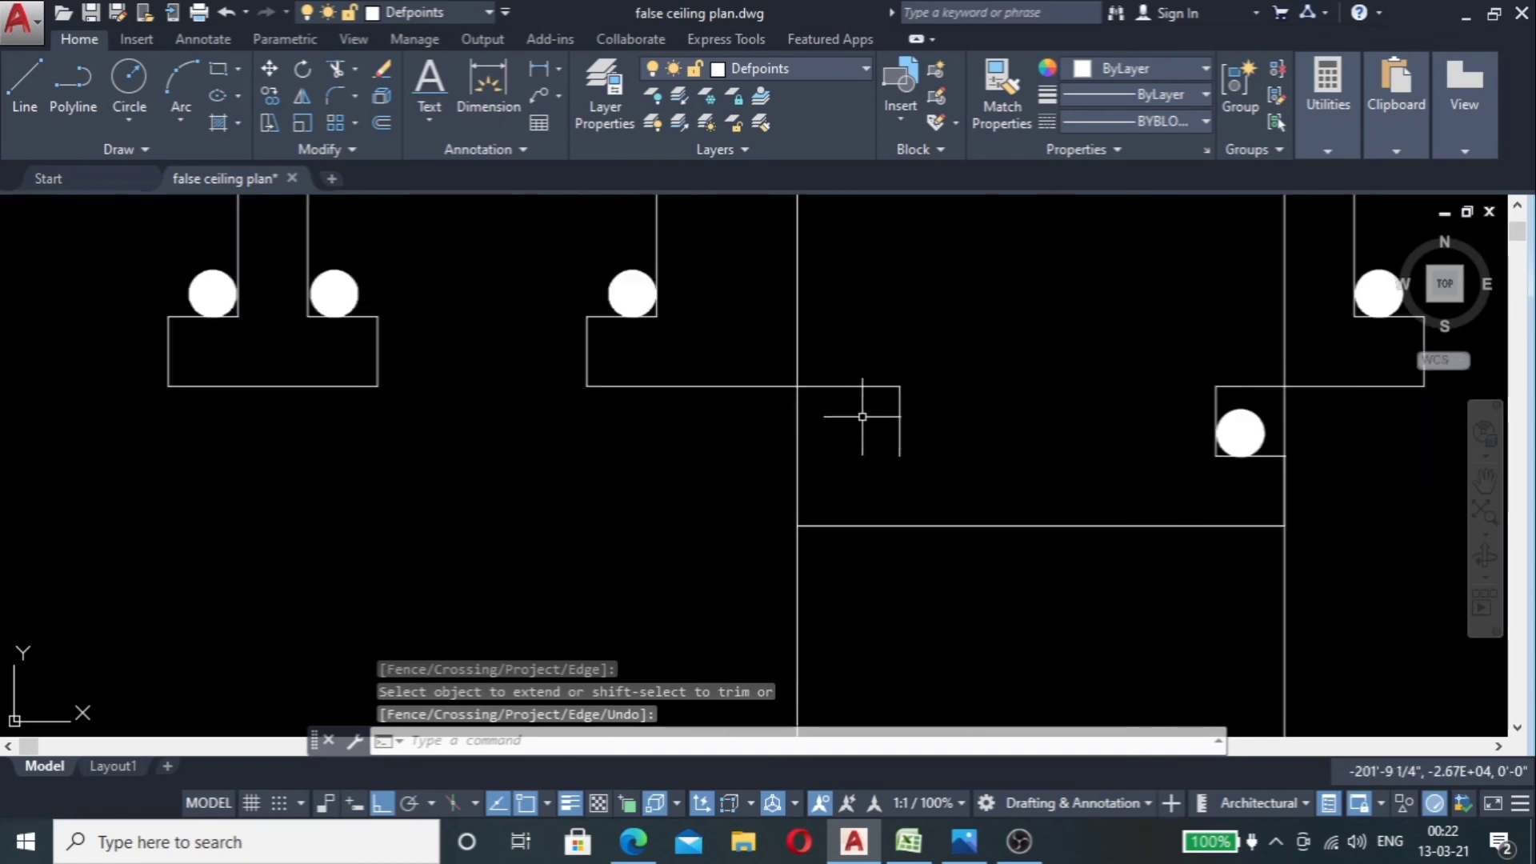
type("tr")
key("Return")
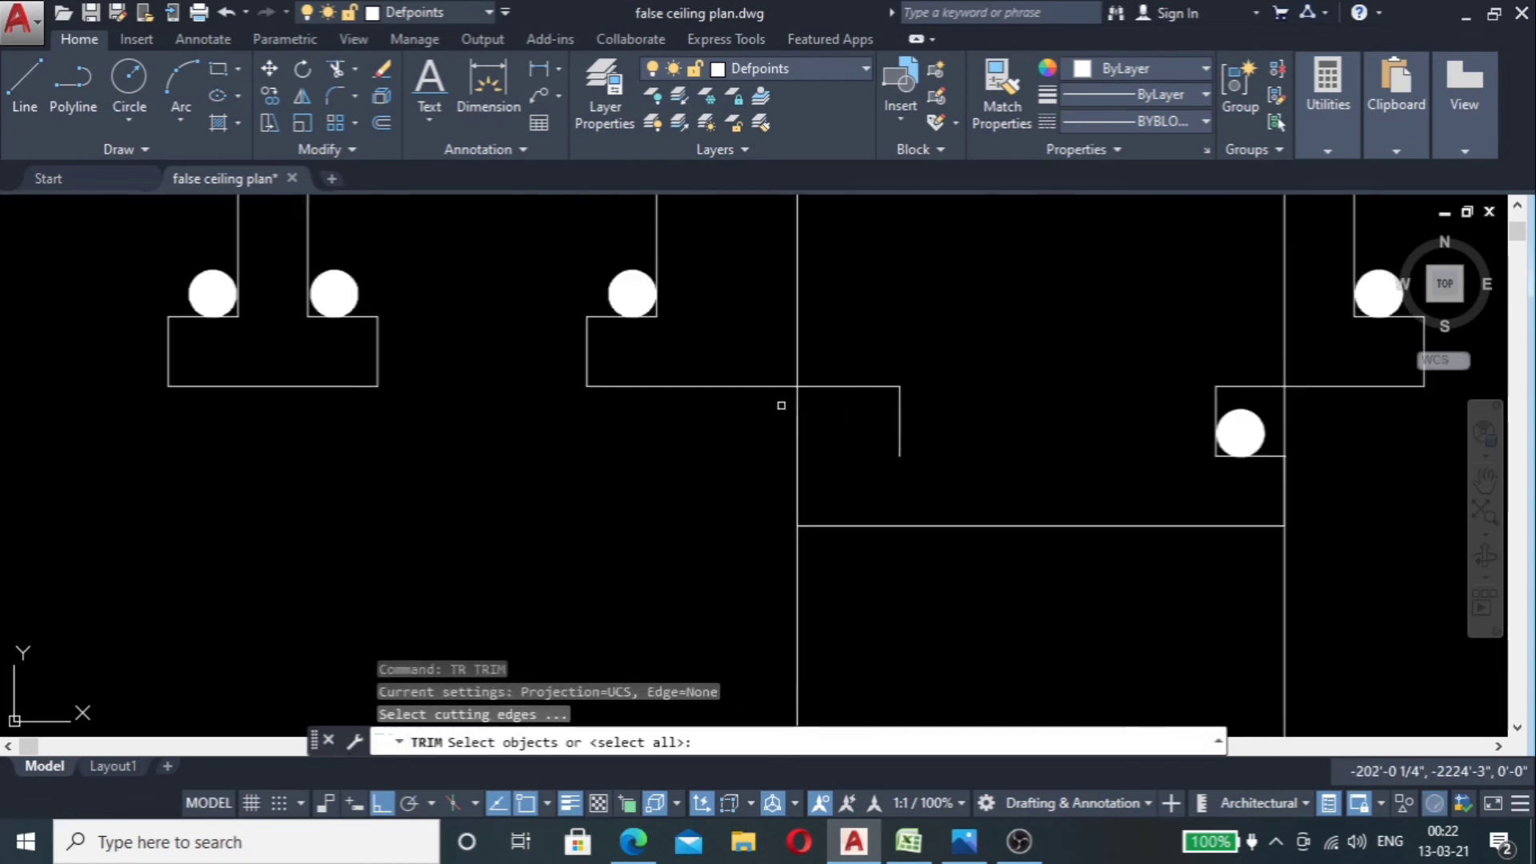
left_click(780, 387)
key("Return")
left_click_drag(852, 302, 800, 348)
key("Return")
key("Return")
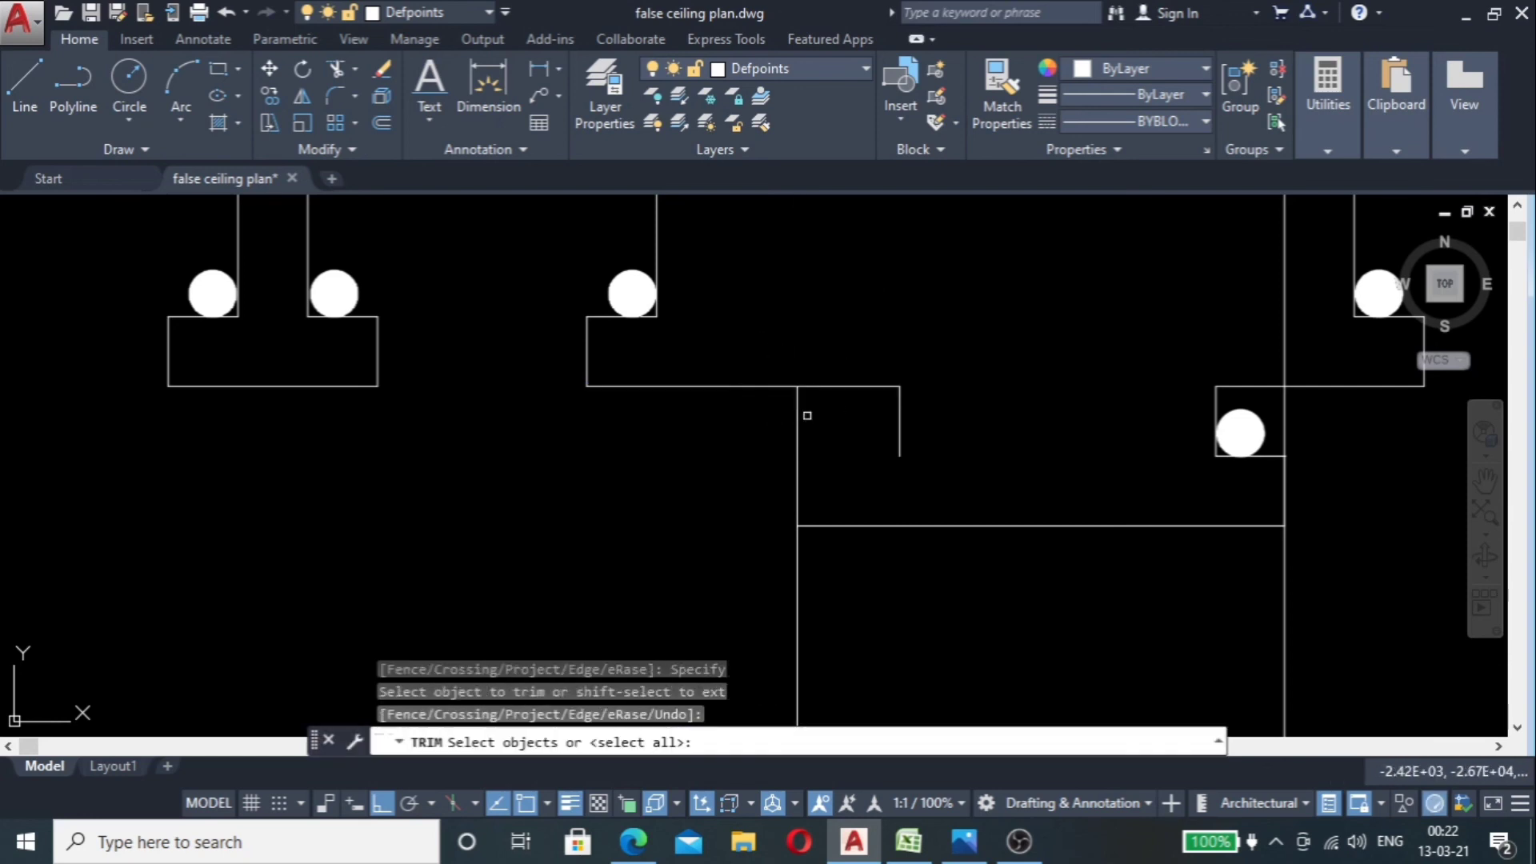
left_click(817, 416)
left_click(722, 442)
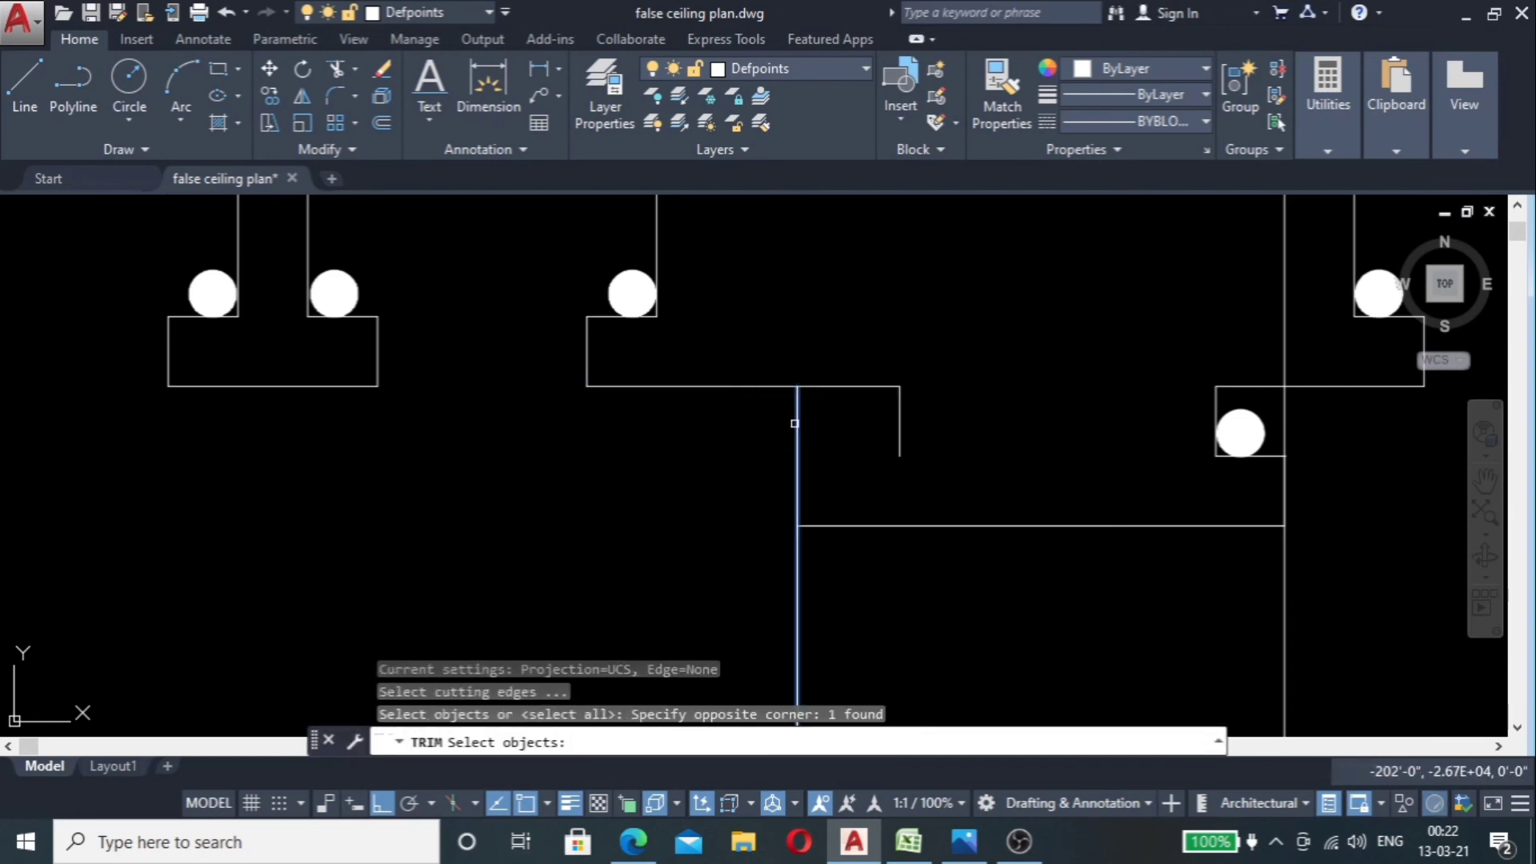
key("Escape")
key("Return")
left_click(834, 508)
left_click(823, 501)
key("Return")
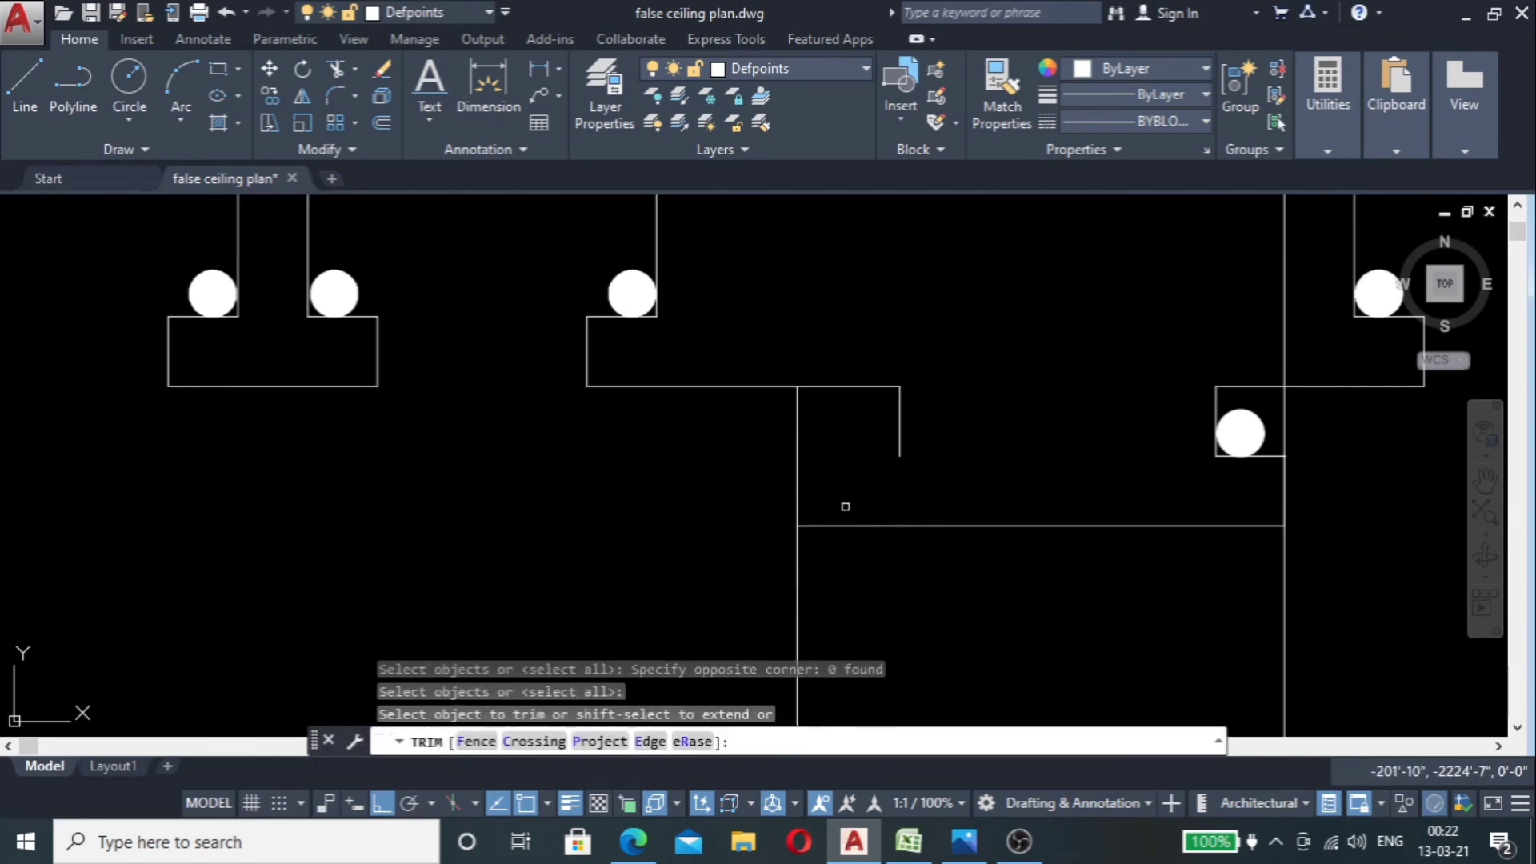
key("Escape")
Step: Trim the left construction line below the central panel's bottom line, using that bottom line as the cutting edge
key("Return")
left_click(846, 514)
left_click(828, 536)
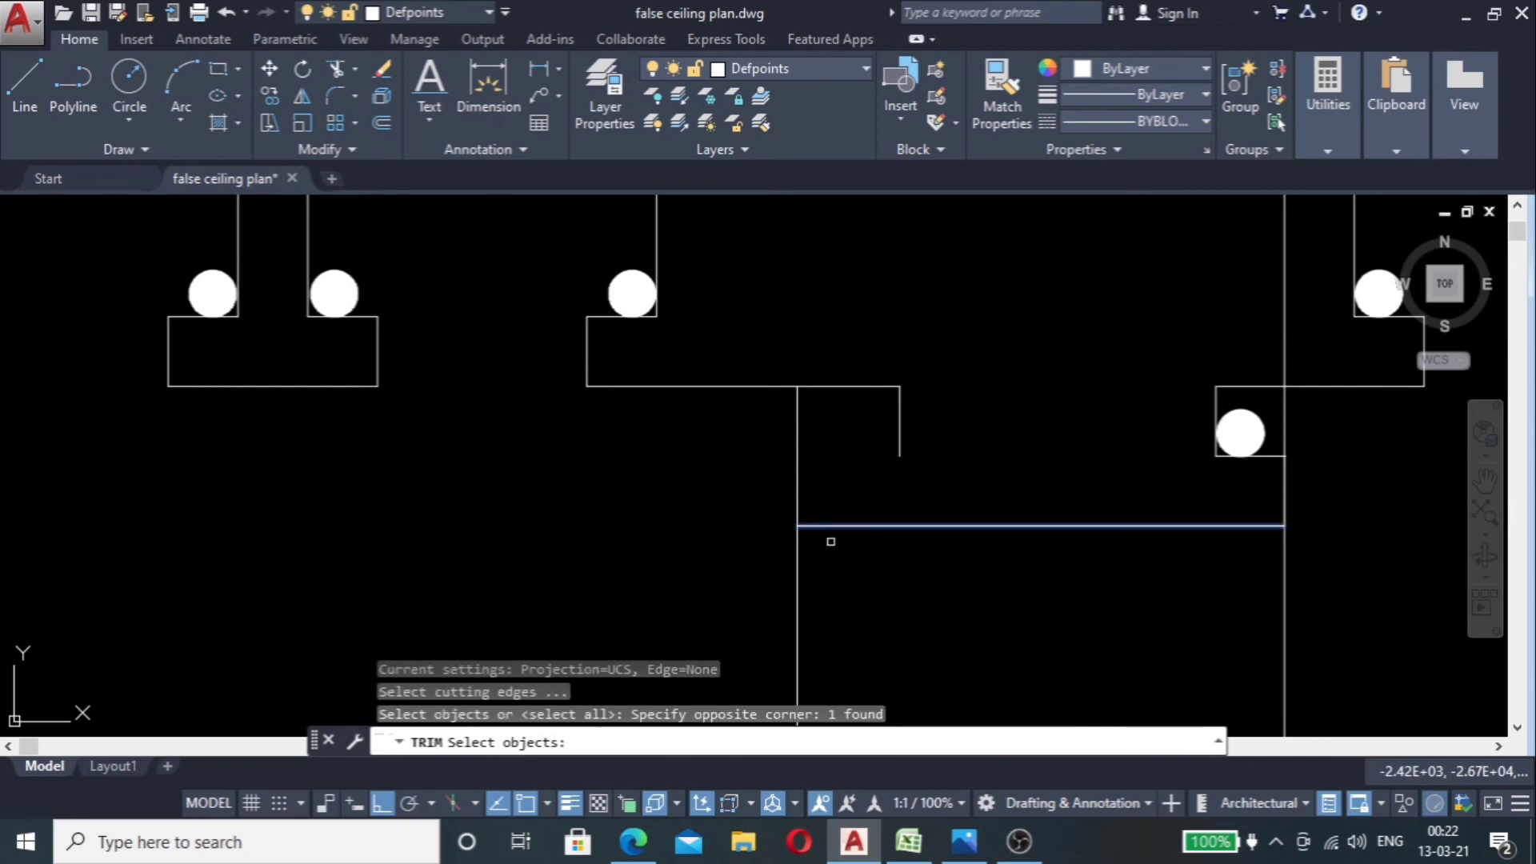
key("Return")
left_click(799, 541)
left_click(747, 575)
key("Escape")
Step: Trim the left soffit line where it projects past the central panel's new left vertical edge into the panel
scroll(876, 480, "down", 4)
scroll(876, 480, "up", 5)
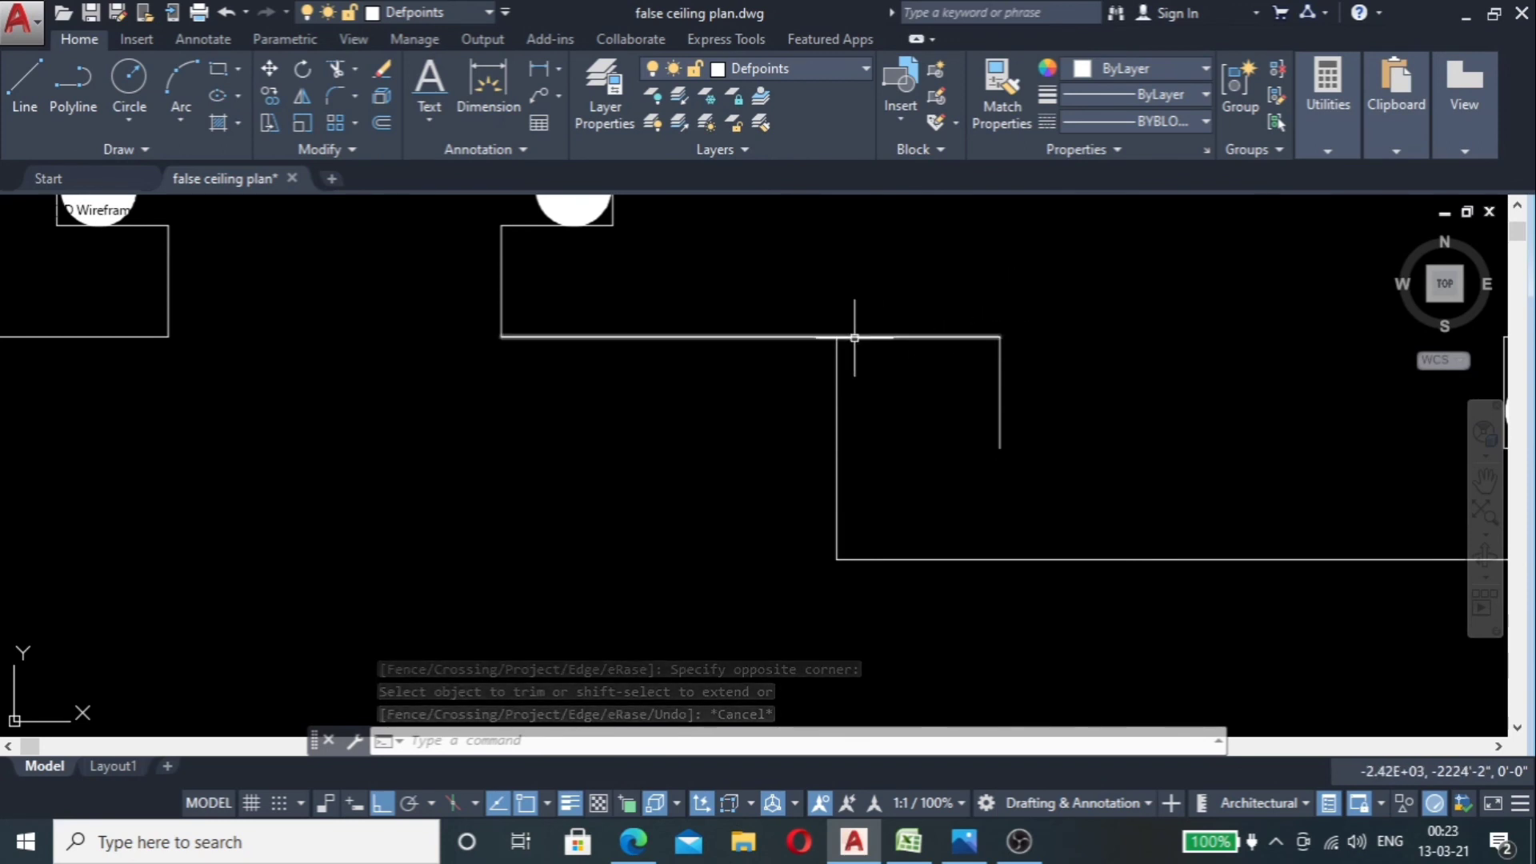
type("tr")
key("Return")
left_click(830, 361)
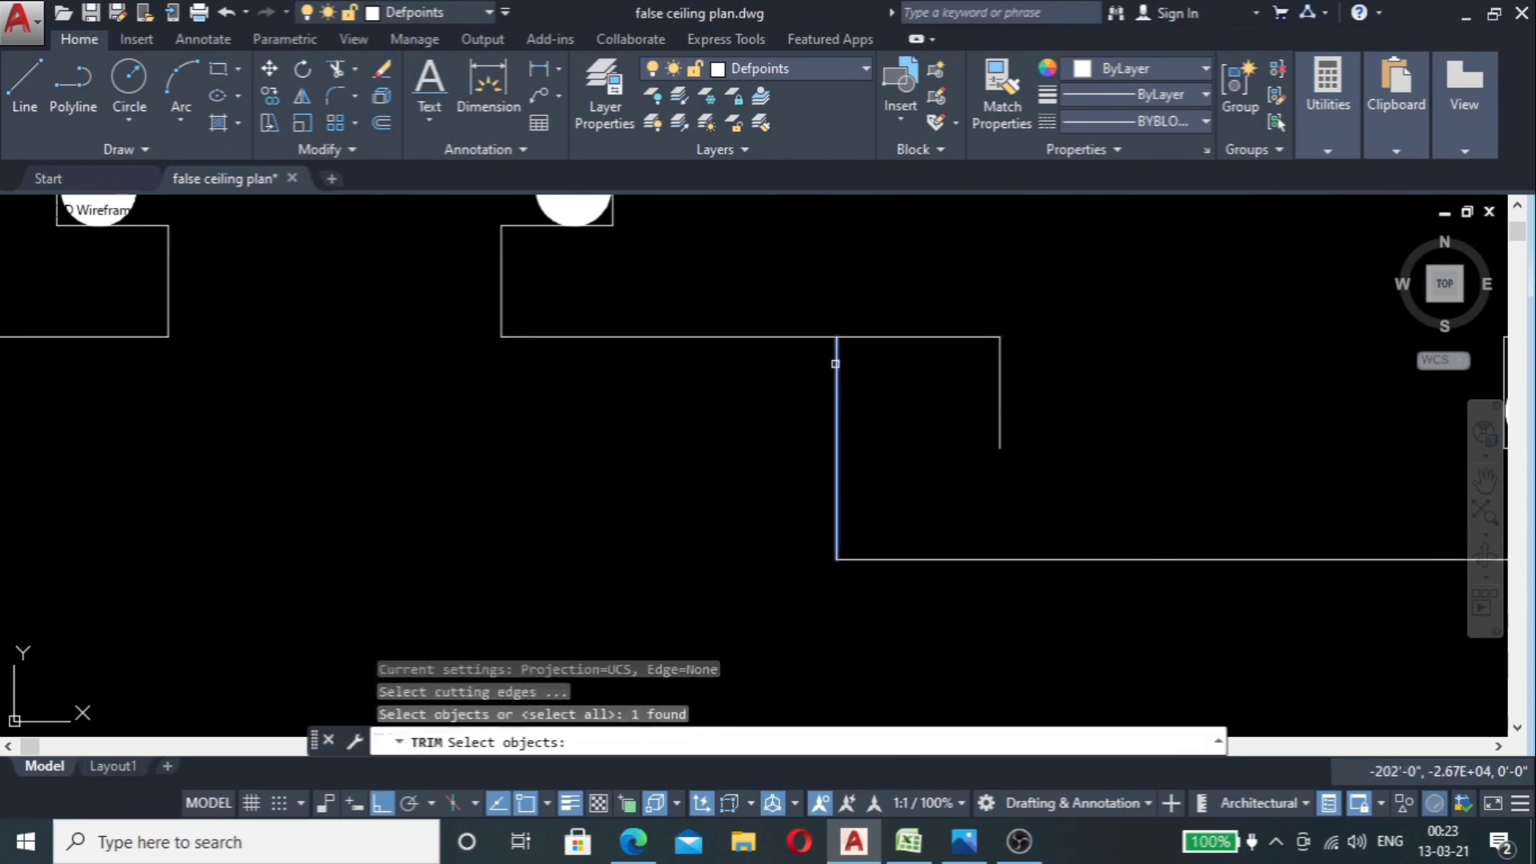
key("Return")
left_click(950, 274)
left_click(887, 418)
key("Return")
Step: Erase the short leftover vertical line inside the central panel's left side
left_click(1097, 326)
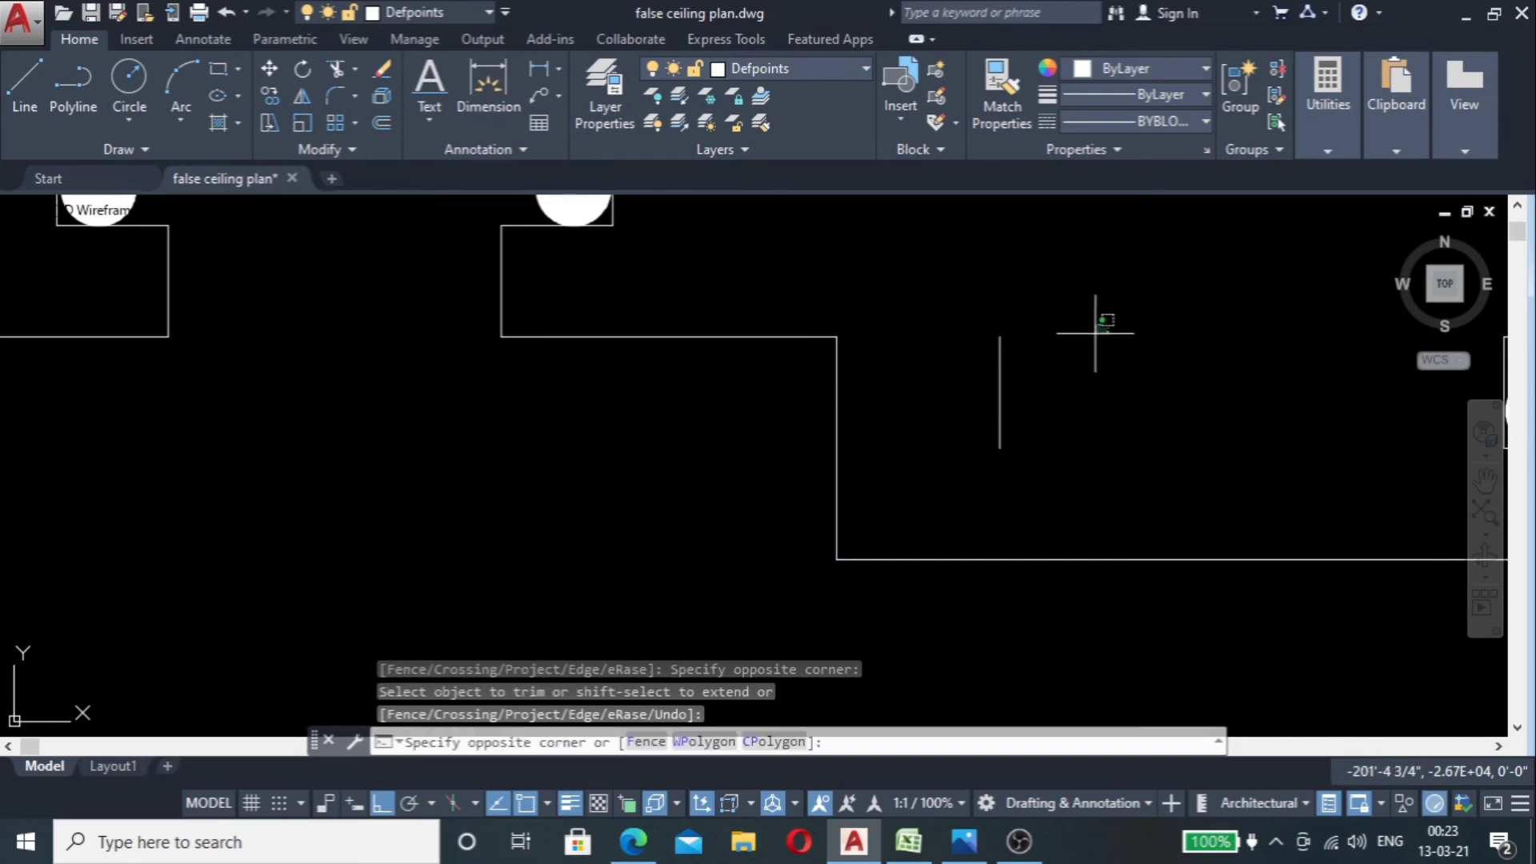
left_click(977, 419)
key("Delete")
Step: Erase the central panel's left vertical edge between the left soffit line and the panel's bottom line
scroll(837, 410, "down", 5)
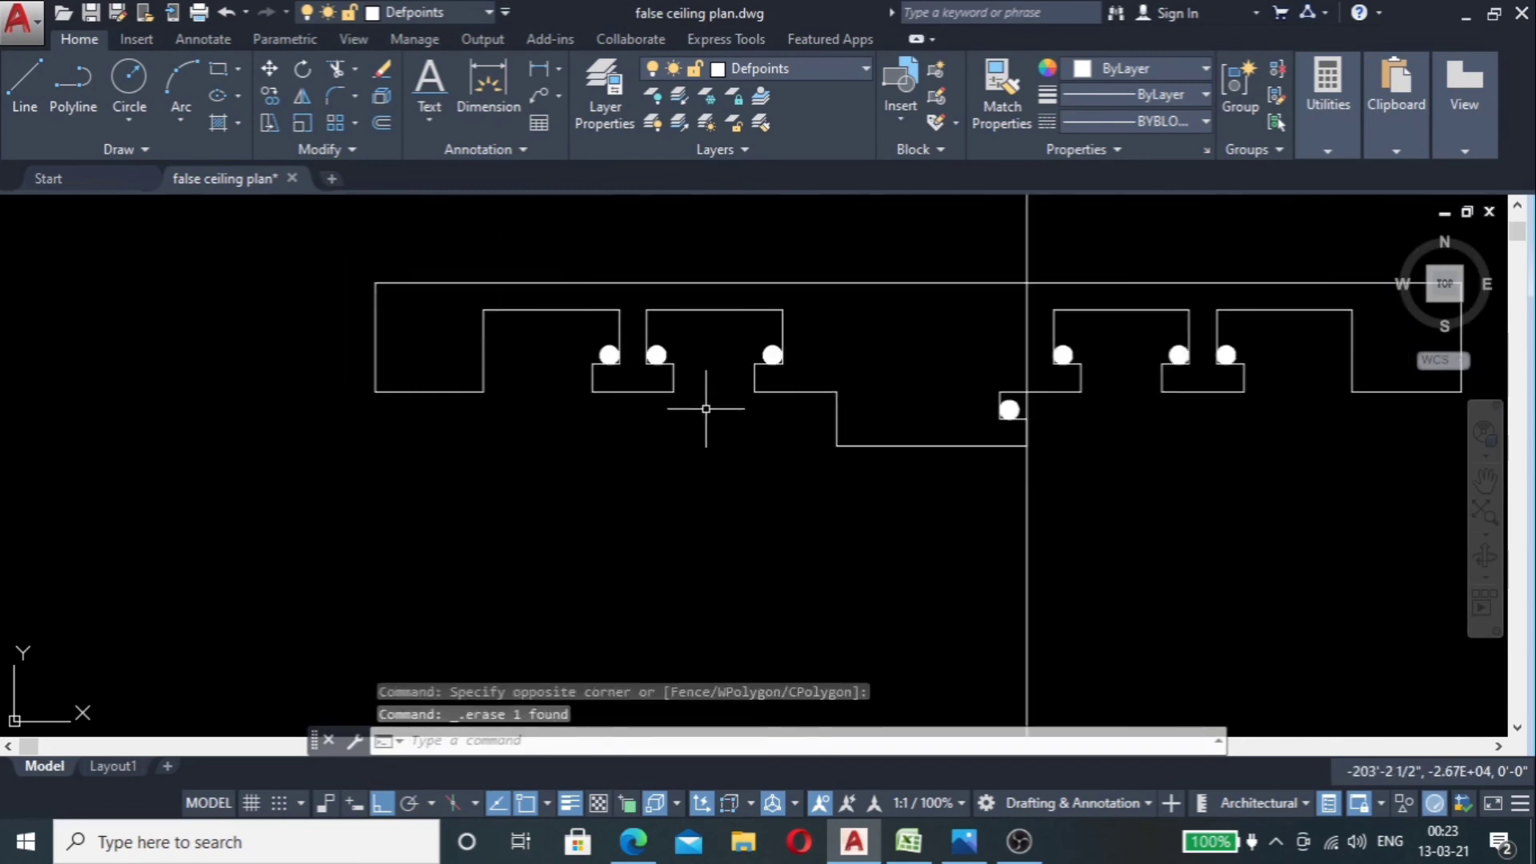
scroll(789, 429, "up", 4)
scroll(1028, 419, "down", 2)
scroll(1117, 387, "up", 6)
scroll(958, 415, "down", 6)
scroll(1063, 429, "up", 8)
scroll(1084, 405, "down", 4)
left_click(427, 380)
left_click(257, 444)
key("Delete")
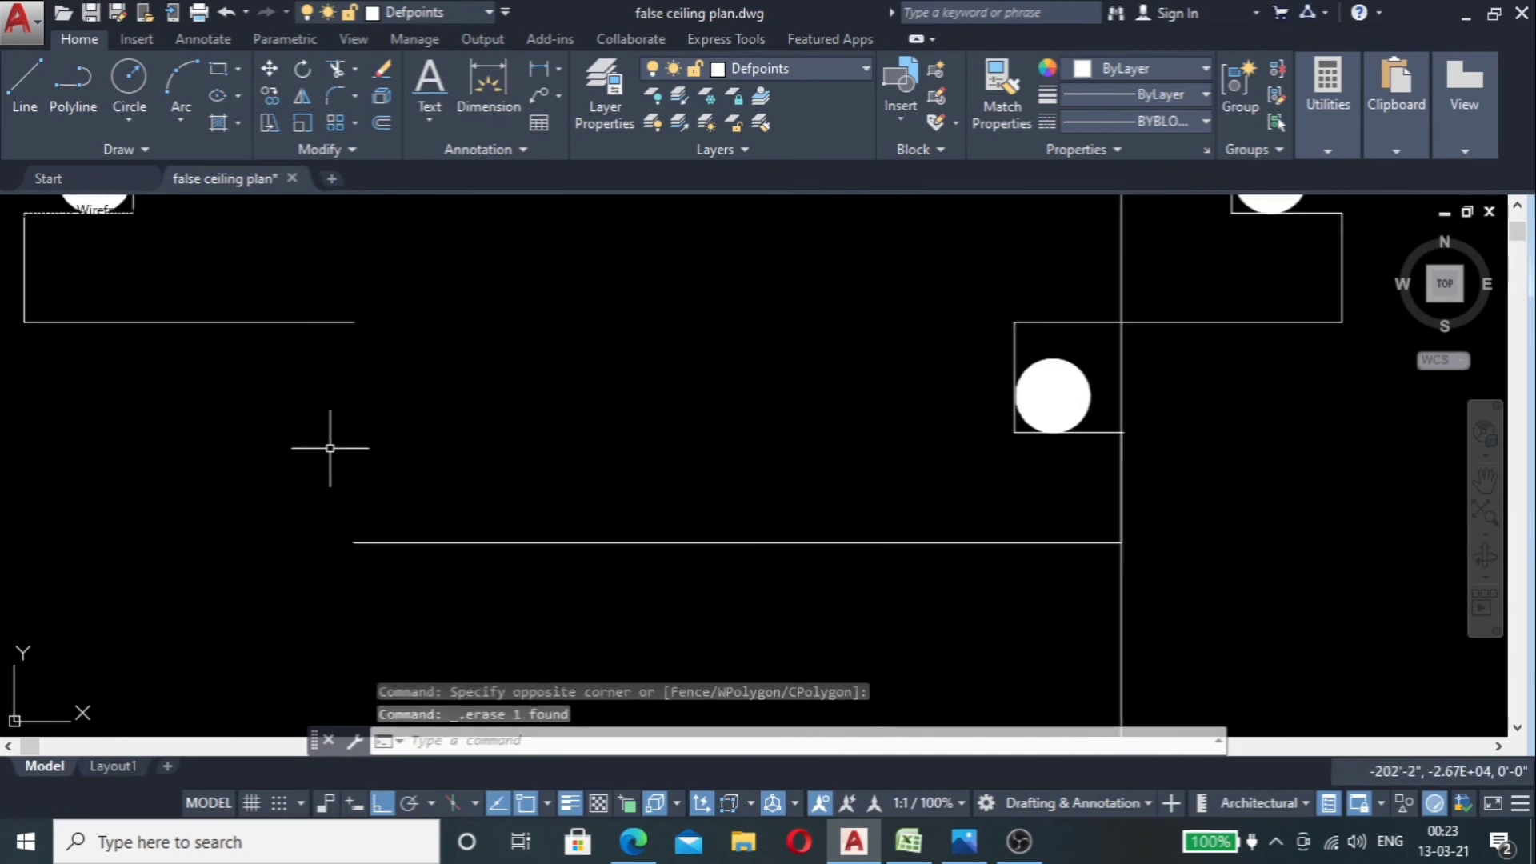
scroll(991, 412, "up", 6)
scroll(808, 444, "down", 4)
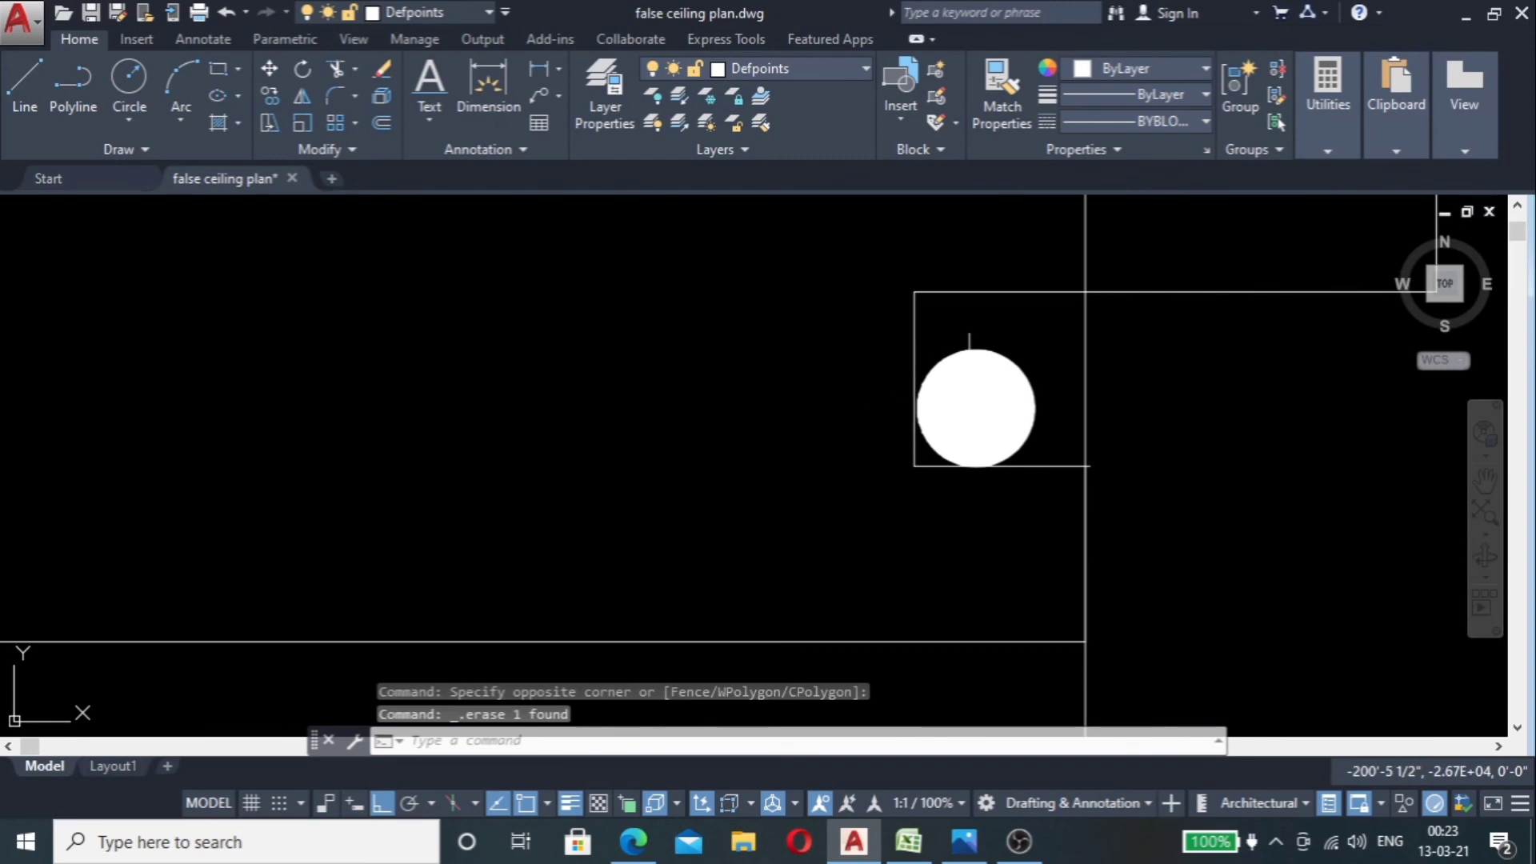
left_click(1043, 336)
left_click(830, 501)
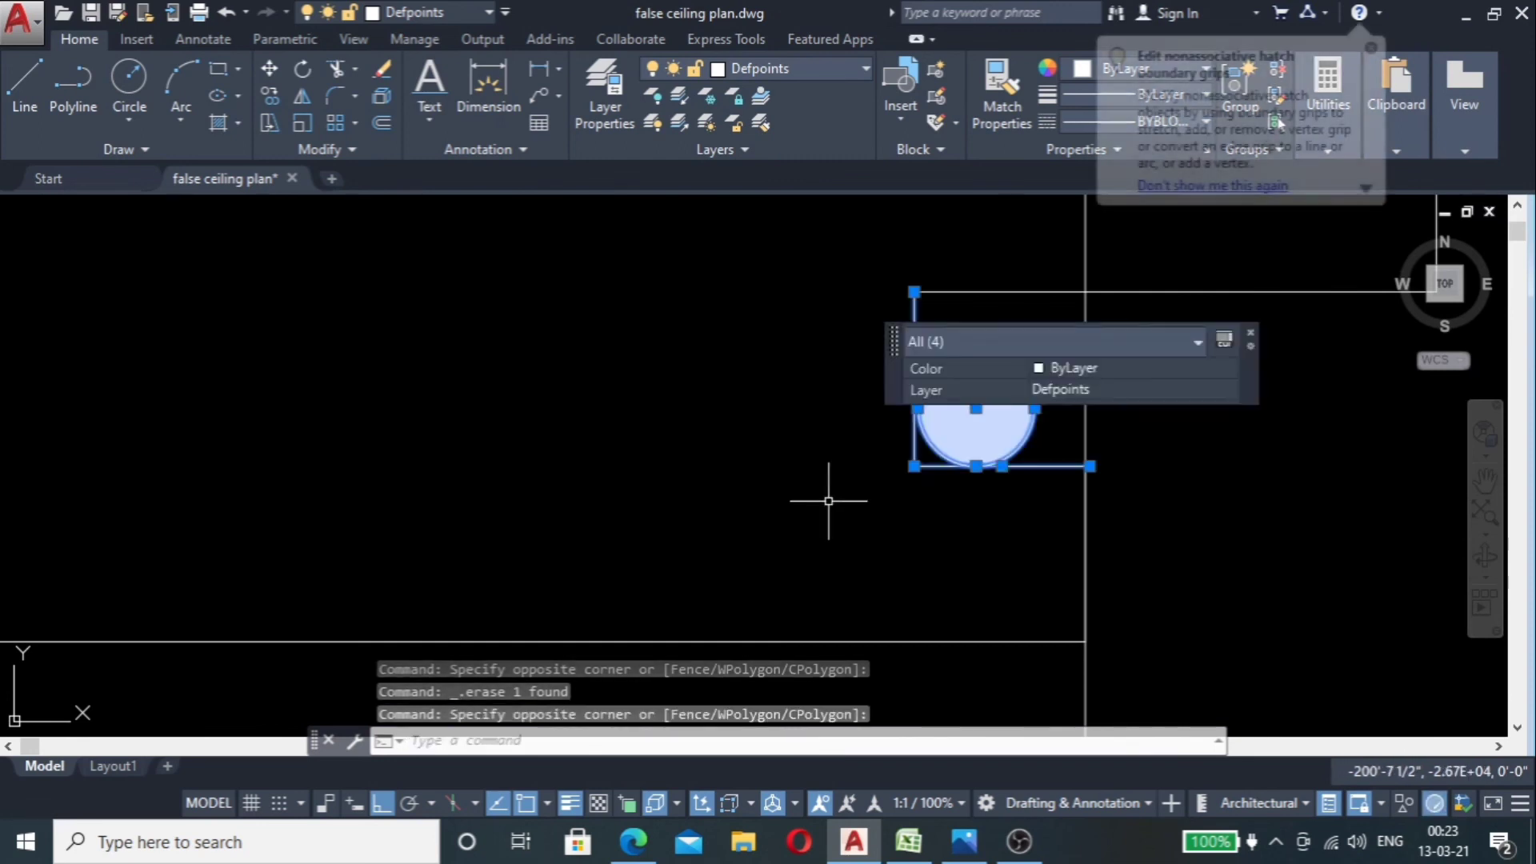
type("e")
key("Return")
scroll(886, 432, "down", 5)
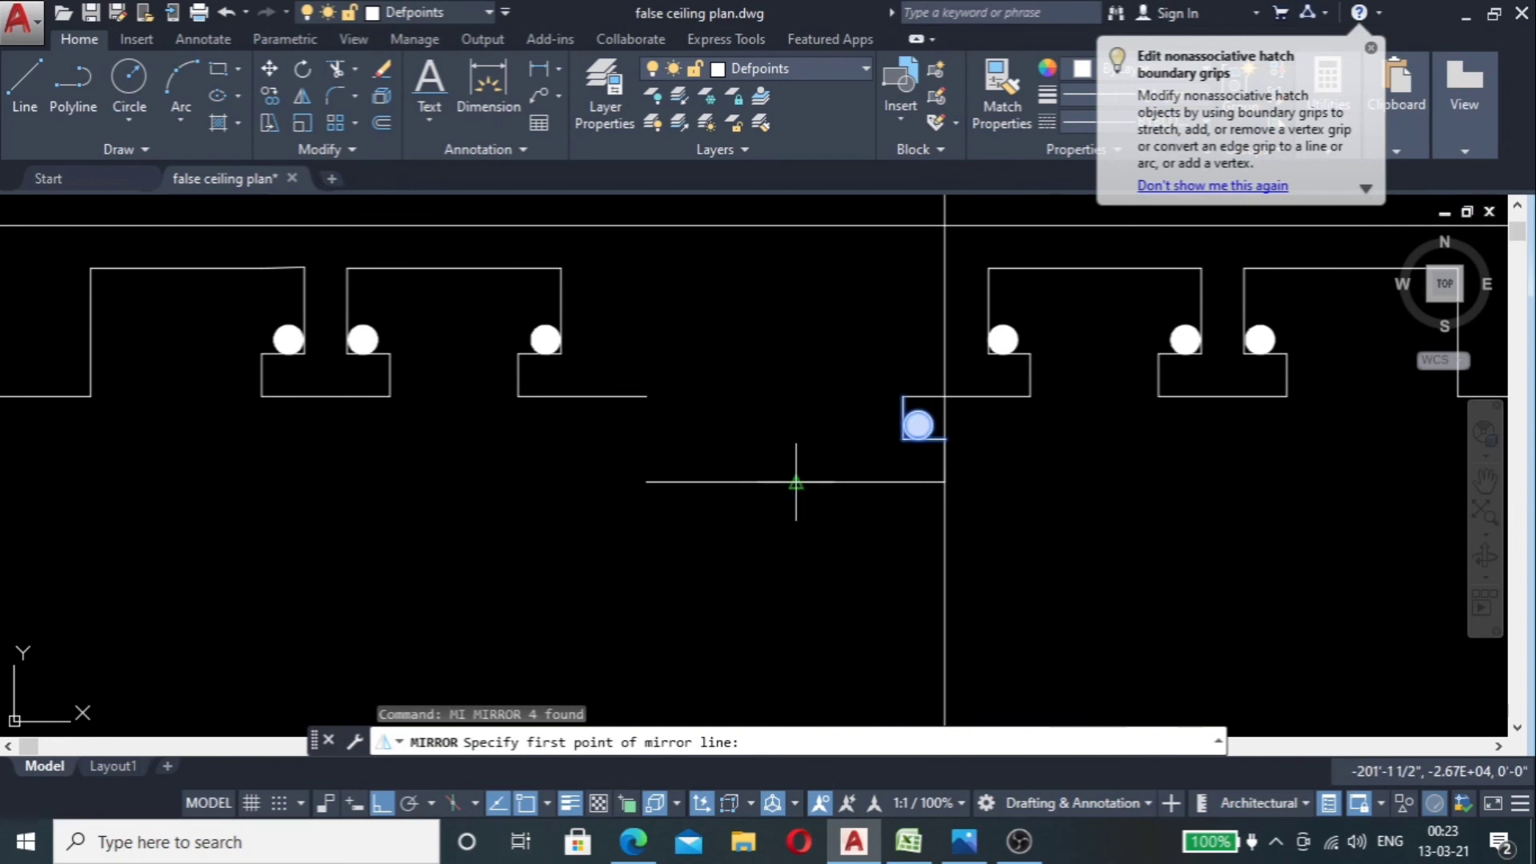
left_click(796, 481)
left_click(819, 368)
scroll(799, 384, "down", 5)
scroll(781, 395, "up", 6)
scroll(831, 391, "up", 4)
scroll(796, 411, "down", 4)
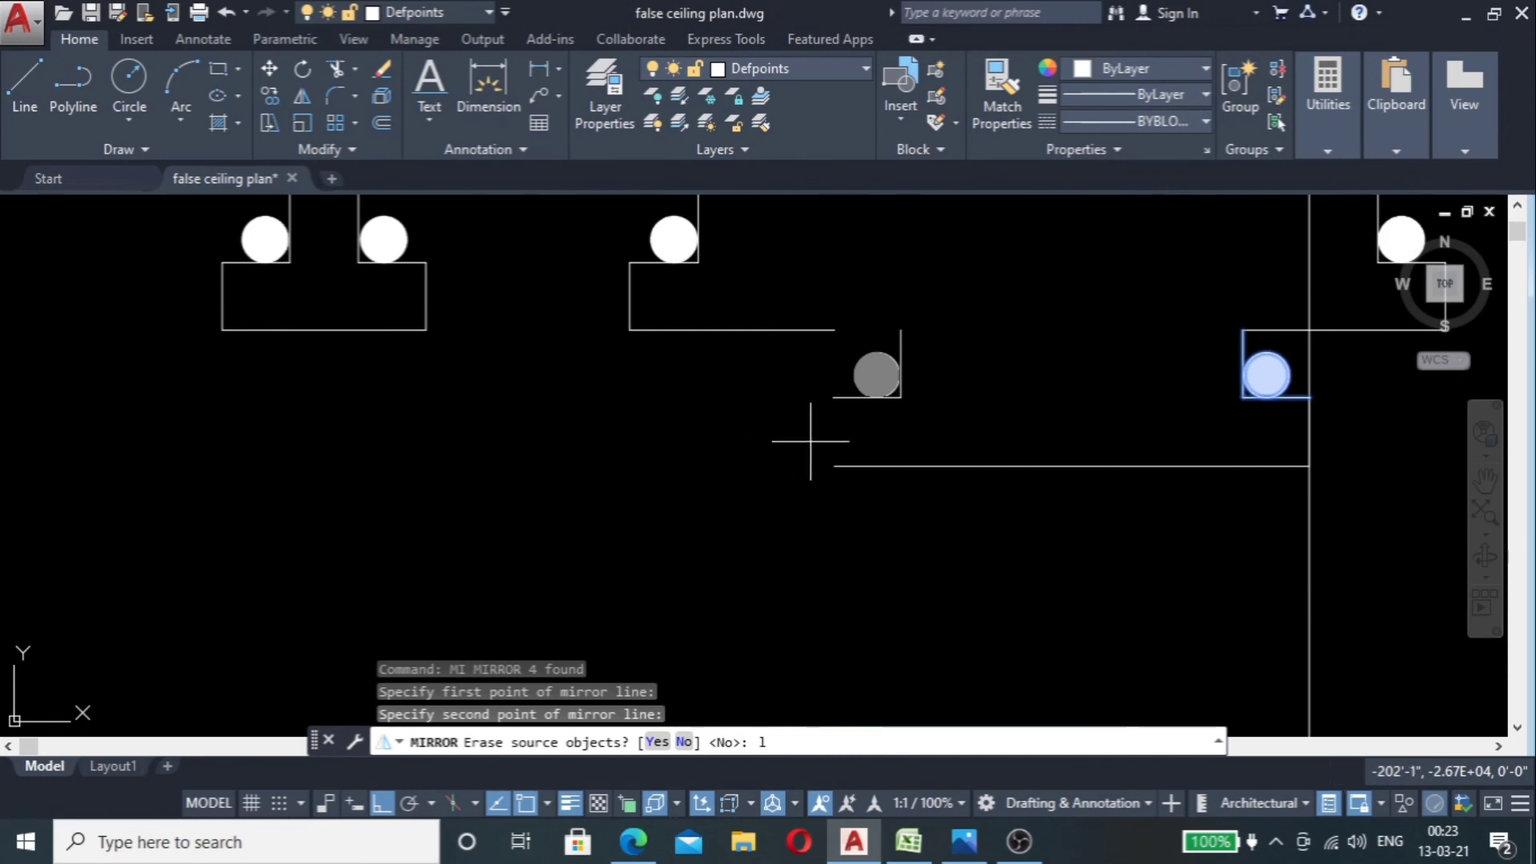
key("Return")
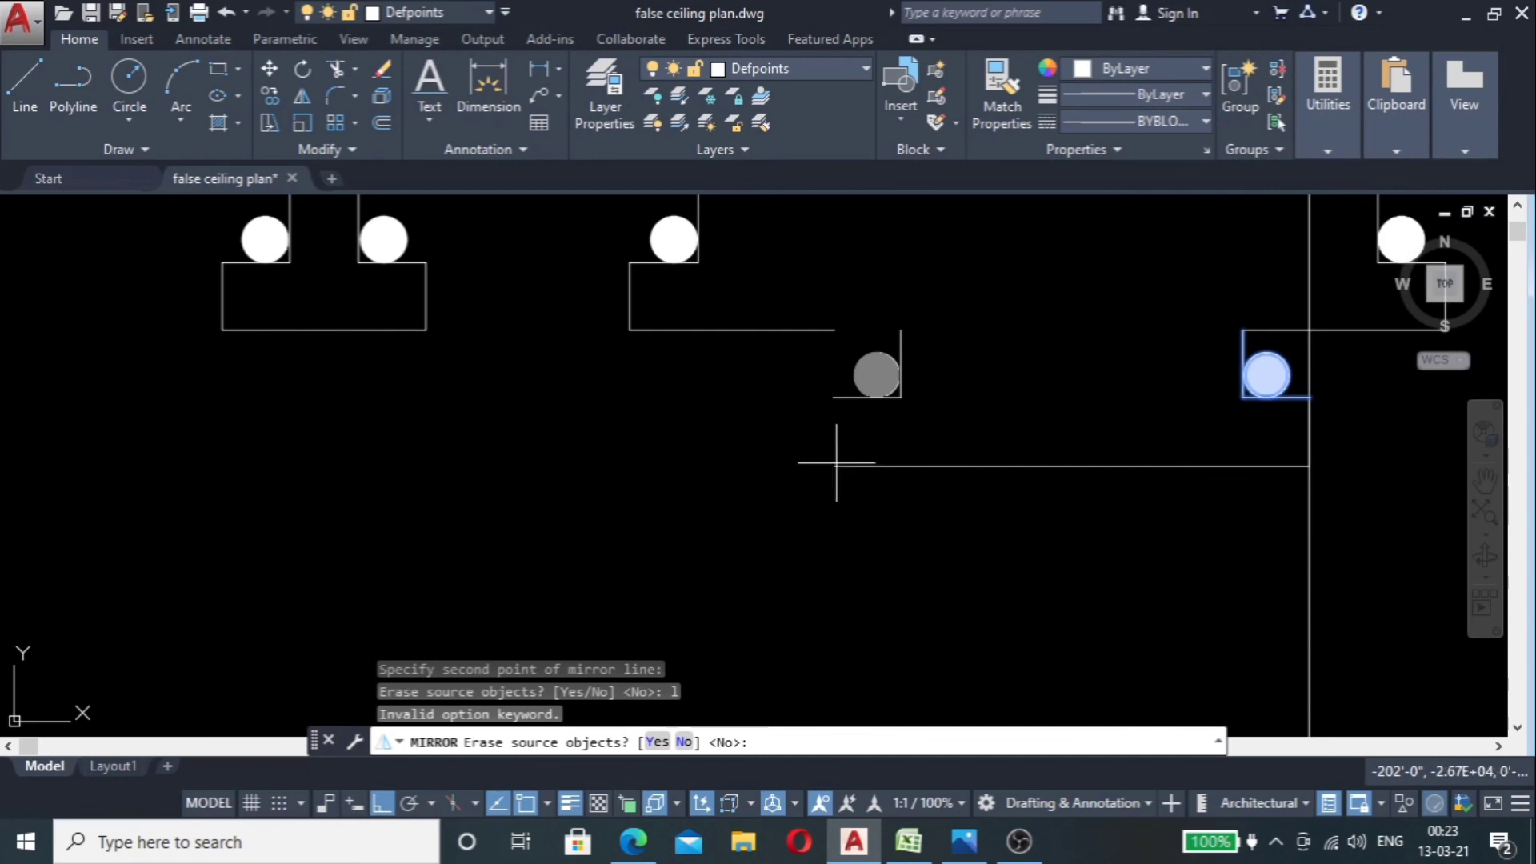
key("Escape")
scroll(836, 463, "down", 5)
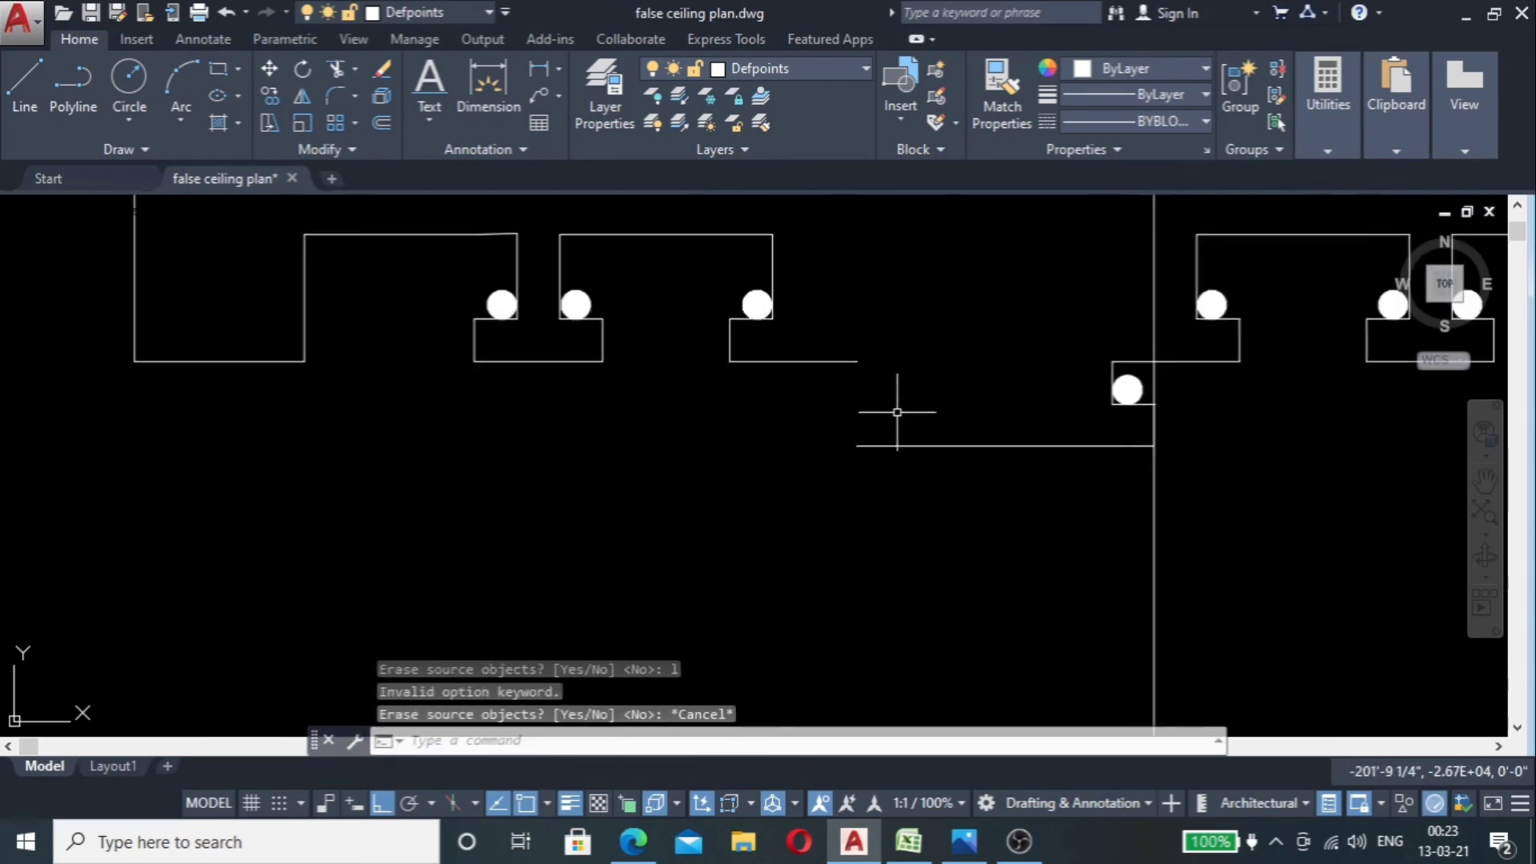
Step: Mirror the central panel's right cove light and its L-shaped ledge about a vertical axis through the bottom line's middle, keeping the originals
scroll(1008, 391, "up", 7)
left_click(1162, 311)
left_click(1014, 415)
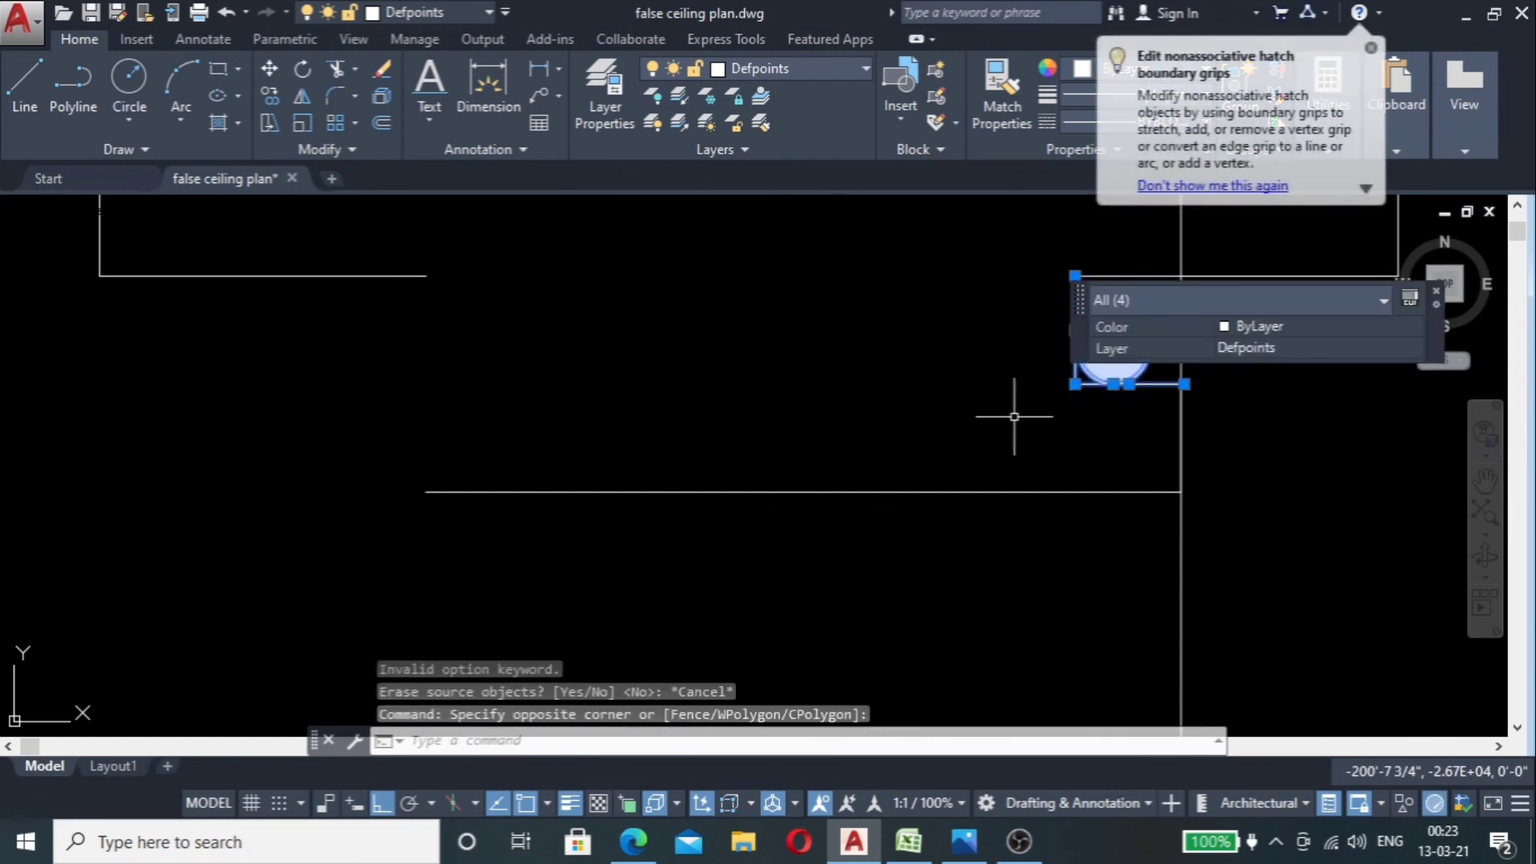
type("m")
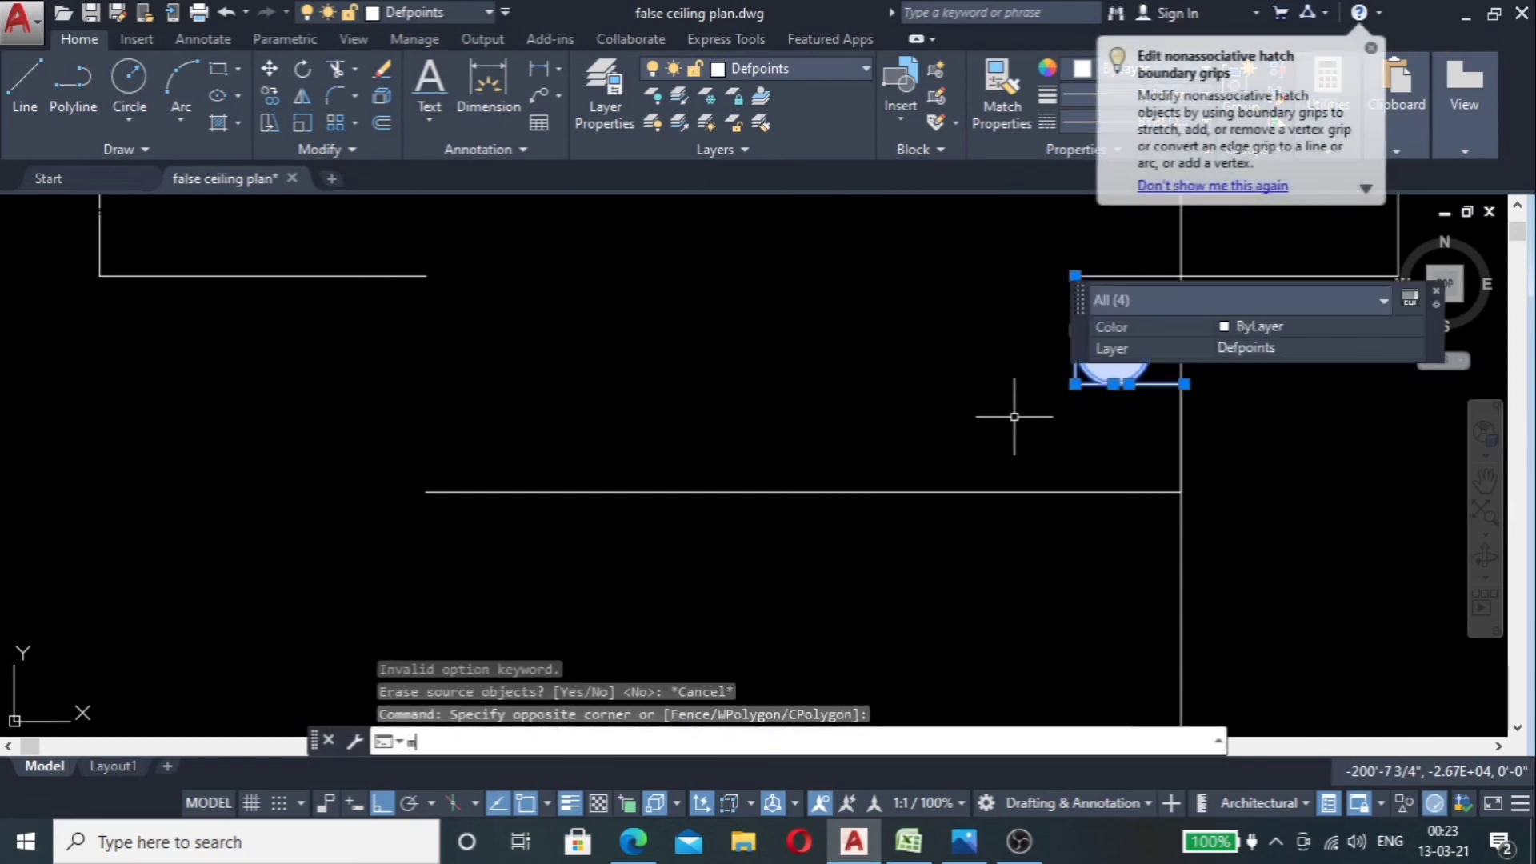
type("i")
key("Return")
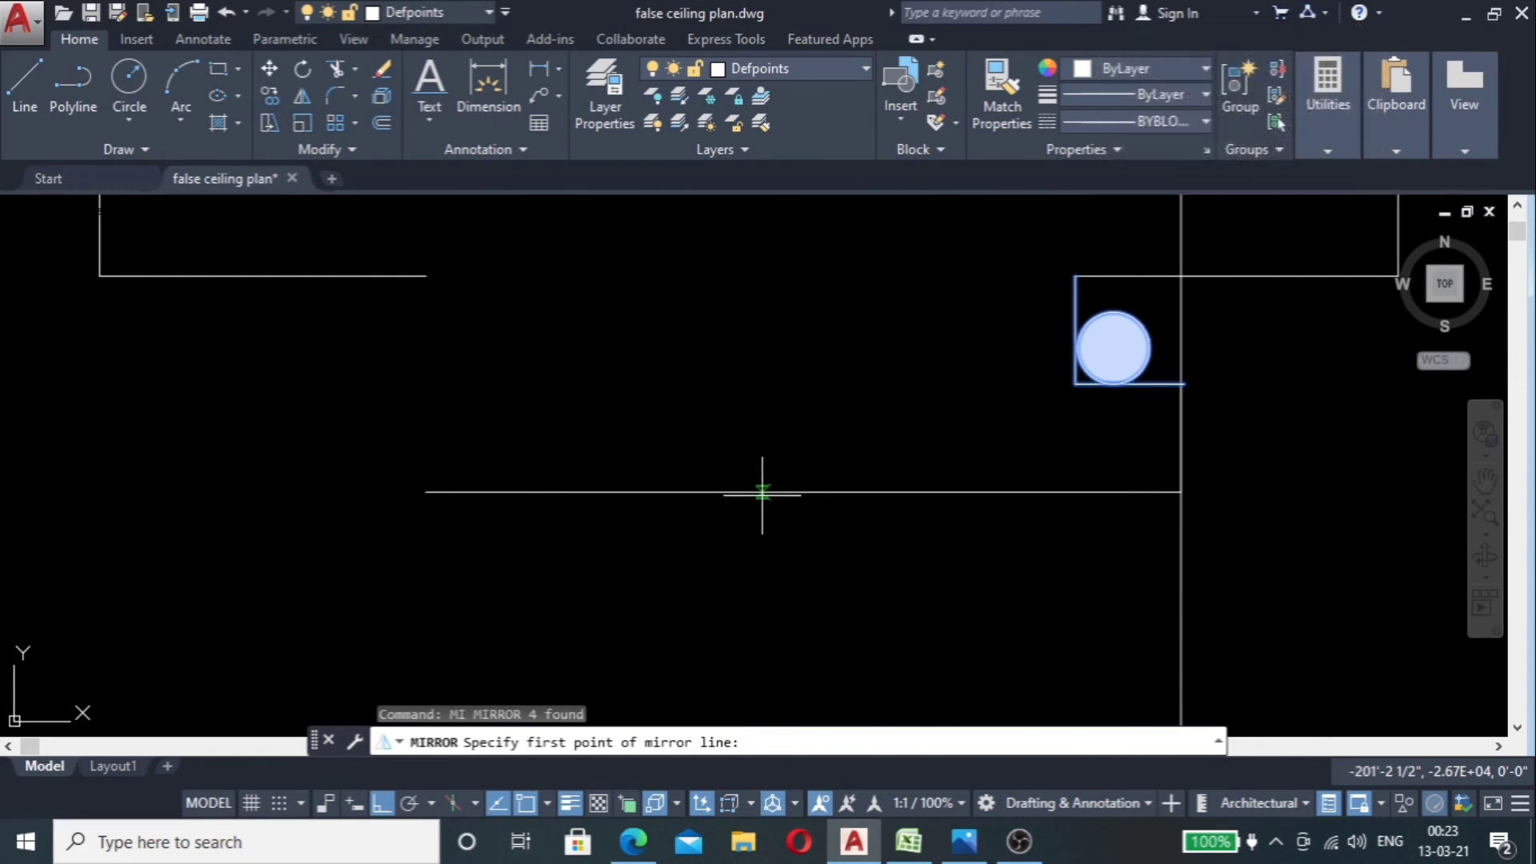
left_click(804, 492)
left_click(824, 309)
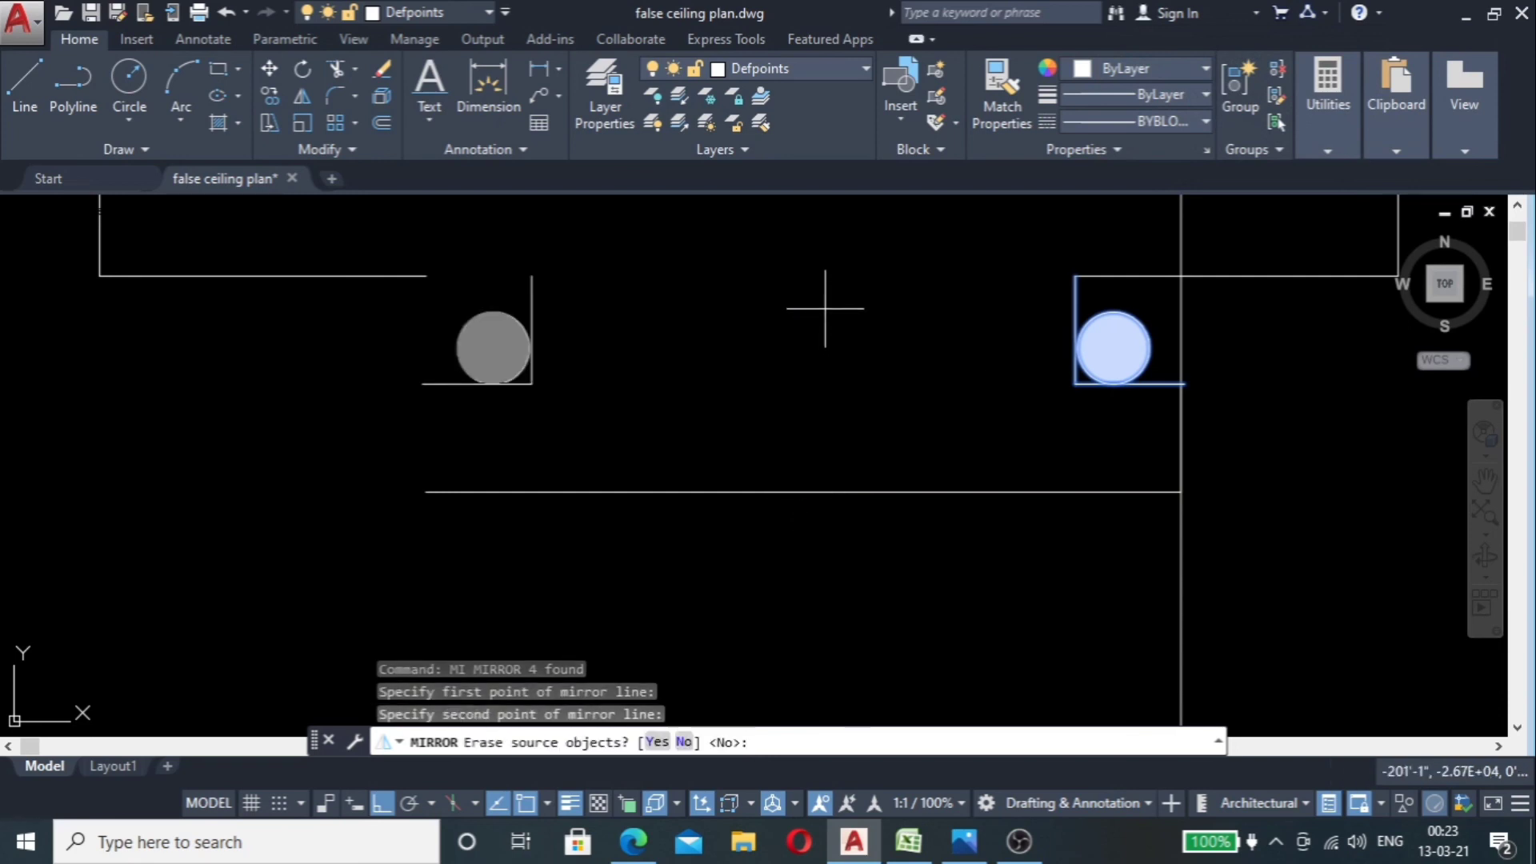
key("Return")
key("Return")
scroll(812, 352, "down", 2)
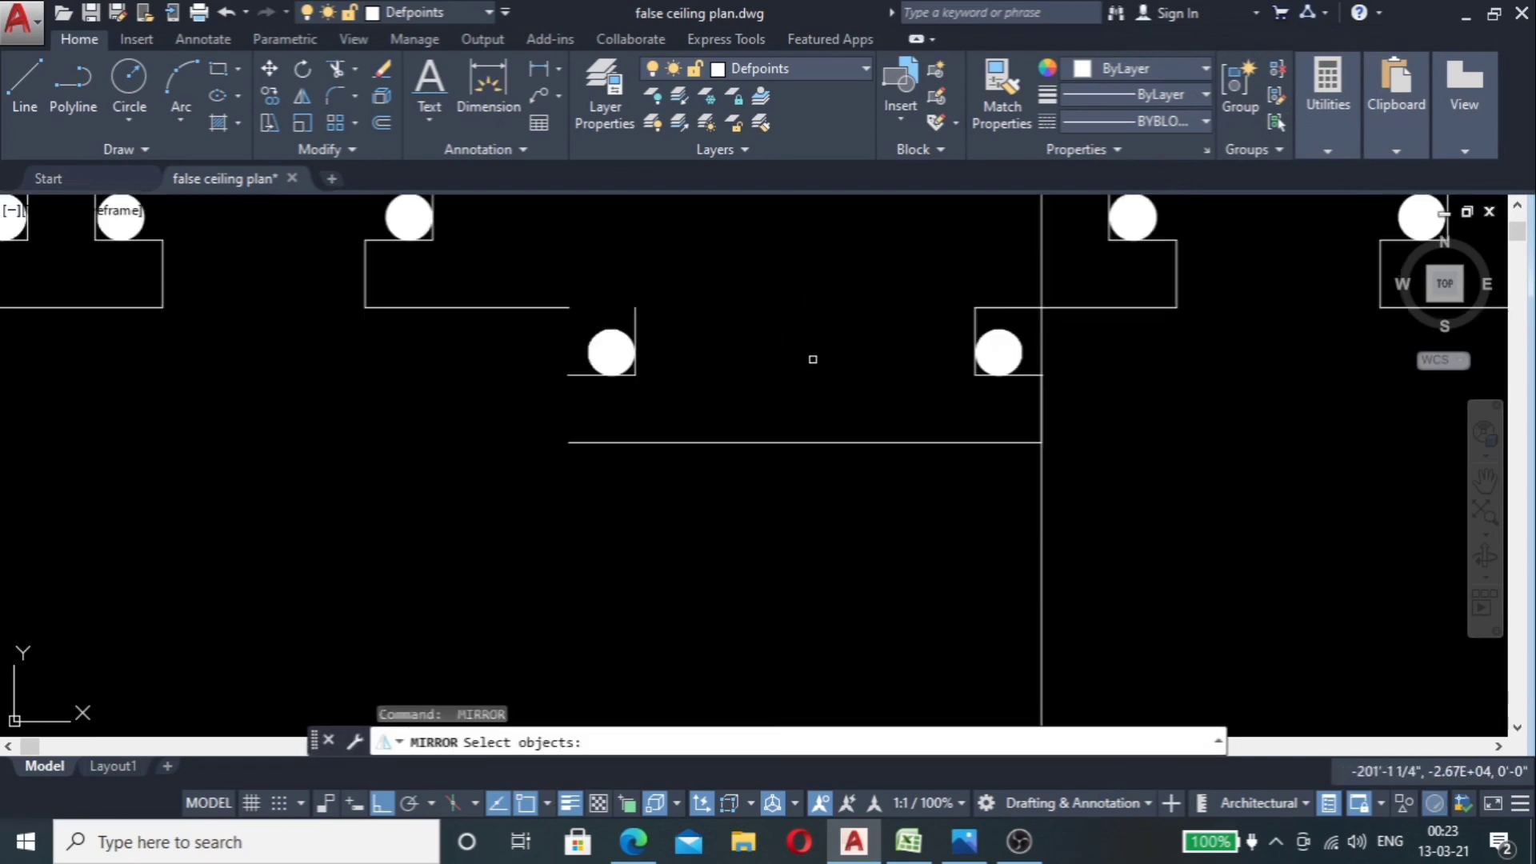
scroll(658, 351, "up", 4)
key("Escape")
Step: Draw a line joining the left end of the mirrored cove ledge to the left end of the central panel's bottom line
type("l")
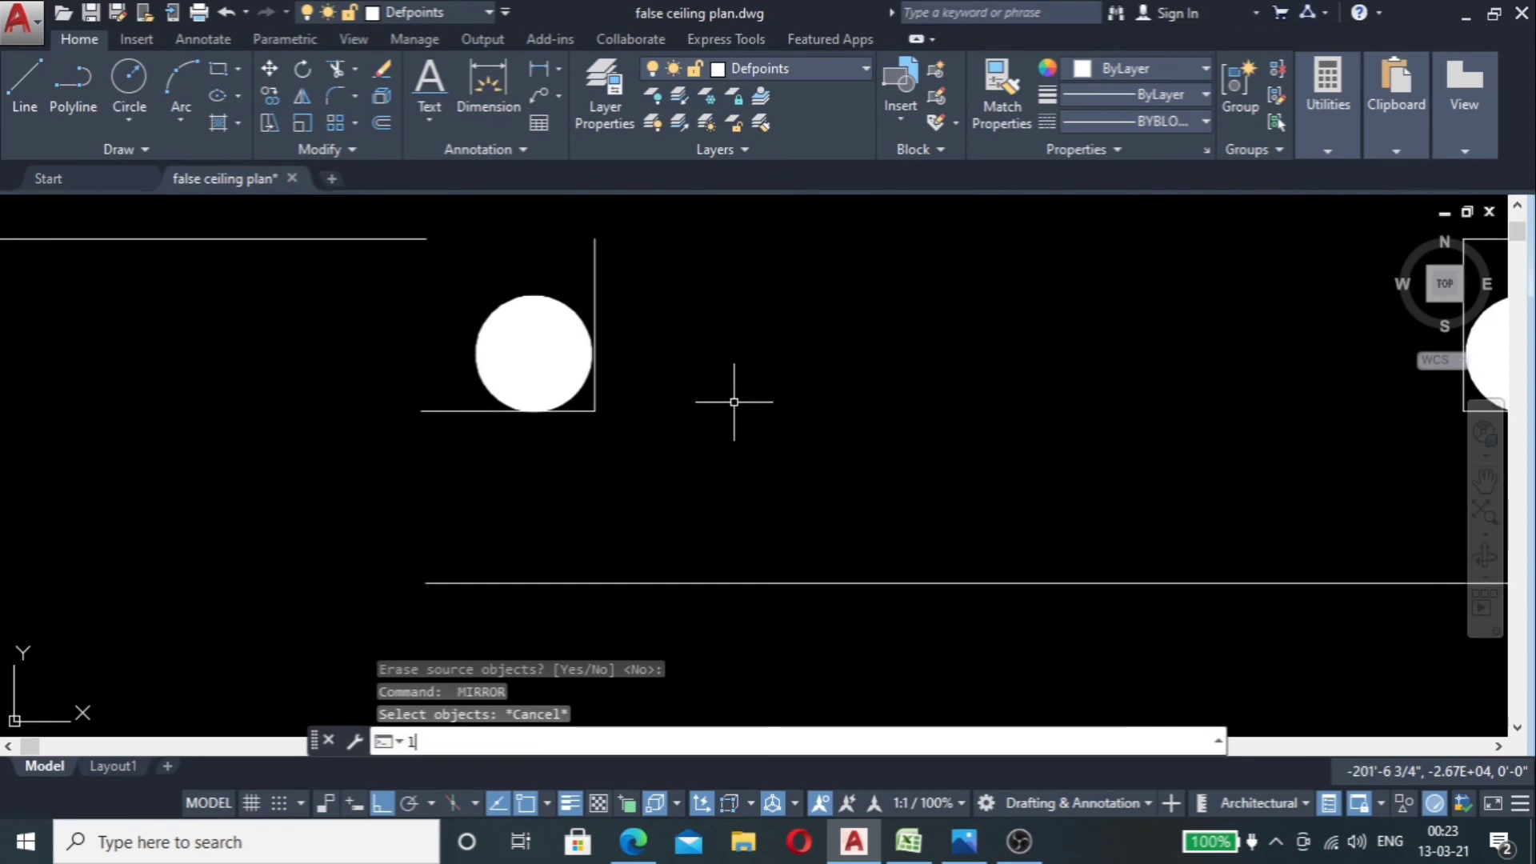
key("Return")
left_click(422, 412)
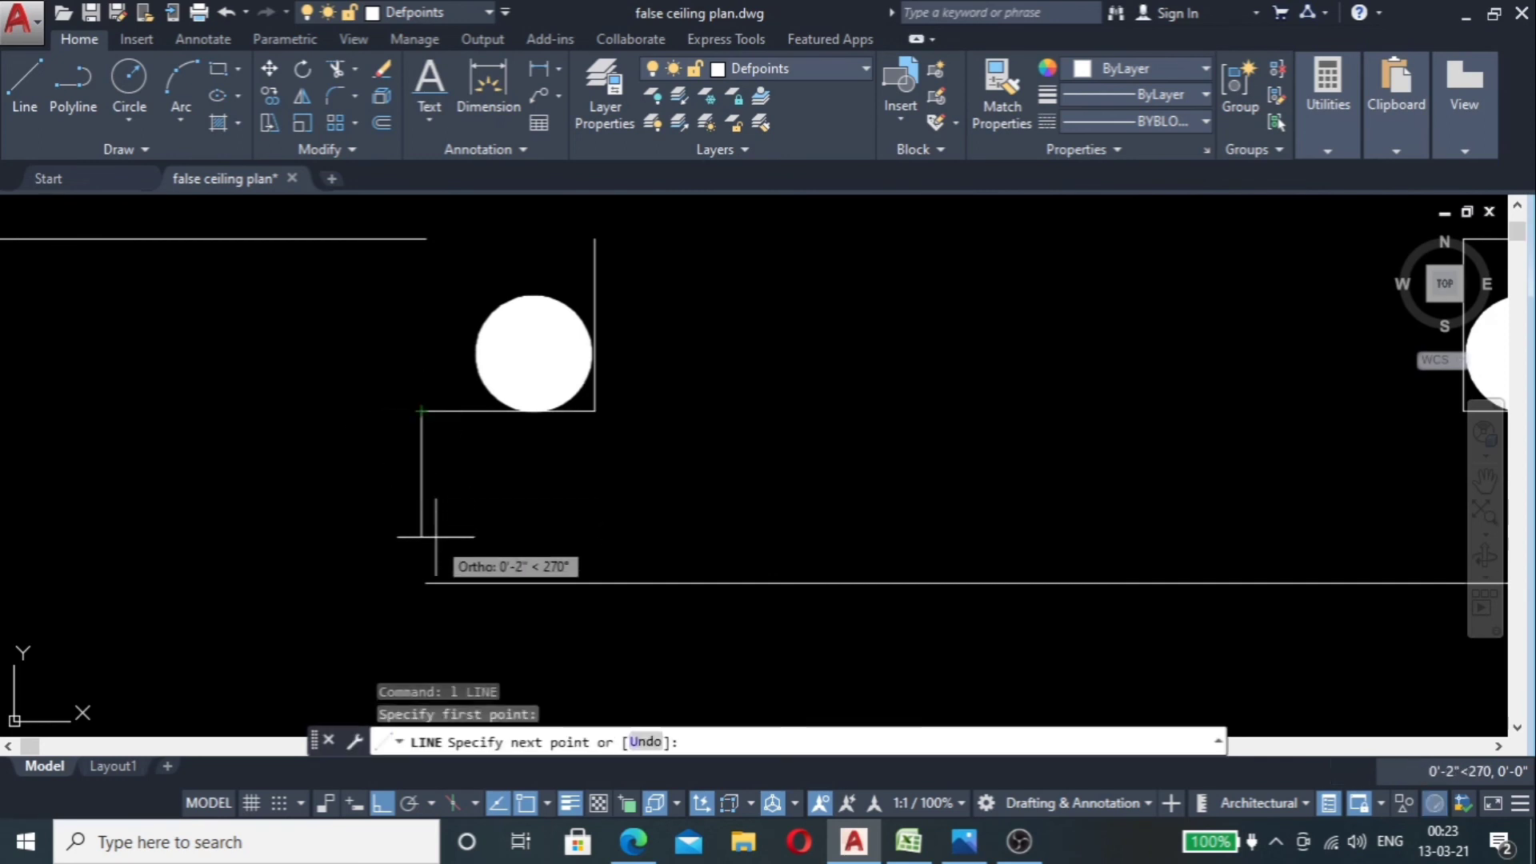
left_click(428, 585)
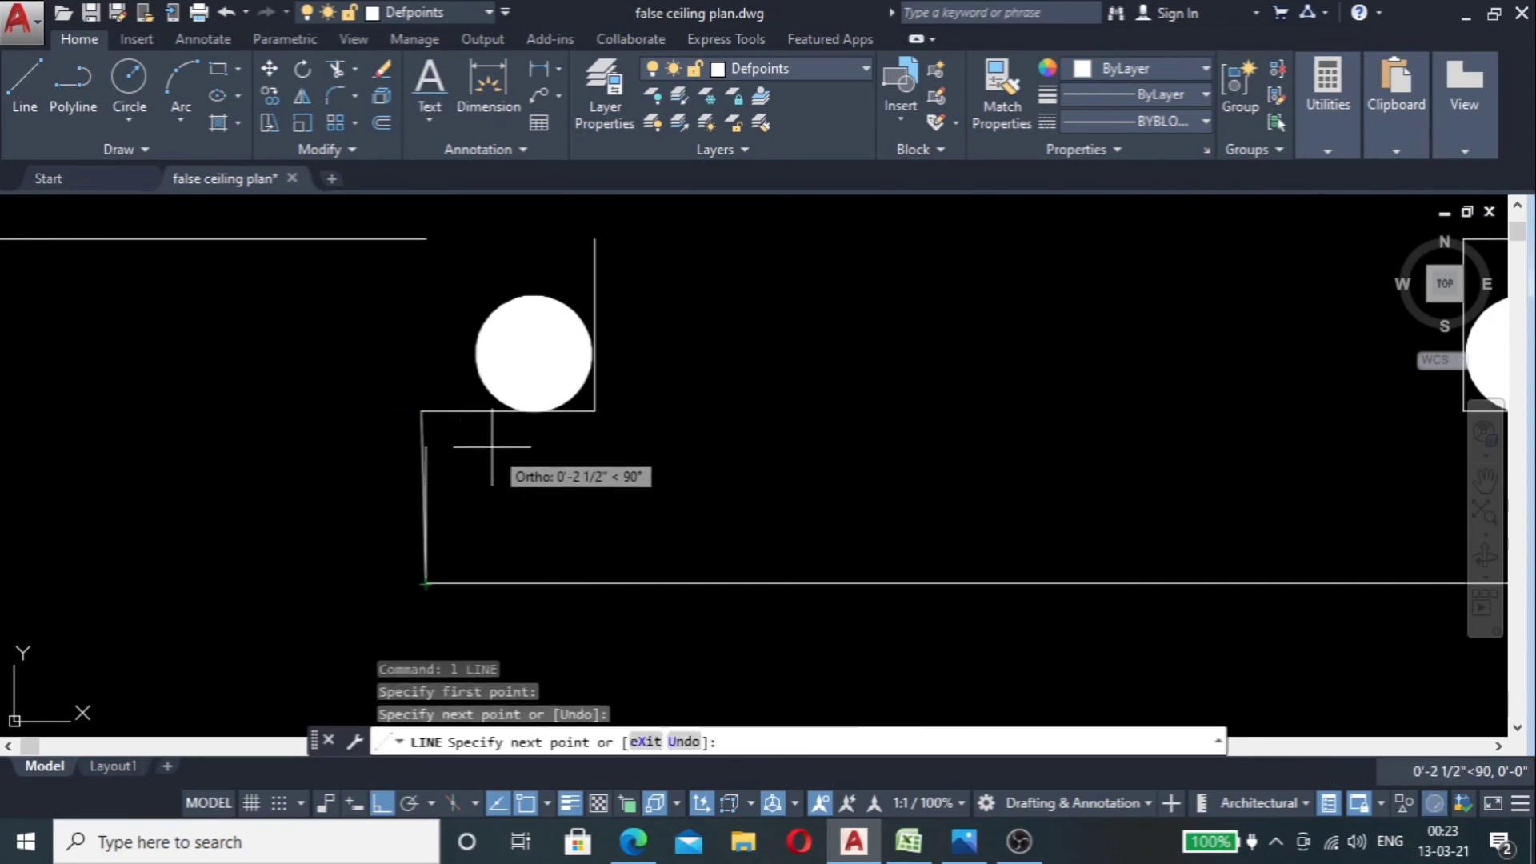
scroll(504, 436, "down", 1)
key("Escape")
scroll(439, 486, "up", 5)
scroll(658, 438, "down", 7)
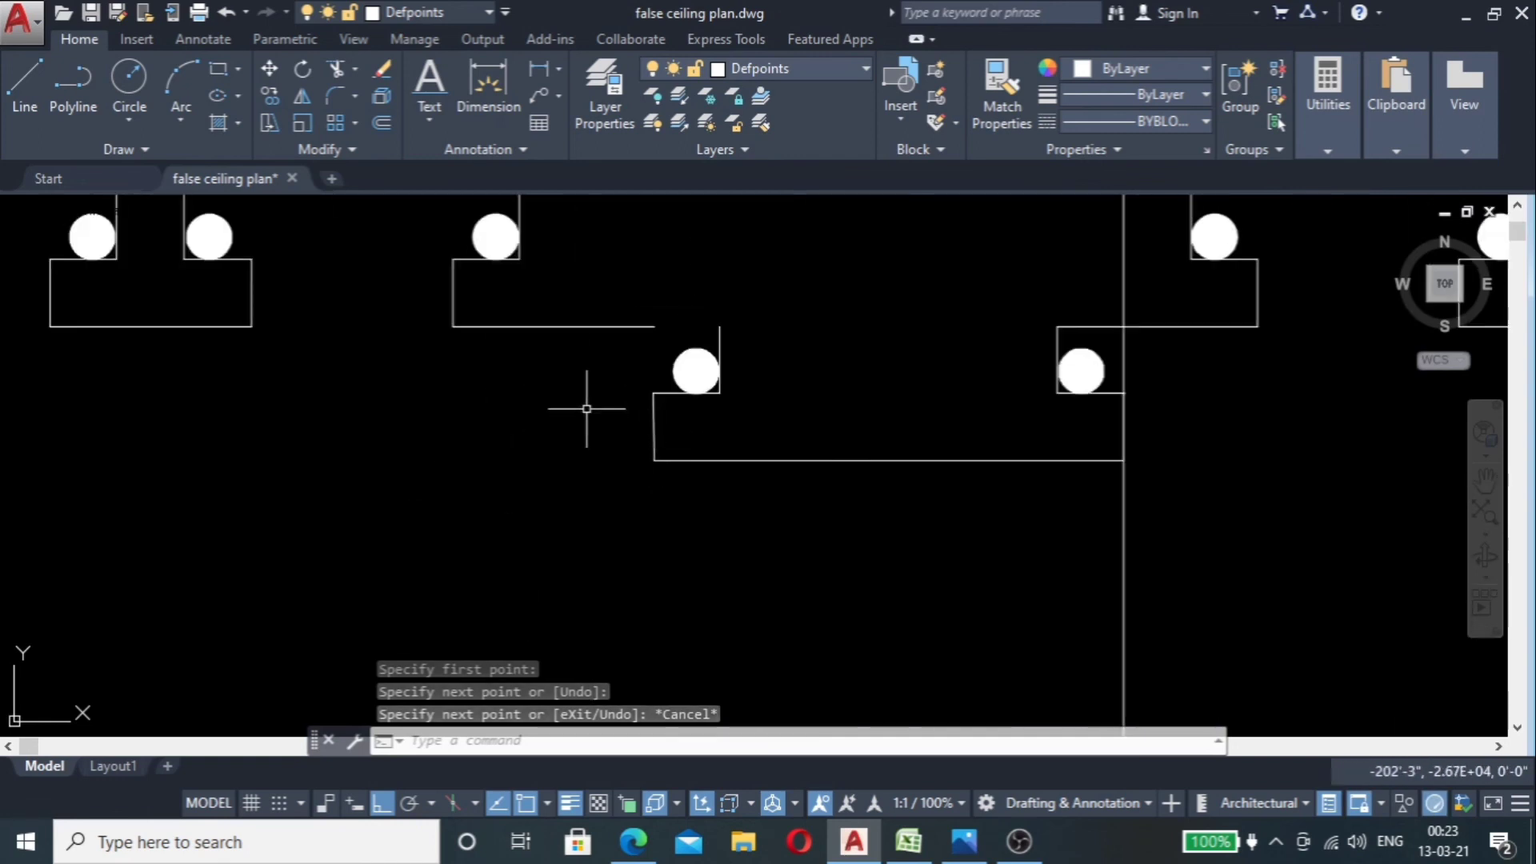
Step: Fillet the left soffit line with the mirrored cove's vertical line at zero radius to close the corner
type("f")
key("Return")
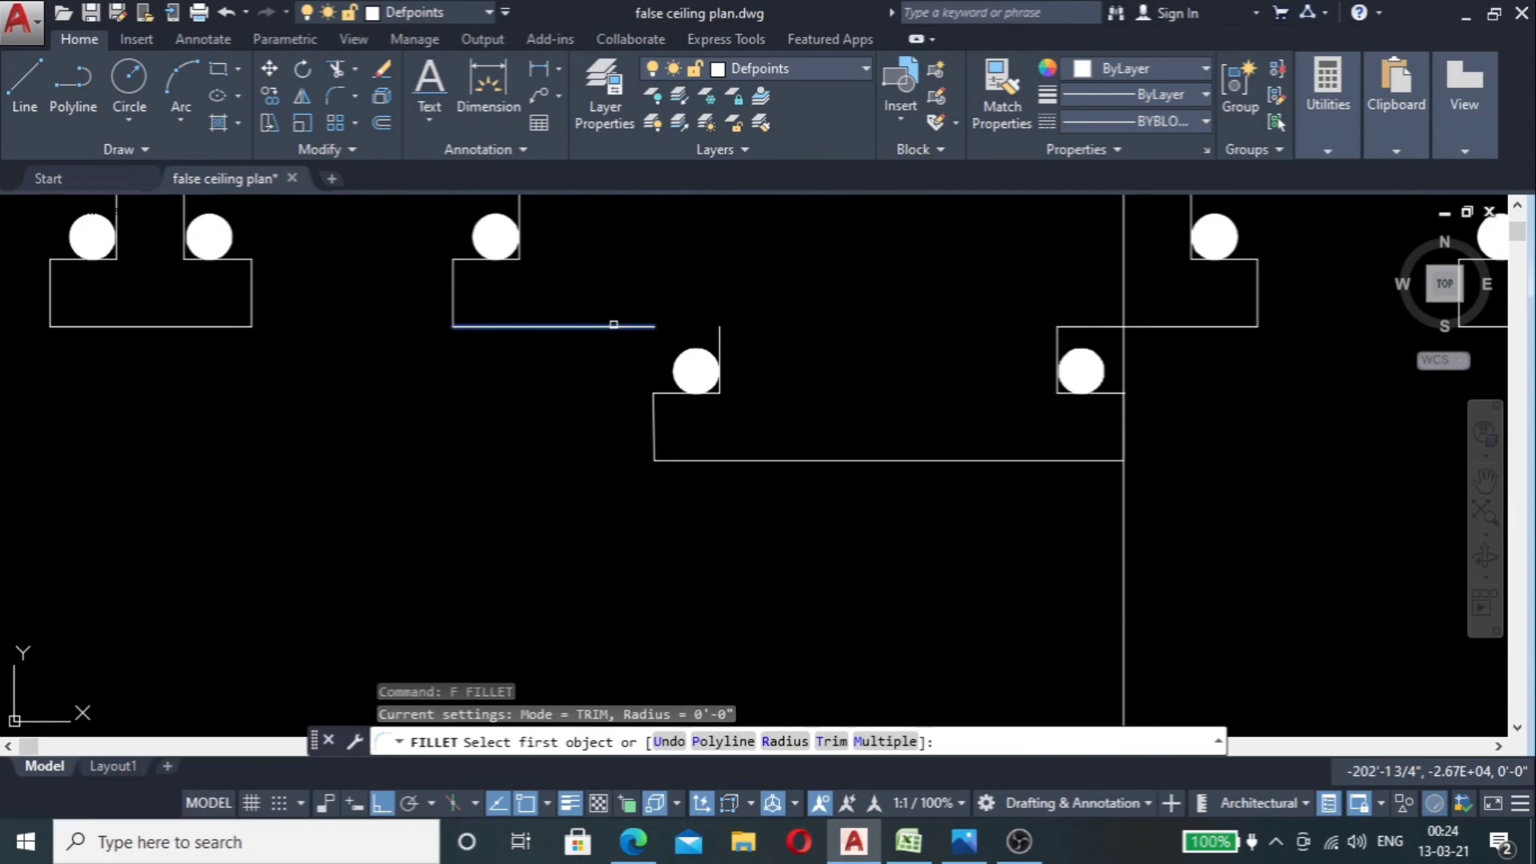
left_click(611, 326)
left_click(717, 335)
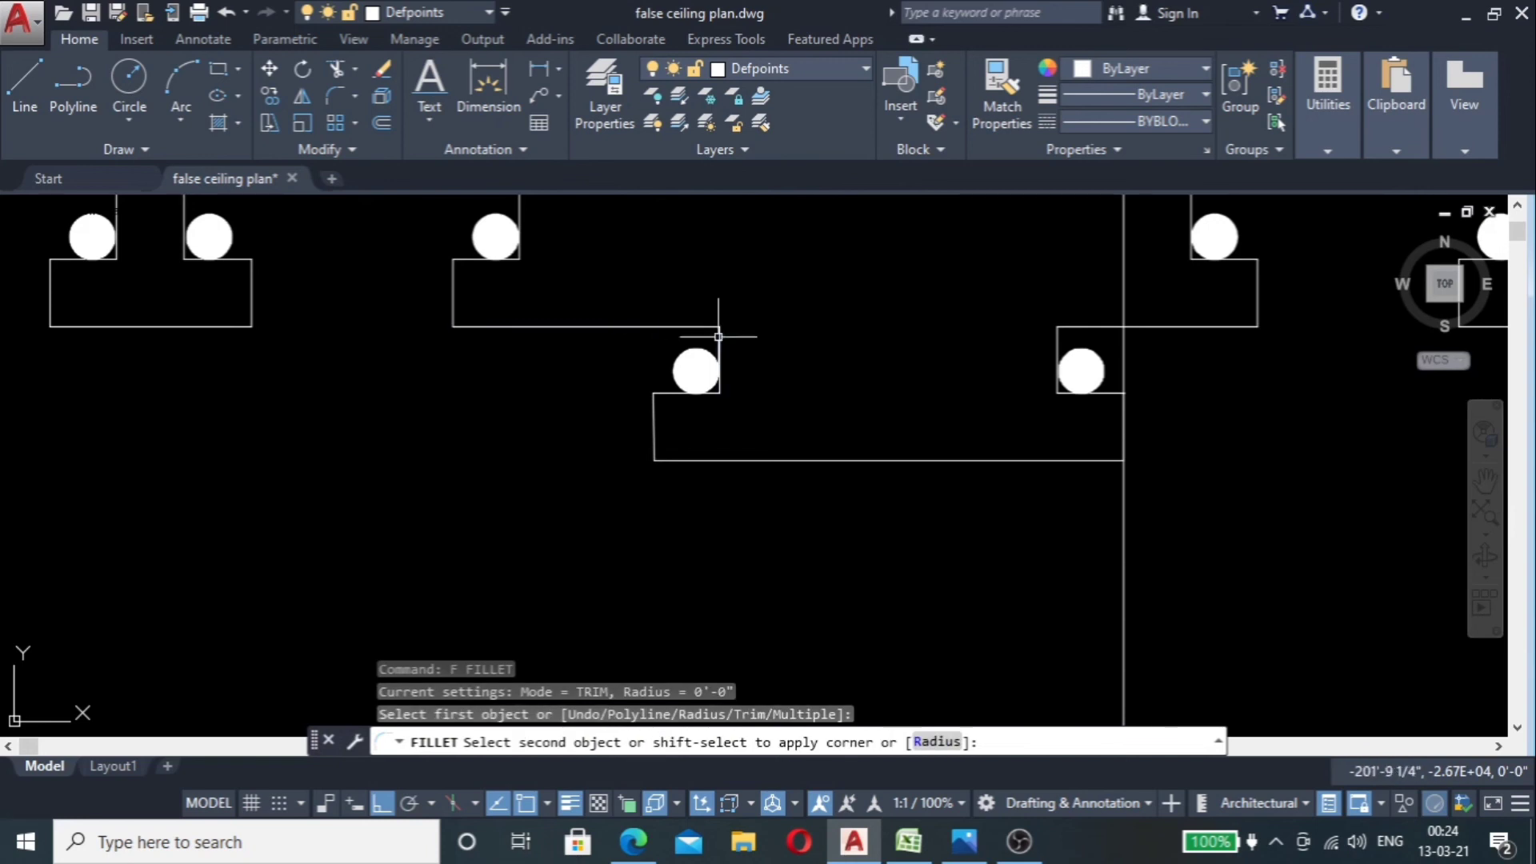
key("Escape")
Step: Erase the long vertical construction line running along the central panel's right edge
left_click(1150, 500)
left_click(948, 550)
key("Delete")
scroll(970, 528, "down", 4)
scroll(970, 528, "down", 4)
scroll(958, 535, "up", 2)
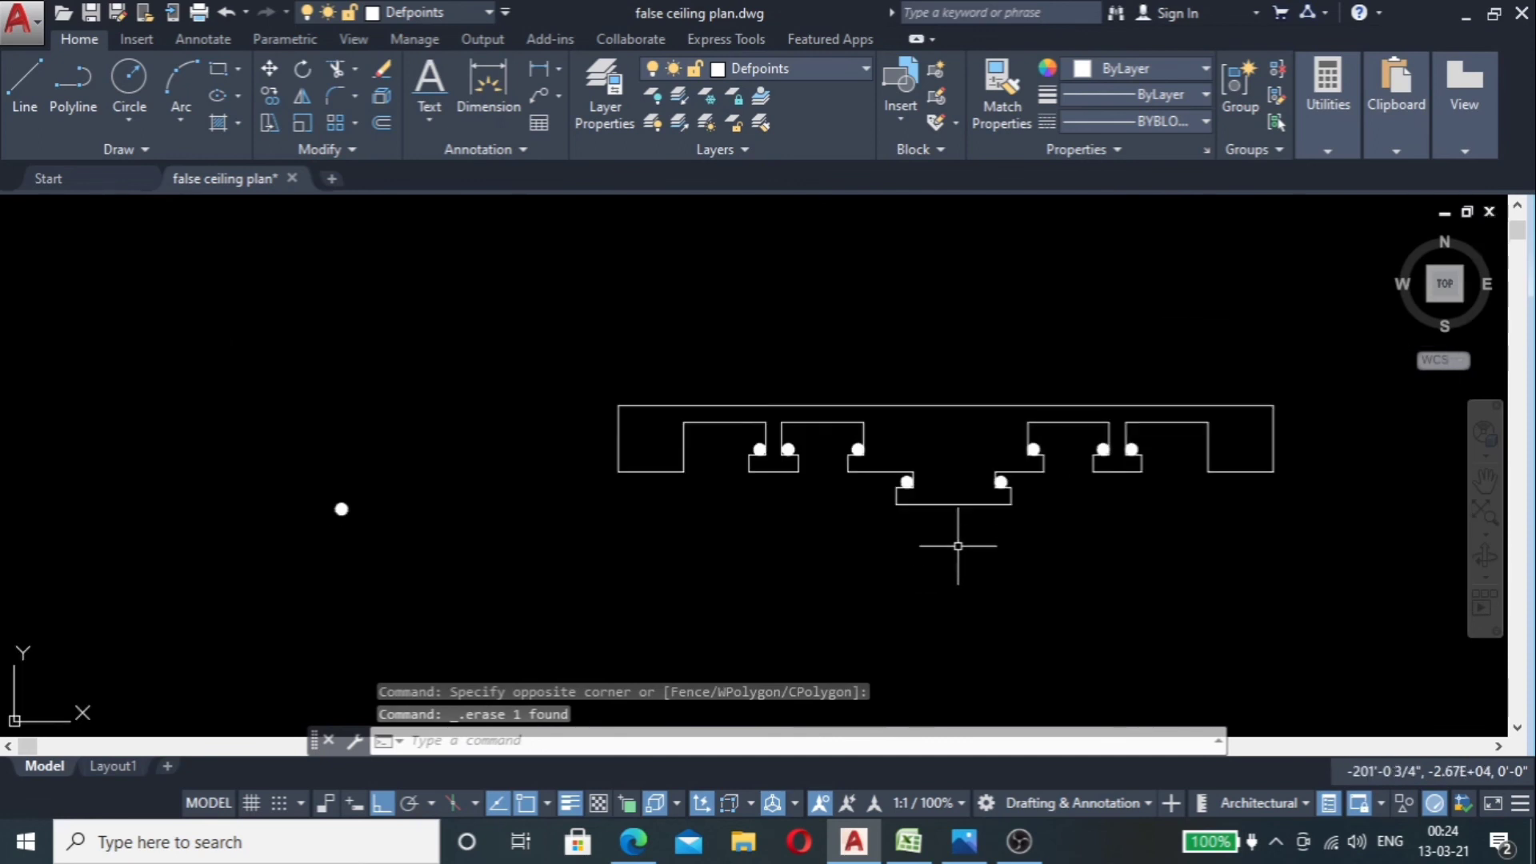
Step: Erase the stray filled light circle lying to the left of the ceiling section
scroll(957, 546, "down", 2)
left_click(628, 483)
left_click(516, 546)
key("Delete")
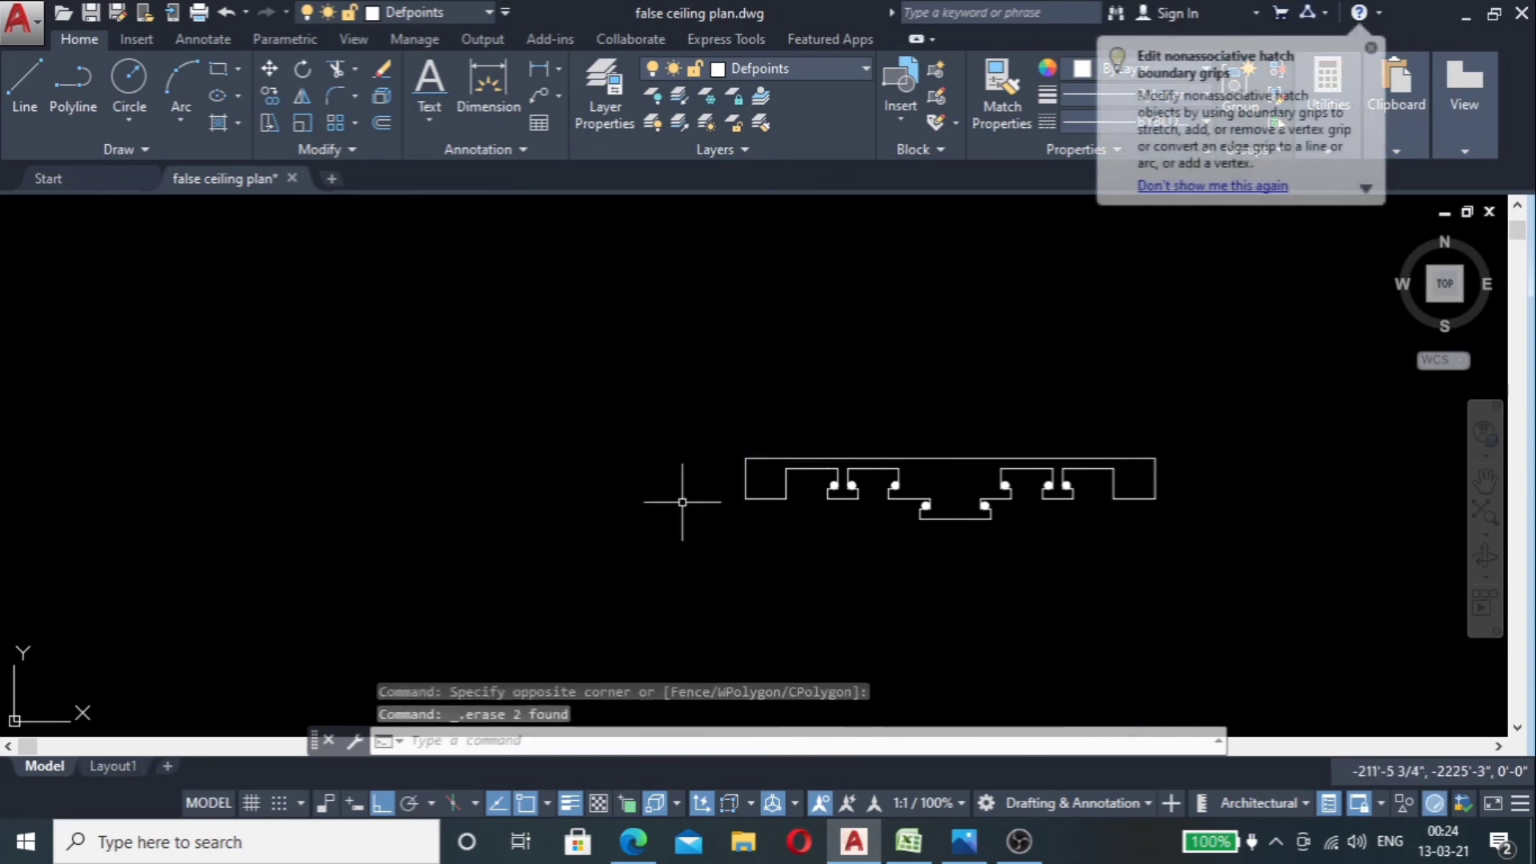
Step: Erase the leftover horizontal reference line below the ceiling section
scroll(772, 473, "down", 2)
scroll(772, 480, "up", 2)
scroll(787, 466, "down", 2)
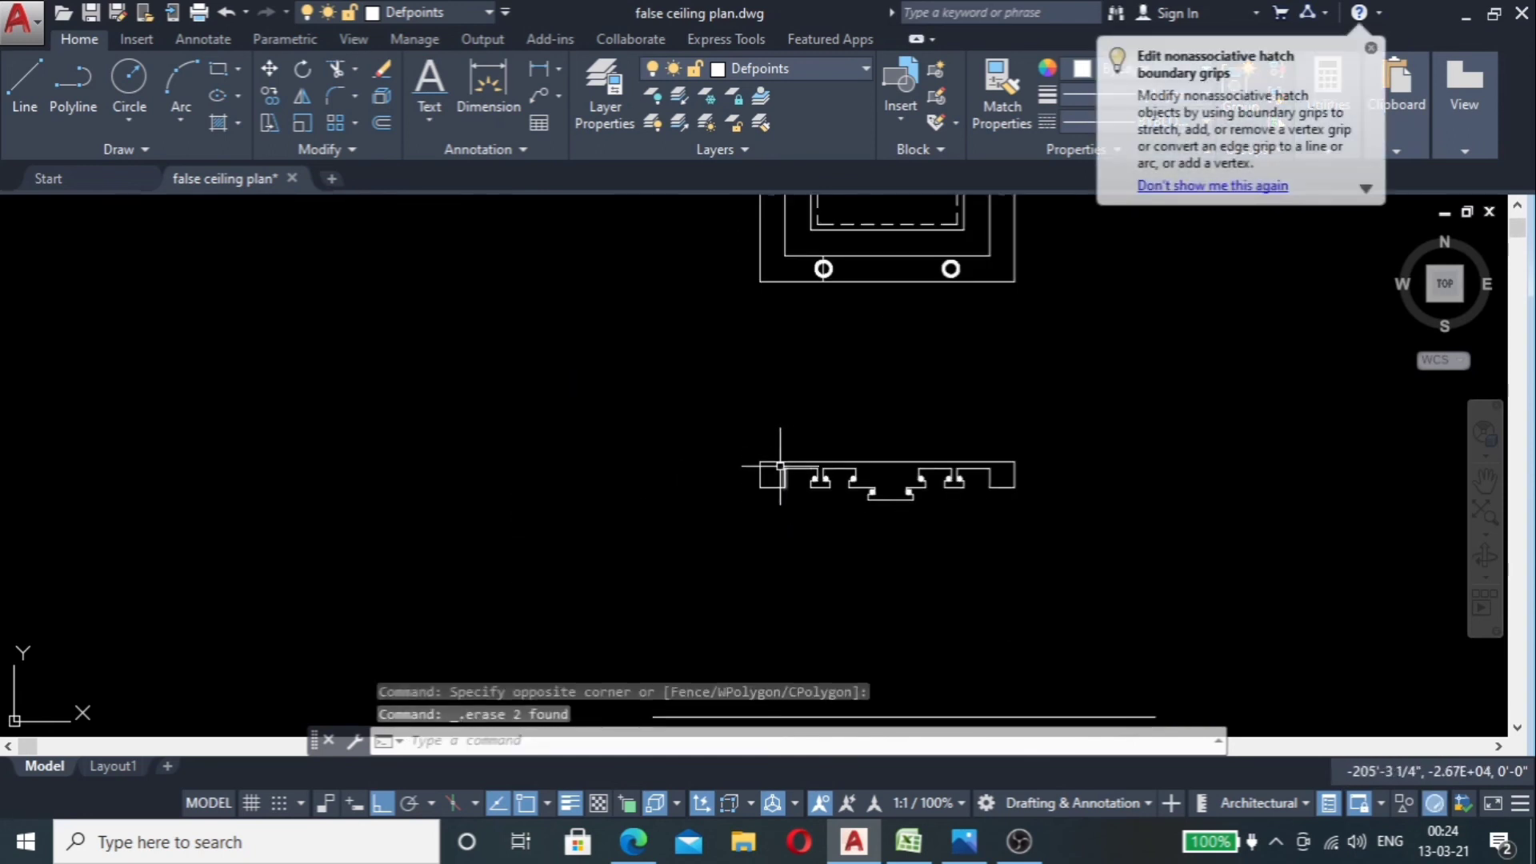
scroll(785, 507, "down", 2)
scroll(796, 491, "up", 2)
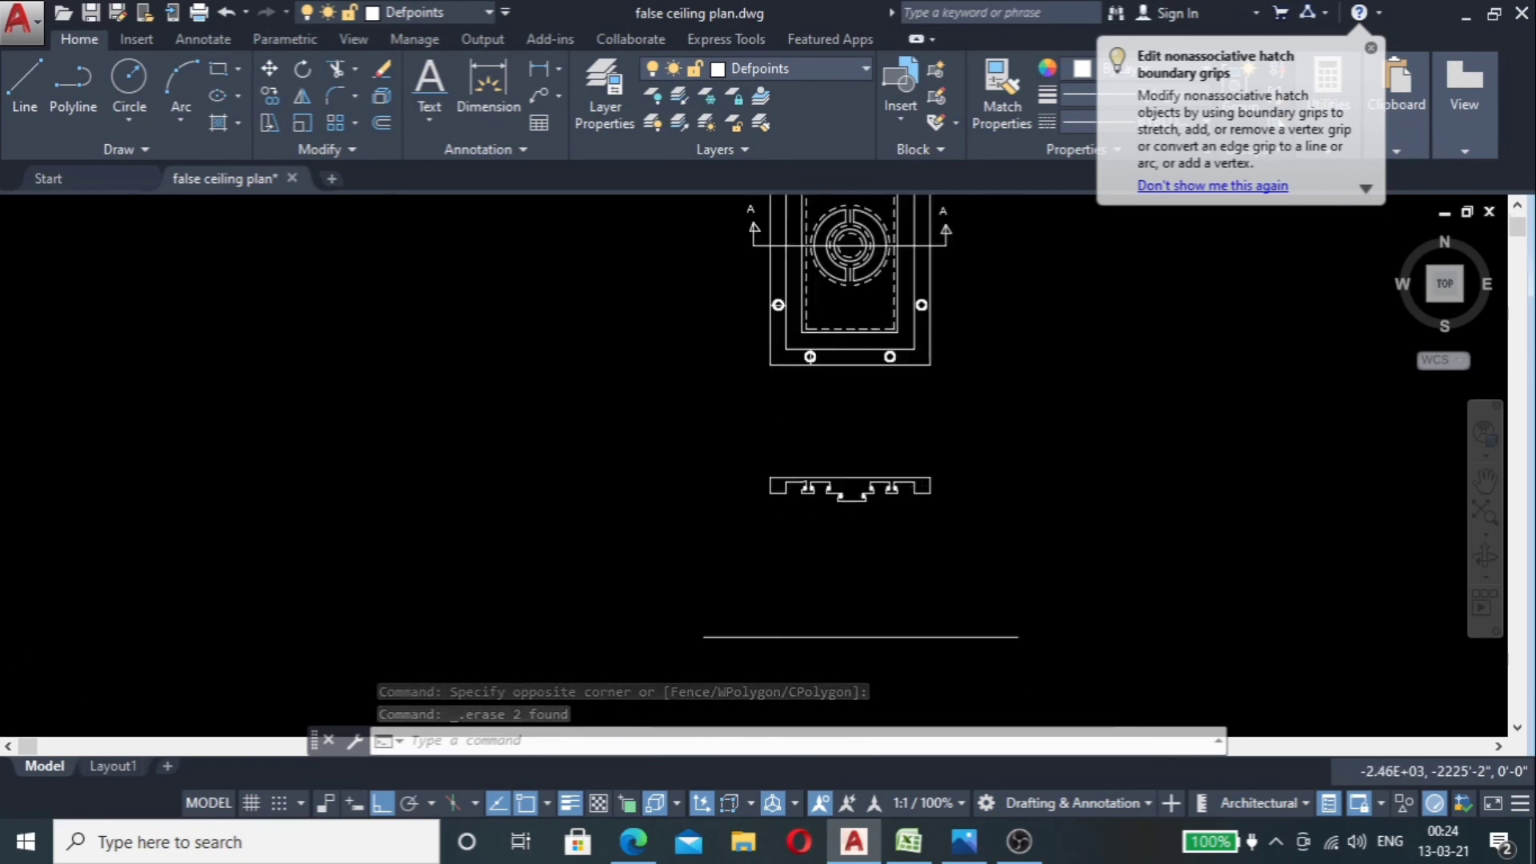
scroll(806, 496, "up", 2)
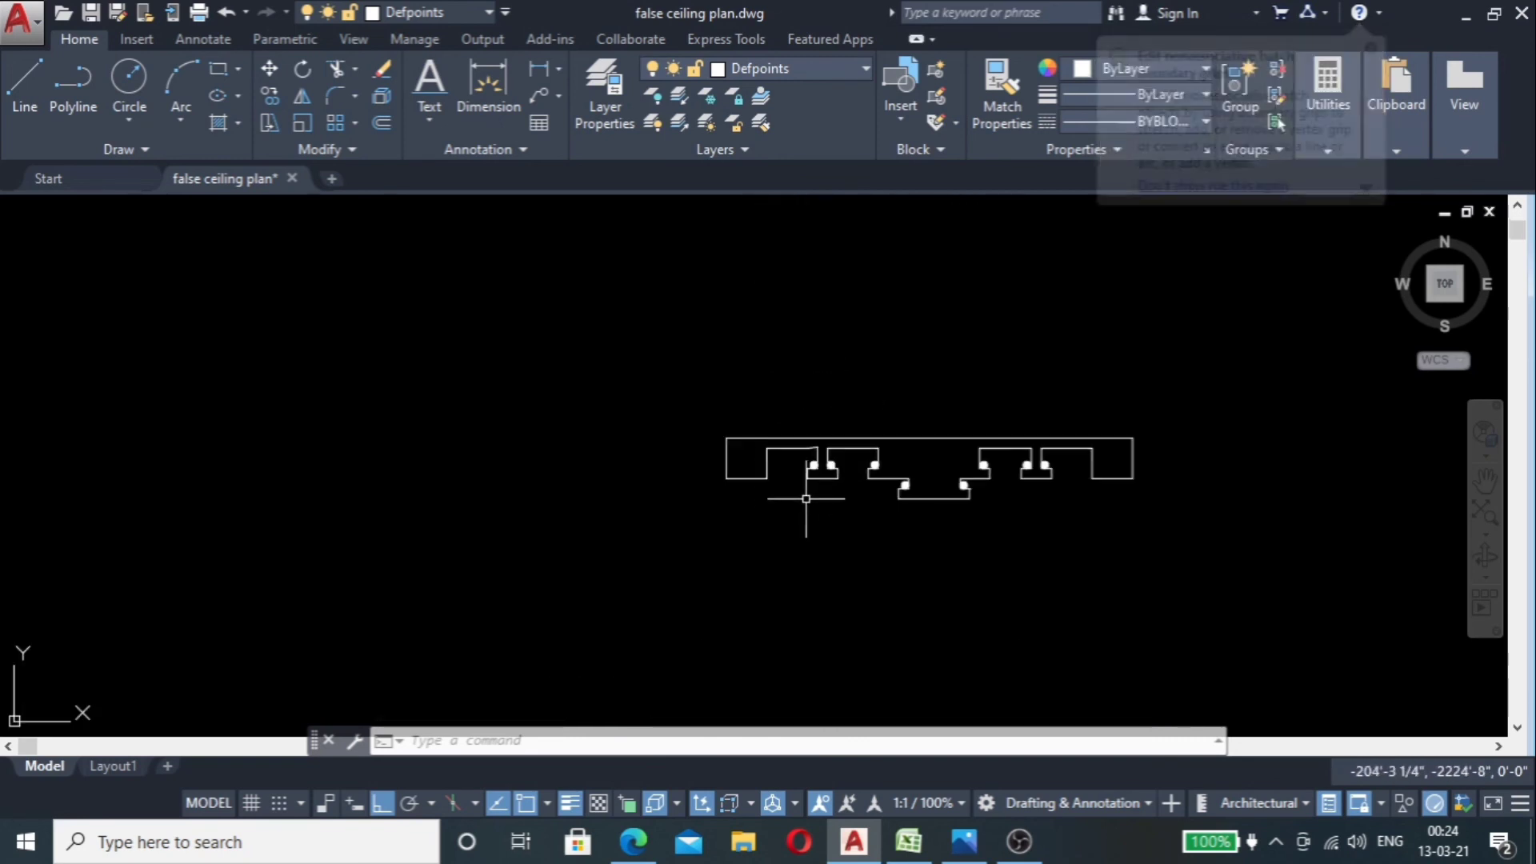
scroll(670, 526, "down", 2)
scroll(674, 530, "down", 4)
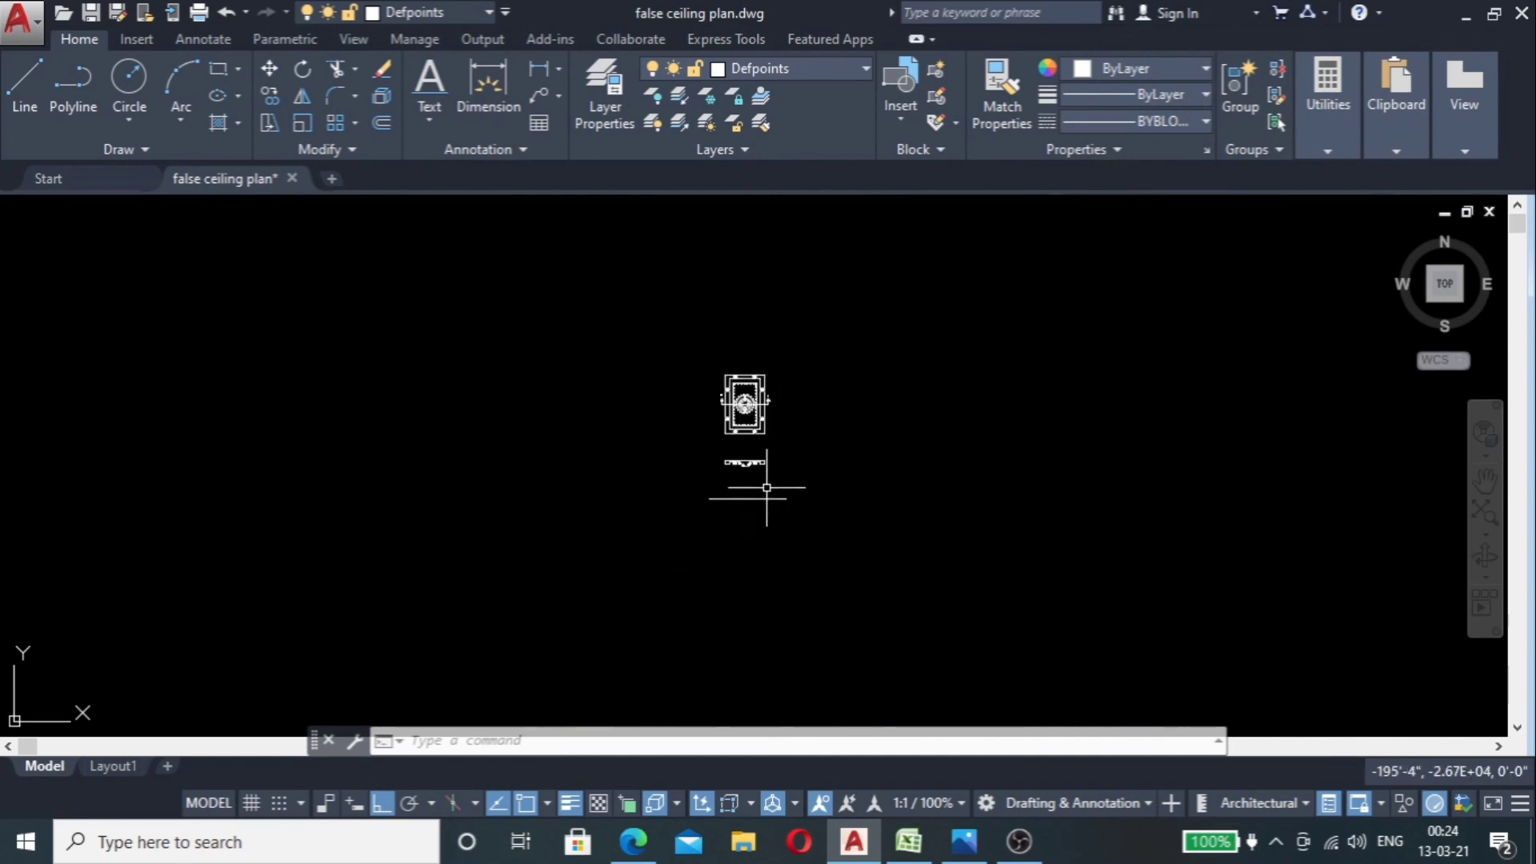
scroll(759, 485, "up", 4)
left_click(720, 558)
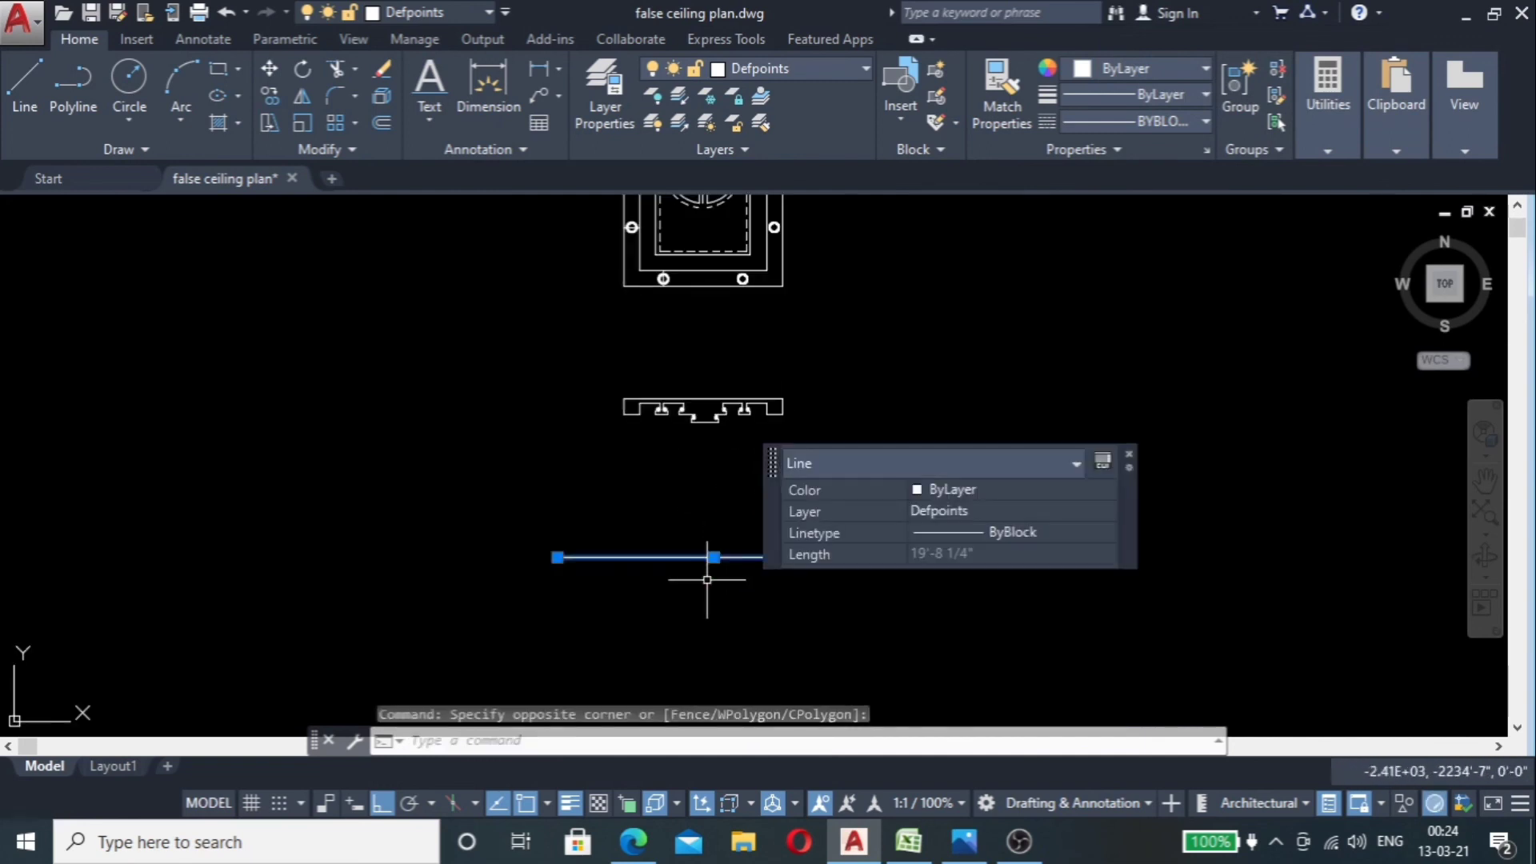
key("Delete")
Step: Add a vertical linear dimension for the depth of the section's left end block, from the top line to its bottom
scroll(640, 412, "up", 6)
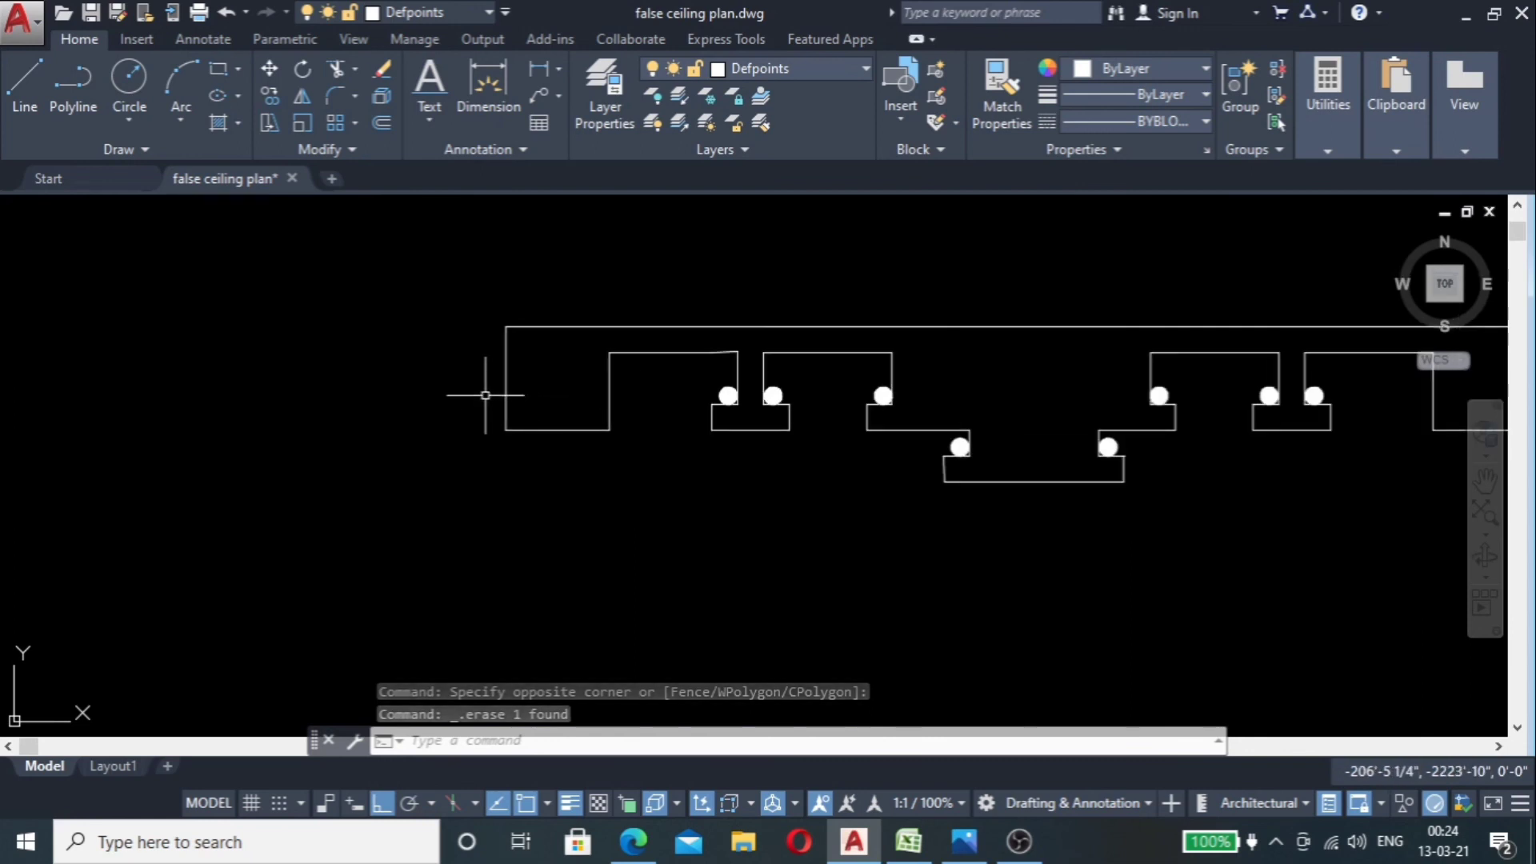
left_click(538, 70)
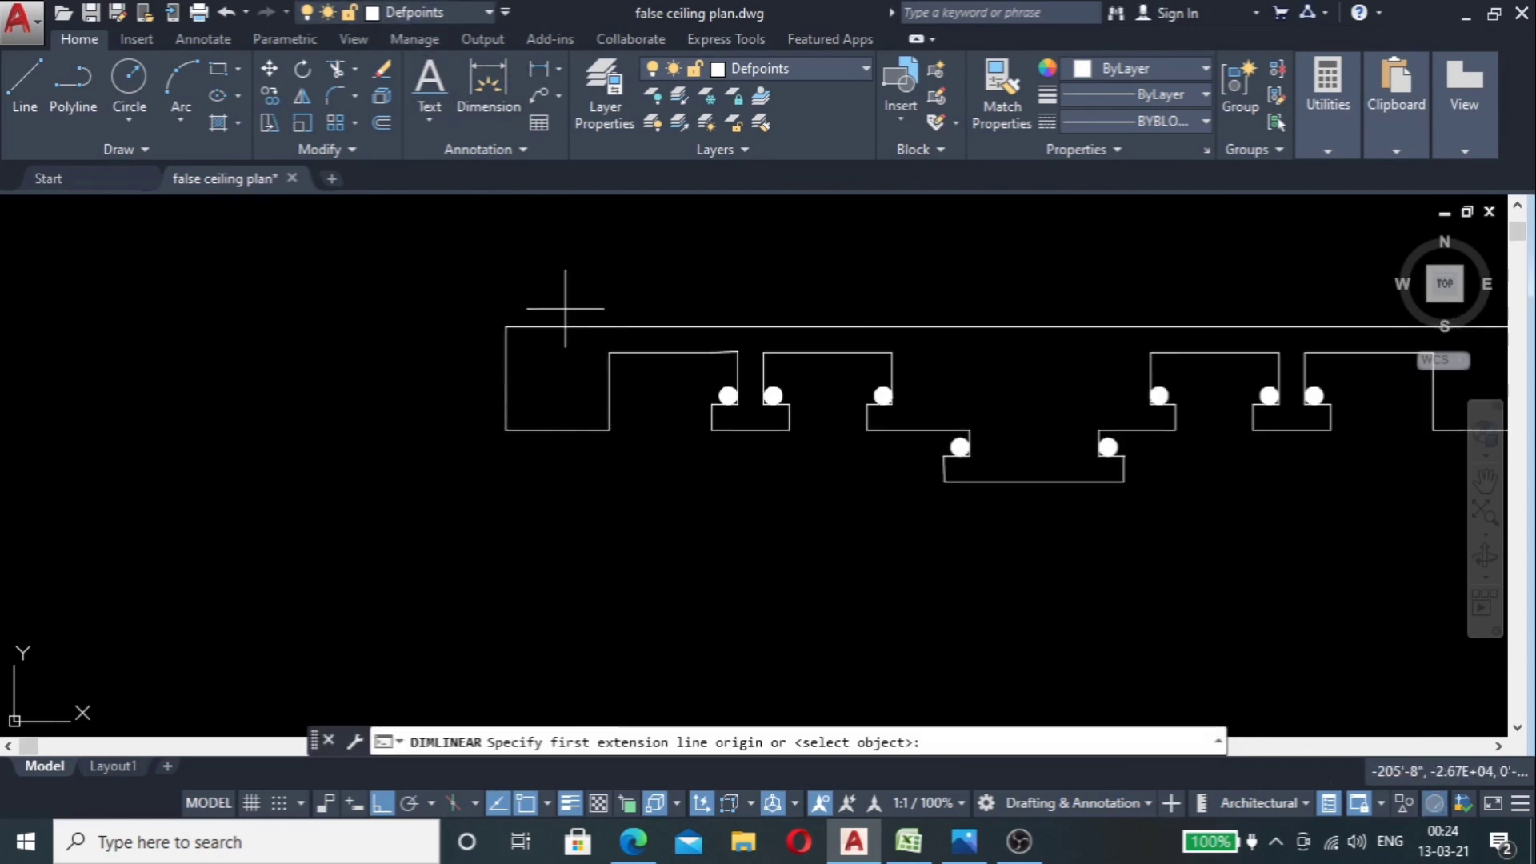
left_click(559, 327)
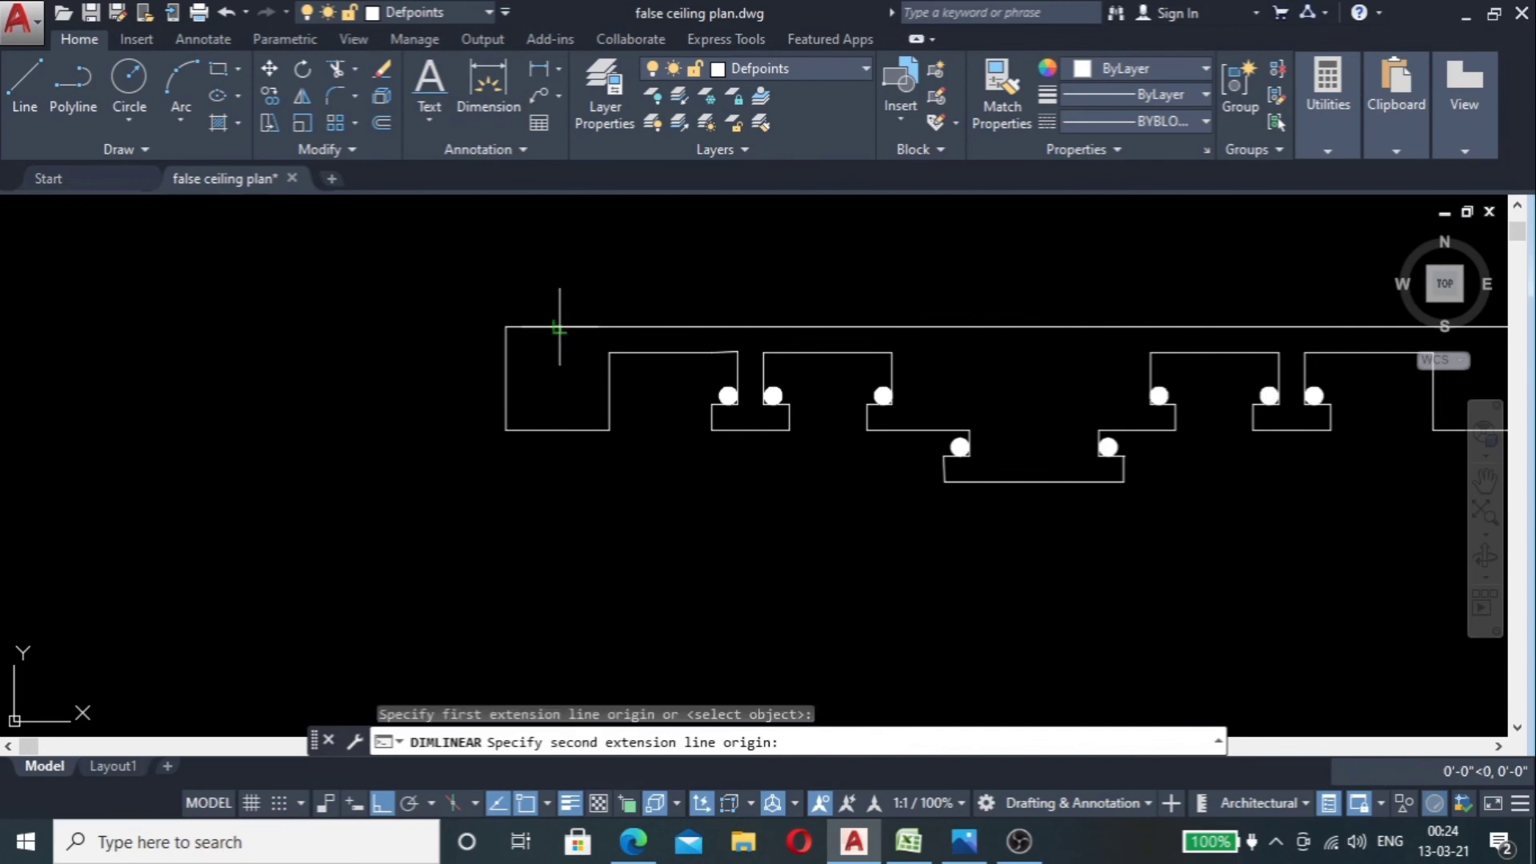
left_click(560, 430)
left_click(516, 376)
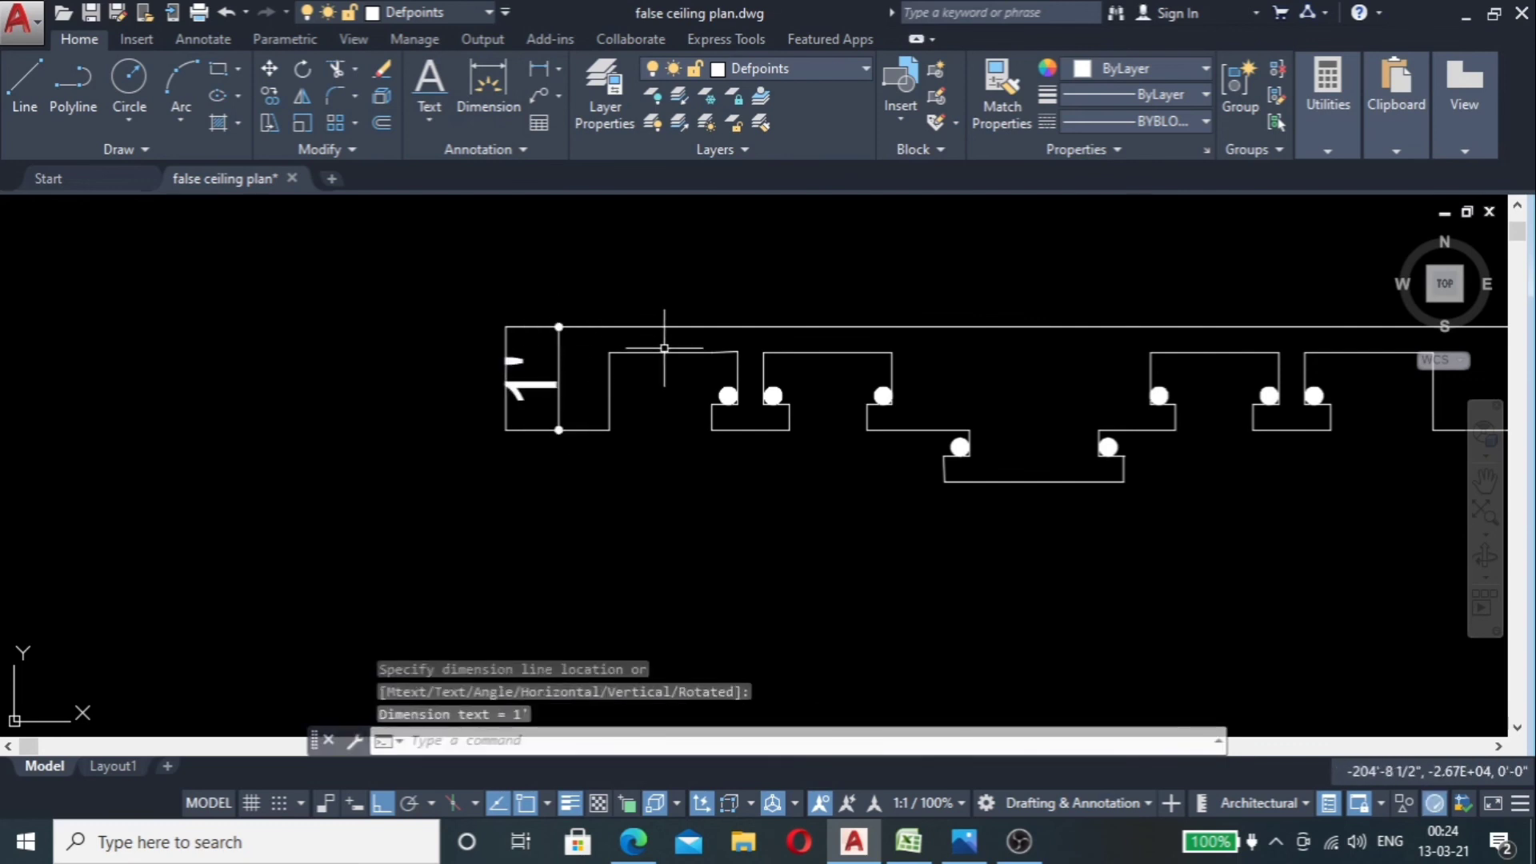
Step: Add a vertical linear dimension between the section's top line and the upper line of the first left recess
key("Return")
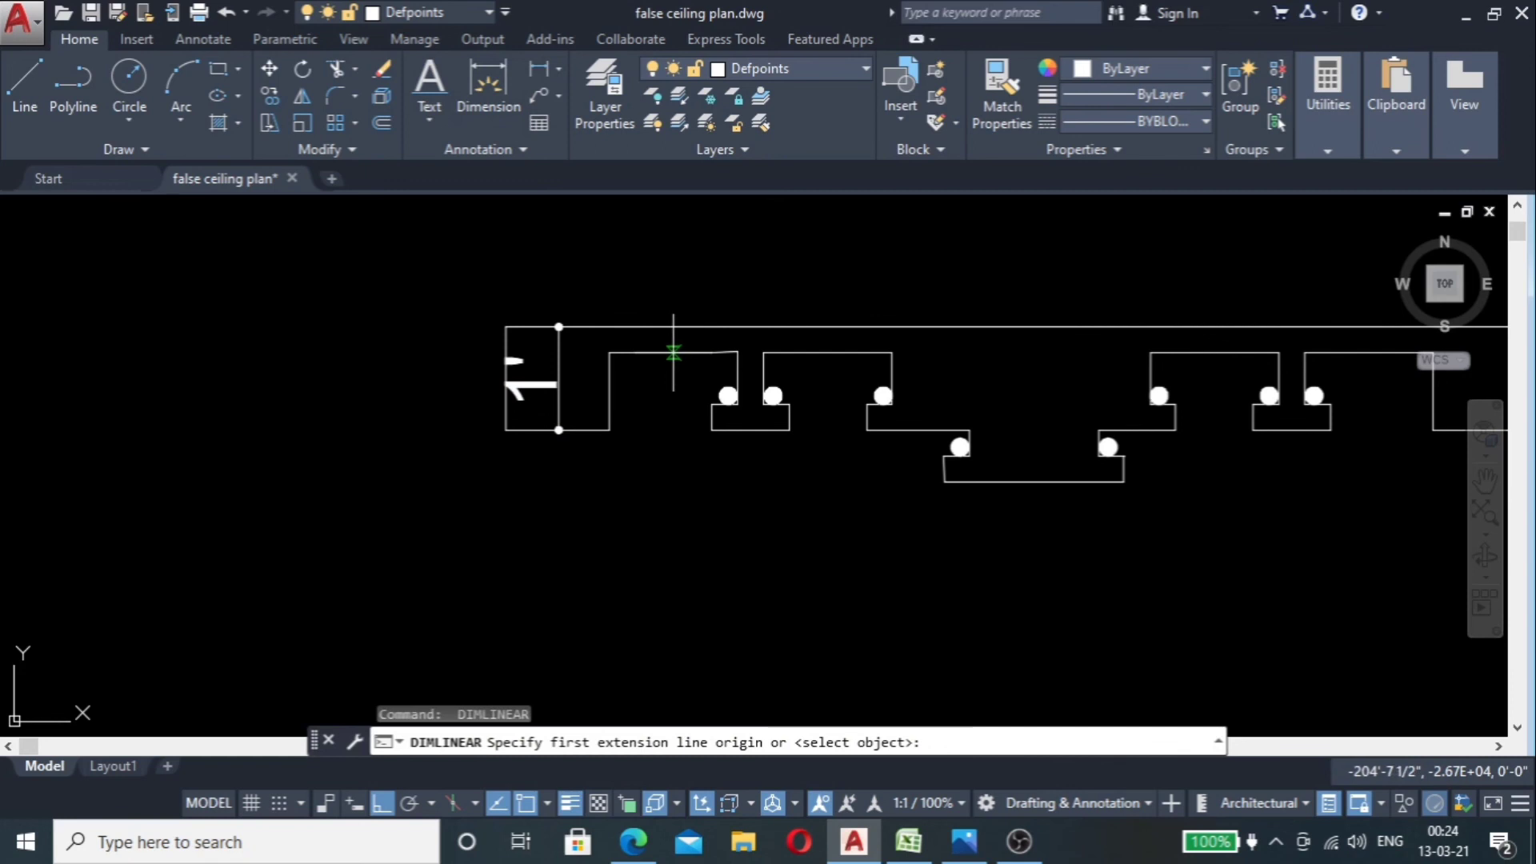
left_click(672, 327)
left_click(672, 352)
scroll(680, 340, "up", 3)
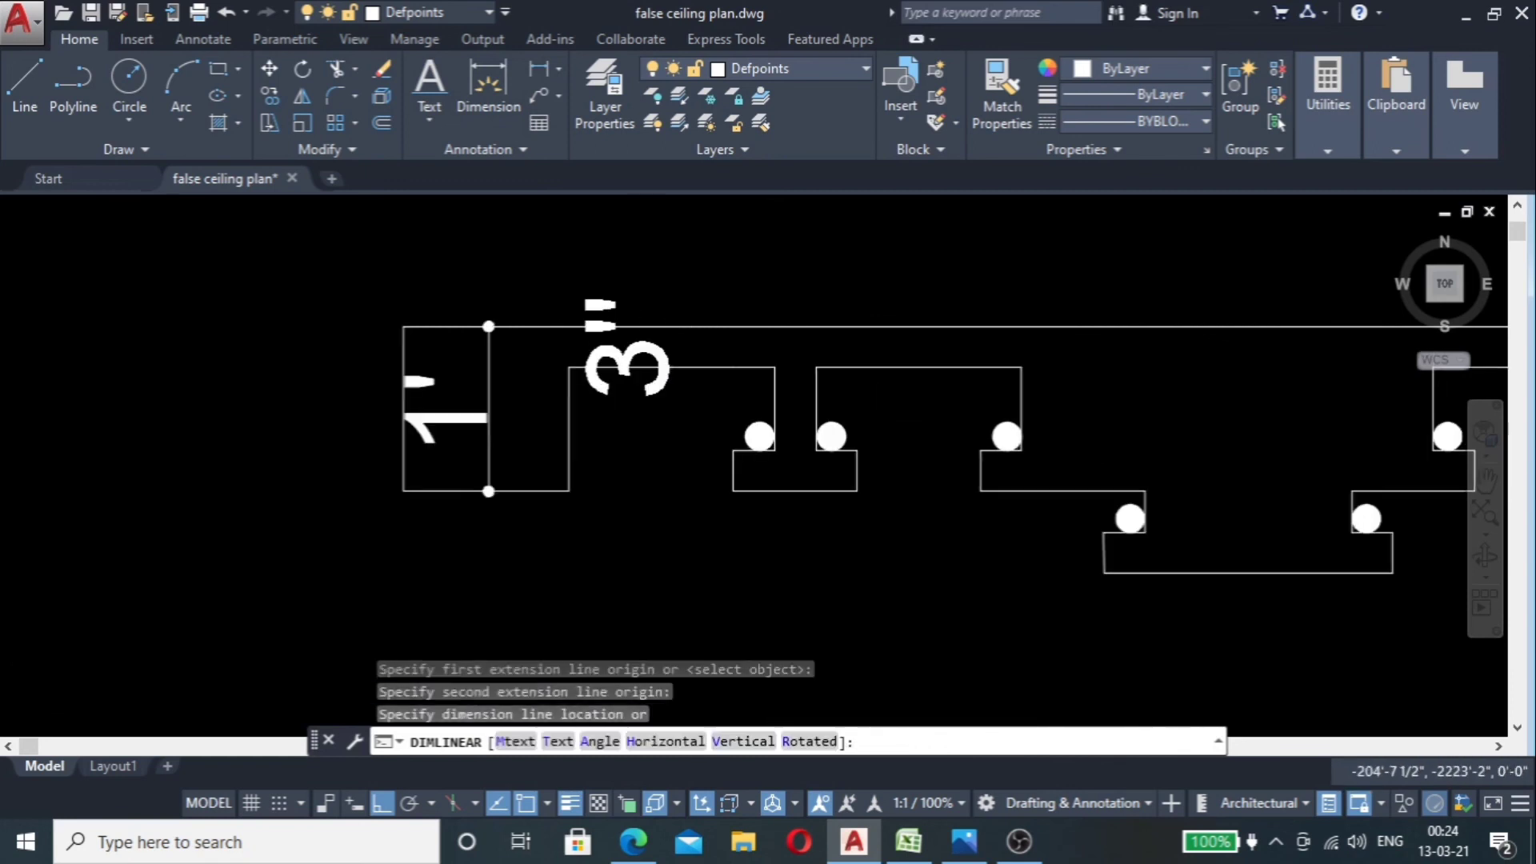
left_click(682, 340)
scroll(552, 344, "down", 3)
scroll(640, 384, "up", 3)
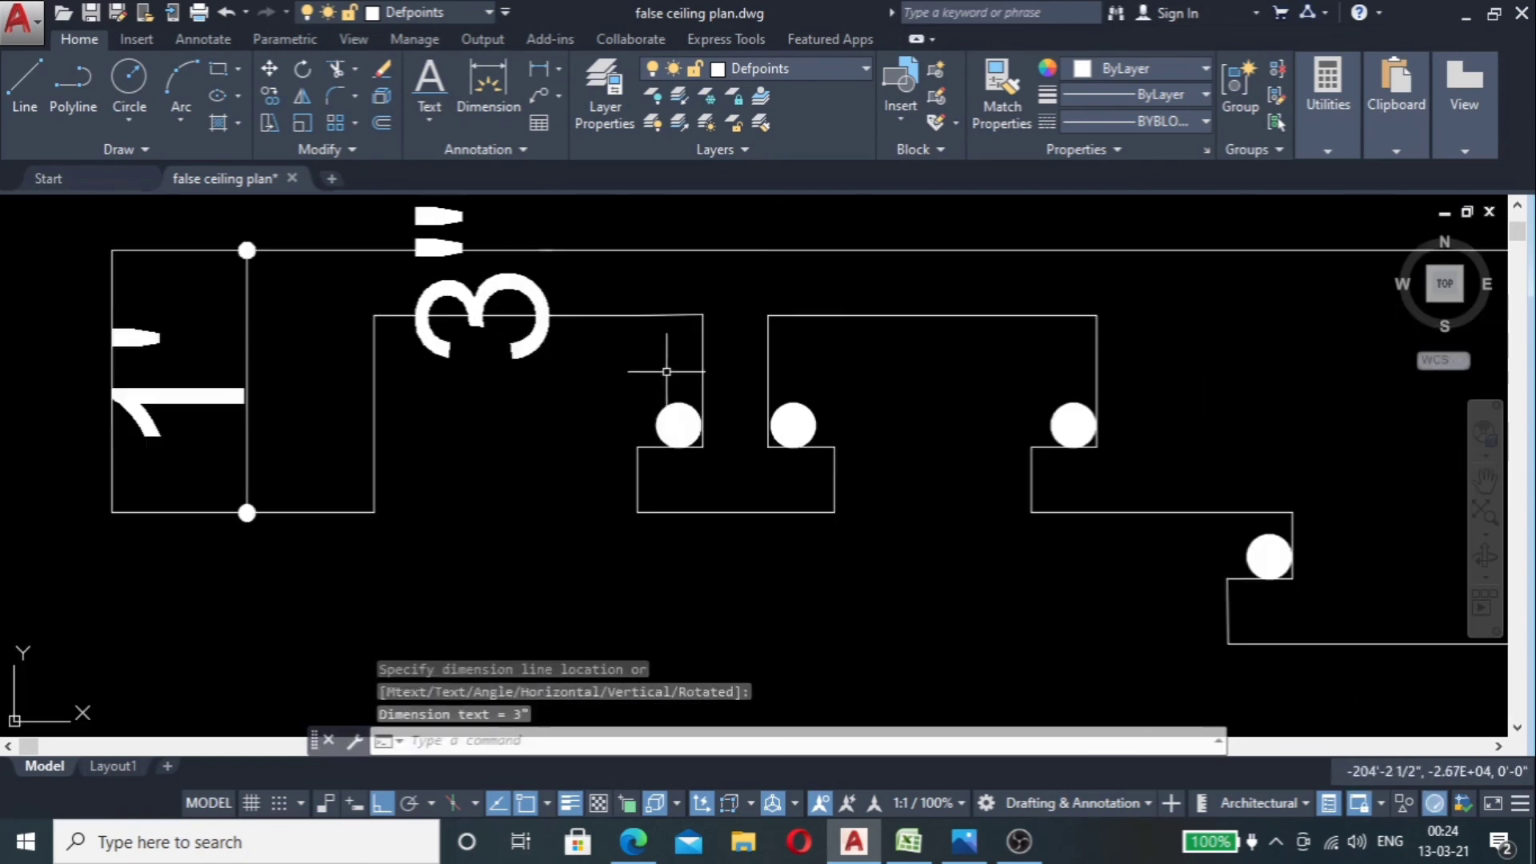
scroll(632, 340, "down", 3)
scroll(672, 360, "up", 3)
scroll(608, 368, "down", 2)
scroll(581, 370, "down", 4)
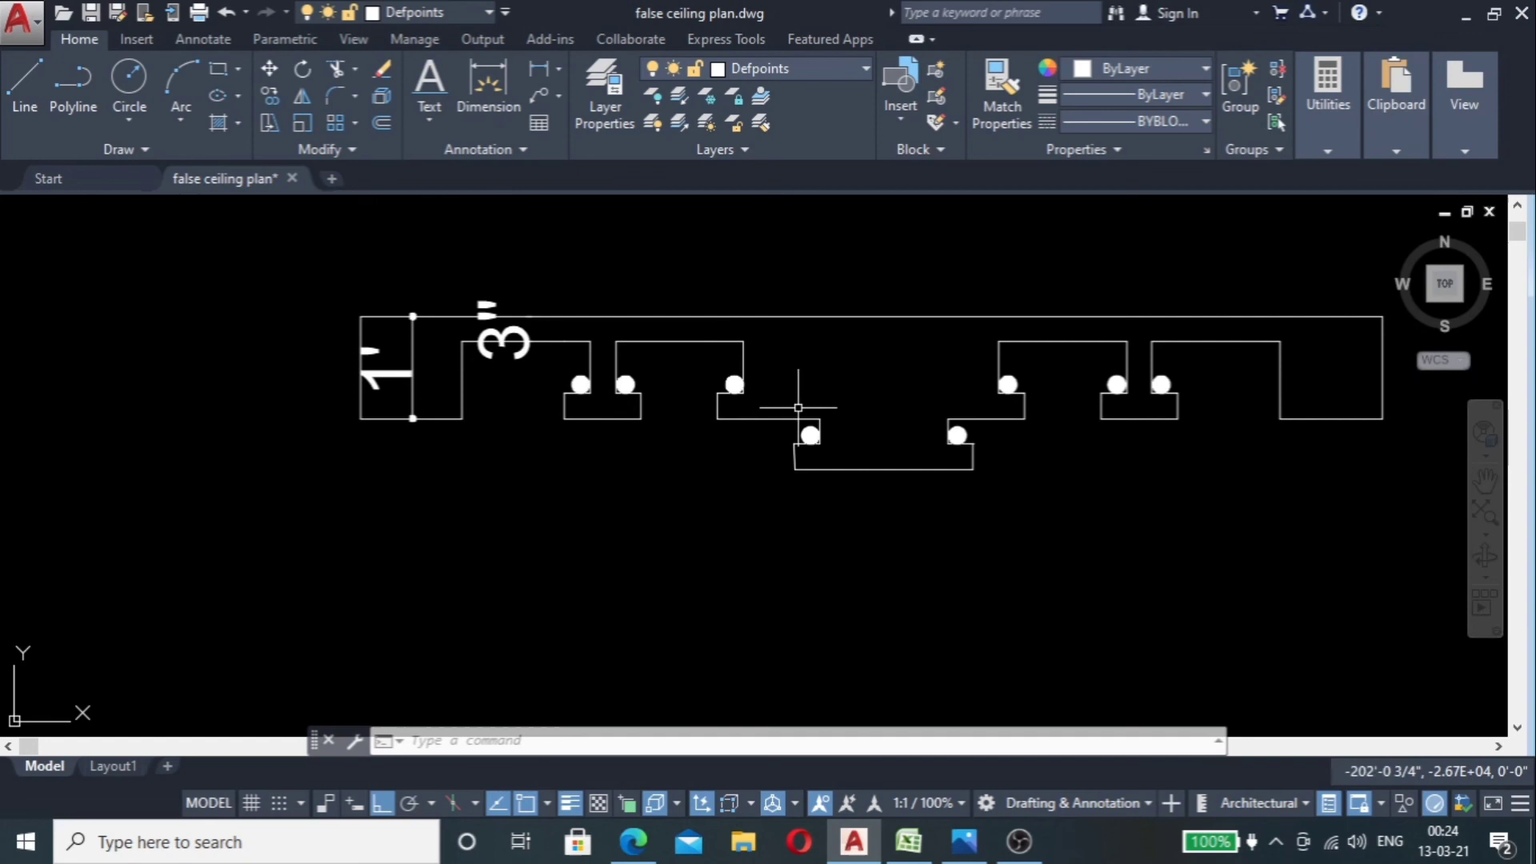
Step: Add a vertical linear dimension from the section's top line down to the central panel's bottom line
type("dli")
key("Return")
left_click(888, 318)
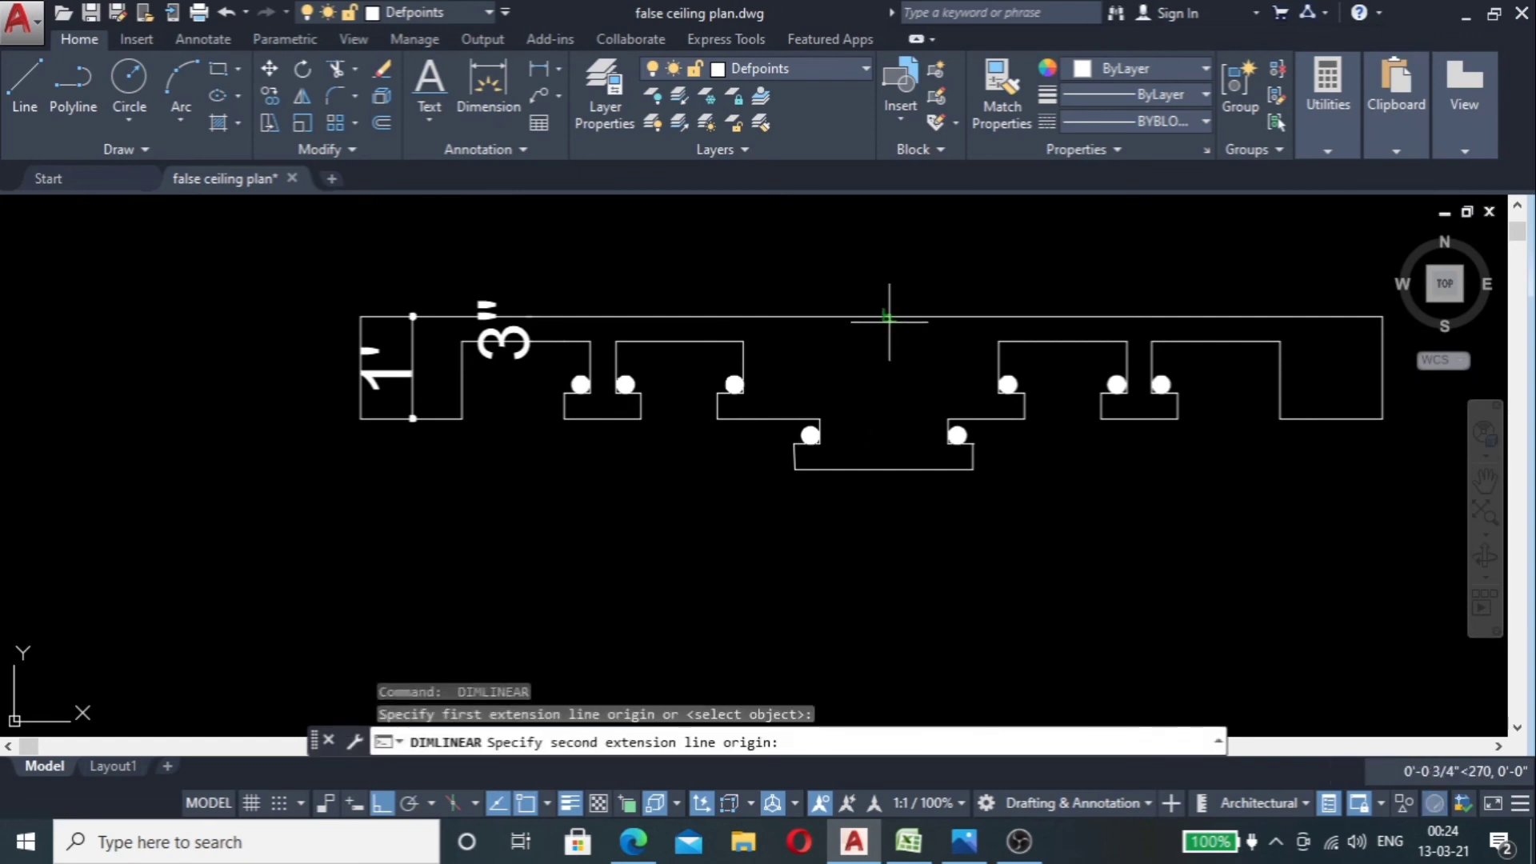
left_click(888, 470)
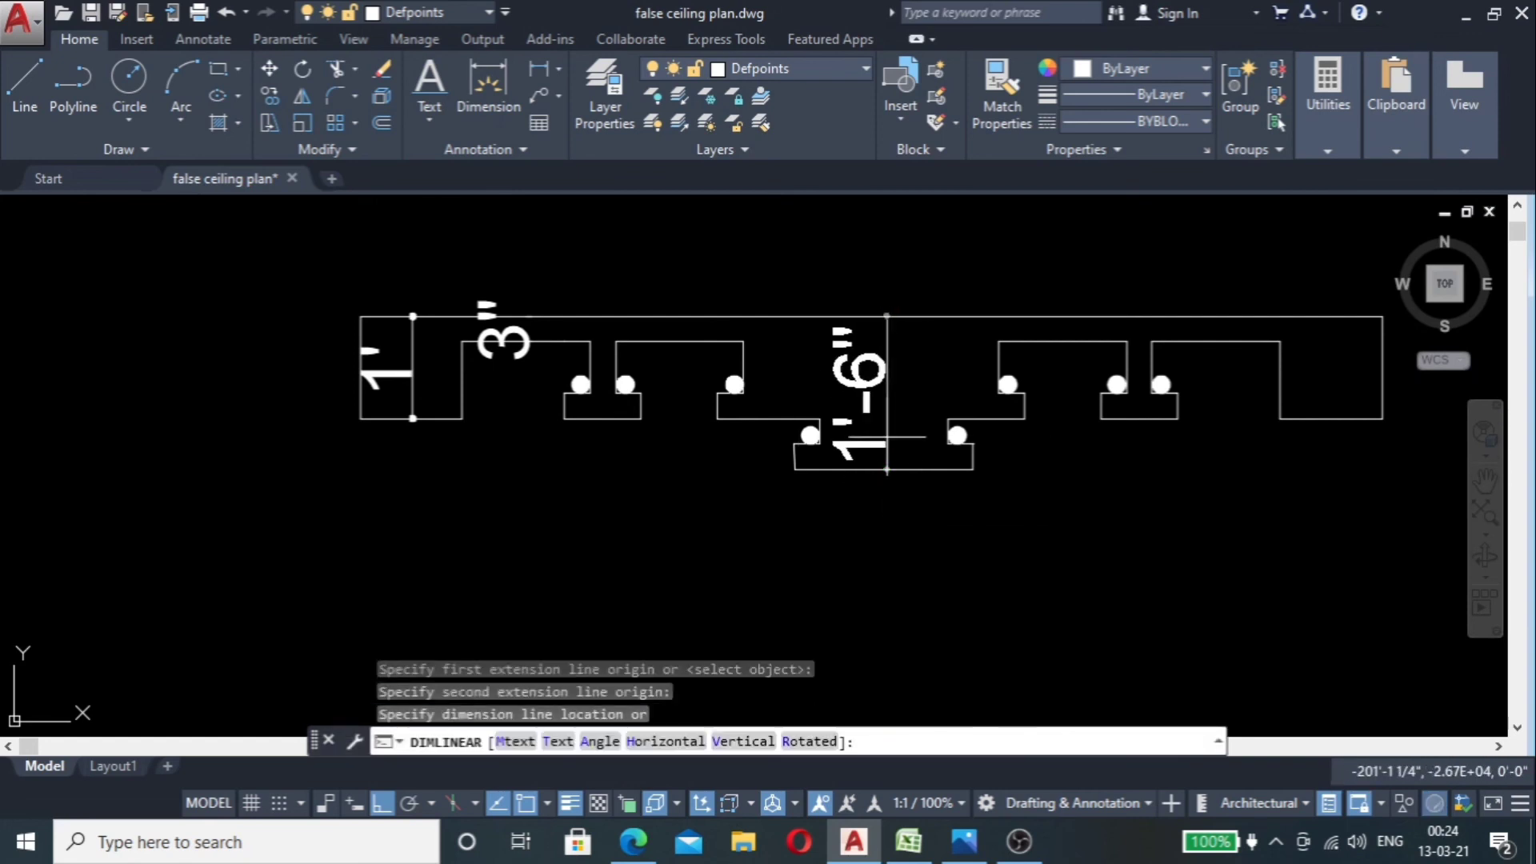
left_click(854, 400)
scroll(766, 420, "down", 4)
scroll(876, 438, "up", 2)
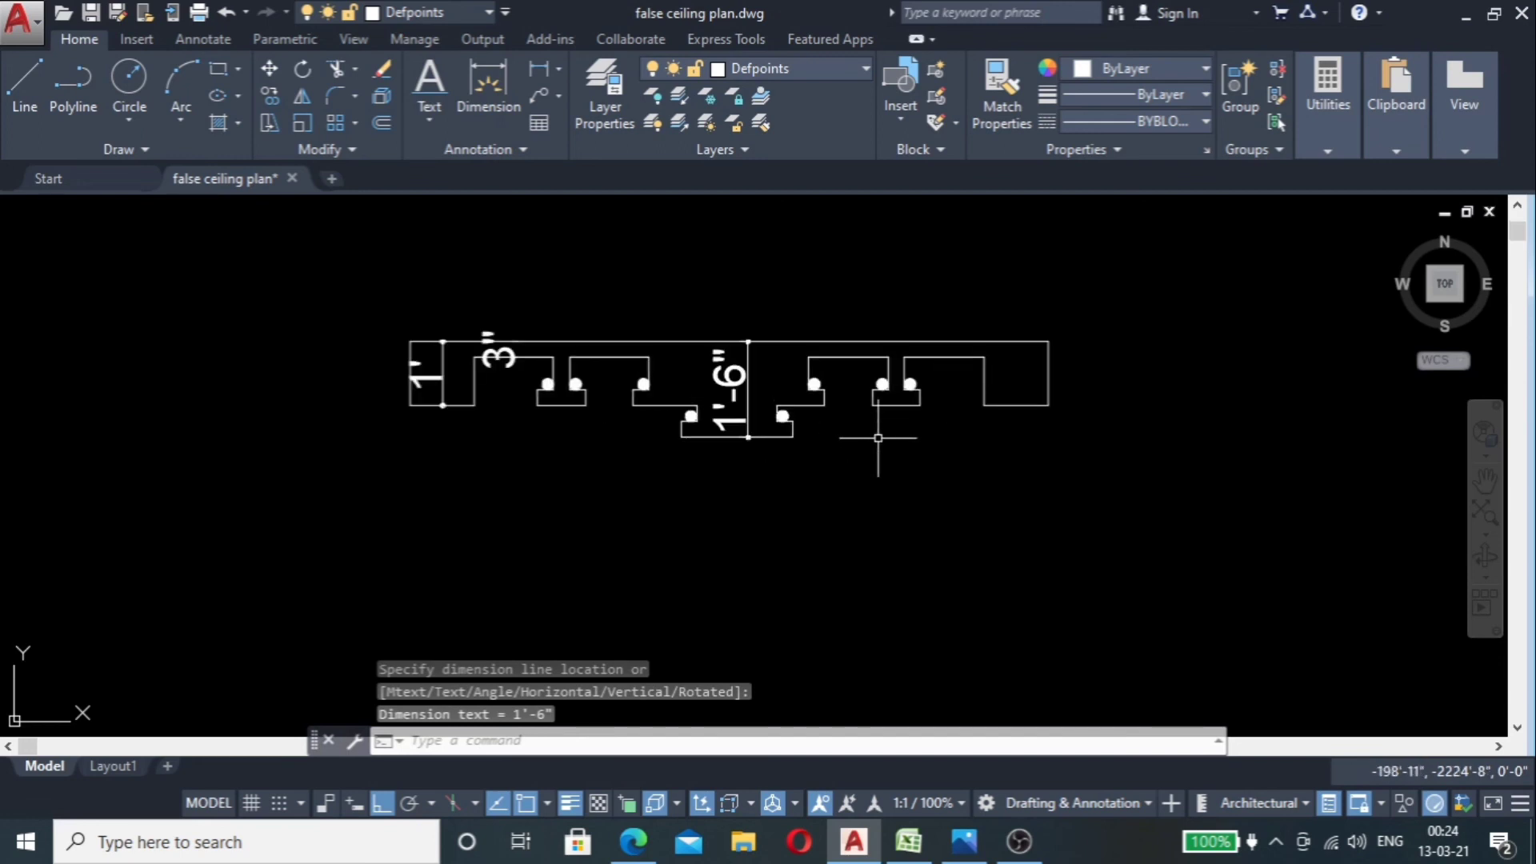
Step: Move the whole ceiling section with its dimensions straight up from its top-left corner, closer beneath the plan
scroll(787, 434, "down", 4)
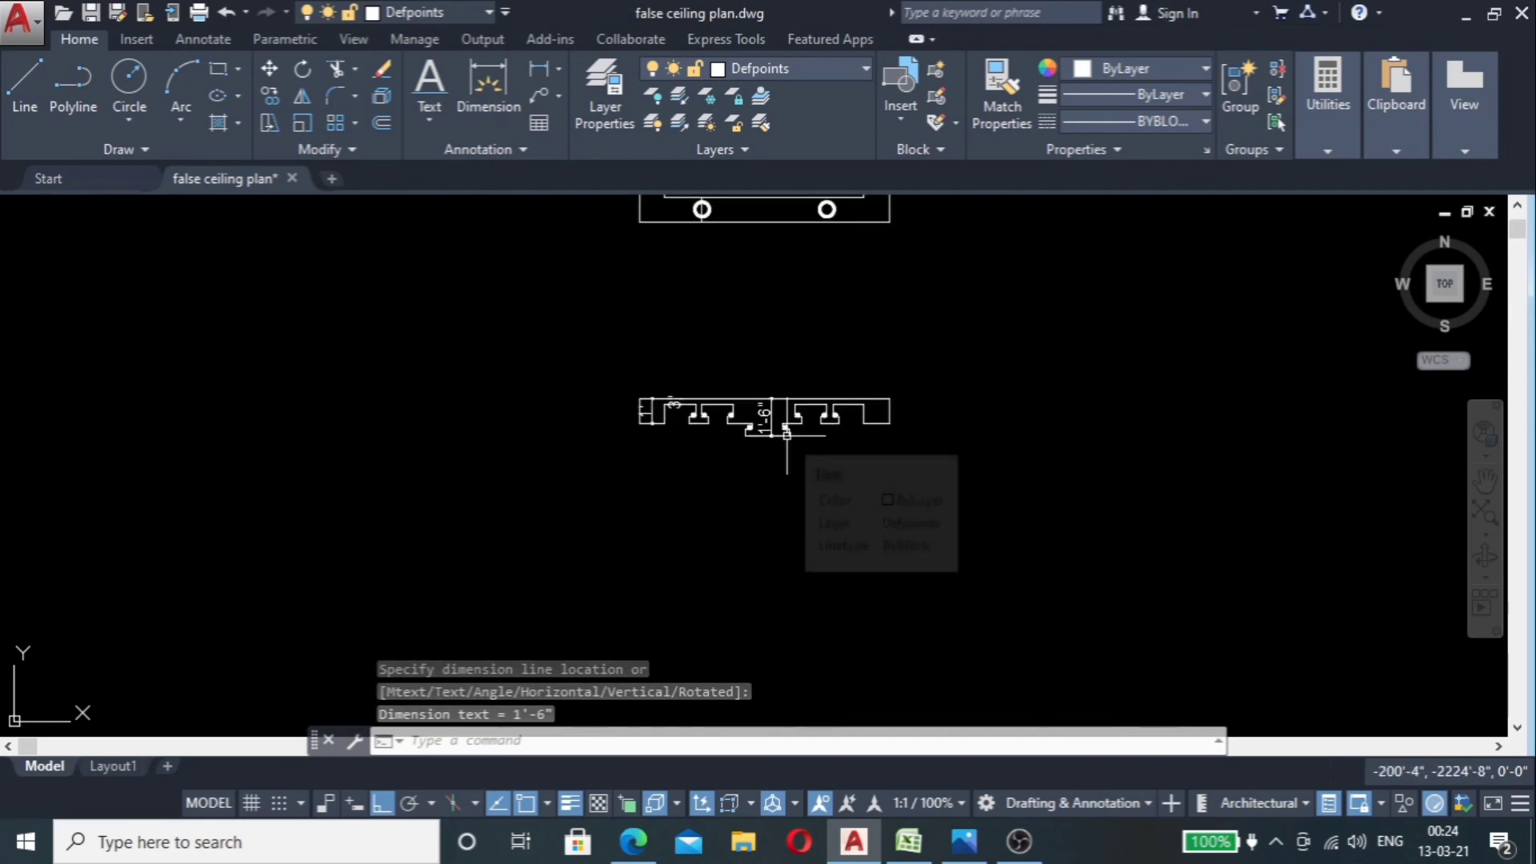
scroll(785, 436, "down", 2)
scroll(724, 440, "up", 4)
scroll(723, 441, "down", 2)
scroll(723, 440, "down", 2)
scroll(689, 351, "down", 2)
scroll(711, 228, "up", 4)
scroll(757, 463, "down", 2)
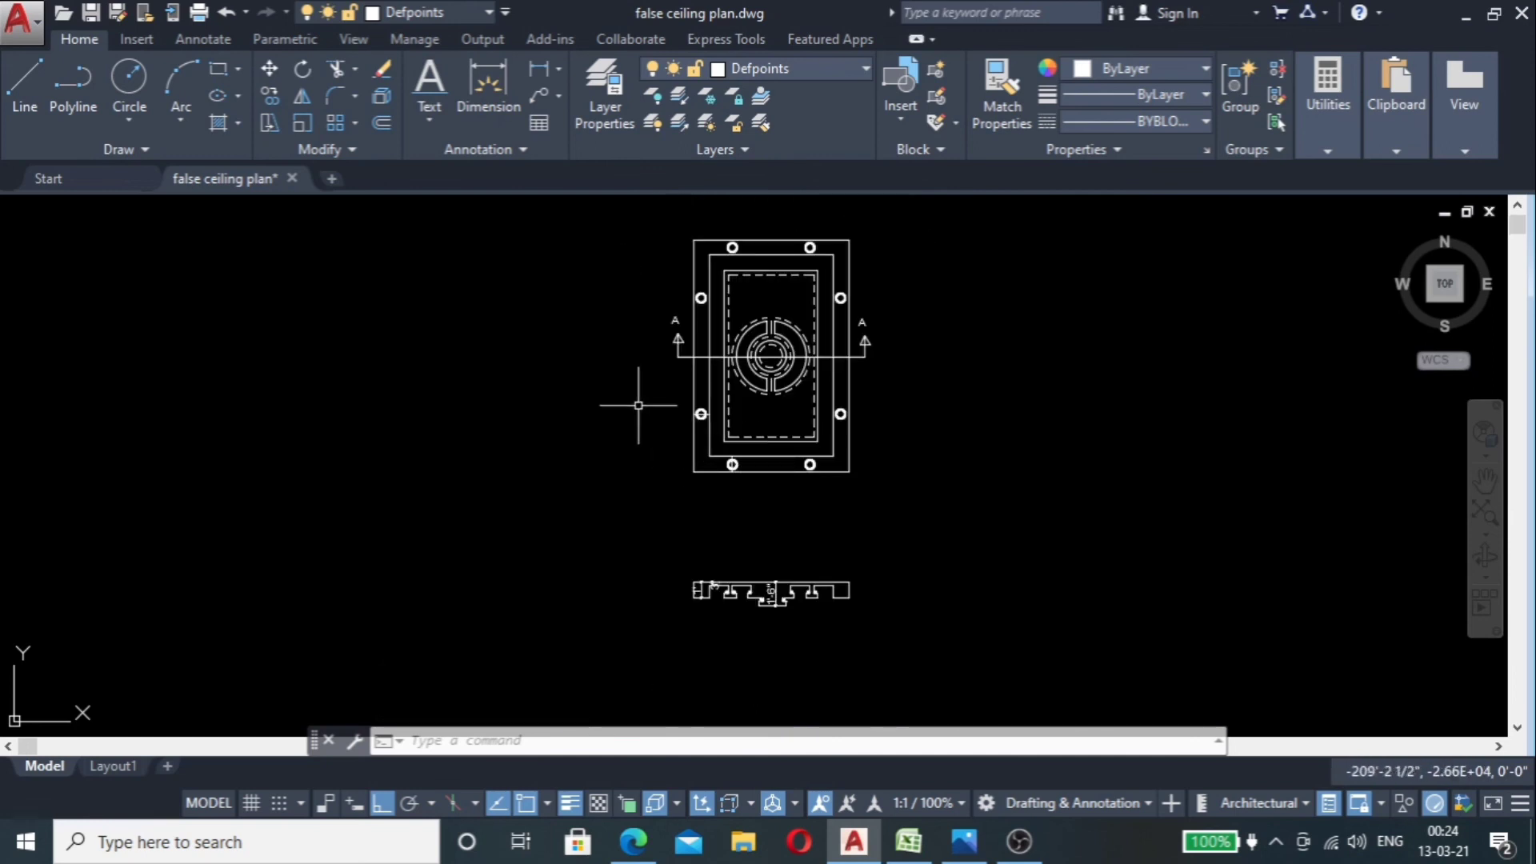
left_click(906, 552)
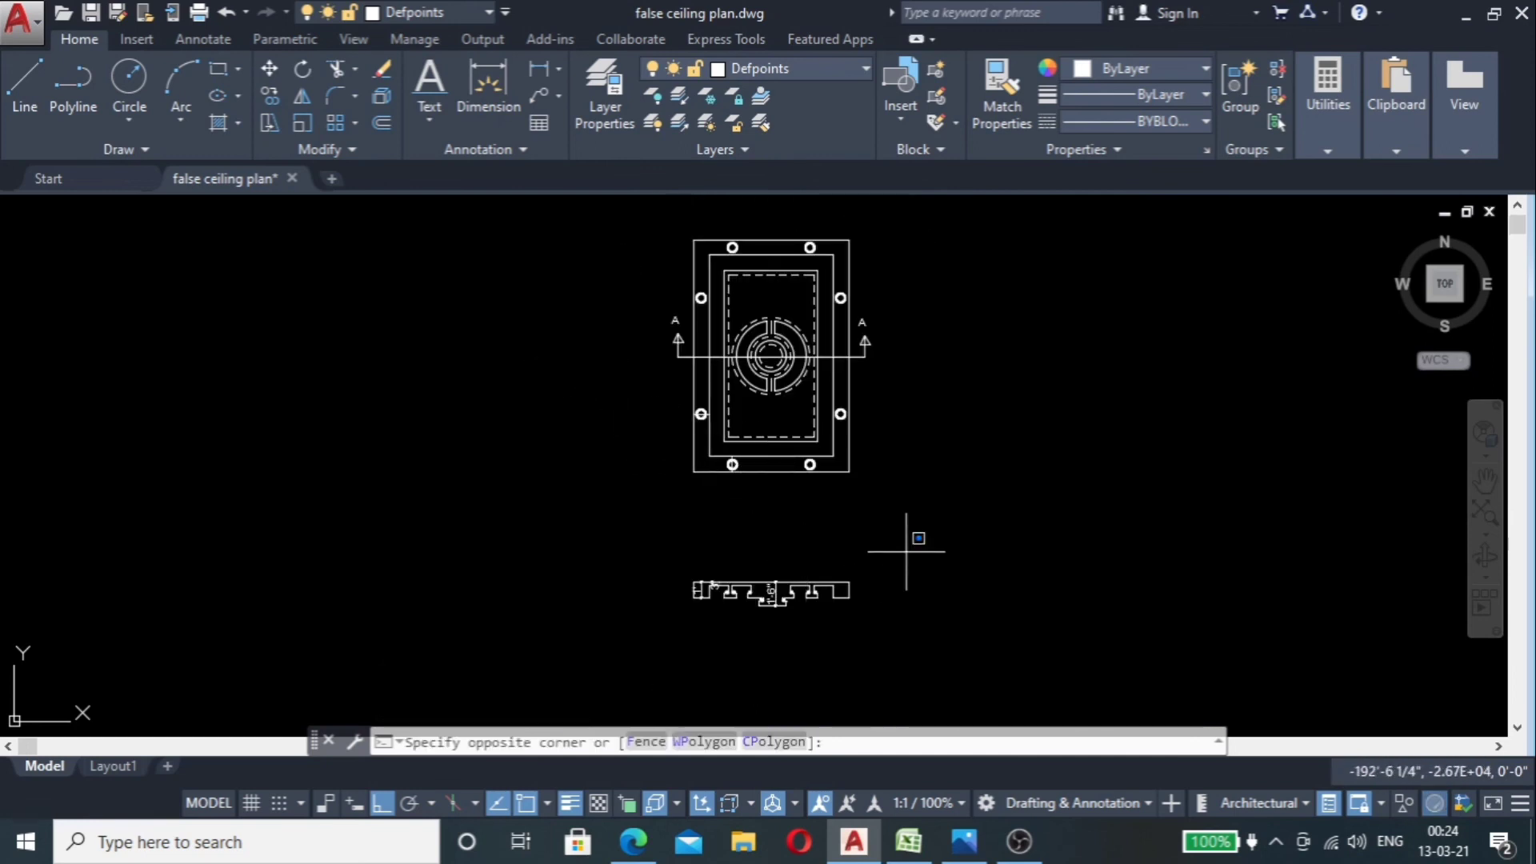
left_click(649, 636)
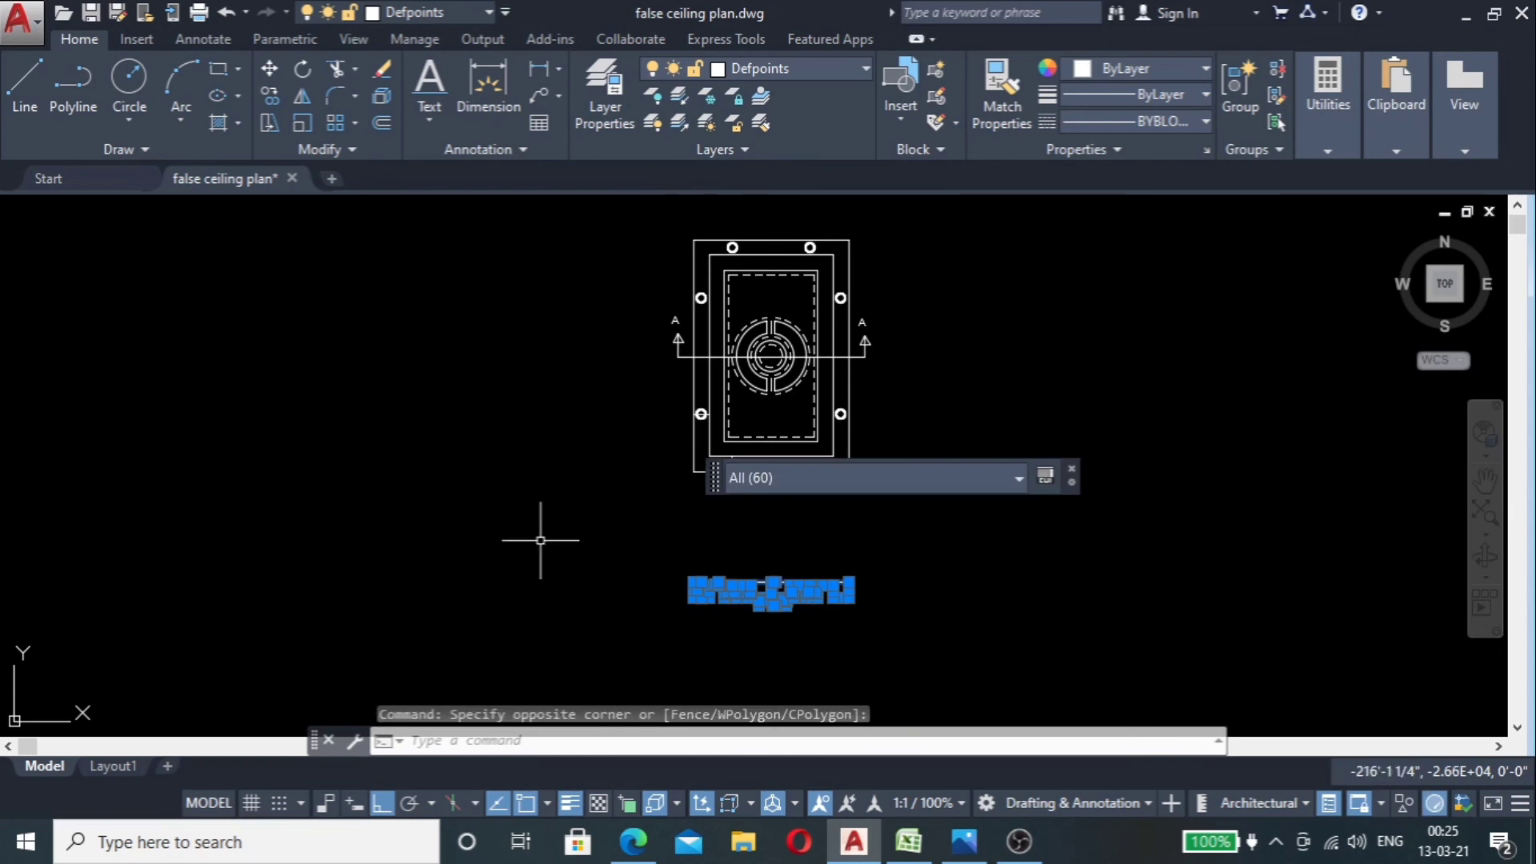
type("m")
key("Return")
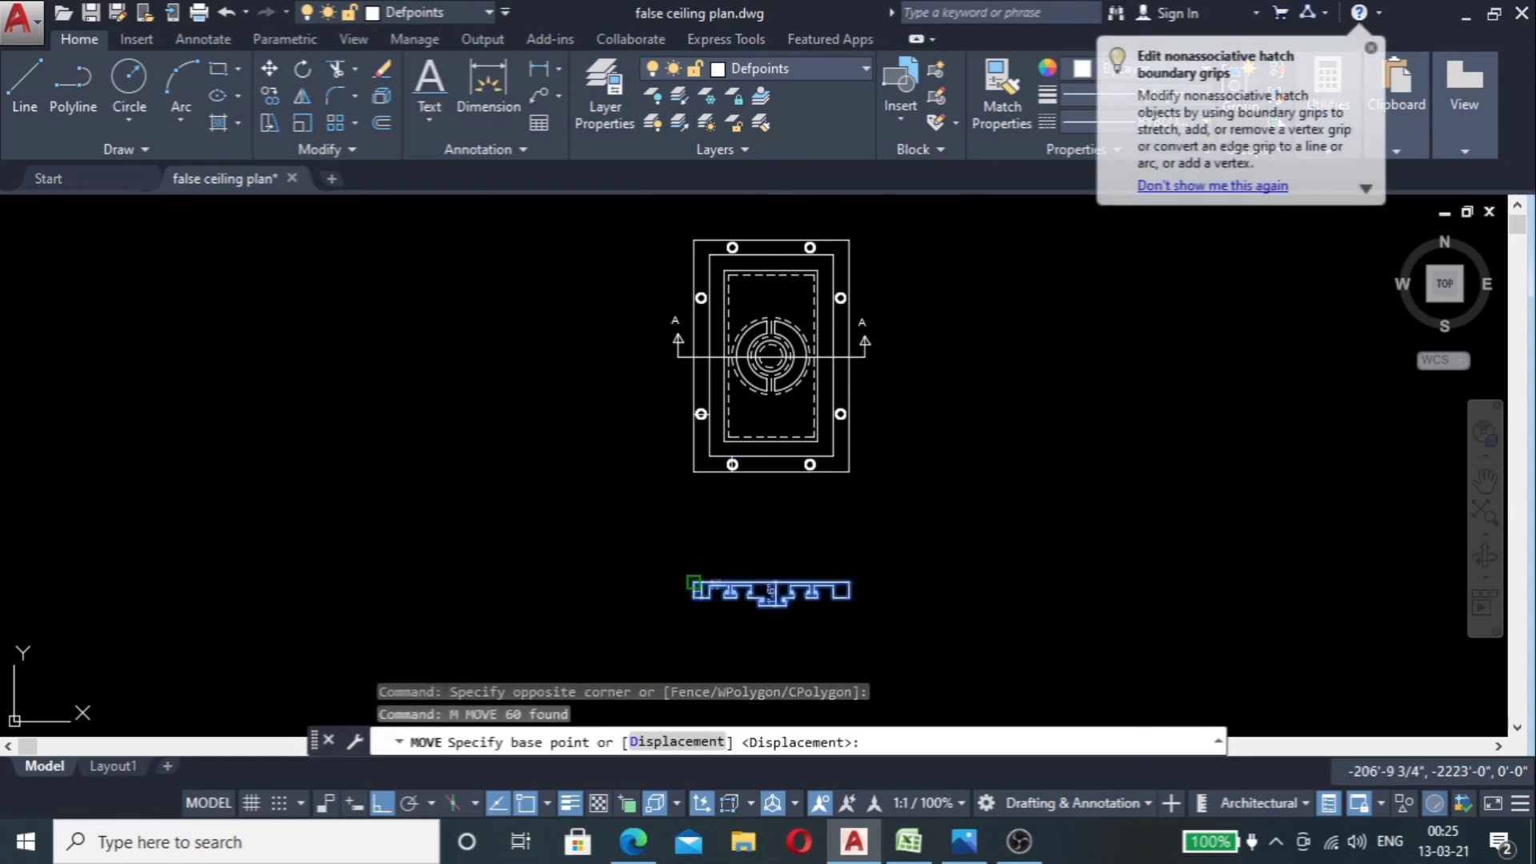
left_click(694, 583)
scroll(693, 503, "up", 4)
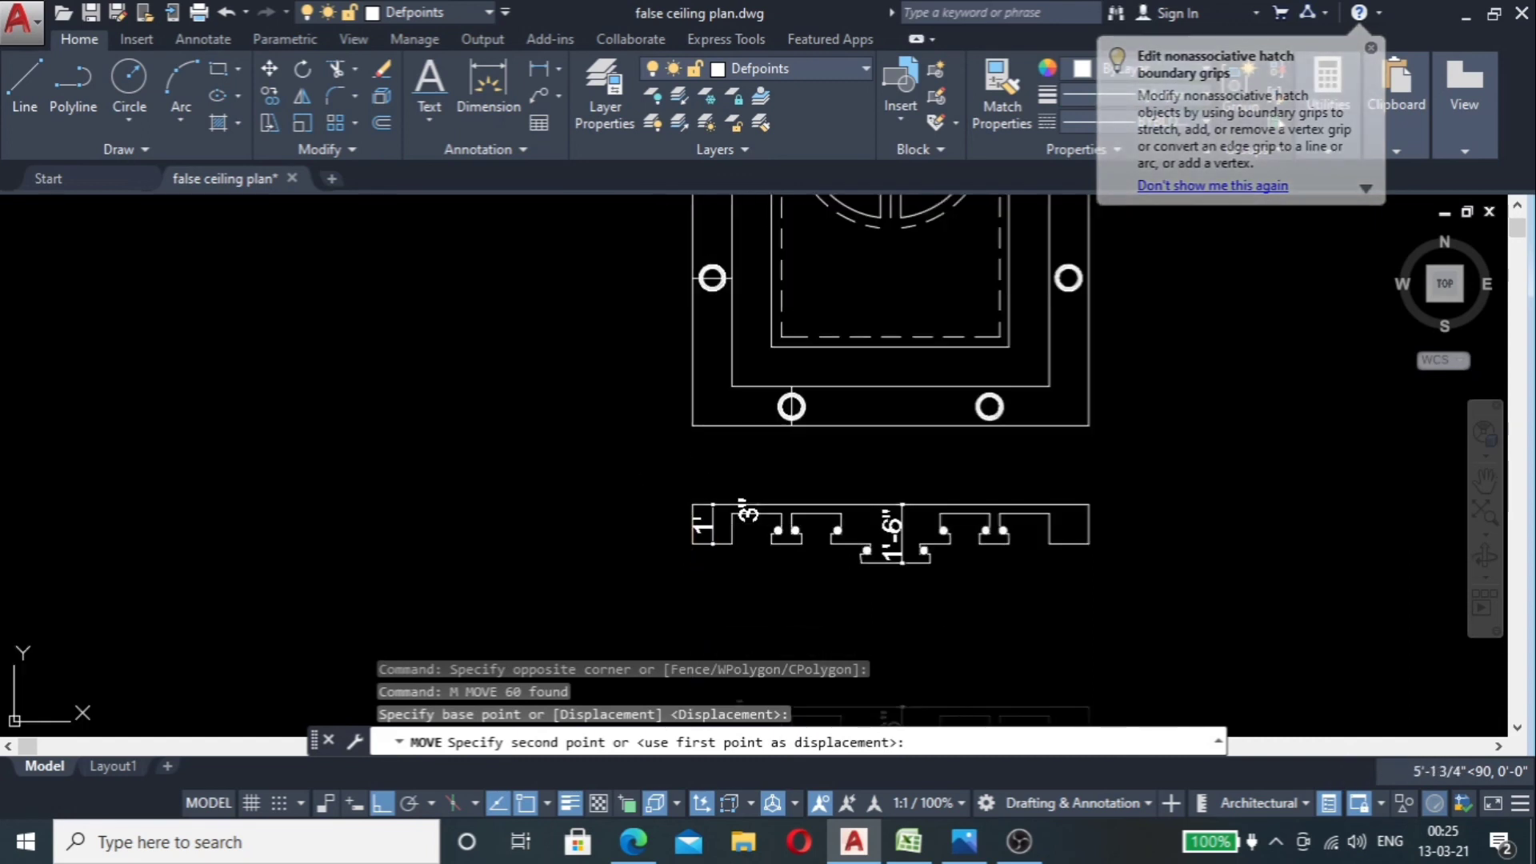
left_click(692, 504)
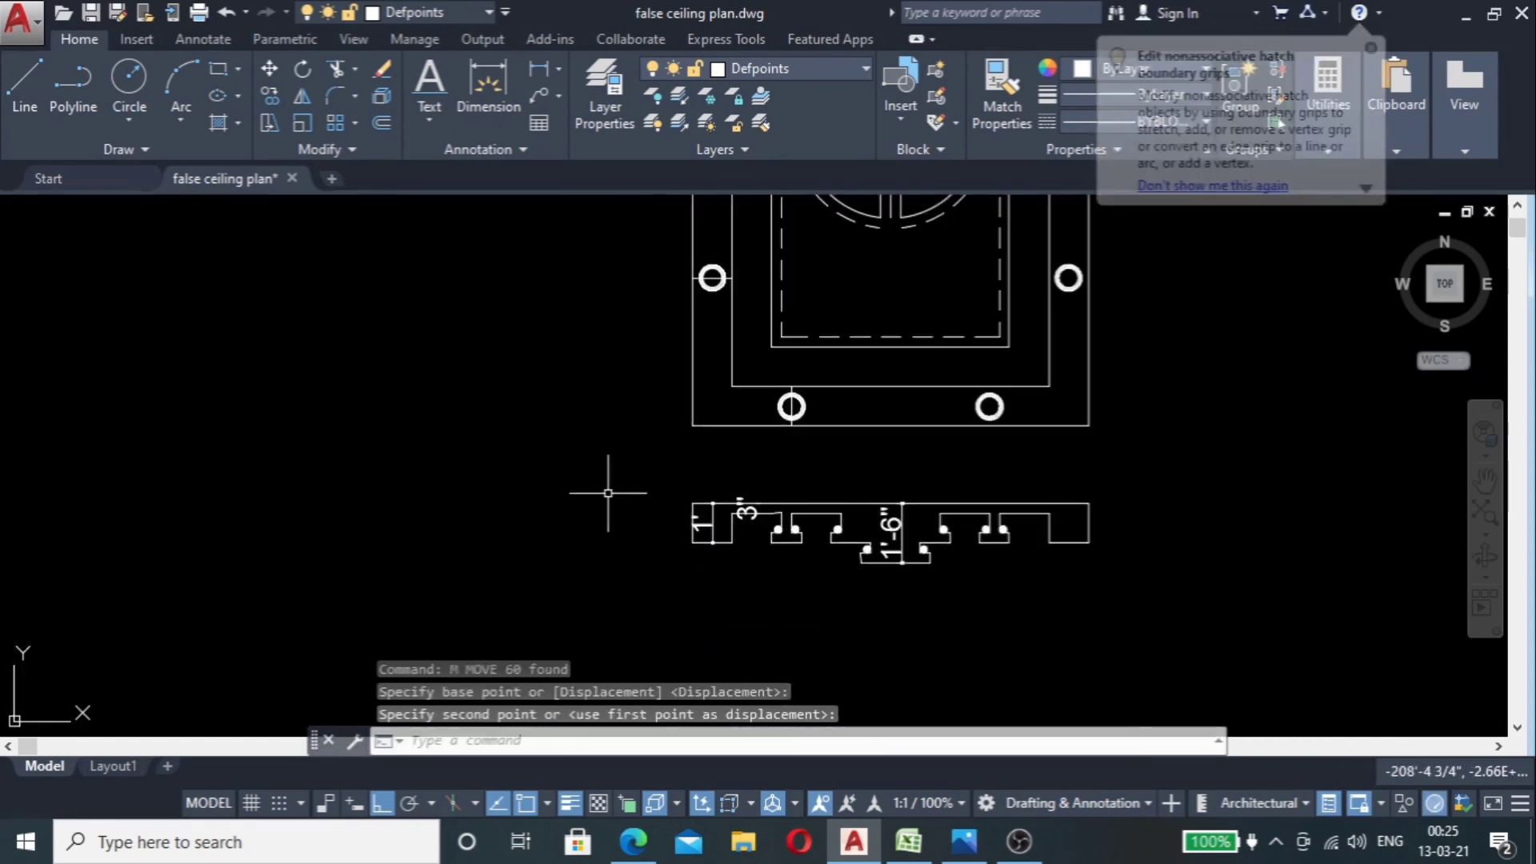
Step: Add the single-line text "section A-A" below the ceiling section, keeping the default height and picking a 270° rotation
scroll(611, 491, "down", 4)
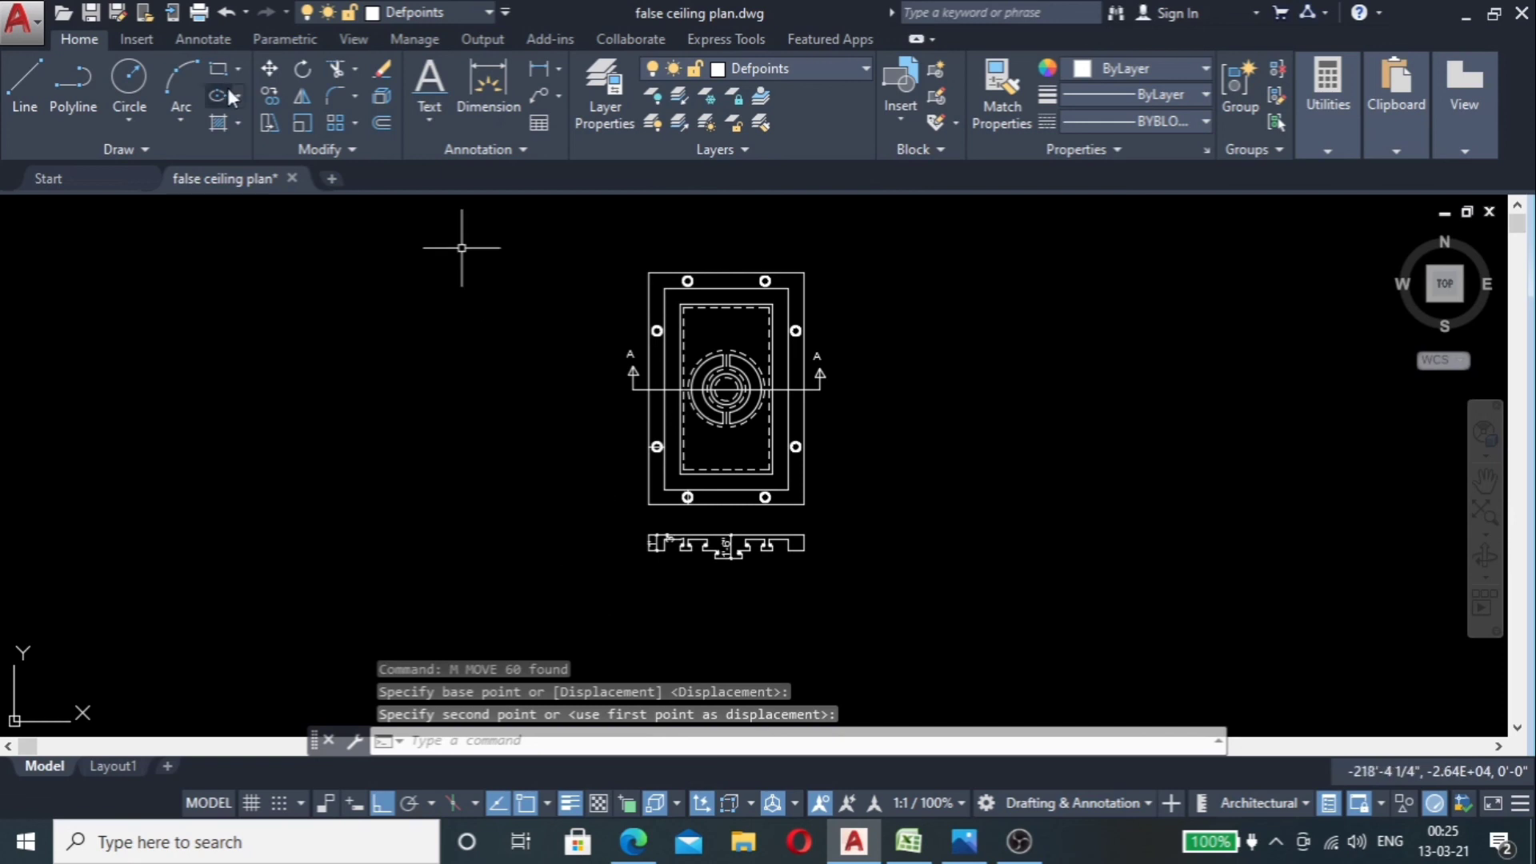
left_click(421, 113)
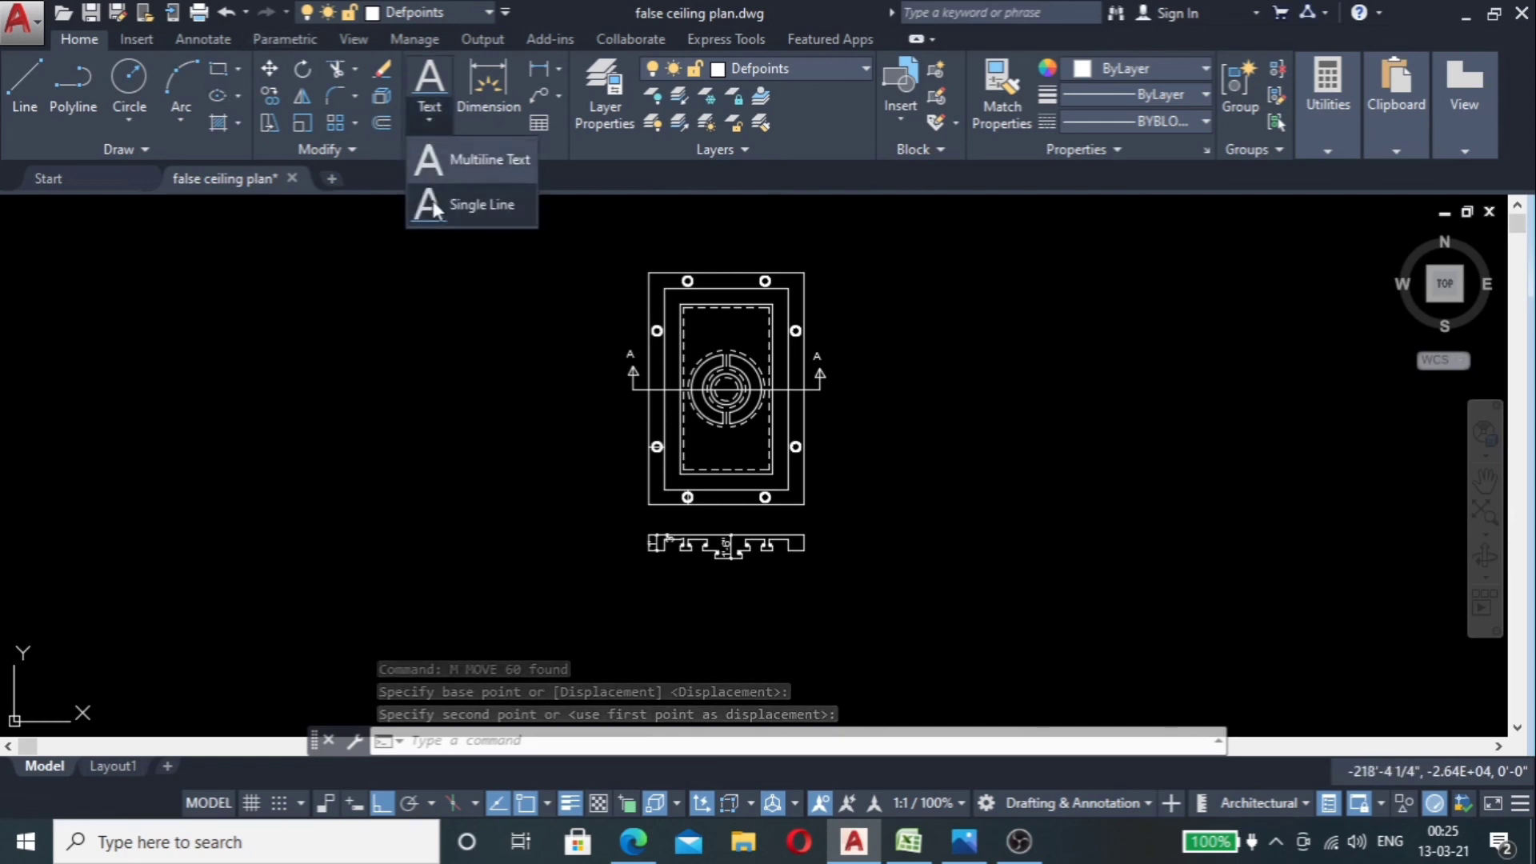
left_click(452, 206)
scroll(616, 601, "up", 5)
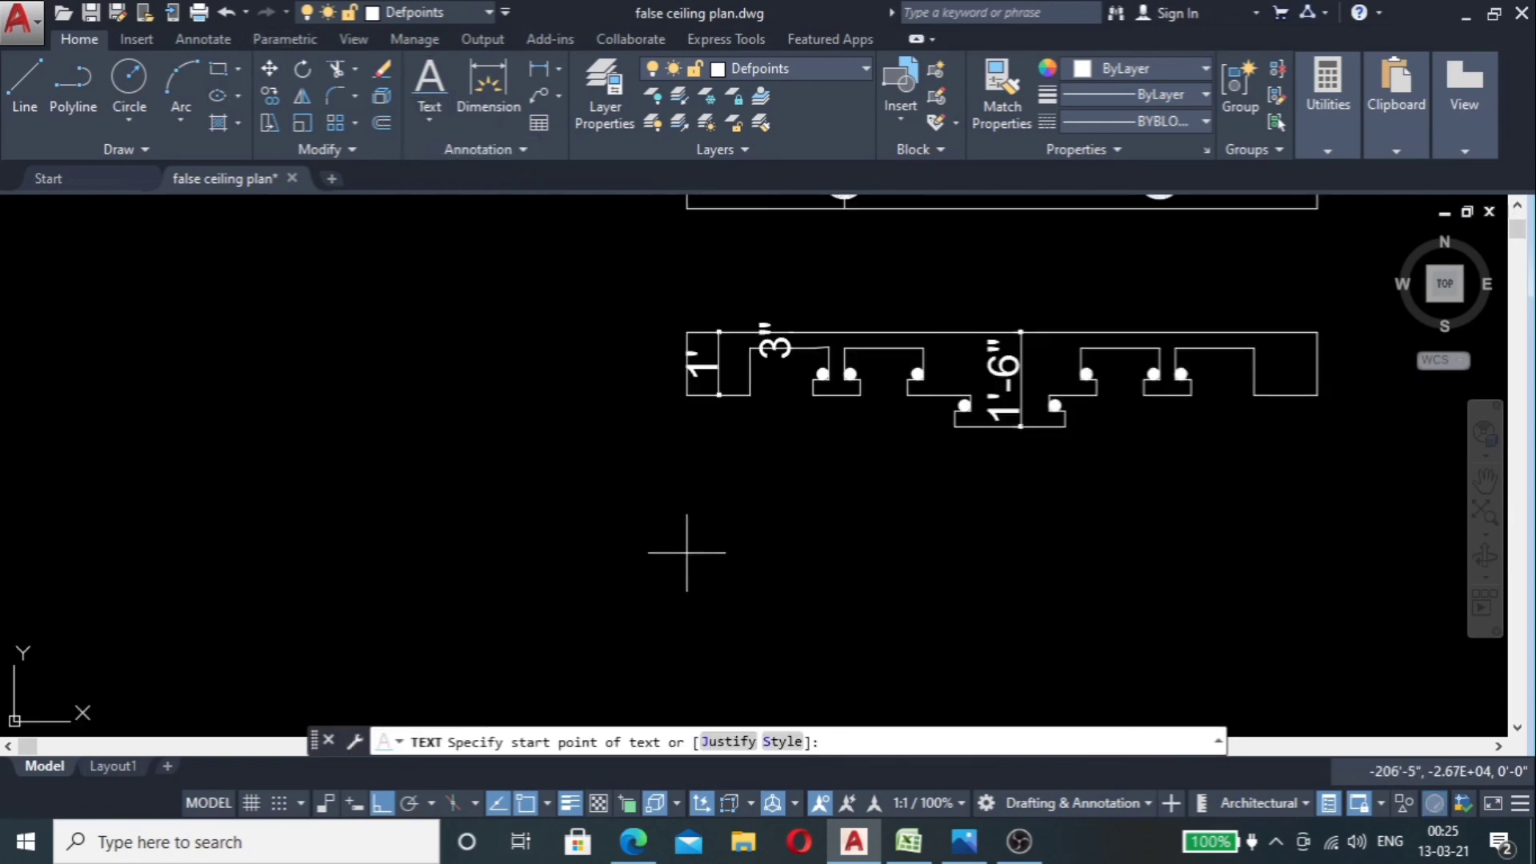
left_click(714, 496)
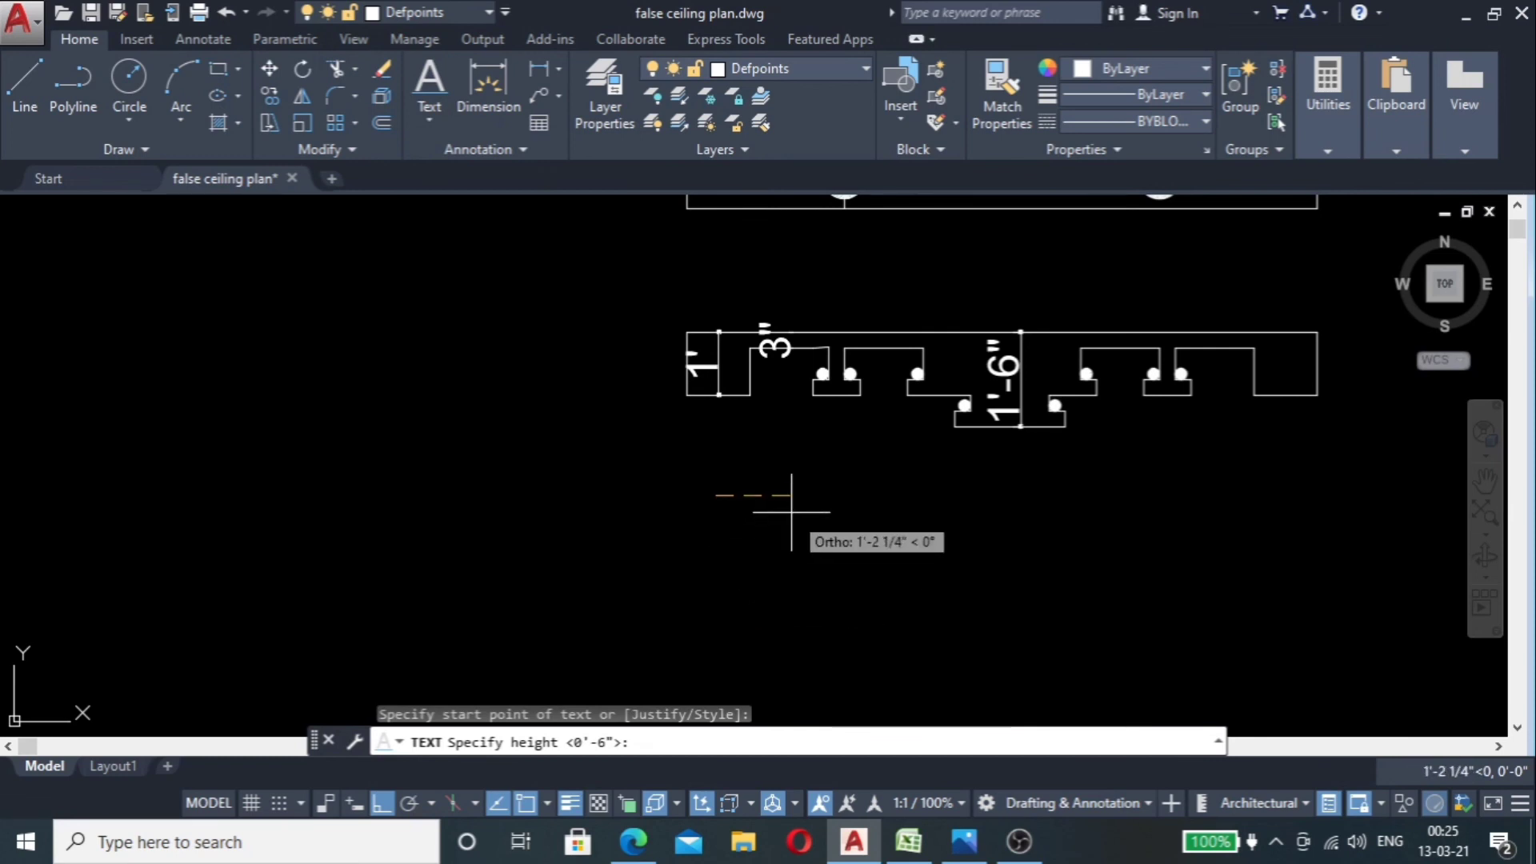
key("Return")
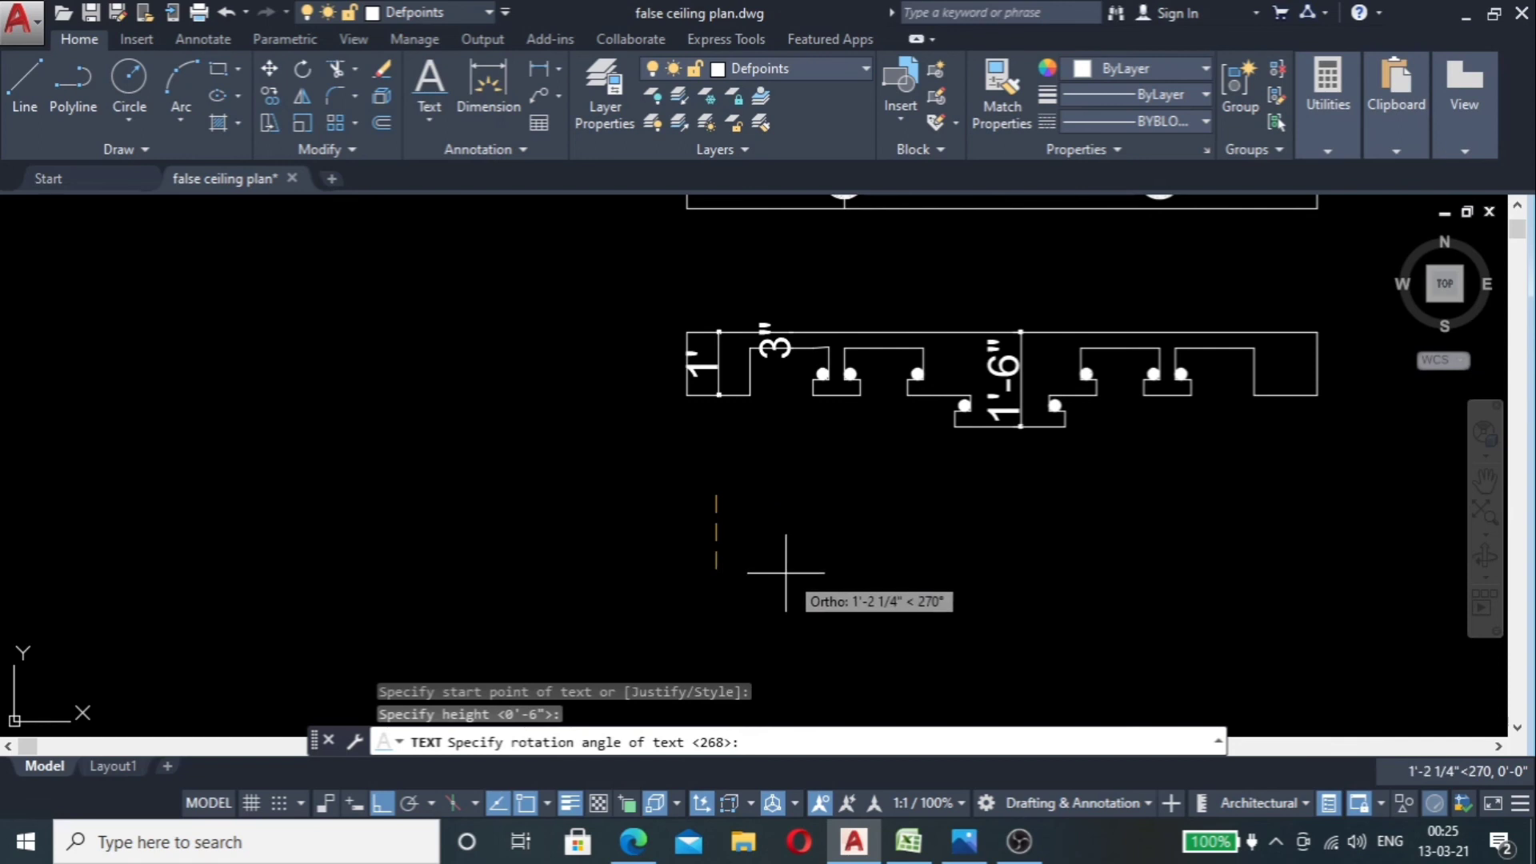
left_click(734, 609)
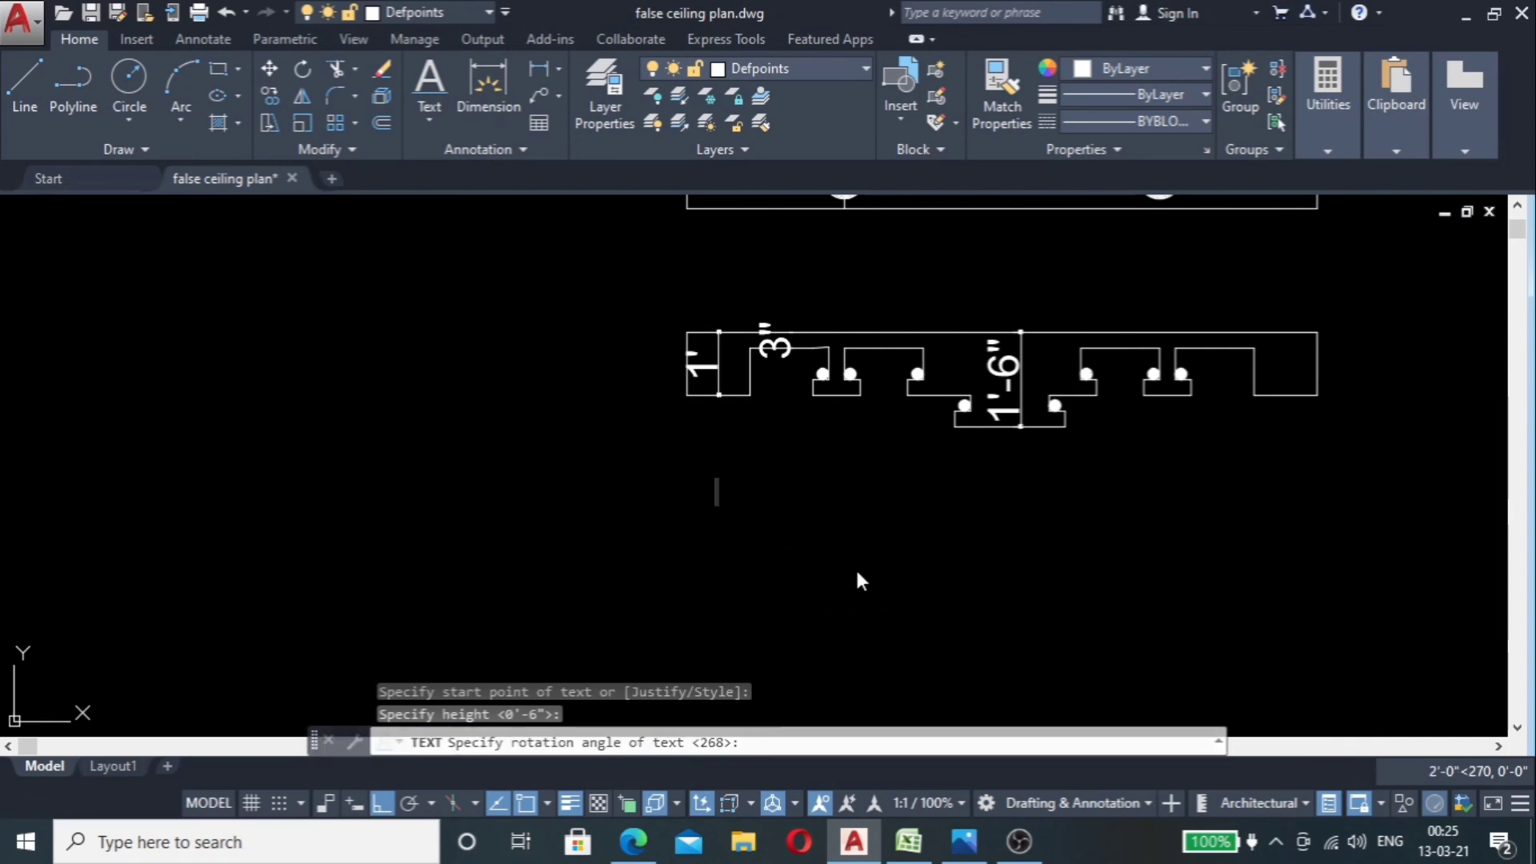
type("section A")
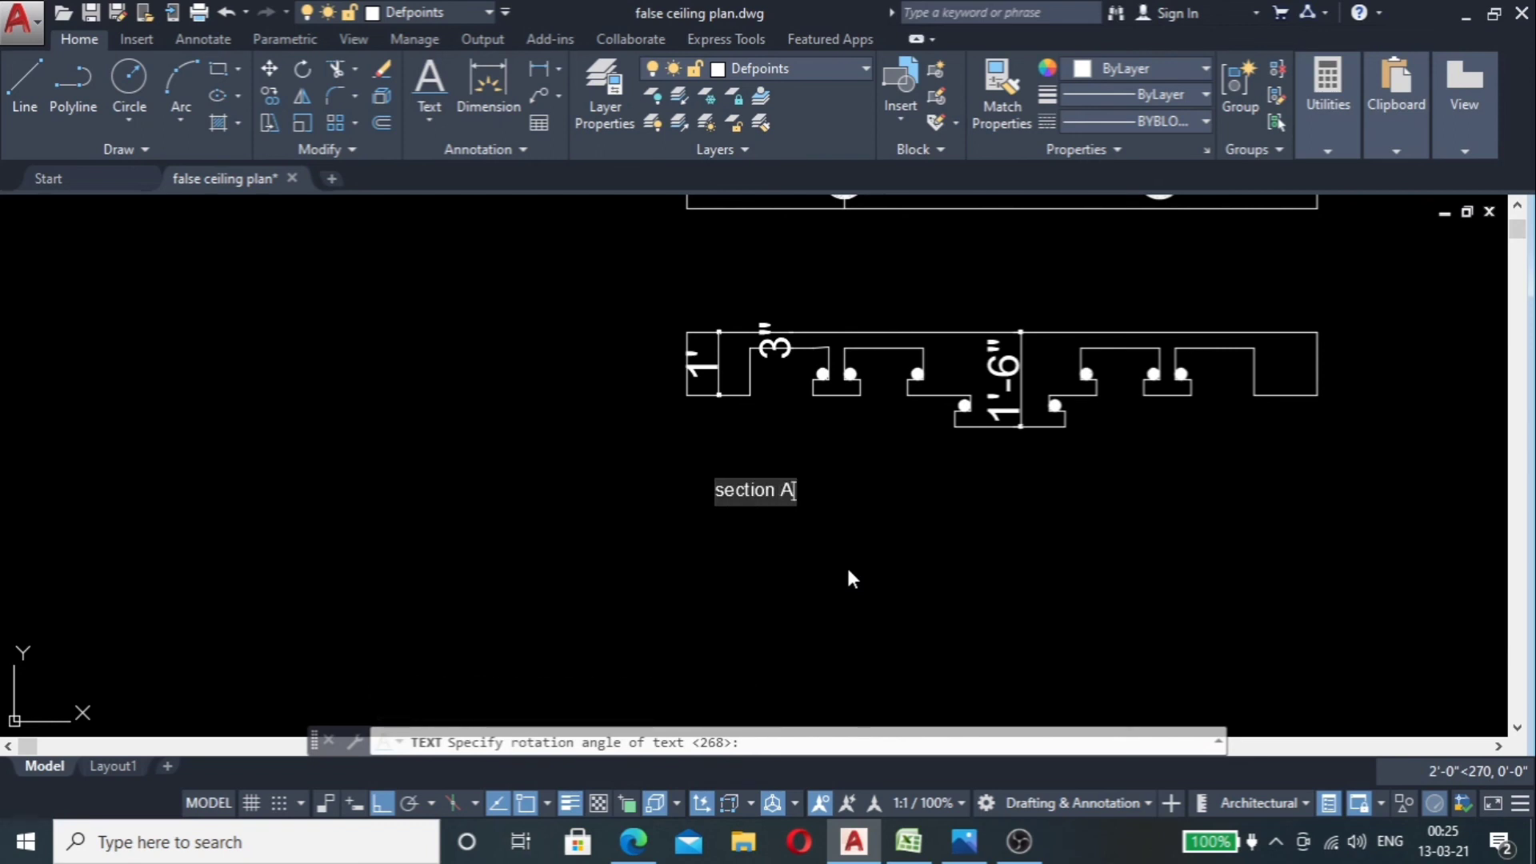
type("-A")
left_click(853, 577)
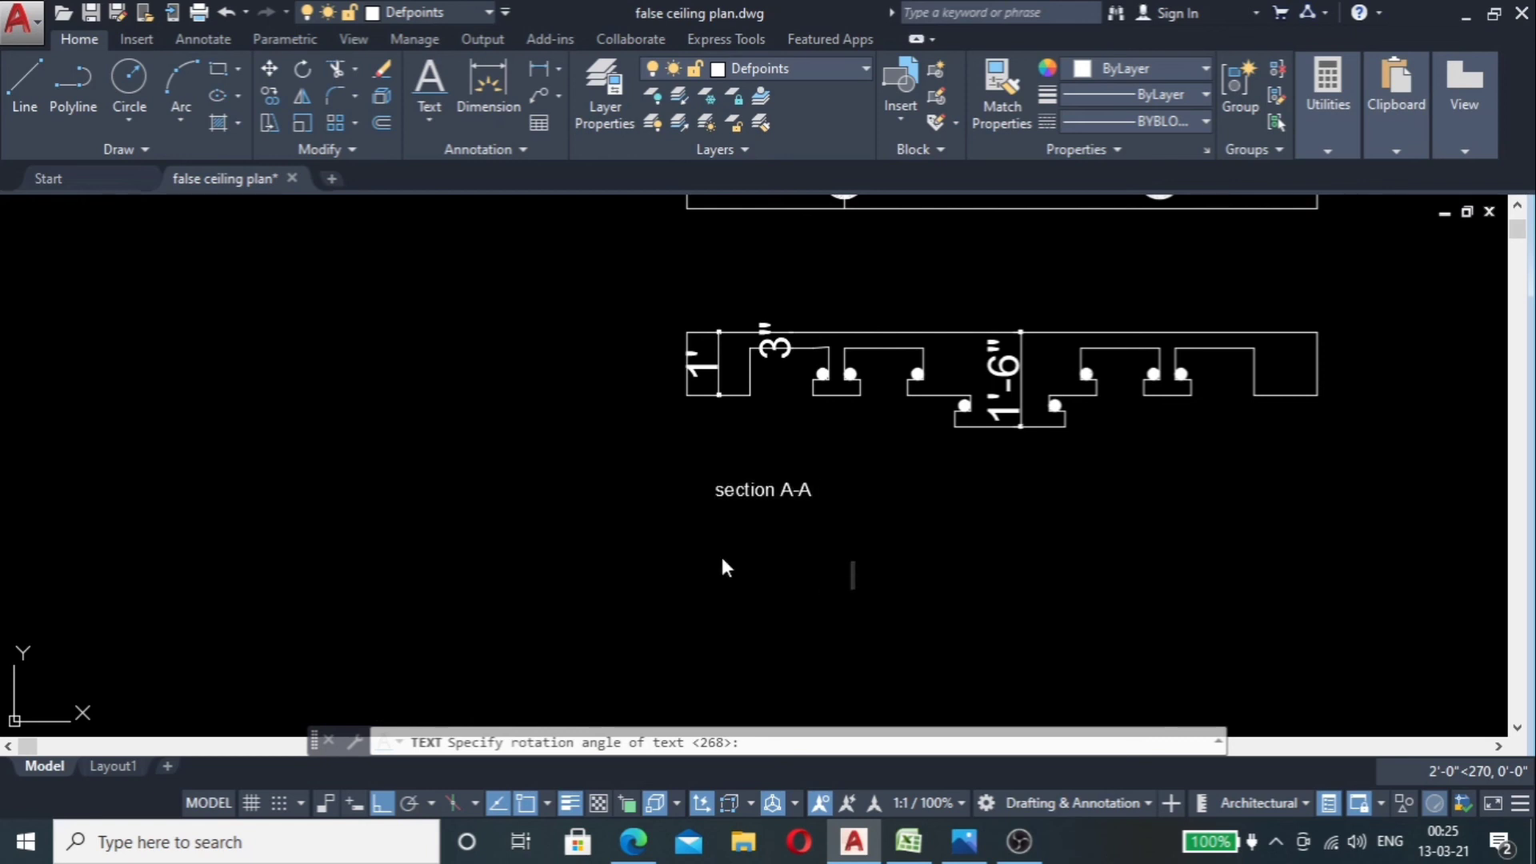
scroll(714, 497, "down", 6)
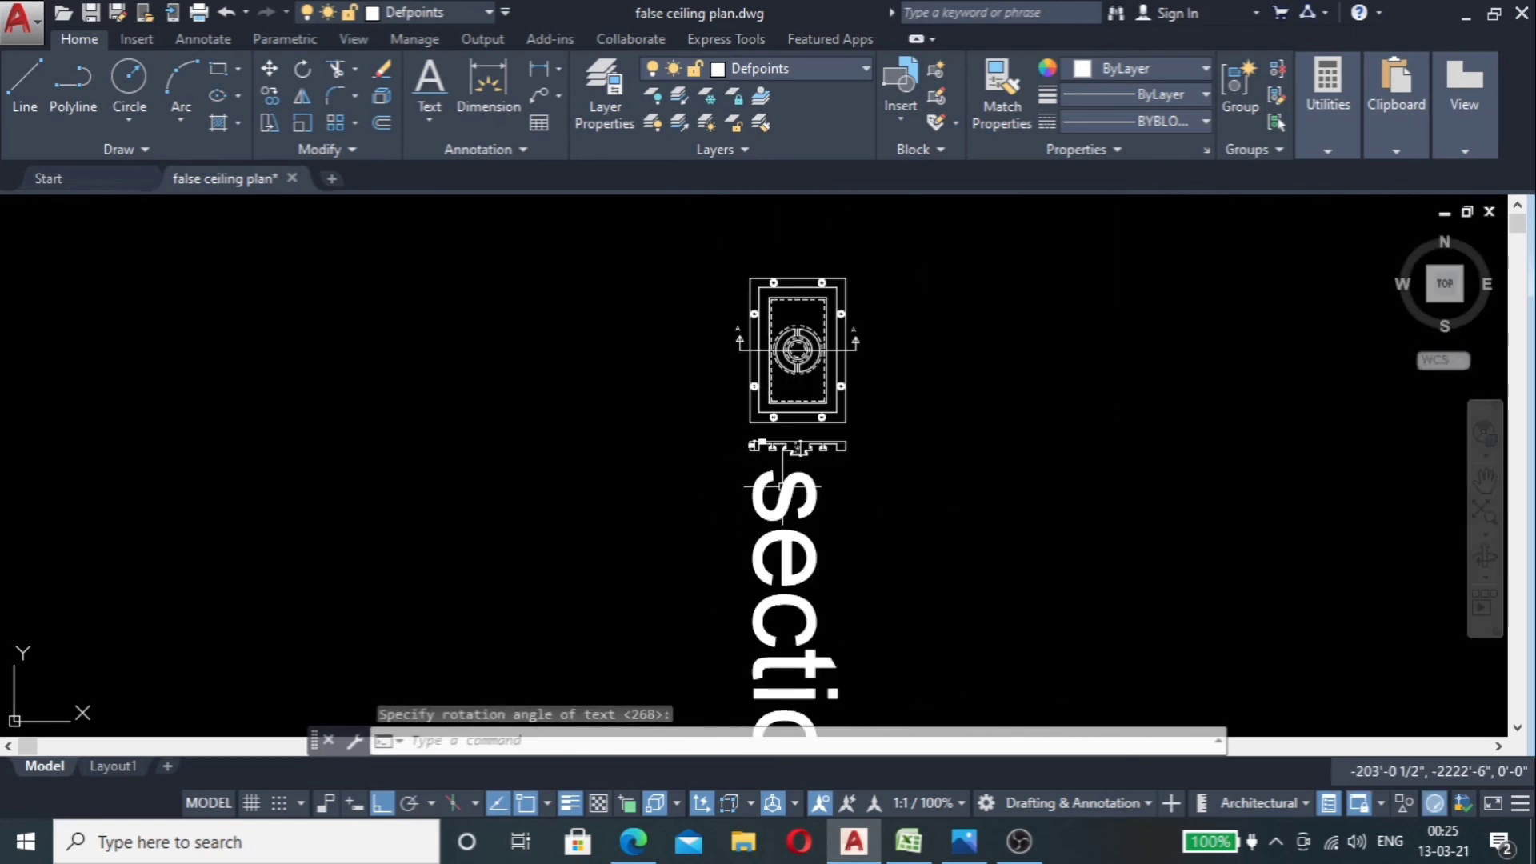
key("Escape")
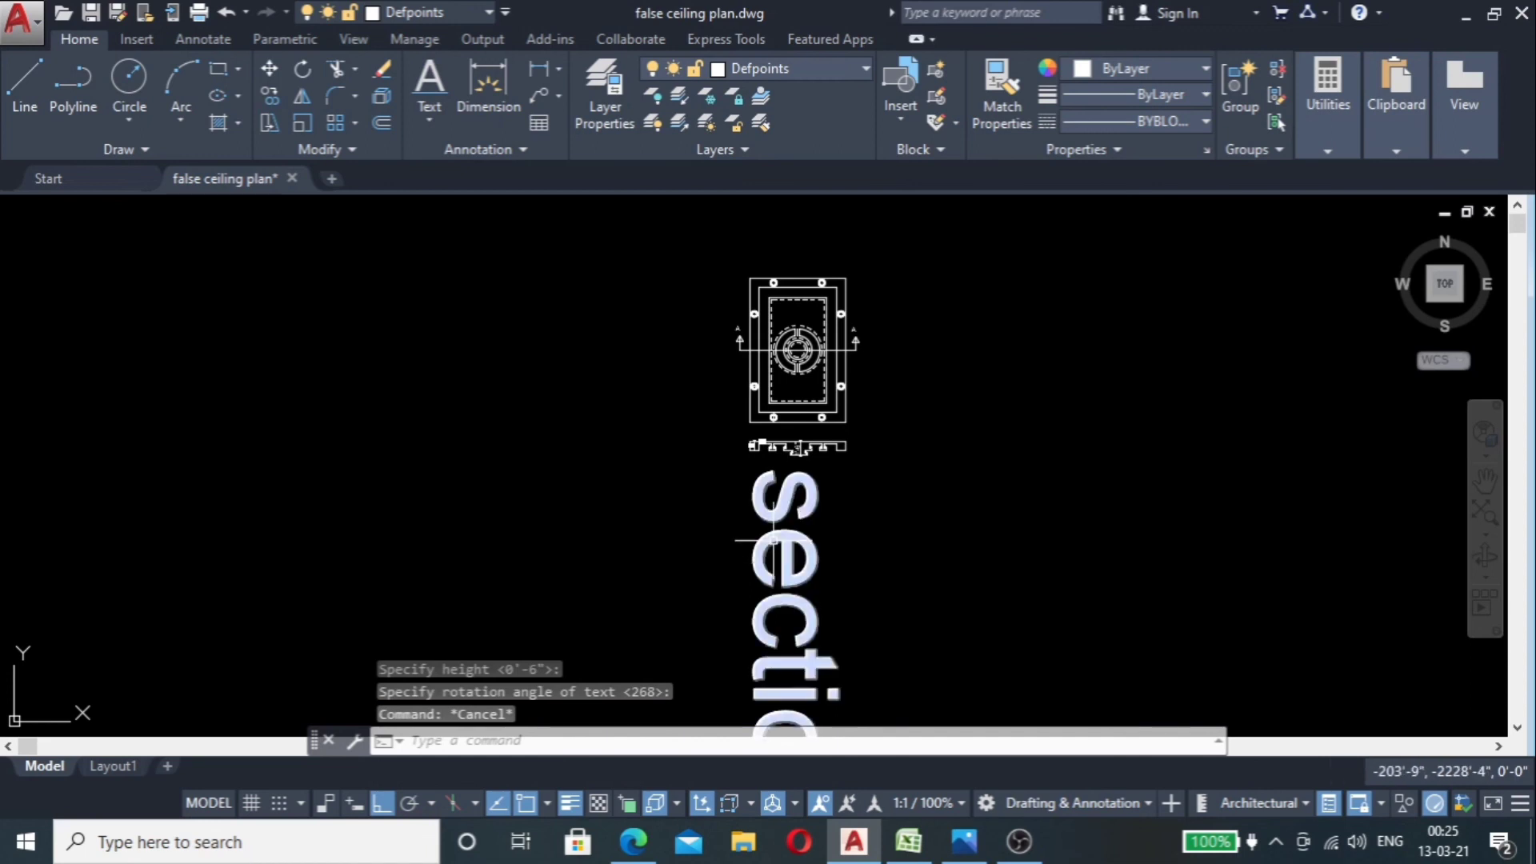
Step: Set the "section A-A" text's rotation to 0 and move it down clear of the section
left_click(773, 540)
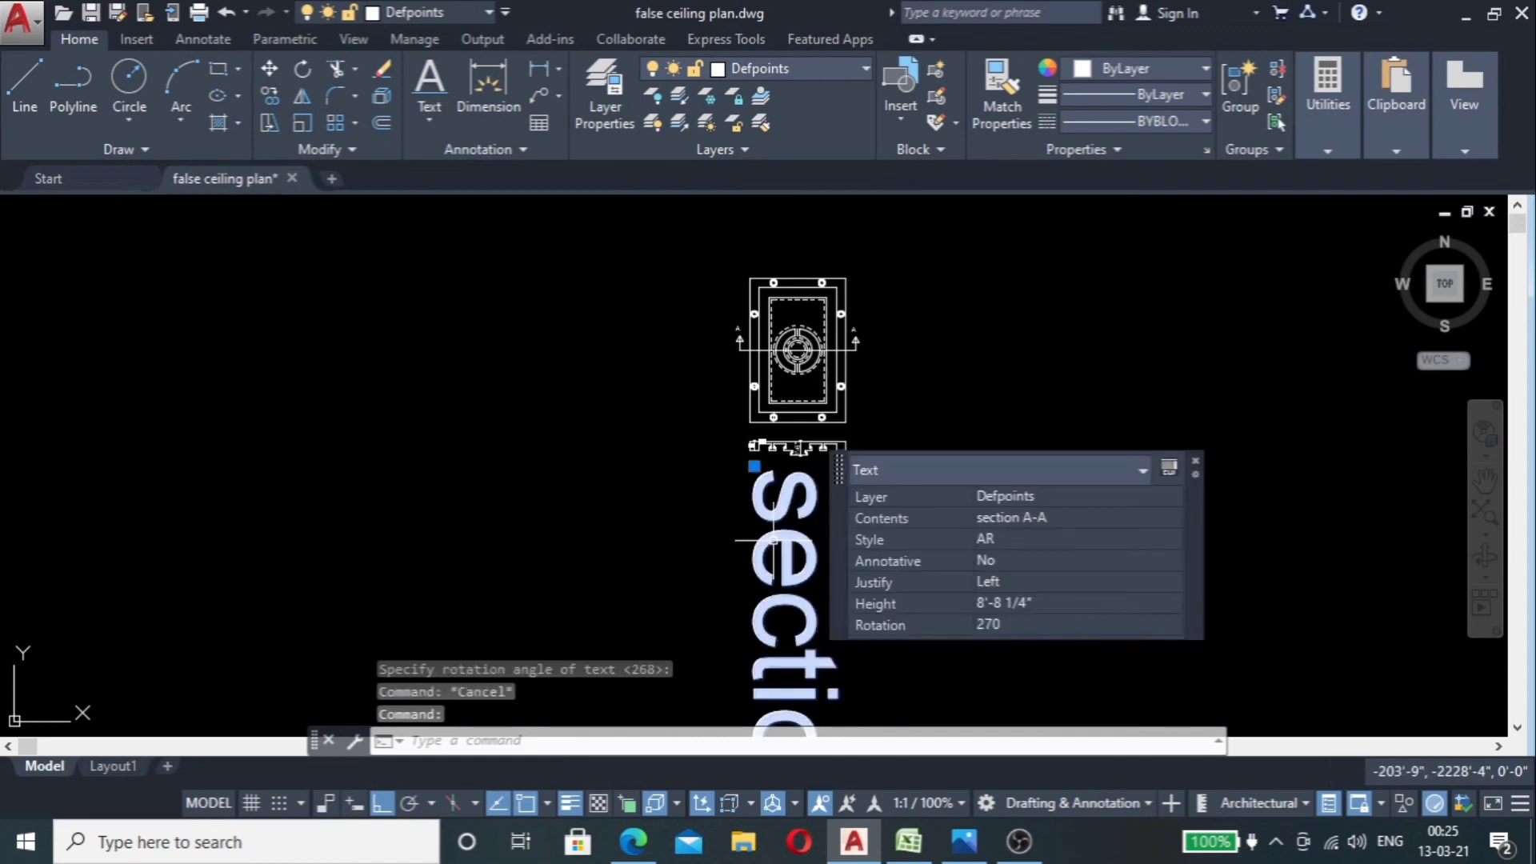
left_click(1026, 620)
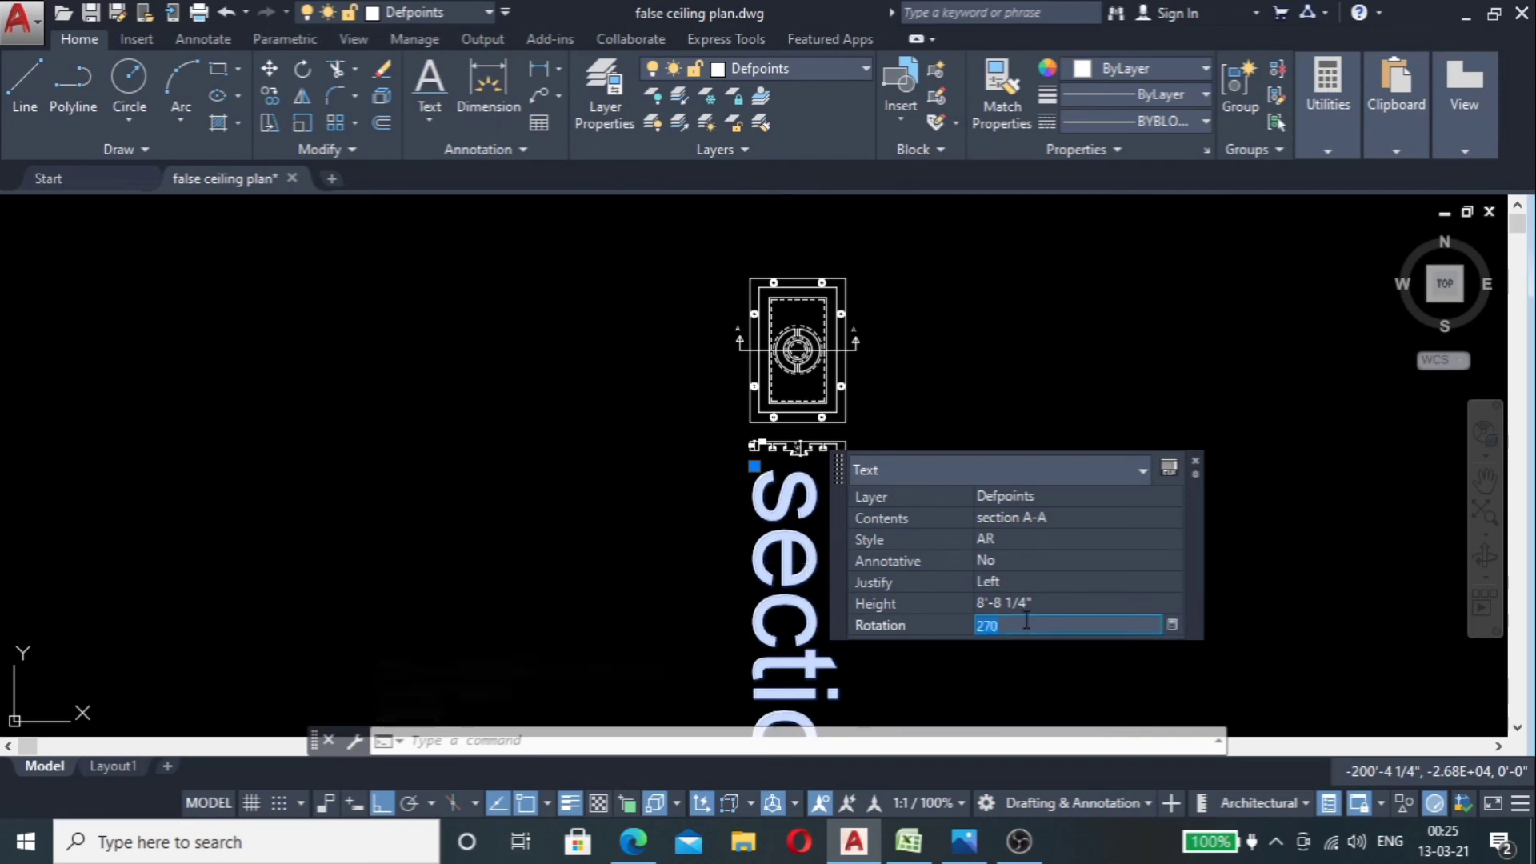
key("Return")
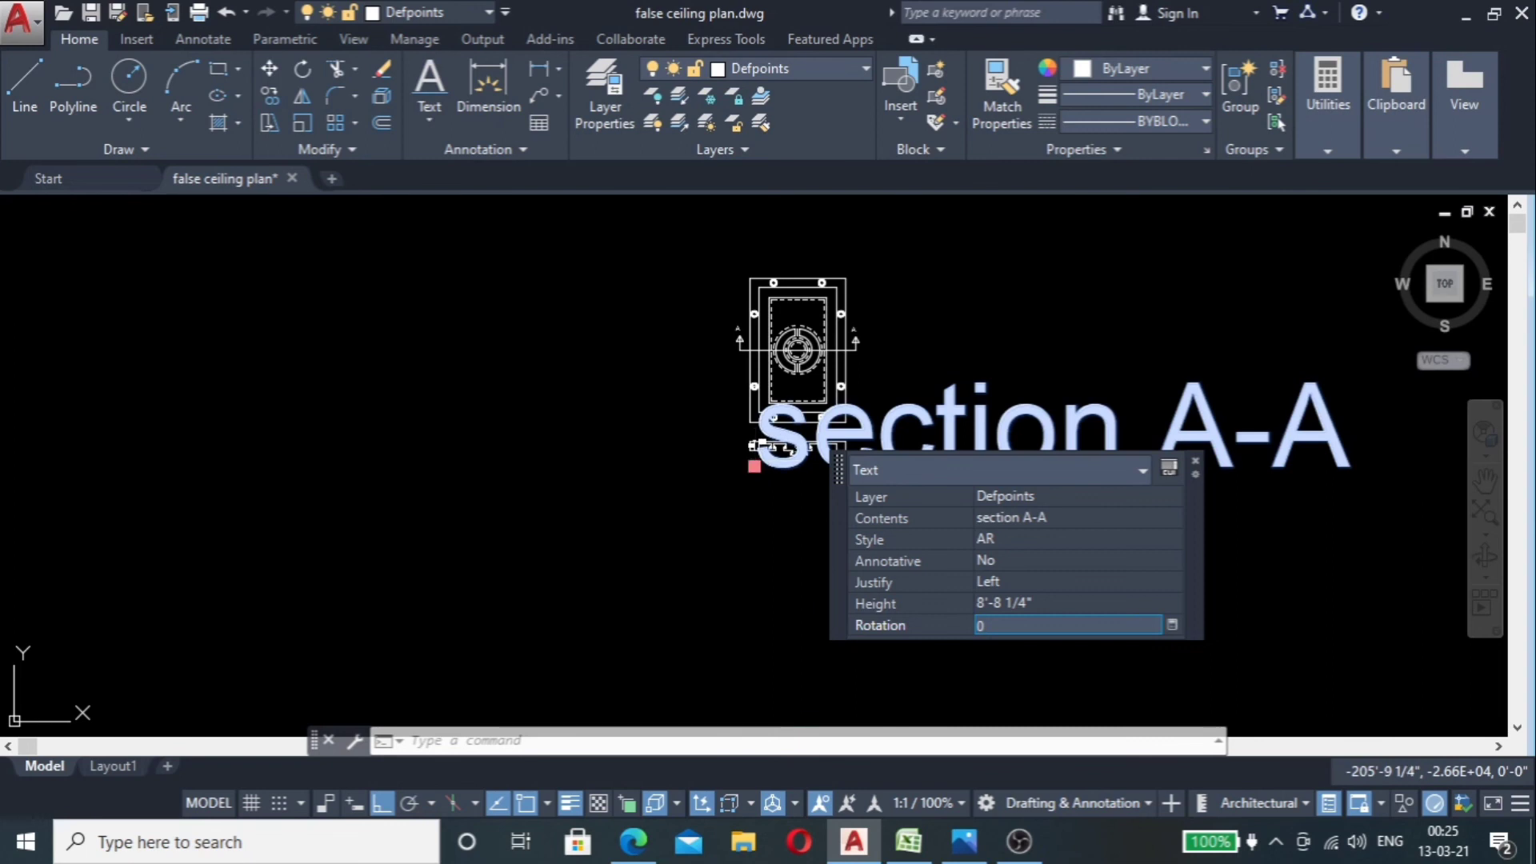
left_click(754, 466)
left_click(655, 571)
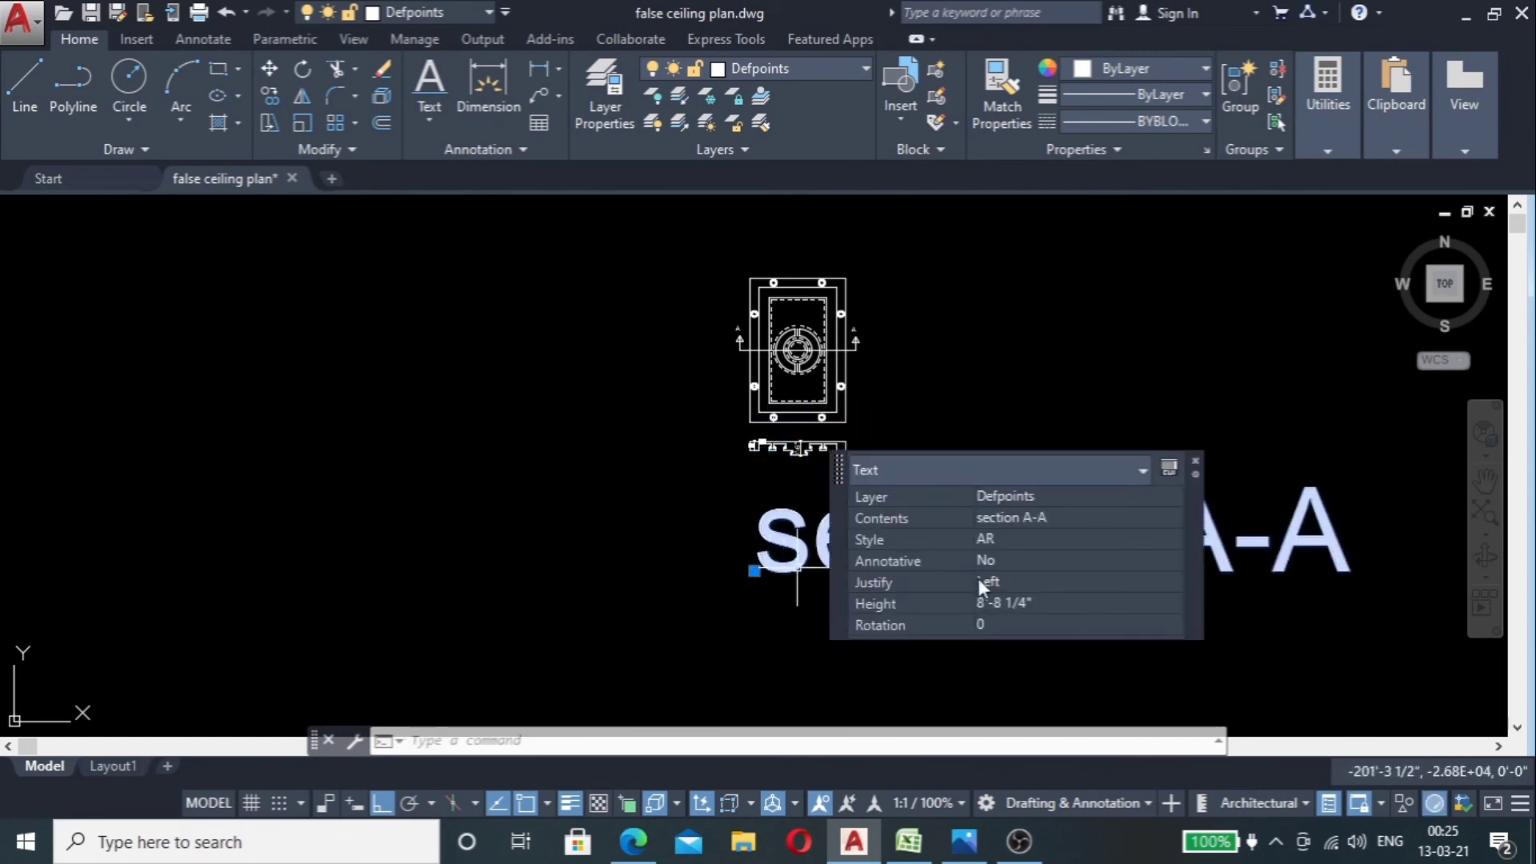
Step: Try heights of 2" and 4" for the "section A-A" text
left_click(1038, 603)
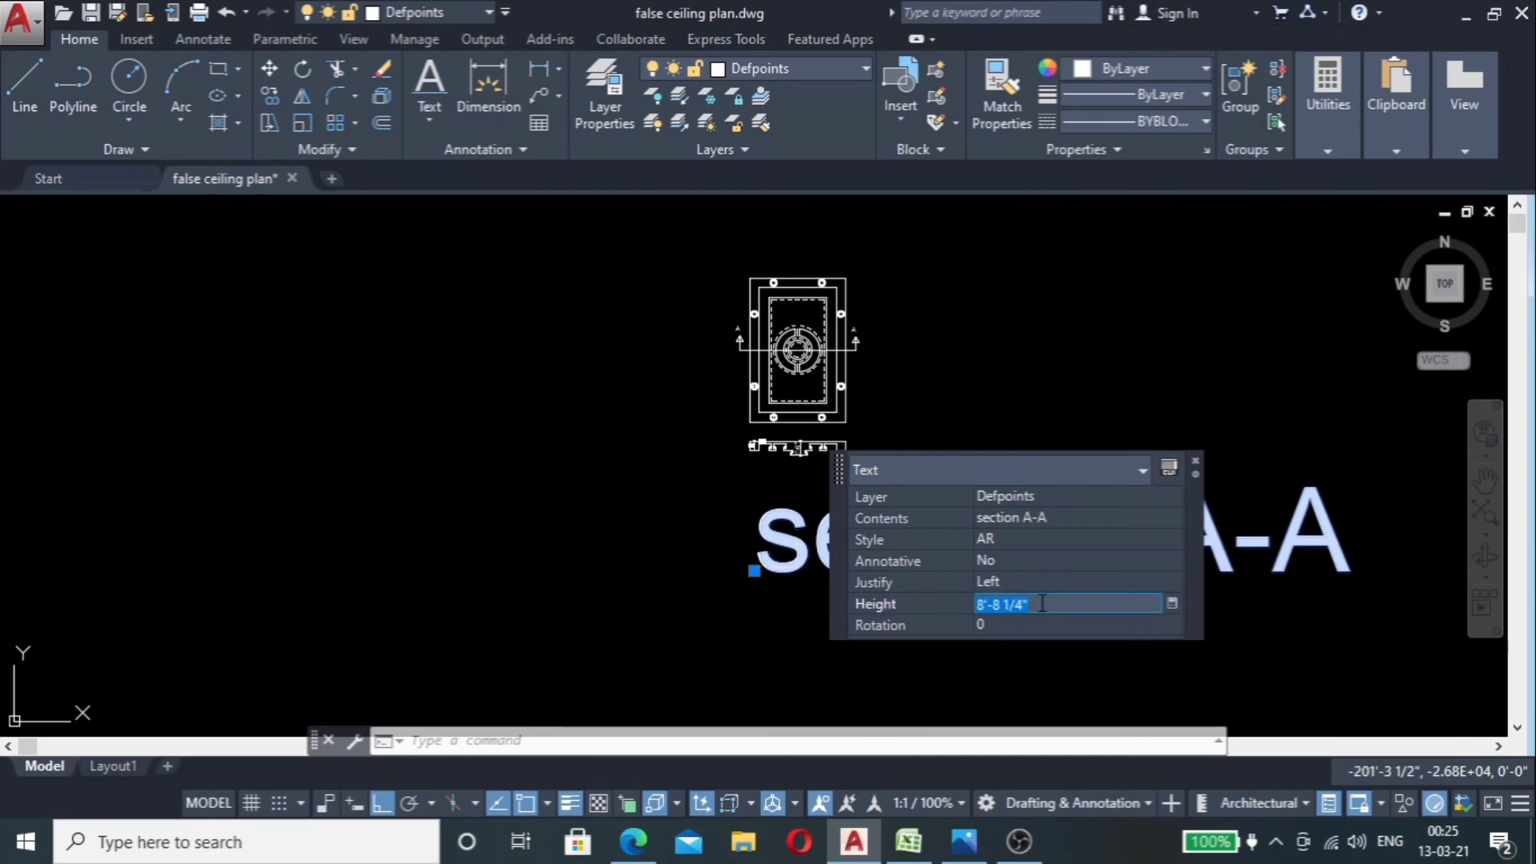
type("2")
key("Tab")
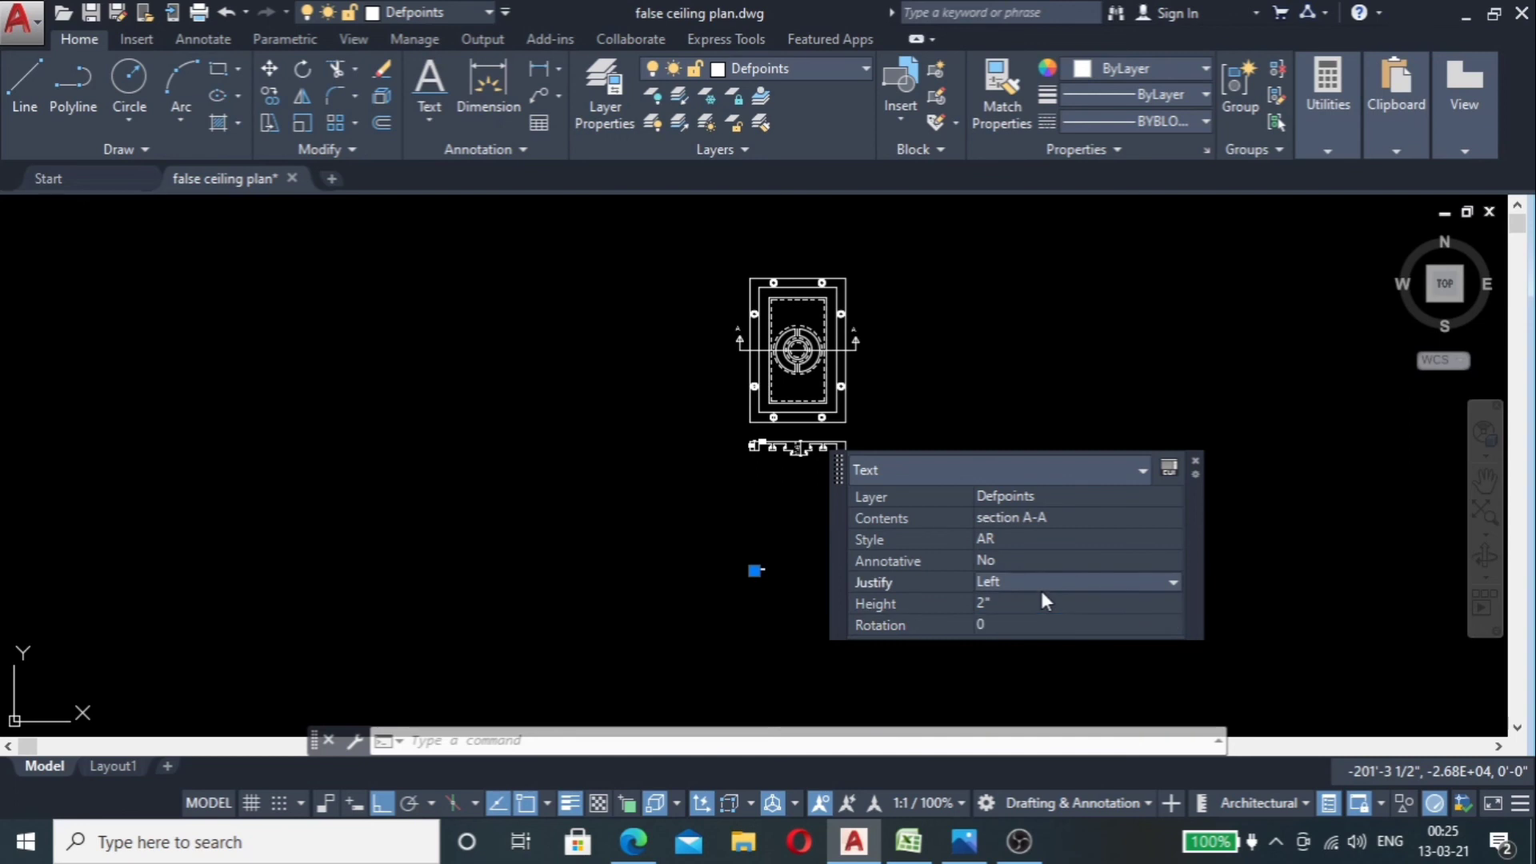
left_click(1045, 602)
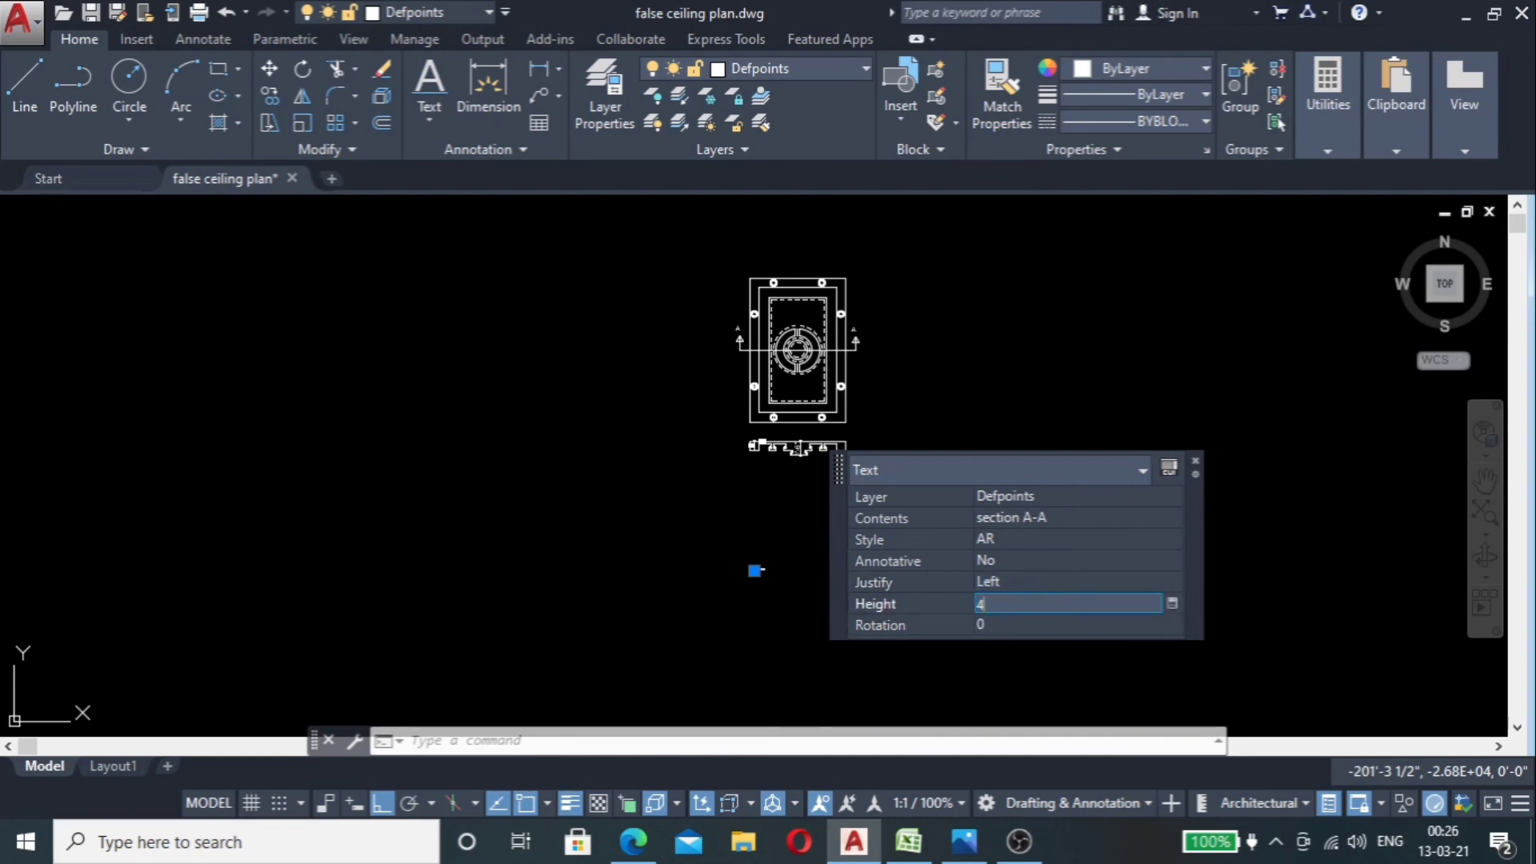
key("Tab")
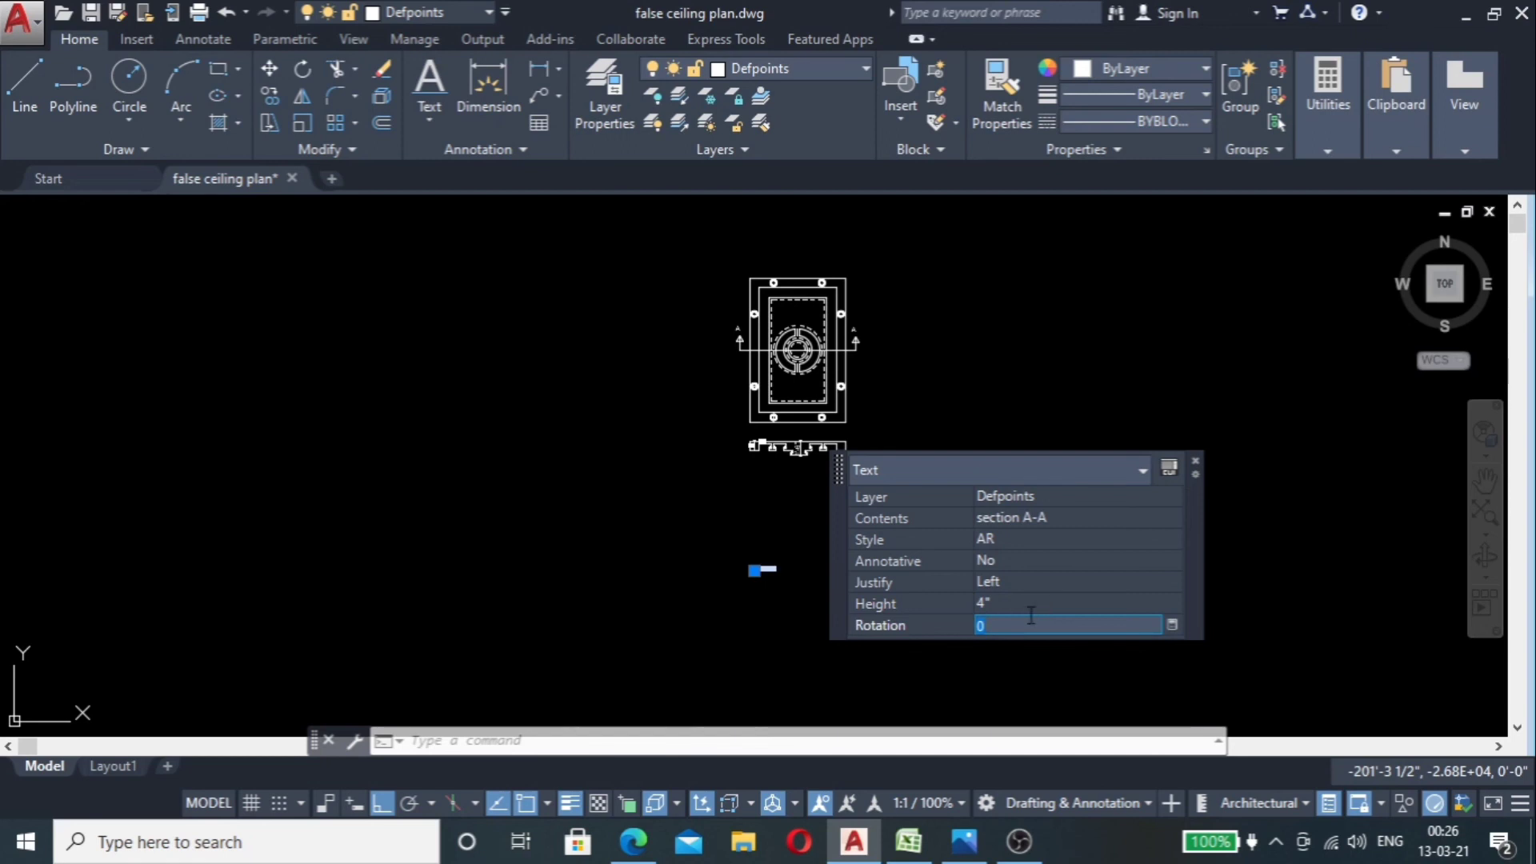
Step: Set the "section A-A" text height to 9" and deselect the text
left_click(1025, 601)
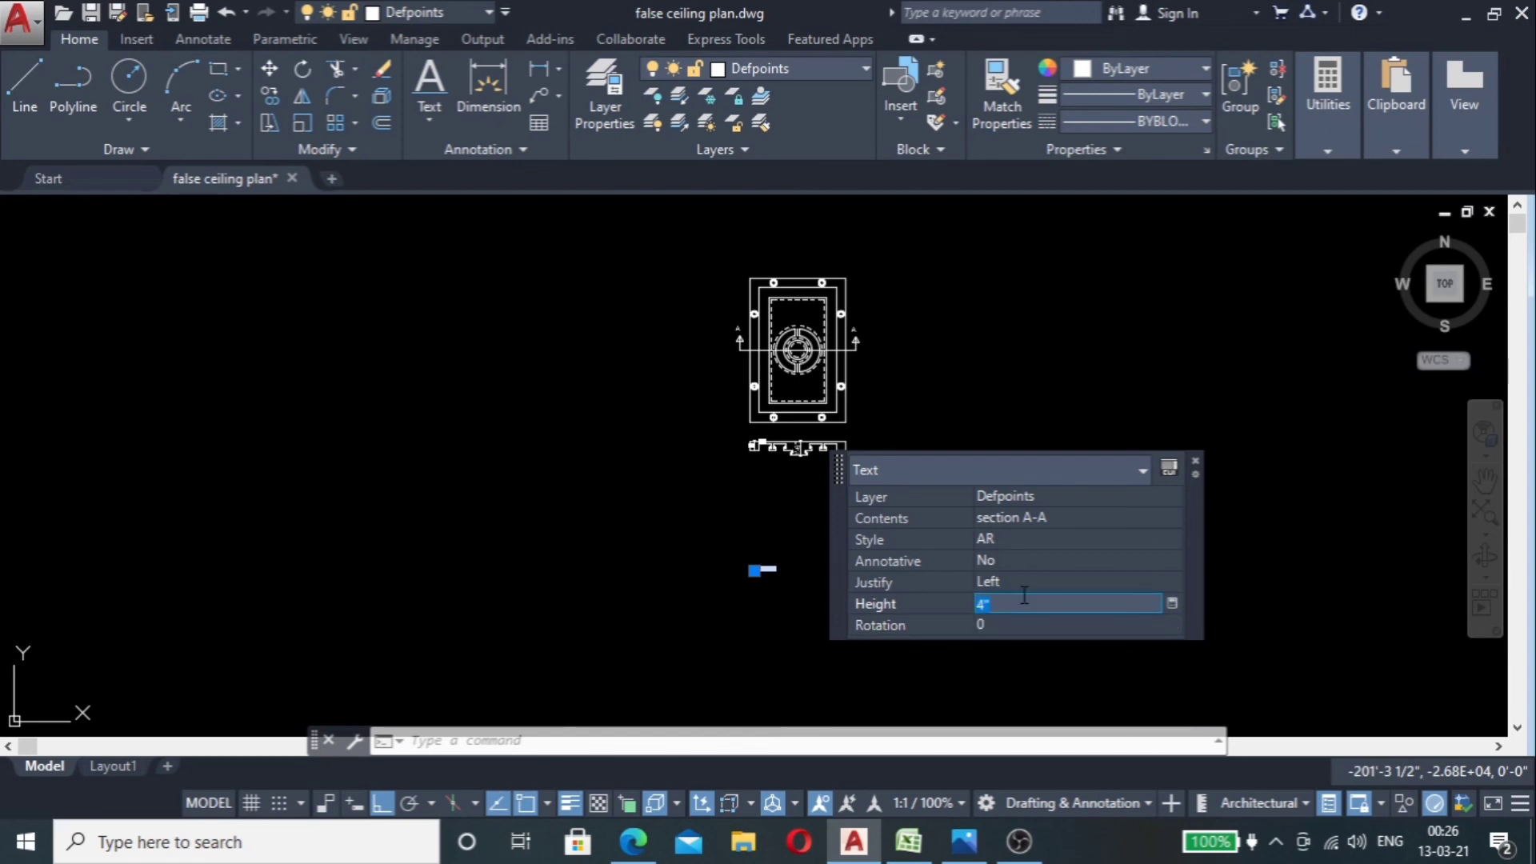
type("9\"")
key("Tab")
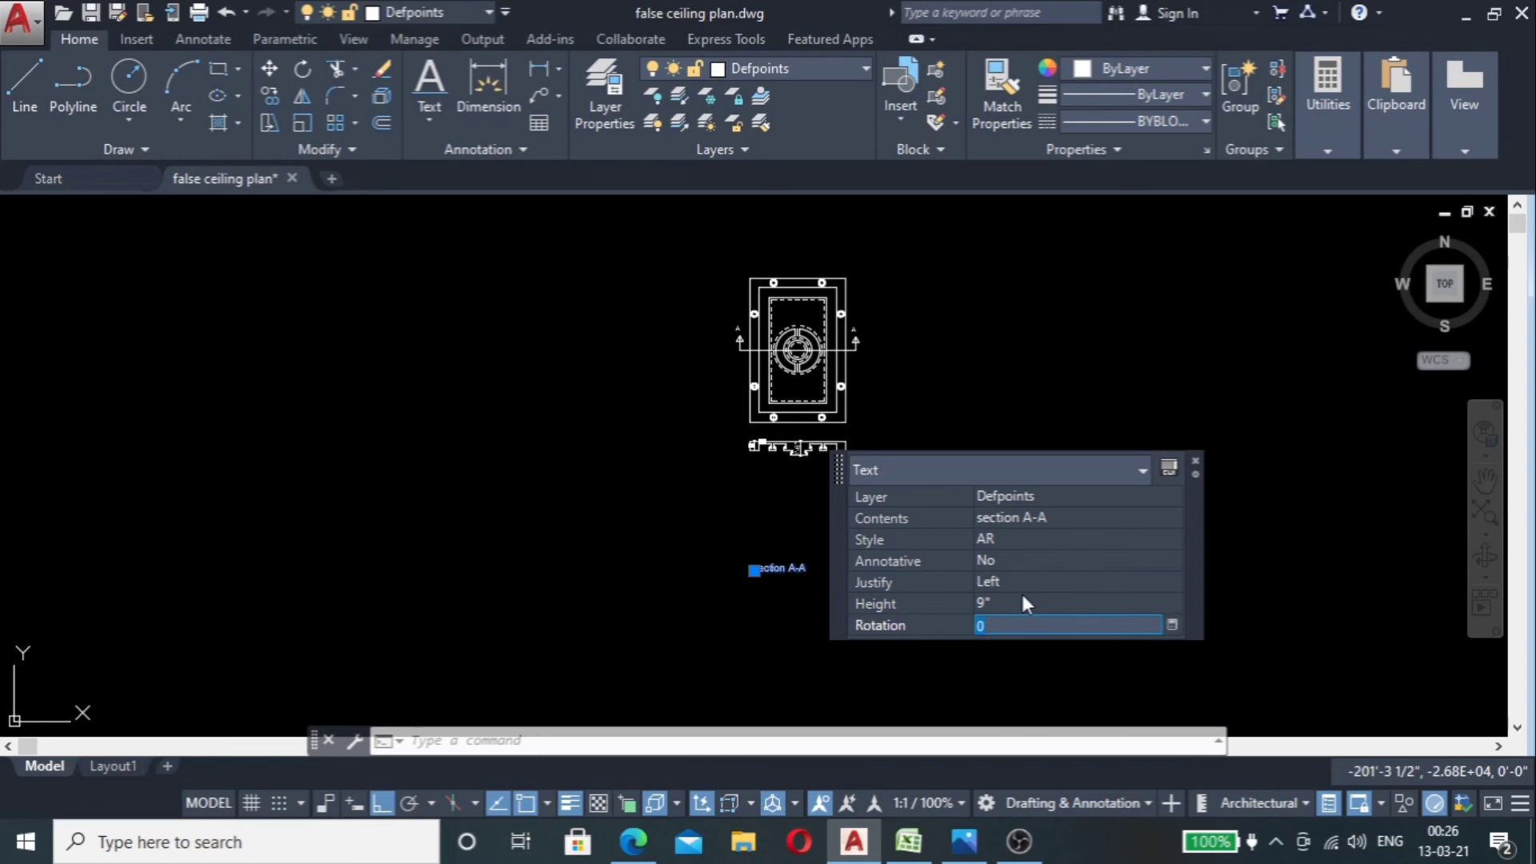
key("Escape")
Step: Move the "section A-A" label straight up by its insertion point to sit just below the ceiling section
scroll(754, 599, "up", 6)
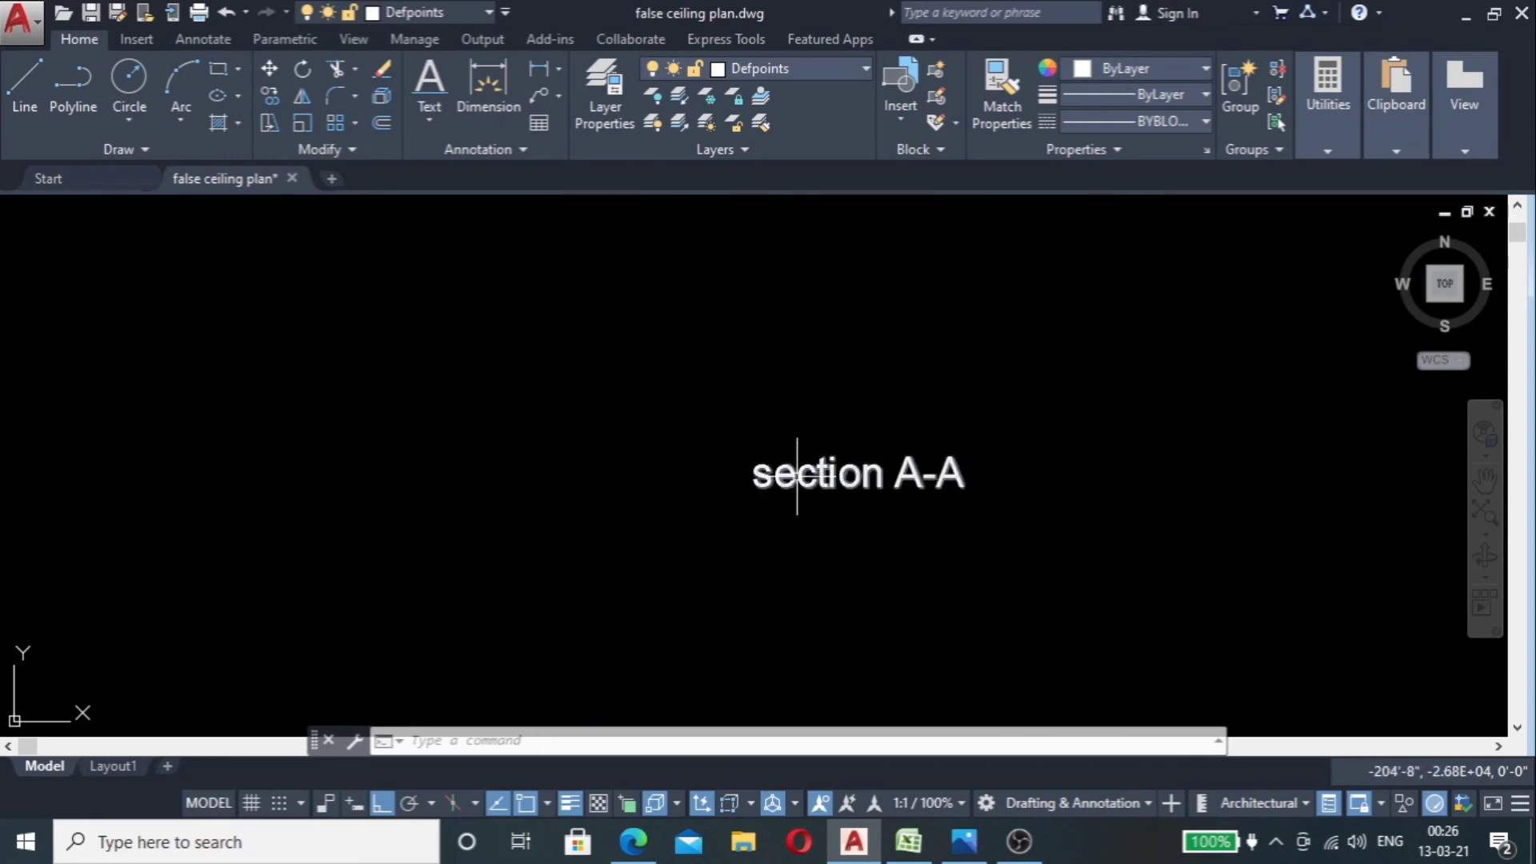
left_click(774, 478)
left_click(753, 486)
scroll(755, 445, "down", 3)
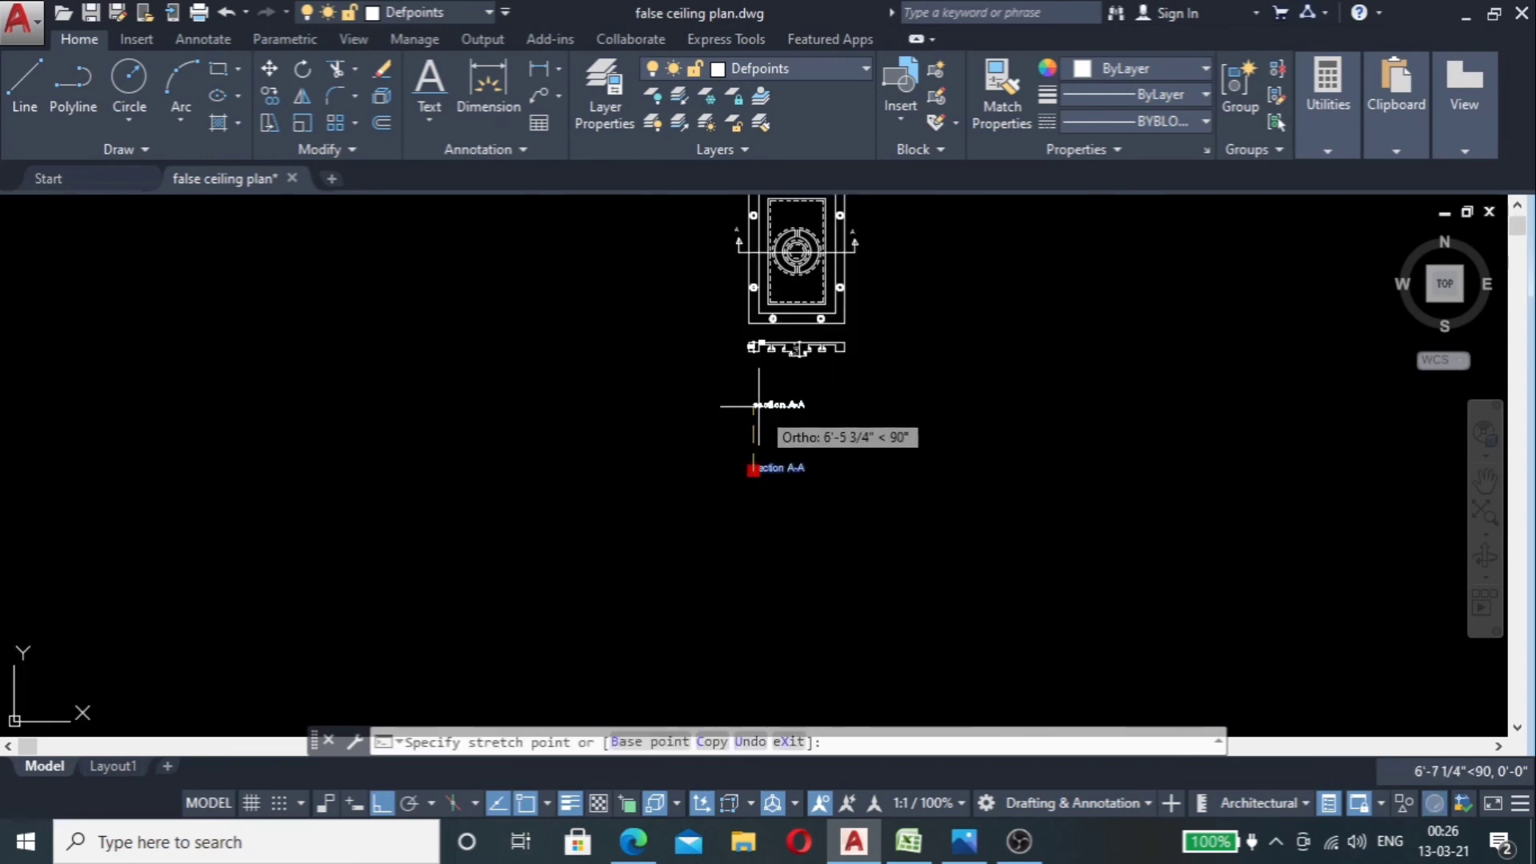
scroll(780, 392, "up", 3)
left_click(799, 341)
key("Escape")
Step: Check the layout of the ceiling plan together with the labelled section beneath it
scroll(785, 411, "down", 4)
scroll(767, 351, "up", 4)
scroll(627, 524, "down", 4)
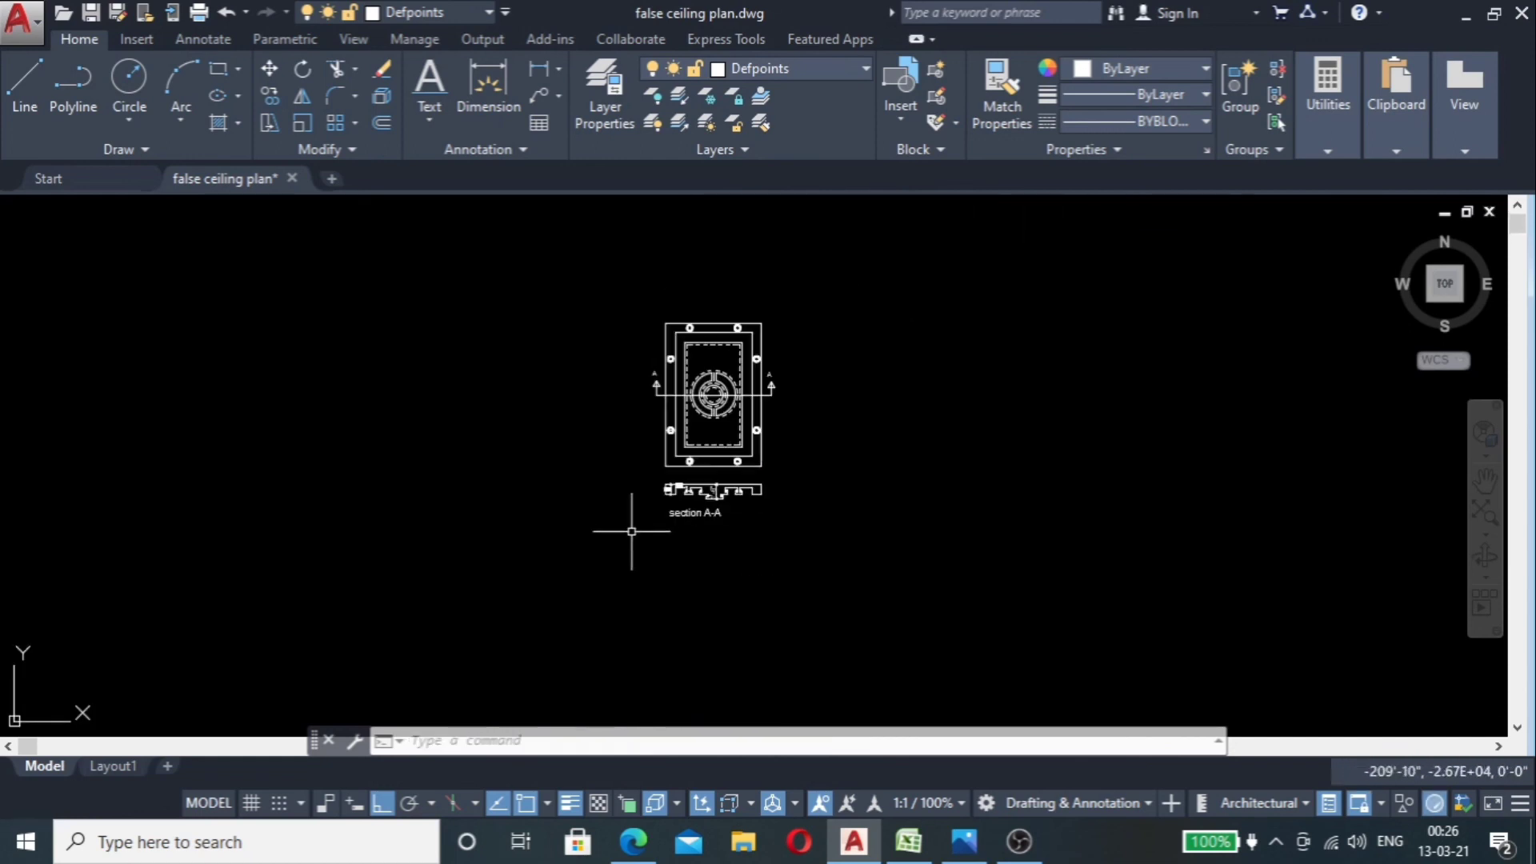
scroll(740, 498, "up", 5)
scroll(740, 498, "down", 4)
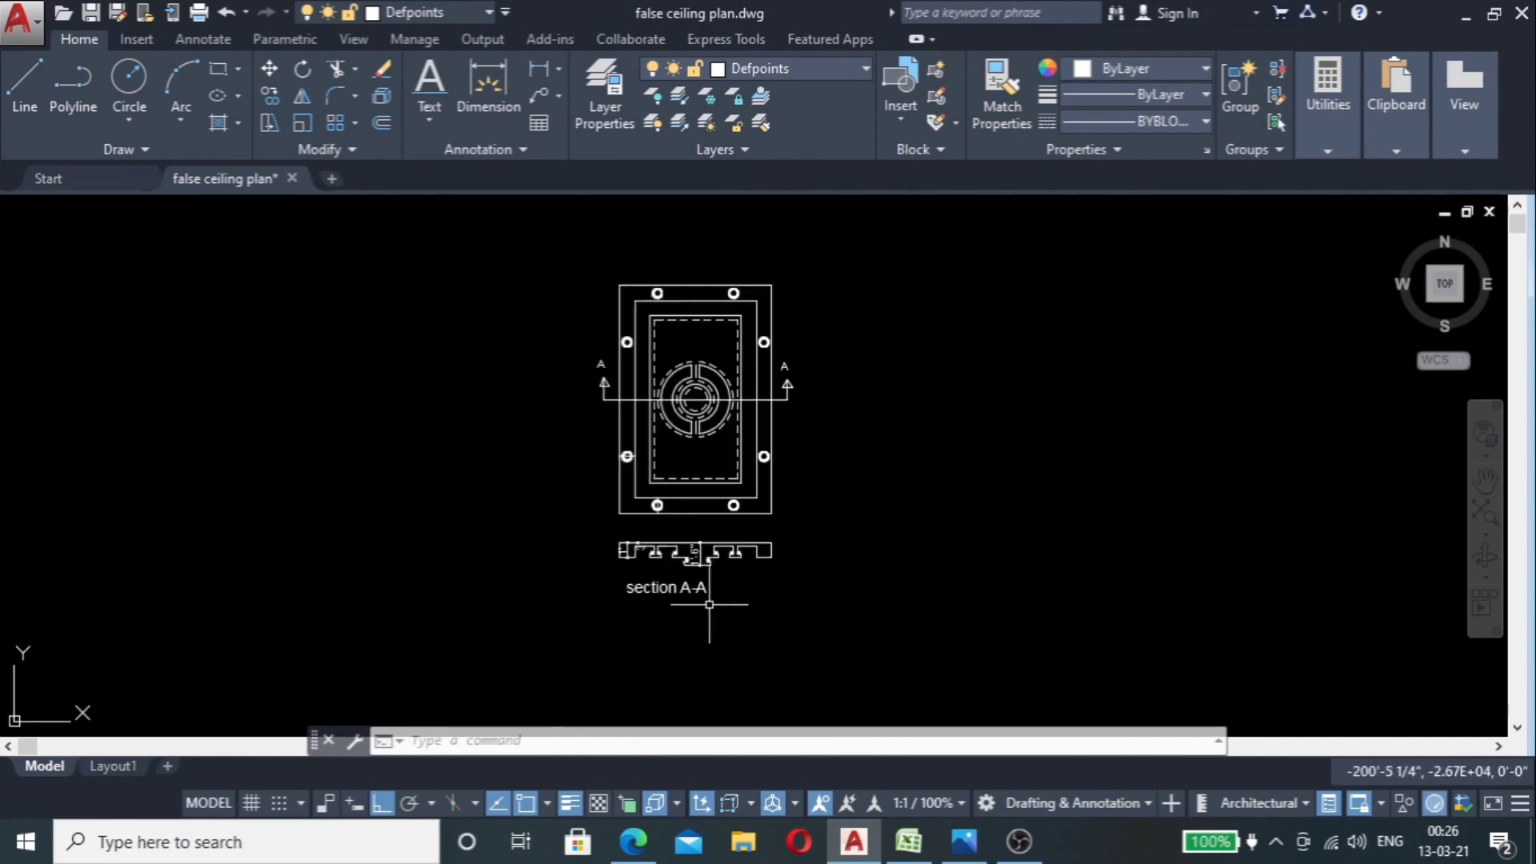
scroll(595, 540, "up", 2)
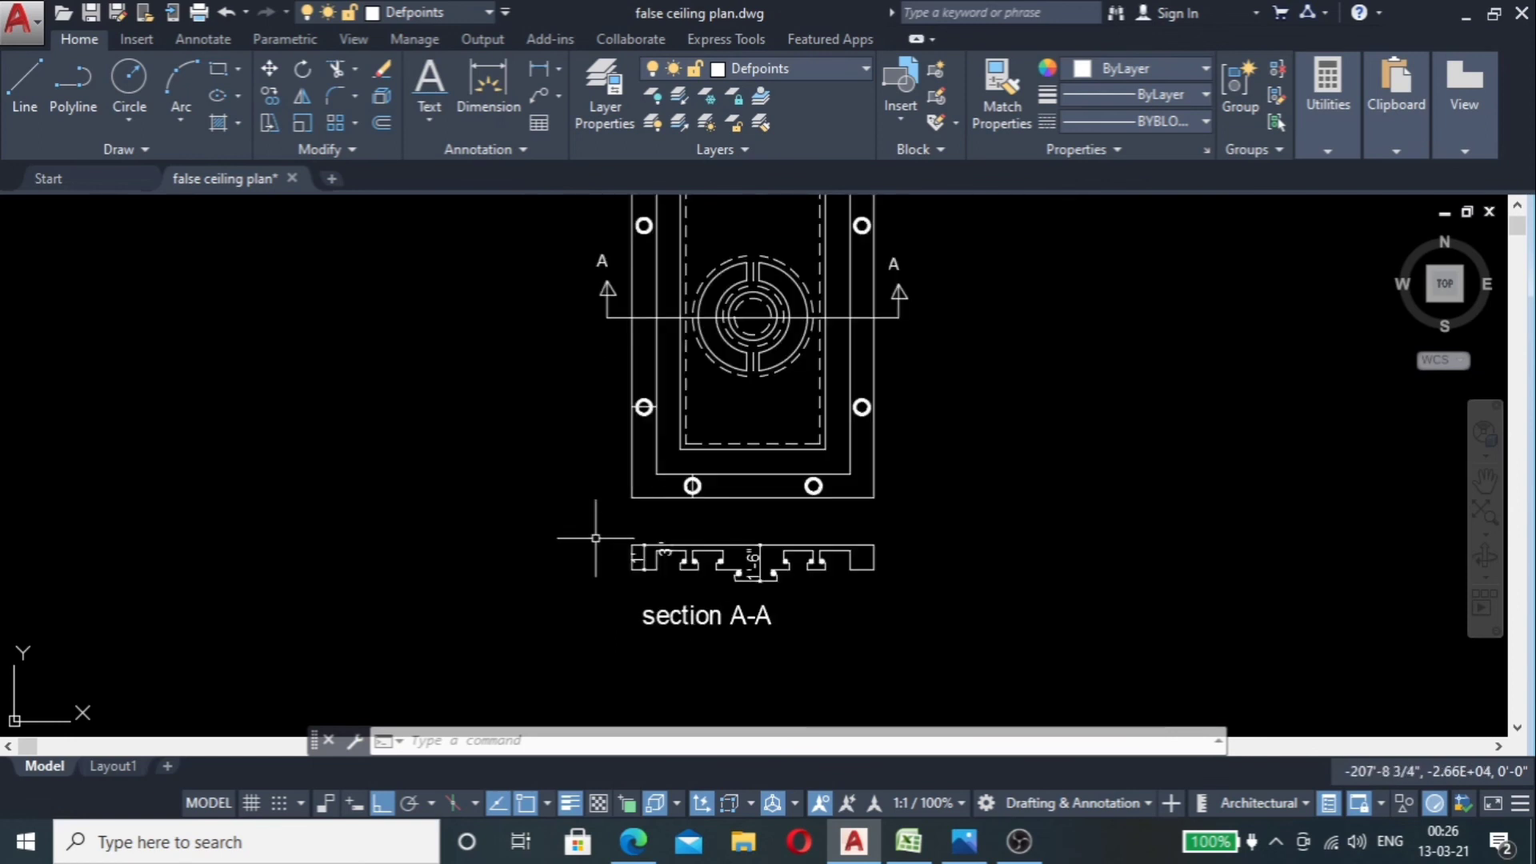
scroll(595, 538, "down", 2)
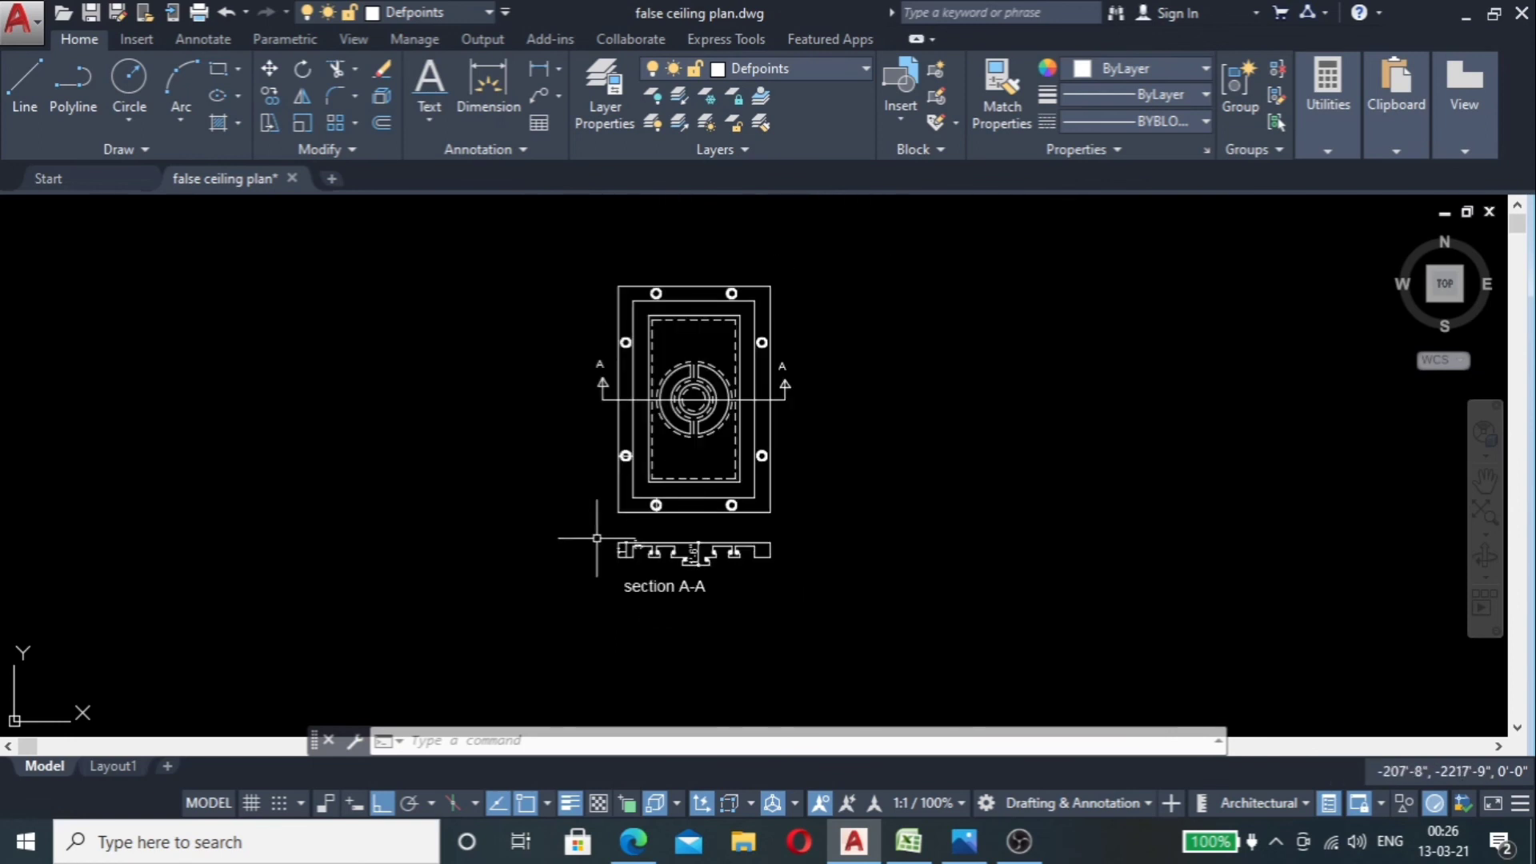